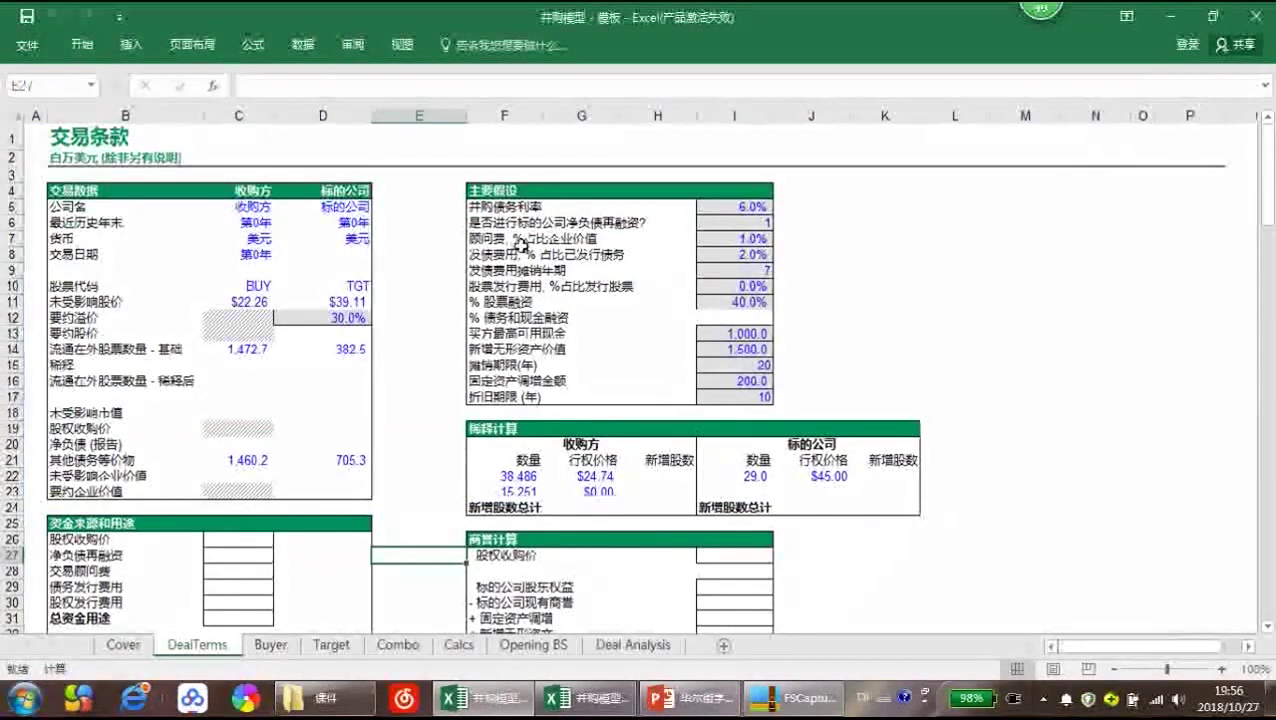
Review the DealTerms sheet from the transaction data and key assumptions down to the synergy and acquisition debt schedules
{"action": "scroll", "coordinate": [560, 377], "scroll_direction": "down", "scroll_amount": 5}
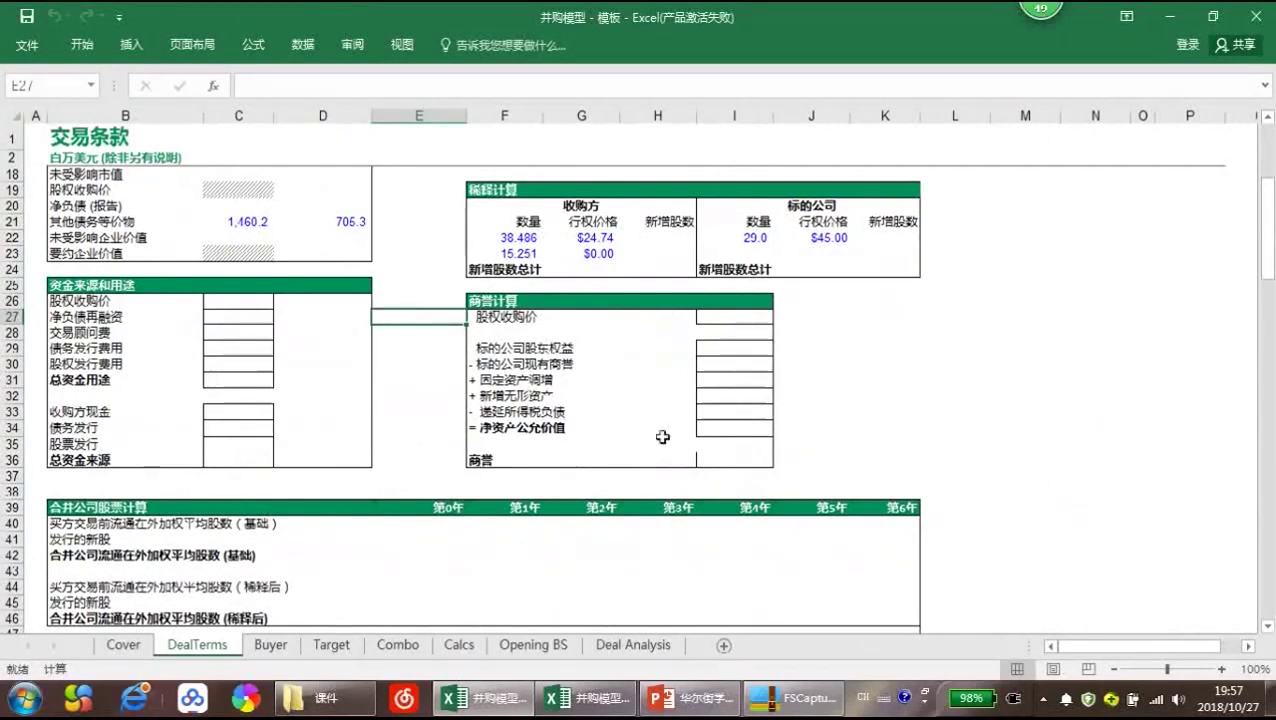
{"action": "left_click", "coordinate": [803, 430]}
{"action": "scroll", "coordinate": [845, 456], "scroll_direction": "down", "scroll_amount": 5}
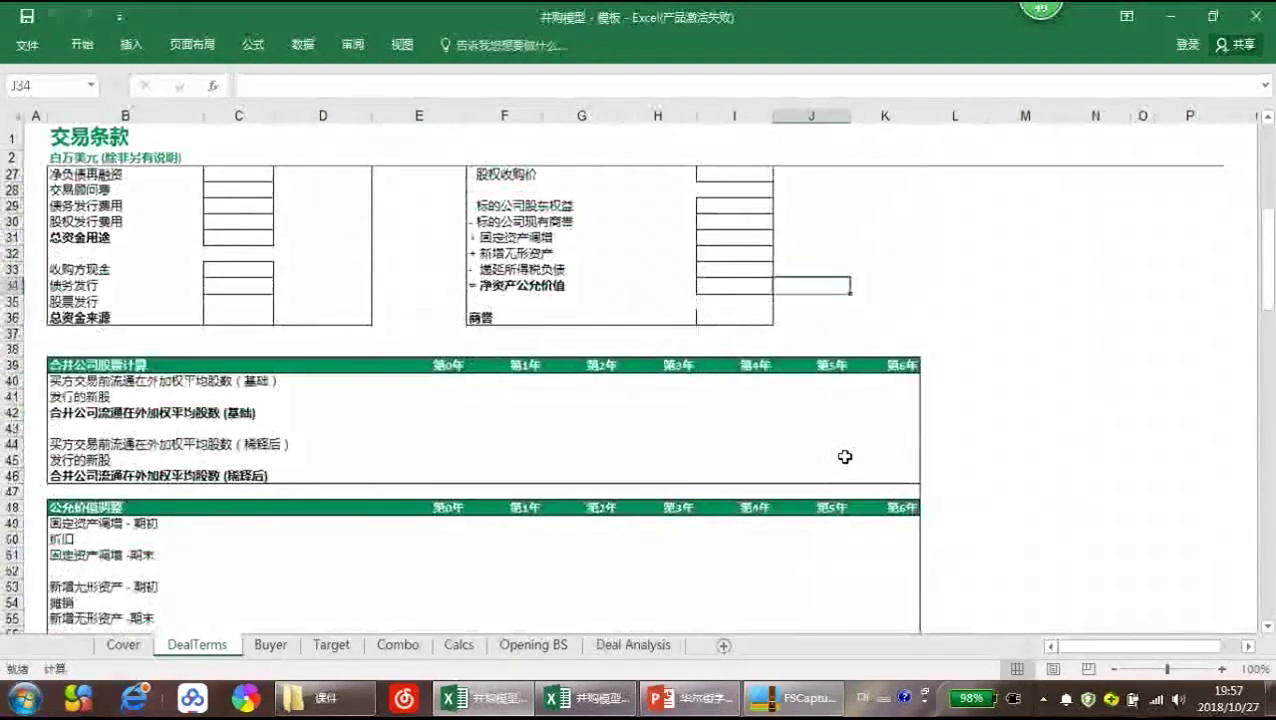
{"action": "left_click", "coordinate": [381, 338]}
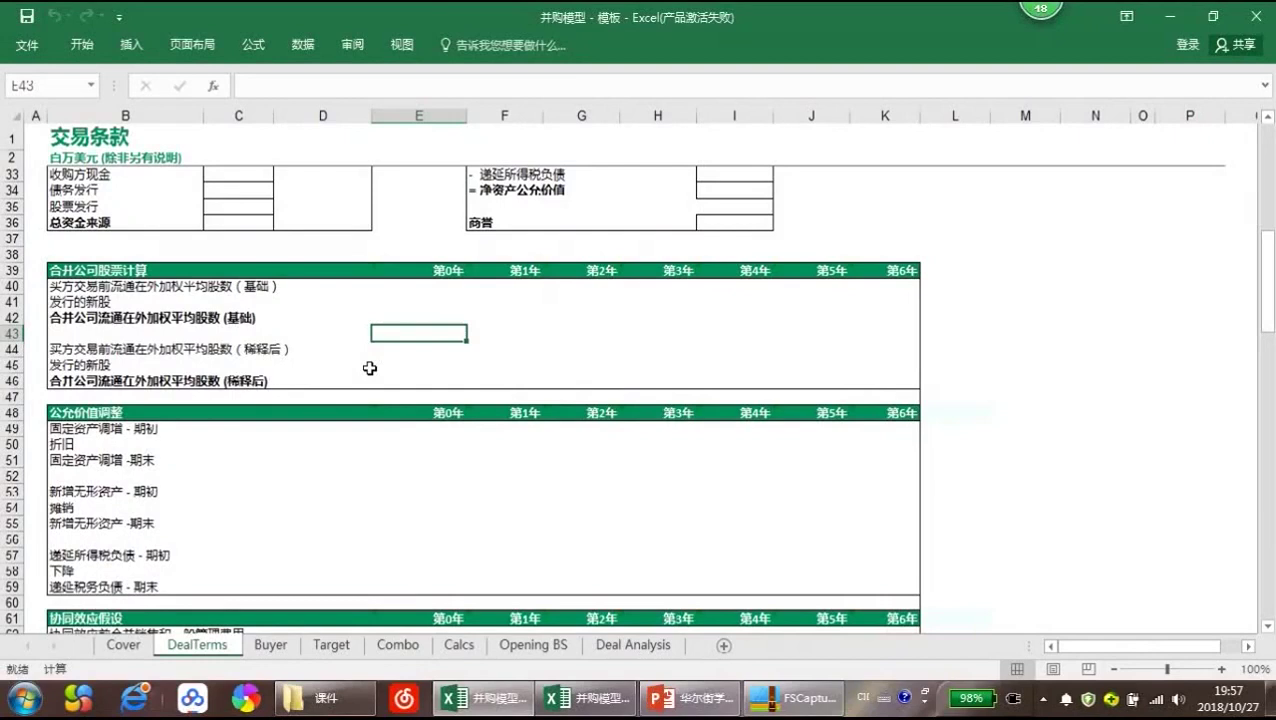
{"action": "scroll", "coordinate": [371, 370], "scroll_direction": "down", "scroll_amount": 1}
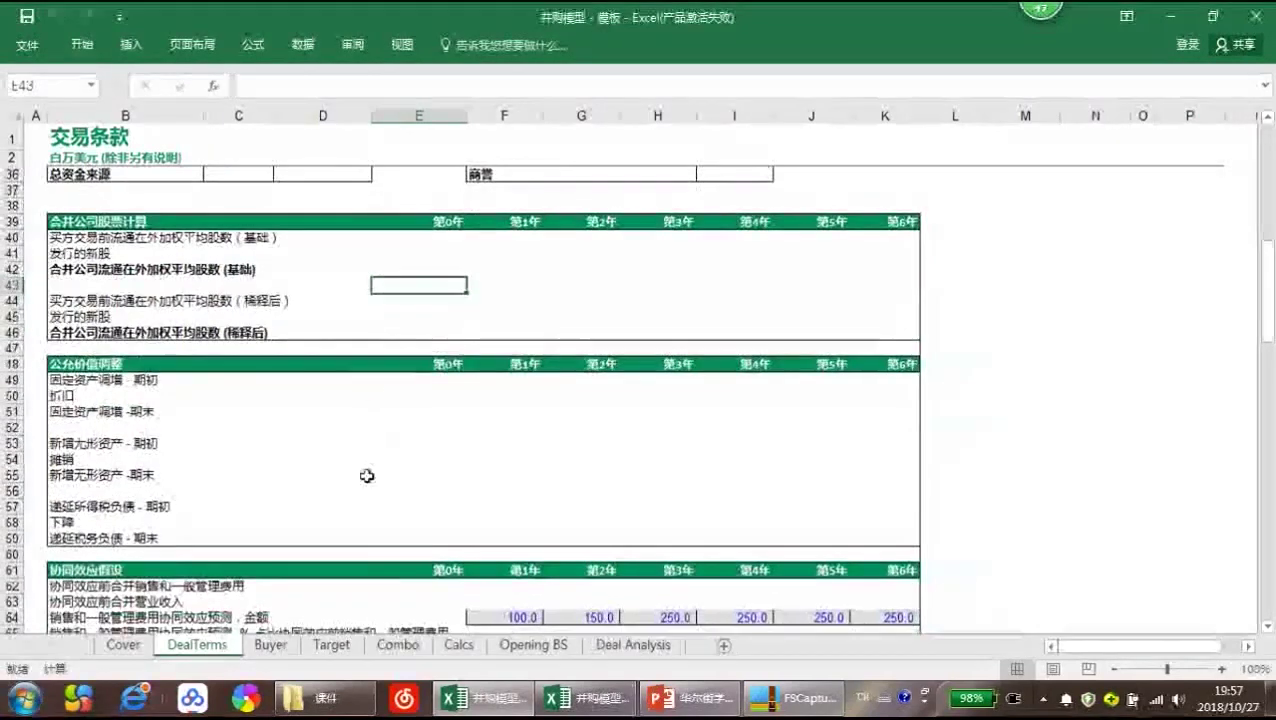
{"action": "left_click", "coordinate": [366, 474]}
{"action": "scroll", "coordinate": [367, 476], "scroll_direction": "down", "scroll_amount": 1}
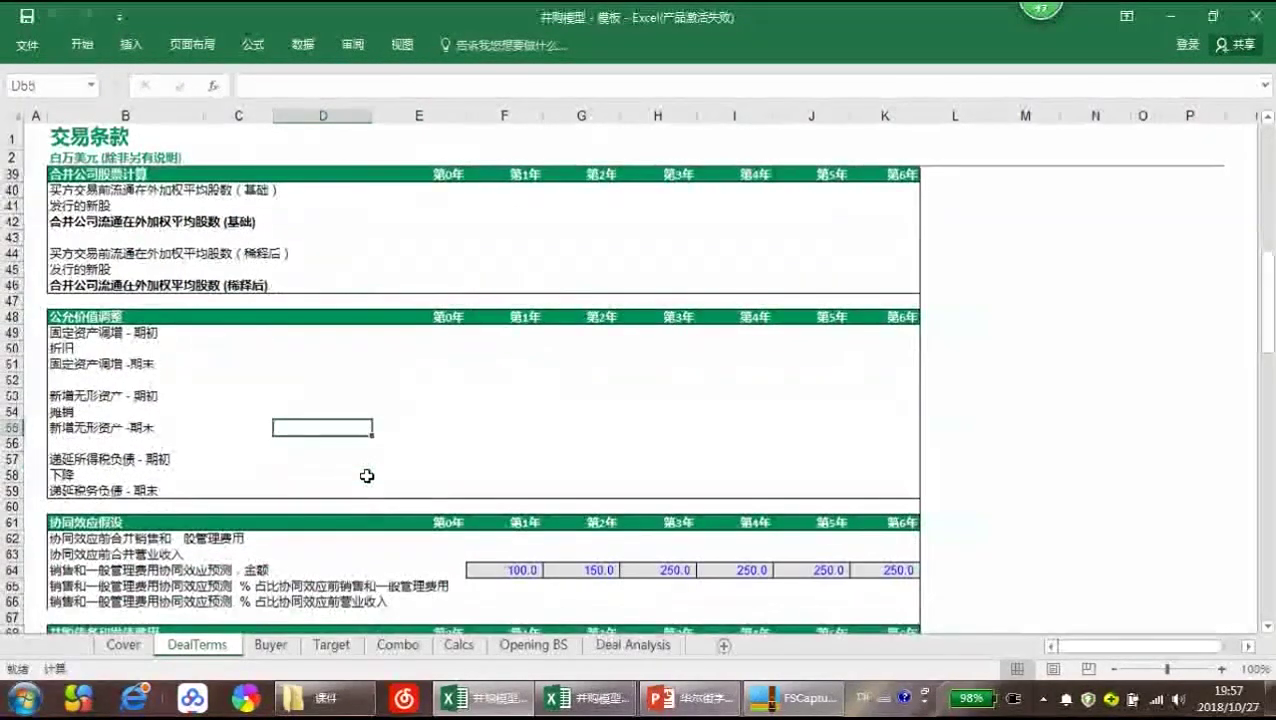
{"action": "scroll", "coordinate": [367, 476], "scroll_direction": "down", "scroll_amount": 2}
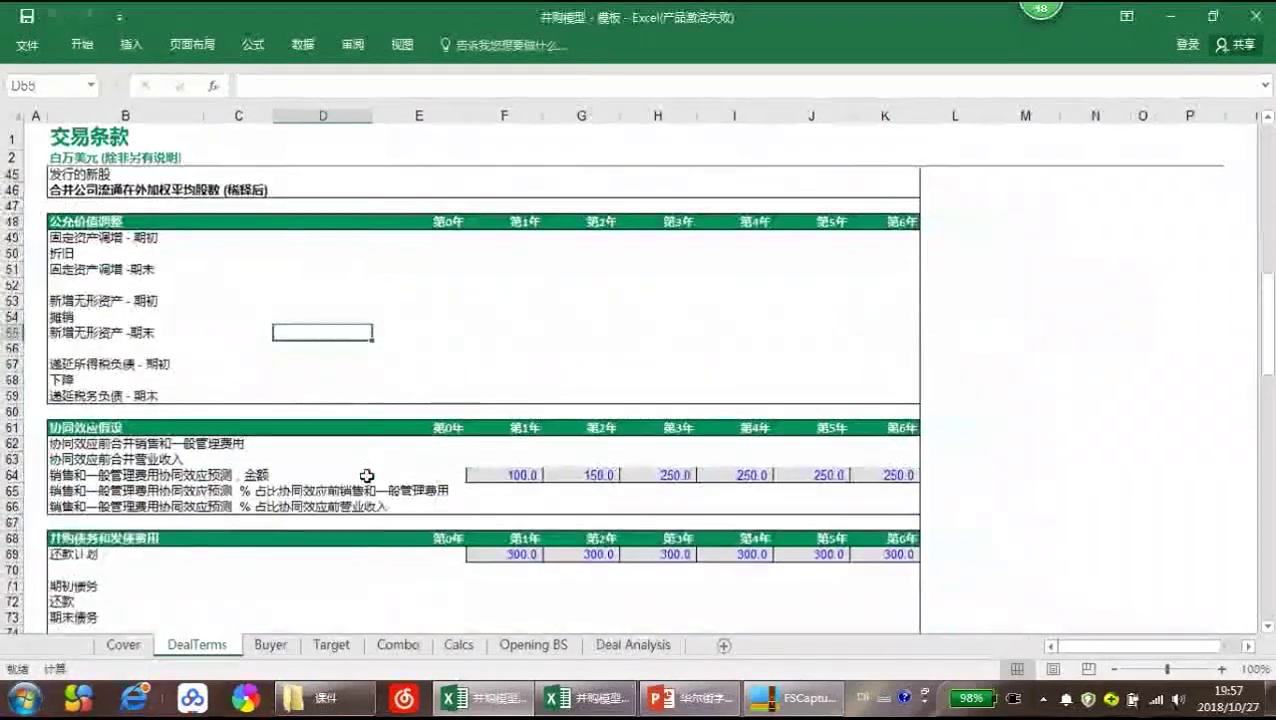
{"action": "scroll", "coordinate": [367, 476], "scroll_direction": "down", "scroll_amount": 1}
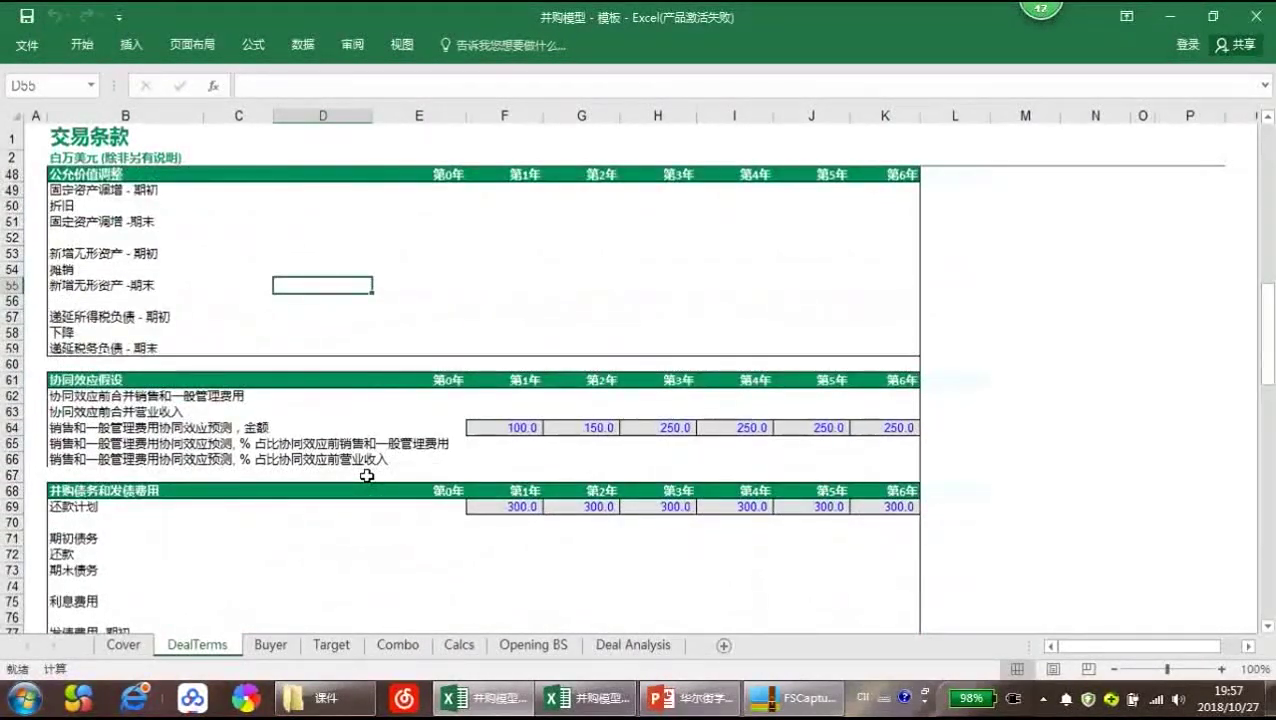
{"action": "scroll", "coordinate": [367, 476], "scroll_direction": "down", "scroll_amount": 1}
{"action": "left_click", "coordinate": [365, 522]}
{"action": "scroll", "coordinate": [367, 522], "scroll_direction": "down", "scroll_amount": 3}
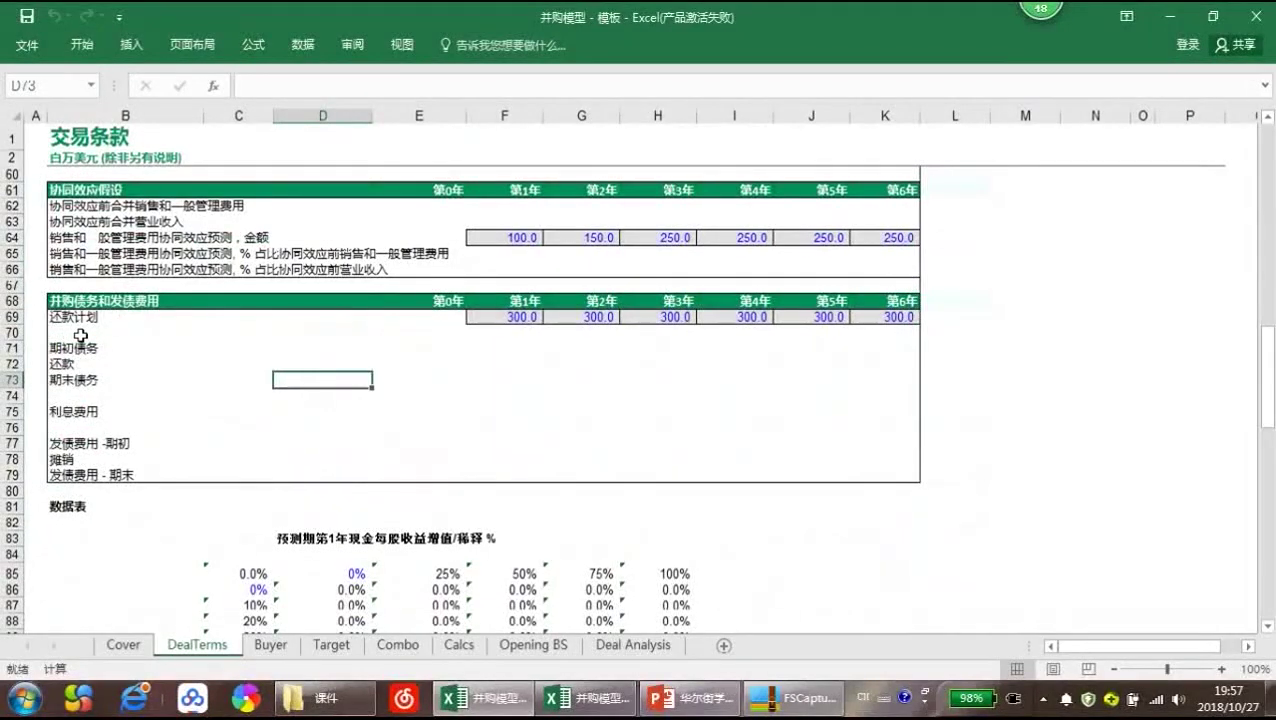
{"action": "left_click", "coordinate": [387, 428]}
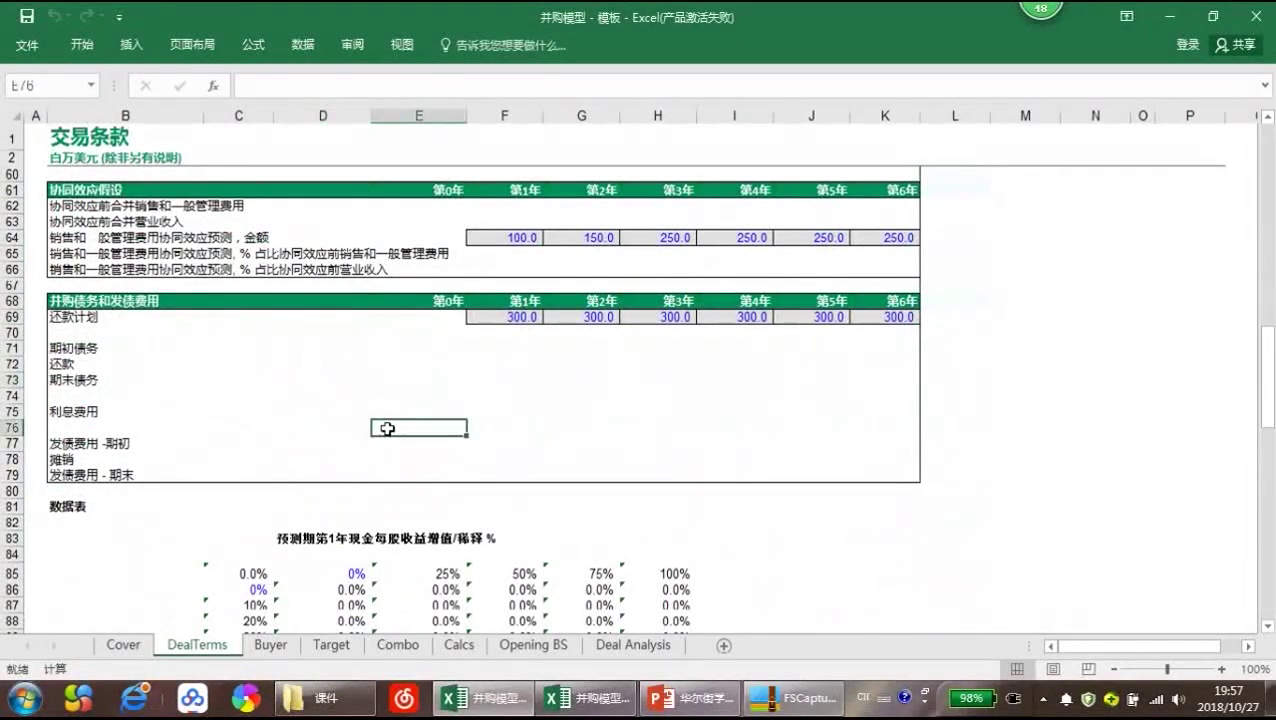
{"action": "scroll", "coordinate": [350, 432], "scroll_direction": "up", "scroll_amount": 14}
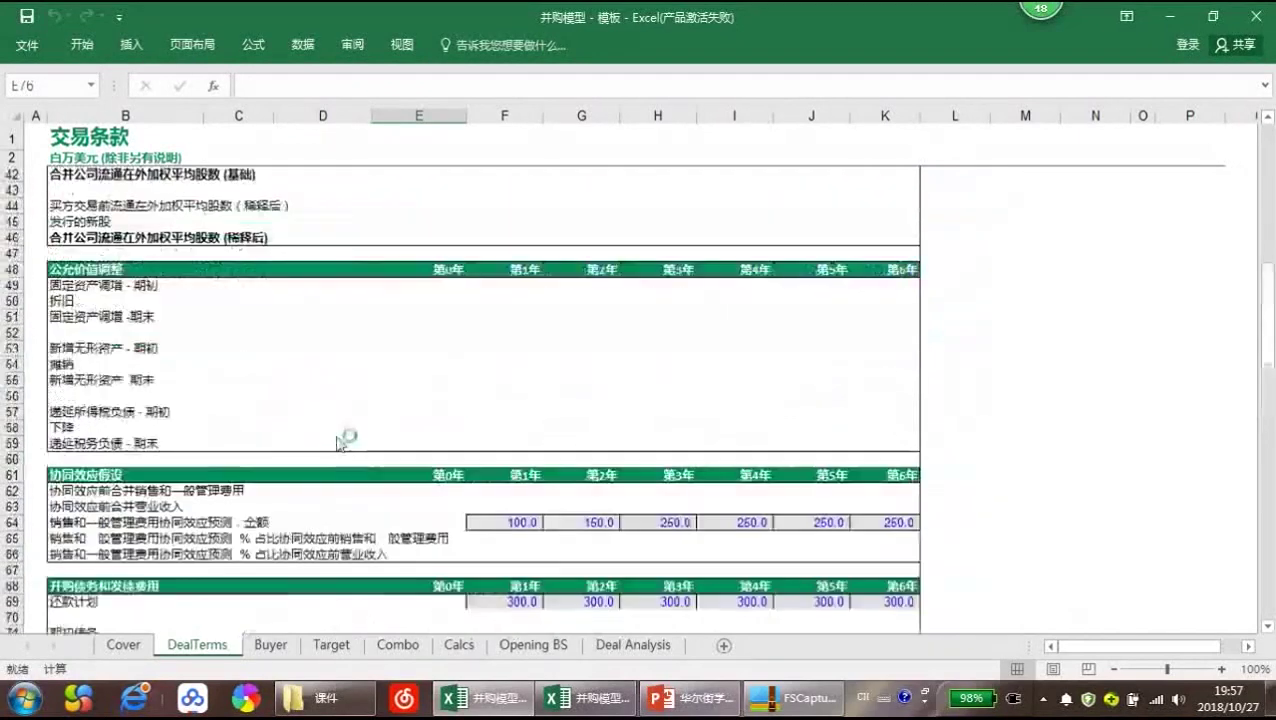
{"action": "scroll", "coordinate": [336, 437], "scroll_direction": "up", "scroll_amount": 6}
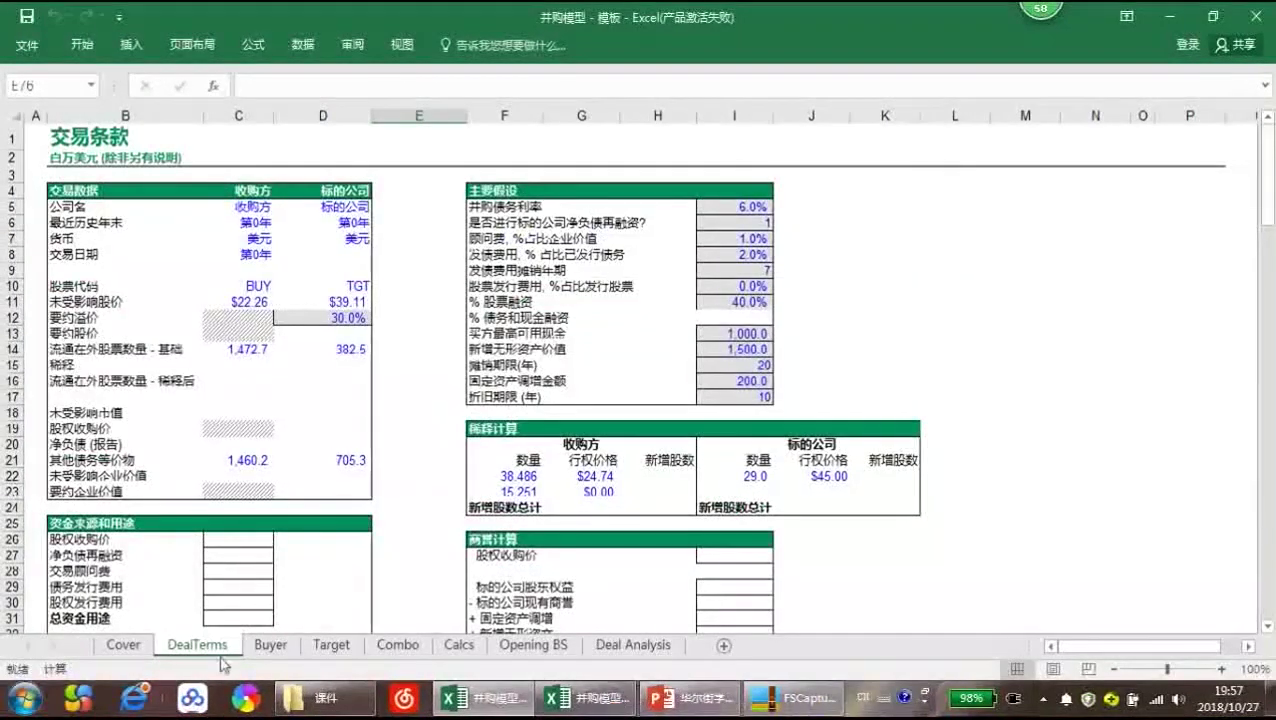
View the Buyer sheet's assumptions and examine the Target sheet from its assumptions through the financial statements to the ratio analysis
{"action": "left_click", "coordinate": [272, 648]}
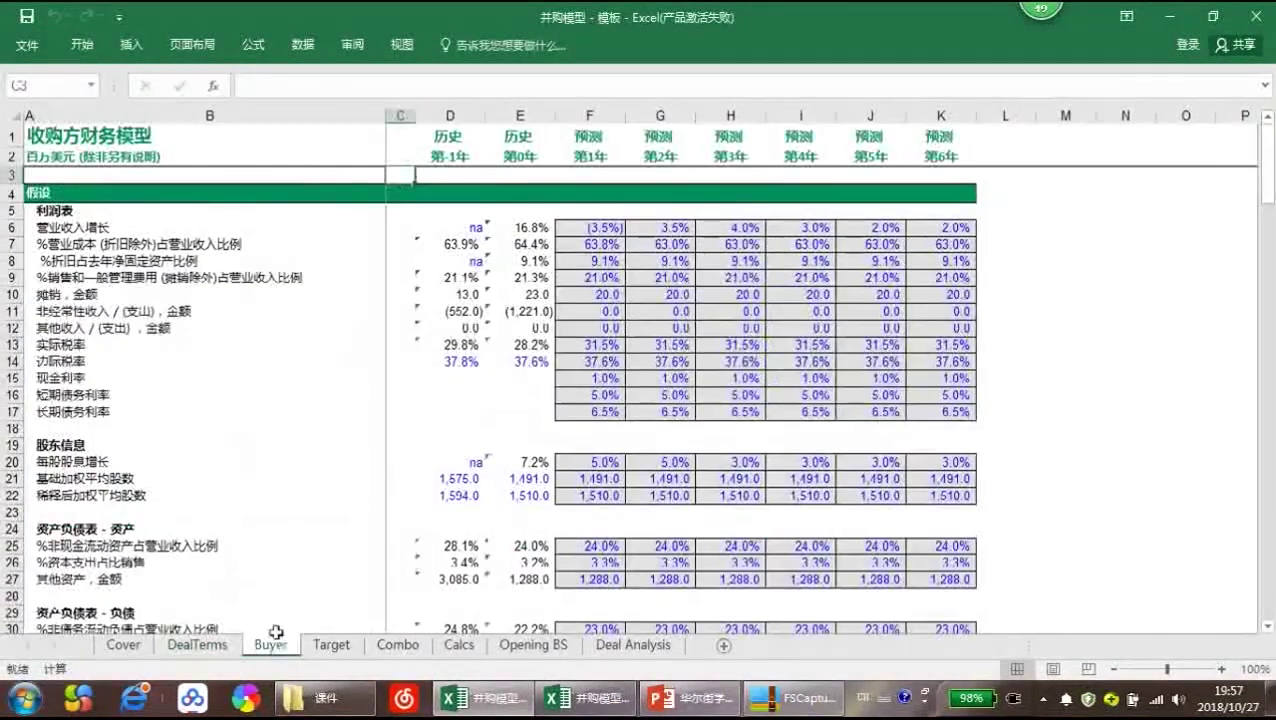
{"action": "left_click", "coordinate": [336, 647]}
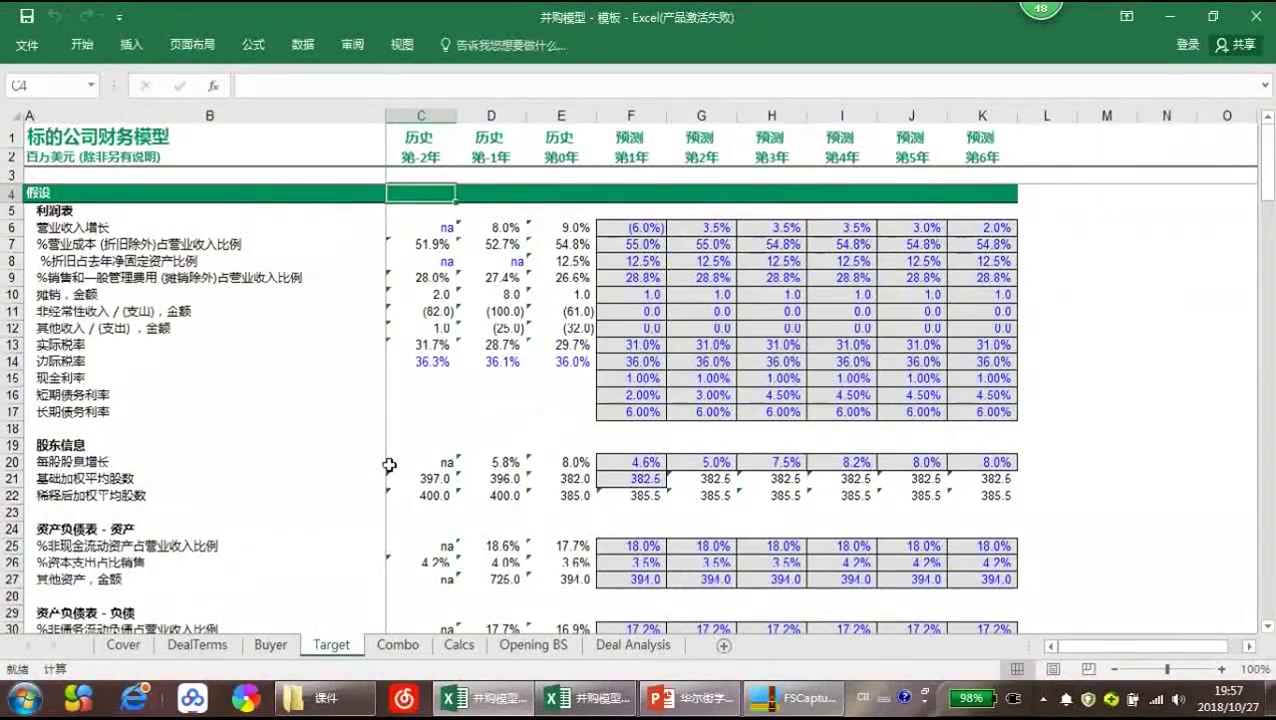
{"action": "scroll", "coordinate": [389, 465], "scroll_direction": "down", "scroll_amount": 3}
{"action": "scroll", "coordinate": [389, 465], "scroll_direction": "up", "scroll_amount": 3}
{"action": "left_click_drag", "start_coordinate": [1064, 647], "coordinate": [1062, 648]}
{"action": "left_click", "coordinate": [266, 410]}
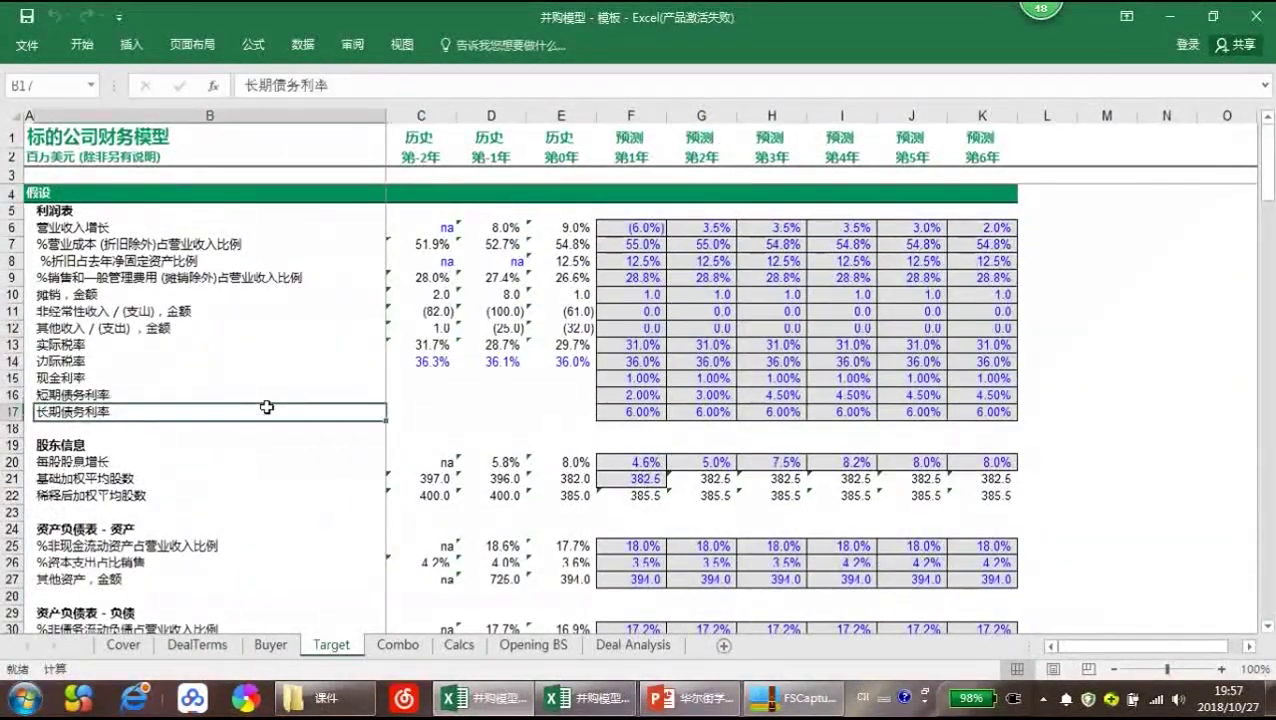
{"action": "scroll", "coordinate": [271, 420], "scroll_direction": "down", "scroll_amount": 12}
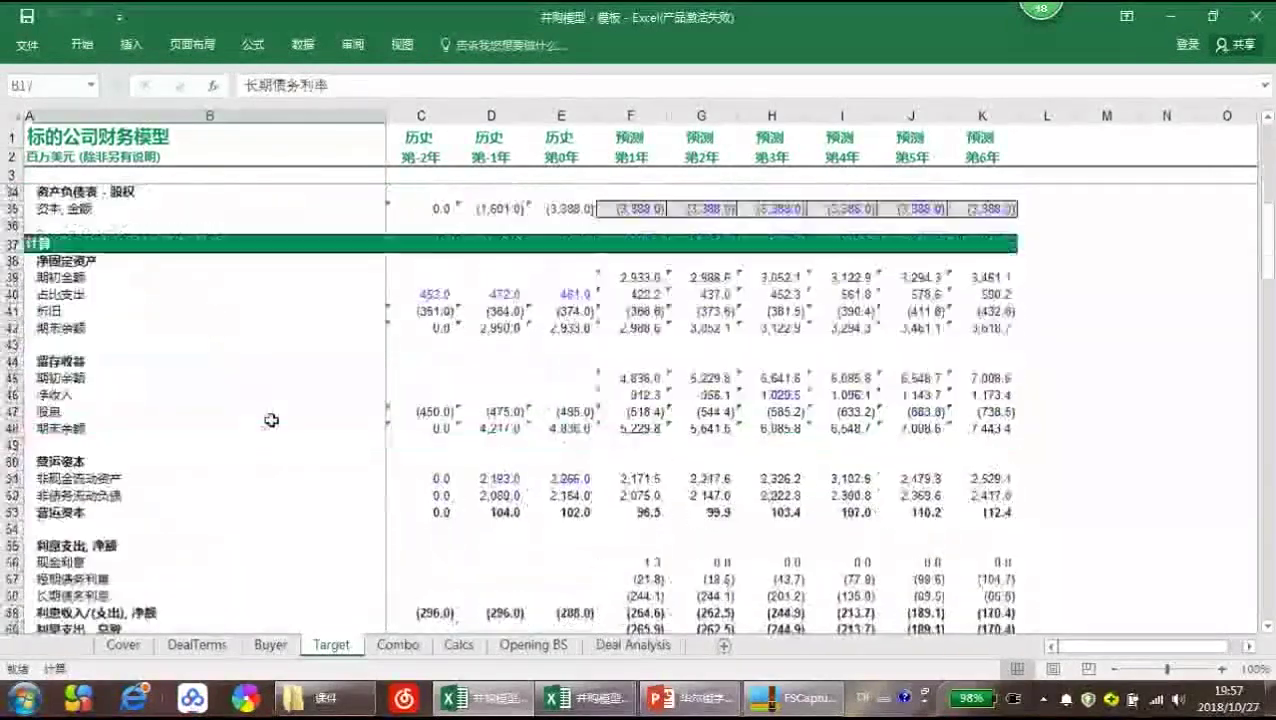
{"action": "scroll", "coordinate": [271, 420], "scroll_direction": "down", "scroll_amount": 2}
{"action": "left_click", "coordinate": [271, 420]}
{"action": "scroll", "coordinate": [271, 420], "scroll_direction": "down", "scroll_amount": 10}
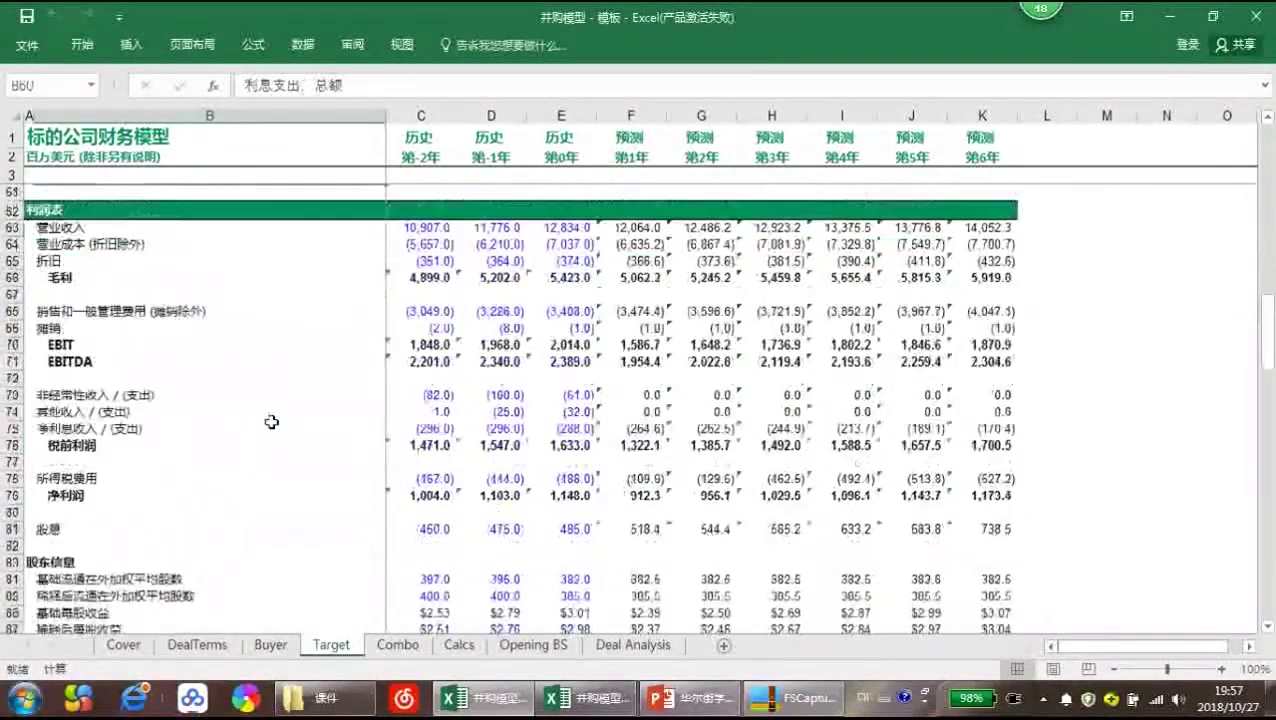
{"action": "scroll", "coordinate": [271, 422], "scroll_direction": "down", "scroll_amount": 16}
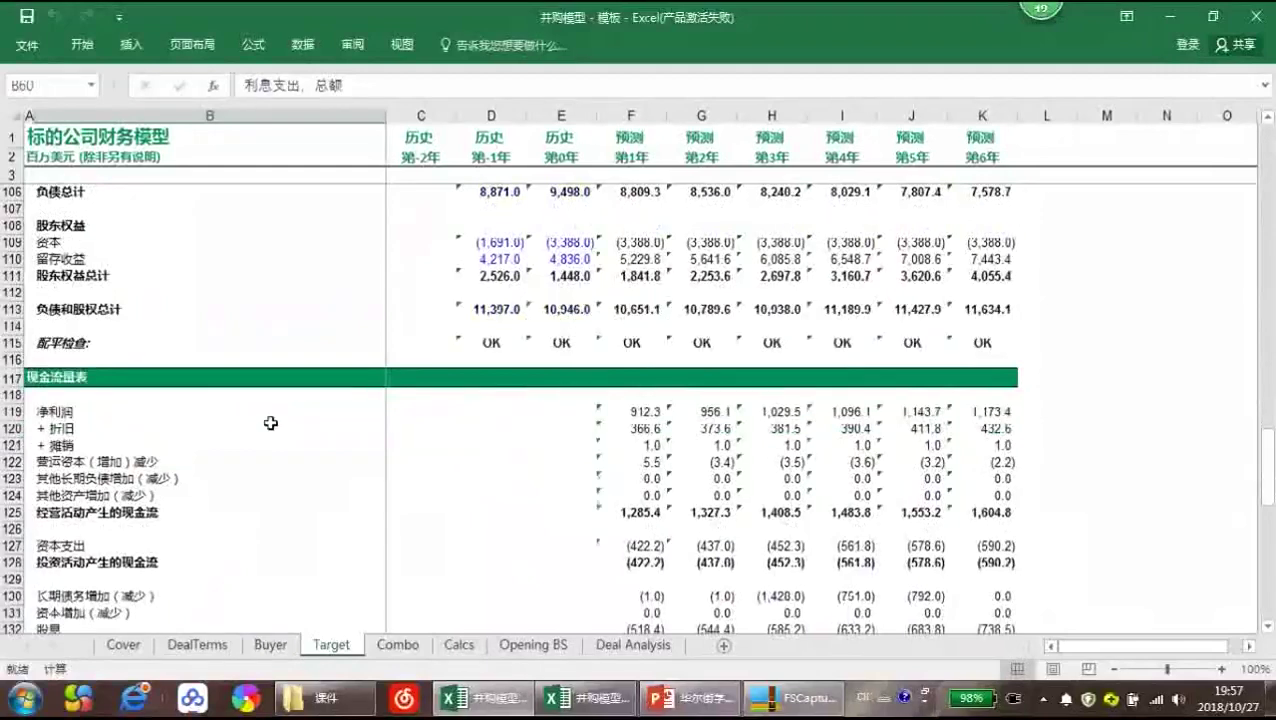
{"action": "scroll", "coordinate": [271, 424], "scroll_direction": "down", "scroll_amount": 7}
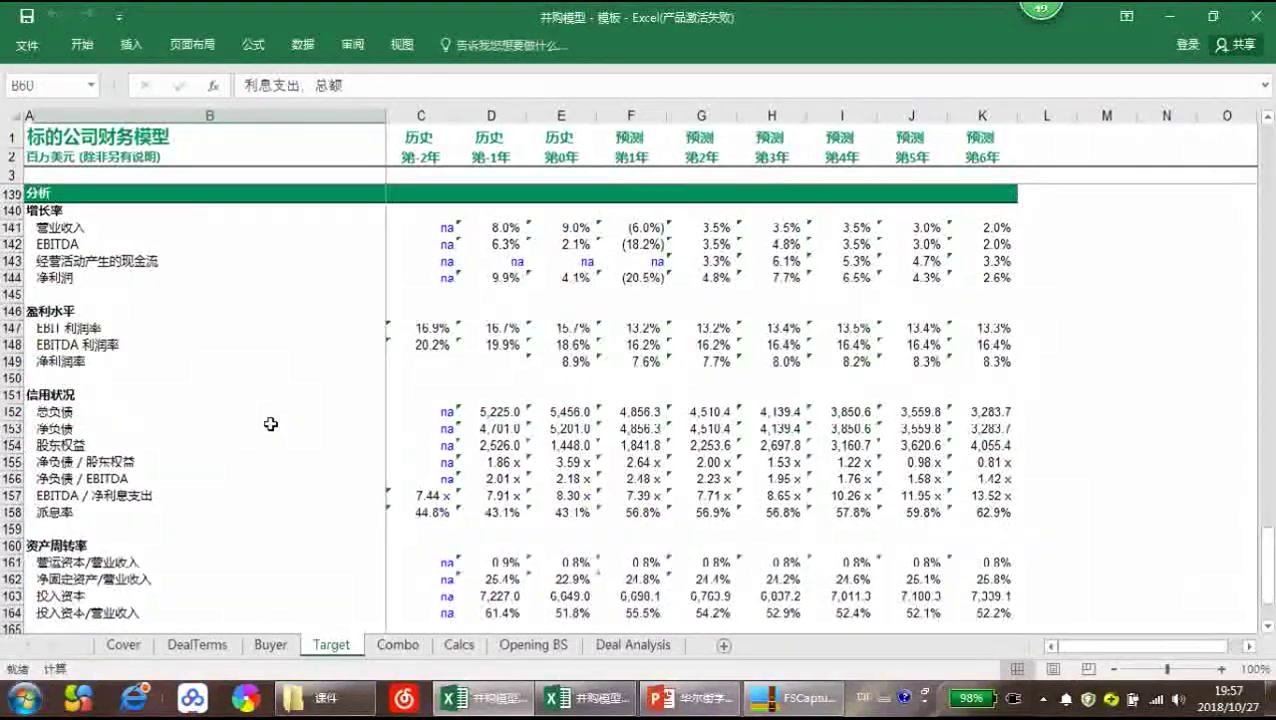
{"action": "left_click", "coordinate": [271, 424]}
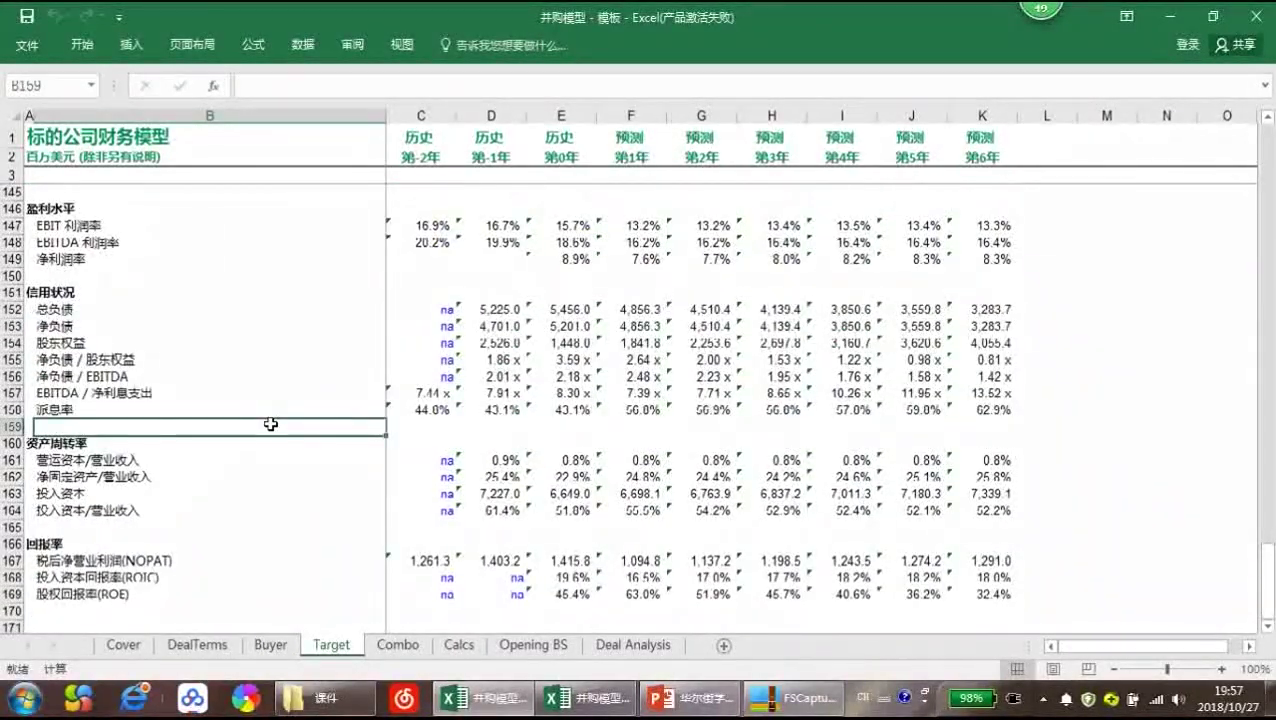
{"action": "scroll", "coordinate": [271, 424], "scroll_direction": "up", "scroll_amount": 5}
{"action": "scroll", "coordinate": [271, 424], "scroll_direction": "up", "scroll_amount": 20}
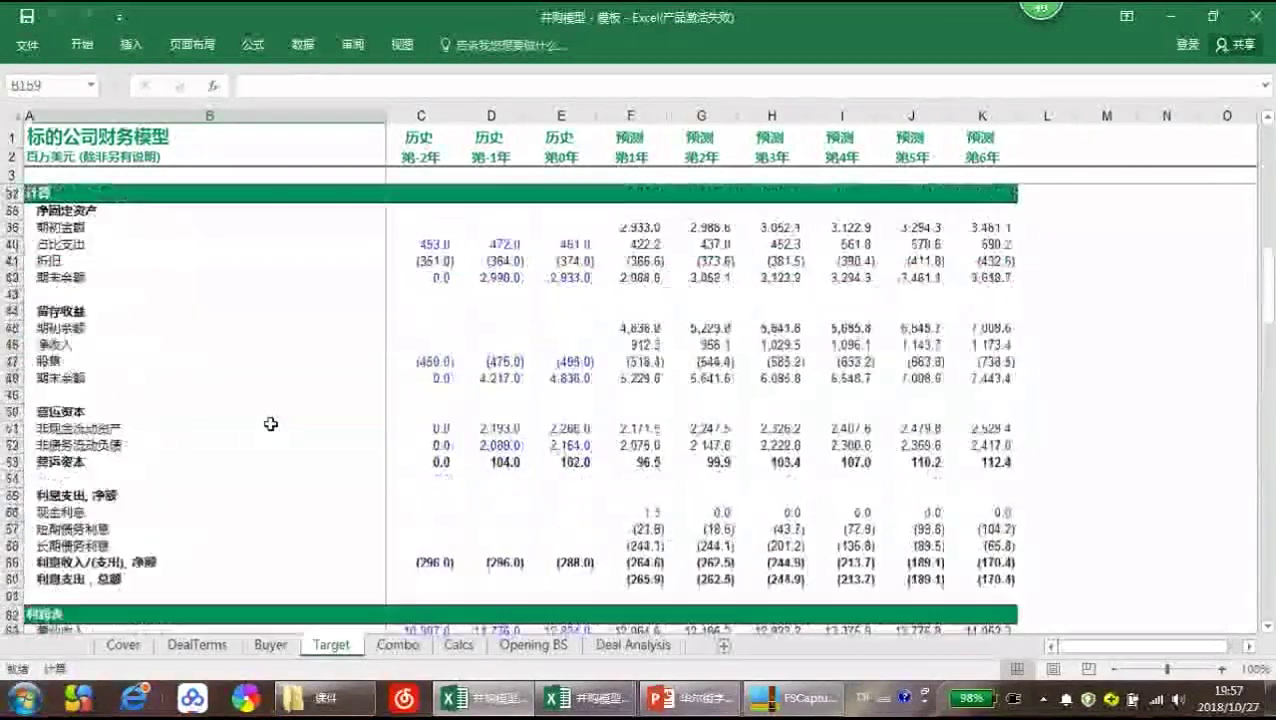
Look over the merged company's layout on the Combo, Calcs and Opening BS sheets
{"action": "left_click", "coordinate": [398, 645]}
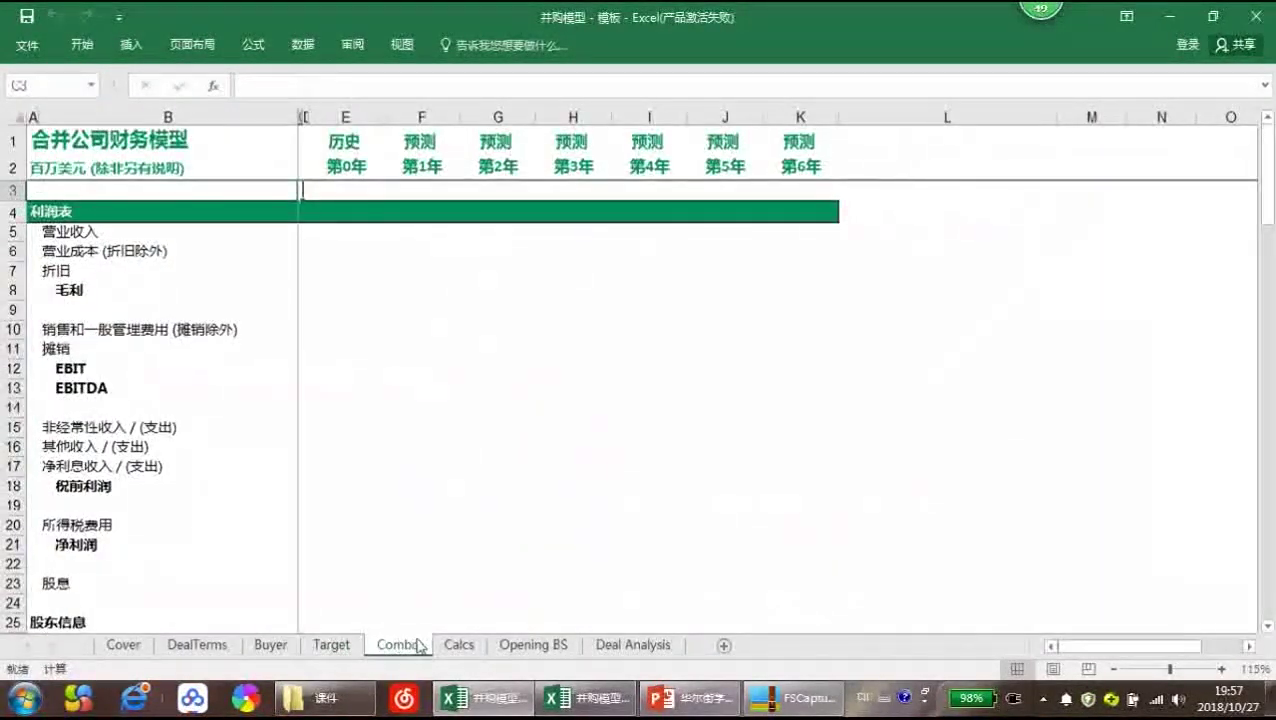
{"action": "left_click", "coordinate": [511, 488]}
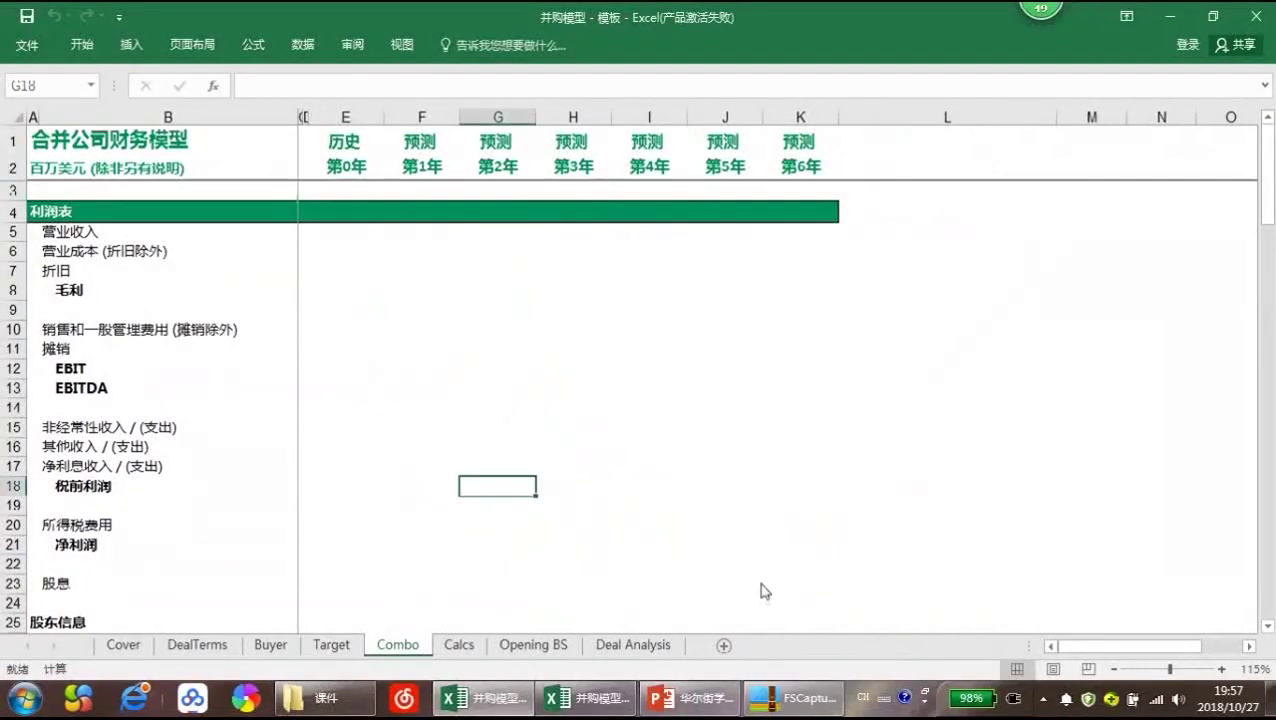
{"action": "left_click_drag", "start_coordinate": [1178, 650], "coordinate": [1140, 652]}
{"action": "left_click", "coordinate": [490, 442]}
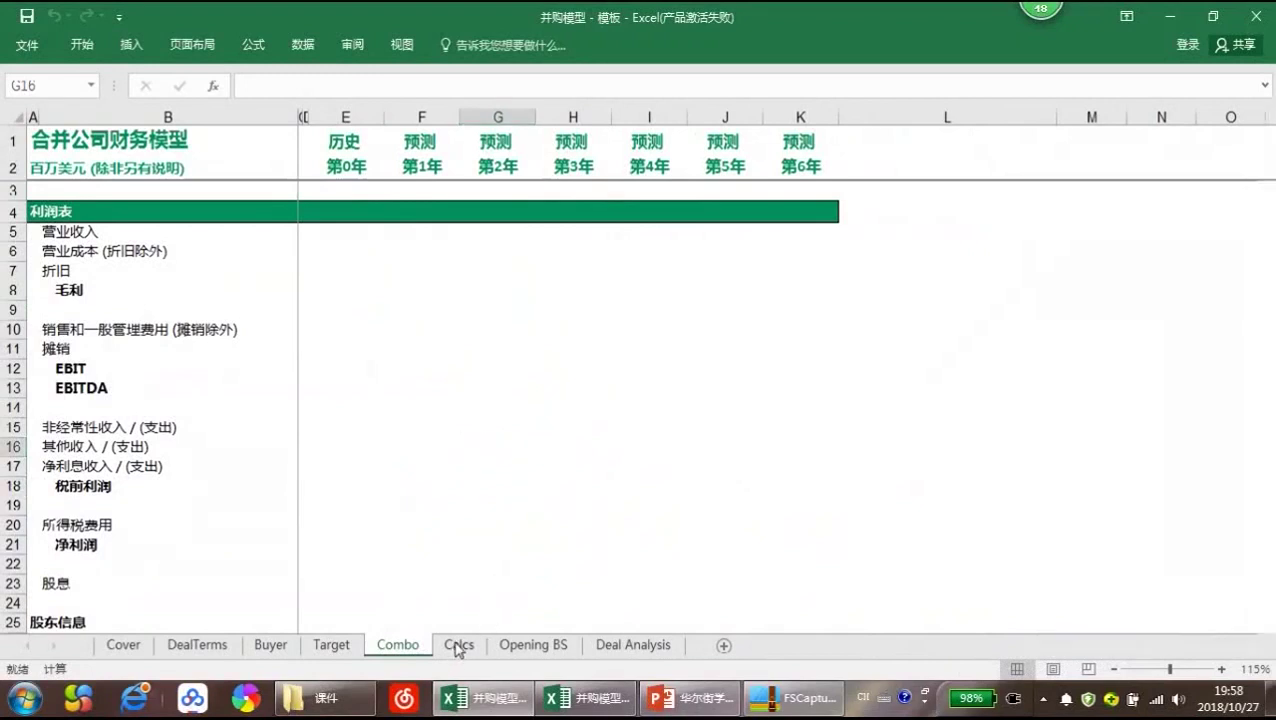
{"action": "left_click", "coordinate": [459, 647]}
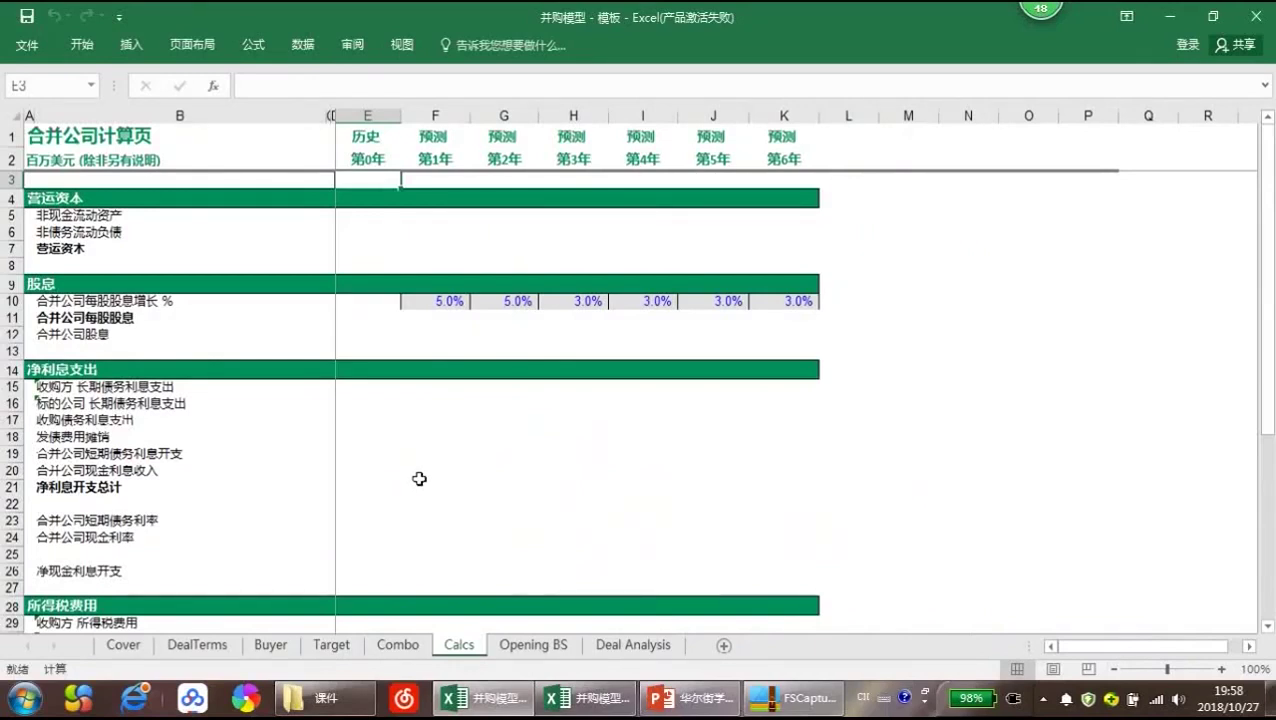
{"action": "left_click", "coordinate": [527, 648]}
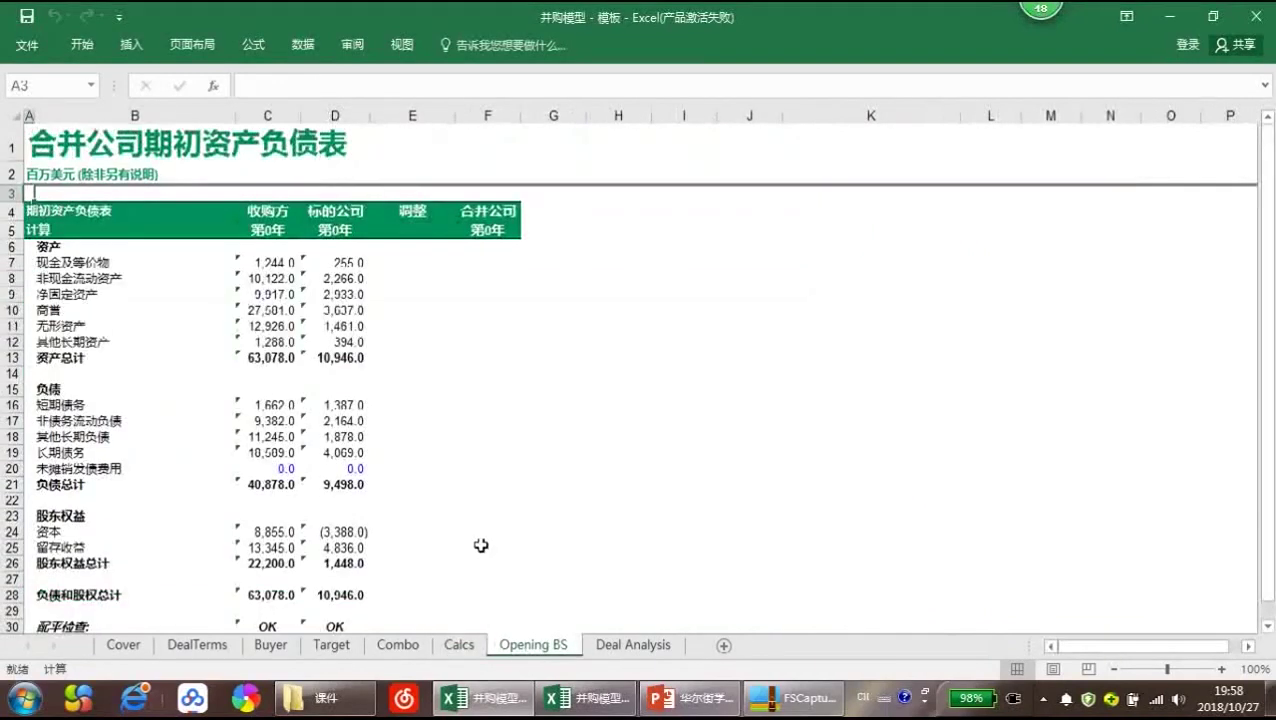
{"action": "left_click", "coordinate": [481, 545]}
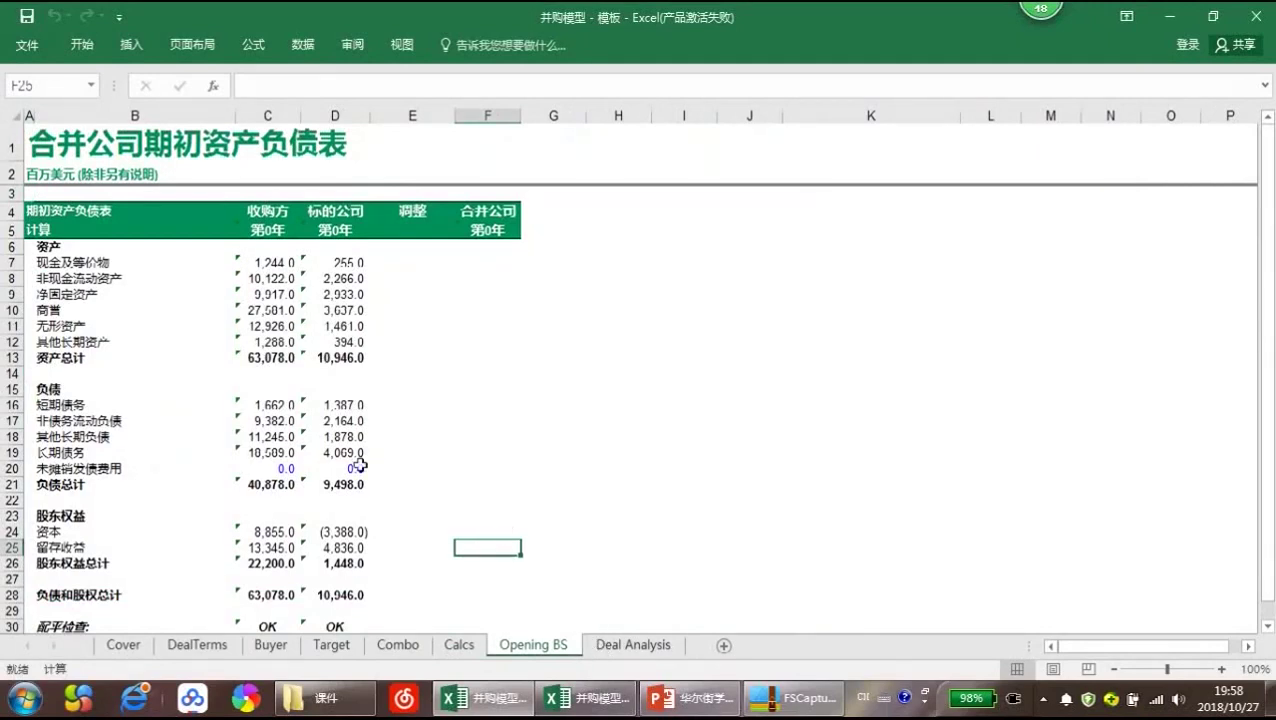
{"action": "left_click", "coordinate": [420, 650]}
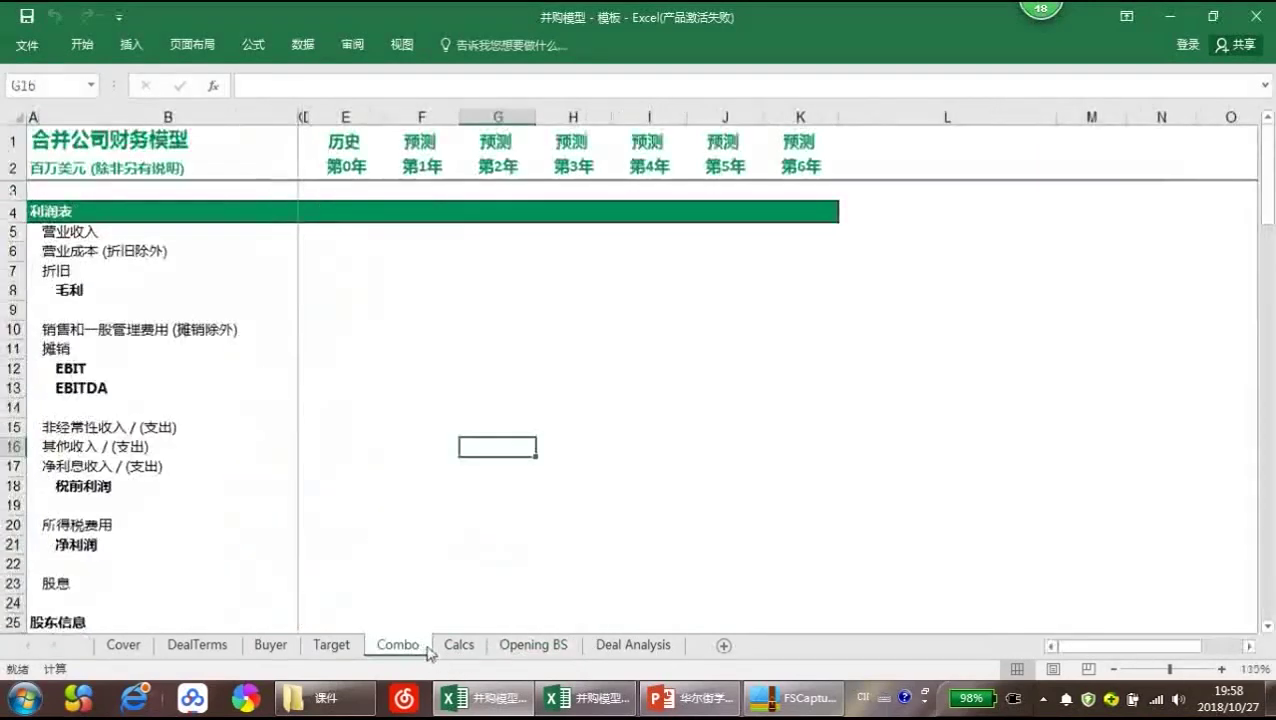
{"action": "left_click", "coordinate": [457, 648]}
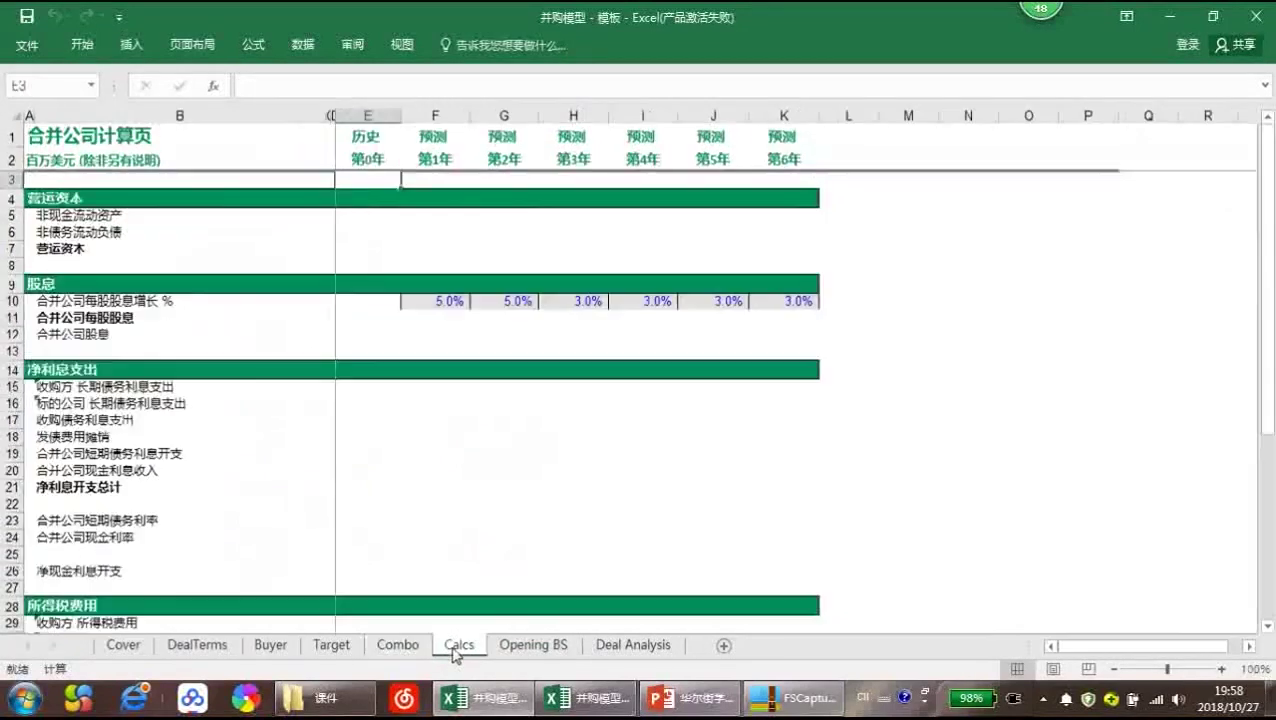
{"action": "left_click", "coordinate": [525, 650]}
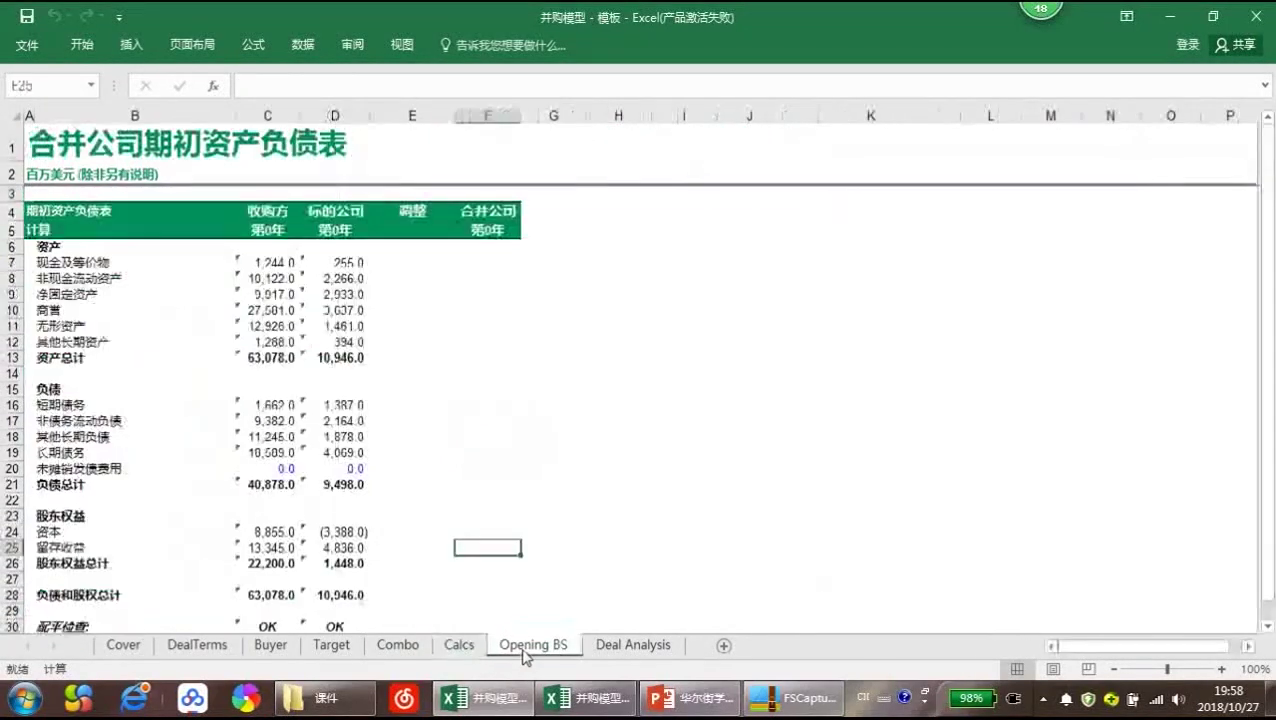
Review the Deal Analysis sheet's EPS accretion/dilution and ownership dilution sections, including both sensitivity tables
{"action": "left_click", "coordinate": [610, 650]}
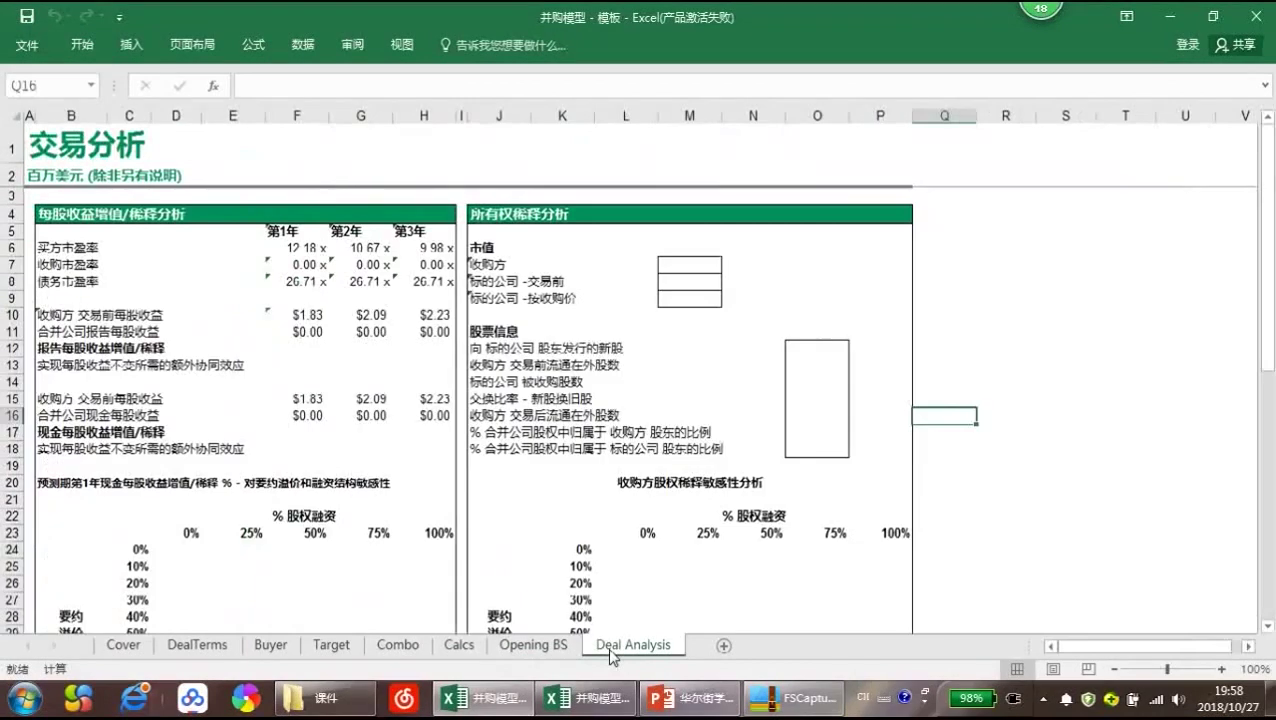
{"action": "left_click", "coordinate": [738, 577]}
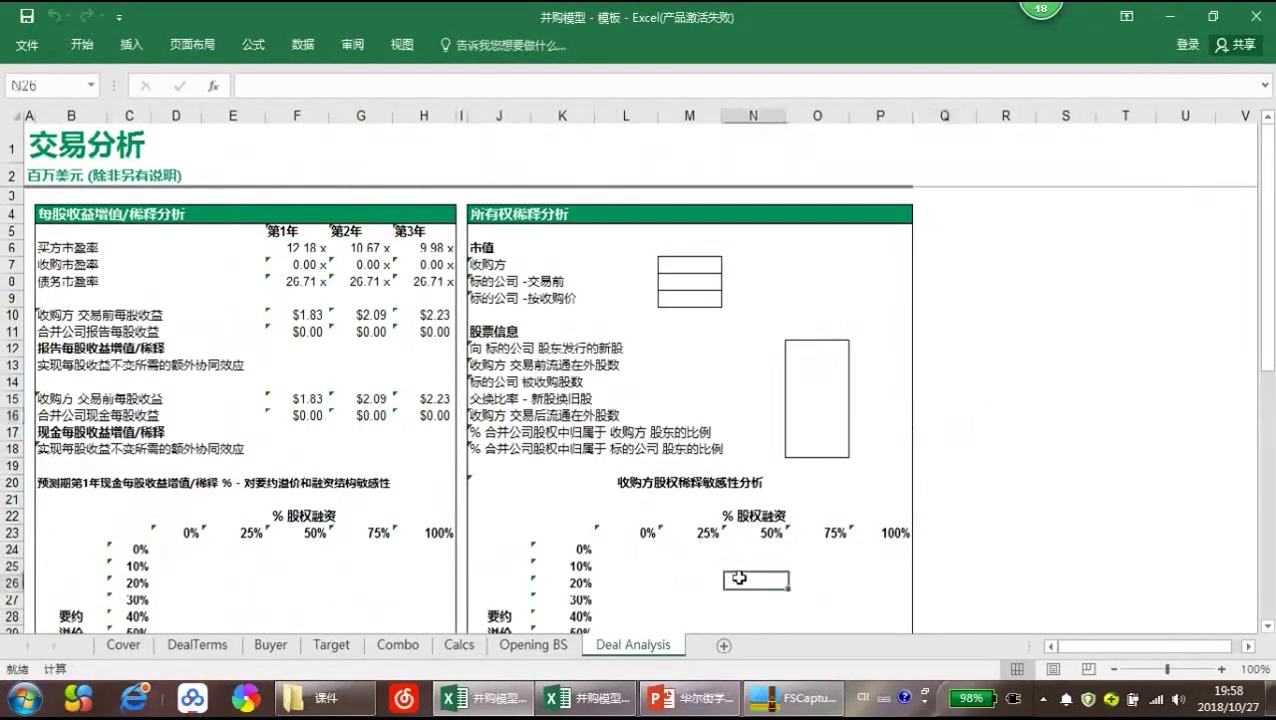
{"action": "scroll", "coordinate": [738, 577], "scroll_direction": "down", "scroll_amount": 7}
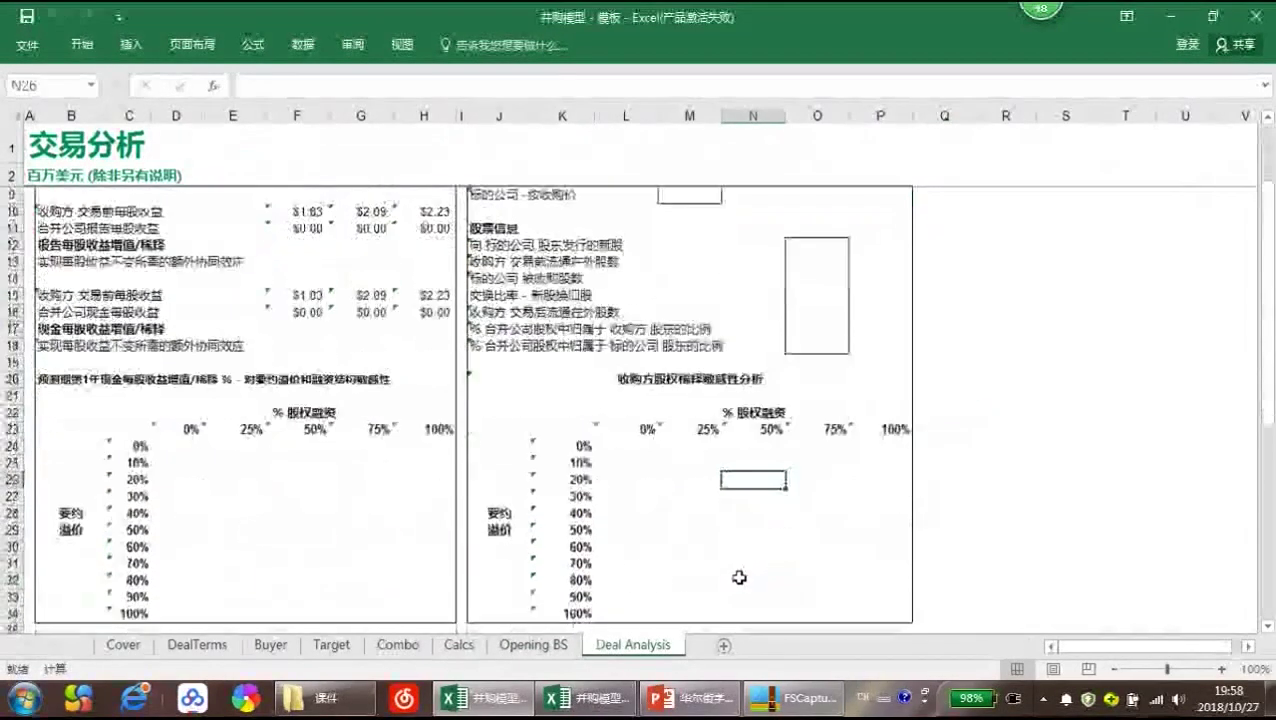
{"action": "scroll", "coordinate": [738, 577], "scroll_direction": "up", "scroll_amount": 6}
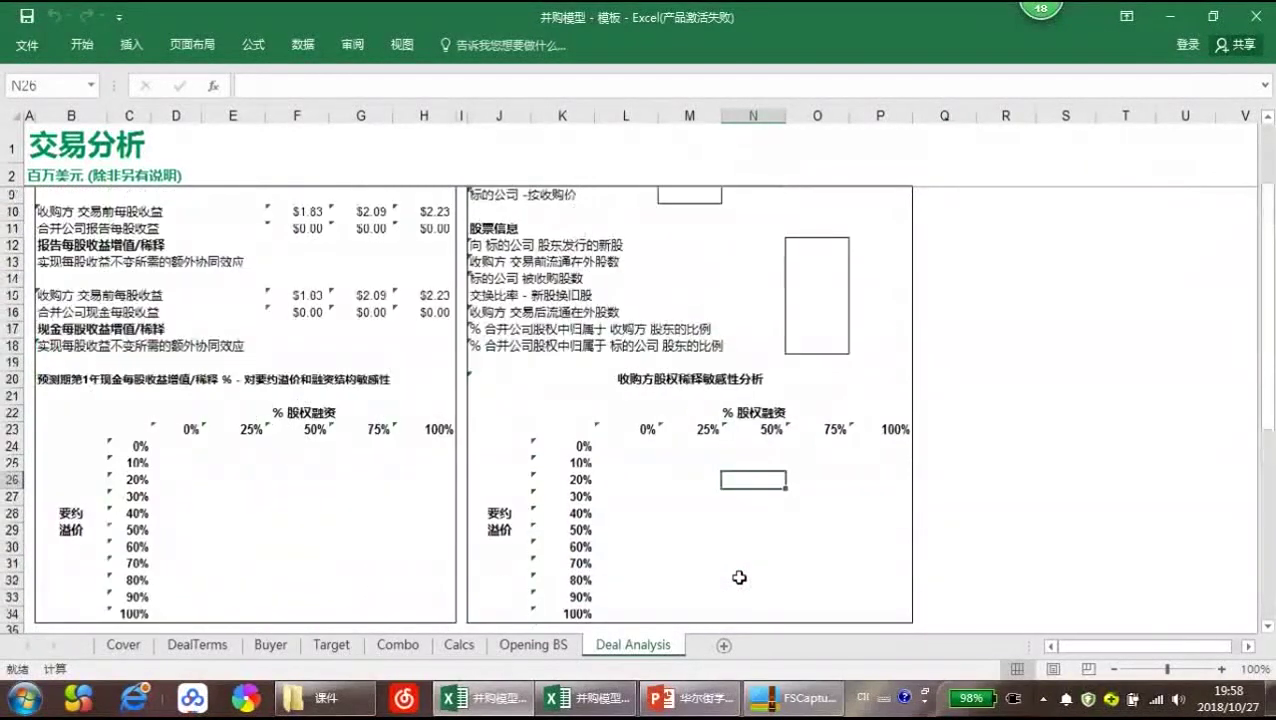
{"action": "scroll", "coordinate": [738, 577], "scroll_direction": "up", "scroll_amount": 2}
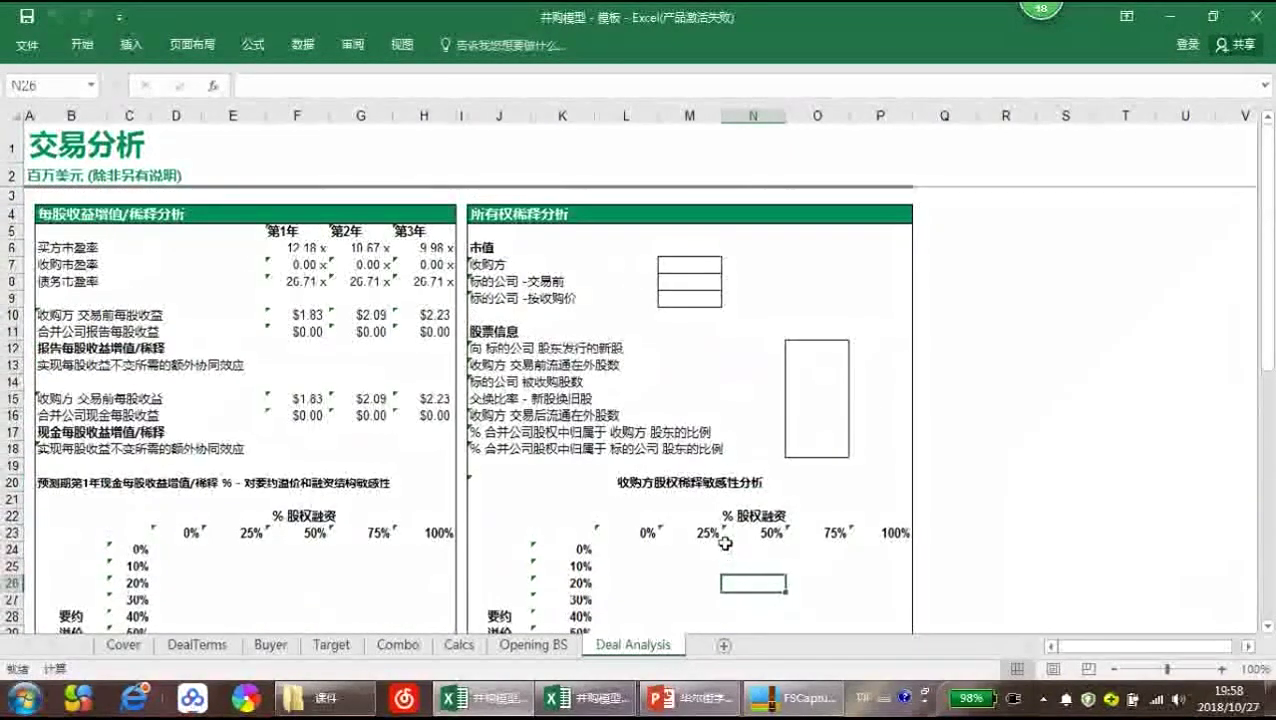
{"action": "left_click", "coordinate": [701, 398]}
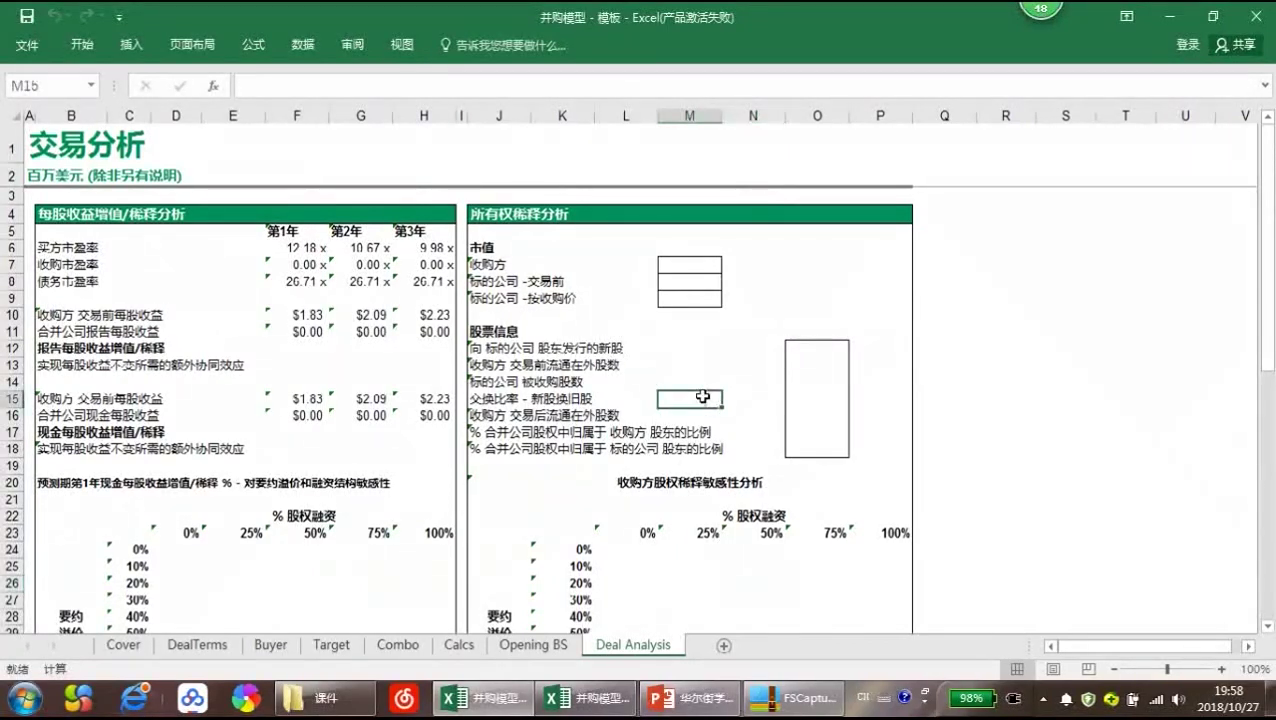
Review the Deal Analysis sheet's share information and credit analysis section, covering the standalone acquirer and the merged company
{"action": "left_click", "coordinate": [804, 421]}
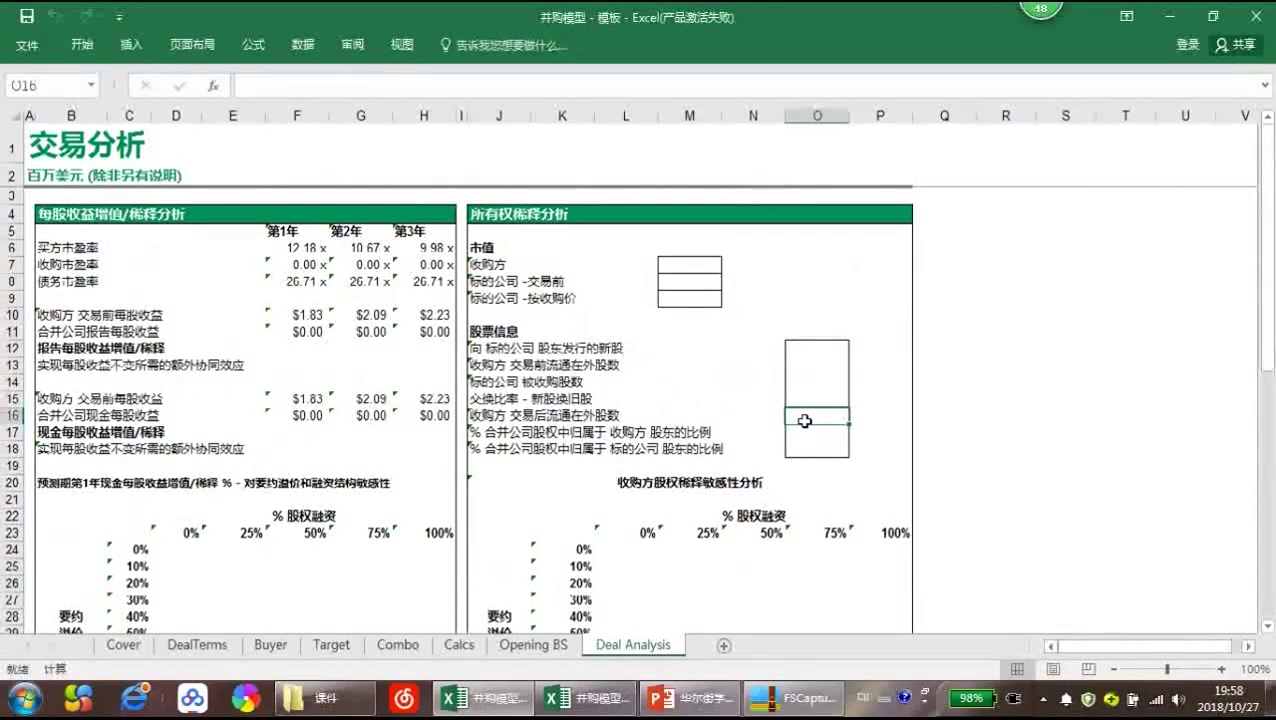
{"action": "scroll", "coordinate": [804, 421], "scroll_direction": "down", "scroll_amount": 4}
{"action": "left_click", "coordinate": [805, 414]}
{"action": "scroll", "coordinate": [804, 426], "scroll_direction": "down", "scroll_amount": 2}
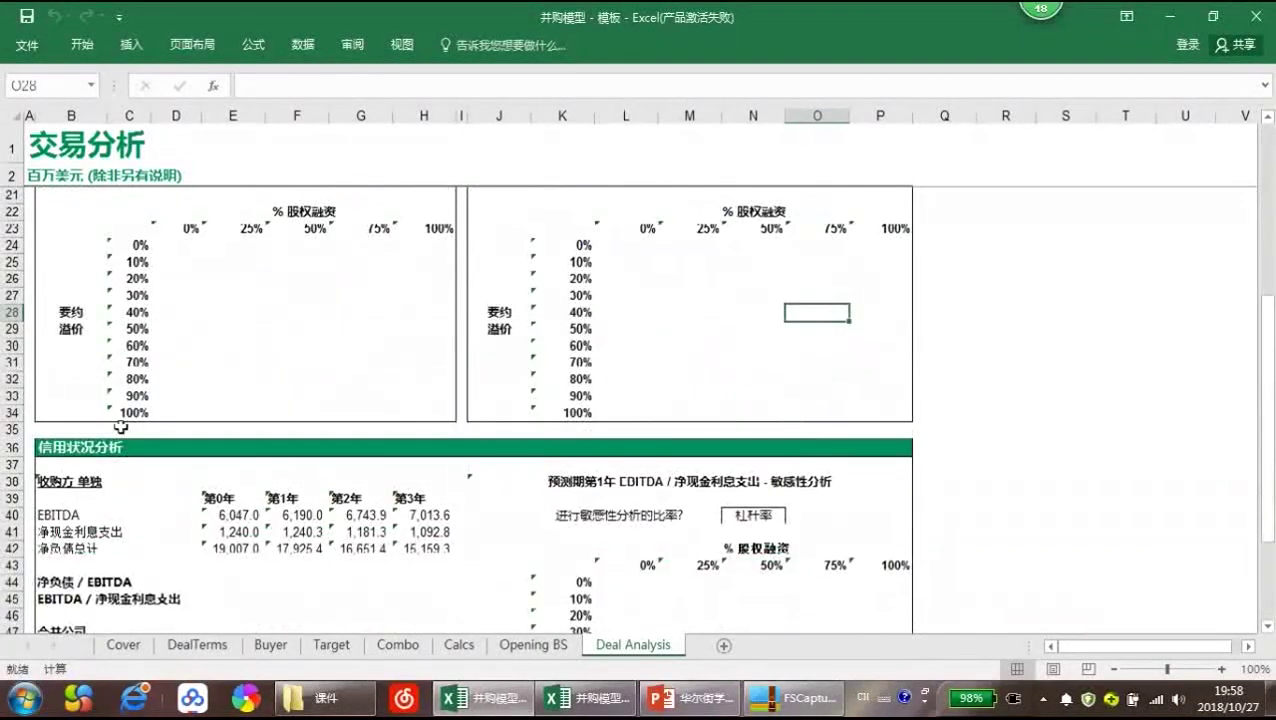
{"action": "left_click", "coordinate": [98, 483]}
{"action": "scroll", "coordinate": [98, 483], "scroll_direction": "down", "scroll_amount": 3}
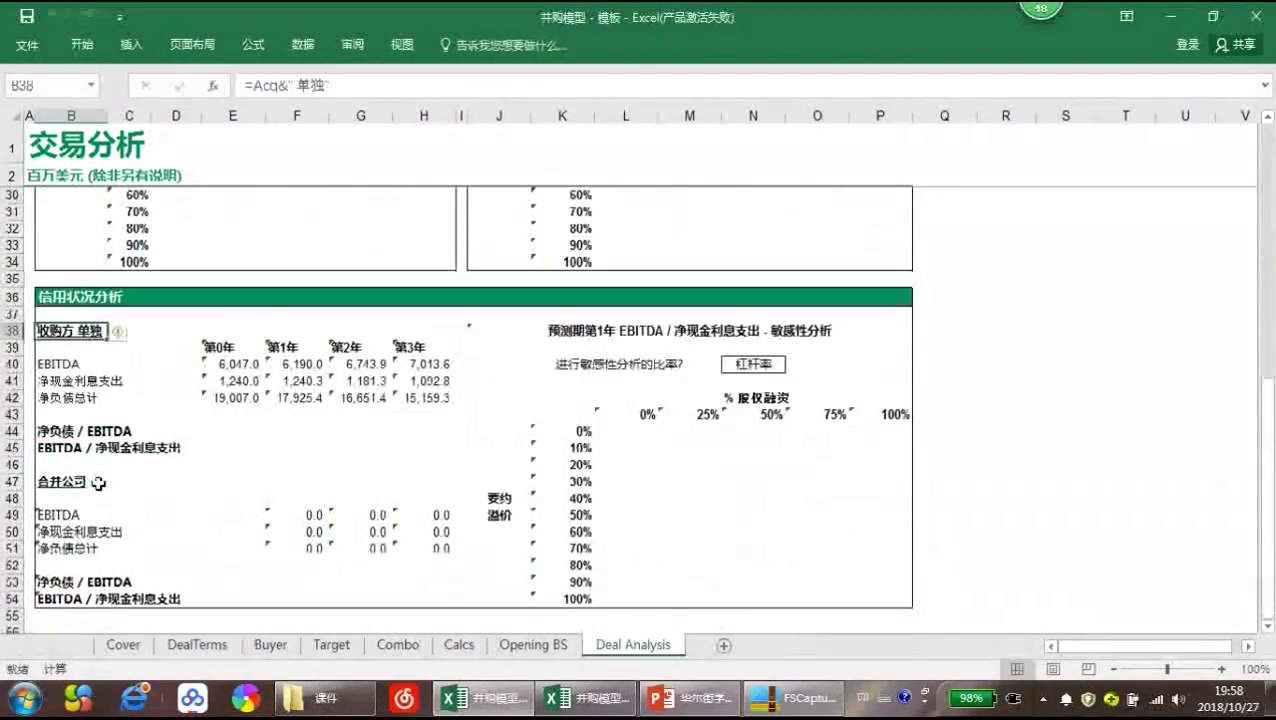
{"action": "left_click", "coordinate": [252, 481]}
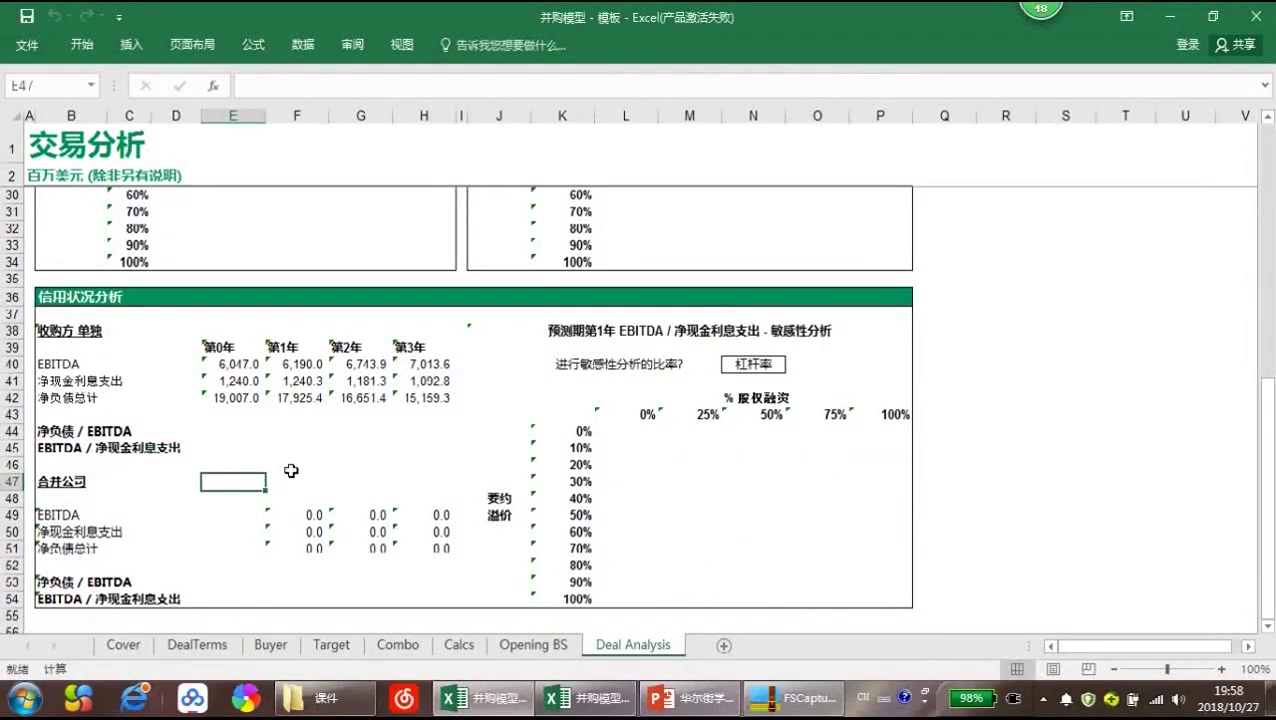
Revisit the Cover, DealTerms, Buyer and Target sheets, ending back on the DealTerms sheet
{"action": "left_click", "coordinate": [120, 645]}
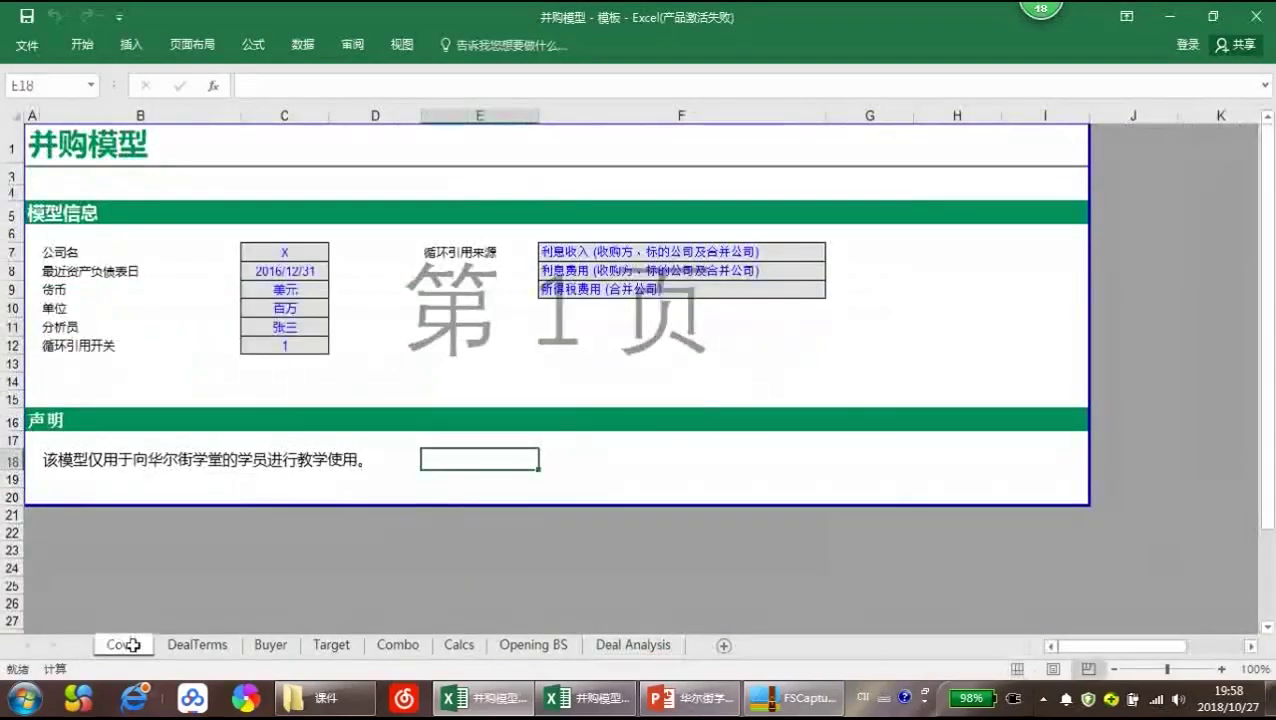
{"action": "left_click", "coordinate": [215, 650]}
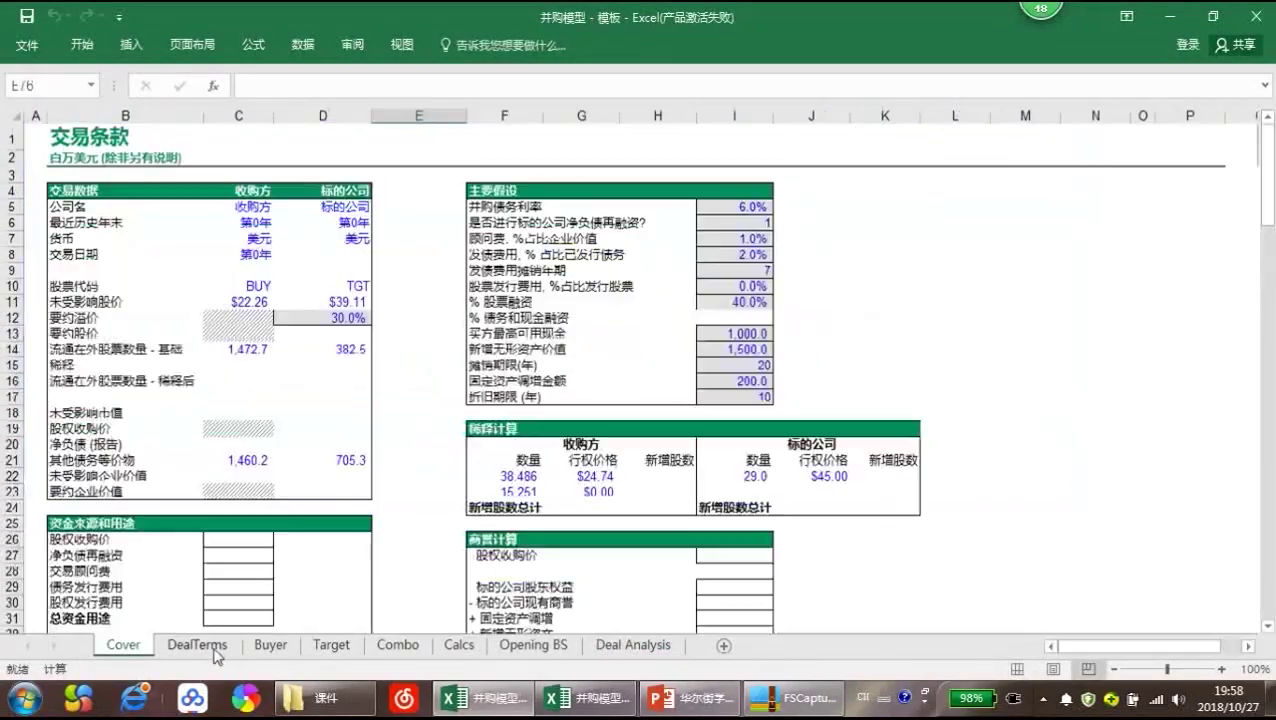
{"action": "left_click", "coordinate": [273, 650]}
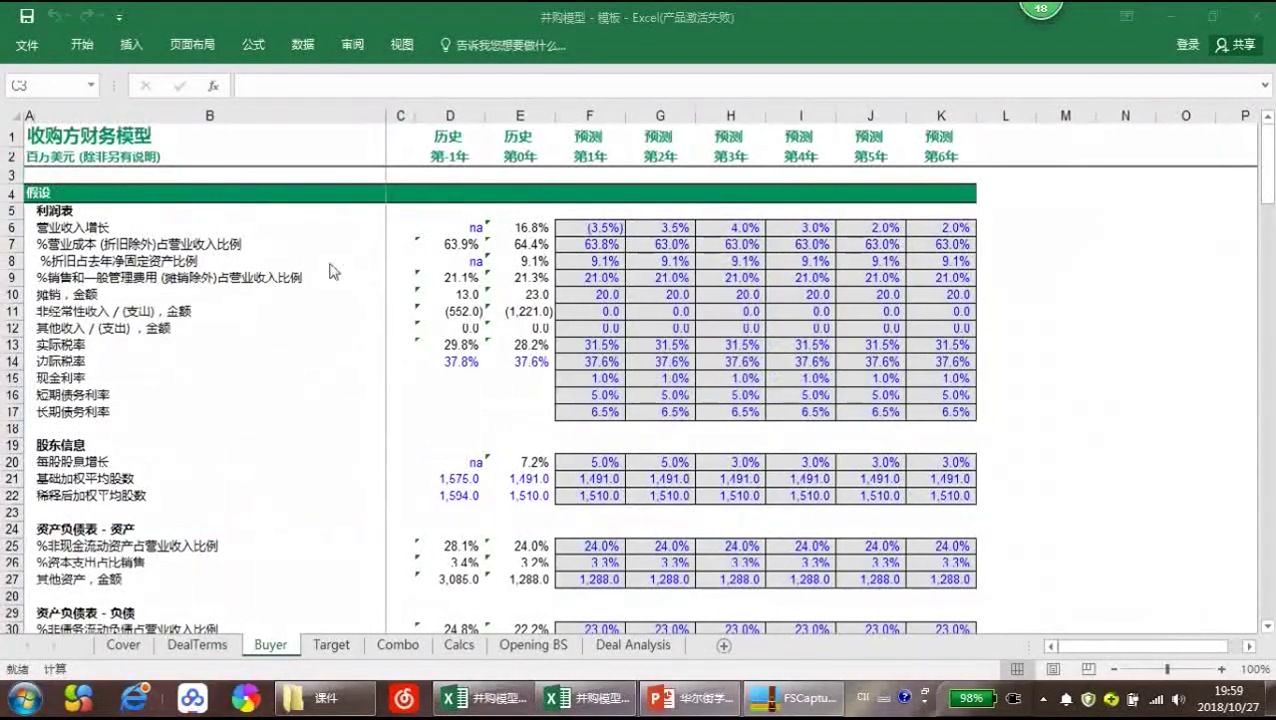
{"action": "left_click", "coordinate": [323, 648]}
{"action": "left_click", "coordinate": [327, 432]}
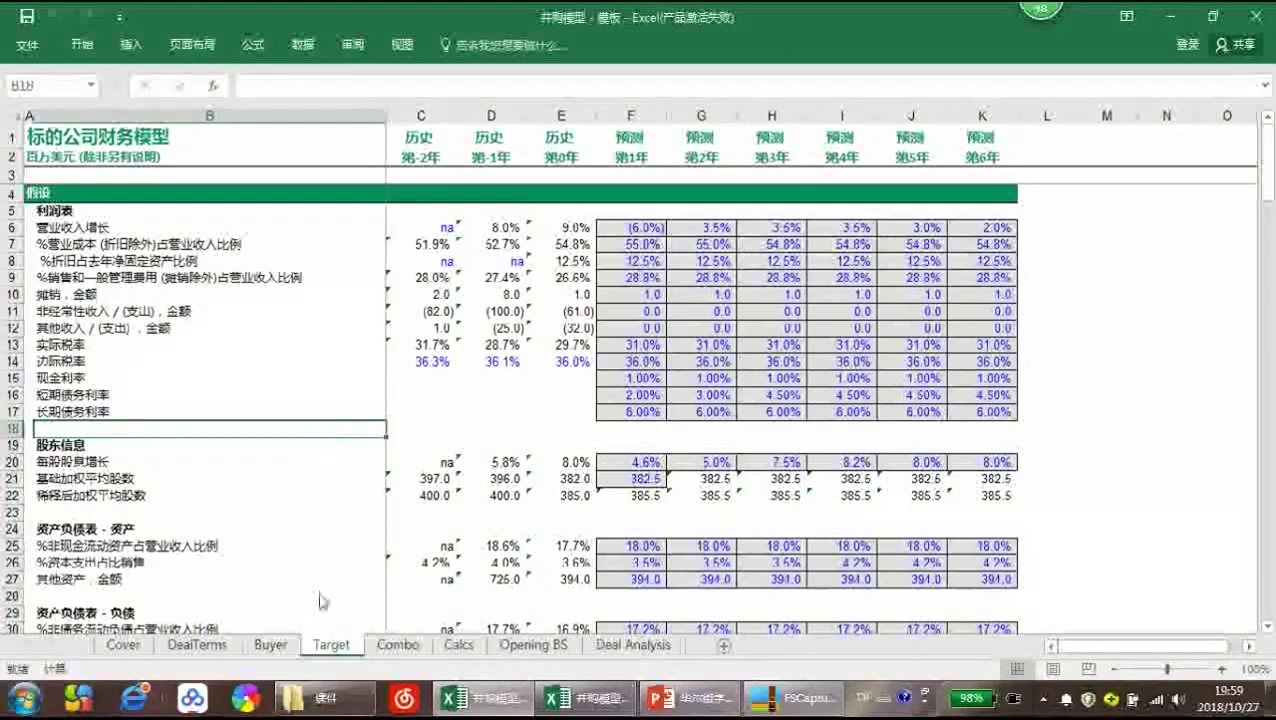
{"action": "left_click", "coordinate": [275, 647]}
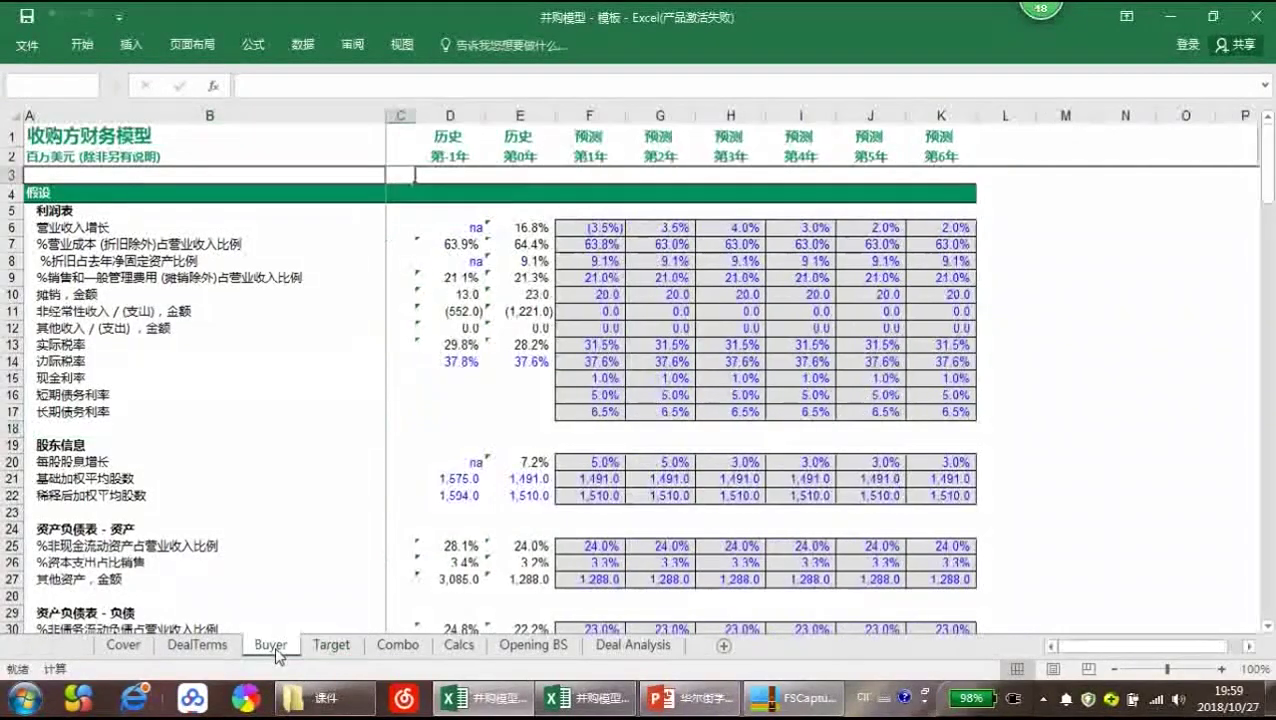
{"action": "left_click", "coordinate": [195, 647]}
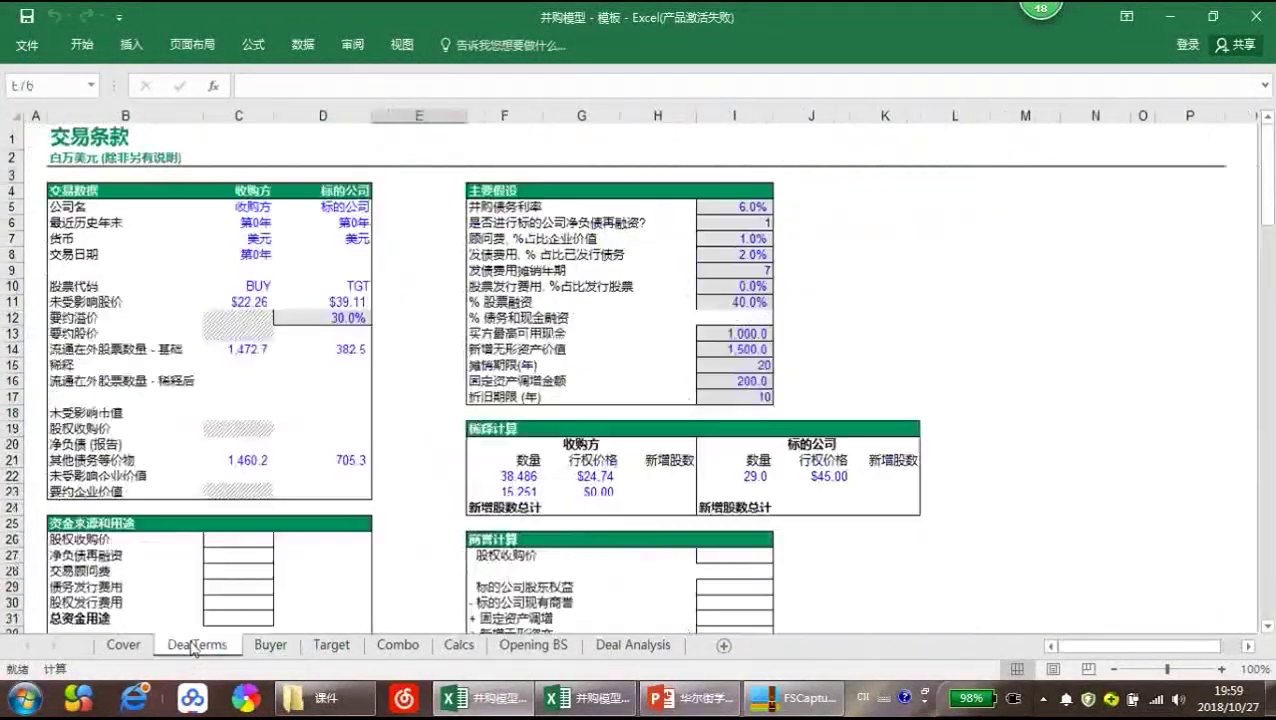
Examine the acquirer and target columns of the DealTerms transaction data block, including the company name inputs
{"action": "left_click", "coordinate": [309, 376]}
{"action": "left_click", "coordinate": [338, 272]}
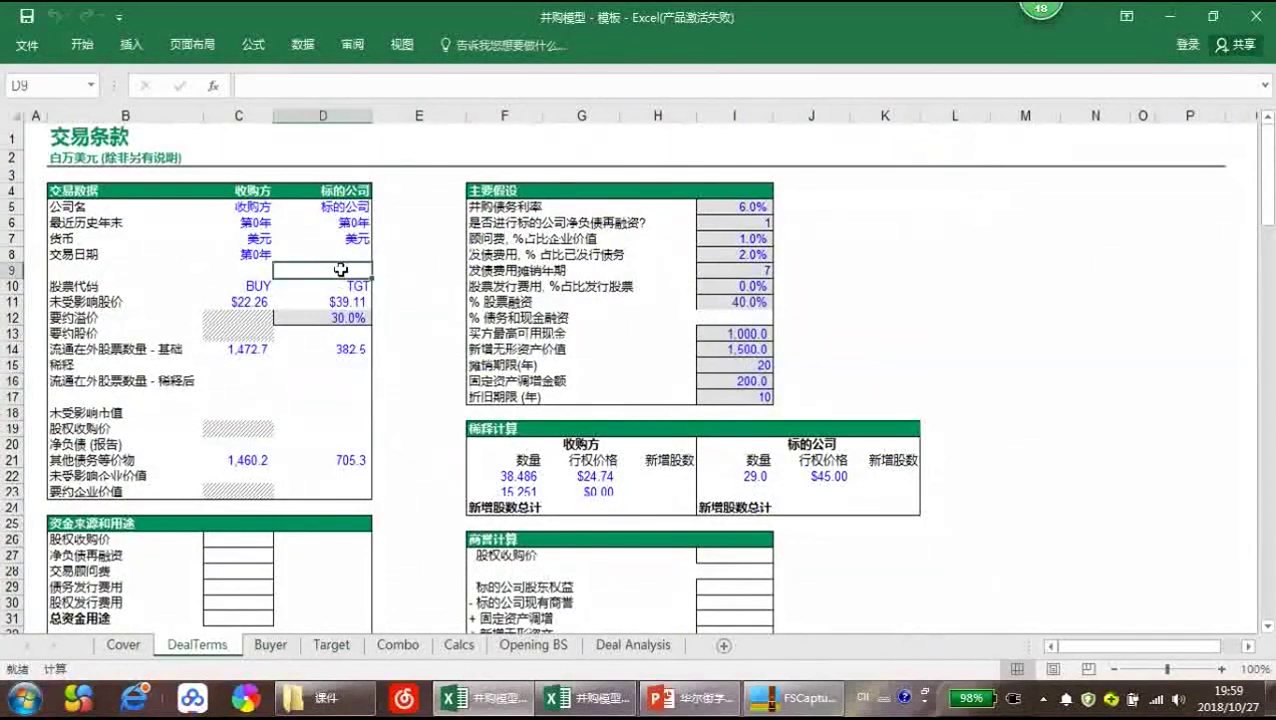
{"action": "left_click", "coordinate": [406, 271]}
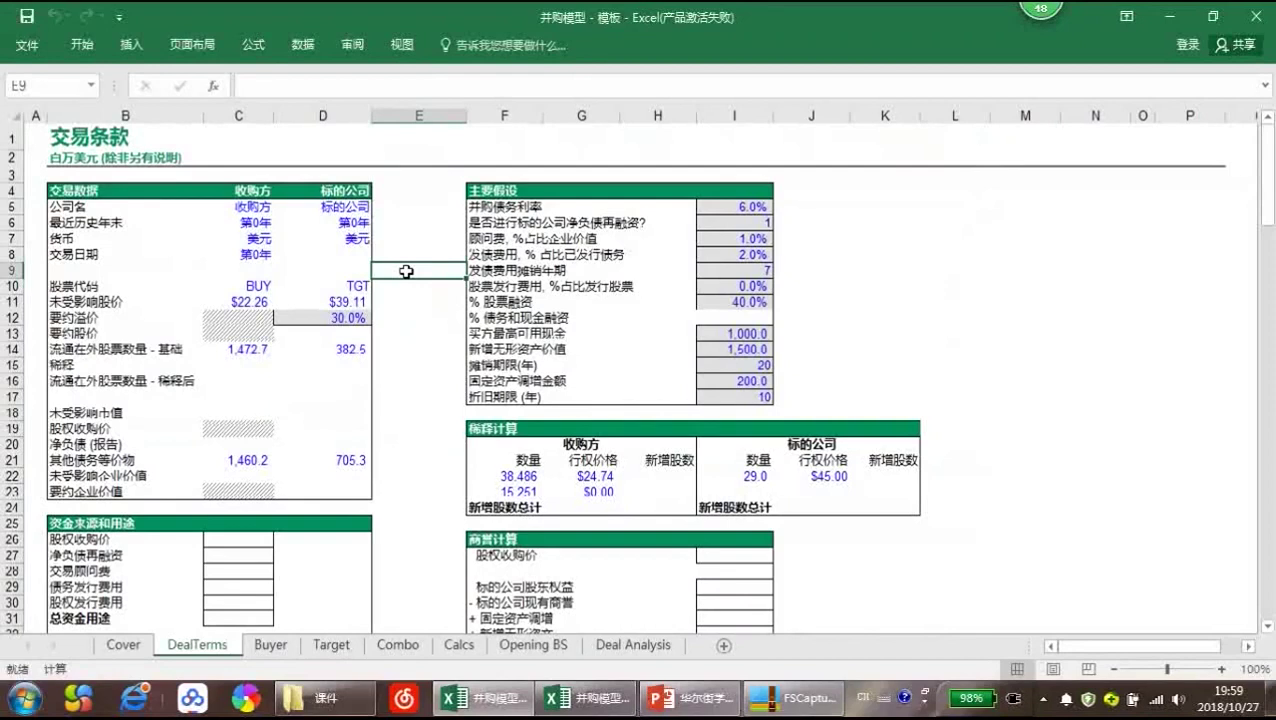
{"action": "key", "text": "Left"}
{"action": "key", "text": "Left"}
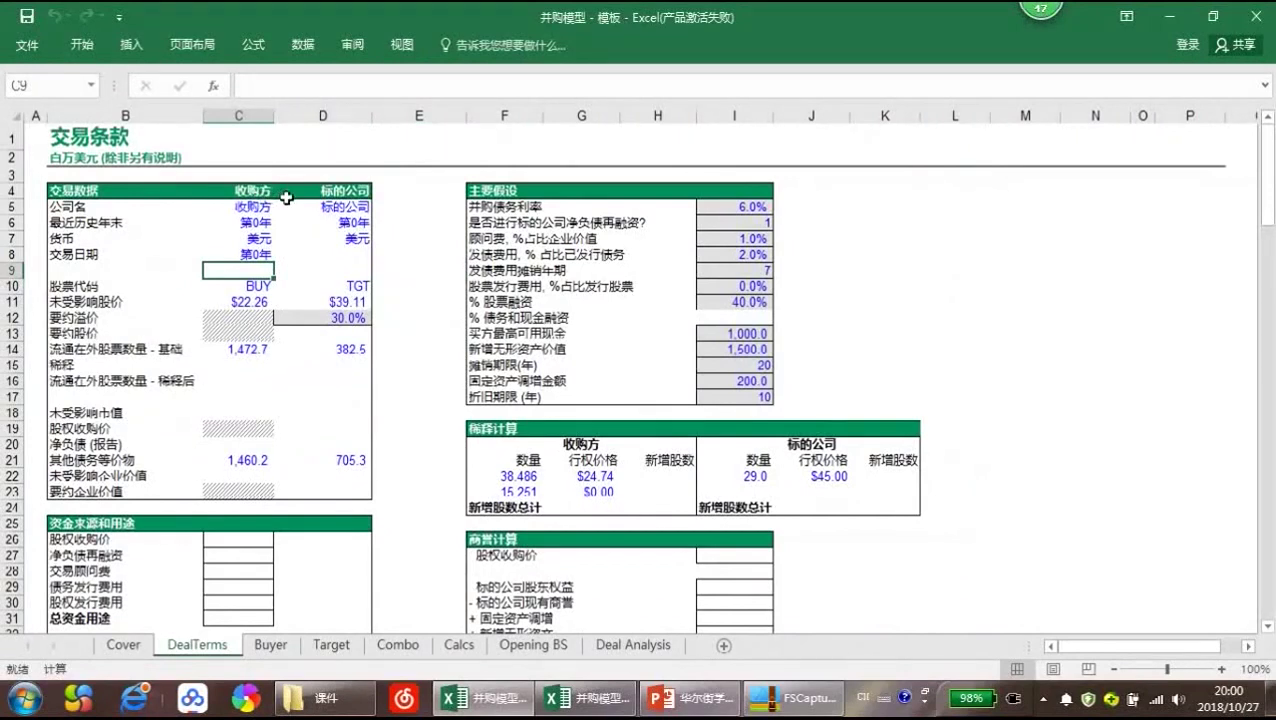
{"action": "left_click", "coordinate": [364, 272]}
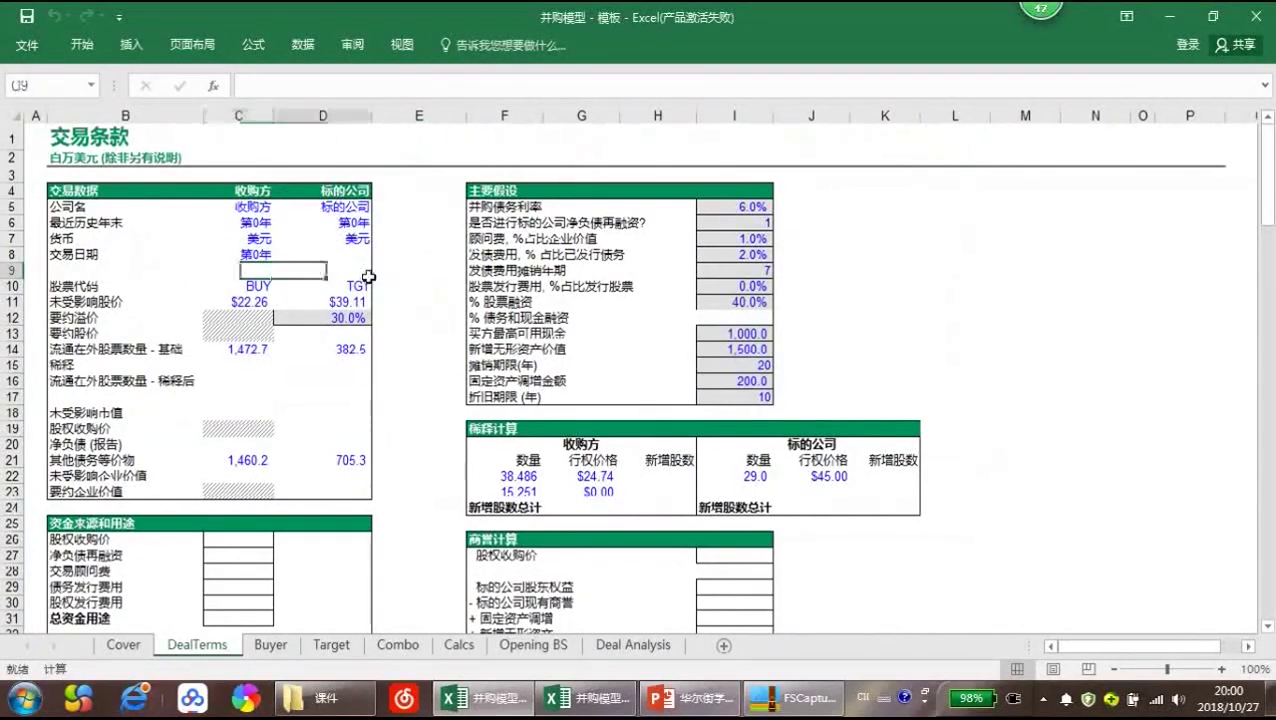
{"action": "left_click", "coordinate": [364, 251]}
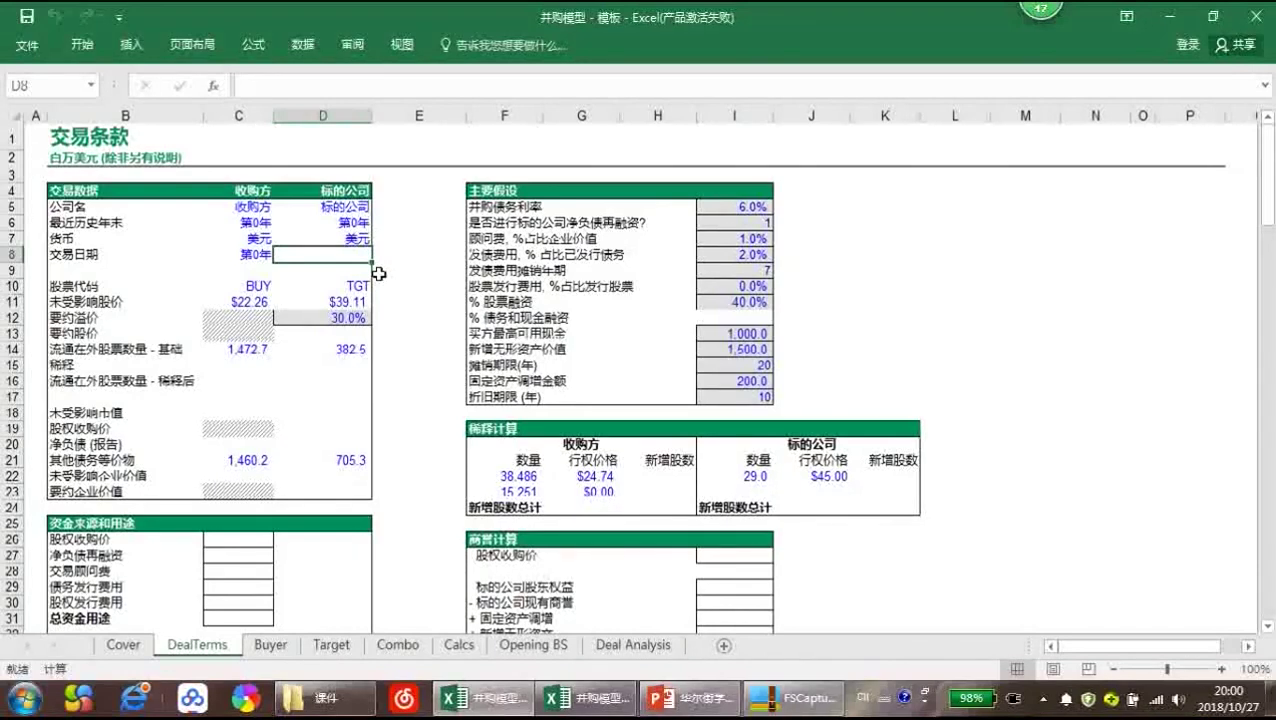
{"action": "key", "text": "Left"}
{"action": "key", "text": "Up"}
{"action": "key", "text": "Up"}
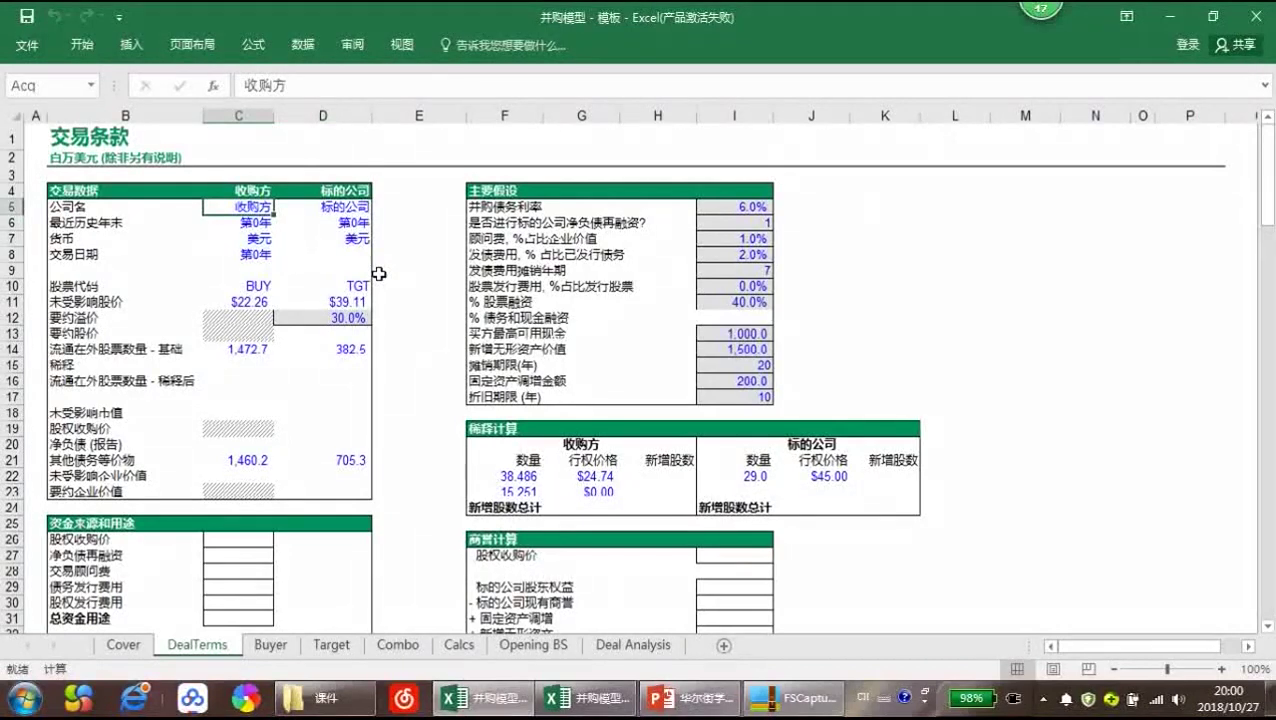
{"action": "key", "text": "Right"}
{"action": "key", "text": "Right"}
{"action": "key", "text": "Left"}
{"action": "key", "text": "Left"}
Inspect the latest historical year-end inputs for both the acquirer and the target in row 6
{"action": "key", "text": "Down"}
{"action": "key", "text": "Left"}
{"action": "key", "text": "Left"}
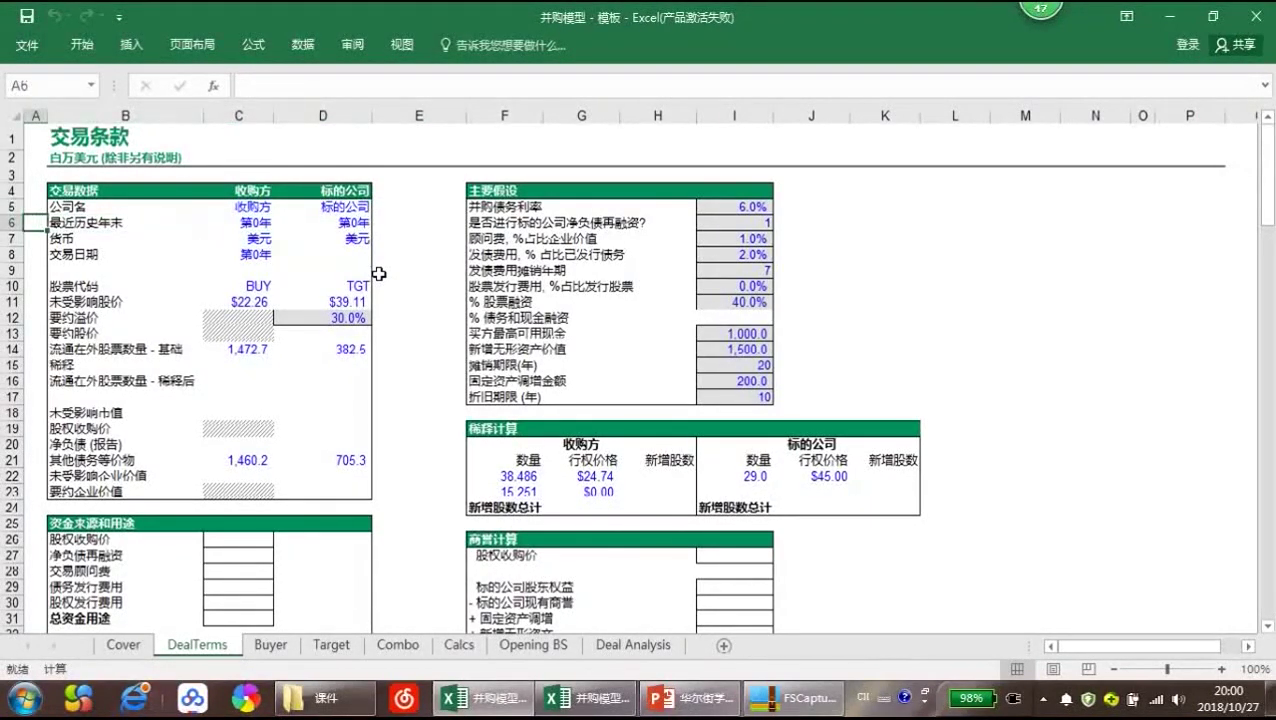
{"action": "key", "text": "Right"}
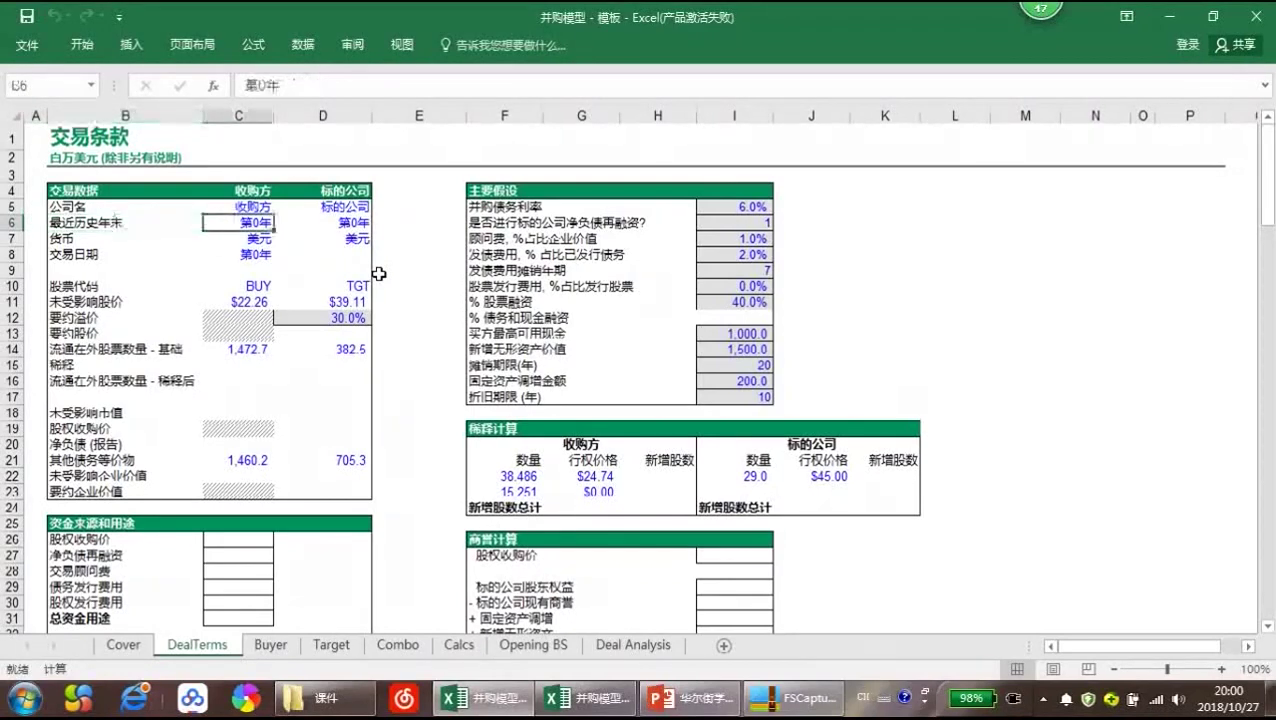
{"action": "left_click", "coordinate": [440, 333]}
{"action": "left_click", "coordinate": [244, 223]}
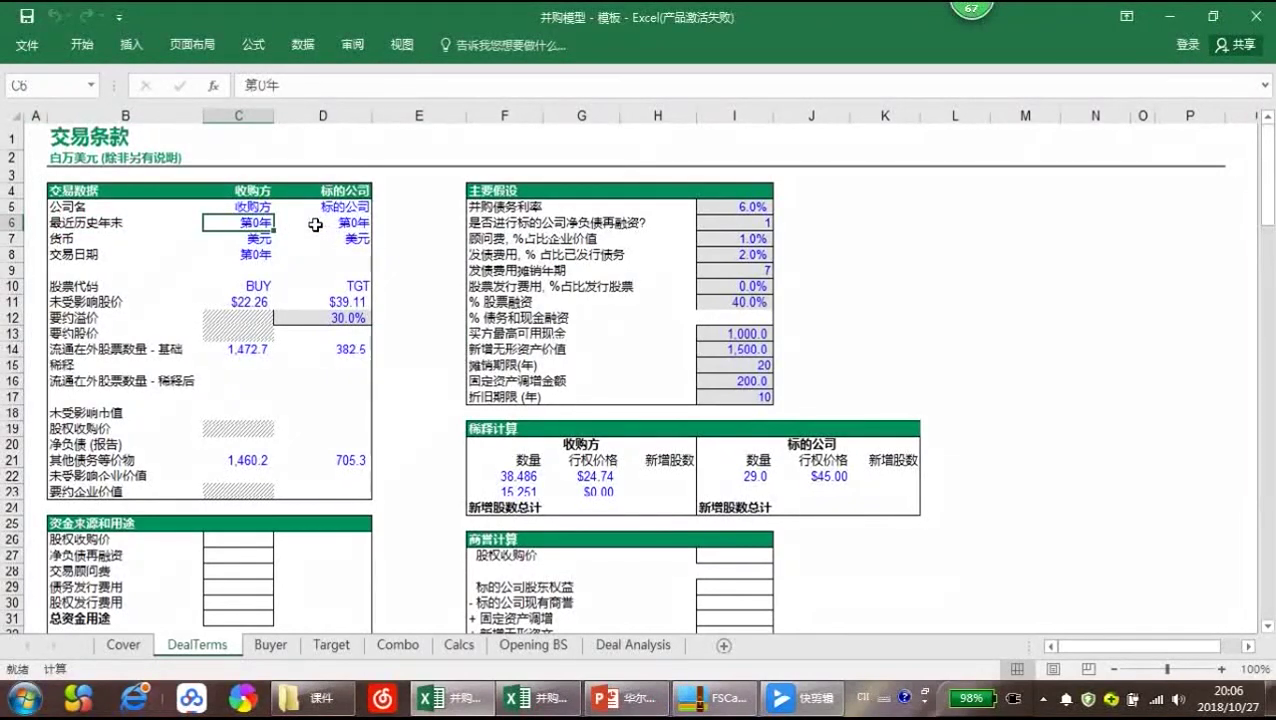
{"action": "left_click", "coordinate": [311, 226]}
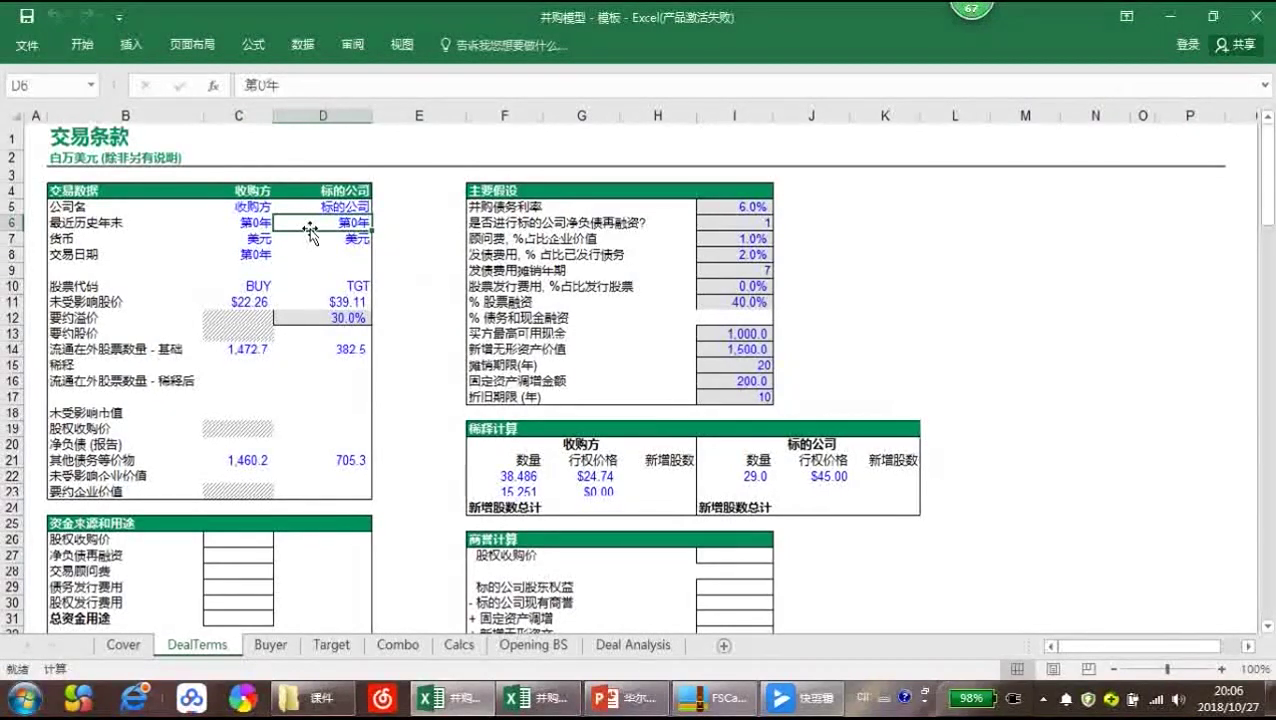
{"action": "key", "text": "Left"}
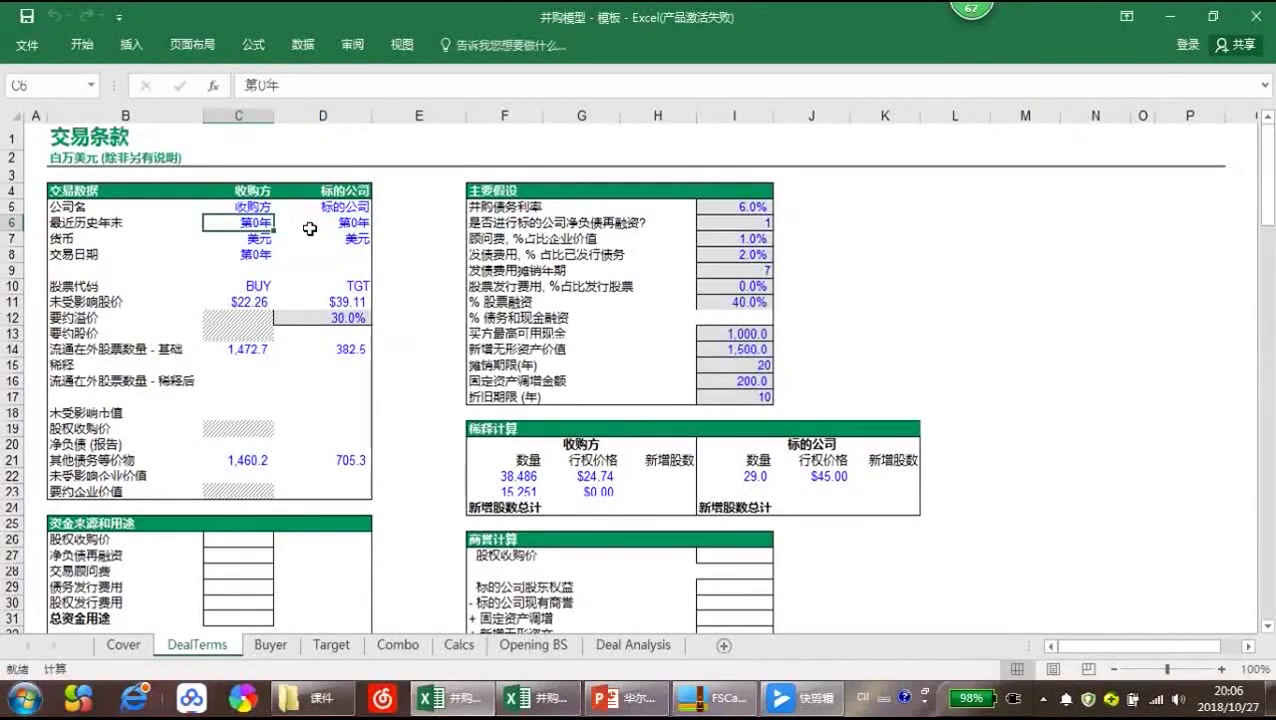
Go through the currency, transaction date, ticker, unaffected share price and offer premium inputs in the transaction data
{"action": "key", "text": "Down"}
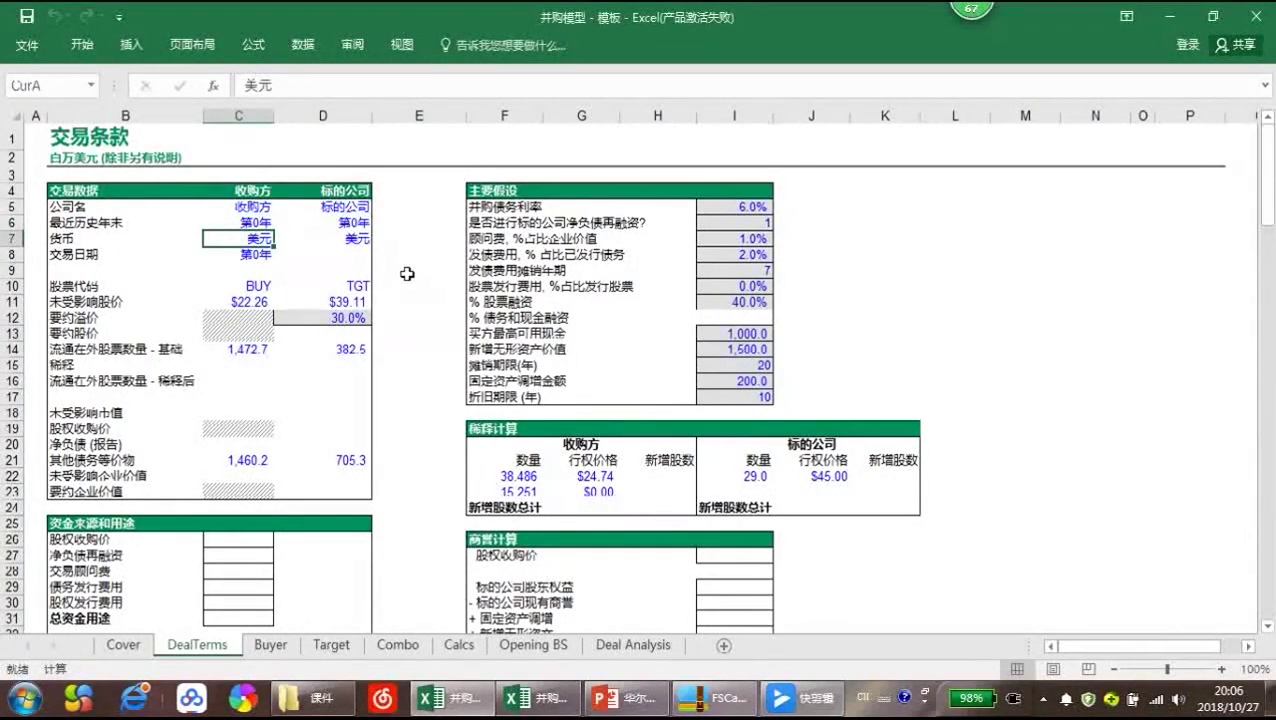
{"action": "key", "text": "Down"}
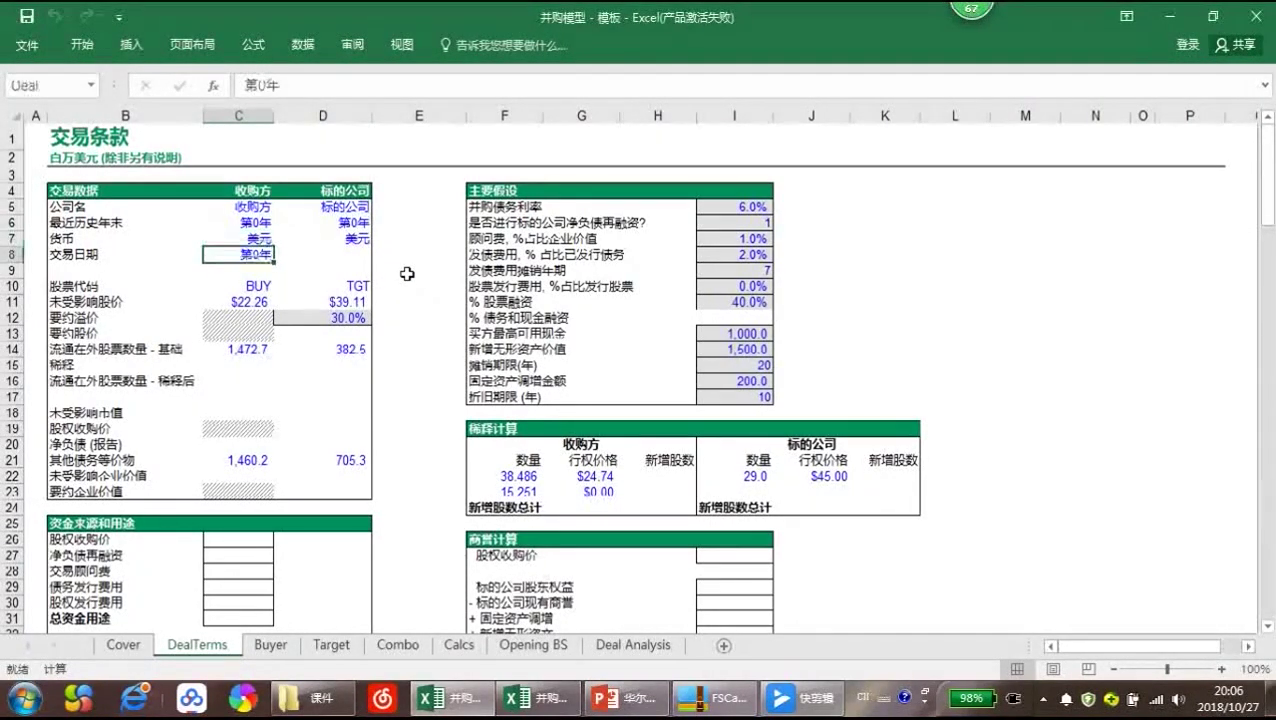
{"action": "key", "text": "Down"}
{"action": "key", "text": "Down"}
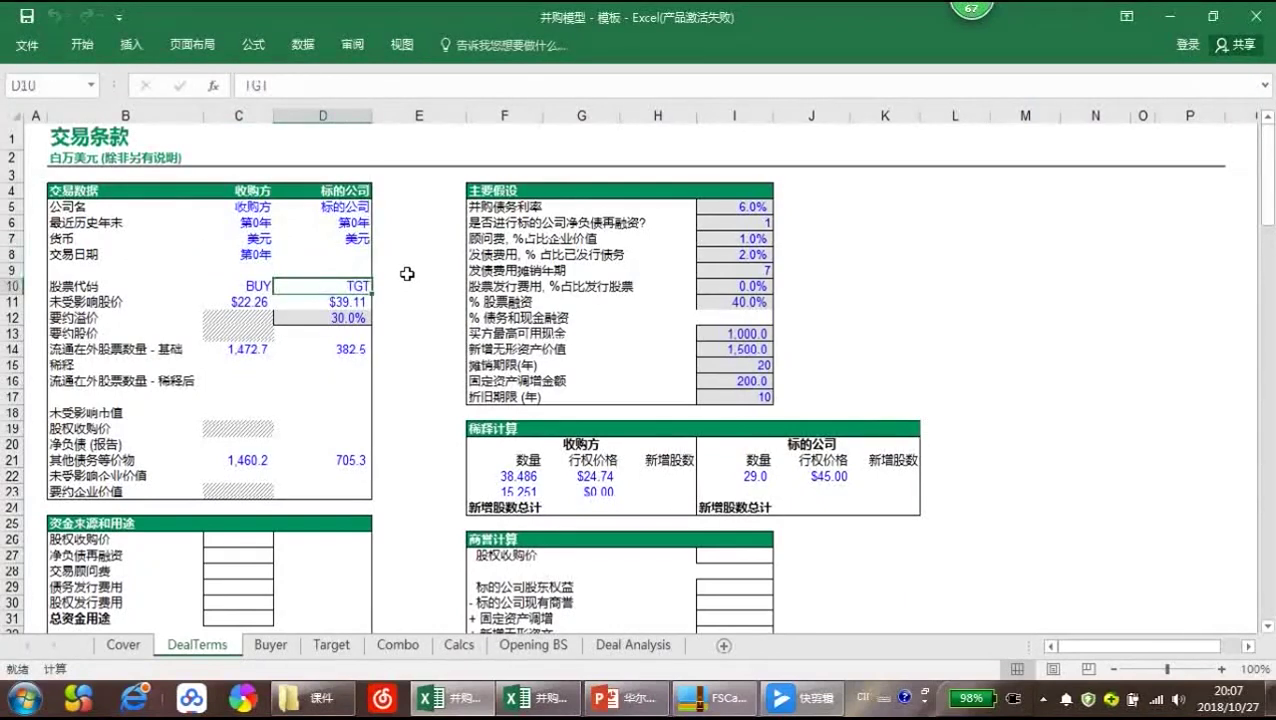
{"action": "key", "text": "Right"}
{"action": "key", "text": "Down"}
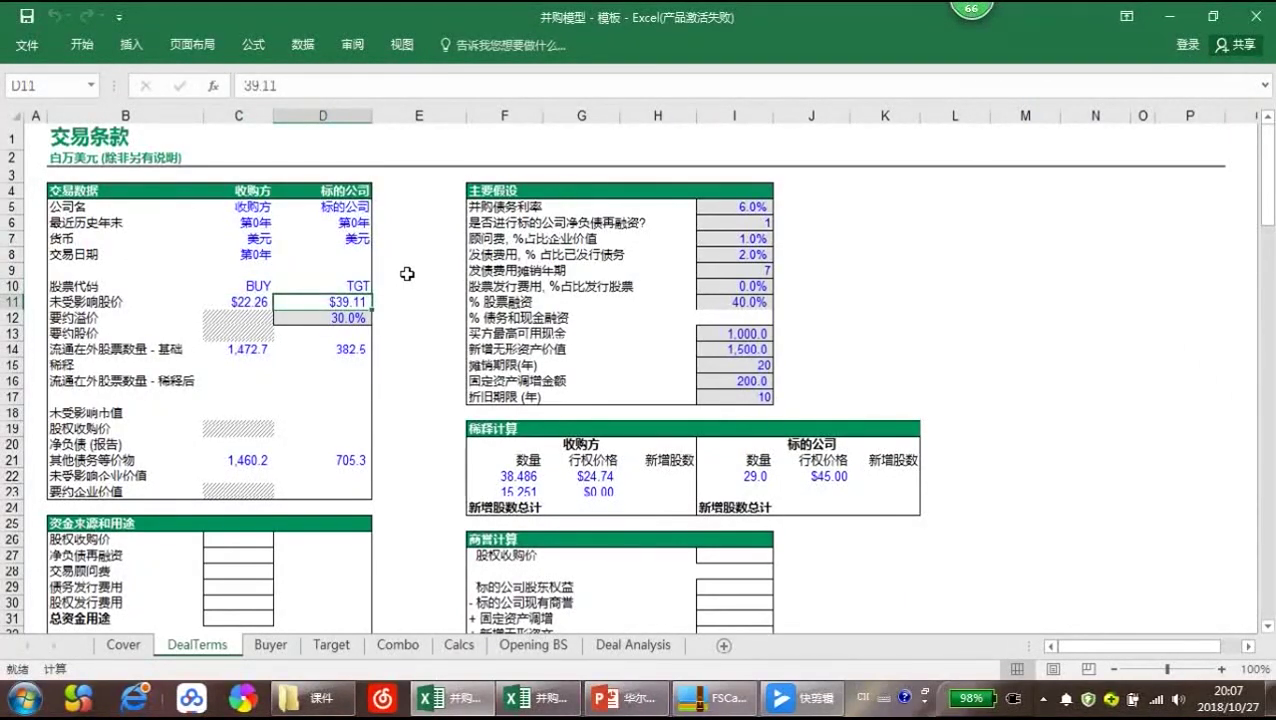
{"action": "key", "text": "Left"}
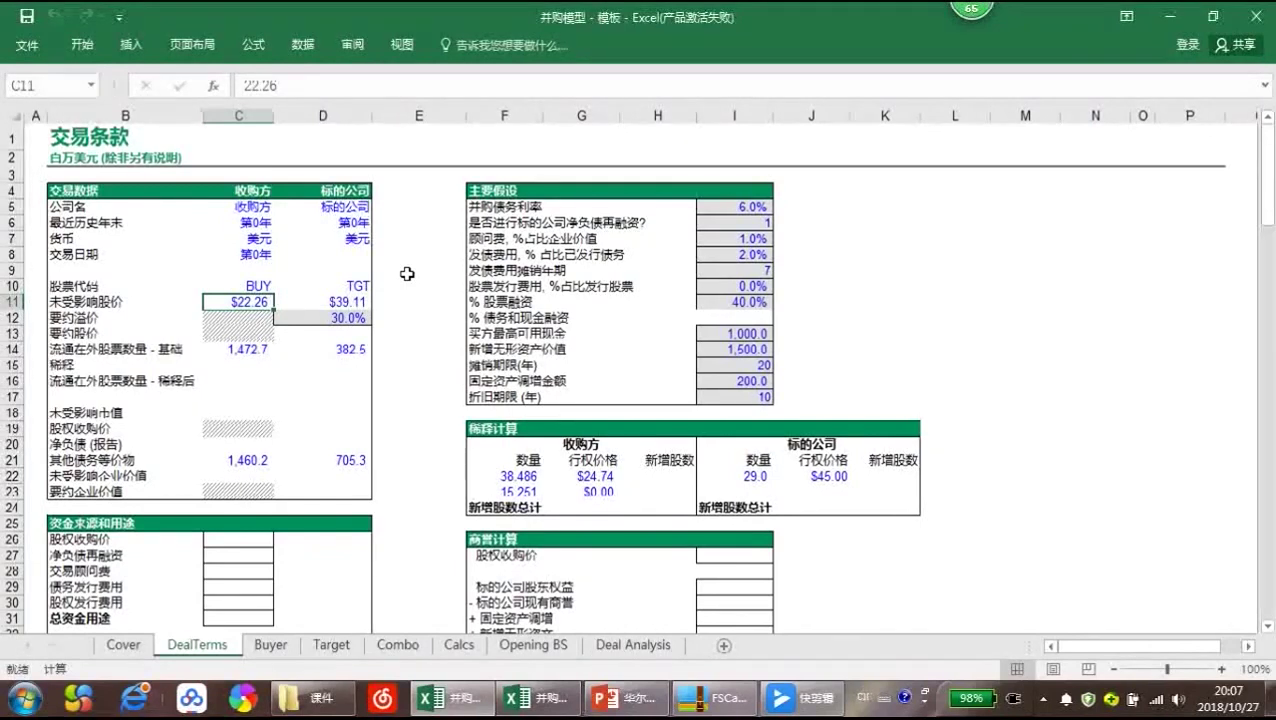
{"action": "key", "text": "Right"}
{"action": "key", "text": "Down"}
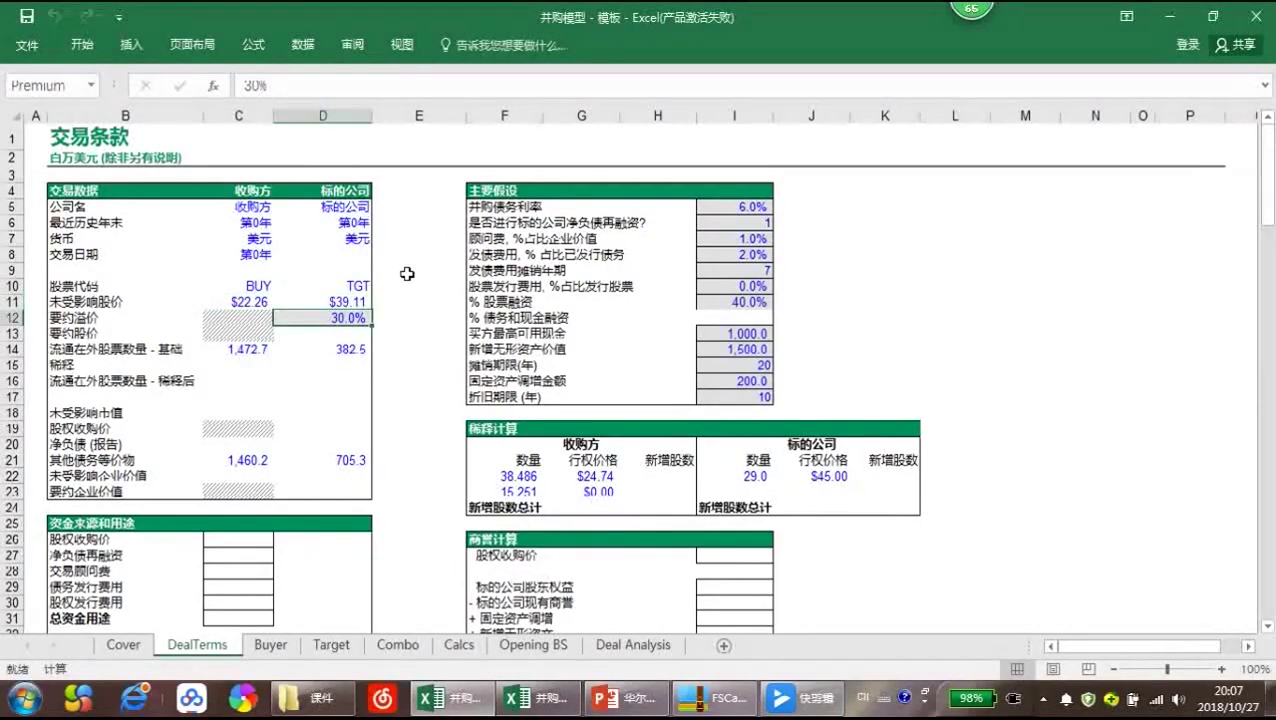
Calculate the target's offer share price in D13 with the formula =D11*(1+Premium) and check its cell references
{"action": "key", "text": "Down"}
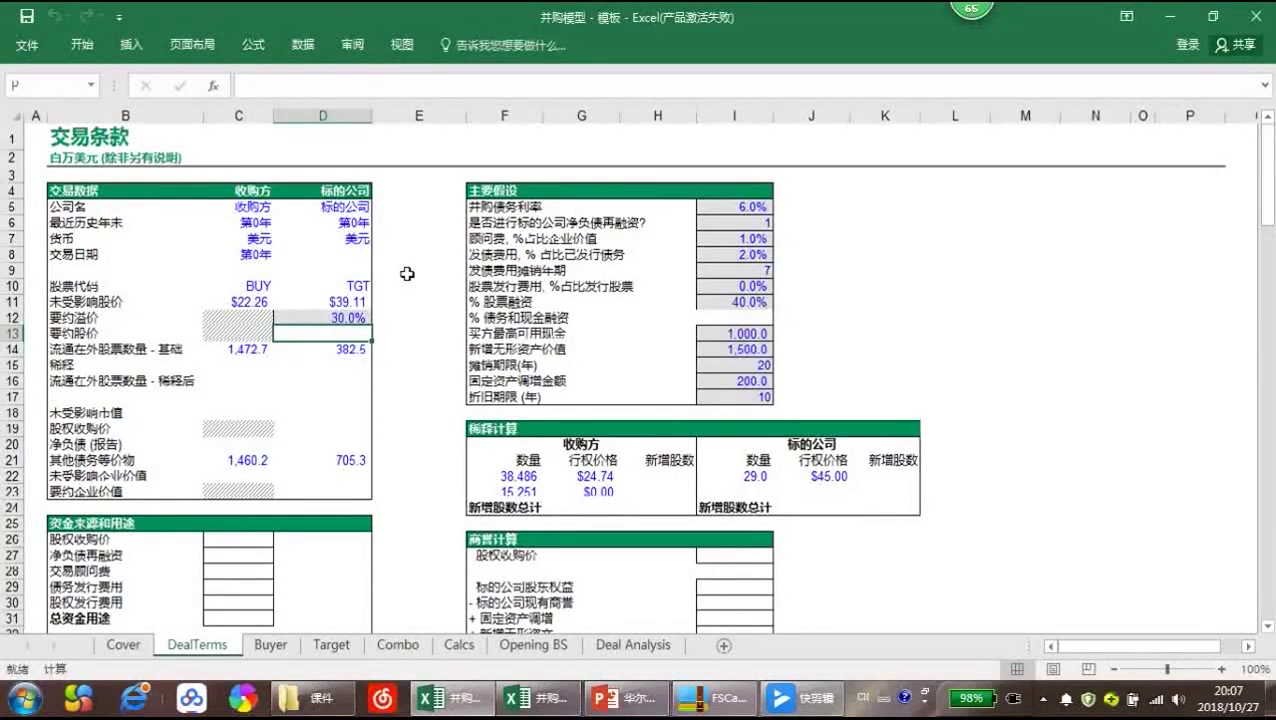
{"action": "type", "text": "="}
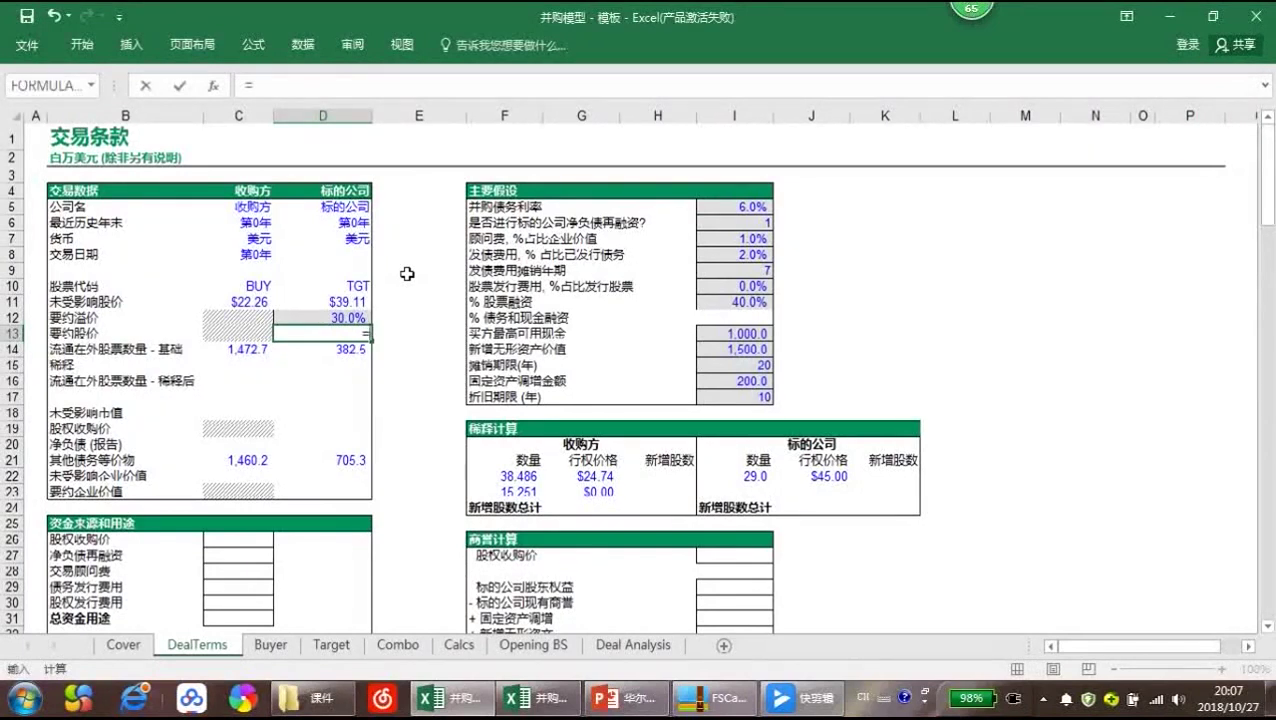
{"action": "key", "text": "Up"}
{"action": "key", "text": "Up"}
{"action": "type", "text": "*(1+Premium"}
{"action": "key", "text": "Up"}
{"action": "type", "text": ")"}
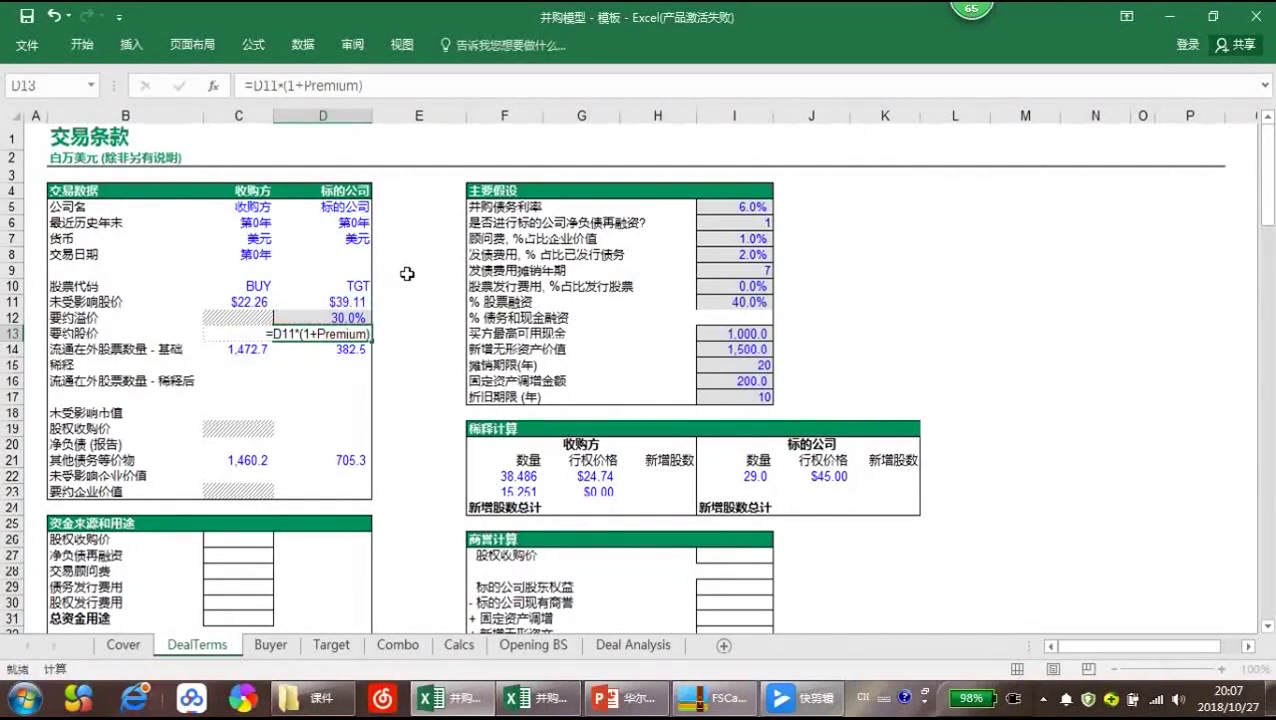
{"action": "key", "text": "Return"}
{"action": "key", "text": "Up"}
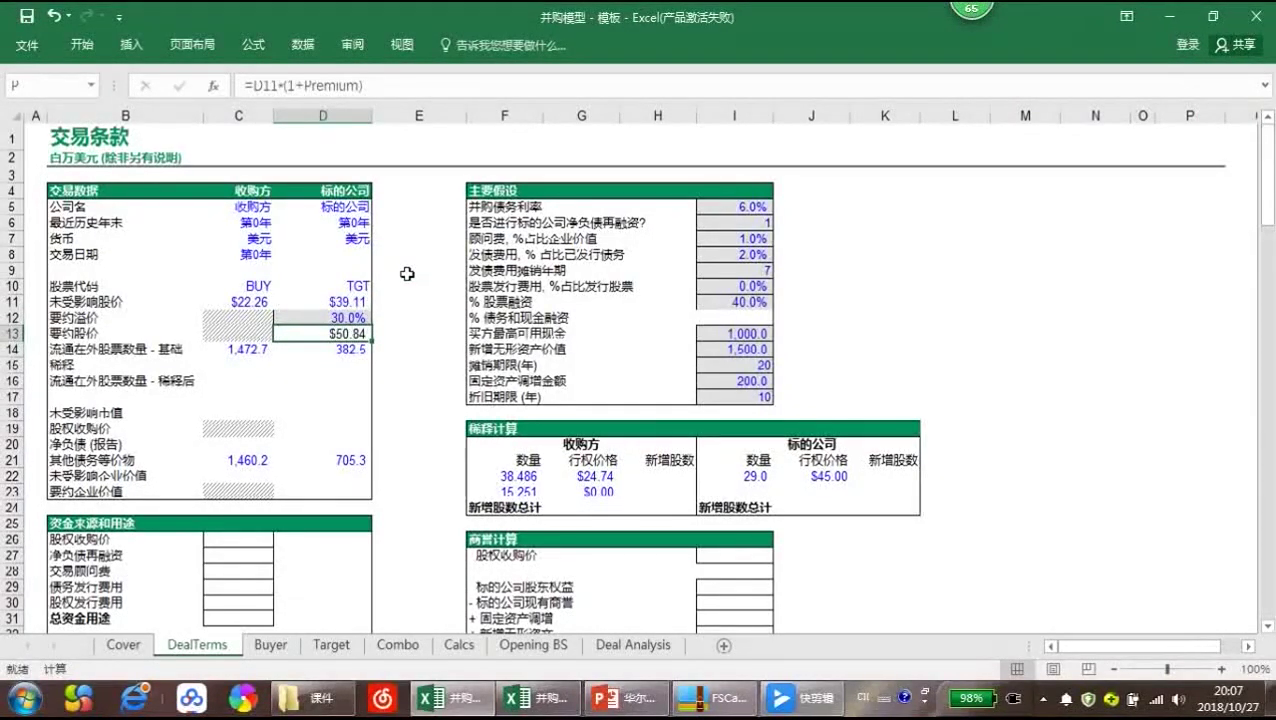
{"action": "key", "text": "F2"}
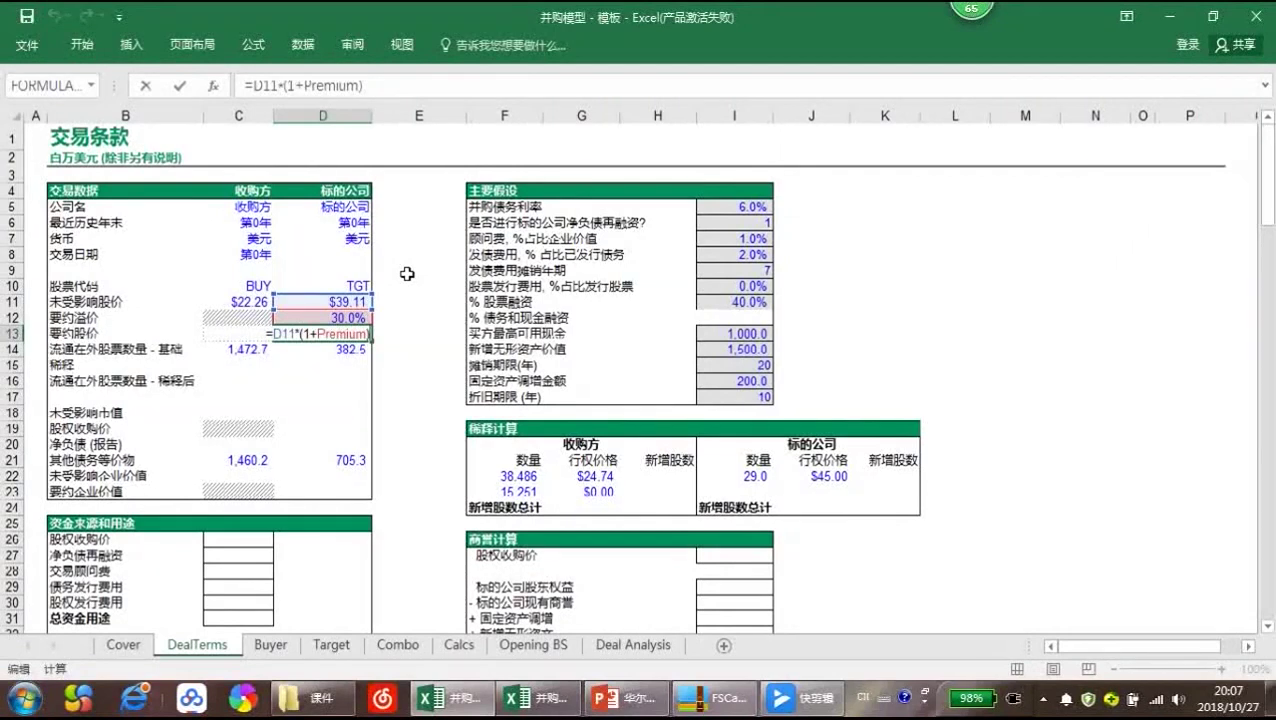
{"action": "key", "text": "Return"}
{"action": "key", "text": "Up"}
Go through the basic shares outstanding and dilution rows of the transaction data and the acquirer's exercise price in the dilution calculation
{"action": "key", "text": "Down"}
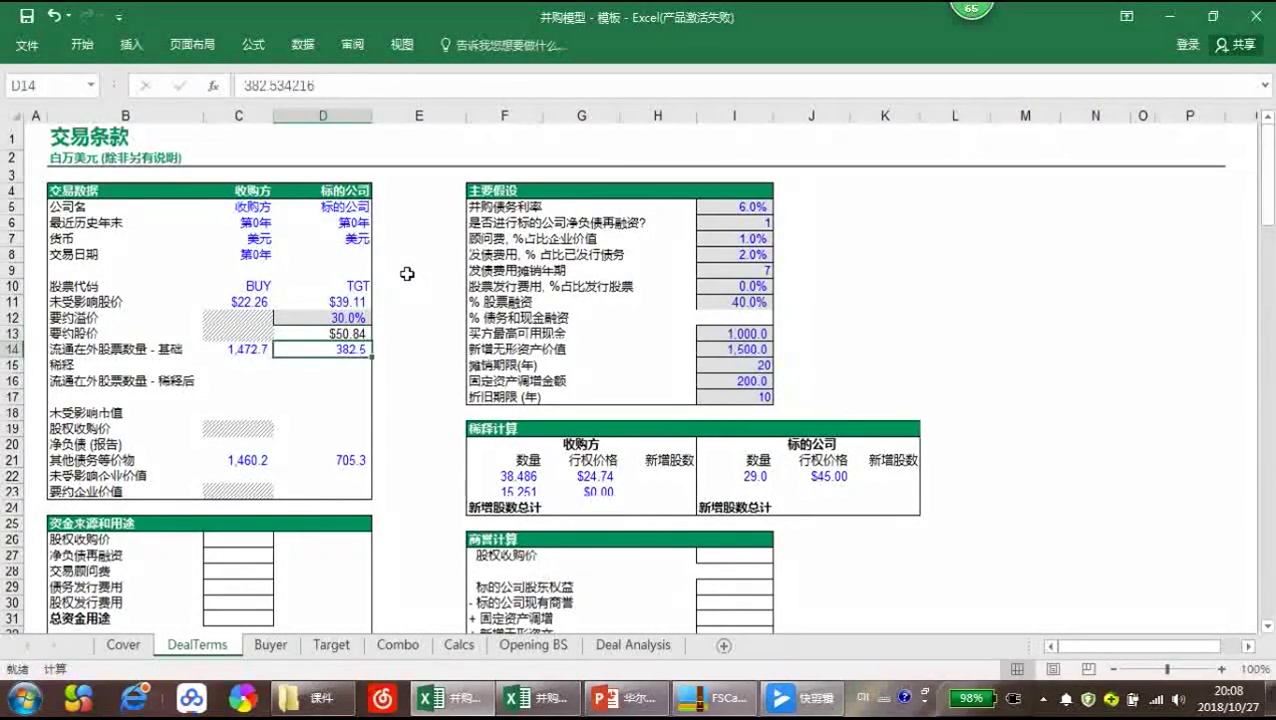
{"action": "key", "text": "Left"}
{"action": "key", "text": "Right"}
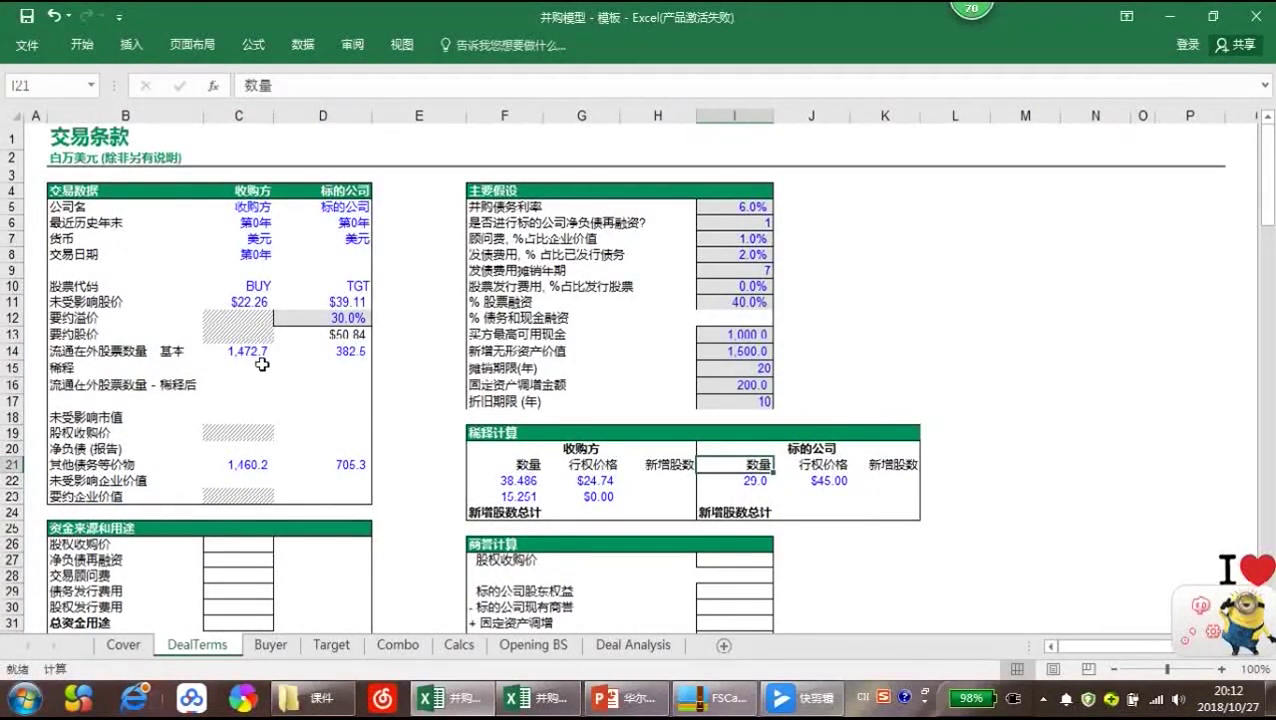
{"action": "left_click", "coordinate": [261, 364]}
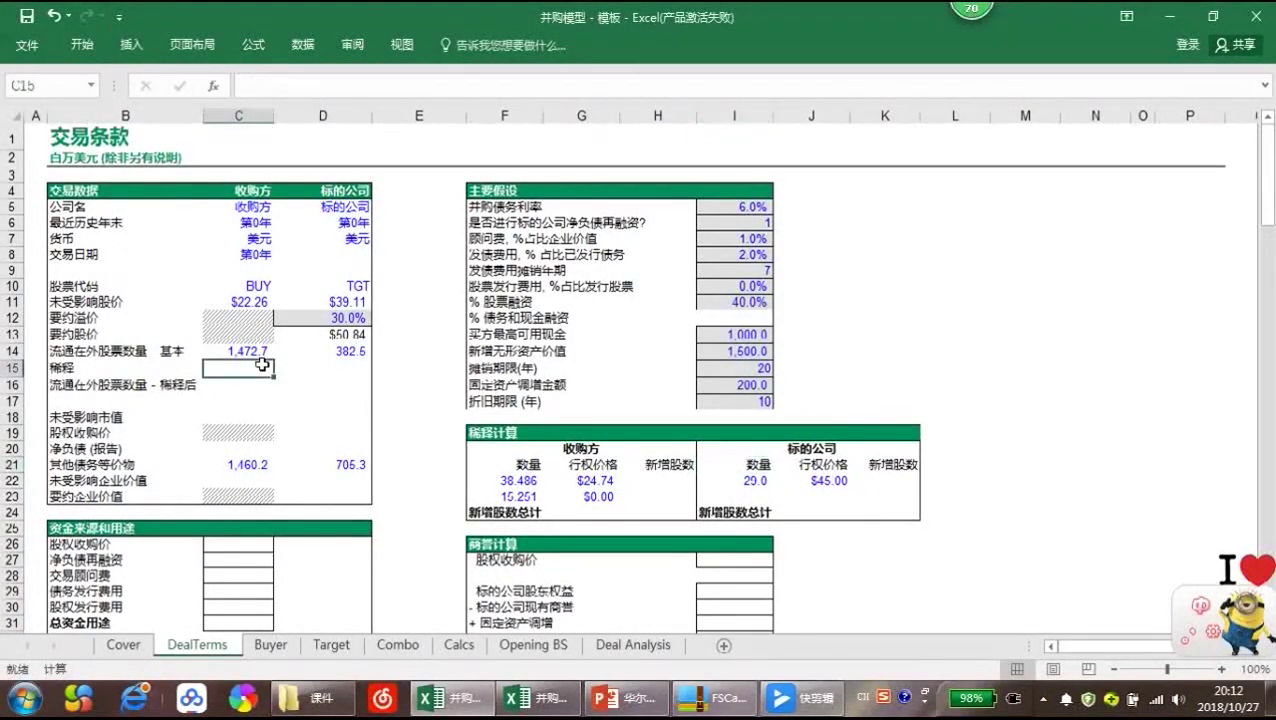
{"action": "left_click", "coordinate": [656, 483]}
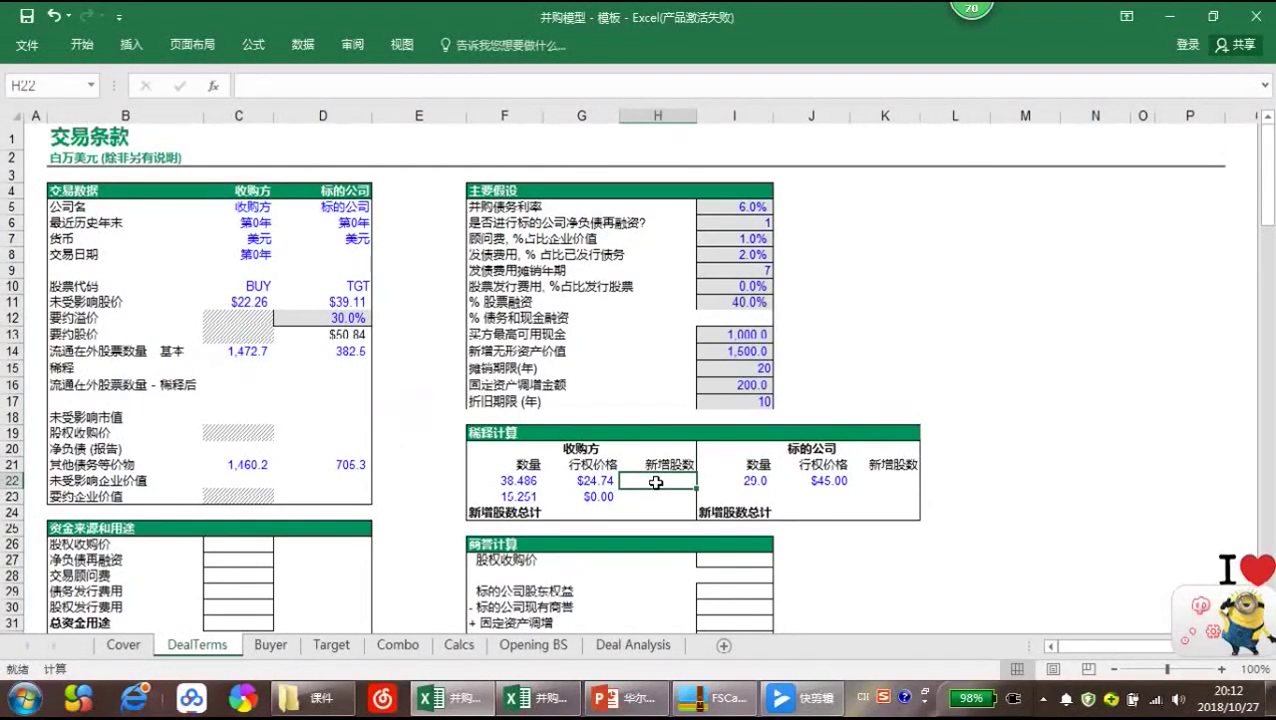
{"action": "key", "text": "Left"}
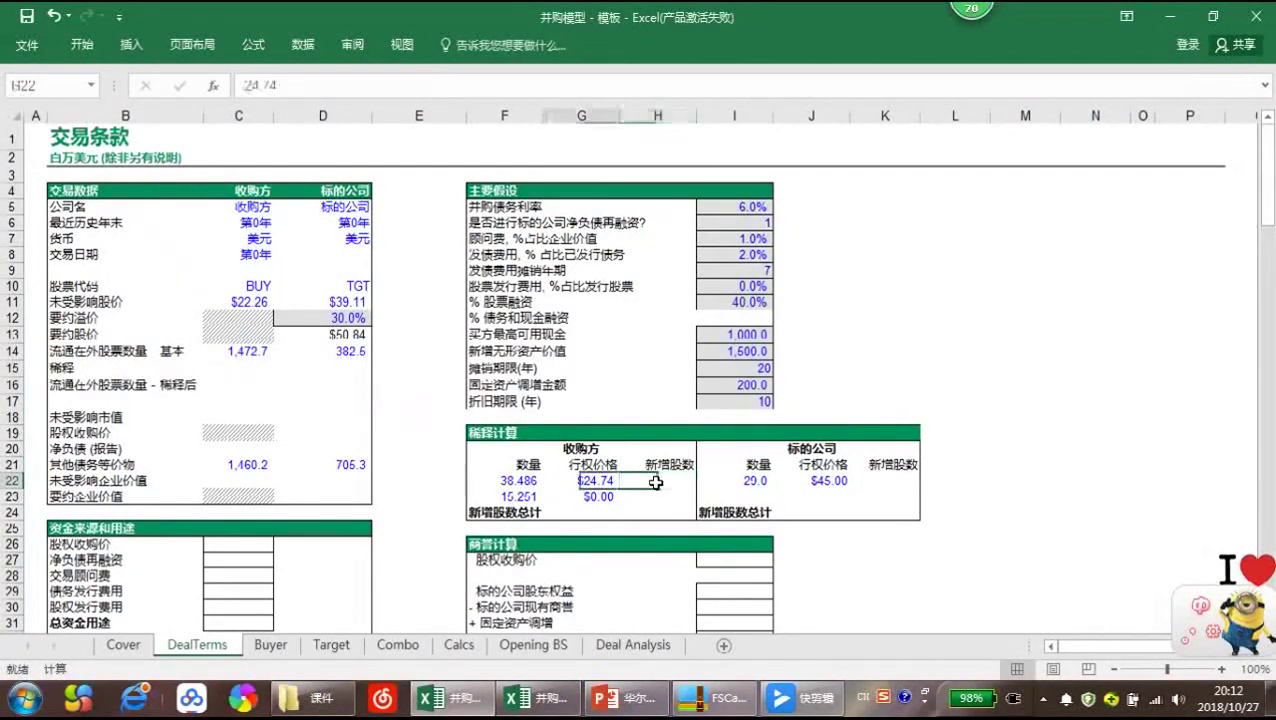
{"action": "key", "text": "Right"}
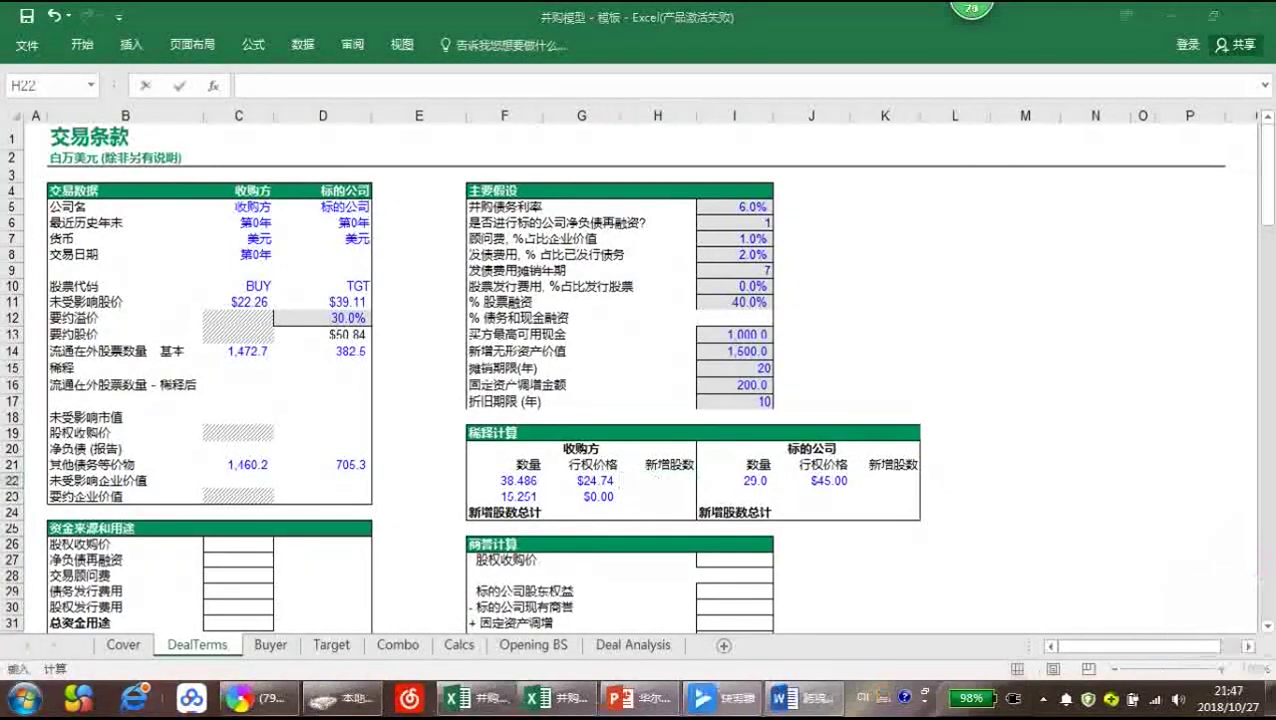
Begin the acquirer's new-shares formula in H22 with =Max($C$11-G22,0), keeping the unaffected share price reference absolute
{"action": "double_click", "coordinate": [656, 481]}
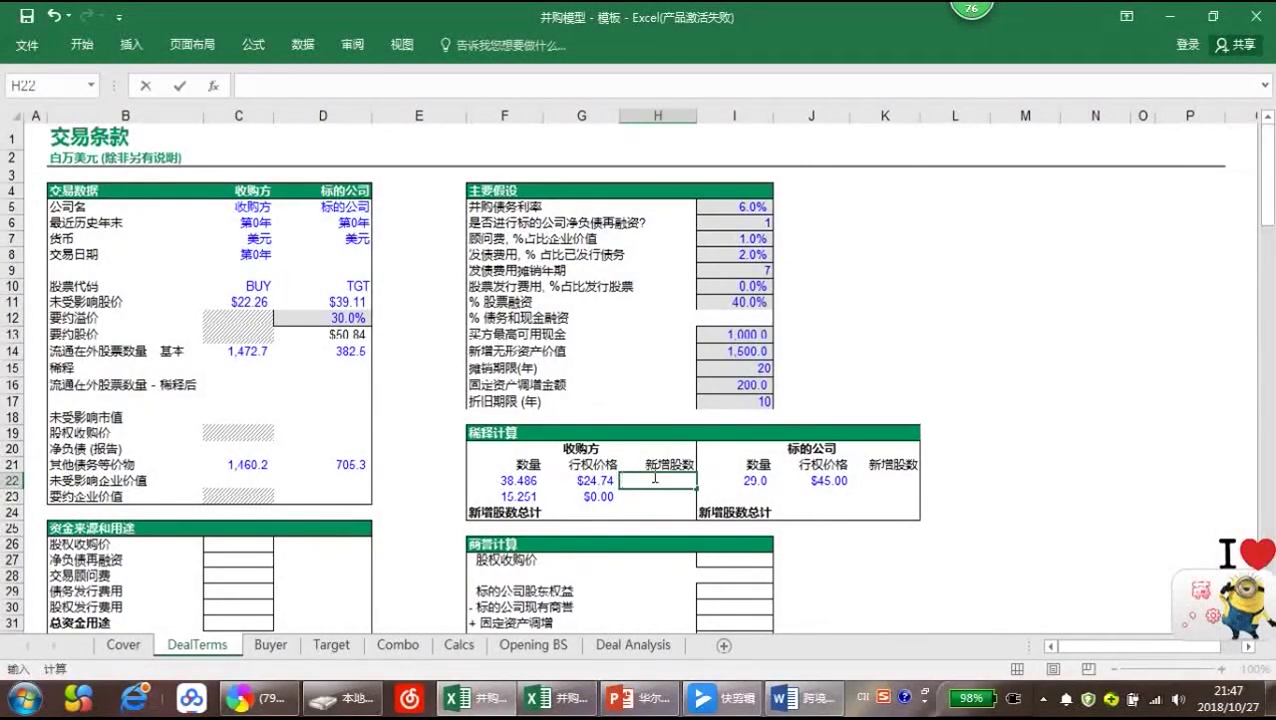
{"action": "type", "text": "="}
{"action": "type", "text": "M"}
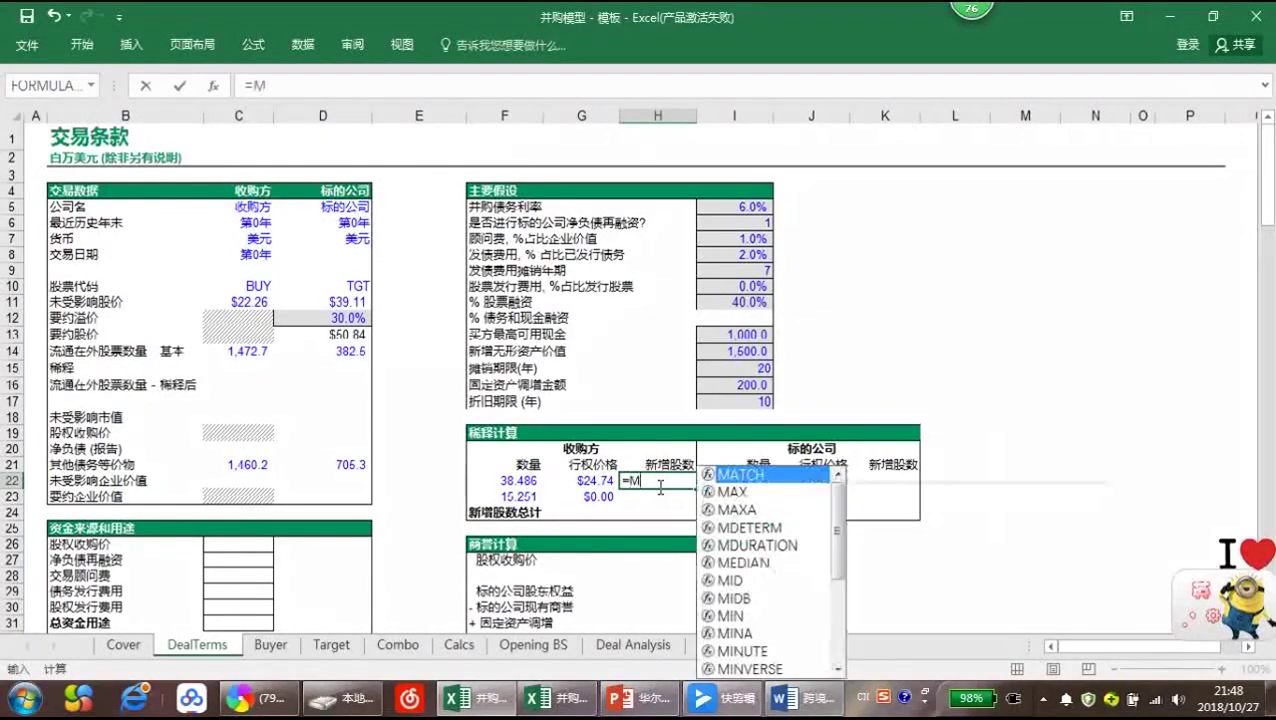
{"action": "type", "text": "ax("}
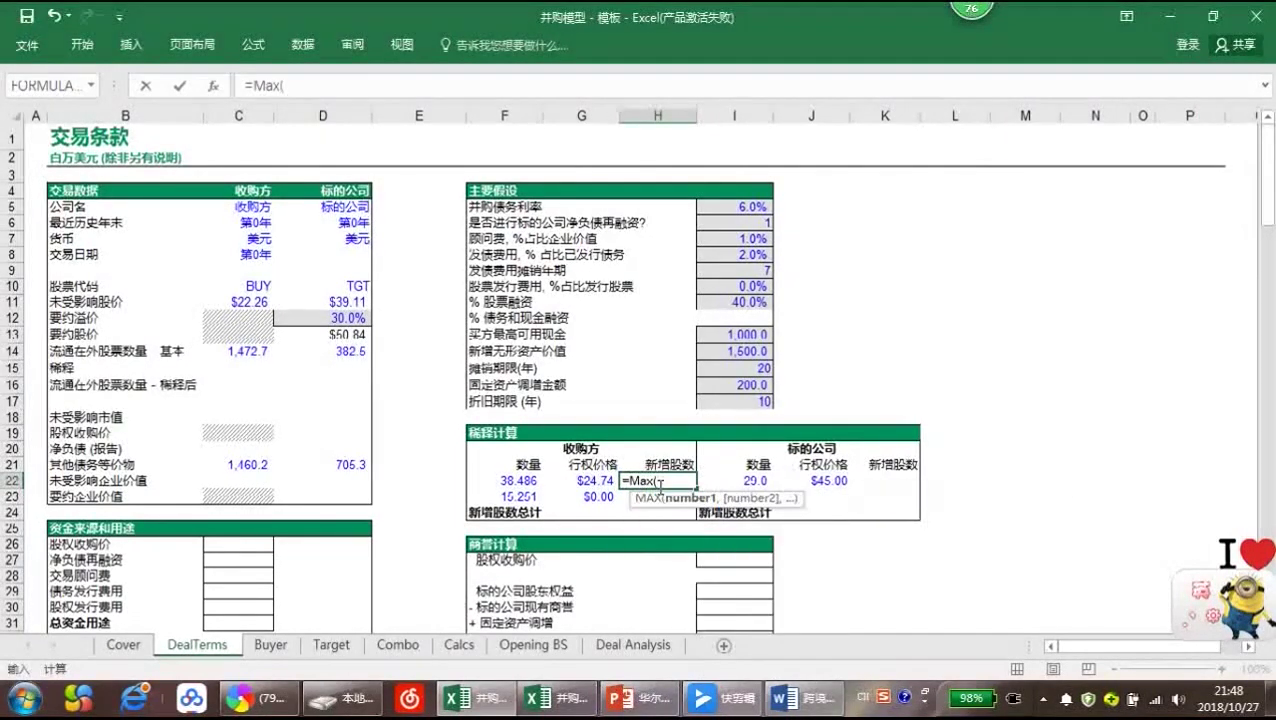
{"action": "left_click", "coordinate": [602, 484]}
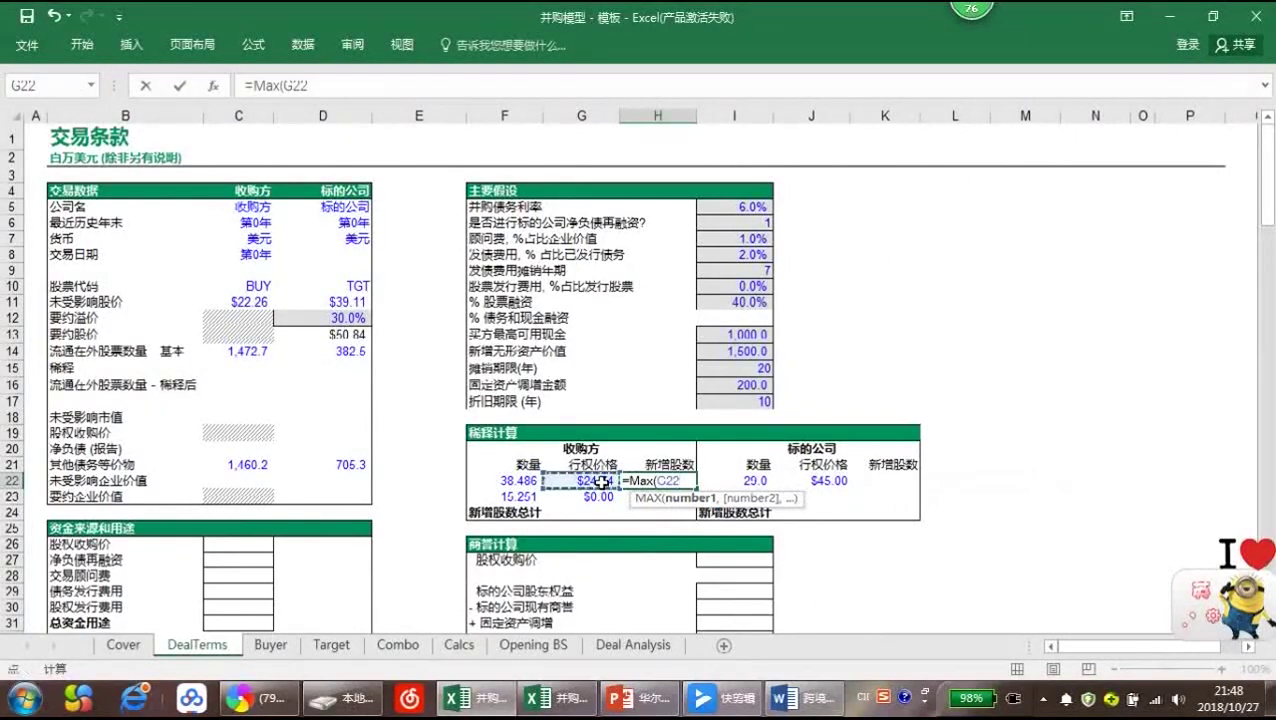
{"action": "left_click", "coordinate": [246, 302]}
{"action": "type", "text": "-"}
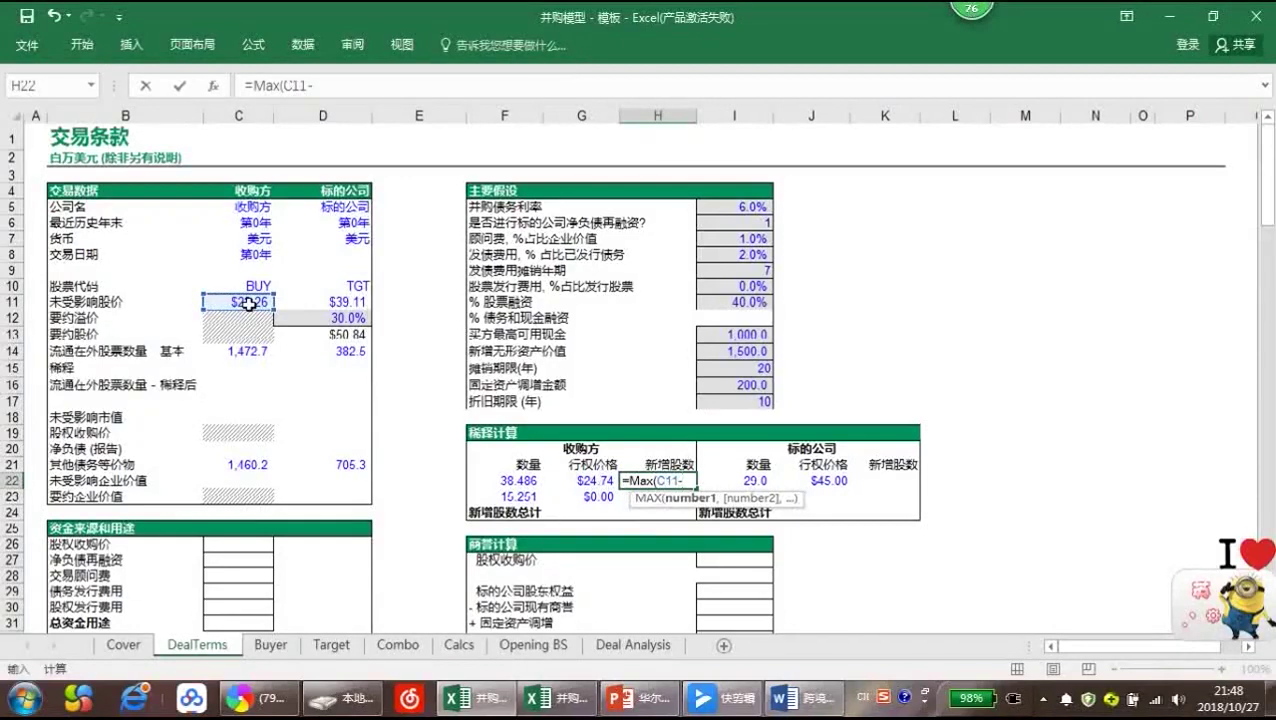
{"action": "left_click", "coordinate": [585, 479]}
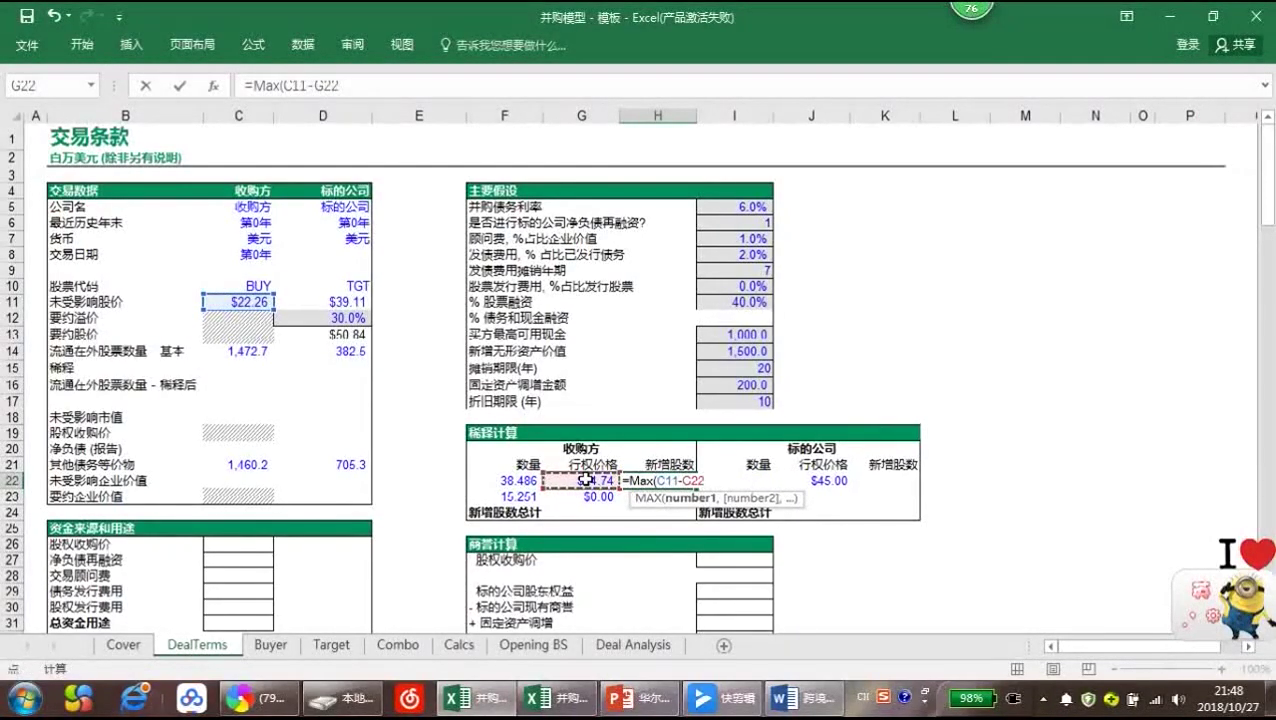
{"action": "key", "text": "BackSpace"}
{"action": "key", "text": "BackSpace"}
{"action": "key", "text": "BackSpace"}
{"action": "key", "text": "BackSpace"}
{"action": "key", "text": "F4"}
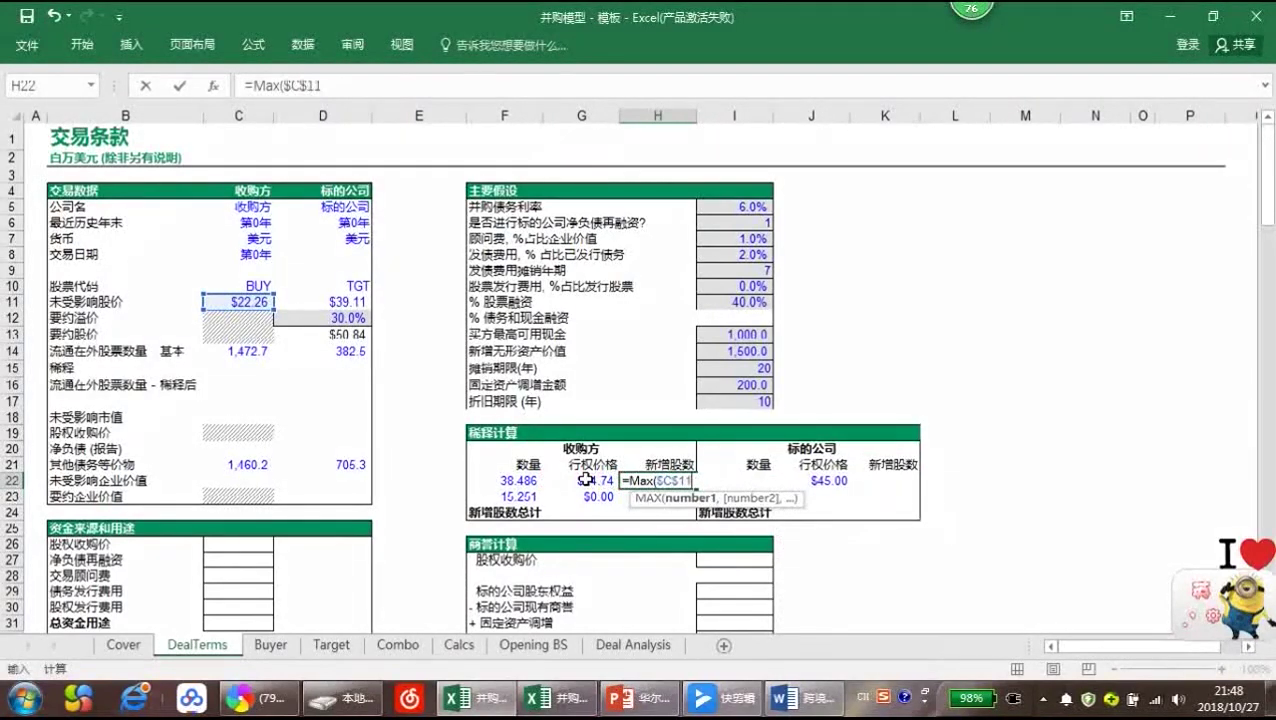
{"action": "type", "text": "-"}
{"action": "left_click", "coordinate": [585, 479]}
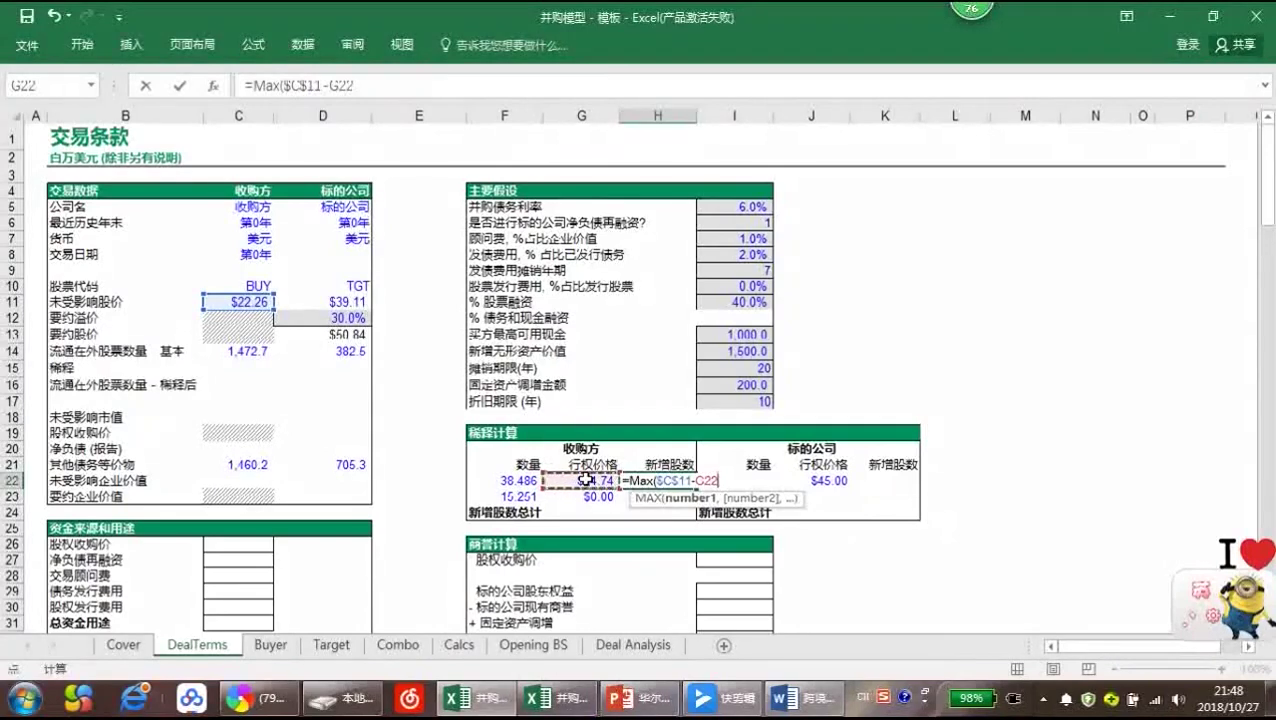
{"action": "type", "text": ","}
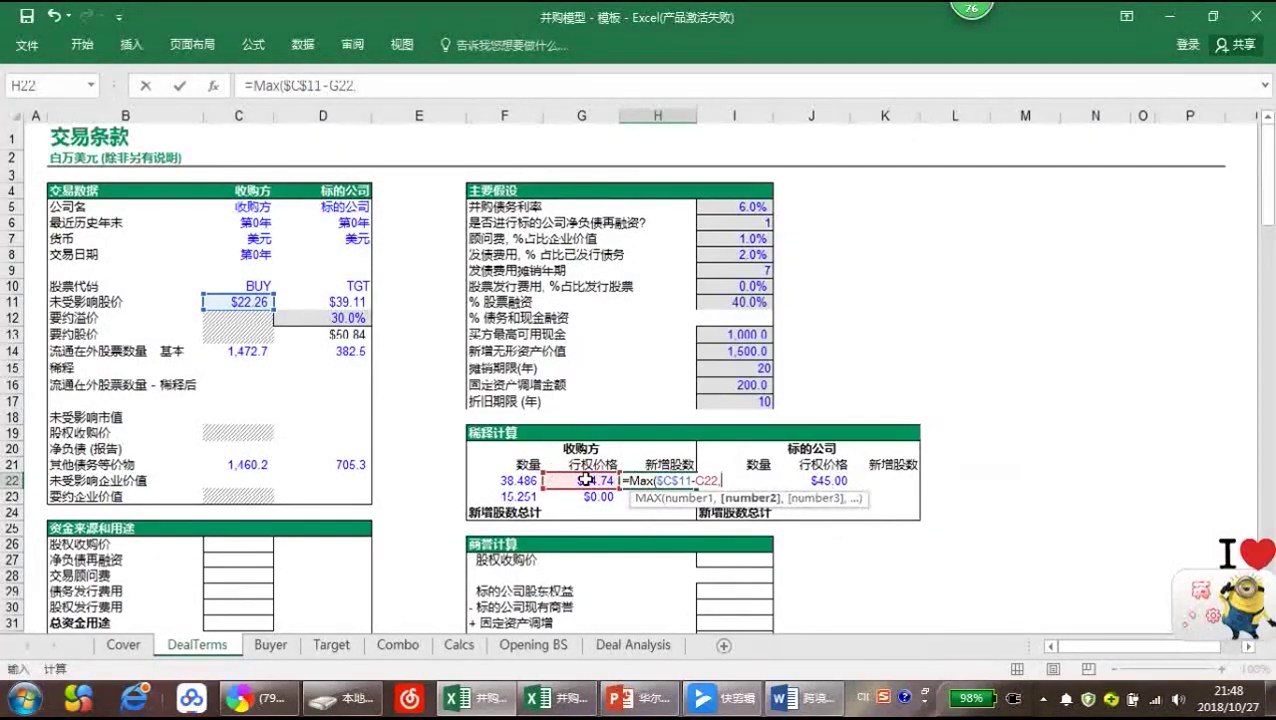
{"action": "type", "text": "0)"}
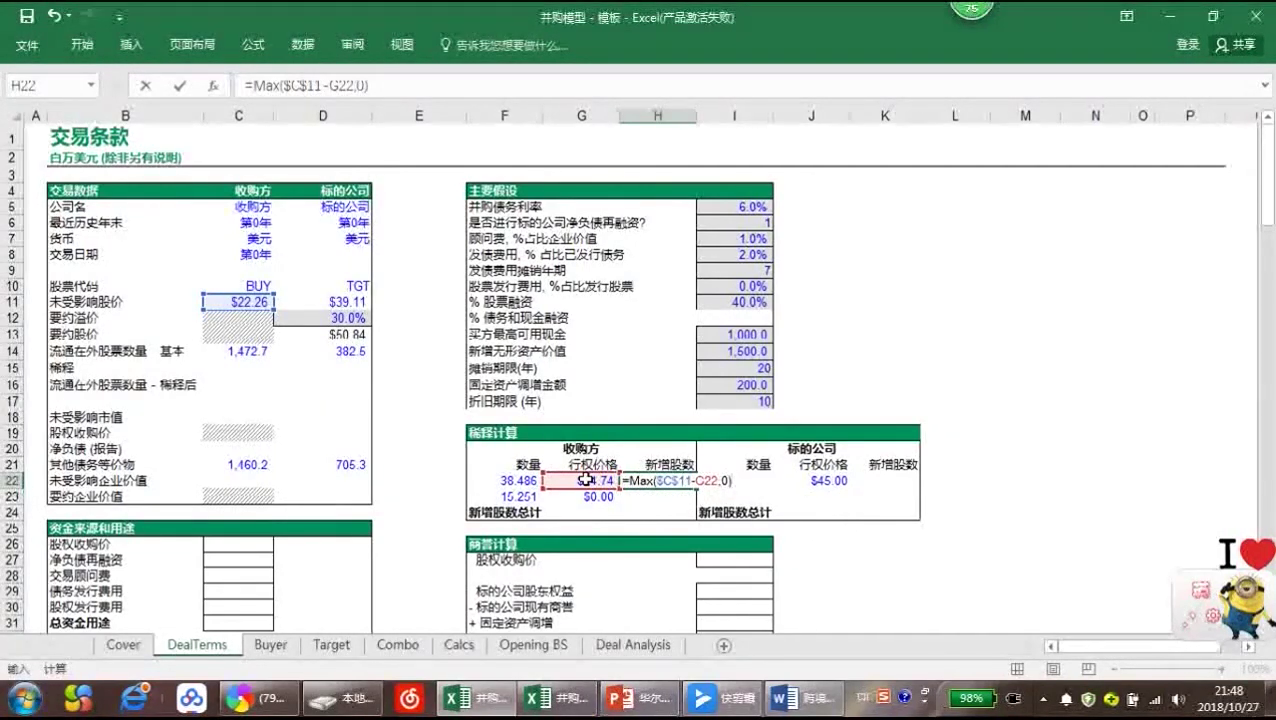
Complete the H22 formula by multiplying by the quantity in F22 and dividing by the absolute share price $C$11
{"action": "type", "text": "*"}
{"action": "key", "text": "Left"}
{"action": "key", "text": "Left"}
{"action": "key", "text": "Left"}
{"action": "key", "text": "Left"}
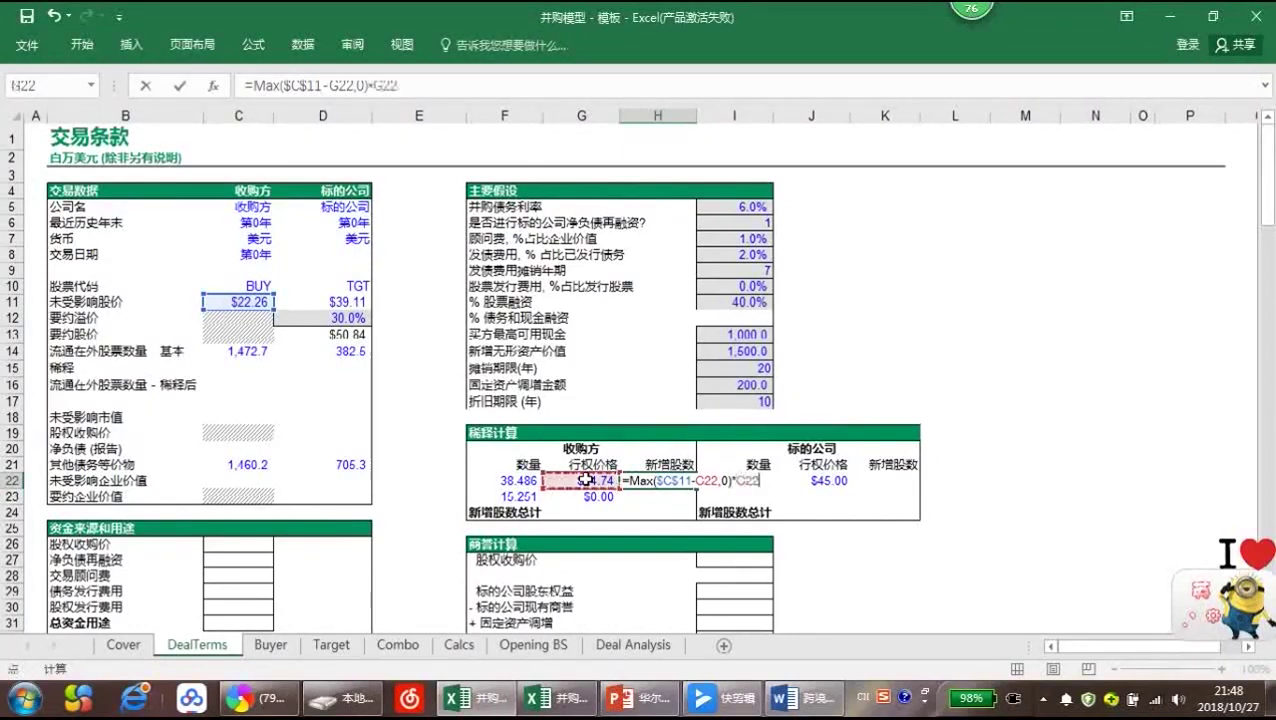
{"action": "key", "text": "Right"}
{"action": "key", "text": "Right"}
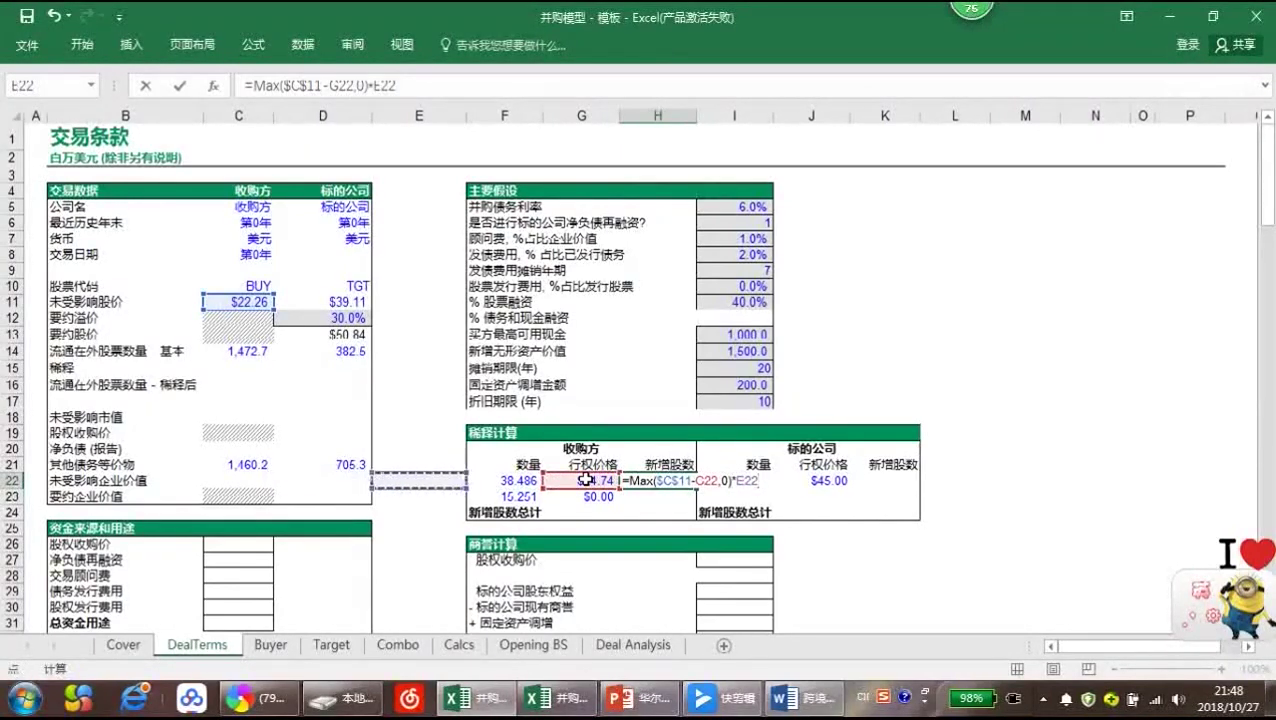
{"action": "type", "text": "/"}
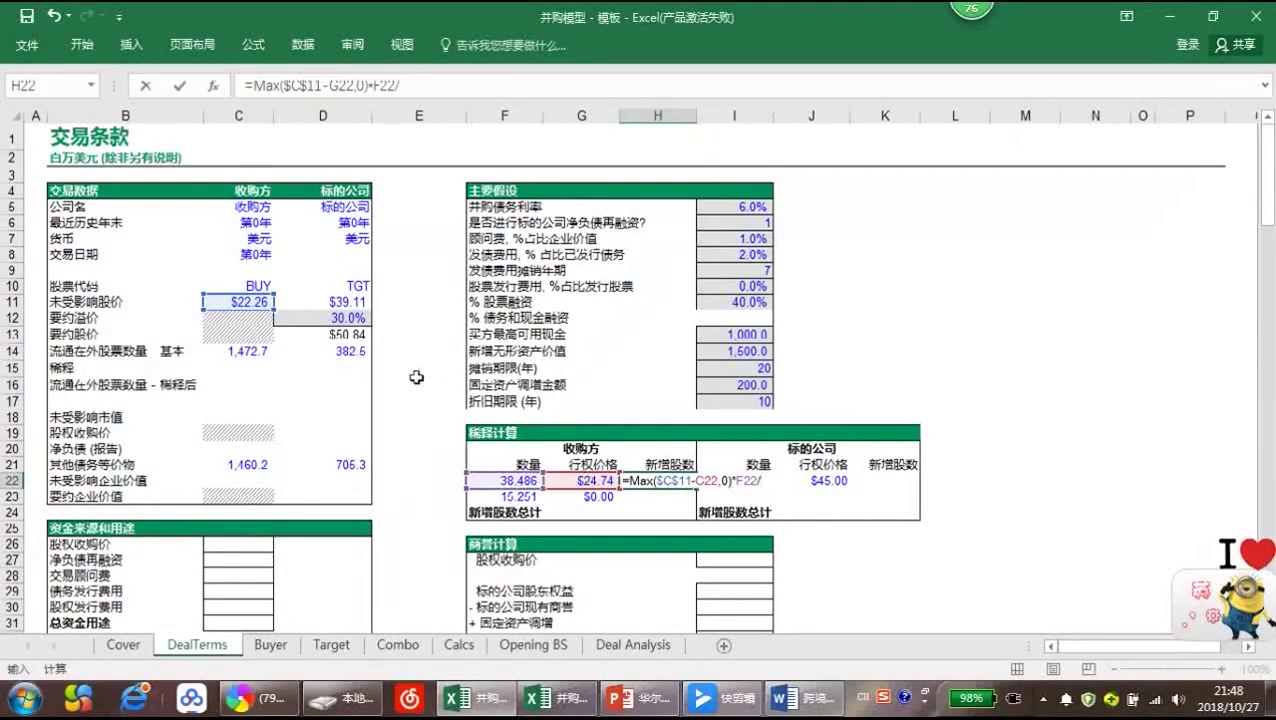
{"action": "left_click", "coordinate": [245, 305]}
{"action": "key", "text": "F4"}
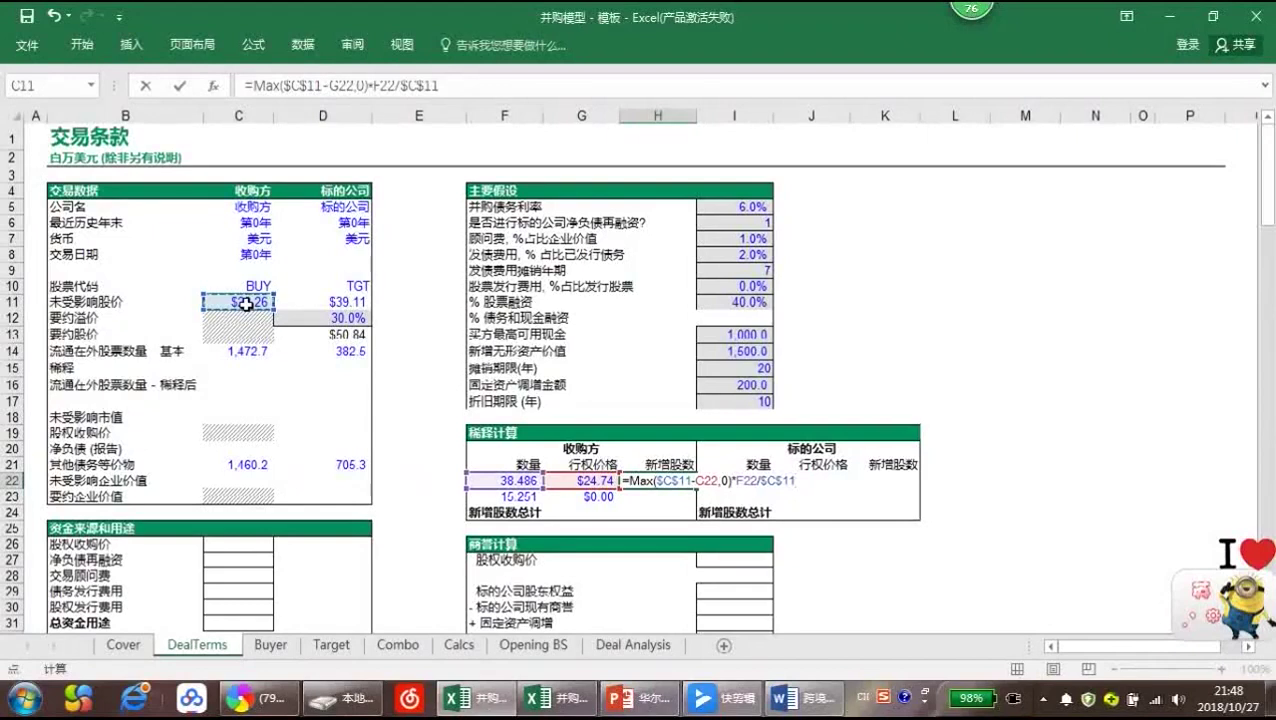
{"action": "key", "text": "ctrl+Return"}
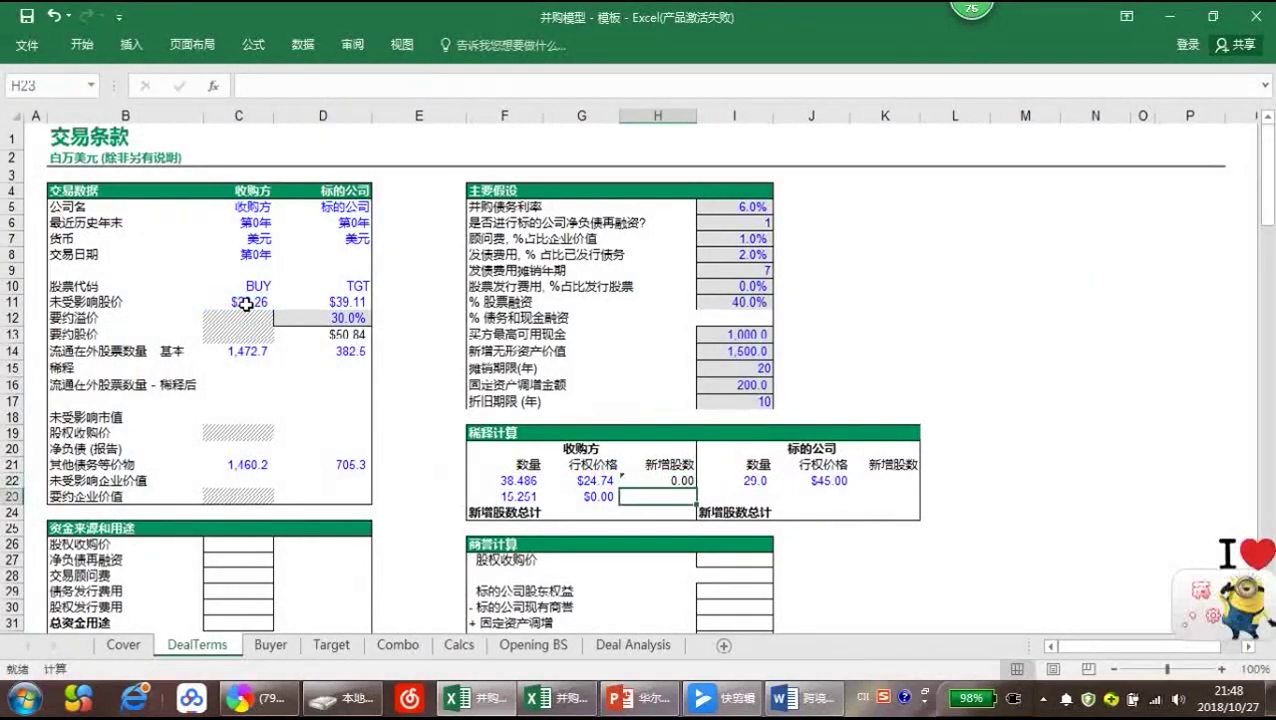
Fill the acquirer's new-shares formula down from H22 to H23 and check the copied cell references
{"action": "key", "text": "shift+Down"}
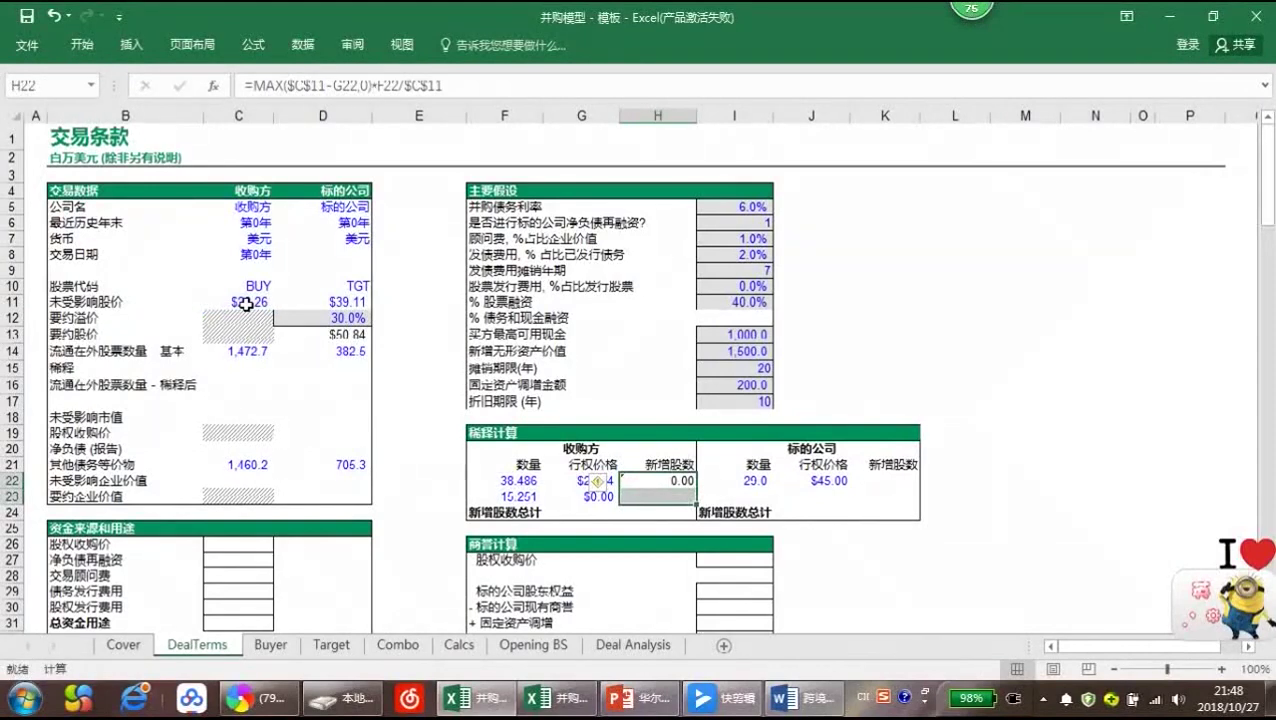
{"action": "key", "text": "ctrl+d"}
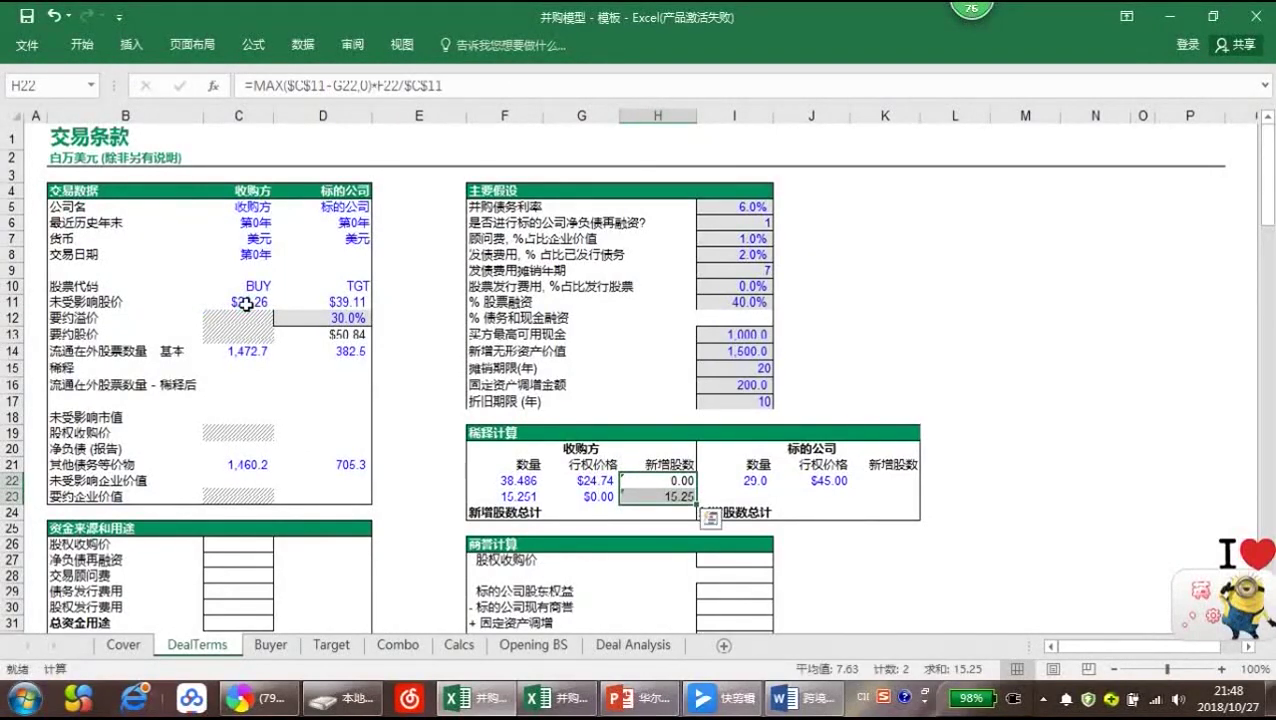
{"action": "key", "text": "Return"}
{"action": "key", "text": "F2"}
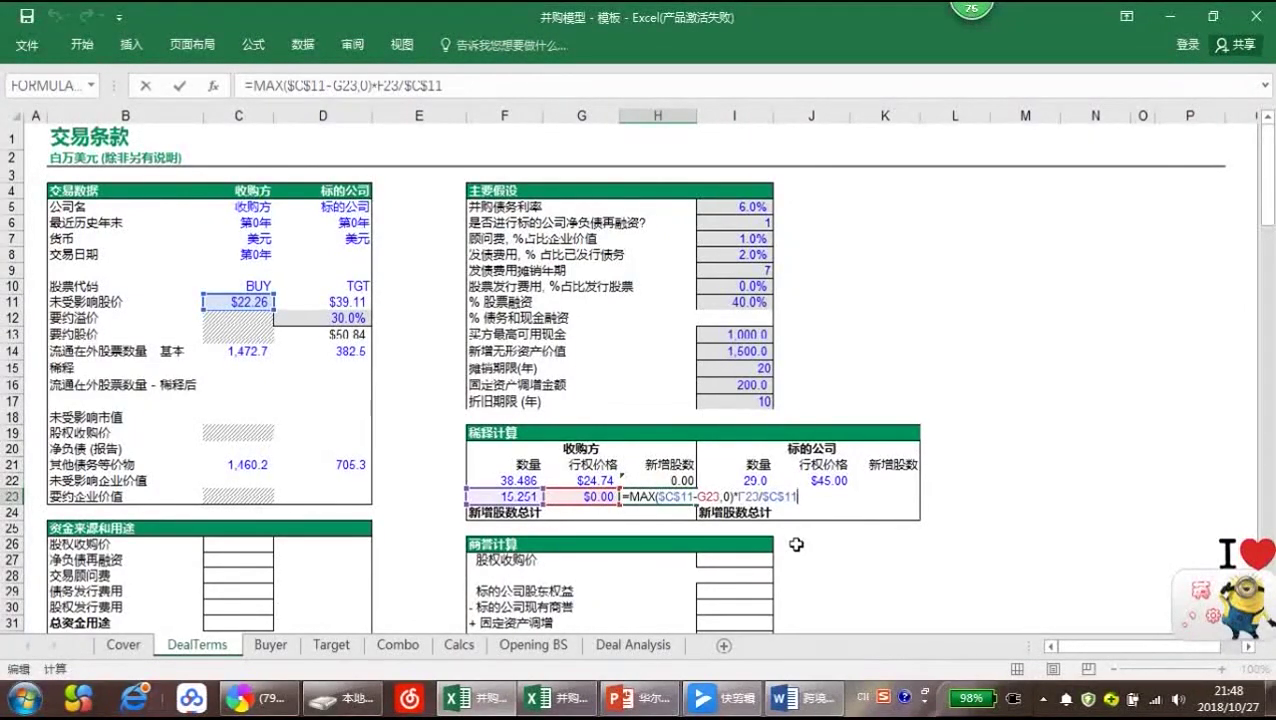
{"action": "key", "text": "Escape"}
Total the acquirer's new shares in H24 with =SUM(H22:H23)
{"action": "key", "text": "Return"}
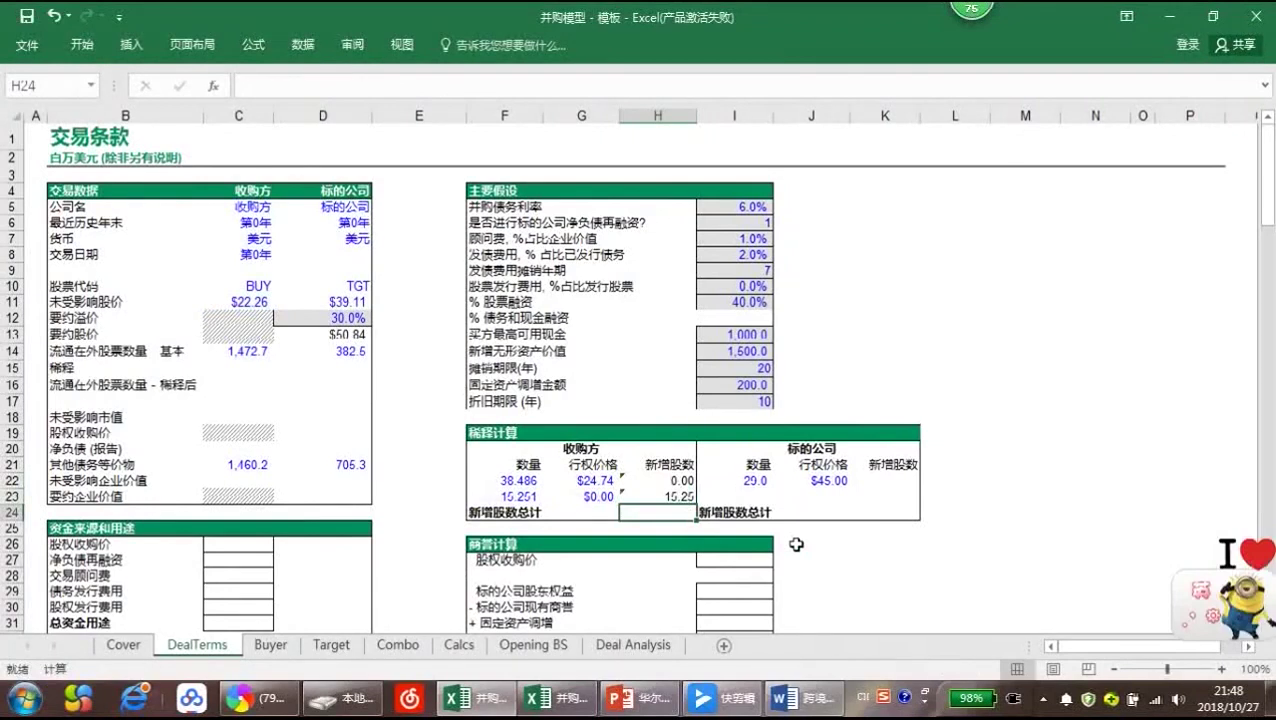
{"action": "type", "text": "=SUM(H22:H23)"}
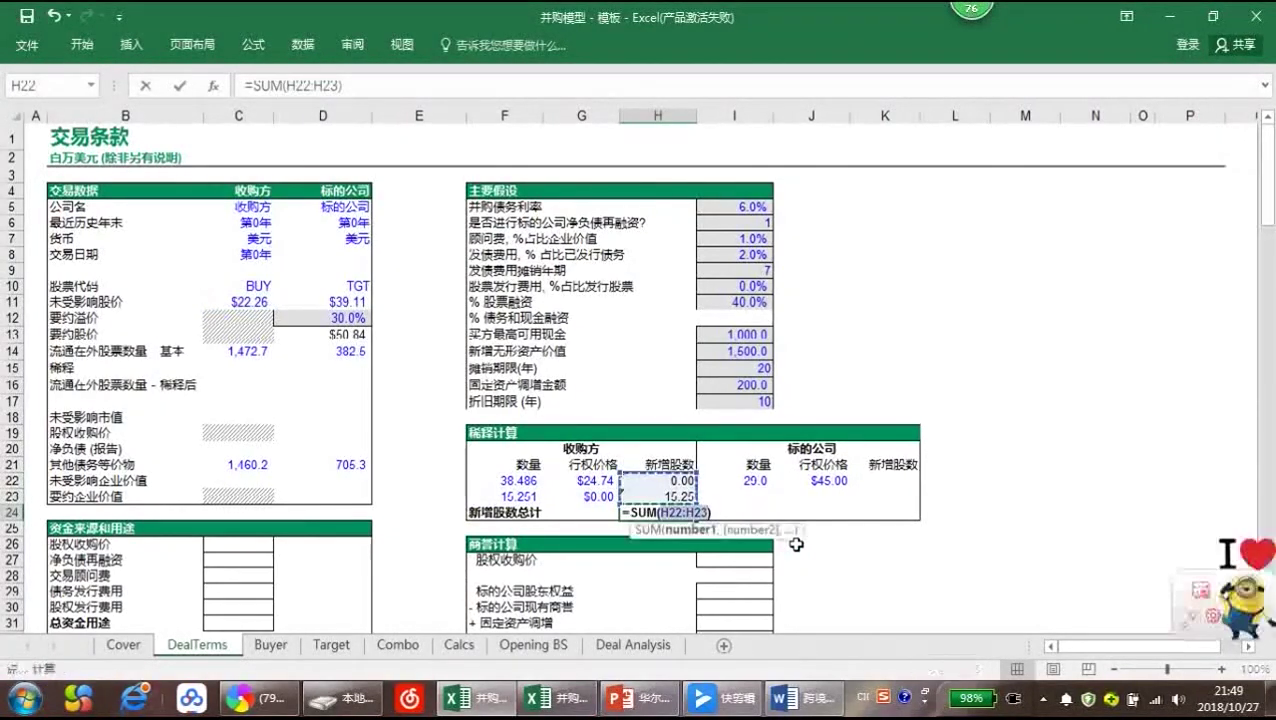
{"action": "key", "text": "Return"}
Begin the target's new-shares formula in K22 with =Max(P-J22, subtracting the exercise price from the offer share price in D13
{"action": "key", "text": "Up"}
{"action": "key", "text": "Up"}
{"action": "key", "text": "Up"}
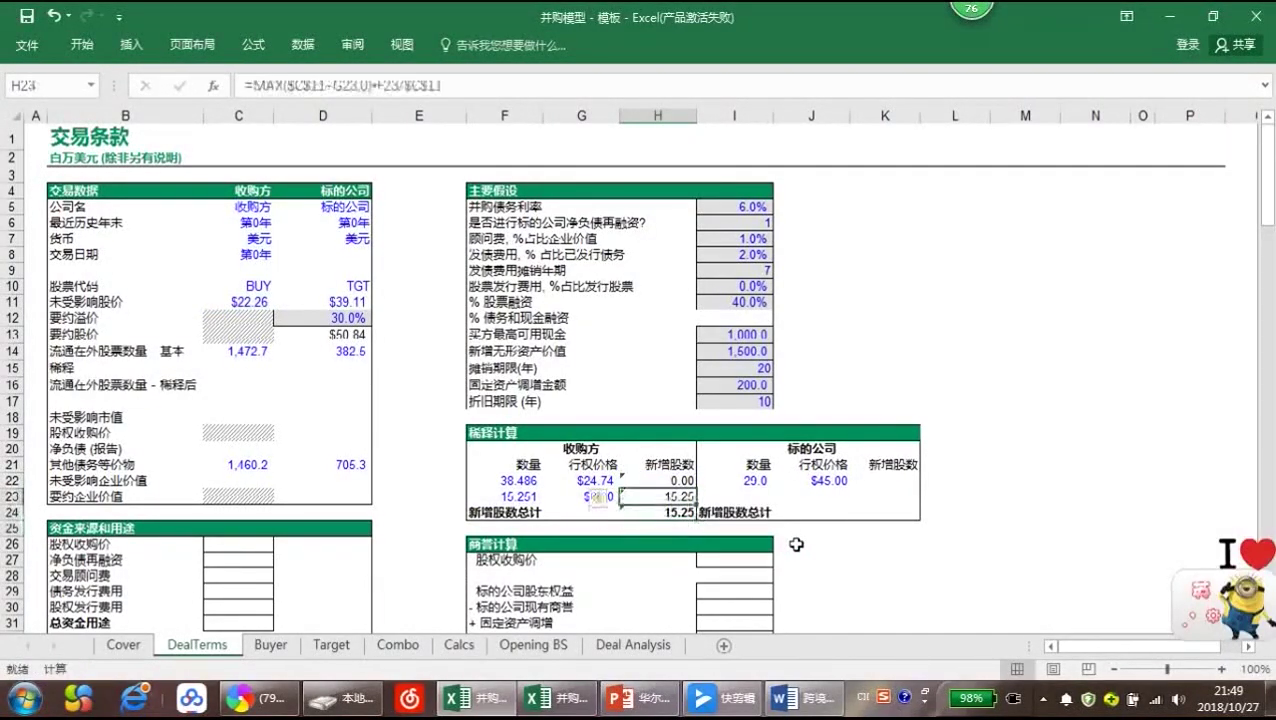
{"action": "key", "text": "Right"}
{"action": "key", "text": "Right"}
{"action": "key", "text": "Right"}
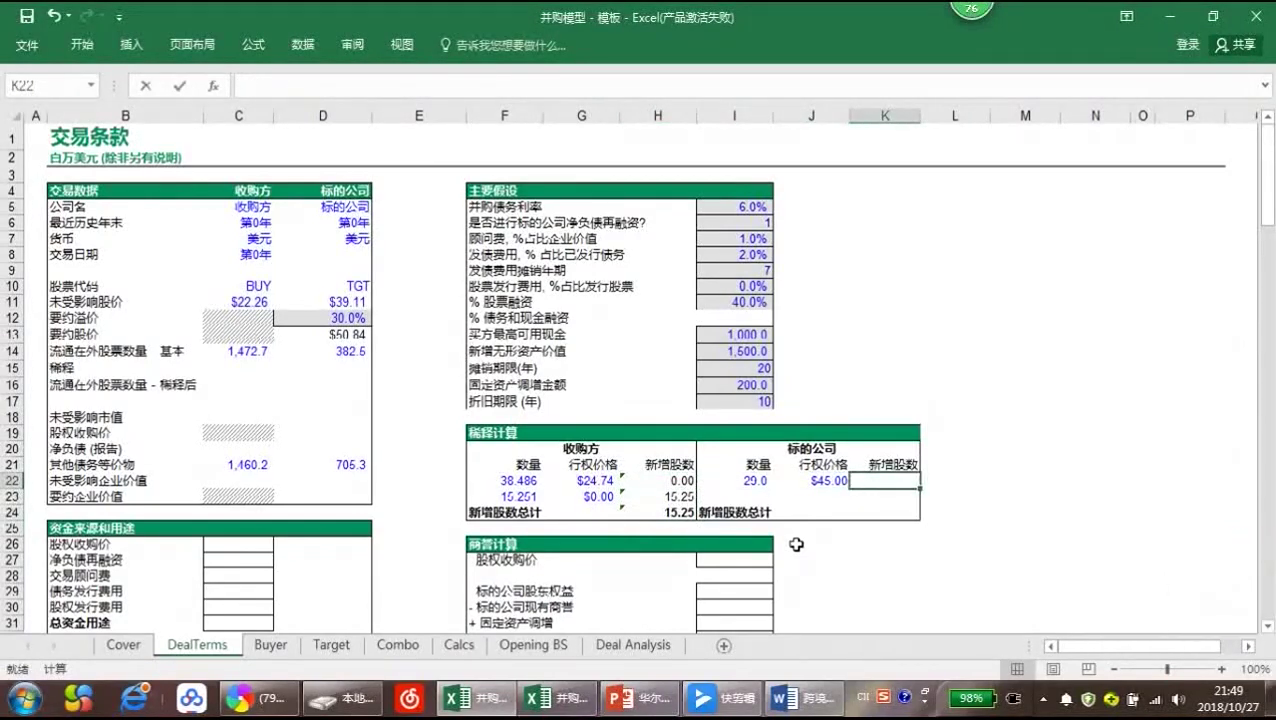
{"action": "type", "text": "="}
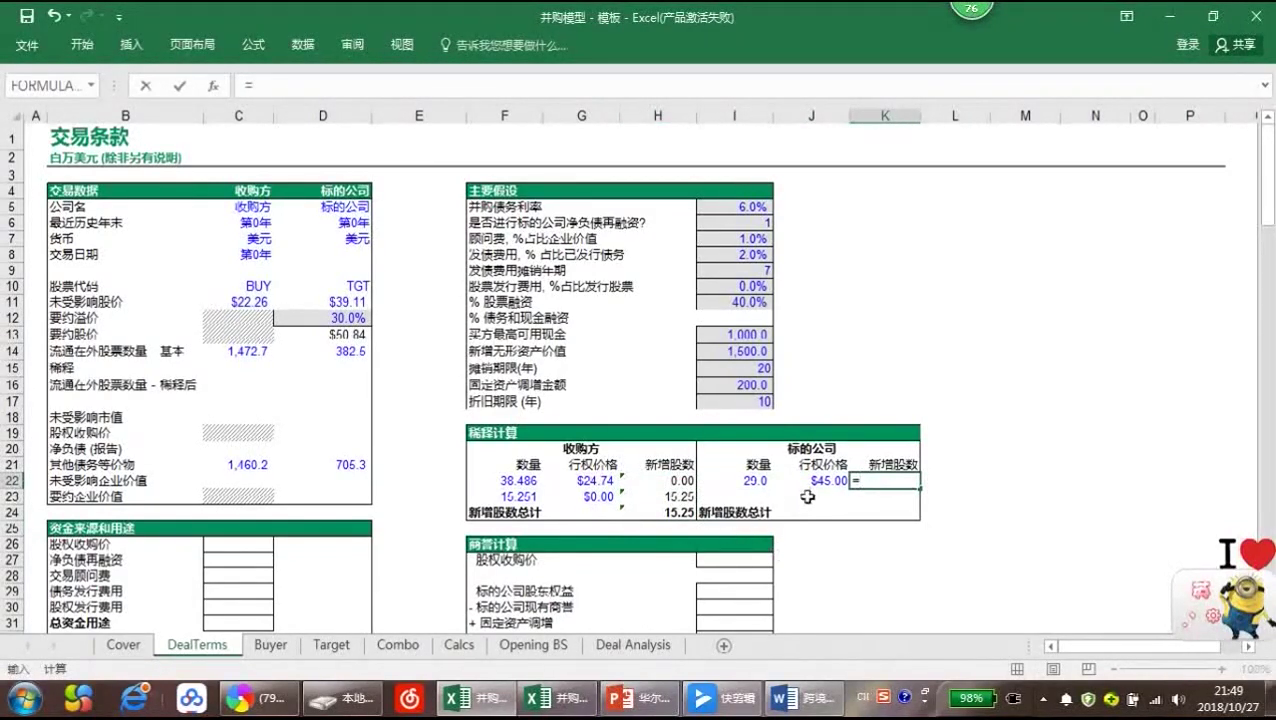
{"action": "type", "text": "Max("}
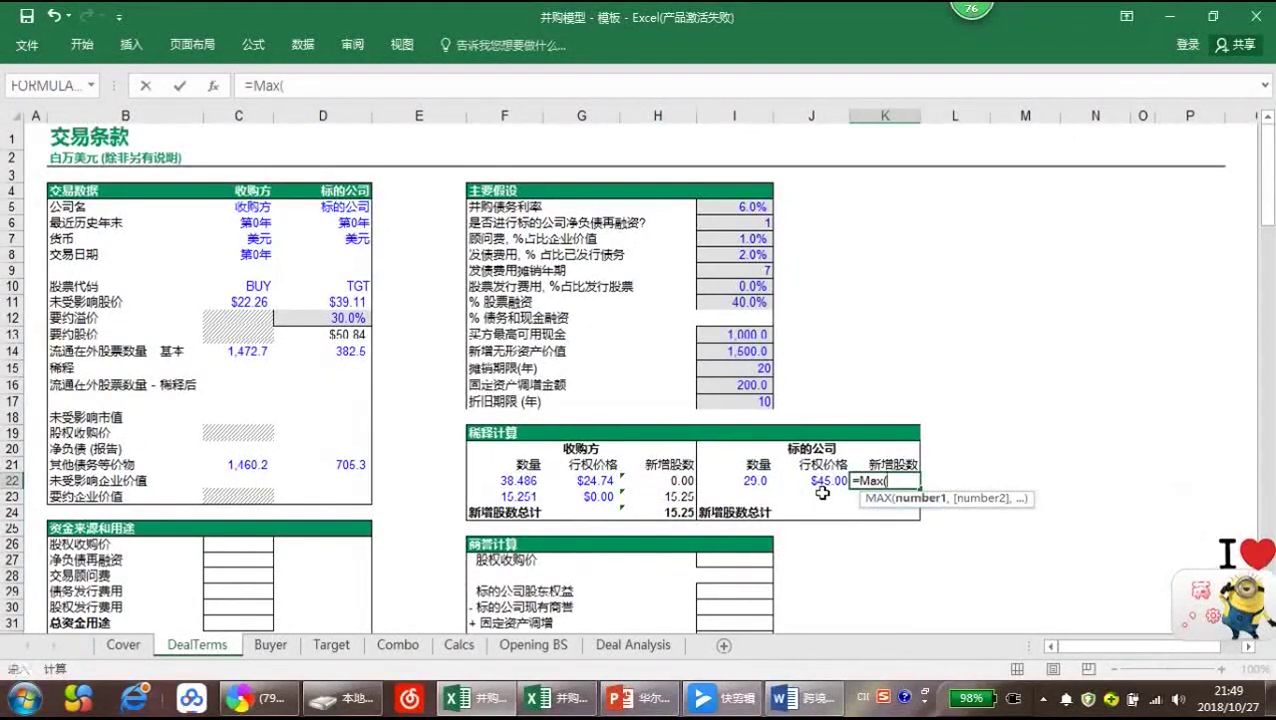
{"action": "left_click", "coordinate": [822, 488]}
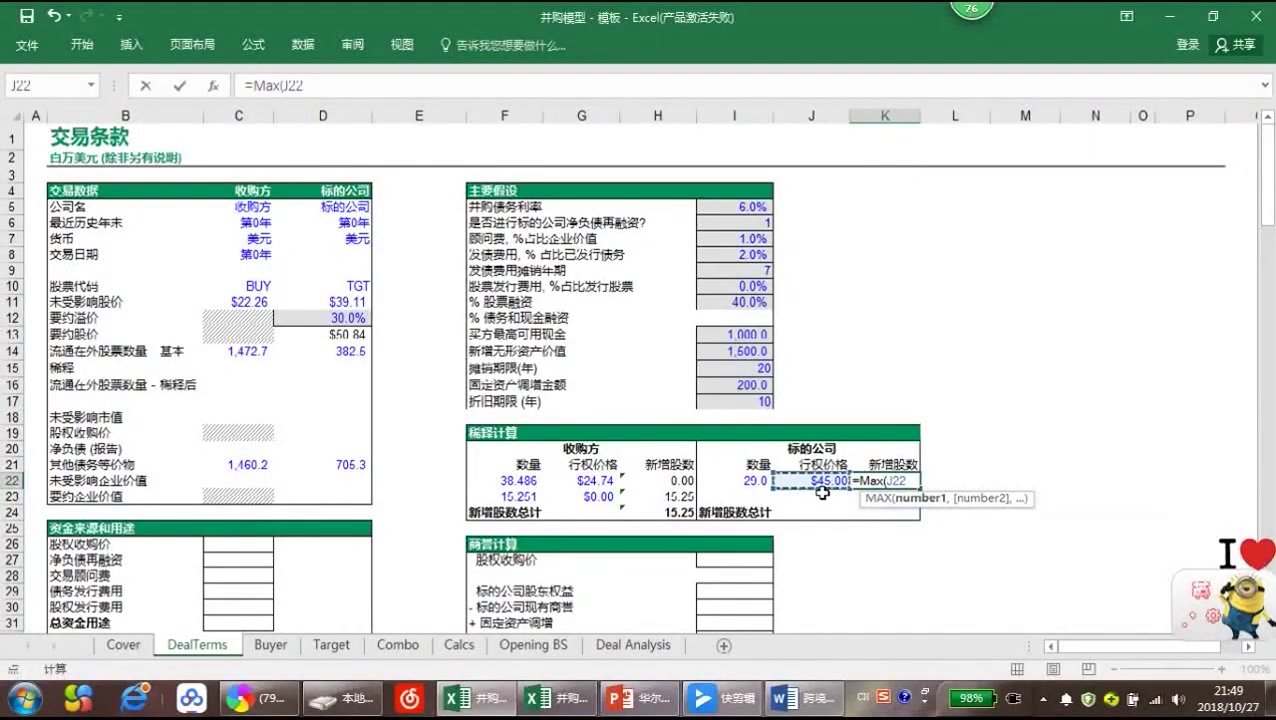
{"action": "key", "text": "Left"}
{"action": "key", "text": "Left"}
{"action": "key", "text": "Left"}
{"action": "key", "text": "Left"}
{"action": "key", "text": "Left"}
{"action": "key", "text": "Left"}
{"action": "key", "text": "Left"}
{"action": "key", "text": "Up"}
{"action": "key", "text": "Up"}
{"action": "key", "text": "Up"}
{"action": "key", "text": "Up"}
{"action": "key", "text": "Up"}
{"action": "key", "text": "Up"}
{"action": "key", "text": "Up"}
{"action": "key", "text": "Up"}
{"action": "key", "text": "Up"}
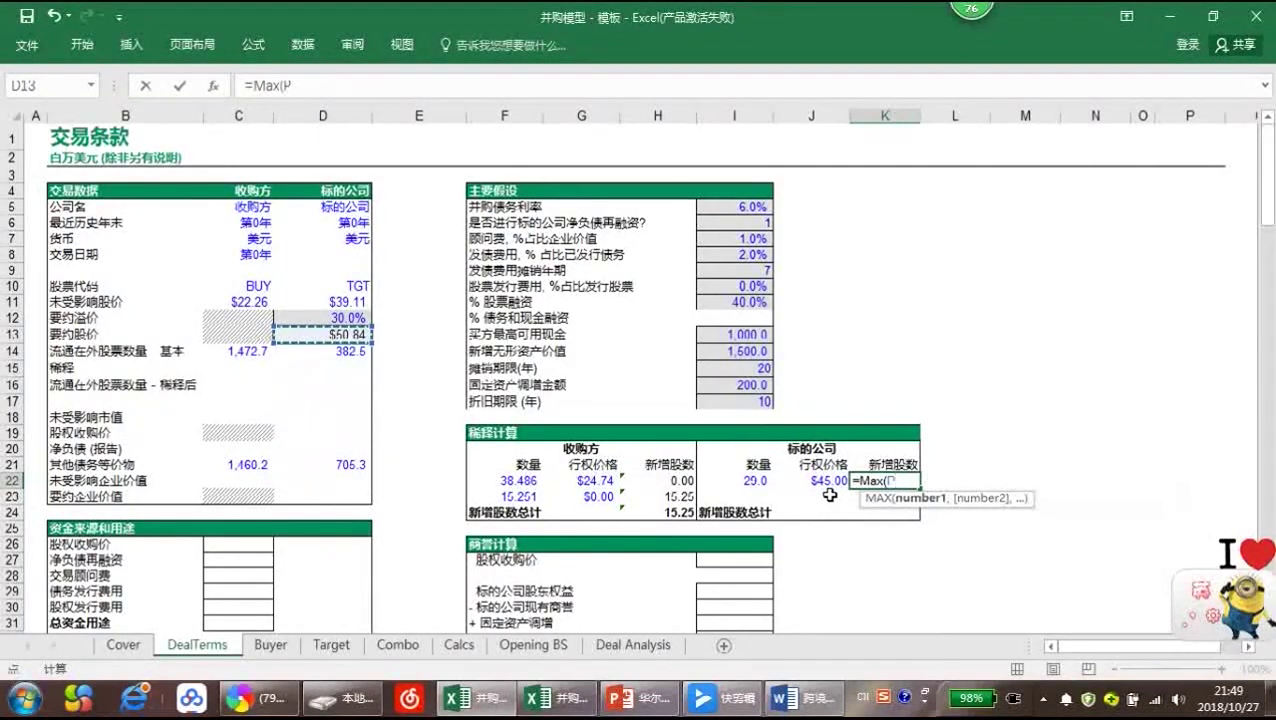
{"action": "type", "text": "-"}
{"action": "left_click", "coordinate": [830, 487]}
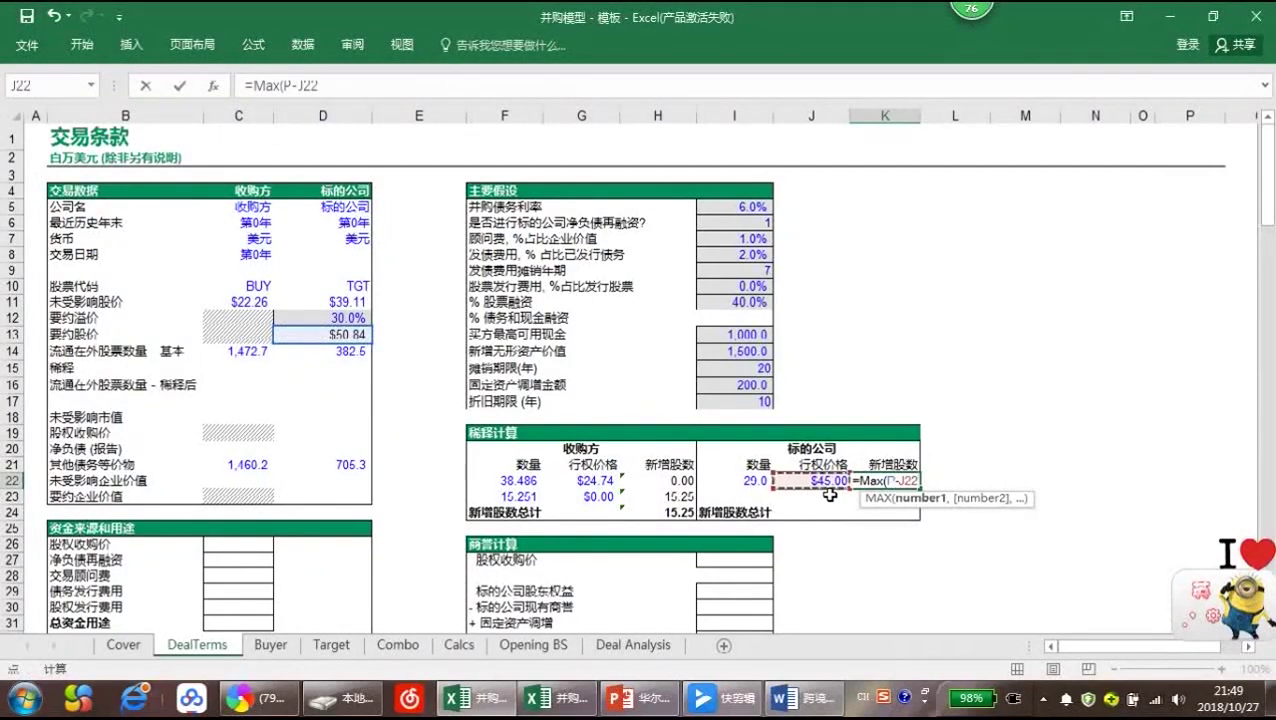
Complete the K22 formula as =Max(P-J22,0)*I22/P, multiplying by the target's quantity and dividing by the offer share price in D13
{"action": "type", "text": ",0)*"}
{"action": "key", "text": "Left"}
{"action": "key", "text": "Left"}
{"action": "type", "text": "/"}
{"action": "key", "text": "Left"}
{"action": "key", "text": "Left"}
{"action": "key", "text": "Left"}
{"action": "key", "text": "Left"}
{"action": "key", "text": "Left"}
{"action": "key", "text": "Left"}
{"action": "key", "text": "Left"}
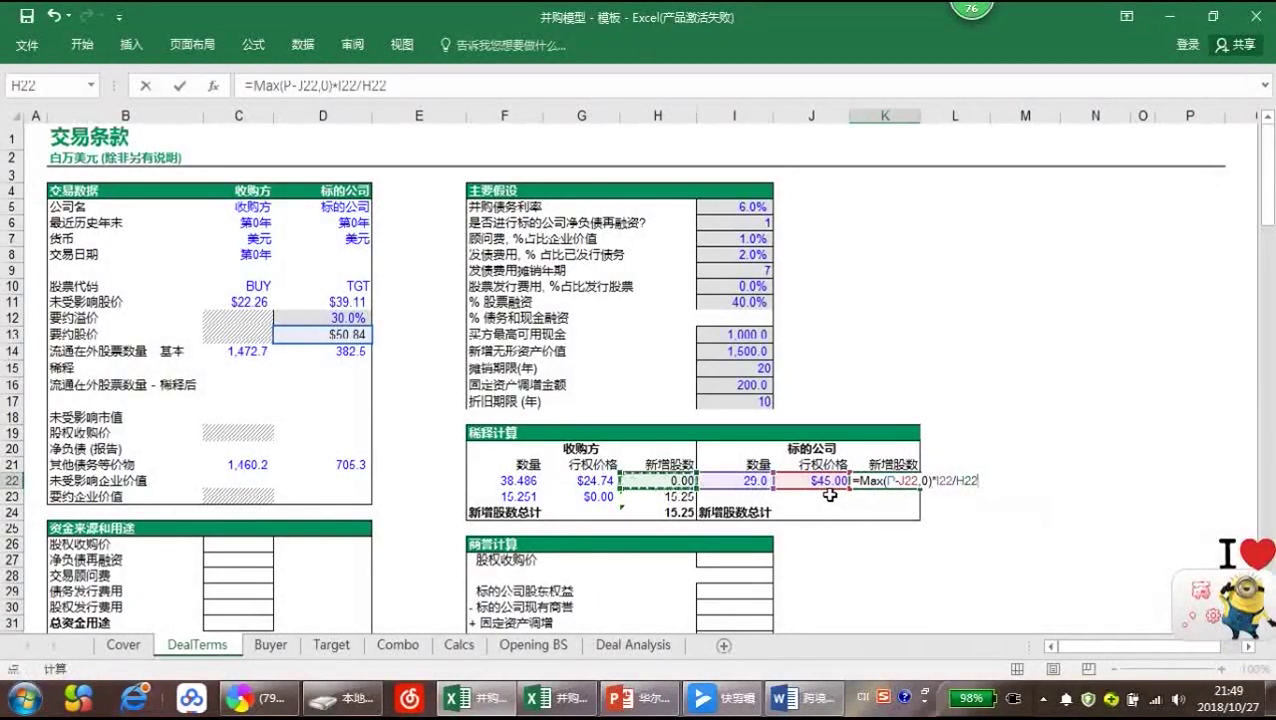
{"action": "key", "text": "Up"}
{"action": "key", "text": "Up"}
{"action": "key", "text": "Up"}
{"action": "key", "text": "Up"}
{"action": "key", "text": "Up"}
{"action": "key", "text": "Up"}
{"action": "key", "text": "Up"}
{"action": "key", "text": "Up"}
{"action": "key", "text": "Up"}
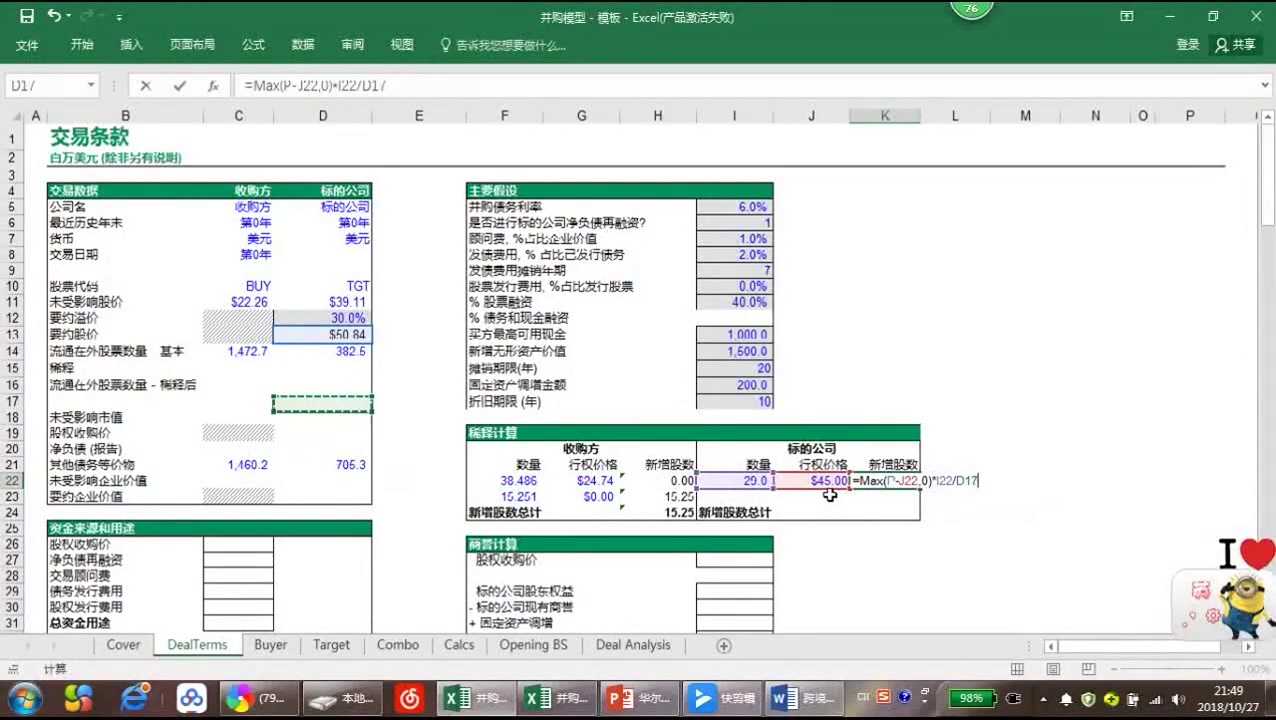
{"action": "key", "text": "Up"}
{"action": "key", "text": "Down"}
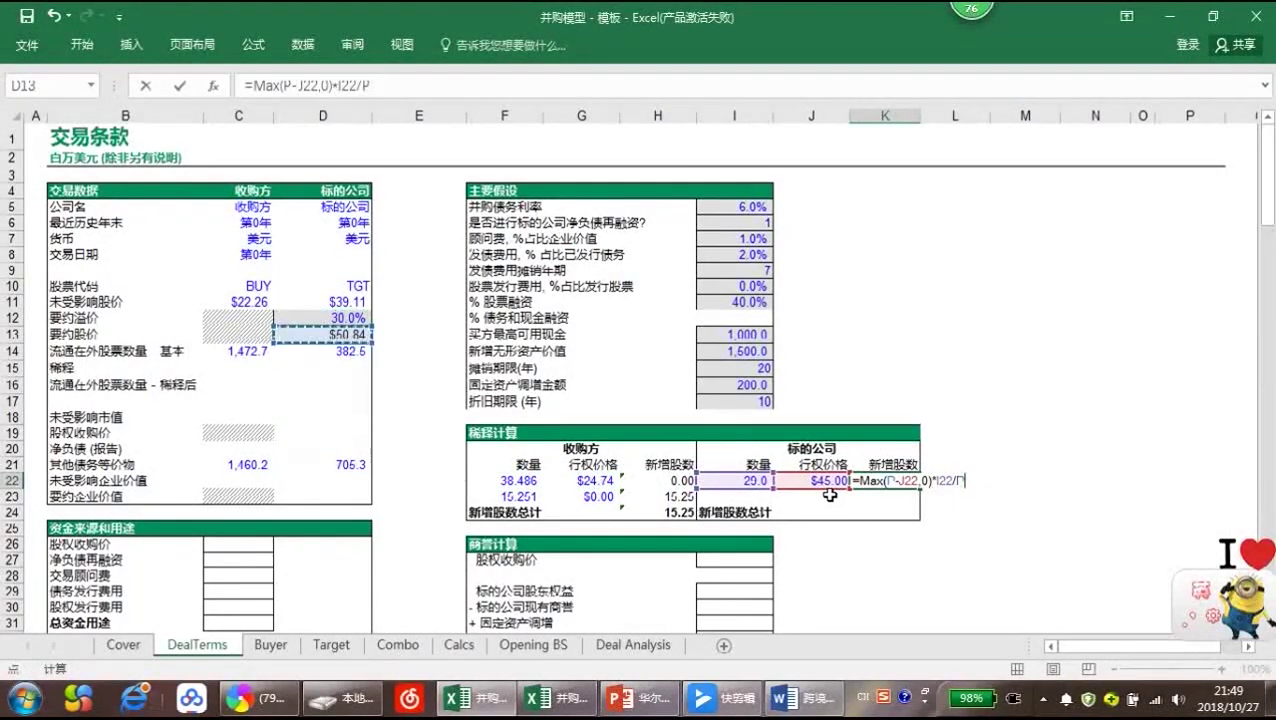
{"action": "key", "text": "ctrl+Return"}
Total the target's new shares in K24 with =sum(K21:K23)
{"action": "key", "text": "Return"}
{"action": "key", "text": "Return"}
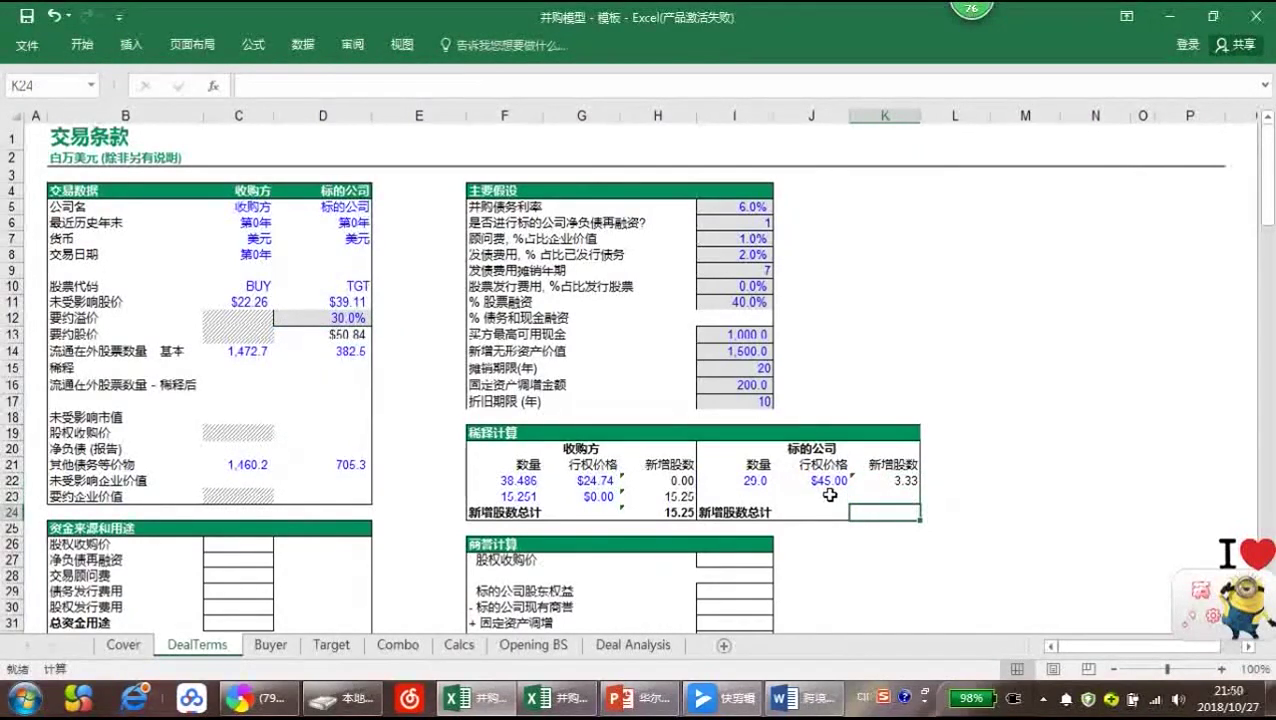
{"action": "type", "text": "=sum("}
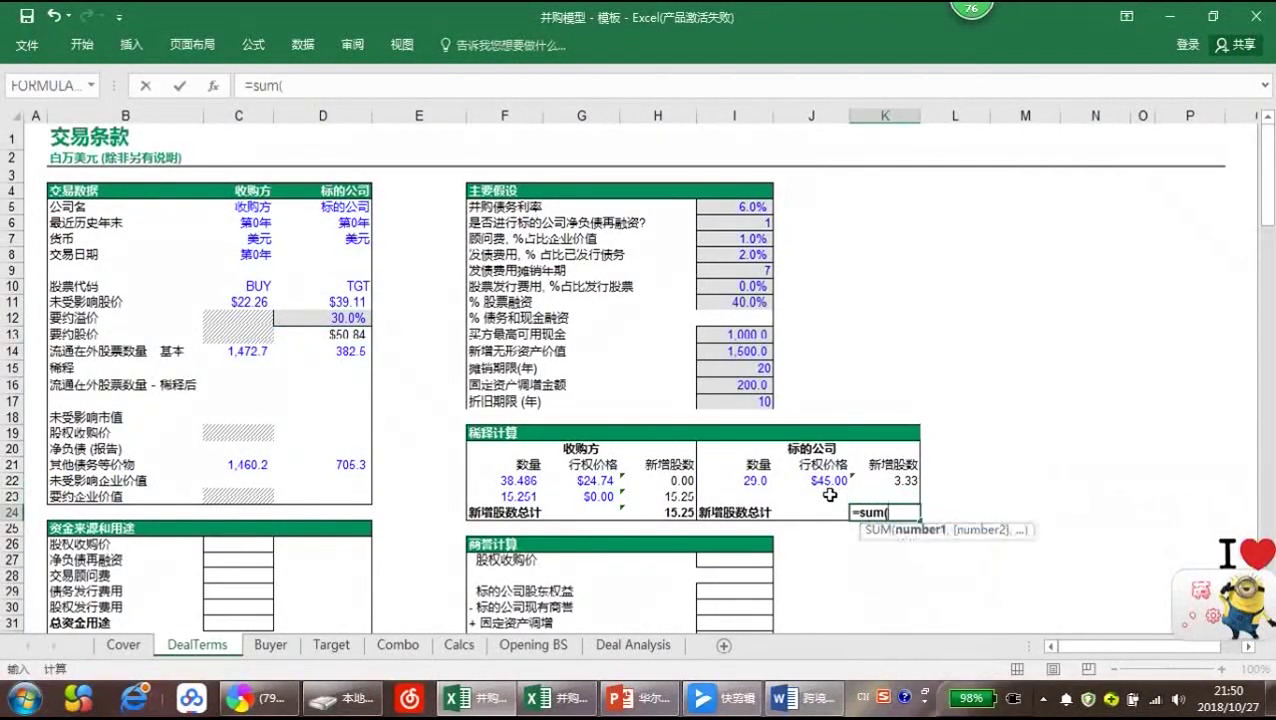
{"action": "key", "text": "Up"}
{"action": "key", "text": "shift+Up"}
{"action": "key", "text": "shift+Up"}
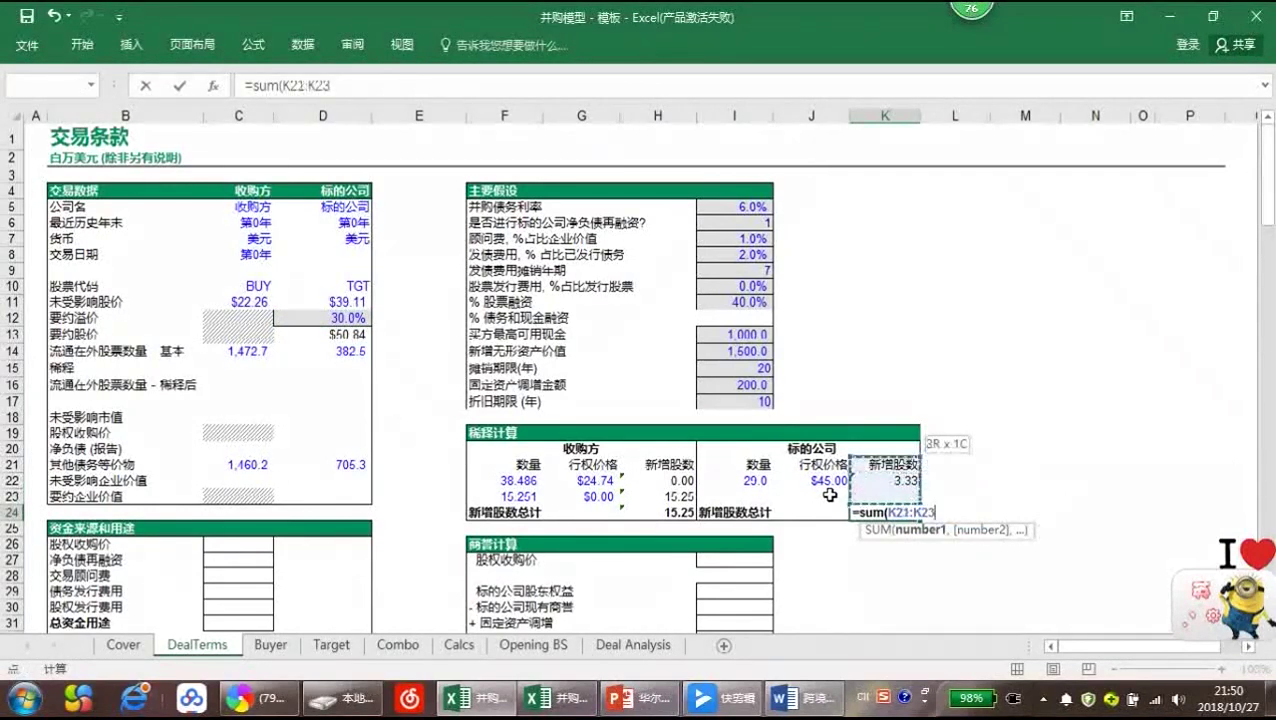
{"action": "type", "text": ")"}
{"action": "key", "text": "Return"}
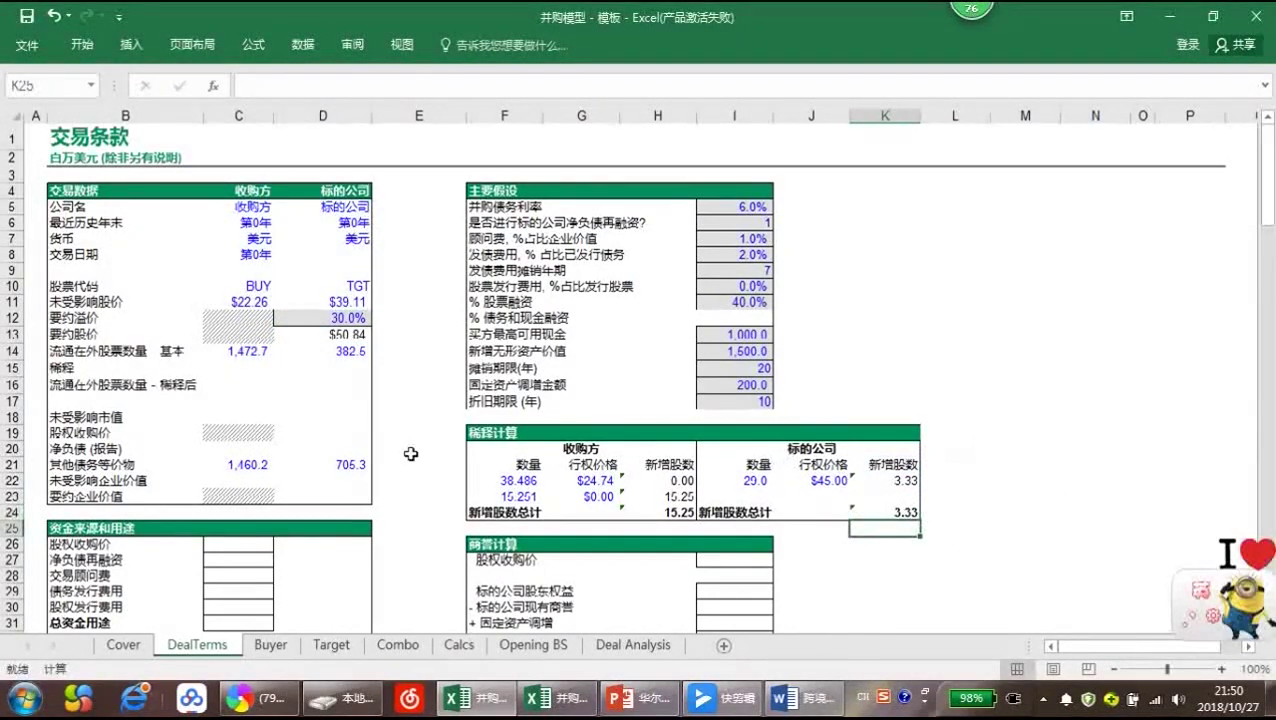
Link the acquirer's dilution in C15 to its total new shares with =H24
{"action": "left_click", "coordinate": [300, 369]}
{"action": "left_click", "coordinate": [262, 368]}
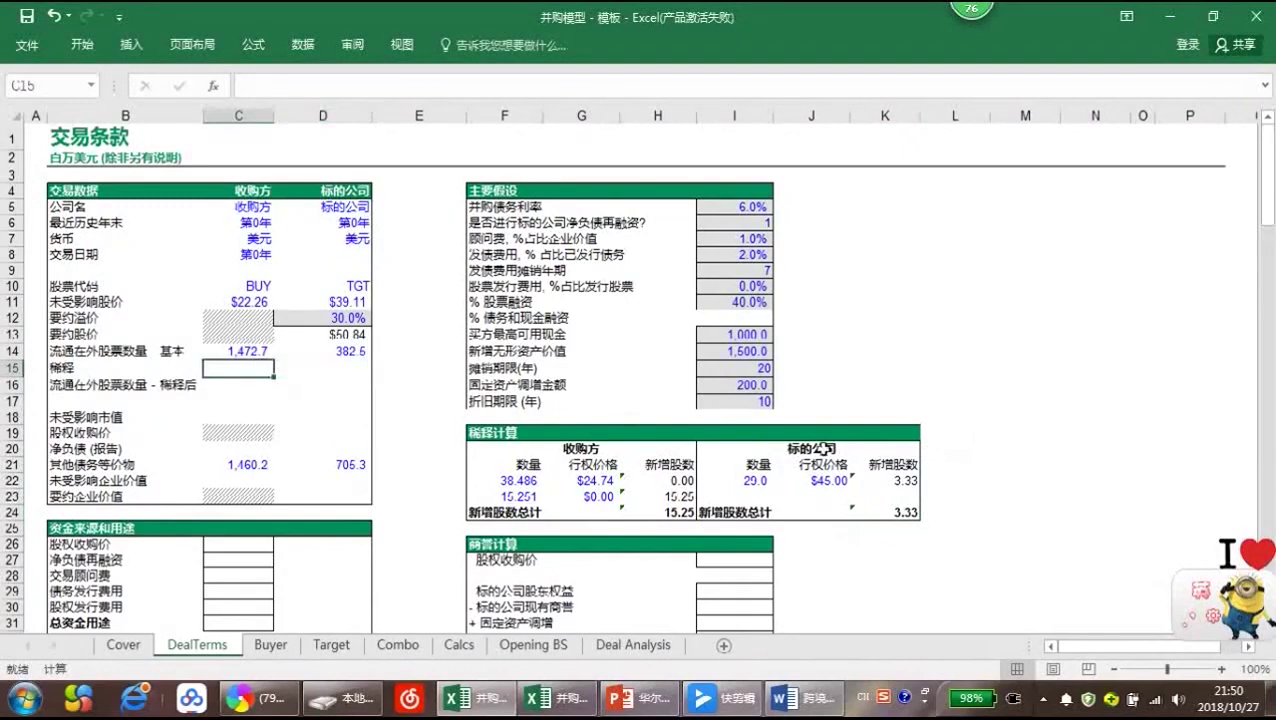
{"action": "type", "text": "="}
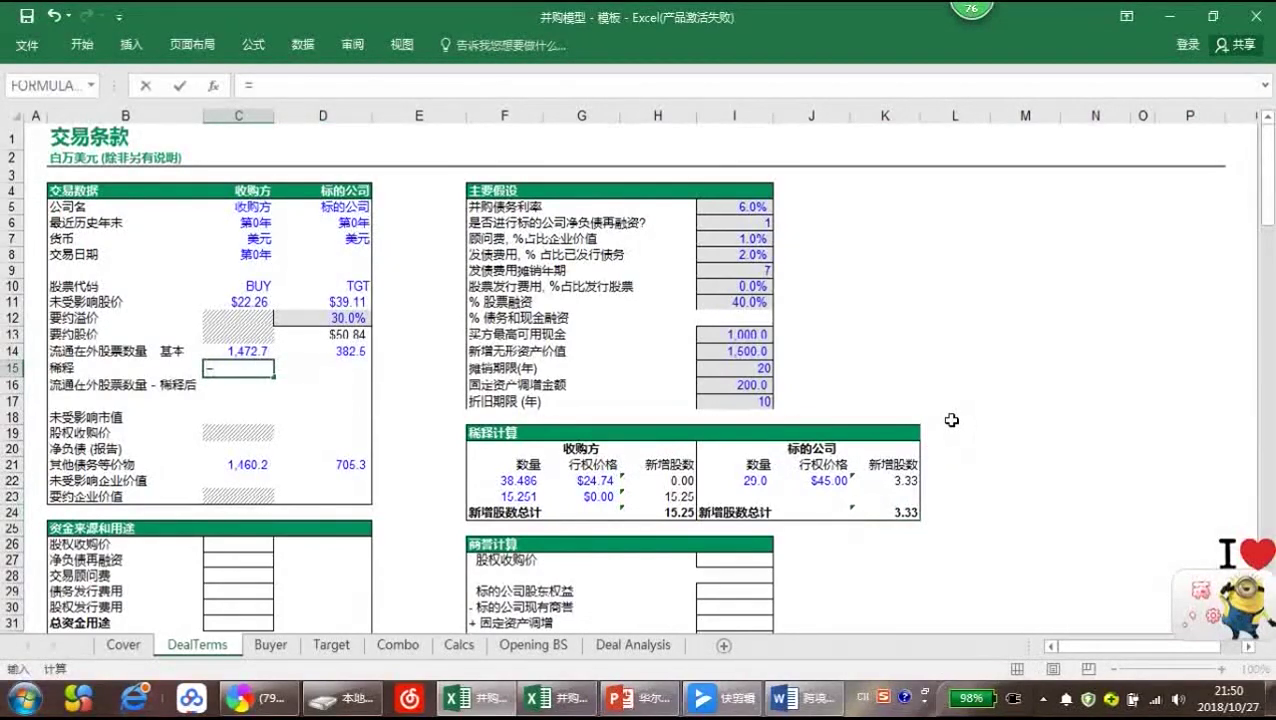
{"action": "left_click", "coordinate": [680, 510]}
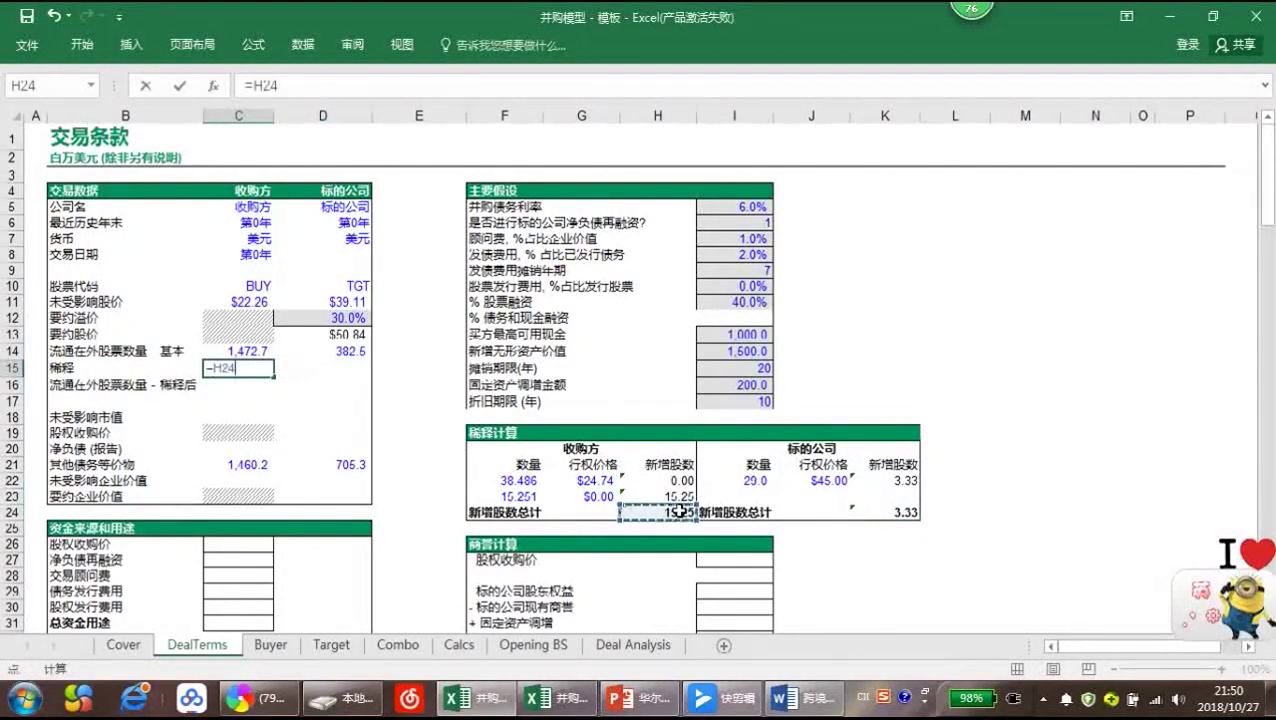
{"action": "key", "text": "Return"}
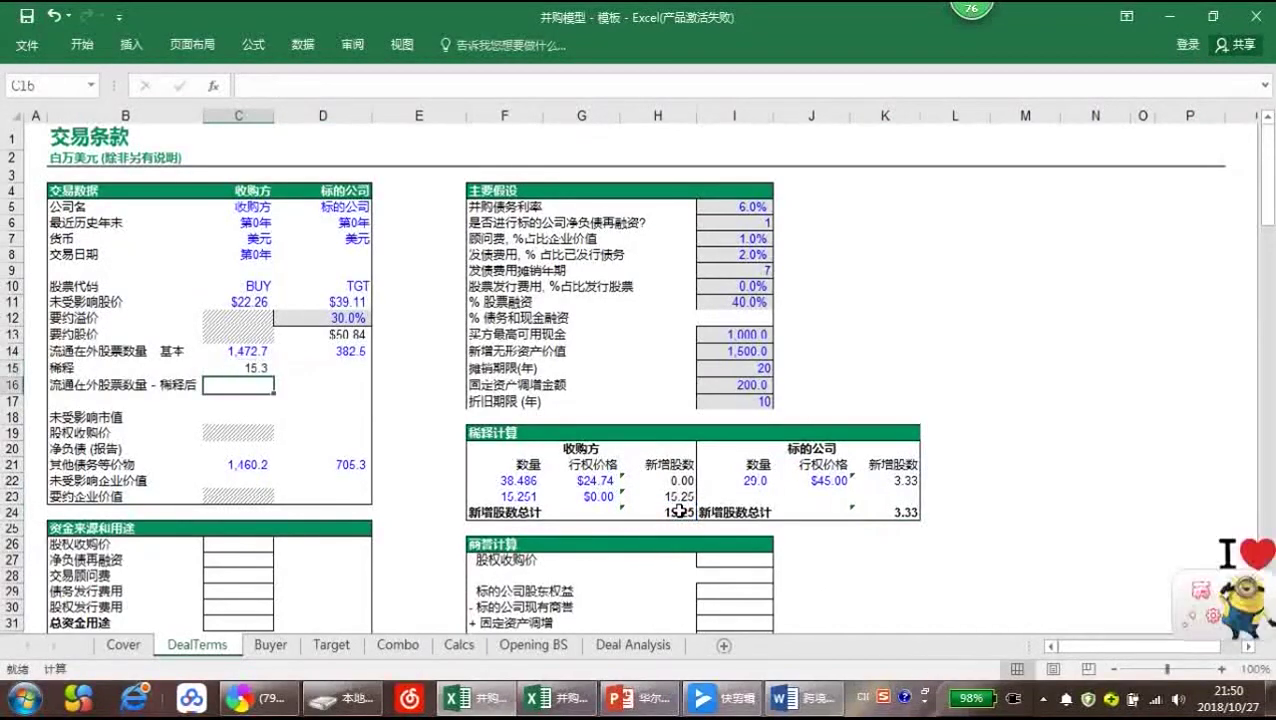
Link the target's dilution in D15 to its total new shares with =K24
{"action": "key", "text": "Up"}
{"action": "key", "text": "Right"}
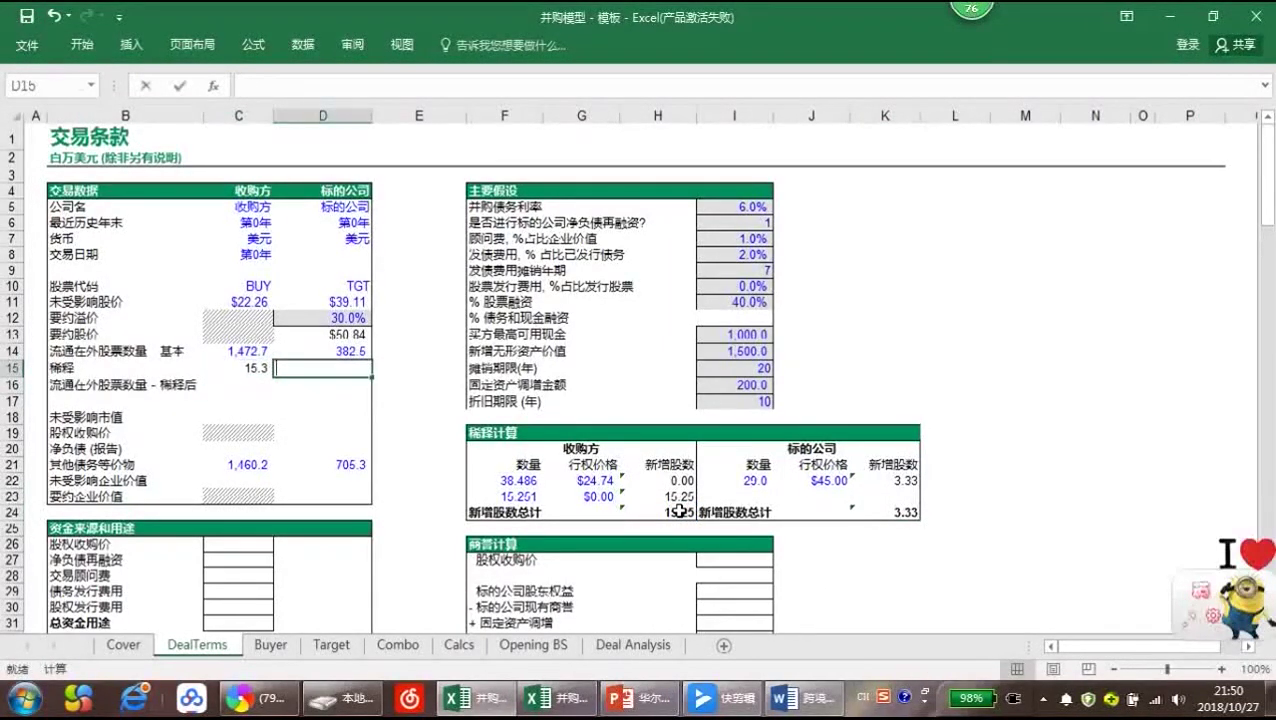
{"action": "type", "text": "="}
{"action": "left_click", "coordinate": [885, 510]}
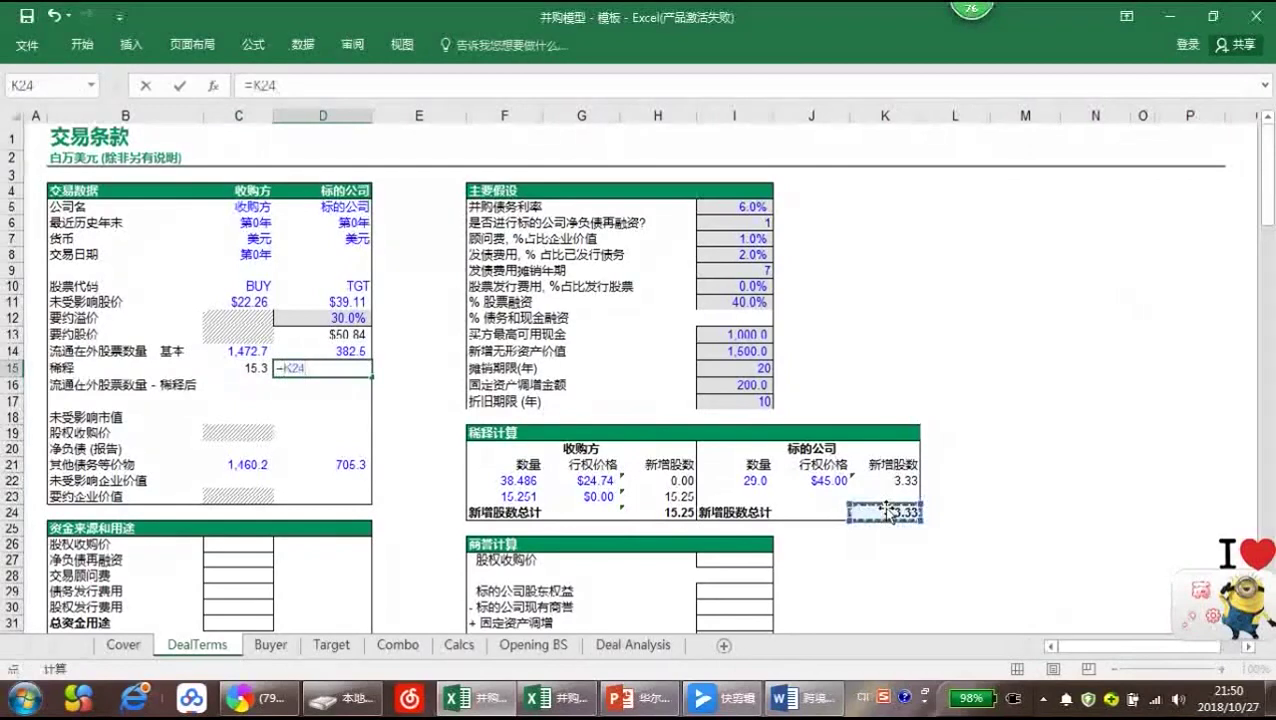
{"action": "key", "text": "Return"}
Calculate the diluted shares outstanding in C16 with =sum(C14:C15) and fill the formula across to D16
{"action": "key", "text": "Left"}
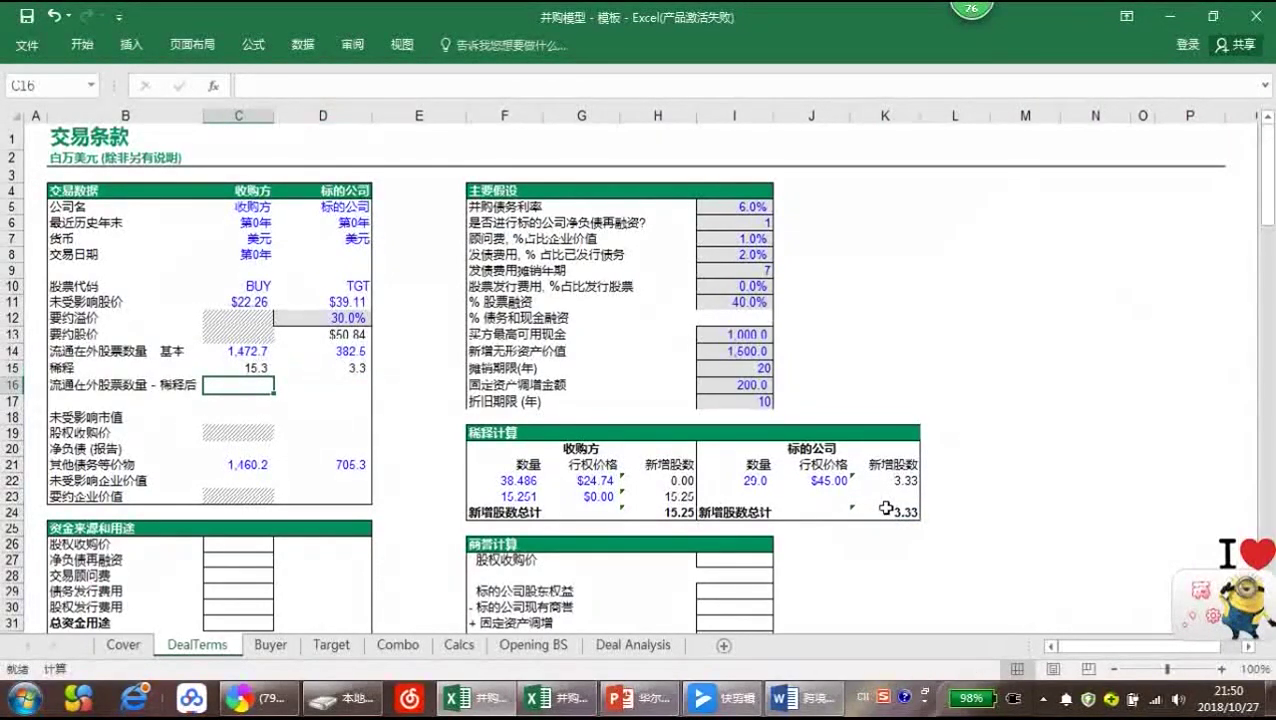
{"action": "type", "text": "=sum"}
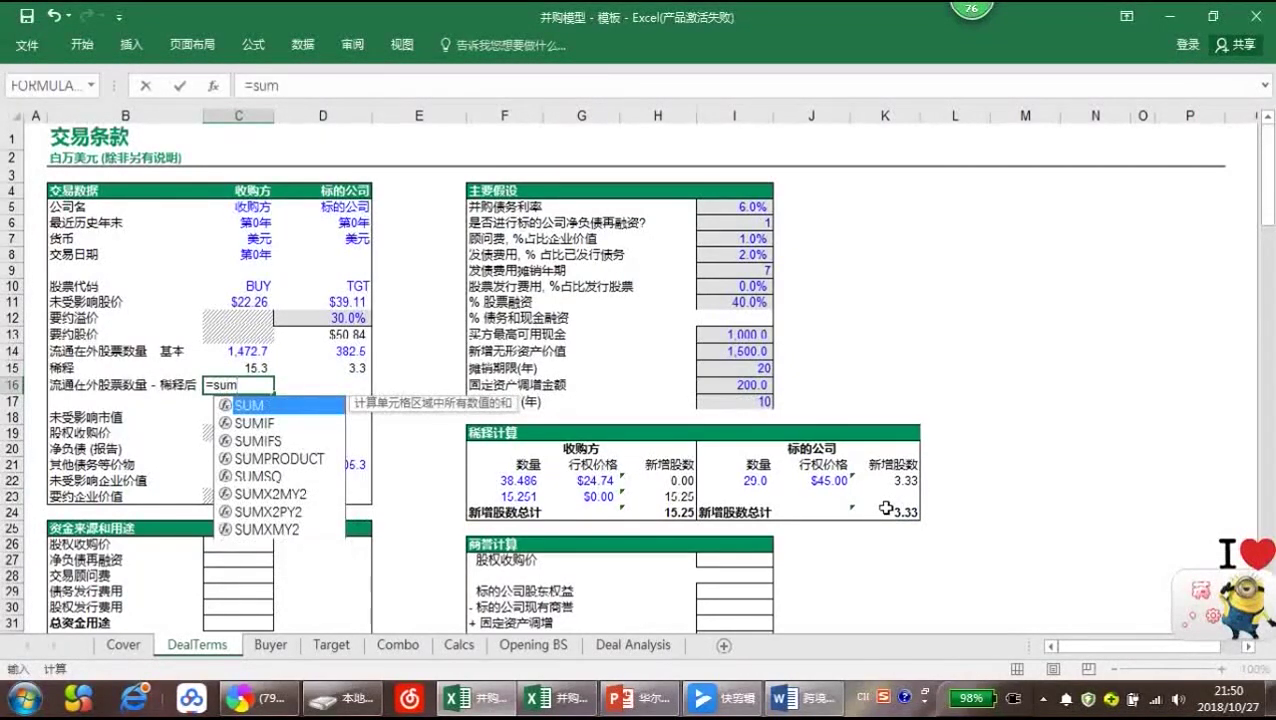
{"action": "type", "text": "("}
{"action": "key", "text": "Up"}
{"action": "key", "text": "shift+Up"}
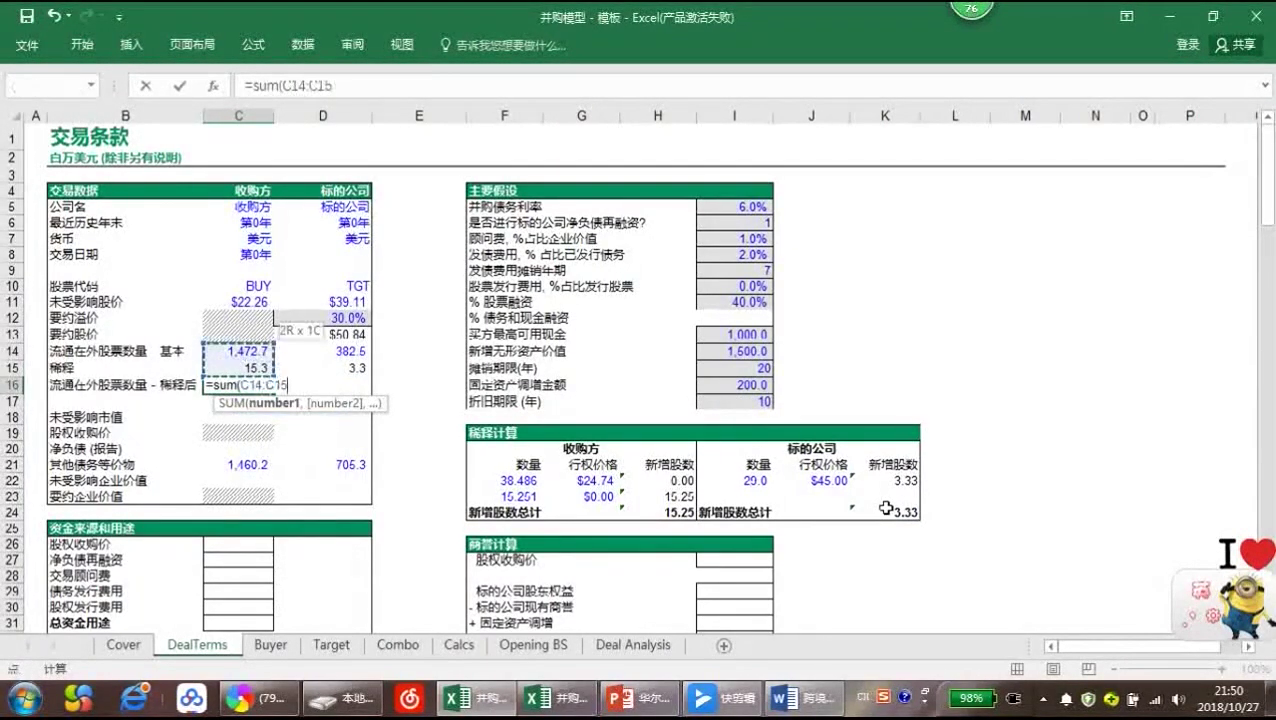
{"action": "type", "text": ")"}
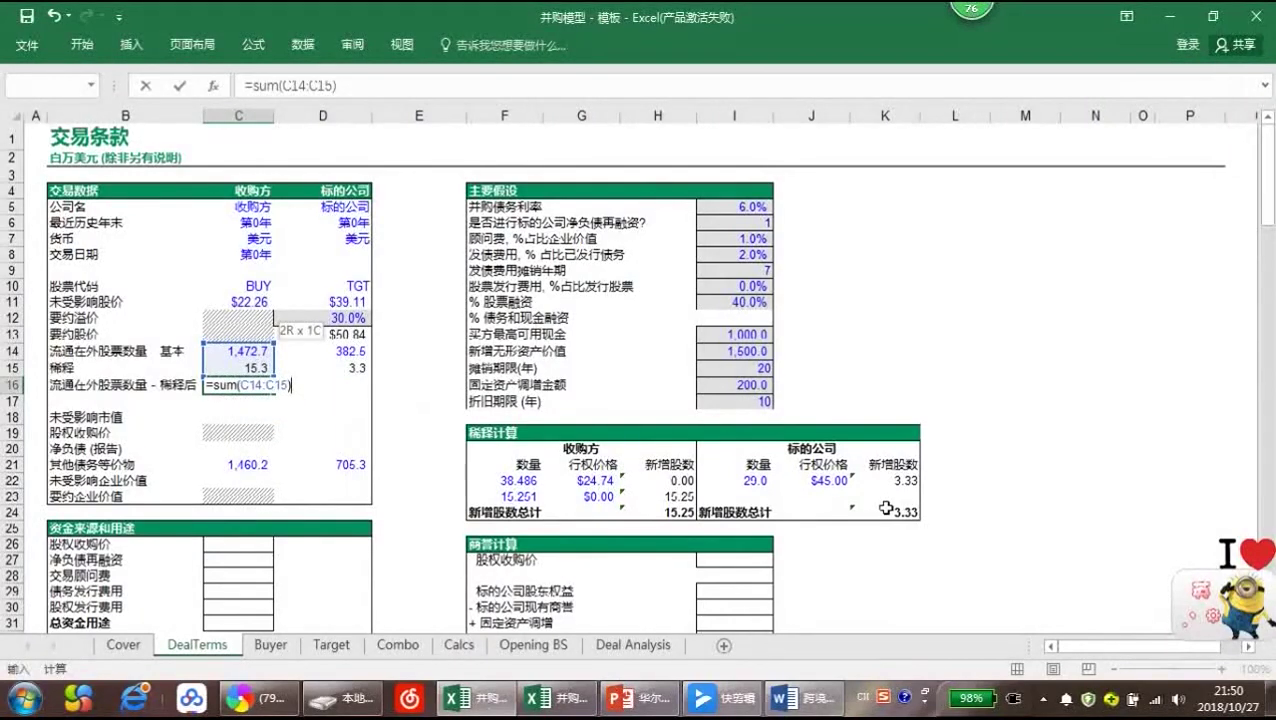
{"action": "key", "text": "Return"}
{"action": "key", "text": "Up"}
{"action": "key", "text": "shift+Right"}
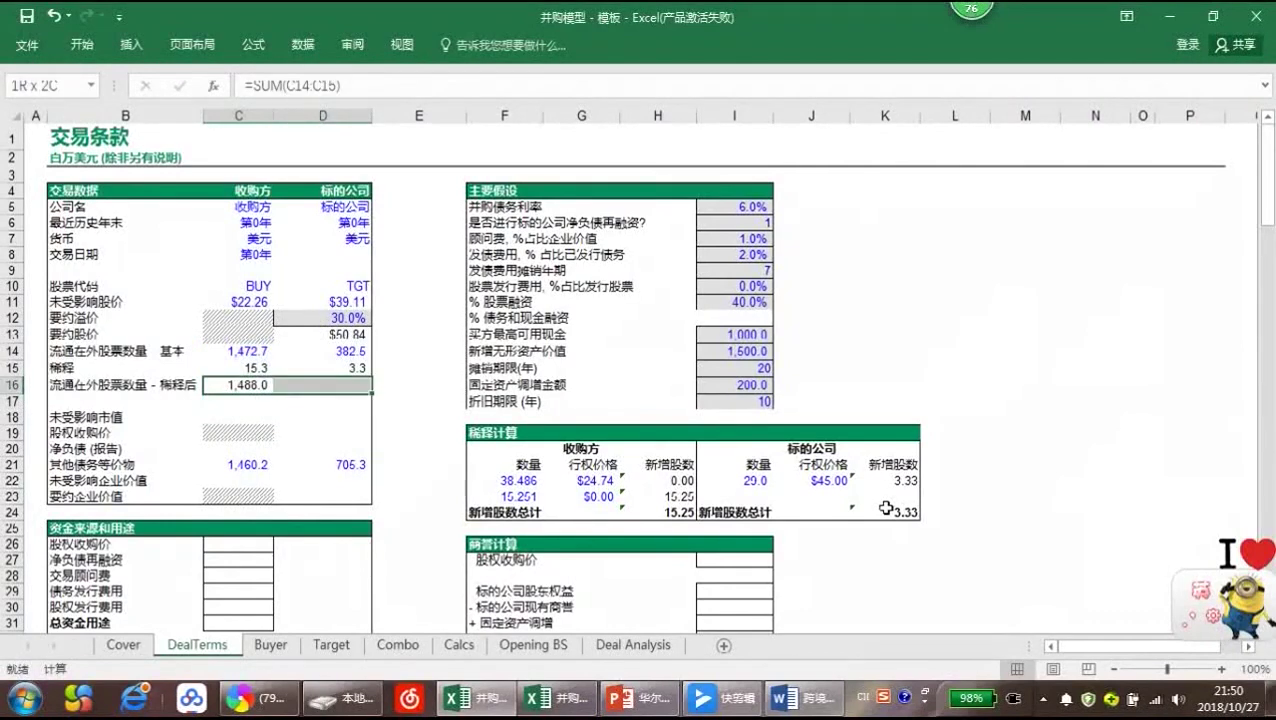
{"action": "key", "text": "ctrl+r"}
Calculate the acquirer's unaffected market value in C18 as share price times diluted shares, =C11*C16
{"action": "key", "text": "Down"}
{"action": "key", "text": "Down"}
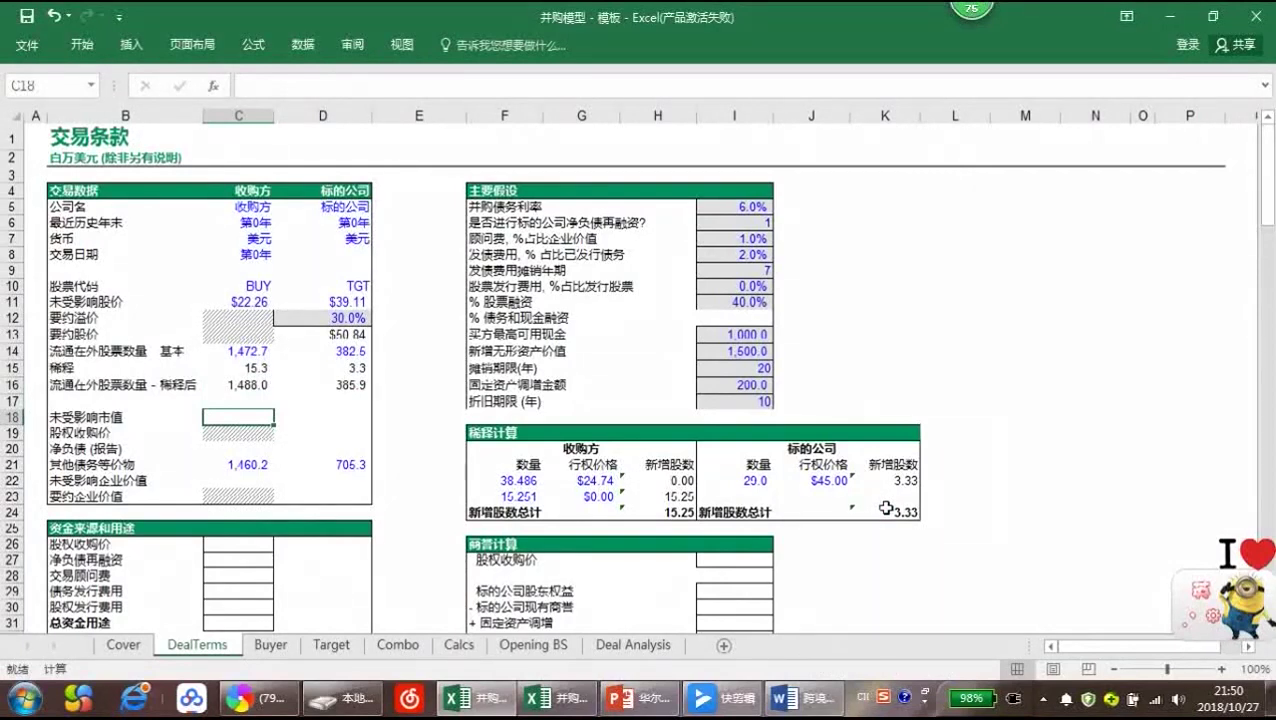
{"action": "type", "text": "="}
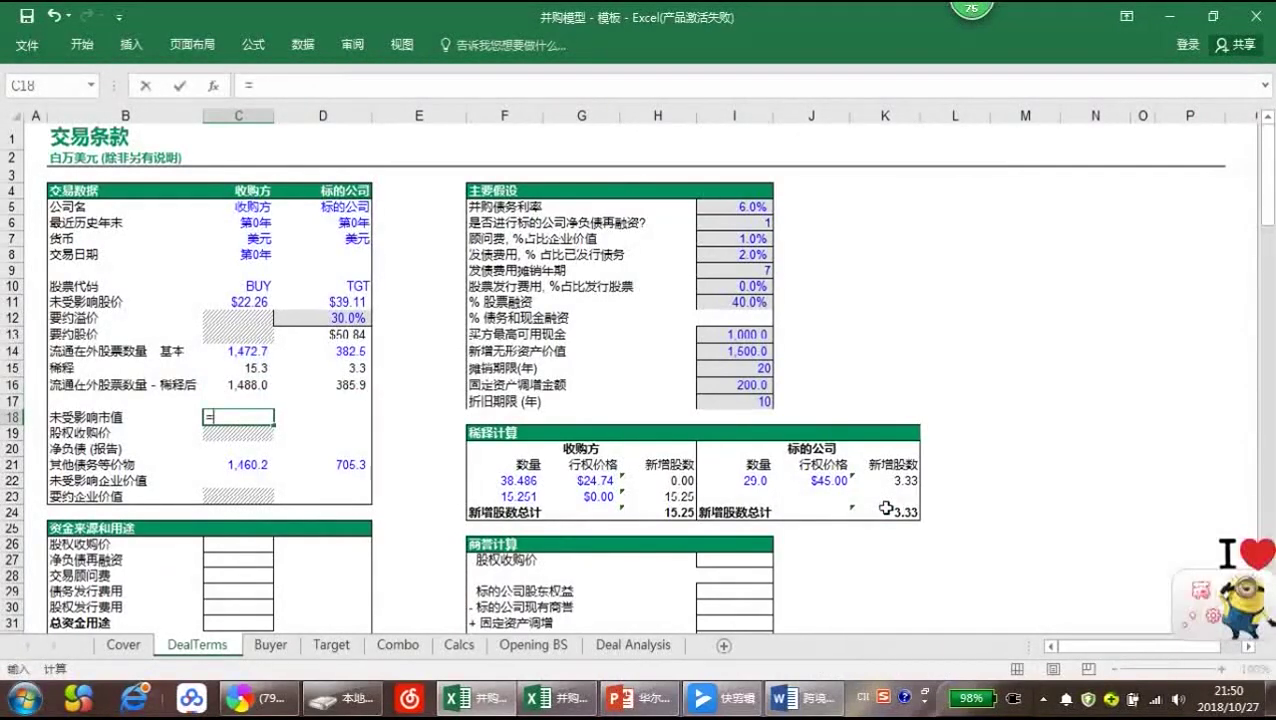
{"action": "key", "text": "Up"}
{"action": "key", "text": "Up"}
{"action": "key", "text": "Up"}
{"action": "key", "text": "Up"}
{"action": "key", "text": "Up"}
{"action": "key", "text": "Up"}
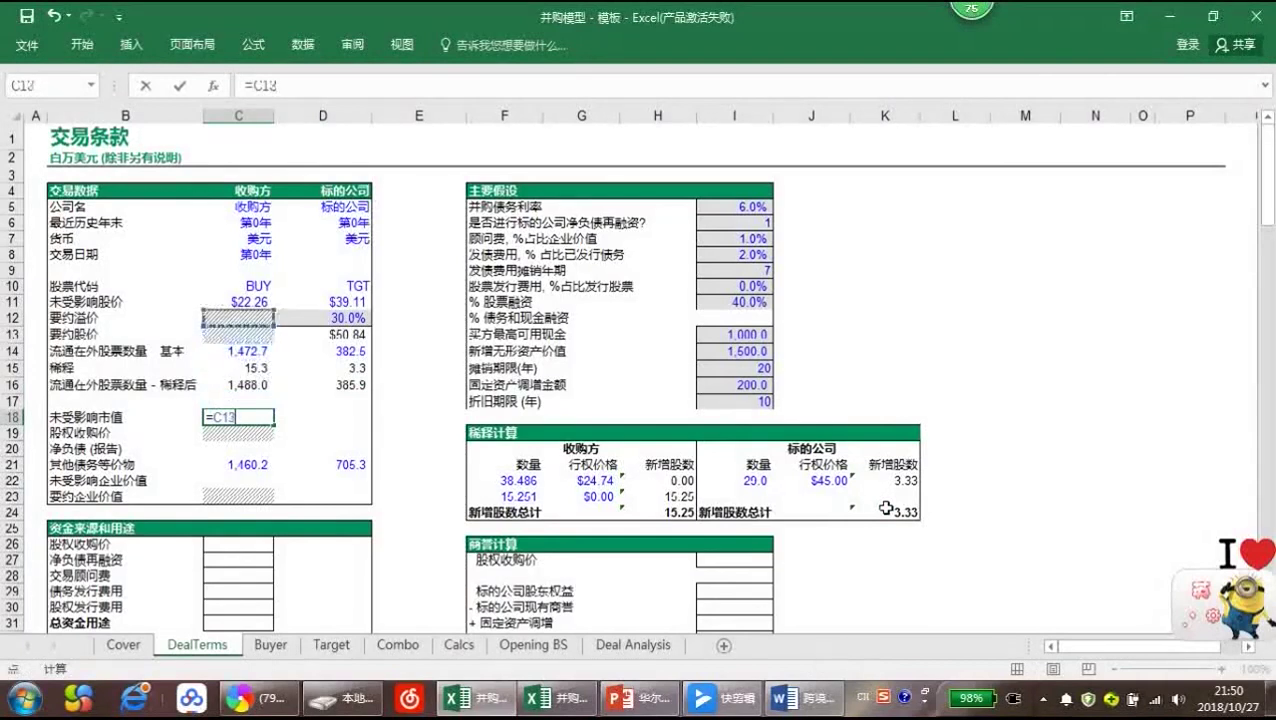
{"action": "key", "text": "Up"}
{"action": "type", "text": "*"}
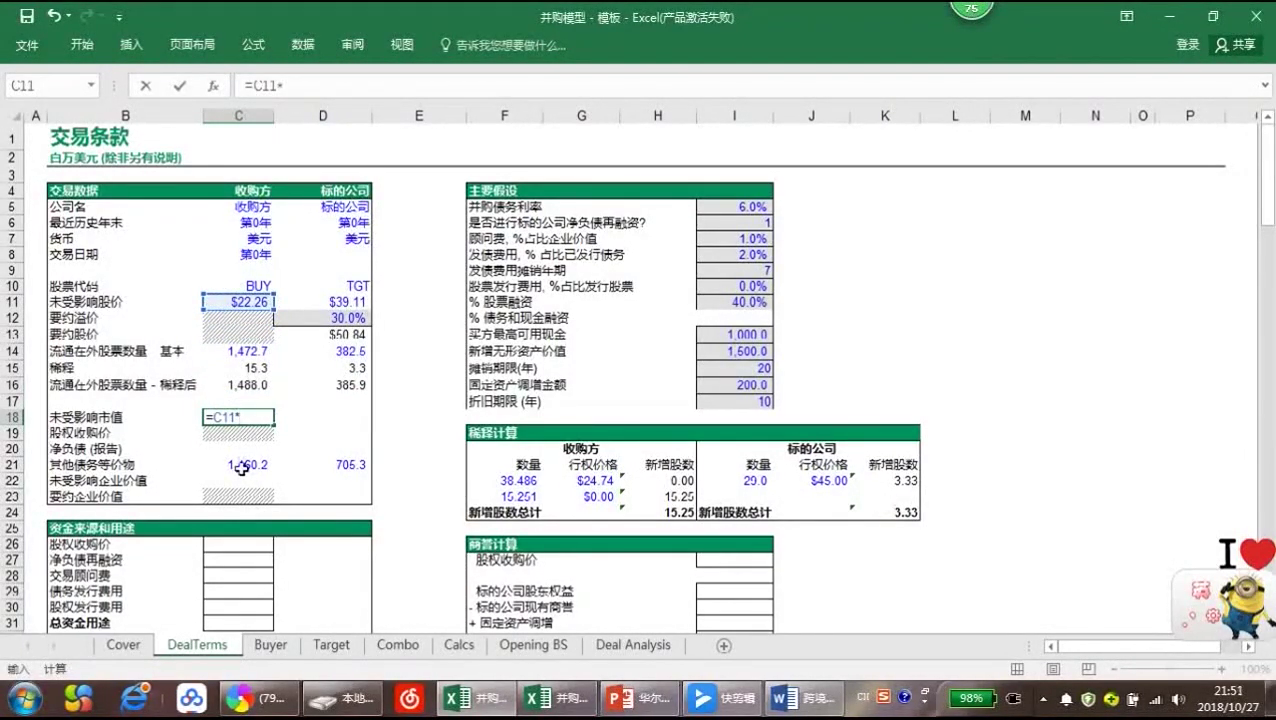
{"action": "key", "text": "Up"}
{"action": "key", "text": "Up"}
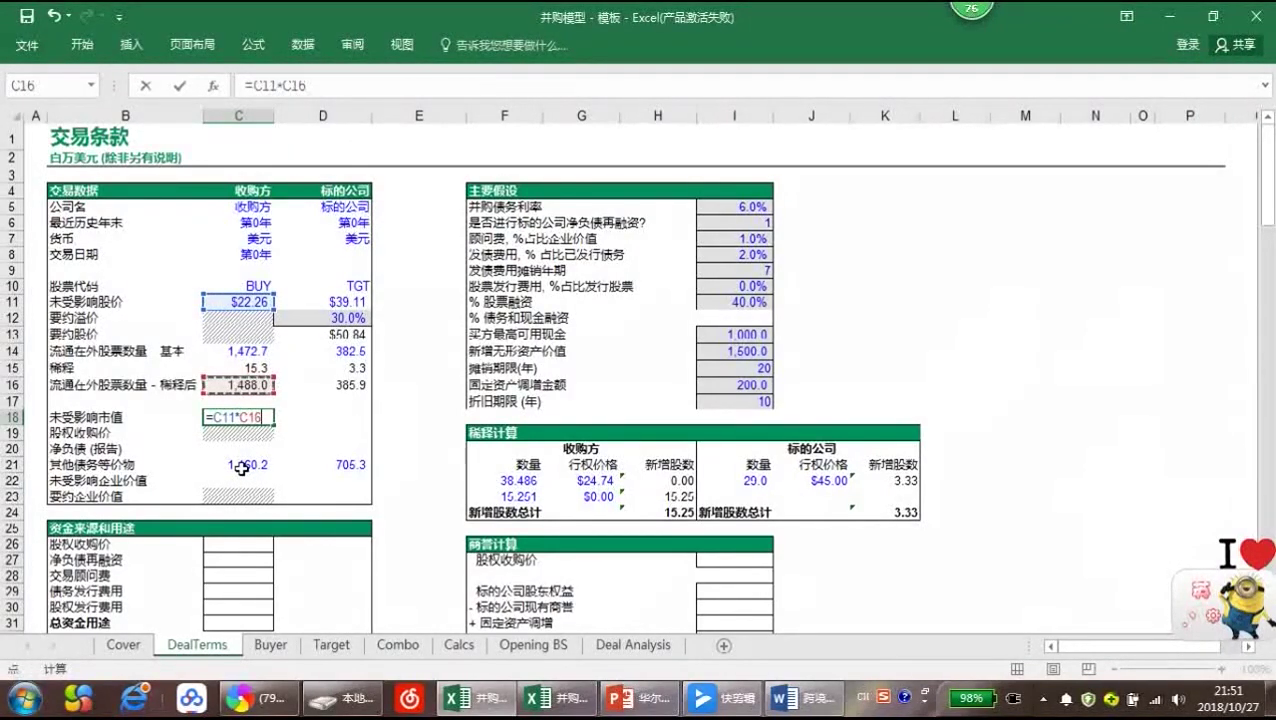
{"action": "key", "text": "ctrl+Return"}
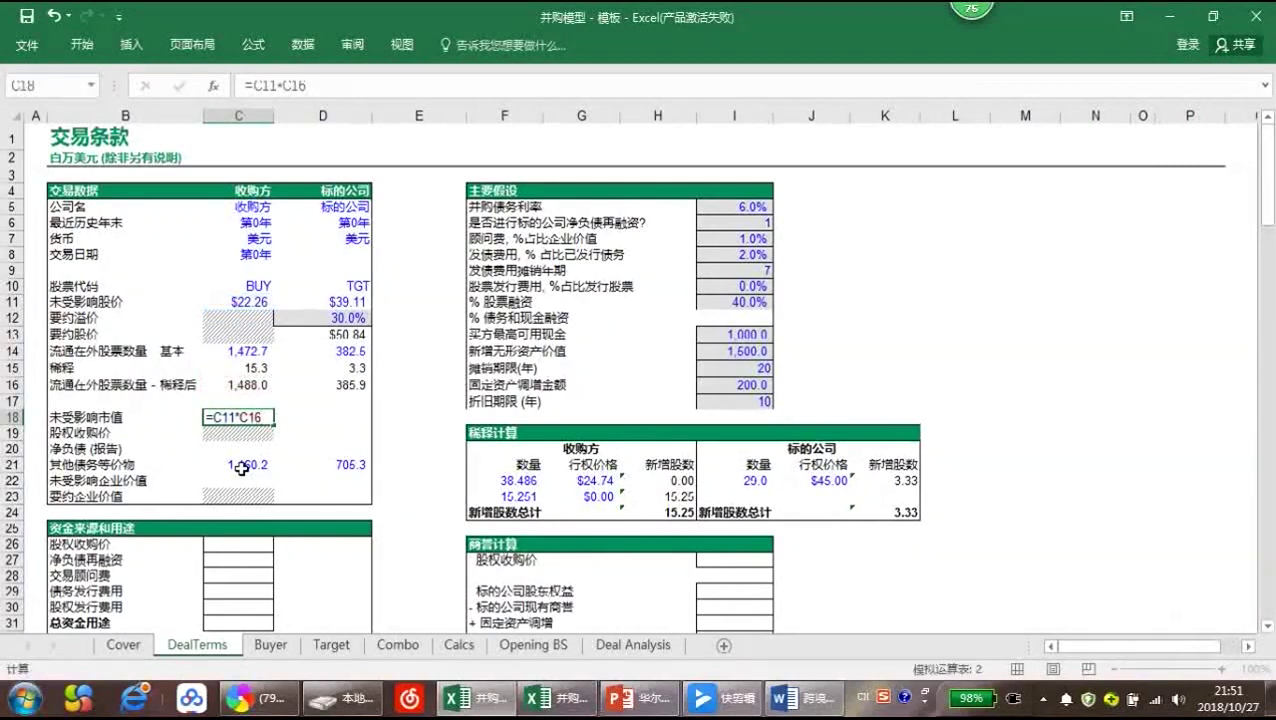
Fill the unaffected market value formula from C18 across to D18 and check the copied cell references
{"action": "key", "text": "shift+Right"}
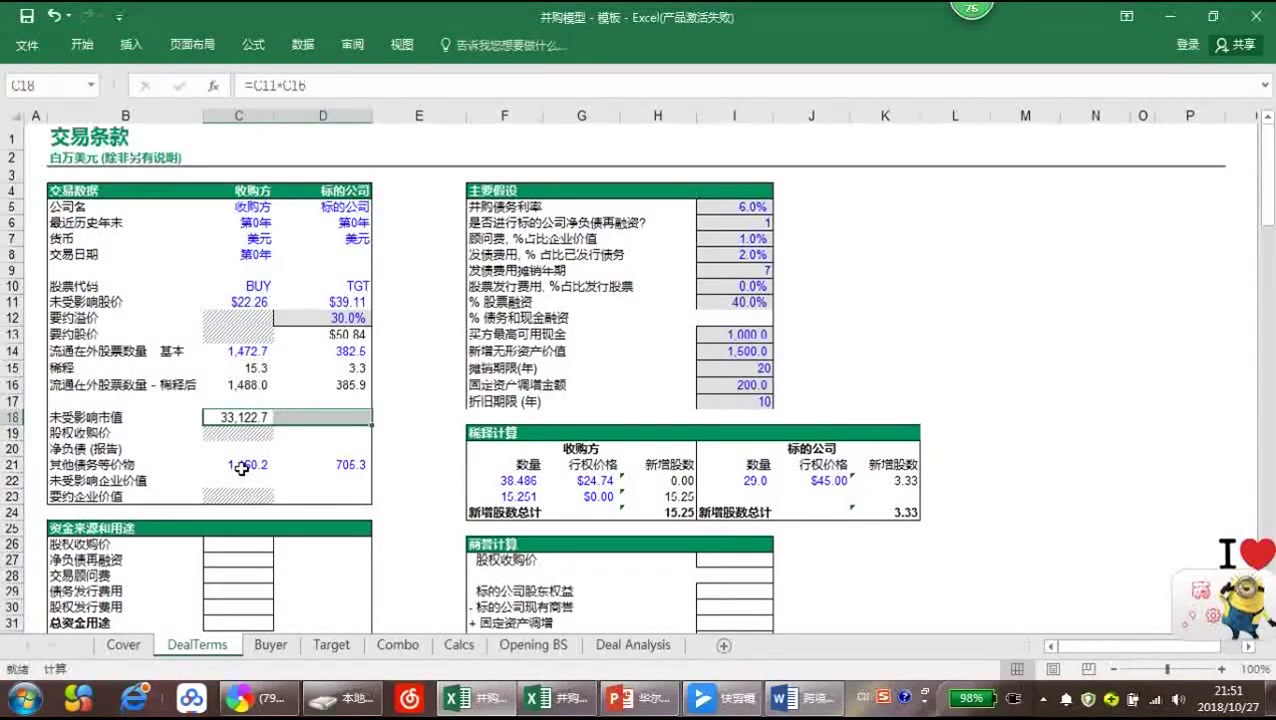
{"action": "key", "text": "ctrl+r"}
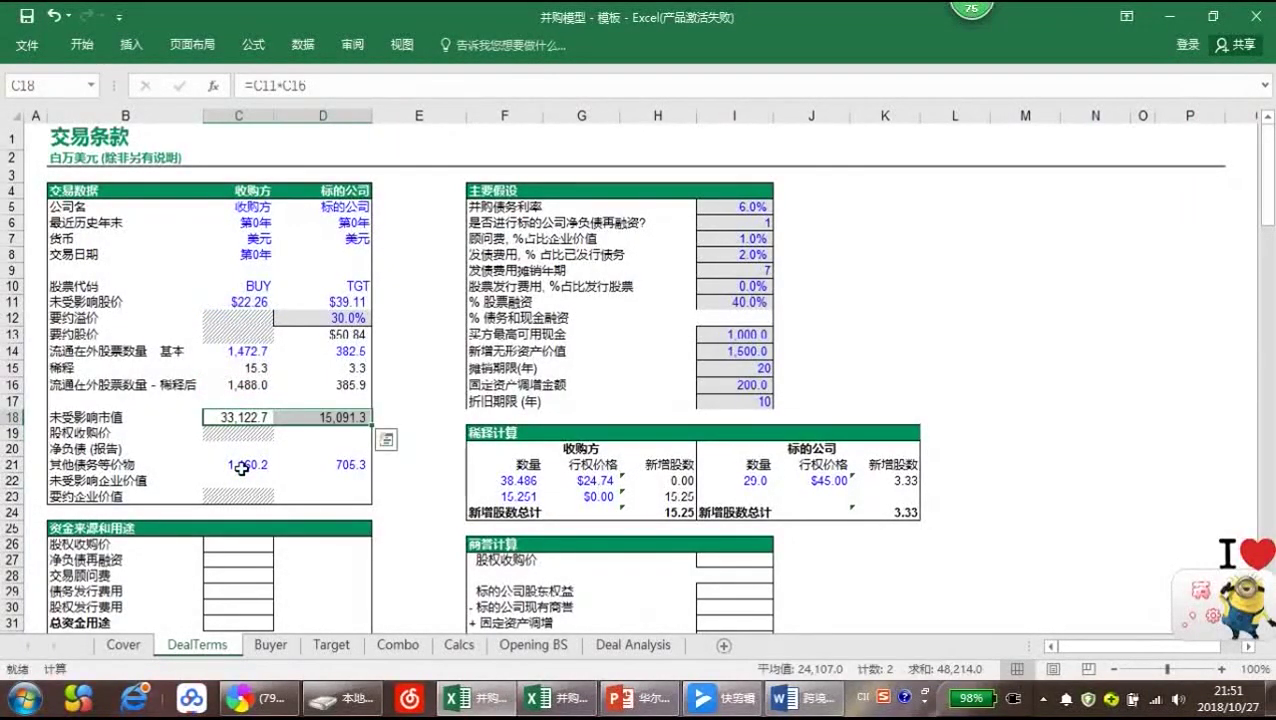
{"action": "key", "text": "Down"}
{"action": "key", "text": "Right"}
{"action": "key", "text": "Up"}
{"action": "key", "text": "F2"}
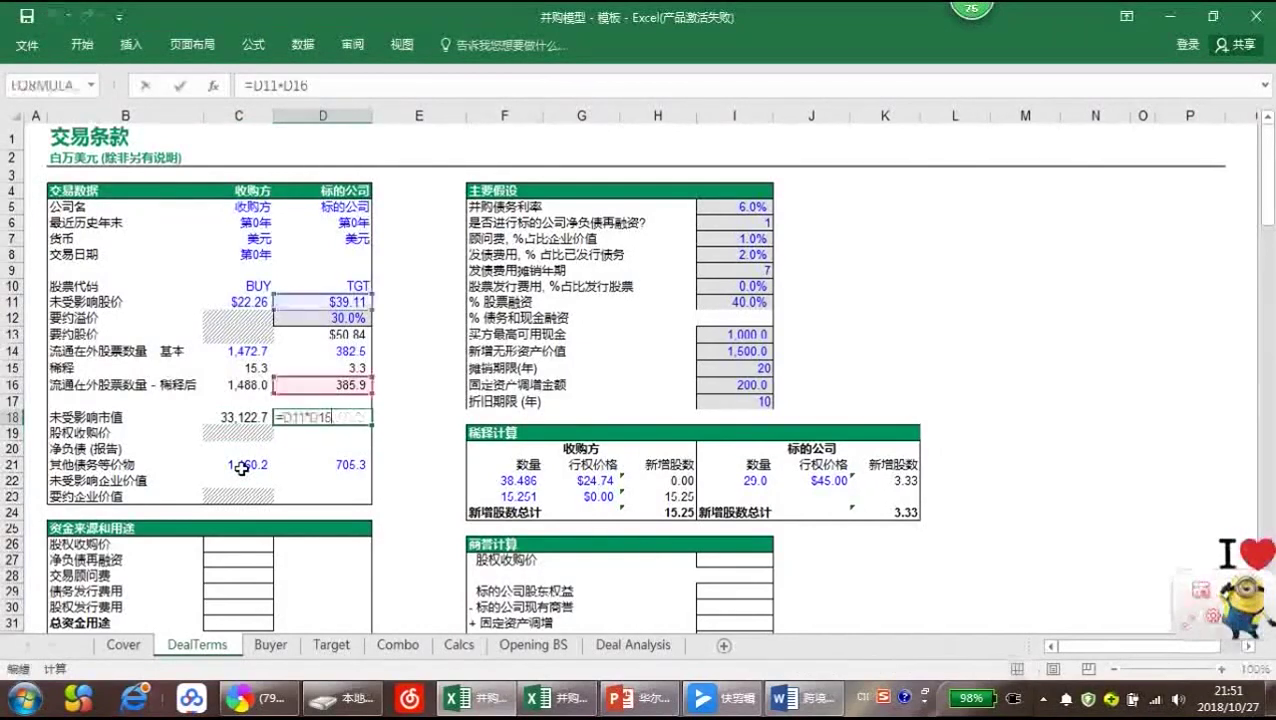
{"action": "key", "text": "Return"}
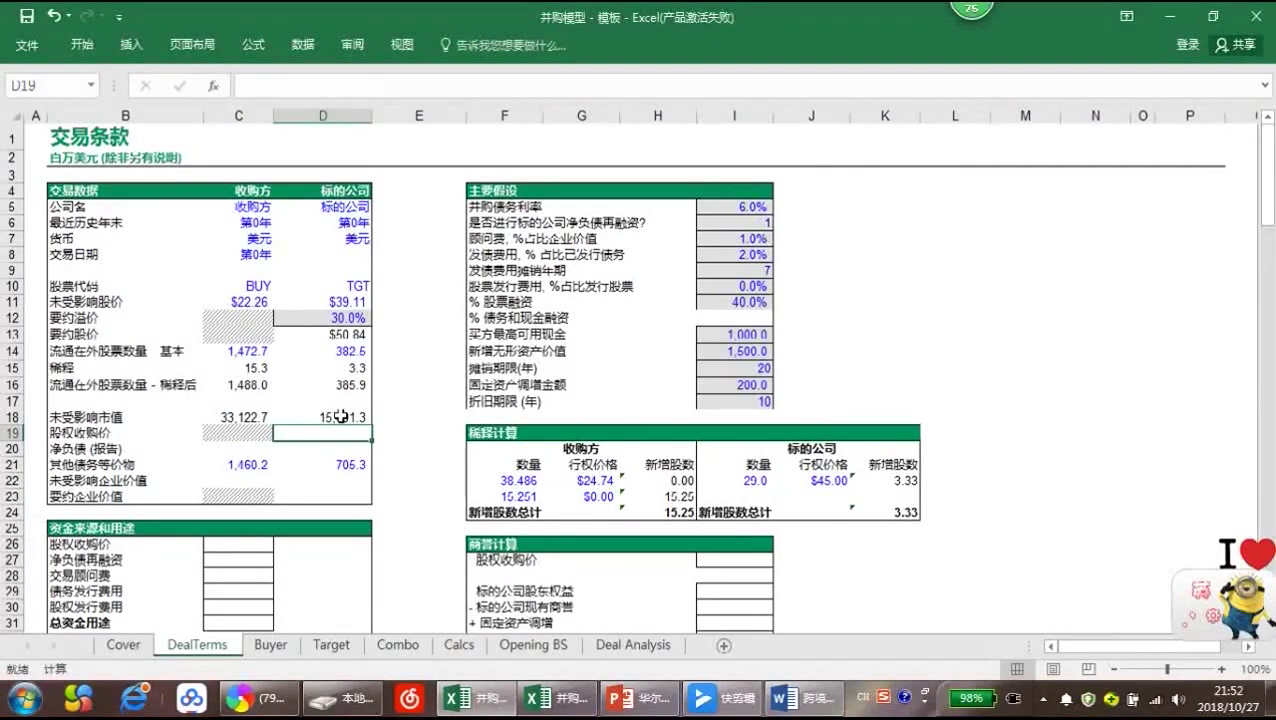
Calculate the target's equity purchase price in D19 as =P*D16, the offer share price times the diluted shares
{"action": "type", "text": "="}
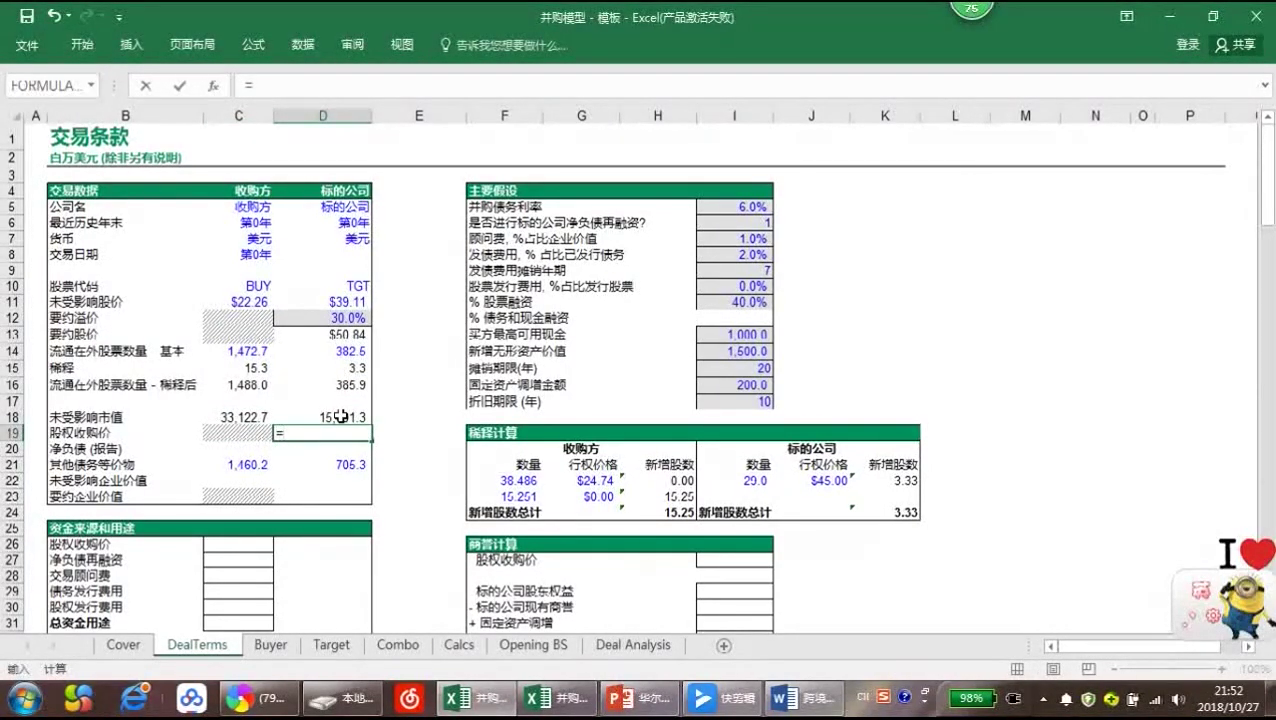
{"action": "key", "text": "Up"}
{"action": "key", "text": "Up"}
{"action": "key", "text": "Up"}
{"action": "key", "text": "Up"}
{"action": "key", "text": "Up"}
{"action": "key", "text": "Up"}
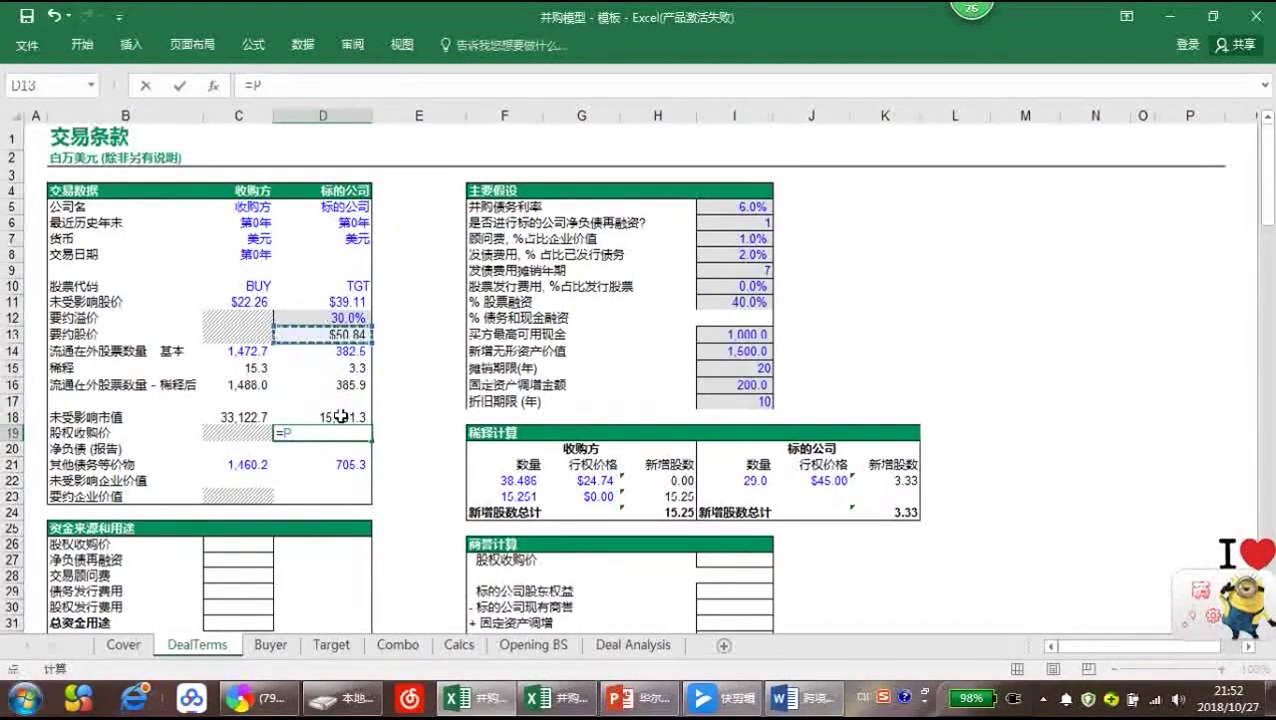
{"action": "type", "text": "*"}
{"action": "key", "text": "Up"}
{"action": "key", "text": "Up"}
{"action": "key", "text": "Up"}
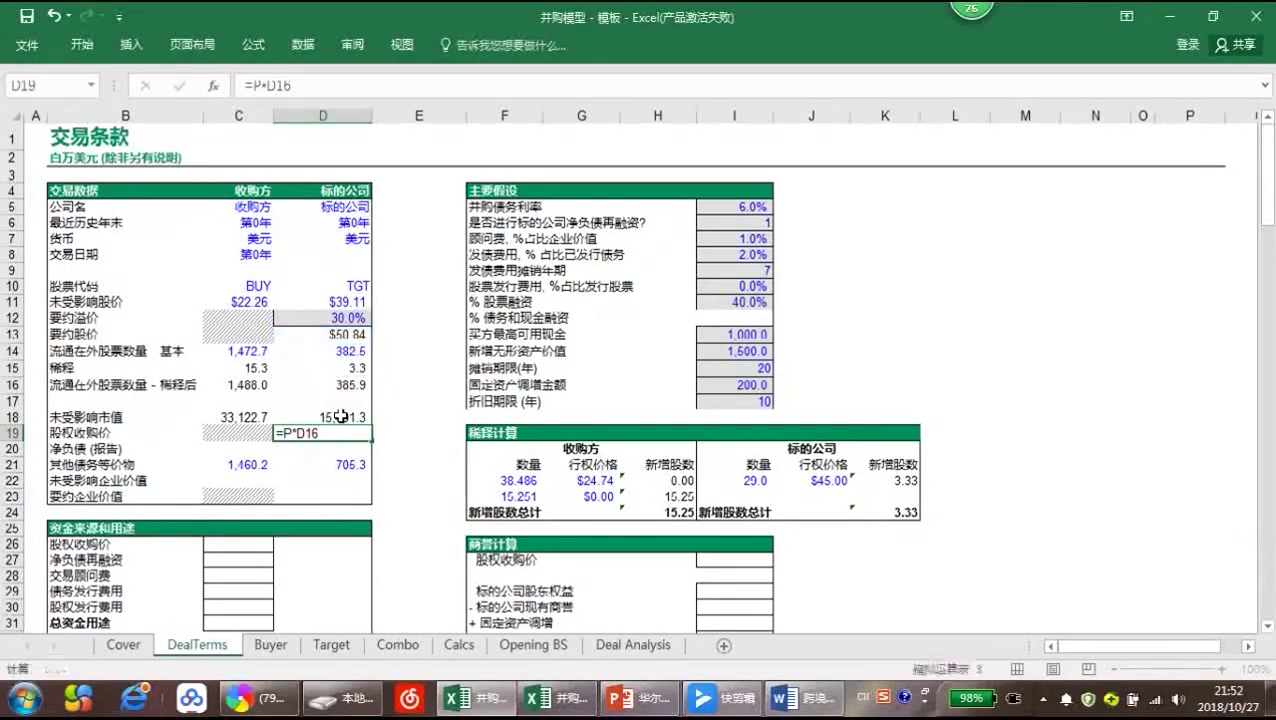
{"action": "key", "text": "Return"}
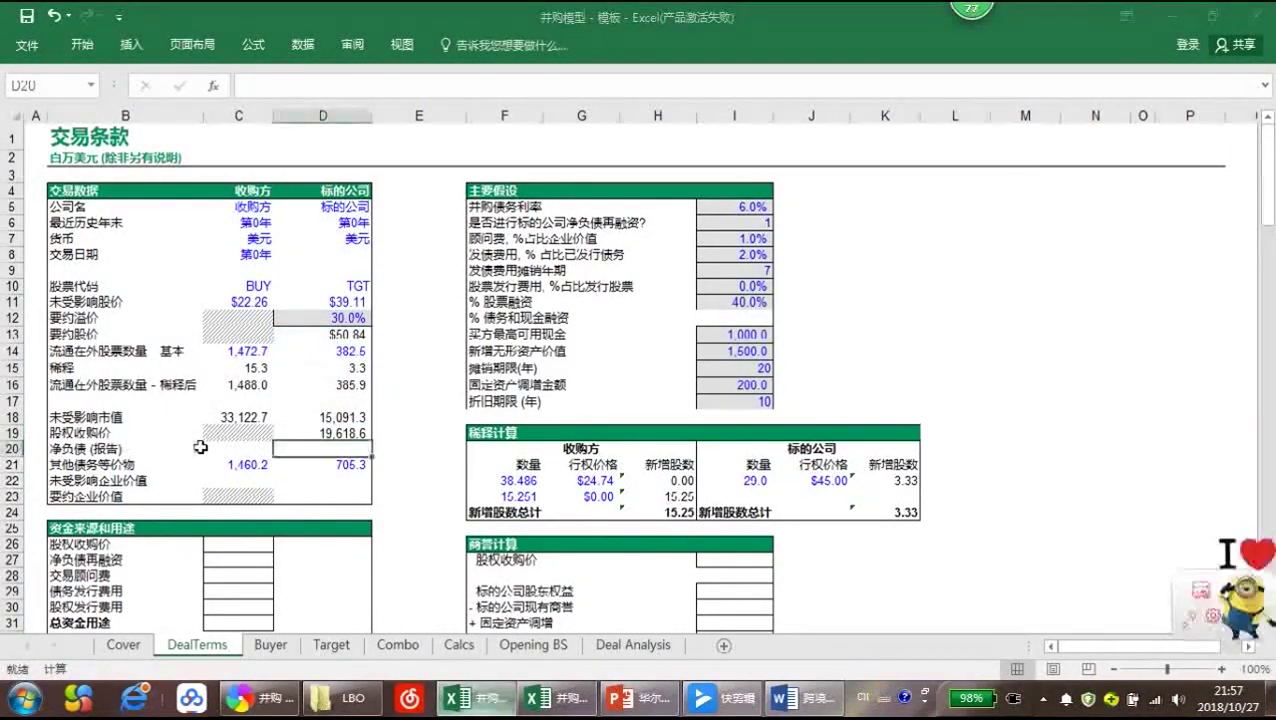
Link the acquirer's reported net debt in C20 to the Buyer sheet's year 0 net debt, =Buyer!E153
{"action": "left_click", "coordinate": [225, 445]}
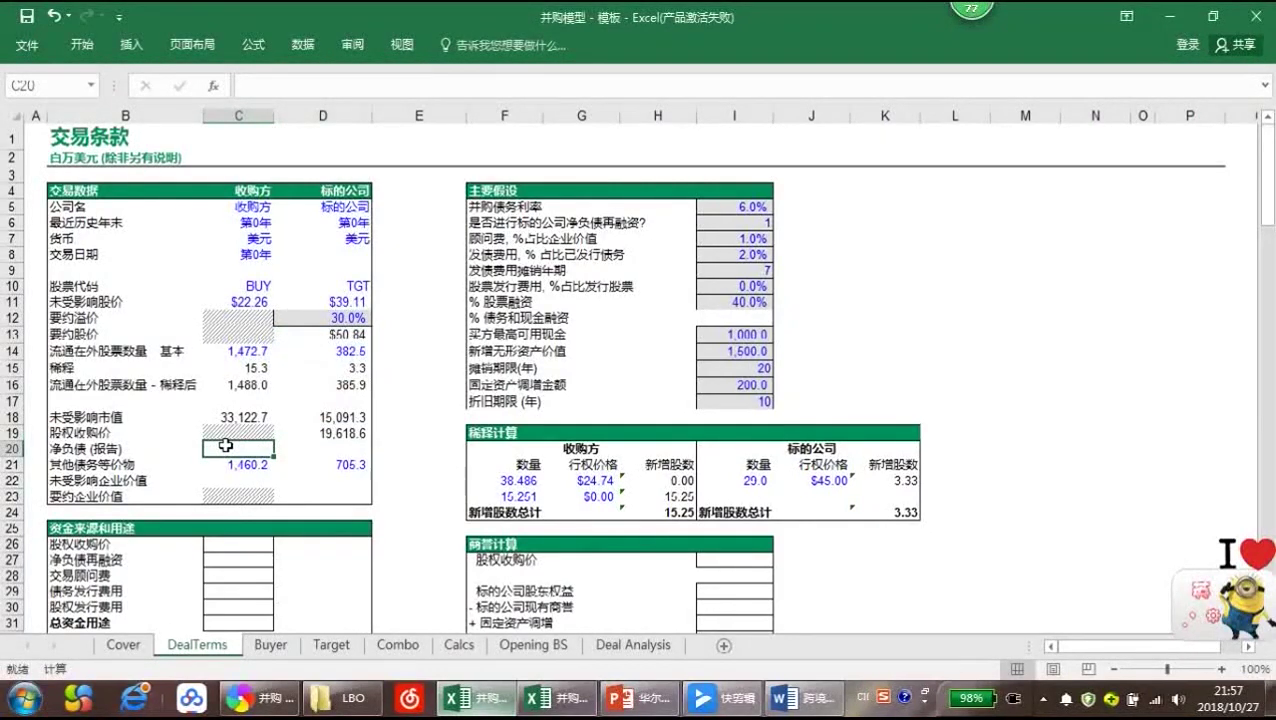
{"action": "type", "text": "="}
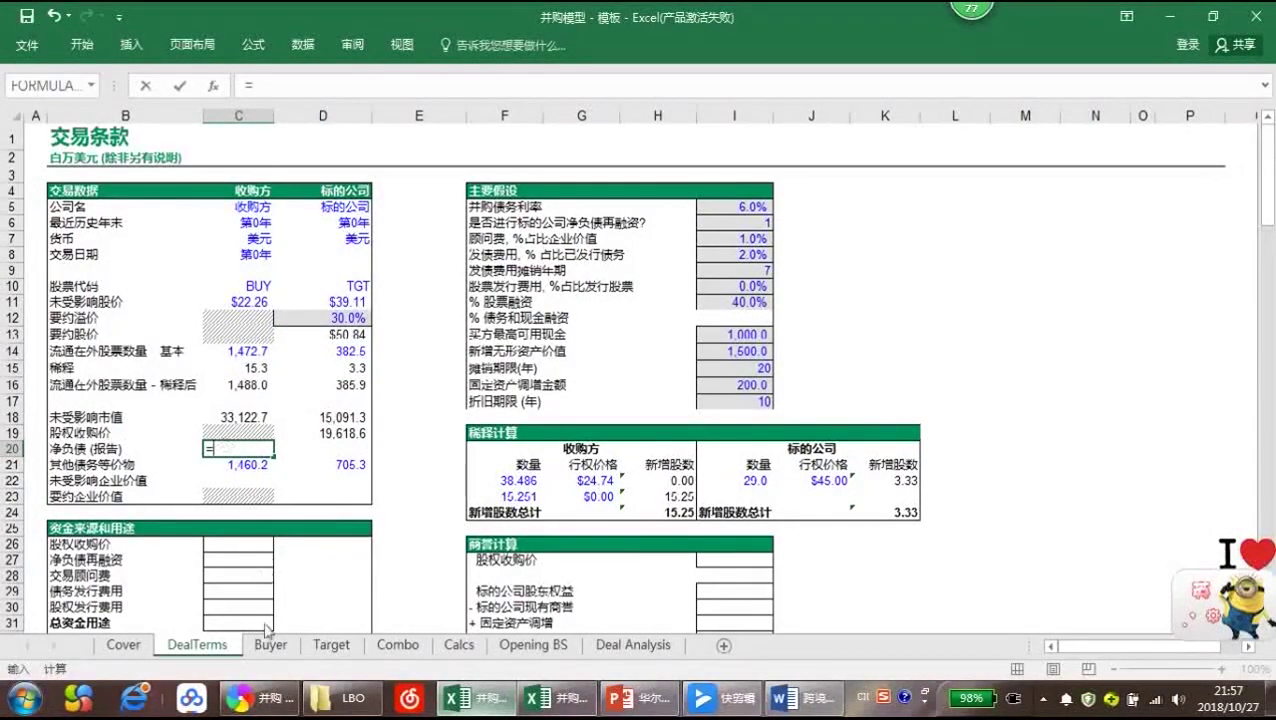
{"action": "left_click", "coordinate": [263, 650]}
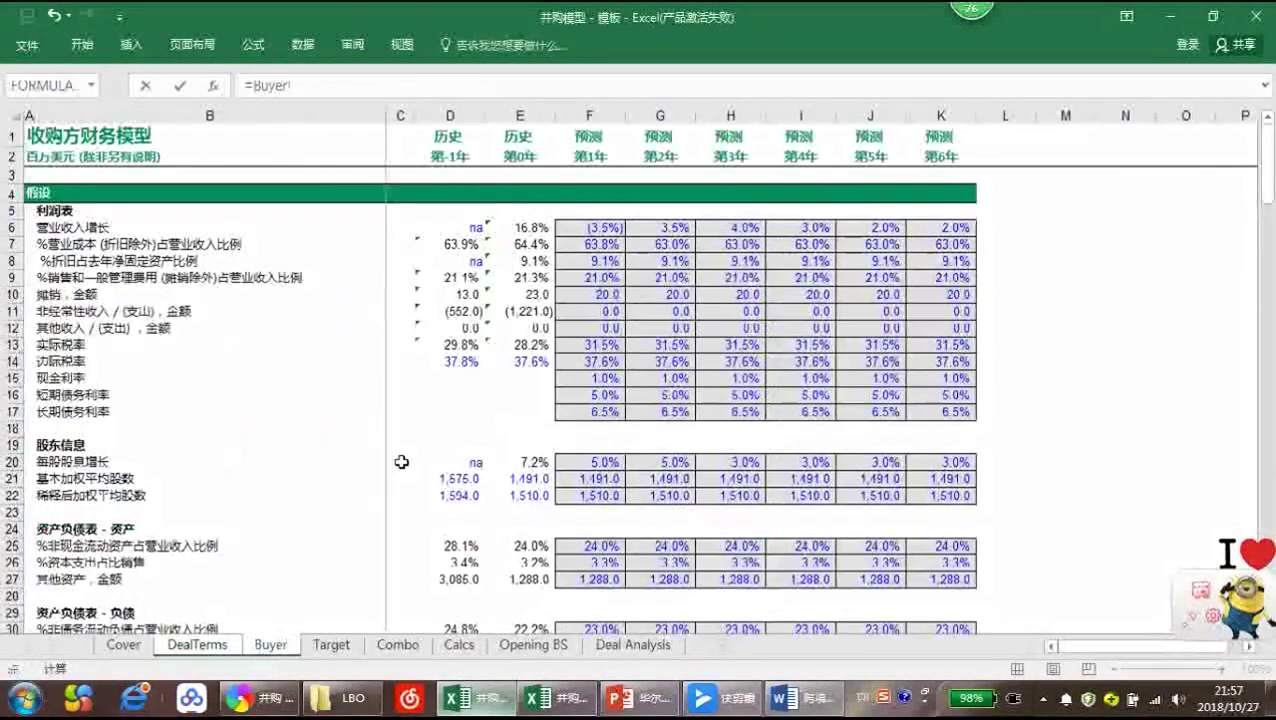
{"action": "scroll", "coordinate": [431, 451], "scroll_direction": "down", "scroll_amount": 15}
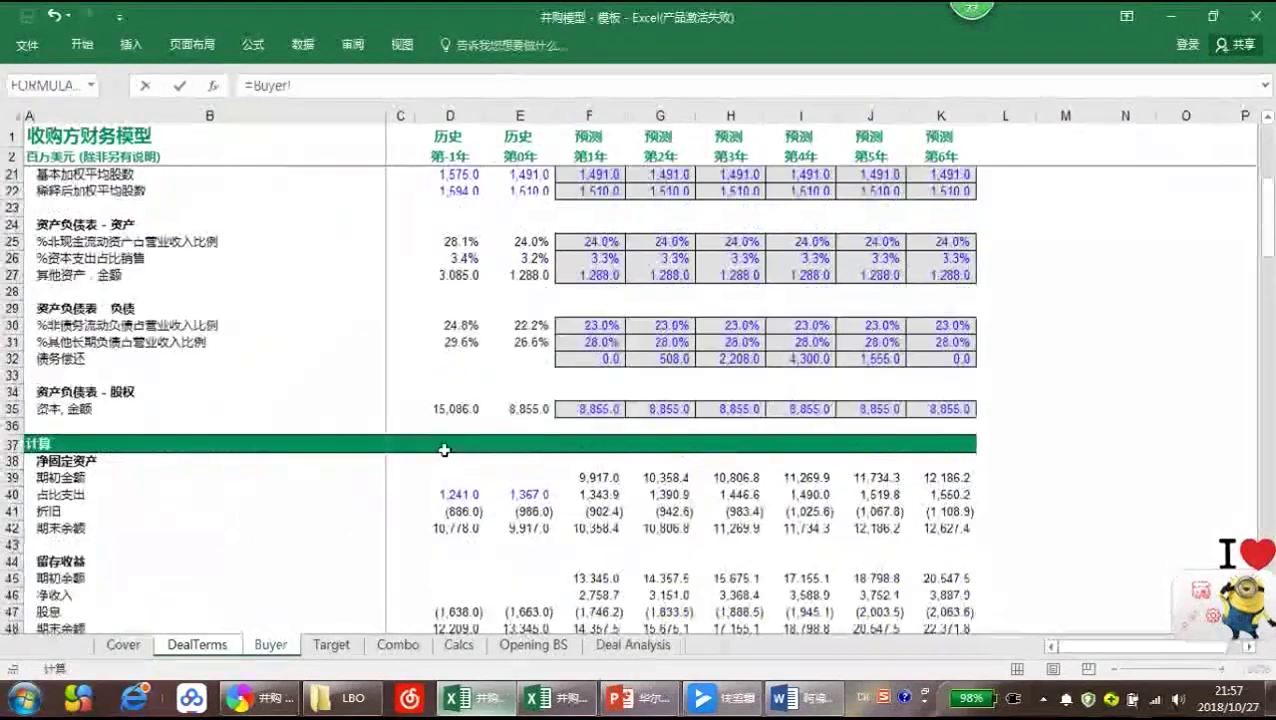
{"action": "scroll", "coordinate": [449, 453], "scroll_direction": "down", "scroll_amount": 20}
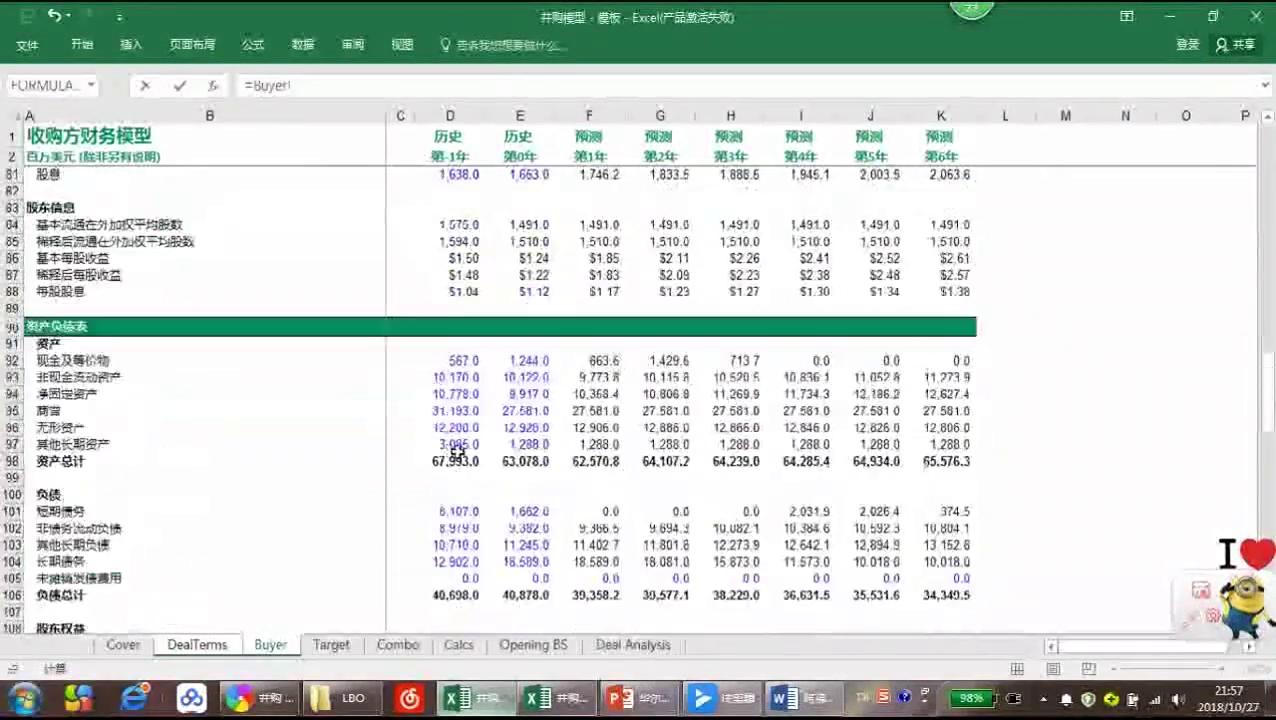
{"action": "scroll", "coordinate": [456, 451], "scroll_direction": "down", "scroll_amount": 3}
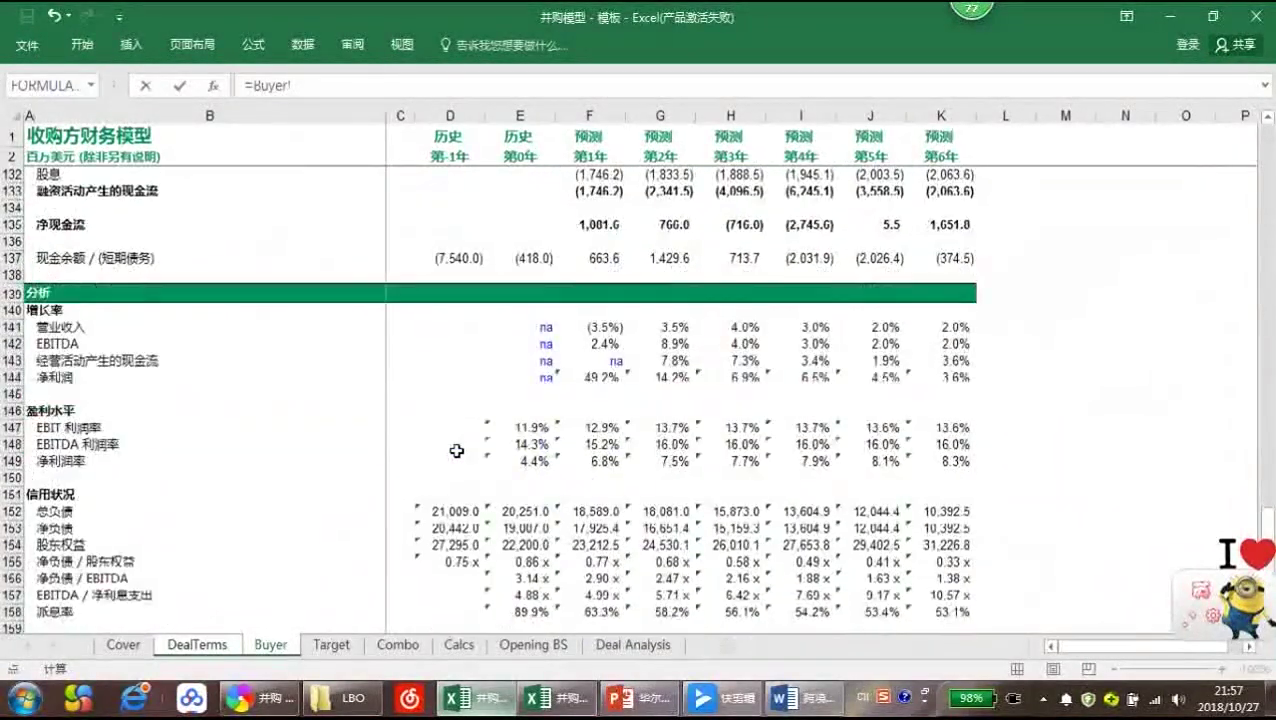
{"action": "left_click", "coordinate": [518, 528]}
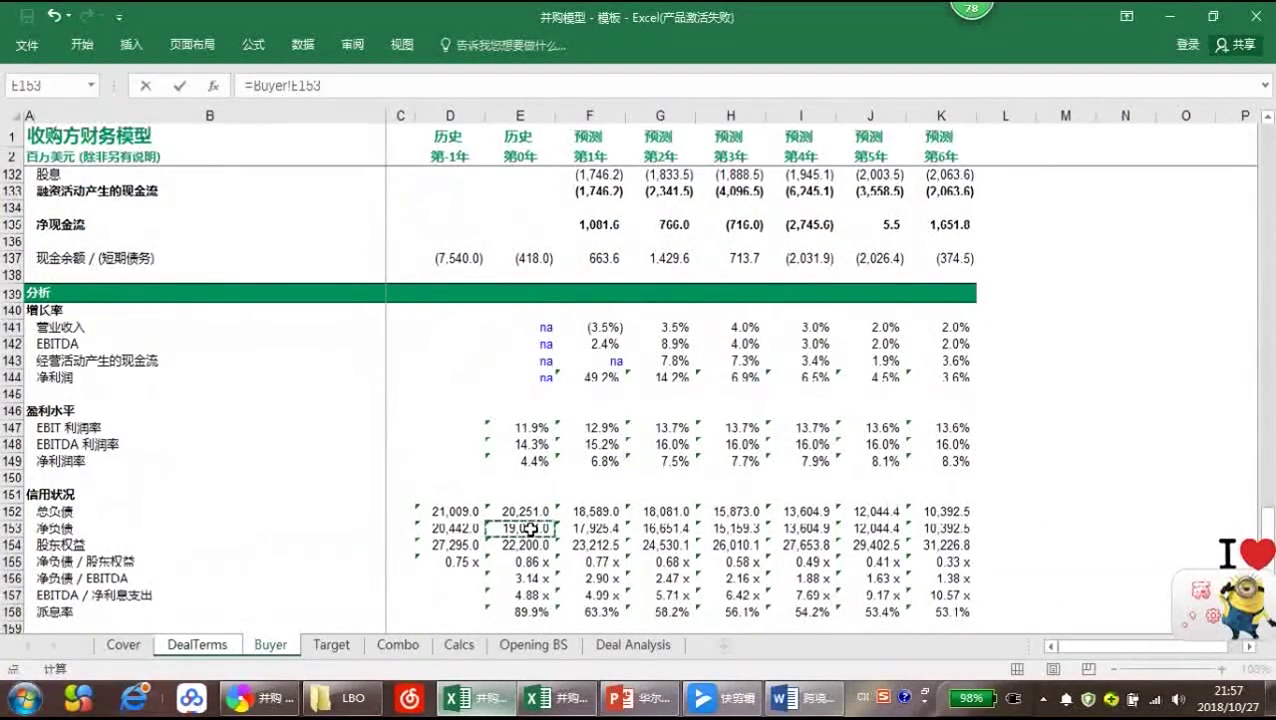
{"action": "key", "text": "Return"}
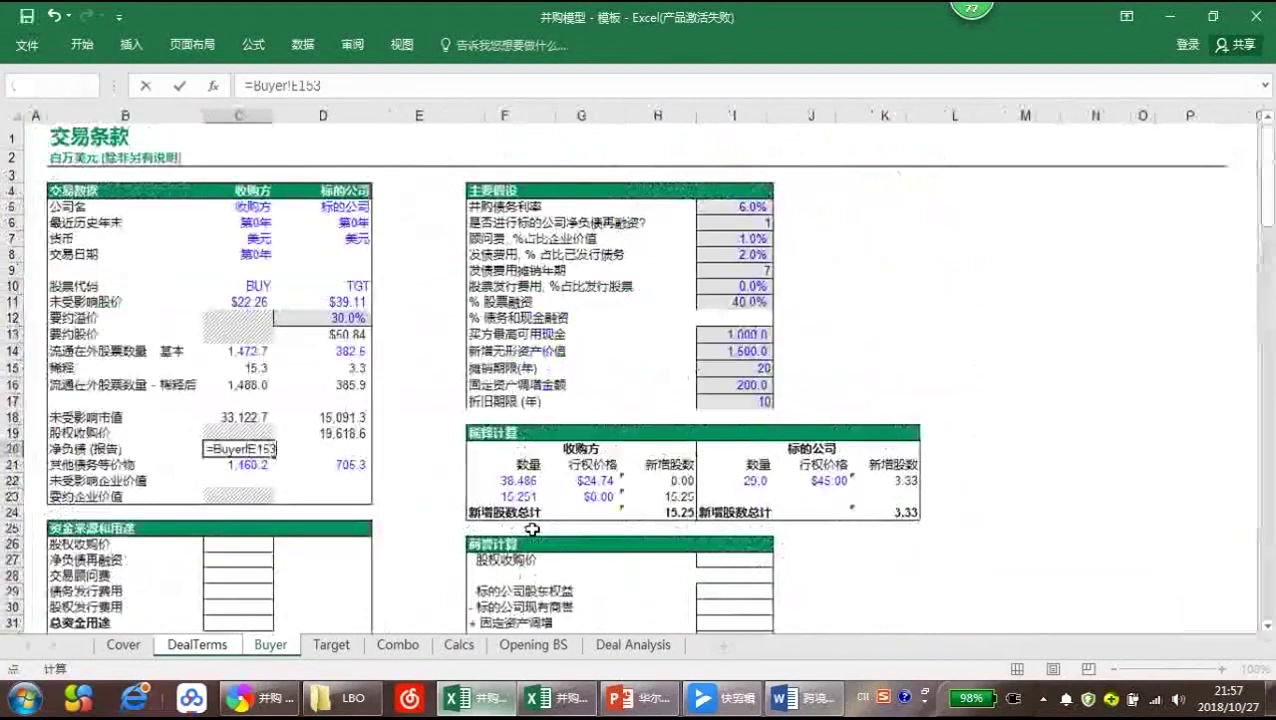
Link the target's reported net debt in D20 to the Target sheet's year 0 net debt, =Target!E153
{"action": "key", "text": "Up"}
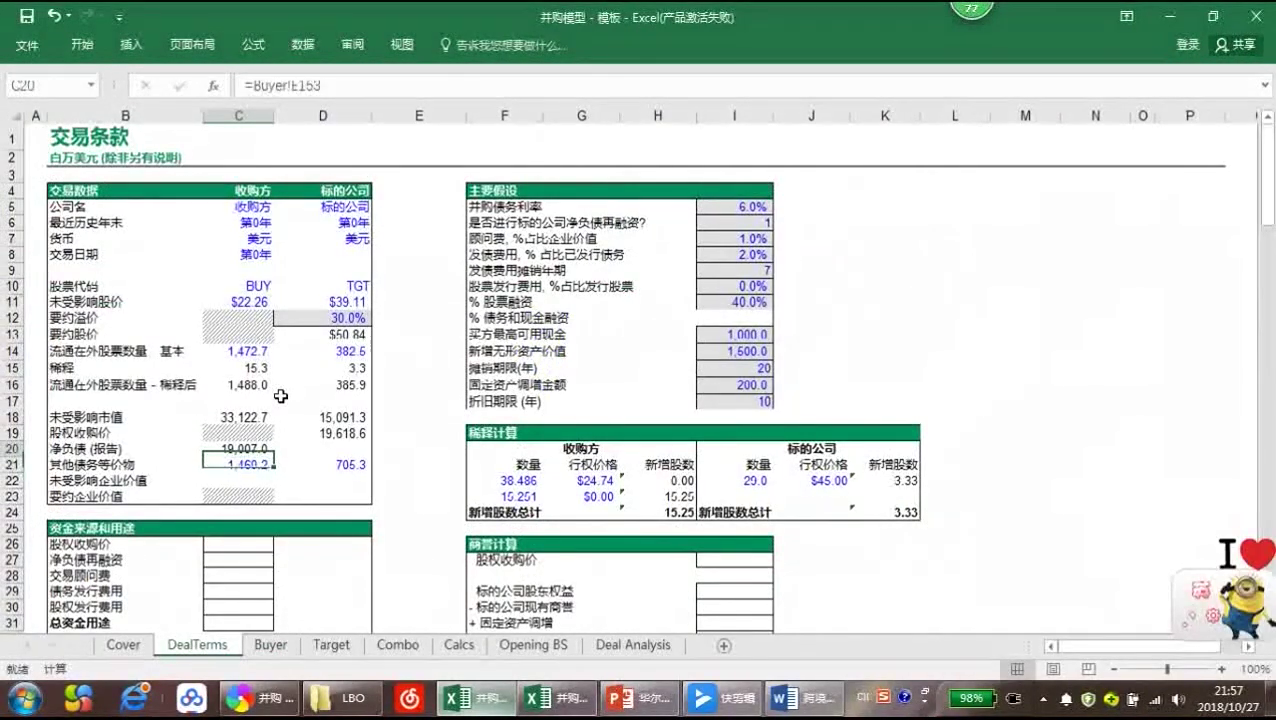
{"action": "key", "text": "Right"}
{"action": "type", "text": "="}
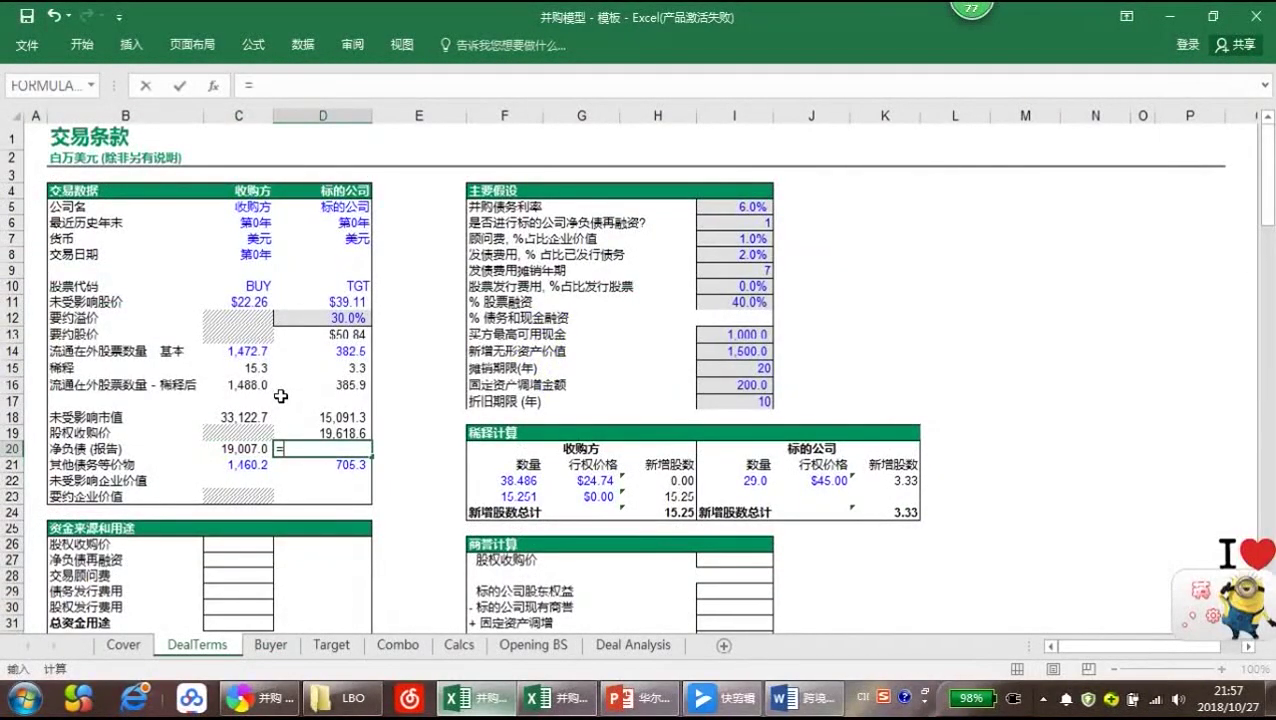
{"action": "left_click", "coordinate": [340, 650]}
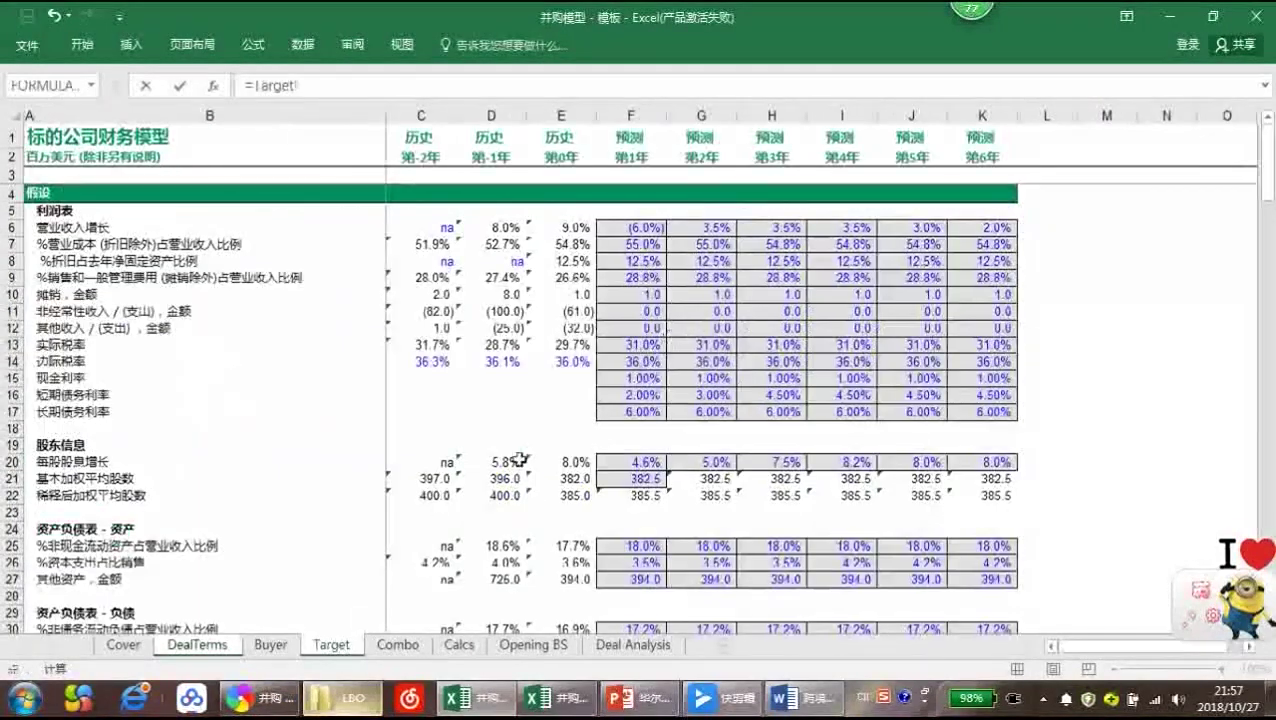
{"action": "scroll", "coordinate": [434, 500], "scroll_direction": "down", "scroll_amount": 11}
{"action": "scroll", "coordinate": [434, 500], "scroll_direction": "down", "scroll_amount": 16}
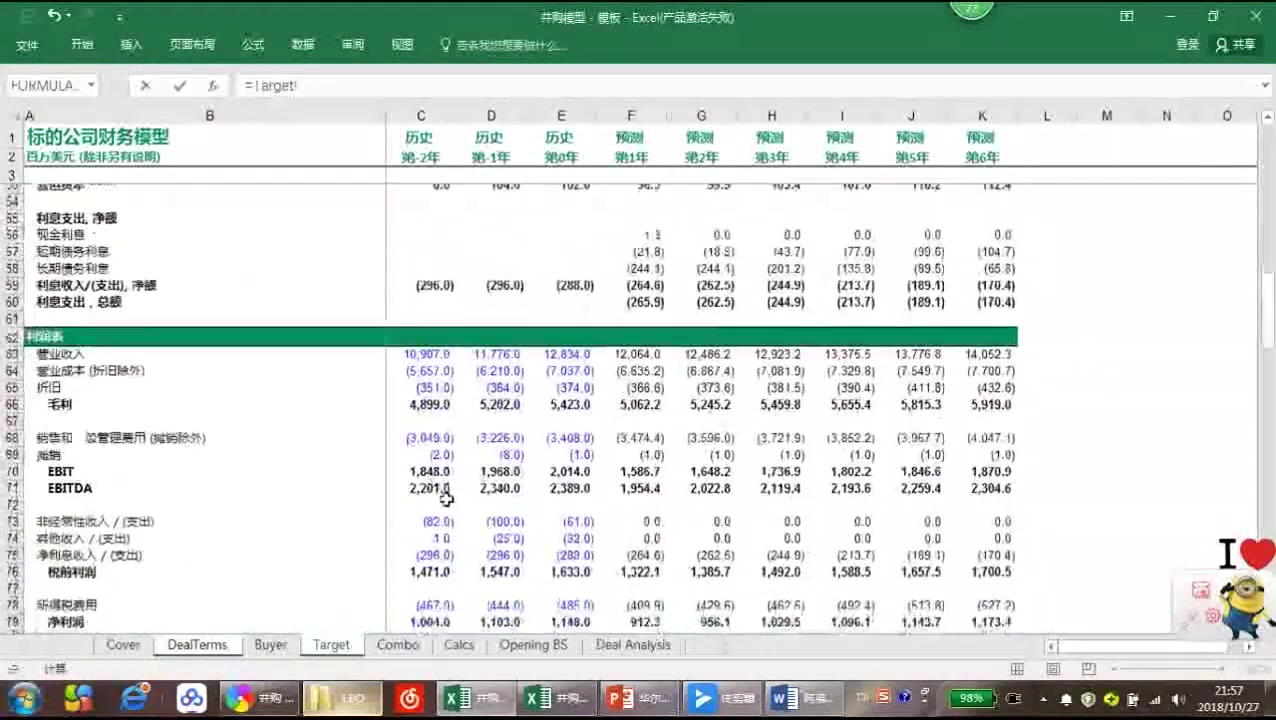
{"action": "scroll", "coordinate": [55, 525], "scroll_direction": "down", "scroll_amount": 4}
{"action": "scroll", "coordinate": [52, 525], "scroll_direction": "down", "scroll_amount": 4}
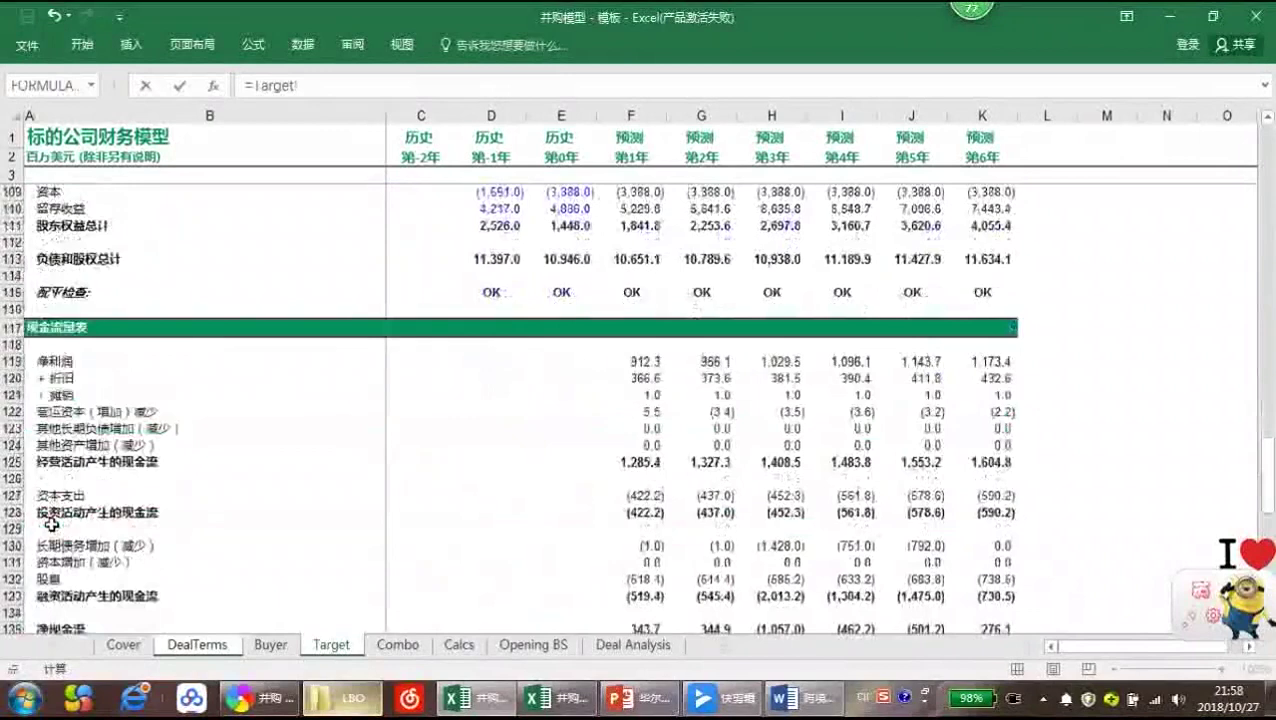
{"action": "scroll", "coordinate": [40, 505], "scroll_direction": "down", "scroll_amount": 10}
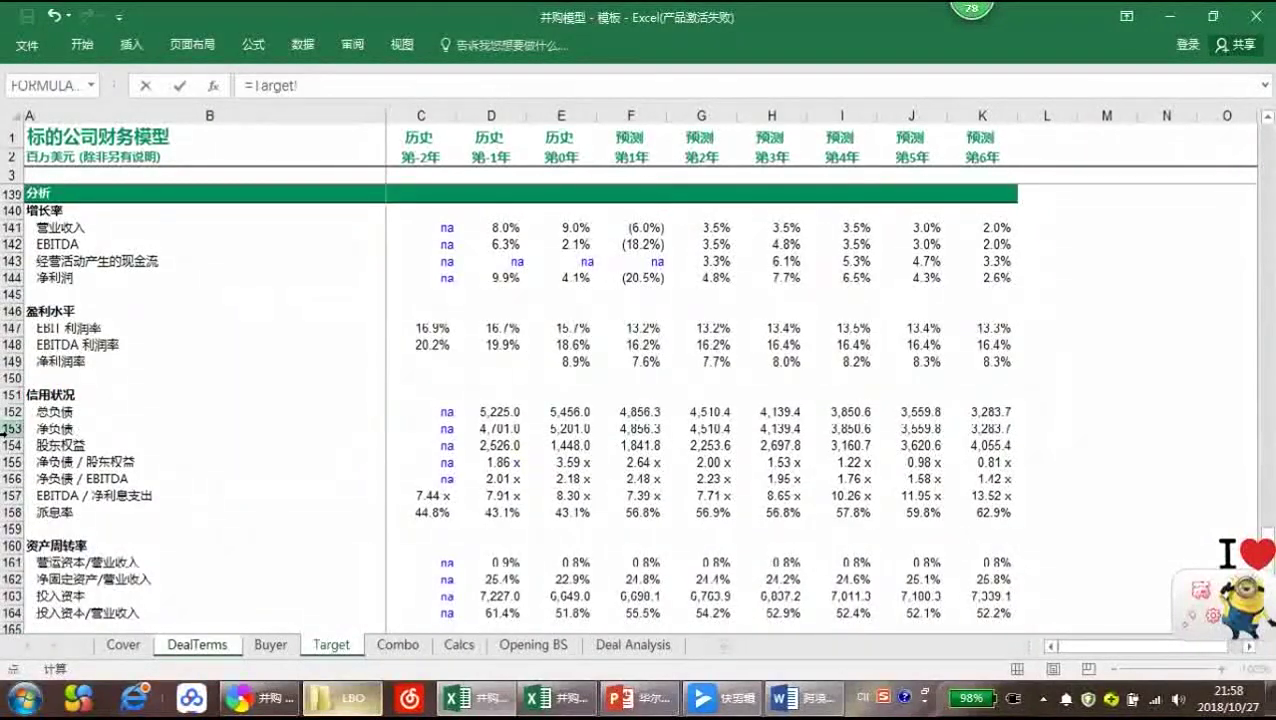
{"action": "left_click", "coordinate": [8, 428]}
{"action": "left_click", "coordinate": [553, 430]}
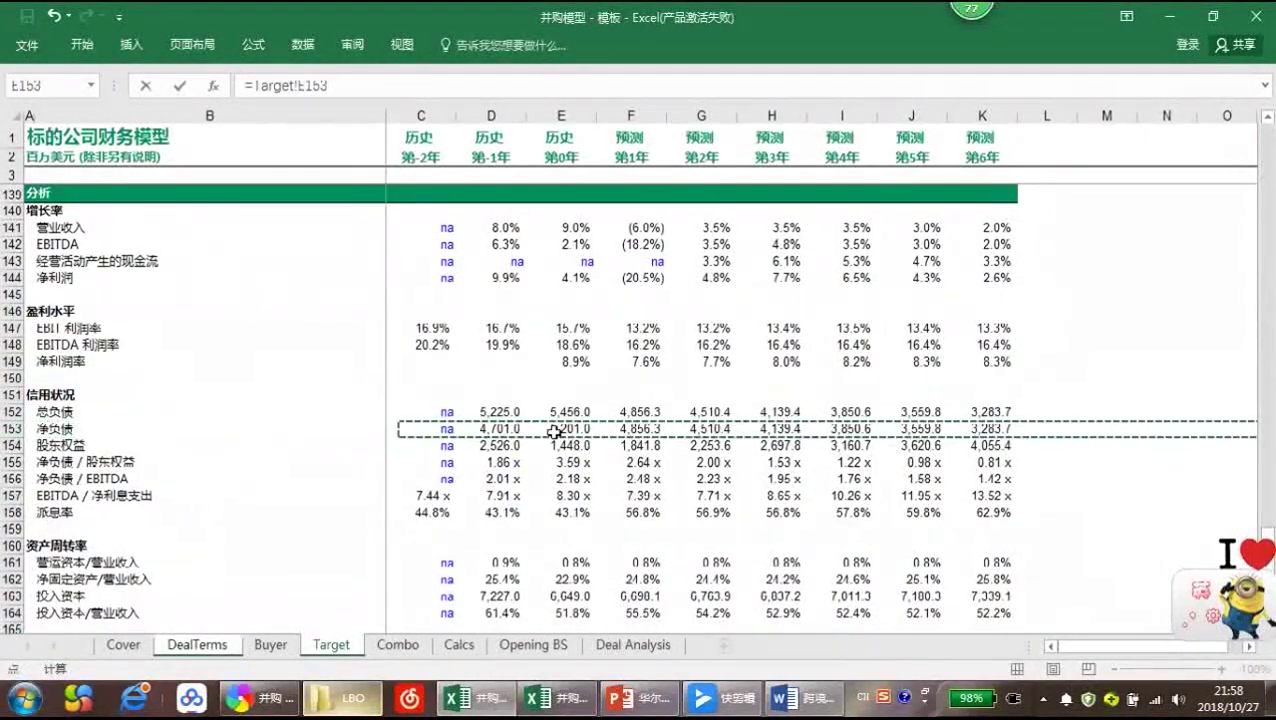
{"action": "key", "text": "Escape"}
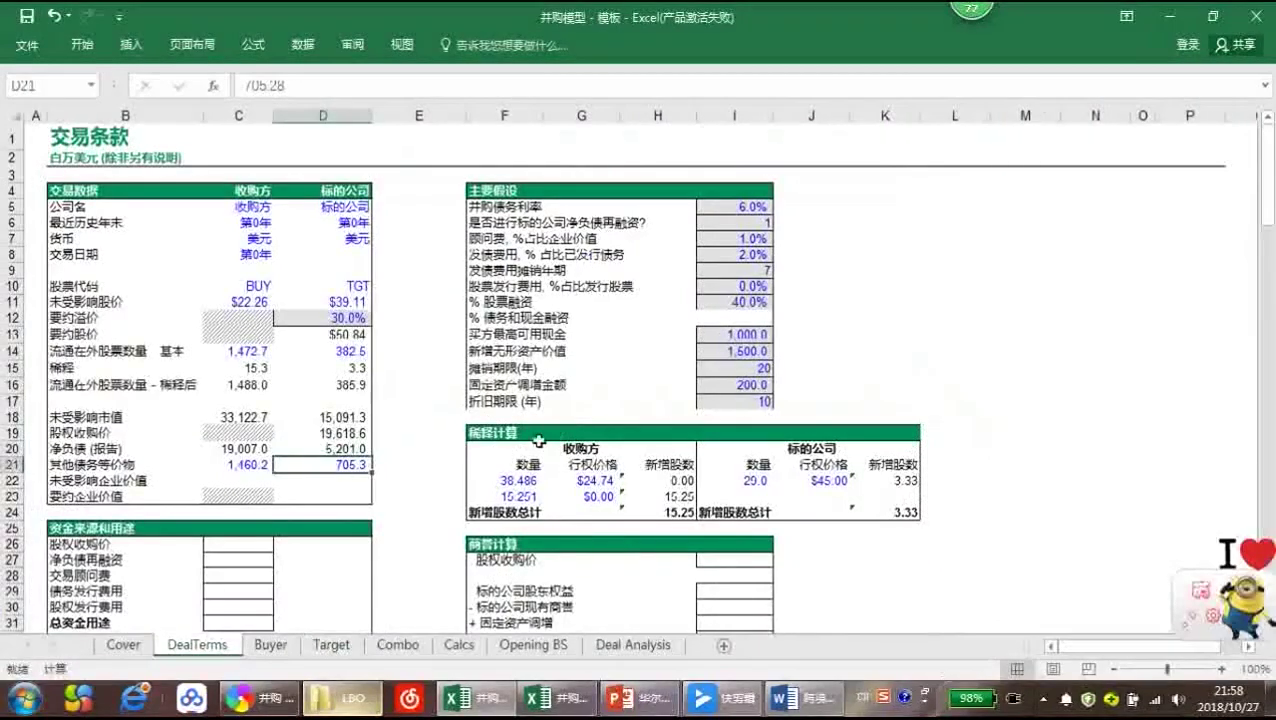
Calculate the acquirer's unaffected enterprise value in C22 as market value plus net debt plus other debt equivalents, =C18+C20+C21
{"action": "key", "text": "Down"}
{"action": "key", "text": "Left"}
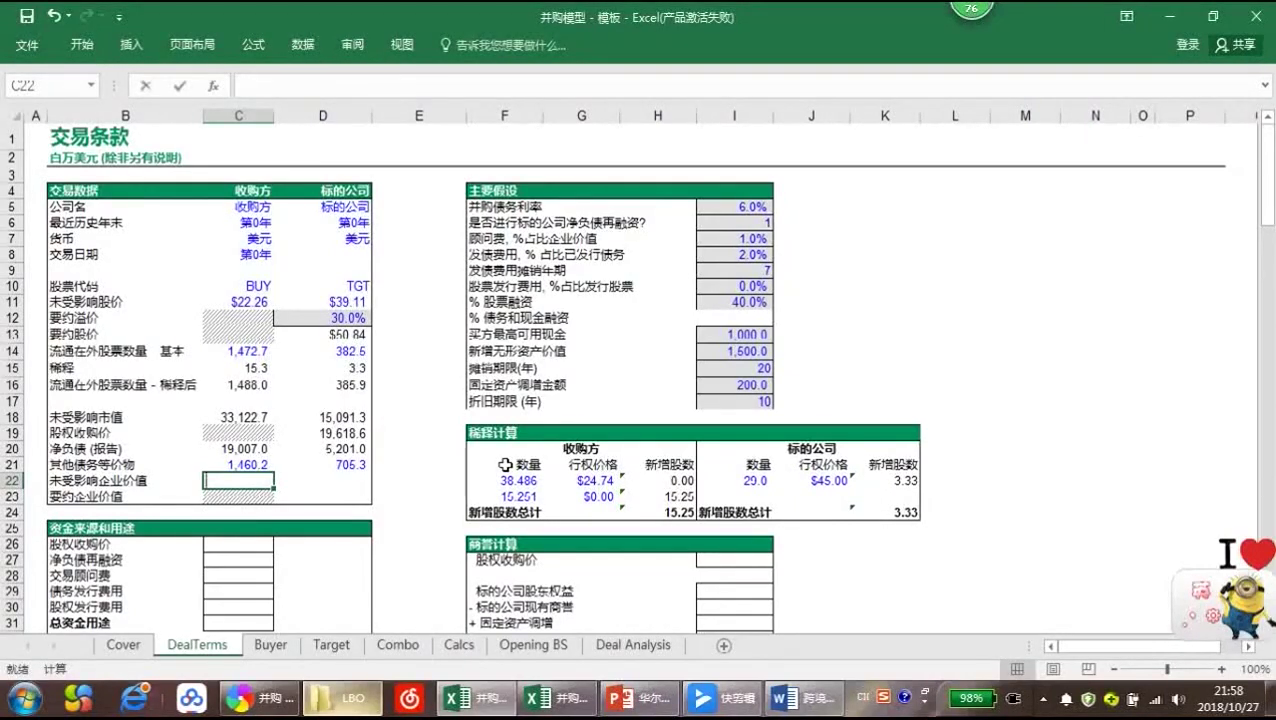
{"action": "type", "text": "="}
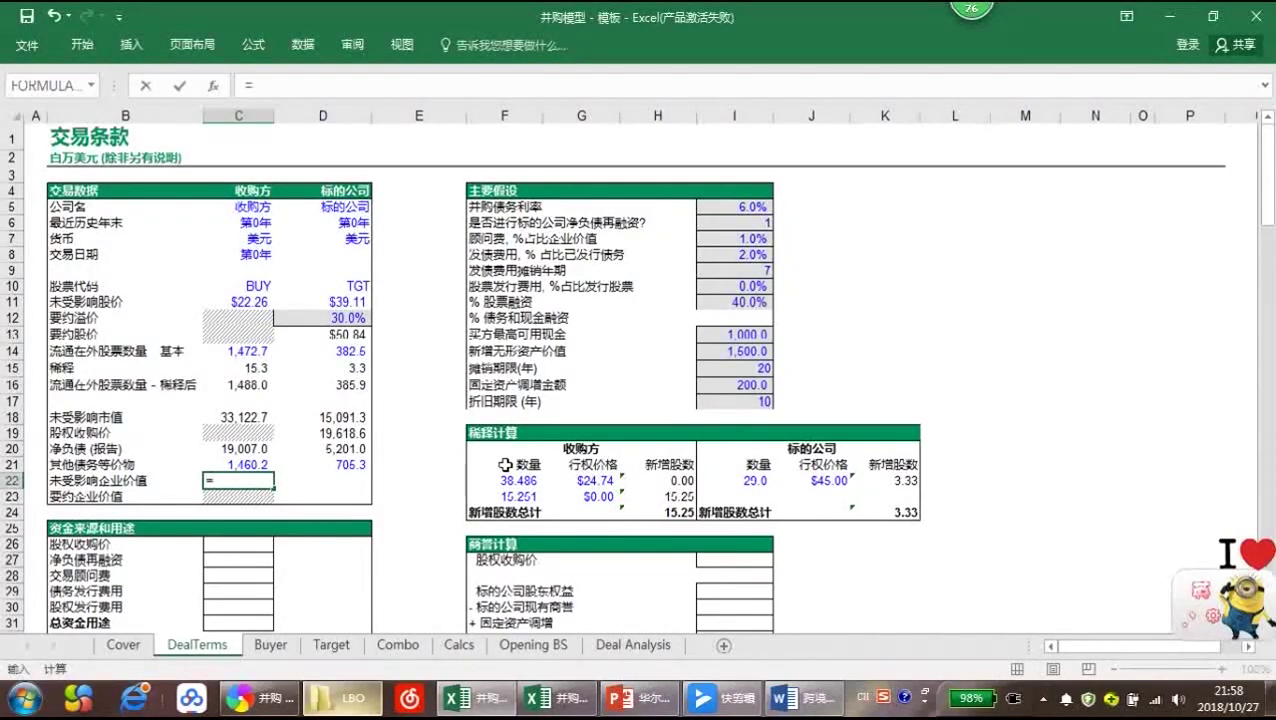
{"action": "key", "text": "Up"}
{"action": "key", "text": "Up"}
{"action": "key", "text": "Up"}
{"action": "key", "text": "Up"}
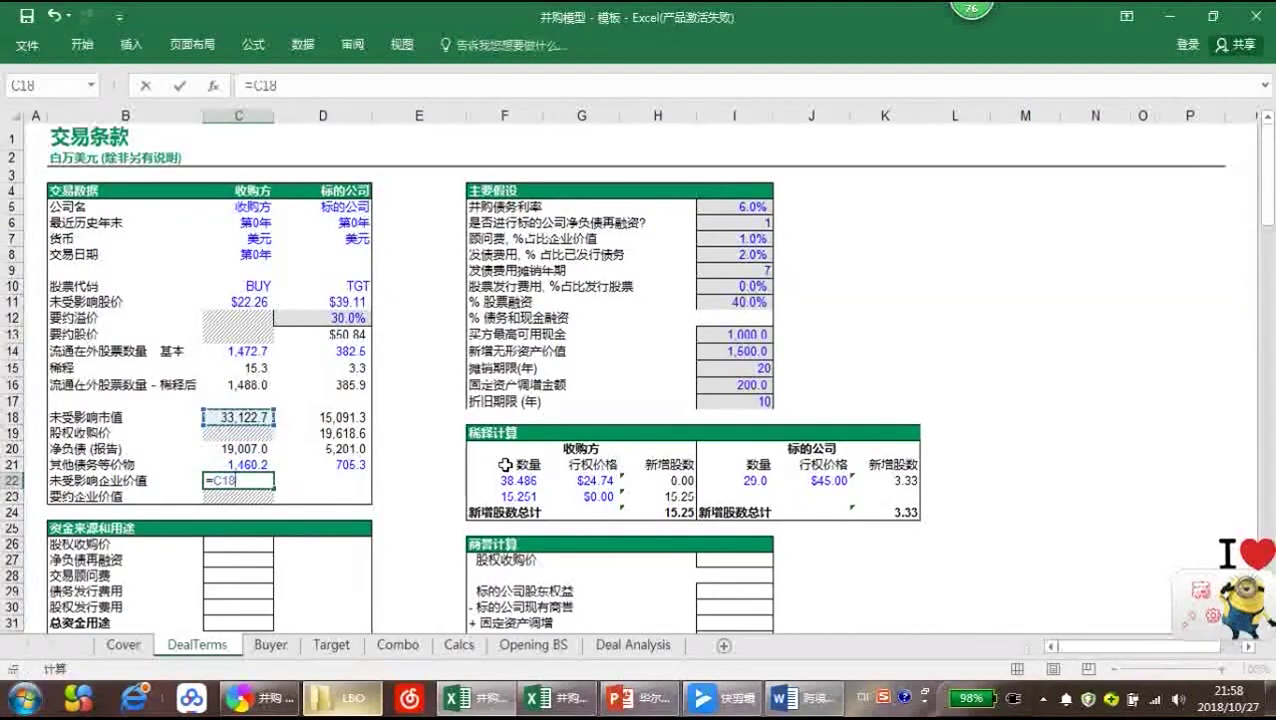
{"action": "type", "text": "+"}
{"action": "key", "text": "Up"}
{"action": "key", "text": "Up"}
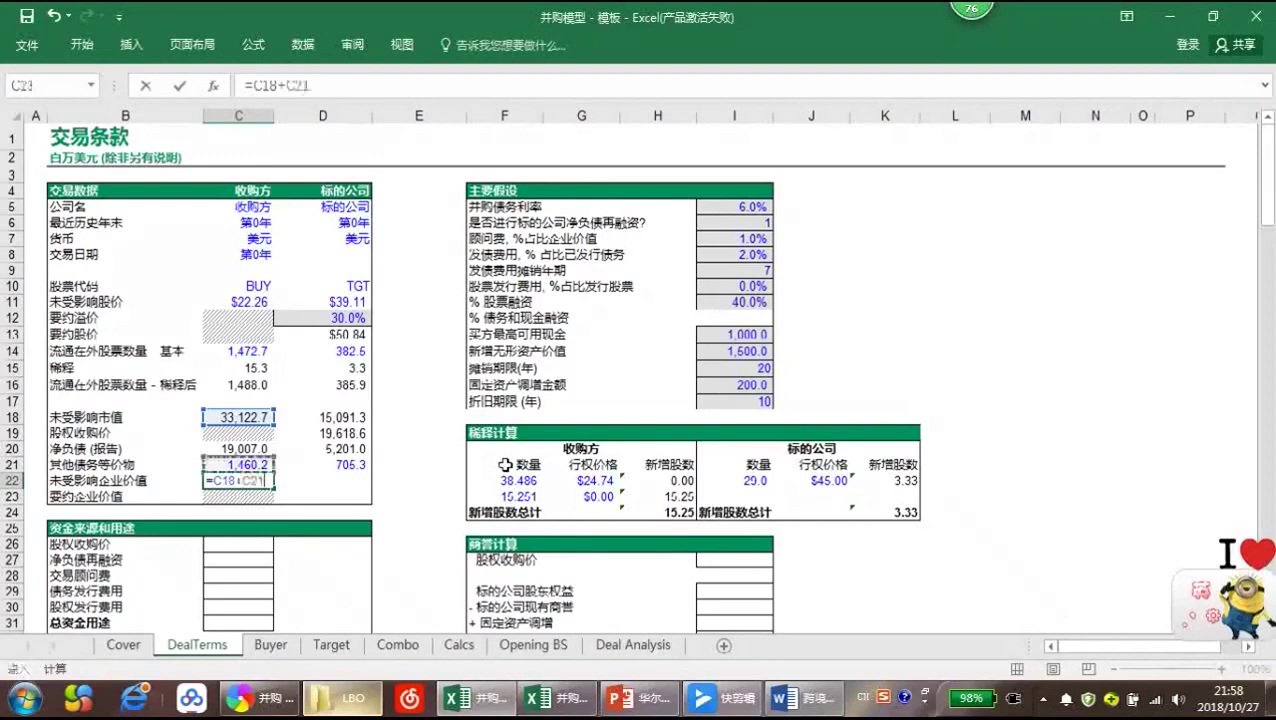
{"action": "type", "text": "+"}
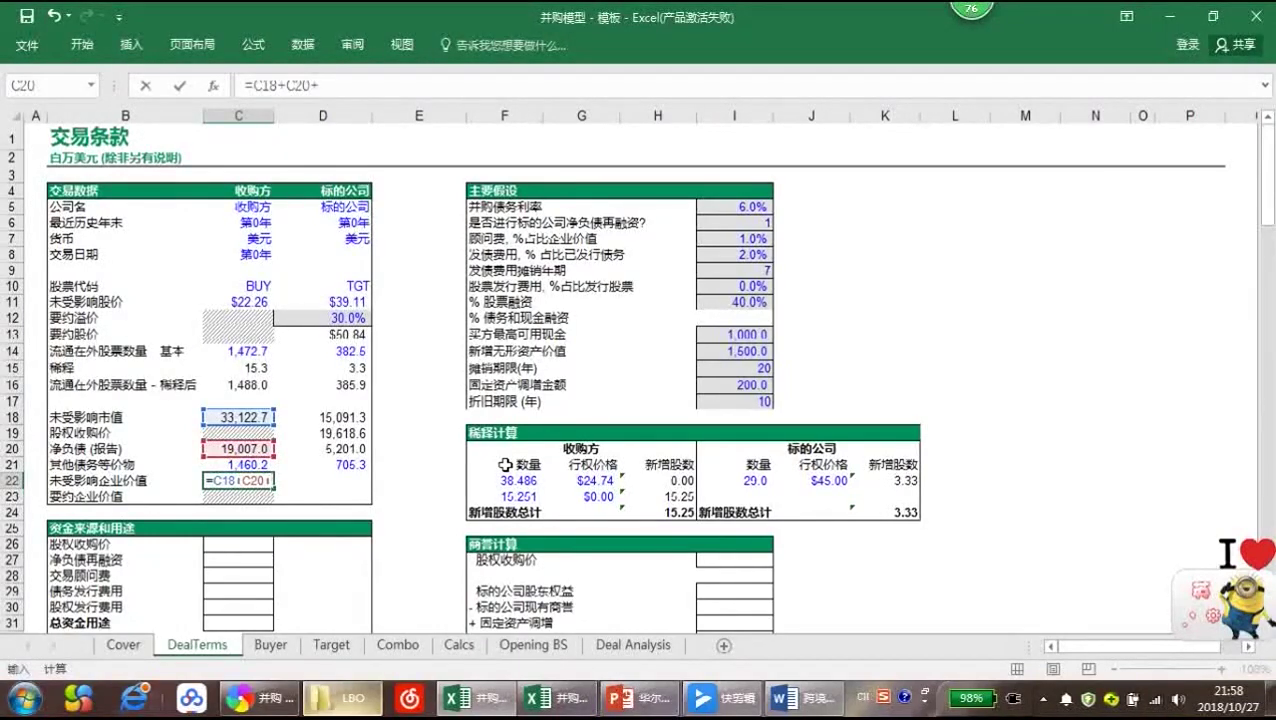
{"action": "key", "text": "Up"}
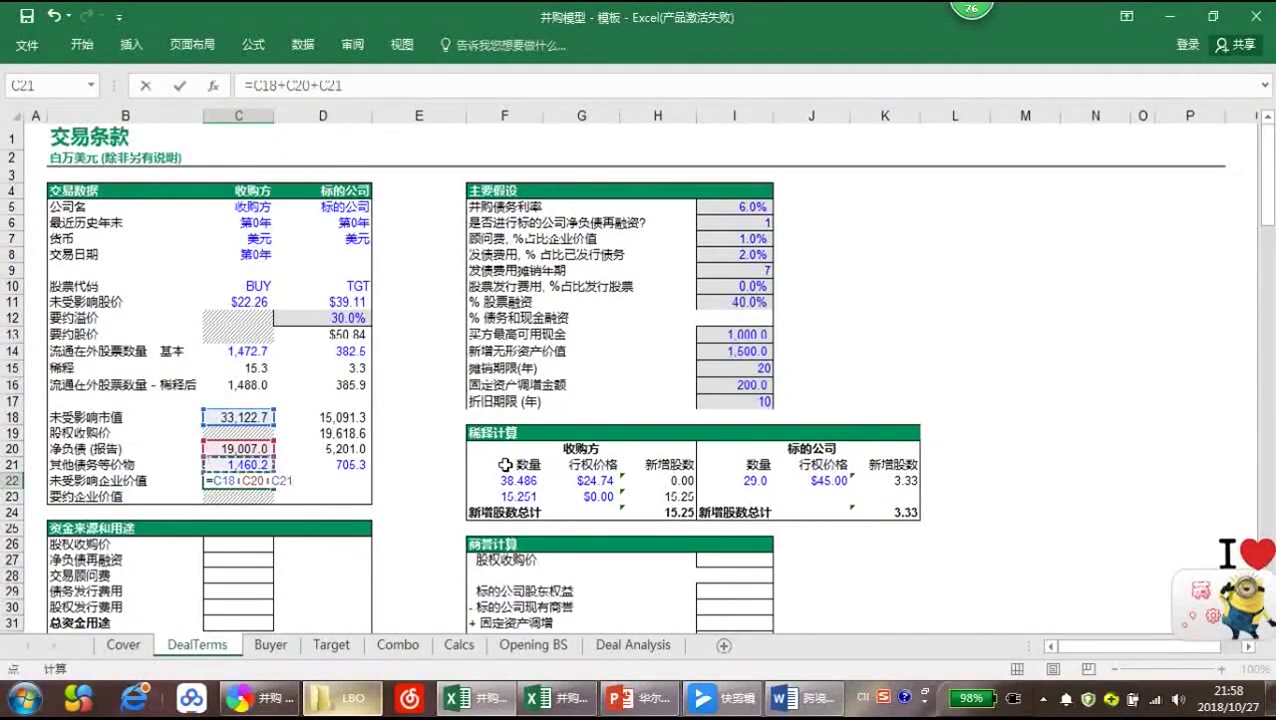
{"action": "key", "text": "Return"}
Fill the unaffected enterprise value formula from C22 across to D22 and check the copied cell references
{"action": "key", "text": "Up"}
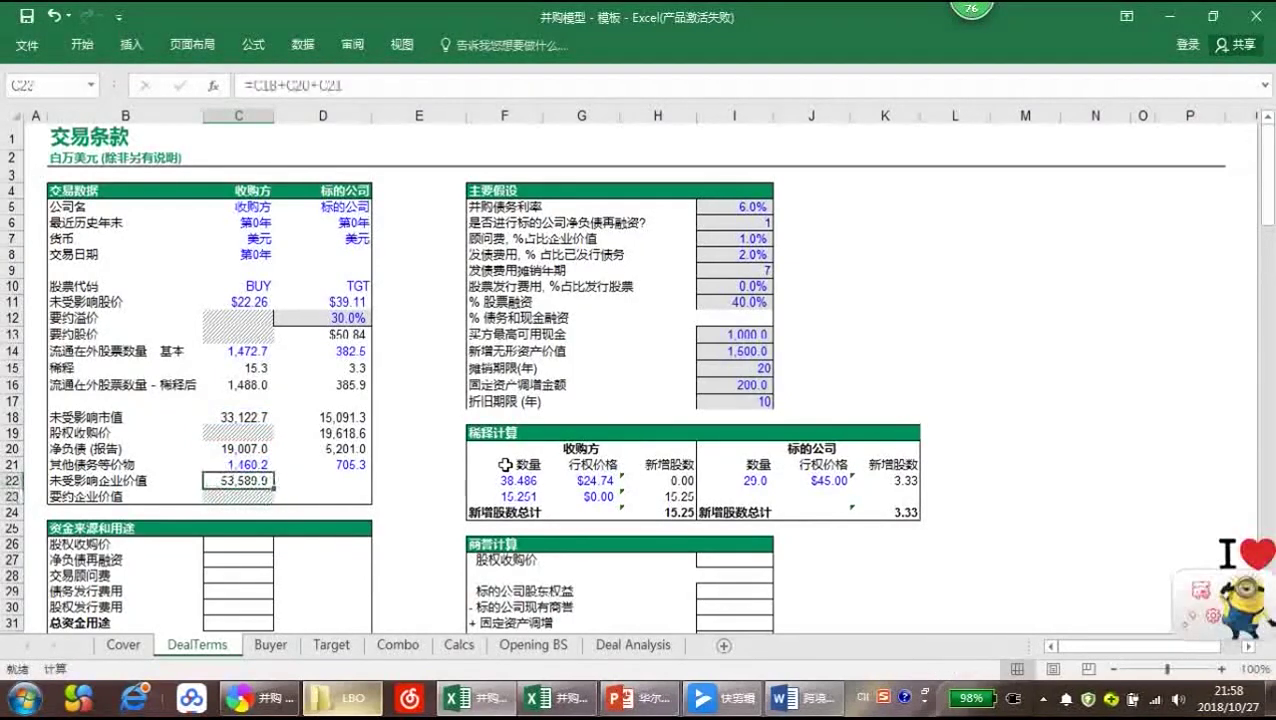
{"action": "key", "text": "shift+Right"}
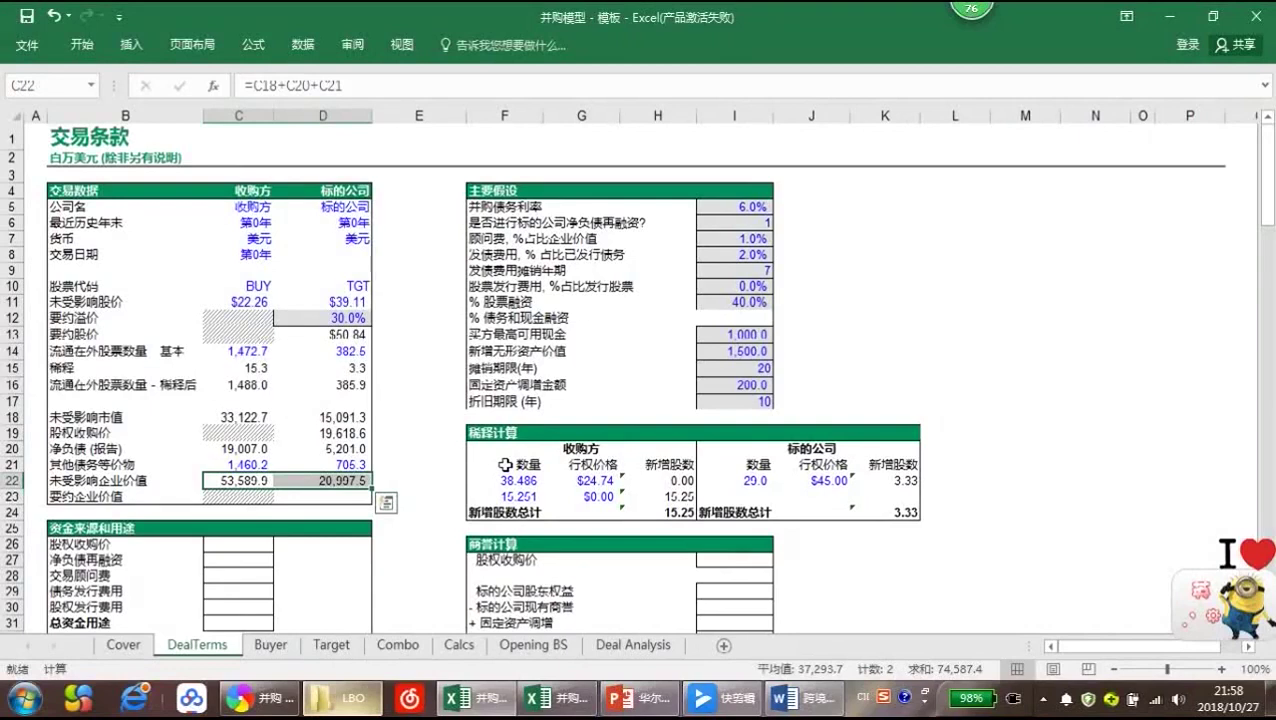
{"action": "key", "text": "Right"}
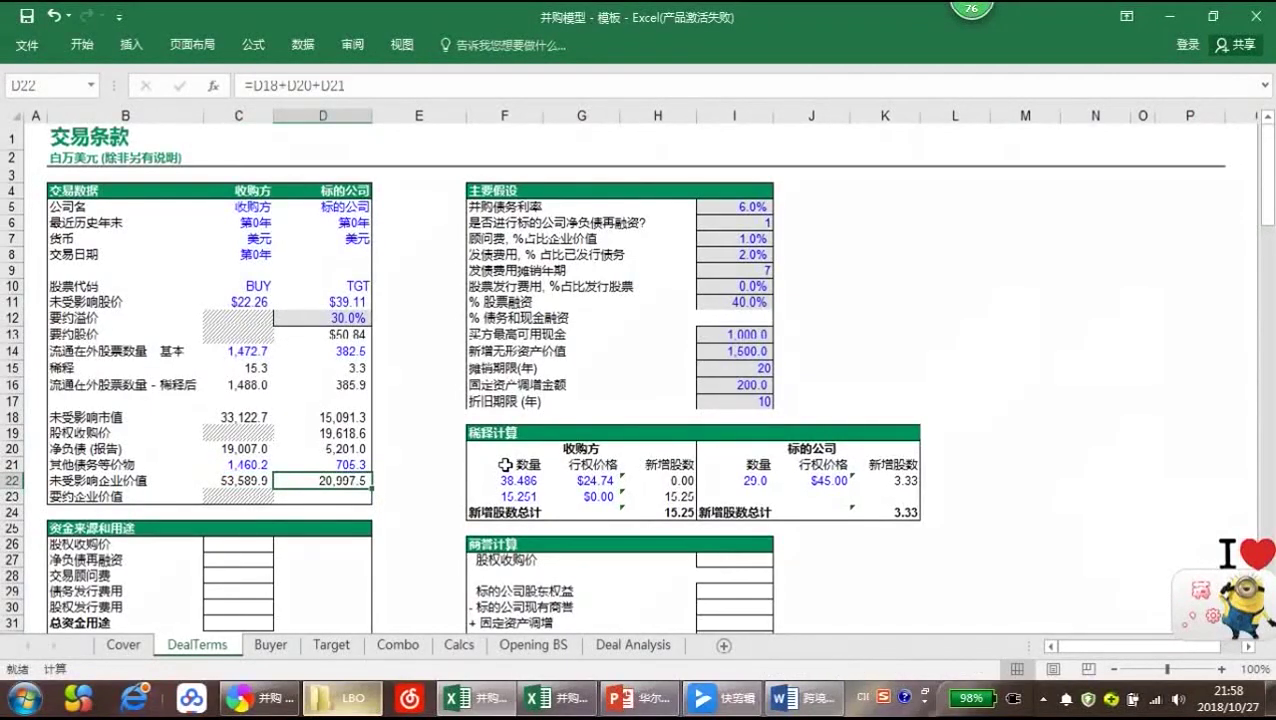
{"action": "key", "text": "F2"}
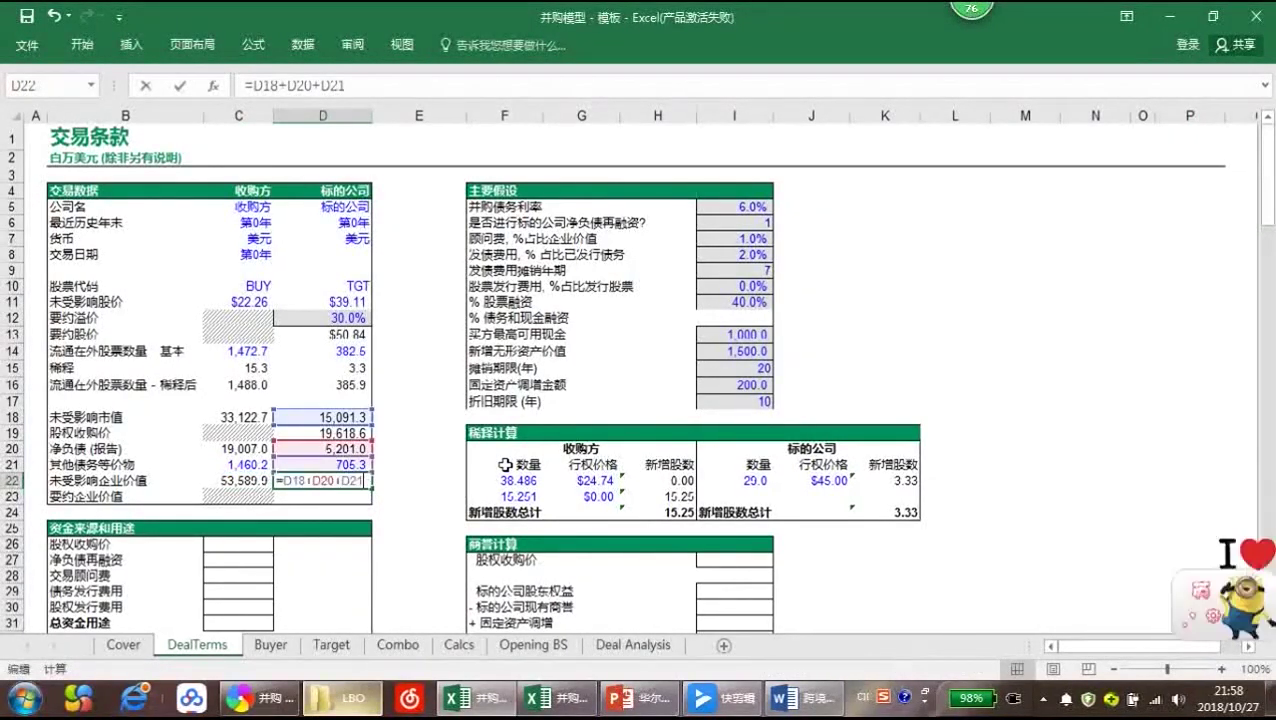
{"action": "key", "text": "Return"}
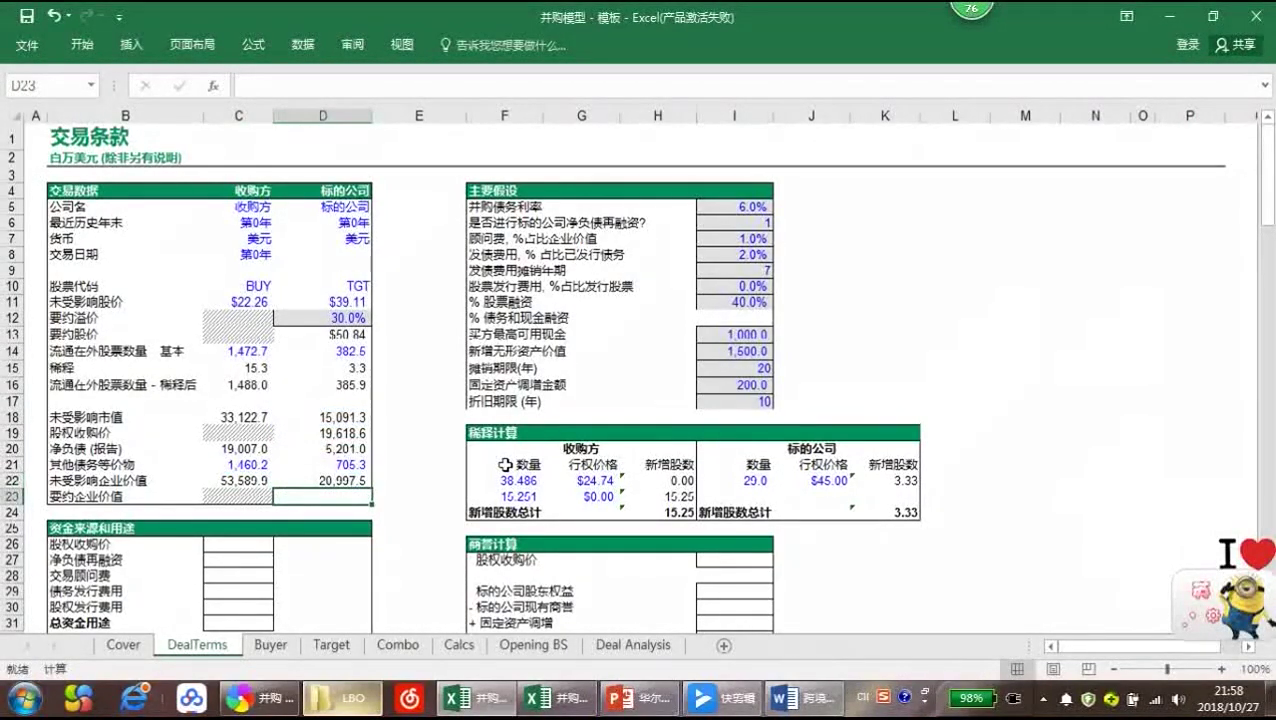
Calculate the target's offer enterprise value in D23 as equity purchase price plus net debt plus other debt equivalents, =D19+D20+D21
{"action": "type", "text": "="}
{"action": "key", "text": "Up"}
{"action": "key", "text": "Up"}
{"action": "key", "text": "Up"}
{"action": "key", "text": "Up"}
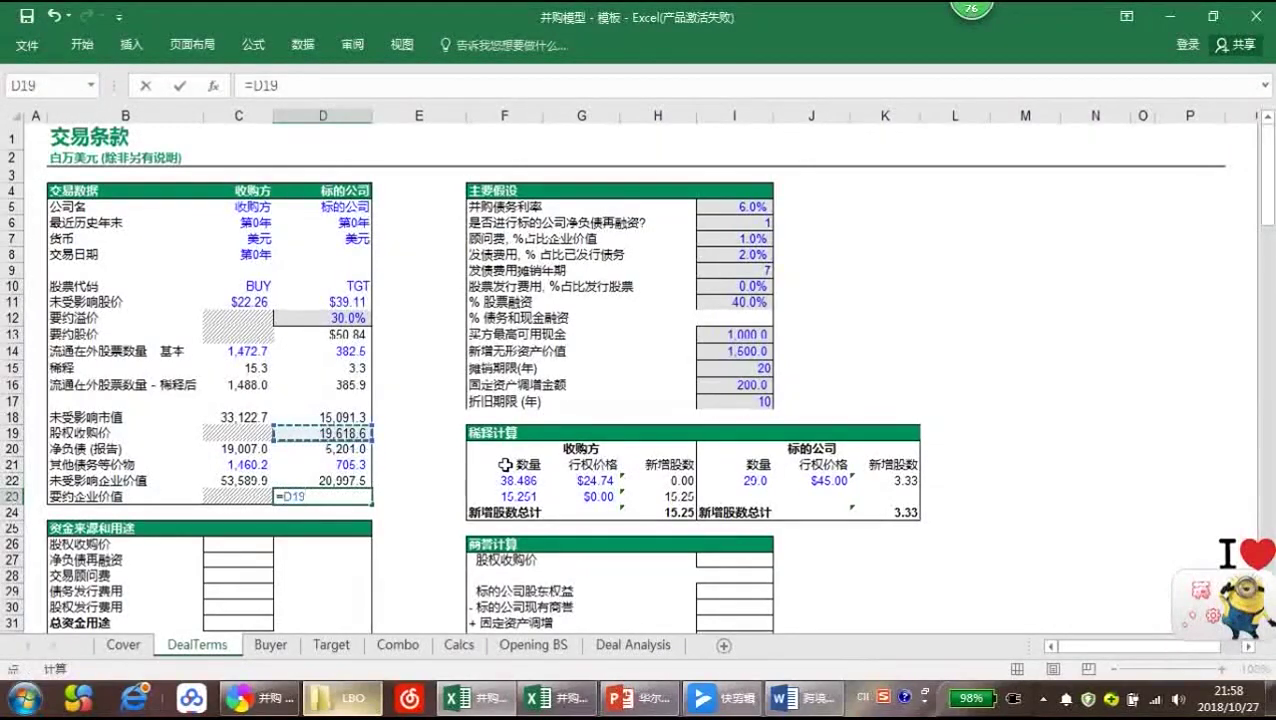
{"action": "type", "text": "+"}
{"action": "key", "text": "Up"}
{"action": "key", "text": "Up"}
{"action": "key", "text": "Up"}
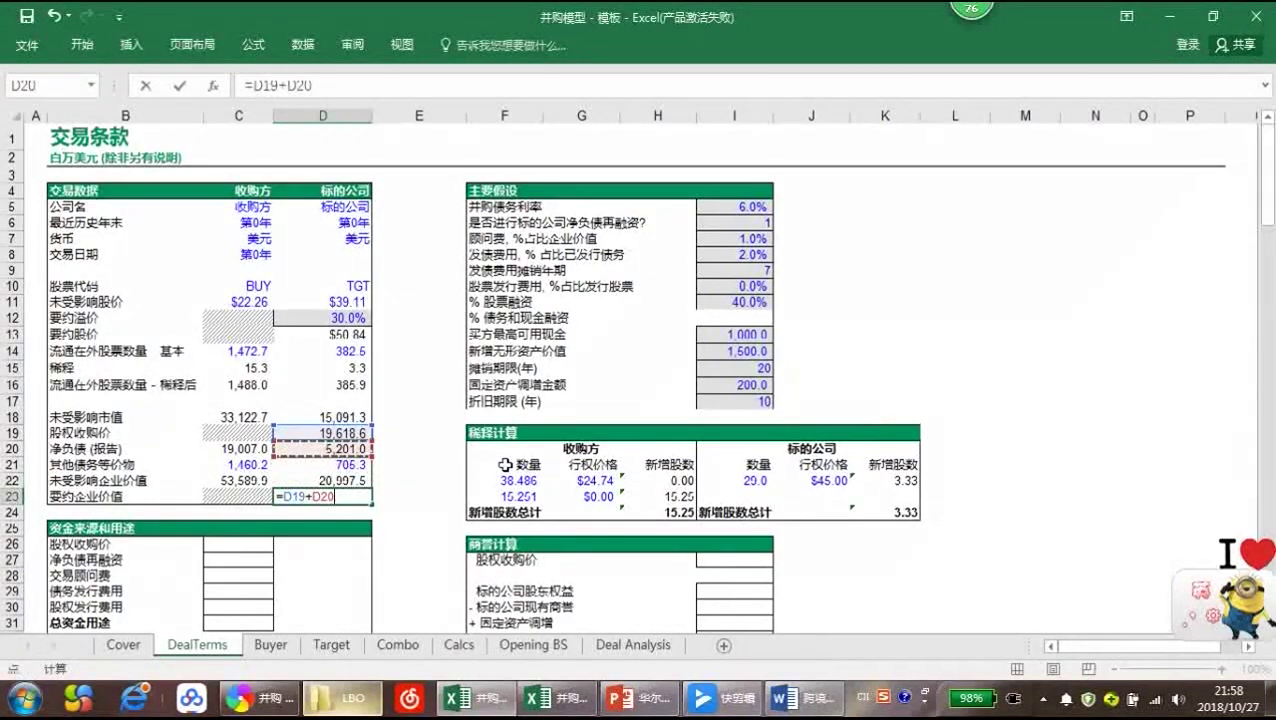
{"action": "type", "text": "+"}
{"action": "key", "text": "Up"}
{"action": "key", "text": "Up"}
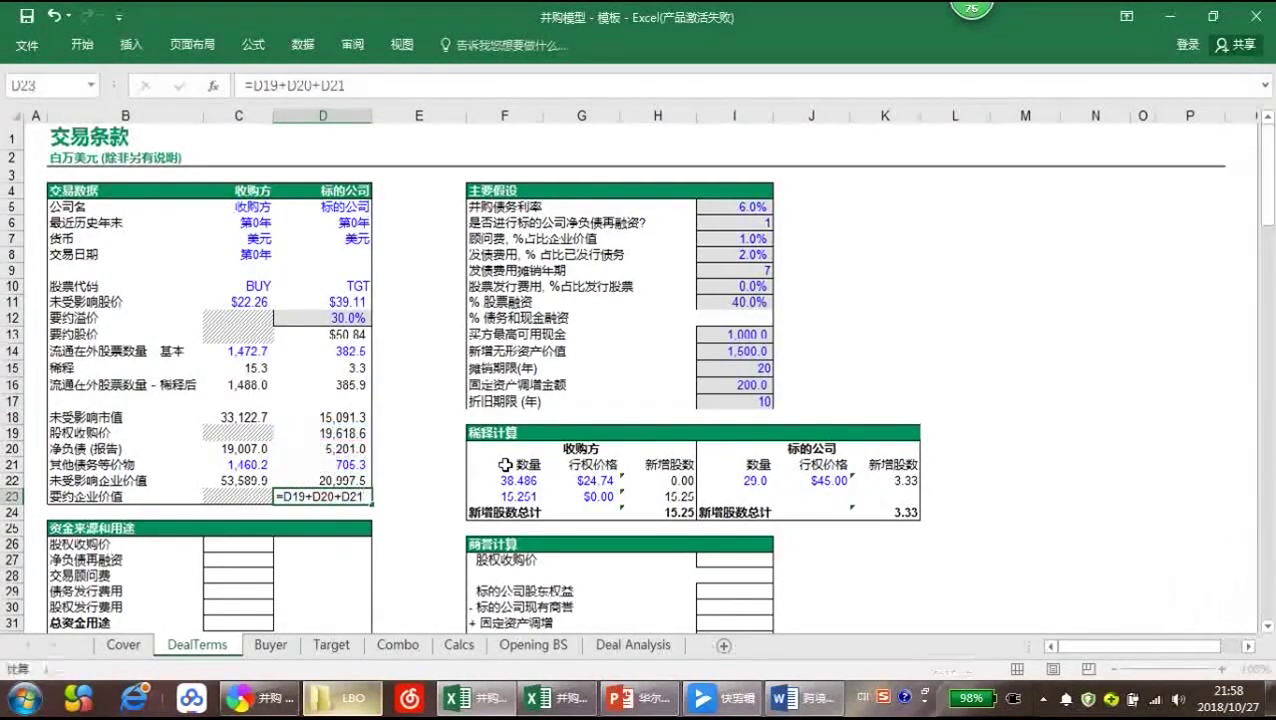
{"action": "key", "text": "Return"}
{"action": "key", "text": "Down"}
{"action": "key", "text": "Down"}
{"action": "key", "text": "Left"}
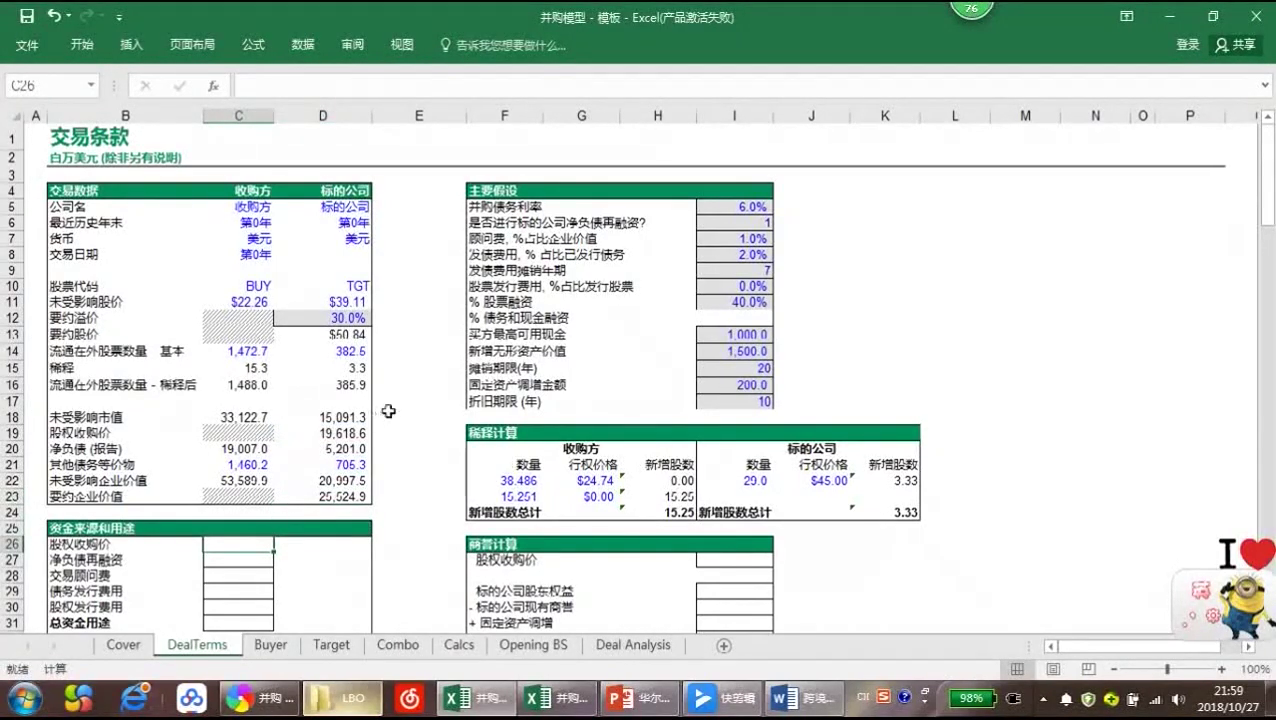
{"action": "scroll", "coordinate": [400, 385], "scroll_direction": "down", "scroll_amount": 1}
{"action": "scroll", "coordinate": [405, 383], "scroll_direction": "up", "scroll_amount": 1}
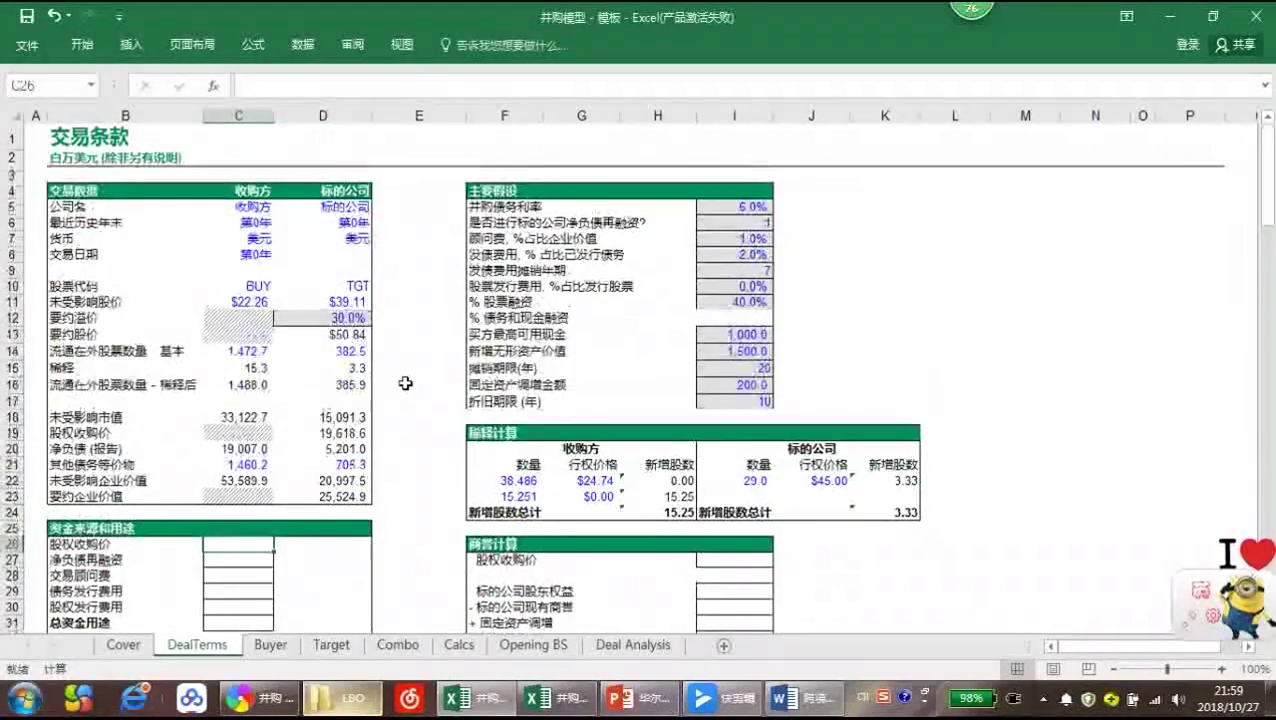
{"action": "left_click", "coordinate": [402, 380]}
{"action": "left_click", "coordinate": [388, 480]}
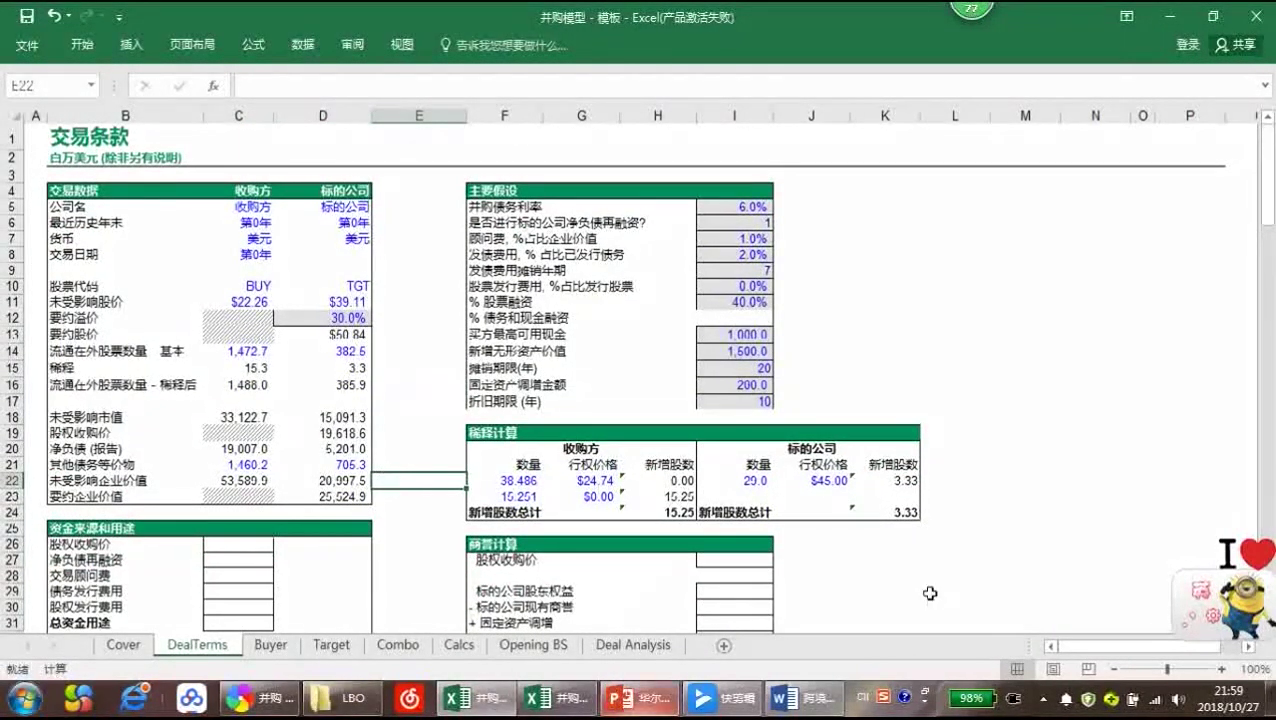
{"action": "left_click", "coordinate": [575, 203]}
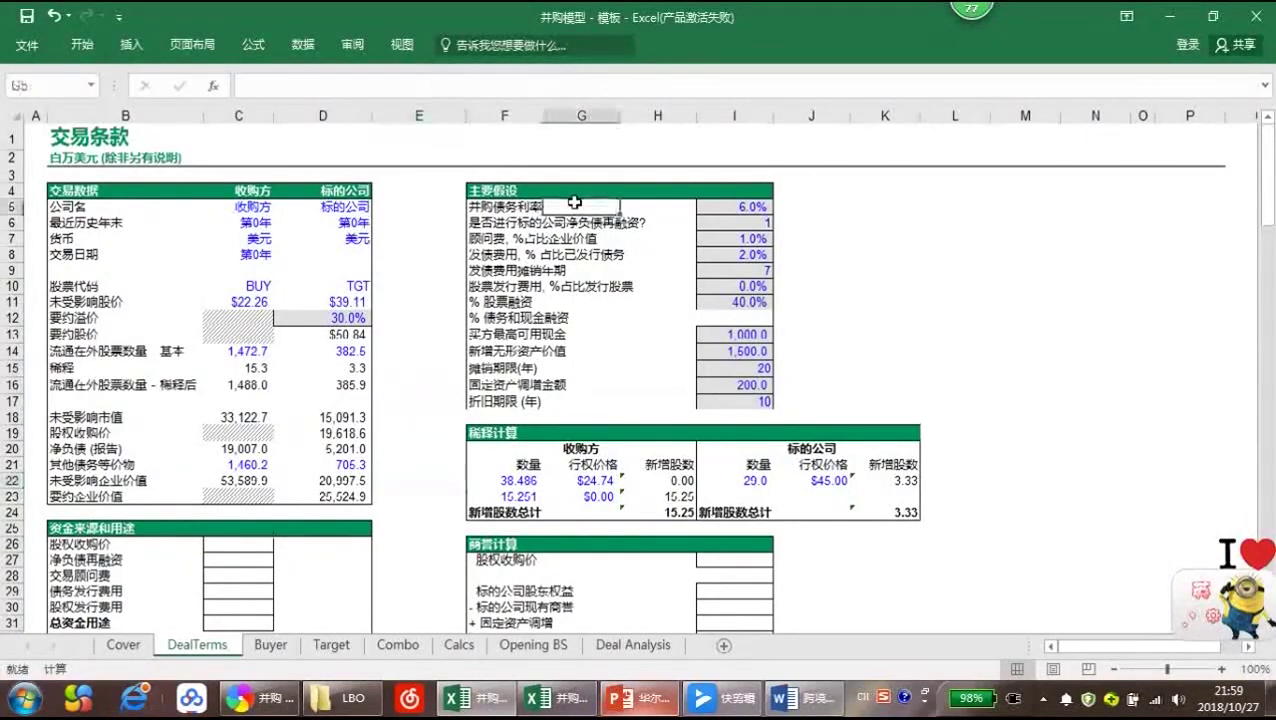
{"action": "left_click", "coordinate": [655, 206]}
{"action": "left_click", "coordinate": [903, 226]}
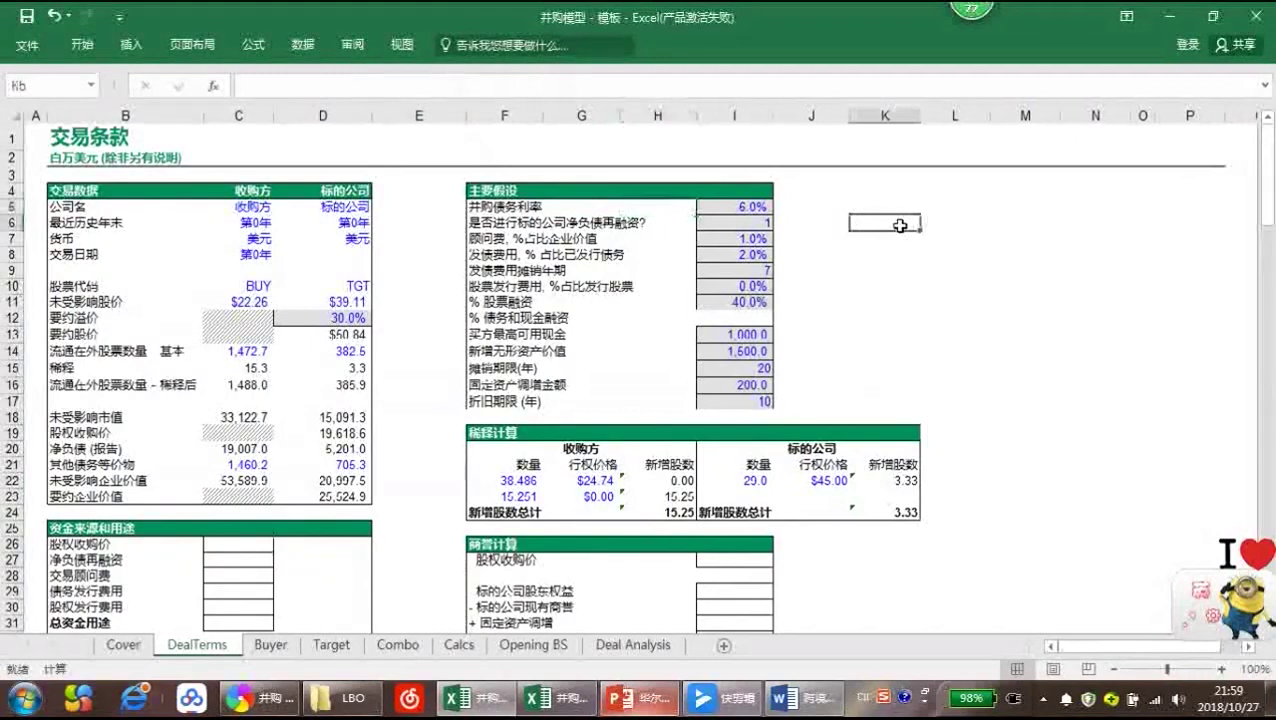
Calculate the debt and cash financing percentage in I12 as one minus the stock financing percentage, =1-Stock
{"action": "left_click", "coordinate": [806, 272]}
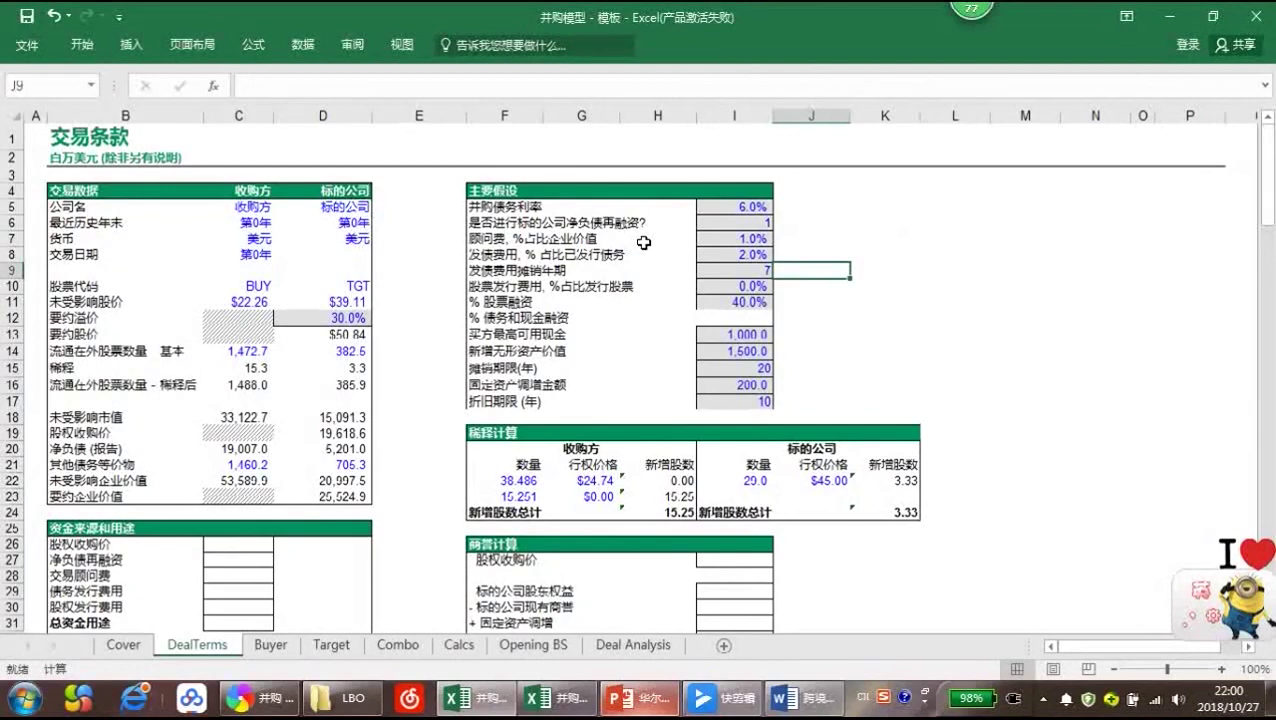
{"action": "left_click", "coordinate": [740, 317]}
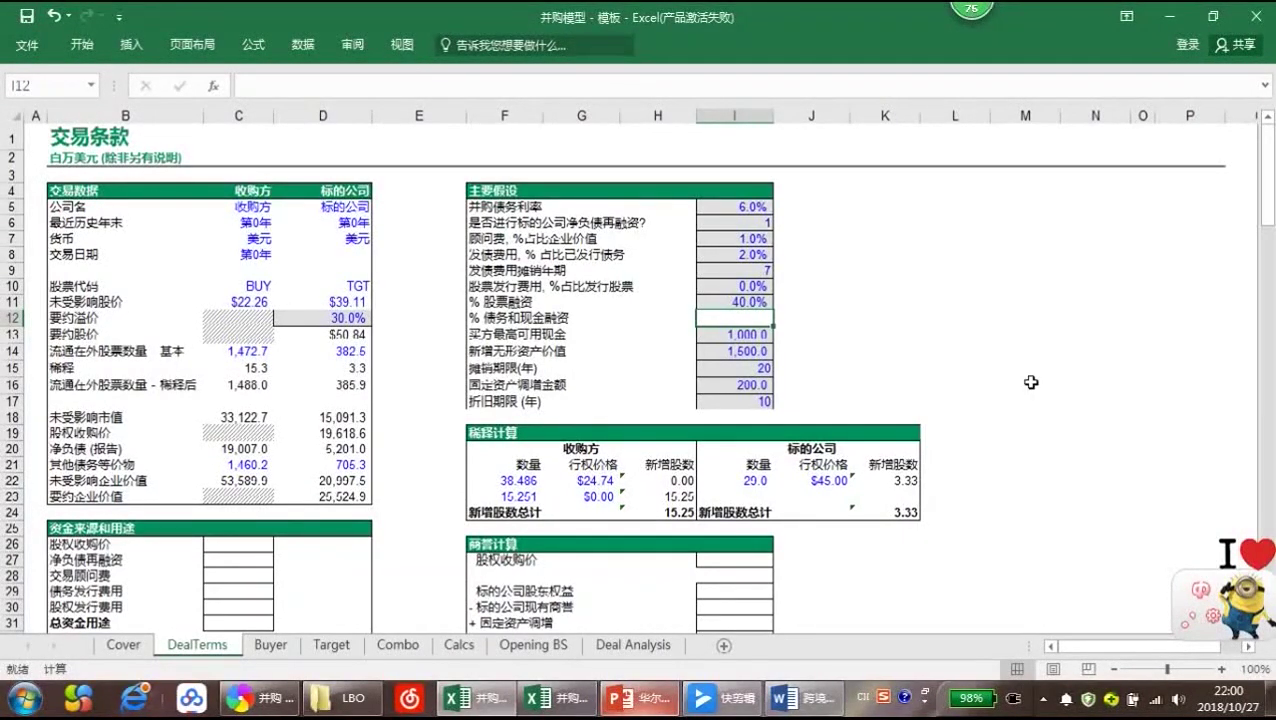
{"action": "type", "text": "="}
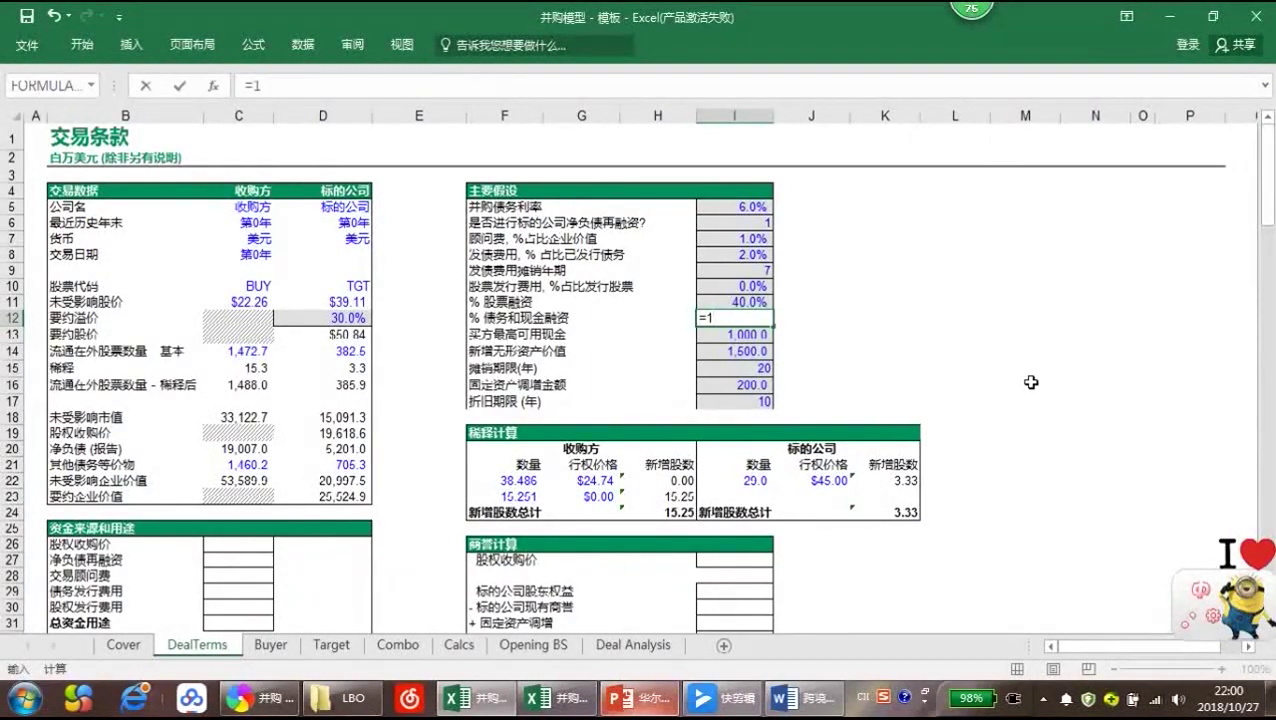
{"action": "type", "text": "1-Stock"}
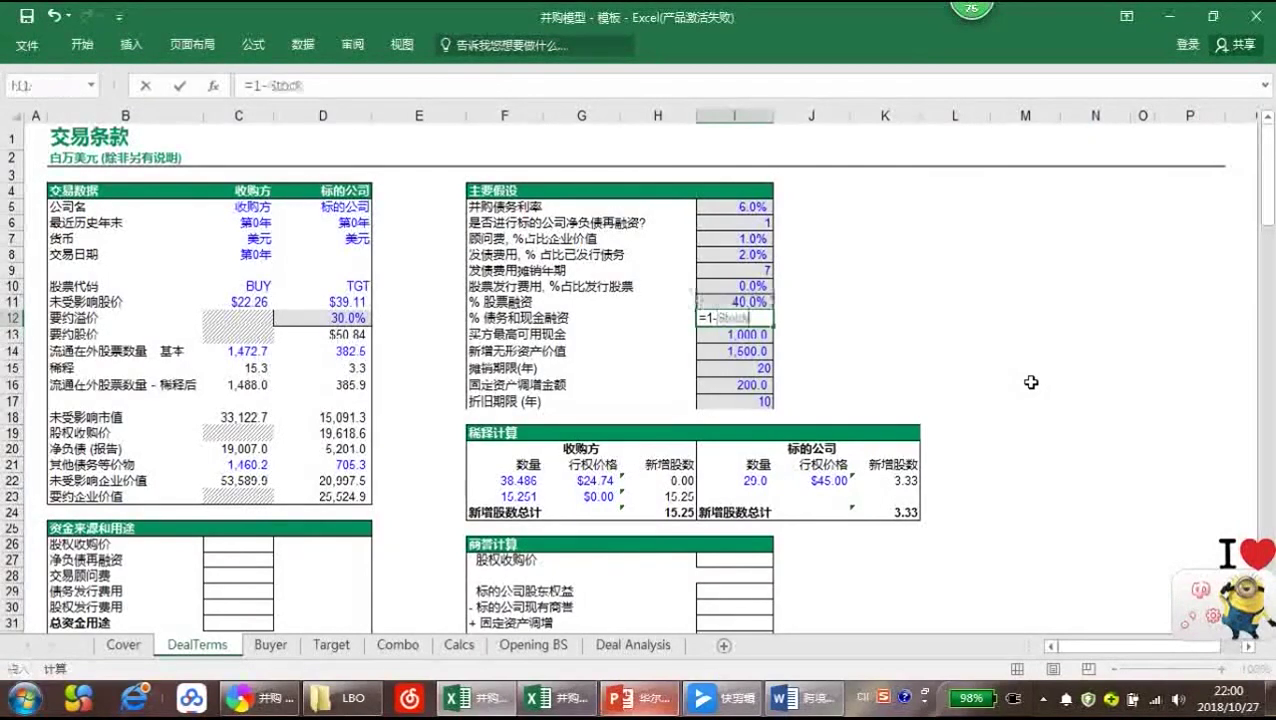
{"action": "key", "text": "Return"}
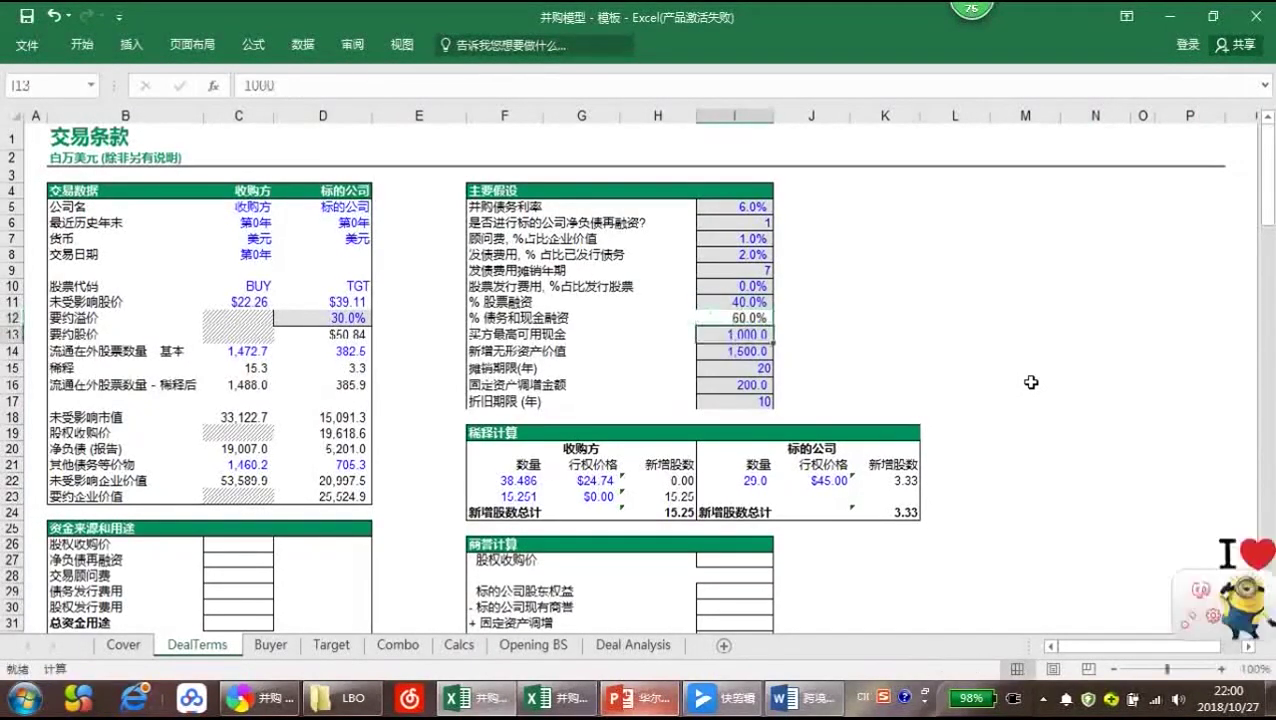
{"action": "key", "text": "Left"}
{"action": "key", "text": "Up"}
{"action": "key", "text": "Left"}
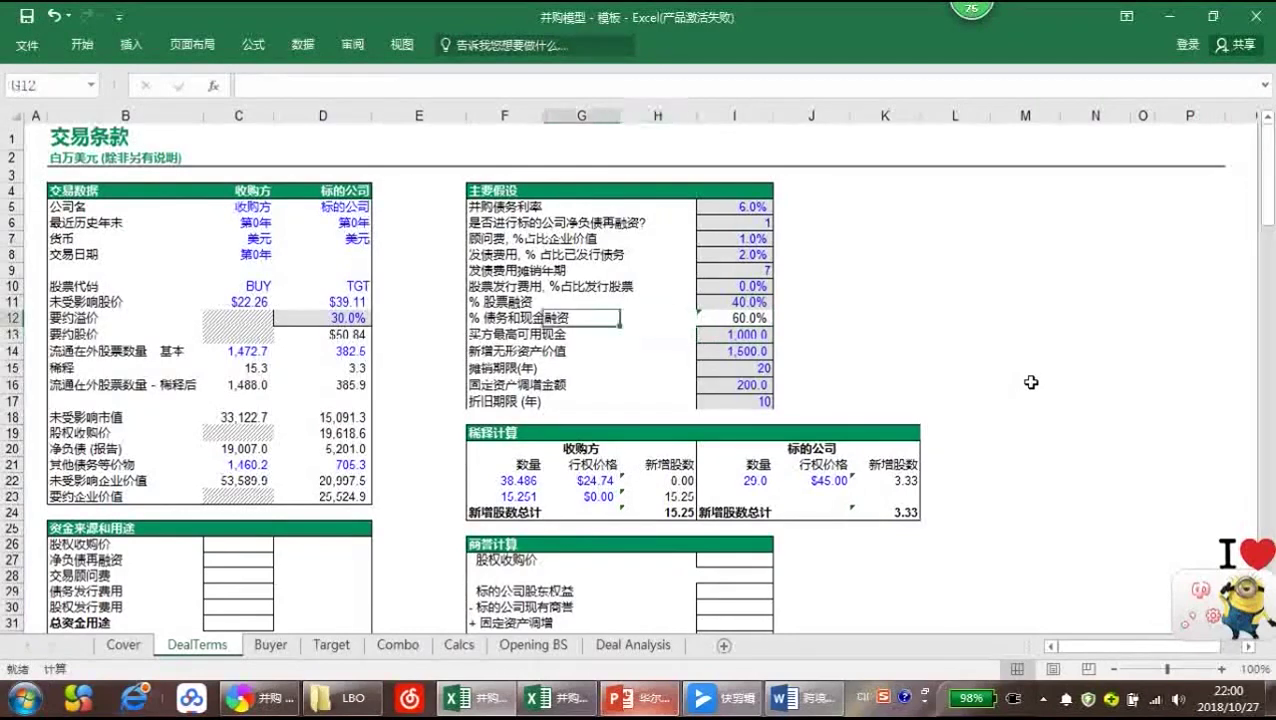
{"action": "key", "text": "Right"}
{"action": "key", "text": "Right"}
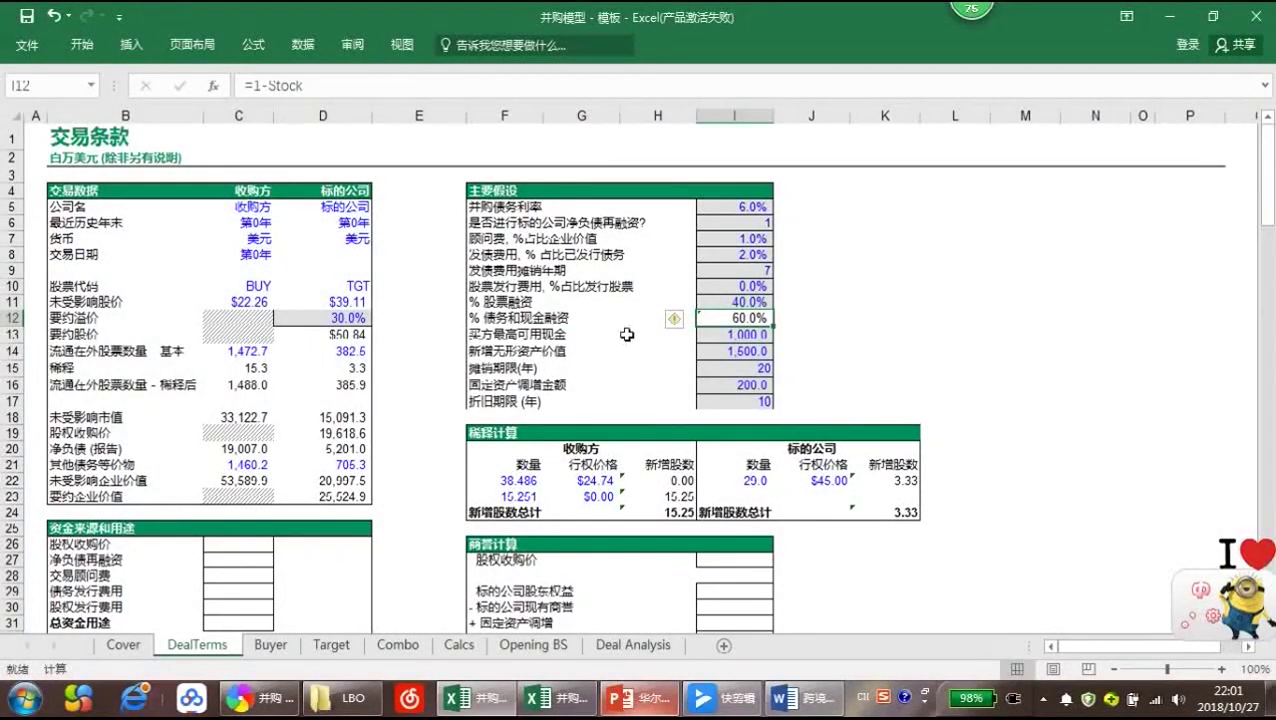
{"action": "left_click", "coordinate": [798, 335]}
{"action": "left_click", "coordinate": [791, 353]}
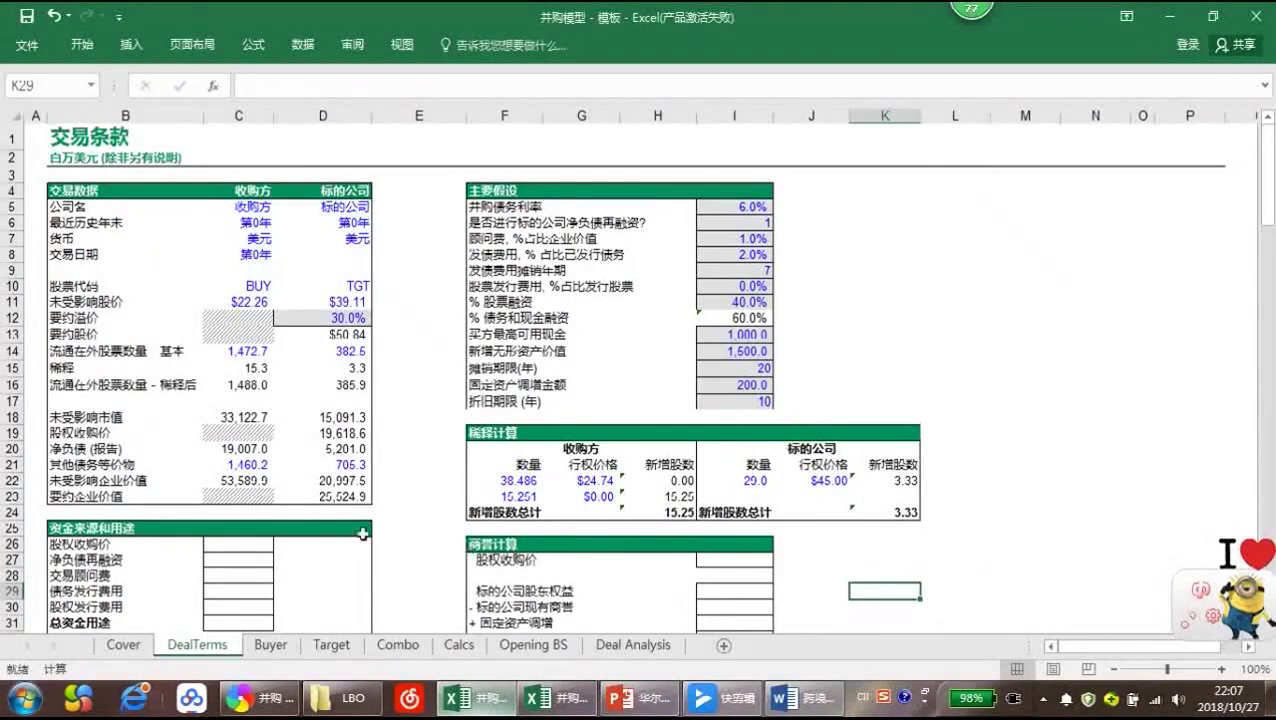
Link the equity purchase price use of funds in C26 to the target's equity purchase price, =D19
{"action": "scroll", "coordinate": [365, 530], "scroll_direction": "down", "scroll_amount": 2}
{"action": "scroll", "coordinate": [380, 534], "scroll_direction": "down", "scroll_amount": 1}
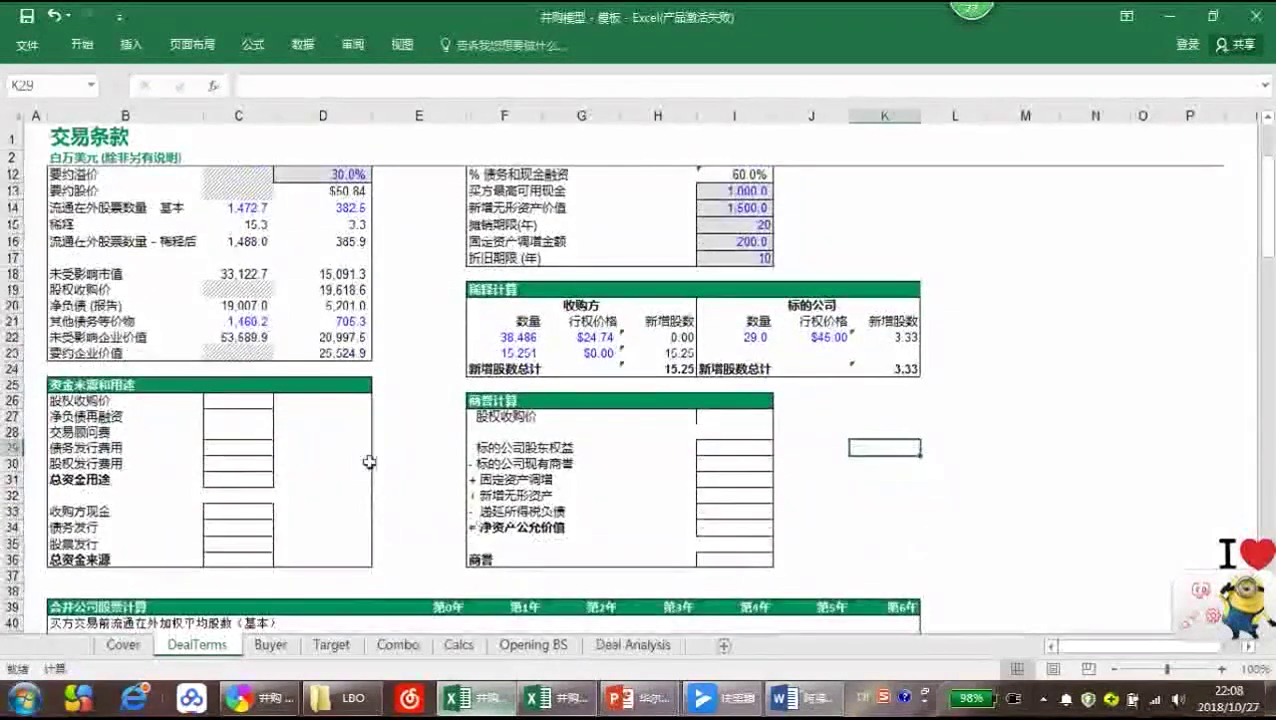
{"action": "left_click", "coordinate": [250, 408]}
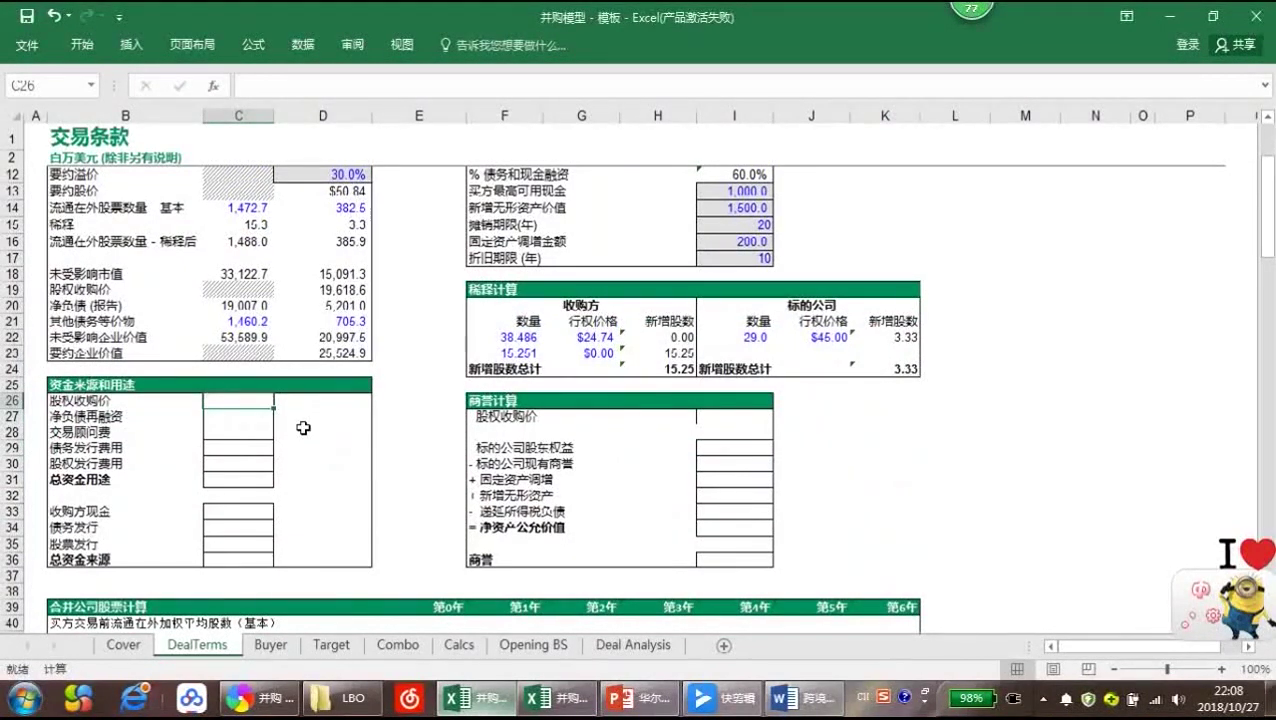
{"action": "type", "text": "="}
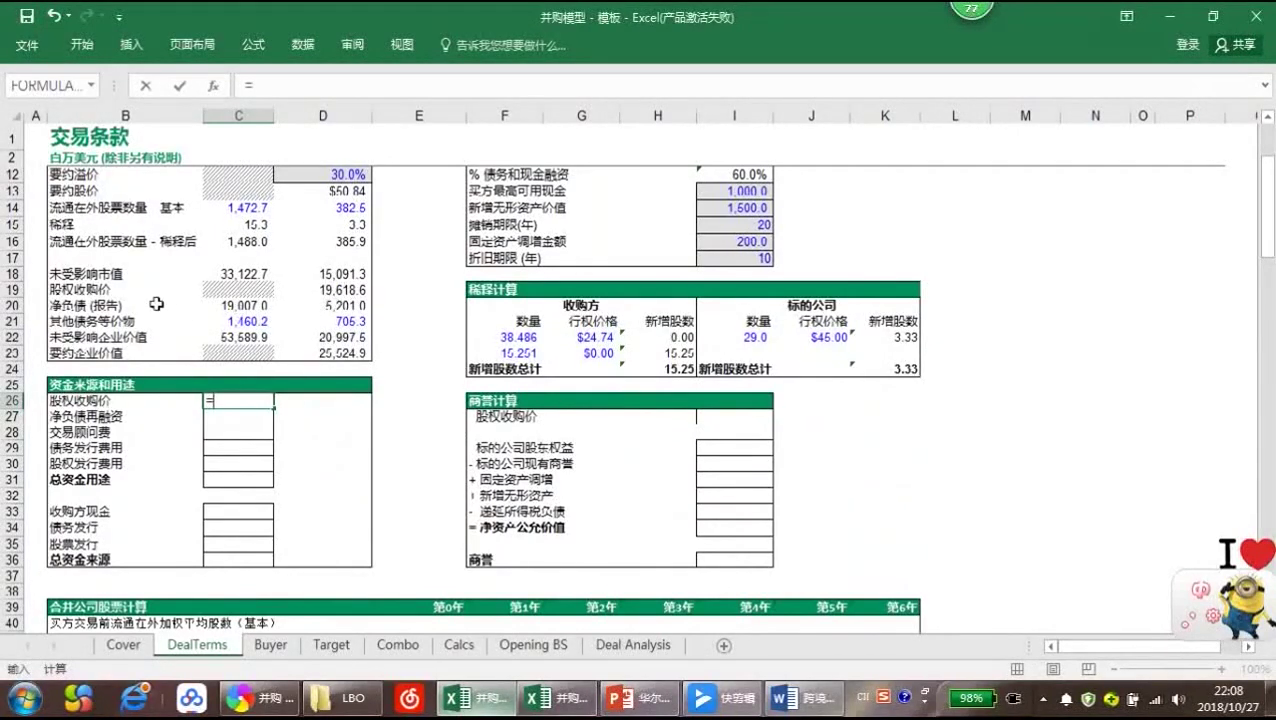
{"action": "left_click", "coordinate": [331, 296]}
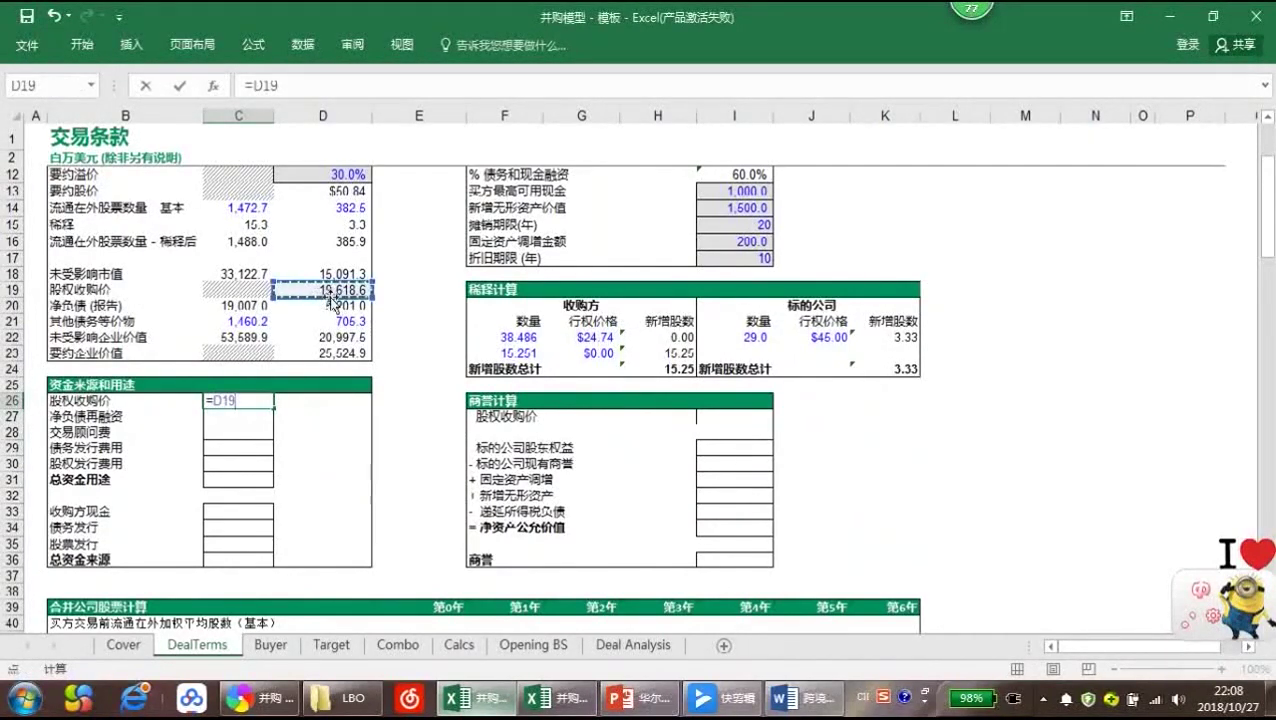
{"action": "key", "text": "ctrl+Return"}
{"action": "key", "text": "Return"}
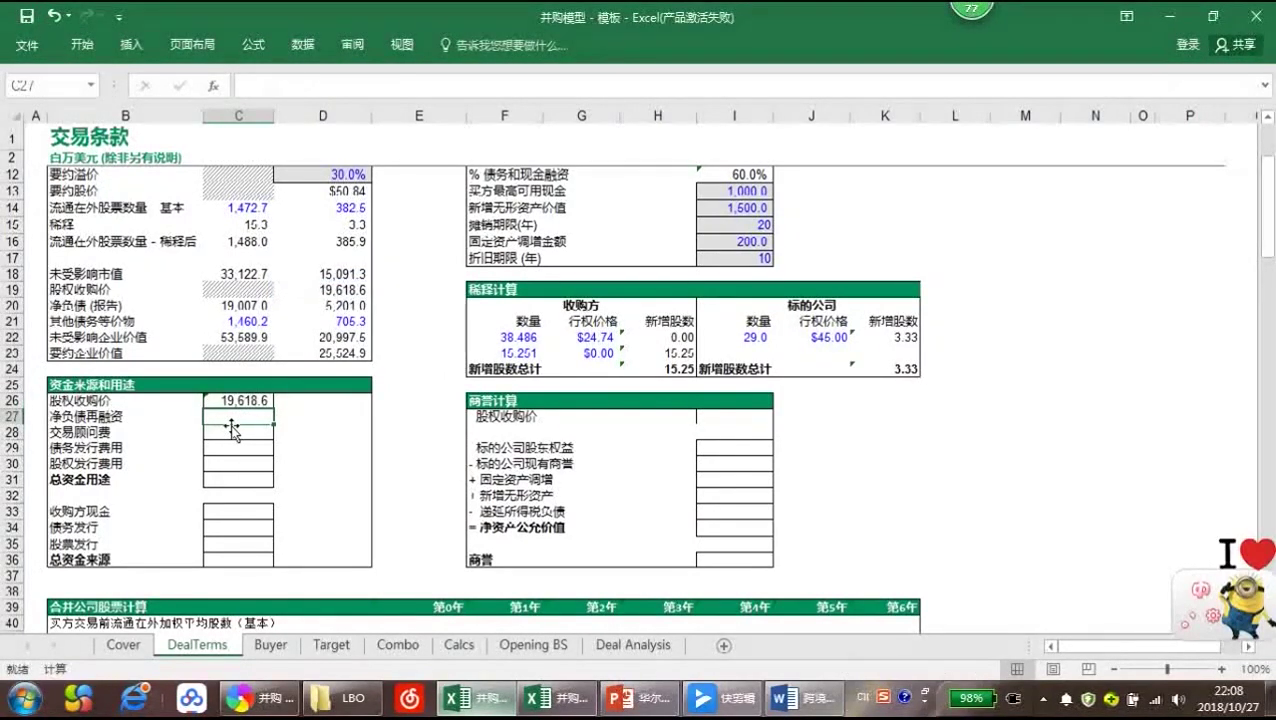
Calculate the net debt refinancing in C27 as the refinancing switch times the target's reported net debt, =refin*D20
{"action": "type", "text": "="}
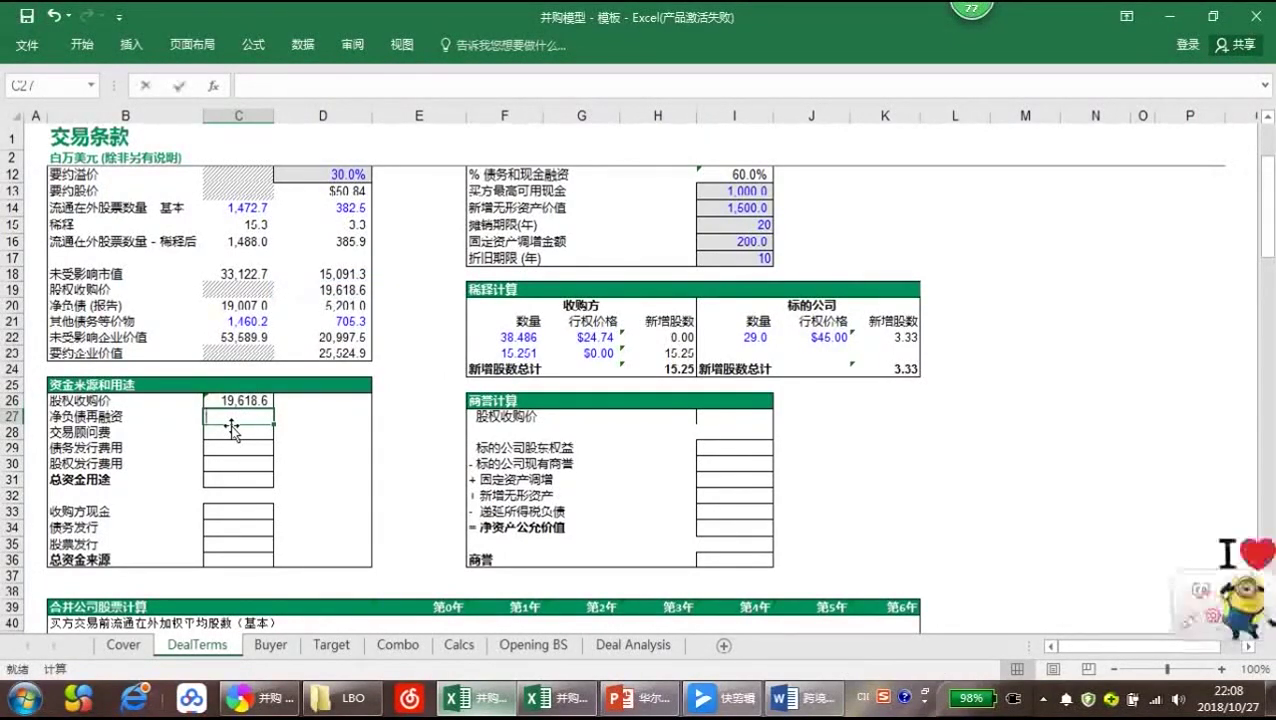
{"action": "scroll", "coordinate": [270, 415], "scroll_direction": "up", "scroll_amount": 3}
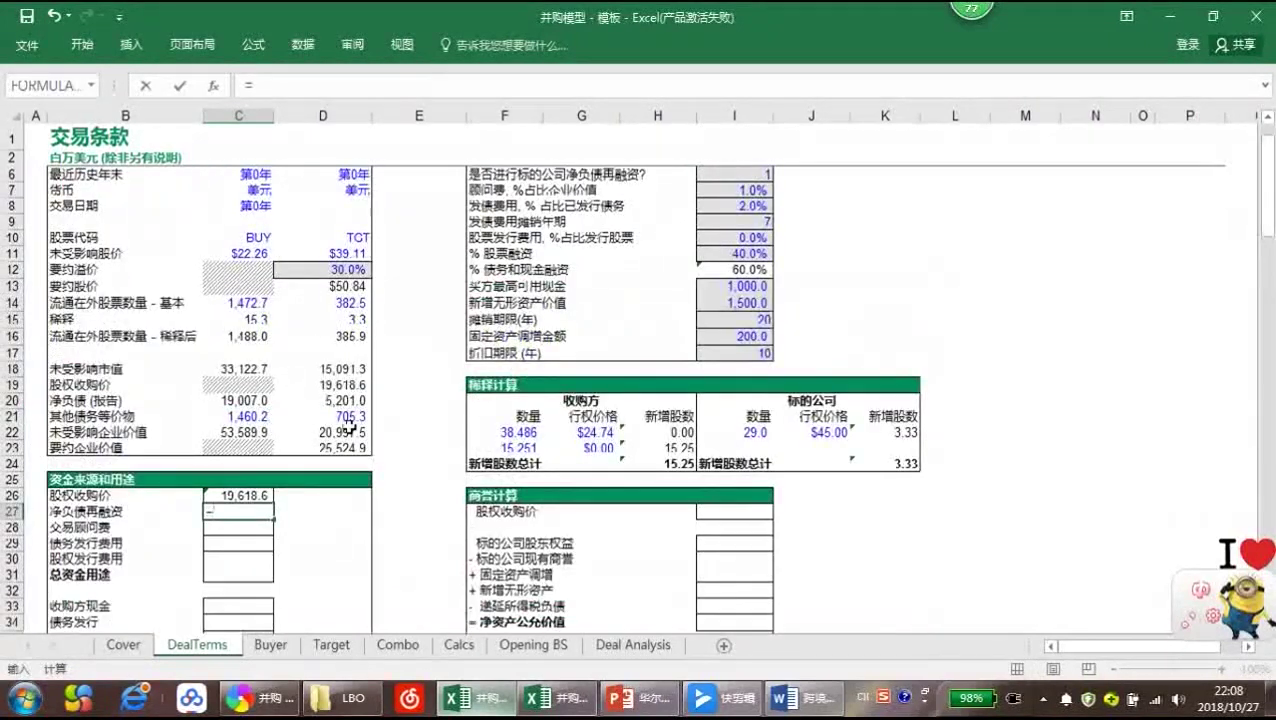
{"action": "left_click", "coordinate": [734, 224]}
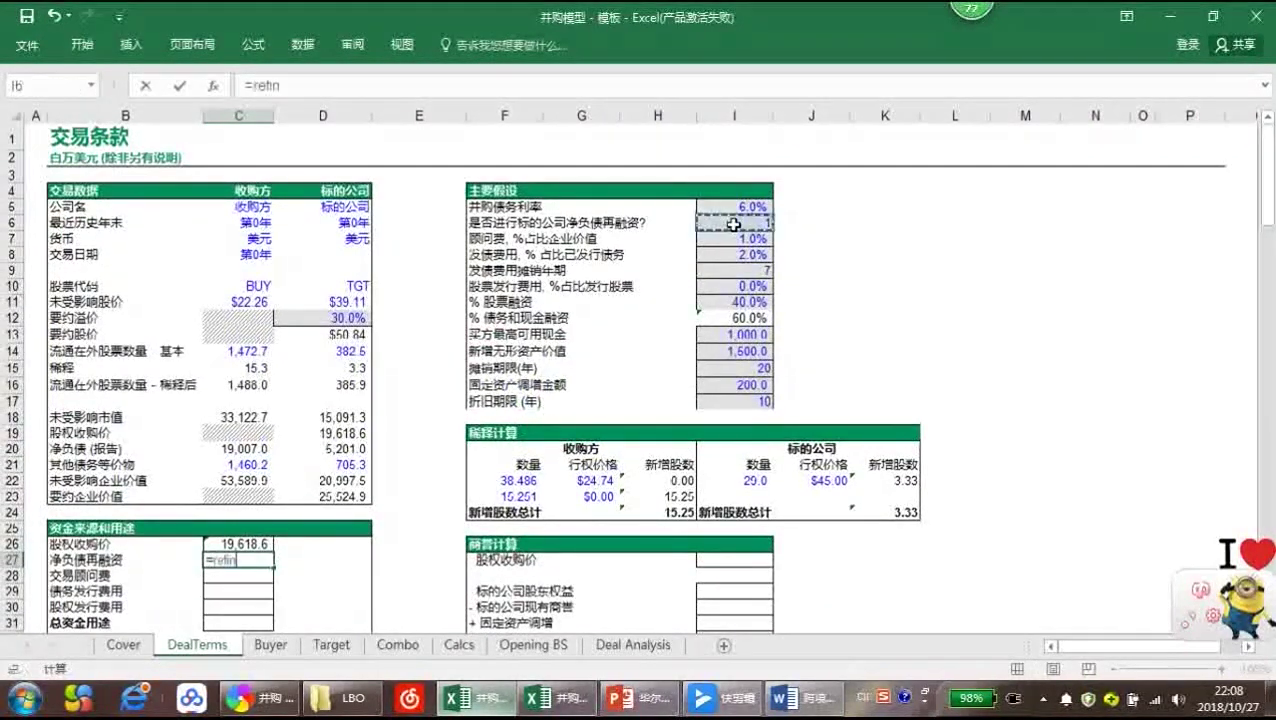
{"action": "type", "text": "*"}
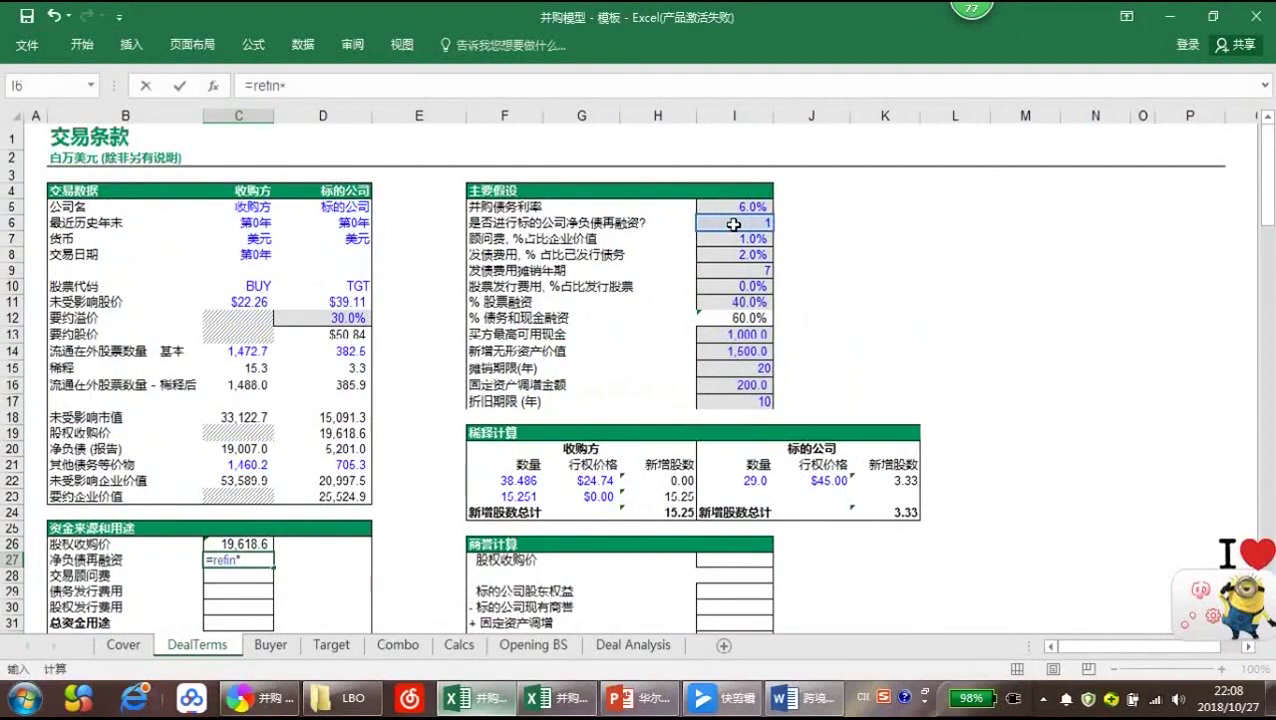
{"action": "left_click", "coordinate": [333, 455]}
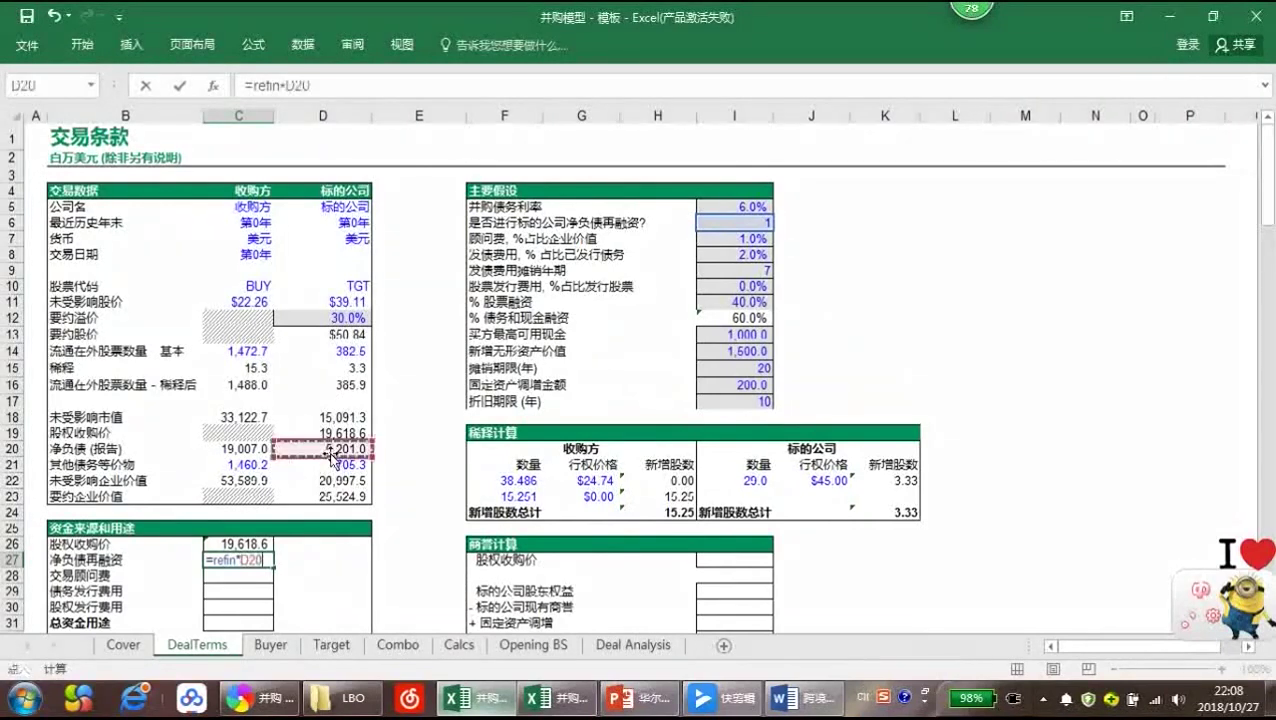
{"action": "key", "text": "ctrl+Return"}
{"action": "key", "text": "Return"}
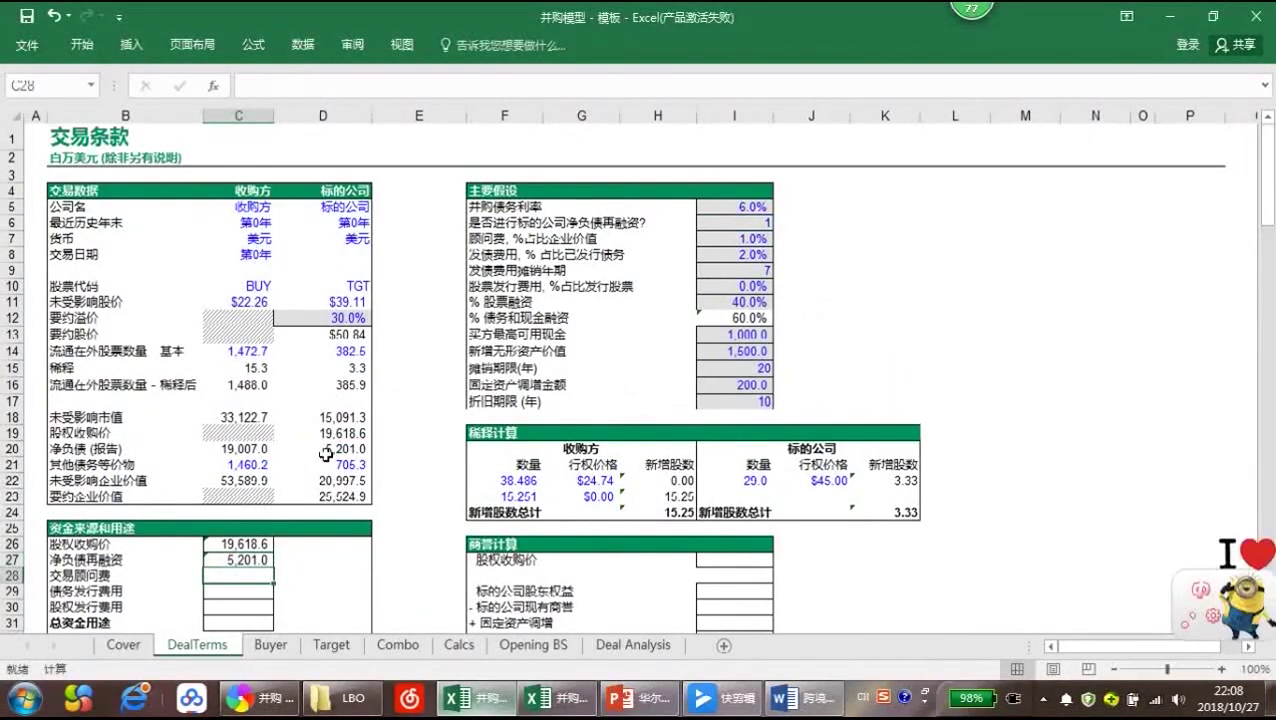
Calculate the transaction advisory fee in C28 as the offer enterprise value times the advisory fee percentage, =D23*I7
{"action": "type", "text": "="}
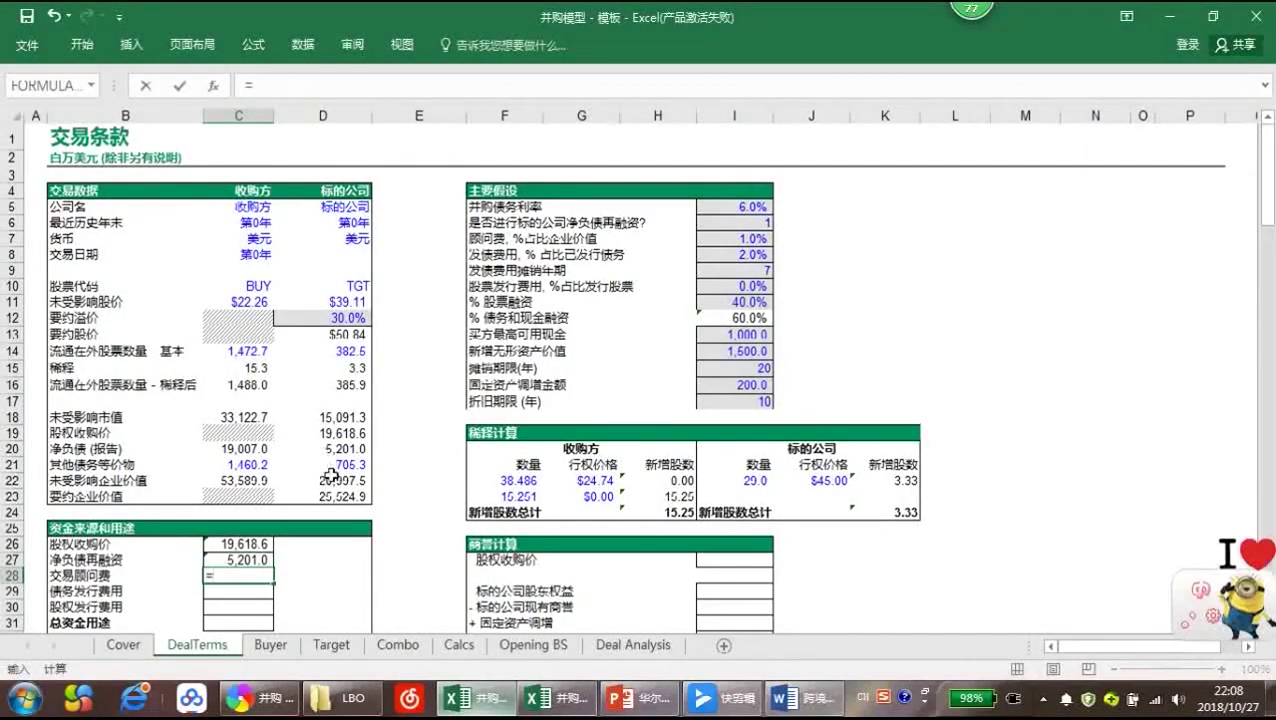
{"action": "left_click", "coordinate": [335, 493]}
{"action": "type", "text": "*"}
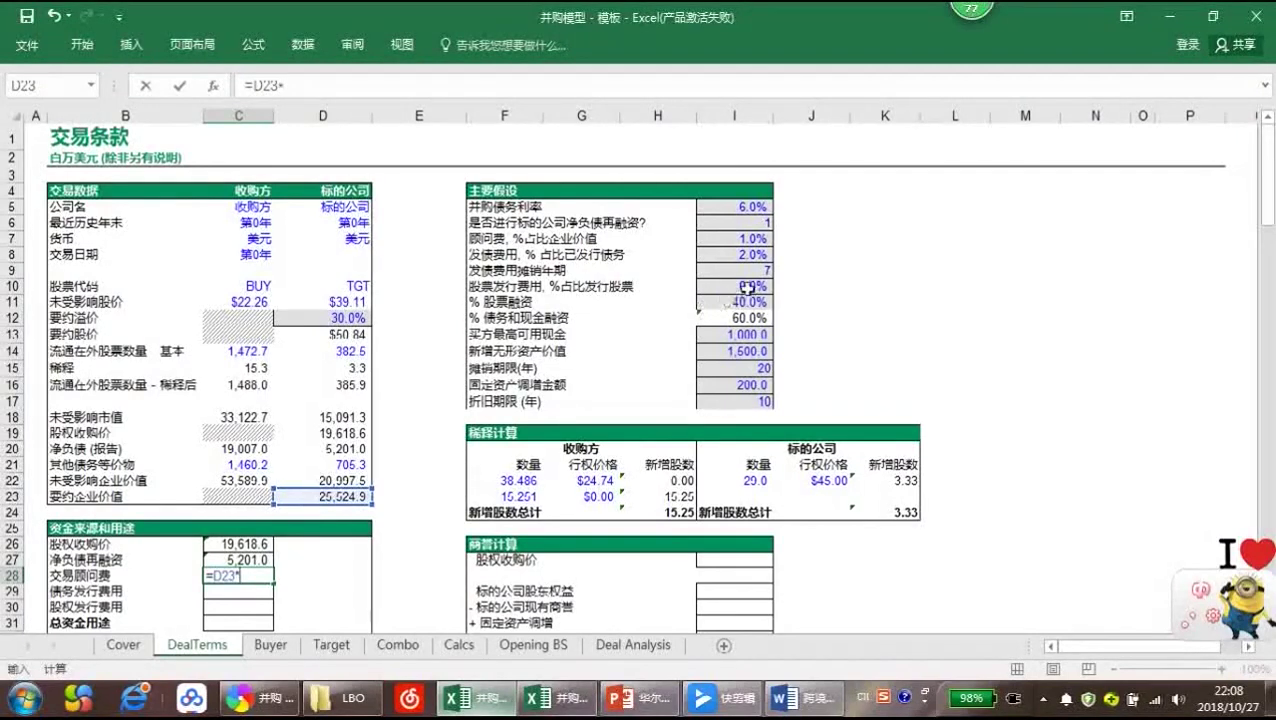
{"action": "left_click", "coordinate": [740, 246]}
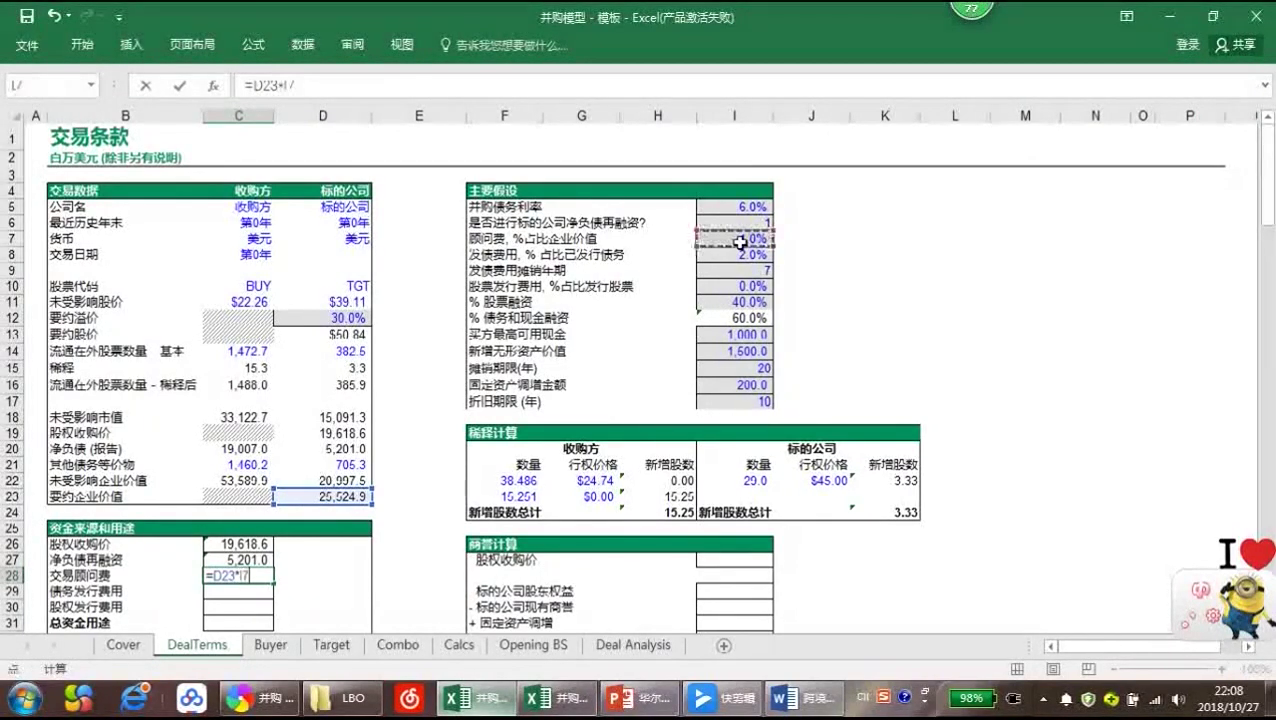
{"action": "key", "text": "ctrl+Return"}
{"action": "key", "text": "Return"}
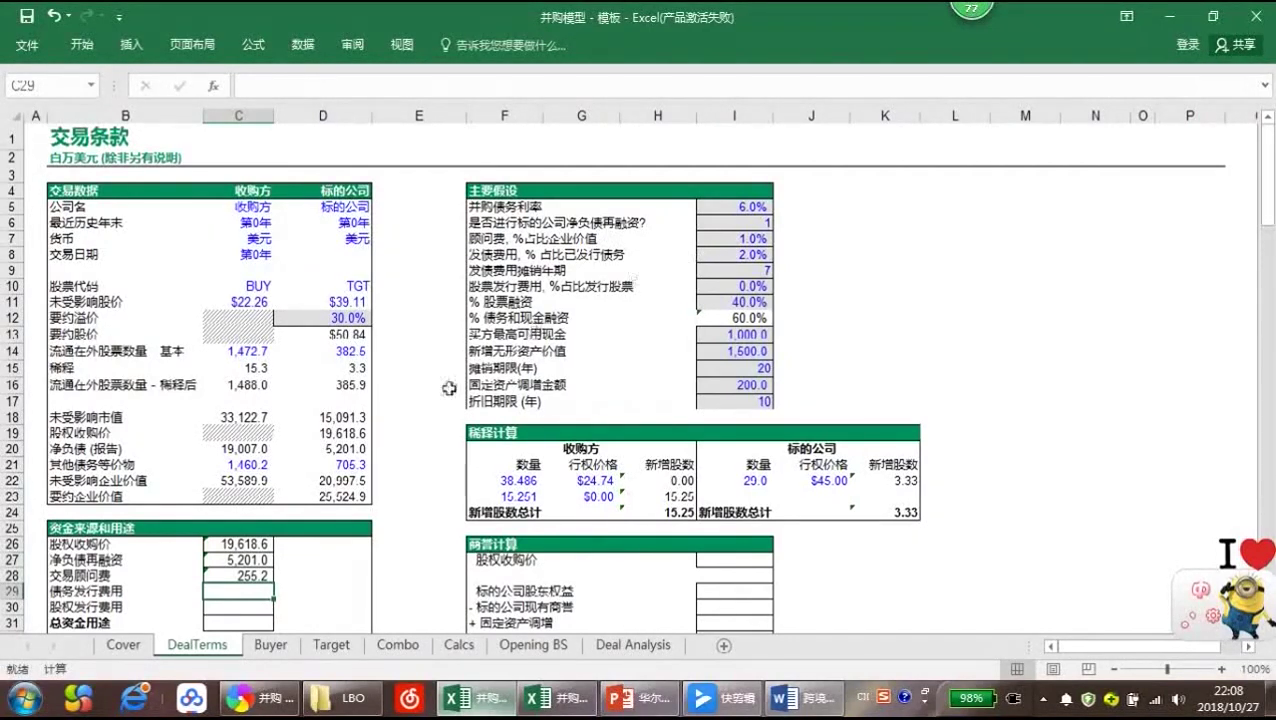
Calculate the equity issuance fee in C30 as purchase price times stock financing percentage times stock issuance fee rate, =C26*Stock*I10
{"action": "left_click", "coordinate": [233, 612]}
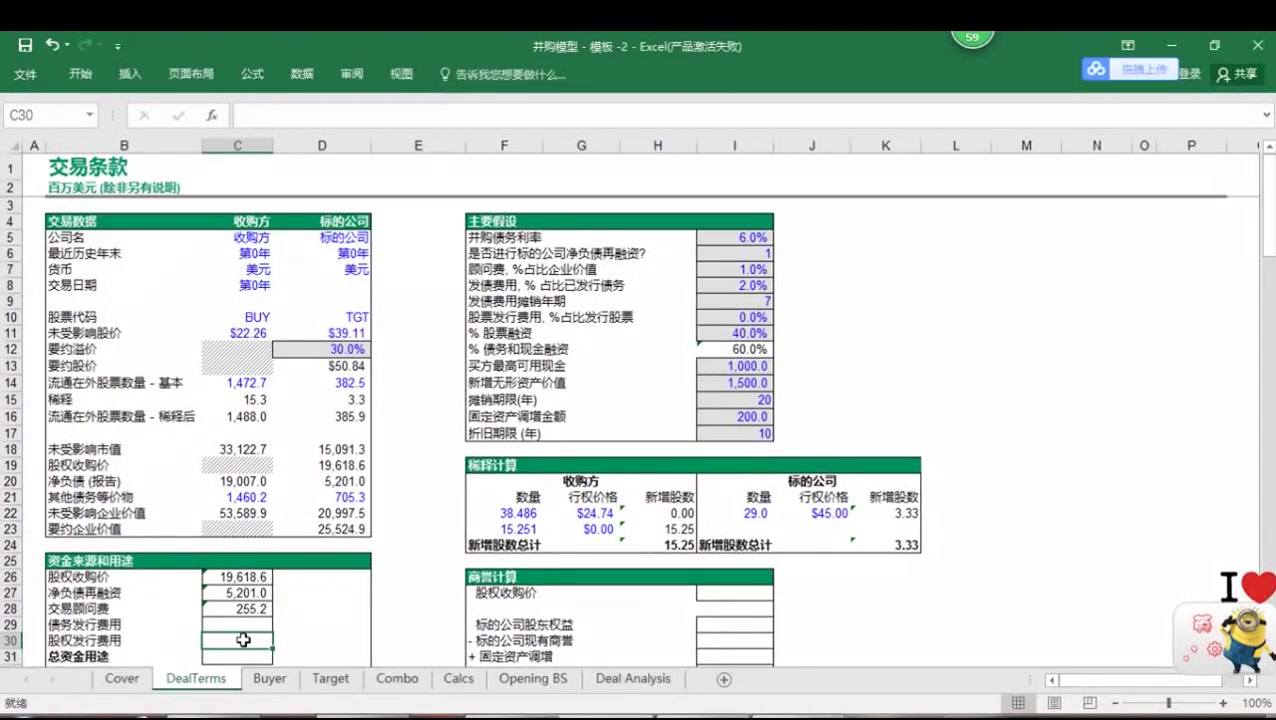
{"action": "type", "text": "="}
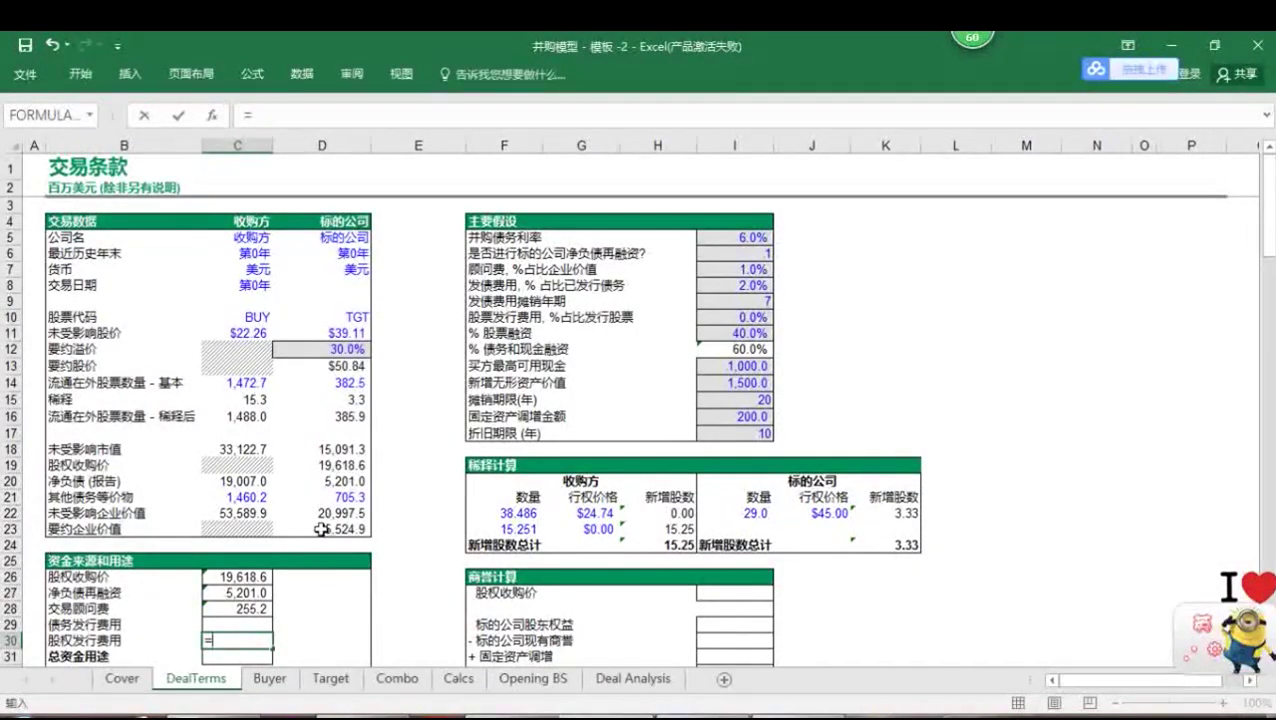
{"action": "left_click", "coordinate": [233, 577]}
{"action": "type", "text": "*"}
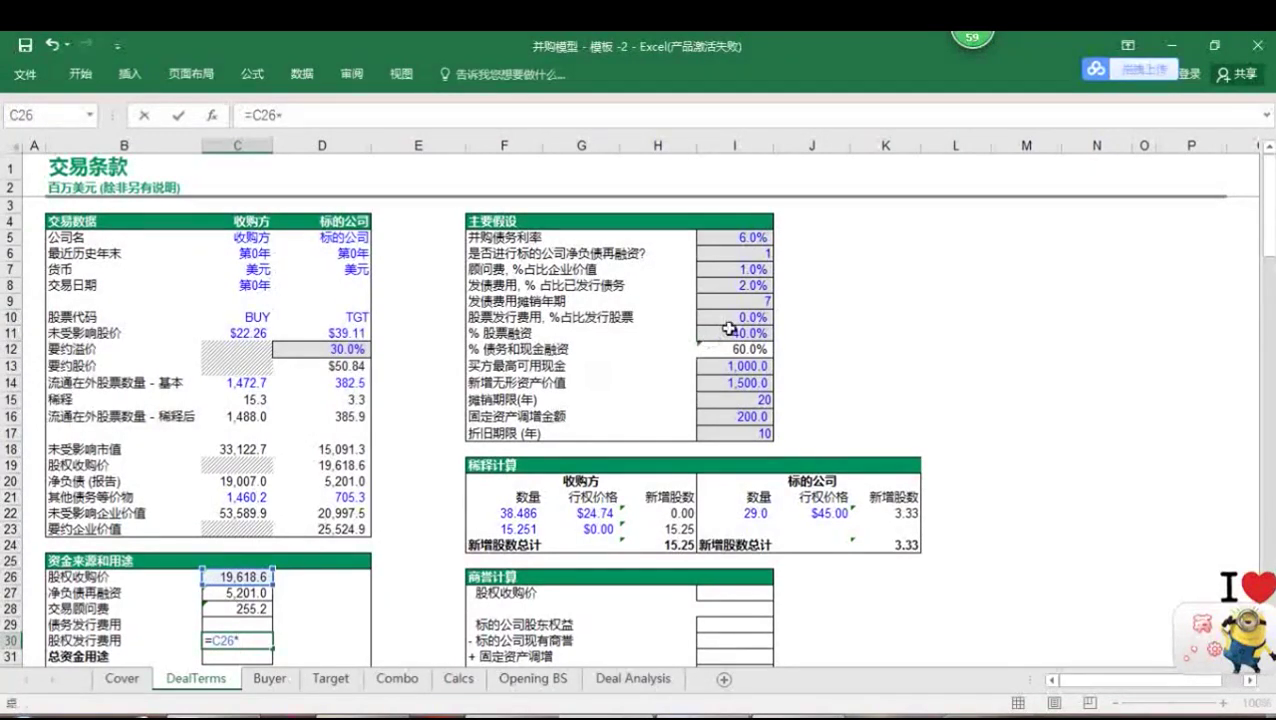
{"action": "left_click", "coordinate": [730, 333]}
{"action": "type", "text": "*"}
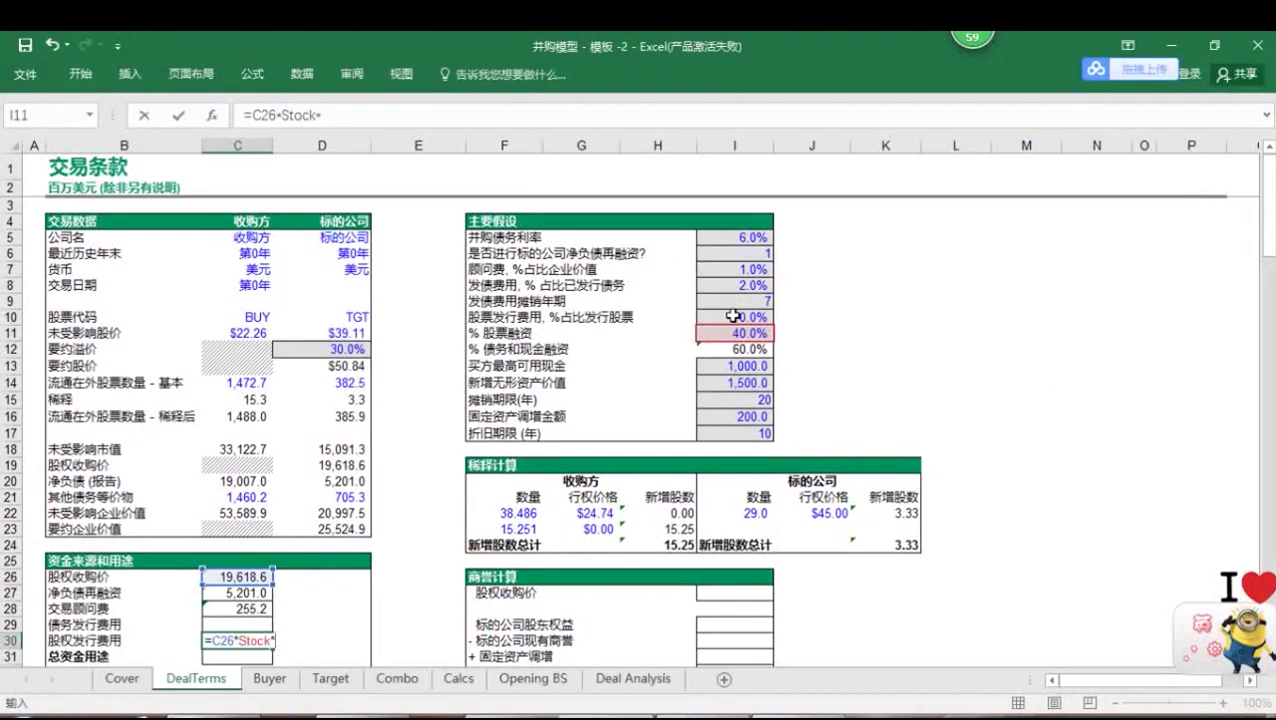
{"action": "left_click", "coordinate": [733, 317]}
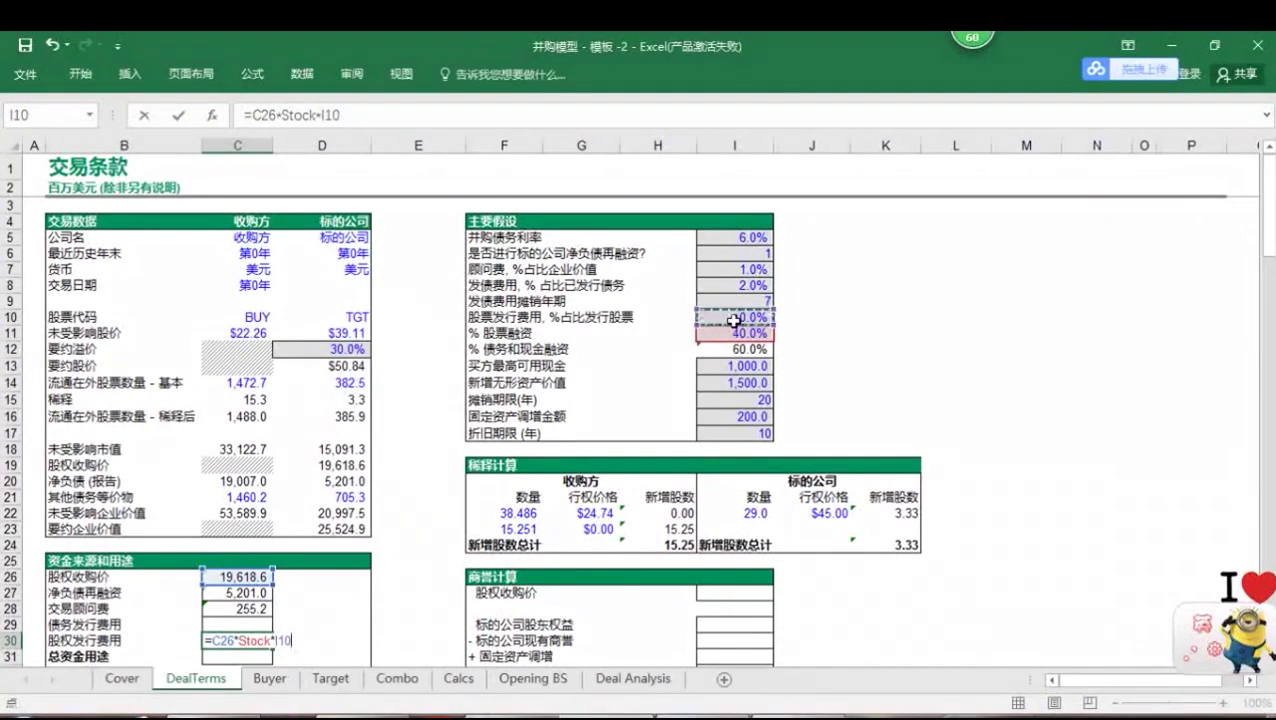
{"action": "key", "text": "ctrl+Return"}
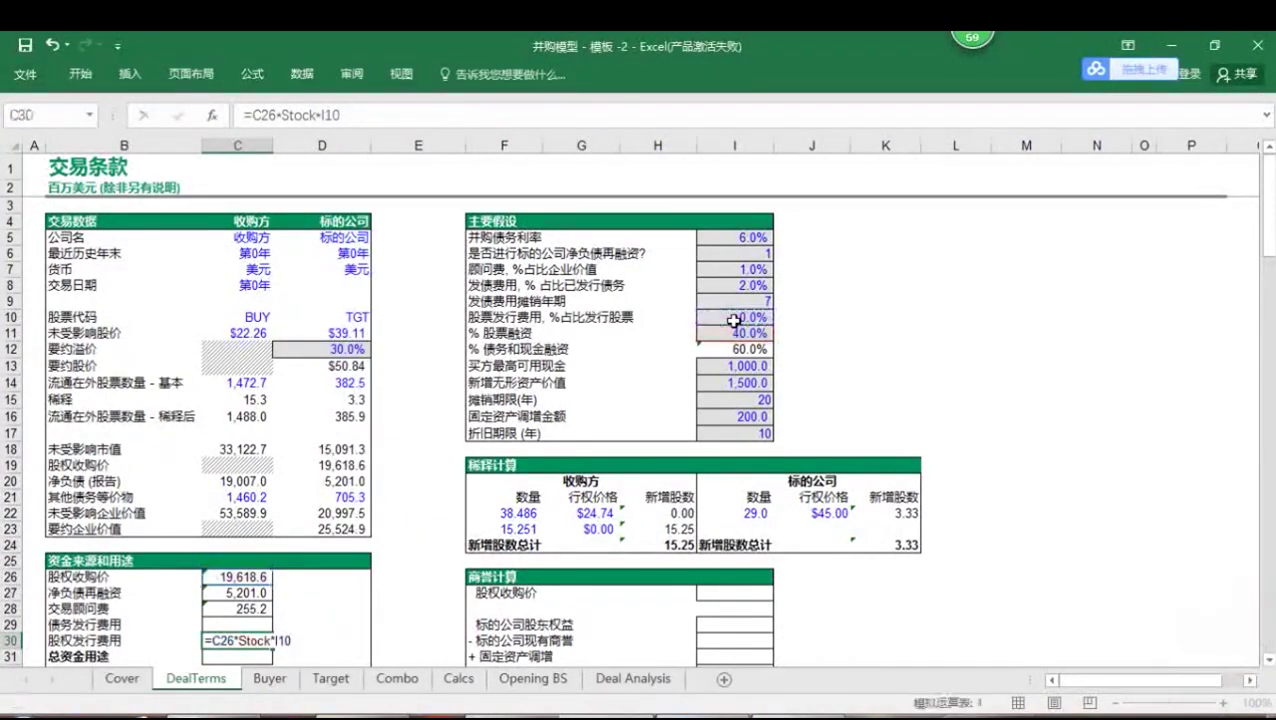
{"action": "left_click", "coordinate": [368, 625]}
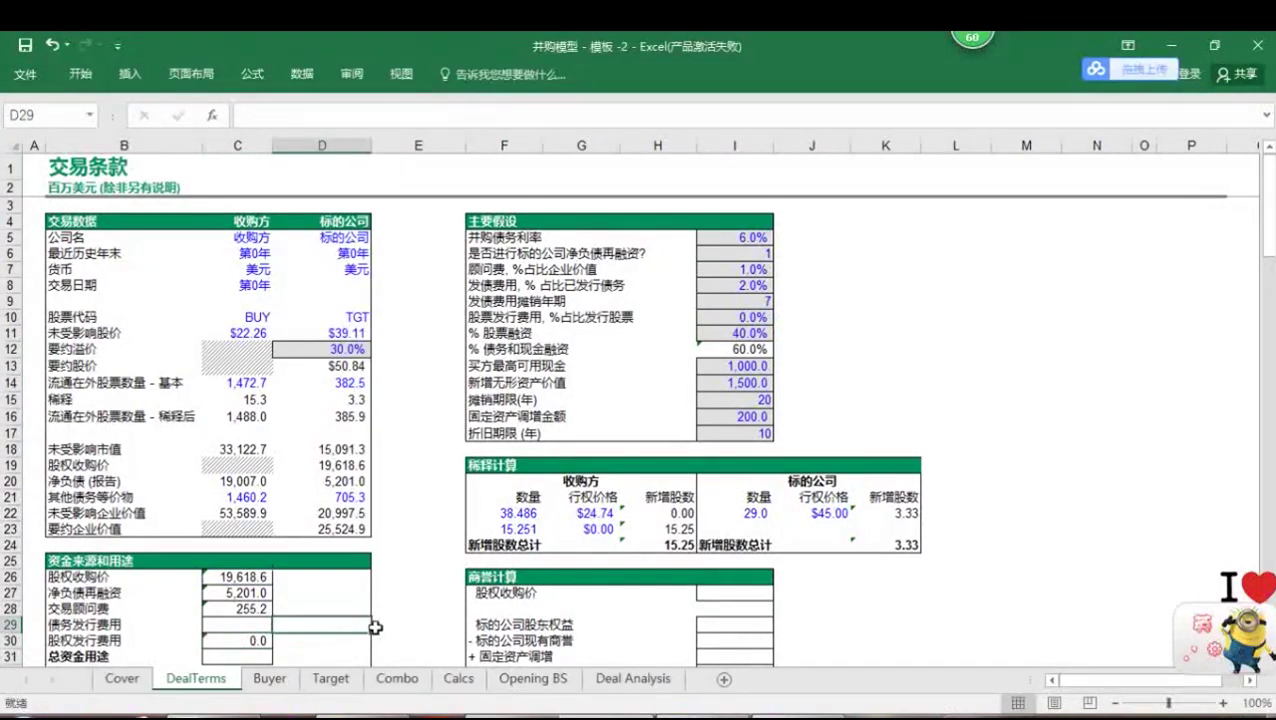
Total the uses of funds in C31 with =sum(C26:C30), then select the acquirer cash cell C33
{"action": "key", "text": "Left"}
{"action": "key", "text": "Down"}
{"action": "key", "text": "Down"}
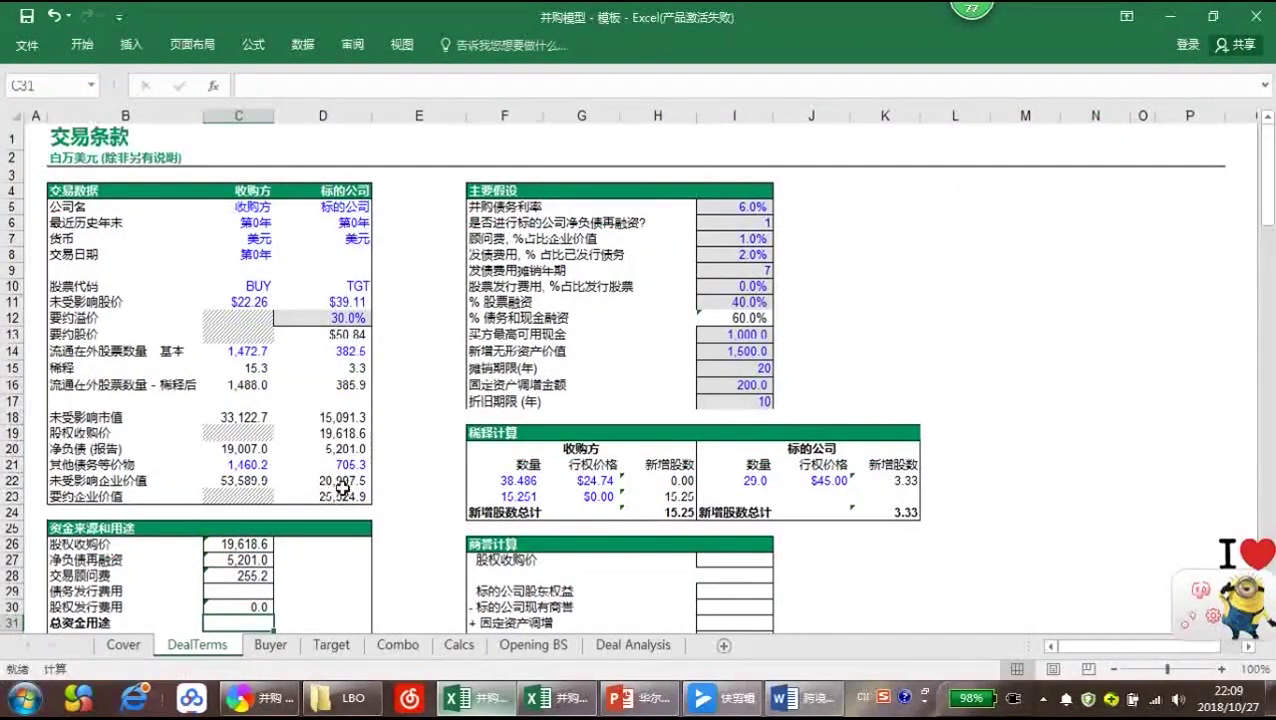
{"action": "scroll", "coordinate": [340, 497], "scroll_direction": "down", "scroll_amount": 2}
{"action": "type", "text": "=sum("}
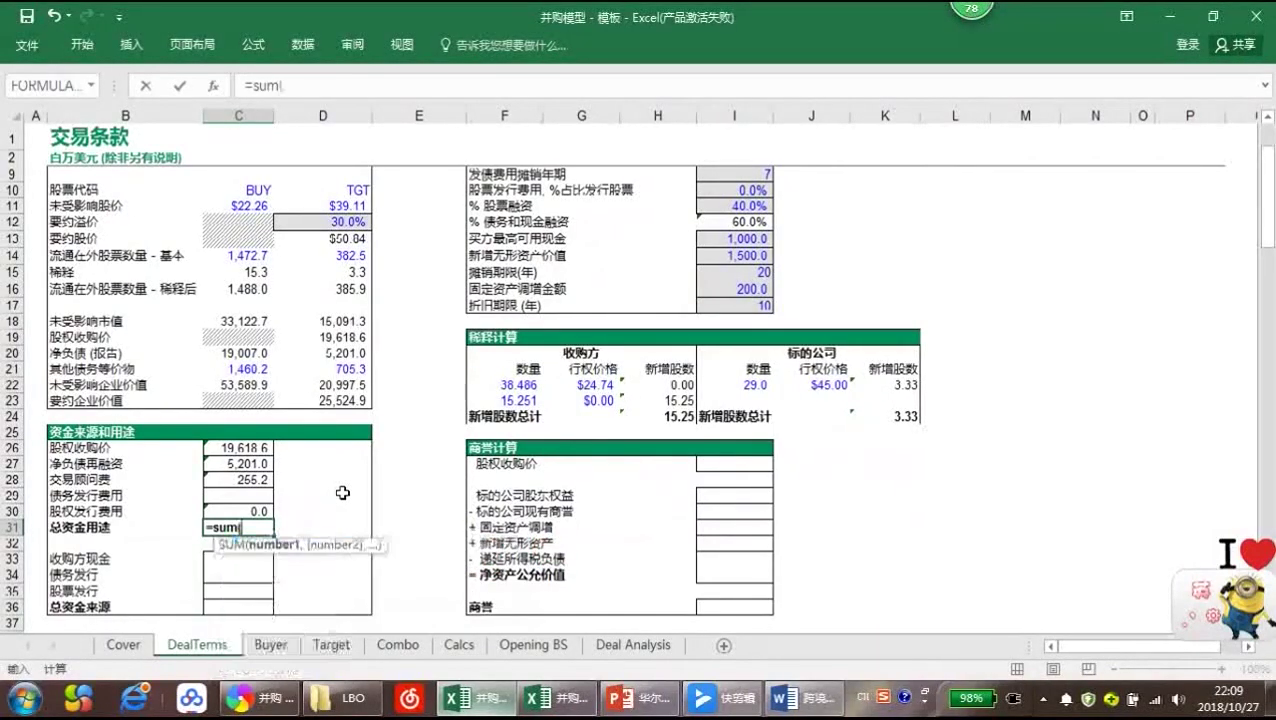
{"action": "key", "text": "Up"}
{"action": "key", "text": "shift+Up"}
{"action": "key", "text": "shift+Up"}
{"action": "key", "text": "shift+Up"}
{"action": "key", "text": "shift+Up"}
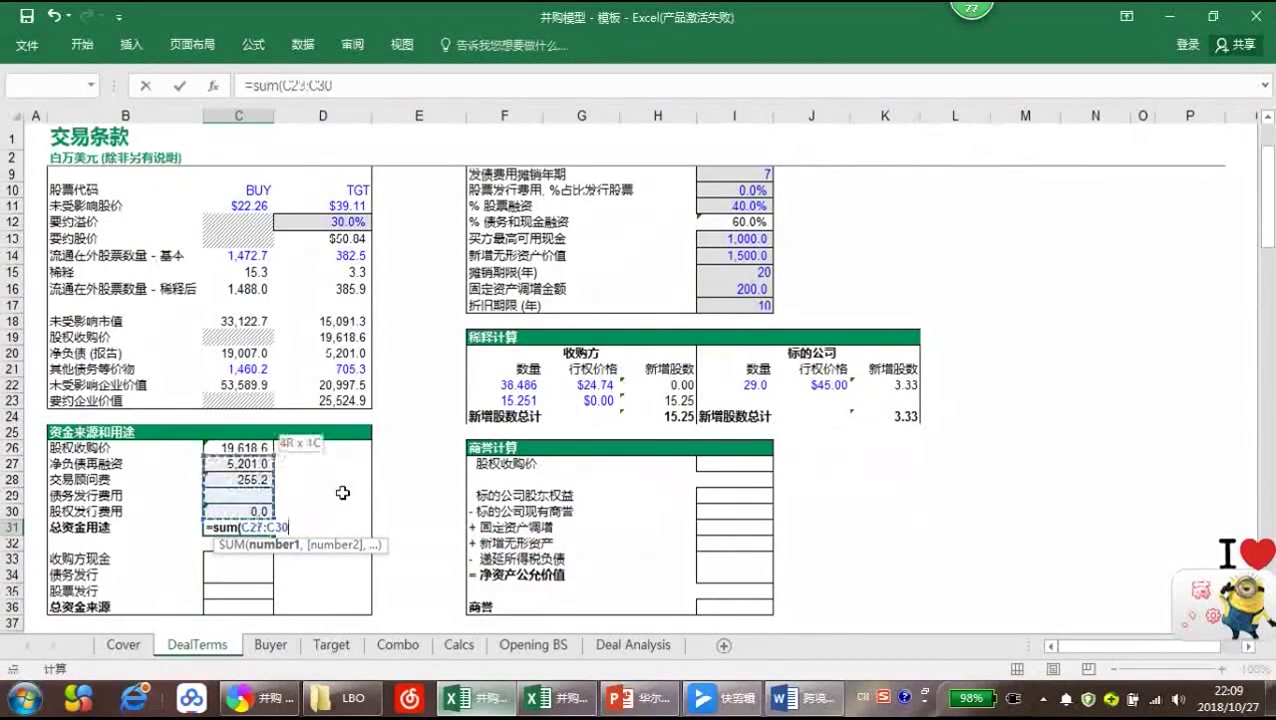
{"action": "type", "text": ")"}
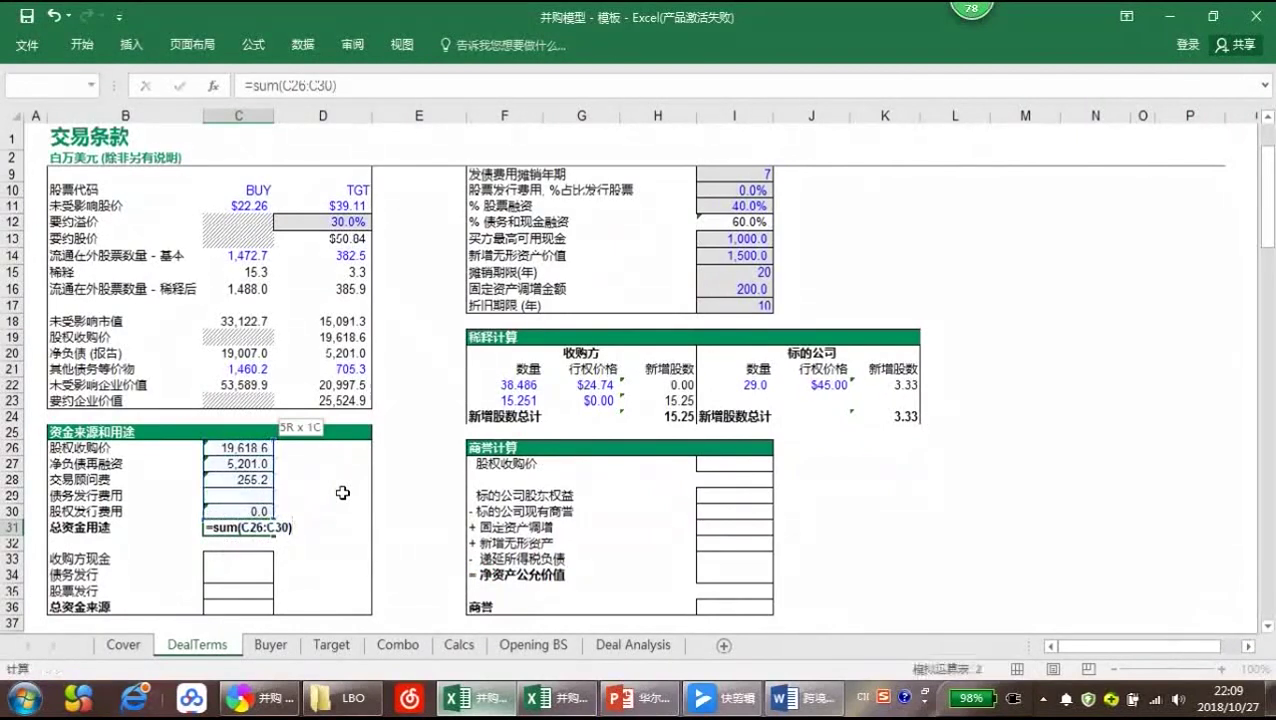
{"action": "key", "text": "Return"}
{"action": "left_click", "coordinate": [258, 558]}
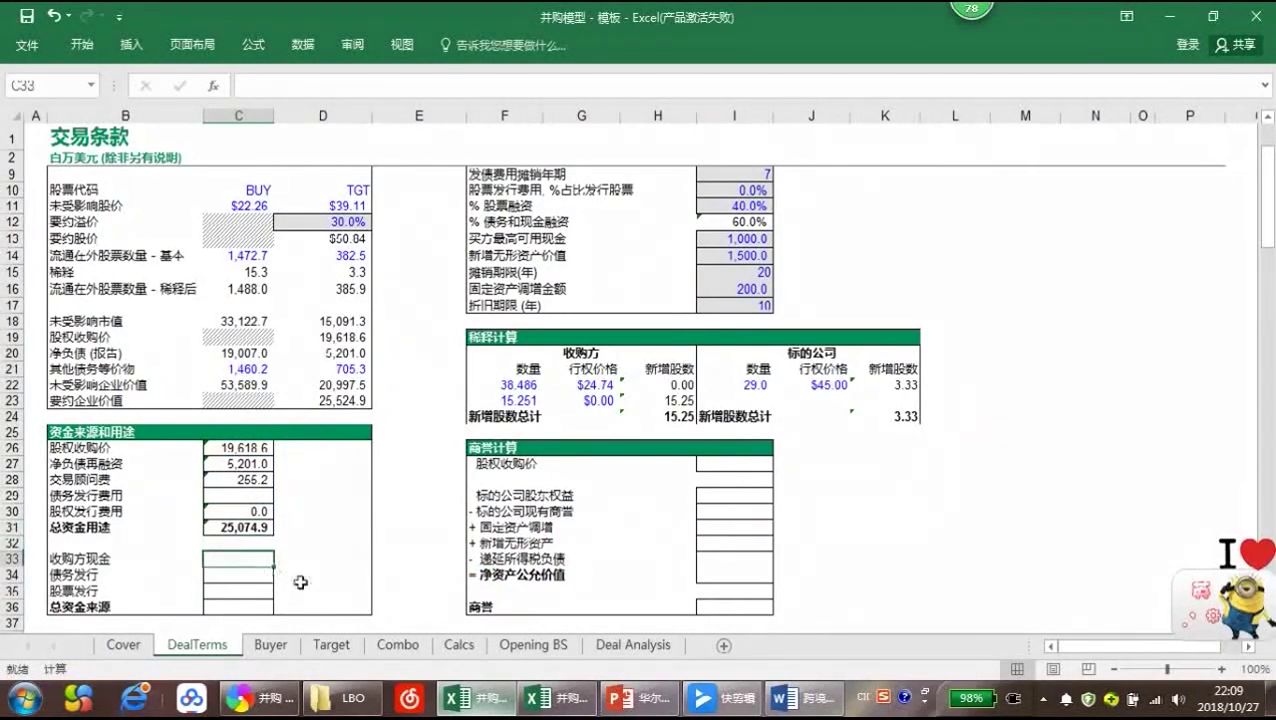
Link the acquirer cash in C33 to the buyer's maximum available cash with =I13
{"action": "type", "text": "="}
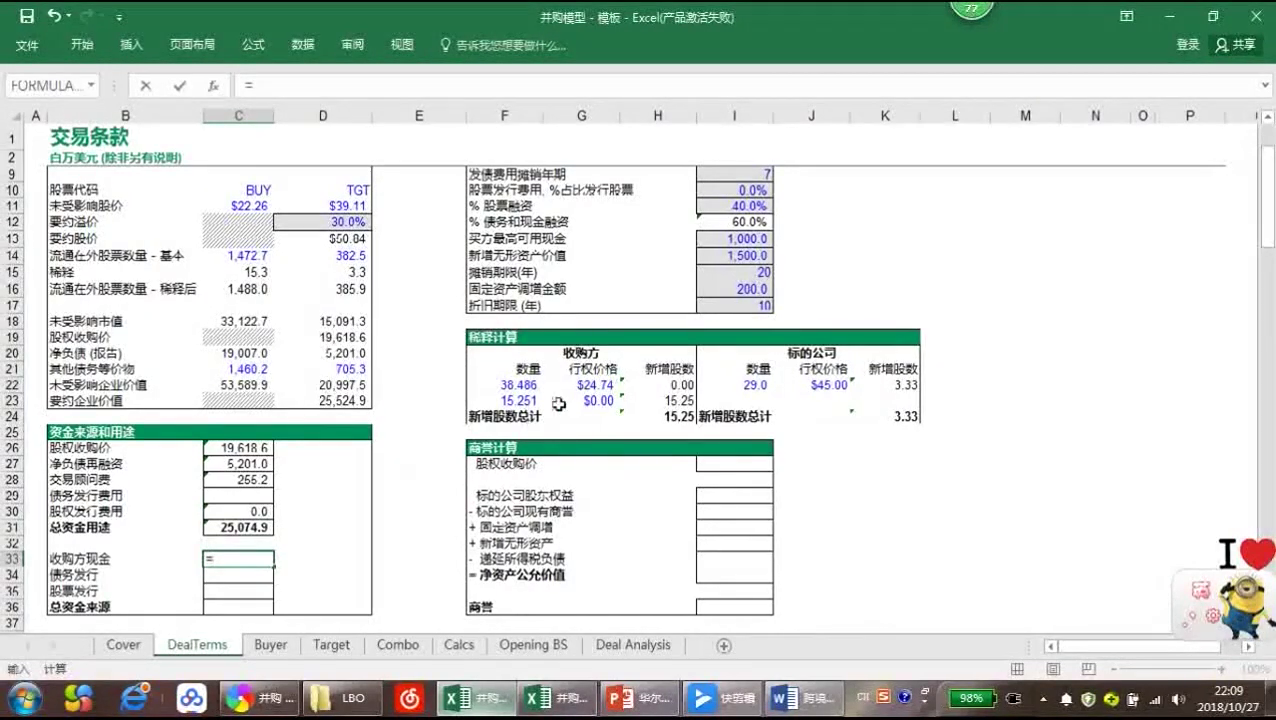
{"action": "left_click", "coordinate": [724, 237]}
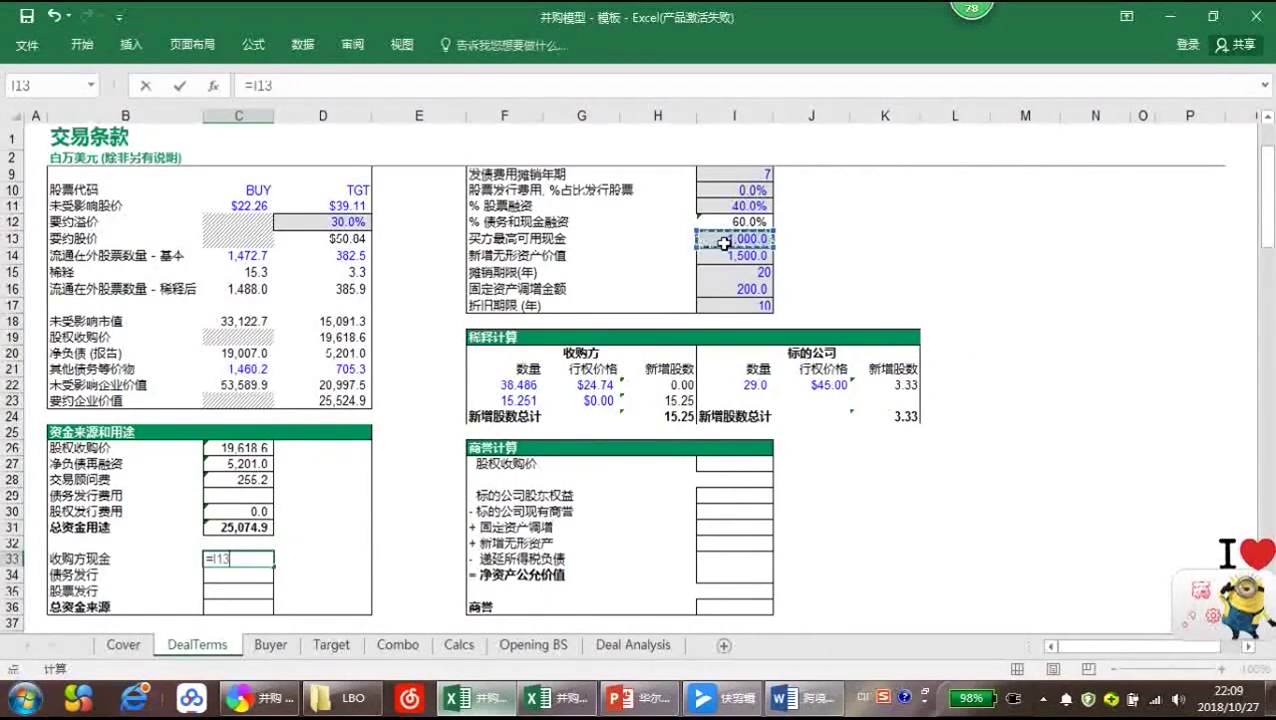
{"action": "key", "text": "Return"}
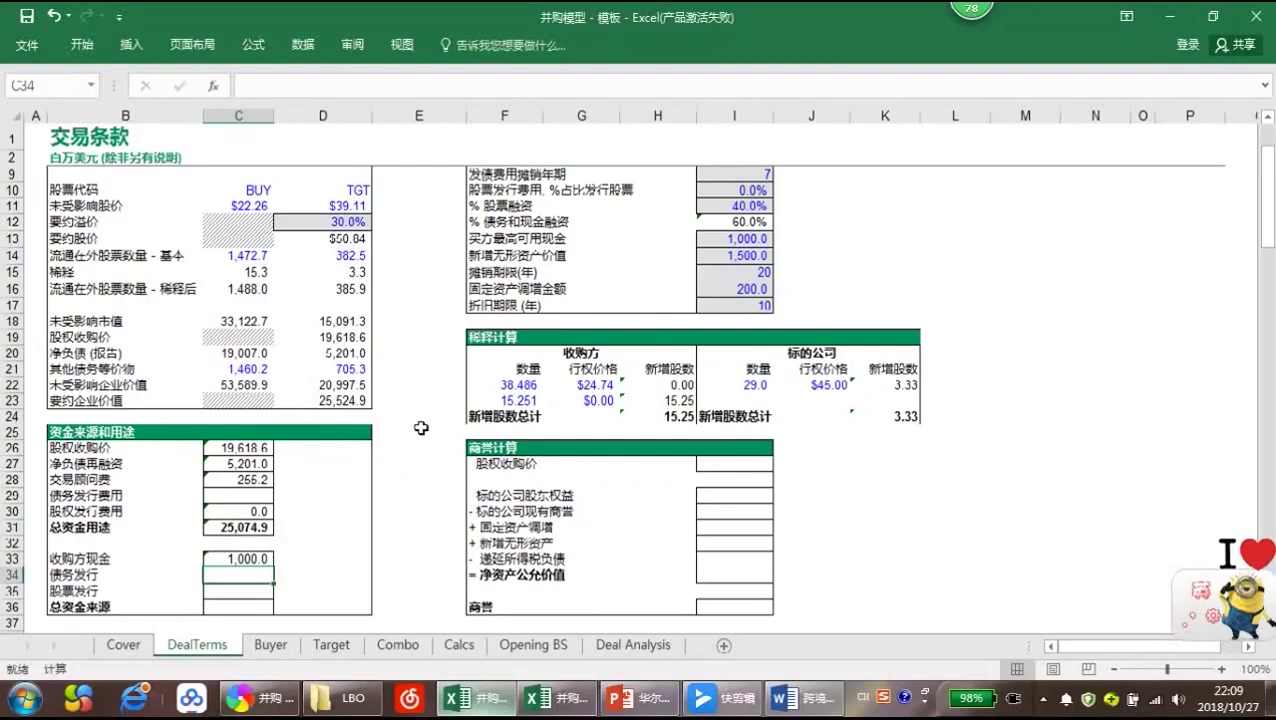
Calculate the stock issuance in C35 as the equity purchase price times the stock financing percentage, =C26*Stock
{"action": "key", "text": "Down"}
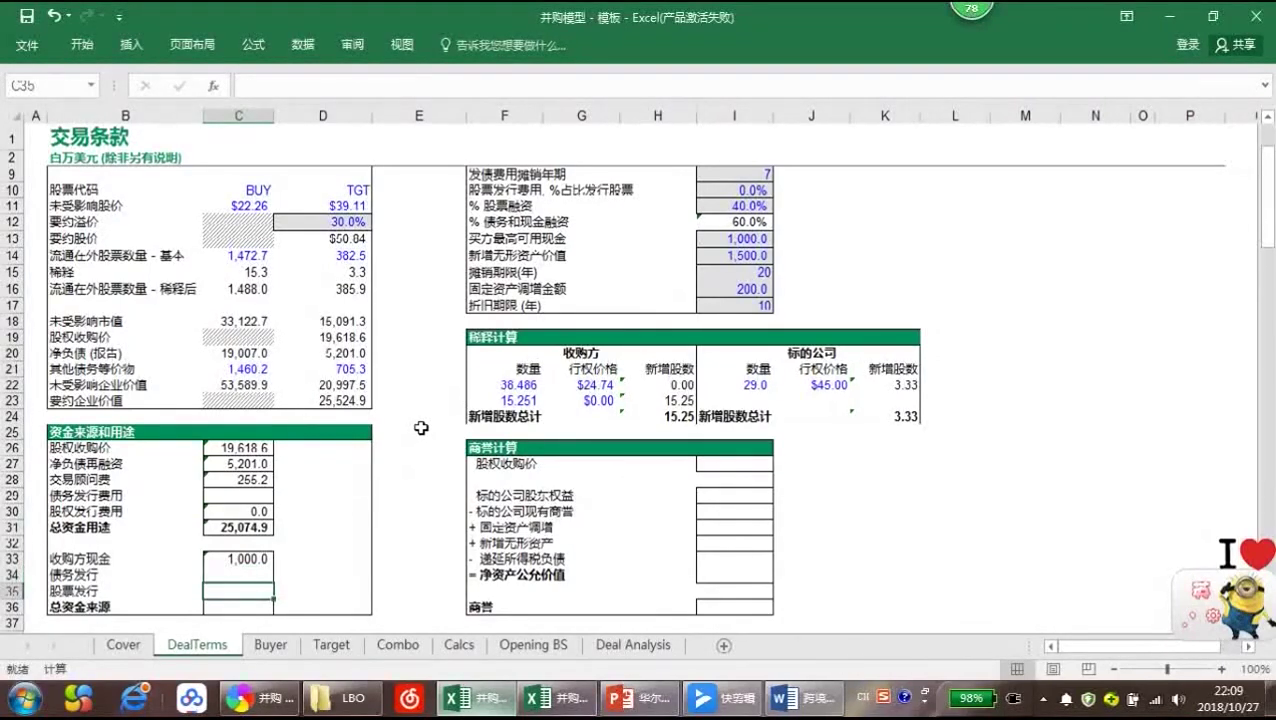
{"action": "type", "text": "="}
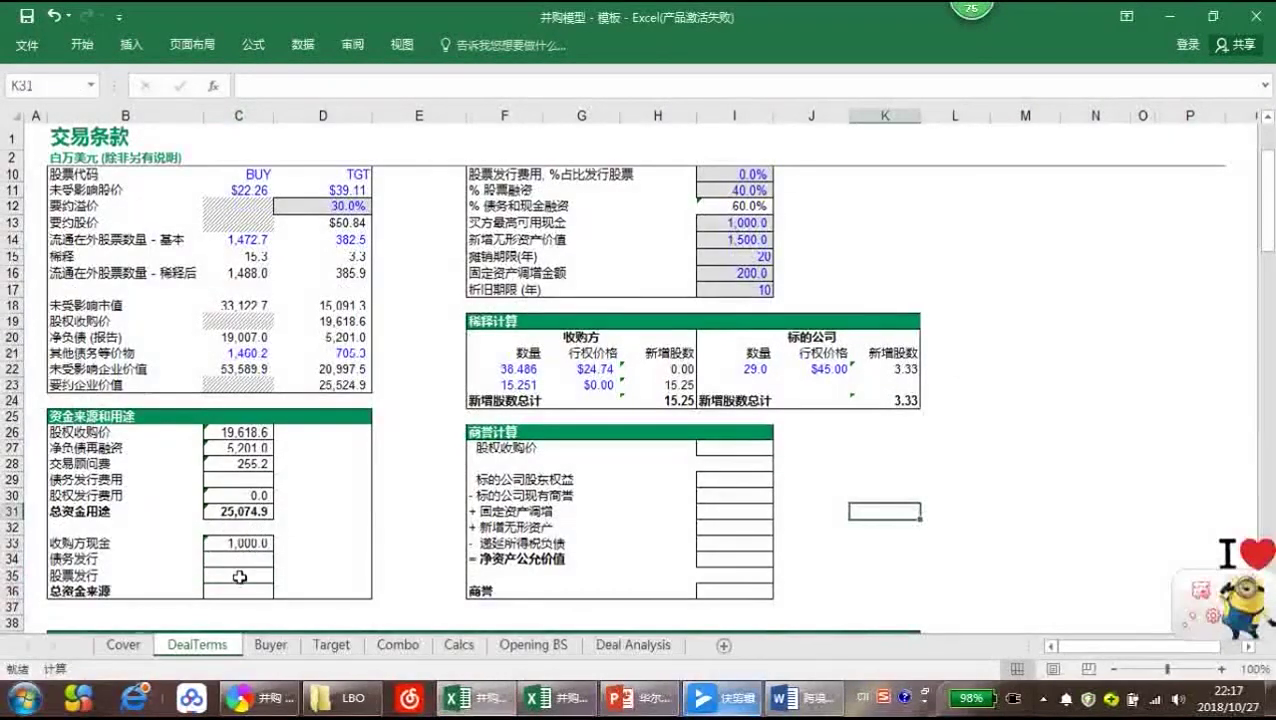
{"action": "left_click", "coordinate": [240, 577]}
{"action": "type", "text": "="}
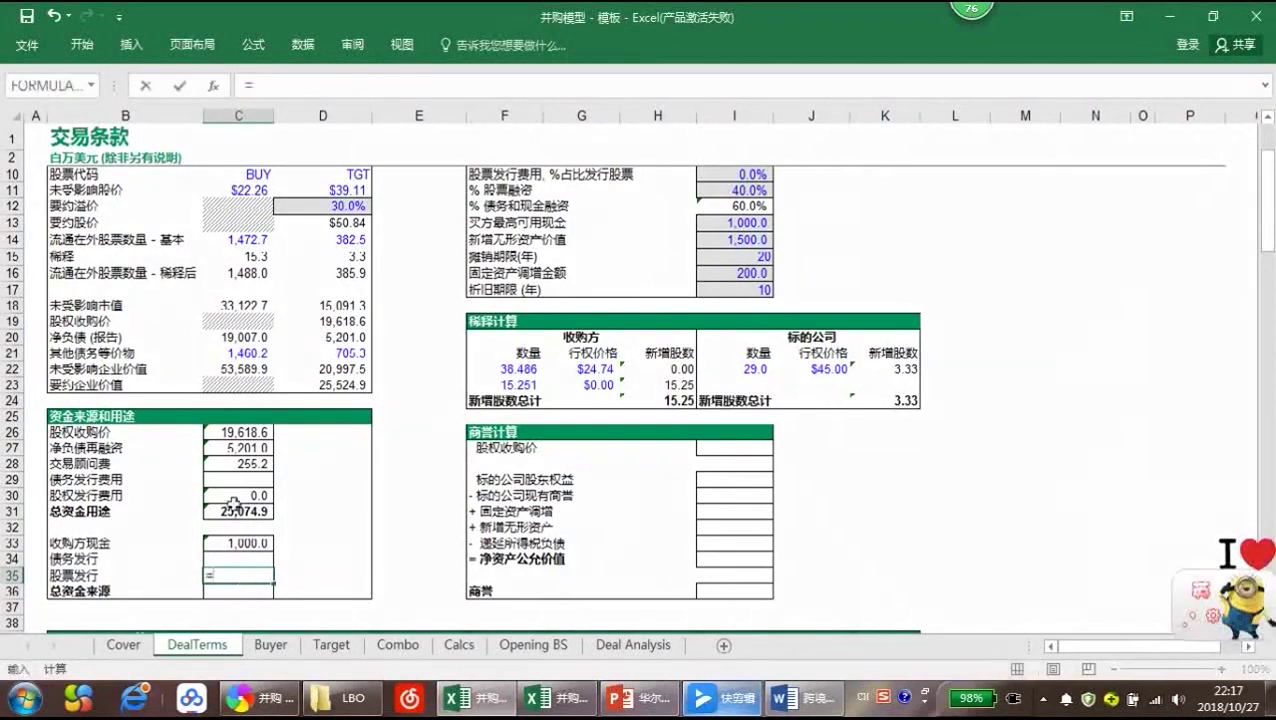
{"action": "left_click", "coordinate": [234, 434]}
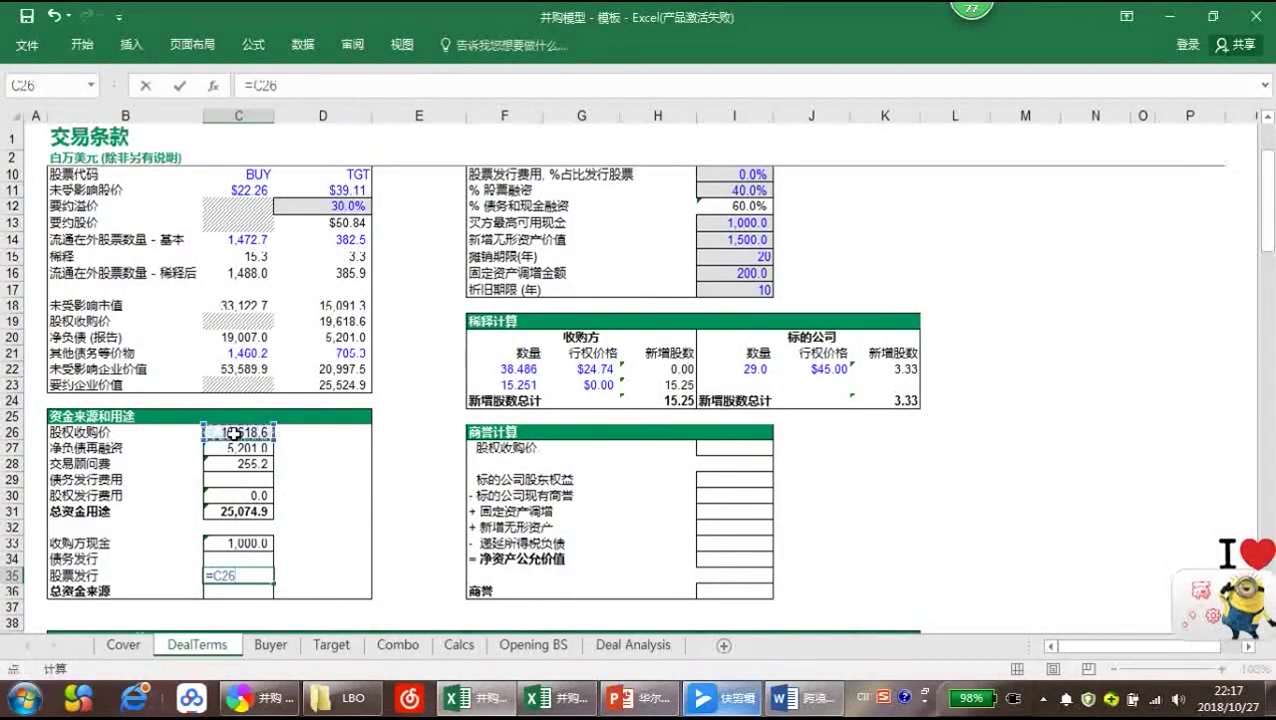
{"action": "type", "text": "*"}
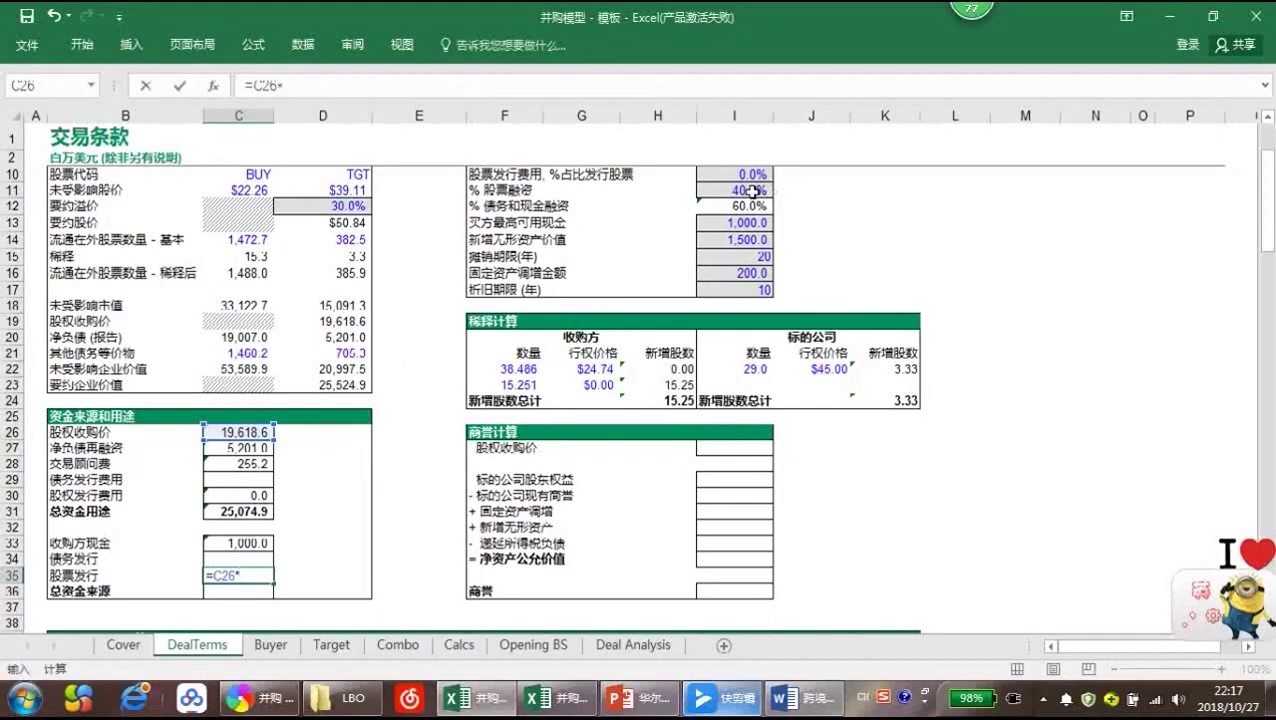
{"action": "left_click", "coordinate": [752, 190]}
{"action": "key", "text": "ctrl+Return"}
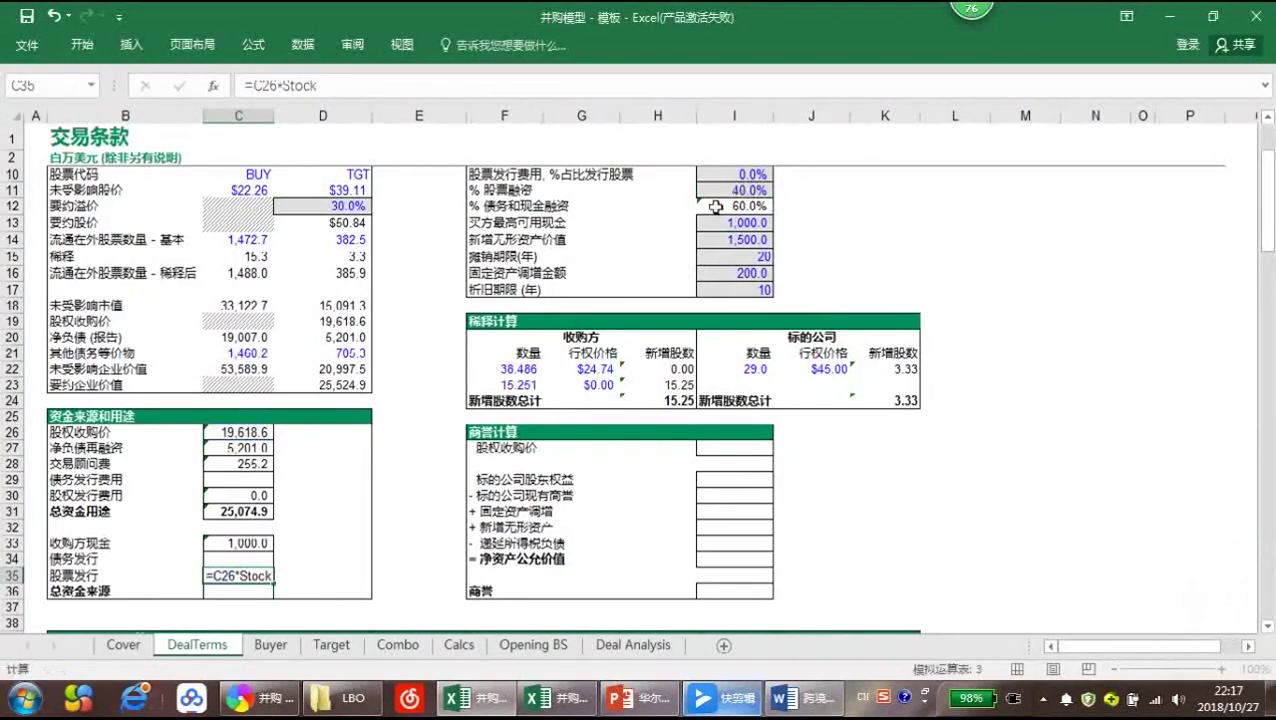
Total the sources of funds in C36 by summing acquirer cash, debt issuance and stock issuance, C33 to C35
{"action": "left_click", "coordinate": [243, 563]}
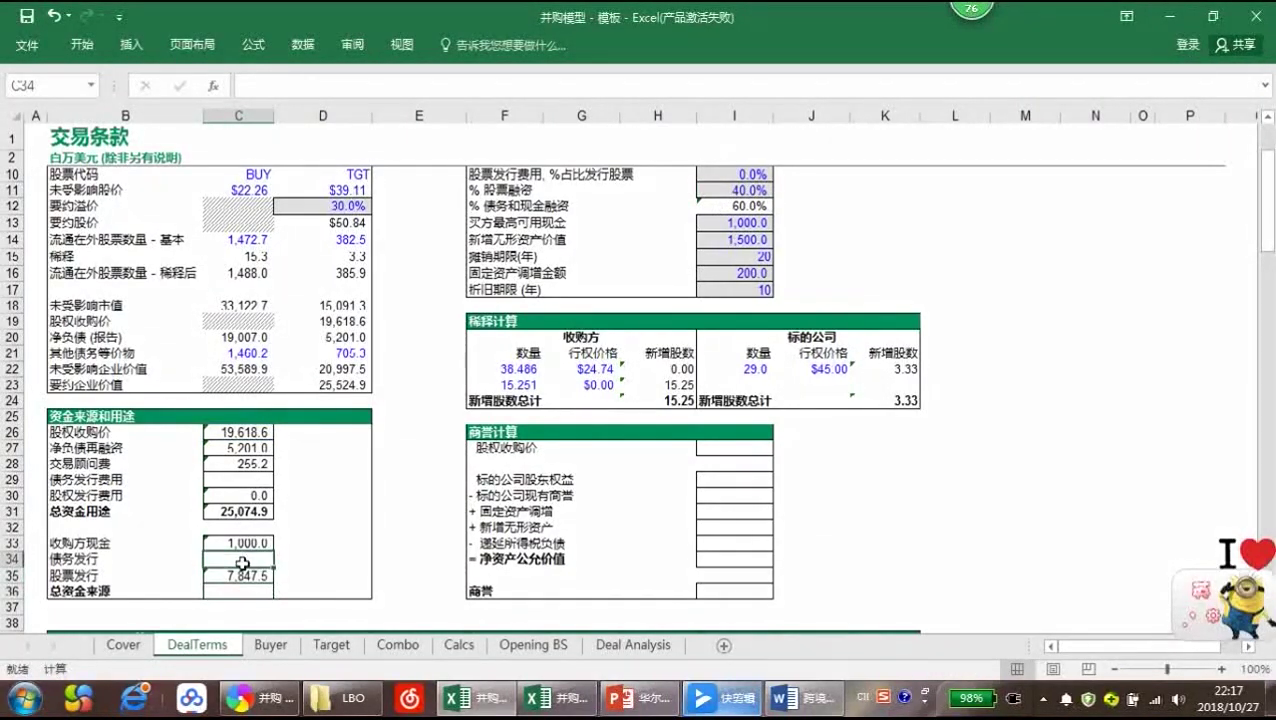
{"action": "left_click", "coordinate": [241, 594]}
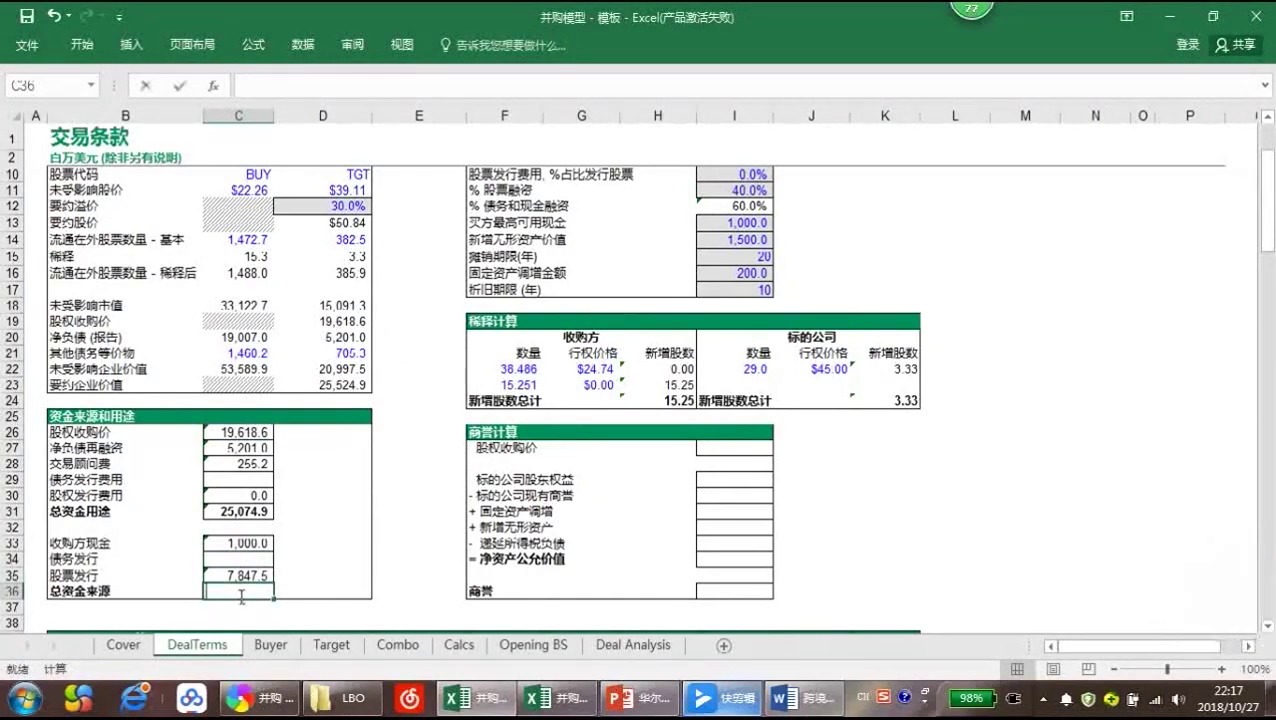
{"action": "type", "text": "=sum"}
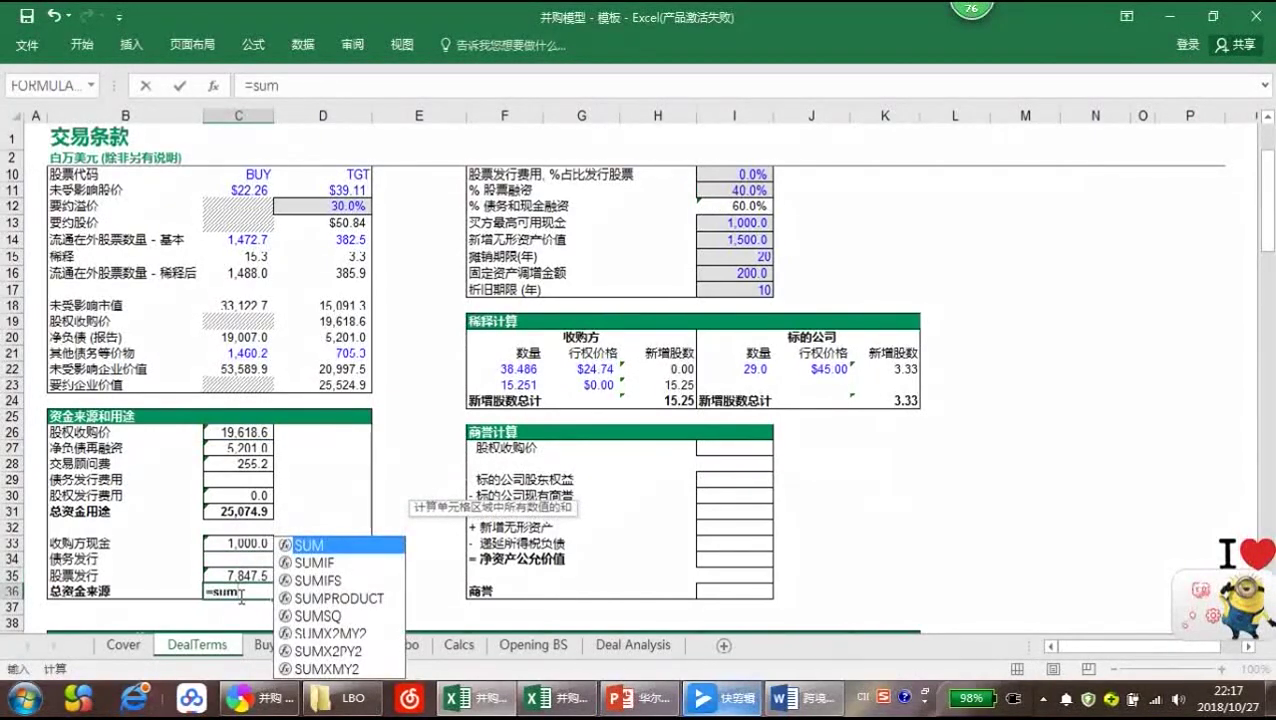
{"action": "type", "text": "("}
{"action": "key", "text": "BackSpace"}
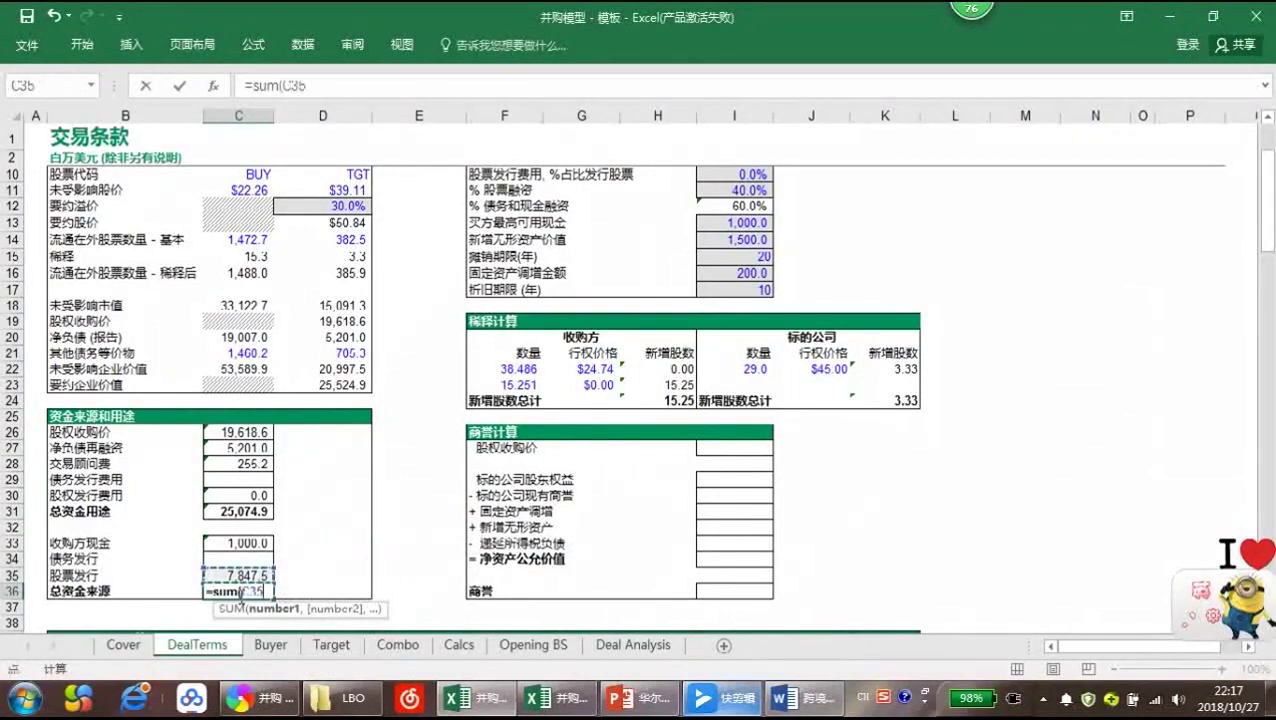
{"action": "left_click_drag", "start_coordinate": [240, 576], "coordinate": [240, 543]}
{"action": "key", "text": "Return"}
Begin the debt issuance formula in C34 by summing all uses except the debt issuance fee, =(sum(C26:C28,C30
{"action": "left_click", "coordinate": [240, 592]}
{"action": "key", "text": "Up"}
{"action": "key", "text": "Up"}
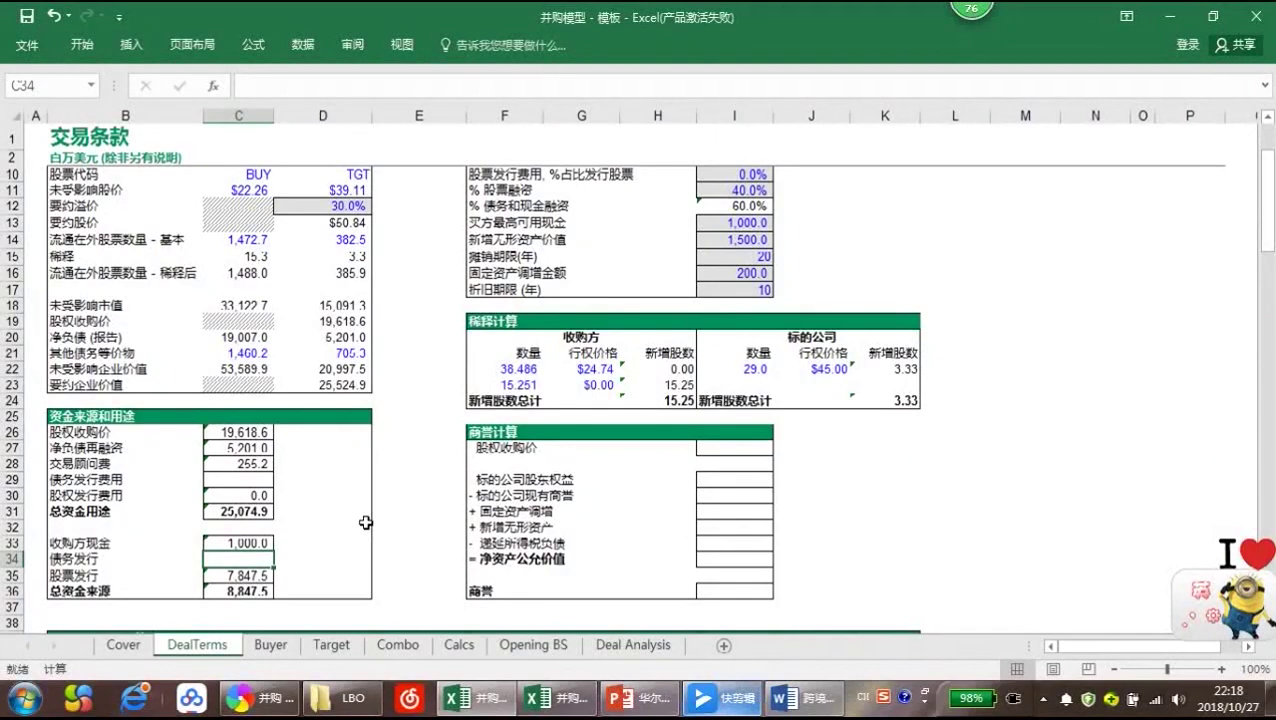
{"action": "scroll", "coordinate": [365, 522], "scroll_direction": "up", "scroll_amount": 2}
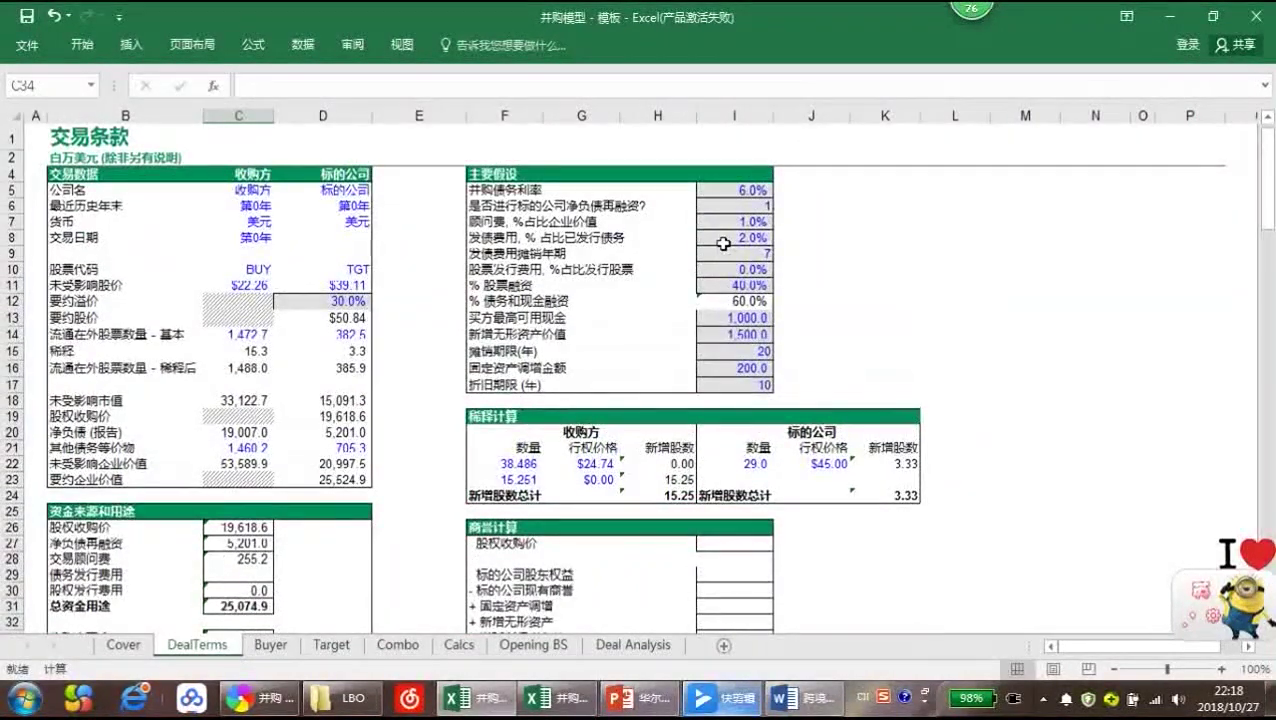
{"action": "scroll", "coordinate": [286, 532], "scroll_direction": "down", "scroll_amount": 2}
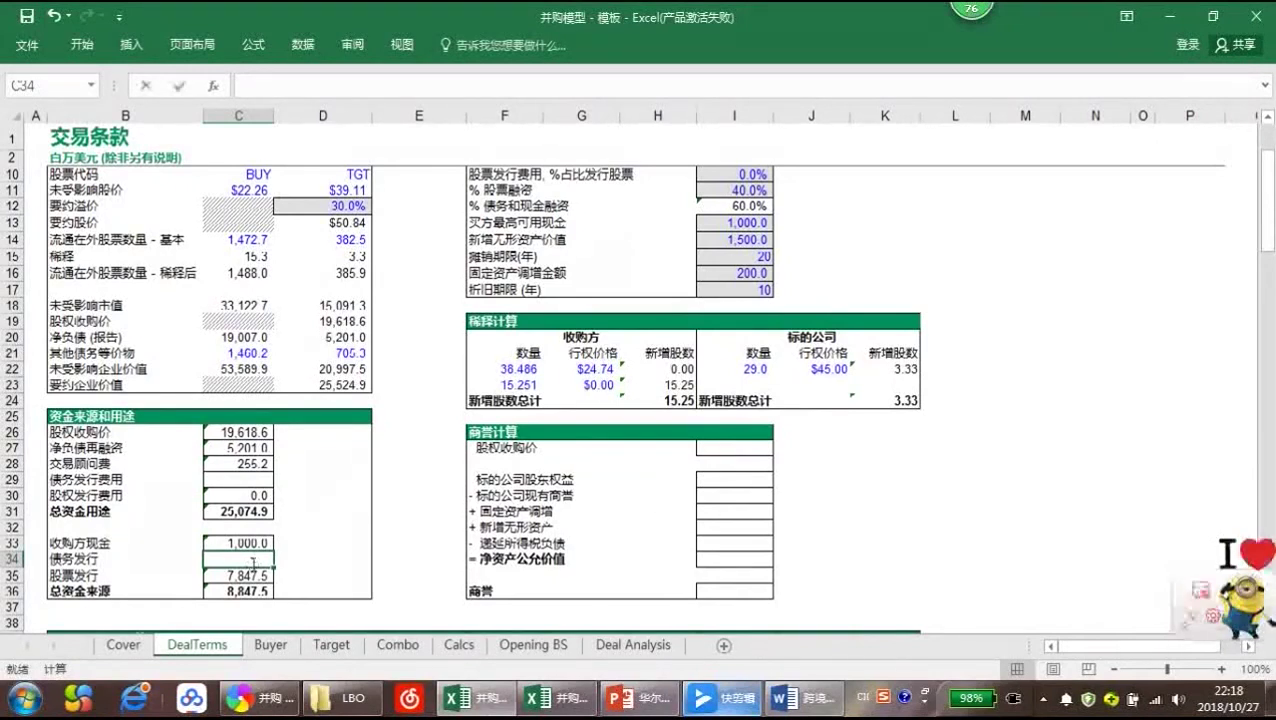
{"action": "type", "text": "=s"}
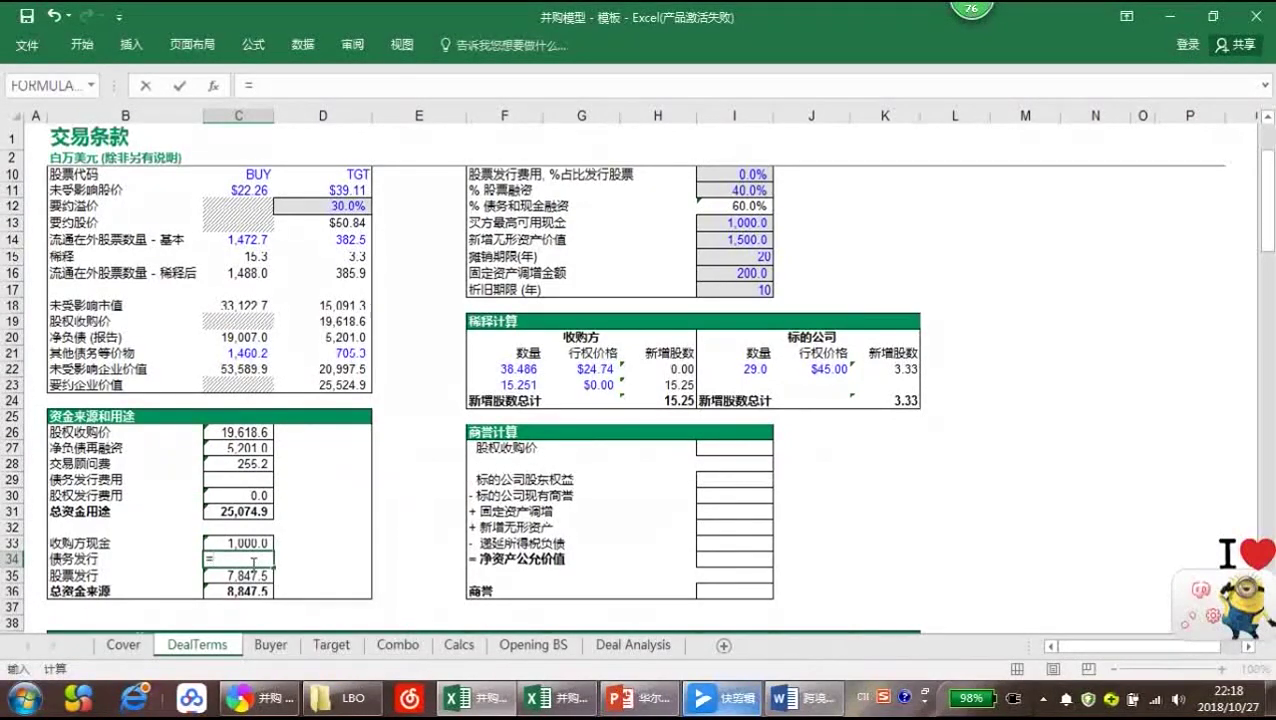
{"action": "key", "text": "BackSpace"}
{"action": "type", "text": "（s"}
{"action": "key", "text": "BackSpace"}
{"action": "key", "text": "BackSpace"}
{"action": "type", "text": "sum("}
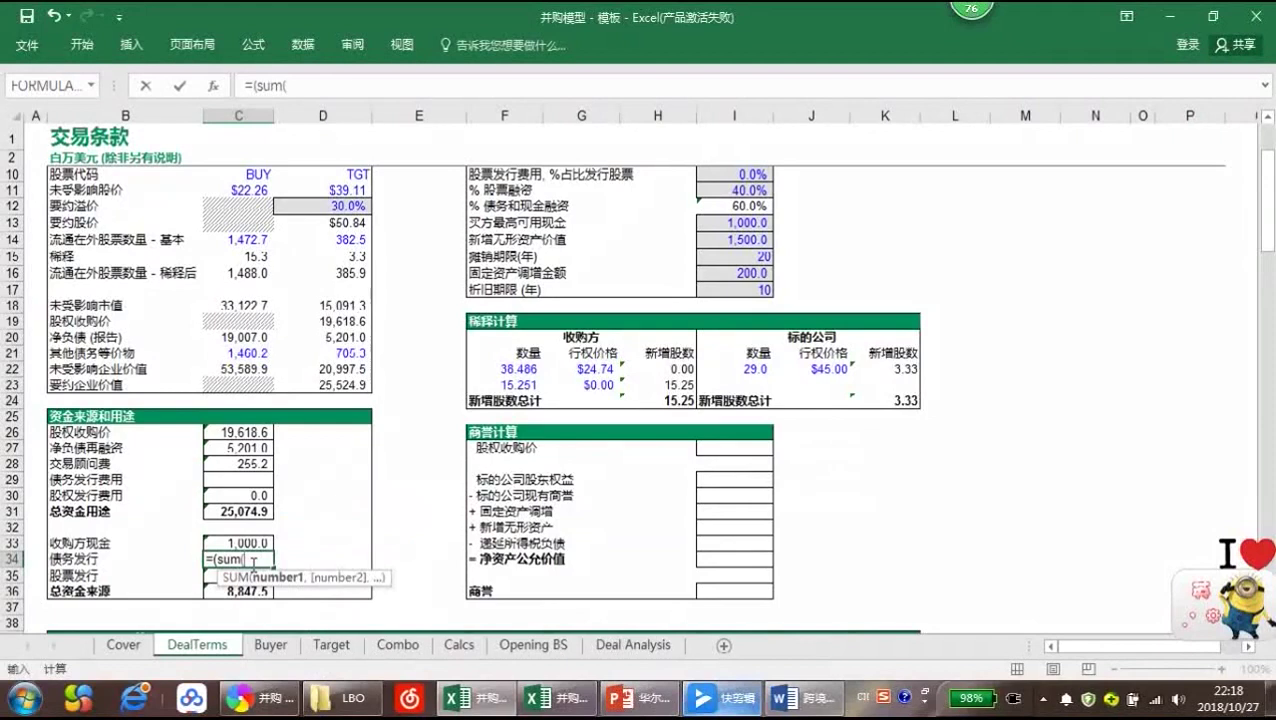
{"action": "key", "text": "Up"}
{"action": "key", "text": "Up"}
{"action": "key", "text": "Up"}
{"action": "key", "text": "Up"}
{"action": "key", "text": "Up"}
{"action": "key", "text": "Up"}
{"action": "key", "text": "Up"}
{"action": "key", "text": "Up"}
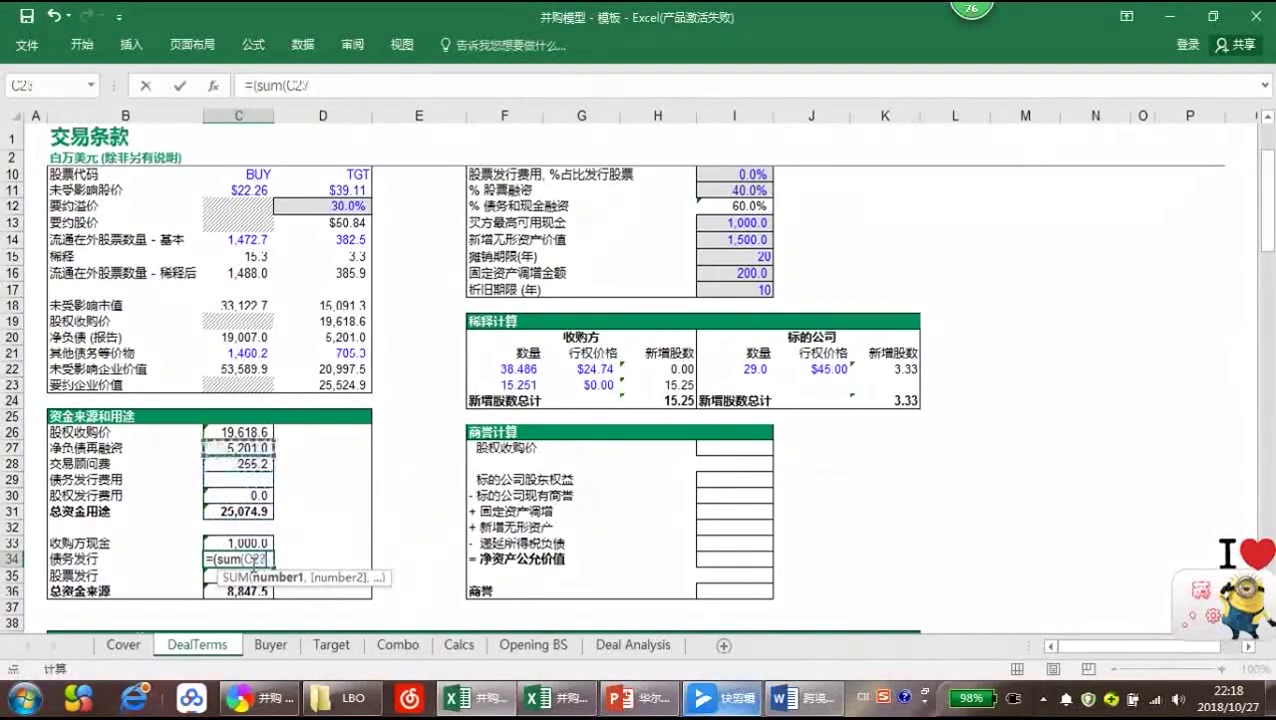
{"action": "key", "text": "shift+Down"}
{"action": "key", "text": "shift+Down"}
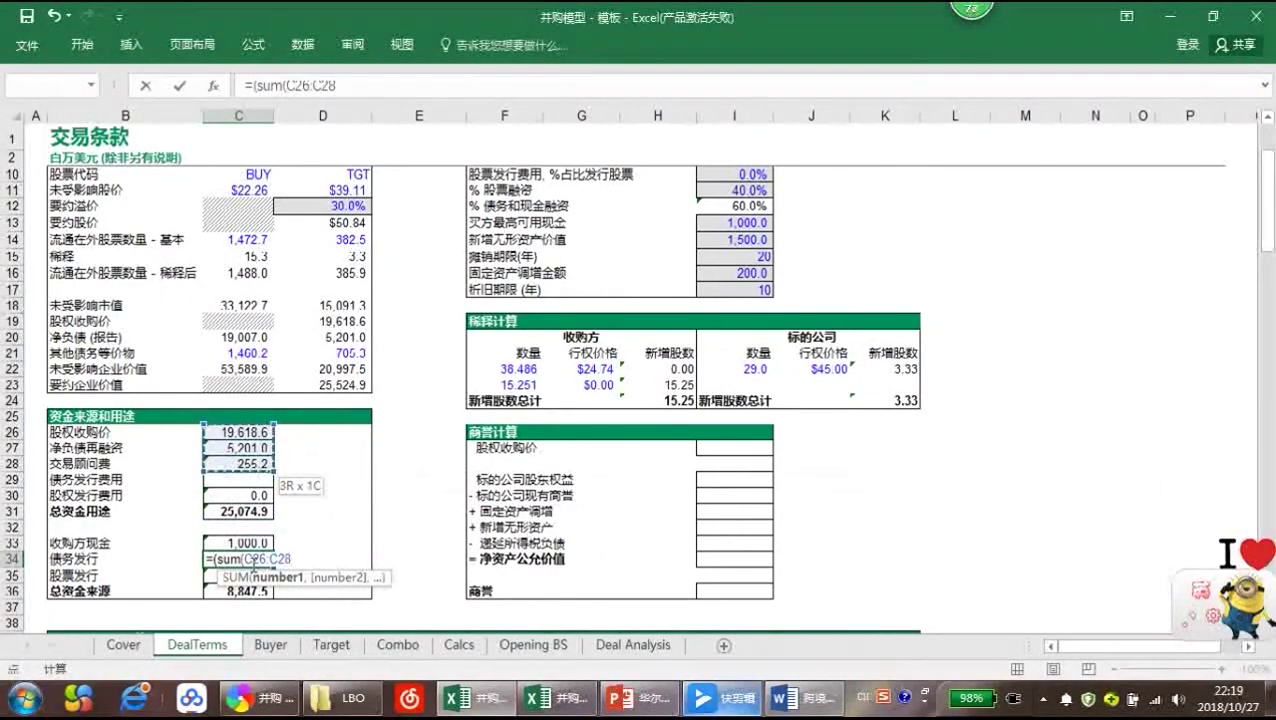
{"action": "type", "text": ","}
{"action": "key", "text": "Up"}
{"action": "key", "text": "Up"}
{"action": "key", "text": "Up"}
{"action": "key", "text": "Up"}
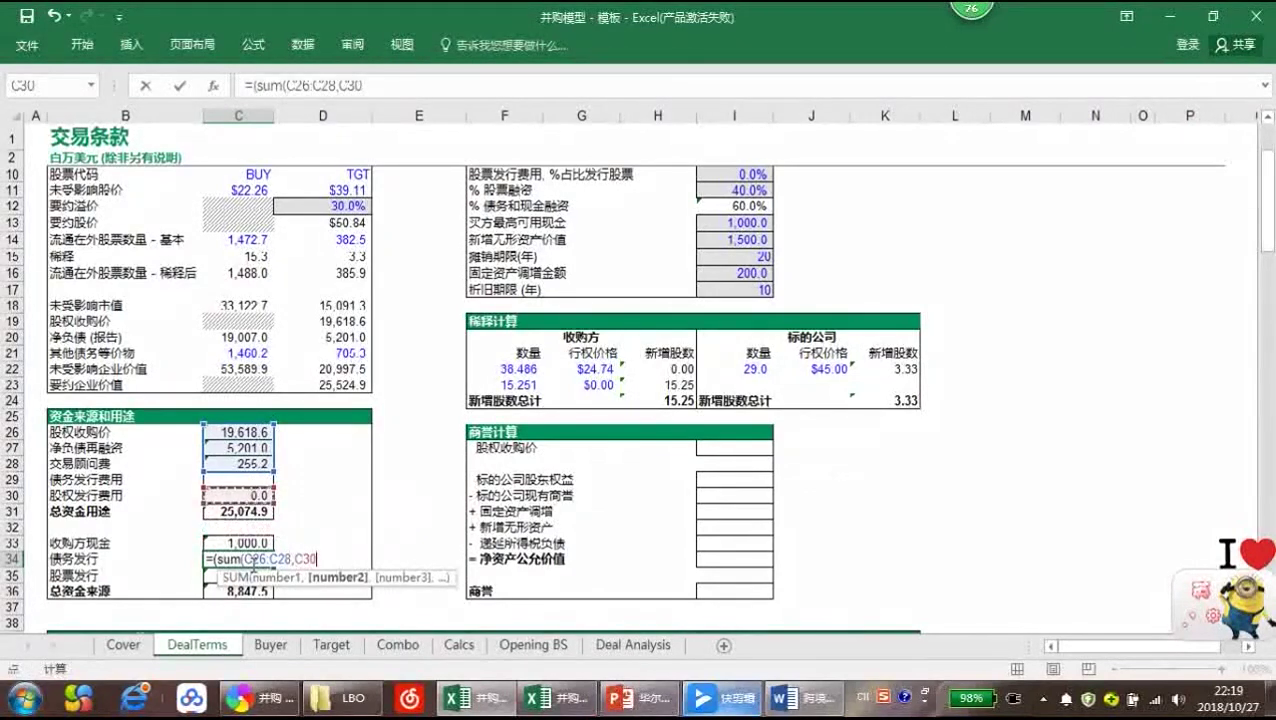
Subtract acquirer cash and stock issuance in the C34 formula with -sum(C33,C35) and enter it
{"action": "type", "text": ")-sum("}
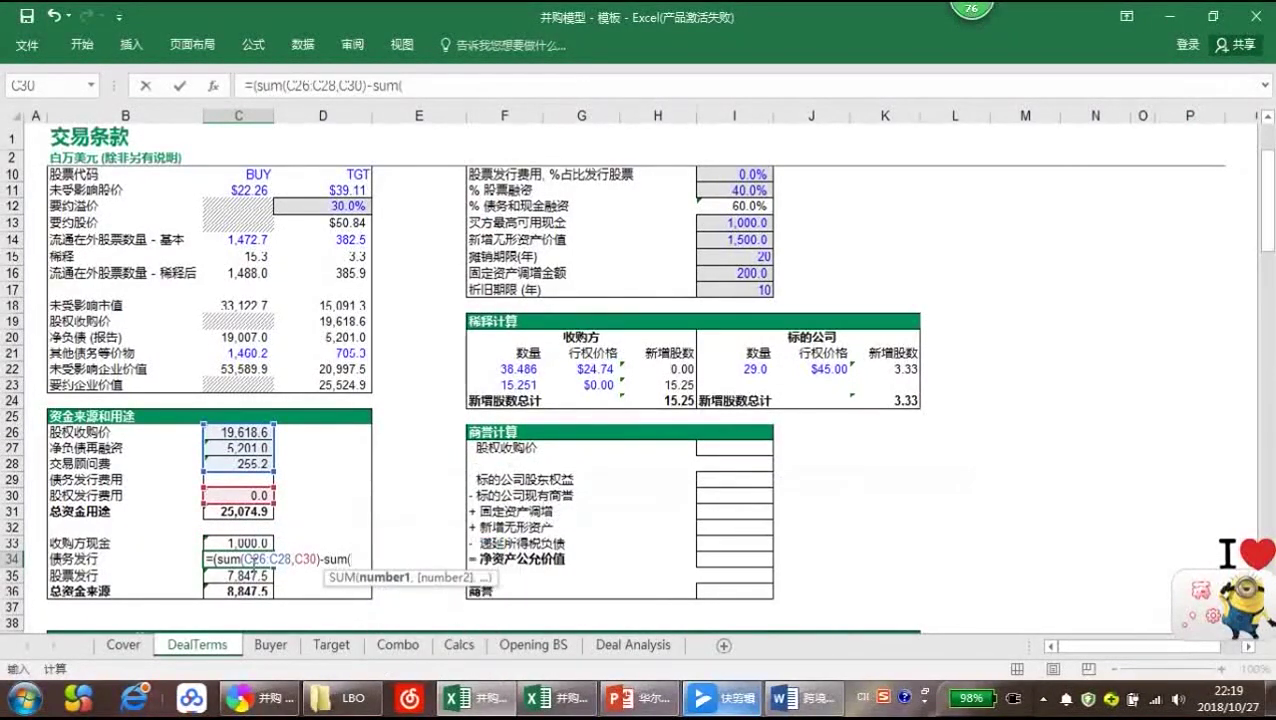
{"action": "key", "text": "Up"}
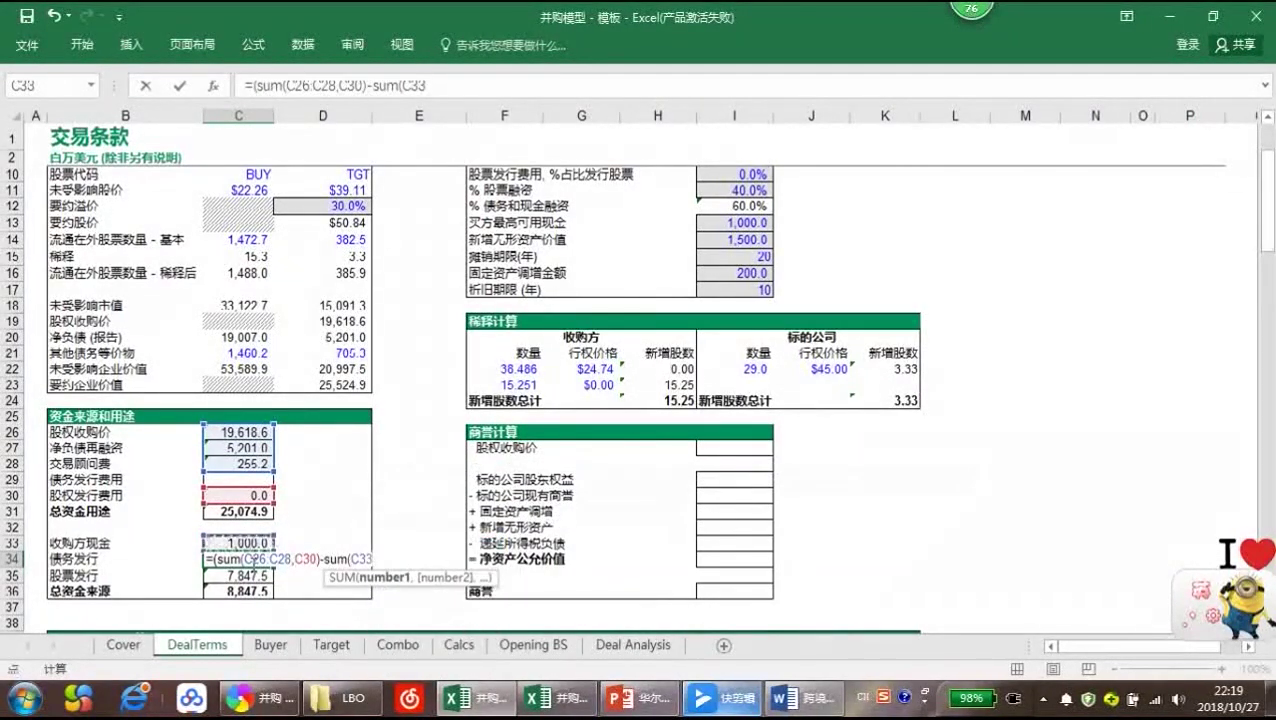
{"action": "type", "text": ","}
{"action": "key", "text": "Down"}
{"action": "type", "text": ")"}
{"action": "left_click", "coordinate": [180, 85]}
Gross up the debt issuance in C34 for the debt issuance fee percentage by dividing by (1-I8)
{"action": "left_click", "coordinate": [560, 85]}
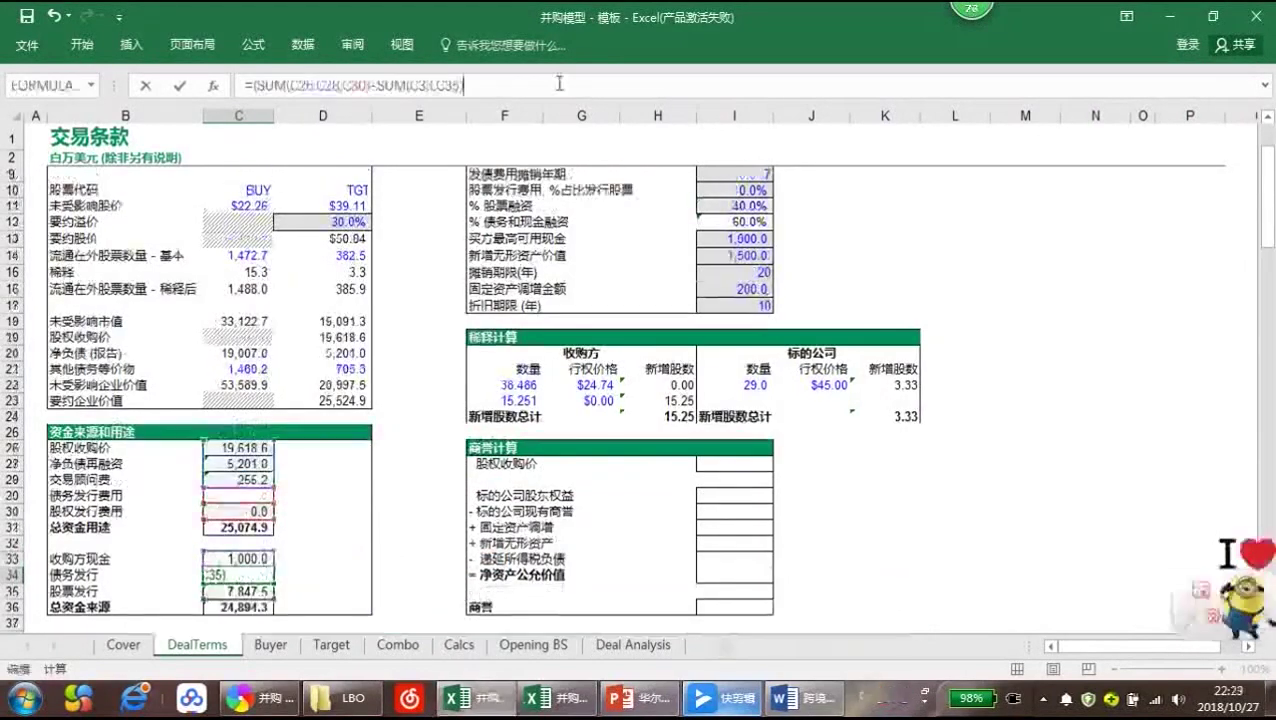
{"action": "type", "text": ")/(1-"}
{"action": "left_click", "coordinate": [745, 205]}
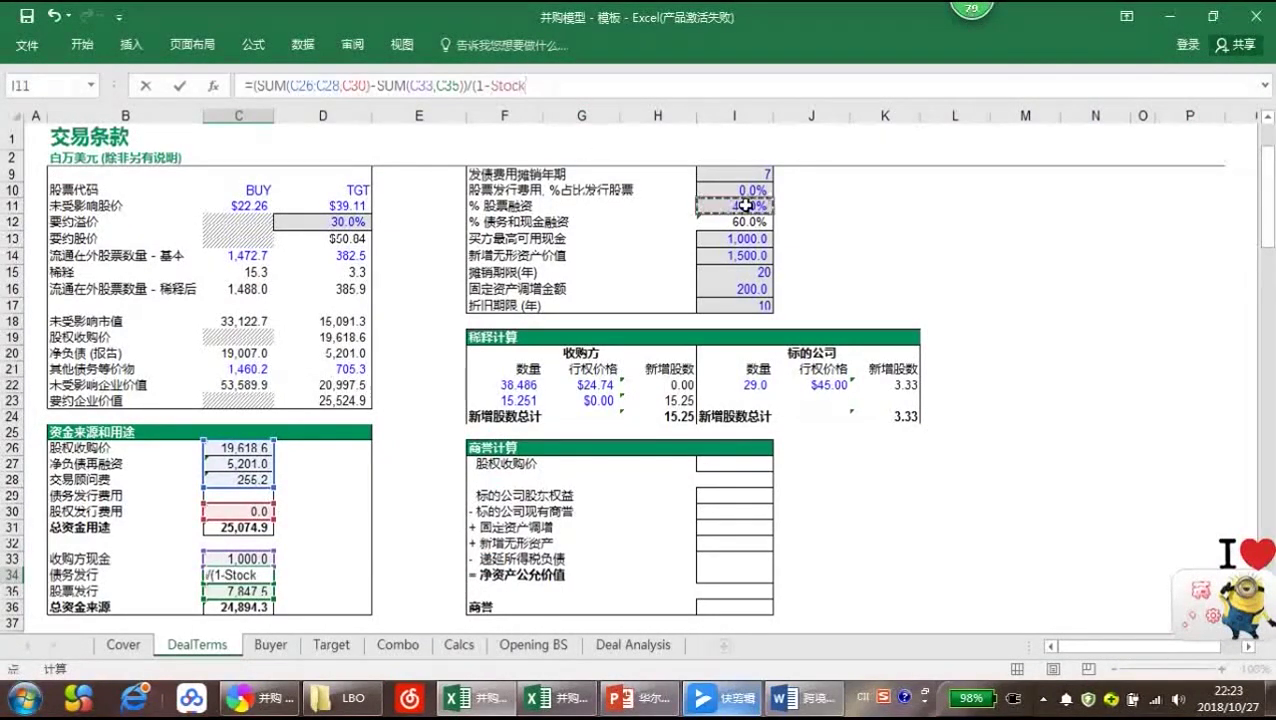
{"action": "left_click_drag", "start_coordinate": [1268, 205], "coordinate": [1268, 190]}
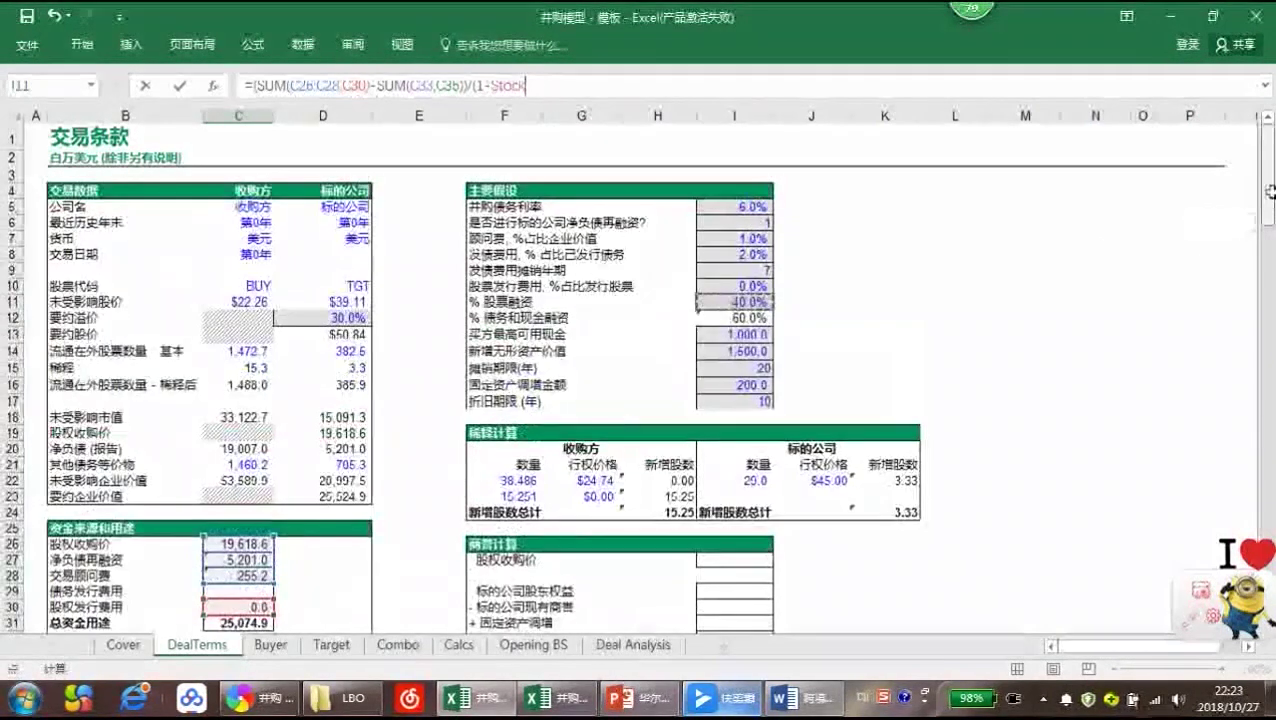
{"action": "left_click", "coordinate": [752, 256]}
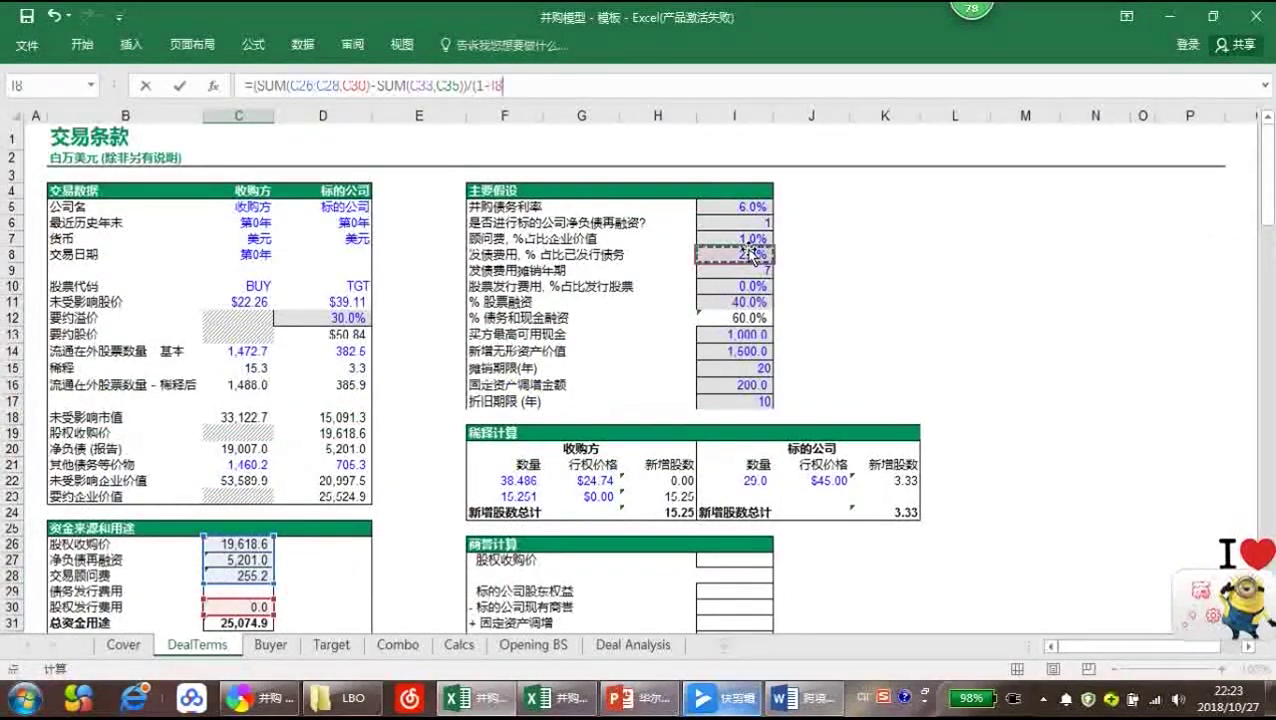
{"action": "key", "text": "Return"}
Calculate the debt issuance fee in C29 as debt issuance times the debt issuance fee percentage, =C34*I8
{"action": "scroll", "coordinate": [752, 256], "scroll_direction": "down", "scroll_amount": 1}
{"action": "key", "text": "Up"}
{"action": "key", "text": "Up"}
{"action": "key", "text": "Up"}
{"action": "key", "text": "Up"}
{"action": "key", "text": "Up"}
{"action": "key", "text": "Up"}
{"action": "key", "text": "Up"}
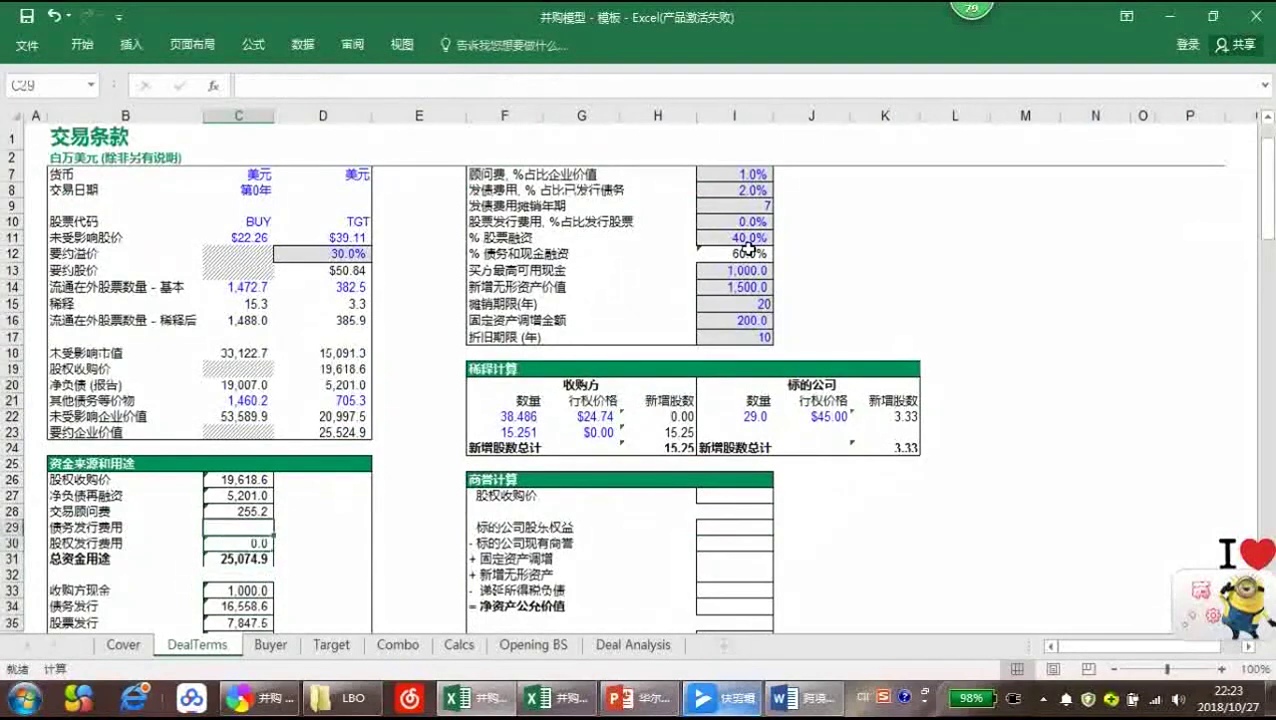
{"action": "type", "text": "="}
{"action": "key", "text": "Down"}
{"action": "key", "text": "Down"}
{"action": "key", "text": "Down"}
{"action": "key", "text": "Down"}
{"action": "key", "text": "Down"}
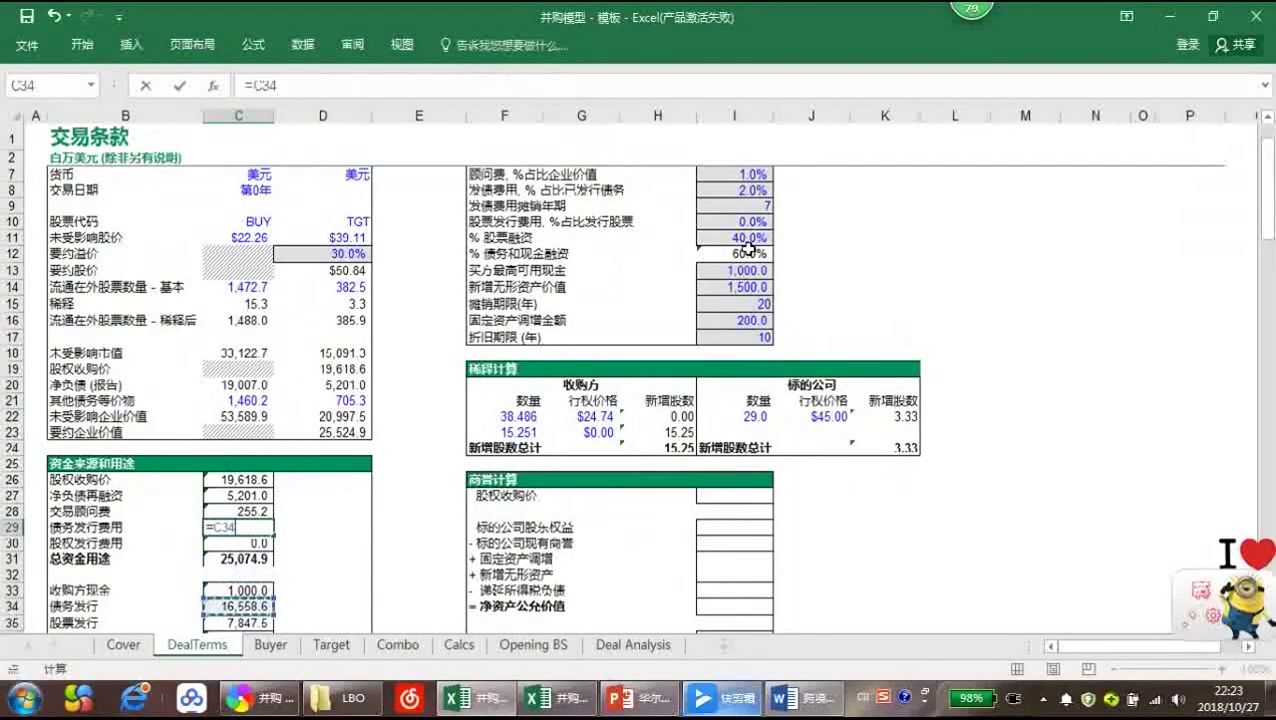
{"action": "type", "text": "*"}
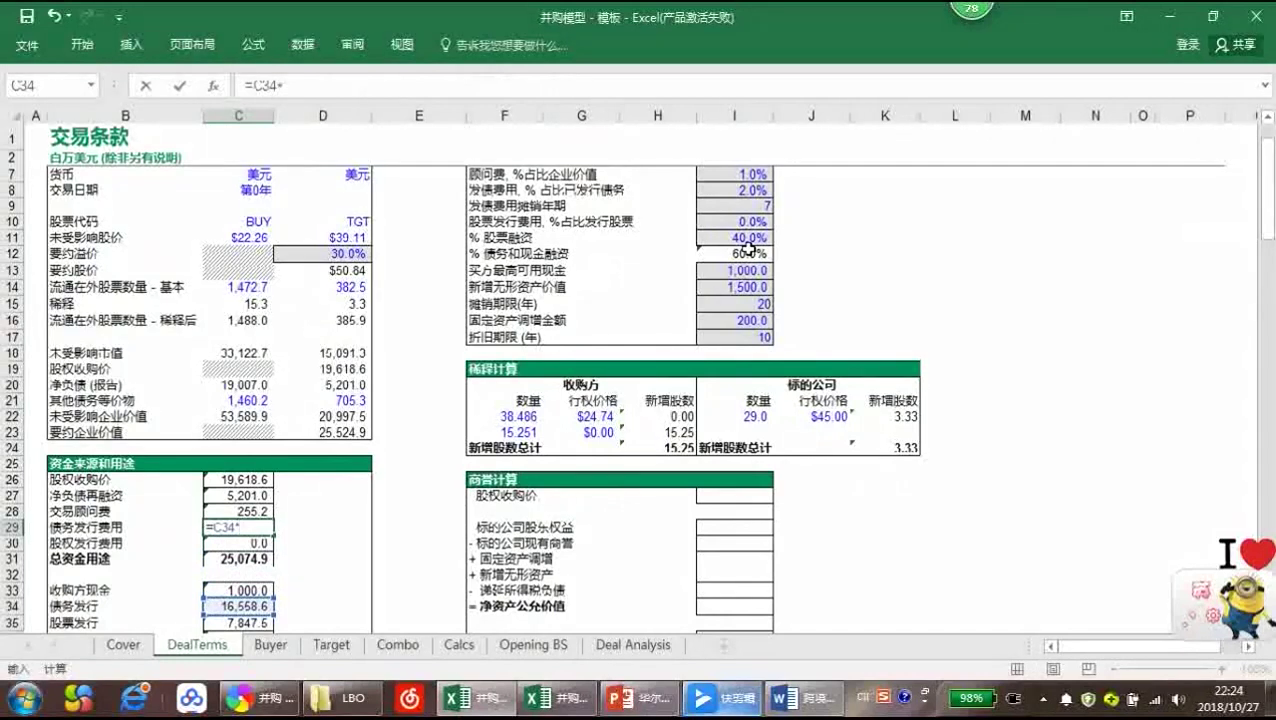
{"action": "left_click", "coordinate": [748, 193]}
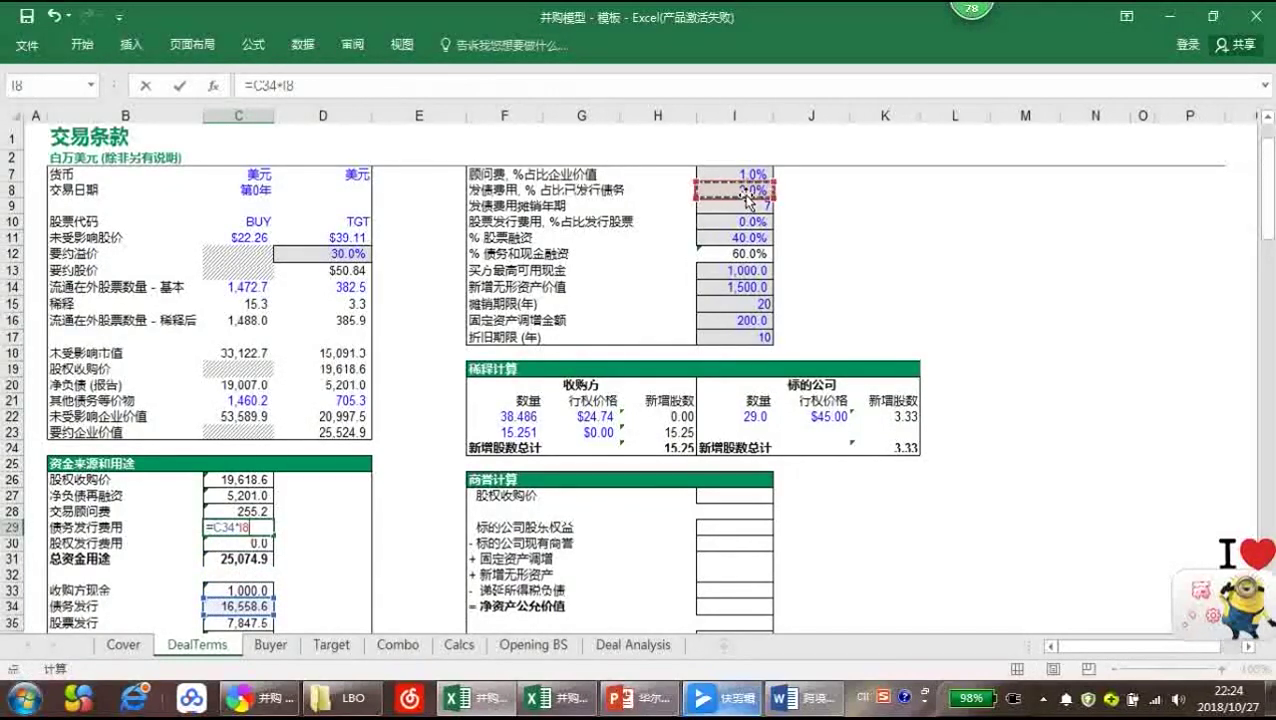
{"action": "key", "text": "Return"}
{"action": "left_click", "coordinate": [396, 545]}
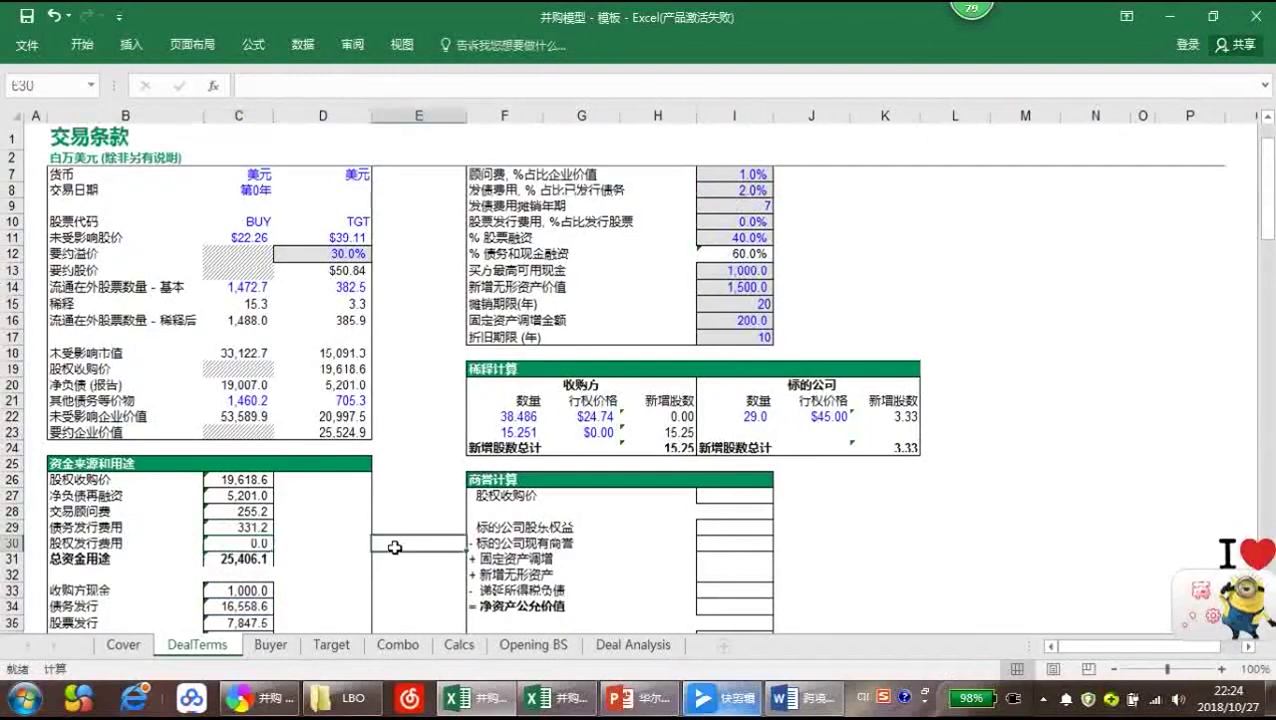
Link the equity purchase price in I27 of the goodwill calculation to the uses of funds table with =C26
{"action": "scroll", "coordinate": [398, 515], "scroll_direction": "down", "scroll_amount": 1}
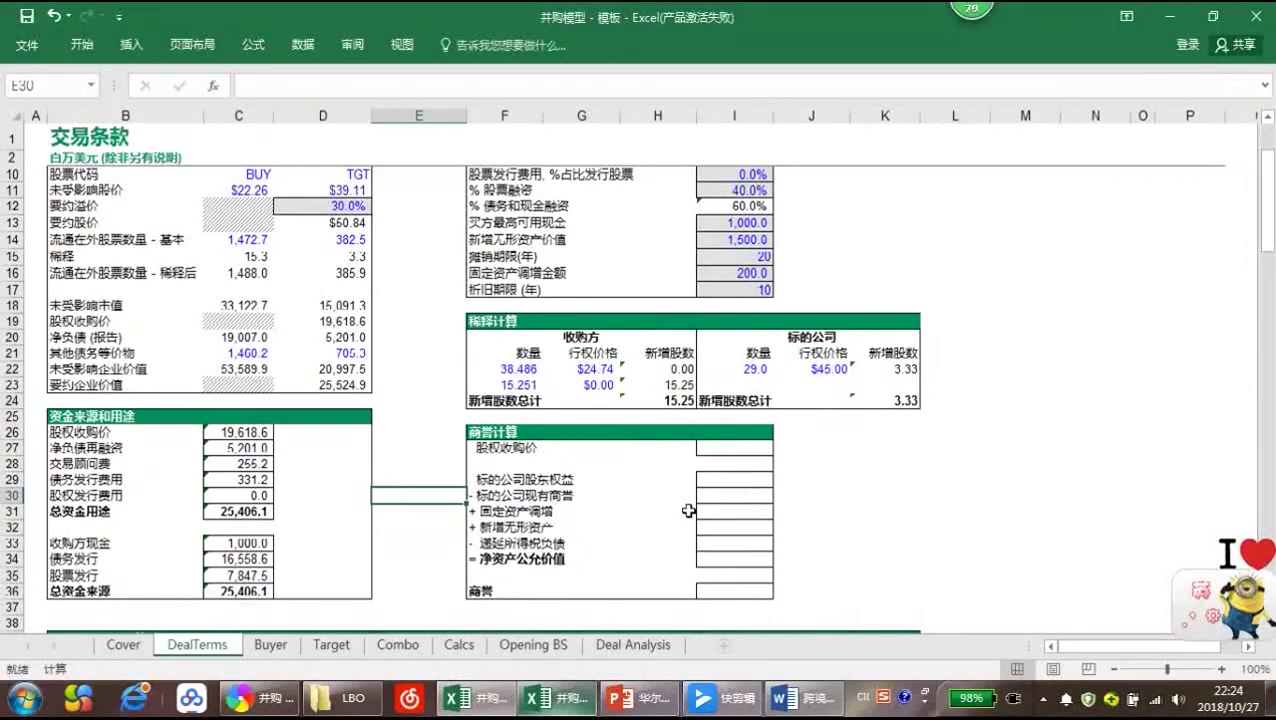
{"action": "left_click", "coordinate": [724, 452]}
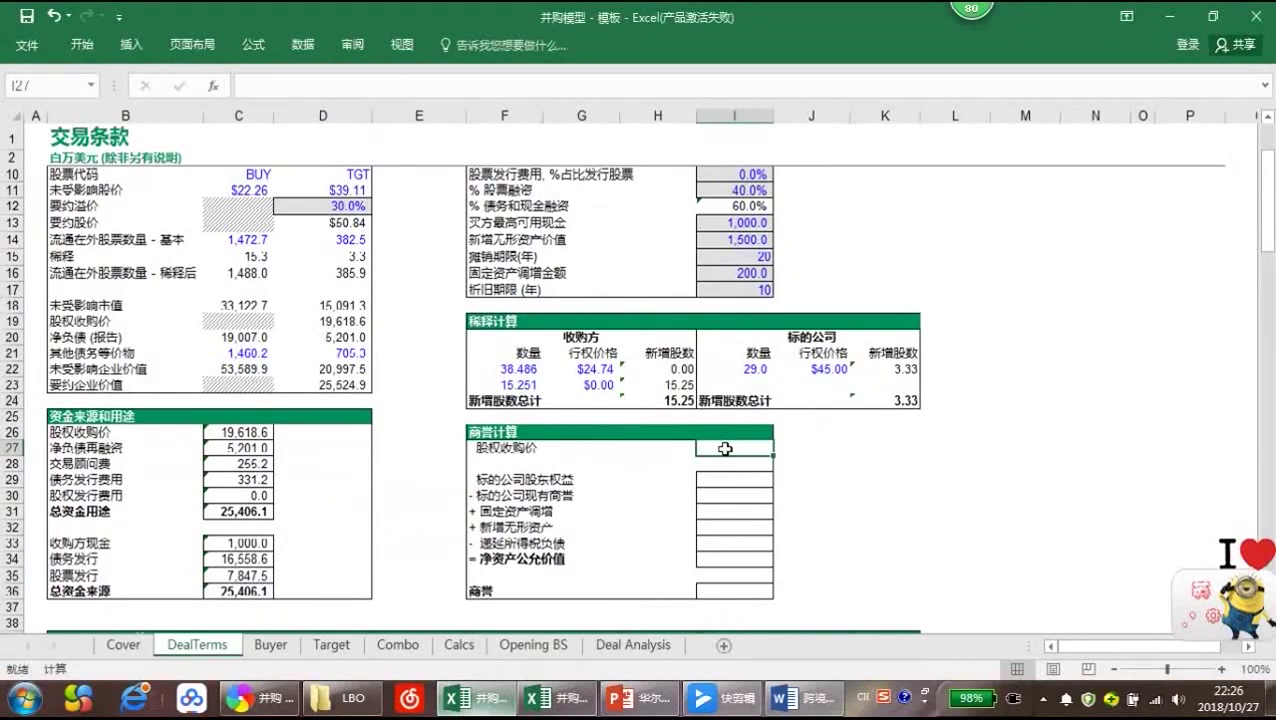
{"action": "type", "text": "="}
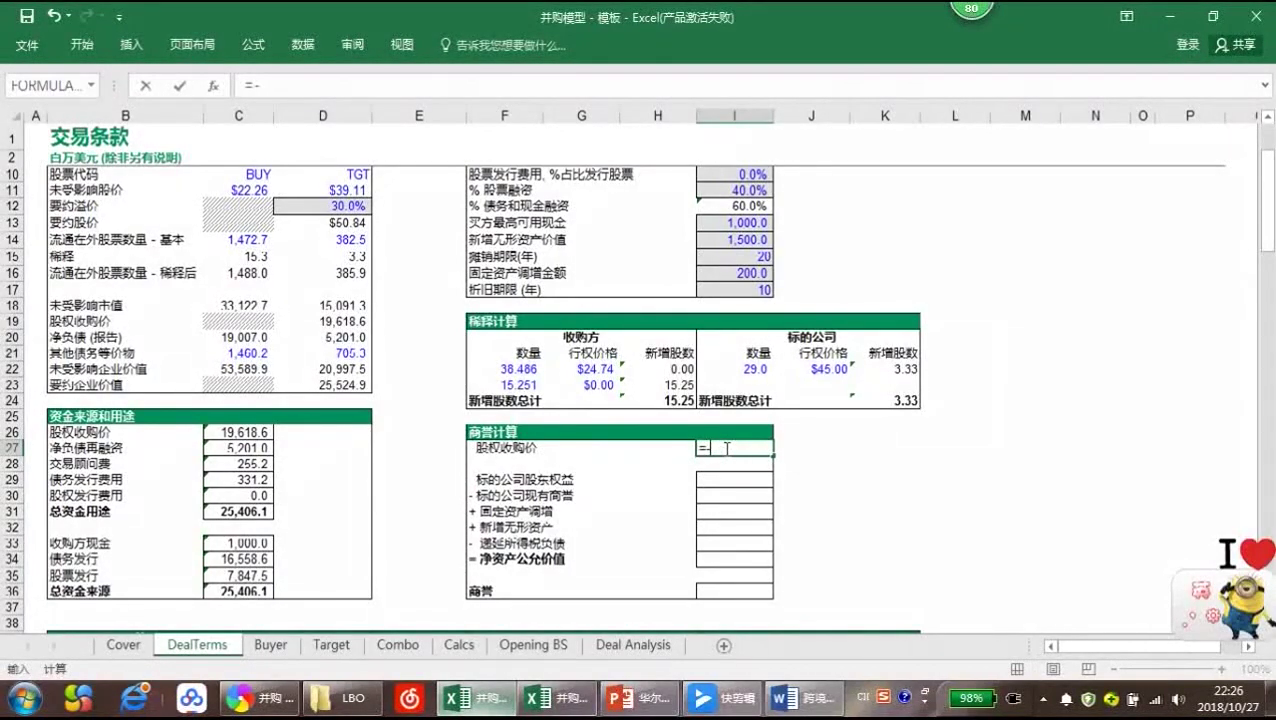
{"action": "left_click", "coordinate": [256, 433]}
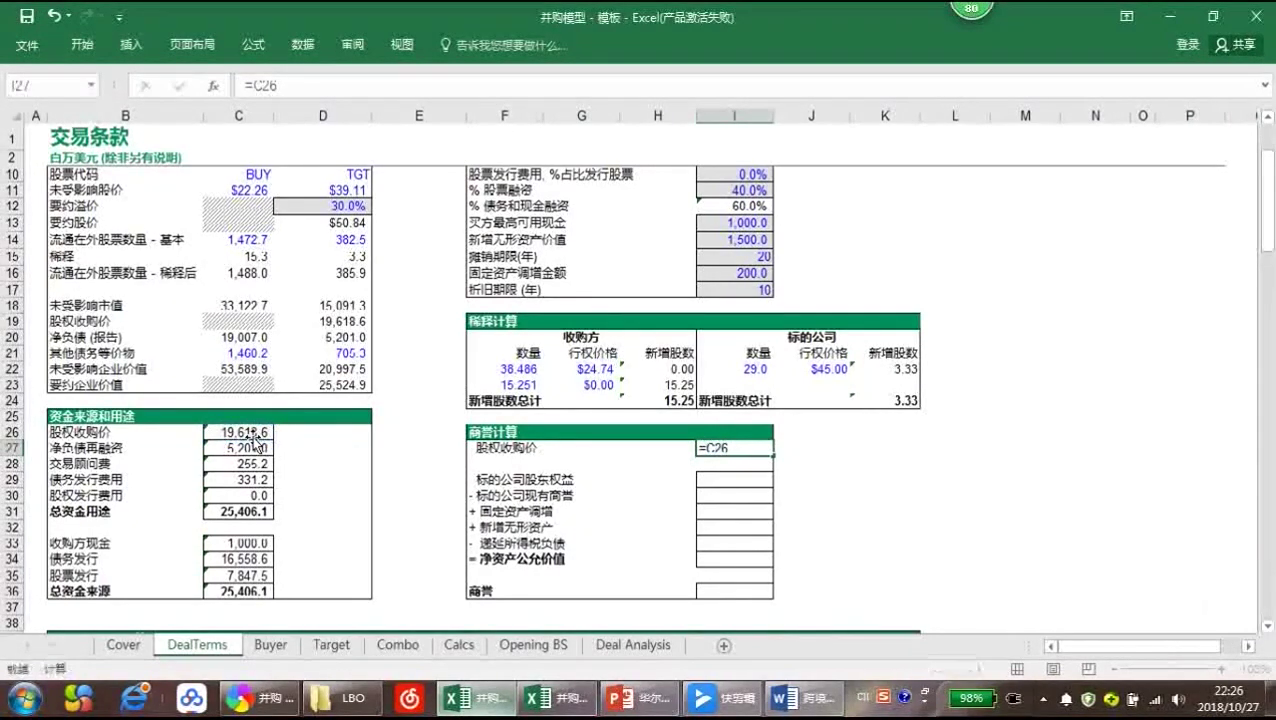
{"action": "key", "text": "Return"}
{"action": "key", "text": "Down"}
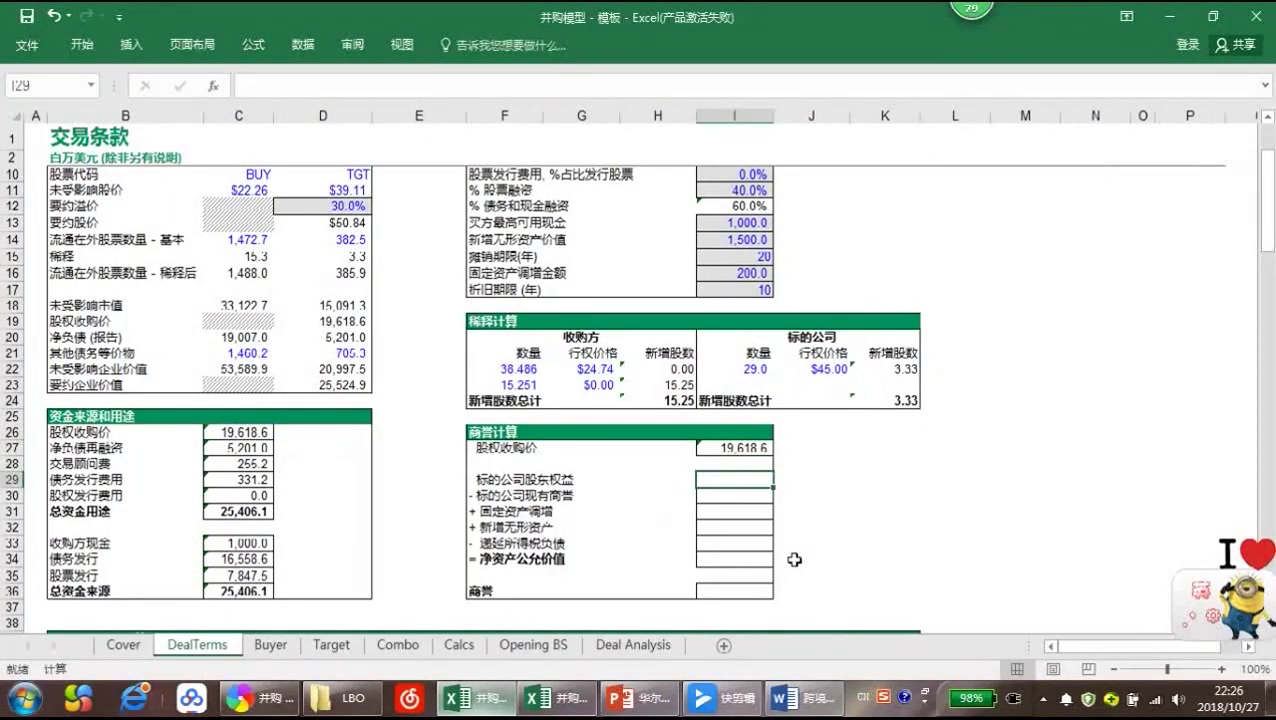
Link the target company's shareholders' equity in I29 to the year 0 total equity on the Target sheet, =Target!E111
{"action": "type", "text": "="}
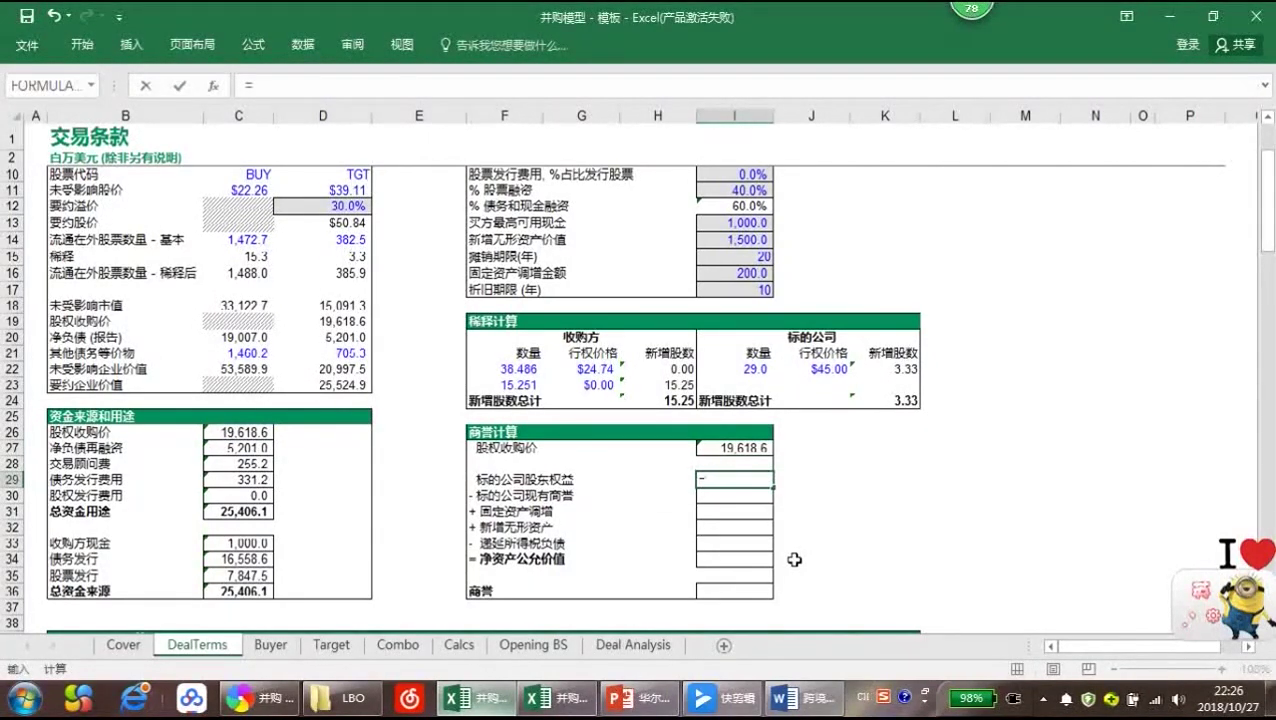
{"action": "left_click", "coordinate": [340, 646]}
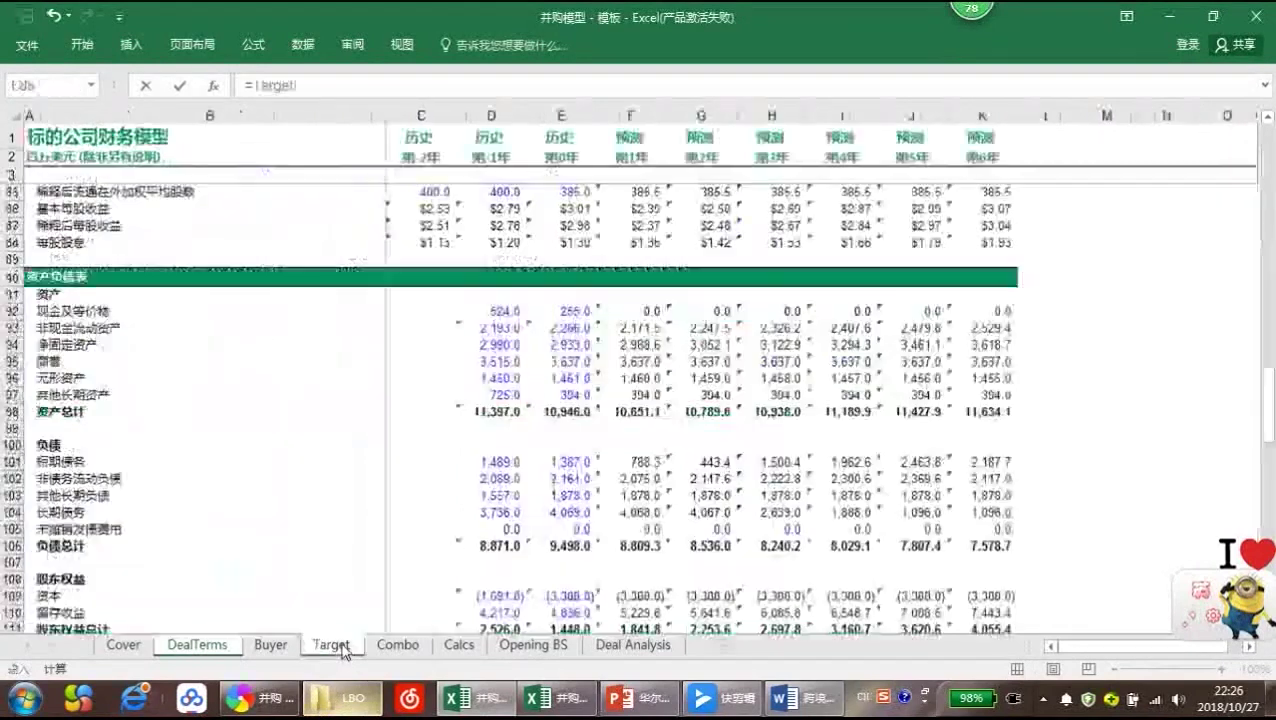
{"action": "scroll", "coordinate": [588, 464], "scroll_direction": "down", "scroll_amount": 1}
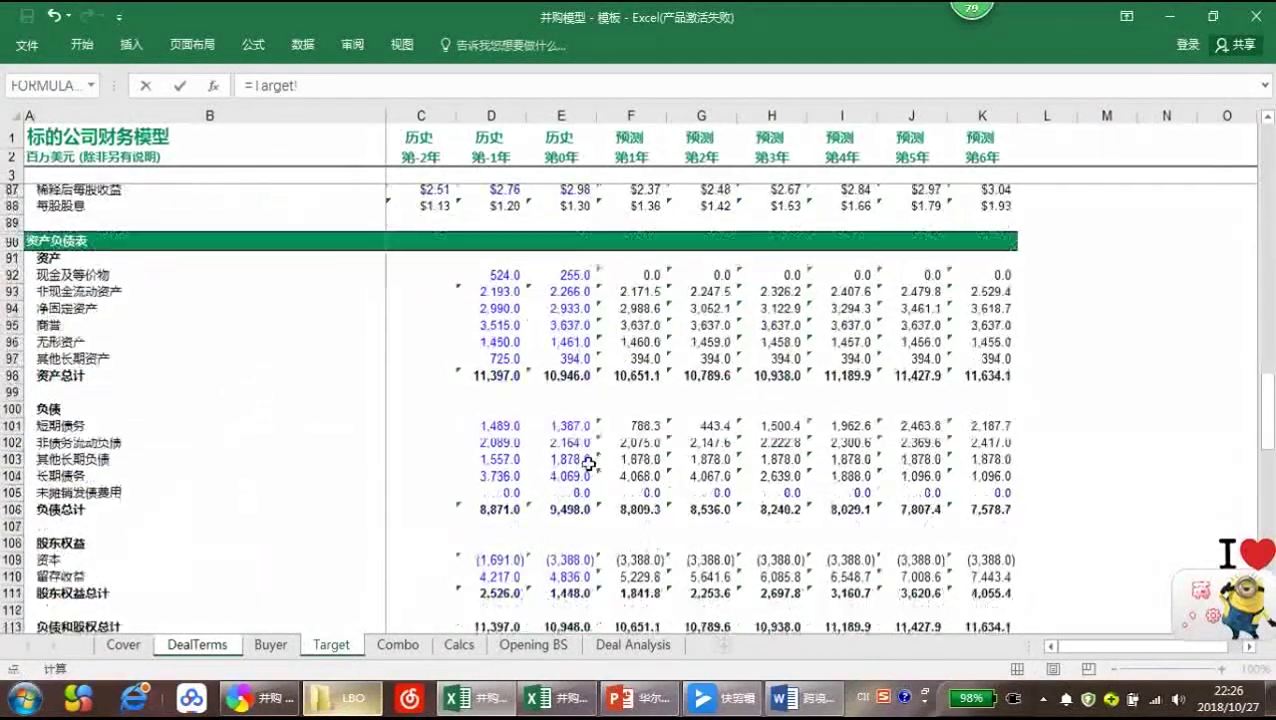
{"action": "scroll", "coordinate": [588, 464], "scroll_direction": "down", "scroll_amount": 2}
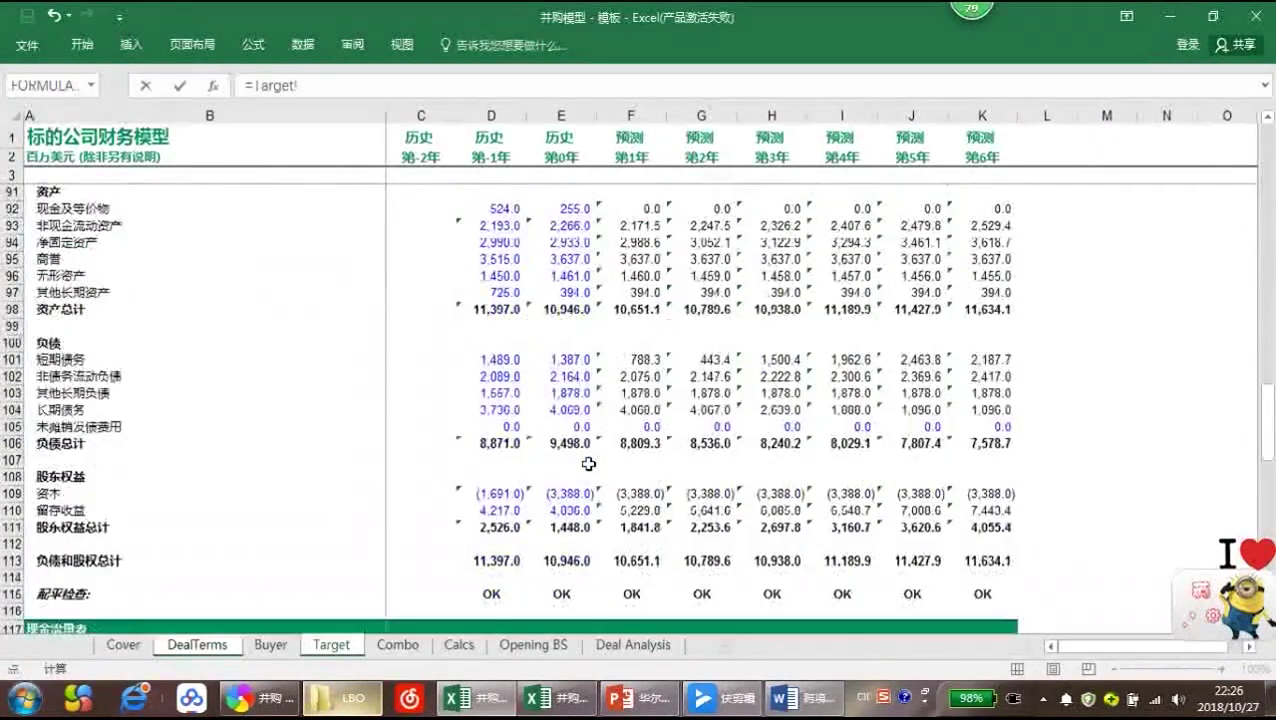
{"action": "left_click", "coordinate": [552, 530]}
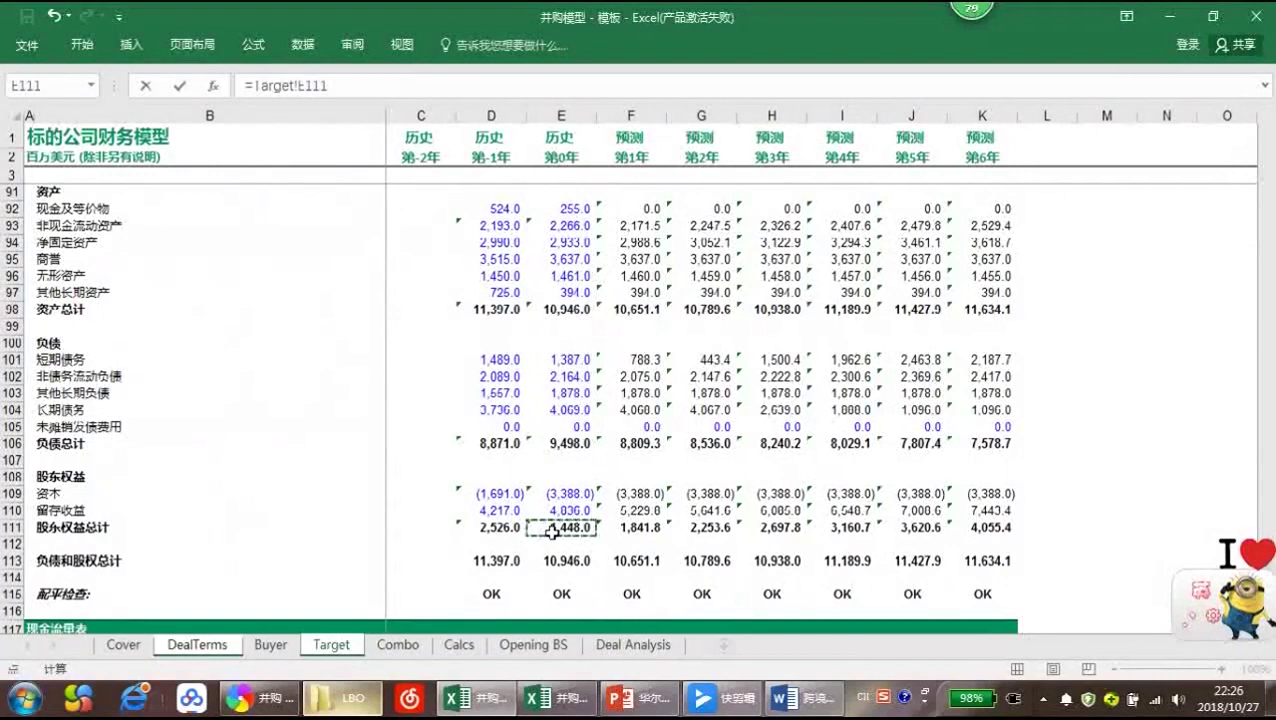
{"action": "key", "text": "Return"}
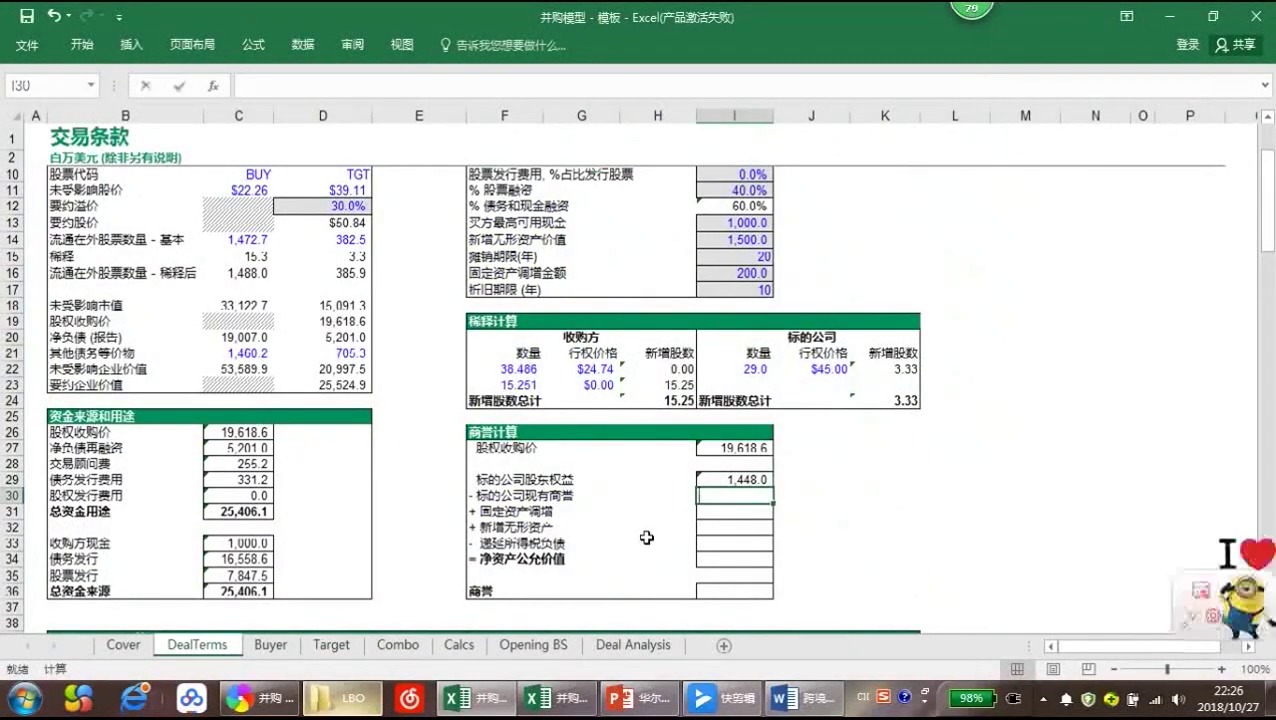
Deduct the target's existing goodwill in I30 by referencing the negative year 0 goodwill on the Target sheet, =-Target!E95
{"action": "type", "text": "=-"}
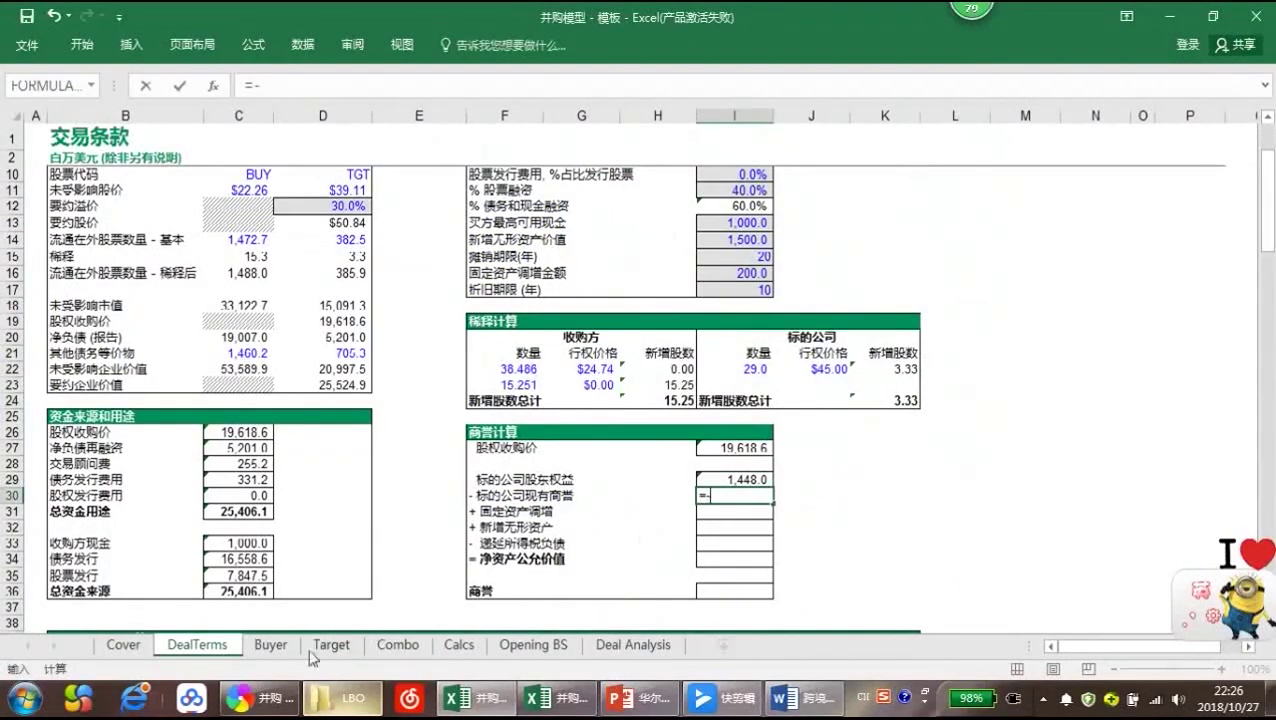
{"action": "left_click", "coordinate": [320, 647]}
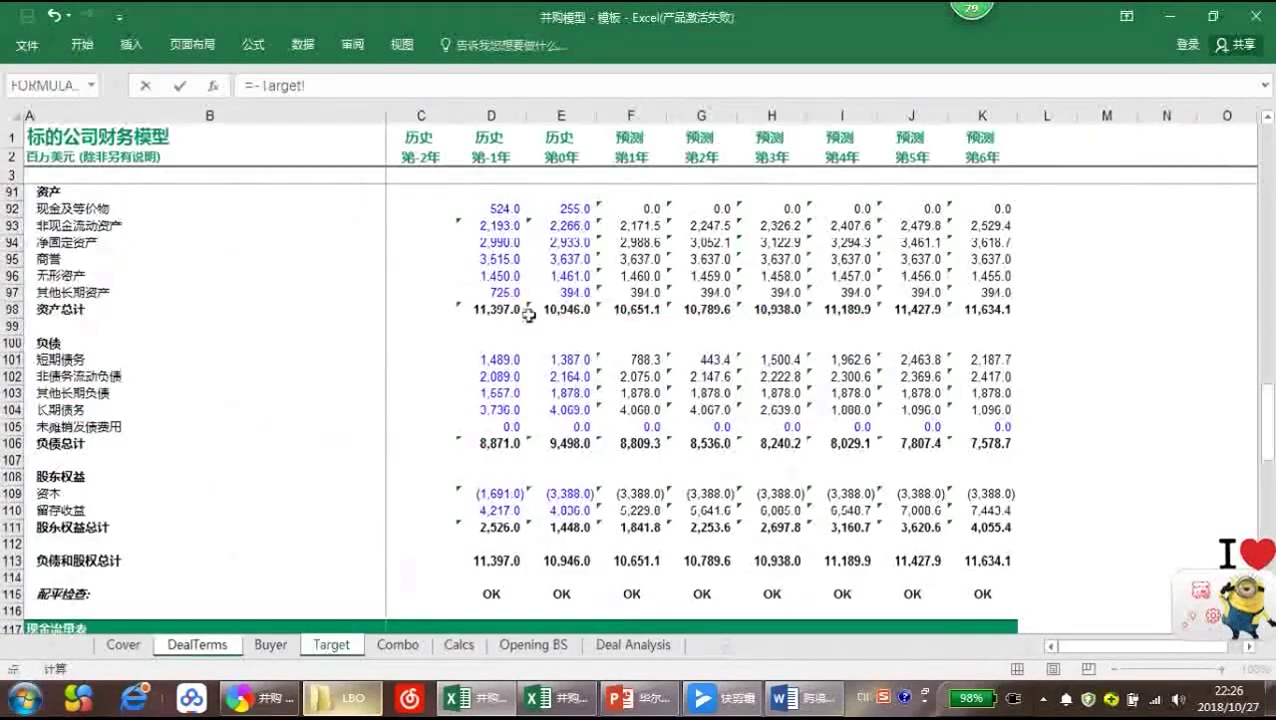
{"action": "scroll", "coordinate": [515, 307], "scroll_direction": "up", "scroll_amount": 1}
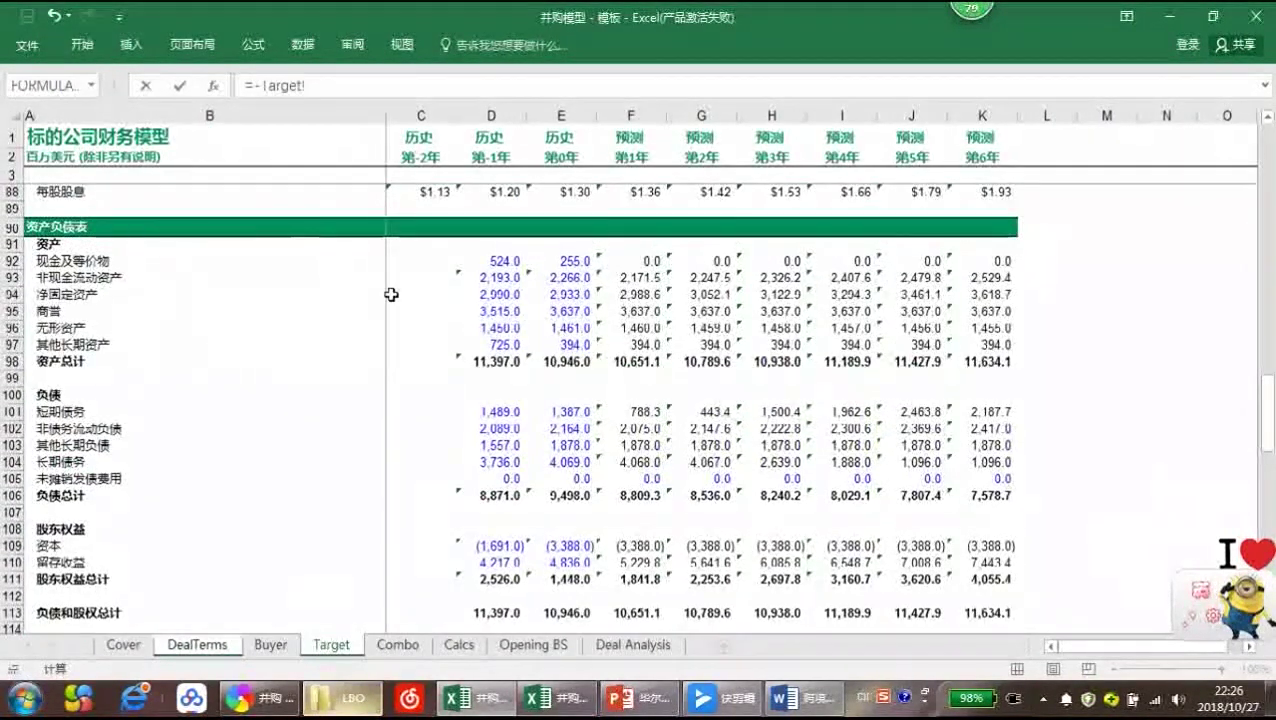
{"action": "left_click", "coordinate": [548, 311]}
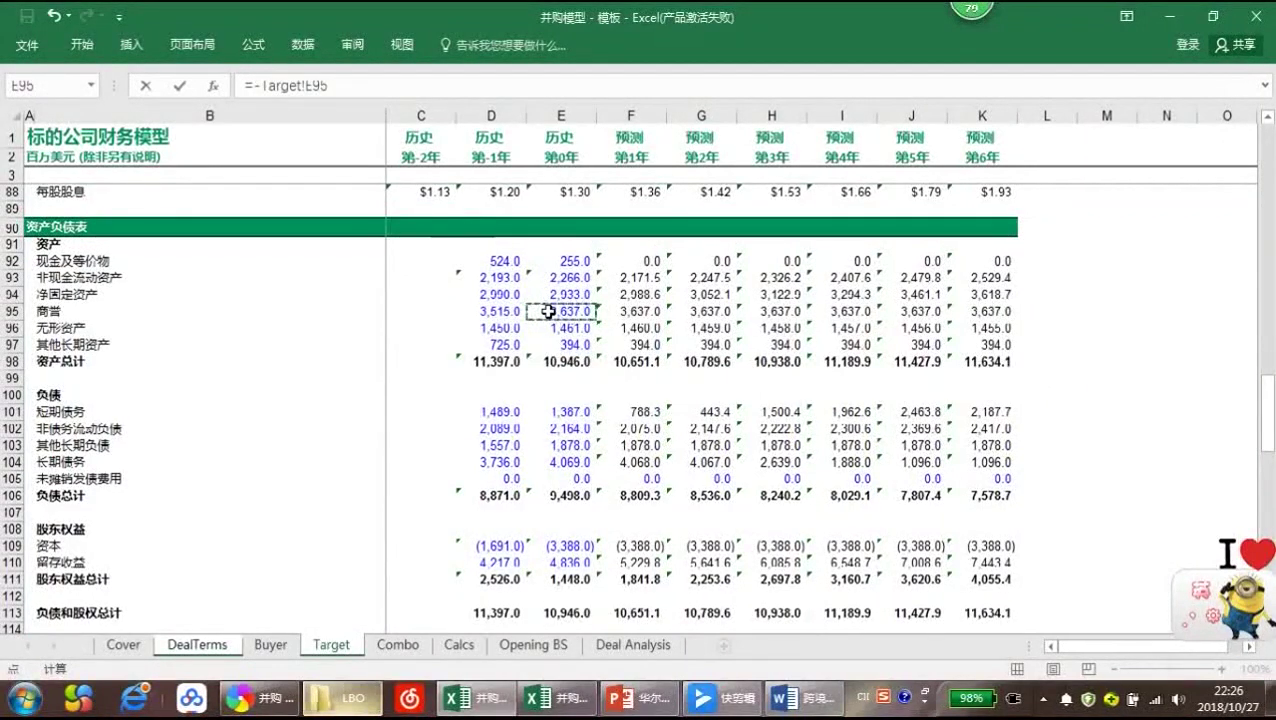
{"action": "key", "text": "Return"}
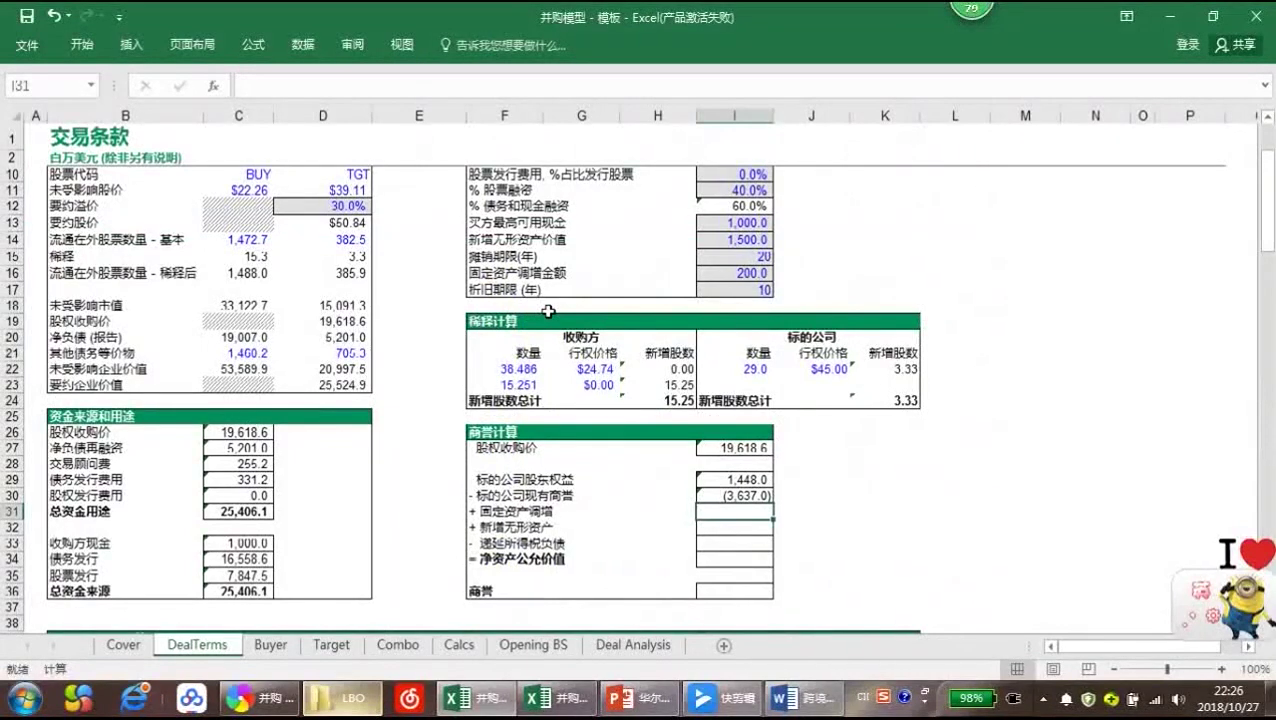
Link the fixed asset write-up in I31 to =I16 and the new intangible assets in I32 to =I14
{"action": "type", "text": "="}
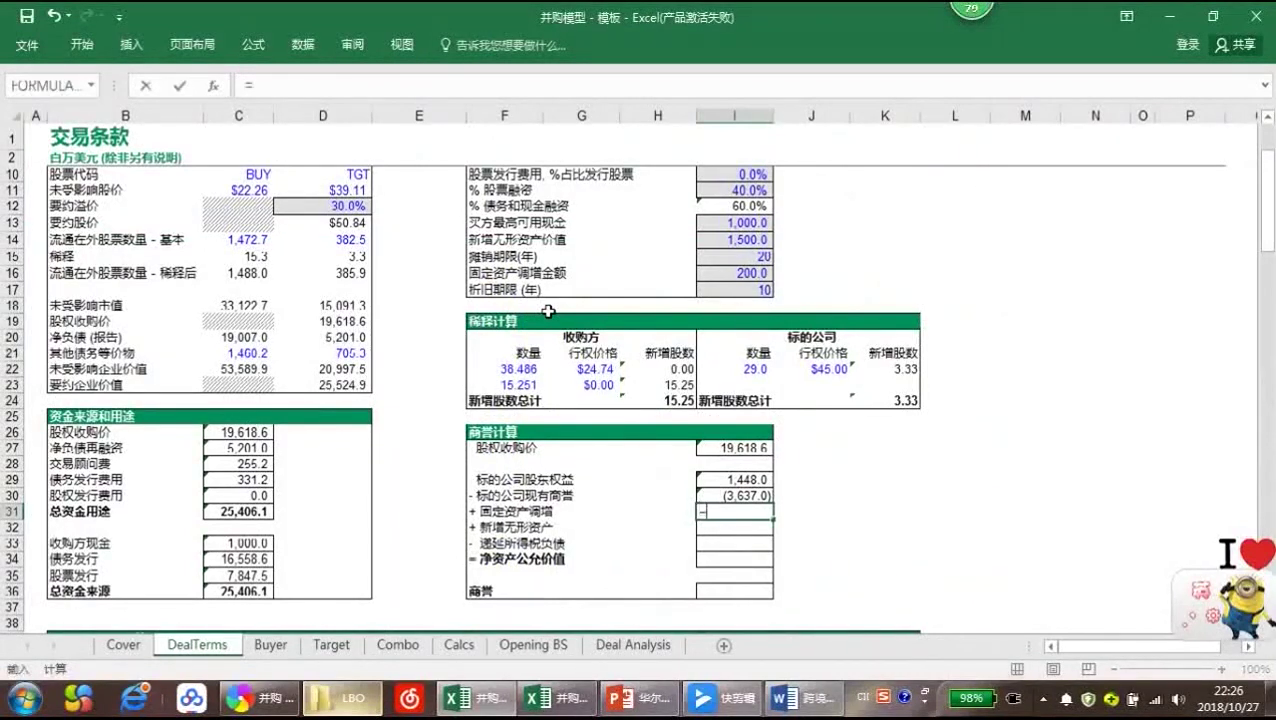
{"action": "left_click", "coordinate": [727, 272]}
{"action": "key", "text": "Return"}
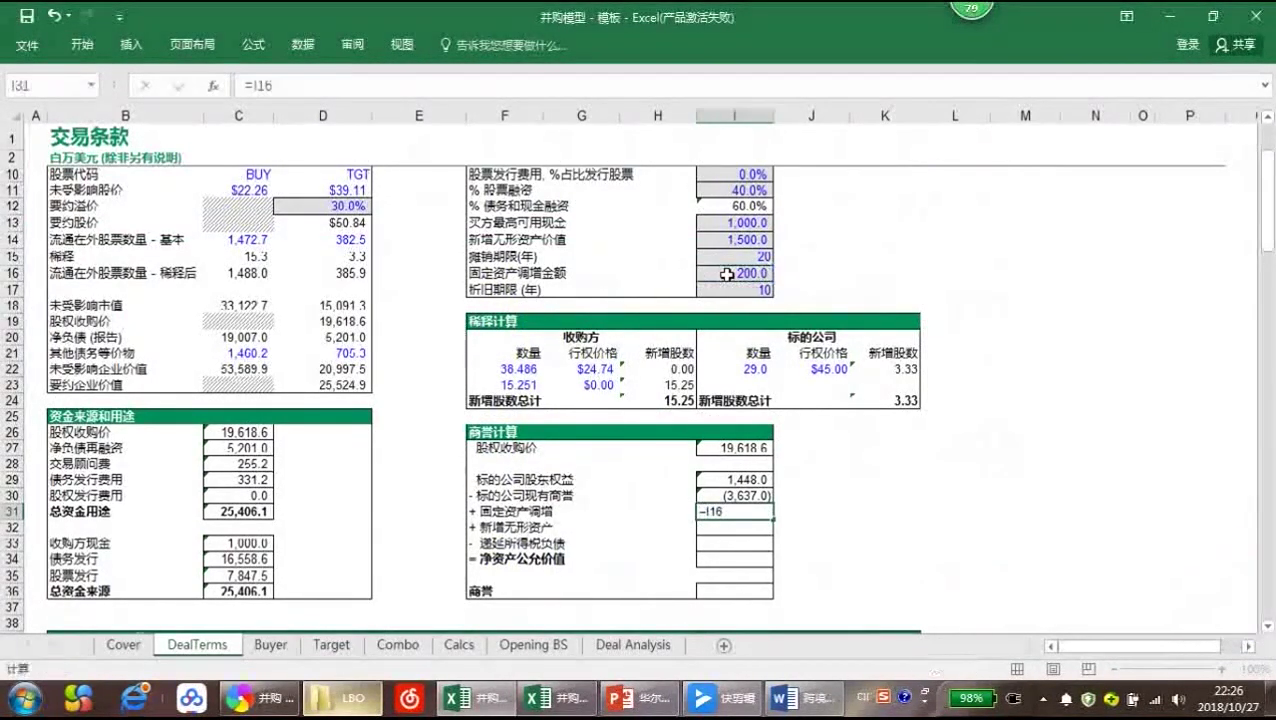
{"action": "scroll", "coordinate": [726, 336], "scroll_direction": "up", "scroll_amount": 2}
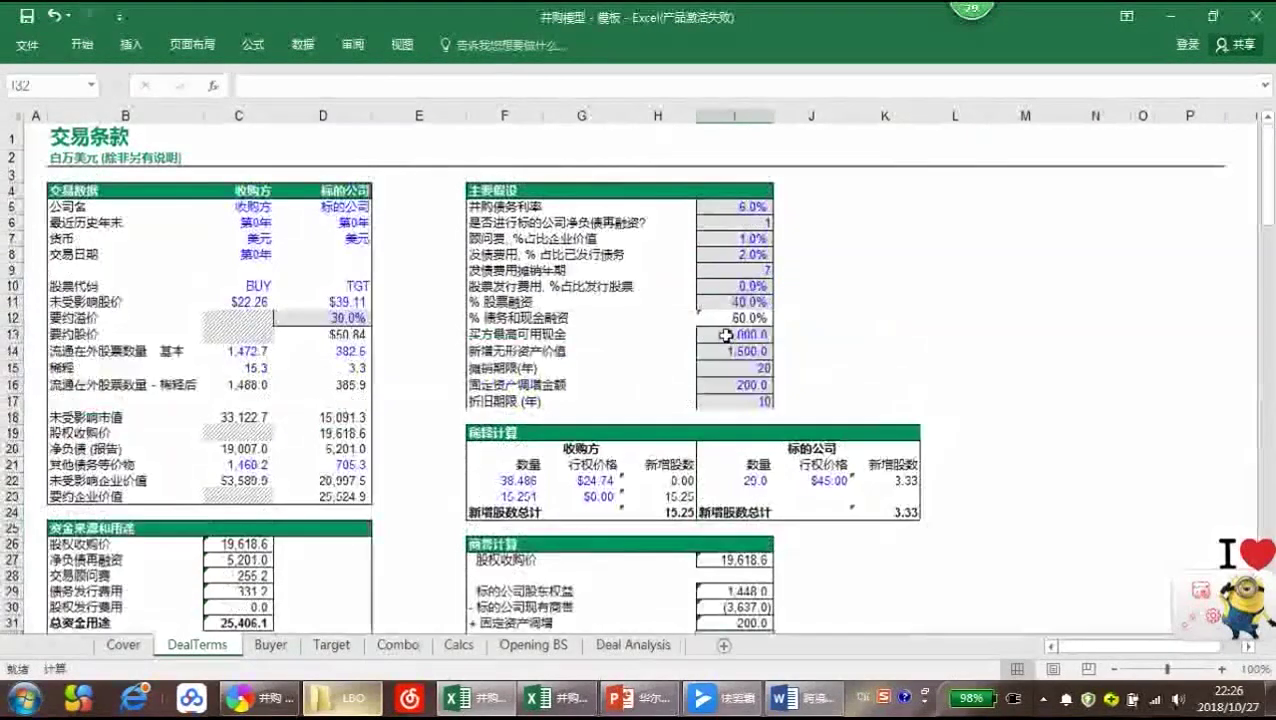
{"action": "scroll", "coordinate": [743, 515], "scroll_direction": "down", "scroll_amount": 1}
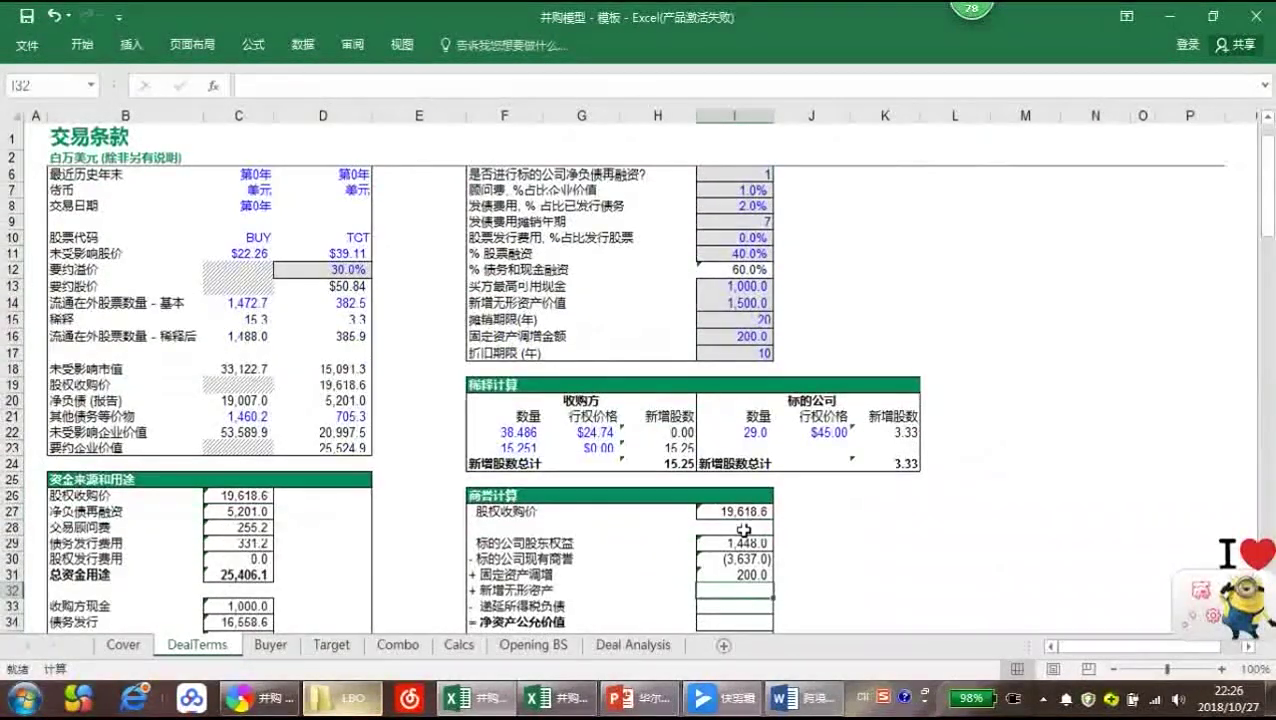
{"action": "type", "text": "="}
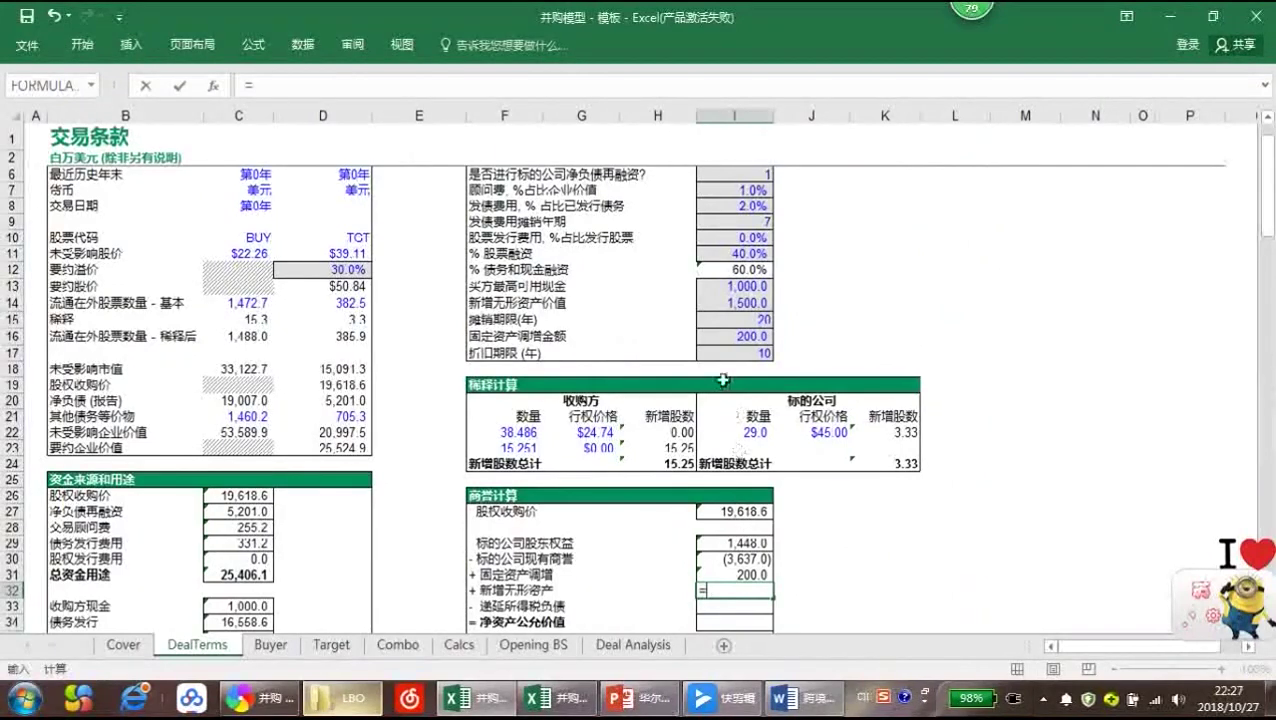
{"action": "left_click", "coordinate": [728, 299]}
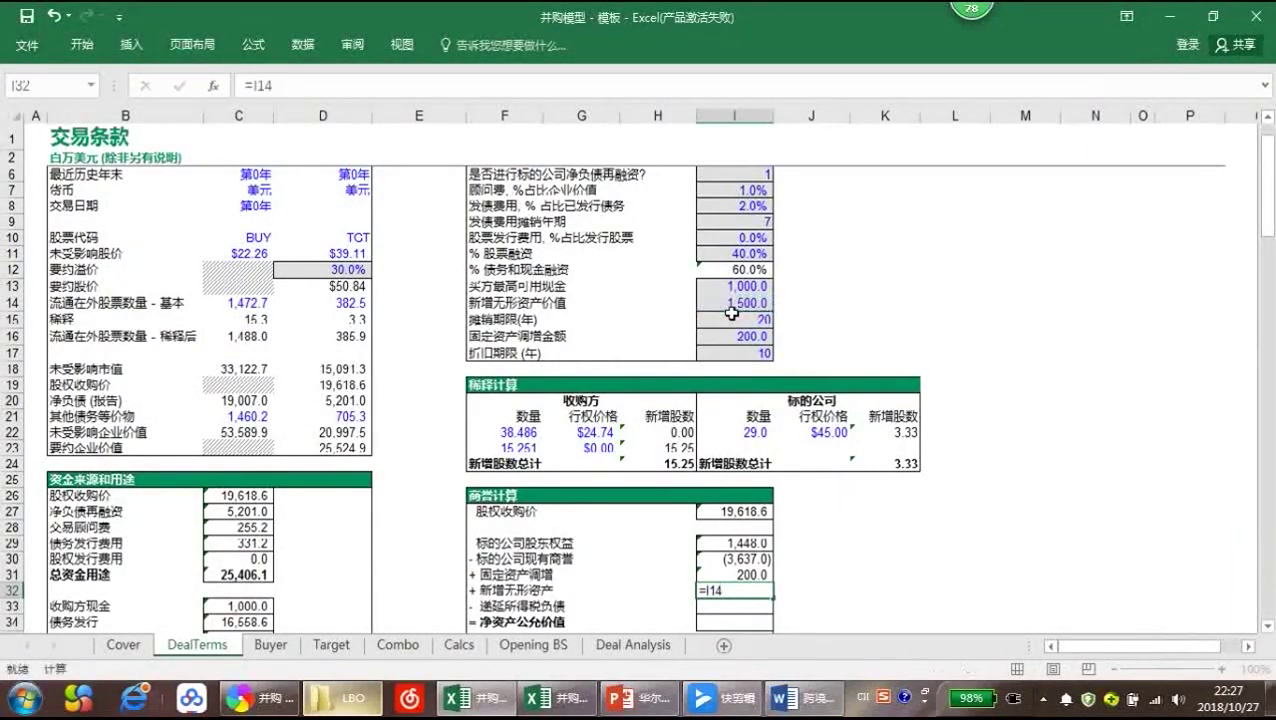
{"action": "key", "text": "Return"}
Calculate the deferred tax liability in I33 as =-sum(I31:I32)*Target!F14 and total the fair value of net assets in I34 with =SUM(I29:I33)
{"action": "type", "text": "=-"}
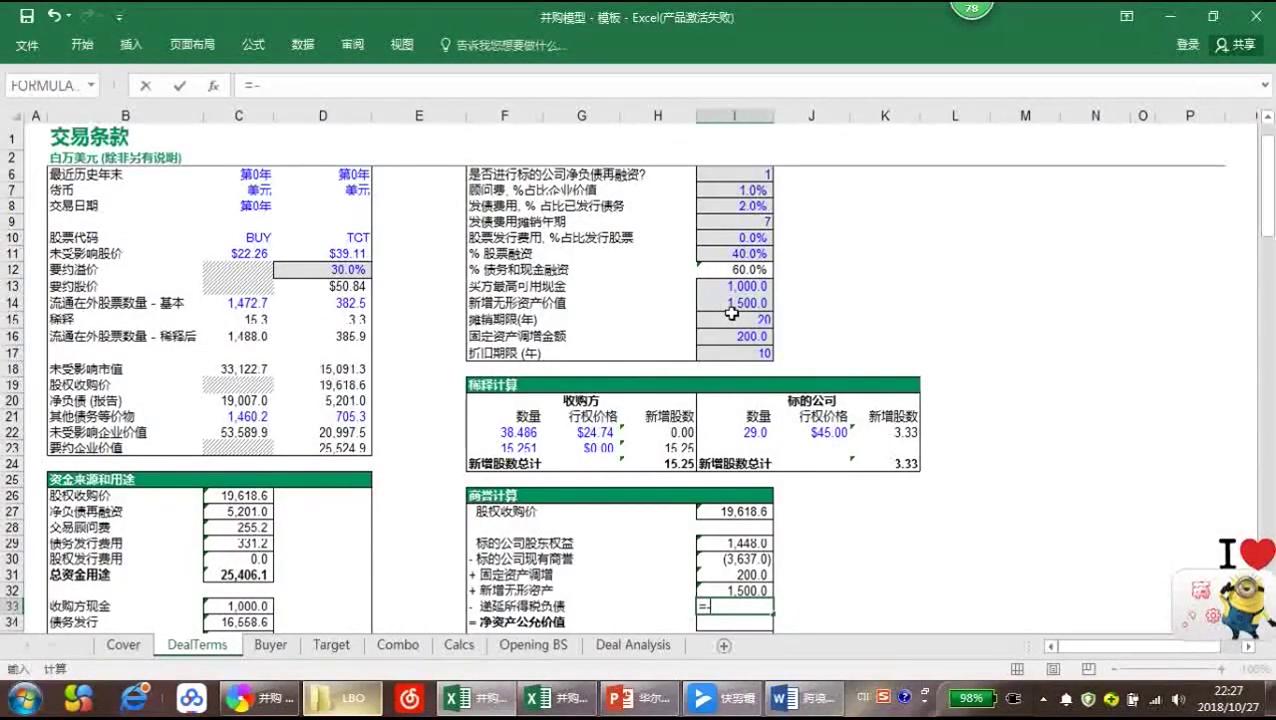
{"action": "type", "text": "sum"}
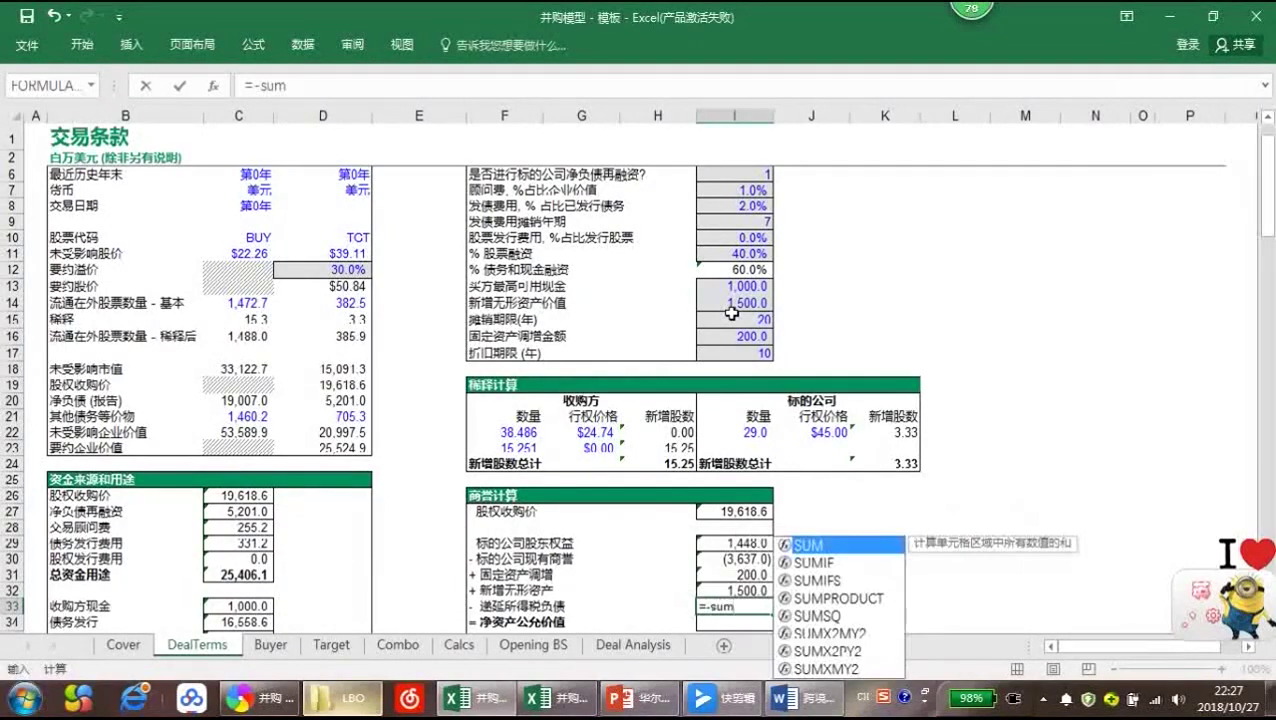
{"action": "type", "text": "("}
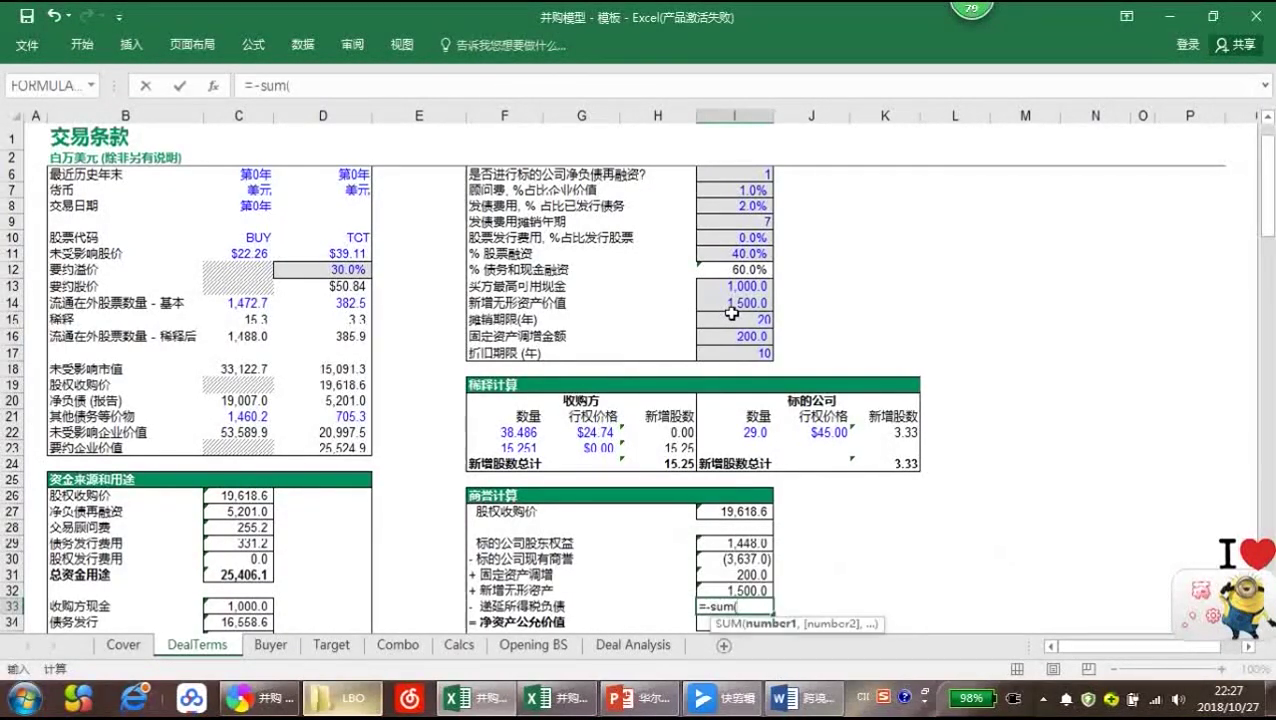
{"action": "left_click_drag", "start_coordinate": [735, 575], "coordinate": [745, 598]}
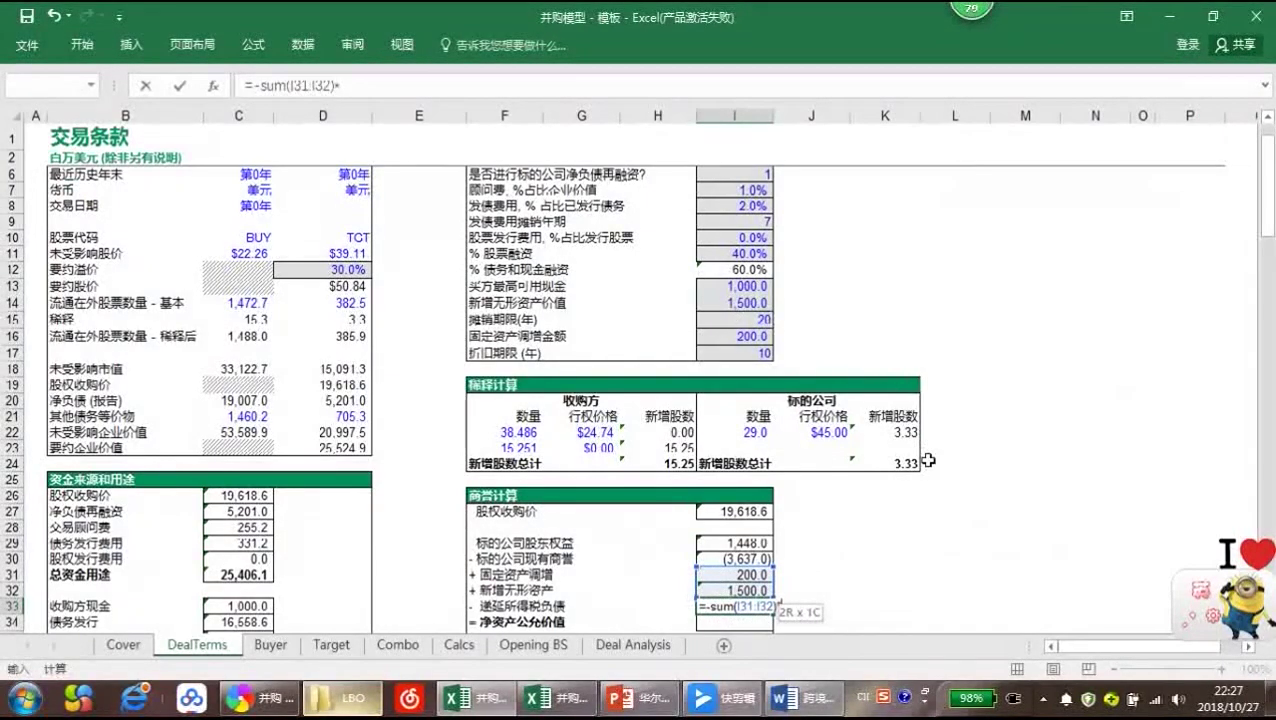
{"action": "left_click", "coordinate": [336, 648]}
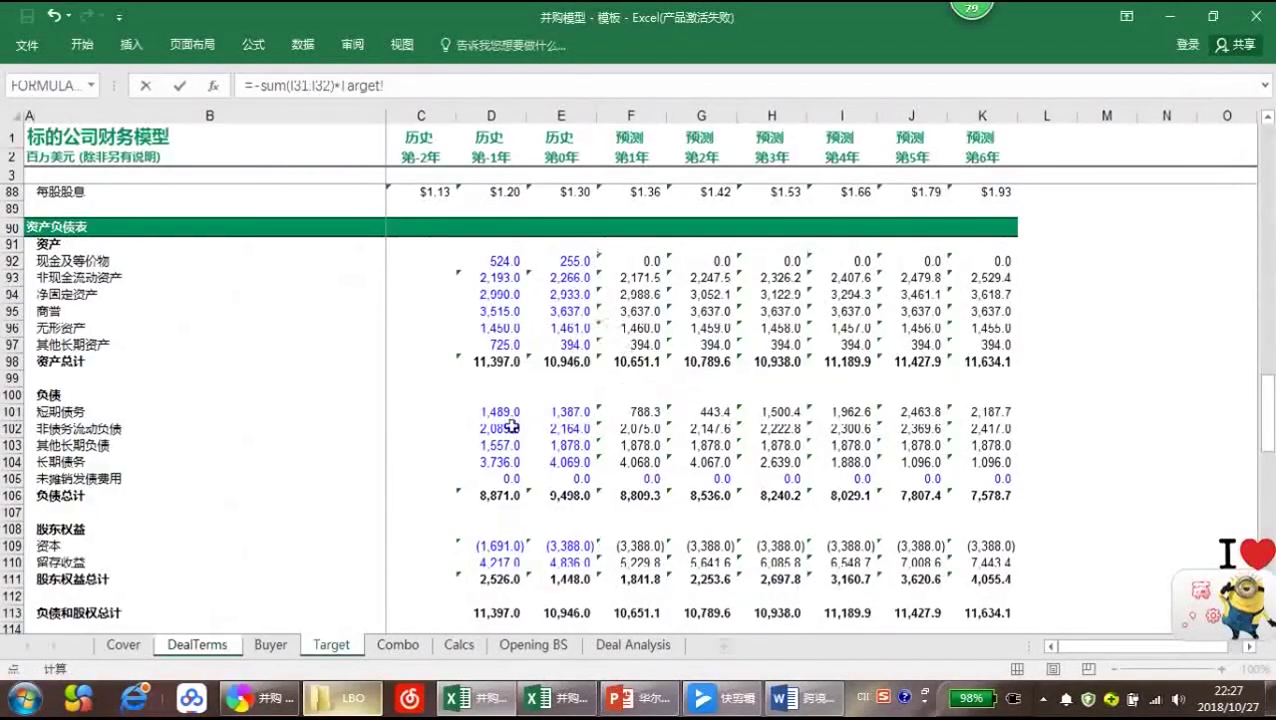
{"action": "scroll", "coordinate": [510, 427], "scroll_direction": "up", "scroll_amount": 20}
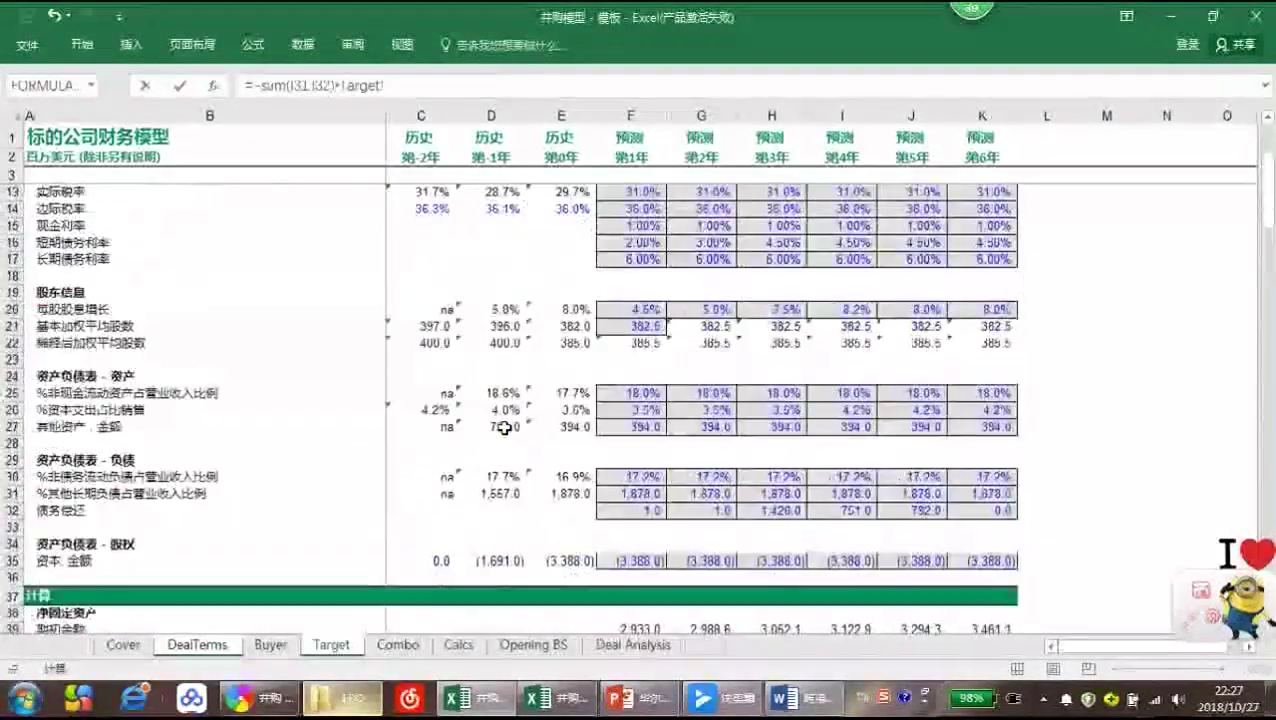
{"action": "scroll", "coordinate": [505, 427], "scroll_direction": "up", "scroll_amount": 3}
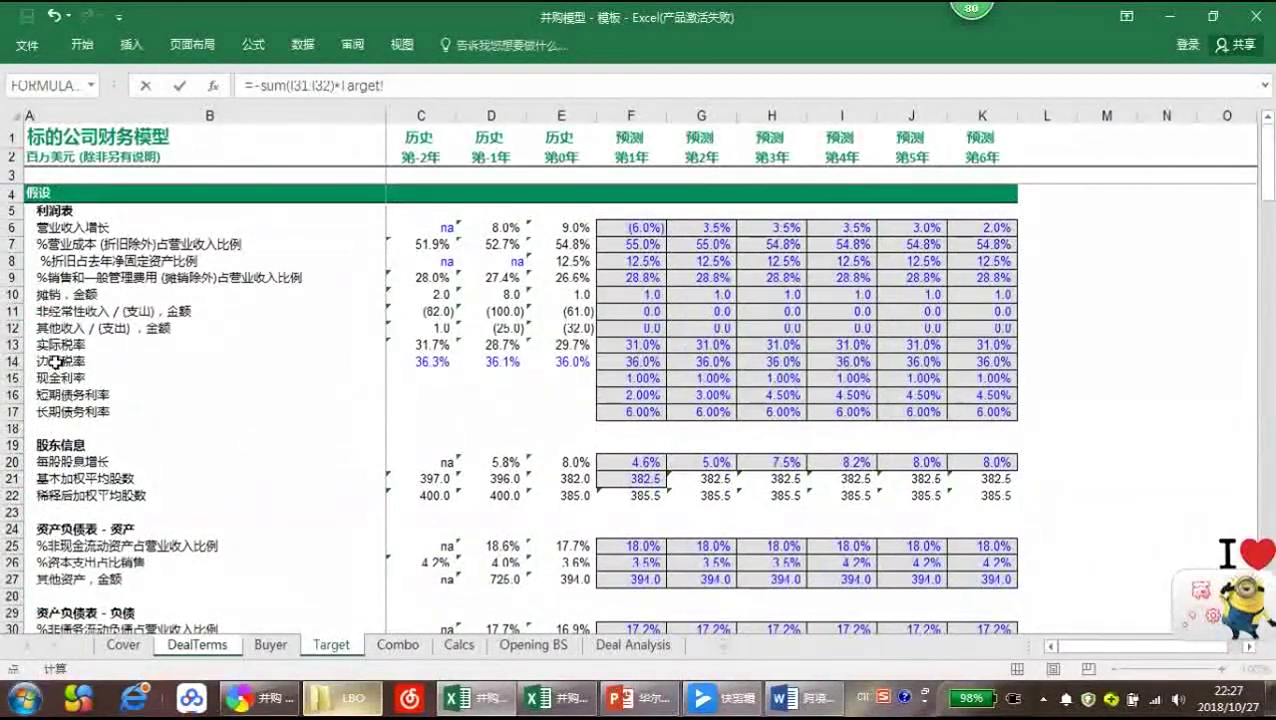
{"action": "left_click", "coordinate": [624, 360]}
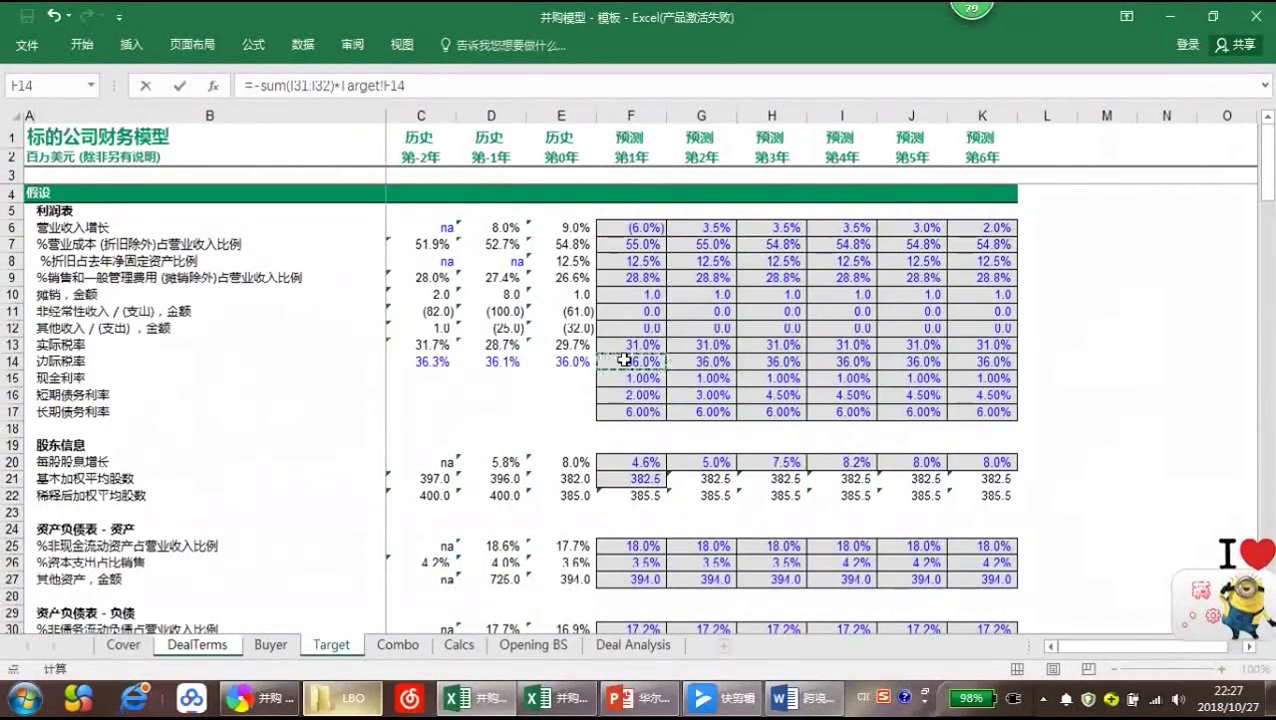
{"action": "key", "text": "Return"}
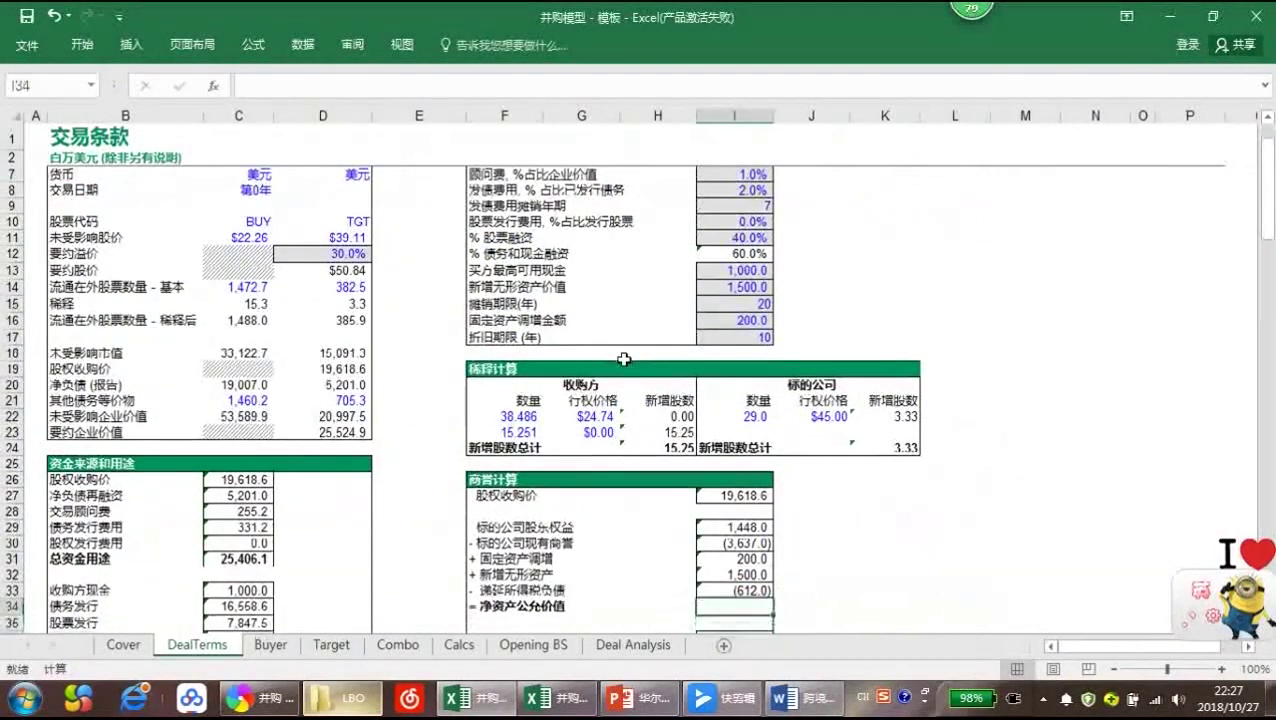
{"action": "key", "text": "alt+equal"}
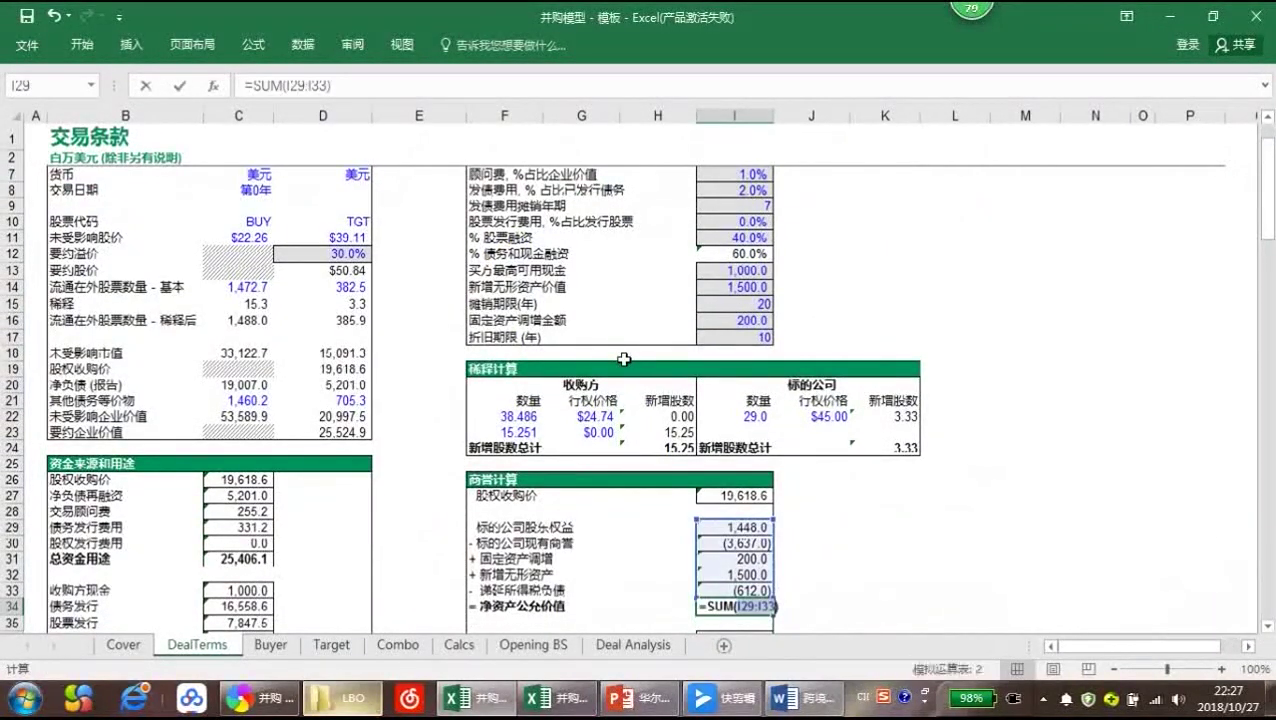
{"action": "key", "text": "Return"}
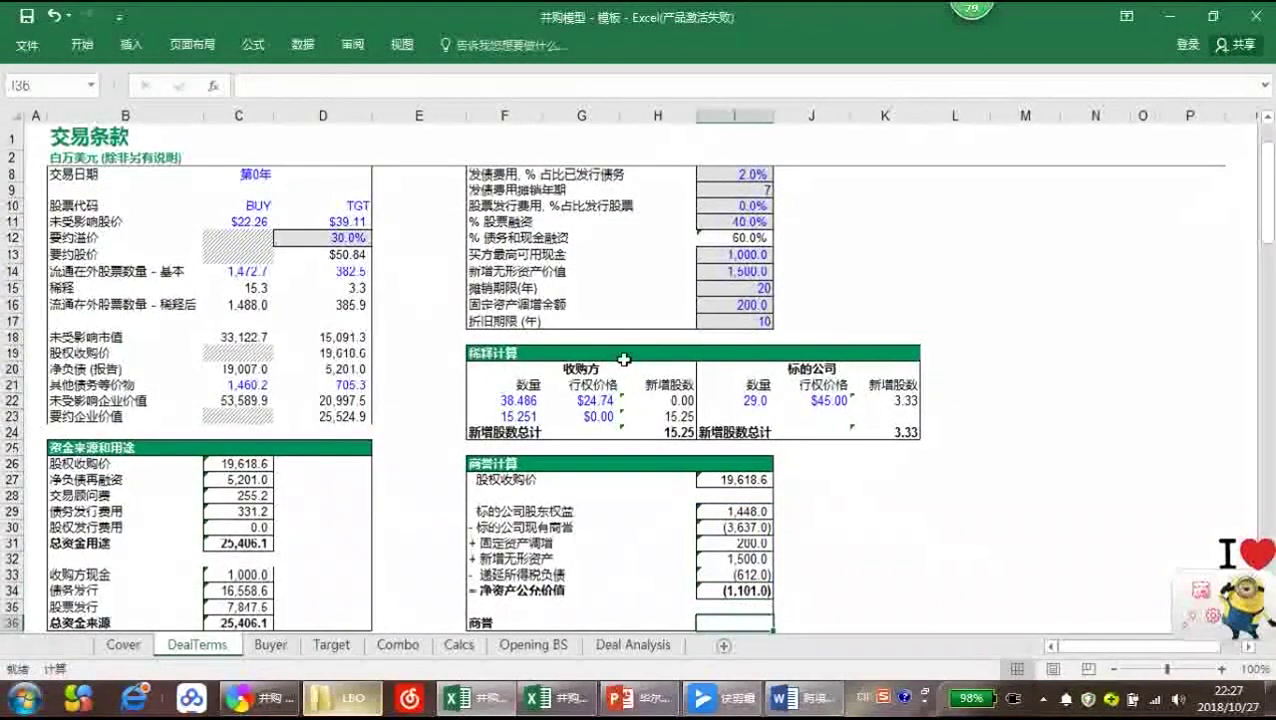
Enter the goodwill formula in I36 as the equity purchase price plus the fair value of net assets, =I27+I34
{"action": "type", "text": "="}
{"action": "key", "text": "Up"}
{"action": "key", "text": "Up"}
{"action": "key", "text": "Up"}
{"action": "key", "text": "Up"}
{"action": "key", "text": "Up"}
{"action": "key", "text": "Up"}
{"action": "key", "text": "Up"}
{"action": "key", "text": "Up"}
{"action": "key", "text": "Up"}
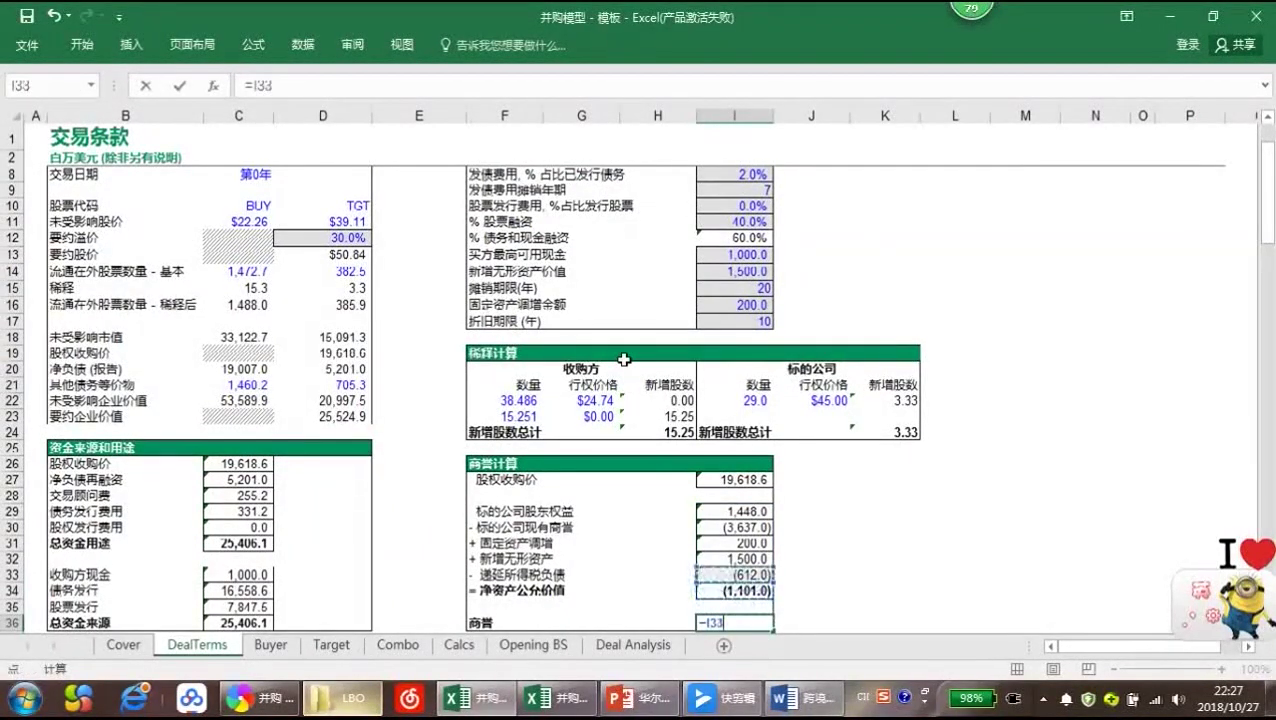
{"action": "type", "text": "+"}
{"action": "key", "text": "Up"}
{"action": "key", "text": "Up"}
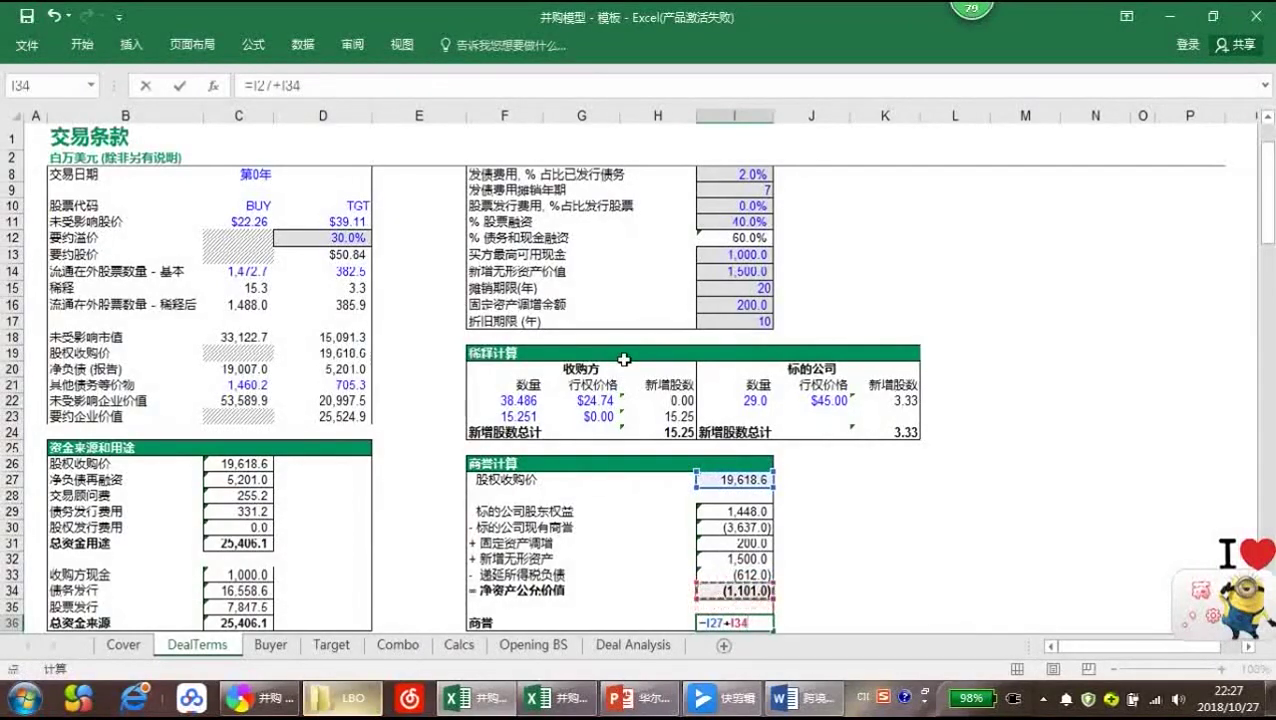
{"action": "key", "text": "Return"}
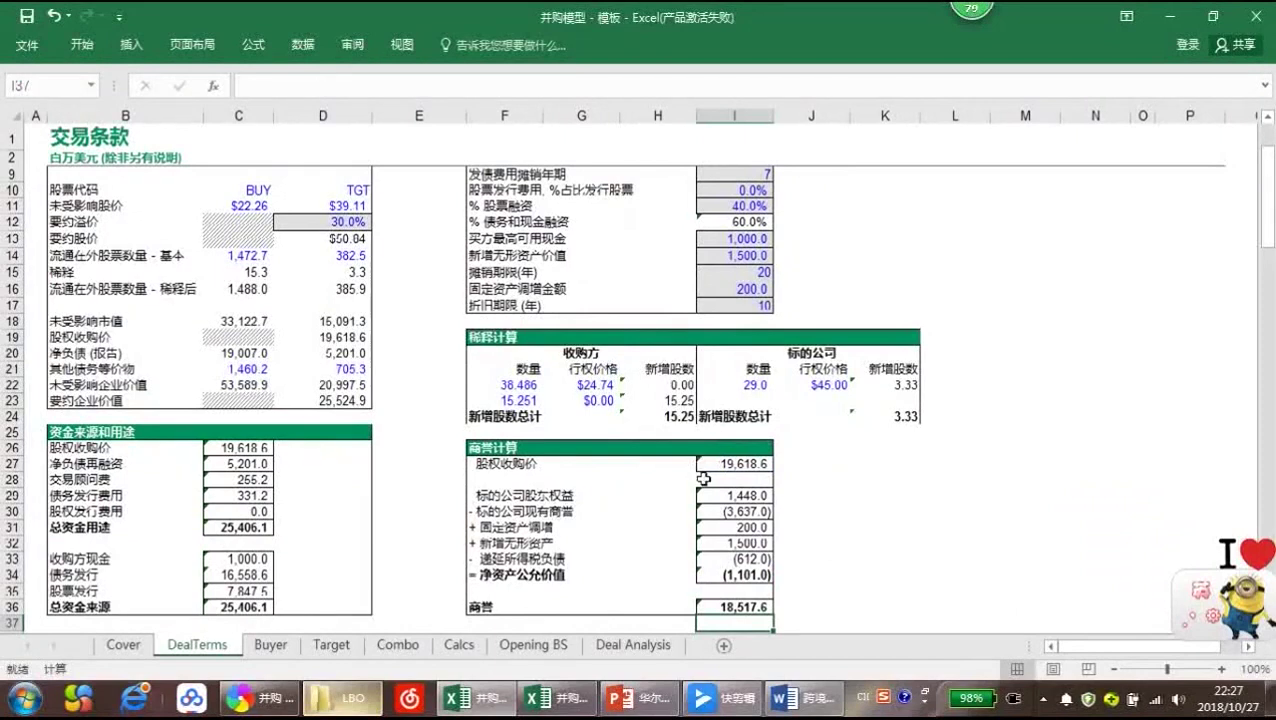
Correct the goodwill formula in I36 to subtract the fair value of net assets, =I27-I34
{"action": "left_click", "coordinate": [720, 596]}
{"action": "left_click", "coordinate": [720, 604]}
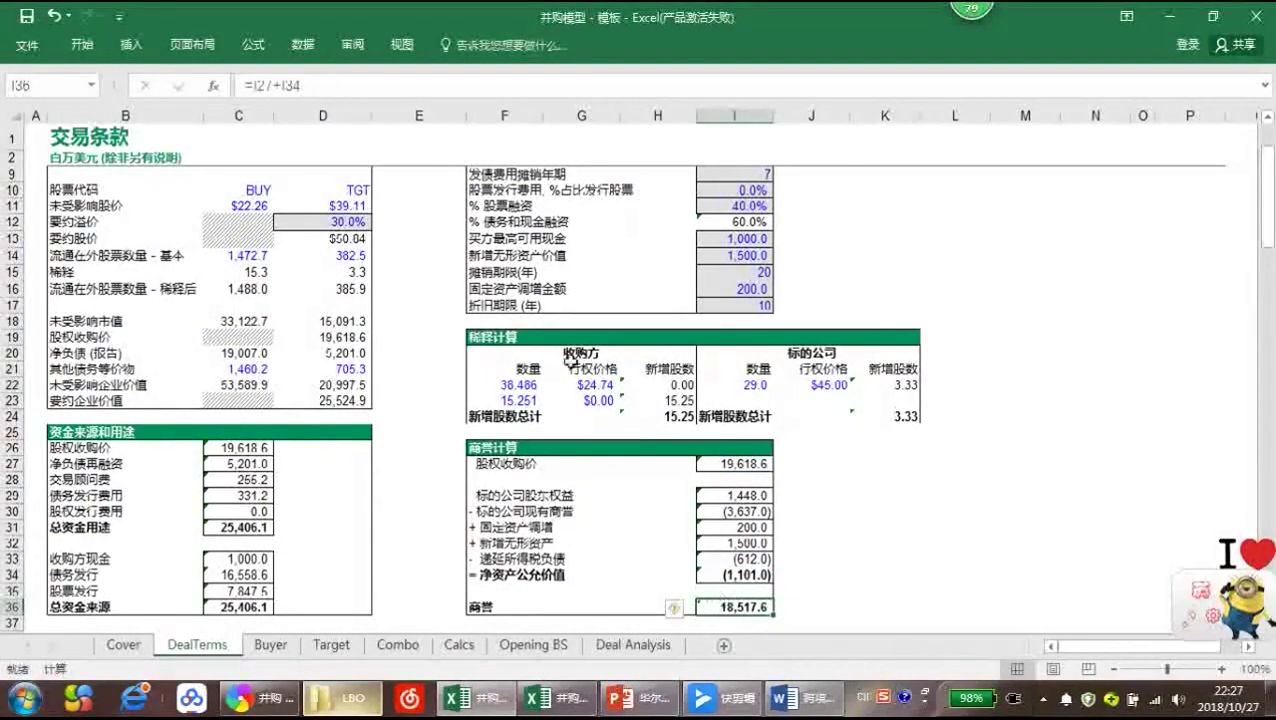
{"action": "left_click", "coordinate": [288, 85]}
{"action": "key", "text": "BackSpace"}
{"action": "type", "text": "-"}
{"action": "key", "text": "Return"}
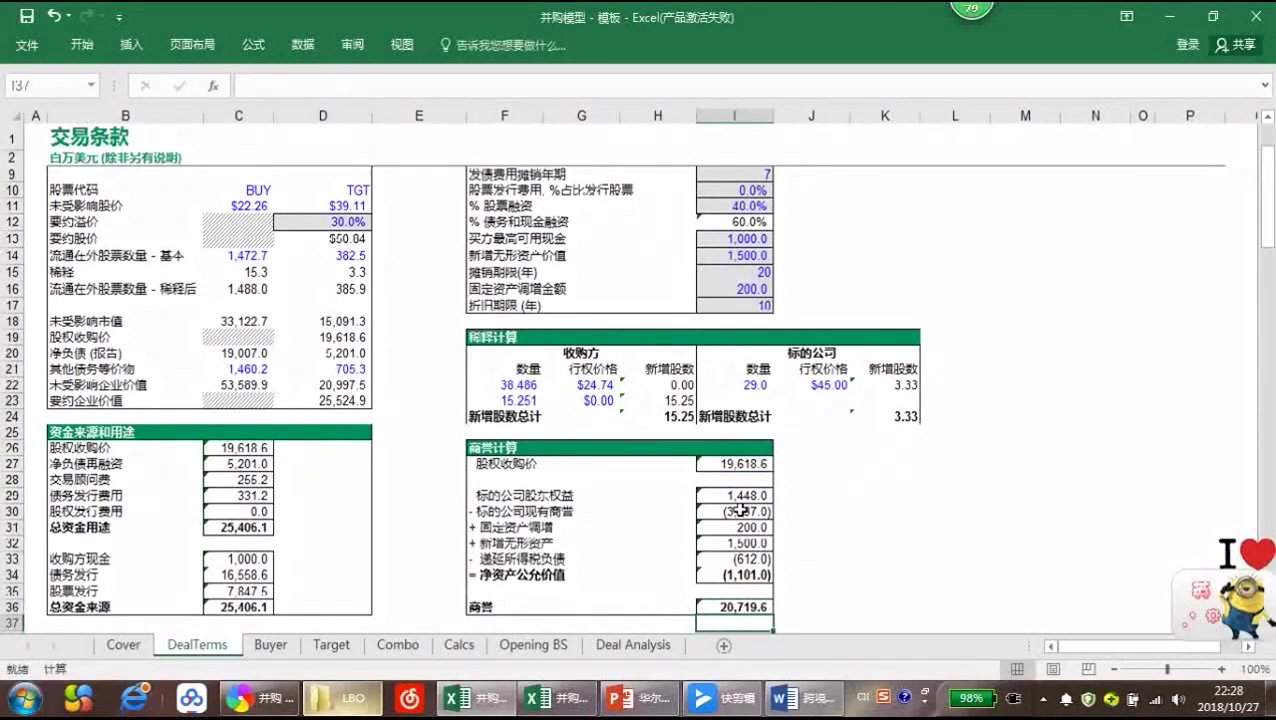
Review the goodwill formula in I36 against the target's equity, existing goodwill and fair value of net assets lines
{"action": "left_click", "coordinate": [748, 608]}
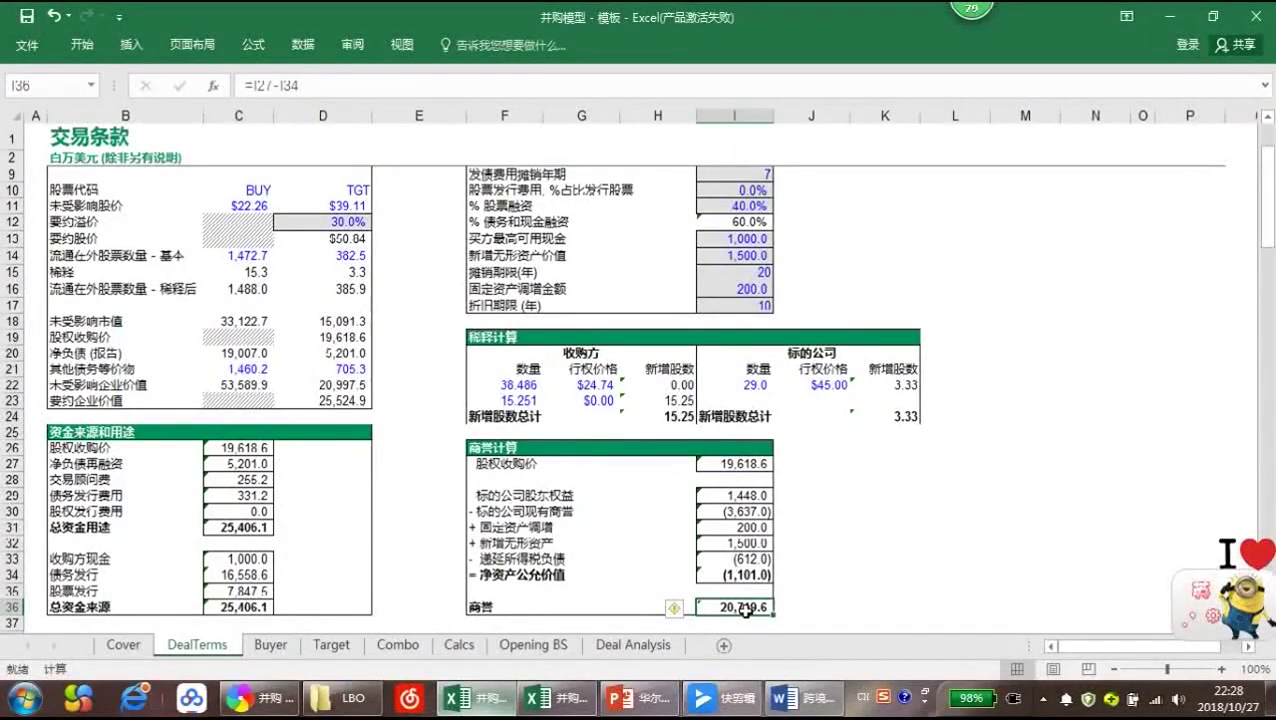
{"action": "double_click", "coordinate": [745, 610]}
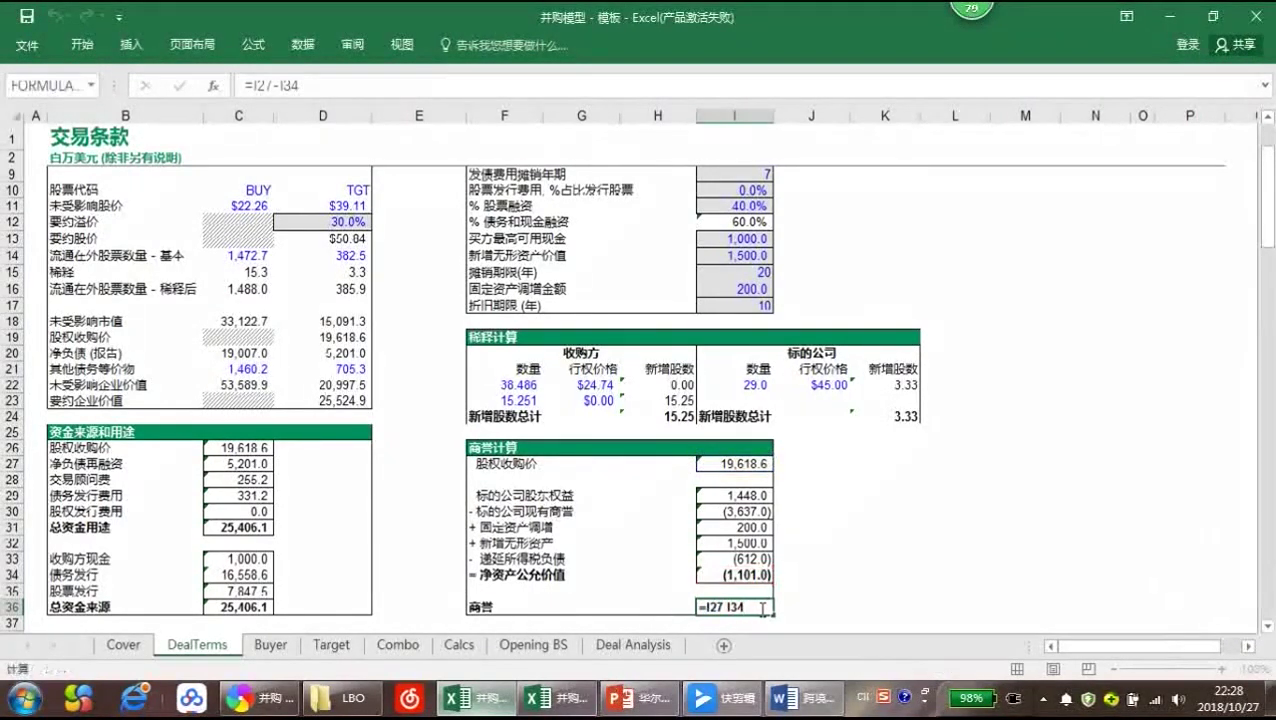
{"action": "key", "text": "Return"}
{"action": "key", "text": "Up"}
{"action": "key", "text": "Up"}
{"action": "key", "text": "Up"}
{"action": "key", "text": "Up"}
{"action": "key", "text": "Up"}
{"action": "key", "text": "Up"}
{"action": "key", "text": "Up"}
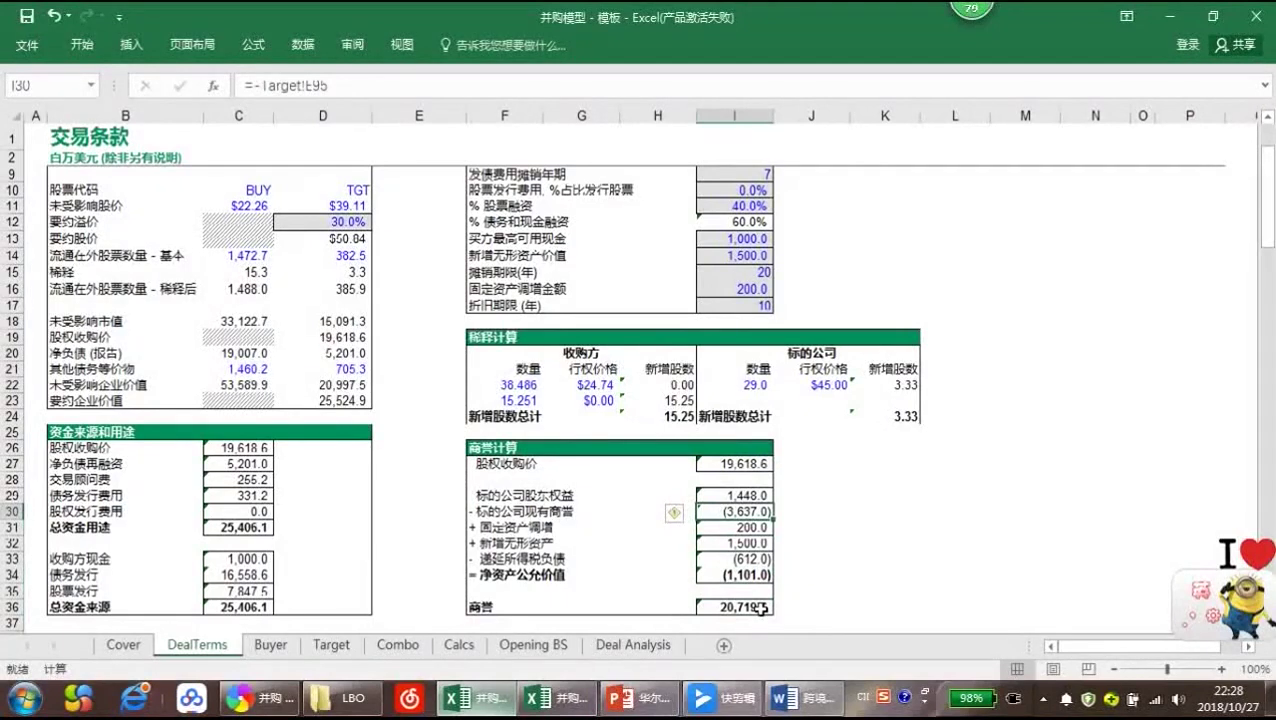
{"action": "key", "text": "Up"}
{"action": "key", "text": "Left"}
{"action": "key", "text": "Left"}
{"action": "key", "text": "Left"}
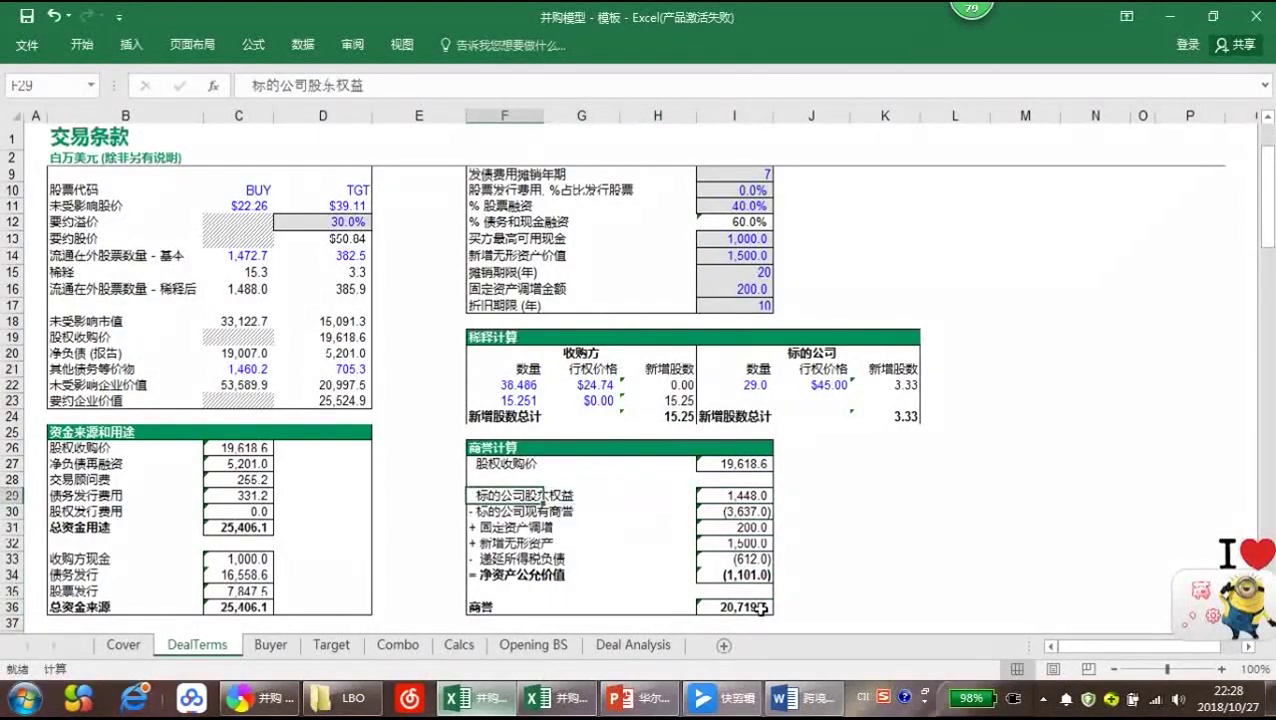
{"action": "key", "text": "Down"}
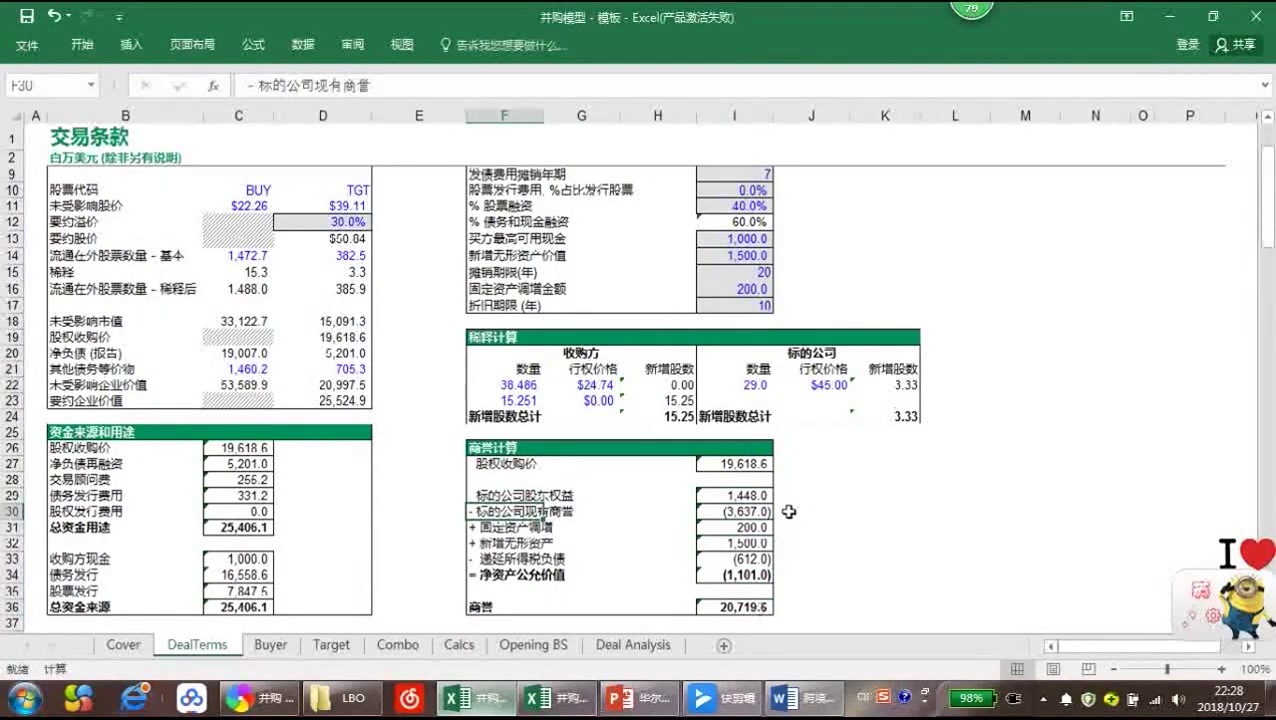
{"action": "left_click", "coordinate": [721, 515]}
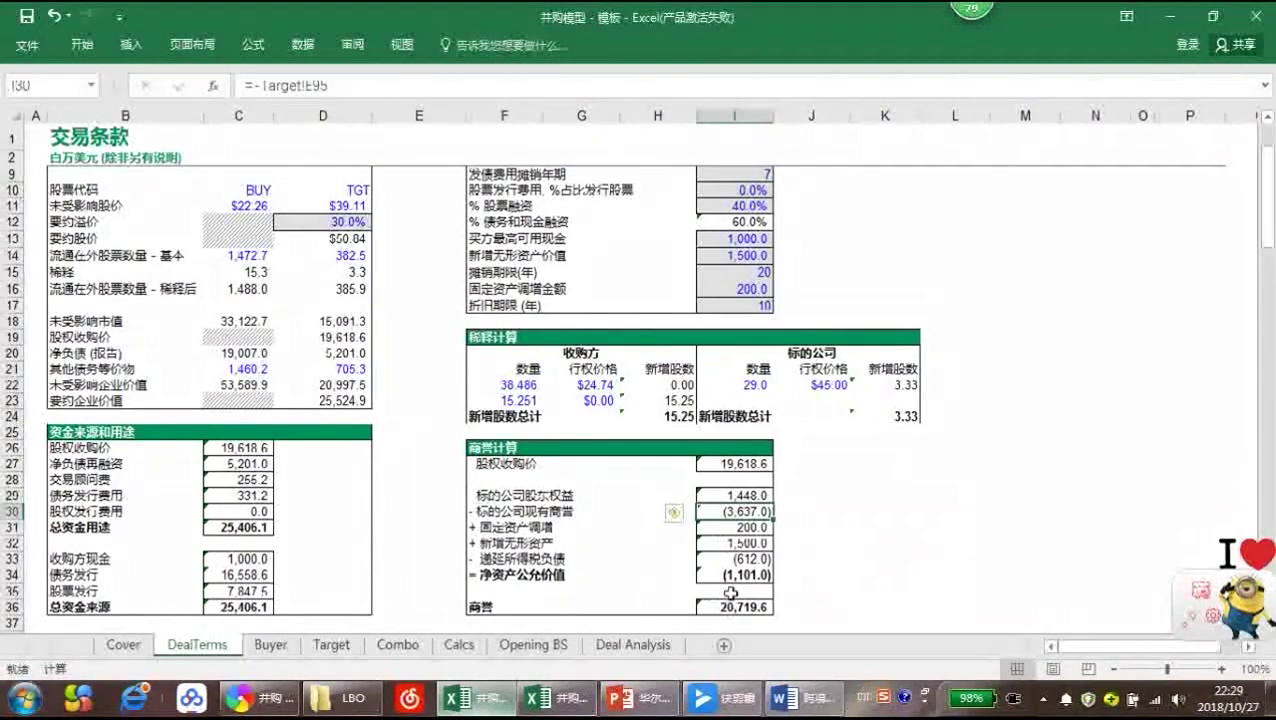
{"action": "left_click", "coordinate": [729, 574]}
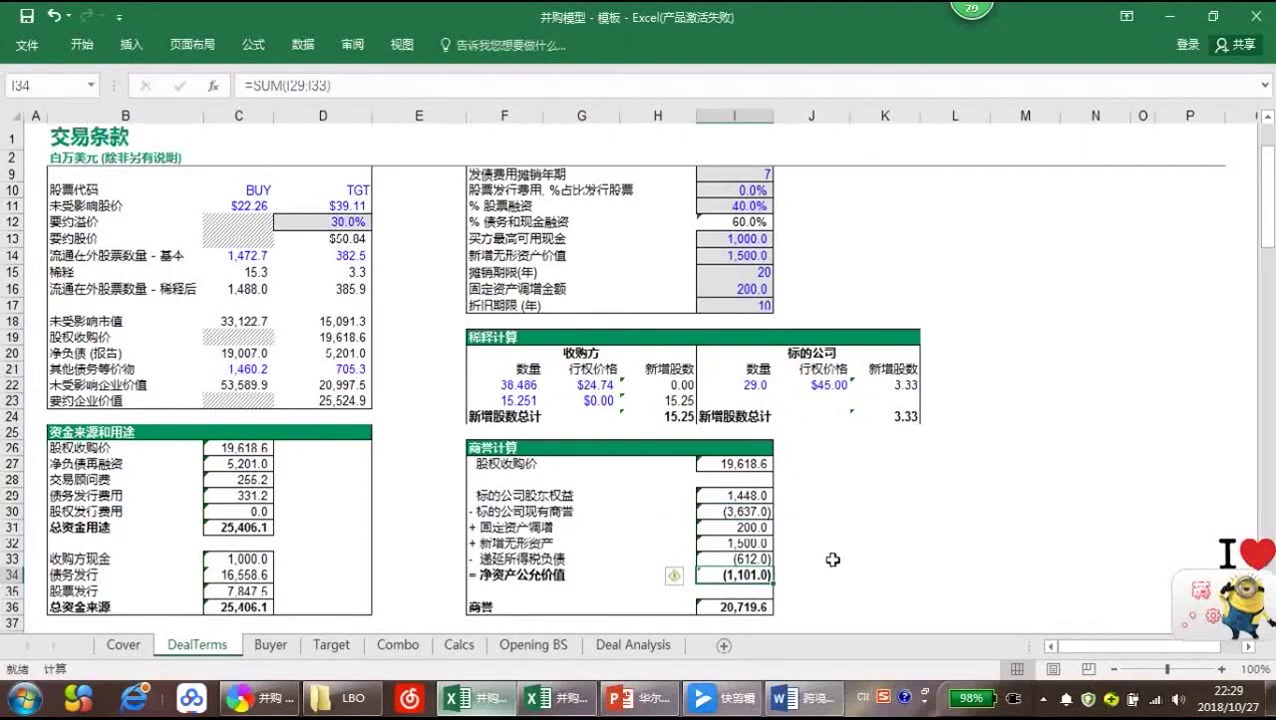
Link the buyer's year 1 pre-deal basic weighted average shares in F40 to the Buyer sheet, =Buyer!F84
{"action": "scroll", "coordinate": [831, 597], "scroll_direction": "down", "scroll_amount": 2}
{"action": "left_click", "coordinate": [762, 509]}
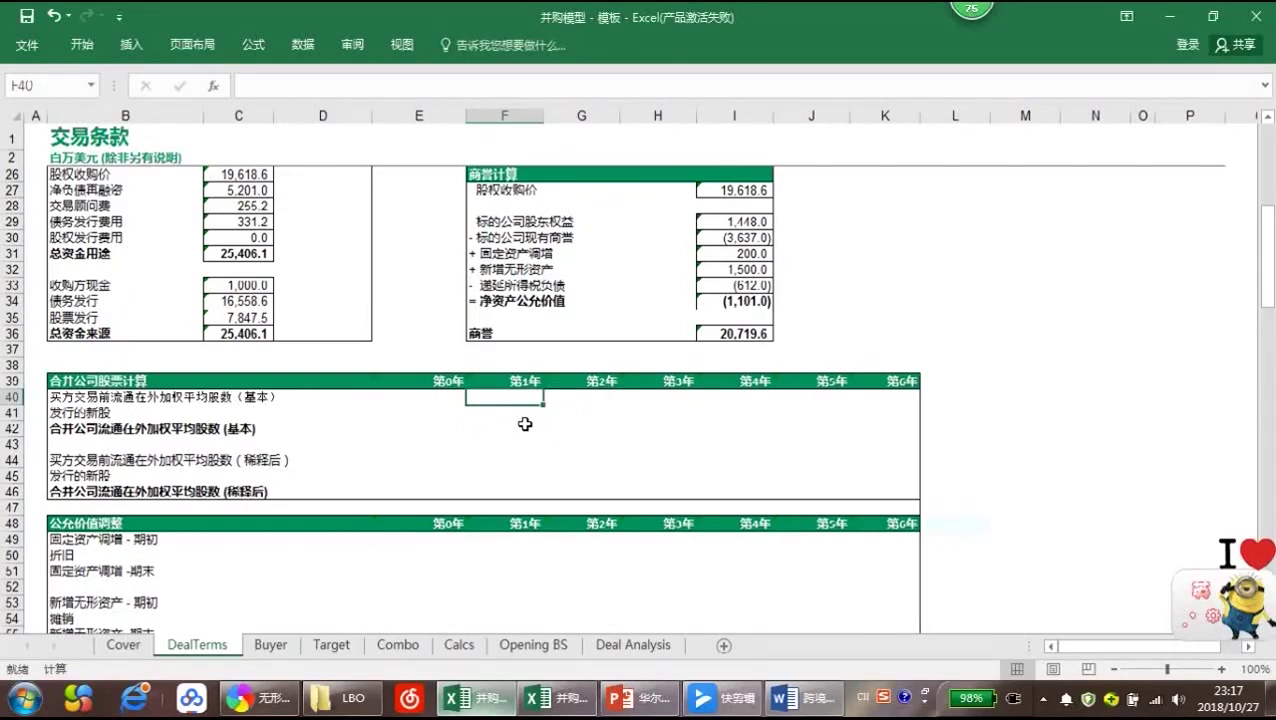
{"action": "type", "text": "="}
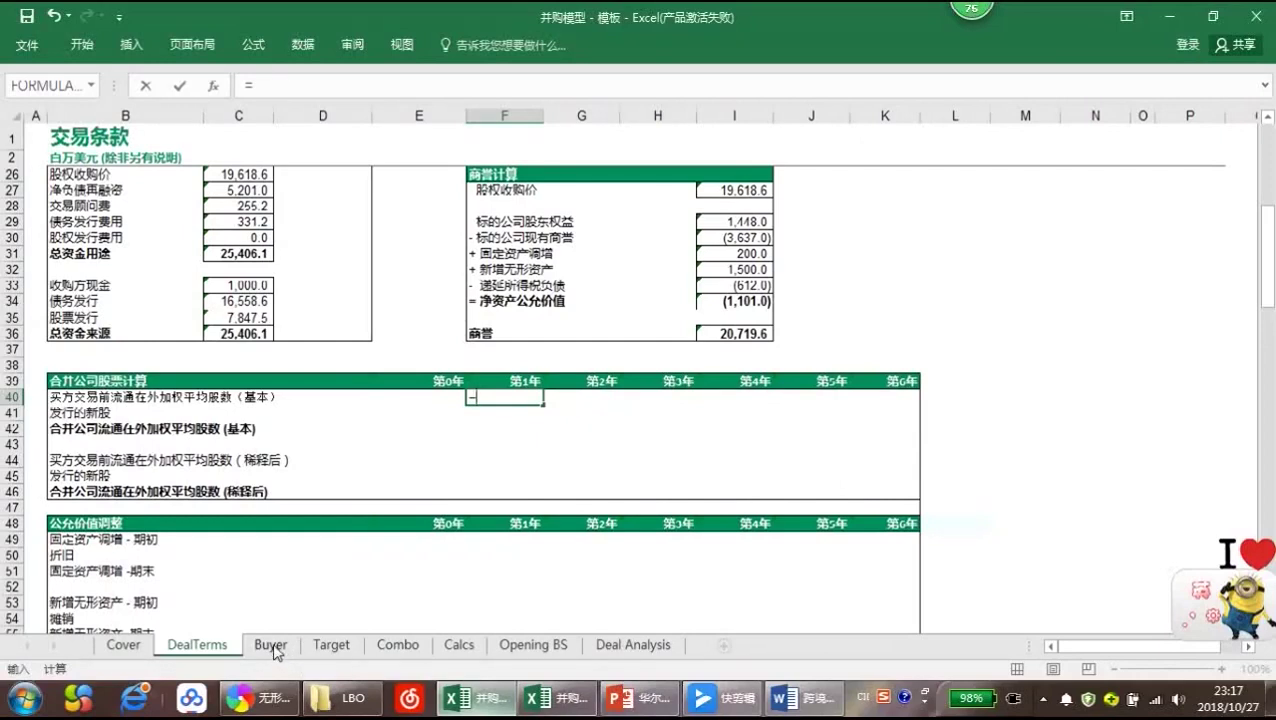
{"action": "left_click", "coordinate": [271, 648]}
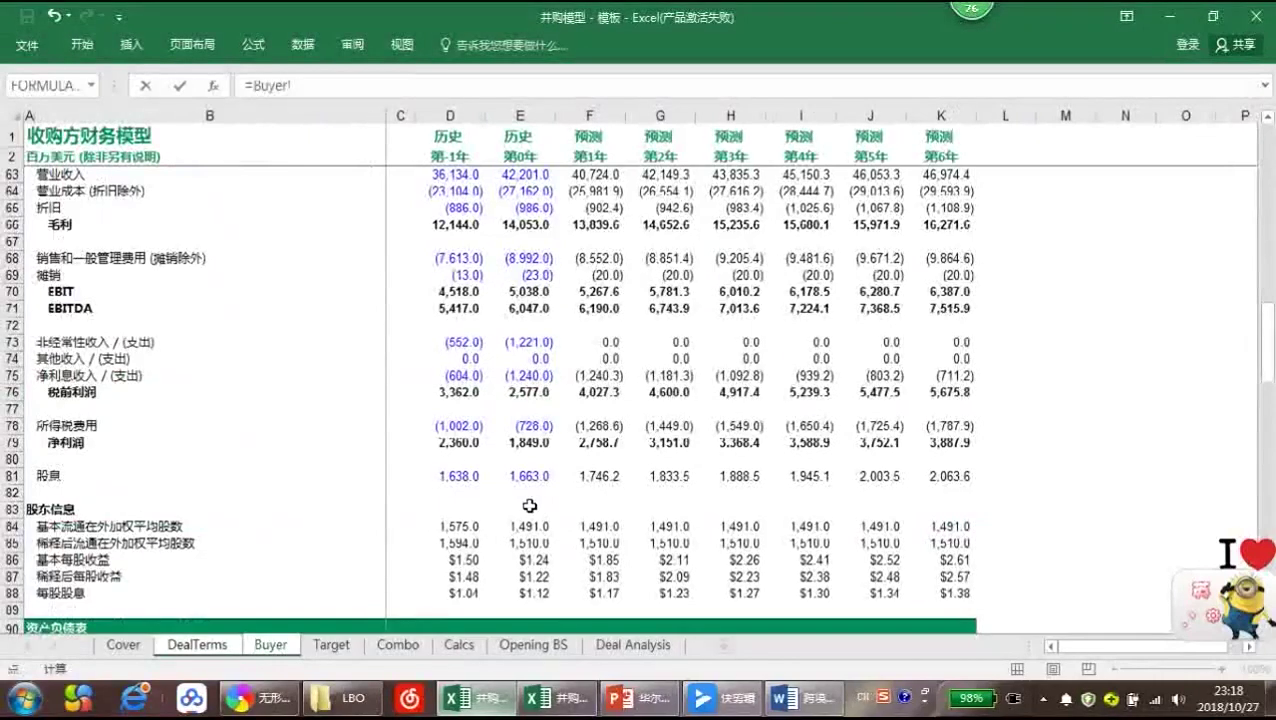
{"action": "left_click", "coordinate": [601, 527]}
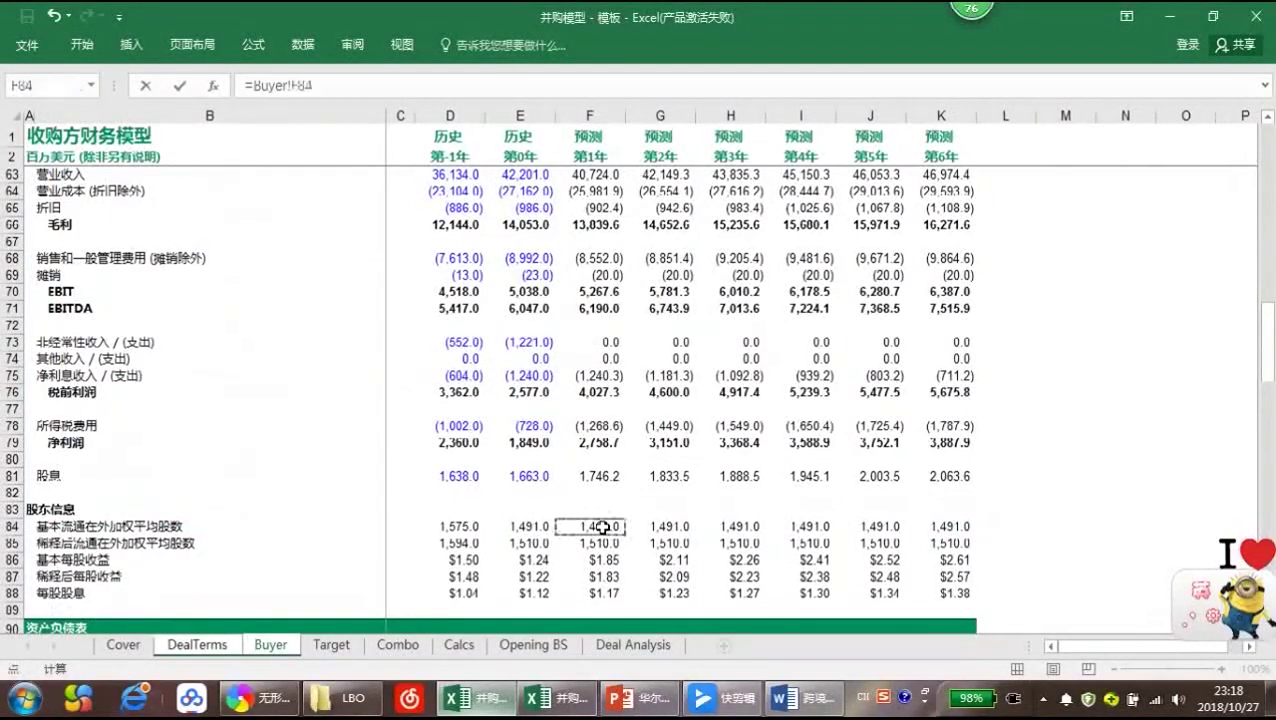
{"action": "key", "text": "Return"}
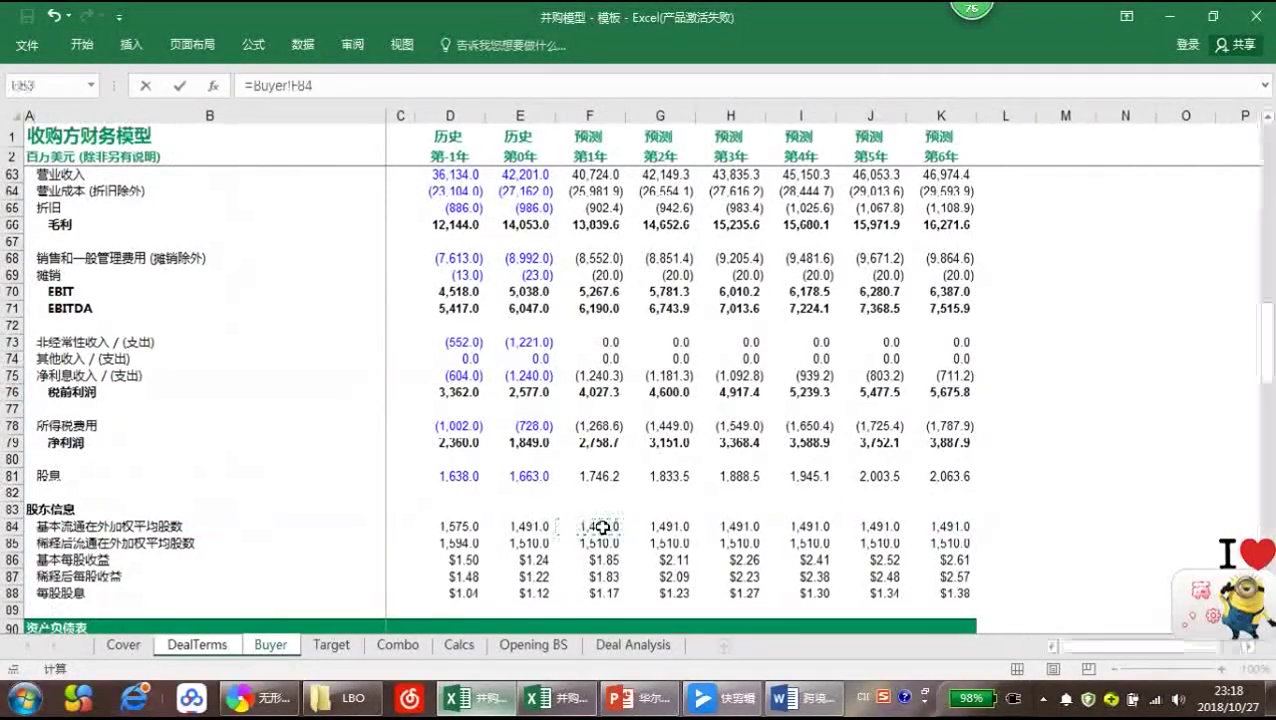
Calculate the year 1 new shares issued in F41 as =C35/C11 and total the combined basic shares in F42 with =SUM(F40:F41)
{"action": "type", "text": "="}
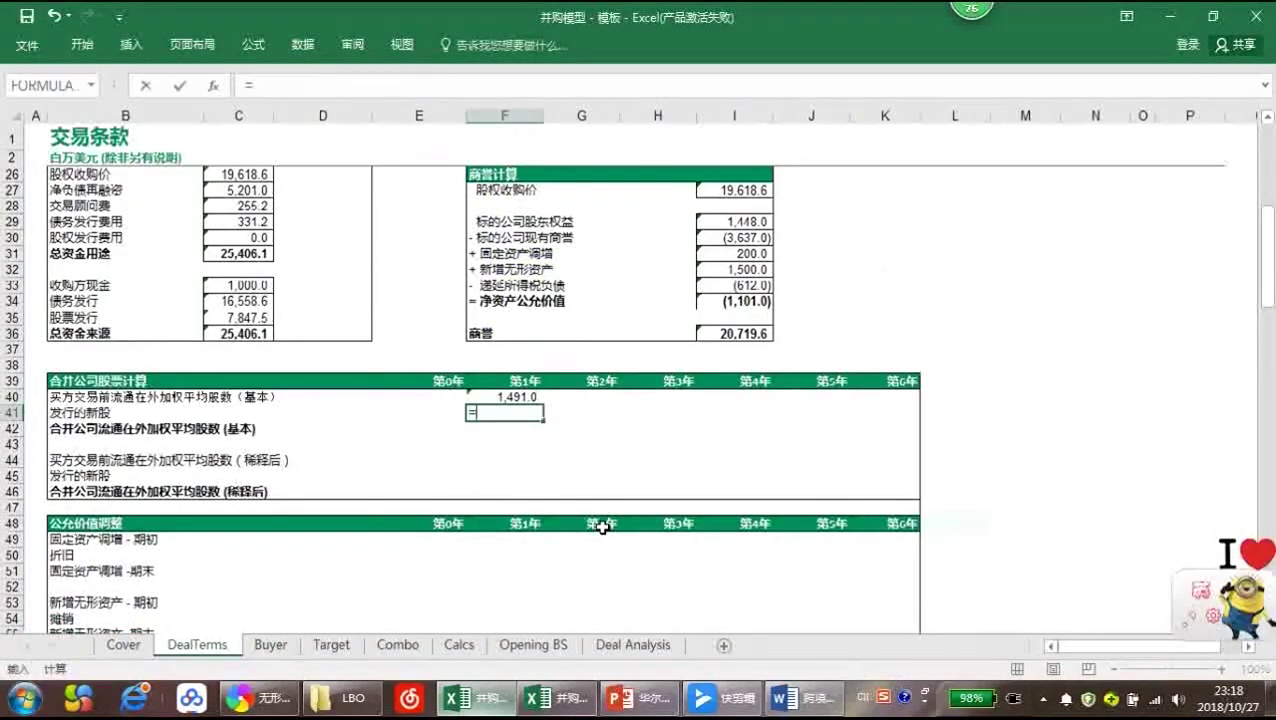
{"action": "left_click", "coordinate": [259, 318]}
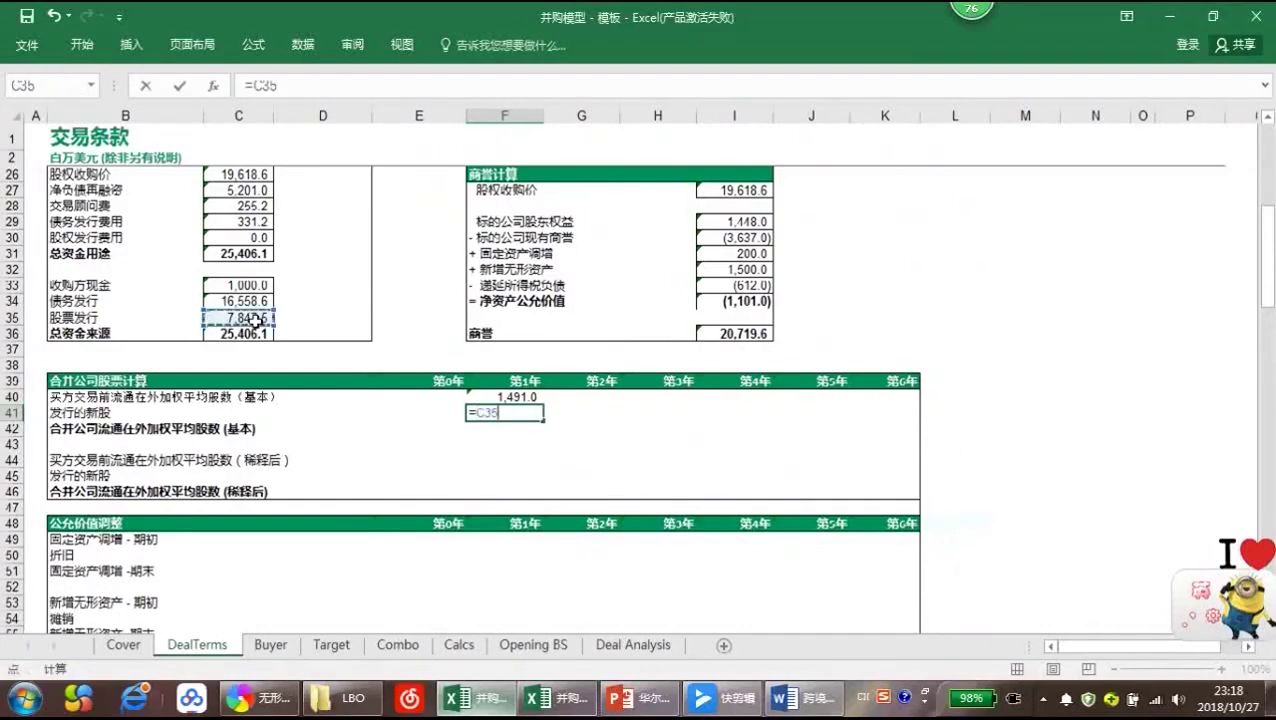
{"action": "type", "text": "/"}
{"action": "scroll", "coordinate": [379, 379], "scroll_direction": "up", "scroll_amount": 4}
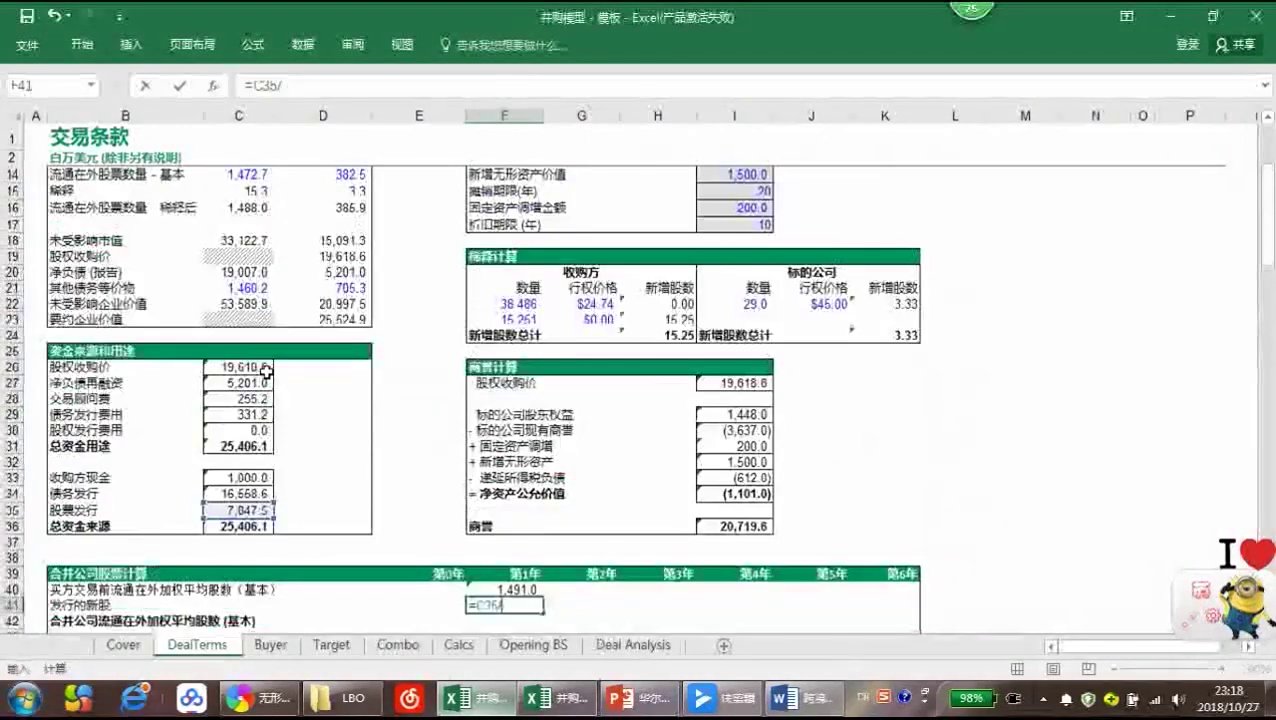
{"action": "scroll", "coordinate": [388, 381], "scroll_direction": "up", "scroll_amount": 2}
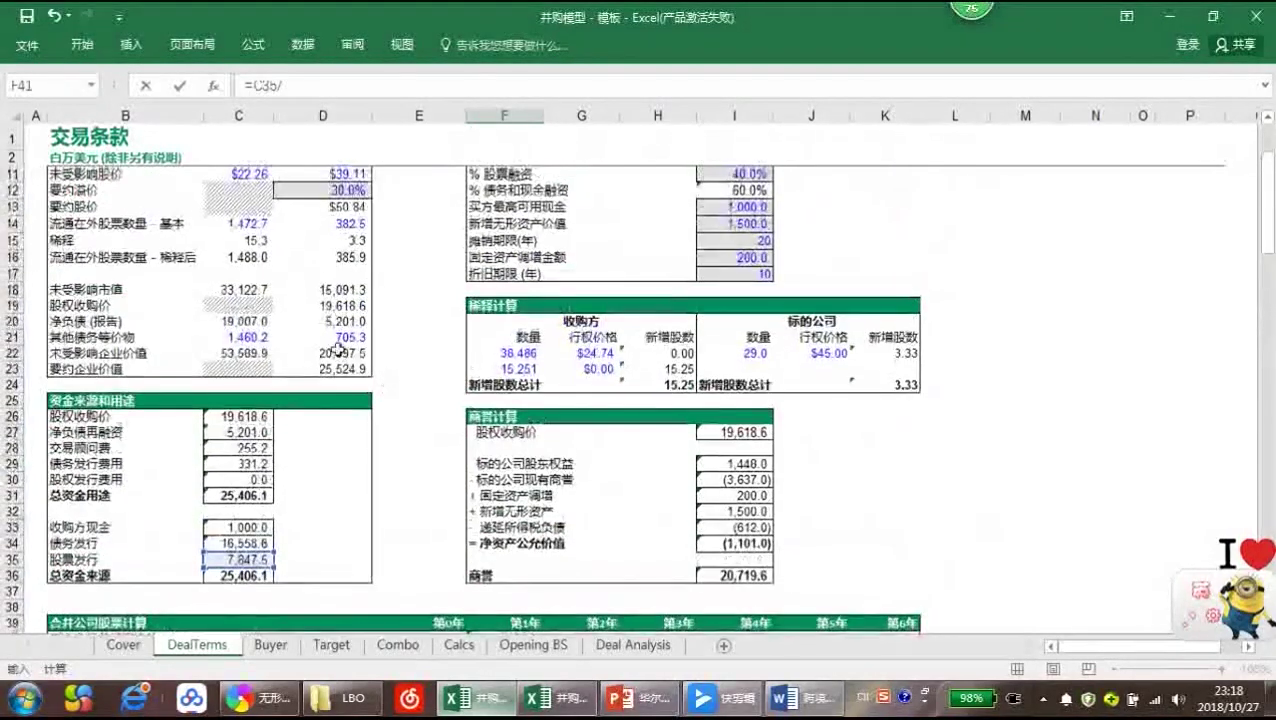
{"action": "left_click", "coordinate": [256, 219]}
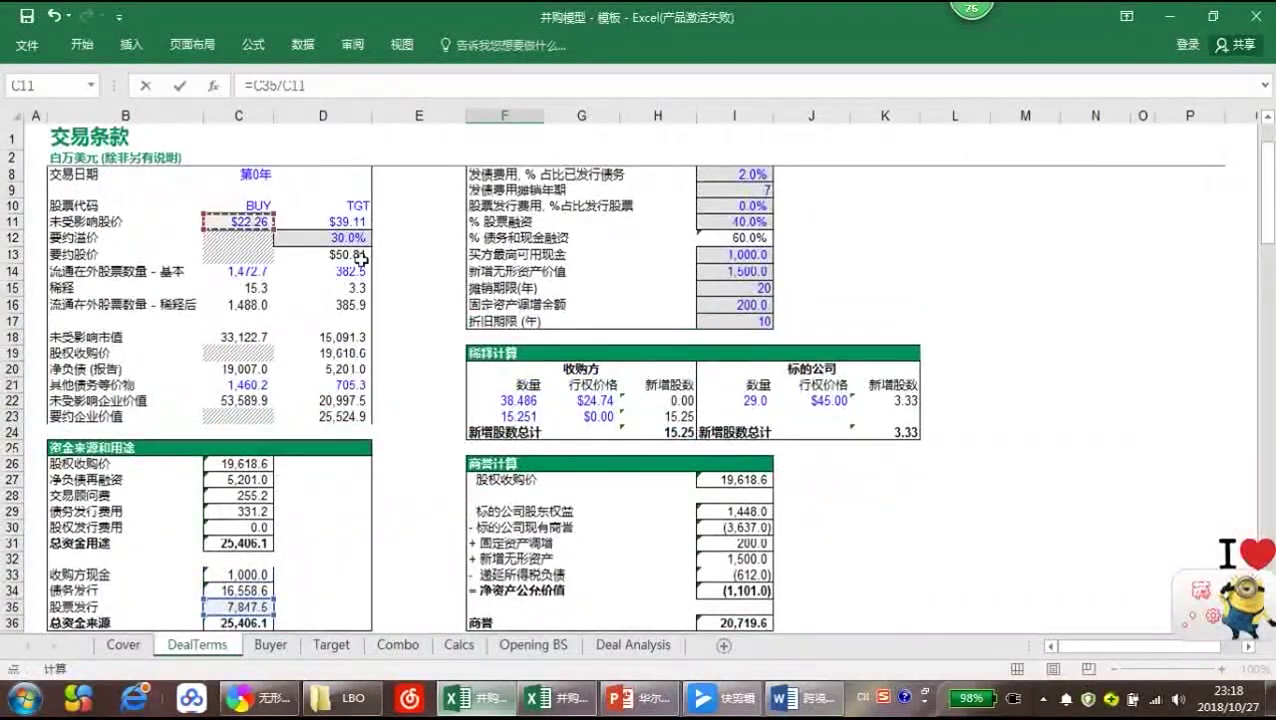
{"action": "key", "text": "Return"}
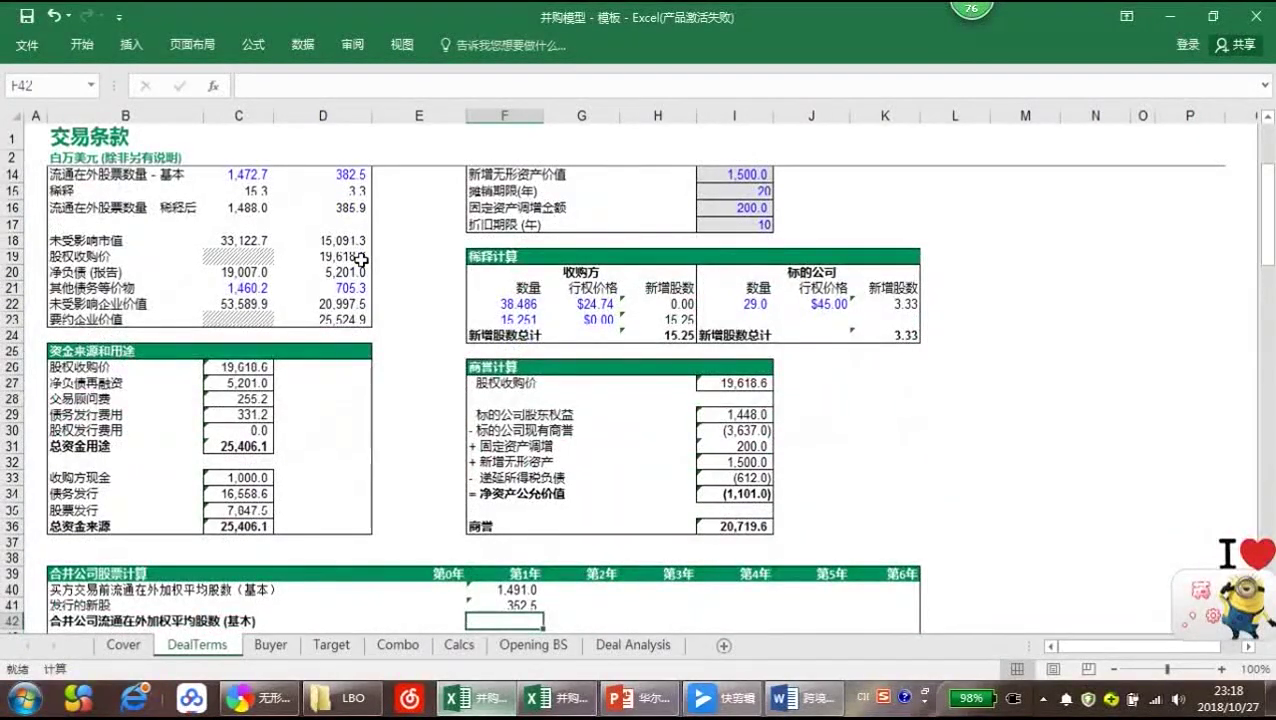
{"action": "key", "text": "alt+equal"}
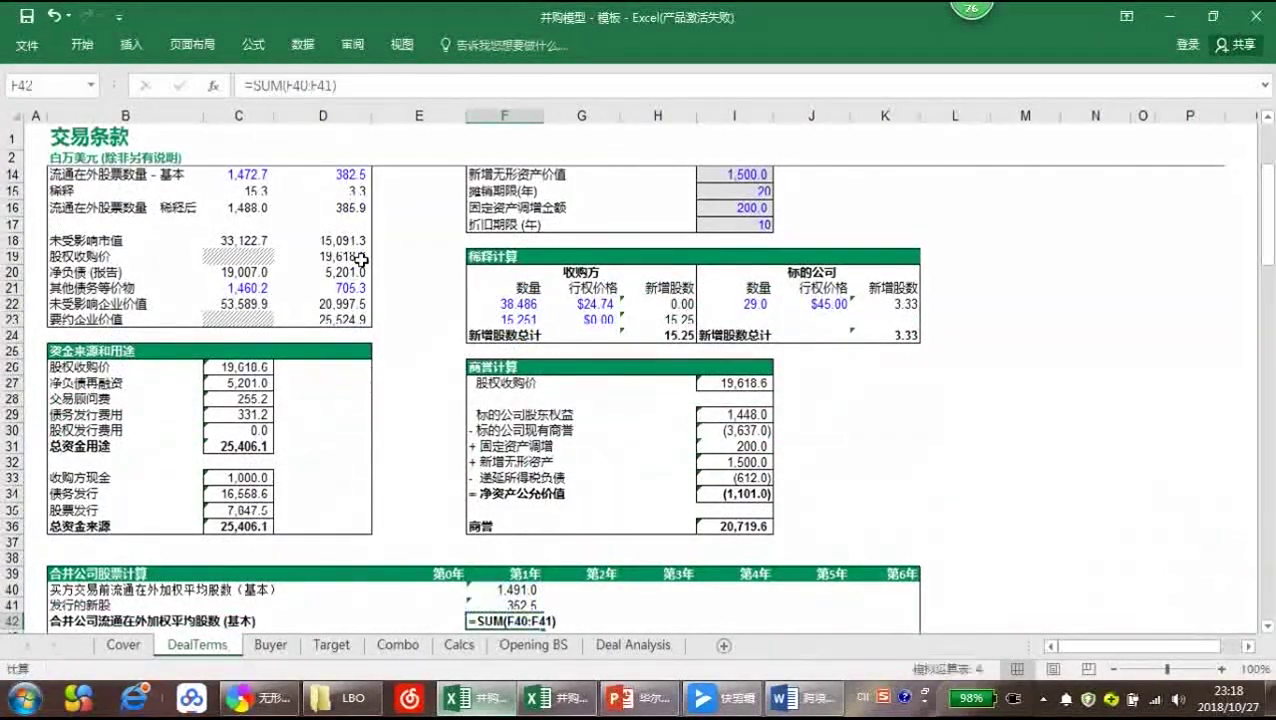
{"action": "key", "text": "Return"}
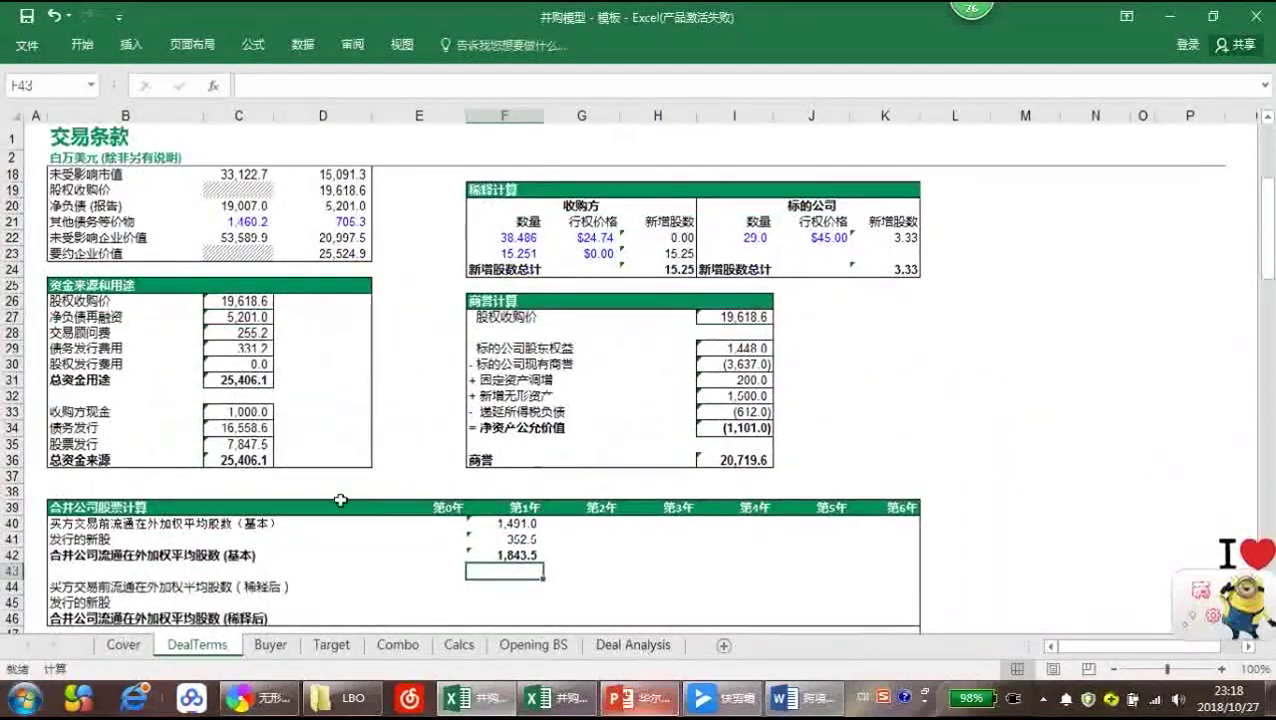
Compare the buyer's year 1 basic weighted average shares in F40 with the basic shares outstanding in C14 of the transaction data
{"action": "scroll", "coordinate": [340, 500], "scroll_direction": "down", "scroll_amount": 1}
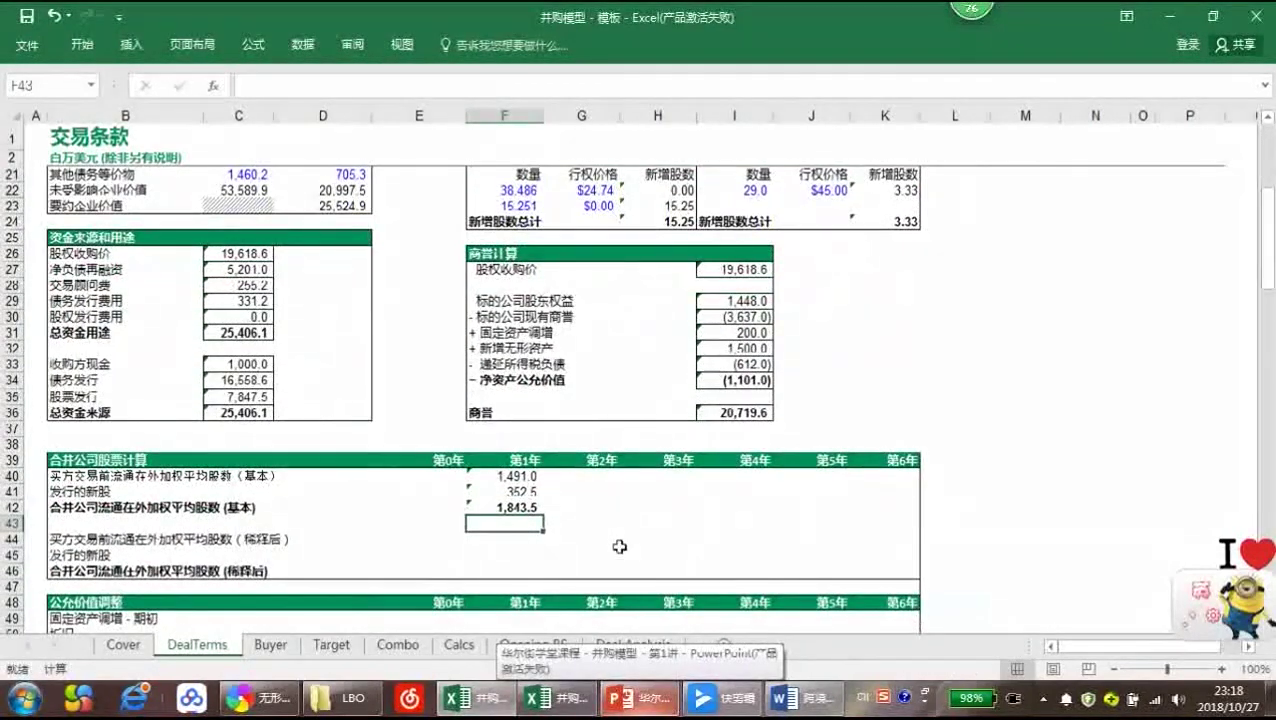
{"action": "scroll", "coordinate": [521, 527], "scroll_direction": "down", "scroll_amount": 1}
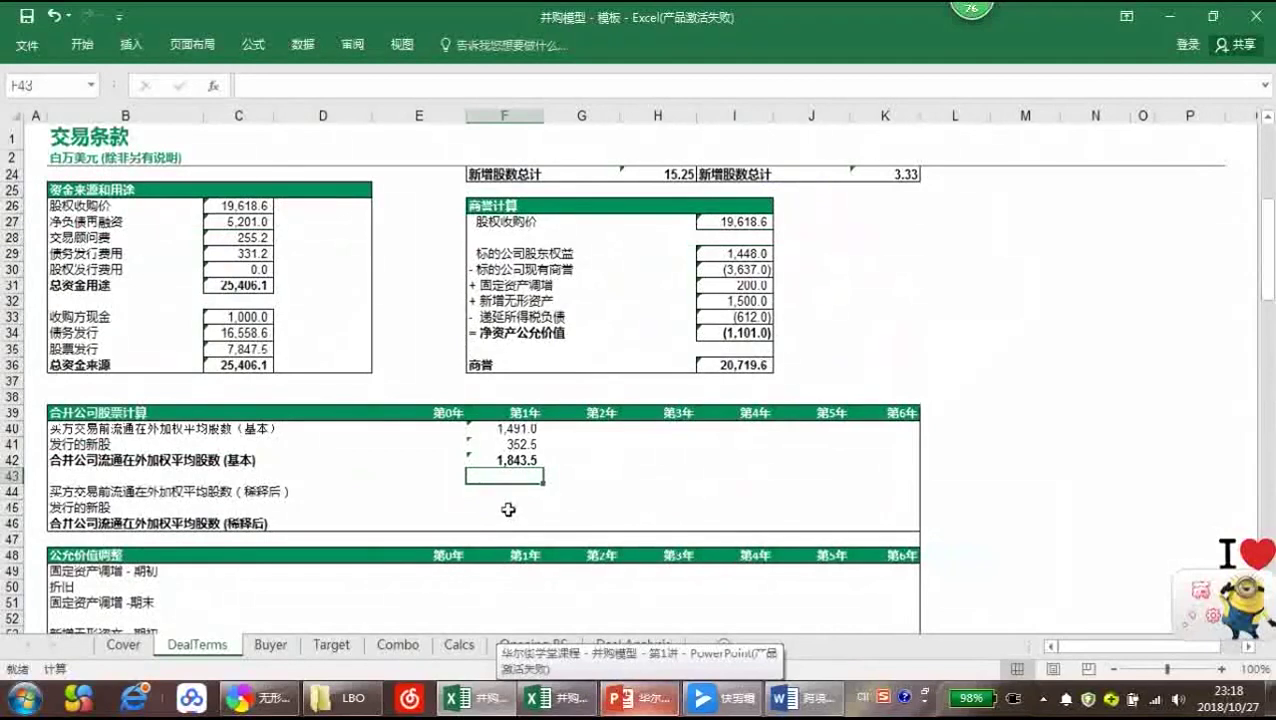
{"action": "left_click", "coordinate": [527, 505]}
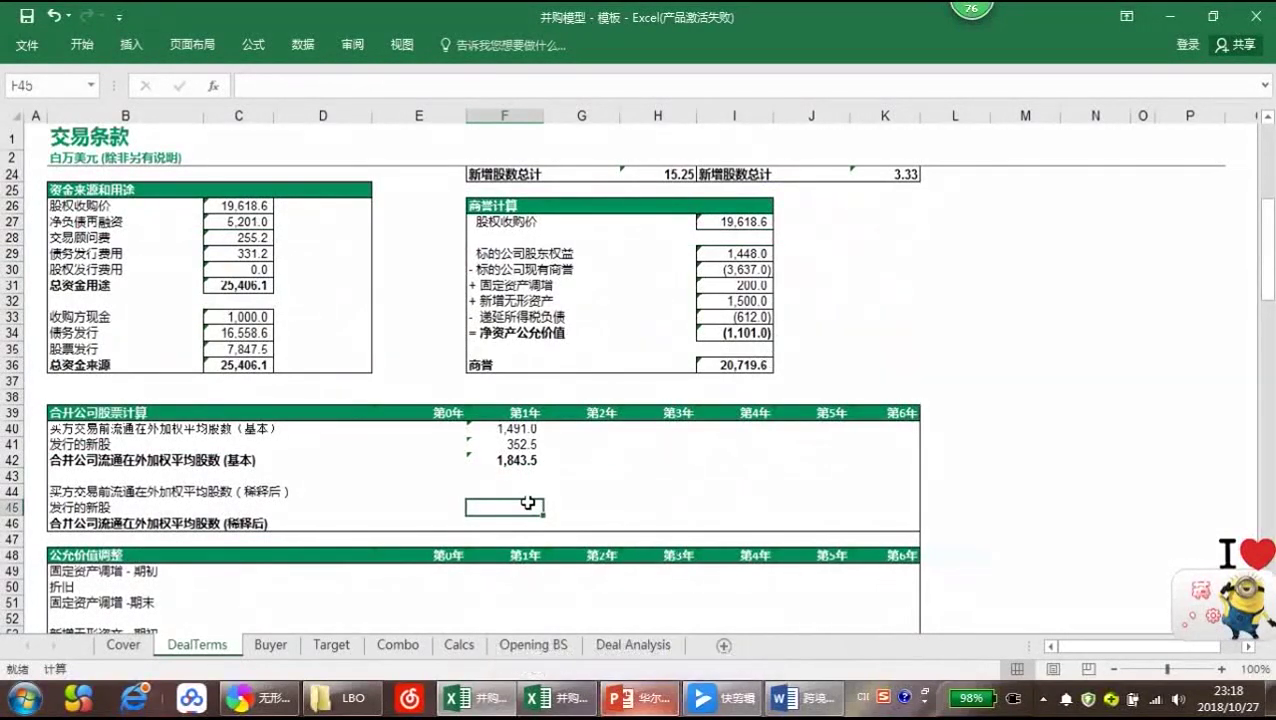
{"action": "left_click", "coordinate": [511, 494]}
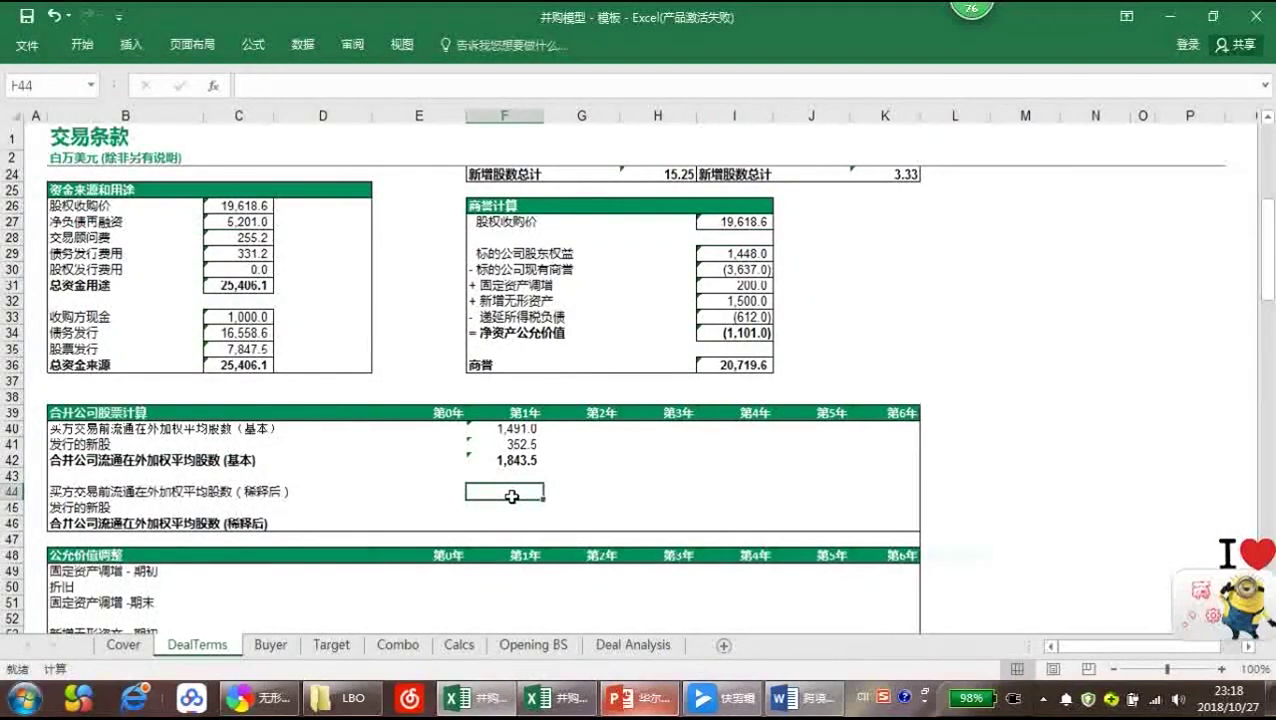
{"action": "left_click", "coordinate": [504, 462]}
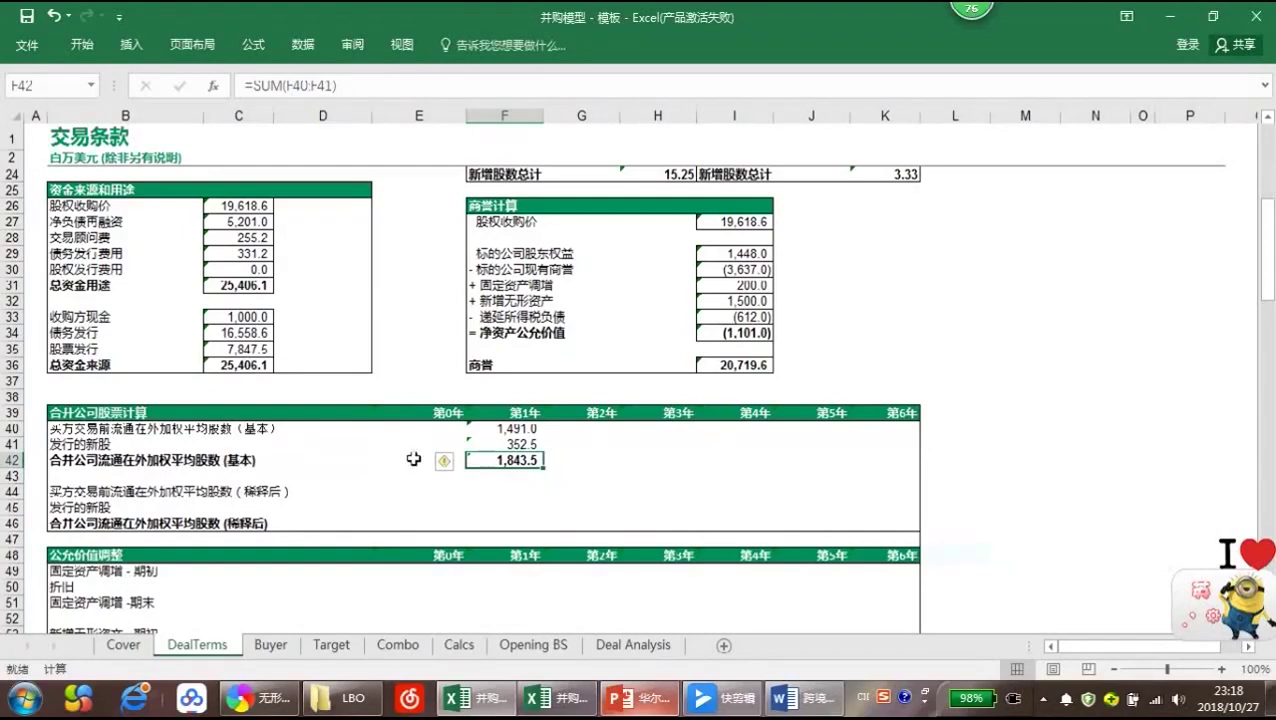
{"action": "left_click", "coordinate": [529, 429]}
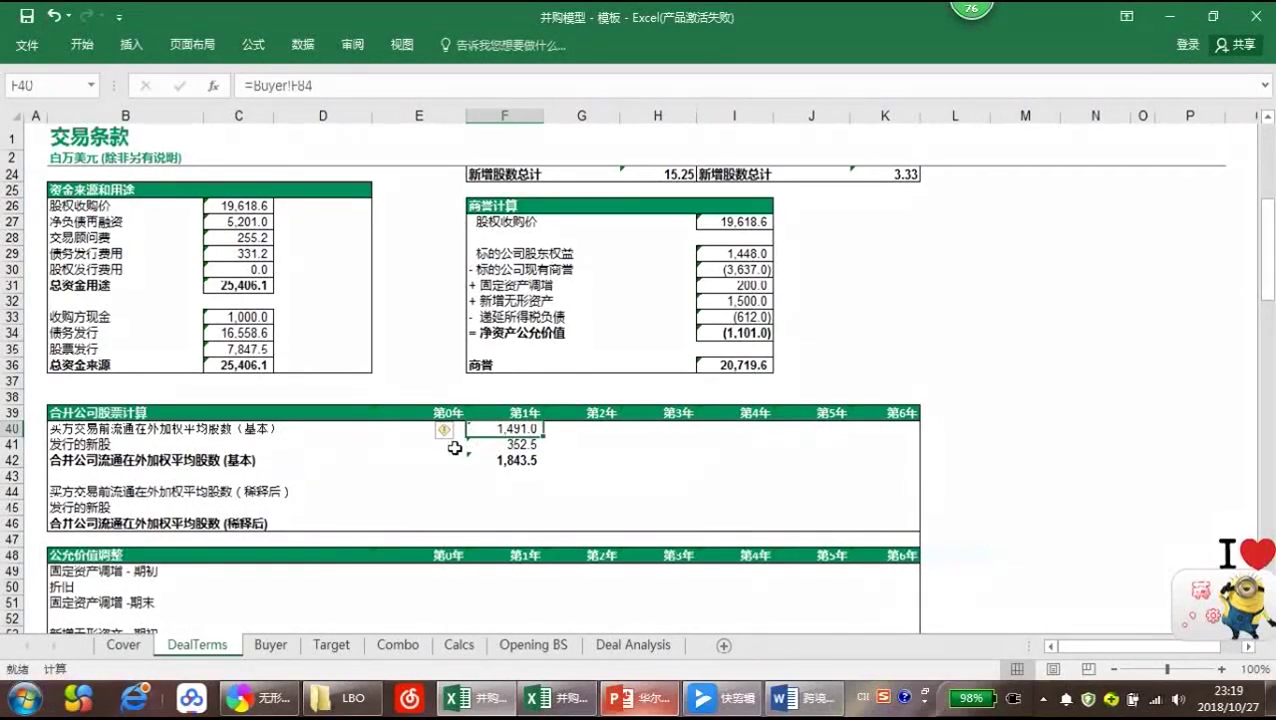
{"action": "scroll", "coordinate": [455, 448], "scroll_direction": "up", "scroll_amount": 7}
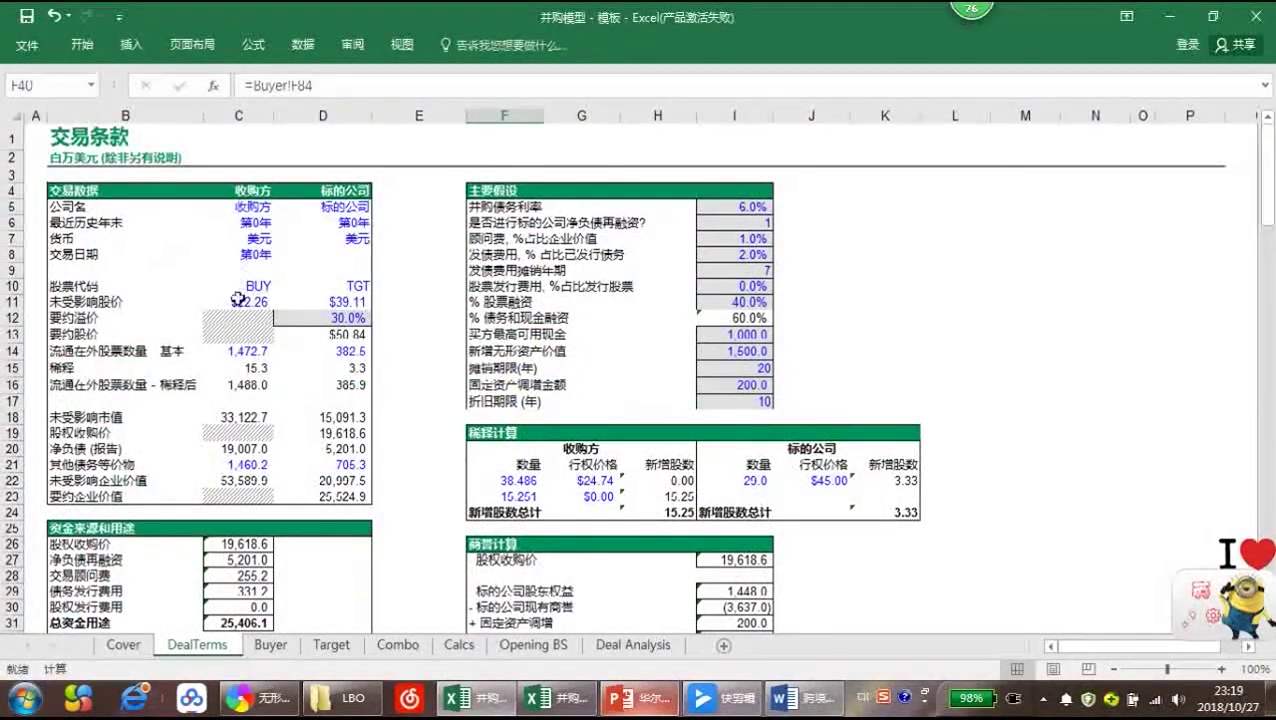
{"action": "left_click", "coordinate": [220, 352]}
{"action": "left_click", "coordinate": [155, 351]}
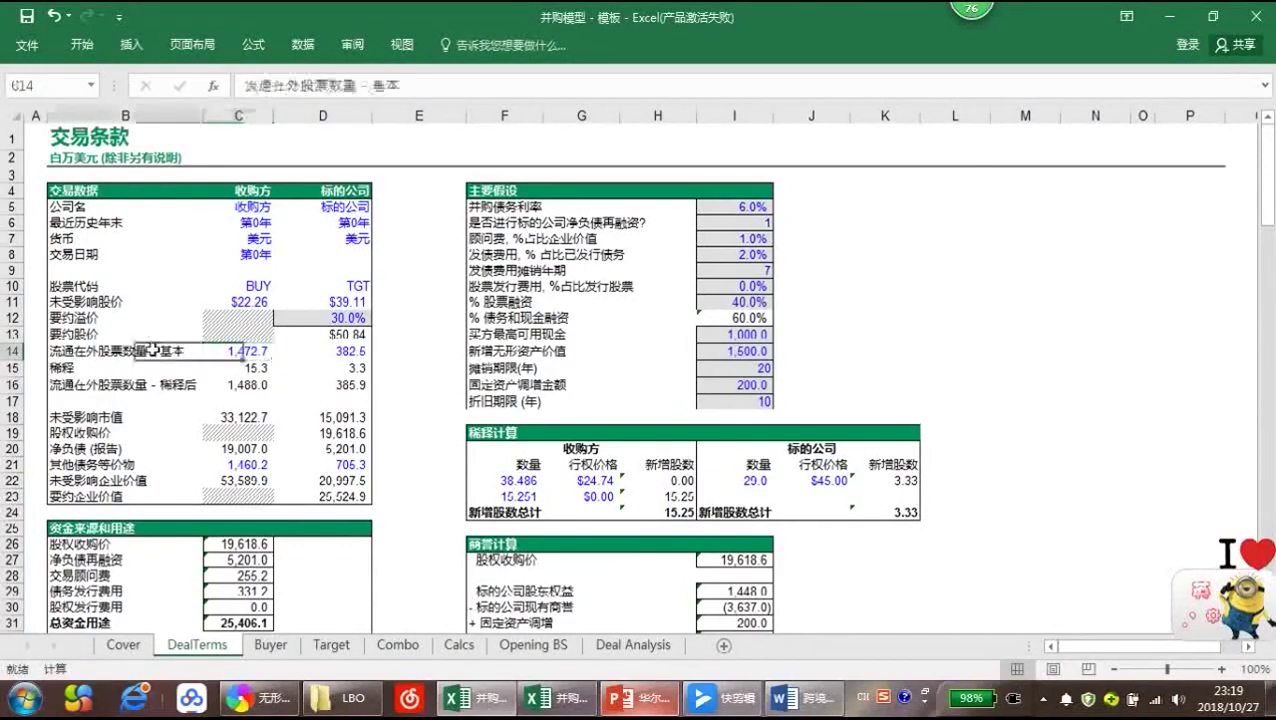
{"action": "left_click", "coordinate": [252, 351]}
{"action": "scroll", "coordinate": [260, 352], "scroll_direction": "down", "scroll_amount": 3}
{"action": "scroll", "coordinate": [551, 526], "scroll_direction": "down", "scroll_amount": 3}
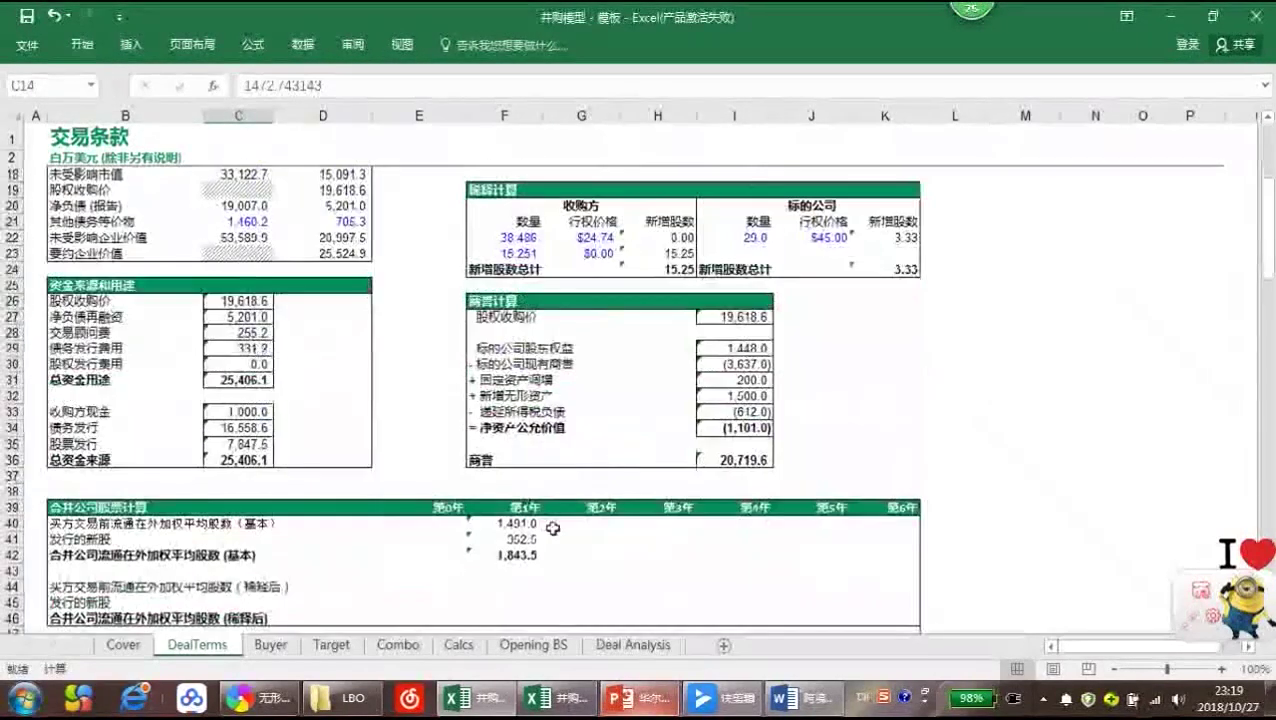
{"action": "scroll", "coordinate": [551, 526], "scroll_direction": "up", "scroll_amount": 3}
{"action": "scroll", "coordinate": [545, 530], "scroll_direction": "down", "scroll_amount": 3}
{"action": "left_click", "coordinate": [521, 538]}
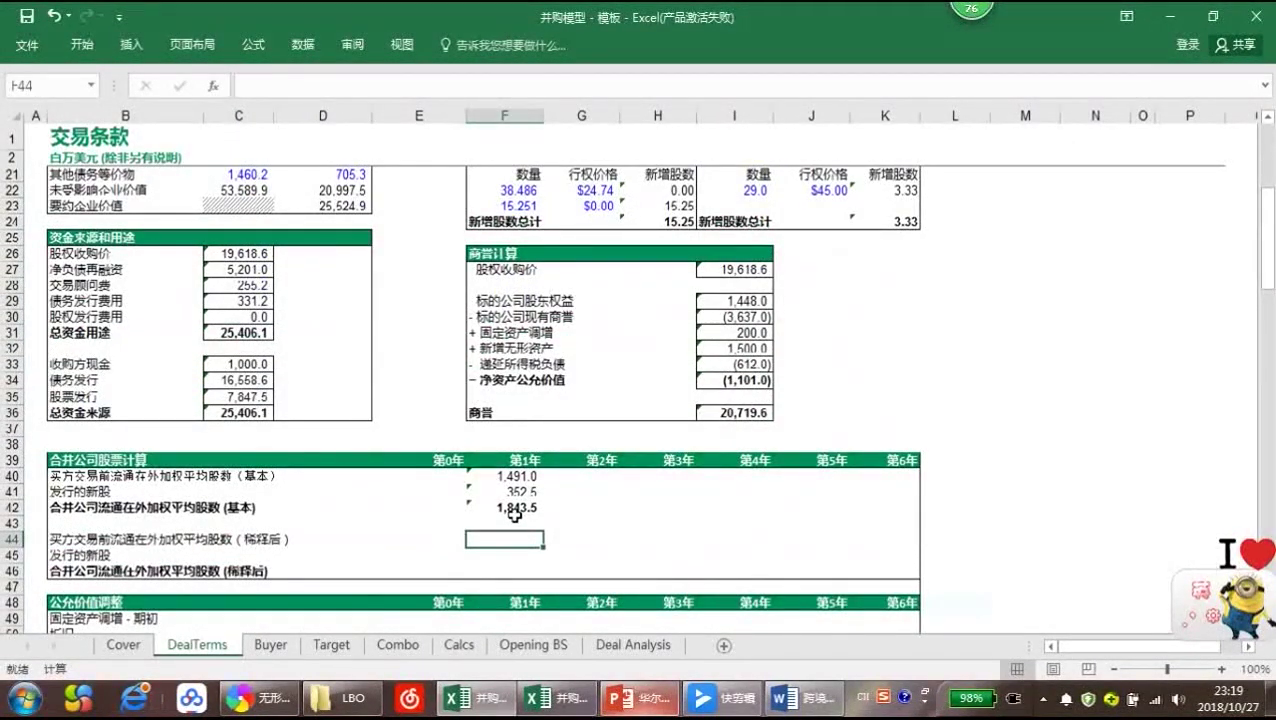
Link the buyer's year 1 pre-deal diluted weighted average shares in F44 to the Buyer sheet, =Buyer!F85
{"action": "type", "text": "="}
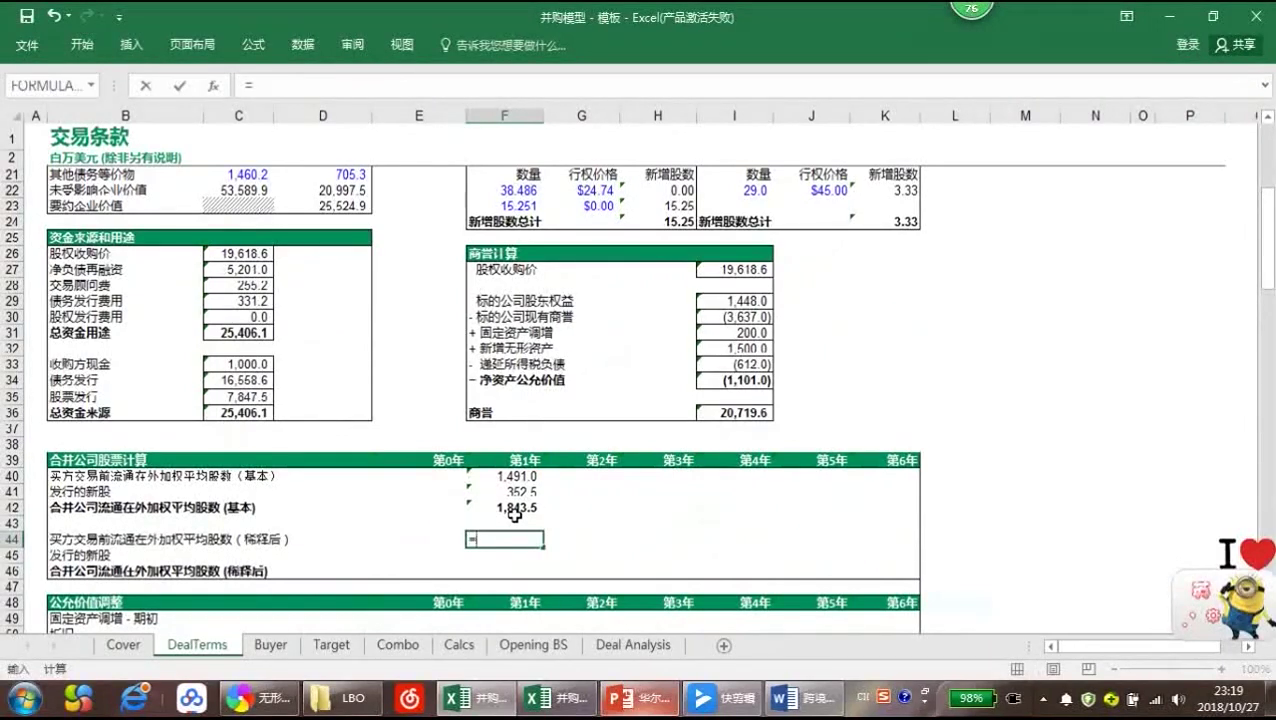
{"action": "key", "text": "ctrl+Page_Down"}
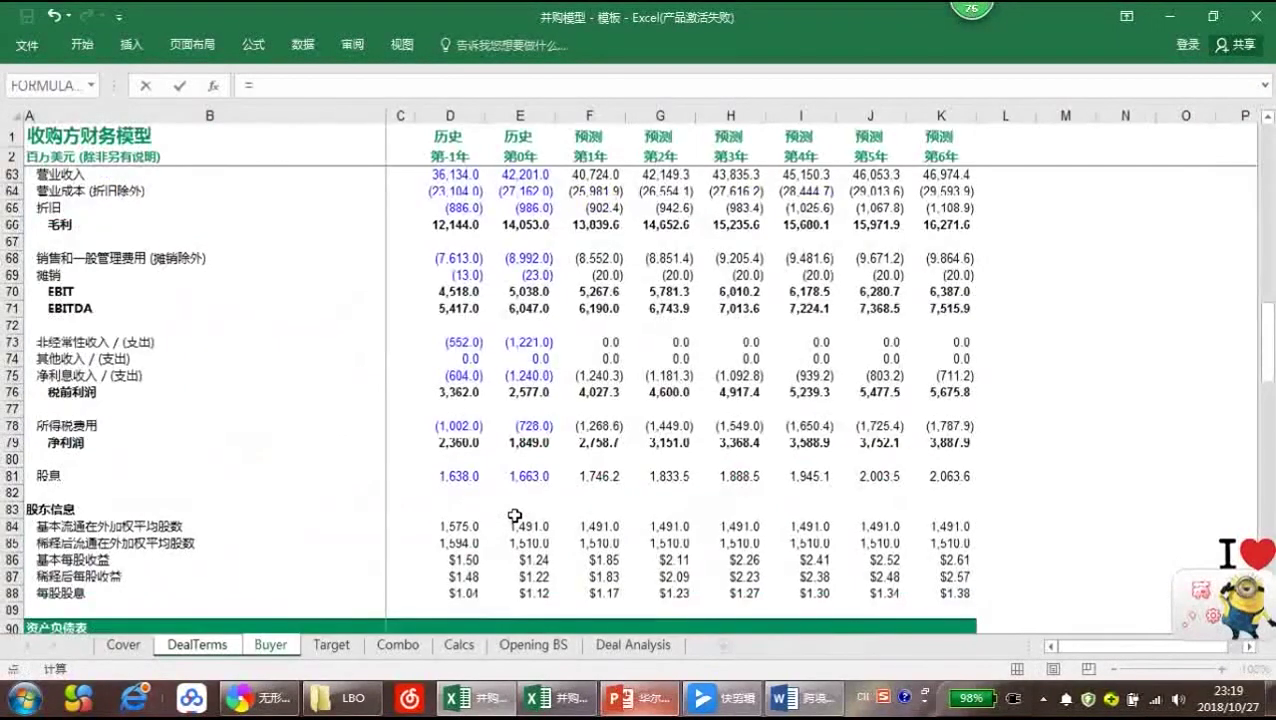
{"action": "left_click", "coordinate": [575, 545]}
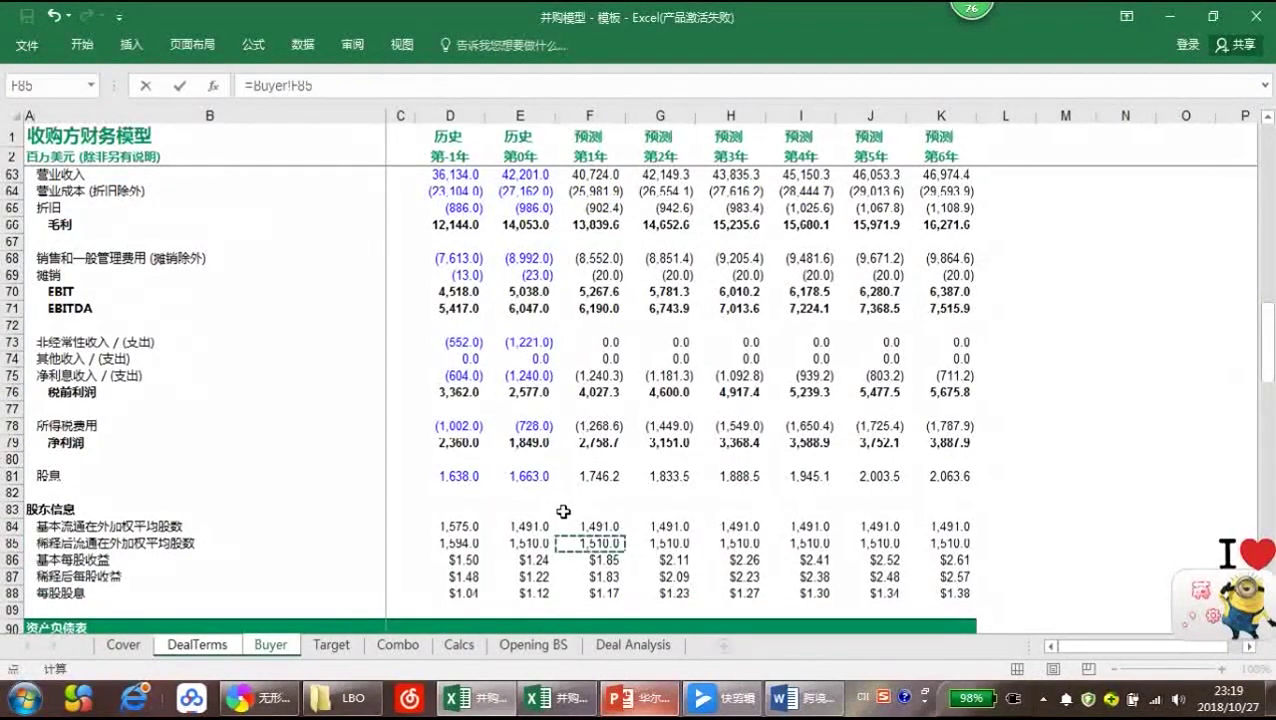
{"action": "key", "text": "ctrl+Page_Up"}
{"action": "key", "text": "Return"}
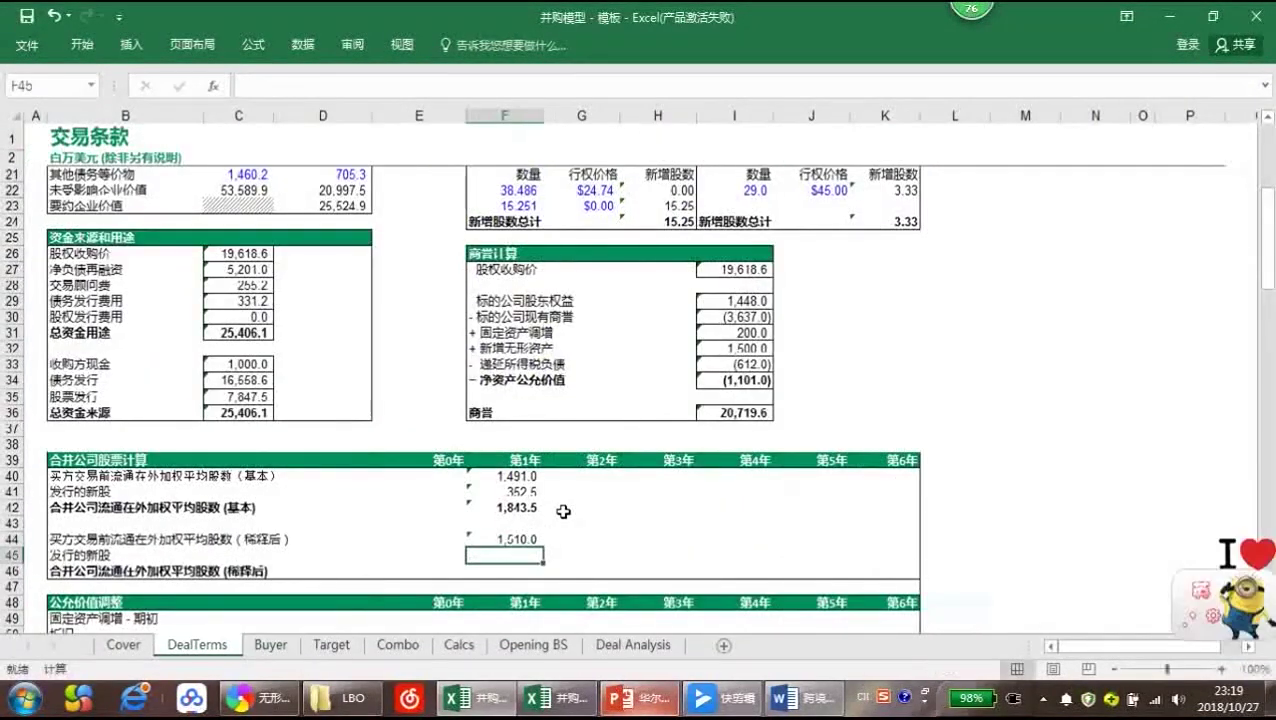
Calculate the year 1 new shares issued in F45 as =C35/C11 and total the combined diluted shares in F46 with =SUM(F44:F45)
{"action": "type", "text": "="}
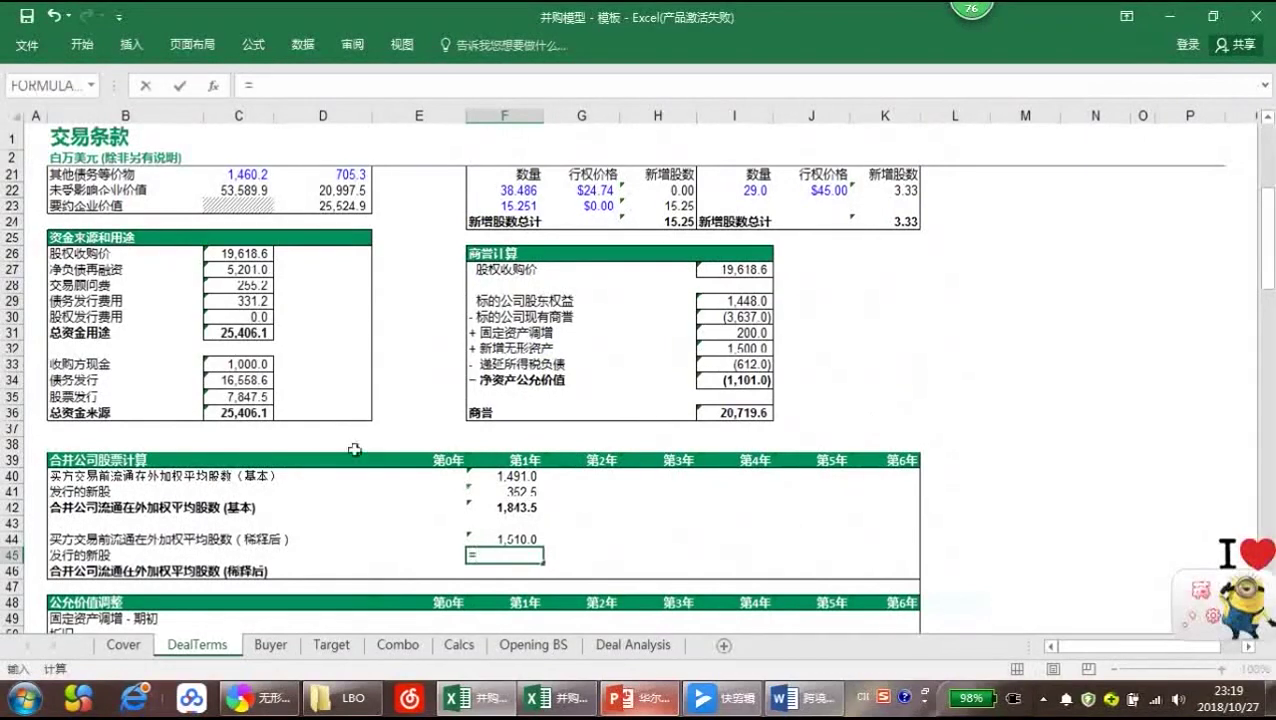
{"action": "left_click", "coordinate": [265, 398]}
{"action": "type", "text": "/"}
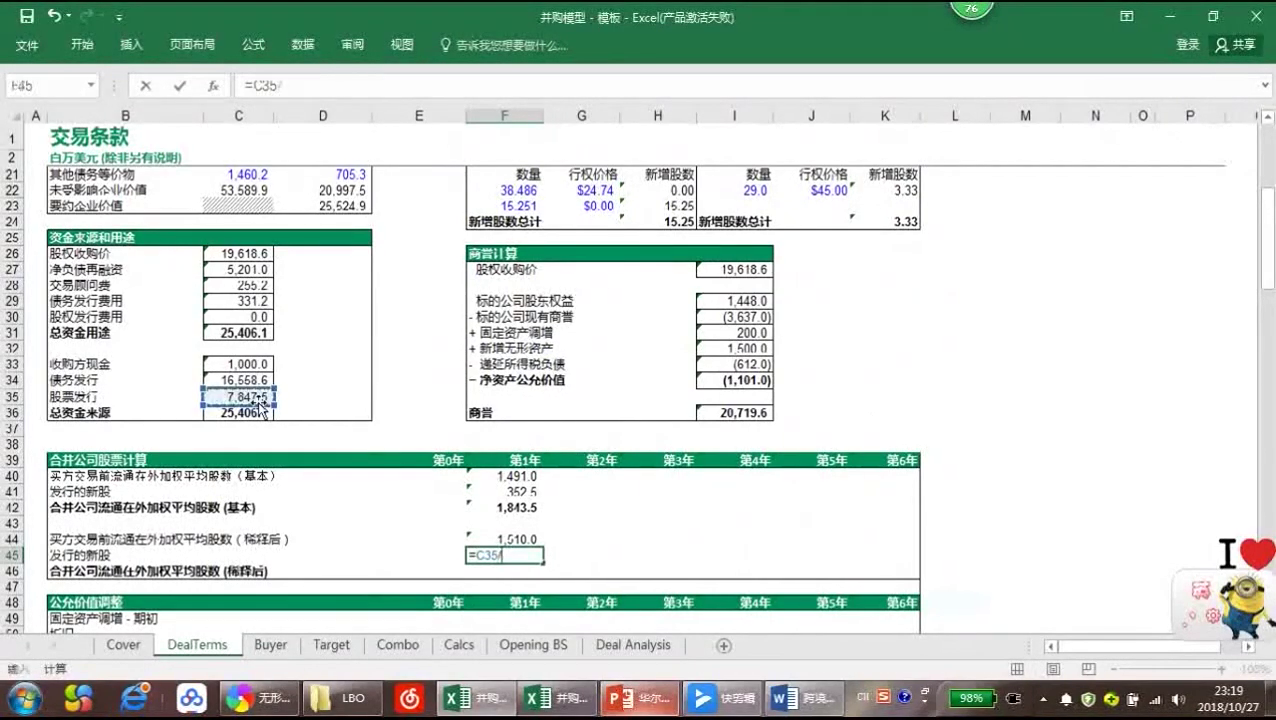
{"action": "scroll", "coordinate": [255, 317], "scroll_direction": "up", "scroll_amount": 3}
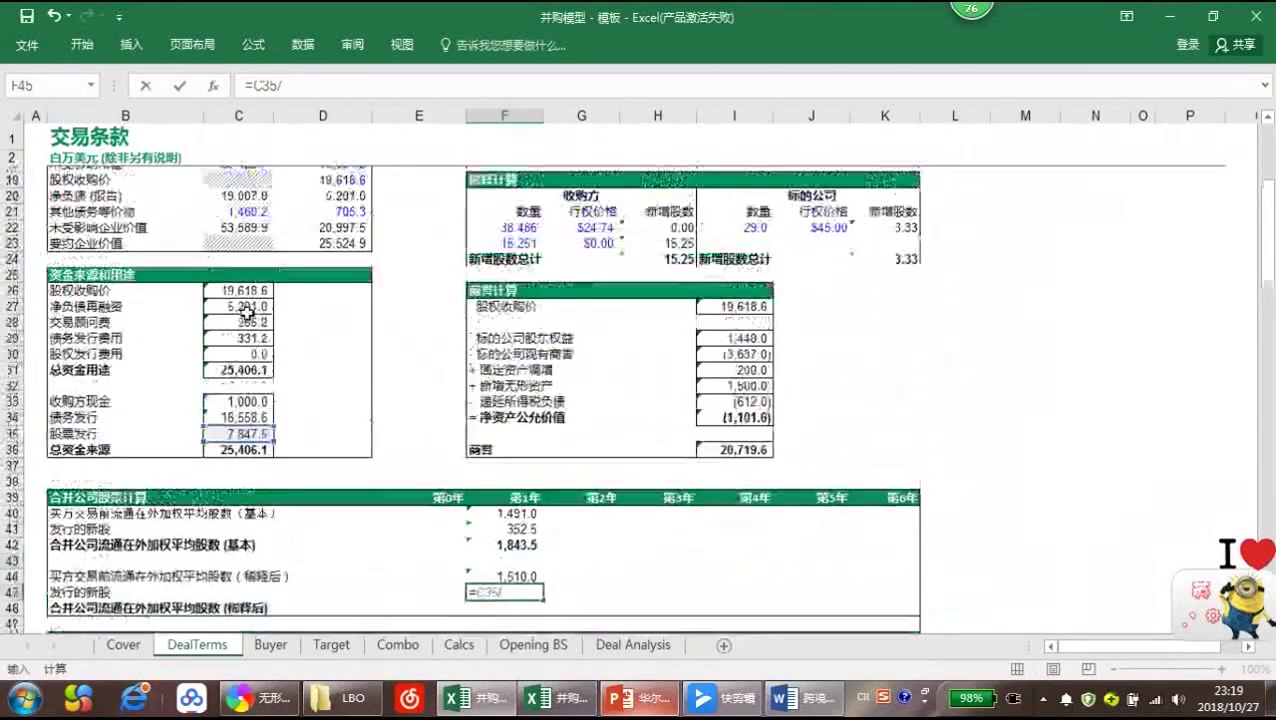
{"action": "left_click", "coordinate": [242, 272]}
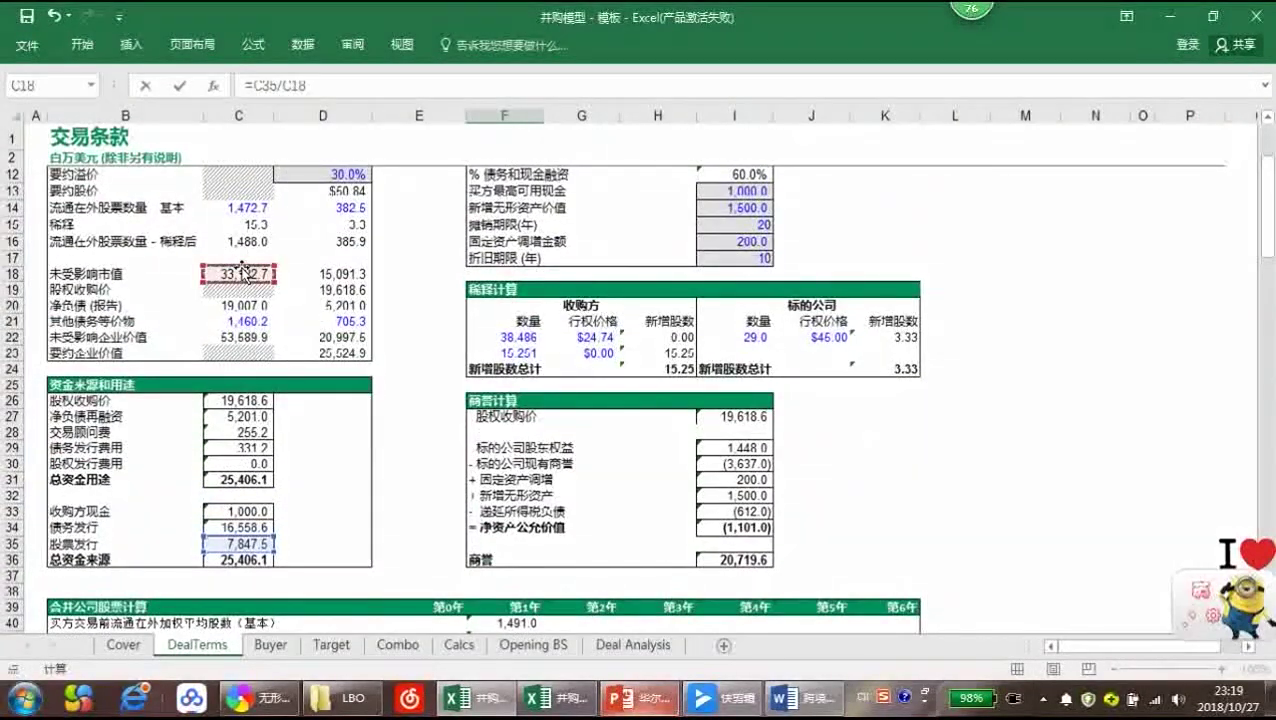
{"action": "scroll", "coordinate": [242, 270], "scroll_direction": "up", "scroll_amount": 1}
{"action": "left_click", "coordinate": [239, 204]}
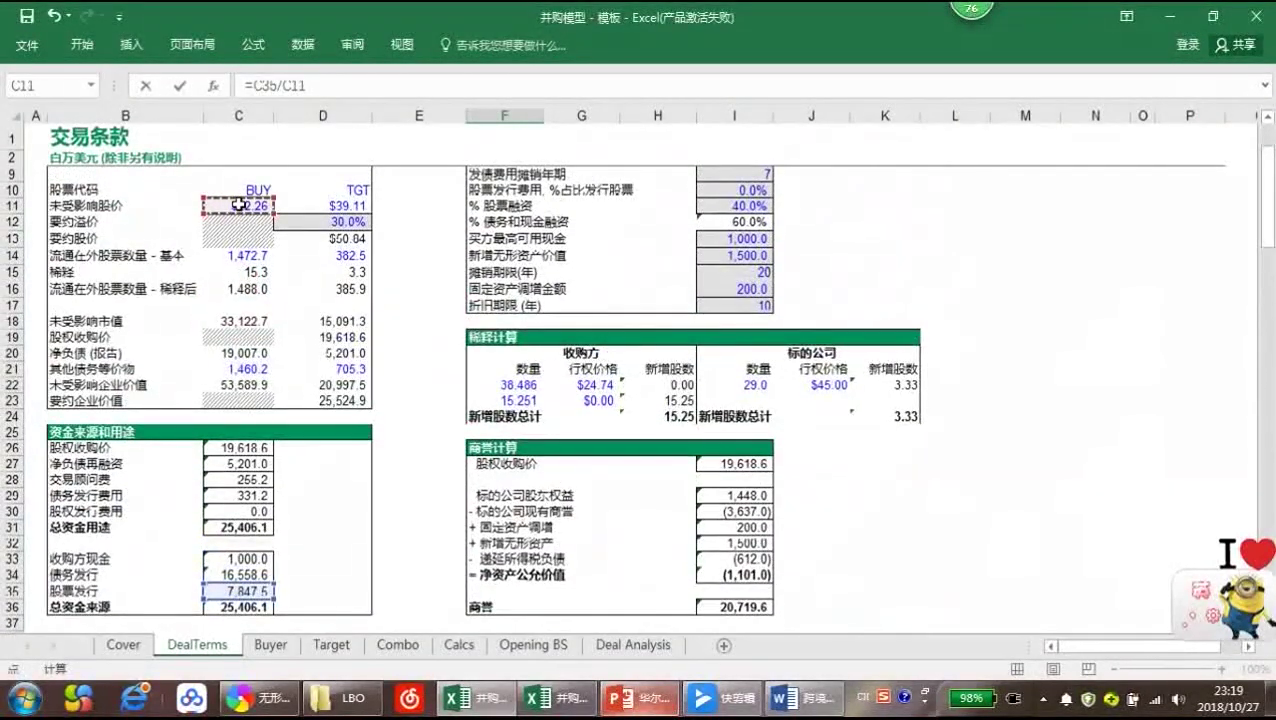
{"action": "key", "text": "Return"}
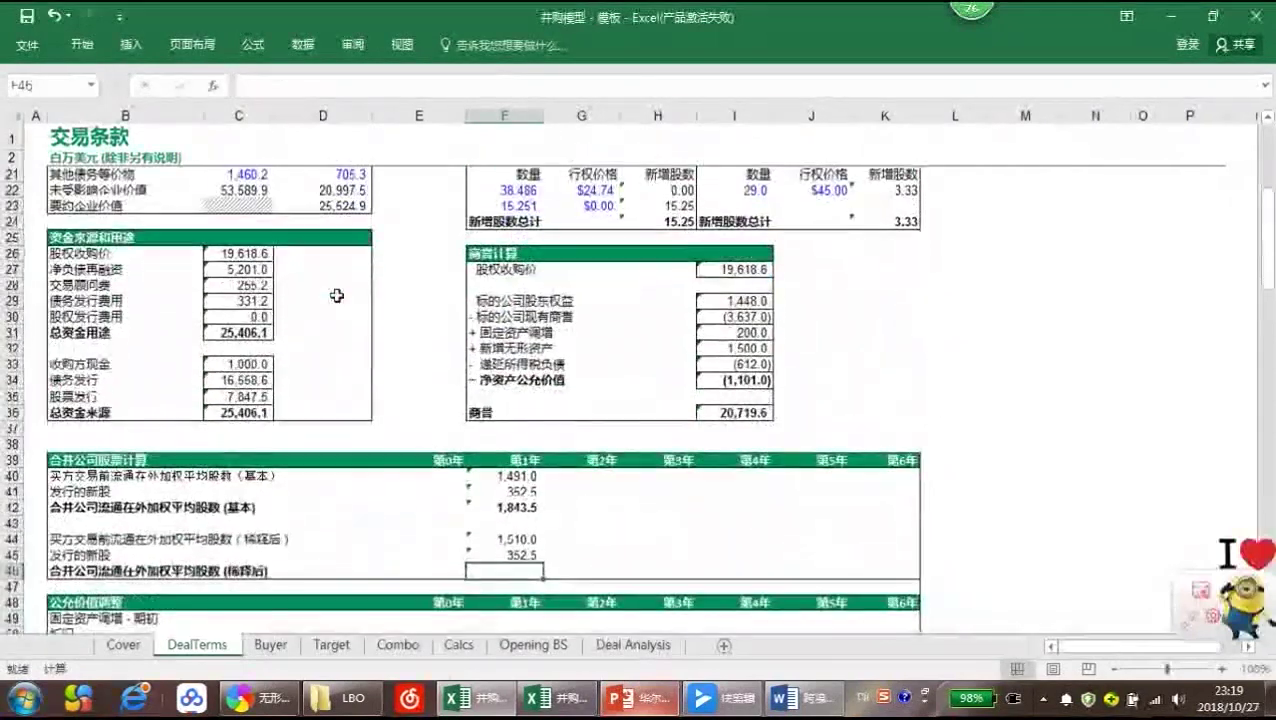
{"action": "key", "text": "alt+equal"}
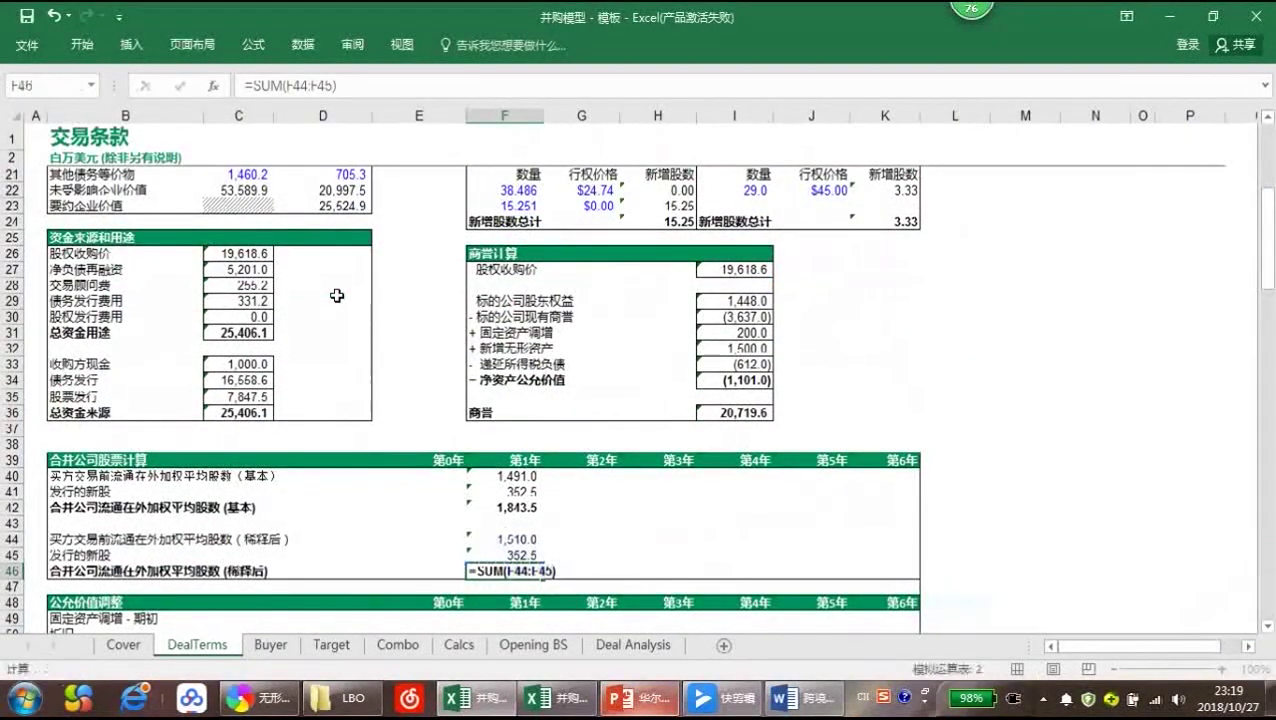
{"action": "key", "text": "Return"}
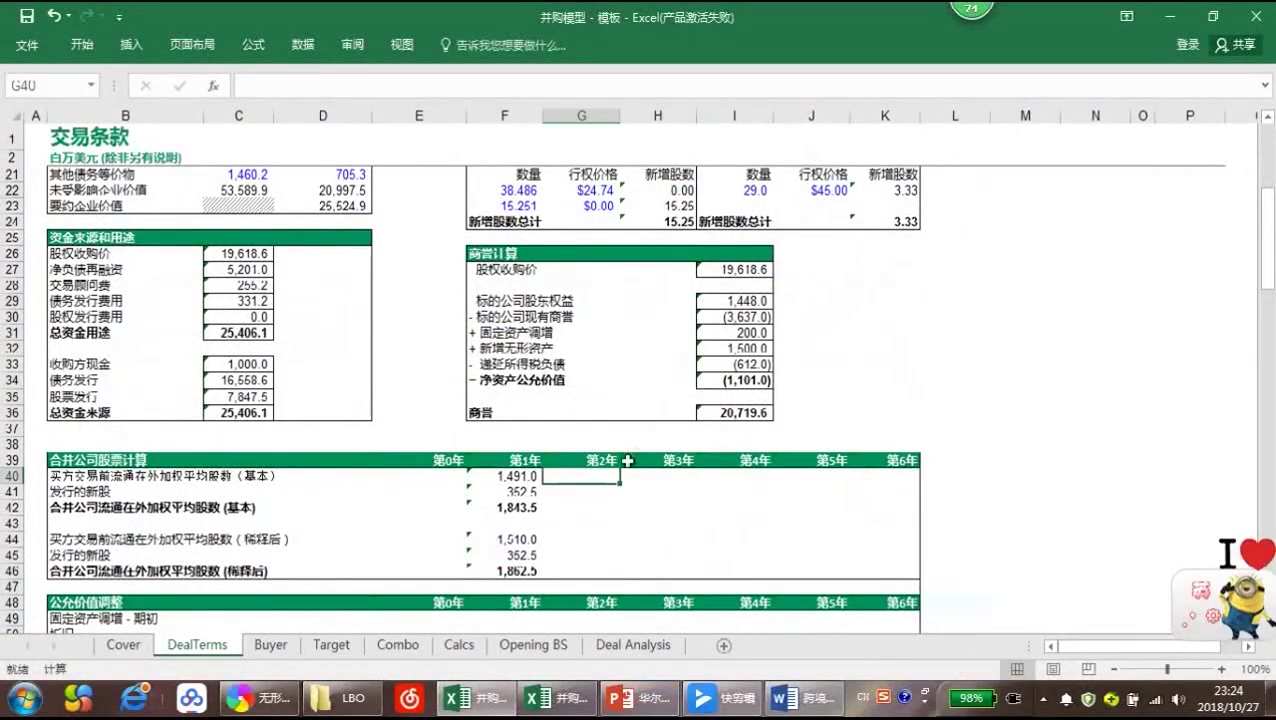
Fill the buyer's pre-deal basic weighted average shares formula in F40 across years 2 to 6, through K40
{"action": "type", "text": "="}
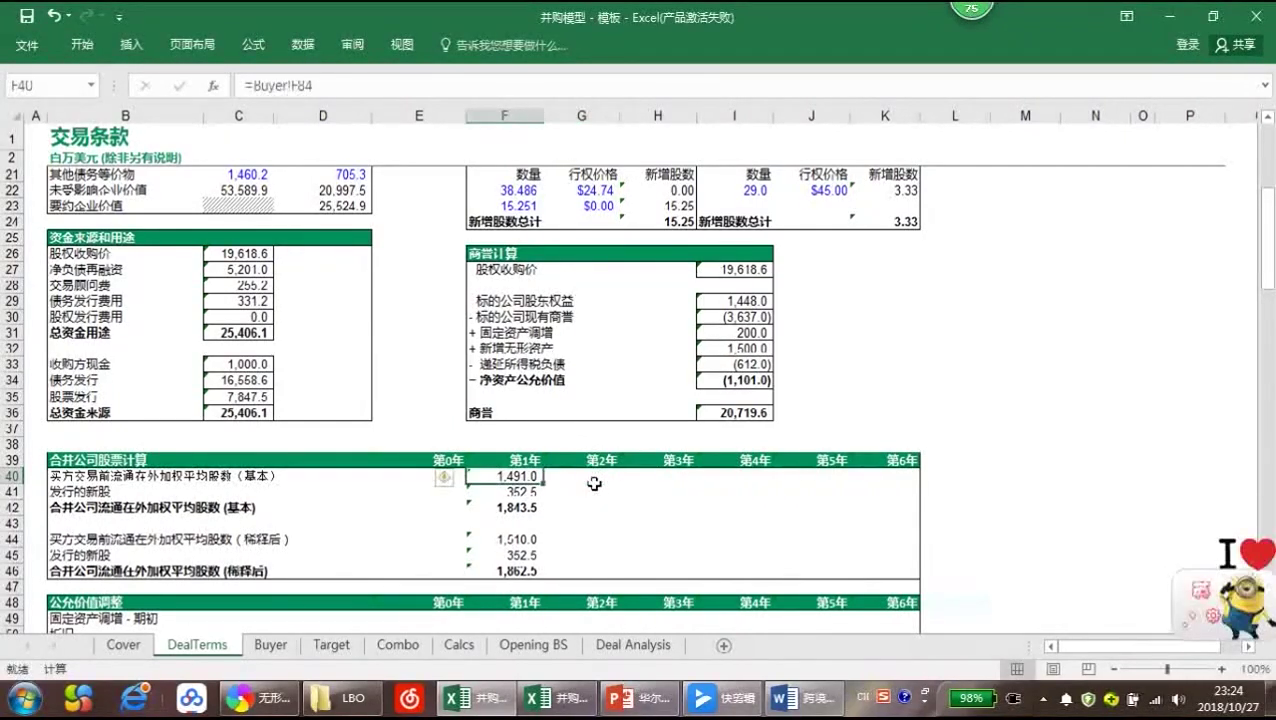
{"action": "key", "text": "shift+Right"}
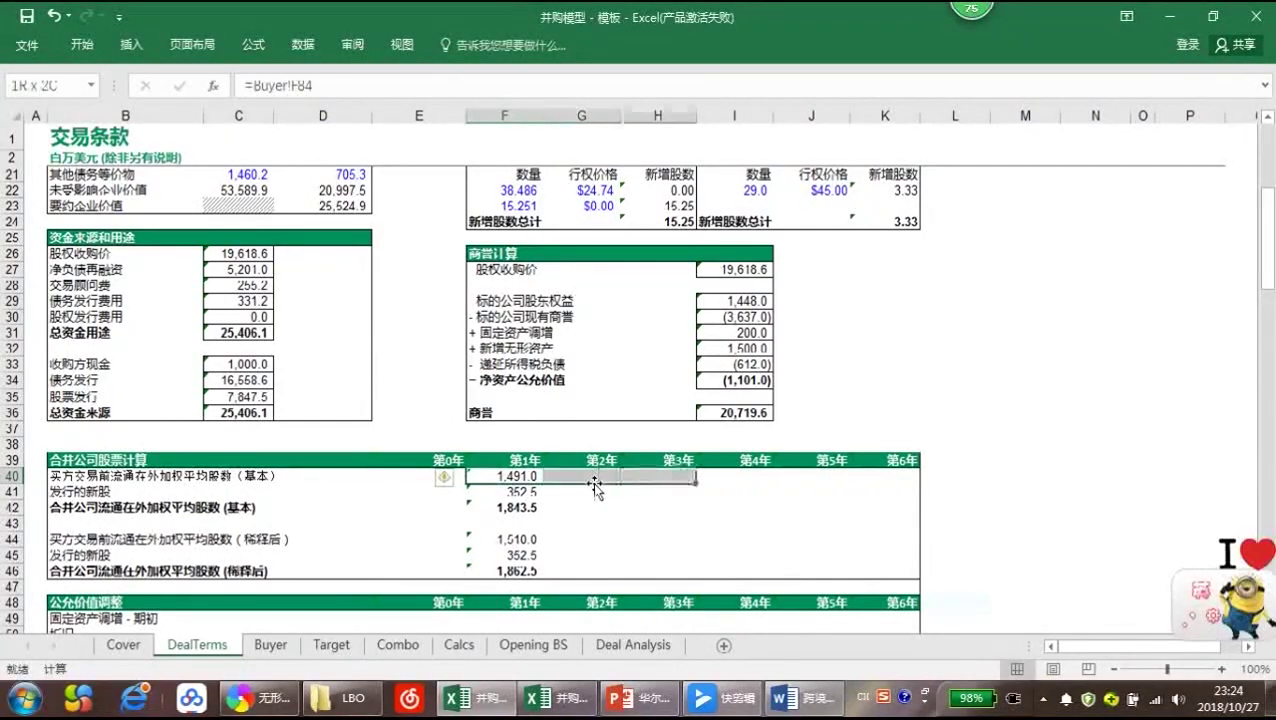
{"action": "key", "text": "shift+Right"}
{"action": "key", "text": "shift+Right"}
{"action": "key", "text": "shift+Right"}
{"action": "key", "text": "shift+Right"}
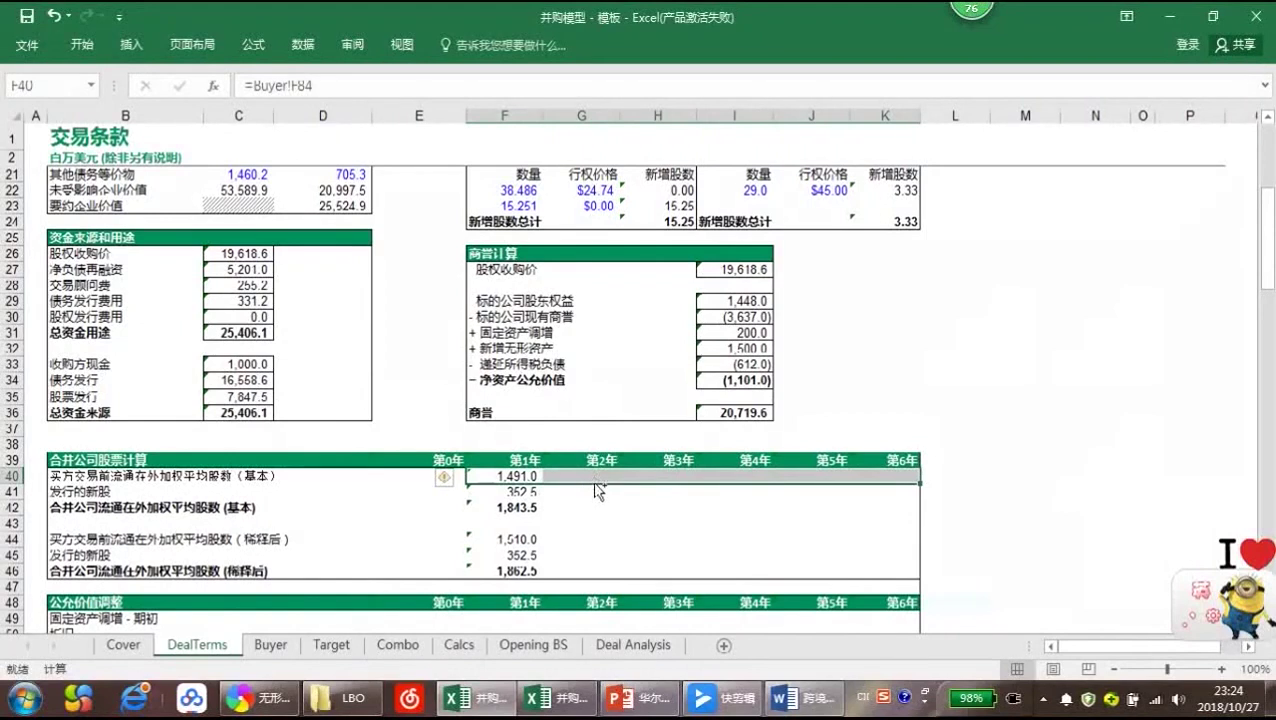
{"action": "key", "text": "ctrl+r"}
{"action": "key", "text": "Down"}
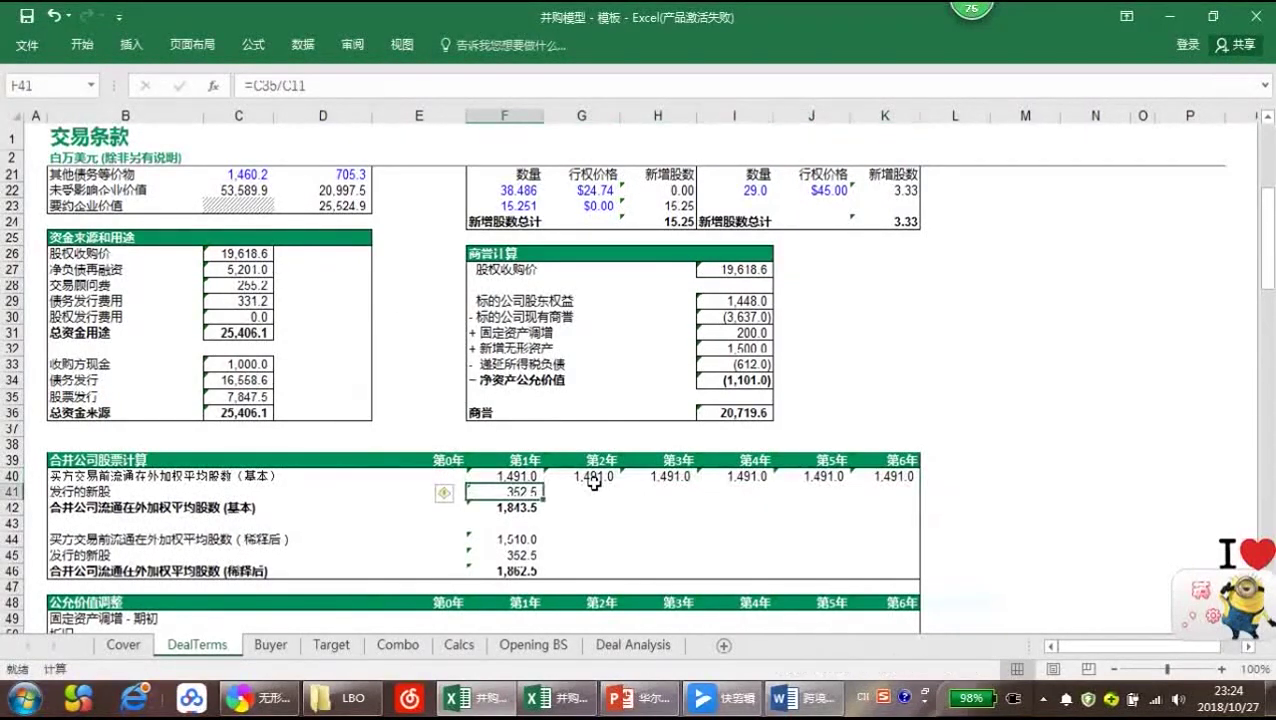
Set the year 2 new shares issued in G41 to =F41 and total the combined basic shares in G42 with =SUM(G40:G41)
{"action": "left_click", "coordinate": [594, 483]}
{"action": "type", "text": "="}
{"action": "key", "text": "Left"}
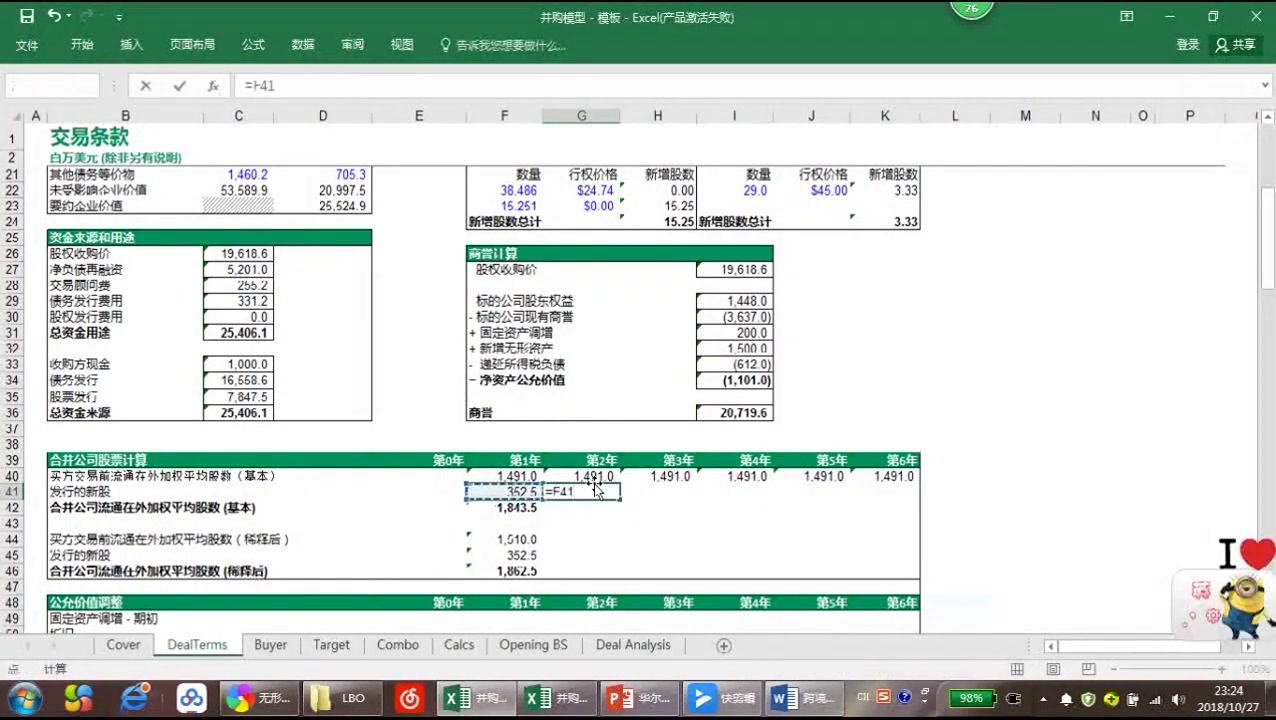
{"action": "key", "text": "Return"}
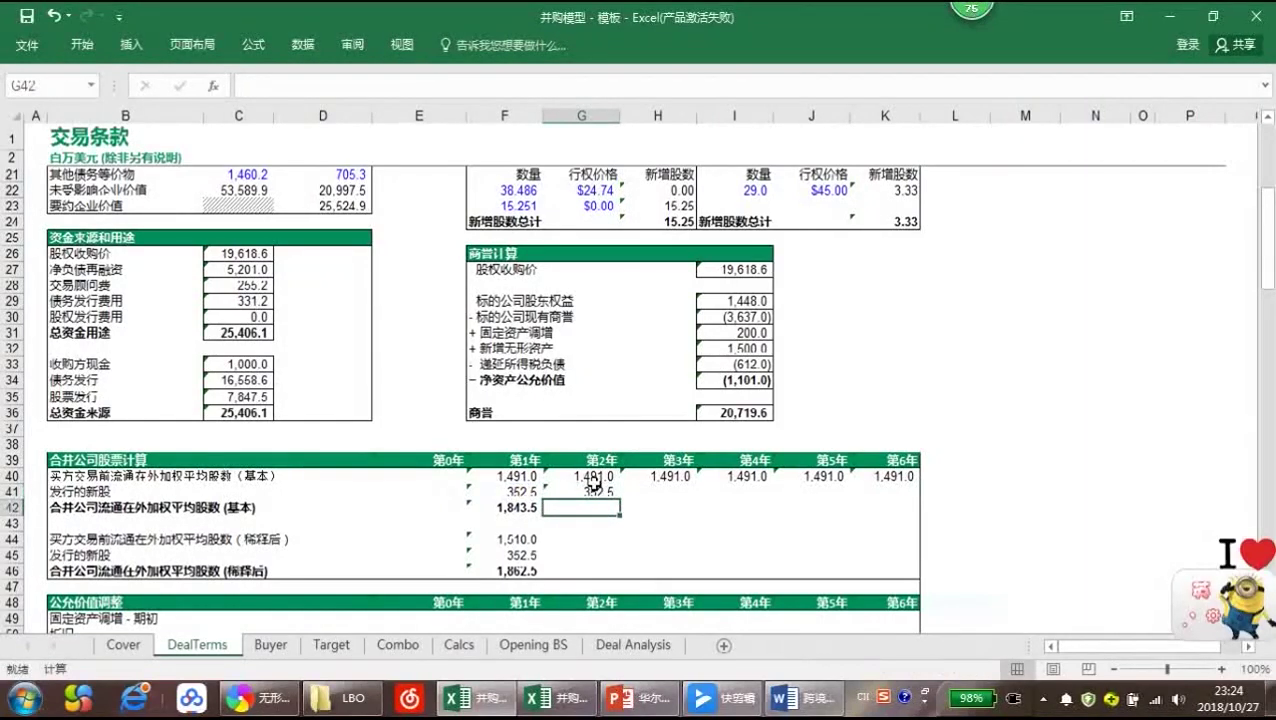
{"action": "key", "text": "alt+equal"}
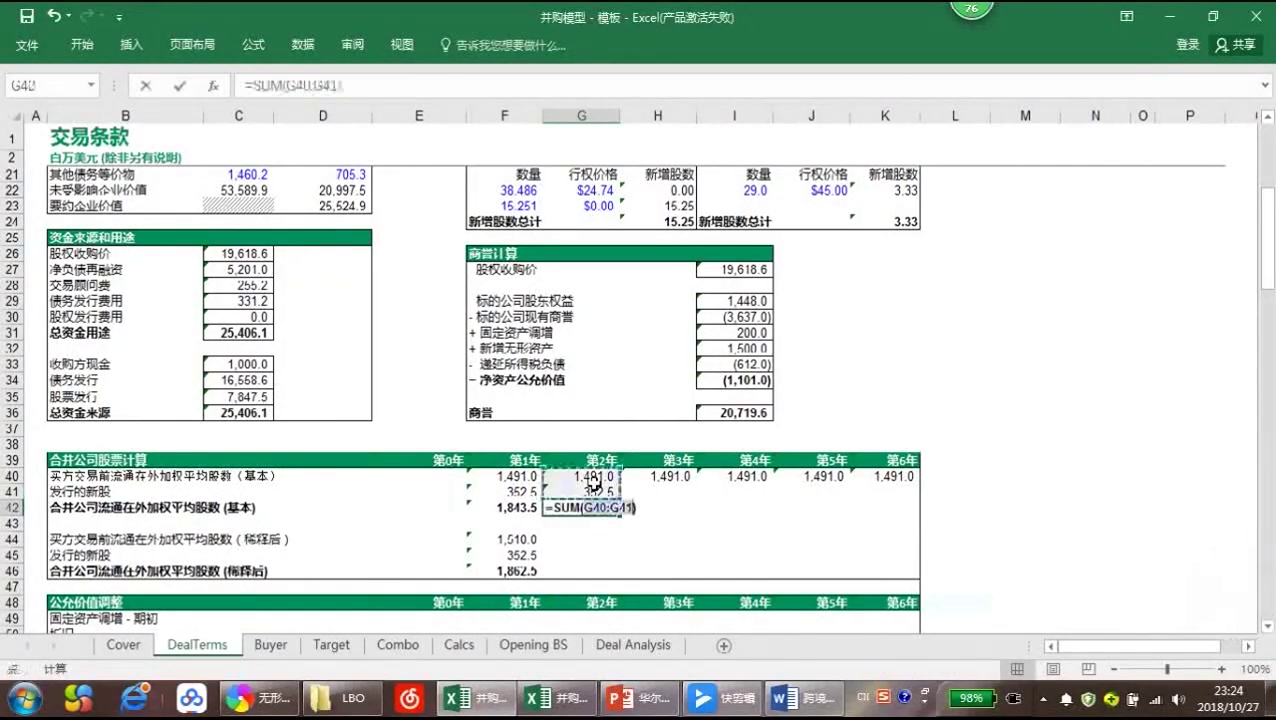
{"action": "key", "text": "Return"}
Copy the buyer's pre-deal diluted weighted average shares formula from F44 into year 2, cell G44
{"action": "key", "text": "Down"}
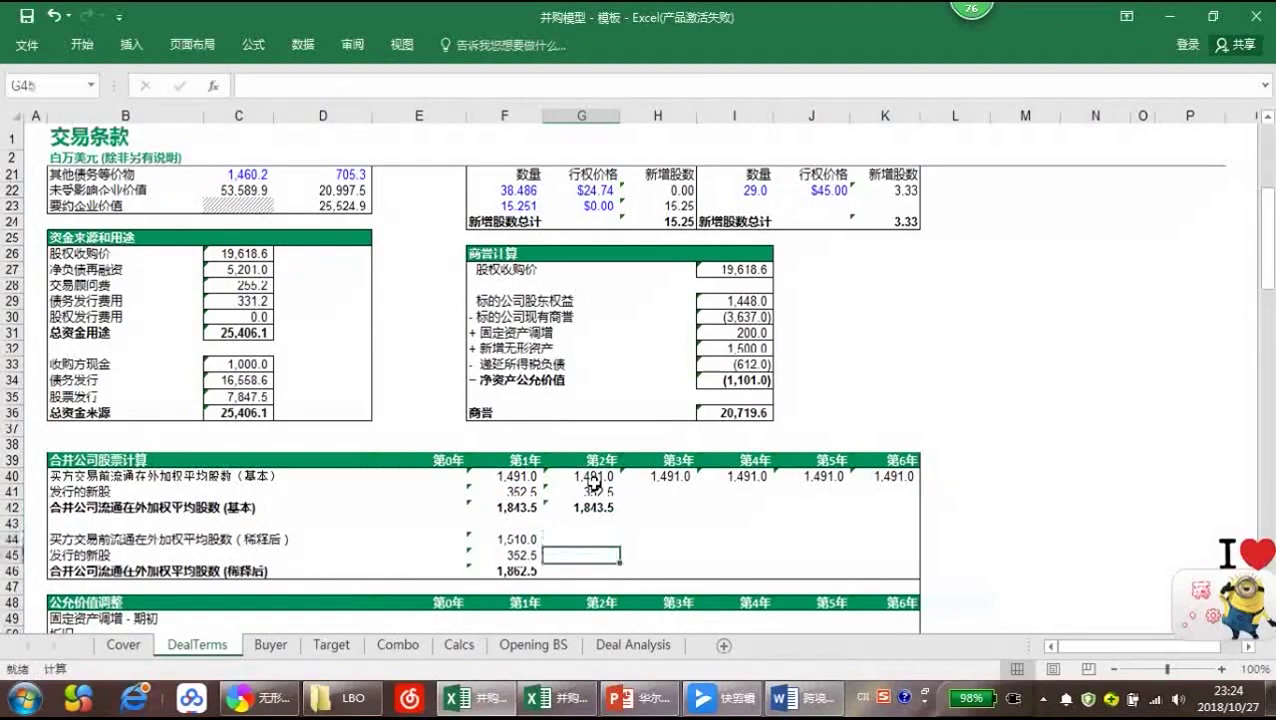
{"action": "key", "text": "Left"}
{"action": "key", "text": "shift+Right"}
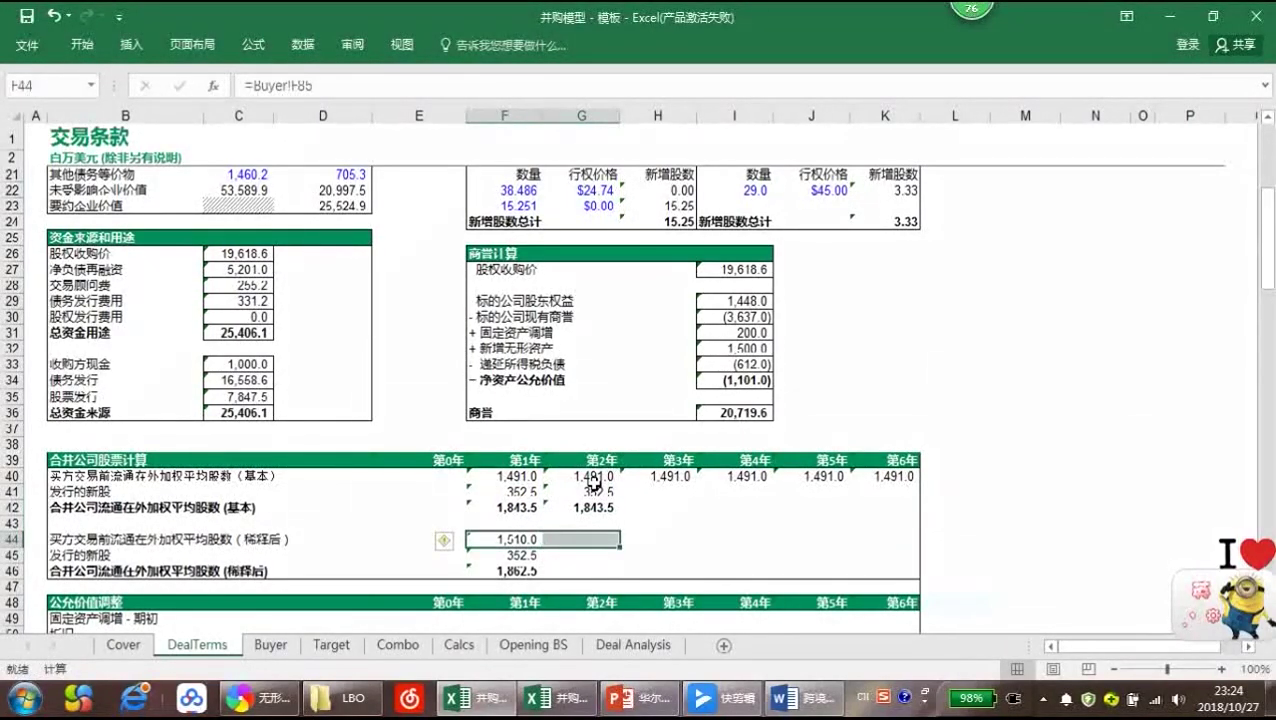
{"action": "key", "text": "ctrl+r"}
{"action": "key", "text": "Down"}
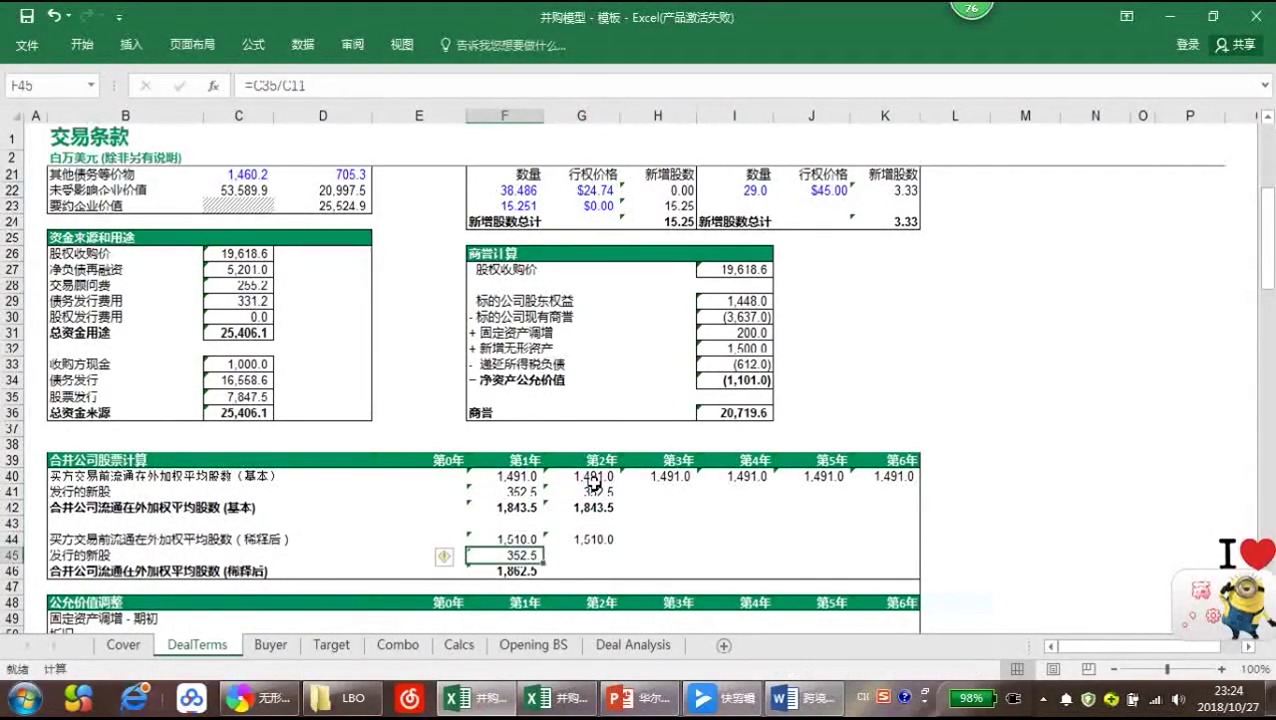
Set the year 2 new shares issued in G45 to =F45 and total the combined diluted shares in G46 with =SUM(G44:G45)
{"action": "key", "text": "Right"}
{"action": "type", "text": "="}
{"action": "key", "text": "Left"}
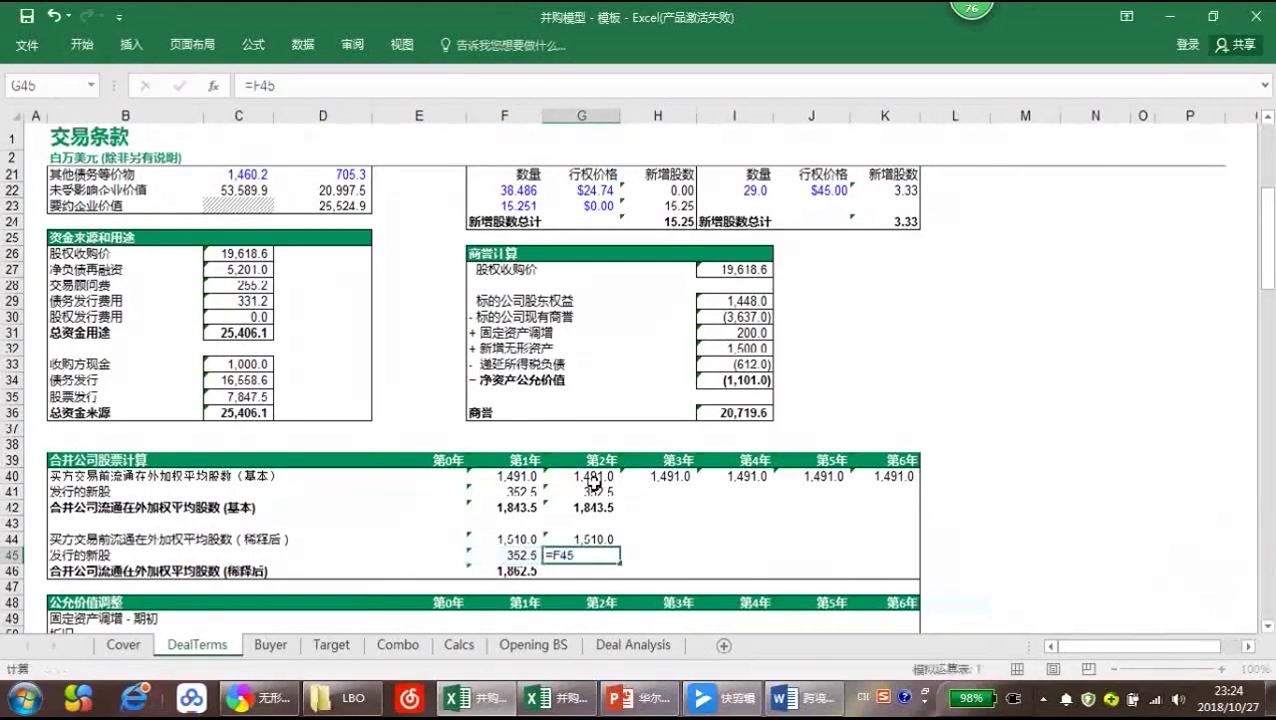
{"action": "key", "text": "Return"}
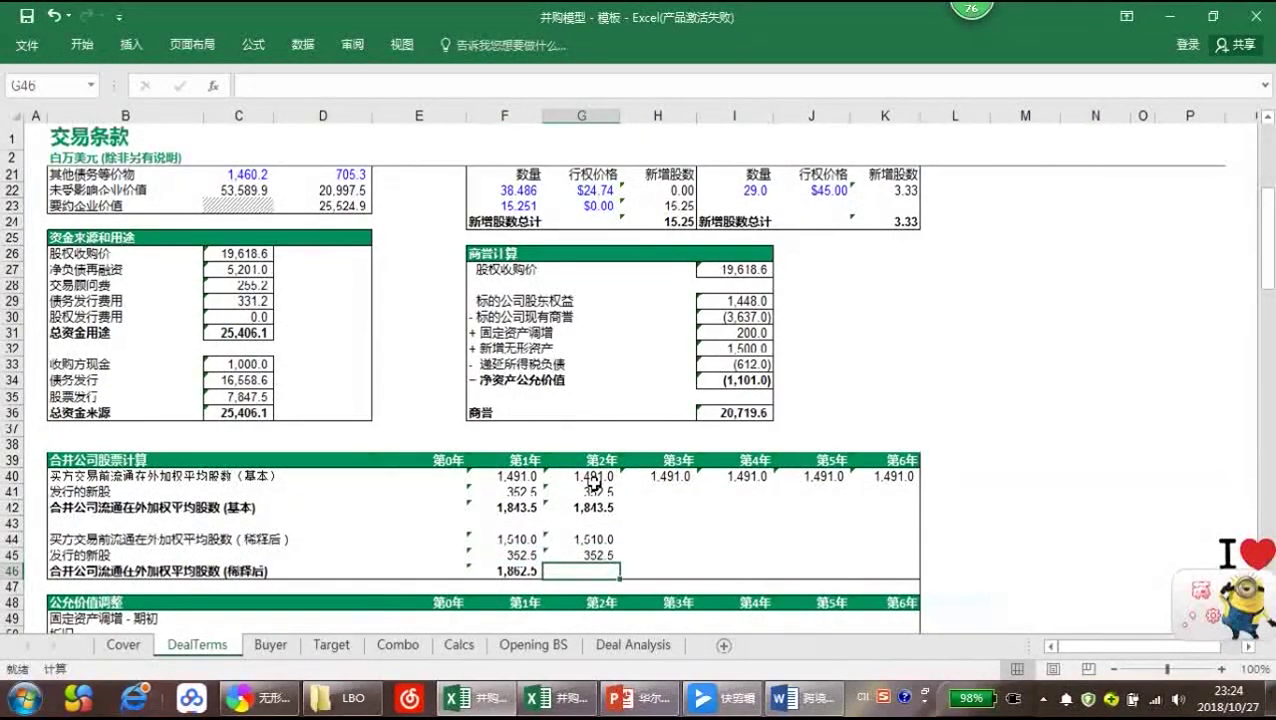
{"action": "key", "text": "alt+equal"}
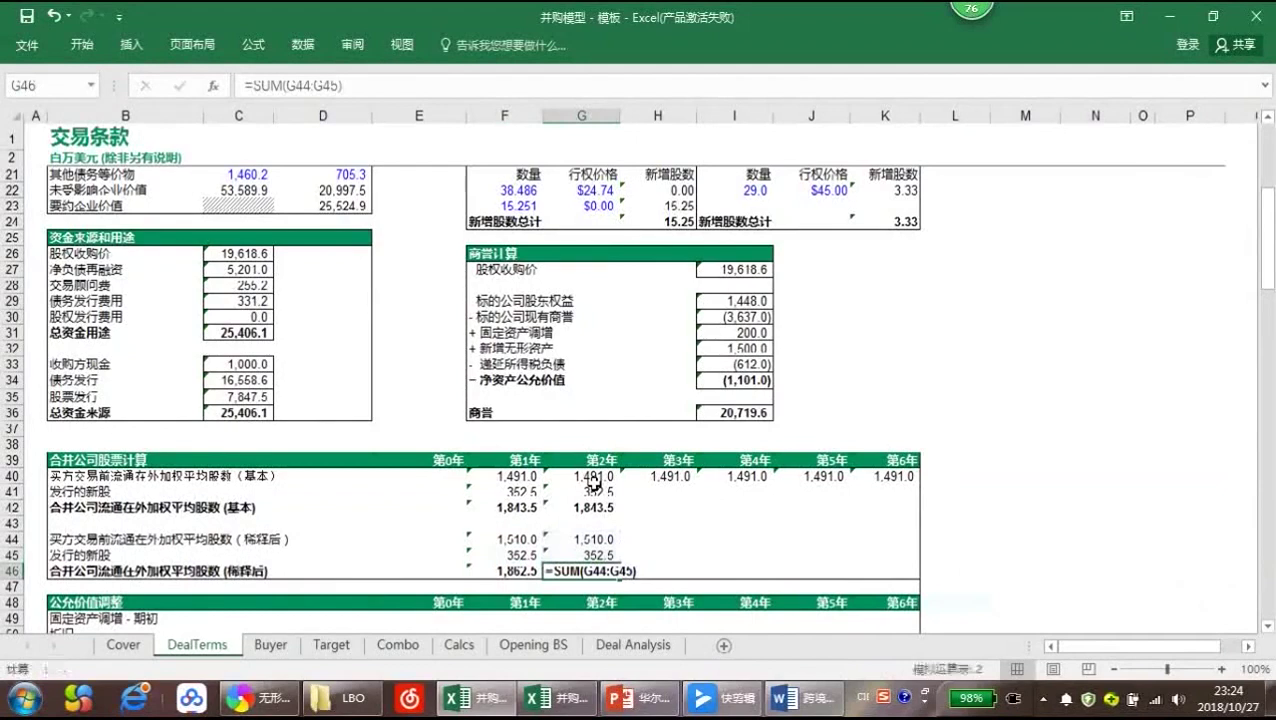
{"action": "key", "text": "Return"}
Fill the year 2 share formulas in G41:G46 across years 3 to 6, through column K
{"action": "key", "text": "Up"}
{"action": "key", "text": "Up"}
{"action": "key", "text": "Up"}
{"action": "key", "text": "Up"}
{"action": "key", "text": "Up"}
{"action": "key", "text": "Up"}
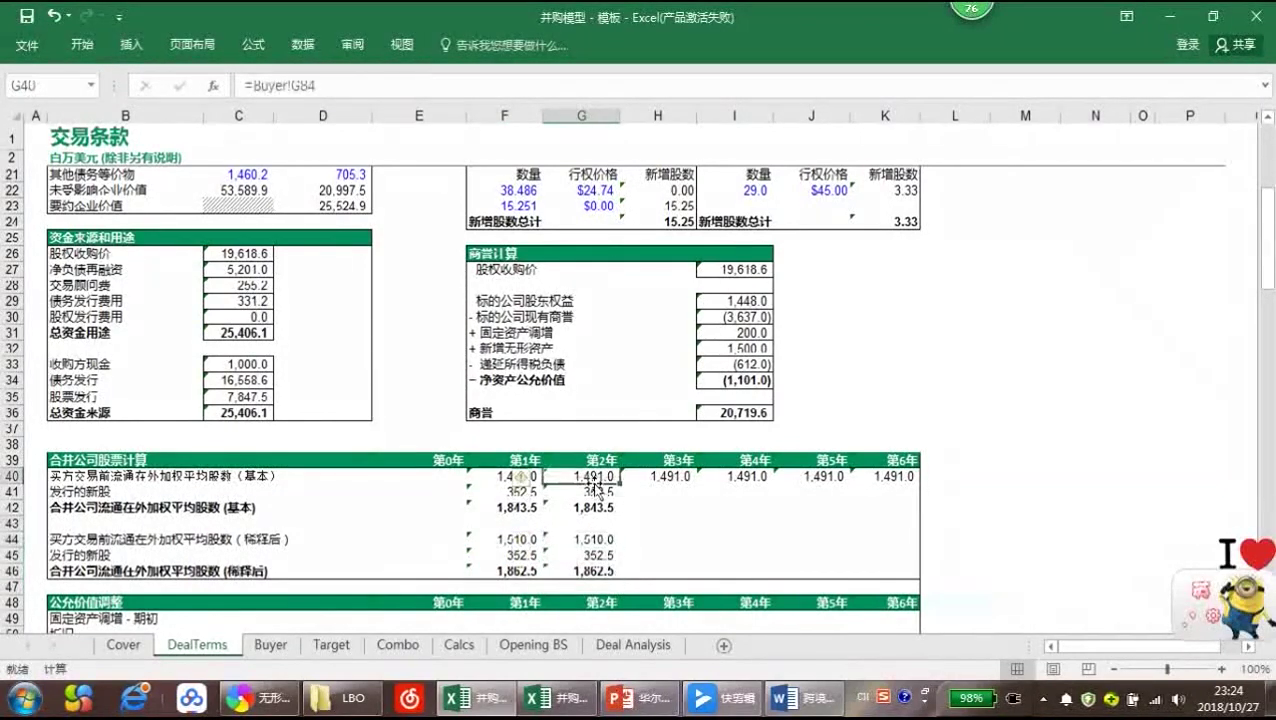
{"action": "key", "text": "shift+Down"}
{"action": "key", "text": "shift+Down"}
{"action": "key", "text": "shift+Down"}
{"action": "key", "text": "shift+Down"}
{"action": "key", "text": "shift+Down"}
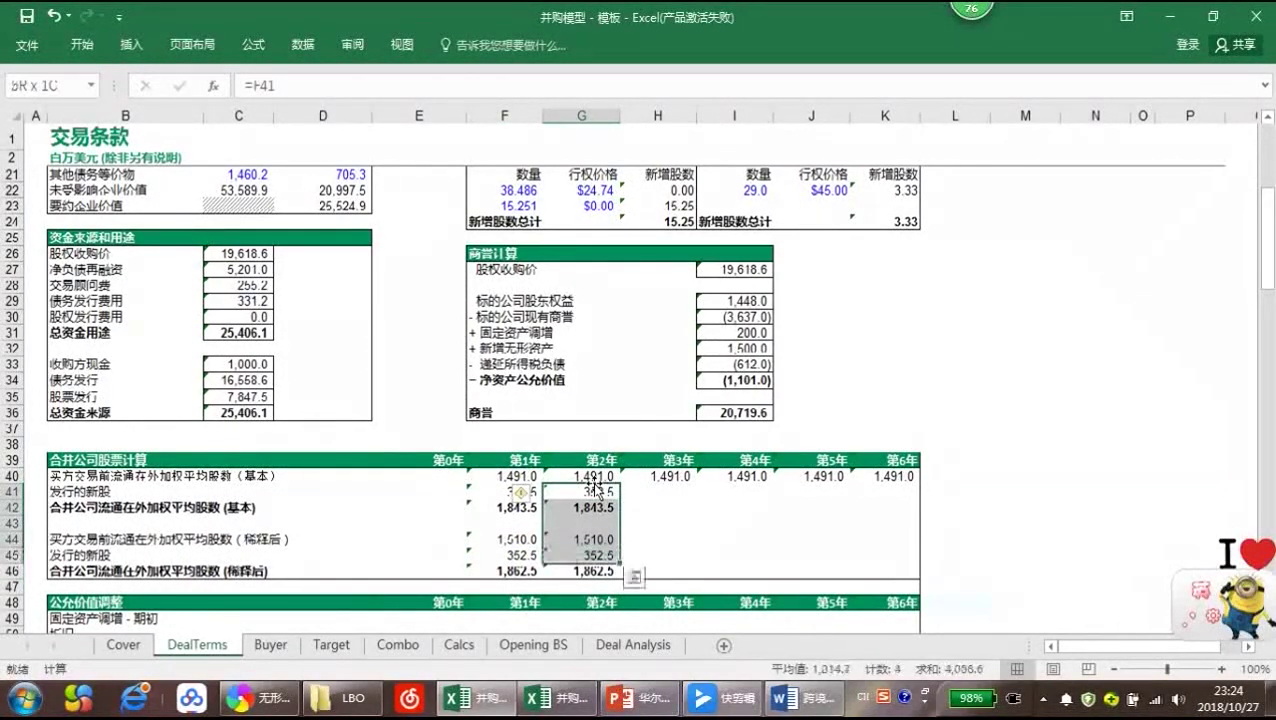
{"action": "key", "text": "shift+Right"}
{"action": "key", "text": "shift+Right"}
{"action": "key", "text": "shift+Right"}
{"action": "key", "text": "shift+Right"}
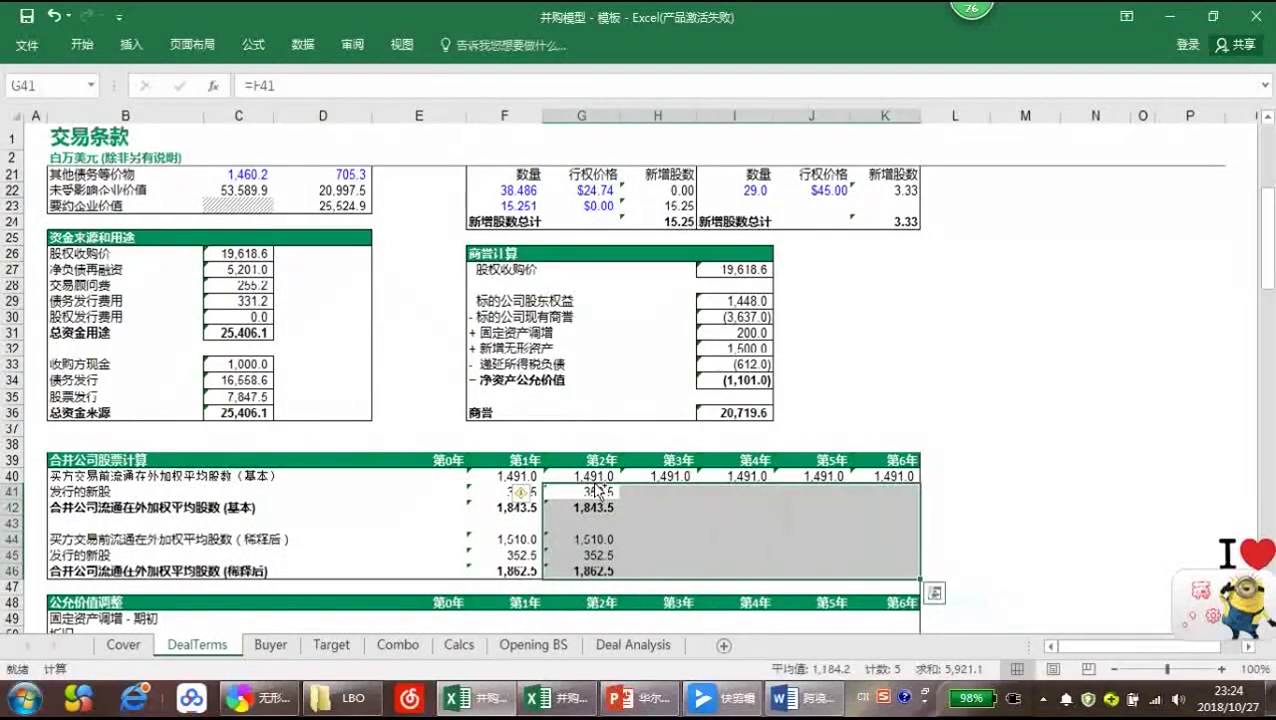
{"action": "key", "text": "ctrl+r"}
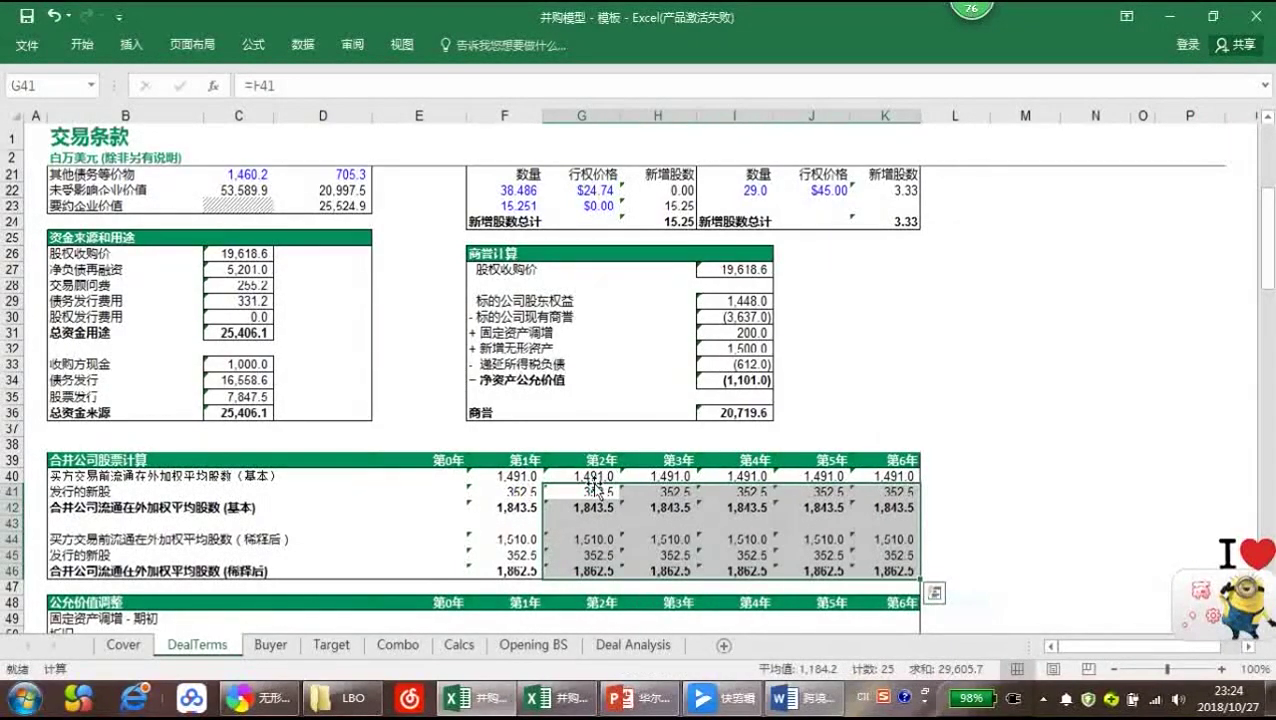
Link the year 0 ending fixed asset write-up in E51 to the write-up amount assumption with =I16
{"action": "key", "text": "Down"}
{"action": "key", "text": "Down"}
{"action": "key", "text": "Down"}
{"action": "key", "text": "Down"}
{"action": "key", "text": "Down"}
{"action": "key", "text": "Down"}
{"action": "key", "text": "Down"}
{"action": "key", "text": "Down"}
{"action": "key", "text": "Down"}
{"action": "key", "text": "Down"}
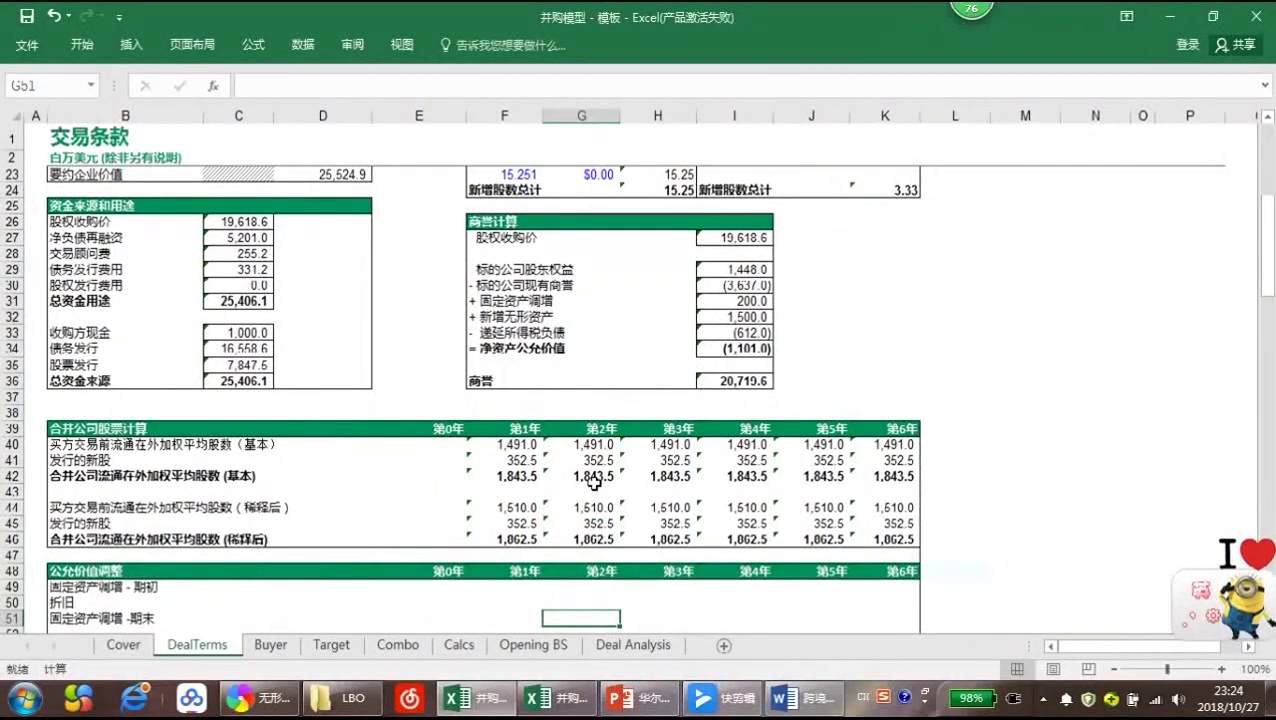
{"action": "key", "text": "Down"}
{"action": "key", "text": "Down"}
{"action": "key", "text": "Down"}
{"action": "key", "text": "Down"}
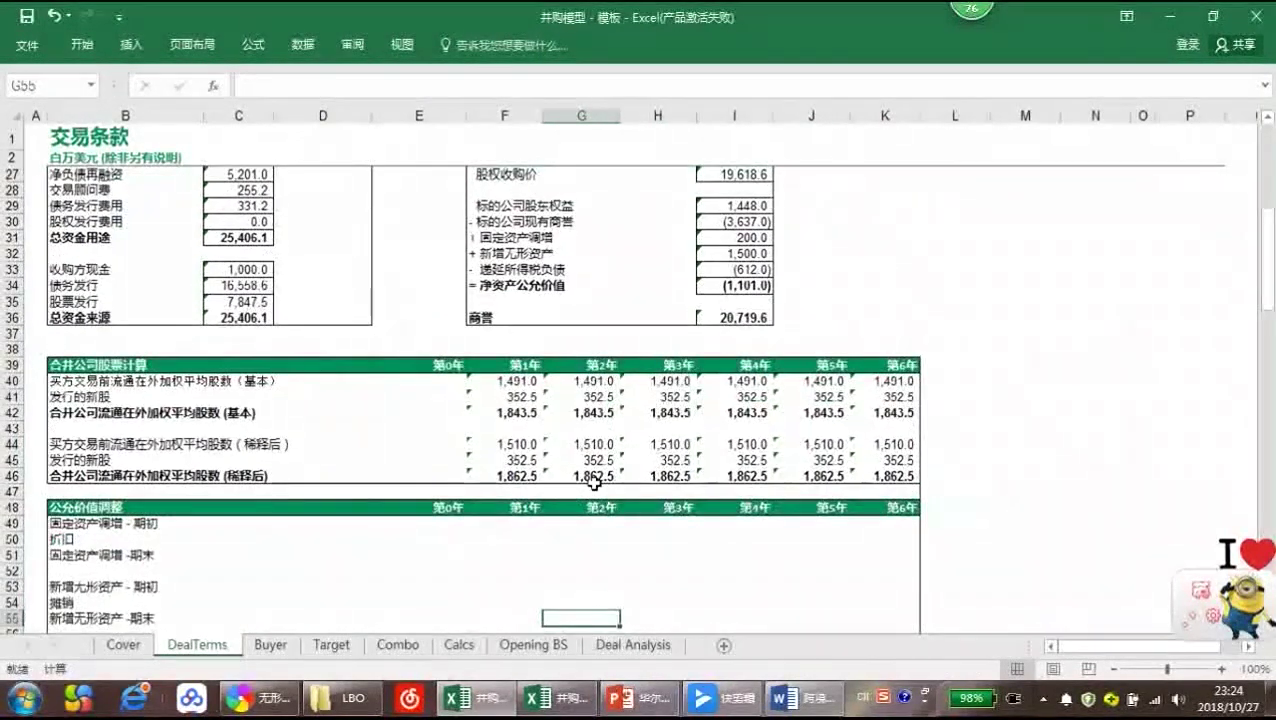
{"action": "scroll", "coordinate": [598, 490], "scroll_direction": "down", "scroll_amount": 2}
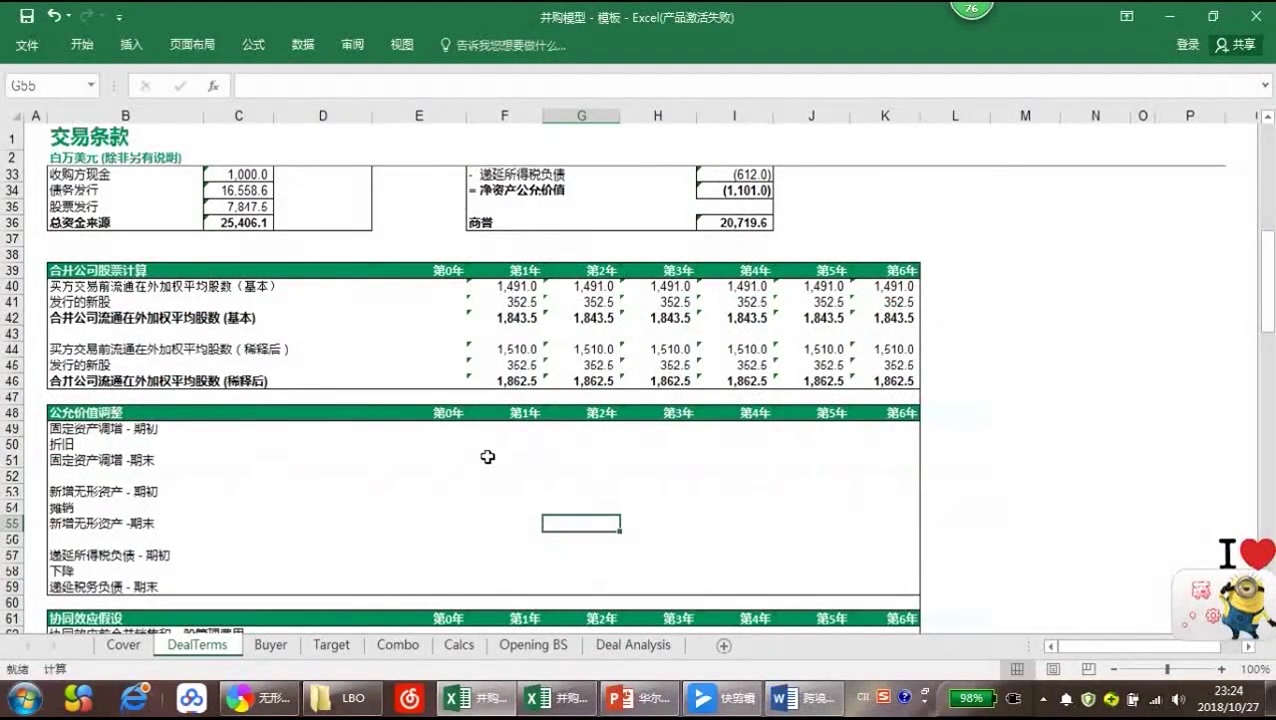
{"action": "left_click", "coordinate": [440, 476]}
{"action": "left_click", "coordinate": [441, 459]}
{"action": "type", "text": "="}
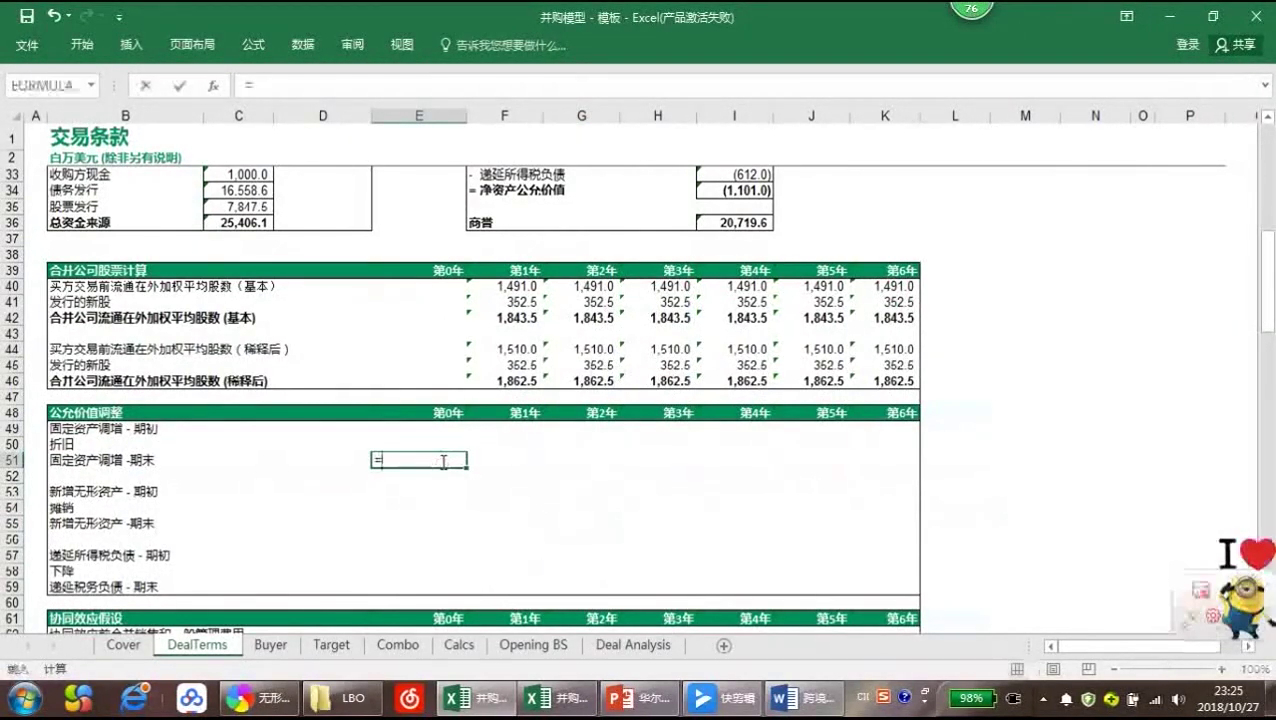
{"action": "scroll", "coordinate": [470, 463], "scroll_direction": "up", "scroll_amount": 2}
{"action": "scroll", "coordinate": [475, 465], "scroll_direction": "up", "scroll_amount": 7}
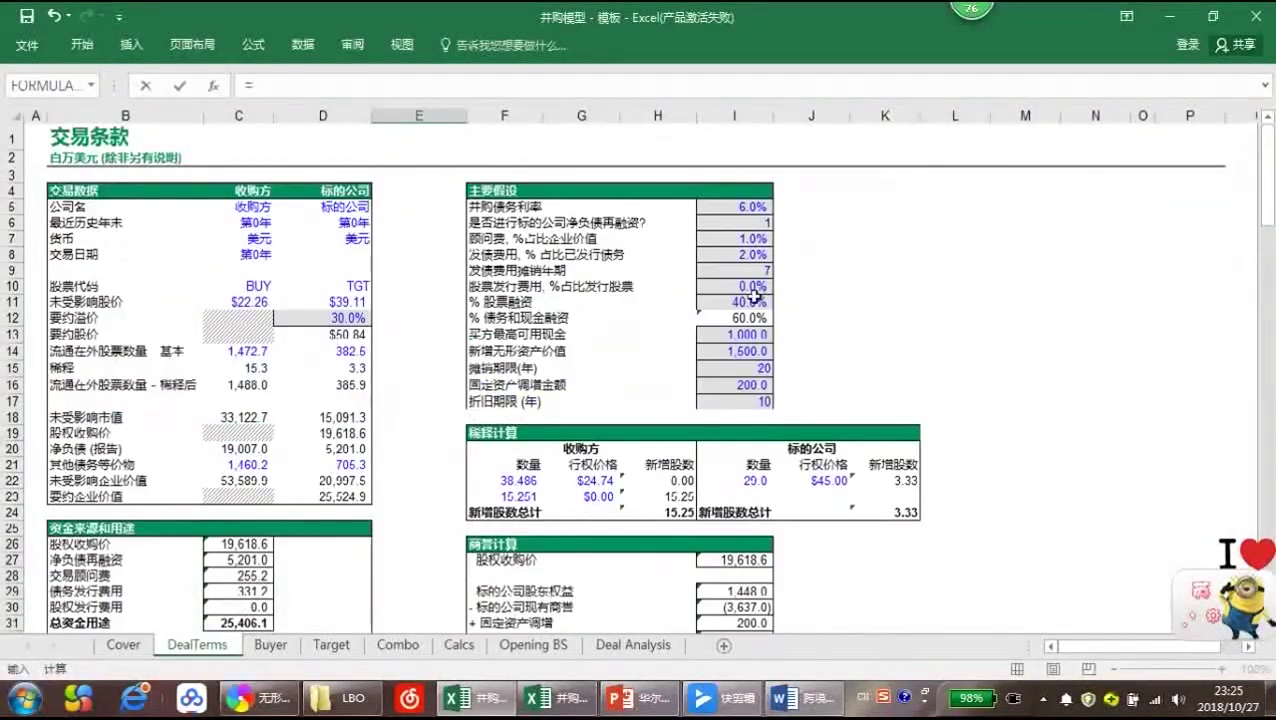
{"action": "left_click", "coordinate": [735, 387]}
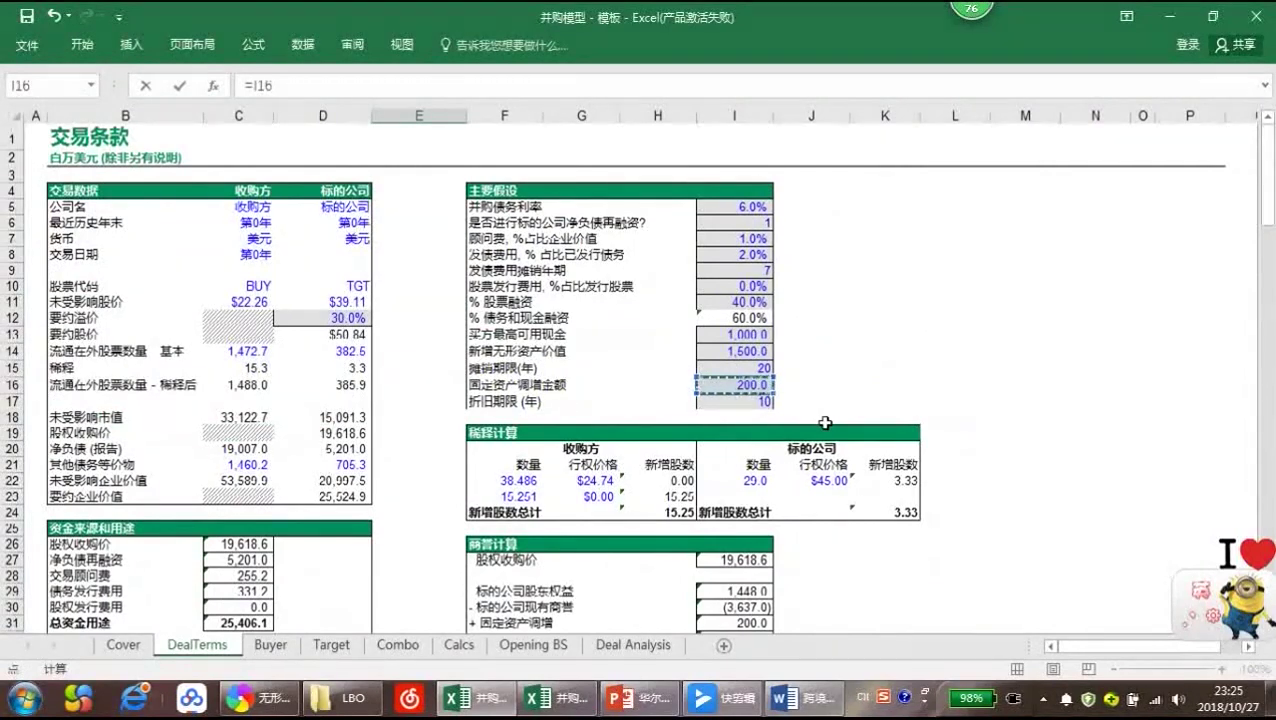
{"action": "key", "text": "Return"}
Set the year 1 beginning fixed asset write-up in F49 to the prior year's ending balance with =E51
{"action": "scroll", "coordinate": [825, 424], "scroll_direction": "down", "scroll_amount": 1}
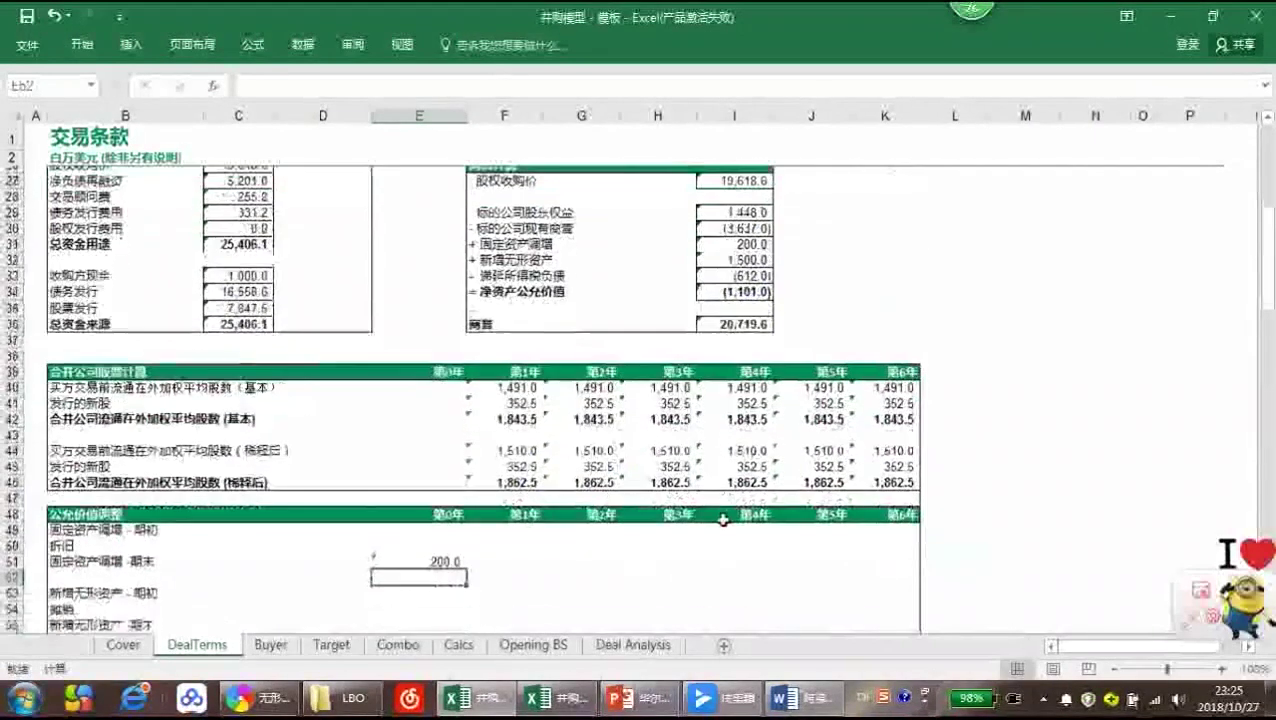
{"action": "left_click", "coordinate": [517, 530]}
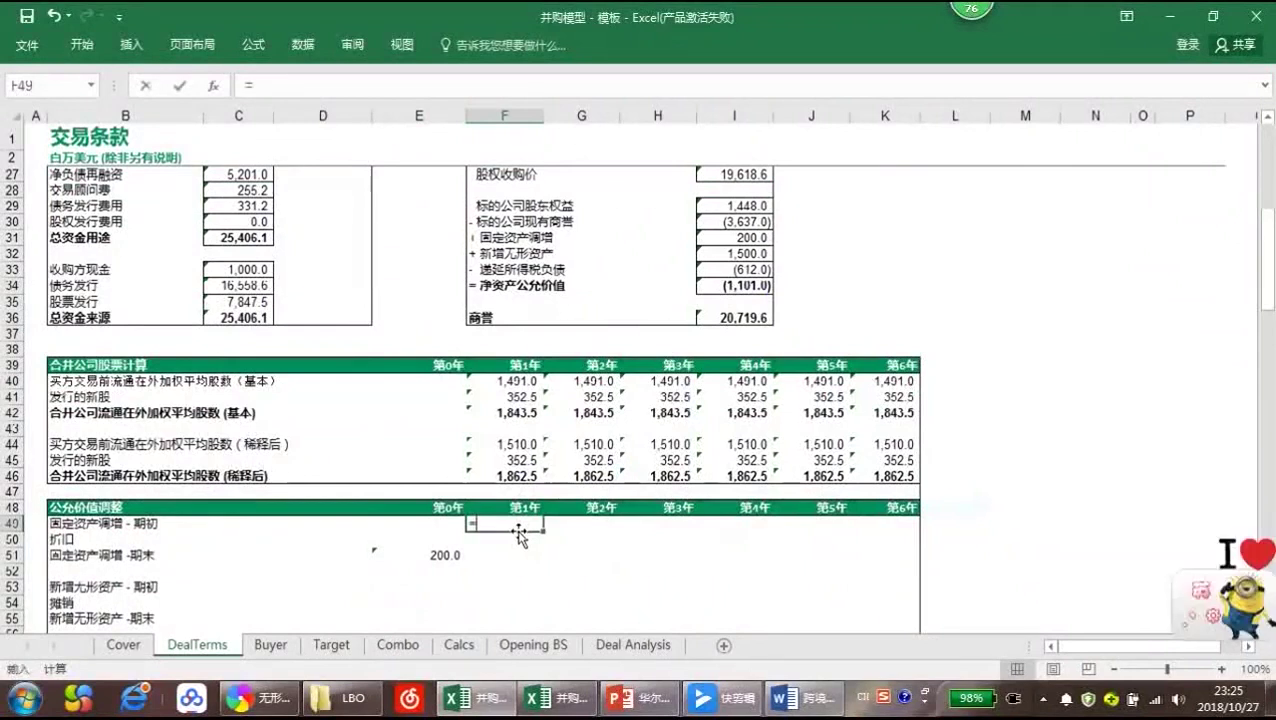
{"action": "type", "text": "="}
{"action": "key", "text": "Down"}
{"action": "key", "text": "Down"}
{"action": "key", "text": "Left"}
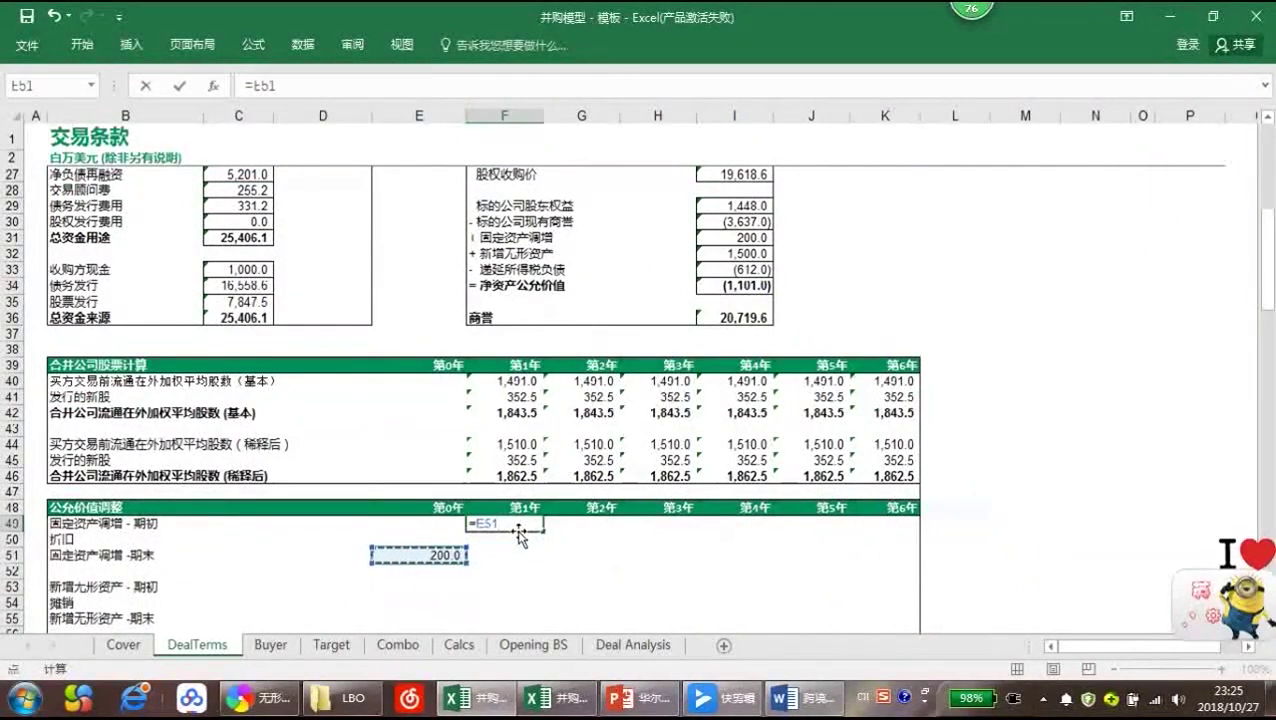
{"action": "key", "text": "Return"}
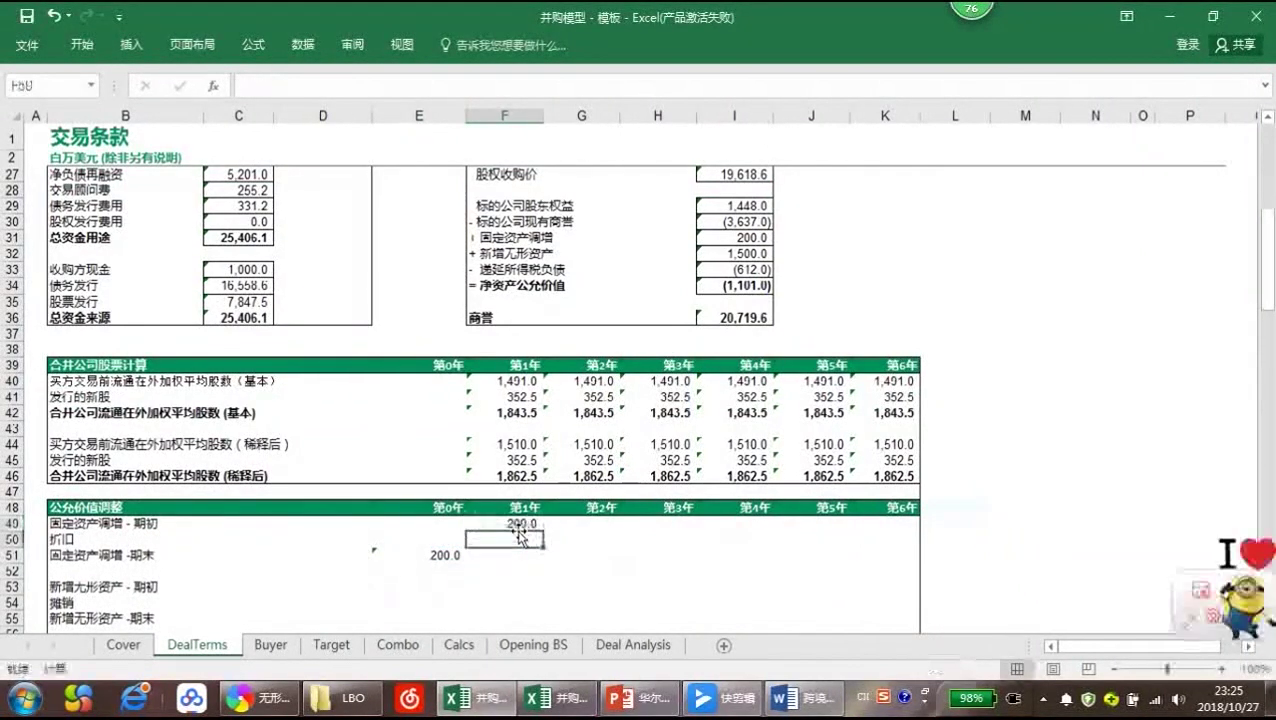
Calculate the year 1 depreciation of the fixed asset write-up in F50 with =-MIN(F49,$E$51/$I$17)
{"action": "type", "text": "="}
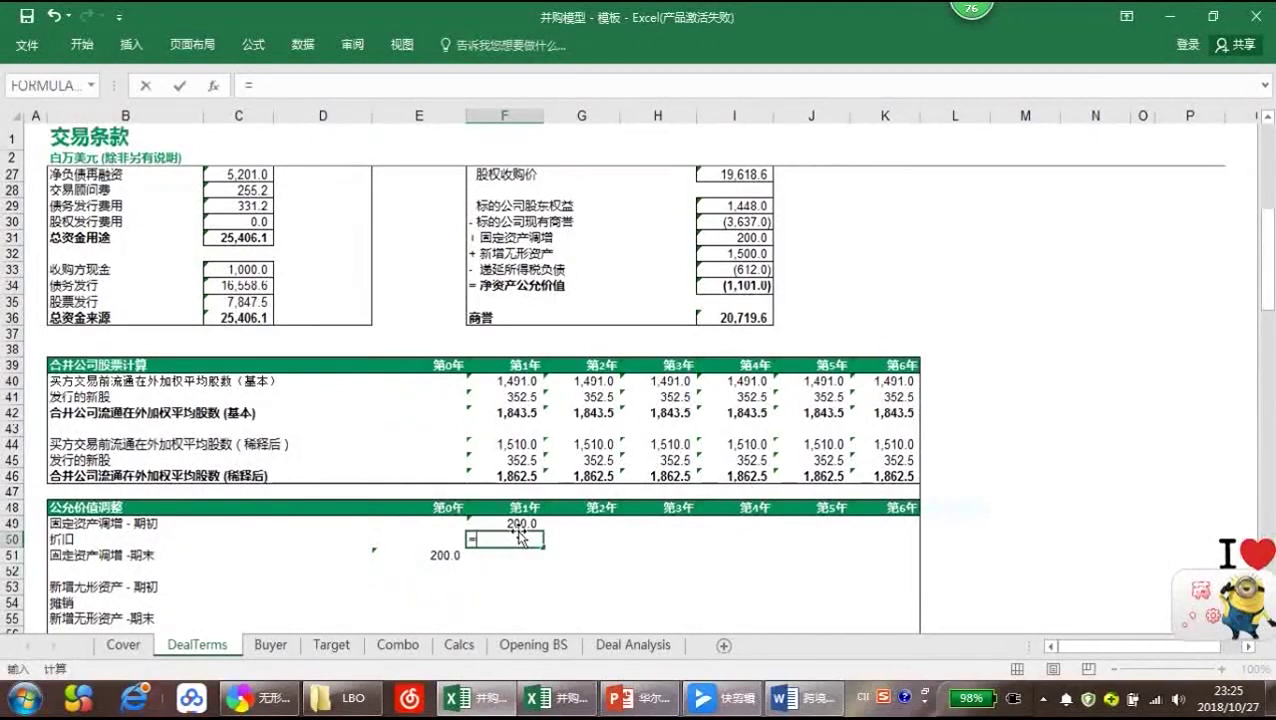
{"action": "type", "text": "-Min("}
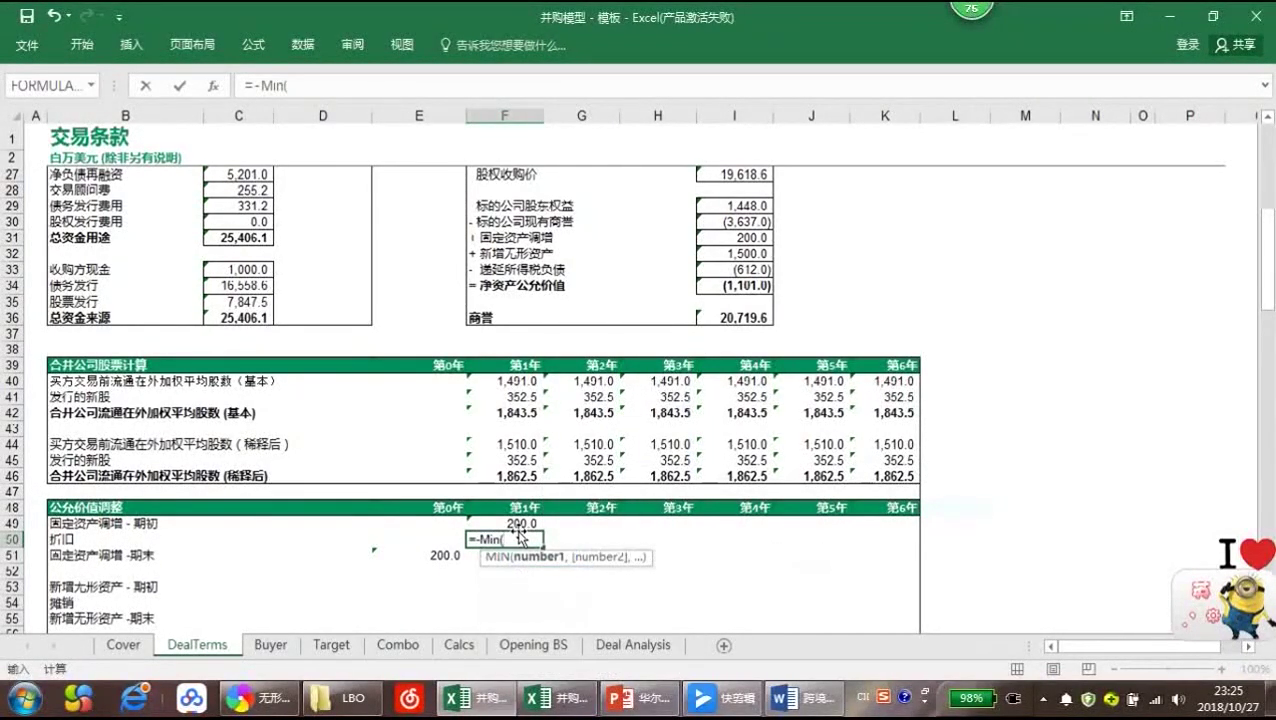
{"action": "left_click", "coordinate": [519, 527]}
{"action": "type", "text": ","}
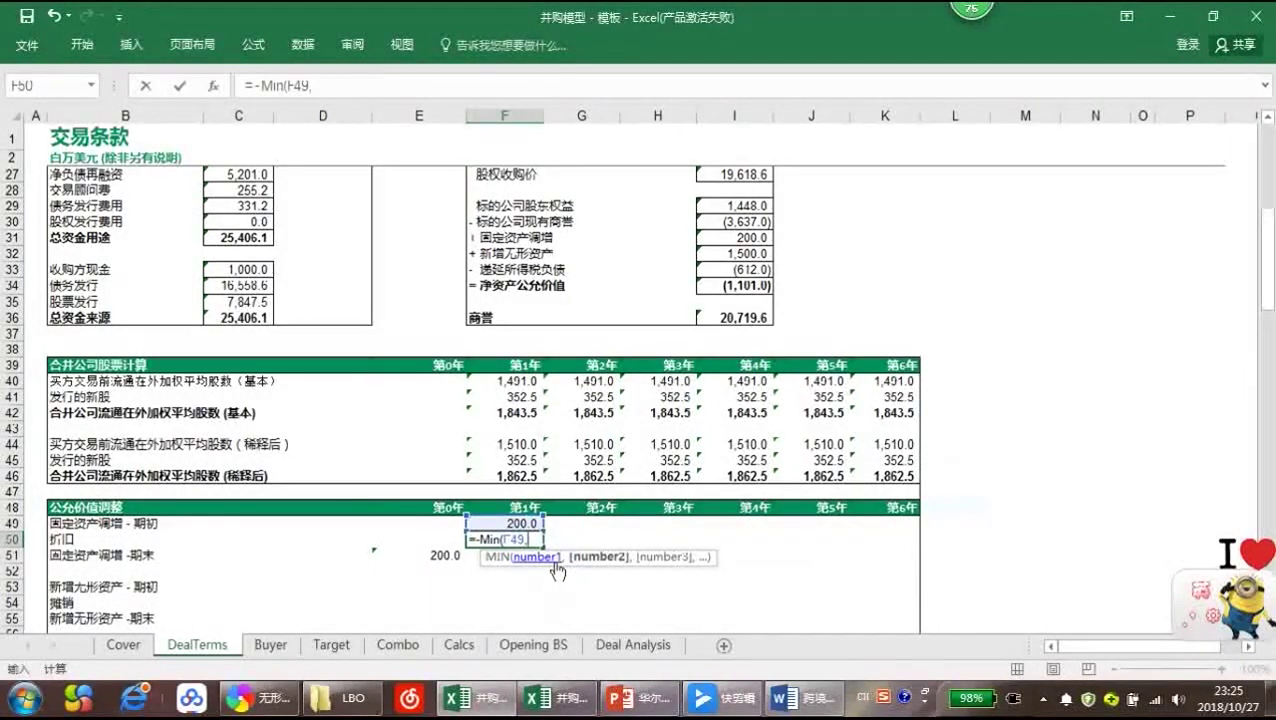
{"action": "left_click", "coordinate": [447, 556]}
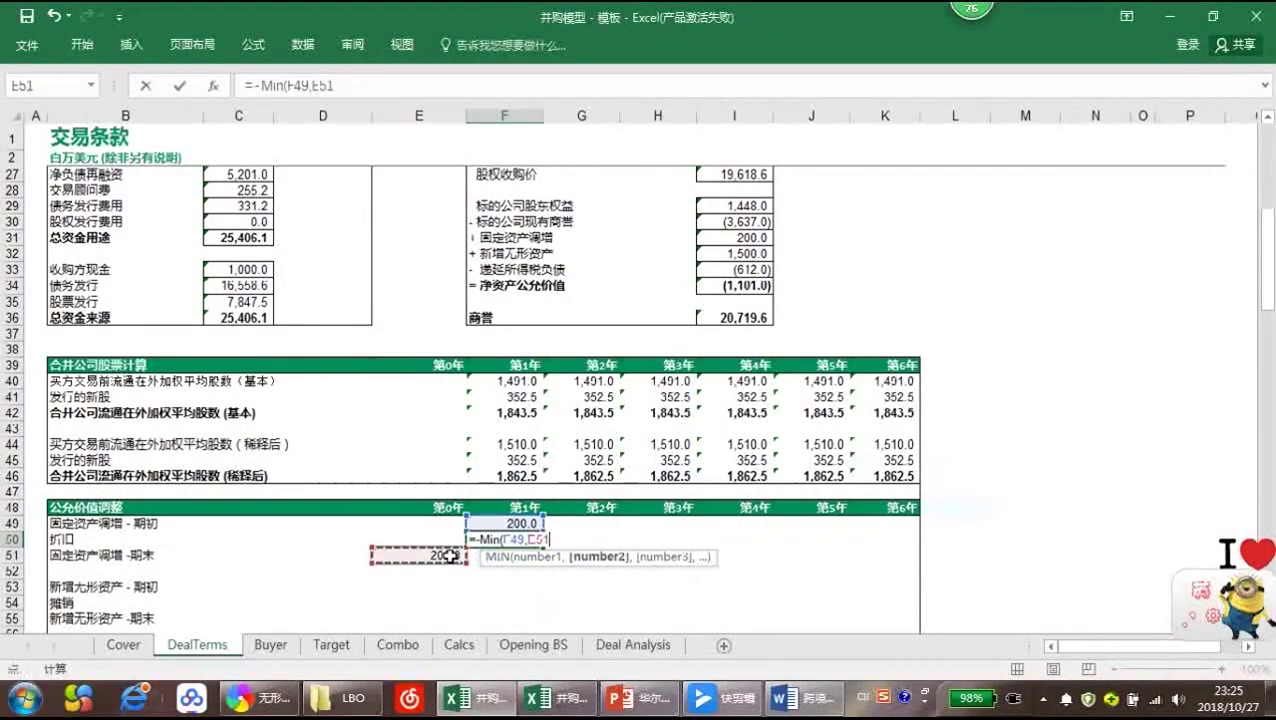
{"action": "key", "text": "F4"}
{"action": "type", "text": "/"}
{"action": "scroll", "coordinate": [726, 427], "scroll_direction": "up", "scroll_amount": 7}
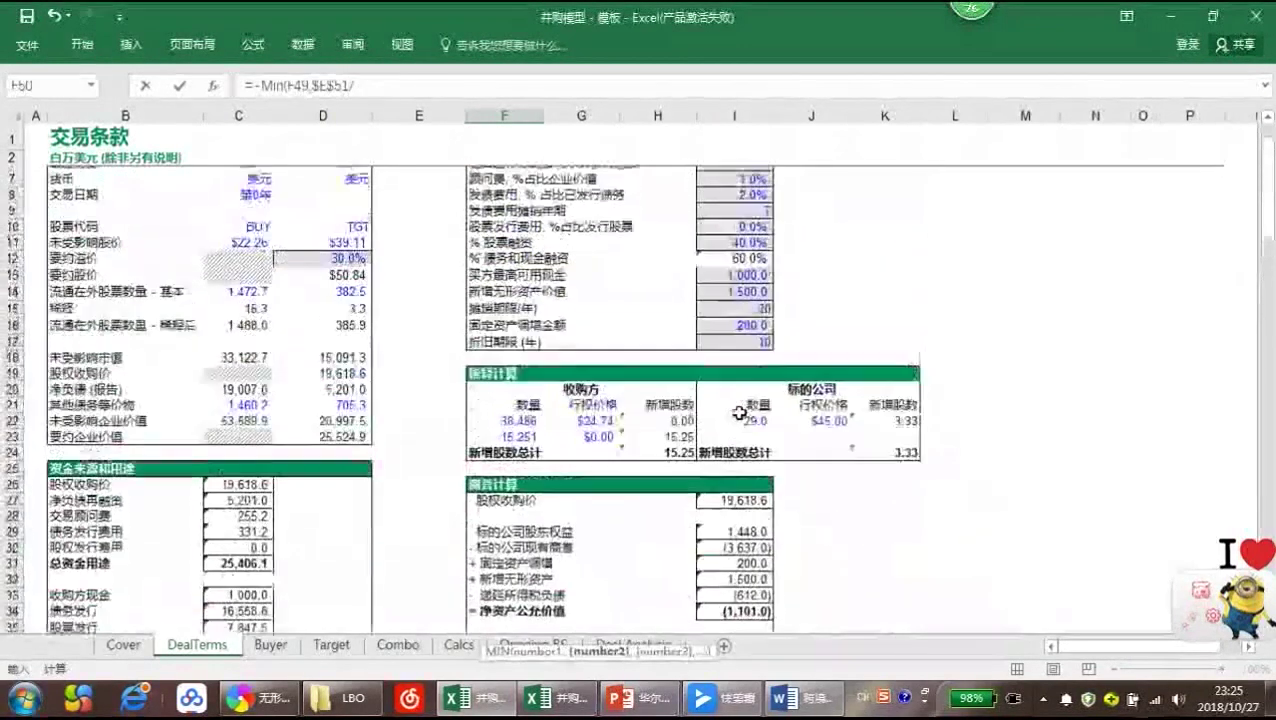
{"action": "left_click", "coordinate": [744, 353]}
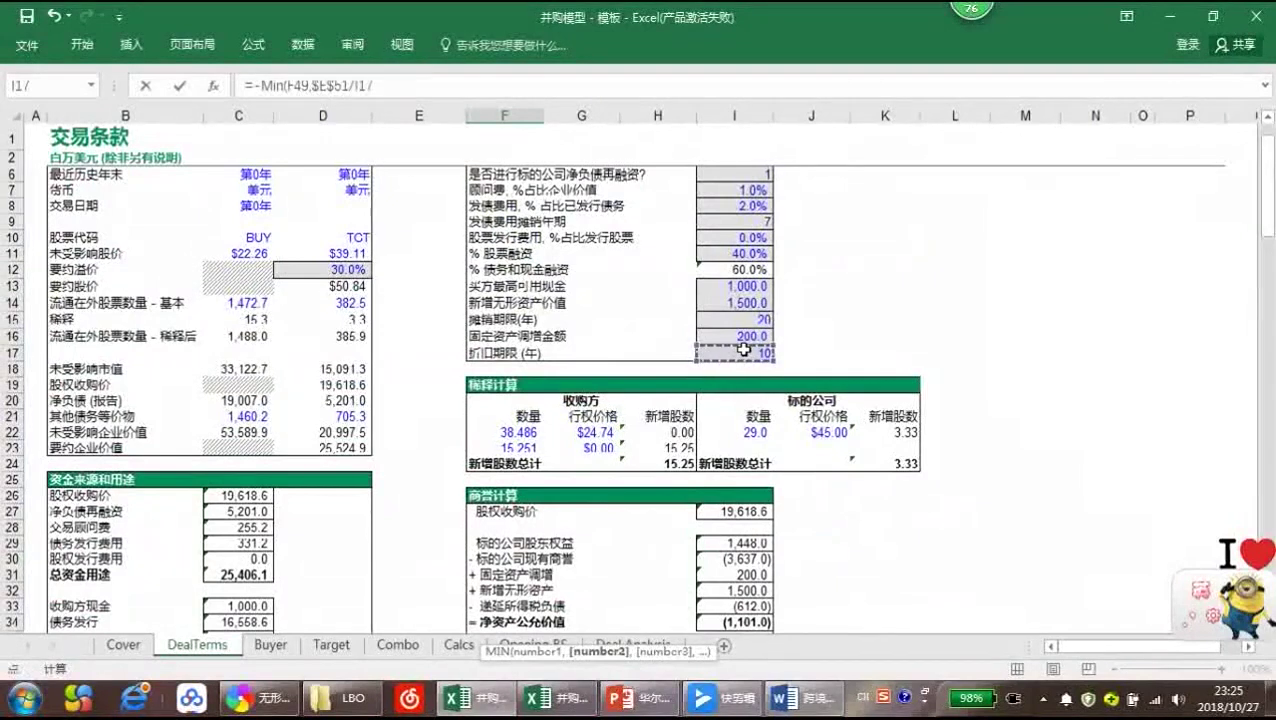
{"action": "key", "text": "F4"}
{"action": "key", "text": "Return"}
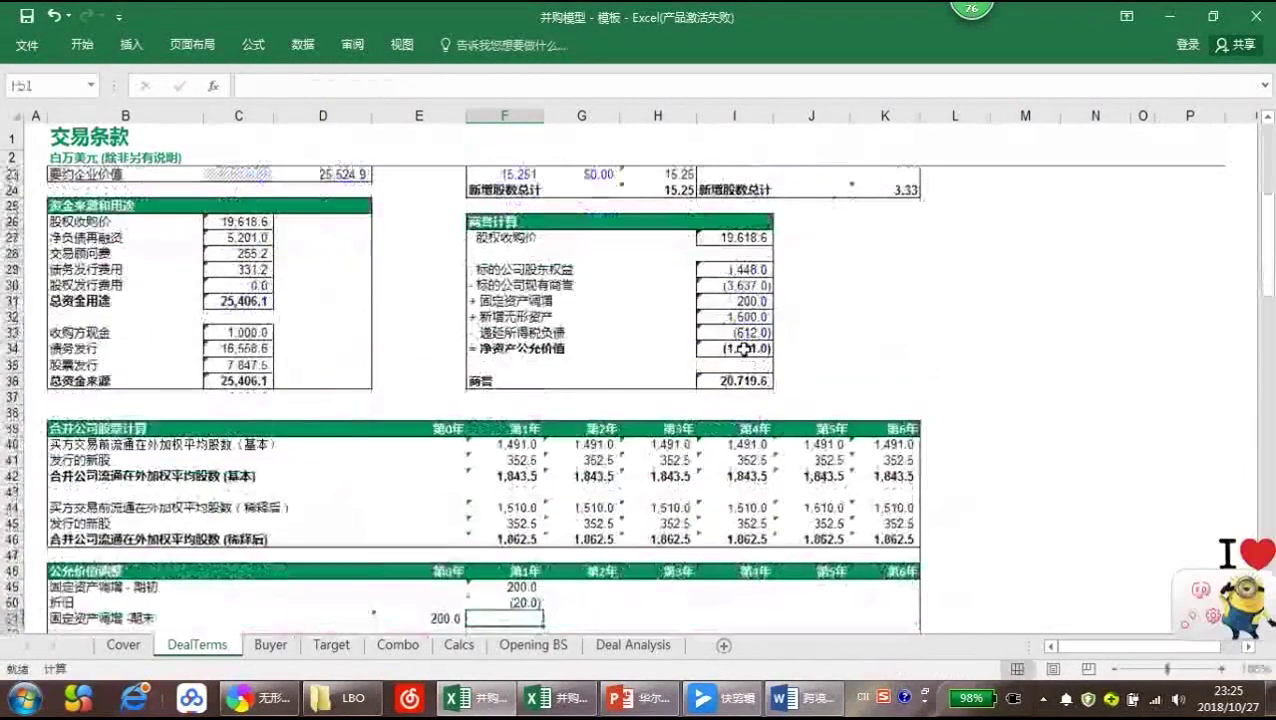
Total the year-1 opening fixed asset step-up and depreciation in F51 as the ending balance
{"action": "key", "text": "alt+equal"}
{"action": "key", "text": "Return"}
{"action": "key", "text": "Return"}
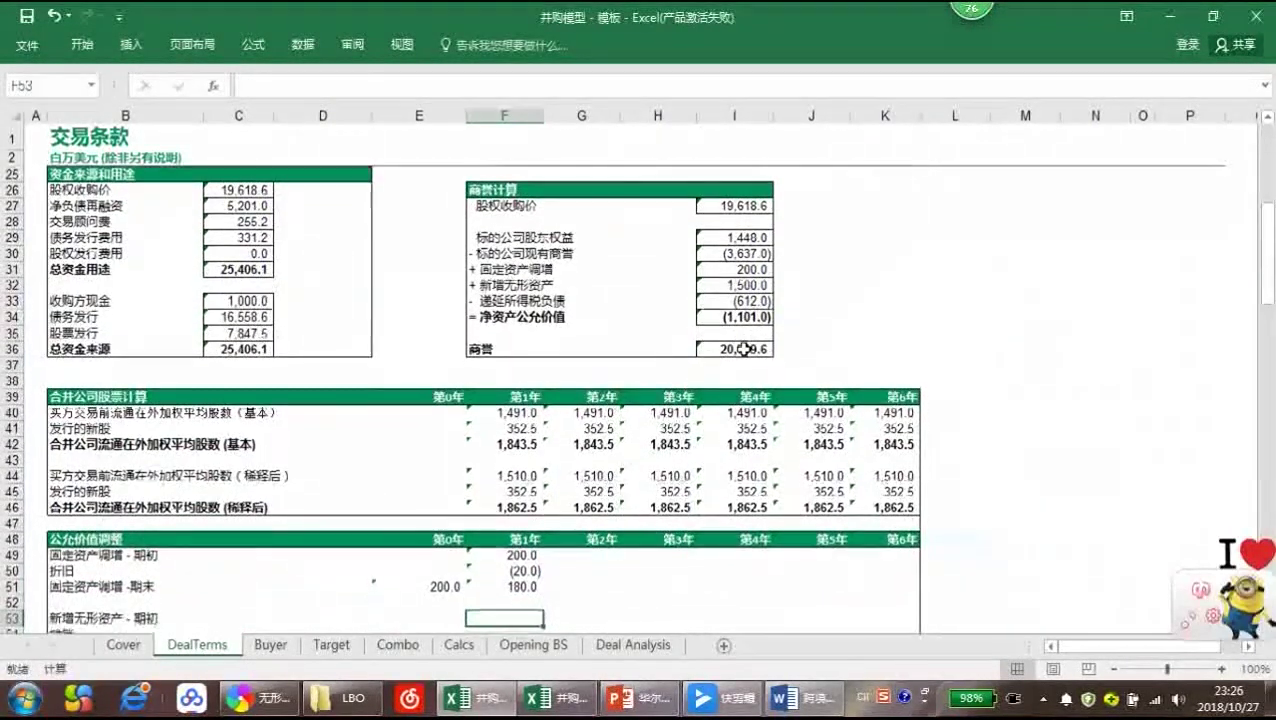
Link the year-0 ending balance of new intangible assets in E55 to the new intangible asset value in I14
{"action": "key", "text": "Left"}
{"action": "key", "text": "Down"}
{"action": "key", "text": "Down"}
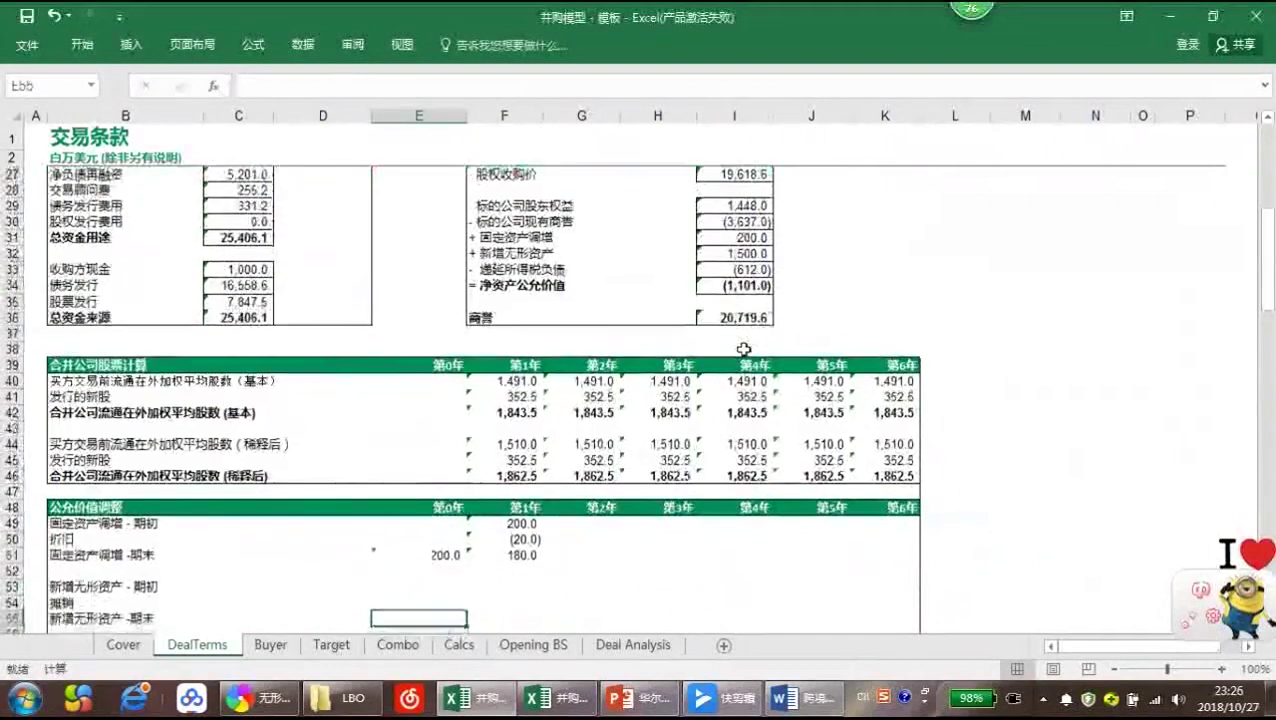
{"action": "type", "text": "="}
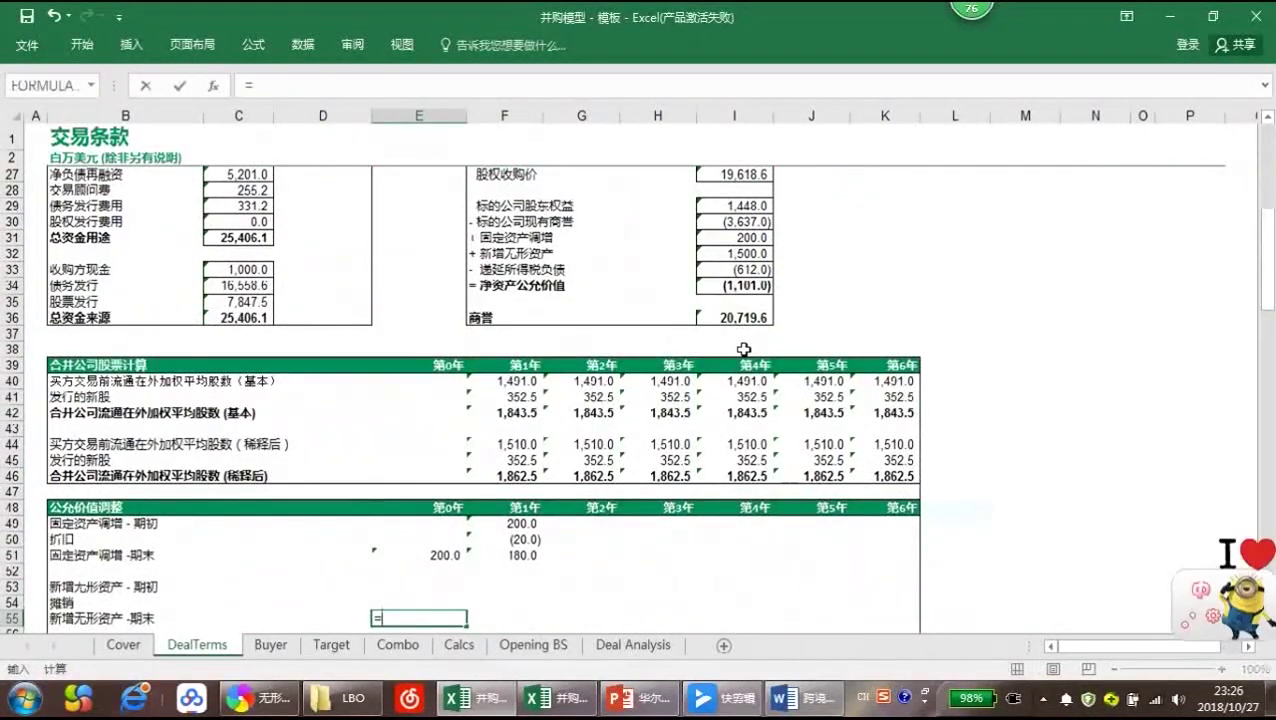
{"action": "scroll", "coordinate": [779, 332], "scroll_direction": "up", "scroll_amount": 6}
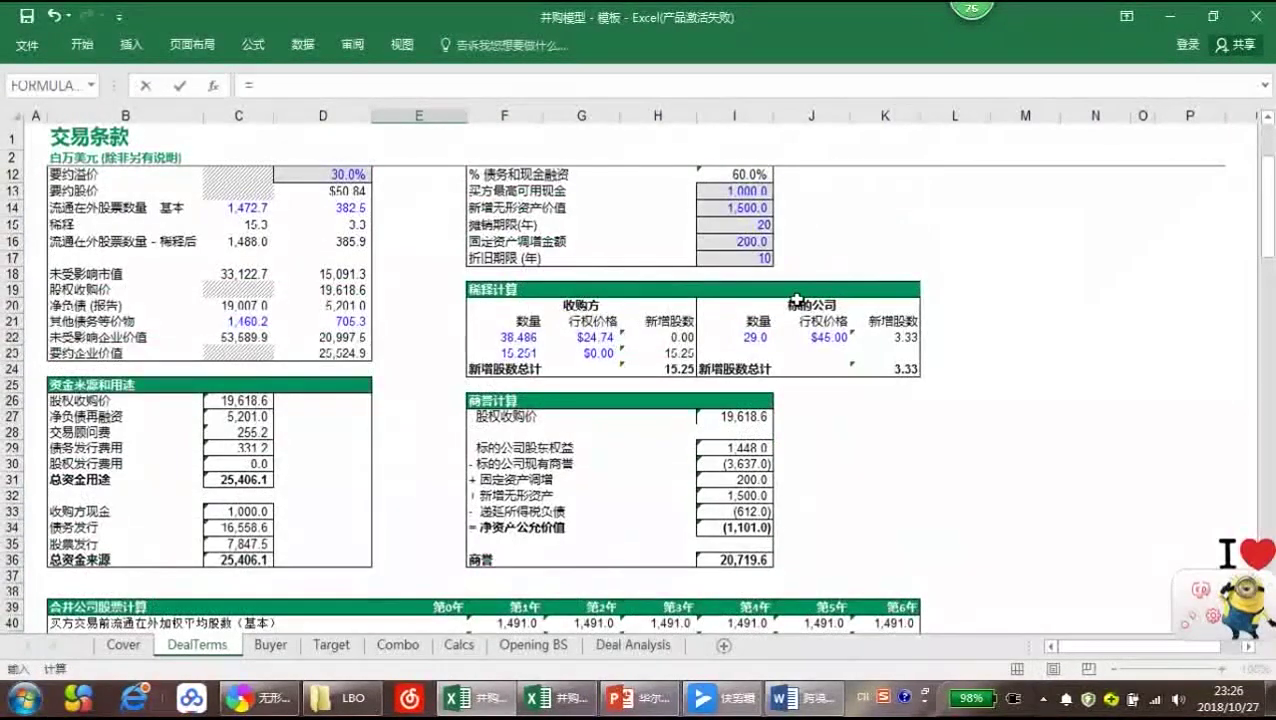
{"action": "scroll", "coordinate": [797, 299], "scroll_direction": "up", "scroll_amount": 1}
{"action": "left_click", "coordinate": [737, 302]}
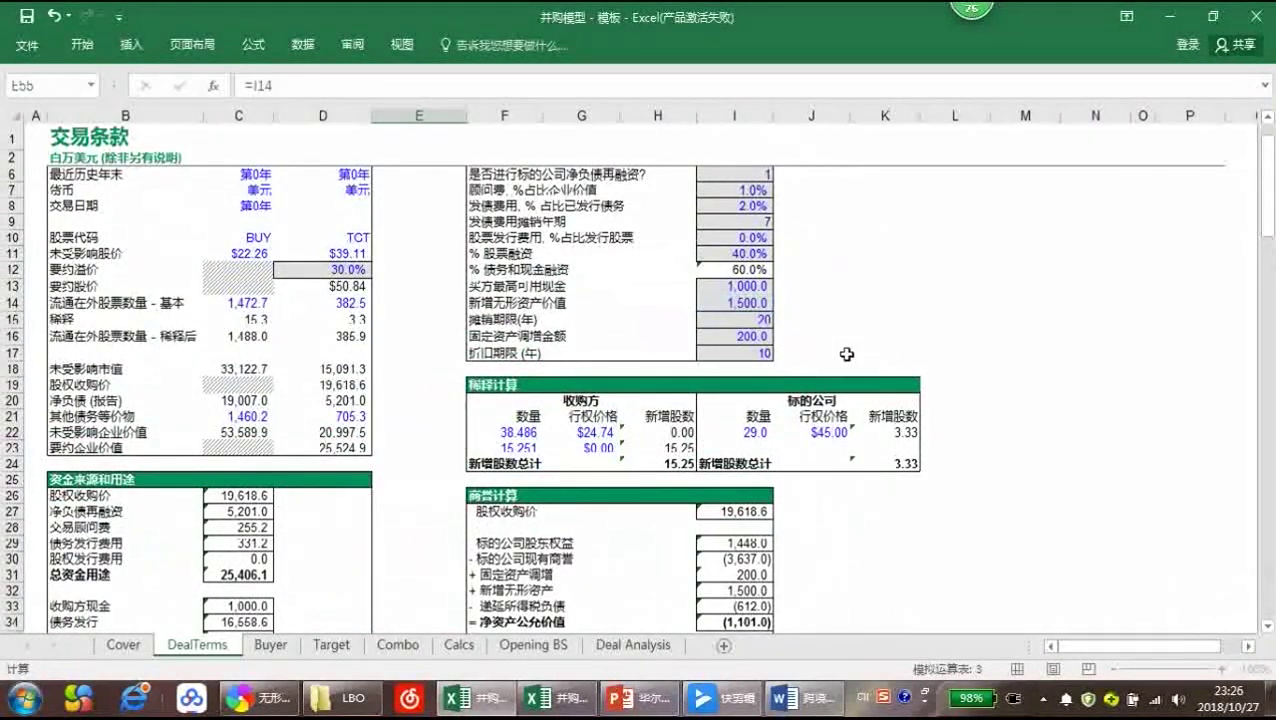
{"action": "key", "text": "Return"}
Set the year-1 opening balance of new intangible assets in F53 equal to the year-0 ending balance in E55
{"action": "scroll", "coordinate": [652, 397], "scroll_direction": "down", "scroll_amount": 3}
{"action": "left_click", "coordinate": [510, 435]}
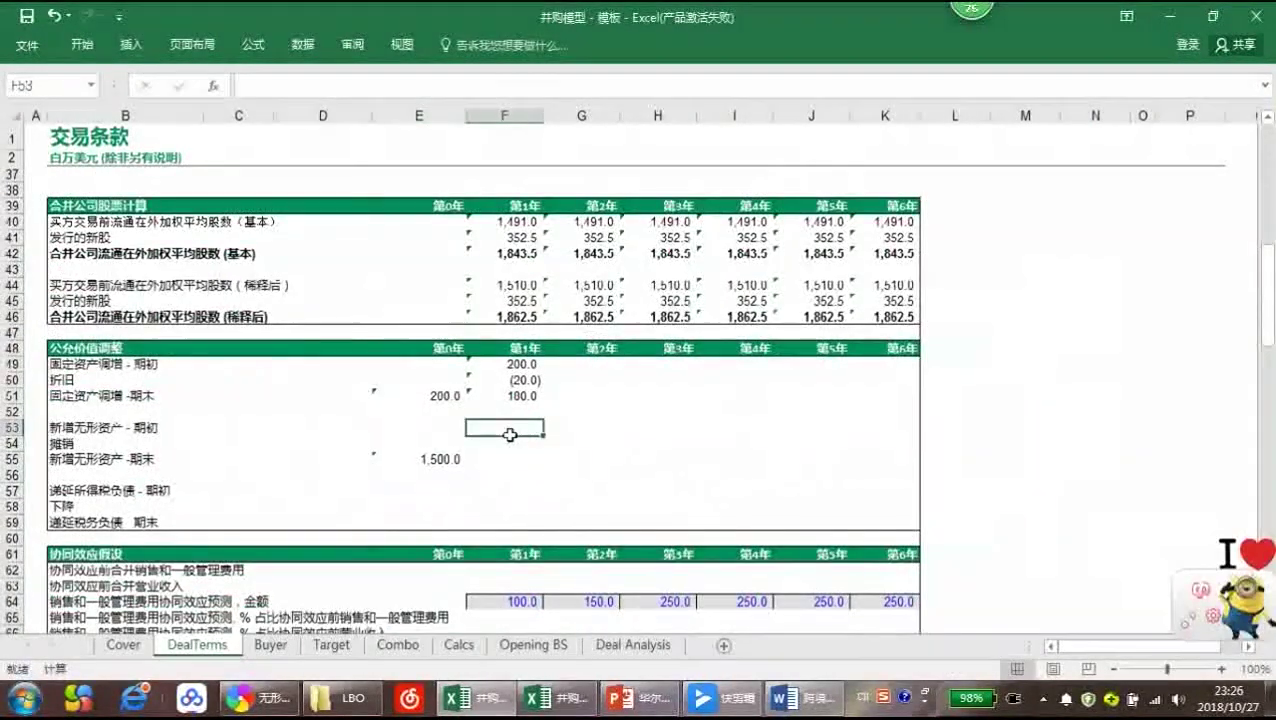
{"action": "type", "text": "="}
{"action": "key", "text": "Down"}
{"action": "key", "text": "Down"}
{"action": "key", "text": "Left"}
{"action": "key", "text": "Return"}
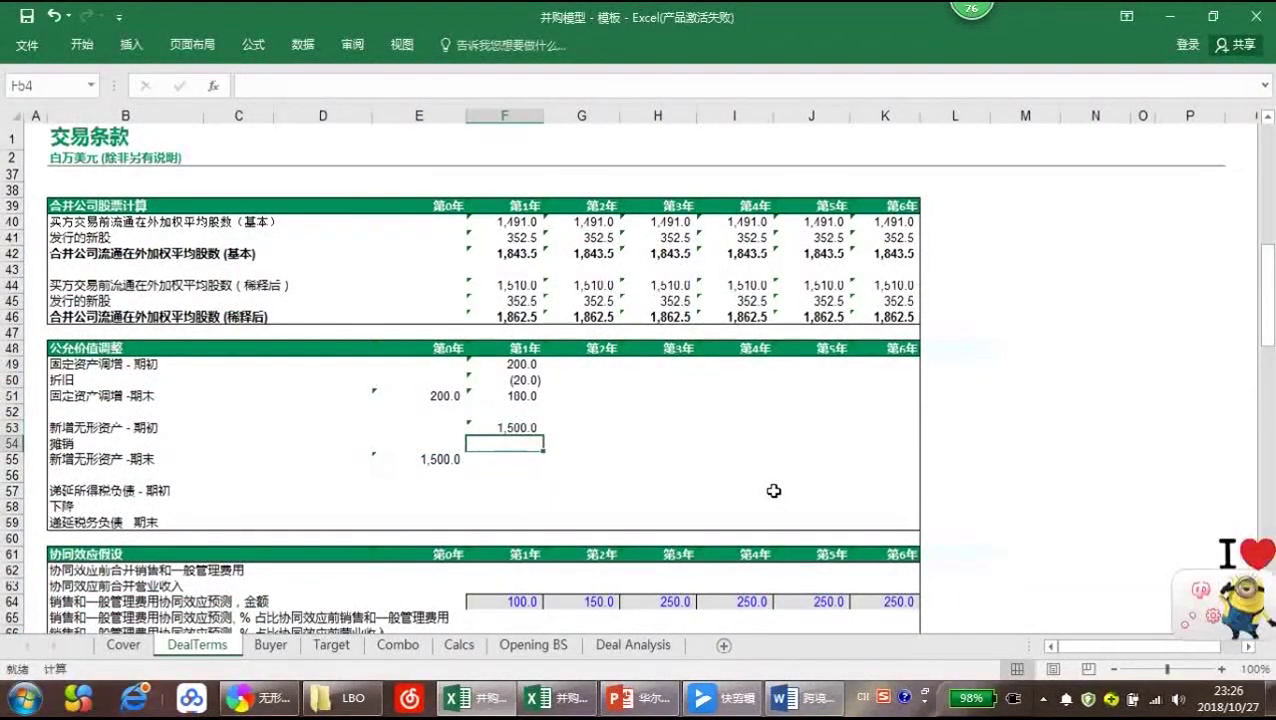
Start a negated IF formula in the year-1 amortization cell F54 that returns 0 when the amortization period I15 equals 0
{"action": "type", "text": "="}
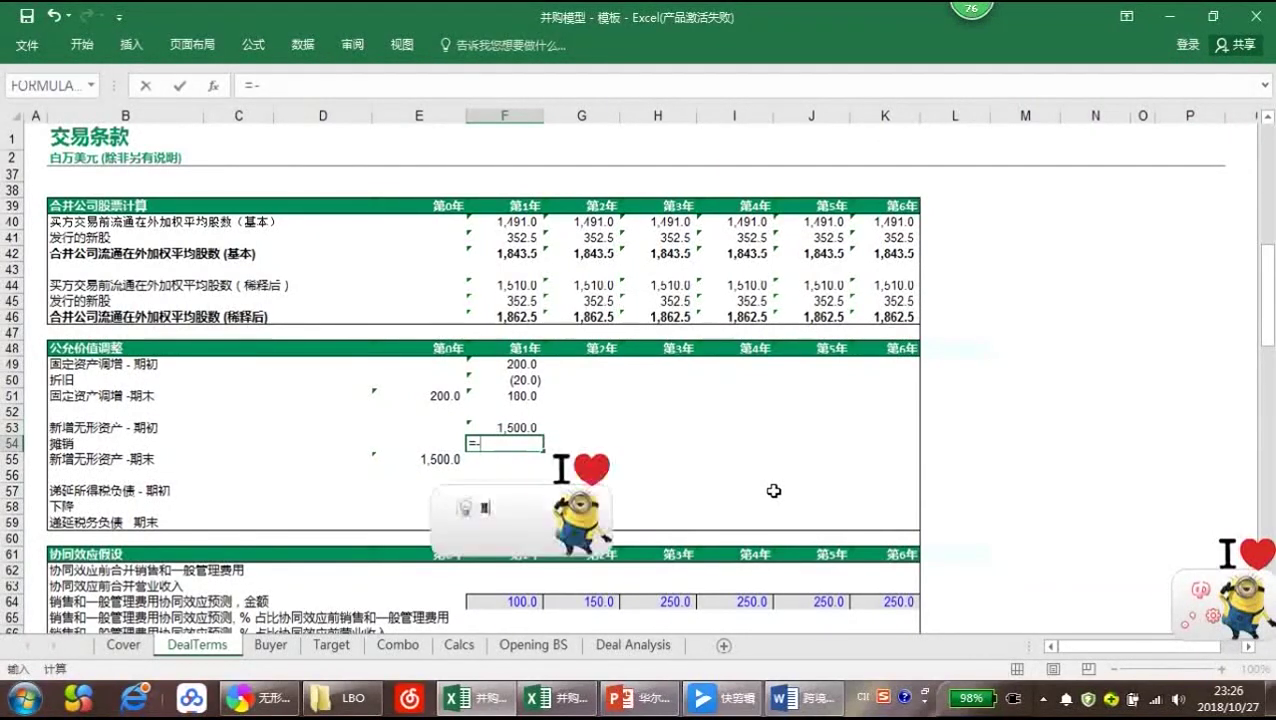
{"action": "type", "text": "-"}
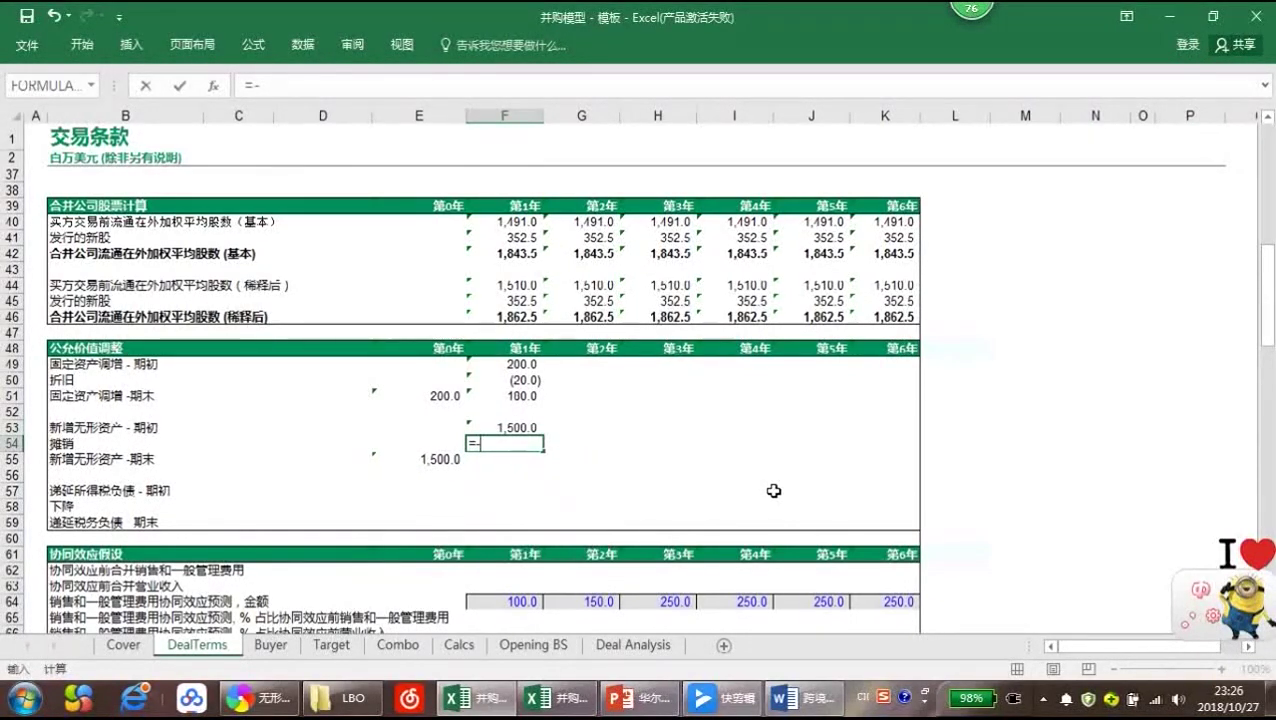
{"action": "type", "text": "If("}
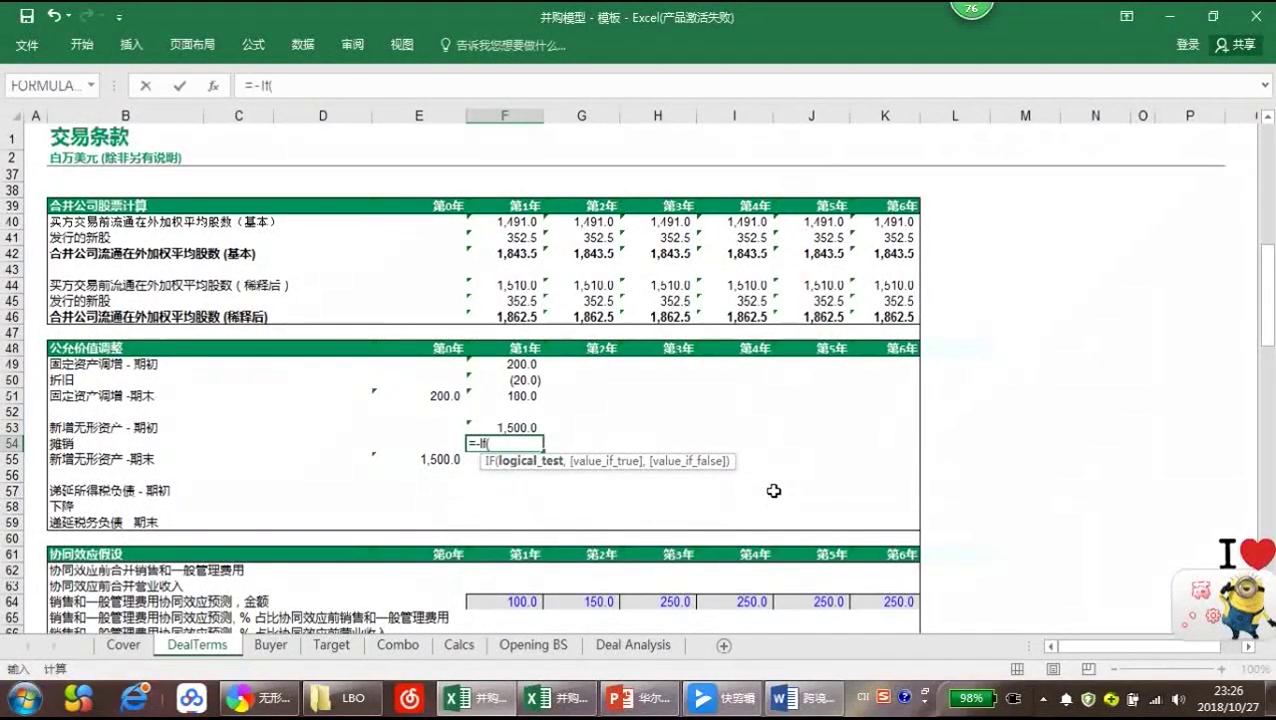
{"action": "scroll", "coordinate": [774, 491], "scroll_direction": "up", "scroll_amount": 8}
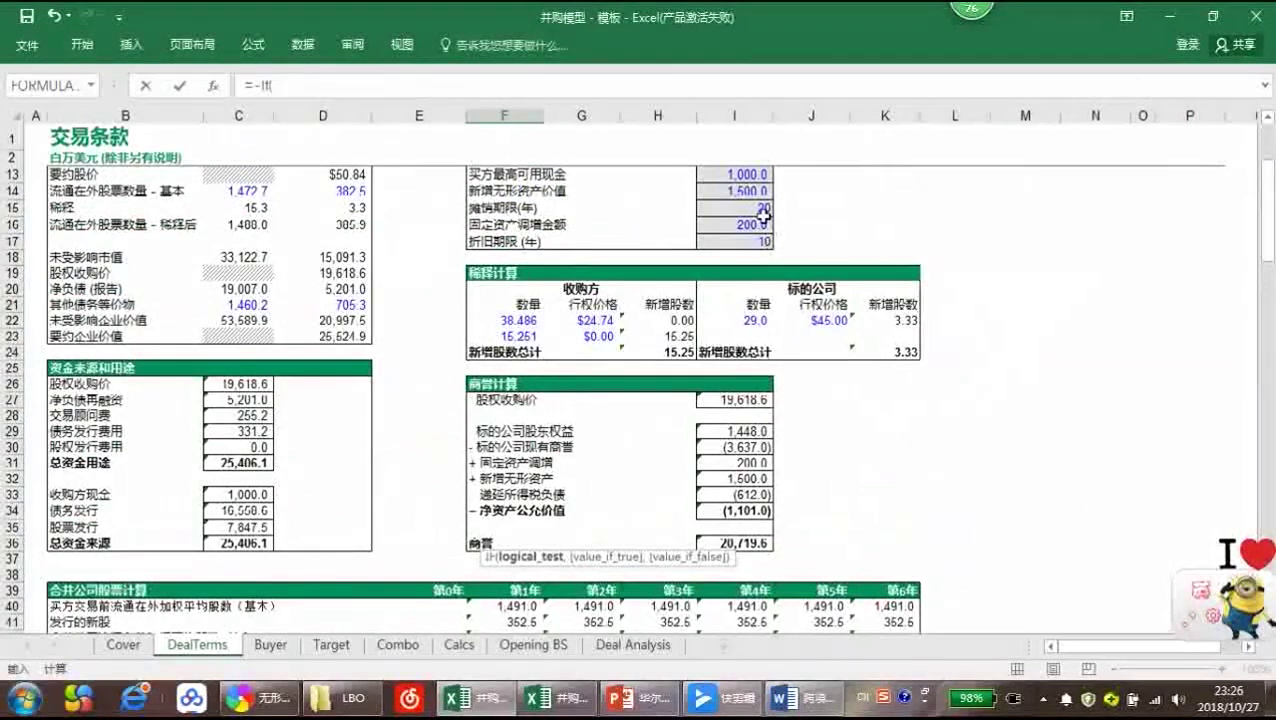
{"action": "left_click", "coordinate": [762, 213]}
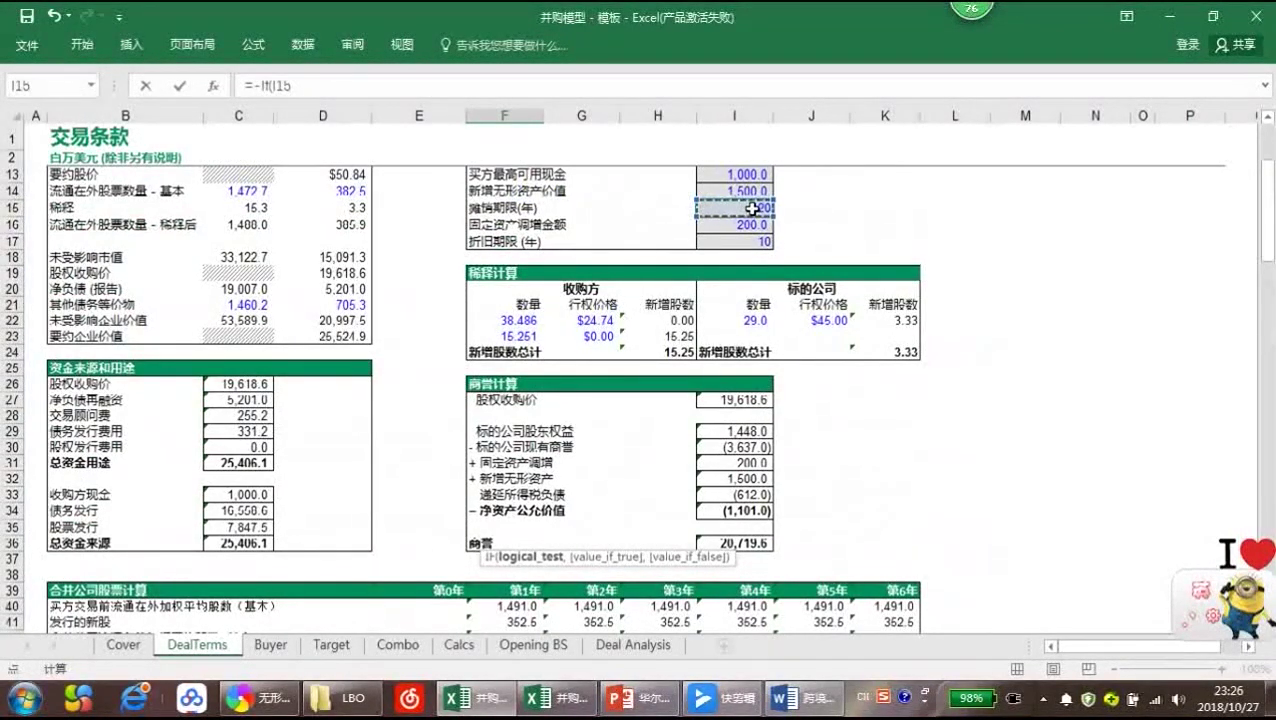
{"action": "left_click", "coordinate": [588, 87]}
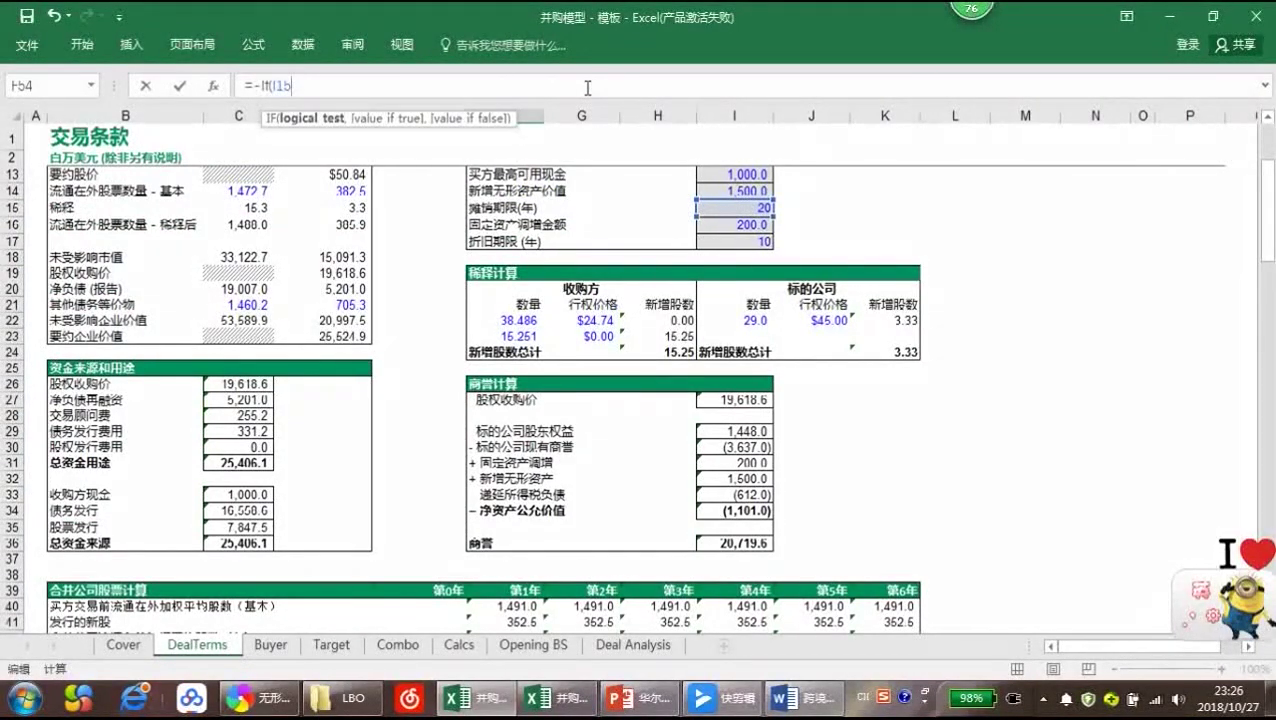
{"action": "type", "text": "=0,0"}
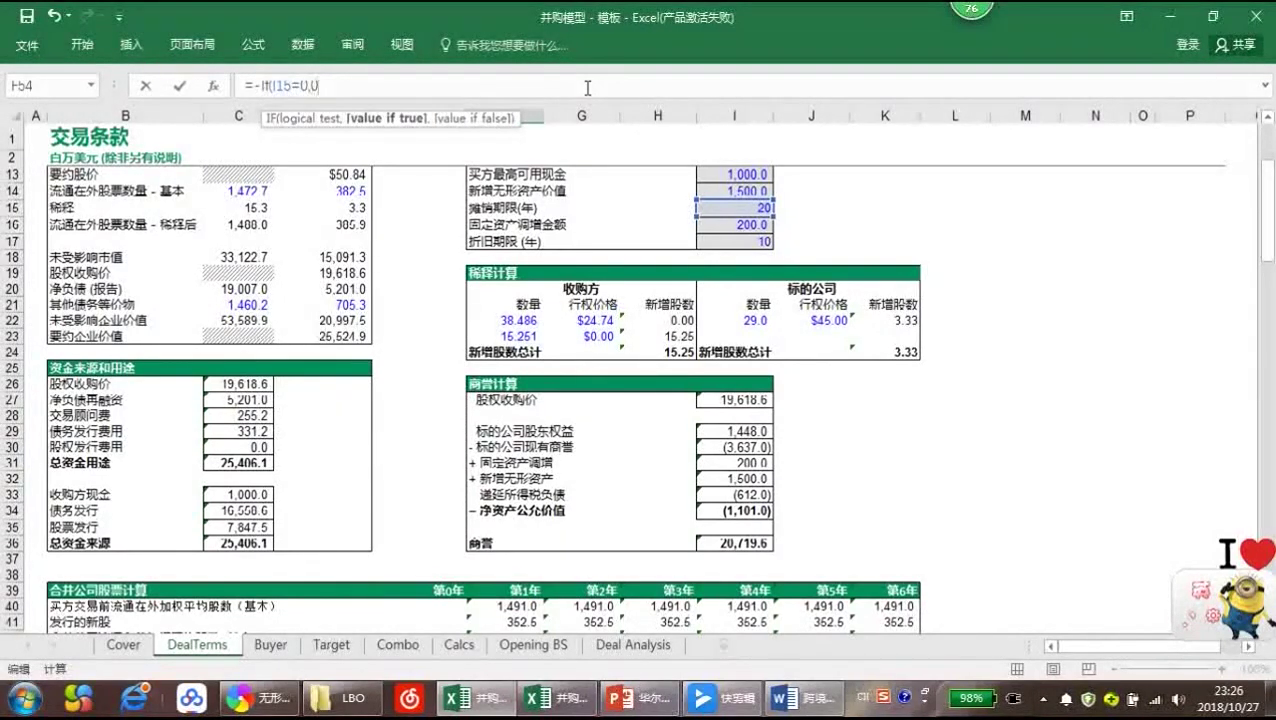
{"action": "type", "text": ","}
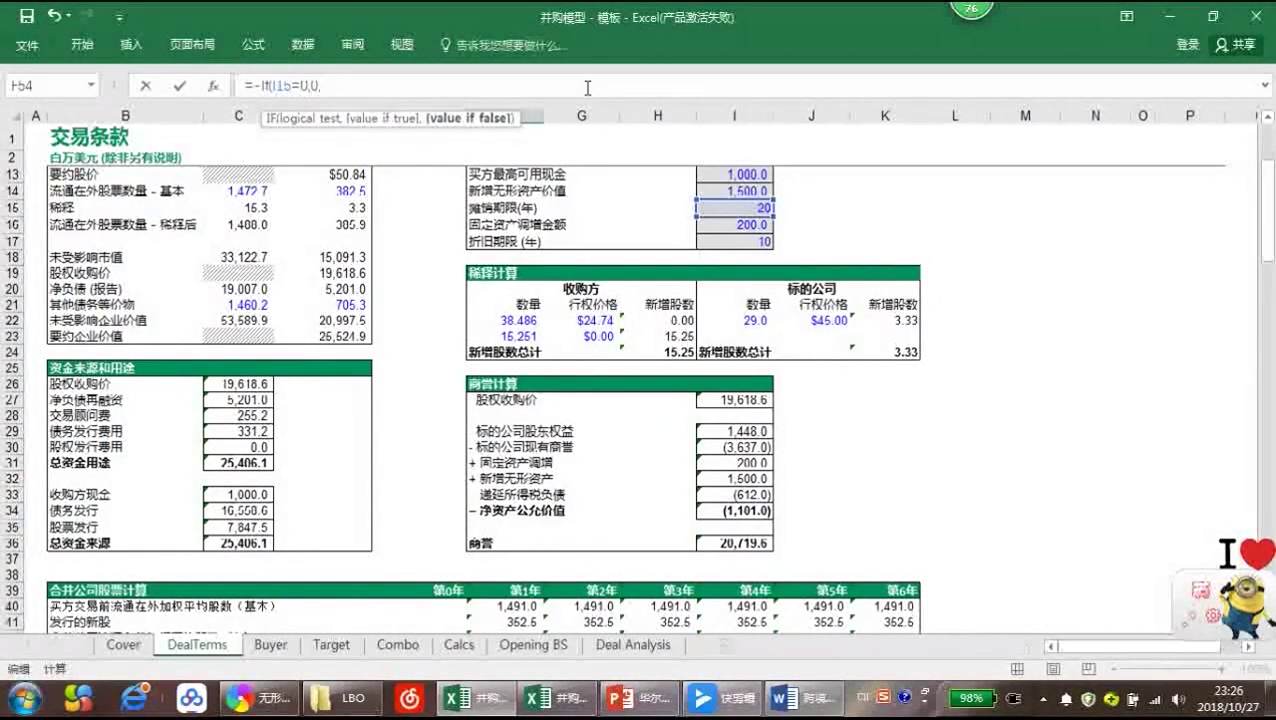
Add Min(F53,E55/I15) as the IF formula's value-if-false argument in F54
{"action": "type", "text": "Min("}
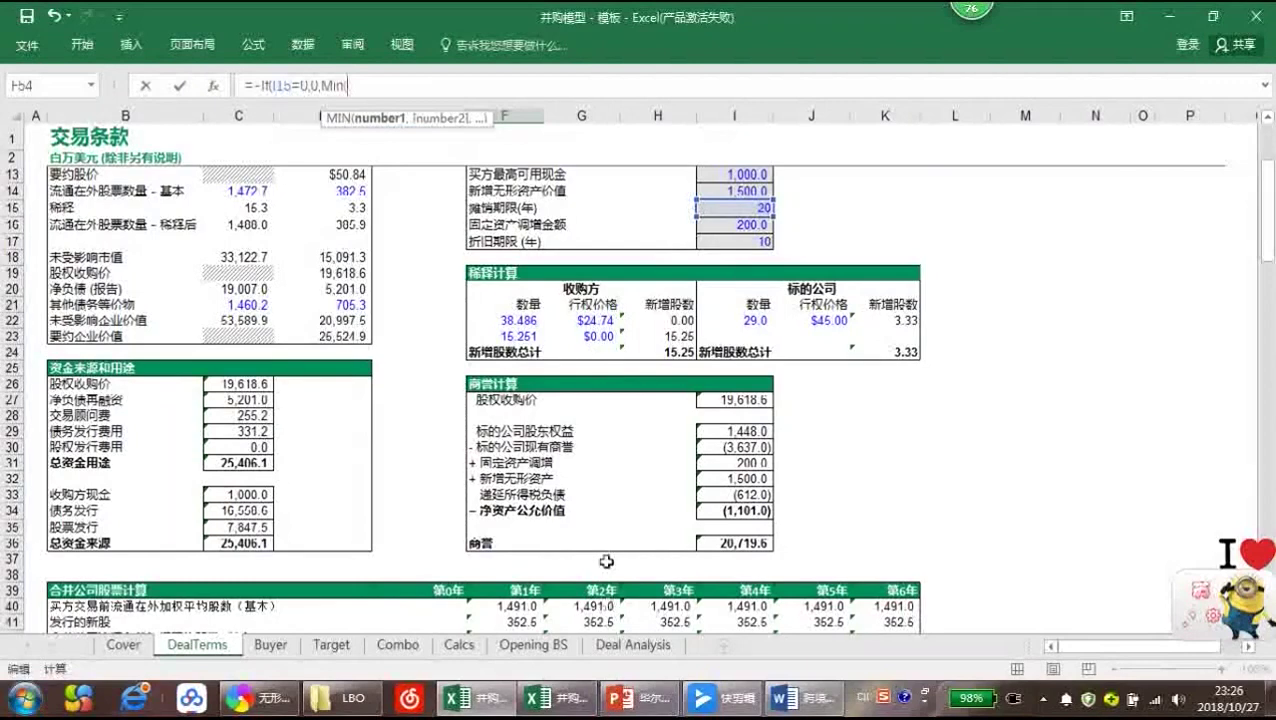
{"action": "left_click_drag", "start_coordinate": [1272, 215], "coordinate": [1272, 295]}
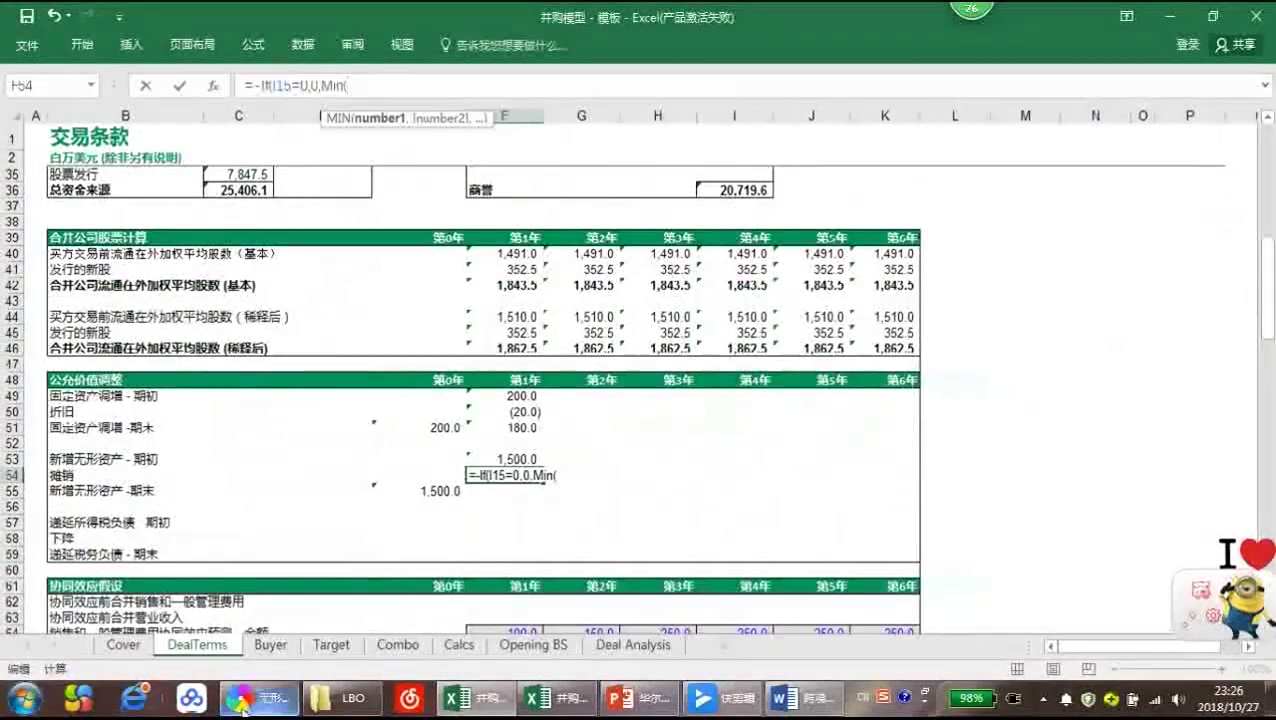
{"action": "left_click", "coordinate": [489, 460]}
{"action": "type", "text": ","}
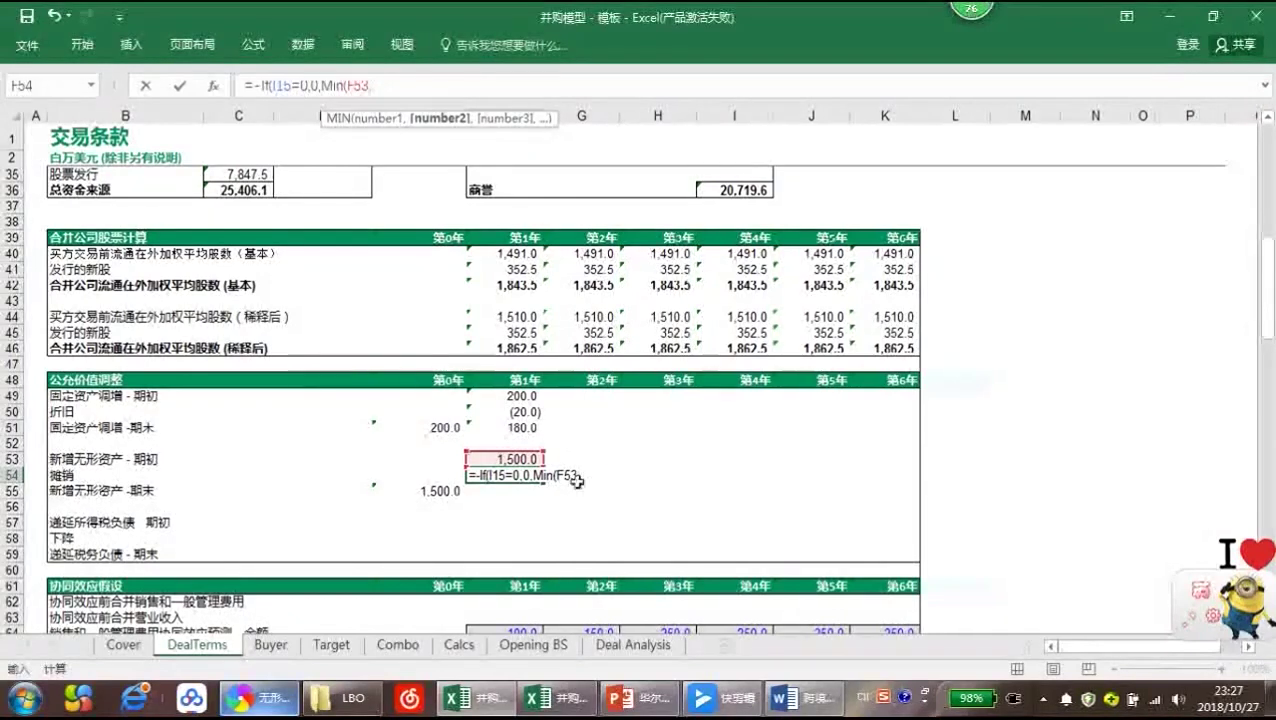
{"action": "left_click", "coordinate": [432, 488]}
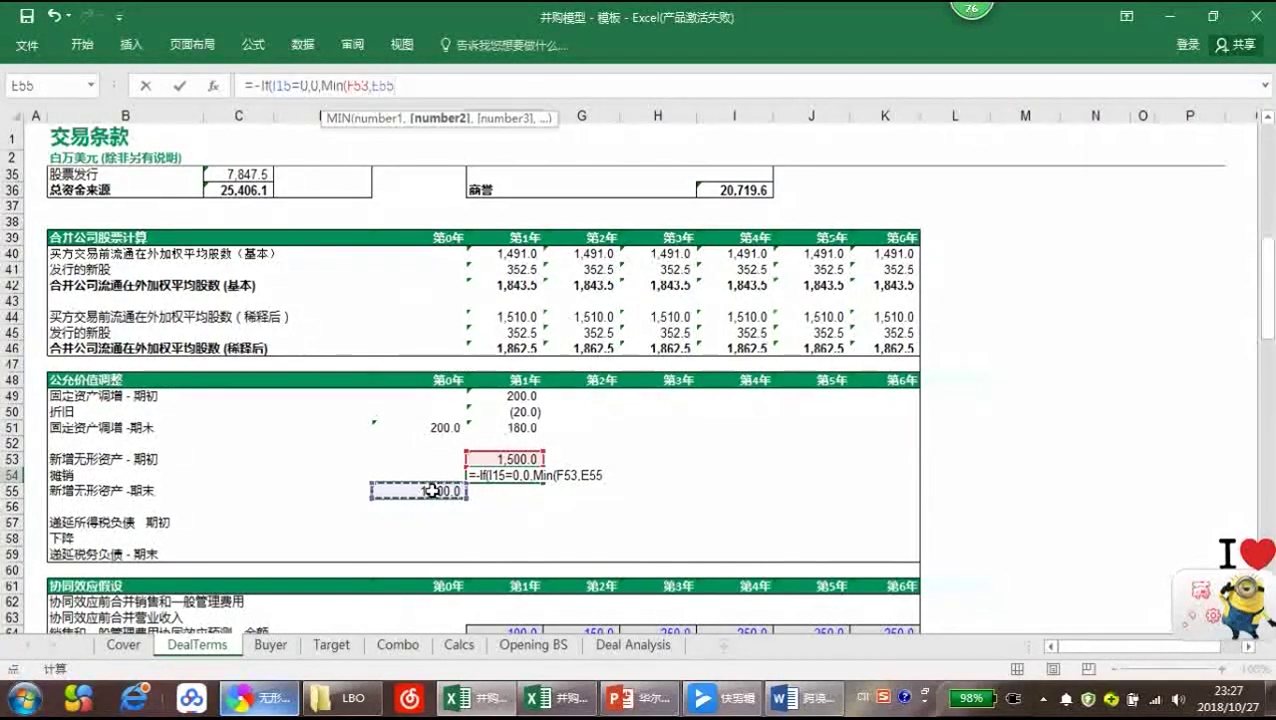
{"action": "type", "text": "/"}
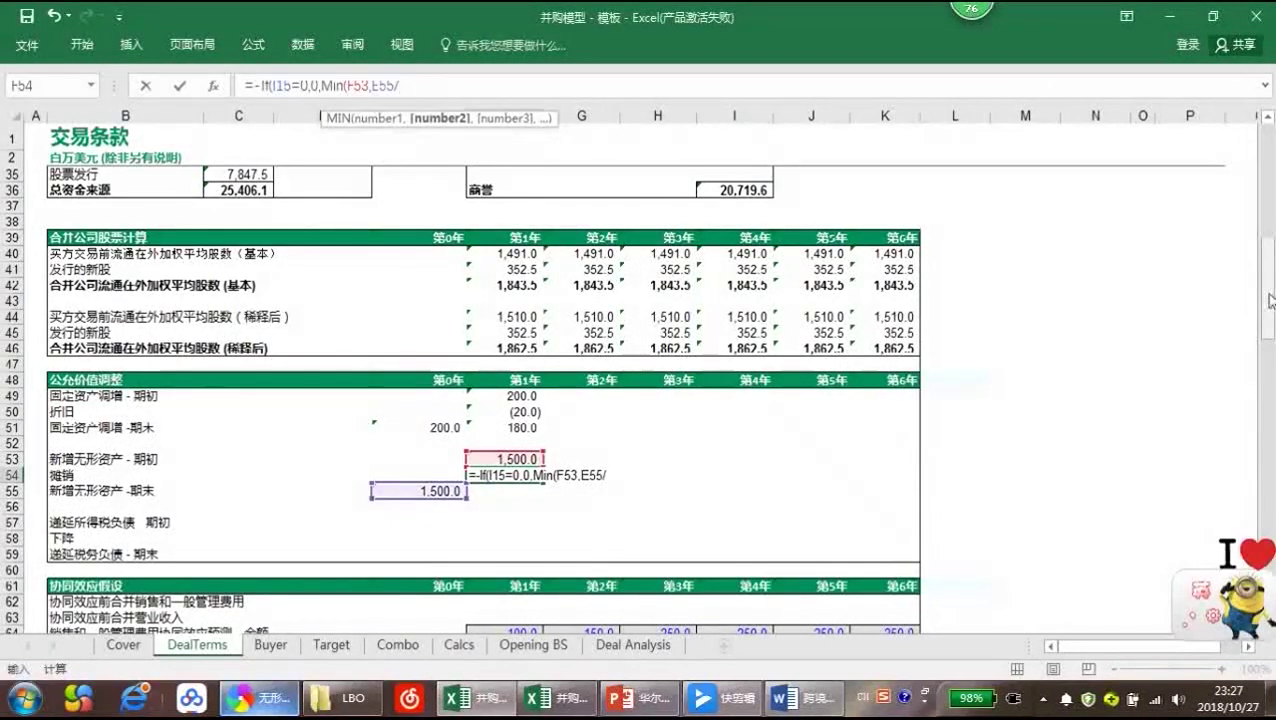
{"action": "scroll", "coordinate": [1270, 300], "scroll_direction": "up", "scroll_amount": 8}
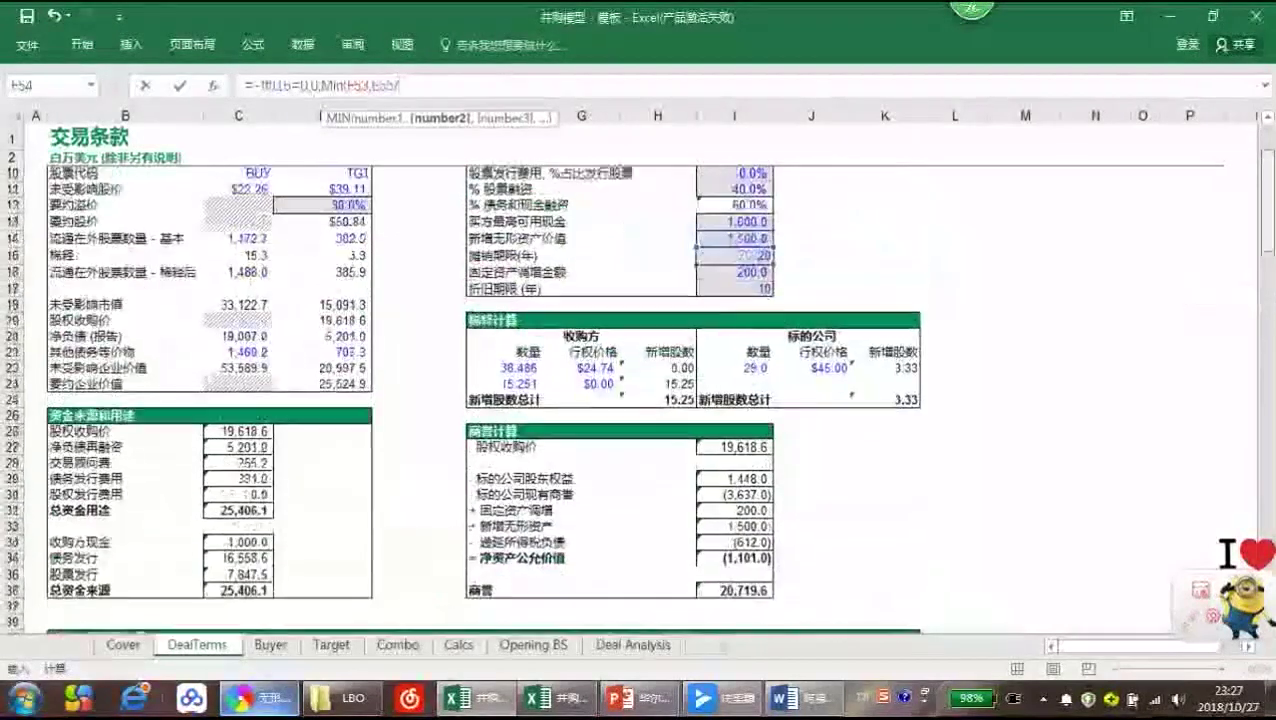
{"action": "left_click", "coordinate": [738, 257]}
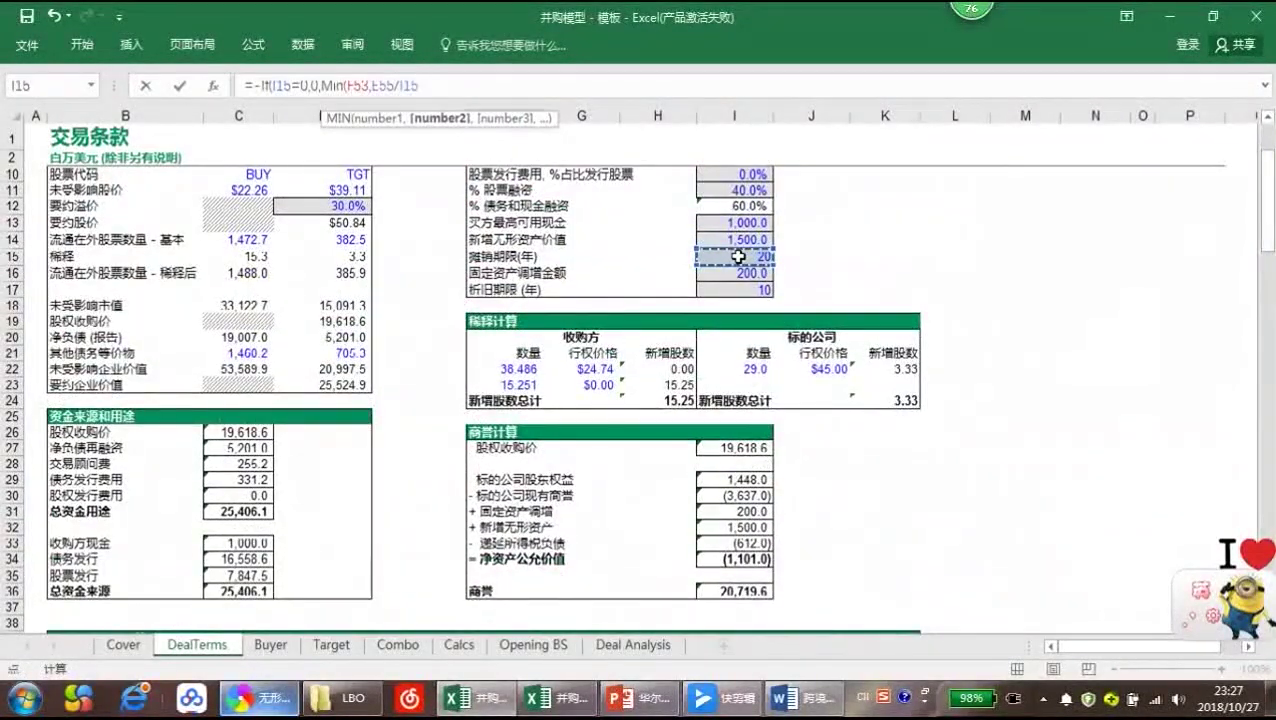
{"action": "type", "text": ")"}
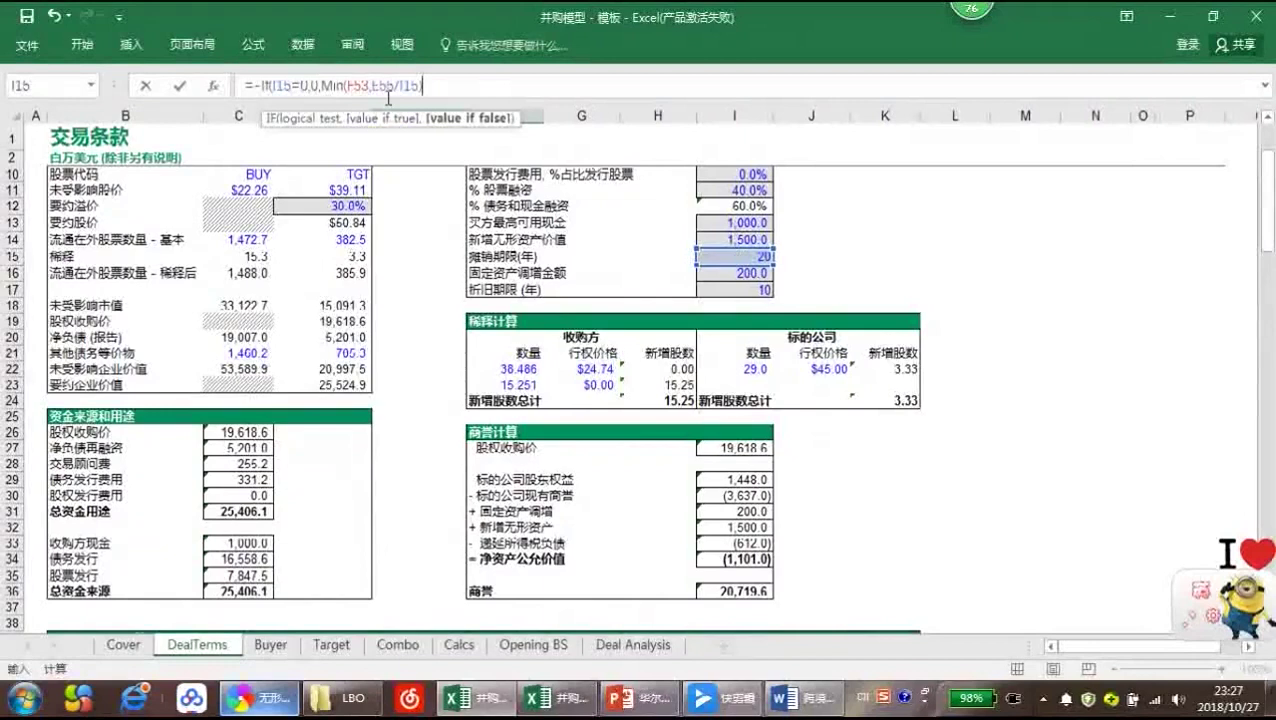
Make the E55 reference and both I15 references in the F54 amortization formula absolute
{"action": "left_click", "coordinate": [384, 87]}
{"action": "key", "text": "F4"}
{"action": "key", "text": "F4"}
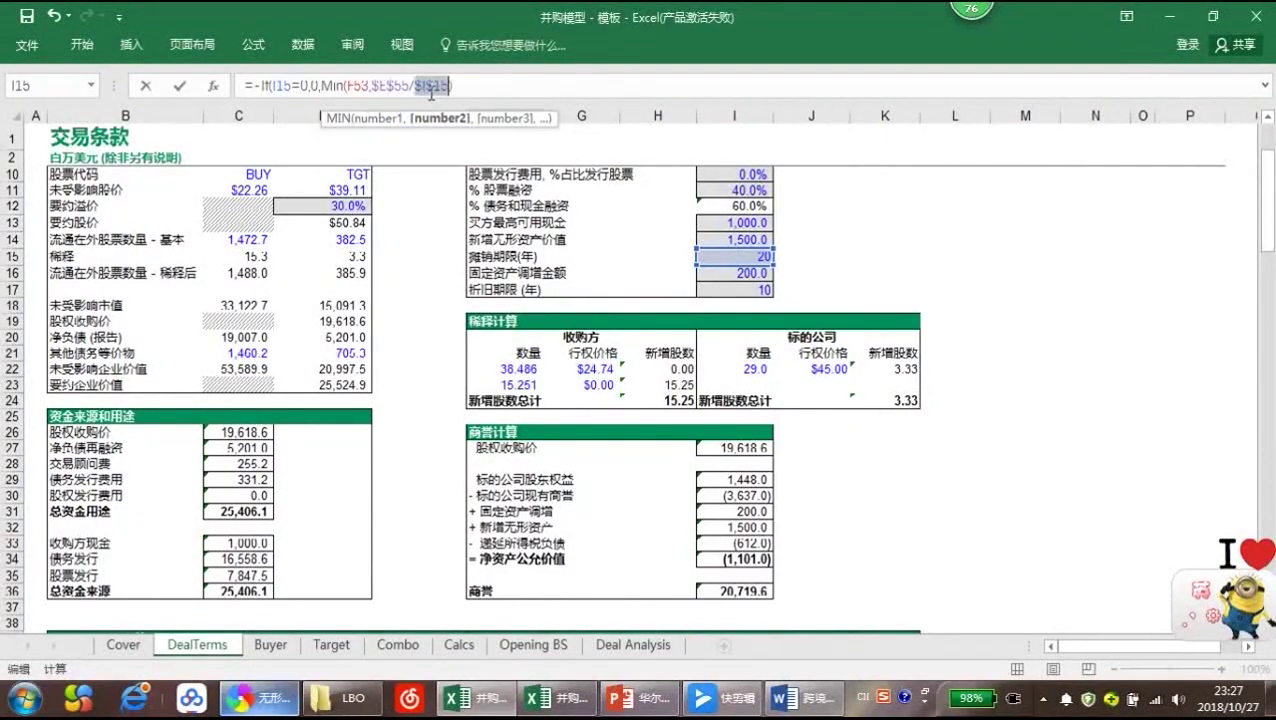
{"action": "left_click", "coordinate": [286, 86]}
{"action": "key", "text": "F4"}
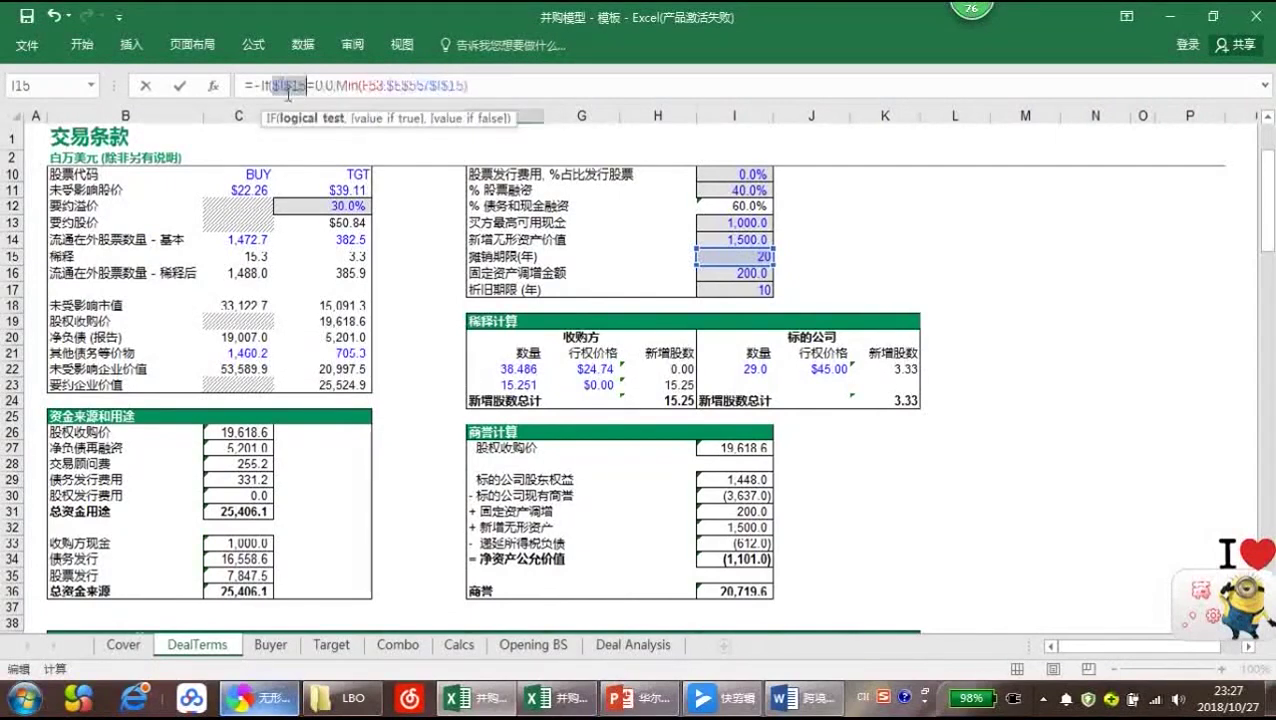
Reject the suggested correction, add the missing closing parenthesis to the F54 formula and commit it
{"action": "left_click", "coordinate": [497, 87]}
{"action": "key", "text": "Return"}
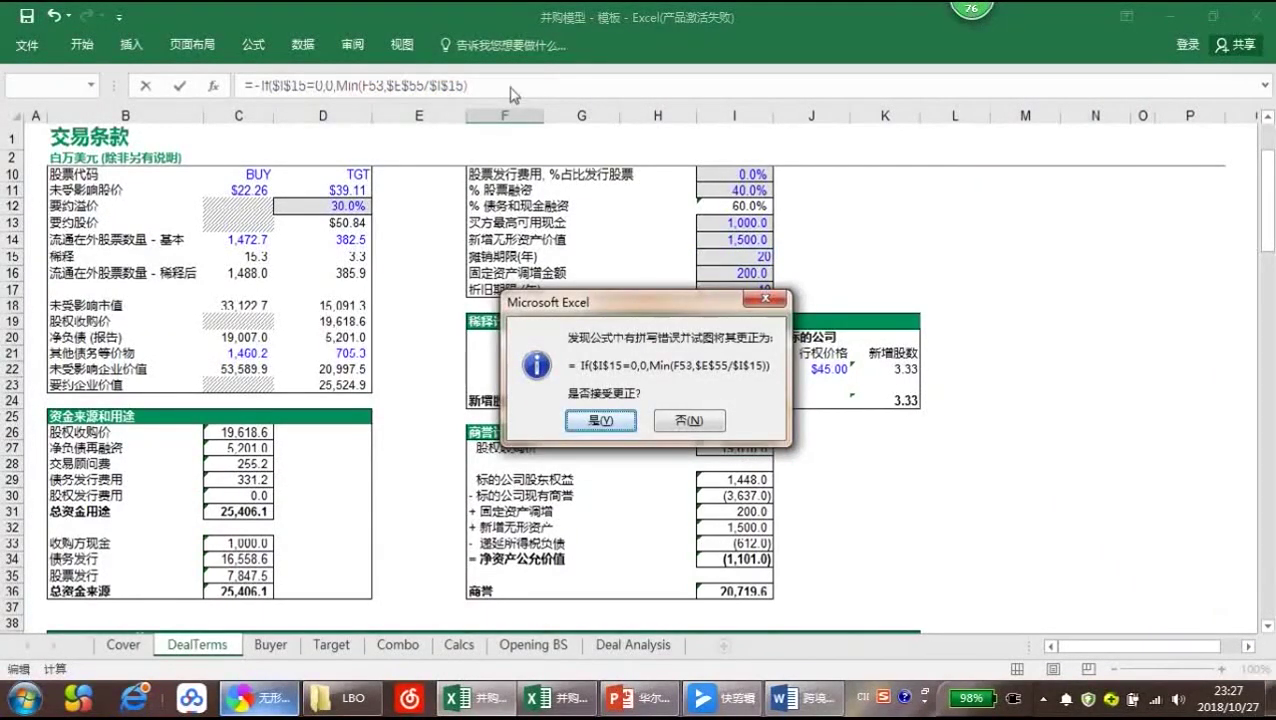
{"action": "left_click", "coordinate": [665, 421]}
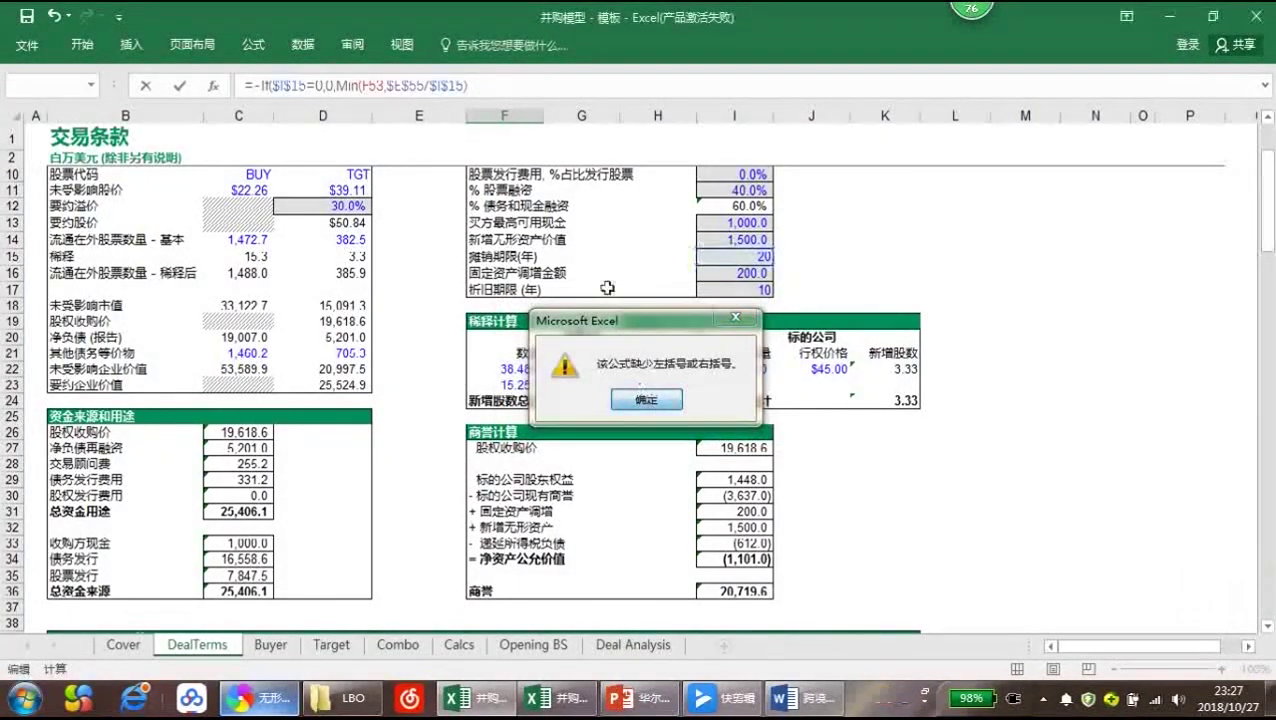
{"action": "left_click", "coordinate": [647, 402]}
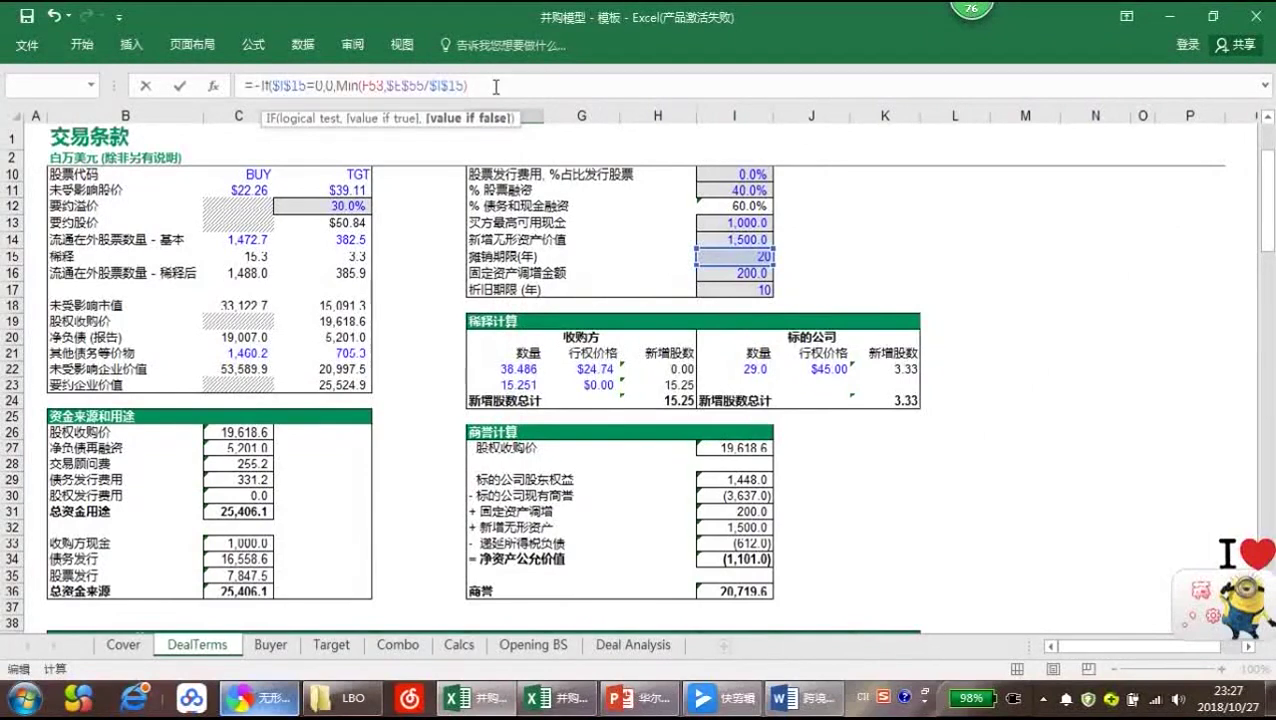
{"action": "key", "text": "Return"}
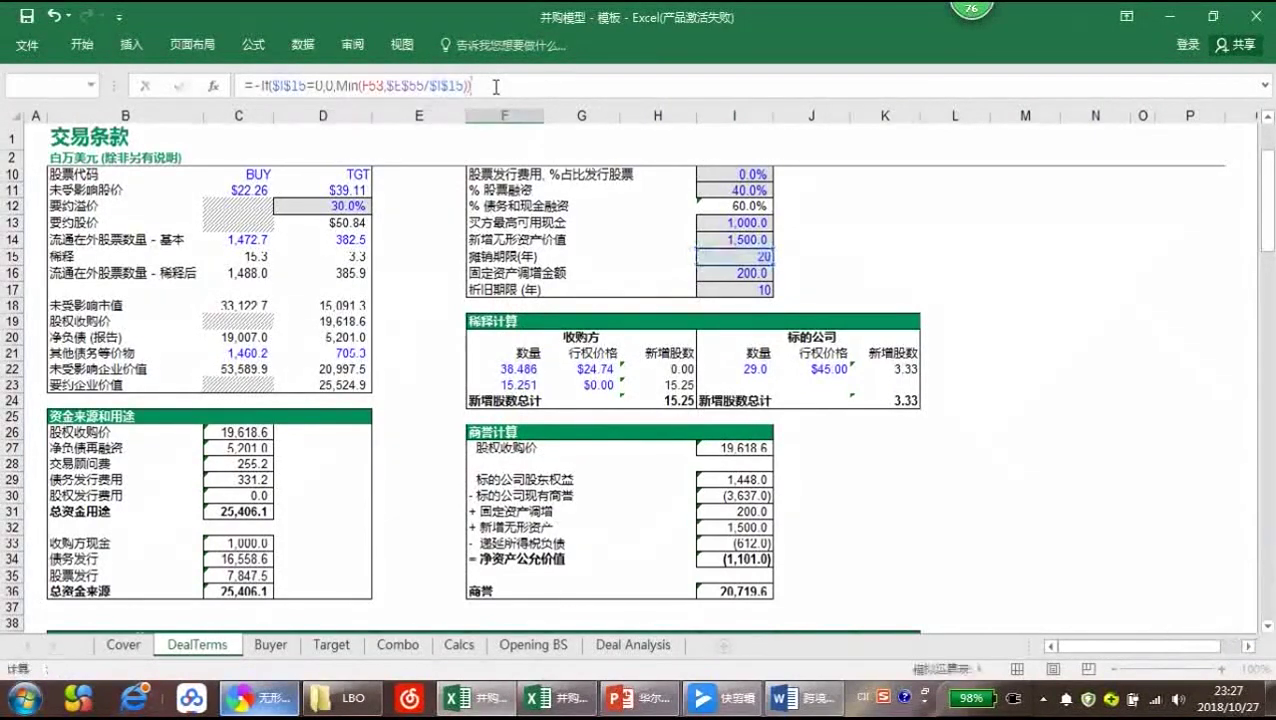
Calculate the year-1 ending balance of new intangible assets in F55 with =SUM(F53:F54)
{"action": "key", "text": "Up"}
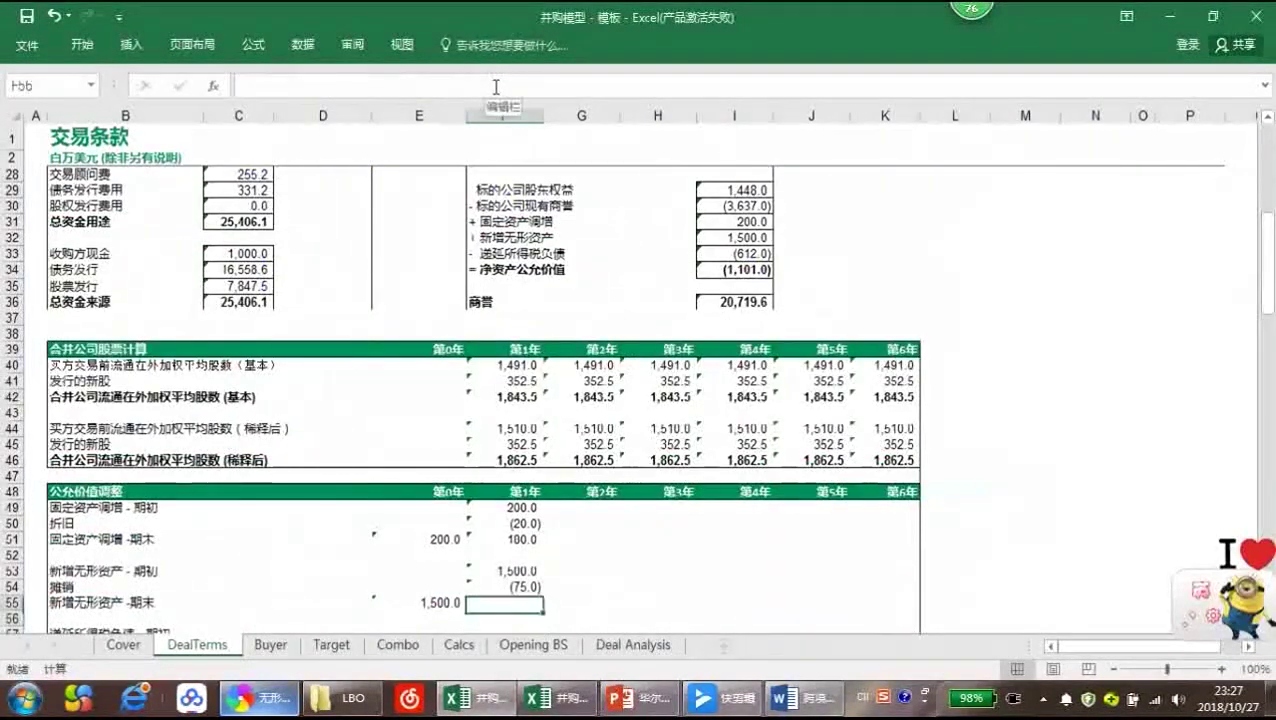
{"action": "key", "text": "alt+equal"}
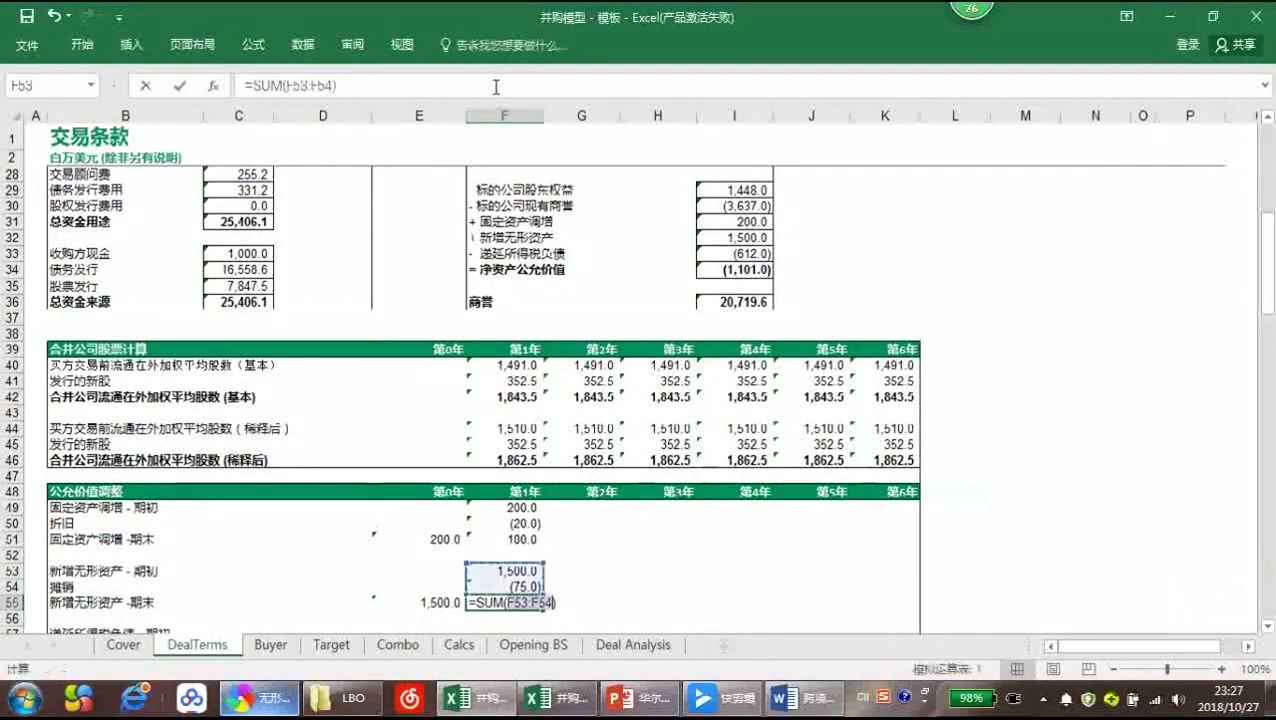
{"action": "key", "text": "ctrl+Return"}
{"action": "scroll", "coordinate": [460, 400], "scroll_direction": "down", "scroll_amount": 1}
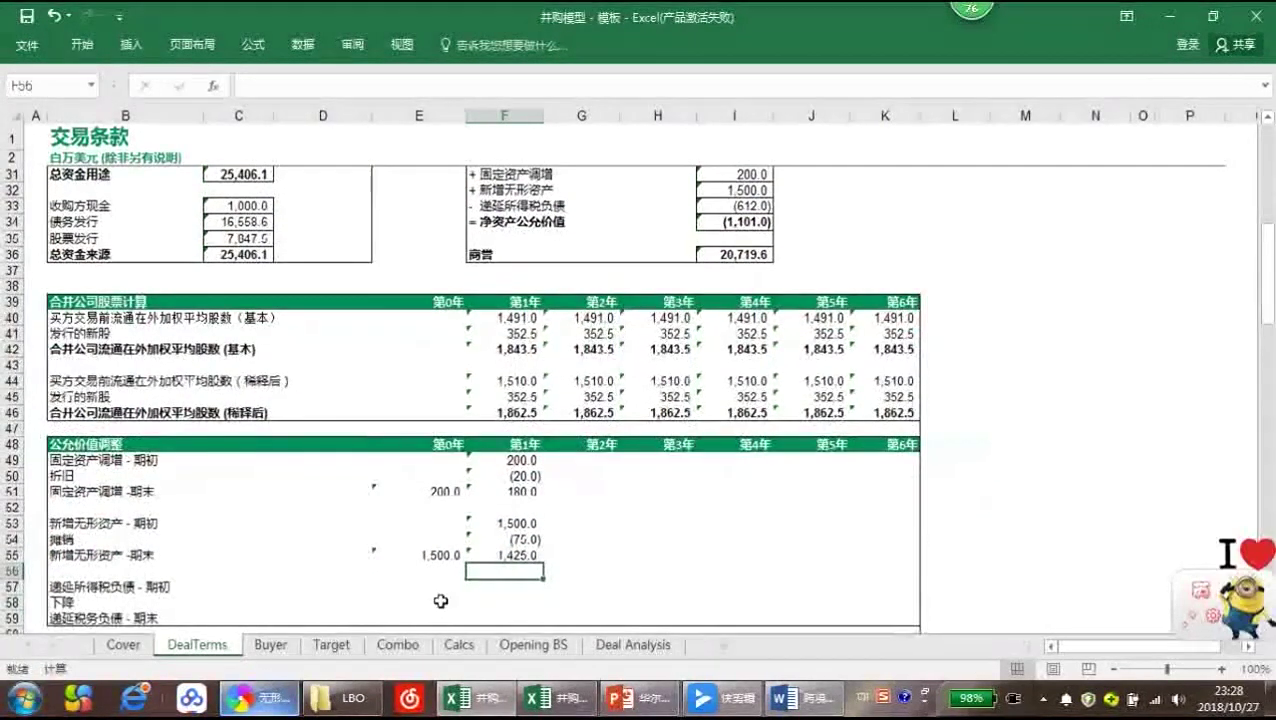
Set the year-0 ending deferred tax liability in E59 to the negative of I33, =-I33
{"action": "left_click", "coordinate": [444, 617]}
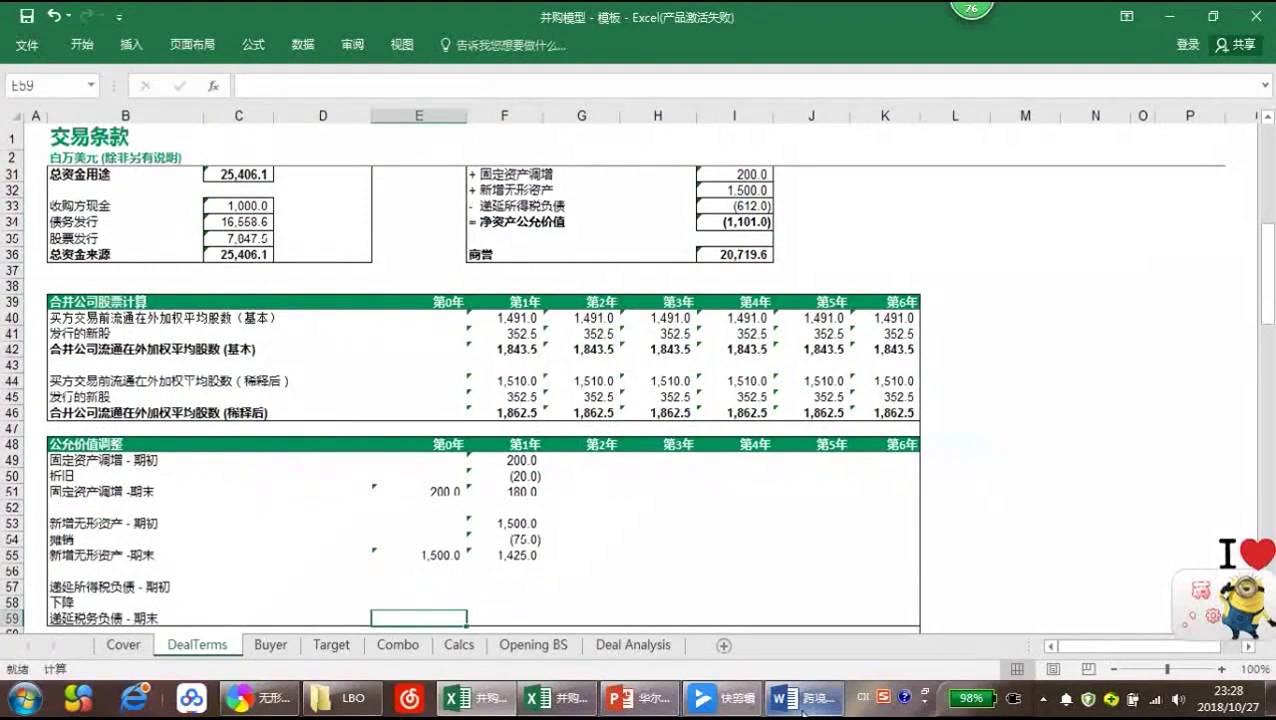
{"action": "type", "text": "=-"}
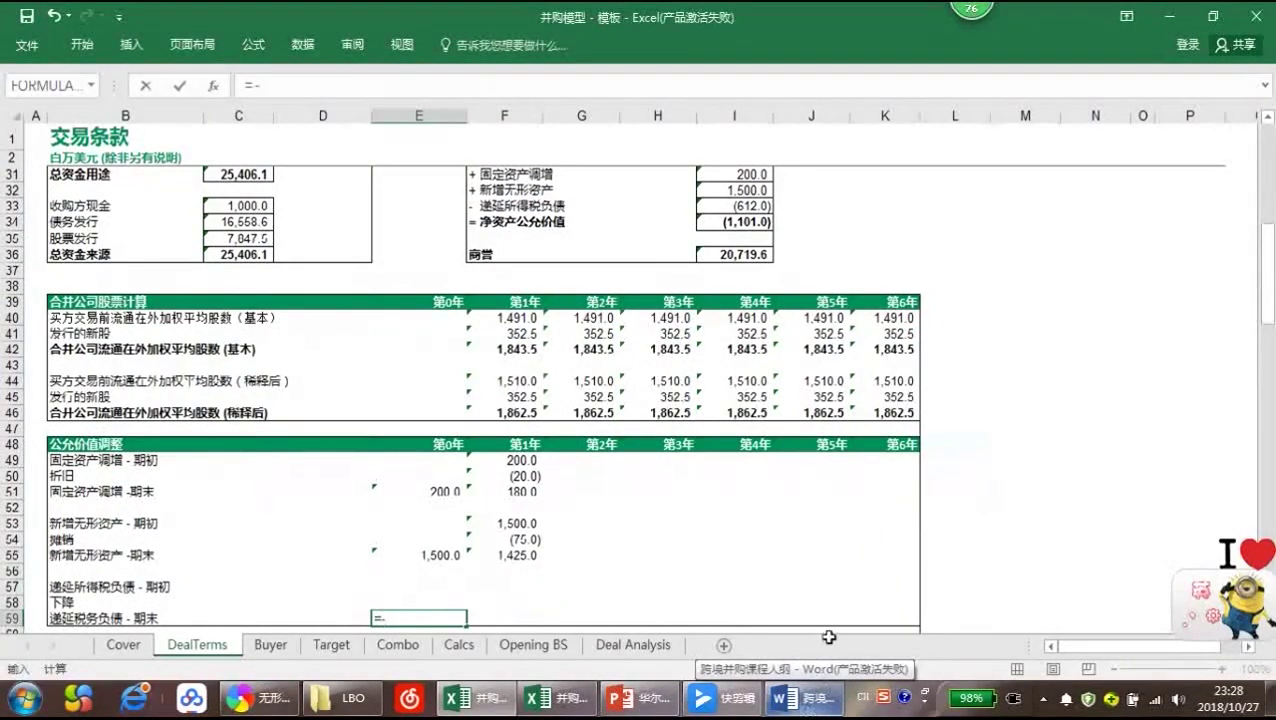
{"action": "left_click", "coordinate": [710, 206]}
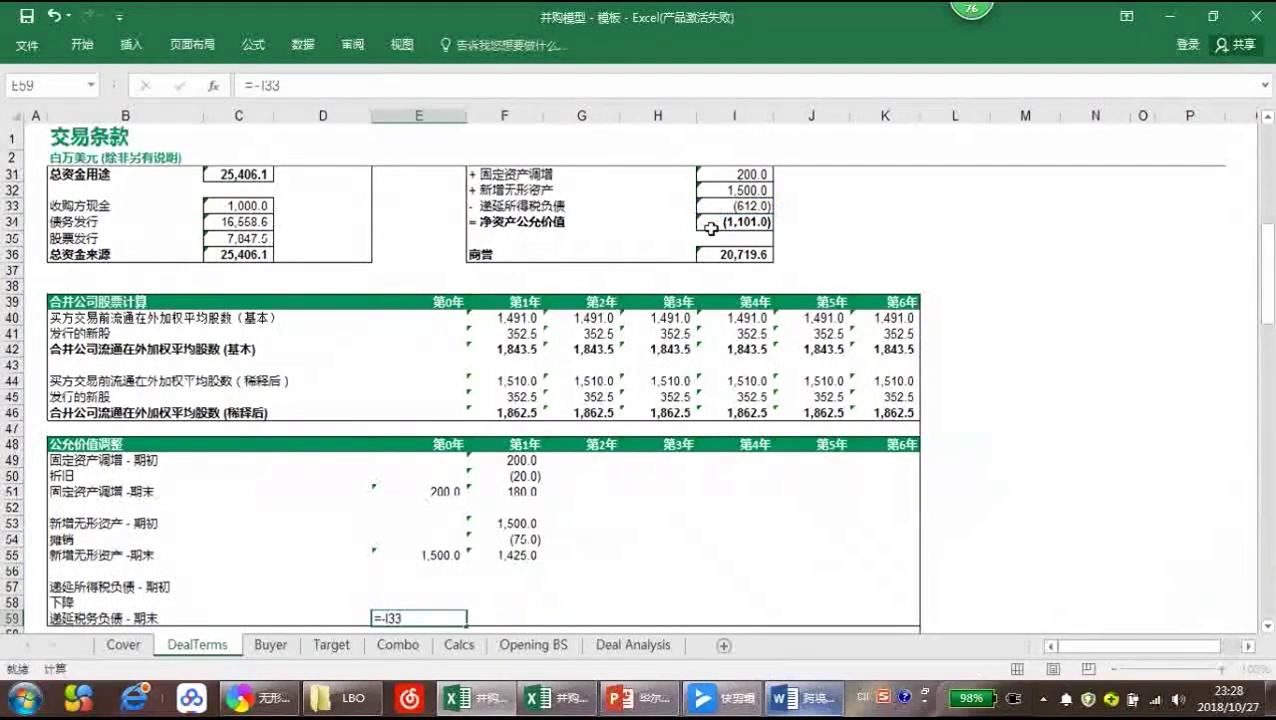
Commit the E59 formula and set the year-1 opening deferred tax liability in F57 to =E59
{"action": "key", "text": "Return"}
{"action": "left_click", "coordinate": [510, 572]}
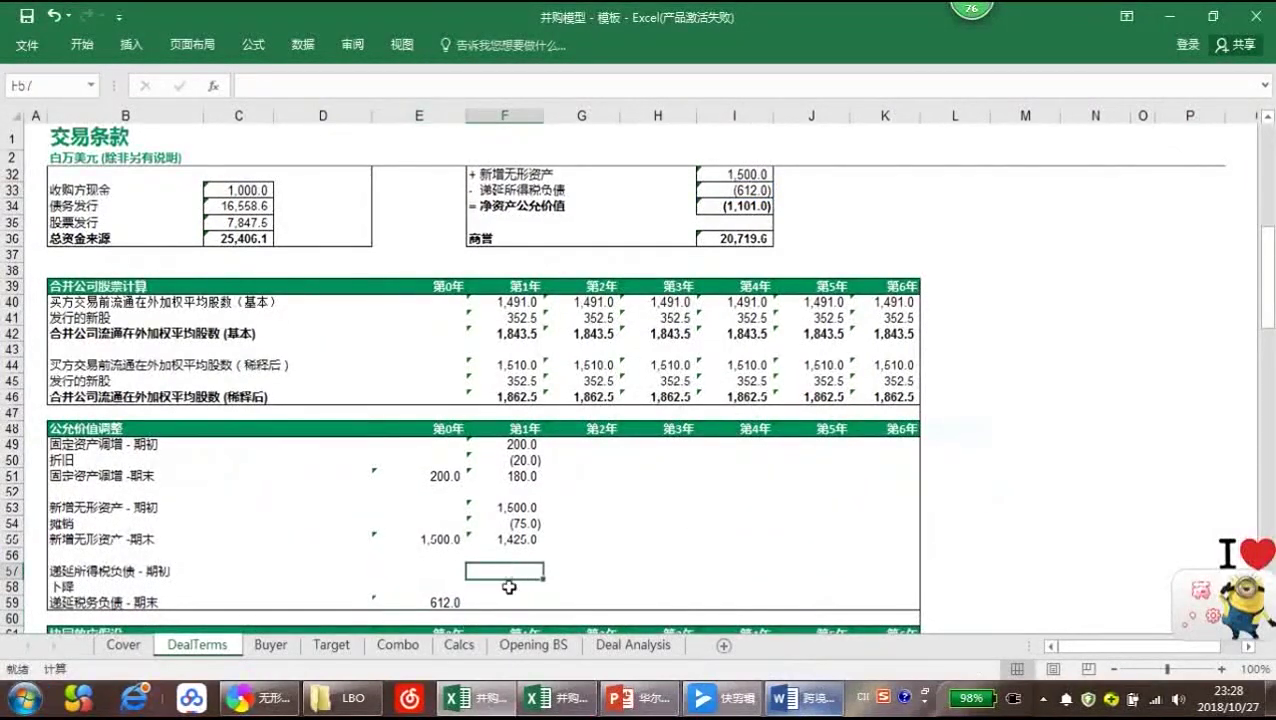
{"action": "scroll", "coordinate": [510, 585], "scroll_direction": "down", "scroll_amount": 5}
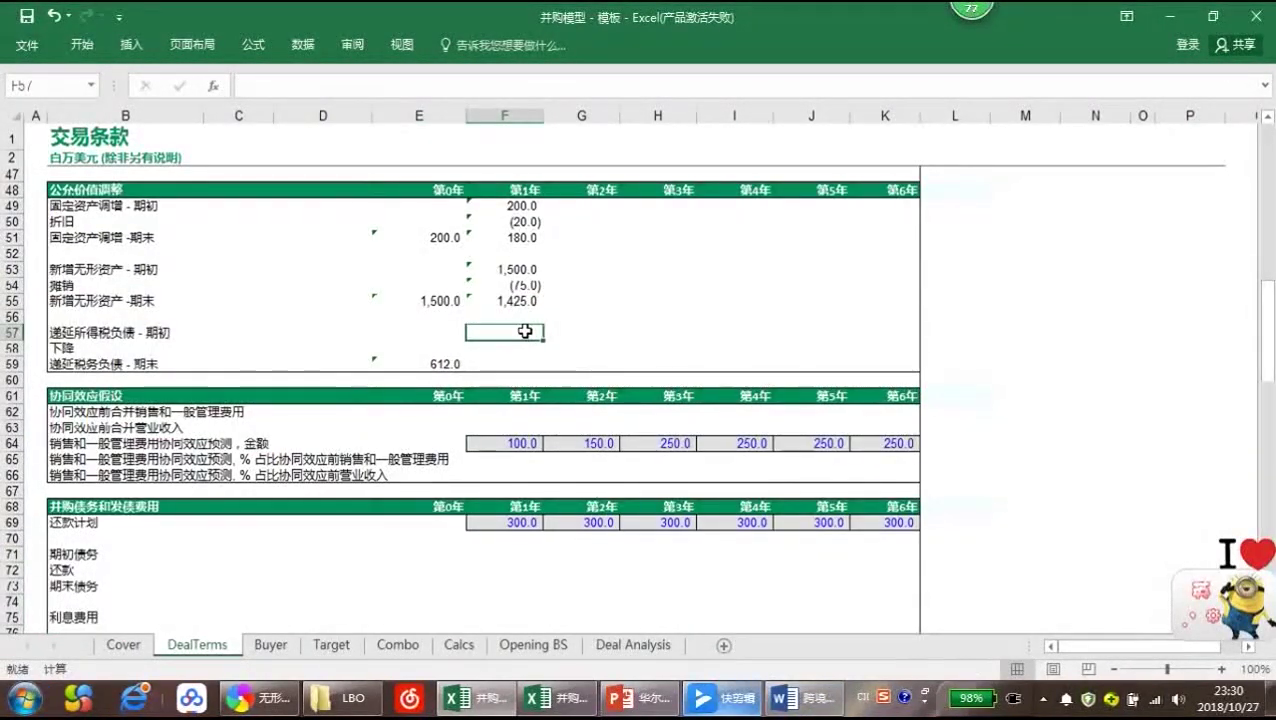
{"action": "type", "text": "="}
{"action": "key", "text": "Down"}
{"action": "key", "text": "Down"}
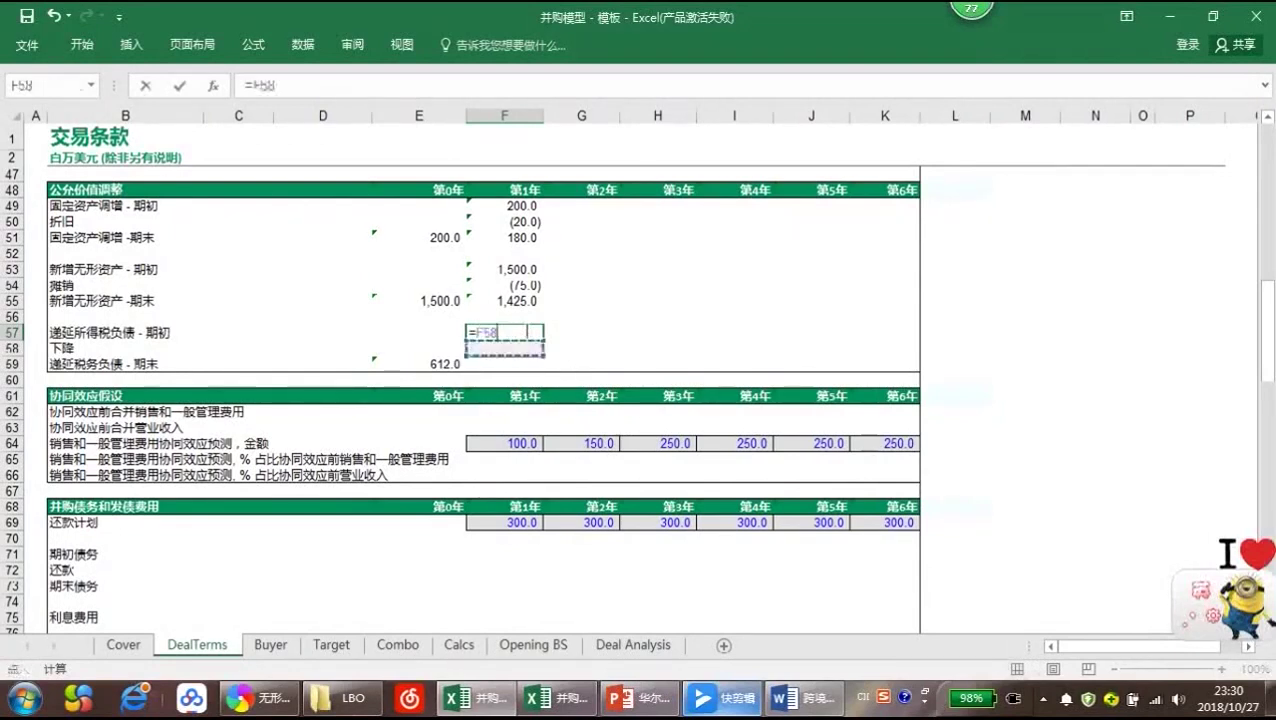
{"action": "key", "text": "Left"}
{"action": "key", "text": "Return"}
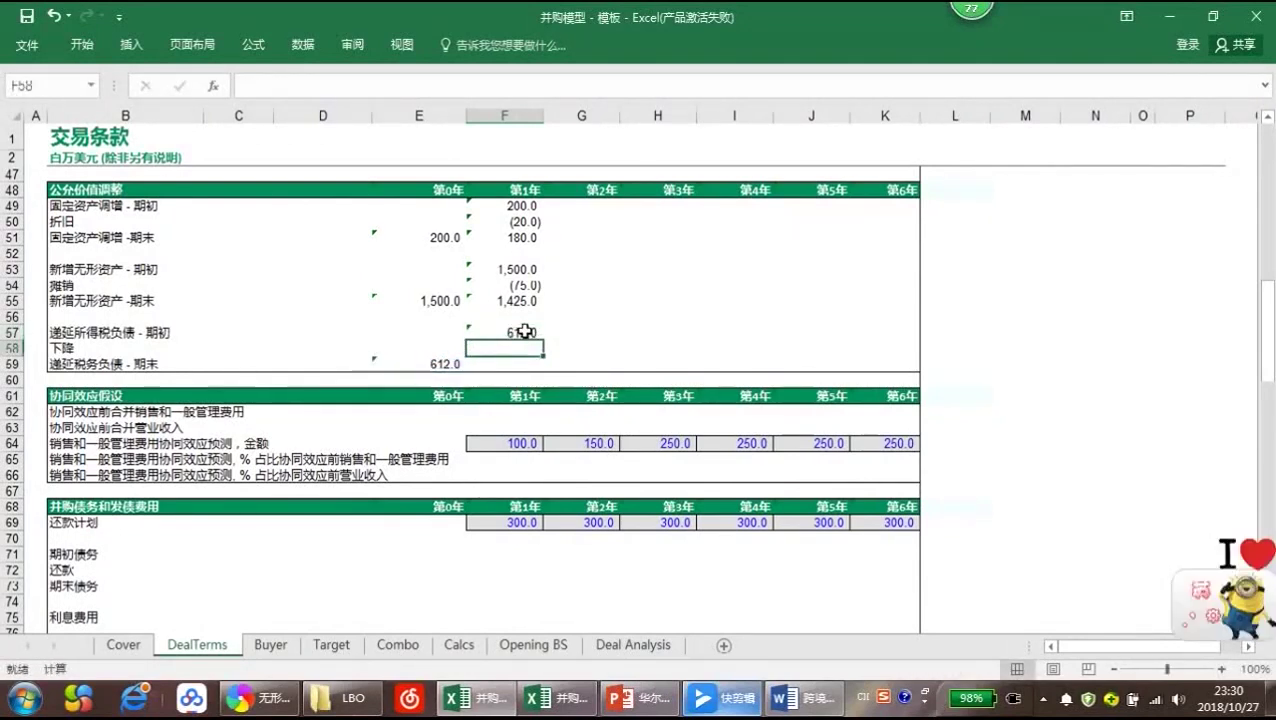
Begin the year-1 deferred tax liability decrease in F58 by summing depreciation and amortization with =SUM(F50,F54), followed by a multiplication sign
{"action": "type", "text": "="}
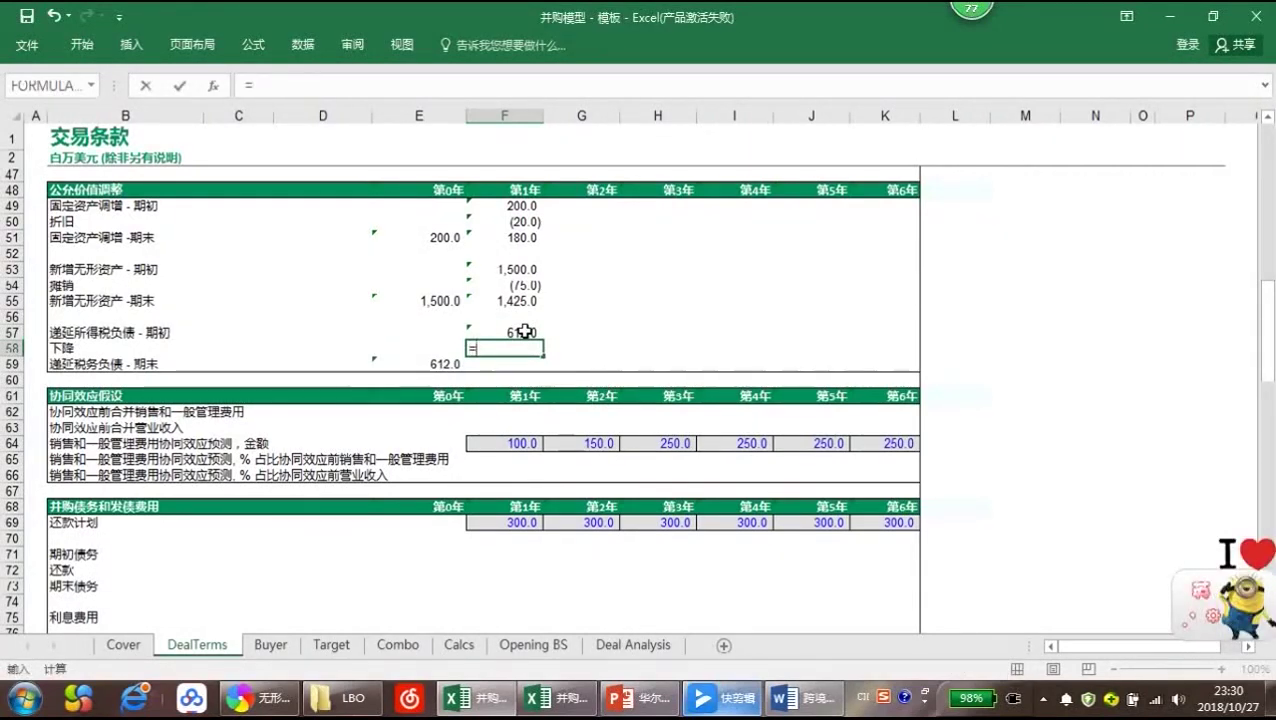
{"action": "type", "text": "sum("}
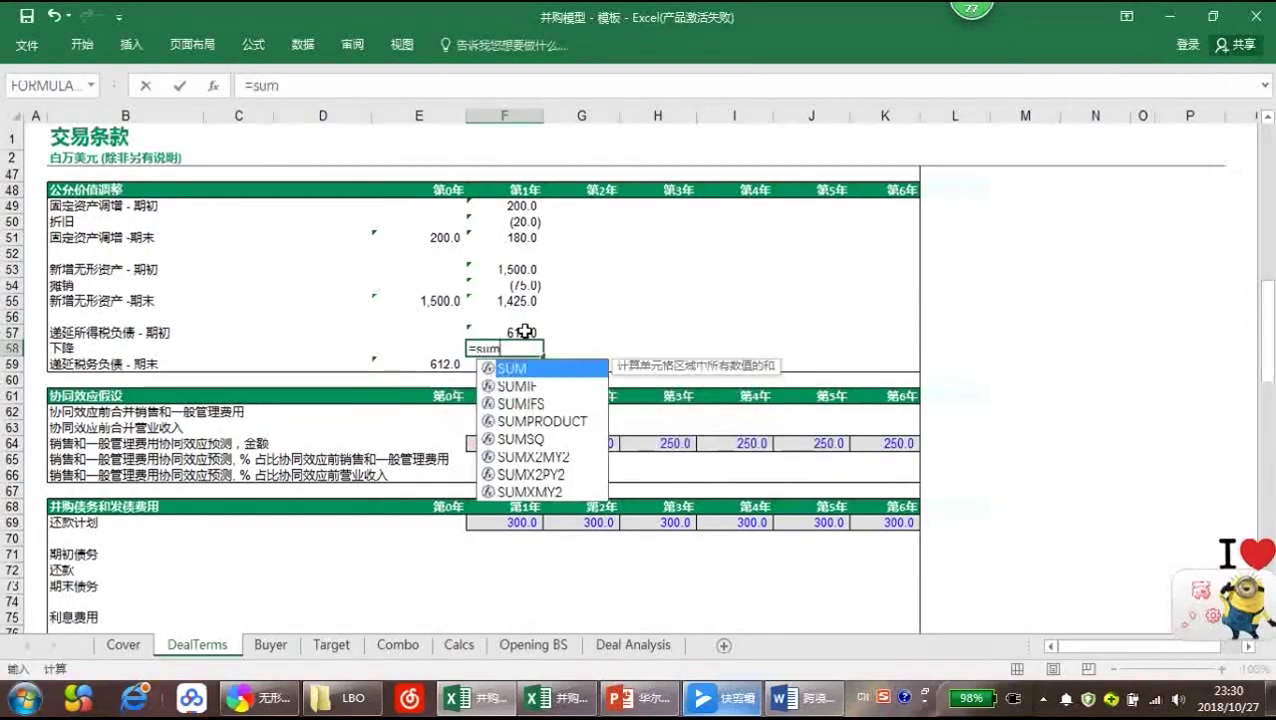
{"action": "key", "text": "Up"}
{"action": "key", "text": "Up"}
{"action": "key", "text": "Up"}
{"action": "key", "text": "Up"}
{"action": "key", "text": "Up"}
{"action": "key", "text": "Up"}
{"action": "key", "text": "Up"}
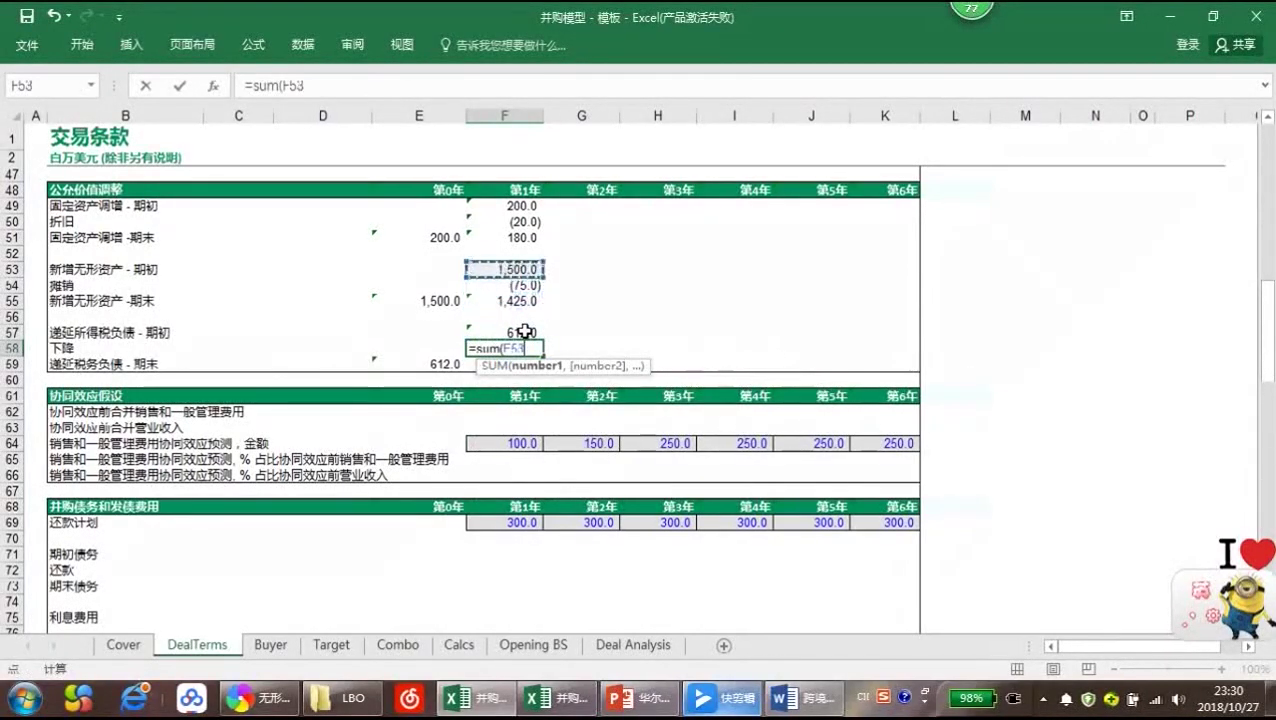
{"action": "key", "text": "Up"}
{"action": "type", "text": ","}
{"action": "key", "text": "Up"}
{"action": "key", "text": "Up"}
{"action": "key", "text": "Up"}
{"action": "key", "text": "Up"}
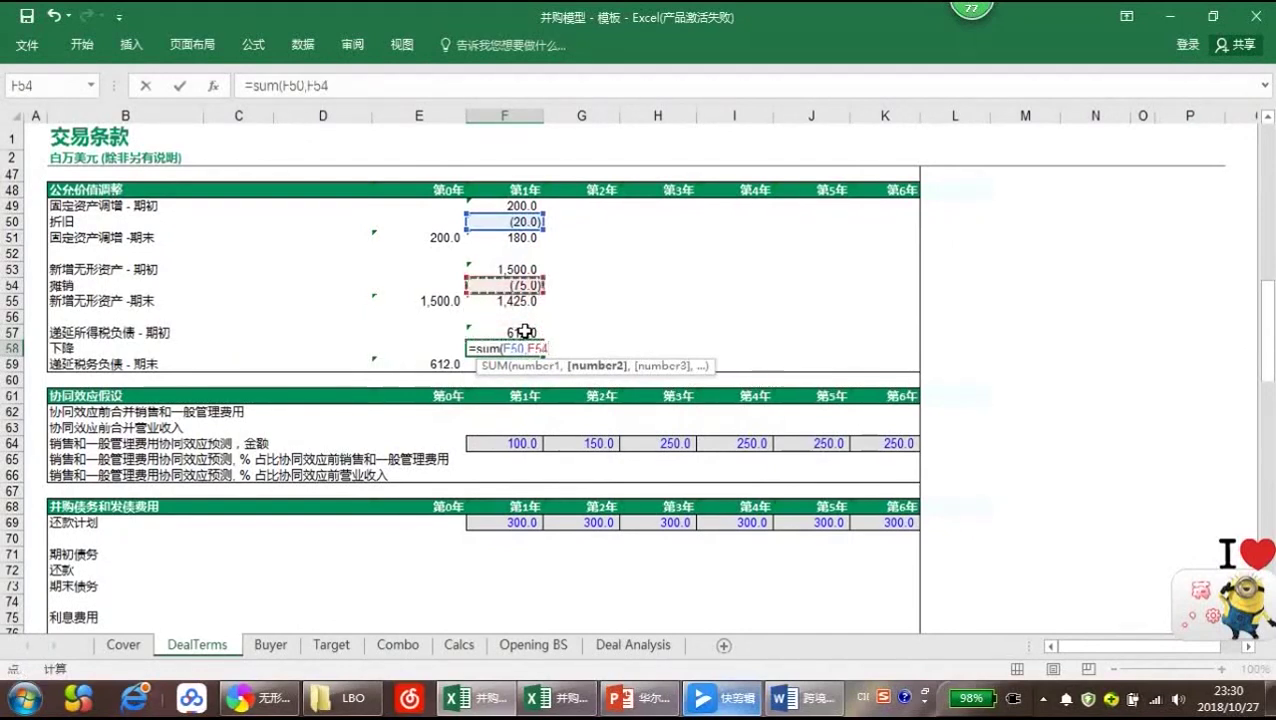
{"action": "type", "text": ")*"}
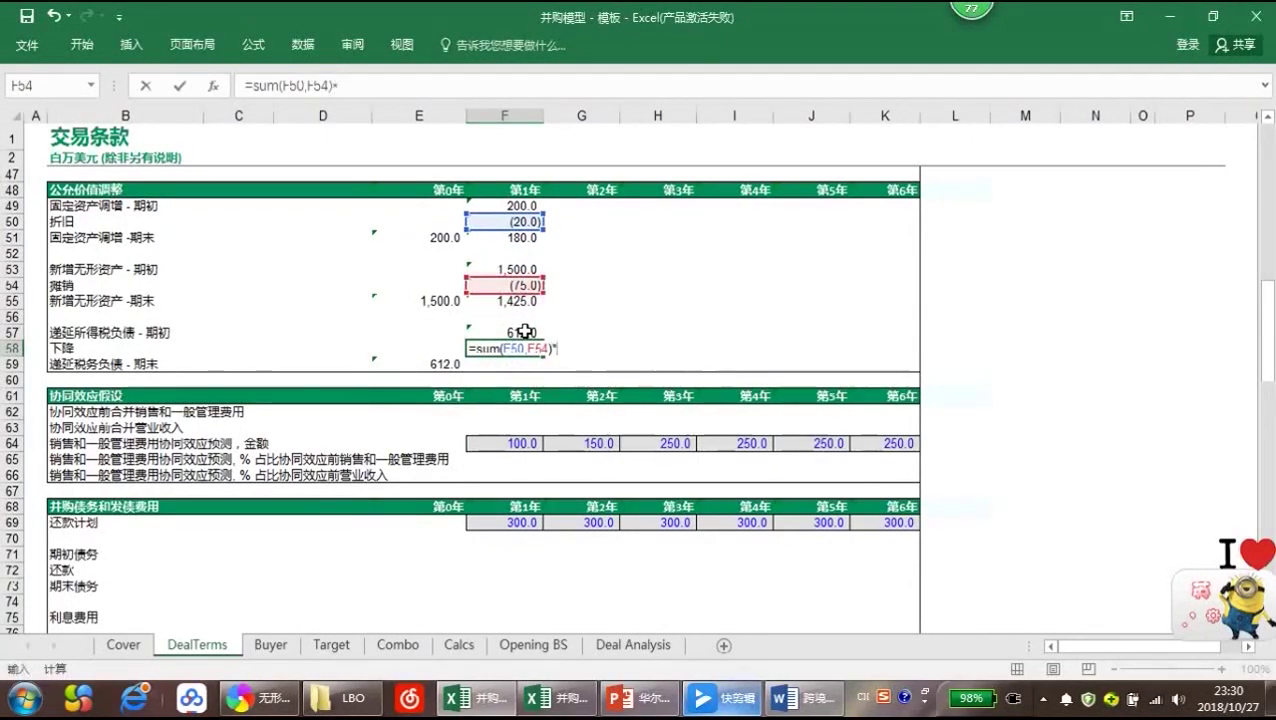
Complete the F58 formula with the target's year-1 marginal tax rate, Target!F14, and sum F57:F58 in F59 as the ending balance
{"action": "left_click", "coordinate": [331, 646]}
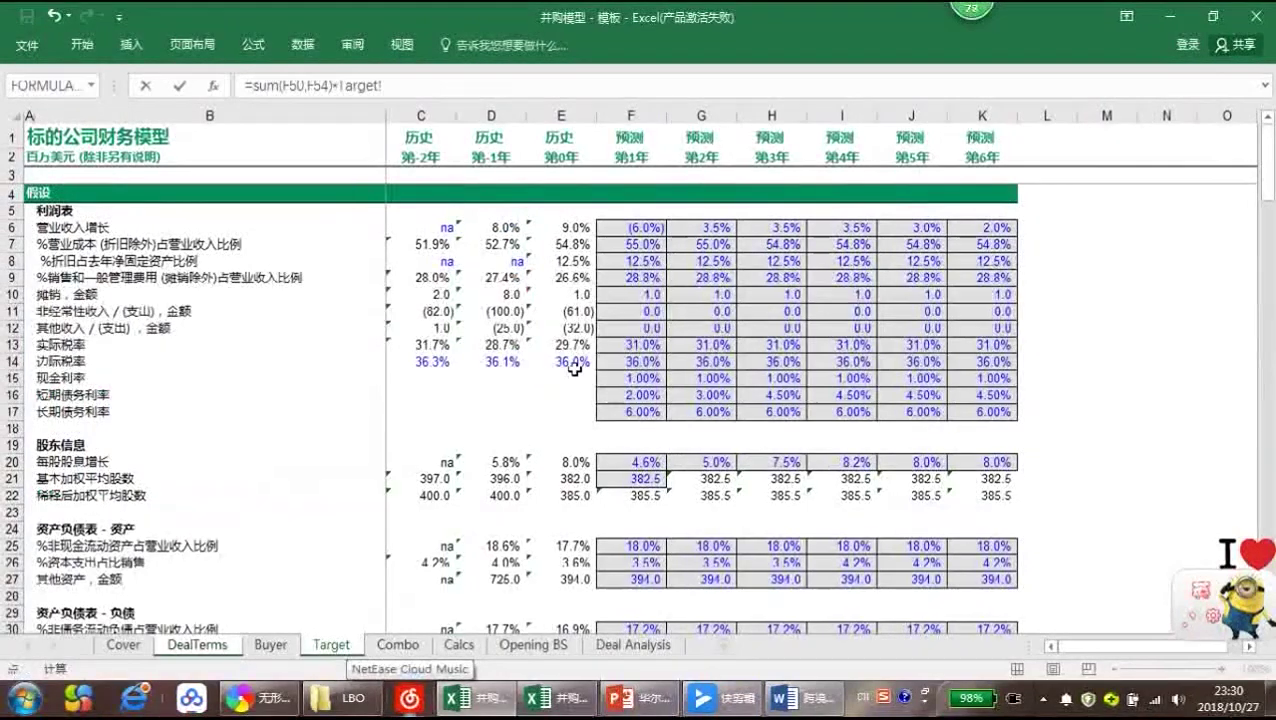
{"action": "left_click", "coordinate": [636, 360]}
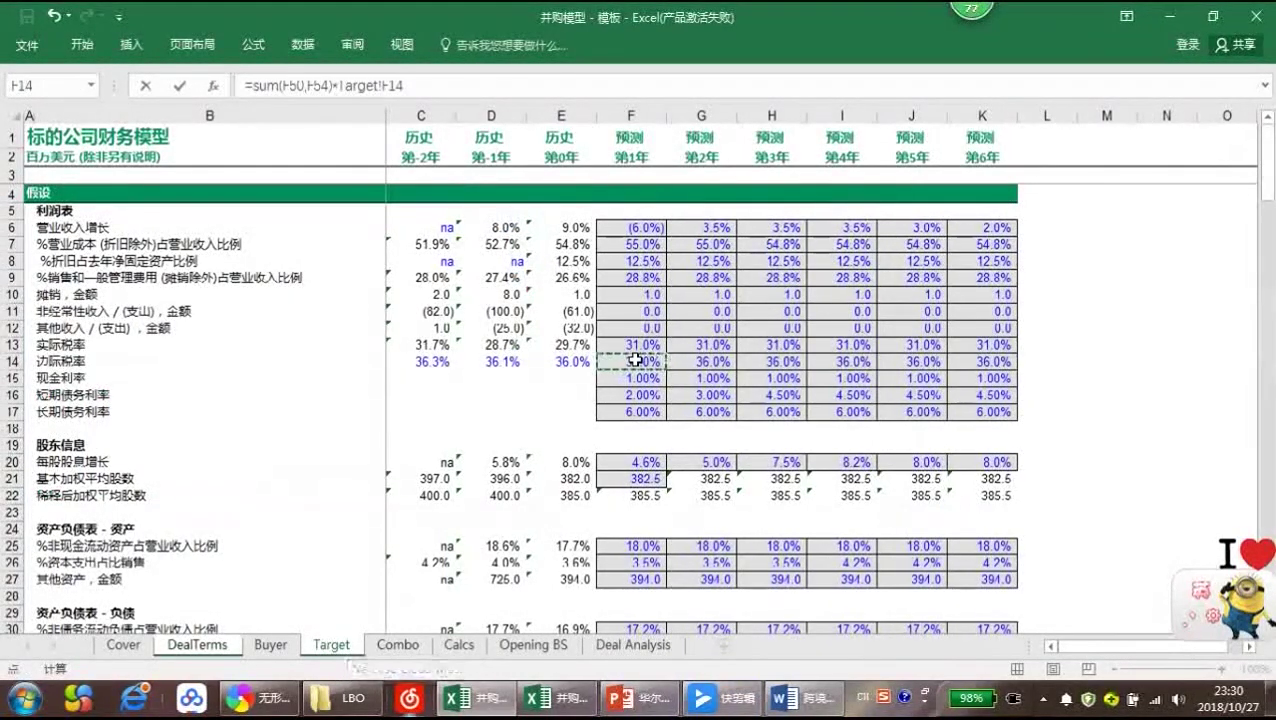
{"action": "key", "text": "Return"}
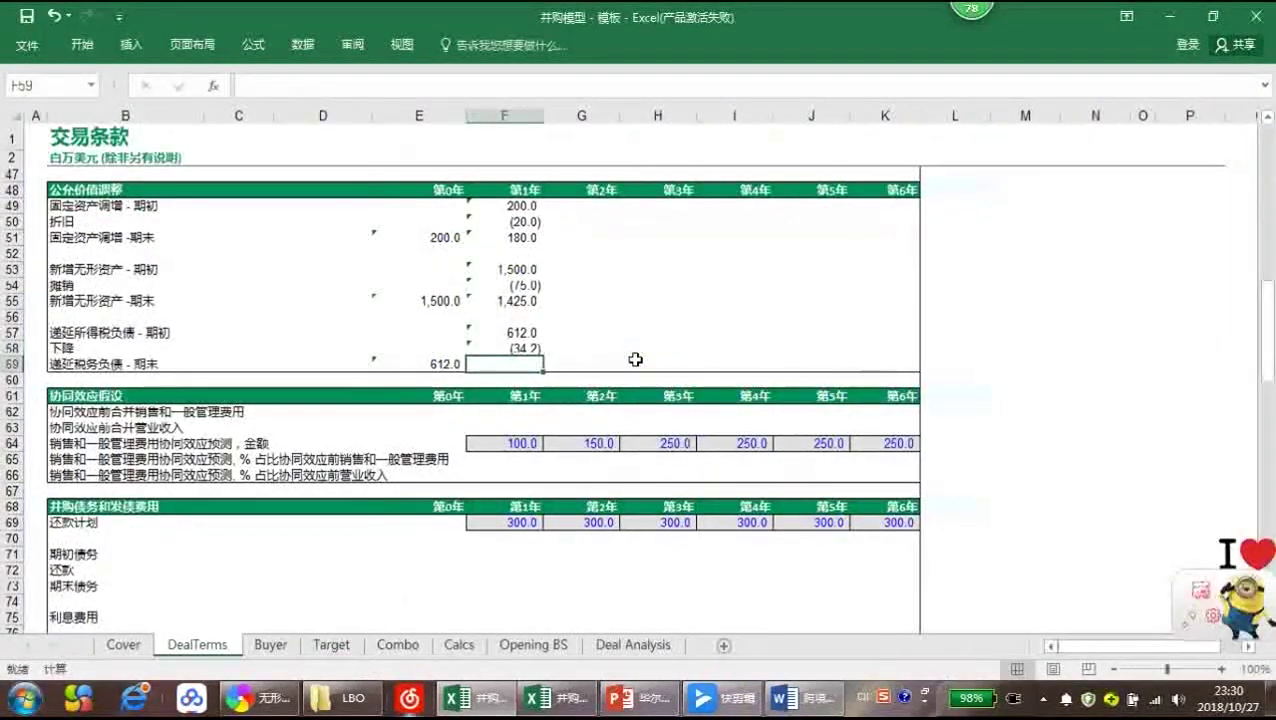
{"action": "key", "text": "alt+equal"}
{"action": "key", "text": "Return"}
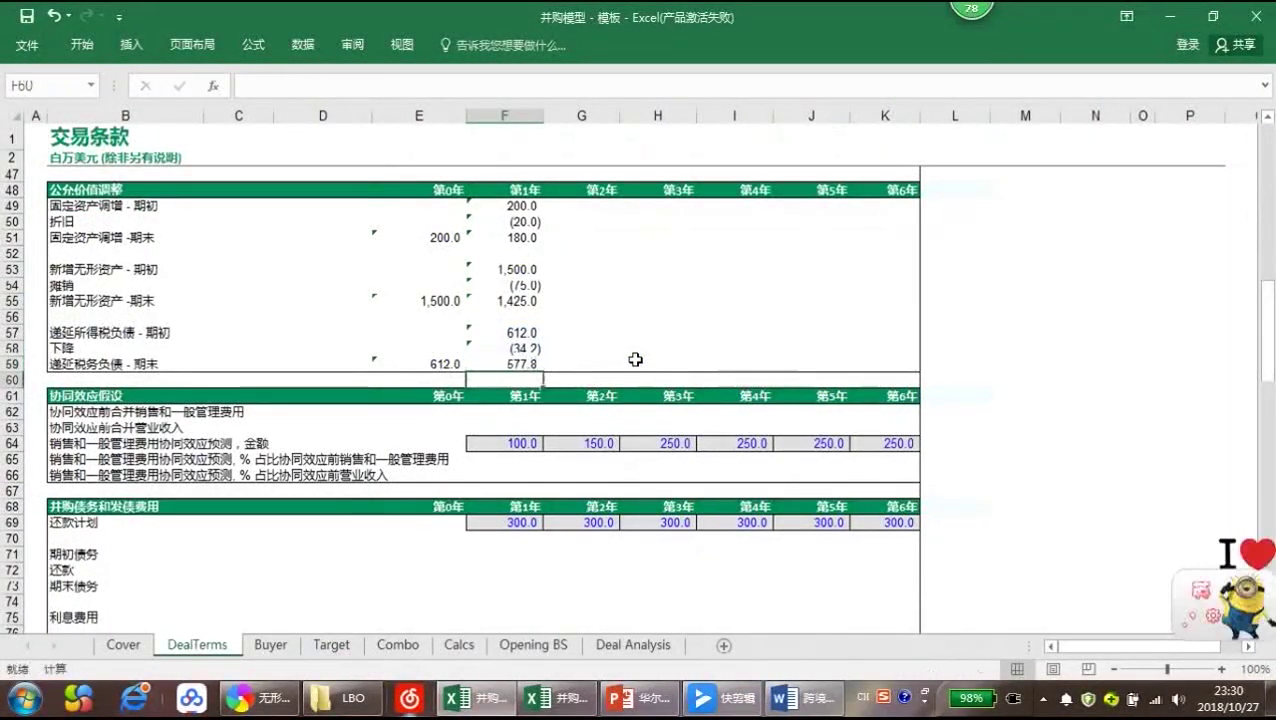
Fill the year-1 fair value adjustment formulas in F49:F59 across to year 6, through column K
{"action": "left_click", "coordinate": [518, 207]}
{"action": "key", "text": "shift+Down"}
{"action": "key", "text": "shift+Down"}
{"action": "key", "text": "shift+Down"}
{"action": "key", "text": "shift+Down"}
{"action": "key", "text": "shift+Down"}
{"action": "key", "text": "shift+Down"}
{"action": "key", "text": "shift+Down"}
{"action": "key", "text": "shift+Down"}
{"action": "key", "text": "shift+Down"}
{"action": "key", "text": "shift+Down"}
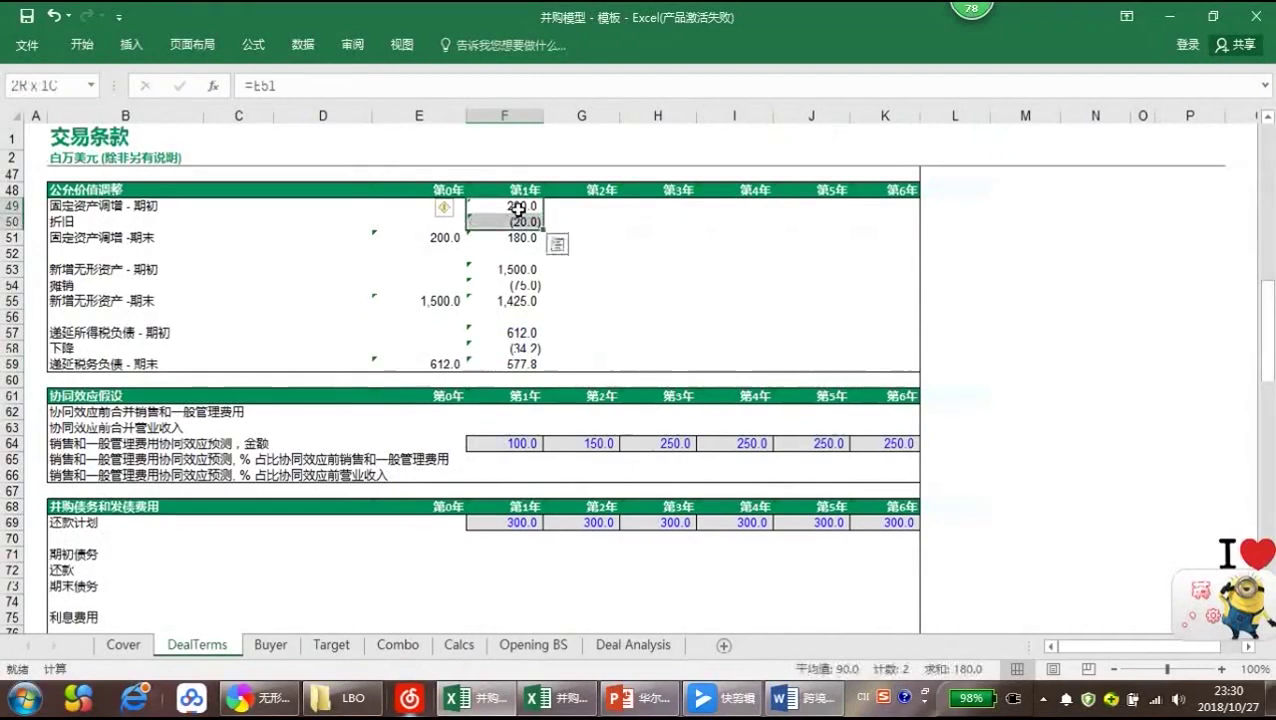
{"action": "key", "text": "shift+Right"}
{"action": "key", "text": "shift+Right"}
{"action": "key", "text": "shift+Right"}
{"action": "key", "text": "shift+Right"}
{"action": "key", "text": "shift+Right"}
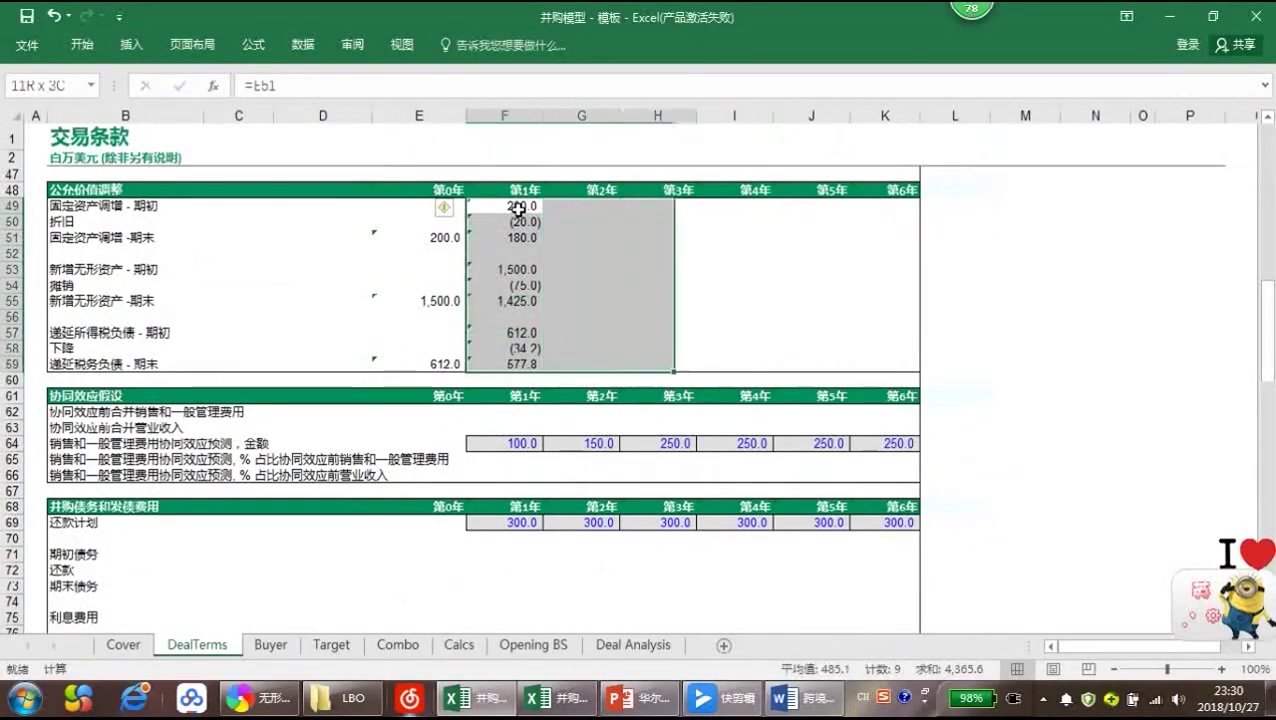
{"action": "key", "text": "ctrl+r"}
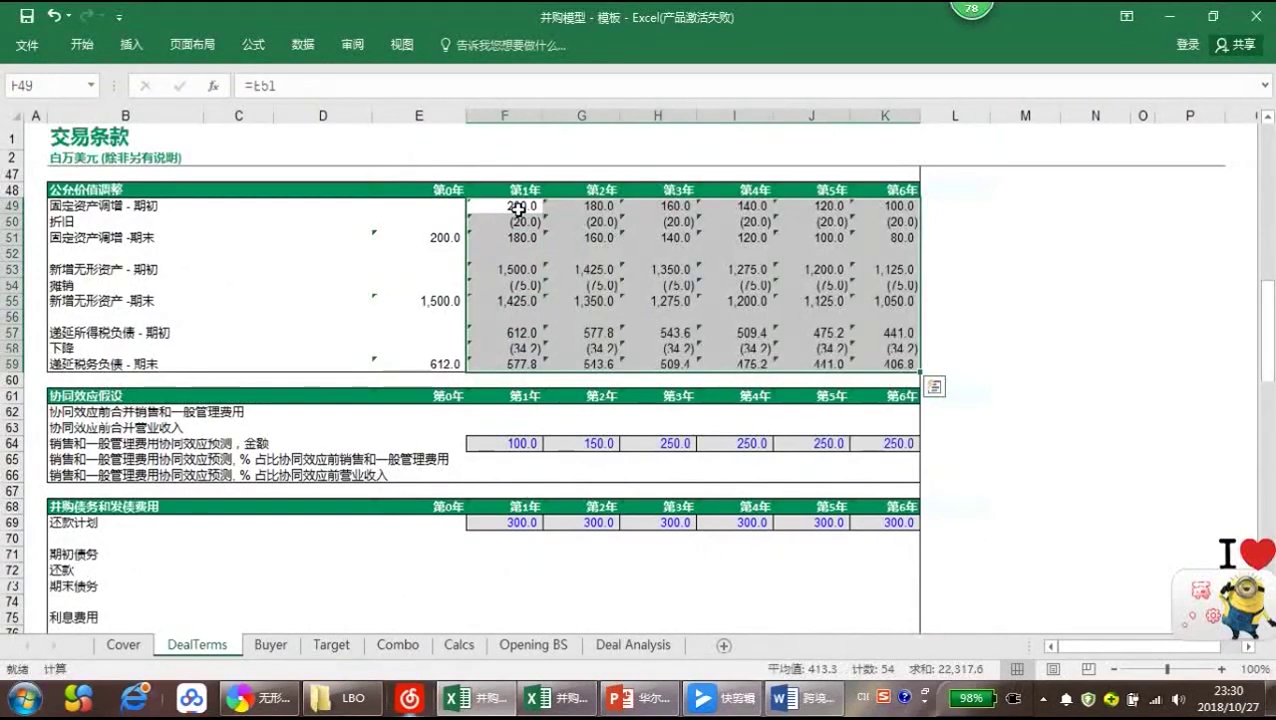
{"action": "left_click", "coordinate": [968, 324]}
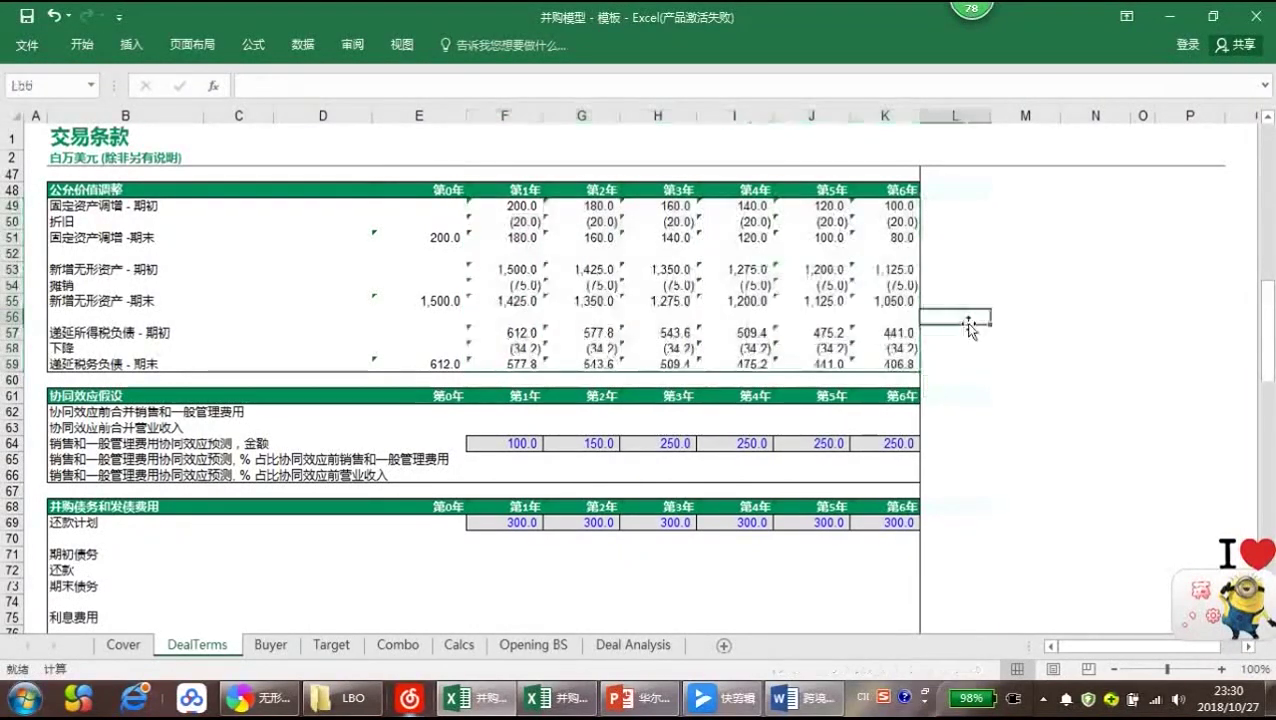
{"action": "left_click", "coordinate": [981, 375]}
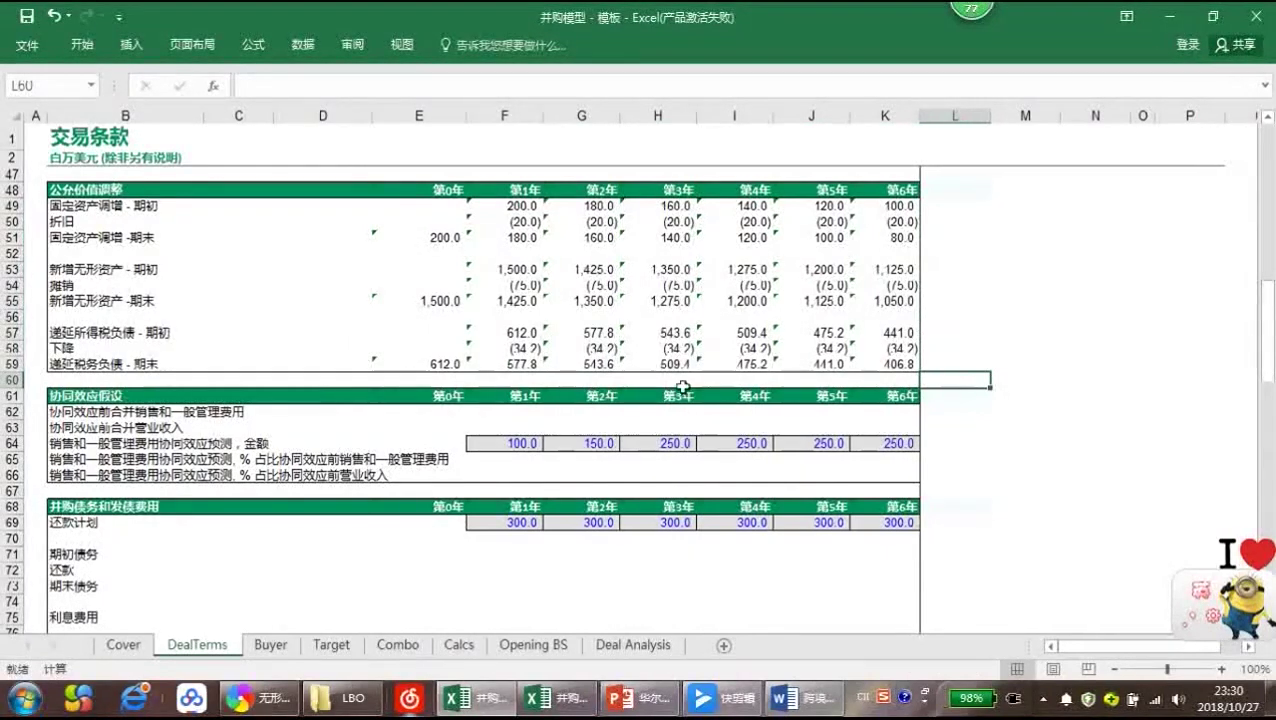
Check the year-2 deferred tax decrease formula in G58 and examine the synergy assumptions section, rows 61 to 66
{"action": "left_click", "coordinate": [545, 349]}
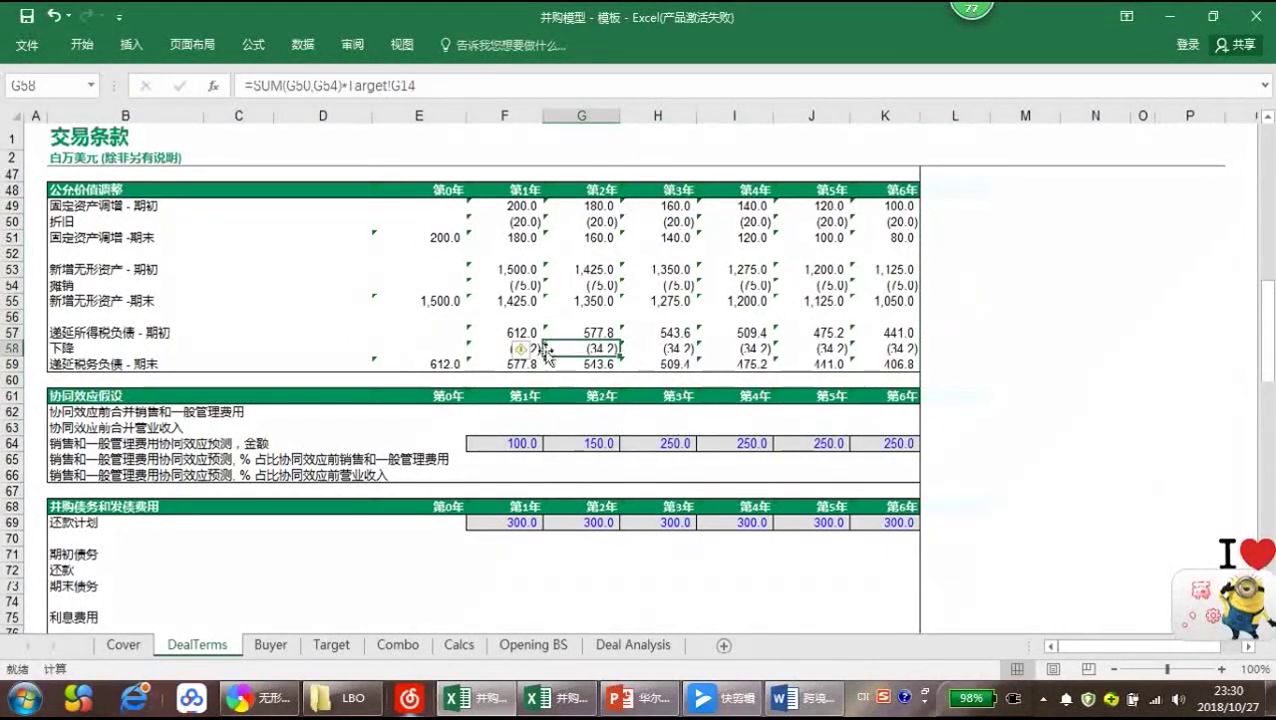
{"action": "scroll", "coordinate": [603, 593], "scroll_direction": "up", "scroll_amount": 1}
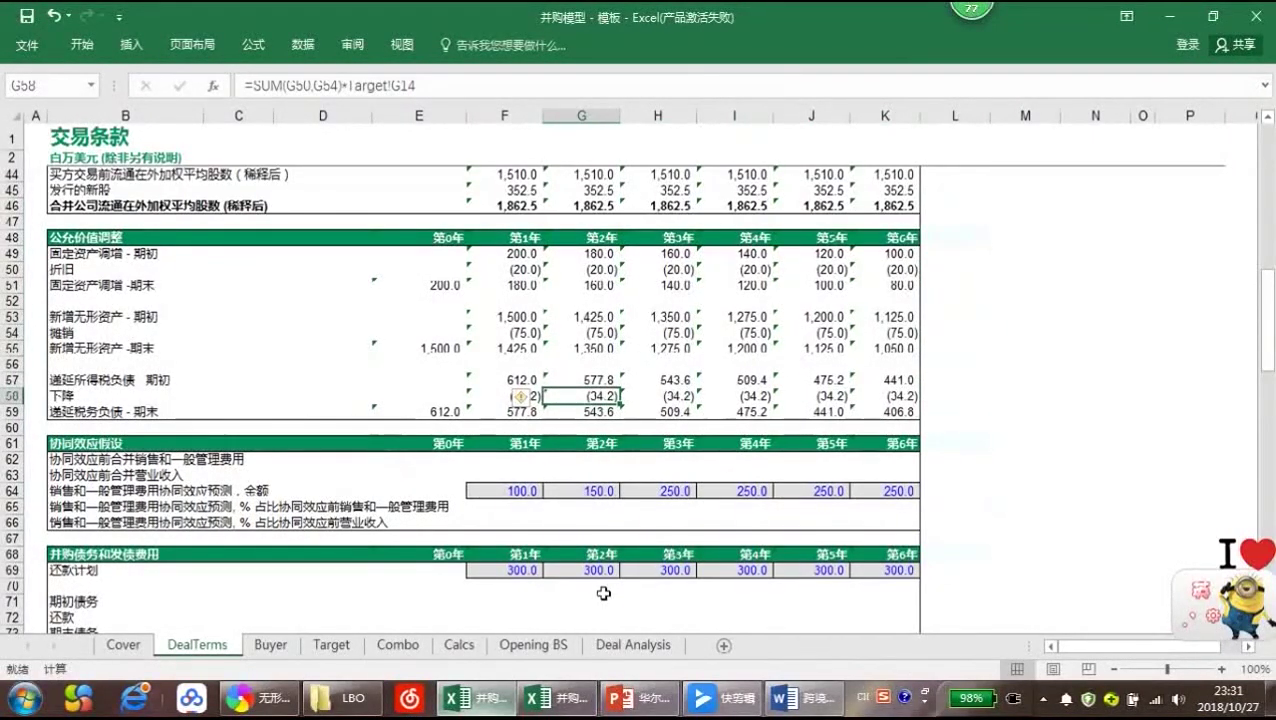
{"action": "left_click", "coordinate": [505, 489]}
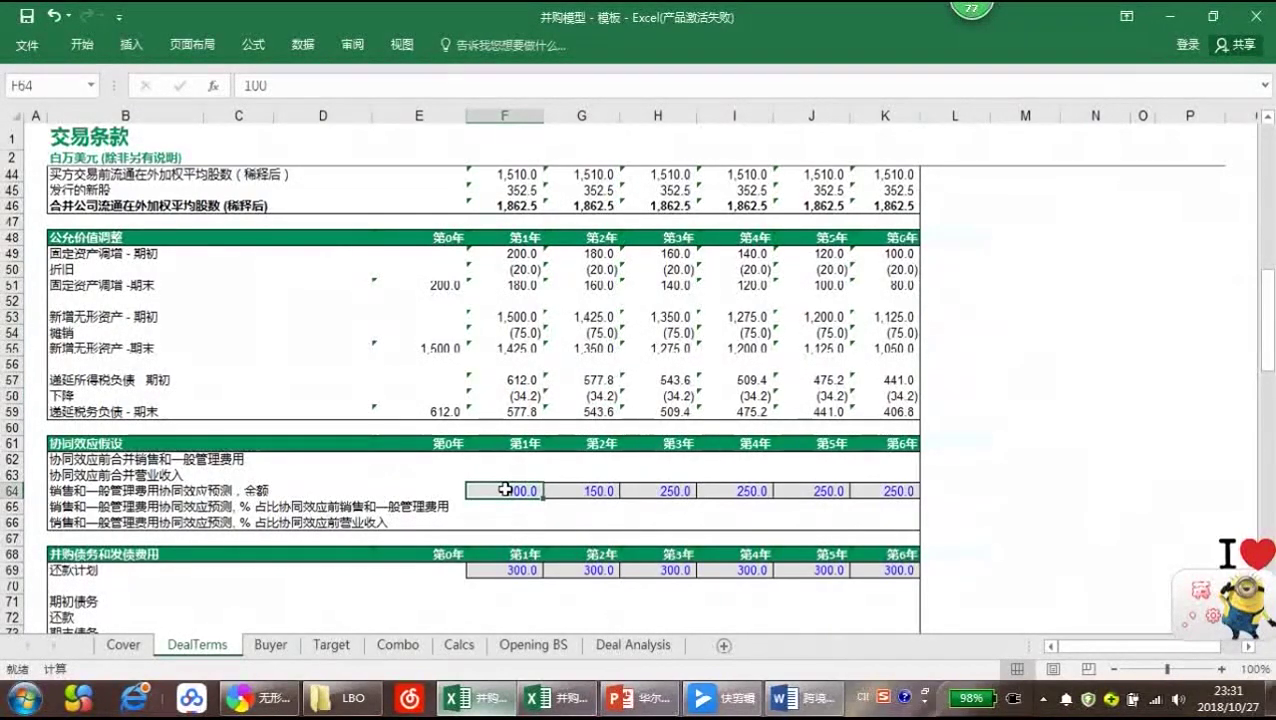
{"action": "left_click", "coordinate": [590, 493]}
{"action": "left_click", "coordinate": [763, 478]}
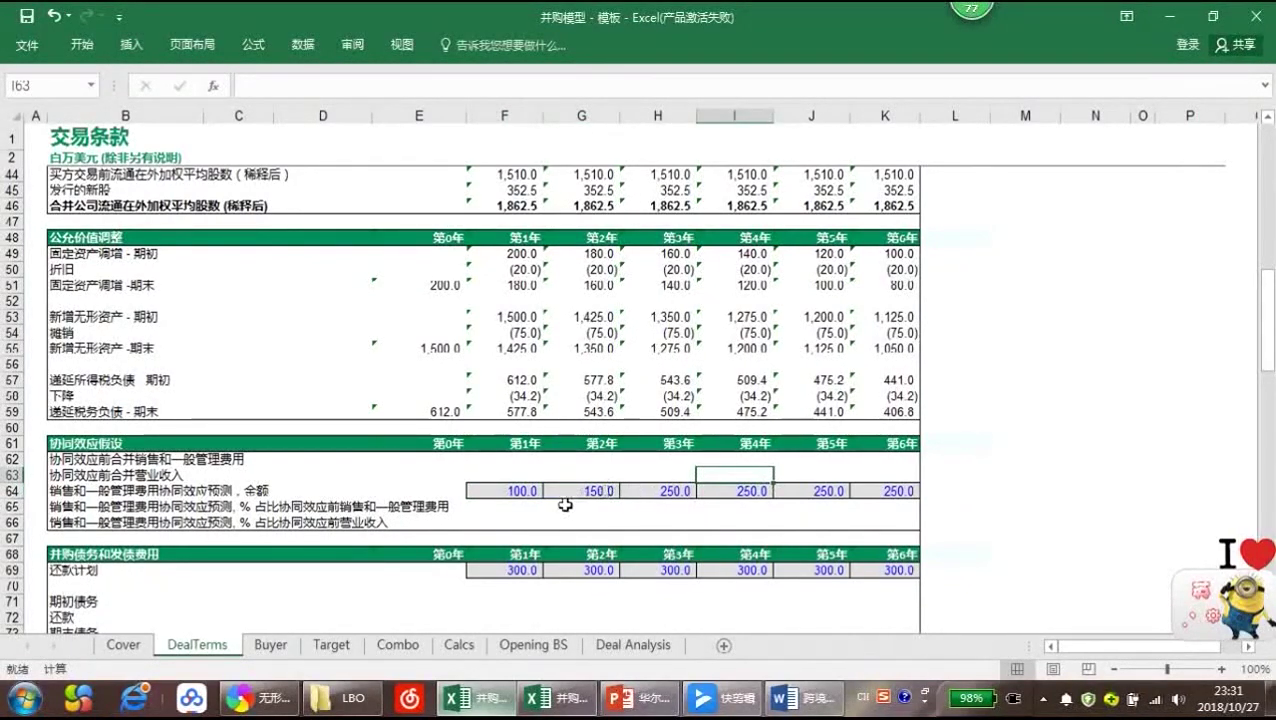
{"action": "left_click", "coordinate": [522, 472]}
{"action": "left_click", "coordinate": [521, 443]}
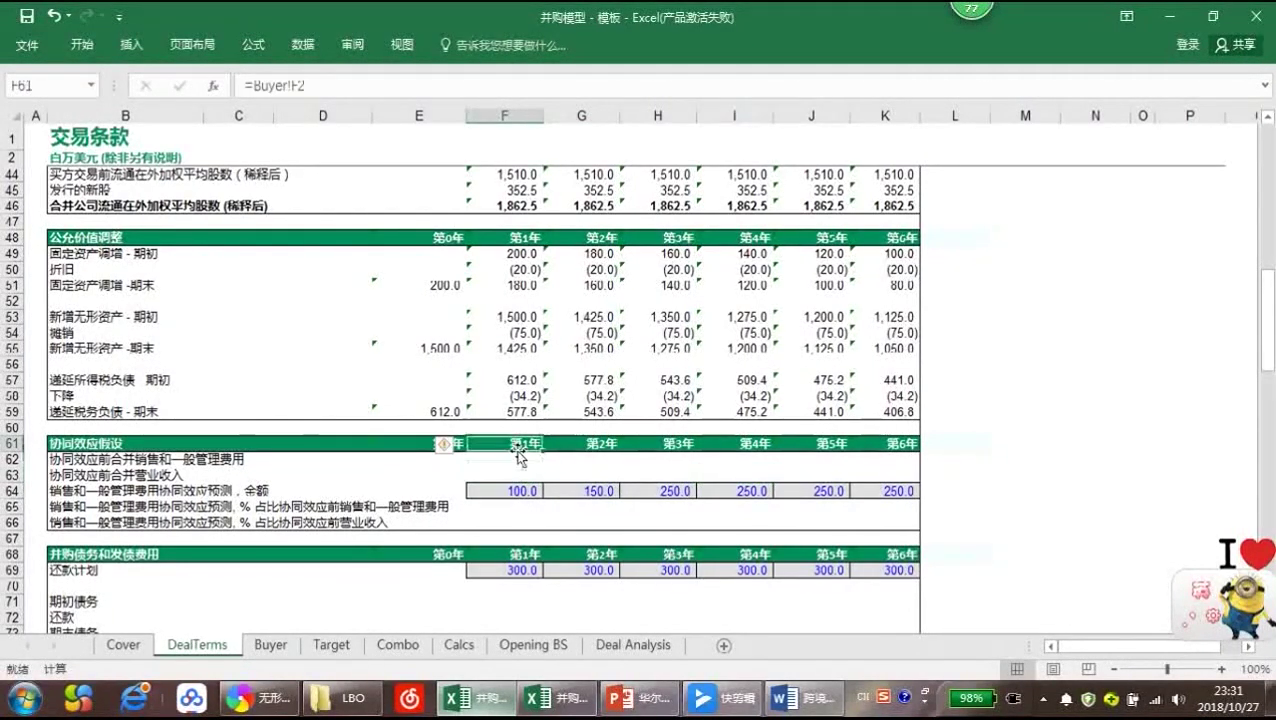
{"action": "left_click", "coordinate": [521, 472]}
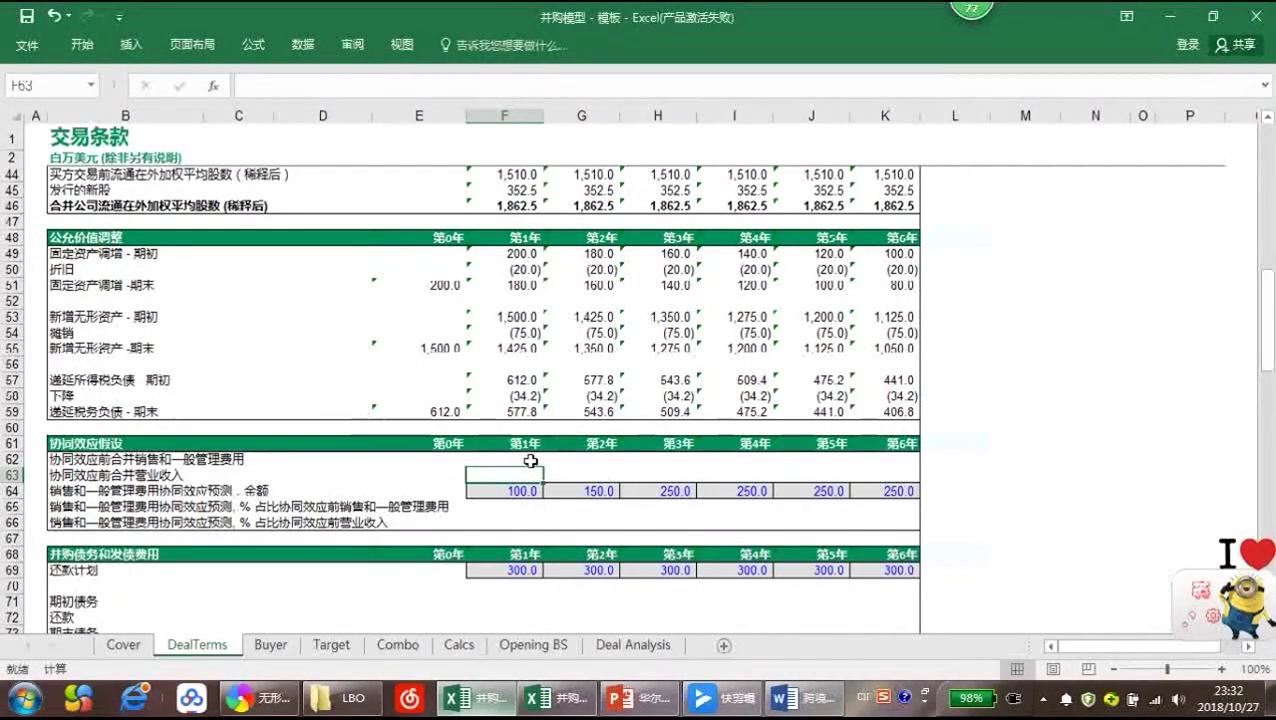
{"action": "left_click", "coordinate": [530, 460]}
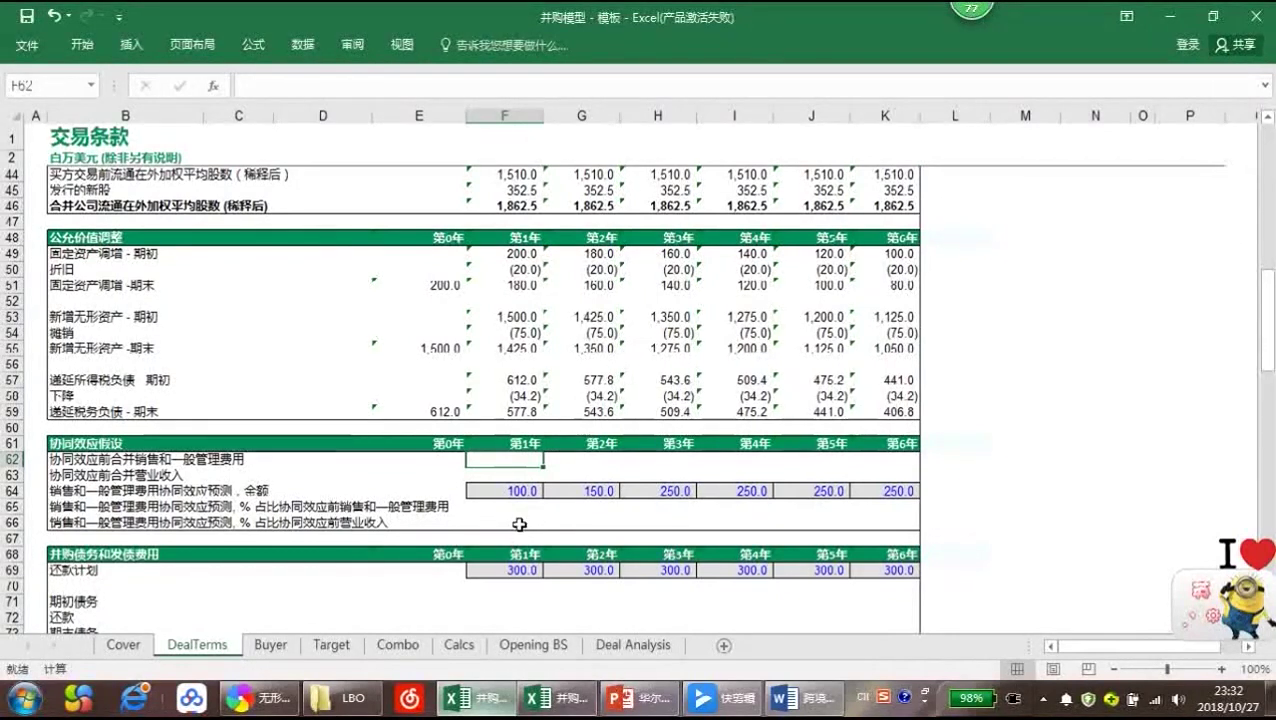
{"action": "left_click", "coordinate": [515, 508]}
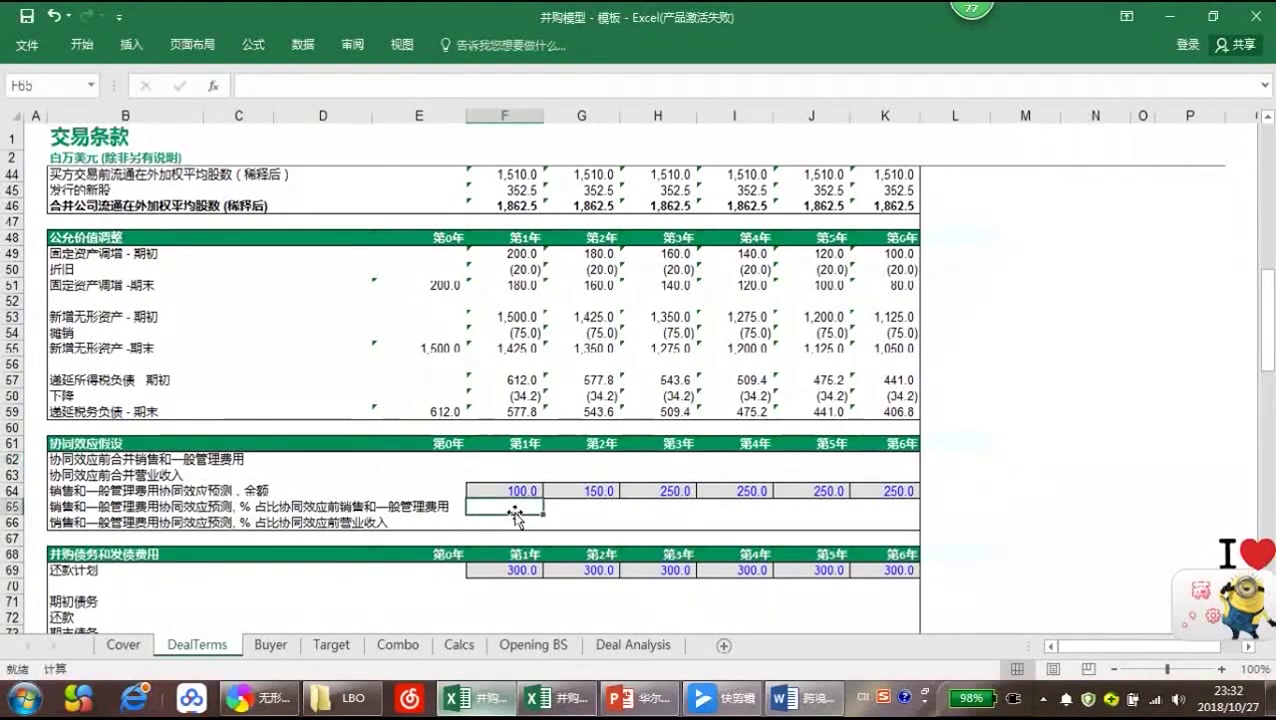
Calculate year-1 combined pre-synergy SG&A expense in F62 with =-SUM(Buyer!F68,Target!F68)
{"action": "left_click", "coordinate": [523, 463]}
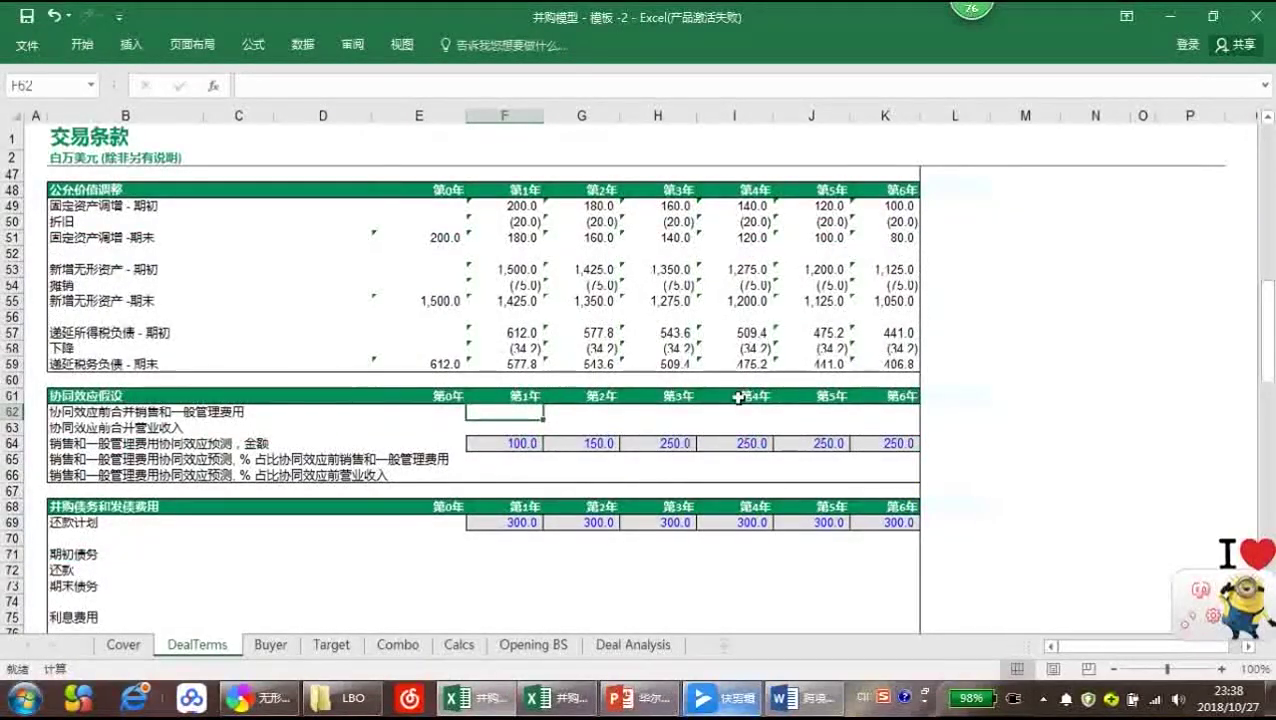
{"action": "type", "text": "="}
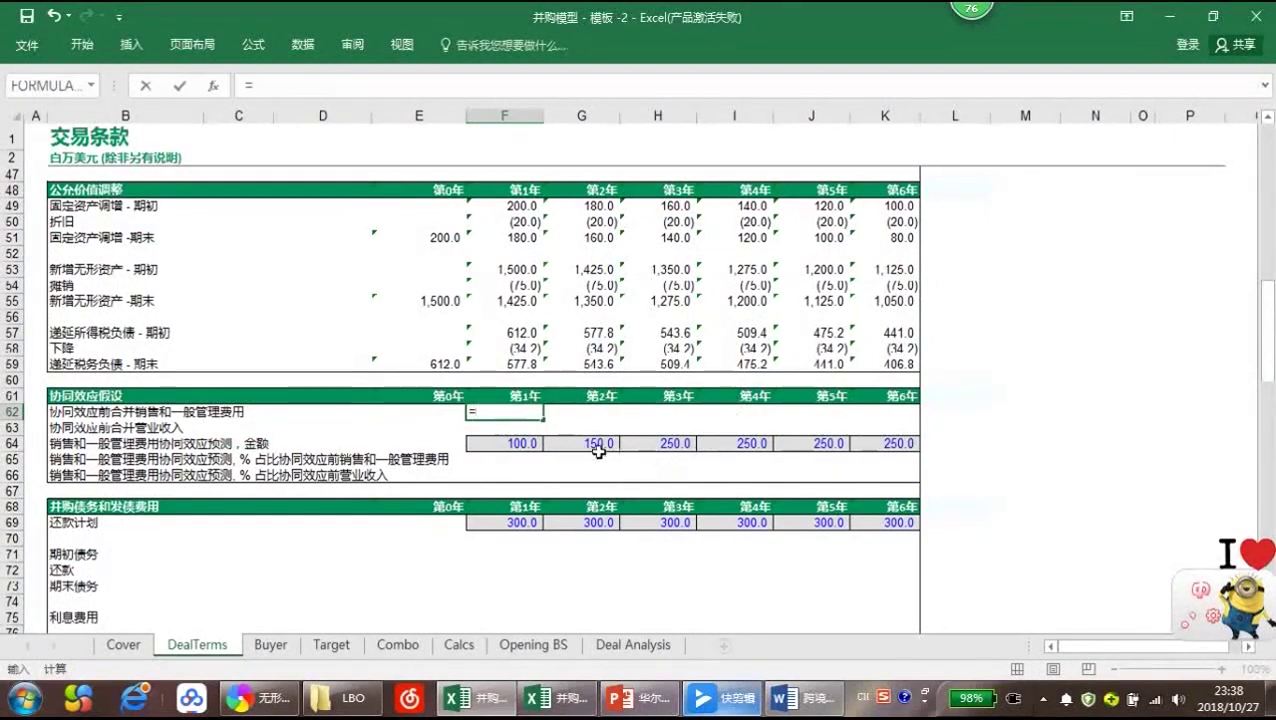
{"action": "type", "text": "-sum ("}
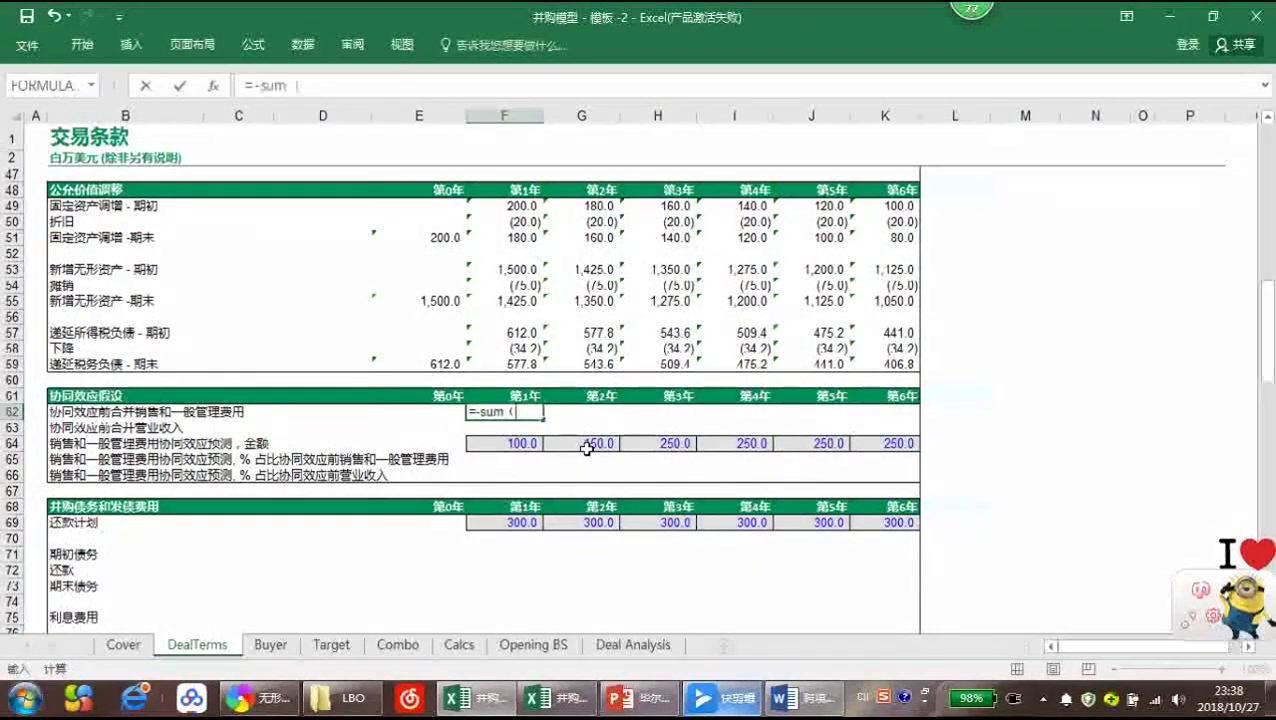
{"action": "key", "text": "BackSpace"}
{"action": "key", "text": "BackSpace"}
{"action": "type", "text": "("}
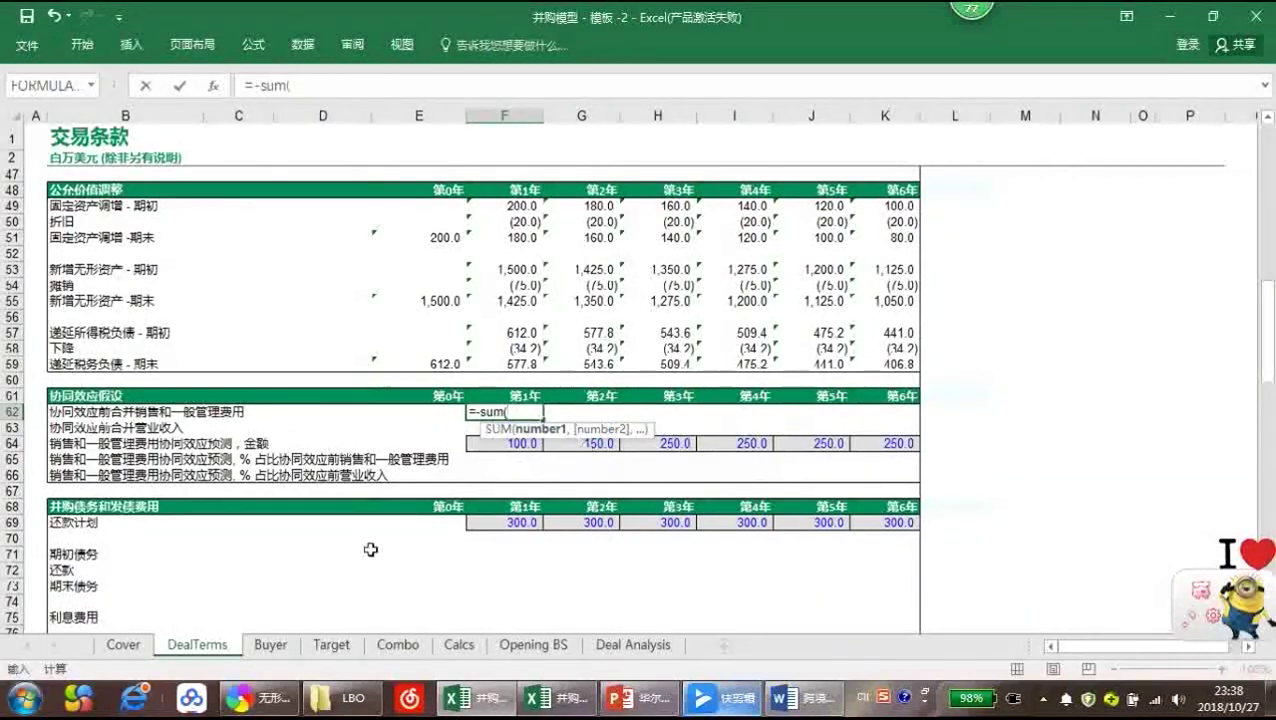
{"action": "left_click", "coordinate": [282, 648]}
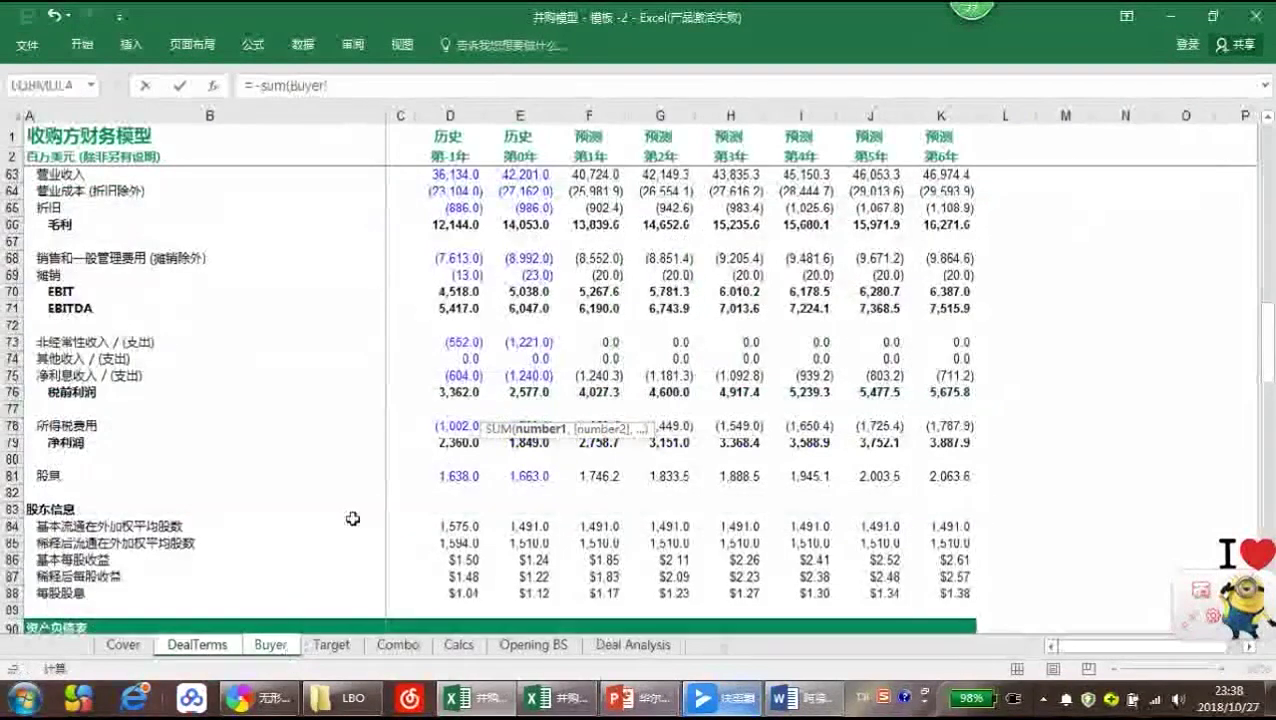
{"action": "left_click", "coordinate": [580, 259]}
{"action": "type", "text": ","}
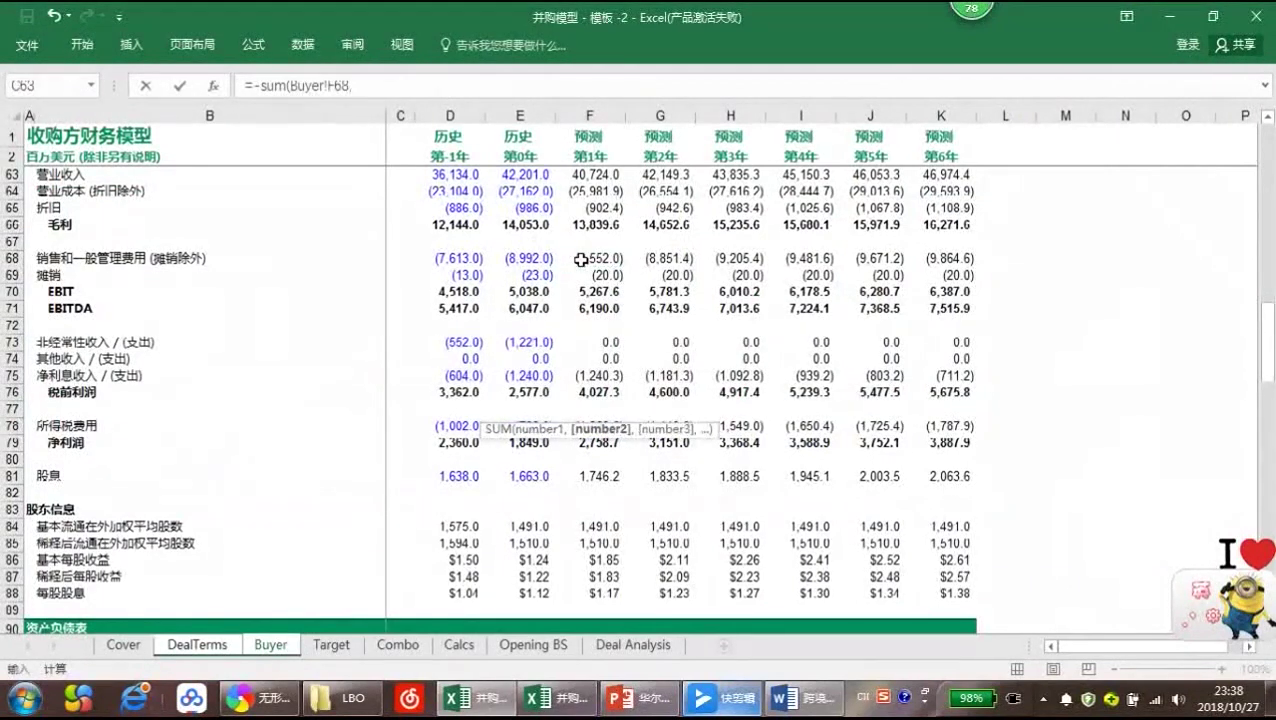
{"action": "key", "text": "ctrl+Page_Down"}
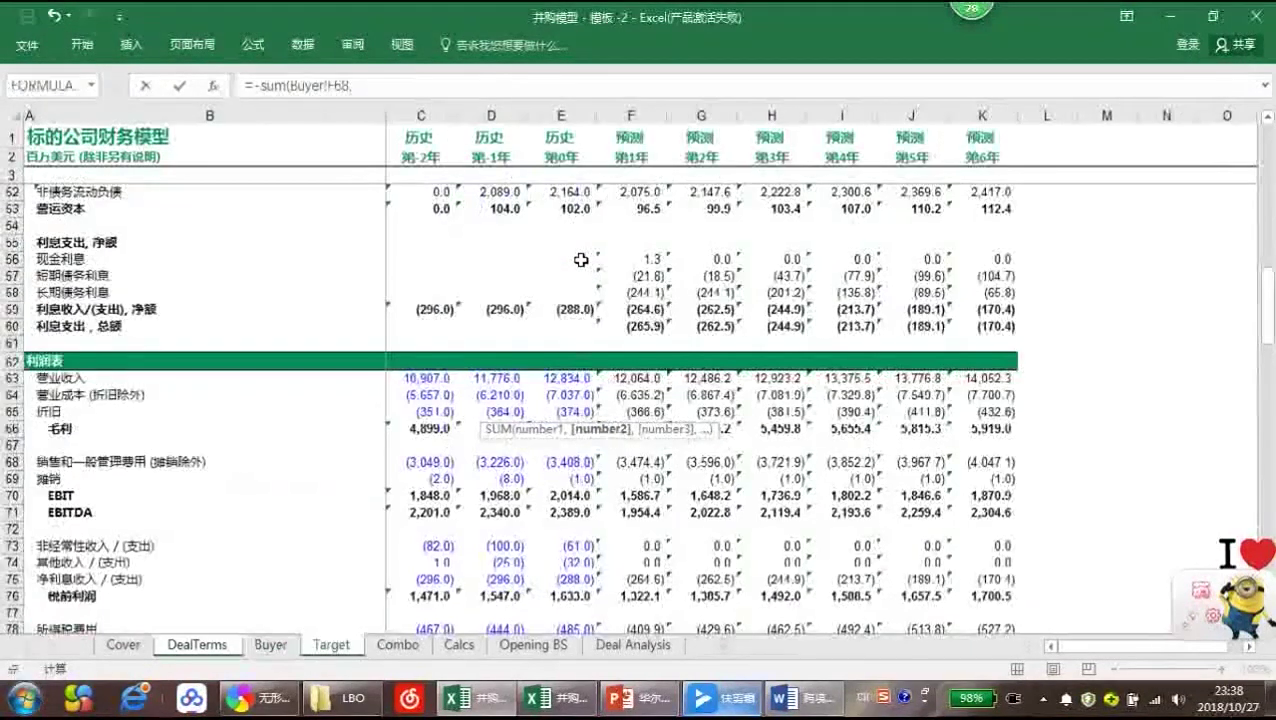
{"action": "left_click", "coordinate": [615, 466]}
{"action": "type", "text": ")"}
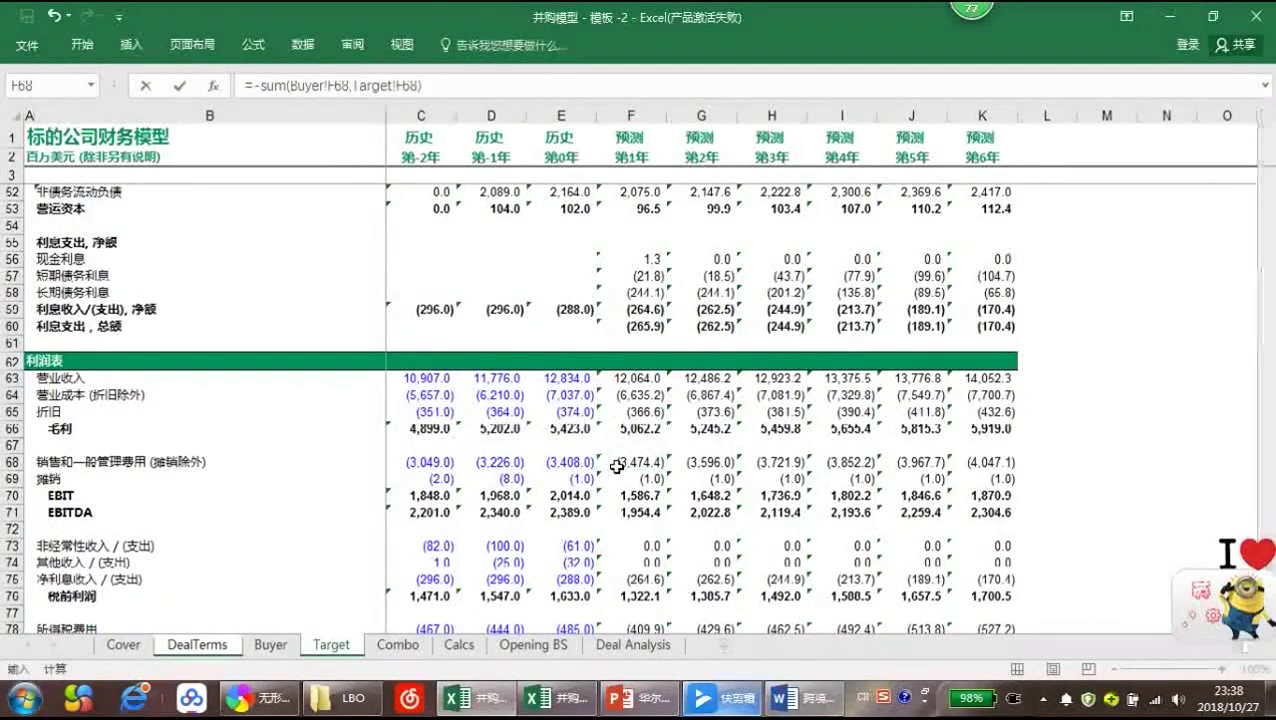
{"action": "key", "text": "Return"}
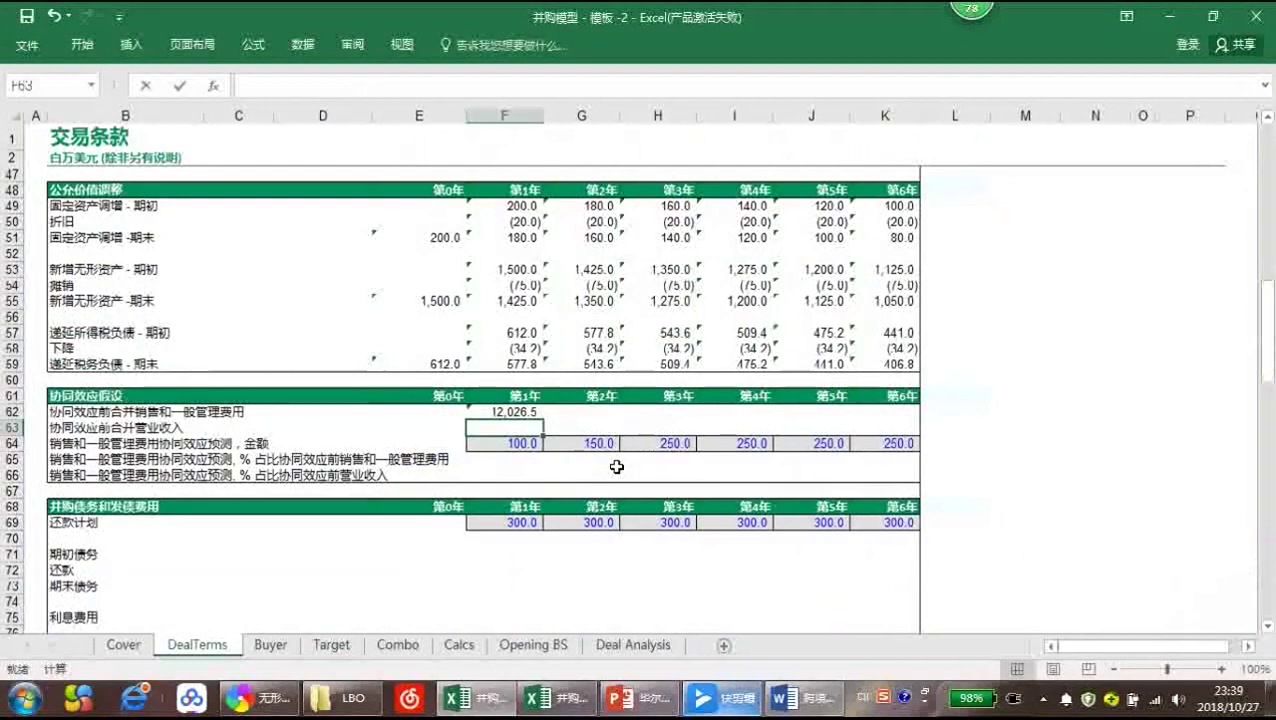
Calculate year-1 combined pre-synergy revenue in F63 with =Buyer!F63+Target!F63
{"action": "type", "text": "="}
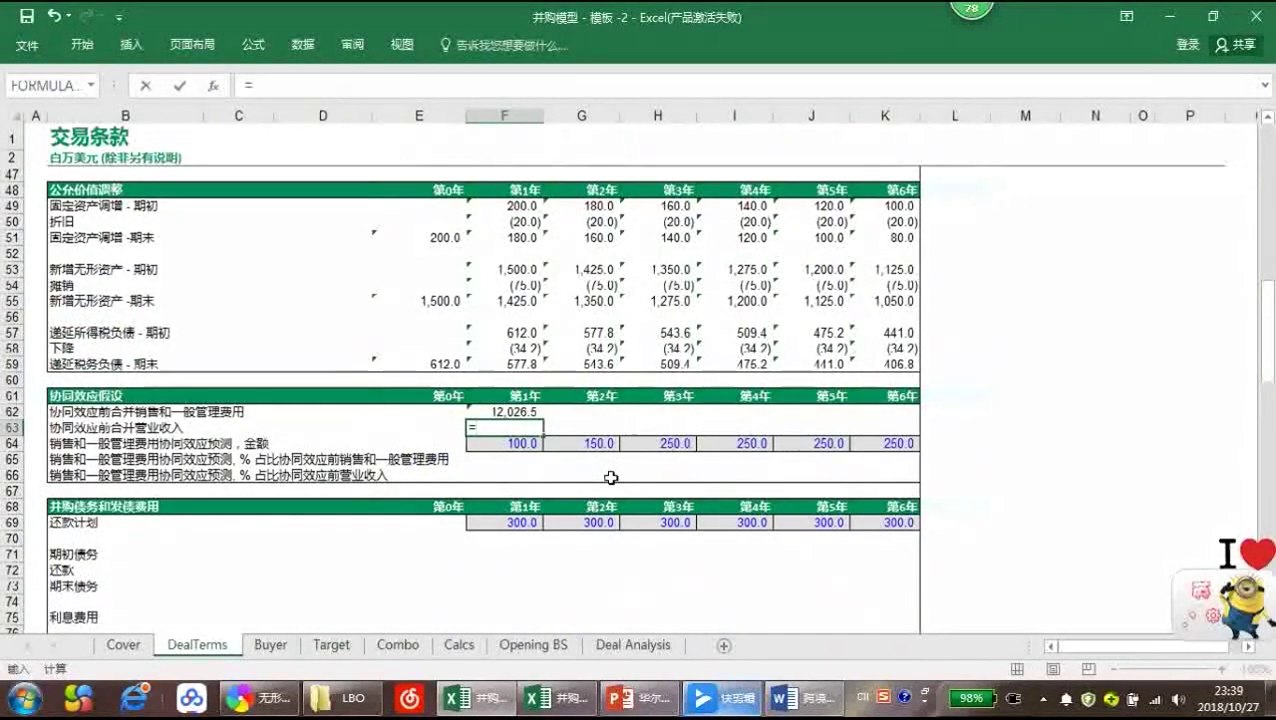
{"action": "key", "text": "ctrl+Page_Down"}
{"action": "key", "text": "Up"}
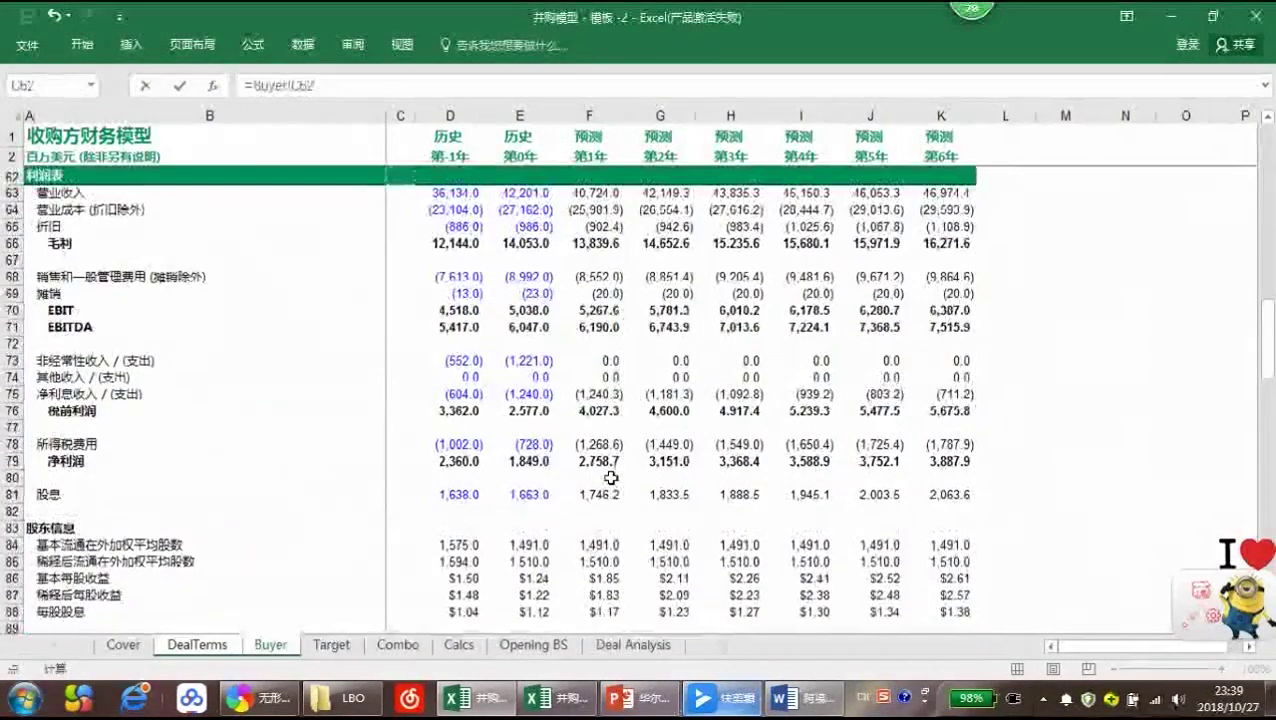
{"action": "key", "text": "Down"}
{"action": "type", "text": "+"}
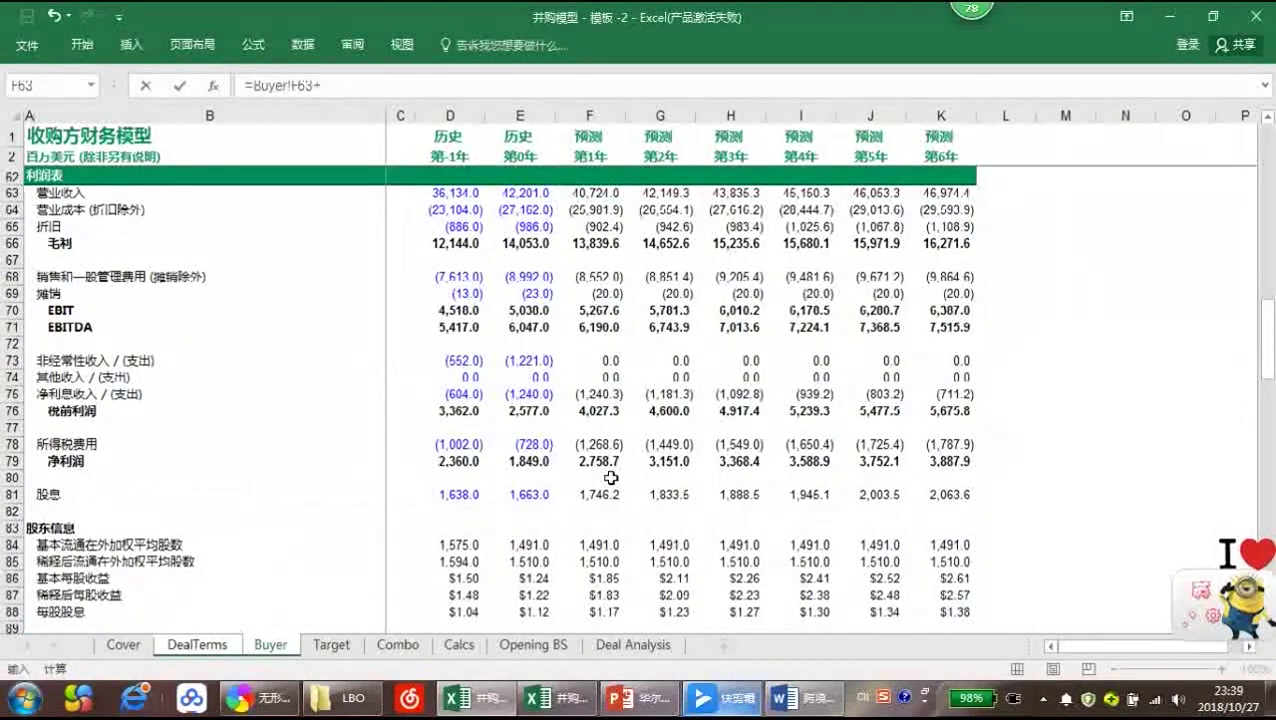
{"action": "key", "text": "ctrl+Page_Down"}
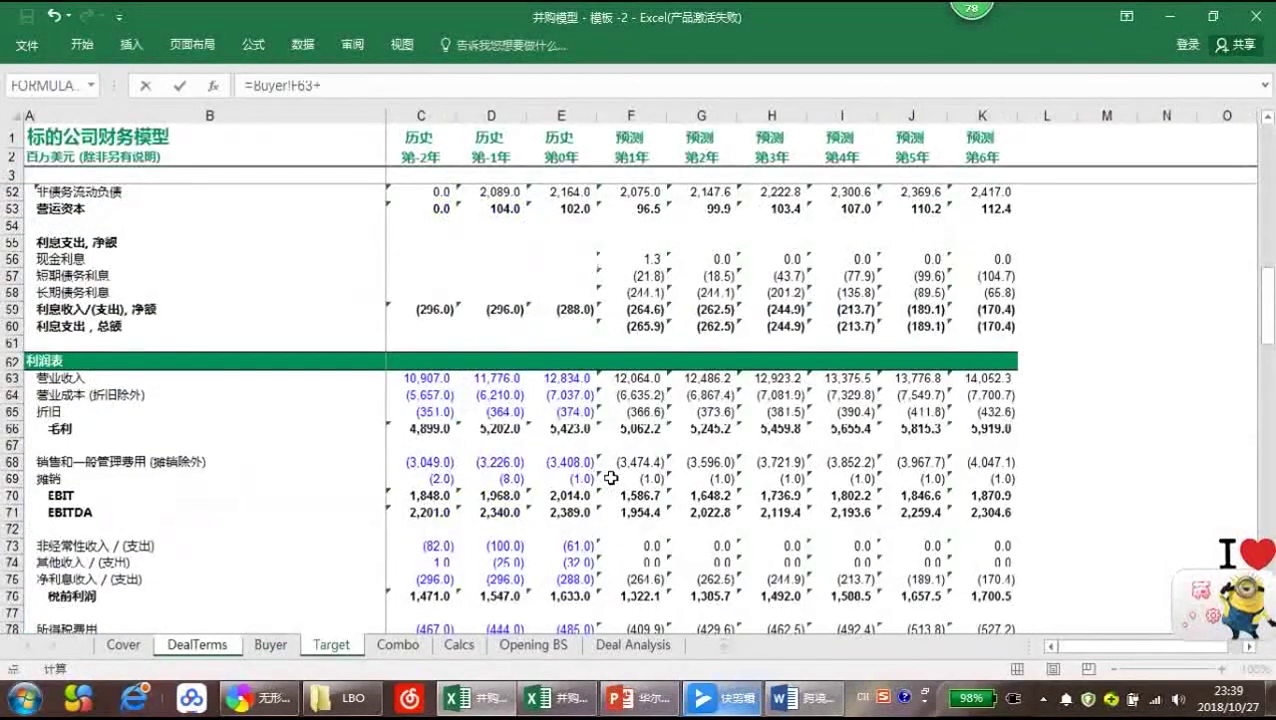
{"action": "key", "text": "Down"}
{"action": "key", "text": "Down"}
{"action": "key", "text": "Down"}
{"action": "key", "text": "Down"}
{"action": "key", "text": "Right"}
{"action": "key", "text": "Right"}
{"action": "key", "text": "Right"}
{"action": "key", "text": "Down"}
{"action": "key", "text": "Down"}
{"action": "key", "text": "Down"}
{"action": "key", "text": "Down"}
{"action": "key", "text": "Down"}
{"action": "key", "text": "Down"}
{"action": "key", "text": "Down"}
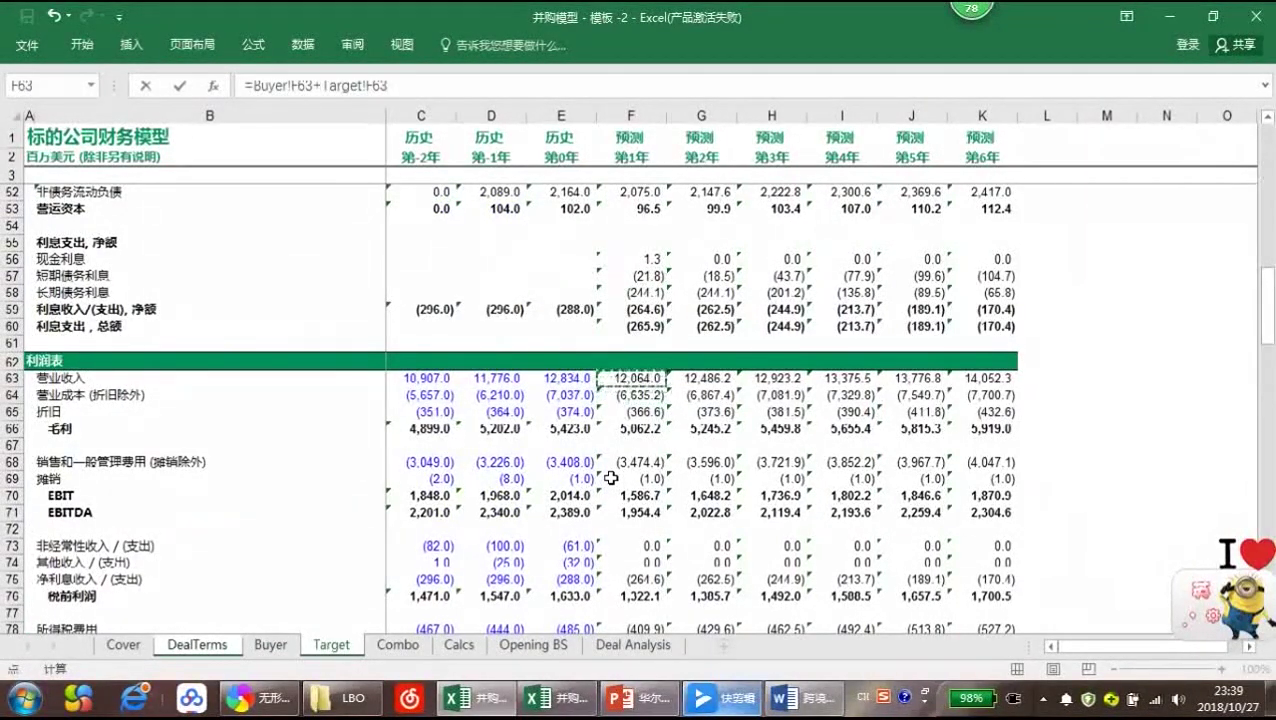
{"action": "key", "text": "Return"}
Calculate year-1 SG&A synergies as a percentage of pre-synergy SG&A expense in F65 with =F64/F62
{"action": "key", "text": "Return"}
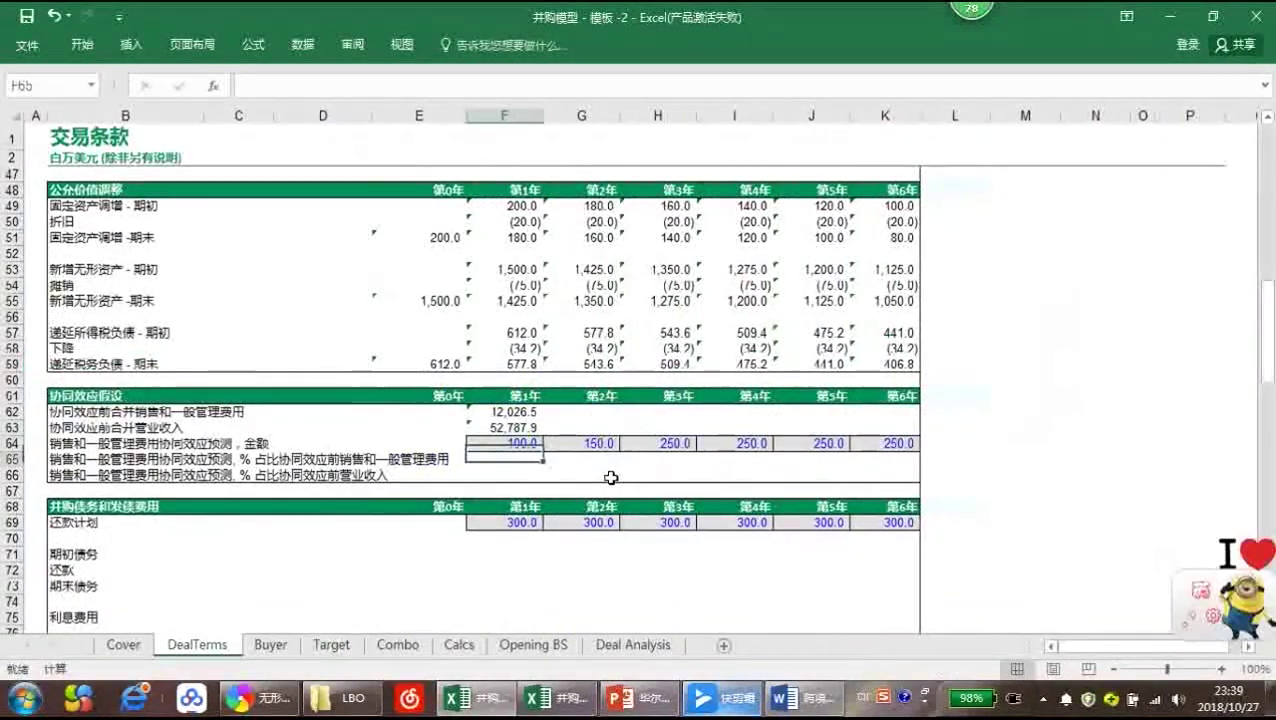
{"action": "type", "text": "="}
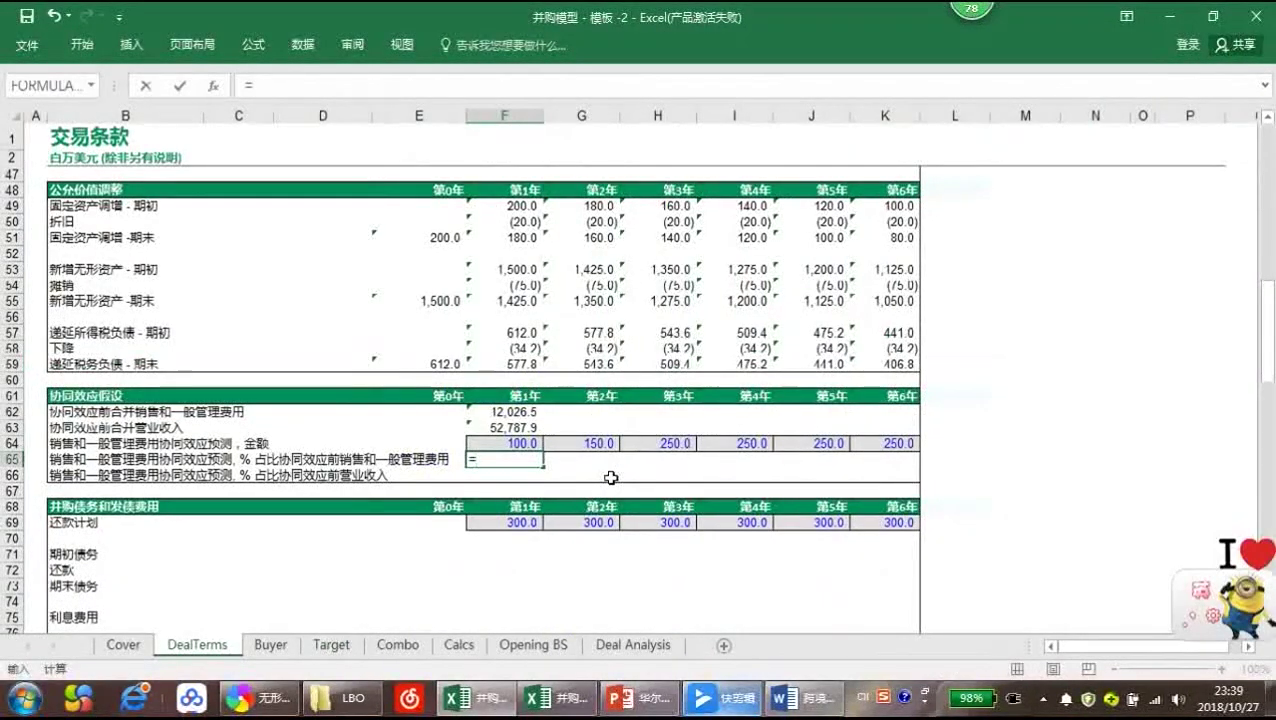
{"action": "key", "text": "Up"}
{"action": "type", "text": "/"}
{"action": "key", "text": "Up"}
{"action": "key", "text": "Up"}
{"action": "key", "text": "Up"}
{"action": "key", "text": "Return"}
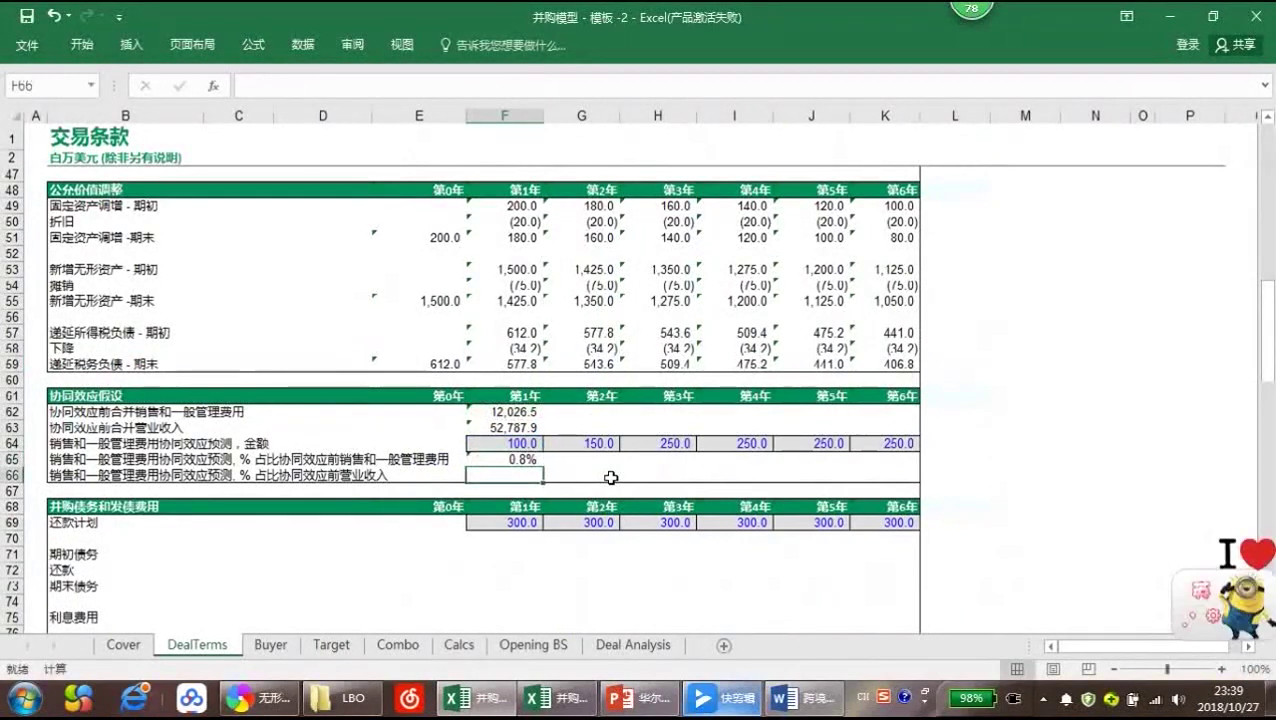
Calculate year-1 SG&A synergies as a percentage of pre-synergy revenue in F66 with =F64/F63
{"action": "type", "text": "="}
{"action": "key", "text": "Up"}
{"action": "key", "text": "Up"}
{"action": "type", "text": "/"}
{"action": "key", "text": "Up"}
{"action": "key", "text": "Up"}
{"action": "key", "text": "Up"}
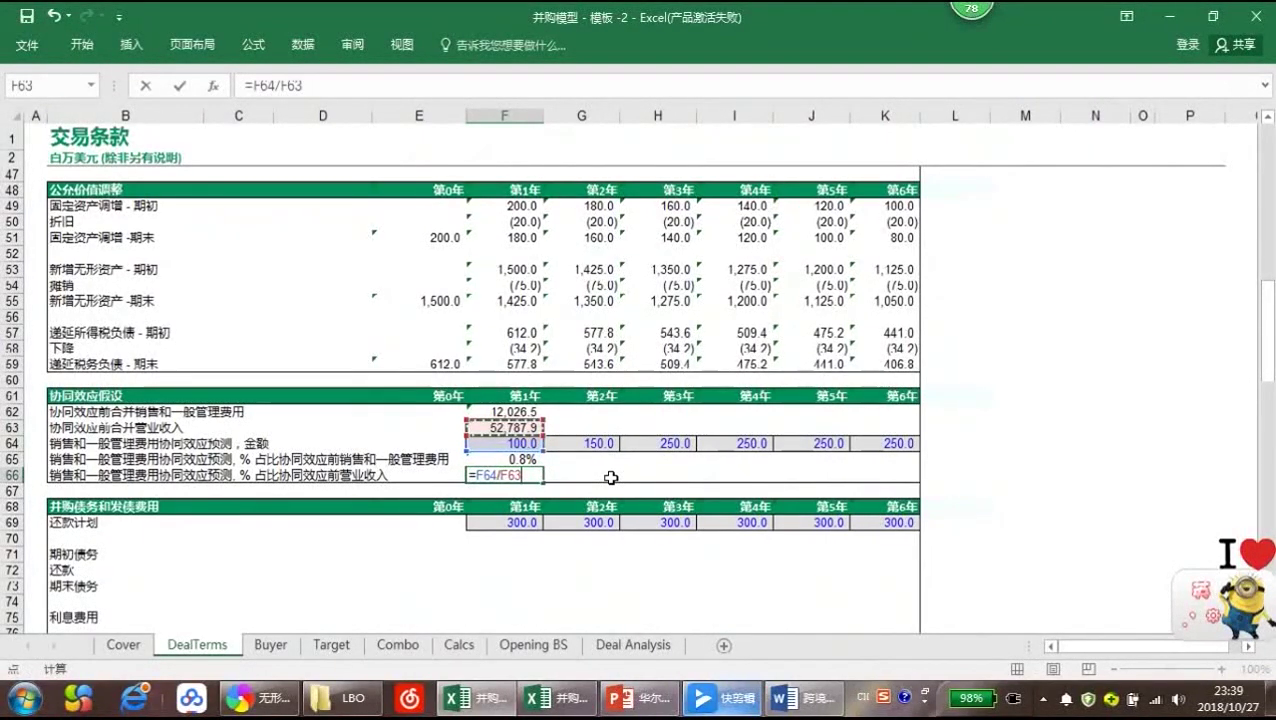
{"action": "key", "text": "ctrl+Return"}
{"action": "key", "text": "Return"}
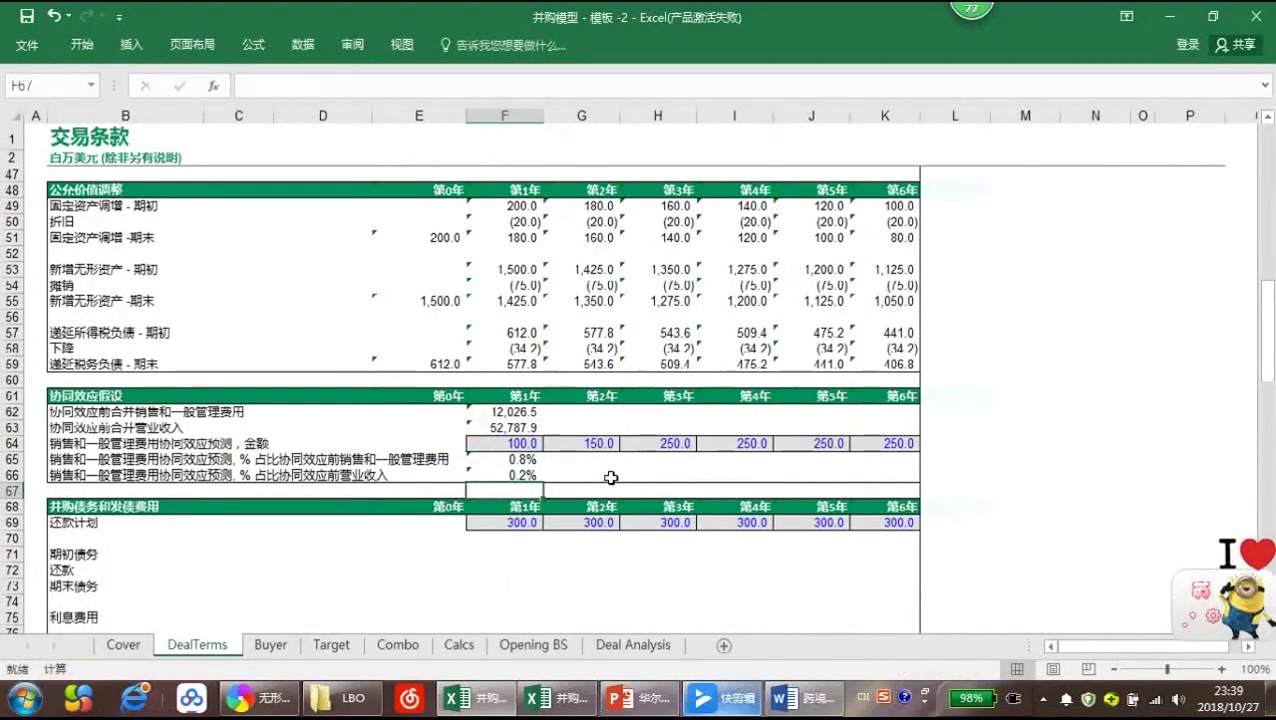
Fill the combined SG&A and revenue formulas in F62:F63 across to year 6, through column K
{"action": "key", "text": "Up"}
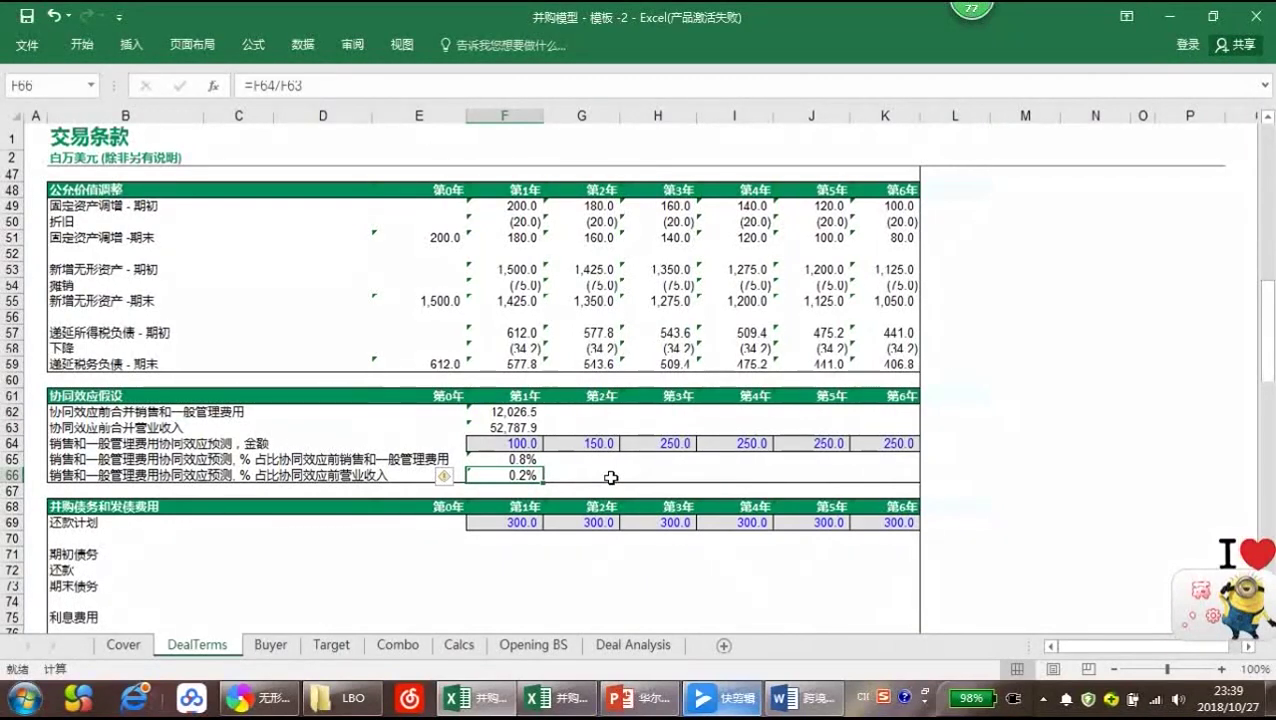
{"action": "key", "text": "Up"}
{"action": "key", "text": "Up"}
{"action": "key", "text": "Up"}
{"action": "key", "text": "Up"}
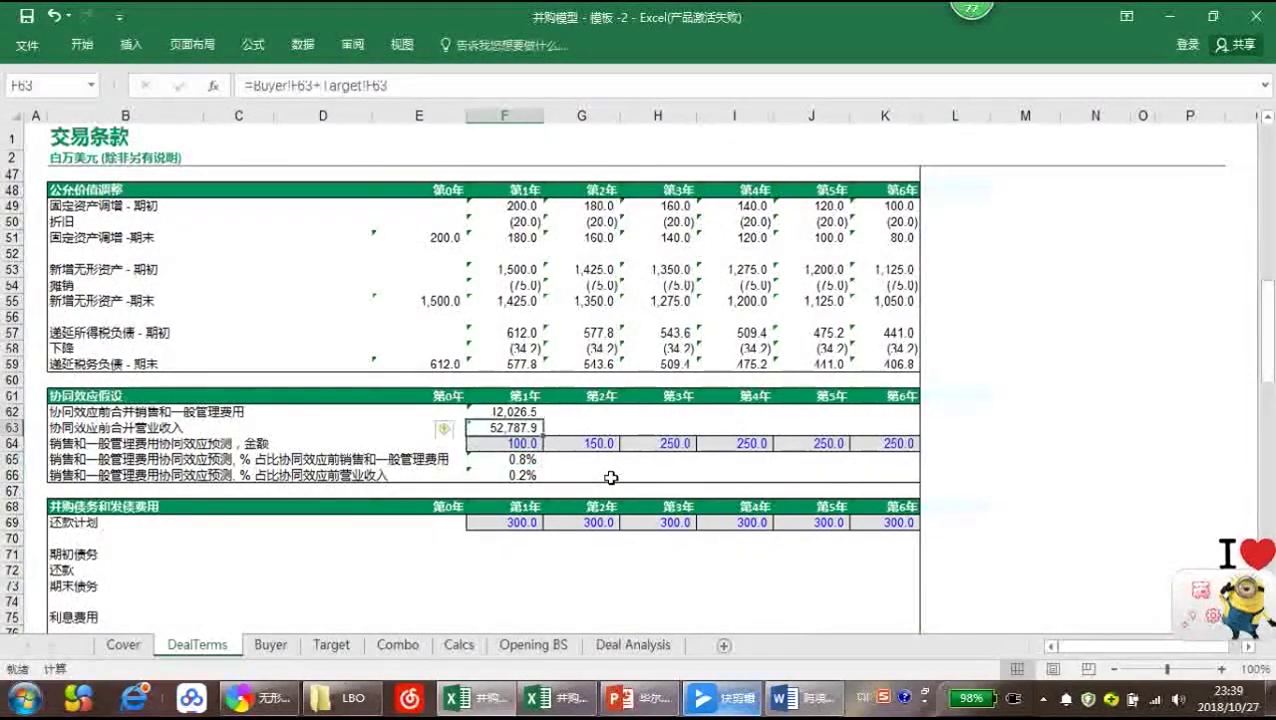
{"action": "key", "text": "Down"}
{"action": "key", "text": "Up"}
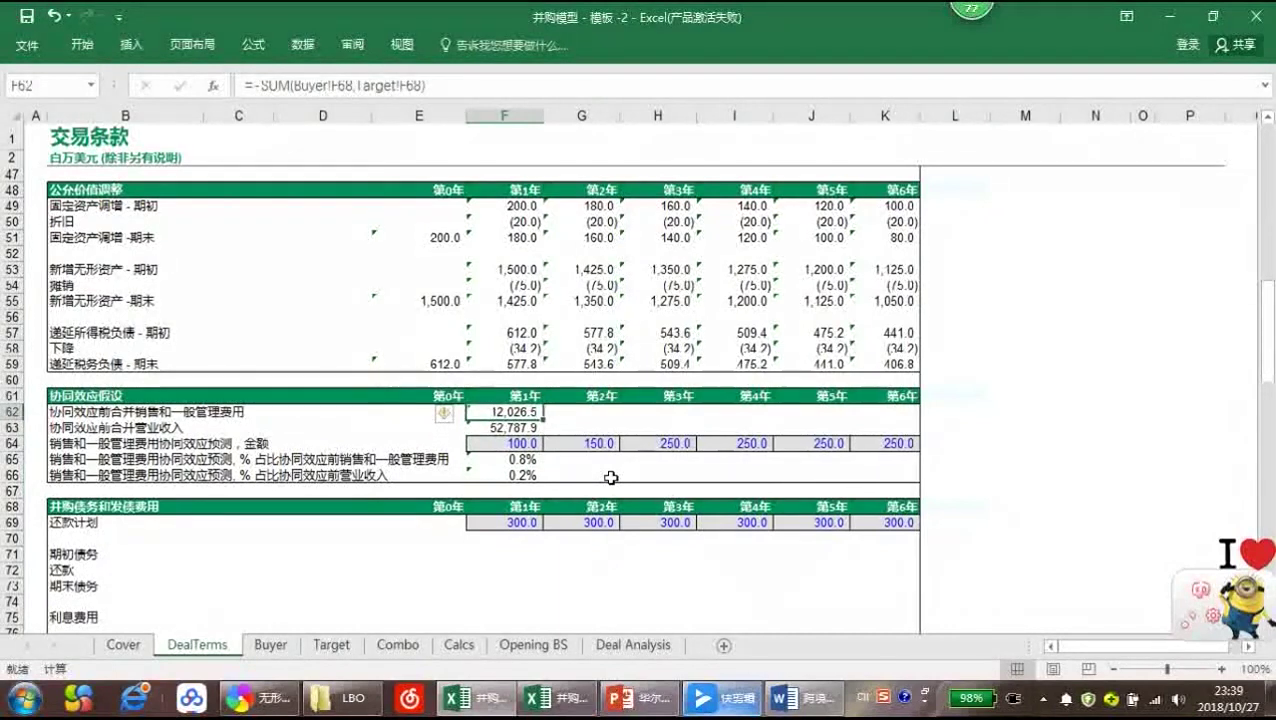
{"action": "key", "text": "shift+Down"}
{"action": "key", "text": "shift+Right"}
{"action": "key", "text": "shift+Right"}
{"action": "key", "text": "shift+Right"}
{"action": "key", "text": "shift+Right"}
{"action": "key", "text": "shift+Right"}
{"action": "key", "text": "ctrl+r"}
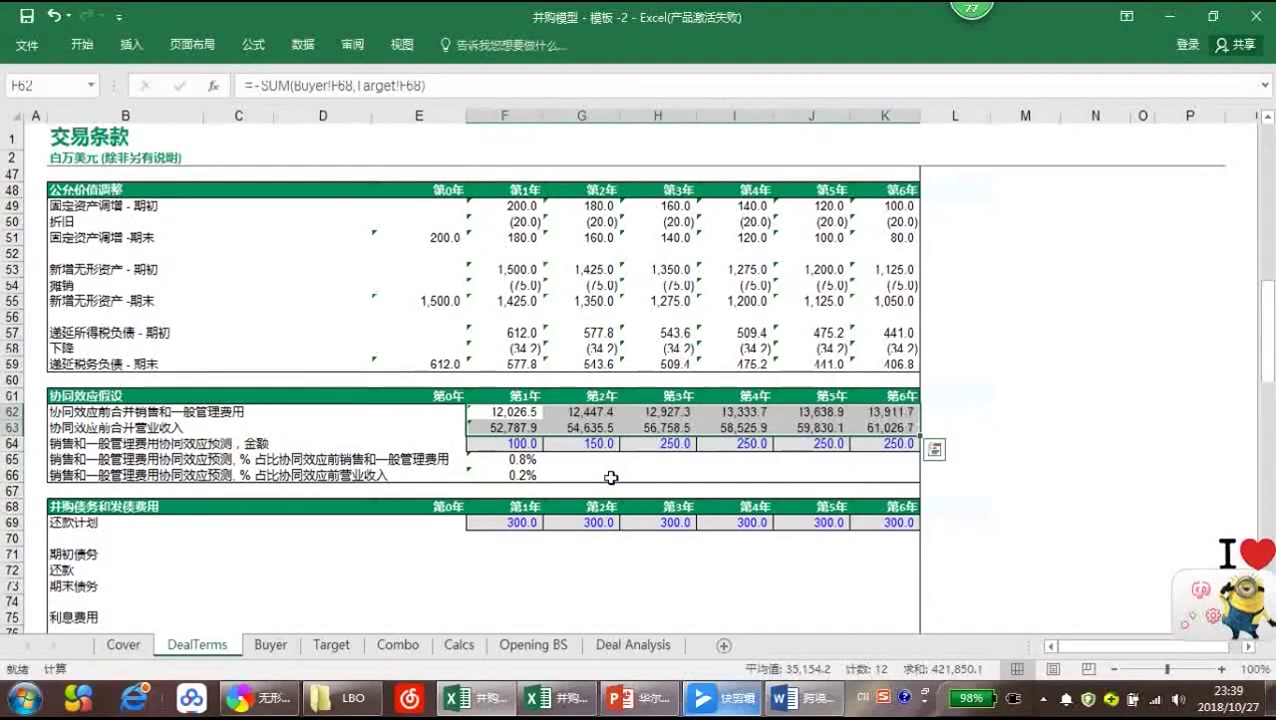
Fill the synergy percentage formulas in F65:F66 across to year 6, through column K
{"action": "key", "text": "shift+BackSpace"}
{"action": "key", "text": "Down"}
{"action": "key", "text": "Down"}
{"action": "key", "text": "Down"}
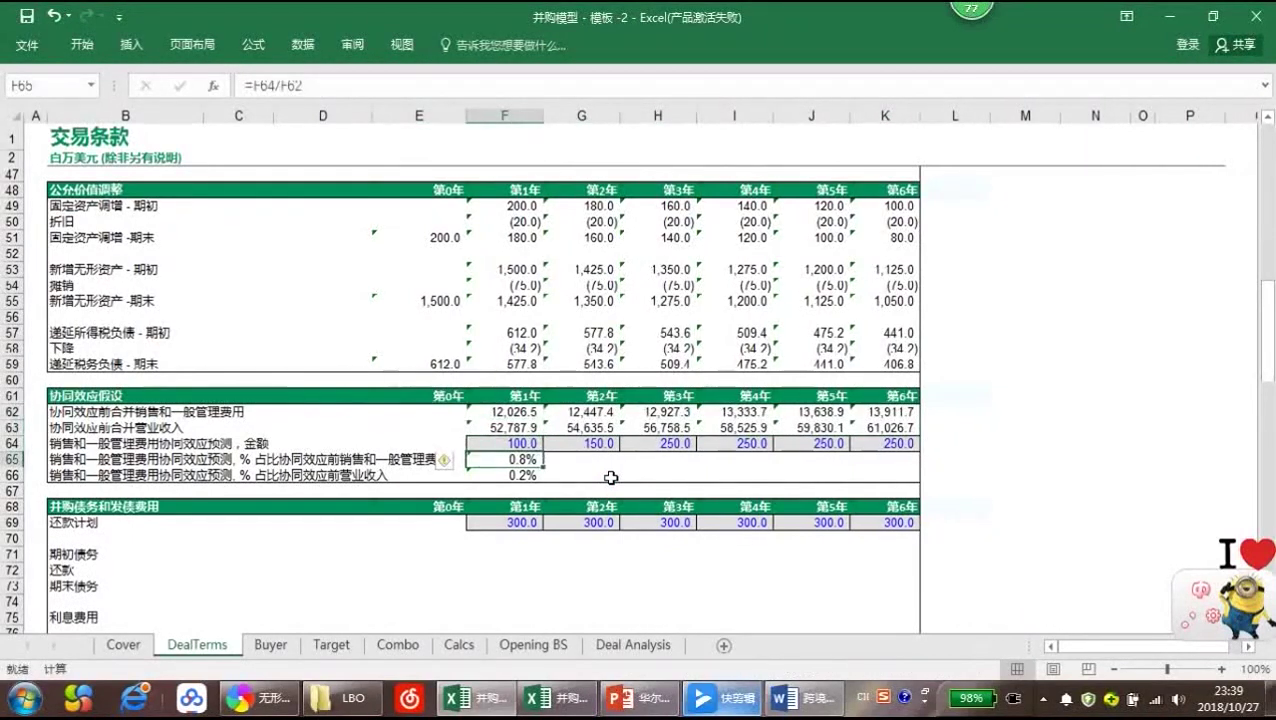
{"action": "key", "text": "shift+Down"}
{"action": "key", "text": "shift+Right"}
{"action": "key", "text": "shift+Right"}
{"action": "key", "text": "shift+Right"}
{"action": "key", "text": "shift+Right"}
{"action": "key", "text": "shift+Right"}
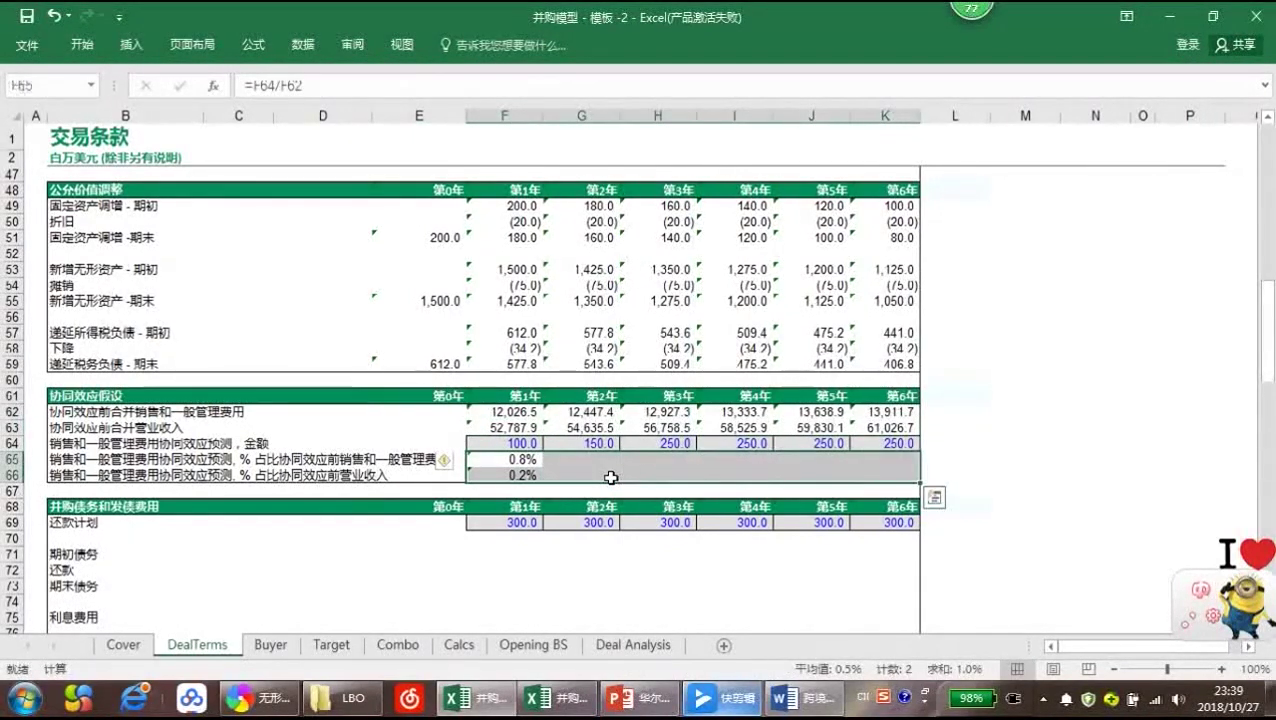
{"action": "key", "text": "ctrl+r"}
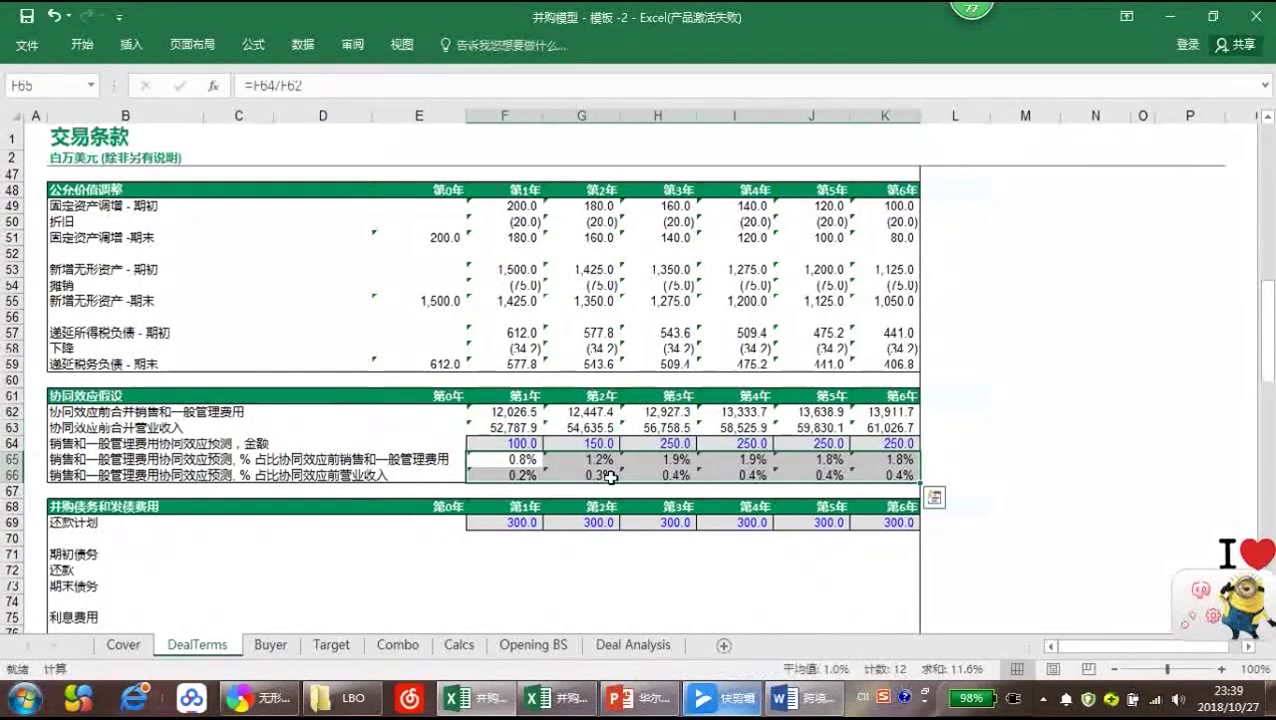
Link the year-0 ending acquisition debt in E73 to the debt issuance amount in the sources of funds with =C34
{"action": "scroll", "coordinate": [611, 478], "scroll_direction": "down", "scroll_amount": 2}
{"action": "left_click", "coordinate": [447, 535]}
{"action": "left_click", "coordinate": [441, 476]}
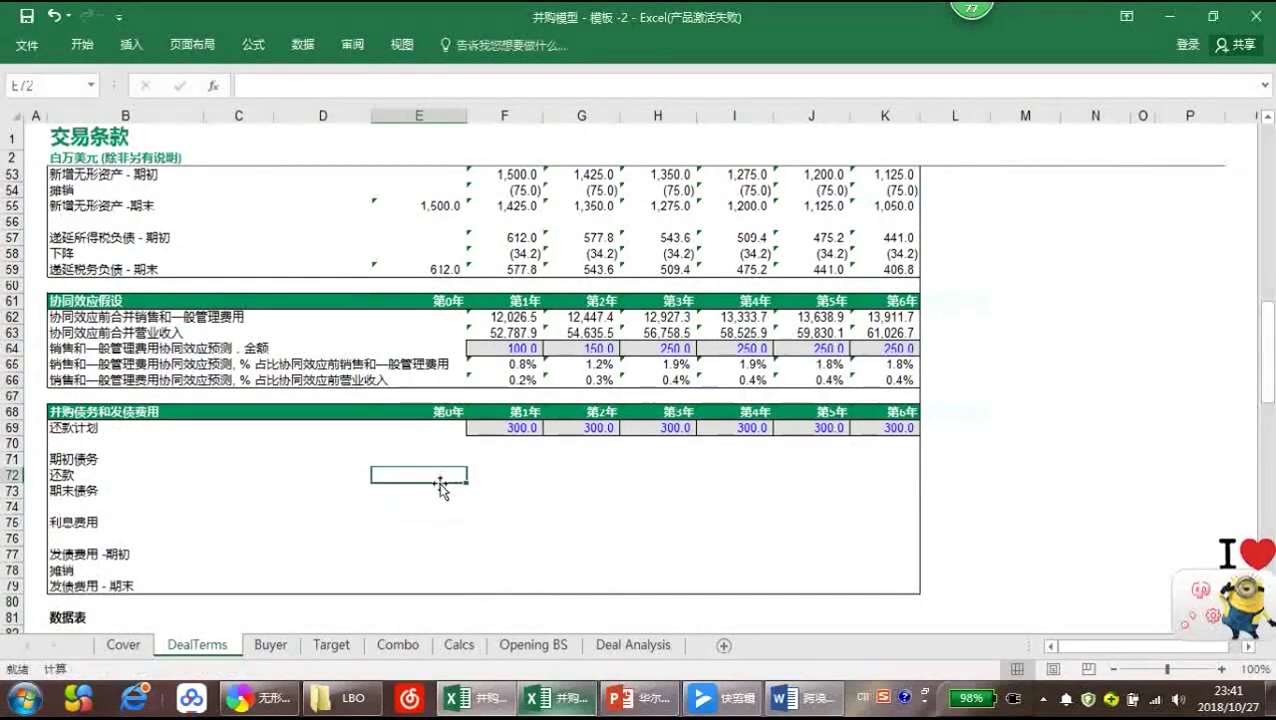
{"action": "left_click", "coordinate": [440, 491]}
{"action": "type", "text": "="}
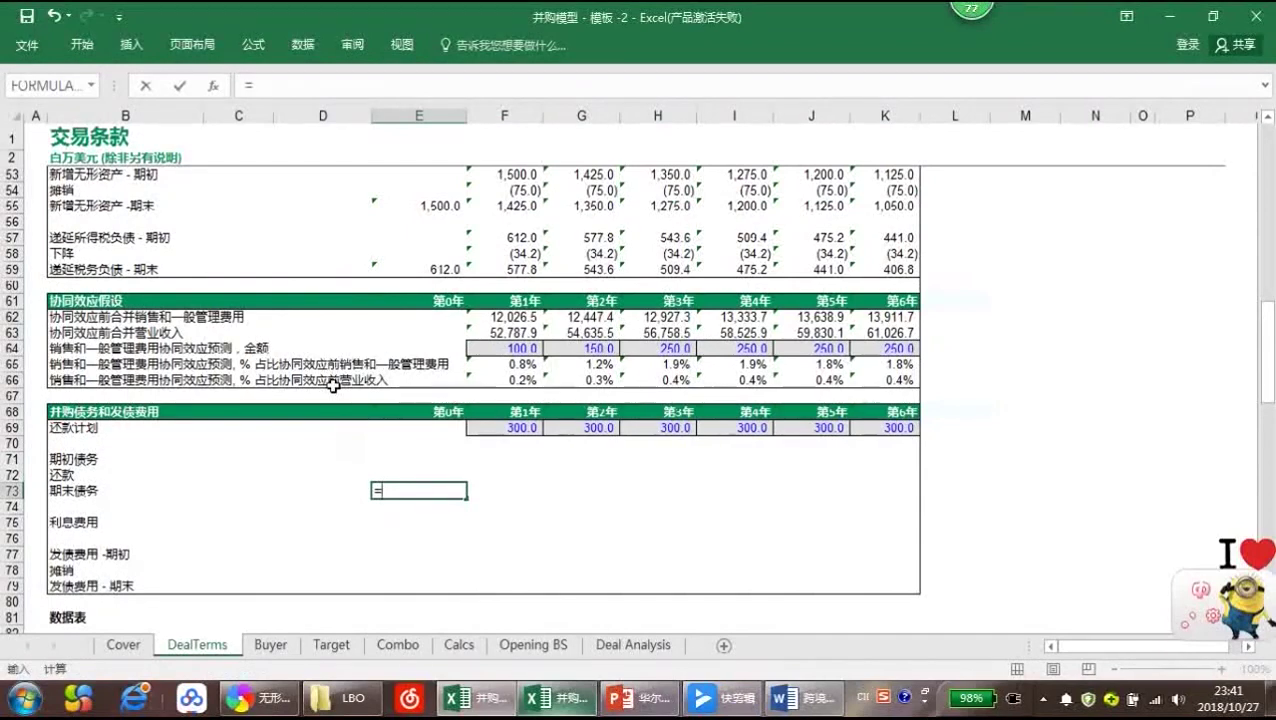
{"action": "scroll", "coordinate": [333, 384], "scroll_direction": "up", "scroll_amount": 10}
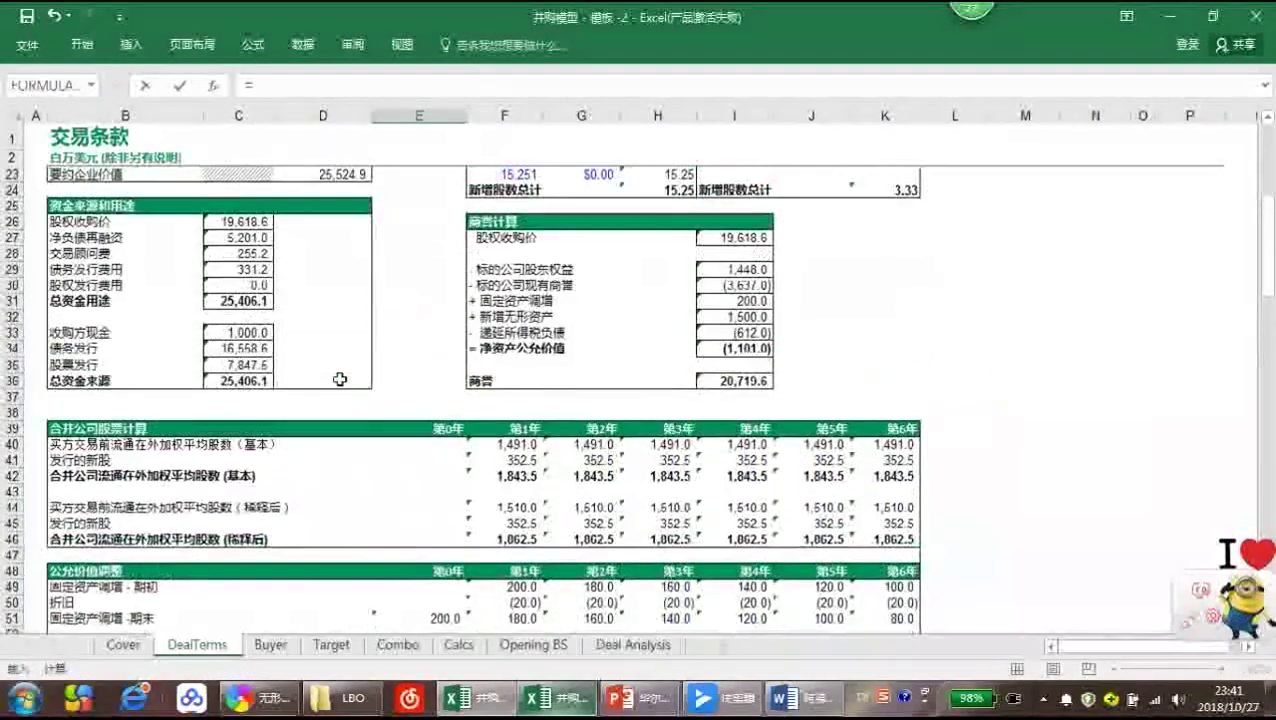
{"action": "left_click", "coordinate": [246, 349]}
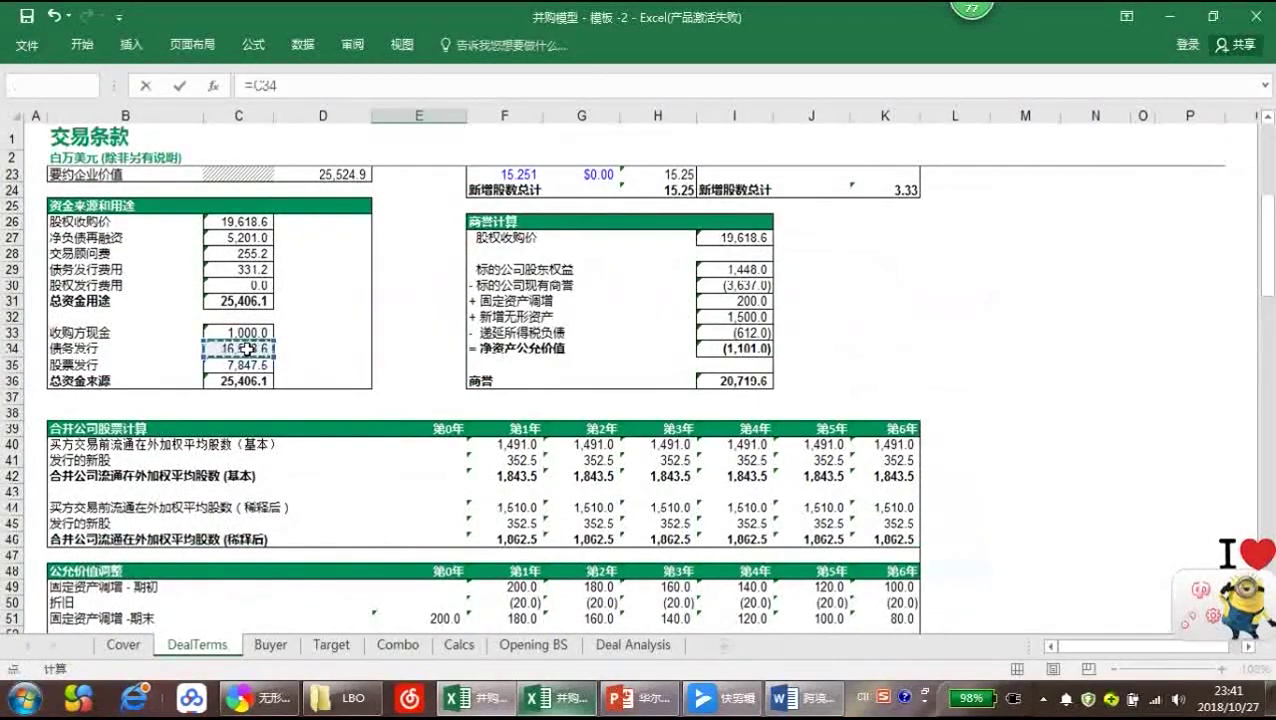
{"action": "key", "text": "Return"}
Link the year-1 beginning acquisition debt in F71 to the year-0 ending balance with =E73
{"action": "scroll", "coordinate": [444, 494], "scroll_direction": "down", "scroll_amount": 1}
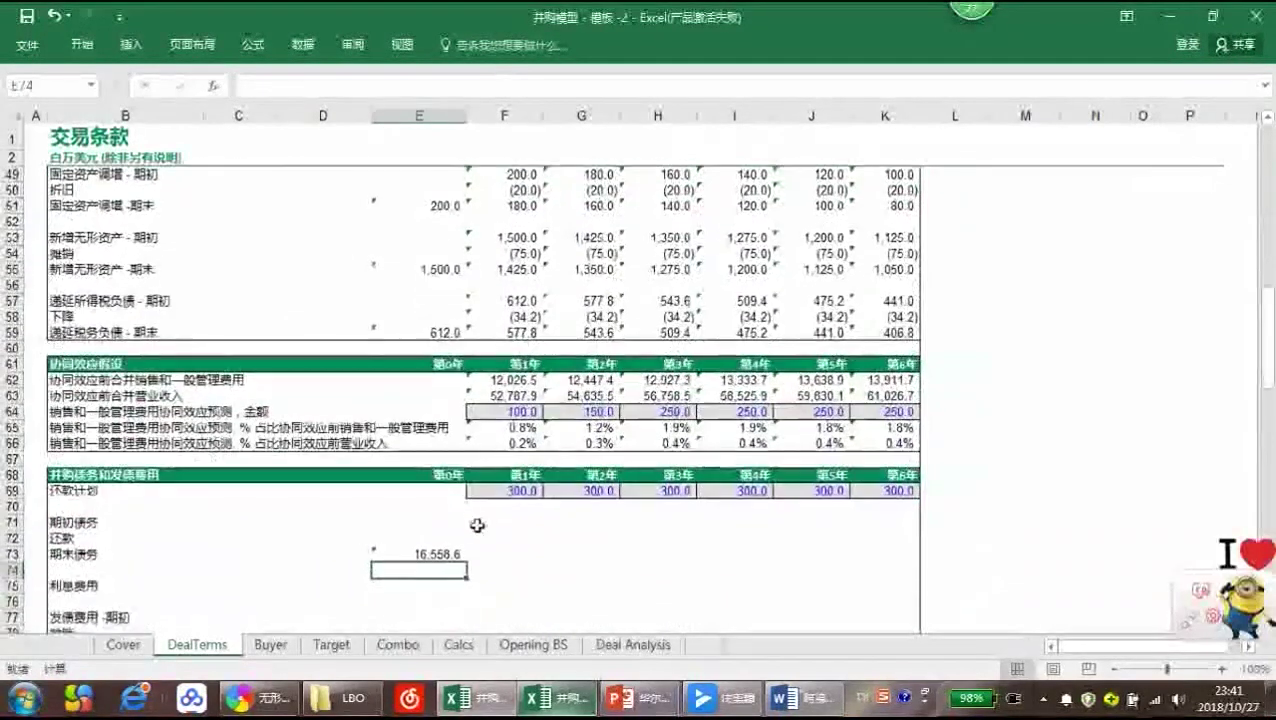
{"action": "left_click", "coordinate": [504, 524]}
{"action": "type", "text": "="}
{"action": "key", "text": "Down"}
{"action": "key", "text": "Down"}
{"action": "key", "text": "Left"}
{"action": "key", "text": "Return"}
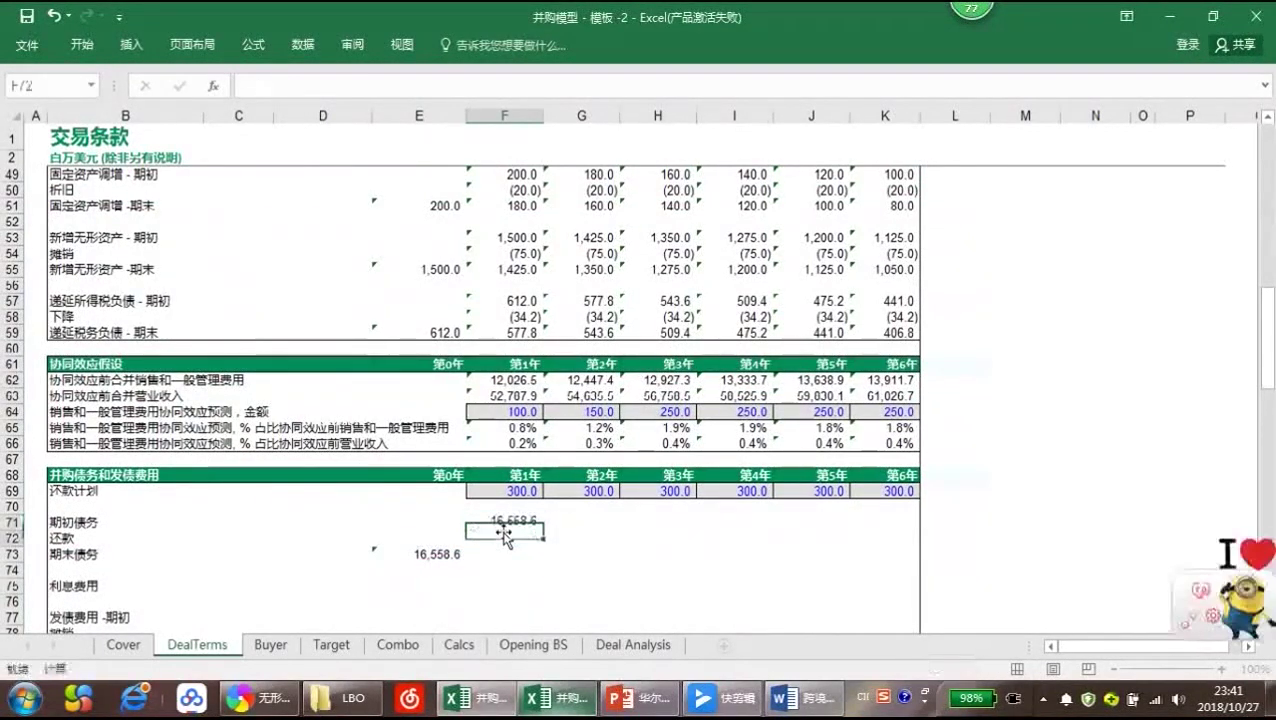
Enter the year-1 debt repayment in F72 as =-F69 and sum F71:F72 in F73 as the ending debt
{"action": "type", "text": "=-"}
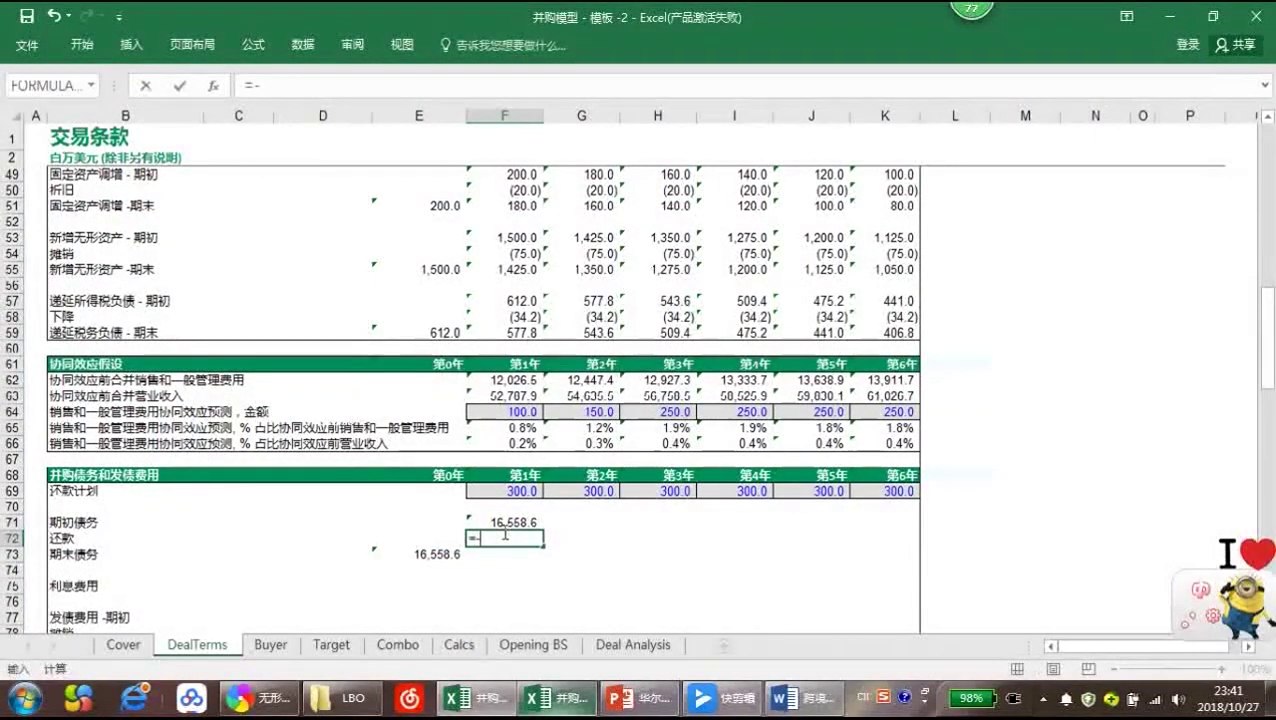
{"action": "key", "text": "Up"}
{"action": "key", "text": "Up"}
{"action": "key", "text": "Up"}
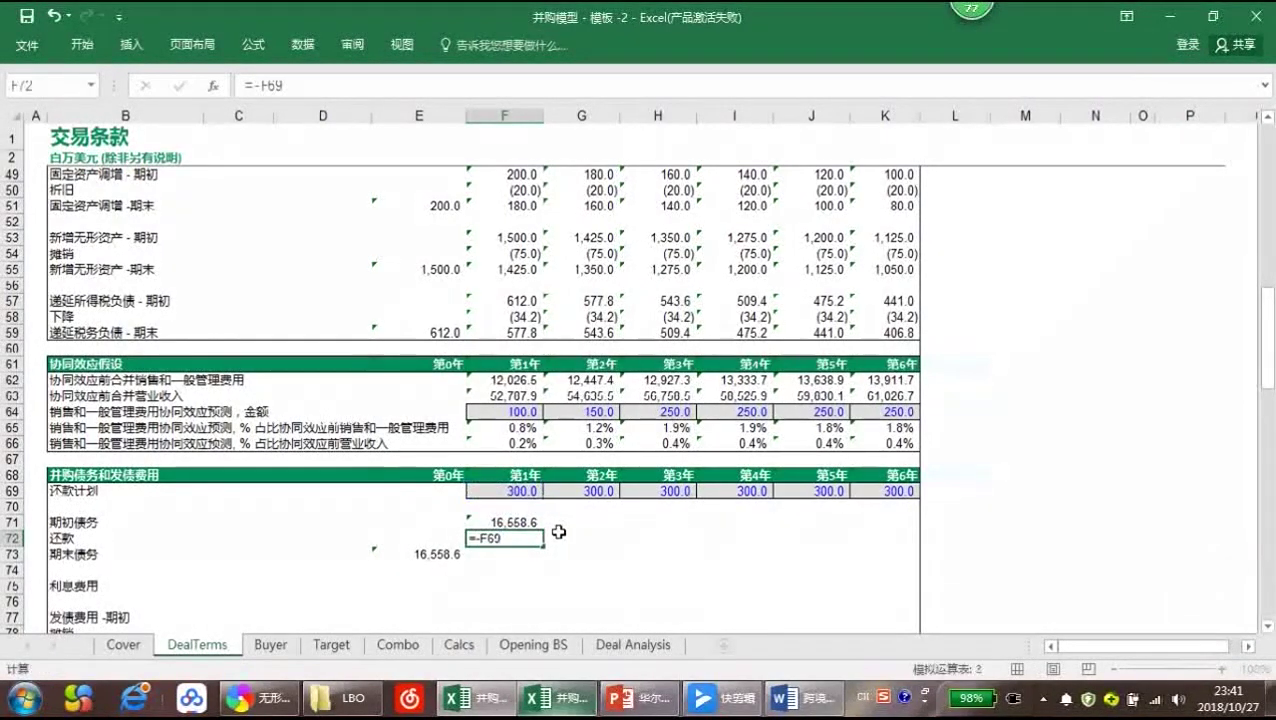
{"action": "key", "text": "Return"}
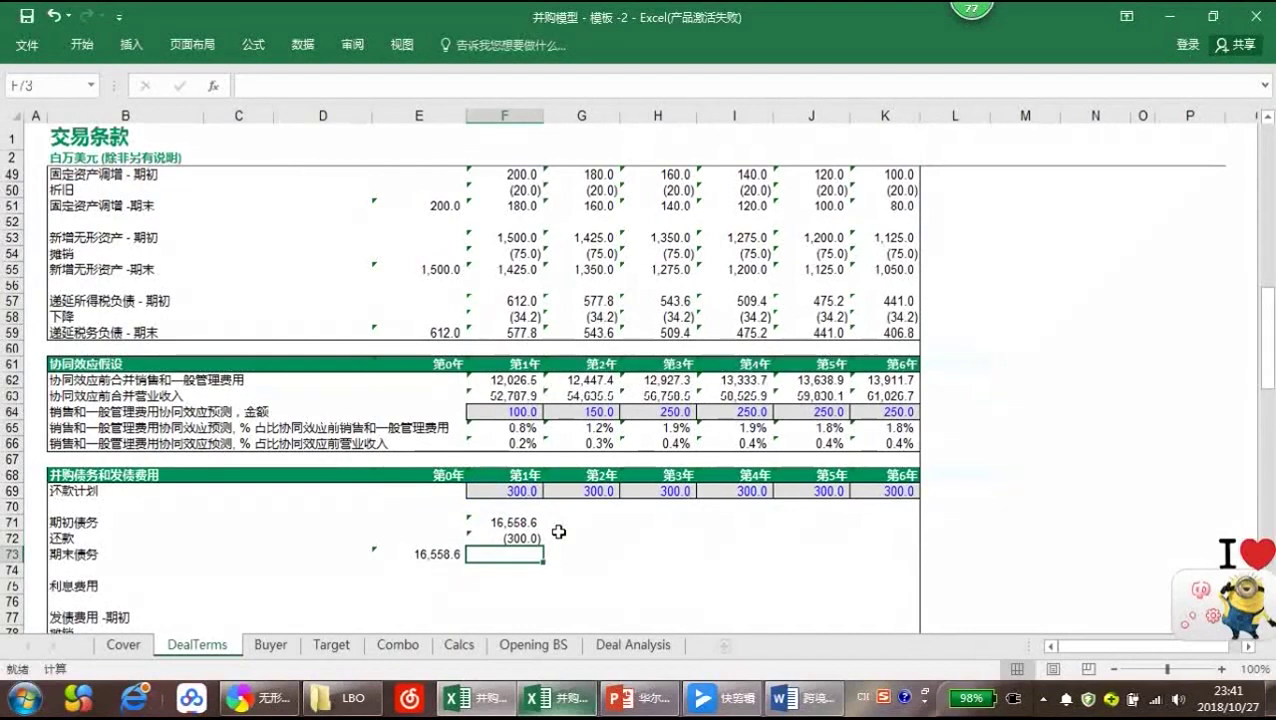
{"action": "key", "text": "alt+equal"}
{"action": "key", "text": "Return"}
{"action": "key", "text": "Up"}
Calculate year-1 interest expense in F75 with =AVERAGE(F71,F73)*$I$5, using average debt and the fixed acquisition debt rate
{"action": "key", "text": "Down"}
{"action": "key", "text": "Down"}
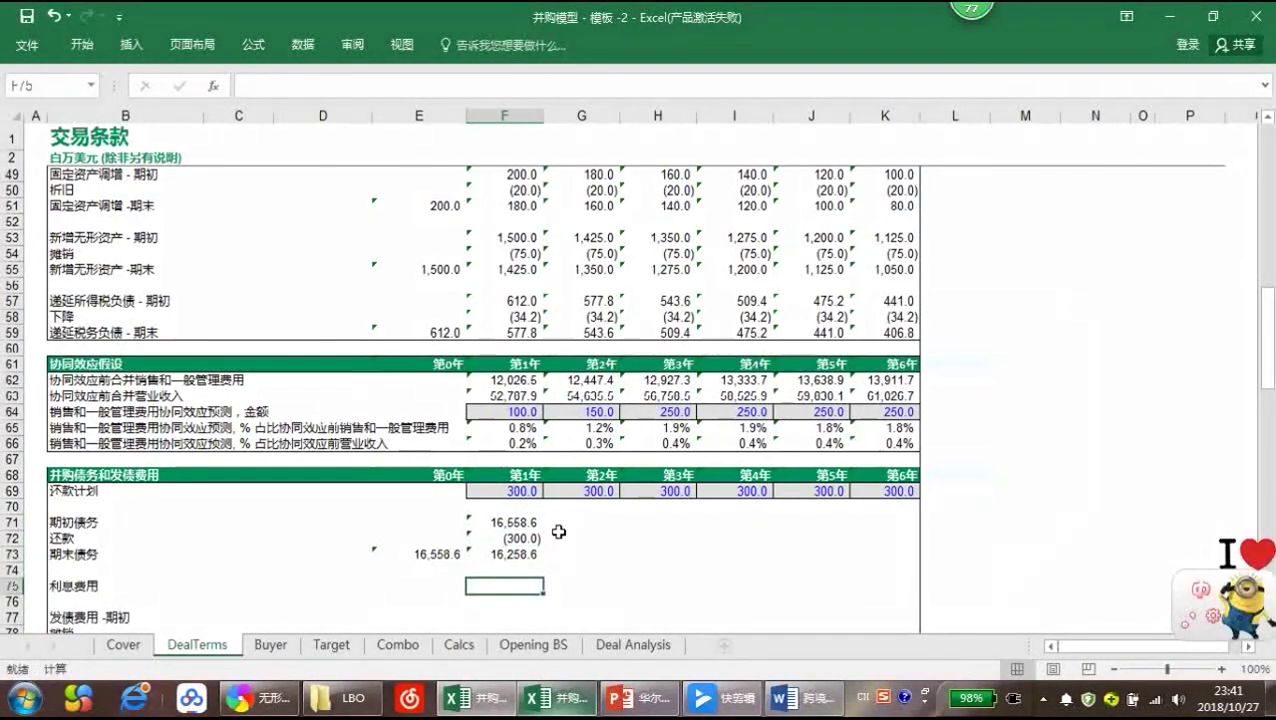
{"action": "type", "text": "="}
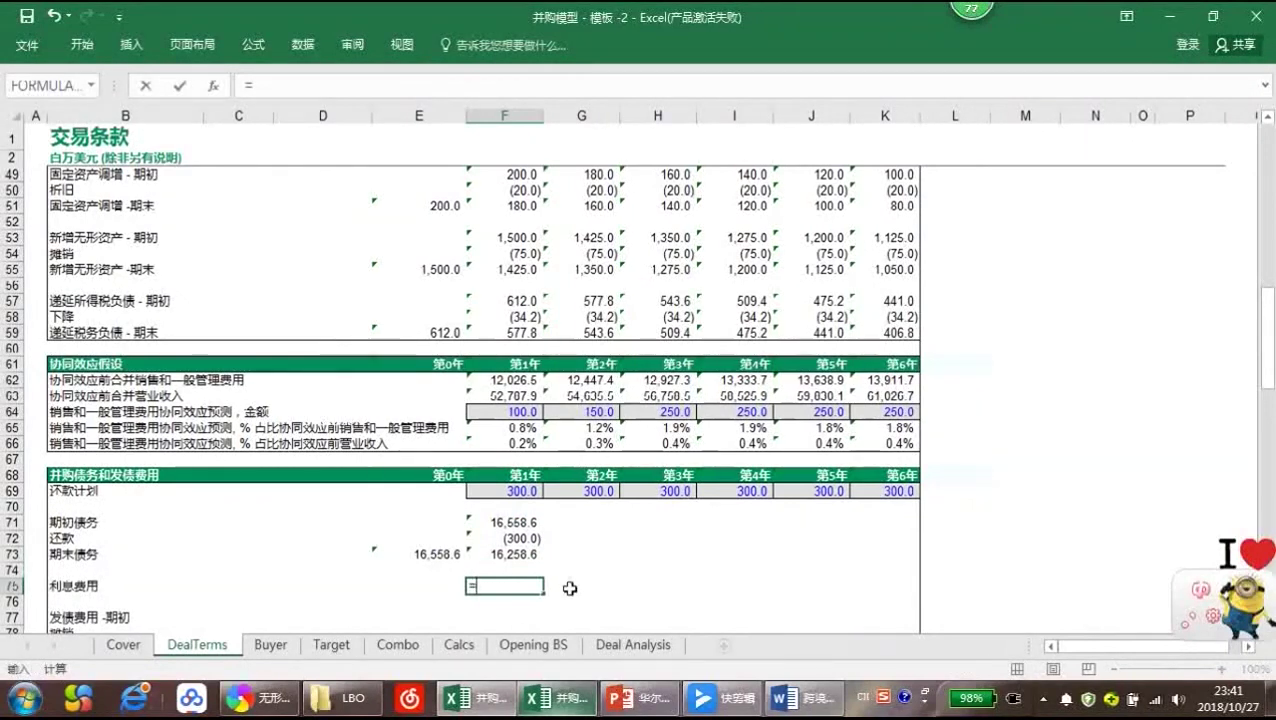
{"action": "type", "text": "avera"}
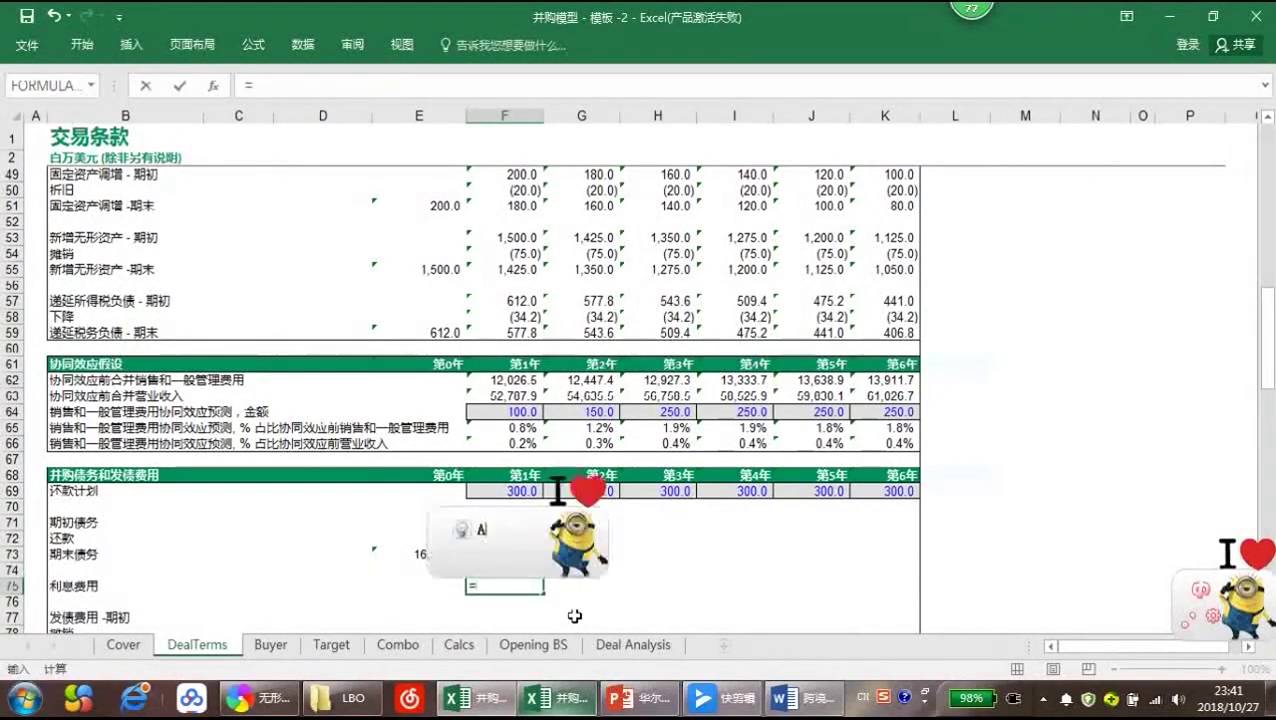
{"action": "key", "text": "Escape"}
{"action": "type", "text": "Average("}
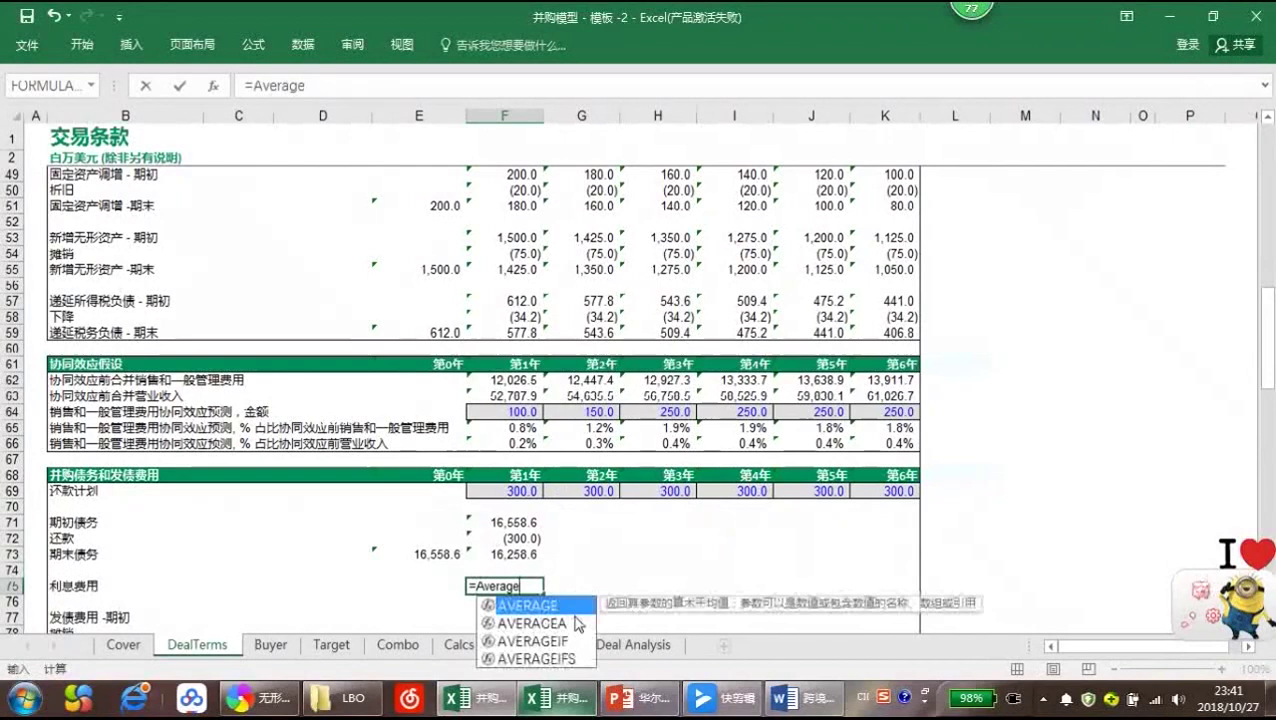
{"action": "key", "text": "Up"}
{"action": "key", "text": "Up"}
{"action": "key", "text": "Up"}
{"action": "key", "text": "Up"}
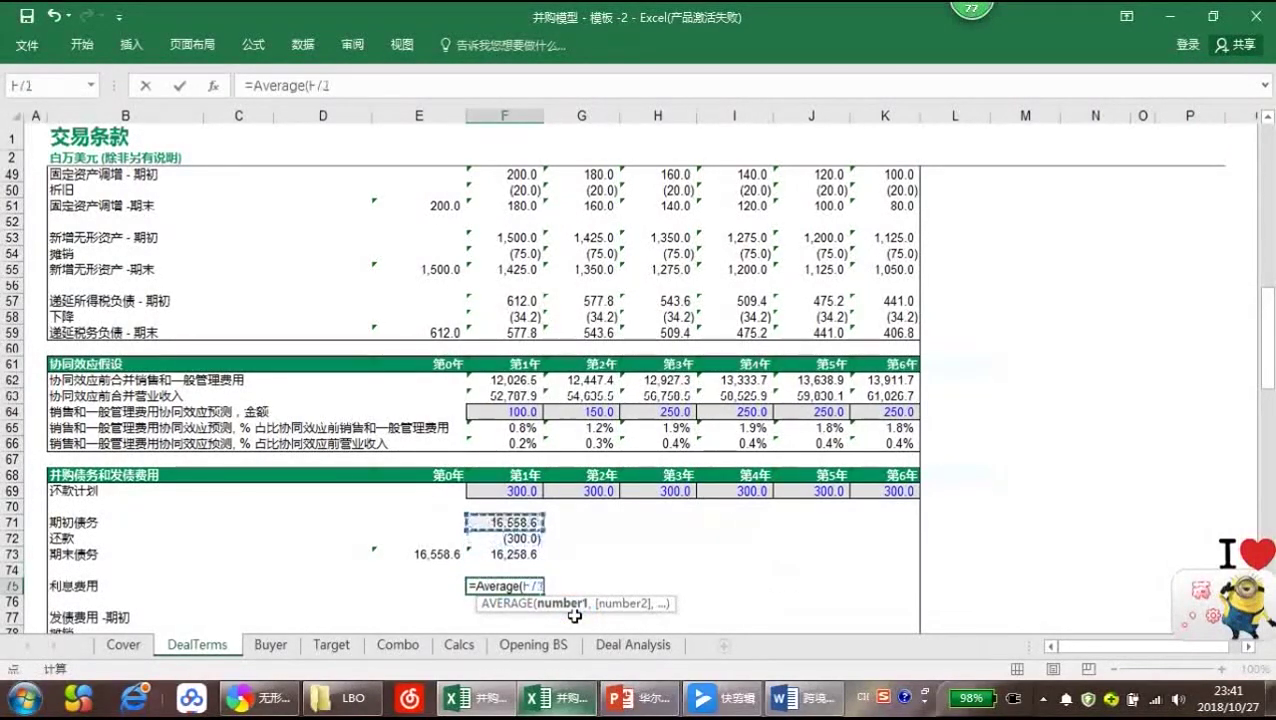
{"action": "type", "text": ","}
{"action": "key", "text": "Up"}
{"action": "key", "text": "Up"}
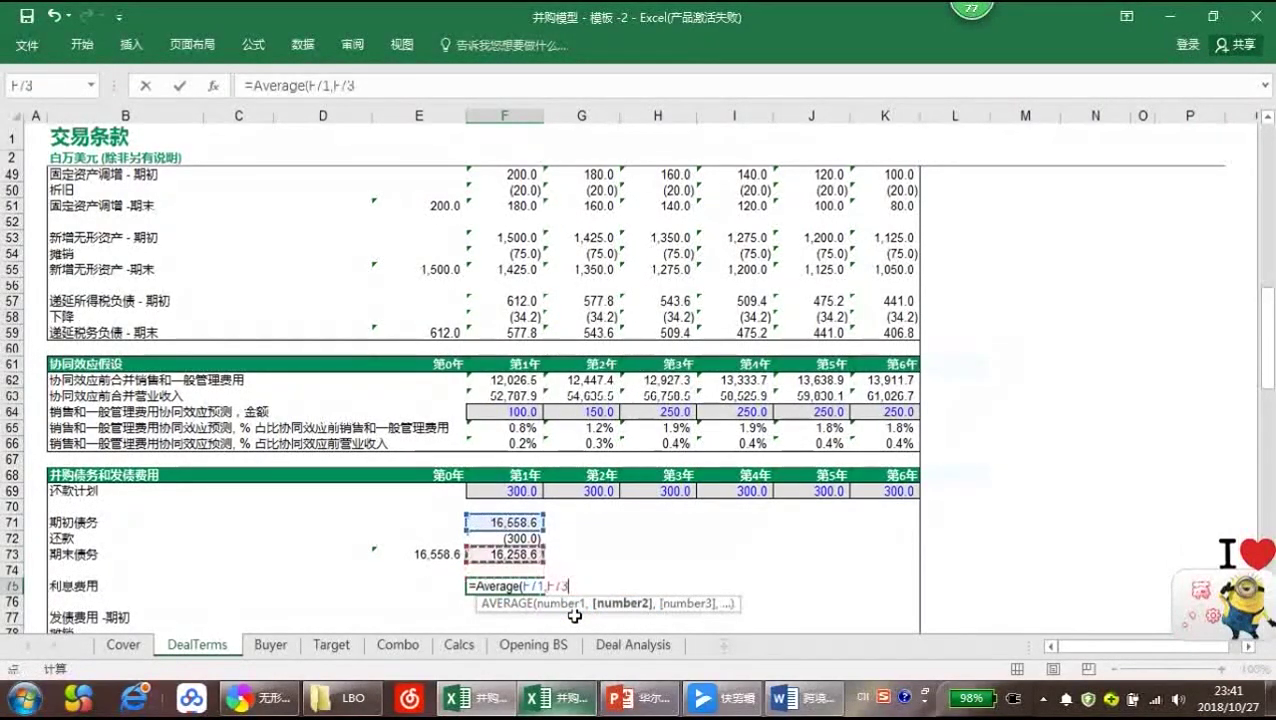
{"action": "type", "text": ")*"}
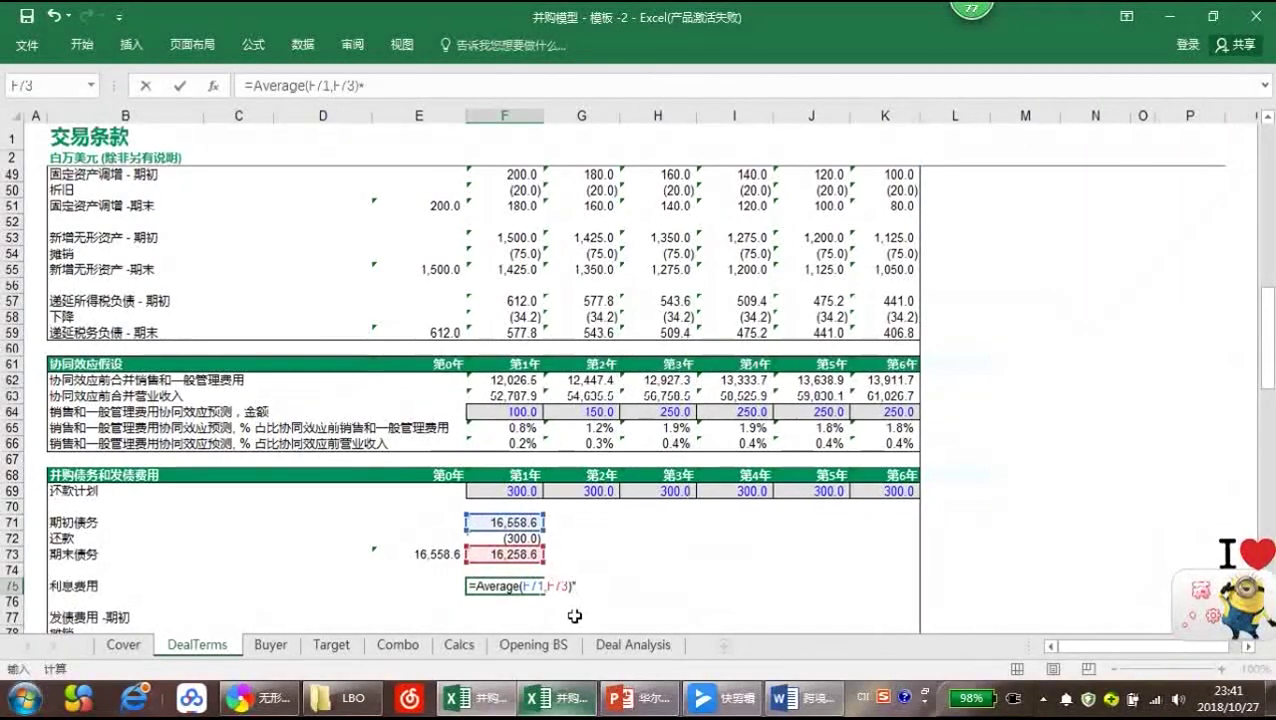
{"action": "scroll", "coordinate": [718, 273], "scroll_direction": "up", "scroll_amount": 16}
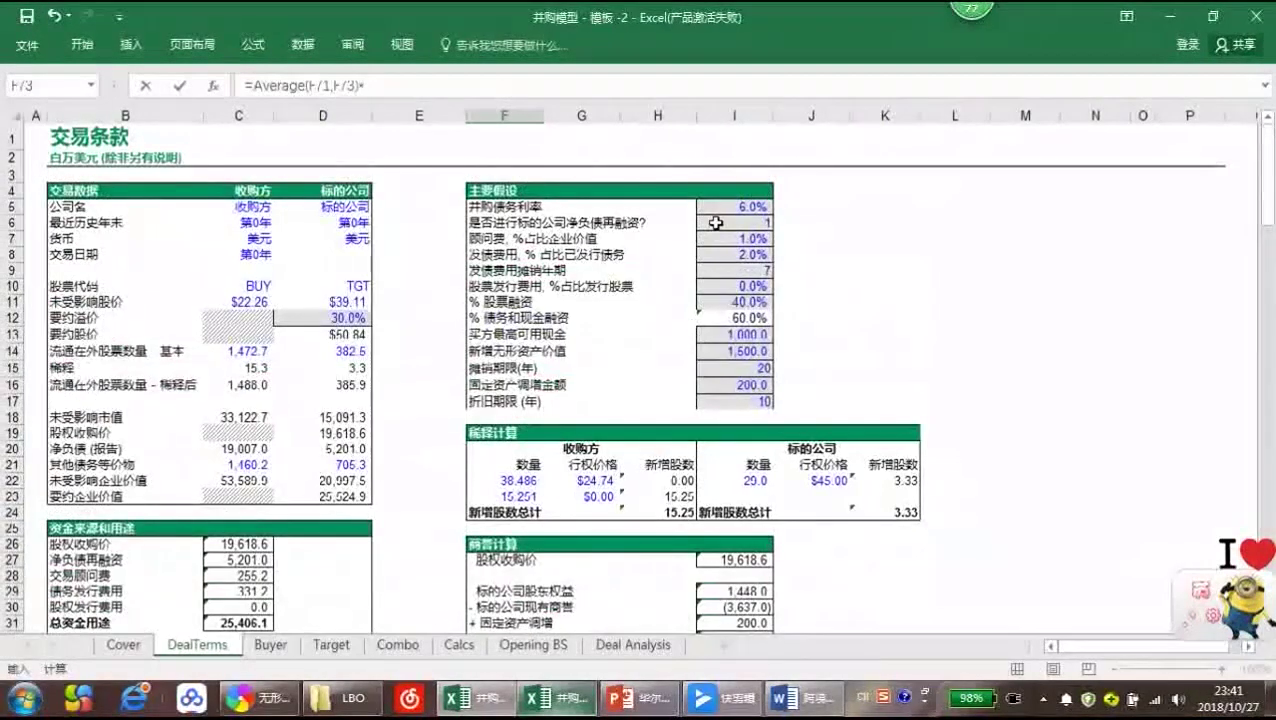
{"action": "left_click", "coordinate": [717, 208]}
{"action": "key", "text": "F4"}
{"action": "key", "text": "ctrl+Return"}
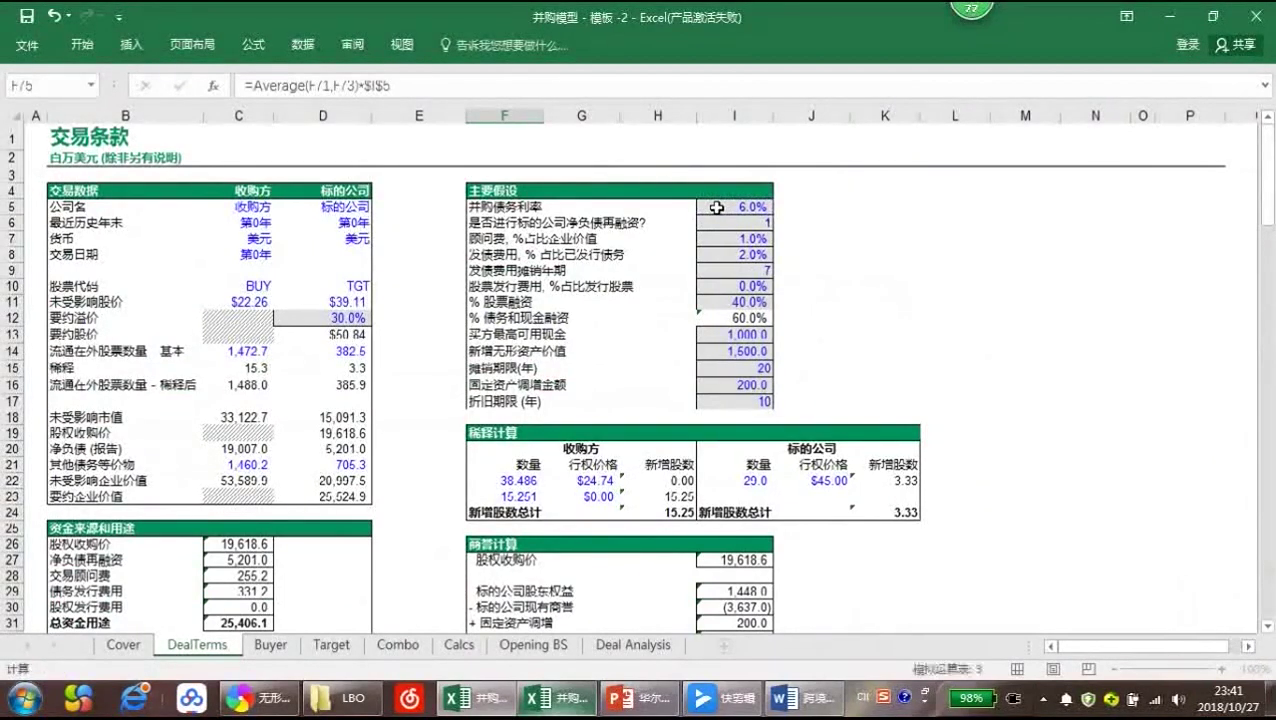
Link the year-0 ending debt issuance fee in E79 to the debt issuance cost in the uses of funds with =C29
{"action": "key", "text": "Return"}
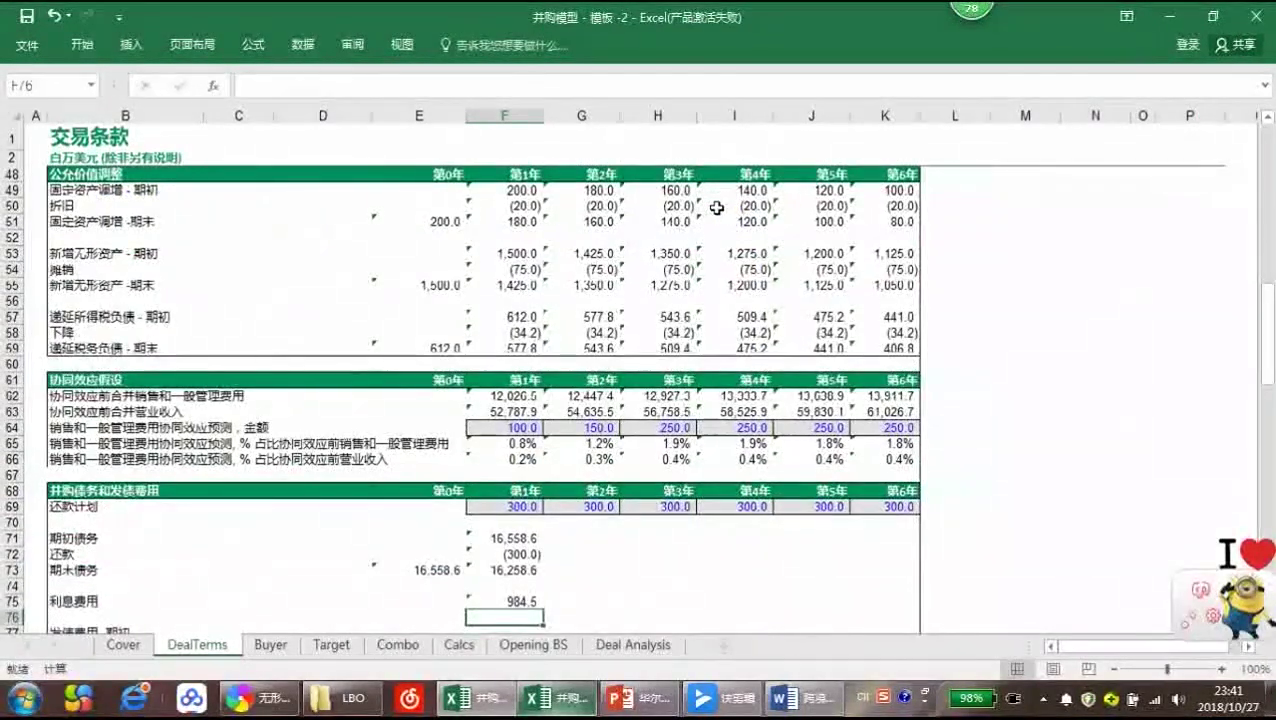
{"action": "key", "text": "Down"}
{"action": "key", "text": "Down"}
{"action": "key", "text": "Left"}
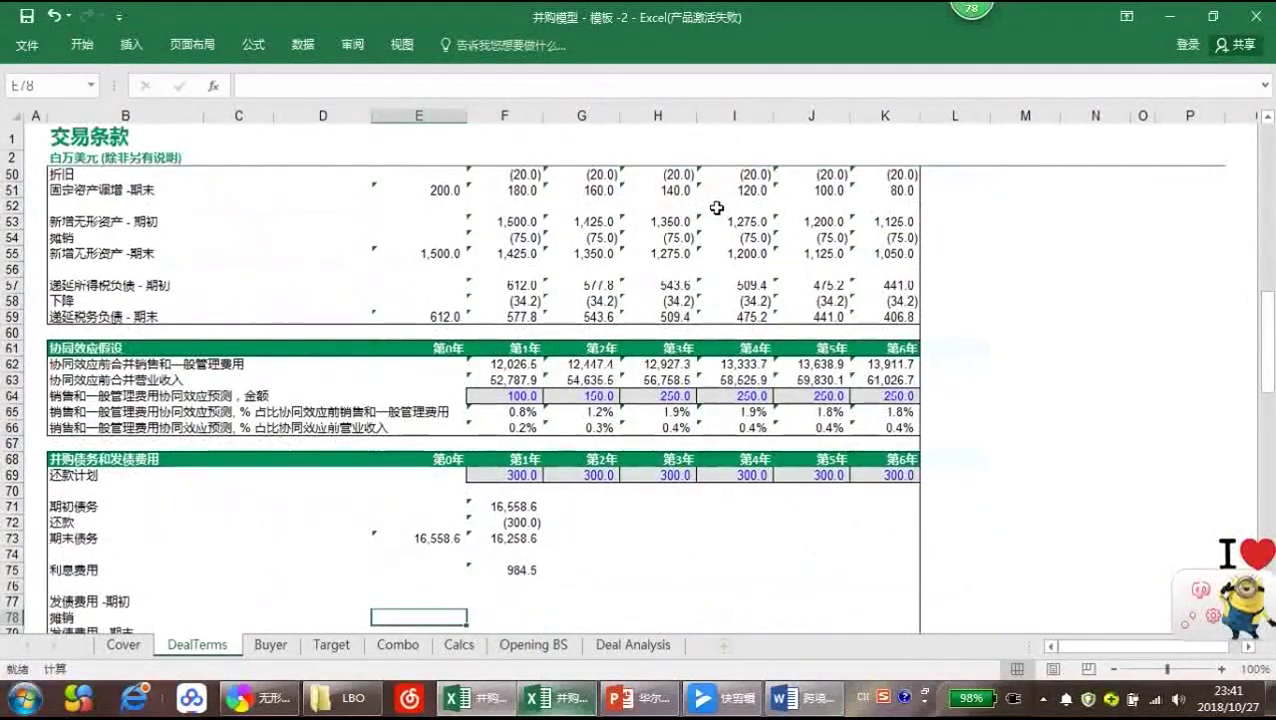
{"action": "key", "text": "Down"}
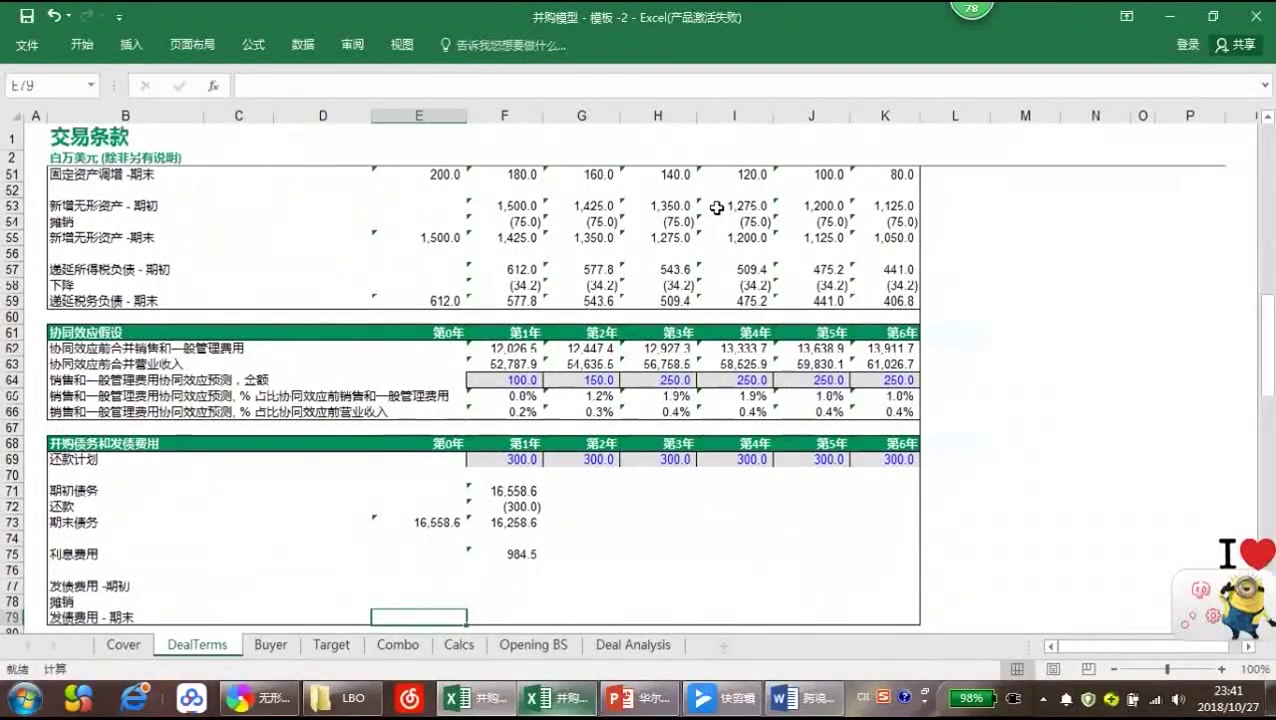
{"action": "type", "text": "="}
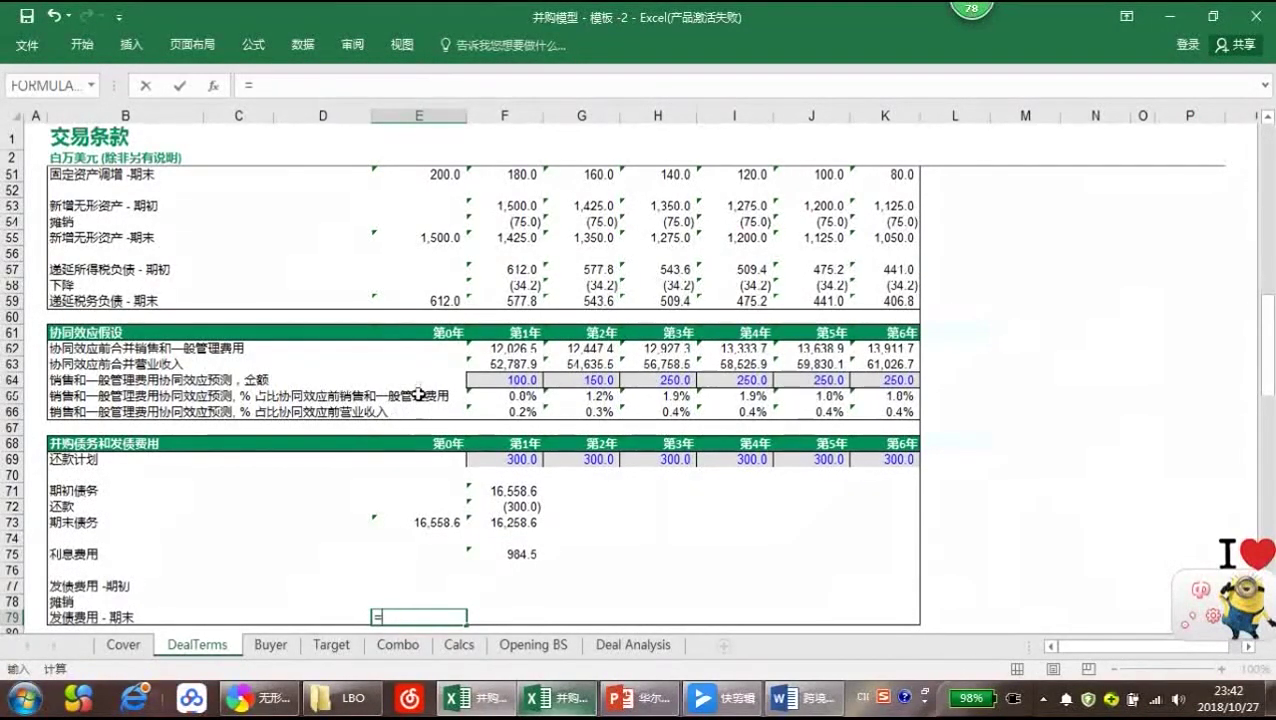
{"action": "scroll", "coordinate": [420, 393], "scroll_direction": "up", "scroll_amount": 11}
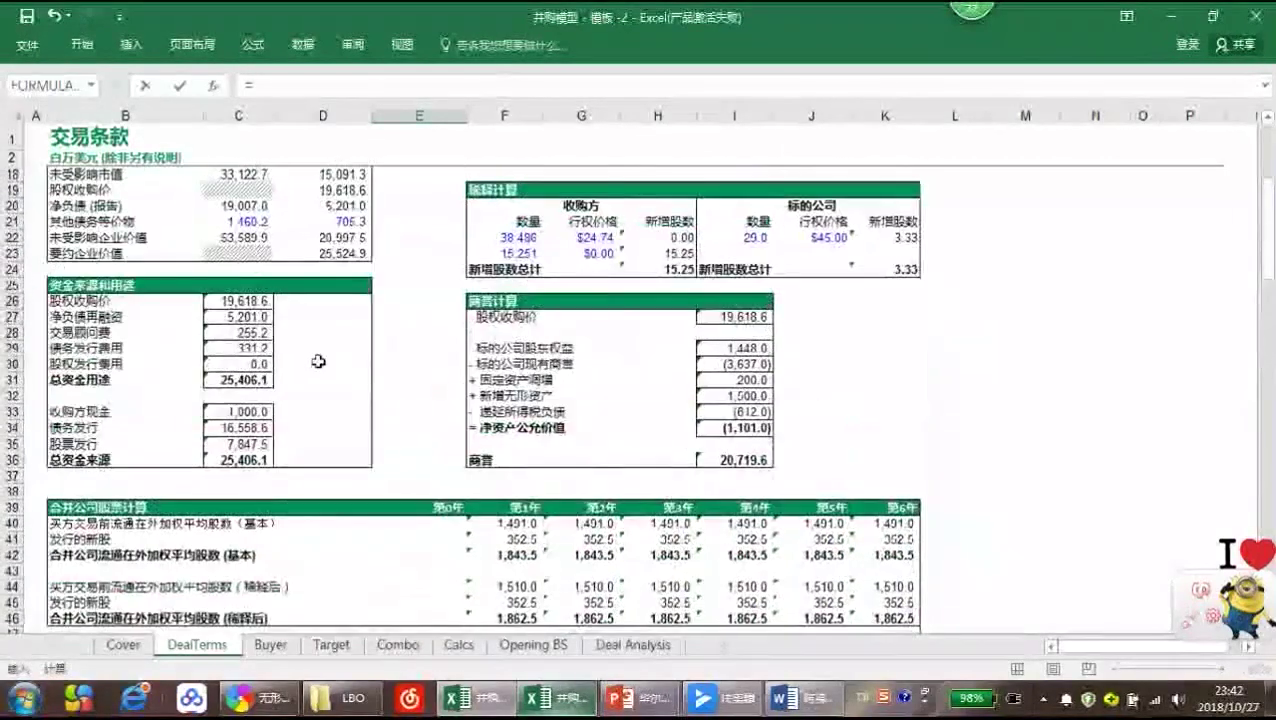
{"action": "left_click", "coordinate": [240, 347]}
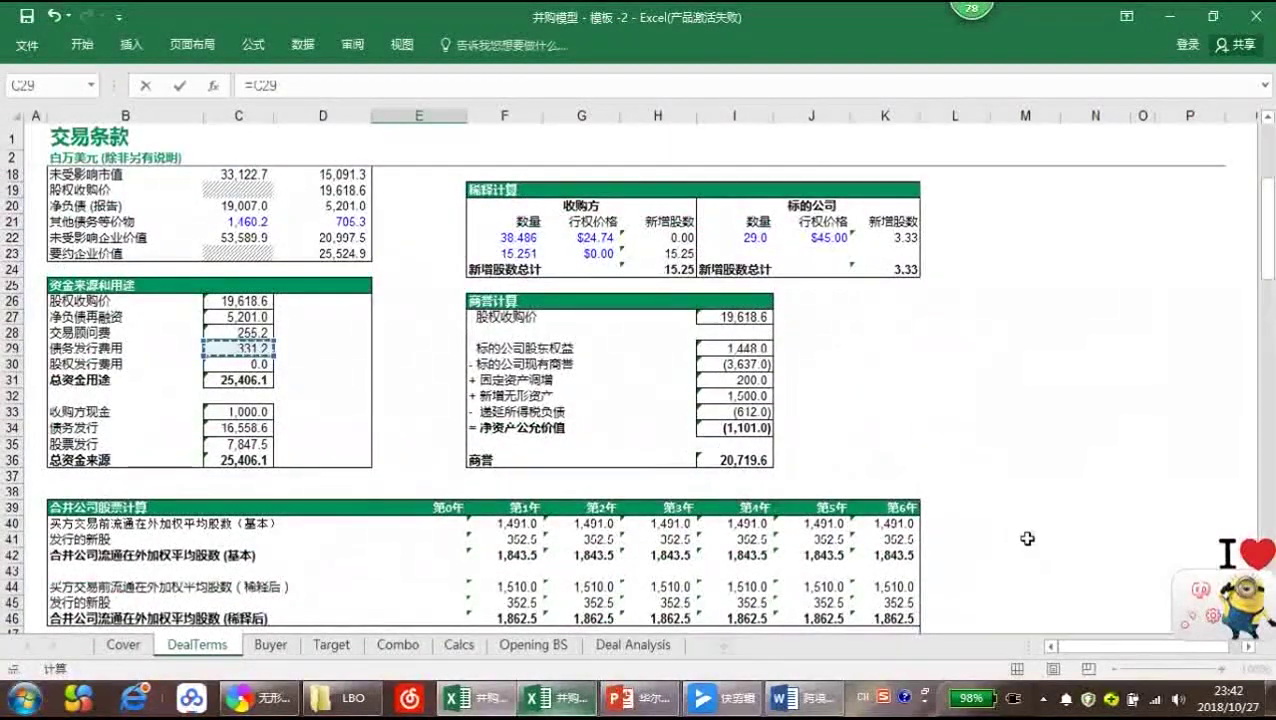
{"action": "key", "text": "Return"}
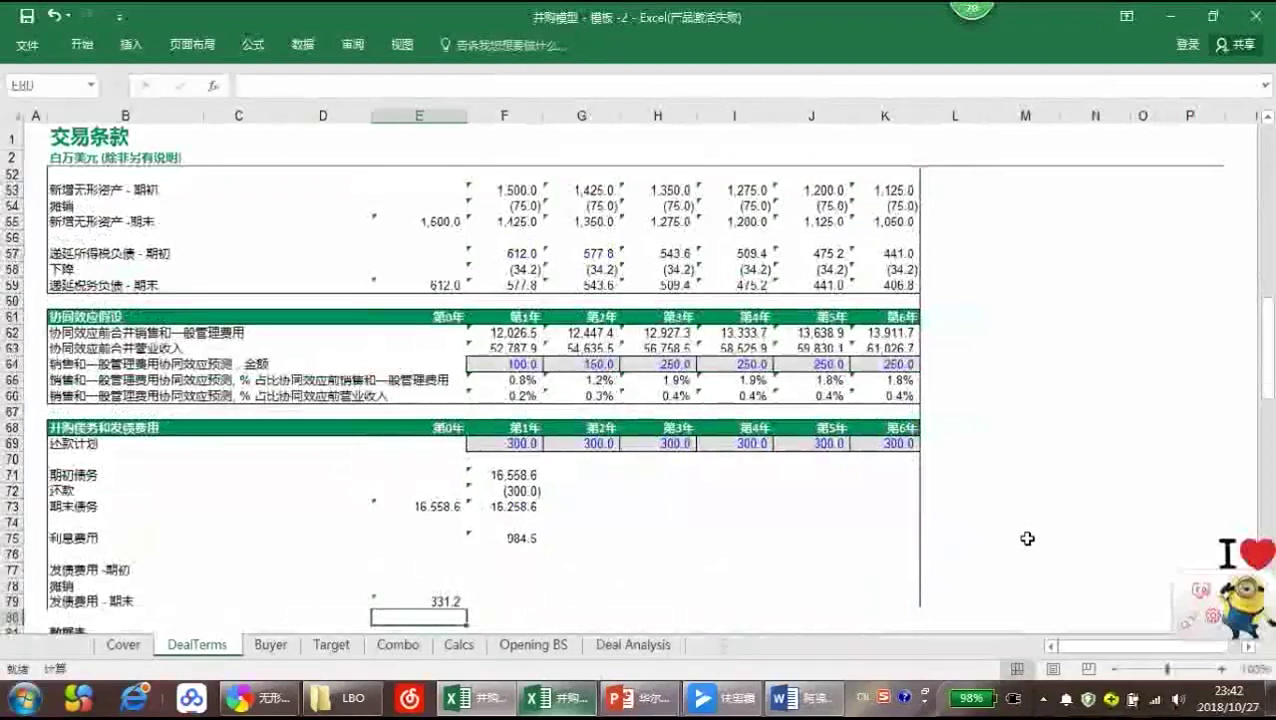
Link the year-1 beginning debt issuance fee in F77 to the year-0 ending balance with =E79
{"action": "key", "text": "Up"}
{"action": "key", "text": "Up"}
{"action": "key", "text": "Right"}
{"action": "type", "text": "="}
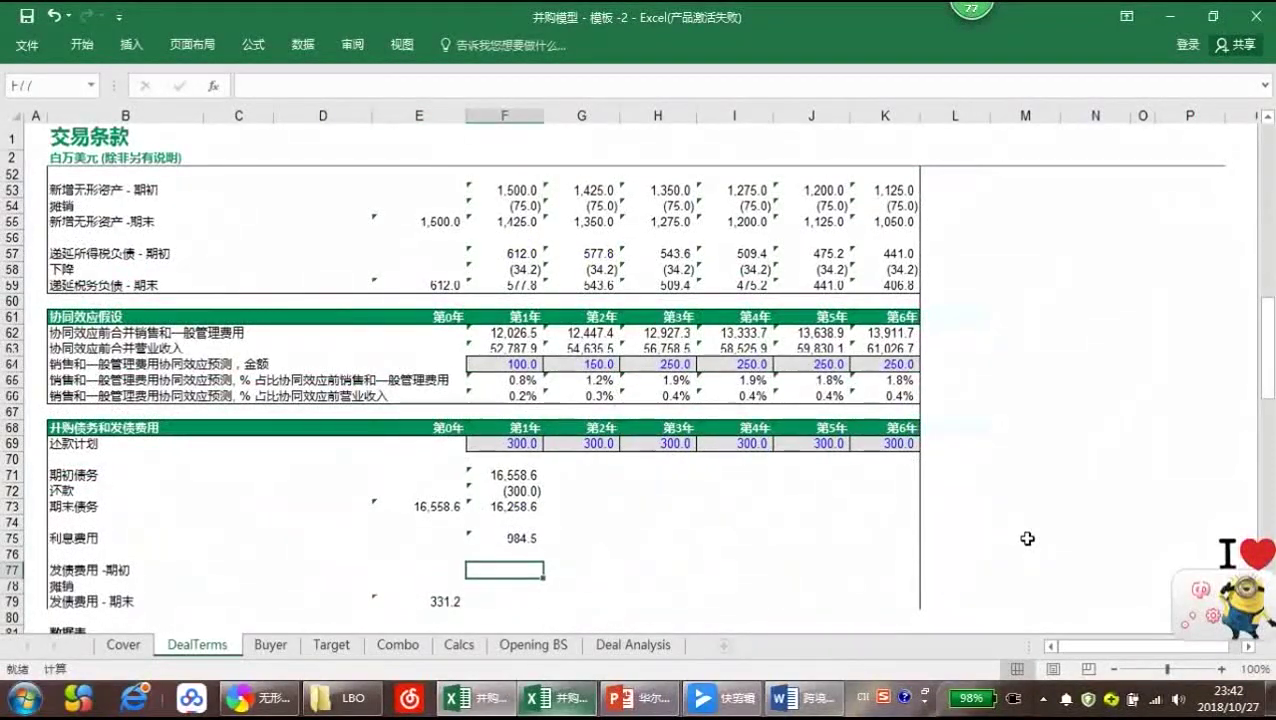
{"action": "key", "text": "Down"}
{"action": "key", "text": "Down"}
{"action": "key", "text": "Left"}
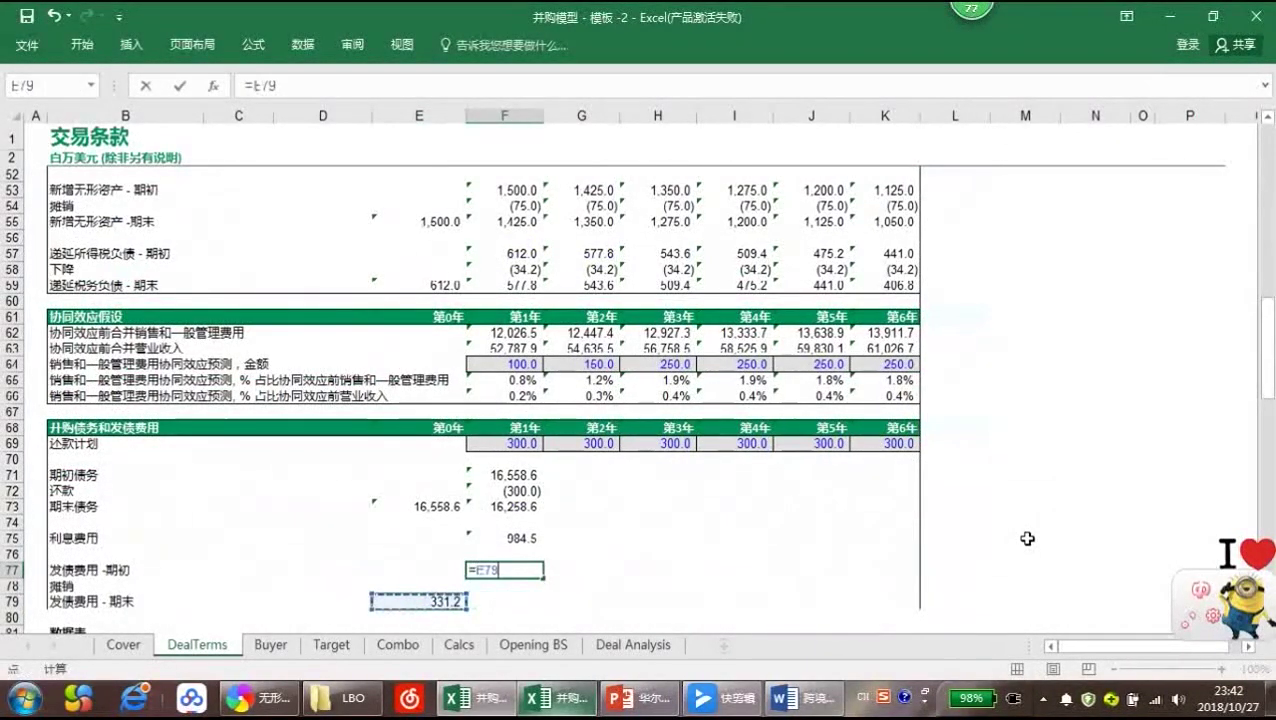
{"action": "key", "text": "Return"}
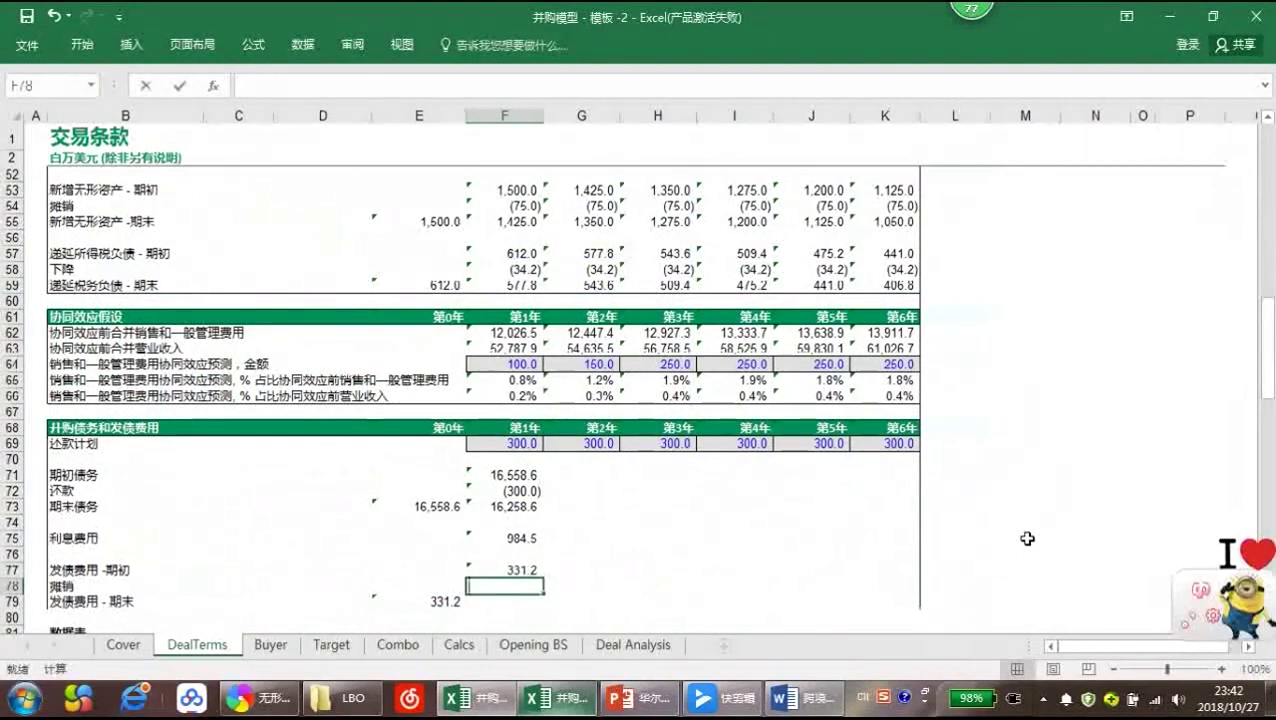
Enter year-1 fee amortization in F78 as =-MIN(F77,$E$79/$I$9) and sum F77:F78 in F79 as the ending fee balance
{"action": "type", "text": "=-Min"}
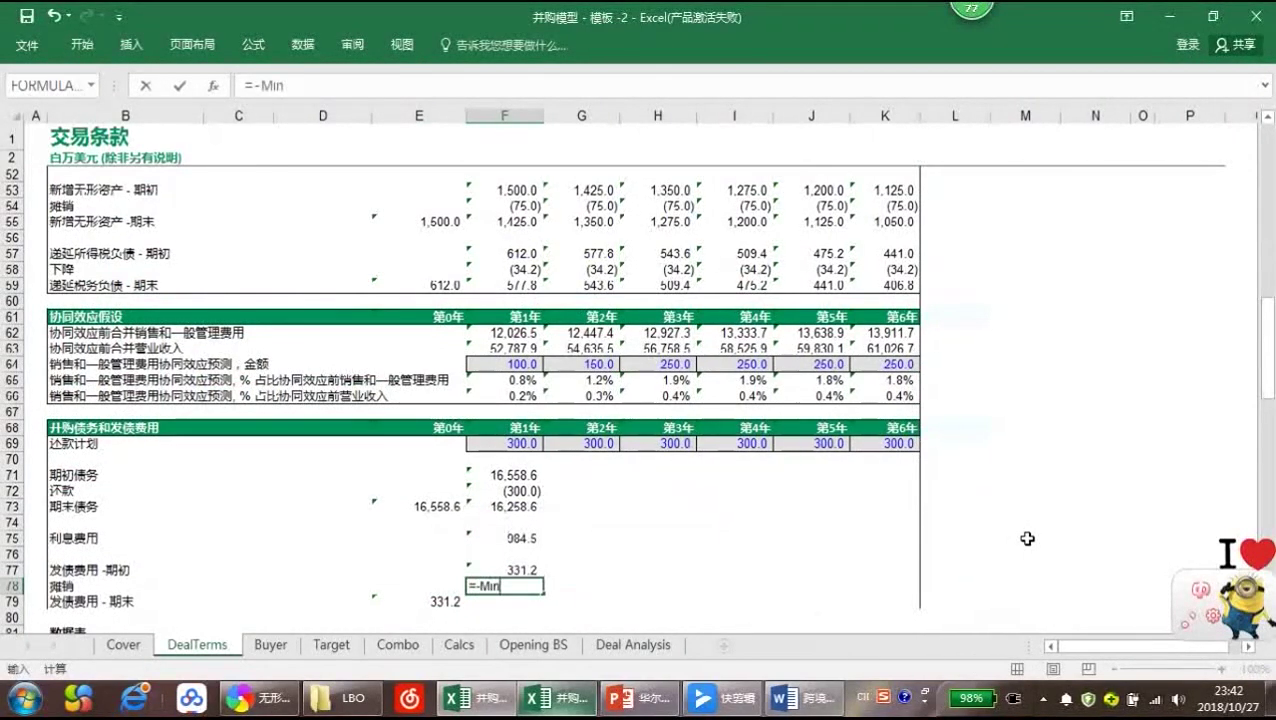
{"action": "type", "text": "("}
{"action": "key", "text": "Up"}
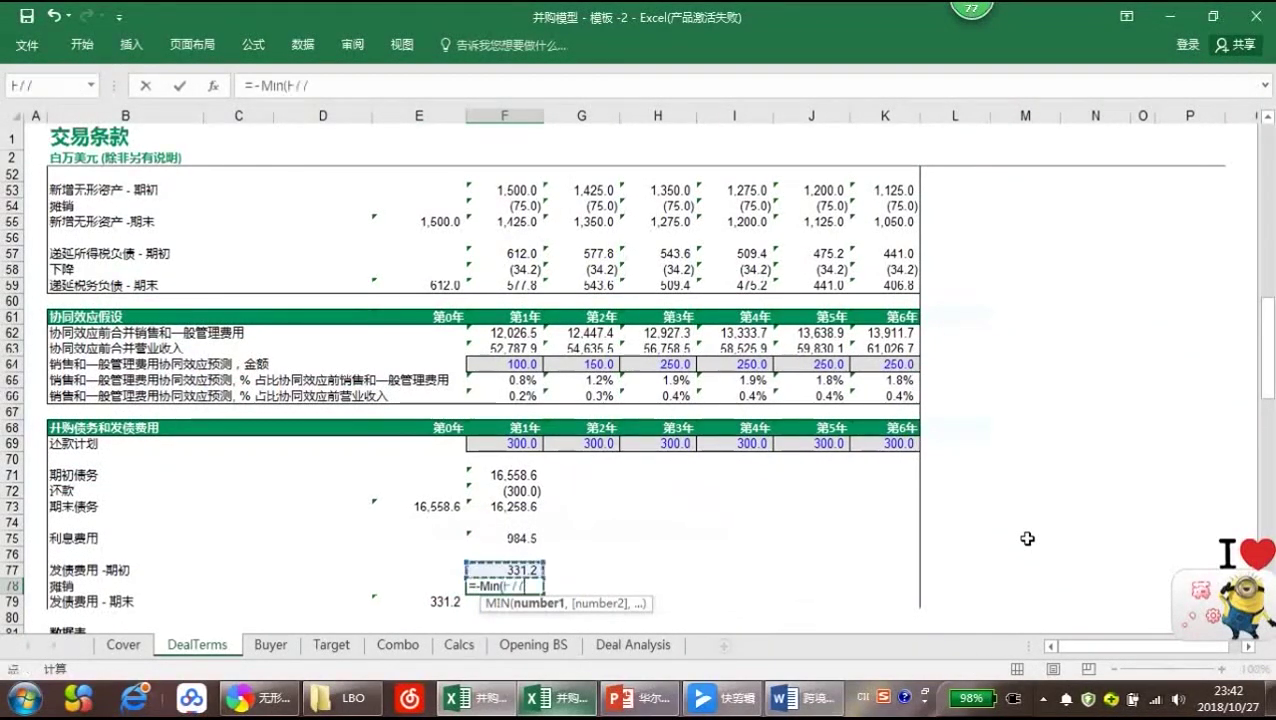
{"action": "type", "text": ","}
{"action": "key", "text": "Down"}
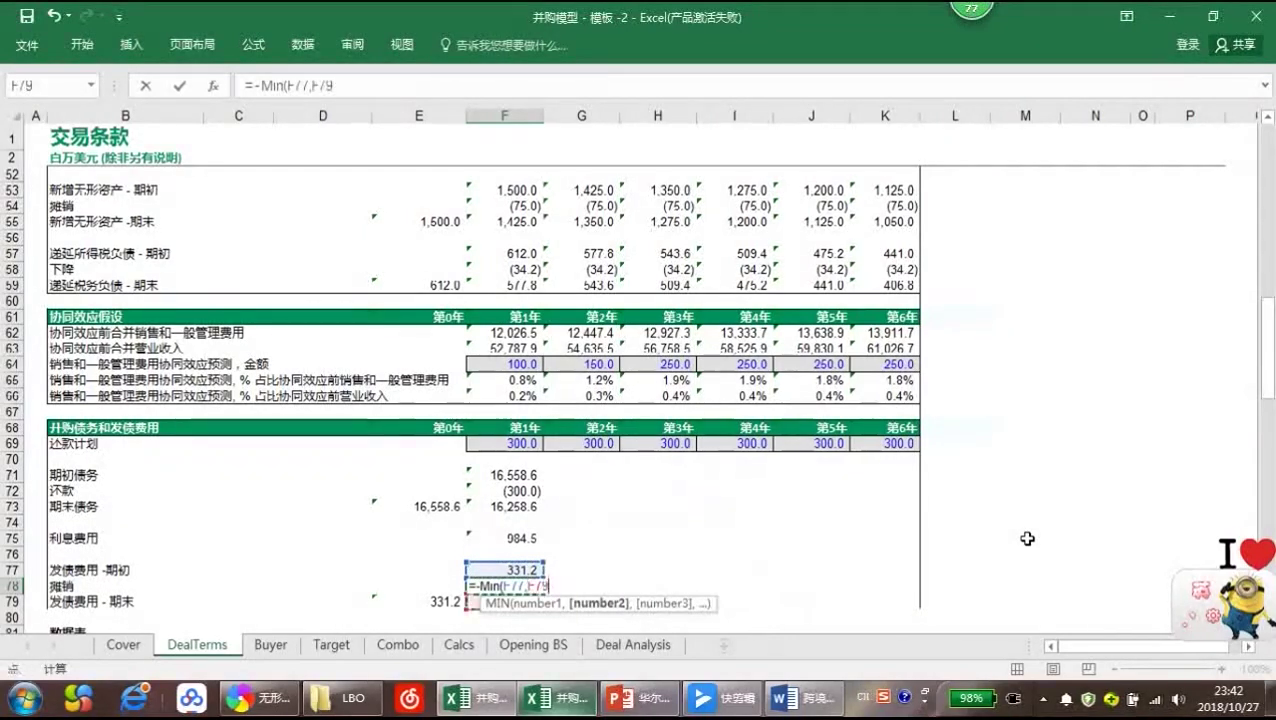
{"action": "key", "text": "Left"}
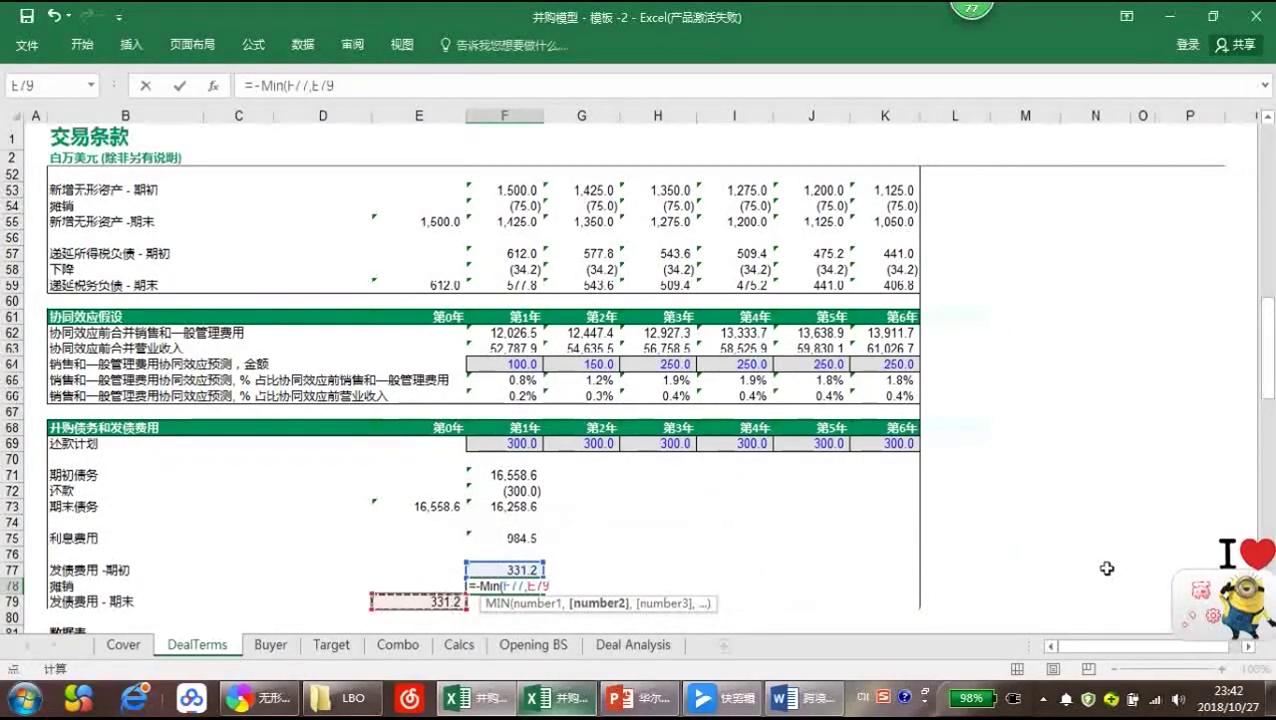
{"action": "key", "text": "F4"}
{"action": "type", "text": "/"}
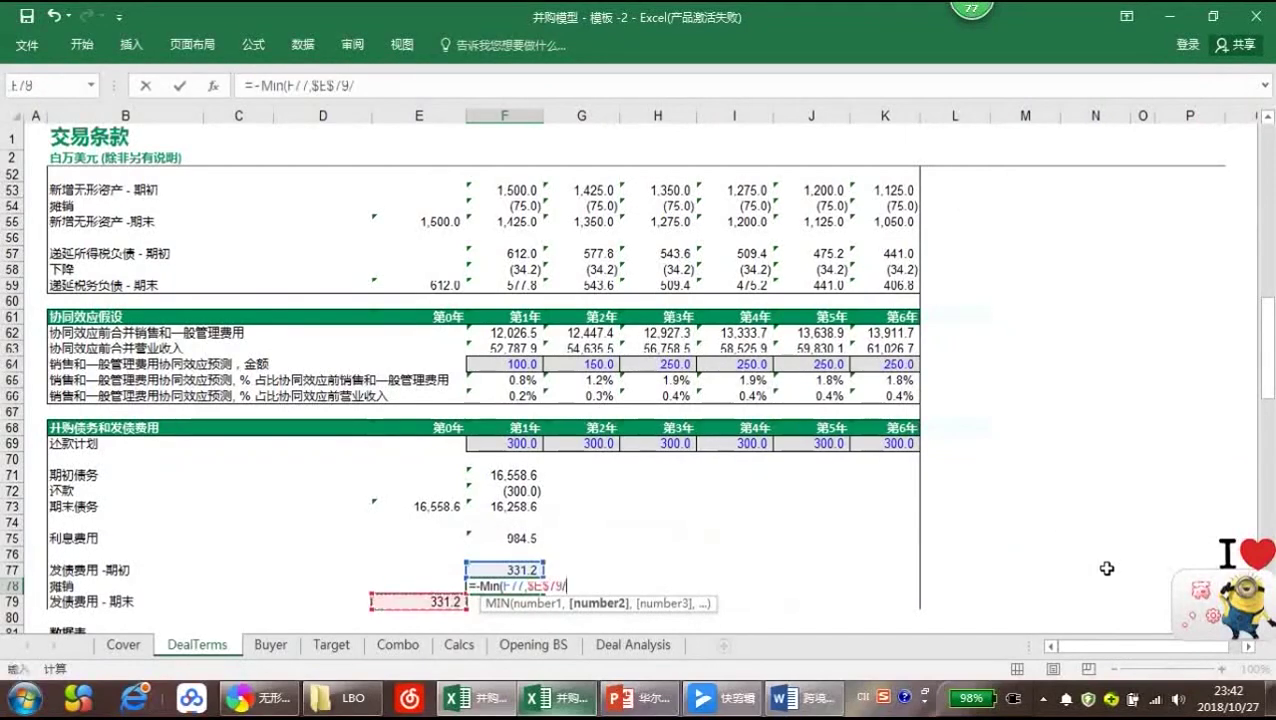
{"action": "scroll", "coordinate": [908, 424], "scroll_direction": "up", "scroll_amount": 15}
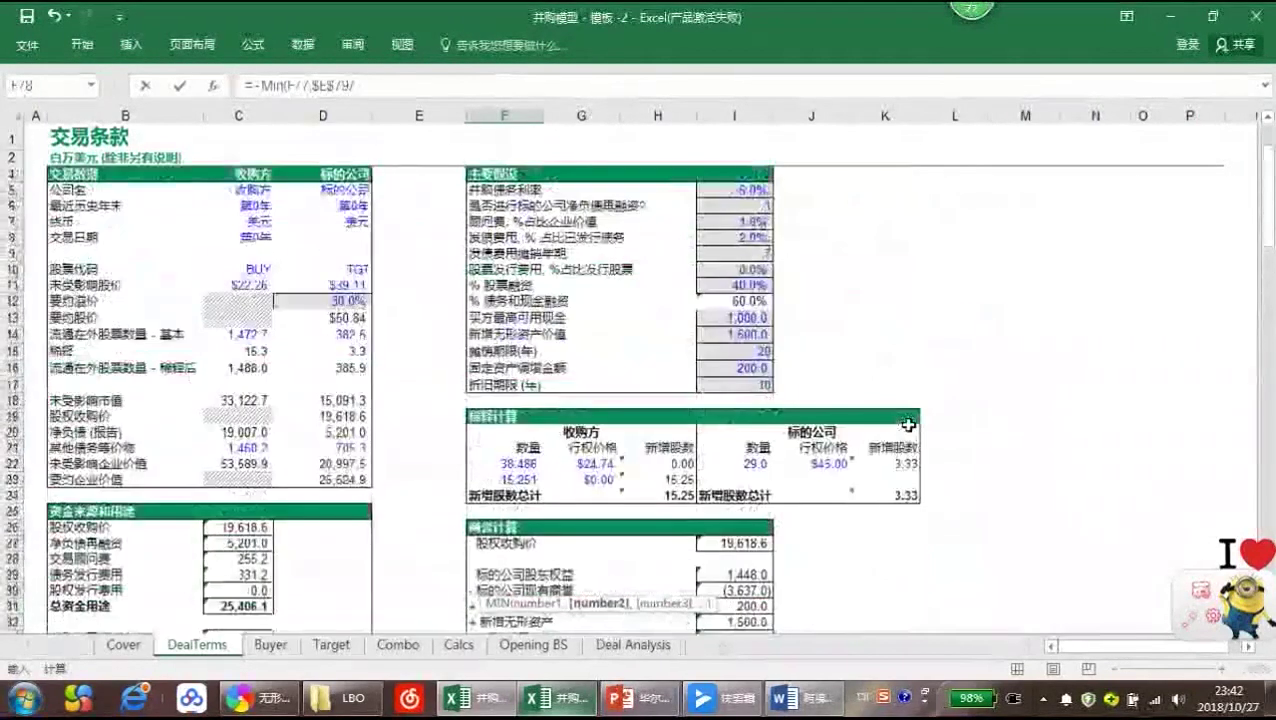
{"action": "left_click", "coordinate": [748, 272]}
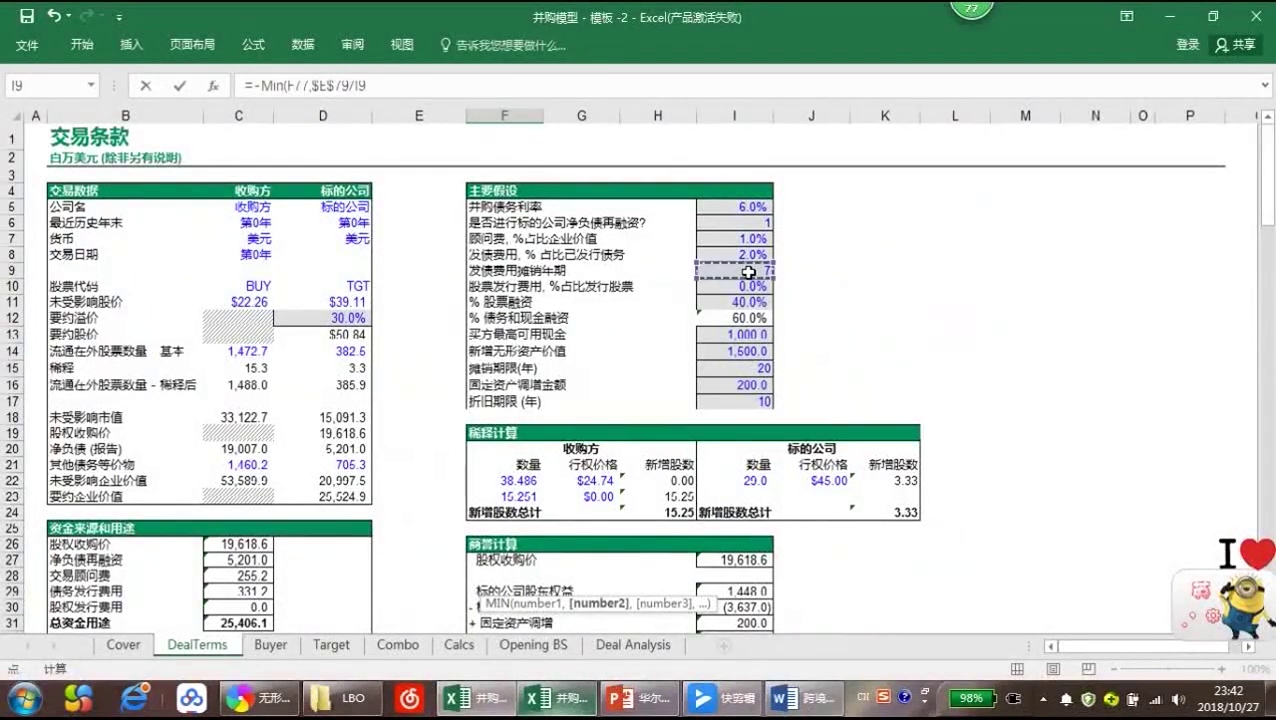
{"action": "key", "text": "F4"}
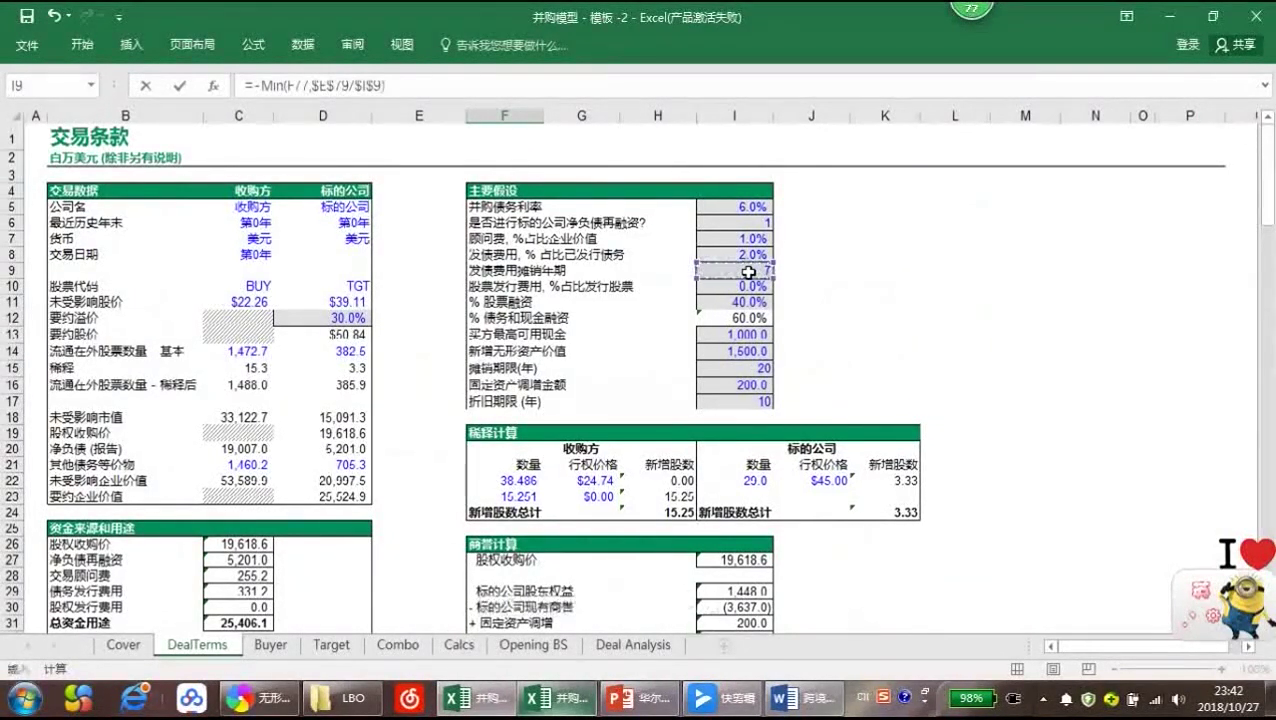
{"action": "key", "text": "Return"}
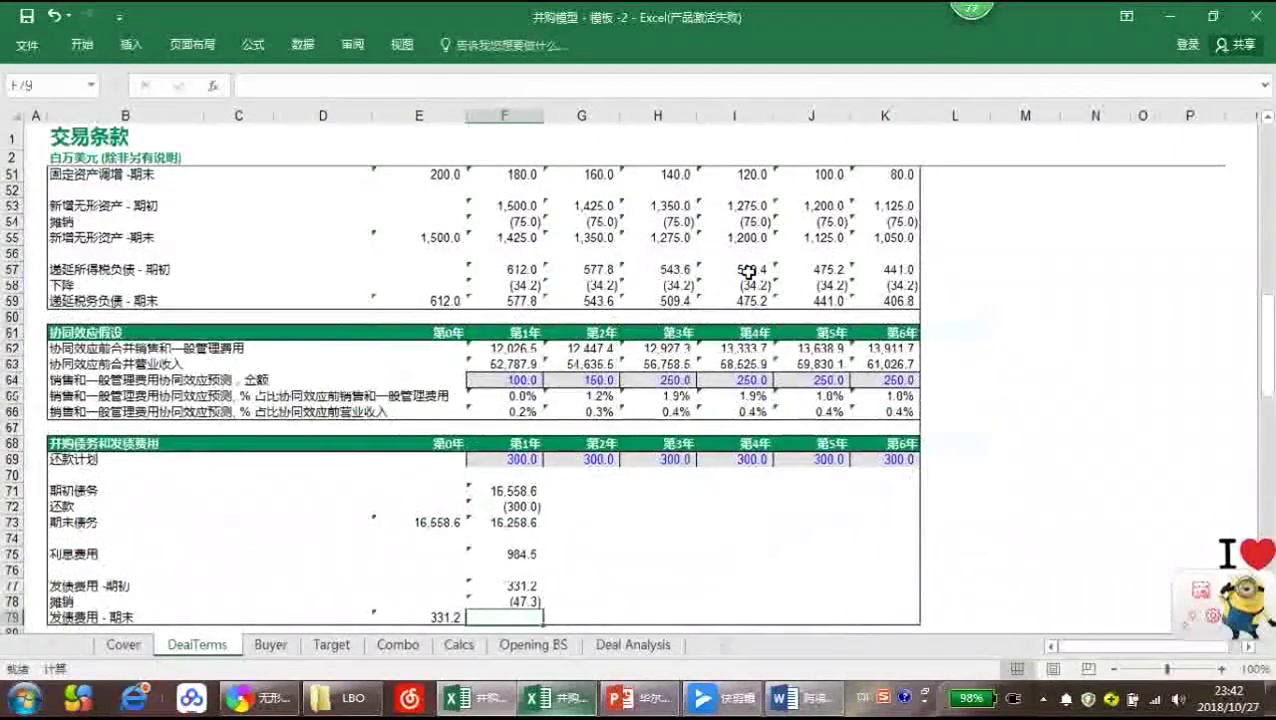
{"action": "key", "text": "alt+equal"}
{"action": "key", "text": "Return"}
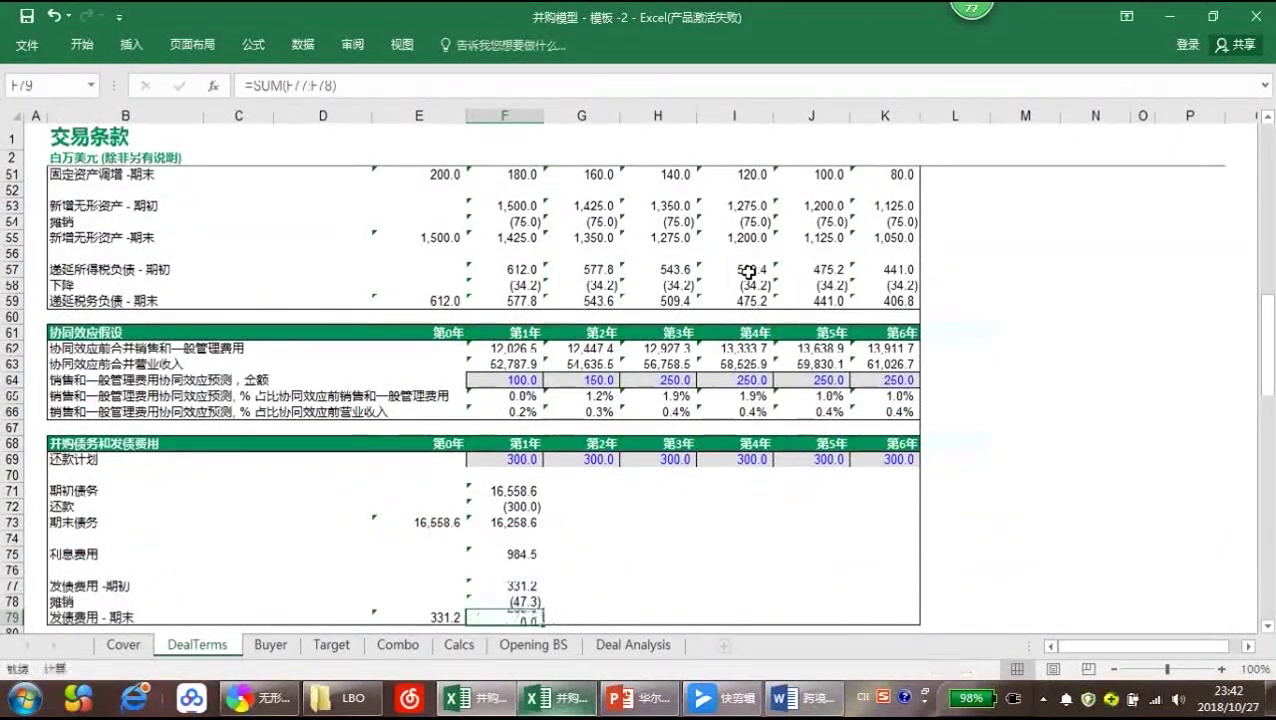
Fill the year-1 debt, interest and issuance fee formulas in F71:F79 across to year 6 in column K
{"action": "key", "text": "Up"}
{"action": "key", "text": "Up"}
{"action": "key", "text": "Up"}
{"action": "key", "text": "Up"}
{"action": "key", "text": "Up"}
{"action": "key", "text": "Up"}
{"action": "key", "text": "Up"}
{"action": "key", "text": "Up"}
{"action": "key", "text": "Up"}
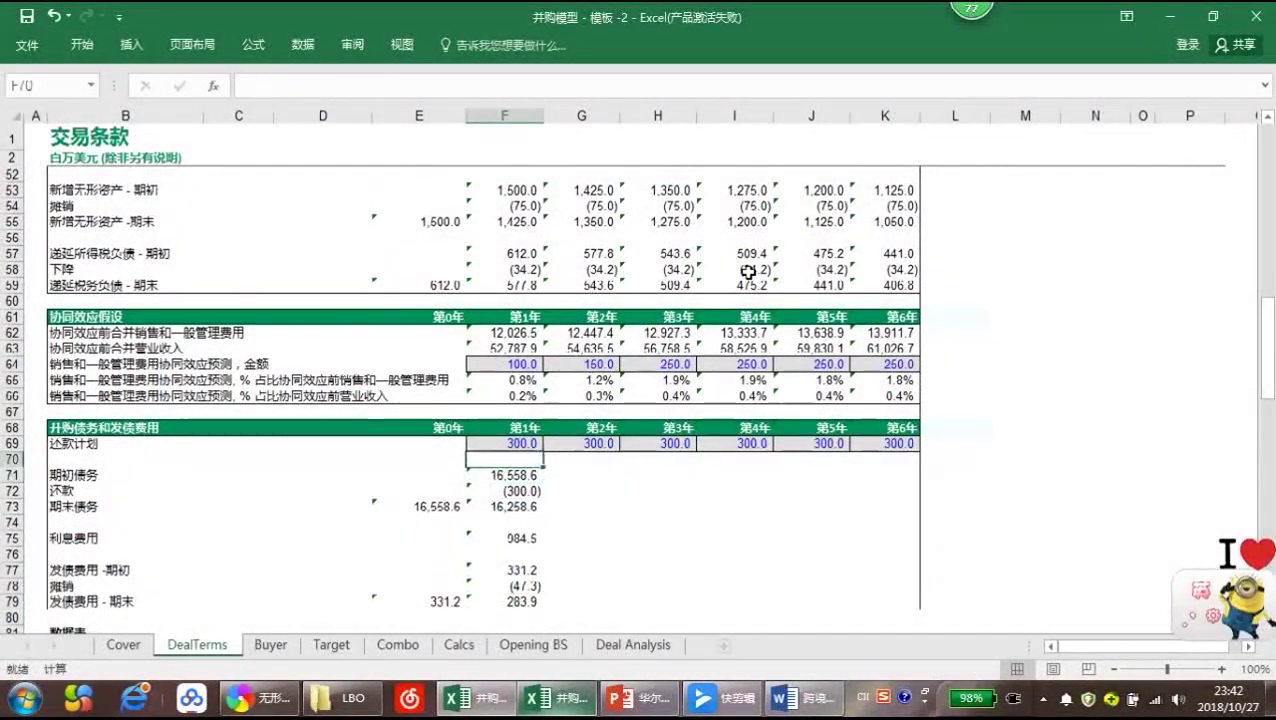
{"action": "key", "text": "shift+Down"}
{"action": "key", "text": "shift+Down"}
{"action": "key", "text": "shift+Down"}
{"action": "key", "text": "shift+Down"}
{"action": "key", "text": "shift+Down"}
{"action": "key", "text": "shift+Down"}
{"action": "key", "text": "shift+Down"}
{"action": "key", "text": "shift+Down"}
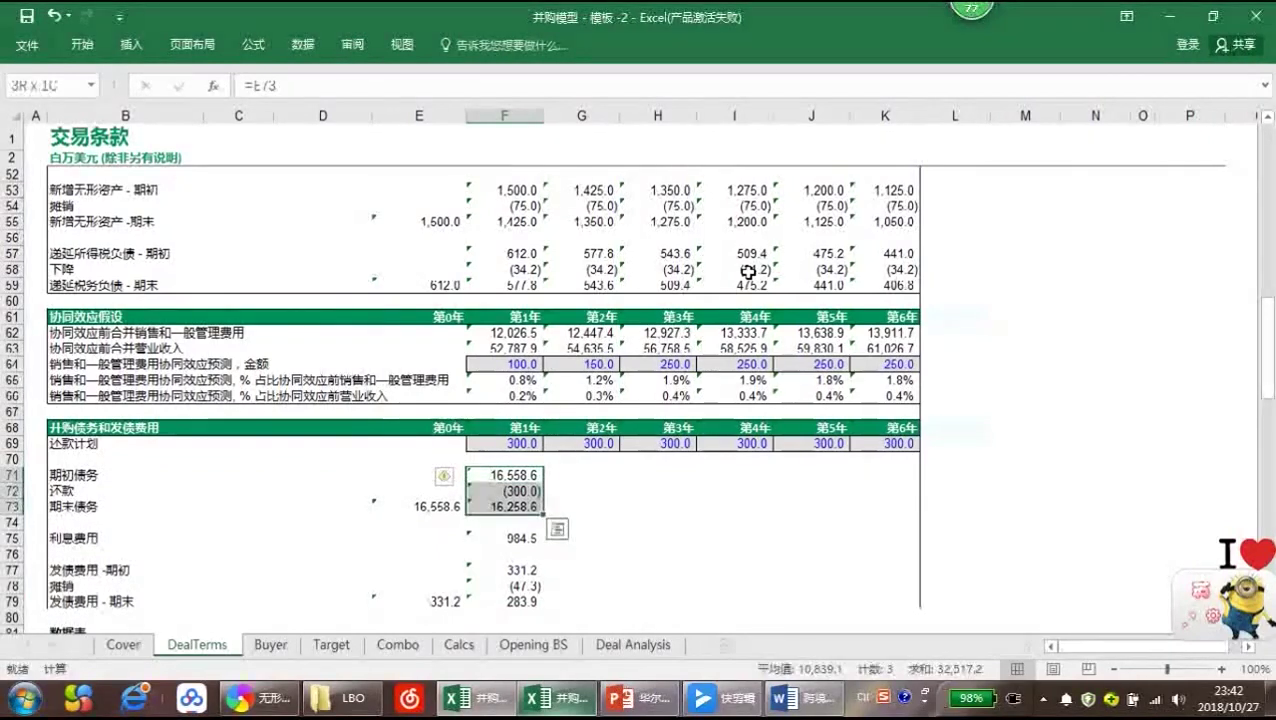
{"action": "key", "text": "shift+Right"}
{"action": "key", "text": "shift+Right"}
{"action": "key", "text": "shift+Right"}
{"action": "key", "text": "shift+Right"}
{"action": "key", "text": "shift+Right"}
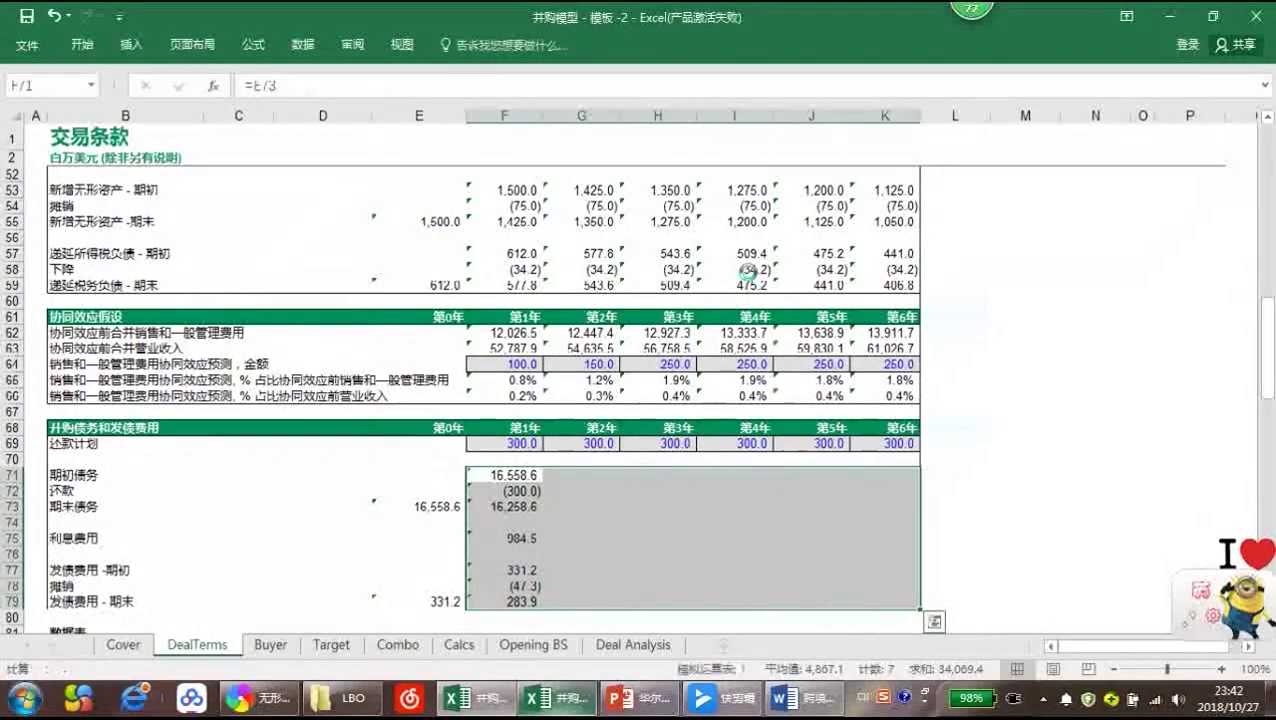
{"action": "key", "text": "ctrl+r"}
{"action": "left_click", "coordinate": [1007, 424]}
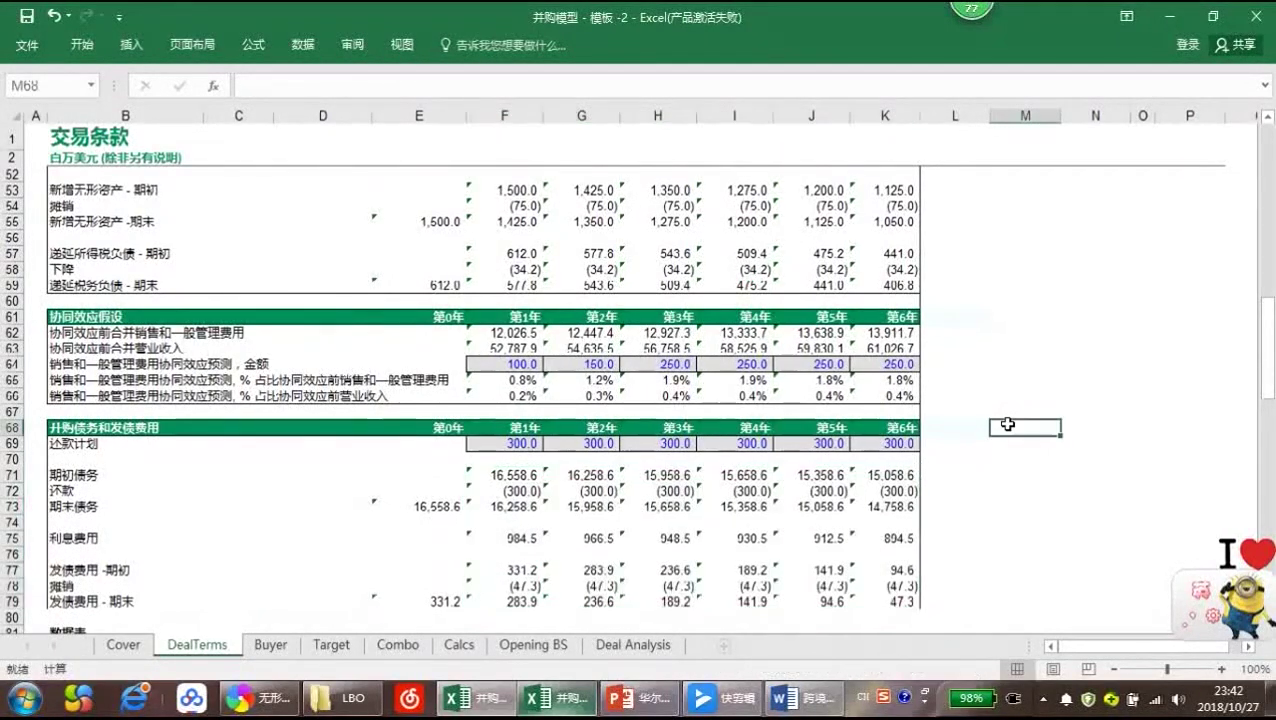
{"action": "scroll", "coordinate": [1019, 428], "scroll_direction": "down", "scroll_amount": 1}
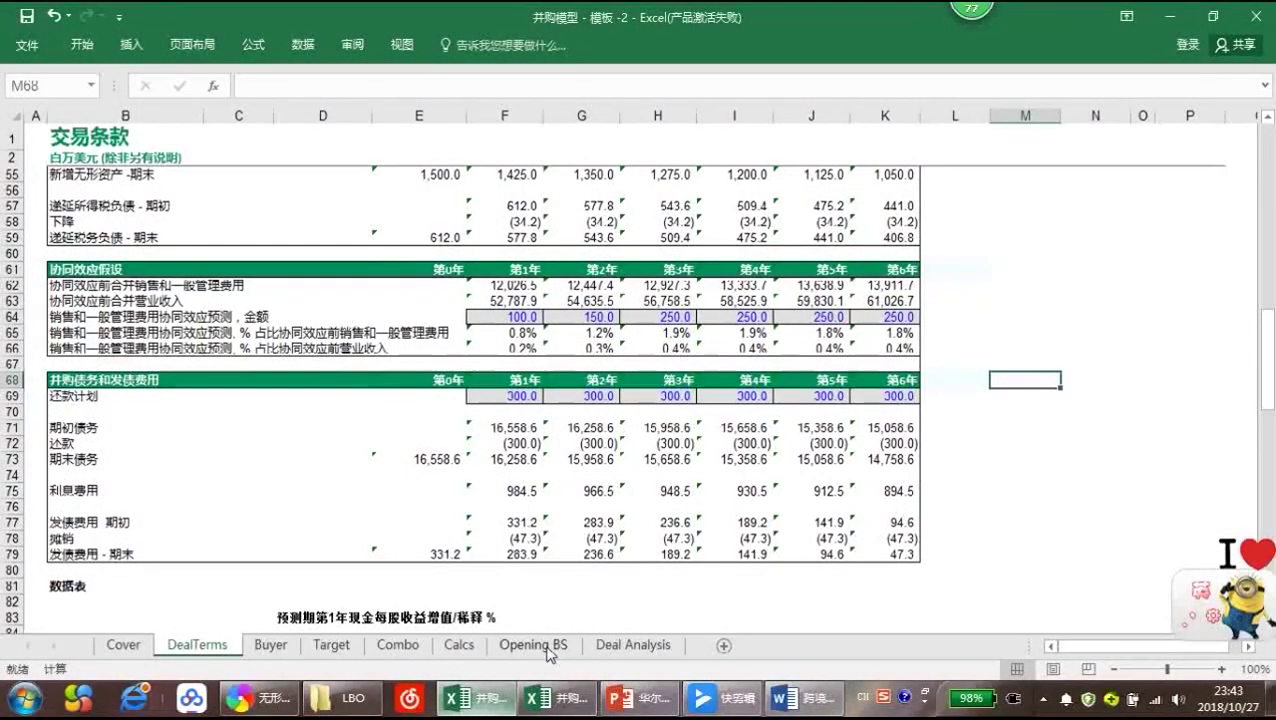
On the Opening BS sheet, enter the cash adjustment in E7 as =-DealTerms!C33, deducting the acquirer's cash used
{"action": "left_click", "coordinate": [535, 645]}
{"action": "left_click", "coordinate": [549, 434]}
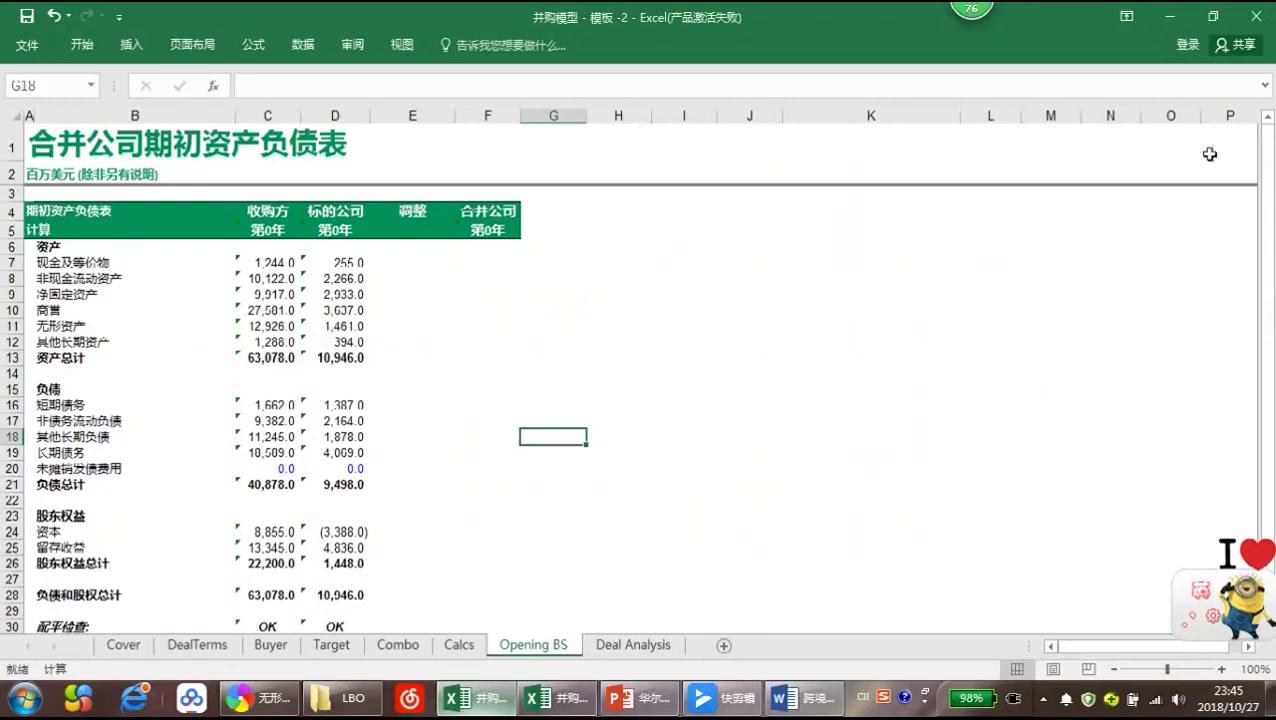
{"action": "left_click", "coordinate": [425, 284]}
{"action": "left_click", "coordinate": [425, 265]}
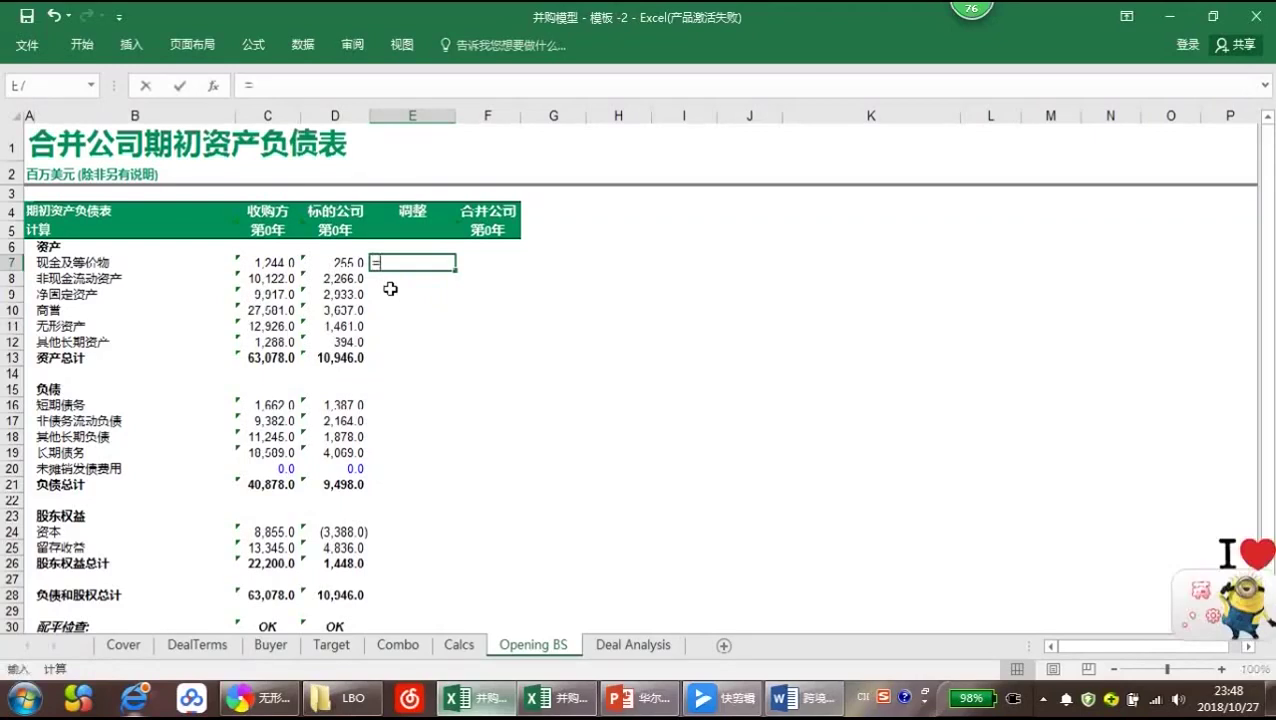
{"action": "type", "text": "="}
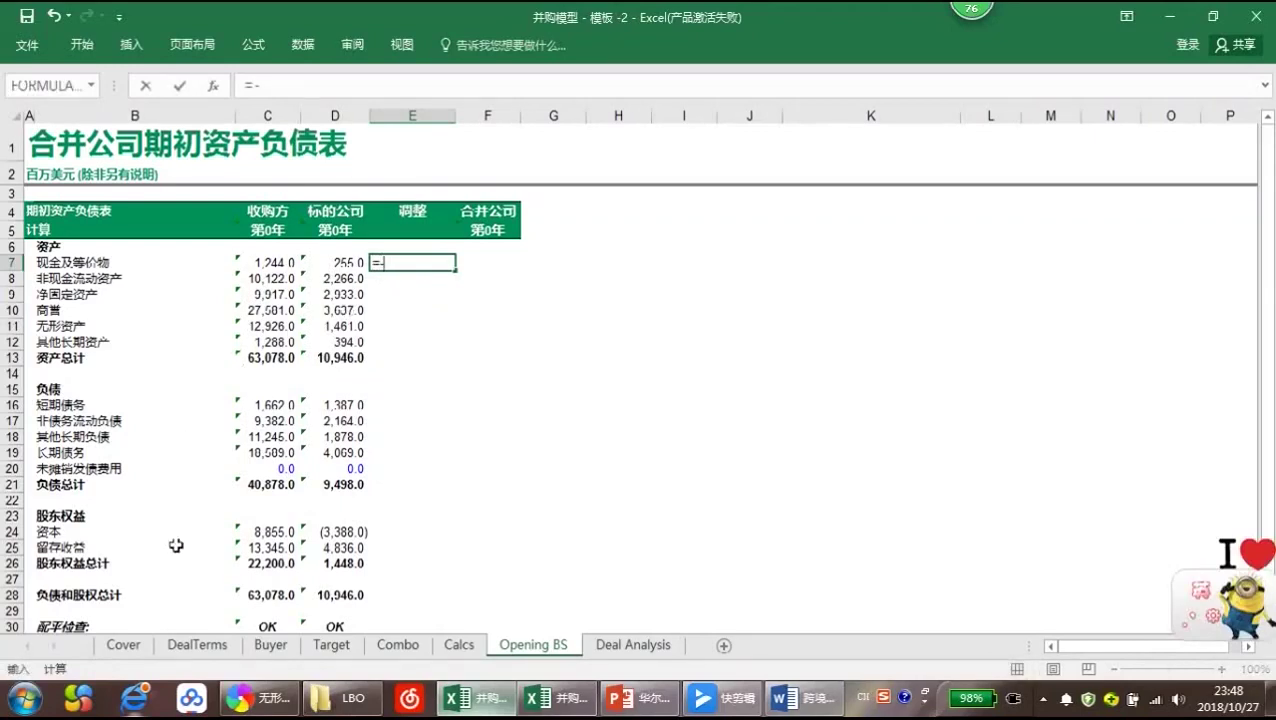
{"action": "left_click", "coordinate": [197, 646]}
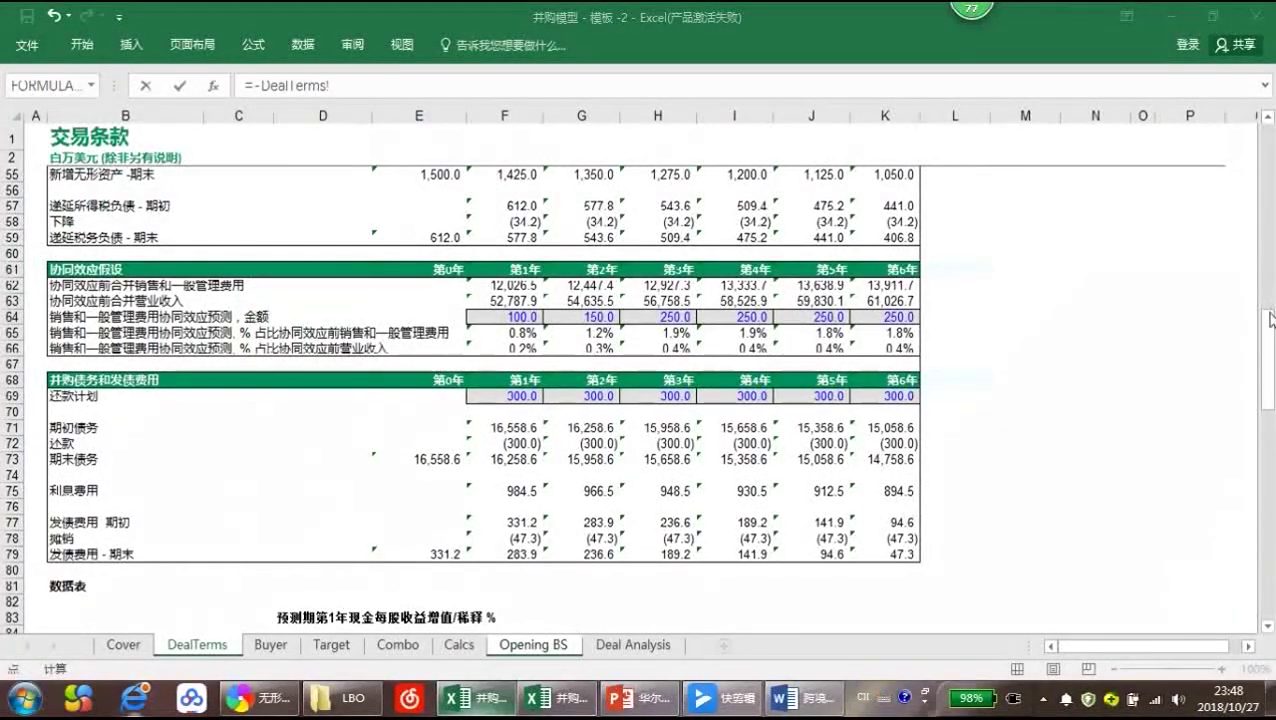
{"action": "left_click", "coordinate": [980, 322]}
{"action": "scroll", "coordinate": [980, 322], "scroll_direction": "up", "scroll_amount": 17}
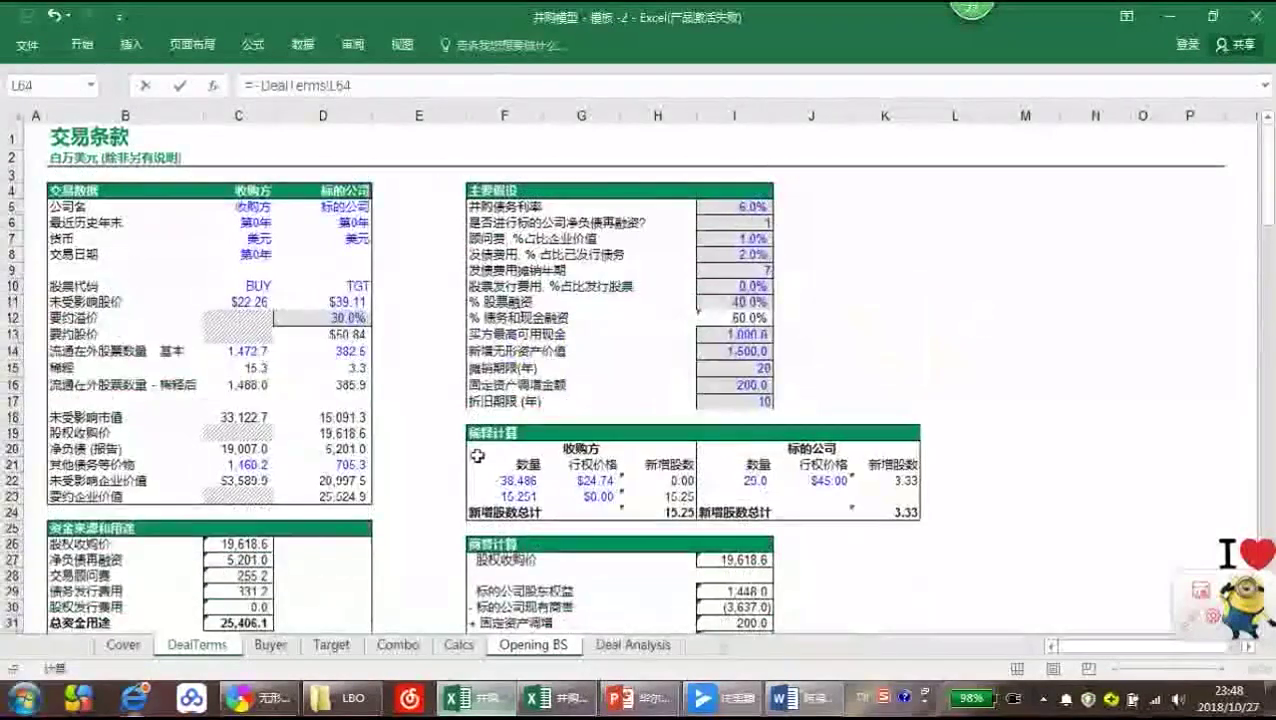
{"action": "scroll", "coordinate": [537, 459], "scroll_direction": "down", "scroll_amount": 3}
{"action": "left_click", "coordinate": [247, 512]}
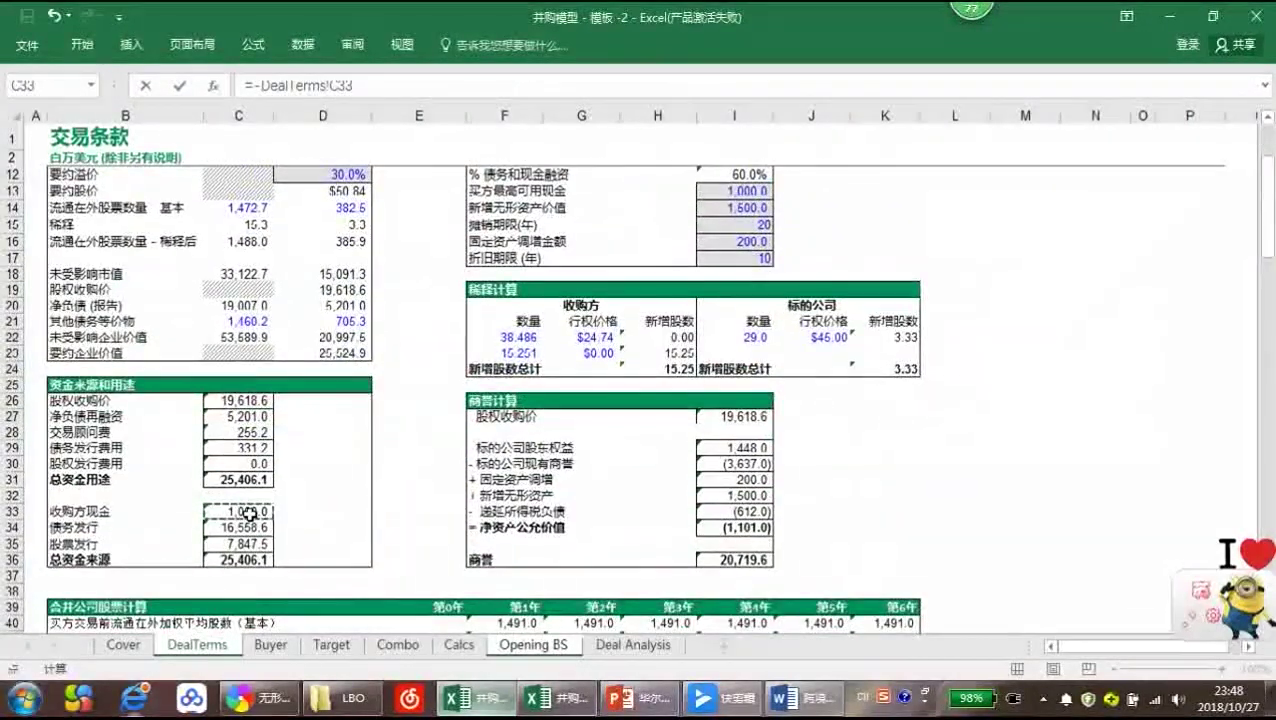
{"action": "key", "text": "Return"}
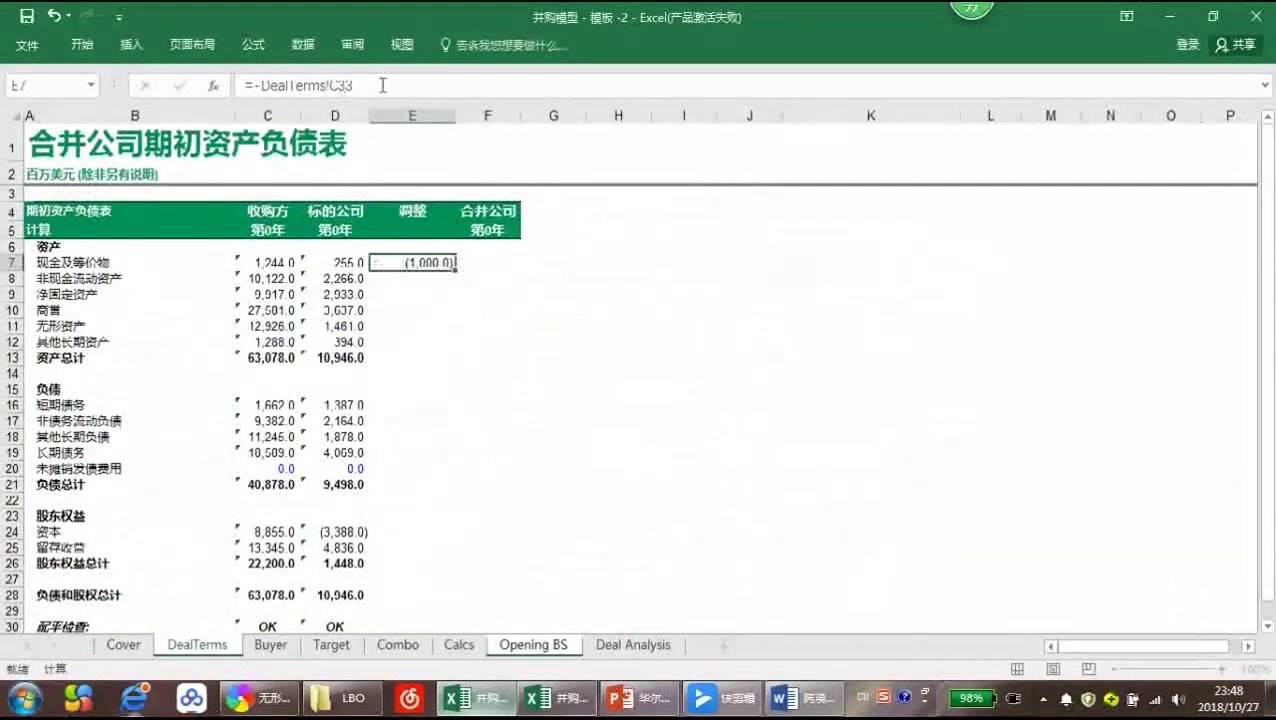
Extend the cash adjustment in E7 to =-DealTerms!C33-refin*D7 and check the refinancing switch cell named refin on DealTerms
{"action": "left_click", "coordinate": [444, 87]}
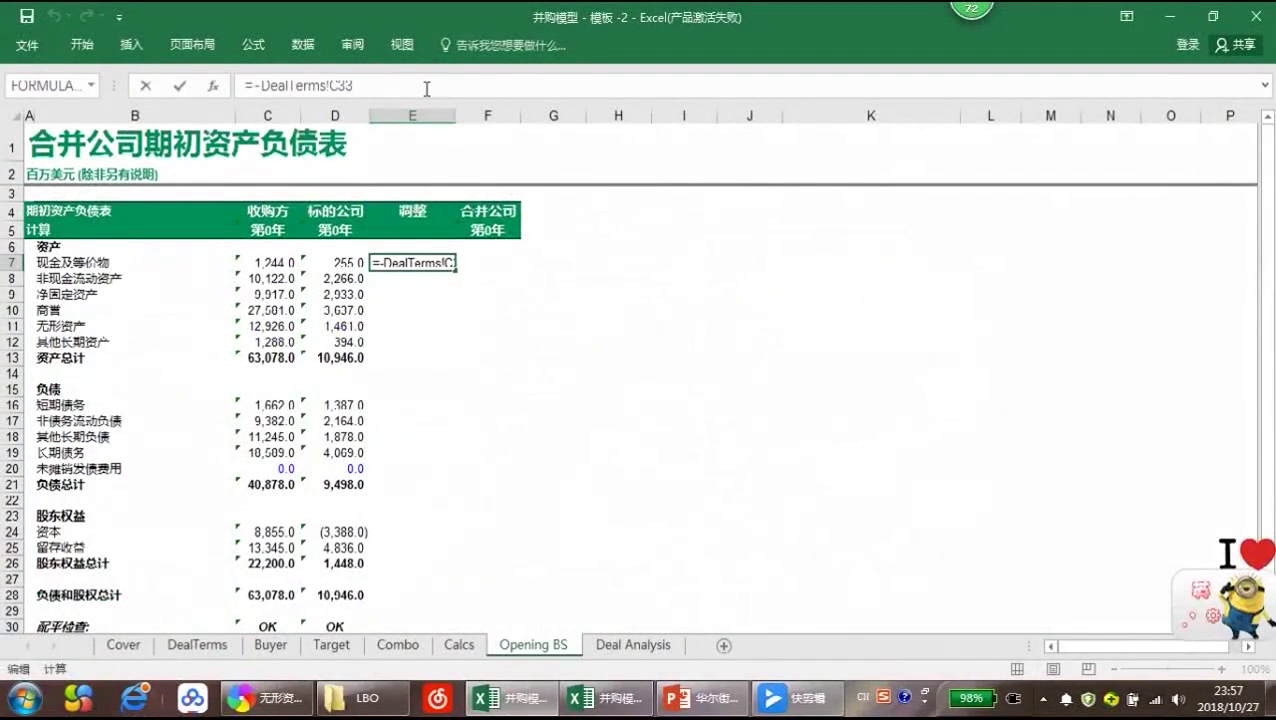
{"action": "type", "text": "-"}
{"action": "type", "text": "ref"}
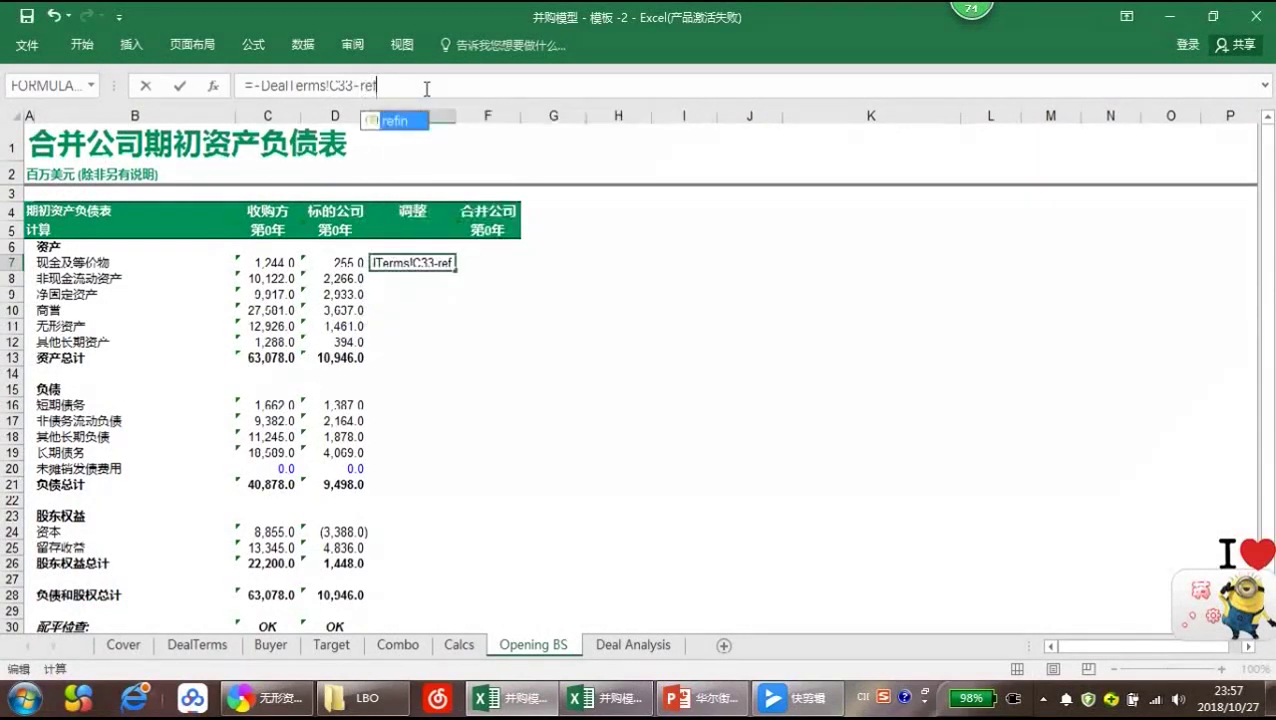
{"action": "type", "text": "in*"}
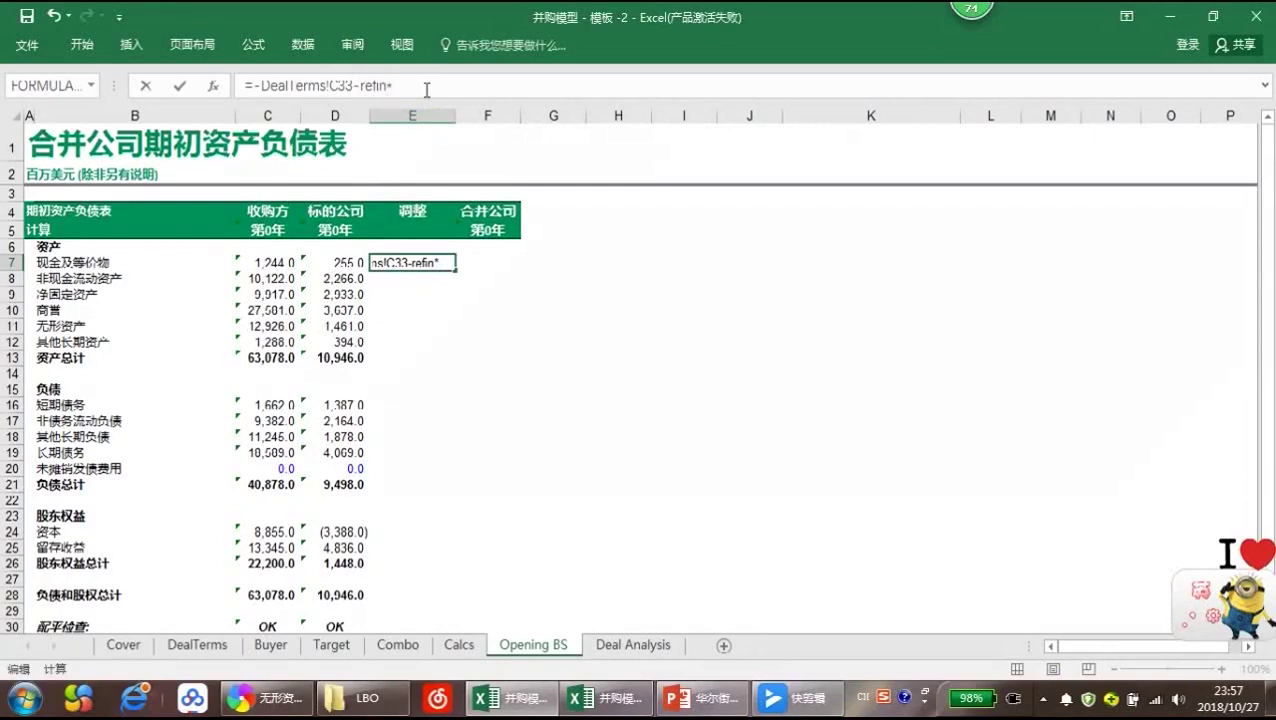
{"action": "left_click", "coordinate": [336, 265]}
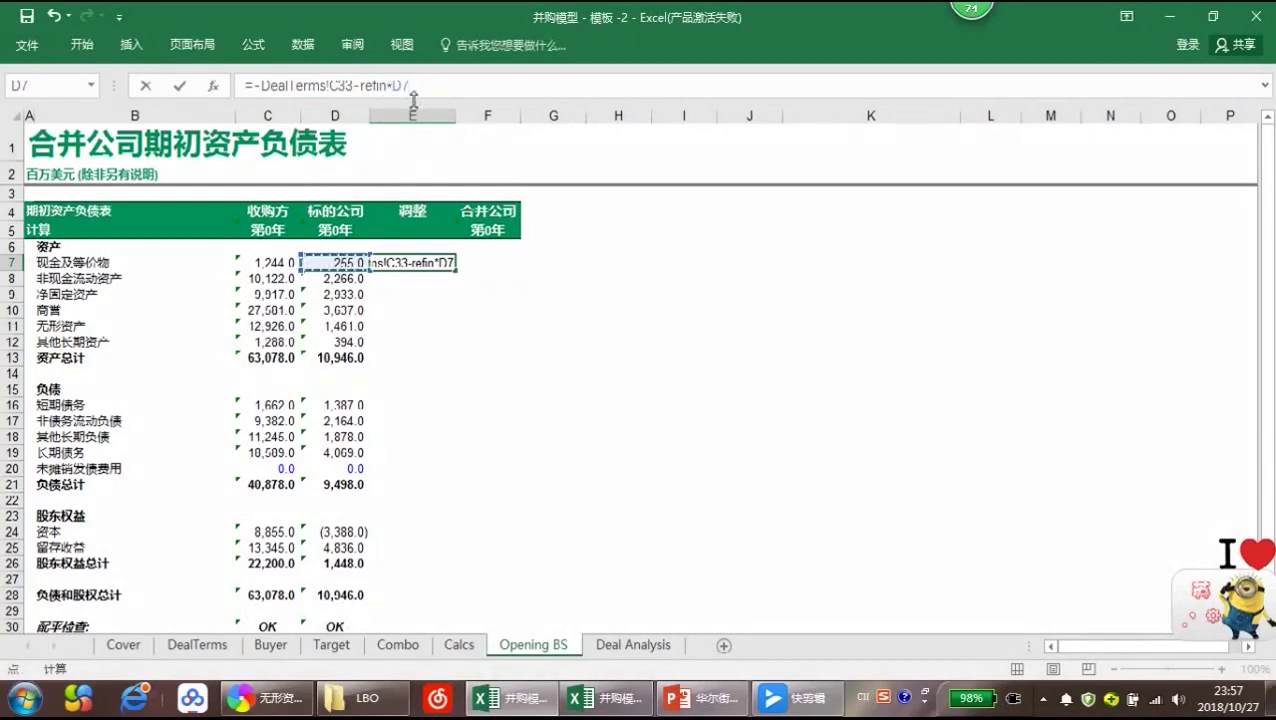
{"action": "key", "text": "Return"}
{"action": "left_click", "coordinate": [411, 264]}
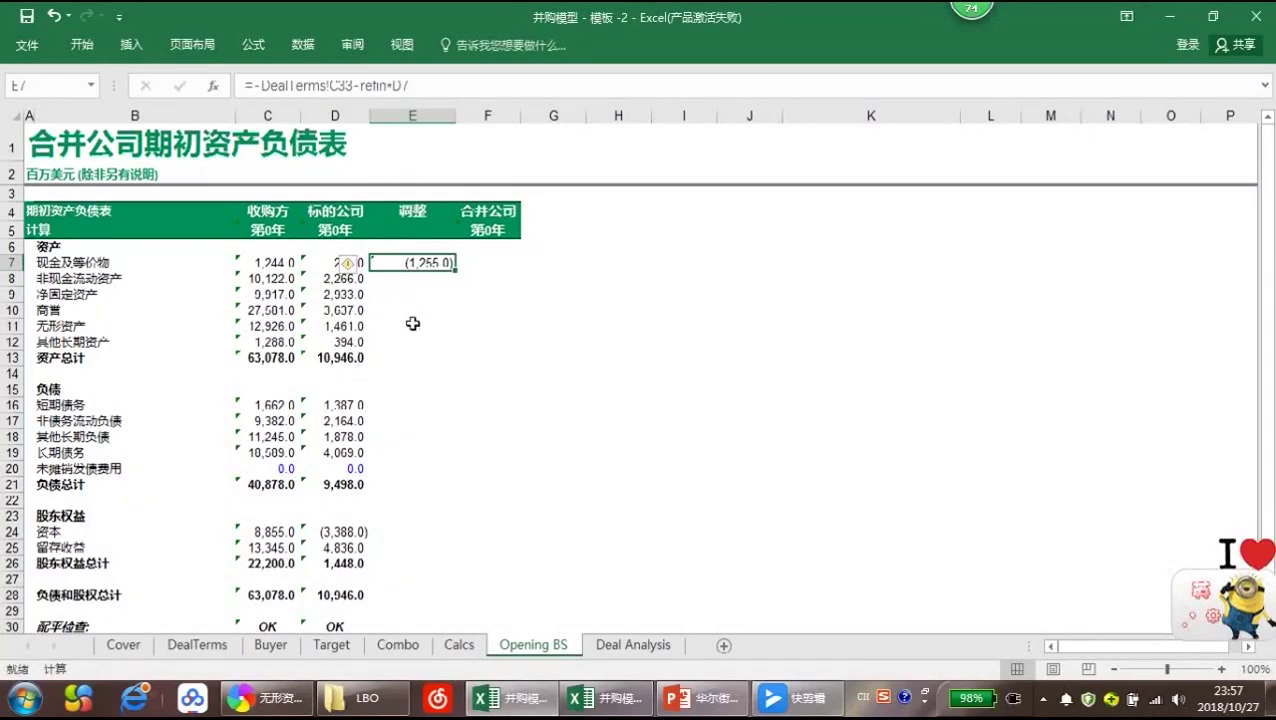
{"action": "left_click", "coordinate": [190, 646]}
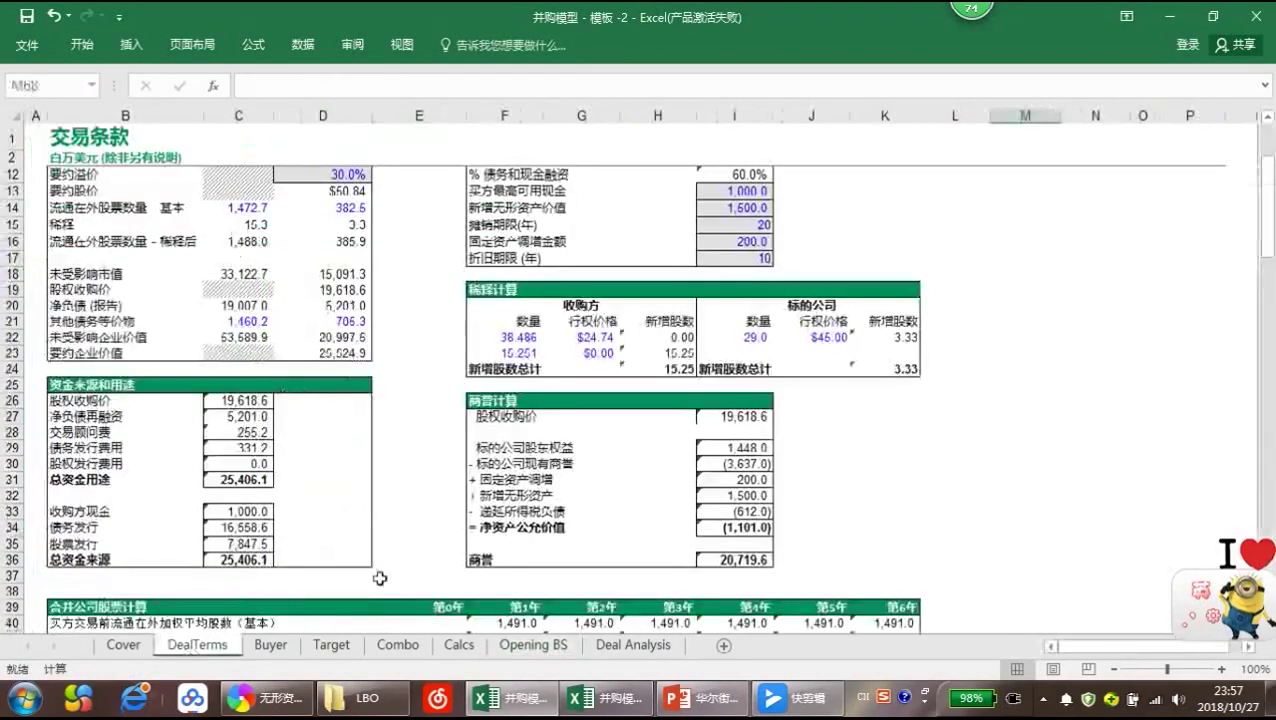
{"action": "scroll", "coordinate": [626, 410], "scroll_direction": "up", "scroll_amount": 3}
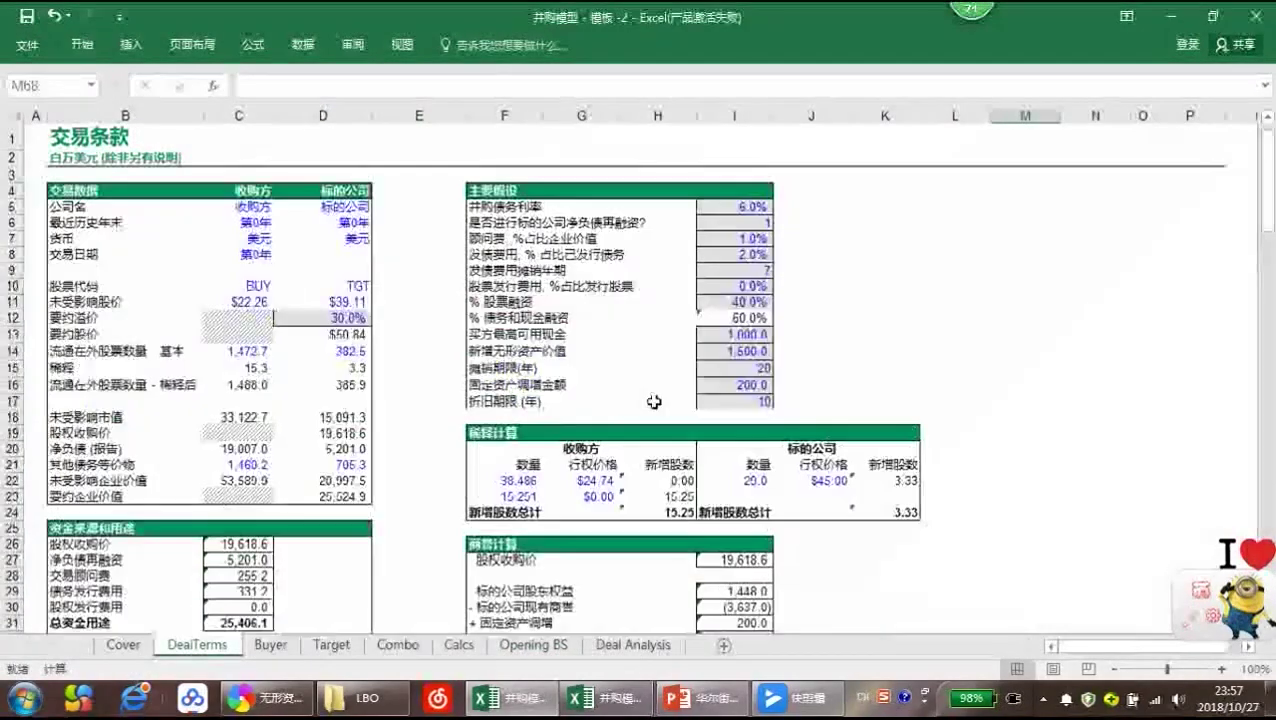
{"action": "left_click", "coordinate": [720, 225]}
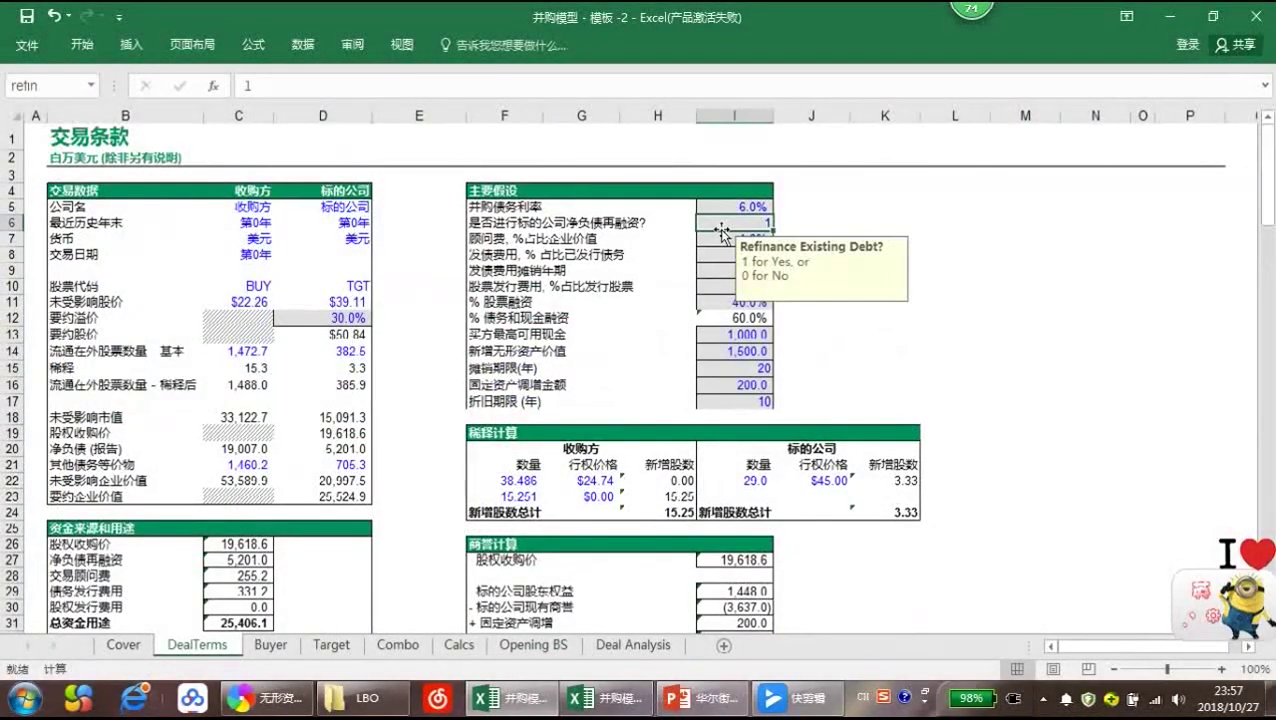
{"action": "left_click", "coordinate": [398, 645]}
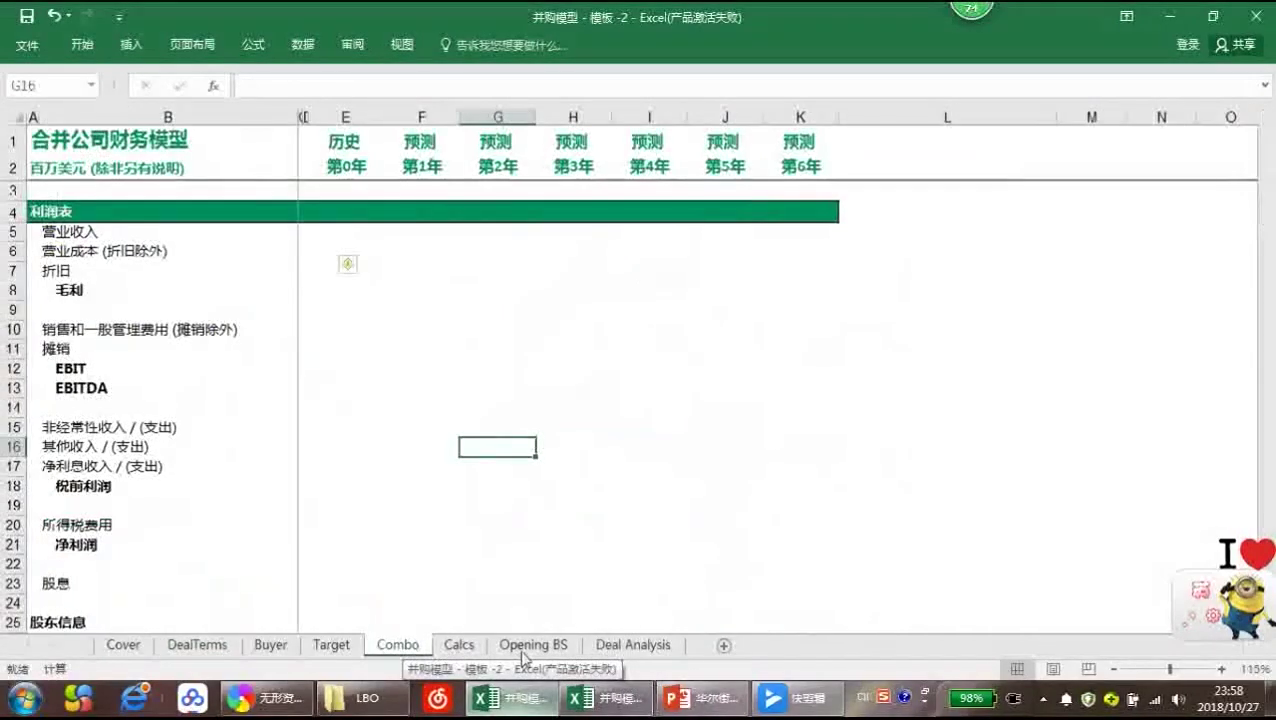
On Opening BS, link the net fixed assets adjustment in E9 to the fixed asset step-up amount with =DealTerms!I16
{"action": "left_click", "coordinate": [533, 645]}
{"action": "left_click", "coordinate": [420, 282]}
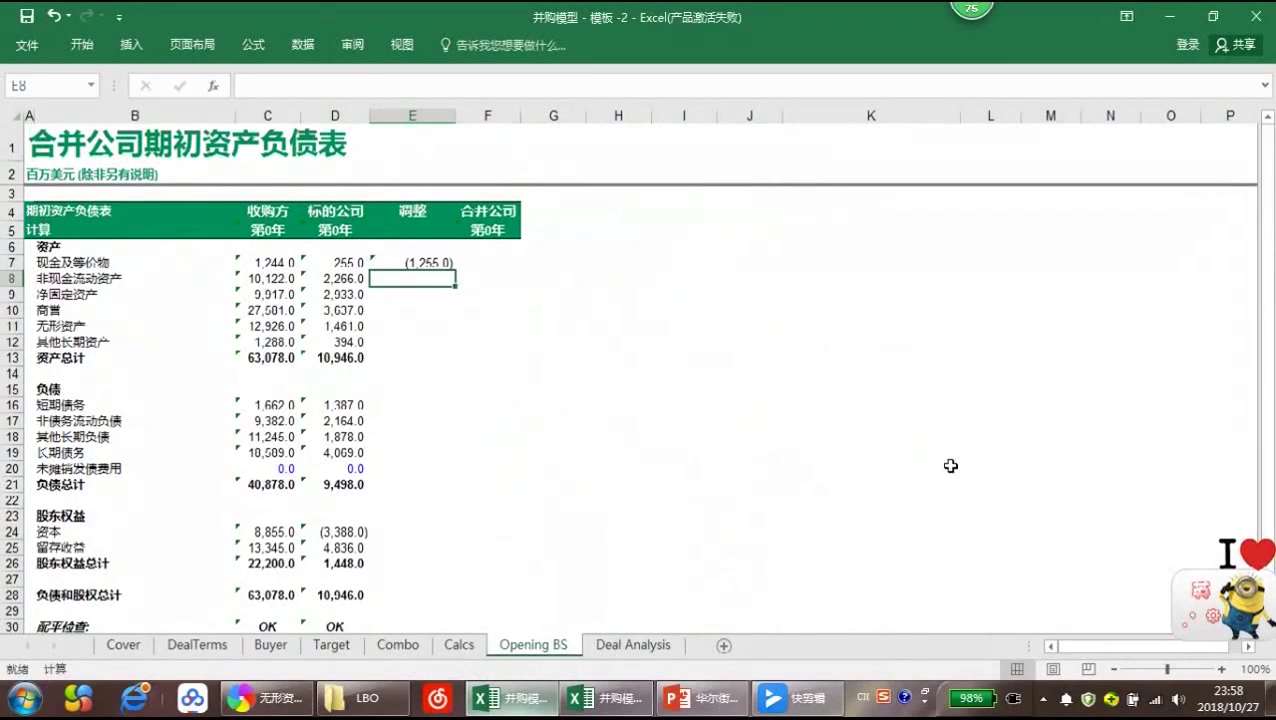
{"action": "key", "text": "Down"}
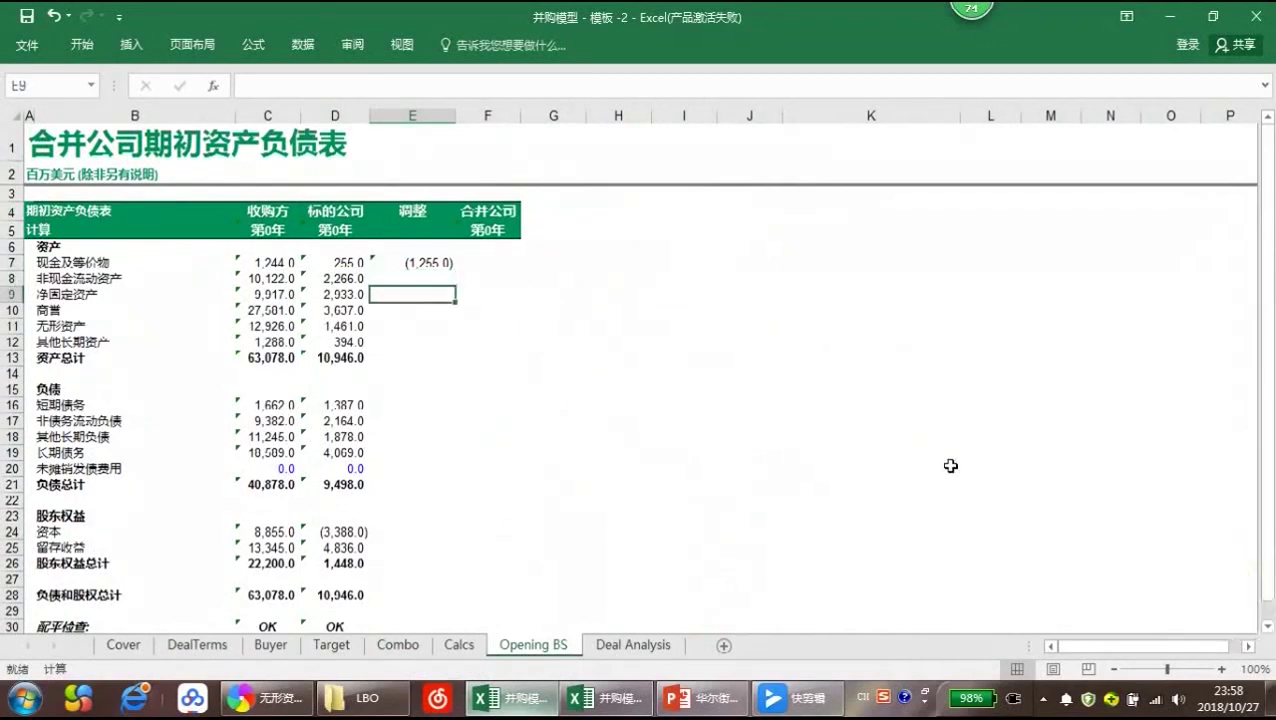
{"action": "type", "text": "="}
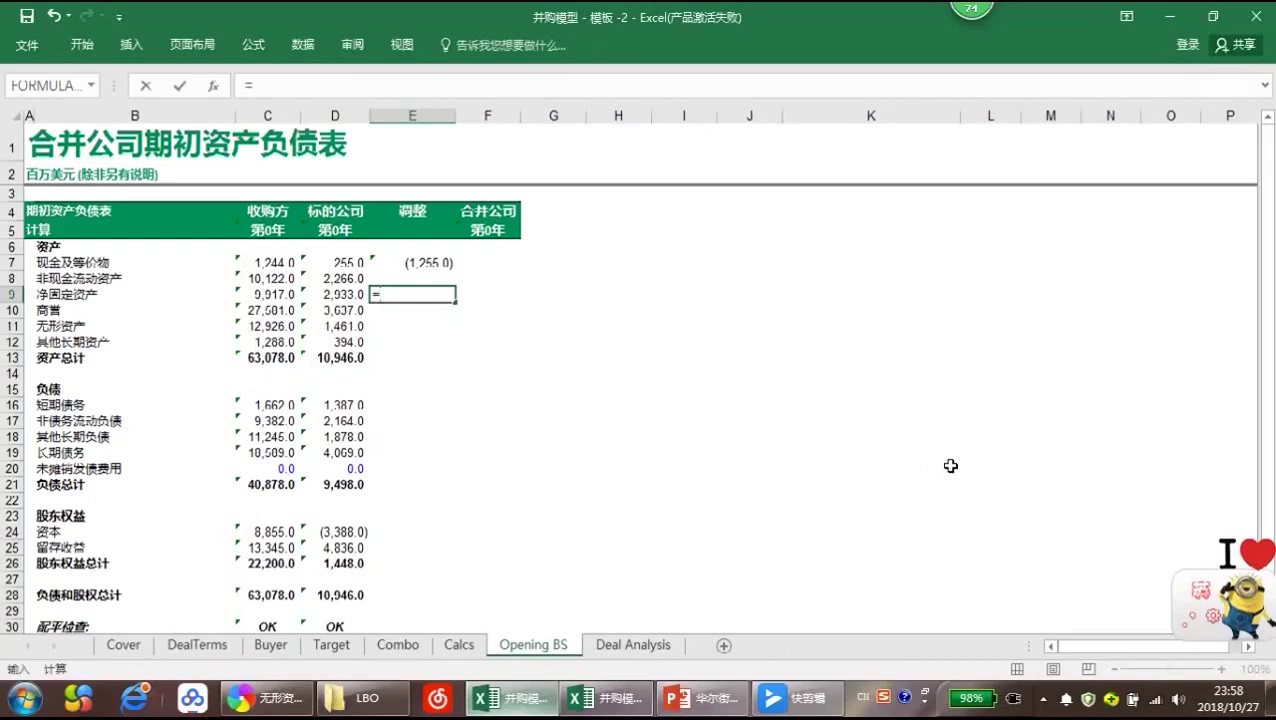
{"action": "key", "text": "ctrl+Page_Up"}
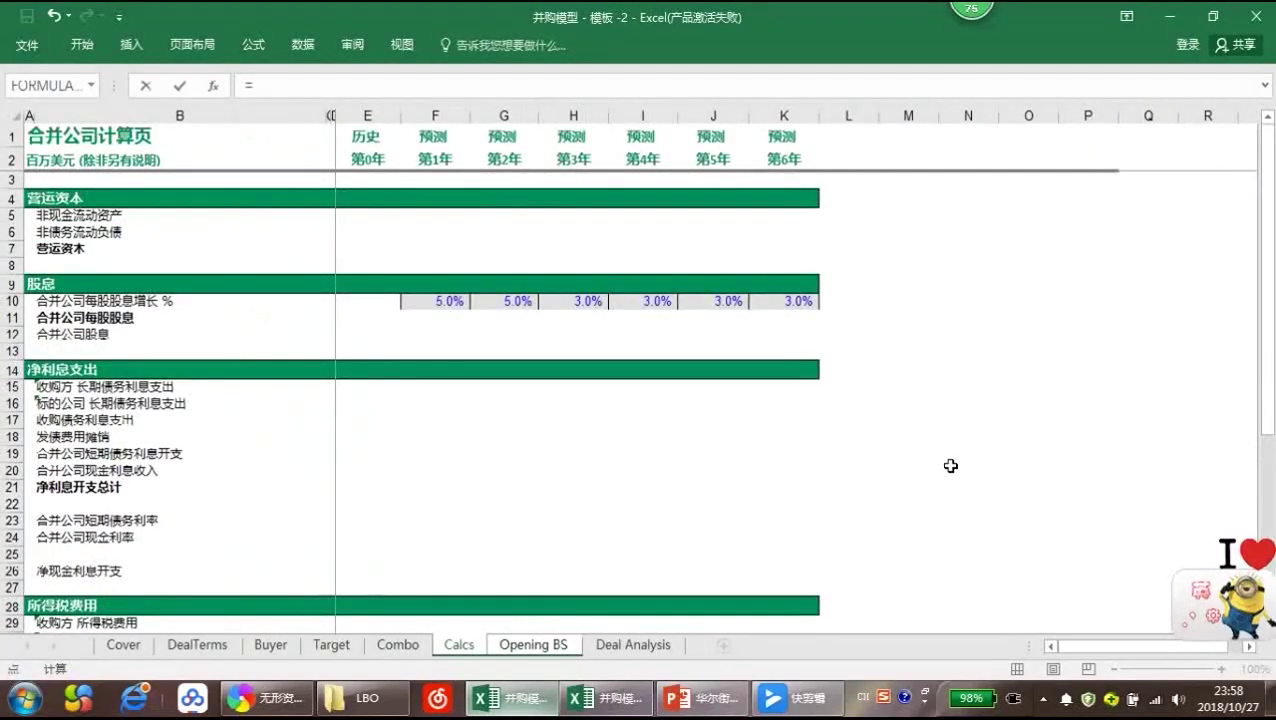
{"action": "key", "text": "ctrl+Page_Up"}
{"action": "key", "text": "ctrl+Page_Up"}
{"action": "key", "text": "ctrl+Page_Up"}
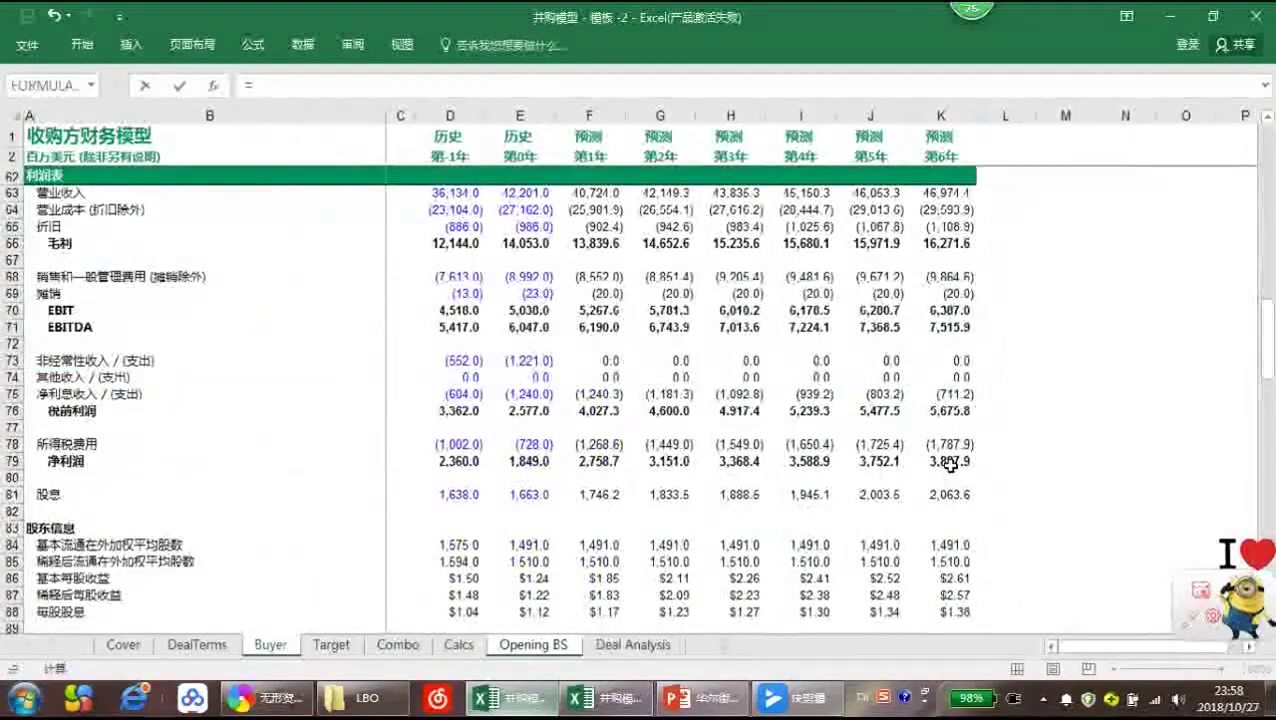
{"action": "key", "text": "ctrl+Page_Up"}
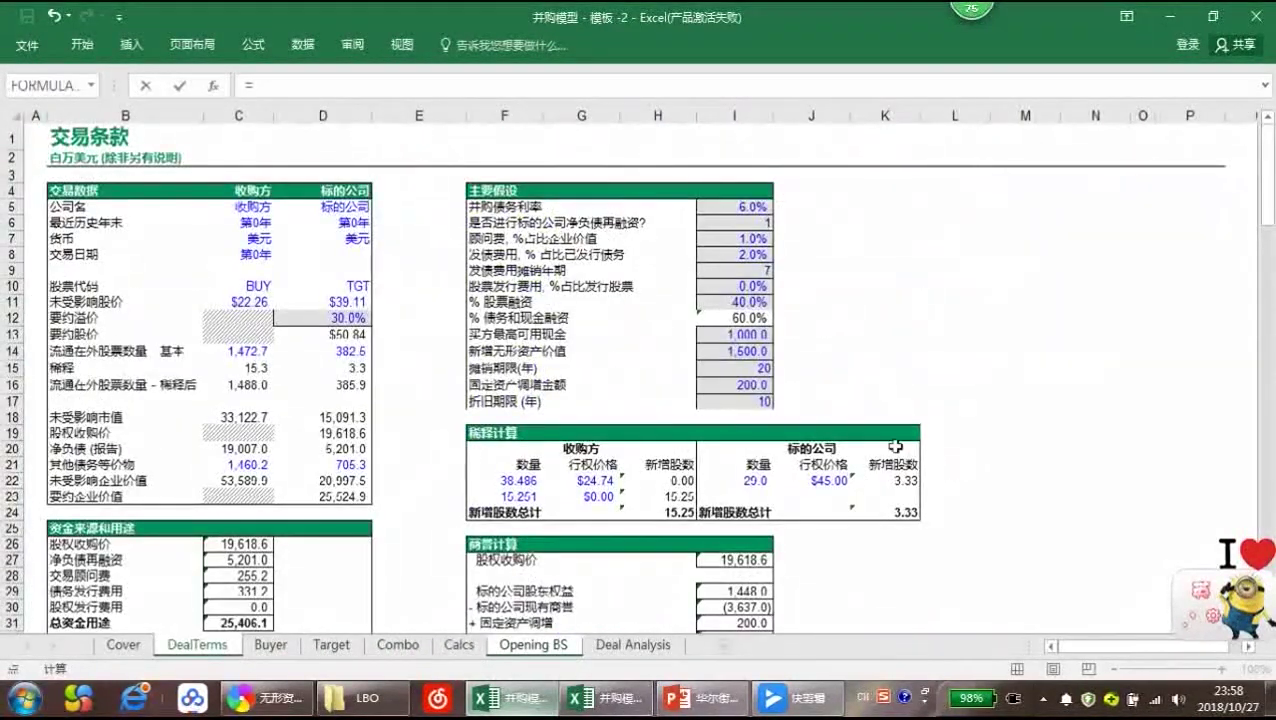
{"action": "left_click", "coordinate": [745, 386]}
{"action": "key", "text": "Return"}
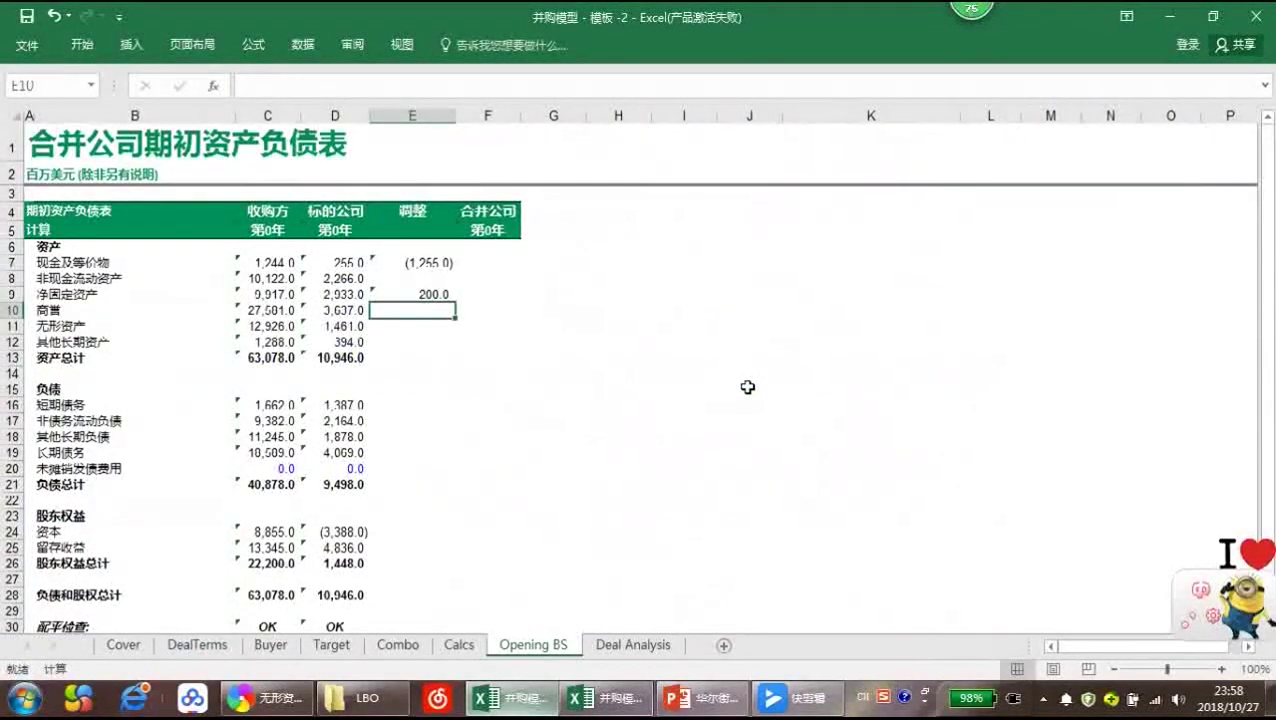
Enter the goodwill adjustment in E10 as =-D10+DealTerms!I36, replacing the target's existing goodwill with the newly calculated goodwill
{"action": "type", "text": "="}
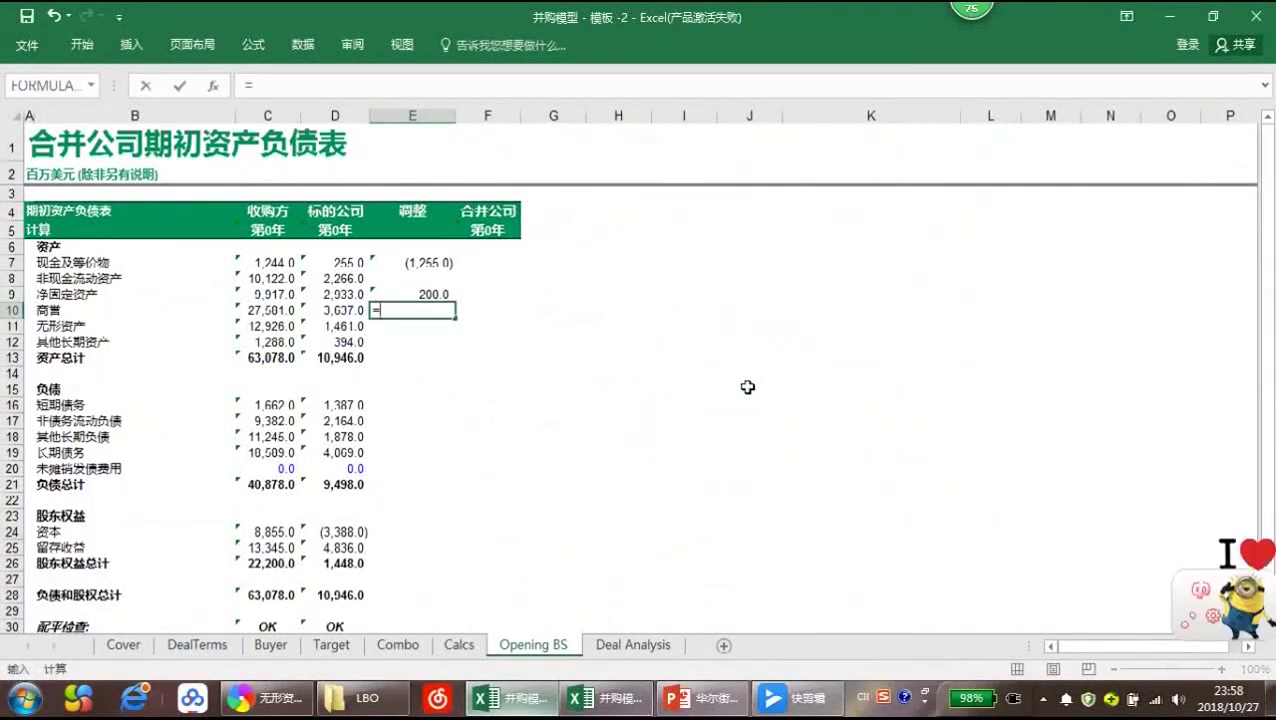
{"action": "type", "text": "-"}
{"action": "key", "text": "Left"}
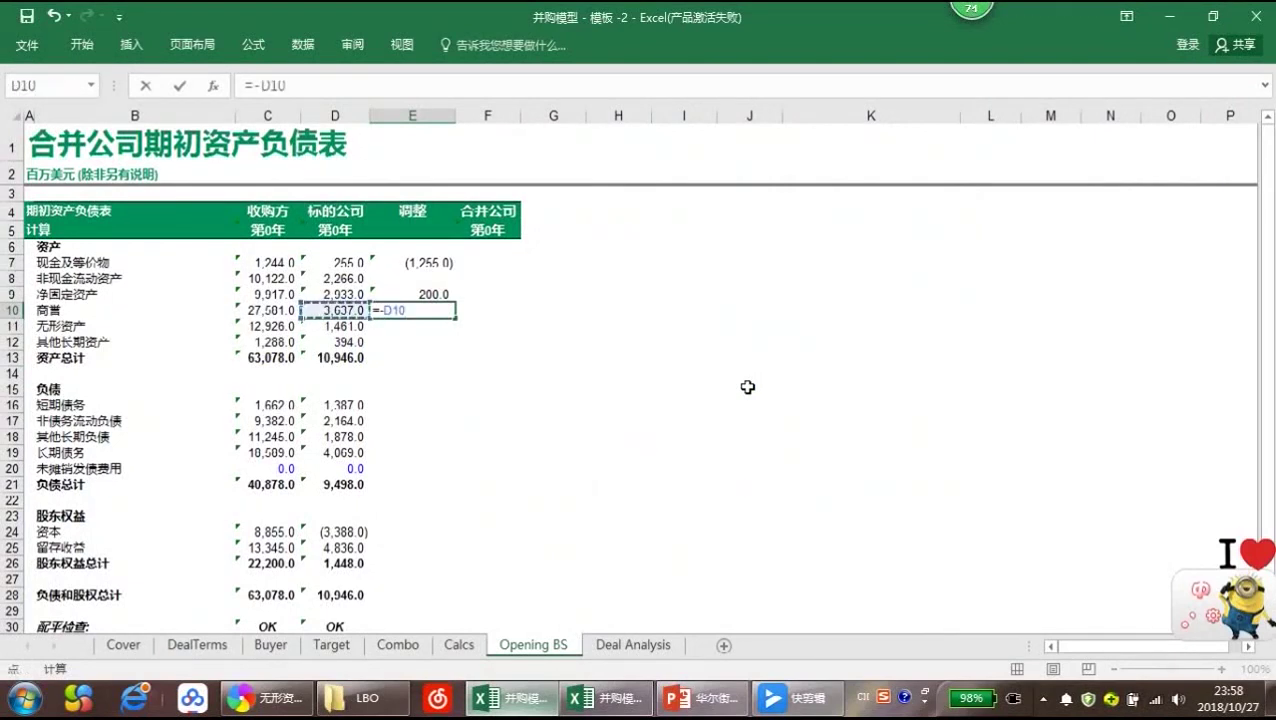
{"action": "type", "text": "+"}
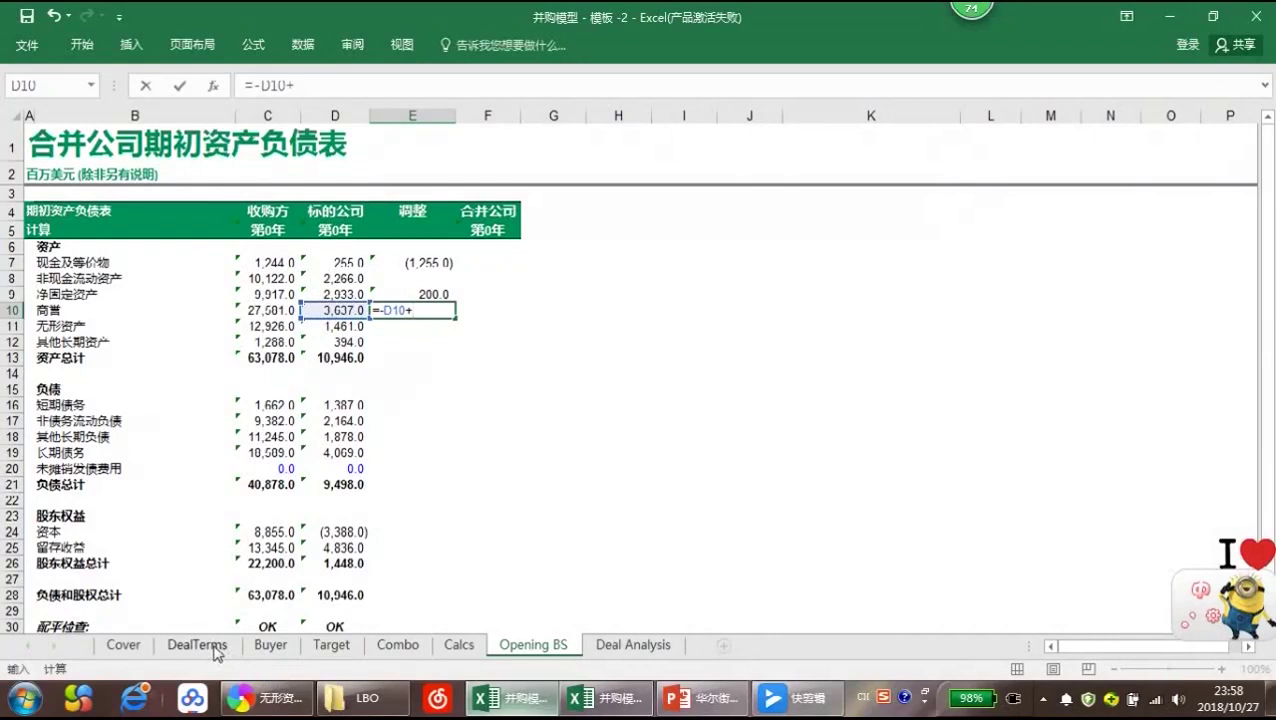
{"action": "left_click", "coordinate": [198, 645]}
{"action": "scroll", "coordinate": [745, 560], "scroll_direction": "down", "scroll_amount": 2}
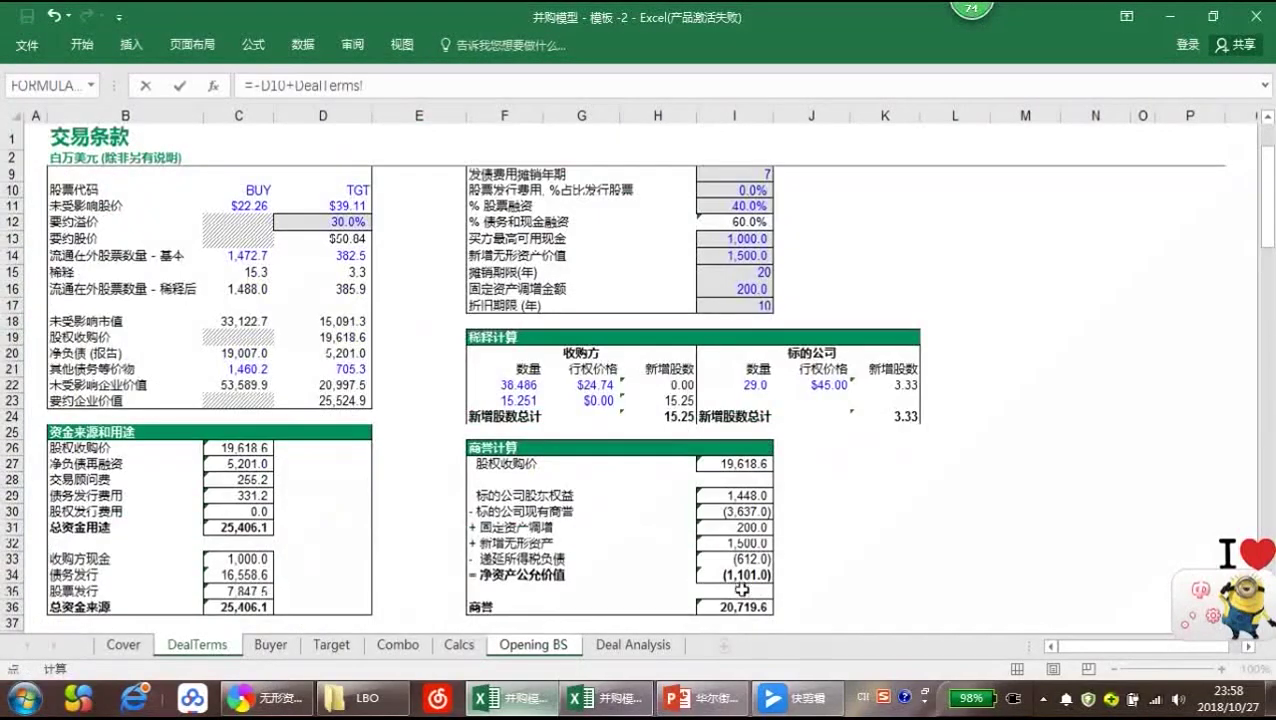
{"action": "left_click", "coordinate": [744, 604]}
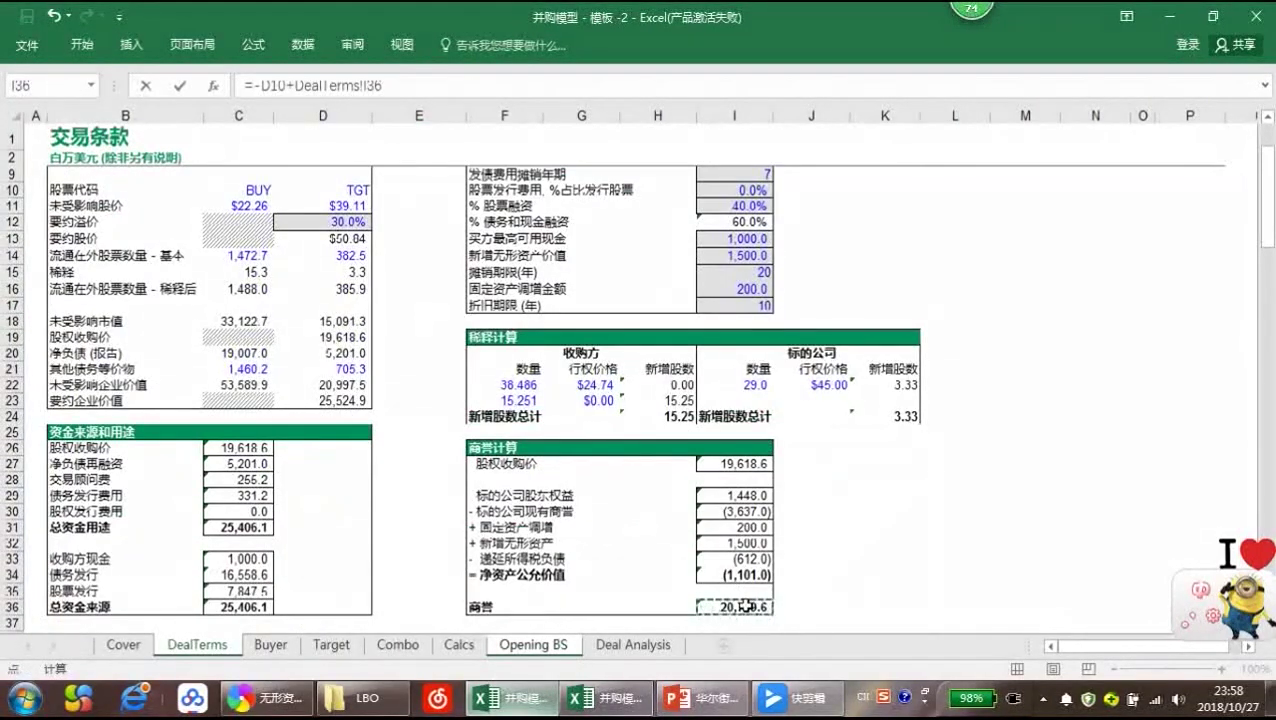
{"action": "key", "text": "Return"}
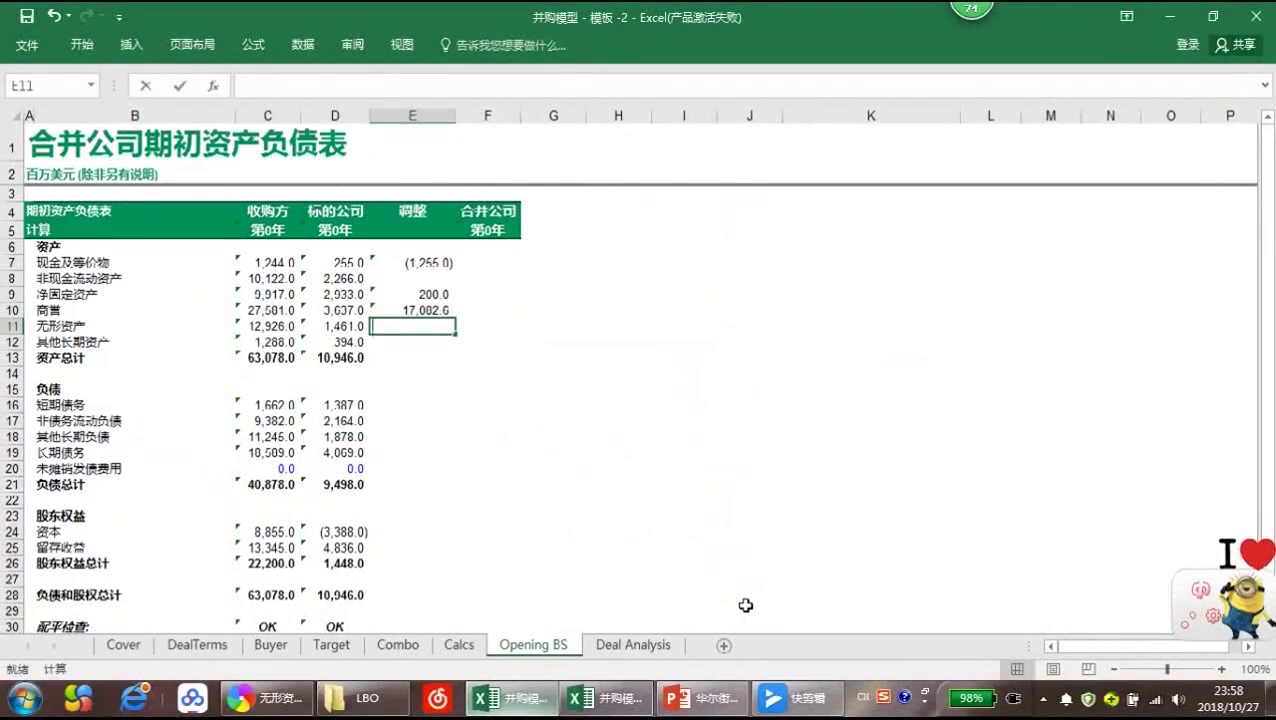
Link the intangible assets adjustment in E11 to the new intangible asset value with =DealTerms!I14
{"action": "type", "text": "="}
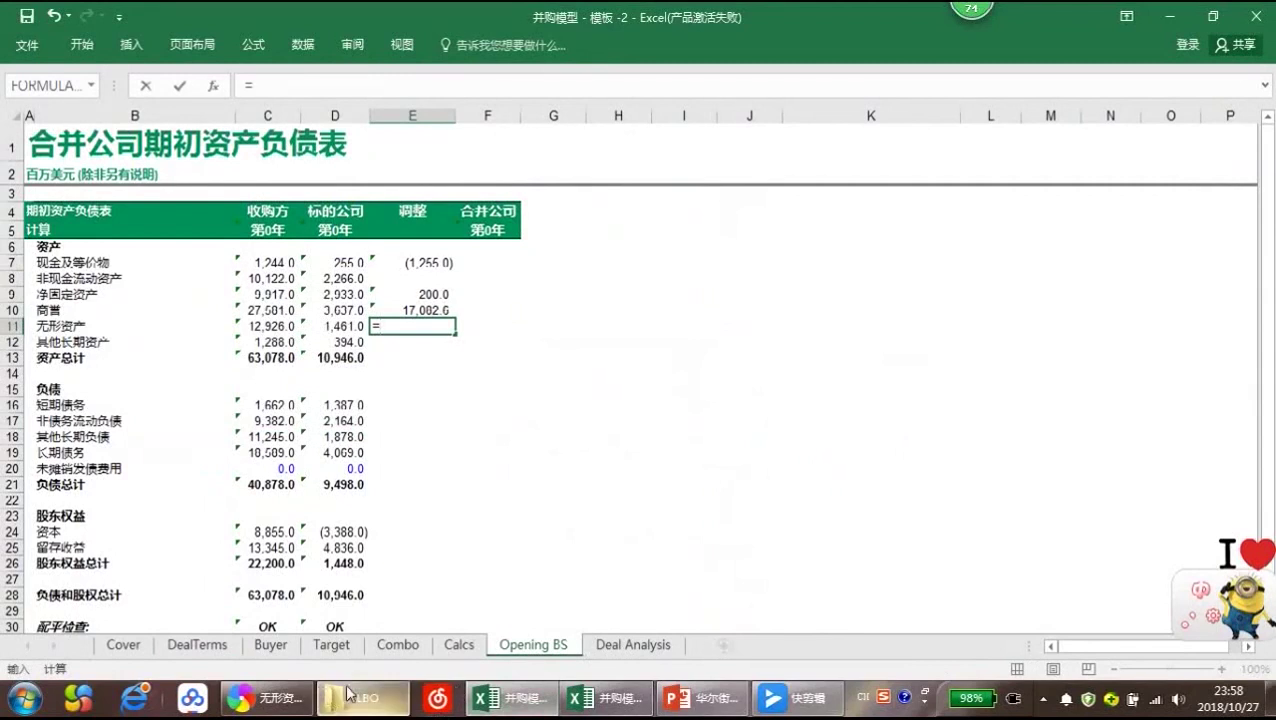
{"action": "left_click", "coordinate": [216, 648]}
{"action": "scroll", "coordinate": [421, 517], "scroll_direction": "up", "scroll_amount": 2}
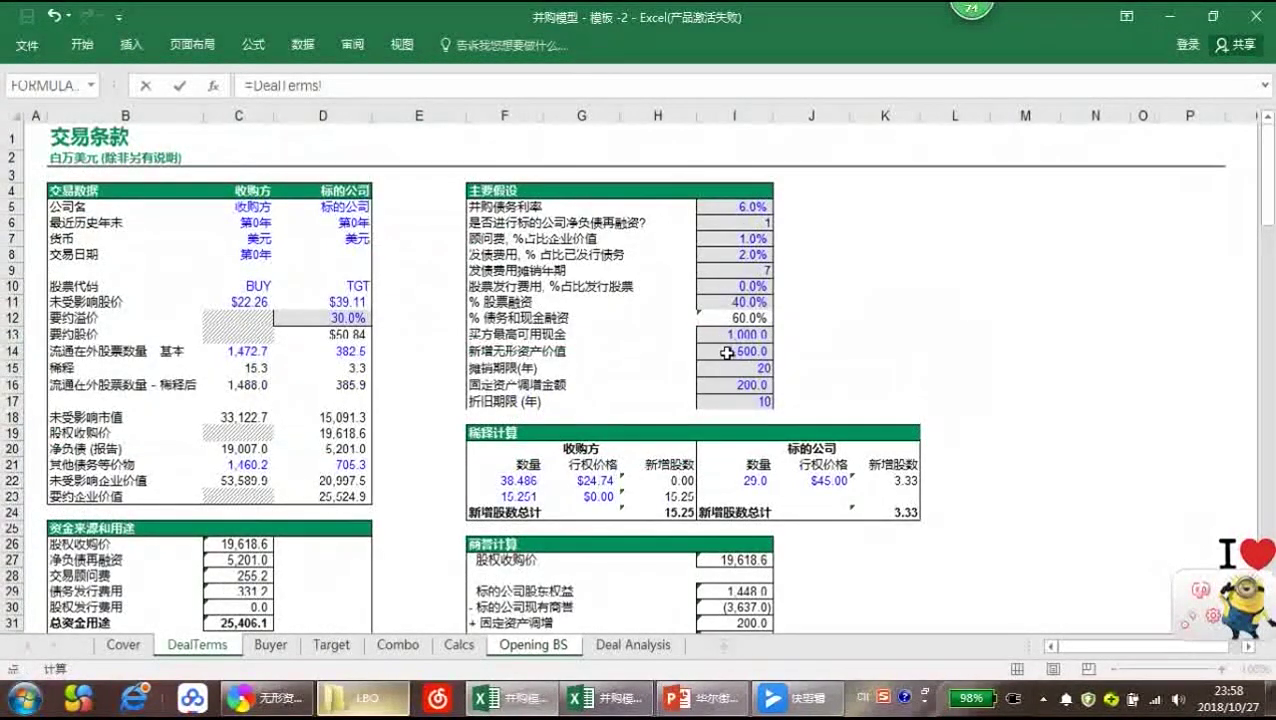
{"action": "left_click", "coordinate": [727, 352]}
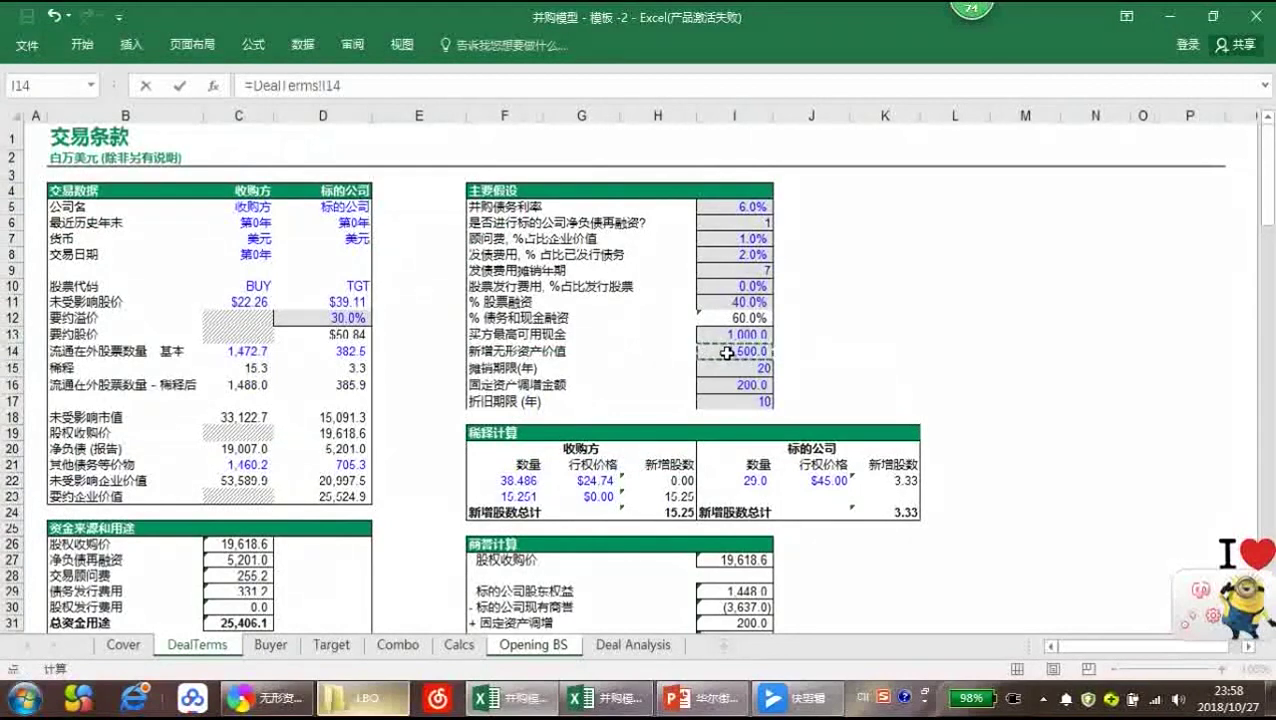
{"action": "key", "text": "Return"}
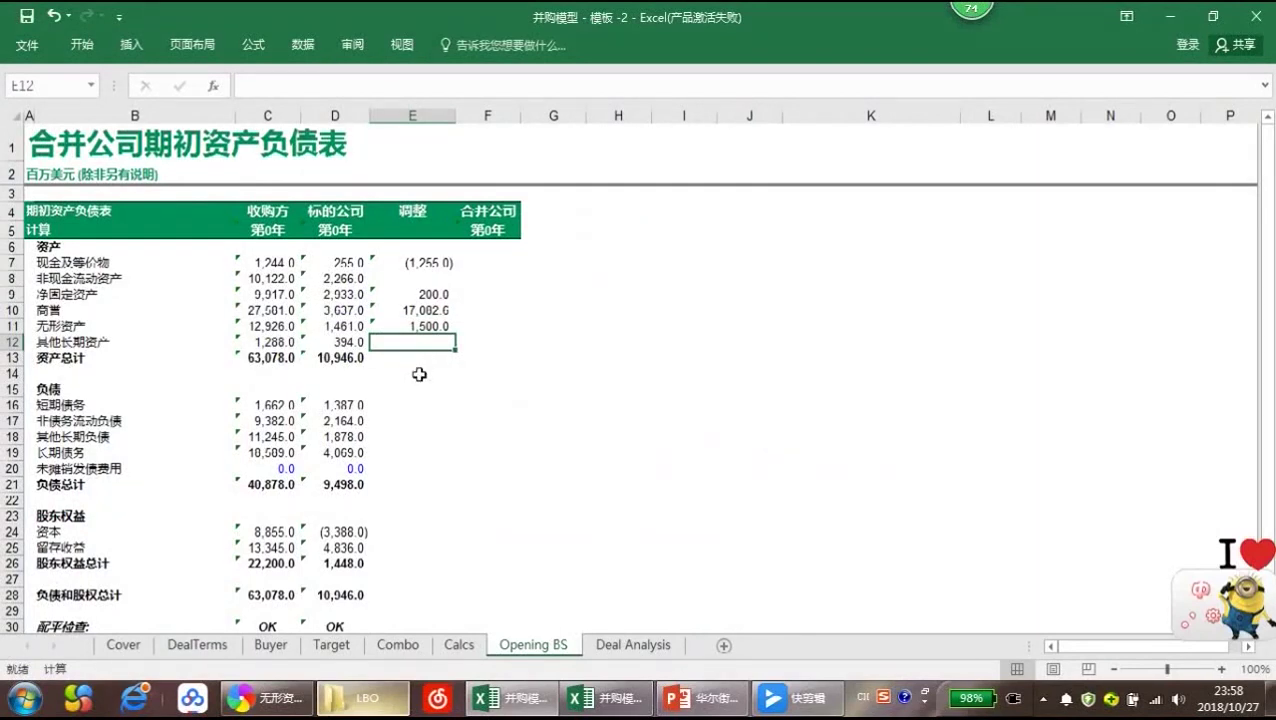
Enter the short-term debt adjustment in E16 as =-refin*D16 to remove the target's refinanced short-term debt
{"action": "key", "text": "Down"}
{"action": "key", "text": "Down"}
{"action": "key", "text": "Down"}
{"action": "key", "text": "Down"}
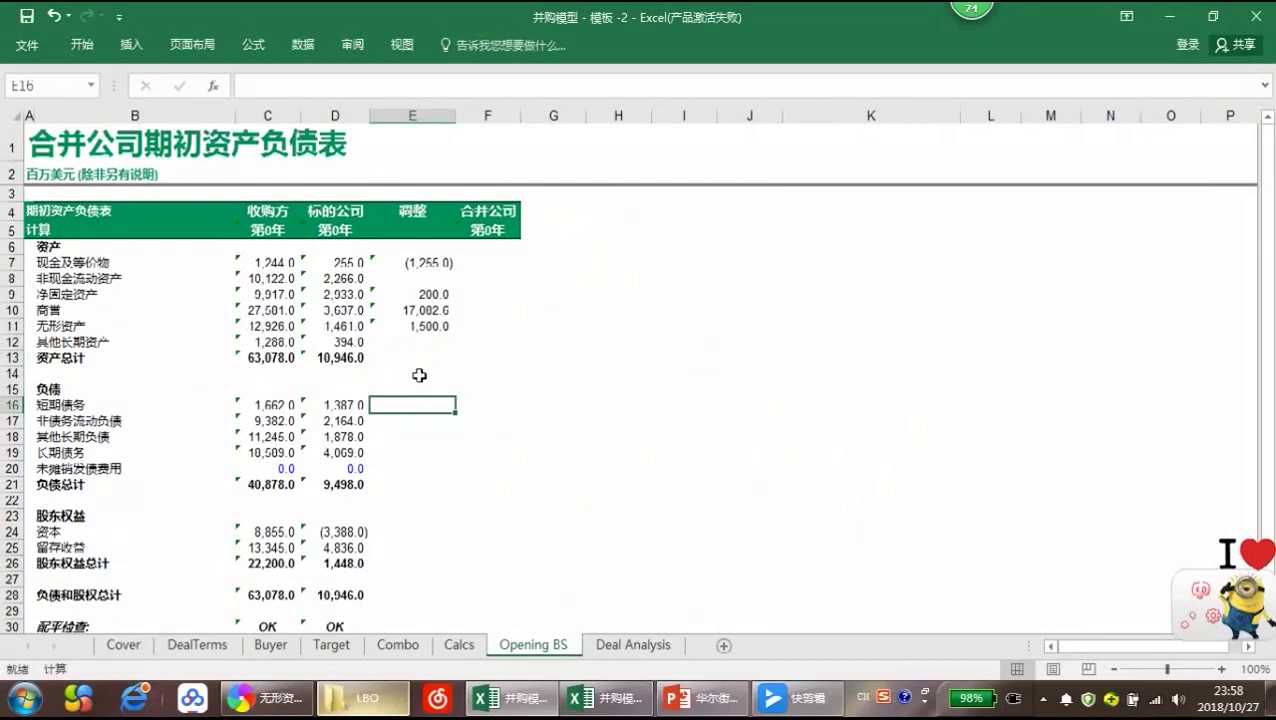
{"action": "type", "text": "="}
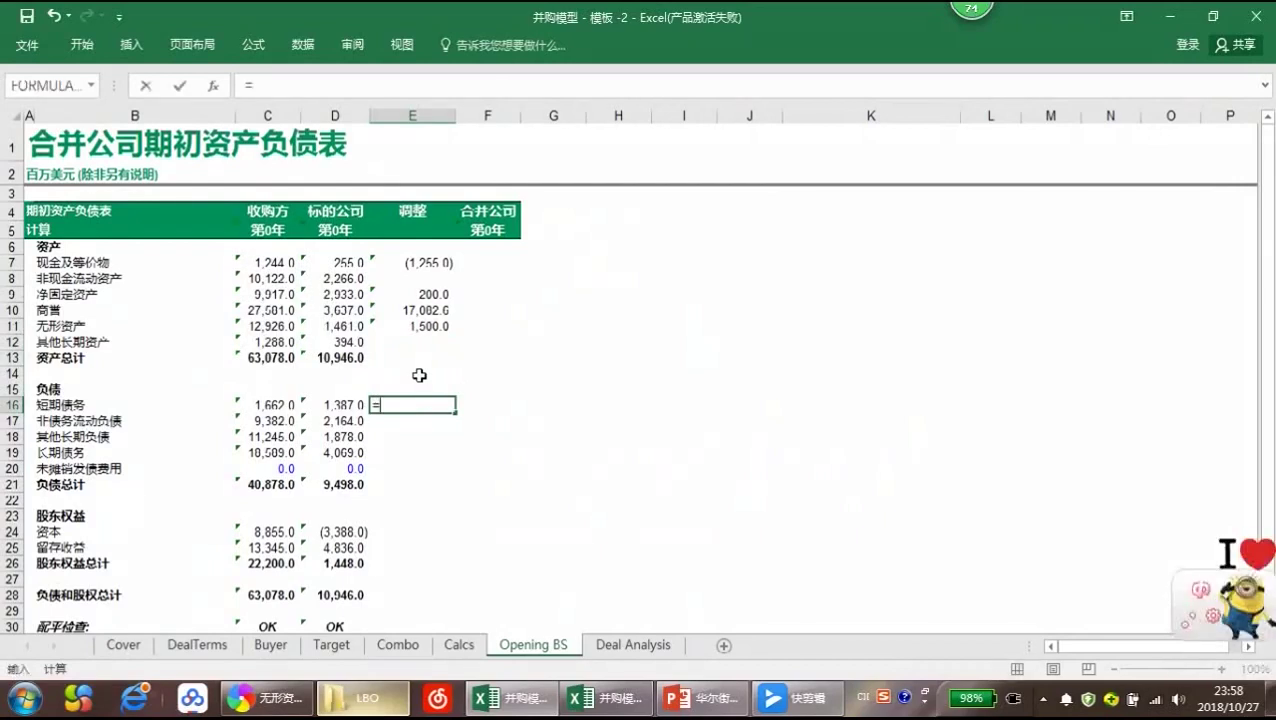
{"action": "type", "text": "-"}
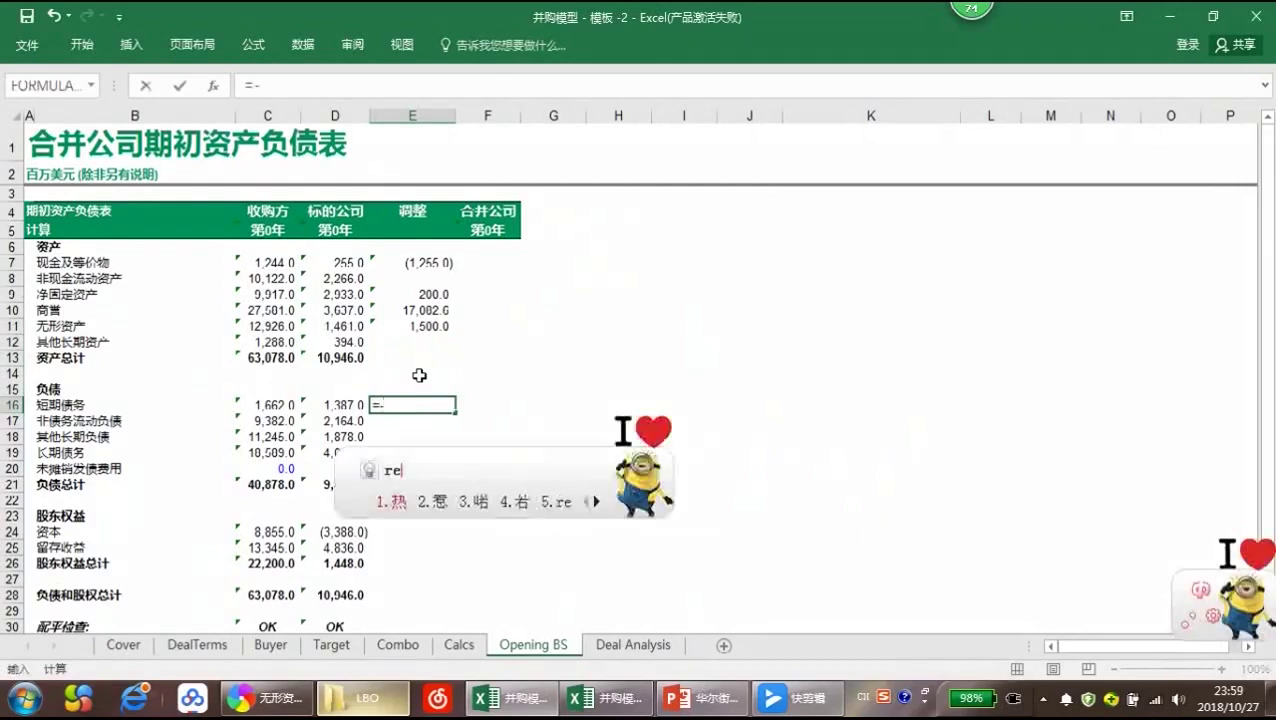
{"action": "type", "text": "refin*"}
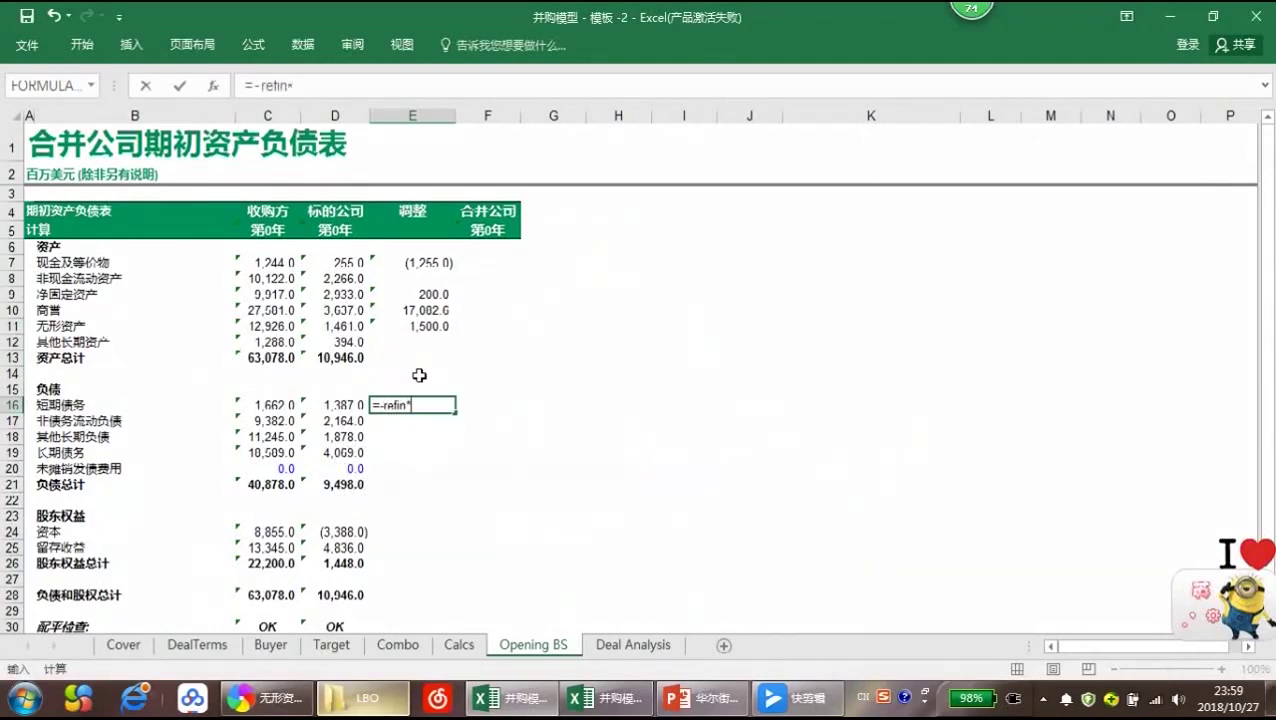
{"action": "key", "text": "Left"}
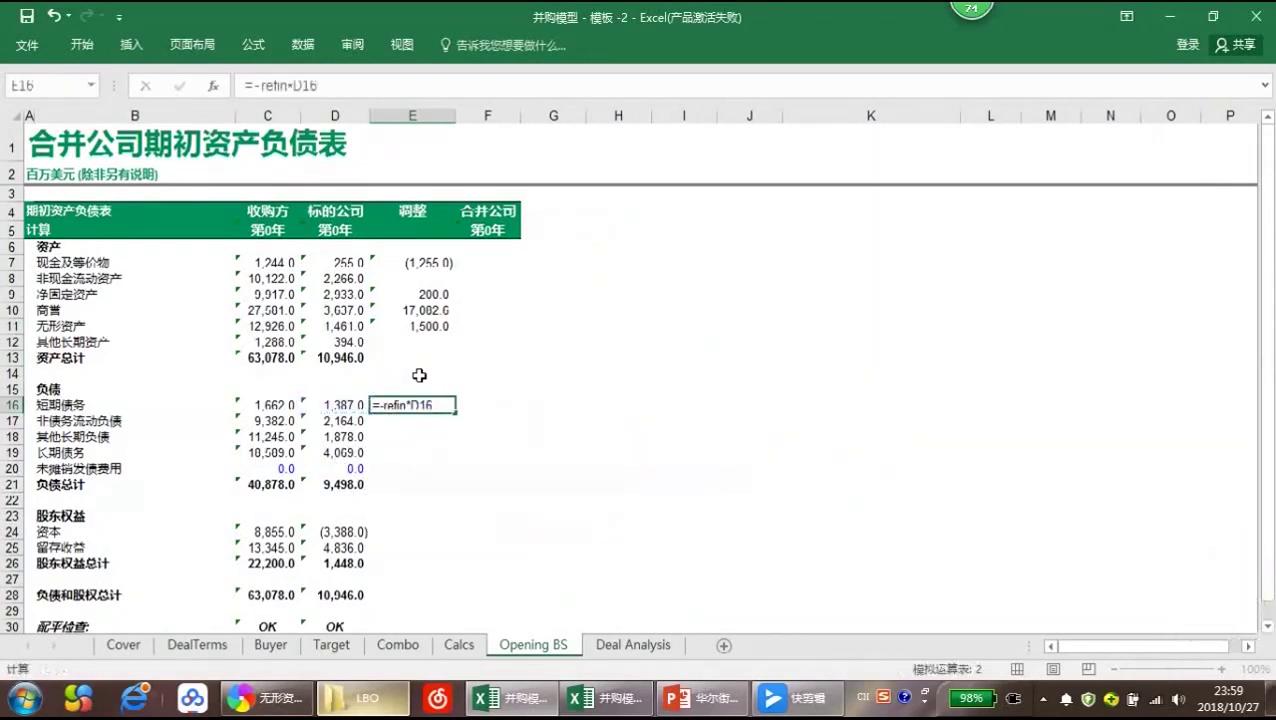
{"action": "key", "text": "Return"}
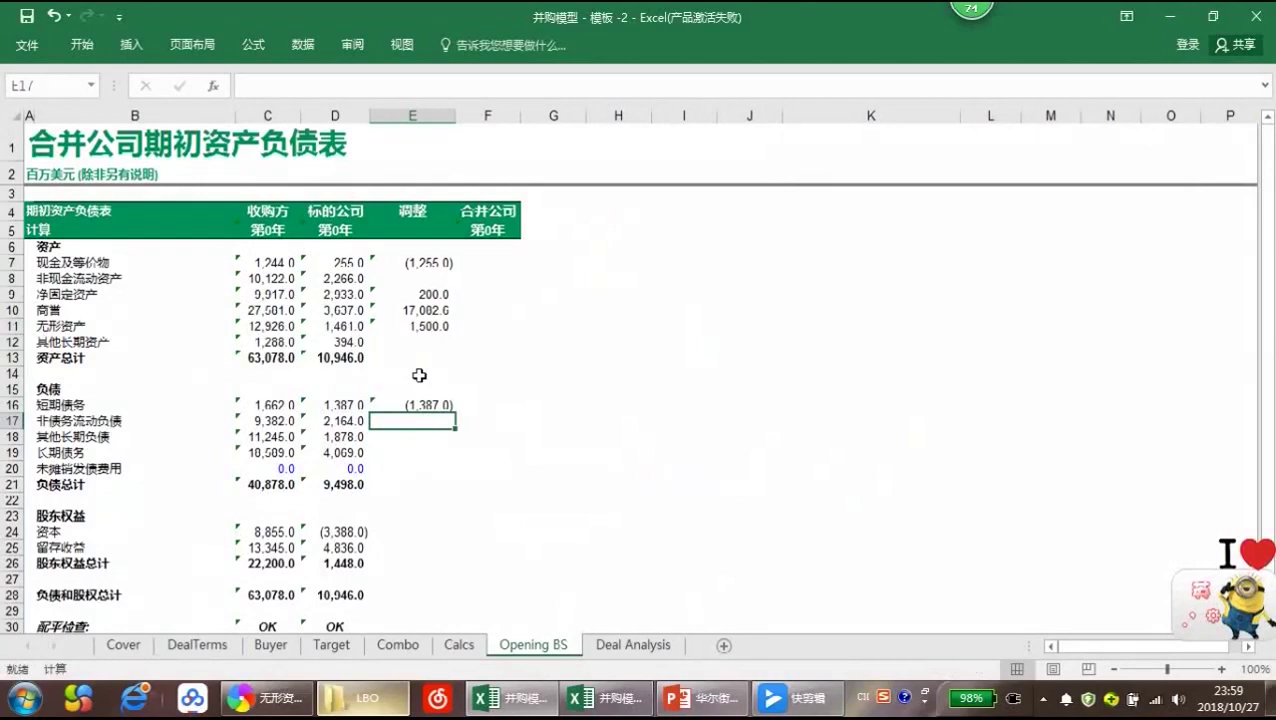
Enter the other long-term liabilities adjustment in E18 as =-DealTerms!I33, adding the new deferred tax liability as a positive amount
{"action": "key", "text": "Down"}
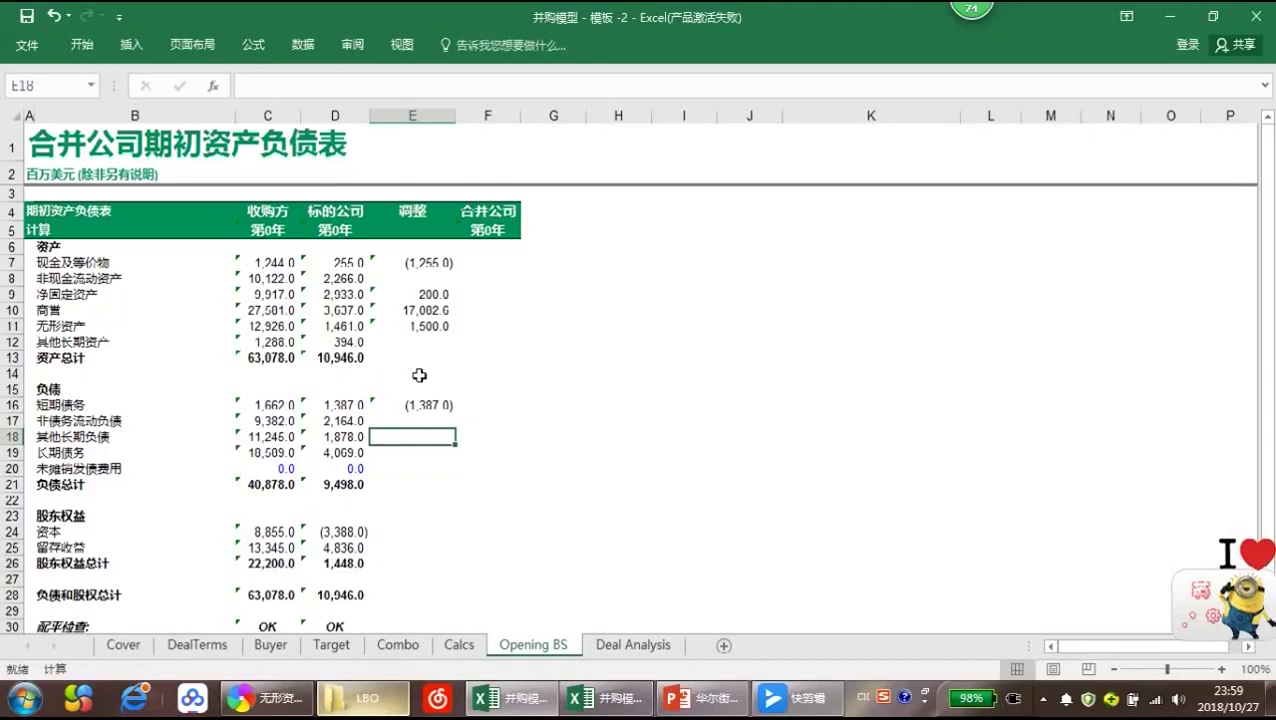
{"action": "type", "text": "="}
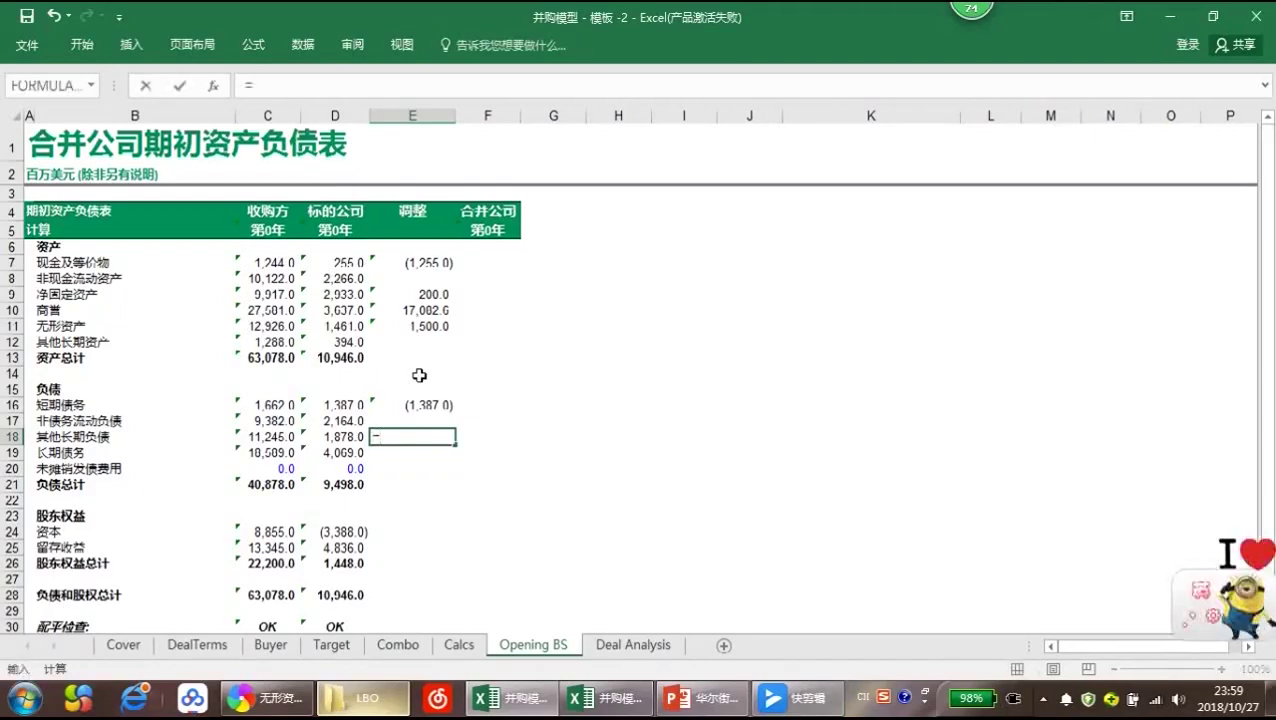
{"action": "left_click", "coordinate": [224, 648]}
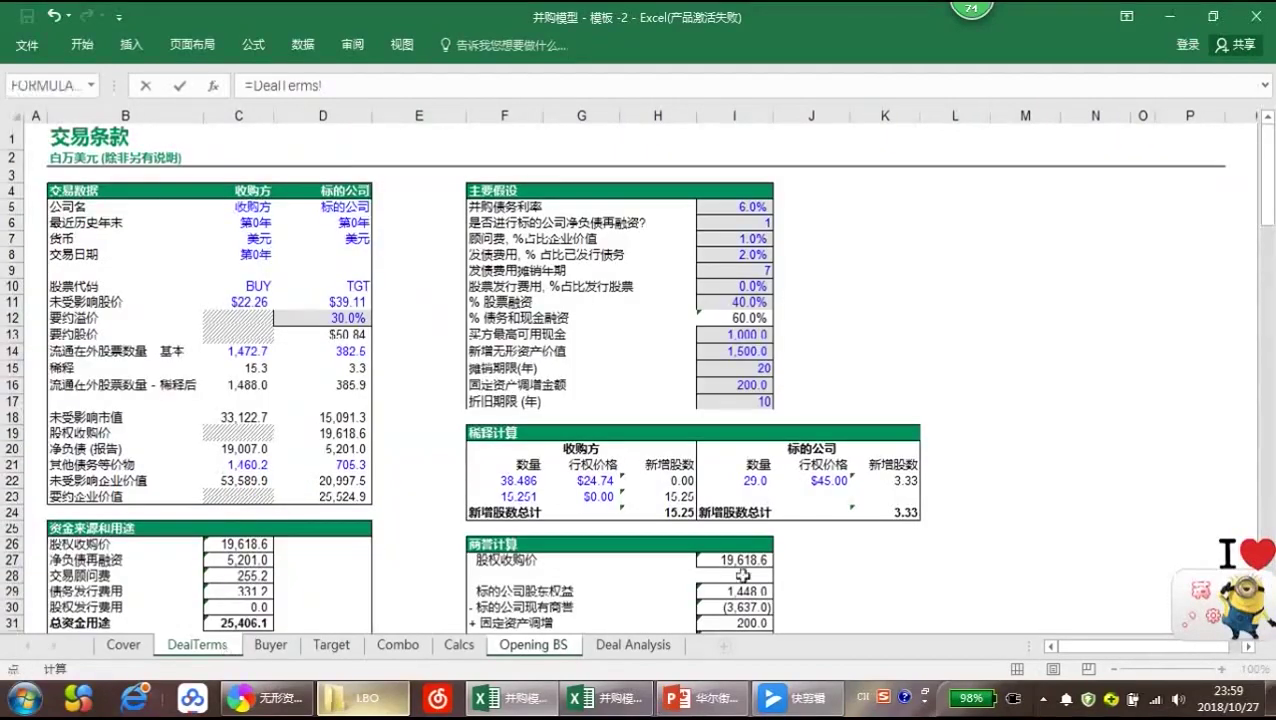
{"action": "scroll", "coordinate": [810, 539], "scroll_direction": "down", "scroll_amount": 3}
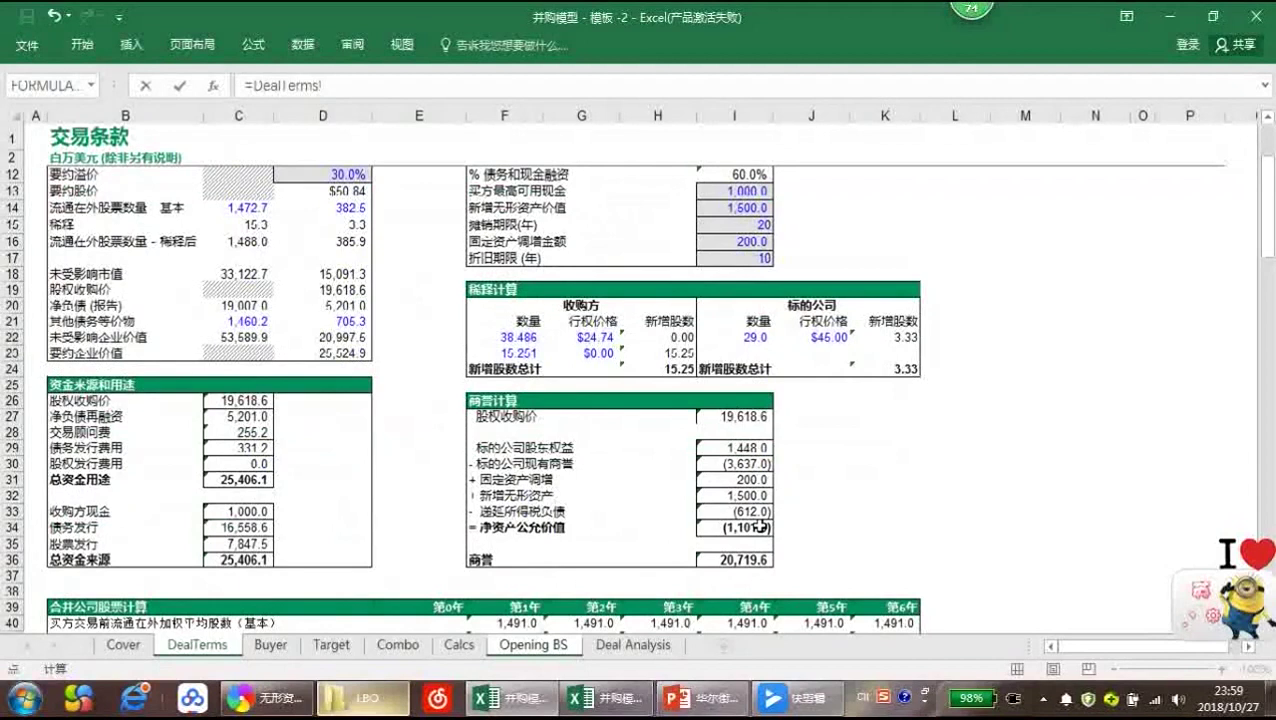
{"action": "left_click", "coordinate": [754, 511]}
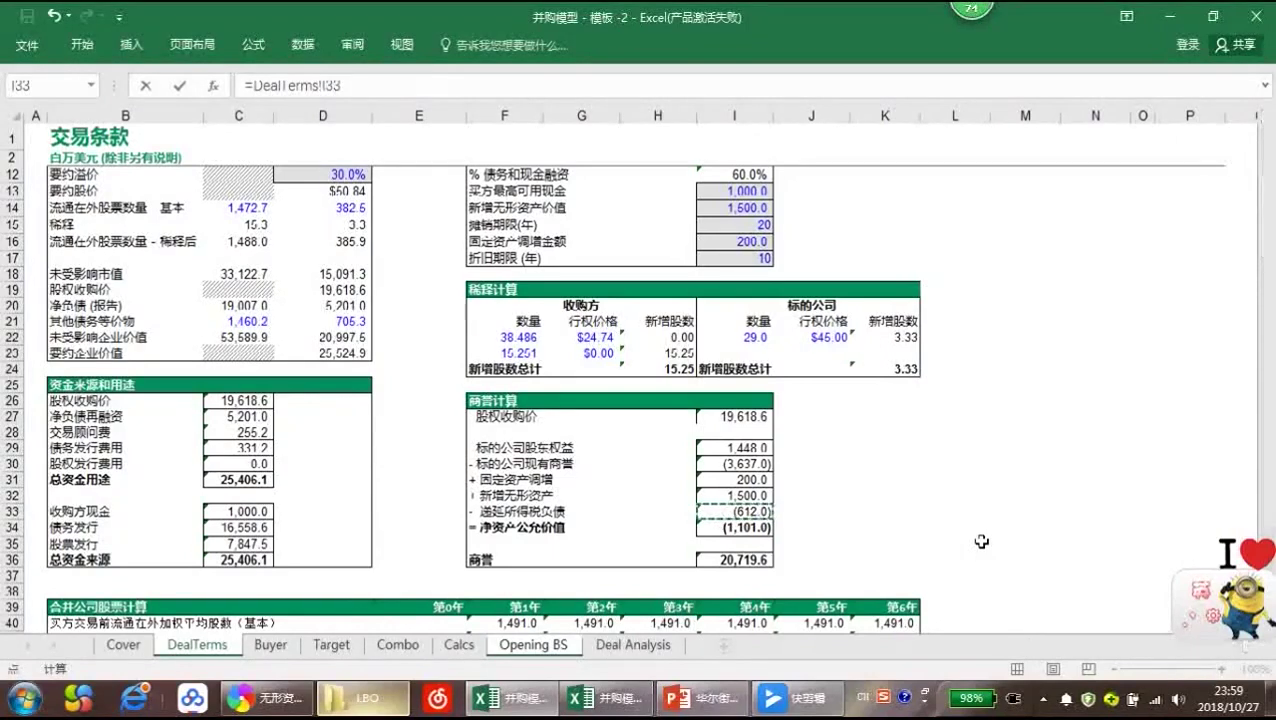
{"action": "key", "text": "Return"}
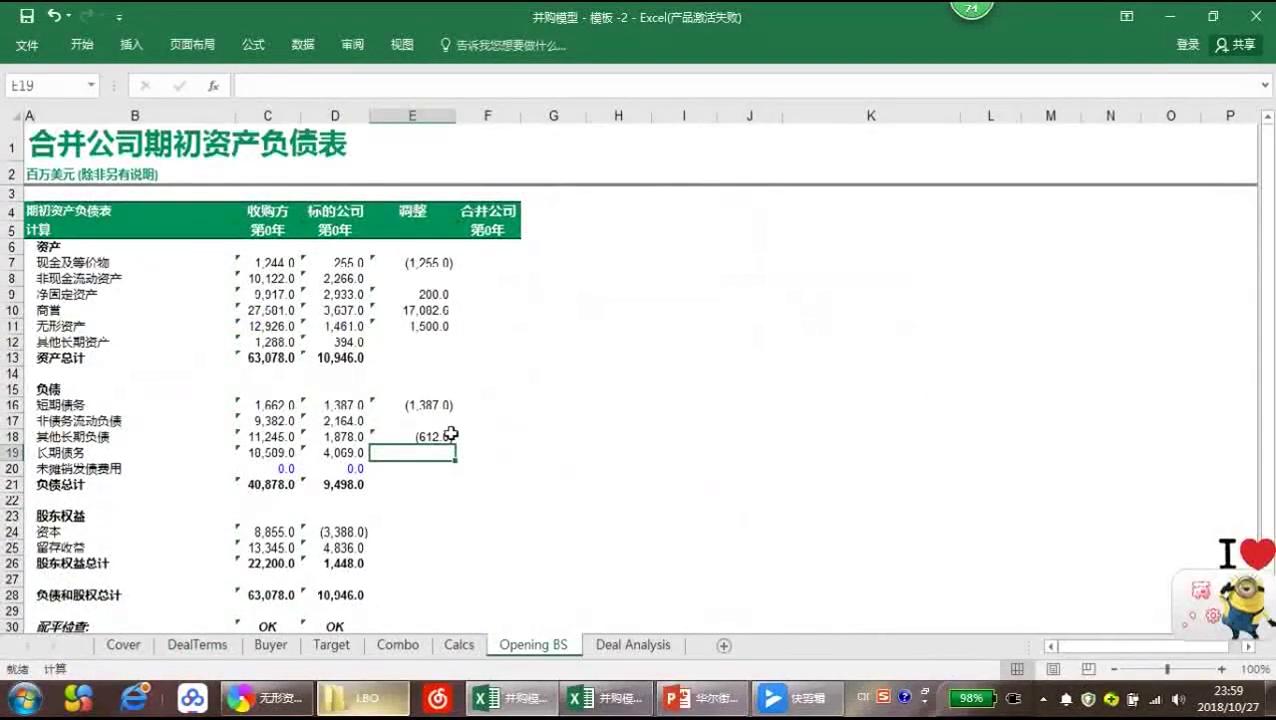
{"action": "left_click", "coordinate": [254, 88]}
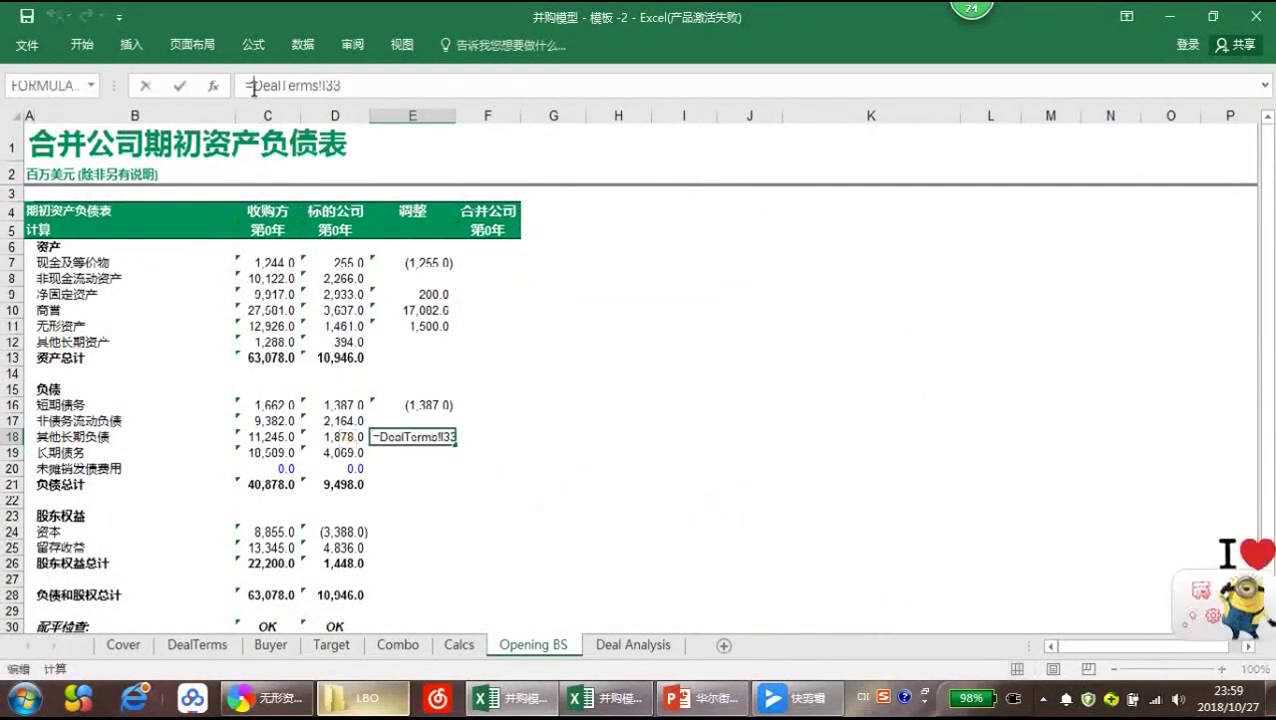
{"action": "type", "text": "-"}
{"action": "key", "text": "Return"}
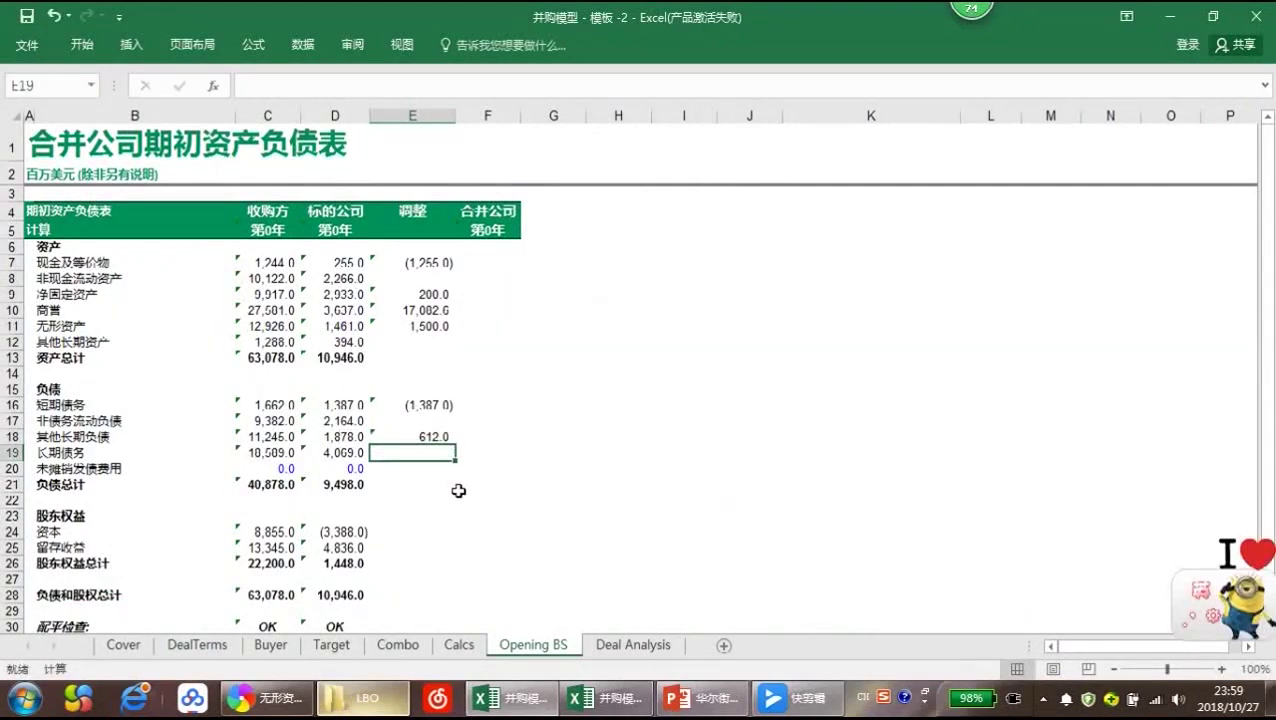
Enter the long-term debt adjustment in E19 as =-refin*D19+DealTerms!C34, removing the target's refinanced debt and adding the newly issued debt
{"action": "type", "text": "=-refin*"}
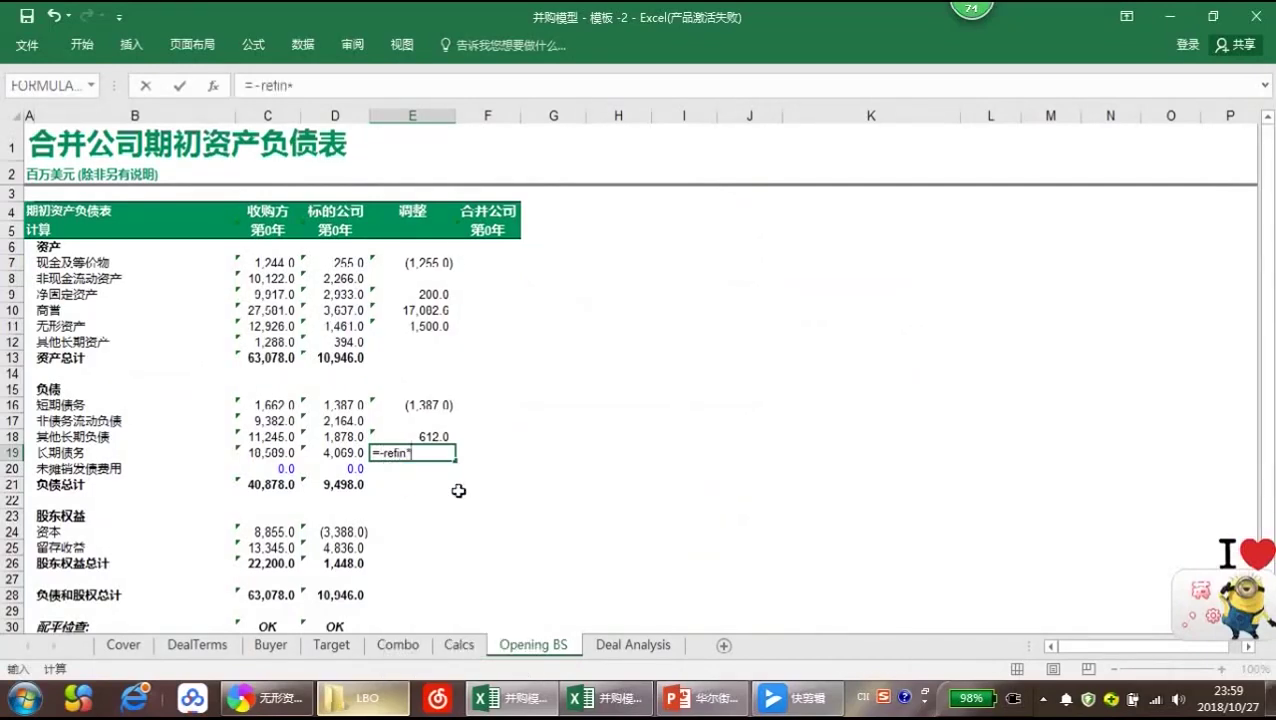
{"action": "key", "text": "Left"}
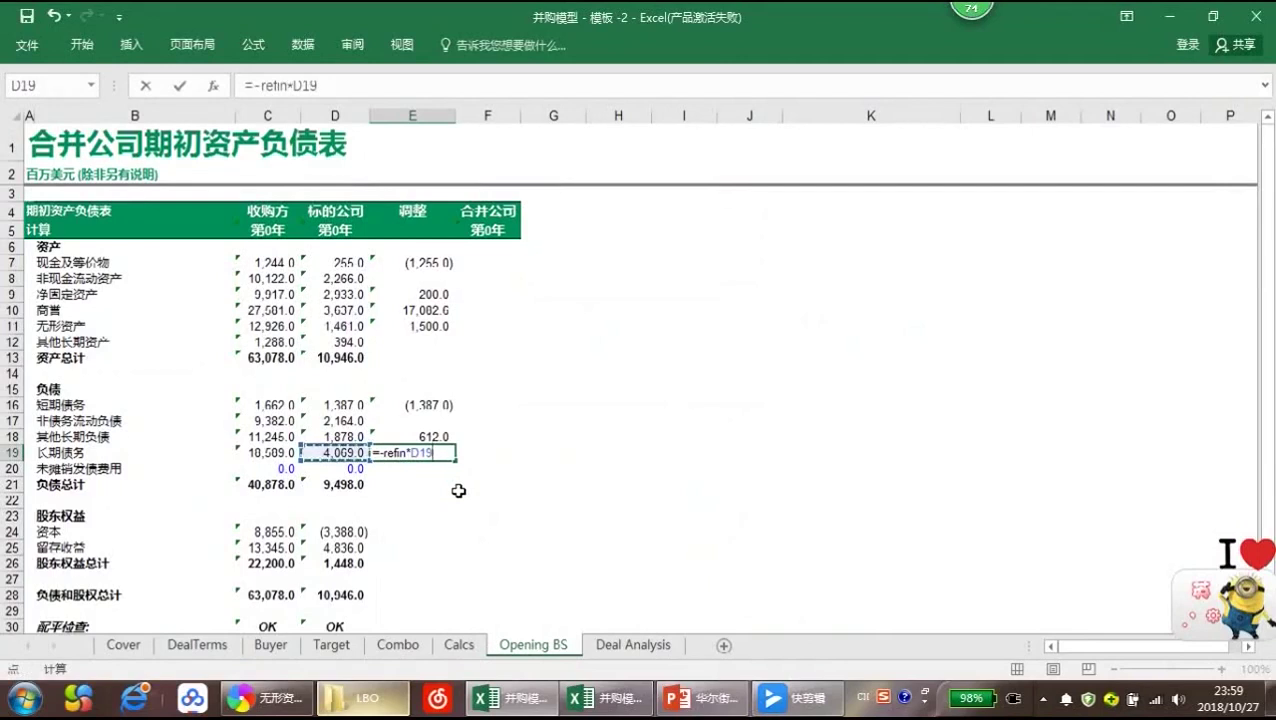
{"action": "type", "text": "+"}
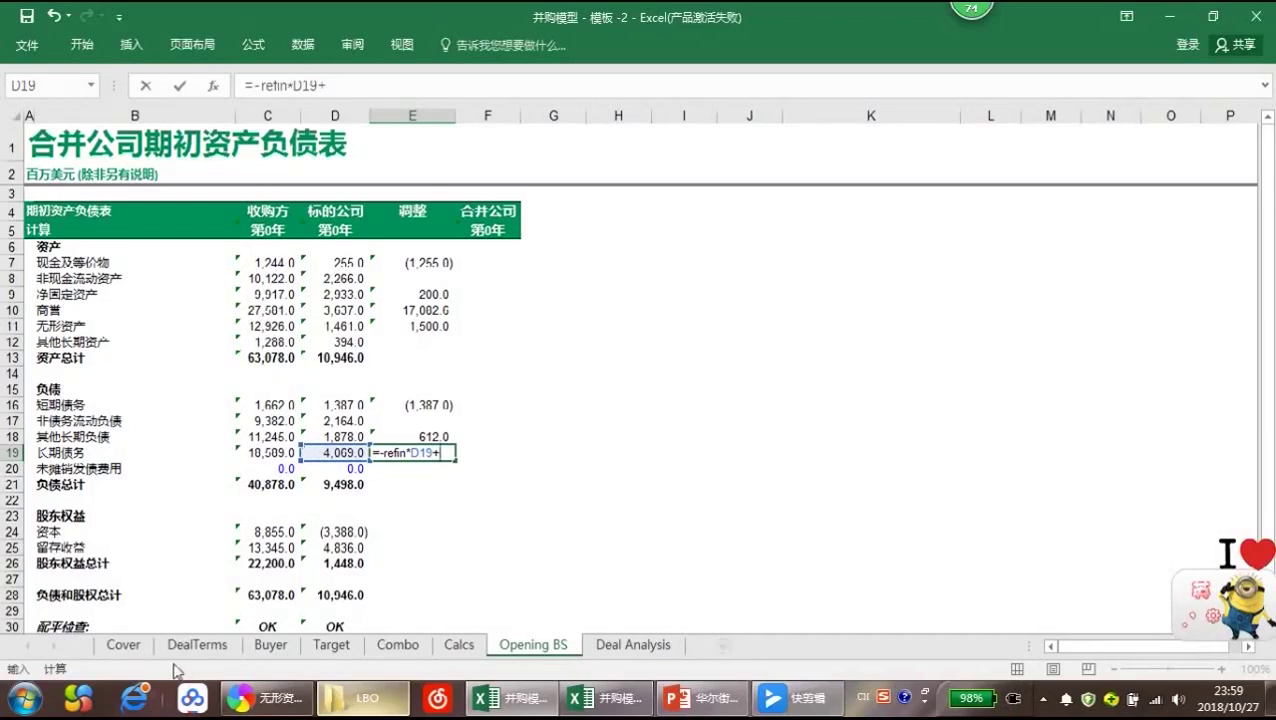
{"action": "left_click", "coordinate": [196, 645]}
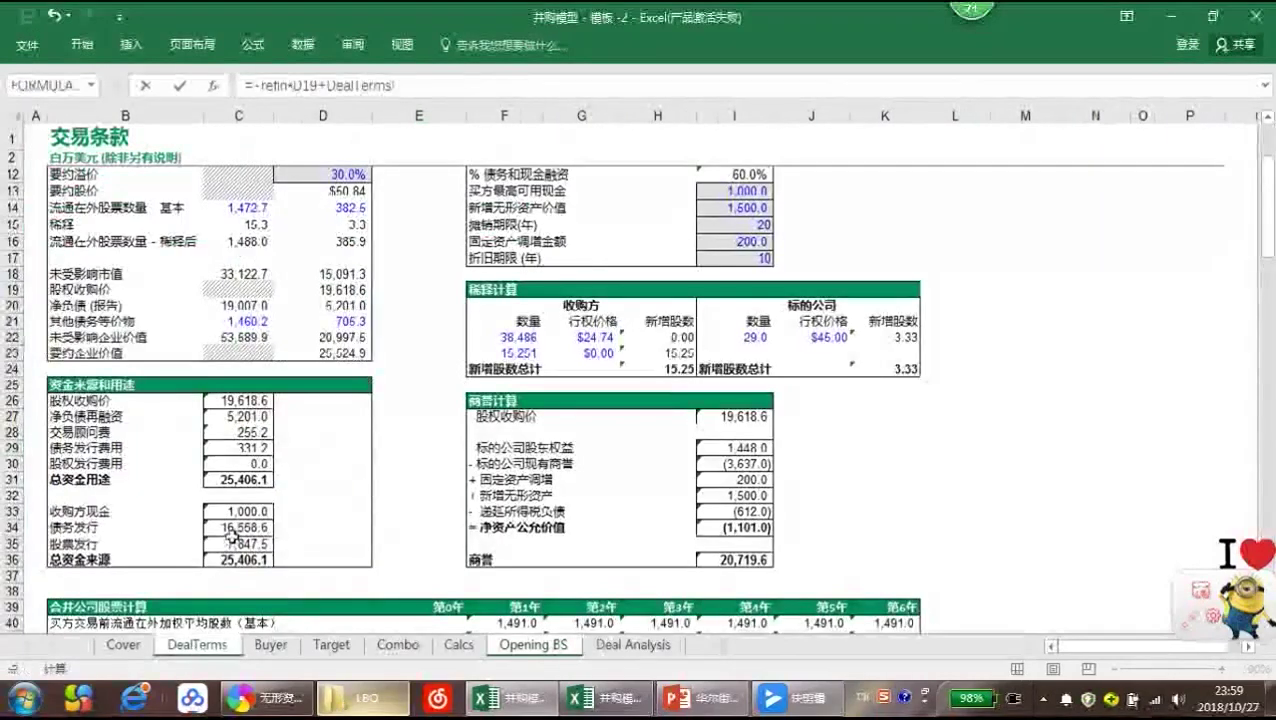
{"action": "left_click", "coordinate": [232, 527]}
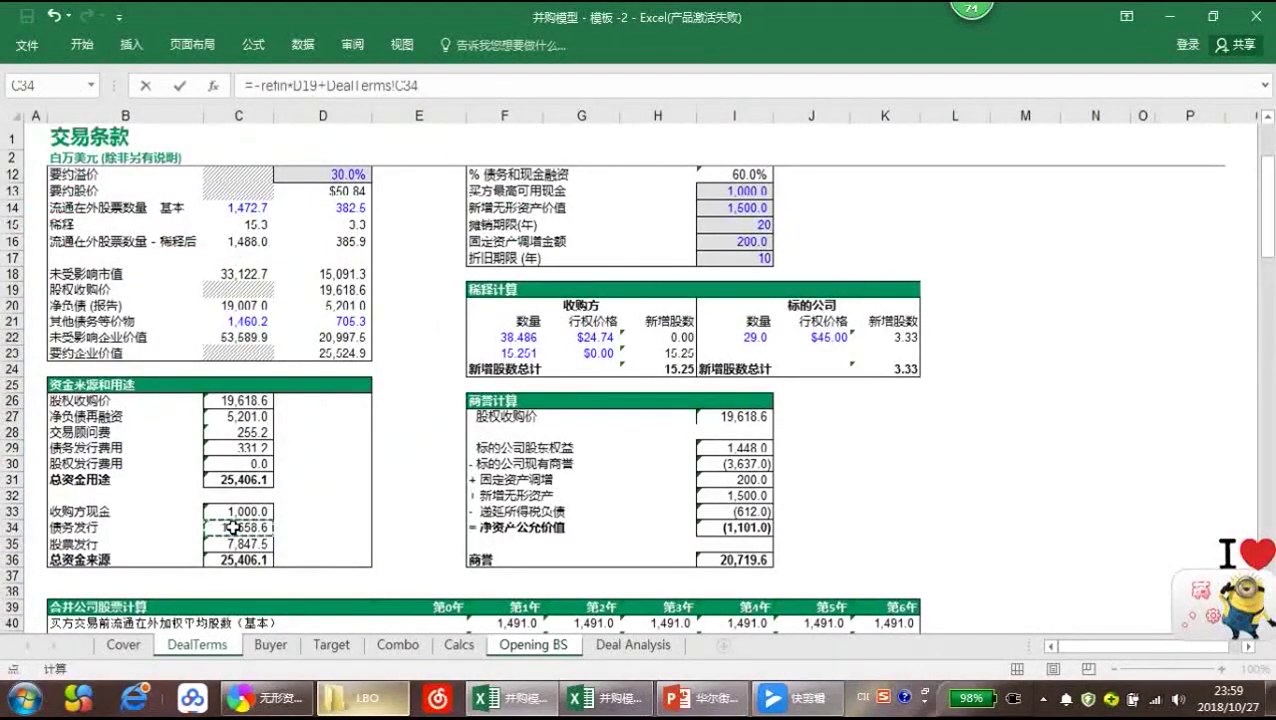
{"action": "key", "text": "Return"}
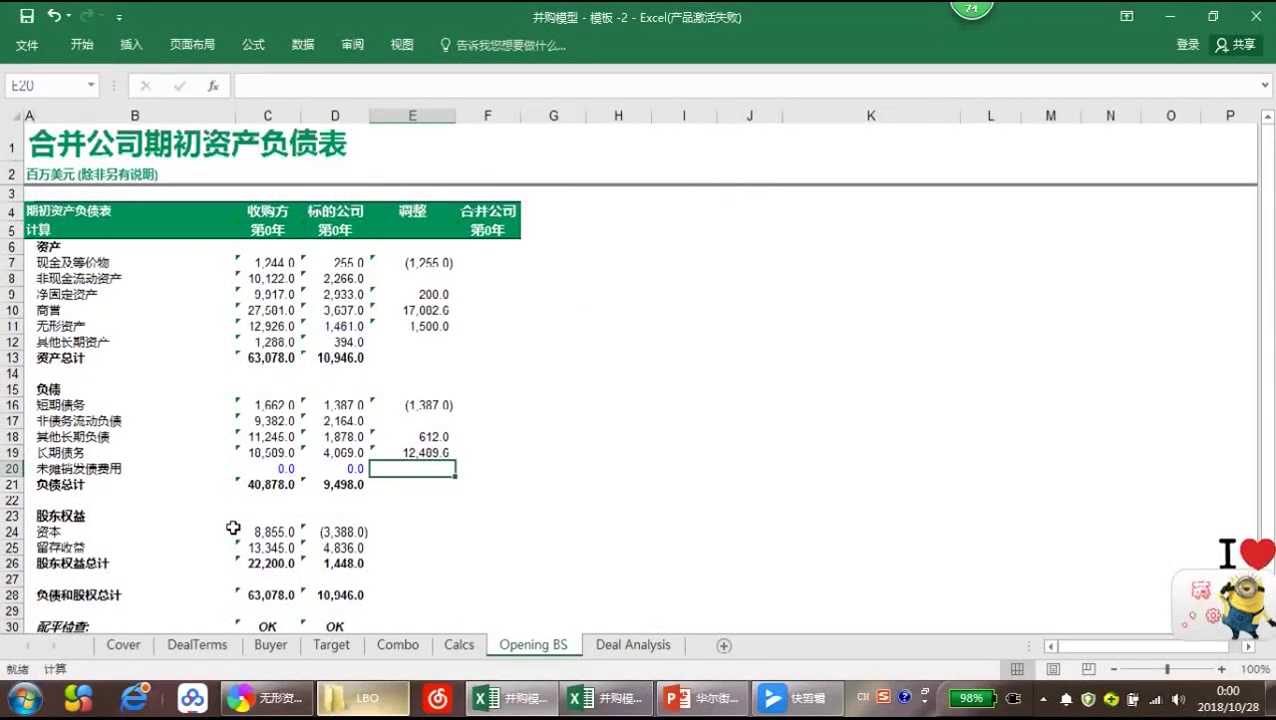
Enter the unamortized debt issuance fee adjustment in E20 as =-DealTerms!E79, the negative of the year 0 ending fee balance
{"action": "type", "text": "="}
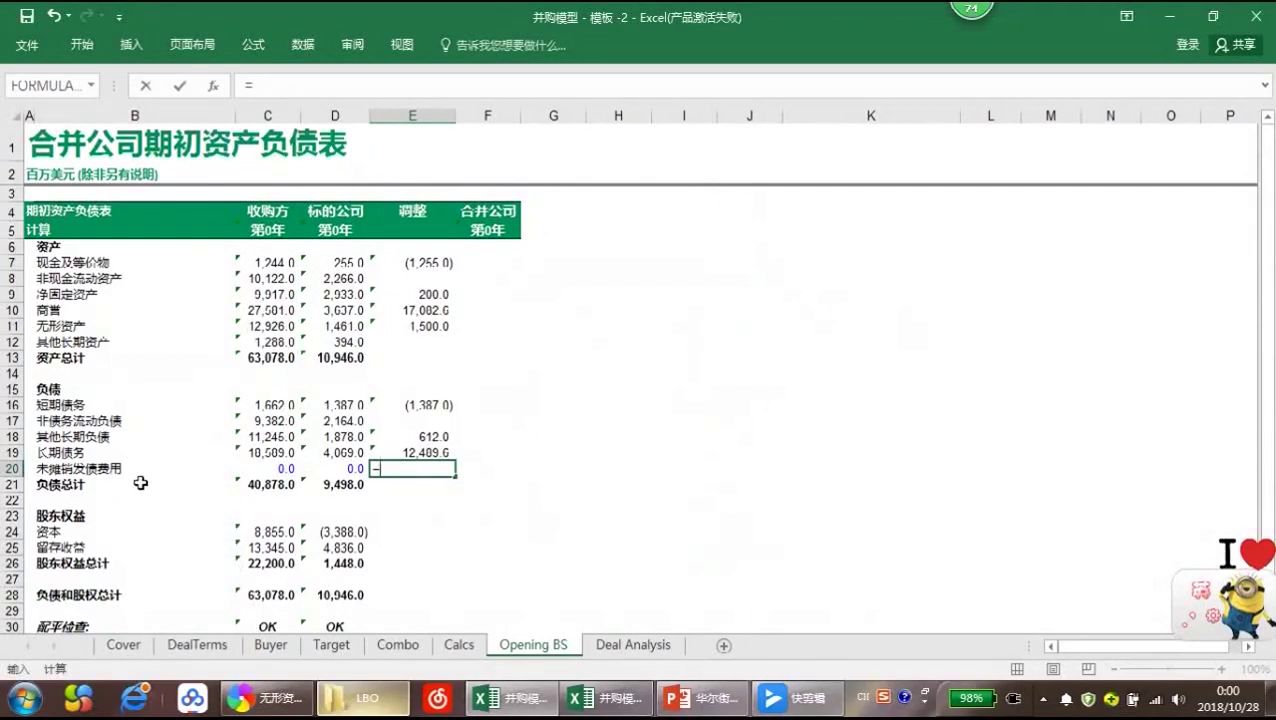
{"action": "left_click", "coordinate": [197, 646]}
{"action": "scroll", "coordinate": [527, 590], "scroll_direction": "down", "scroll_amount": 6}
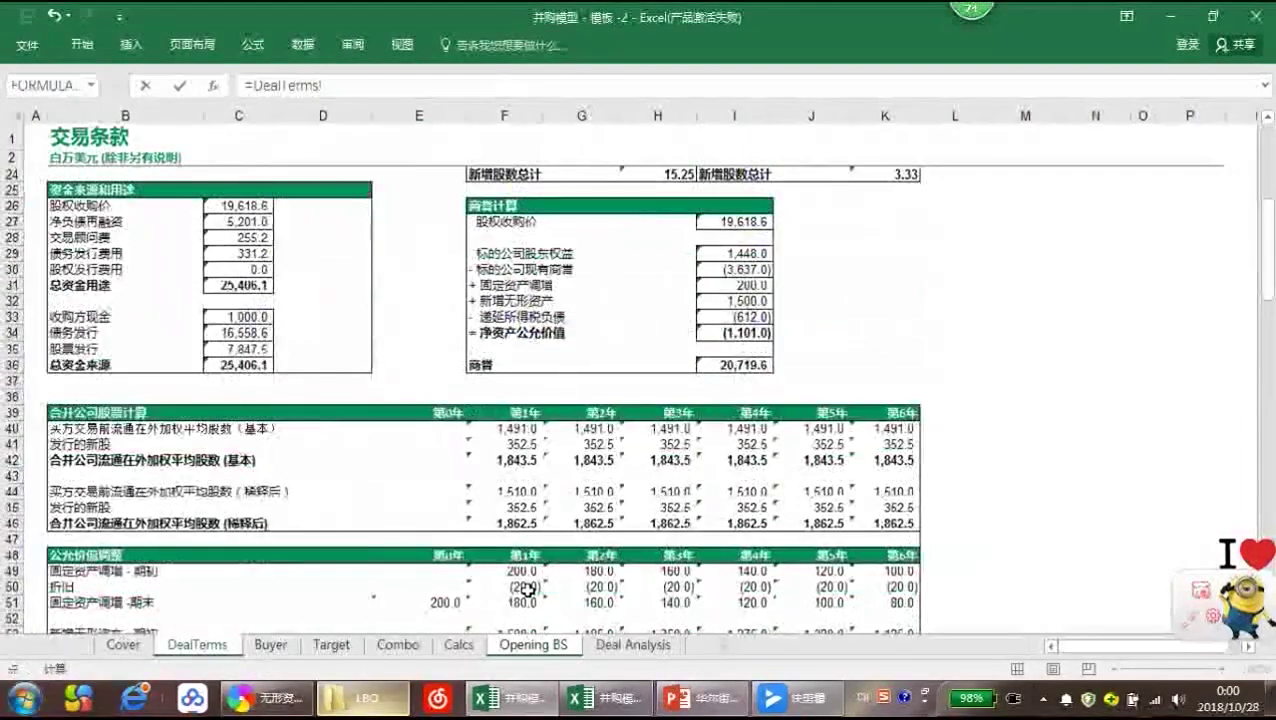
{"action": "scroll", "coordinate": [527, 590], "scroll_direction": "down", "scroll_amount": 7}
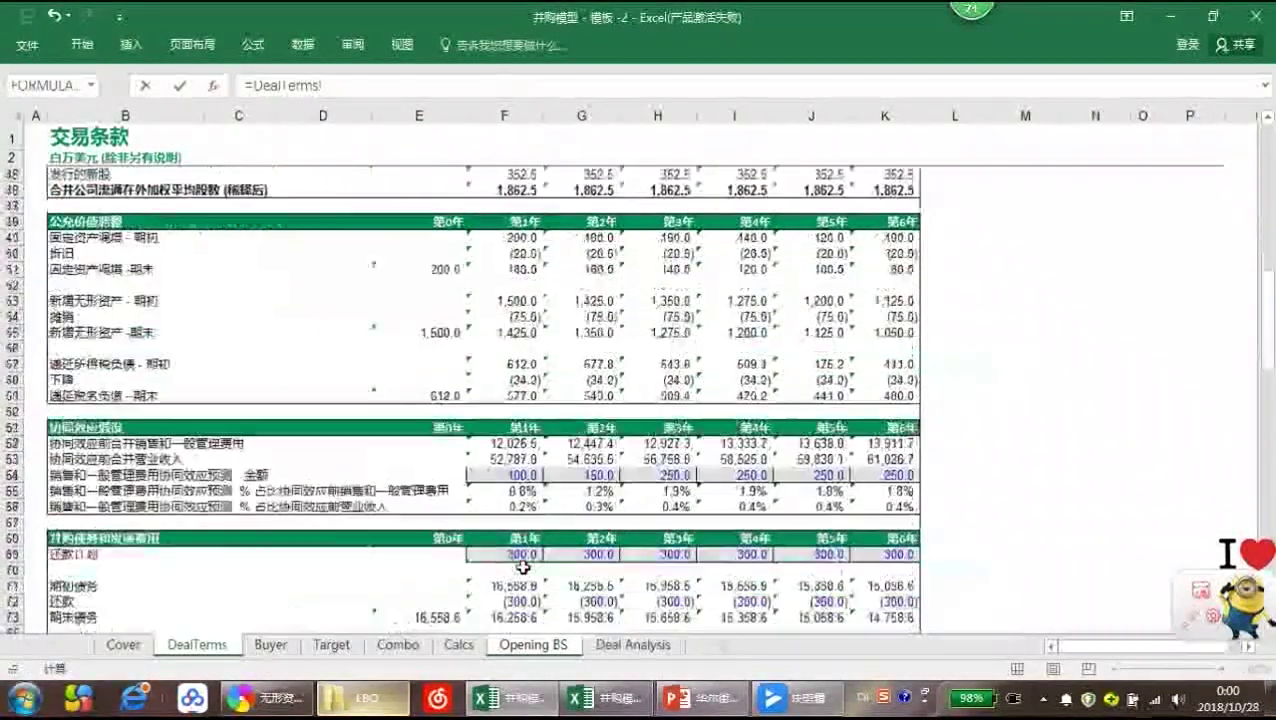
{"action": "scroll", "coordinate": [522, 567], "scroll_direction": "down", "scroll_amount": 1}
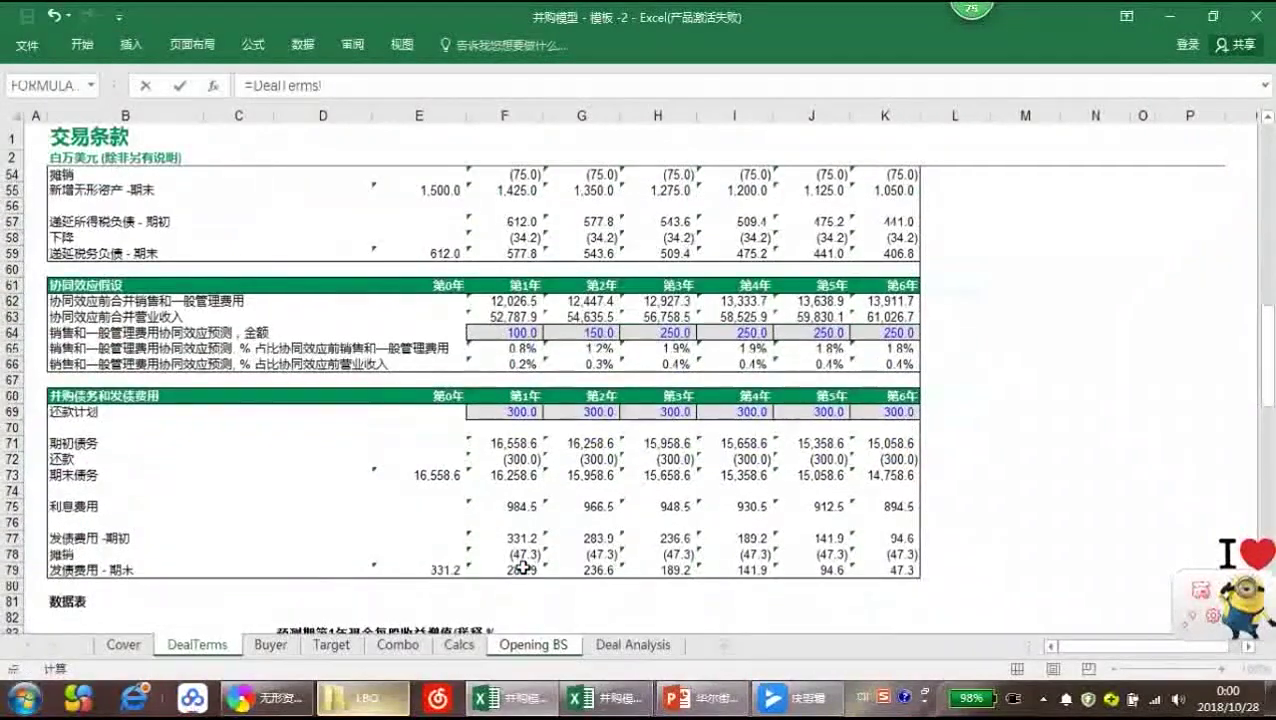
{"action": "left_click", "coordinate": [522, 567]}
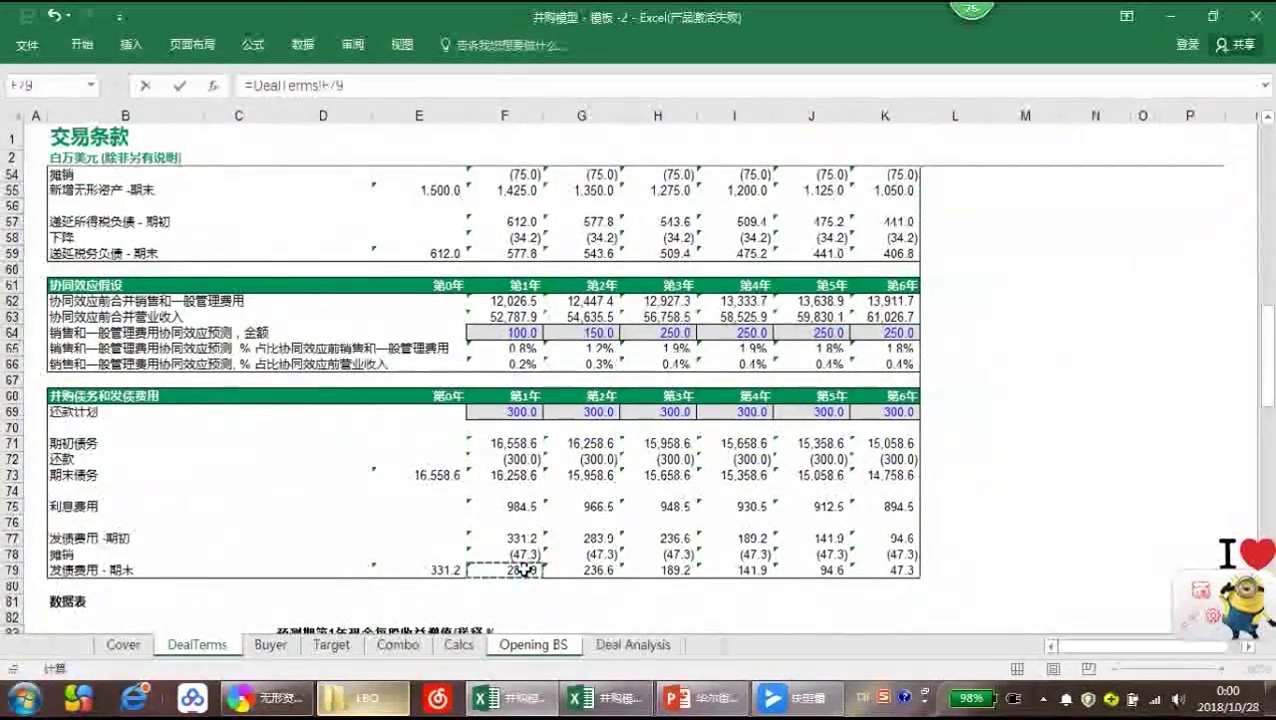
{"action": "left_click", "coordinate": [446, 572]}
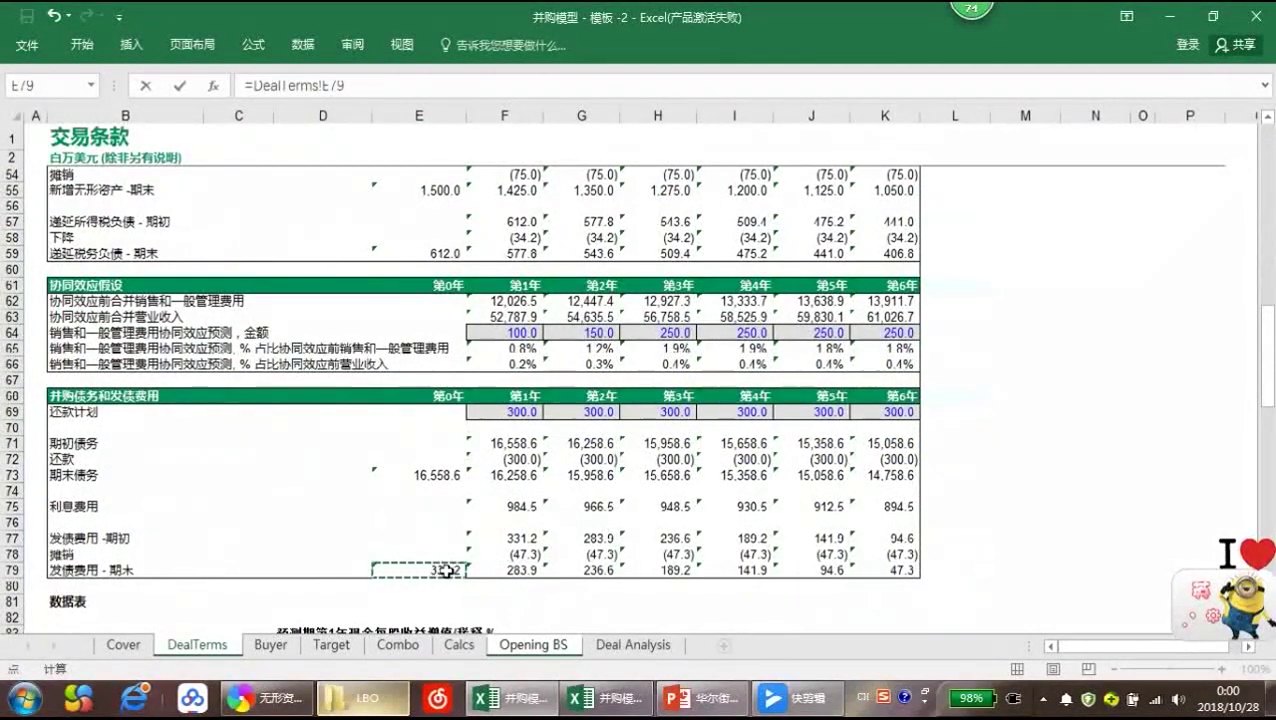
{"action": "left_click", "coordinate": [258, 87]}
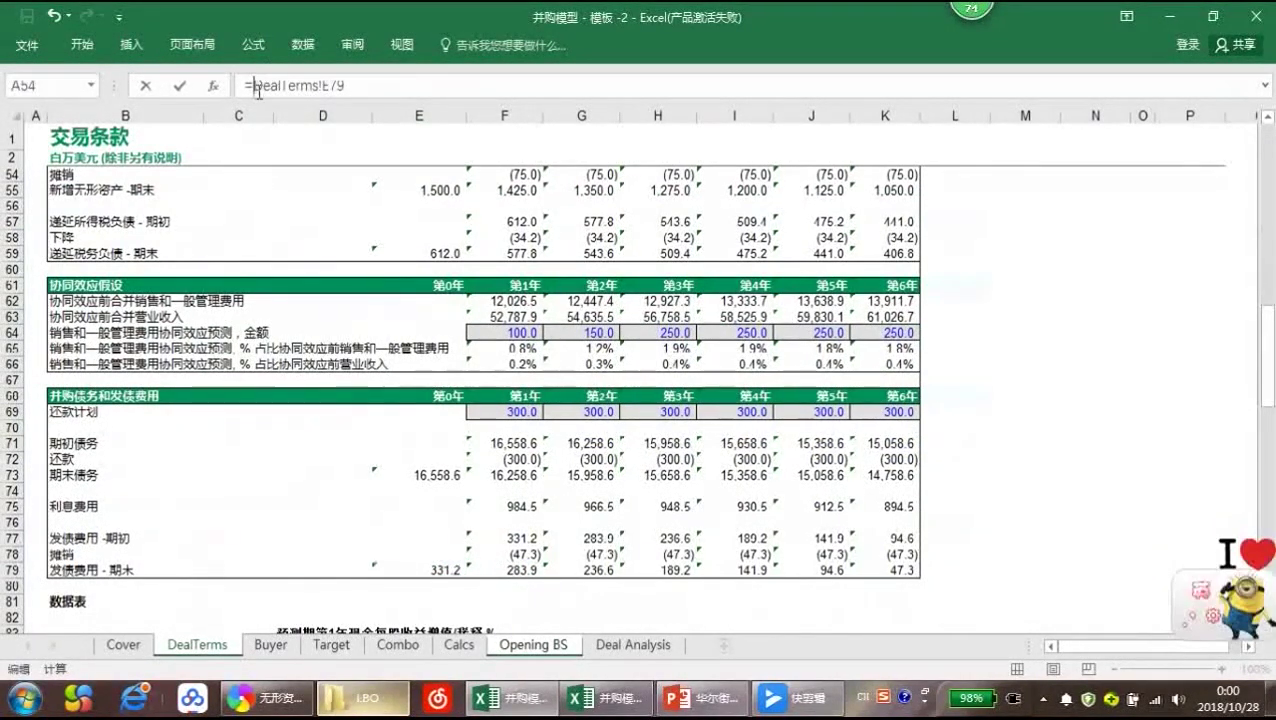
{"action": "key", "text": "Return"}
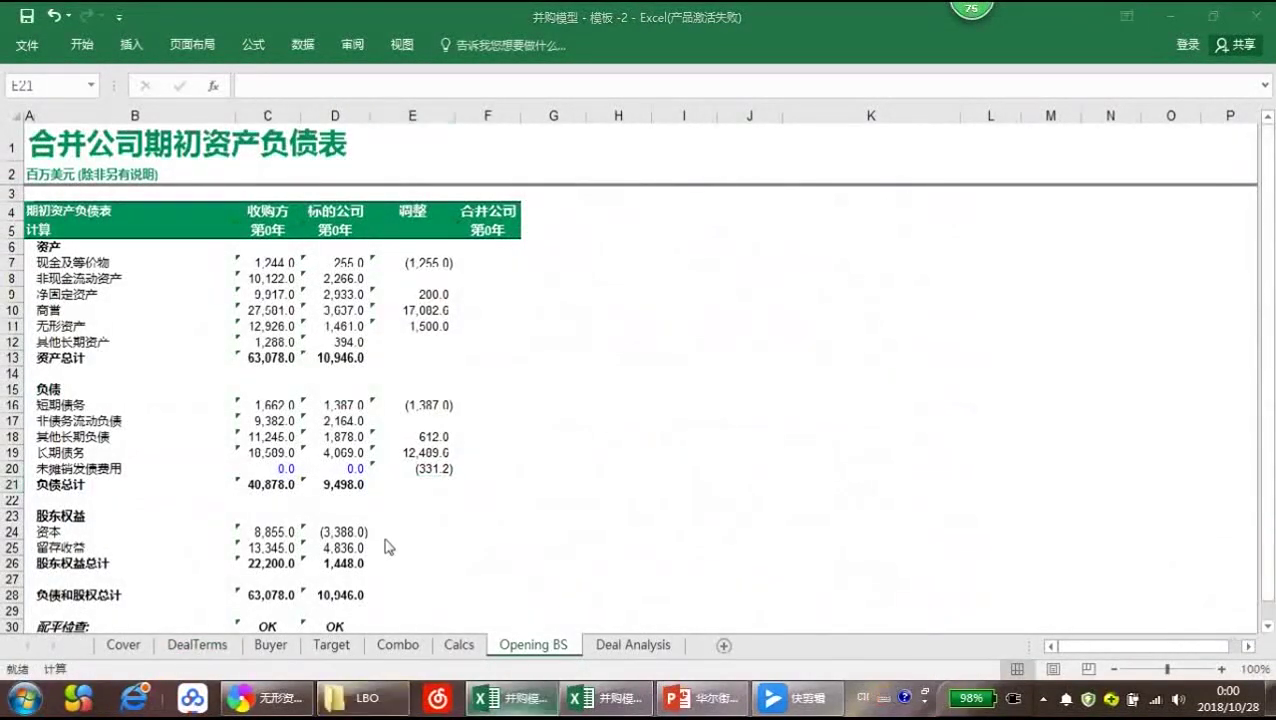
Enter the capital adjustment in E24 as =-D24+DealTerms!C35-DealTerms!C30, eliminating target capital, adding the stock issuance and deducting its fees
{"action": "left_click", "coordinate": [436, 537]}
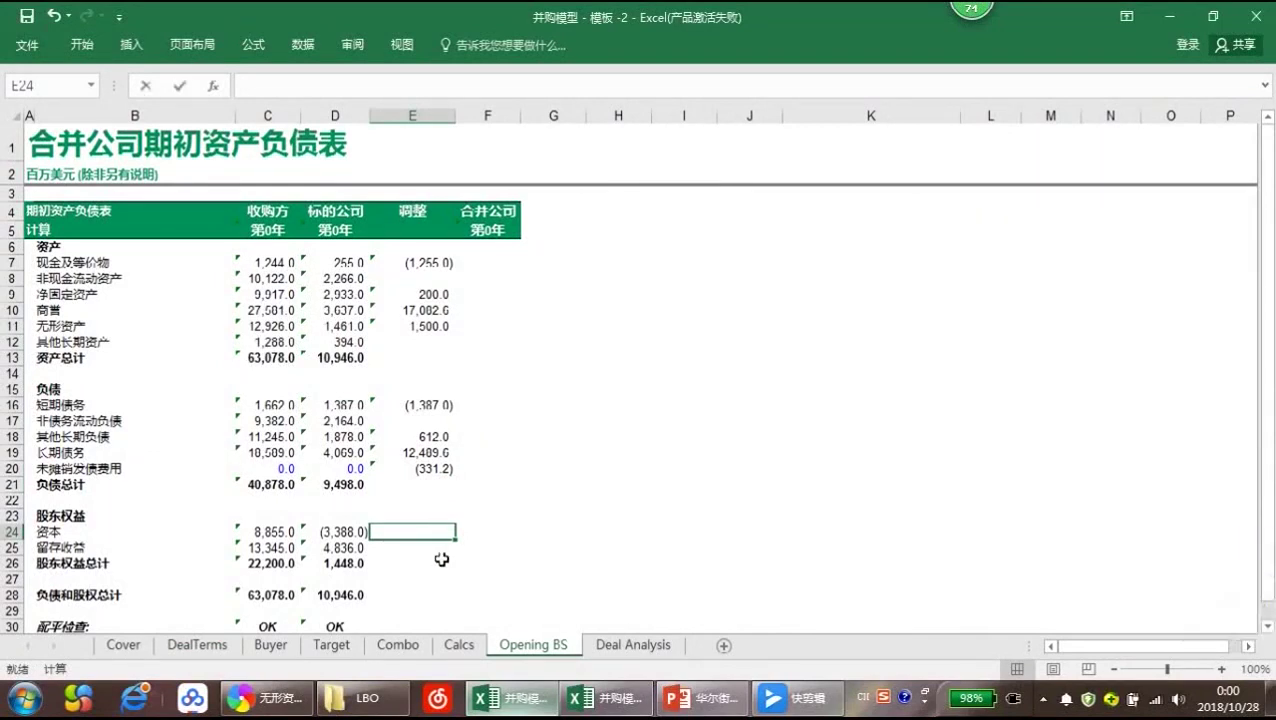
{"action": "type", "text": "=-"}
{"action": "key", "text": "Left"}
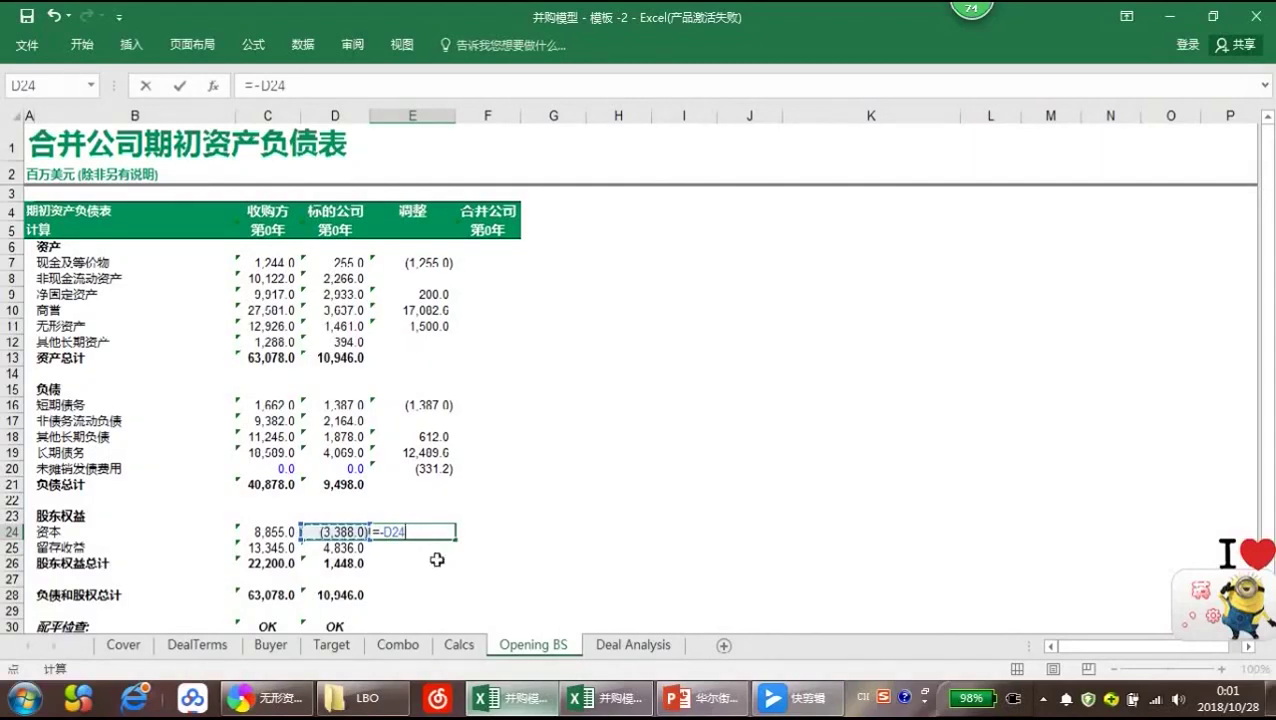
{"action": "type", "text": "+"}
{"action": "left_click", "coordinate": [195, 645]}
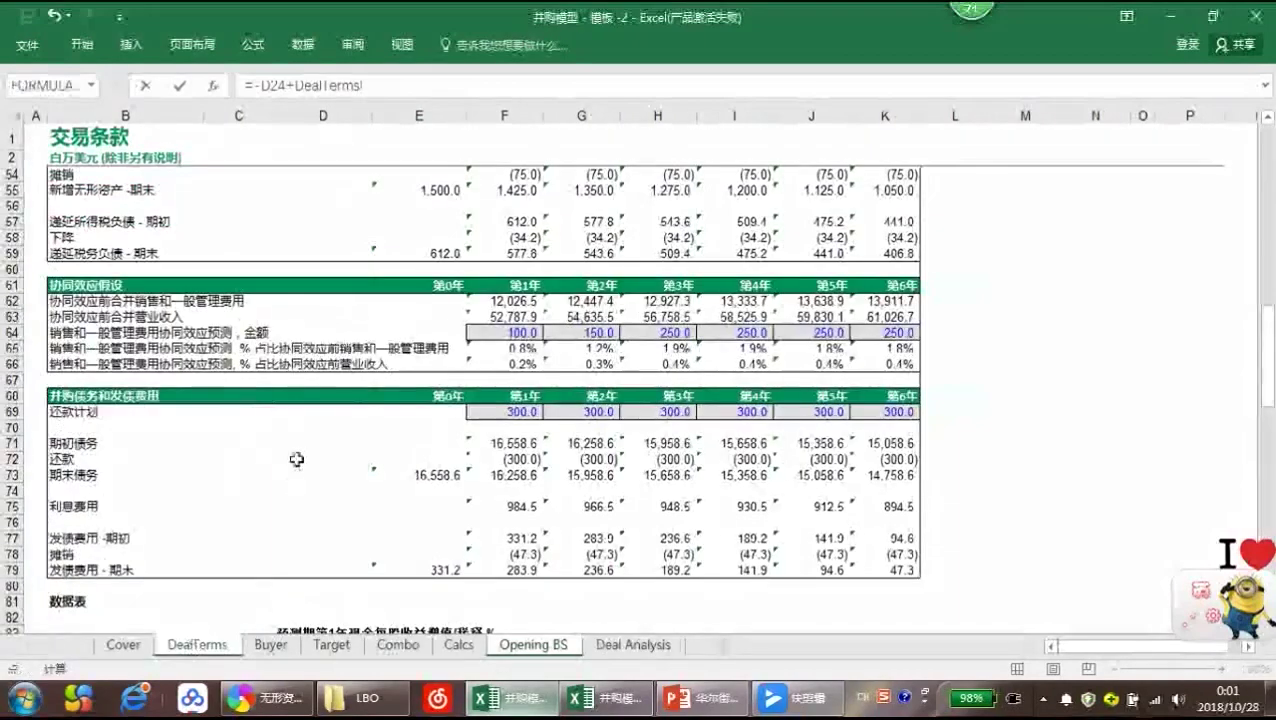
{"action": "scroll", "coordinate": [296, 459], "scroll_direction": "up", "scroll_amount": 12}
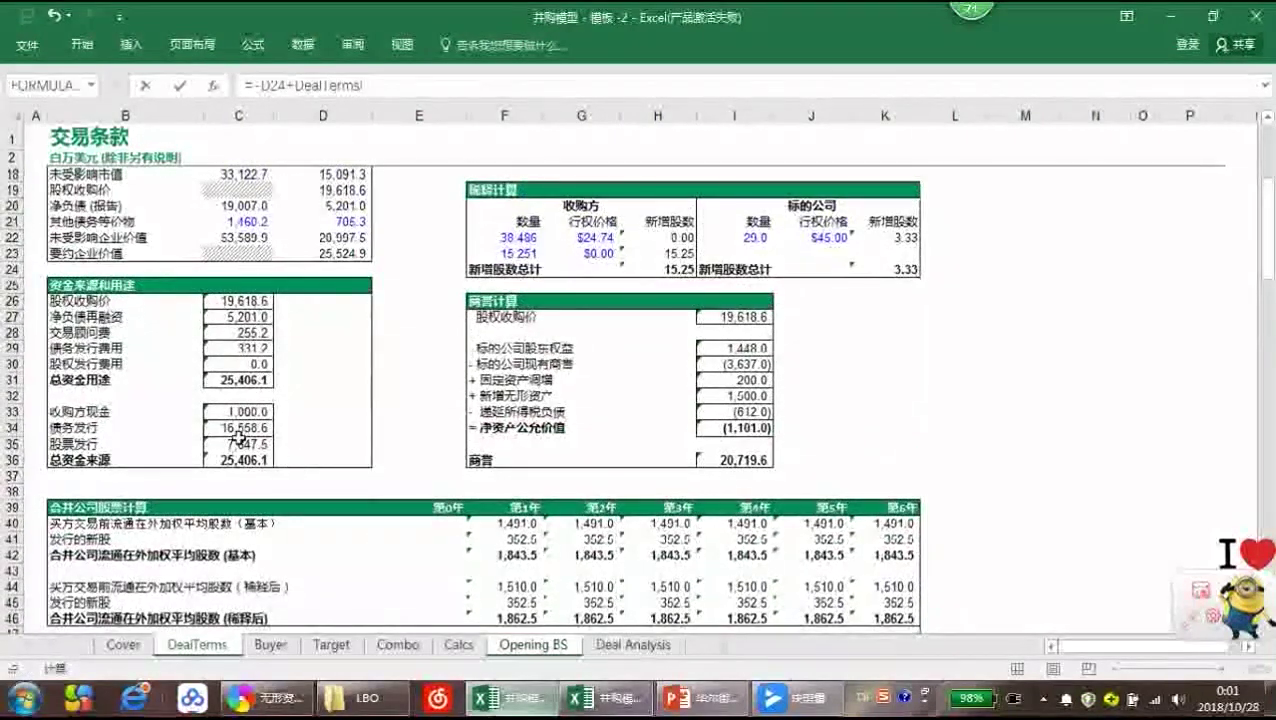
{"action": "left_click", "coordinate": [238, 442]}
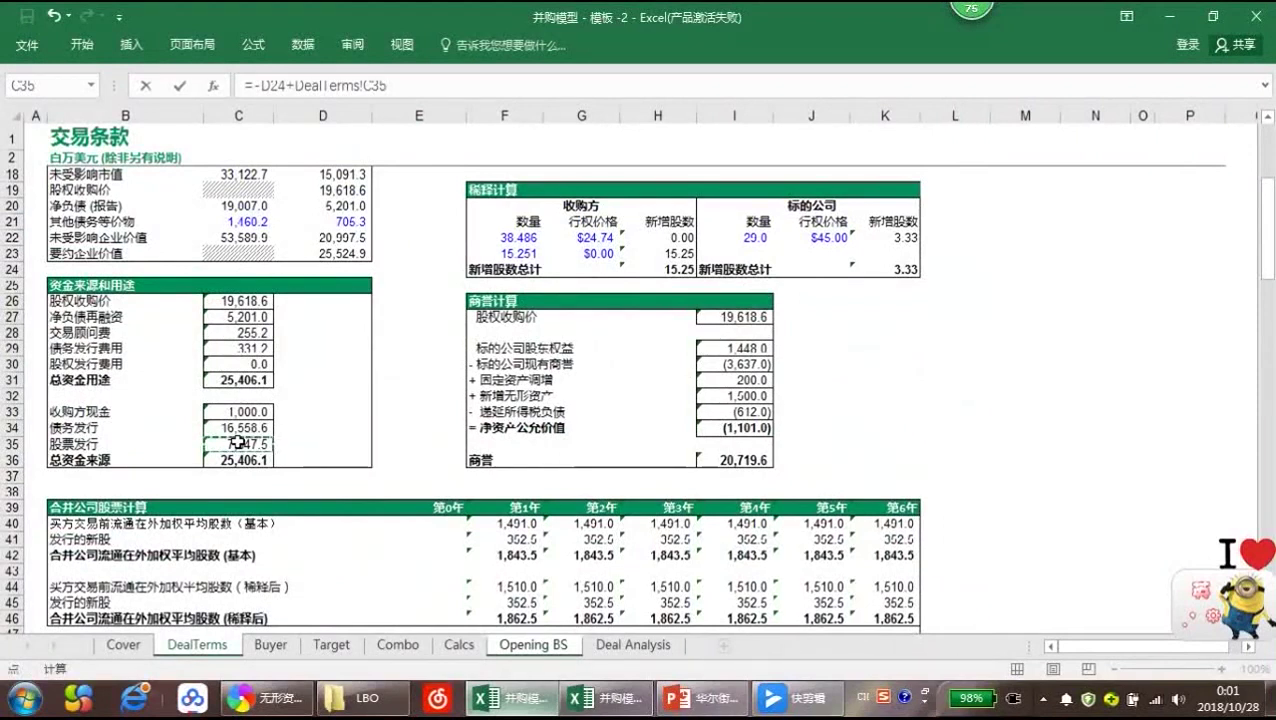
{"action": "type", "text": "-"}
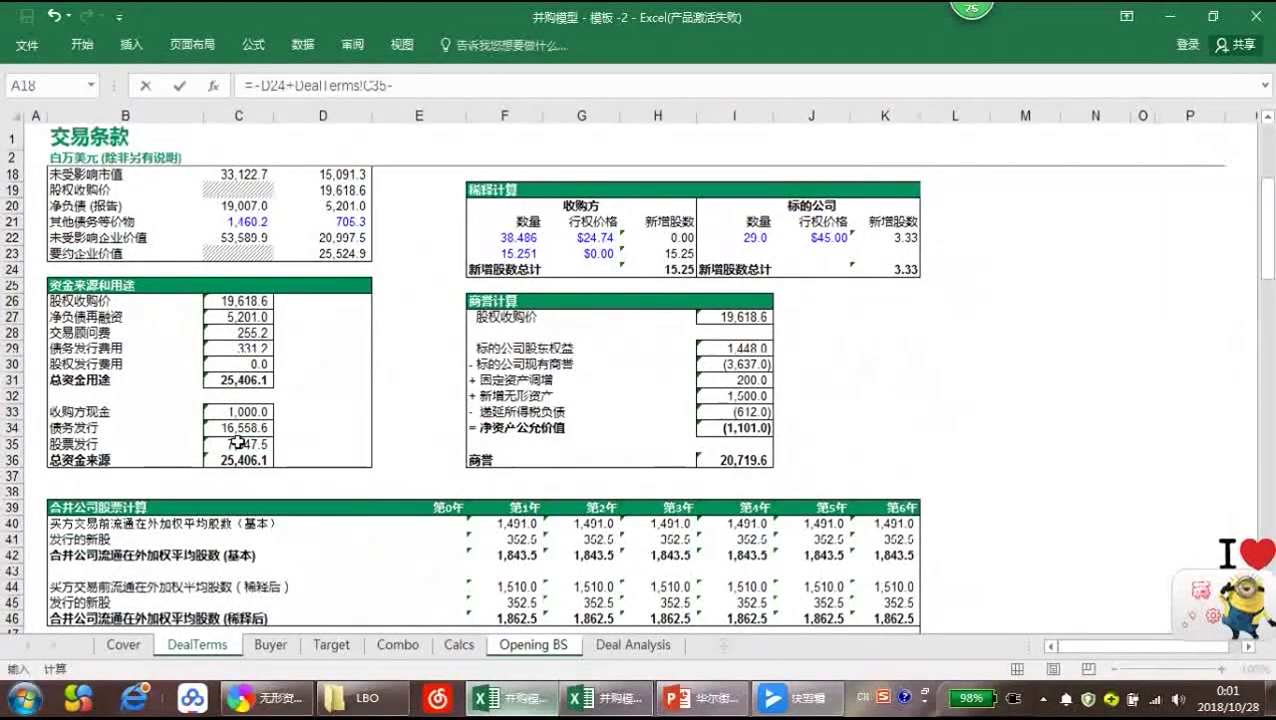
{"action": "left_click", "coordinate": [248, 365]}
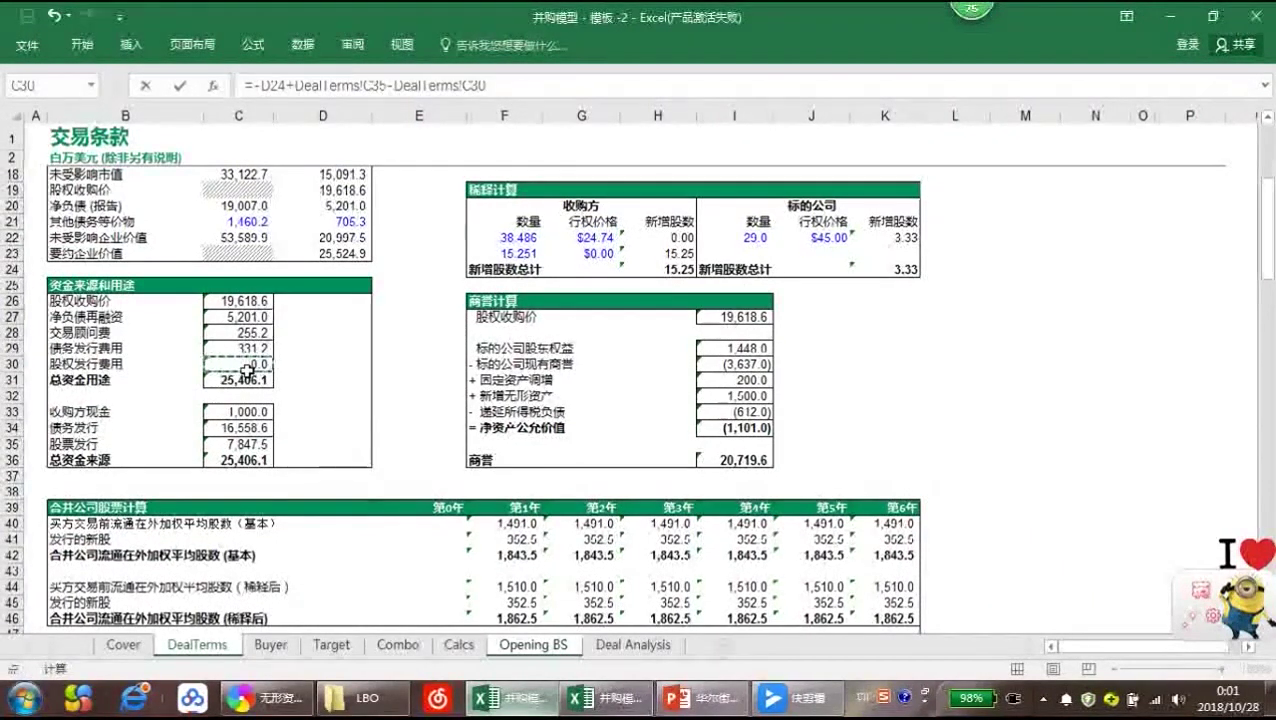
{"action": "key", "text": "Return"}
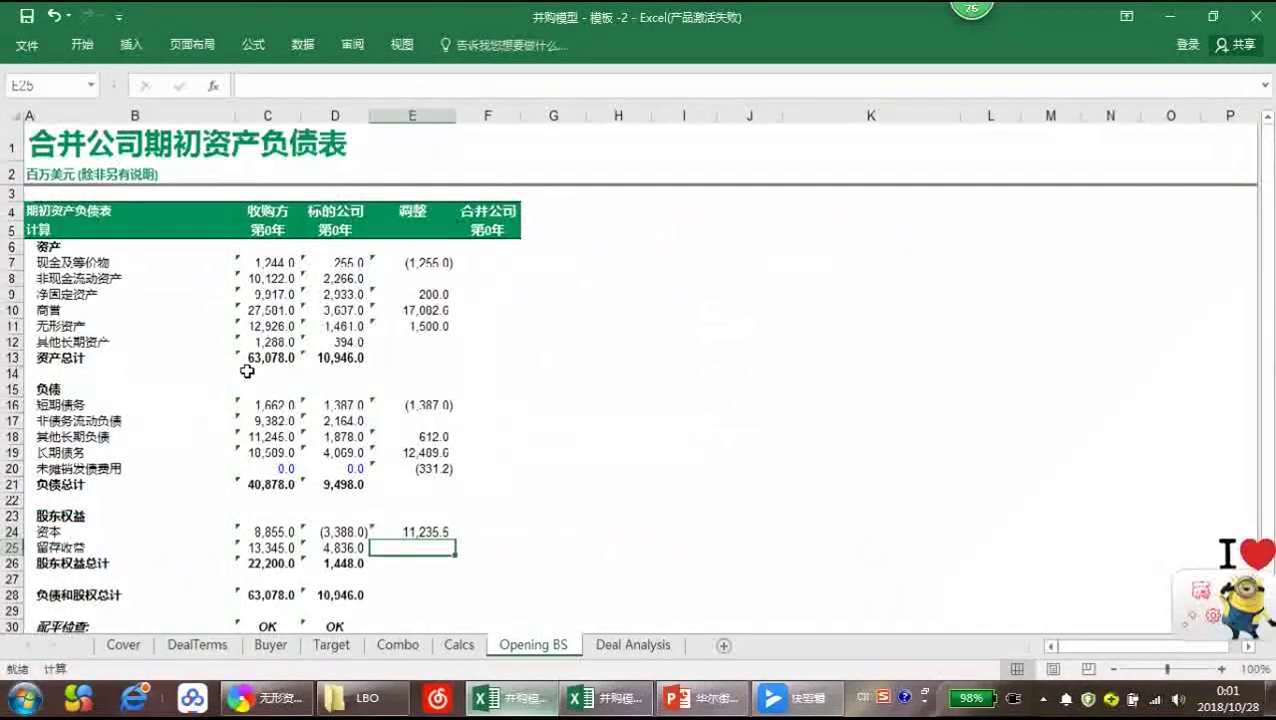
Enter the retained earnings adjustment in E25 as =-D25-DealTerms!C28, eliminating the target's retained earnings and deducting the transaction advisory fees
{"action": "type", "text": "="}
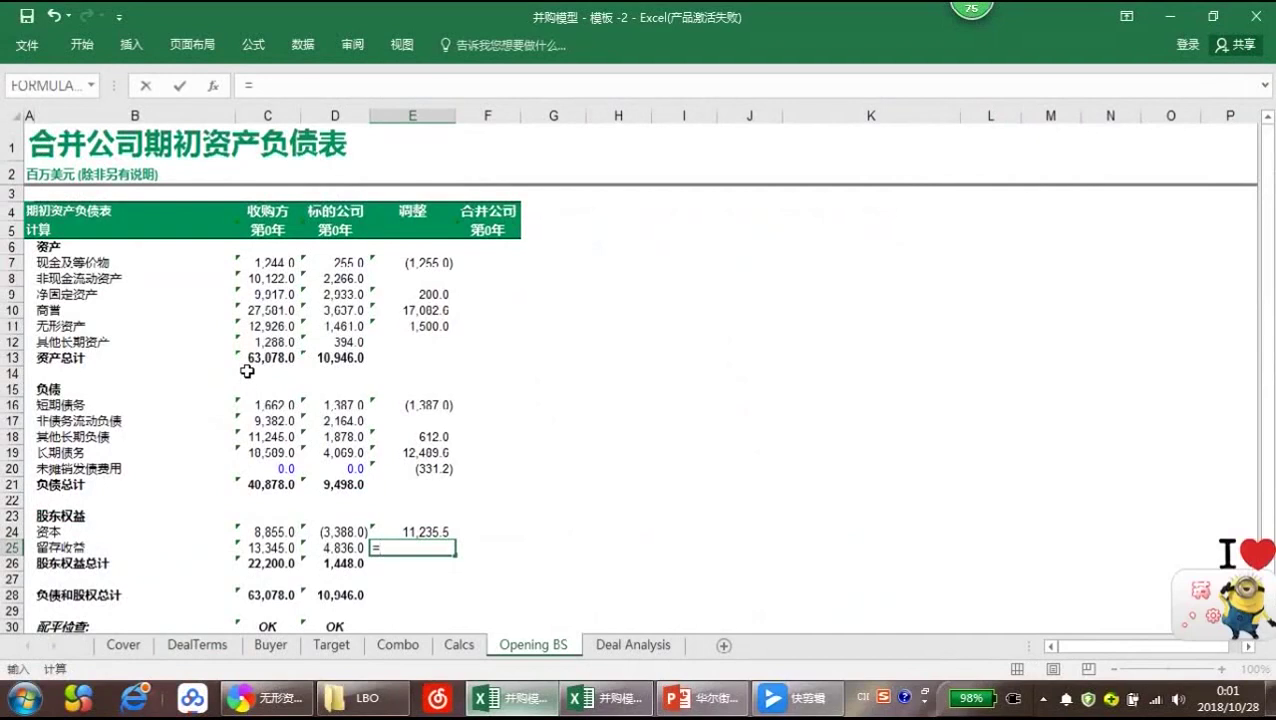
{"action": "type", "text": "-"}
{"action": "key", "text": "Left"}
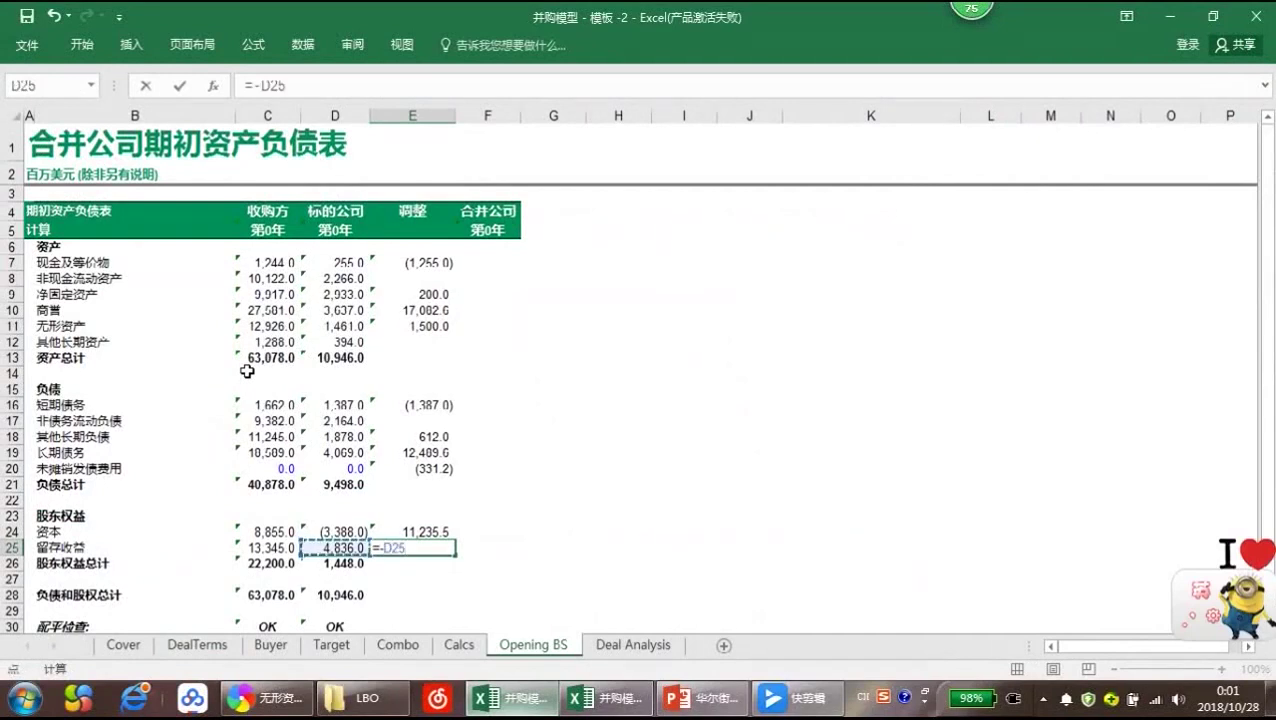
{"action": "type", "text": "+"}
{"action": "key", "text": "BackSpace"}
{"action": "type", "text": "-"}
{"action": "left_click", "coordinate": [214, 647]}
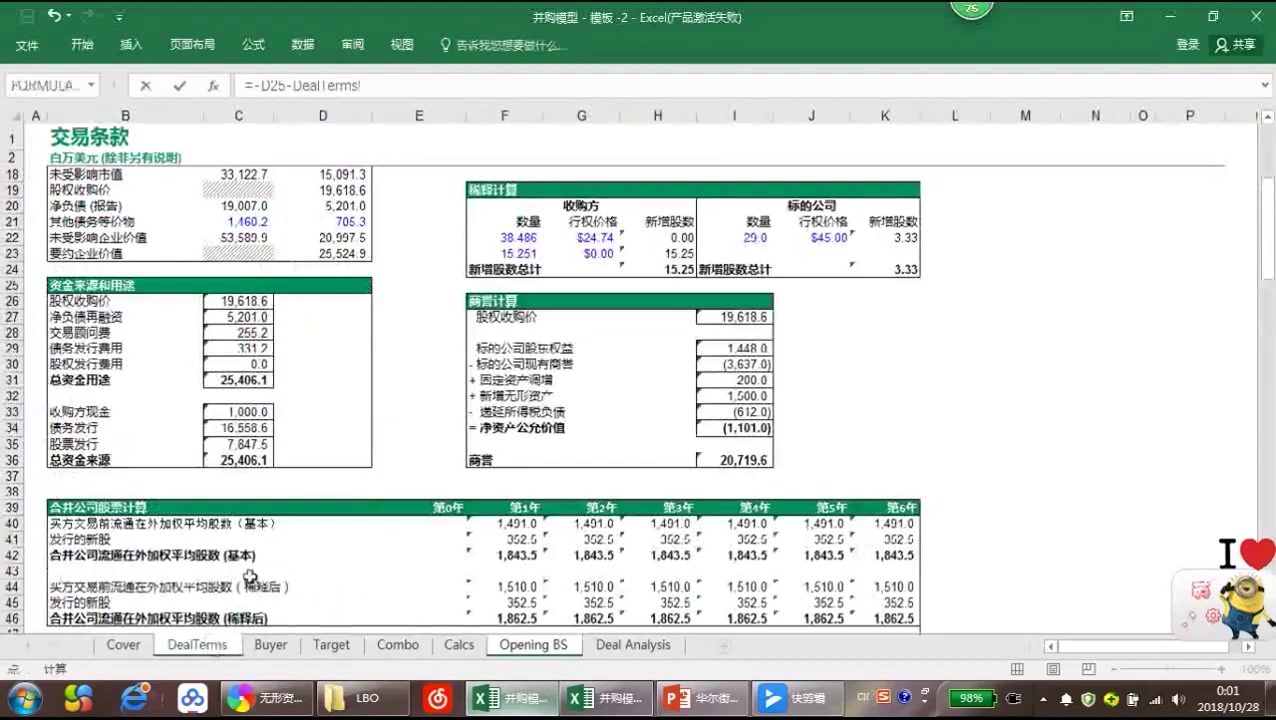
{"action": "left_click", "coordinate": [226, 332]}
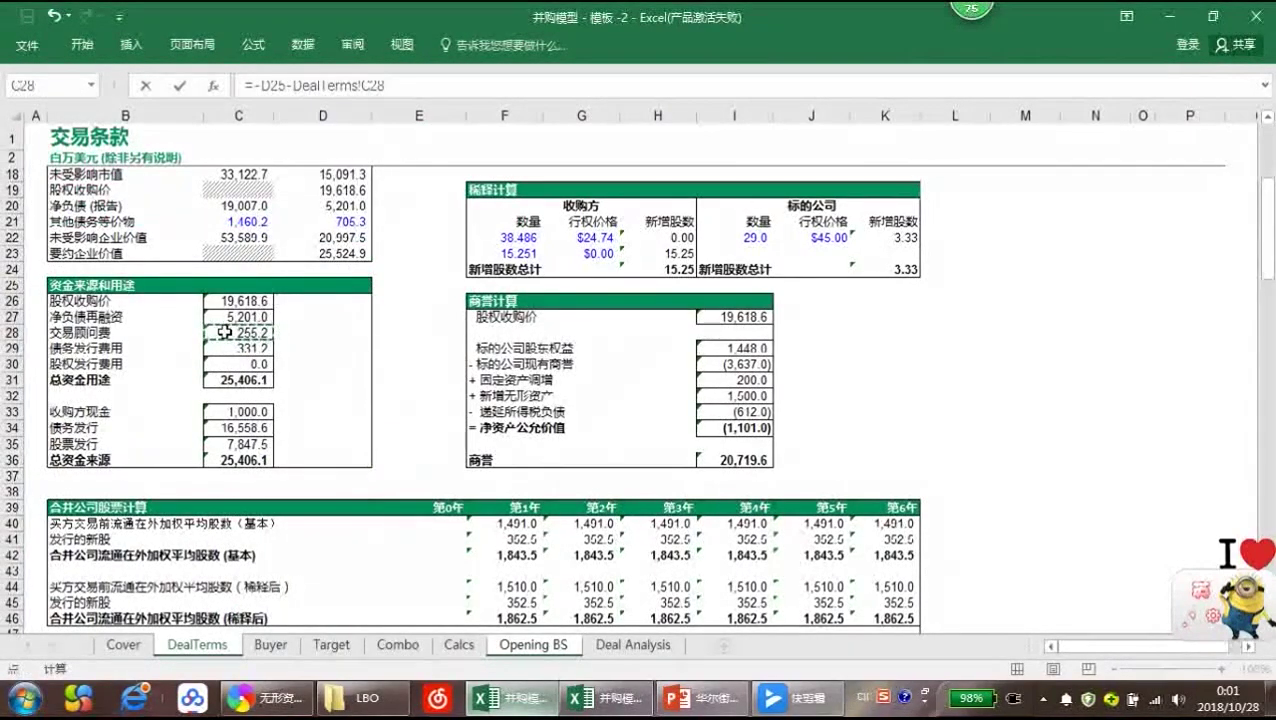
{"action": "key", "text": "Return"}
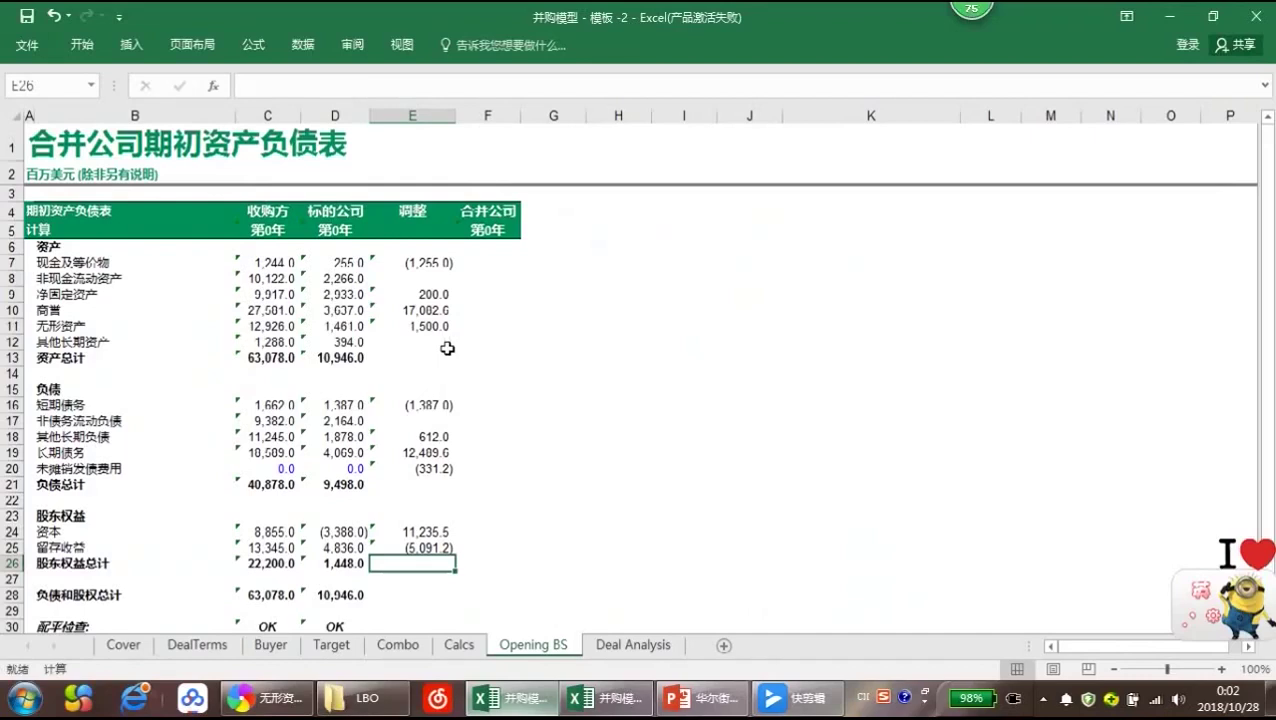
Review the retained earnings, capital and unamortized debt issuance fee adjustment formulas in E25, E24 and E20
{"action": "left_click", "coordinate": [420, 544]}
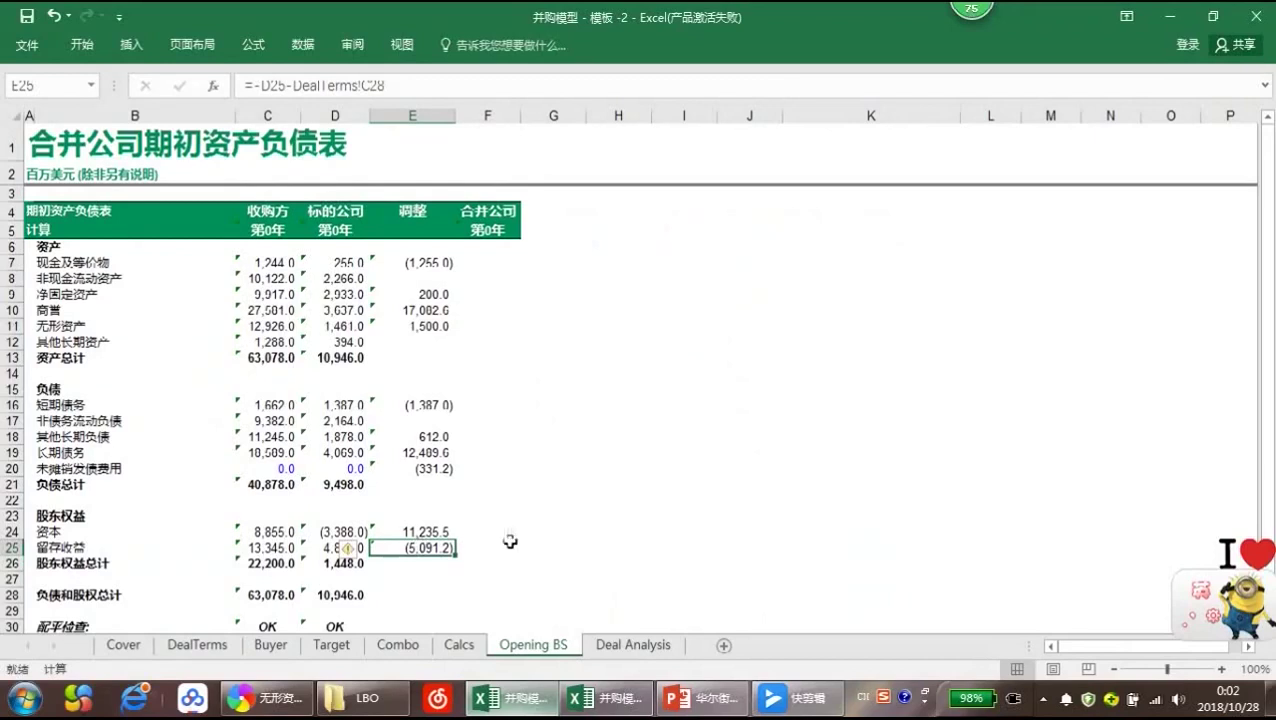
{"action": "left_click", "coordinate": [432, 532]}
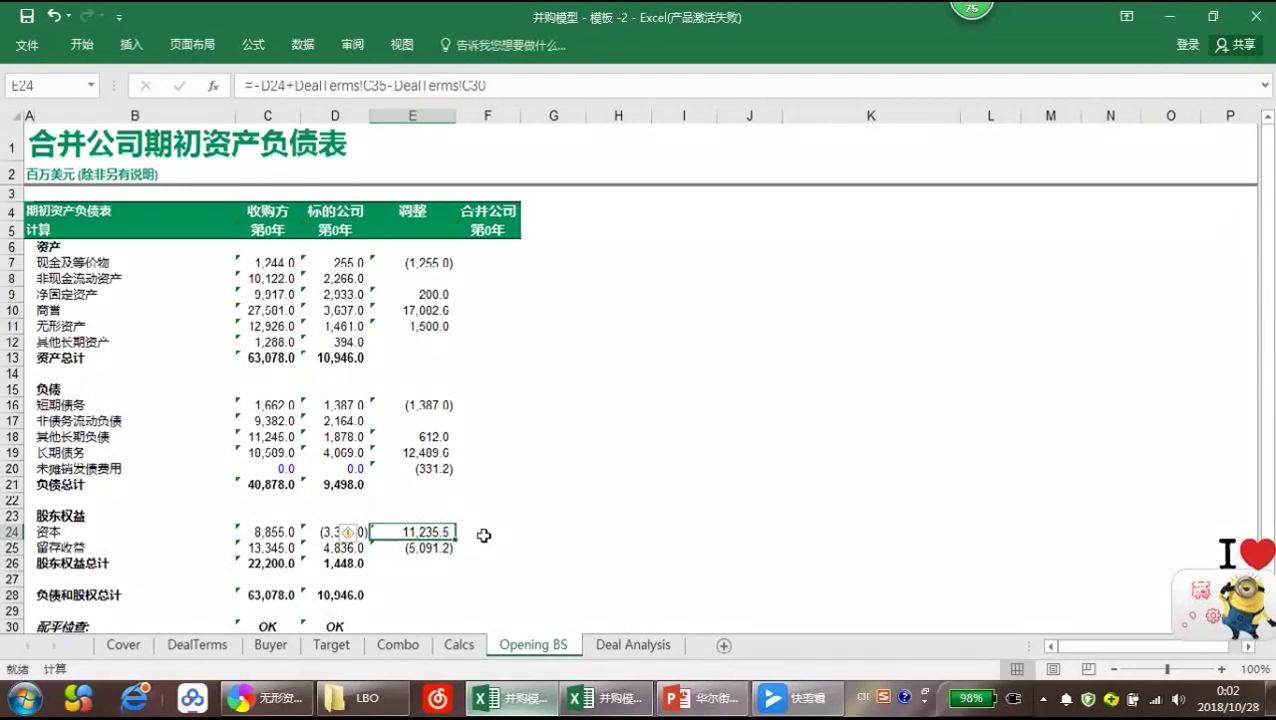
{"action": "left_click", "coordinate": [435, 468]}
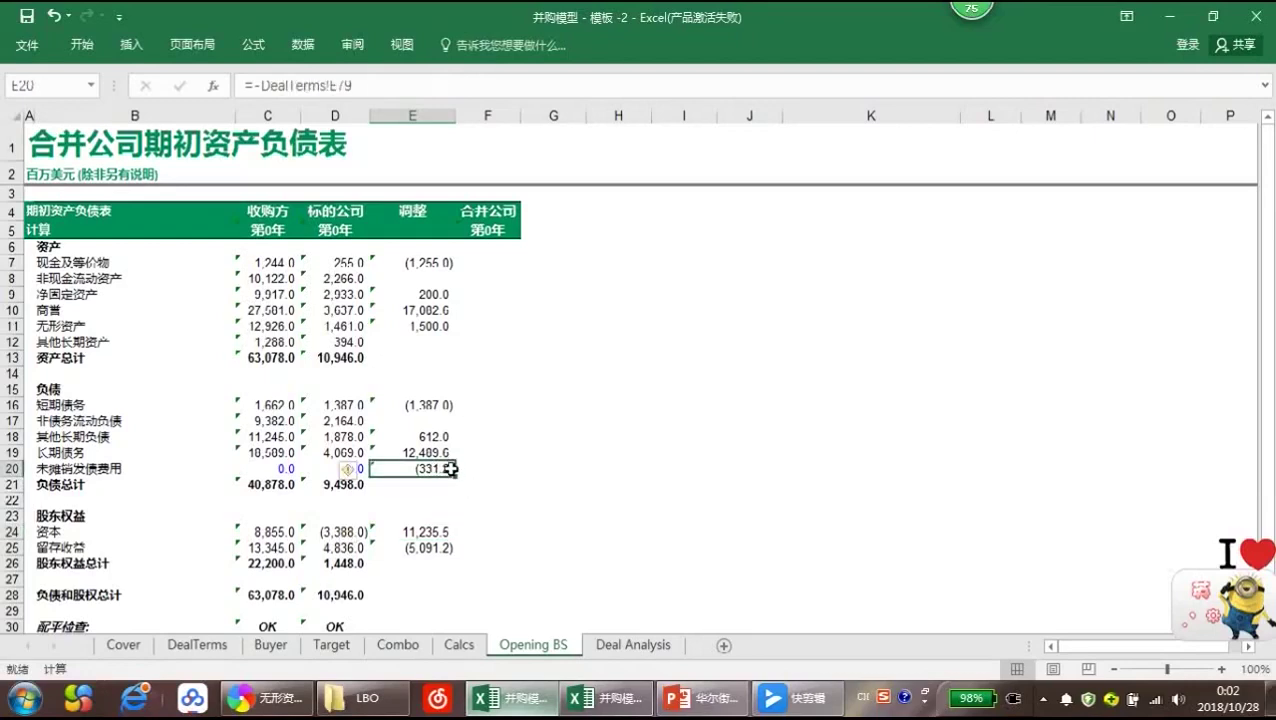
{"action": "left_click", "coordinate": [472, 468]}
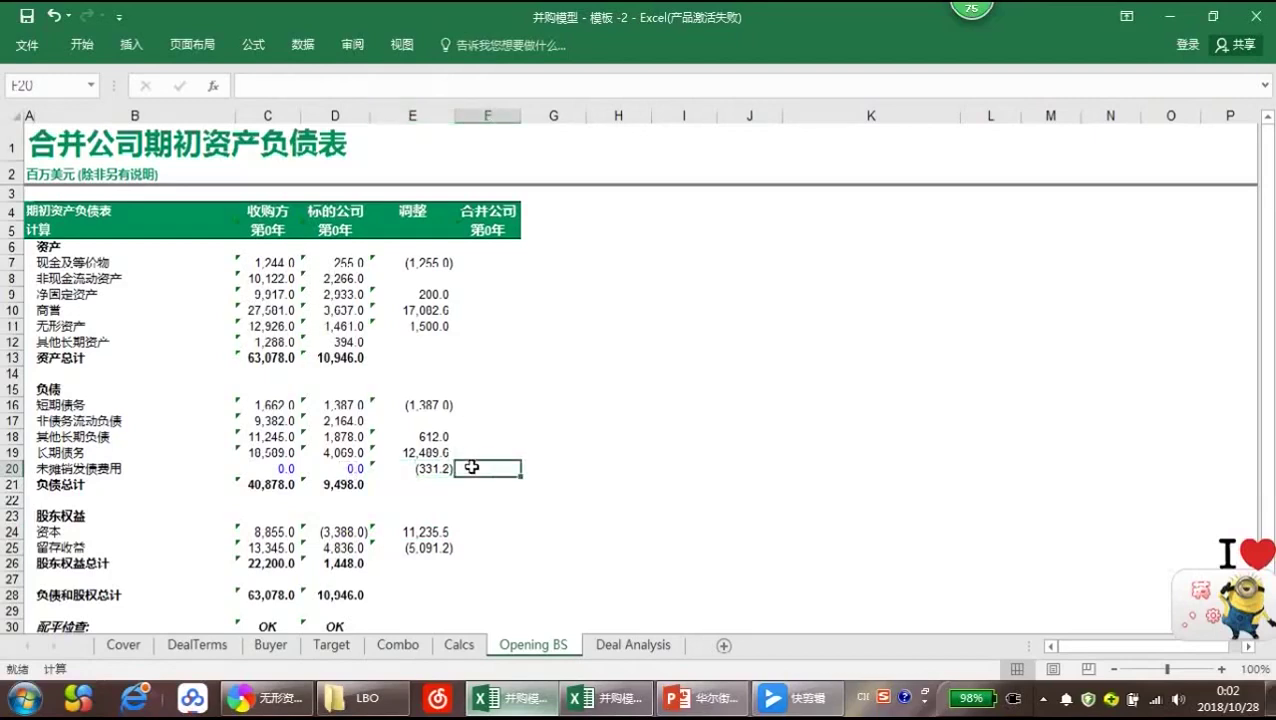
Enter the merged company's cash in F7 as =SUM(C7:E7), adding the acquirer, target and adjustment columns
{"action": "left_click", "coordinate": [490, 264]}
{"action": "type", "text": "="}
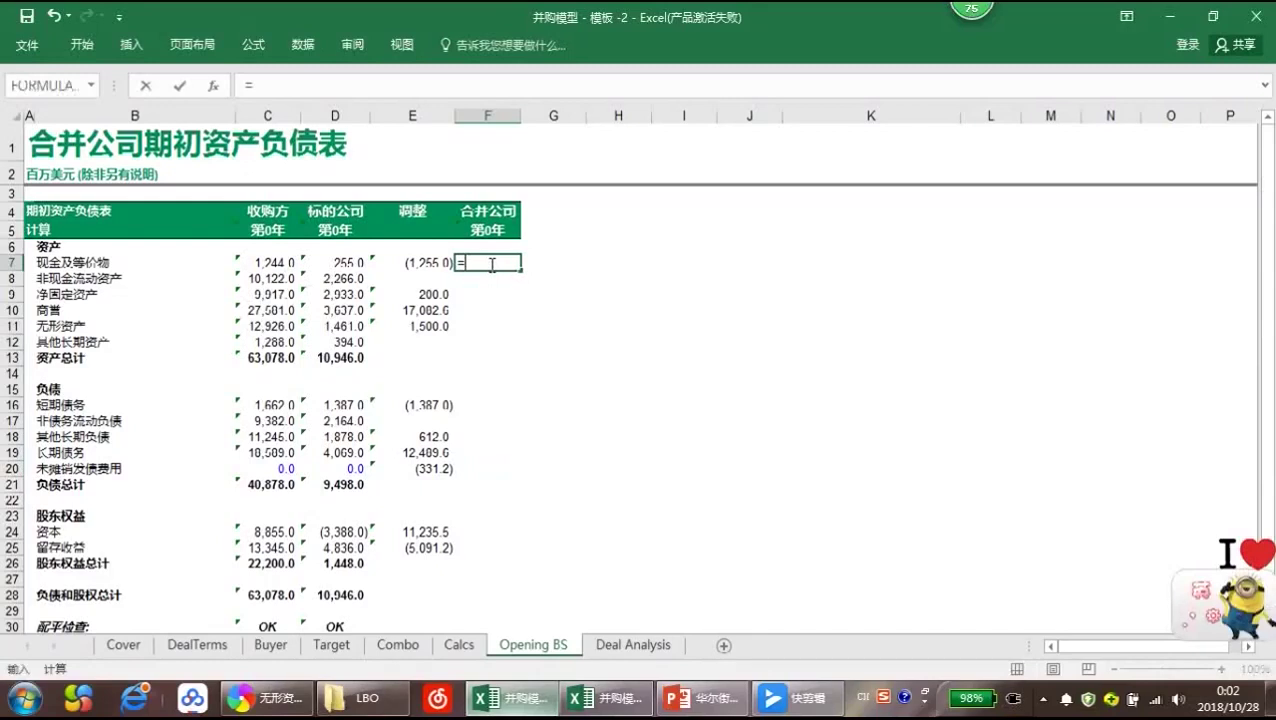
{"action": "type", "text": "sum("}
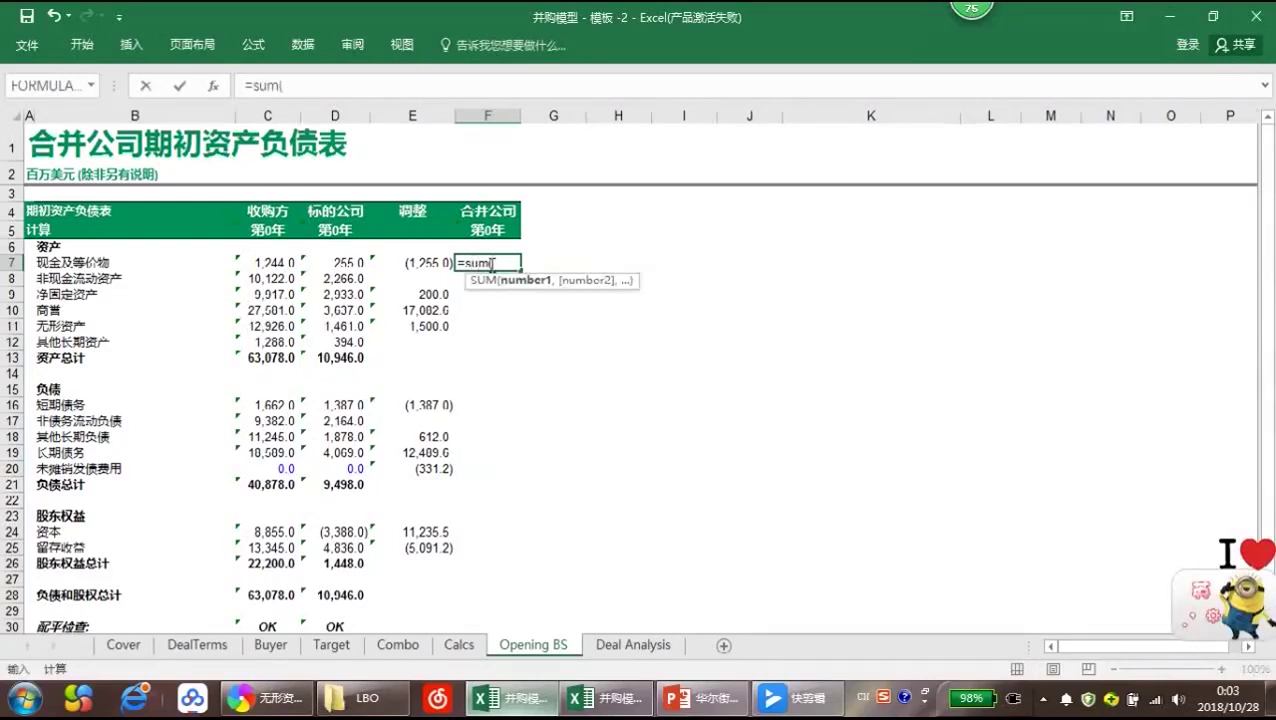
{"action": "key", "text": "Left"}
{"action": "key", "text": "shift+Left"}
{"action": "key", "text": "shift+Left"}
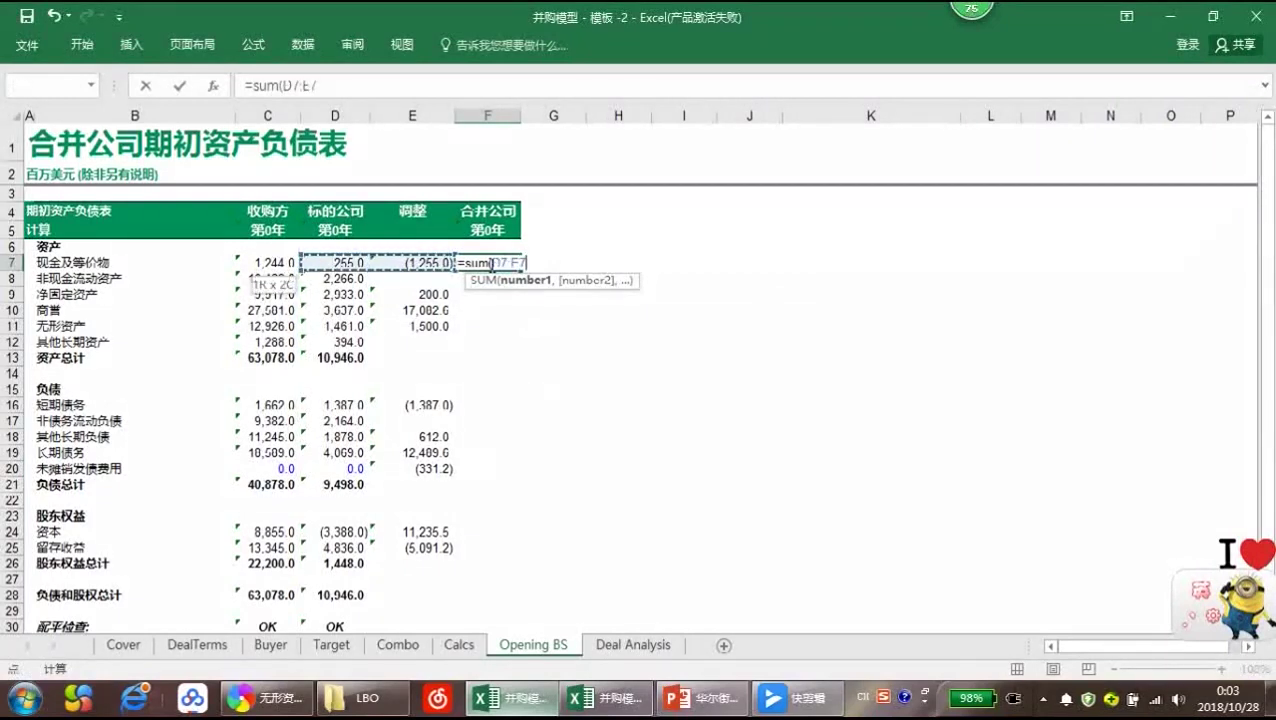
{"action": "type", "text": ")"}
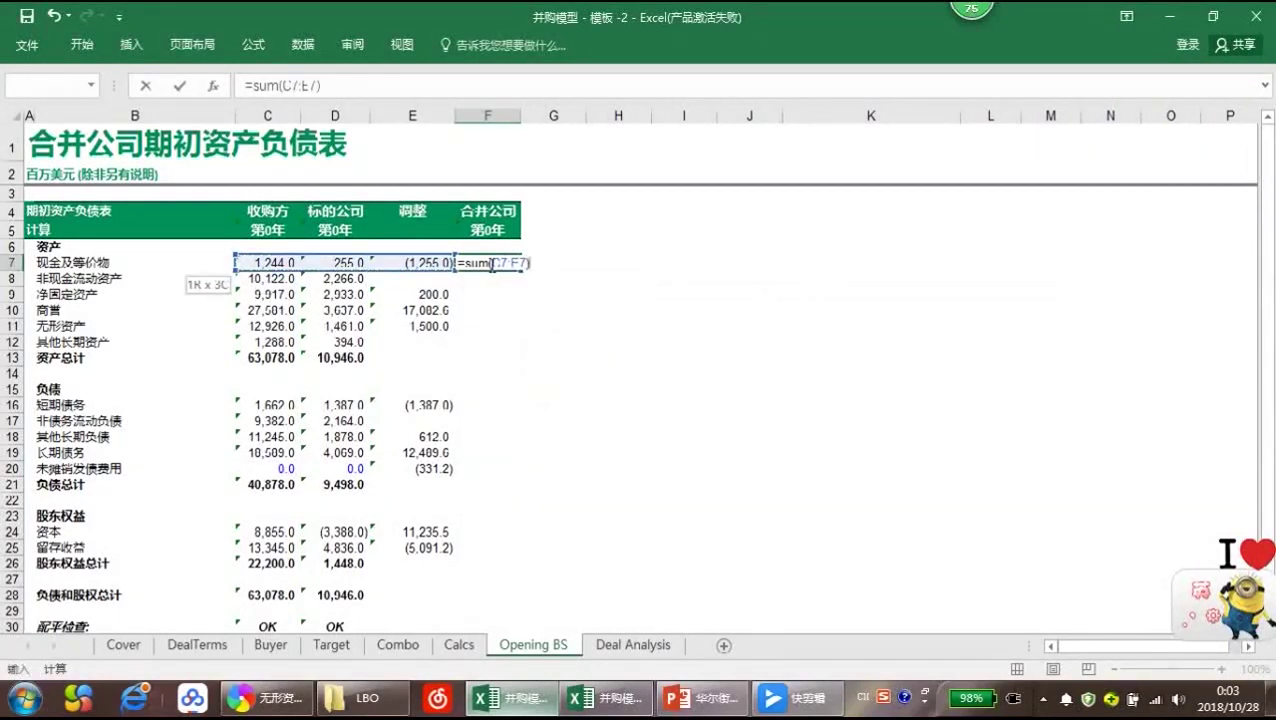
{"action": "key", "text": "ctrl+Return"}
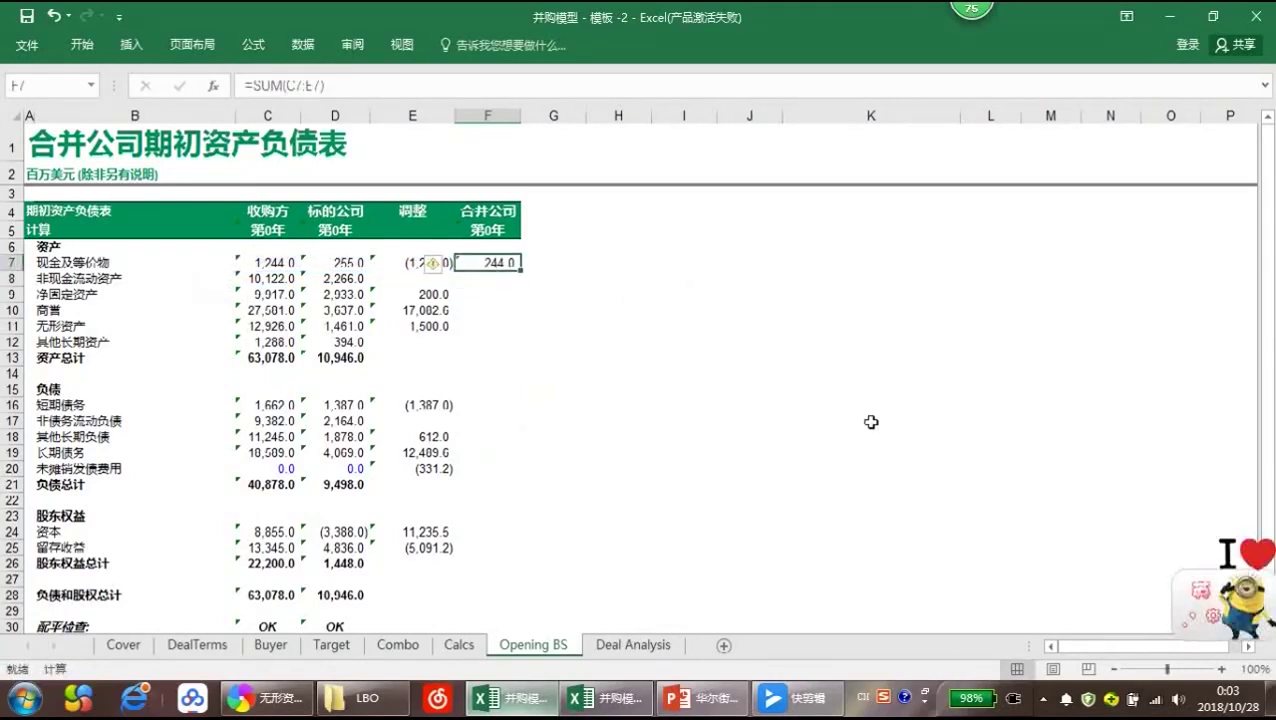
Fill the F7 sum formula down through F12 for the remaining asset lines
{"action": "key", "text": "shift+Down"}
{"action": "key", "text": "shift+Down"}
{"action": "key", "text": "shift+Down"}
{"action": "key", "text": "shift+Down"}
{"action": "key", "text": "shift+Down"}
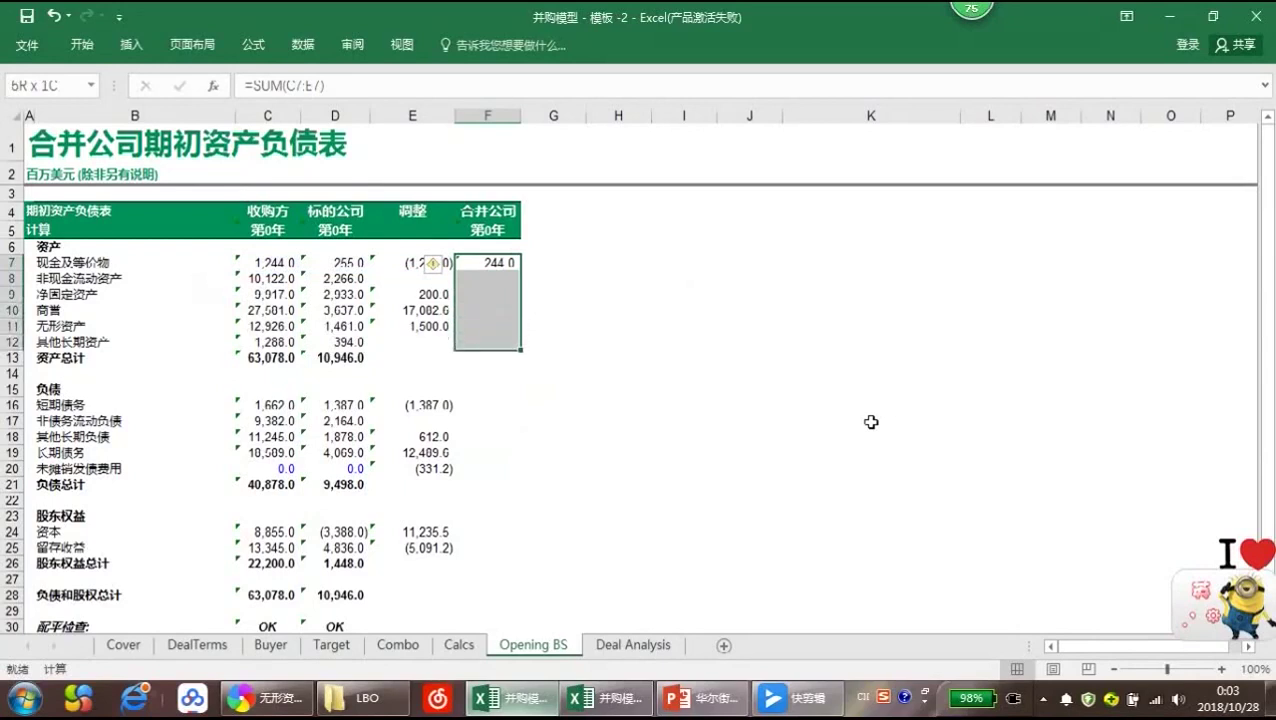
{"action": "key", "text": "ctrl+d"}
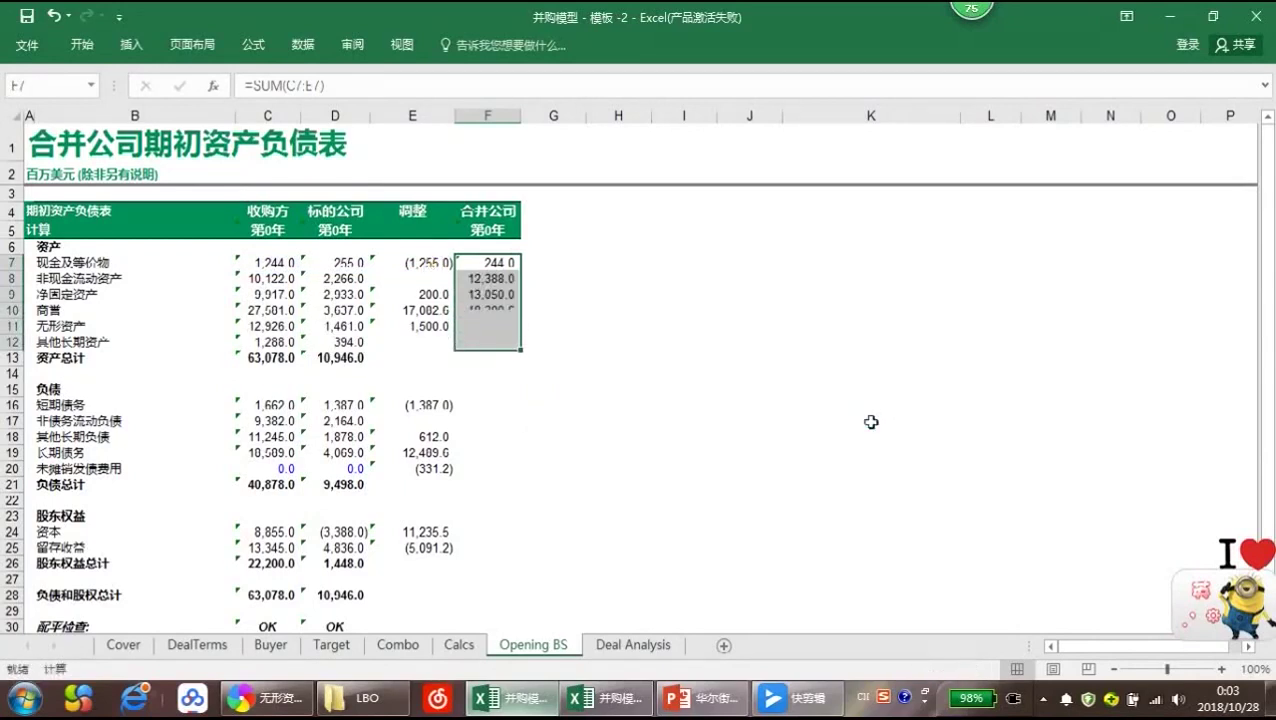
Total the merged company's assets in F13 as =SUM(F7:F12) and check the formula in F12
{"action": "key", "text": "Down"}
{"action": "key", "text": "Down"}
{"action": "key", "text": "Down"}
{"action": "key", "text": "Down"}
{"action": "key", "text": "Down"}
{"action": "key", "text": "Down"}
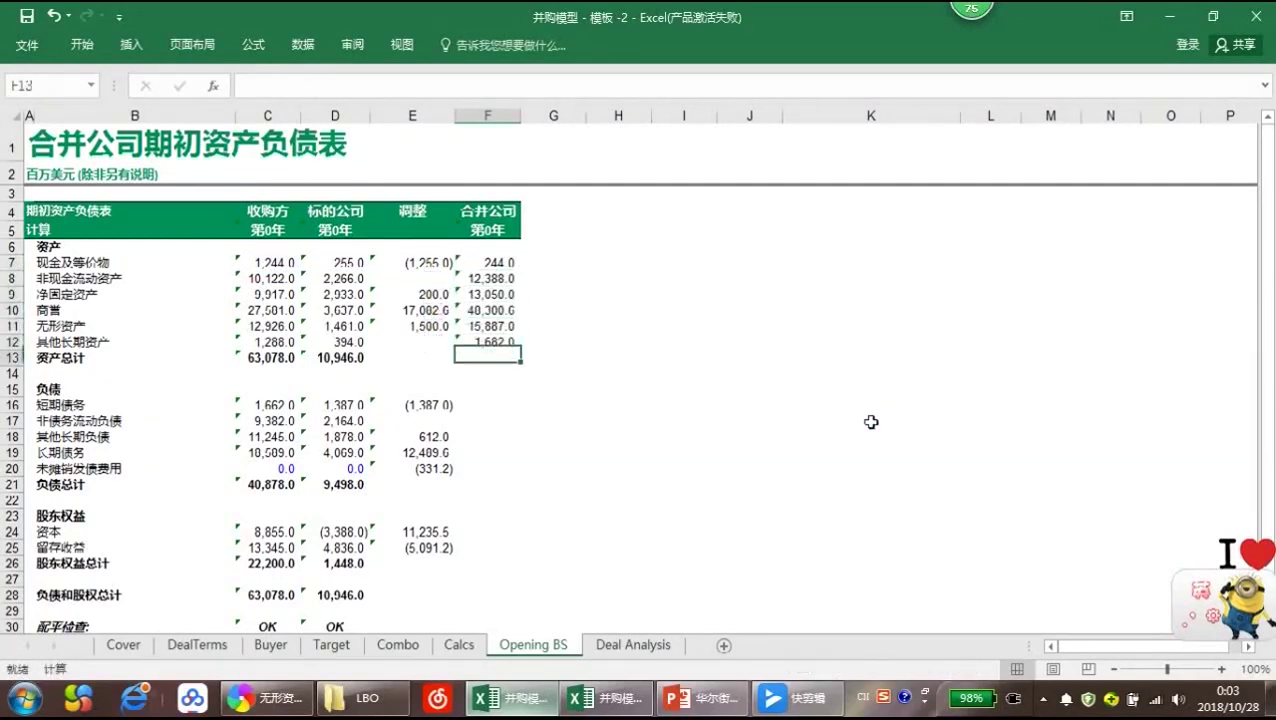
{"action": "key", "text": "alt+equal"}
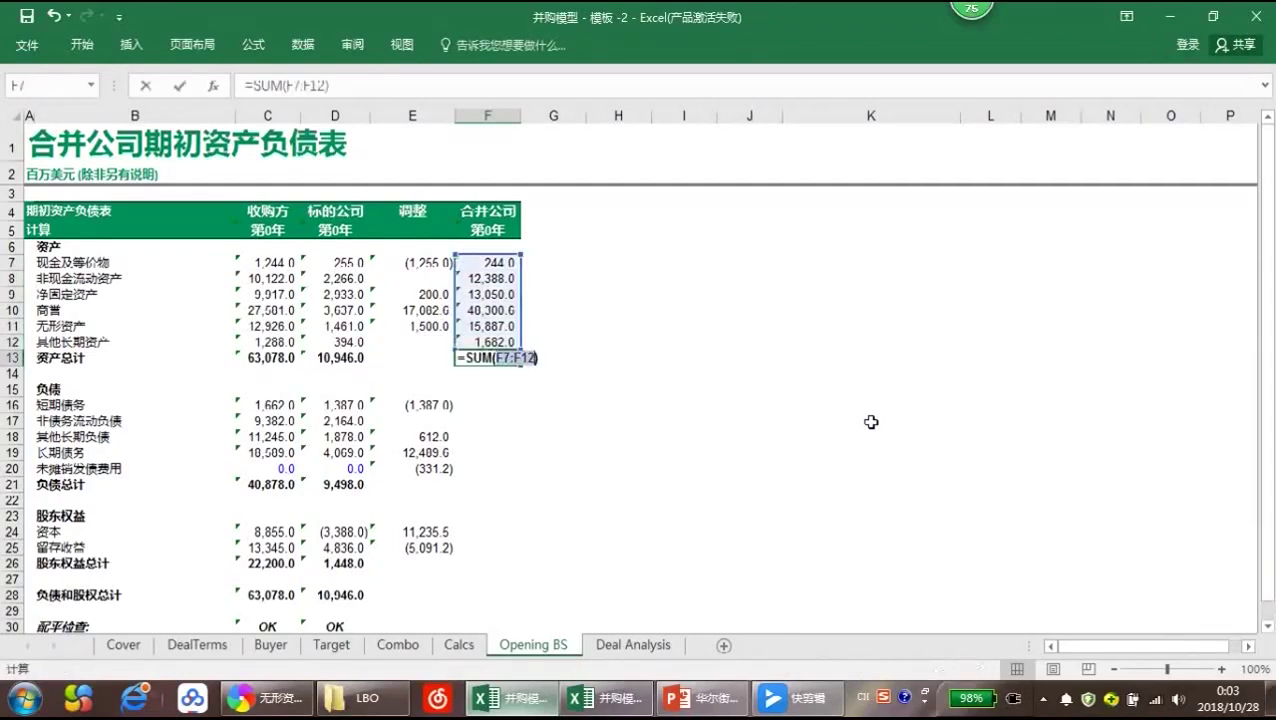
{"action": "key", "text": "Return"}
{"action": "key", "text": "Up"}
{"action": "key", "text": "Up"}
{"action": "key", "text": "Down"}
{"action": "key", "text": "Up"}
{"action": "key", "text": "F2"}
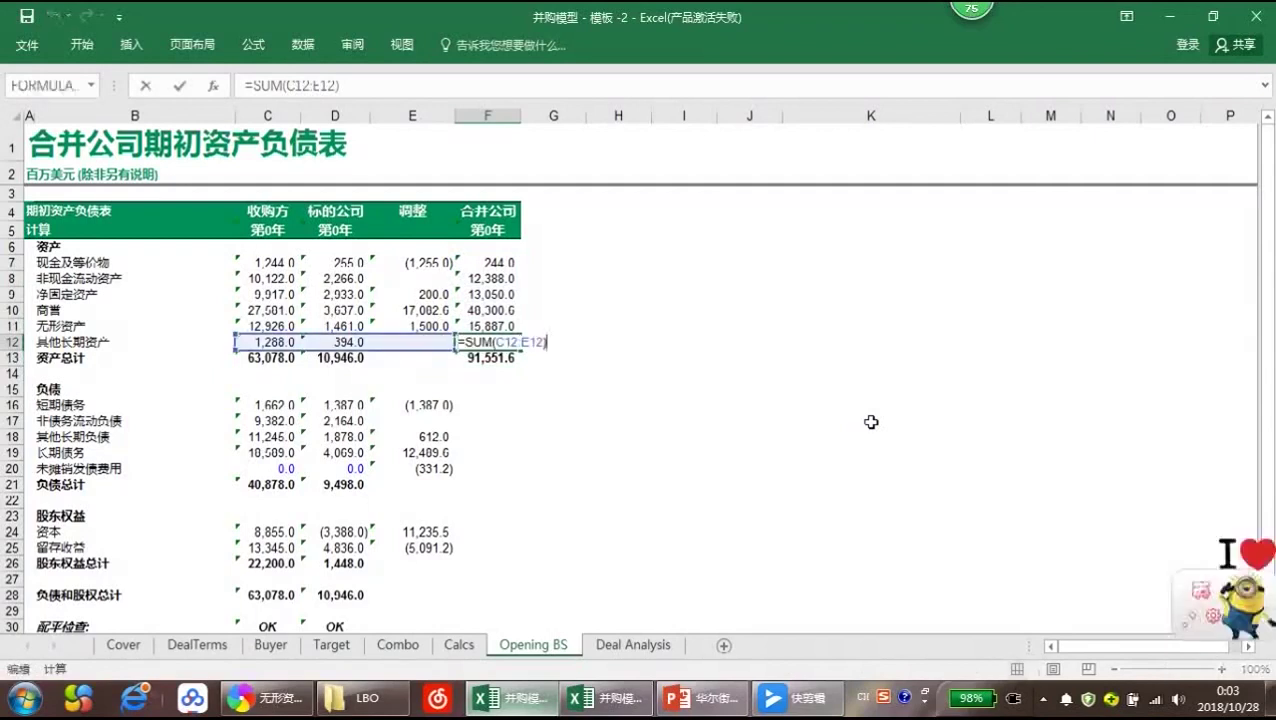
{"action": "key", "text": "Return"}
Enter the merged company's short-term debt in F16 as =SUM(C16:E16)
{"action": "key", "text": "Down"}
{"action": "key", "text": "Down"}
{"action": "key", "text": "Down"}
{"action": "type", "text": "=sum("}
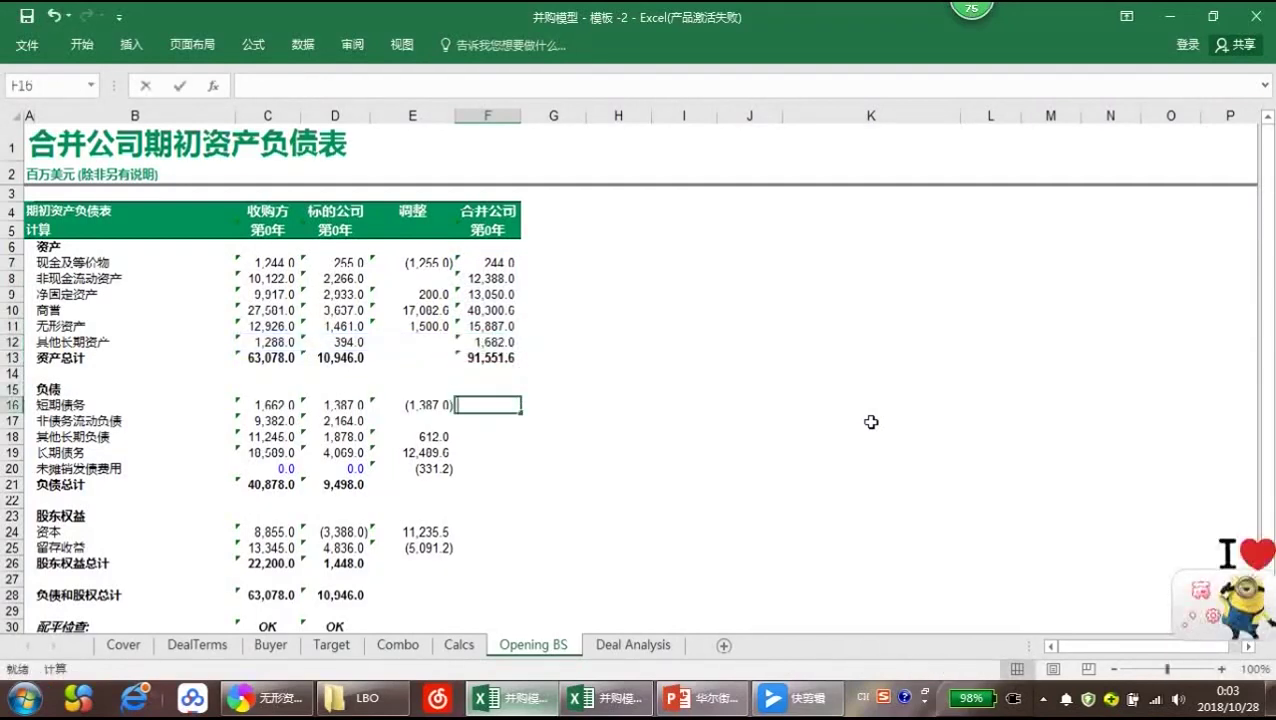
{"action": "key", "text": "Left"}
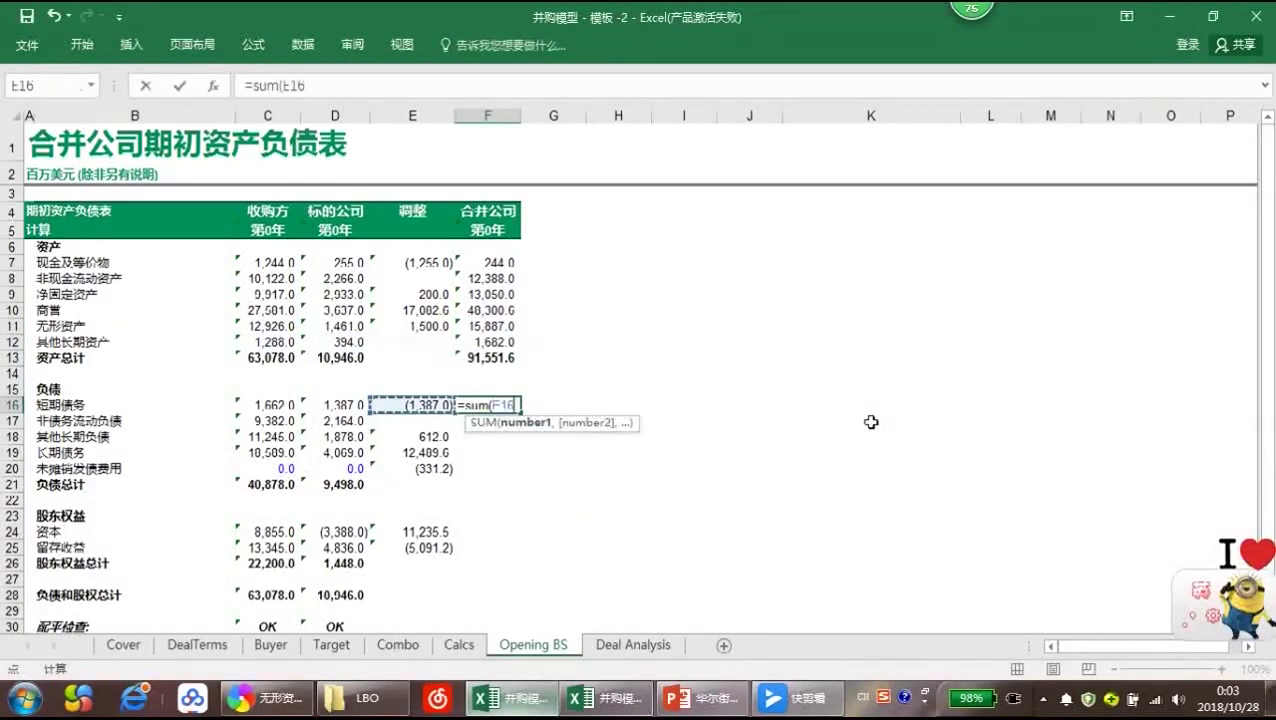
{"action": "key", "text": "shift+Left"}
{"action": "key", "text": "shift+Left"}
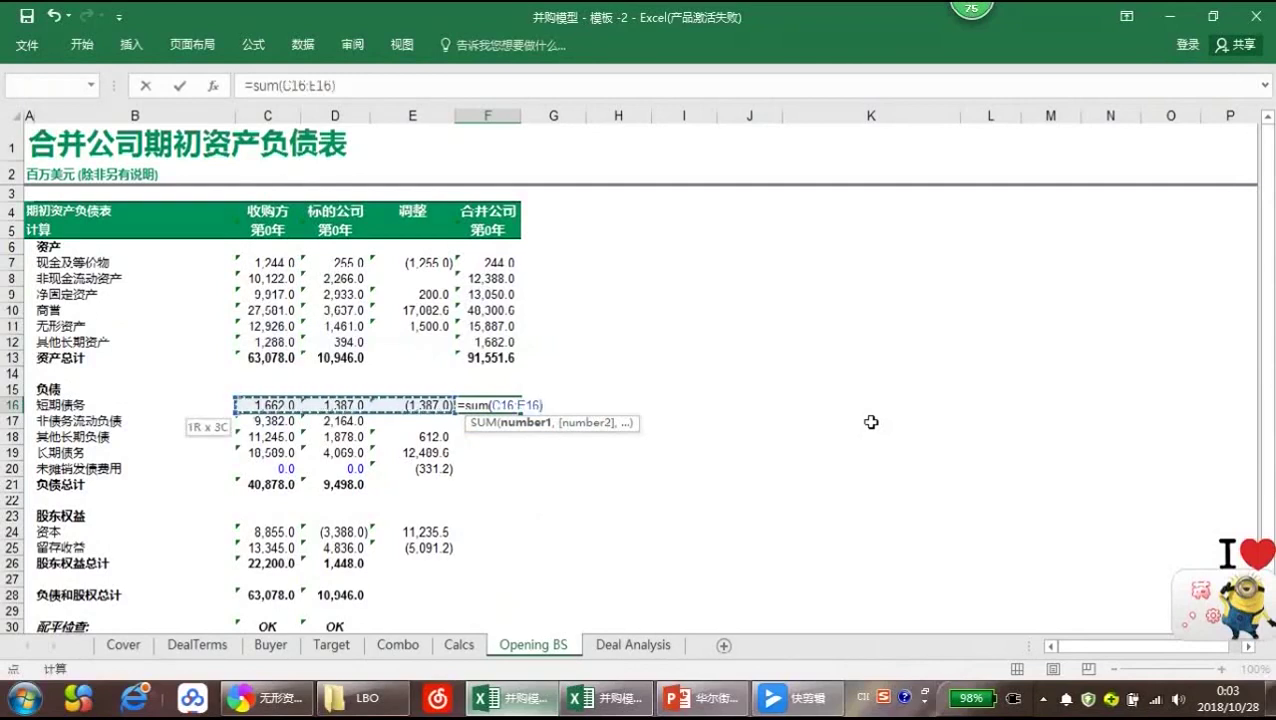
{"action": "key", "text": "Return"}
Fill the F16 sum formula down through F20 for the remaining liability lines
{"action": "key", "text": "Up"}
{"action": "key", "text": "shift+Down"}
{"action": "key", "text": "shift+Down"}
{"action": "key", "text": "shift+Down"}
{"action": "key", "text": "shift+Down"}
{"action": "key", "text": "ctrl+d"}
Total the merged company's liabilities F16:F20 in F21
{"action": "key", "text": "Down"}
{"action": "key", "text": "Down"}
{"action": "key", "text": "Down"}
{"action": "key", "text": "Down"}
{"action": "key", "text": "Down"}
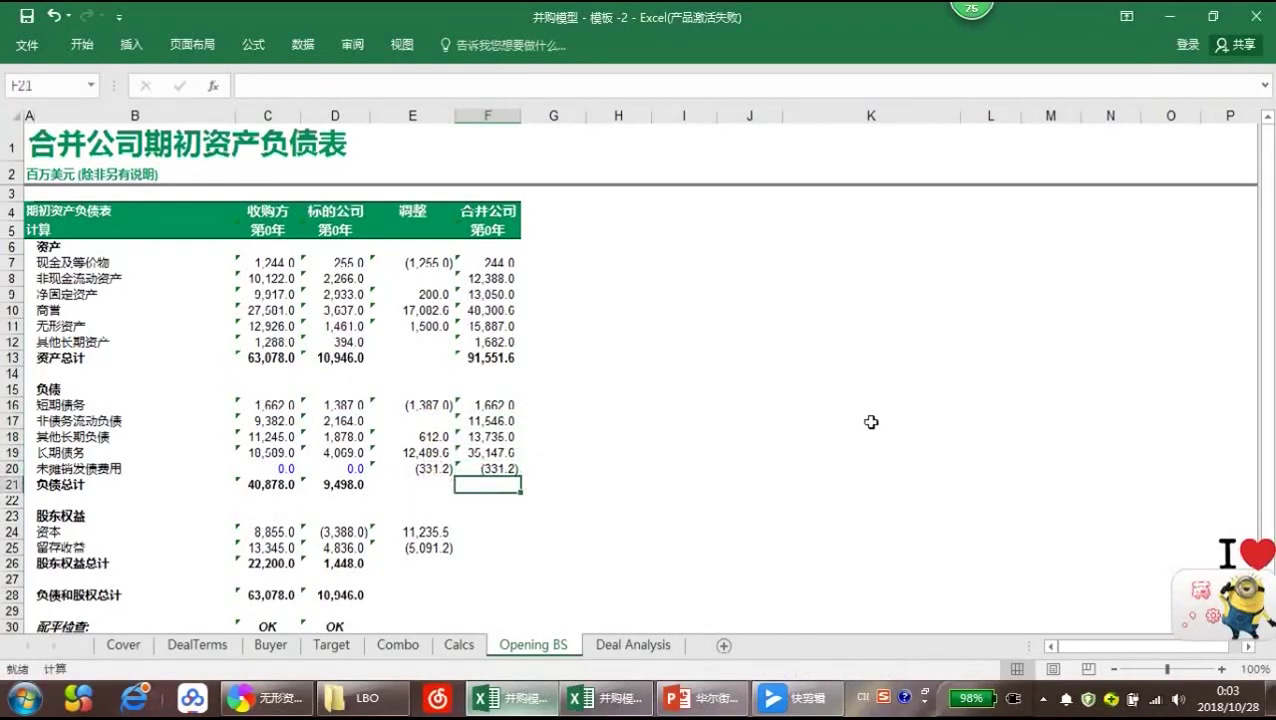
{"action": "key", "text": "alt+equal"}
{"action": "key", "text": "Return"}
Enter the merged company's capital in F24 as =SUM(C24:E24) and fill the formula down to retained earnings in F25
{"action": "key", "text": "Down"}
{"action": "key", "text": "Down"}
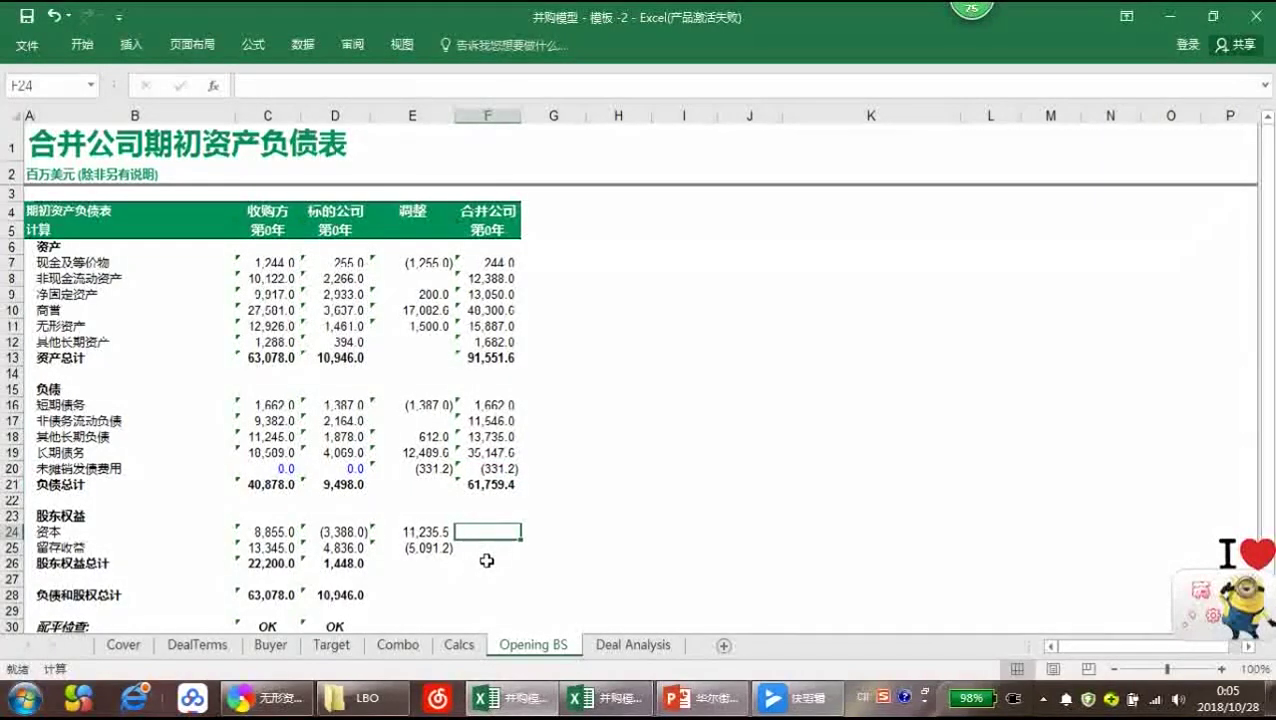
{"action": "type", "text": "=sum("}
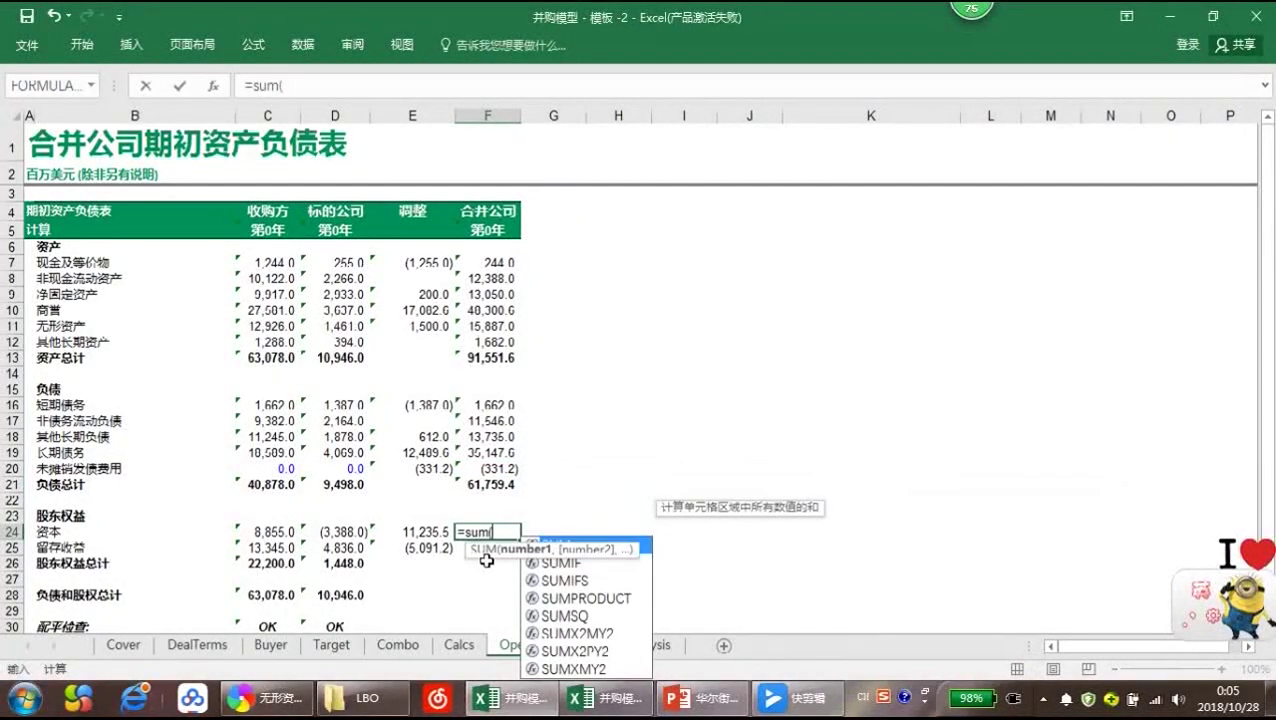
{"action": "key", "text": "Left"}
{"action": "key", "text": "shift+Left"}
{"action": "key", "text": "shift+Left"}
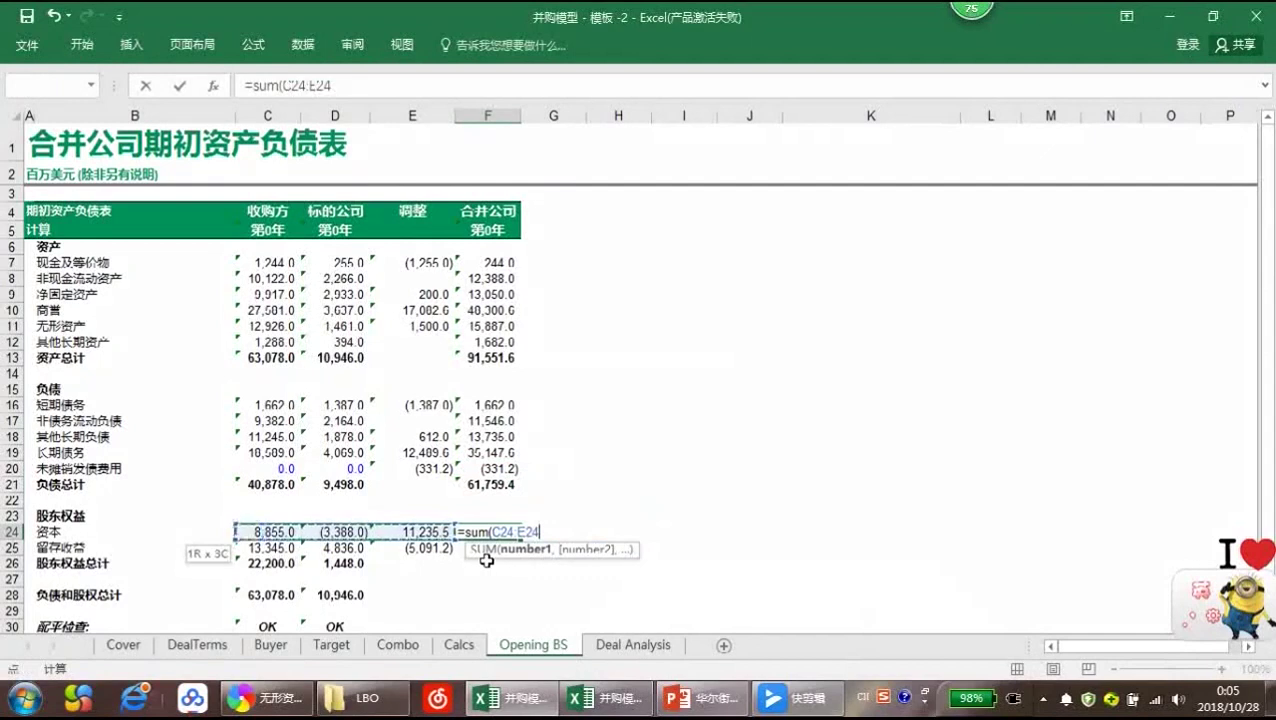
{"action": "type", "text": ")"}
{"action": "key", "text": "ctrl+Return"}
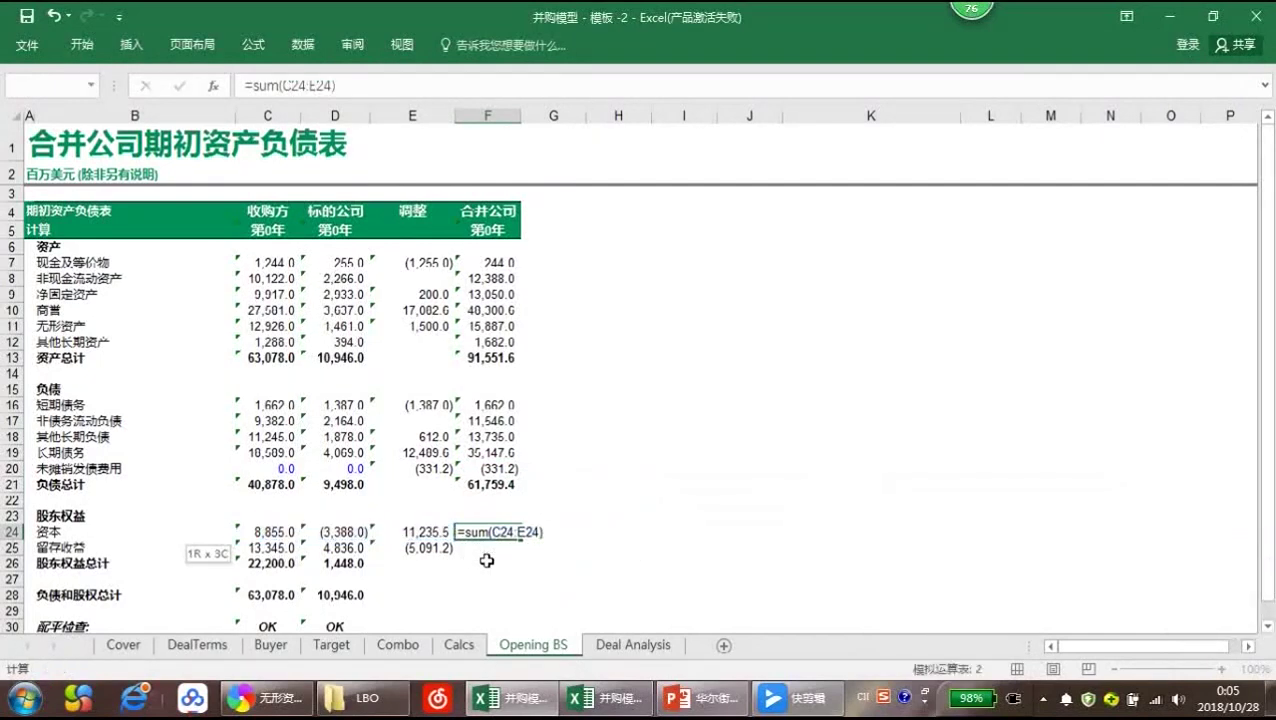
{"action": "left_click", "coordinate": [486, 560], "text": "shift"}
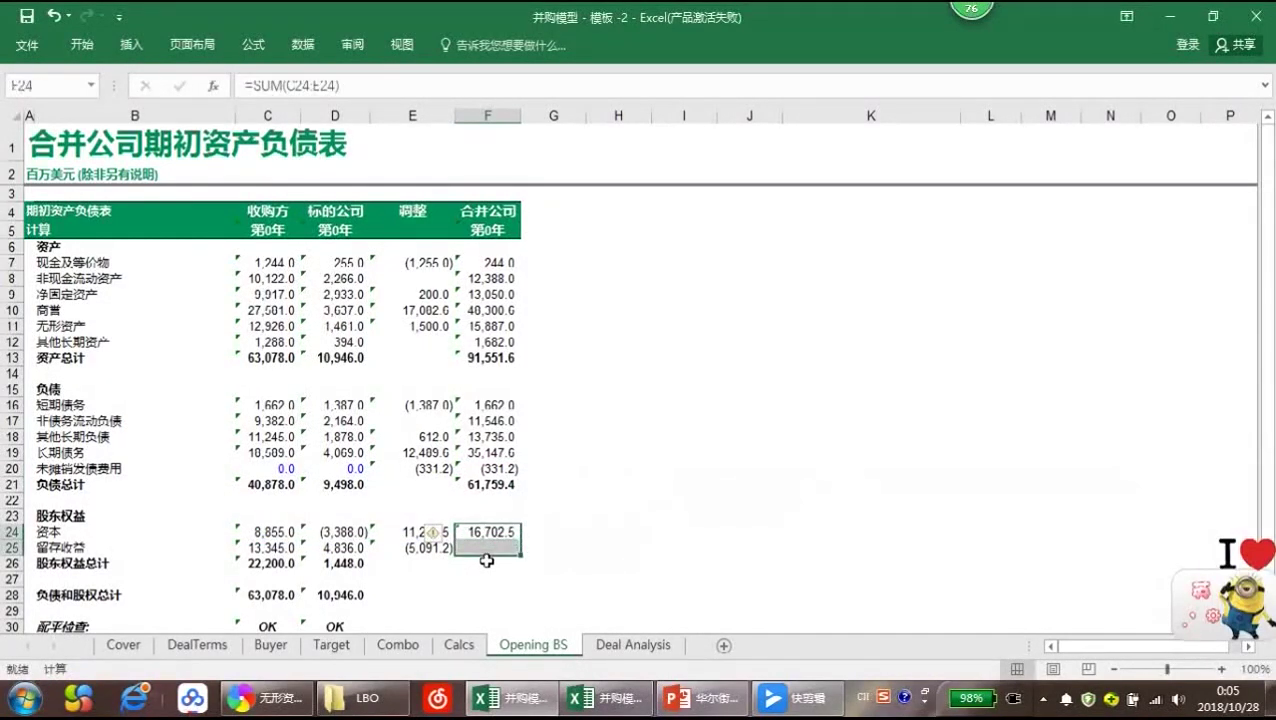
{"action": "key", "text": "ctrl+d"}
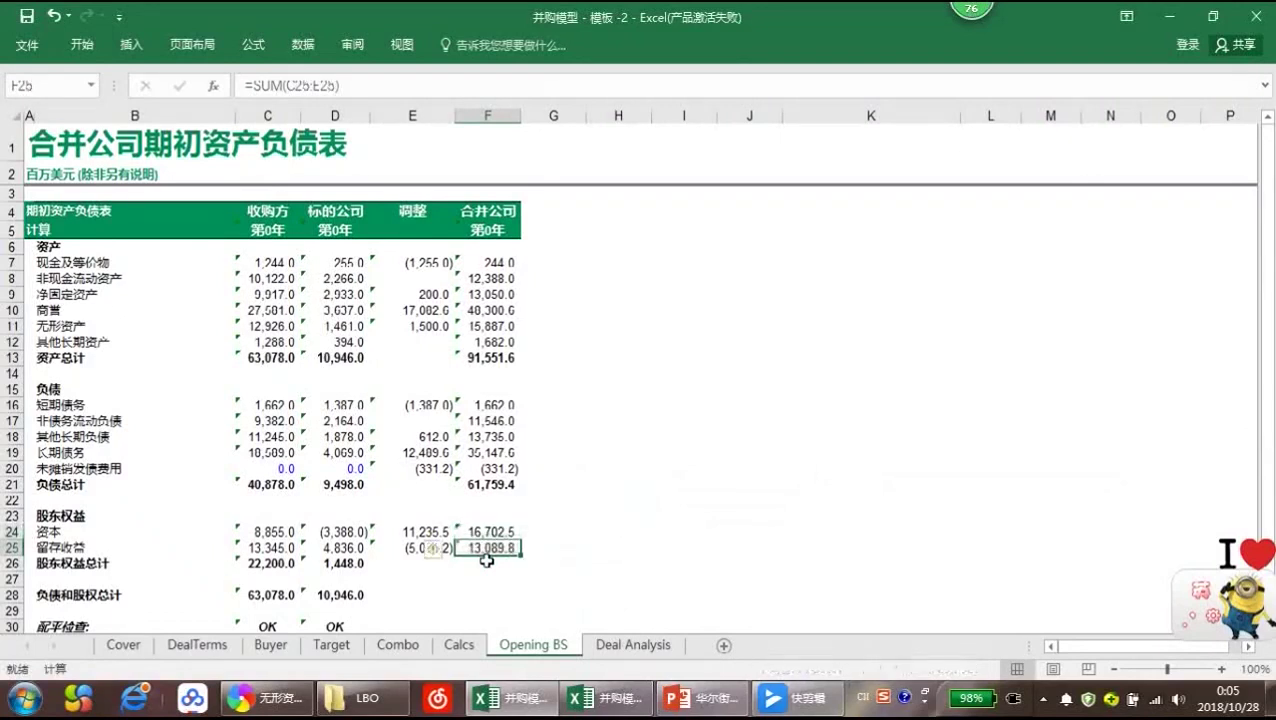
Total the merged company's shareholders' equity in F26 as =SUM(F24:F25)
{"action": "left_click", "coordinate": [486, 560]}
{"action": "type", "text": "=SUM("}
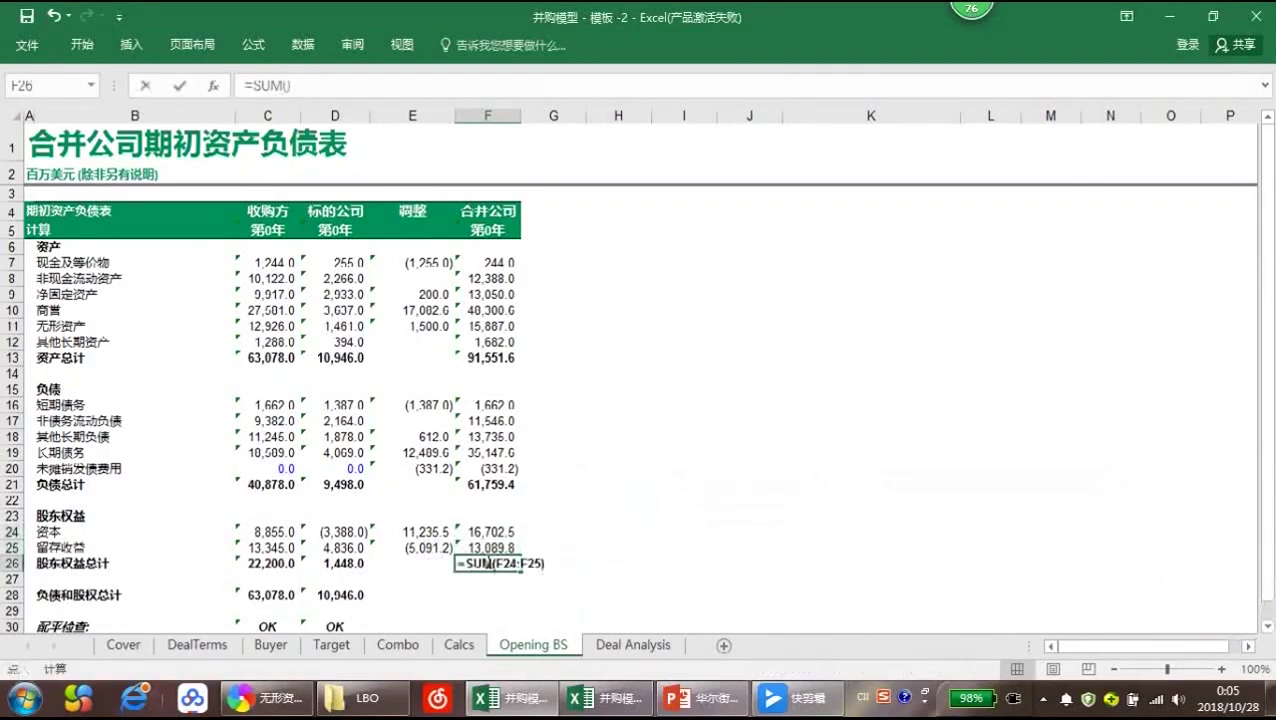
{"action": "key", "text": "Up"}
{"action": "key", "text": "shift+Up"}
{"action": "key", "text": "Return"}
Enter total liabilities and equity in F28 as =F26+F21
{"action": "key", "text": "Return"}
{"action": "type", "text": "="}
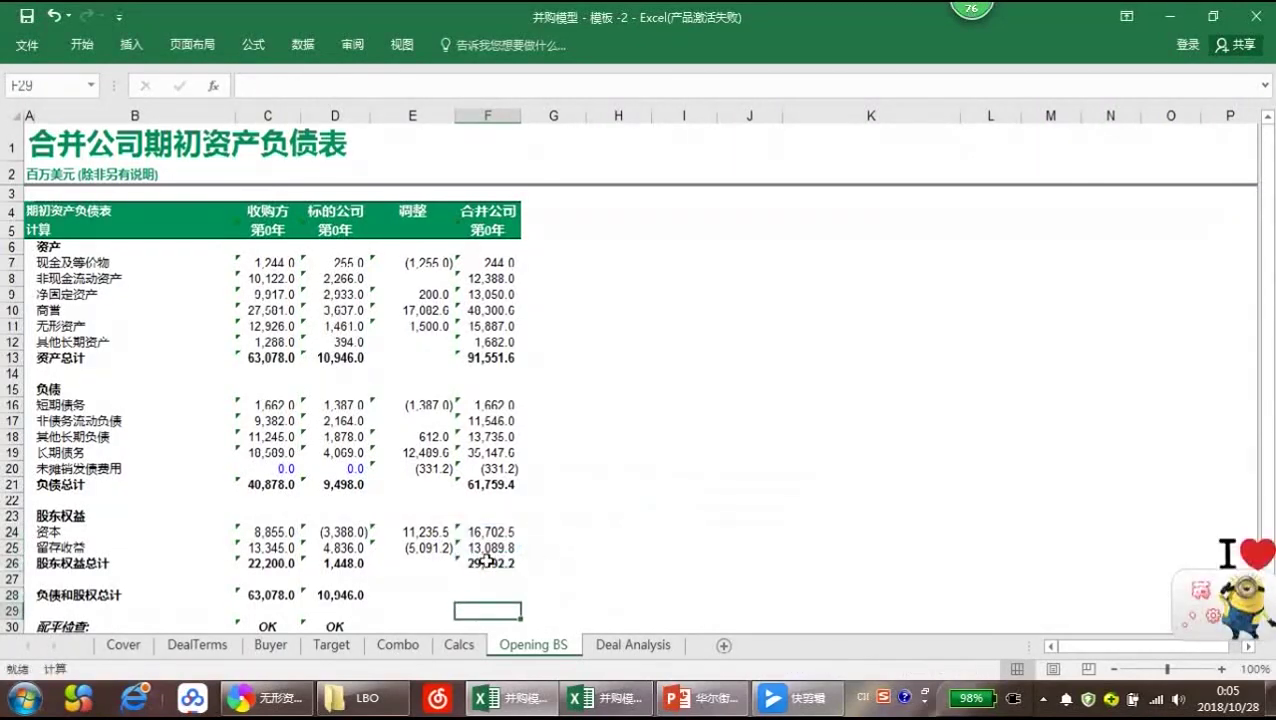
{"action": "key", "text": "Up"}
{"action": "key", "text": "Up"}
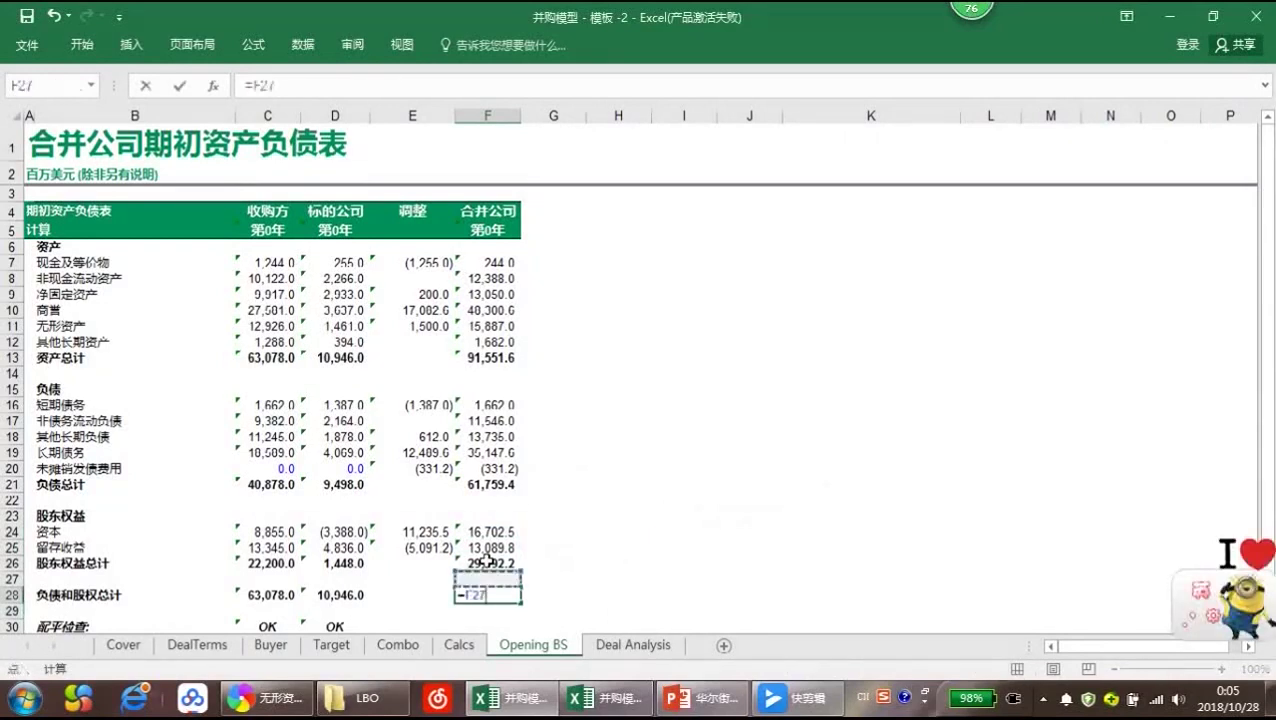
{"action": "type", "text": "+"}
{"action": "key", "text": "Up"}
{"action": "key", "text": "Up"}
{"action": "key", "text": "Up"}
{"action": "key", "text": "Up"}
{"action": "key", "text": "Up"}
{"action": "key", "text": "Up"}
{"action": "key", "text": "Up"}
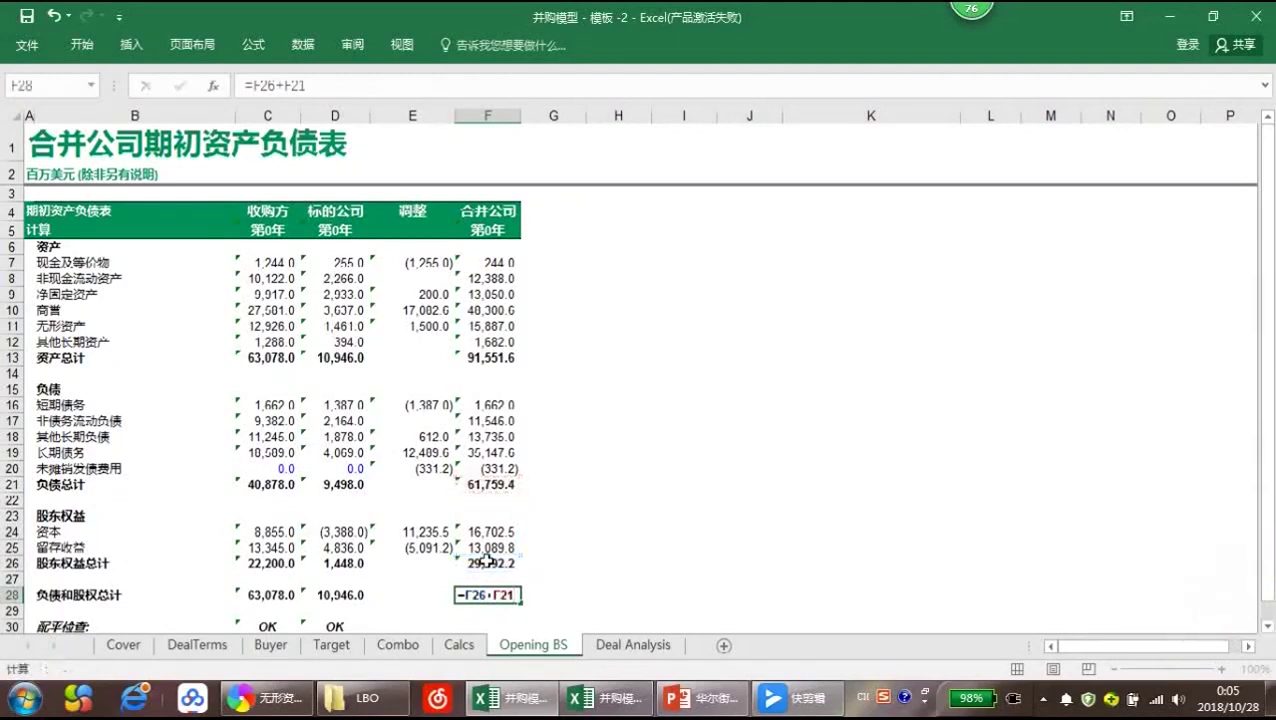
{"action": "key", "text": "Return"}
Copy the balance check formula from D30 to F30 for the merged company
{"action": "key", "text": "Left"}
{"action": "key", "text": "Down"}
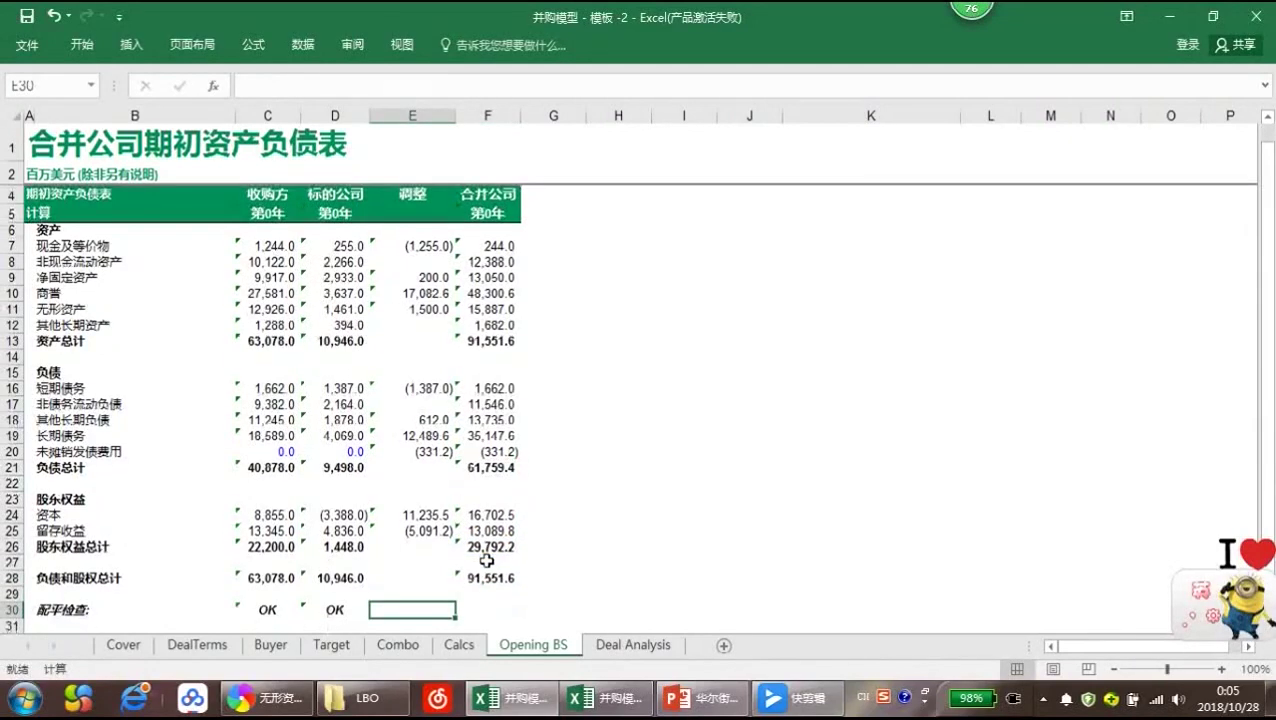
{"action": "key", "text": "Left"}
{"action": "key", "text": "ctrl+c"}
{"action": "key", "text": "Right"}
{"action": "key", "text": "Right"}
{"action": "key", "text": "ctrl+v"}
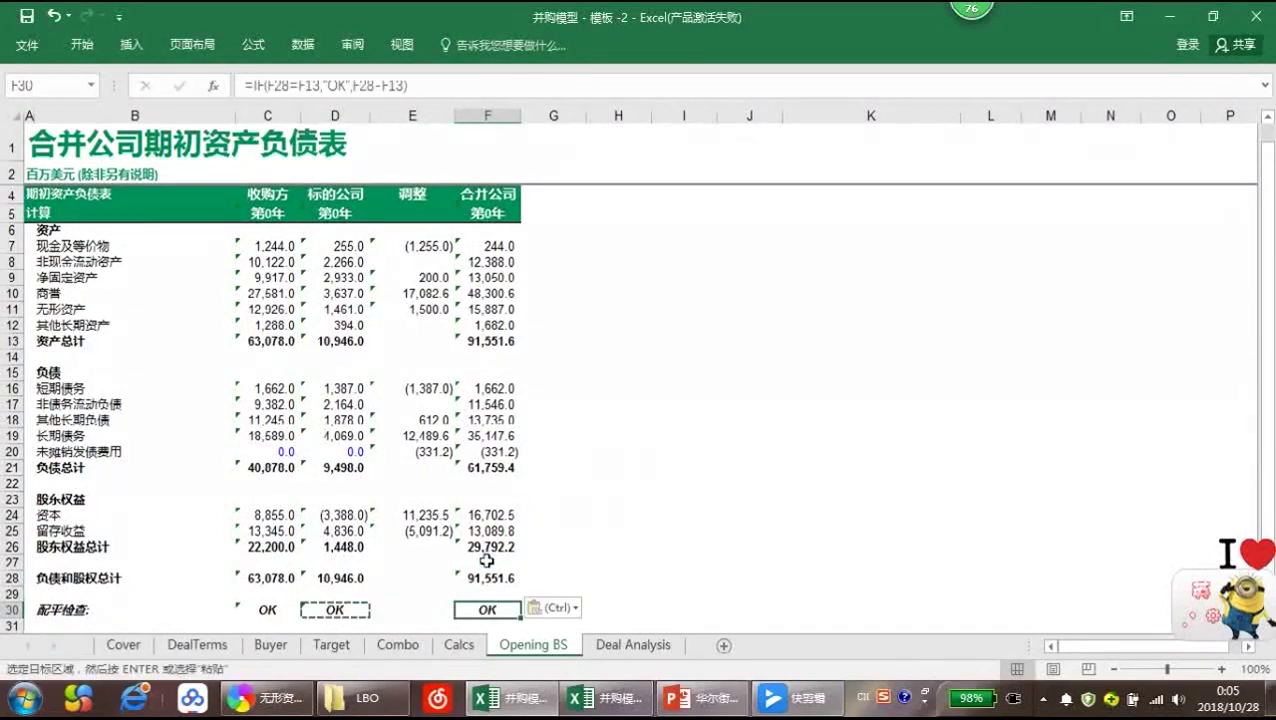
{"action": "key", "text": "Escape"}
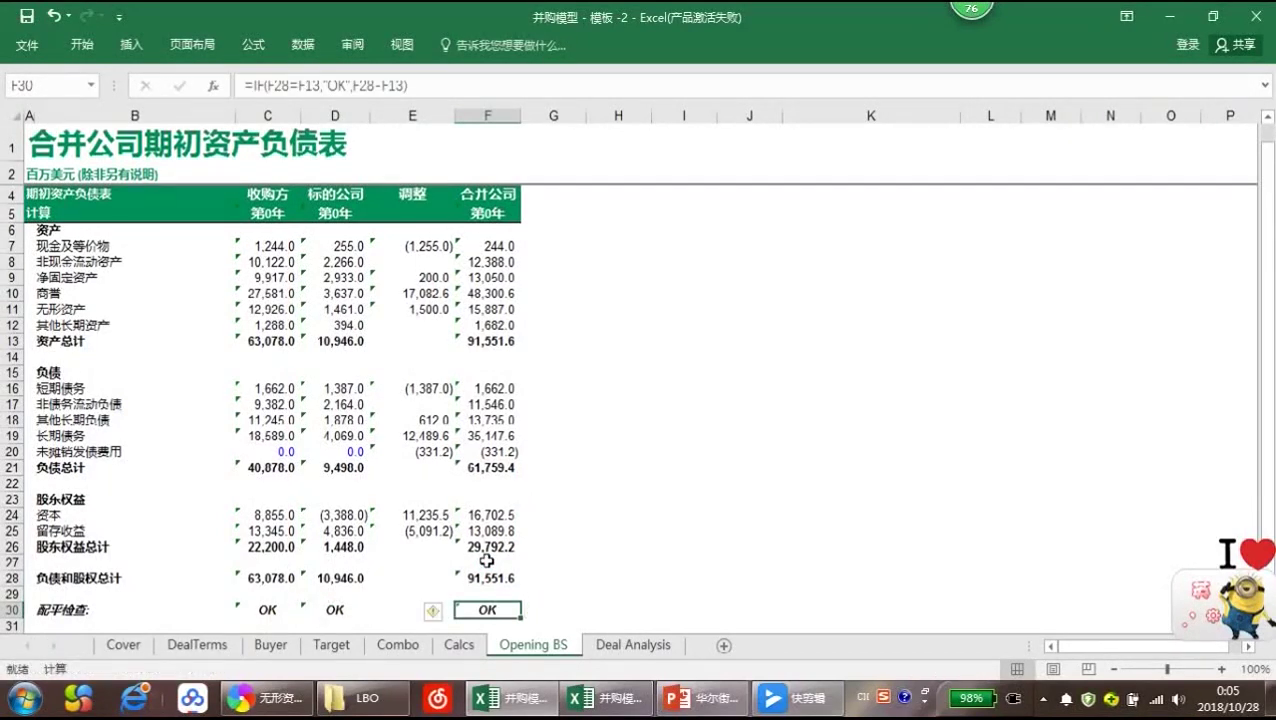
Open the Combo sheet at the income statement and select the first forecast year's depreciation cell F7
{"action": "scroll", "coordinate": [482, 516], "scroll_direction": "down", "scroll_amount": 1}
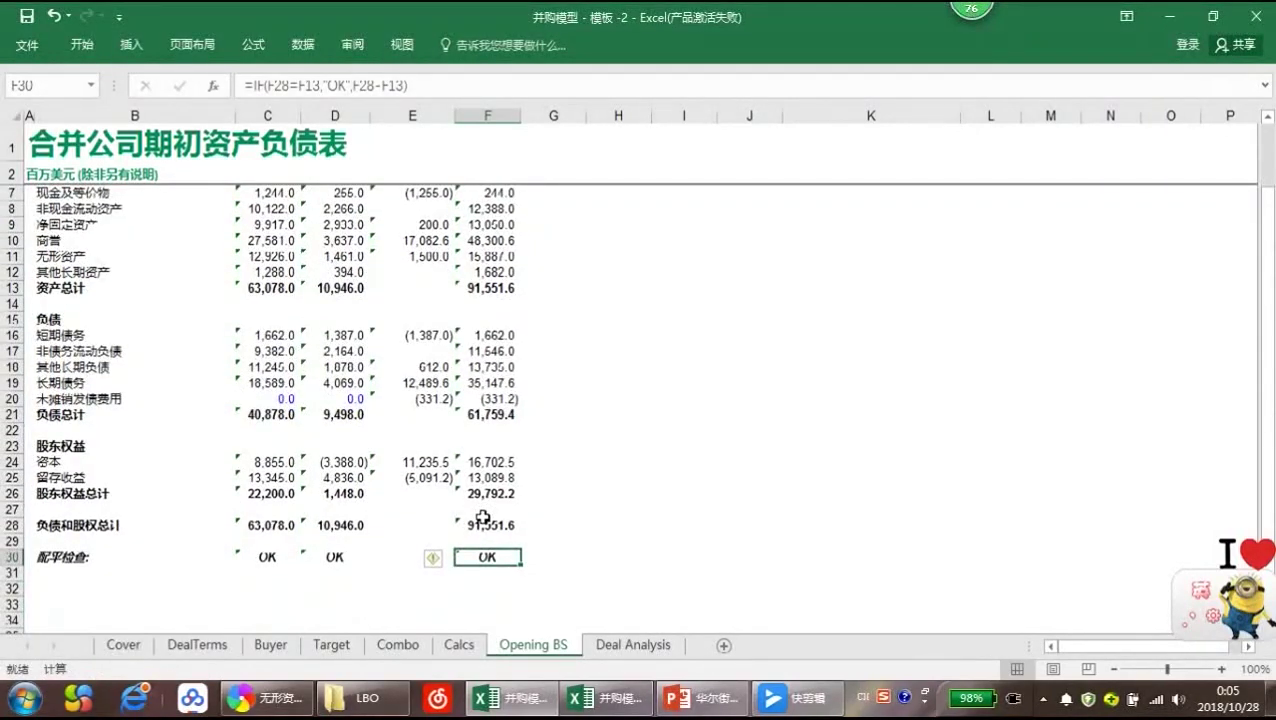
{"action": "scroll", "coordinate": [482, 516], "scroll_direction": "up", "scroll_amount": 2}
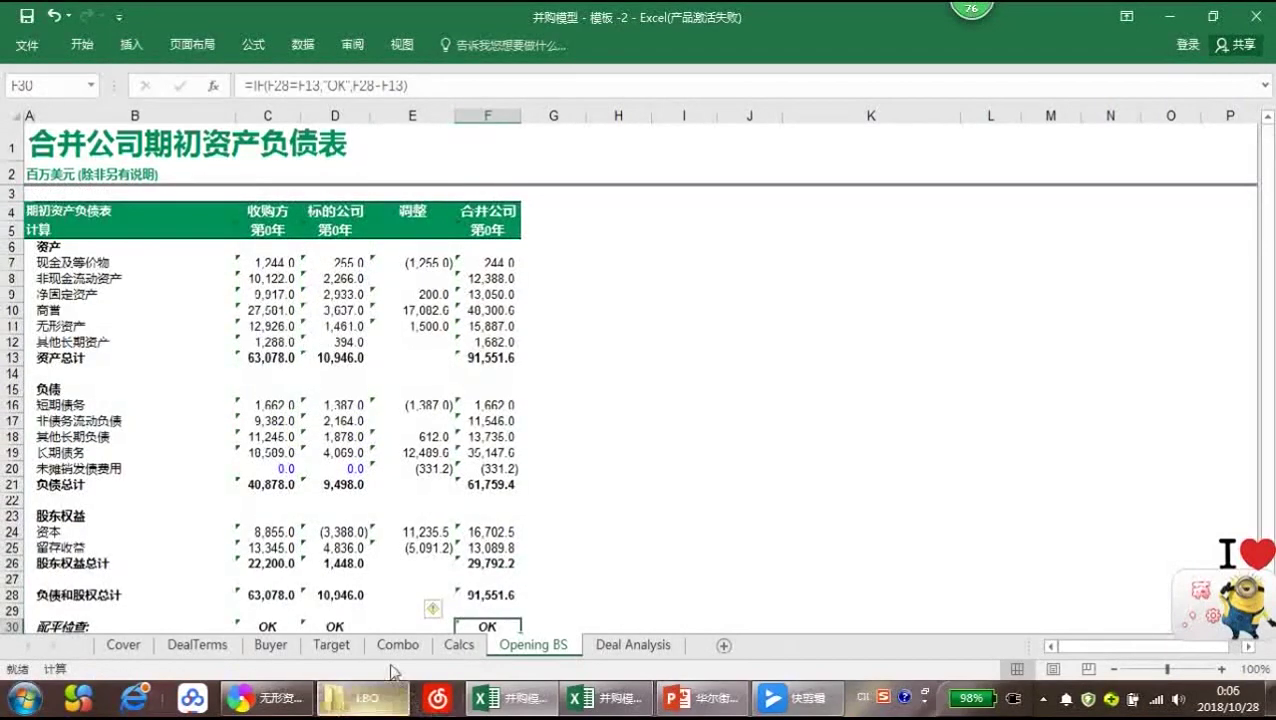
{"action": "left_click", "coordinate": [391, 646]}
{"action": "left_click", "coordinate": [424, 327]}
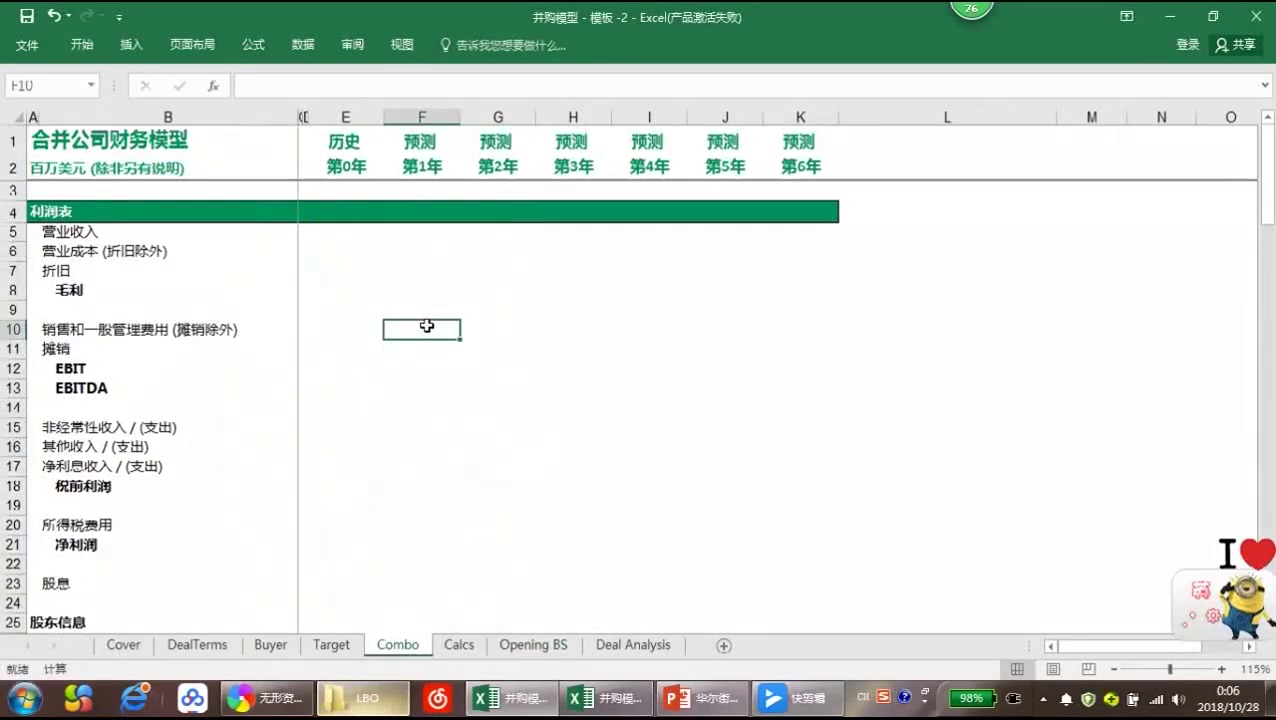
{"action": "left_click", "coordinate": [407, 271]}
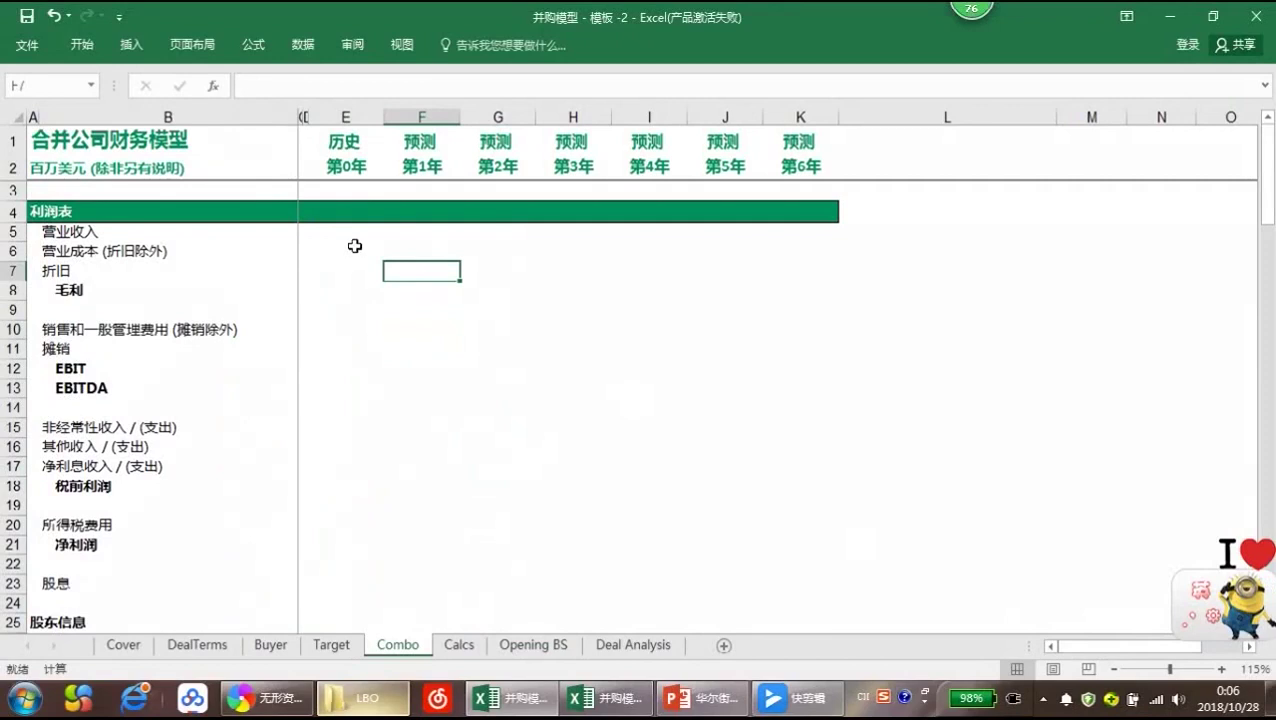
Review the Combo sheet's income statement and balance sheet layout against the Opening BS sheet, then return to revenue cell F5
{"action": "left_click_drag", "start_coordinate": [347, 242], "coordinate": [447, 236]}
{"action": "left_click", "coordinate": [410, 232]}
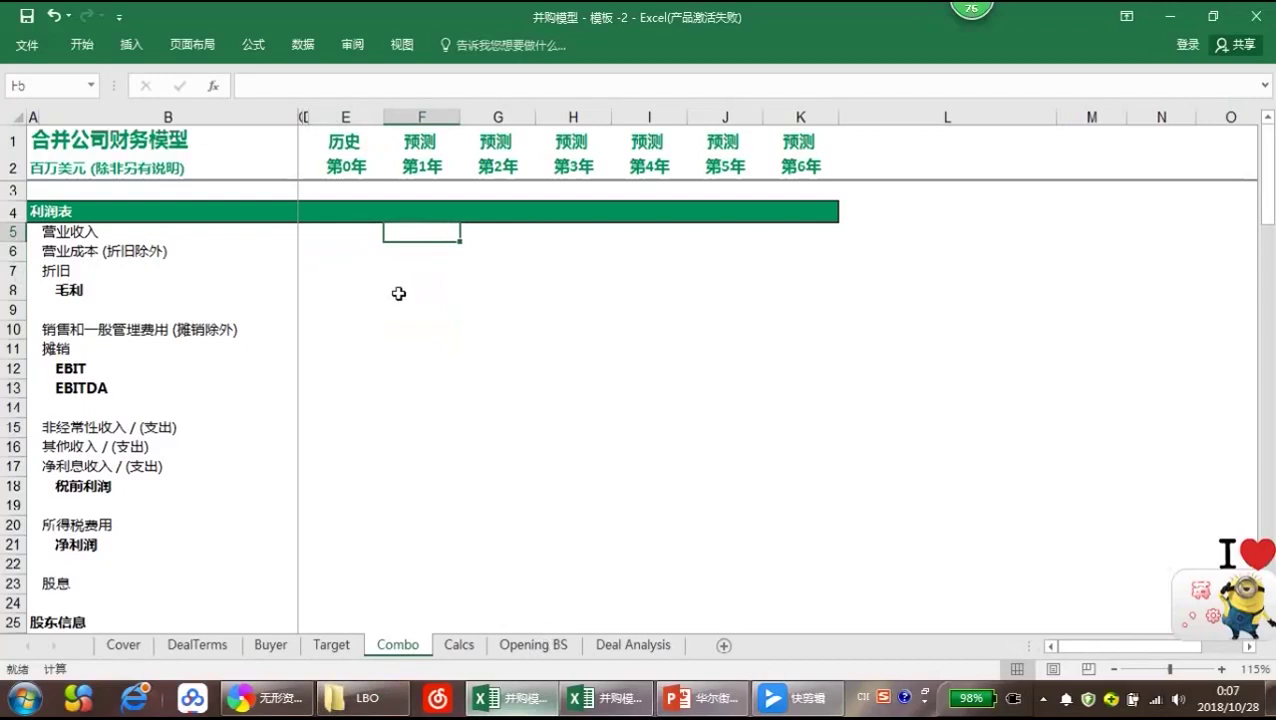
{"action": "scroll", "coordinate": [400, 400], "scroll_direction": "down", "scroll_amount": 10}
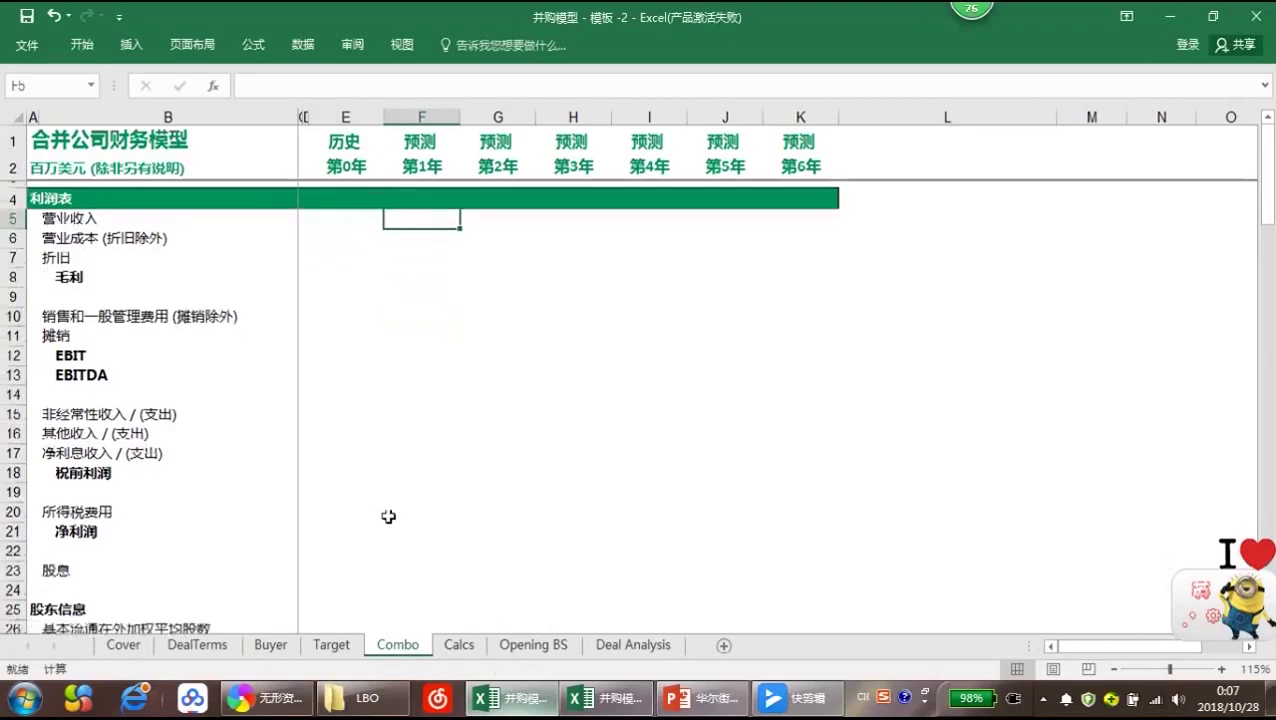
{"action": "scroll", "coordinate": [393, 482], "scroll_direction": "up", "scroll_amount": 1}
{"action": "scroll", "coordinate": [393, 482], "scroll_direction": "up", "scroll_amount": 1}
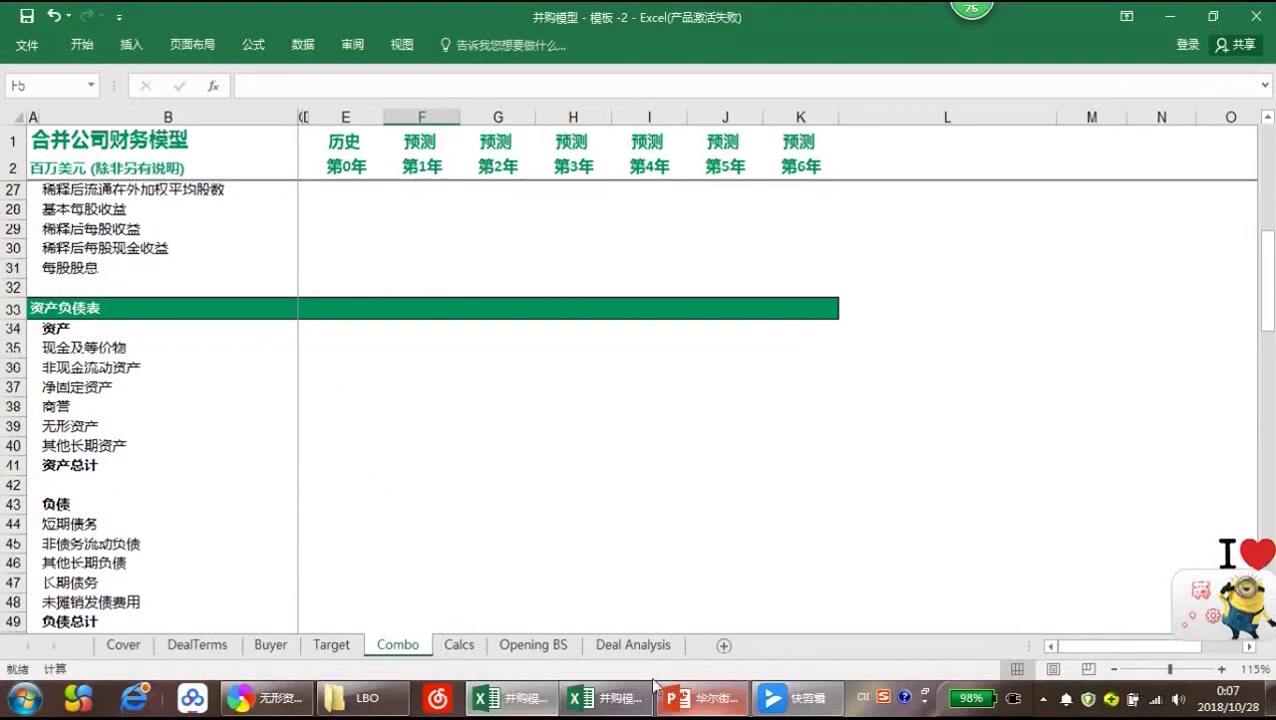
{"action": "left_click", "coordinate": [530, 645]}
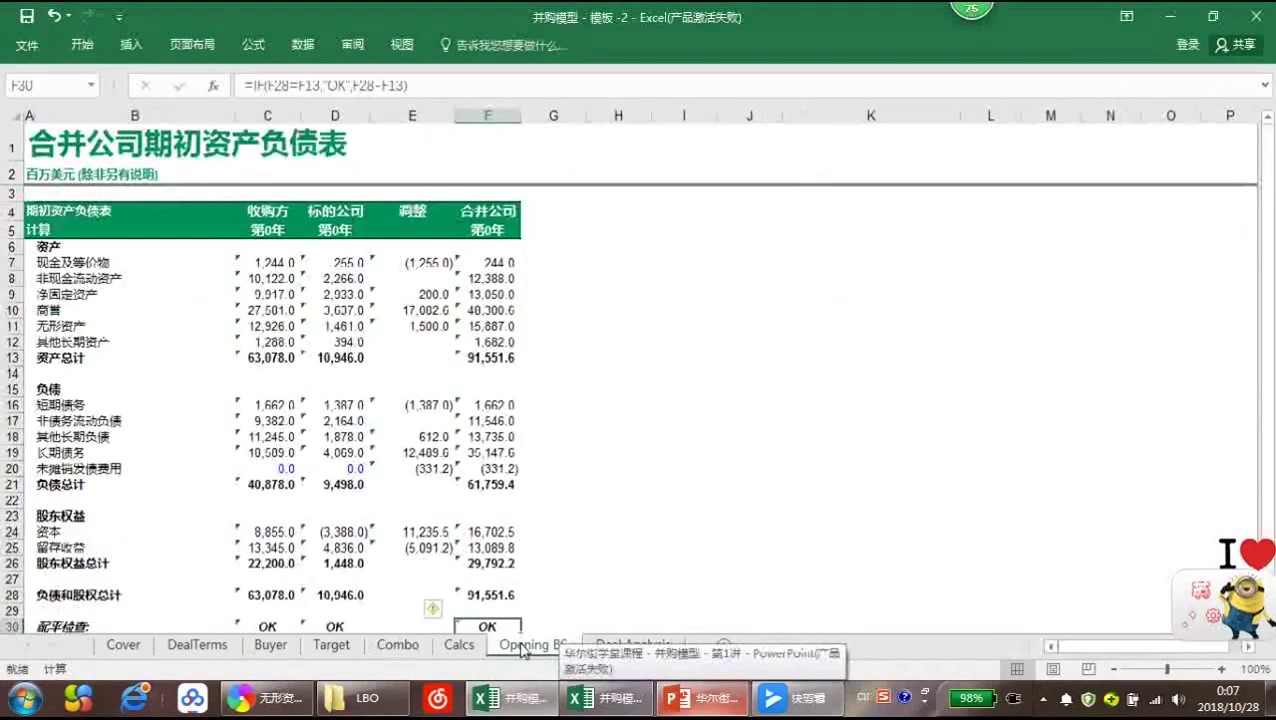
{"action": "left_click", "coordinate": [590, 260]}
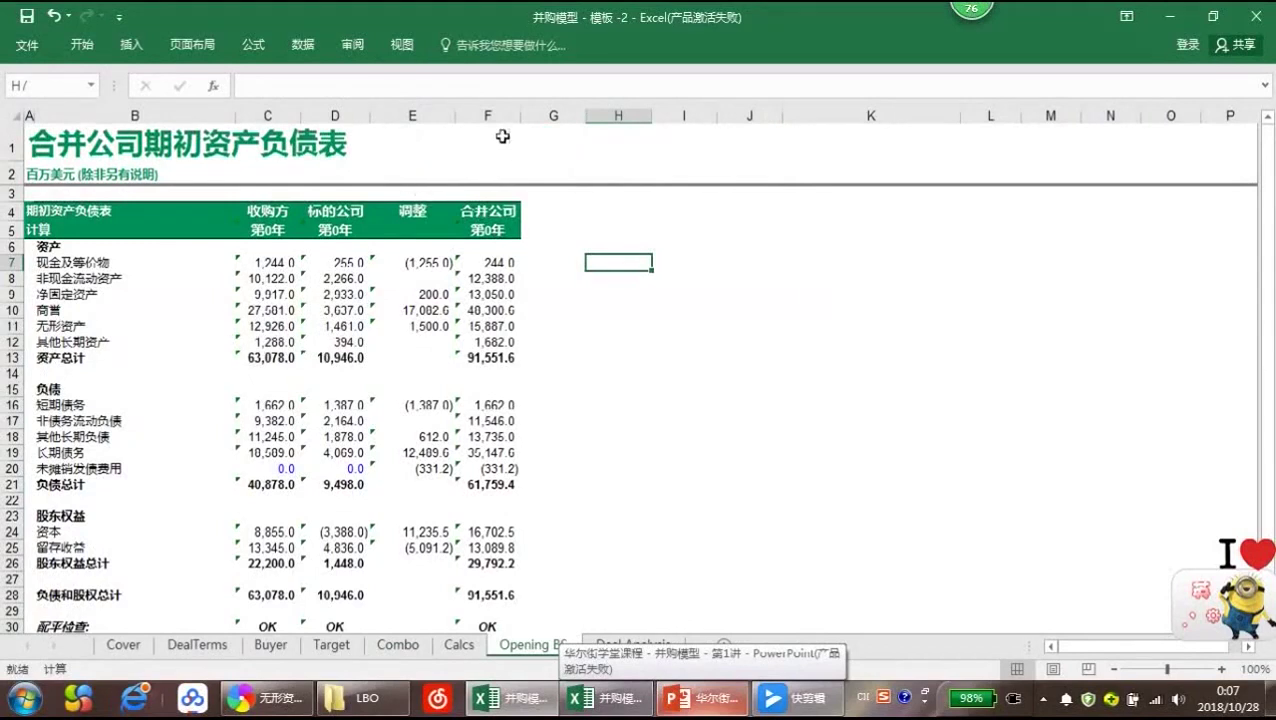
{"action": "left_click", "coordinate": [397, 645]}
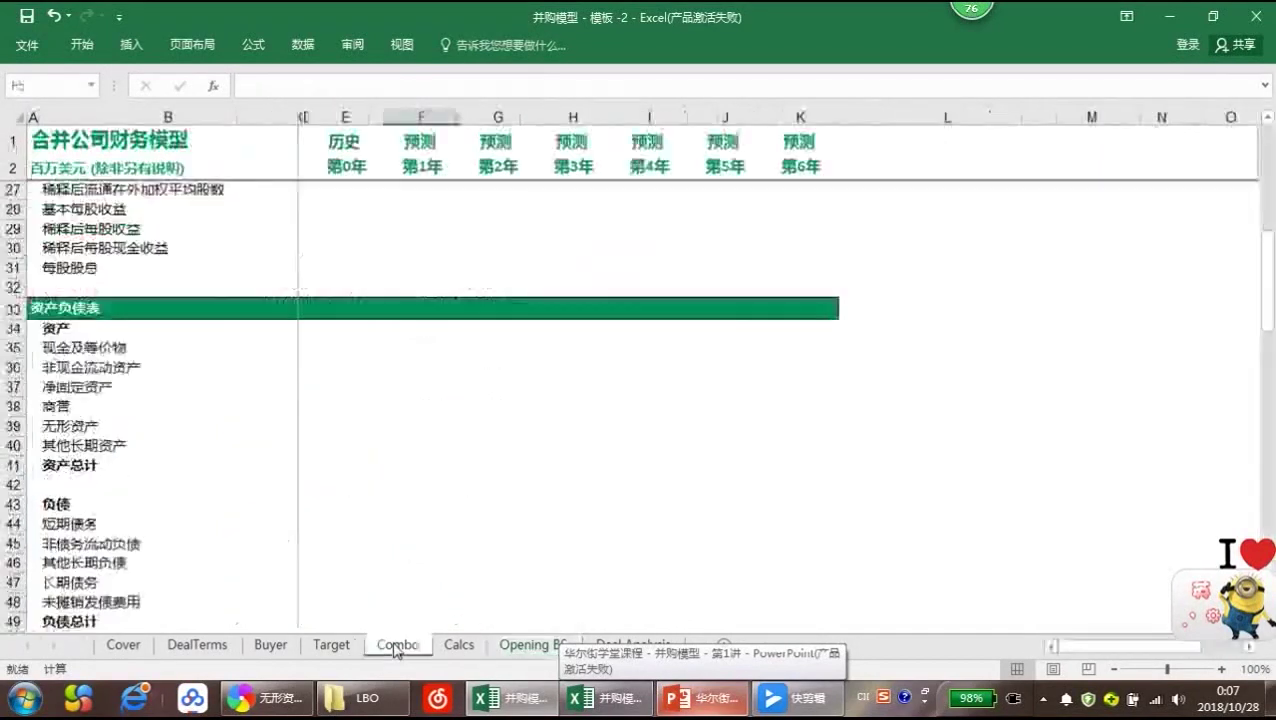
{"action": "scroll", "coordinate": [336, 351], "scroll_direction": "up", "scroll_amount": 6}
{"action": "scroll", "coordinate": [336, 351], "scroll_direction": "up", "scroll_amount": 1, "text": "ctrl"}
{"action": "scroll", "coordinate": [336, 351], "scroll_direction": "up", "scroll_amount": 2}
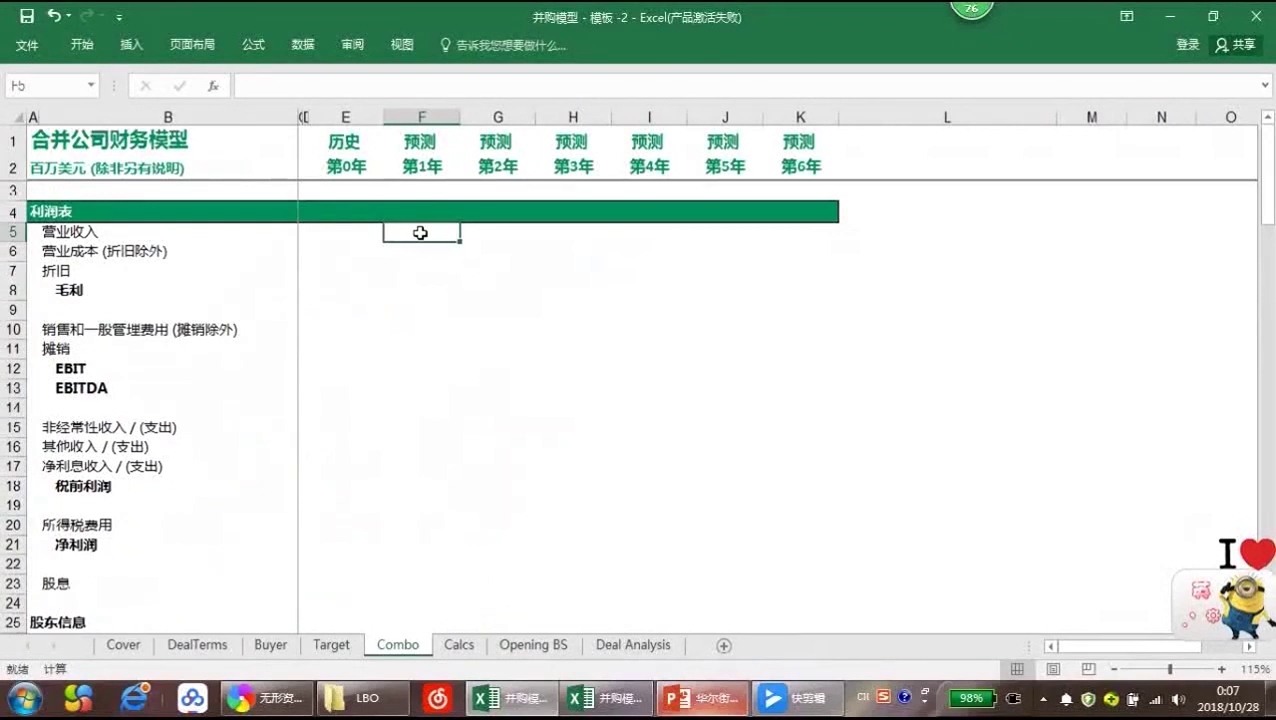
{"action": "type", "text": "="}
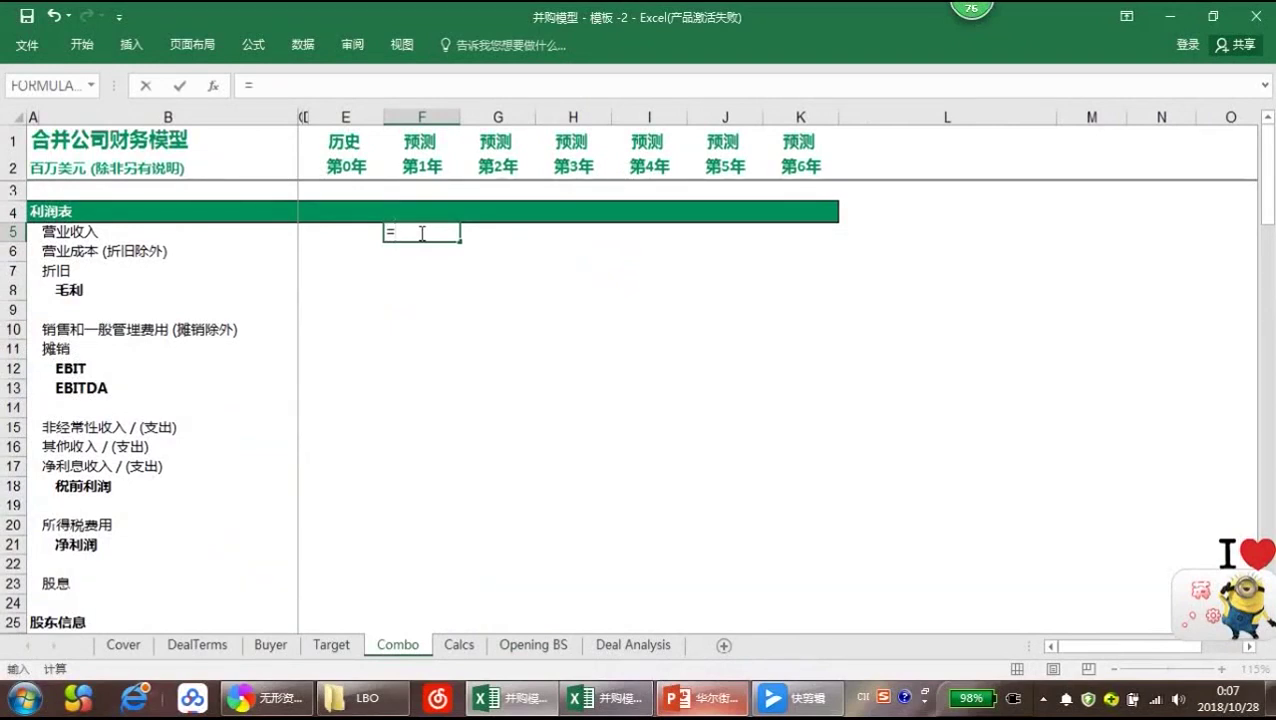
{"action": "key", "text": "Left"}
{"action": "key", "text": "Left"}
{"action": "key", "text": "Left"}
{"action": "key", "text": "Up"}
{"action": "key", "text": "Up"}
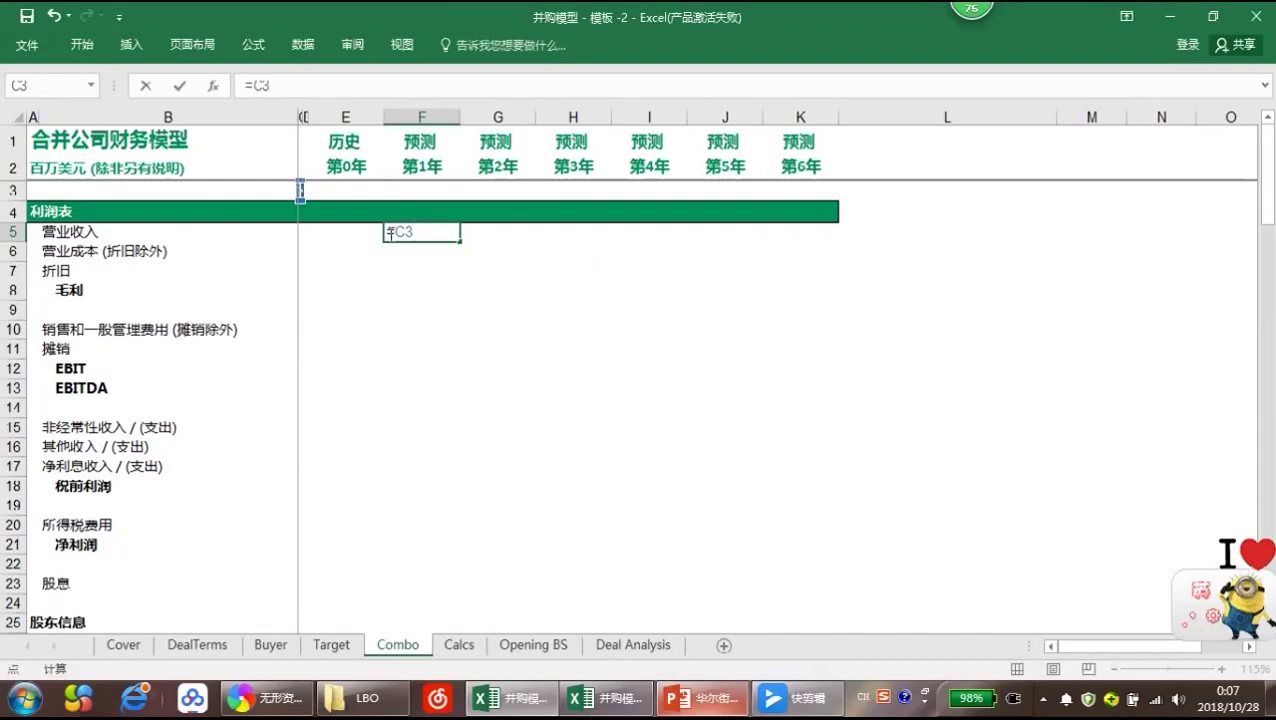
{"action": "key", "text": "BackSpace"}
{"action": "key", "text": "BackSpace"}
{"action": "key", "text": "BackSpace"}
Enter the merged company's first forecast year revenue in F5 as =Buyer!F63+Target!F63
{"action": "type", "text": "="}
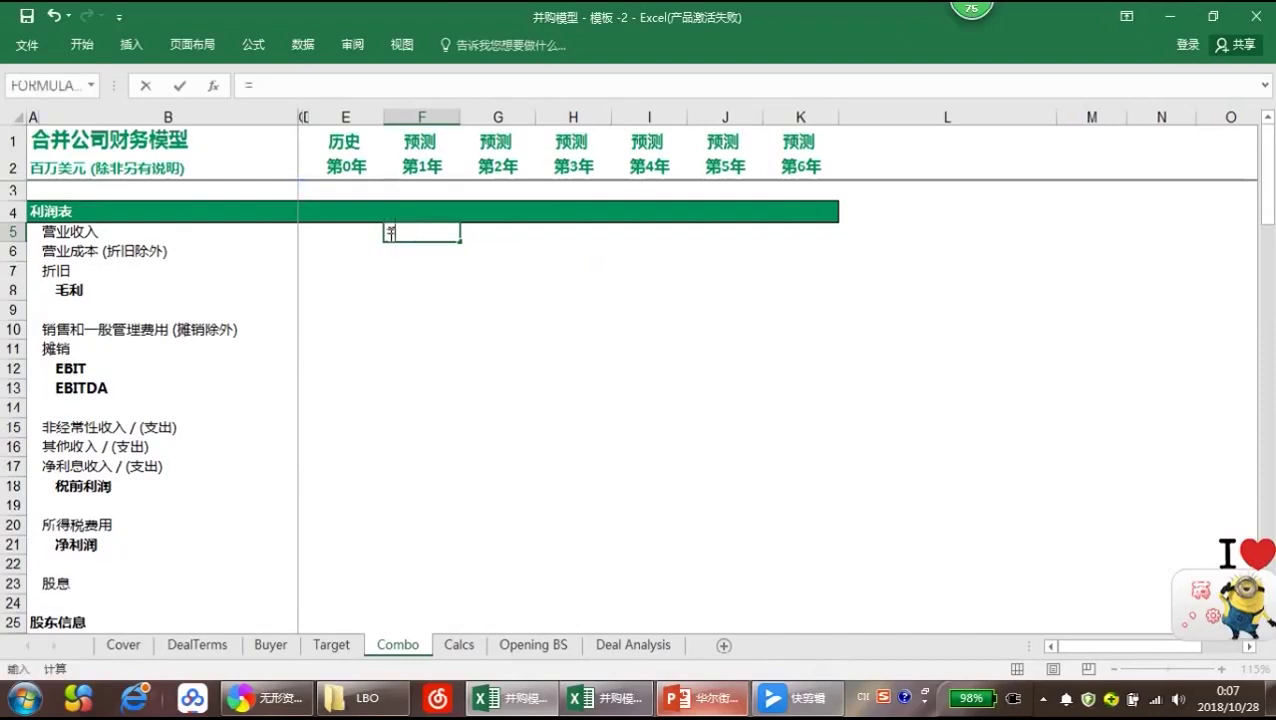
{"action": "left_click", "coordinate": [270, 645]}
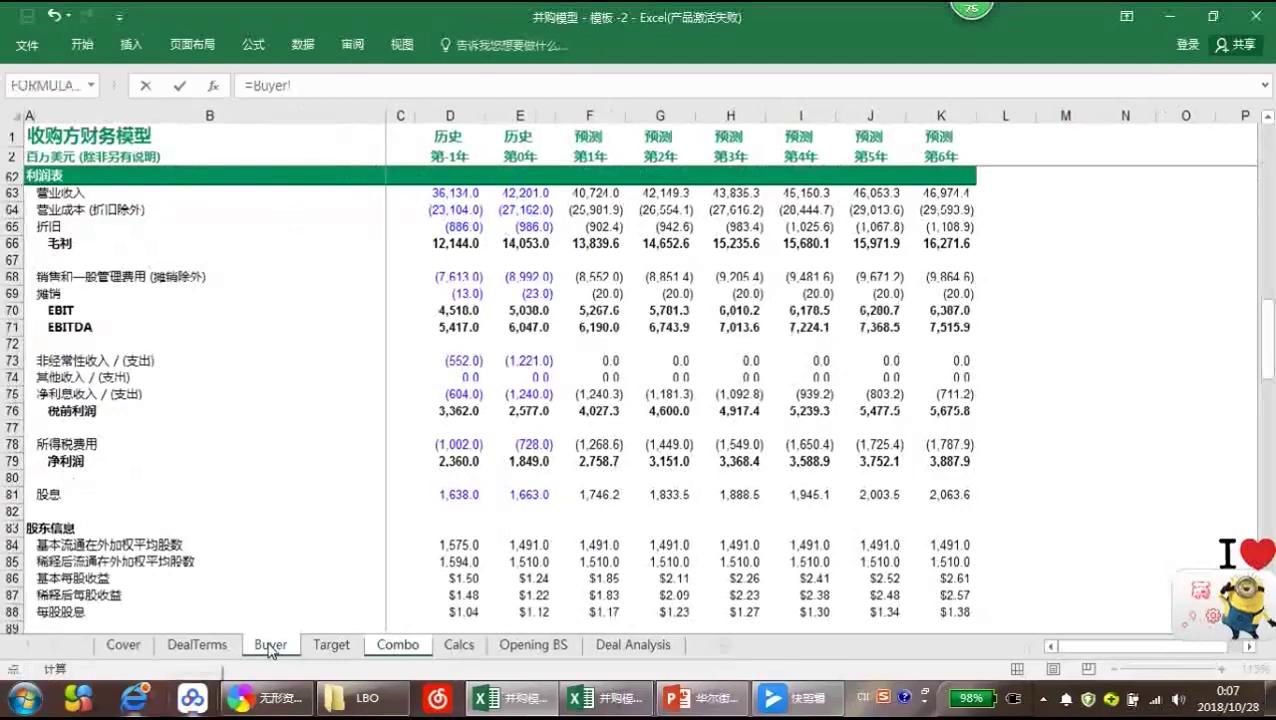
{"action": "scroll", "coordinate": [382, 403], "scroll_direction": "up", "scroll_amount": 7}
{"action": "scroll", "coordinate": [390, 420], "scroll_direction": "down", "scroll_amount": 2}
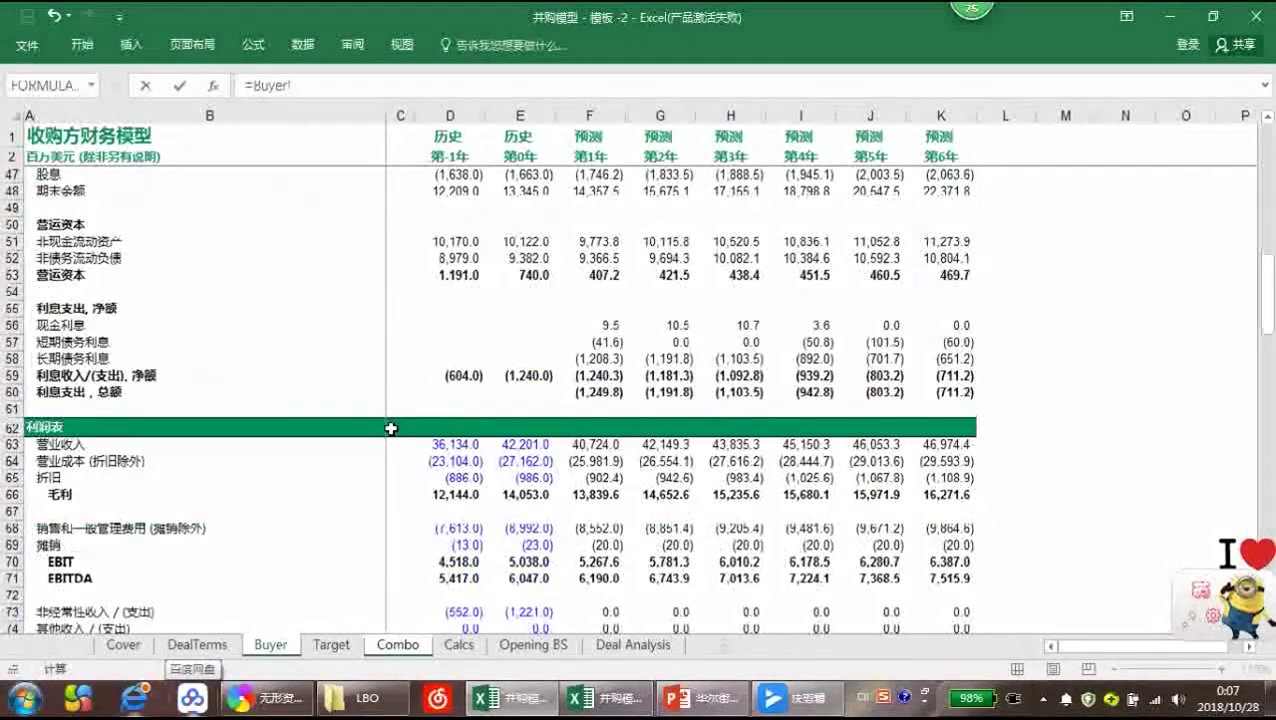
{"action": "left_click", "coordinate": [590, 444]}
{"action": "type", "text": "+"}
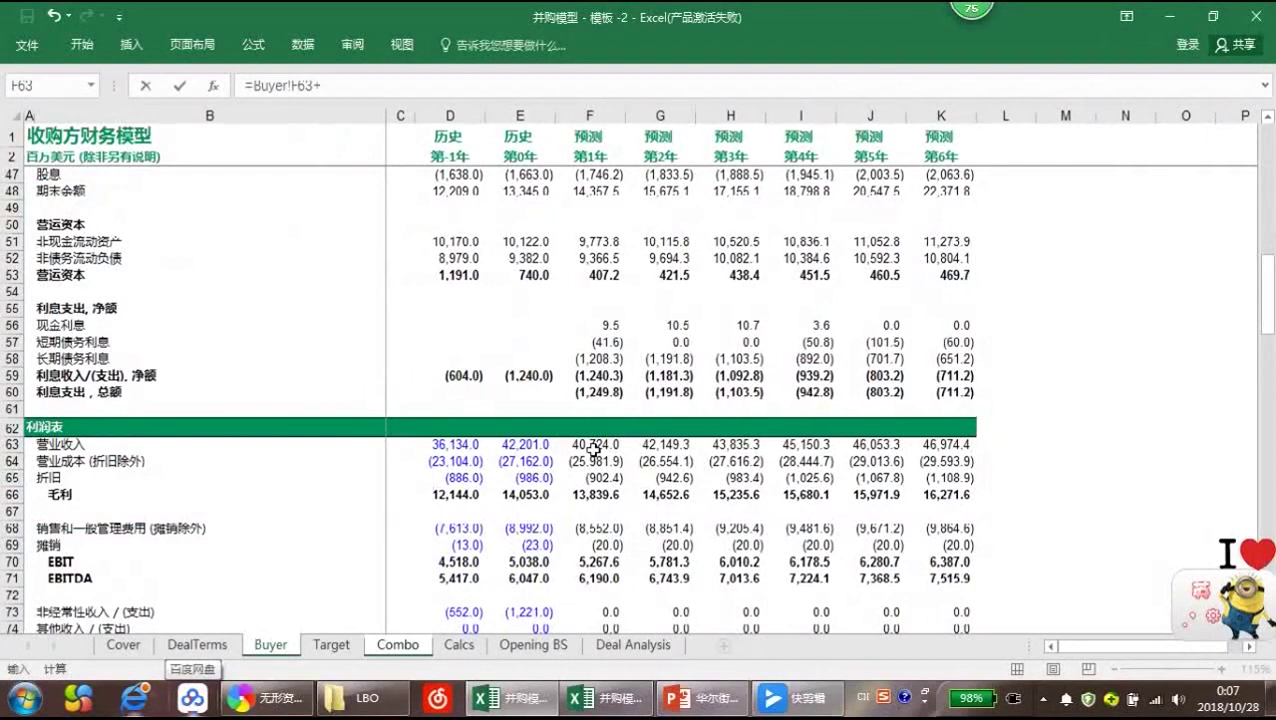
{"action": "left_click", "coordinate": [331, 644]}
{"action": "left_click", "coordinate": [645, 385]}
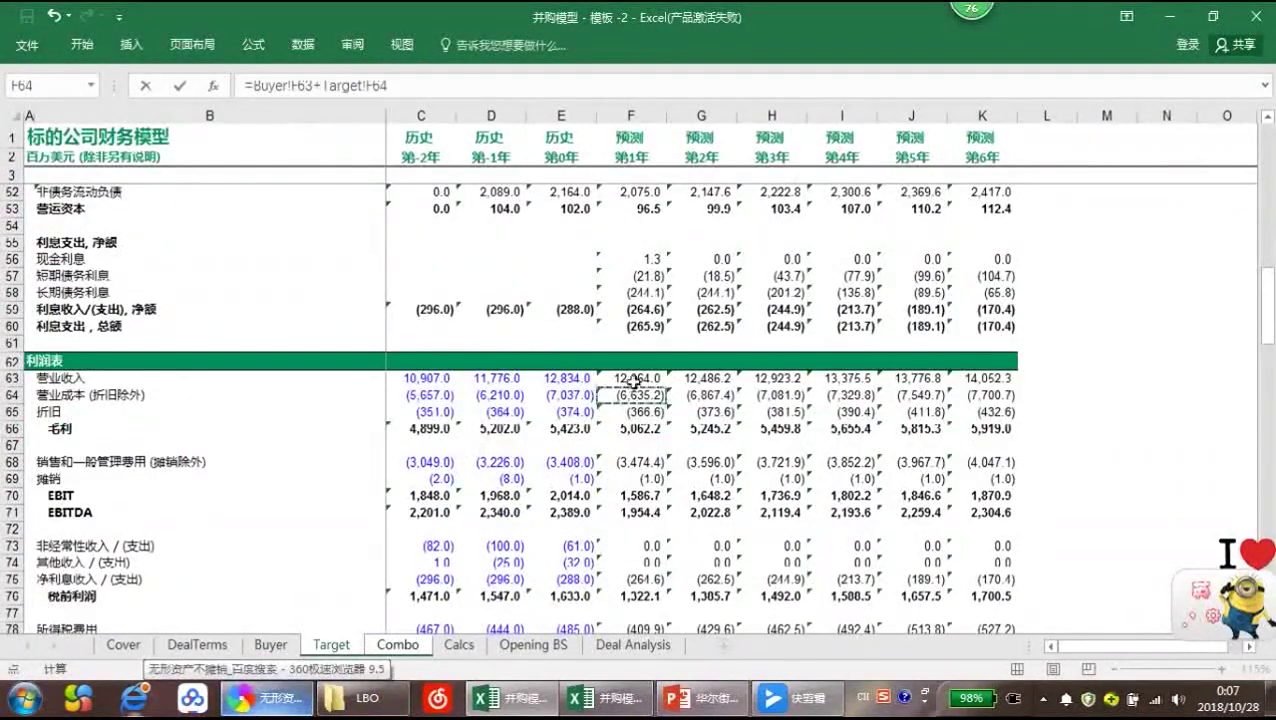
{"action": "left_click", "coordinate": [551, 89]}
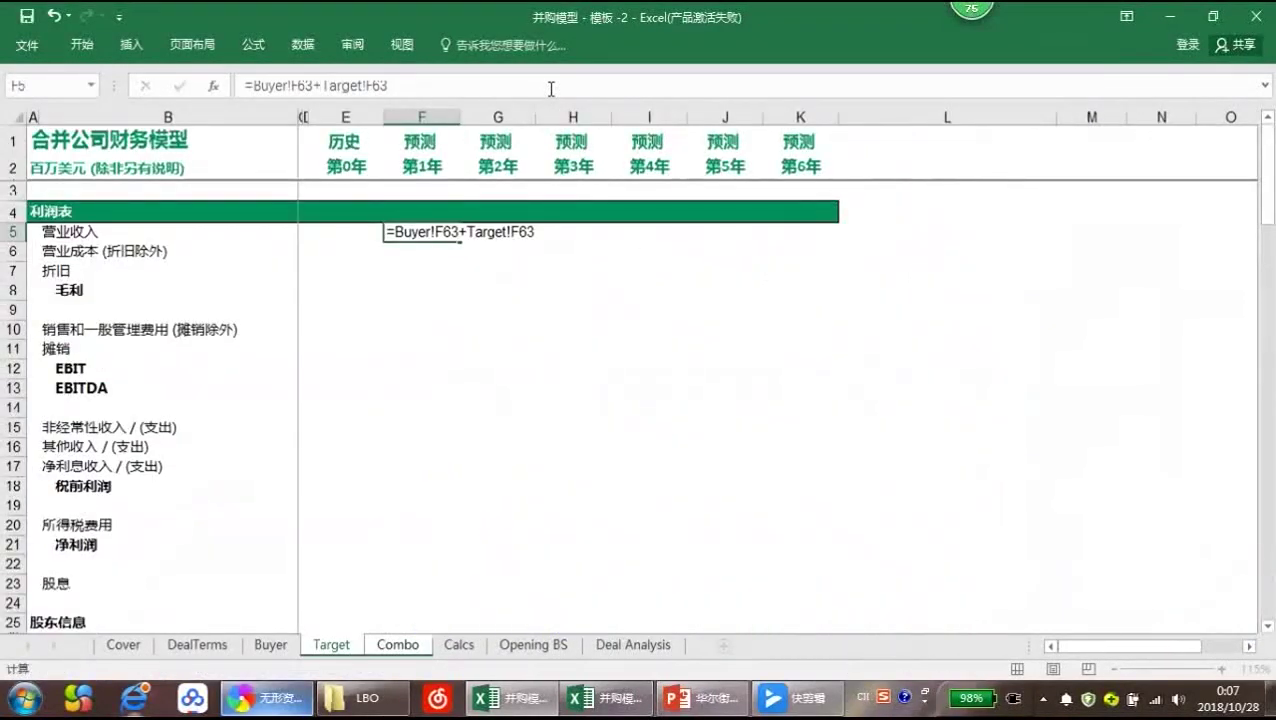
{"action": "key", "text": "Return"}
{"action": "key", "text": "Up"}
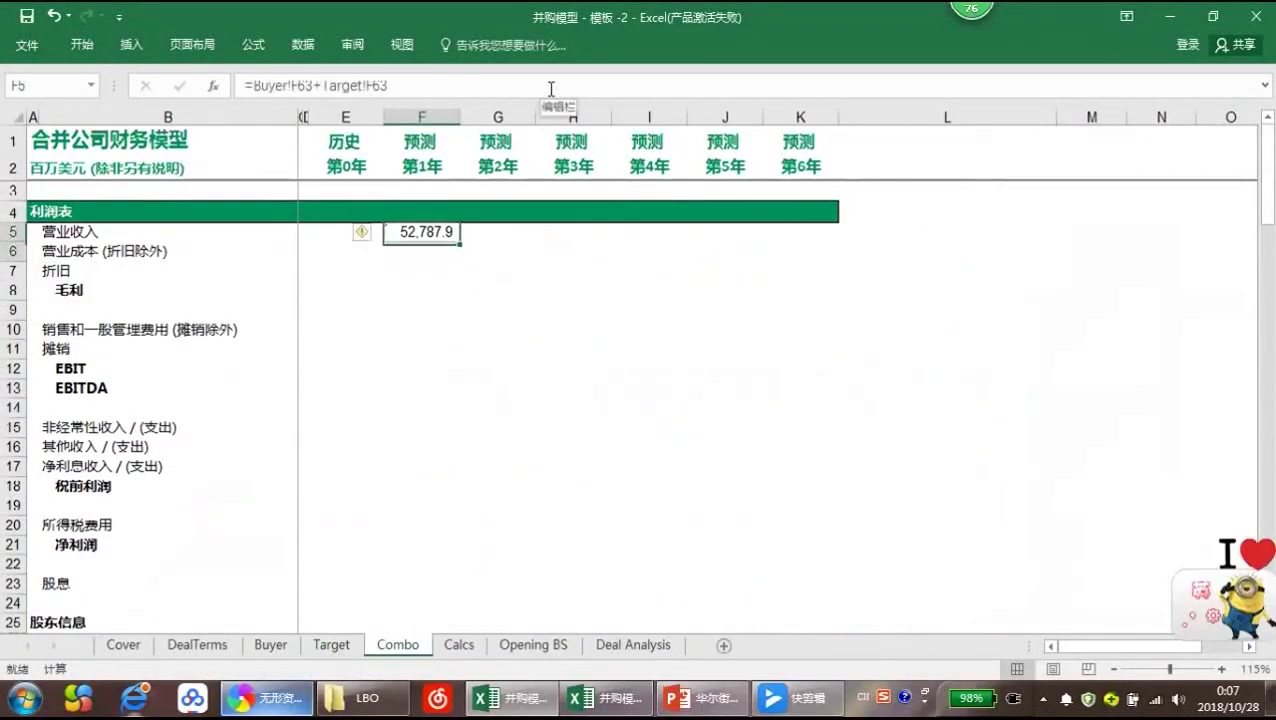
Fill the revenue formula from F5 down to the operating cost cell F6
{"action": "key", "text": "shift+Down"}
{"action": "key", "text": "ctrl+d"}
{"action": "key", "text": "Down"}
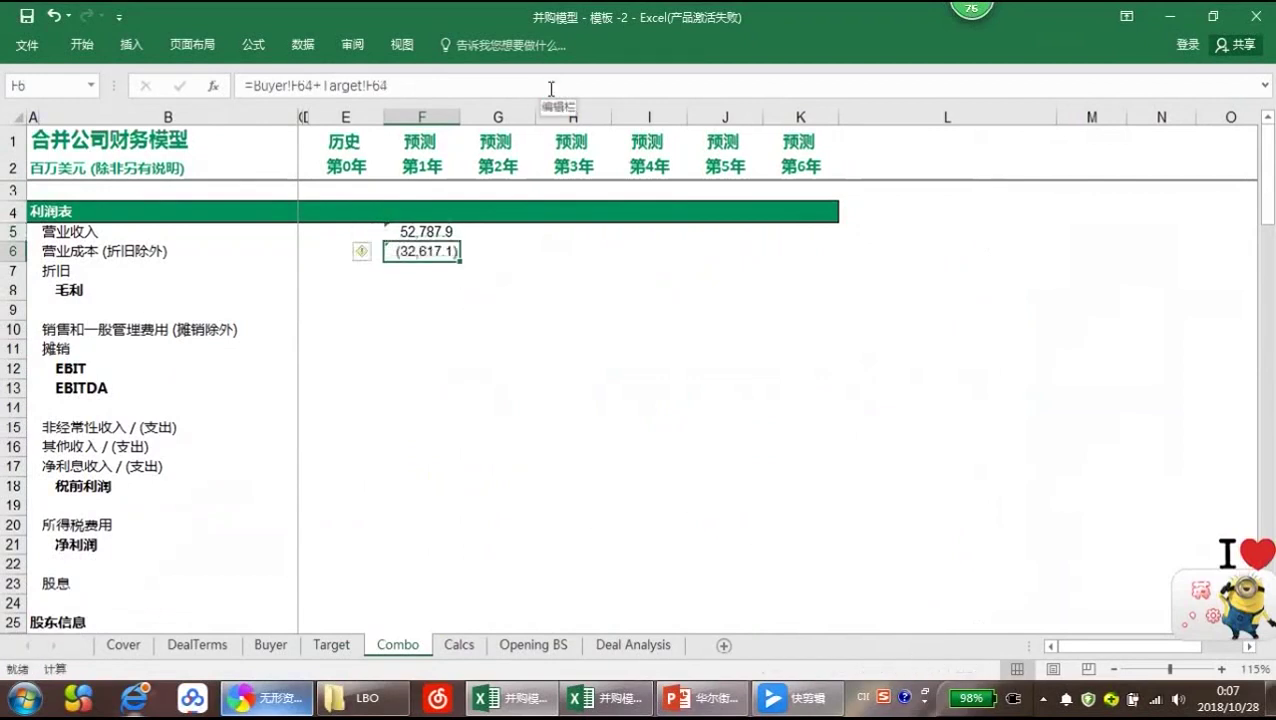
Check the operating cost formula in F6 and examine its source rows in the Buyer and Target income statements
{"action": "left_click", "coordinate": [551, 89]}
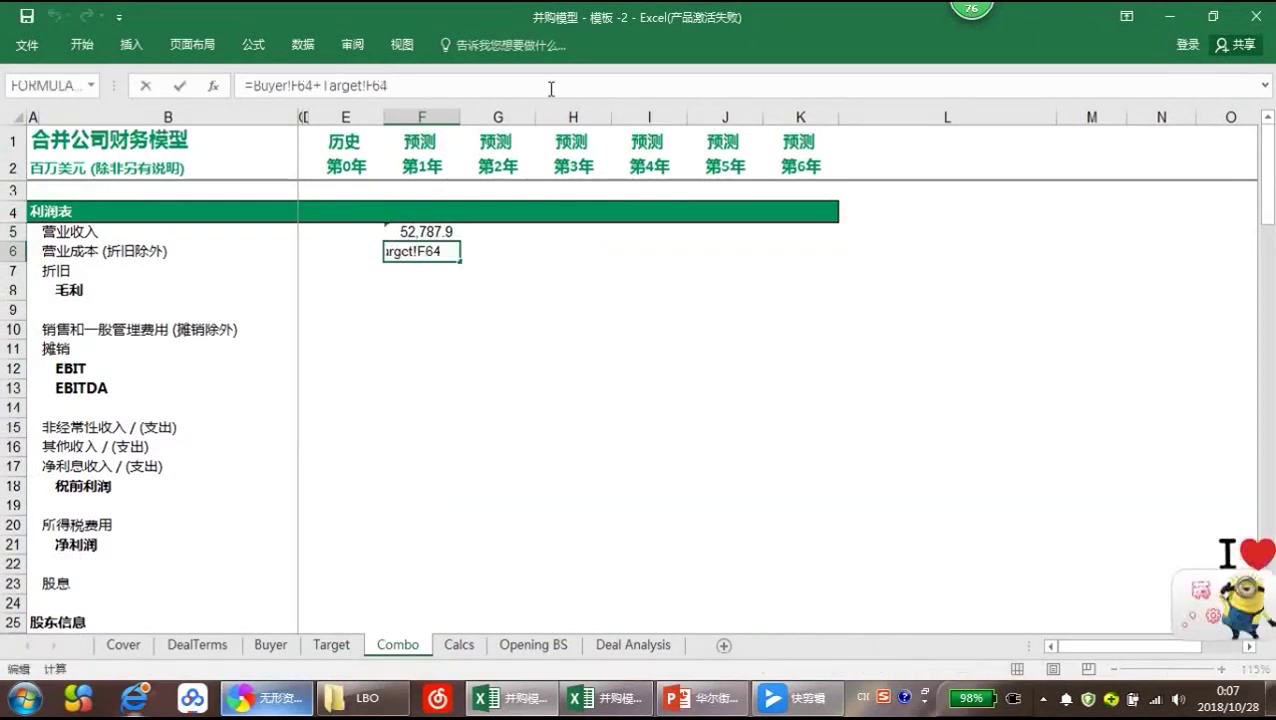
{"action": "key", "text": "Escape"}
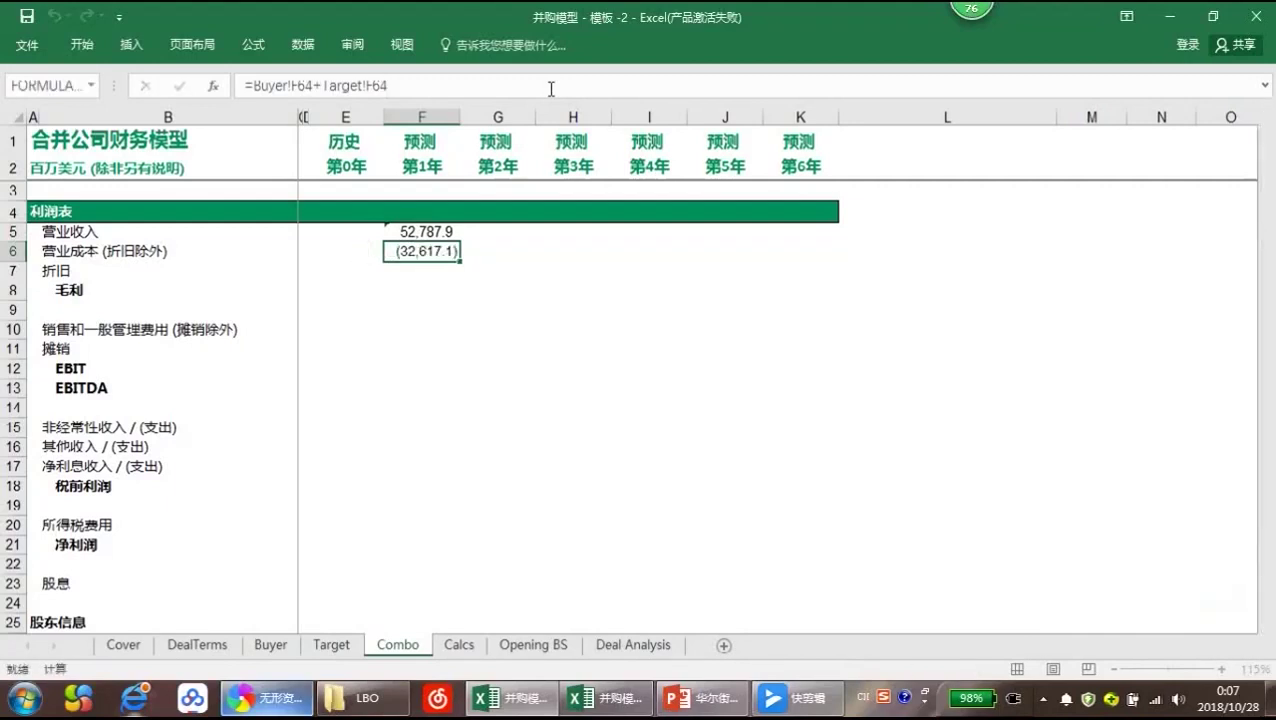
{"action": "key", "text": "ctrl+bracketleft"}
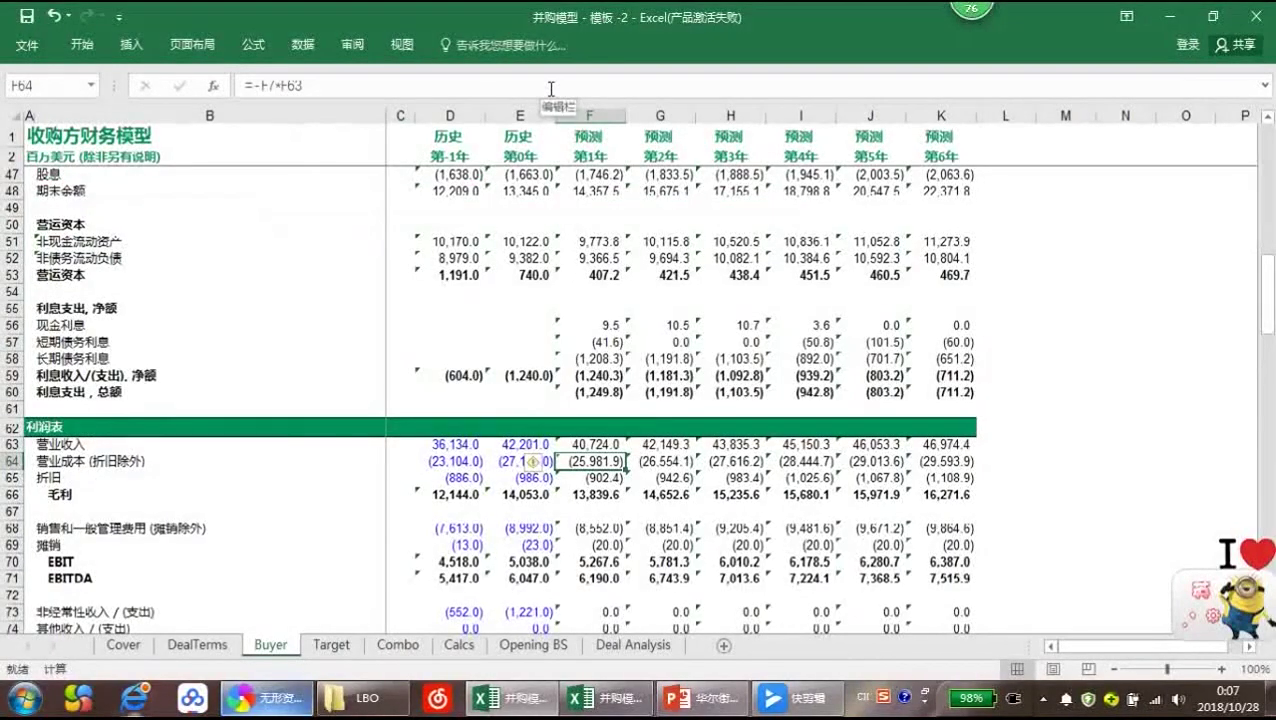
{"action": "left_click", "coordinate": [392, 641]}
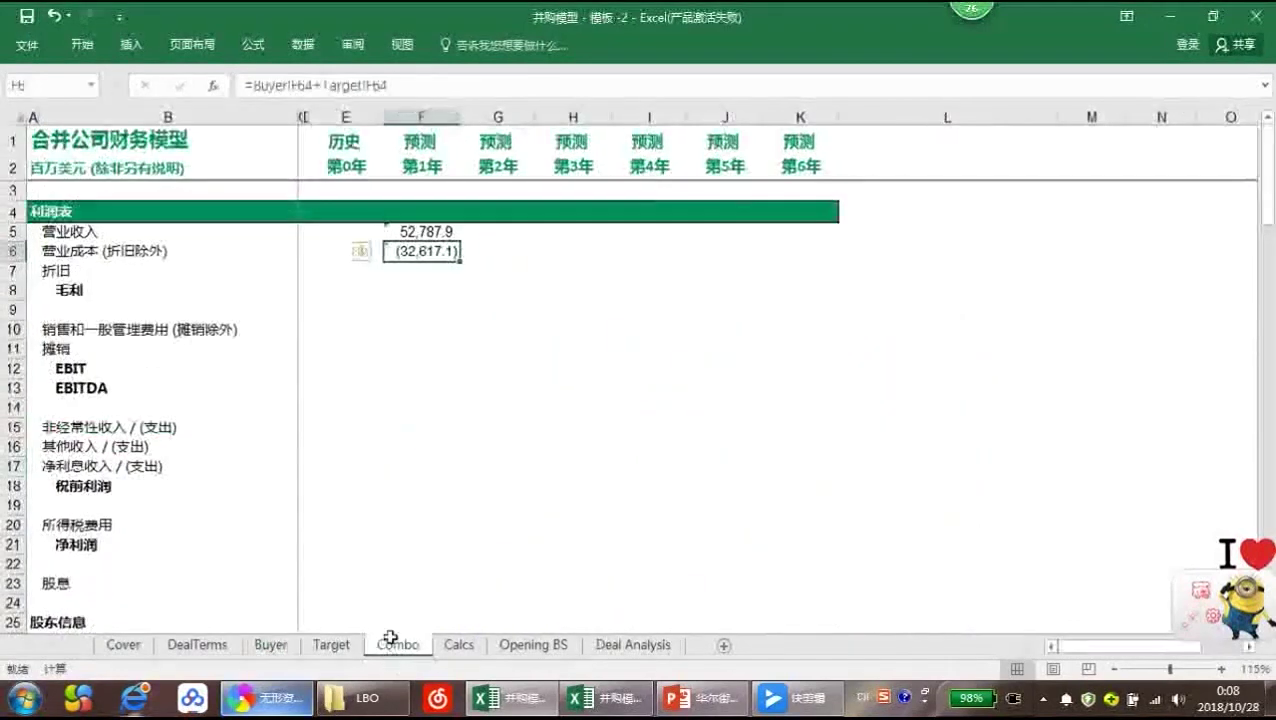
{"action": "left_click", "coordinate": [421, 235]}
{"action": "left_click", "coordinate": [421, 252]}
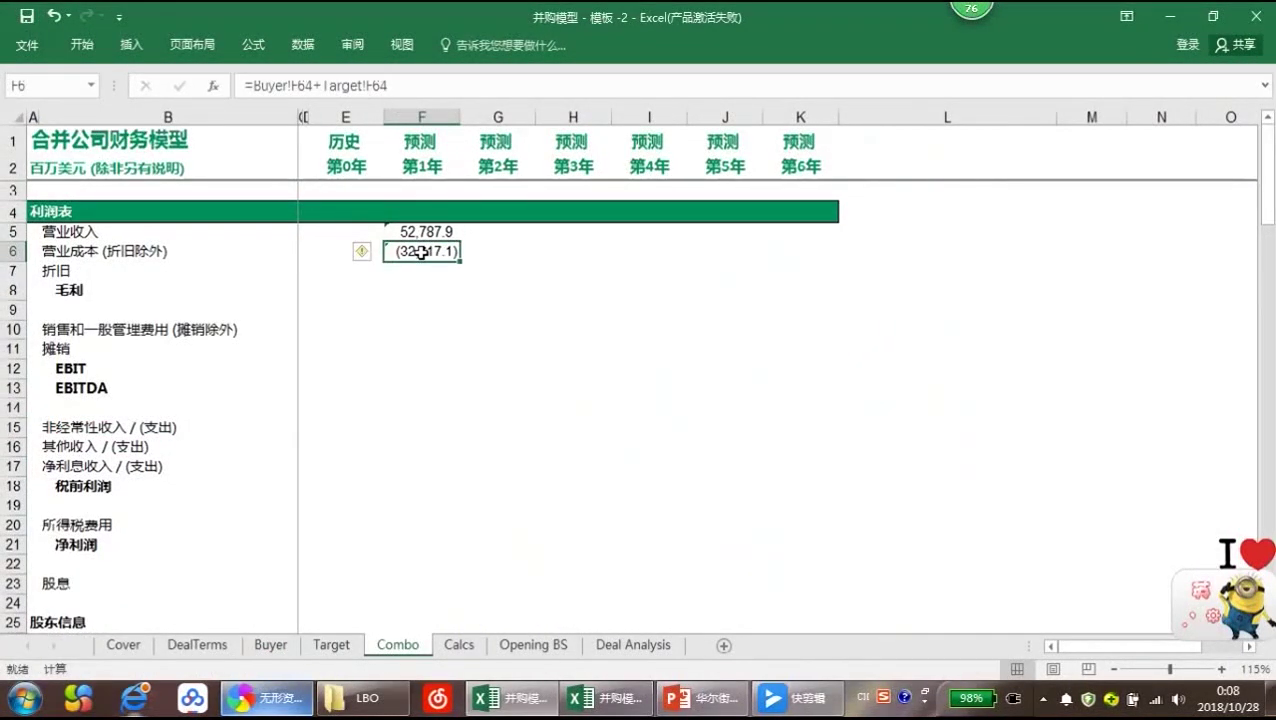
{"action": "left_click_drag", "start_coordinate": [1124, 651], "coordinate": [1124, 651]}
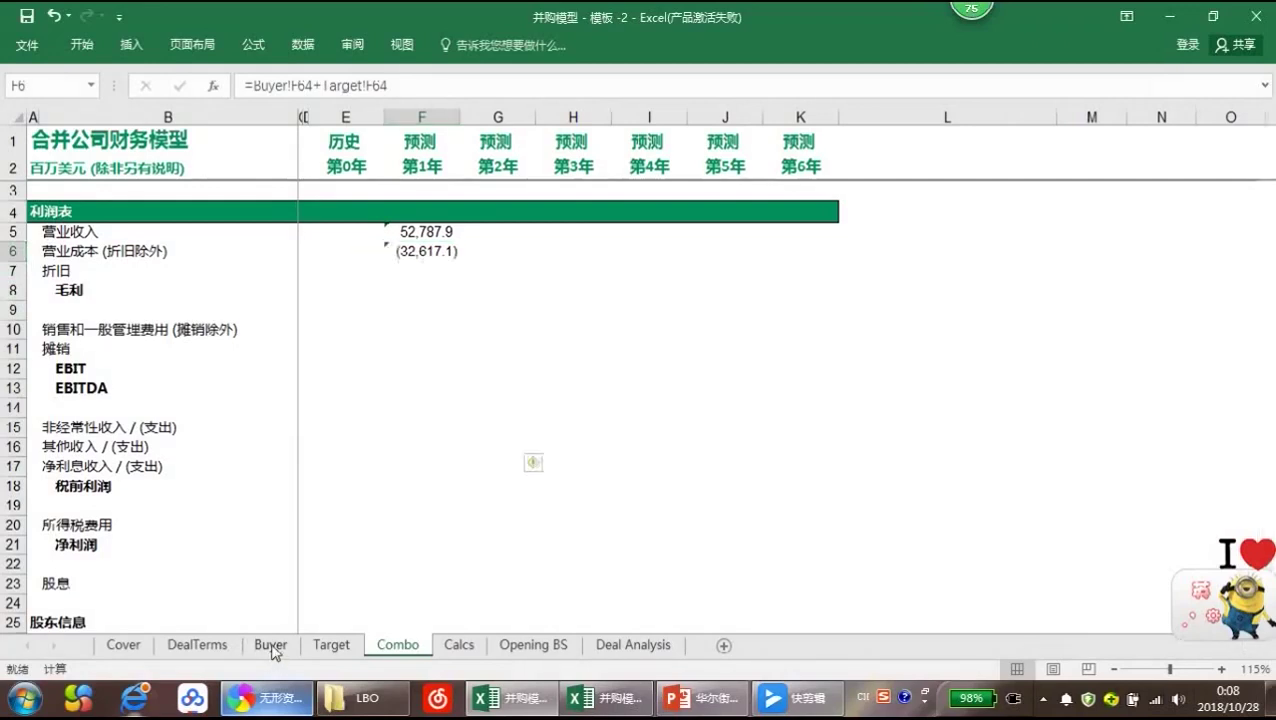
{"action": "left_click", "coordinate": [271, 645]}
{"action": "scroll", "coordinate": [256, 435], "scroll_direction": "down", "scroll_amount": 3}
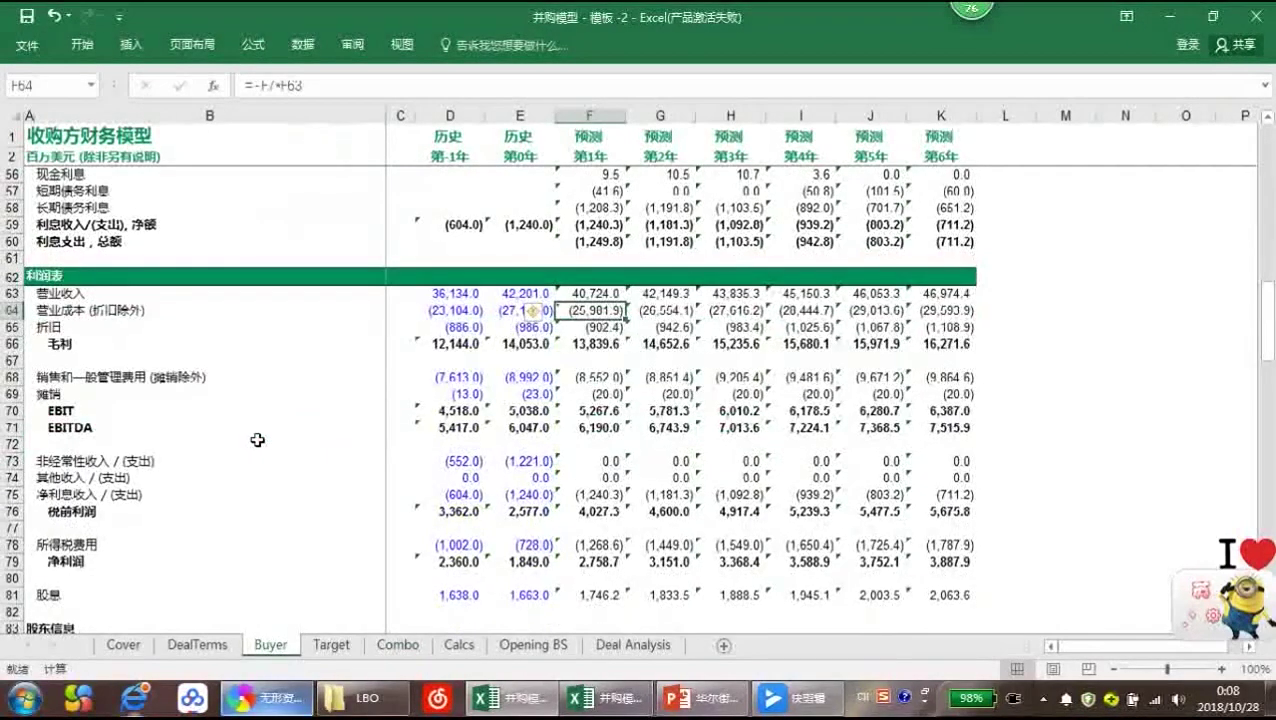
{"action": "left_click", "coordinate": [331, 645]}
{"action": "scroll", "coordinate": [275, 528], "scroll_direction": "down", "scroll_amount": 2}
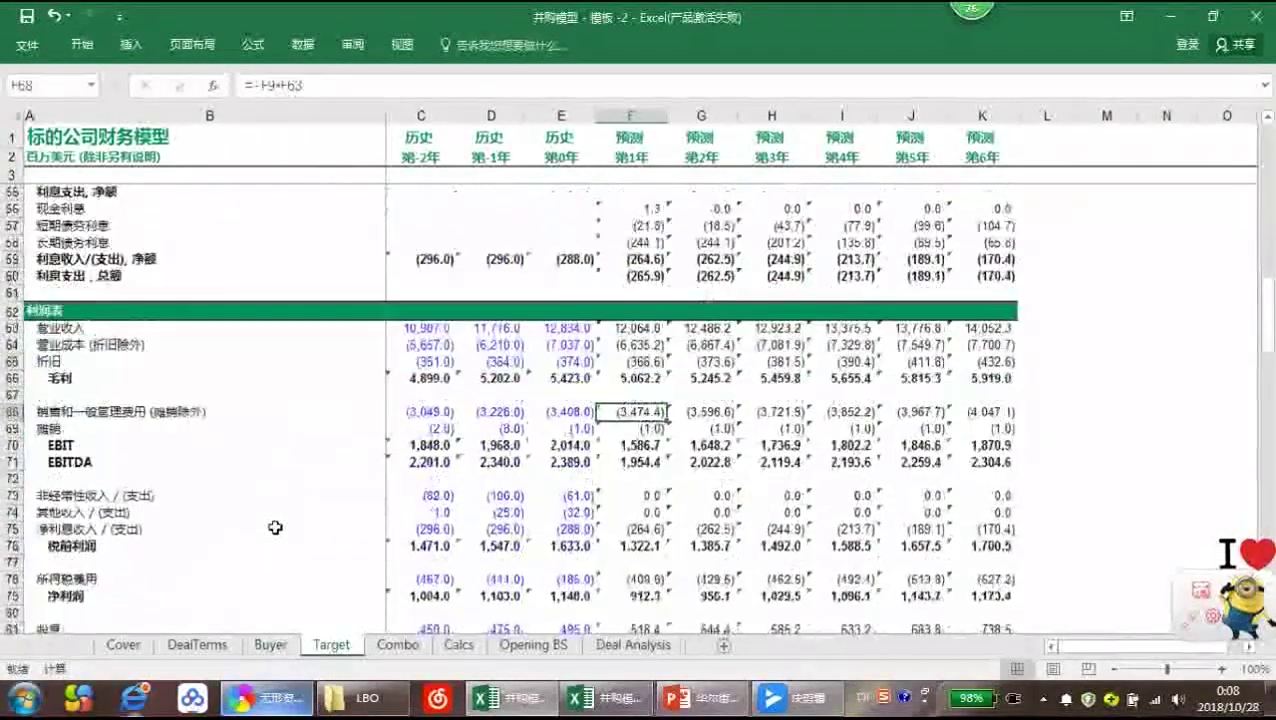
{"action": "left_click", "coordinate": [381, 651]}
{"action": "left_click", "coordinate": [445, 277]}
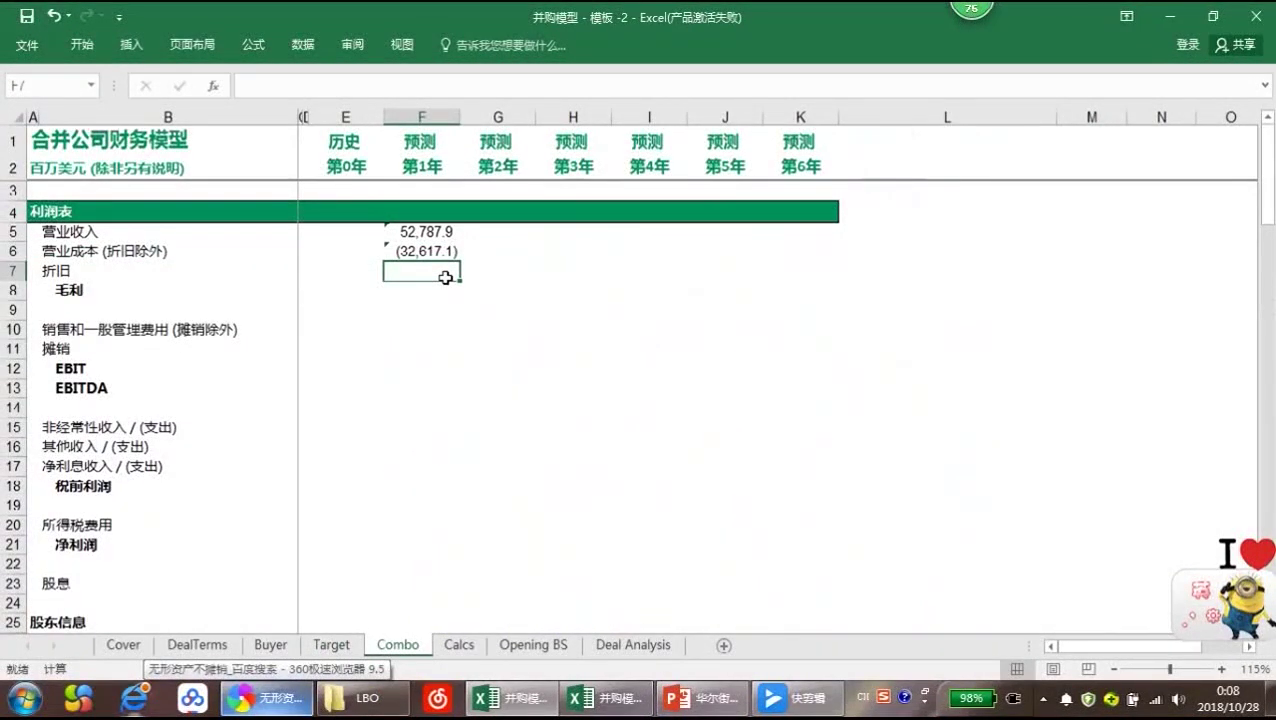
{"action": "type", "text": "="}
{"action": "key", "text": "BackSpace"}
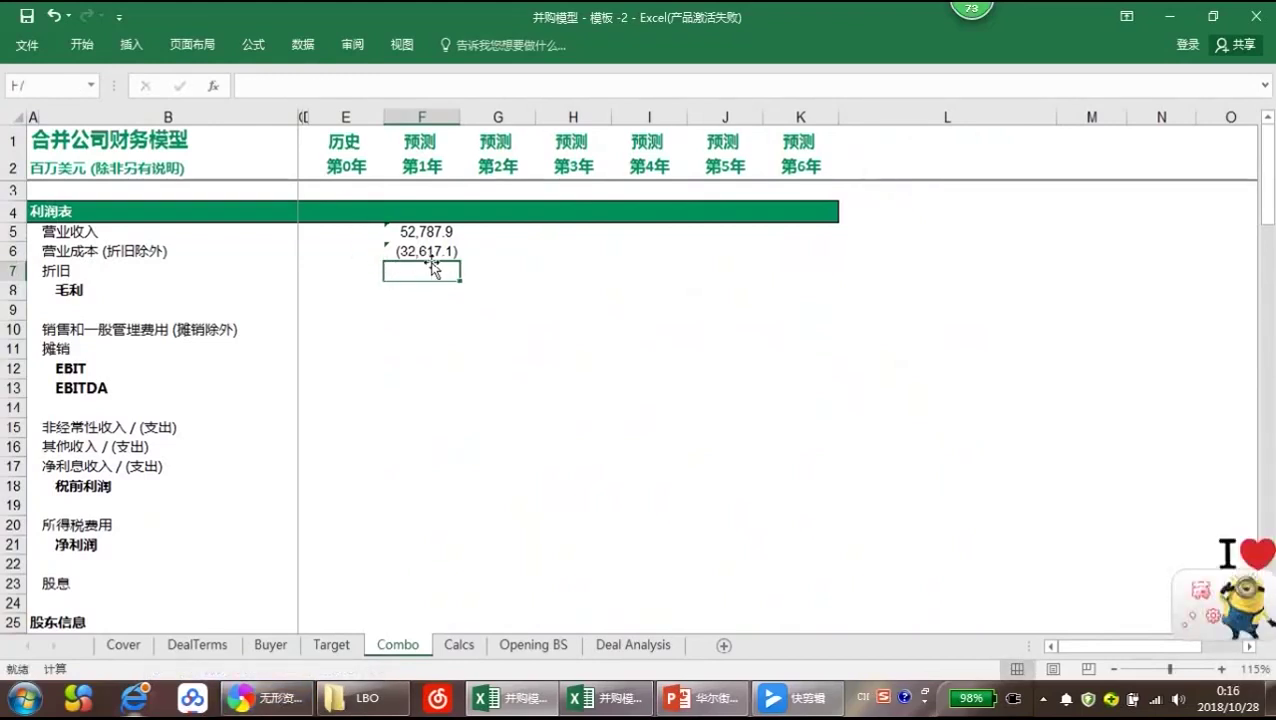
Fill the operating cost formula from F6 down to the depreciation cell F7
{"action": "left_click", "coordinate": [432, 254]}
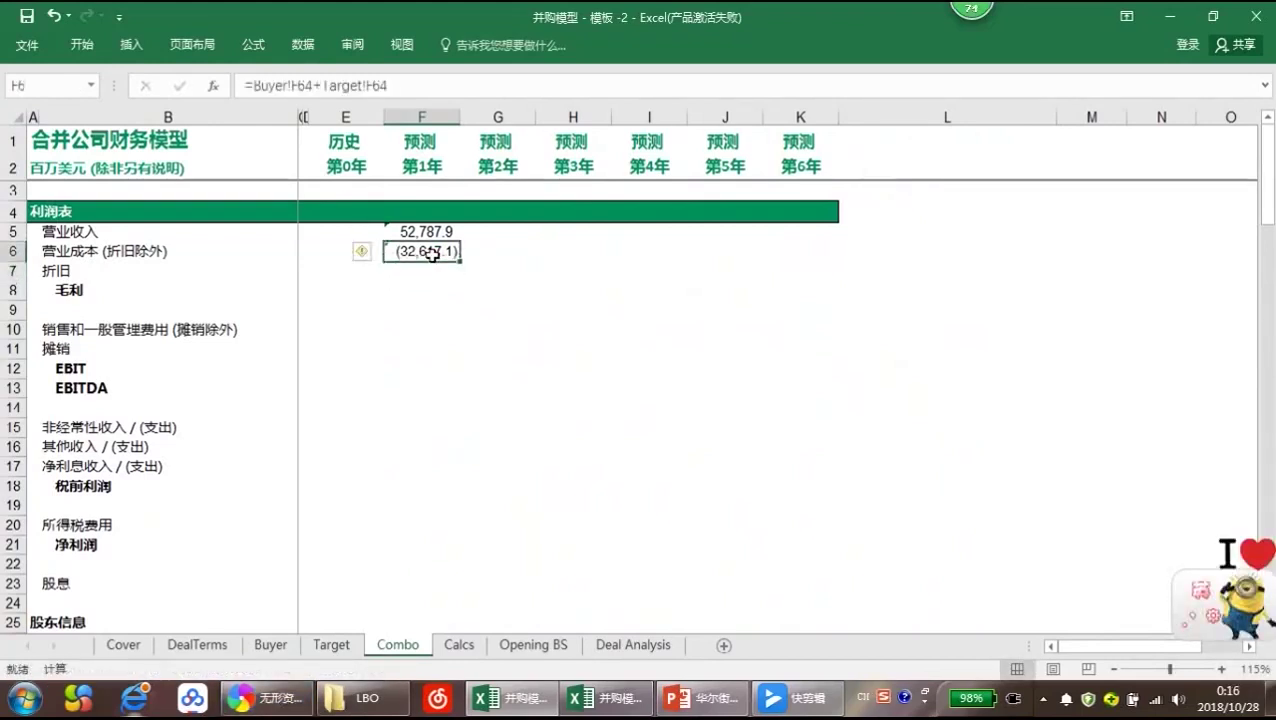
{"action": "key", "text": "shift+Down"}
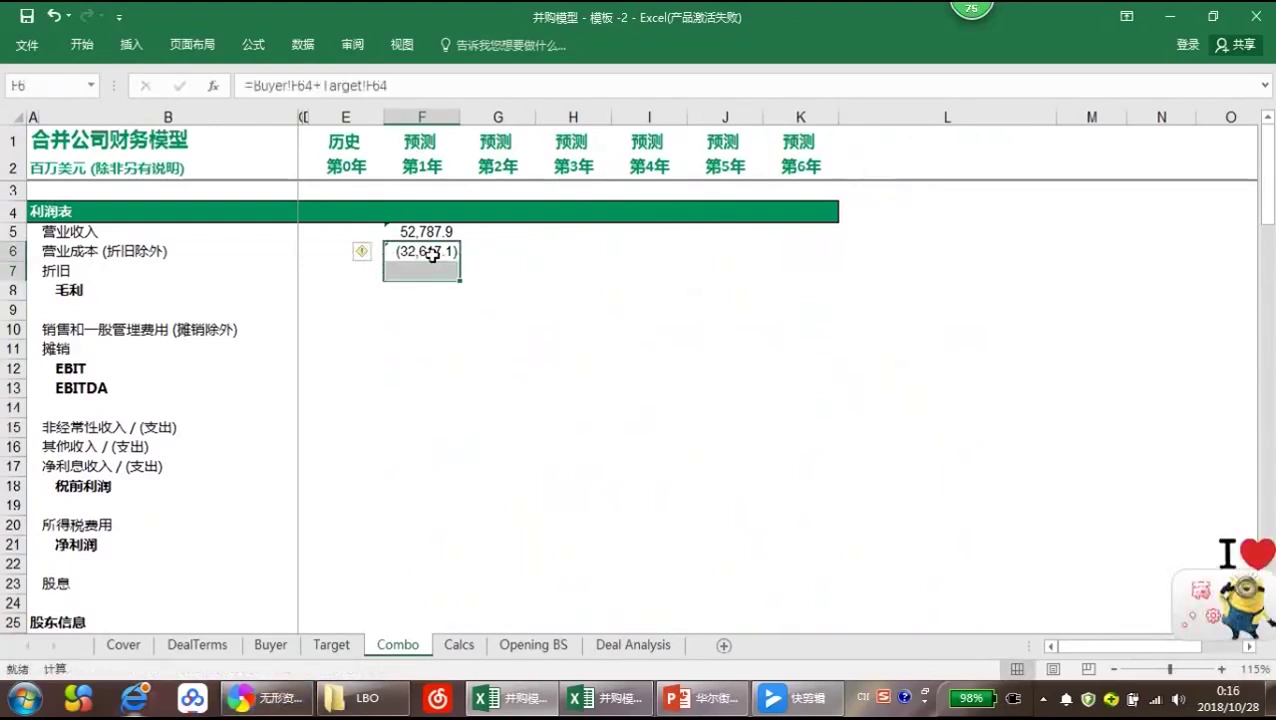
{"action": "key", "text": "ctrl+v"}
{"action": "key", "text": "Down"}
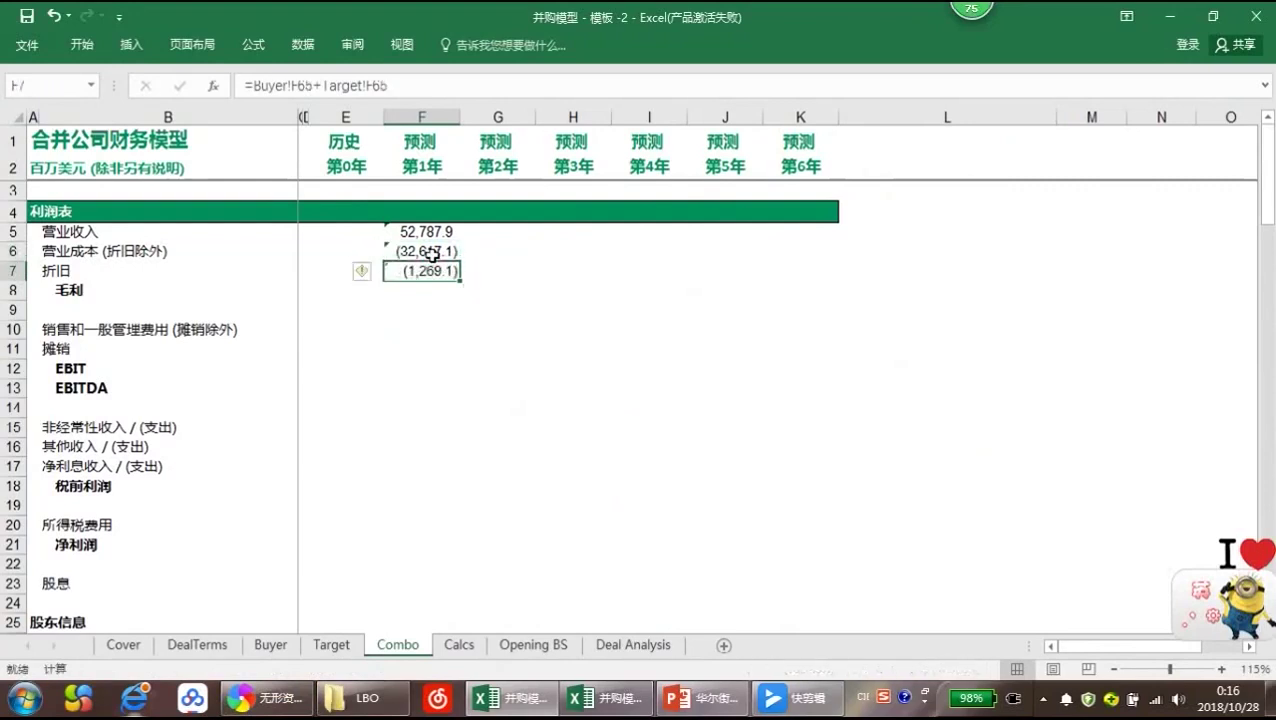
Add the fair value adjustment's depreciation to F7, making the formula =Buyer!F65+Target!F65+DealTerms!F50
{"action": "key", "text": "F2"}
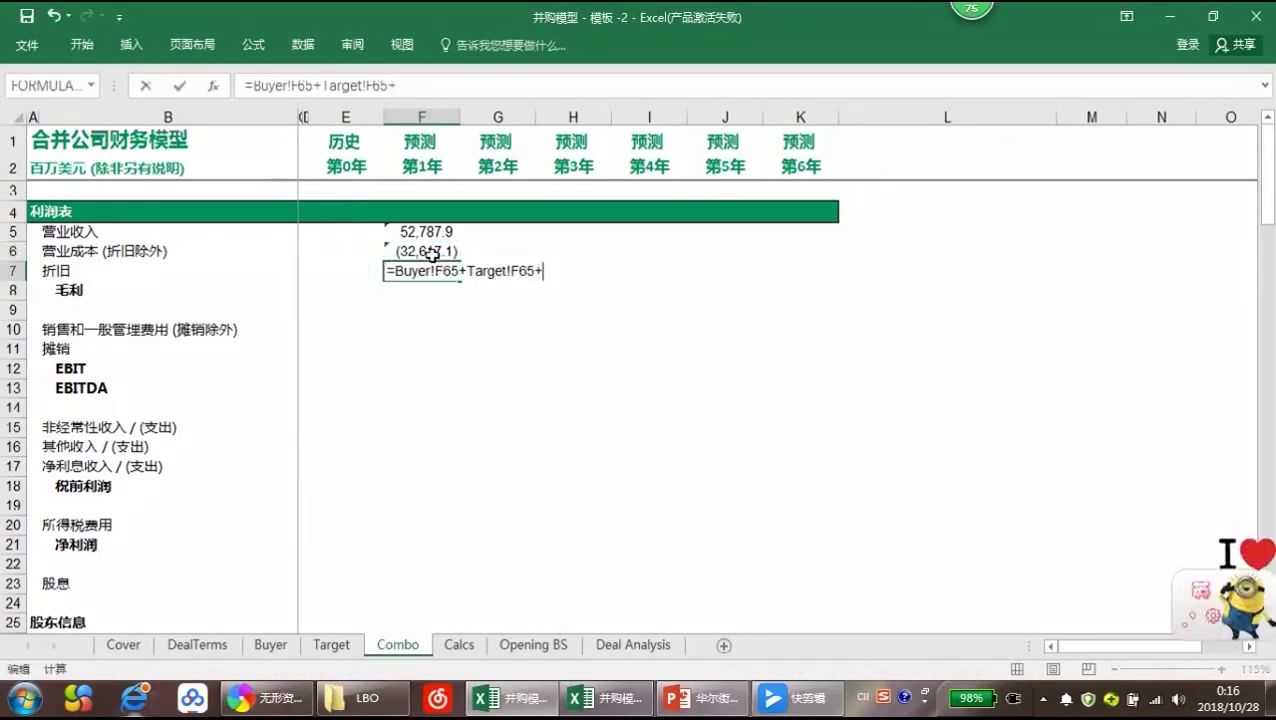
{"action": "key", "text": "ctrl+Page_Up"}
{"action": "key", "text": "ctrl+Page_Up"}
{"action": "key", "text": "ctrl+Page_Up"}
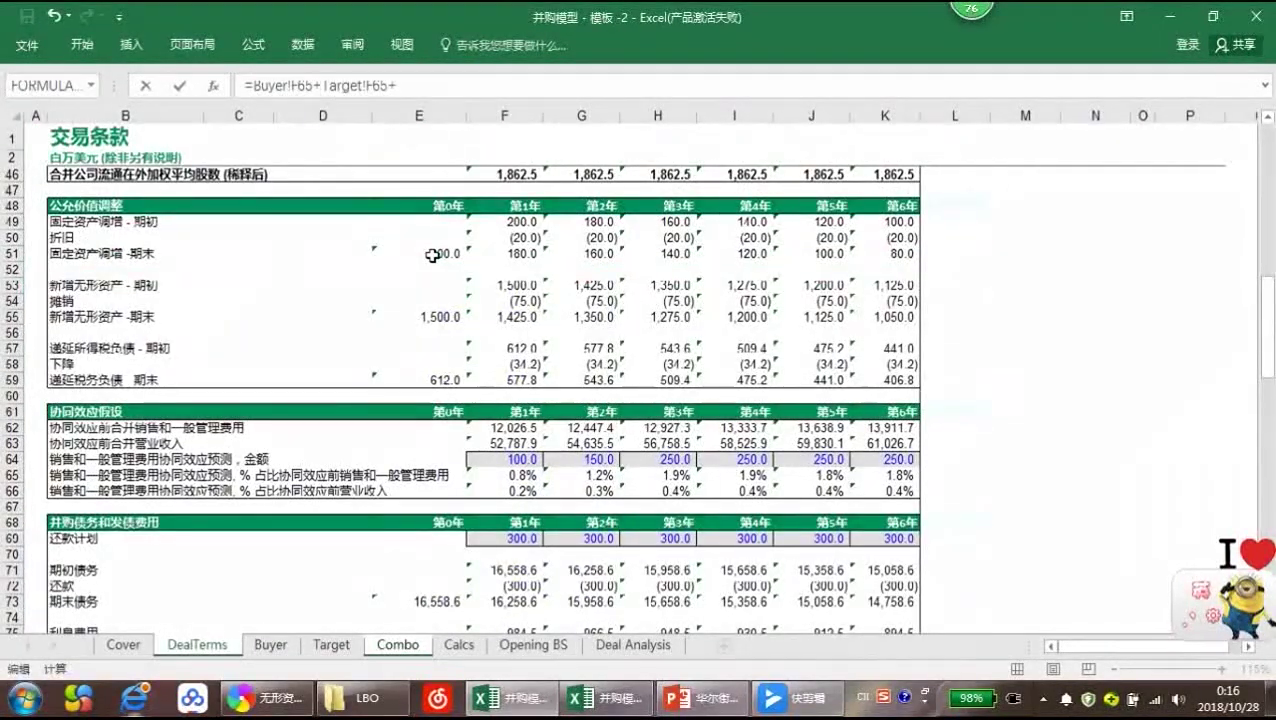
{"action": "left_click", "coordinate": [510, 240]}
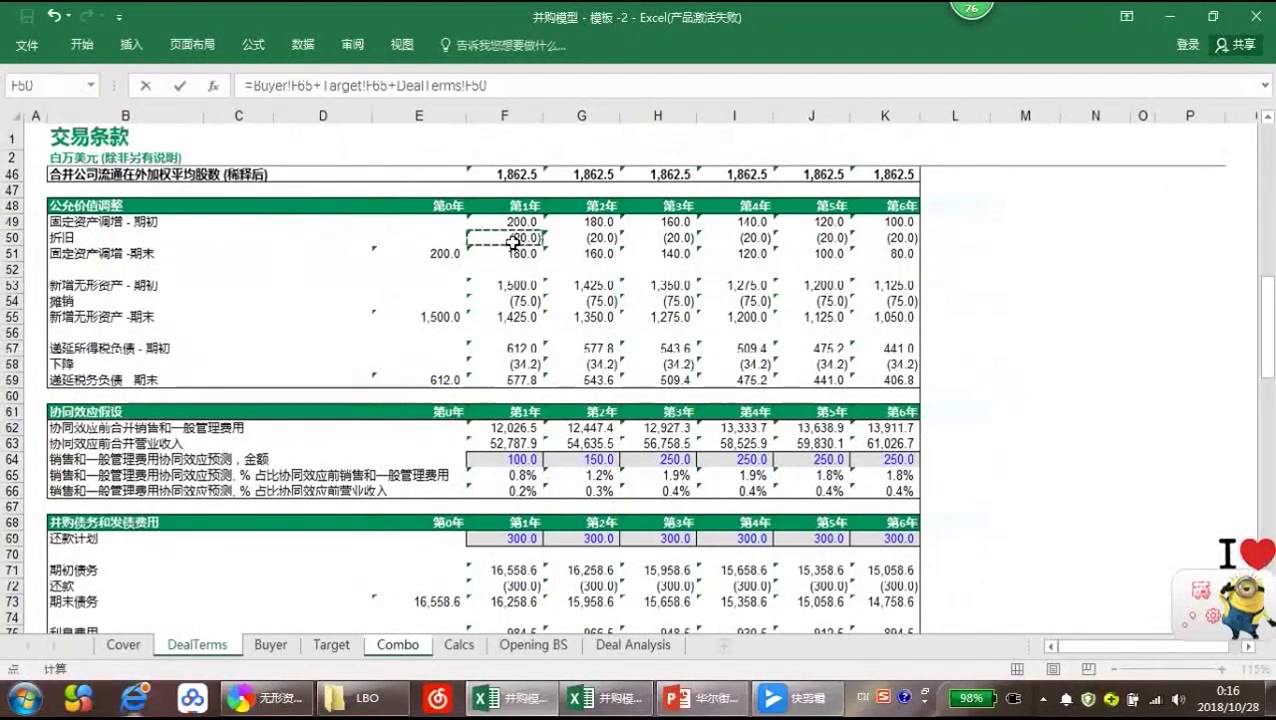
{"action": "key", "text": "Return"}
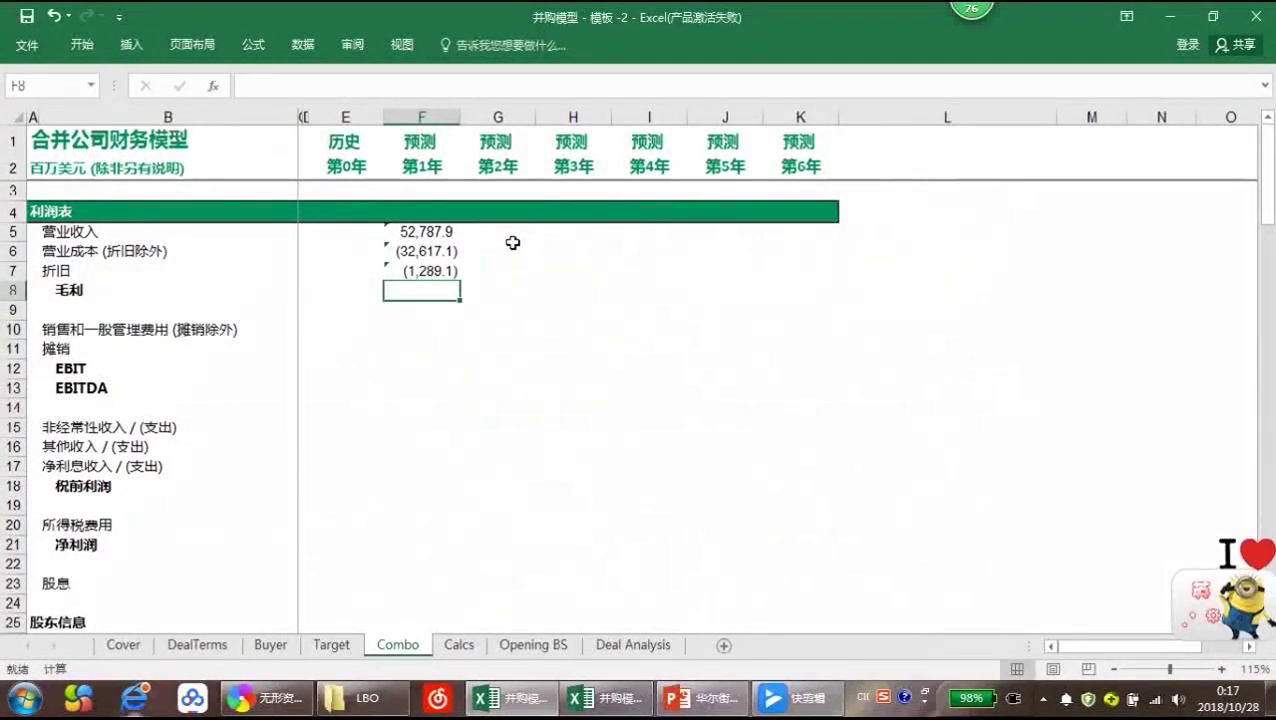
Calculate first forecast year gross profit in F8 by summing the revenue, operating cost and depreciation cells above
{"action": "key", "text": "alt+equal"}
{"action": "key", "text": "Return"}
{"action": "key", "text": "Down"}
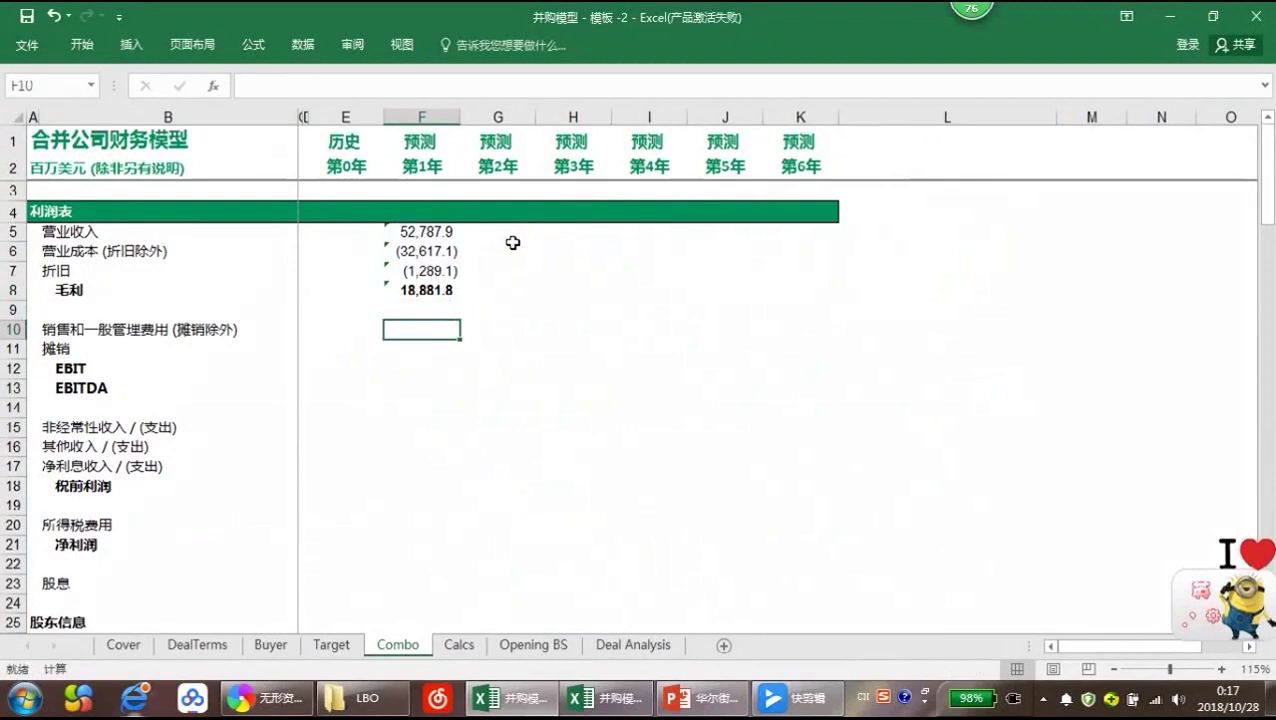
Copy the operating cost formula from F6 into the SG&A expense cell F10
{"action": "type", "text": "="}
{"action": "key", "text": "Escape"}
{"action": "key", "text": "Up"}
{"action": "key", "text": "Up"}
{"action": "key", "text": "Up"}
{"action": "key", "text": "Up"}
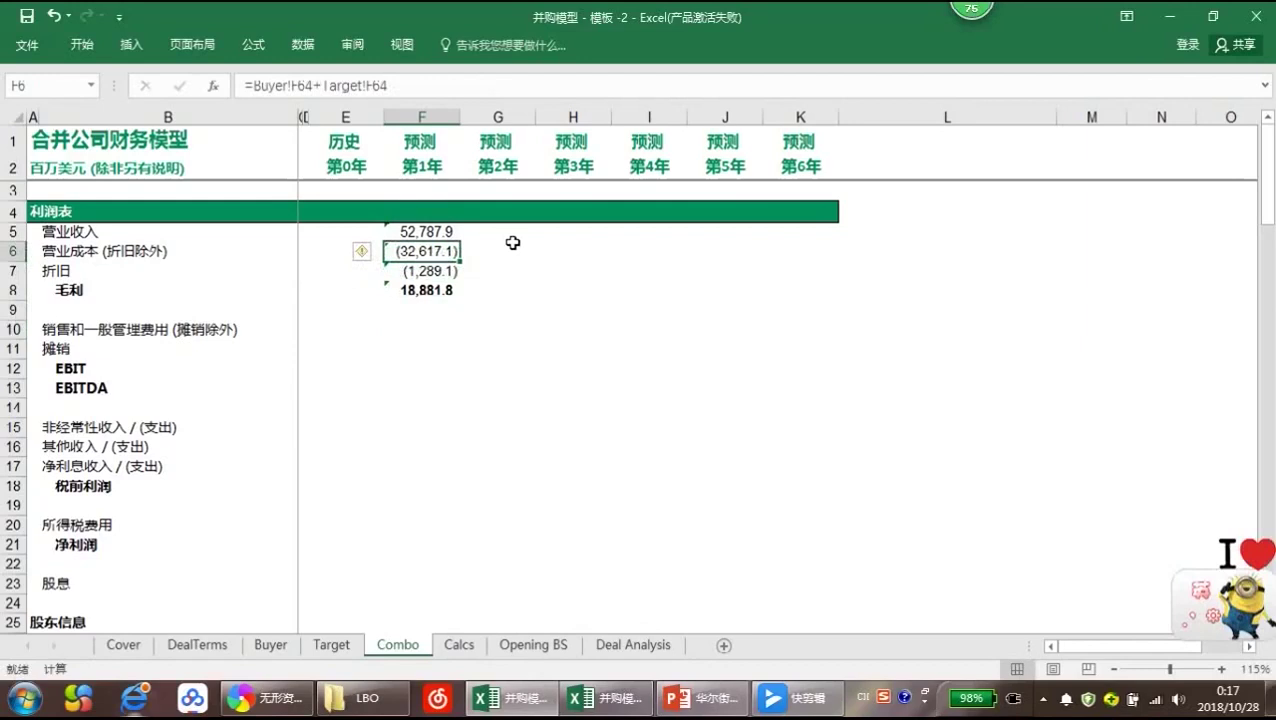
{"action": "key", "text": "ctrl+c"}
{"action": "key", "text": "Down"}
{"action": "key", "text": "Down"}
{"action": "key", "text": "Down"}
{"action": "key", "text": "Down"}
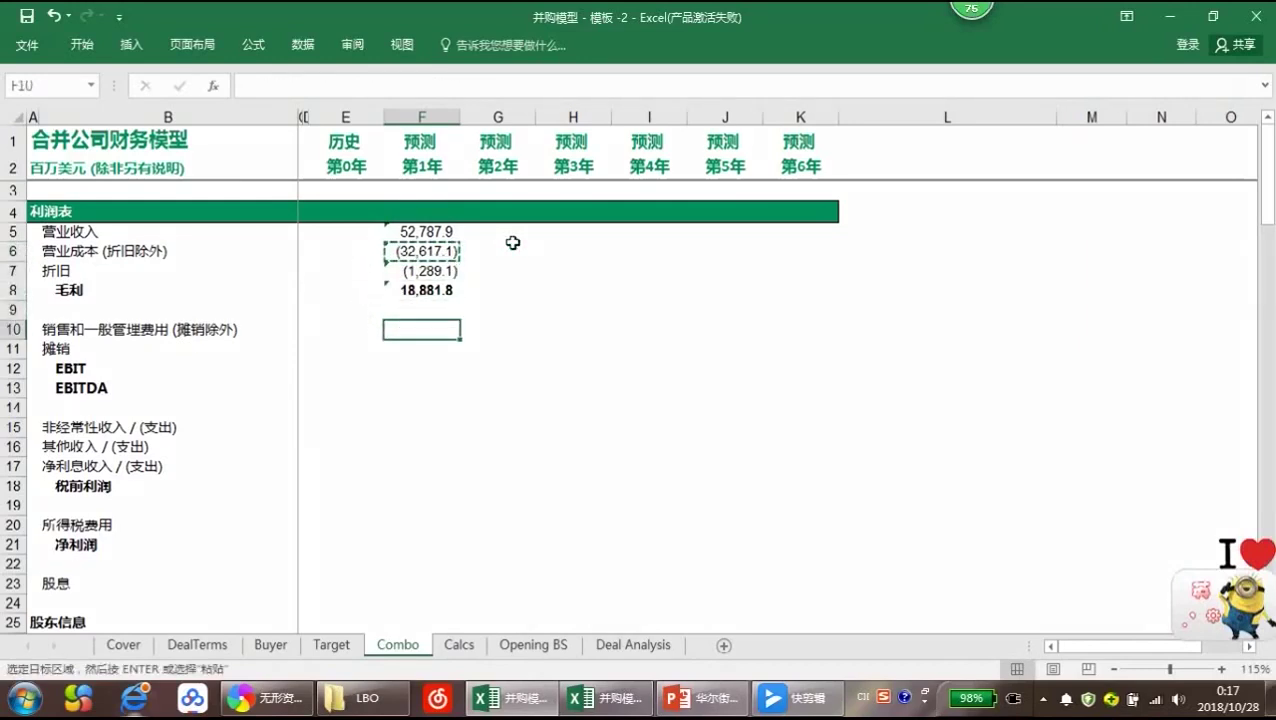
{"action": "key", "text": "ctrl+v"}
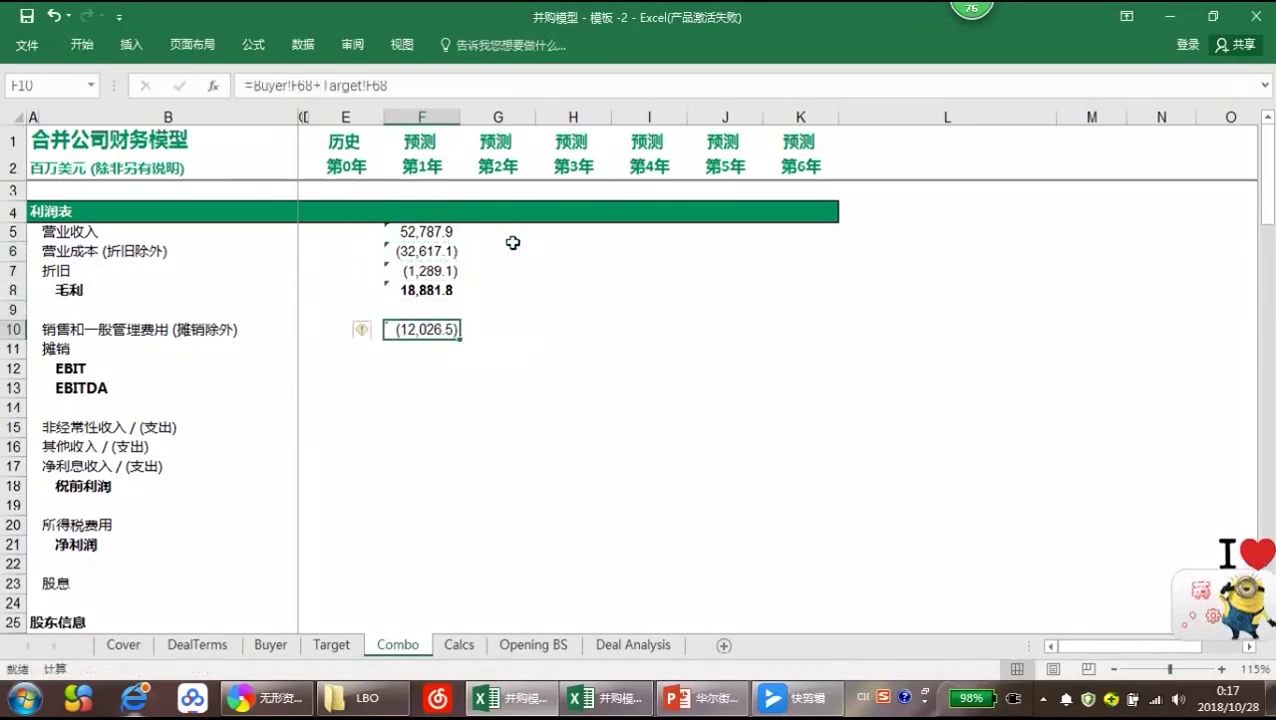
Add the first forecast year SG&A synergy amount to F10, making the formula =Buyer!F68+Target!F68+DealTerms!F64
{"action": "key", "text": "F2"}
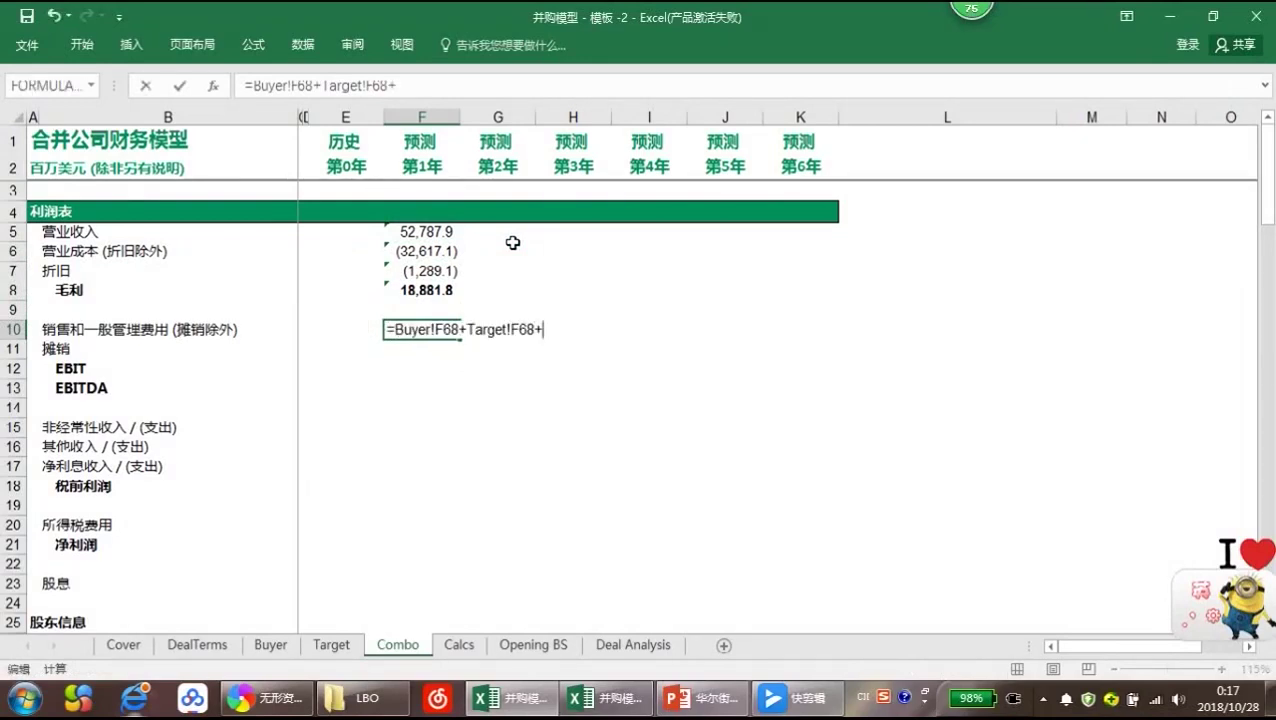
{"action": "left_click", "coordinate": [200, 645]}
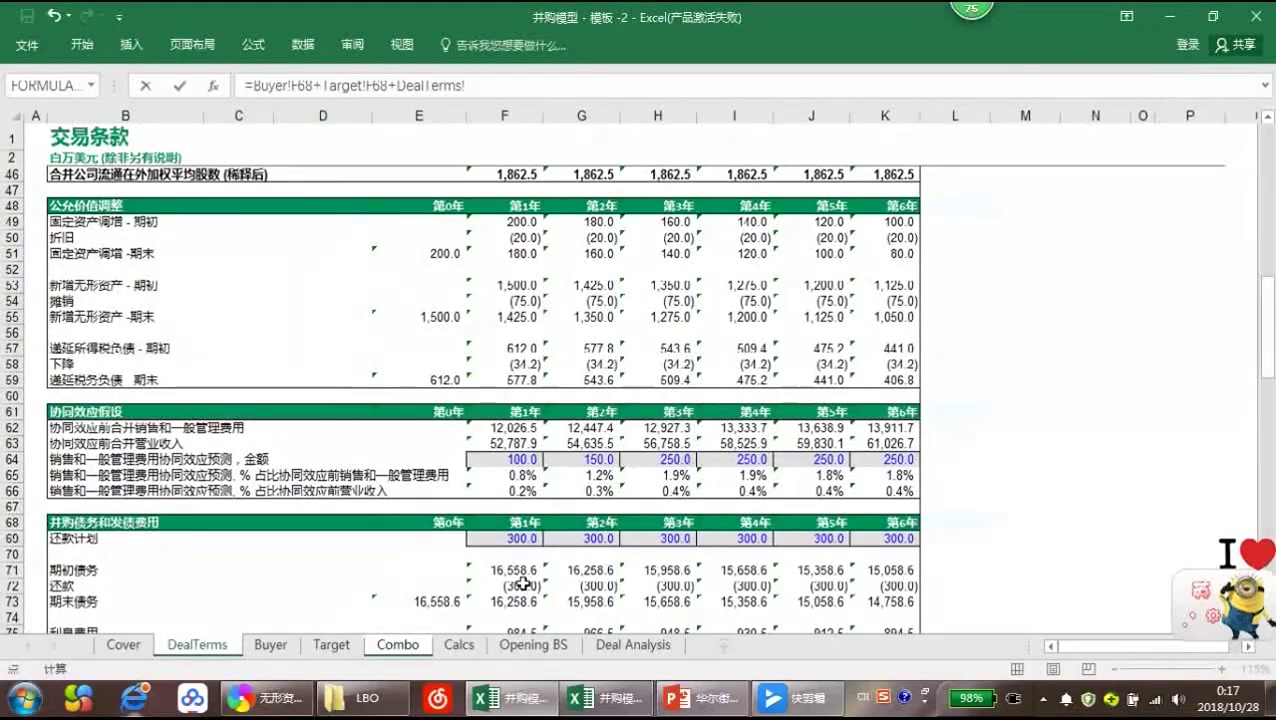
{"action": "scroll", "coordinate": [523, 585], "scroll_direction": "down", "scroll_amount": 2}
{"action": "scroll", "coordinate": [525, 572], "scroll_direction": "down", "scroll_amount": 1}
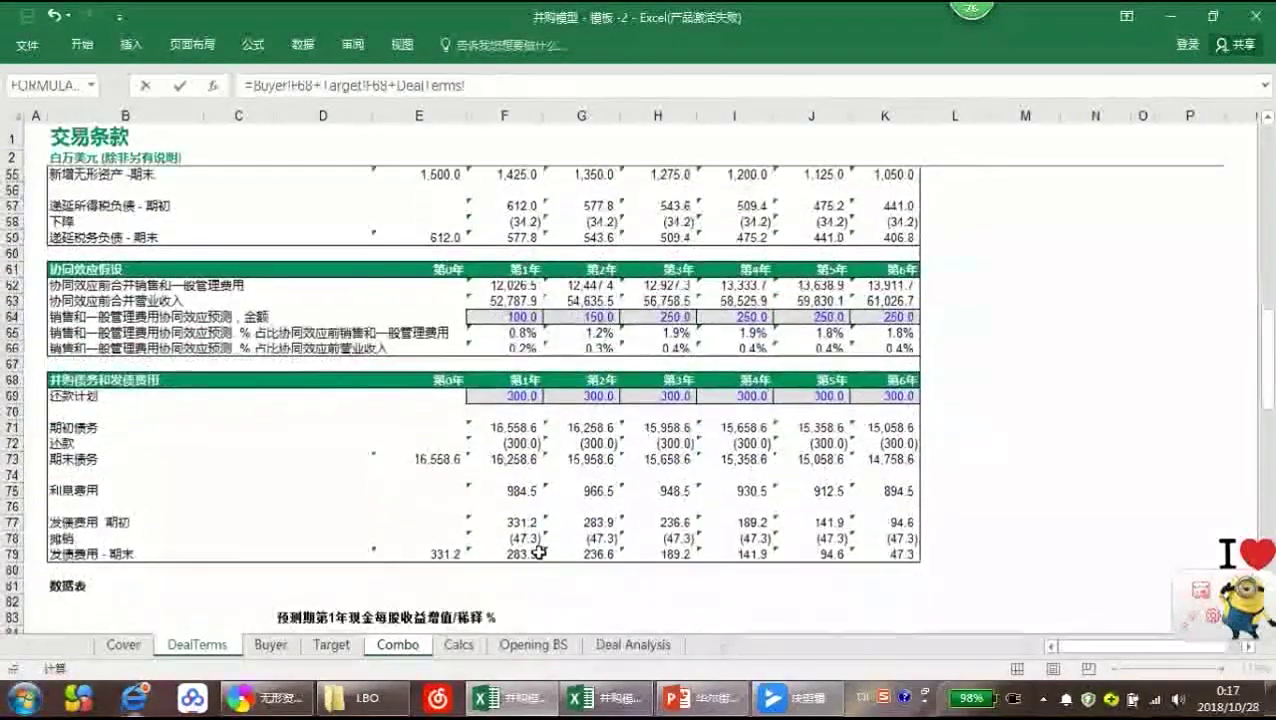
{"action": "left_click", "coordinate": [505, 317]}
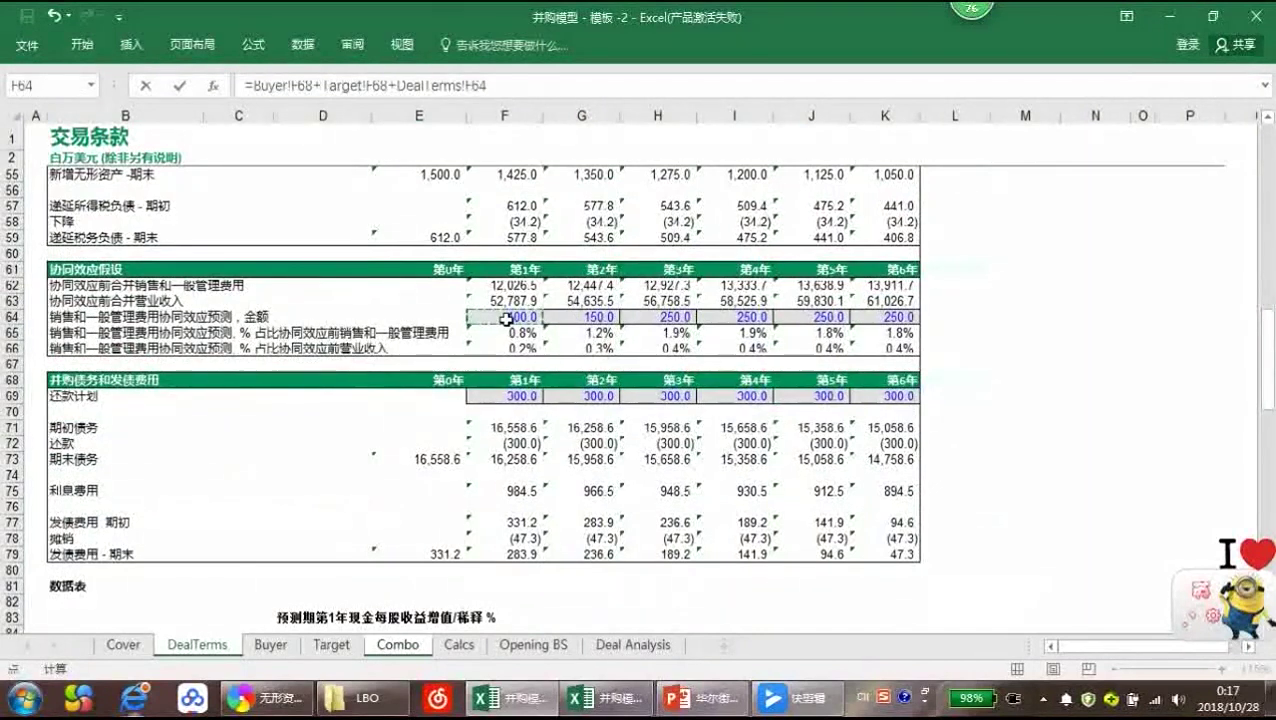
{"action": "key", "text": "Return"}
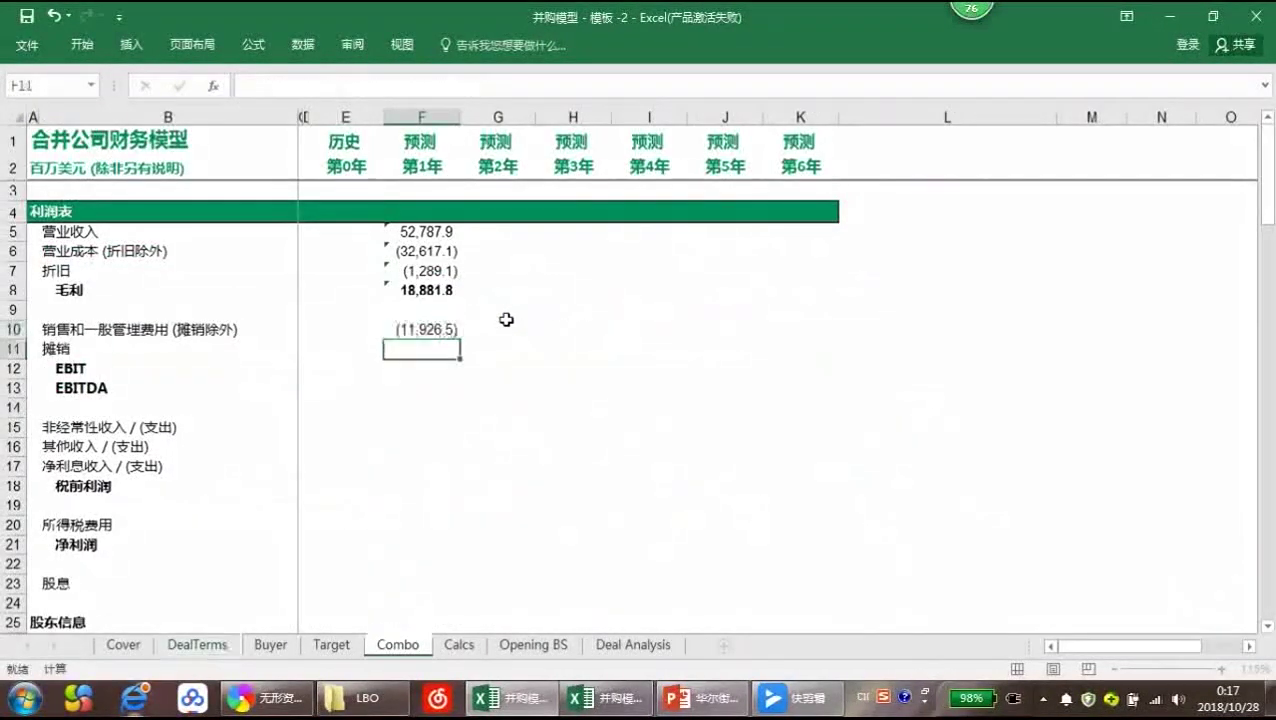
{"action": "left_click", "coordinate": [421, 333]}
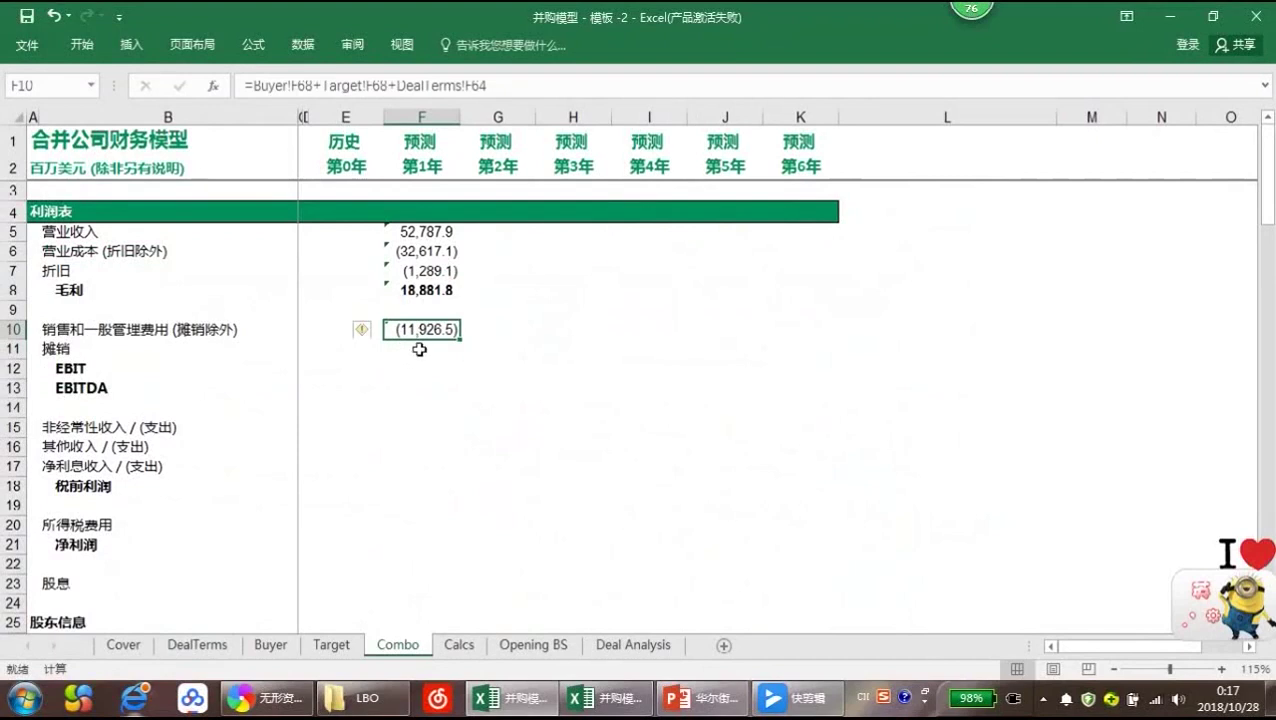
Copy the depreciation formula from F7 into the amortization cell F11
{"action": "left_click", "coordinate": [417, 348]}
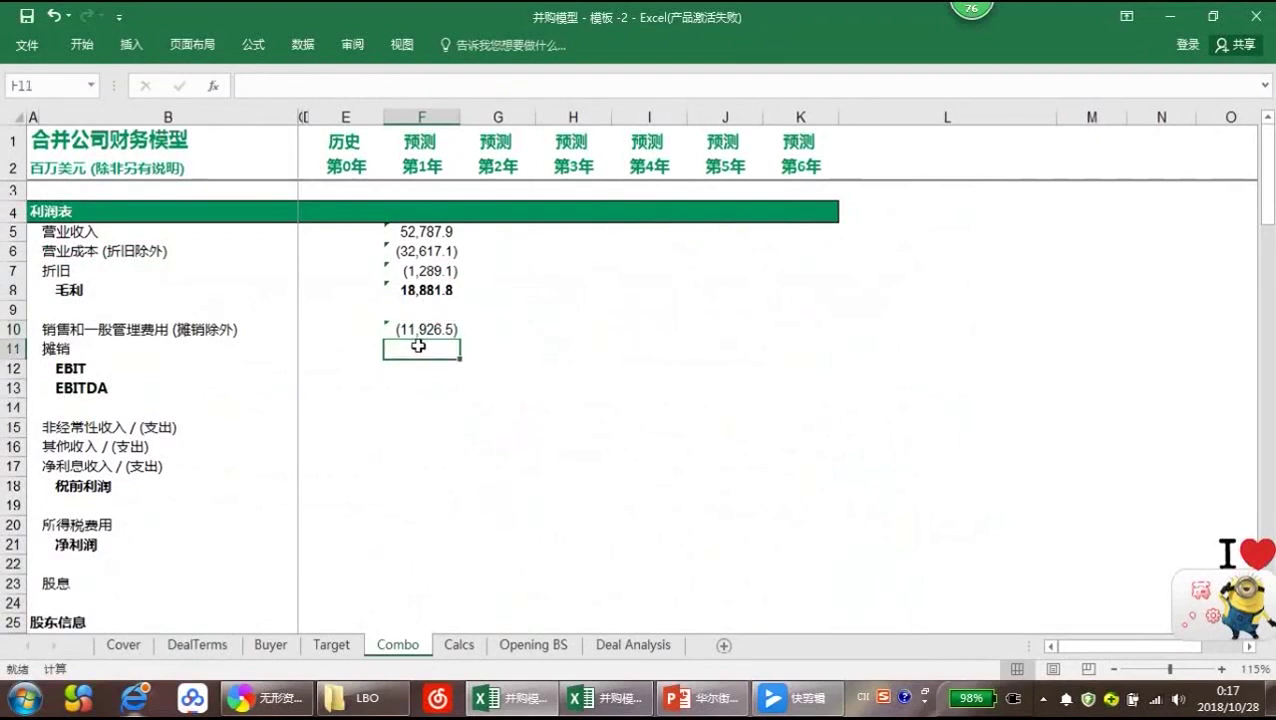
{"action": "key", "text": "Up"}
{"action": "key", "text": "Up"}
{"action": "key", "text": "Up"}
{"action": "key", "text": "Up"}
{"action": "key", "text": "Up"}
{"action": "key", "text": "Down"}
{"action": "key", "text": "ctrl+c"}
{"action": "key", "text": "Down"}
{"action": "key", "text": "Down"}
{"action": "key", "text": "Down"}
{"action": "key", "text": "Down"}
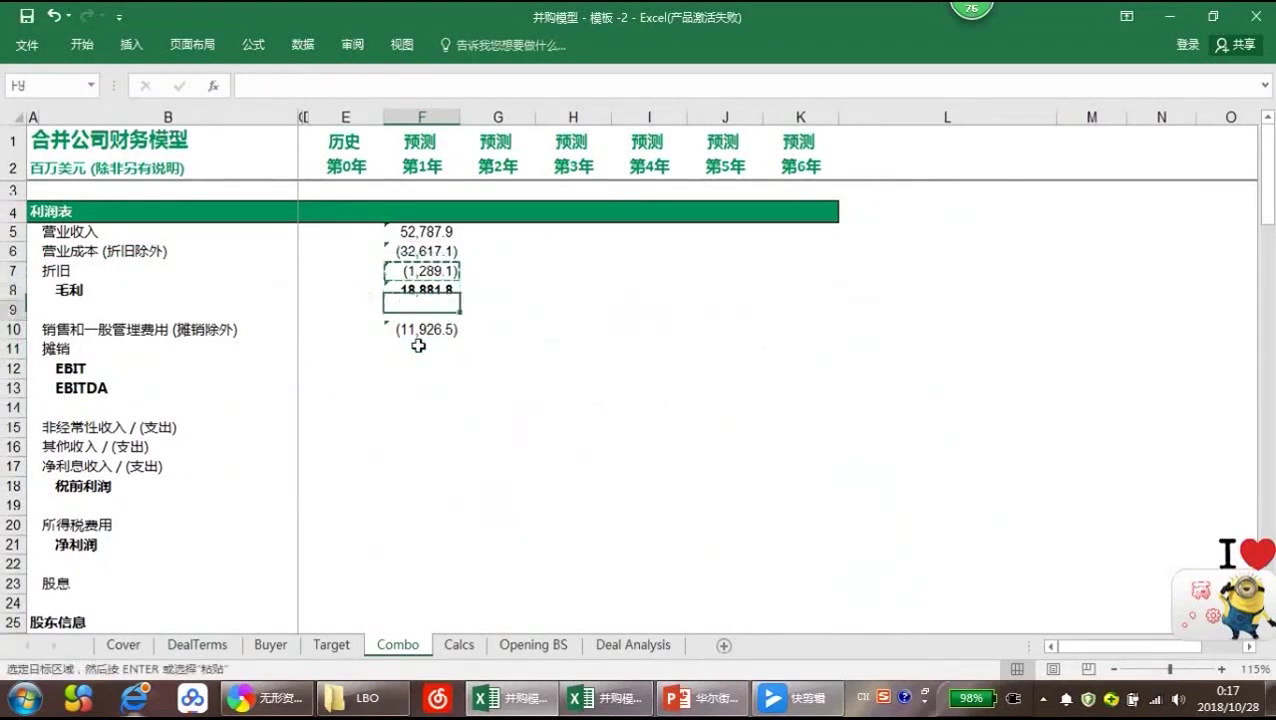
{"action": "key", "text": "ctrl+v"}
{"action": "key", "text": "Escape"}
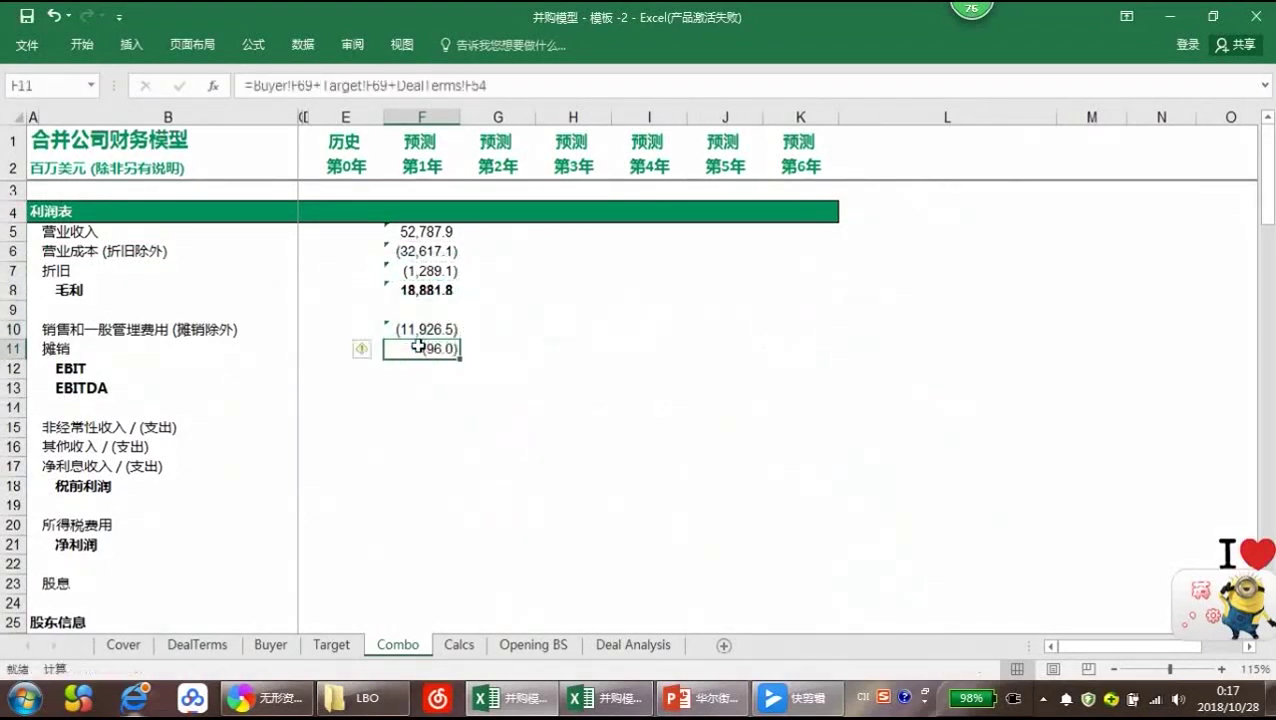
Re-pick the new intangibles' amortization reference in F11, so the formula reads =Buyer!F69+Target!F69+DealTerms!F54
{"action": "key", "text": "F2"}
{"action": "key", "text": "BackSpace"}
{"action": "key", "text": "BackSpace"}
{"action": "key", "text": "BackSpace"}
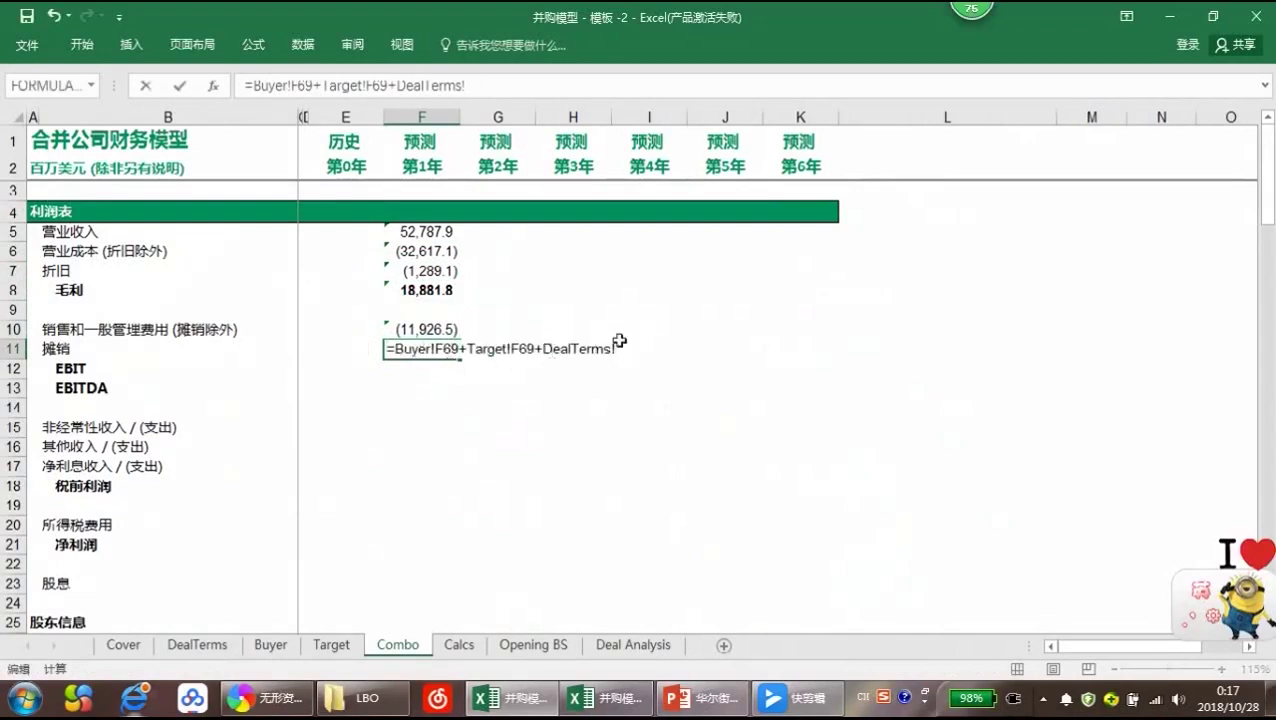
{"action": "left_click", "coordinate": [200, 645]}
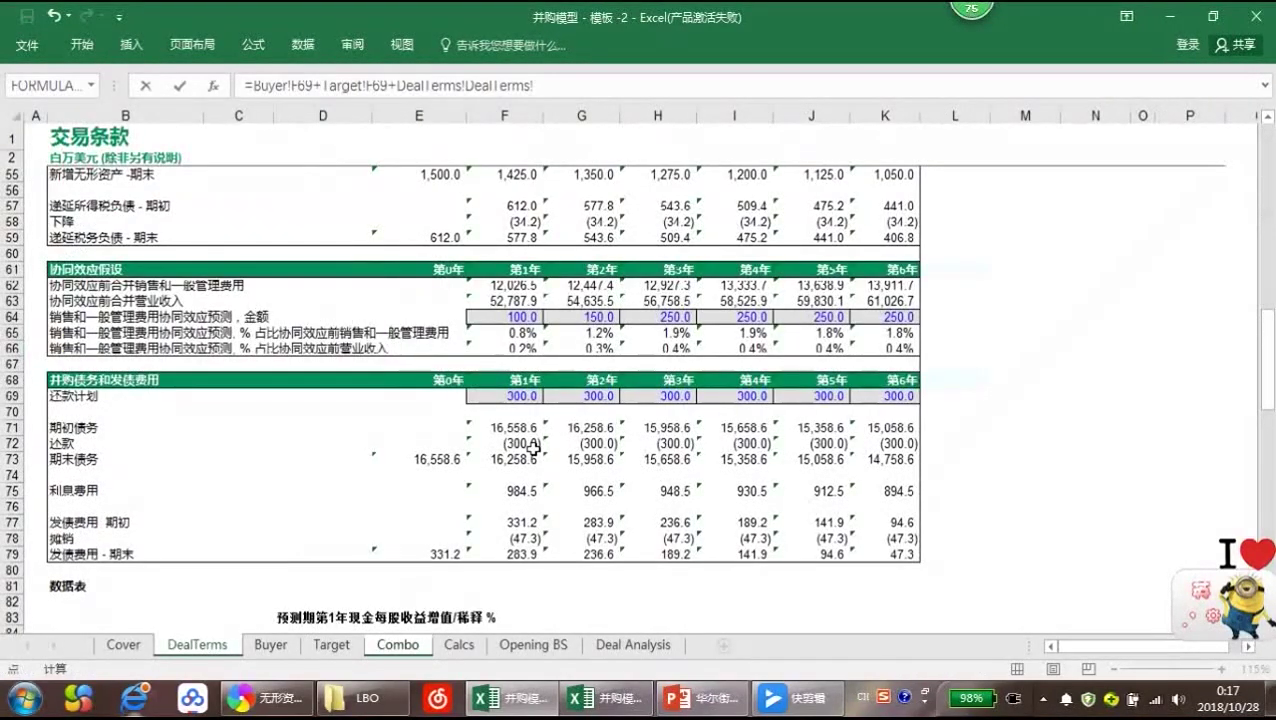
{"action": "scroll", "coordinate": [533, 447], "scroll_direction": "up", "scroll_amount": 4}
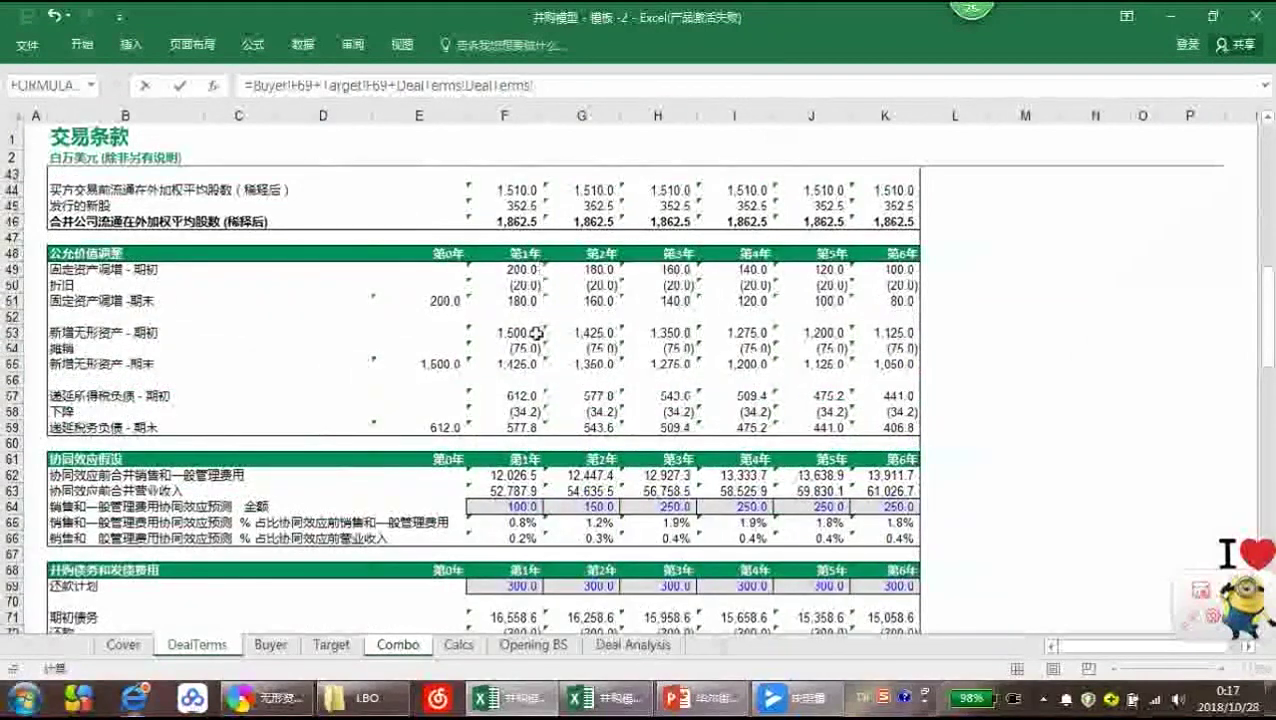
{"action": "left_click", "coordinate": [524, 346]}
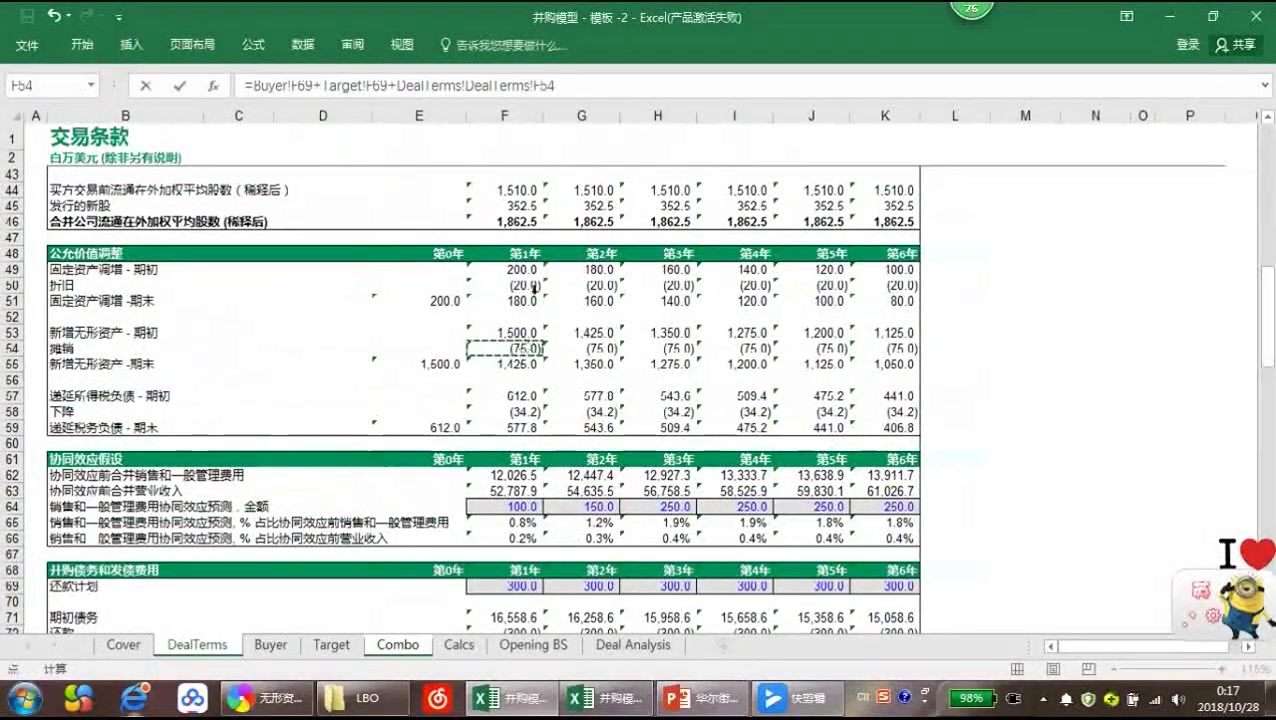
{"action": "left_click_drag", "start_coordinate": [398, 85], "coordinate": [470, 85]}
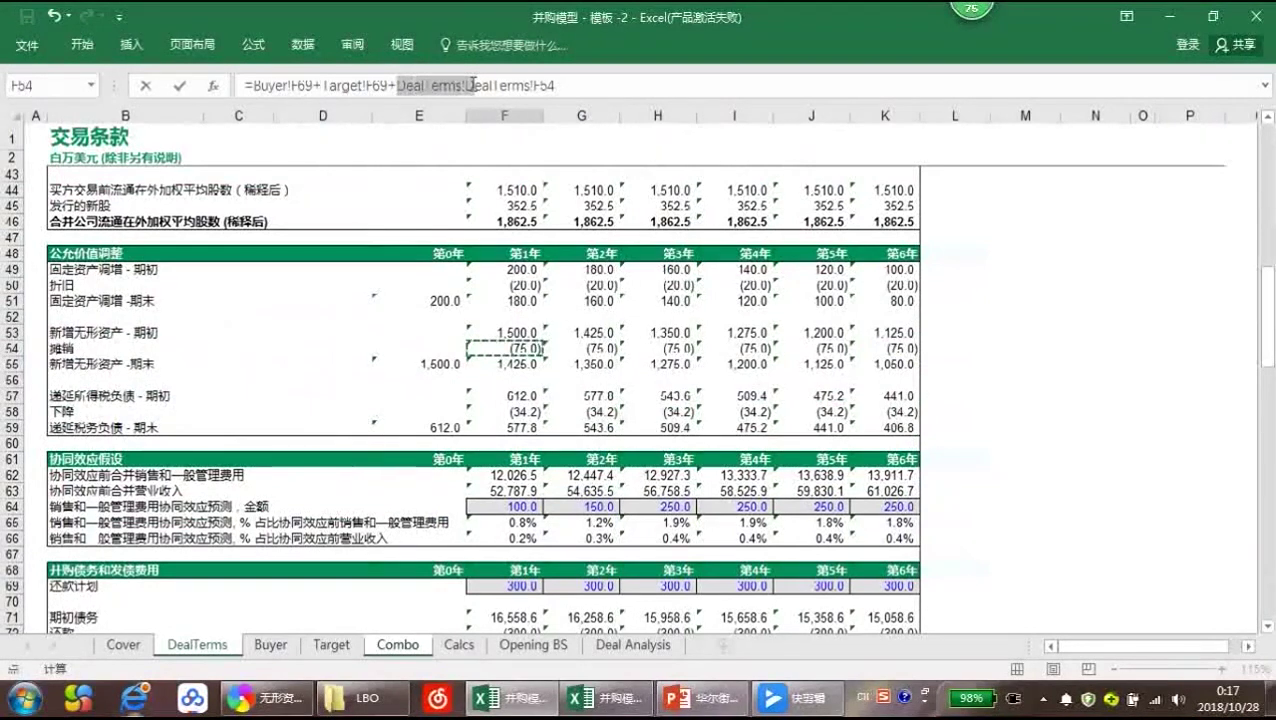
{"action": "key", "text": "BackSpace"}
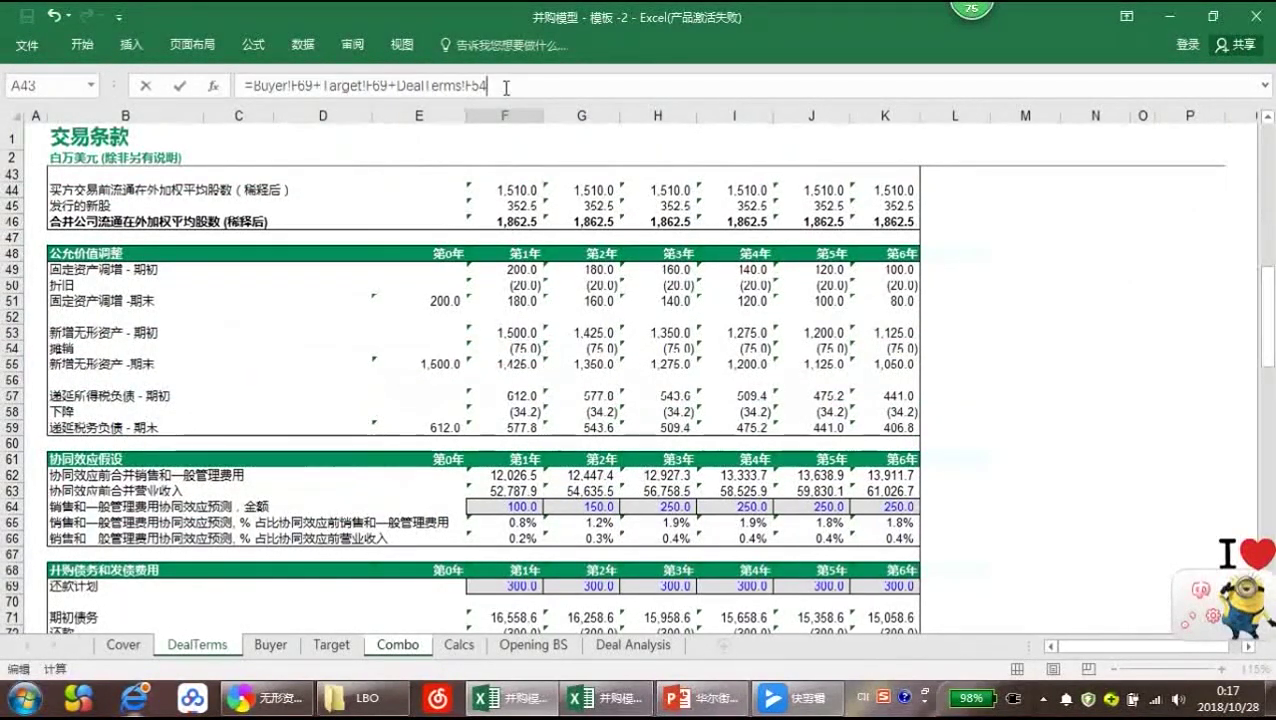
{"action": "key", "text": "Return"}
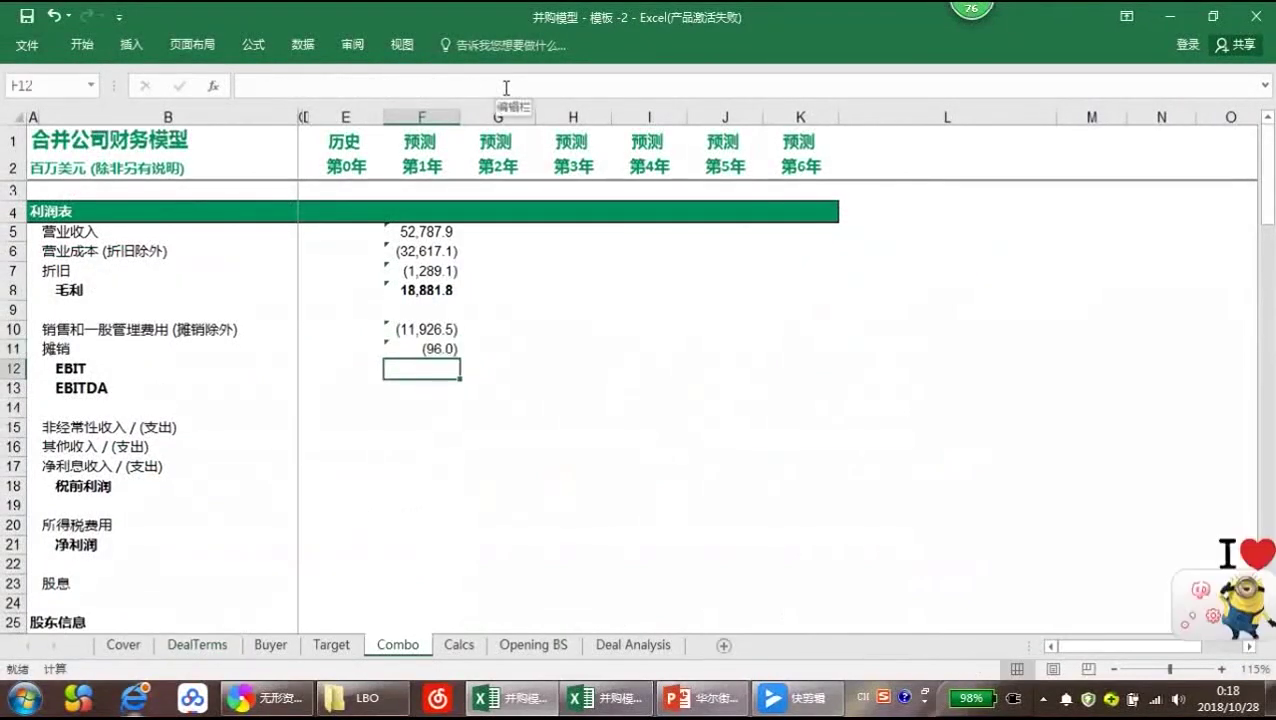
Calculate first forecast year EBIT in F12 as gross profit plus SG&A and amortization, =F8+SUM(F10:F11)
{"action": "type", "text": "="}
{"action": "key", "text": "Up"}
{"action": "key", "text": "Up"}
{"action": "key", "text": "Up"}
{"action": "key", "text": "Up"}
{"action": "key", "text": "Up"}
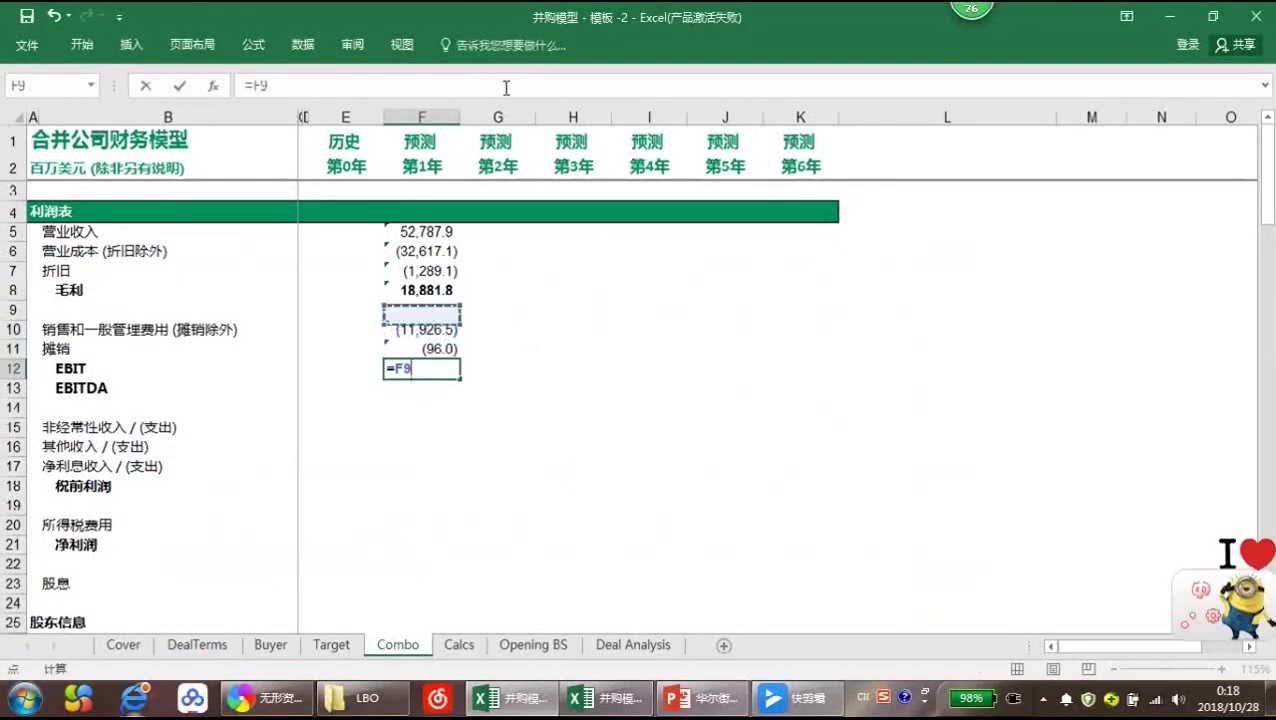
{"action": "key", "text": "Down"}
{"action": "type", "text": "+sum"}
{"action": "key", "text": "shift"}
{"action": "type", "text": "("}
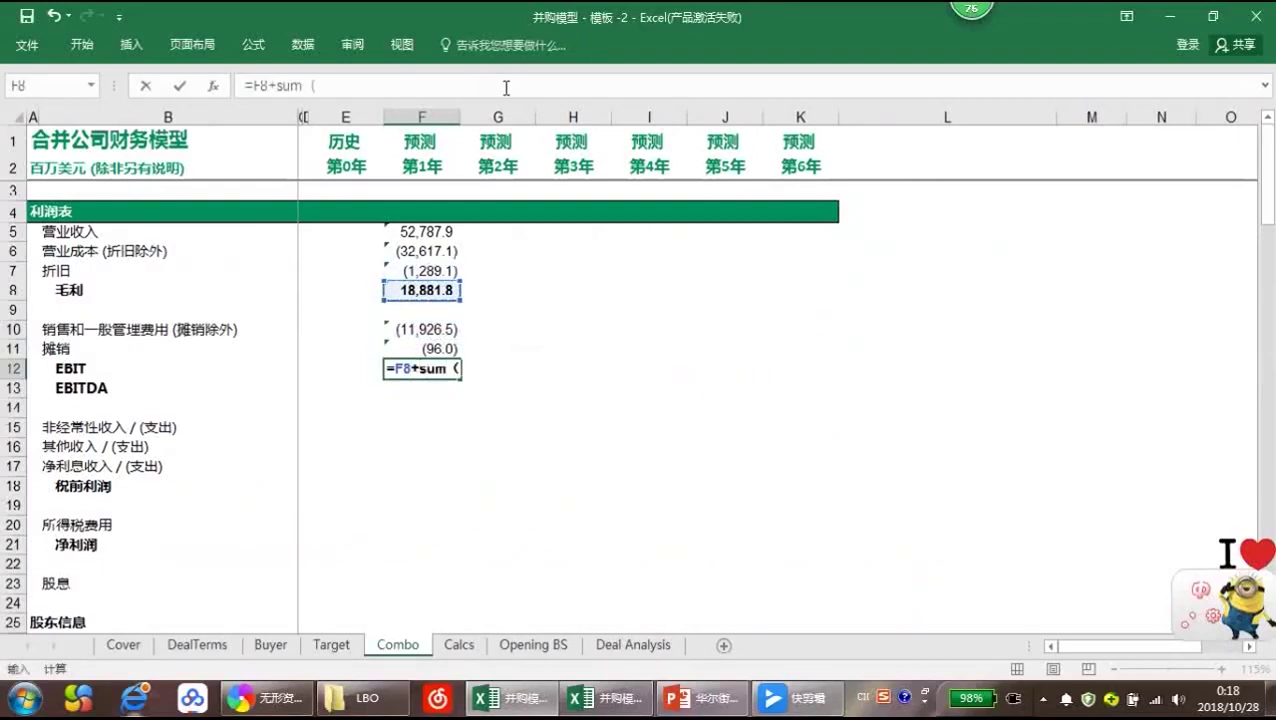
{"action": "key", "text": "BackSpace"}
{"action": "type", "text": "("}
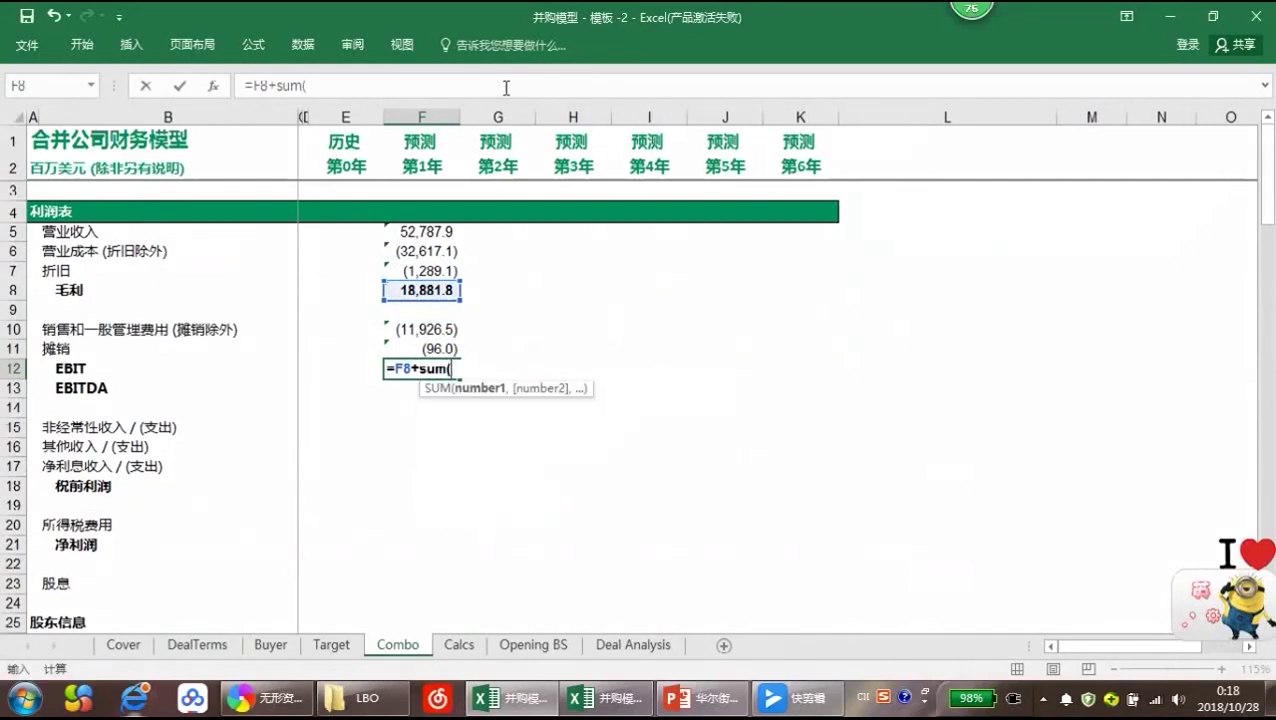
{"action": "key", "text": "Up"}
{"action": "key", "text": "shift+Up"}
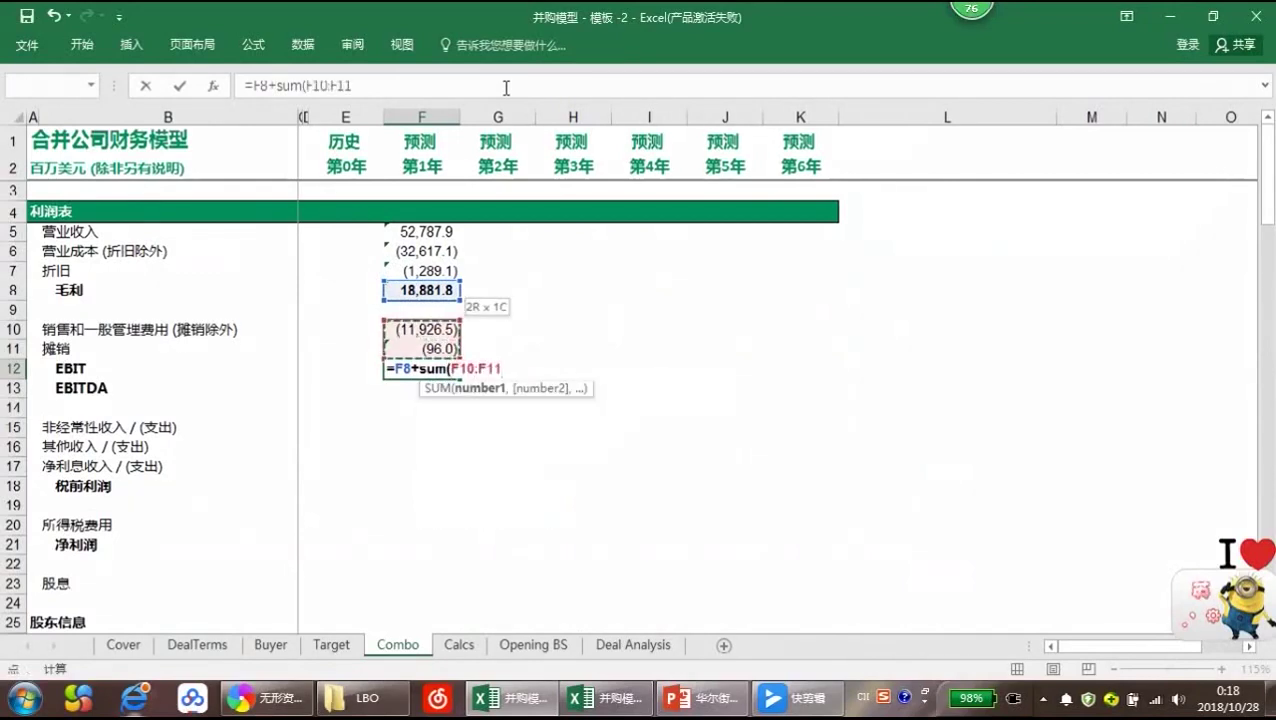
{"action": "type", "text": ")"}
{"action": "key", "text": "Return"}
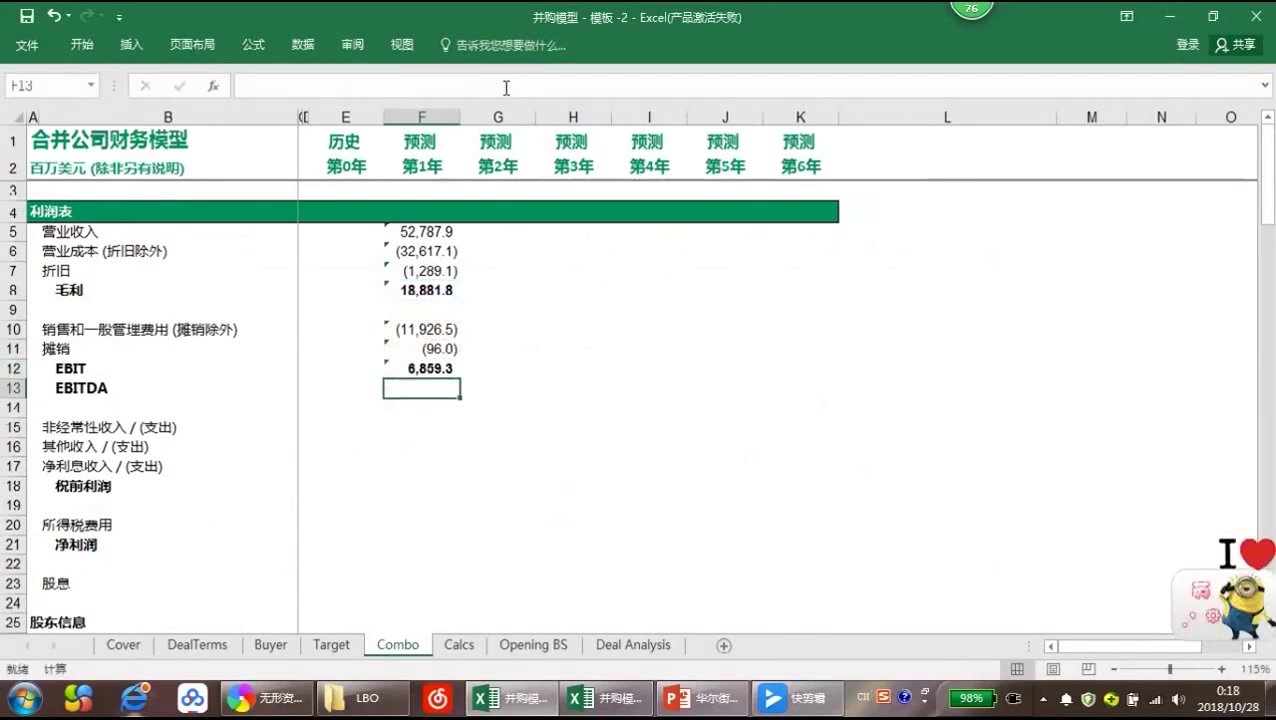
Calculate first forecast year EBITDA in F13 by adding back amortization and depreciation to EBIT, =F12-F11-F7
{"action": "type", "text": "="}
{"action": "key", "text": "Up"}
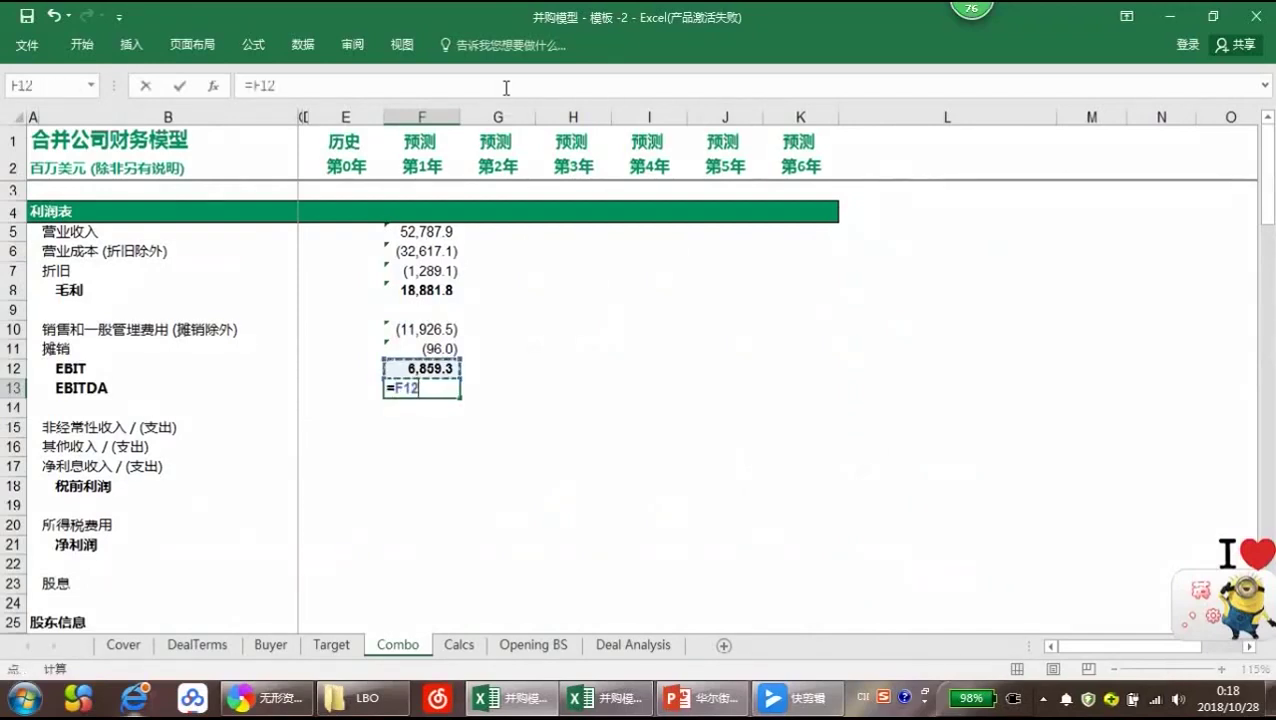
{"action": "type", "text": "+"}
{"action": "key", "text": "Up"}
{"action": "key", "text": "Up"}
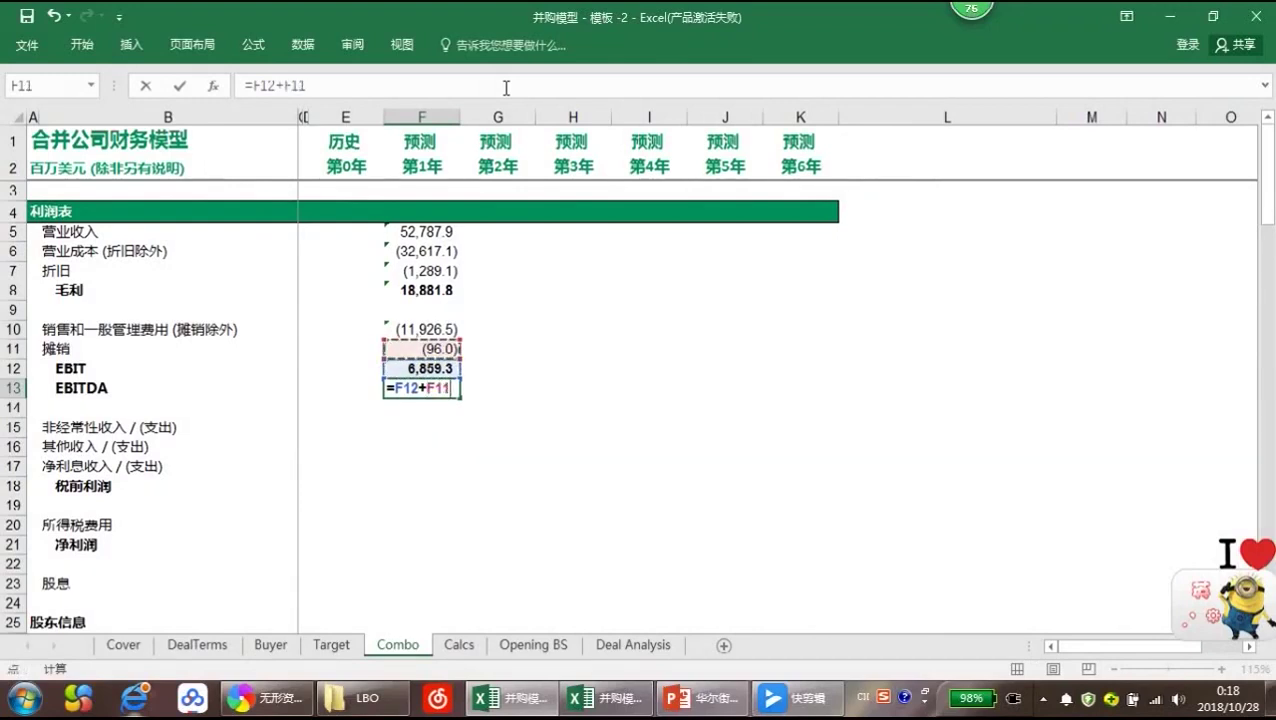
{"action": "key", "text": "BackSpace"}
{"action": "key", "text": "BackSpace"}
{"action": "key", "text": "BackSpace"}
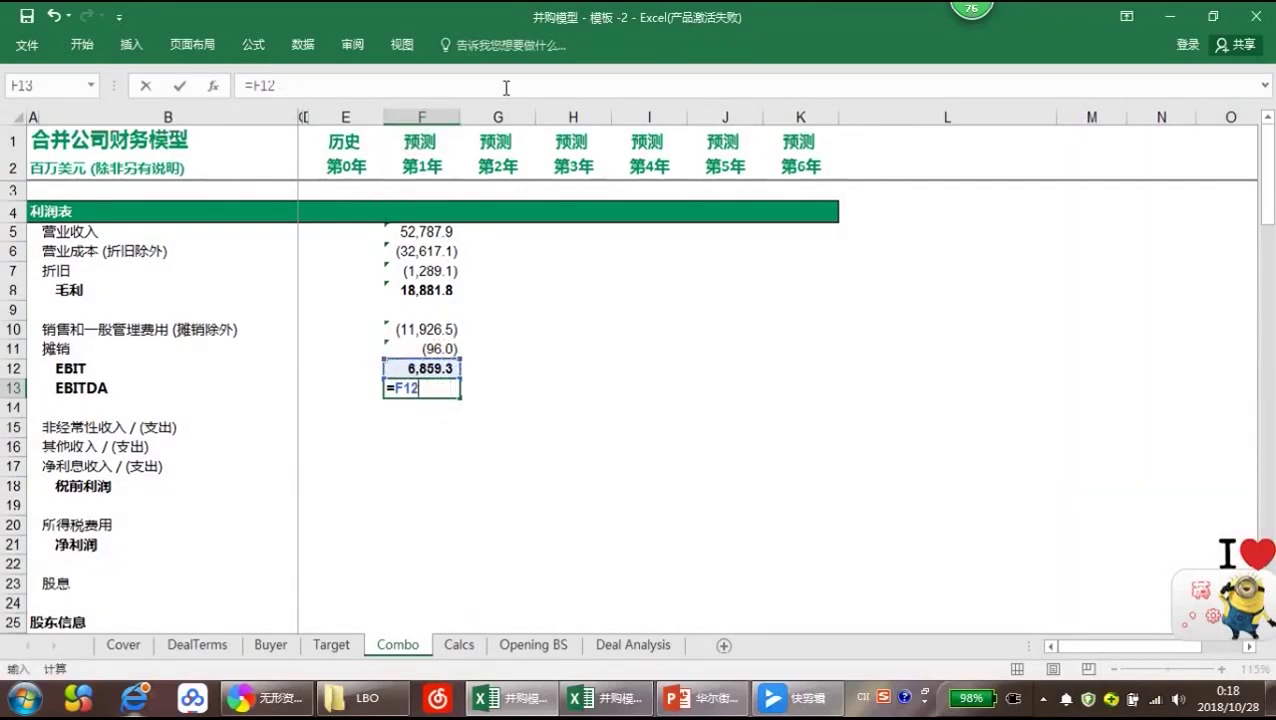
{"action": "key", "text": "Up"}
{"action": "key", "text": "Up"}
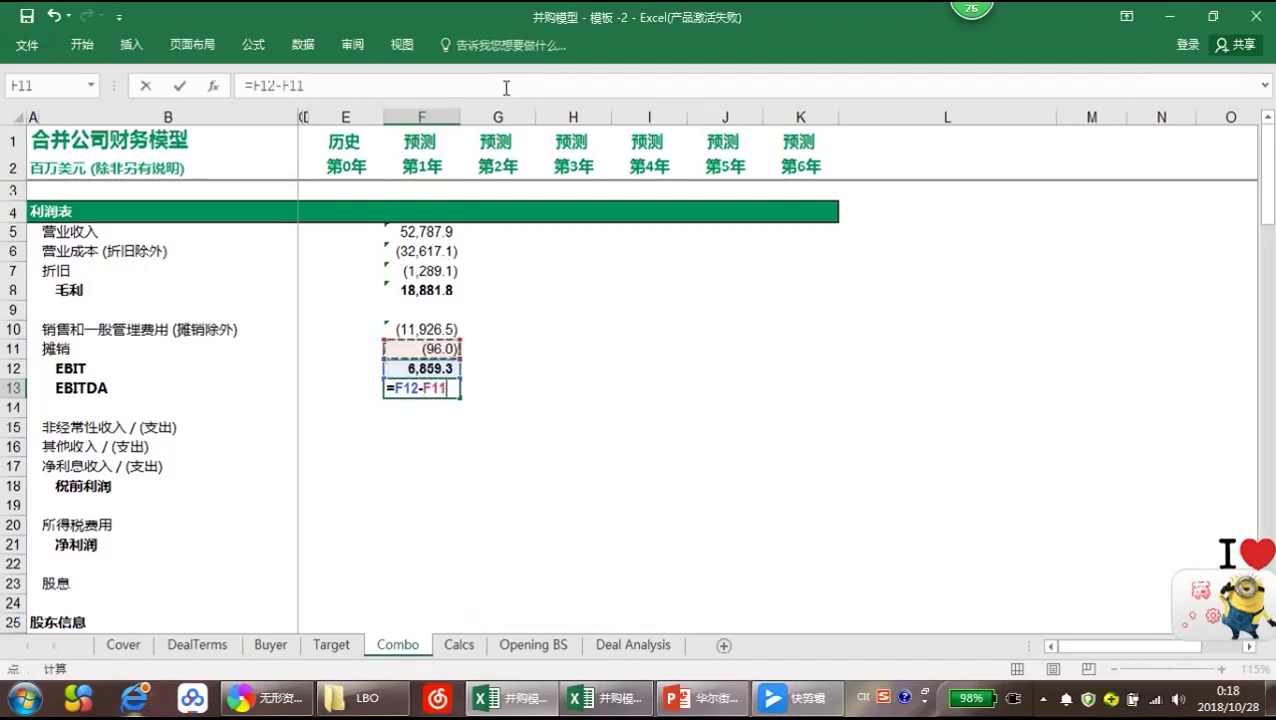
{"action": "type", "text": "-"}
{"action": "key", "text": "Up"}
{"action": "key", "text": "Up"}
{"action": "key", "text": "Up"}
{"action": "key", "text": "Up"}
{"action": "key", "text": "Up"}
{"action": "key", "text": "Up"}
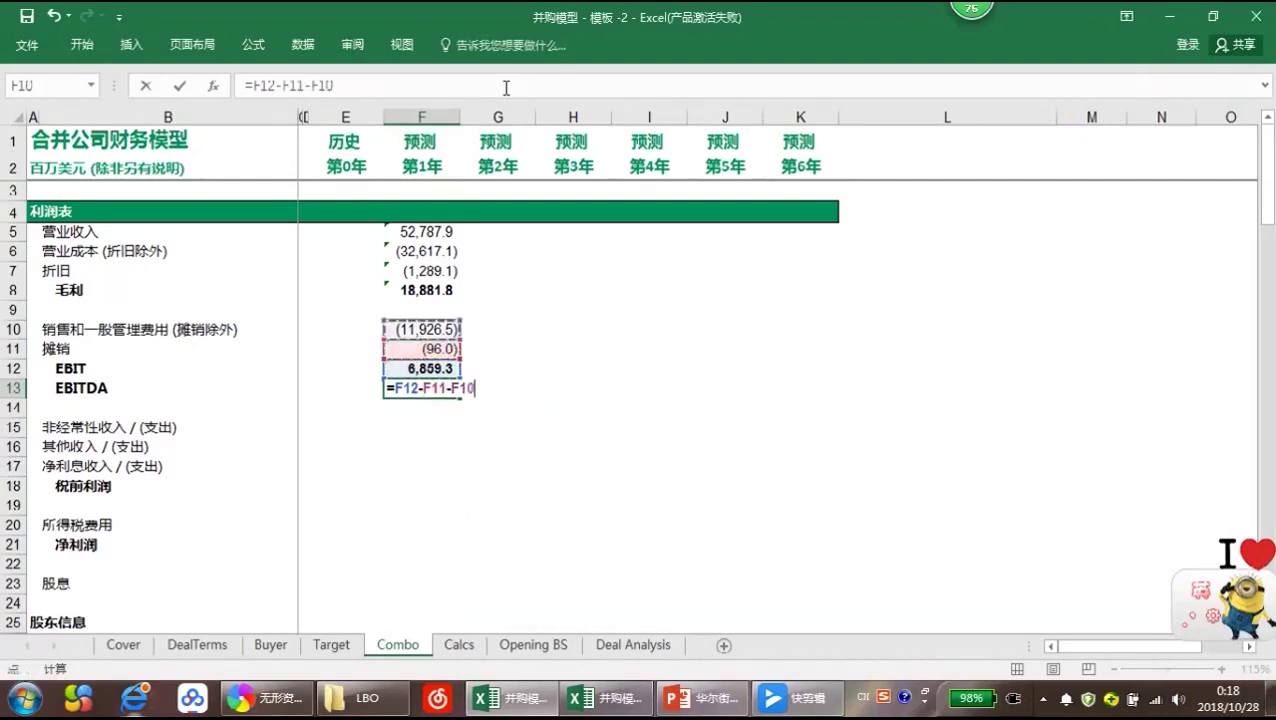
{"action": "key", "text": "ctrl+Return"}
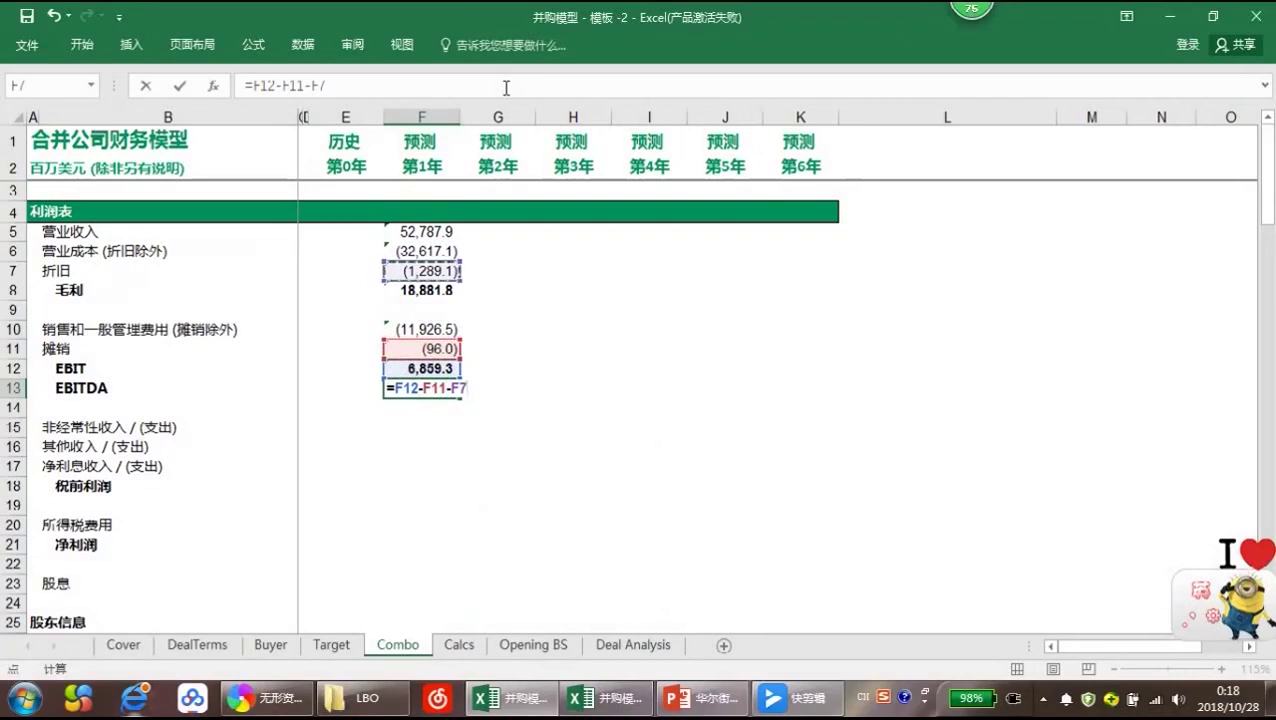
{"action": "key", "text": "Down"}
{"action": "key", "text": "Down"}
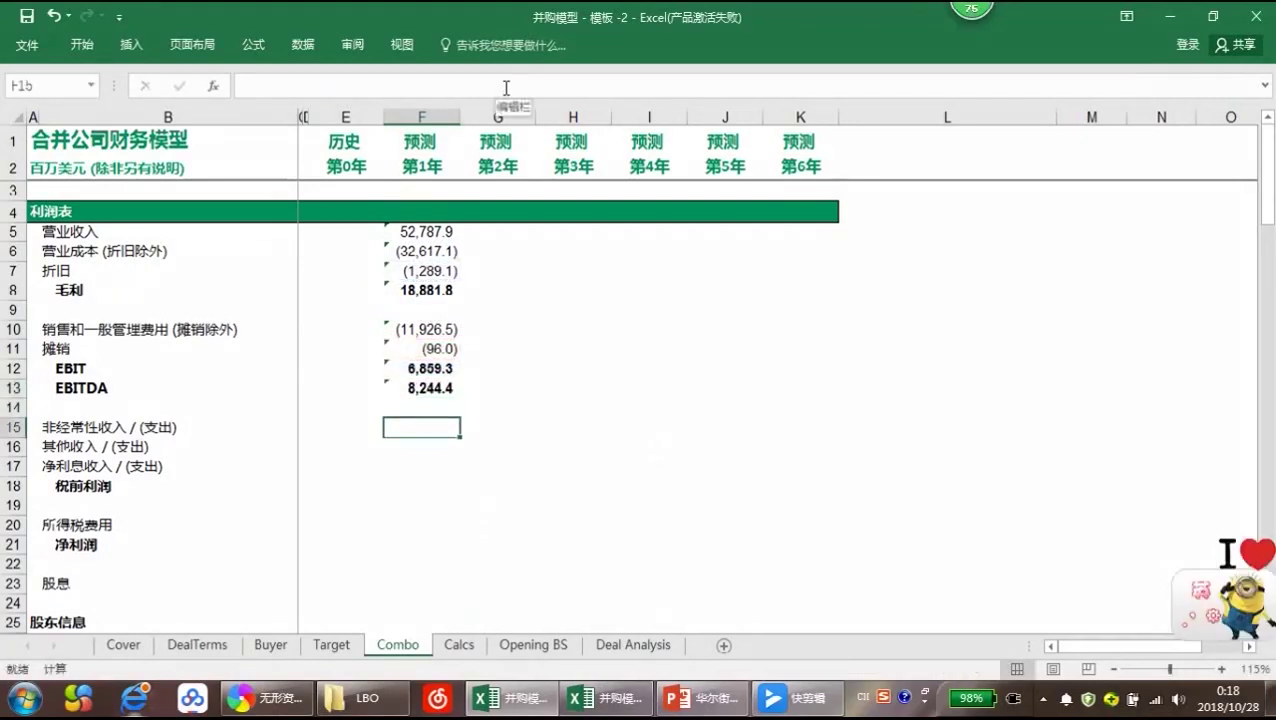
Copy the revenue formula from F5 into the non-recurring and other income cells F15:F16
{"action": "key", "text": "Up"}
{"action": "left_click", "coordinate": [420, 233]}
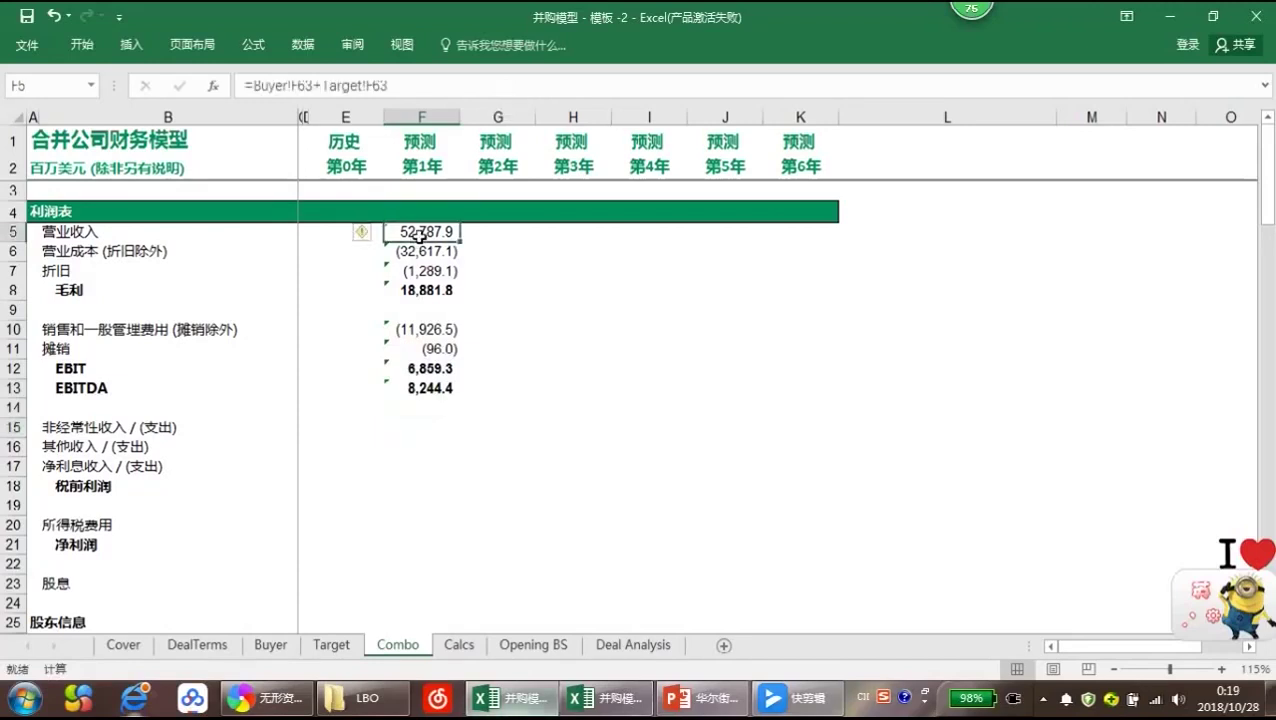
{"action": "key", "text": "ctrl+c"}
{"action": "left_click", "coordinate": [408, 428]}
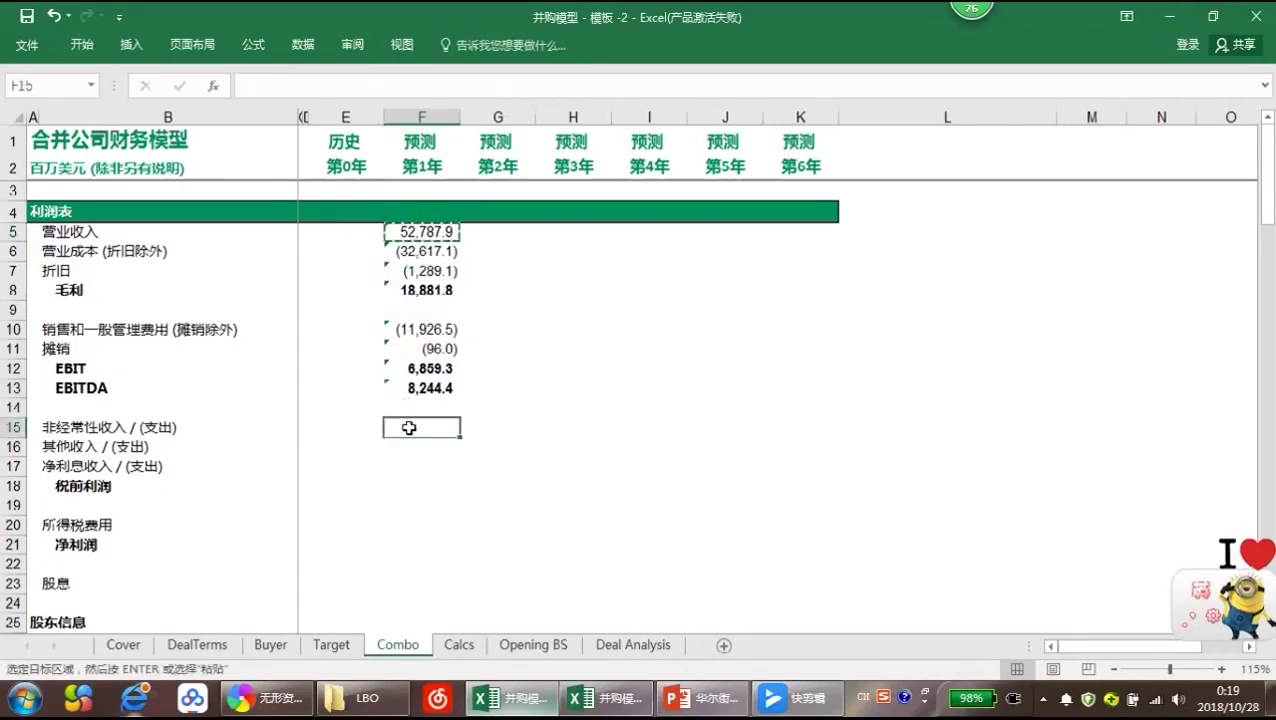
{"action": "key", "text": "ctrl+v"}
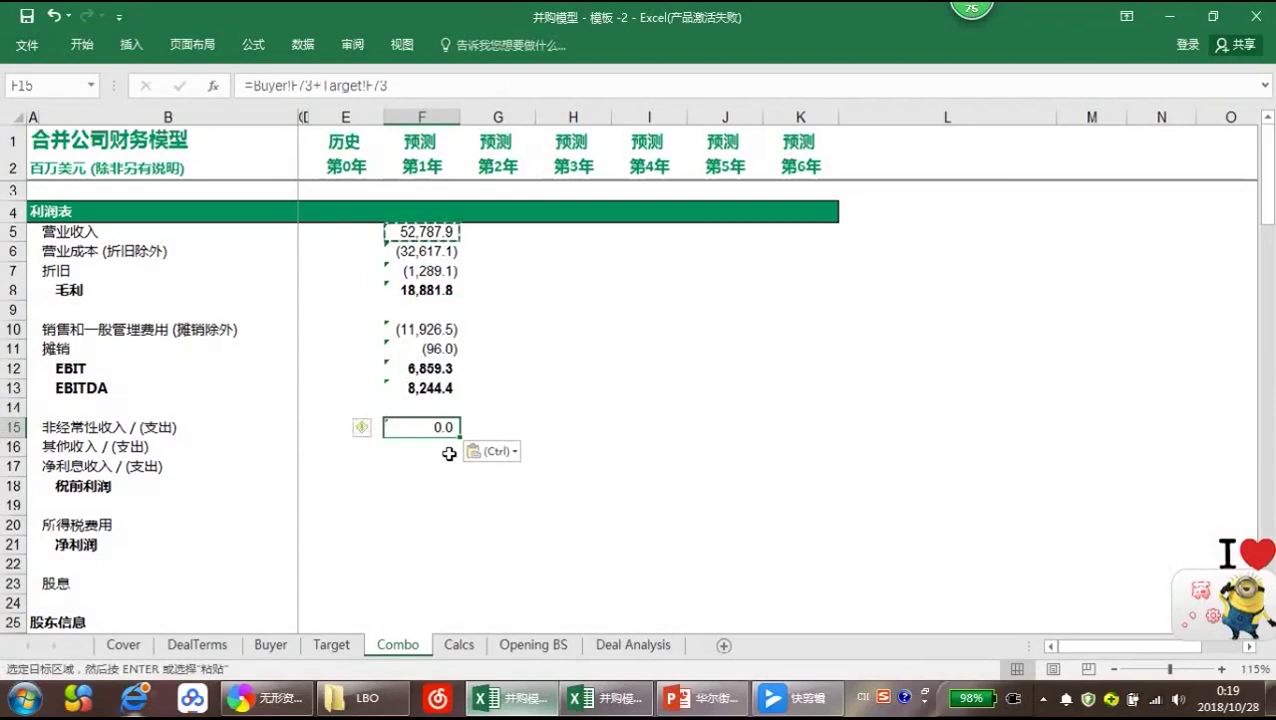
{"action": "left_click_drag", "start_coordinate": [449, 430], "coordinate": [449, 454]}
{"action": "key", "text": "Return"}
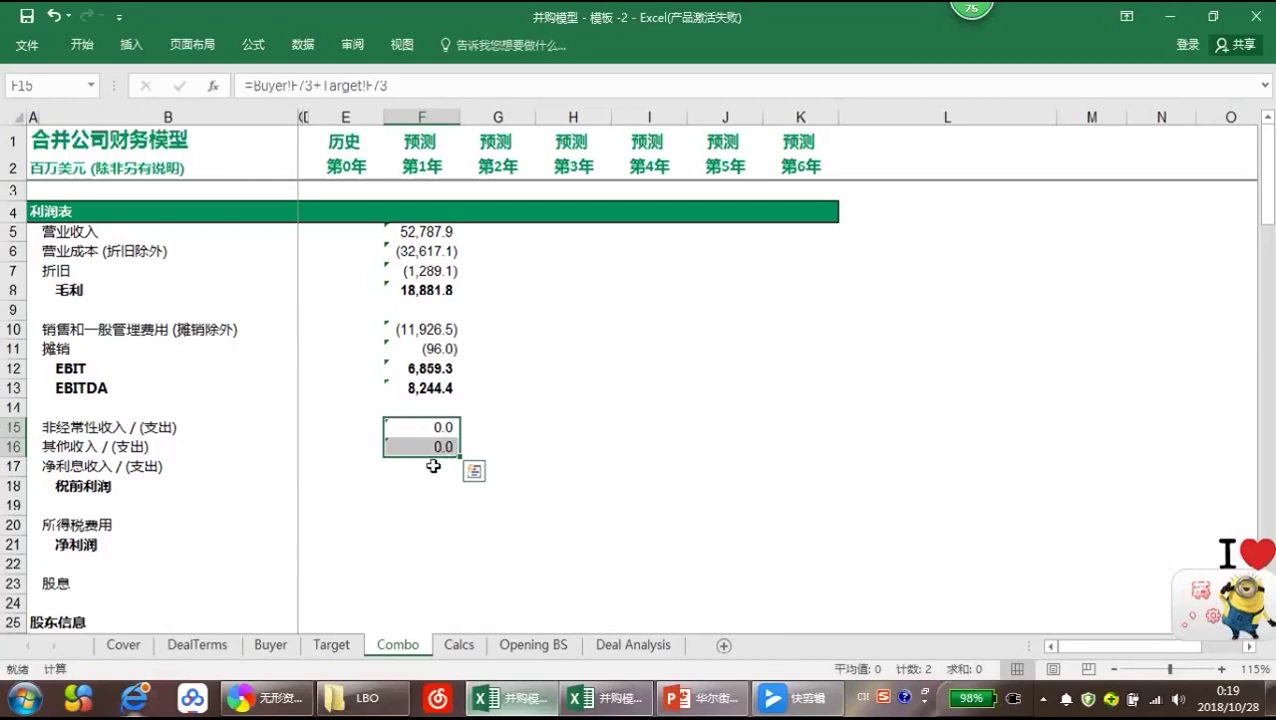
Highlight the empty first forecast year net interest income cell F17 with a yellow fill
{"action": "left_click", "coordinate": [430, 467]}
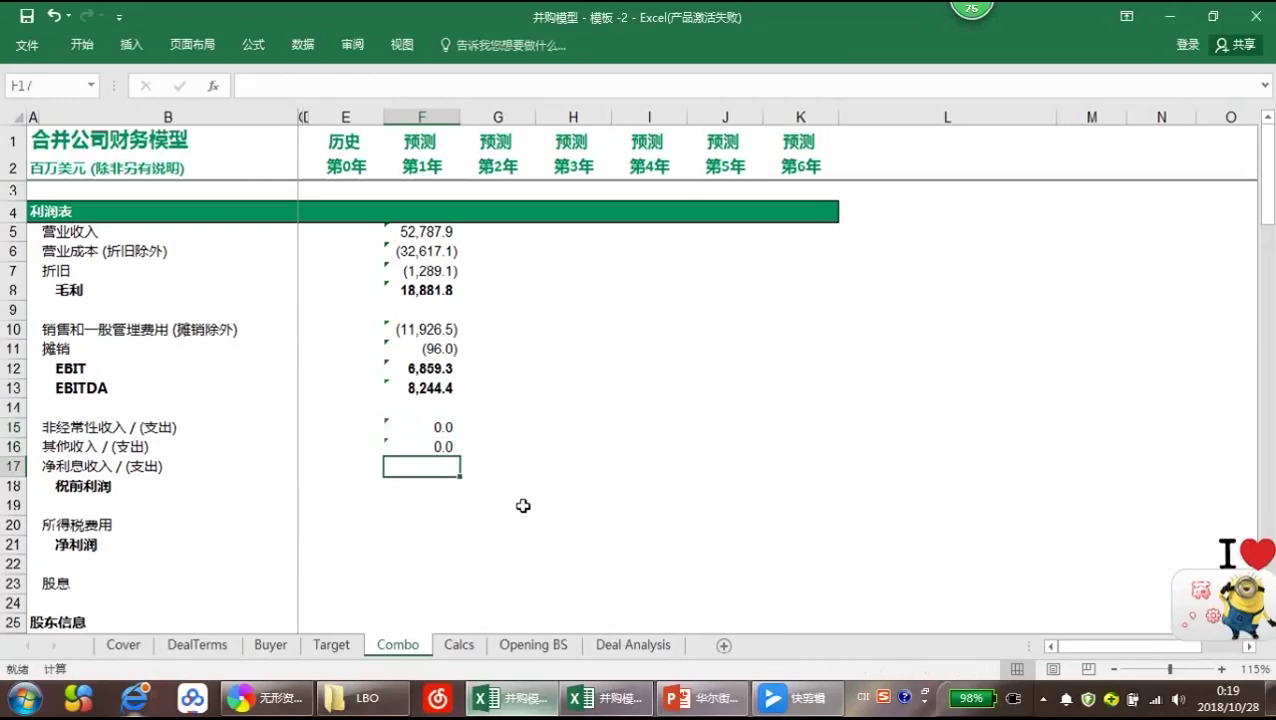
{"action": "right_click", "coordinate": [427, 466]}
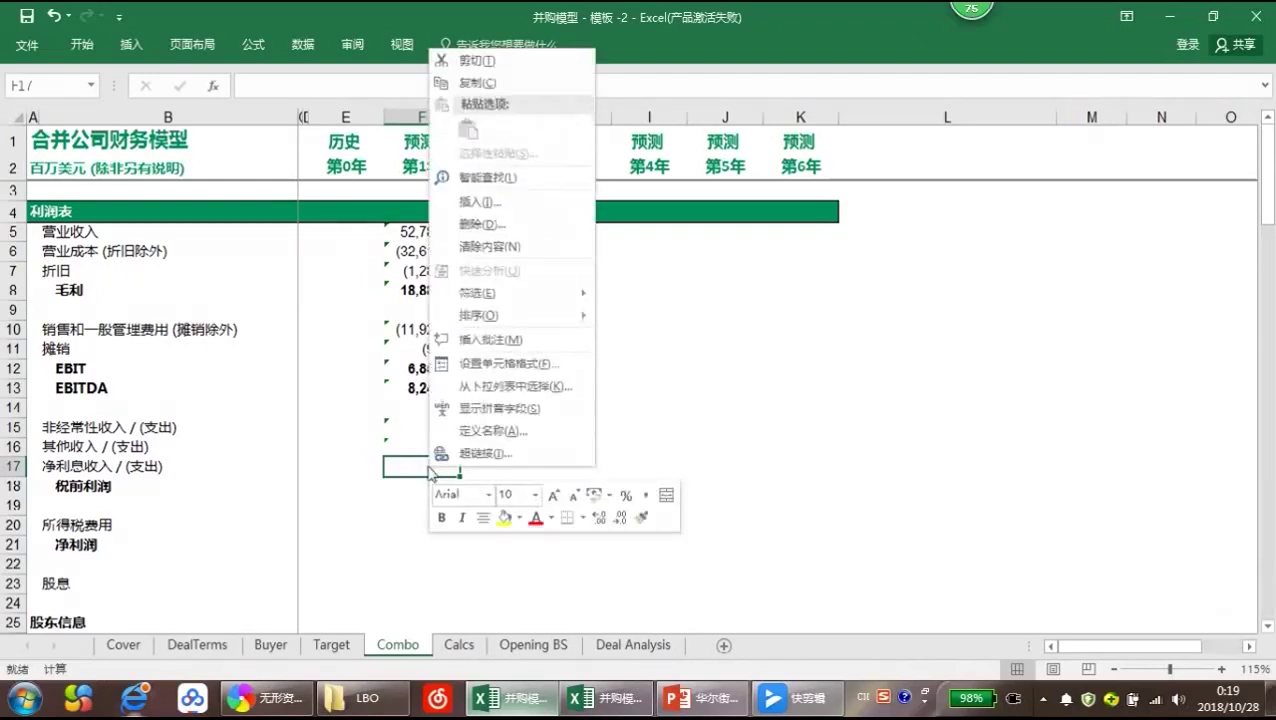
{"action": "left_click", "coordinate": [505, 518]}
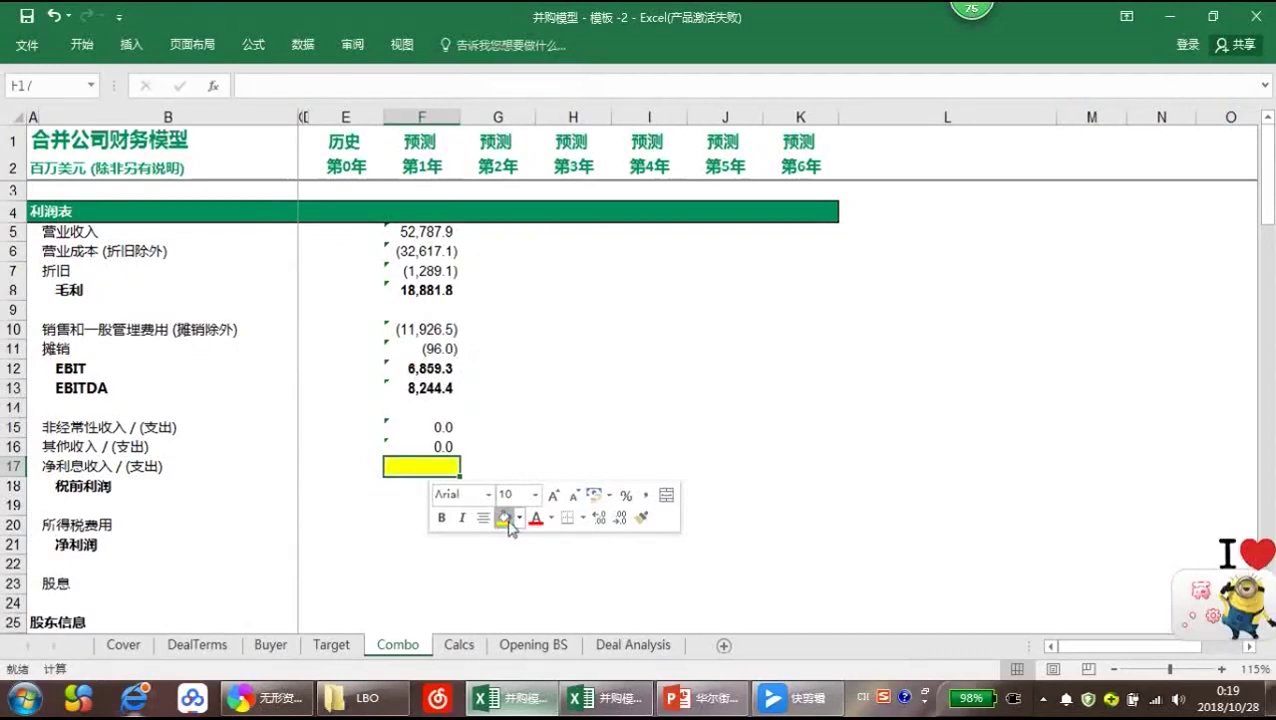
Calculate first forecast year pre-tax profit in F18 as EBIT plus non-recurring, other and net interest income, =F12+SUM(F15:F17)
{"action": "left_click", "coordinate": [408, 485]}
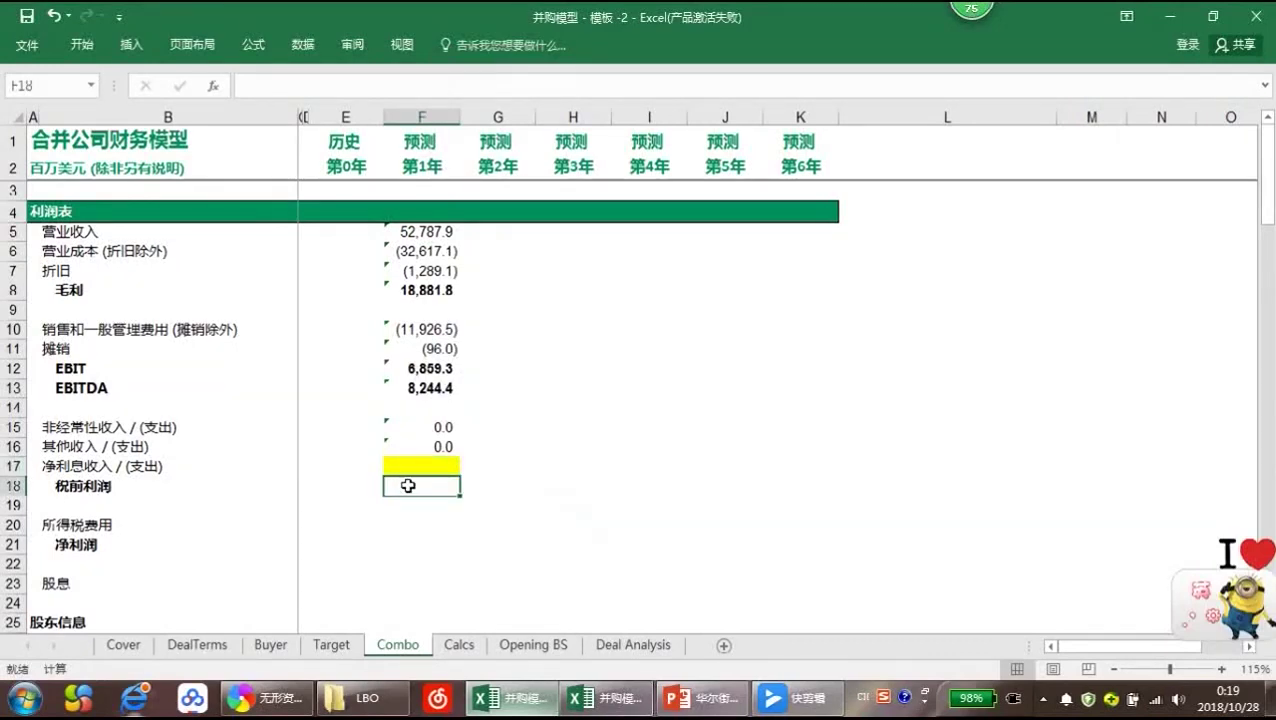
{"action": "type", "text": "="}
{"action": "type", "text": "s"}
{"action": "key", "text": "BackSpace"}
{"action": "key", "text": "Up"}
{"action": "key", "text": "Up"}
{"action": "key", "text": "Up"}
{"action": "key", "text": "Up"}
{"action": "key", "text": "Up"}
{"action": "key", "text": "Up"}
{"action": "type", "text": "+"}
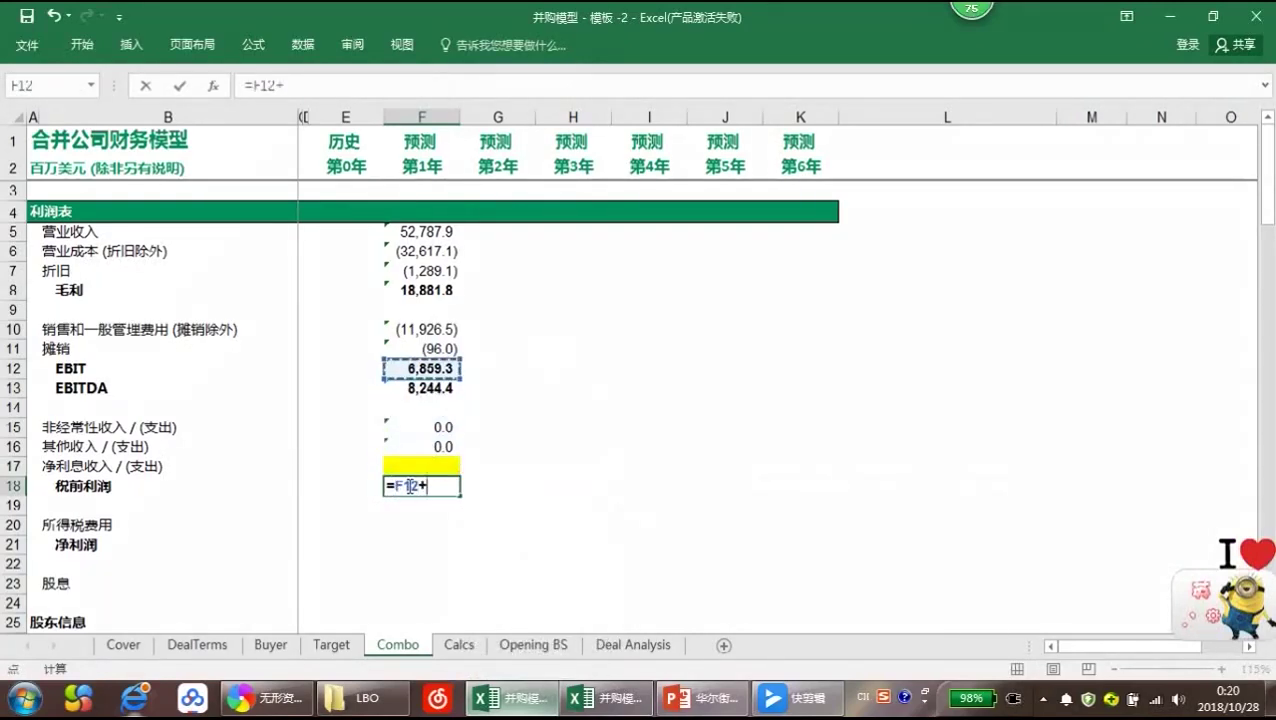
{"action": "type", "text": "sum ("}
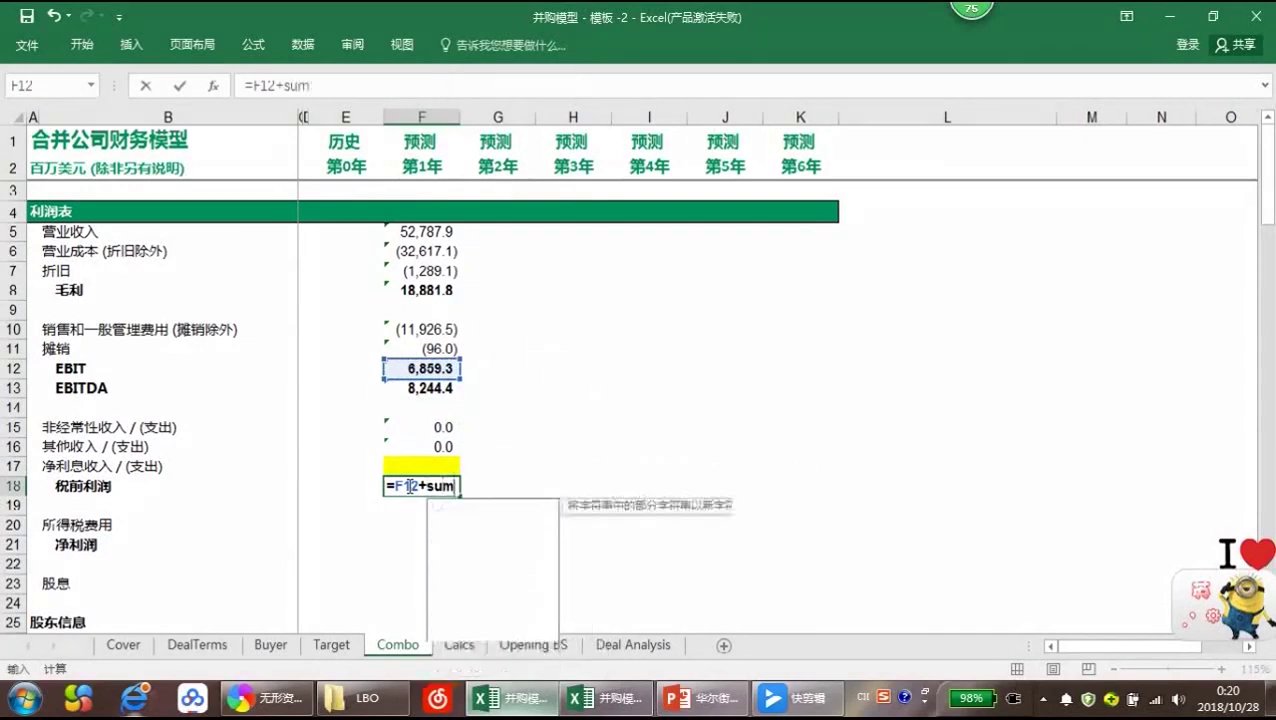
{"action": "key", "text": "BackSpace"}
{"action": "key", "text": "BackSpace"}
{"action": "type", "text": "("}
{"action": "key", "text": "Up"}
{"action": "key", "text": "shift+Up"}
{"action": "key", "text": "shift+Up"}
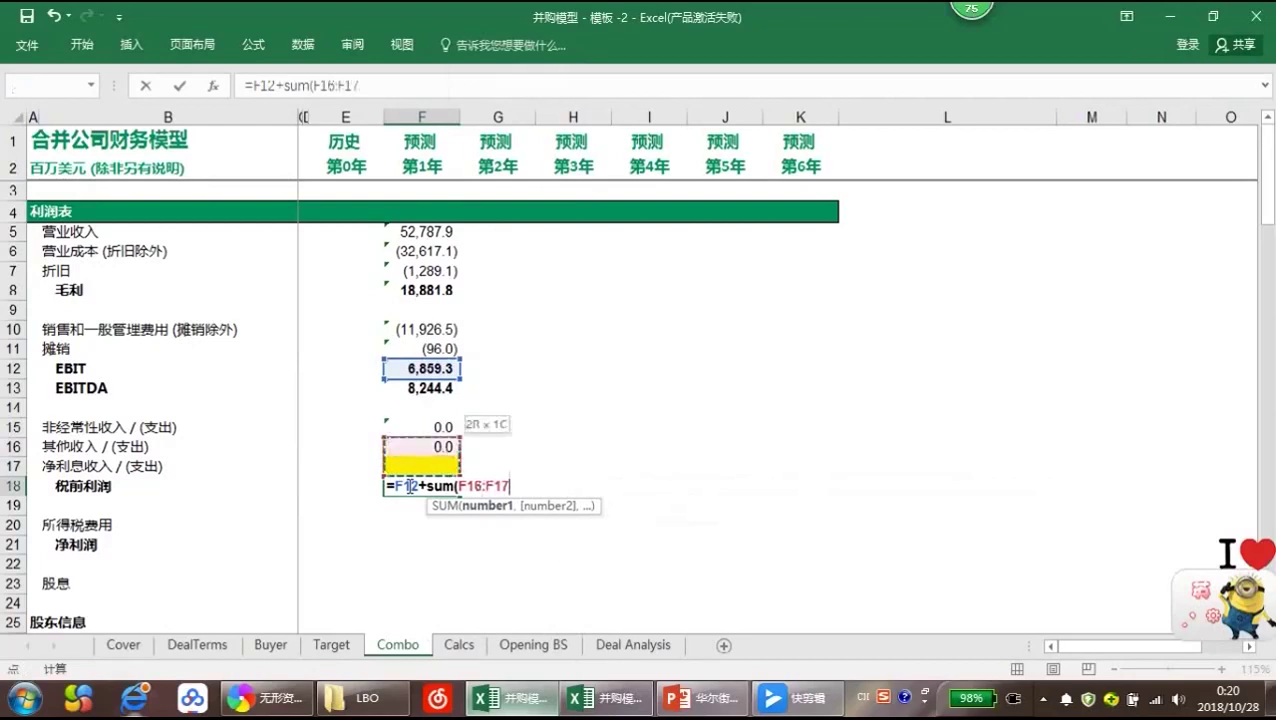
{"action": "type", "text": ")"}
{"action": "key", "text": "Return"}
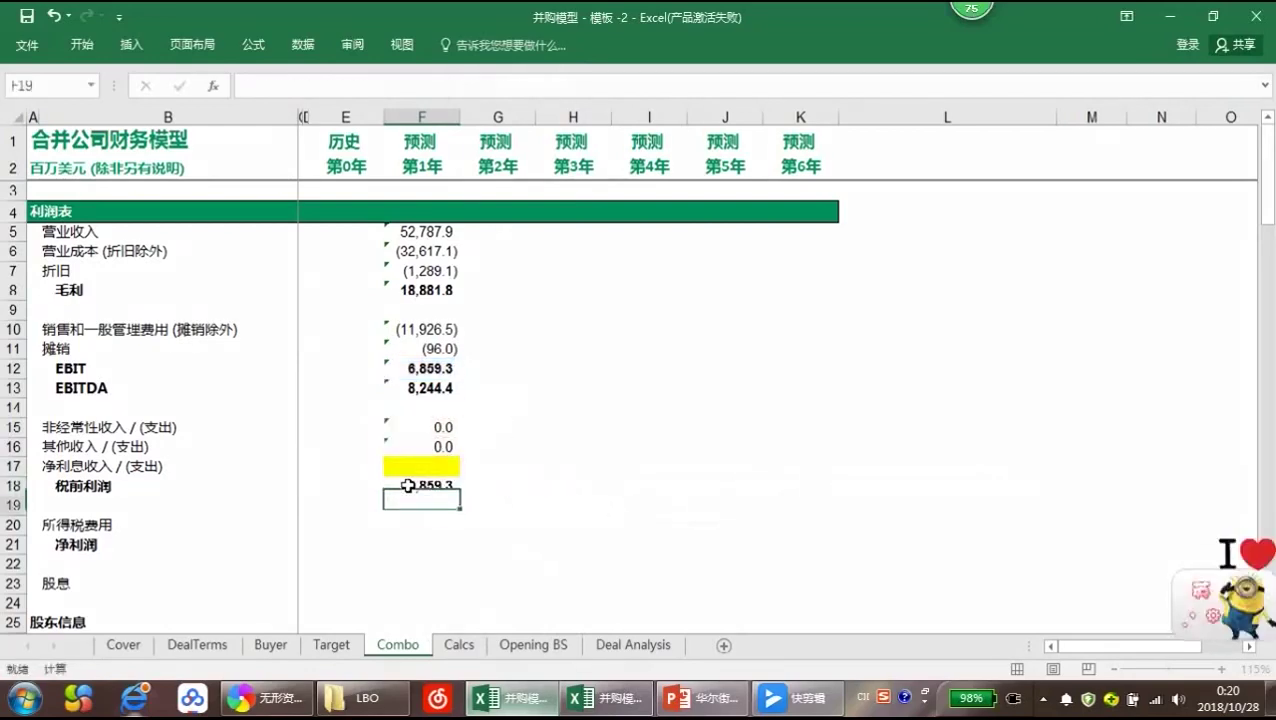
Highlight the empty first forecast year income tax expense cell F20 with a yellow fill
{"action": "key", "text": "Down"}
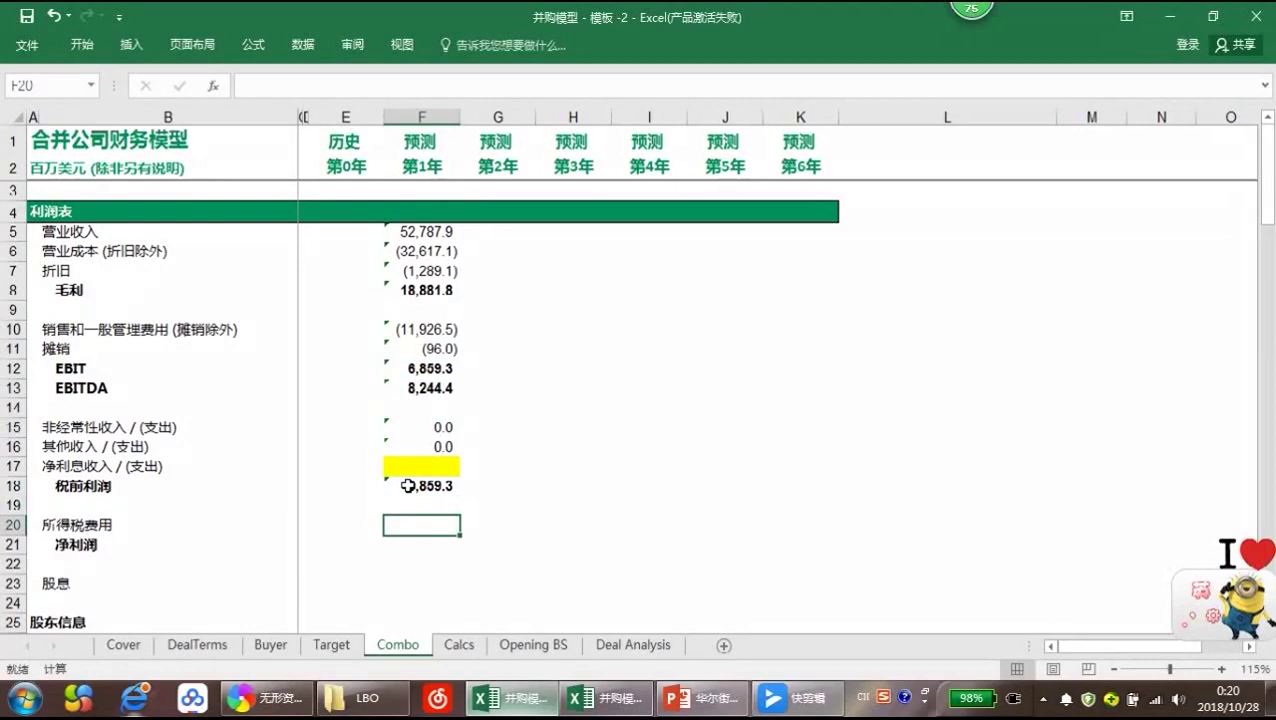
{"action": "right_click", "coordinate": [418, 521]}
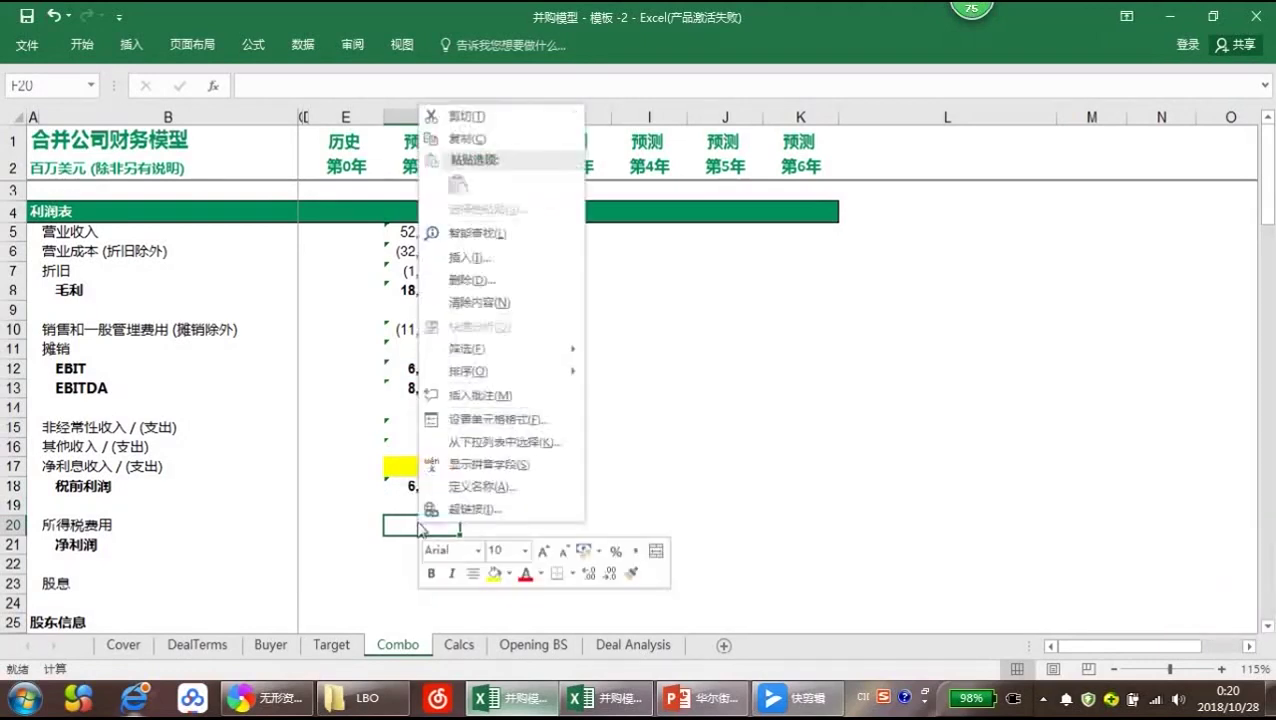
{"action": "left_click", "coordinate": [494, 574]}
Calculate first forecast year net income in F21 as pre-tax profit plus income tax expense, =F18+F20
{"action": "left_click", "coordinate": [376, 552]}
{"action": "left_click", "coordinate": [408, 549]}
{"action": "type", "text": "="}
{"action": "key", "text": "Up"}
{"action": "key", "text": "Up"}
{"action": "key", "text": "Up"}
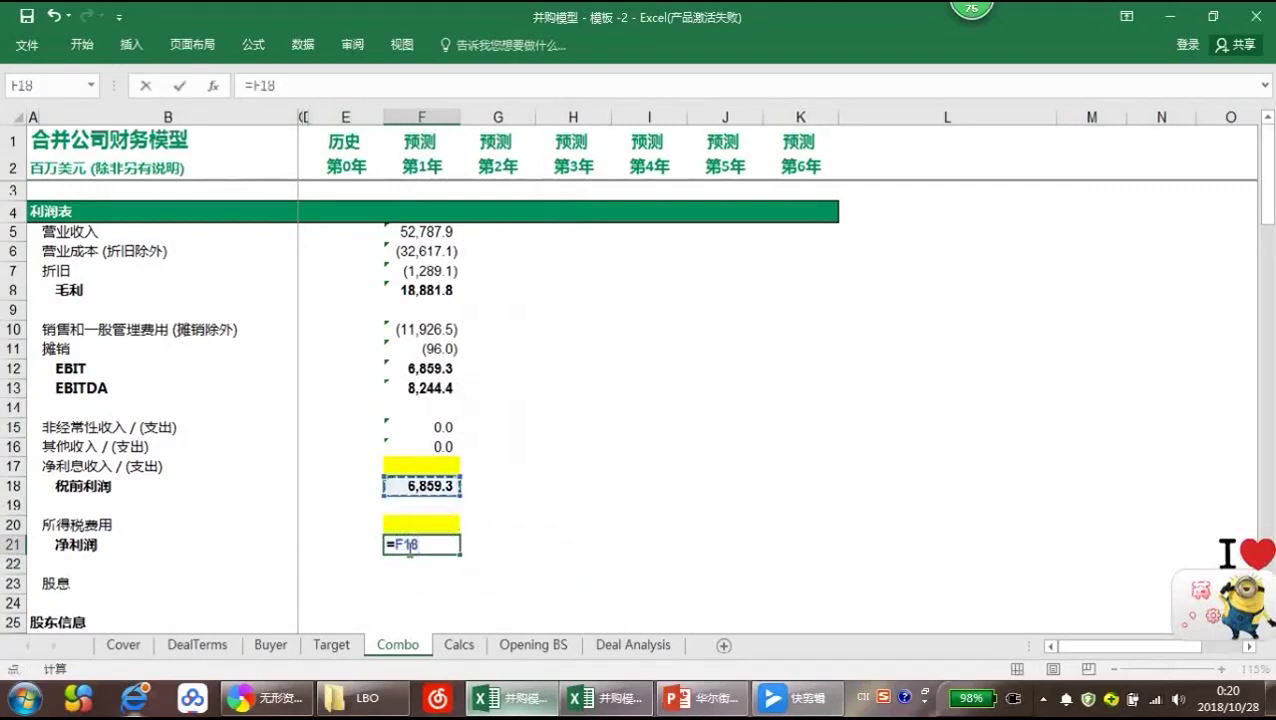
{"action": "type", "text": "+"}
{"action": "key", "text": "Up"}
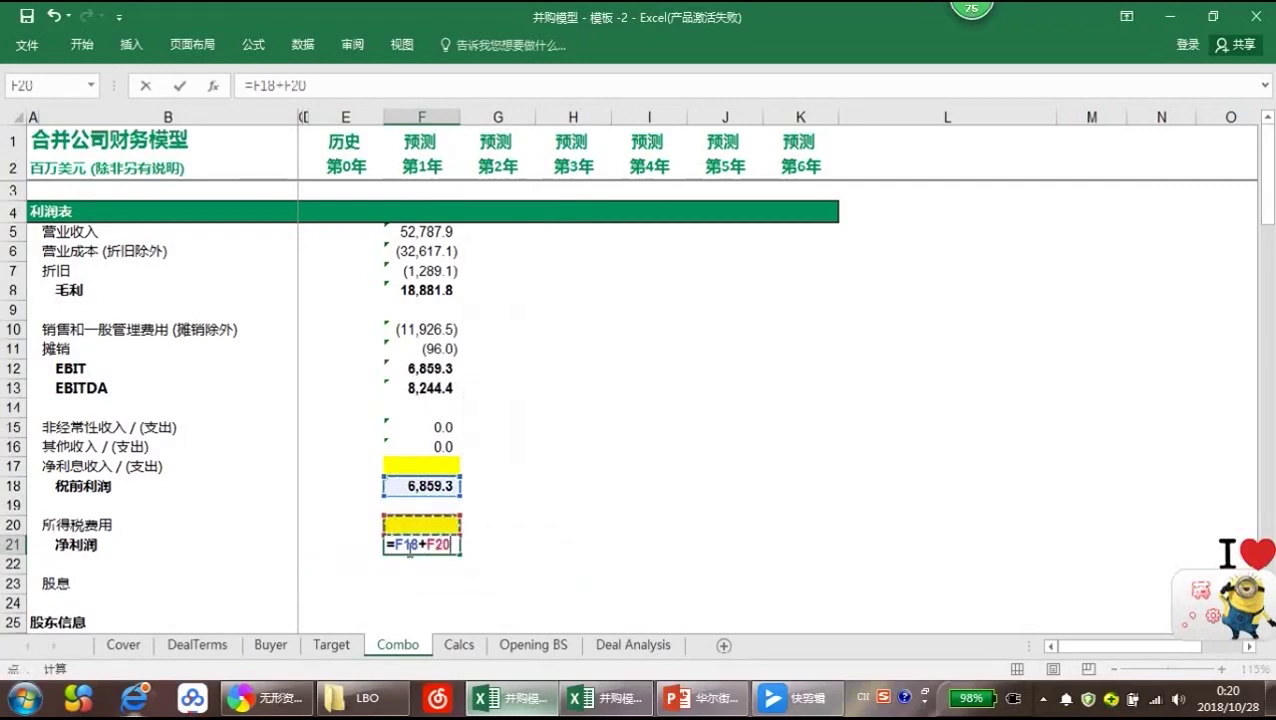
{"action": "key", "text": "ctrl+Return"}
{"action": "key", "text": "Return"}
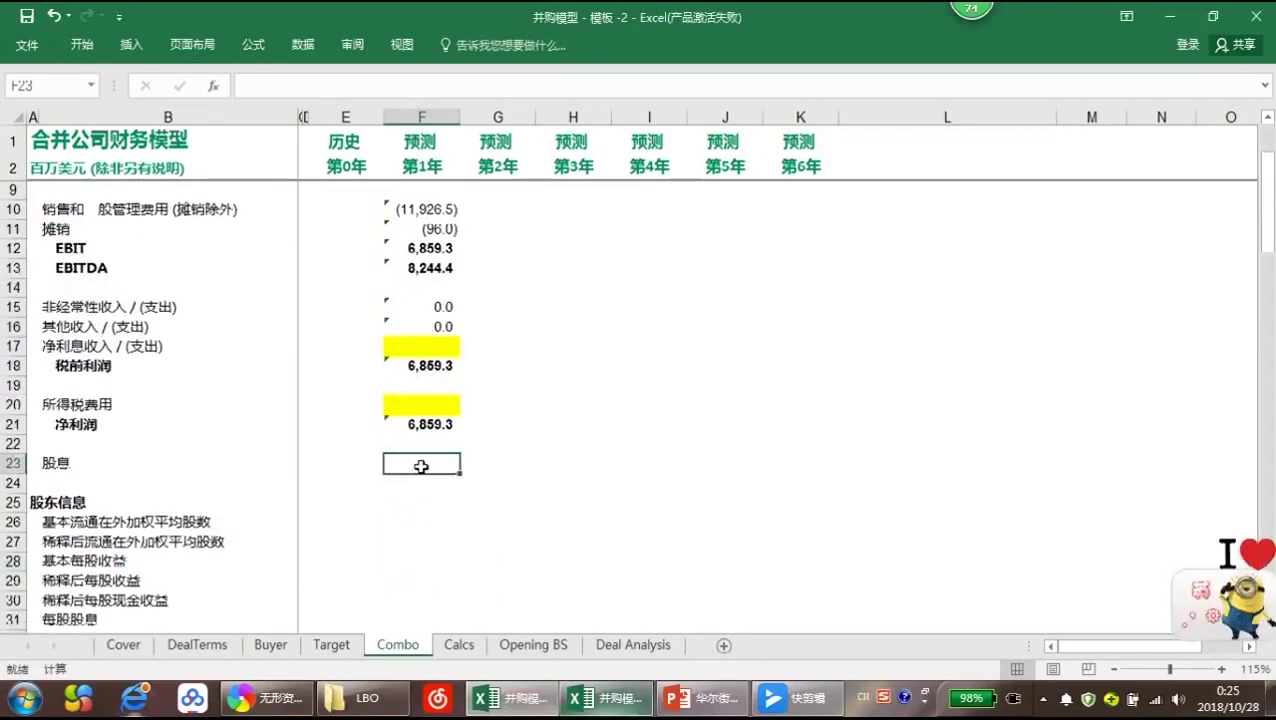
On the Calcs sheet, link the historical year 0 dividend per share in E11 to the buyer's figure, =Buyer!E88
{"action": "left_click", "coordinate": [459, 645]}
{"action": "left_click", "coordinate": [380, 315]}
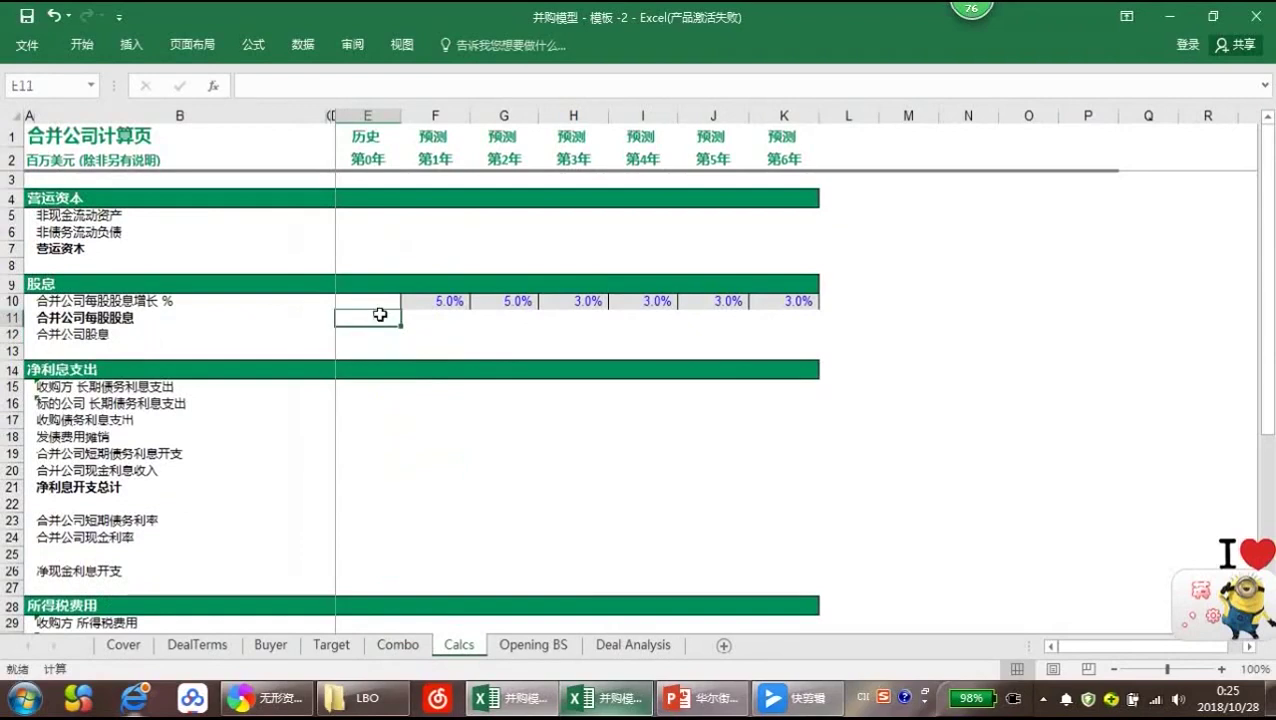
{"action": "type", "text": "="}
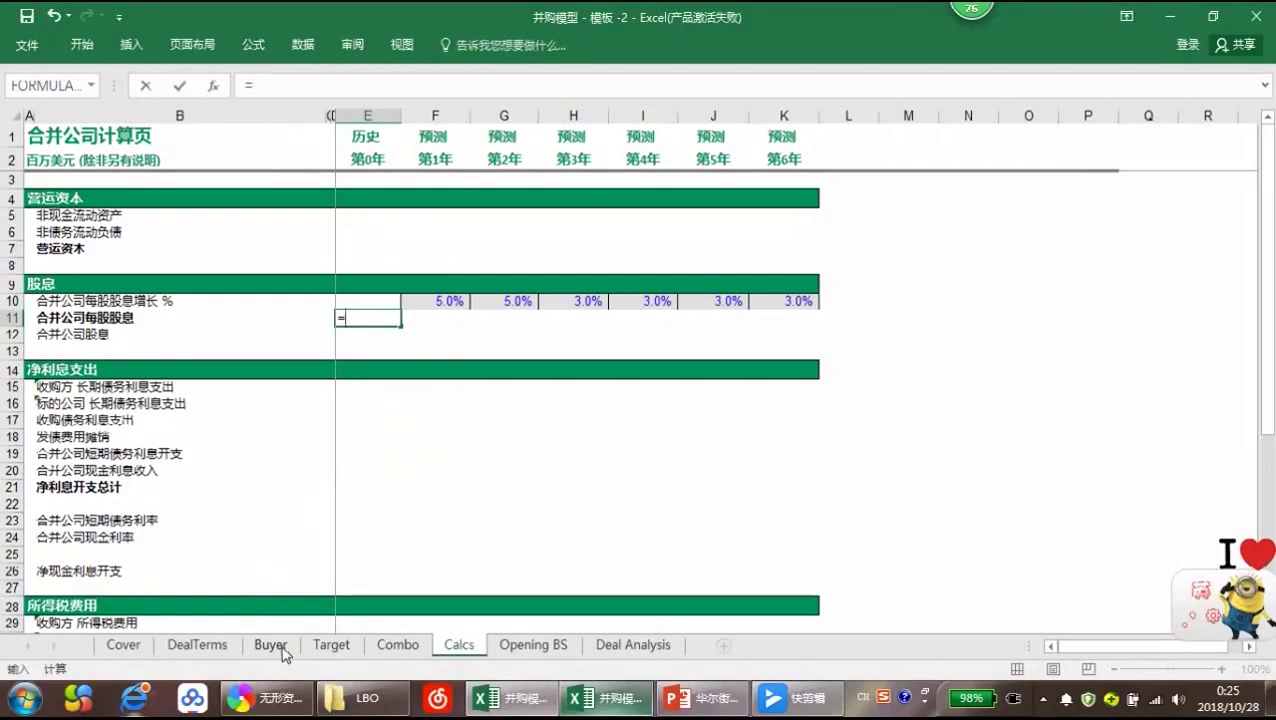
{"action": "left_click", "coordinate": [270, 645]}
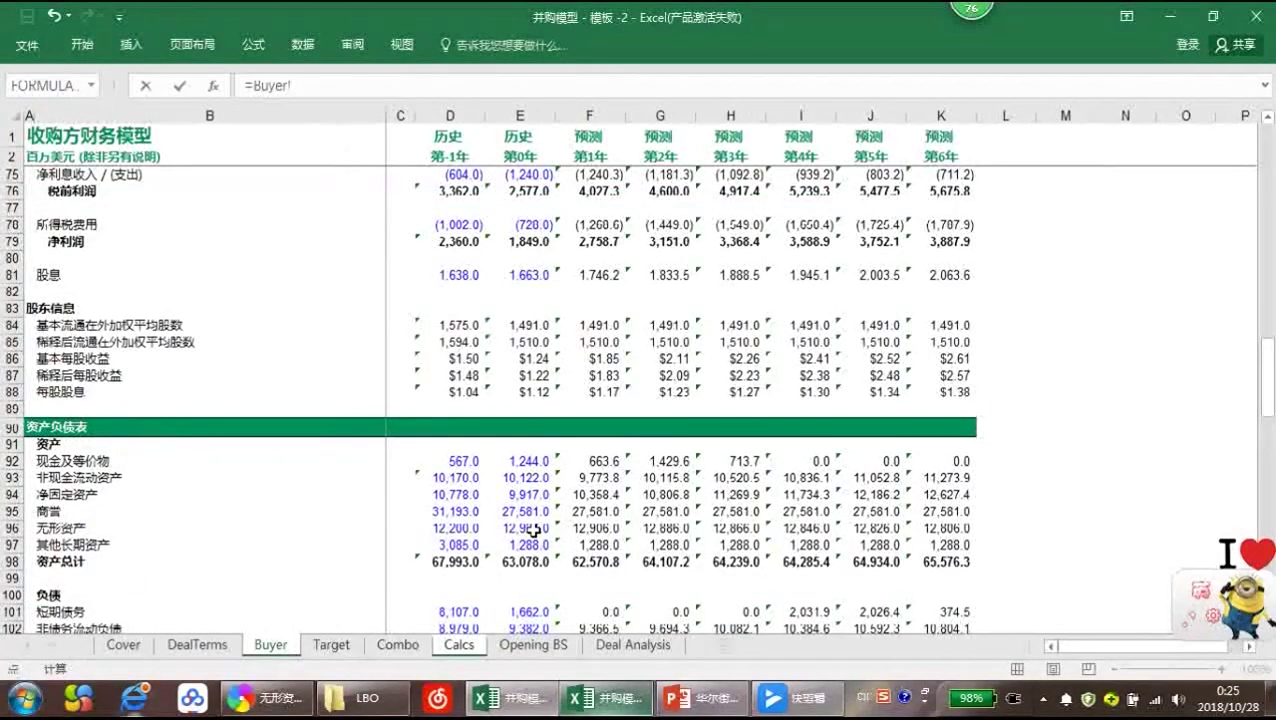
{"action": "scroll", "coordinate": [553, 330], "scroll_direction": "down", "scroll_amount": 1}
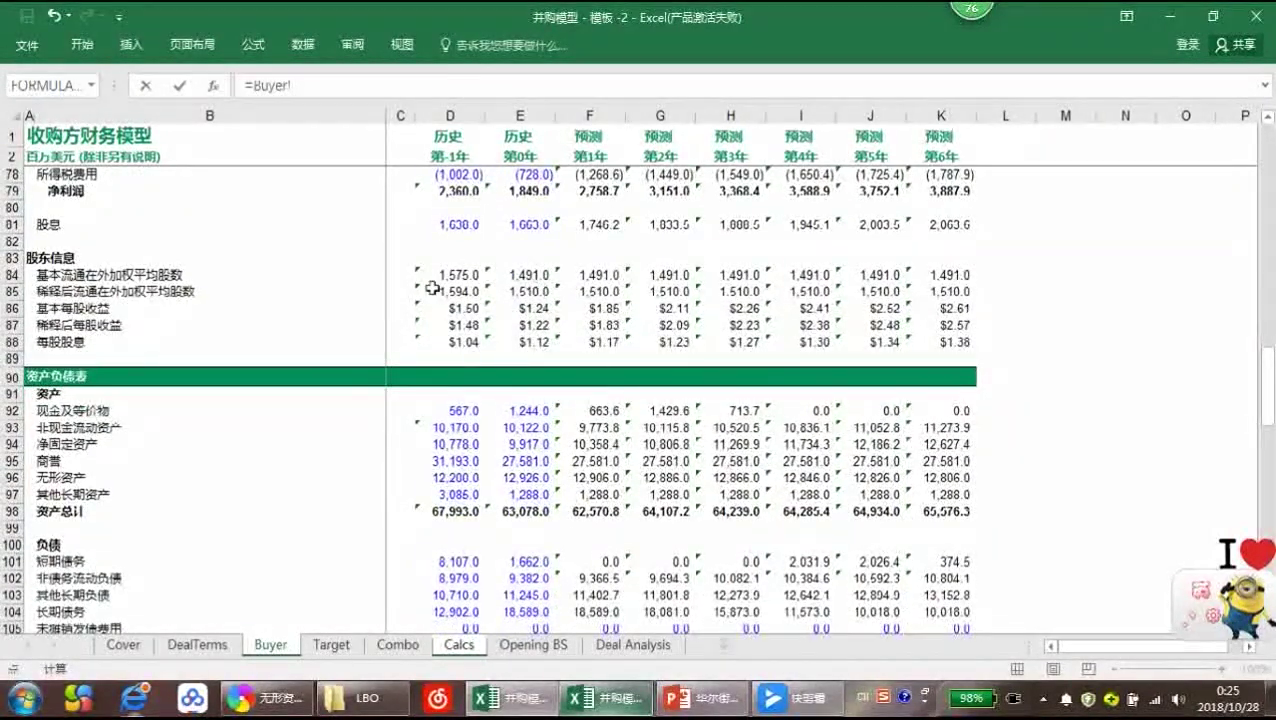
{"action": "left_click", "coordinate": [528, 342]}
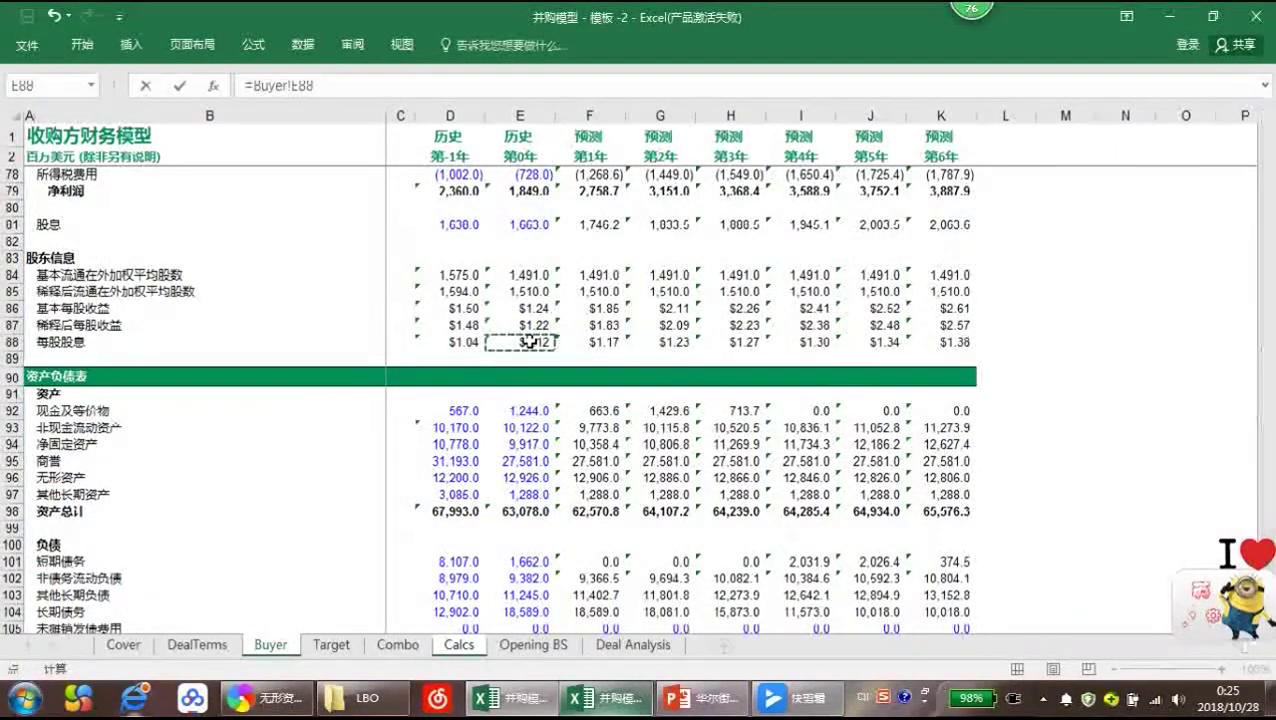
{"action": "key", "text": "Return"}
Grow the prior year's dividend per share by the growth rate in Calcs F11, using =E11*(1+F10)
{"action": "left_click", "coordinate": [435, 320]}
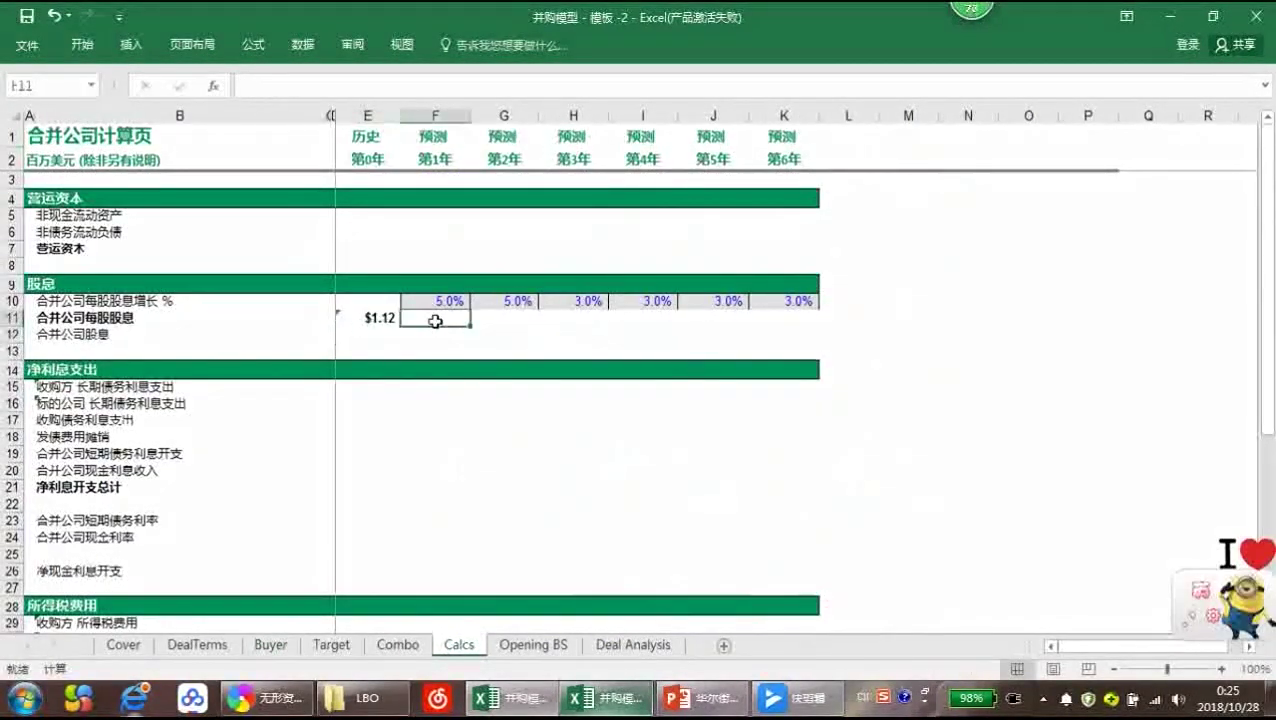
{"action": "type", "text": "="}
{"action": "key", "text": "Left"}
{"action": "type", "text": "*"}
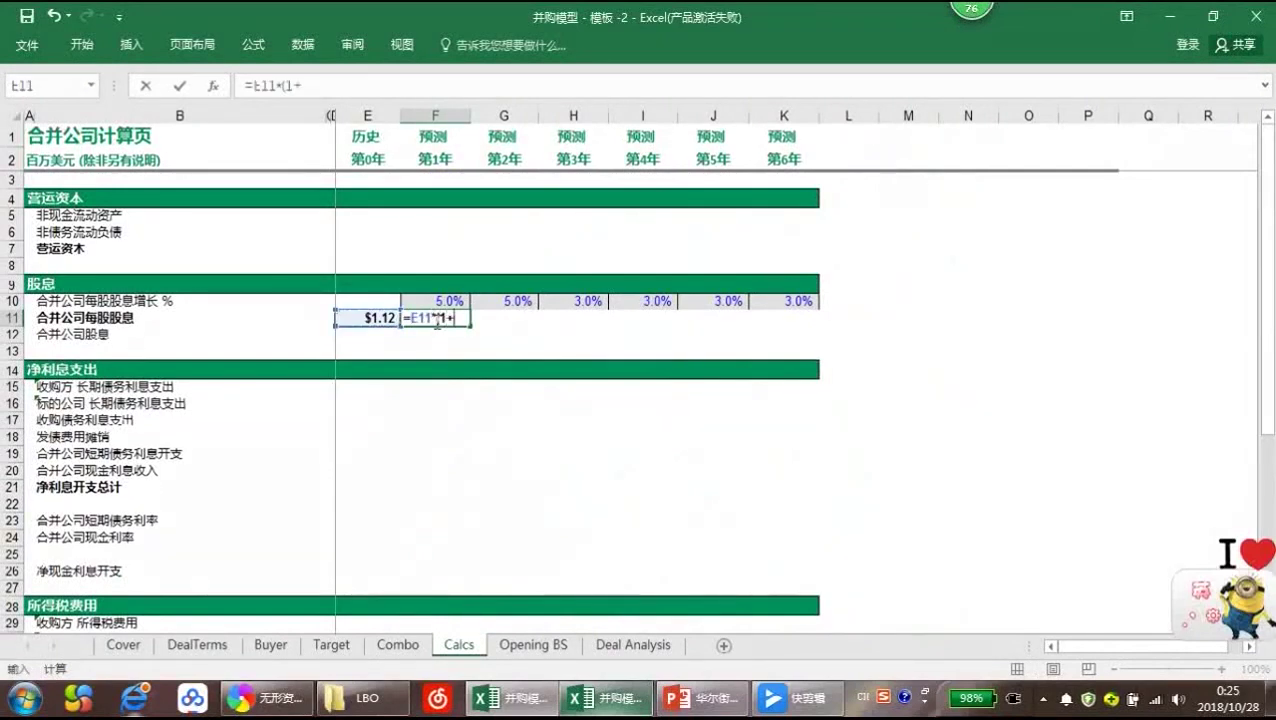
{"action": "type", "text": "(1+"}
{"action": "key", "text": "Up"}
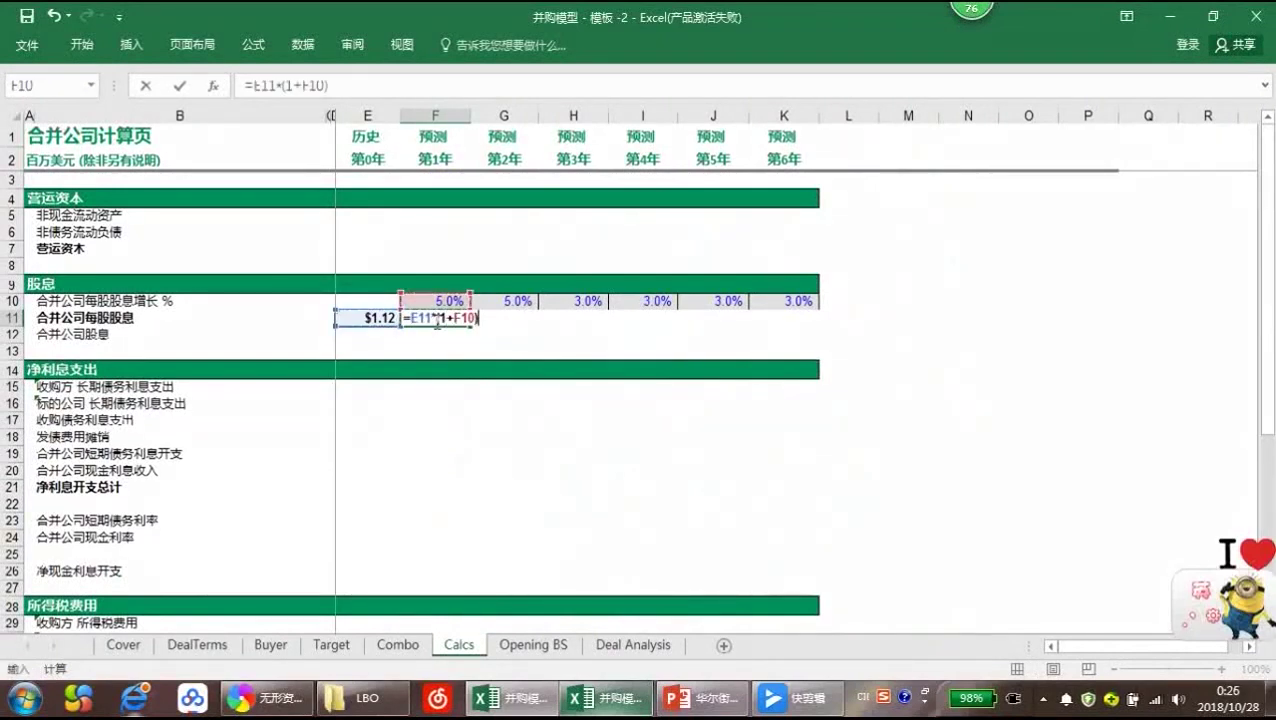
{"action": "type", "text": ")"}
{"action": "key", "text": "Return"}
Fill the dividend per share formula from F11 across the remaining forecast years to K11
{"action": "left_click", "coordinate": [436, 320]}
{"action": "key", "text": "shift+Right"}
{"action": "key", "text": "shift+Right"}
{"action": "key", "text": "shift+Right"}
{"action": "key", "text": "shift+Right"}
{"action": "key", "text": "shift+Right"}
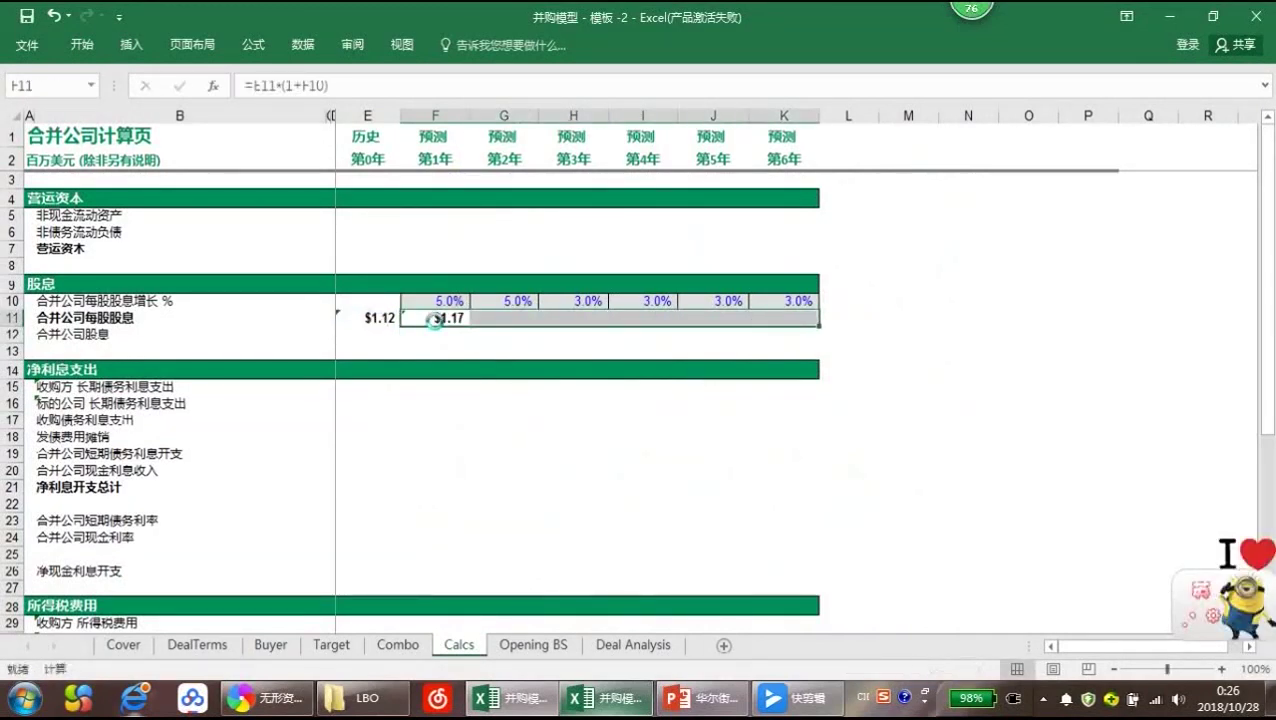
{"action": "key", "text": "ctrl+r"}
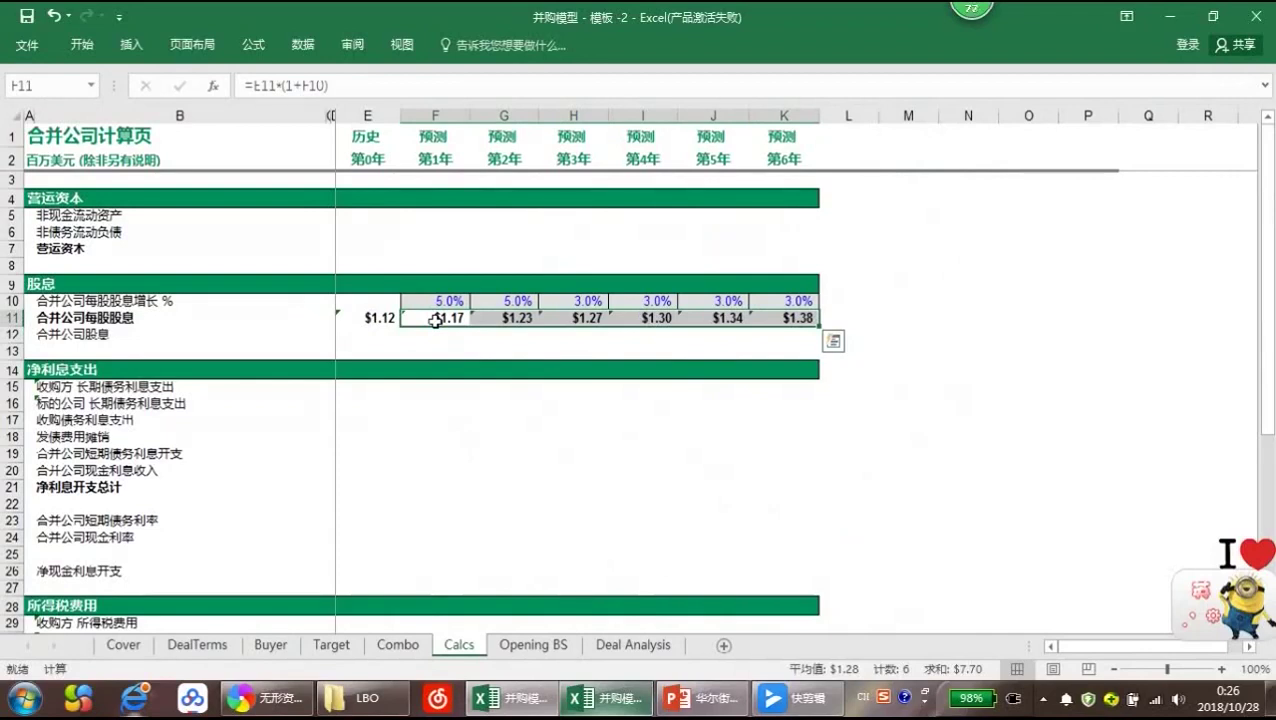
Calculate the merged company's first forecast year dividends in Calcs F12 from per-share dividends and basic weighted shares, =F11*DealTerms!F42
{"action": "key", "text": "Down"}
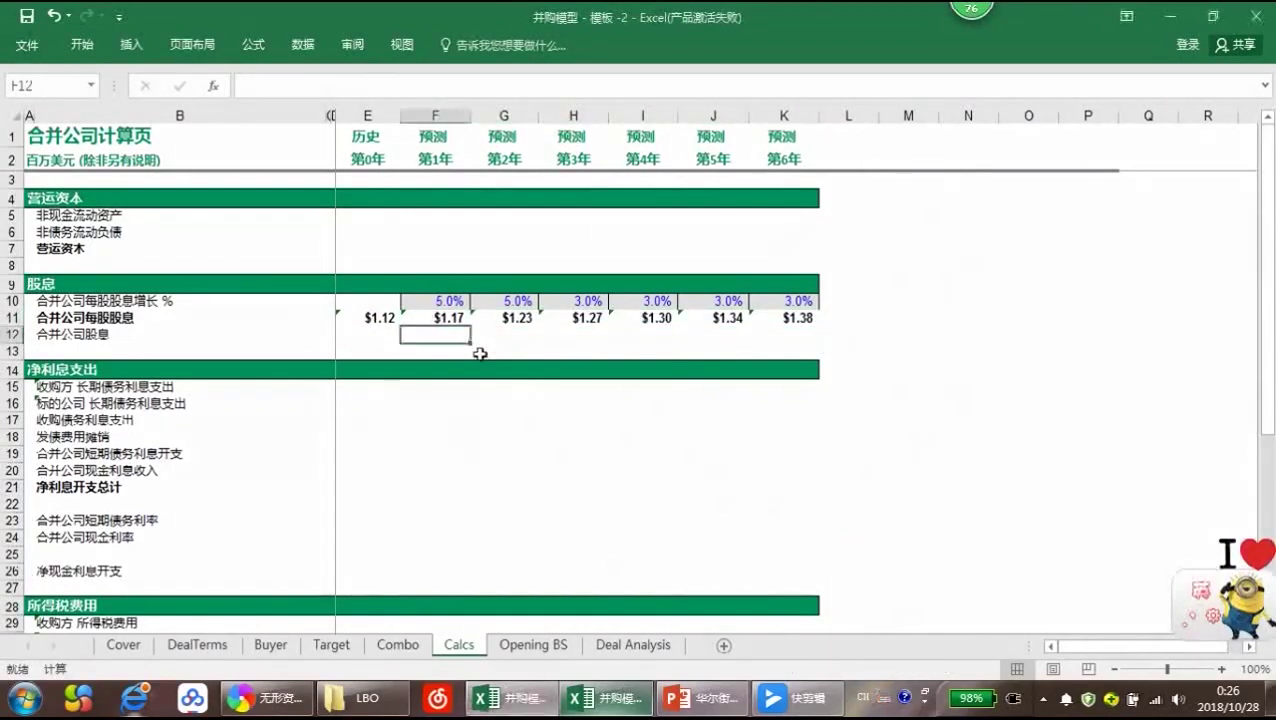
{"action": "type", "text": "="}
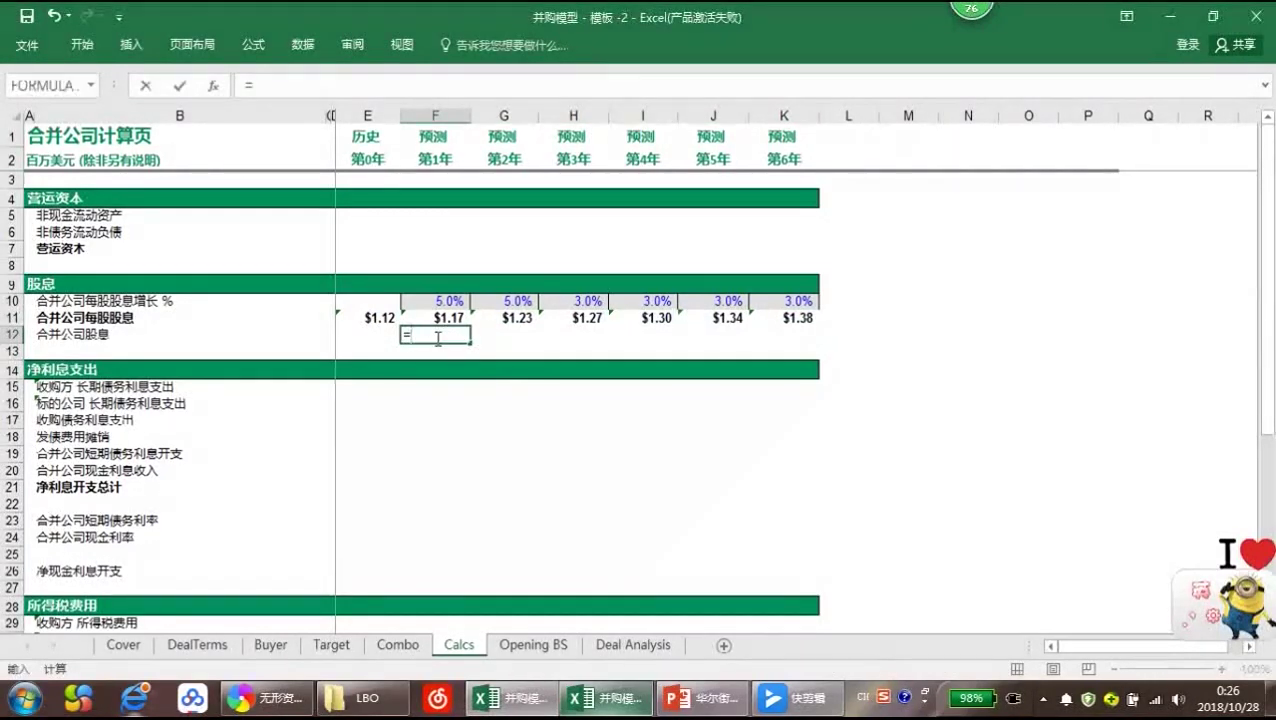
{"action": "key", "text": "Up"}
{"action": "type", "text": "*"}
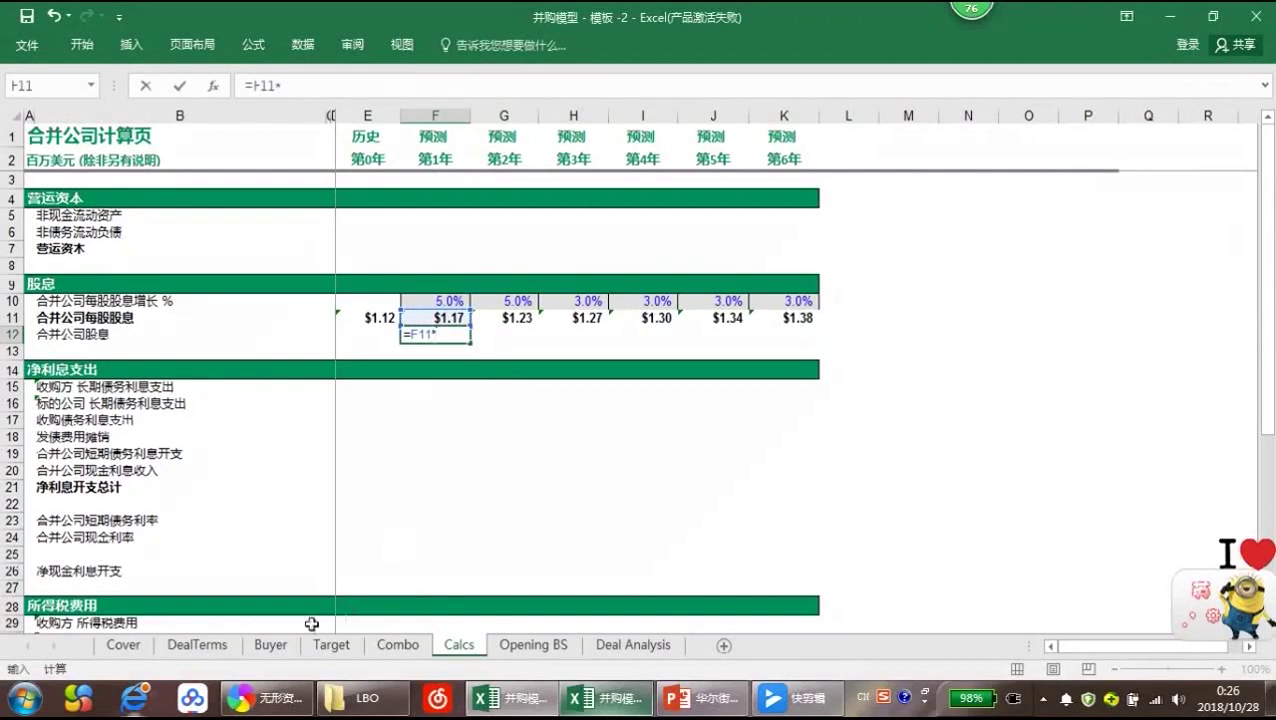
{"action": "left_click", "coordinate": [219, 650]}
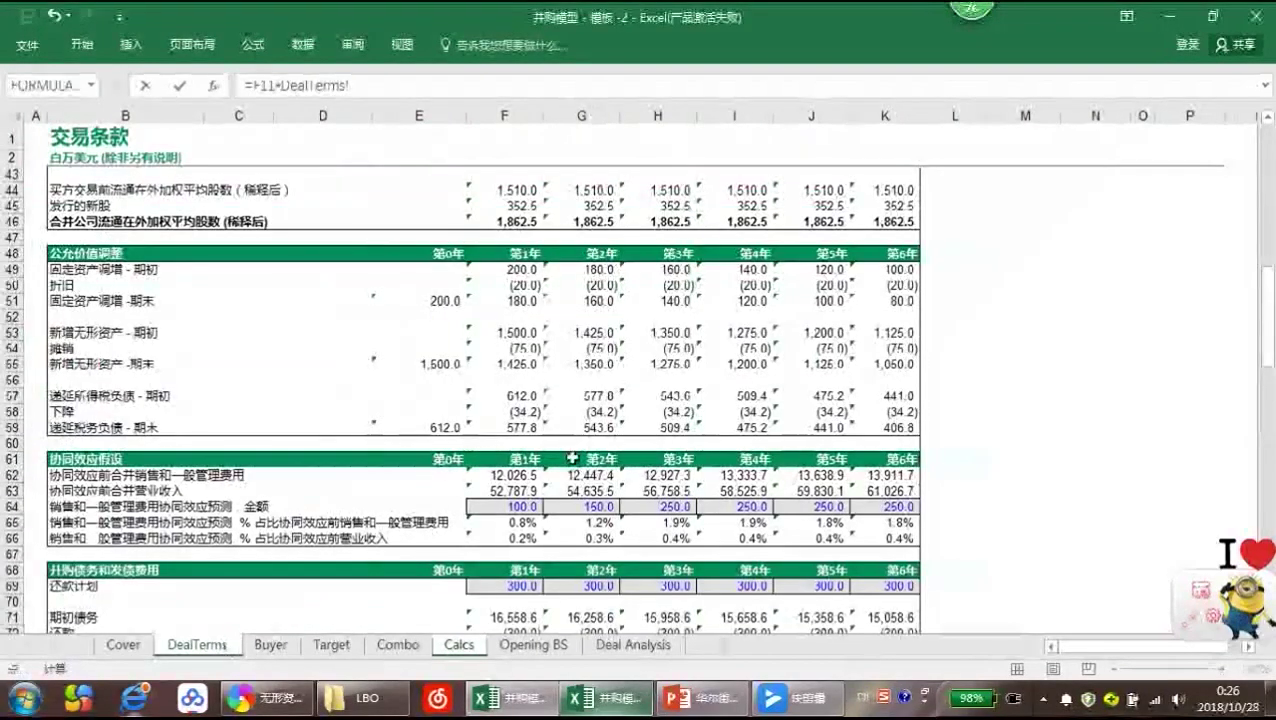
{"action": "scroll", "coordinate": [547, 461], "scroll_direction": "up", "scroll_amount": 3}
{"action": "scroll", "coordinate": [547, 461], "scroll_direction": "up", "scroll_amount": 4}
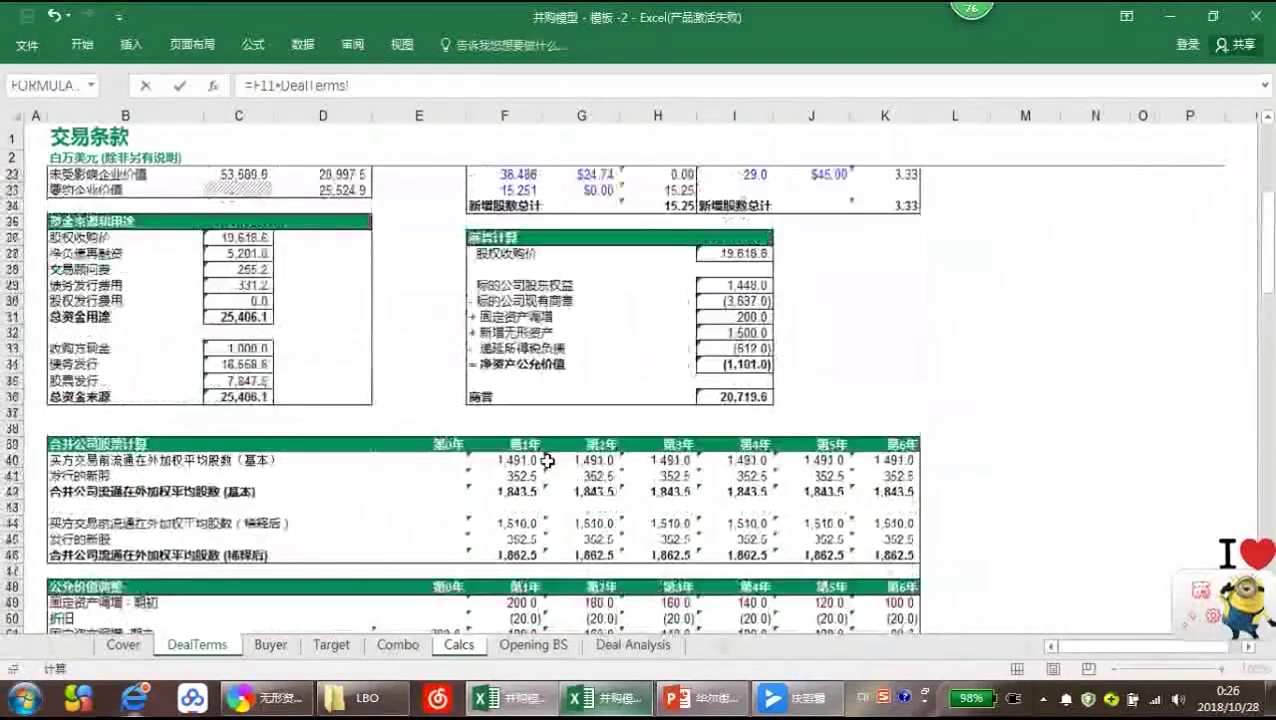
{"action": "left_click", "coordinate": [513, 491]}
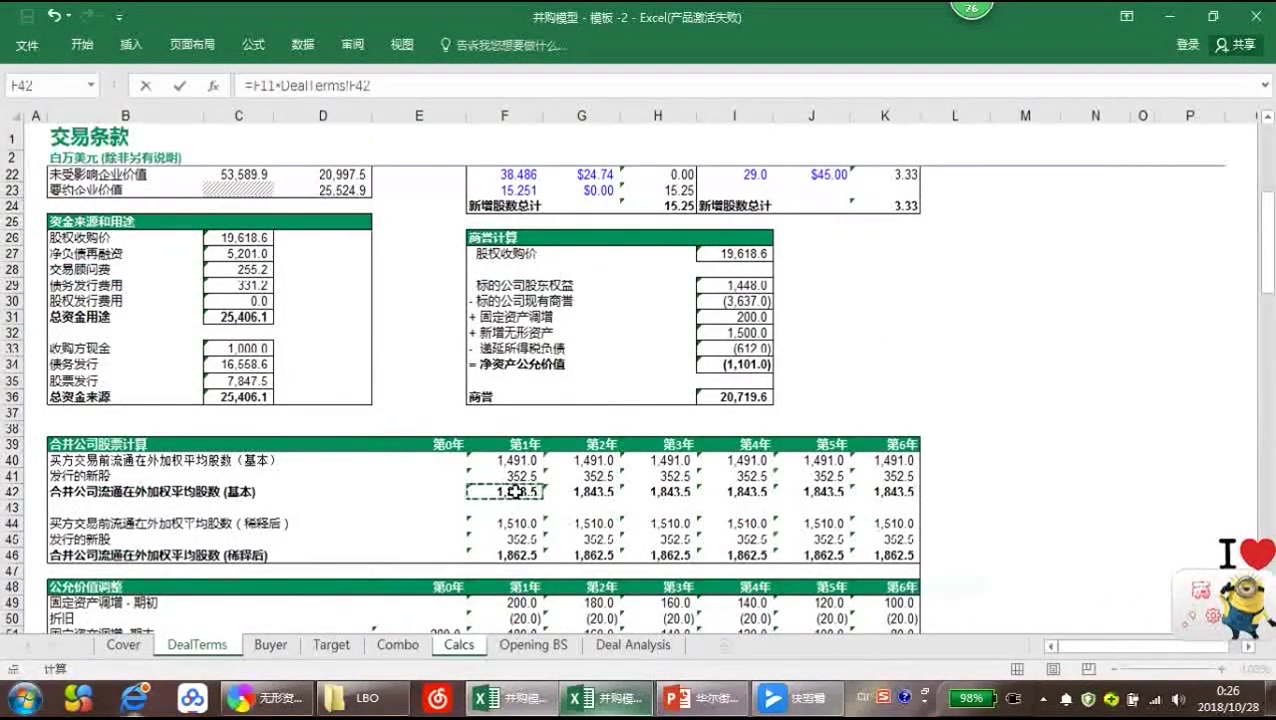
{"action": "key", "text": "Return"}
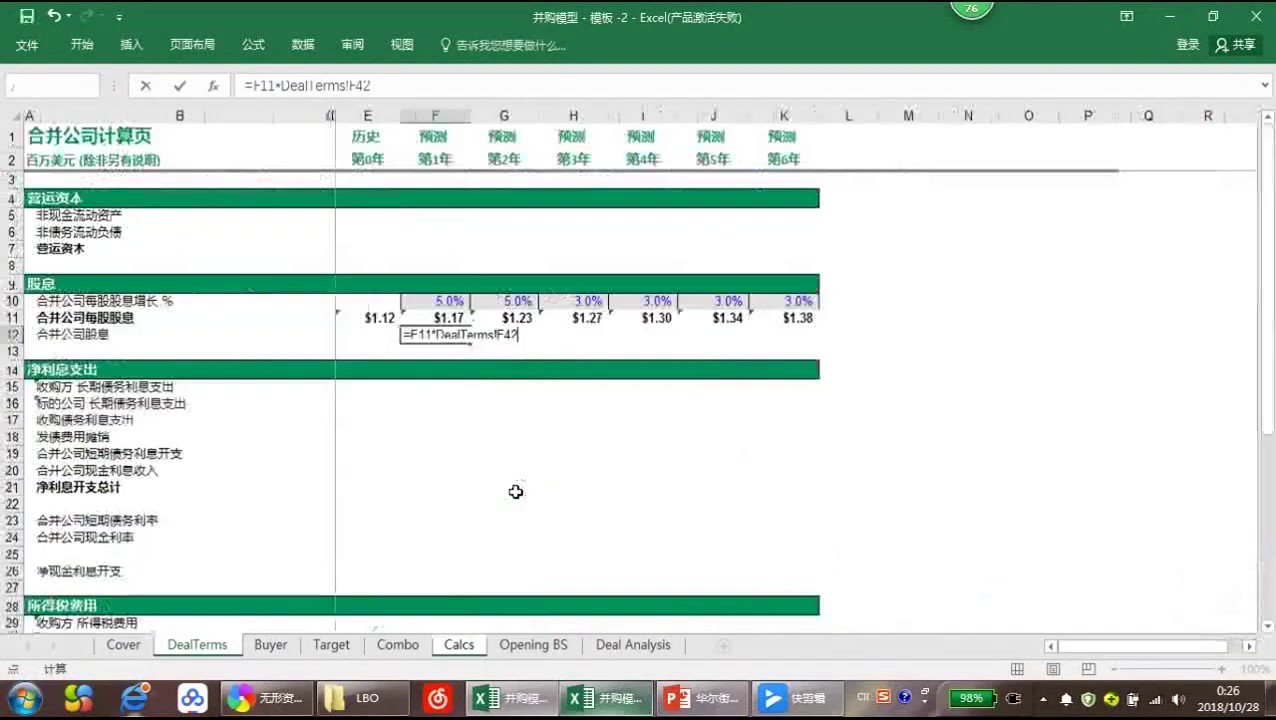
Fill the merged company's dividends formula from F12 across the remaining forecast years to K12
{"action": "key", "text": "shift+Right"}
{"action": "key", "text": "shift+Right"}
{"action": "key", "text": "shift+Right"}
{"action": "key", "text": "shift+Right"}
{"action": "key", "text": "shift+Right"}
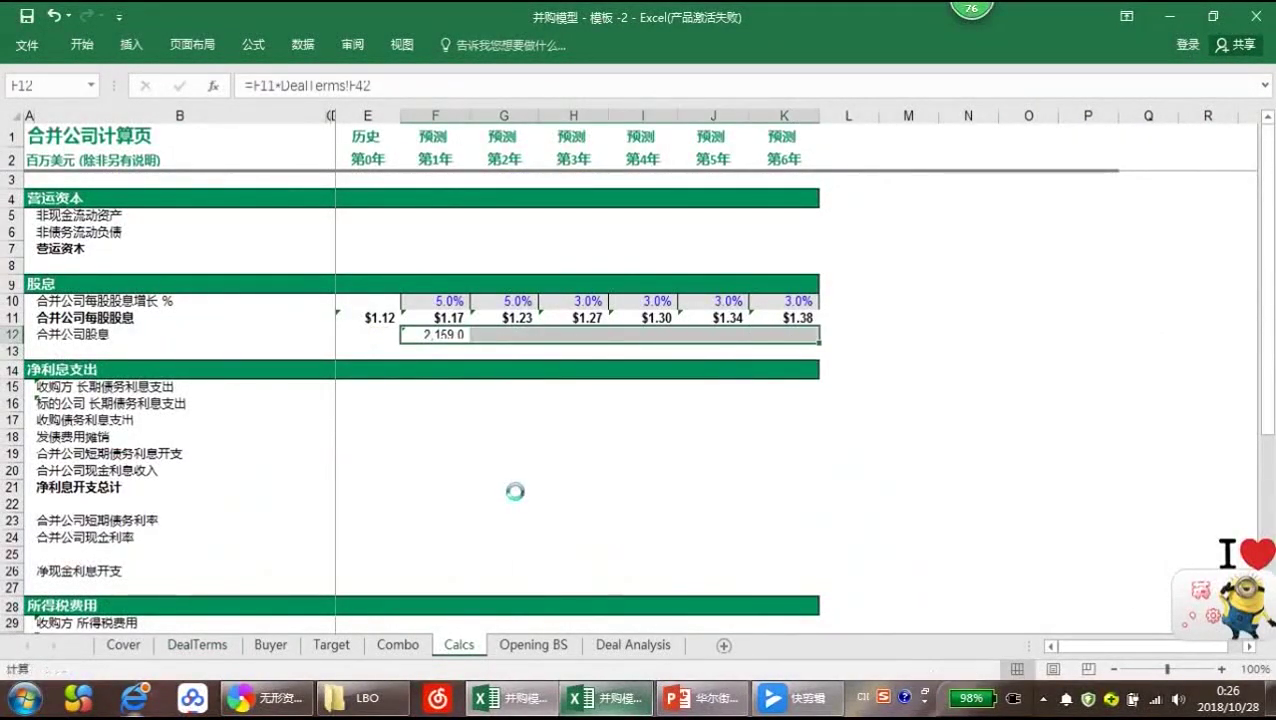
{"action": "key", "text": "ctrl+r"}
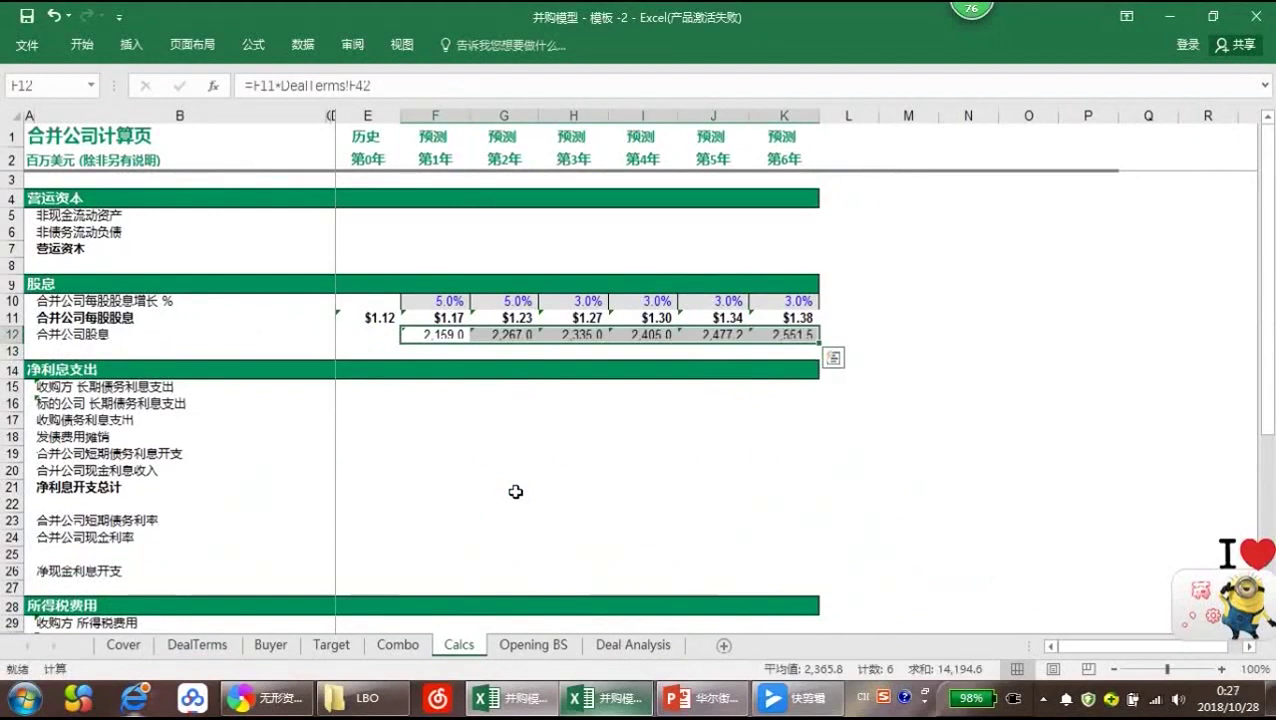
On the Combo sheet, link the first forecast year dividends in F23 to the calculated amount, =Calcs!F12
{"action": "key", "text": "ctrl+Page_Up"}
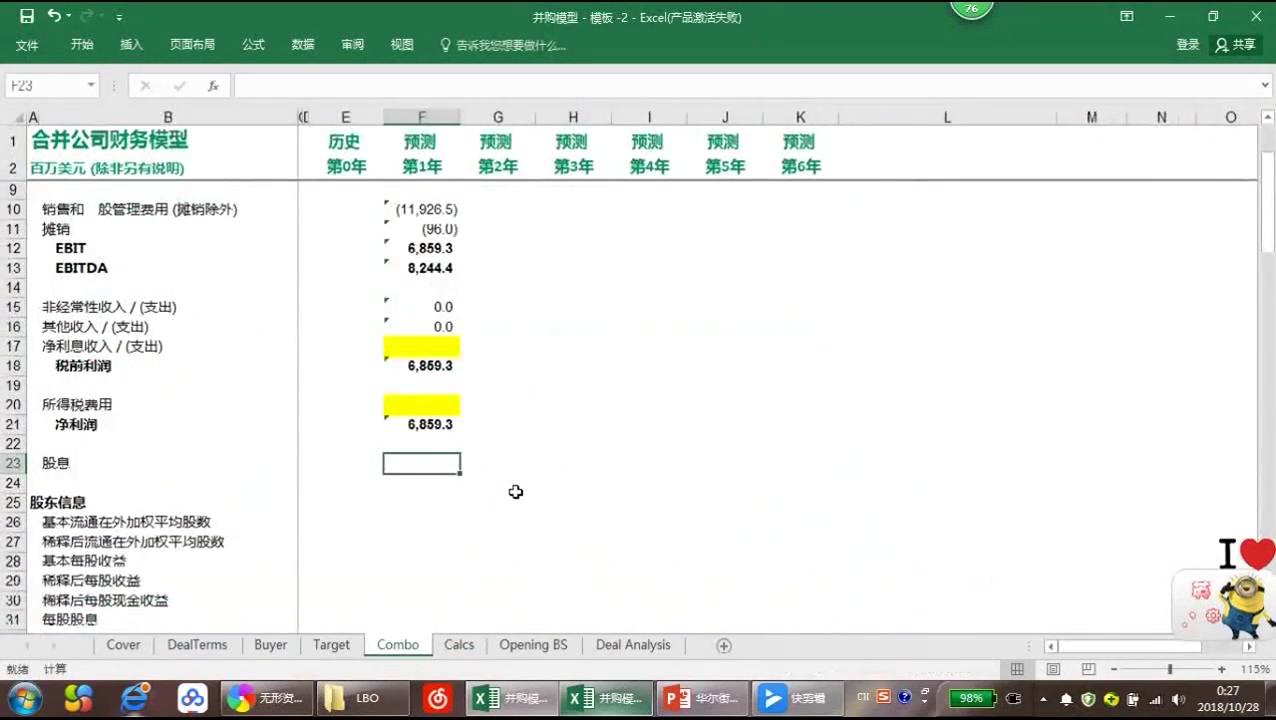
{"action": "type", "text": "="}
{"action": "key", "text": "ctrl+Page_Down"}
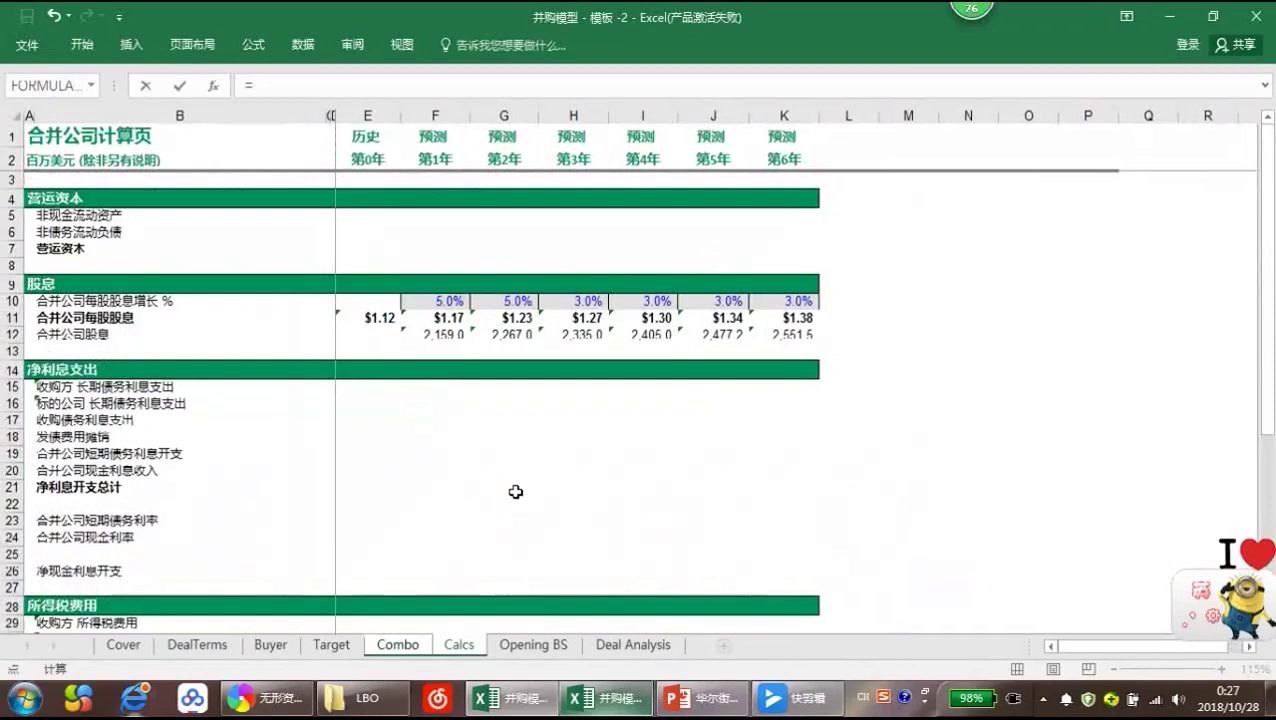
{"action": "key", "text": "Left"}
{"action": "key", "text": "Up"}
{"action": "key", "text": "Up"}
{"action": "key", "text": "Up"}
{"action": "key", "text": "Up"}
{"action": "key", "text": "Up"}
{"action": "key", "text": "Up"}
{"action": "key", "text": "Up"}
{"action": "key", "text": "Up"}
{"action": "key", "text": "Right"}
{"action": "key", "text": "Down"}
{"action": "key", "text": "Down"}
{"action": "key", "text": "Down"}
{"action": "key", "text": "Down"}
{"action": "key", "text": "Down"}
{"action": "key", "text": "Down"}
{"action": "key", "text": "Down"}
{"action": "key", "text": "Down"}
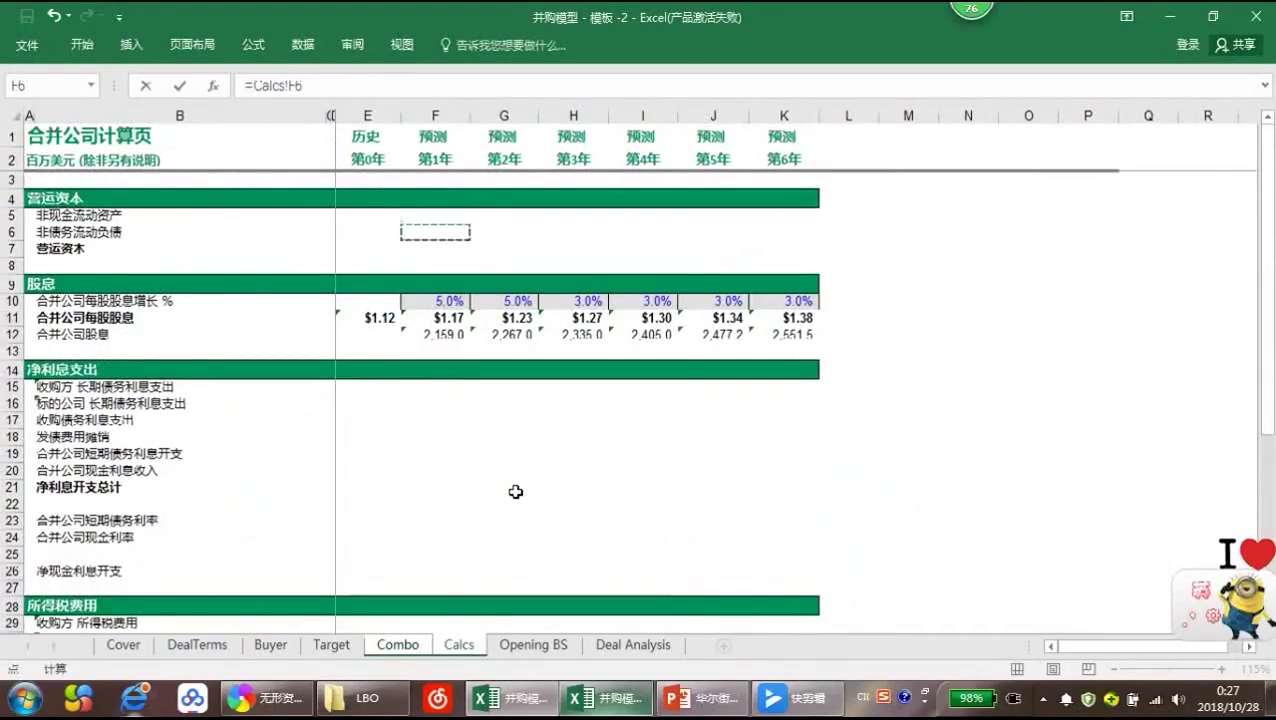
{"action": "key", "text": "Up"}
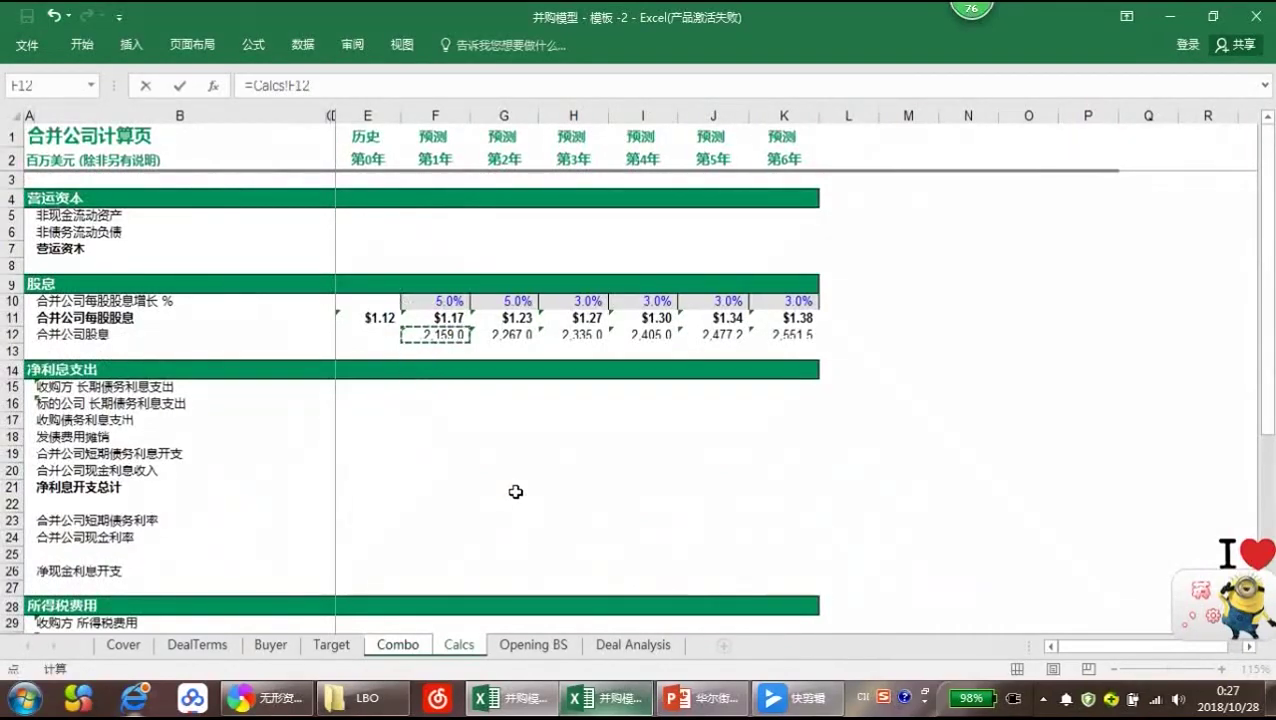
{"action": "key", "text": "Return"}
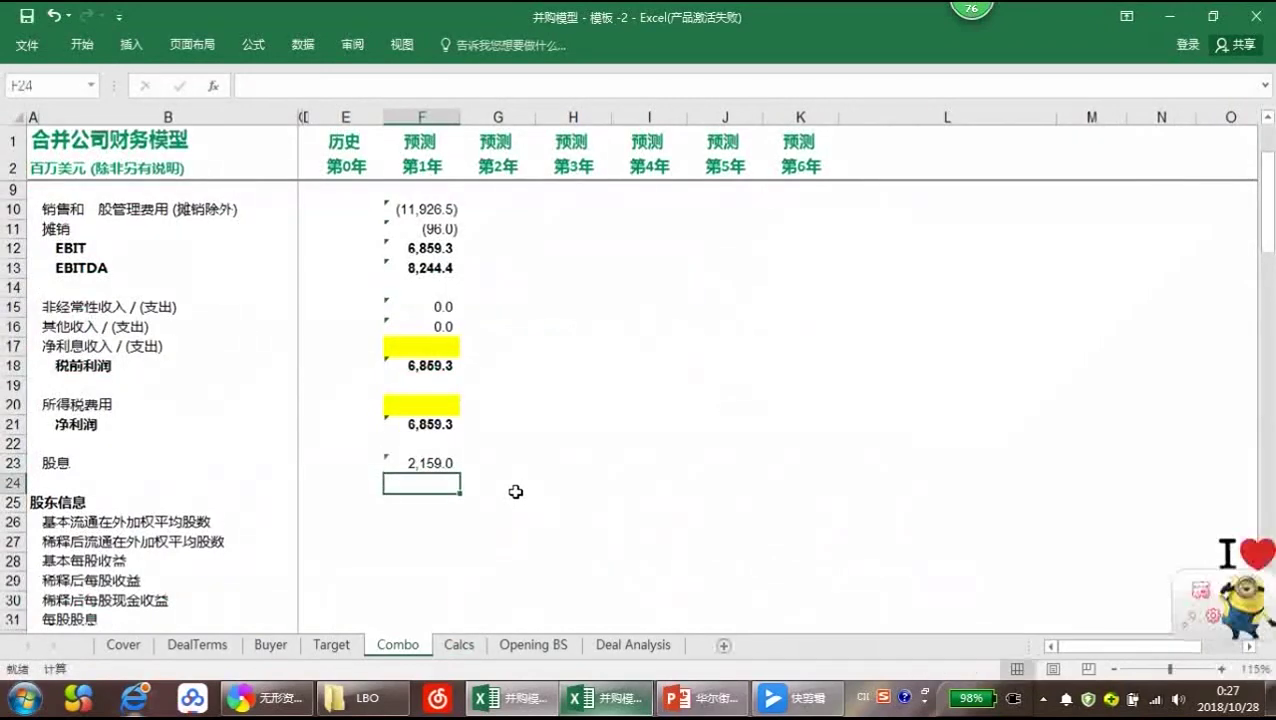
Begin the shareholder information section for the first forecast year in column F of Combo
{"action": "left_click", "coordinate": [402, 504]}
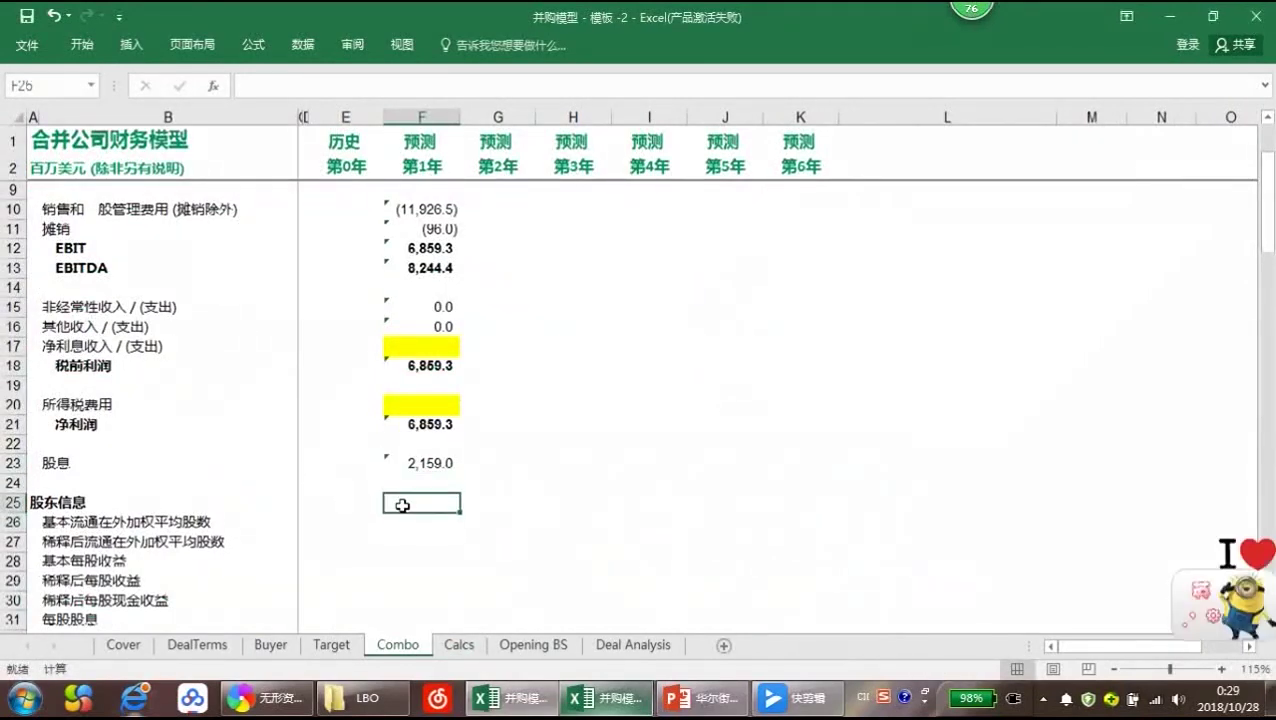
{"action": "scroll", "coordinate": [402, 505], "scroll_direction": "down", "scroll_amount": 2}
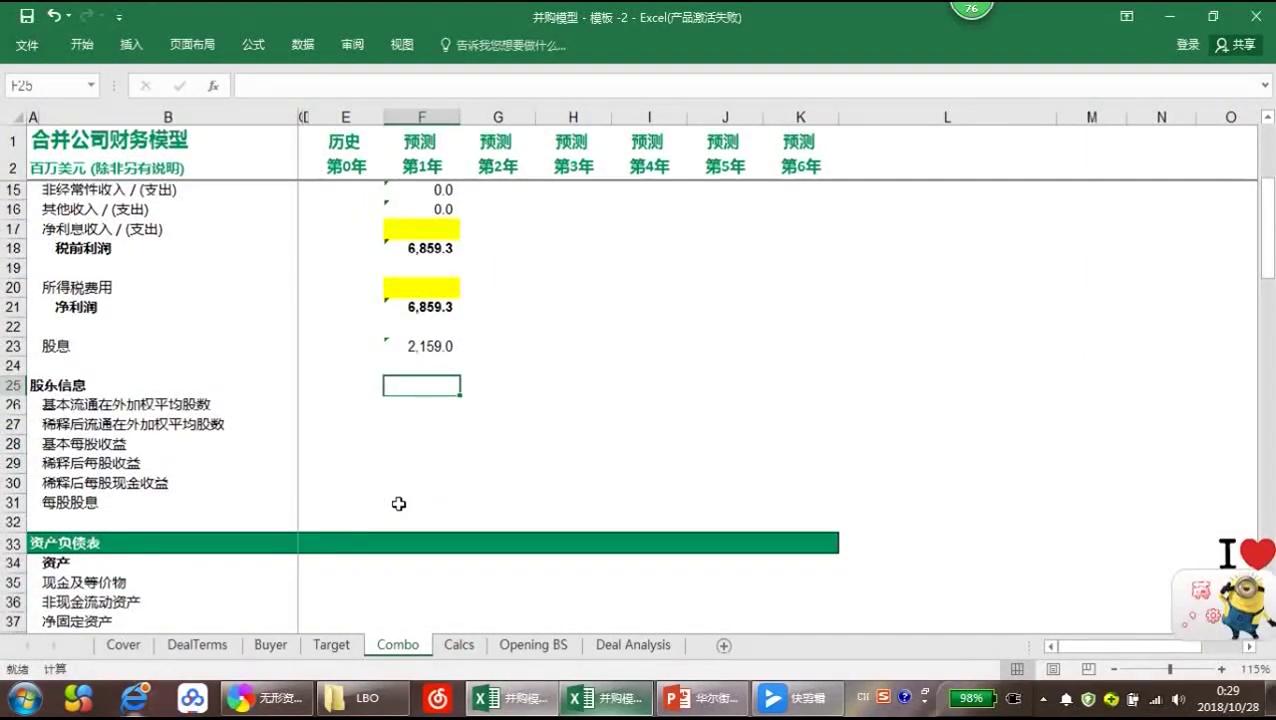
Link the year 0 cash and equivalents cell E35 on the Combo sheet to the combined company's opening cash with ='Opening BS'!F7
{"action": "scroll", "coordinate": [418, 427], "scroll_direction": "down", "scroll_amount": 1}
{"action": "scroll", "coordinate": [416, 440], "scroll_direction": "down", "scroll_amount": 1}
{"action": "left_click", "coordinate": [410, 450]}
{"action": "scroll", "coordinate": [410, 452], "scroll_direction": "down", "scroll_amount": 1}
{"action": "left_click", "coordinate": [322, 400]}
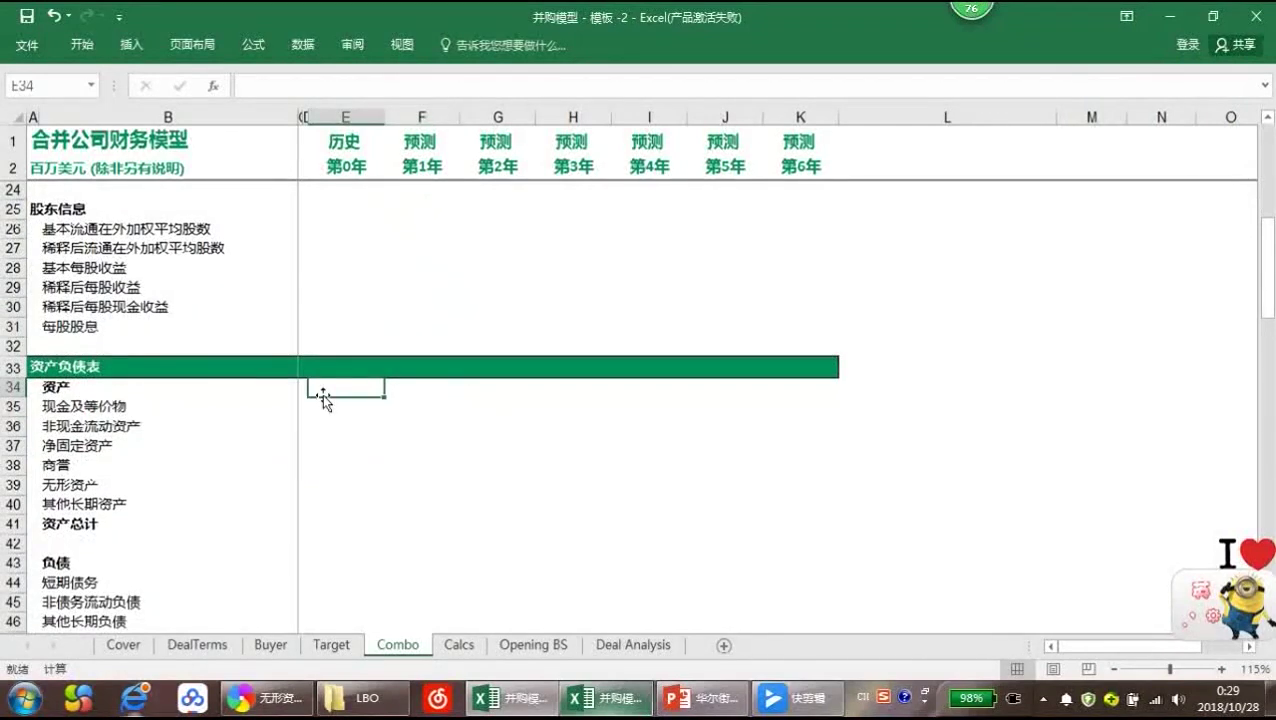
{"action": "scroll", "coordinate": [340, 430], "scroll_direction": "down", "scroll_amount": 1}
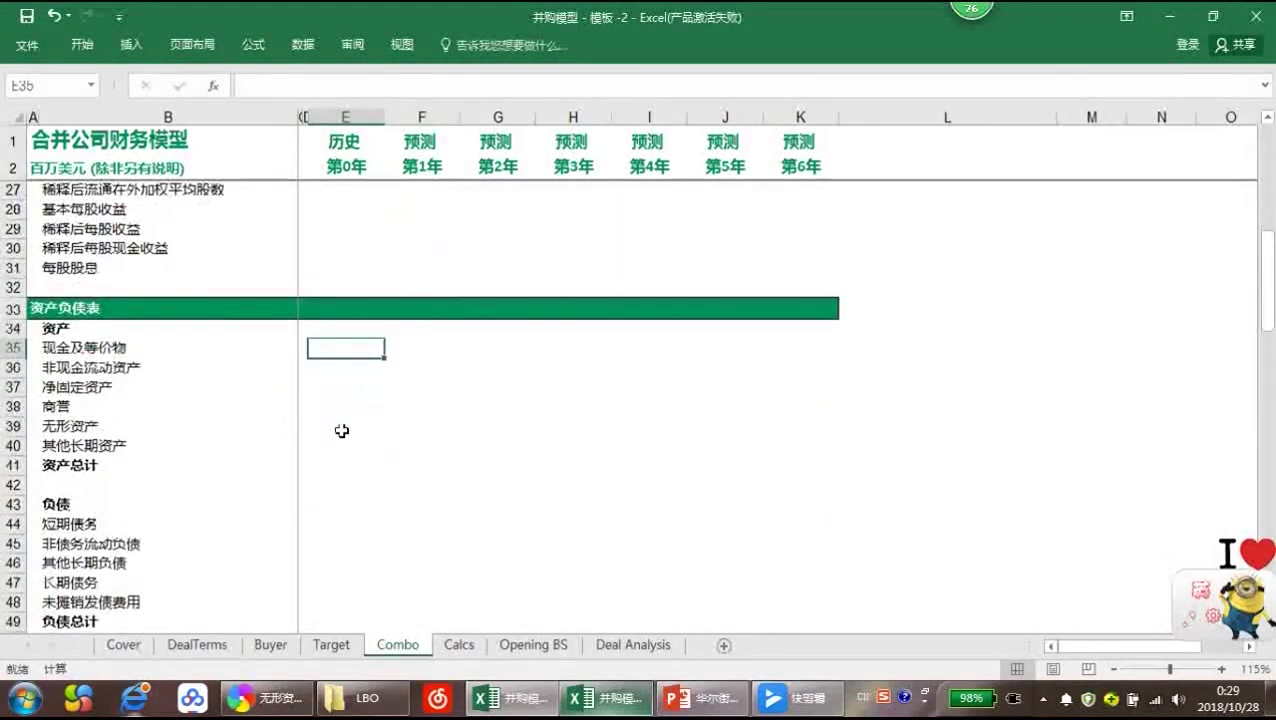
{"action": "type", "text": "="}
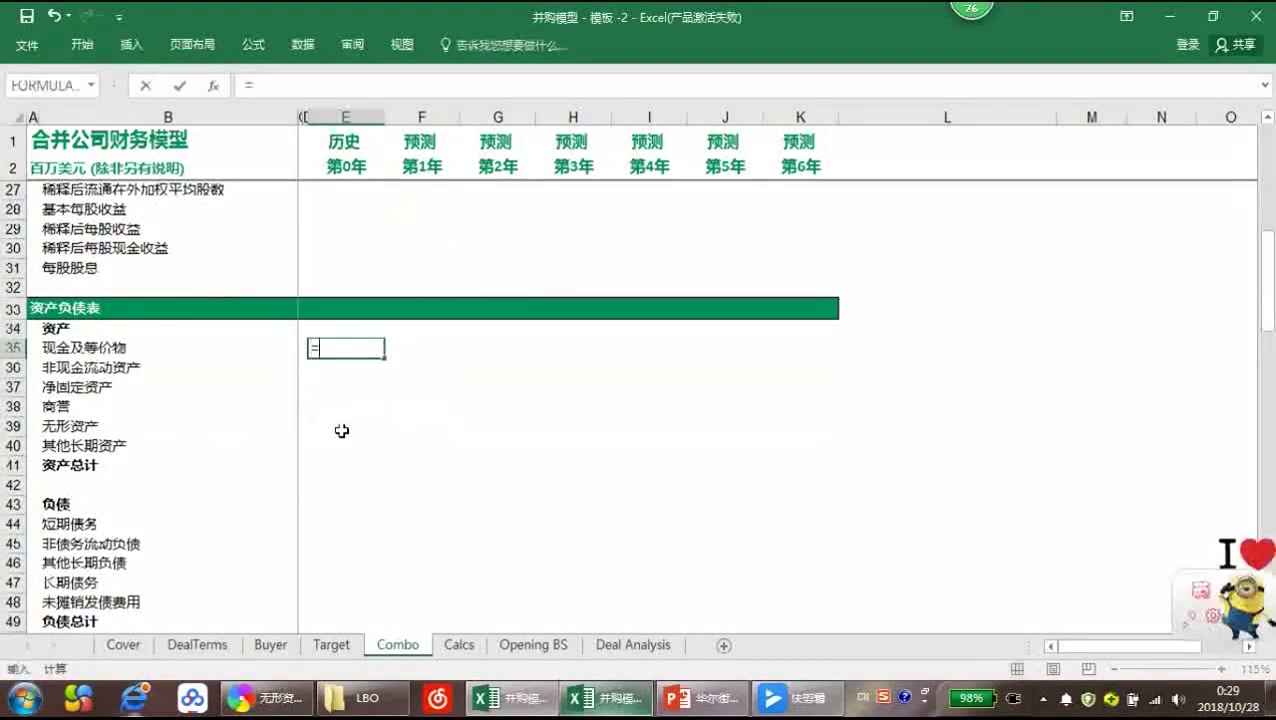
{"action": "left_click", "coordinate": [548, 653]}
{"action": "left_click", "coordinate": [484, 263]}
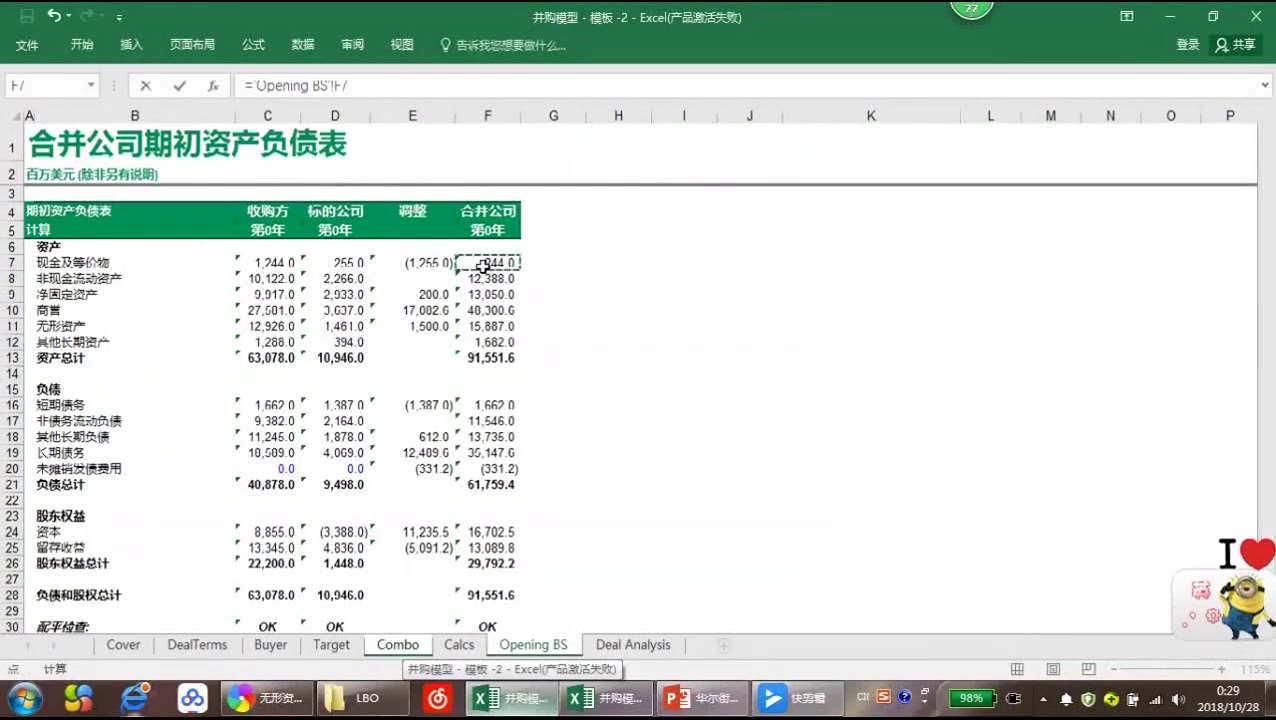
{"action": "key", "text": "Return"}
Fill the opening balance link in E35 down the year 0 column through total liabilities and equity in E56
{"action": "left_click", "coordinate": [356, 347]}
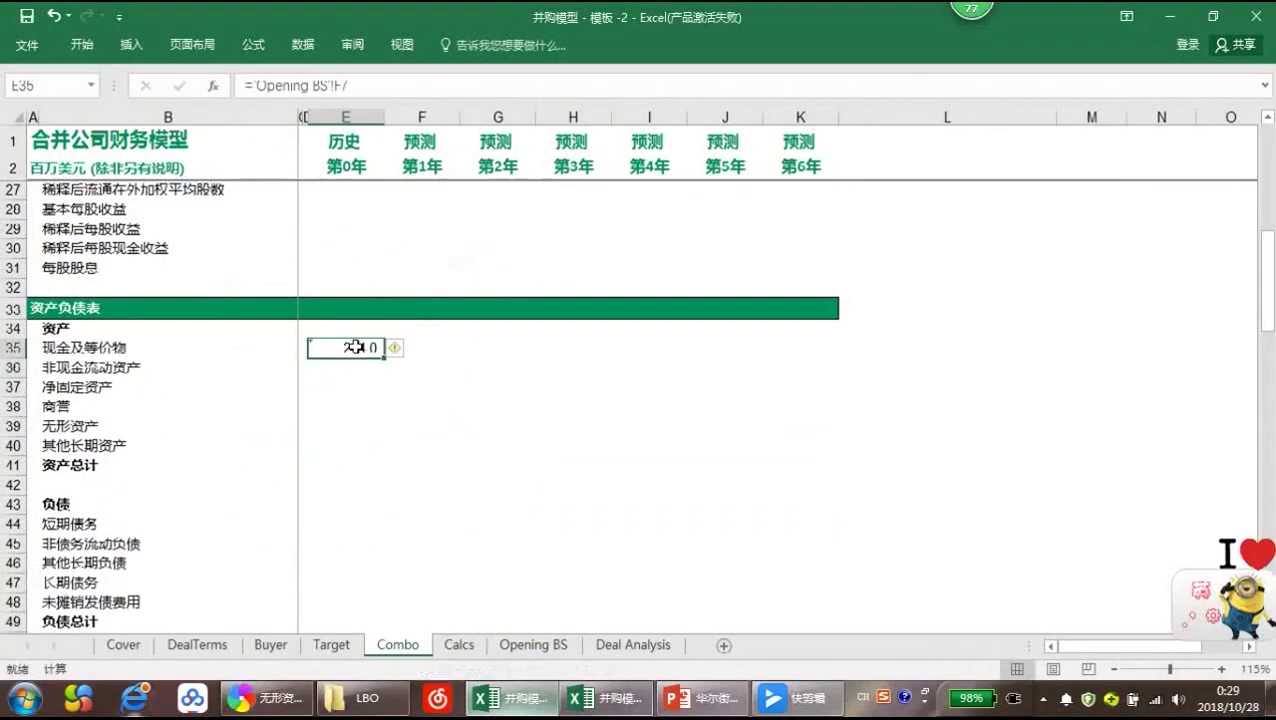
{"action": "left_click_drag", "start_coordinate": [387, 361], "coordinate": [346, 608]}
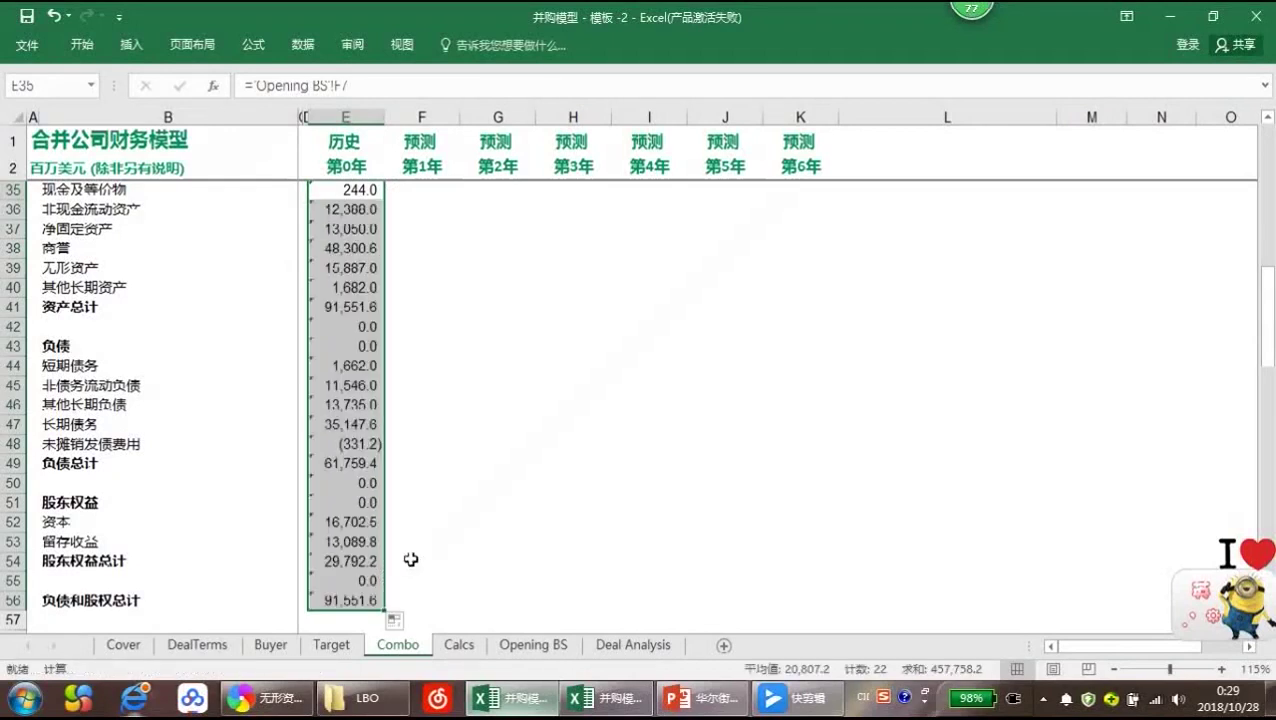
{"action": "scroll", "coordinate": [411, 559], "scroll_direction": "down", "scroll_amount": 1}
{"action": "left_click", "coordinate": [346, 580]}
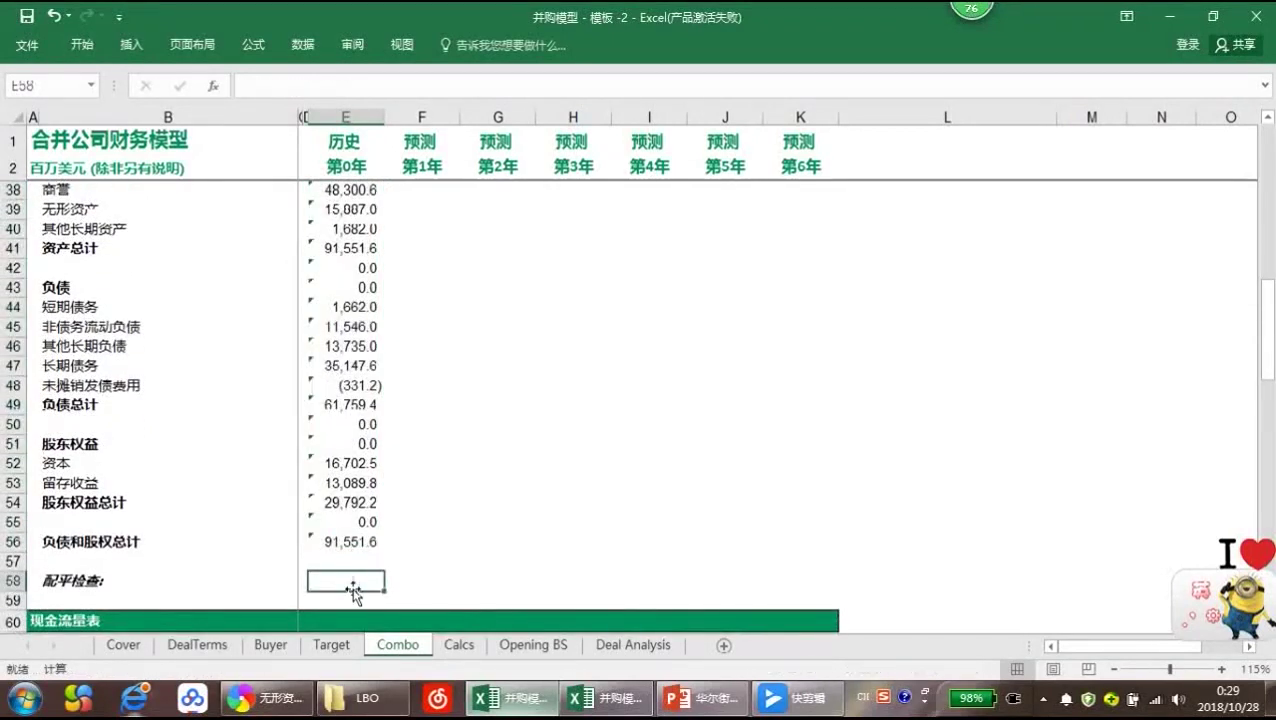
Clear the filled formulas from the heading and spacer rows E42:E43, E50:E51 and E55
{"action": "scroll", "coordinate": [352, 588], "scroll_direction": "up", "scroll_amount": 4}
{"action": "left_click_drag", "start_coordinate": [343, 505], "coordinate": [345, 522]}
{"action": "scroll", "coordinate": [346, 543], "scroll_direction": "down", "scroll_amount": 3}
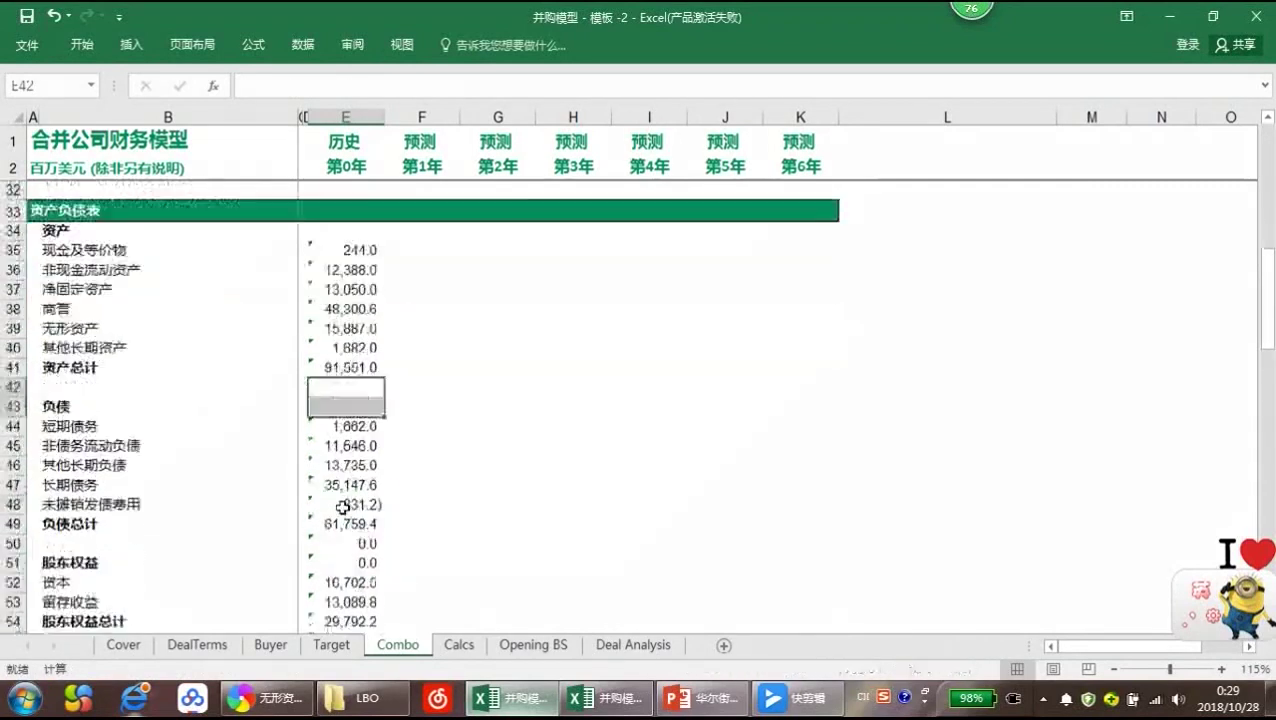
{"action": "left_click_drag", "start_coordinate": [345, 484], "coordinate": [346, 503]}
{"action": "key", "text": "Delete"}
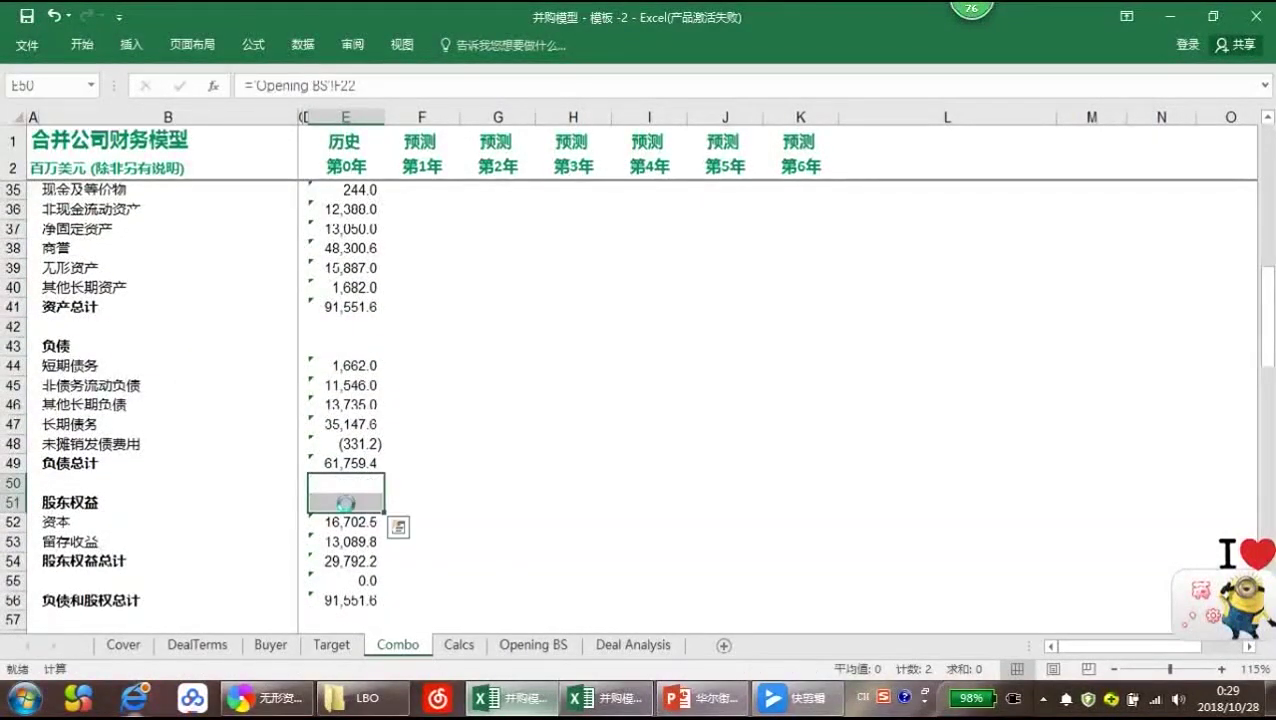
{"action": "scroll", "coordinate": [354, 512], "scroll_direction": "down", "scroll_amount": 1}
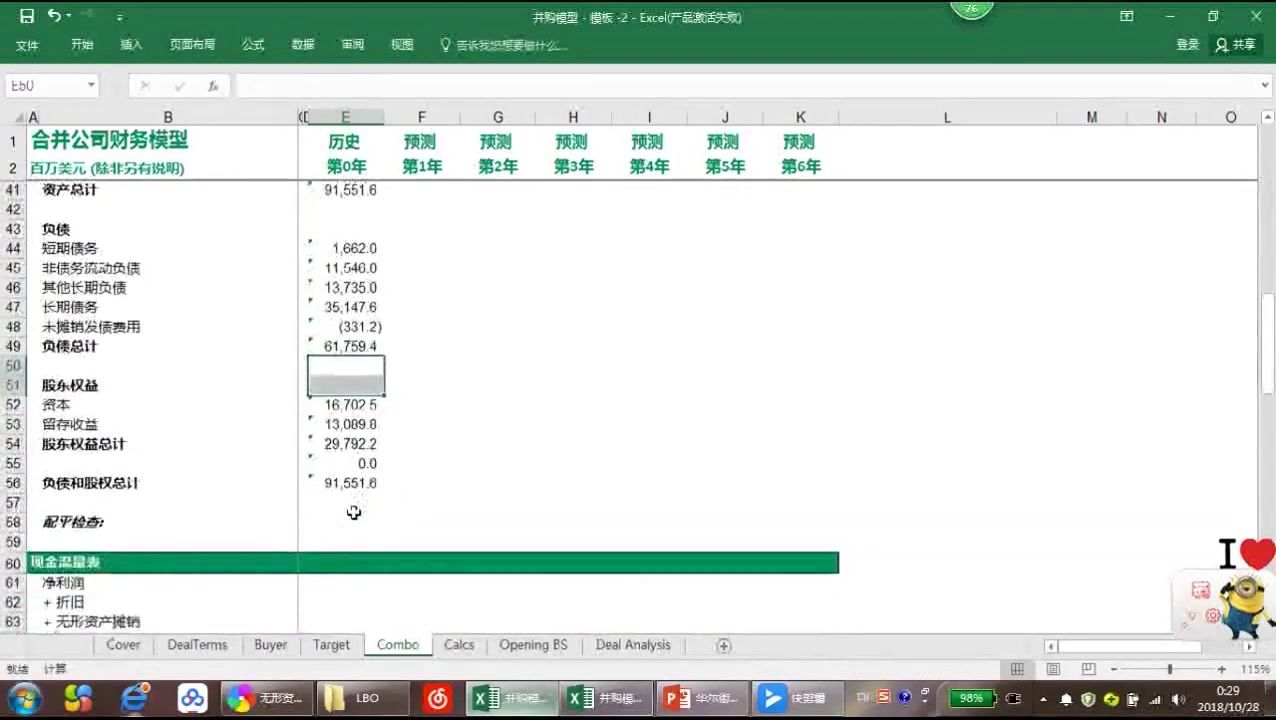
{"action": "left_click", "coordinate": [345, 463]}
{"action": "key", "text": "Delete"}
Extend the E56 link down to the balance check cell E58 and clear the formula from the blank row E57
{"action": "left_click", "coordinate": [340, 520]}
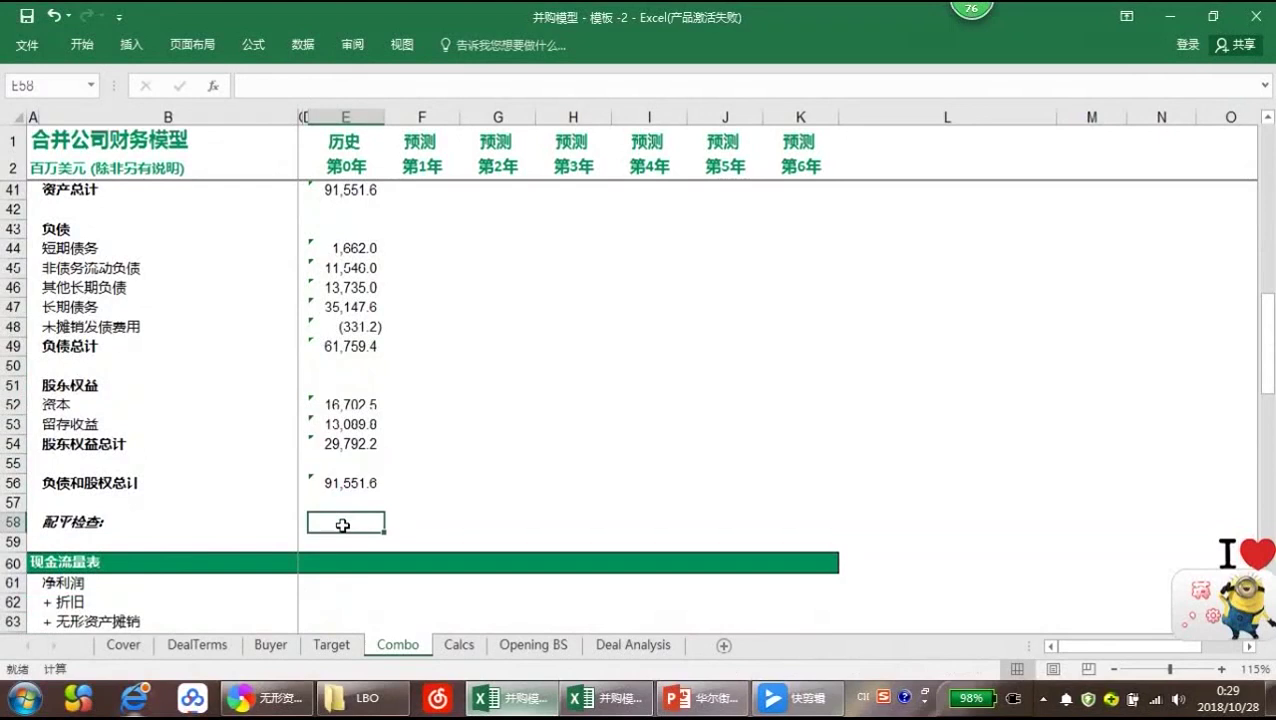
{"action": "left_click", "coordinate": [371, 490]}
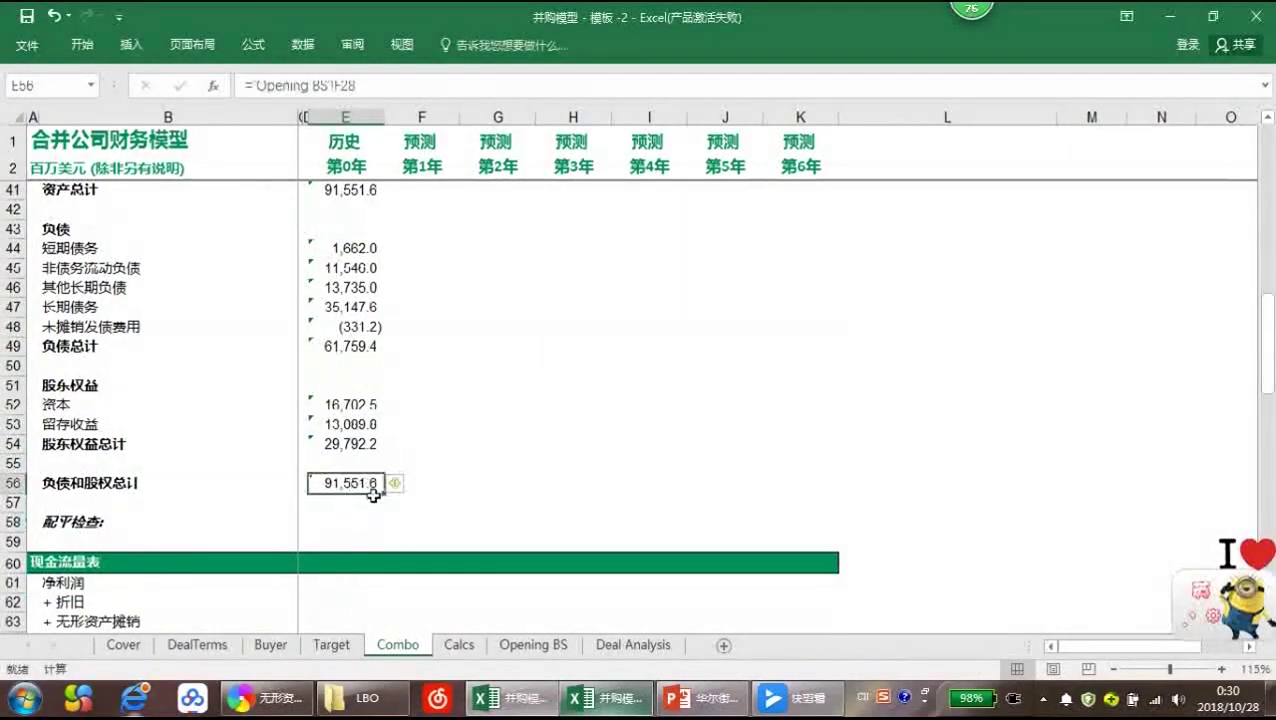
{"action": "left_click_drag", "start_coordinate": [384, 496], "coordinate": [405, 540]}
{"action": "left_click", "coordinate": [372, 502]}
{"action": "key", "text": "Delete"}
{"action": "left_click", "coordinate": [423, 470]}
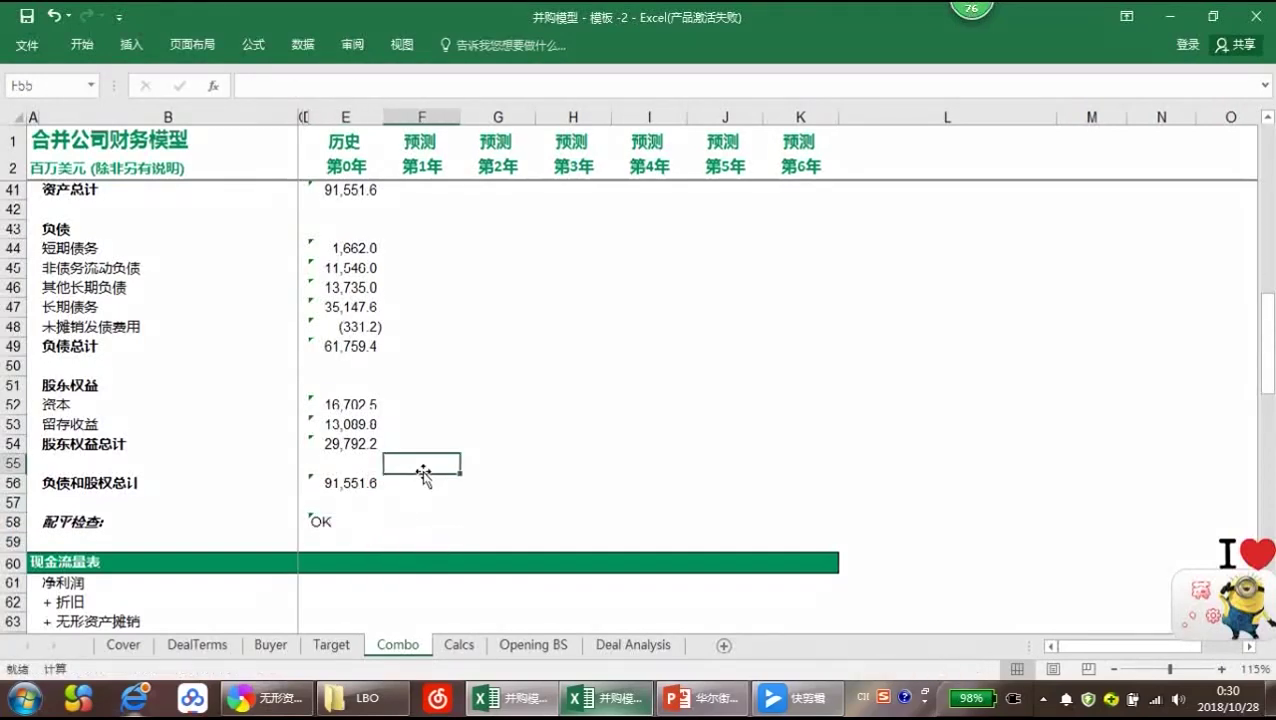
Highlight the year 1 cash and equivalents cell F35 with a yellow fill
{"action": "scroll", "coordinate": [423, 470], "scroll_direction": "up", "scroll_amount": 5}
{"action": "left_click", "coordinate": [424, 367]}
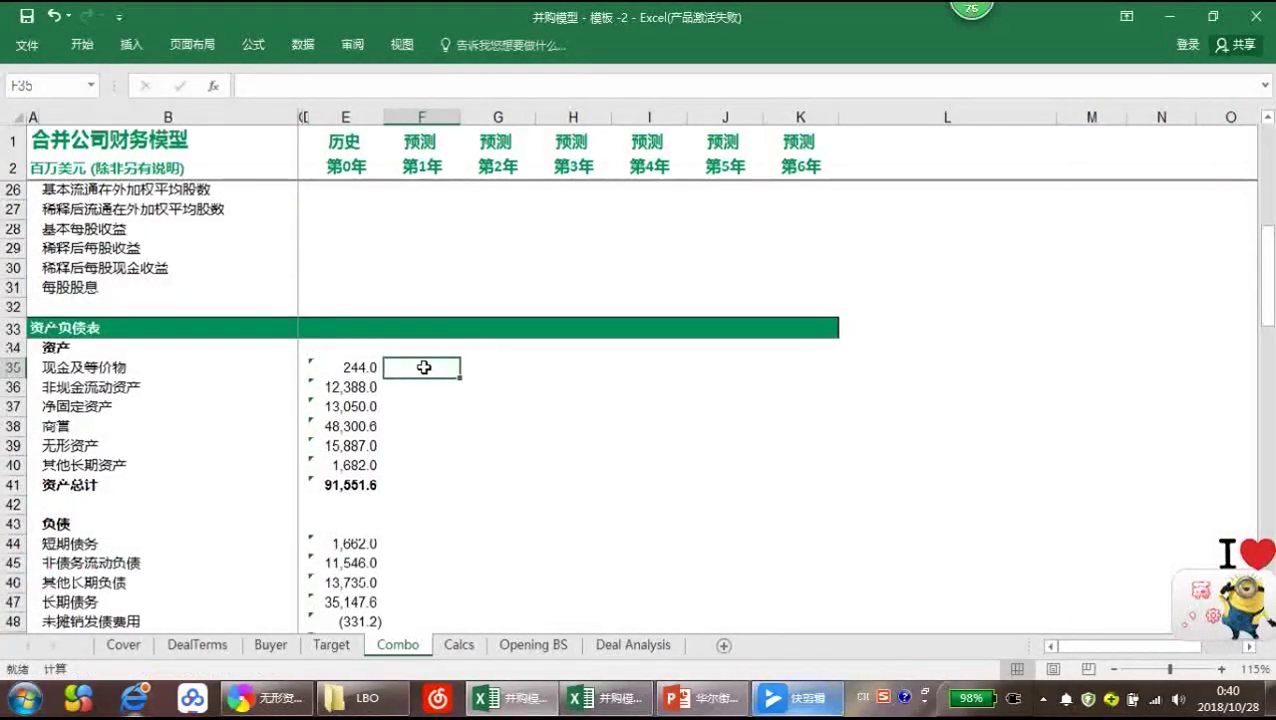
{"action": "right_click", "coordinate": [424, 367]}
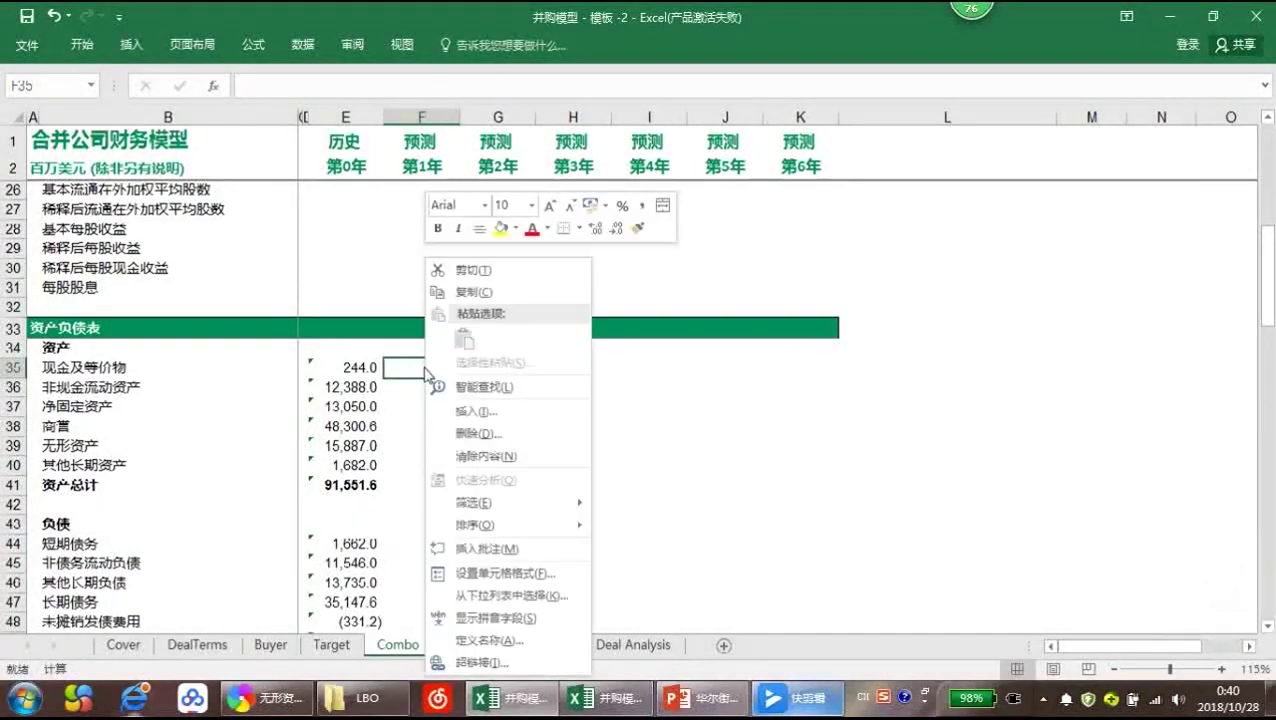
{"action": "left_click", "coordinate": [499, 228]}
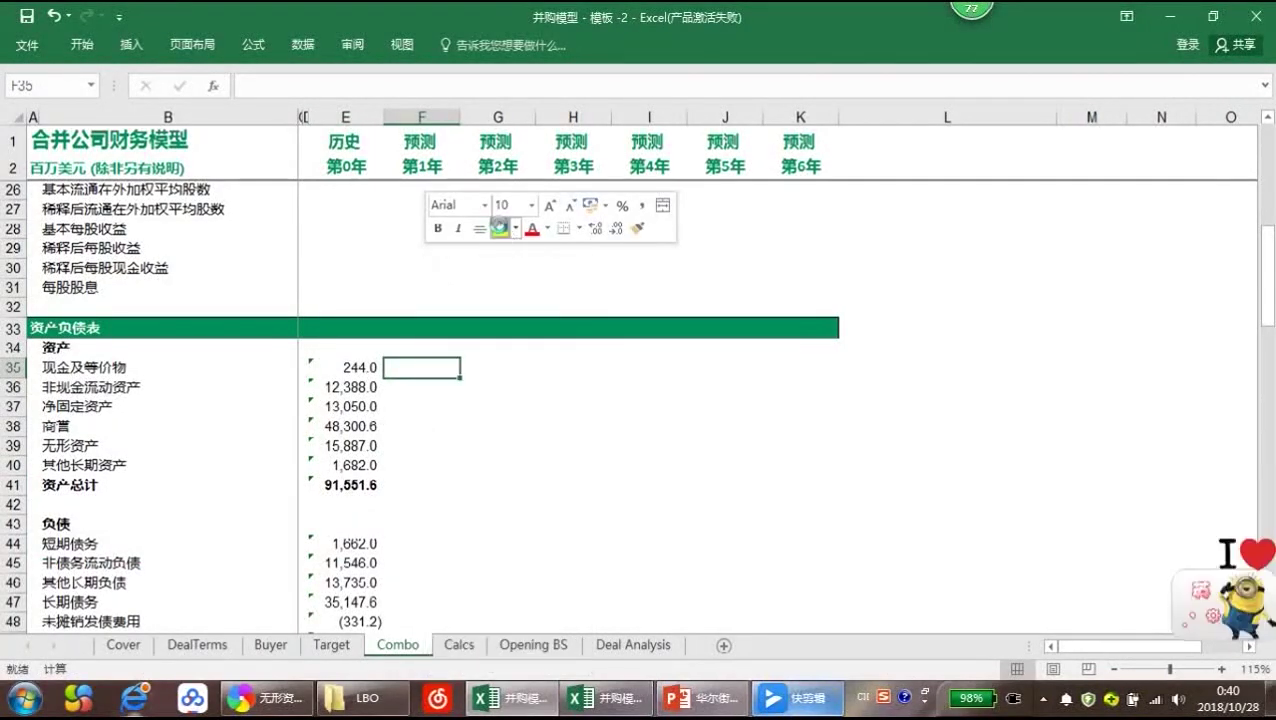
{"action": "left_click", "coordinate": [378, 465]}
Enter =Buyer!F93+Target!F93 for year 1 non-cash current assets in F36
{"action": "left_click", "coordinate": [426, 389]}
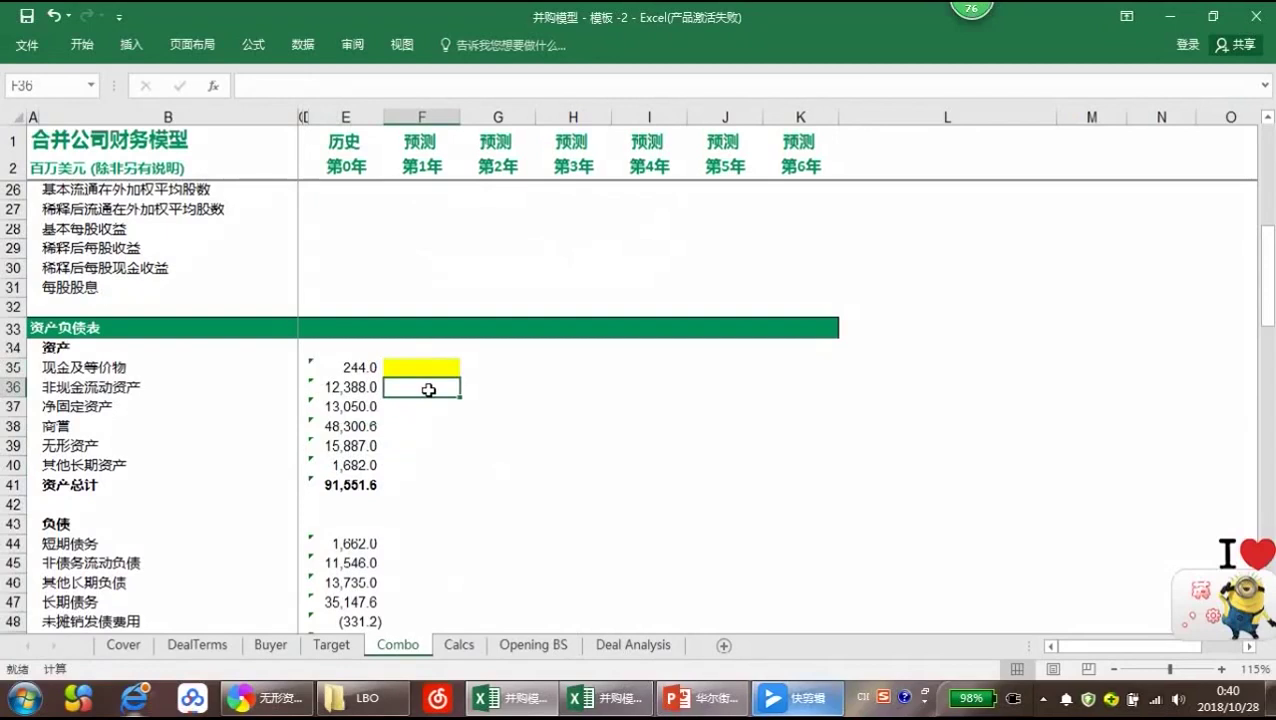
{"action": "type", "text": "="}
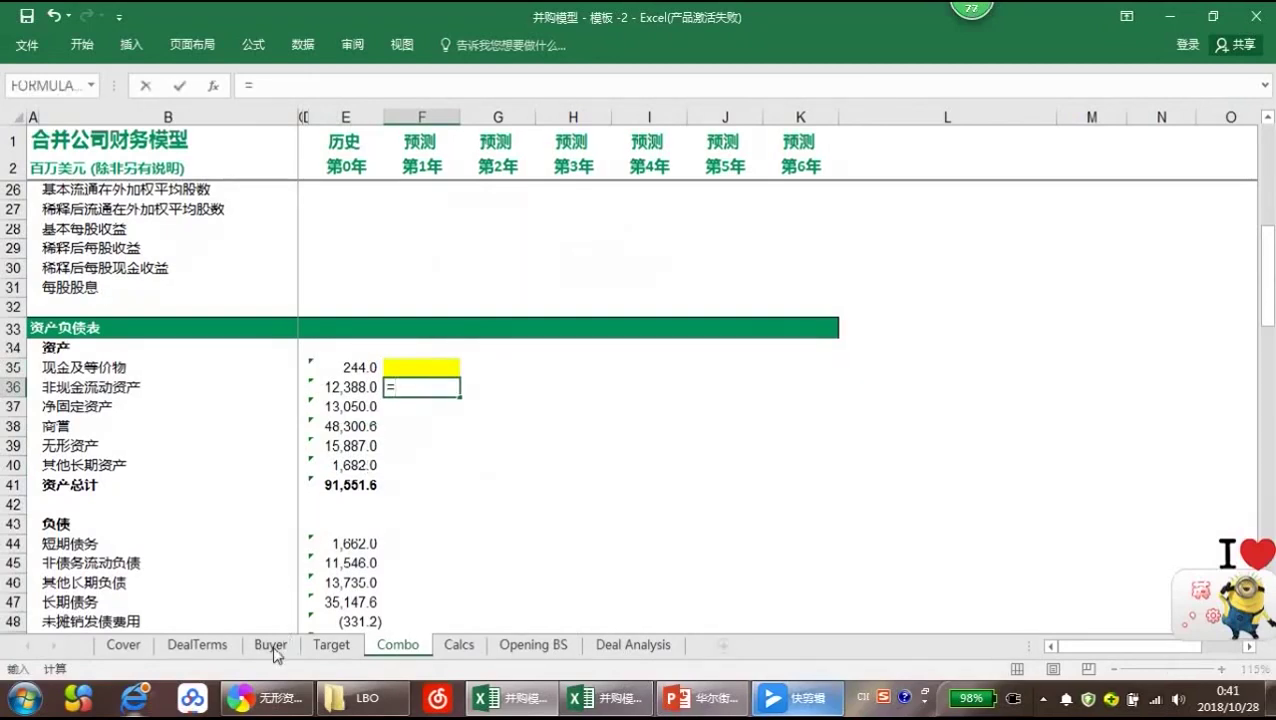
{"action": "left_click", "coordinate": [271, 646]}
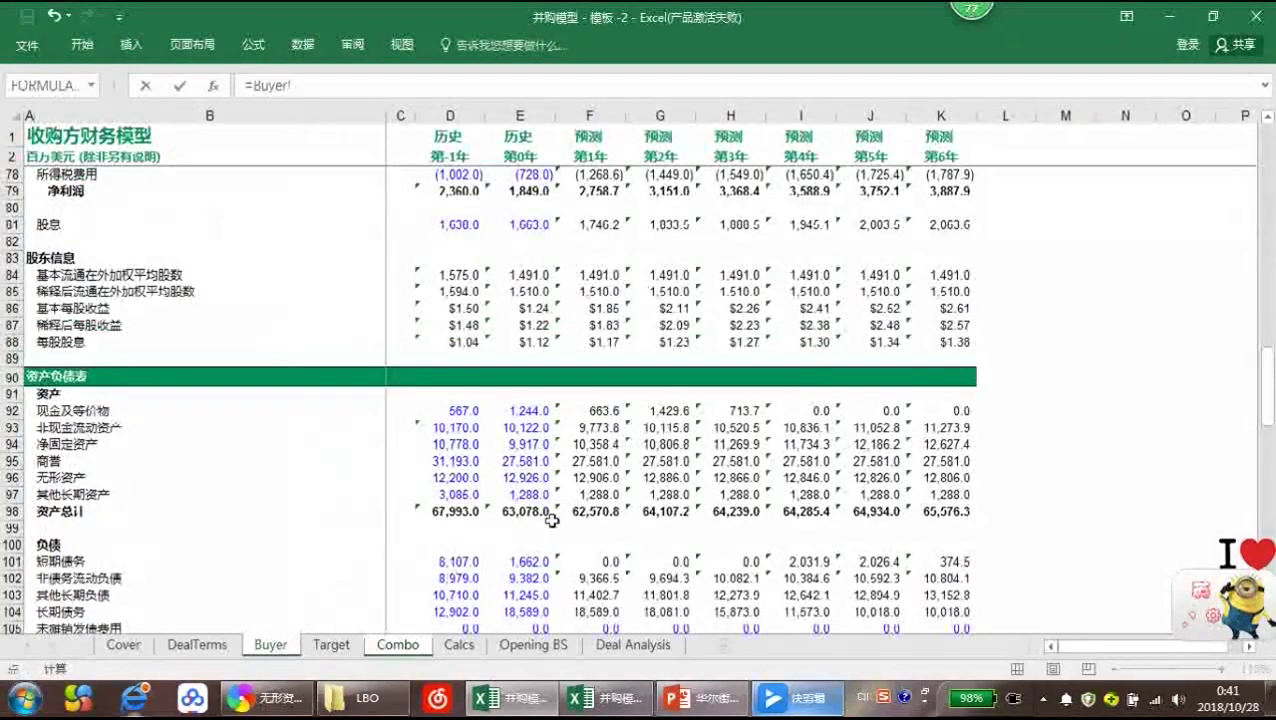
{"action": "left_click", "coordinate": [579, 425]}
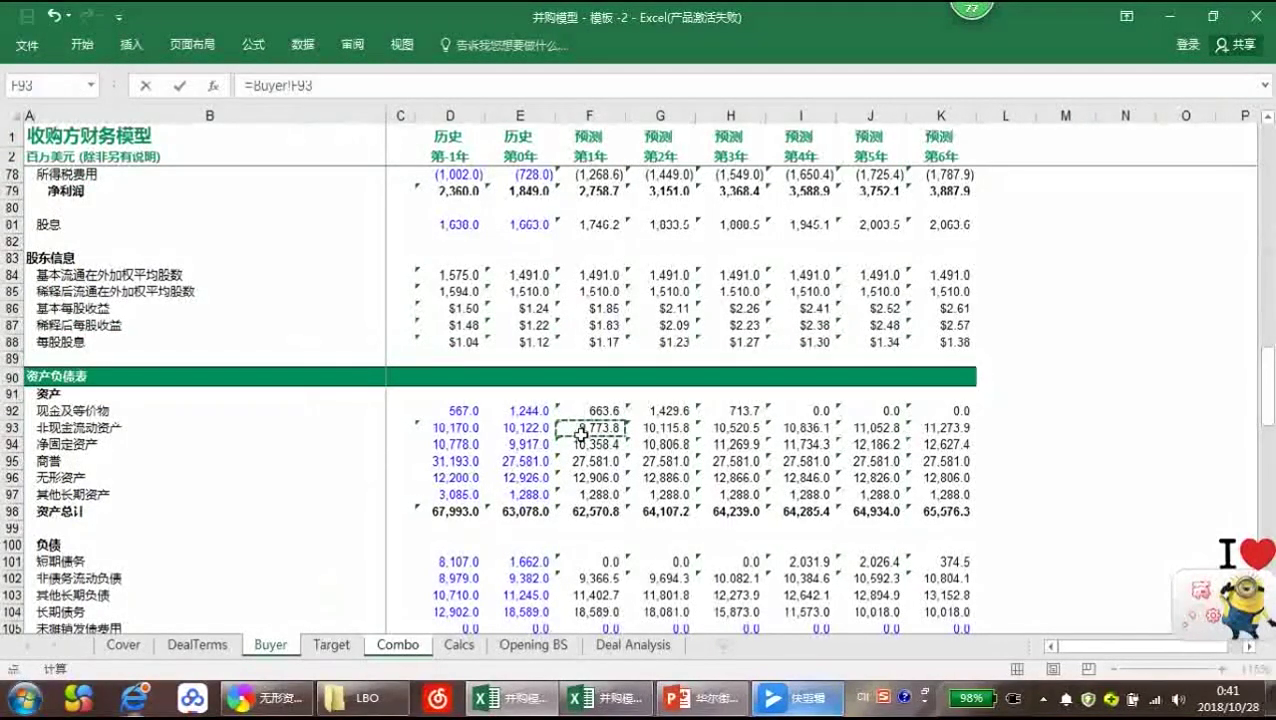
{"action": "type", "text": "+"}
{"action": "left_click", "coordinate": [333, 646]}
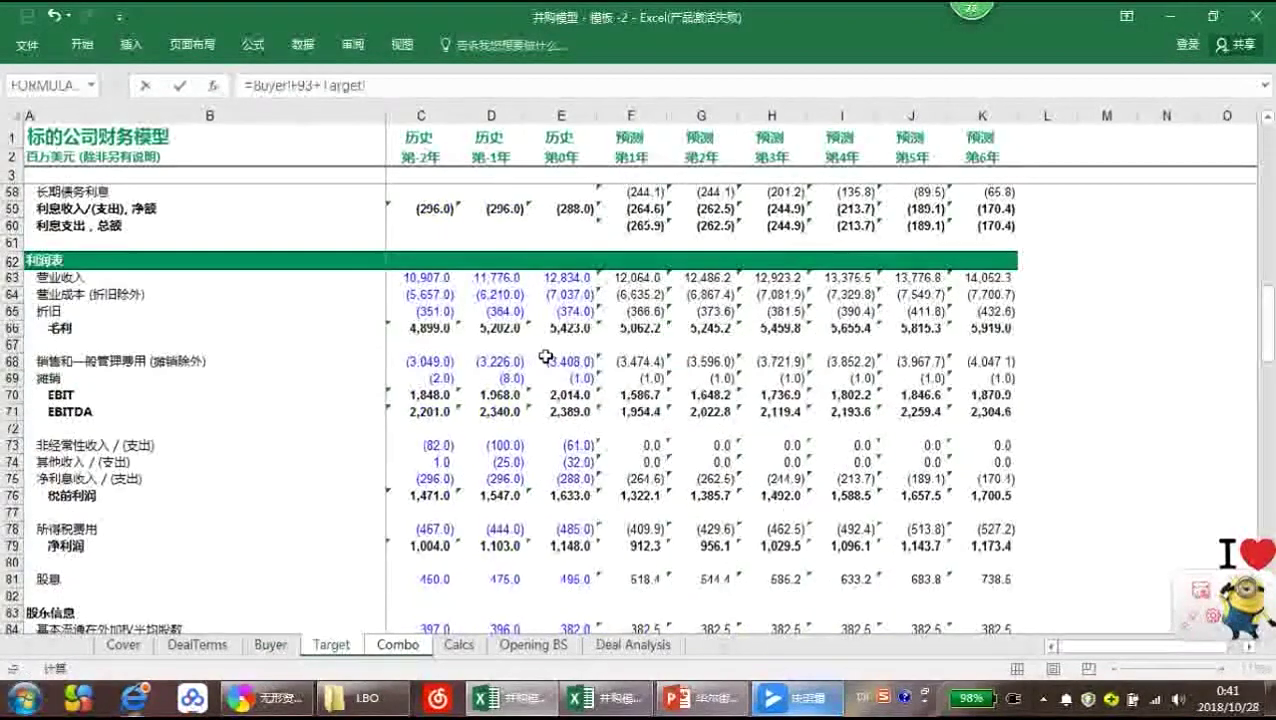
{"action": "scroll", "coordinate": [605, 315], "scroll_direction": "down", "scroll_amount": 8}
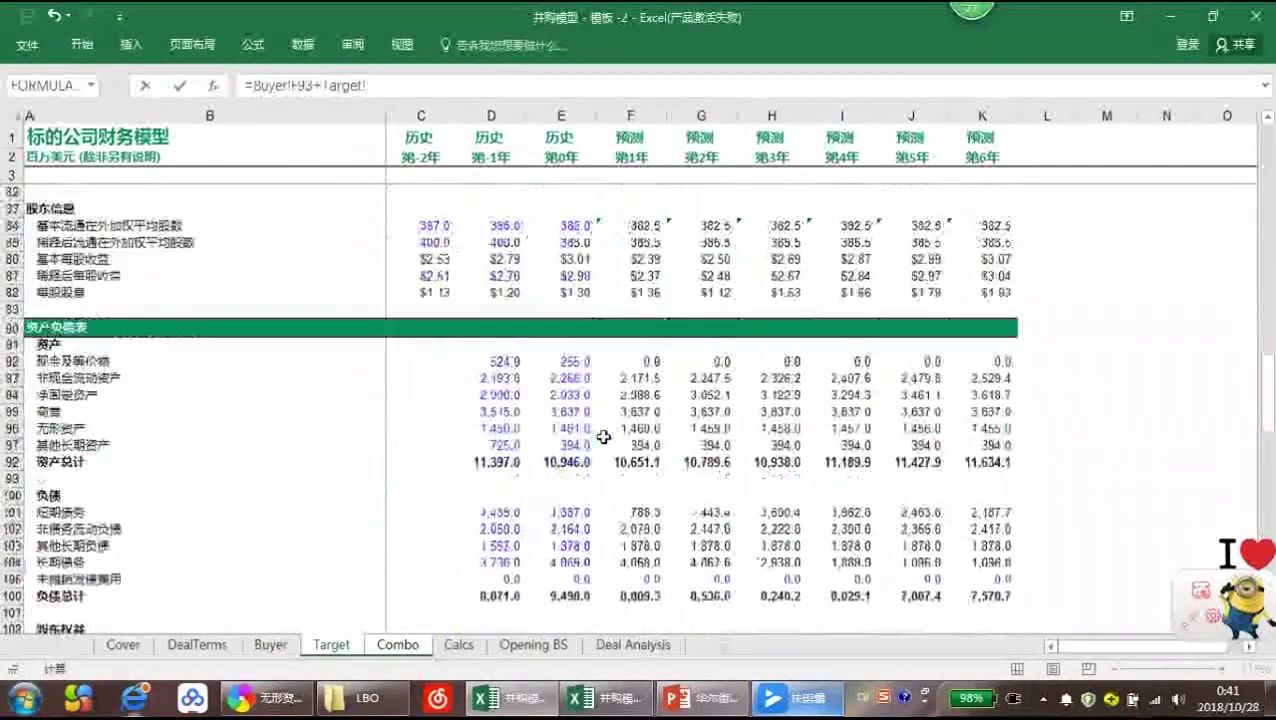
{"action": "left_click", "coordinate": [650, 381]}
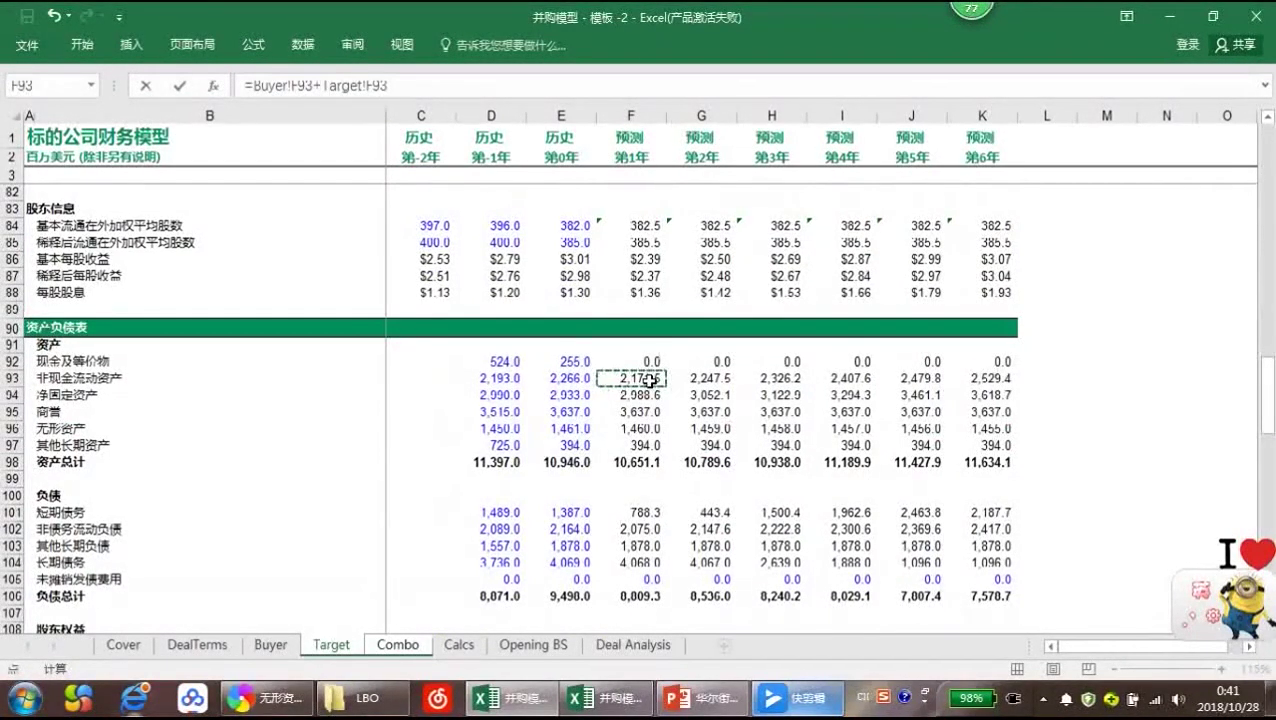
{"action": "key", "text": "Return"}
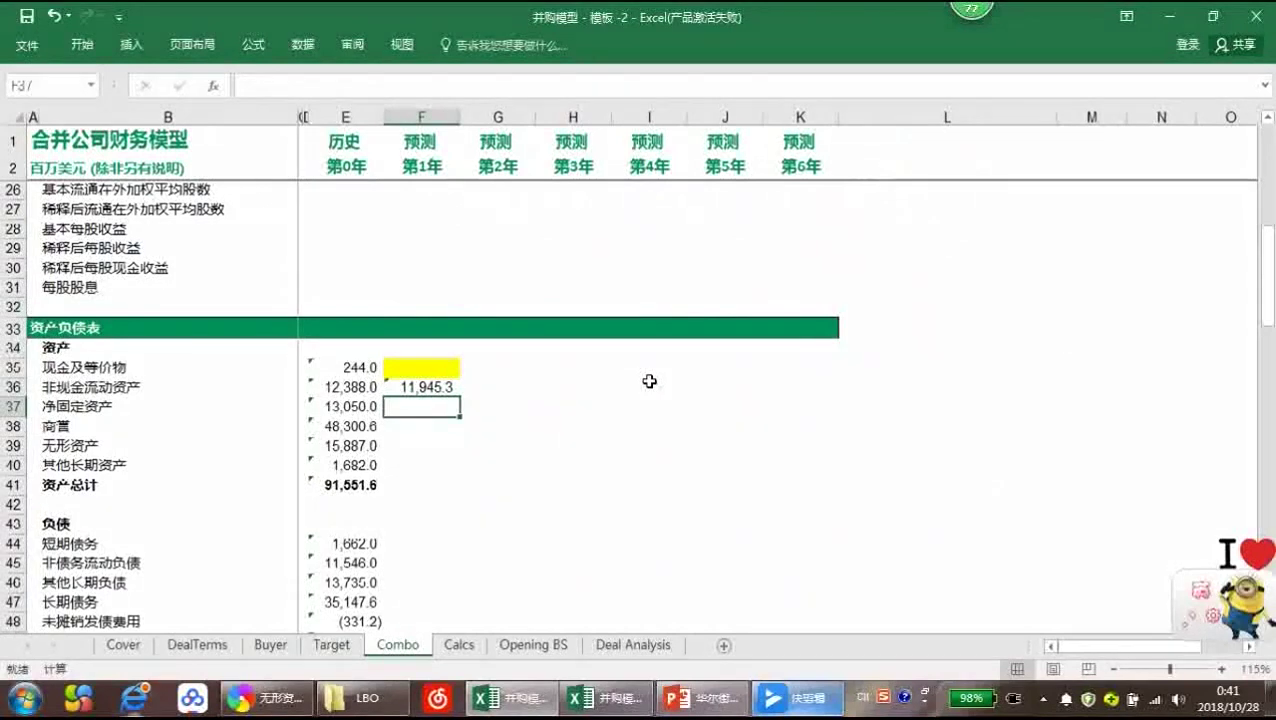
{"action": "type", "text": "="}
{"action": "key", "text": "BackSpace"}
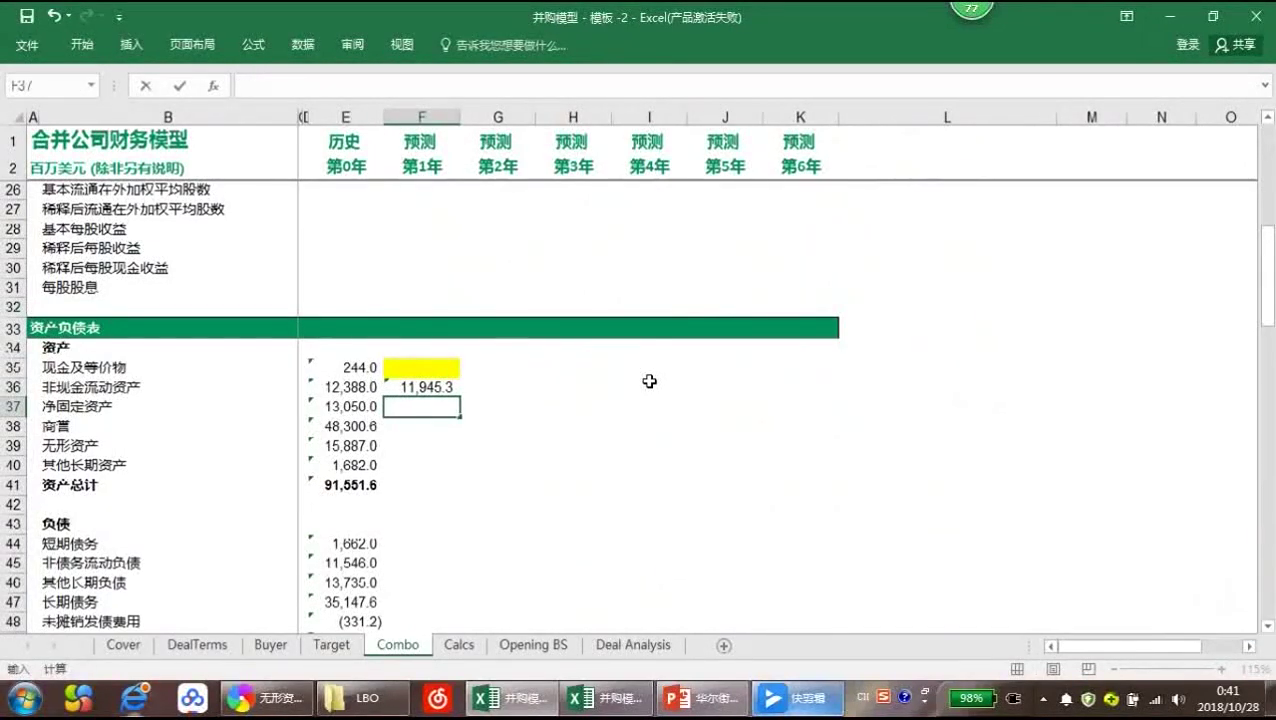
{"action": "key", "text": "Up"}
{"action": "key", "text": "Up"}
{"action": "key", "text": "F2"}
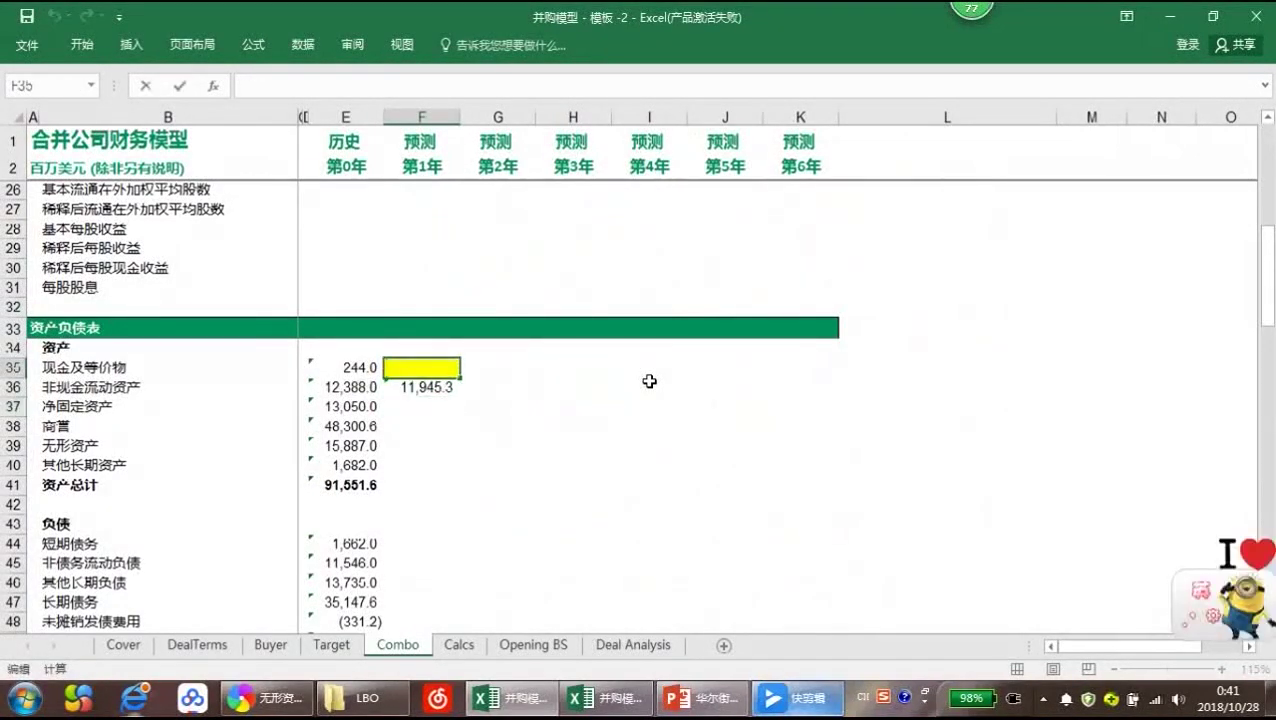
Copy the buyer-plus-target formula from F36 down to year 1 net fixed assets in F37
{"action": "left_click", "coordinate": [430, 387]}
{"action": "key", "text": "shift+Down"}
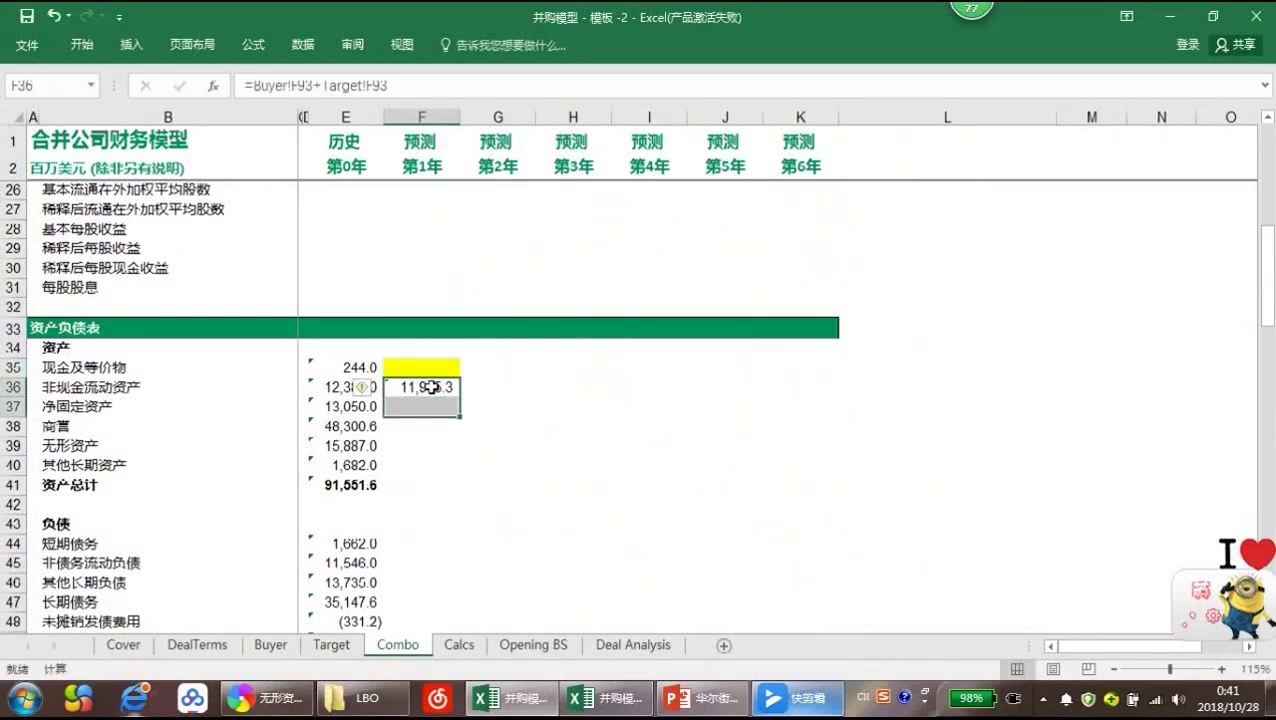
{"action": "key", "text": "ctrl+d"}
Add the ending fixed asset step-up to net fixed assets in F37, making the formula =Buyer!F94+Target!F94+DealTerms!F51
{"action": "left_click", "coordinate": [443, 406]}
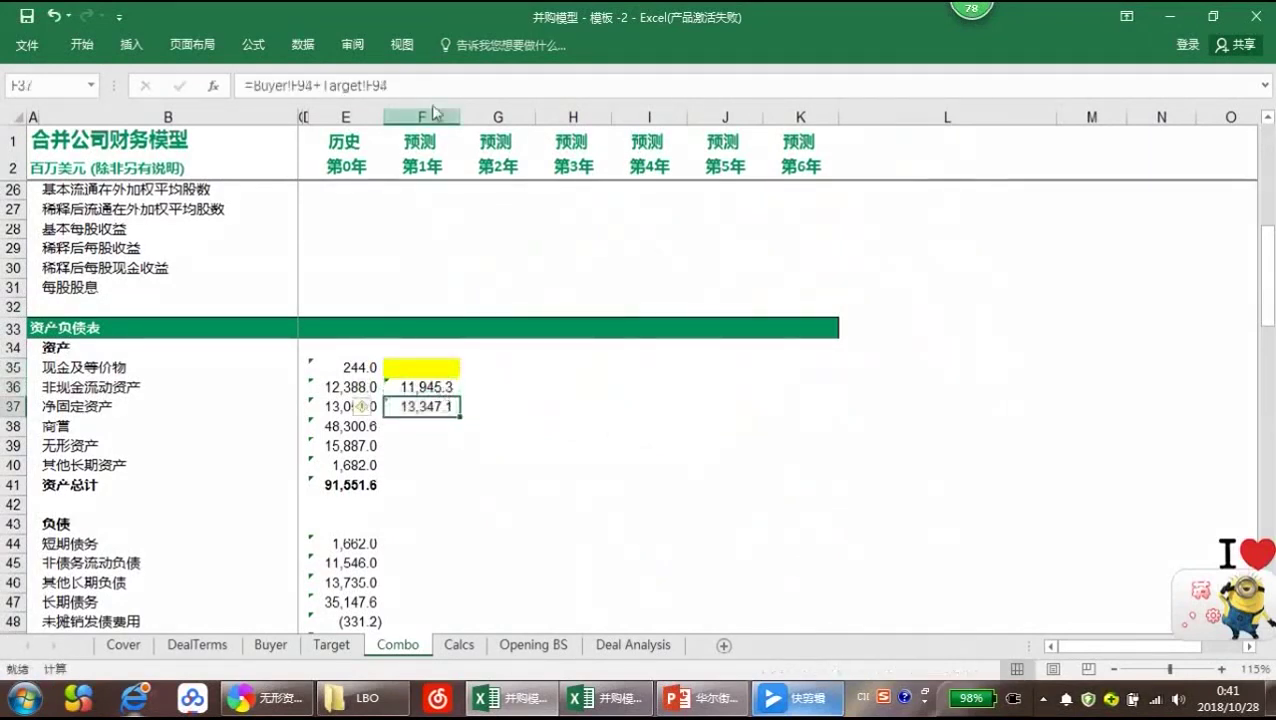
{"action": "left_click", "coordinate": [436, 87]}
{"action": "type", "text": "+"}
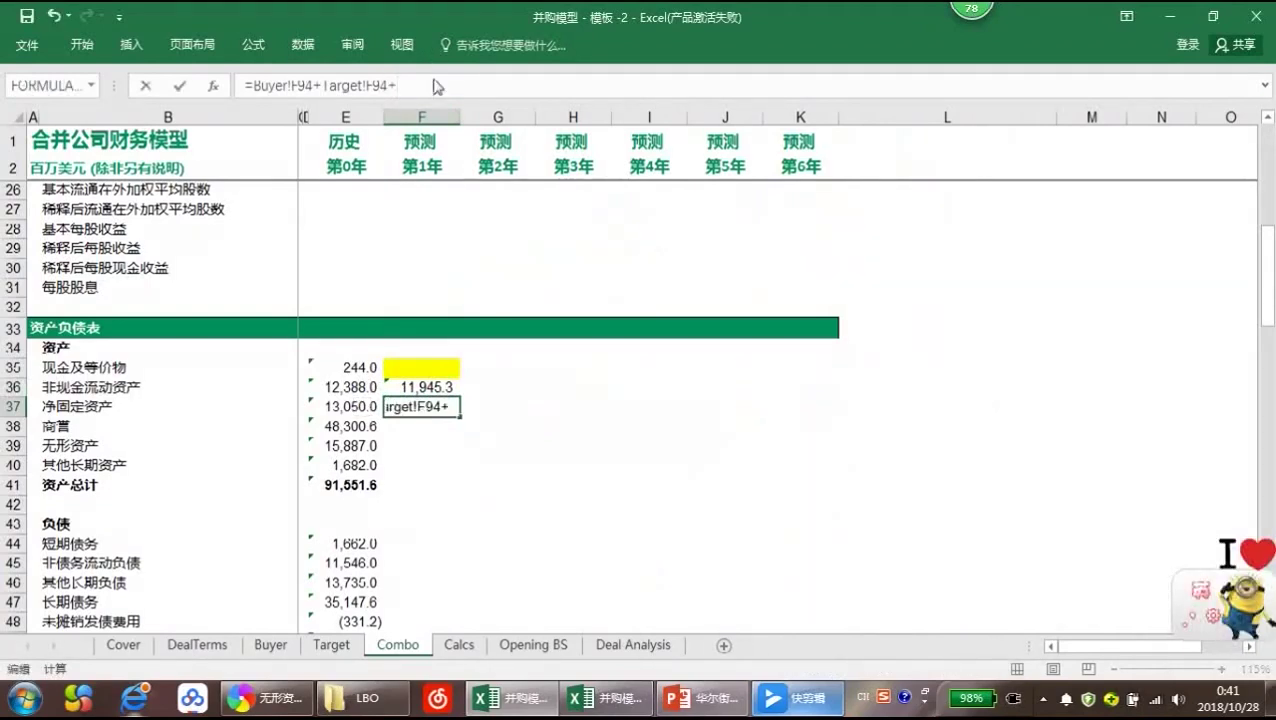
{"action": "left_click", "coordinate": [205, 647]}
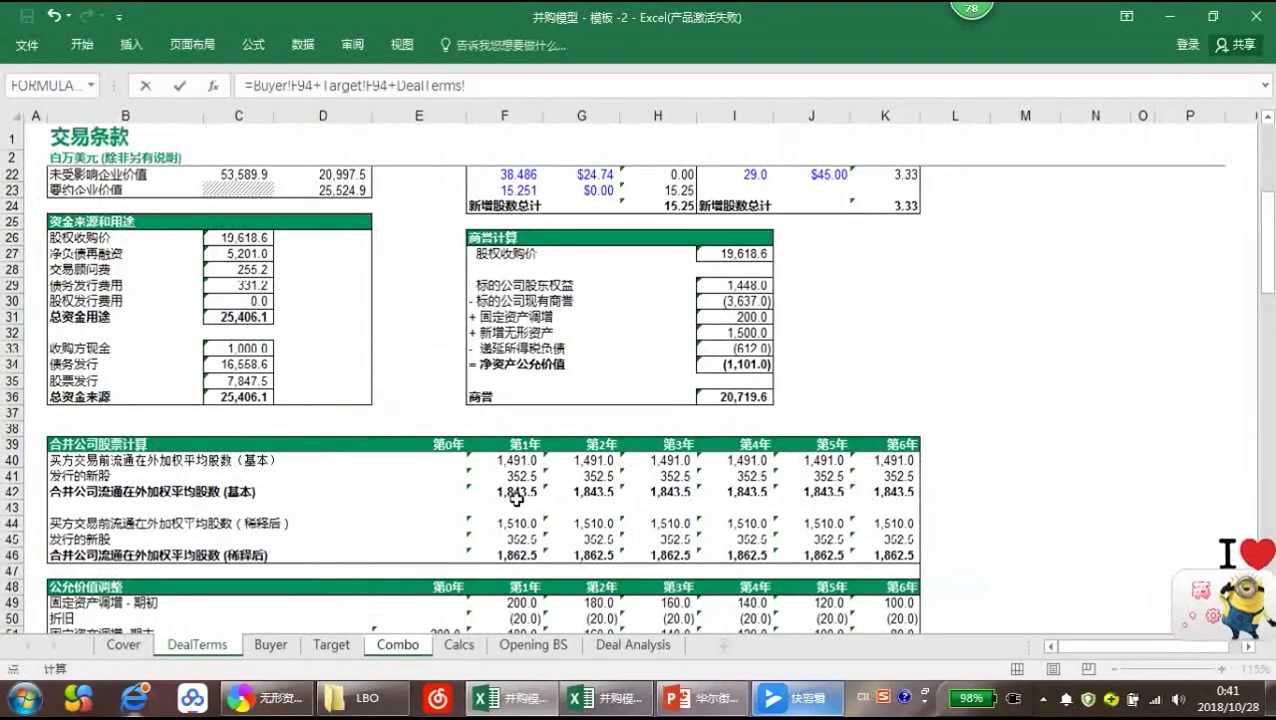
{"action": "left_click_drag", "start_coordinate": [1262, 276], "coordinate": [1260, 290]}
{"action": "left_click", "coordinate": [527, 572]}
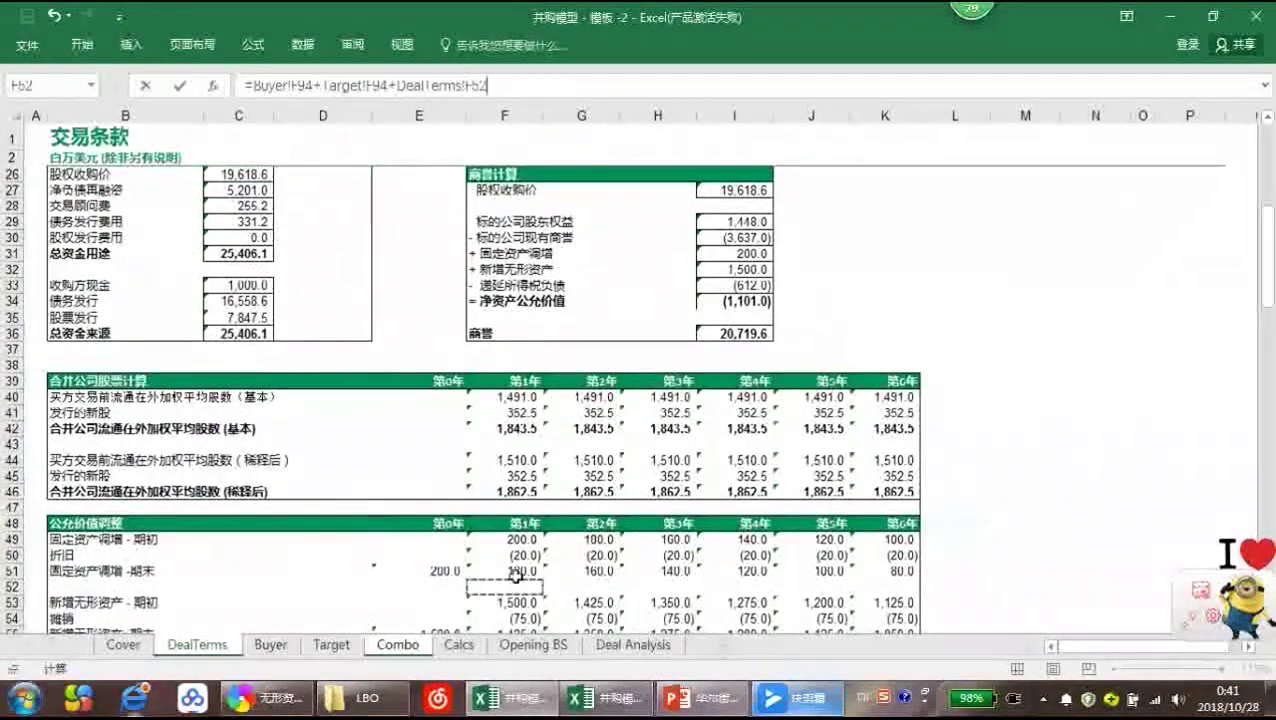
{"action": "key", "text": "Return"}
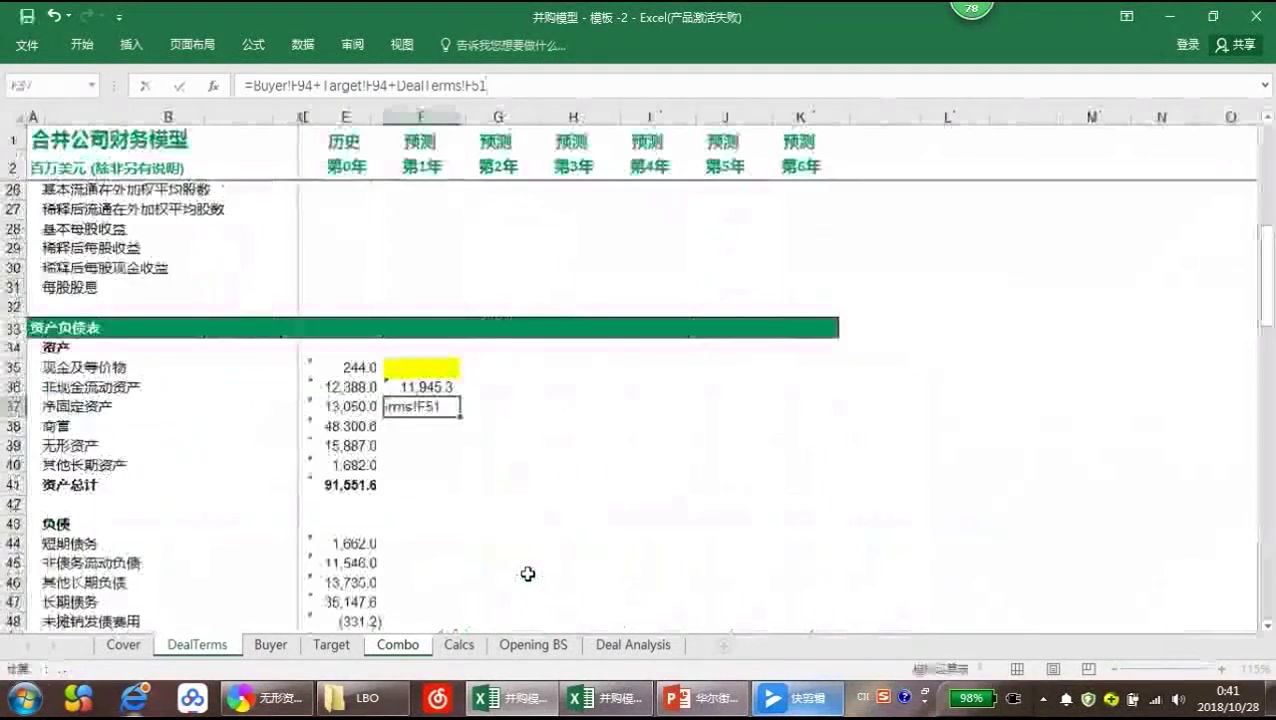
Enter =Buyer!F95+DealTerms!$I$36 for year 1 goodwill in F38, with an absolute reference to the new goodwill
{"action": "type", "text": "="}
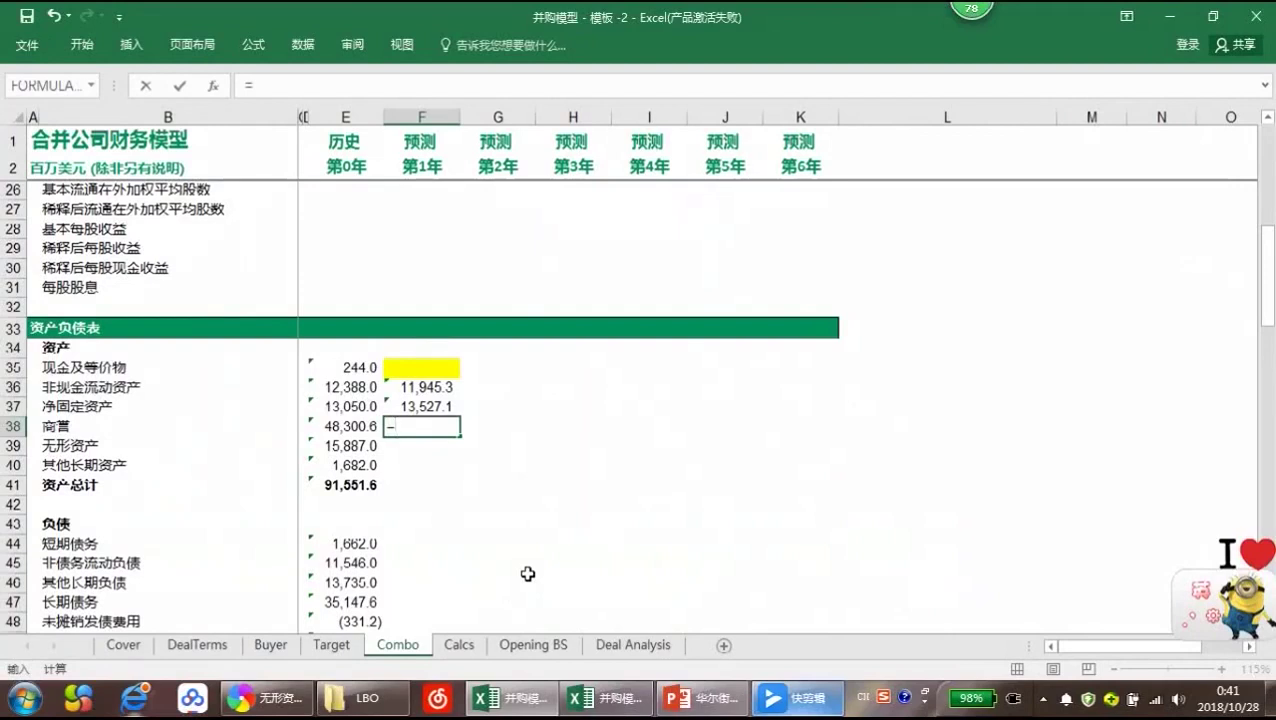
{"action": "left_click", "coordinate": [270, 645]}
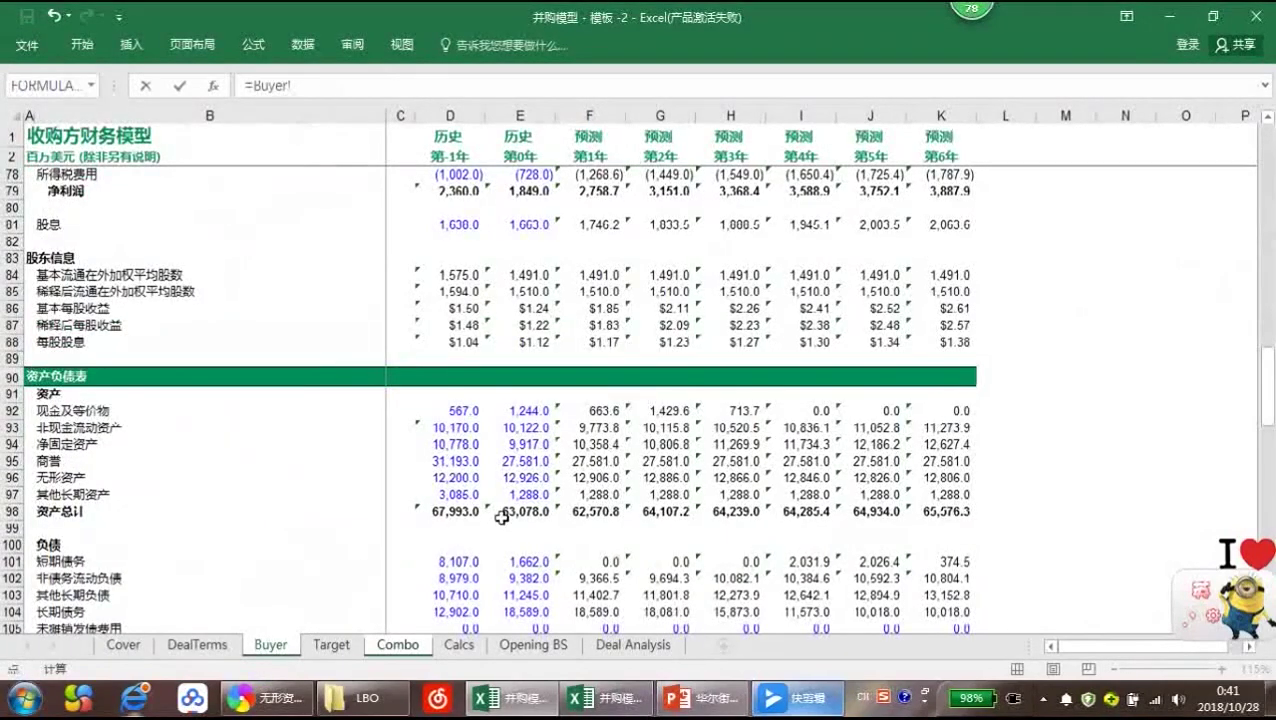
{"action": "left_click", "coordinate": [606, 458]}
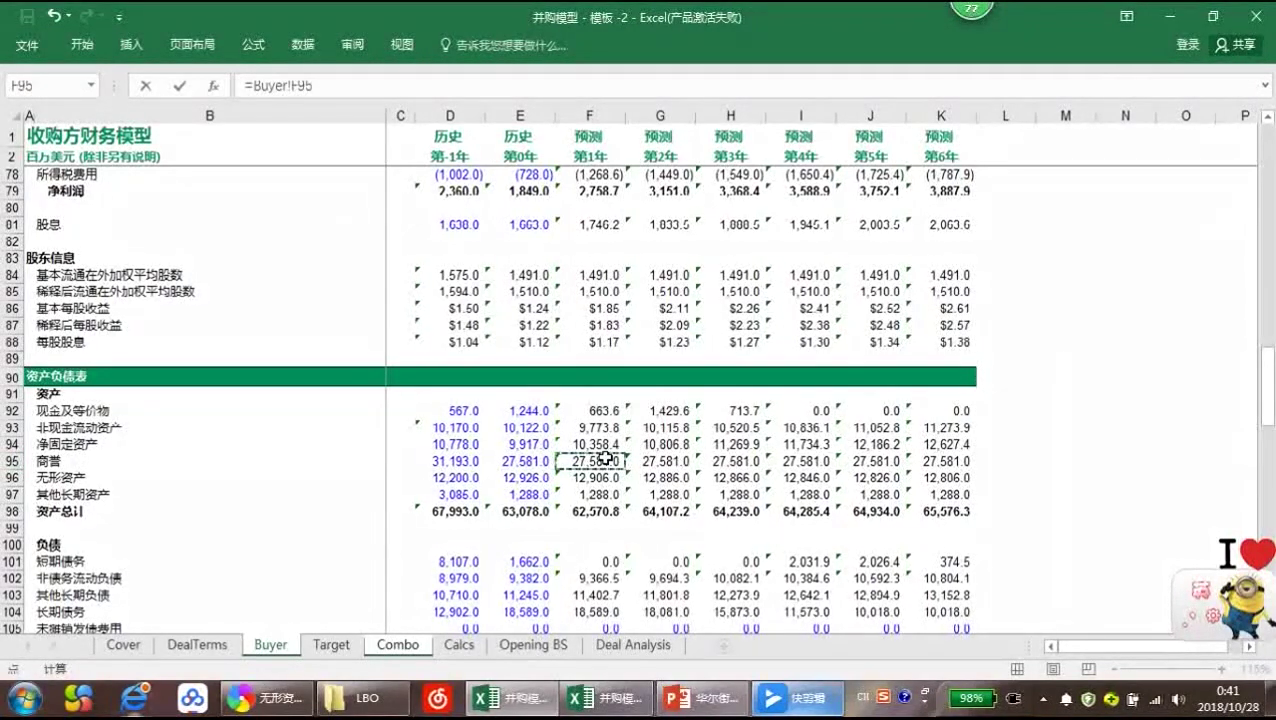
{"action": "type", "text": "+DealTerms!"}
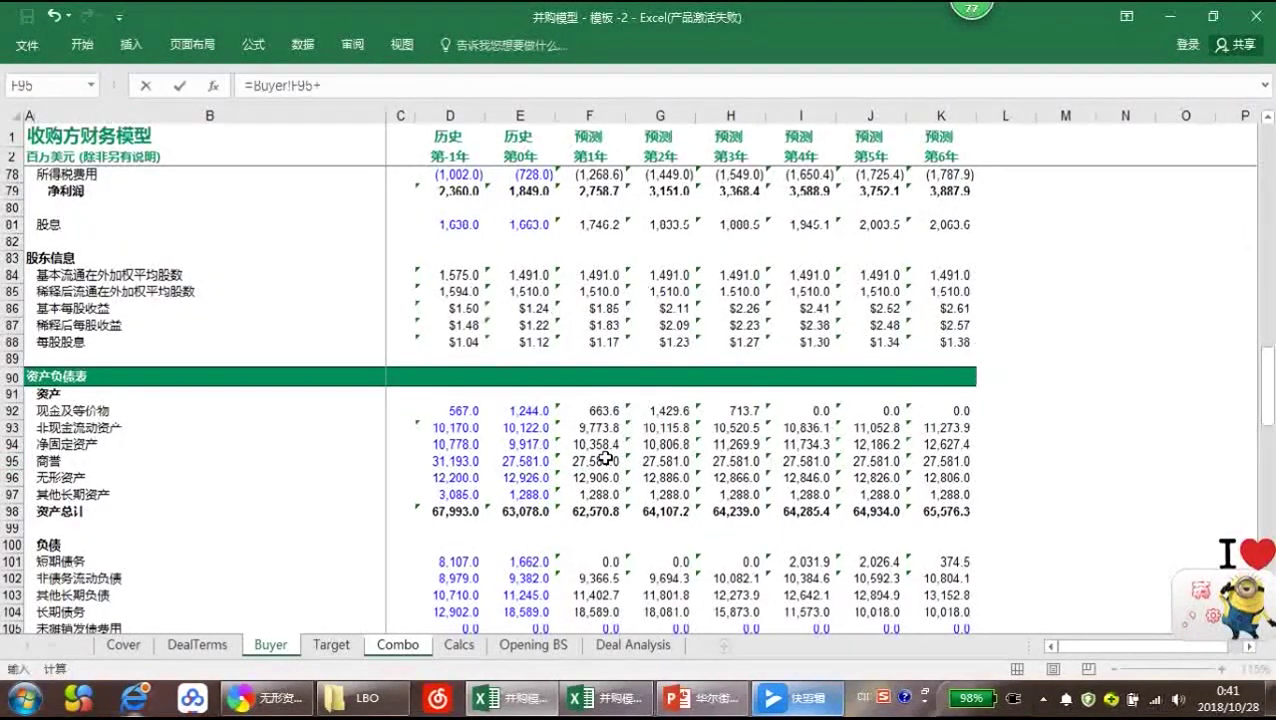
{"action": "left_click", "coordinate": [222, 646]}
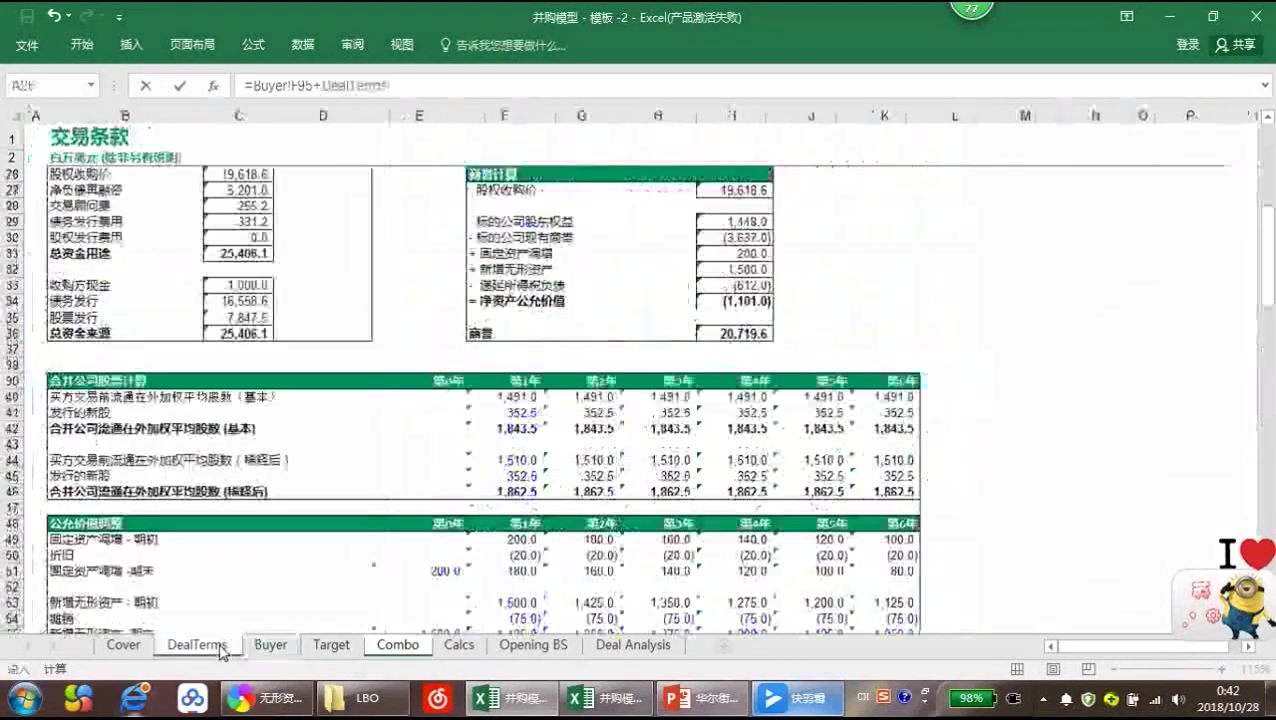
{"action": "left_click", "coordinate": [741, 333]}
{"action": "key", "text": "F4"}
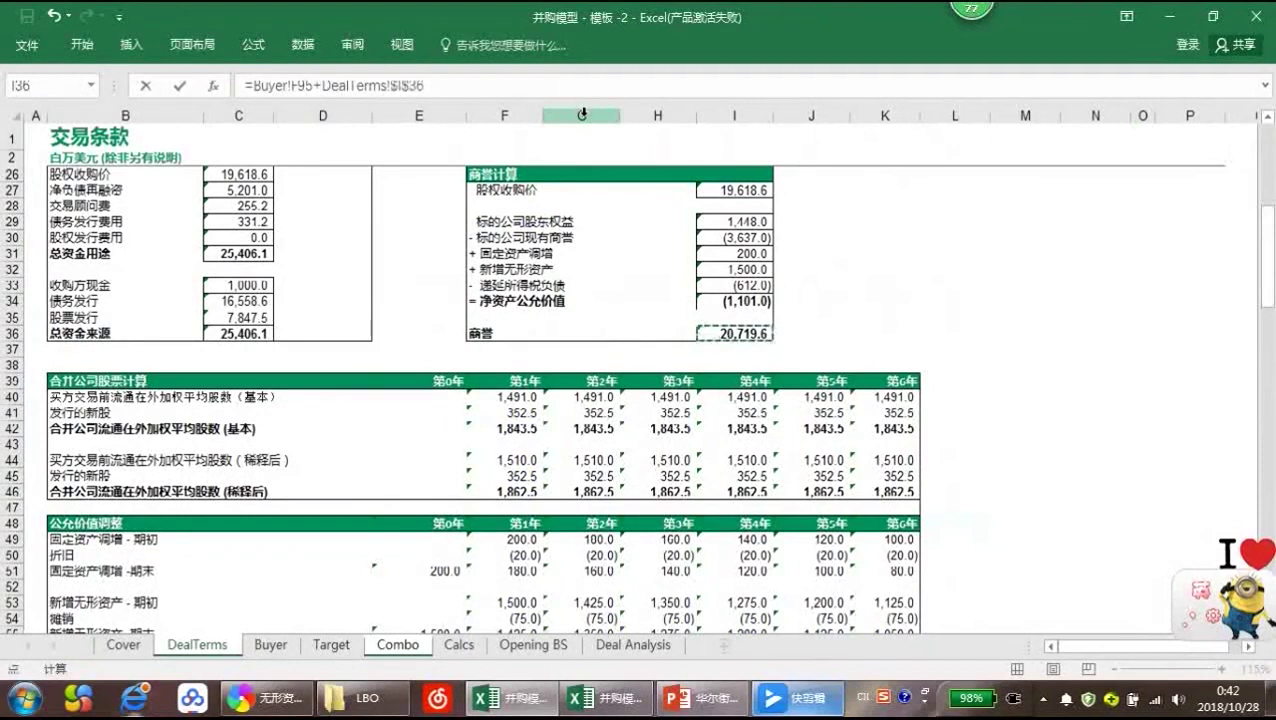
{"action": "key", "text": "Return"}
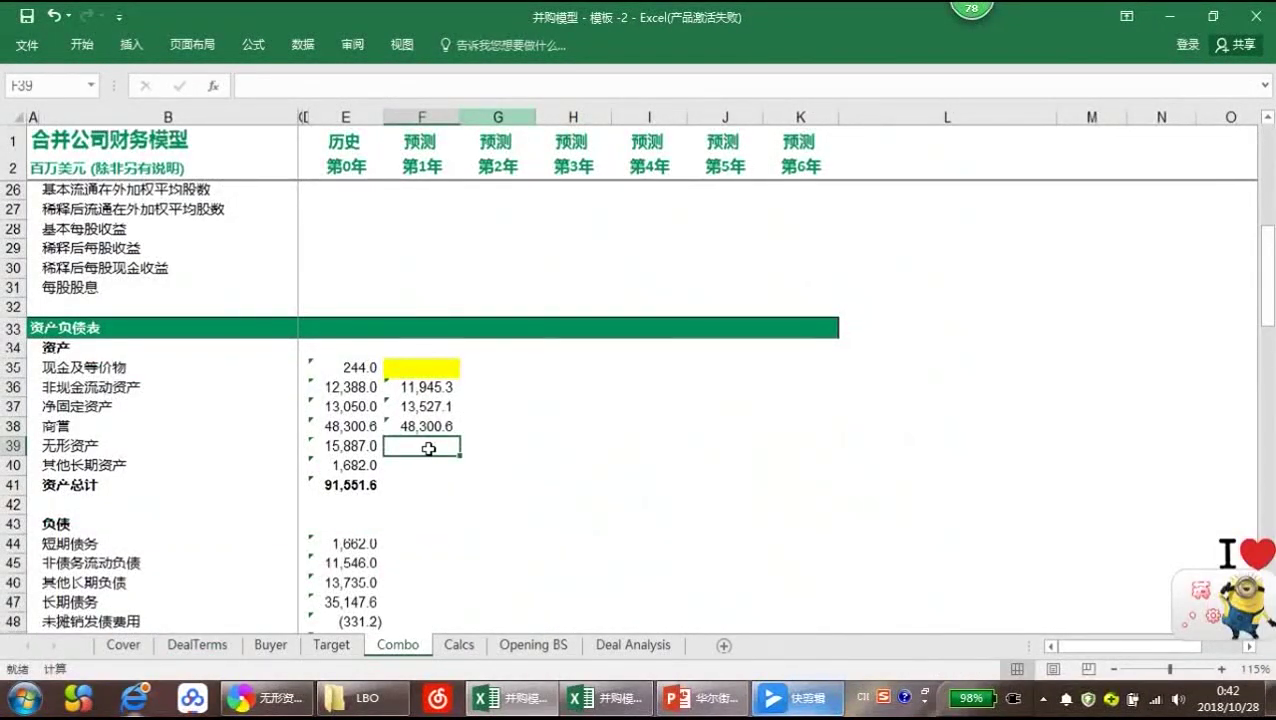
Copy the F37 formula to year 1 intangible assets in F39 and replace its last term, making =Buyer!F96+Target!F96+DealTerms!F55
{"action": "left_click", "coordinate": [428, 408]}
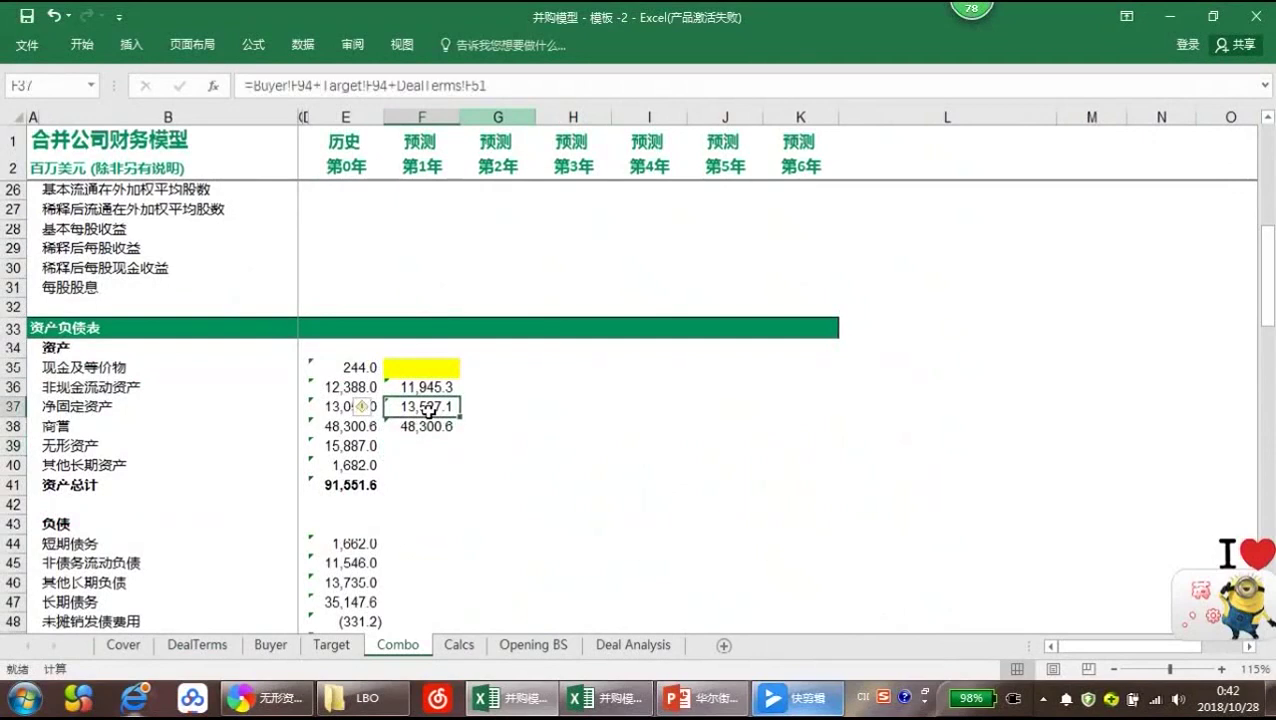
{"action": "key", "text": "ctrl+c"}
{"action": "left_click", "coordinate": [425, 444]}
{"action": "key", "text": "ctrl+v"}
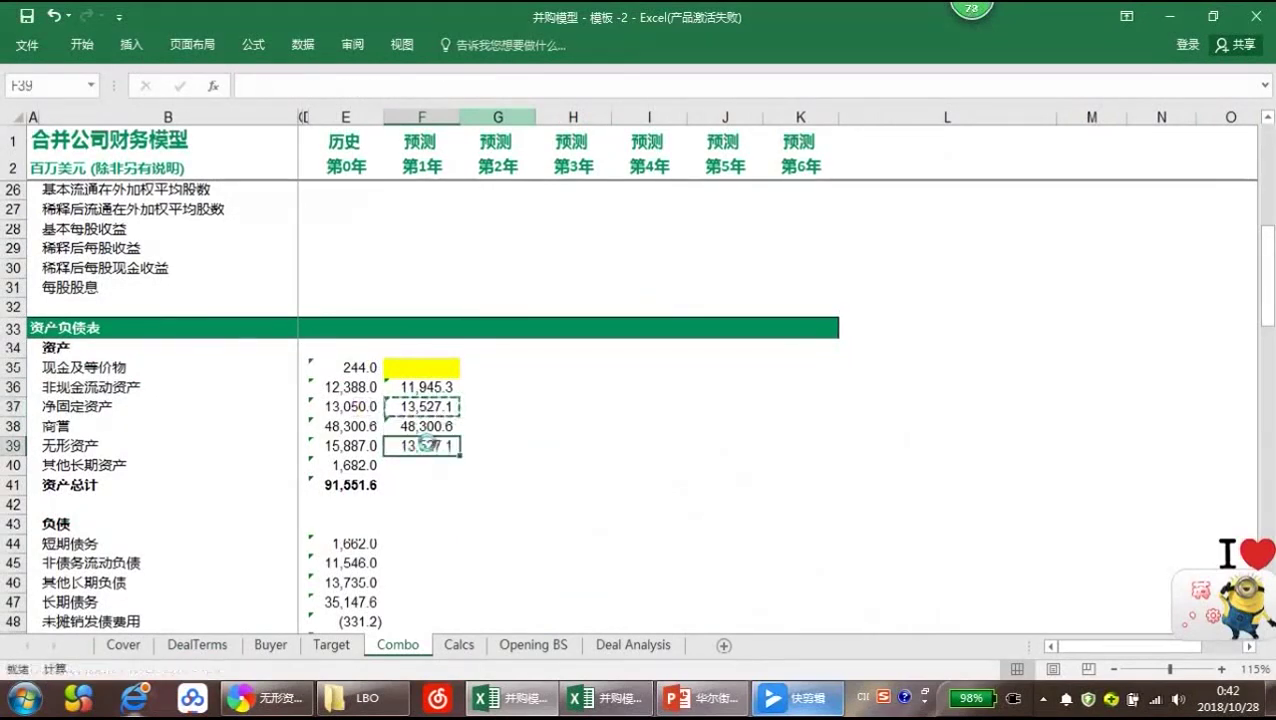
{"action": "left_click_drag", "start_coordinate": [492, 85], "coordinate": [393, 84]}
{"action": "key", "text": "BackSpace"}
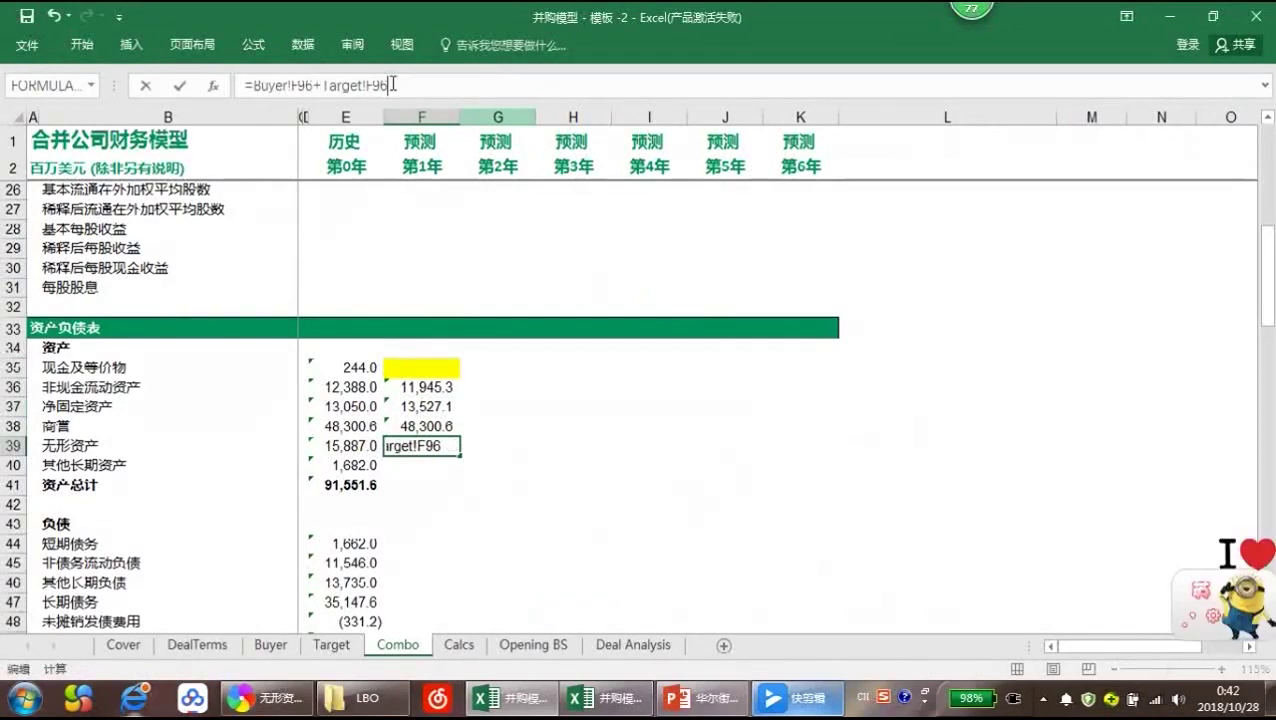
{"action": "type", "text": "+"}
{"action": "left_click", "coordinate": [205, 646]}
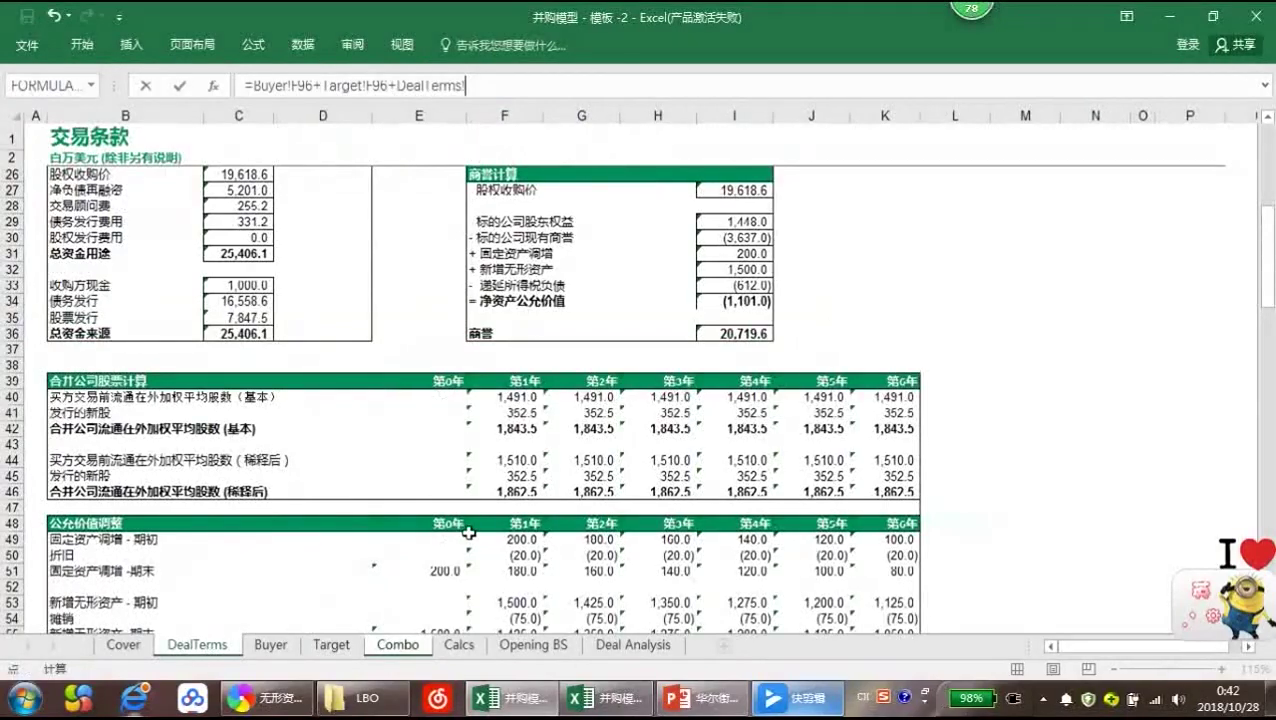
{"action": "left_click_drag", "start_coordinate": [1268, 258], "coordinate": [1265, 362]}
{"action": "left_click", "coordinate": [525, 269]}
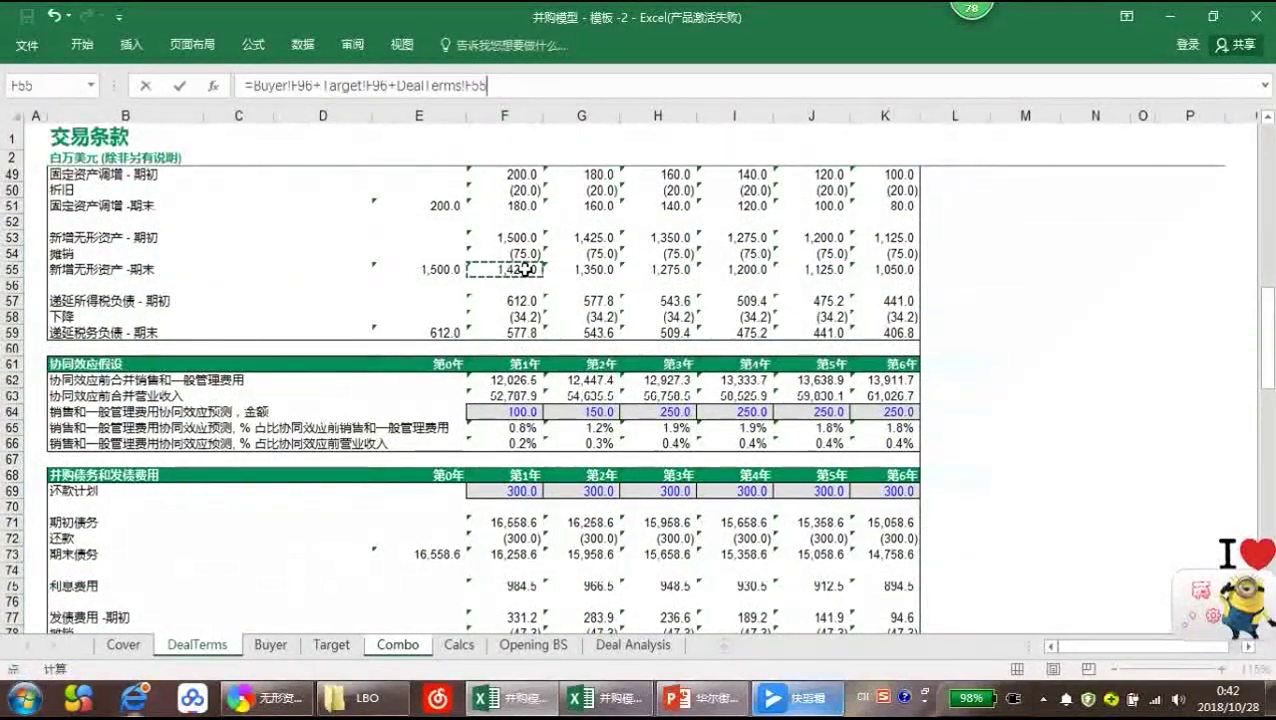
{"action": "key", "text": "Return"}
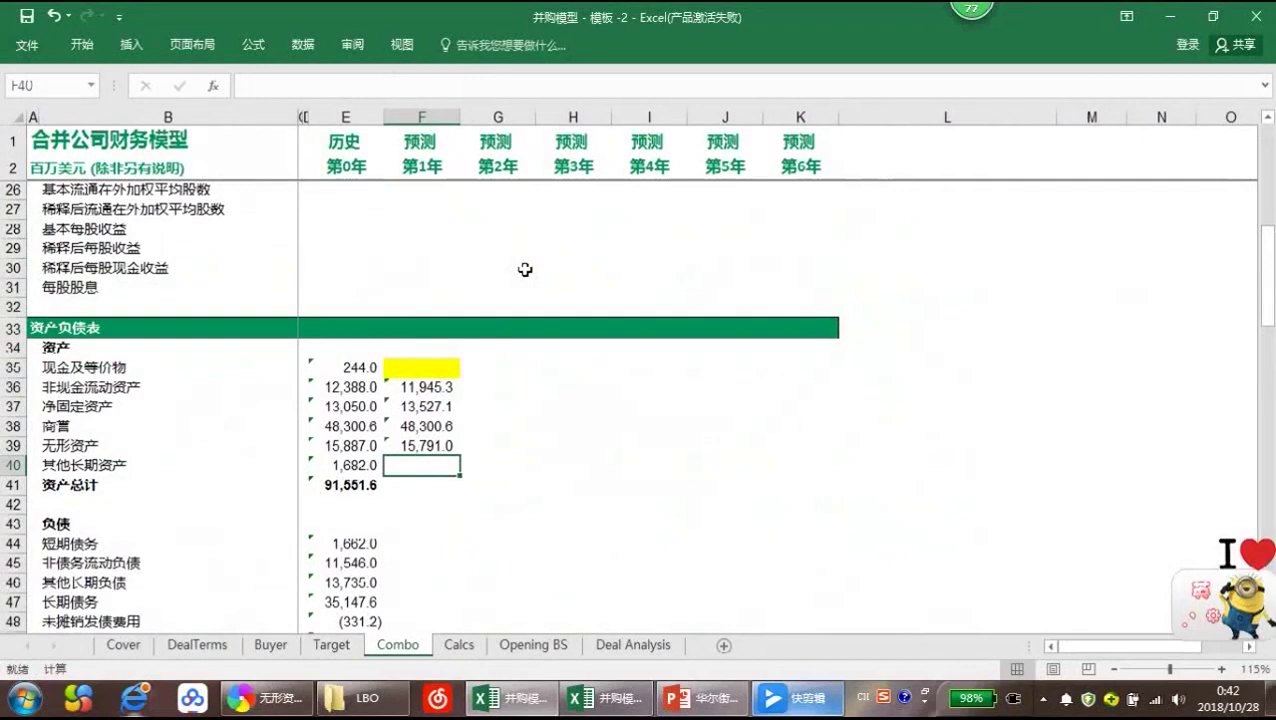
Copy the buyer-plus-target formula from F36 to year 1 other long-term assets in F40
{"action": "left_click", "coordinate": [443, 392]}
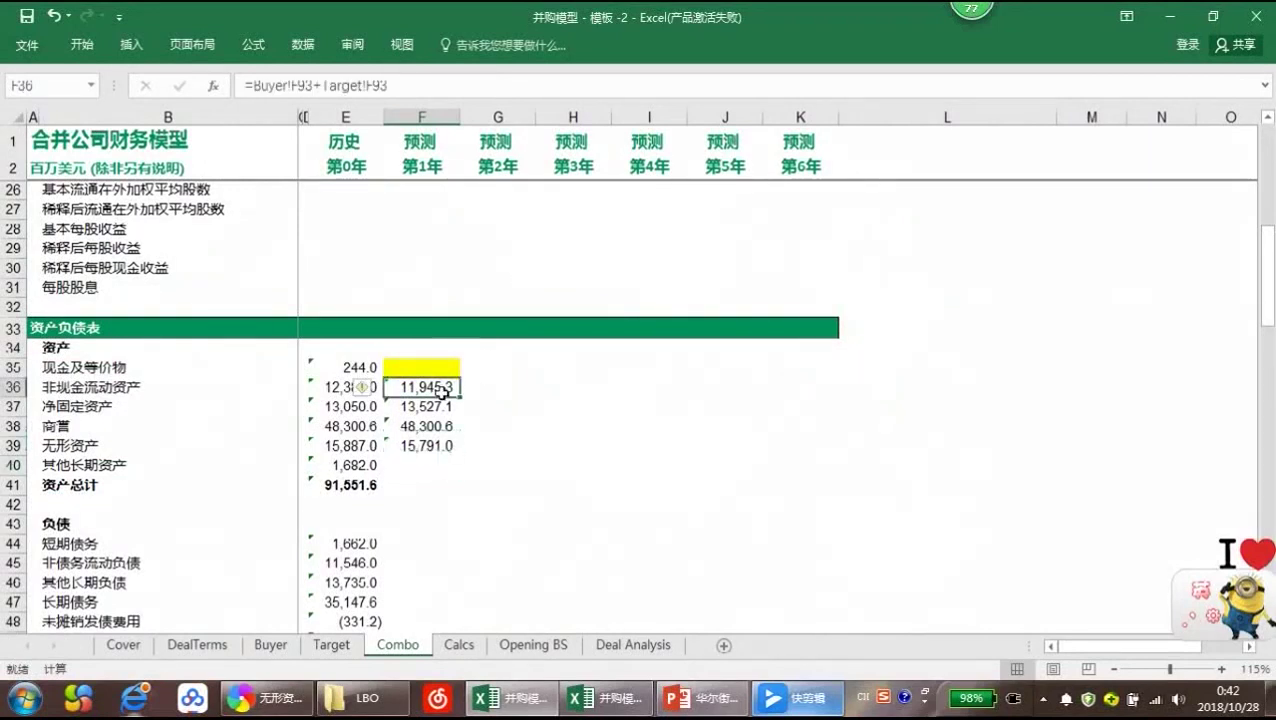
{"action": "key", "text": "ctrl+c"}
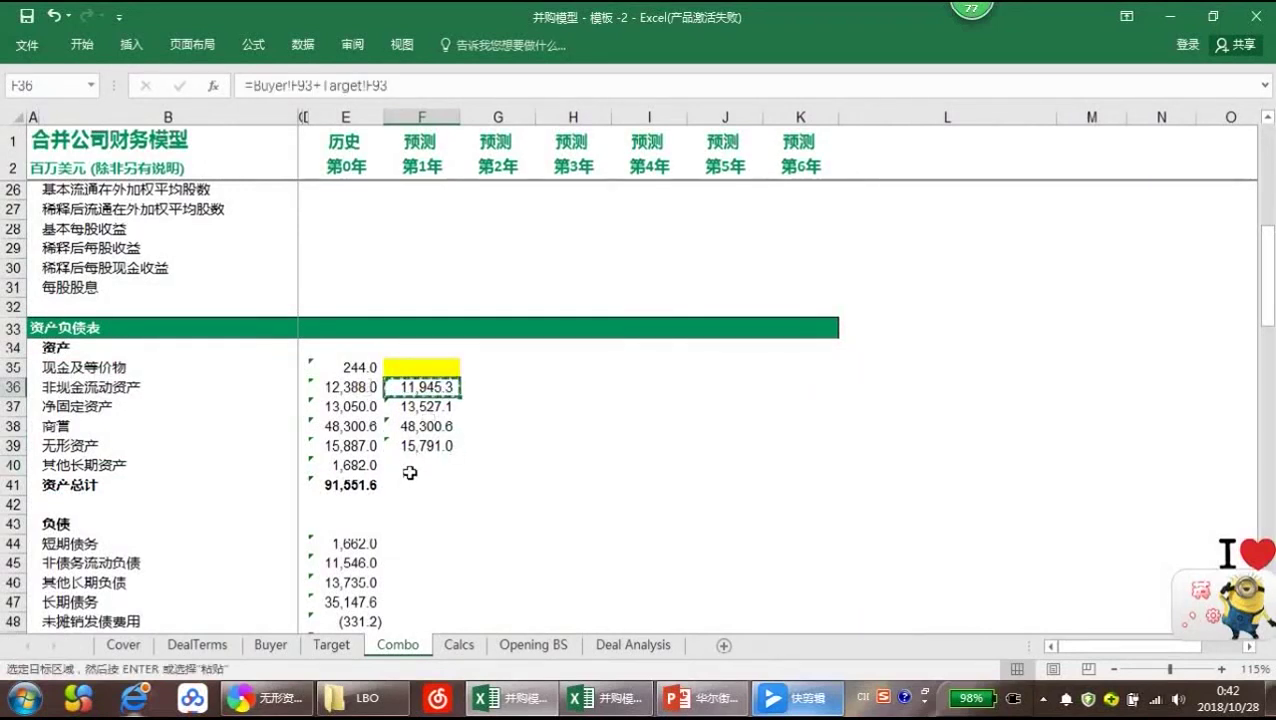
{"action": "left_click", "coordinate": [409, 470]}
{"action": "key", "text": "ctrl+v"}
Total the year 1 assets in F41 with =SUM(F35:F40)
{"action": "left_click", "coordinate": [411, 487]}
{"action": "key", "text": "Escape"}
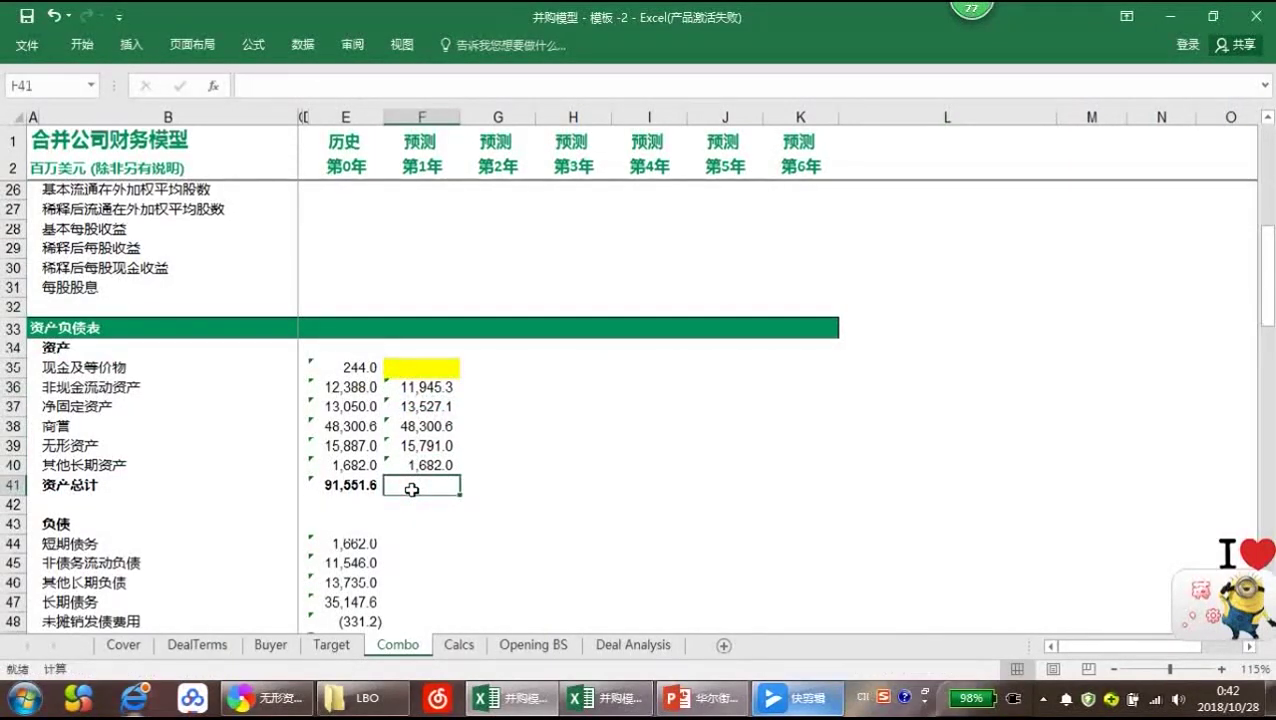
{"action": "type", "text": "=sum("}
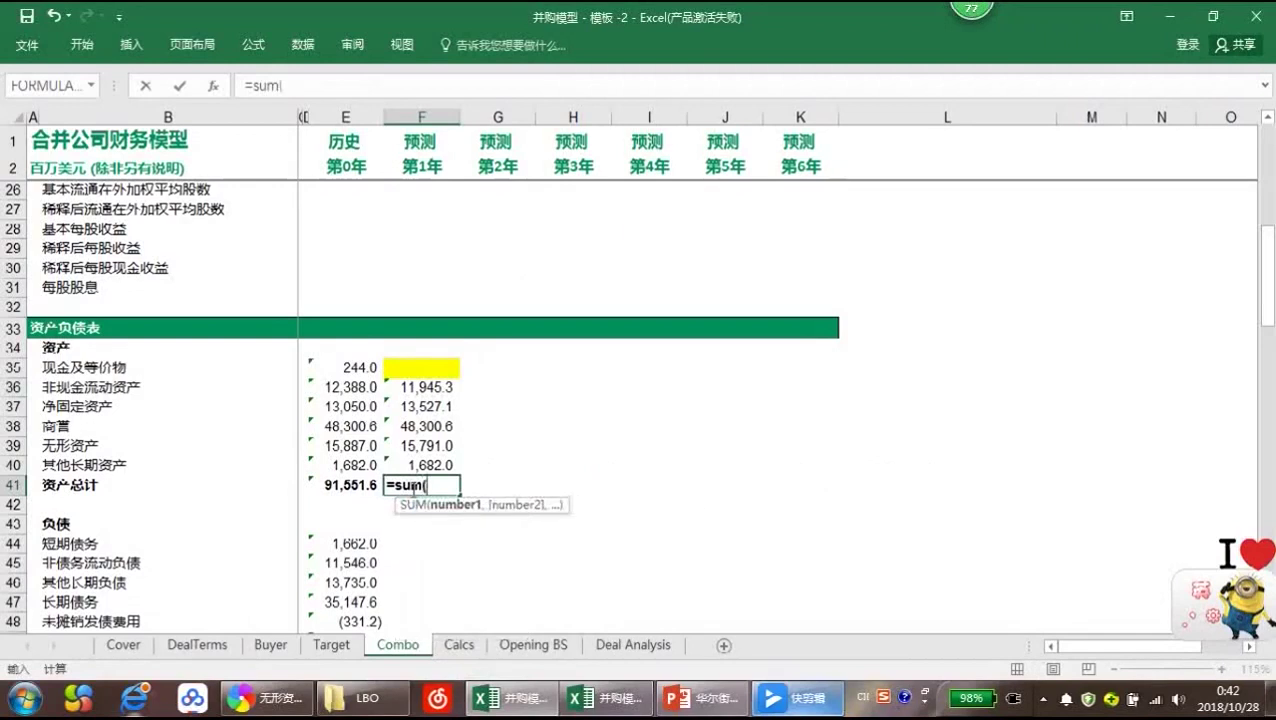
{"action": "key", "text": "Up"}
{"action": "key", "text": "shift+Up"}
{"action": "key", "text": "shift+Up"}
{"action": "key", "text": "shift+Up"}
{"action": "key", "text": "shift+Up"}
{"action": "key", "text": "shift+Up"}
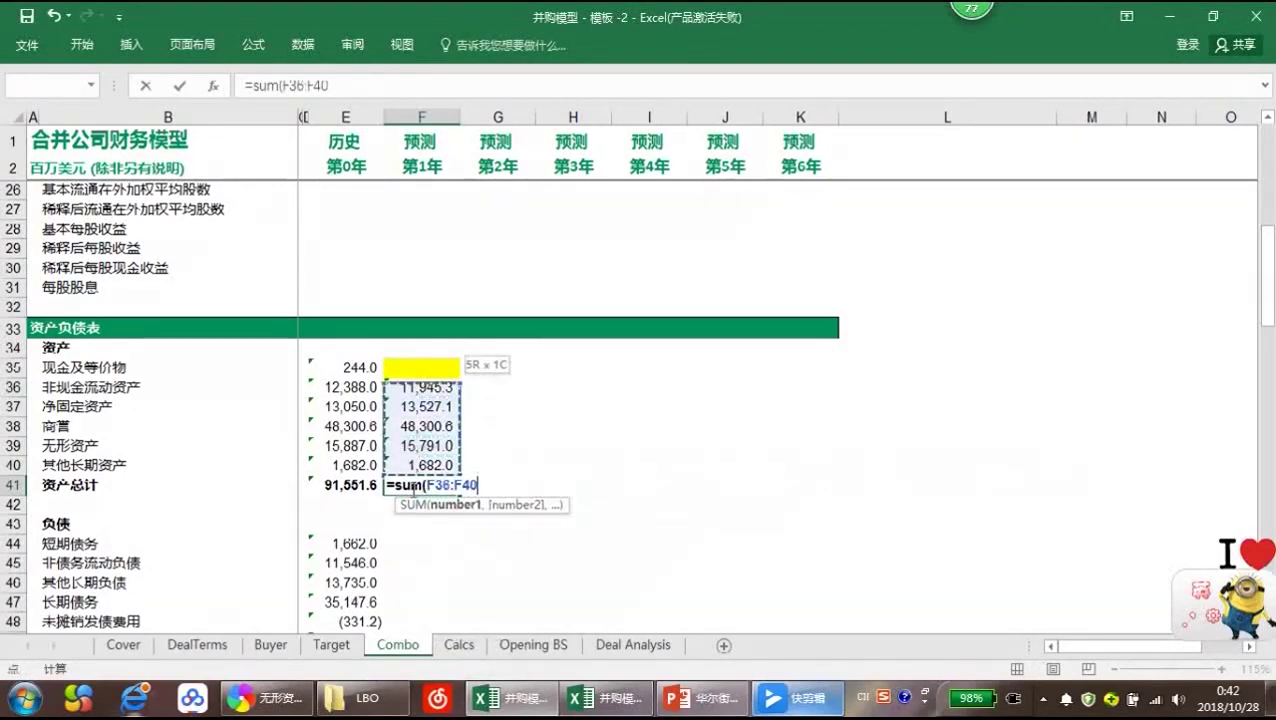
{"action": "type", "text": ")"}
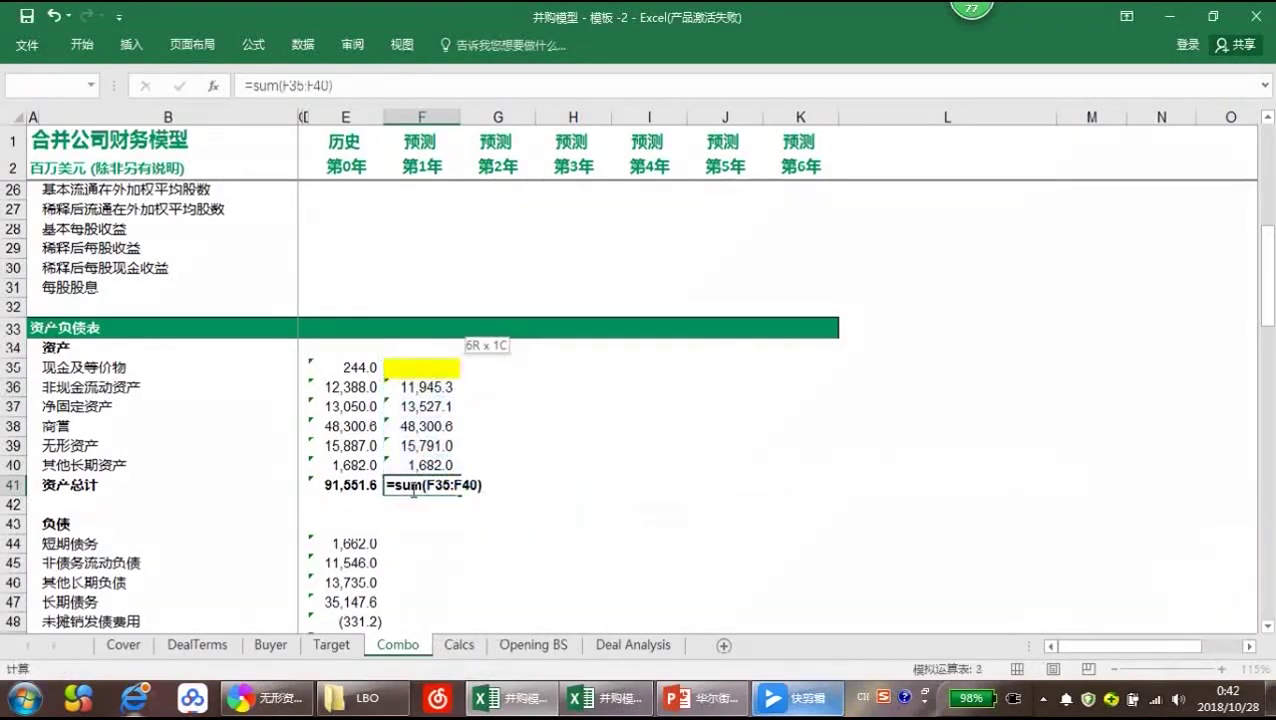
{"action": "key", "text": "Return"}
Copy the empty yellow cash cell F35 to the year 1 short-term debt cell F44
{"action": "scroll", "coordinate": [417, 540], "scroll_direction": "down", "scroll_amount": 2}
{"action": "left_click", "coordinate": [437, 258]}
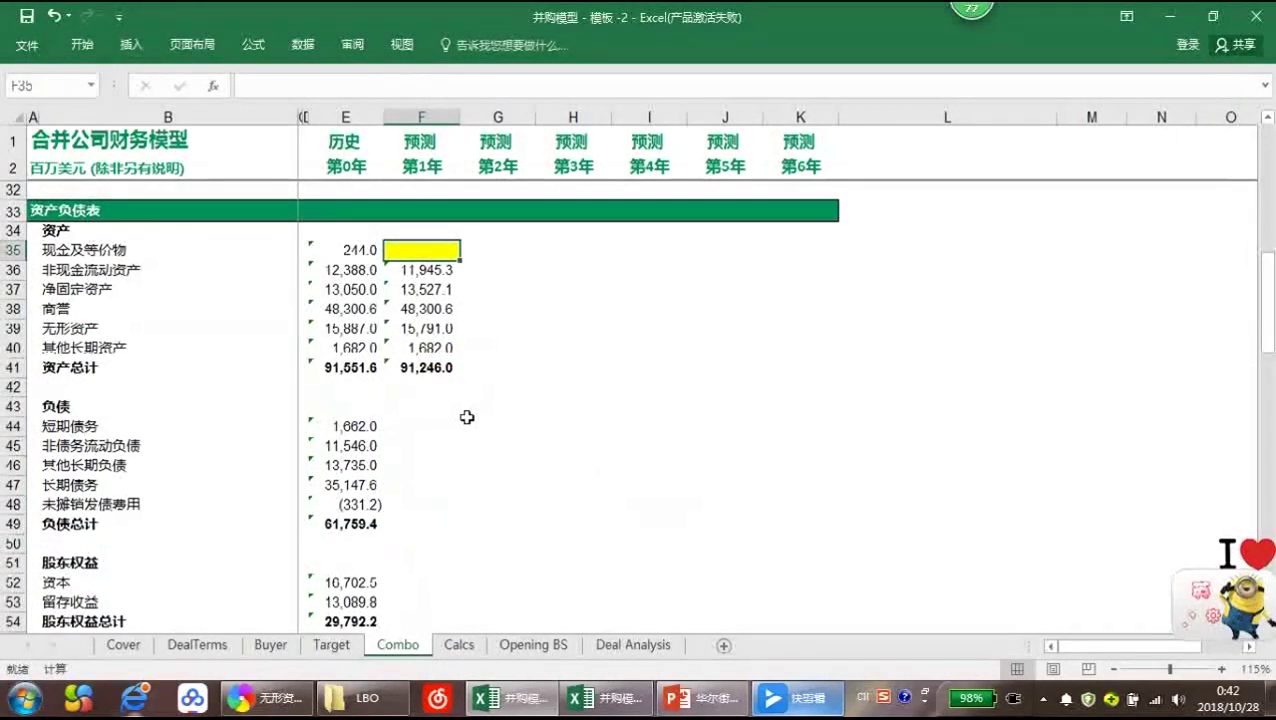
{"action": "key", "text": "ctrl+c"}
{"action": "left_click", "coordinate": [410, 425]}
{"action": "key", "text": "ctrl+v"}
{"action": "left_click", "coordinate": [490, 466]}
{"action": "left_click", "coordinate": [428, 450]}
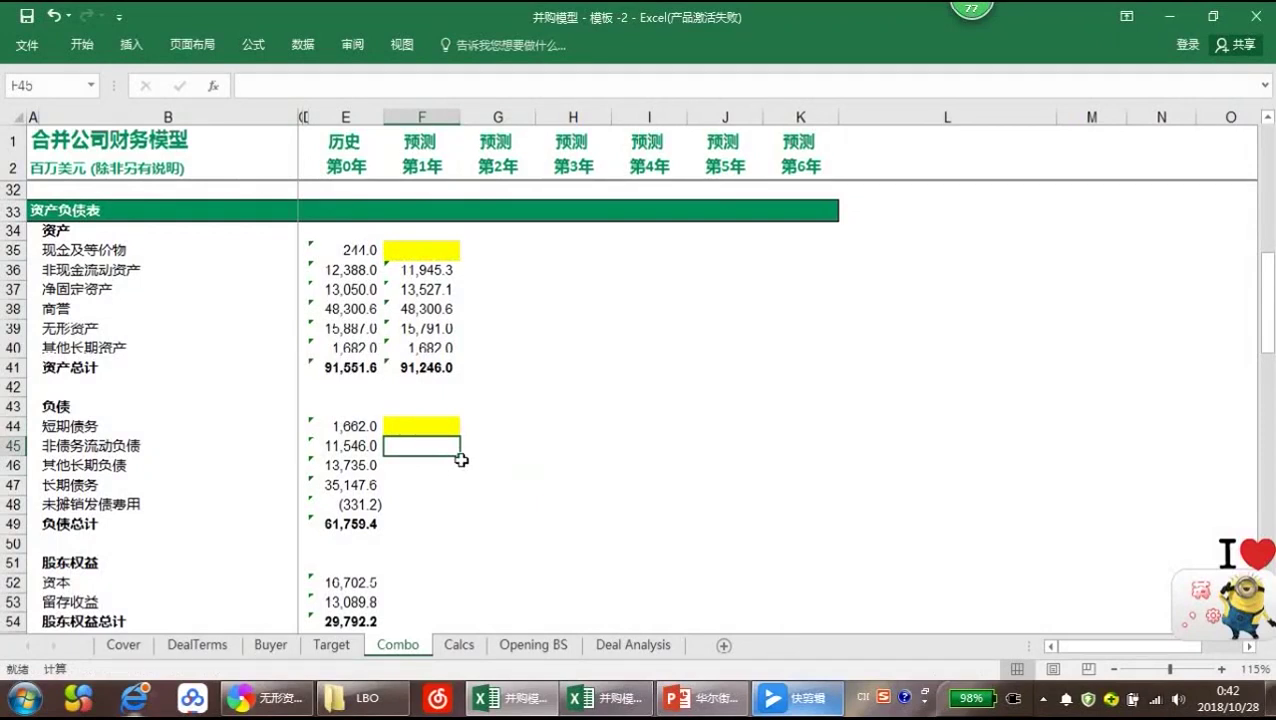
Copy the buyer-plus-target formula from F36 to year 1 non-debt current liabilities in F45
{"action": "left_click", "coordinate": [415, 268]}
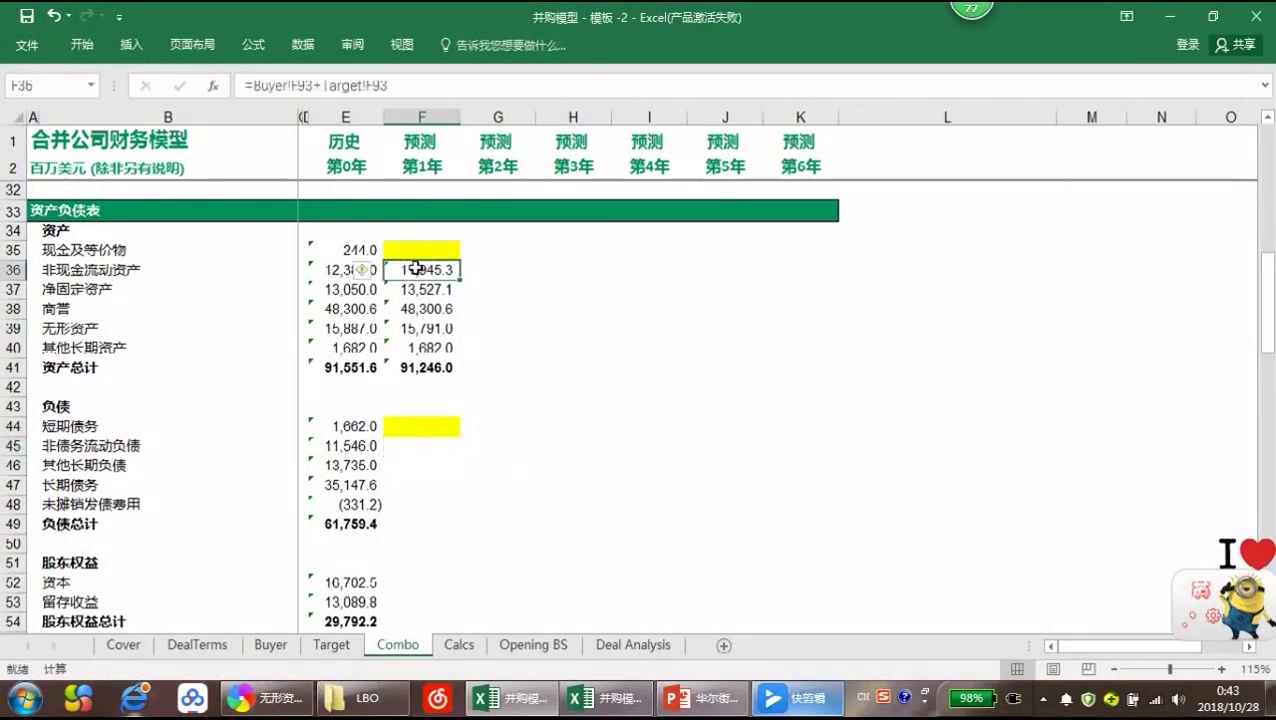
{"action": "key", "text": "ctrl+c"}
{"action": "left_click", "coordinate": [415, 447]}
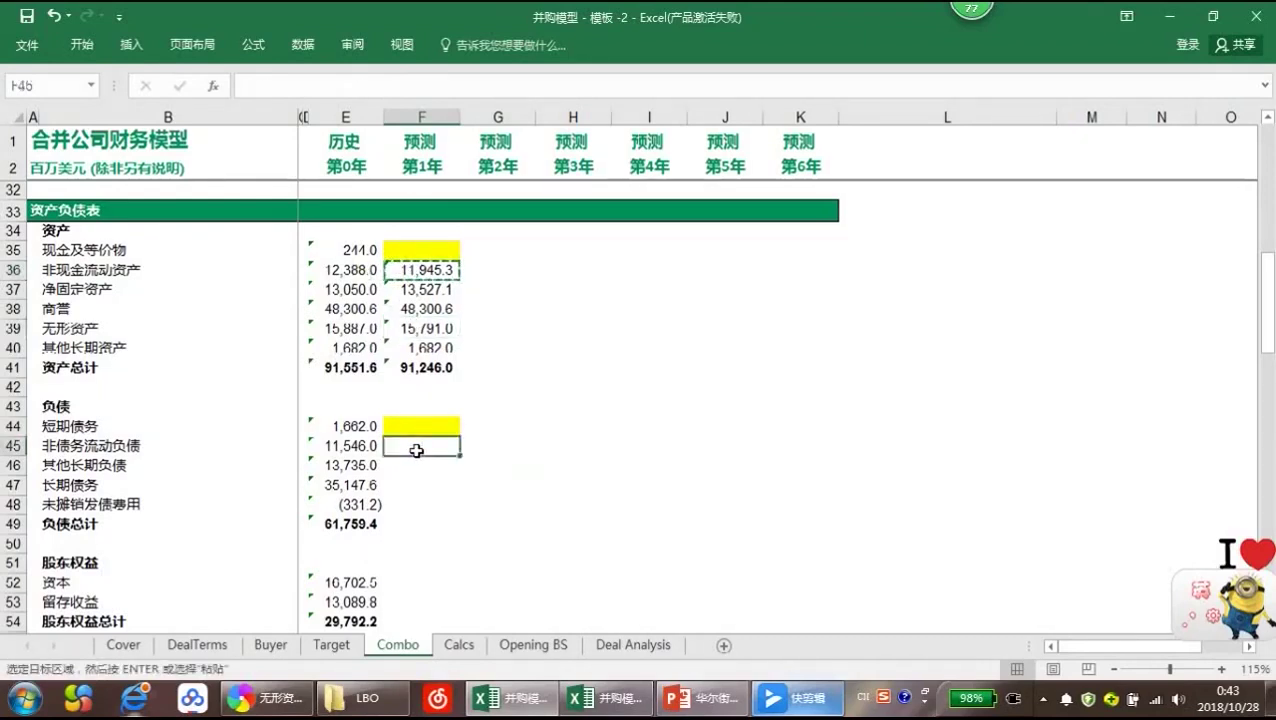
{"action": "key", "text": "ctrl+v"}
{"action": "key", "text": "Escape"}
{"action": "left_click", "coordinate": [421, 468]}
{"action": "type", "text": "="}
{"action": "key", "text": "Escape"}
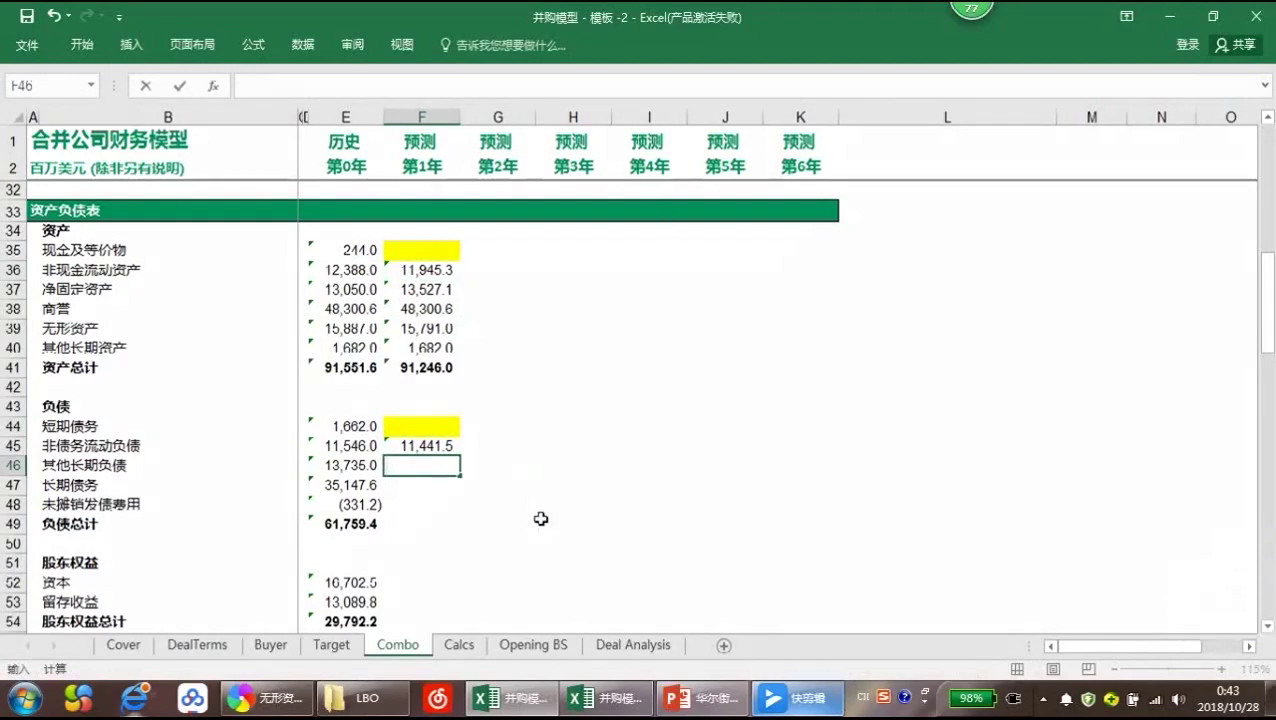
Copy the formula from F45 down to year 1 other long-term liabilities in F46
{"action": "key", "text": "Up"}
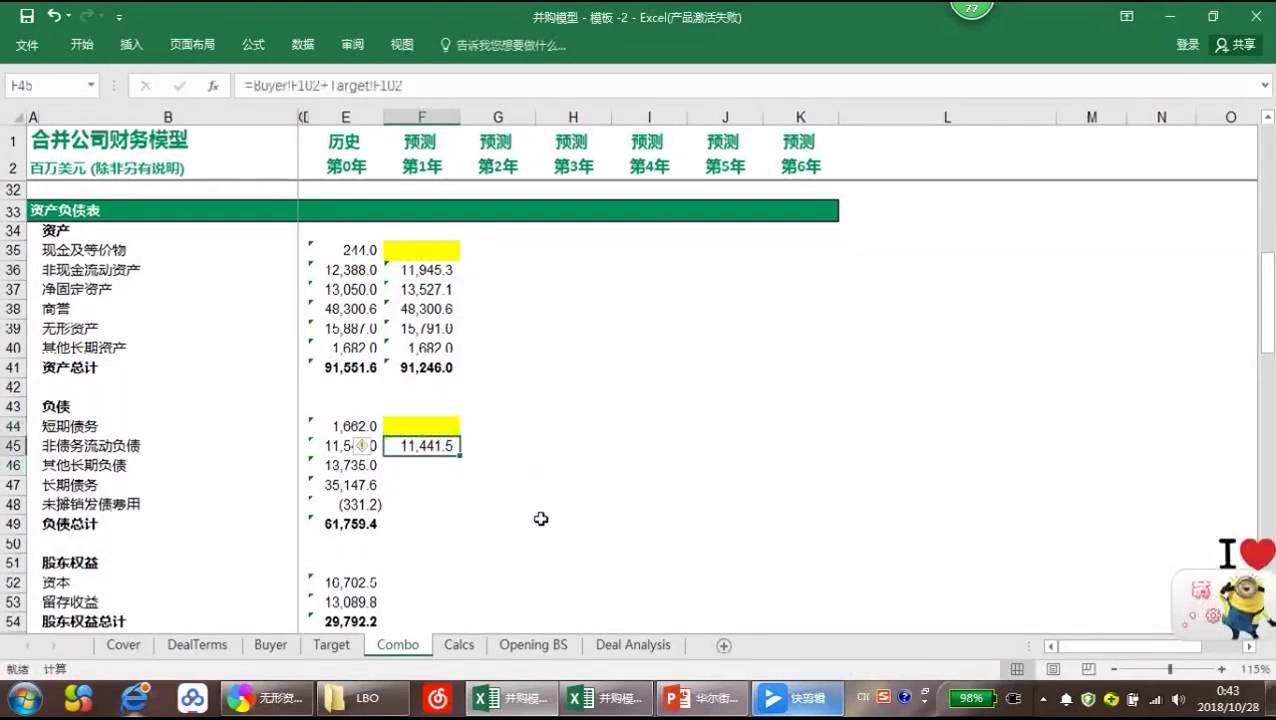
{"action": "key", "text": "ctrl+c"}
{"action": "key", "text": "Down"}
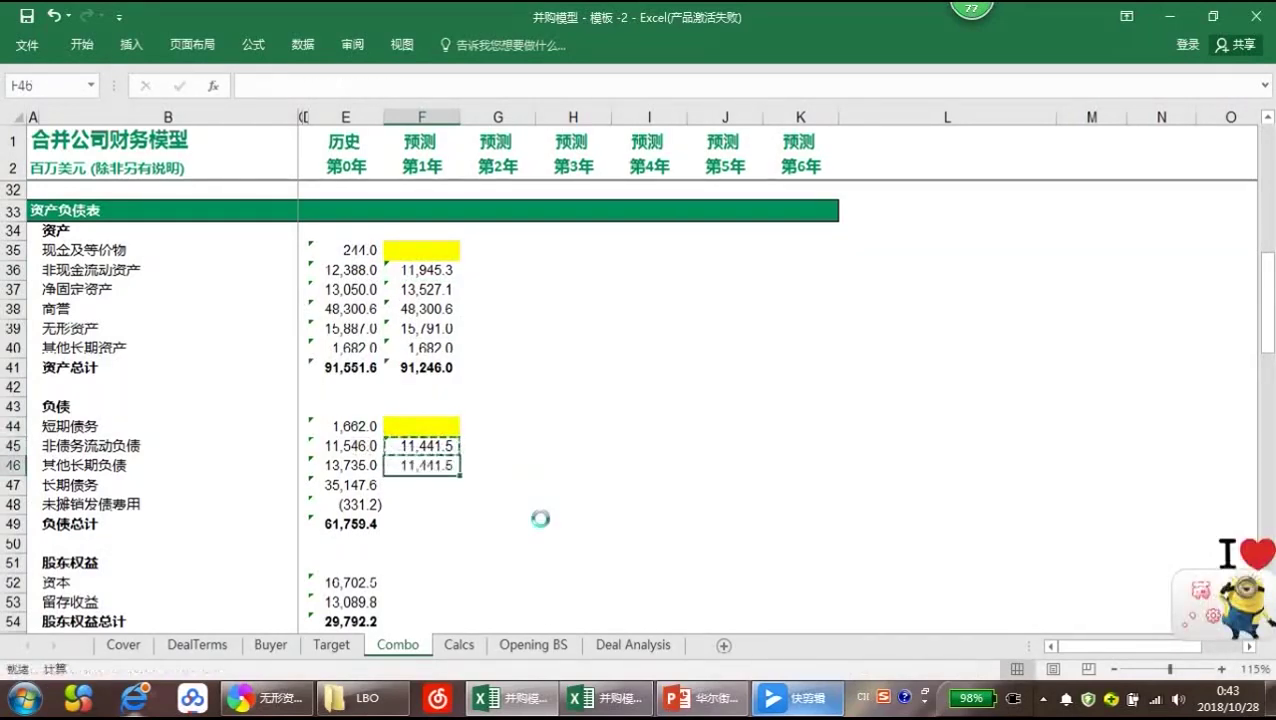
{"action": "key", "text": "ctrl+v"}
{"action": "key", "text": "Escape"}
Add the ending deferred tax liability to other long-term liabilities in F46, making the formula =Buyer!F103+Target!F103+DealTerms!F59
{"action": "key", "text": "F2"}
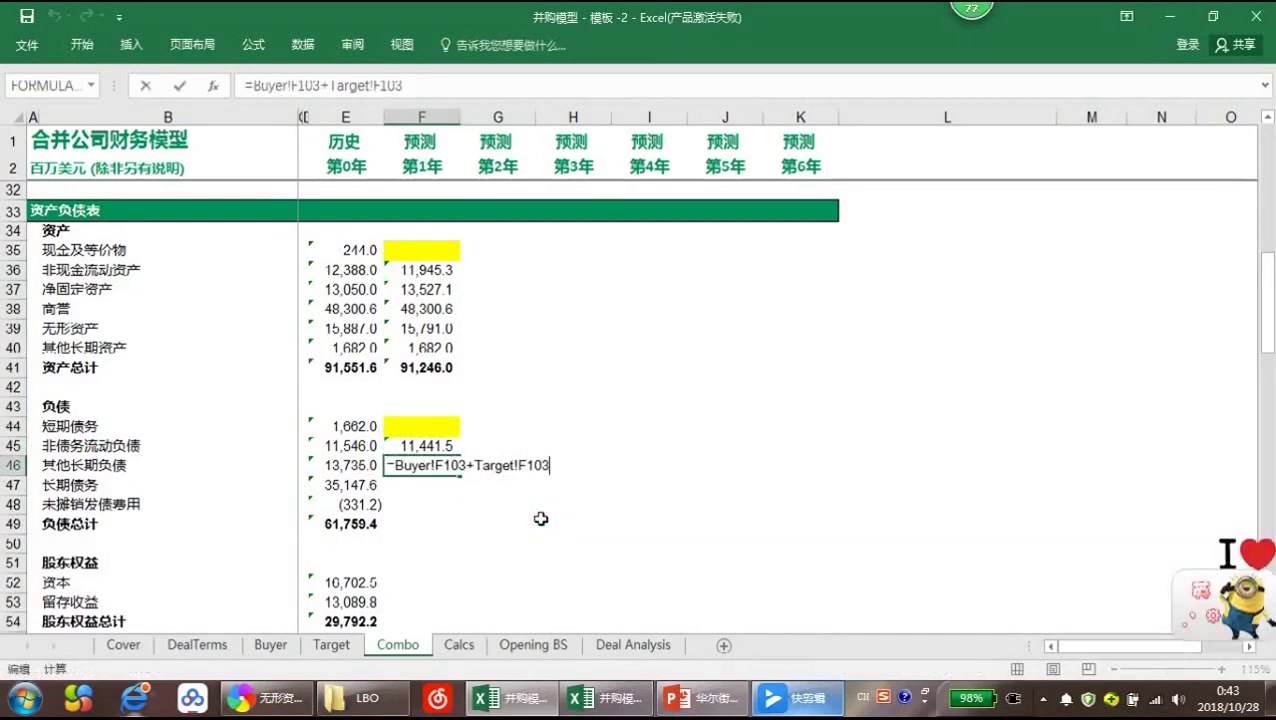
{"action": "left_click", "coordinate": [203, 648]}
{"action": "scroll", "coordinate": [441, 554], "scroll_direction": "down", "scroll_amount": 10}
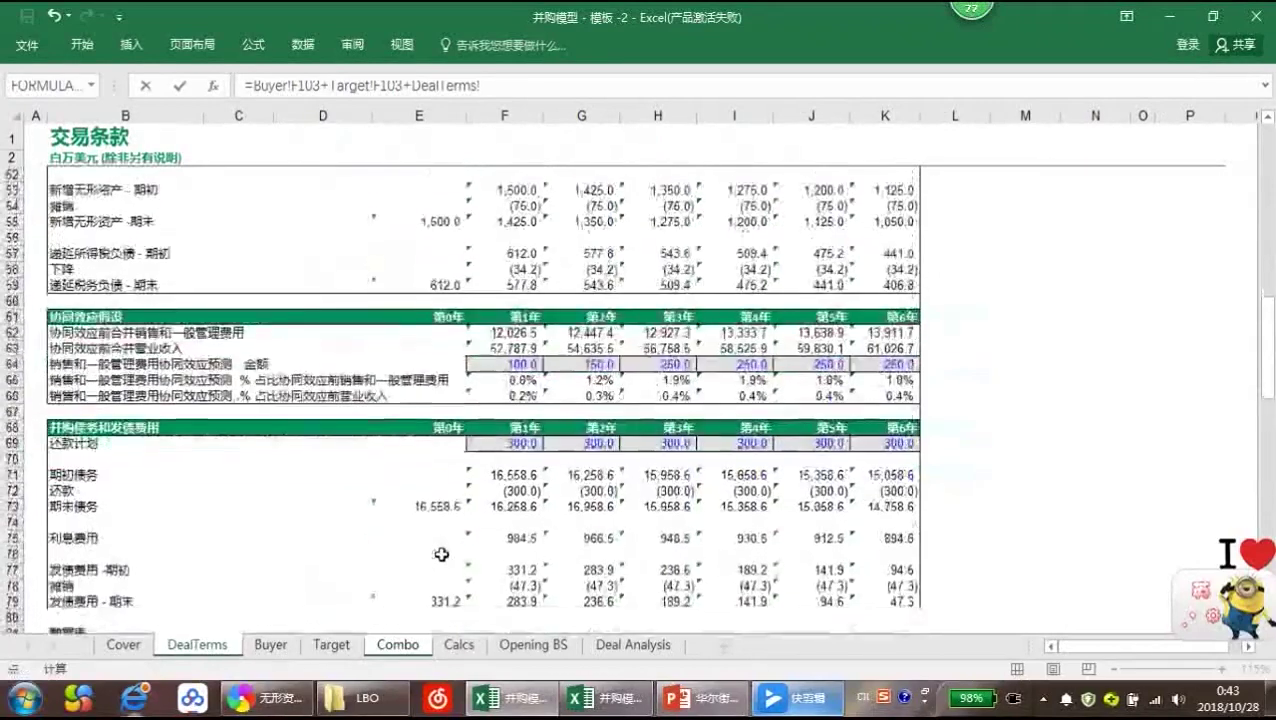
{"action": "scroll", "coordinate": [441, 554], "scroll_direction": "down", "scroll_amount": 1}
{"action": "scroll", "coordinate": [441, 554], "scroll_direction": "up", "scroll_amount": 5}
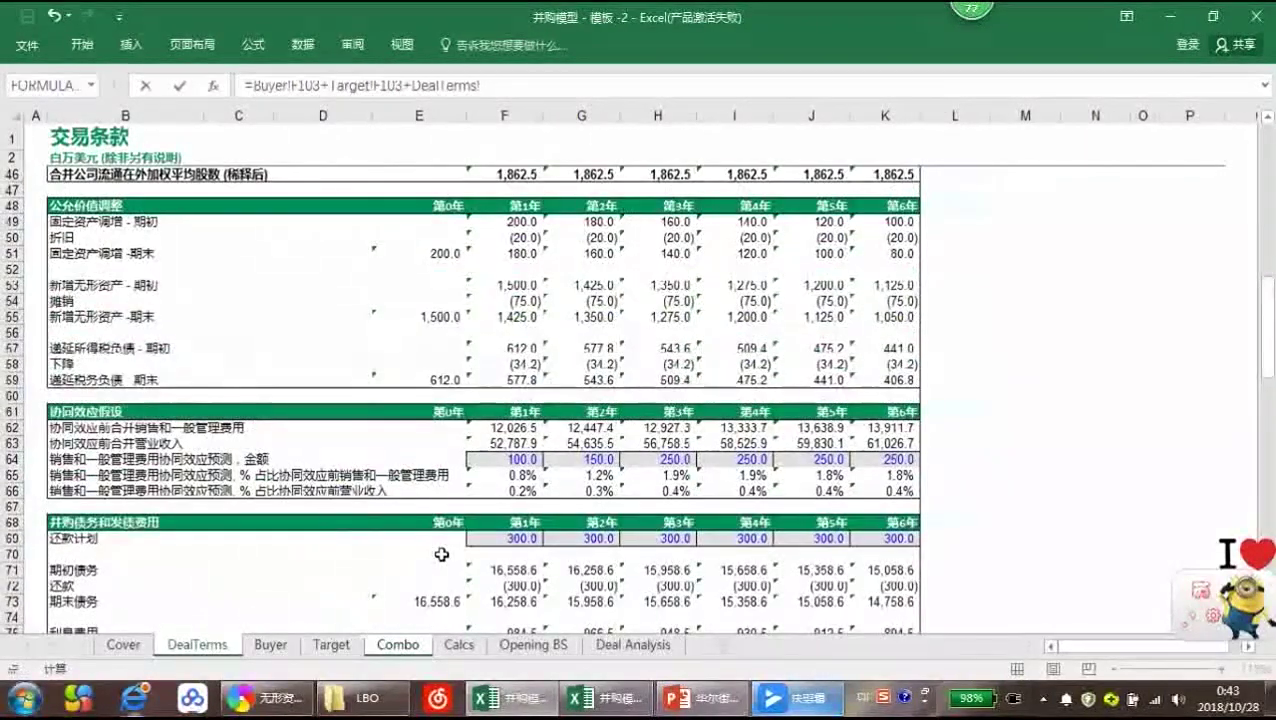
{"action": "left_click", "coordinate": [497, 381]}
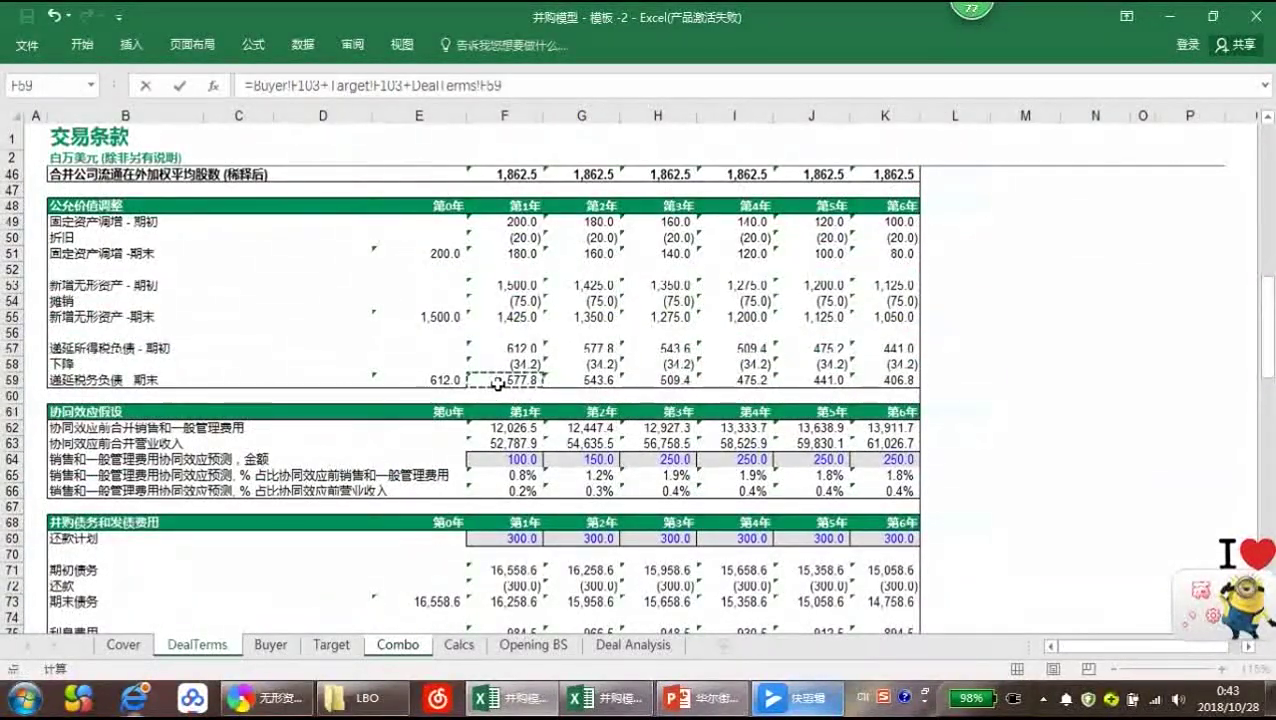
{"action": "key", "text": "Return"}
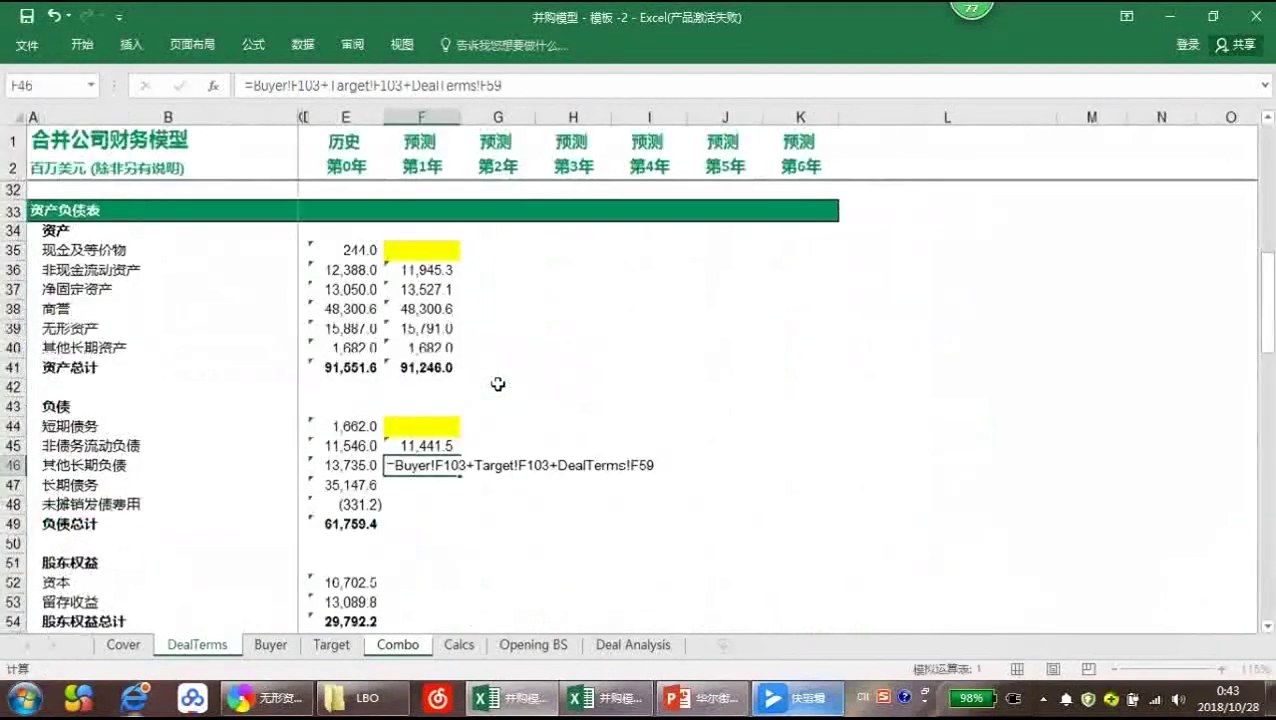
{"action": "key", "text": "Up"}
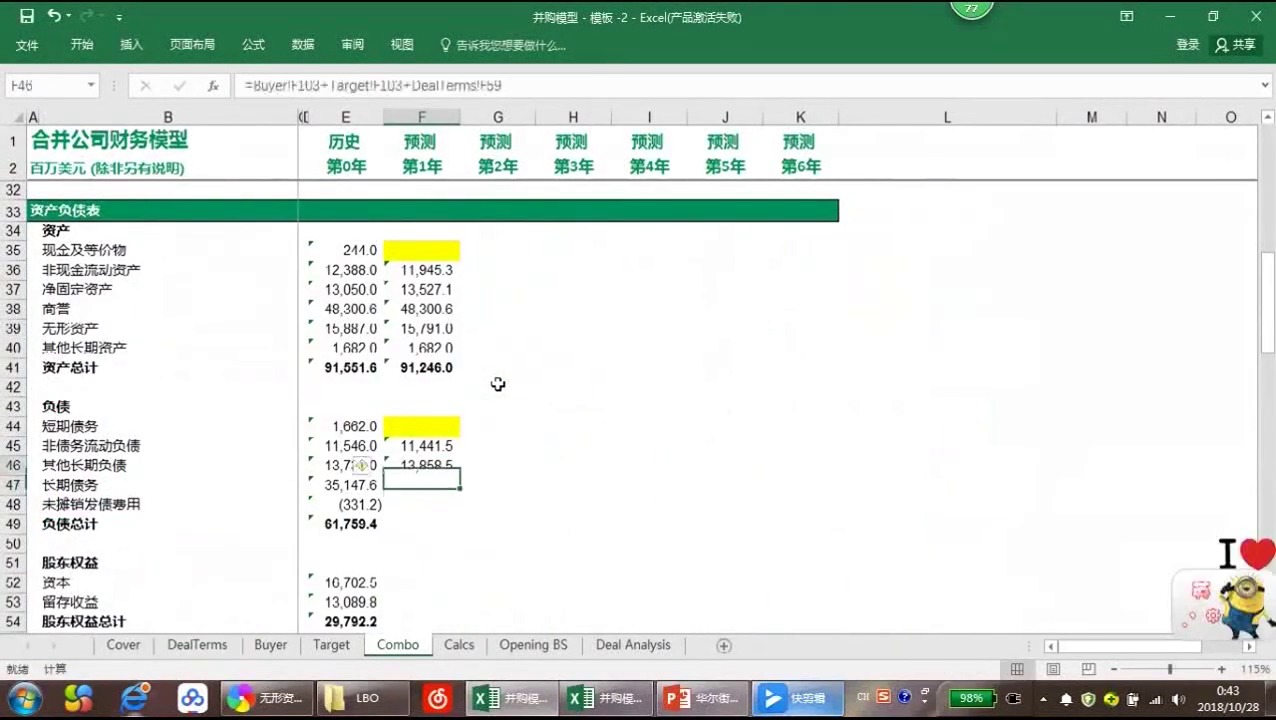
Calculate year 1 long-term debt in F47 as buyer debt plus unrefinanced target debt plus ending acquisition debt: =Buyer!F104+(1-refin)*Target!F104+DealTerms!F73
{"action": "key", "text": "Down"}
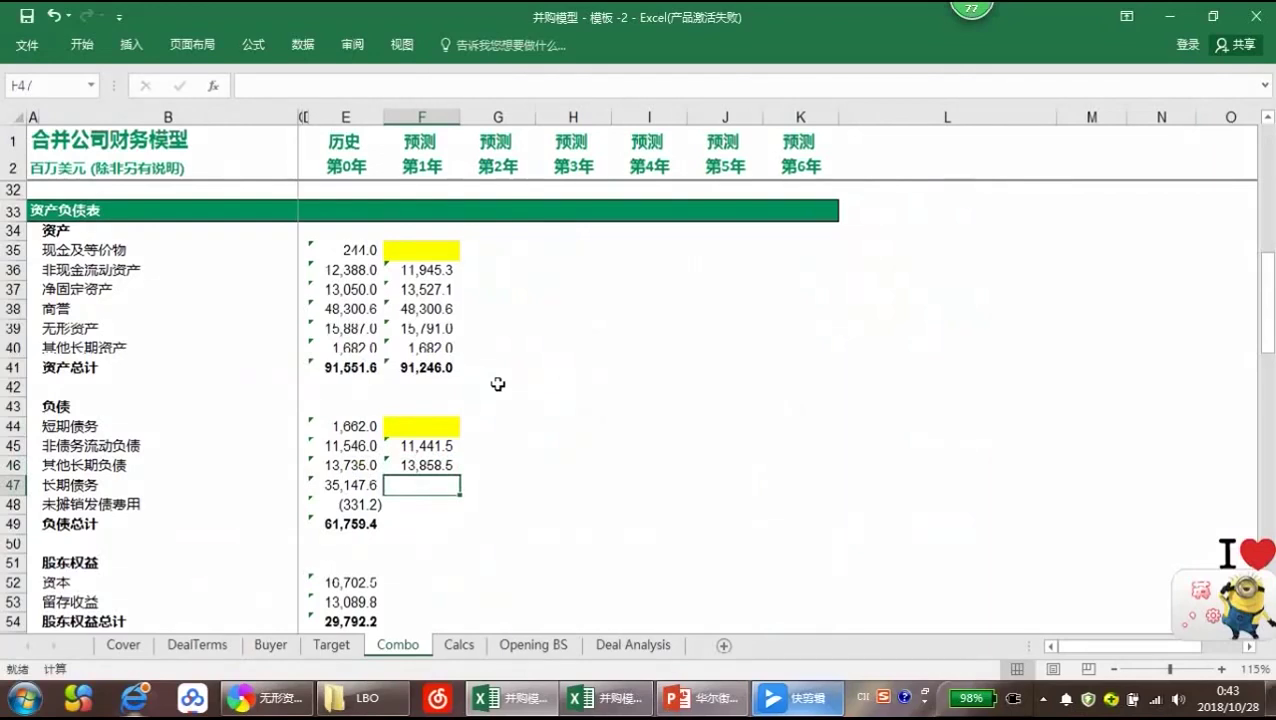
{"action": "type", "text": "="}
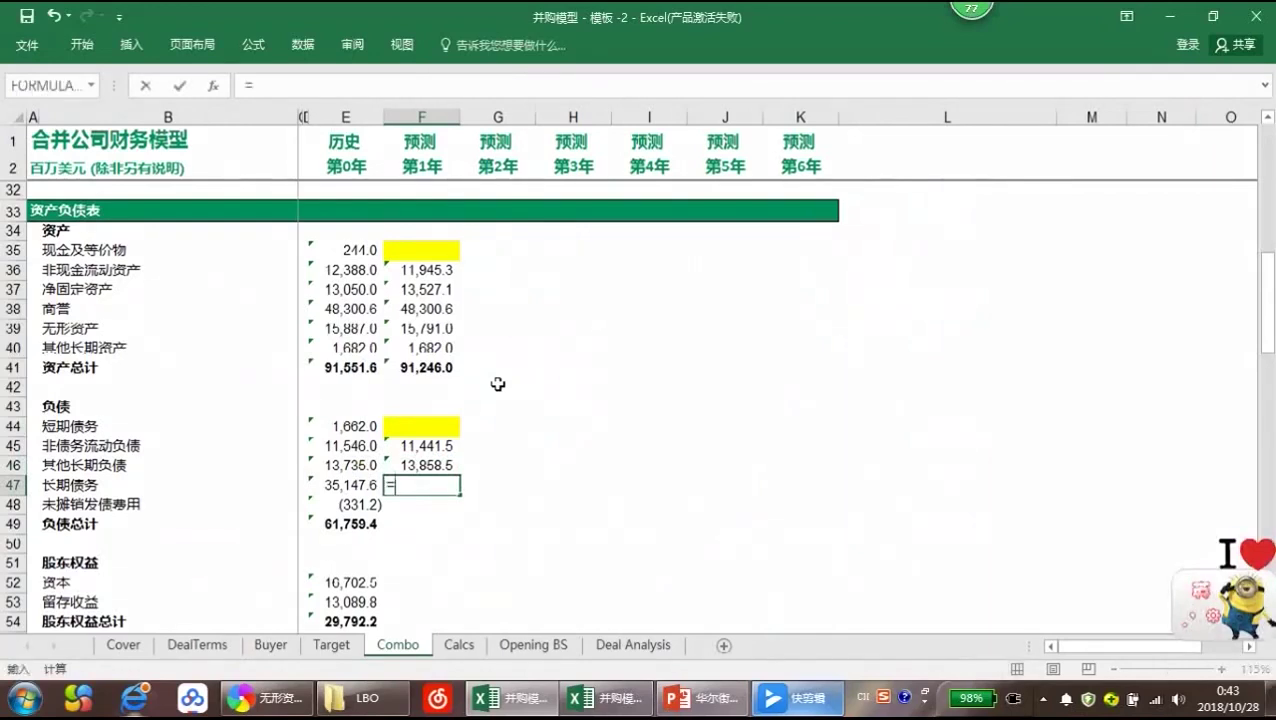
{"action": "left_click", "coordinate": [272, 645]}
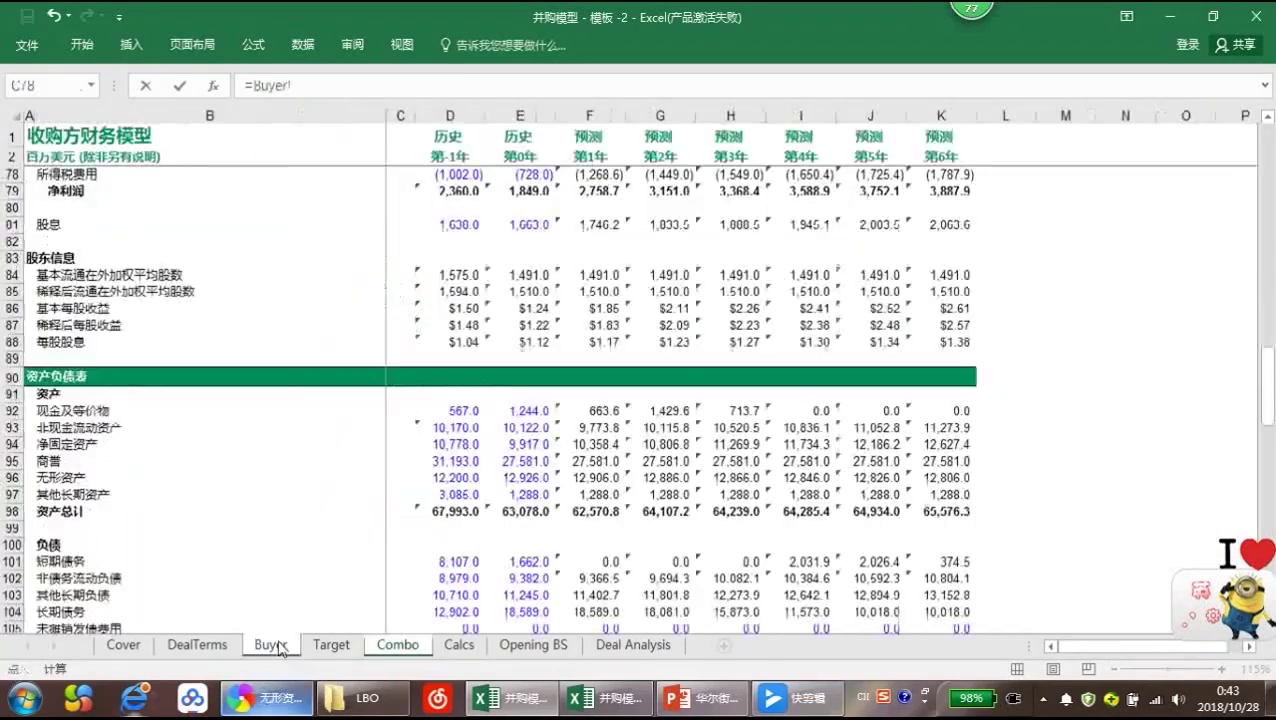
{"action": "scroll", "coordinate": [170, 561], "scroll_direction": "down", "scroll_amount": 2}
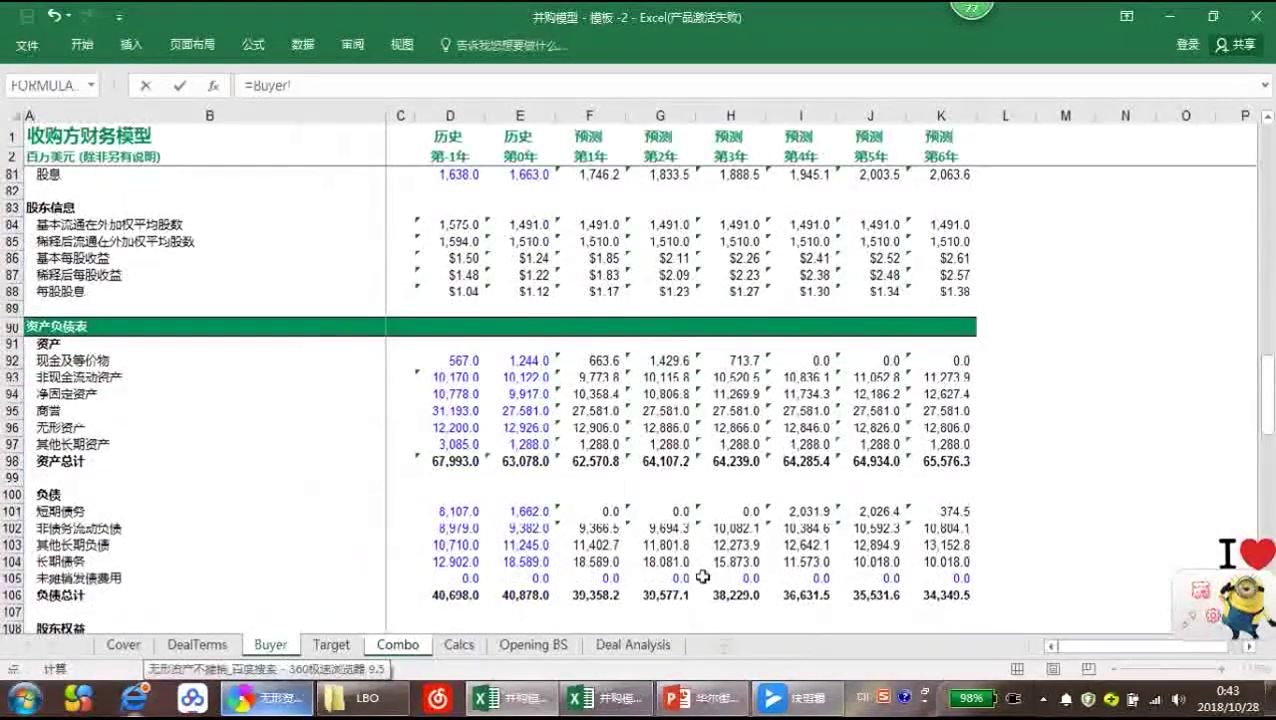
{"action": "left_click", "coordinate": [609, 561]}
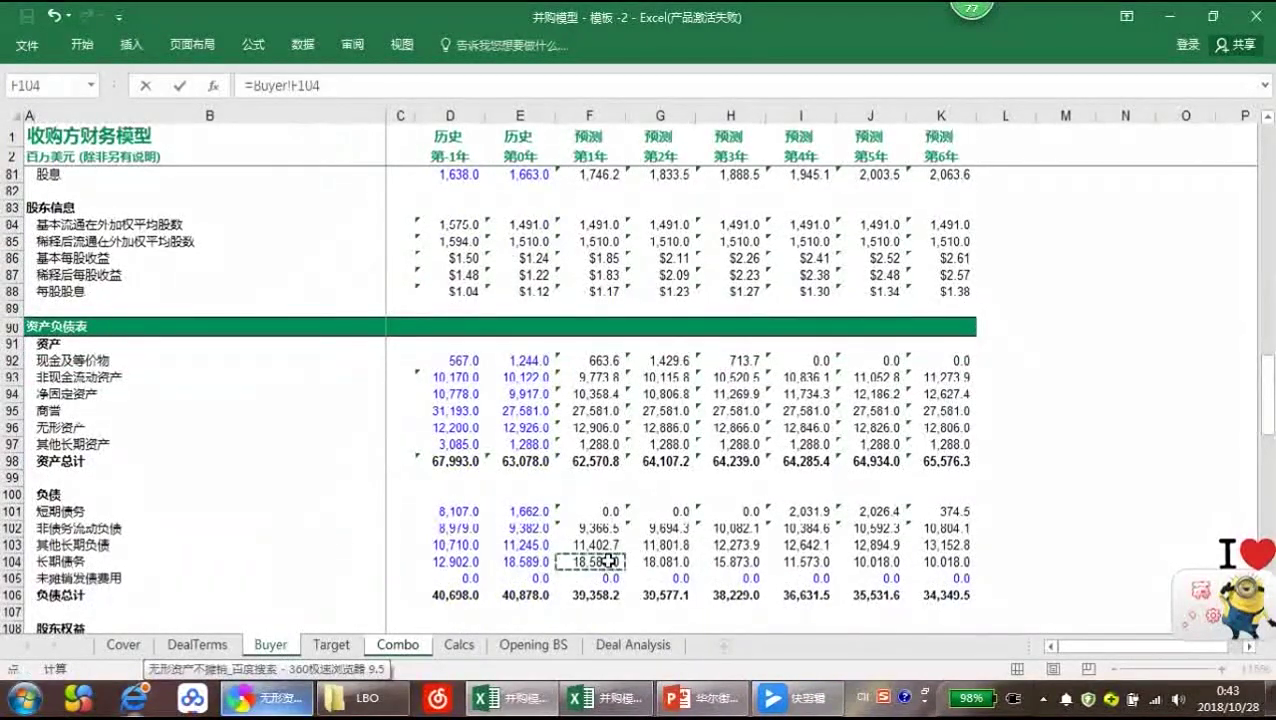
{"action": "type", "text": "+"}
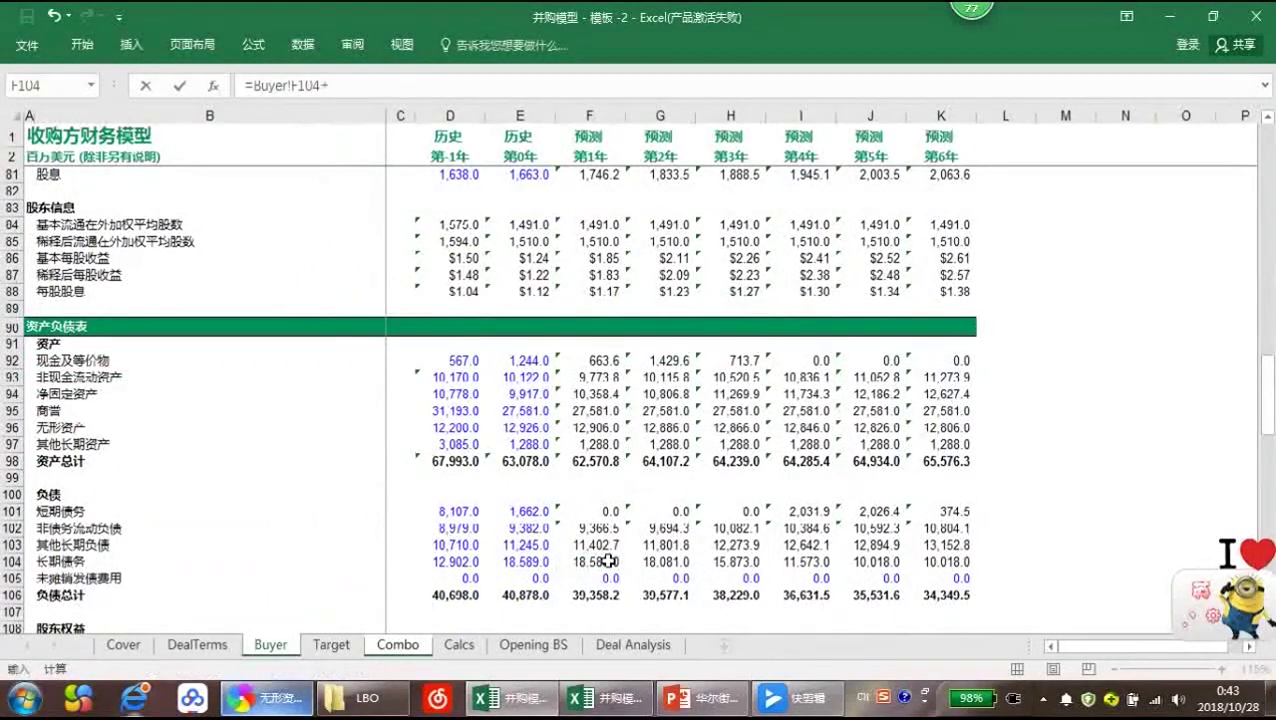
{"action": "type", "text": "(1-refin)*"}
{"action": "left_click", "coordinate": [331, 645]}
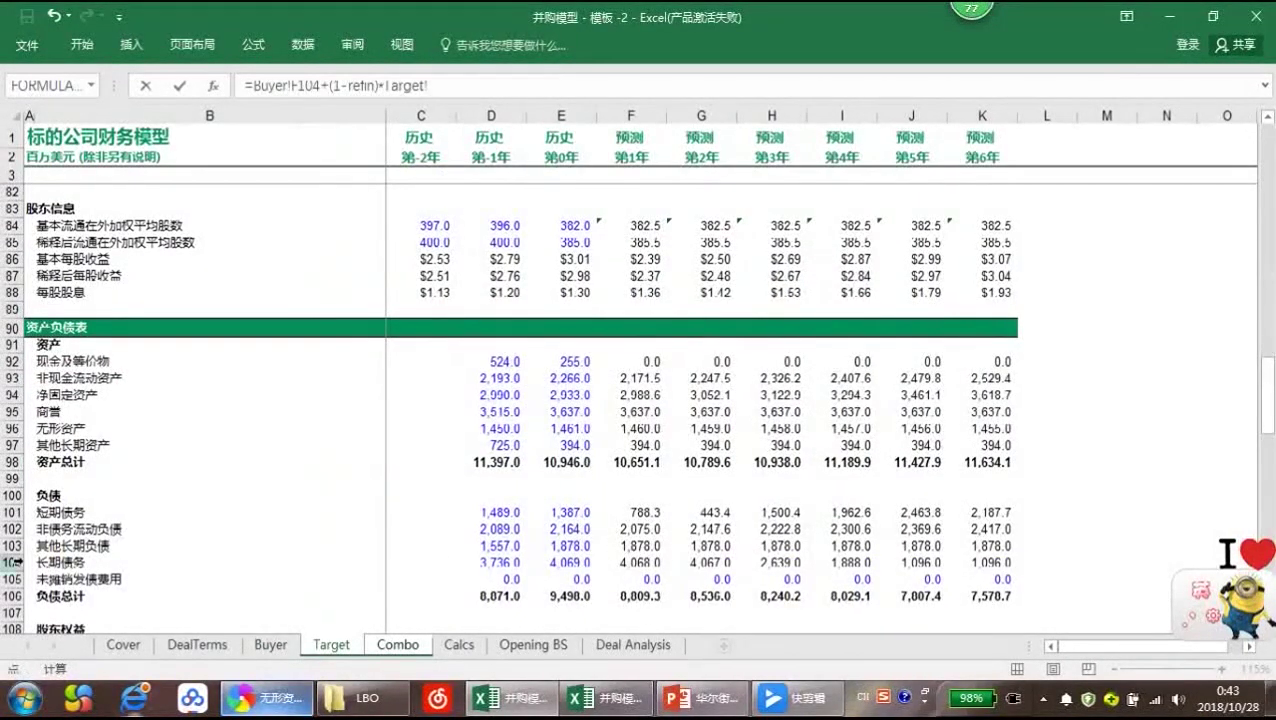
{"action": "left_click", "coordinate": [637, 562]}
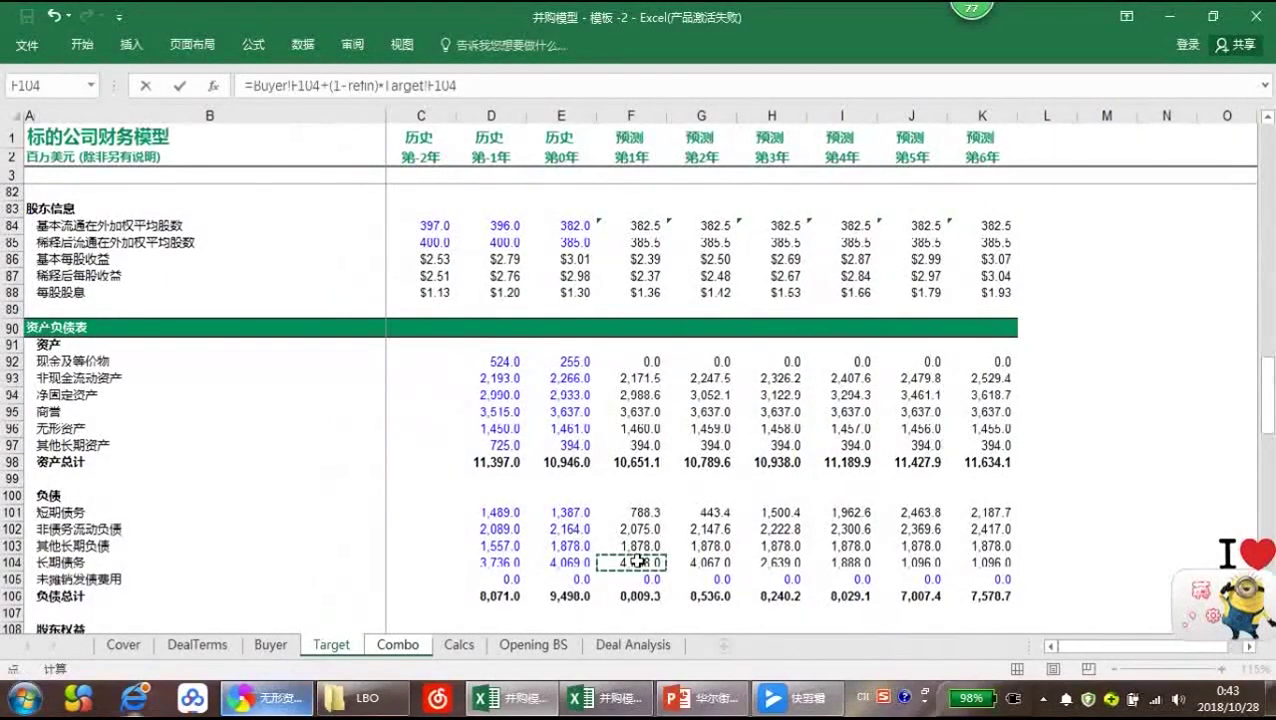
{"action": "left_click", "coordinate": [502, 86]}
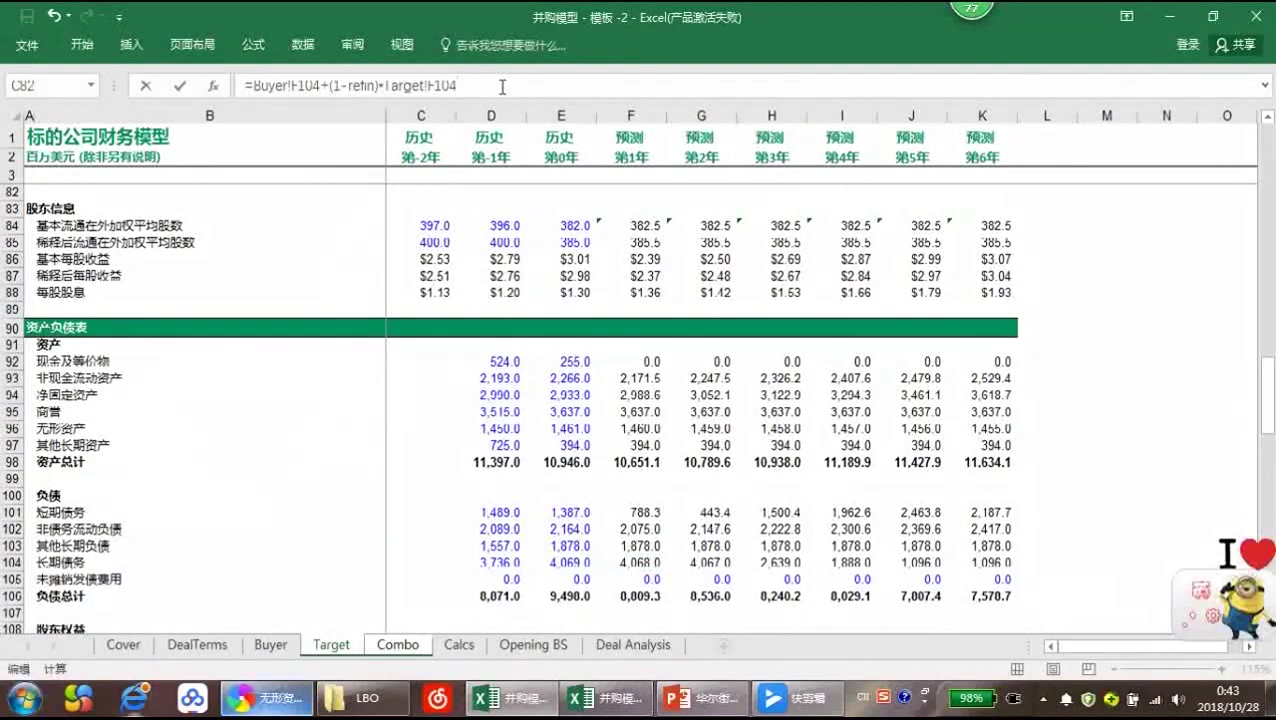
{"action": "type", "text": "+"}
{"action": "left_click", "coordinate": [192, 648]}
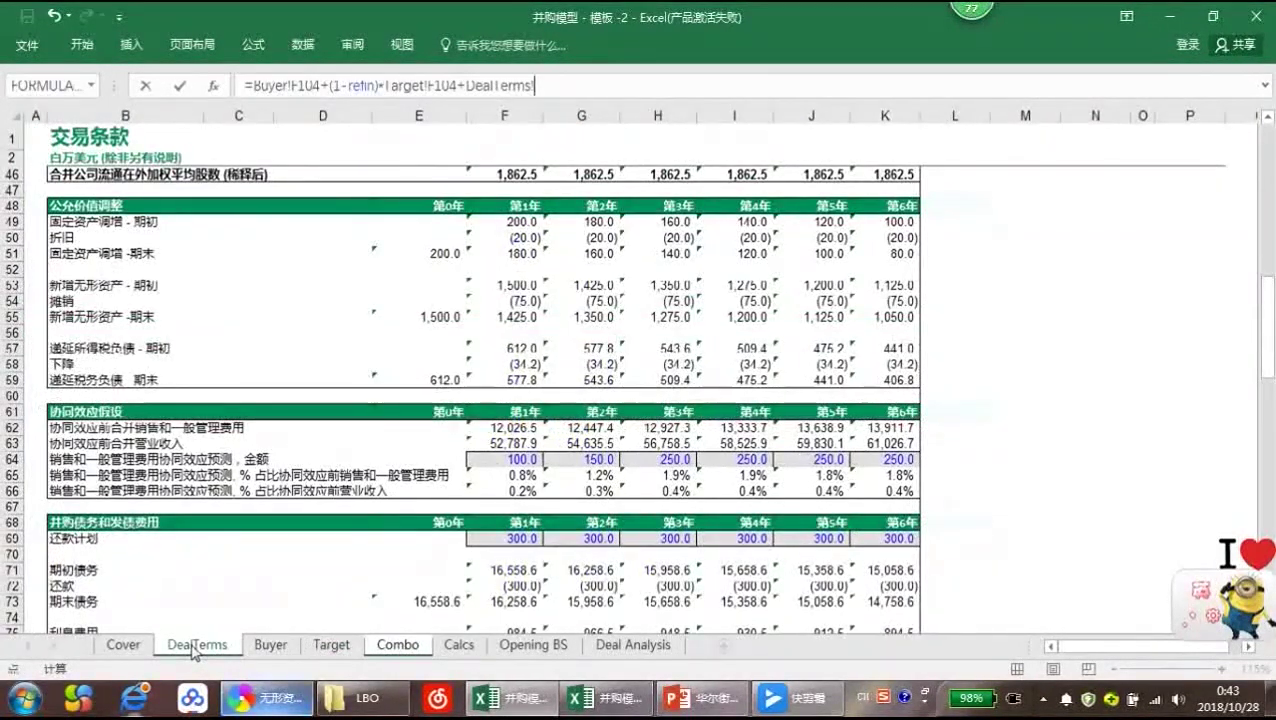
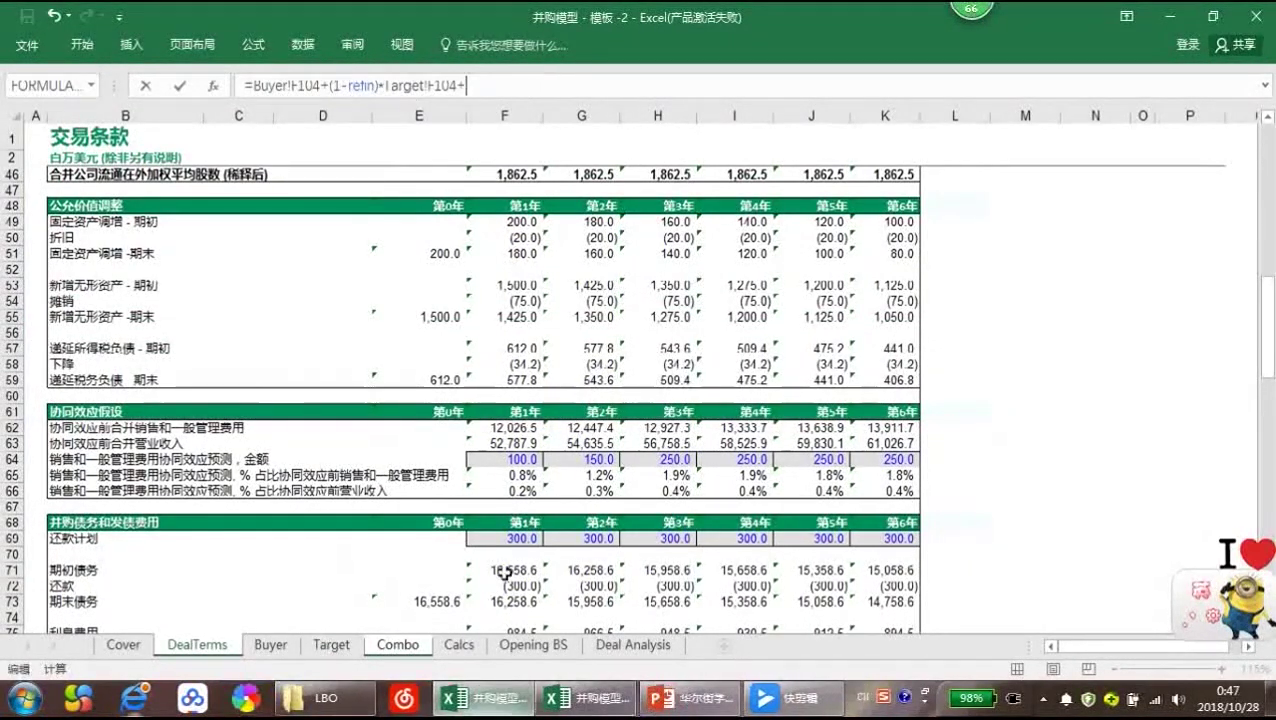
{"action": "left_click", "coordinate": [499, 601]}
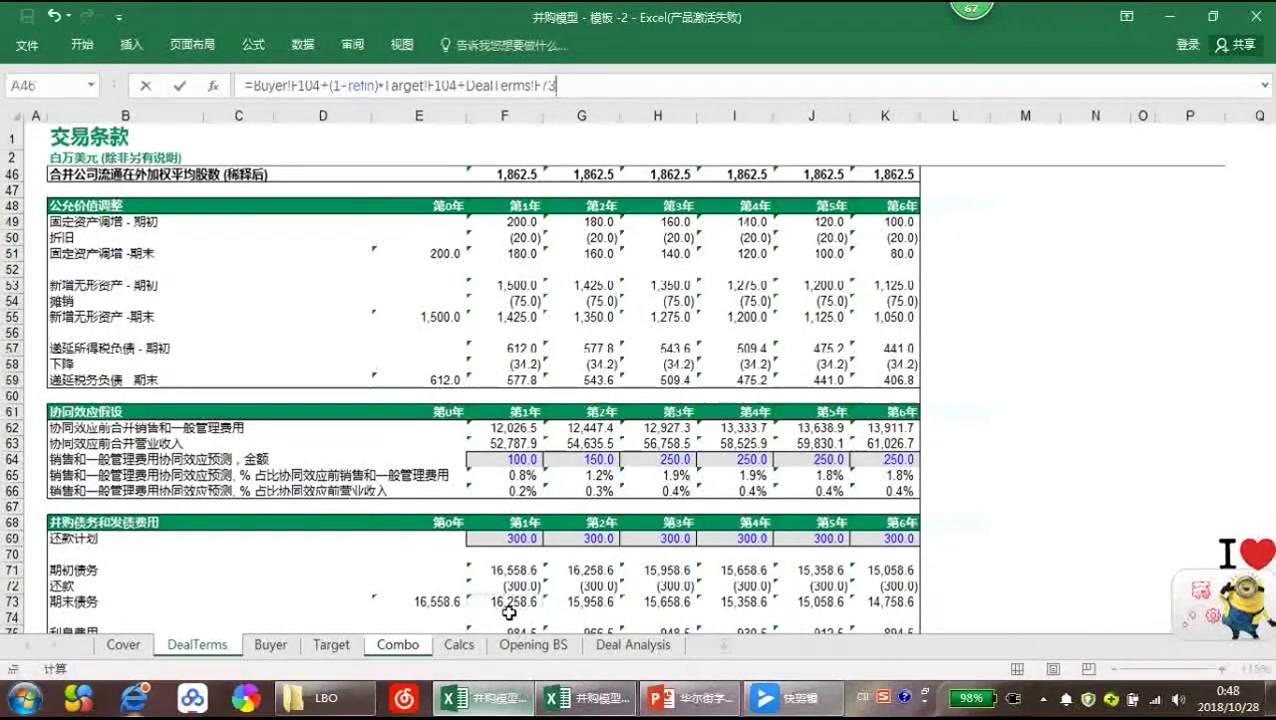
{"action": "key", "text": "Return"}
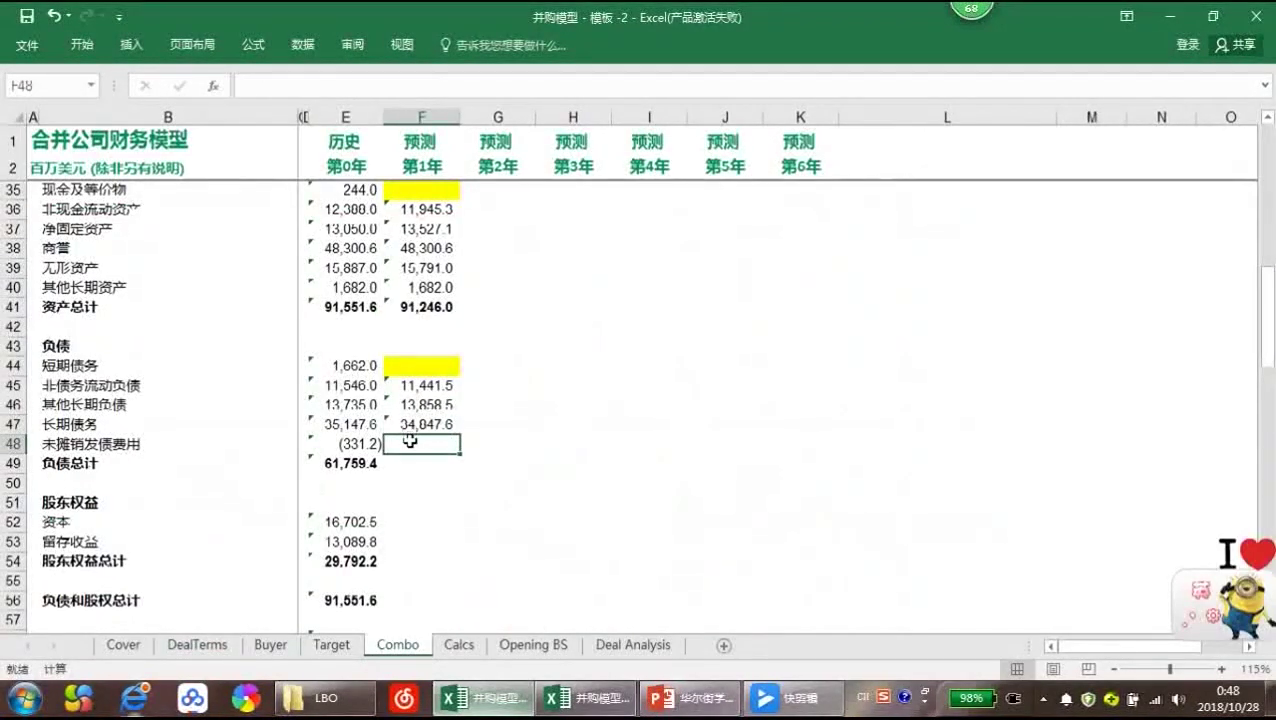
Link year 1 unamortized debt issuance fees in F48 to the negative of the ending fee balance, =-DealTerms!F79
{"action": "type", "text": "="}
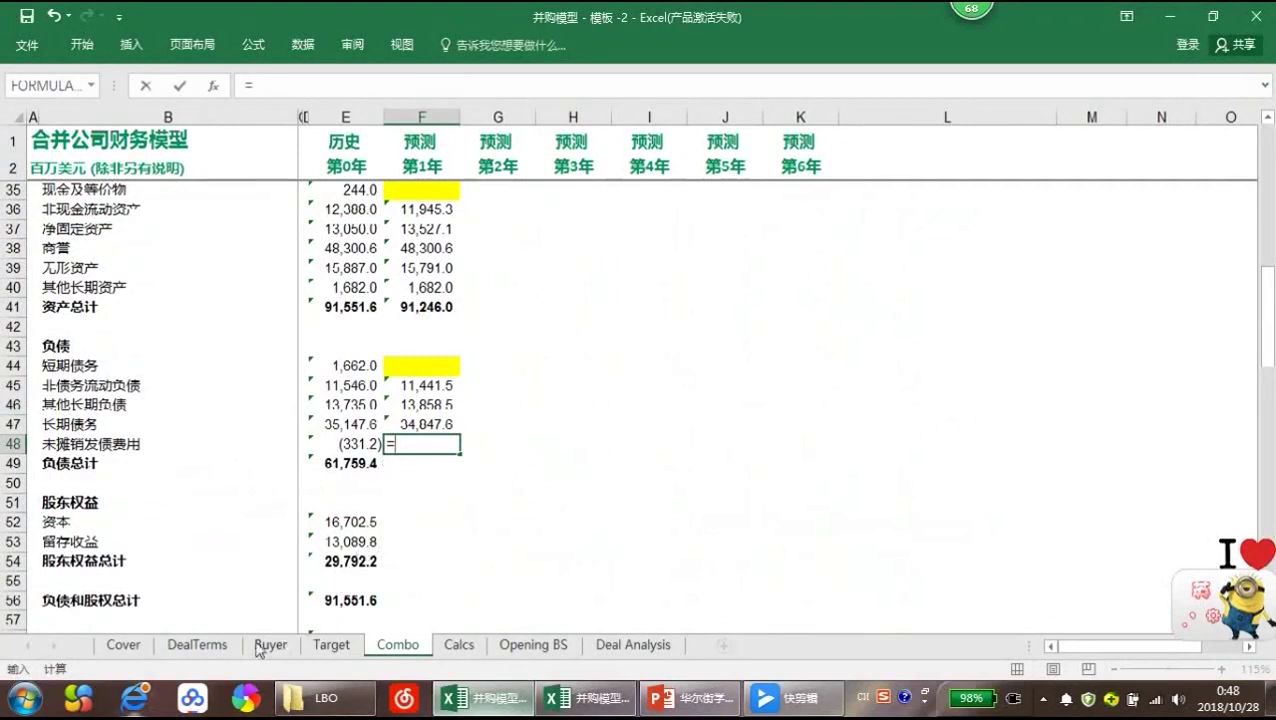
{"action": "left_click", "coordinate": [198, 645]}
{"action": "scroll", "coordinate": [265, 603], "scroll_direction": "down", "scroll_amount": 2}
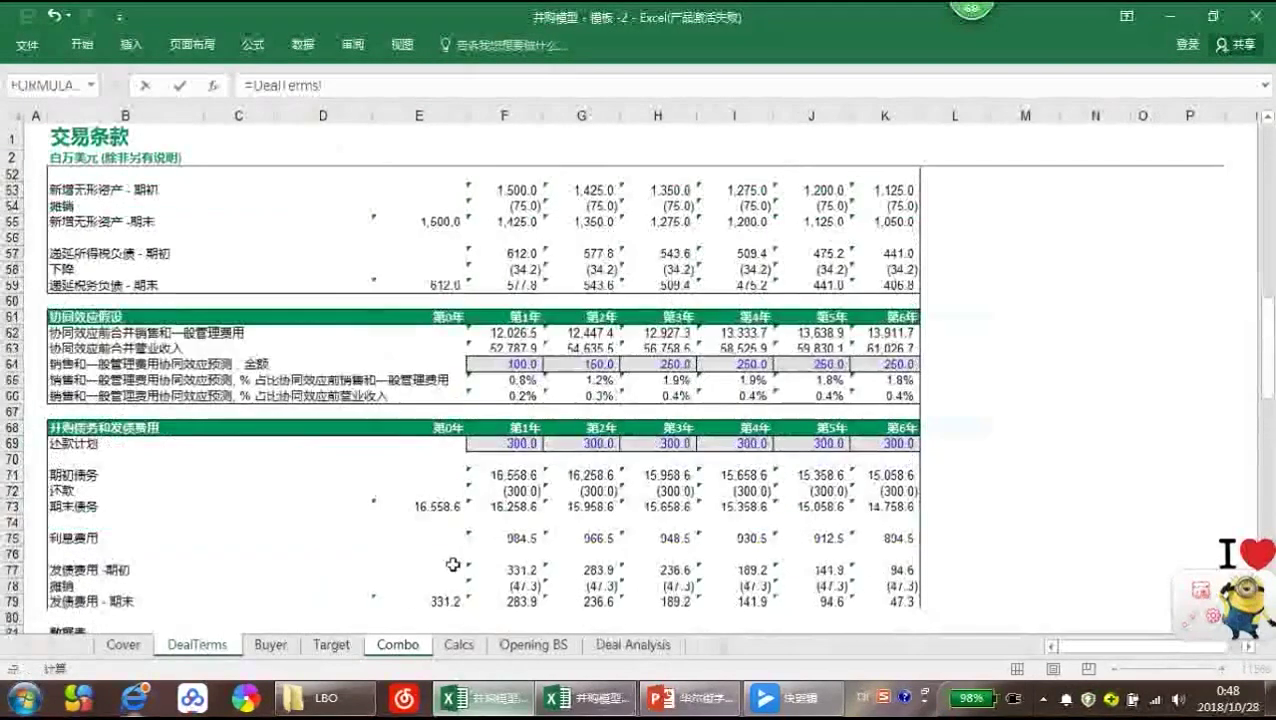
{"action": "left_click", "coordinate": [492, 601]}
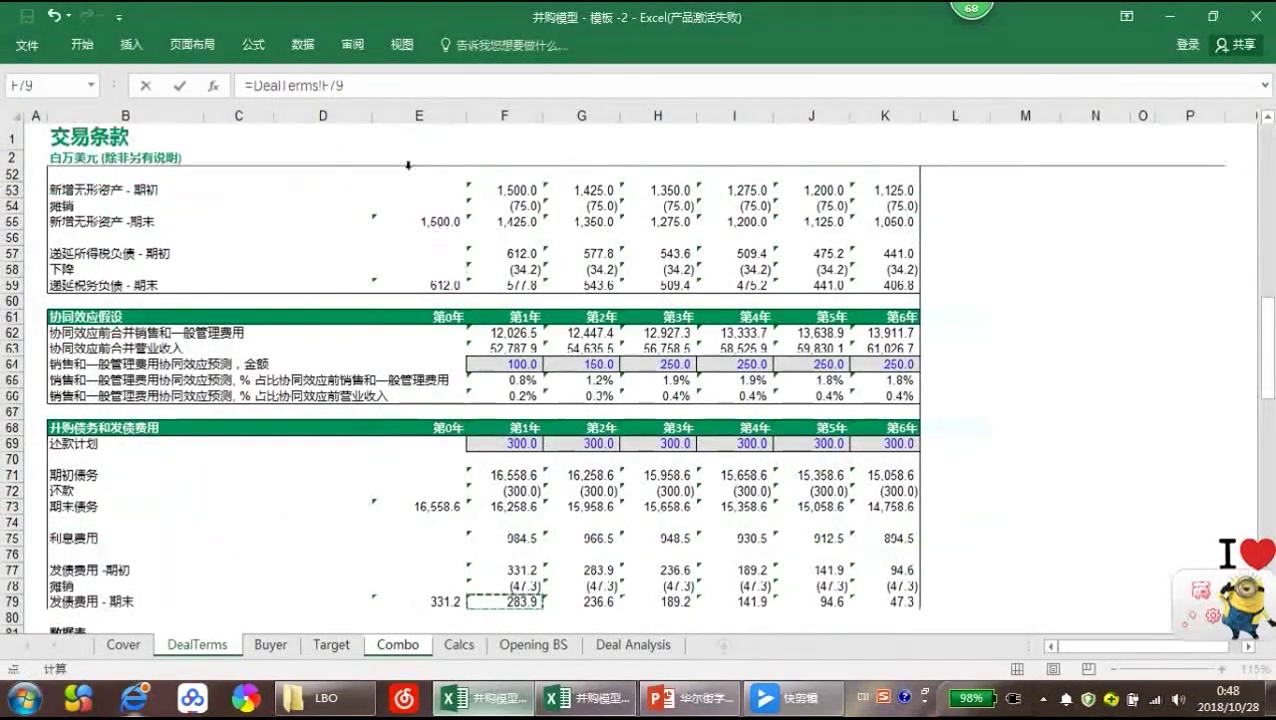
{"action": "left_click", "coordinate": [348, 86]}
{"action": "key", "text": "Return"}
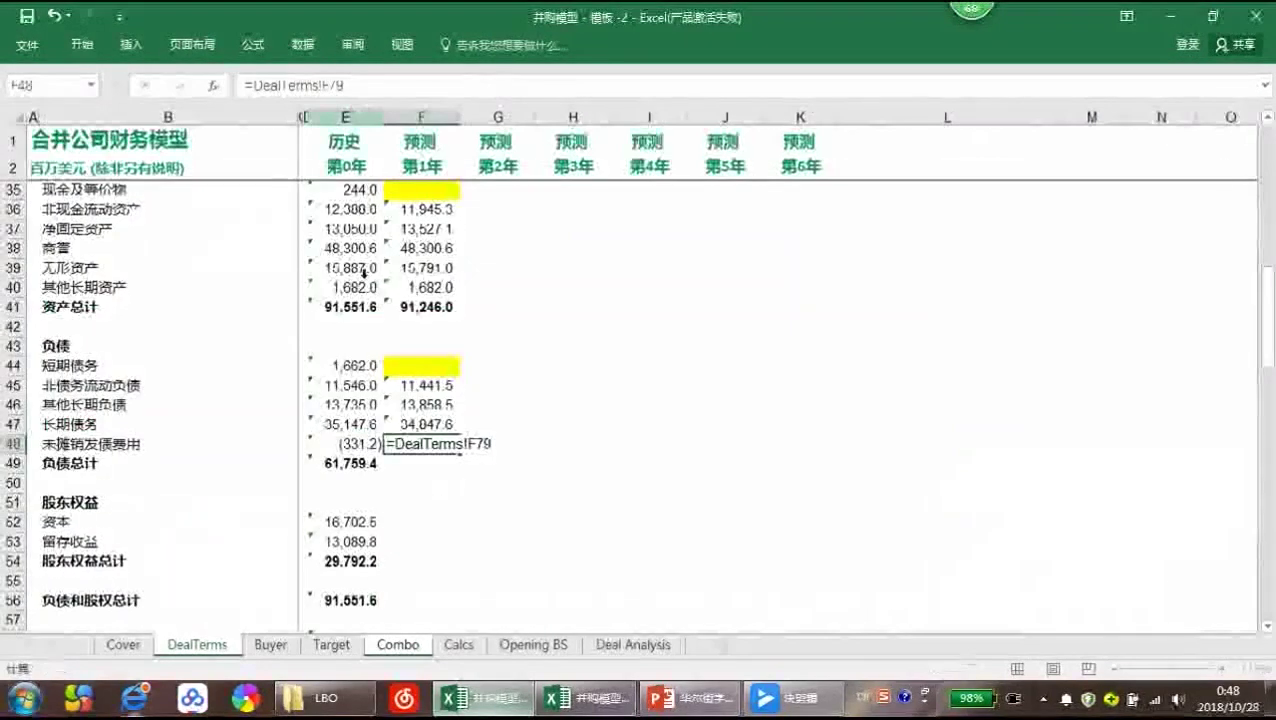
{"action": "key", "text": "Up"}
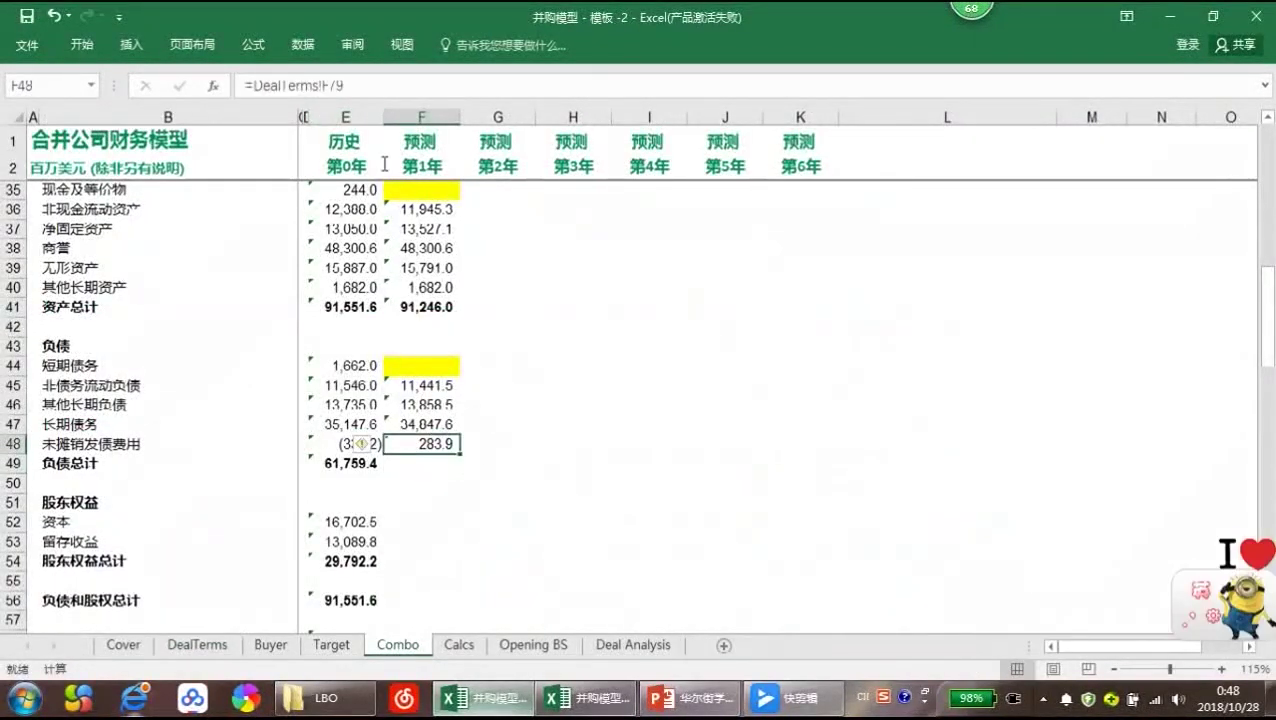
{"action": "left_click", "coordinate": [252, 86]}
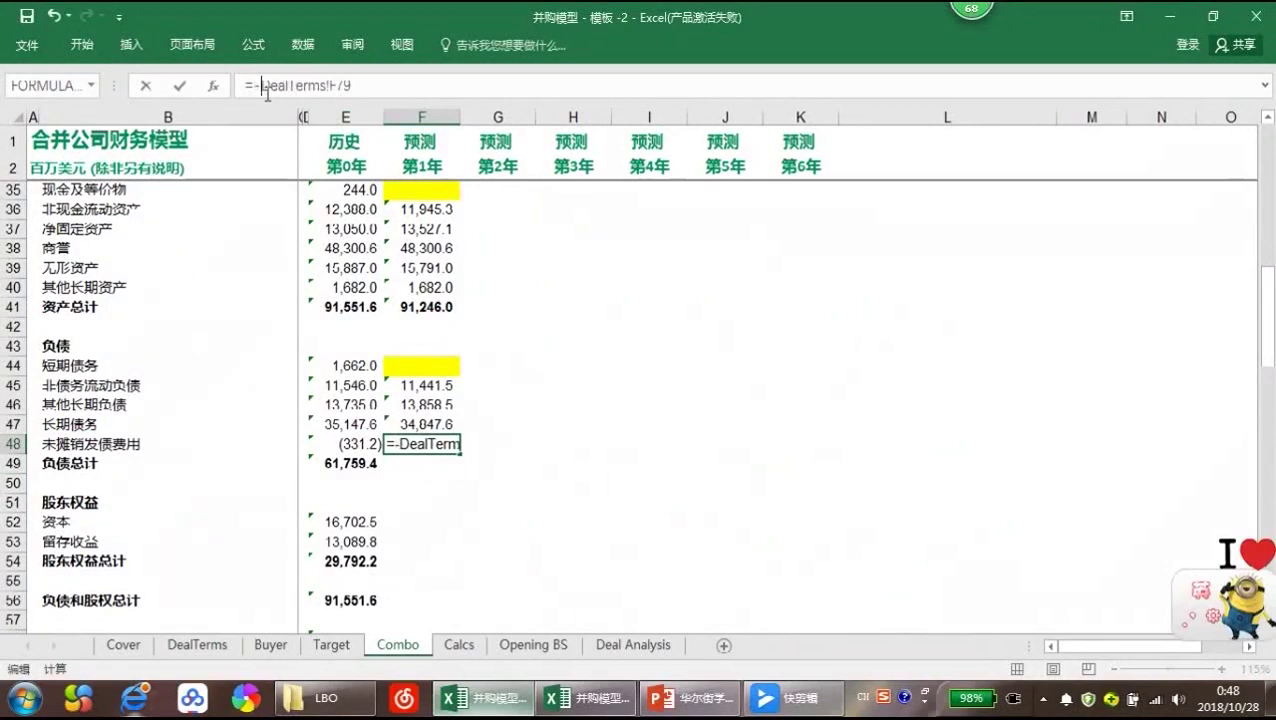
{"action": "key", "text": "Return"}
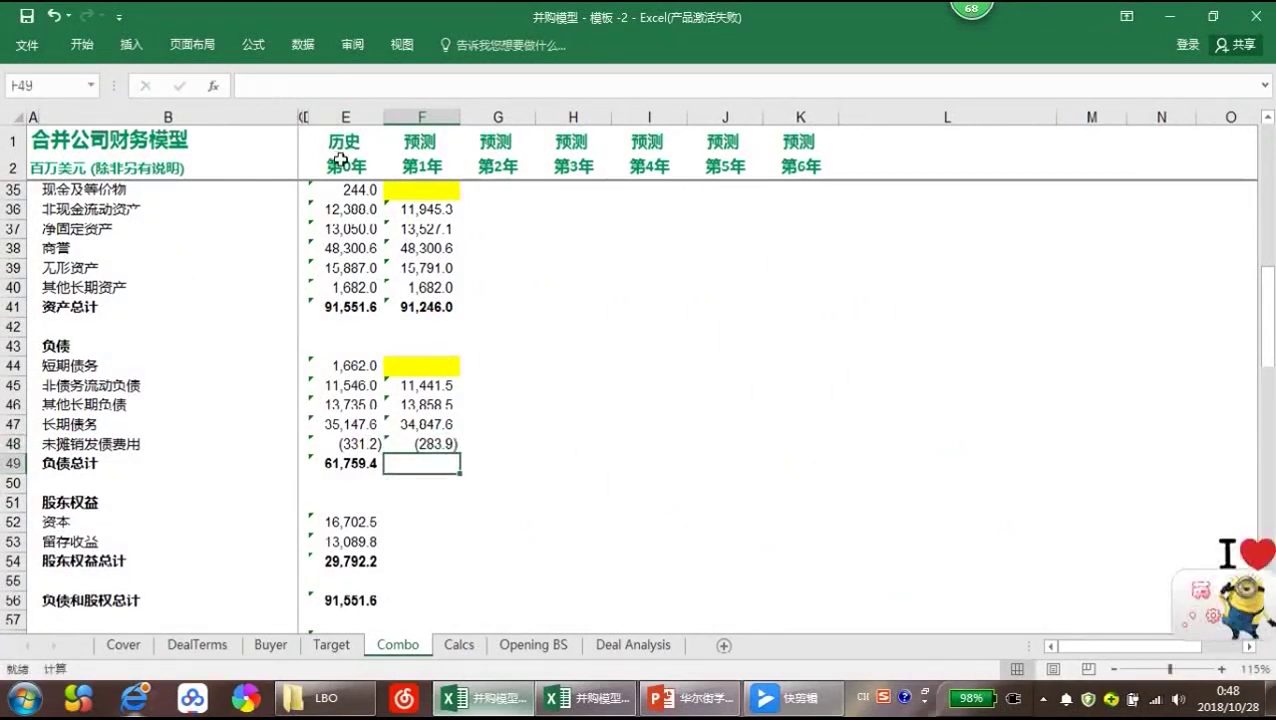
Total the year 1 liabilities in F49 by summing F44:F48
{"action": "type", "text": "=sum"}
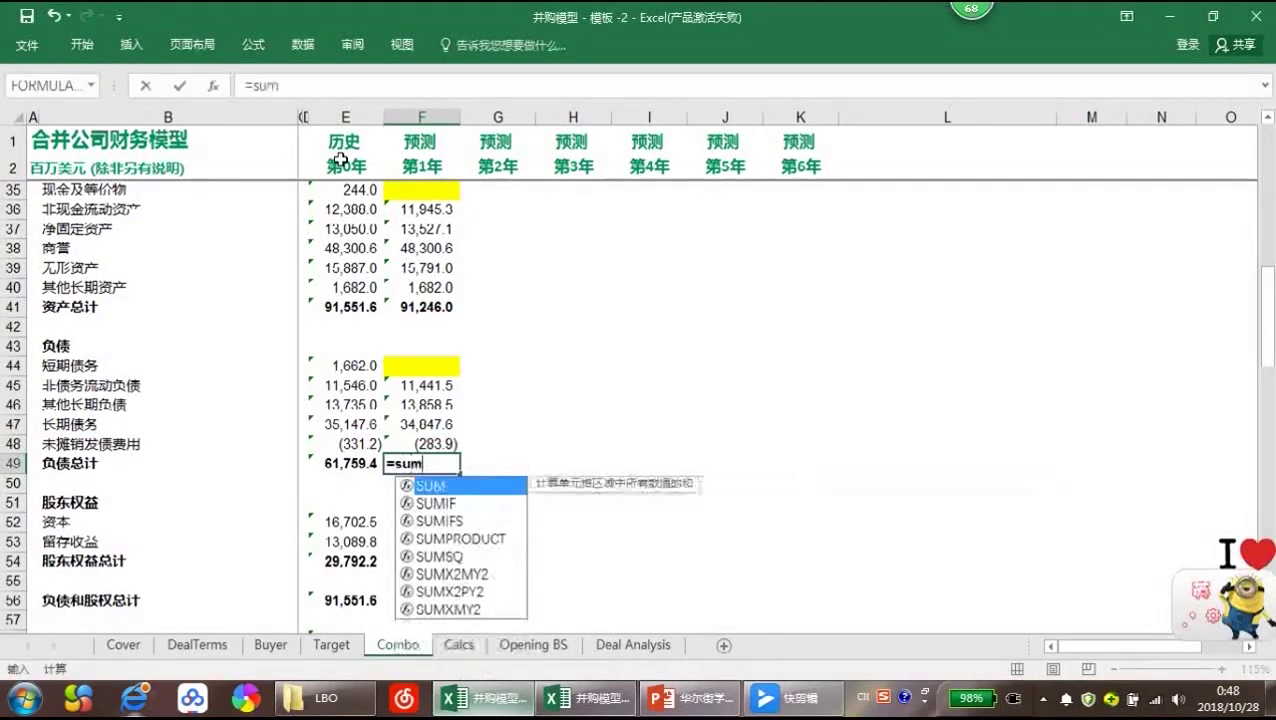
{"action": "type", "text": "("}
{"action": "key", "text": "Up"}
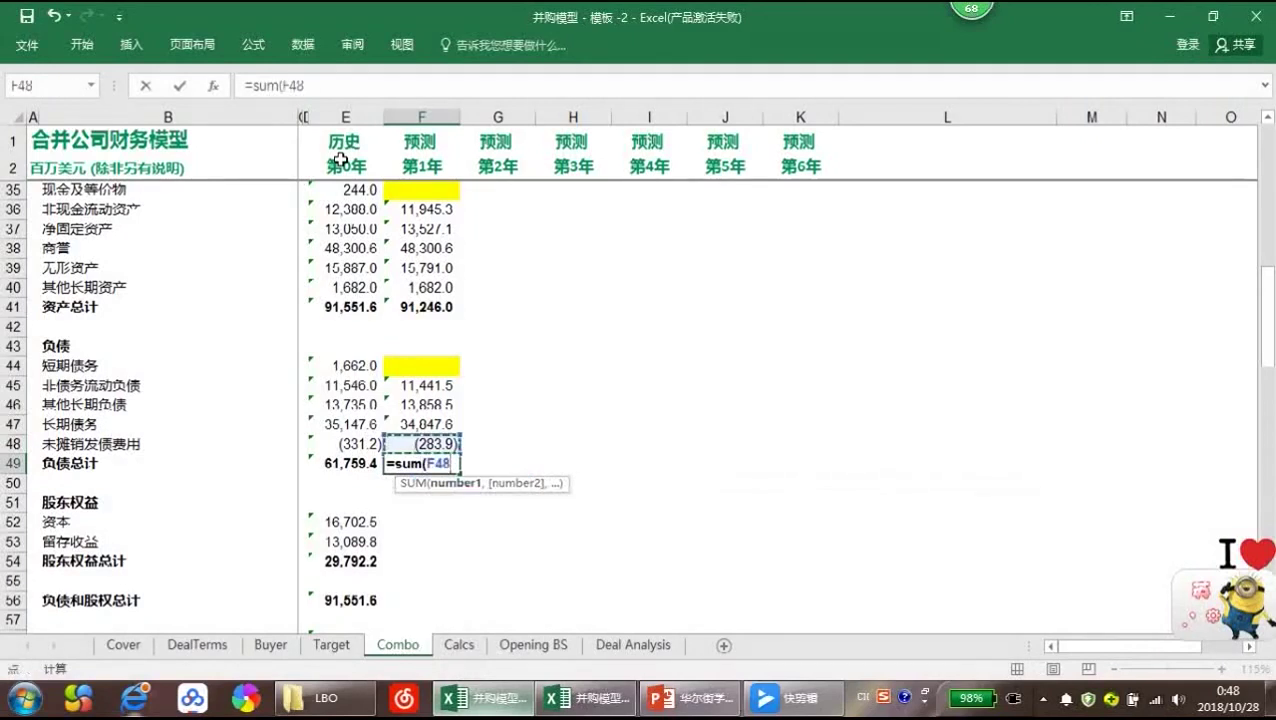
{"action": "key", "text": "shift+Up"}
{"action": "key", "text": "shift+Up"}
{"action": "key", "text": "shift+Up"}
{"action": "key", "text": "shift+Up"}
{"action": "type", "text": ")"}
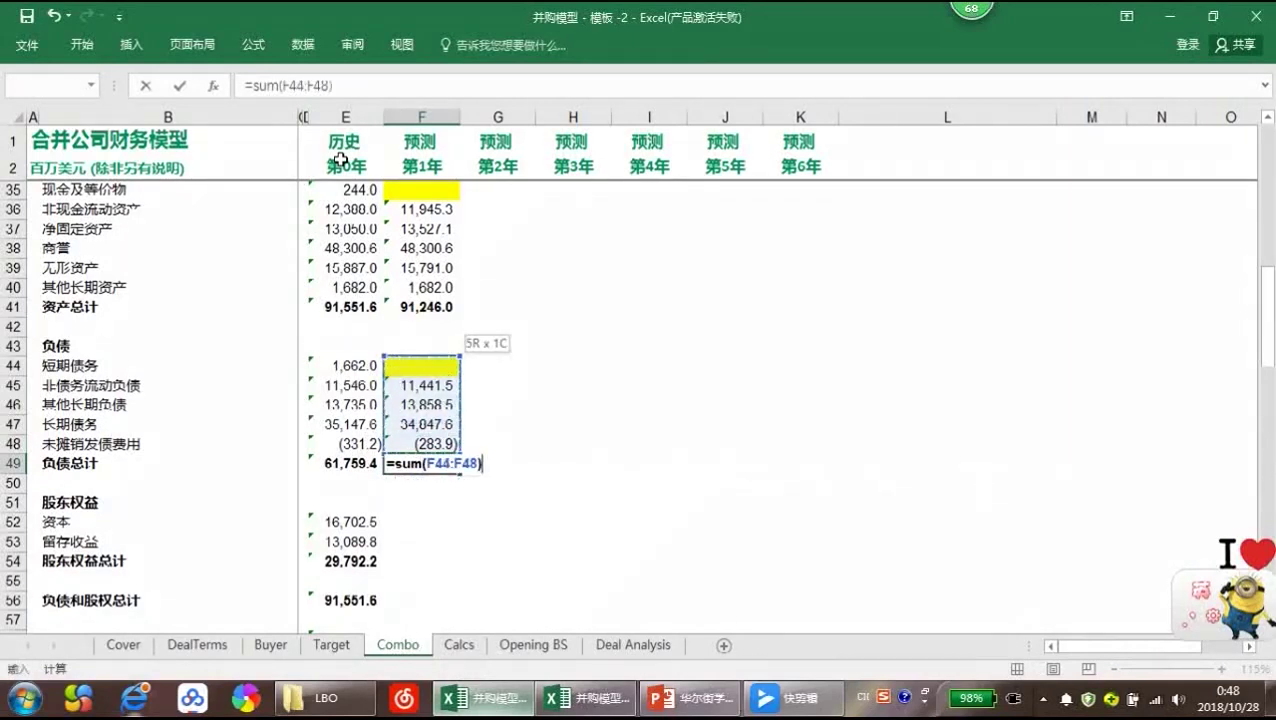
{"action": "key", "text": "Return"}
Calculate year 1 capital in F52 as buyer capital plus stock issued less equity issuance fees: =Buyer!F109+DealTerms!$C$35-DealTerms!$C$30
{"action": "key", "text": "Down"}
{"action": "key", "text": "Down"}
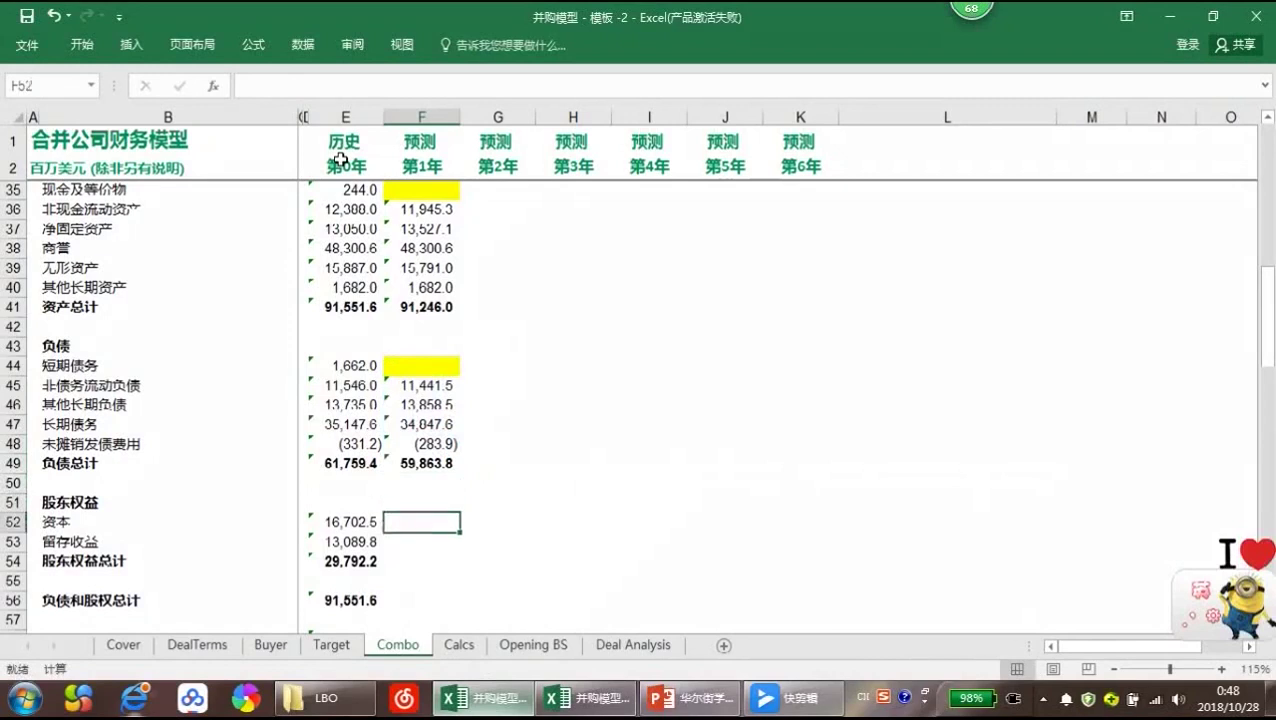
{"action": "type", "text": "="}
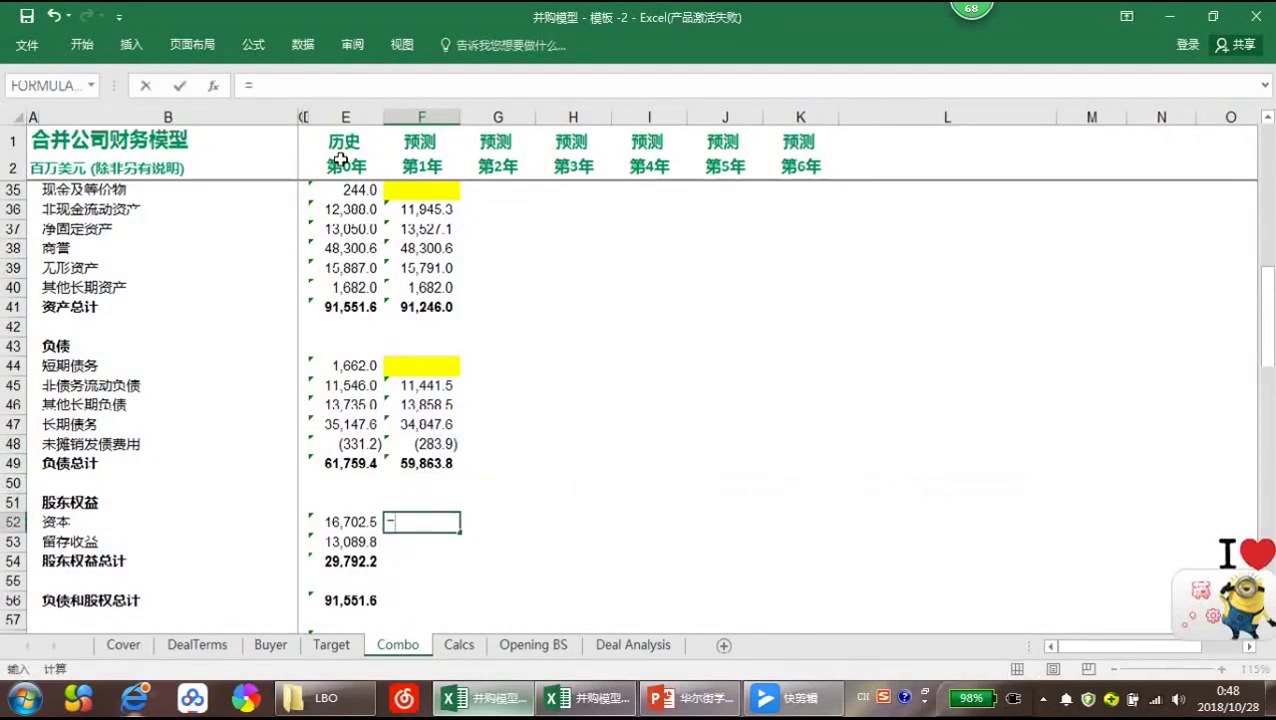
{"action": "left_click", "coordinate": [268, 645]}
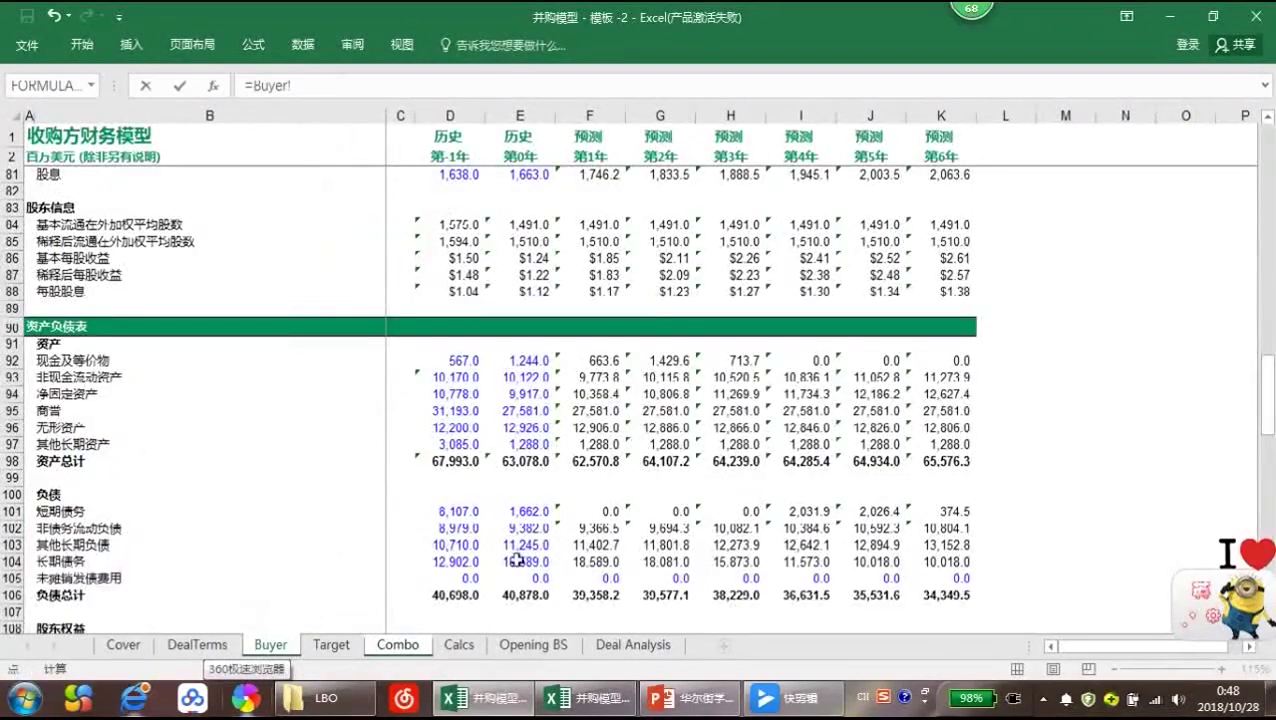
{"action": "scroll", "coordinate": [566, 563], "scroll_direction": "down", "scroll_amount": 4}
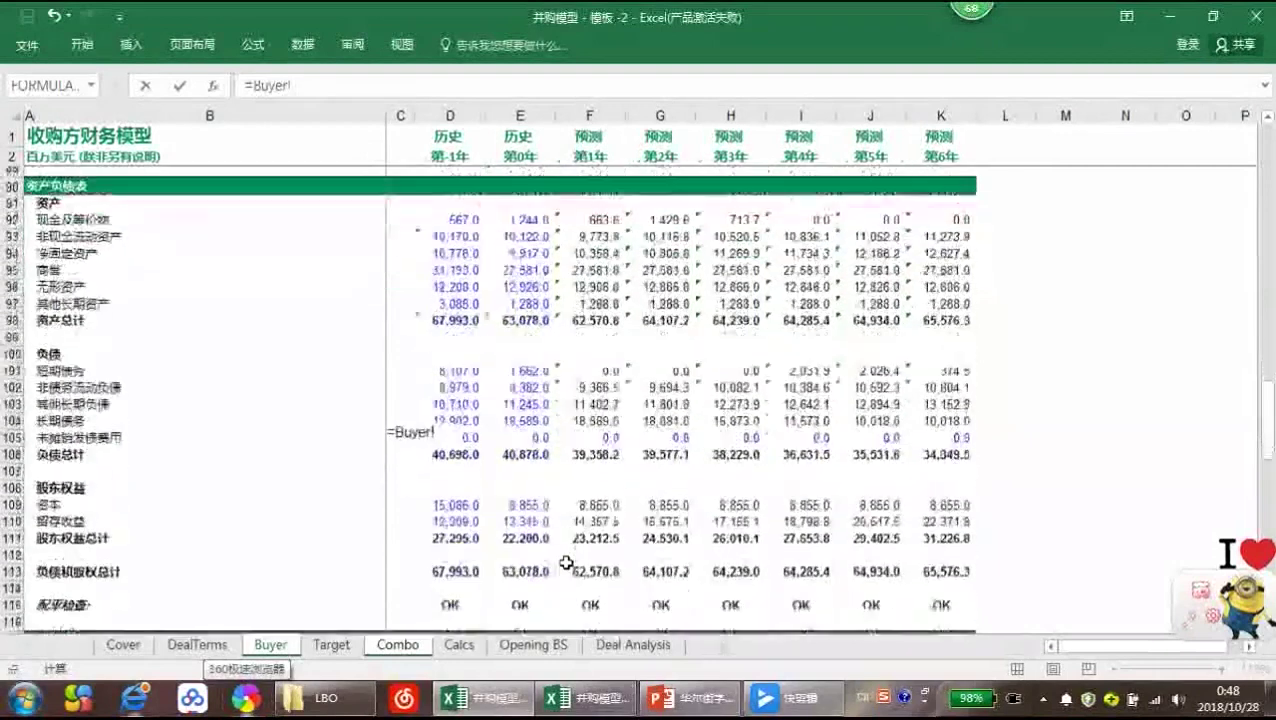
{"action": "left_click", "coordinate": [598, 446]}
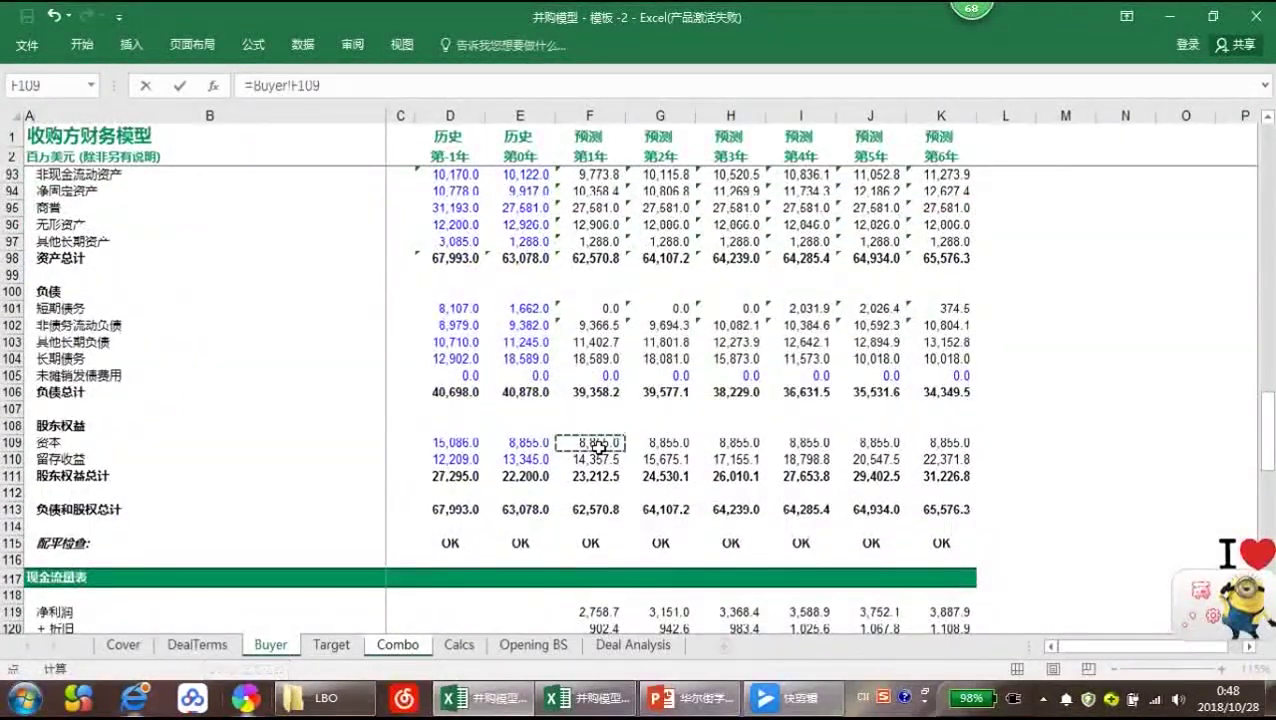
{"action": "type", "text": "+"}
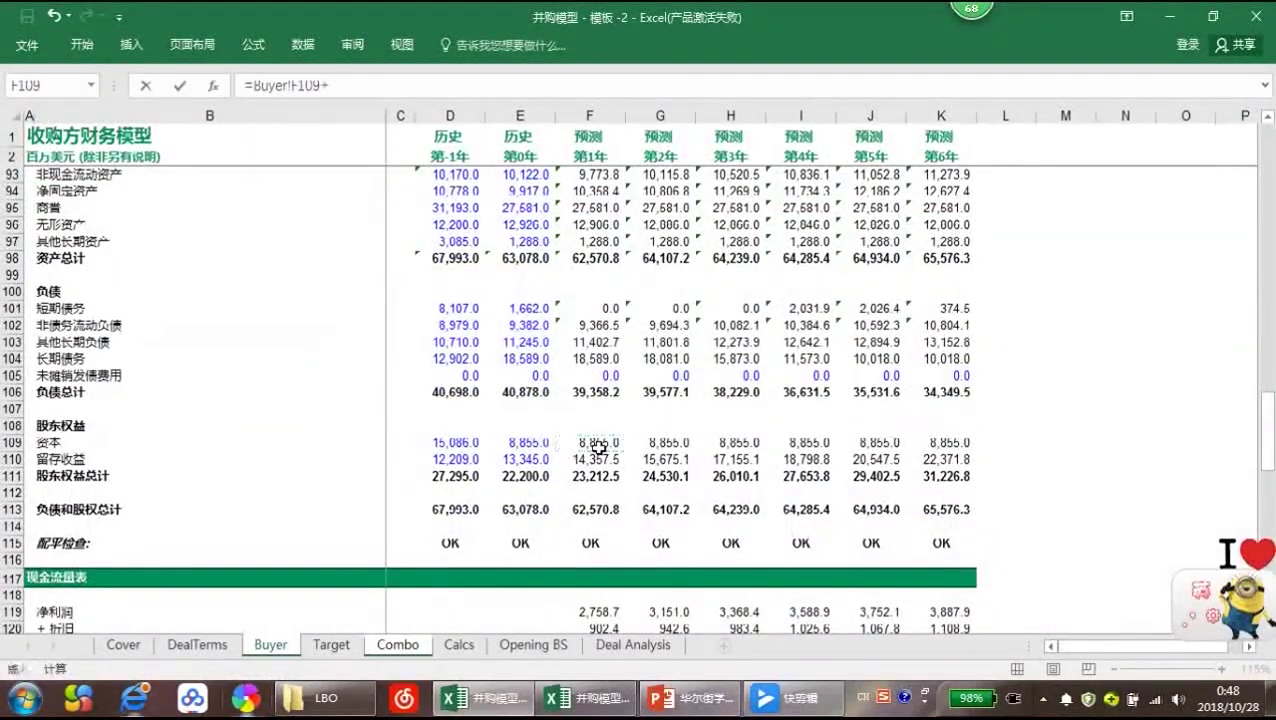
{"action": "left_click", "coordinate": [226, 643]}
{"action": "scroll", "coordinate": [327, 283], "scroll_direction": "up", "scroll_amount": 5}
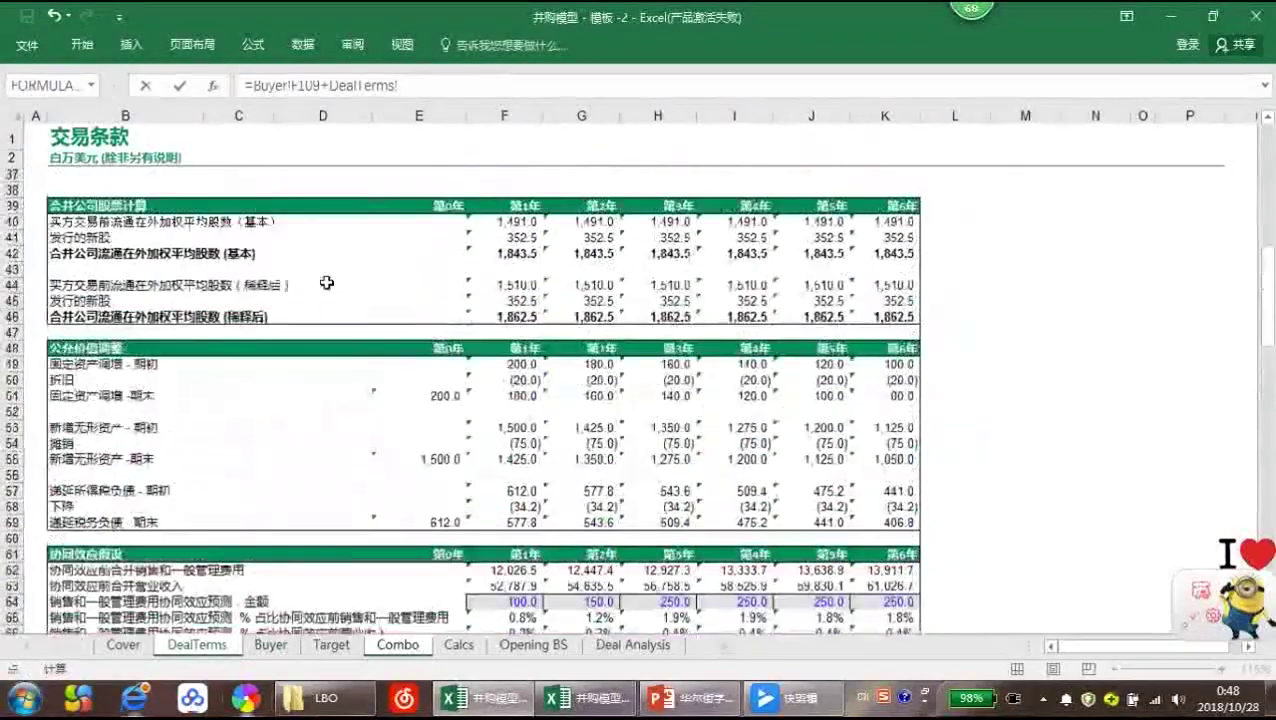
{"action": "scroll", "coordinate": [327, 283], "scroll_direction": "up", "scroll_amount": 5}
{"action": "left_click", "coordinate": [232, 382]}
{"action": "key", "text": "F4"}
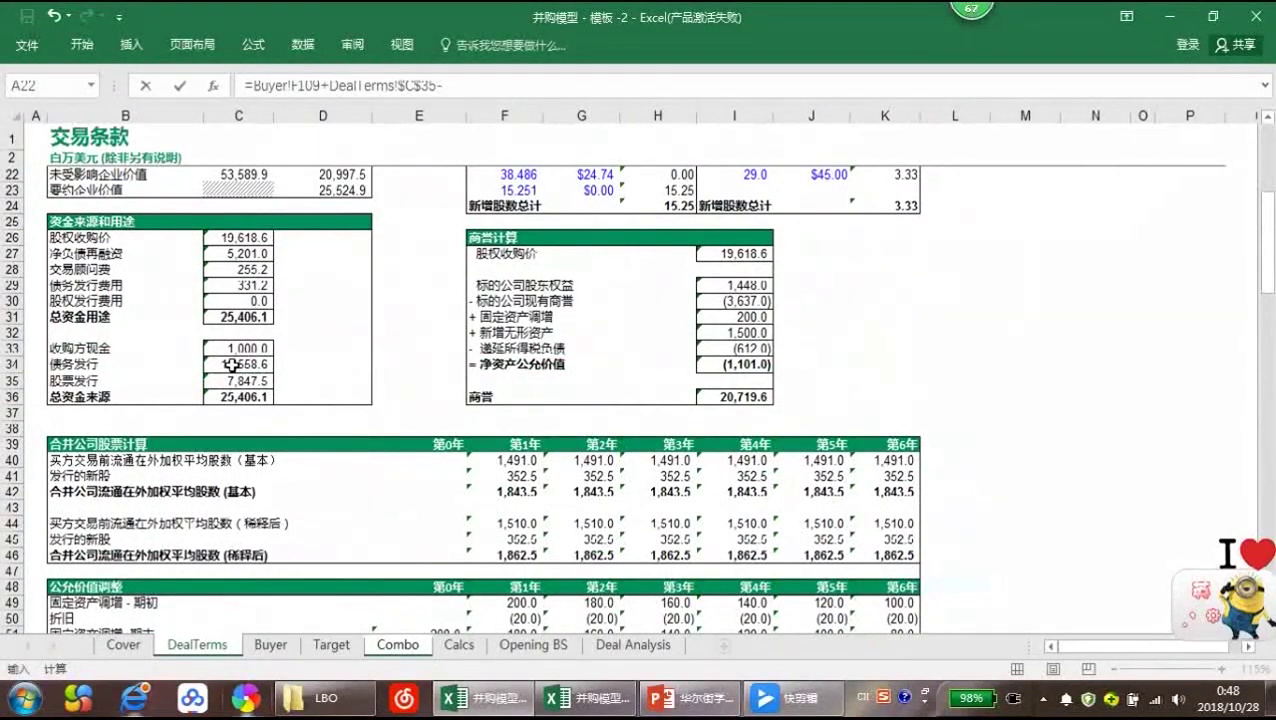
{"action": "left_click", "coordinate": [229, 300]}
{"action": "key", "text": "F4"}
{"action": "key", "text": "Return"}
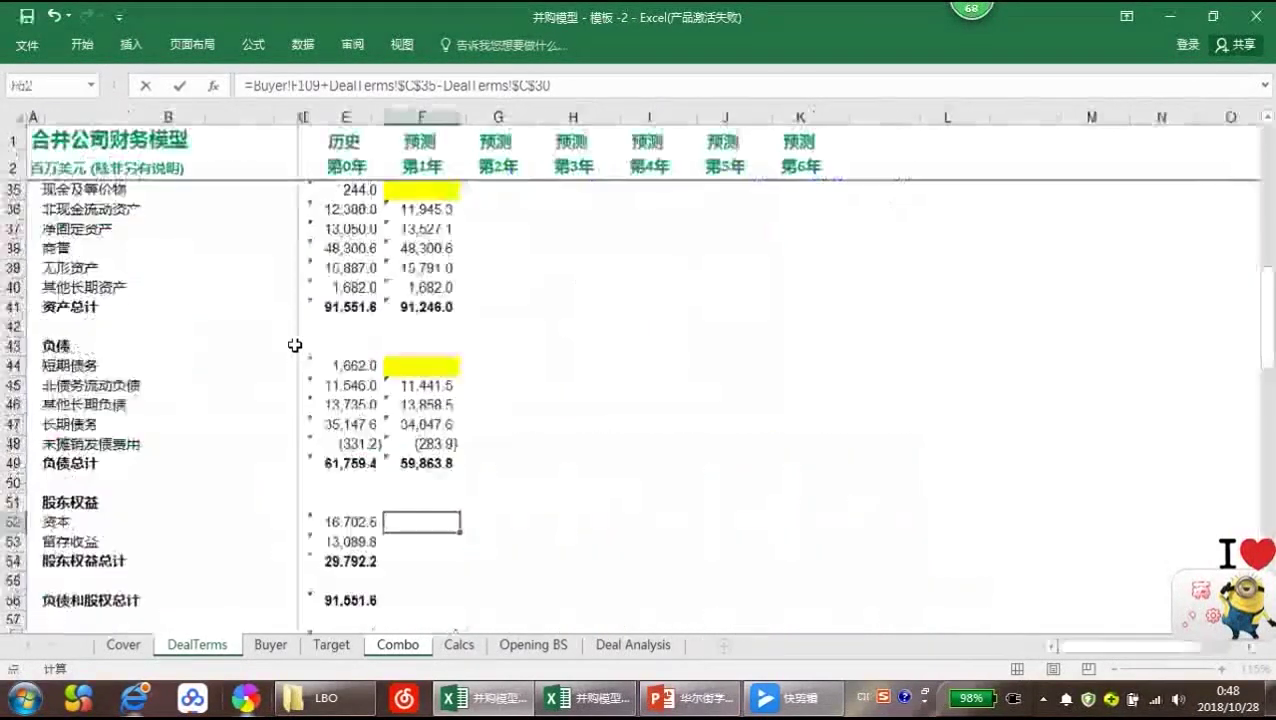
{"action": "left_click", "coordinate": [438, 522]}
{"action": "key", "text": "Return"}
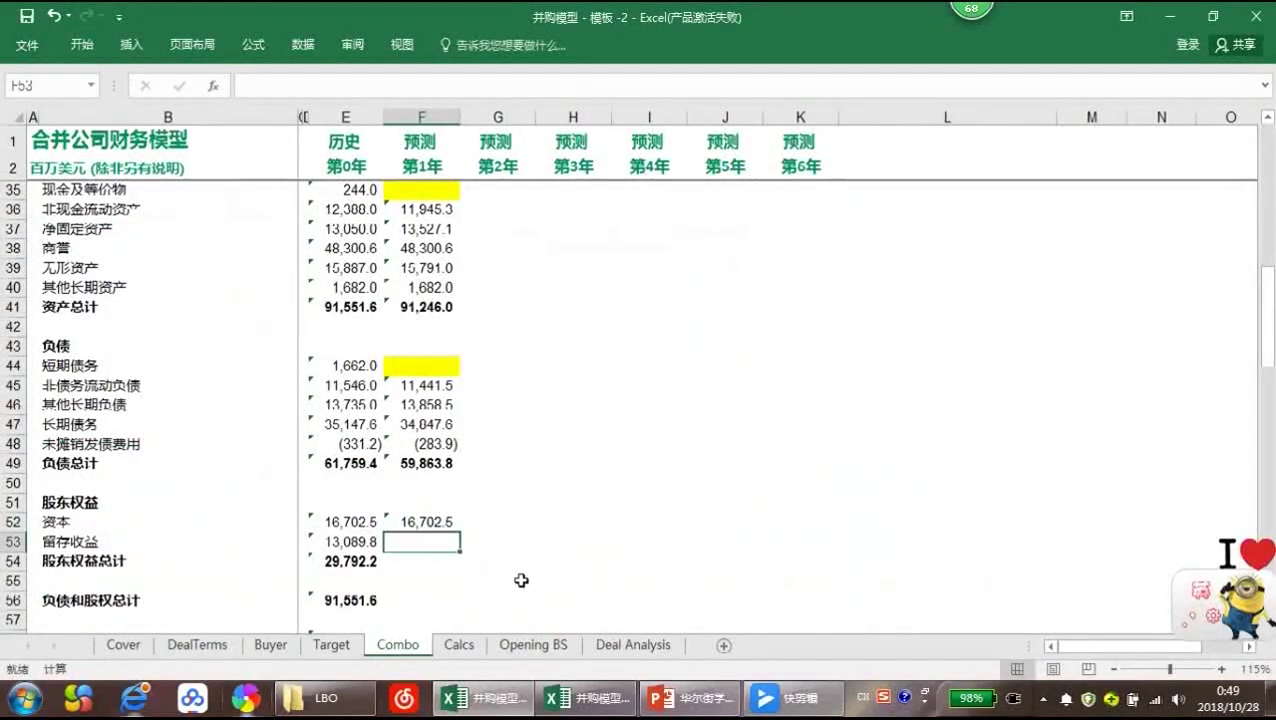
Calculate year 1 retained earnings in F53 as prior-year retained earnings plus net income less dividends: =E53+F21-F23
{"action": "type", "text": "="}
{"action": "key", "text": "Left"}
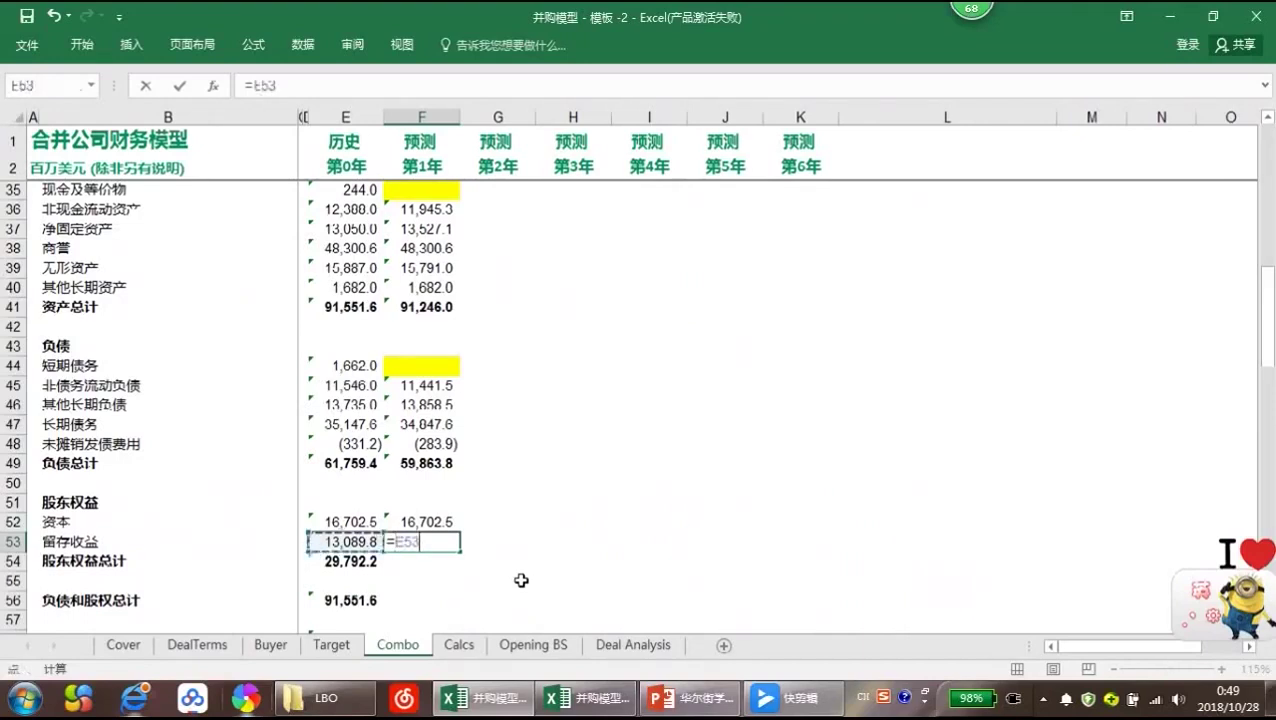
{"action": "type", "text": "+"}
{"action": "scroll", "coordinate": [478, 549], "scroll_direction": "up", "scroll_amount": 7}
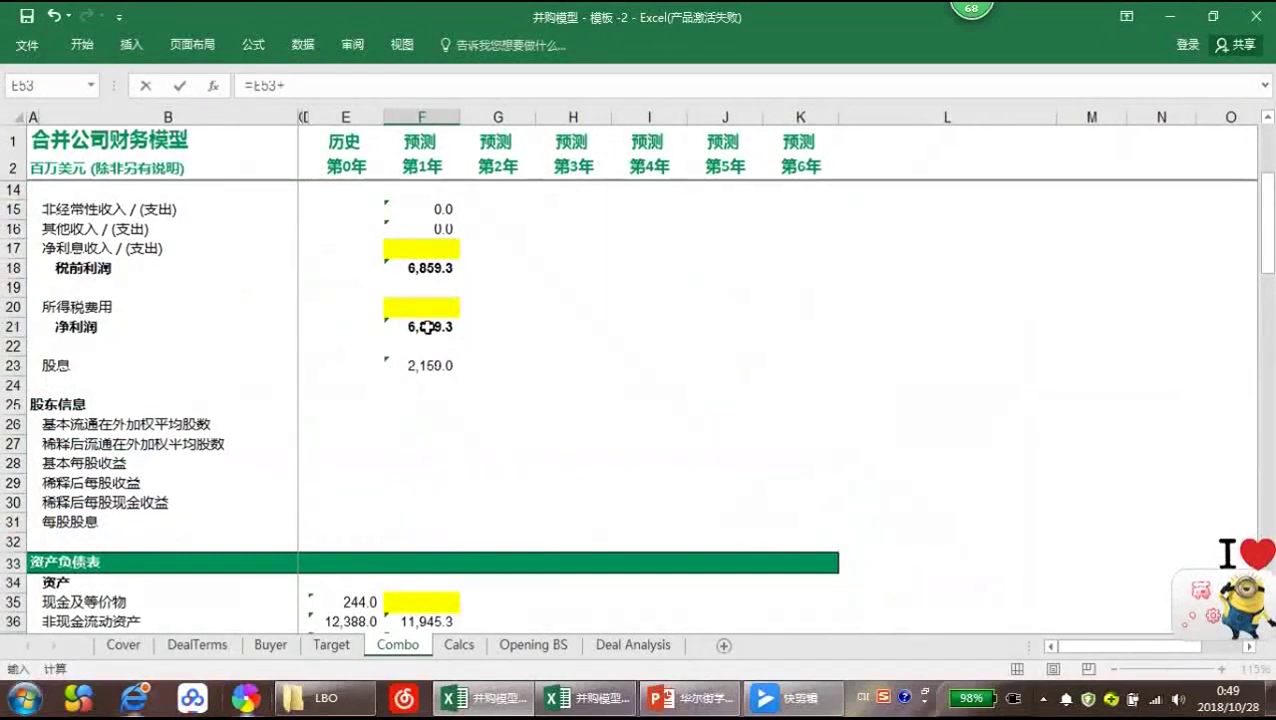
{"action": "left_click", "coordinate": [427, 327]}
{"action": "type", "text": "-"}
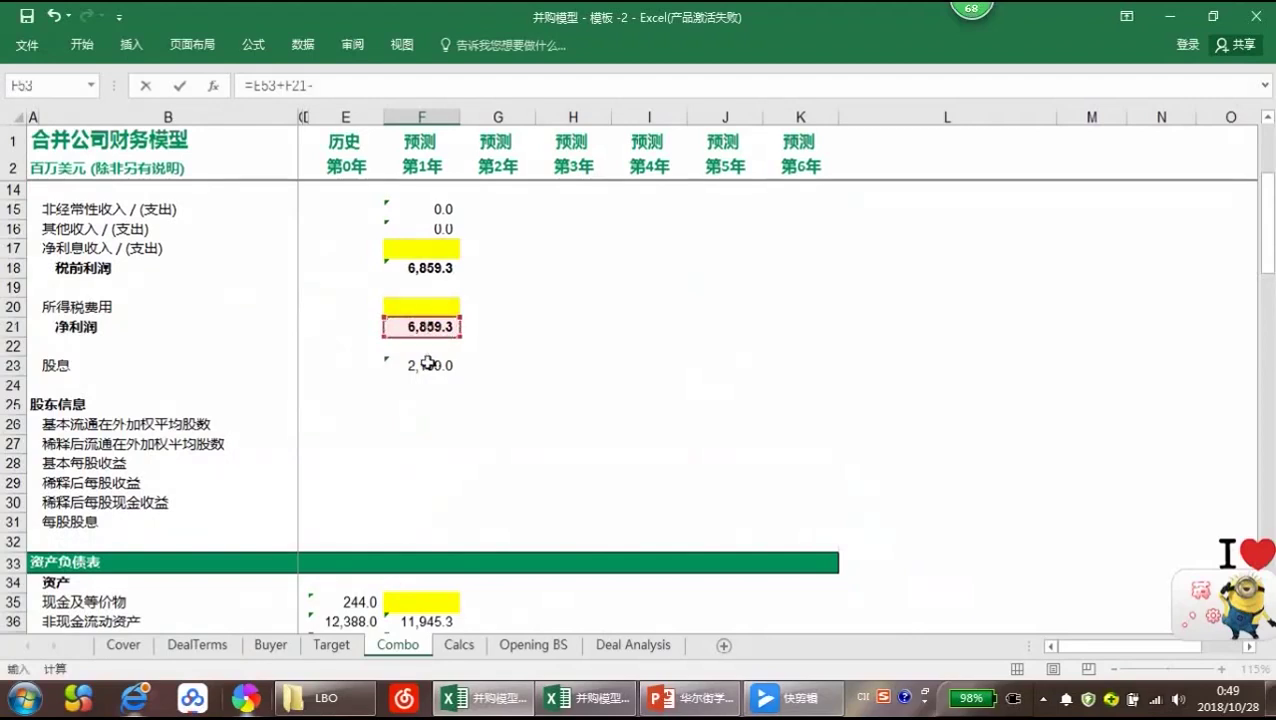
{"action": "left_click", "coordinate": [427, 366]}
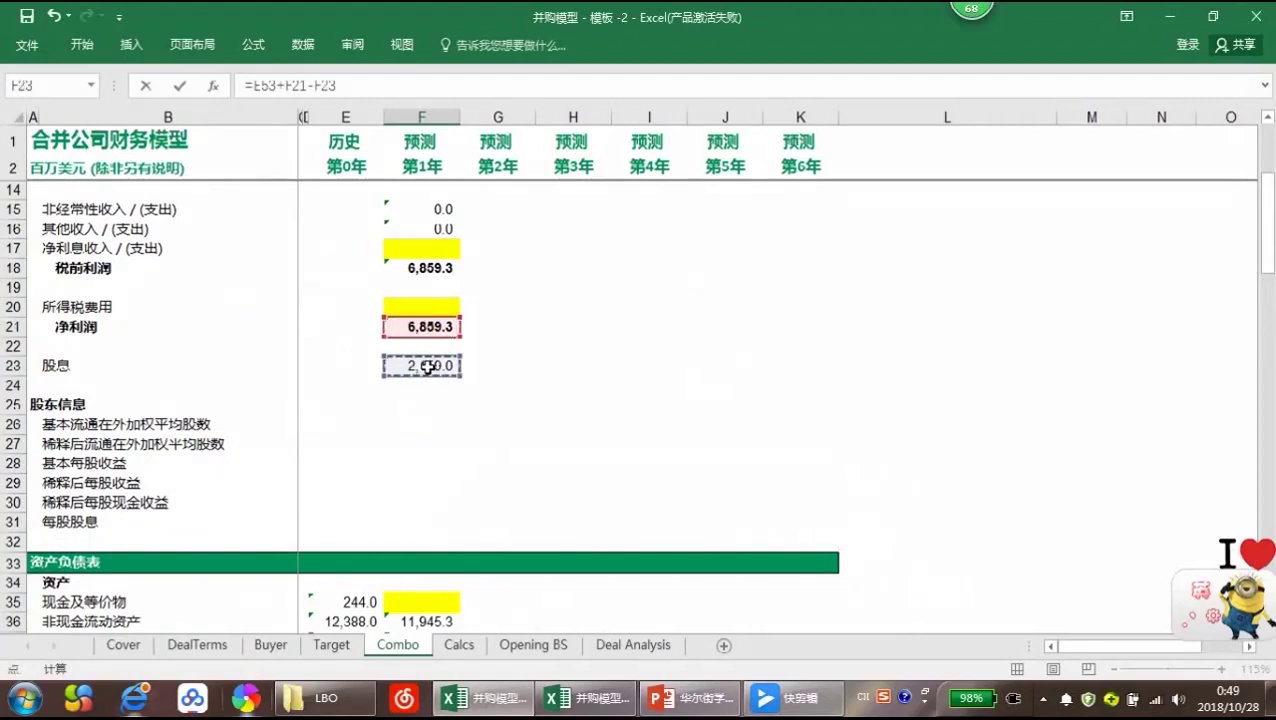
{"action": "key", "text": "Return"}
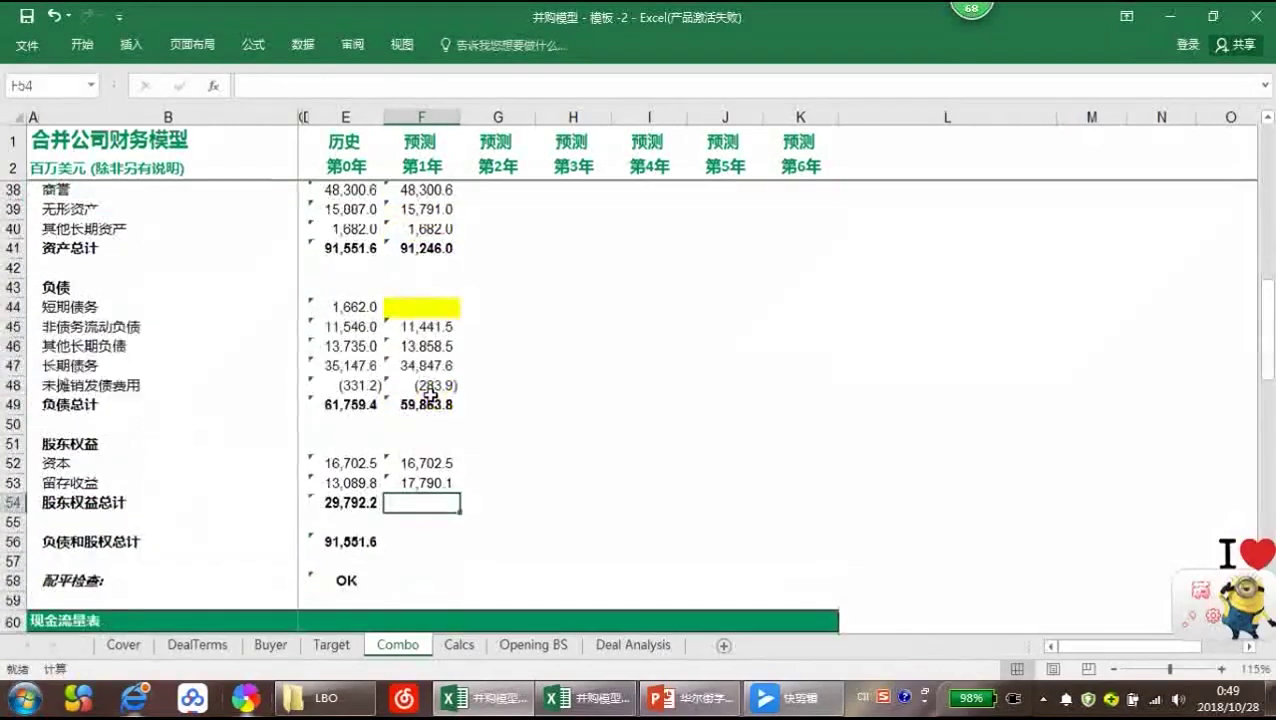
Total the year 1 shareholders' equity in F54 by summing capital and retained earnings, F52:F53
{"action": "type", "text": "=sum("}
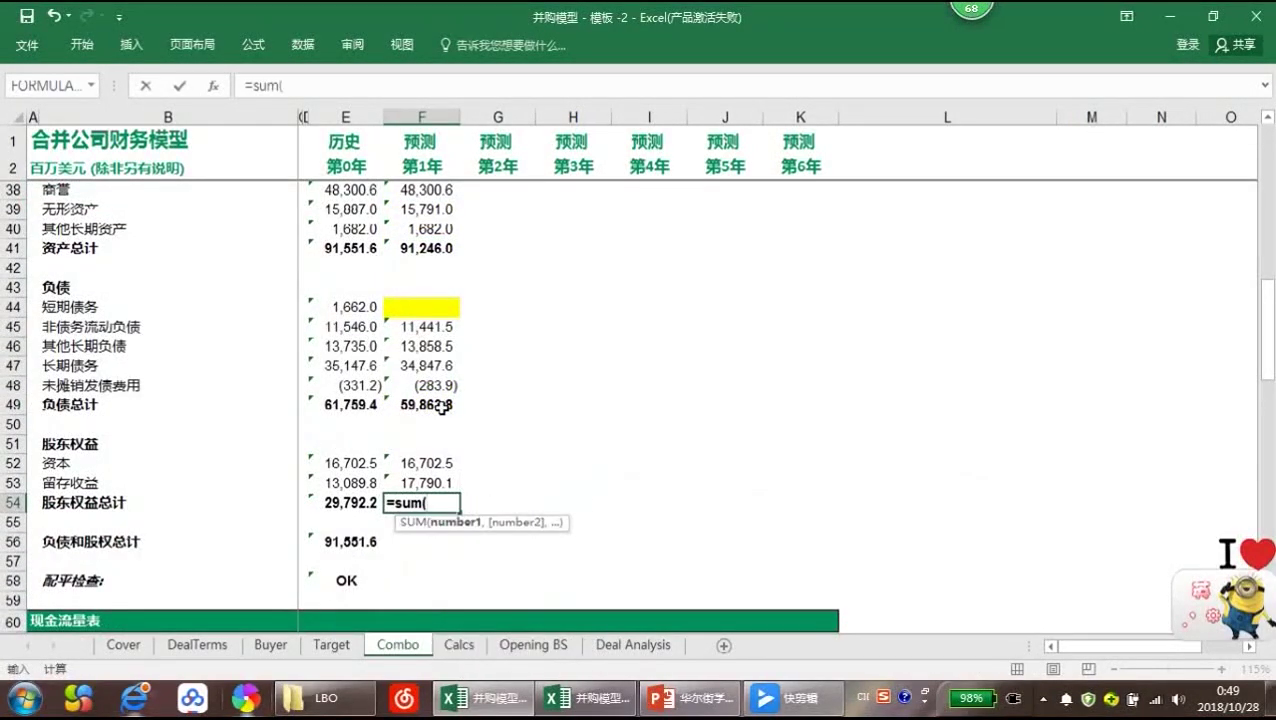
{"action": "key", "text": "Up"}
{"action": "key", "text": "shift+Up"}
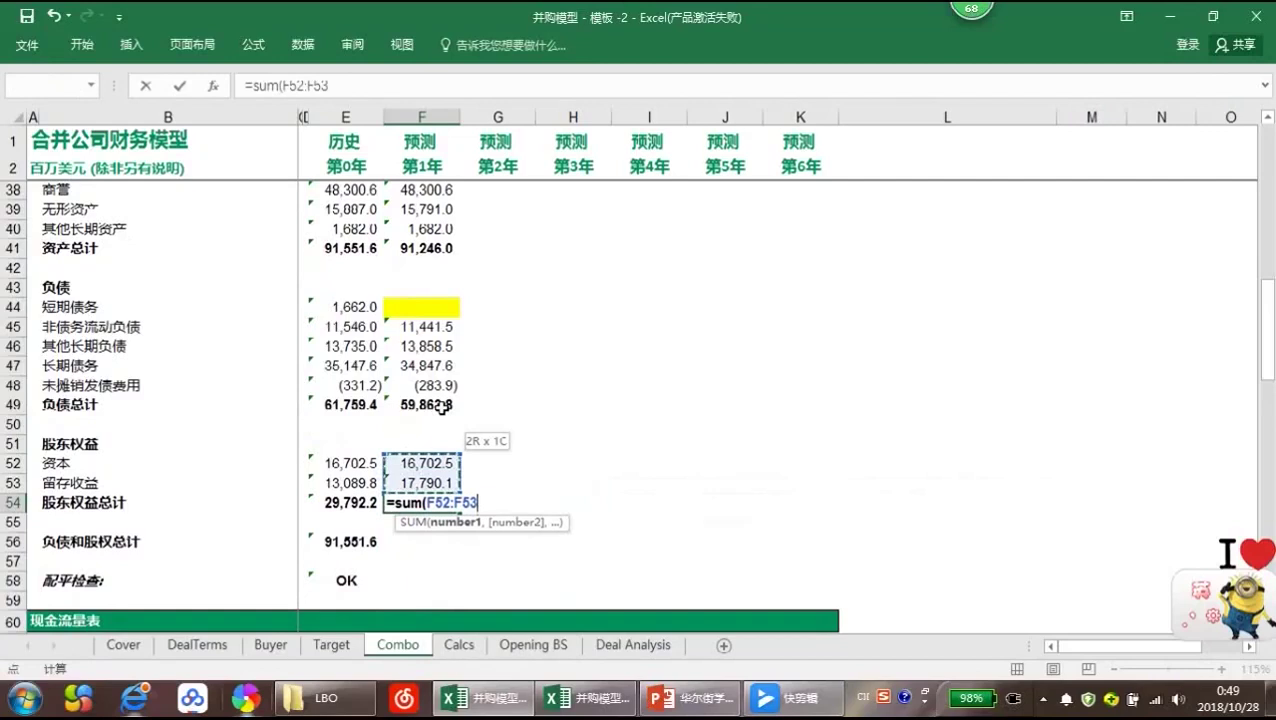
{"action": "key", "text": "Return"}
Calculate year 1 total liabilities and equity in F56 as total equity plus total liabilities: =F54+F49
{"action": "key", "text": "Down"}
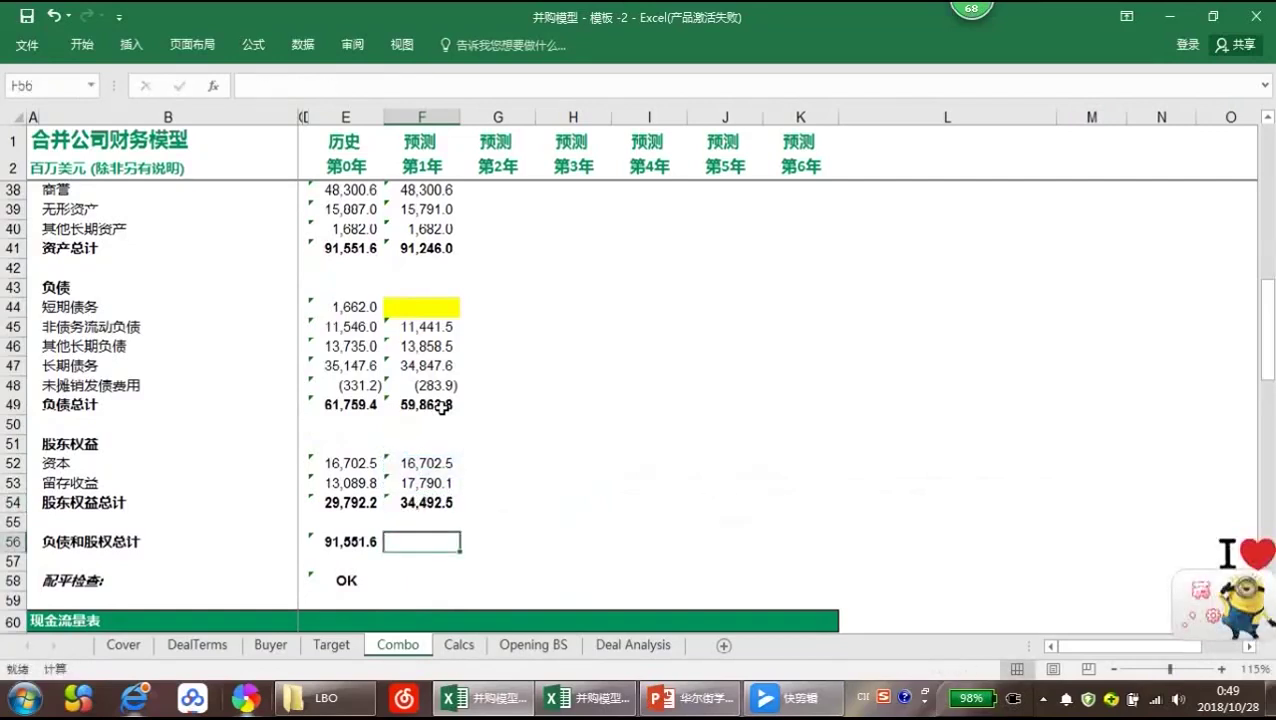
{"action": "type", "text": "="}
{"action": "key", "text": "Up"}
{"action": "key", "text": "Up"}
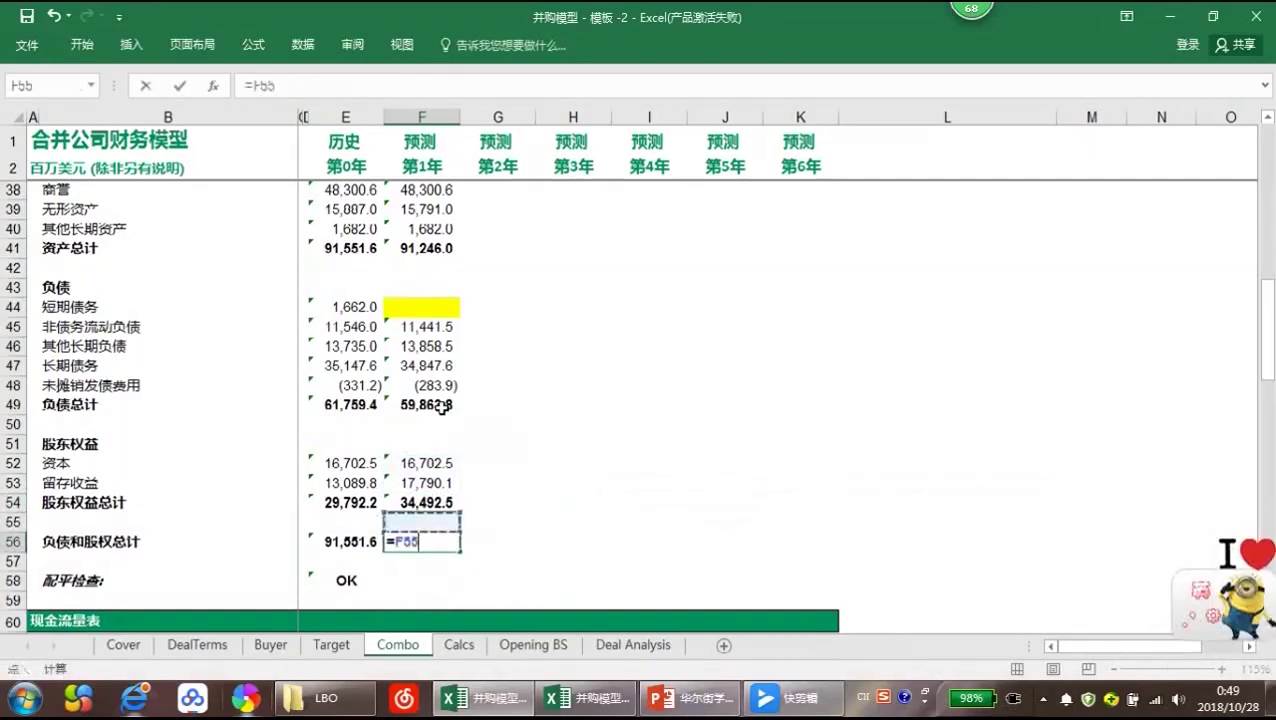
{"action": "type", "text": "+"}
{"action": "key", "text": "Up"}
{"action": "key", "text": "Up"}
{"action": "key", "text": "Up"}
{"action": "key", "text": "Up"}
{"action": "key", "text": "Up"}
{"action": "key", "text": "Up"}
{"action": "key", "text": "Up"}
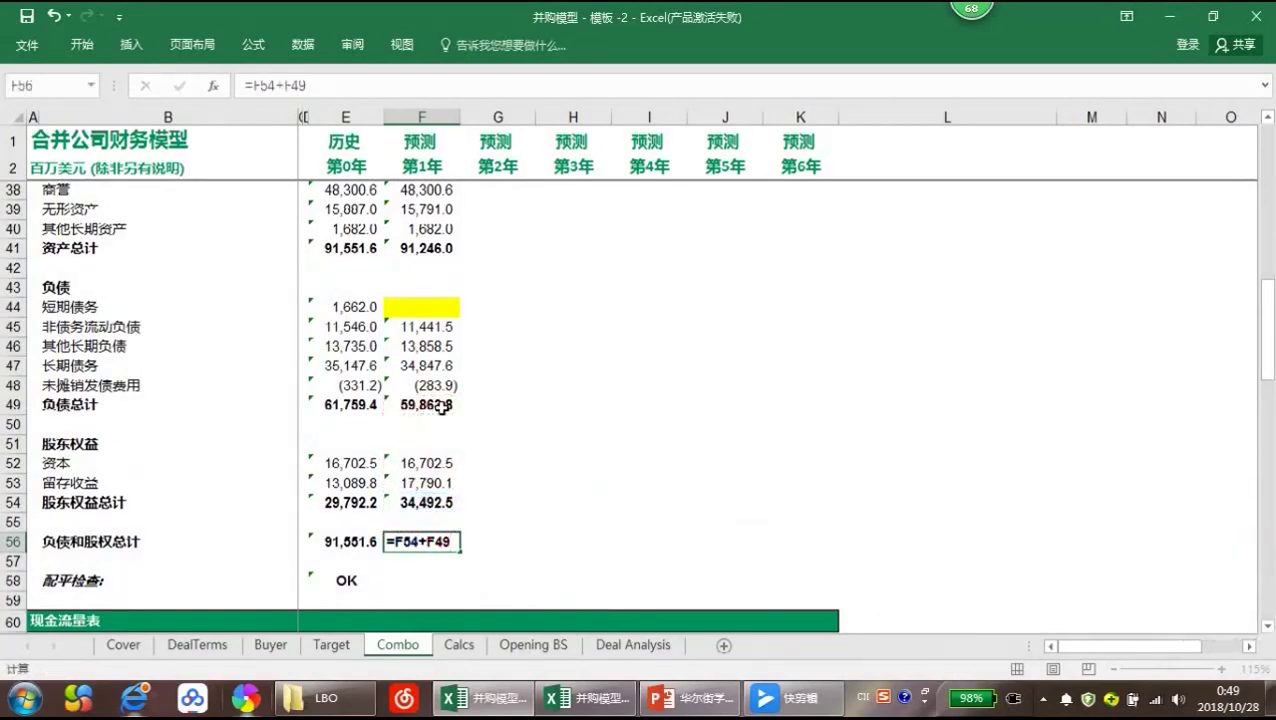
{"action": "key", "text": "Return"}
Add the year 1 balance check in F58, returning OK when assets equal liabilities and equity, otherwise the difference: =IF(F41=F56,"OK",F41-F56)
{"action": "key", "text": "Return"}
{"action": "type", "text": "="}
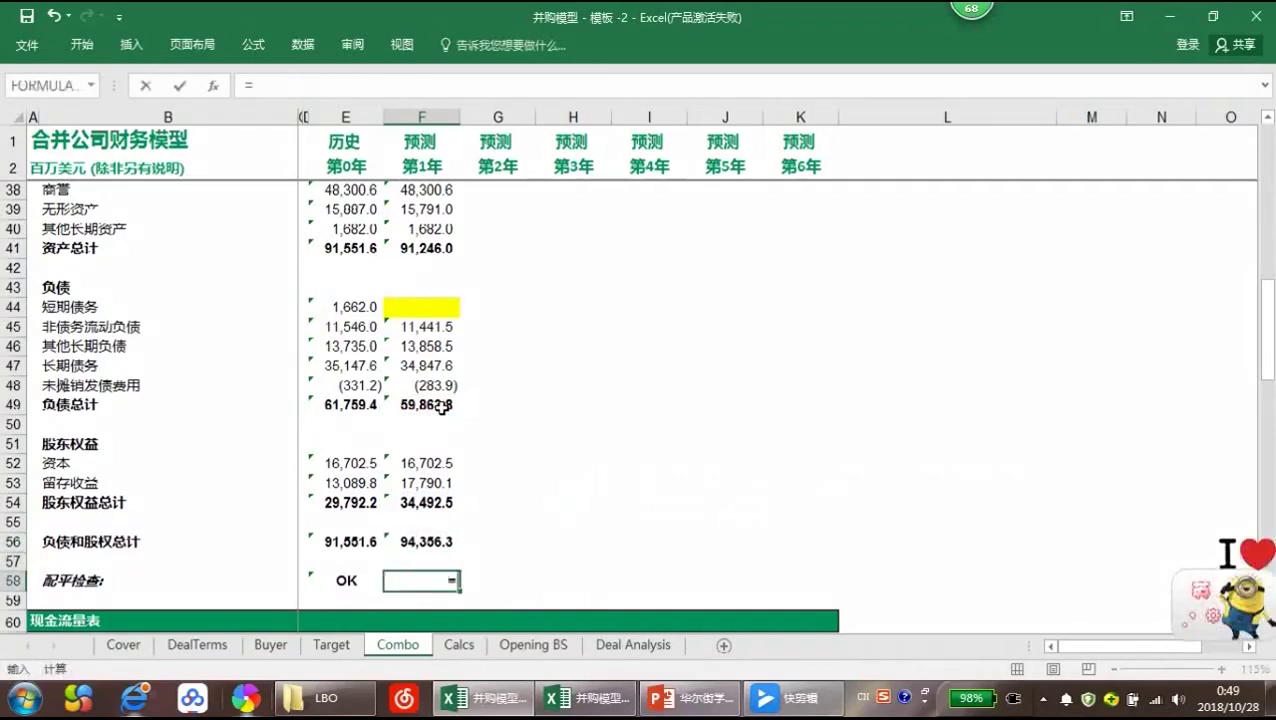
{"action": "type", "text": "if9"}
{"action": "key", "text": "BackSpace"}
{"action": "type", "text": "（"}
{"action": "key", "text": "BackSpace"}
{"action": "type", "text": "("}
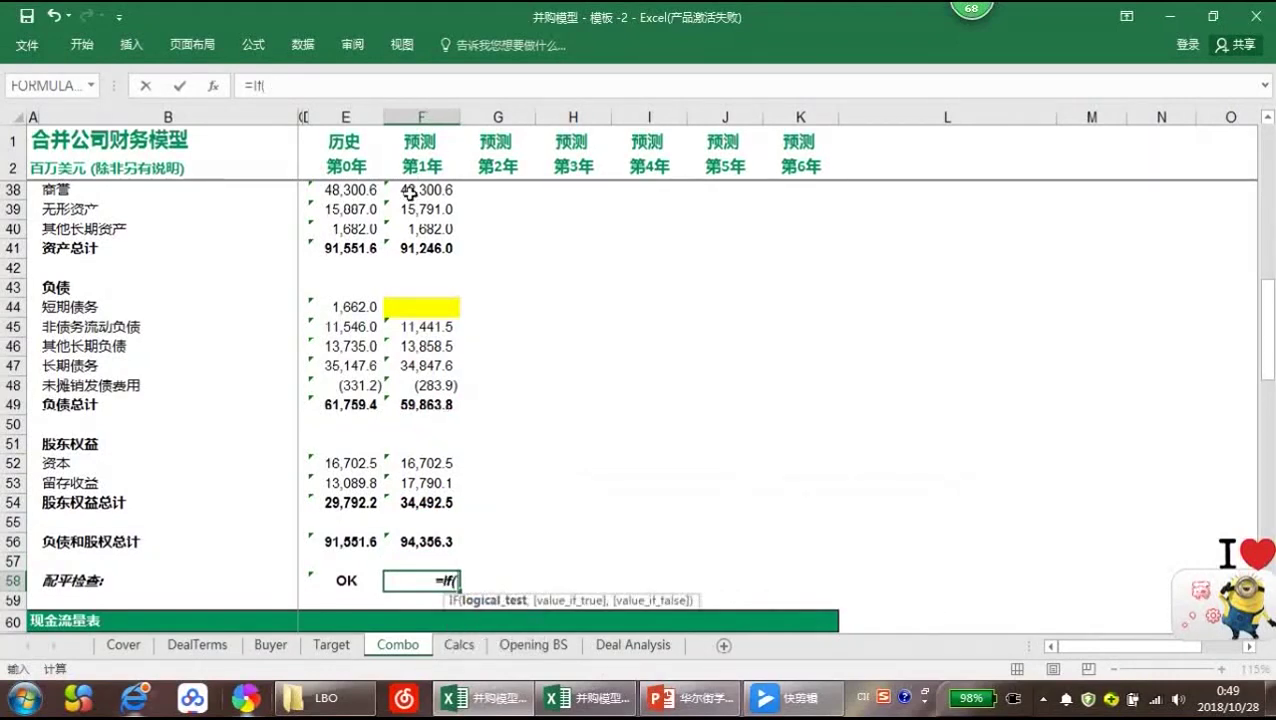
{"action": "left_click", "coordinate": [407, 247]}
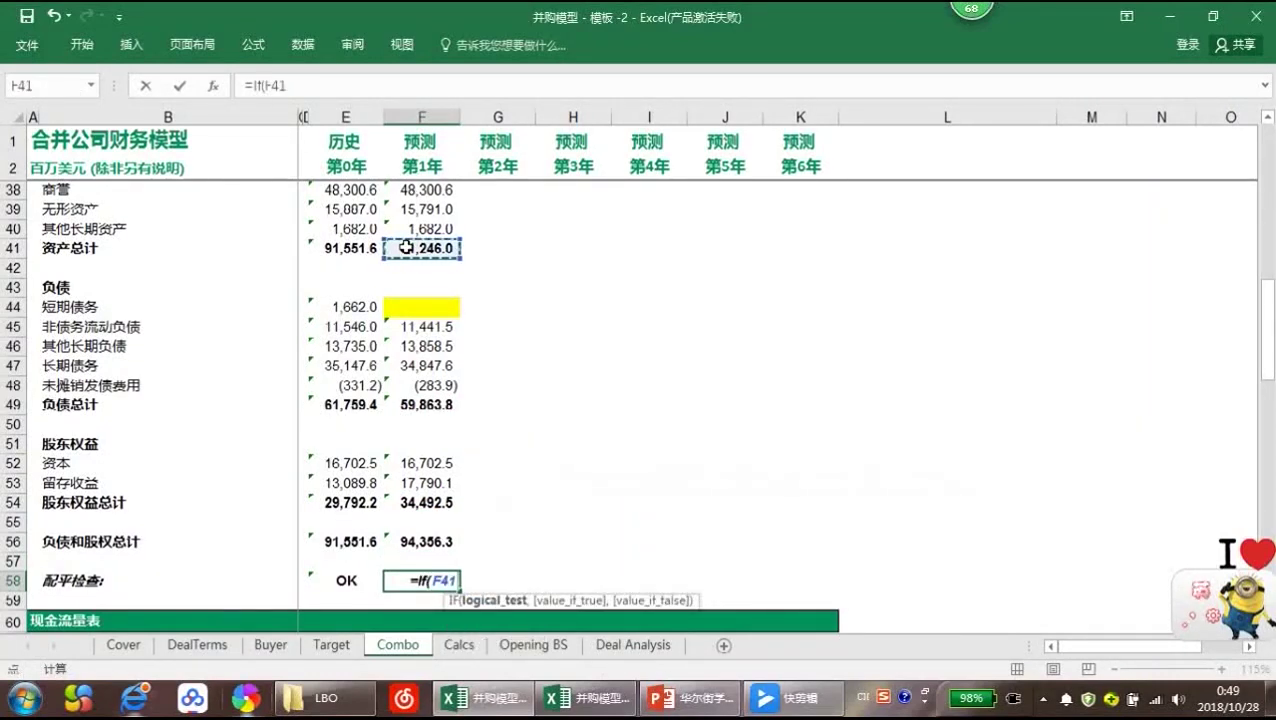
{"action": "type", "text": "="}
{"action": "left_click", "coordinate": [428, 542]}
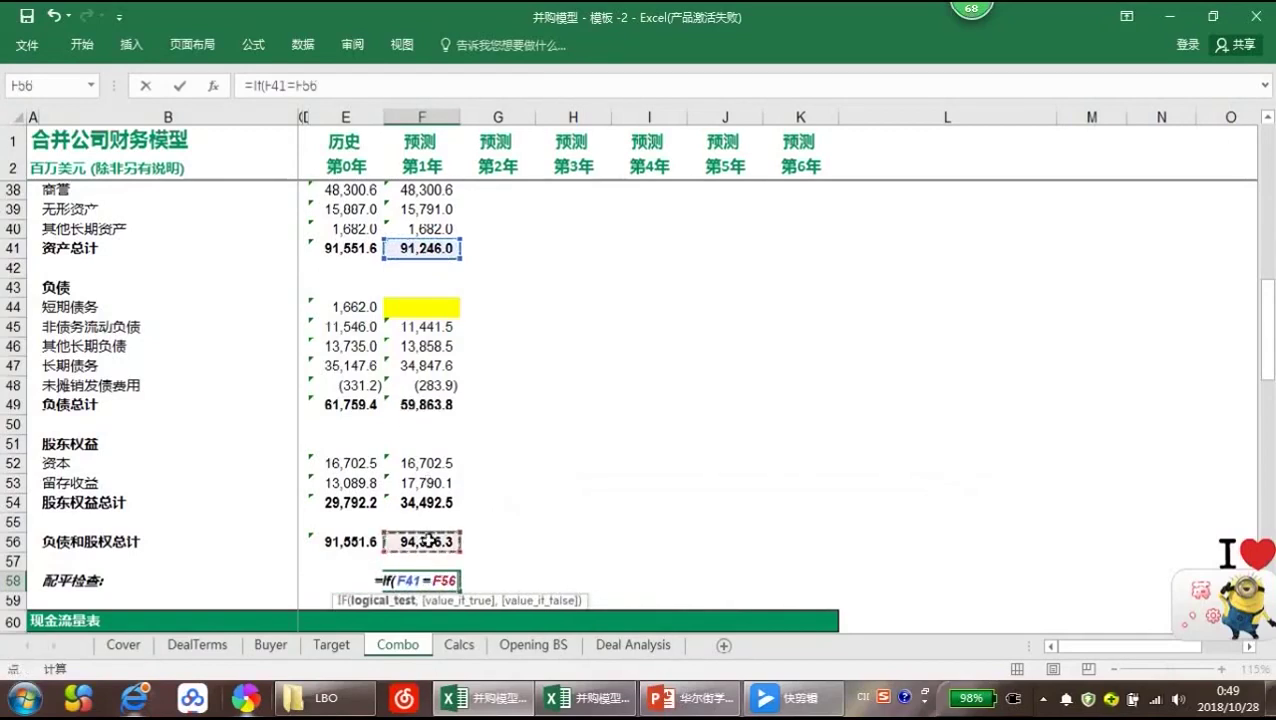
{"action": "type", "text": ",\"OK"}
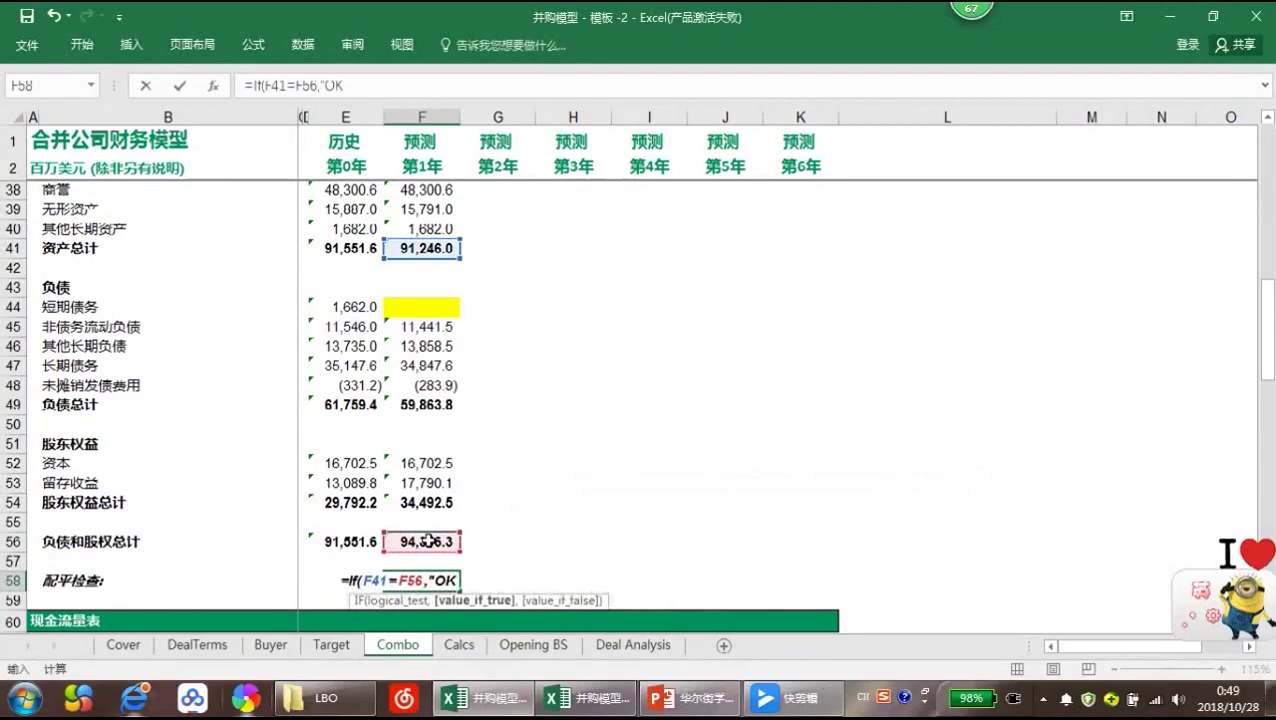
{"action": "type", "text": "\","}
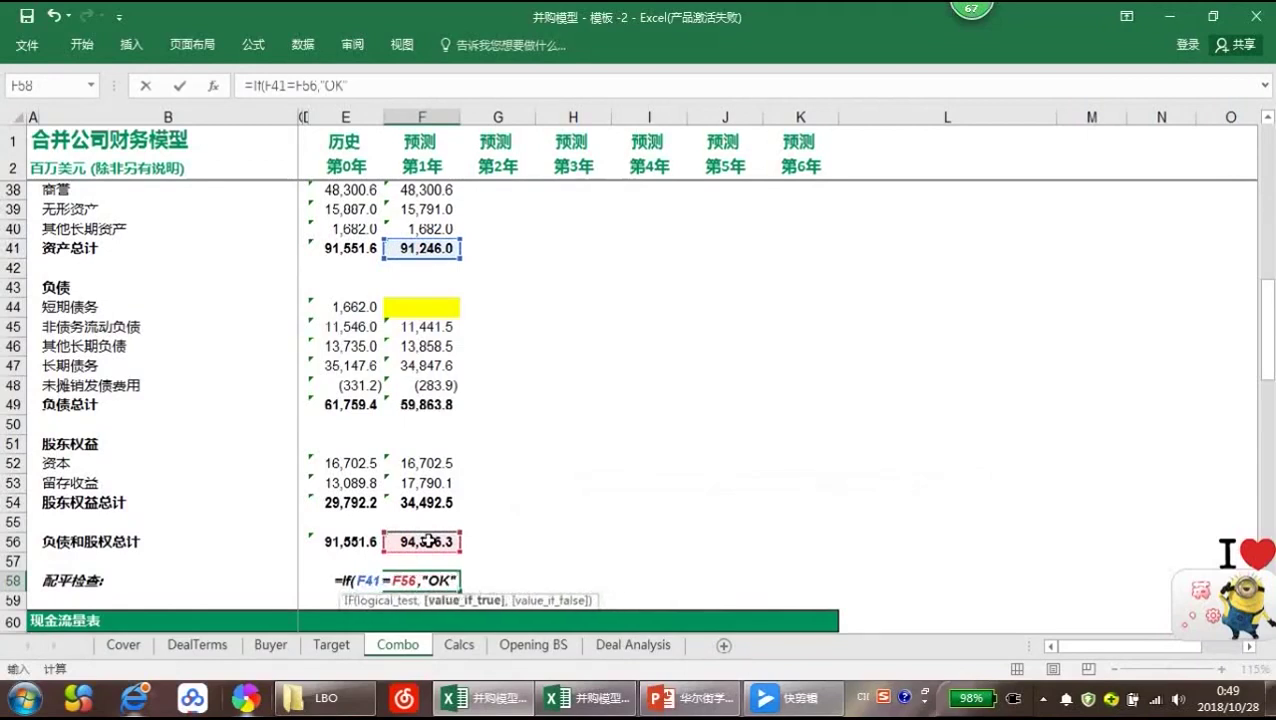
{"action": "left_click", "coordinate": [400, 247]}
{"action": "type", "text": "-"}
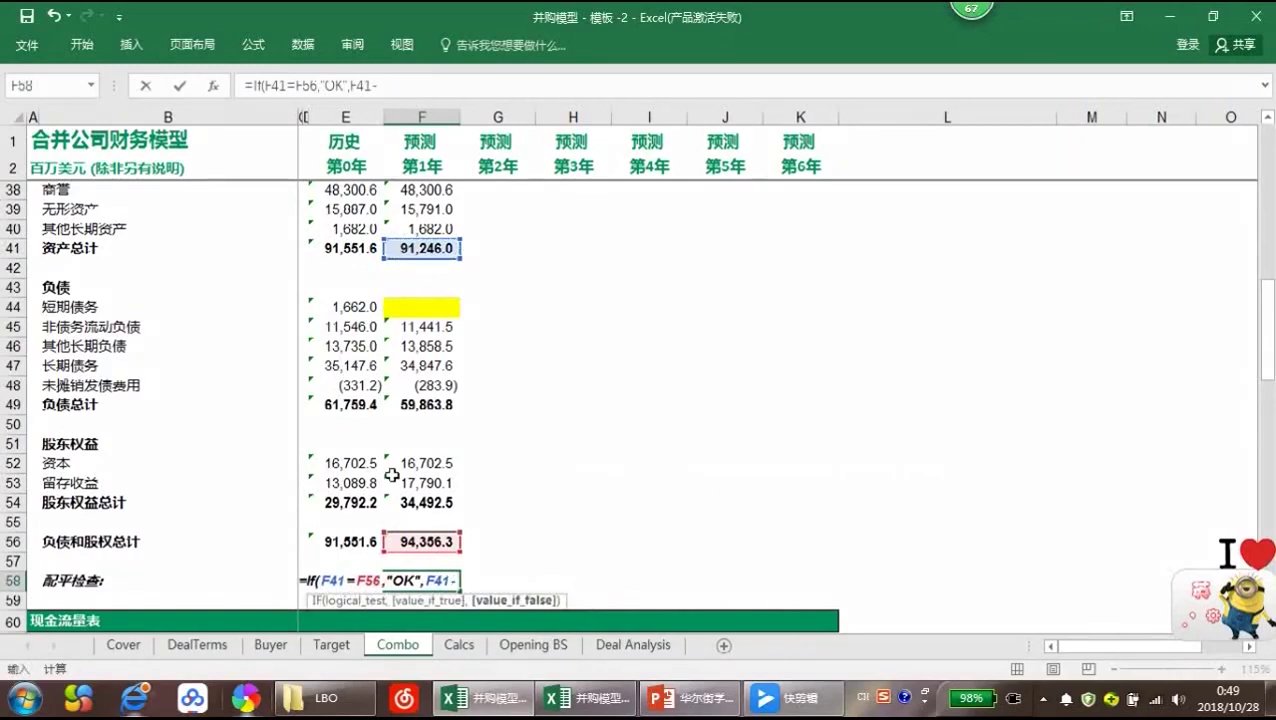
{"action": "left_click", "coordinate": [406, 540]}
{"action": "type", "text": ")"}
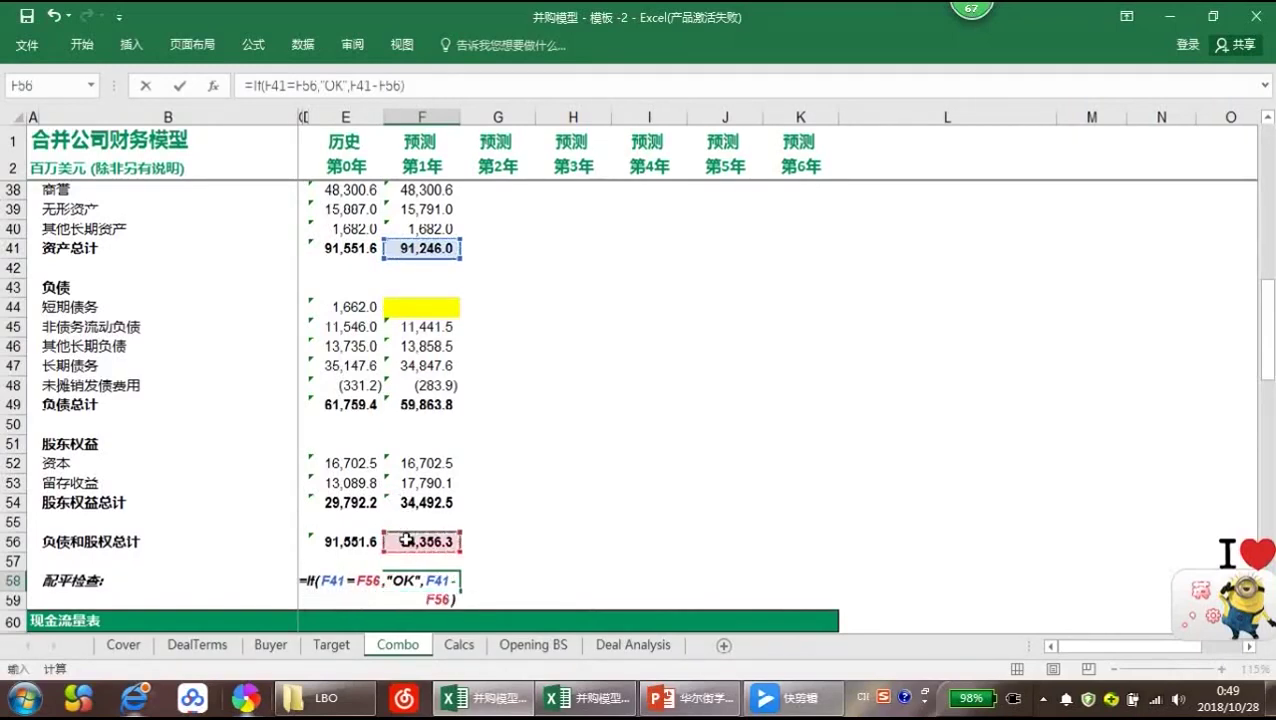
{"action": "key", "text": "Return"}
{"action": "left_click", "coordinate": [432, 582]}
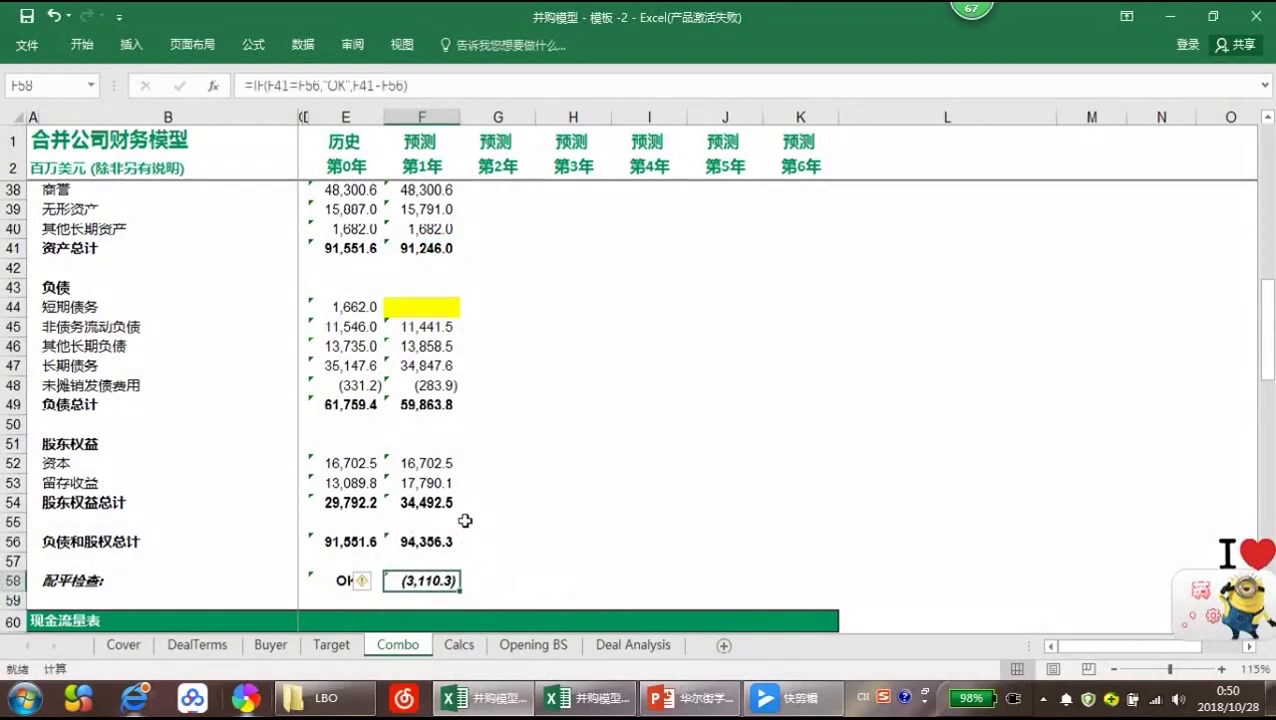
Link year 1 net income in the cash flow statement, F61, to the income statement's net income with =F21
{"action": "scroll", "coordinate": [465, 520], "scroll_direction": "up", "scroll_amount": 3}
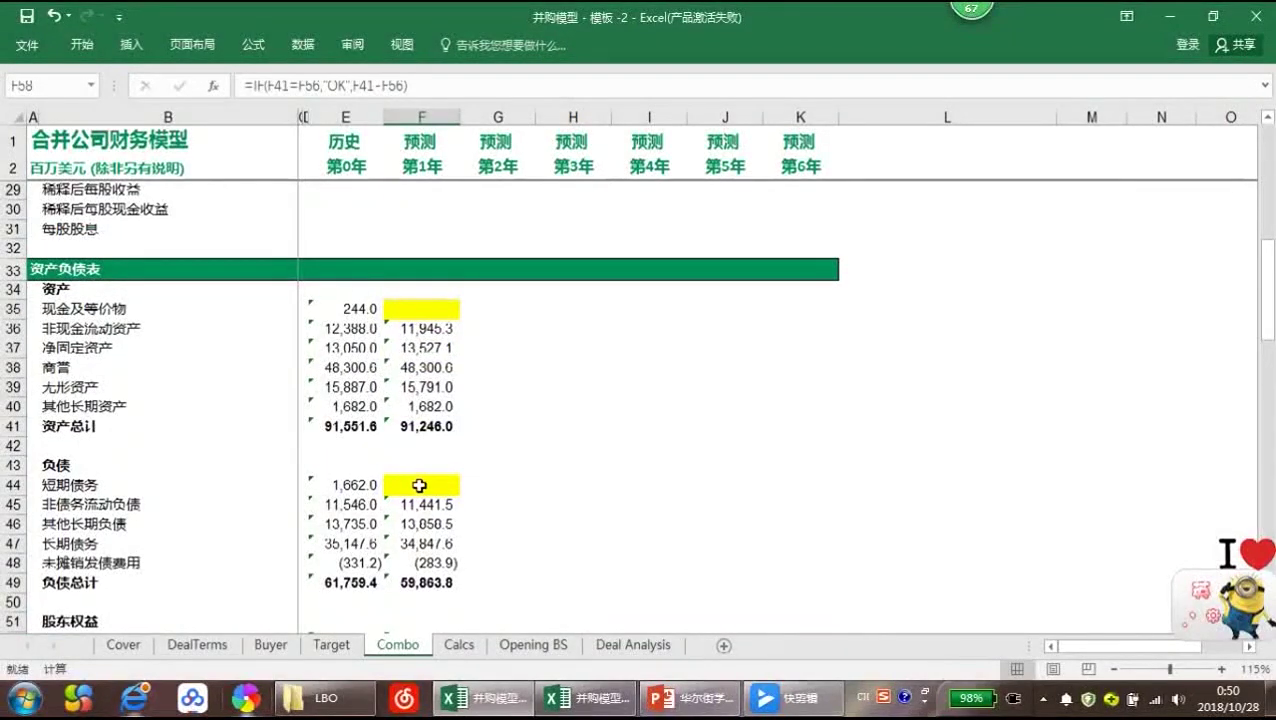
{"action": "scroll", "coordinate": [420, 486], "scroll_direction": "down", "scroll_amount": 7}
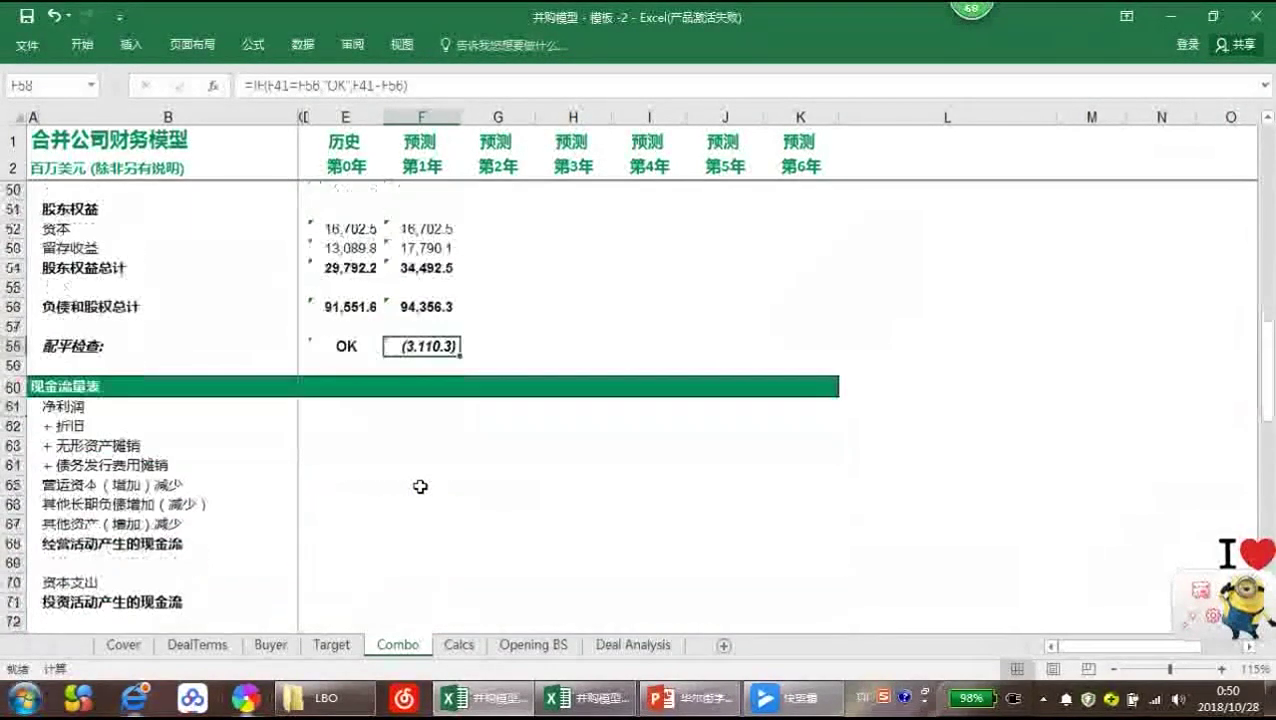
{"action": "scroll", "coordinate": [419, 441], "scroll_direction": "down", "scroll_amount": 1}
{"action": "left_click", "coordinate": [414, 350]}
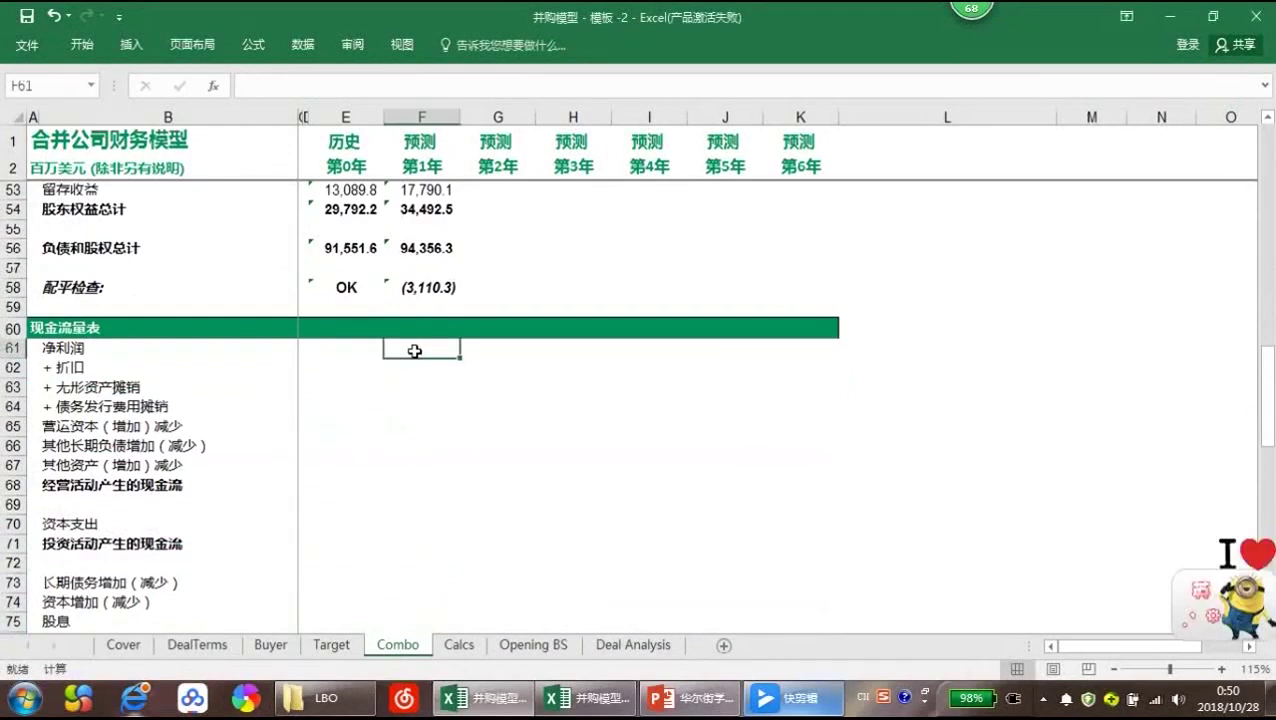
{"action": "type", "text": "="}
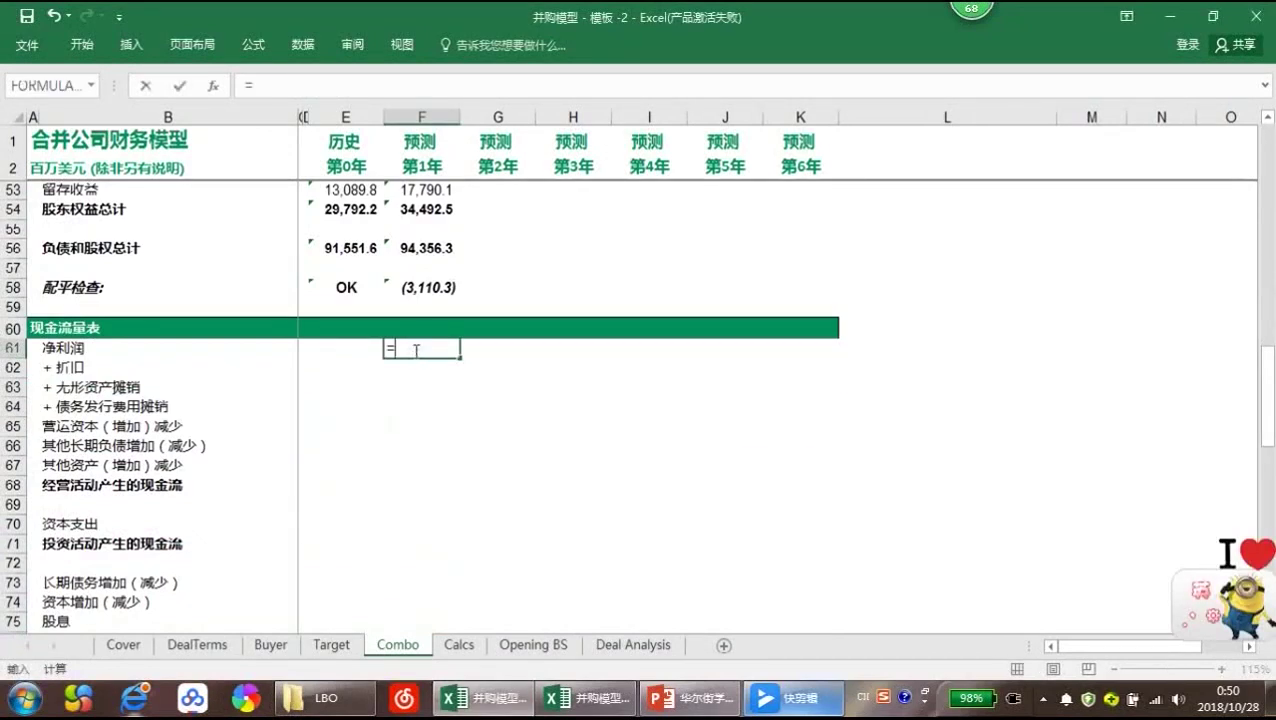
{"action": "scroll", "coordinate": [432, 358], "scroll_direction": "up", "scroll_amount": 13}
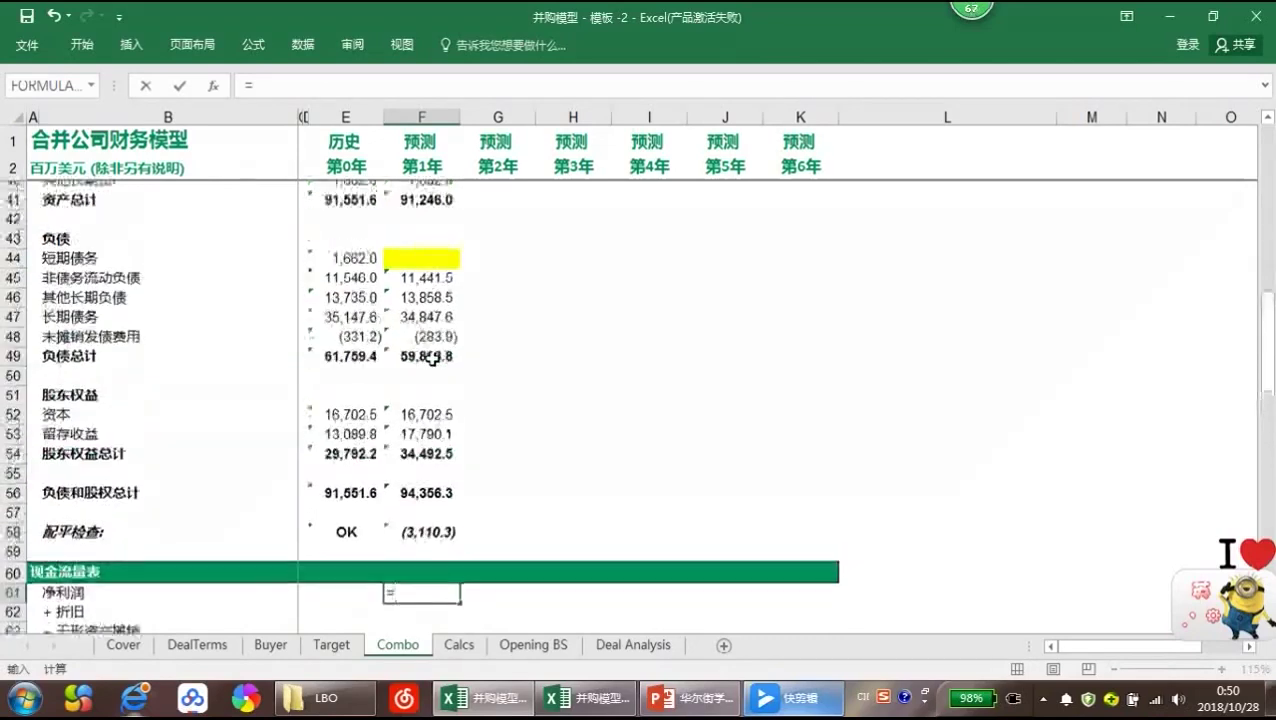
{"action": "scroll", "coordinate": [432, 358], "scroll_direction": "up", "scroll_amount": 1}
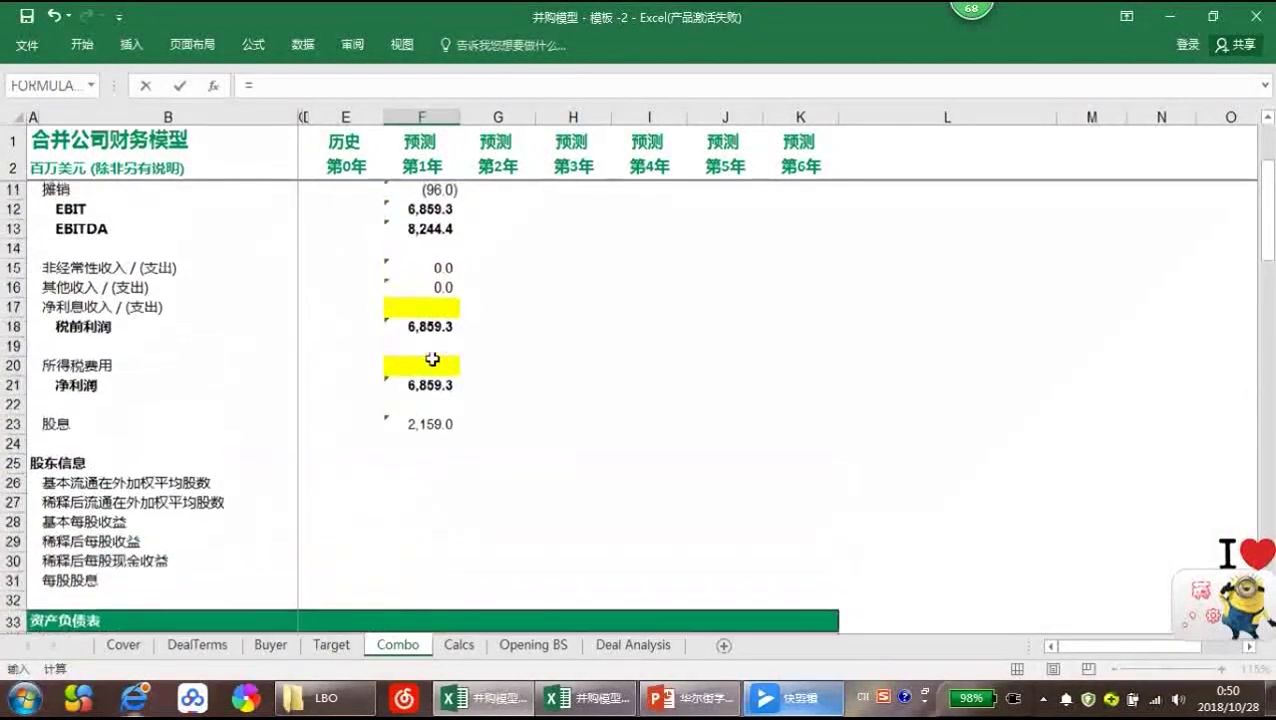
{"action": "scroll", "coordinate": [432, 358], "scroll_direction": "up", "scroll_amount": 1}
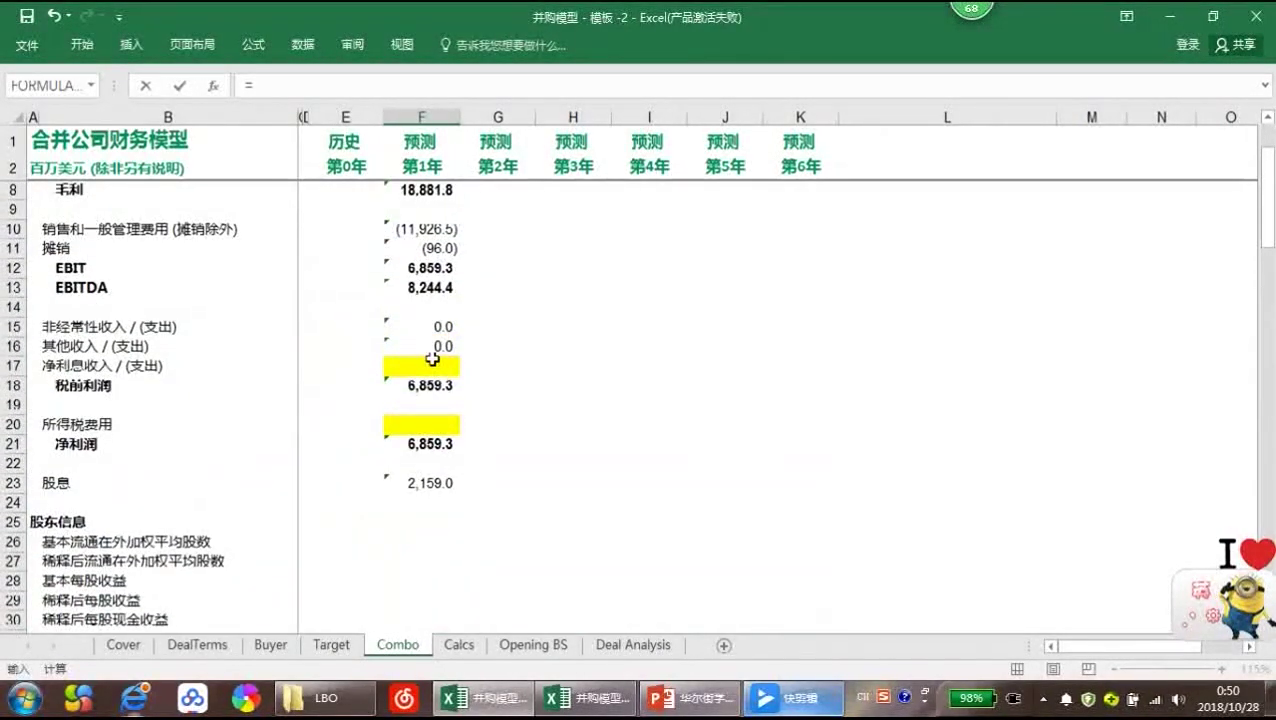
{"action": "scroll", "coordinate": [432, 358], "scroll_direction": "up", "scroll_amount": 2}
{"action": "scroll", "coordinate": [432, 380], "scroll_direction": "down", "scroll_amount": 4}
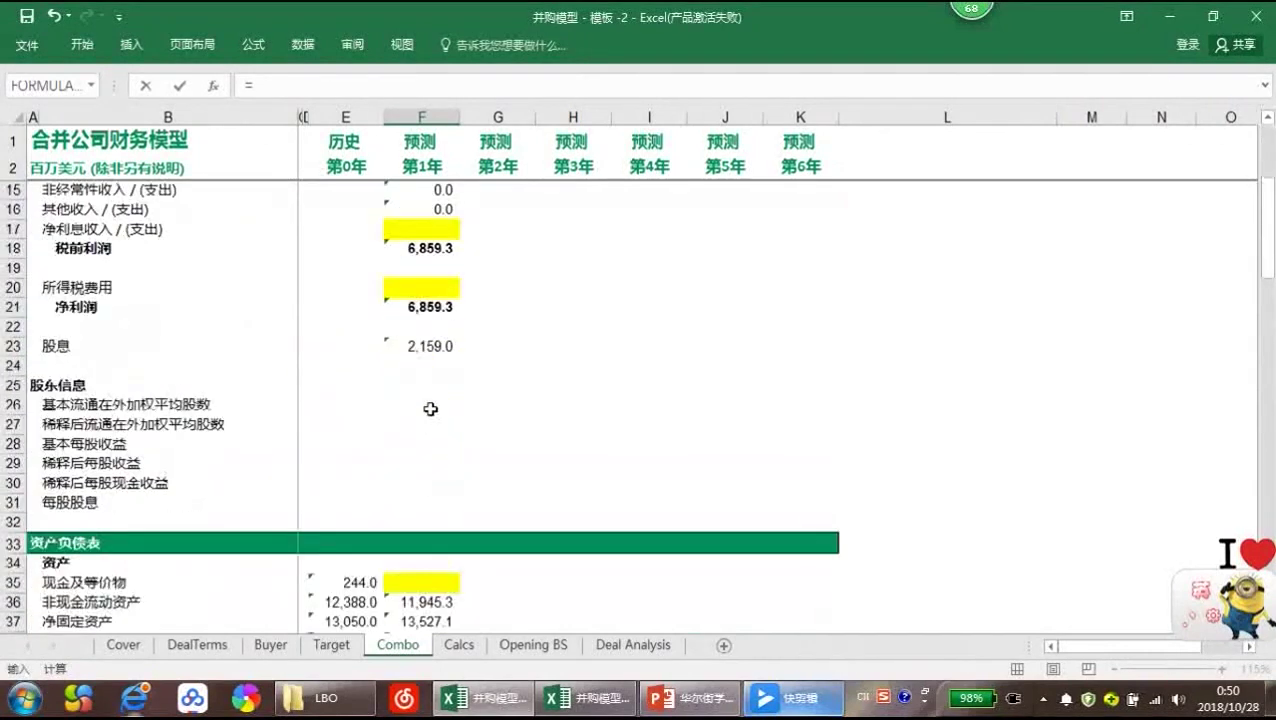
{"action": "left_click", "coordinate": [432, 307]}
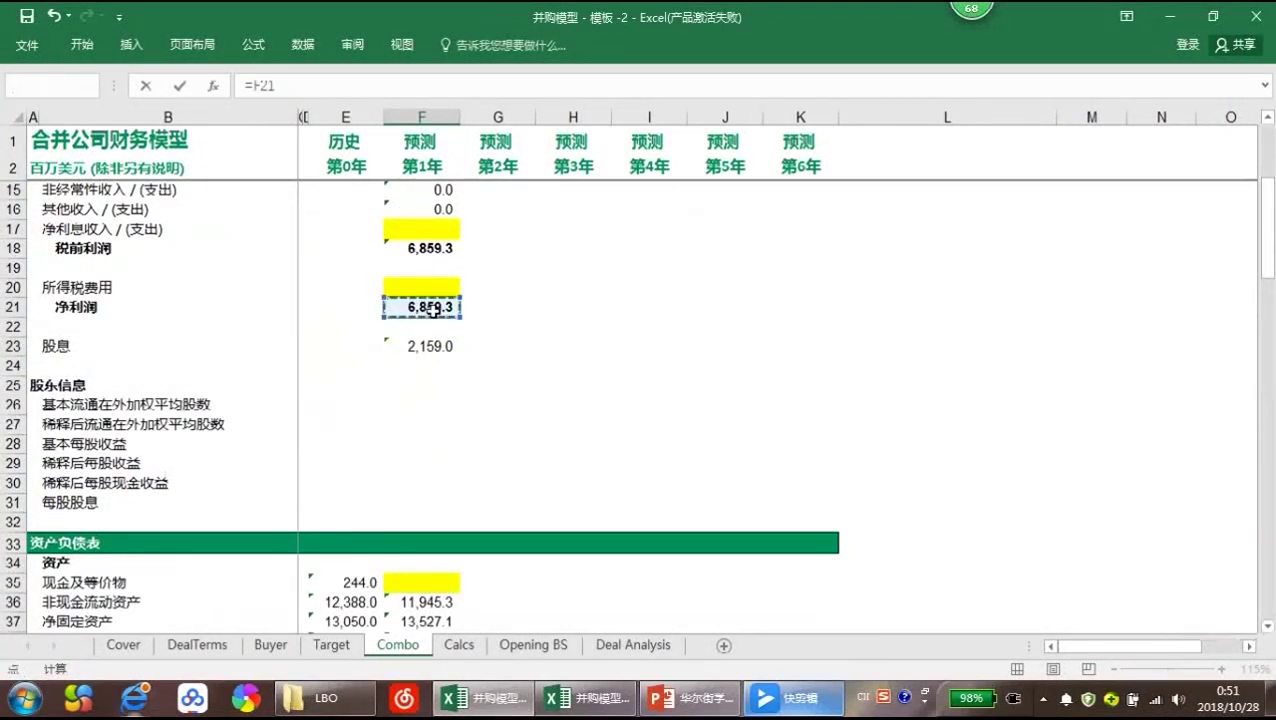
{"action": "key", "text": "Return"}
Add back year 1 depreciation in cash flow cell F62 as the negative of the income statement depreciation, =-F7
{"action": "scroll", "coordinate": [431, 352], "scroll_direction": "down", "scroll_amount": 1}
{"action": "type", "text": "="}
{"action": "scroll", "coordinate": [432, 412], "scroll_direction": "up", "scroll_amount": 13}
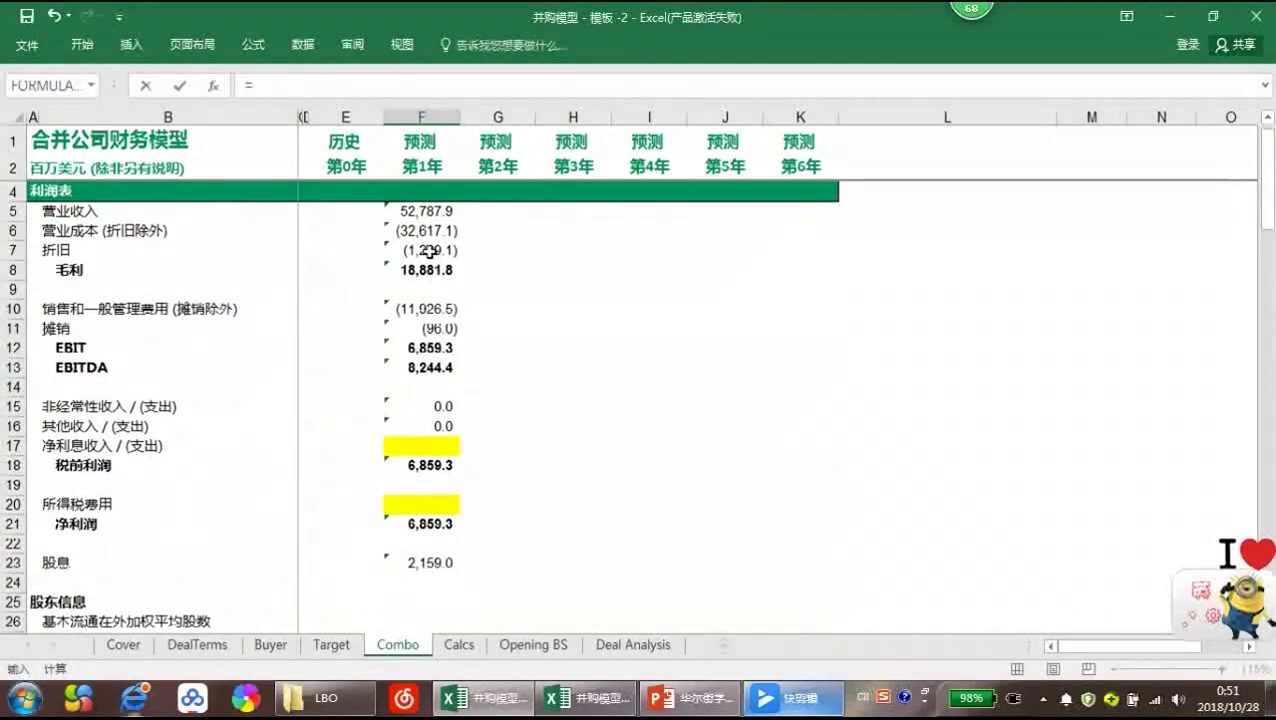
{"action": "left_click", "coordinate": [428, 252]}
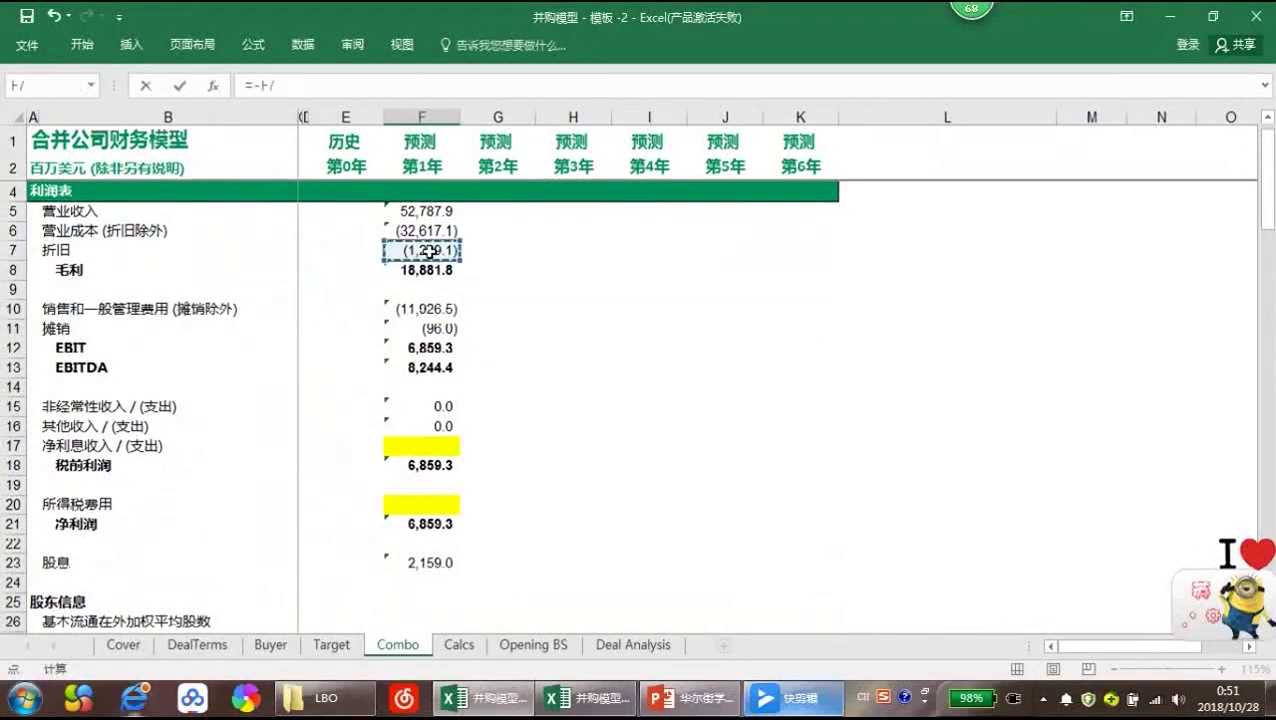
{"action": "key", "text": "Return"}
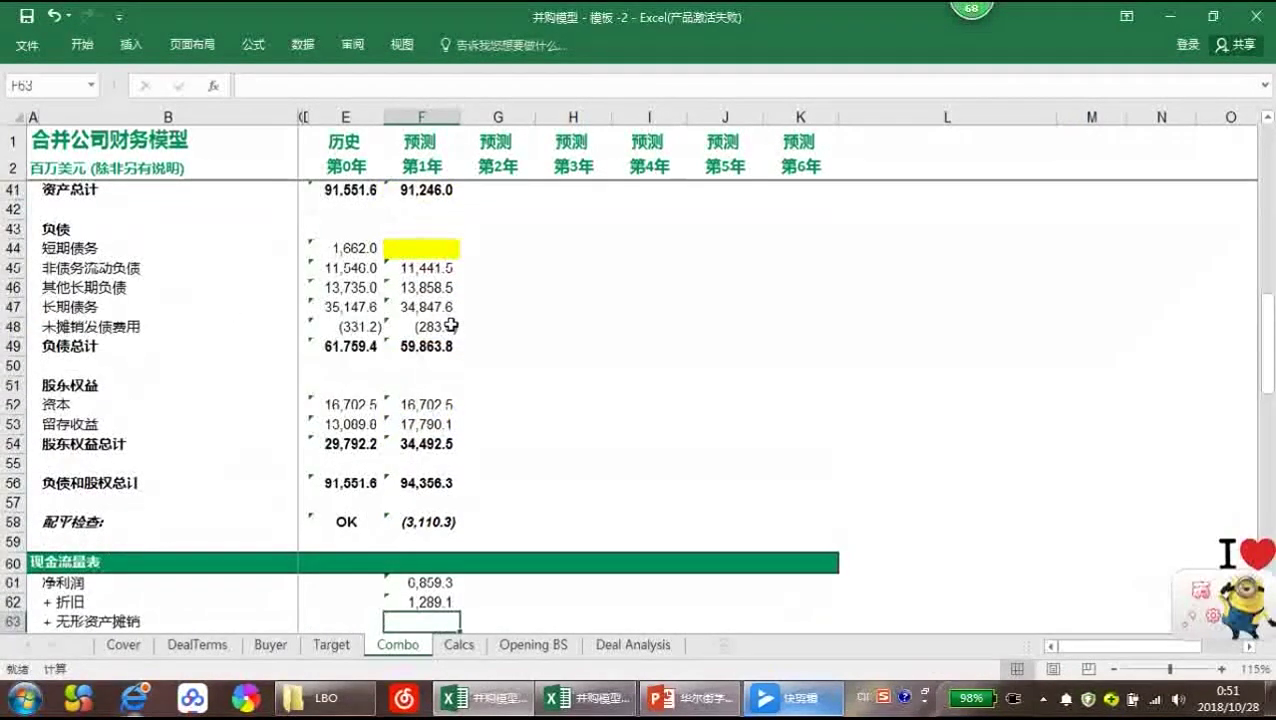
Add back year 1 intangible amortization in cash flow cell F63 as the negative of the income statement amortization, =-F11
{"action": "type", "text": "=-"}
{"action": "scroll", "coordinate": [451, 325], "scroll_direction": "up", "scroll_amount": 10}
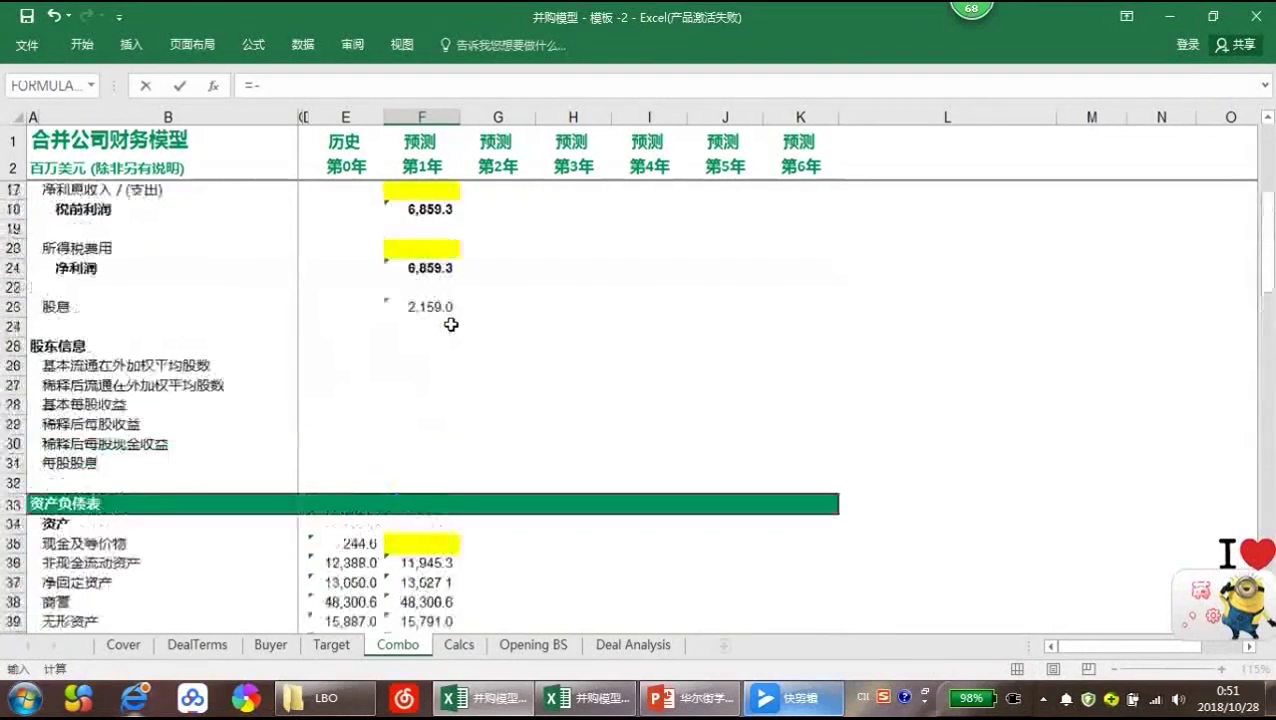
{"action": "scroll", "coordinate": [451, 325], "scroll_direction": "up", "scroll_amount": 2}
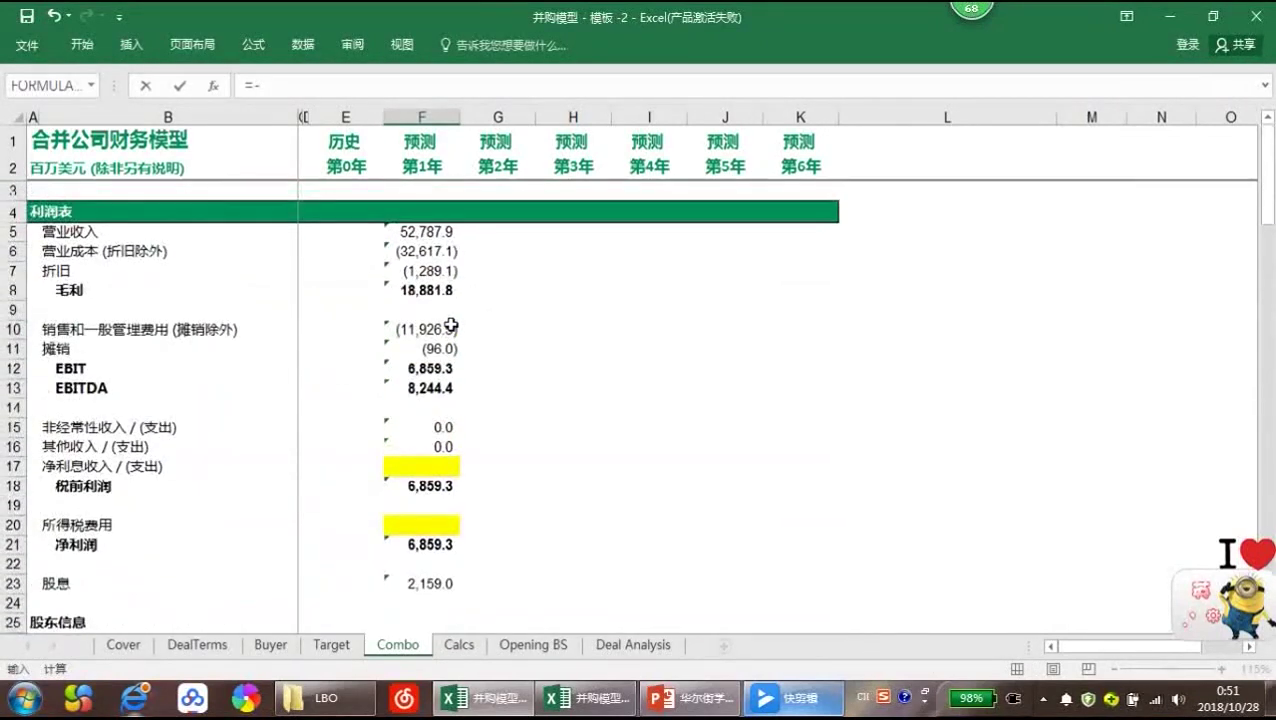
{"action": "left_click", "coordinate": [436, 349]}
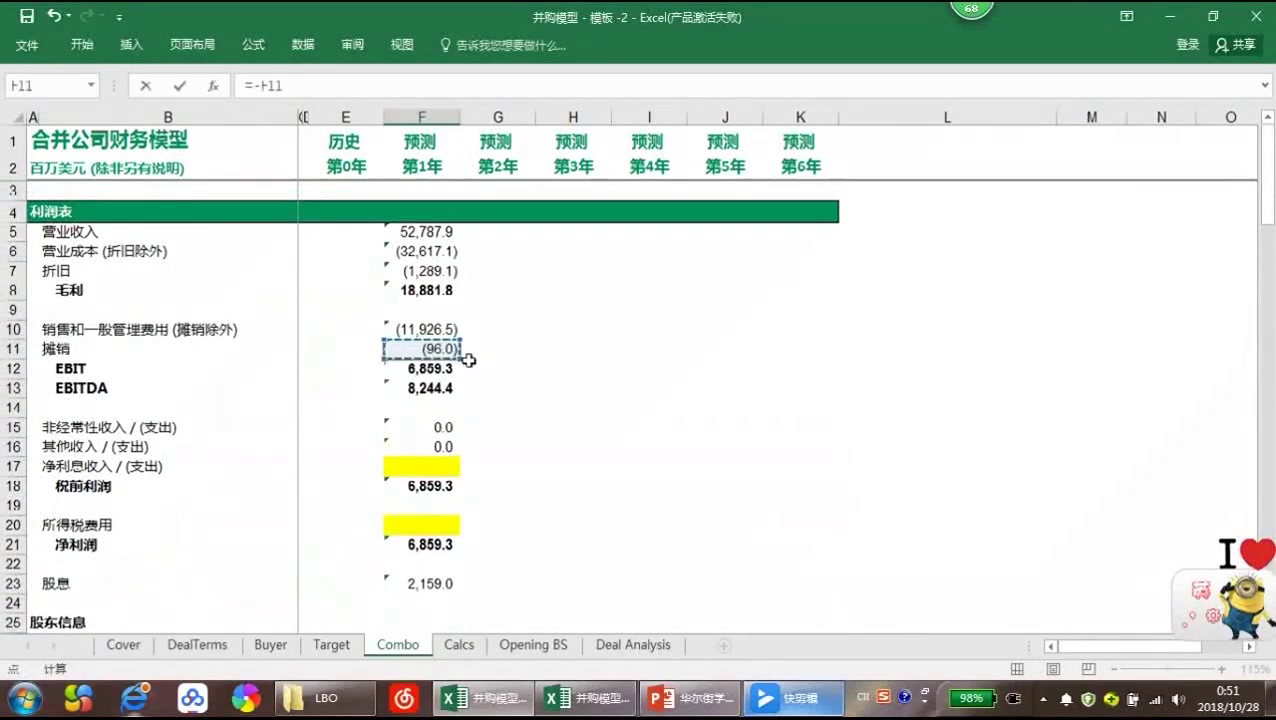
{"action": "key", "text": "Return"}
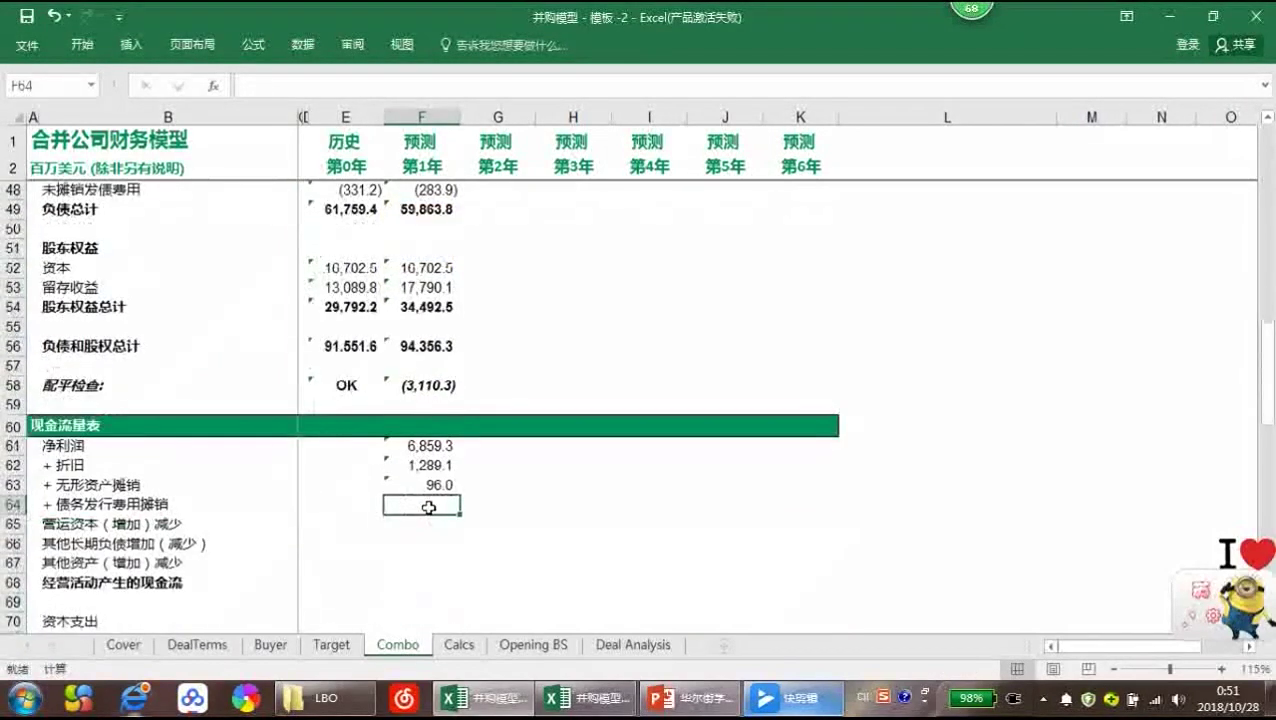
Add back year 1 debt issuance fee amortization in cash flow cell F64 as the negative of the DealTerms amortization, =-DealTerms!F78
{"action": "double_click", "coordinate": [431, 508]}
{"action": "type", "text": "="}
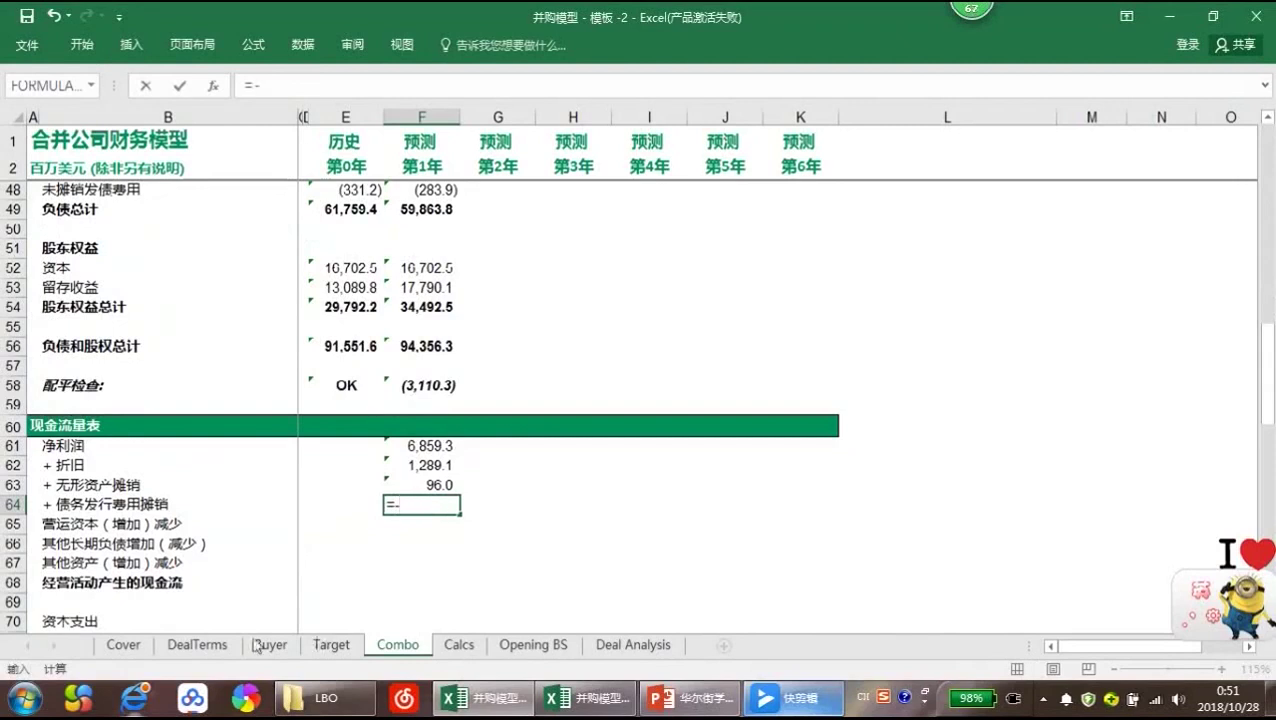
{"action": "type", "text": "-"}
{"action": "left_click", "coordinate": [197, 645]}
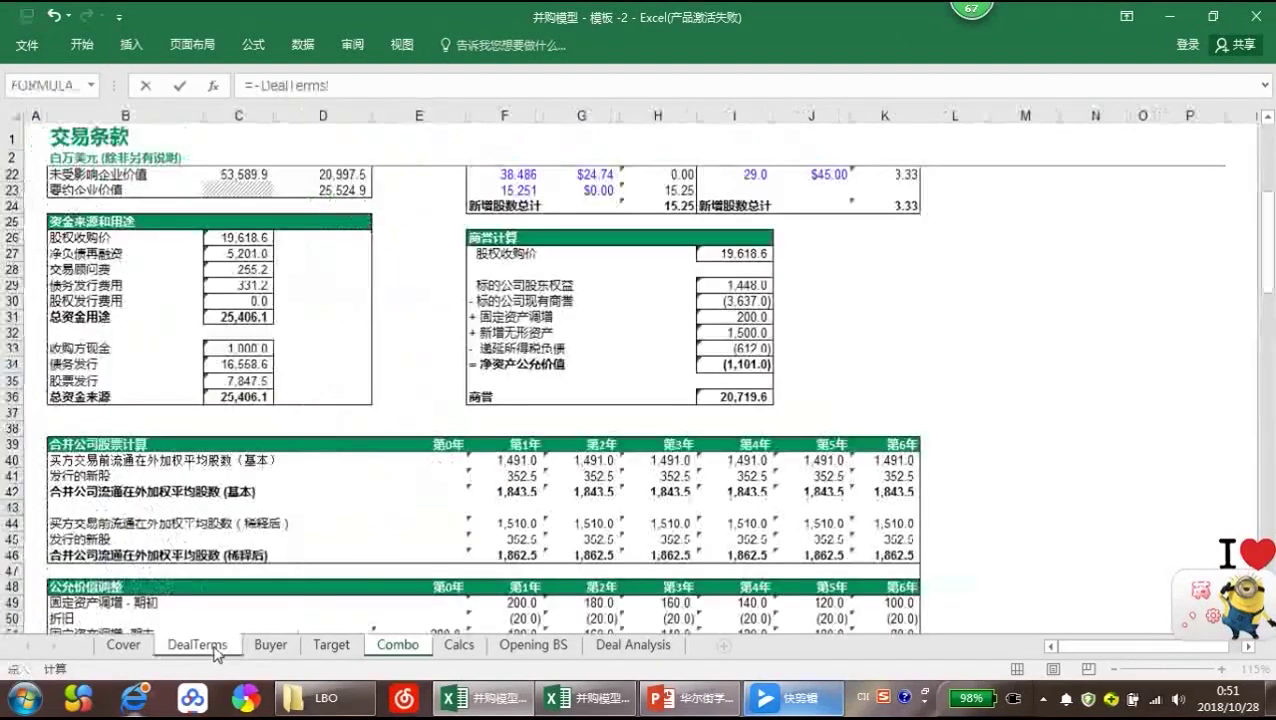
{"action": "scroll", "coordinate": [490, 538], "scroll_direction": "down", "scroll_amount": 8}
{"action": "scroll", "coordinate": [491, 541], "scroll_direction": "down", "scroll_amount": 3}
{"action": "left_click", "coordinate": [507, 539]}
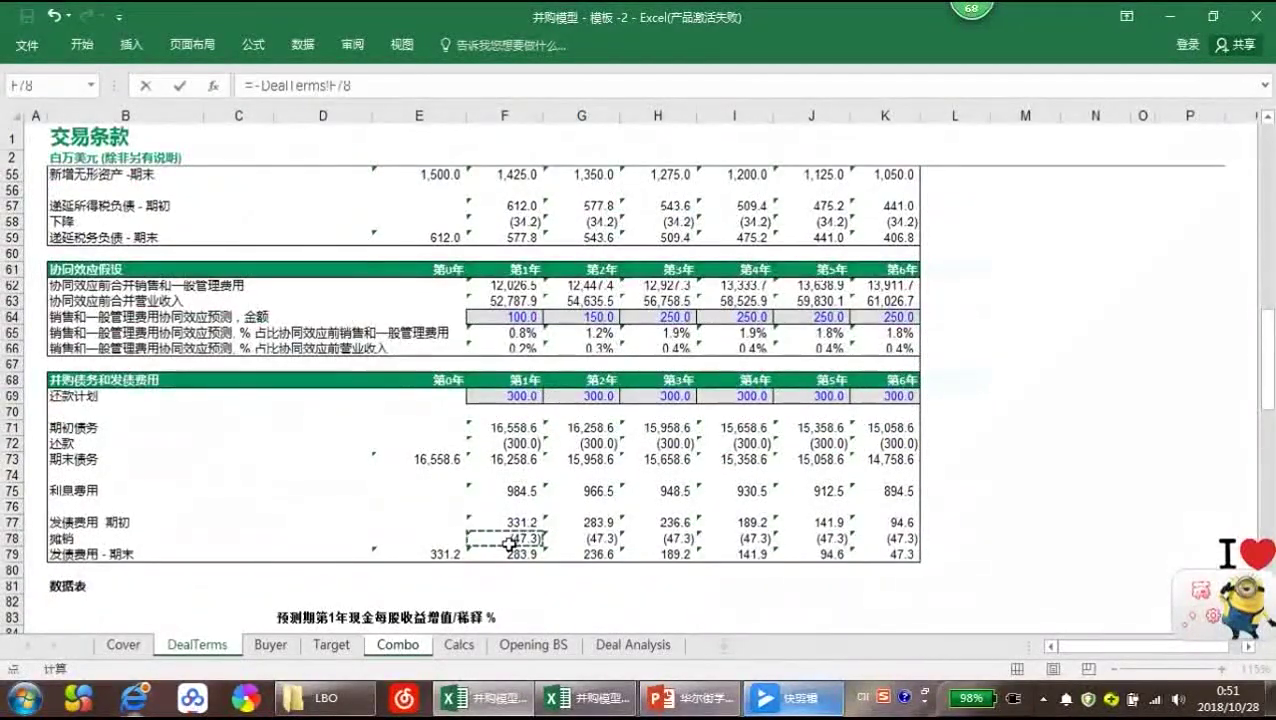
{"action": "key", "text": "Return"}
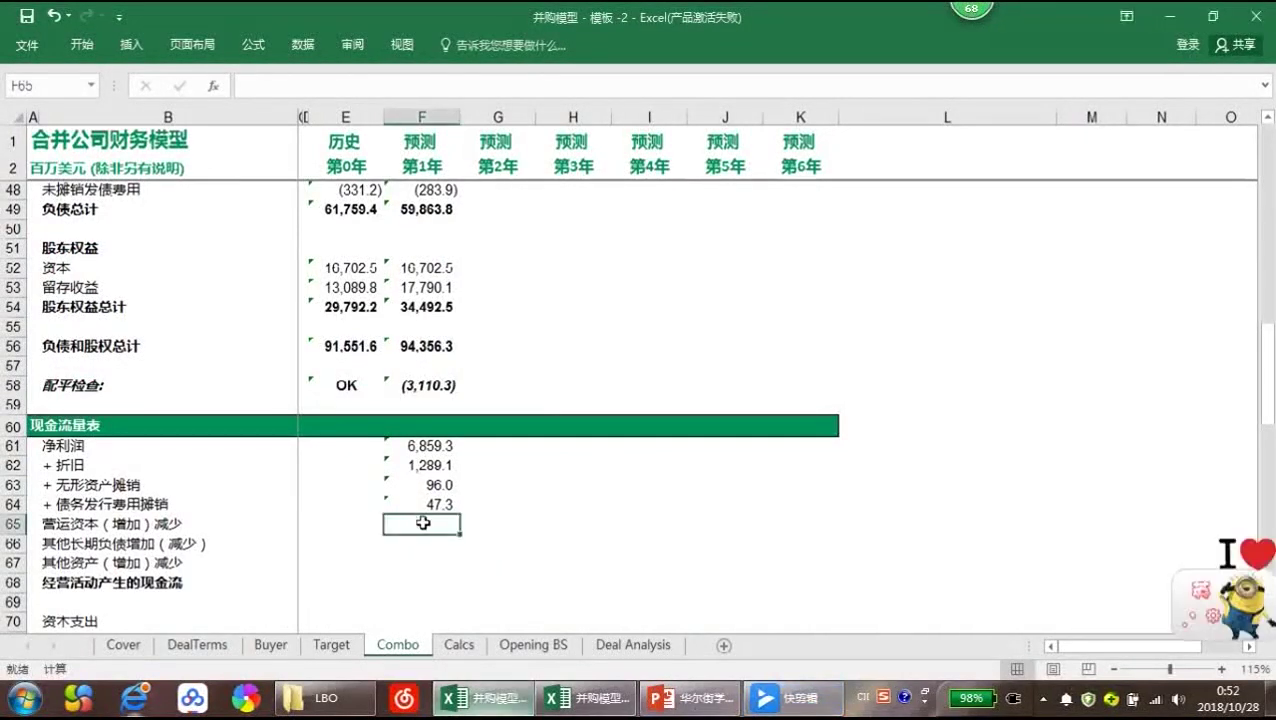
On the Calcs sheet, link year 0 non-cash current assets in E5 to the Combo balance sheet with =Combo!E36
{"action": "left_click", "coordinate": [459, 644]}
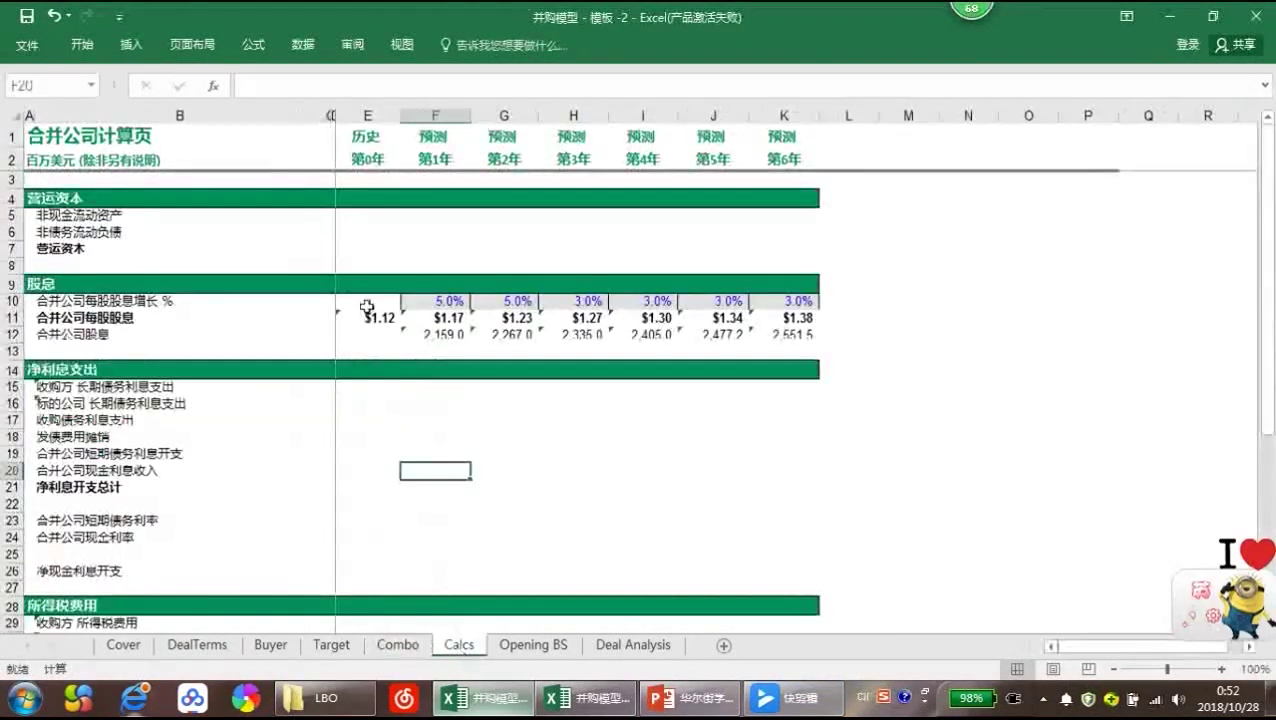
{"action": "left_click", "coordinate": [376, 218]}
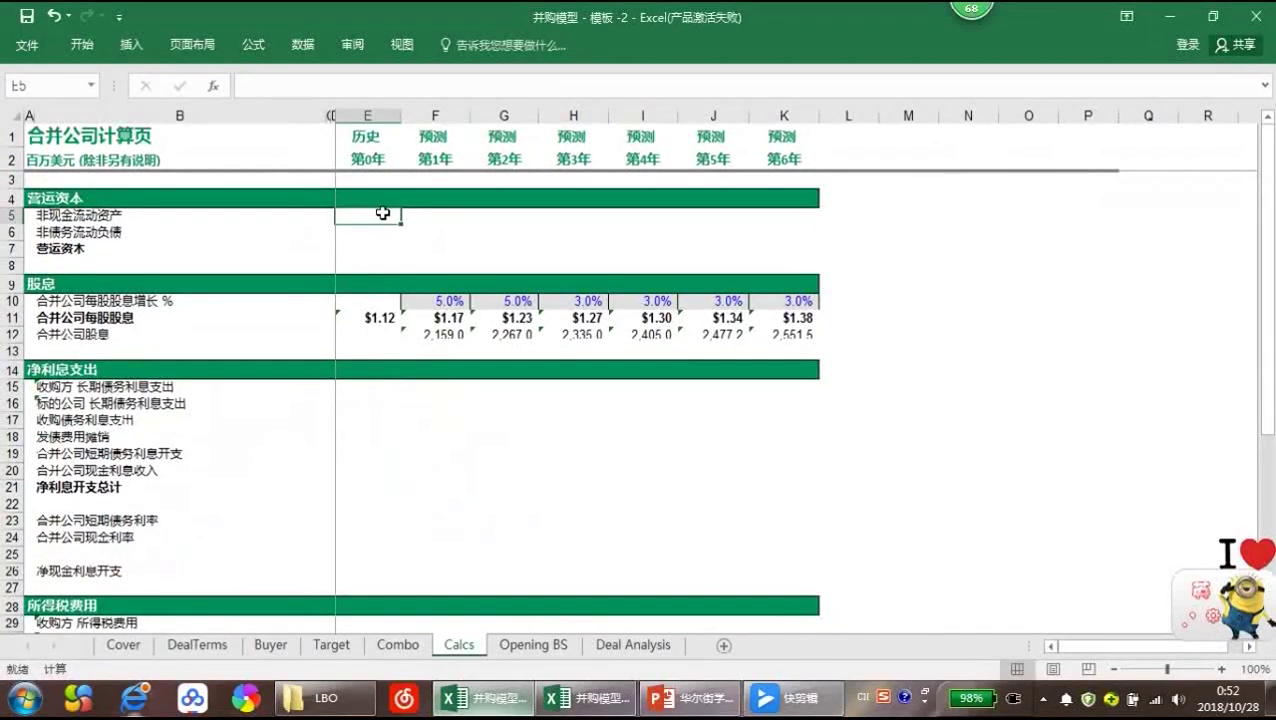
{"action": "type", "text": "="}
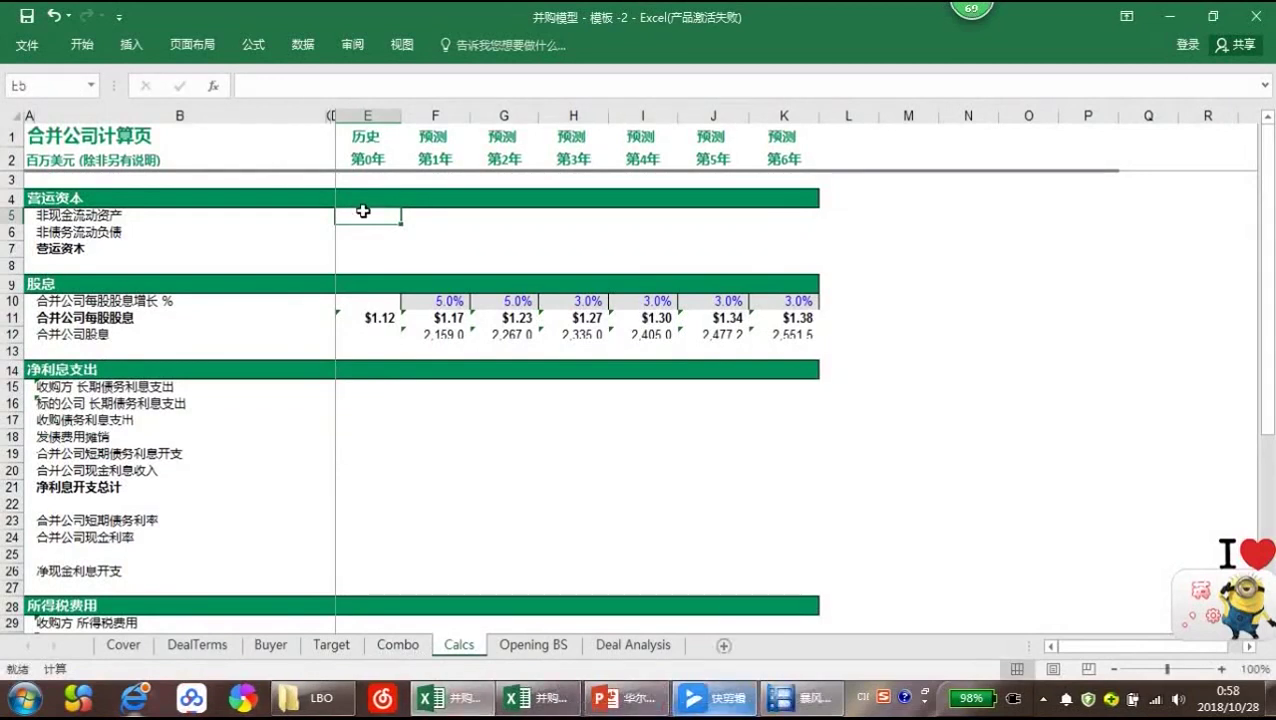
{"action": "type", "text": "="}
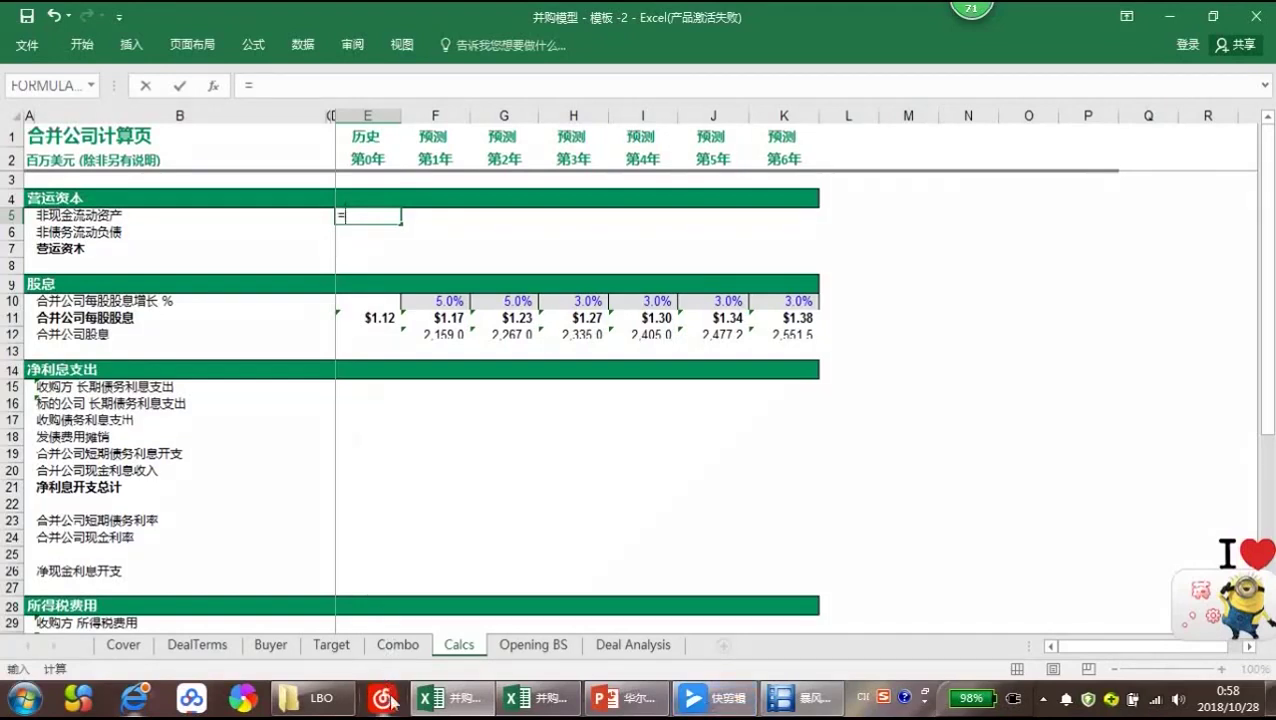
{"action": "left_click", "coordinate": [400, 645]}
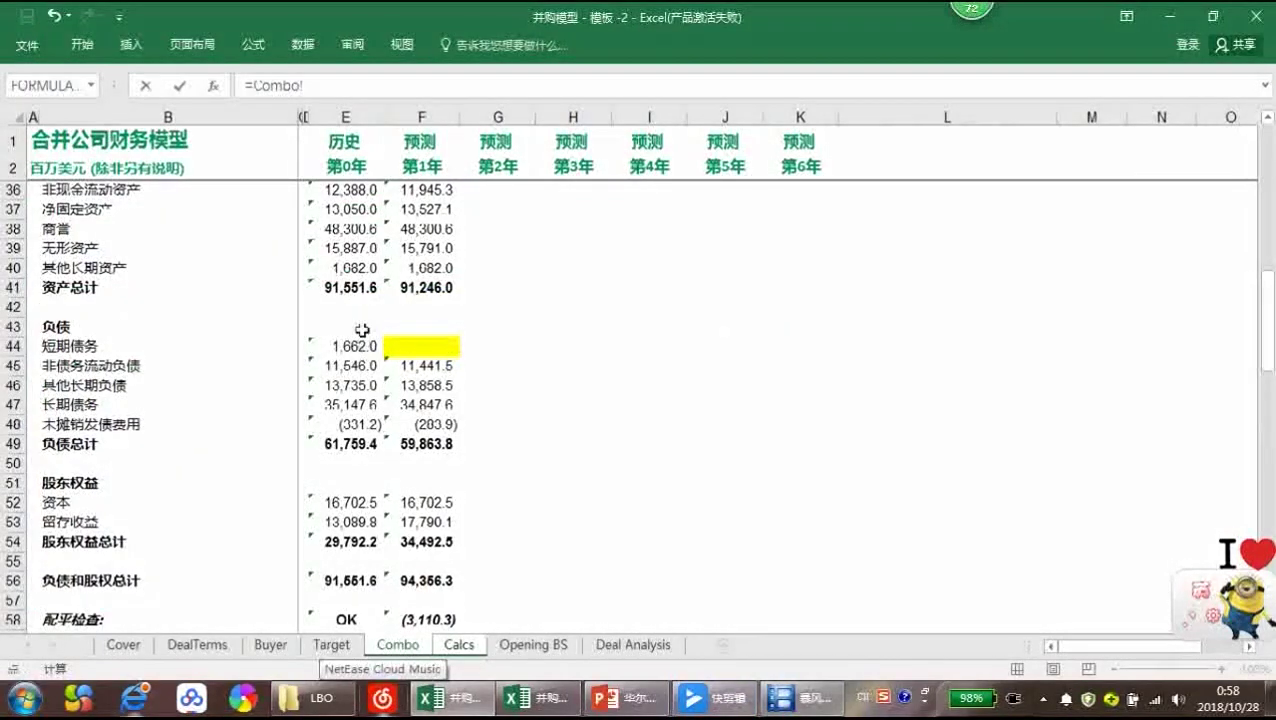
{"action": "left_click", "coordinate": [347, 190]}
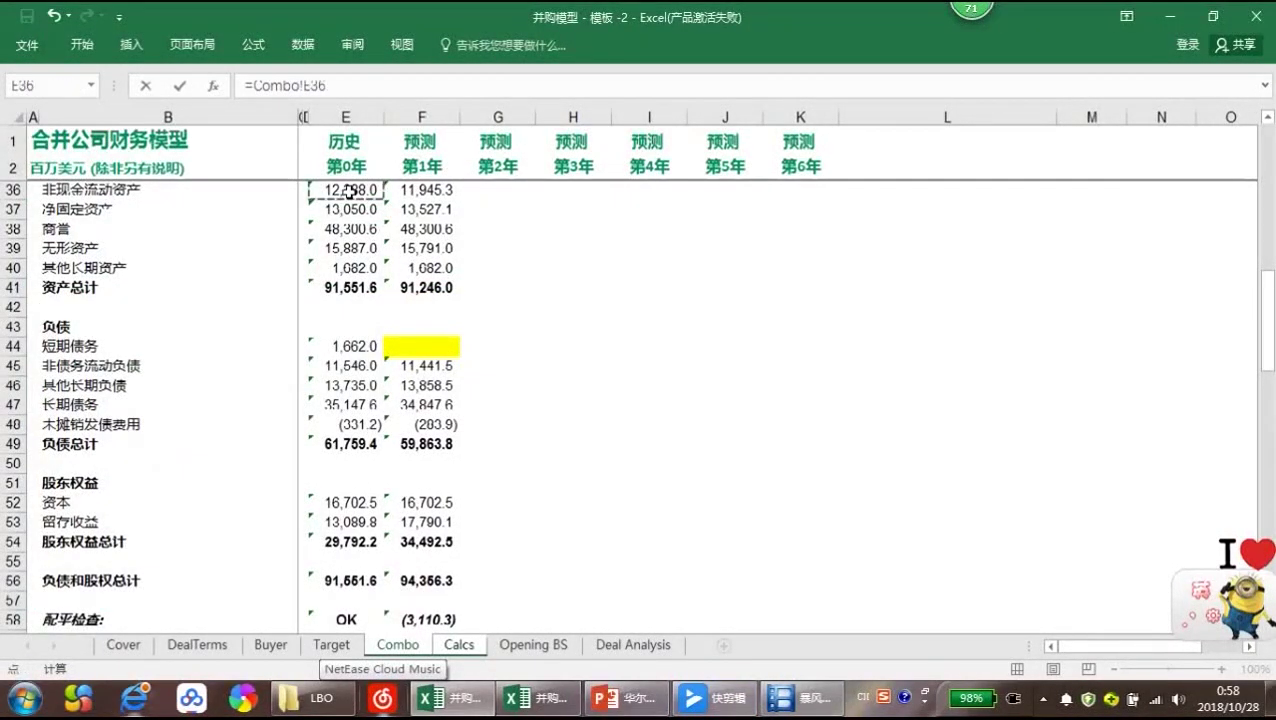
{"action": "key", "text": "Return"}
Link year 0 non-debt current liabilities in Calcs E6 to the Combo balance sheet with =Combo!E45
{"action": "type", "text": "="}
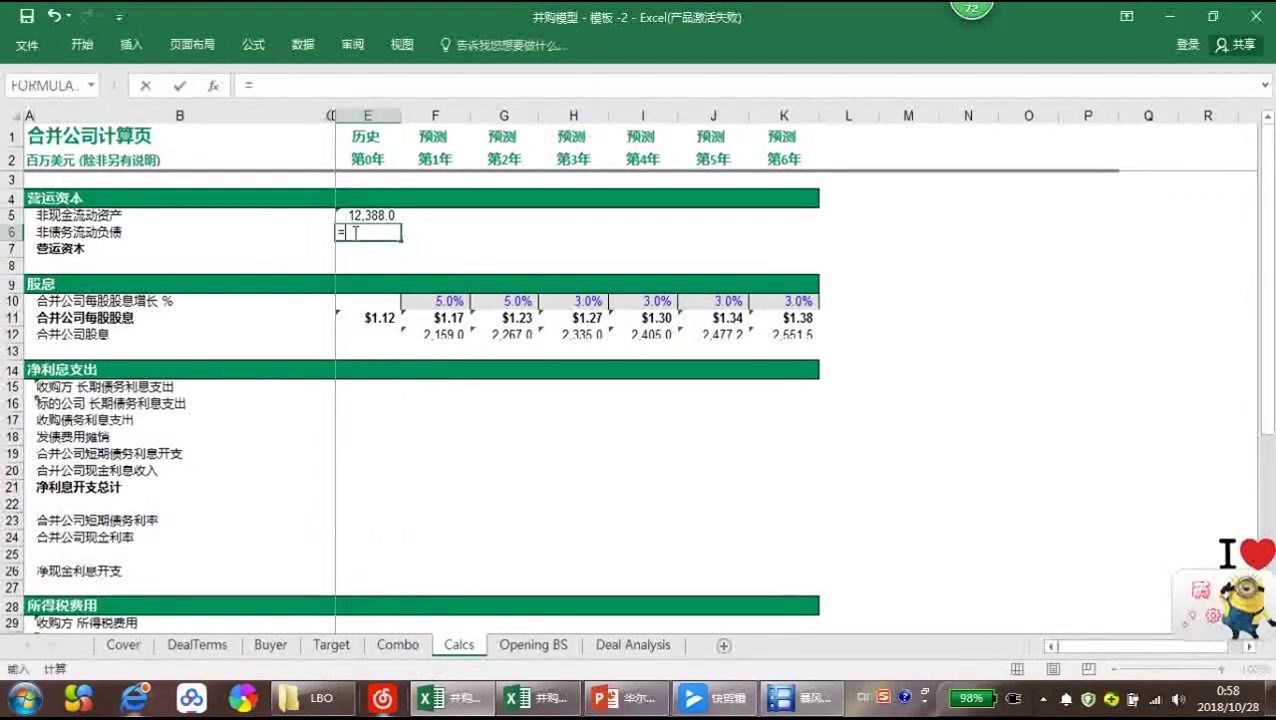
{"action": "key", "text": "ctrl+Page_Up"}
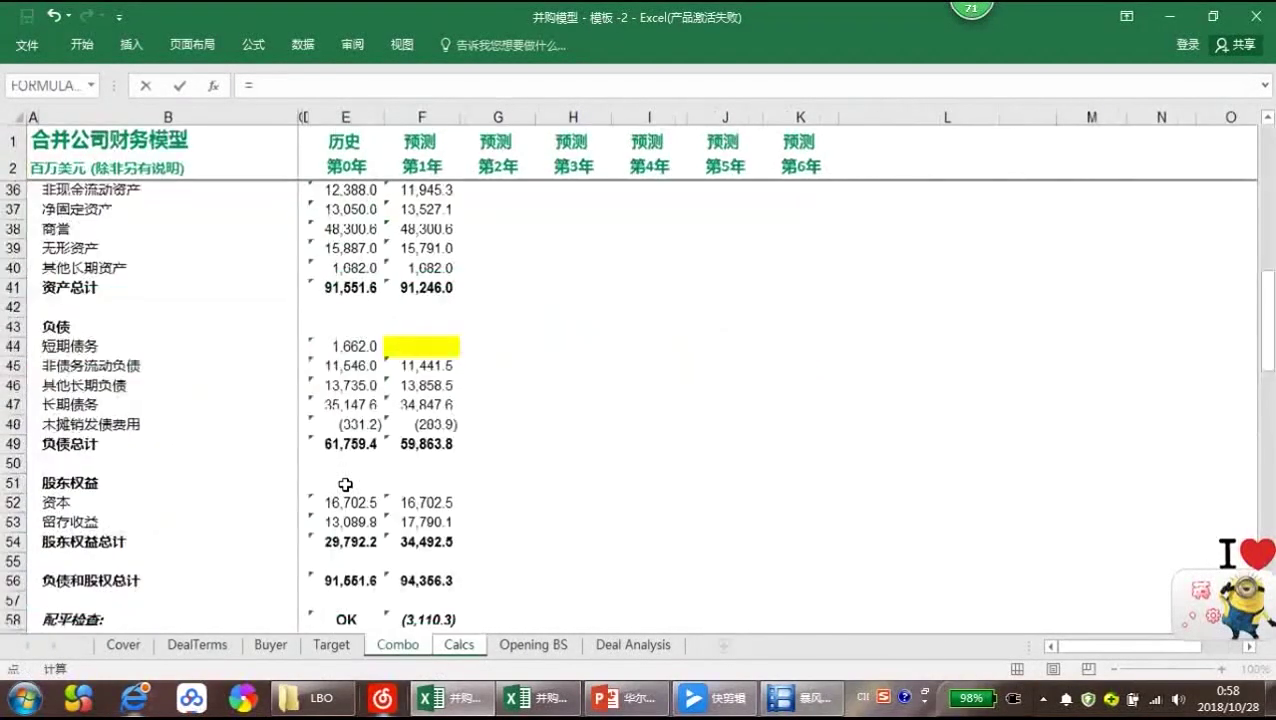
{"action": "key", "text": "Down"}
{"action": "key", "text": "Down"}
{"action": "key", "text": "Down"}
{"action": "key", "text": "Down"}
{"action": "key", "text": "Down"}
{"action": "key", "text": "Down"}
{"action": "key", "text": "Down"}
{"action": "key", "text": "Down"}
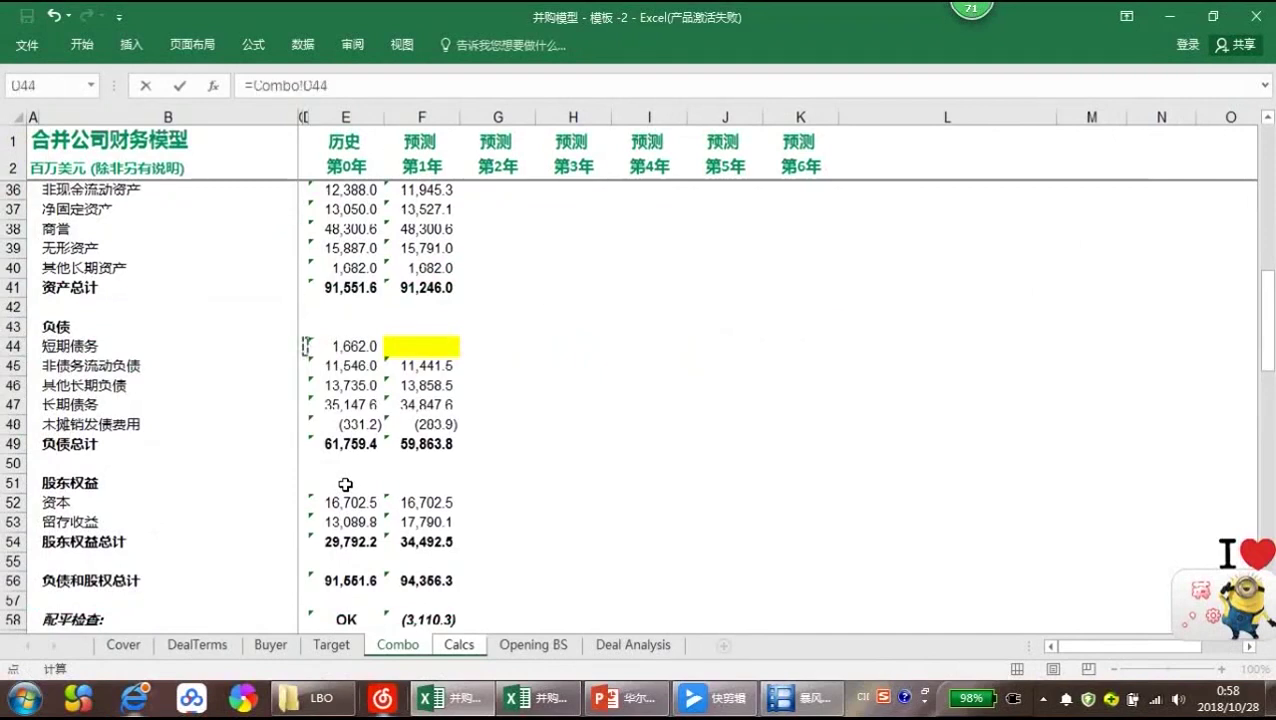
{"action": "key", "text": "Down"}
{"action": "key", "text": "Down"}
{"action": "key", "text": "Up"}
{"action": "key", "text": "Return"}
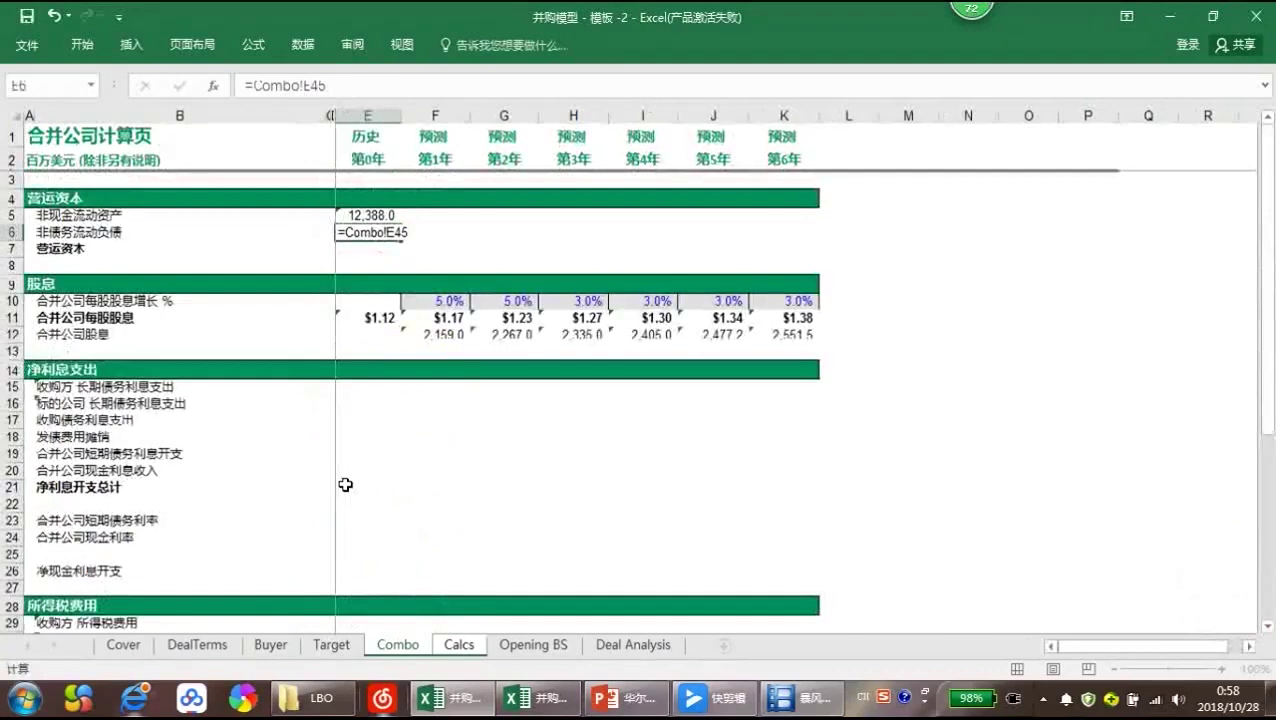
Calculate year 0 working capital in Calcs E7 as non-cash current assets minus non-debt current liabilities, =E5-E6
{"action": "type", "text": "="}
{"action": "key", "text": "Up"}
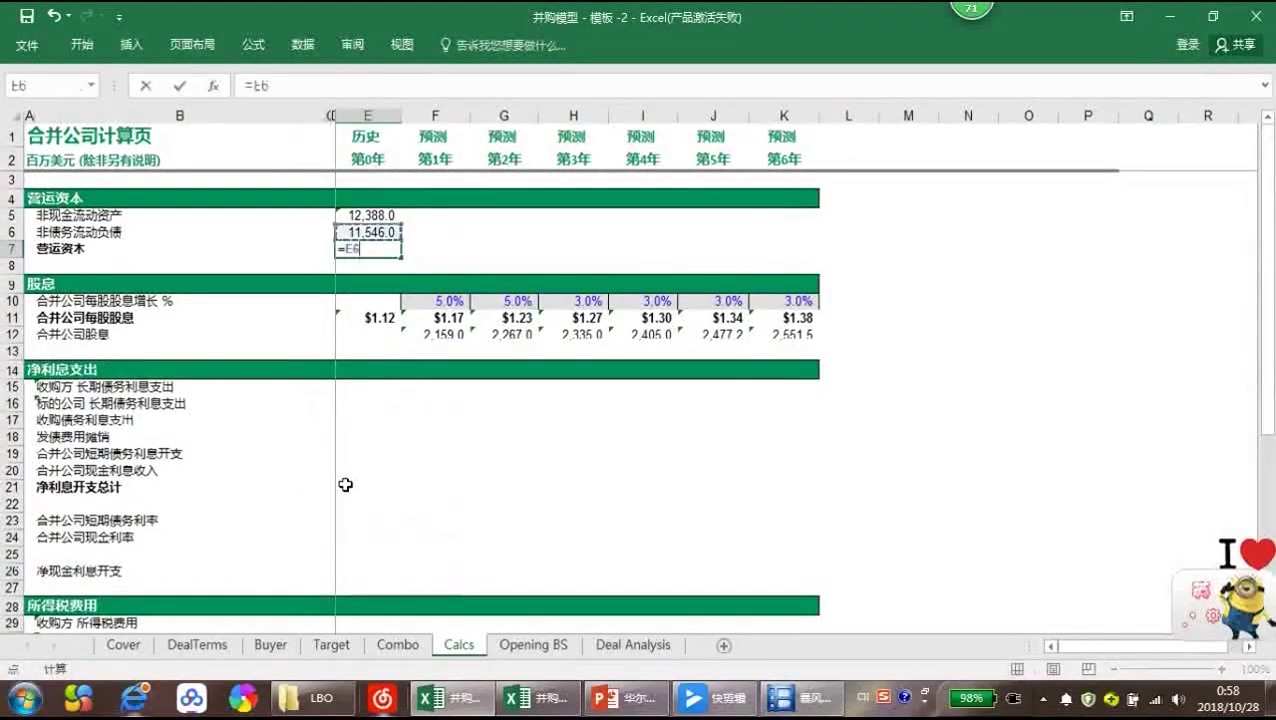
{"action": "key", "text": "Up"}
{"action": "type", "text": "-"}
{"action": "key", "text": "Up"}
{"action": "key", "text": "Return"}
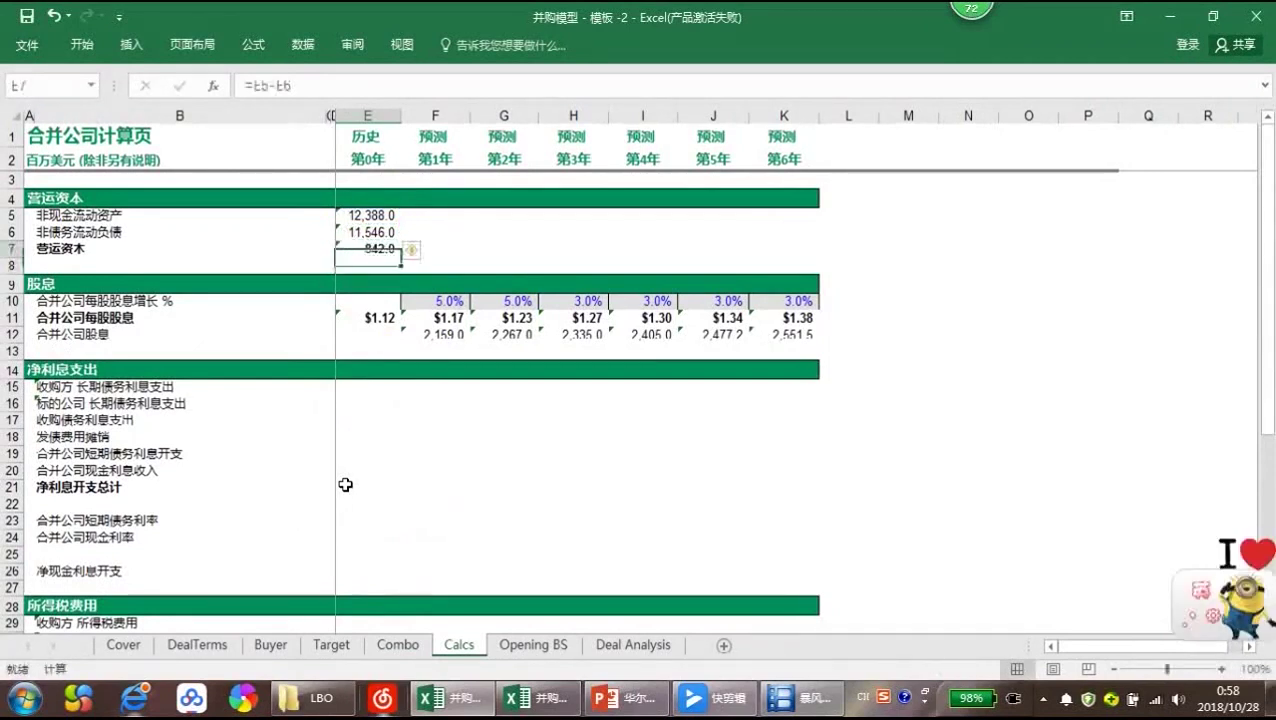
Fill the year 0 working capital formulas in Calcs E5:E7 across to year 6 in column K
{"action": "key", "text": "Up"}
{"action": "key", "text": "Up"}
{"action": "key", "text": "Up"}
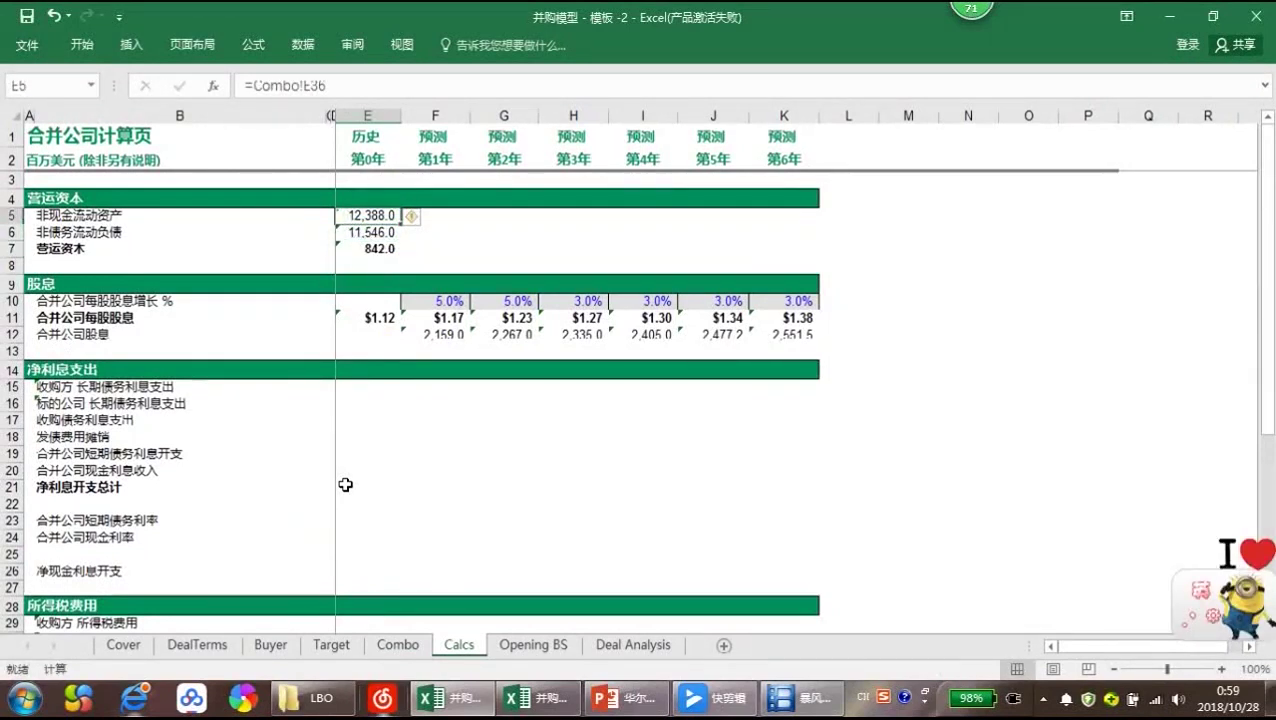
{"action": "key", "text": "shift+Down"}
{"action": "key", "text": "shift+Down"}
{"action": "key", "text": "shift+Right"}
{"action": "key", "text": "shift+Right"}
{"action": "key", "text": "shift+Right"}
{"action": "key", "text": "shift+Right"}
{"action": "key", "text": "shift+Right"}
{"action": "key", "text": "shift+Right"}
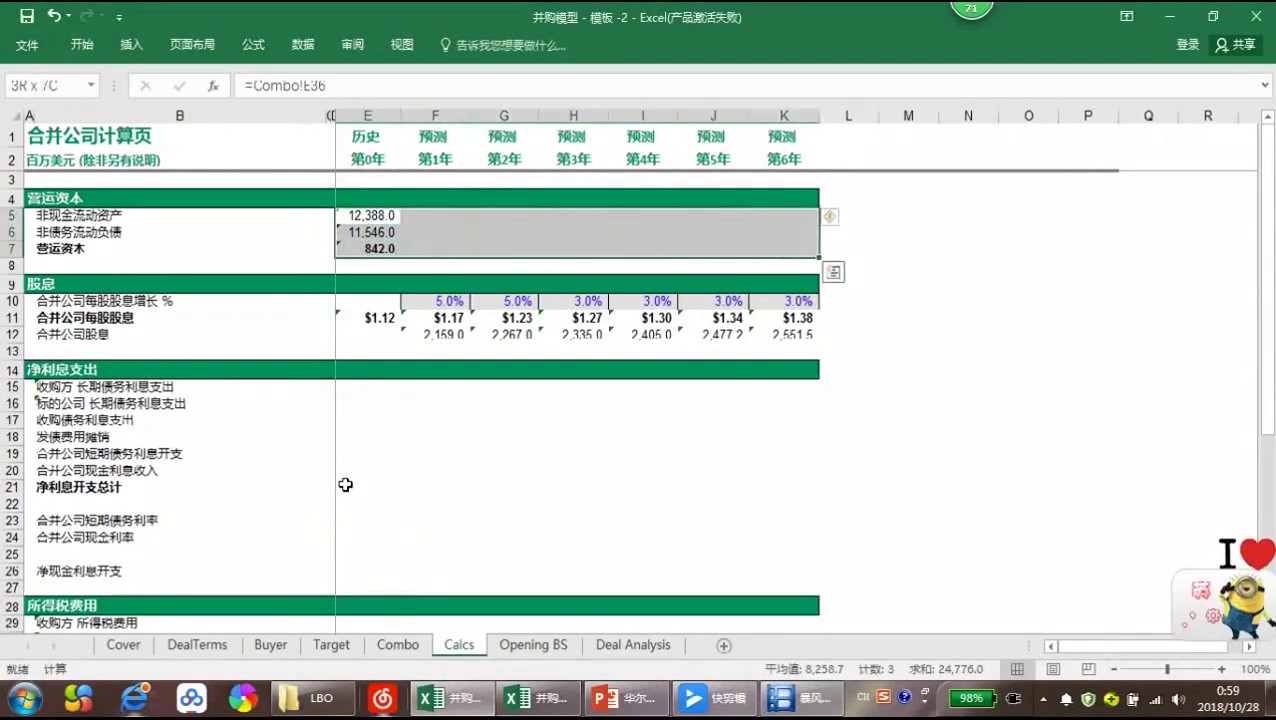
{"action": "key", "text": "ctrl+r"}
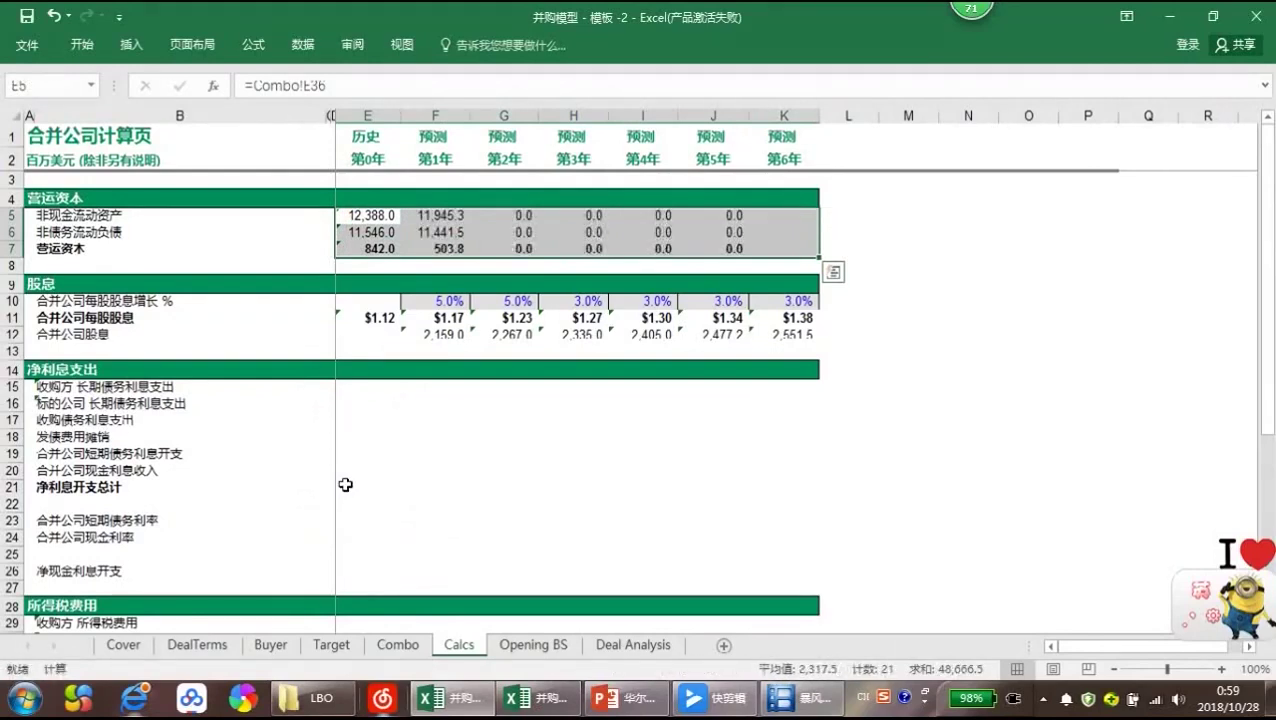
{"action": "key", "text": "Down"}
{"action": "key", "text": "Right"}
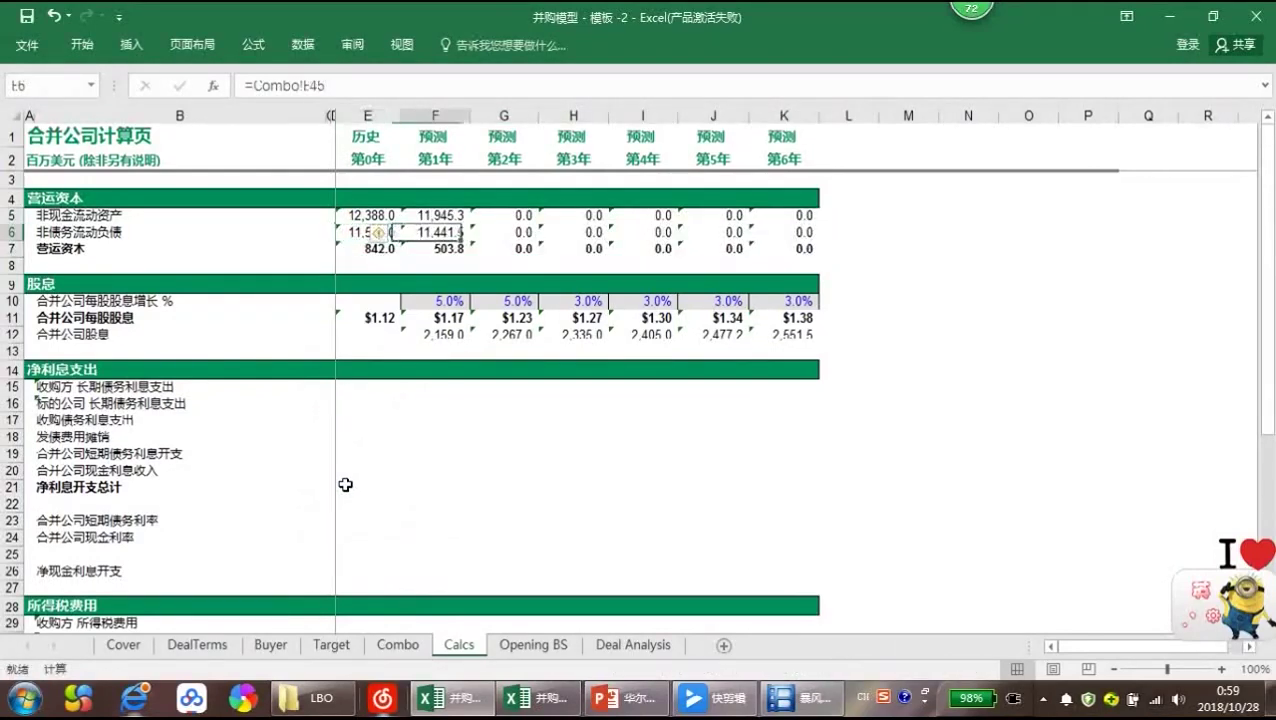
{"action": "key", "text": "Down"}
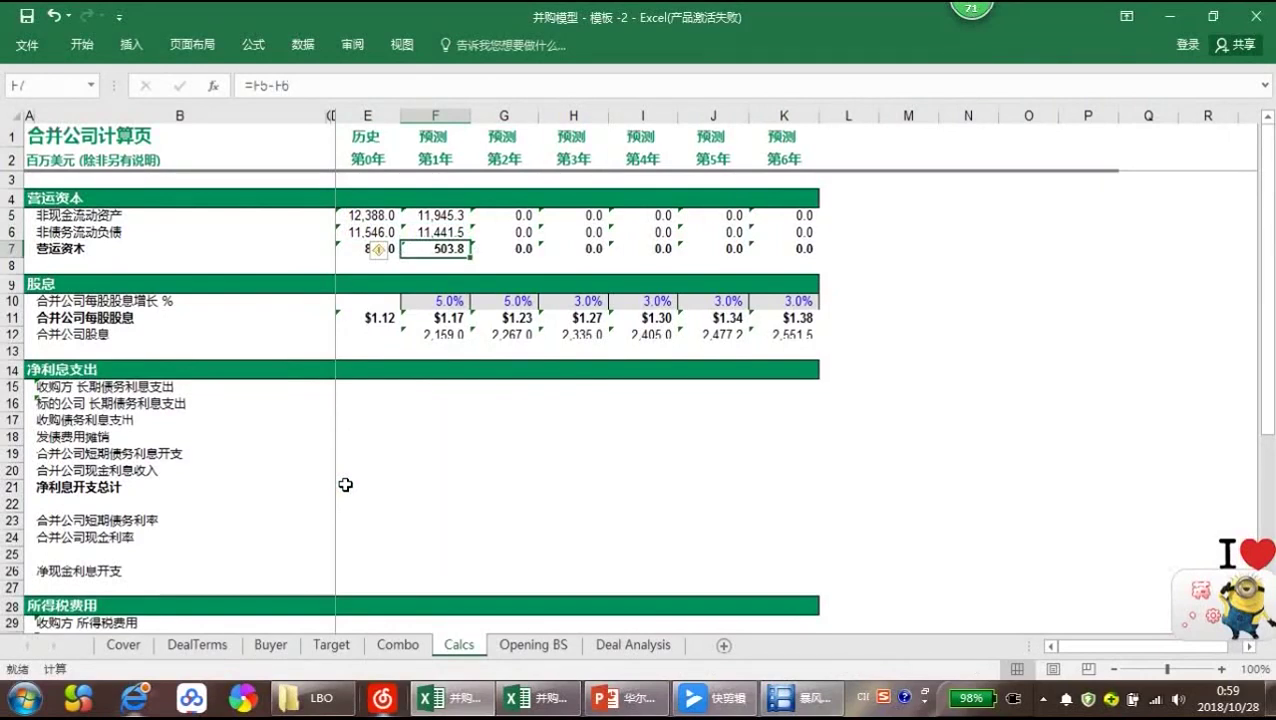
In Combo F65, enter the year 1 working capital (increase) decrease as the negative of the Calcs year-over-year change, =-(Calcs!F7-Calcs!E7)
{"action": "key", "text": "ctrl+Page_Up"}
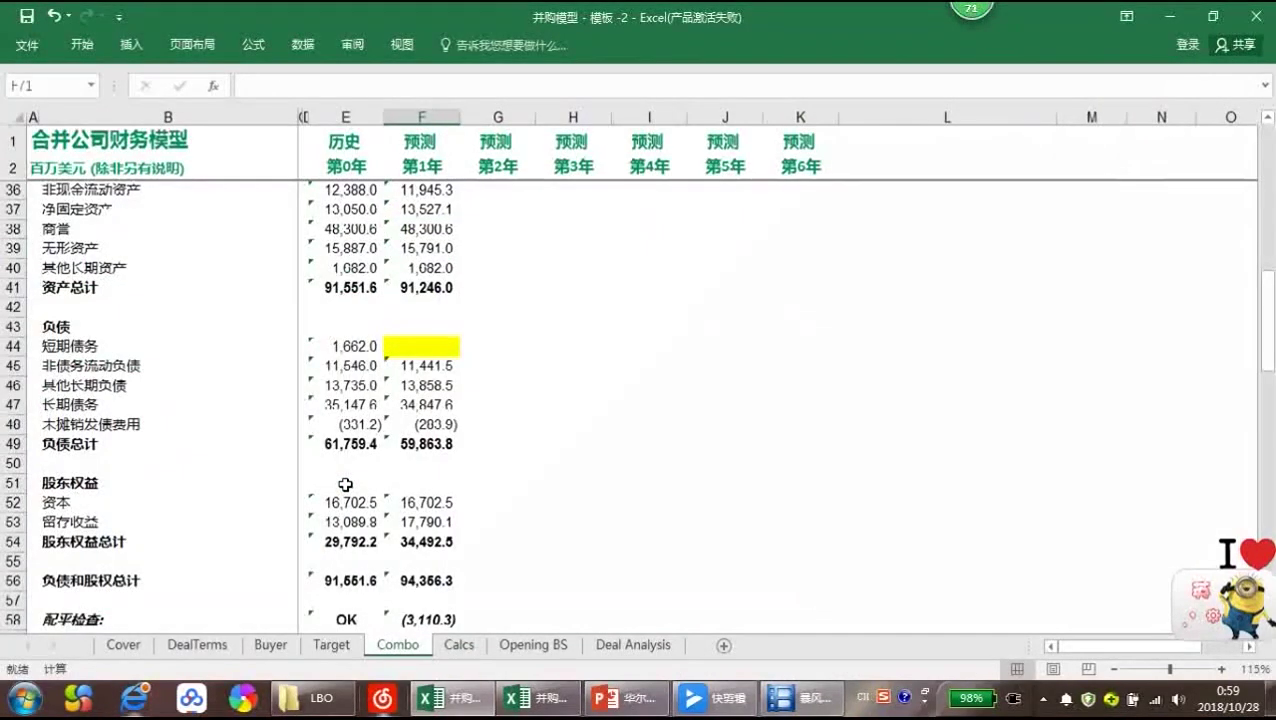
{"action": "scroll", "coordinate": [345, 485], "scroll_direction": "down", "scroll_amount": 6}
{"action": "key", "text": "Up"}
{"action": "key", "text": "Up"}
{"action": "key", "text": "Up"}
{"action": "key", "text": "Up"}
{"action": "key", "text": "Up"}
{"action": "key", "text": "Up"}
{"action": "key", "text": "Up"}
{"action": "key", "text": "Down"}
{"action": "type", "text": "="}
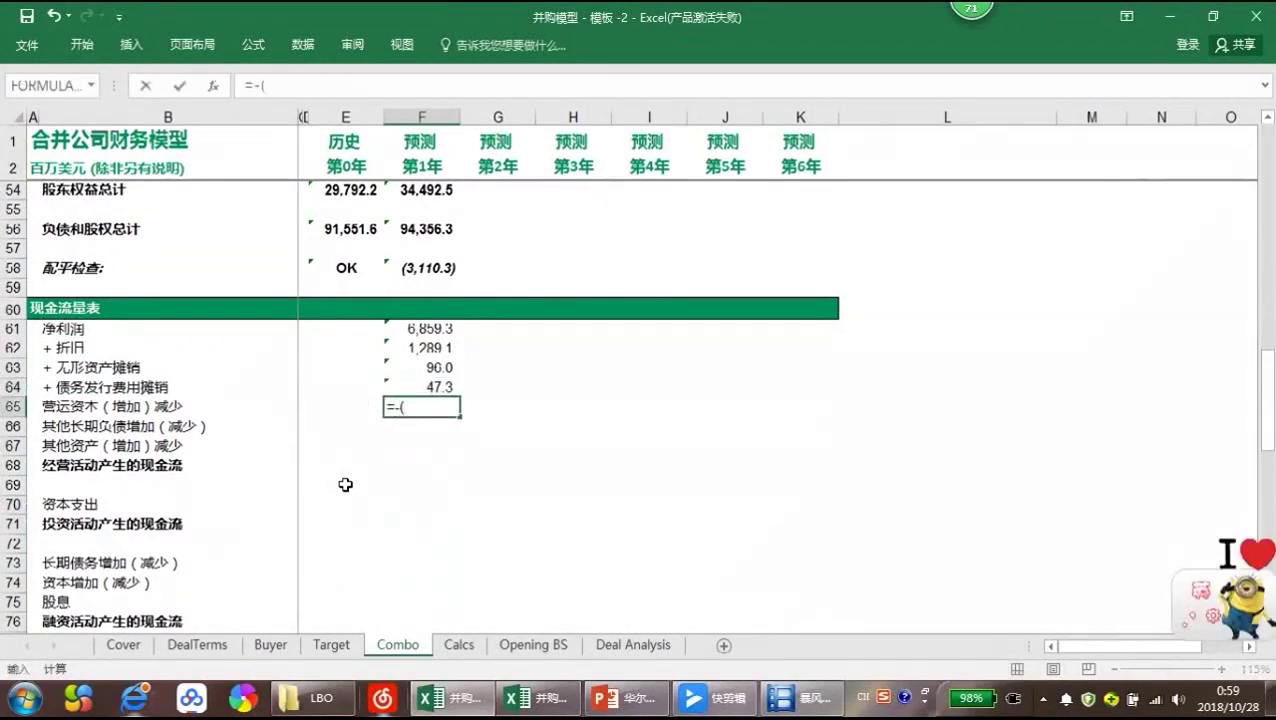
{"action": "key", "text": "ctrl+Page_Down"}
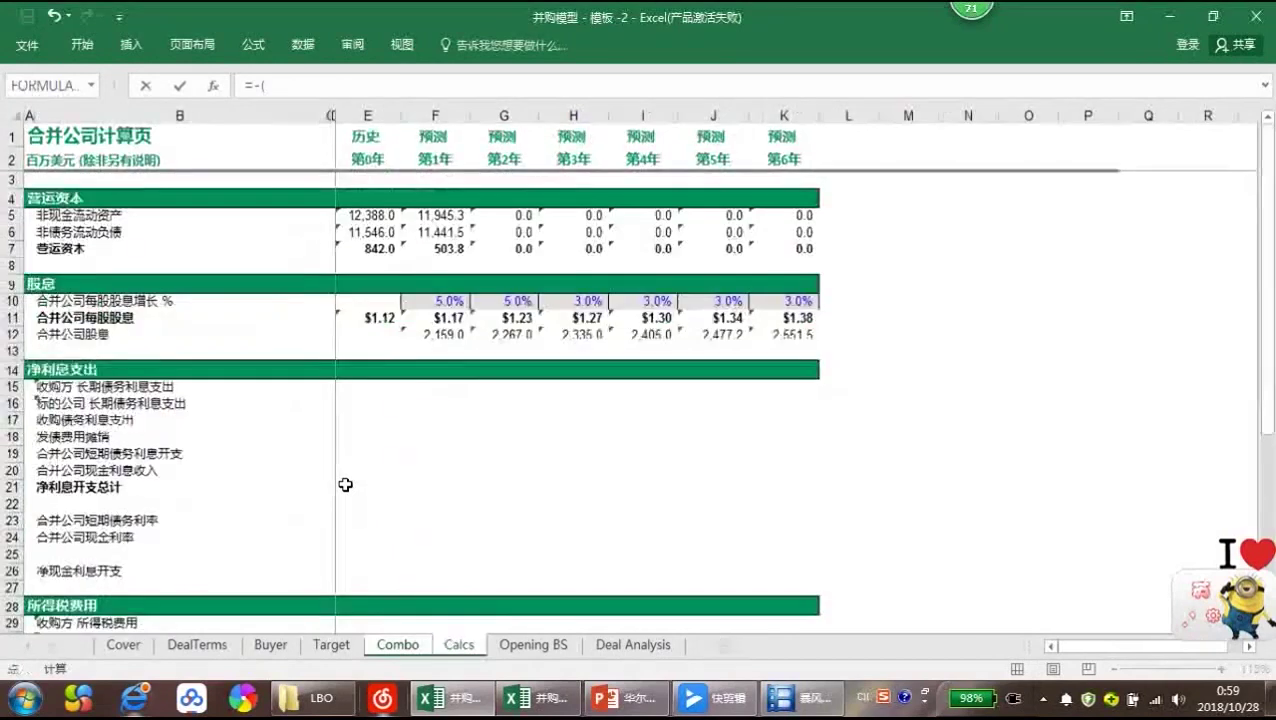
{"action": "key", "text": "Down"}
{"action": "key", "text": "Right"}
{"action": "key", "text": "Down"}
{"action": "key", "text": "Down"}
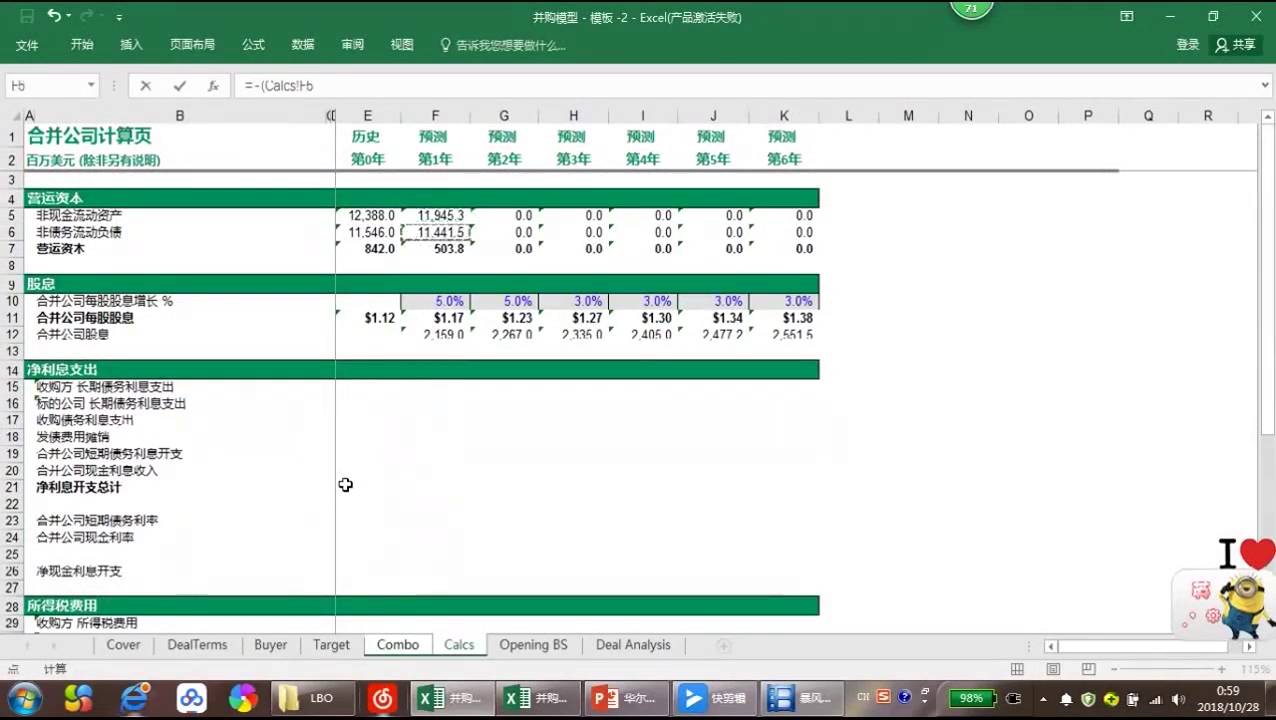
{"action": "type", "text": "-"}
{"action": "key", "text": "Down"}
{"action": "key", "text": "Down"}
{"action": "key", "text": "Down"}
{"action": "key", "text": "Down"}
{"action": "type", "text": ")"}
{"action": "key", "text": "Return"}
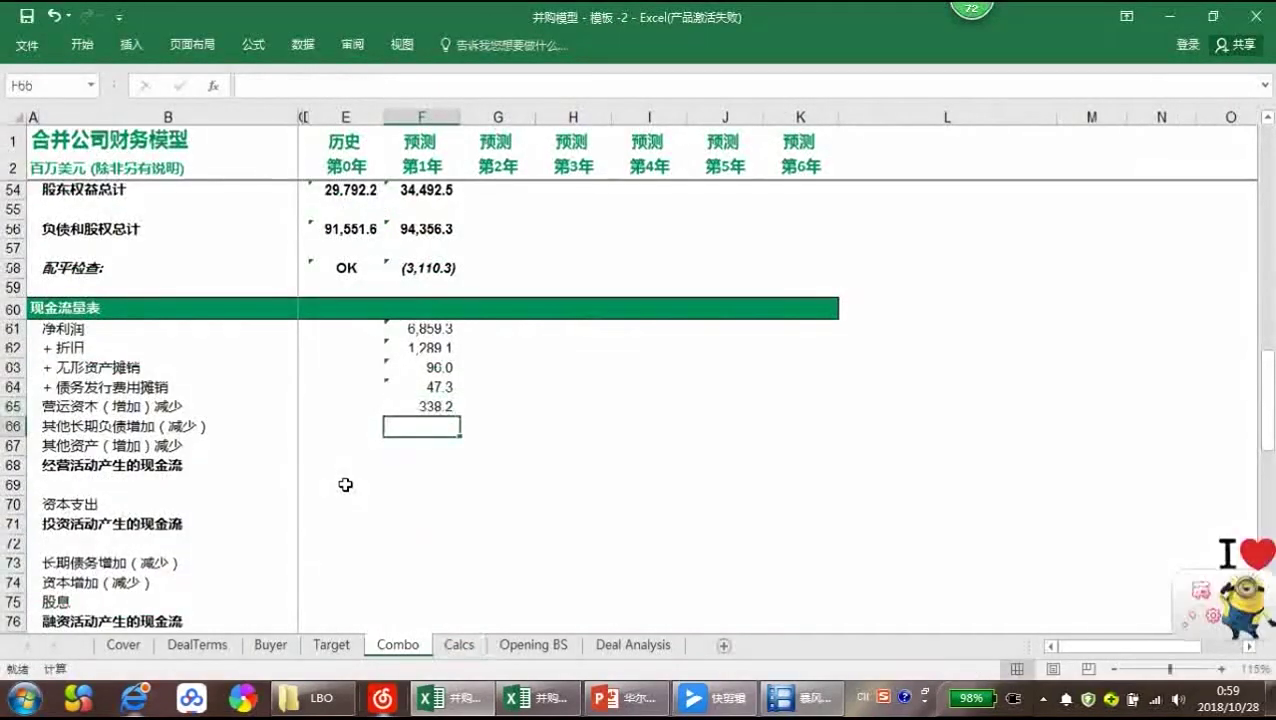
Enter the year 1 increase in other long-term liabilities in F66 as year 1 minus year 0, =F46-E46
{"action": "type", "text": "="}
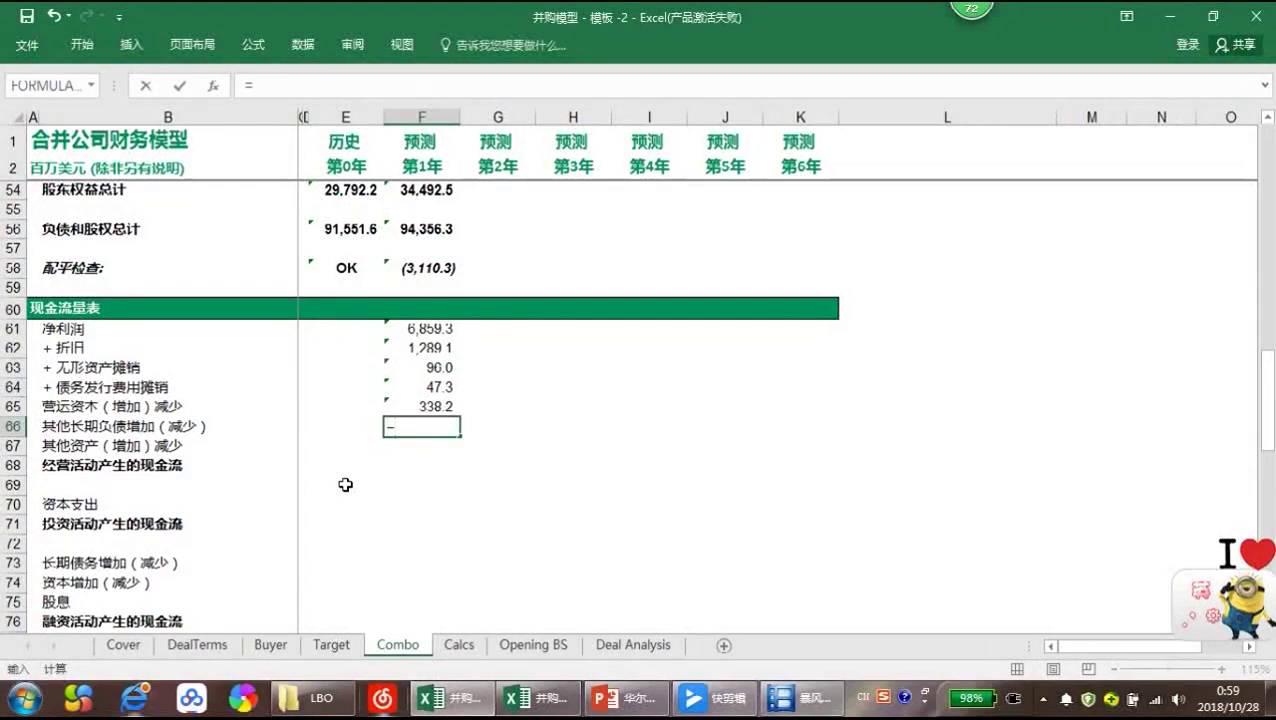
{"action": "key", "text": "Up"}
{"action": "key", "text": "Up"}
{"action": "key", "text": "Up"}
{"action": "key", "text": "Up"}
{"action": "key", "text": "Up"}
{"action": "key", "text": "Up"}
{"action": "key", "text": "Up"}
{"action": "key", "text": "Up"}
{"action": "key", "text": "Up"}
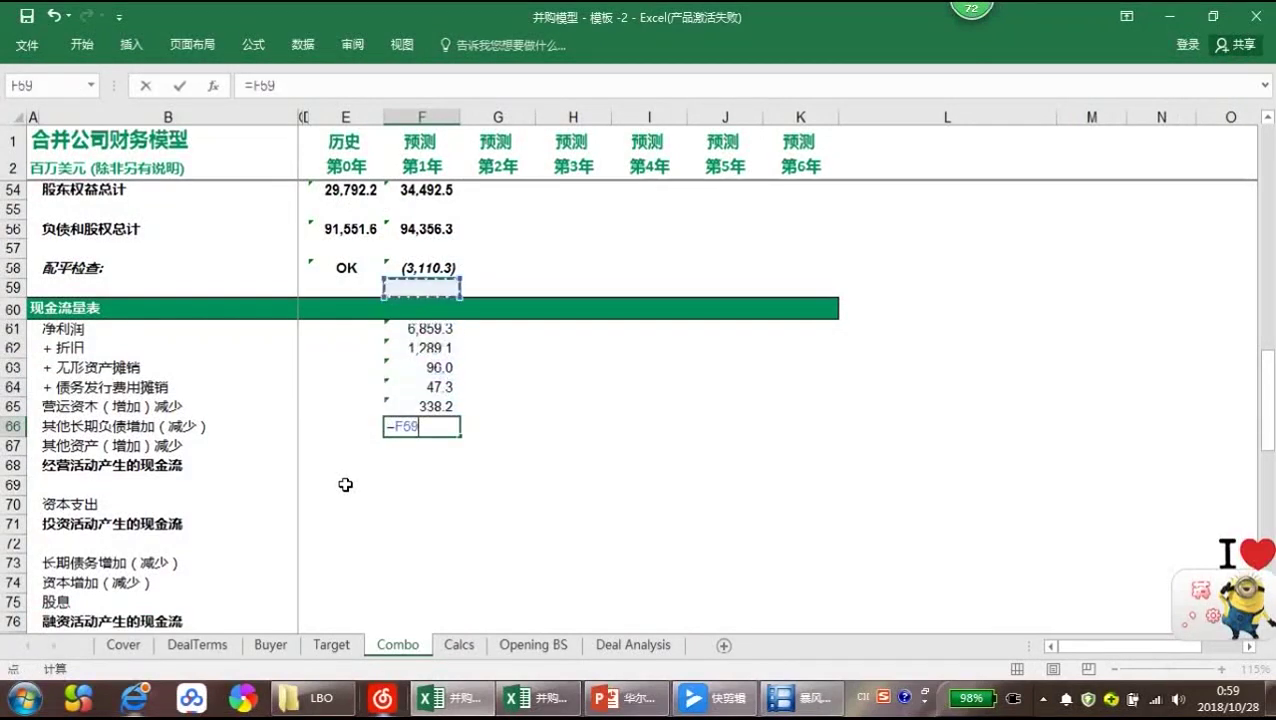
{"action": "key", "text": "Up"}
{"action": "key", "text": "Up"}
{"action": "key", "text": "Up"}
{"action": "key", "text": "Up"}
{"action": "key", "text": "Up"}
{"action": "key", "text": "Up"}
{"action": "key", "text": "Up"}
{"action": "key", "text": "Up"}
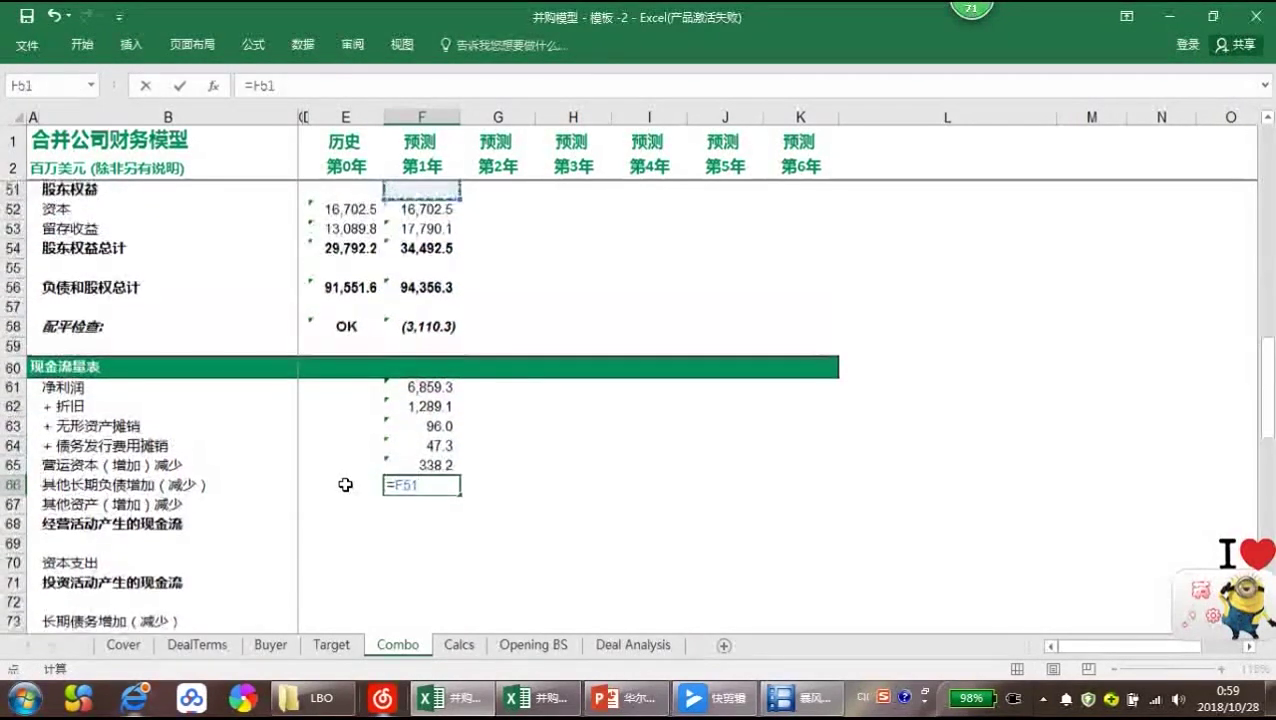
{"action": "key", "text": "Up"}
{"action": "key", "text": "Up"}
{"action": "key", "text": "Up"}
{"action": "key", "text": "Up"}
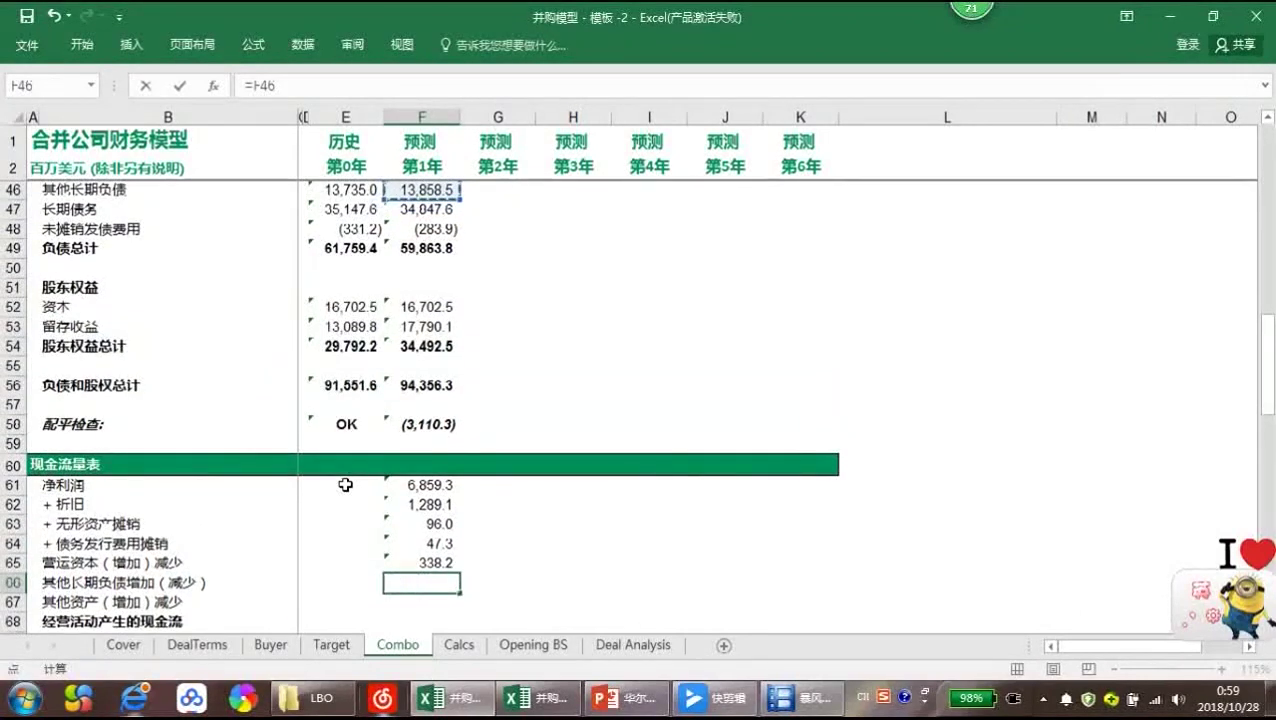
{"action": "key", "text": "Down"}
{"action": "type", "text": "-"}
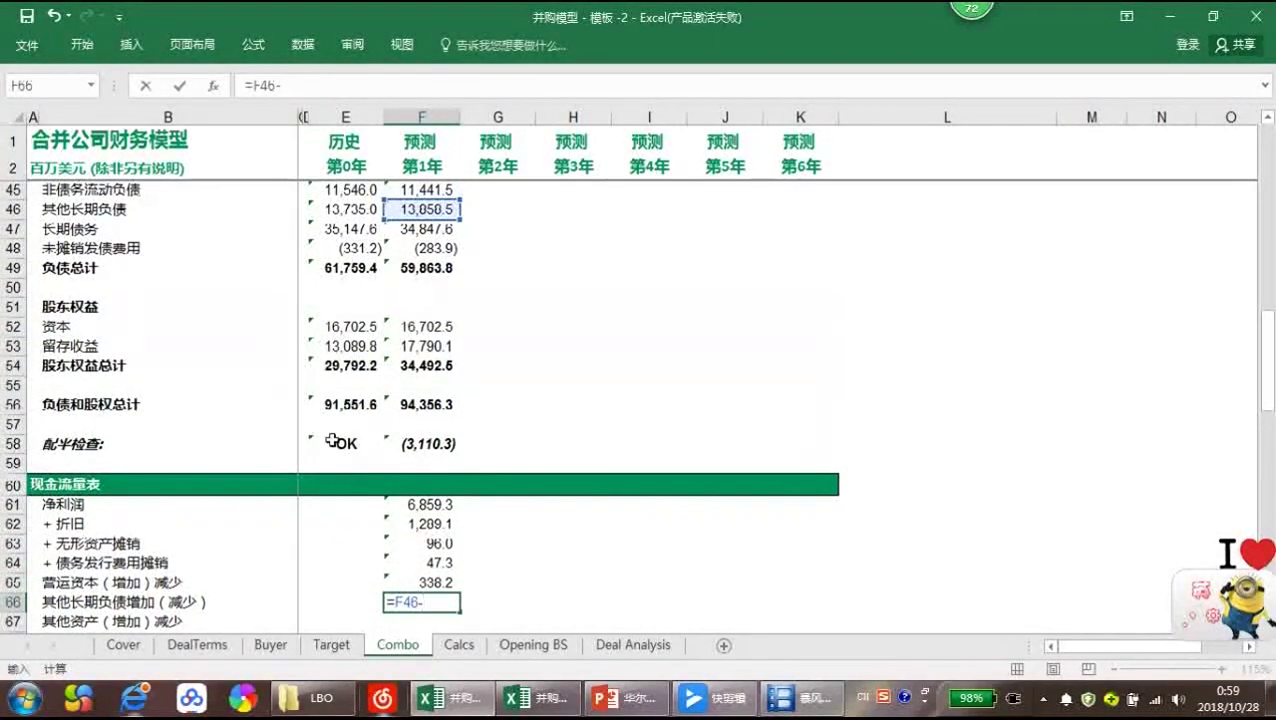
{"action": "left_click", "coordinate": [355, 211]}
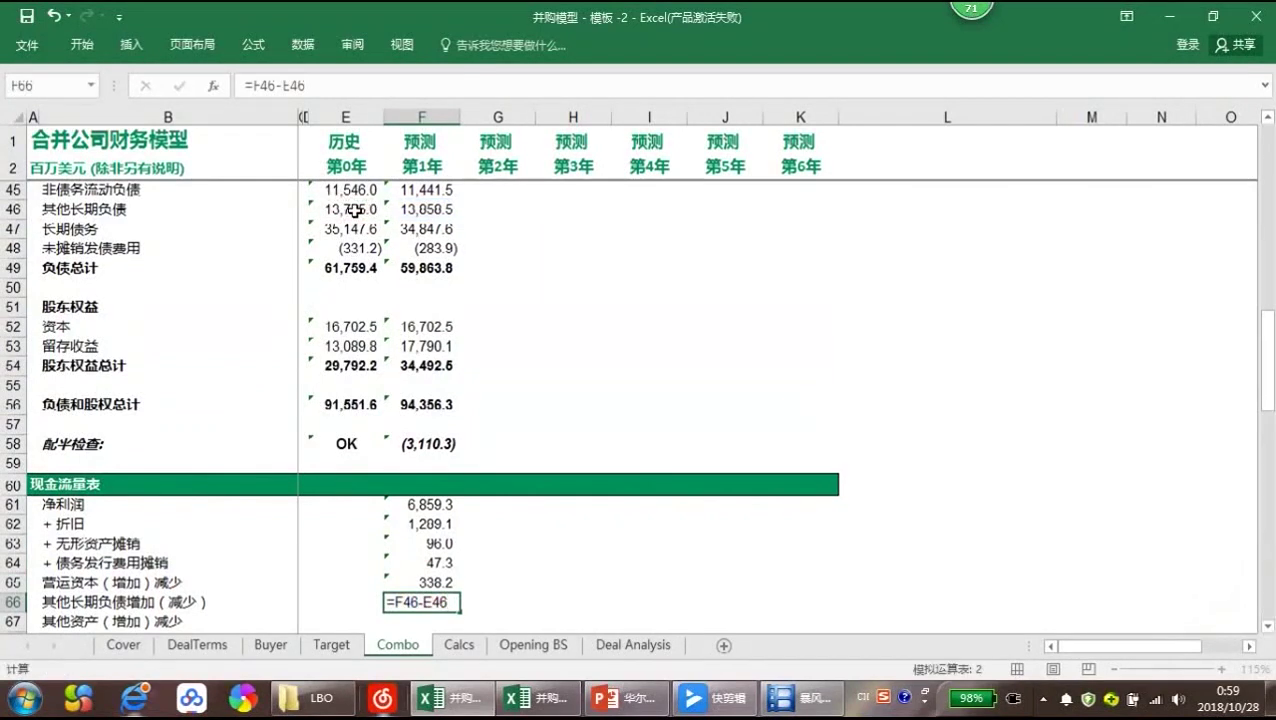
{"action": "key", "text": "Return"}
Enter the year 1 other assets (increase) decrease in F67 as =-(F40-E40), and total operating cash flow in F68 as =SUM(F61:F67)
{"action": "type", "text": "="}
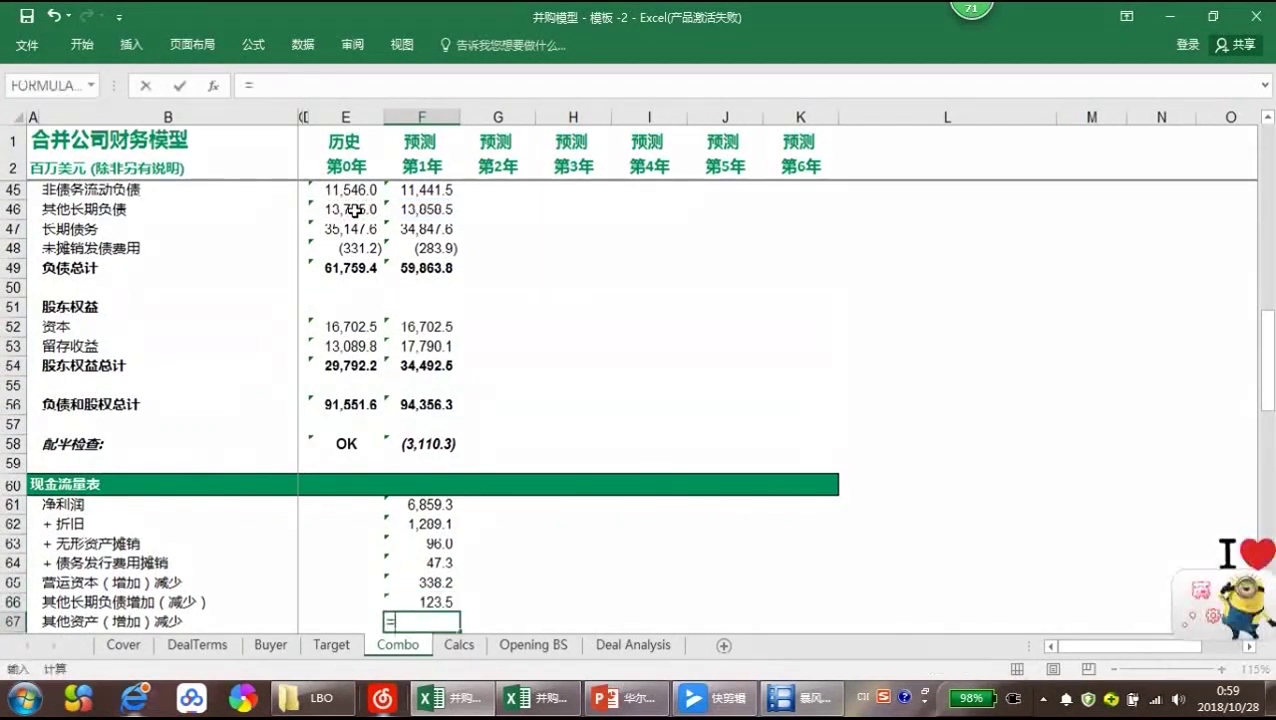
{"action": "type", "text": "-("}
{"action": "scroll", "coordinate": [355, 211], "scroll_direction": "up", "scroll_amount": 2}
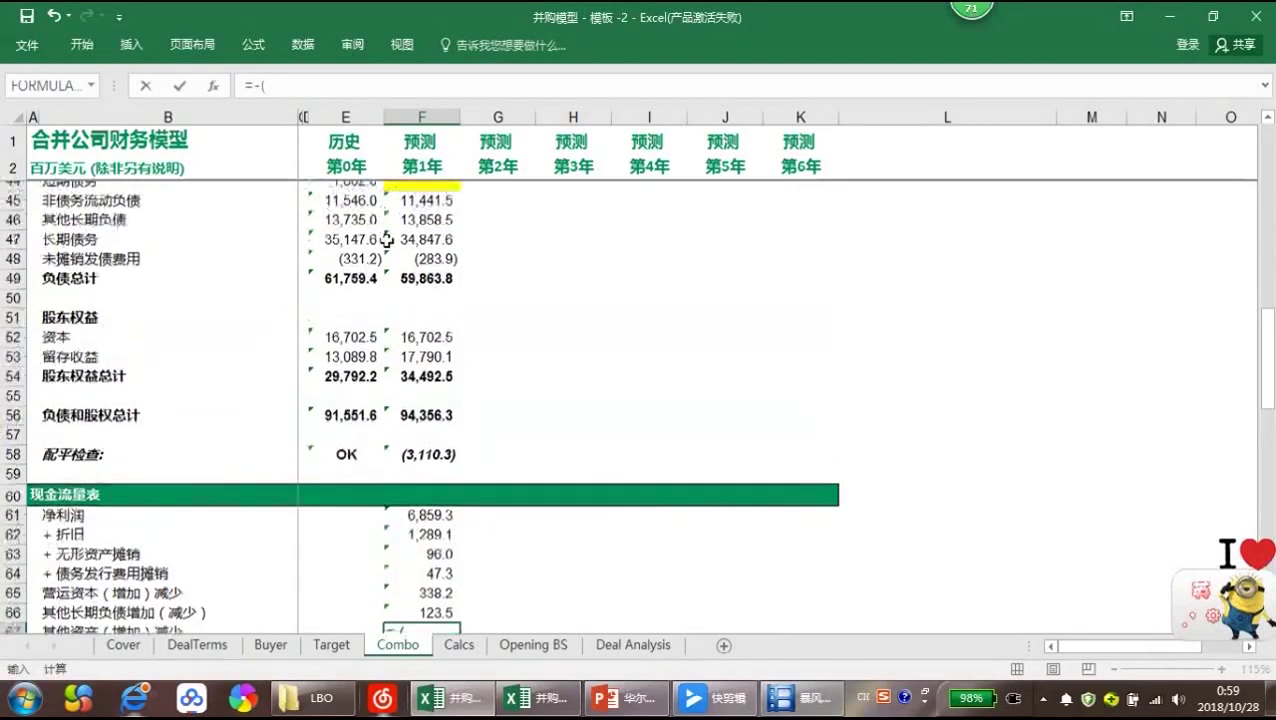
{"action": "left_click", "coordinate": [434, 208]}
{"action": "type", "text": "-"}
{"action": "left_click", "coordinate": [347, 207]}
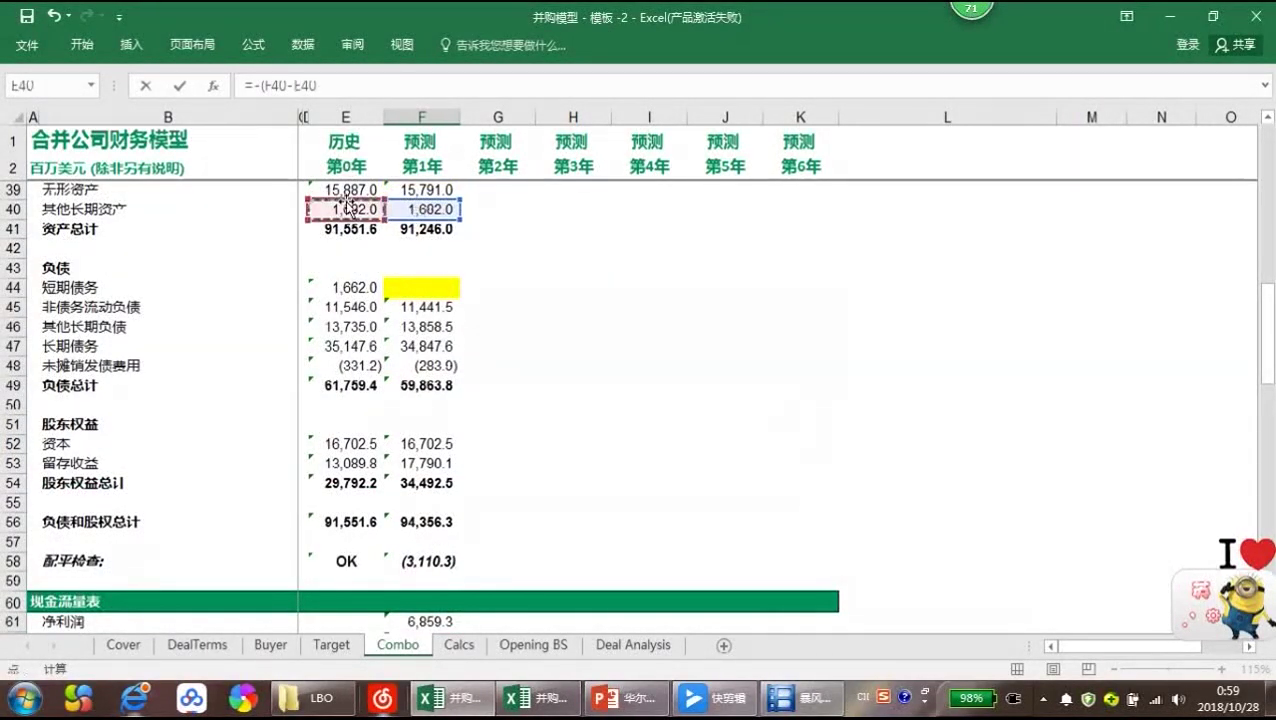
{"action": "type", "text": ")"}
{"action": "key", "text": "Return"}
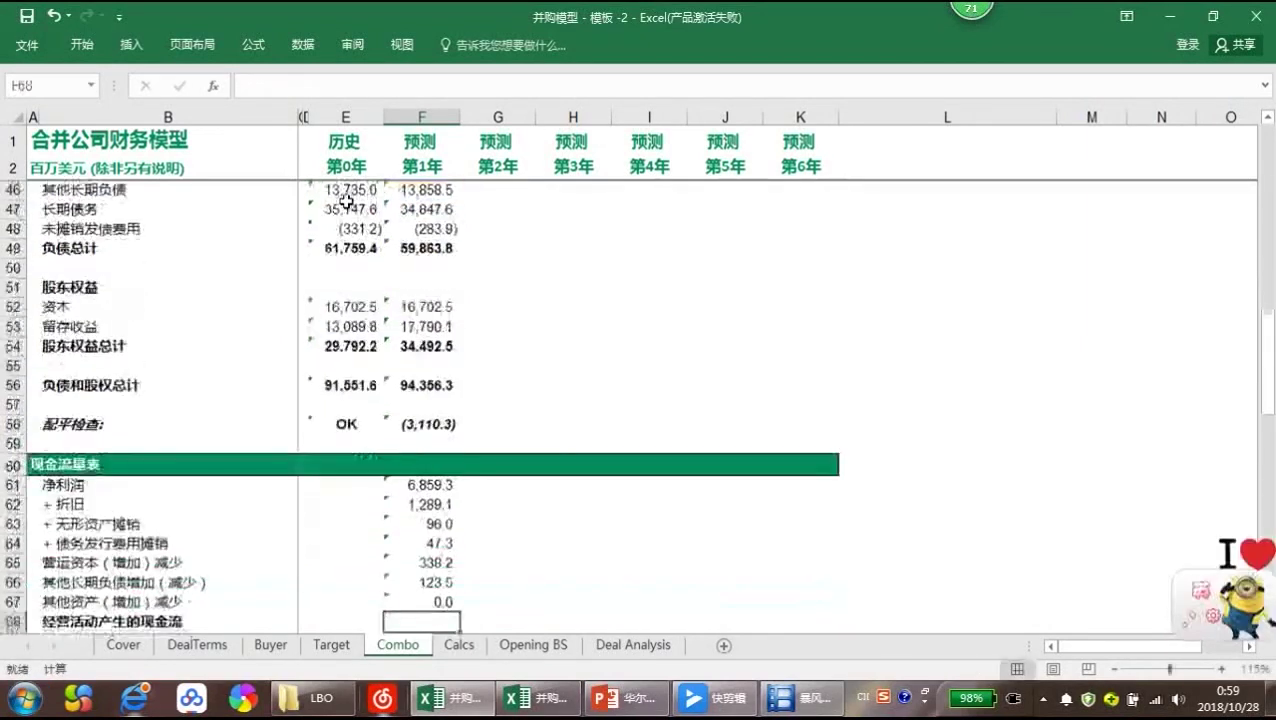
{"action": "key", "text": "alt+equal"}
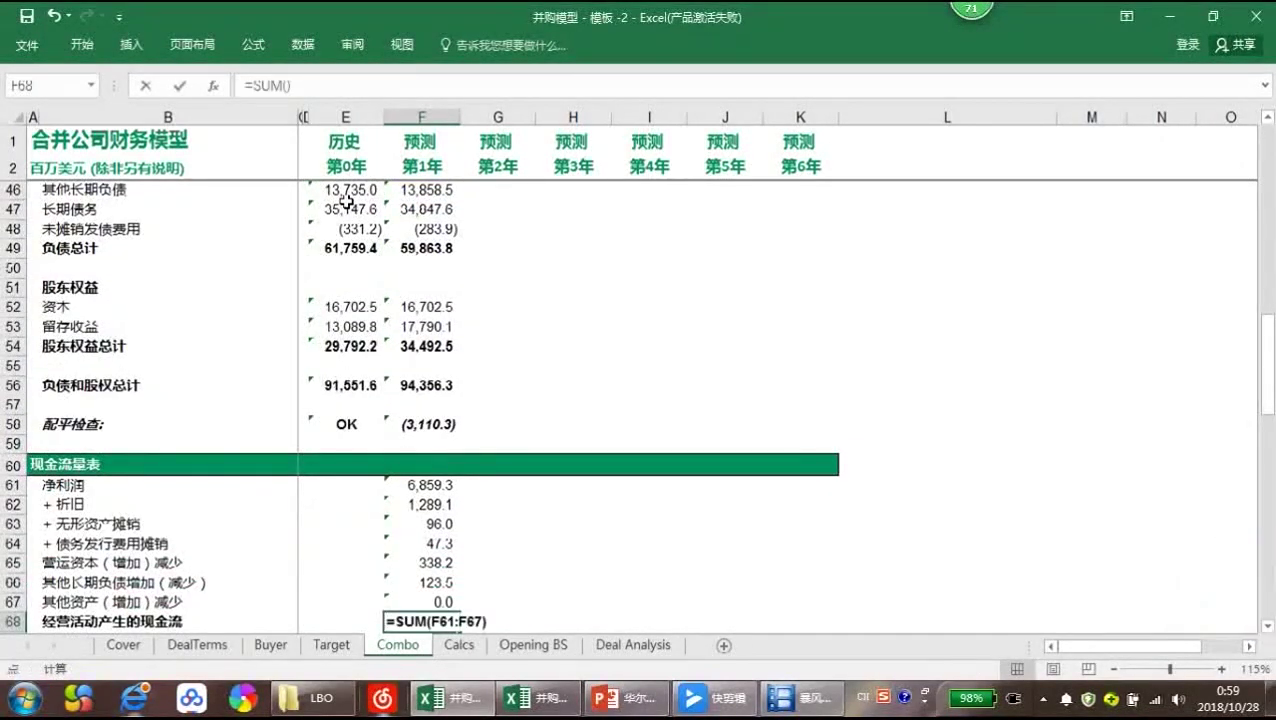
{"action": "key", "text": "Return"}
Enter year 1 capital expenditure in Combo F70 as the sum of both companies' capital expenditure, =Buyer!F127+Target!F127
{"action": "scroll", "coordinate": [434, 300], "scroll_direction": "down", "scroll_amount": 1}
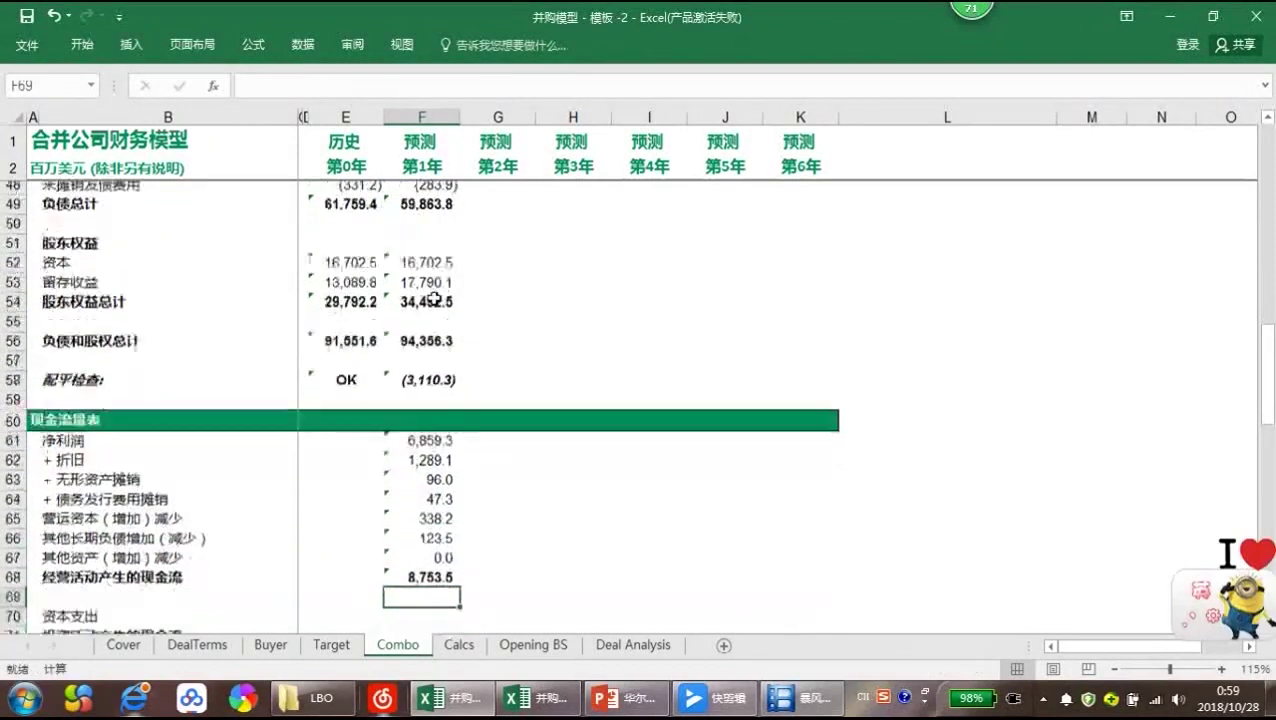
{"action": "scroll", "coordinate": [434, 300], "scroll_direction": "down", "scroll_amount": 2}
{"action": "left_click", "coordinate": [392, 468]}
{"action": "type", "text": "="}
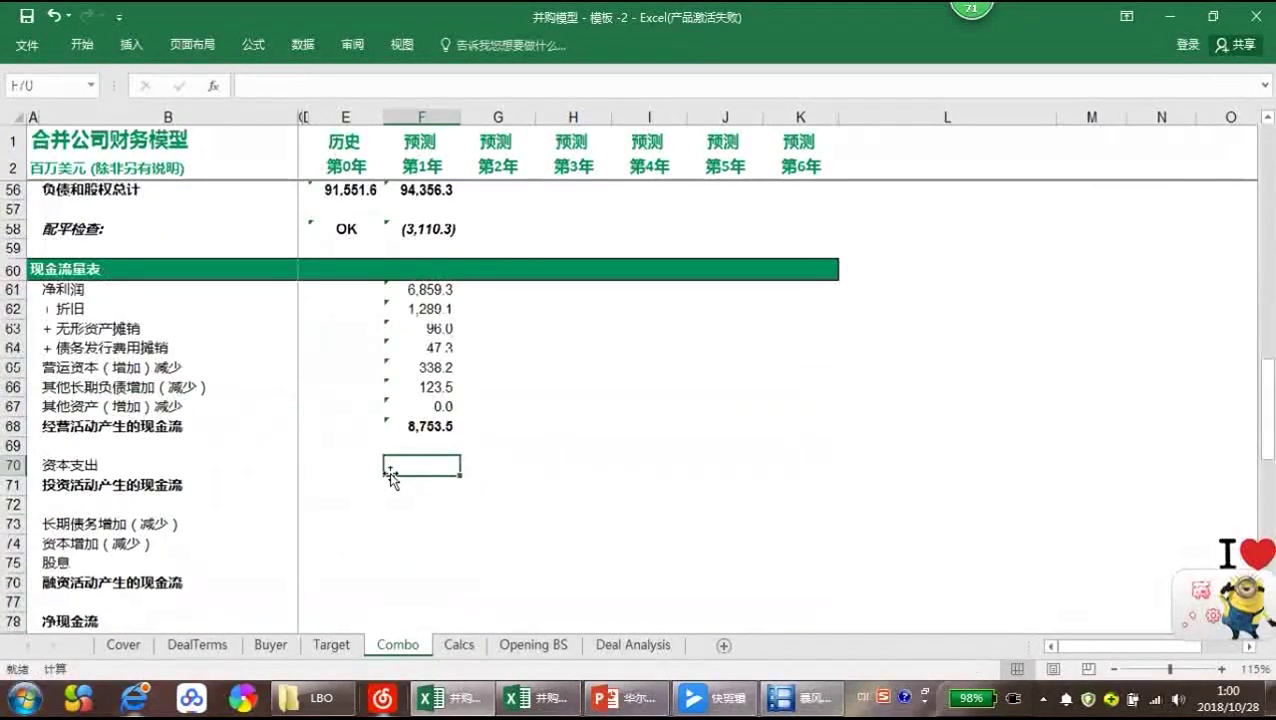
{"action": "left_click", "coordinate": [270, 645]}
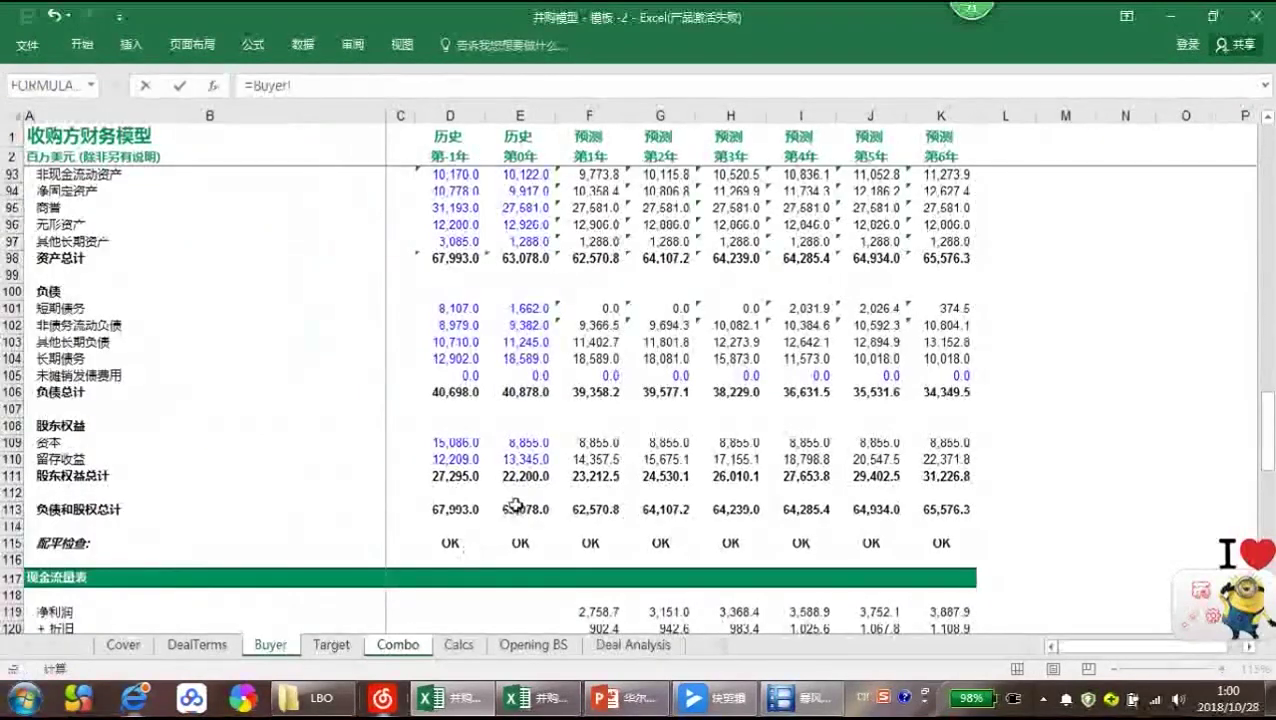
{"action": "scroll", "coordinate": [512, 509], "scroll_direction": "down", "scroll_amount": 8}
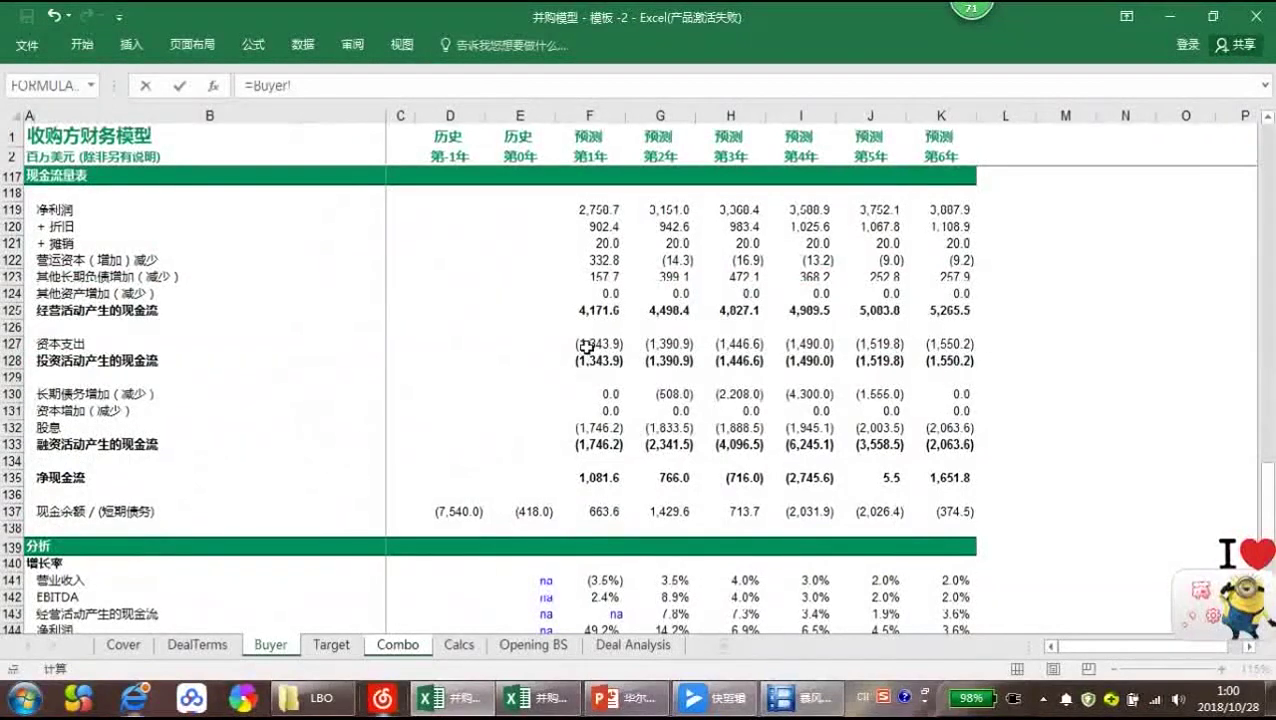
{"action": "left_click", "coordinate": [587, 345]}
{"action": "type", "text": "+"}
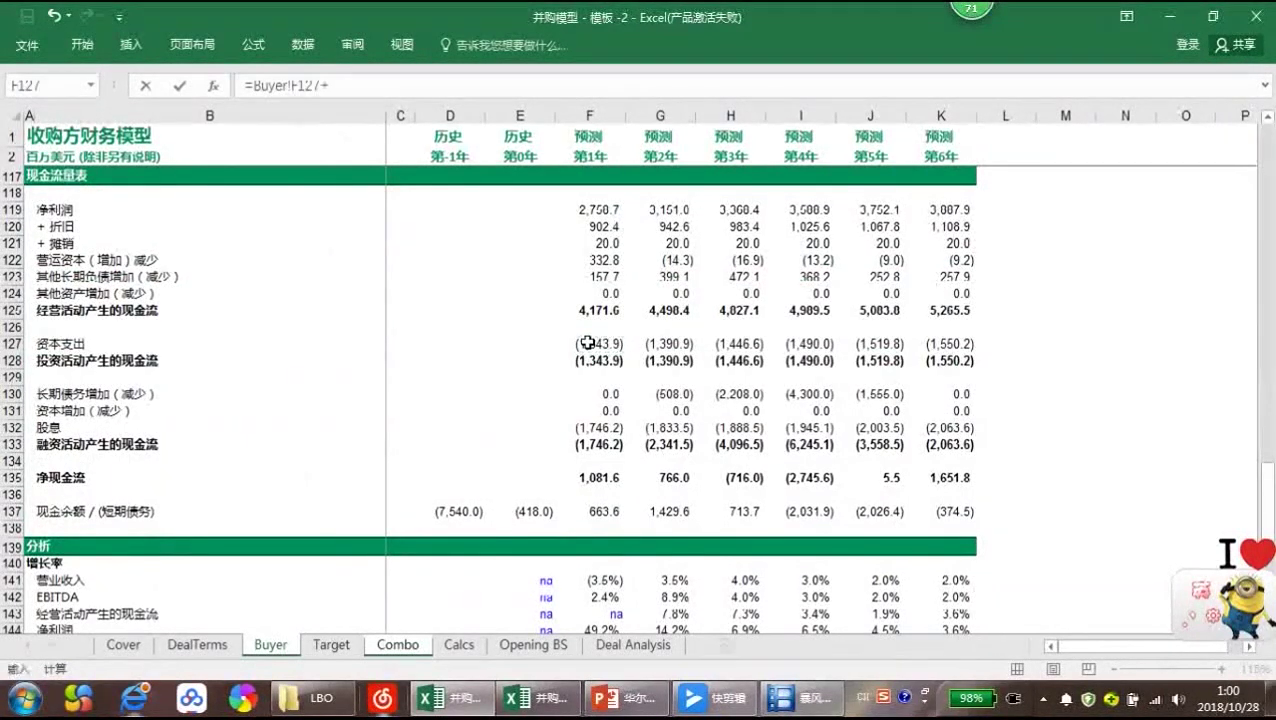
{"action": "left_click", "coordinate": [333, 648]}
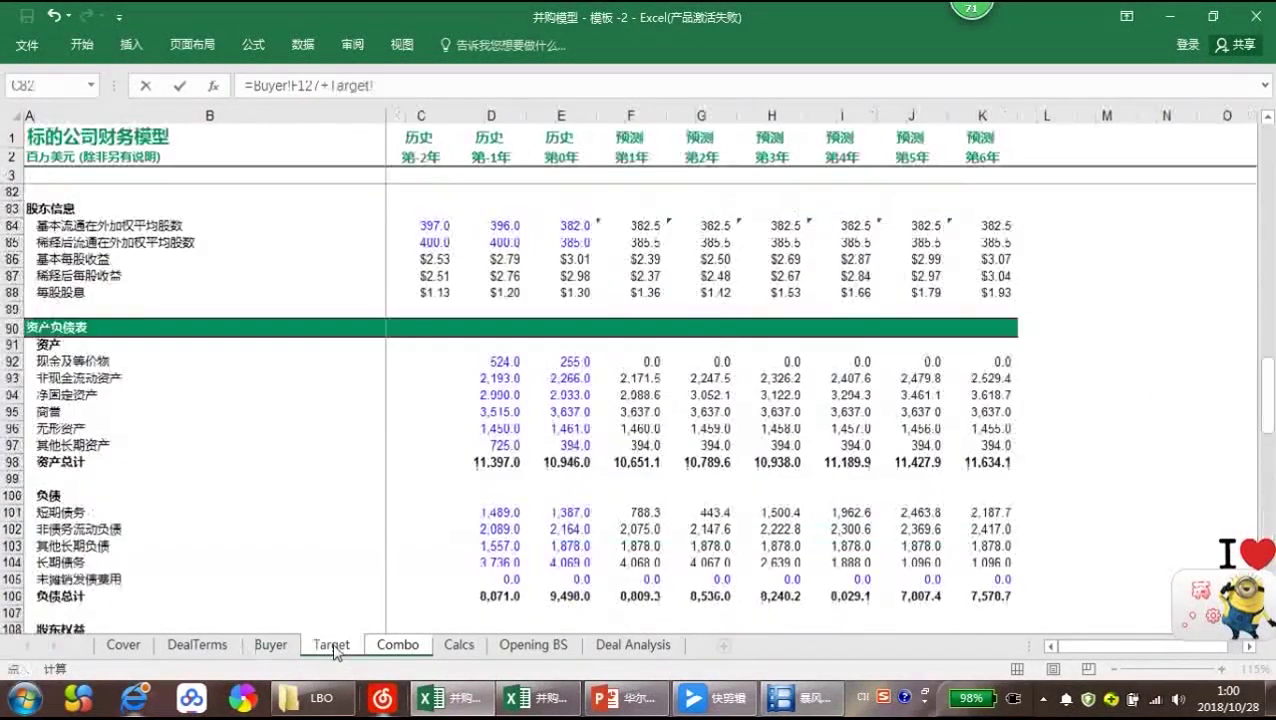
{"action": "scroll", "coordinate": [433, 515], "scroll_direction": "down", "scroll_amount": 6}
{"action": "scroll", "coordinate": [433, 515], "scroll_direction": "down", "scroll_amount": 2}
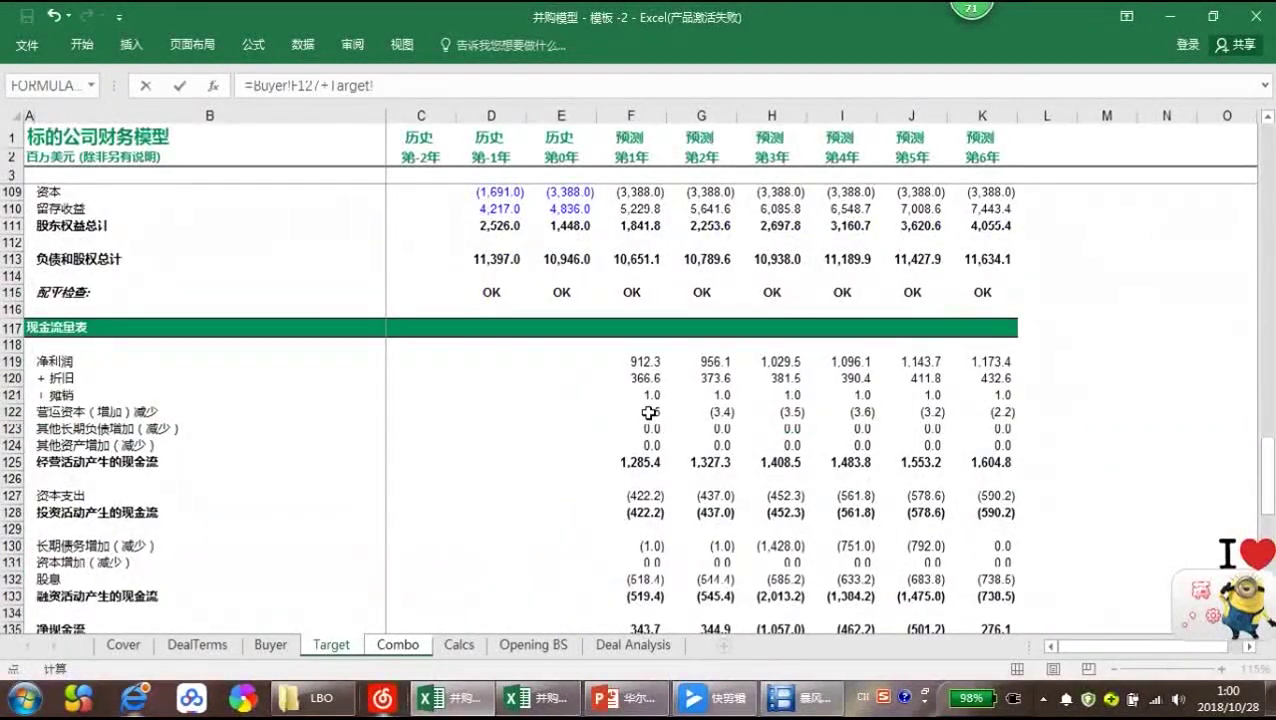
{"action": "left_click", "coordinate": [641, 494]}
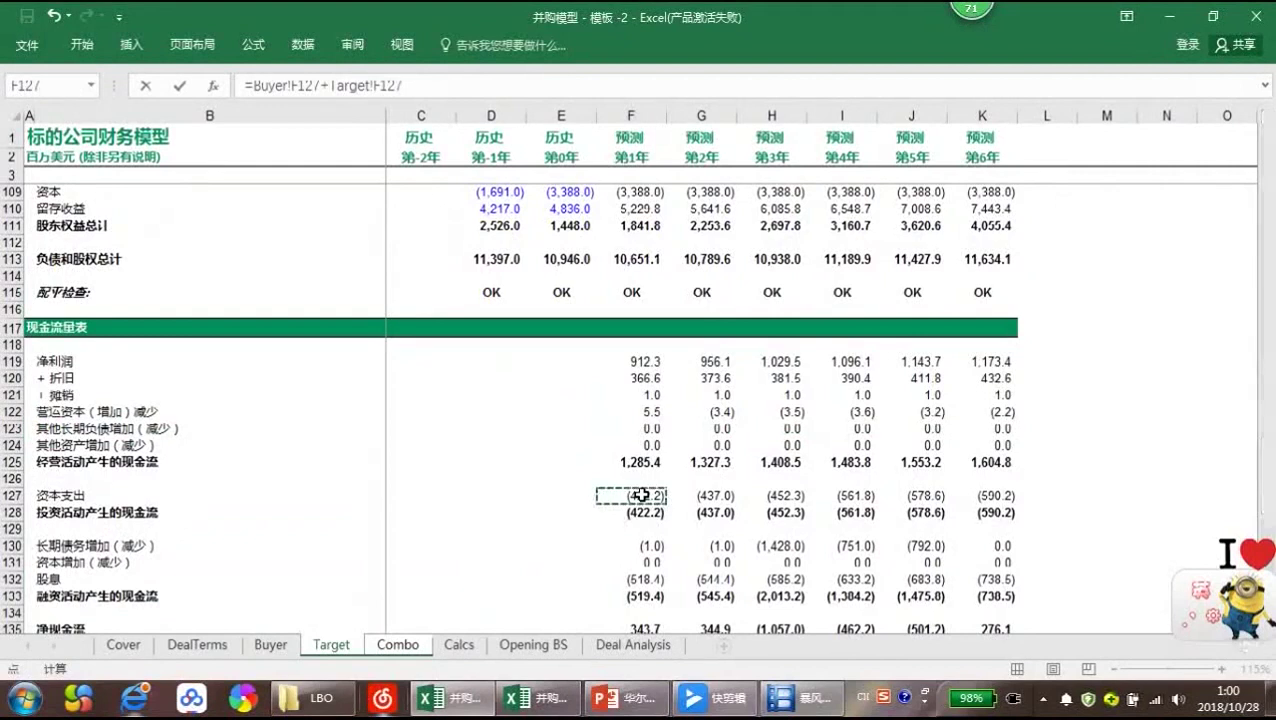
{"action": "key", "text": "Return"}
{"action": "key", "text": "Down"}
{"action": "type", "text": "="}
{"action": "key", "text": "Up"}
{"action": "key", "text": "ctrl+Return"}
{"action": "key", "text": "Return"}
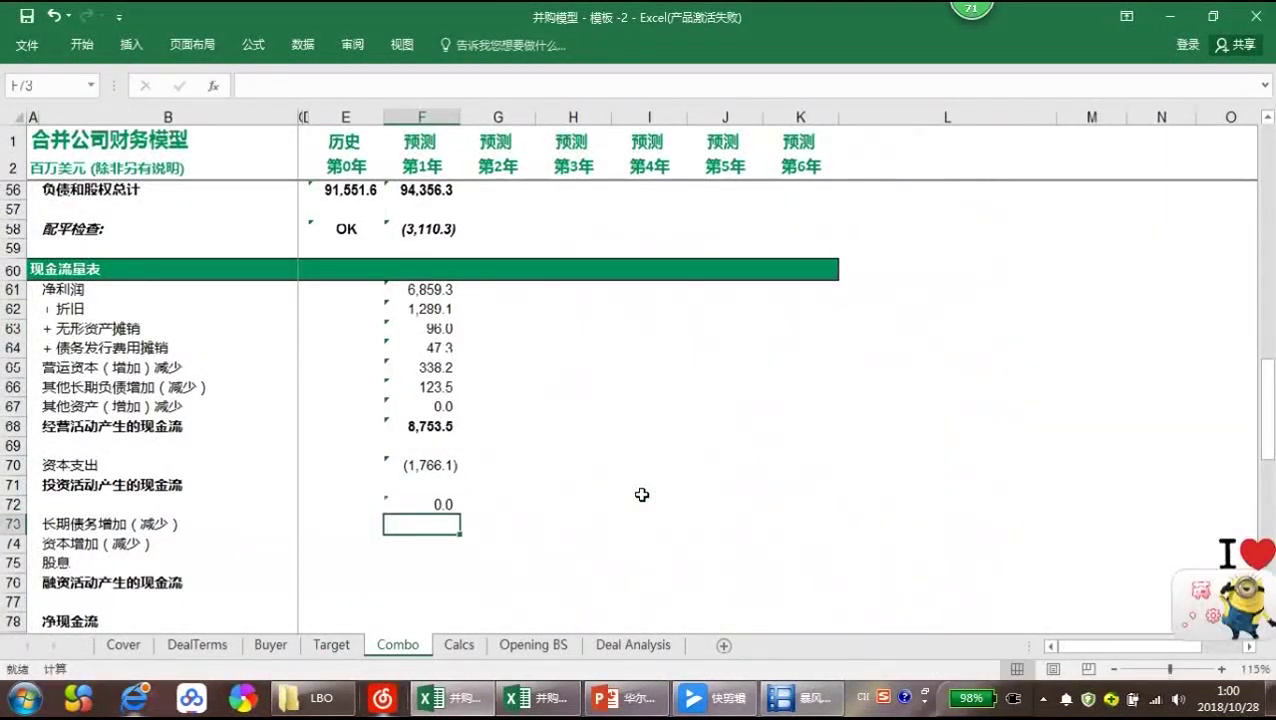
{"action": "key", "text": "Up"}
{"action": "key", "text": "Delete"}
Set year 1 cash flow from investing activities in F71 equal to capital expenditure, =F70
{"action": "key", "text": "Up"}
{"action": "key", "text": "Up"}
{"action": "key", "text": "Down"}
{"action": "type", "text": "="}
{"action": "key", "text": "Up"}
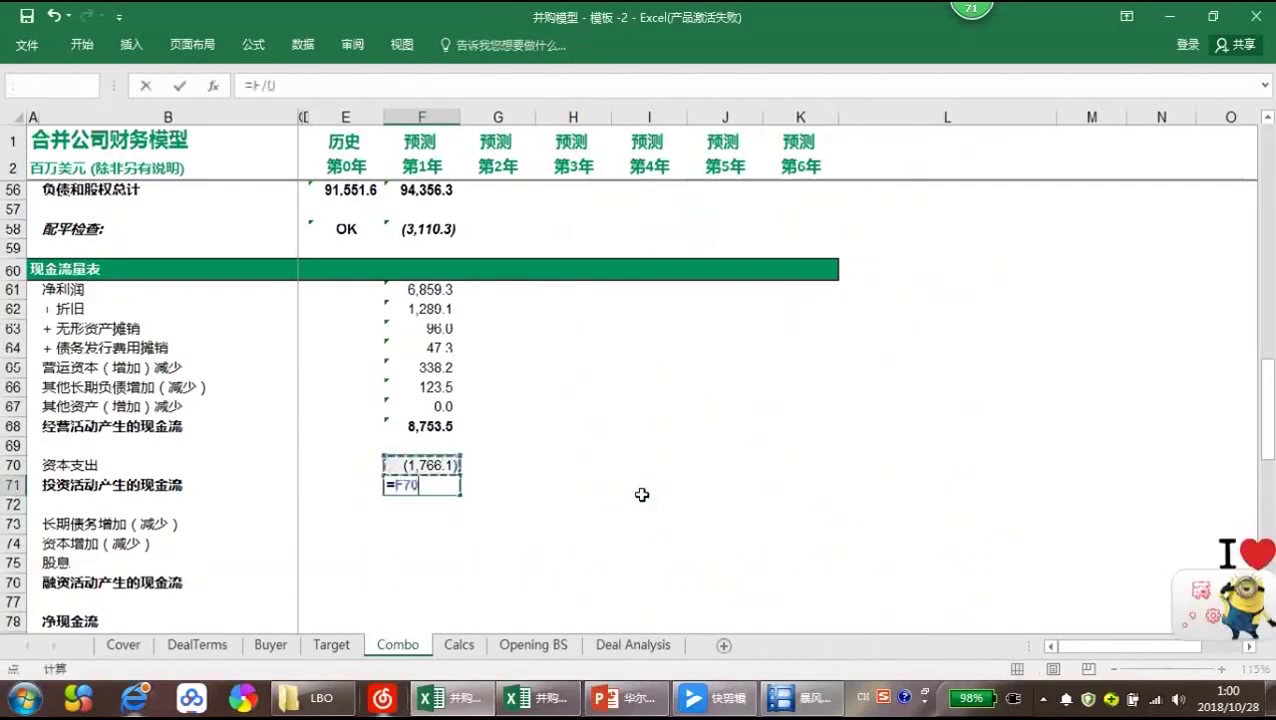
{"action": "key", "text": "Return"}
Enter the year 1 long-term debt increase (decrease) in F73 as year 1 minus year 0 long-term debt, =F47-E47
{"action": "key", "text": "Down"}
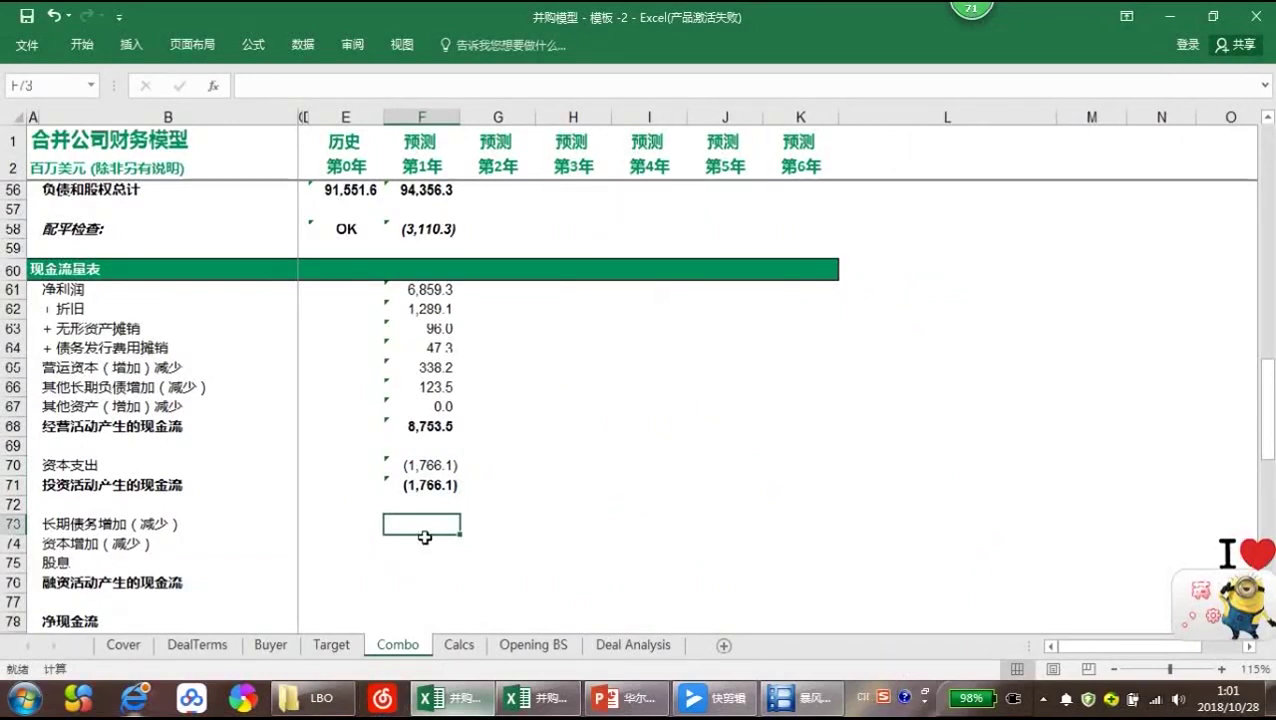
{"action": "type", "text": "="}
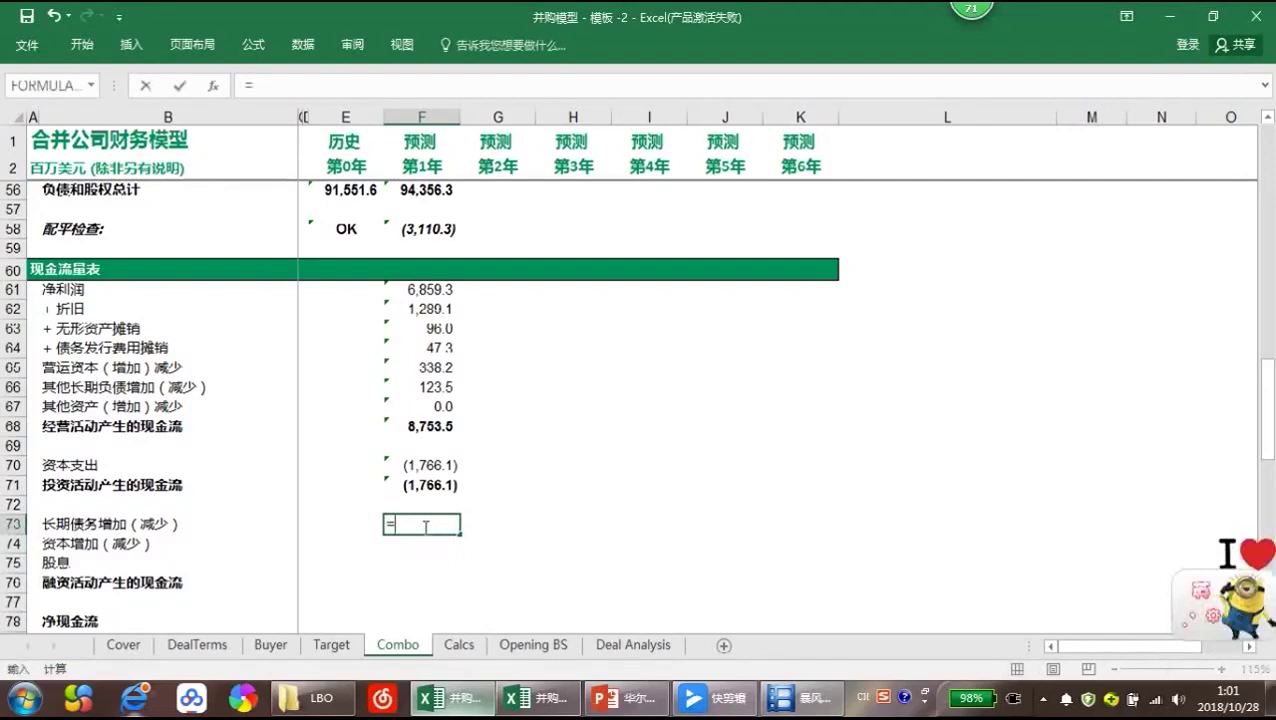
{"action": "key", "text": "Up"}
{"action": "key", "text": "Up"}
{"action": "key", "text": "Up"}
{"action": "key", "text": "Up"}
{"action": "key", "text": "Up"}
{"action": "key", "text": "Up"}
{"action": "key", "text": "Up"}
{"action": "key", "text": "Up"}
{"action": "key", "text": "Up"}
{"action": "key", "text": "Up"}
{"action": "key", "text": "Up"}
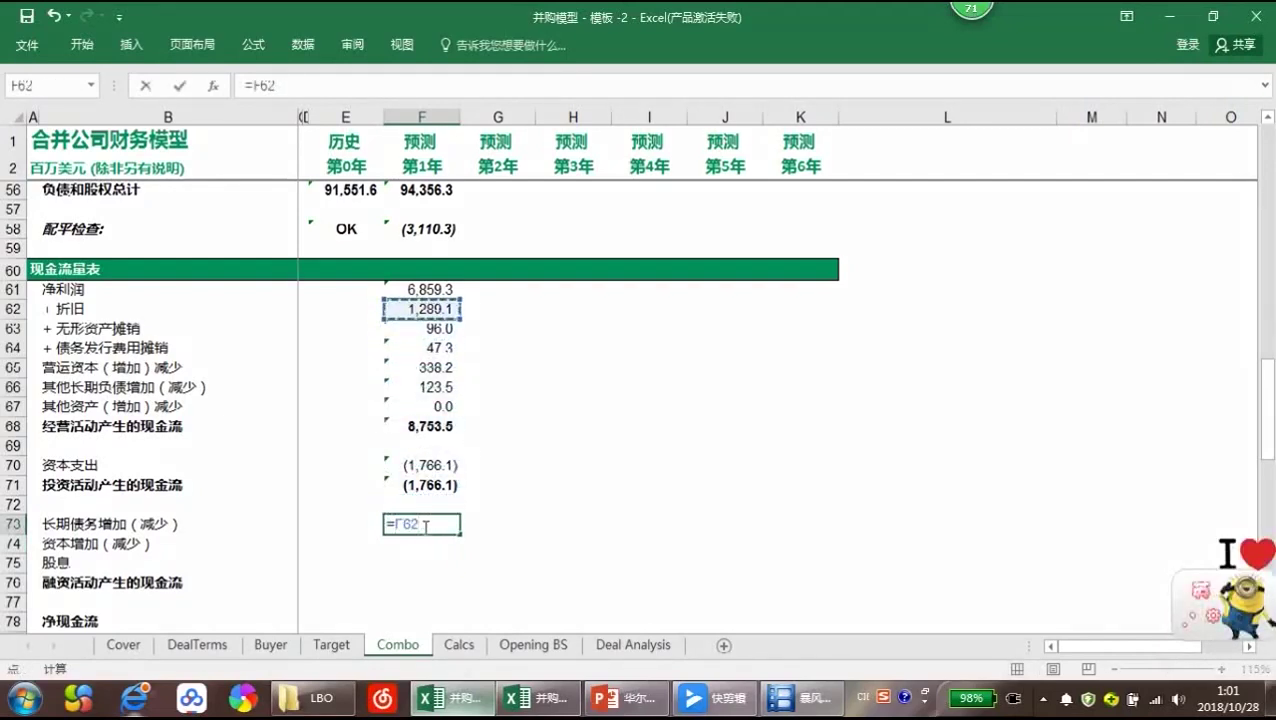
{"action": "key", "text": "Up"}
{"action": "key", "text": "Up"}
{"action": "key", "text": "Up"}
{"action": "key", "text": "Up"}
{"action": "key", "text": "Up"}
{"action": "key", "text": "Up"}
{"action": "key", "text": "Up"}
{"action": "key", "text": "Up"}
{"action": "key", "text": "Up"}
{"action": "key", "text": "Up"}
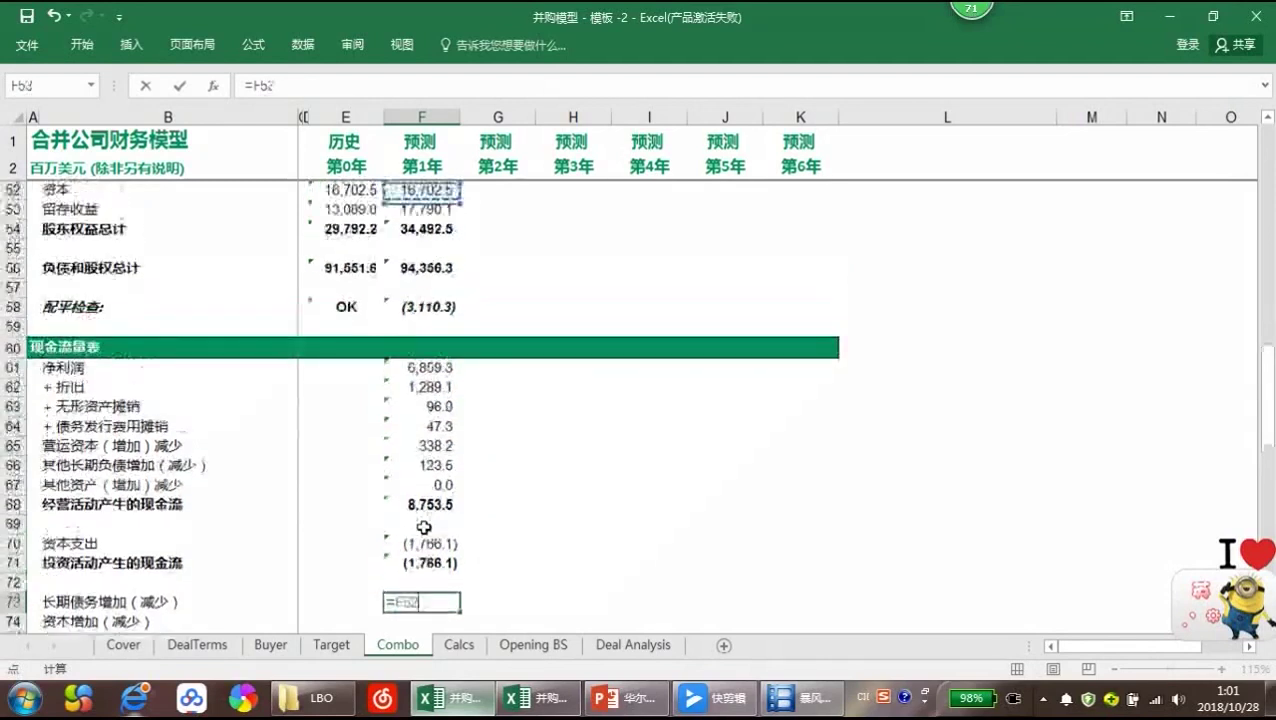
{"action": "key", "text": "Up"}
{"action": "key", "text": "Up"}
{"action": "key", "text": "Up"}
{"action": "key", "text": "Up"}
{"action": "key", "text": "Up"}
{"action": "key", "text": "Up"}
{"action": "key", "text": "Up"}
{"action": "key", "text": "Up"}
{"action": "key", "text": "Up"}
{"action": "key", "text": "Down"}
{"action": "key", "text": "Down"}
{"action": "key", "text": "Down"}
{"action": "key", "text": "Down"}
{"action": "type", "text": "-"}
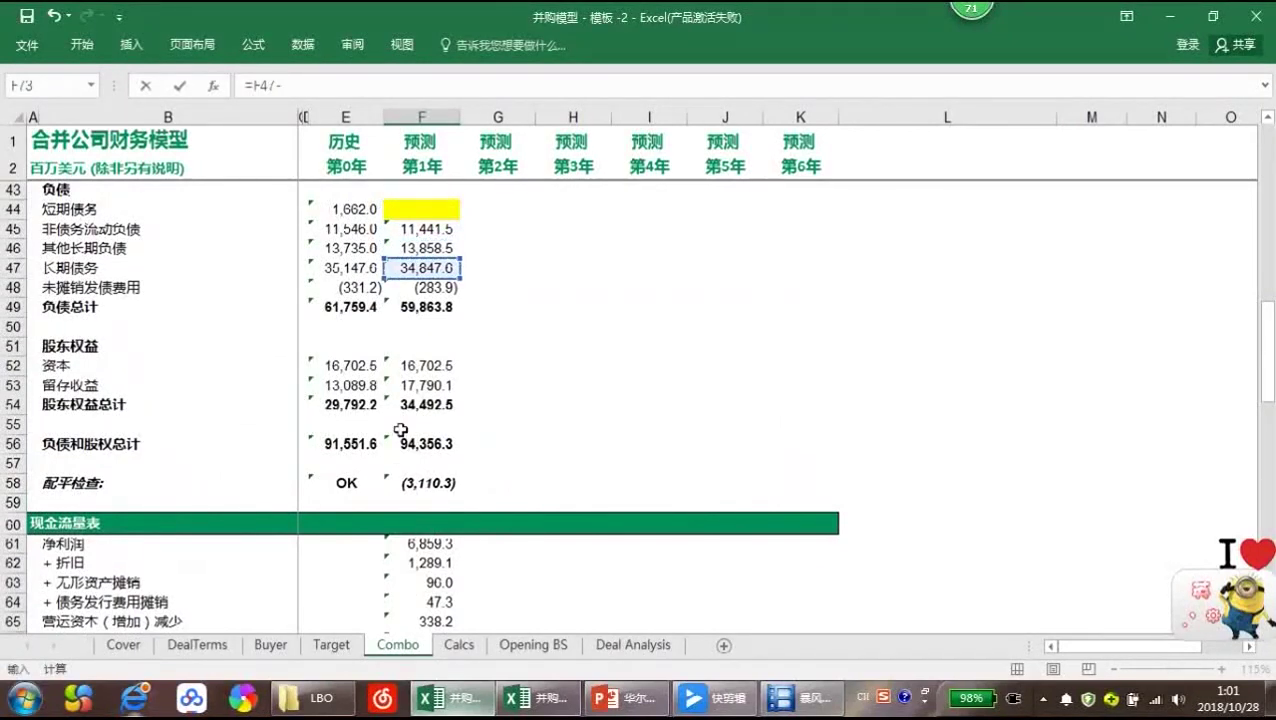
{"action": "left_click", "coordinate": [356, 272]}
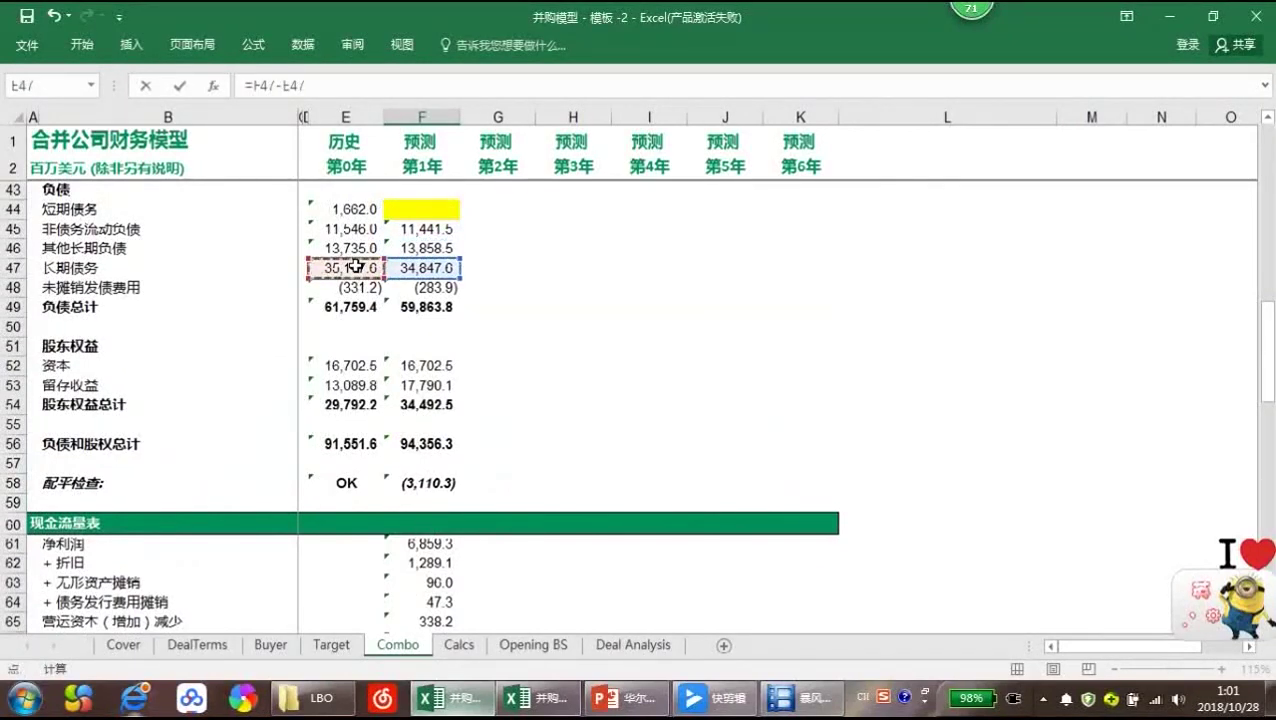
{"action": "key", "text": "Return"}
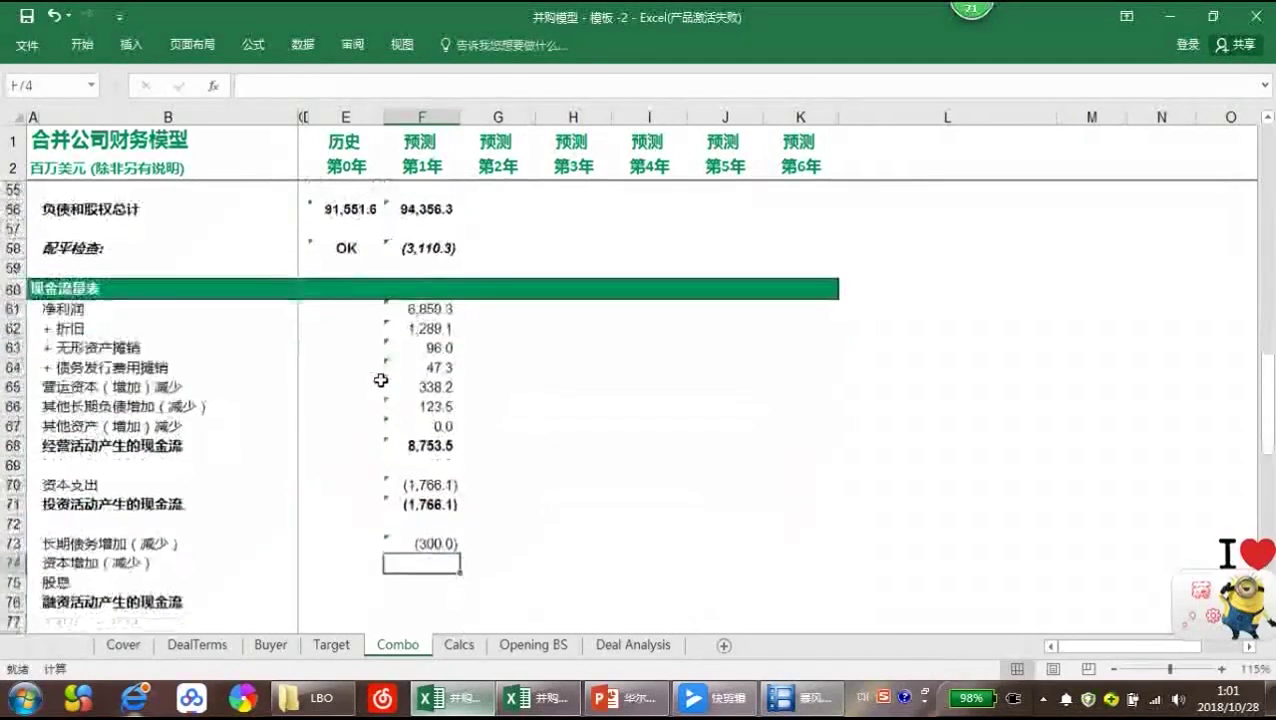
Enter the year 1 capital increase (decrease) in F74 as year 1 minus year 0 capital, =F52-E52
{"action": "type", "text": "="}
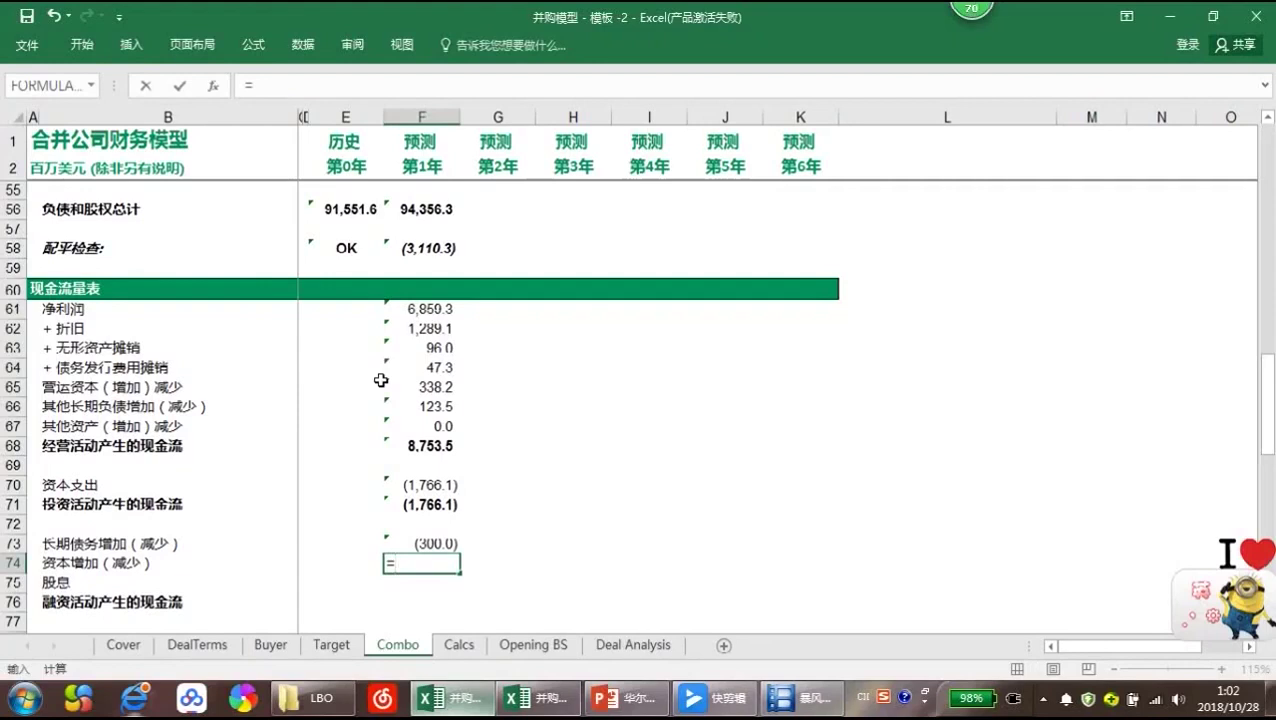
{"action": "scroll", "coordinate": [415, 355], "scroll_direction": "up", "scroll_amount": 4}
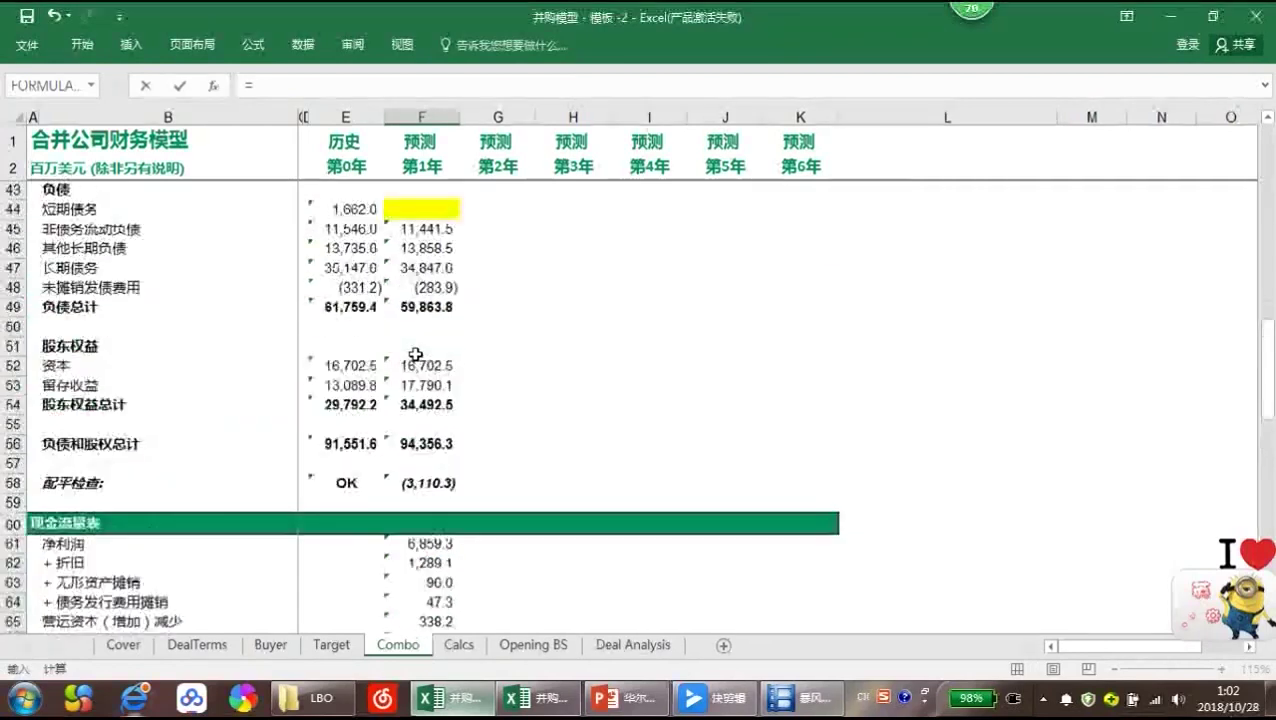
{"action": "left_click", "coordinate": [424, 365]}
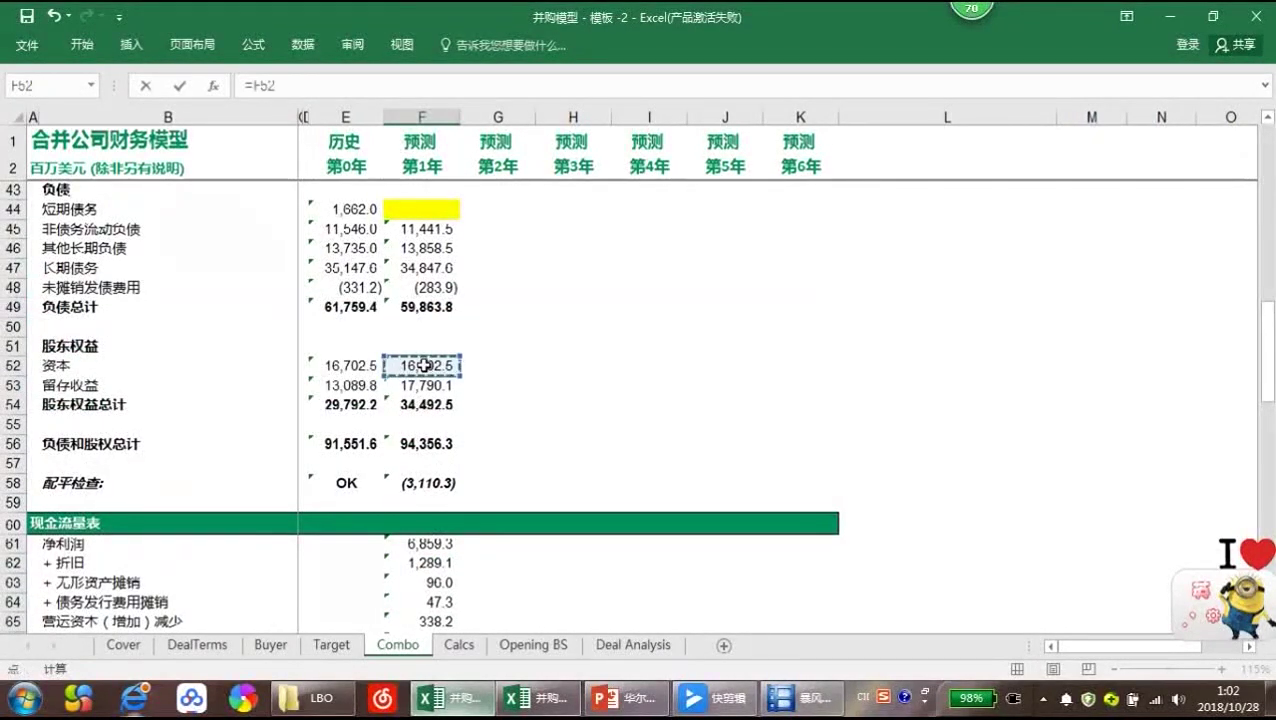
{"action": "type", "text": "-"}
{"action": "left_click", "coordinate": [360, 367]}
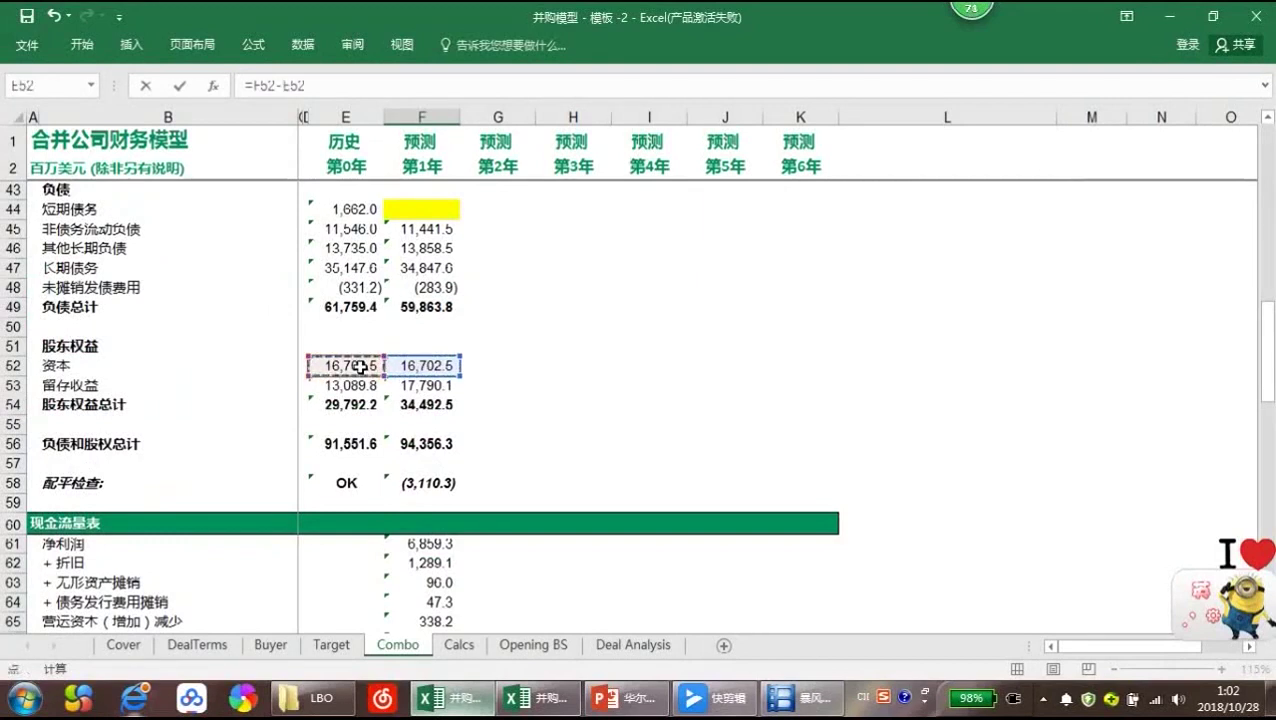
{"action": "key", "text": "Return"}
Enter the year 1 dividend outflow in F75 as the negative of the income statement dividends, =-F23
{"action": "scroll", "coordinate": [427, 500], "scroll_direction": "down", "scroll_amount": 4}
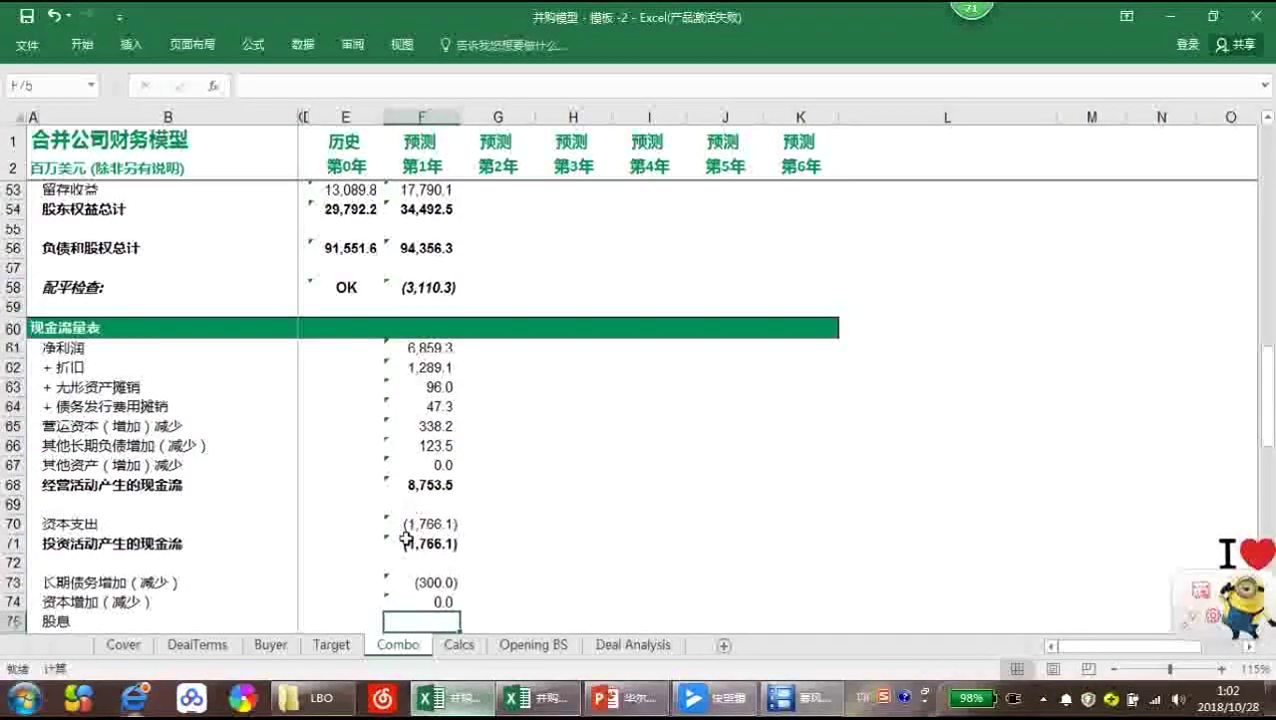
{"action": "type", "text": "="}
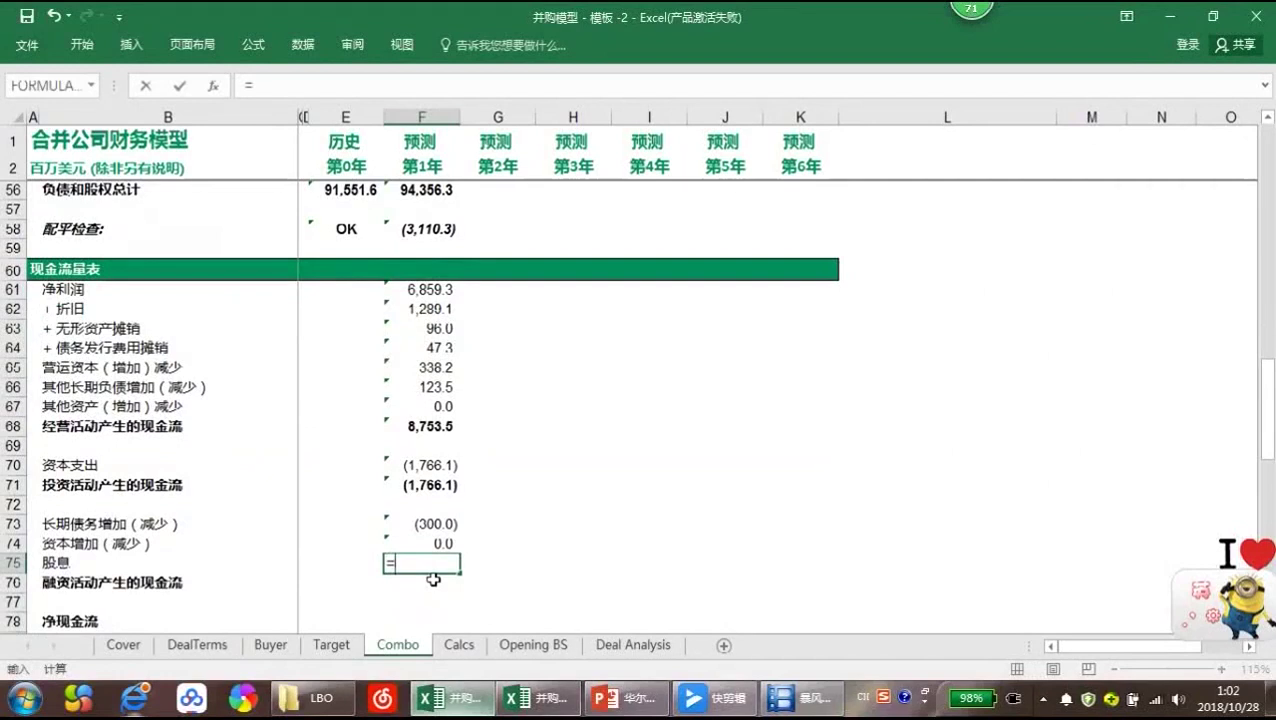
{"action": "type", "text": "-"}
{"action": "scroll", "coordinate": [433, 579], "scroll_direction": "up", "scroll_amount": 14}
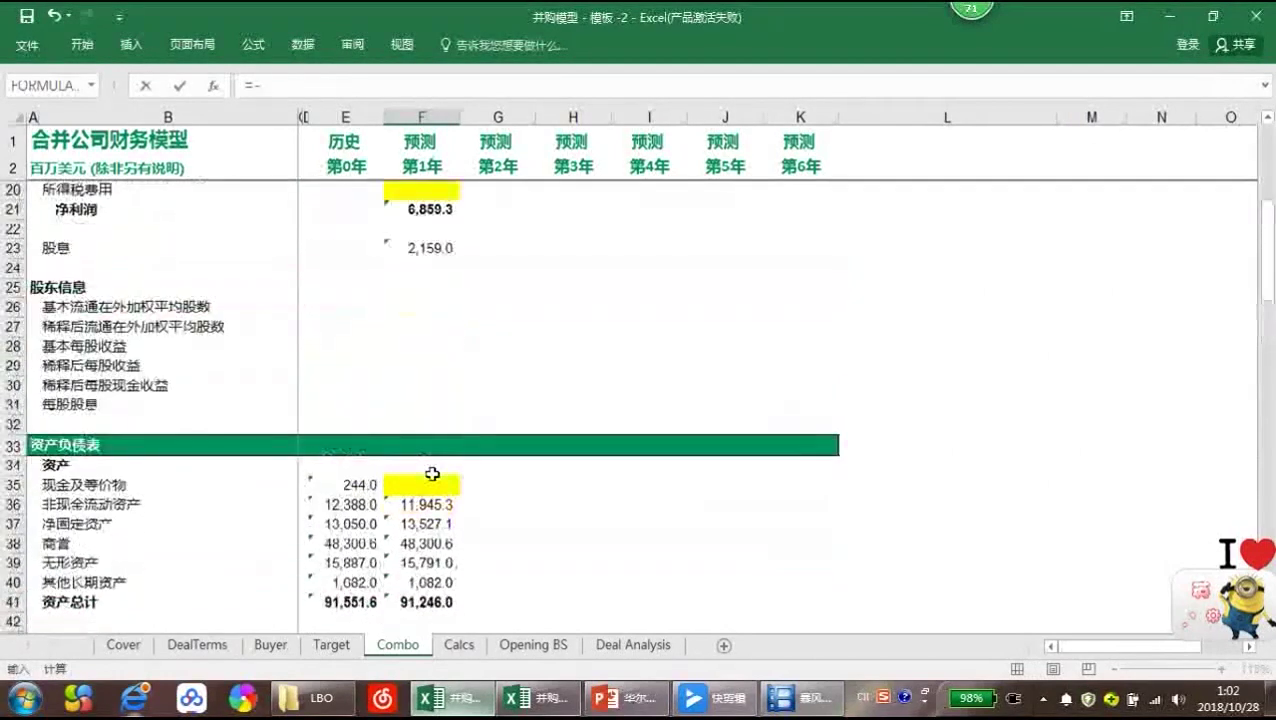
{"action": "left_click", "coordinate": [440, 365]}
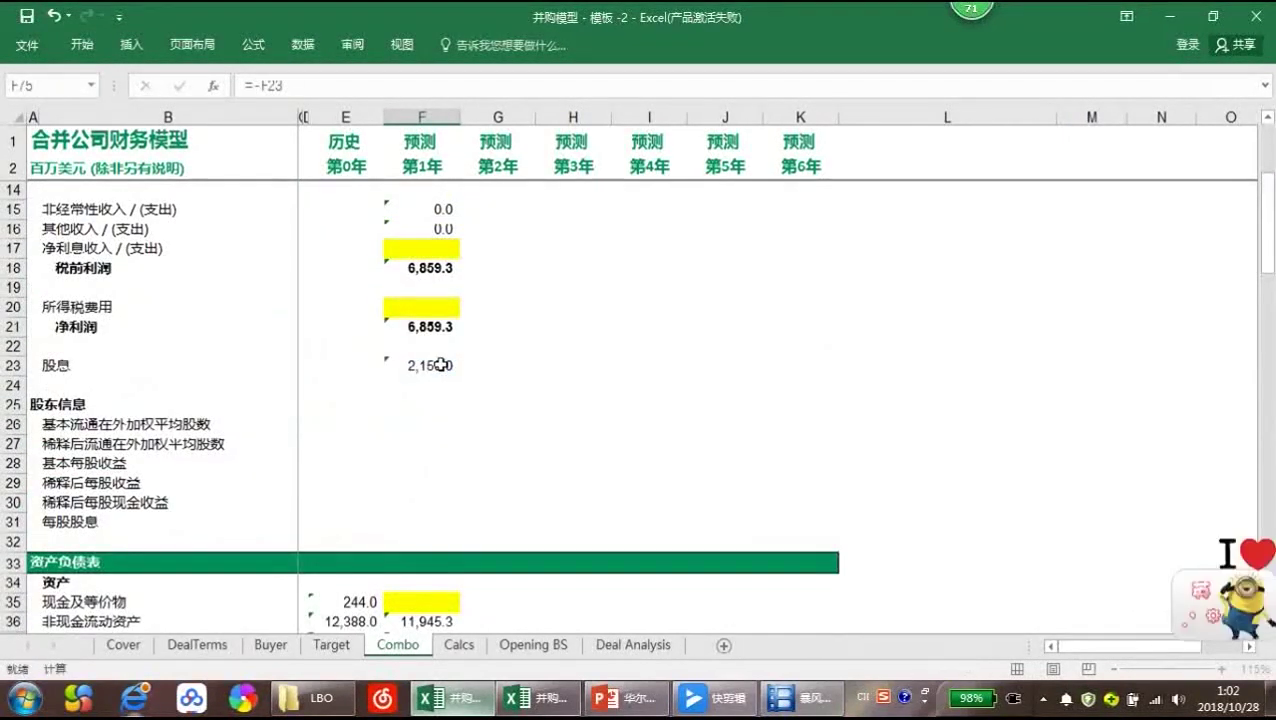
{"action": "key", "text": "Return"}
Total the year 1 cash flow from financing activities in F76 with =SUM(F73:F75)
{"action": "scroll", "coordinate": [444, 485], "scroll_direction": "down", "scroll_amount": 1}
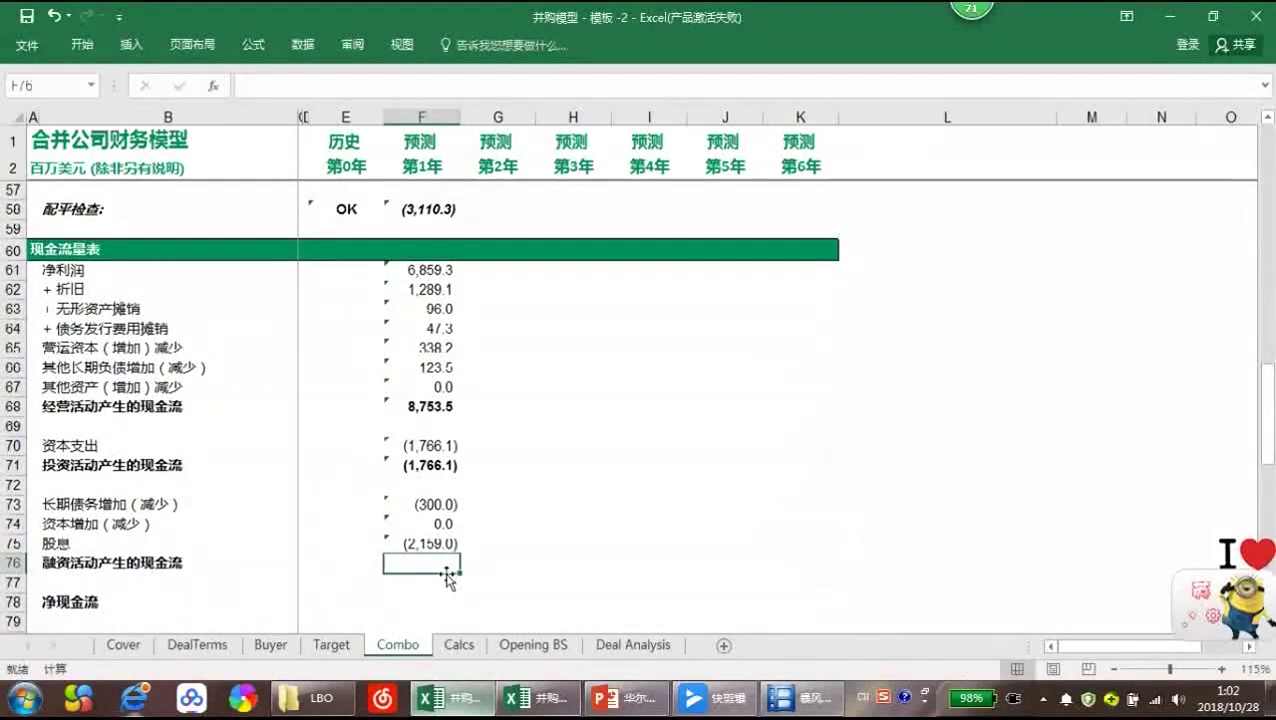
{"action": "key", "text": "alt+equal"}
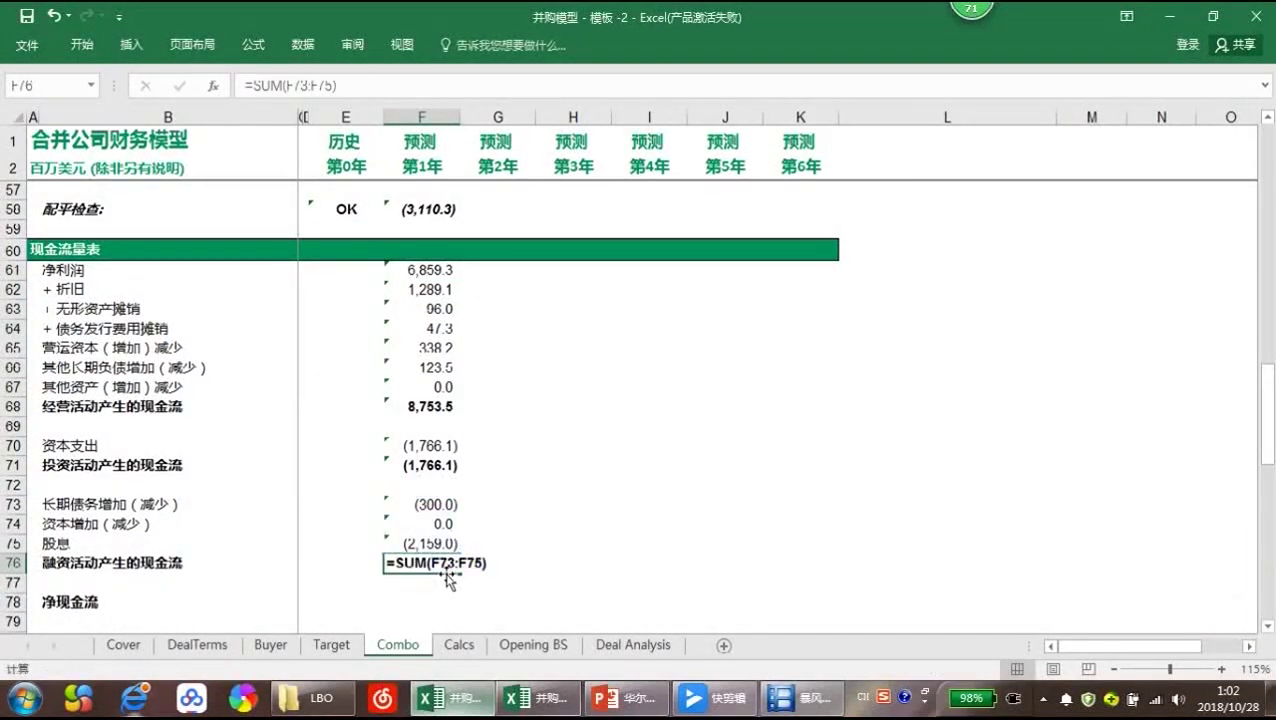
{"action": "key", "text": "Return"}
Calculate the year 1 net cash flow in F78 as operating plus investing plus financing cash flow, =F68+F71+F76
{"action": "left_click", "coordinate": [435, 597]}
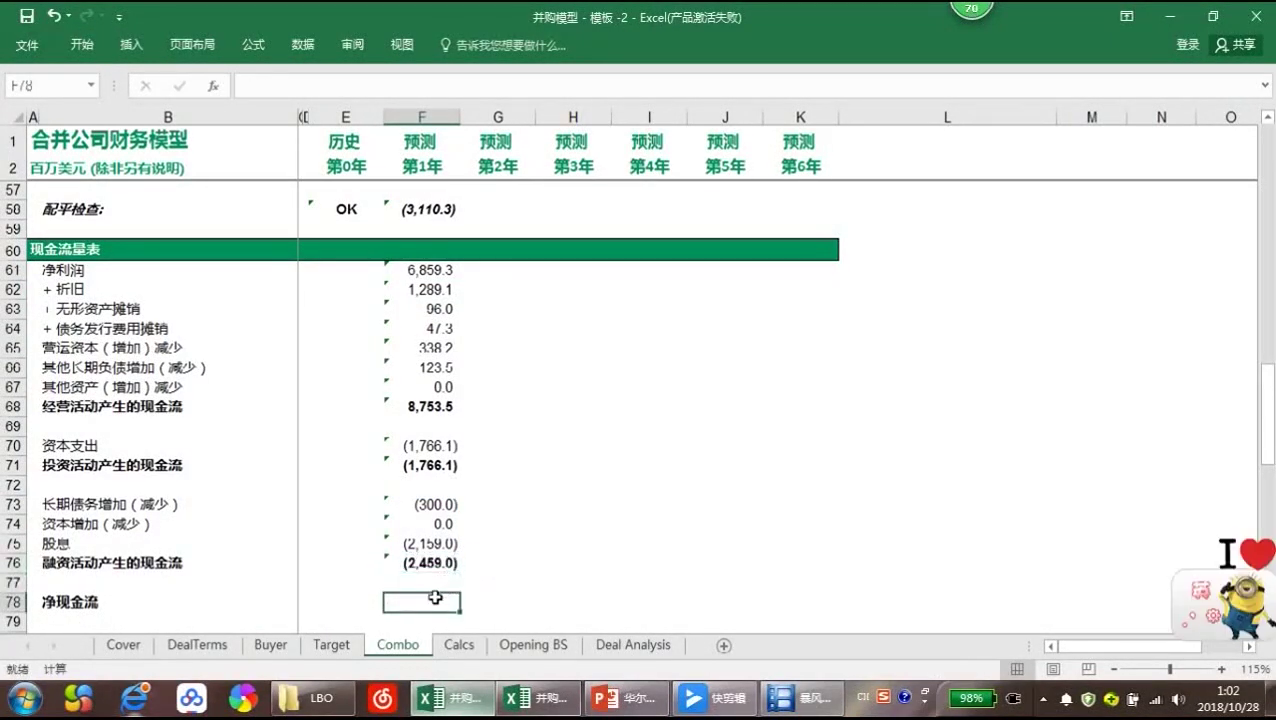
{"action": "type", "text": "="}
{"action": "scroll", "coordinate": [500, 604], "scroll_direction": "down", "scroll_amount": 1}
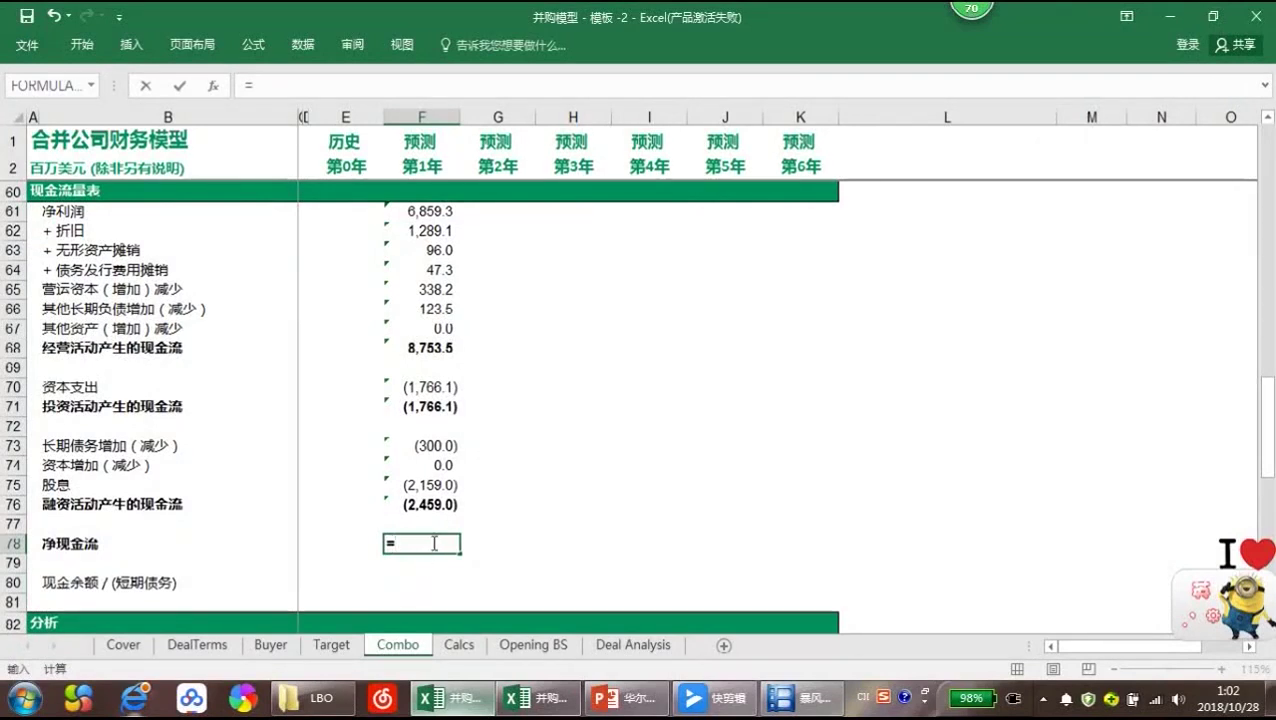
{"action": "left_click", "coordinate": [427, 347]}
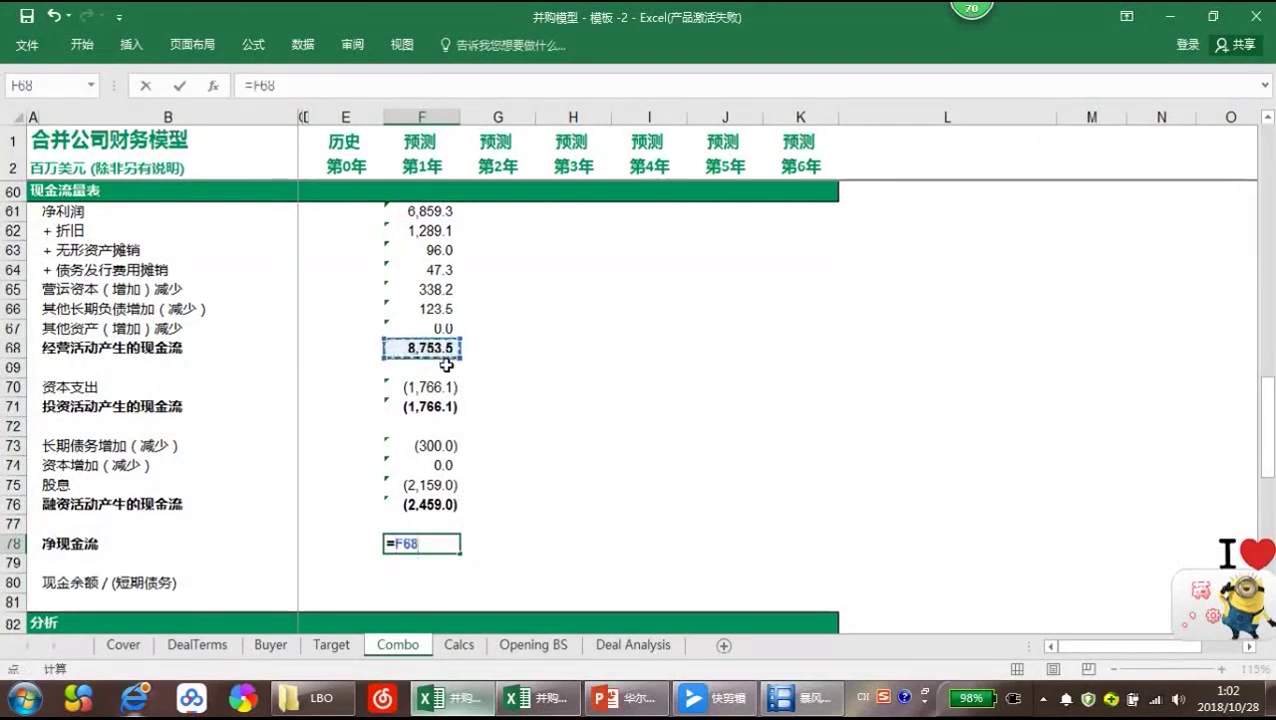
{"action": "type", "text": "+"}
{"action": "left_click", "coordinate": [440, 402]}
{"action": "type", "text": "+"}
{"action": "left_click", "coordinate": [428, 503]}
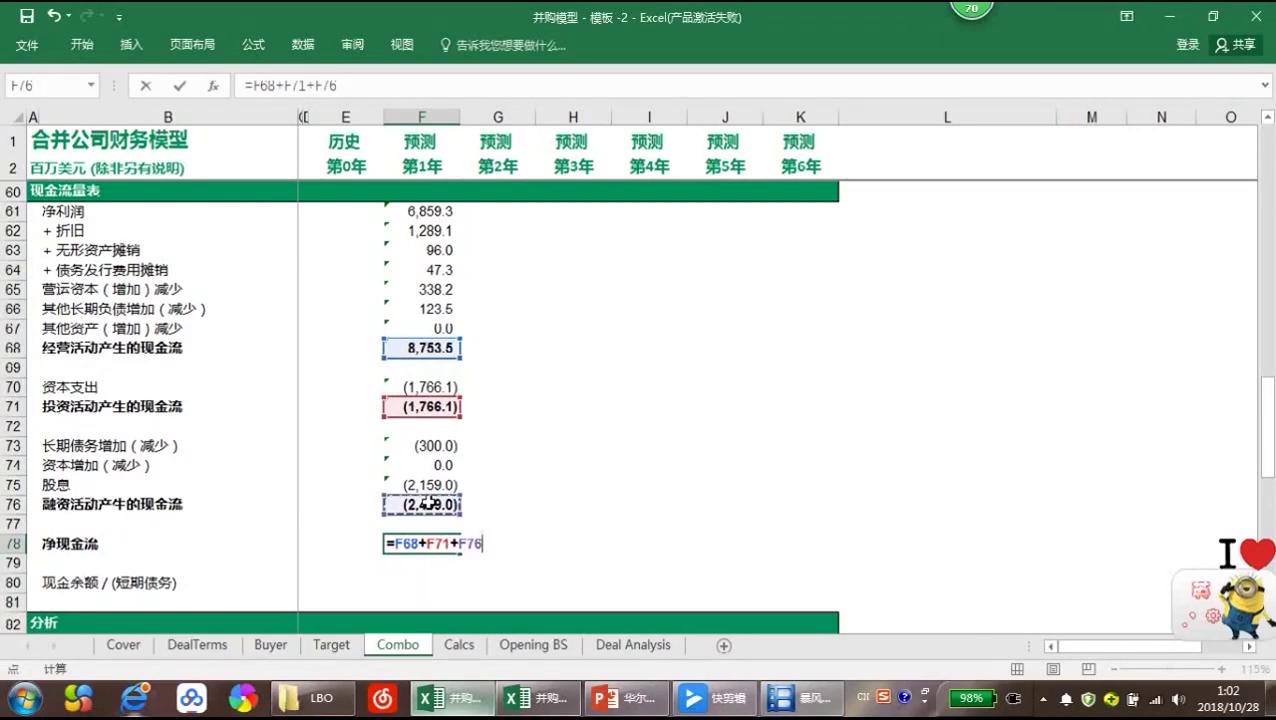
{"action": "key", "text": "Return"}
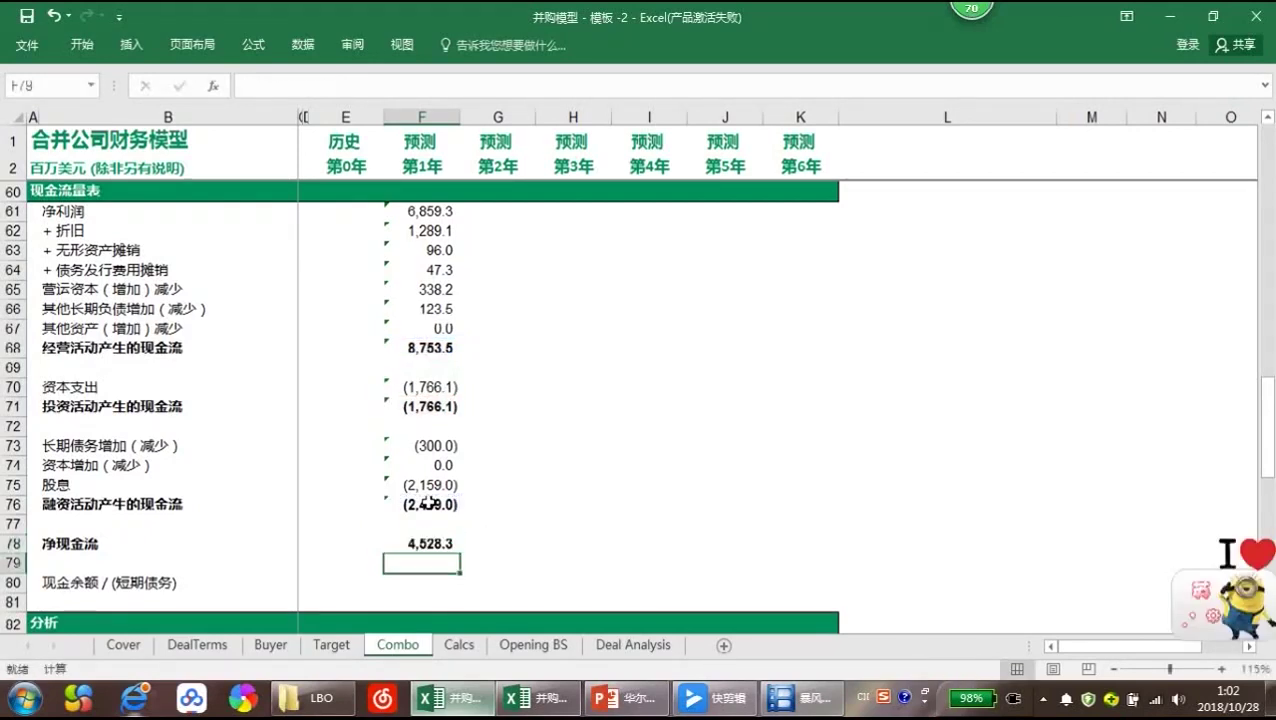
{"action": "key", "text": "Return"}
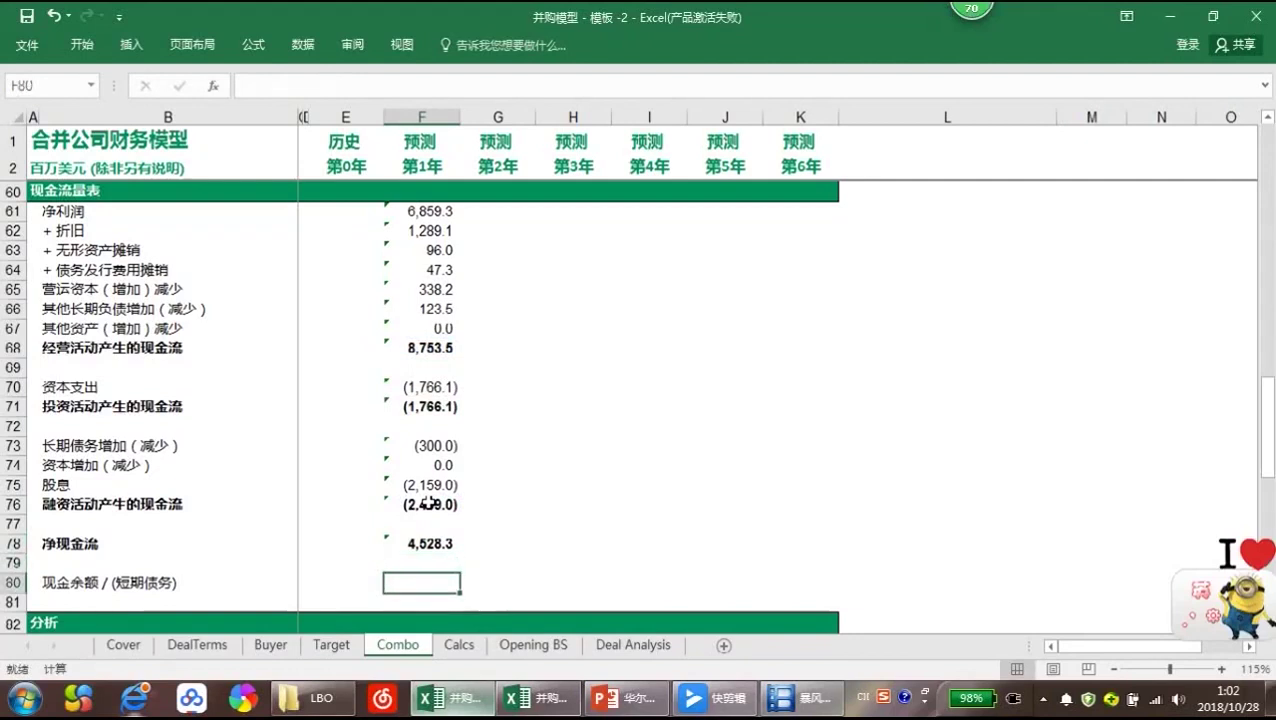
Enter the year 0 cash balance/(short-term debt) in E80 as cash and equivalents minus short-term debt, =E35-E44
{"action": "left_click", "coordinate": [356, 580]}
{"action": "type", "text": "="}
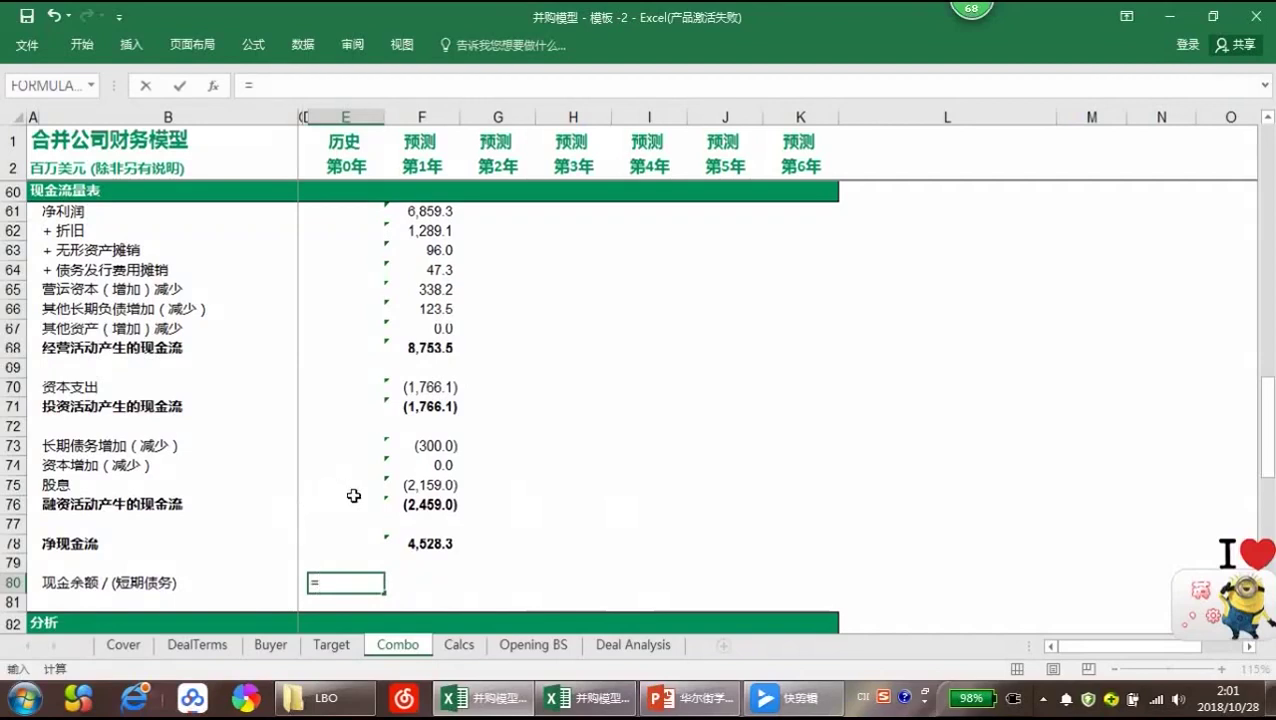
{"action": "scroll", "coordinate": [354, 496], "scroll_direction": "up", "scroll_amount": 11}
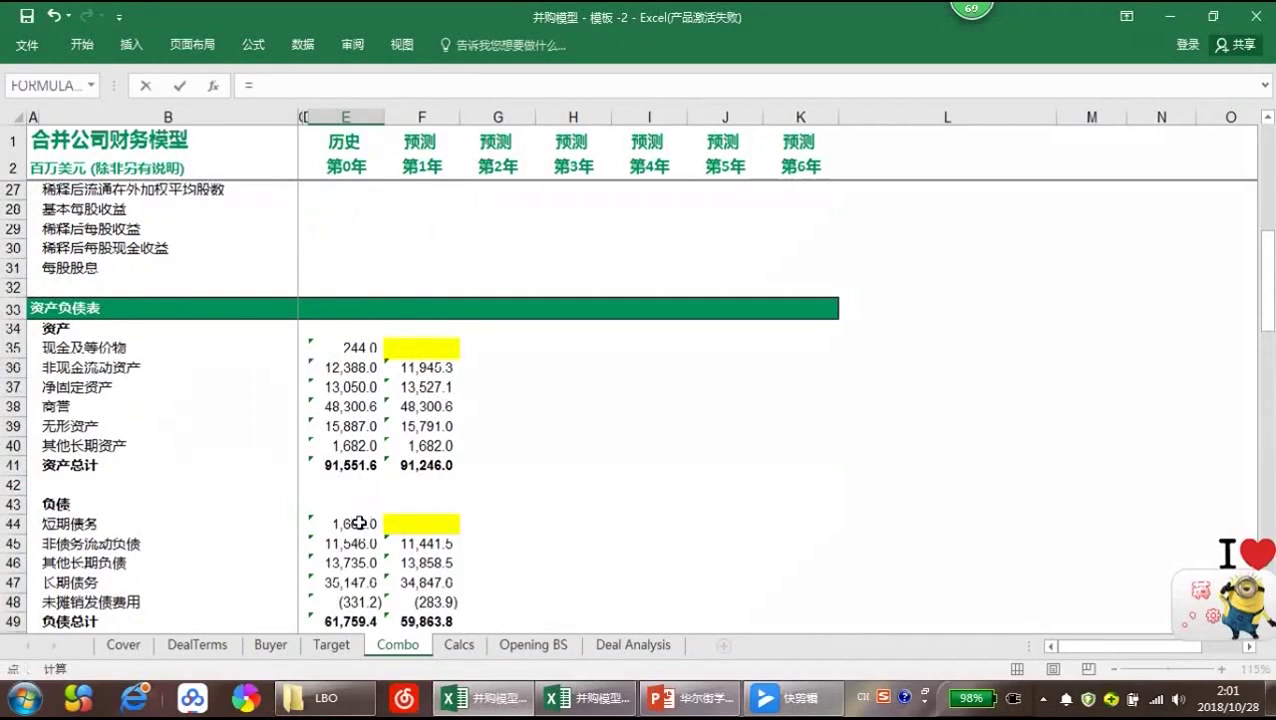
{"action": "left_click", "coordinate": [359, 522]}
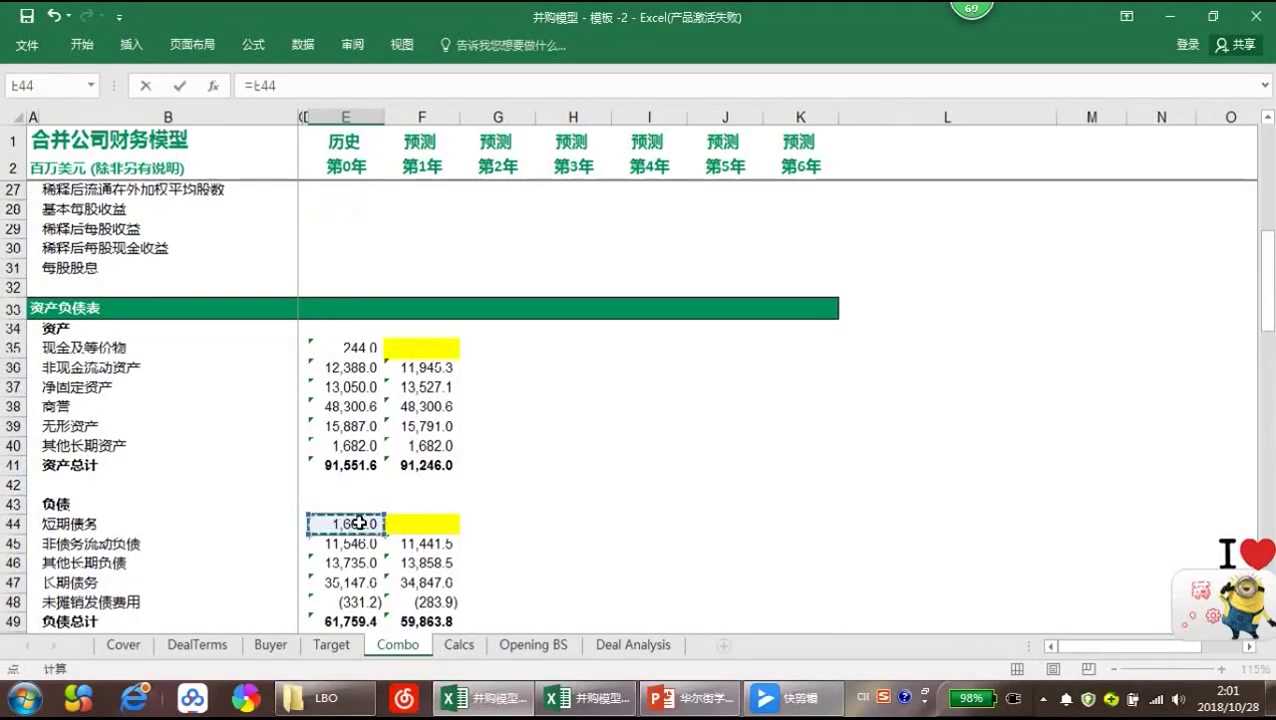
{"action": "left_click", "coordinate": [345, 349]}
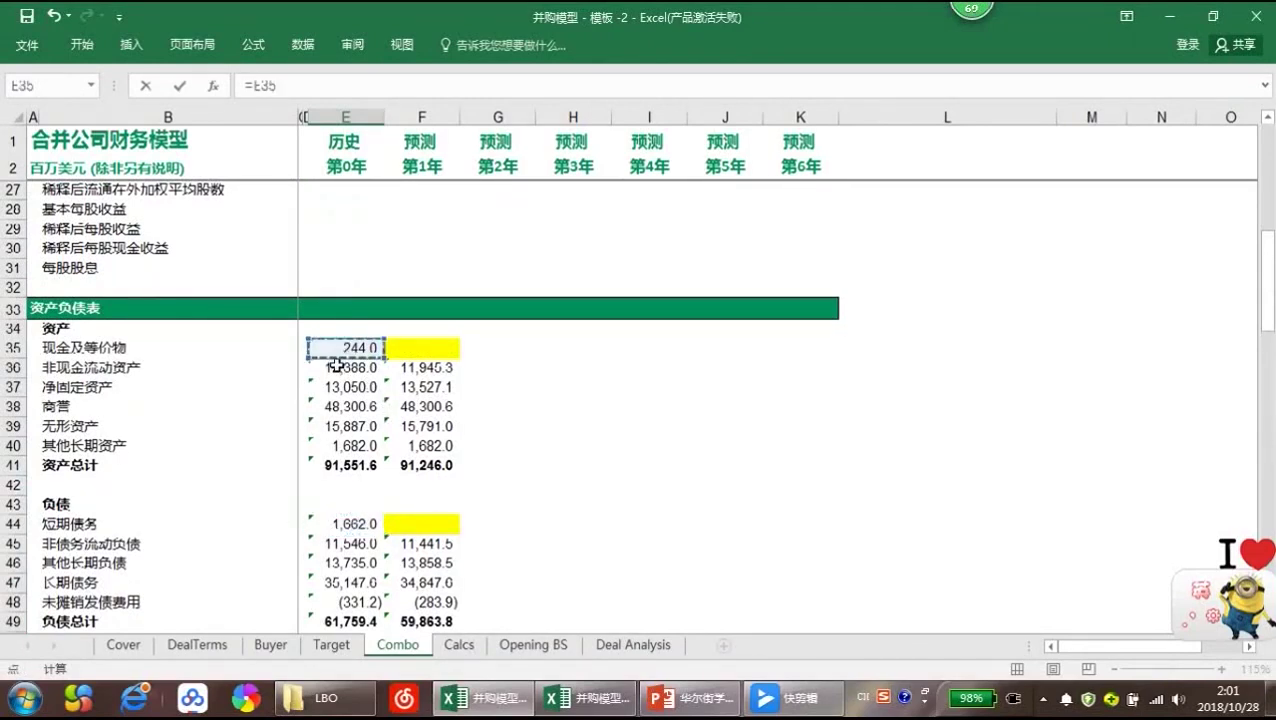
{"action": "type", "text": "-"}
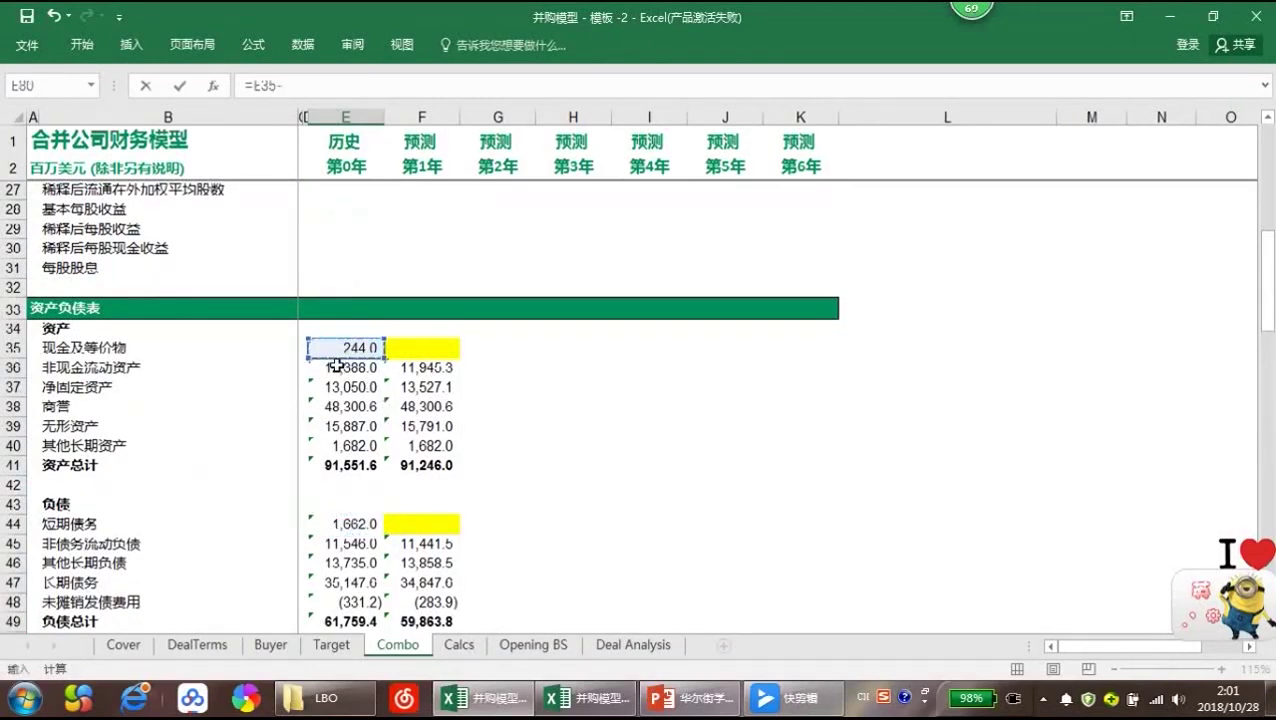
{"action": "left_click", "coordinate": [317, 525]}
{"action": "key", "text": "Return"}
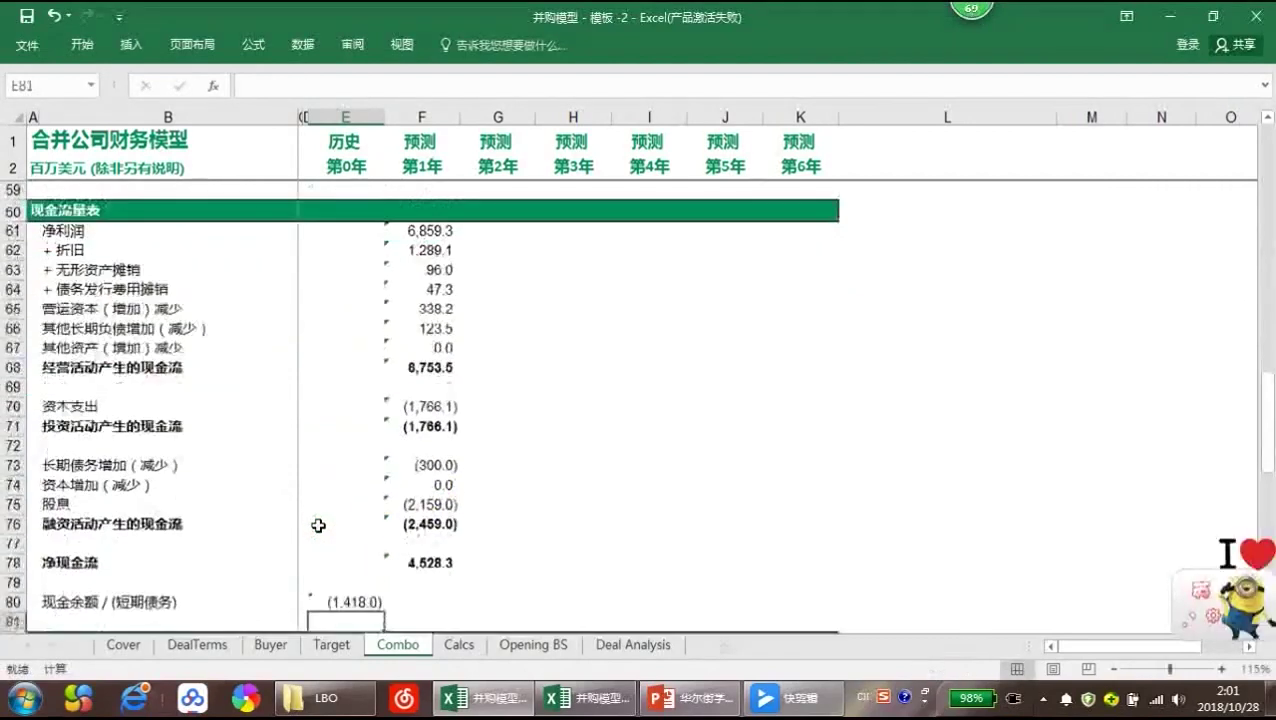
Enter the year 1 cash balance/(short-term debt) in F80 as the year 0 balance plus year 1 net cash flow, =E80+F78
{"action": "scroll", "coordinate": [317, 525], "scroll_direction": "down", "scroll_amount": 1}
{"action": "left_click", "coordinate": [425, 543]}
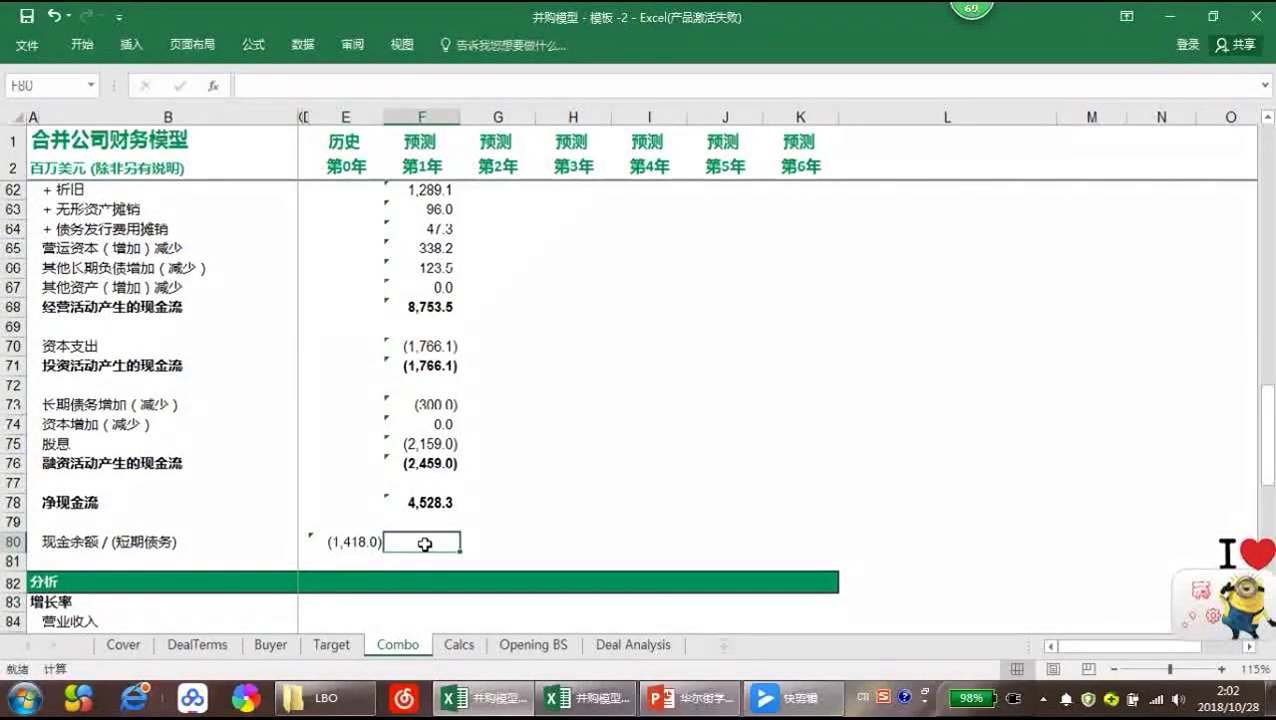
{"action": "type", "text": "="}
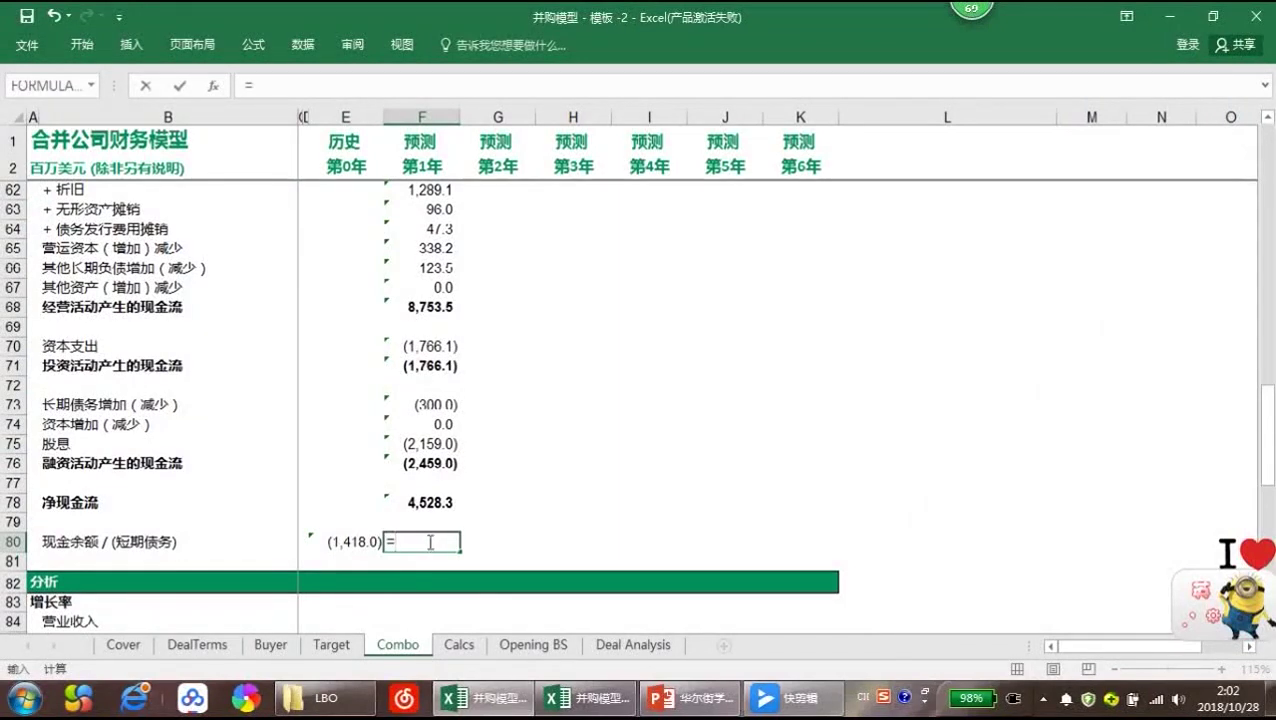
{"action": "left_click", "coordinate": [367, 541]}
{"action": "type", "text": "+"}
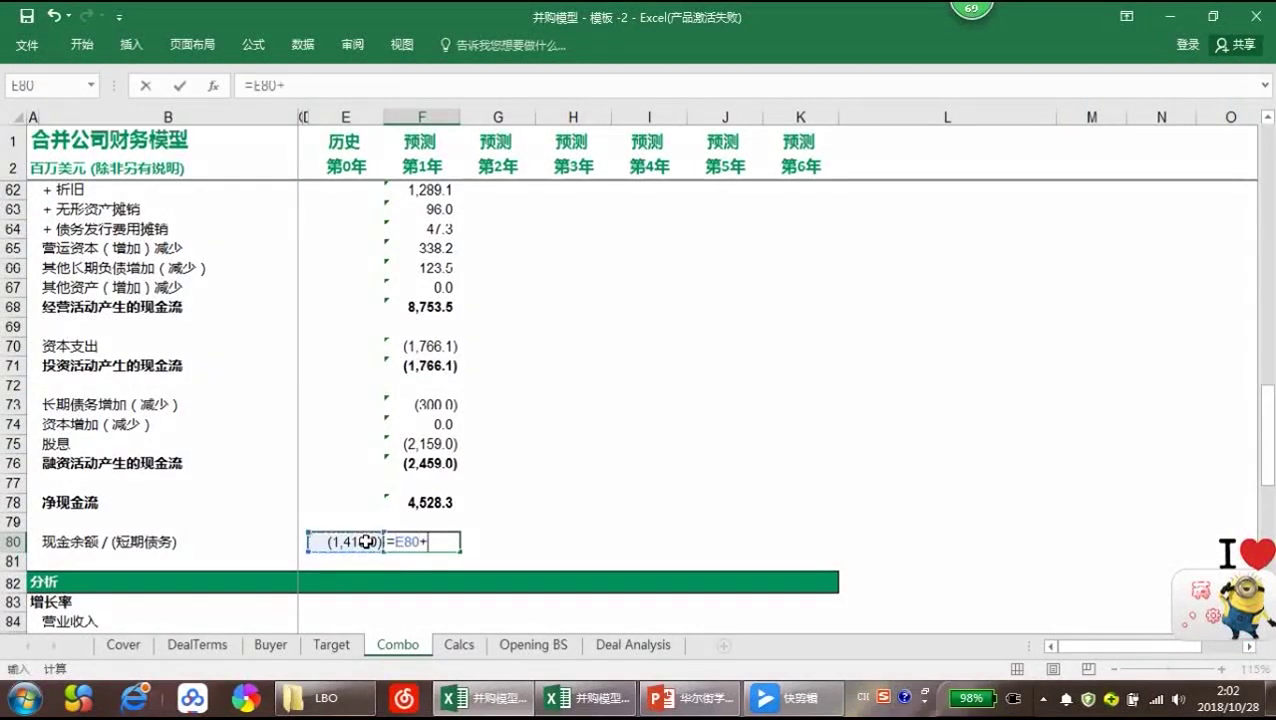
{"action": "left_click", "coordinate": [437, 503]}
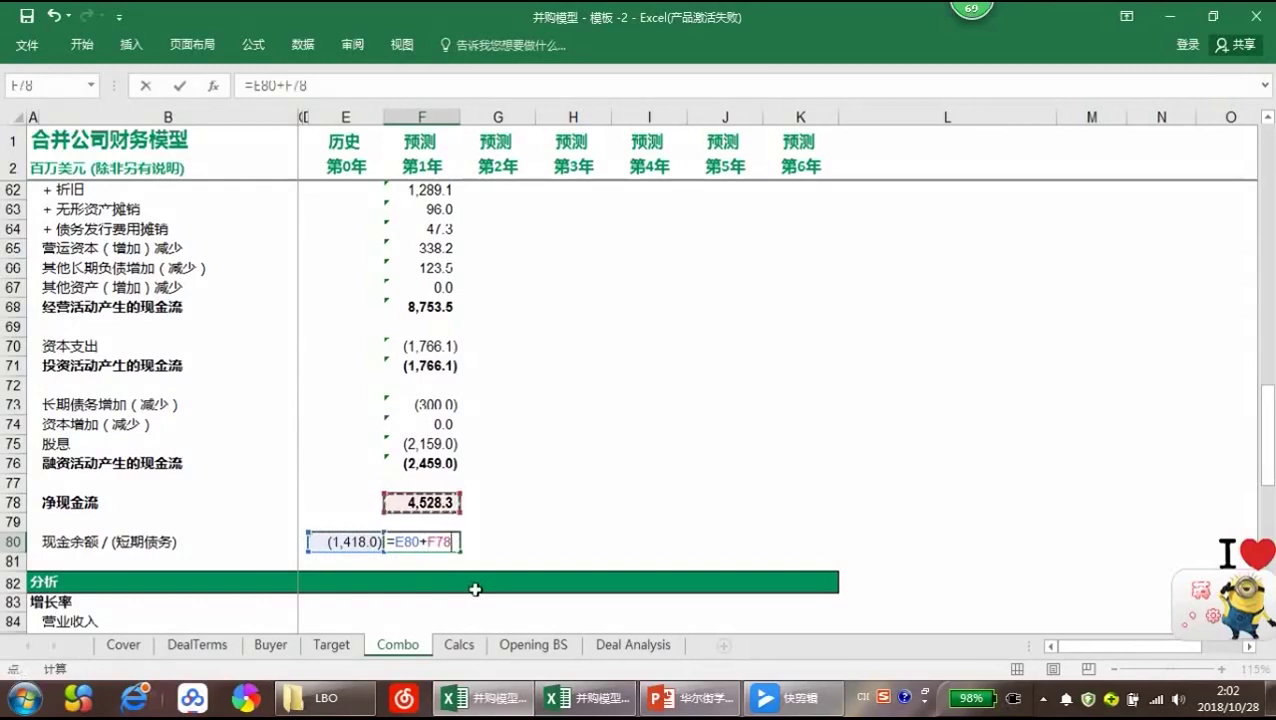
{"action": "key", "text": "Return"}
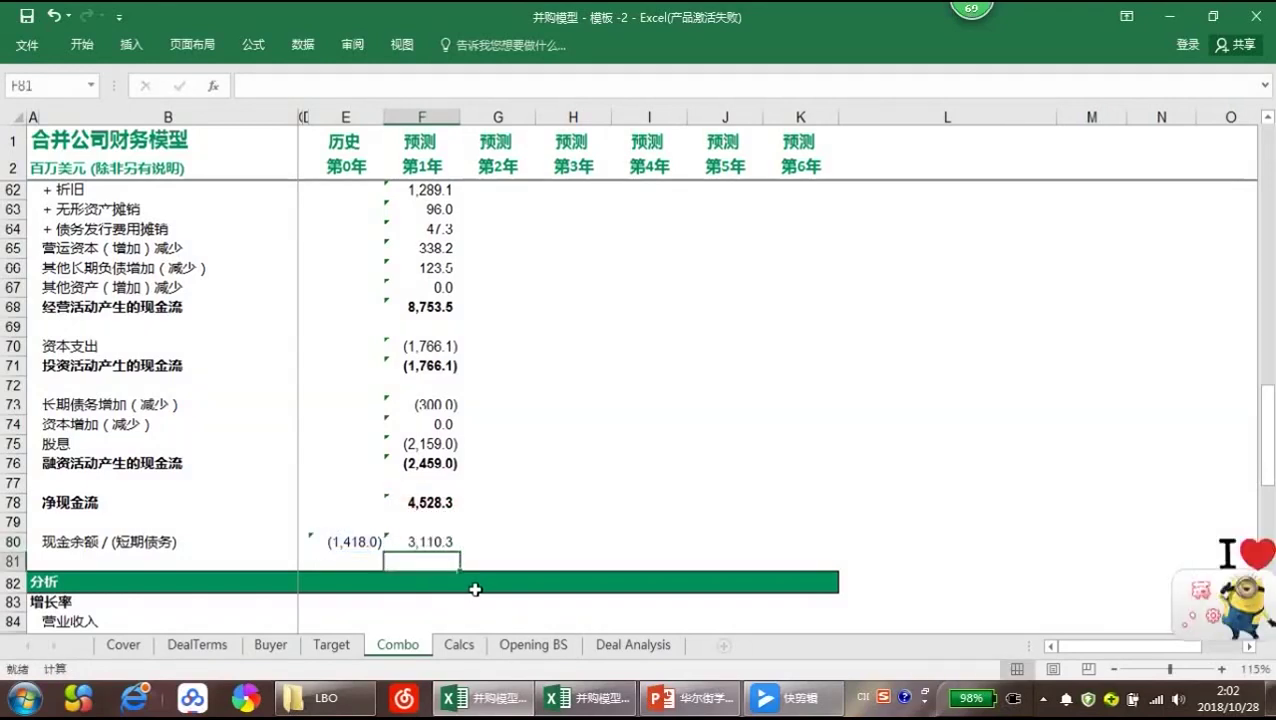
Link year 1 cash and equivalents in F35 to the positive part of the cash balance with =MAX(F80,0)
{"action": "left_click", "coordinate": [439, 540]}
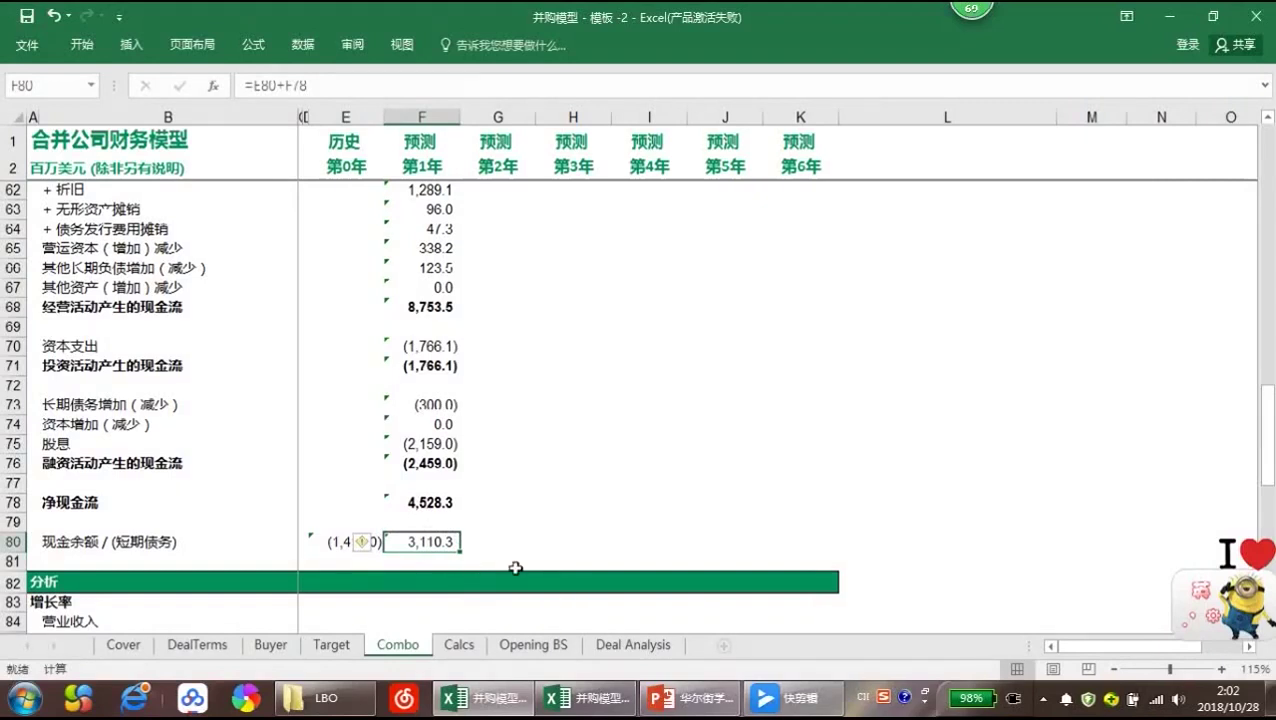
{"action": "scroll", "coordinate": [441, 525], "scroll_direction": "up", "scroll_amount": 14}
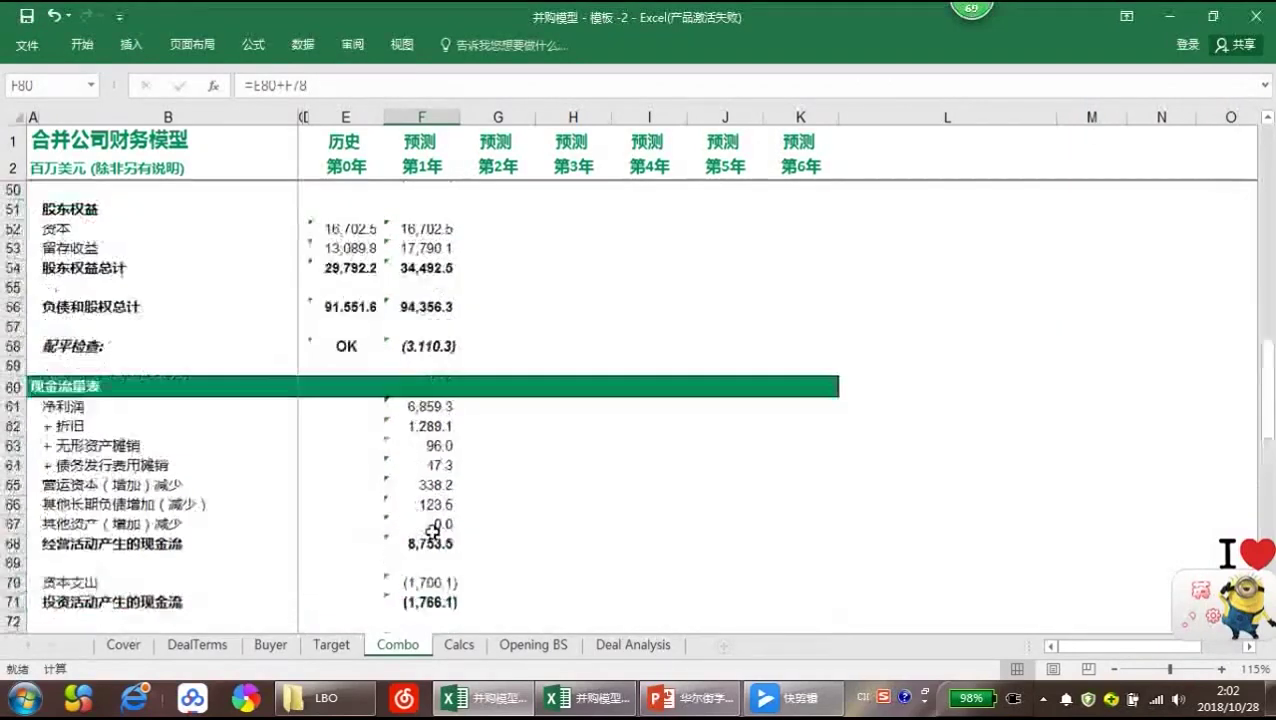
{"action": "left_click", "coordinate": [430, 485]}
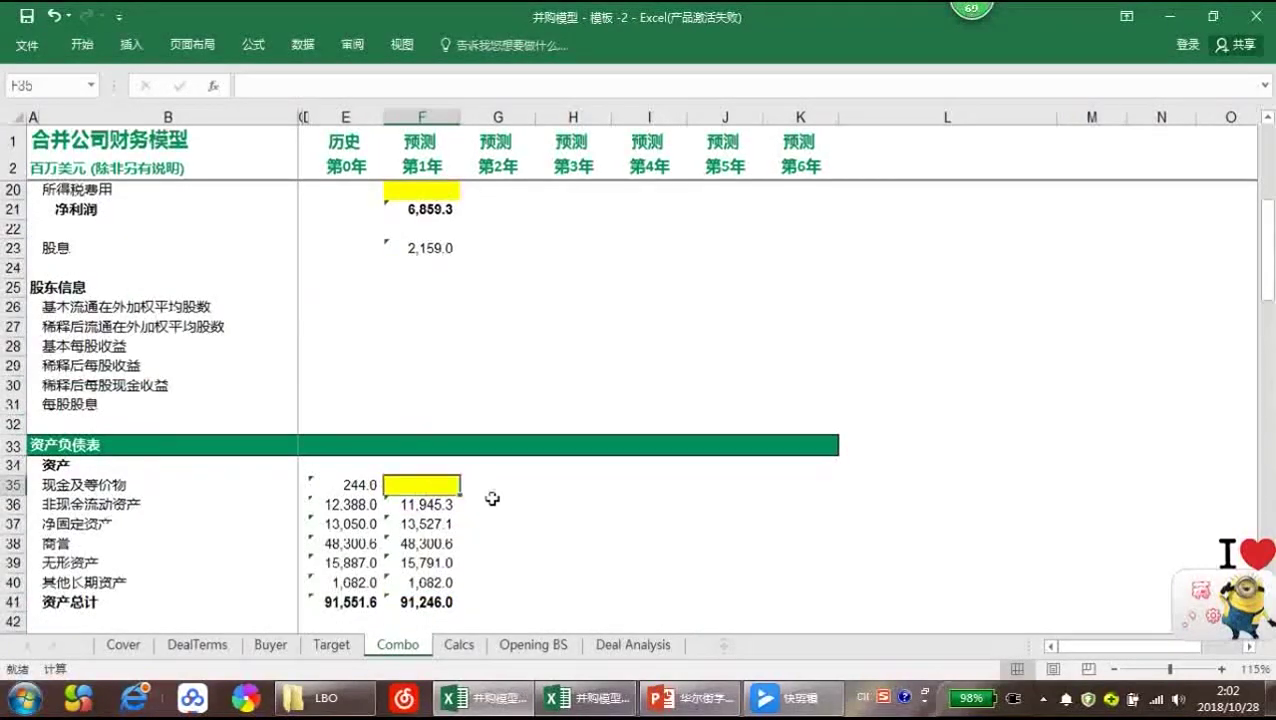
{"action": "type", "text": "=Ma"}
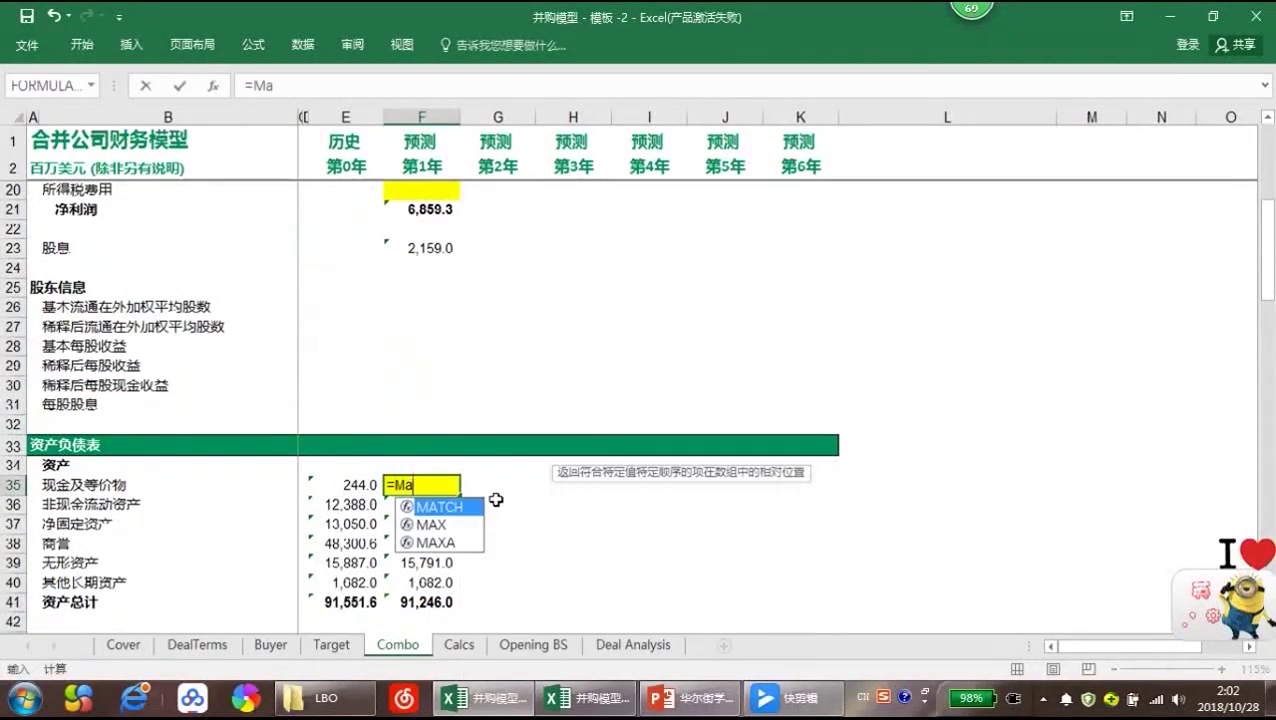
{"action": "type", "text": "x("}
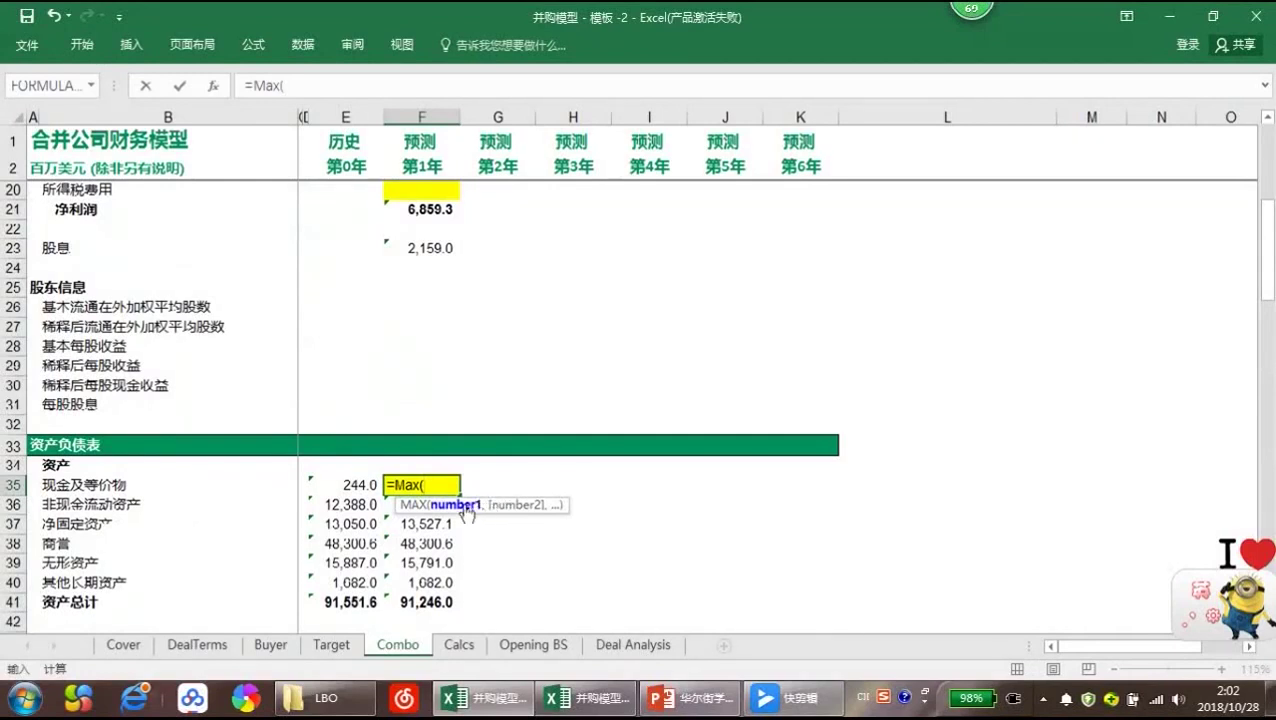
{"action": "scroll", "coordinate": [450, 515], "scroll_direction": "down", "scroll_amount": 10}
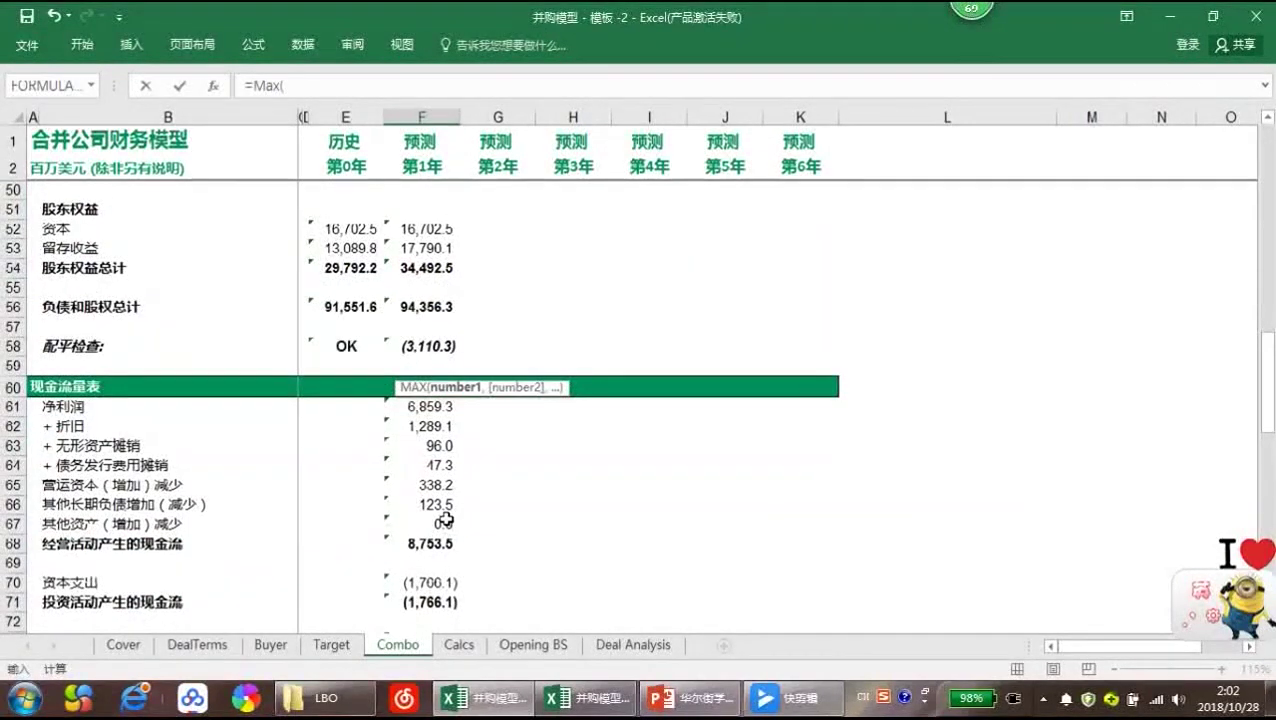
{"action": "scroll", "coordinate": [440, 517], "scroll_direction": "down", "scroll_amount": 6}
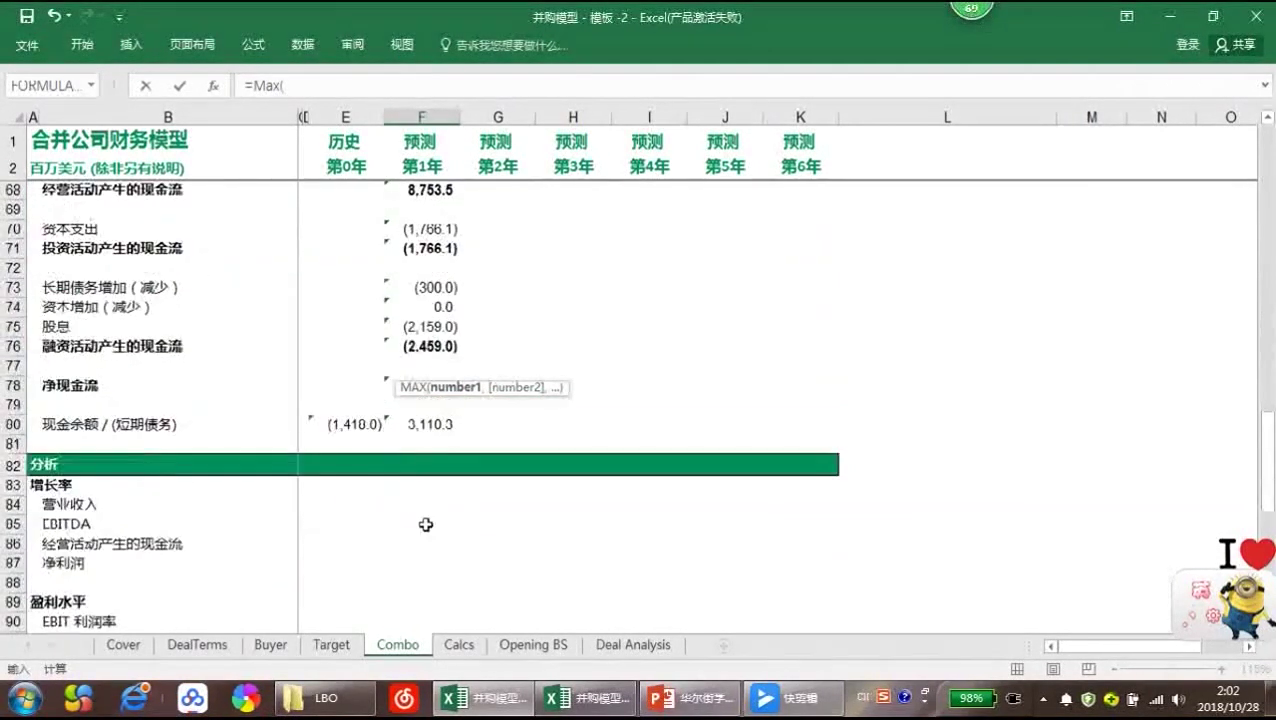
{"action": "left_click", "coordinate": [426, 427]}
{"action": "type", "text": ",0)"}
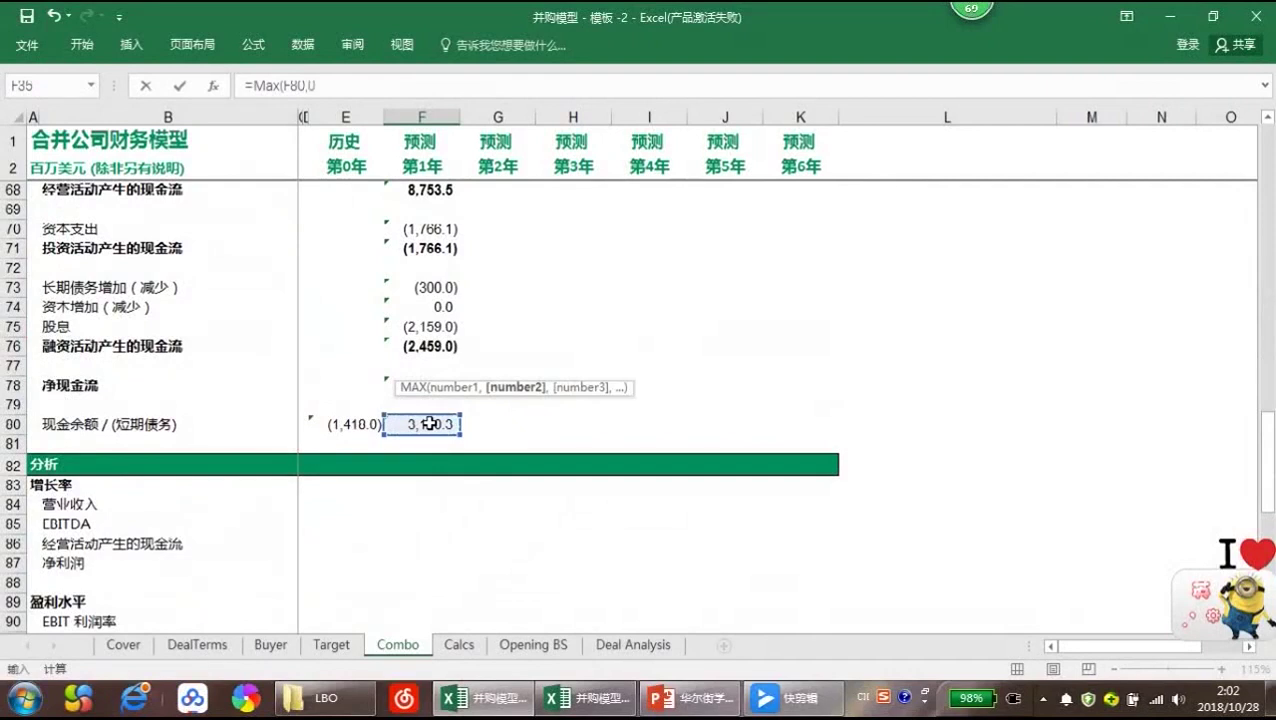
{"action": "key", "text": "Return"}
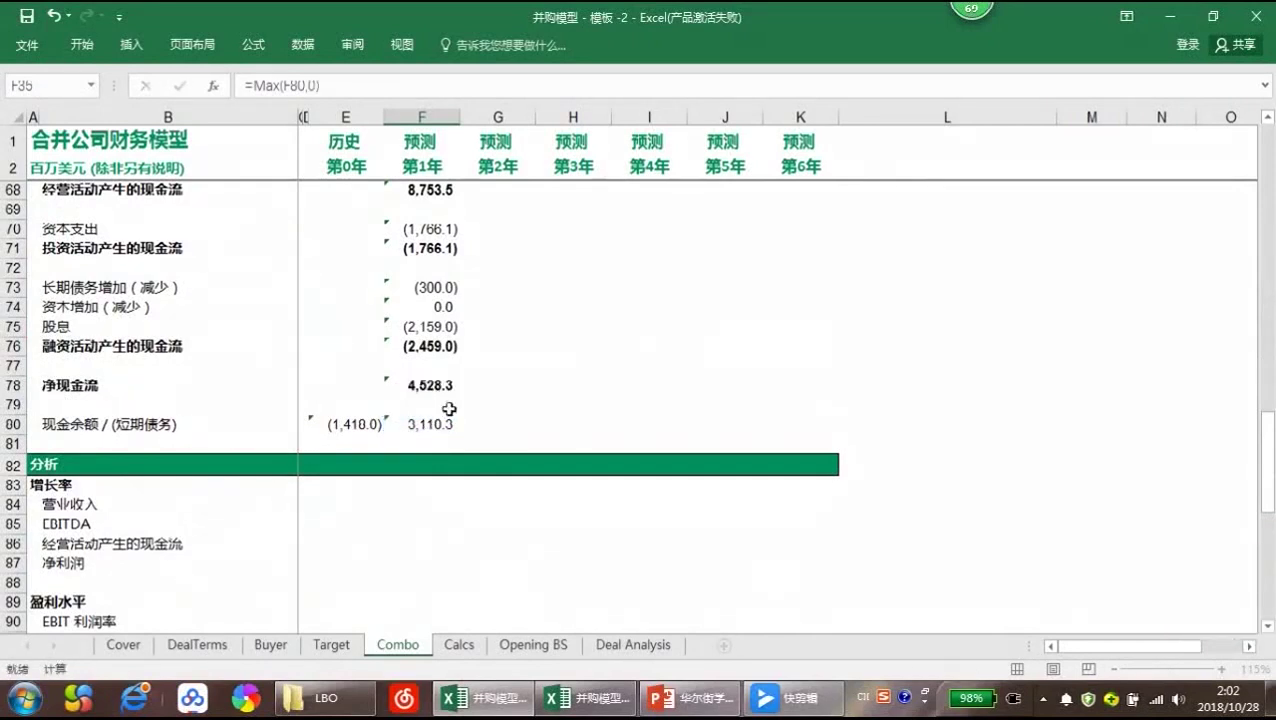
Link year 1 short-term debt in F44 to the negative part of the cash balance with =-MIN(F80,0)
{"action": "left_click", "coordinate": [441, 410]}
{"action": "type", "text": "-="}
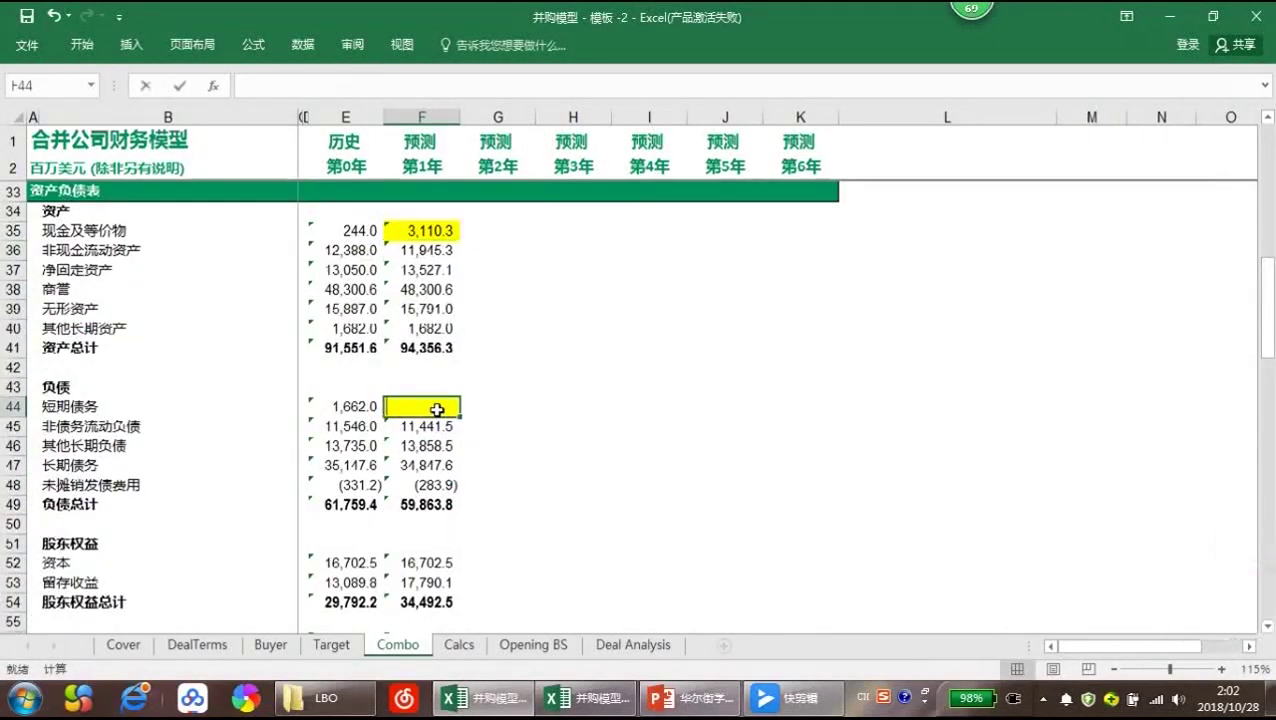
{"action": "key", "text": "BackSpace"}
{"action": "type", "text": "=-"}
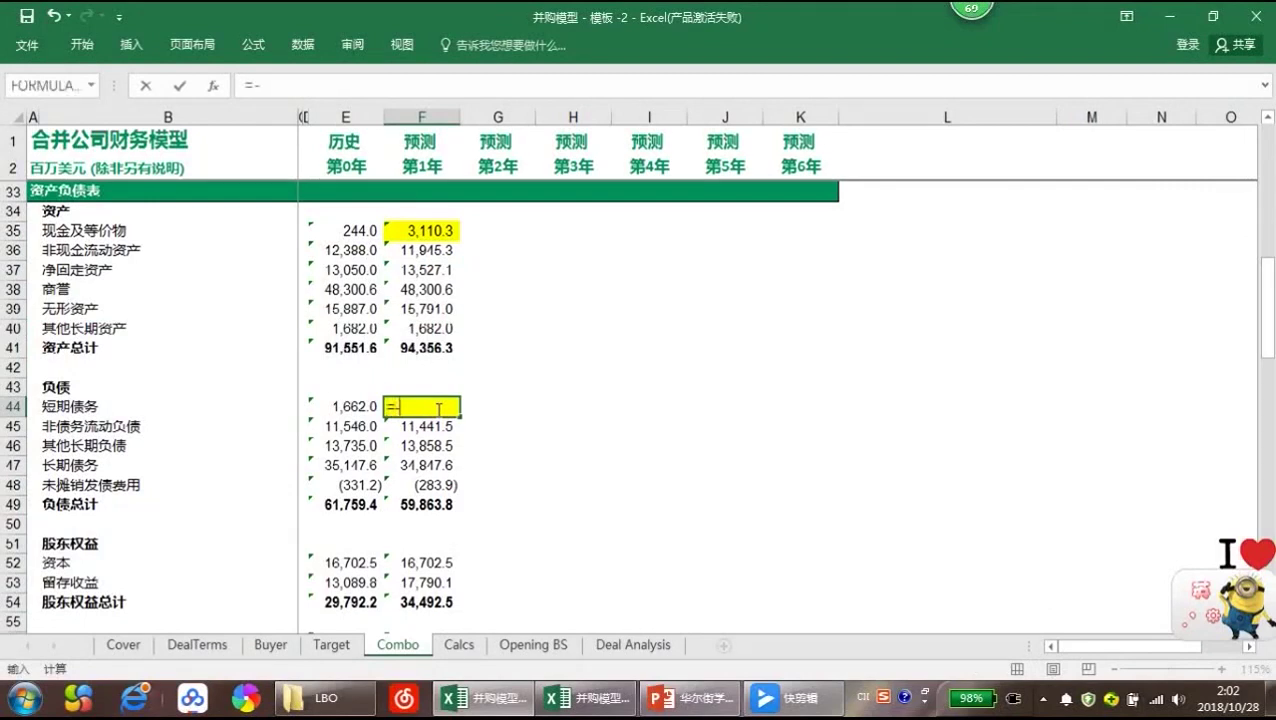
{"action": "type", "text": "Min("}
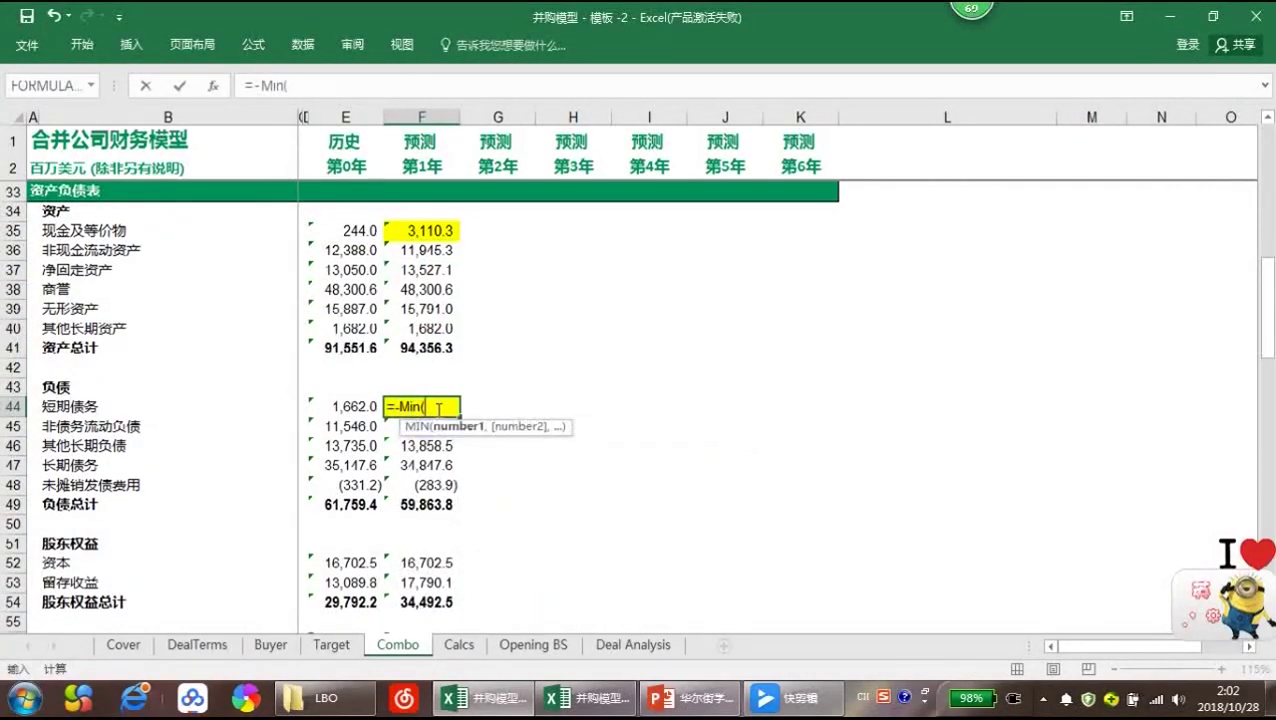
{"action": "scroll", "coordinate": [385, 515], "scroll_direction": "down", "scroll_amount": 10}
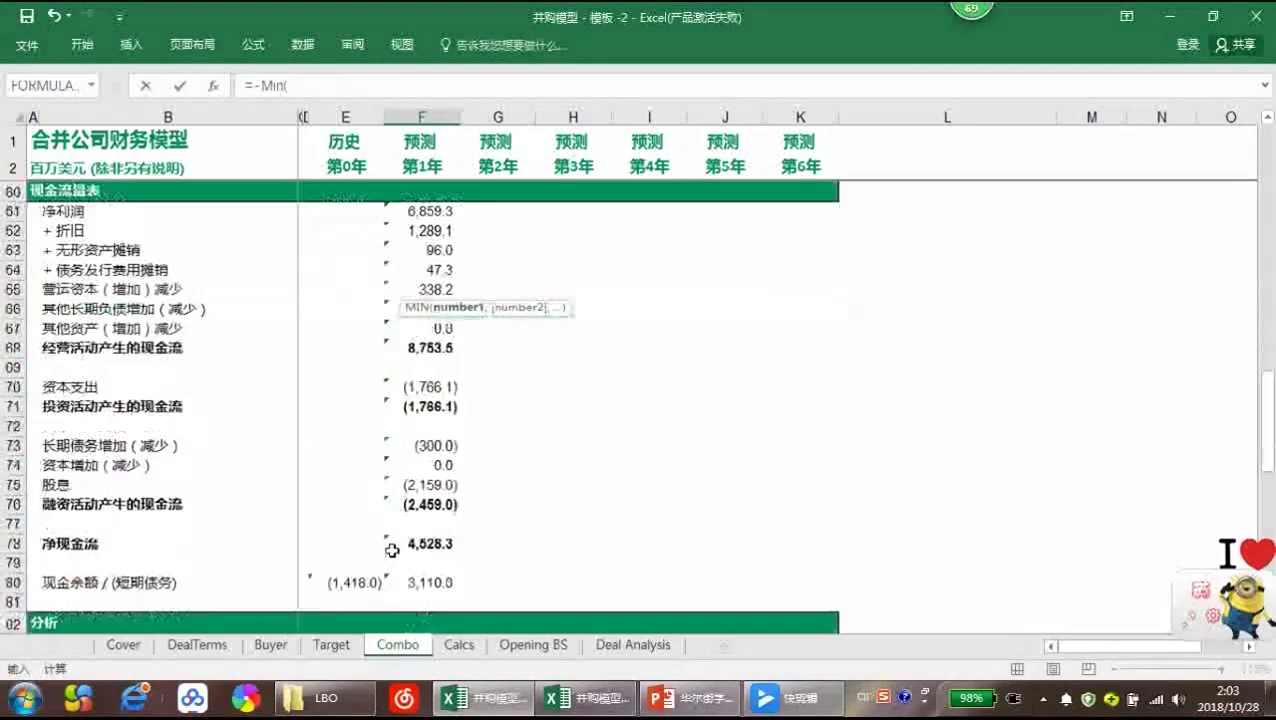
{"action": "left_click", "coordinate": [410, 528]}
{"action": "type", "text": ",0)"}
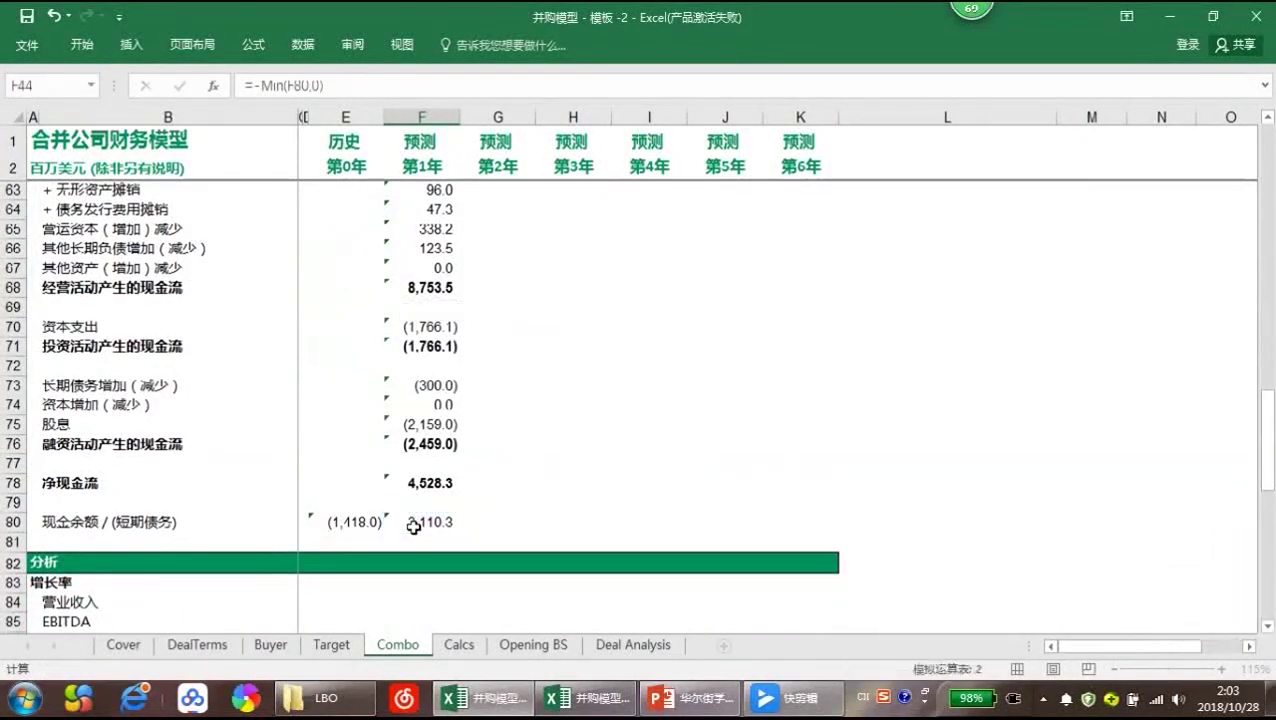
{"action": "key", "text": "Return"}
Remove the yellow fill from the year 1 cash and equivalents cell F35 and short-term debt cell F44
{"action": "scroll", "coordinate": [413, 527], "scroll_direction": "up", "scroll_amount": 5}
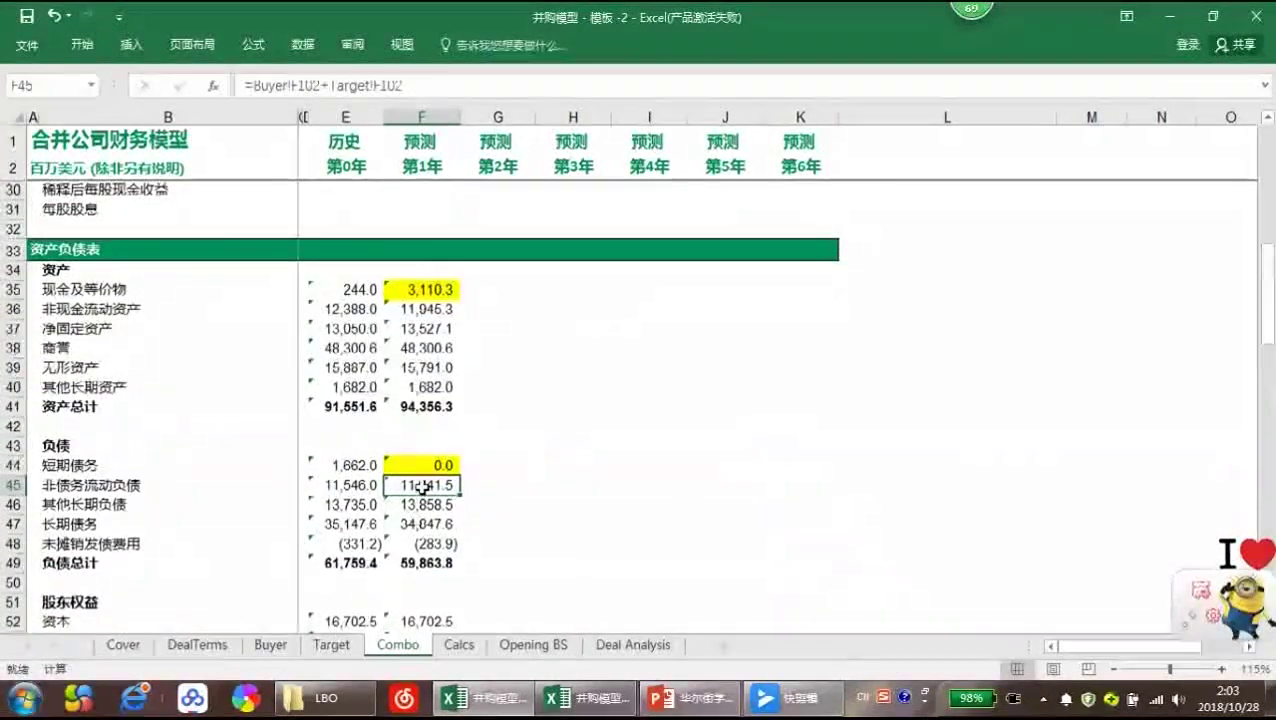
{"action": "left_click", "coordinate": [422, 463]}
{"action": "left_click", "coordinate": [436, 288]}
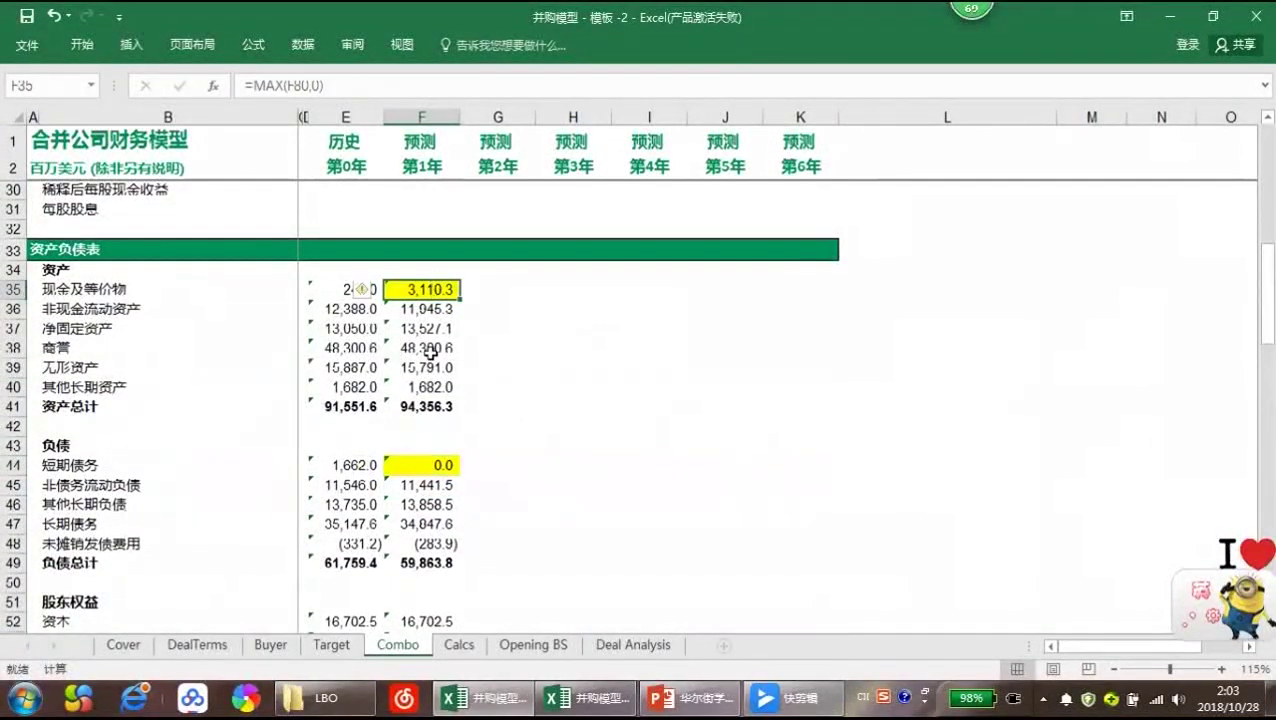
{"action": "left_click", "coordinate": [430, 463], "text": "ctrl"}
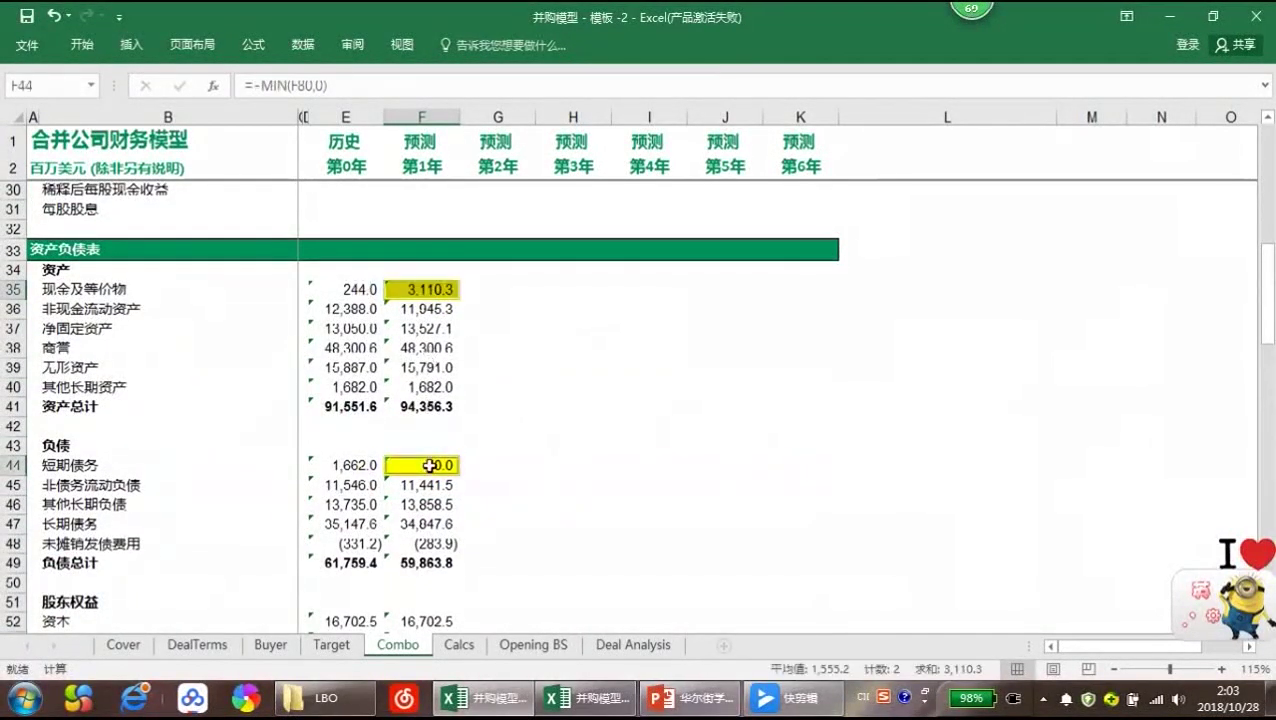
{"action": "right_click", "coordinate": [430, 465]}
{"action": "left_click", "coordinate": [521, 519]}
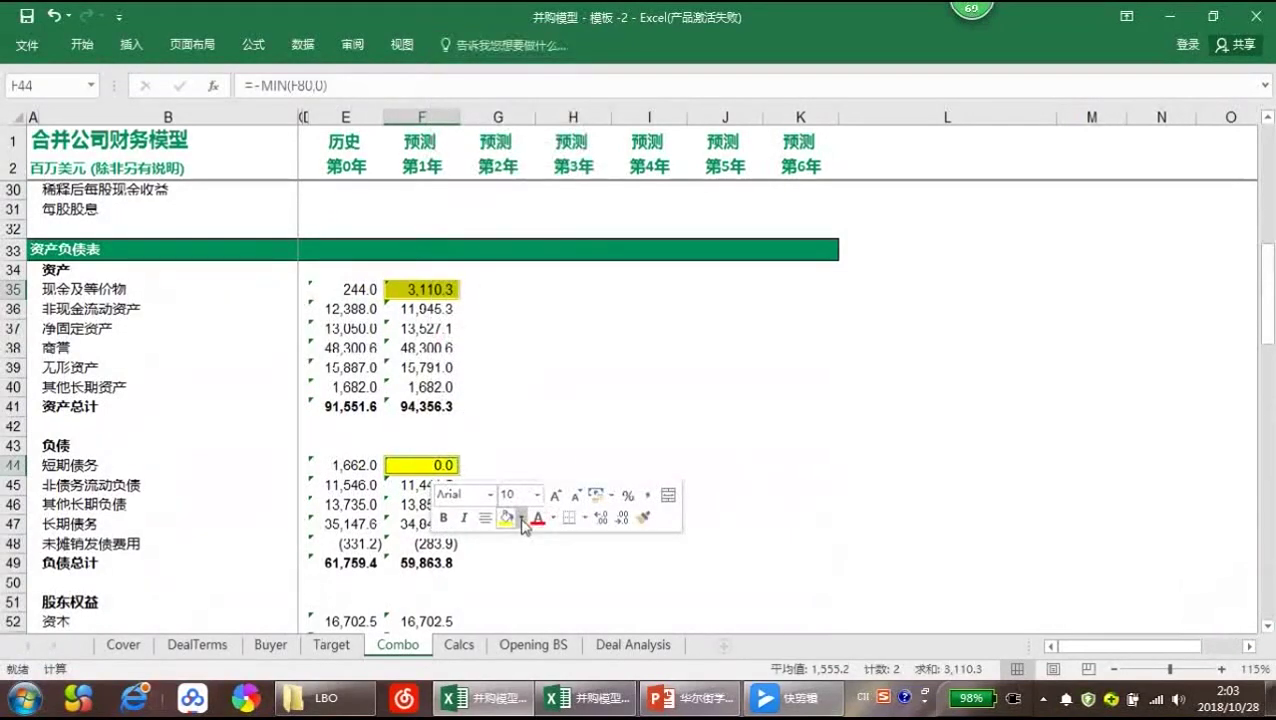
{"action": "left_click", "coordinate": [521, 519]}
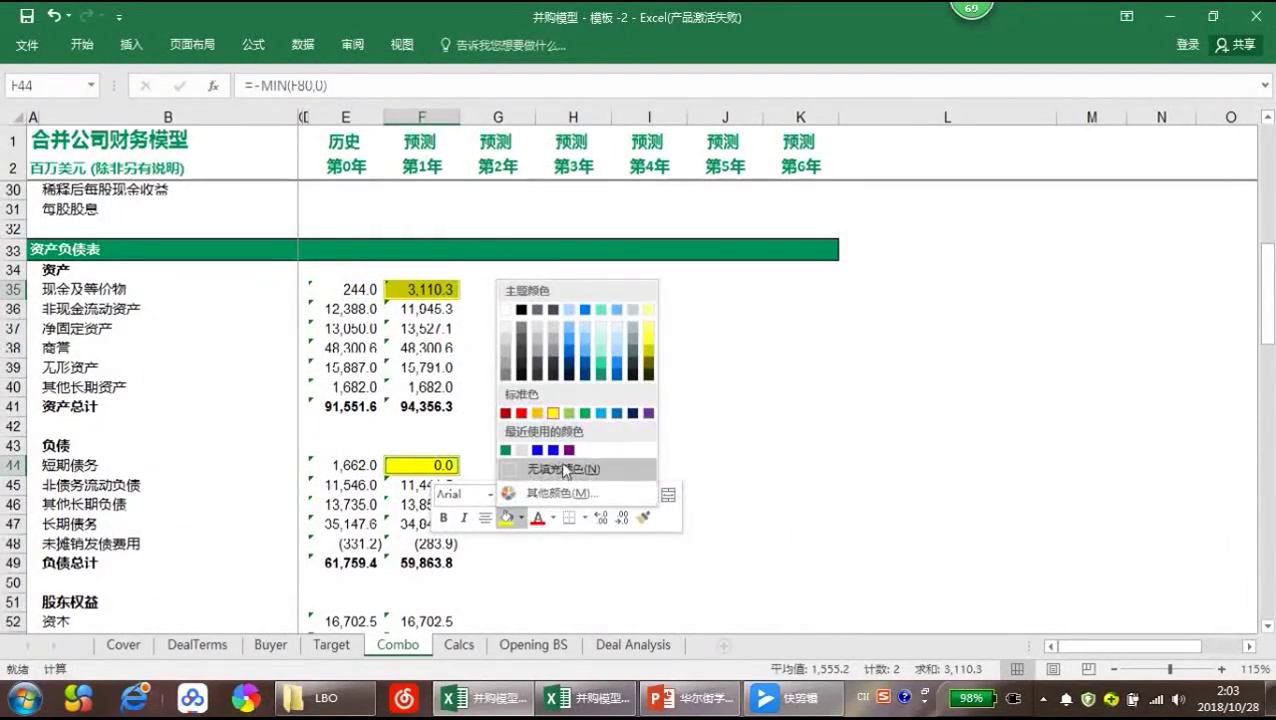
{"action": "left_click", "coordinate": [565, 470]}
Review the year 1 cash and short-term debt formulas, the three statements, and the highlighted net interest and income tax cells F17 and F20
{"action": "left_click", "coordinate": [432, 290]}
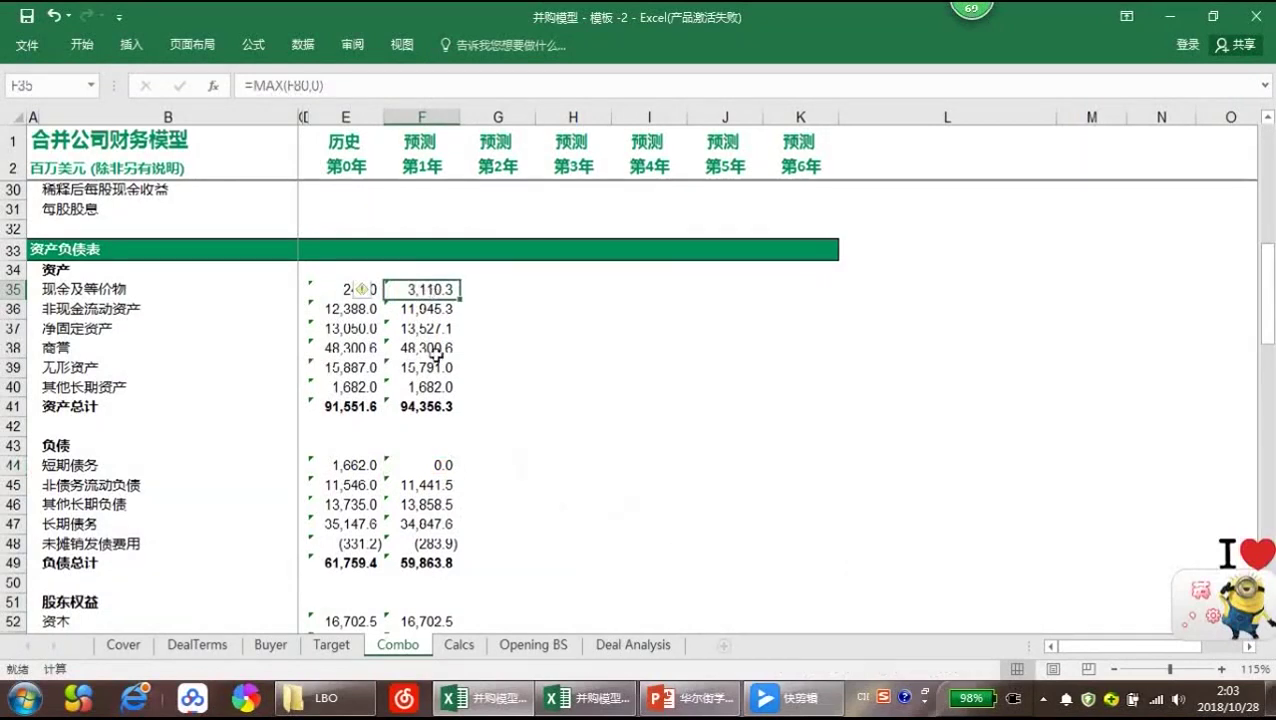
{"action": "left_click", "coordinate": [449, 464]}
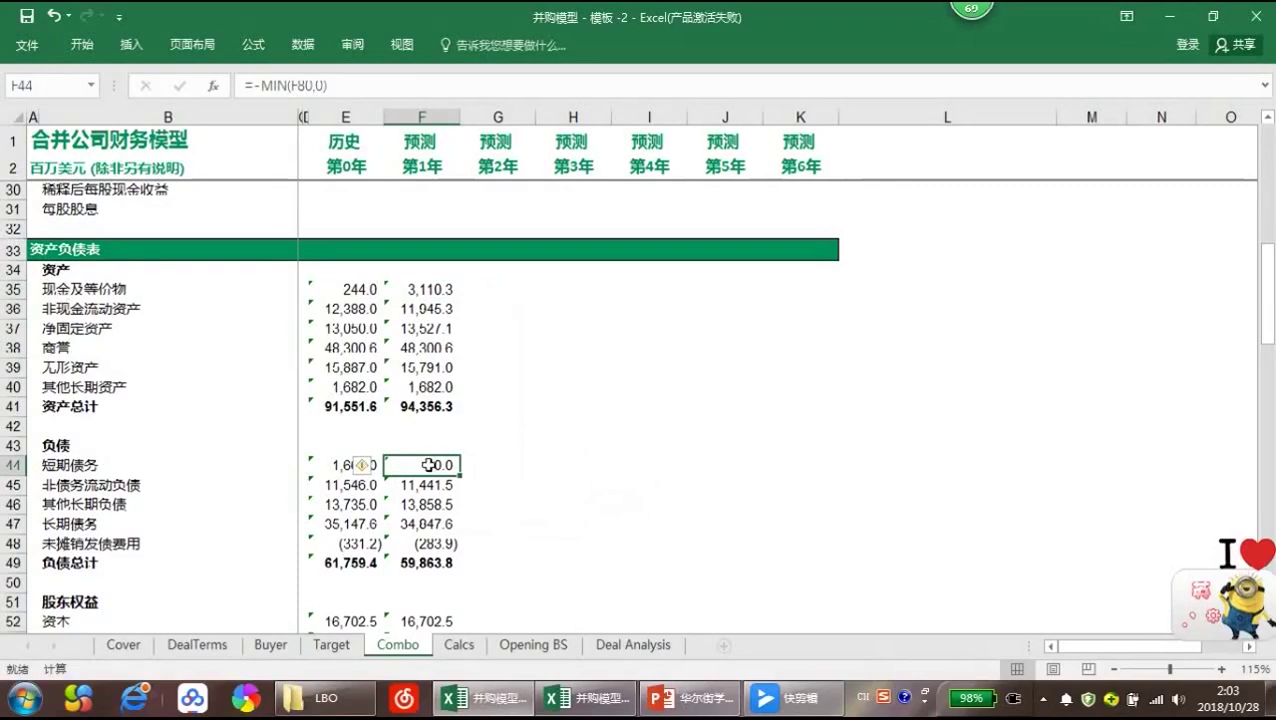
{"action": "scroll", "coordinate": [435, 321], "scroll_direction": "up", "scroll_amount": 1}
{"action": "left_click", "coordinate": [430, 345]}
{"action": "scroll", "coordinate": [410, 346], "scroll_direction": "down", "scroll_amount": 2}
{"action": "scroll", "coordinate": [409, 346], "scroll_direction": "down", "scroll_amount": 3}
{"action": "scroll", "coordinate": [409, 346], "scroll_direction": "up", "scroll_amount": 11}
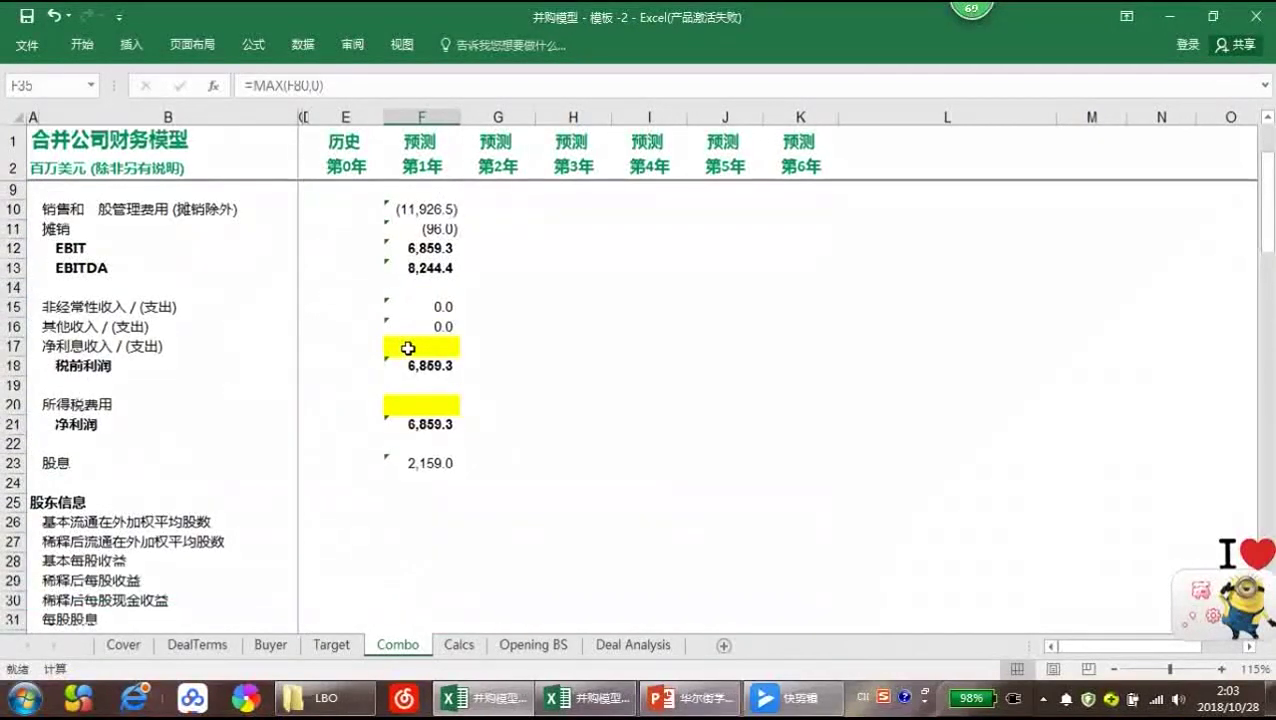
{"action": "scroll", "coordinate": [408, 348], "scroll_direction": "up", "scroll_amount": 2}
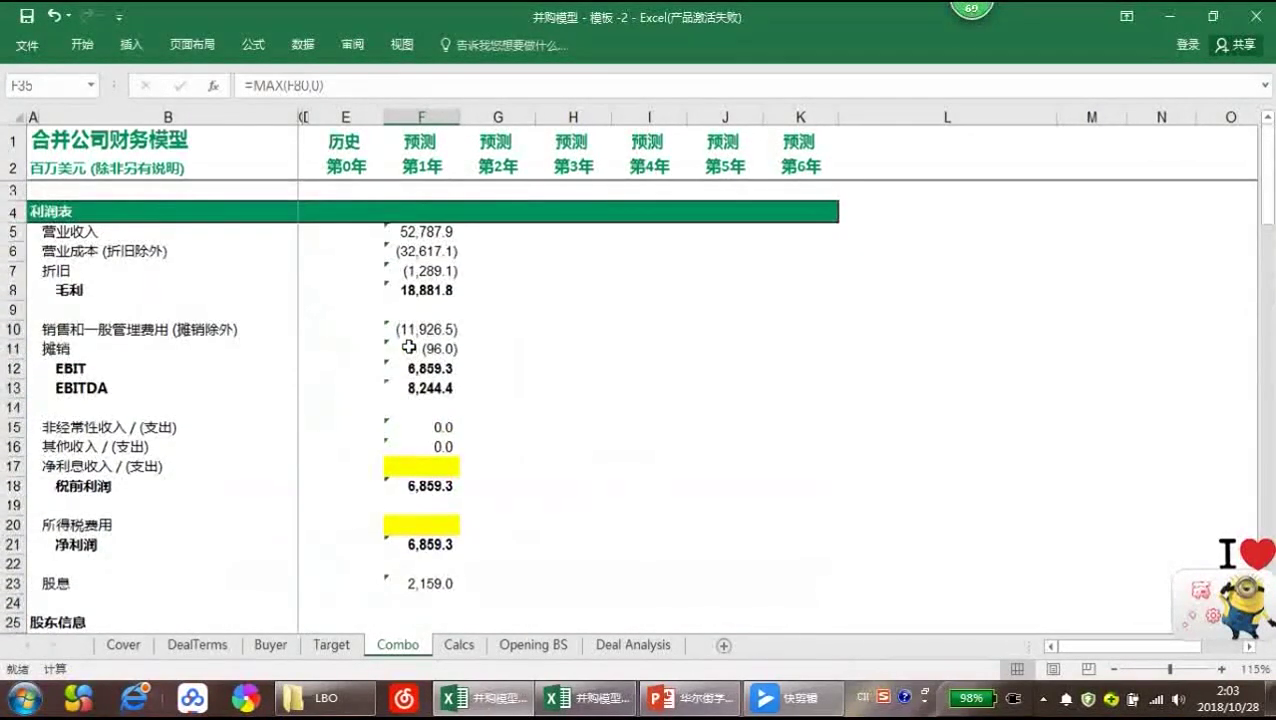
{"action": "scroll", "coordinate": [409, 346], "scroll_direction": "down", "scroll_amount": 13}
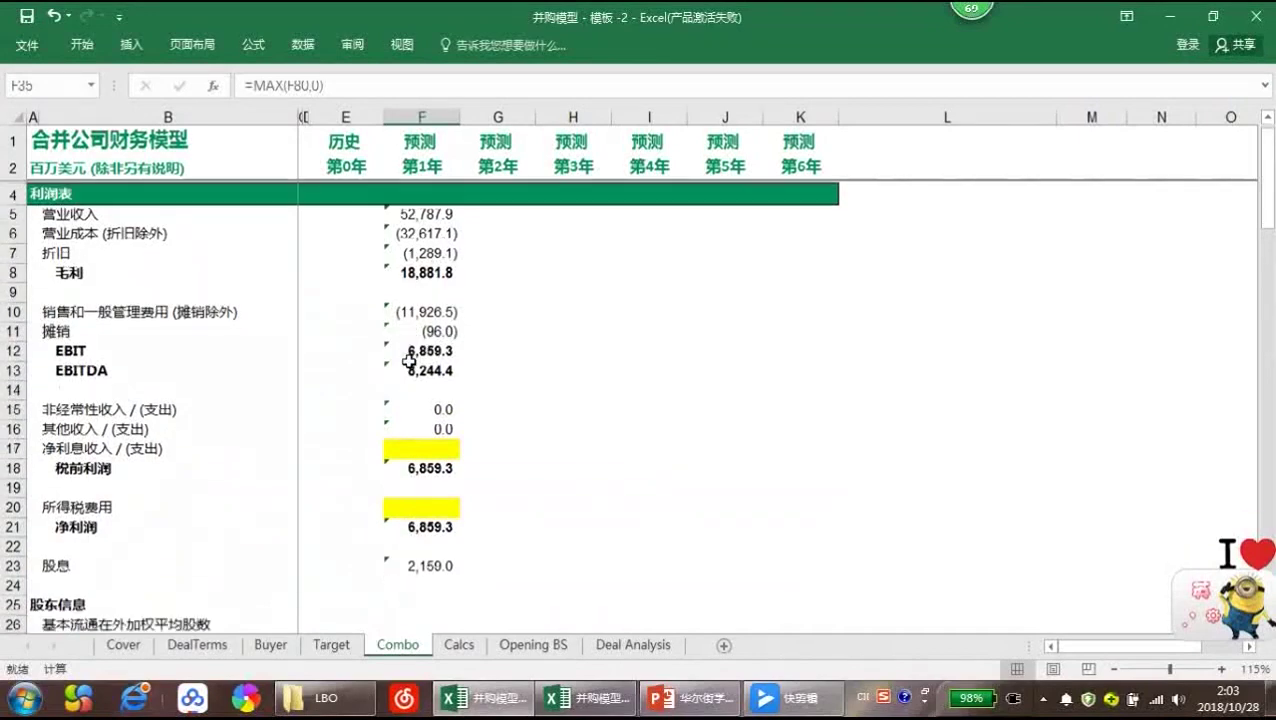
{"action": "scroll", "coordinate": [409, 362], "scroll_direction": "down", "scroll_amount": 12}
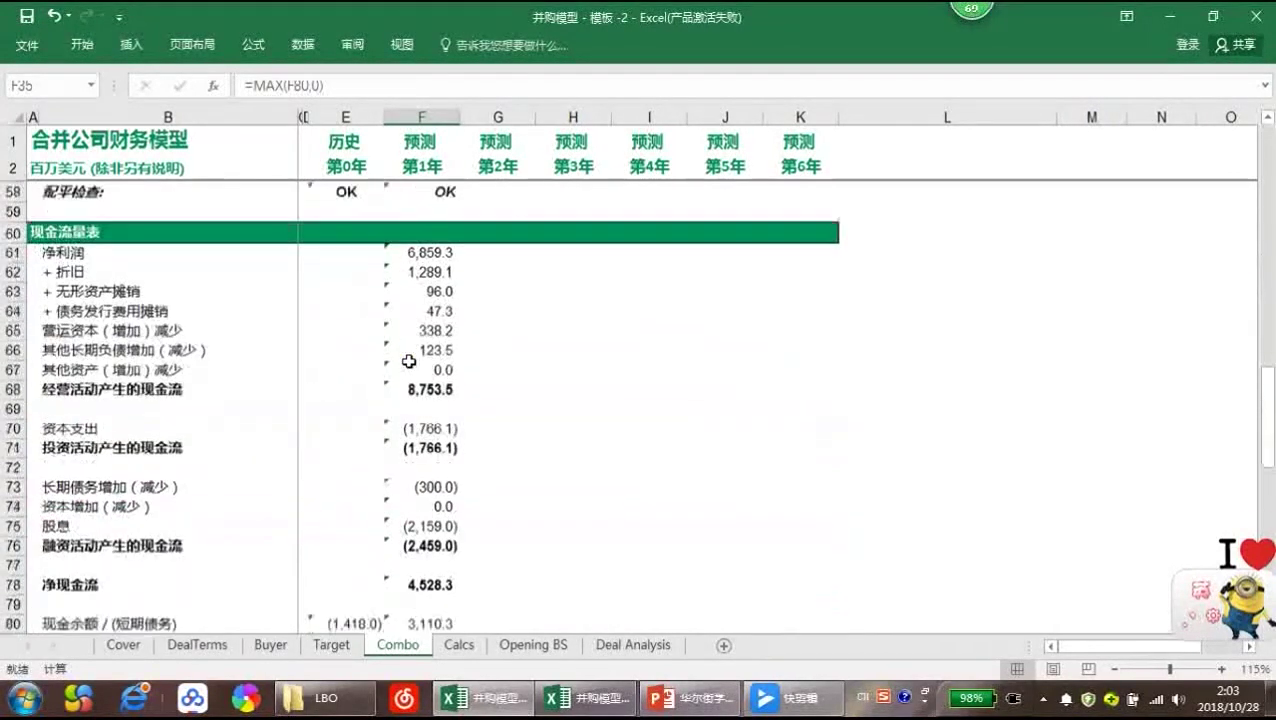
{"action": "scroll", "coordinate": [410, 356], "scroll_direction": "up", "scroll_amount": 16}
{"action": "scroll", "coordinate": [411, 351], "scroll_direction": "up", "scroll_amount": 9}
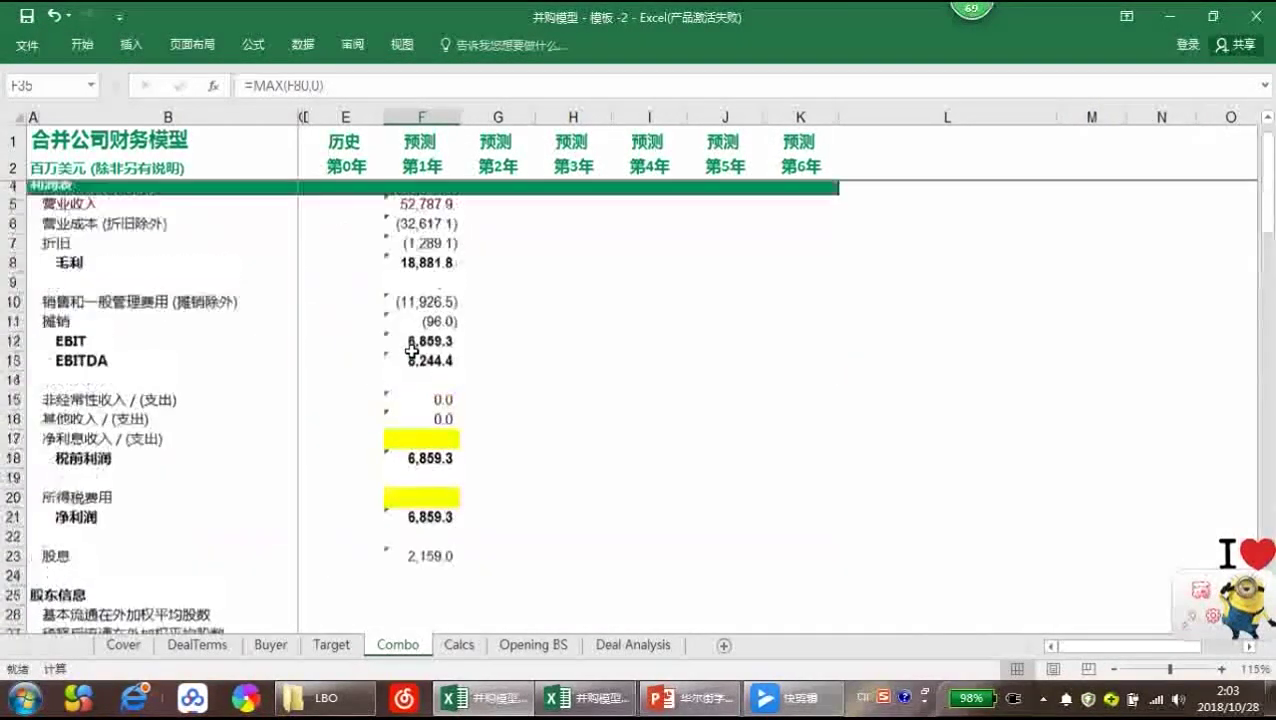
{"action": "left_click", "coordinate": [426, 462]}
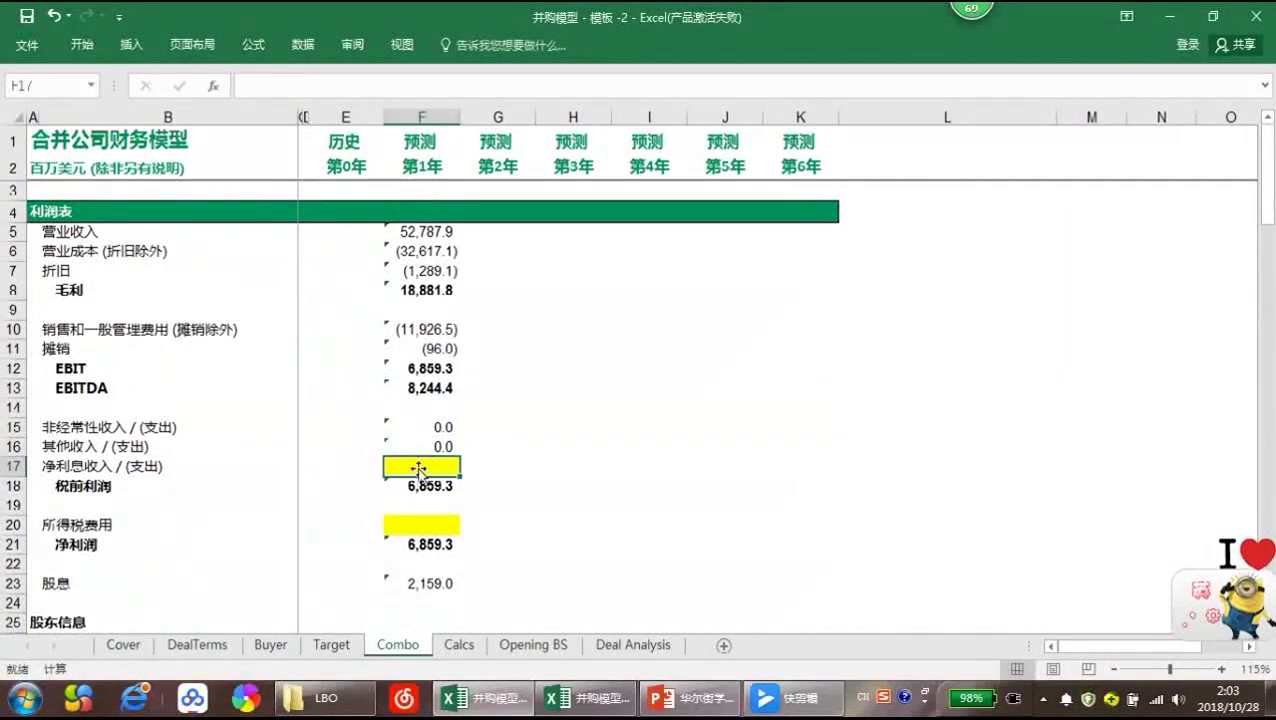
{"action": "left_click", "coordinate": [420, 524]}
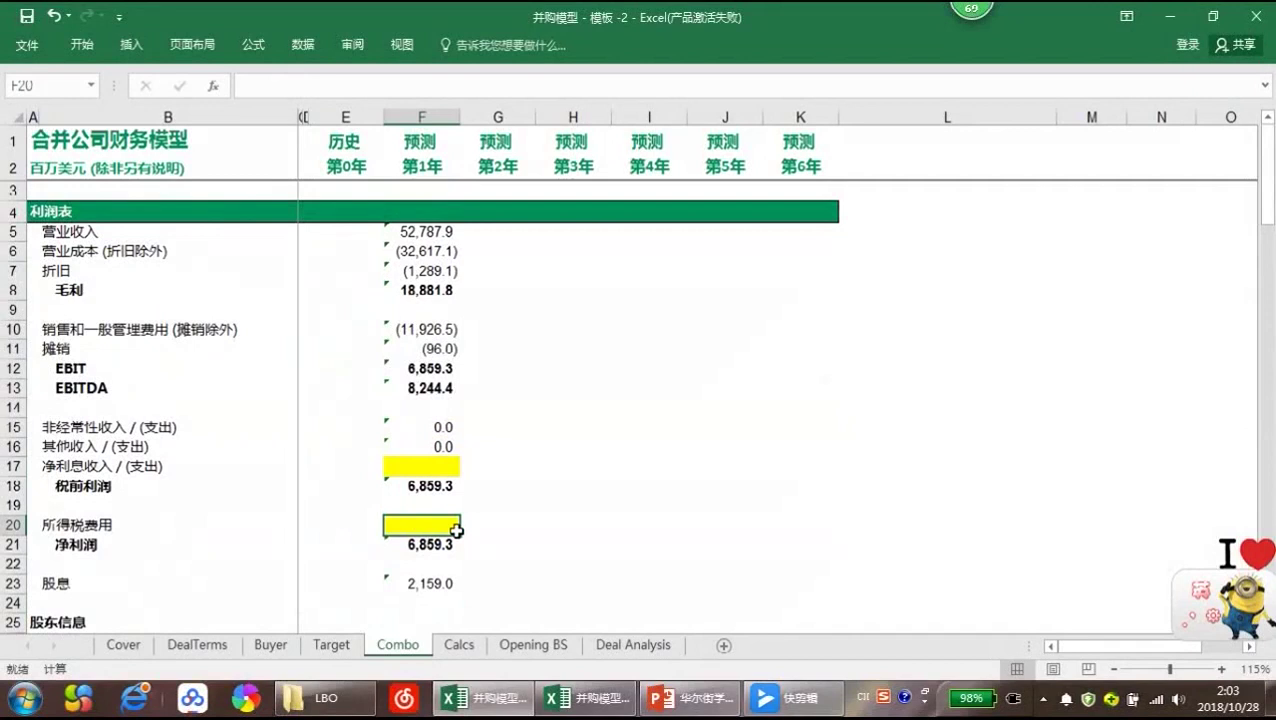
Open the Calcs sheet and begin a formula in F23 for the combined company's year 1 short-term debt interest rate
{"action": "left_click", "coordinate": [462, 646]}
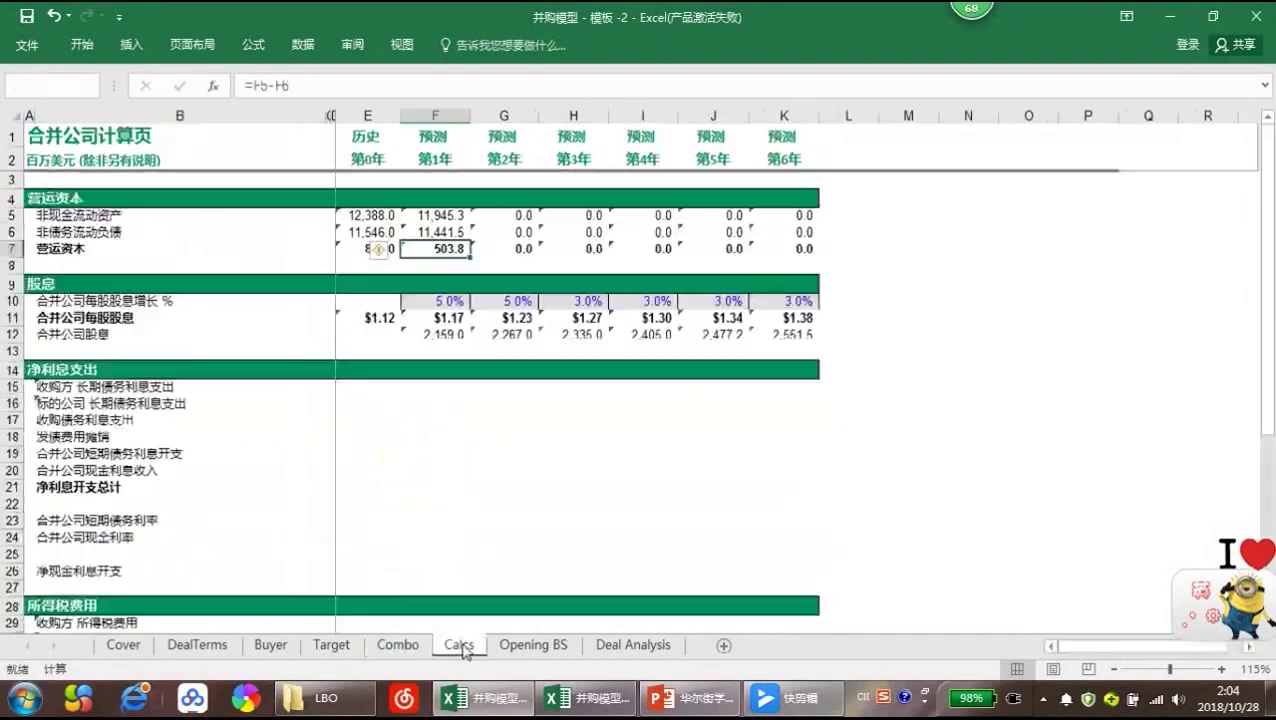
{"action": "left_click", "coordinate": [427, 403]}
{"action": "left_click", "coordinate": [431, 385]}
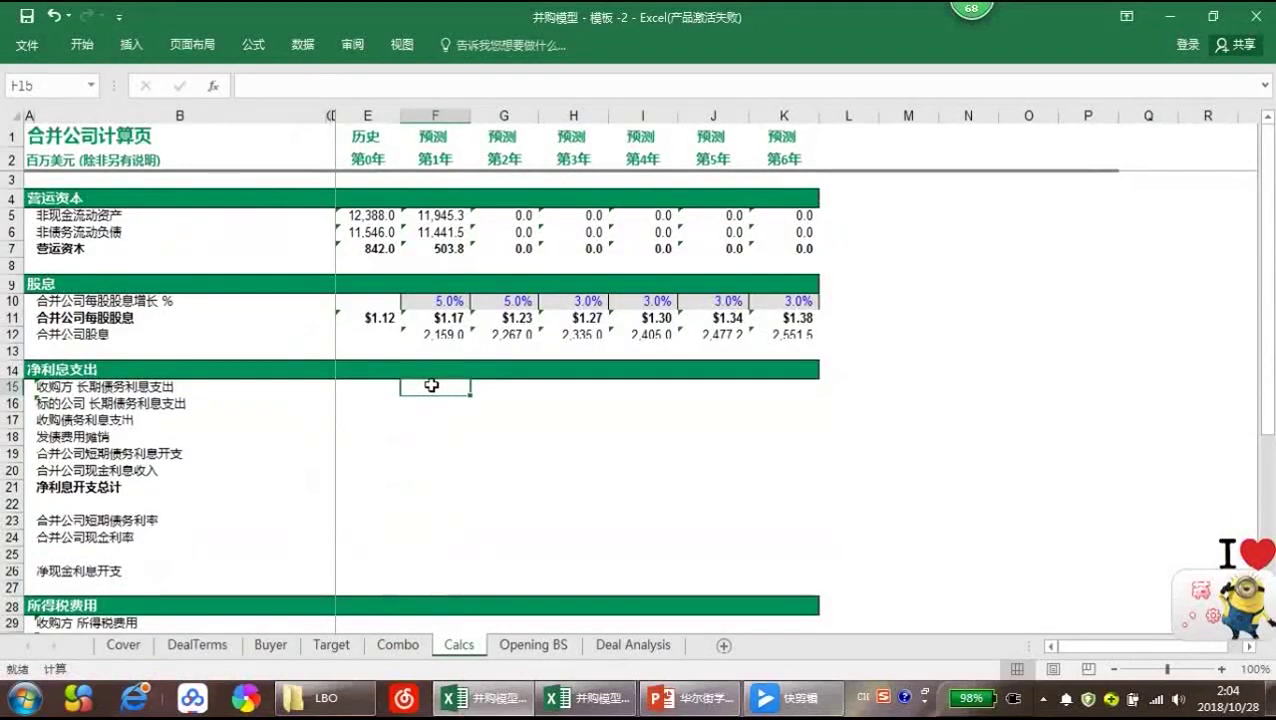
{"action": "left_click", "coordinate": [429, 521]}
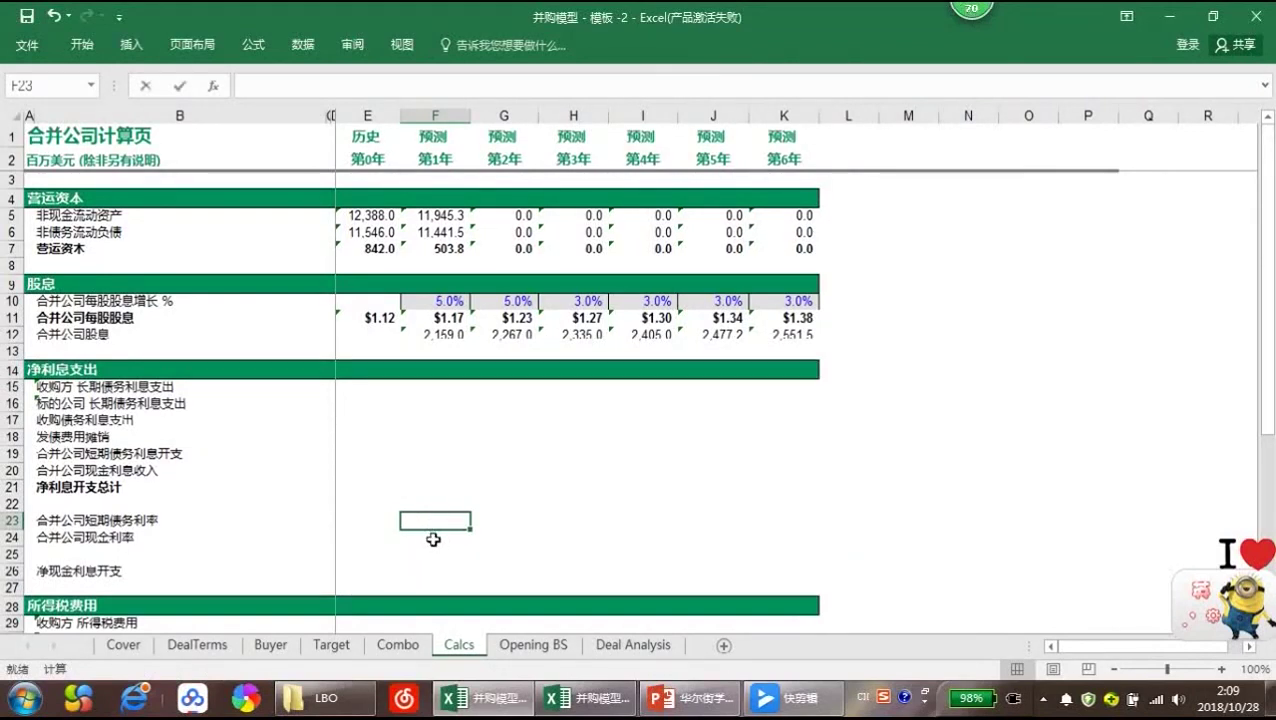
{"action": "type", "text": "="}
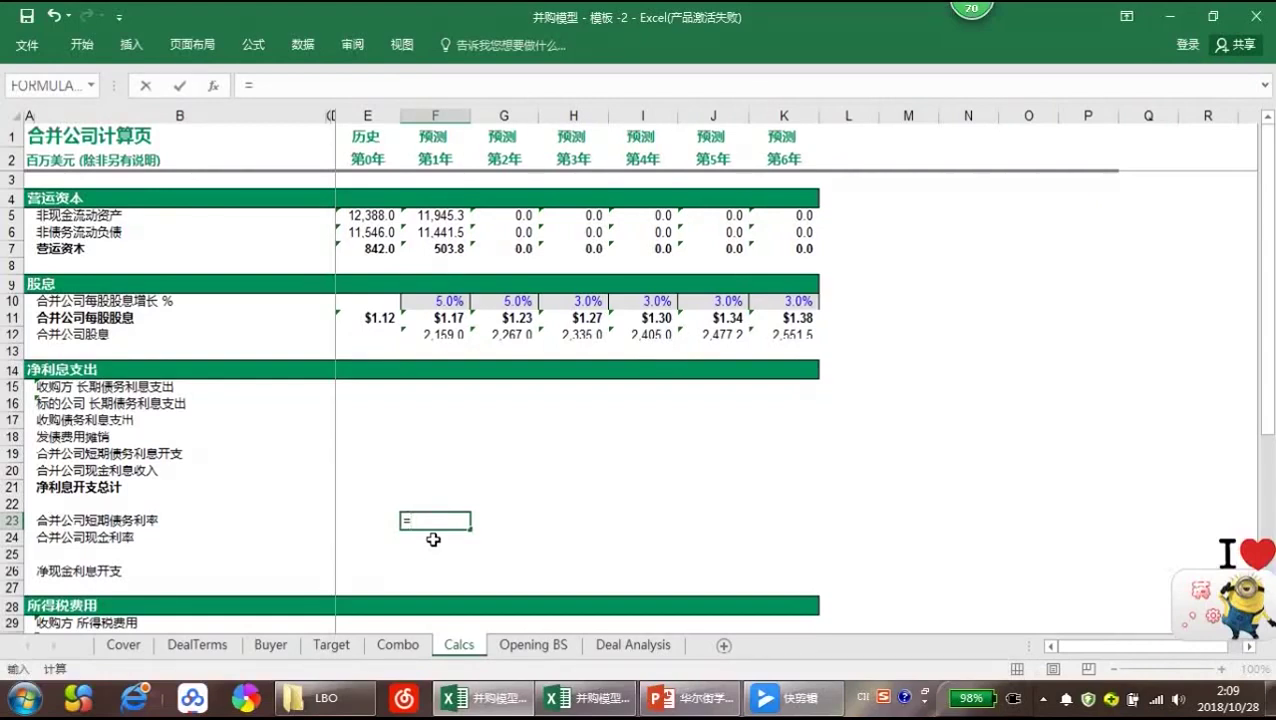
{"action": "key", "text": "Left"}
{"action": "key", "text": "Up"}
{"action": "key", "text": "Up"}
{"action": "key", "text": "Up"}
{"action": "key", "text": "Up"}
{"action": "key", "text": "Up"}
{"action": "key", "text": "Up"}
{"action": "key", "text": "Up"}
{"action": "key", "text": "Up"}
{"action": "key", "text": "Up"}
{"action": "key", "text": "Up"}
{"action": "key", "text": "Up"}
{"action": "key", "text": "Up"}
{"action": "key", "text": "Up"}
{"action": "key", "text": "Up"}
{"action": "key", "text": "Up"}
{"action": "key", "text": "Up"}
{"action": "key", "text": "Up"}
{"action": "key", "text": "Up"}
{"action": "key", "text": "Up"}
{"action": "key", "text": "Up"}
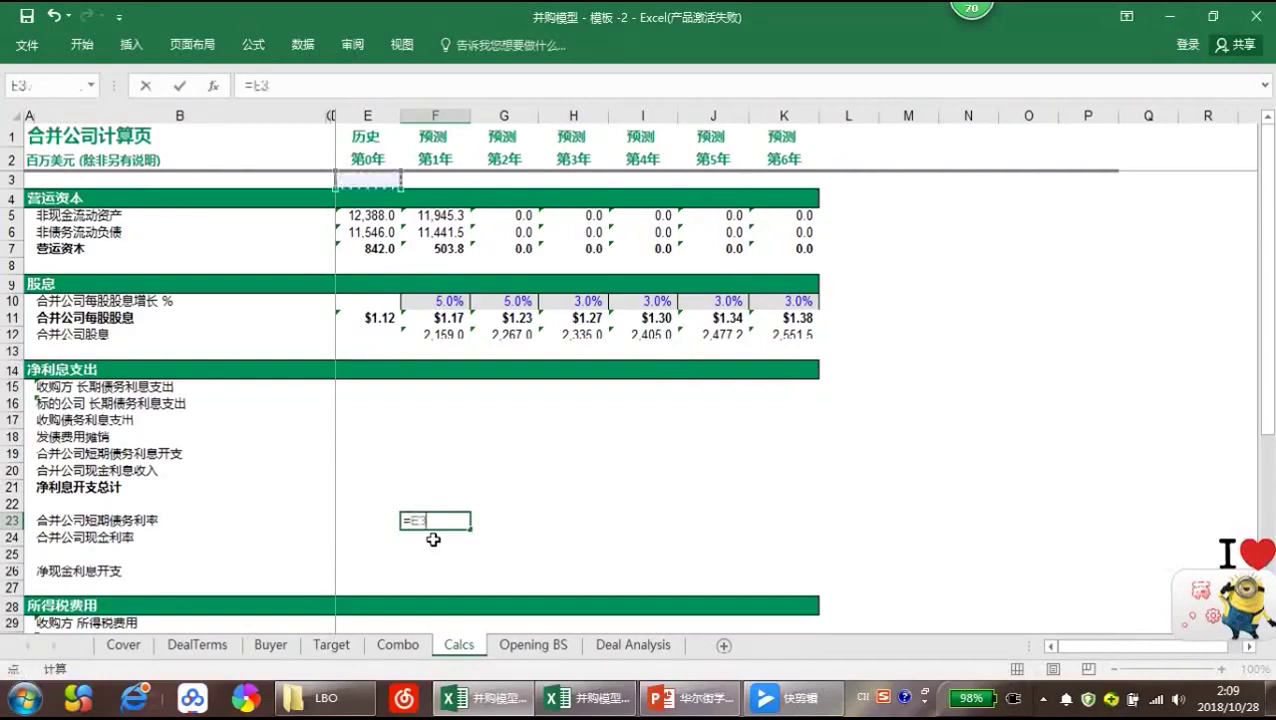
{"action": "key", "text": "BackSpace"}
{"action": "key", "text": "BackSpace"}
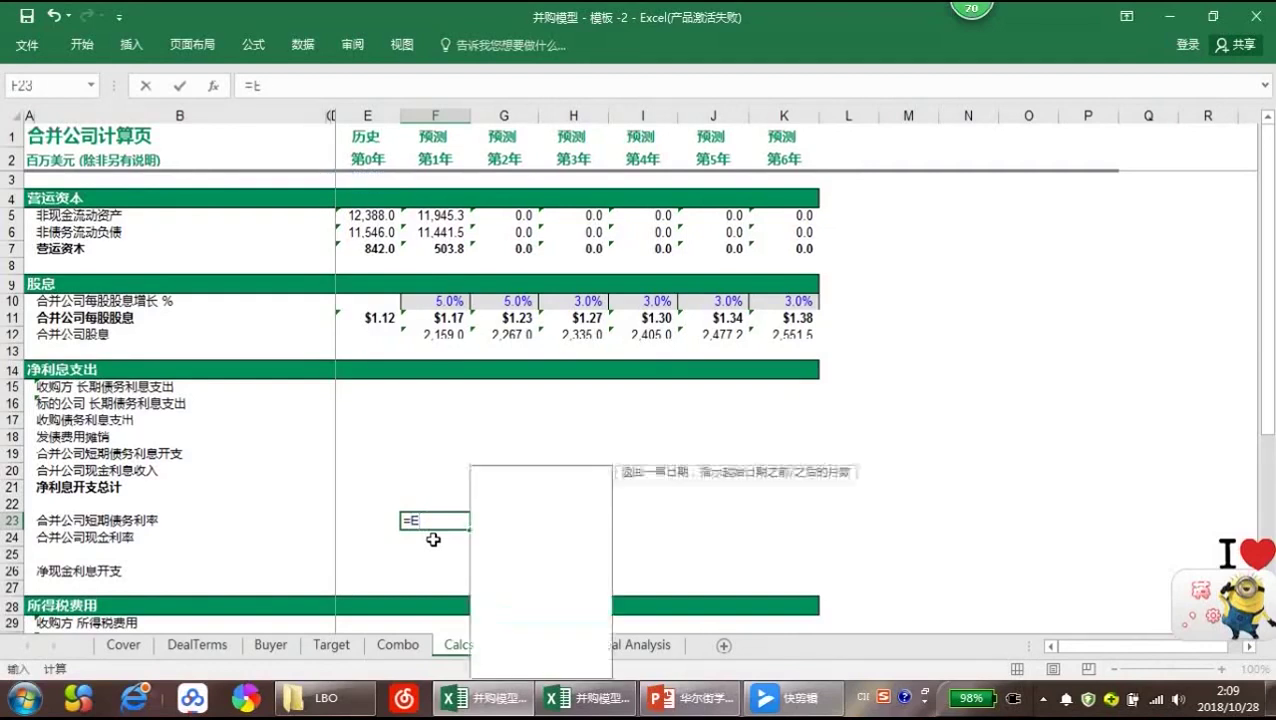
{"action": "key", "text": "Left"}
{"action": "key", "text": "Up"}
{"action": "key", "text": "Up"}
{"action": "key", "text": "Up"}
{"action": "key", "text": "Up"}
{"action": "key", "text": "Up"}
{"action": "key", "text": "Up"}
{"action": "key", "text": "Up"}
{"action": "key", "text": "Up"}
{"action": "key", "text": "Up"}
{"action": "key", "text": "Up"}
{"action": "key", "text": "Up"}
{"action": "key", "text": "Up"}
{"action": "key", "text": "Up"}
{"action": "key", "text": "Up"}
{"action": "key", "text": "Up"}
{"action": "key", "text": "Up"}
{"action": "key", "text": "Up"}
{"action": "key", "text": "Up"}
{"action": "key", "text": "Up"}
{"action": "key", "text": "Up"}
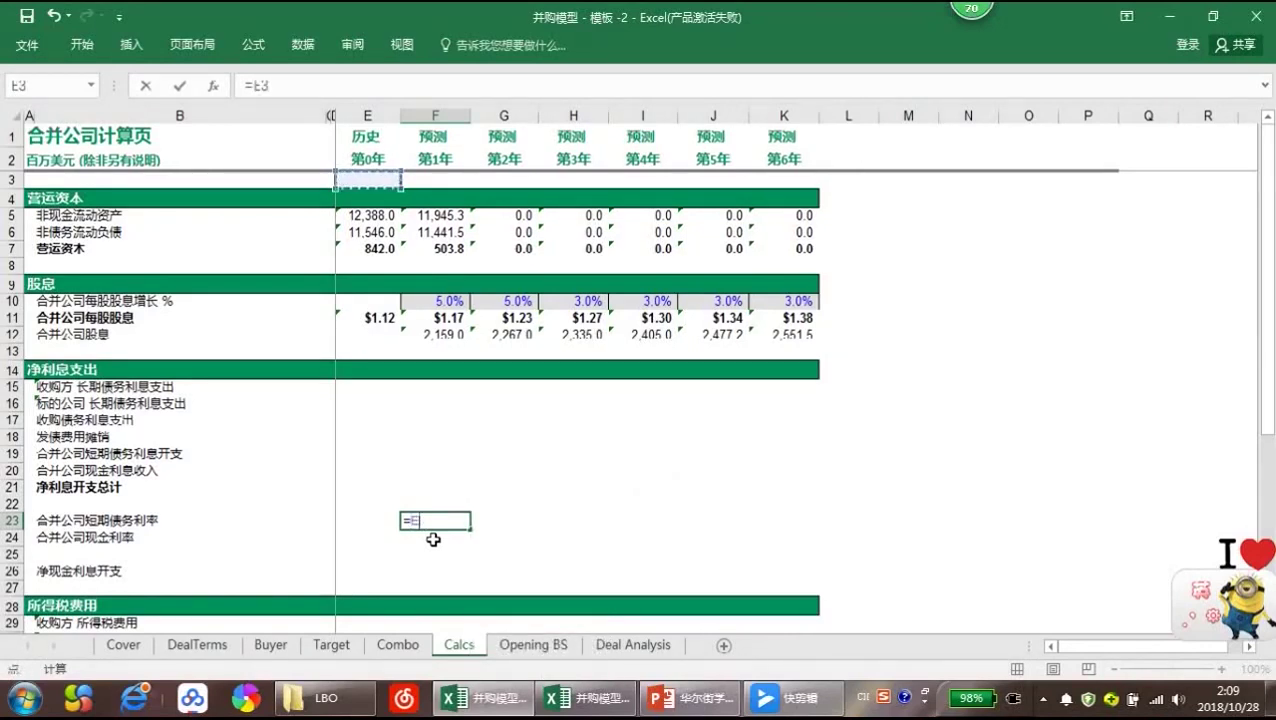
{"action": "key", "text": "BackSpace"}
{"action": "key", "text": "BackSpace"}
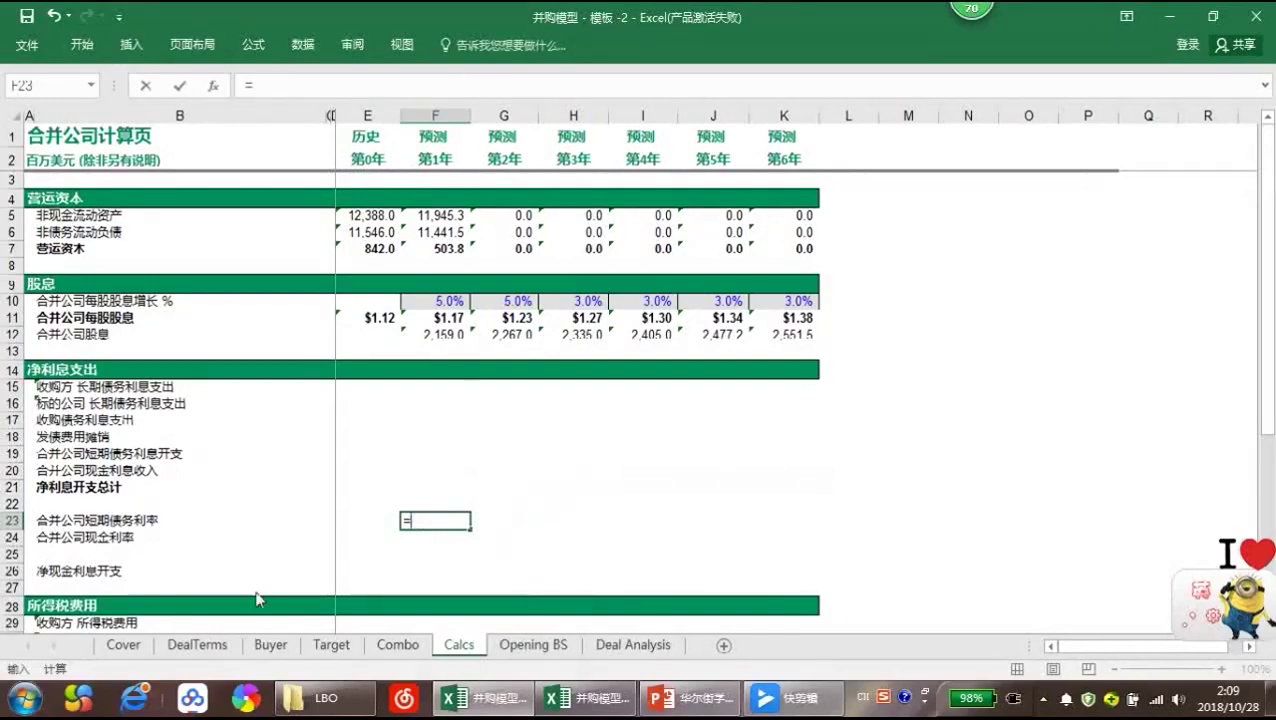
Complete F23 by linking it to the buyer's year 1 short-term debt interest rate, =Buyer!F16
{"action": "left_click", "coordinate": [272, 645]}
{"action": "scroll", "coordinate": [495, 463], "scroll_direction": "up", "scroll_amount": 7}
{"action": "scroll", "coordinate": [495, 463], "scroll_direction": "up", "scroll_amount": 10}
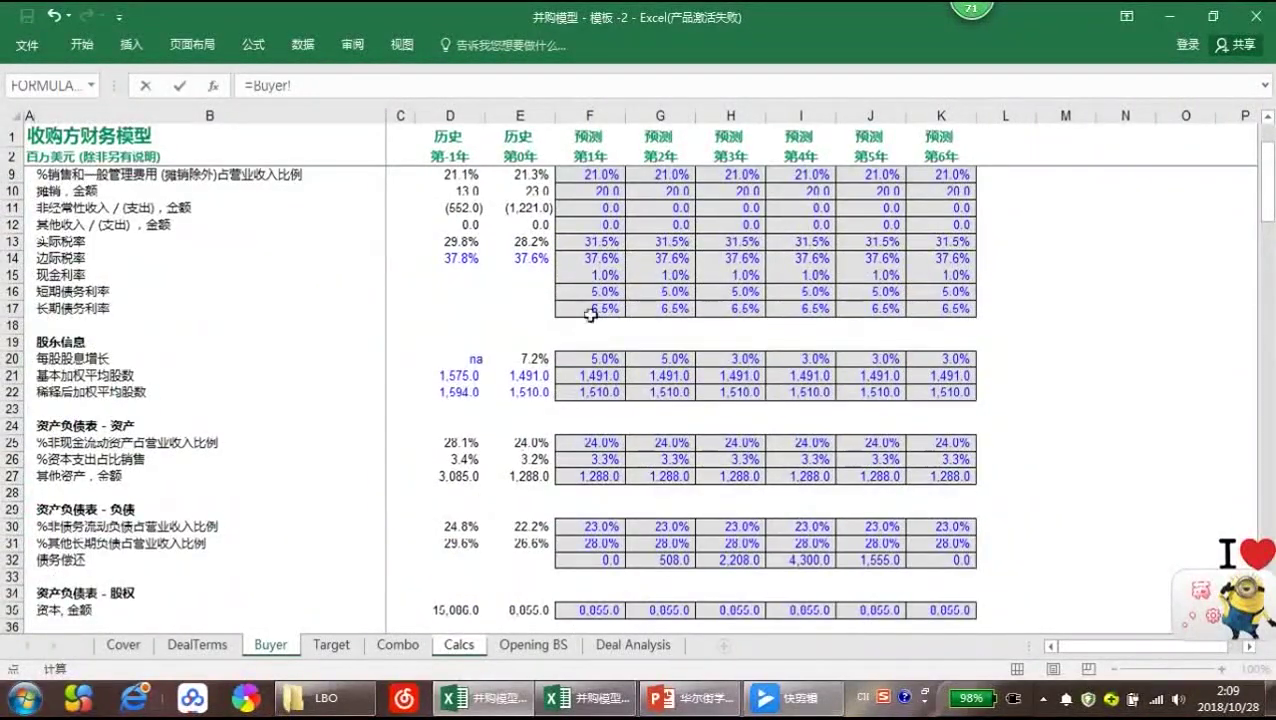
{"action": "left_click", "coordinate": [592, 292]}
{"action": "key", "text": "Return"}
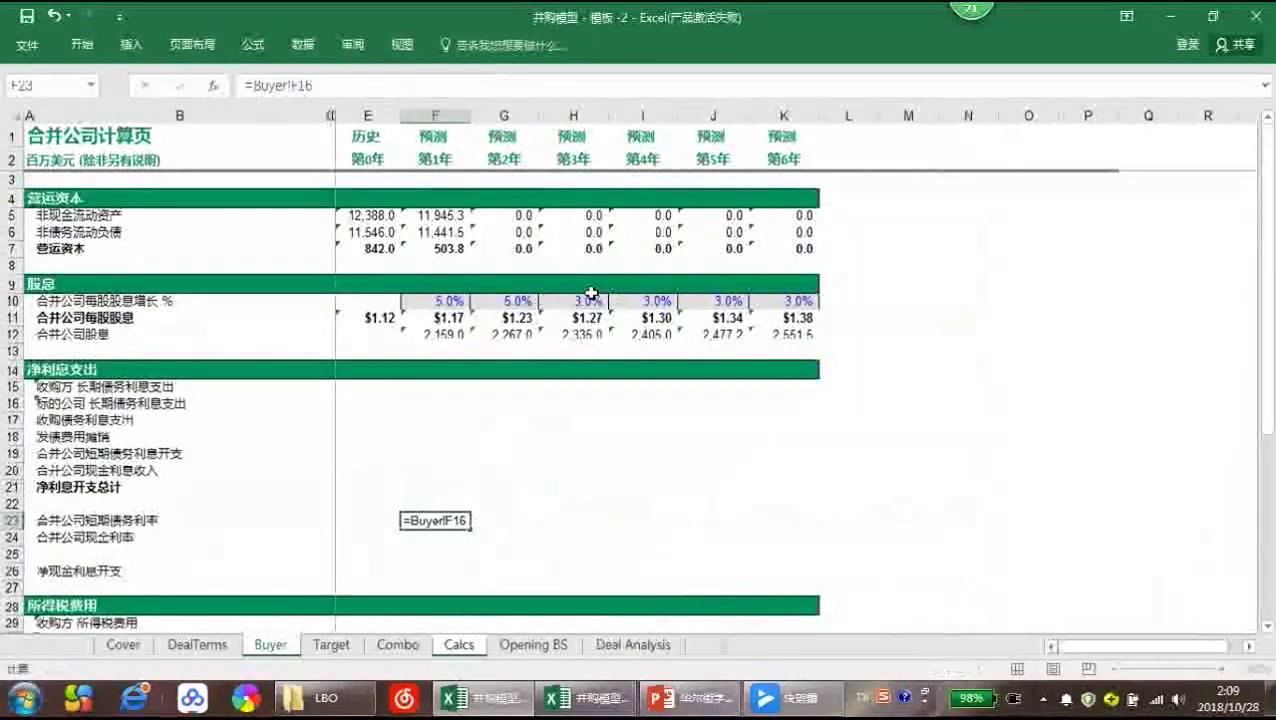
Link the combined company's year 1 cash interest rate in F24 to the buyer's rate with =Buyer!F15
{"action": "type", "text": "="}
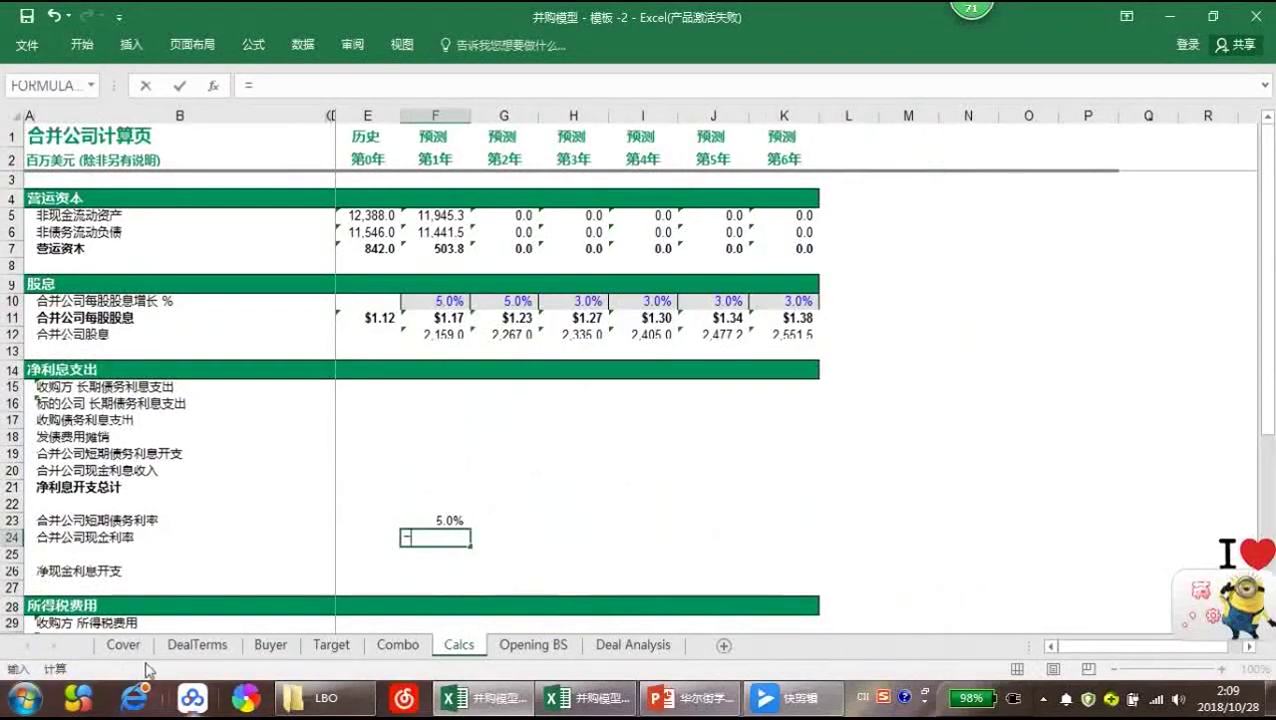
{"action": "left_click", "coordinate": [215, 648]}
{"action": "left_click", "coordinate": [270, 644]}
{"action": "left_click", "coordinate": [600, 275]}
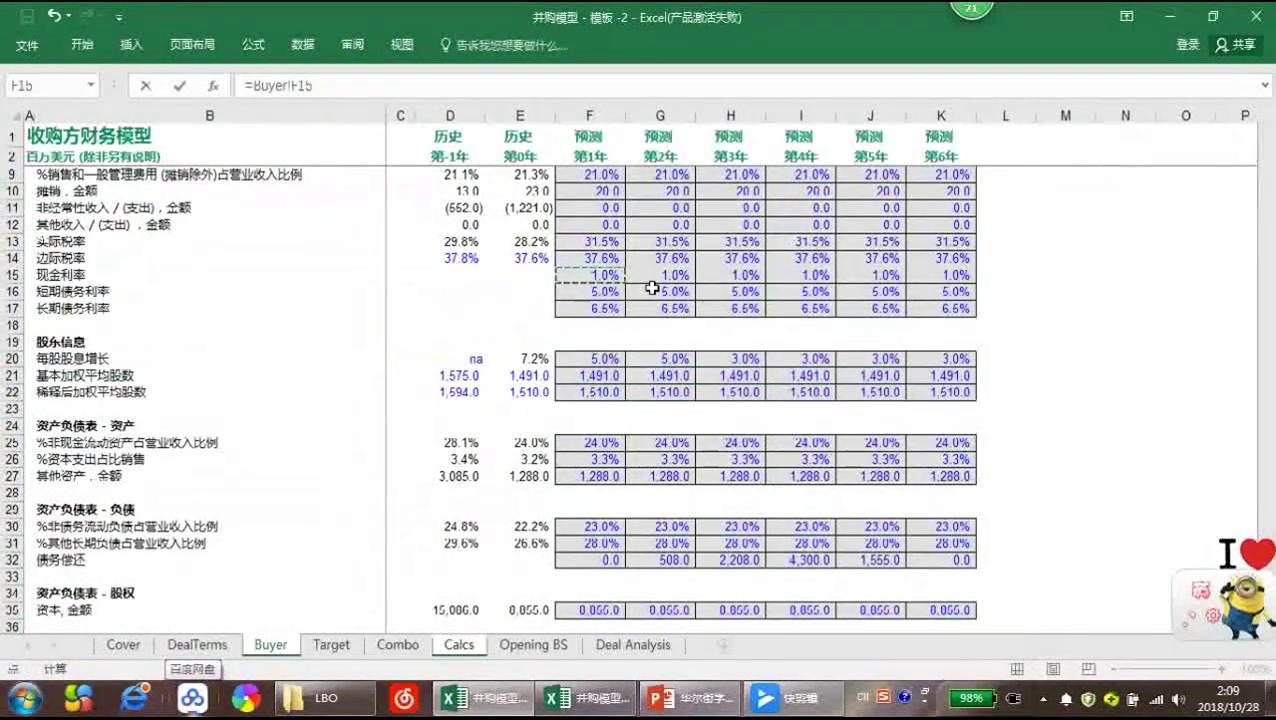
{"action": "key", "text": "ctrl+Return"}
Link the buyer's year 1 long-term debt interest expense in F15 to the Buyer sheet with =Buyer!F58
{"action": "left_click", "coordinate": [573, 420]}
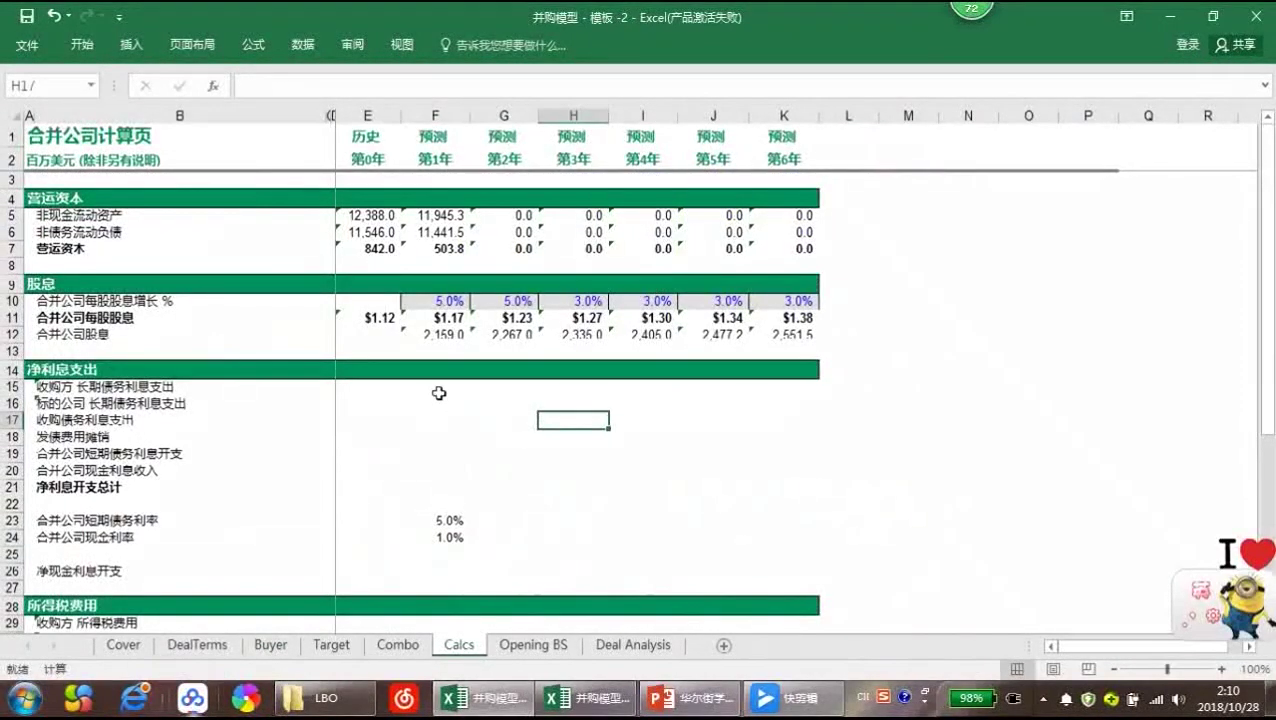
{"action": "left_click", "coordinate": [437, 388]}
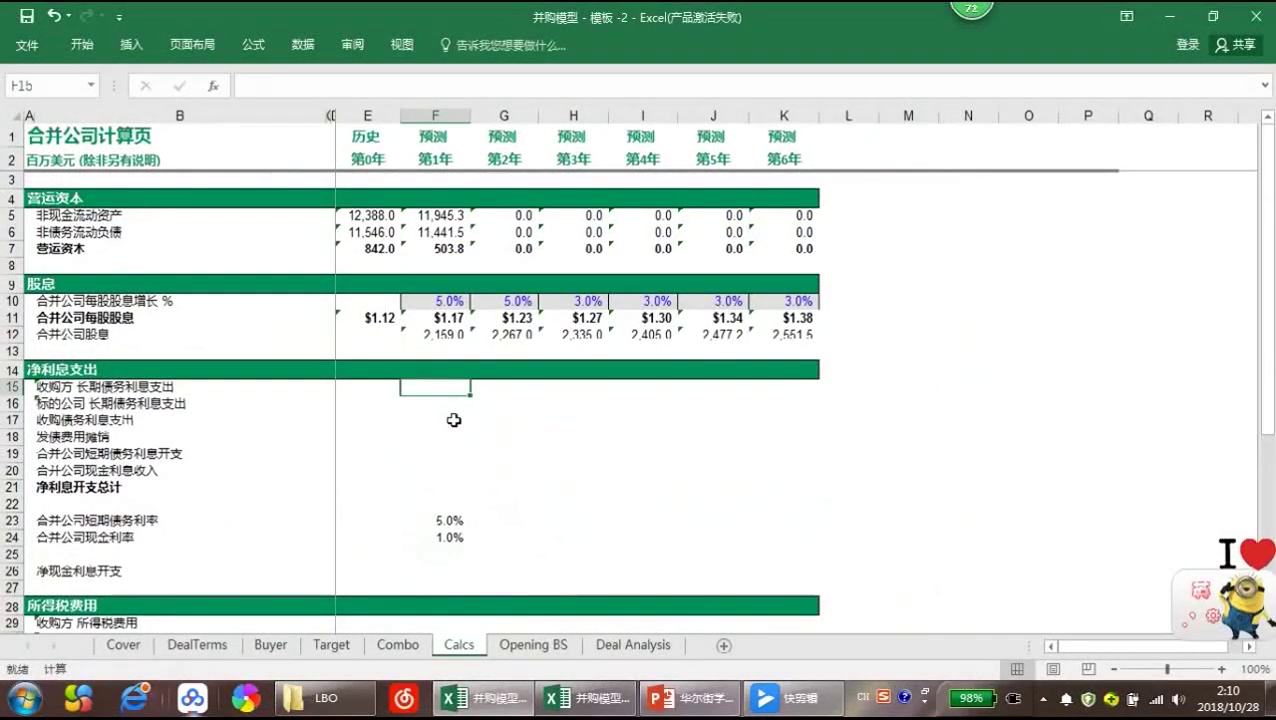
{"action": "type", "text": "="}
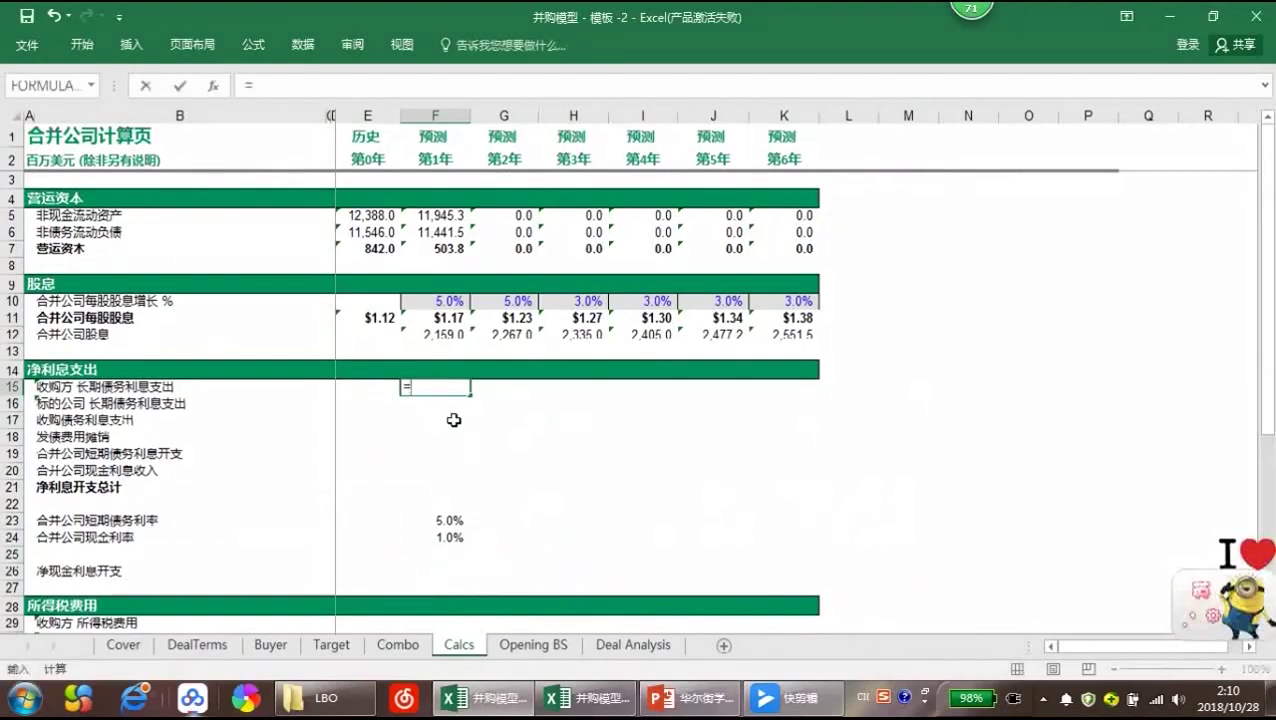
{"action": "left_click", "coordinate": [268, 646]}
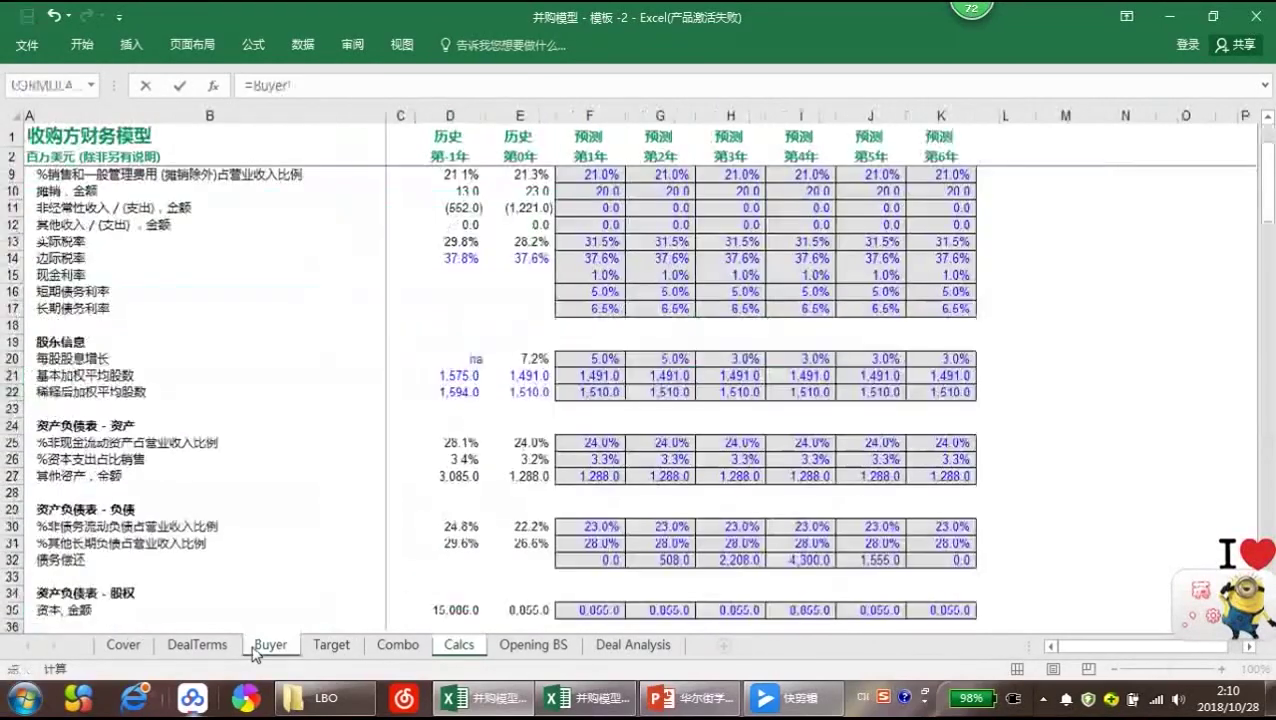
{"action": "scroll", "coordinate": [573, 553], "scroll_direction": "down", "scroll_amount": 5}
{"action": "scroll", "coordinate": [575, 557], "scroll_direction": "down", "scroll_amount": 3}
{"action": "scroll", "coordinate": [575, 557], "scroll_direction": "up", "scroll_amount": 10}
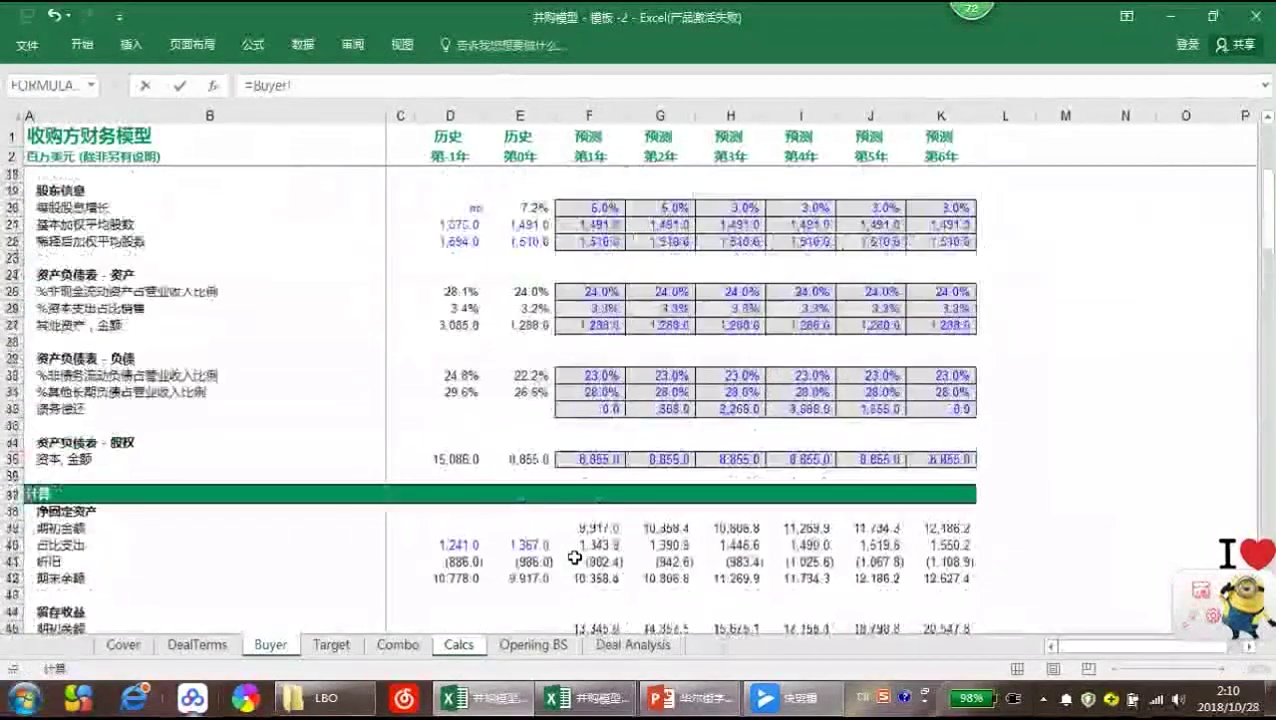
{"action": "scroll", "coordinate": [575, 557], "scroll_direction": "down", "scroll_amount": 10}
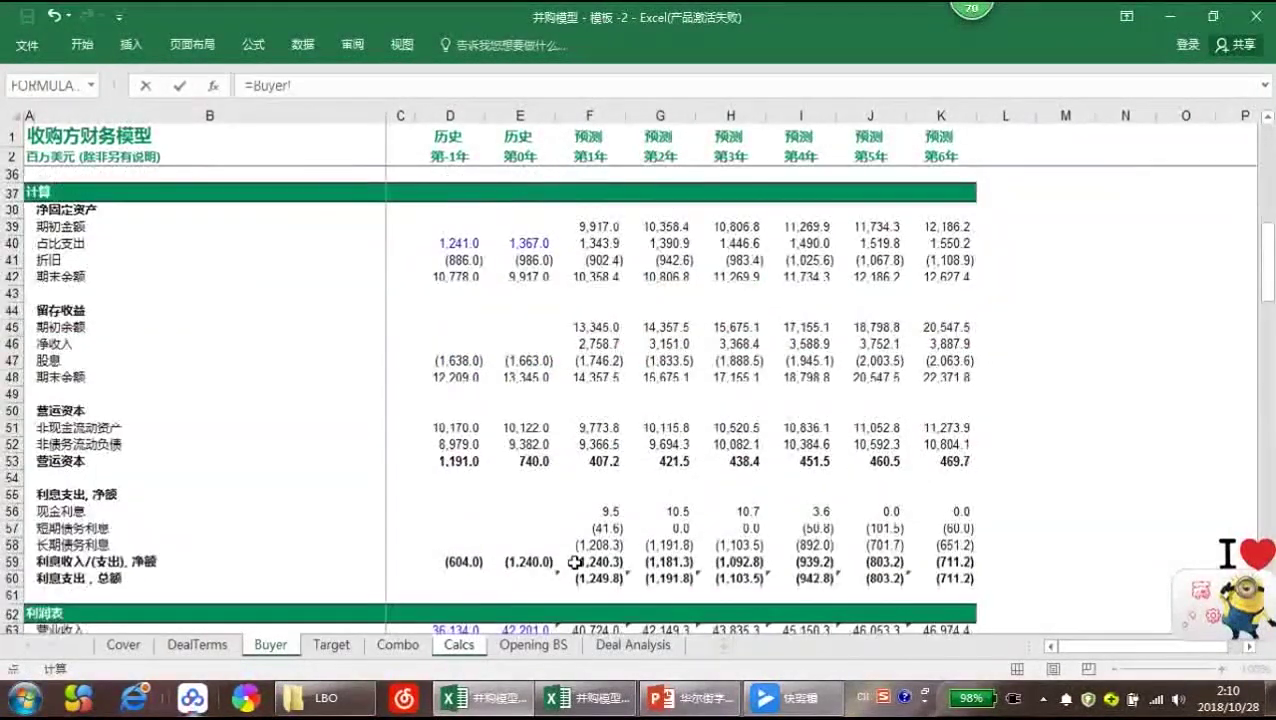
{"action": "left_click", "coordinate": [588, 546]}
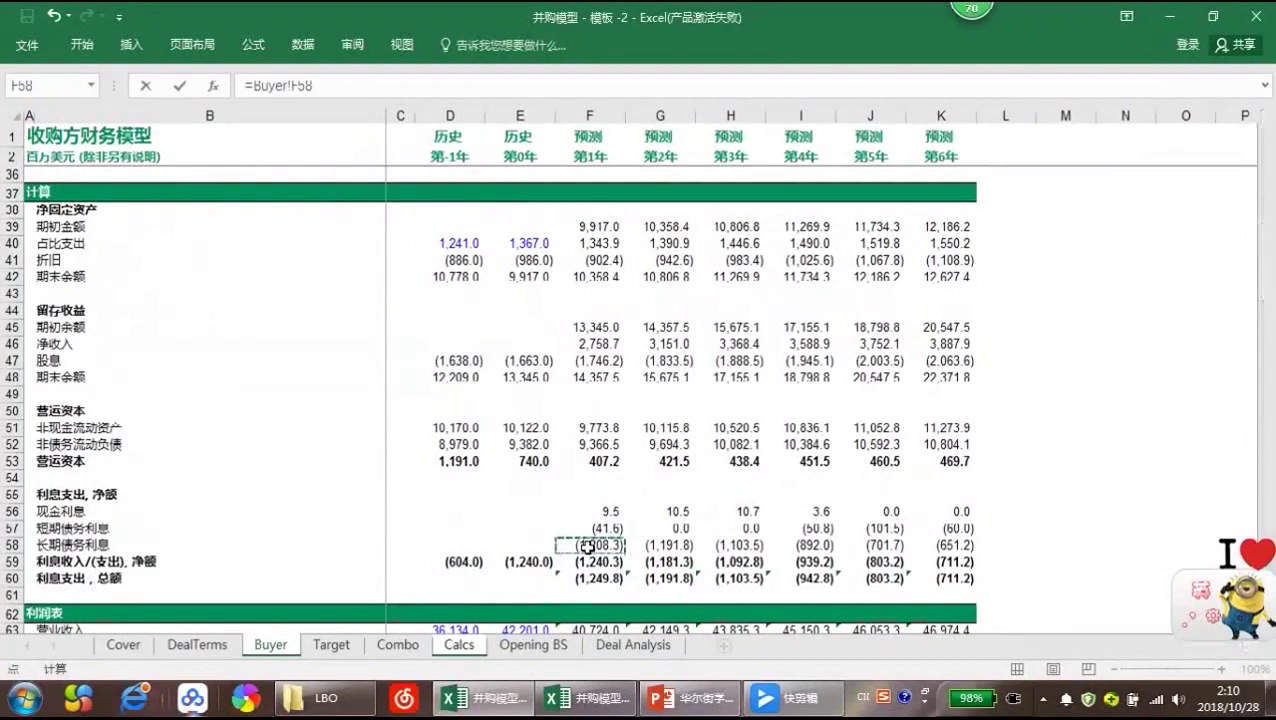
{"action": "key", "text": "Return"}
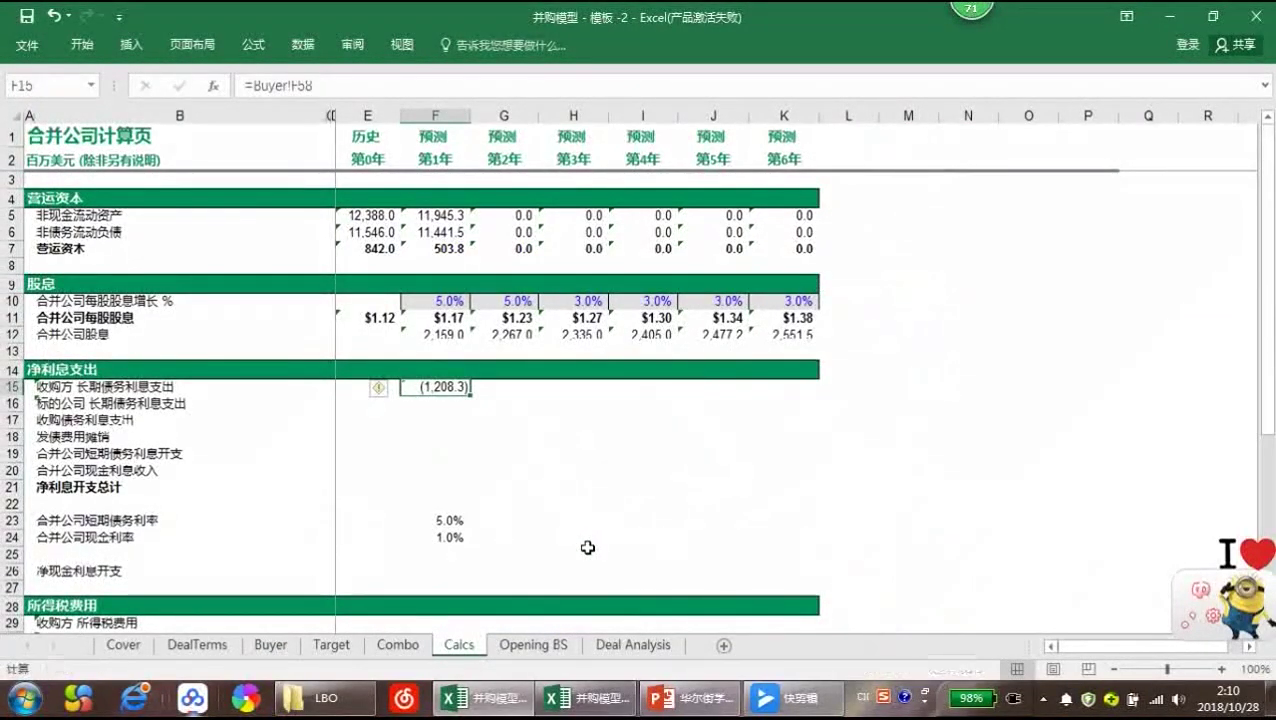
Calculate the target's year 1 long-term debt interest expense in F16 as =(1-refin)*Target!F58
{"action": "left_click", "coordinate": [462, 404]}
{"action": "type", "text": "="}
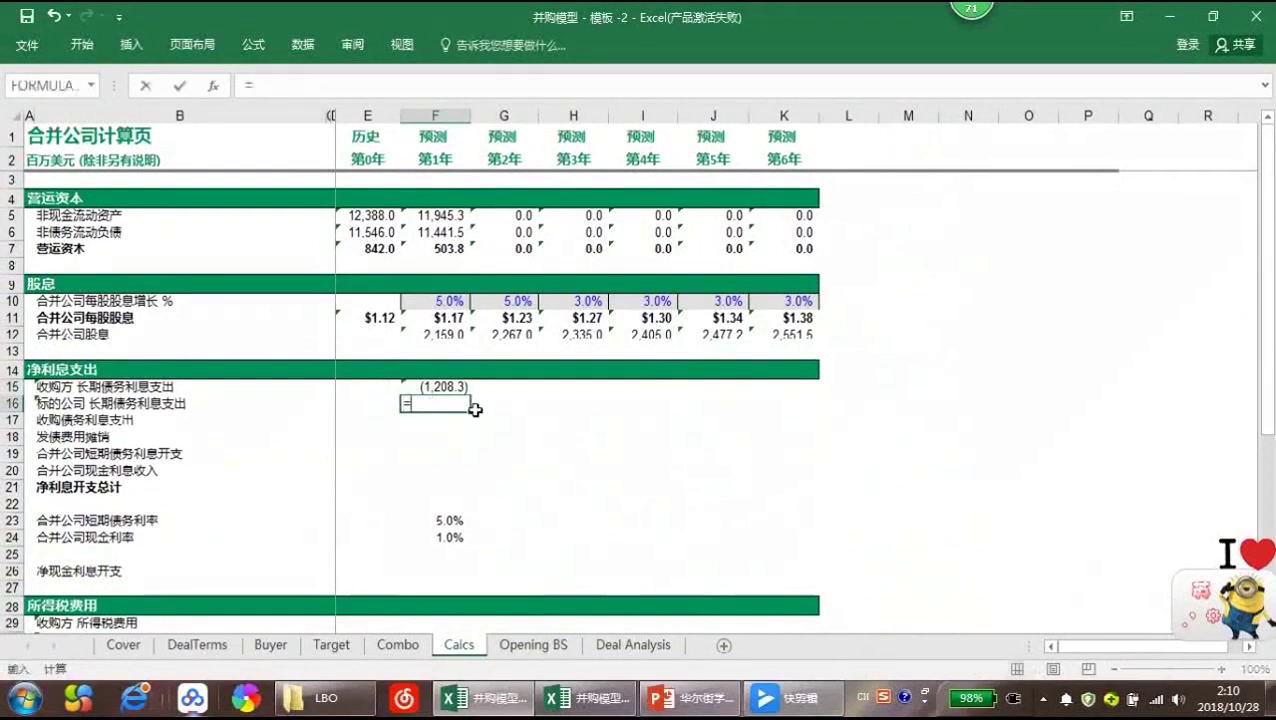
{"action": "type", "text": "(1-refin"}
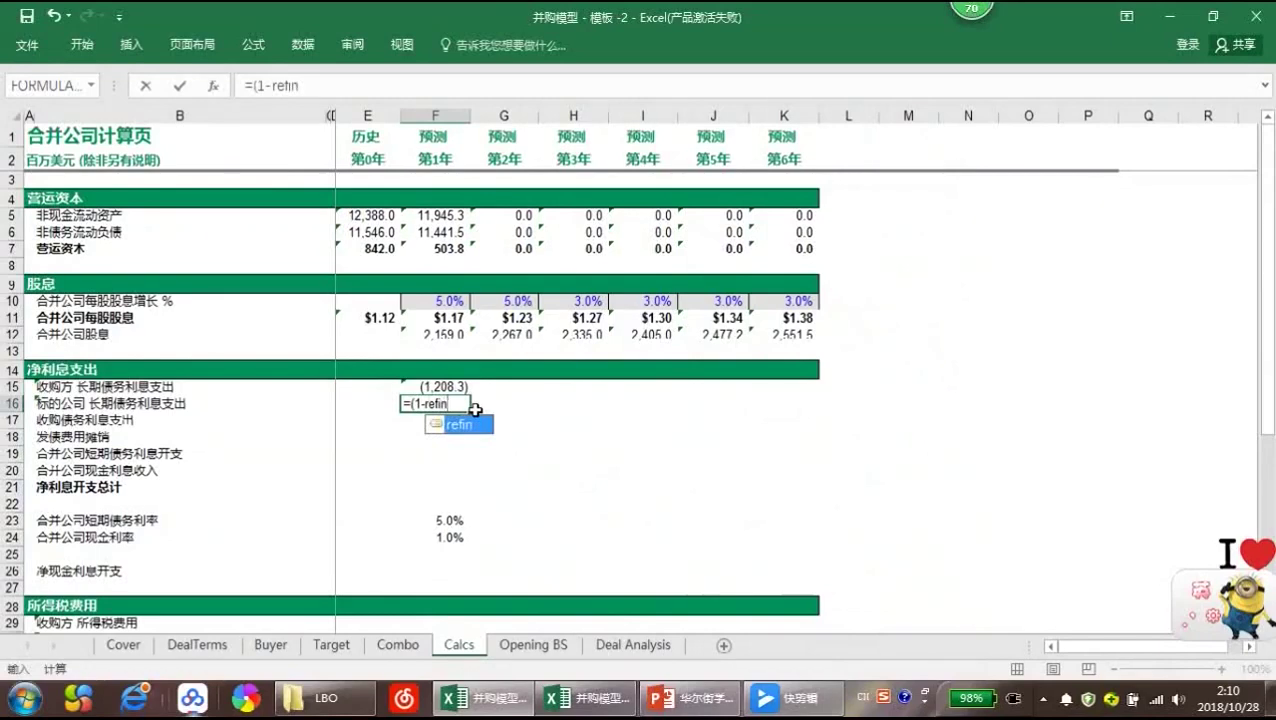
{"action": "type", "text": ")*"}
{"action": "left_click", "coordinate": [331, 644]}
{"action": "scroll", "coordinate": [590, 436], "scroll_direction": "up", "scroll_amount": 1}
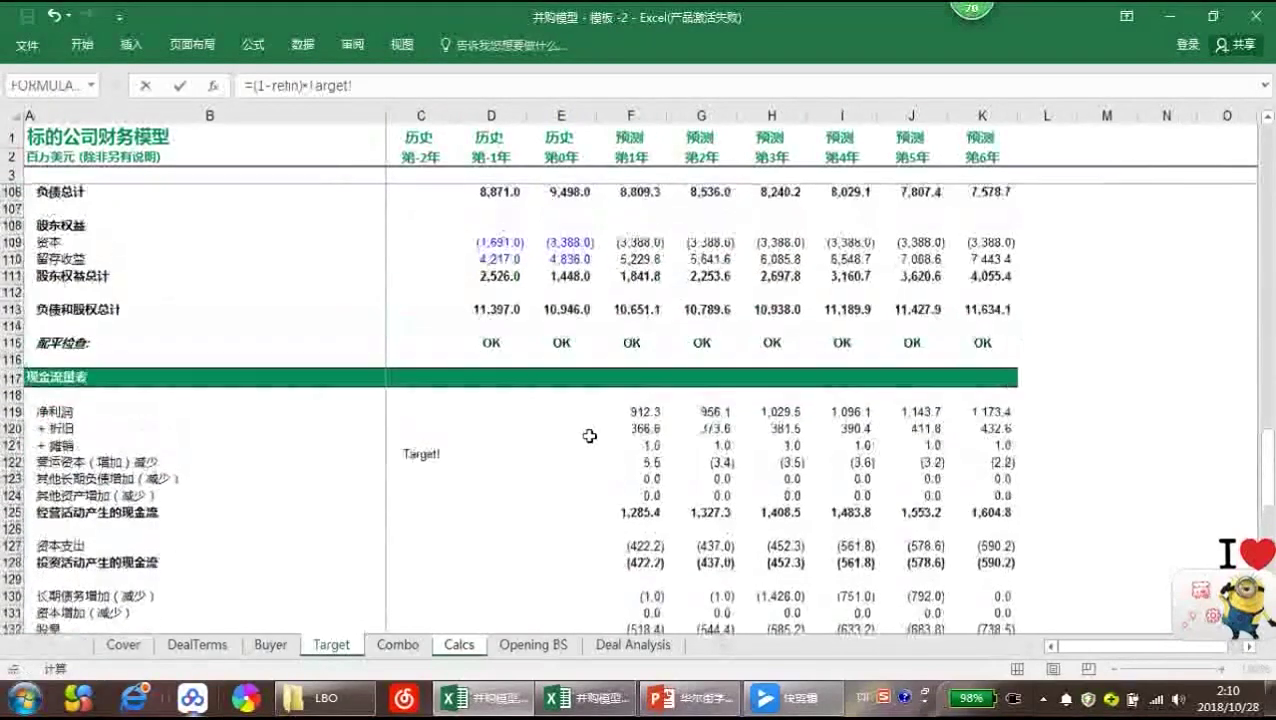
{"action": "scroll", "coordinate": [590, 436], "scroll_direction": "up", "scroll_amount": 15}
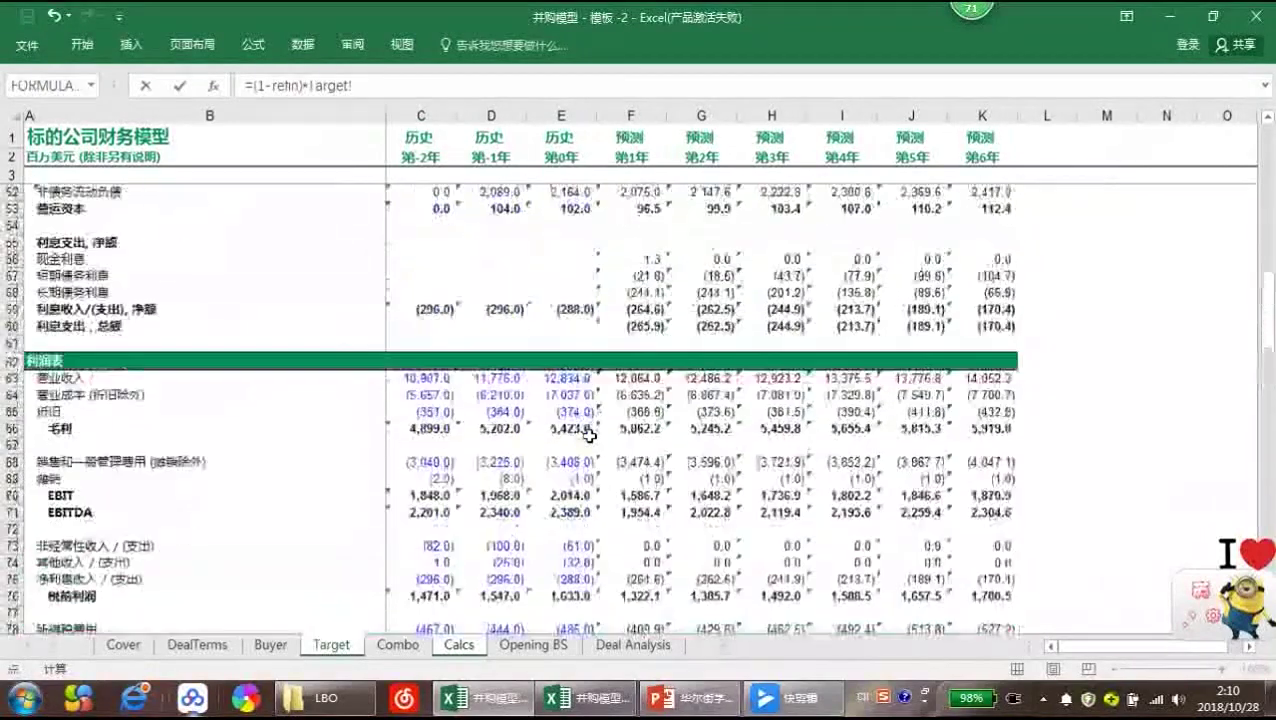
{"action": "scroll", "coordinate": [590, 436], "scroll_direction": "up", "scroll_amount": 16}
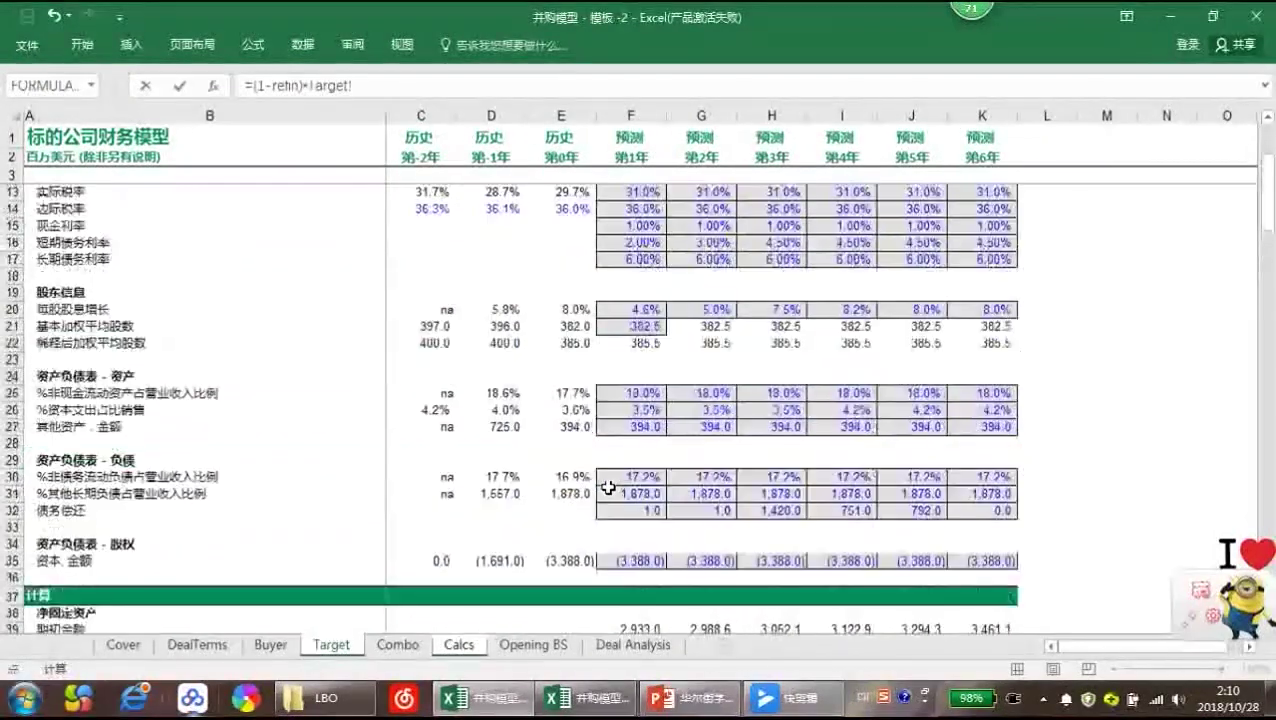
{"action": "scroll", "coordinate": [608, 487], "scroll_direction": "down", "scroll_amount": 9}
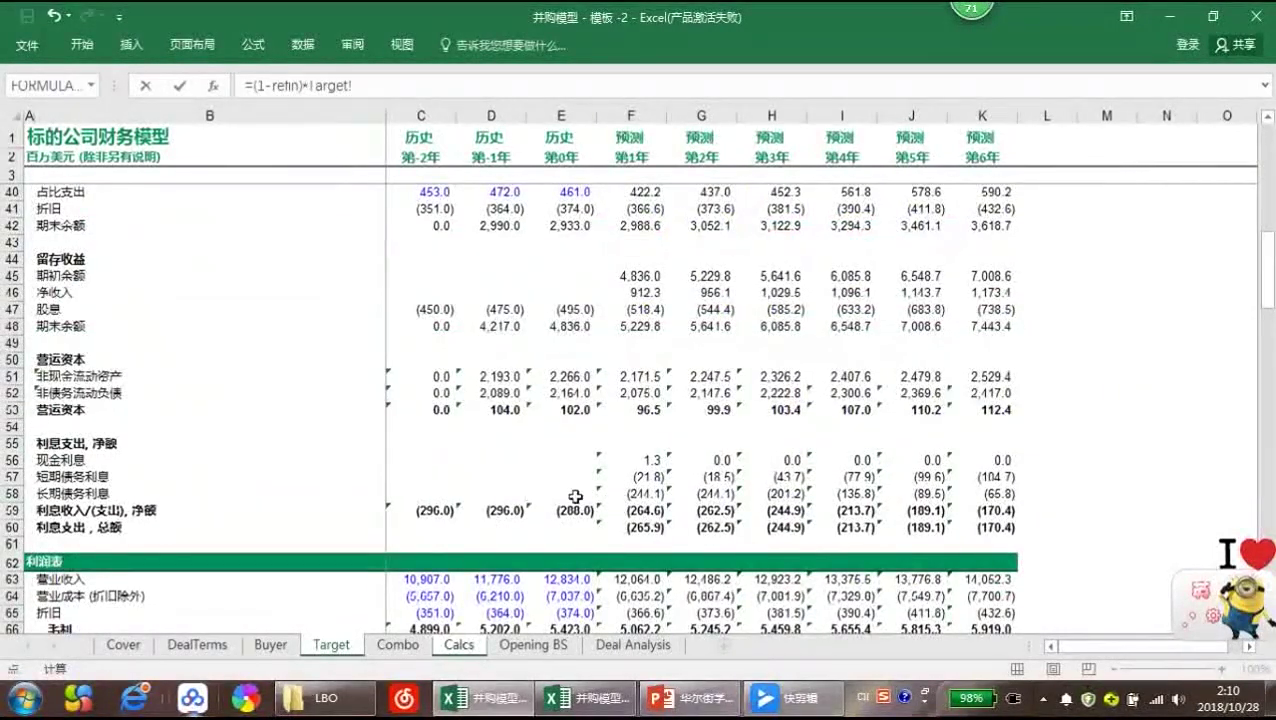
{"action": "left_click", "coordinate": [645, 493]}
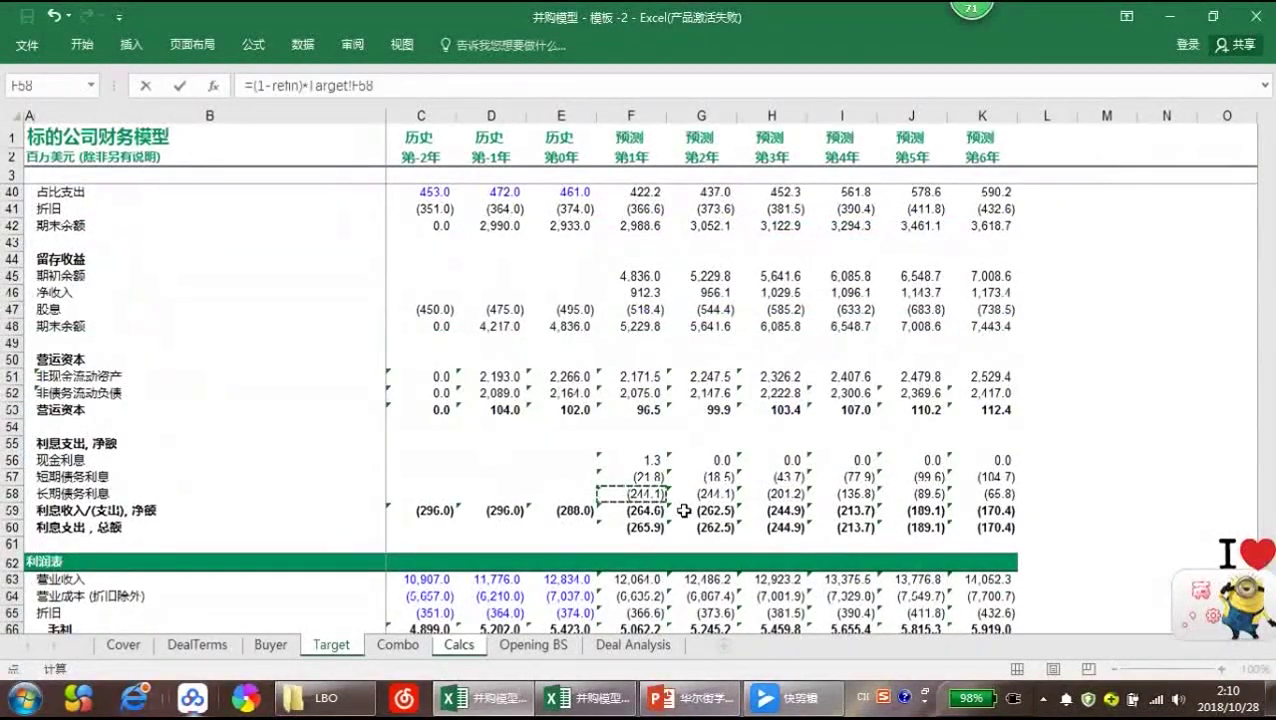
{"action": "key", "text": "Return"}
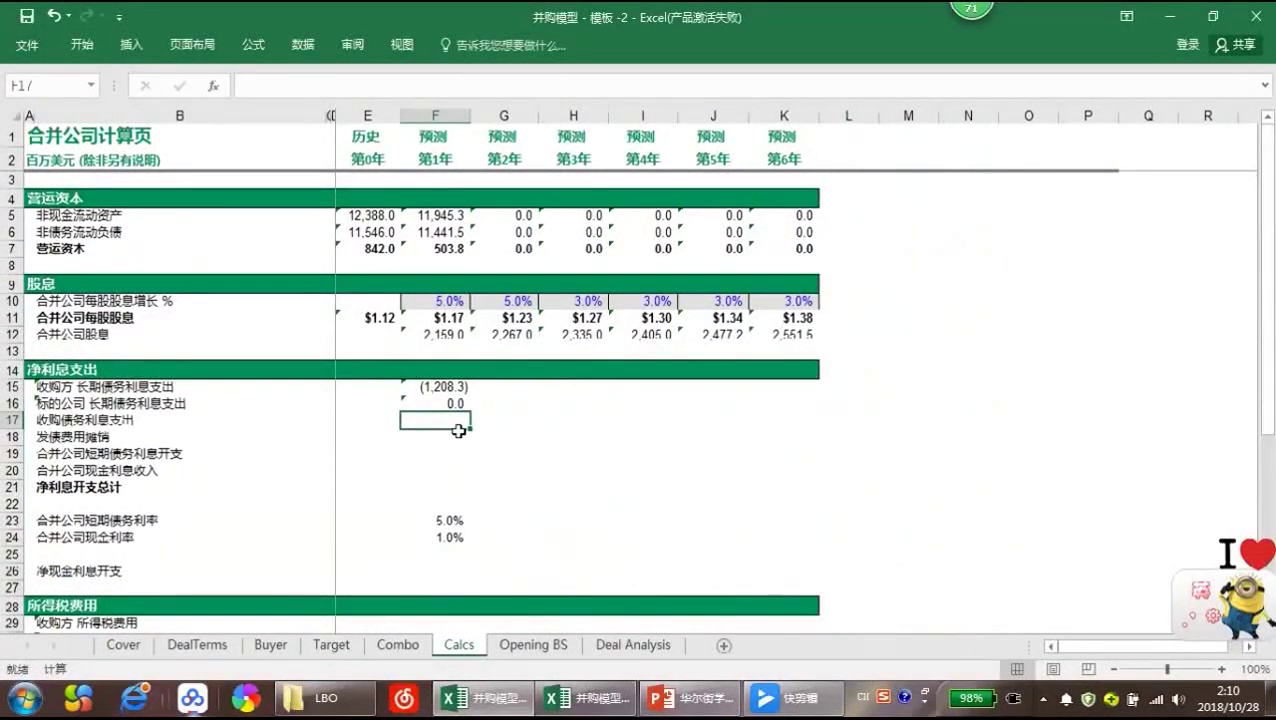
Link the year 1 acquisition debt interest expense in F17 to the deal terms with =DealTerms!F75
{"action": "type", "text": "="}
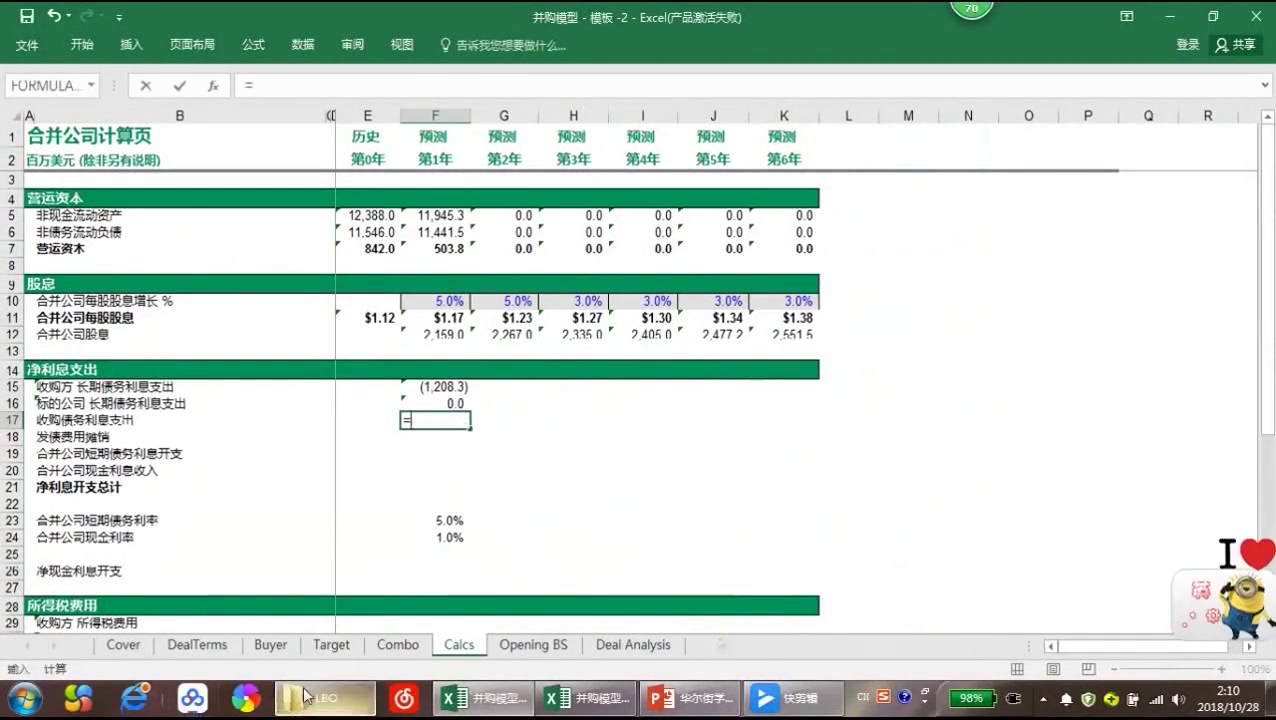
{"action": "left_click", "coordinate": [200, 646]}
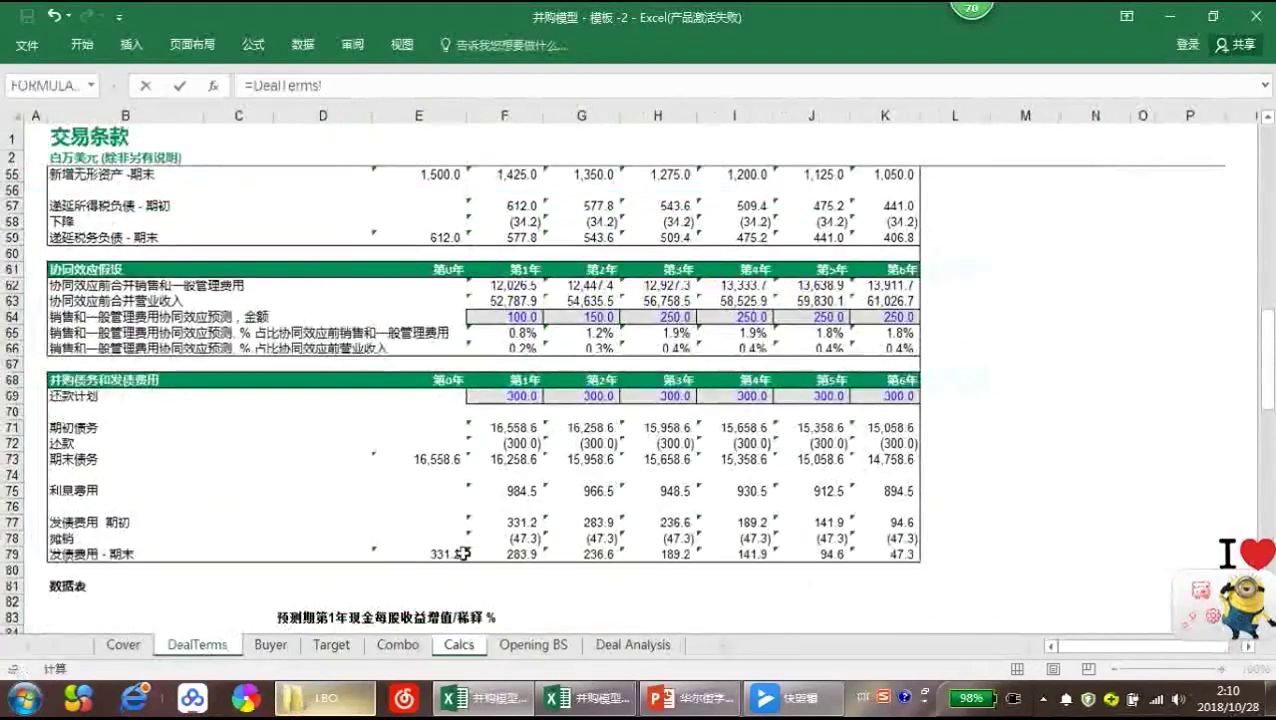
{"action": "left_click", "coordinate": [527, 490]}
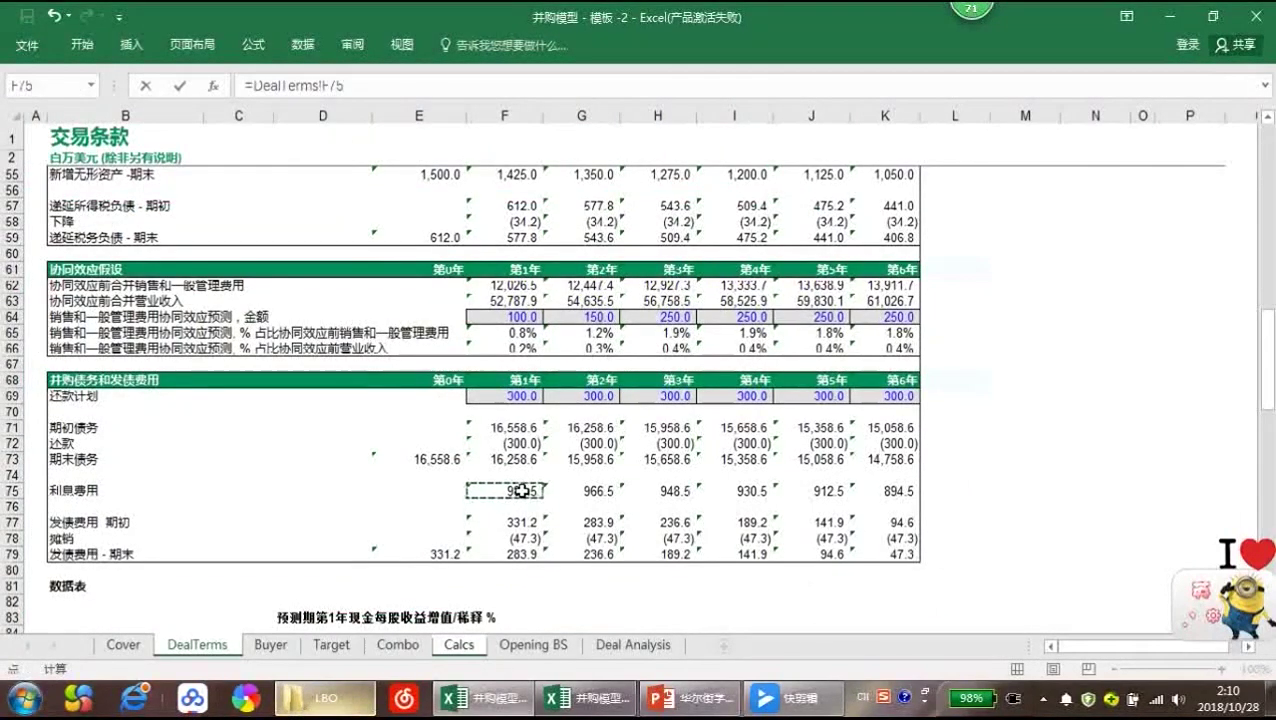
{"action": "key", "text": "Return"}
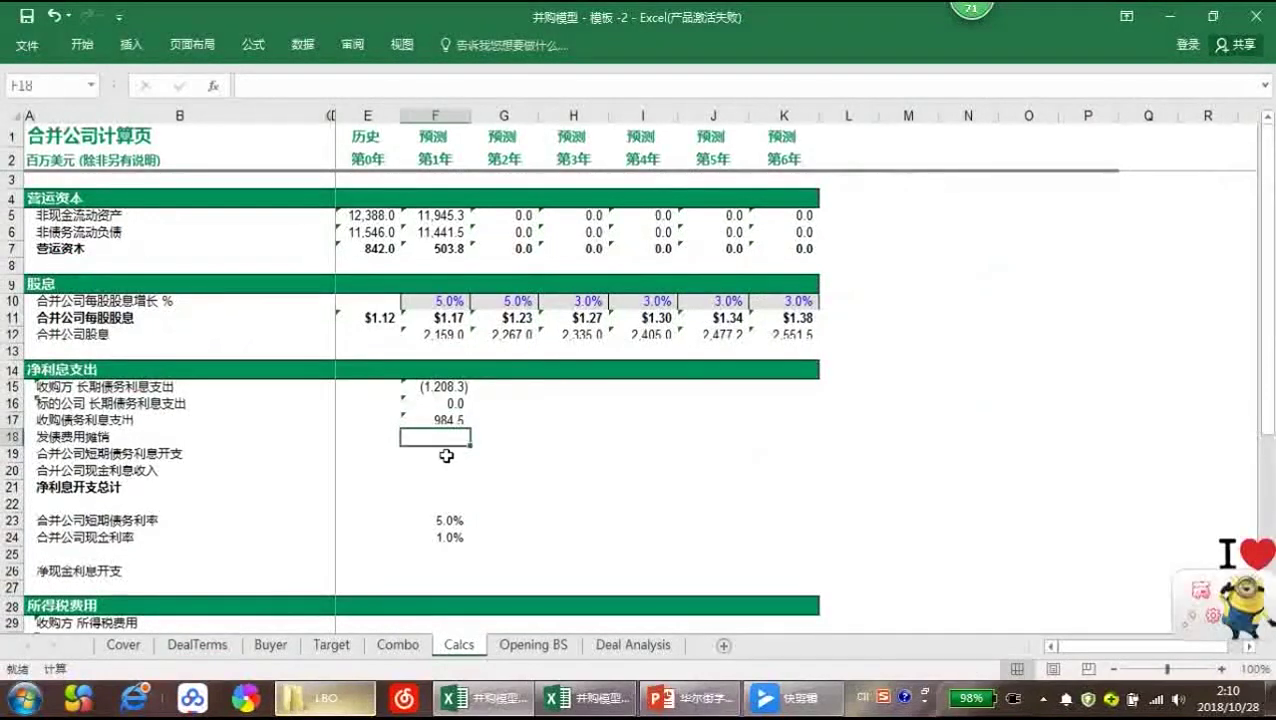
Link the year 1 debt issuance fee amortization in F18 to the deal terms with =DealTerms!F78
{"action": "type", "text": "="}
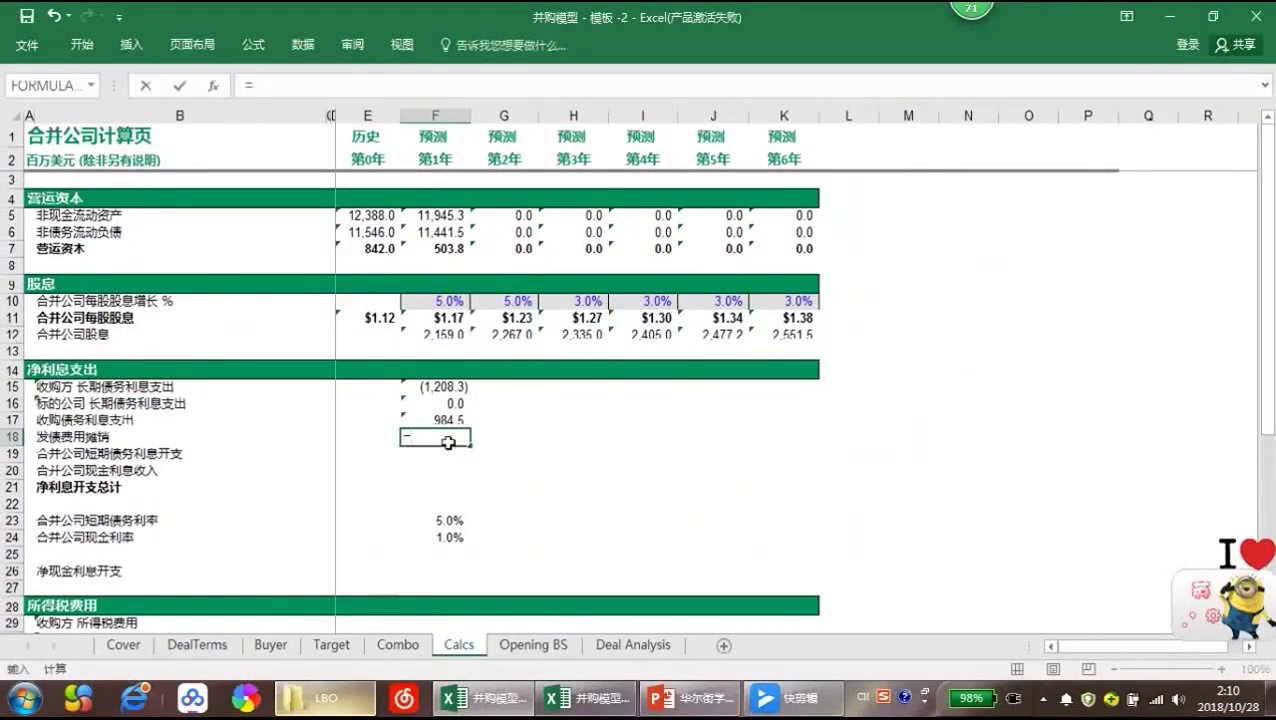
{"action": "left_click", "coordinate": [197, 646]}
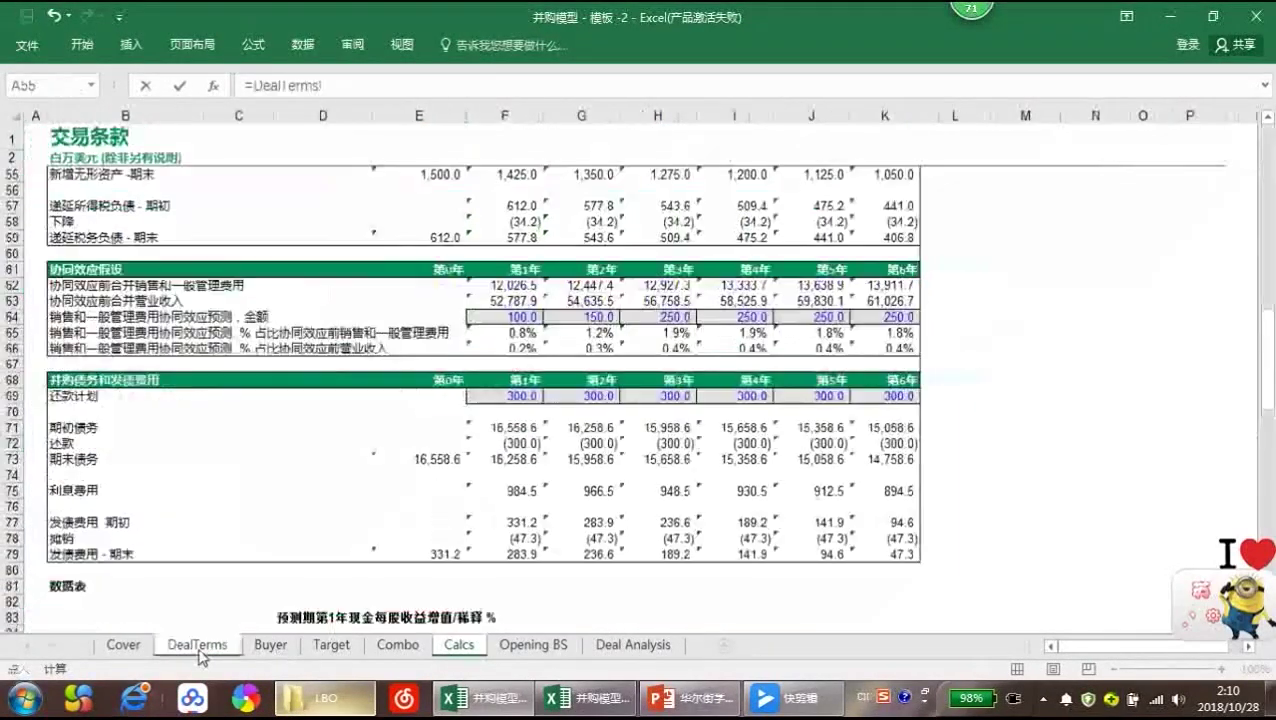
{"action": "left_click", "coordinate": [527, 541]}
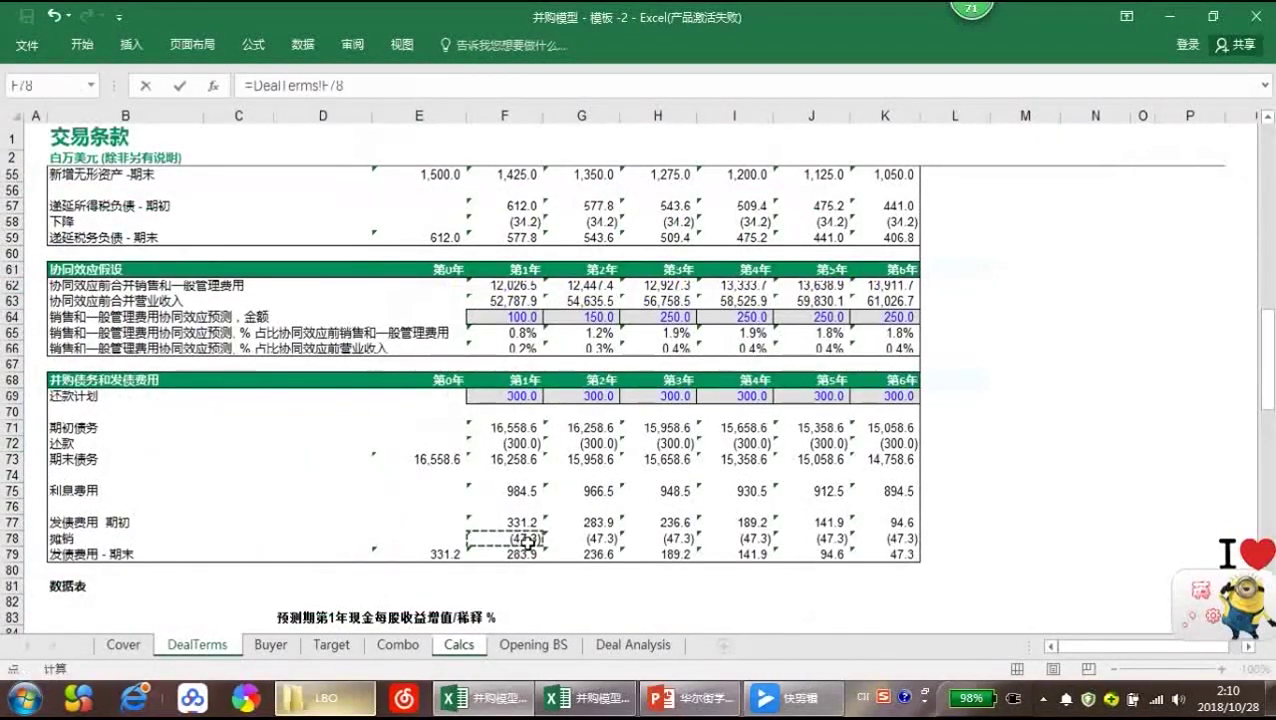
{"action": "key", "text": "Return"}
Make the acquisition debt interest expense in F17 negative by changing its formula to =-DealTerms!F75
{"action": "left_click", "coordinate": [440, 418]}
{"action": "left_click", "coordinate": [250, 85]}
{"action": "type", "text": "-DealTerms!F75"}
{"action": "key", "text": "Return"}
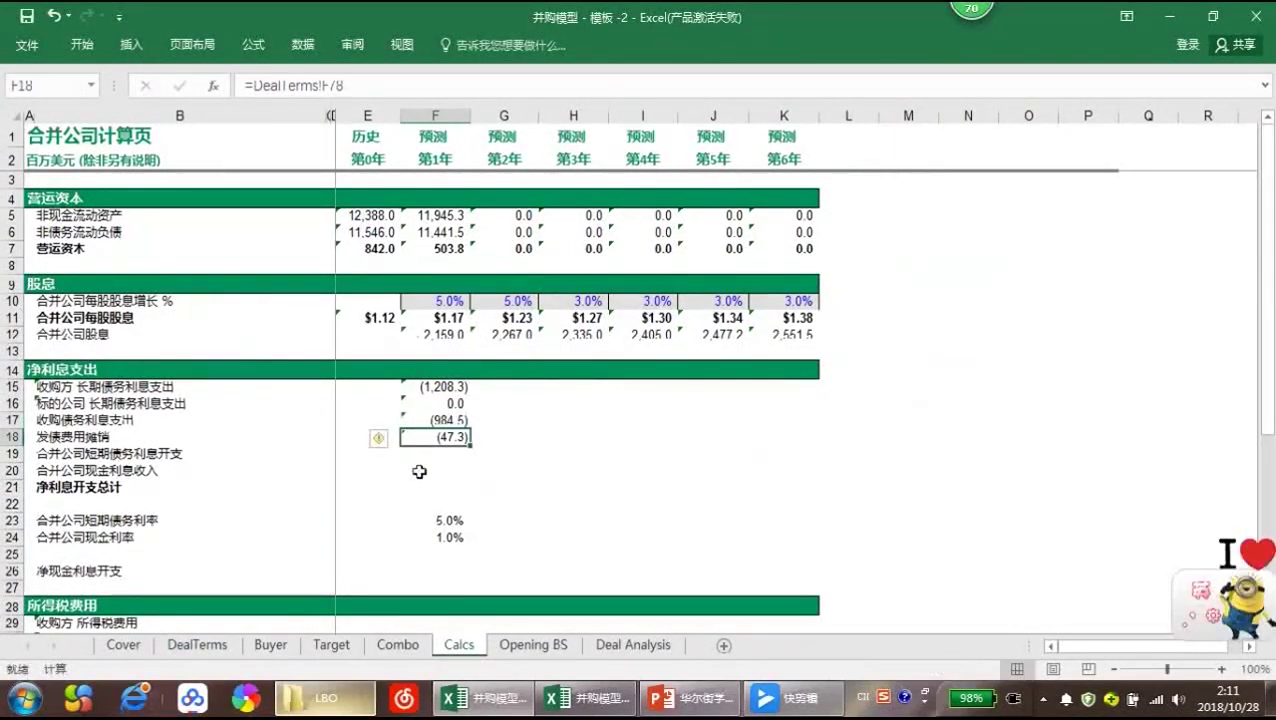
{"action": "key", "text": "Return"}
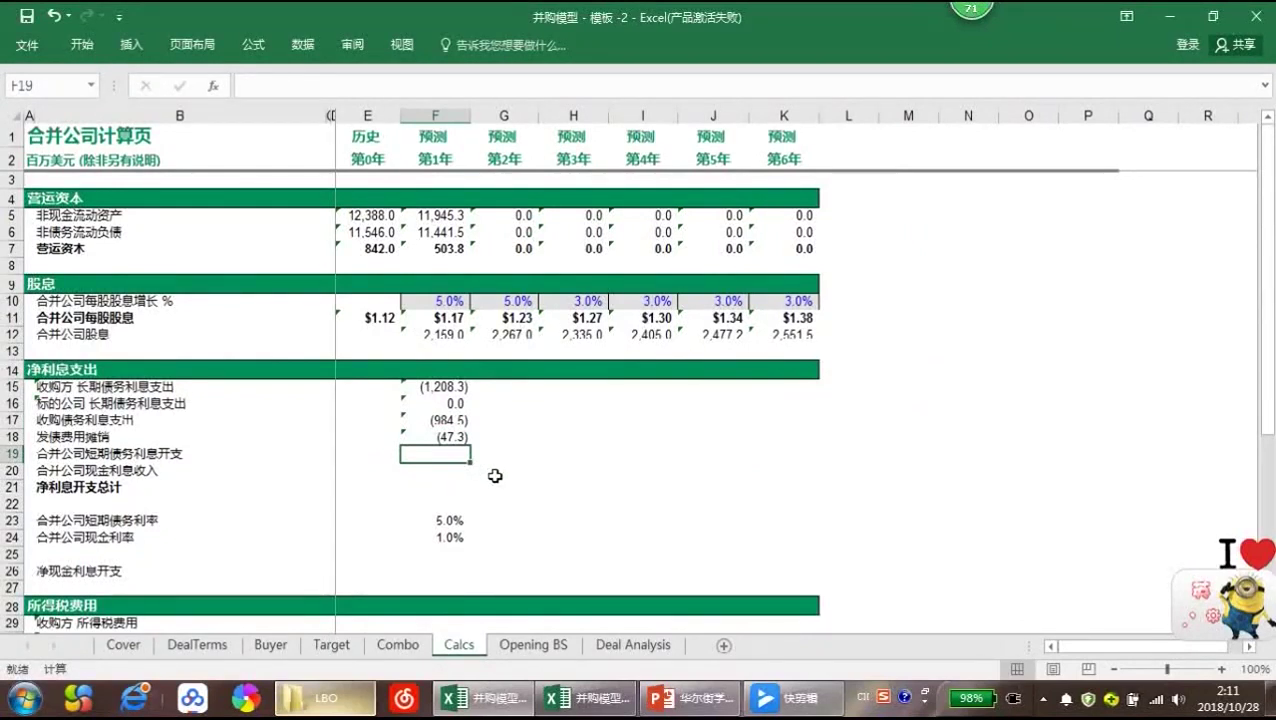
Calculate the combined company's year 1 short-term debt interest in F19 as =AVERAGE(Combo!E44:F44)*Calcs!F23
{"action": "type", "text": "="}
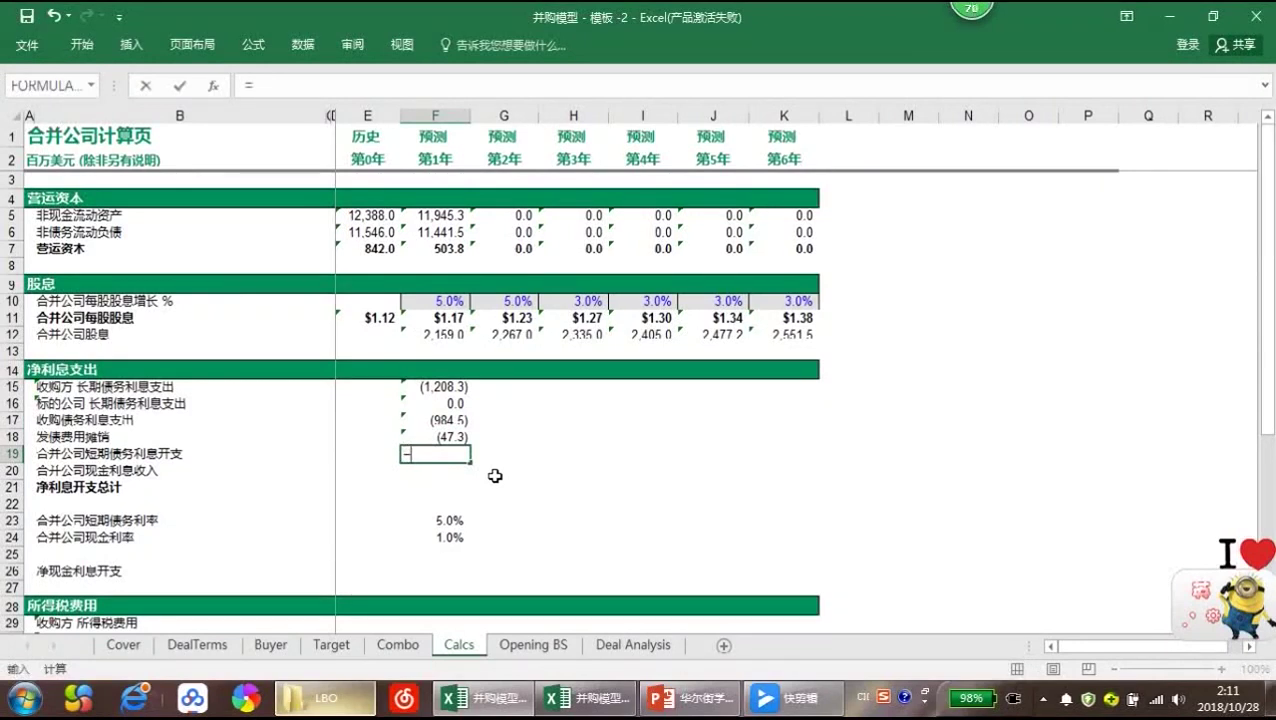
{"action": "type", "text": "Average"}
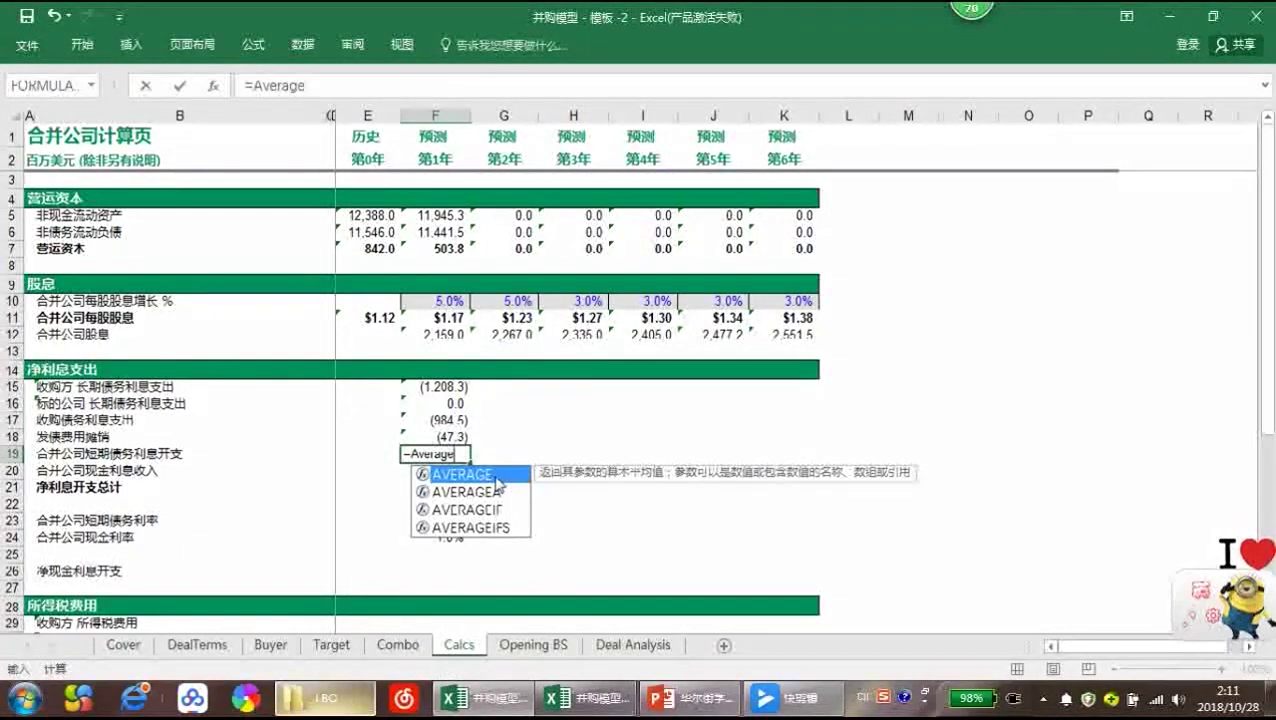
{"action": "type", "text": "("}
{"action": "left_click", "coordinate": [398, 645]}
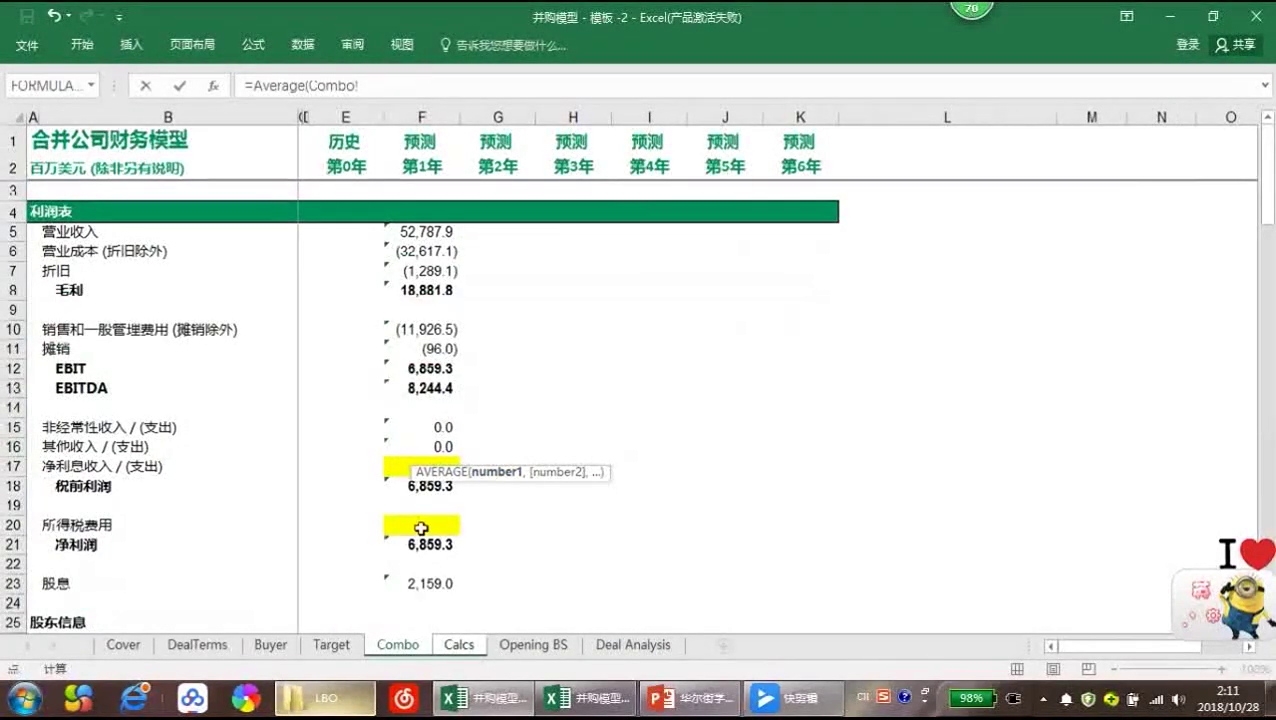
{"action": "scroll", "coordinate": [421, 528], "scroll_direction": "down", "scroll_amount": 8}
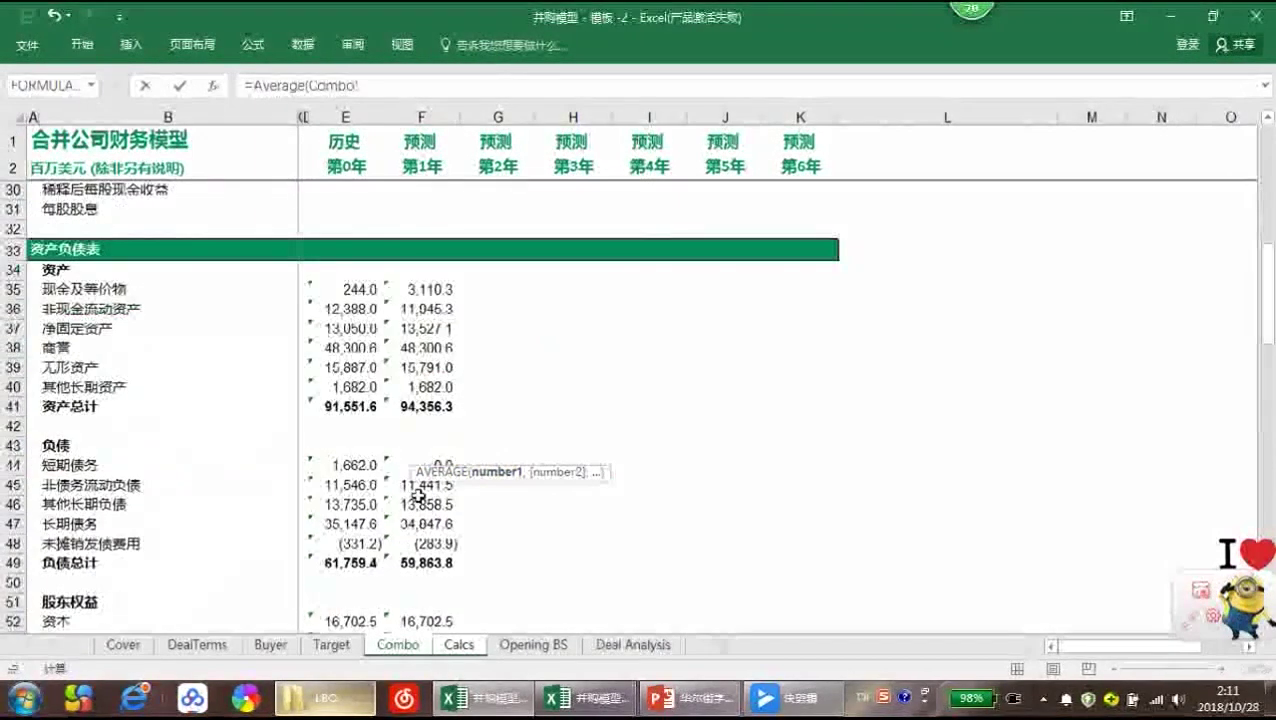
{"action": "left_click_drag", "start_coordinate": [352, 463], "coordinate": [432, 462]}
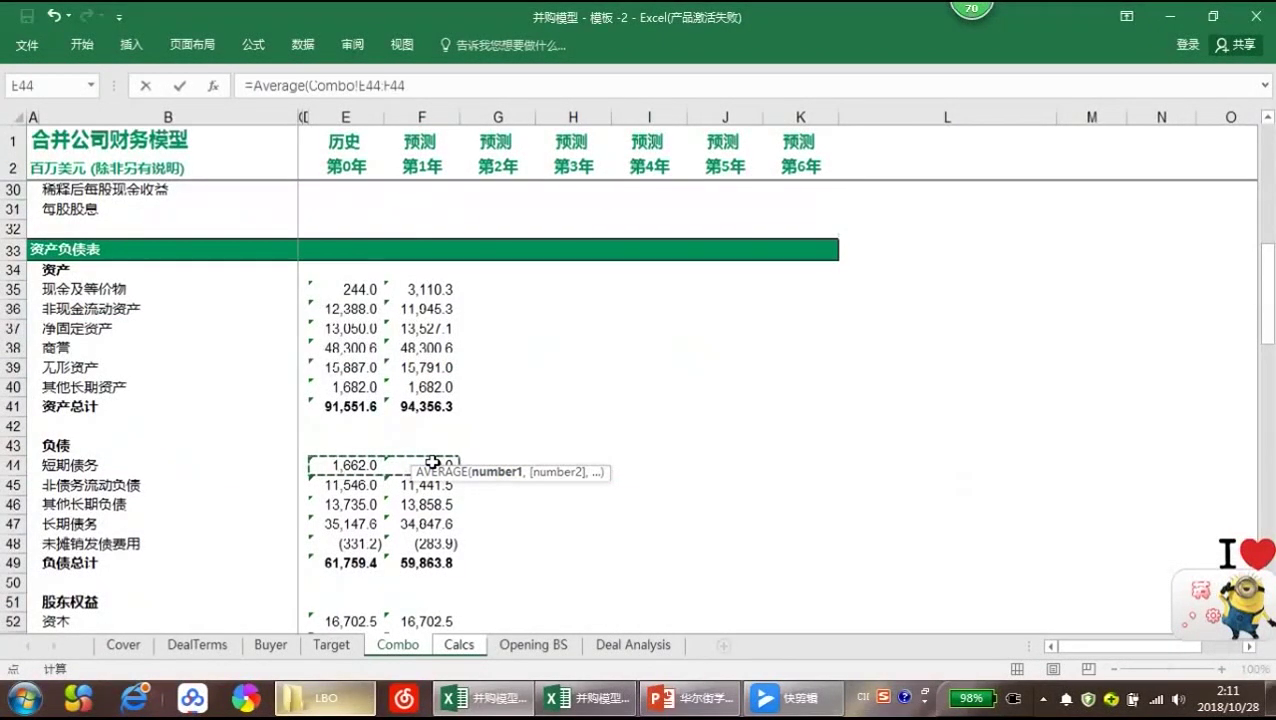
{"action": "type", "text": ")*"}
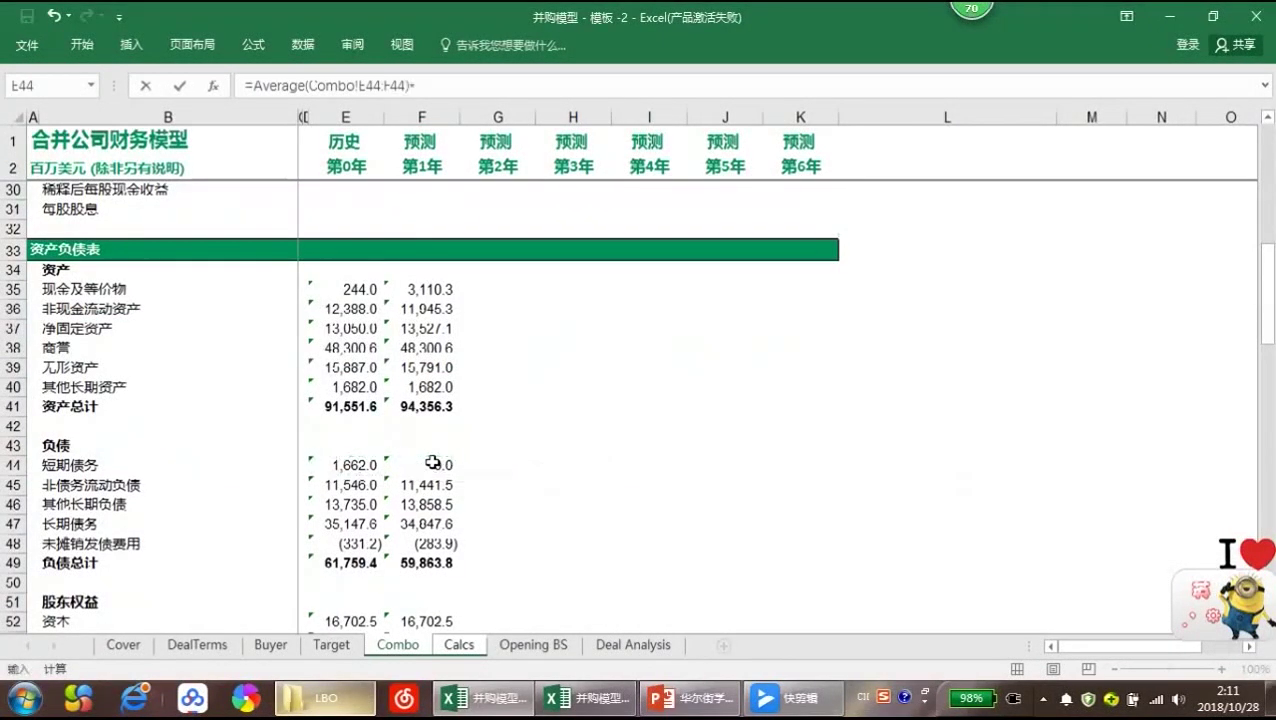
{"action": "left_click", "coordinate": [450, 645]}
{"action": "left_click", "coordinate": [441, 525]}
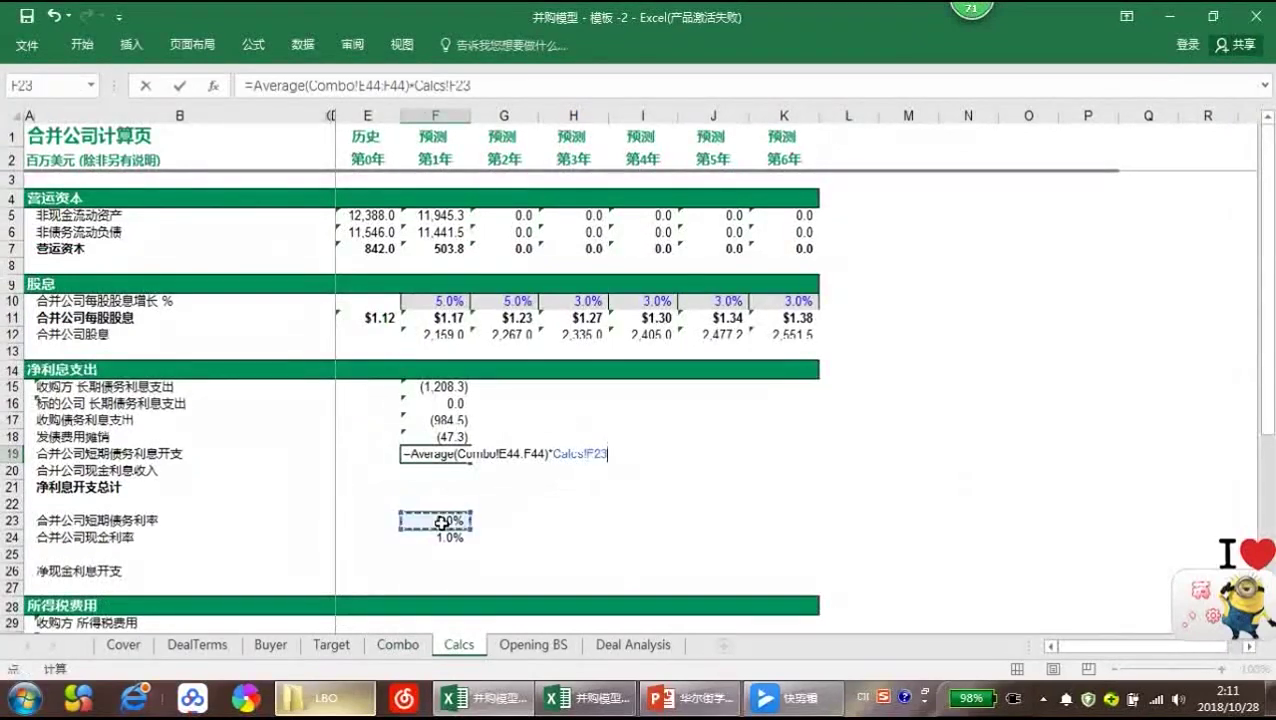
{"action": "key", "text": "Return"}
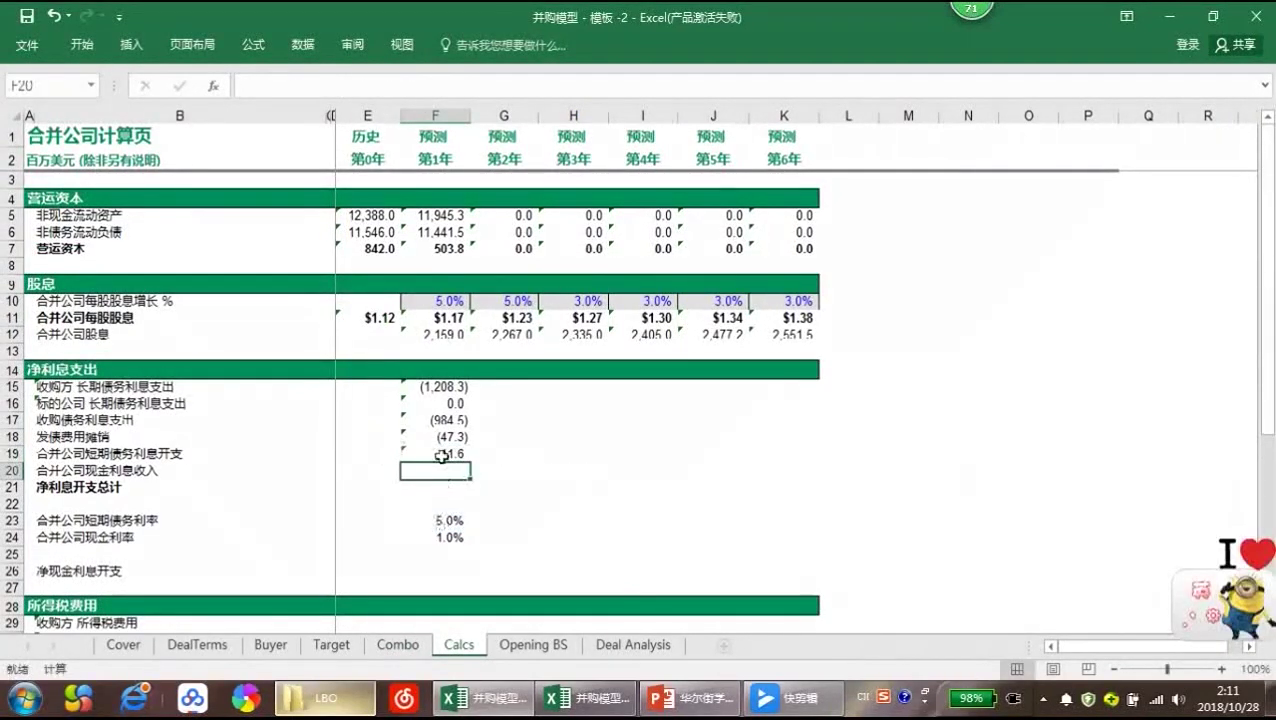
Enter the average of the combined company's year 0 and year 1 cash balances in F20 with =AVERAGE(Combo!E35:F35)
{"action": "type", "text": "="}
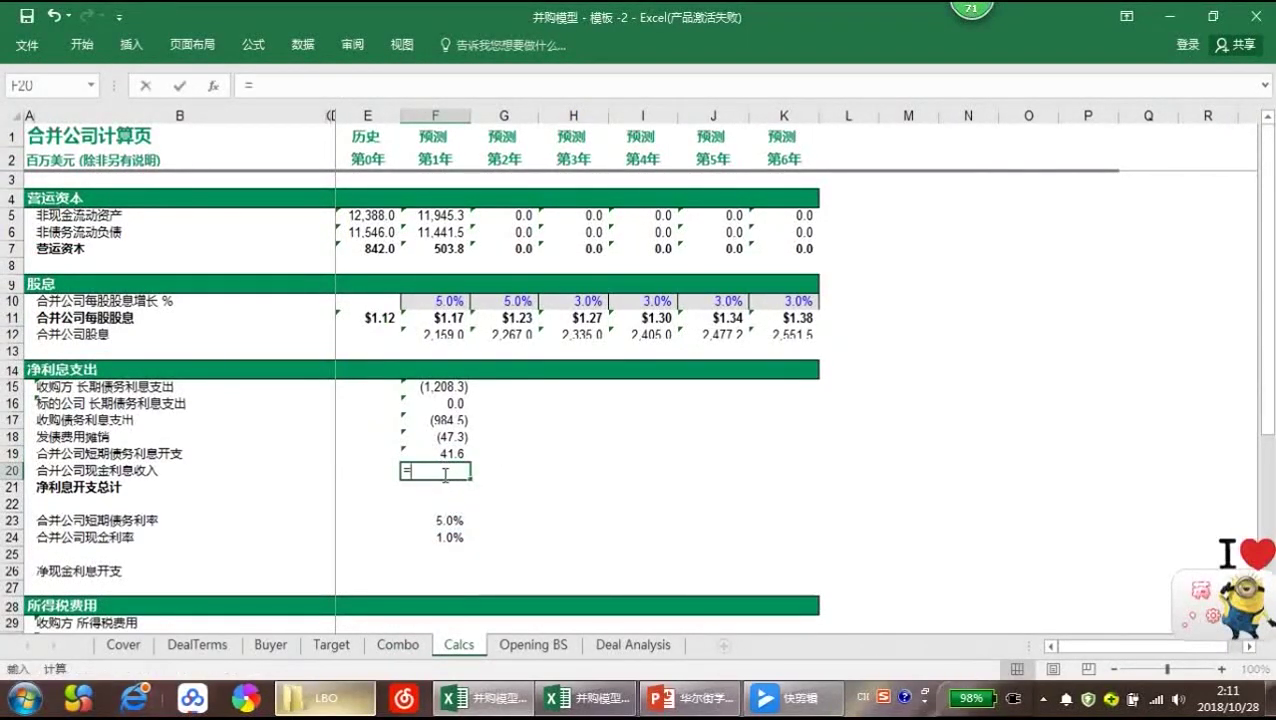
{"action": "type", "text": "Averag"}
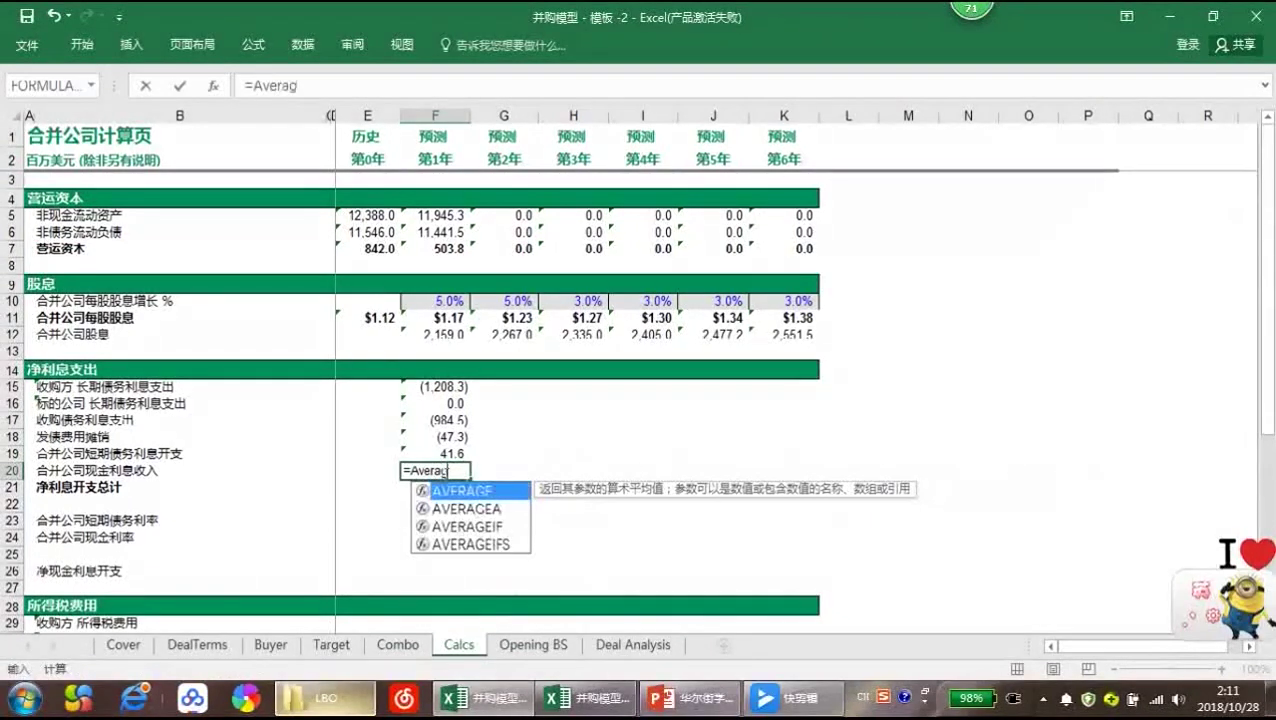
{"action": "type", "text": "e("}
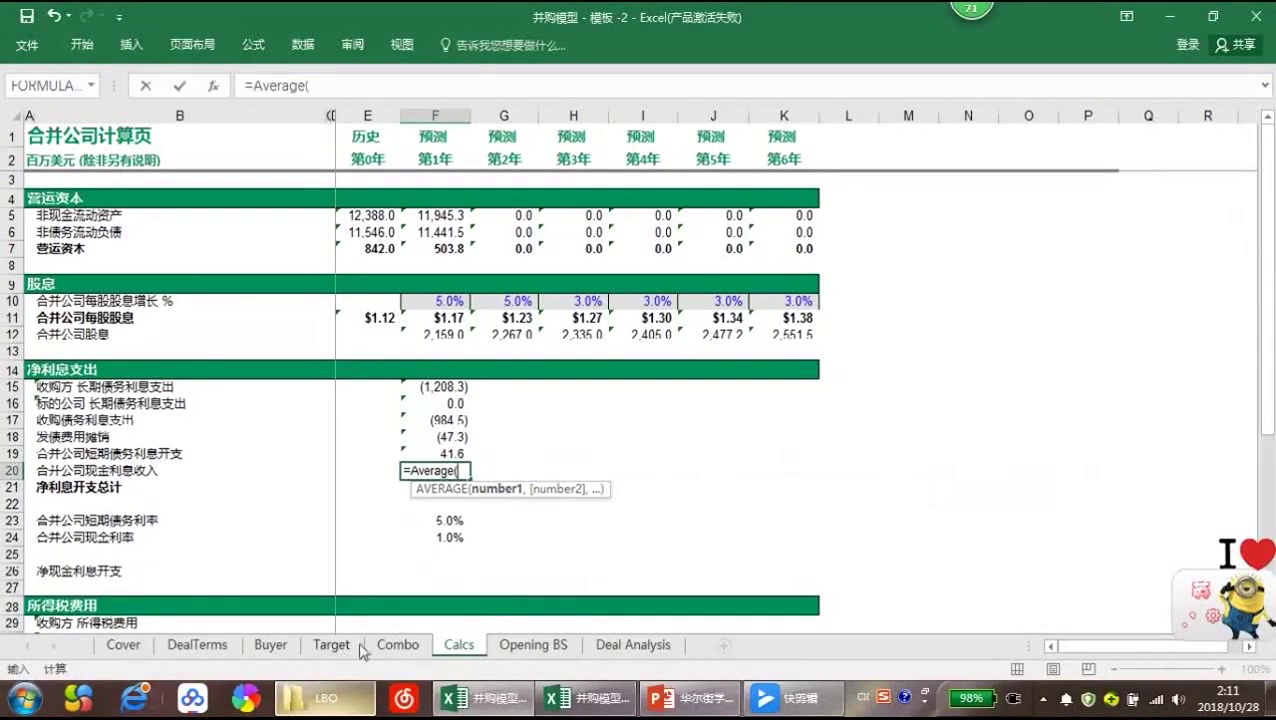
{"action": "left_click", "coordinate": [386, 649]}
{"action": "left_click_drag", "start_coordinate": [355, 288], "coordinate": [434, 289]}
{"action": "type", "text": ")"}
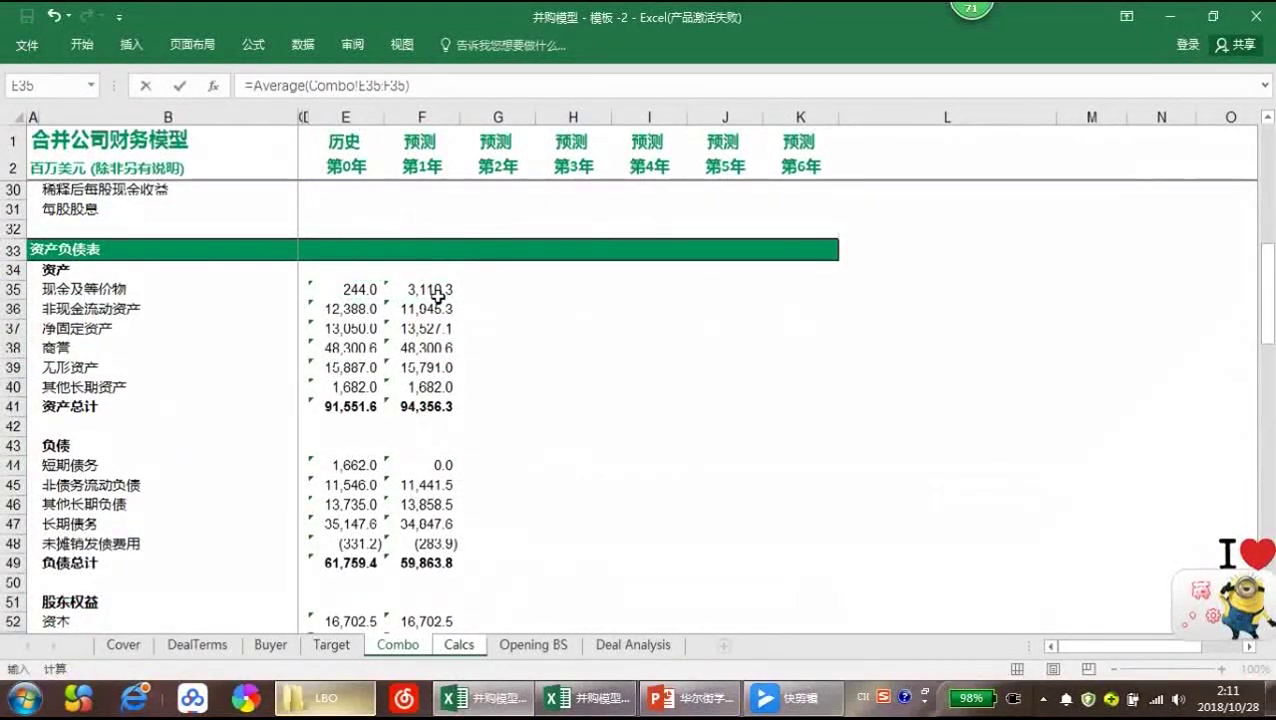
{"action": "key", "text": "Return"}
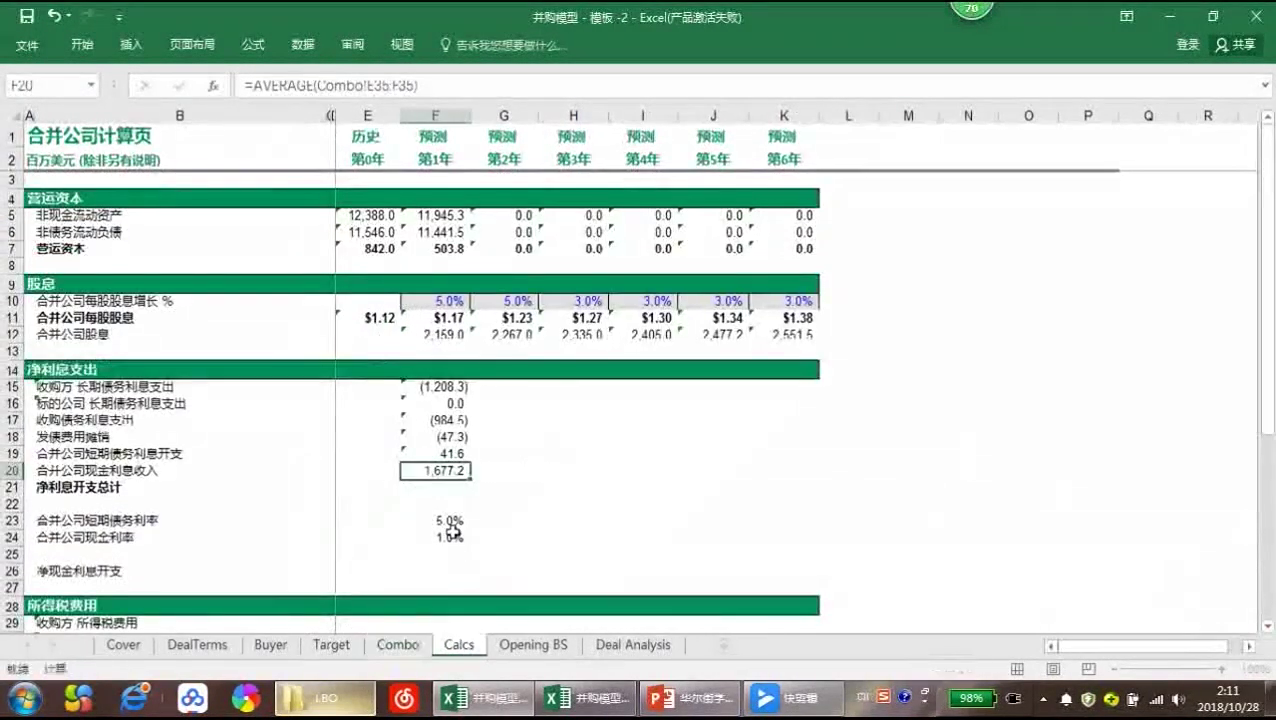
Multiply the average cash balance in F20 by the year 1 cash interest rate in F24 to get cash interest income
{"action": "left_click", "coordinate": [450, 537]}
{"action": "left_click", "coordinate": [442, 470]}
{"action": "left_click", "coordinate": [432, 84]}
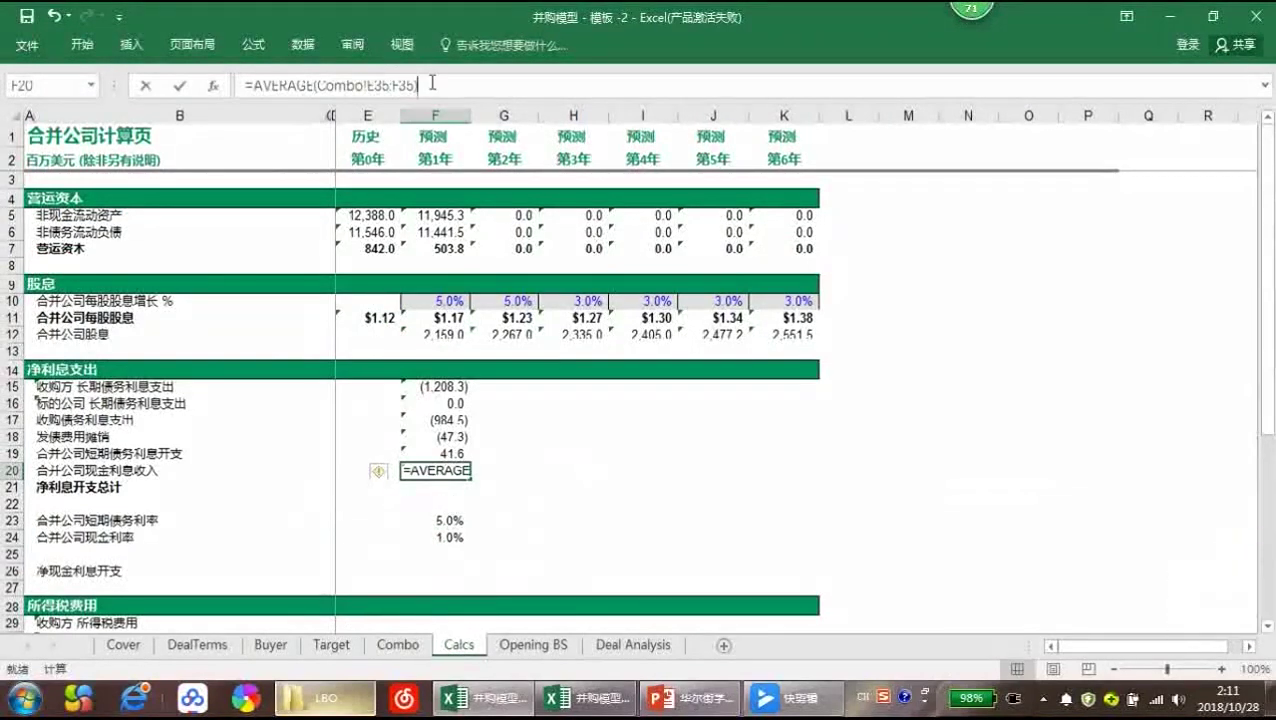
{"action": "type", "text": "*"}
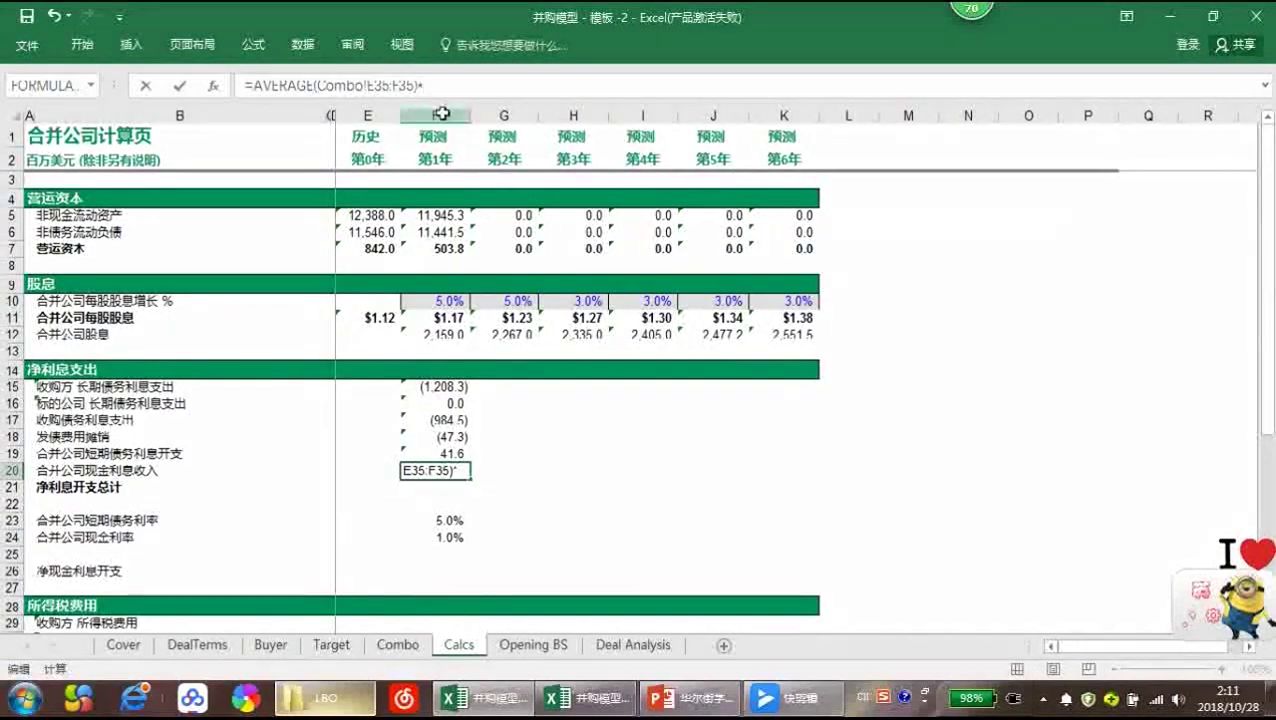
{"action": "left_click", "coordinate": [443, 537]}
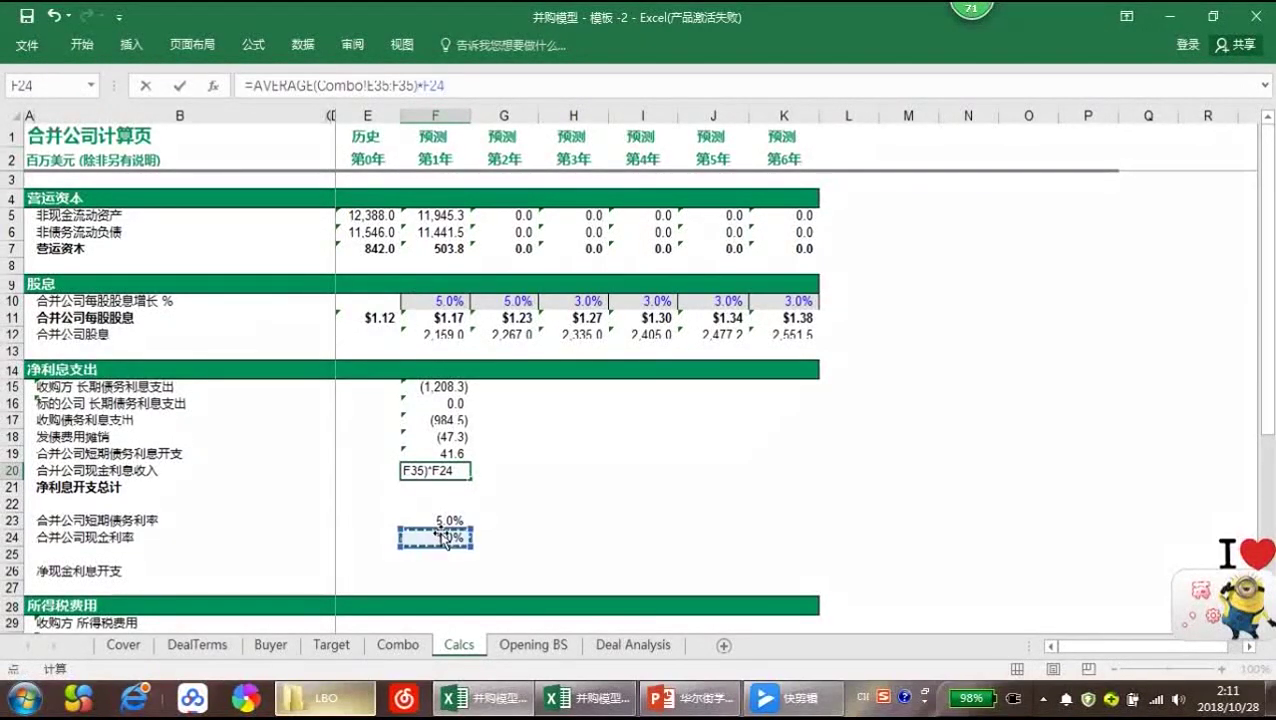
{"action": "key", "text": "Return"}
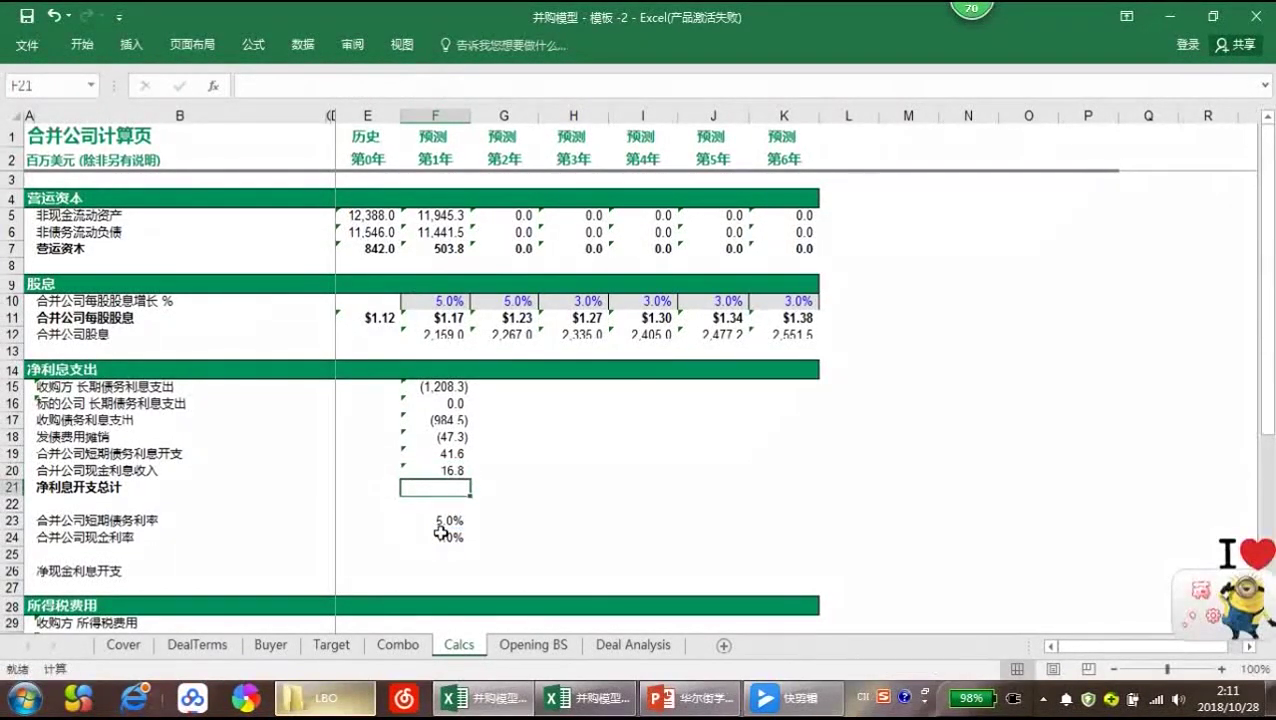
{"action": "left_click", "coordinate": [443, 572]}
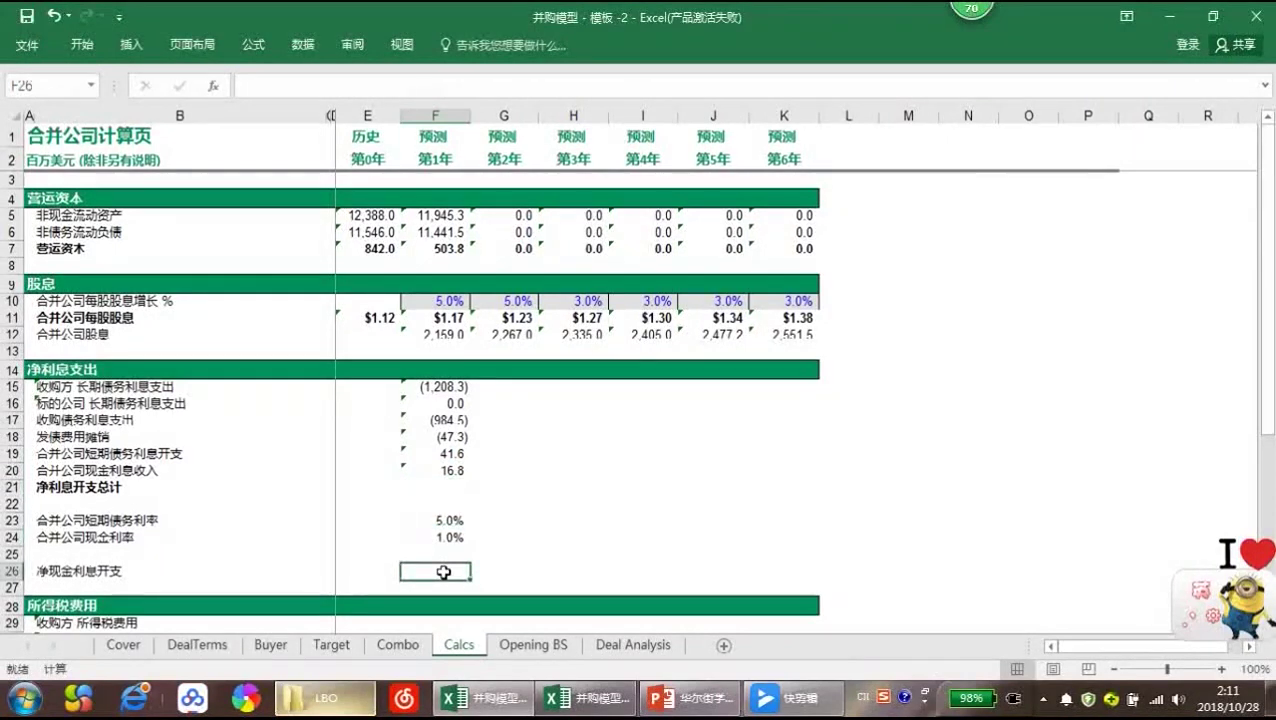
{"action": "type", "text": "="}
{"action": "key", "text": "Up"}
{"action": "key", "text": "Up"}
{"action": "key", "text": "Up"}
{"action": "key", "text": "Up"}
{"action": "key", "text": "Up"}
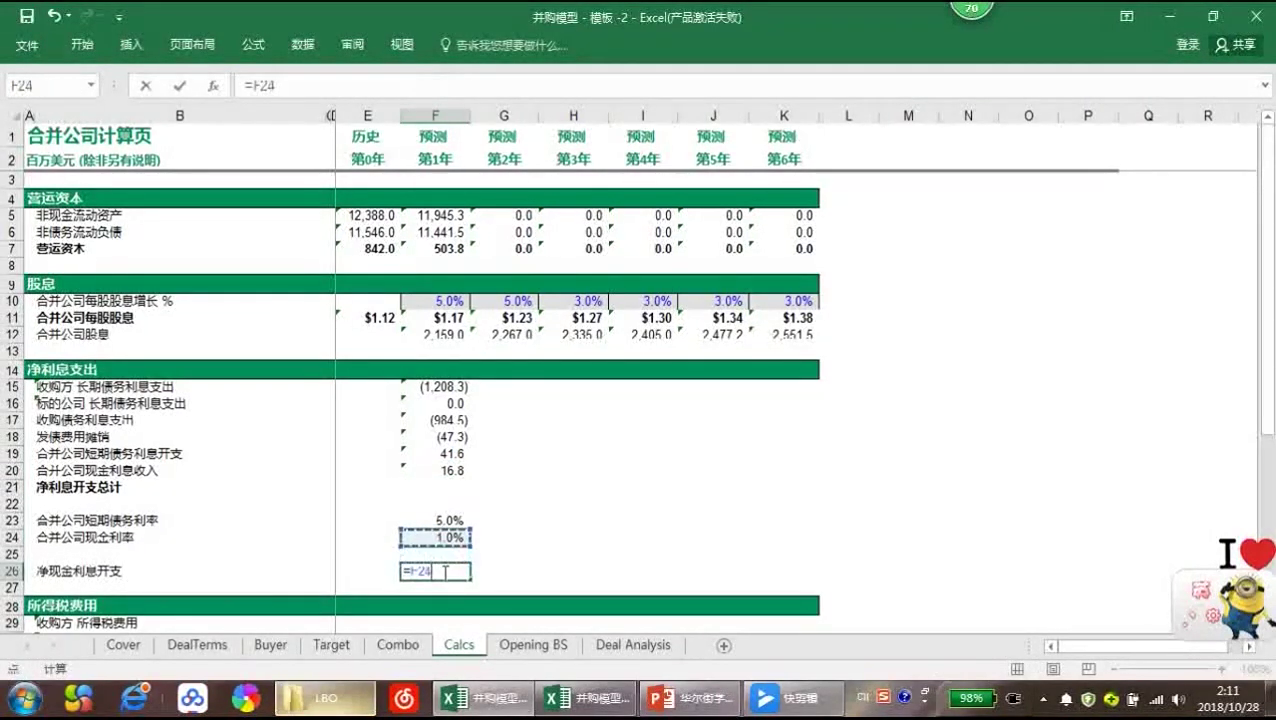
{"action": "key", "text": "BackSpace"}
{"action": "key", "text": "BackSpace"}
{"action": "key", "text": "BackSpace"}
{"action": "key", "text": "BackSpace"}
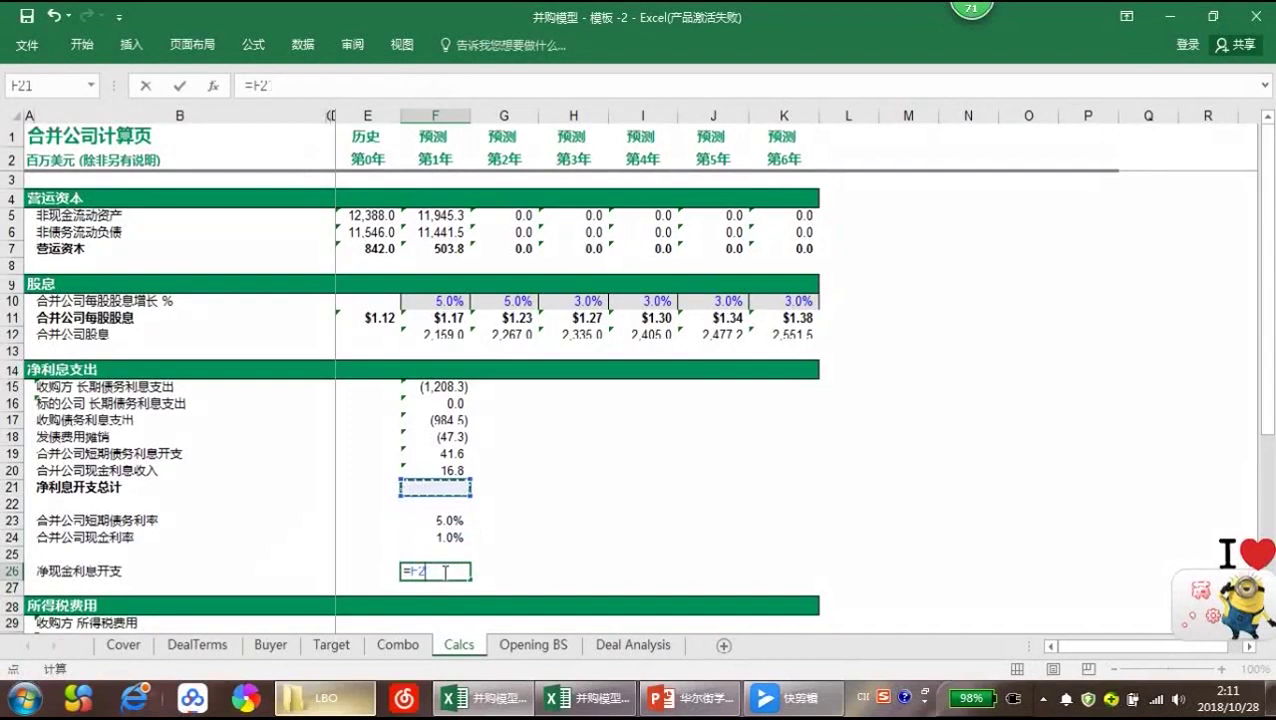
{"action": "key", "text": "Escape"}
Total the year 1 net interest expense in F21 with =SUM(F15:F20)
{"action": "key", "text": "Up"}
{"action": "key", "text": "Up"}
{"action": "key", "text": "Up"}
{"action": "key", "text": "Up"}
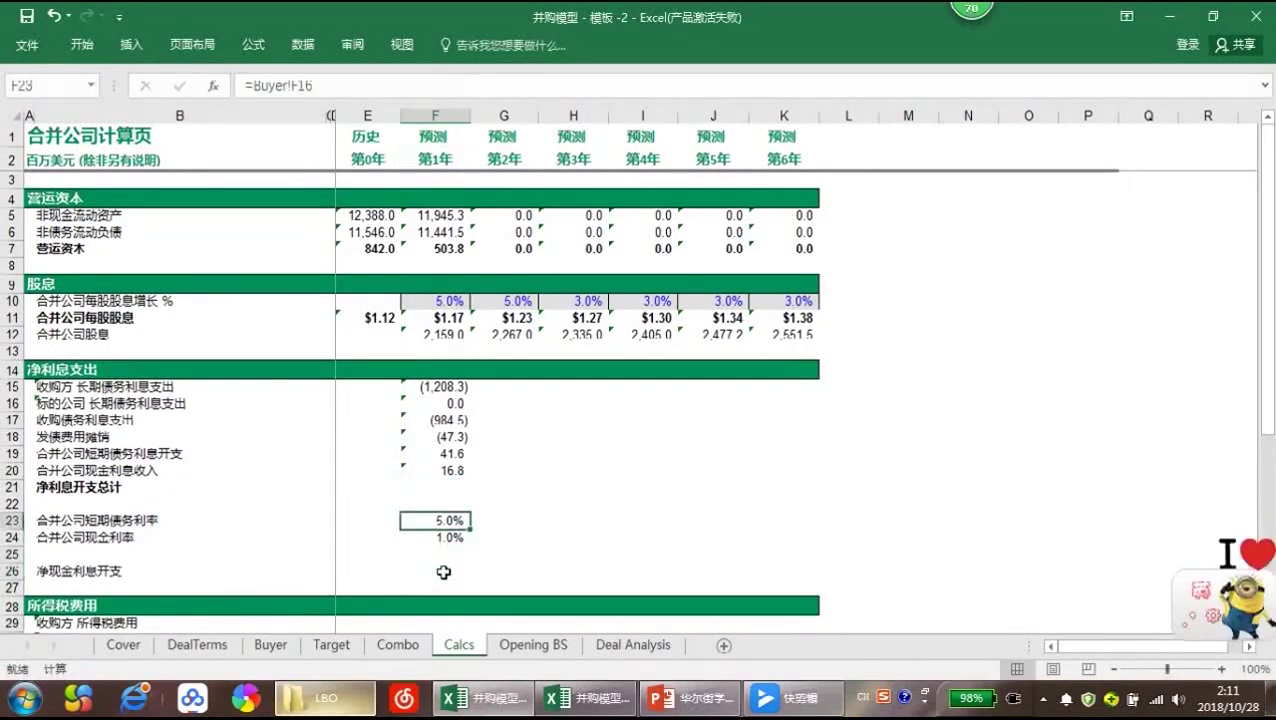
{"action": "key", "text": "Up"}
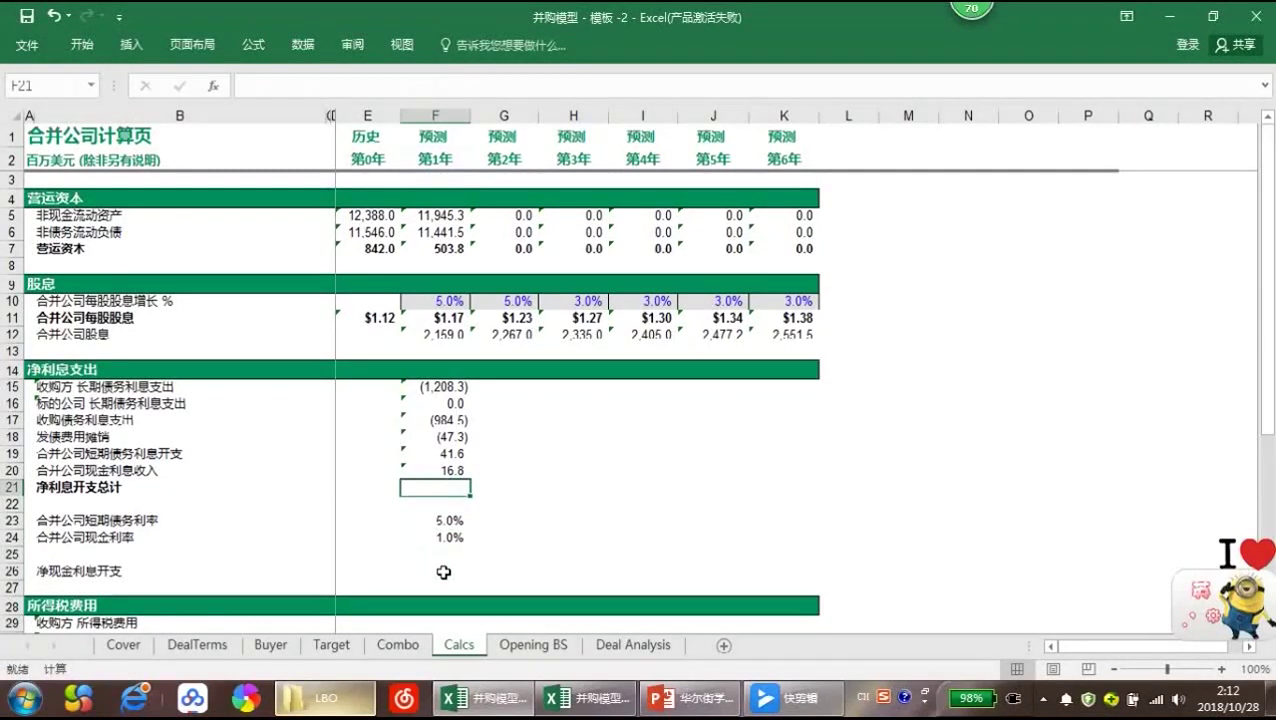
{"action": "key", "text": "alt"}
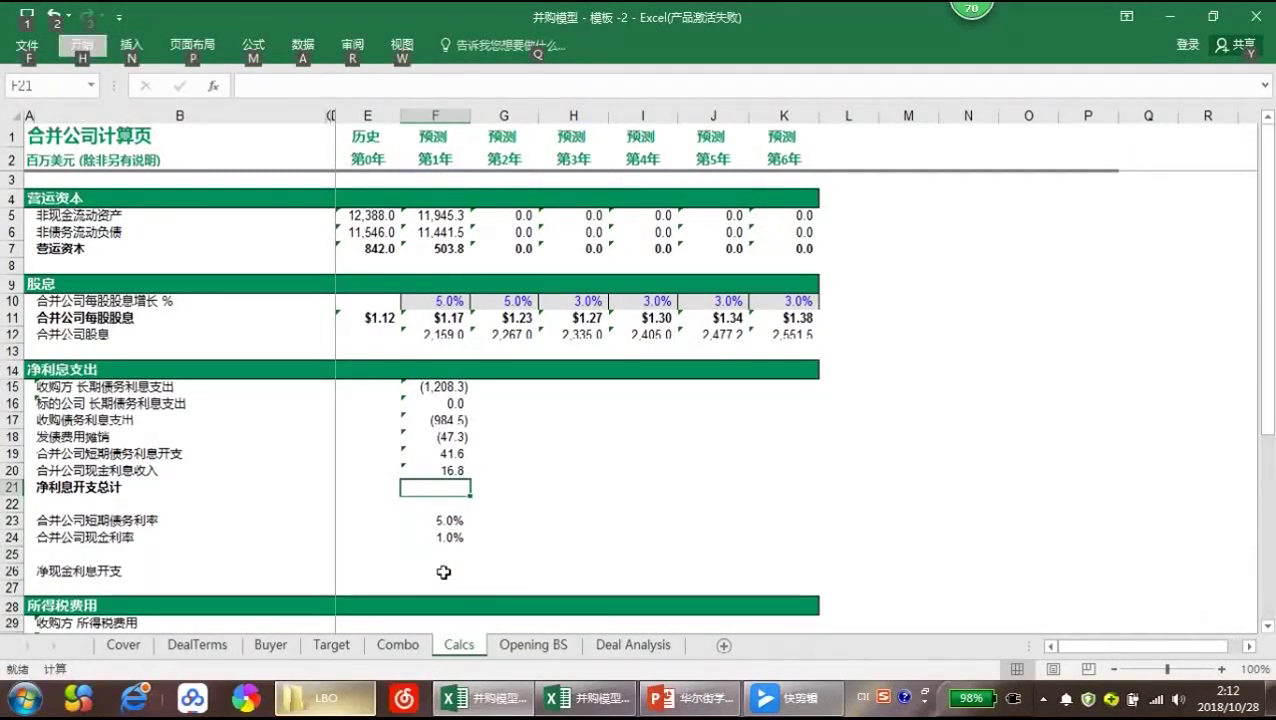
{"action": "left_click", "coordinate": [423, 487]}
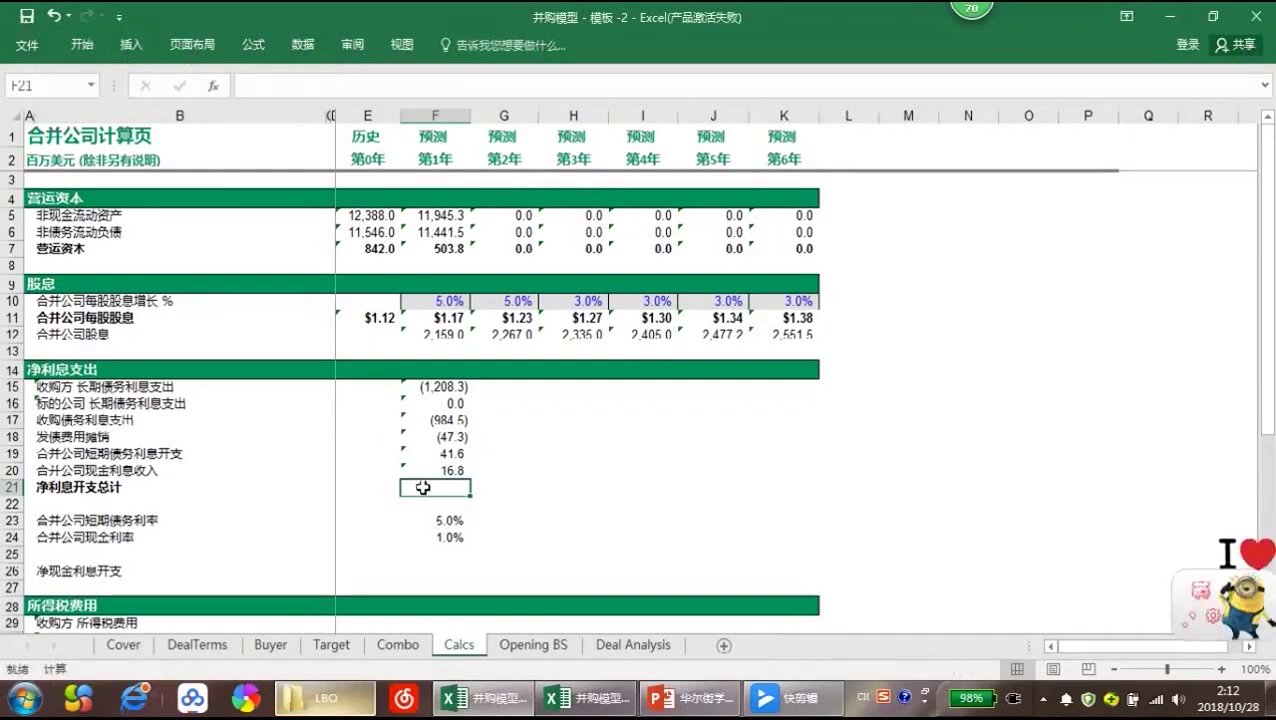
{"action": "type", "text": "=sum("}
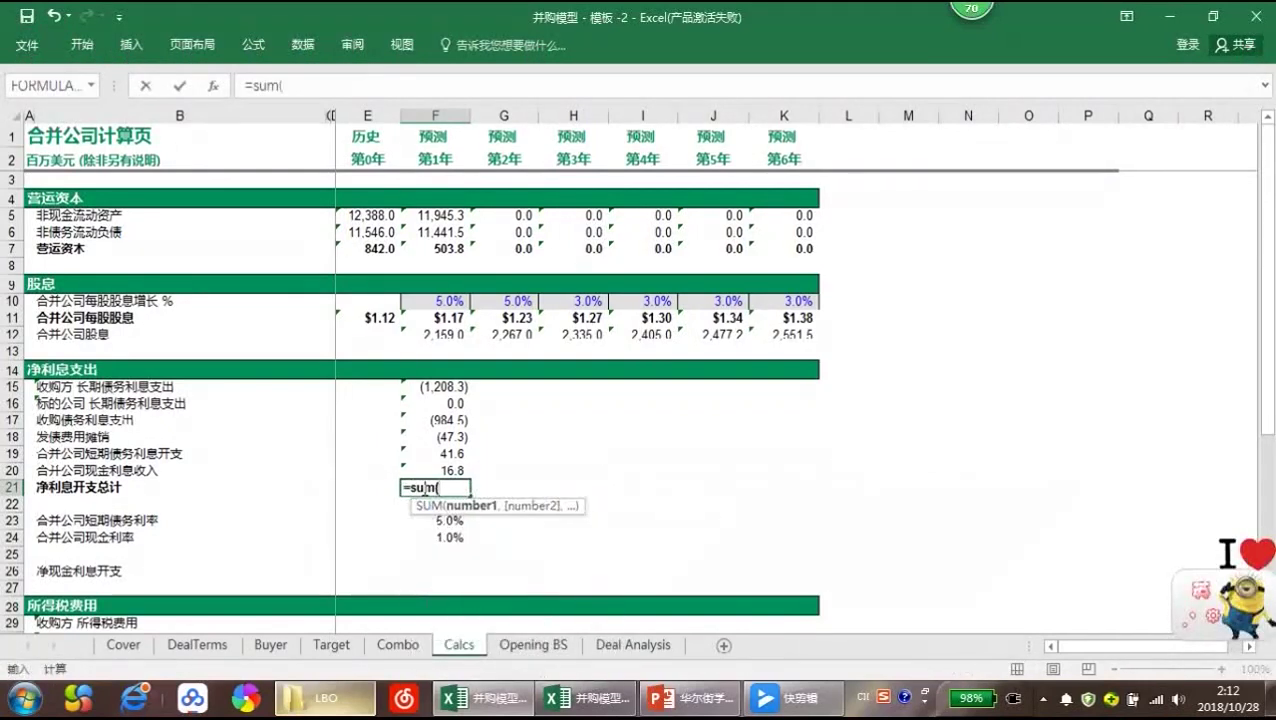
{"action": "key", "text": "Up"}
{"action": "key", "text": "shift+Up"}
{"action": "key", "text": "shift+Up"}
{"action": "key", "text": "shift+Up"}
{"action": "key", "text": "shift+Up"}
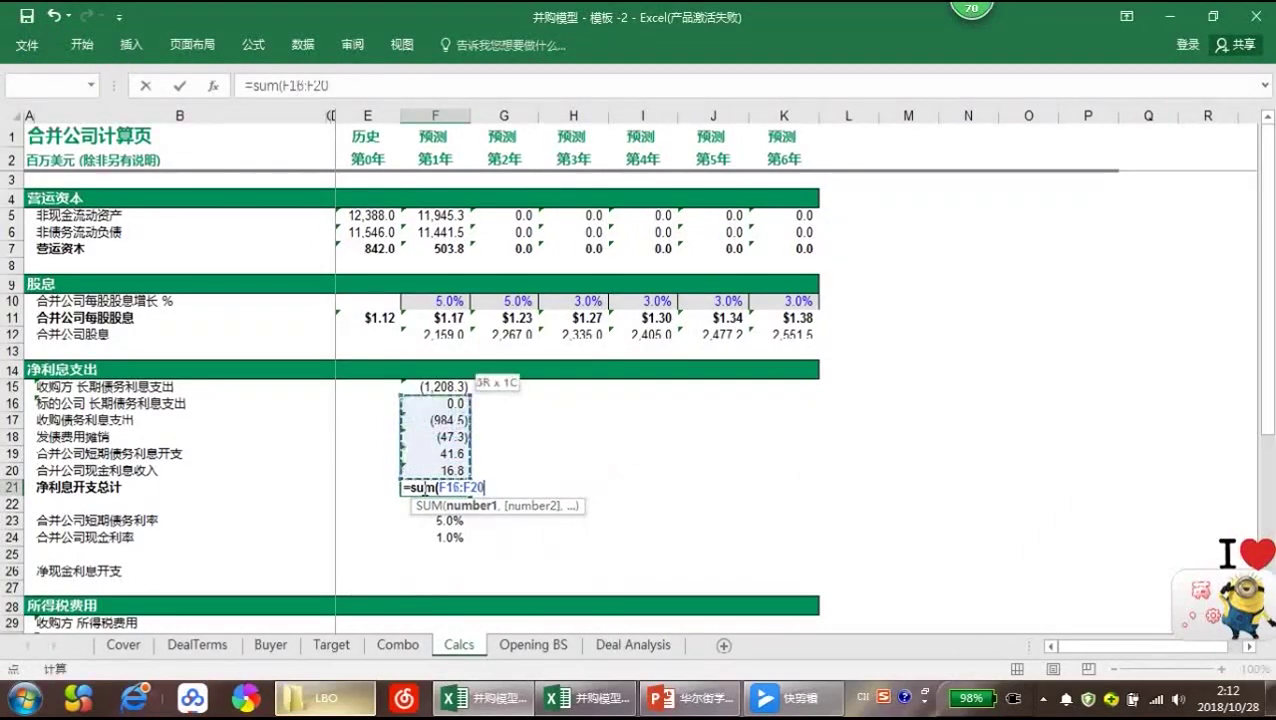
{"action": "key", "text": "shift+Up"}
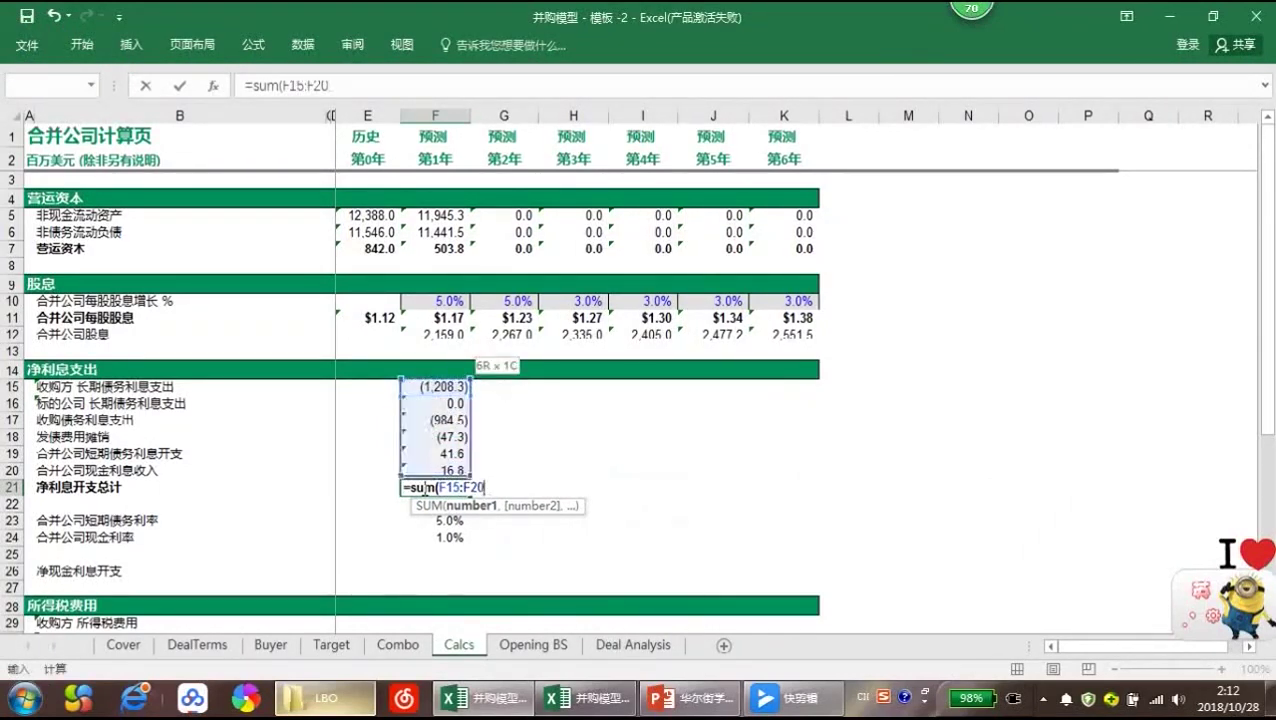
{"action": "type", "text": ")"}
{"action": "key", "text": "Return"}
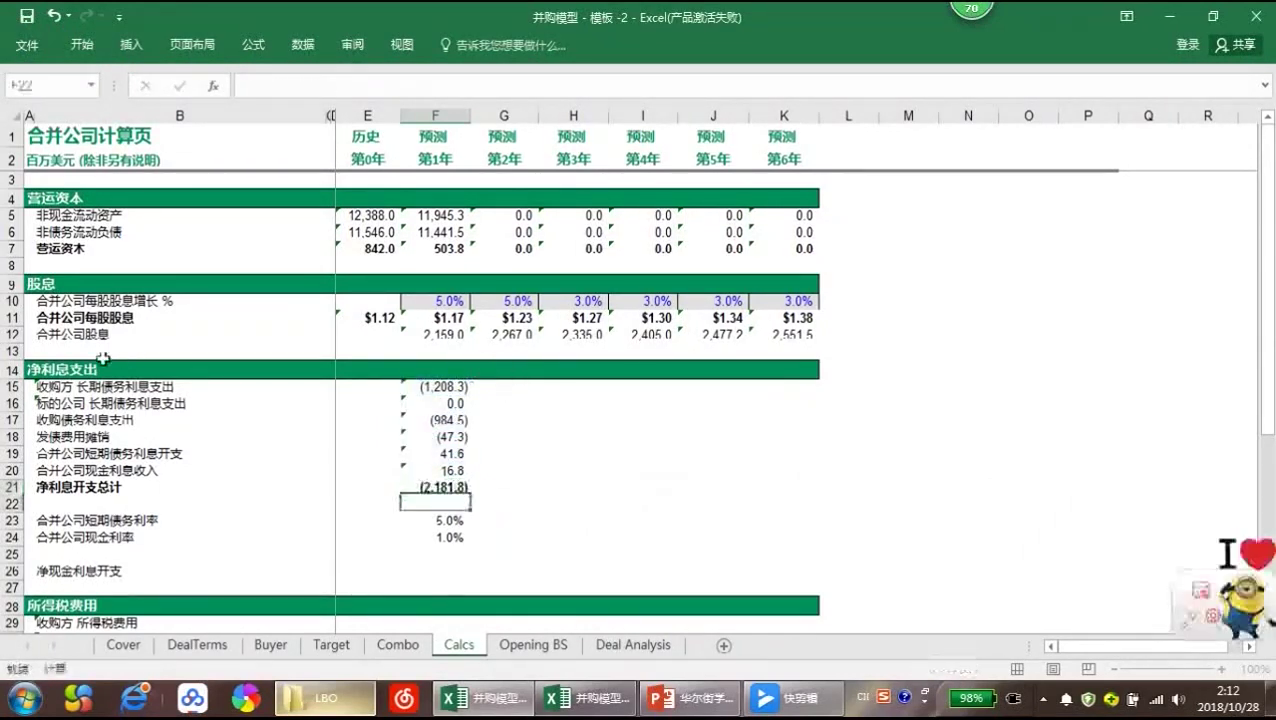
Make the combined company's short-term debt interest in F19 negative by changing its formula to =-AVERAGE(Combo!E44:F44)*Calcs!F23
{"action": "left_click", "coordinate": [436, 454]}
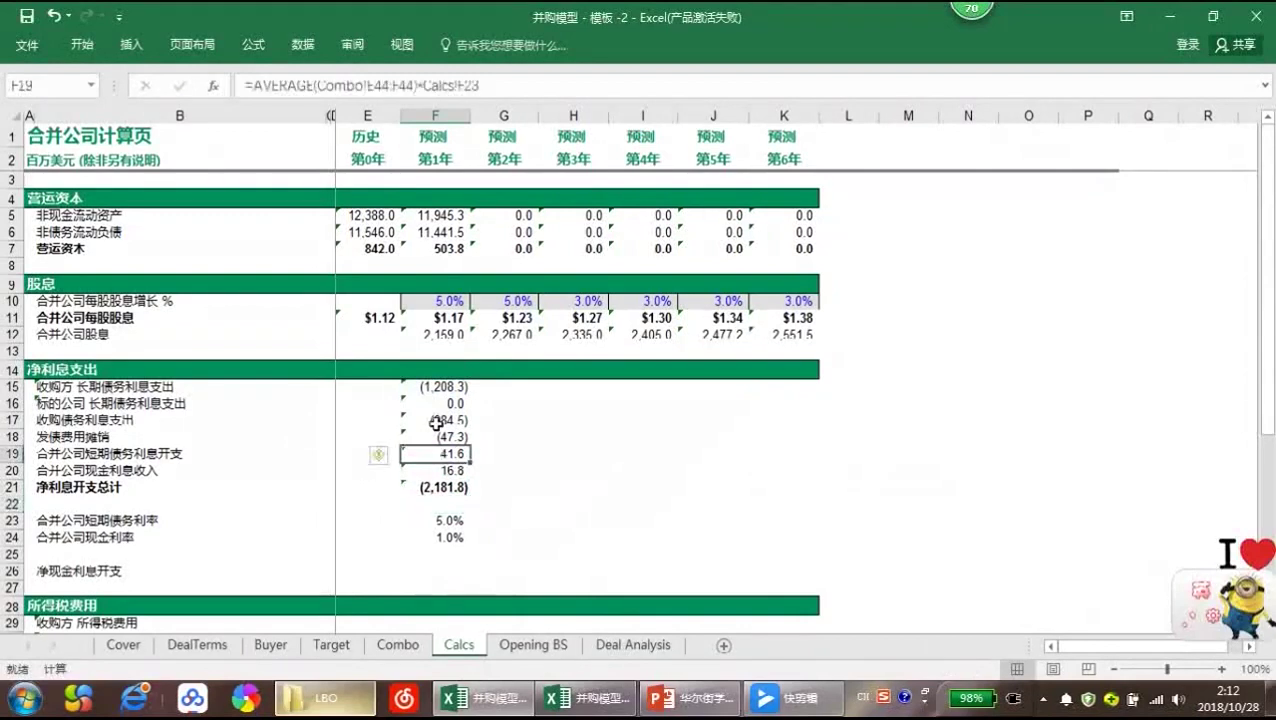
{"action": "left_click", "coordinate": [251, 85]}
{"action": "type", "text": "-"}
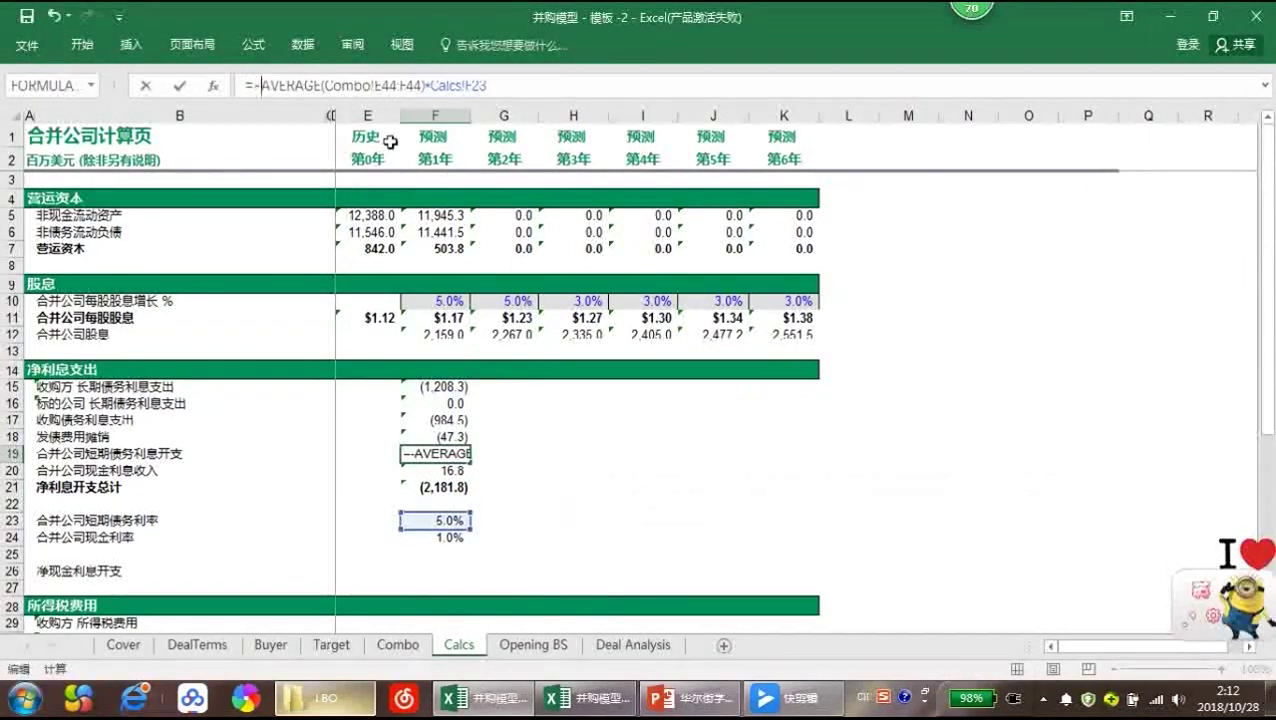
{"action": "key", "text": "Return"}
{"action": "left_click", "coordinate": [597, 521]}
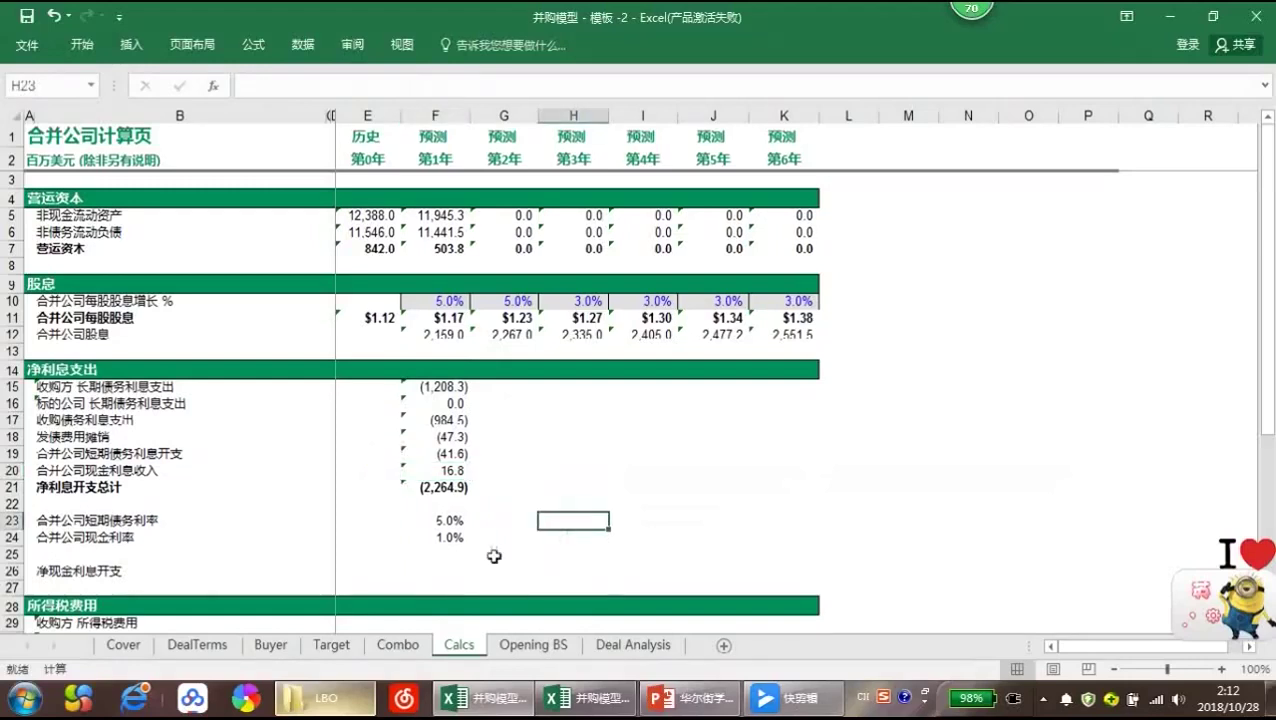
{"action": "left_click", "coordinate": [466, 487]}
{"action": "left_click", "coordinate": [458, 404]}
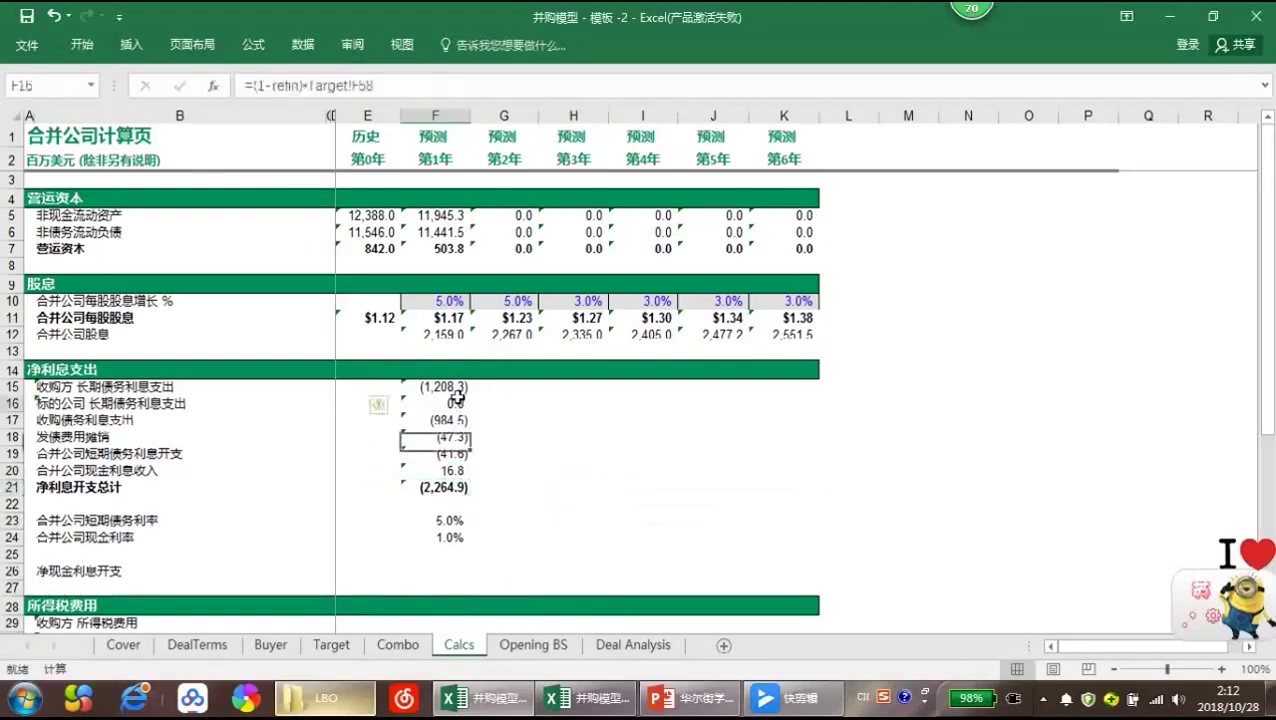
{"action": "left_click", "coordinate": [458, 506]}
Calculate the year 1 net cash interest expense in F26 as total net interest expense less financing fee amortization, =F21-F18
{"action": "left_click", "coordinate": [434, 572]}
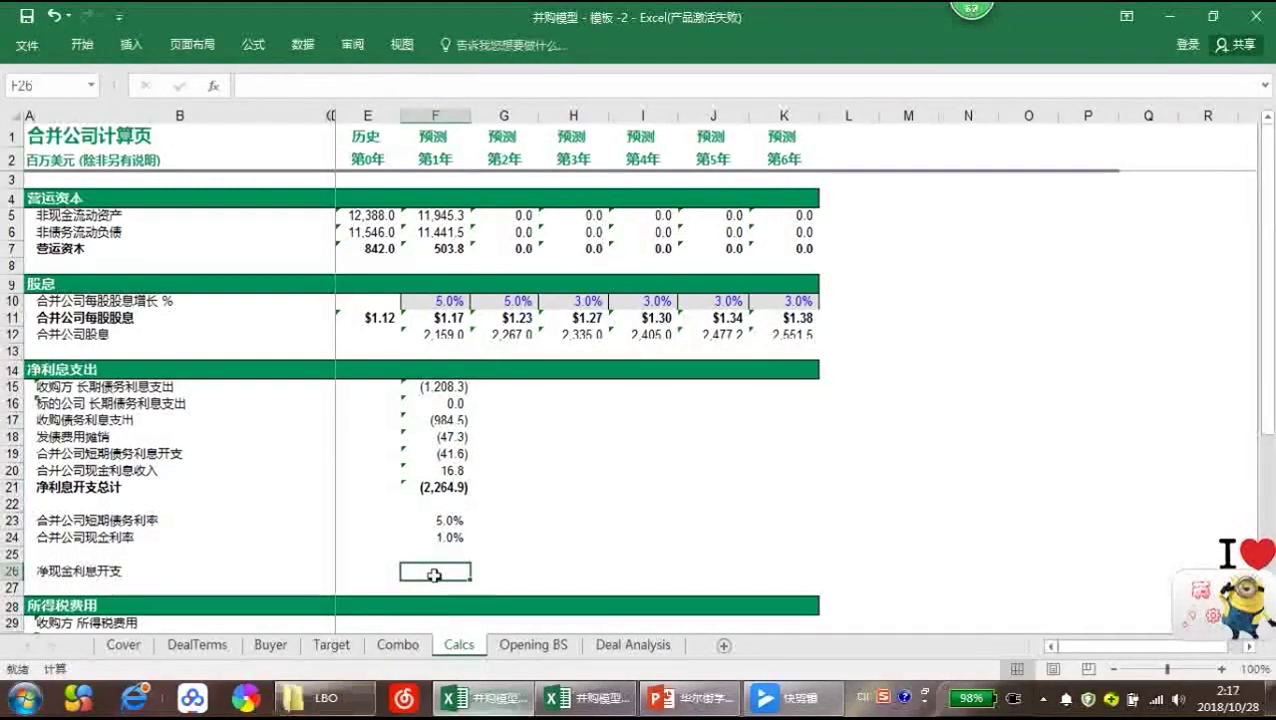
{"action": "type", "text": "="}
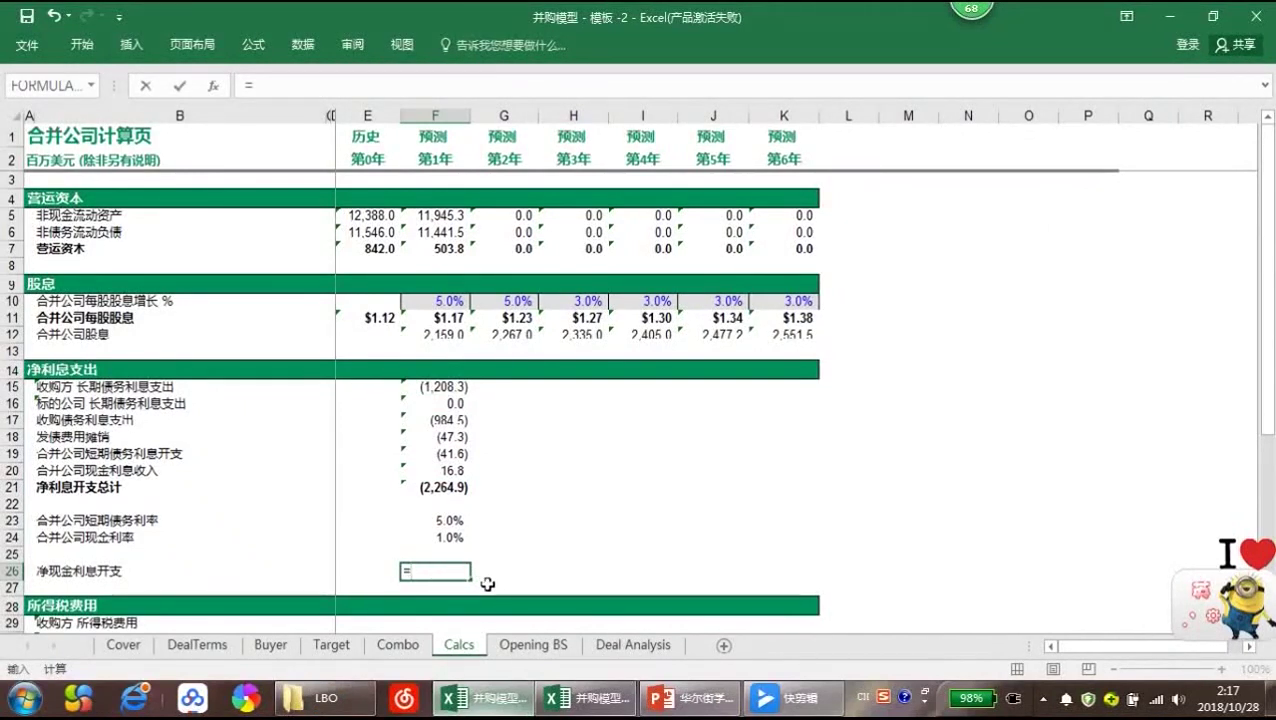
{"action": "left_click", "coordinate": [427, 488]}
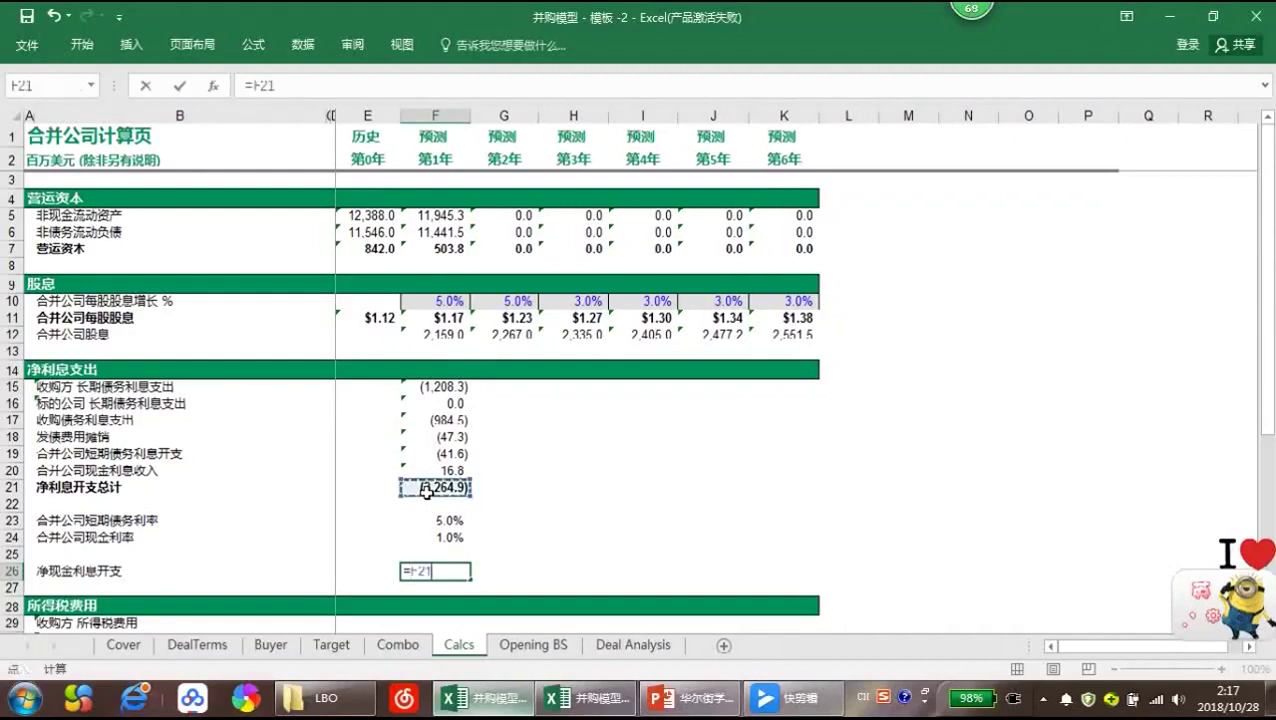
{"action": "type", "text": "-"}
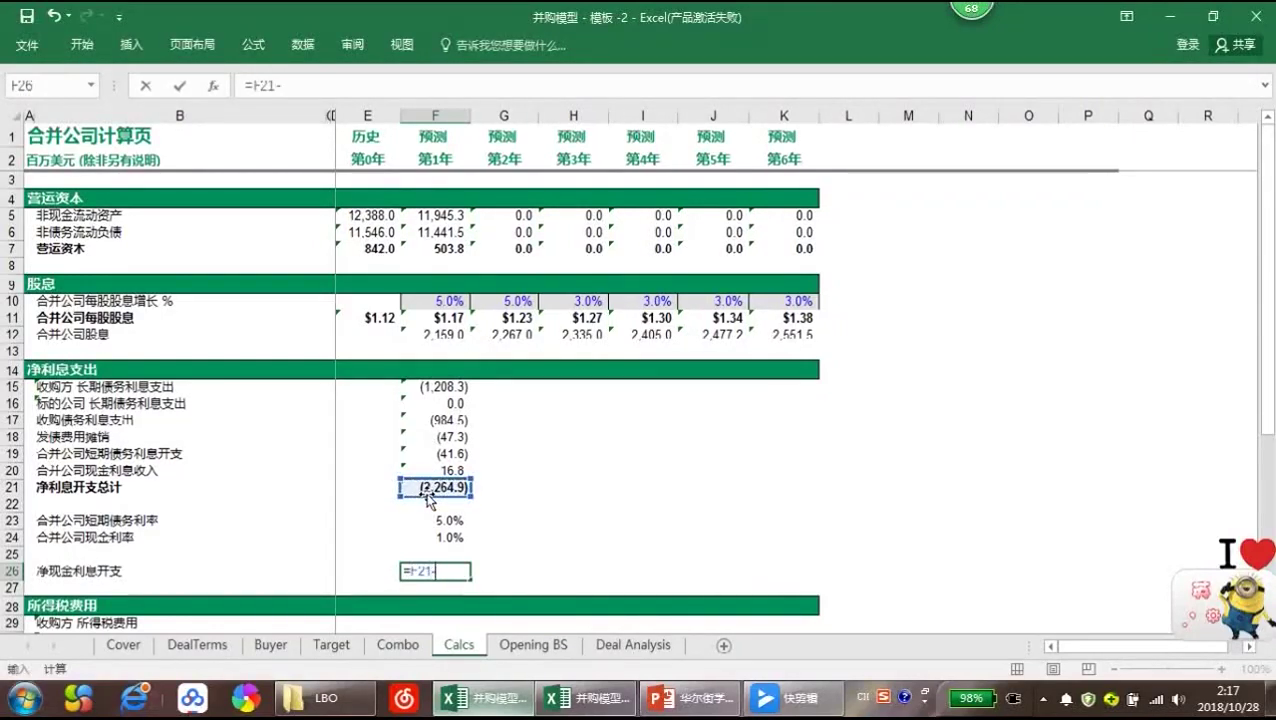
{"action": "left_click", "coordinate": [445, 458]}
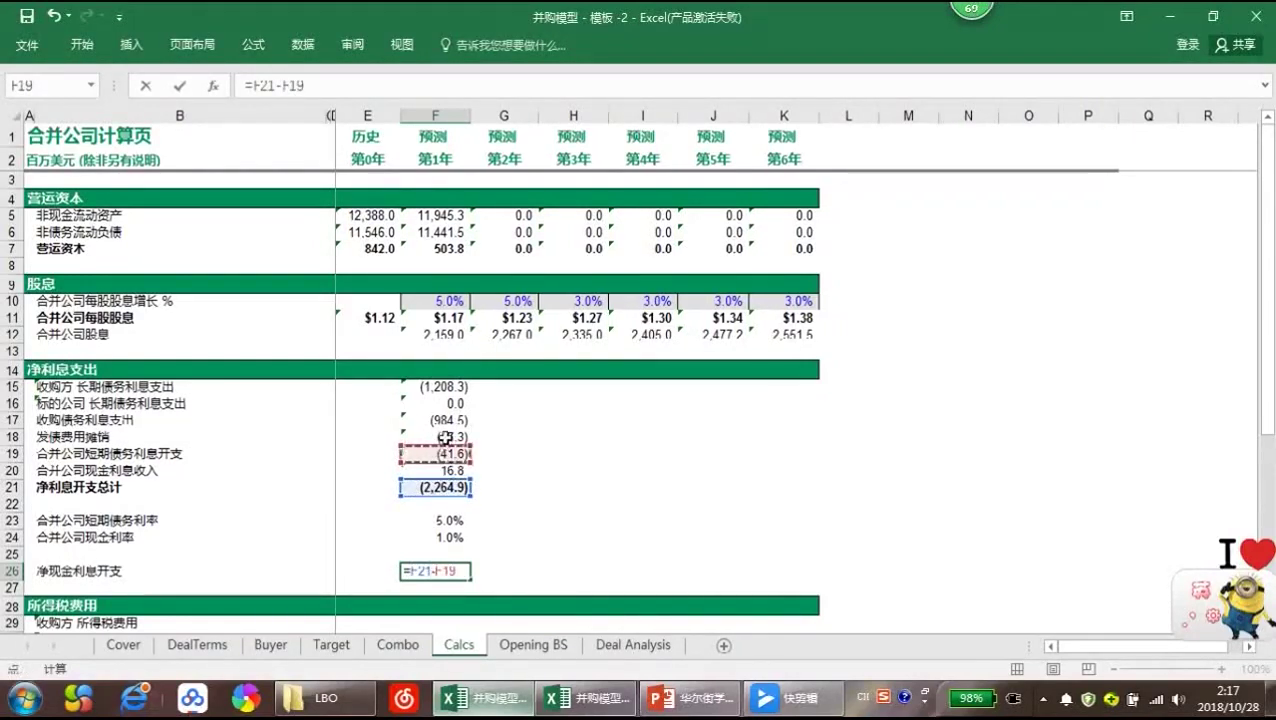
{"action": "left_click", "coordinate": [438, 439]}
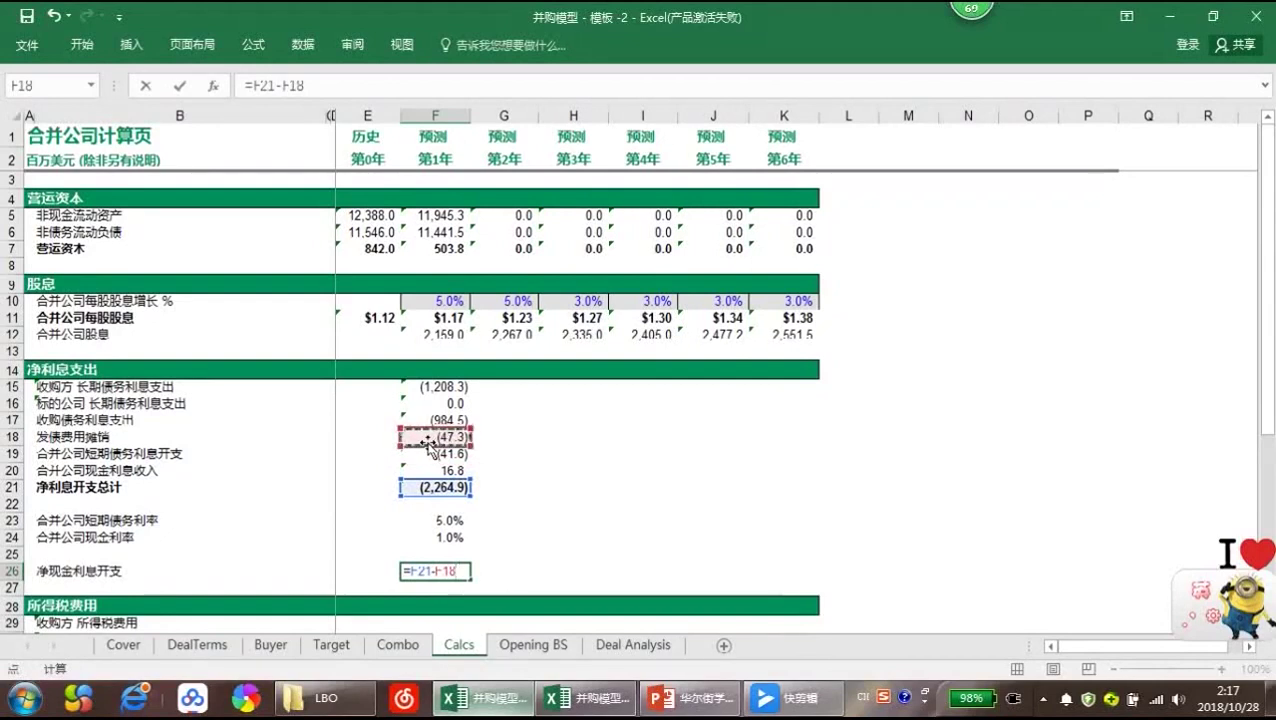
{"action": "key", "text": "ctrl+Return"}
{"action": "key", "text": "Return"}
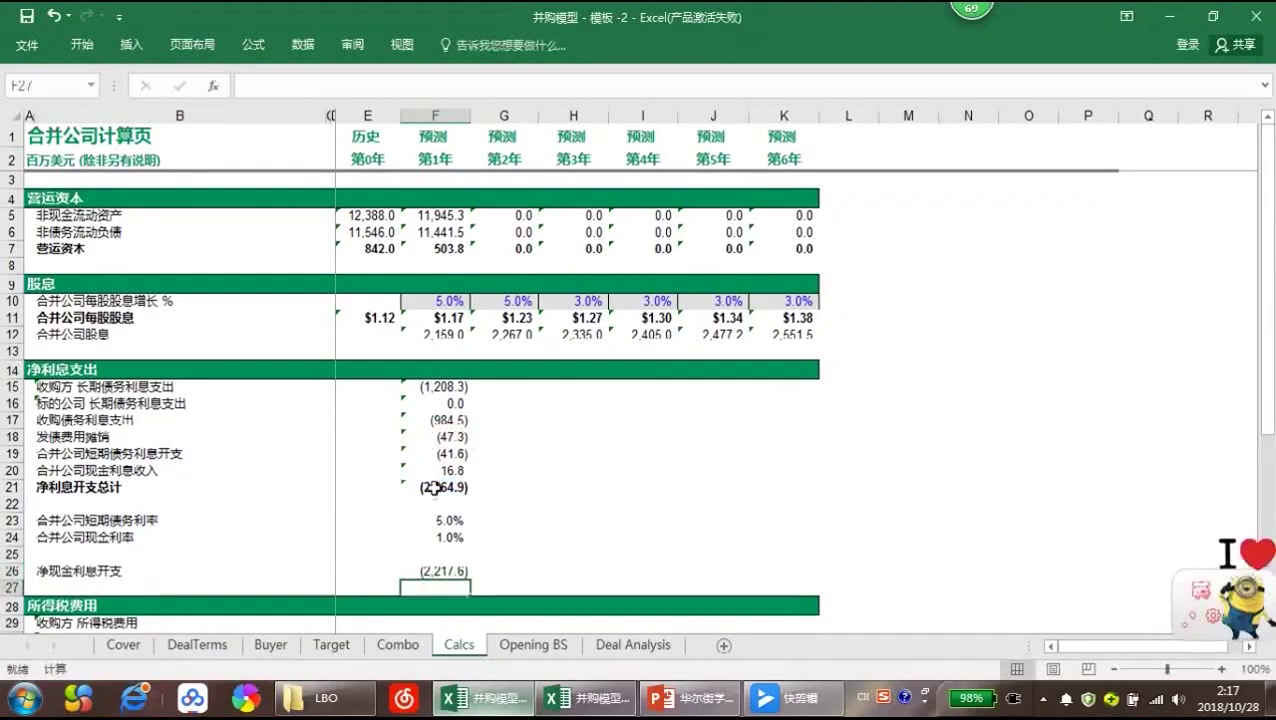
Link the acquirer's year 1 income tax expense in F29 to the Buyer sheet's income statement with =Buyer!F78
{"action": "scroll", "coordinate": [446, 527], "scroll_direction": "down", "scroll_amount": 3}
{"action": "left_click", "coordinate": [430, 485]}
{"action": "left_click", "coordinate": [433, 467]}
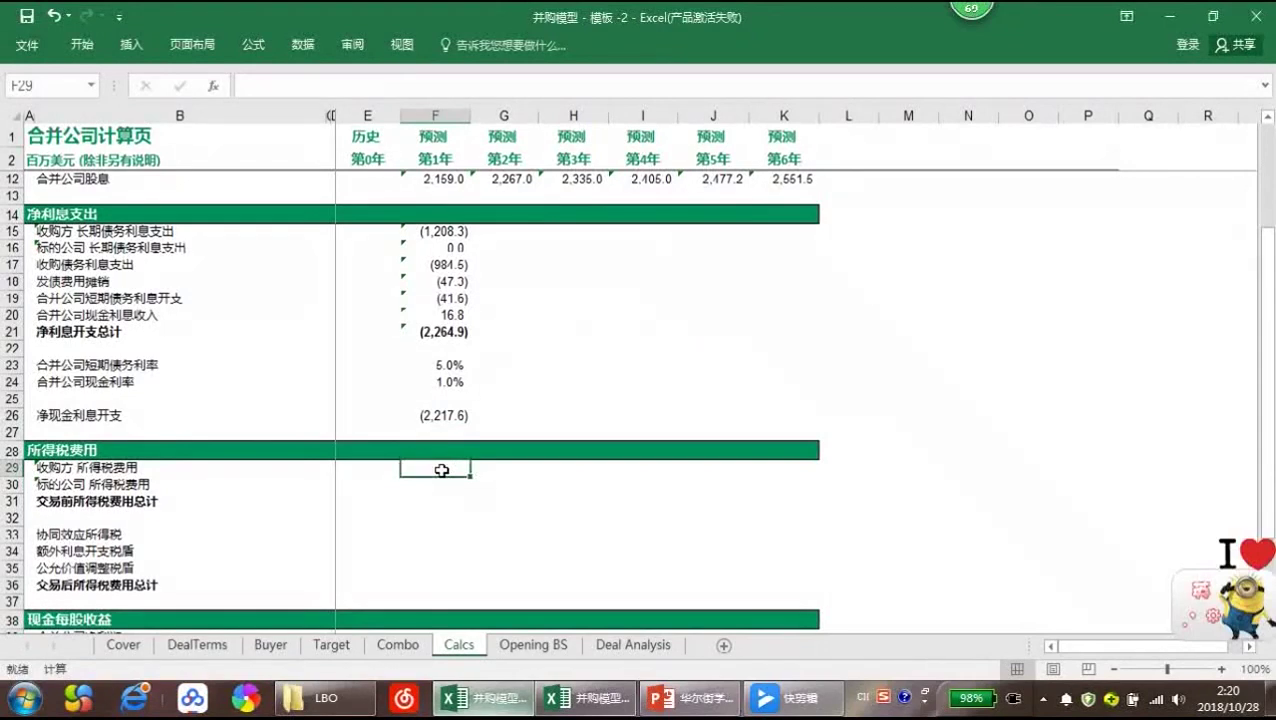
{"action": "type", "text": "="}
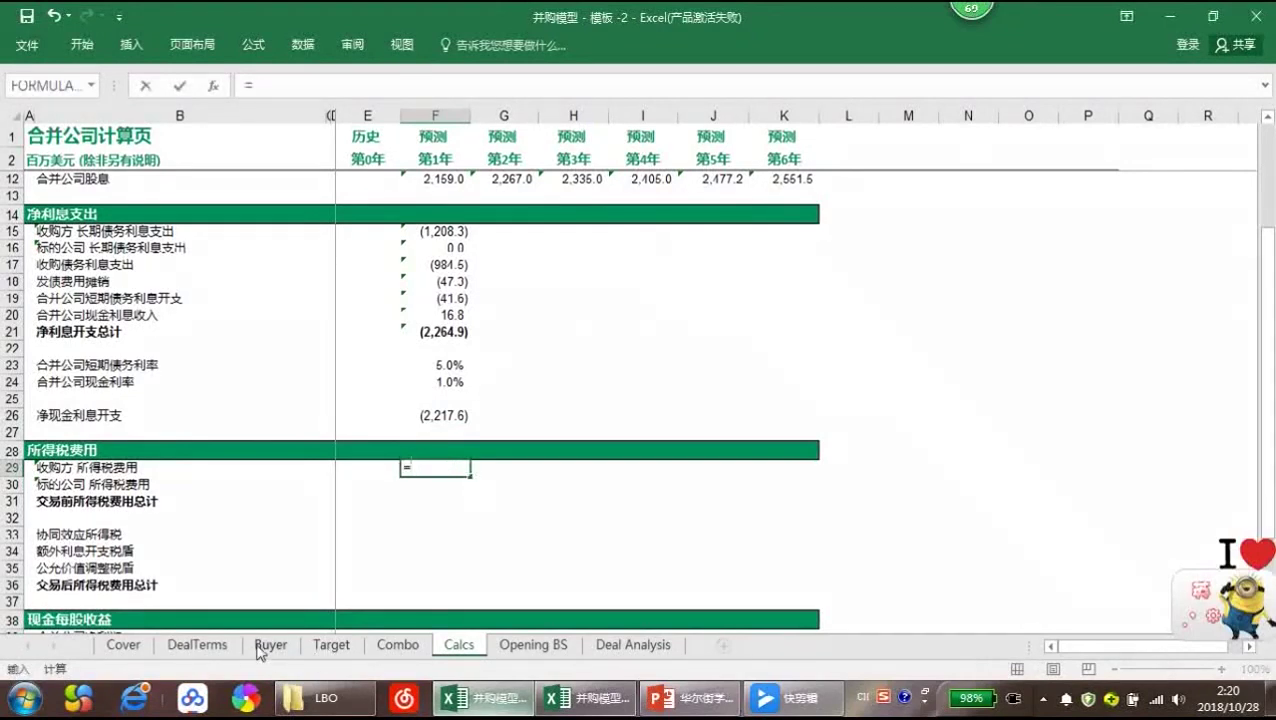
{"action": "left_click", "coordinate": [267, 645]}
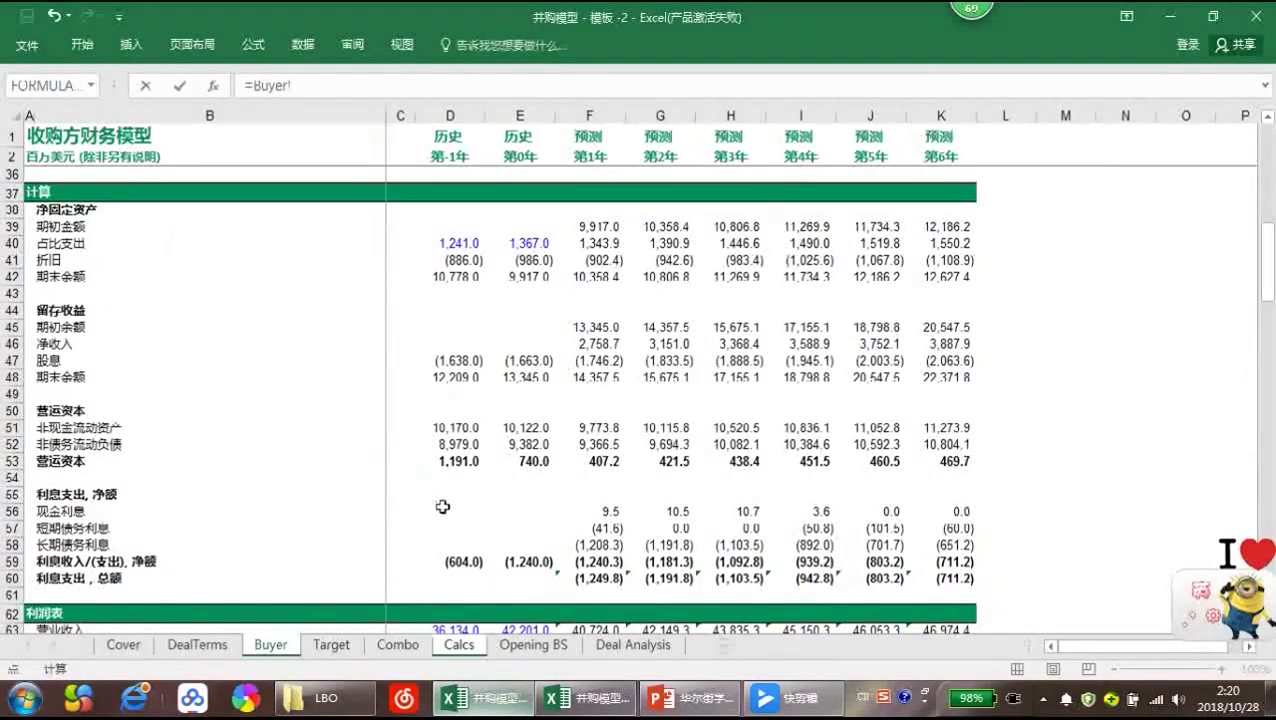
{"action": "scroll", "coordinate": [442, 507], "scroll_direction": "down", "scroll_amount": 14}
{"action": "scroll", "coordinate": [452, 512], "scroll_direction": "down", "scroll_amount": 4}
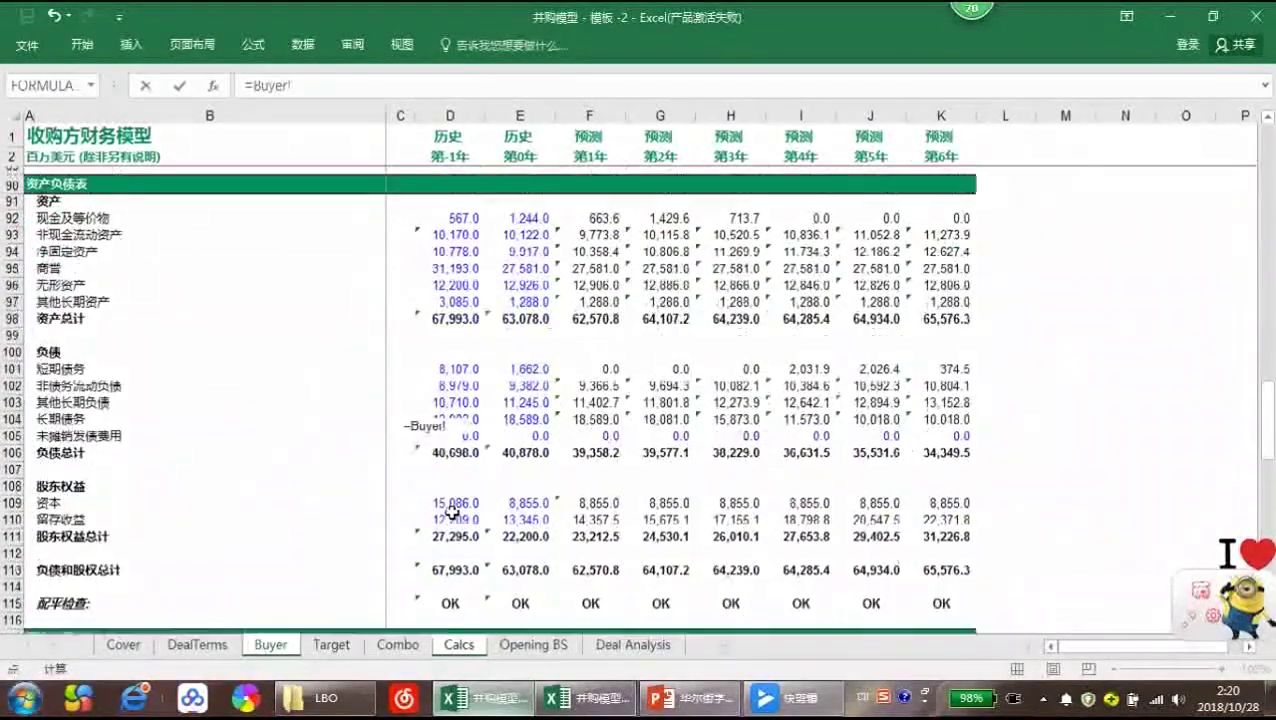
{"action": "scroll", "coordinate": [452, 512], "scroll_direction": "down", "scroll_amount": 3}
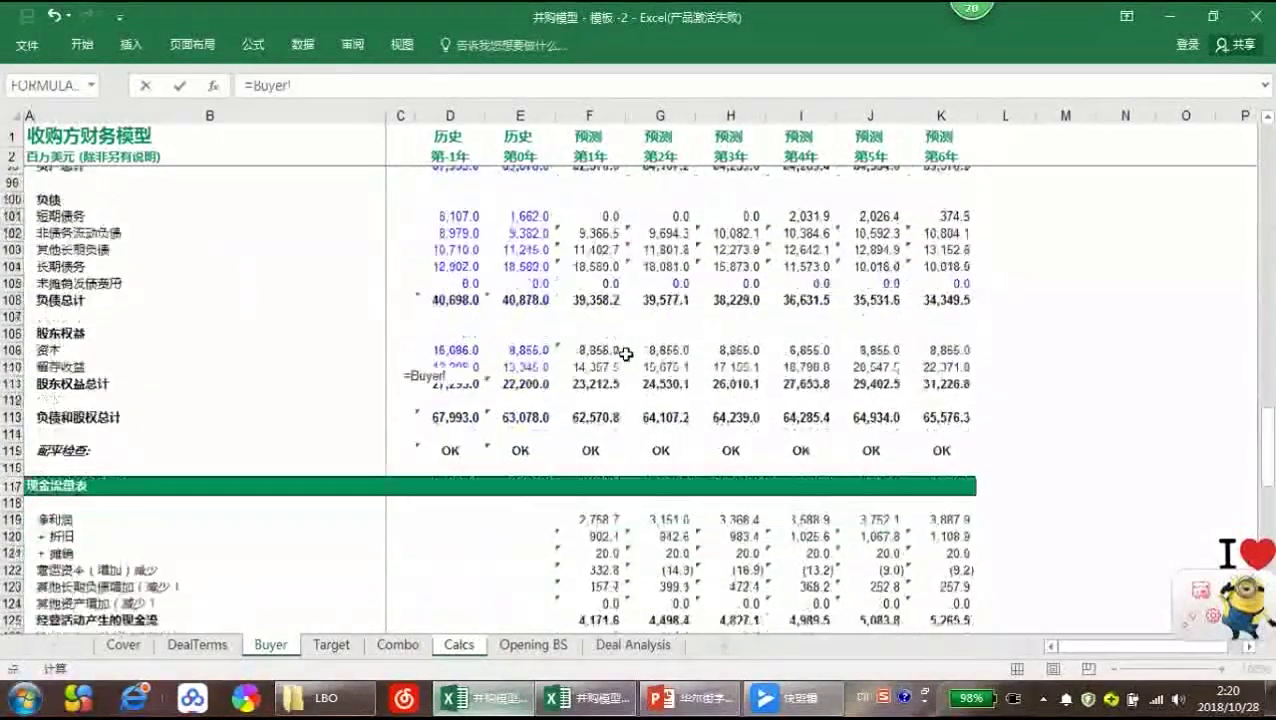
{"action": "scroll", "coordinate": [625, 354], "scroll_direction": "down", "scroll_amount": 1}
{"action": "scroll", "coordinate": [617, 410], "scroll_direction": "up", "scroll_amount": 3}
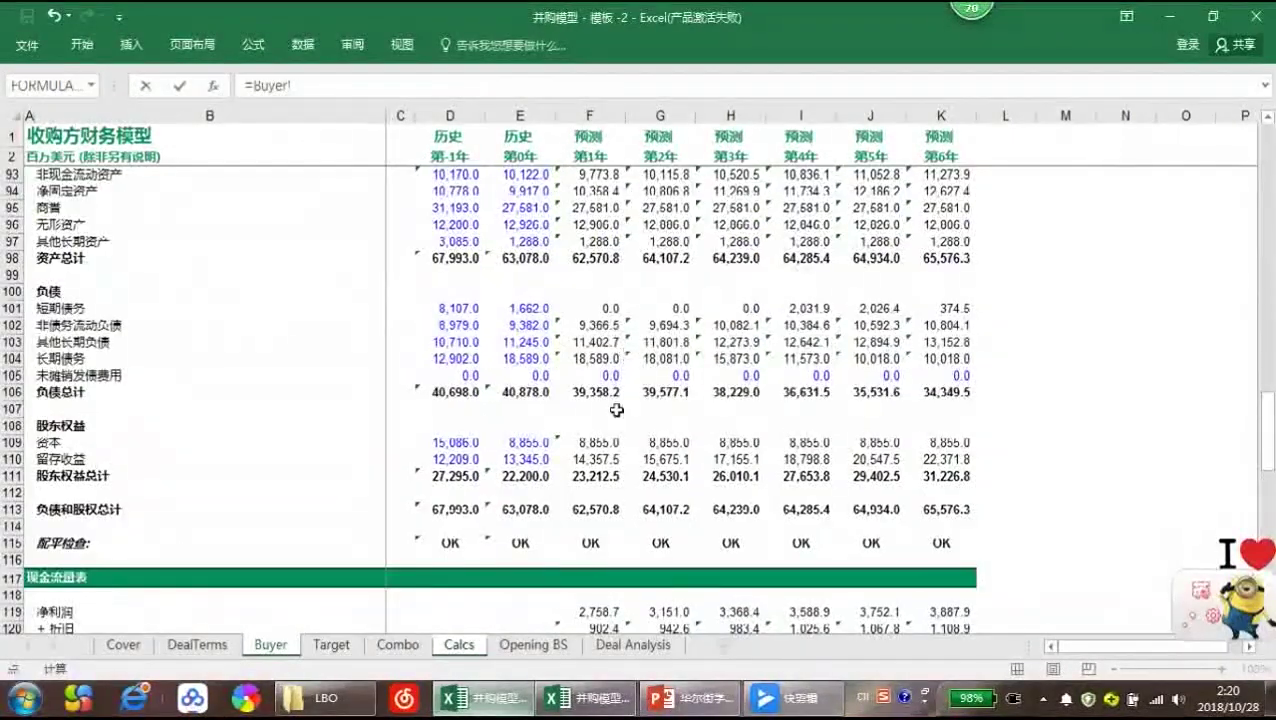
{"action": "scroll", "coordinate": [617, 410], "scroll_direction": "up", "scroll_amount": 4}
{"action": "scroll", "coordinate": [595, 333], "scroll_direction": "up", "scroll_amount": 3}
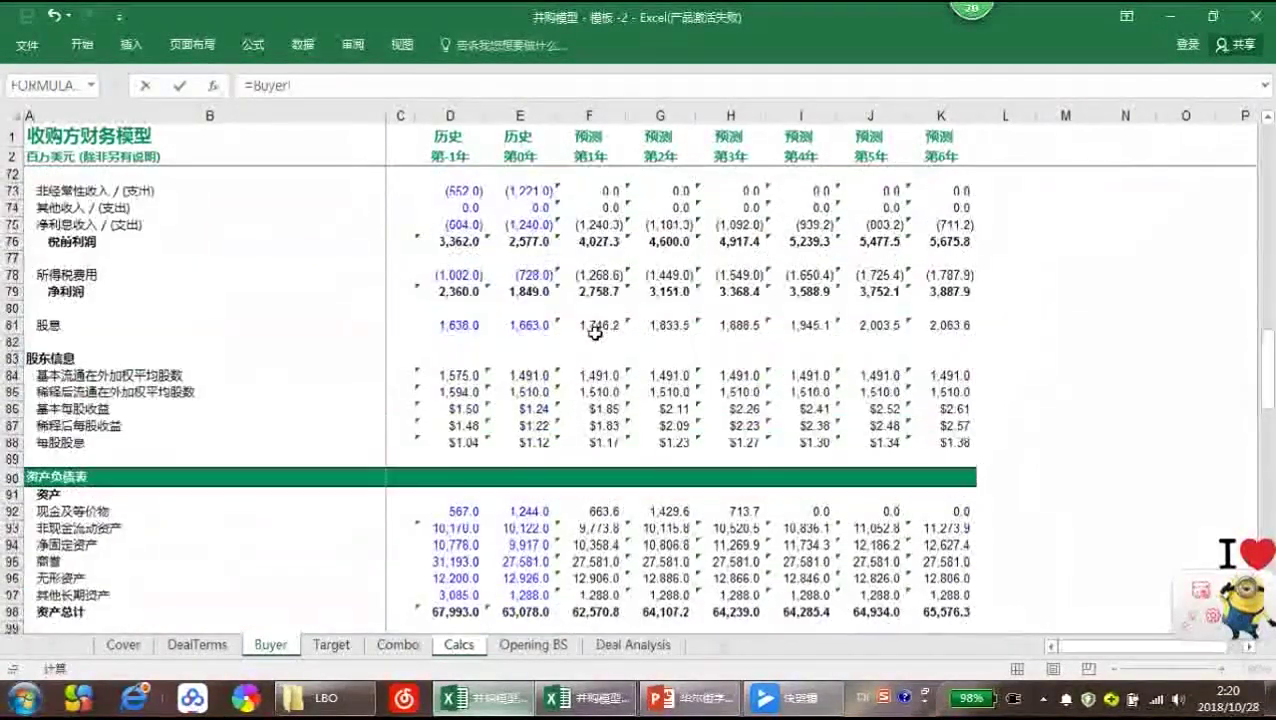
{"action": "left_click", "coordinate": [603, 276]}
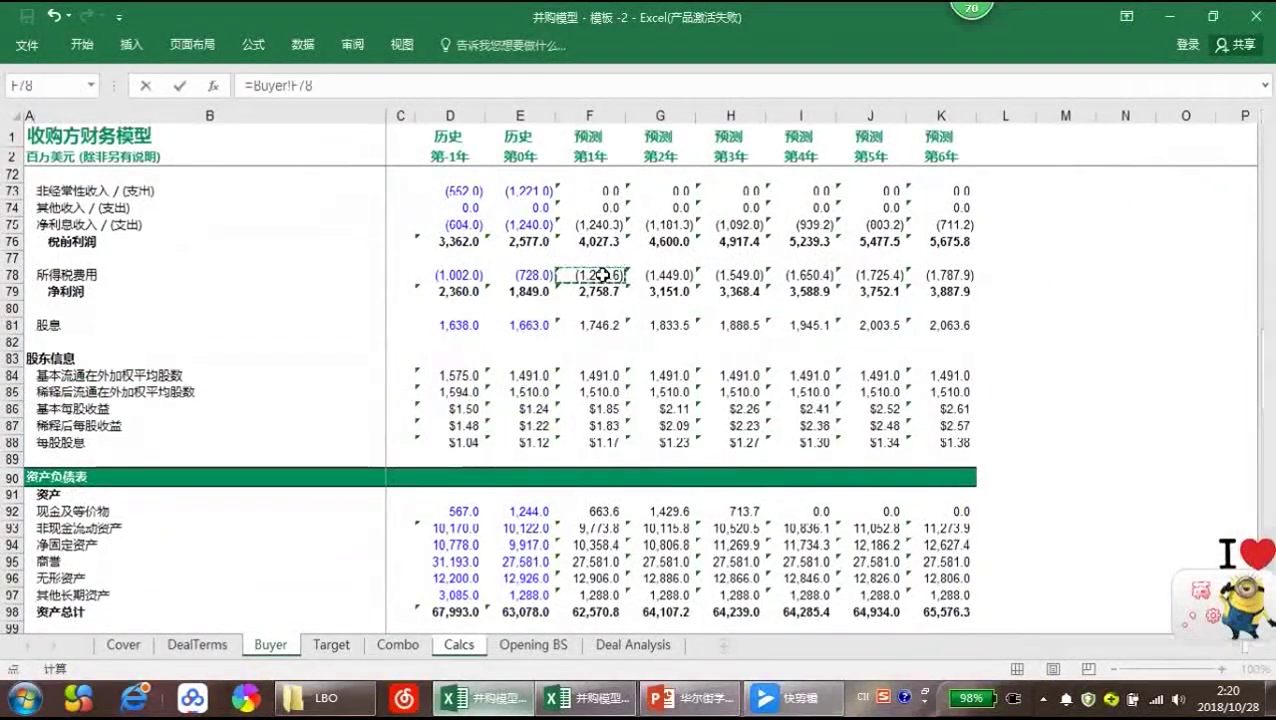
{"action": "key", "text": "Return"}
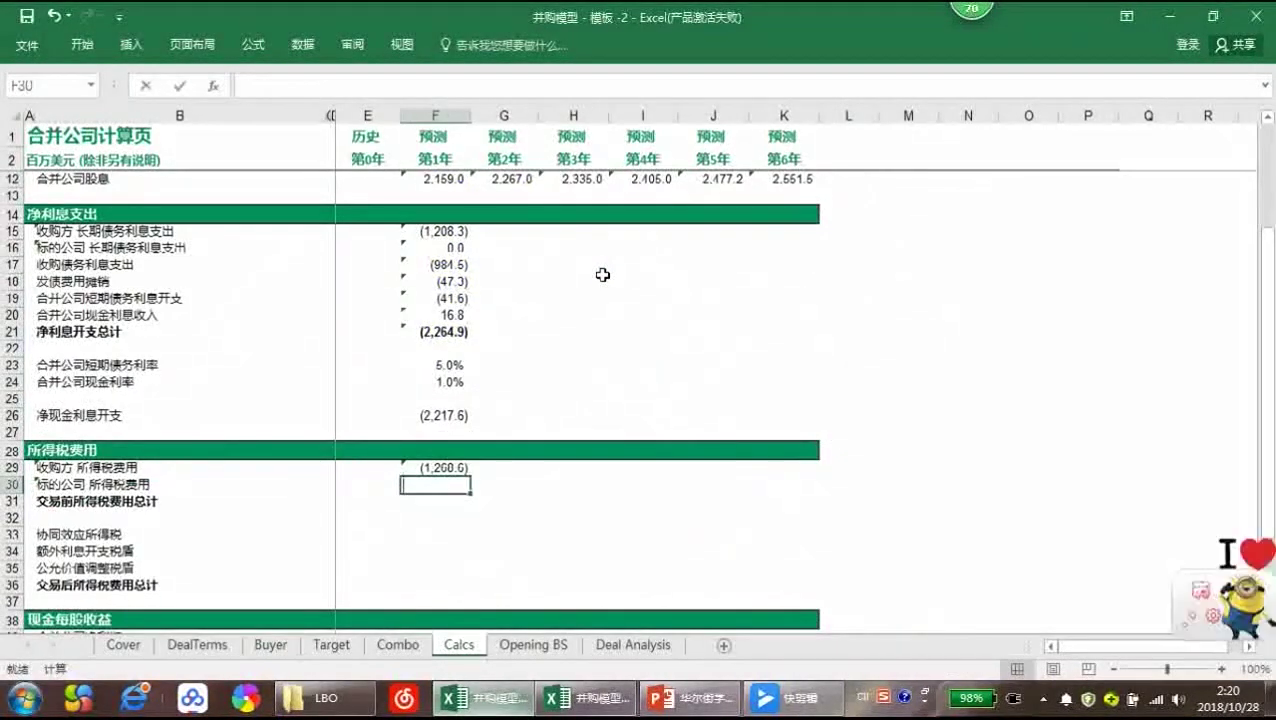
Link the target's year 1 income tax expense in F30 to the Target sheet's income statement with =Target!F78
{"action": "type", "text": "="}
{"action": "left_click", "coordinate": [331, 644]}
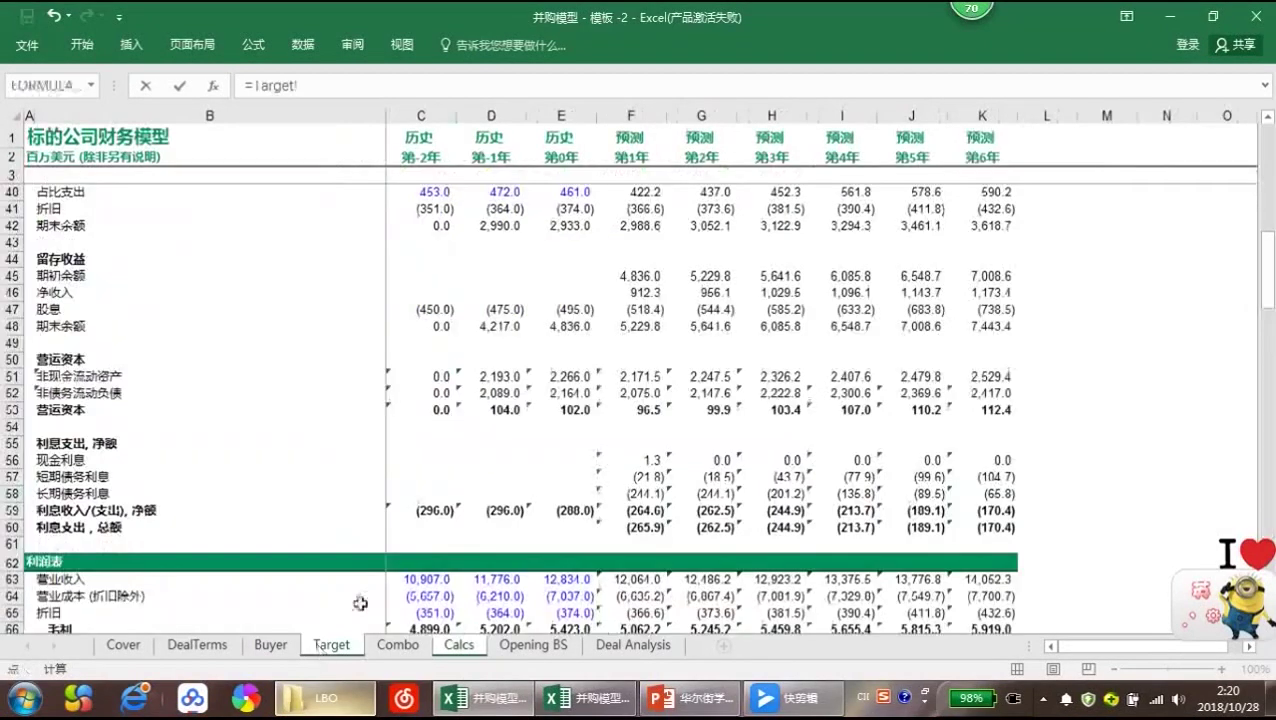
{"action": "scroll", "coordinate": [561, 489], "scroll_direction": "down", "scroll_amount": 6}
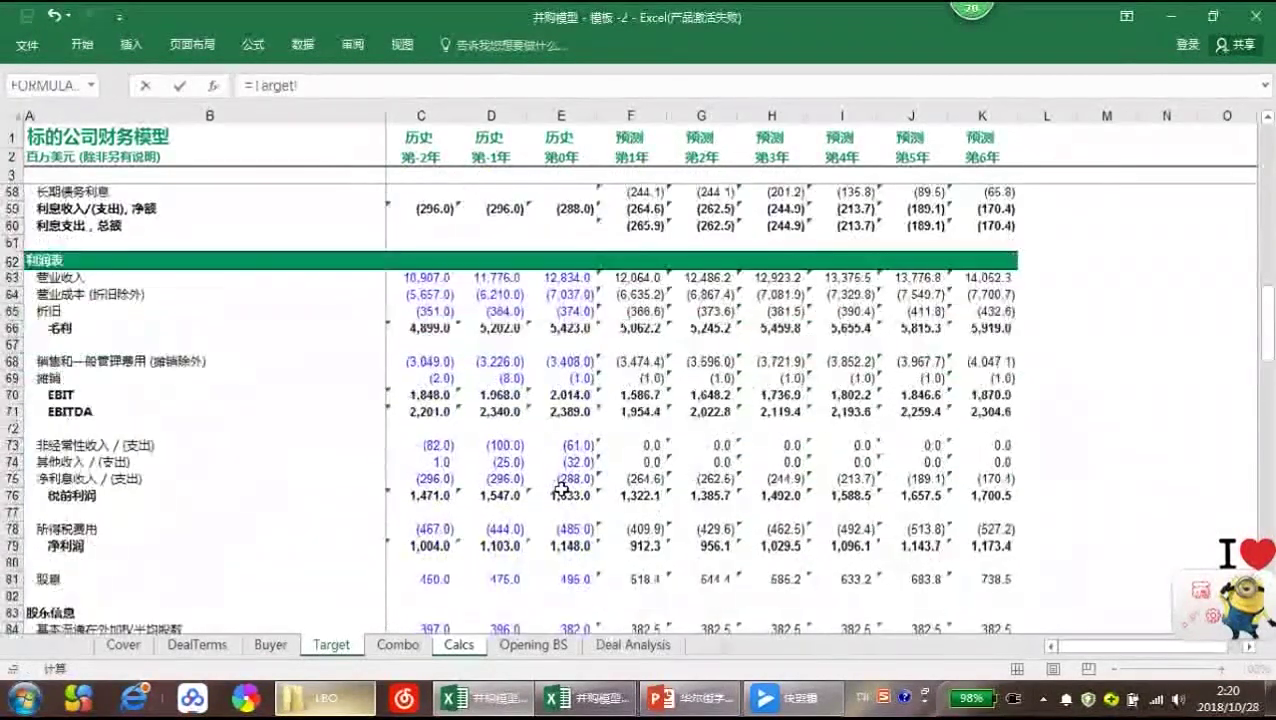
{"action": "left_click", "coordinate": [608, 529]}
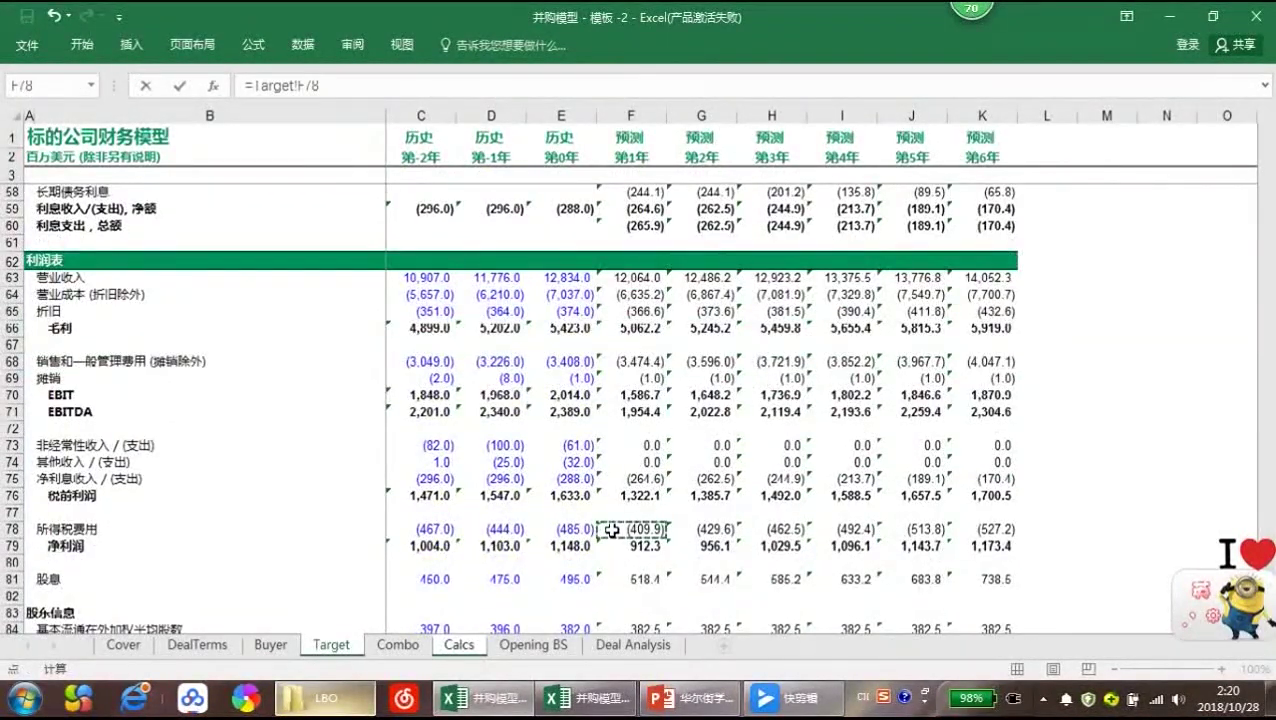
{"action": "key", "text": "Return"}
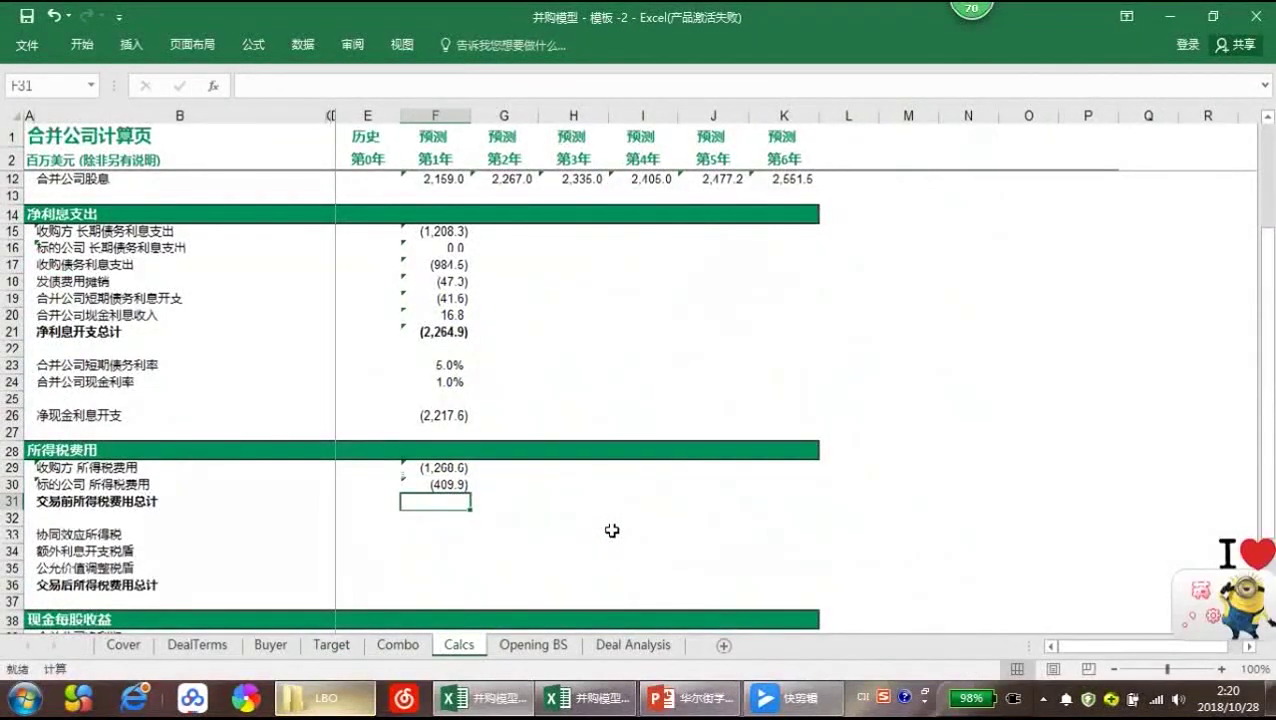
Total the year 1 pre-transaction income tax expense in F31 with =SUM(F29:F30)
{"action": "key", "text": "alt+equal"}
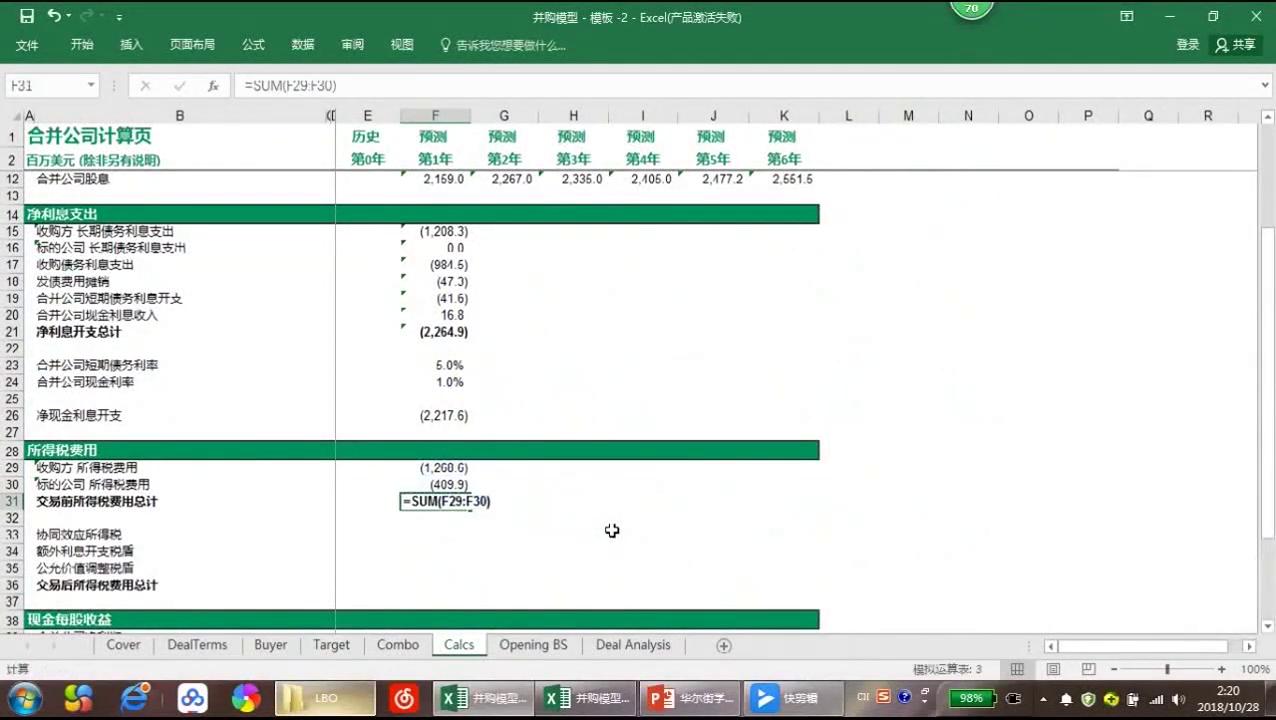
{"action": "key", "text": "Return"}
Calculate the year 1 income tax on synergies in F33 as SG&A synergies times the target's marginal tax rate, =DealTerms!F64*Target!F14
{"action": "key", "text": "Down"}
{"action": "key", "text": "Down"}
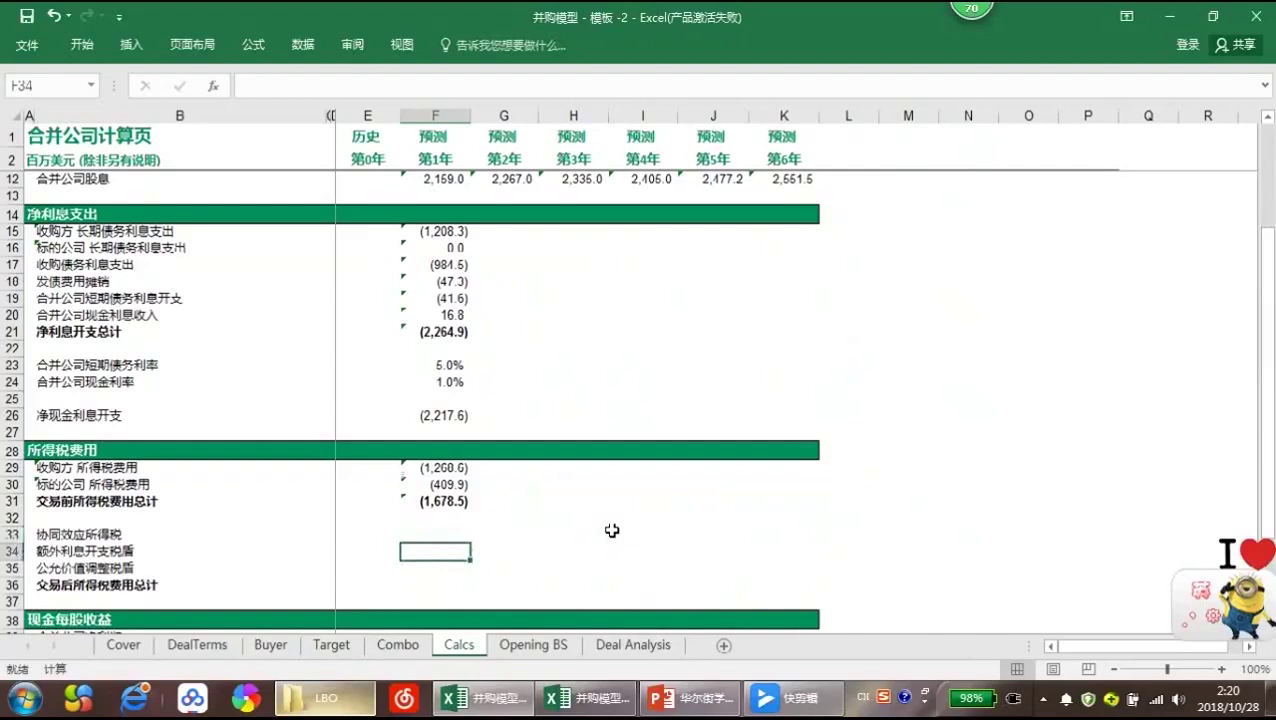
{"action": "key", "text": "Up"}
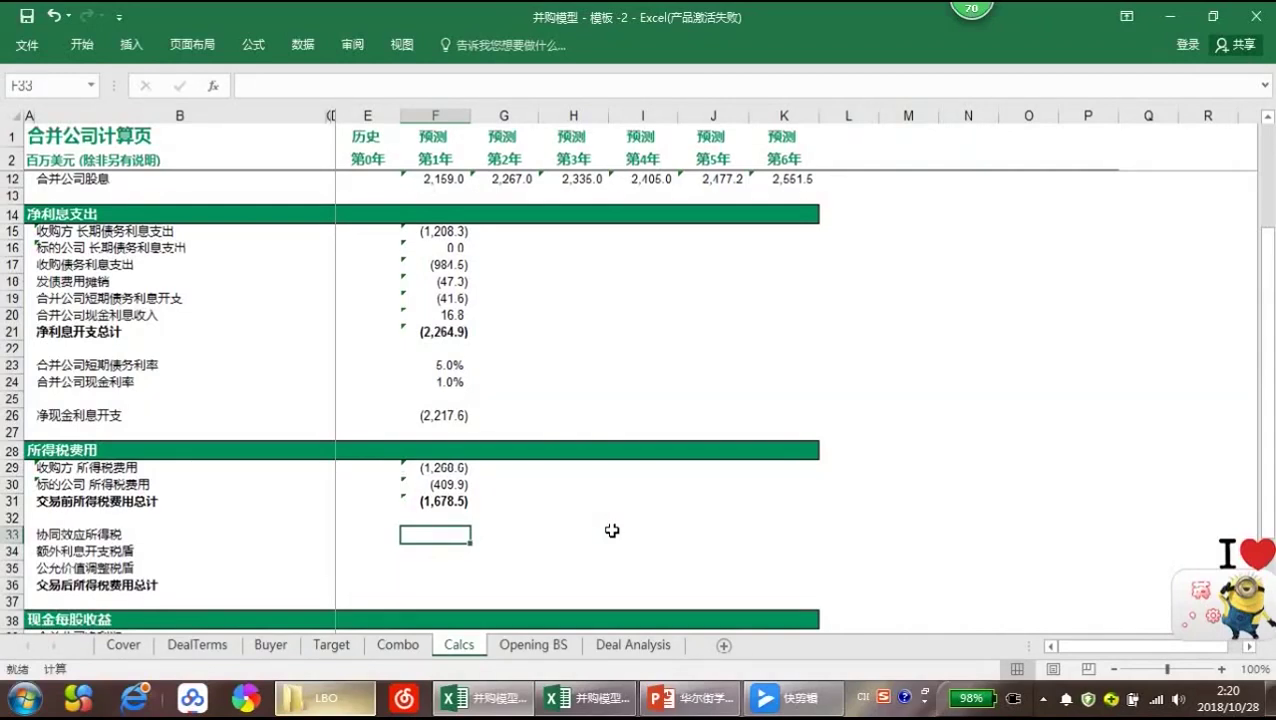
{"action": "type", "text": "="}
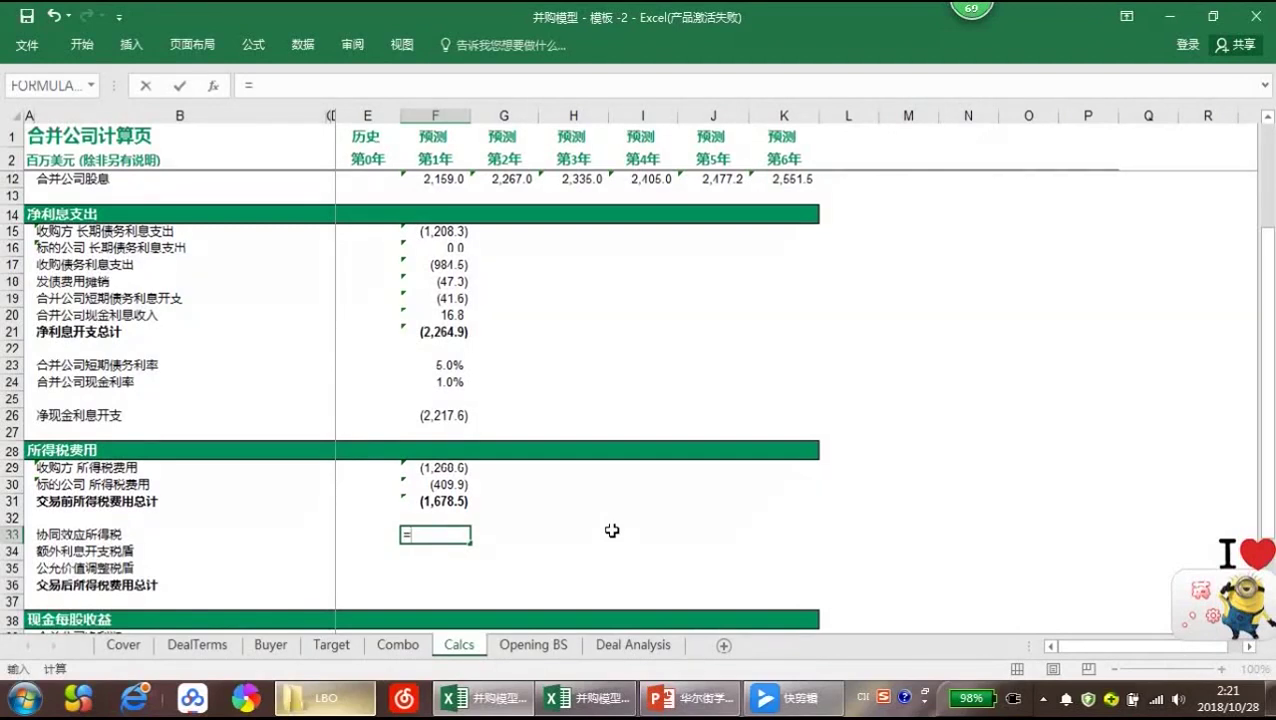
{"action": "left_click", "coordinate": [197, 645]}
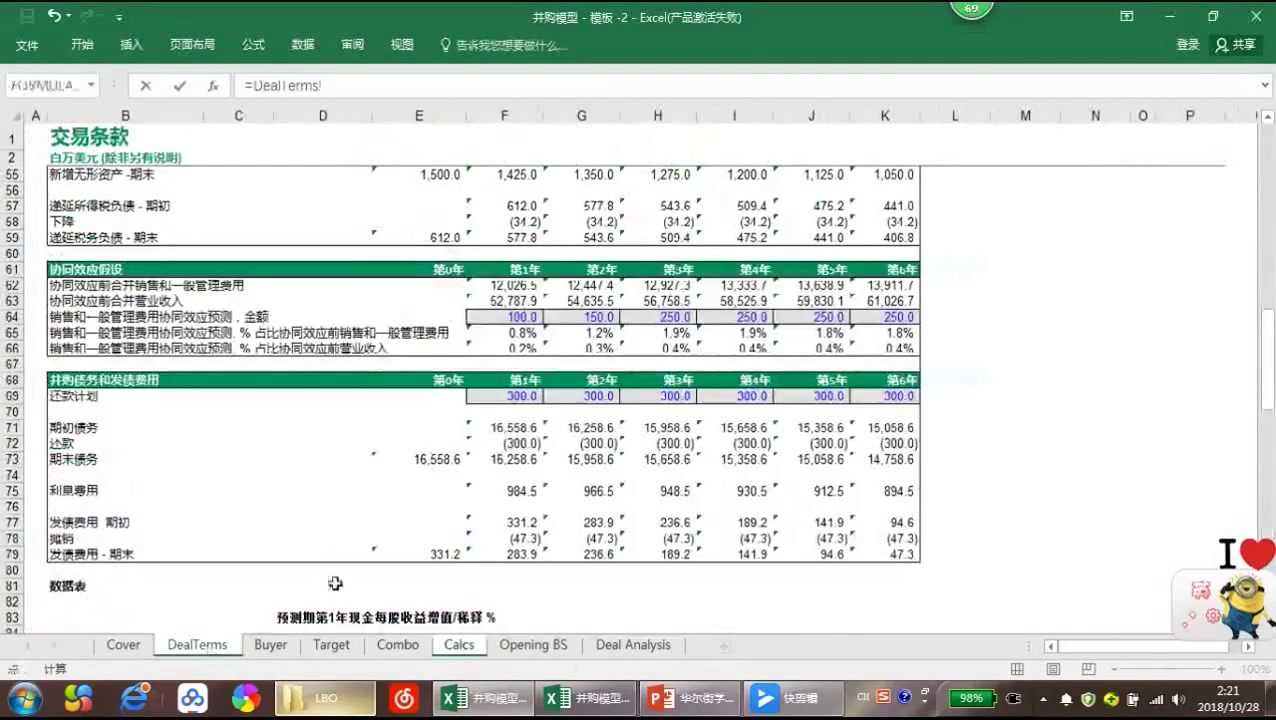
{"action": "left_click", "coordinate": [515, 317]}
{"action": "type", "text": "*"}
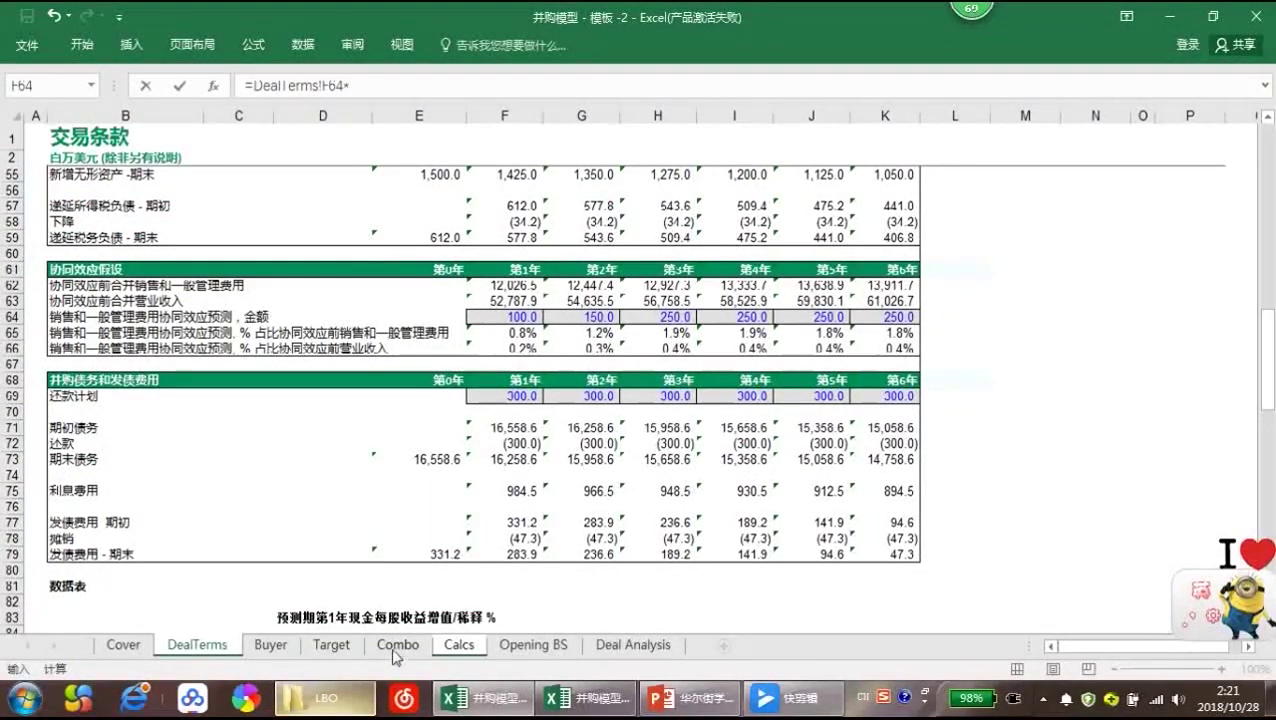
{"action": "left_click", "coordinate": [332, 645]}
{"action": "scroll", "coordinate": [503, 494], "scroll_direction": "up", "scroll_amount": 15}
{"action": "scroll", "coordinate": [503, 494], "scroll_direction": "up", "scroll_amount": 3}
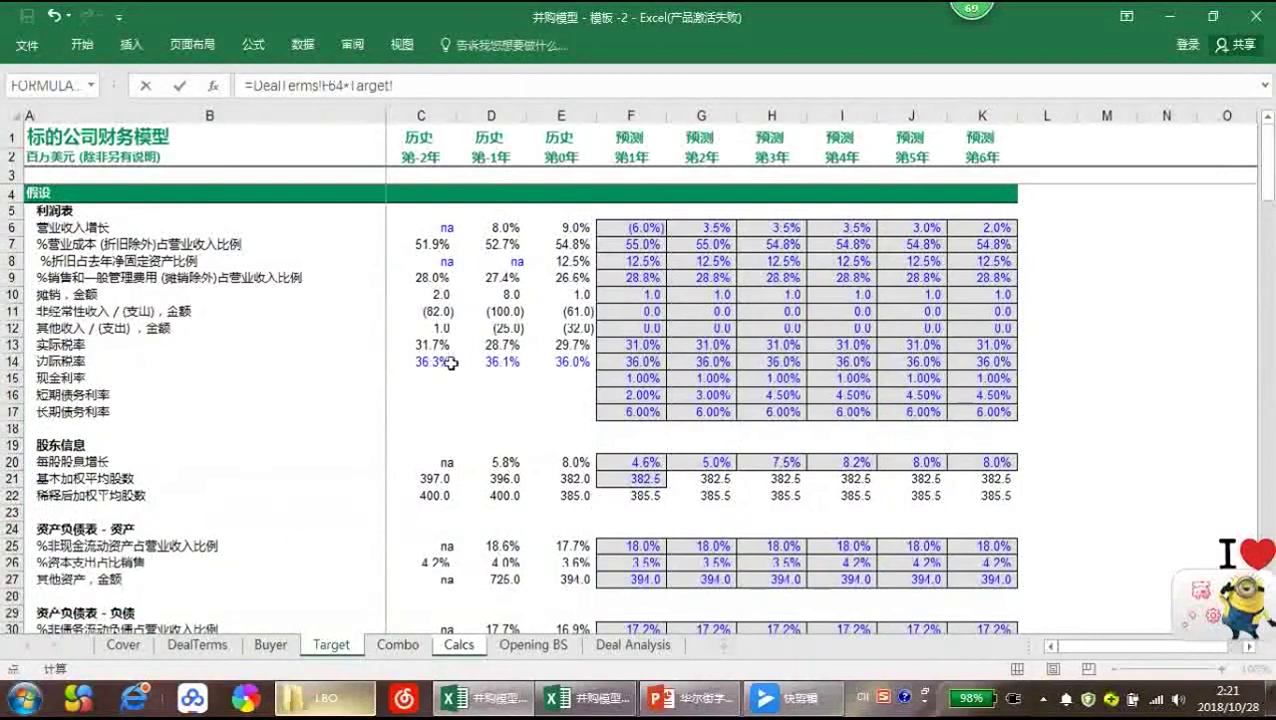
{"action": "left_click", "coordinate": [611, 361]}
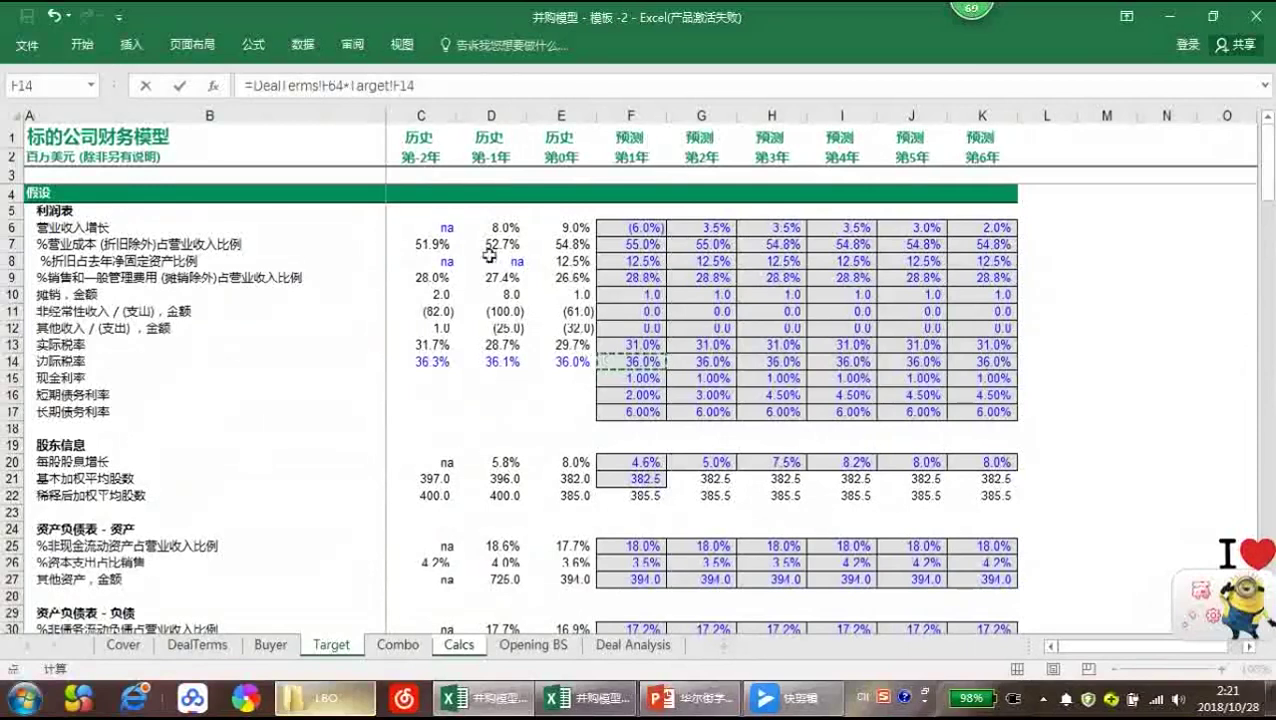
{"action": "key", "text": "Return"}
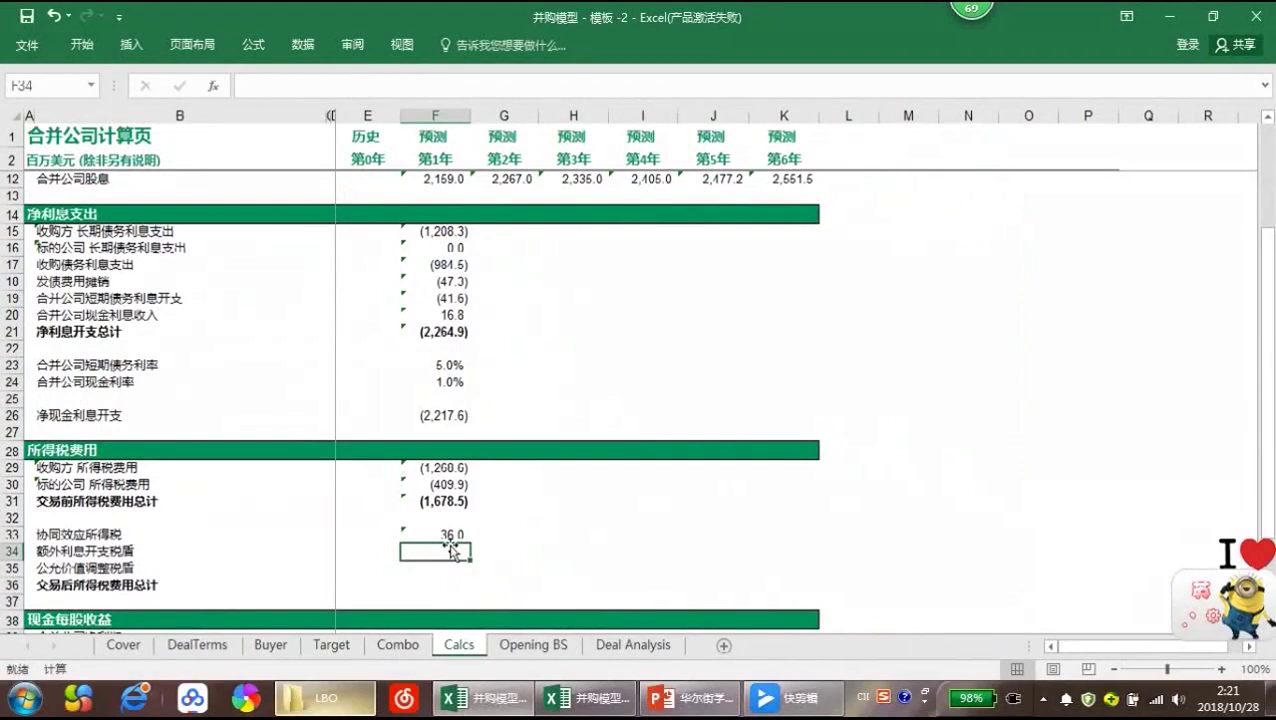
Make the year 1 synergy income tax in F33 negative by changing its formula to =-DealTerms!F64*Target!F14
{"action": "left_click", "coordinate": [450, 535]}
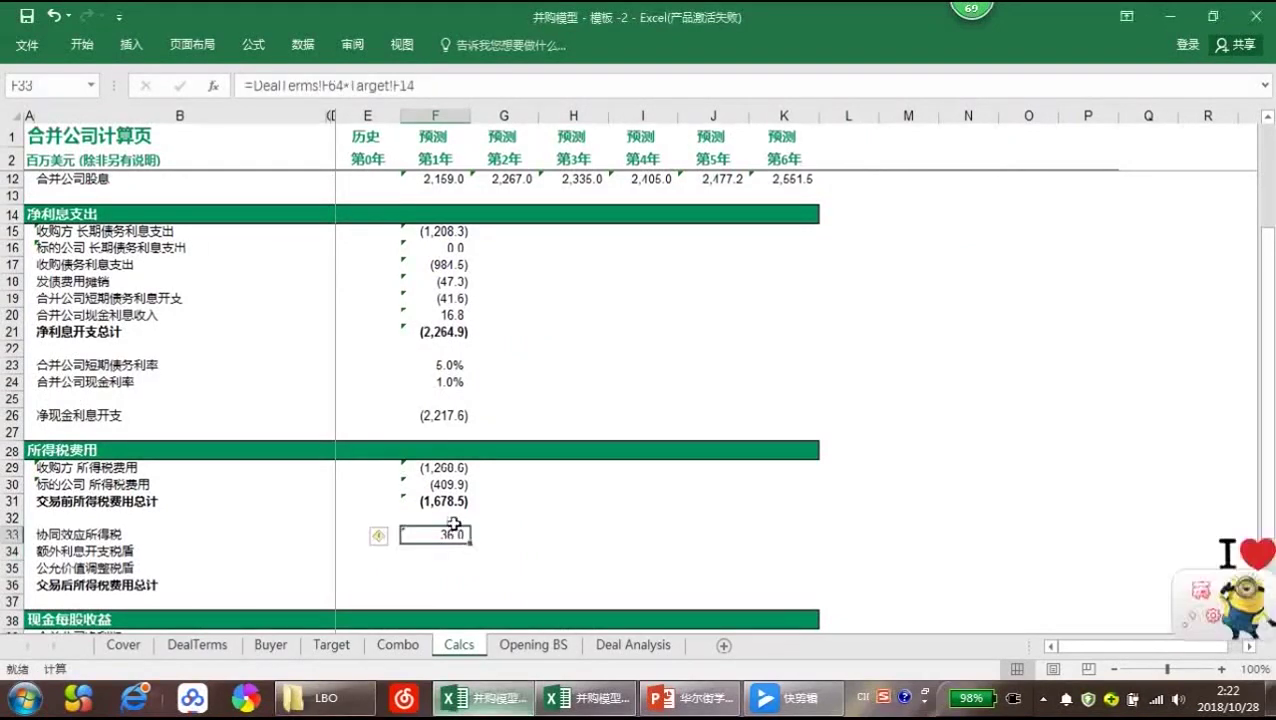
{"action": "left_click", "coordinate": [252, 87]}
{"action": "type", "text": "-"}
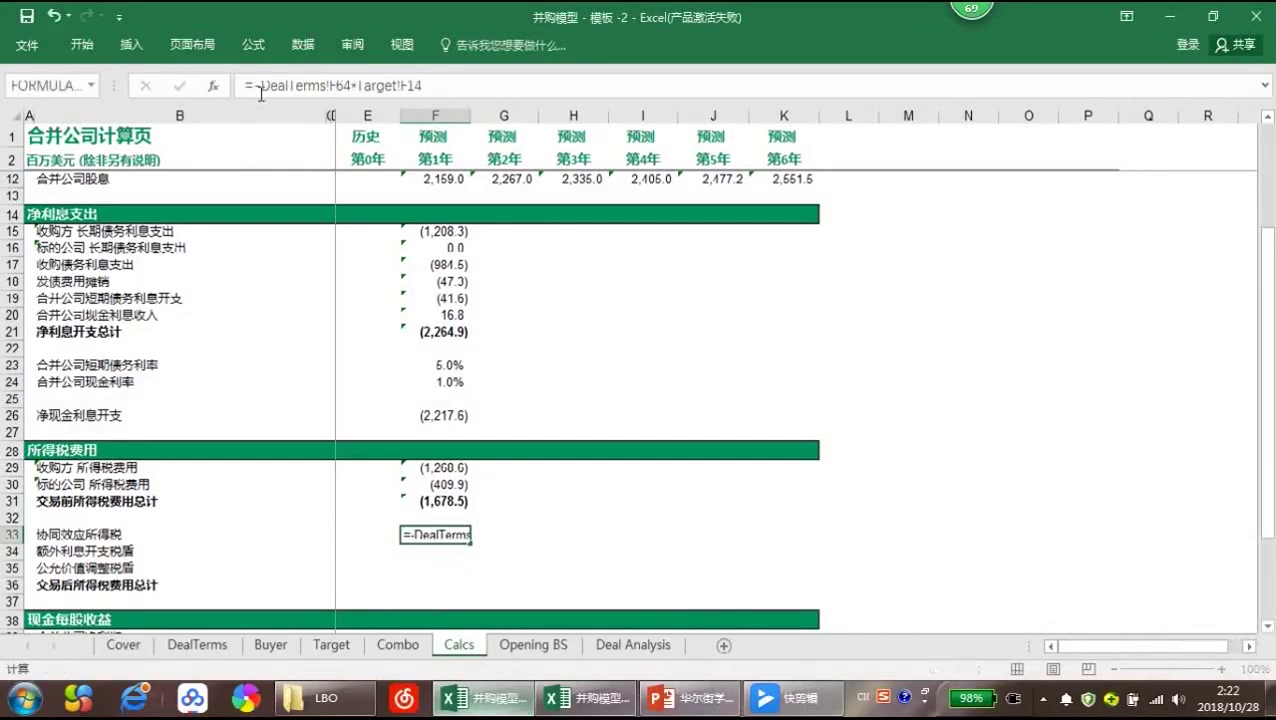
{"action": "key", "text": "Return"}
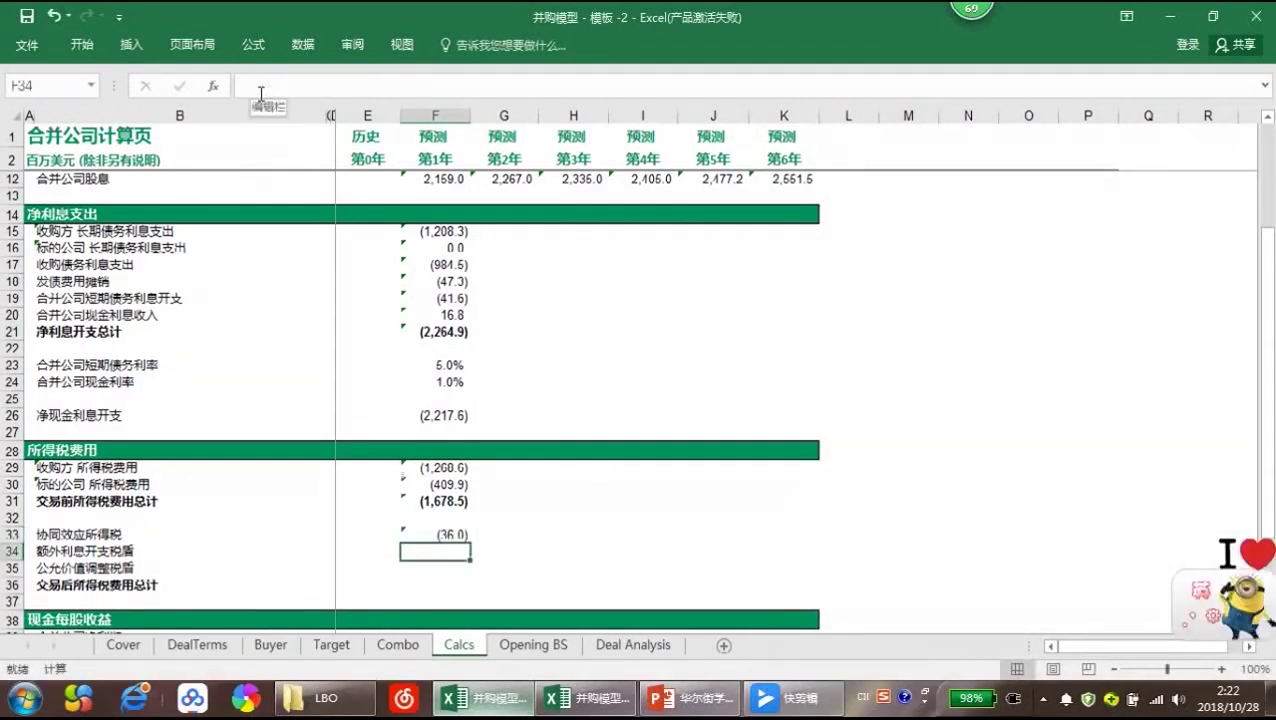
Start the year 1 additional interest expense tax shield formula in F34 with =-(F21- followed by a reference to the Buyer sheet
{"action": "type", "text": "=-("}
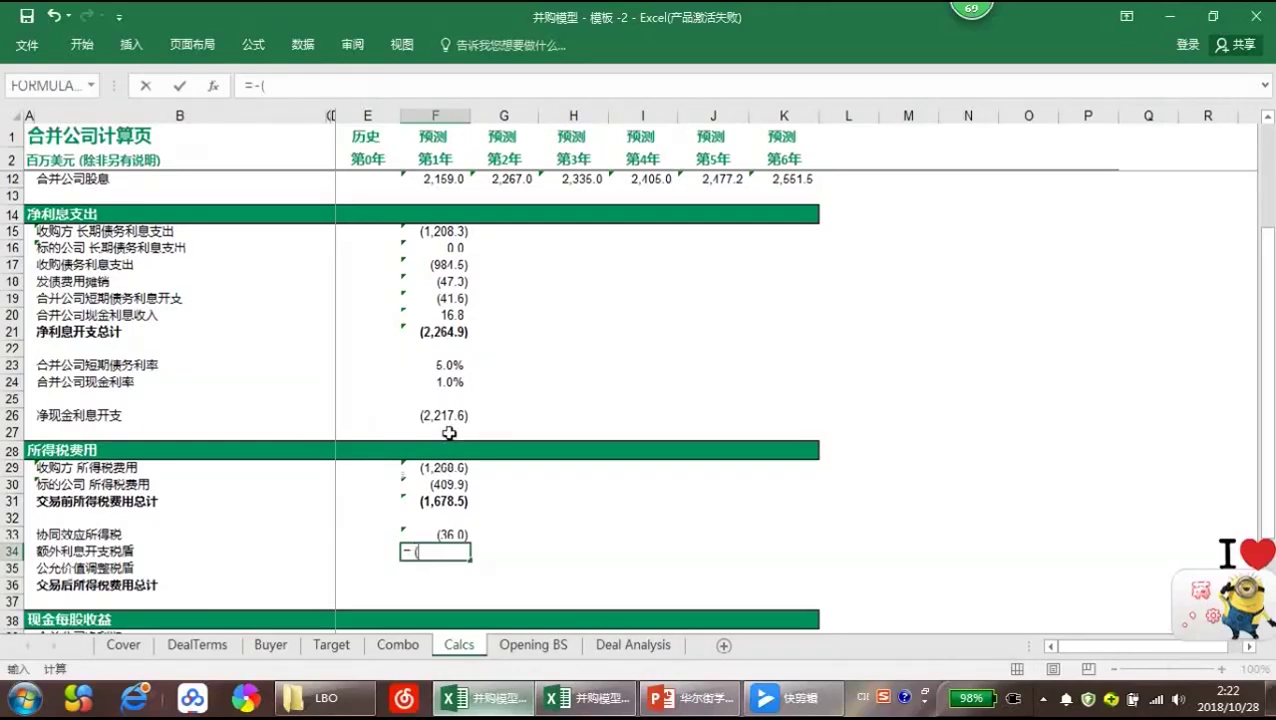
{"action": "left_click", "coordinate": [426, 330]}
{"action": "type", "text": "-"}
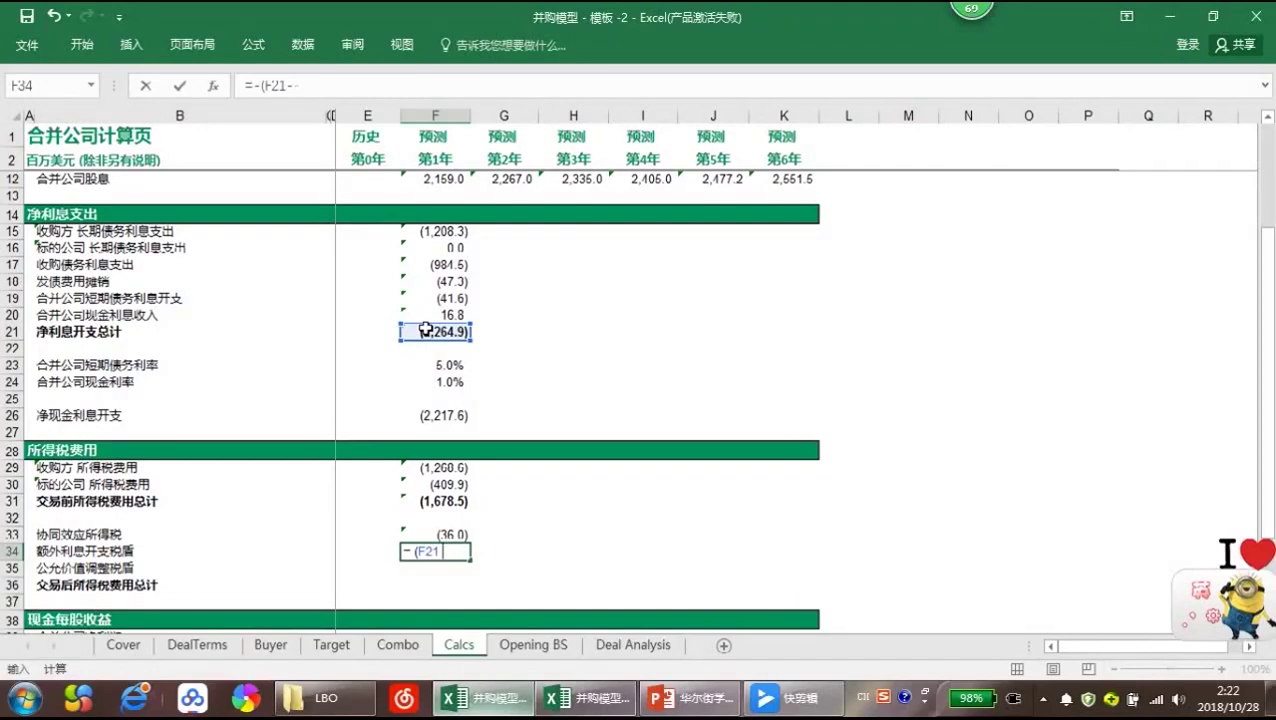
{"action": "left_click", "coordinate": [270, 644]}
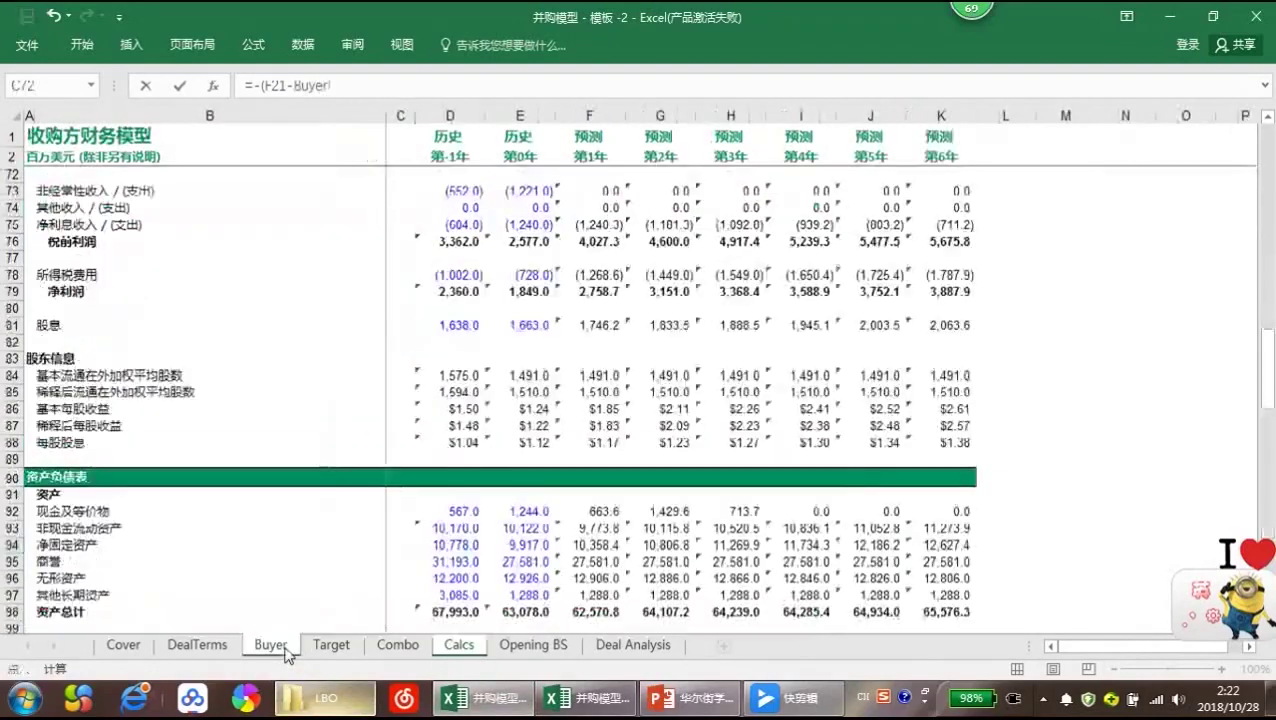
{"action": "scroll", "coordinate": [481, 463], "scroll_direction": "up", "scroll_amount": 3}
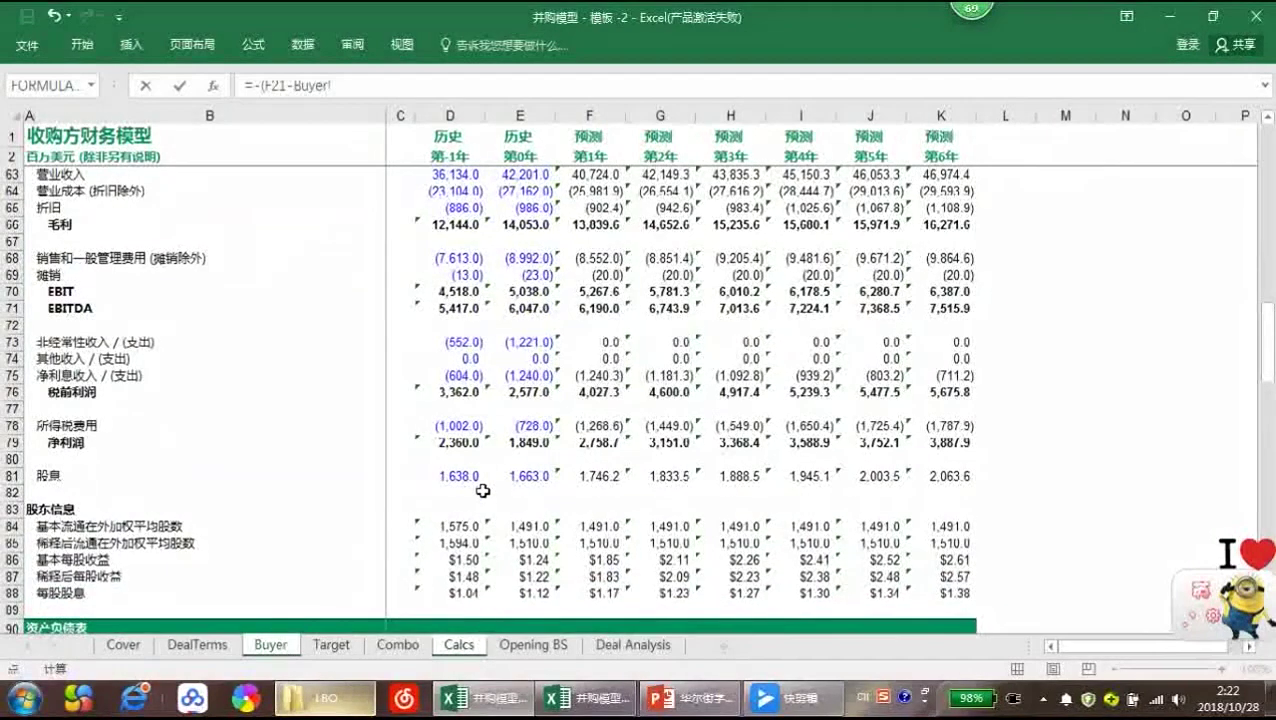
{"action": "scroll", "coordinate": [481, 480], "scroll_direction": "down", "scroll_amount": 3}
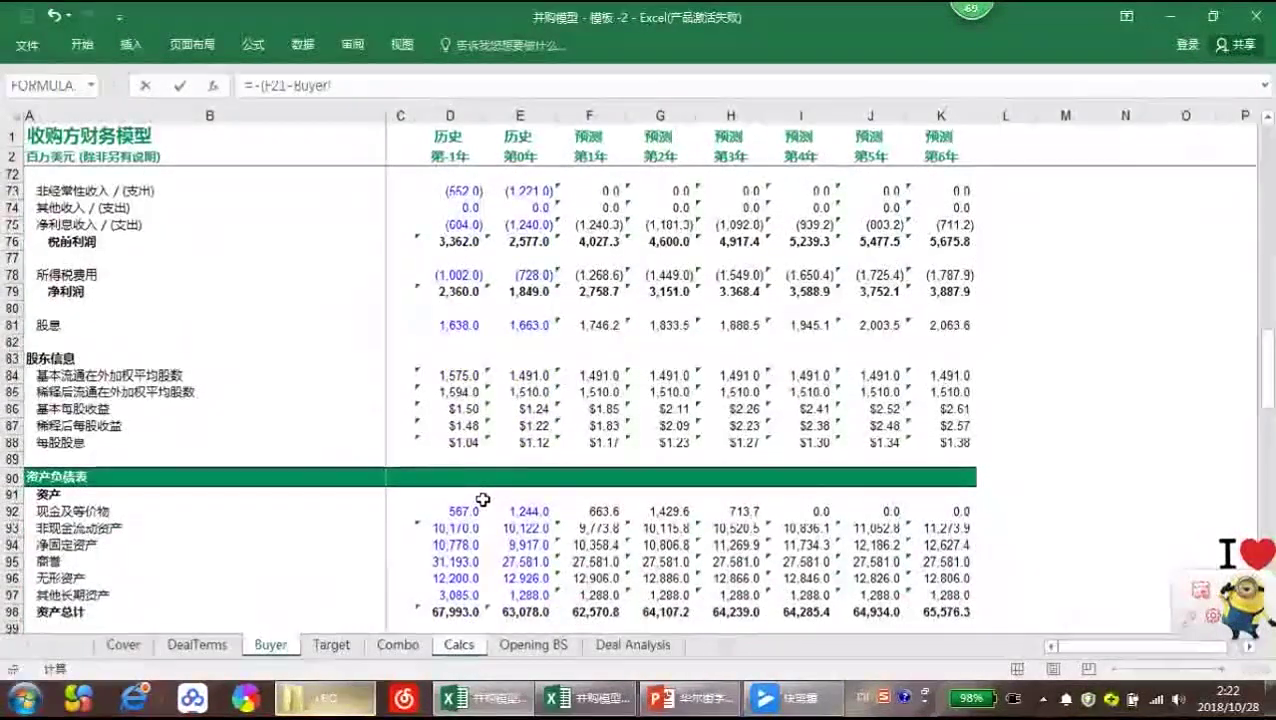
Complete the year 1 additional interest tax shield formula in Calcs as =-(F21-Buyer!F75-Target!F75)*Buyer!F14
{"action": "scroll", "coordinate": [482, 499], "scroll_direction": "up", "scroll_amount": 2}
{"action": "left_click", "coordinate": [580, 325]}
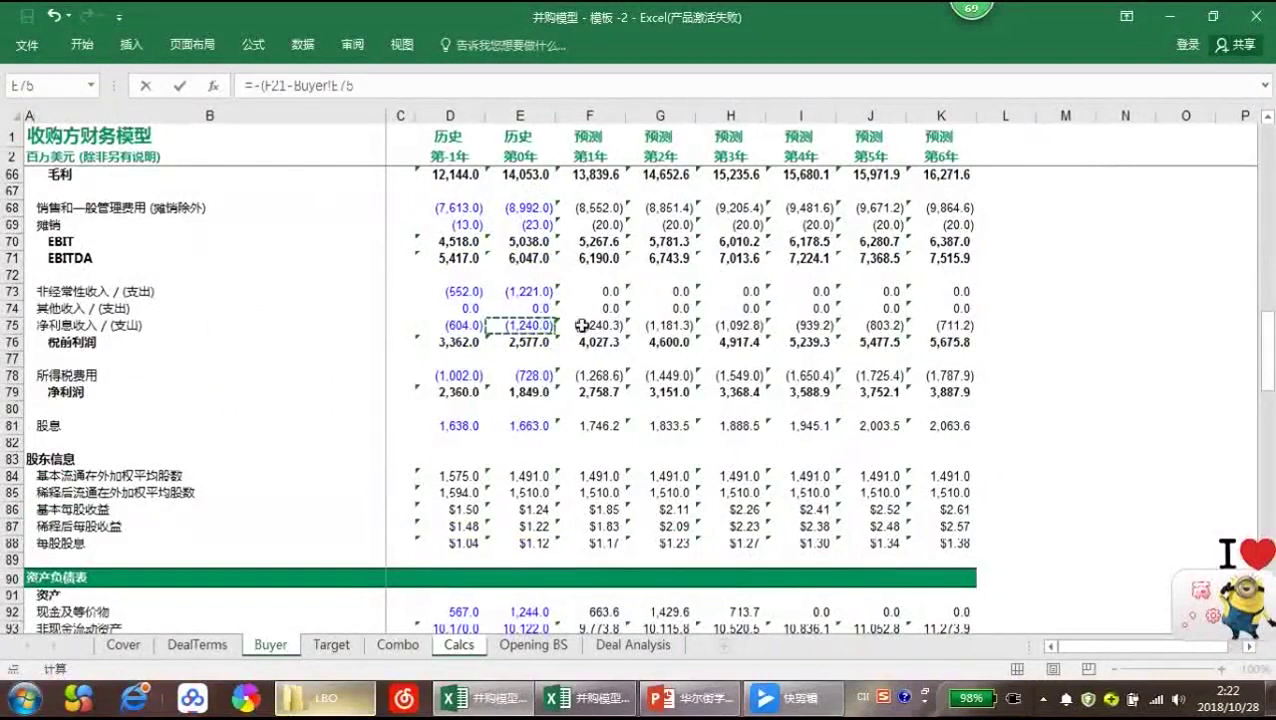
{"action": "left_click", "coordinate": [568, 93]}
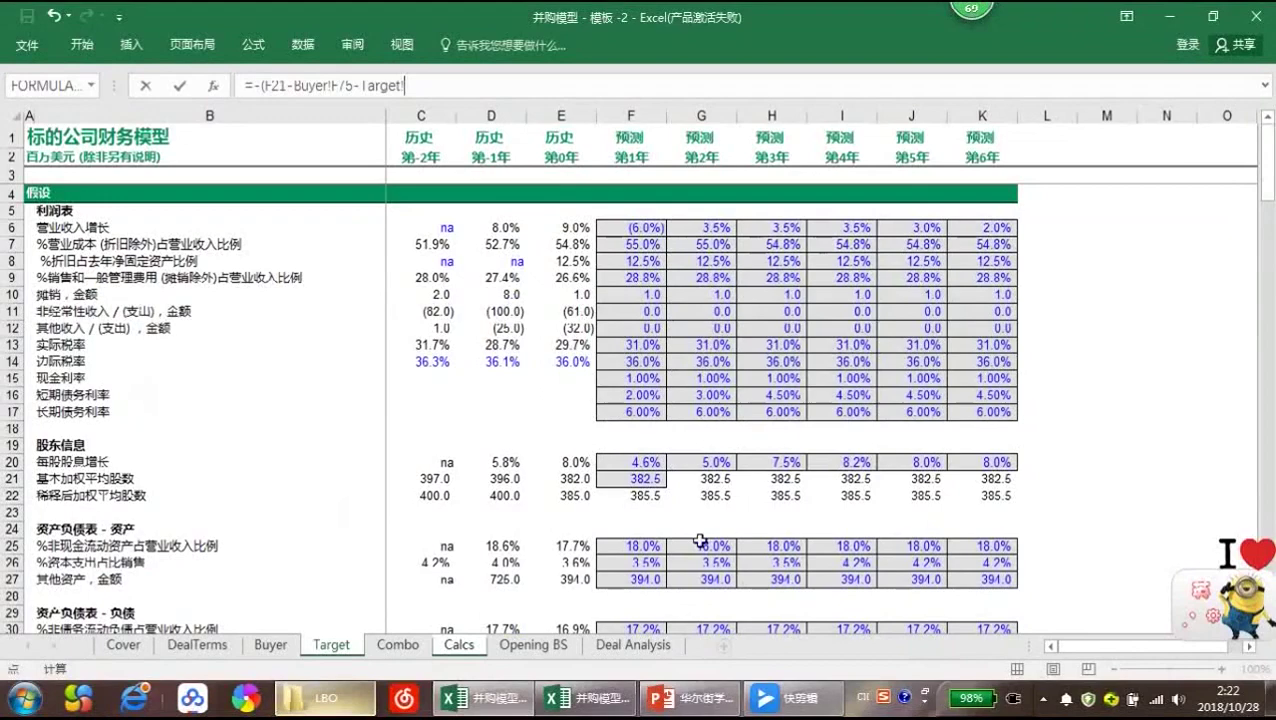
{"action": "left_click_drag", "start_coordinate": [1266, 175], "coordinate": [1257, 350]}
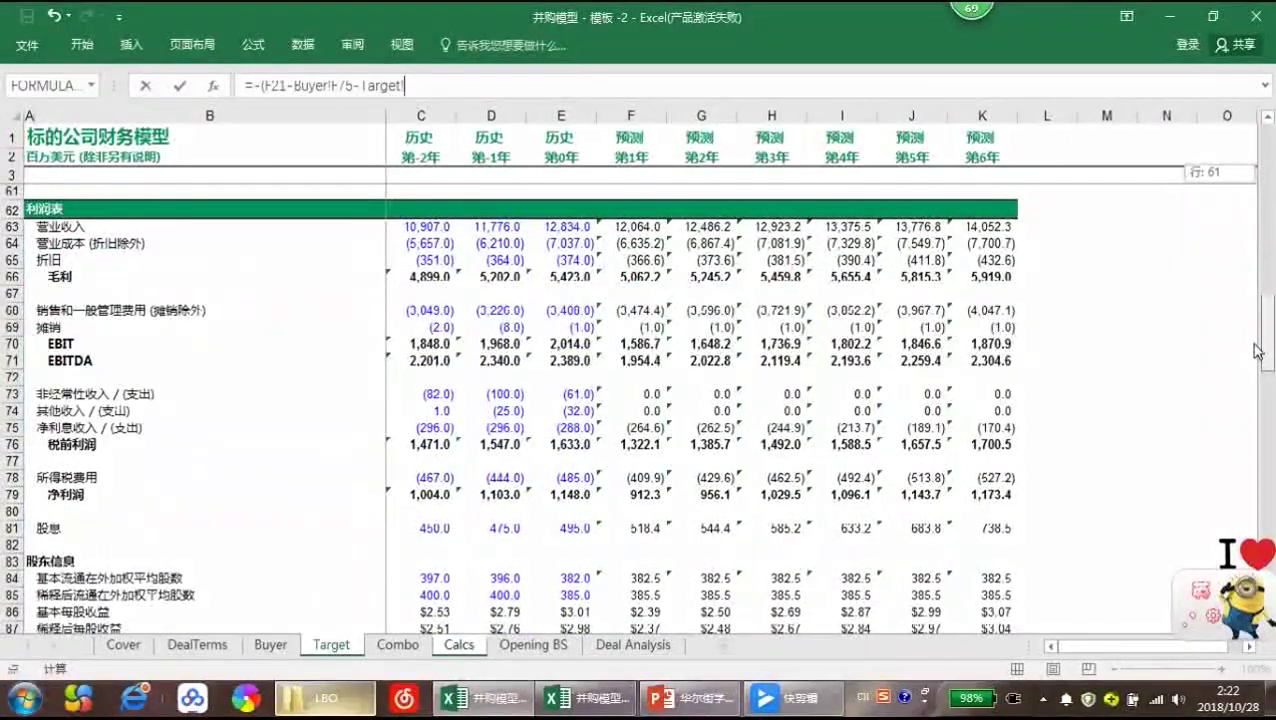
{"action": "left_click_drag", "start_coordinate": [1257, 350], "coordinate": [1257, 363]}
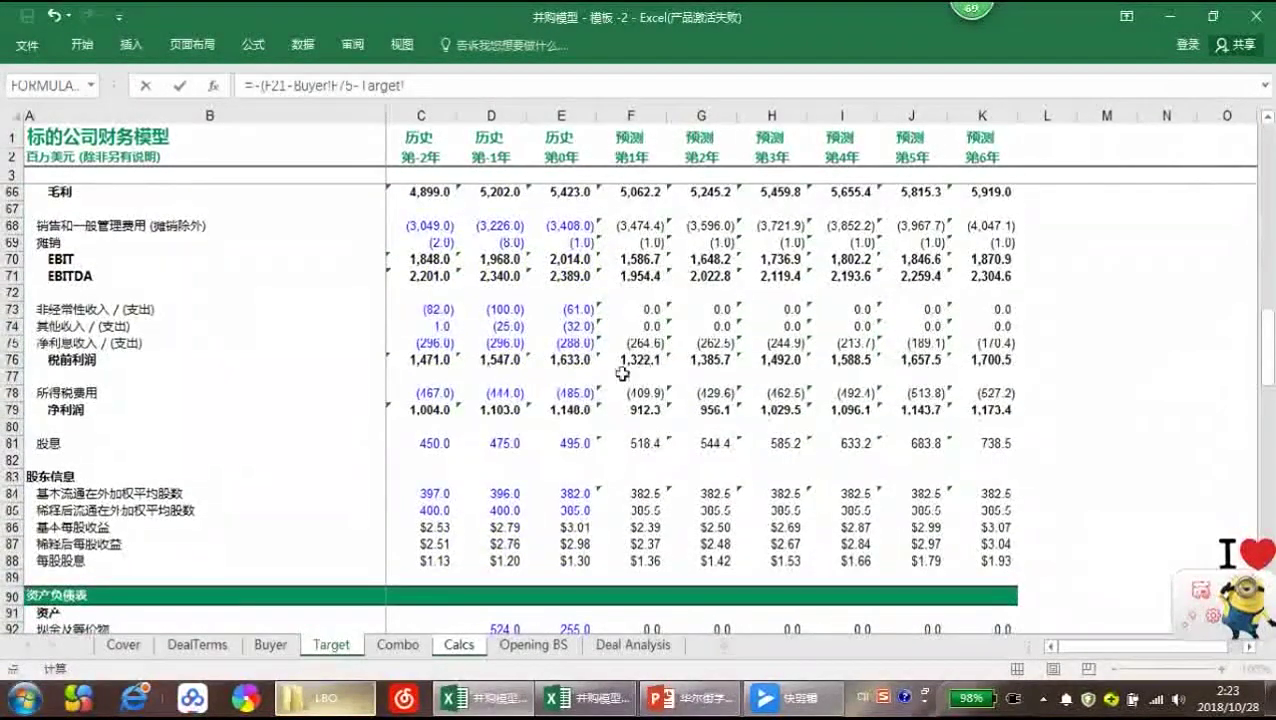
{"action": "left_click", "coordinate": [626, 345]}
{"action": "type", "text": ")*"}
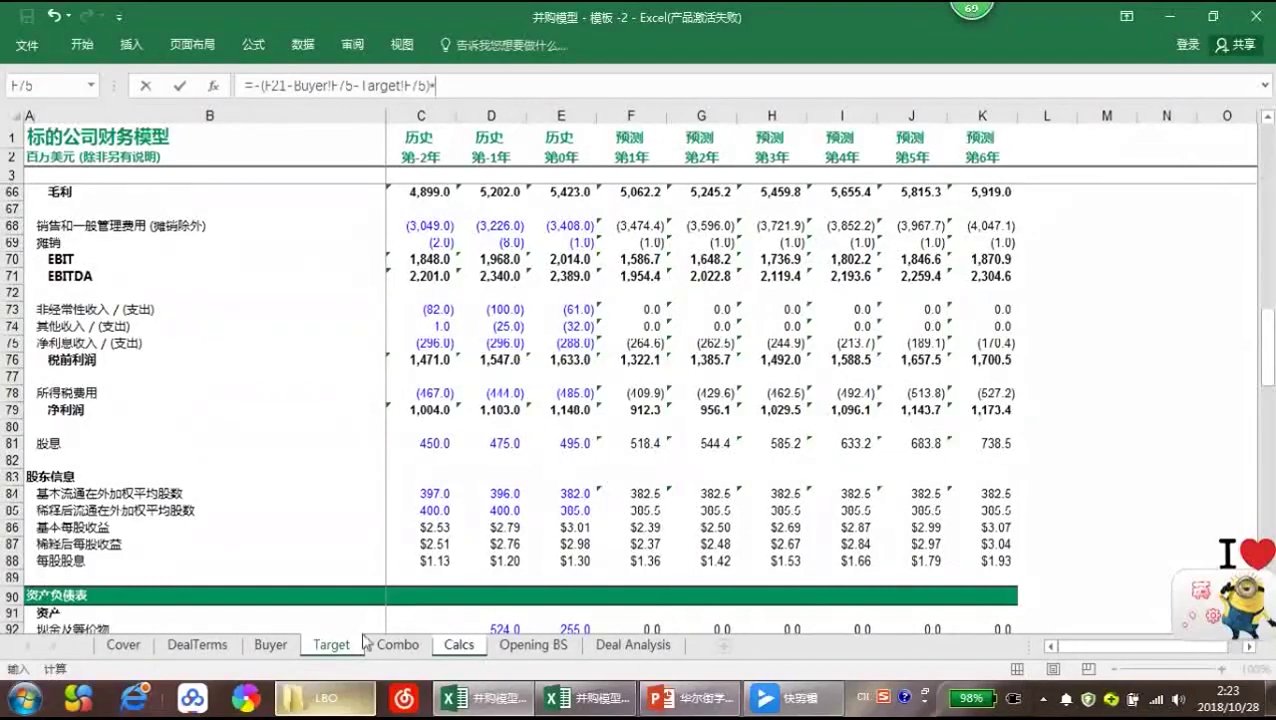
{"action": "left_click", "coordinate": [270, 645]}
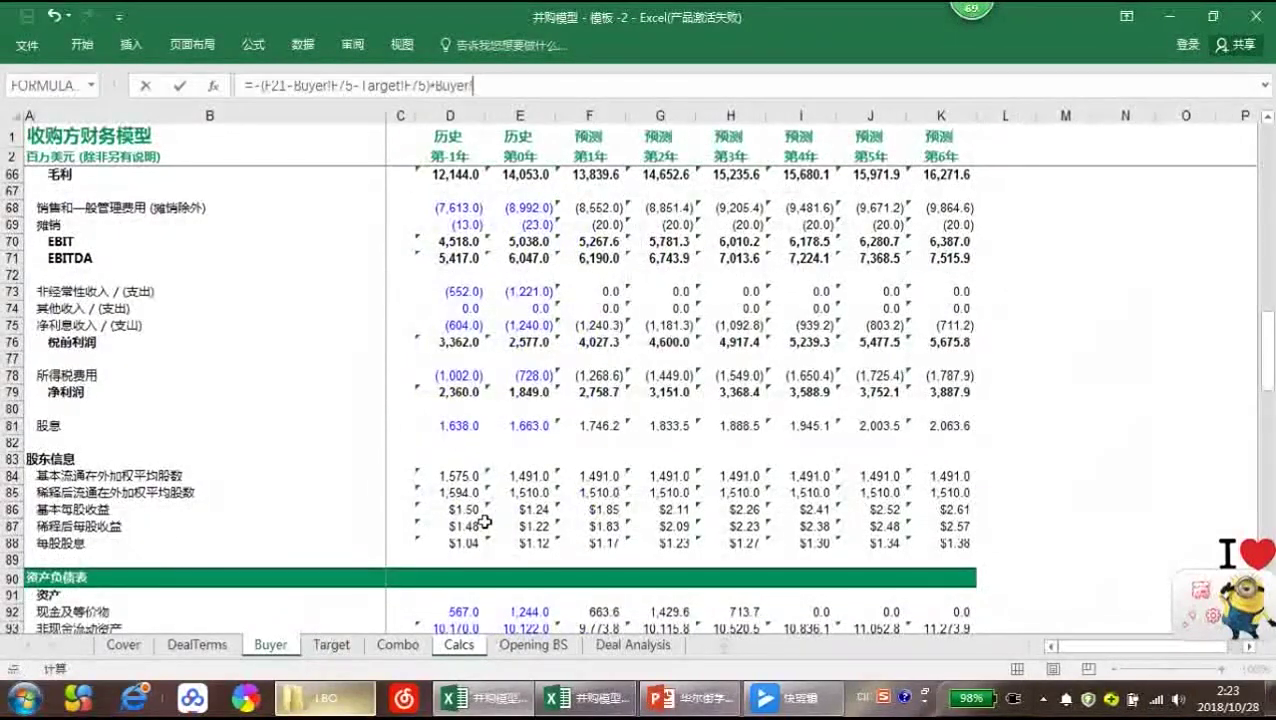
{"action": "left_click_drag", "start_coordinate": [1267, 345], "coordinate": [1267, 195]}
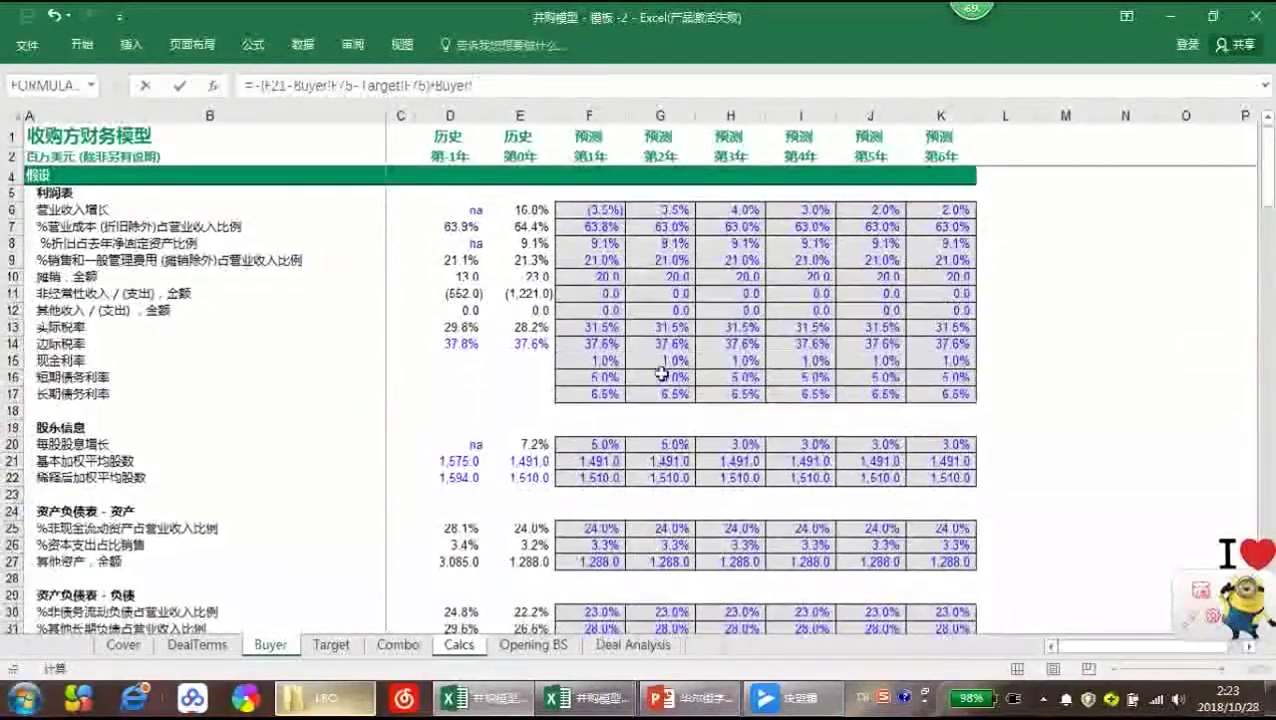
{"action": "left_click", "coordinate": [598, 340]}
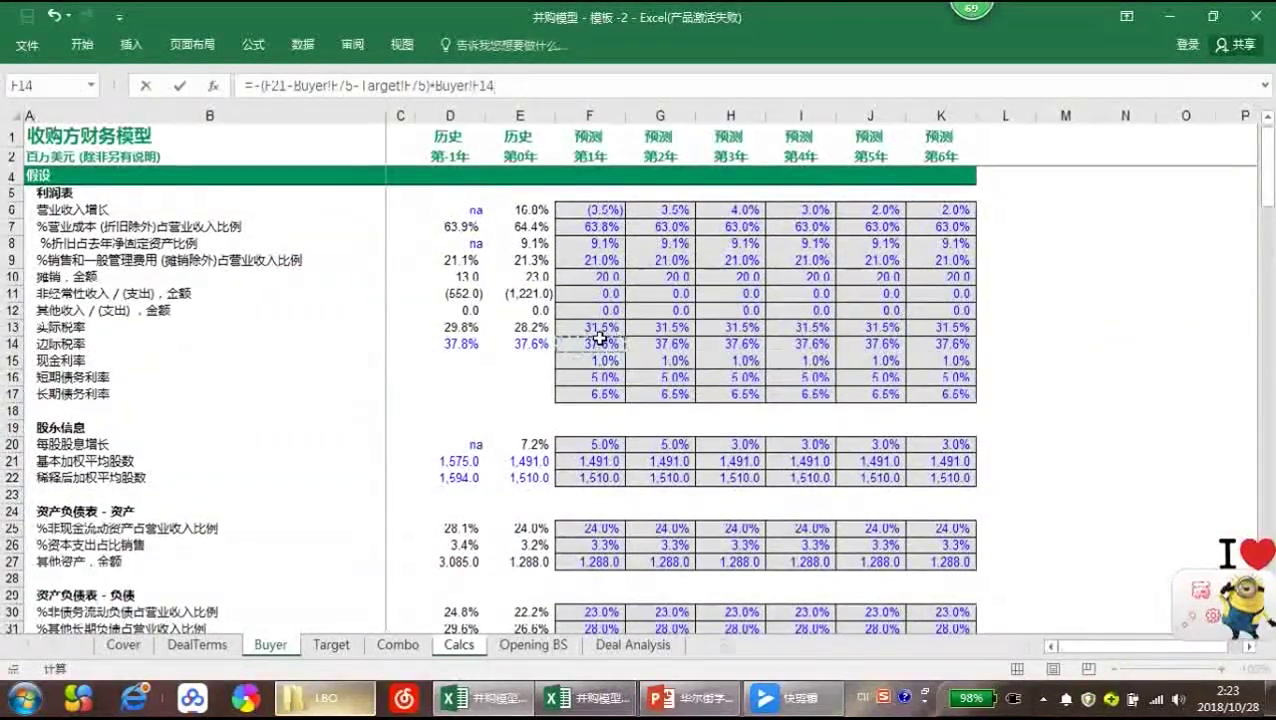
{"action": "key", "text": "Return"}
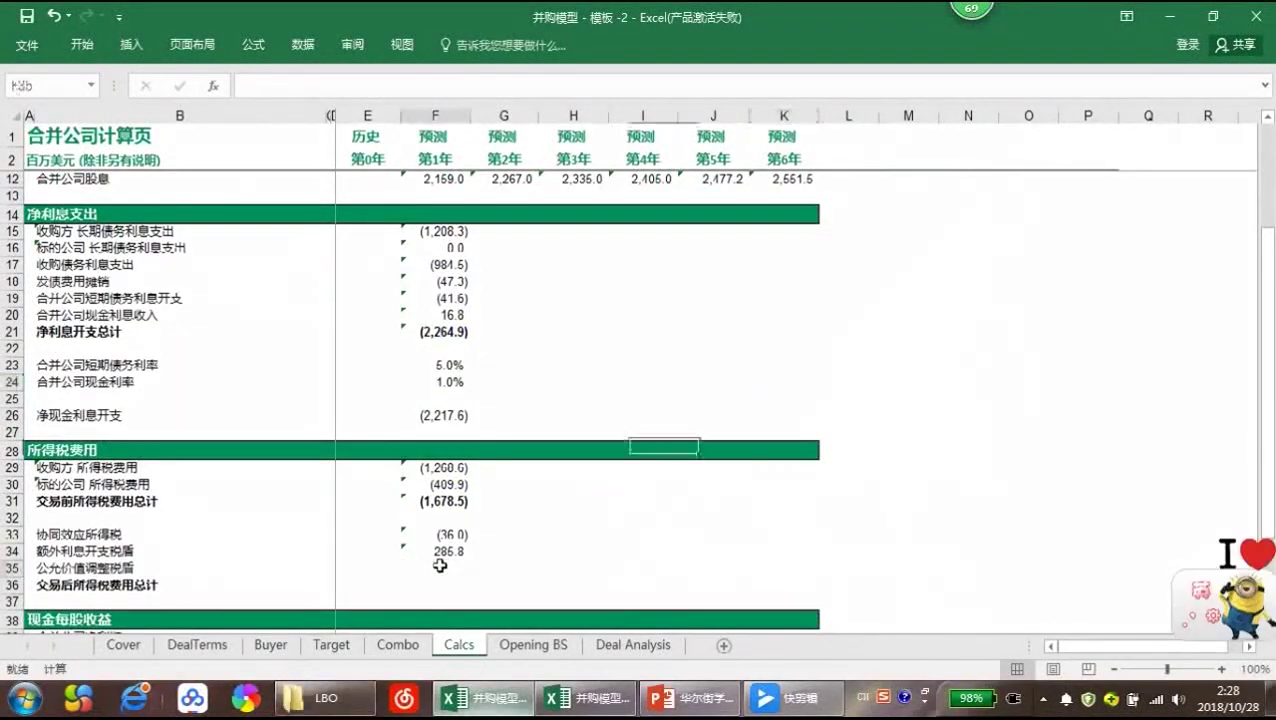
Set the year 1 fair value adjustment tax shield in Calcs F35 to the negative of the deferred tax liability decrease, DealTerms!F58
{"action": "type", "text": "="}
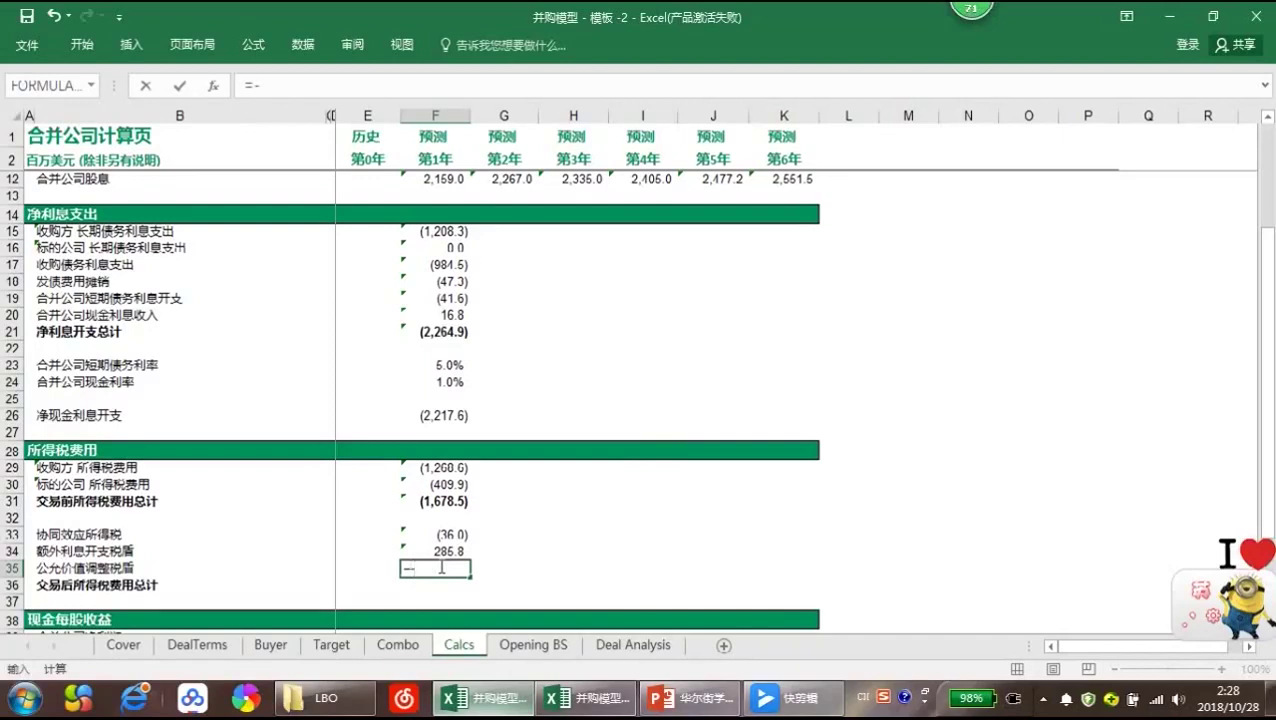
{"action": "type", "text": "-"}
{"action": "left_click", "coordinate": [197, 645]}
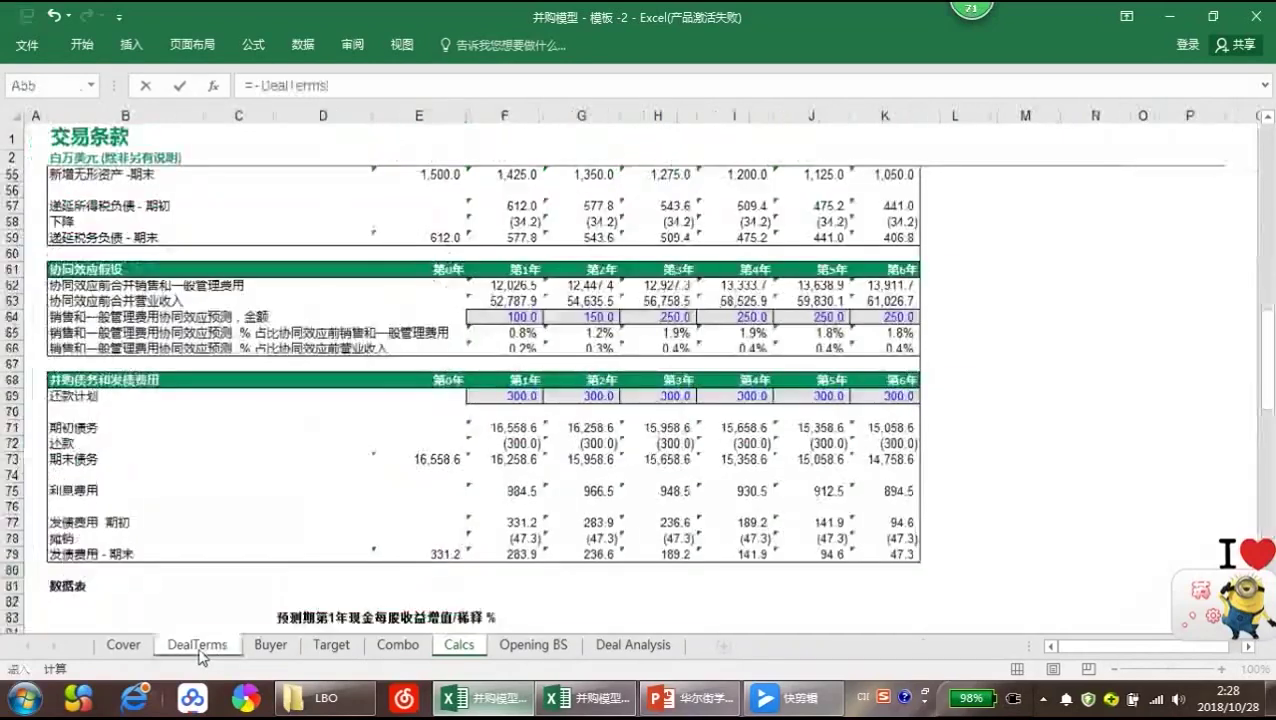
{"action": "scroll", "coordinate": [494, 474], "scroll_direction": "up", "scroll_amount": 7}
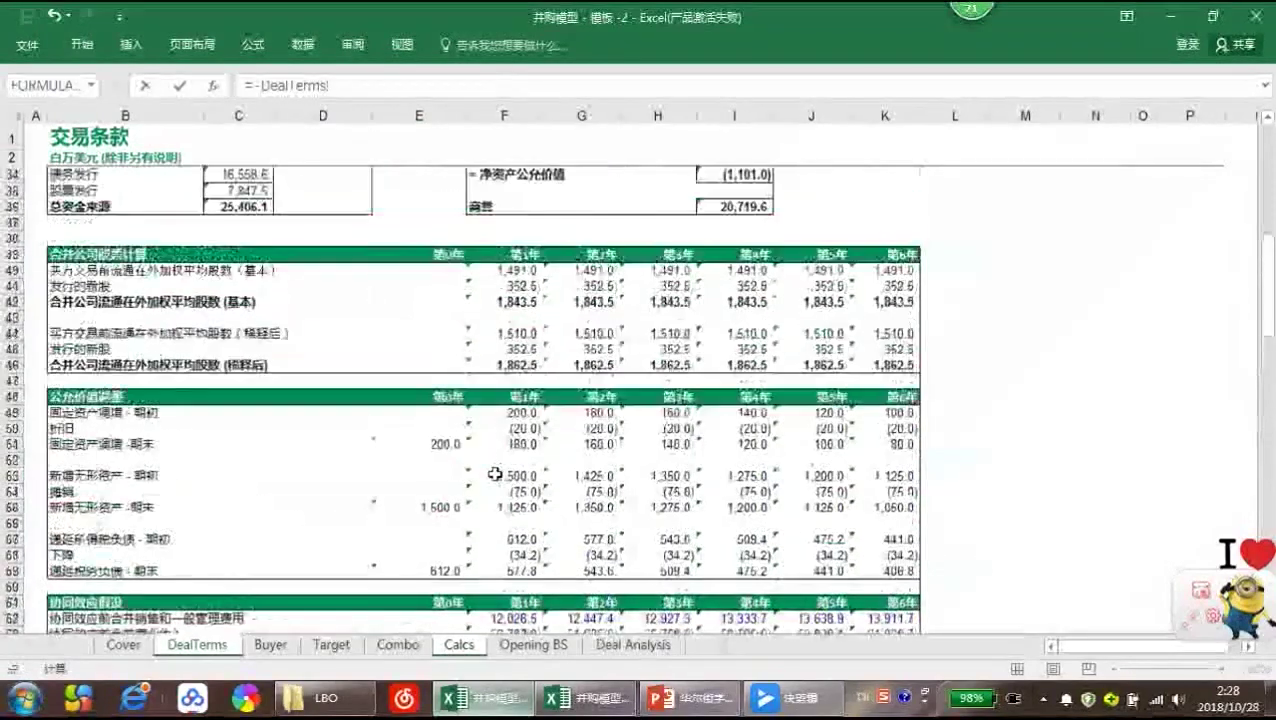
{"action": "left_click", "coordinate": [525, 552]}
{"action": "key", "text": "Return"}
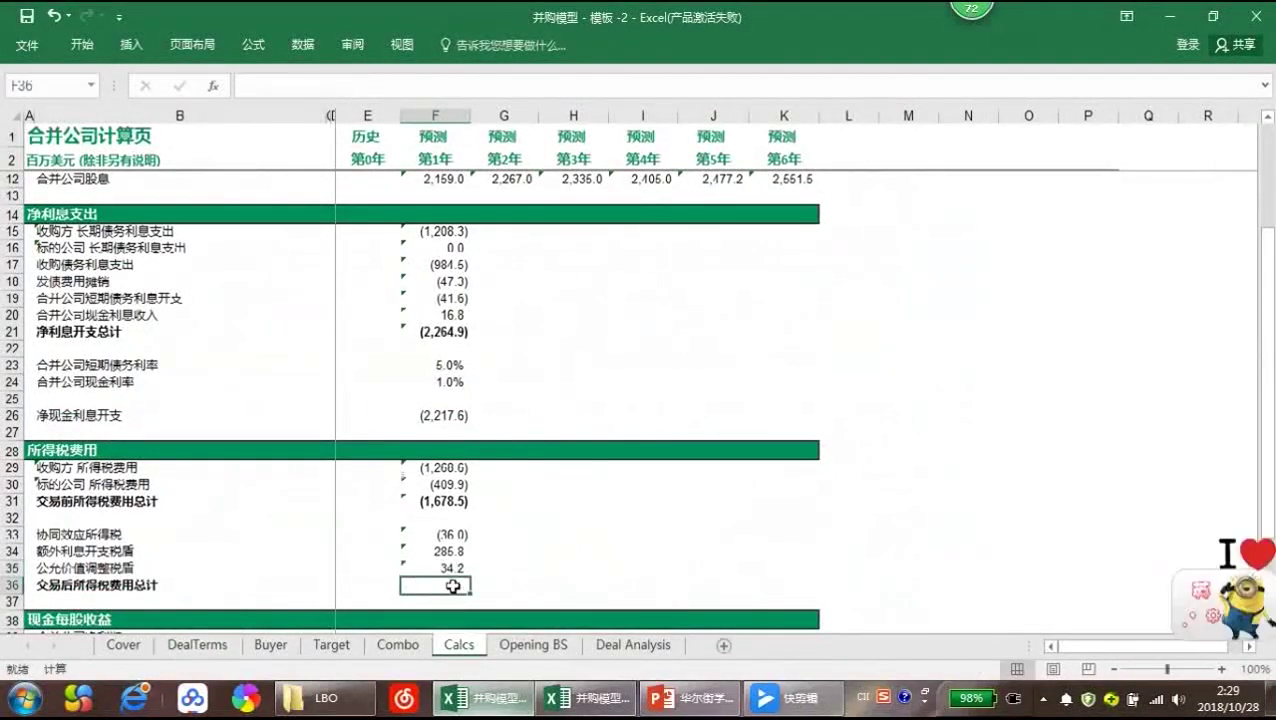
Calculate the year 1 total post-transaction income tax expense in F36 as =F31+SUM(F33:F35)
{"action": "type", "text": "="}
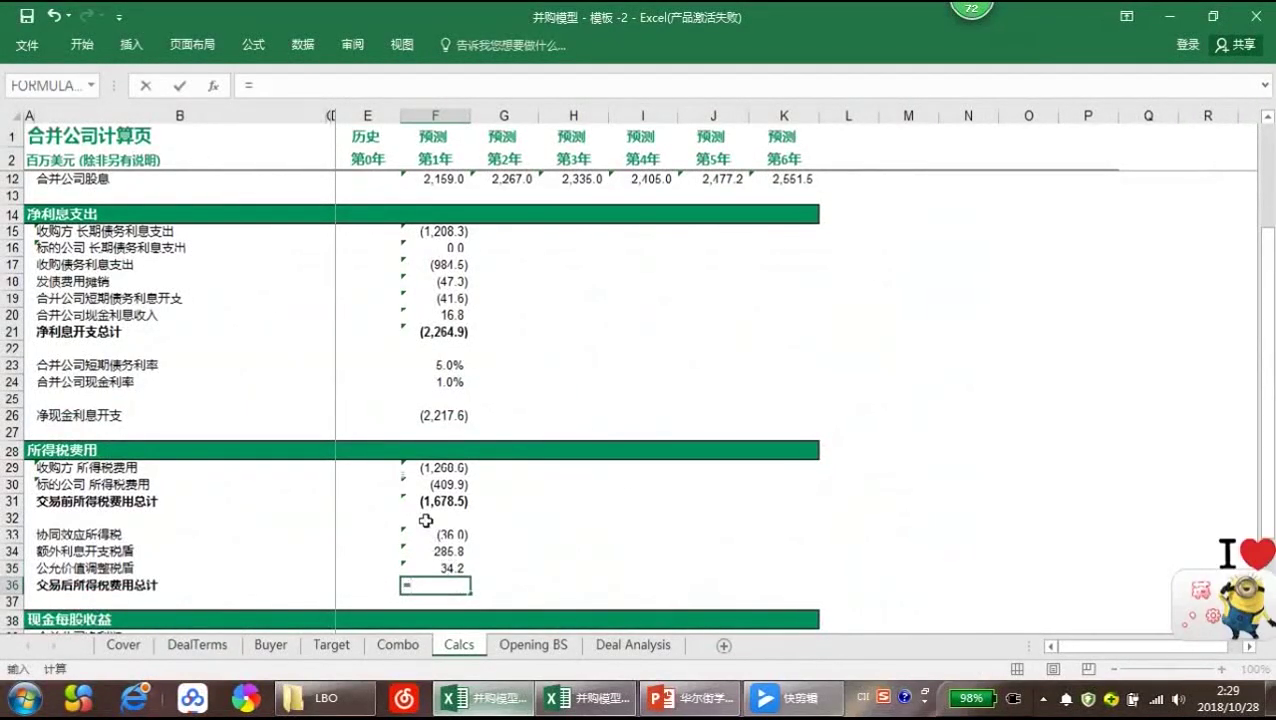
{"action": "left_click", "coordinate": [455, 503]}
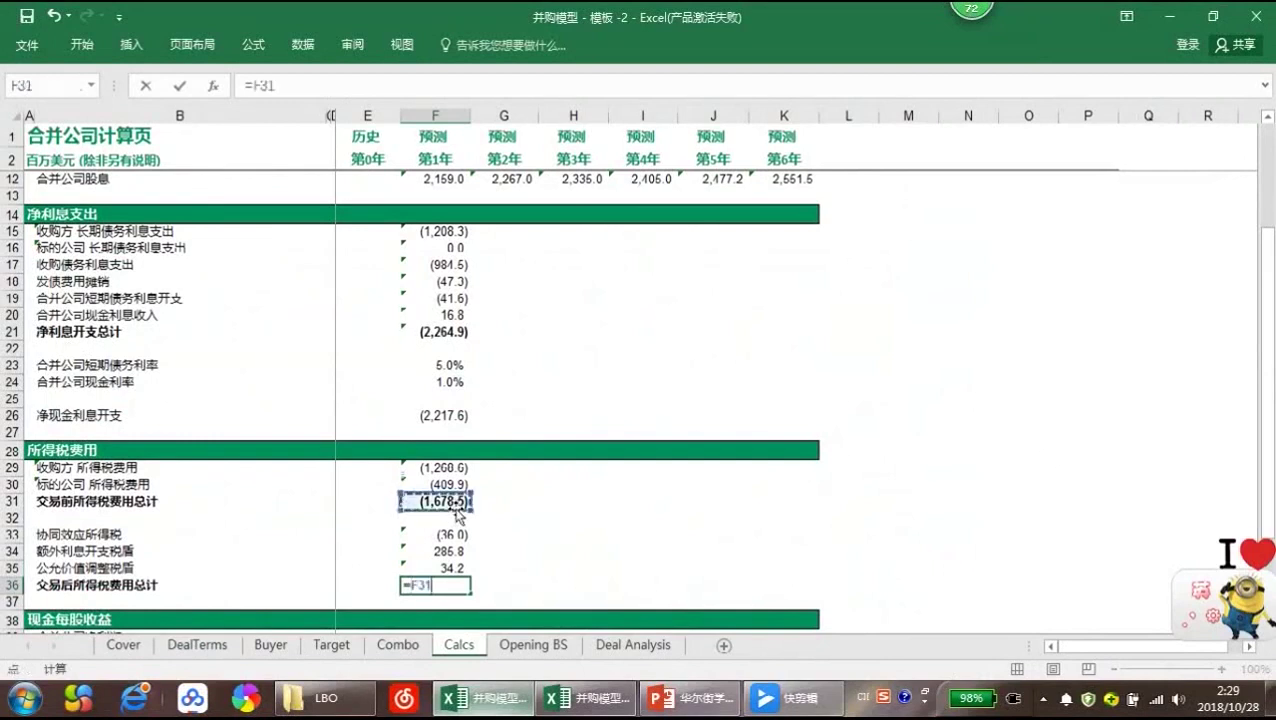
{"action": "type", "text": "+sum("}
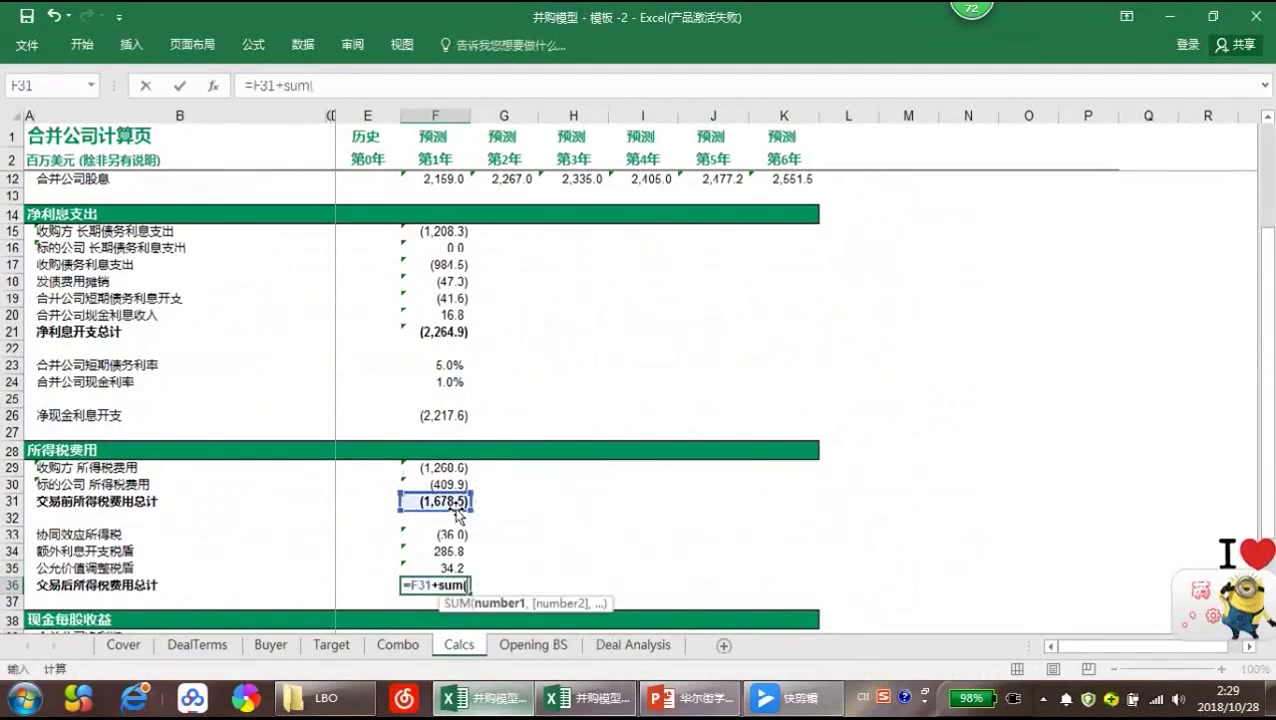
{"action": "key", "text": "Up"}
{"action": "key", "text": "shift+Up"}
{"action": "key", "text": "shift+Up"}
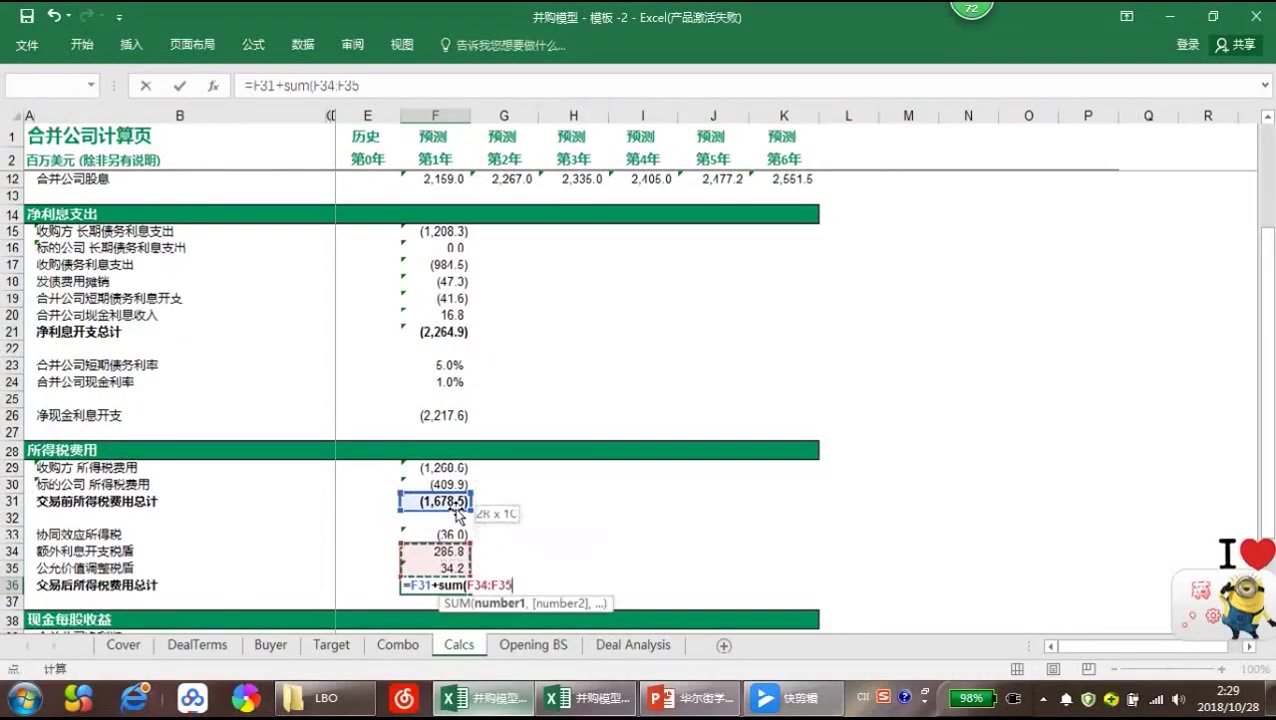
{"action": "type", "text": ")"}
{"action": "key", "text": "Return"}
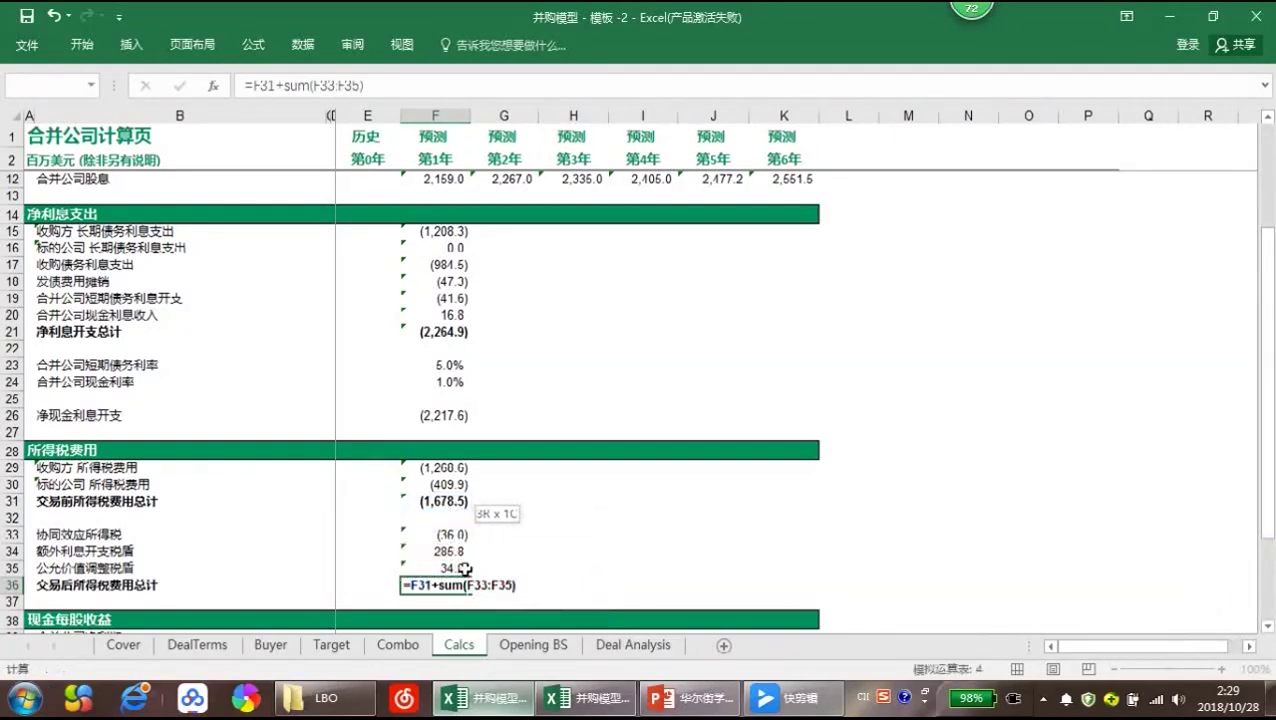
Copy the year 1 net interest and income tax formulas in F15:F36 across to year 6 in column K
{"action": "left_click", "coordinate": [502, 551]}
{"action": "left_click_drag", "start_coordinate": [440, 232], "coordinate": [434, 582]}
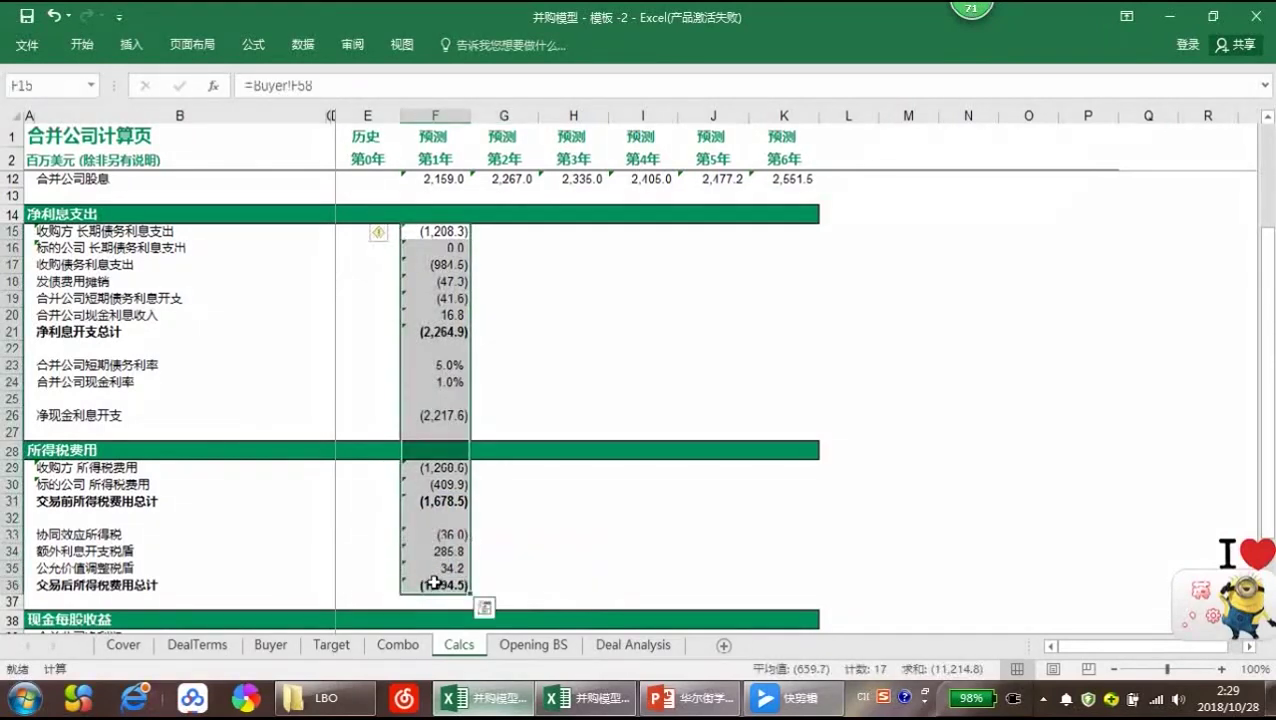
{"action": "key", "text": "shift+Right"}
{"action": "key", "text": "shift+Right"}
{"action": "key", "text": "shift+Right"}
{"action": "key", "text": "shift+Right"}
{"action": "key", "text": "shift+Right"}
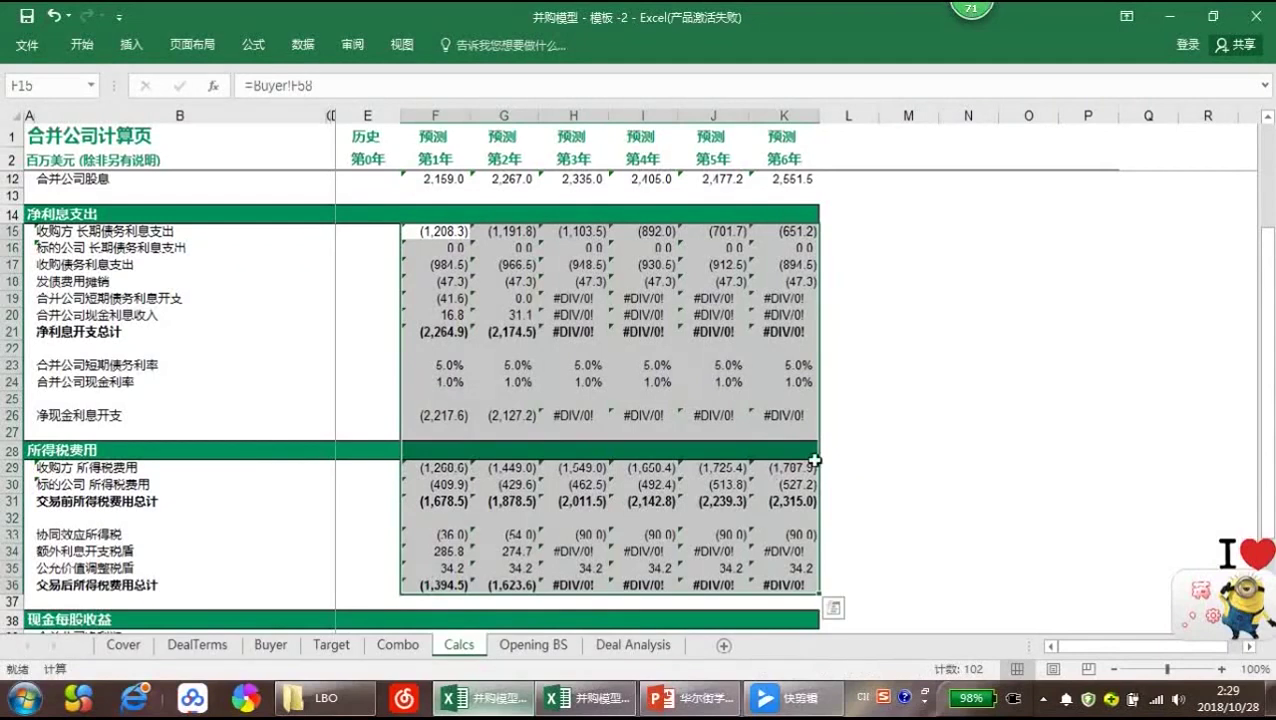
{"action": "left_click", "coordinate": [852, 470]}
{"action": "left_click", "coordinate": [906, 536]}
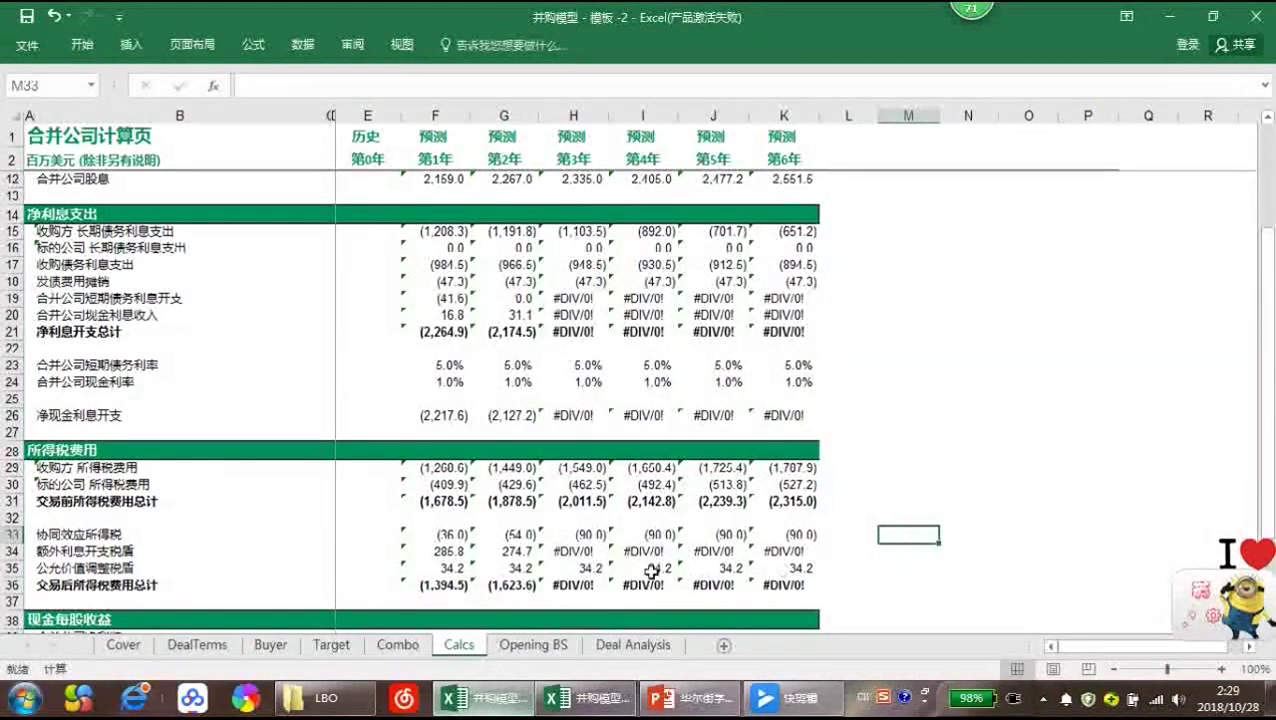
Examine the combined company's short-term debt interest and cash interest income in rows 19 and 20, starting with H19's formula
{"action": "left_click", "coordinate": [572, 296]}
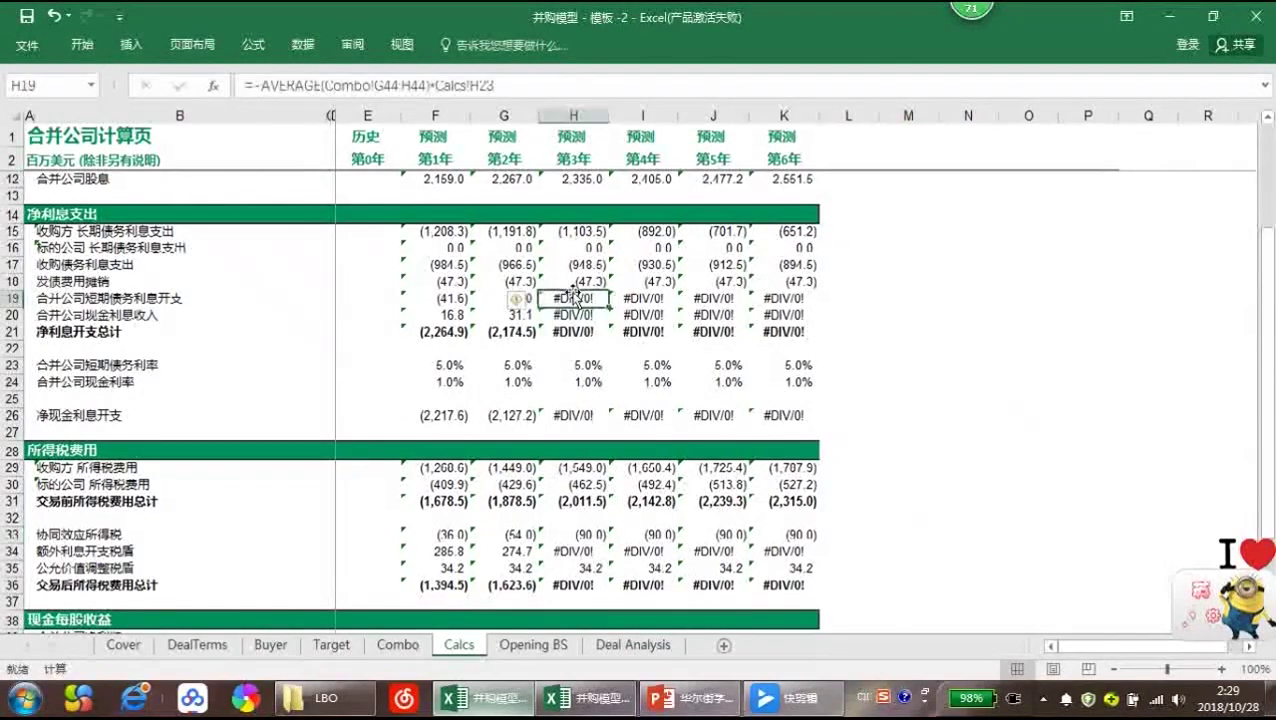
{"action": "left_click", "coordinate": [14, 297]}
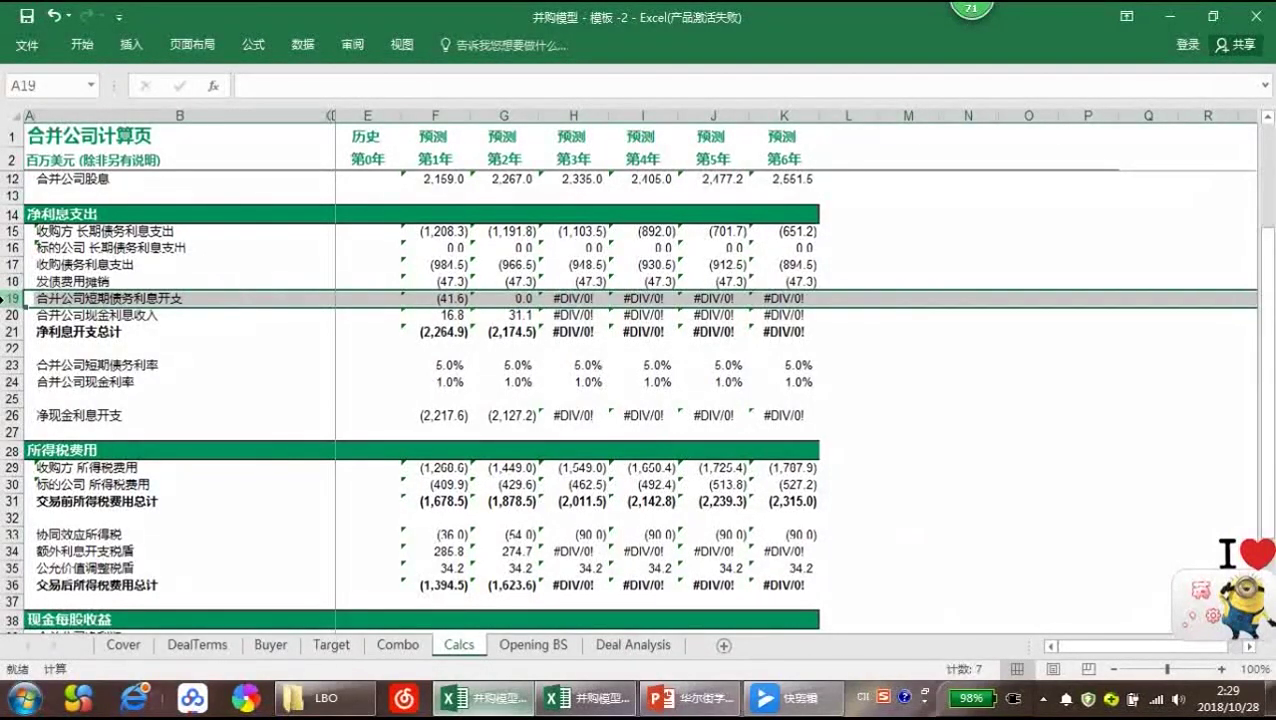
{"action": "left_click_drag", "start_coordinate": [12, 298], "coordinate": [6, 314]}
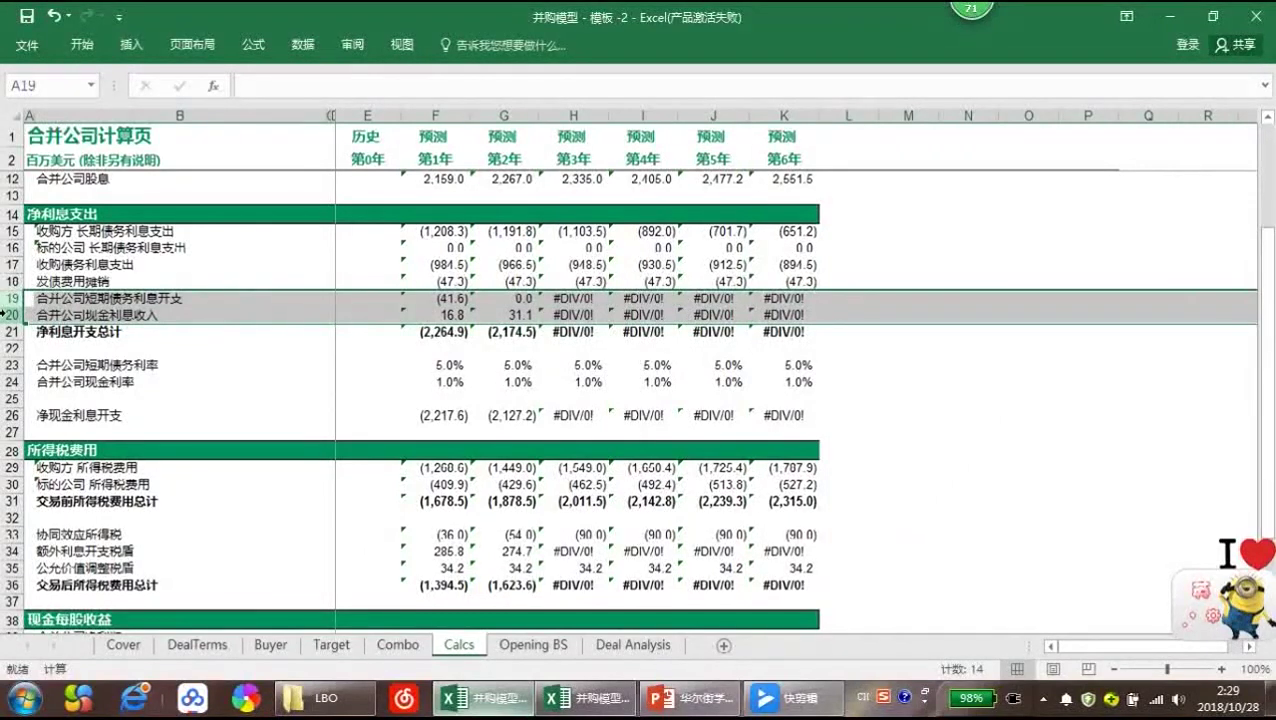
{"action": "left_click", "coordinate": [855, 348]}
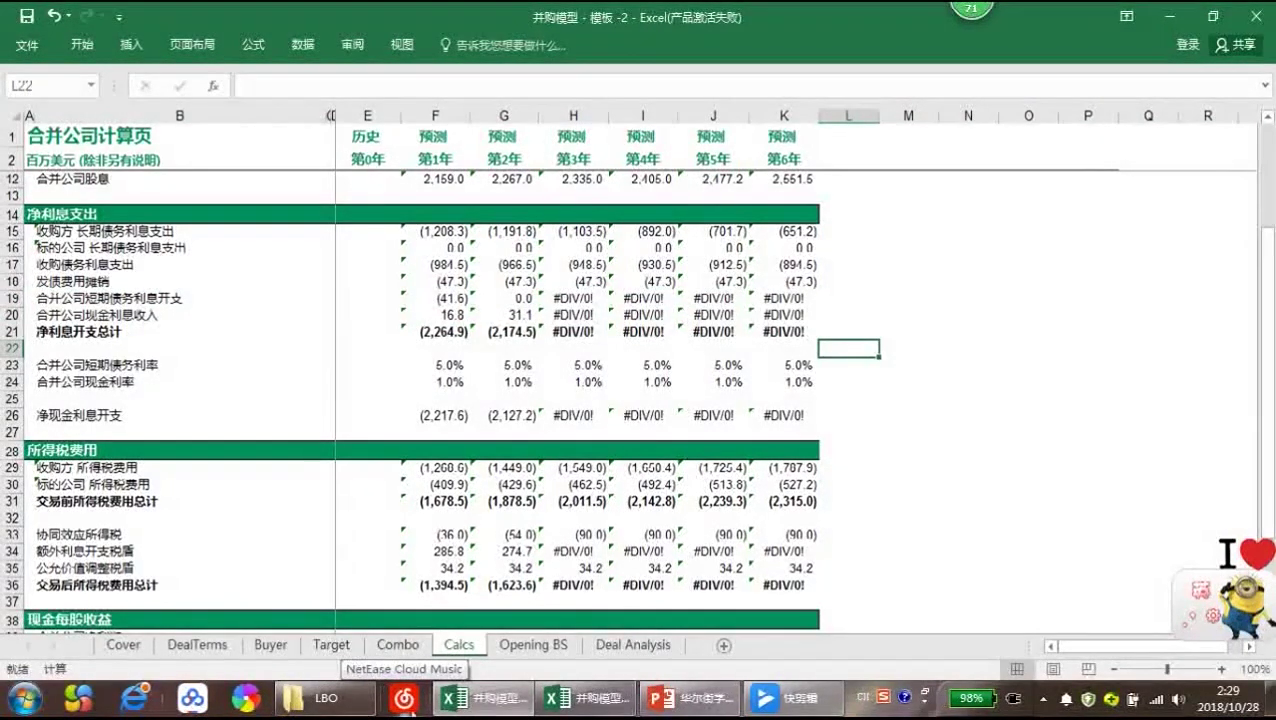
{"action": "scroll", "coordinate": [415, 560], "scroll_direction": "down", "scroll_amount": 4}
{"action": "left_click", "coordinate": [419, 529]}
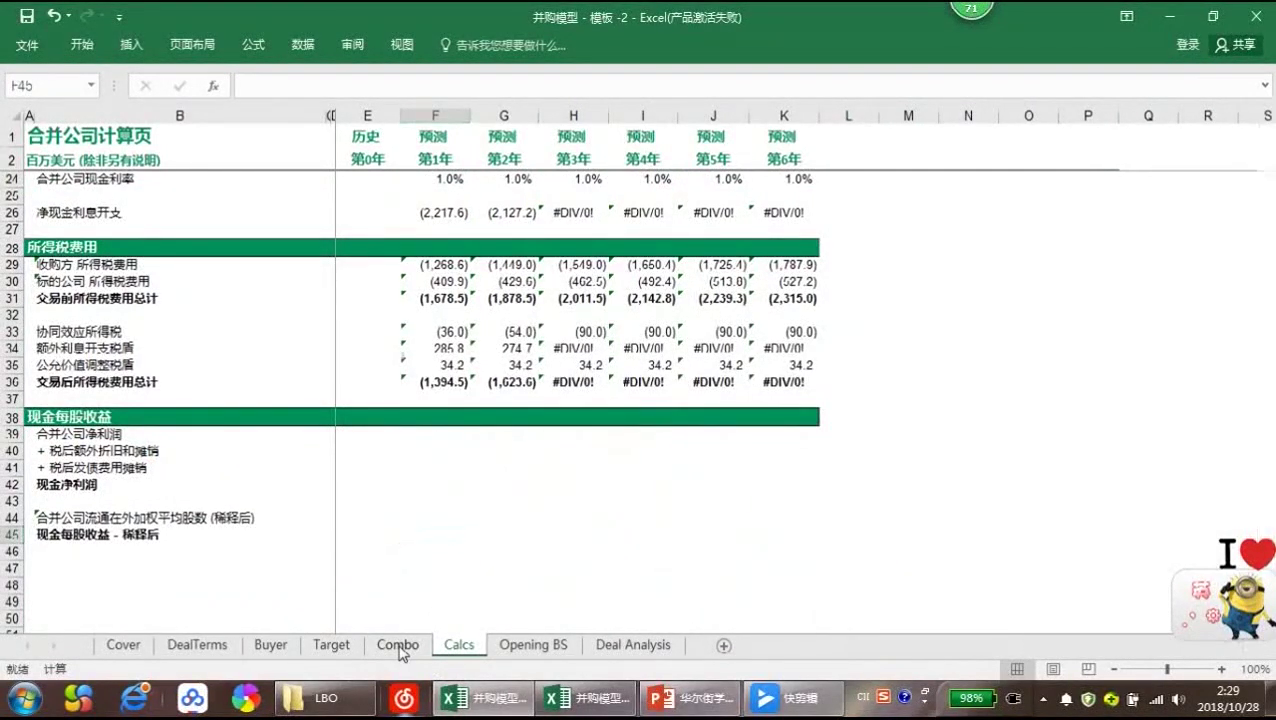
Link the year 1 net interest income/(expense) in Combo F17 to the net interest total in Calcs!F21
{"action": "left_click", "coordinate": [398, 645]}
{"action": "scroll", "coordinate": [743, 290], "scroll_direction": "up", "scroll_amount": 3}
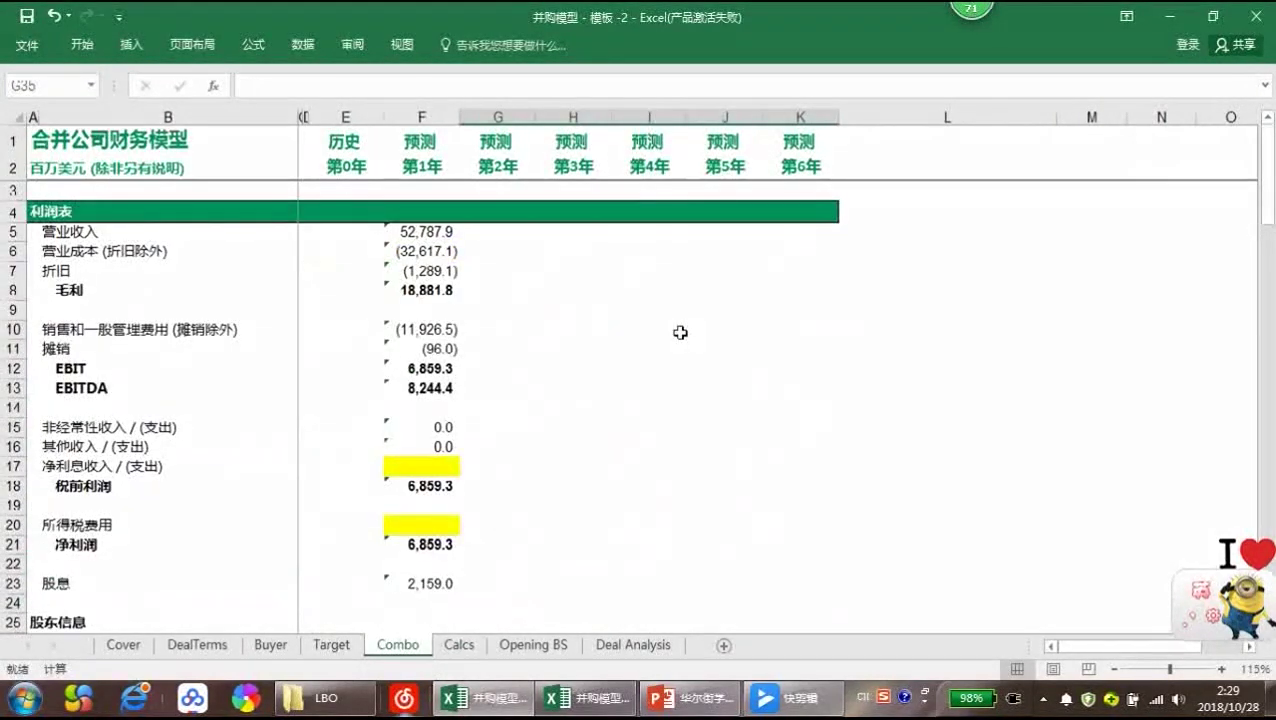
{"action": "left_click", "coordinate": [538, 407]}
{"action": "left_click", "coordinate": [434, 469]}
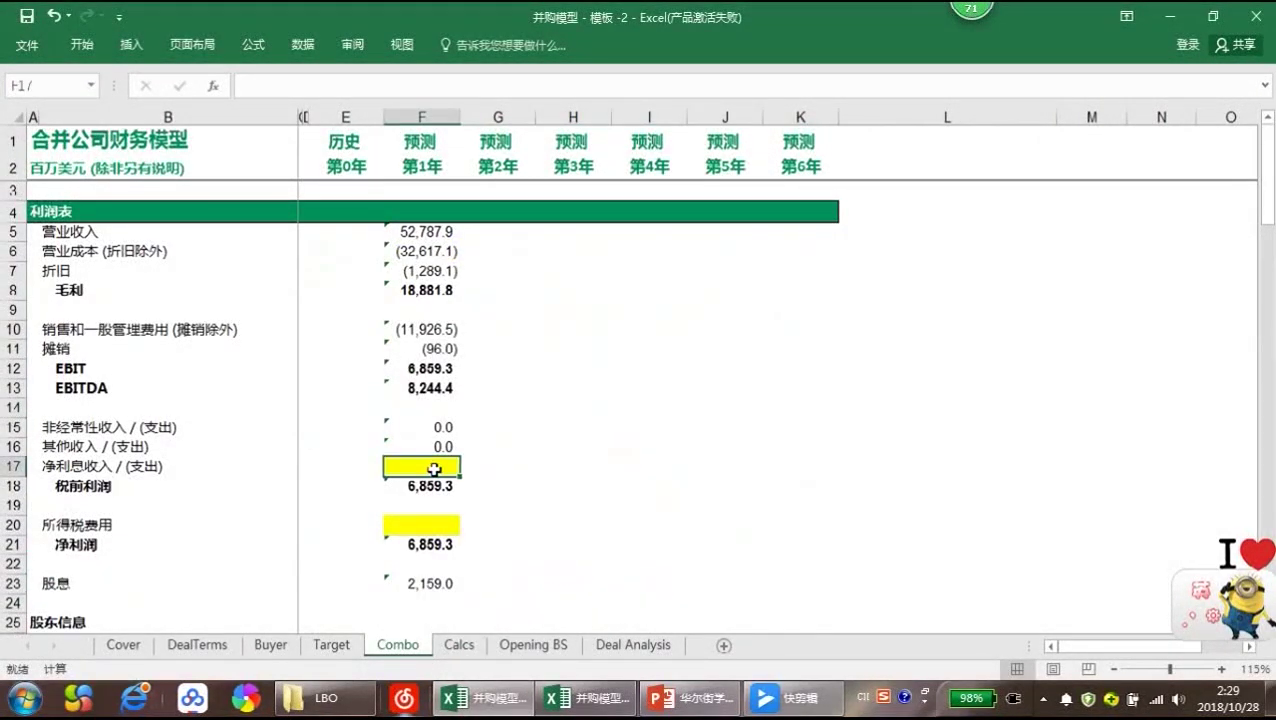
{"action": "type", "text": "="}
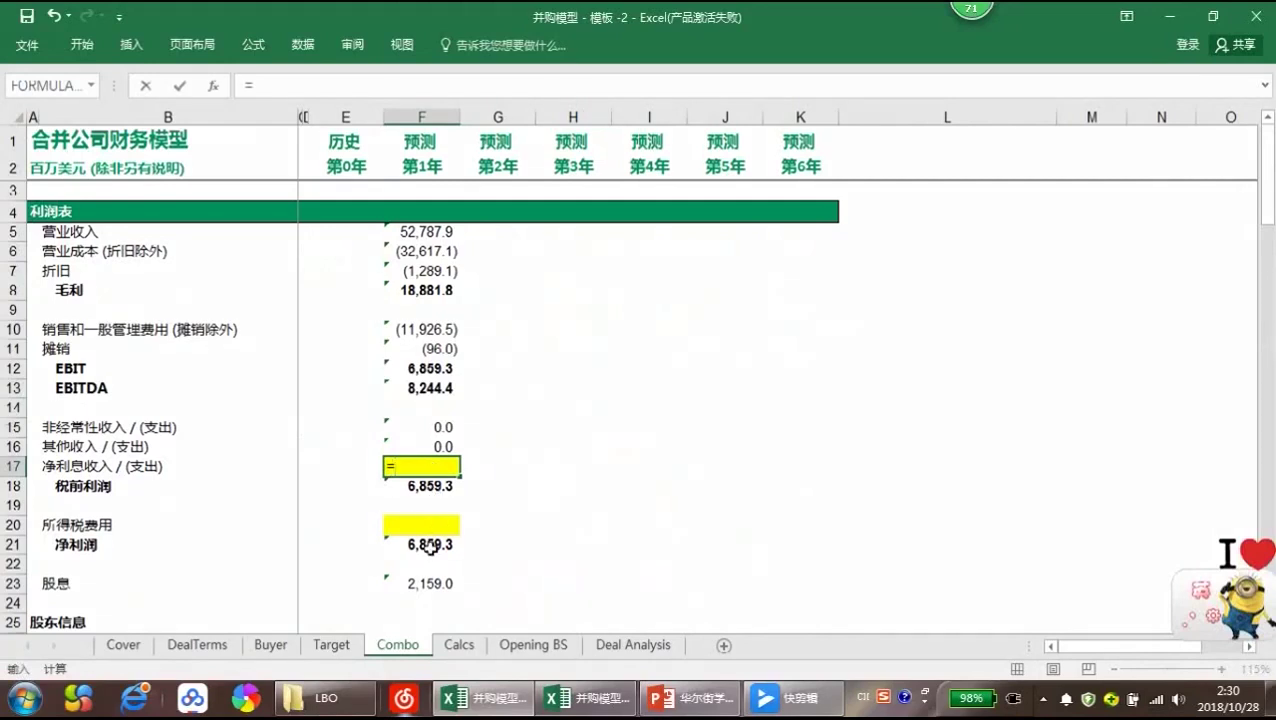
{"action": "left_click", "coordinate": [450, 646]}
{"action": "scroll", "coordinate": [451, 371], "scroll_direction": "up", "scroll_amount": 4}
{"action": "left_click", "coordinate": [451, 332]}
{"action": "key", "text": "Return"}
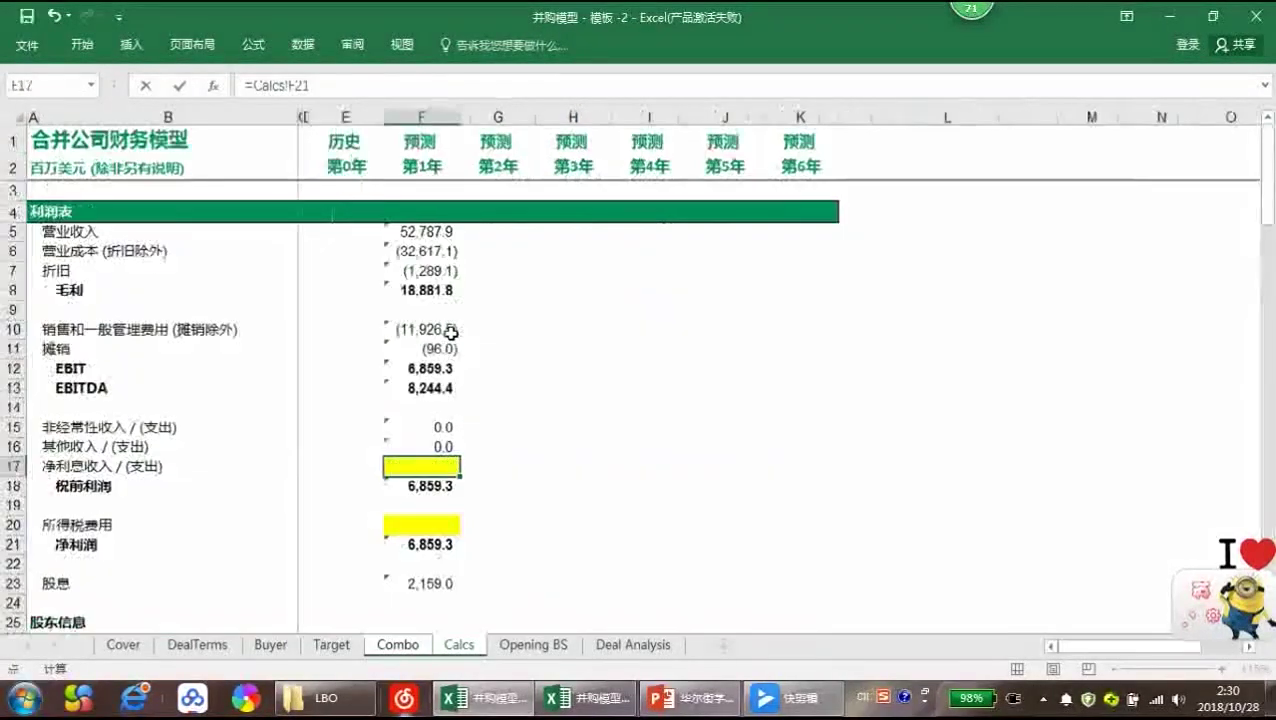
{"action": "key", "text": "Return"}
Link the year 1 income tax expense in Combo F20 to the post-transaction tax total in Calcs!F36
{"action": "left_click", "coordinate": [418, 525]}
{"action": "type", "text": "="}
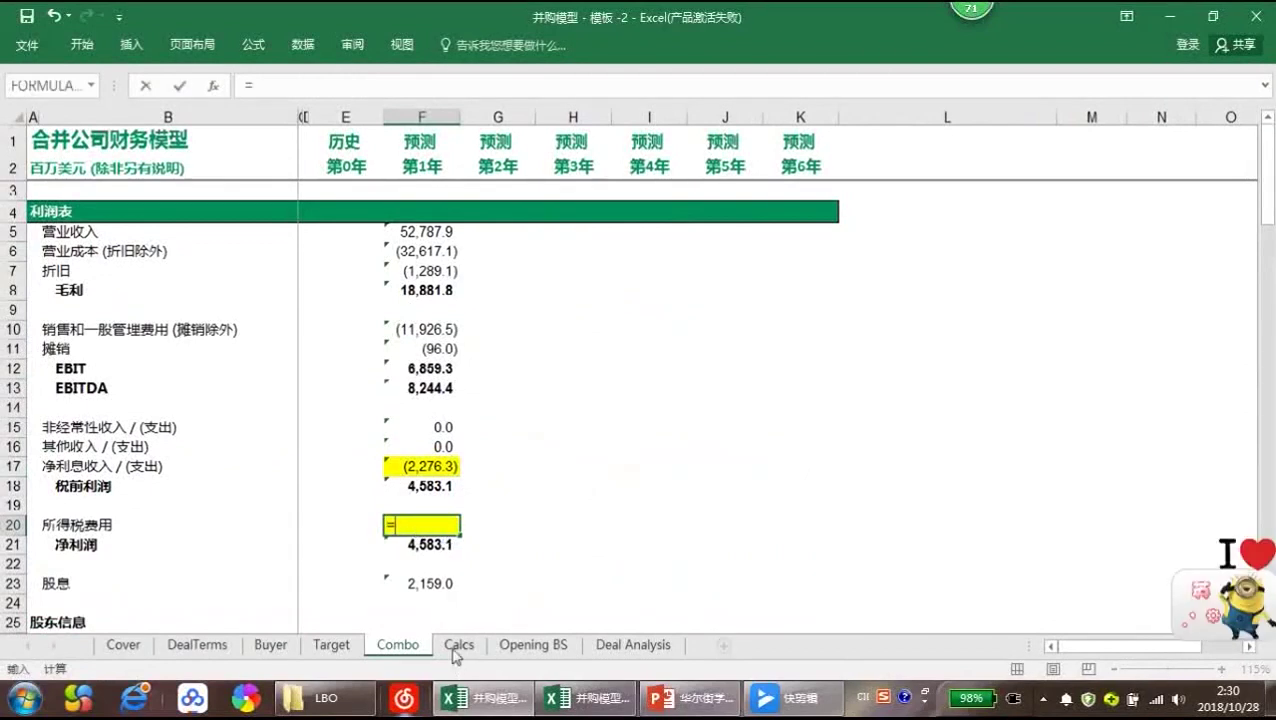
{"action": "left_click", "coordinate": [457, 645]}
{"action": "left_click", "coordinate": [454, 586]}
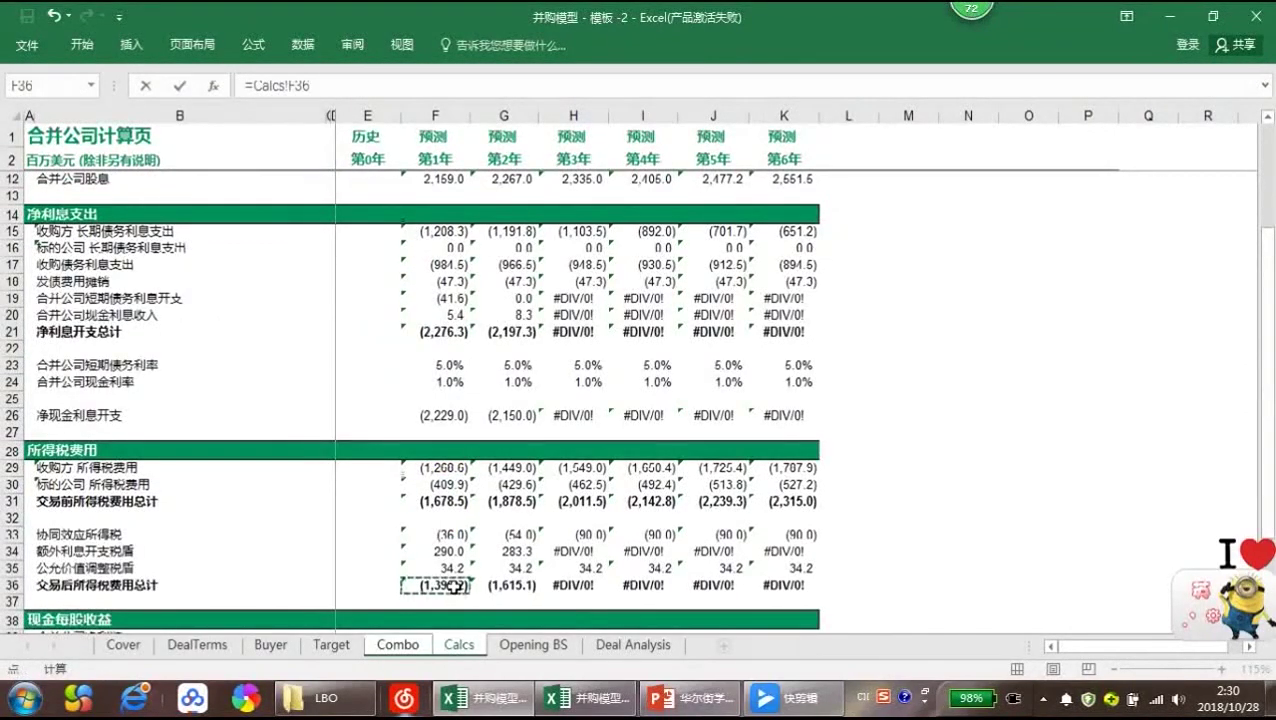
{"action": "key", "text": "Return"}
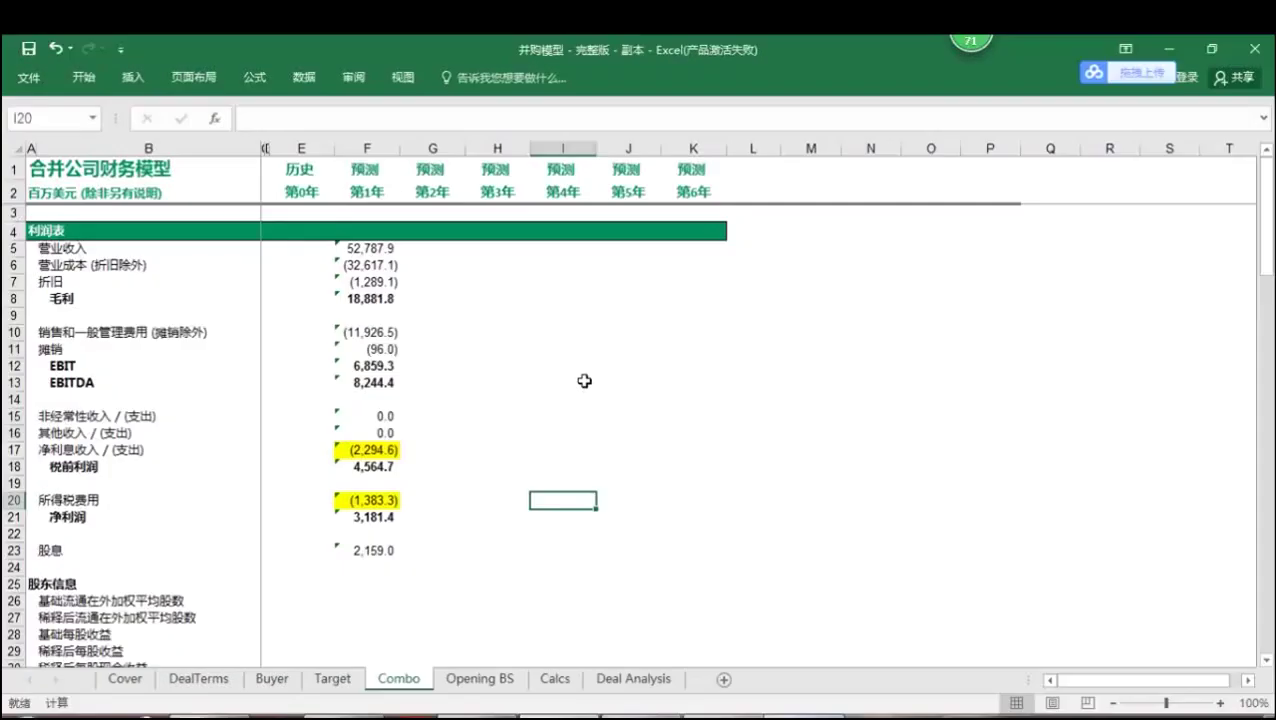
Make the year 1 net interest in Combo F17 depend on the Cover sheet's circularity switch with =IF(circ=1,Calcs!F21,0)
{"action": "left_click", "coordinate": [382, 450]}
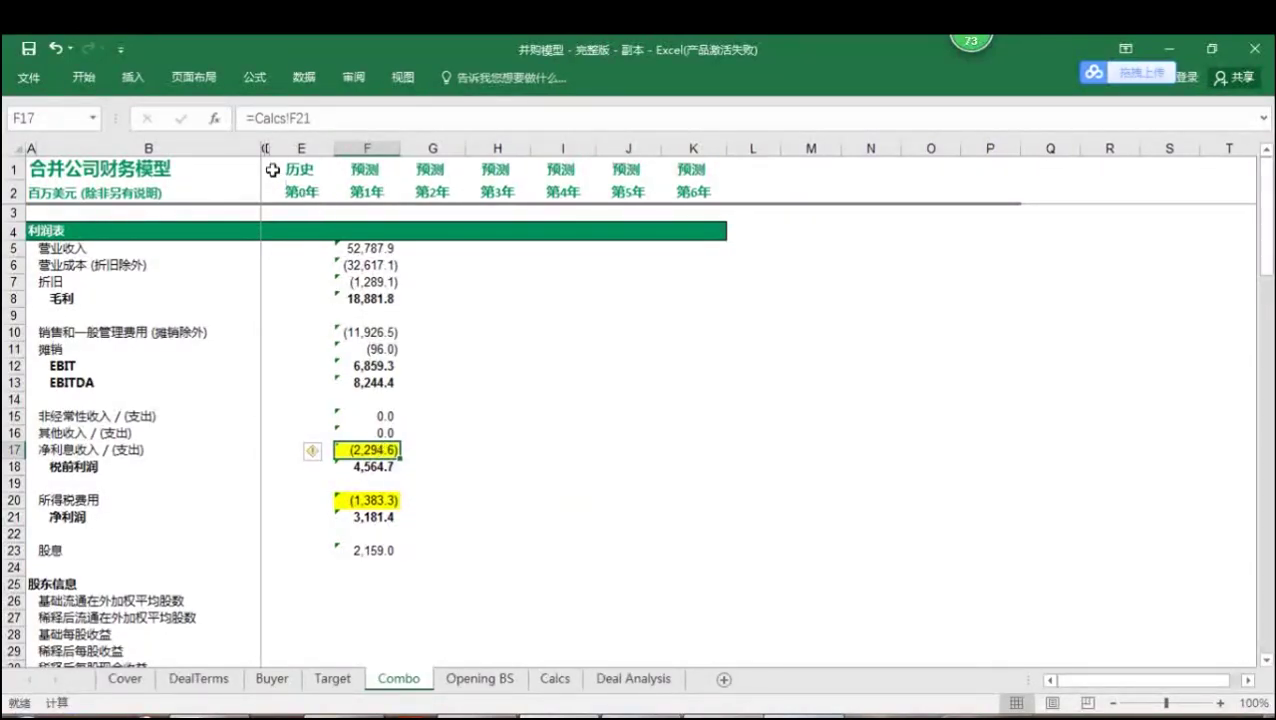
{"action": "left_click", "coordinate": [259, 119]}
{"action": "type", "text": "IF"}
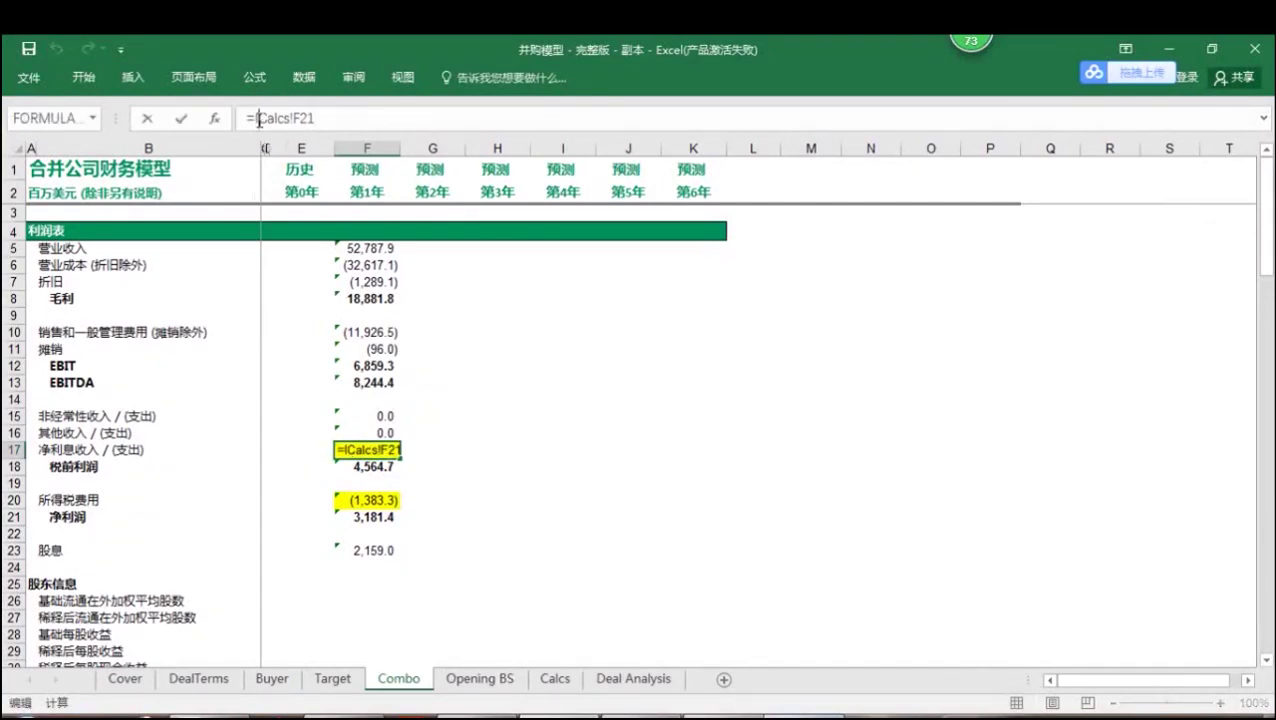
{"action": "type", "text": "("}
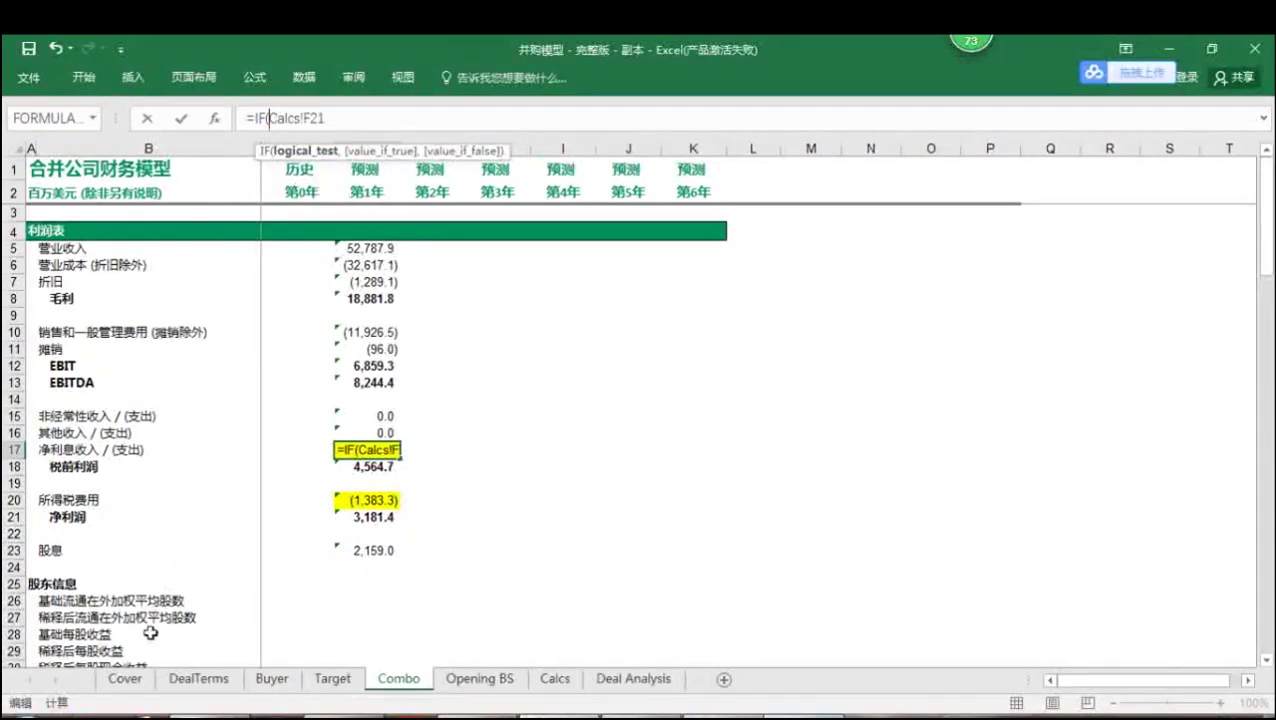
{"action": "left_click", "coordinate": [153, 686]}
{"action": "left_click", "coordinate": [296, 381]}
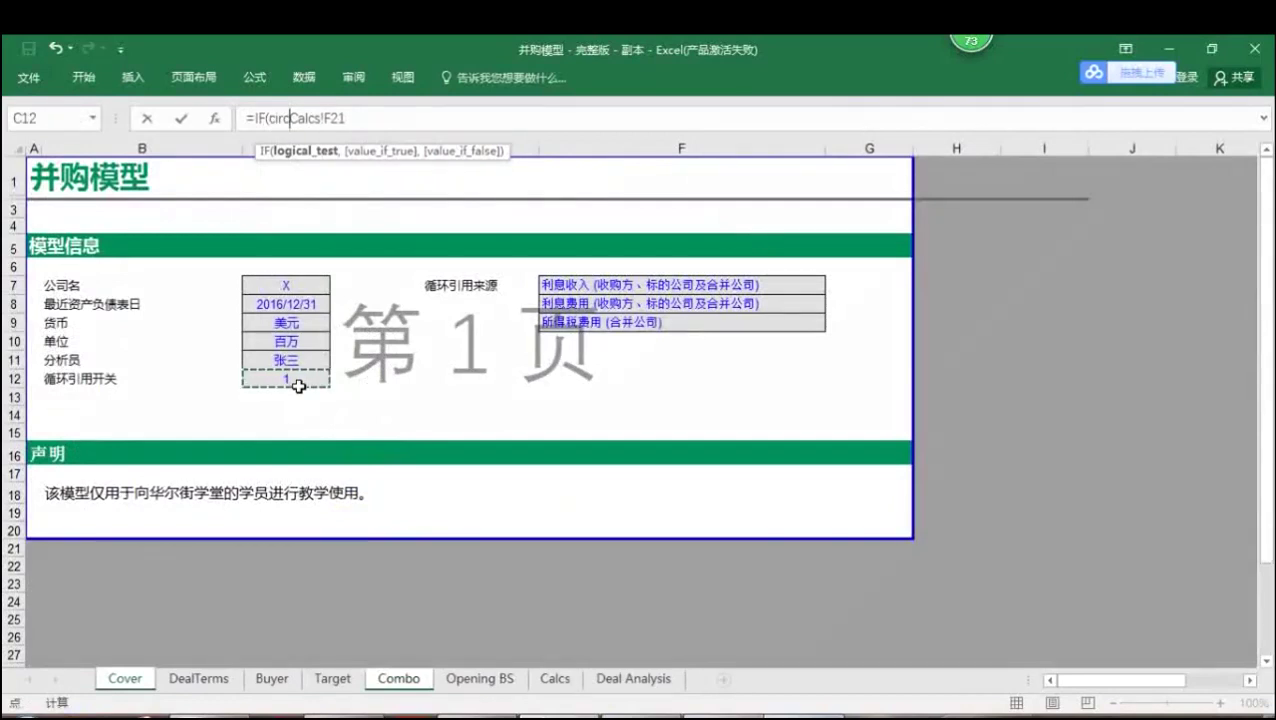
{"action": "type", "text": "=1,"}
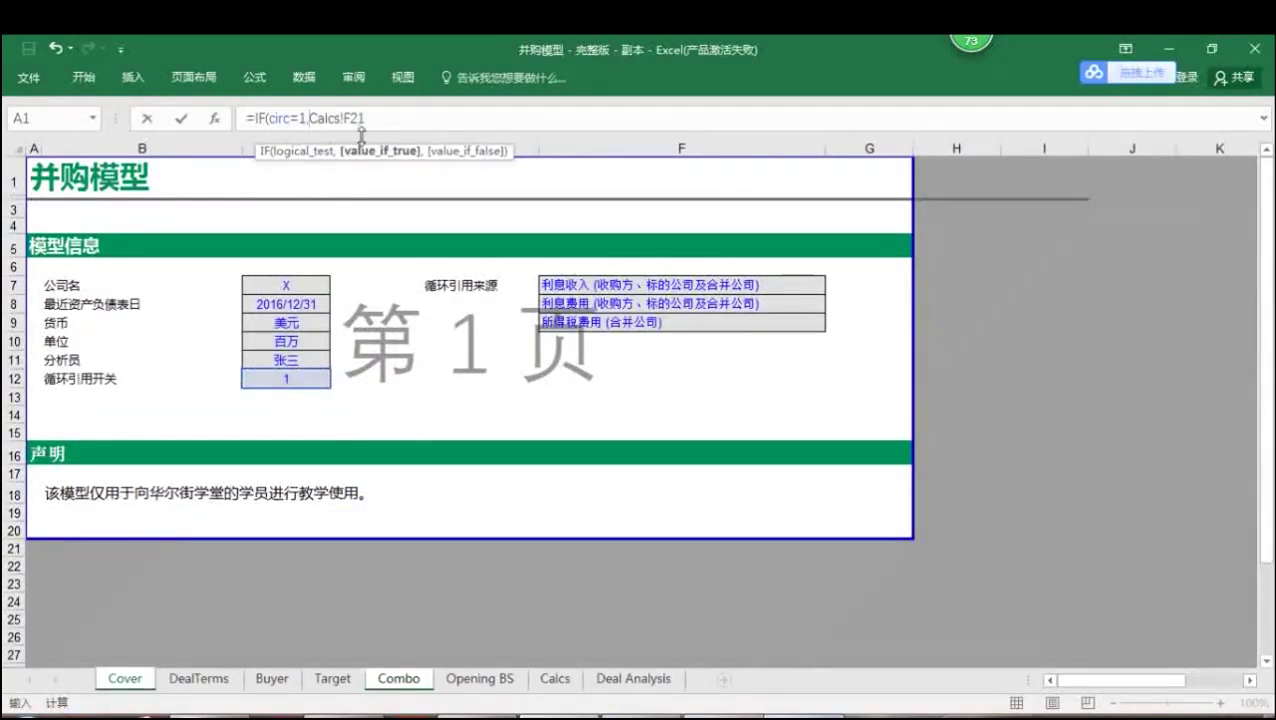
{"action": "type", "text": "Calcs!F21,0"}
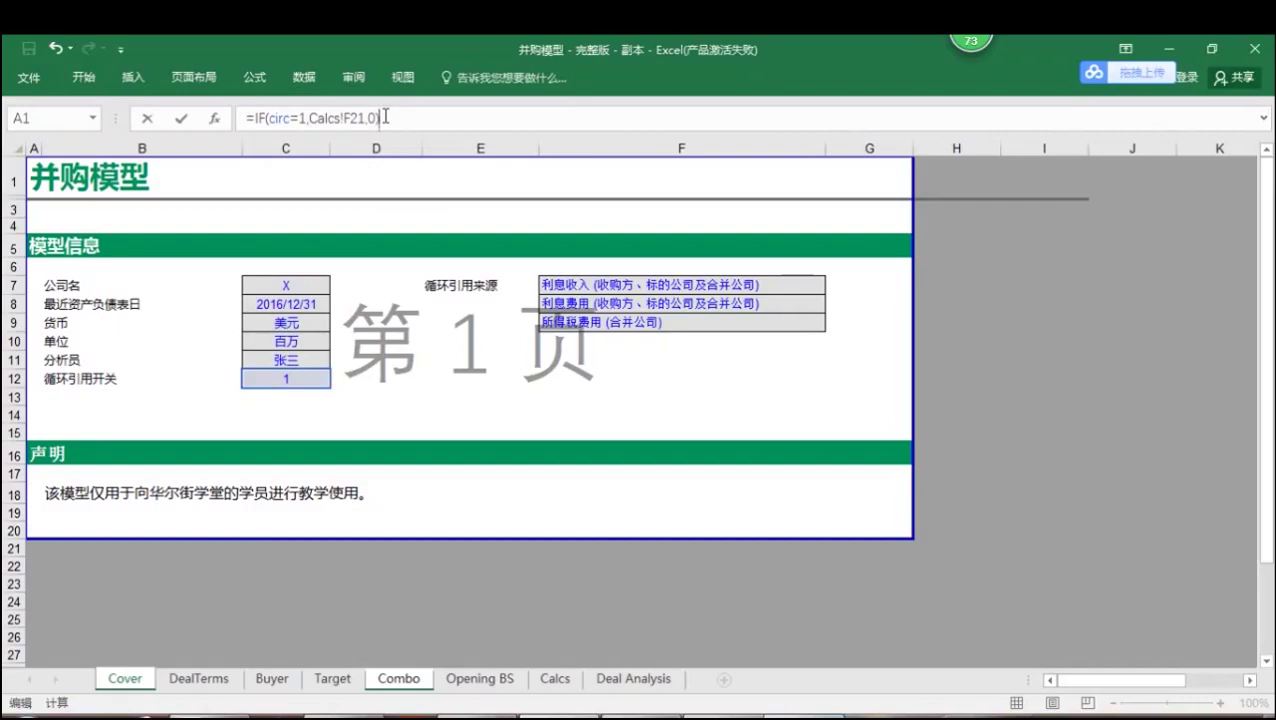
{"action": "key", "text": "ctrl+Return"}
{"action": "key", "text": "Down"}
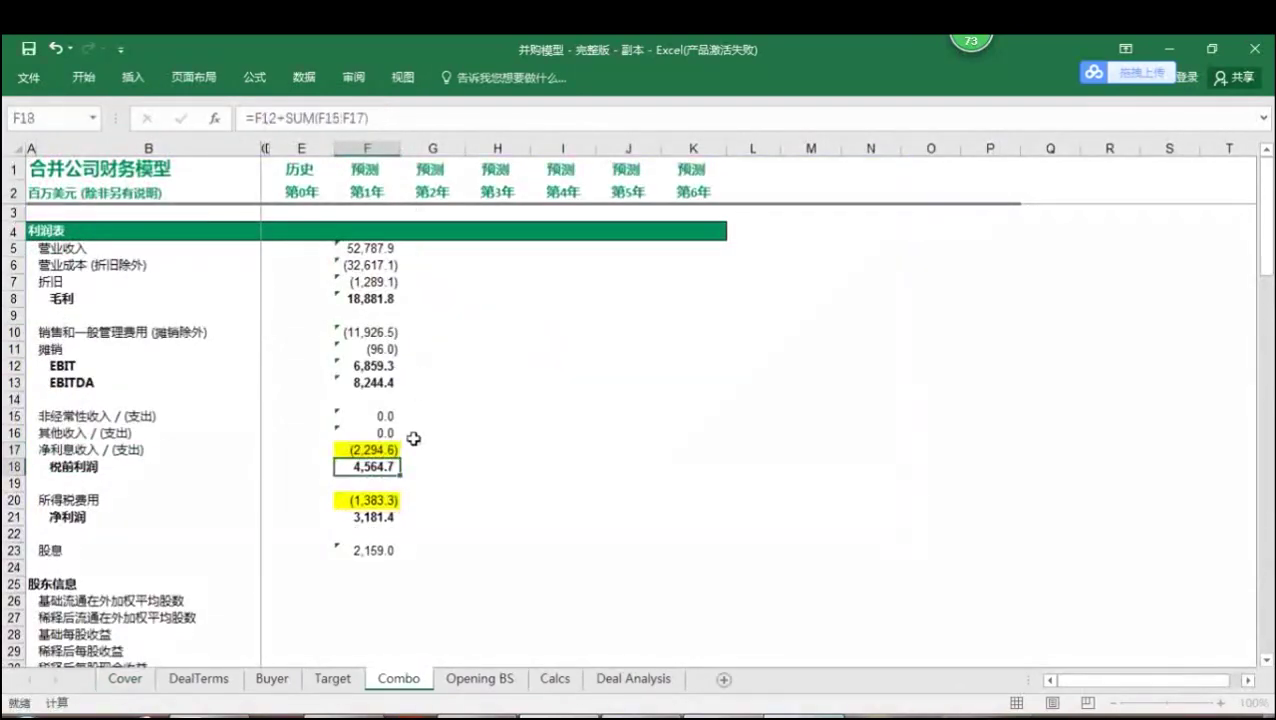
{"action": "left_click", "coordinate": [390, 449]}
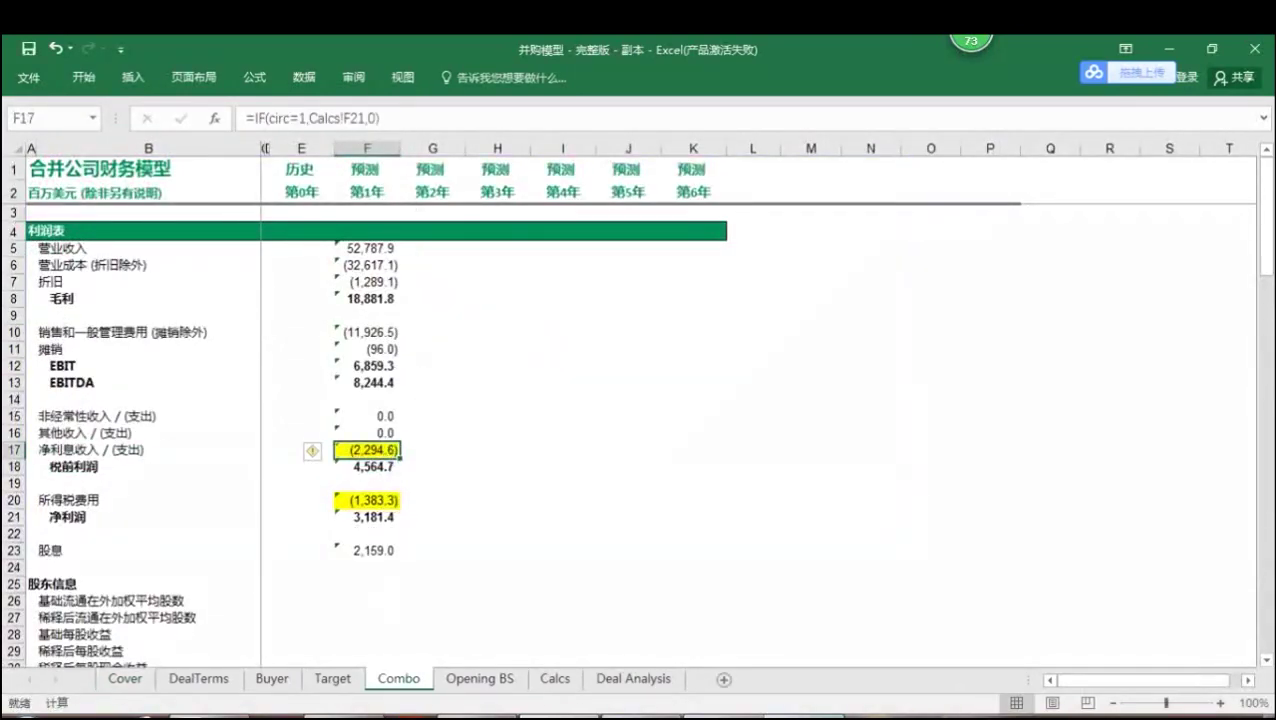
Review the net interest section on the Calcs sheet and the switch formula in Combo F17 that refers to it
{"action": "left_click", "coordinate": [552, 681]}
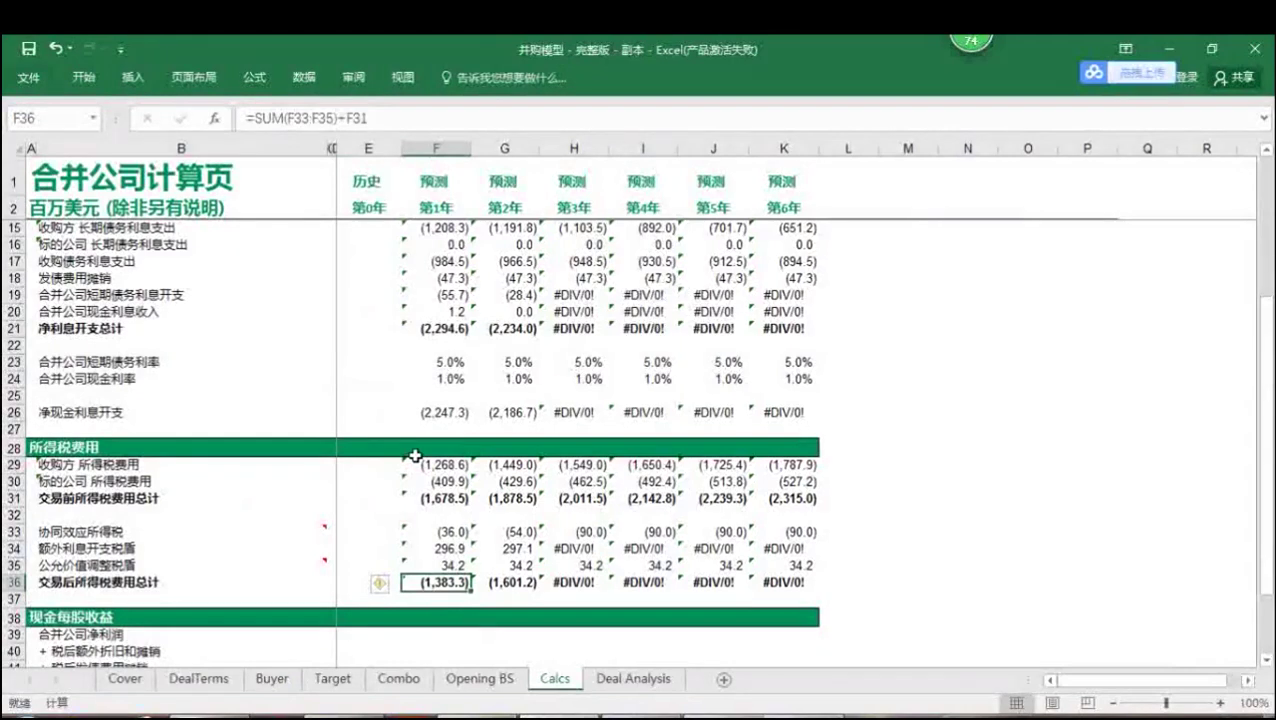
{"action": "scroll", "coordinate": [415, 456], "scroll_direction": "up", "scroll_amount": 2}
{"action": "left_click", "coordinate": [352, 452]}
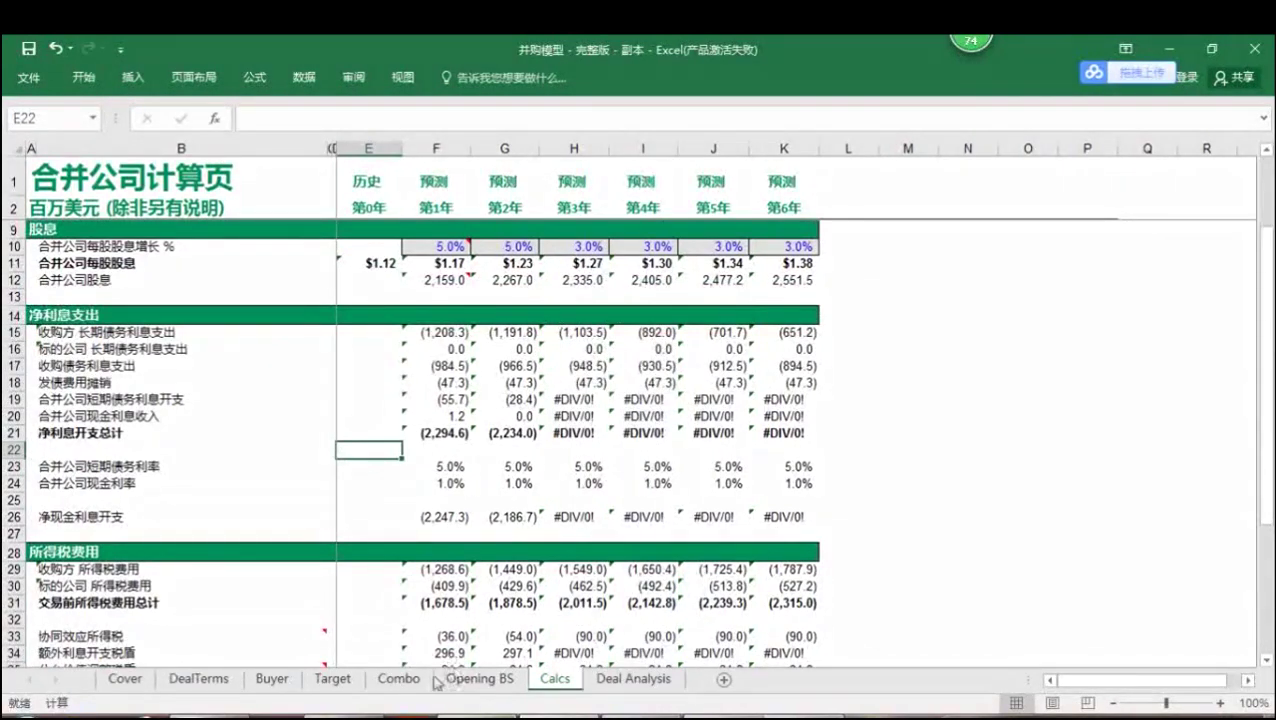
{"action": "left_click", "coordinate": [400, 679]}
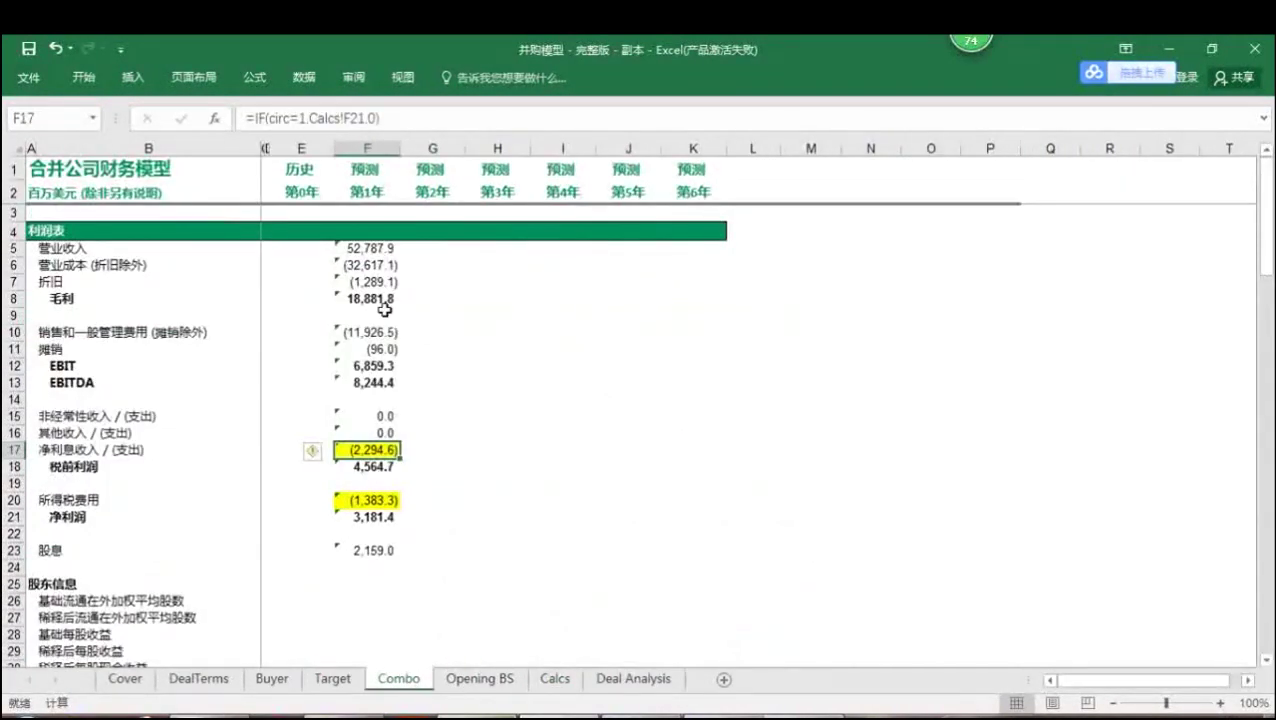
{"action": "left_click", "coordinate": [403, 120]}
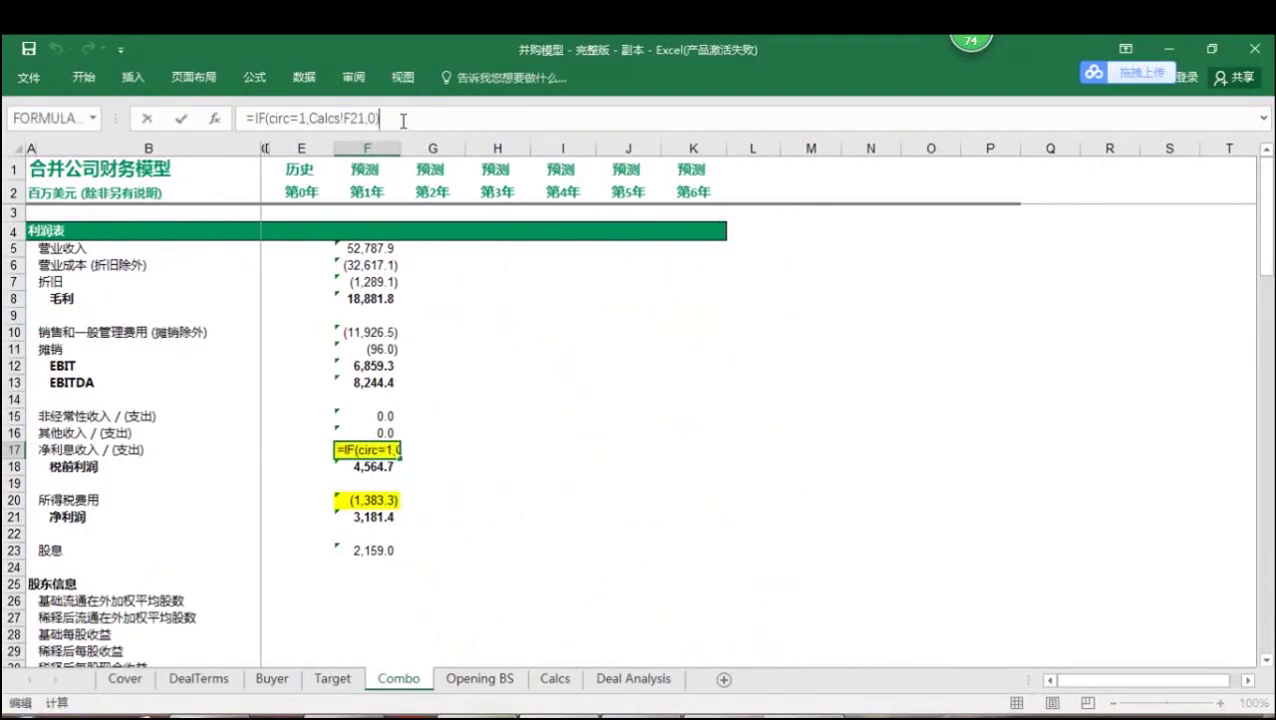
{"action": "key", "text": "Return"}
{"action": "key", "text": "Return"}
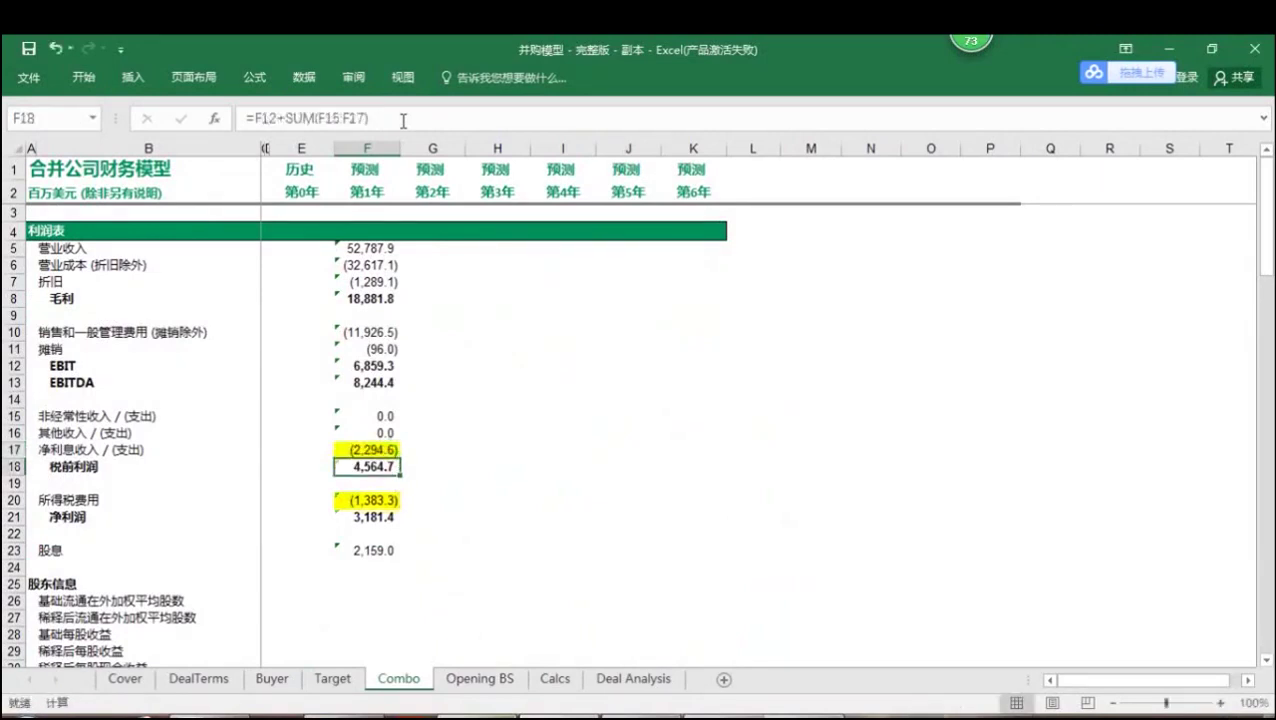
{"action": "key", "text": "Return"}
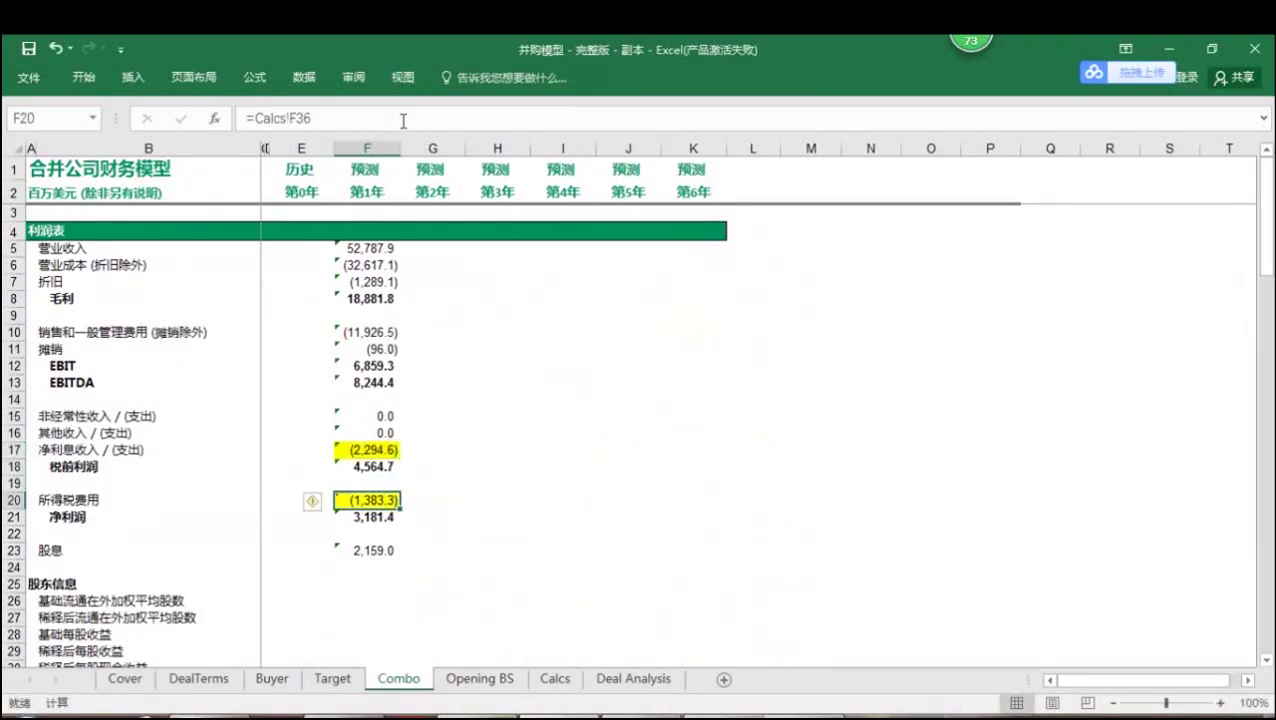
{"action": "left_click", "coordinate": [360, 451]}
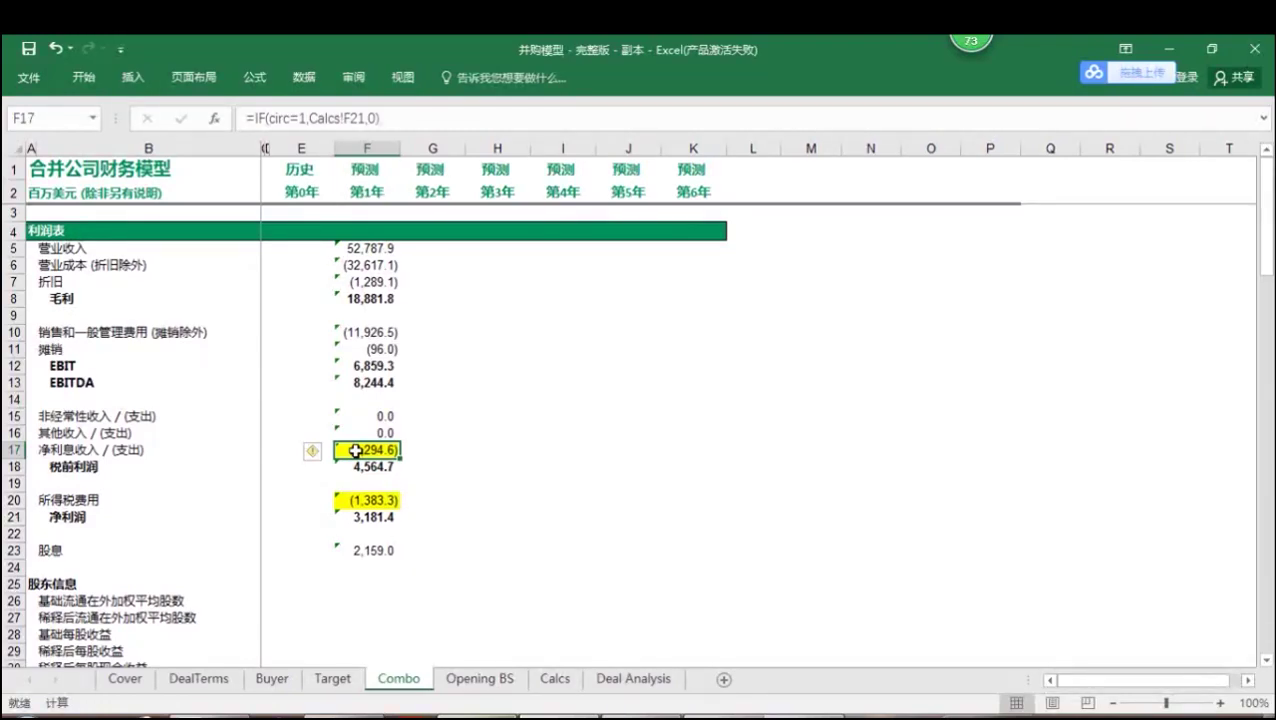
Make the year 1 income tax expense in Combo F20 depend on the circularity switch with =IF(circ=1,Calcs!F36,0)
{"action": "left_click", "coordinate": [386, 501]}
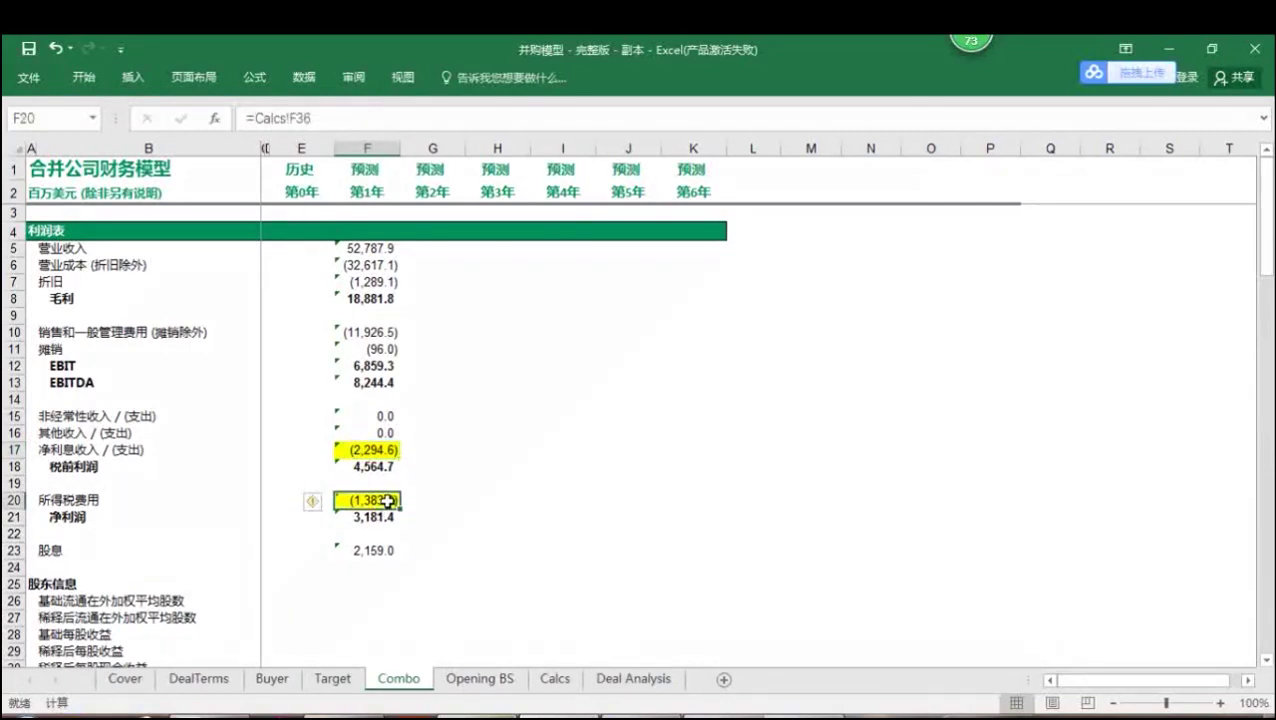
{"action": "left_click", "coordinate": [254, 119]}
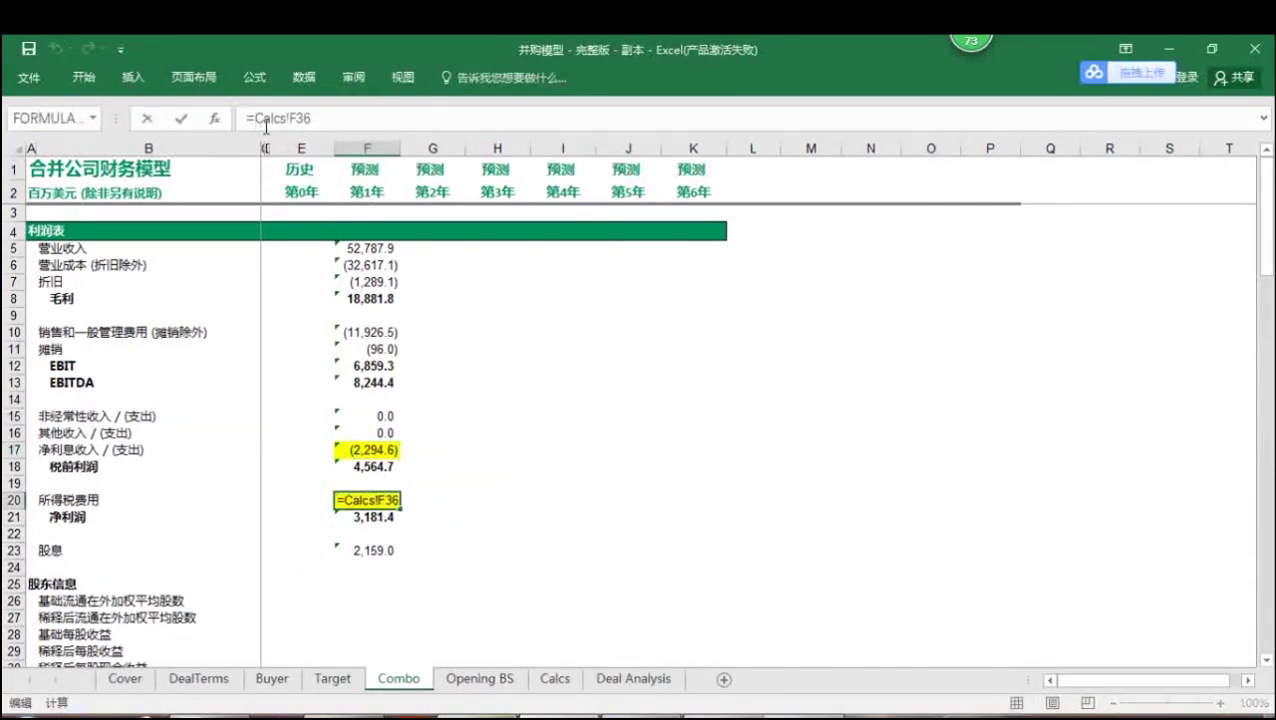
{"action": "type", "text": "IF("}
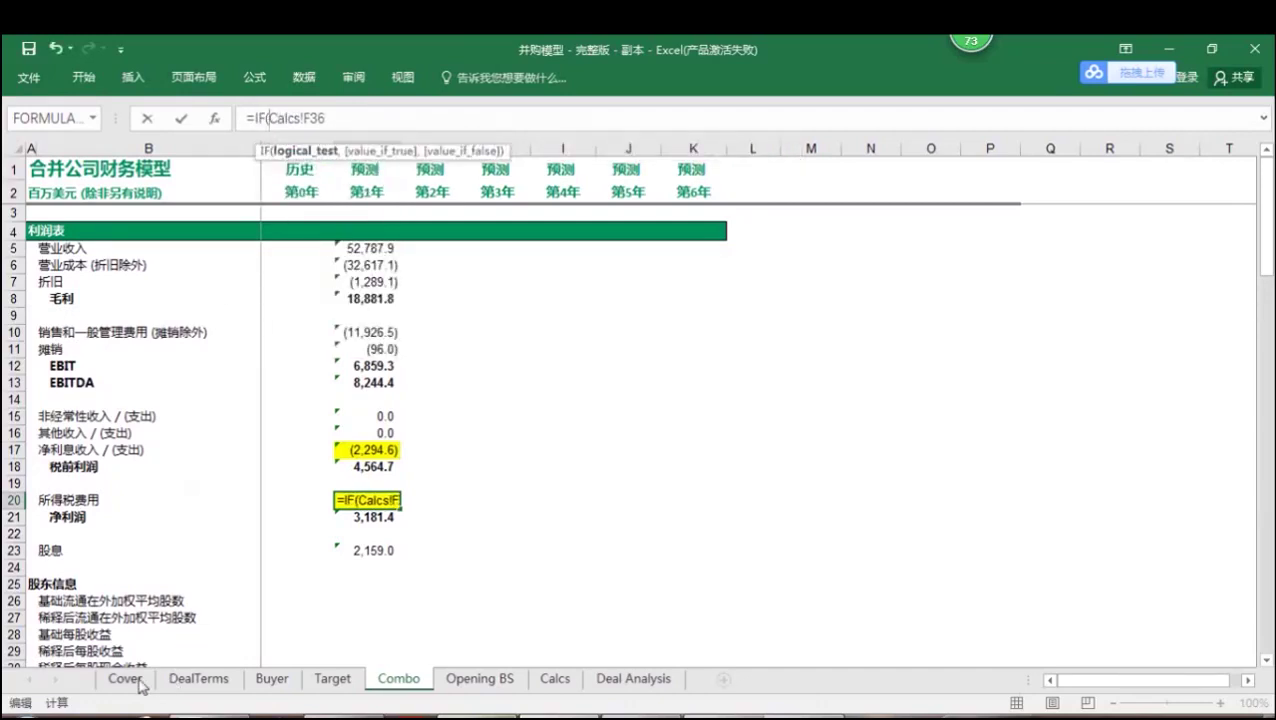
{"action": "left_click", "coordinate": [125, 680]}
{"action": "left_click", "coordinate": [312, 378]}
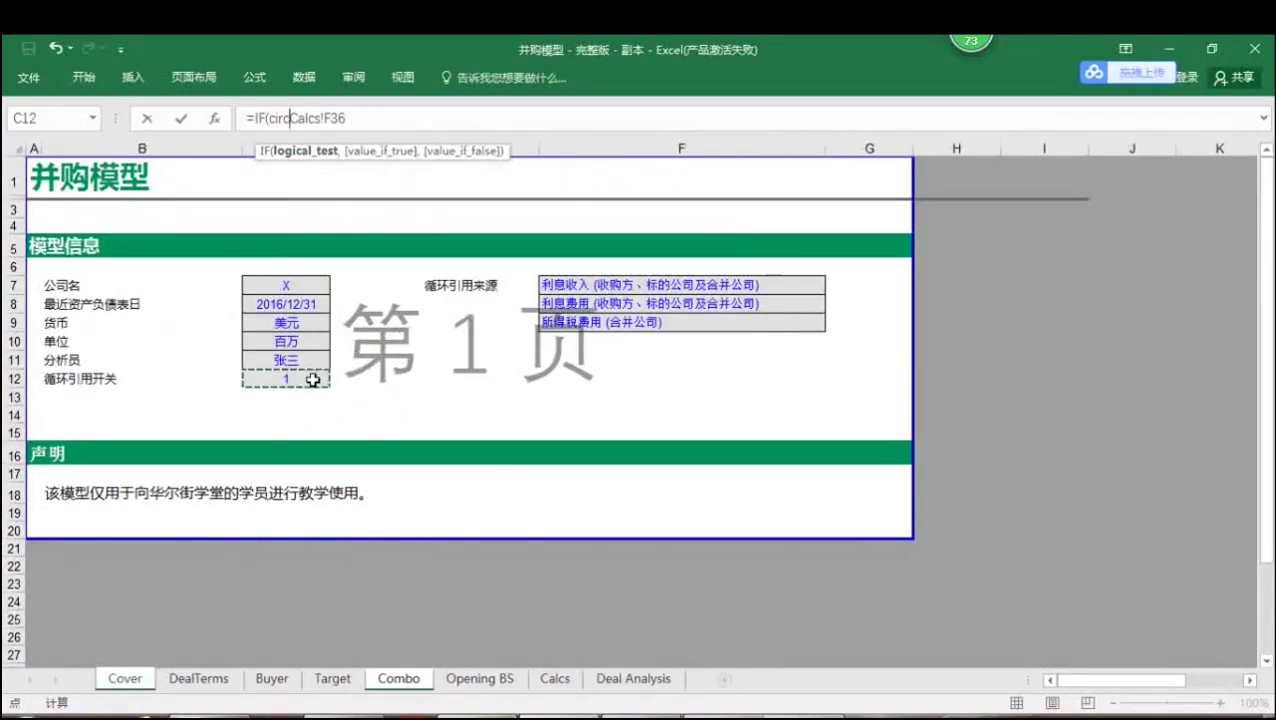
{"action": "type", "text": "=1,"}
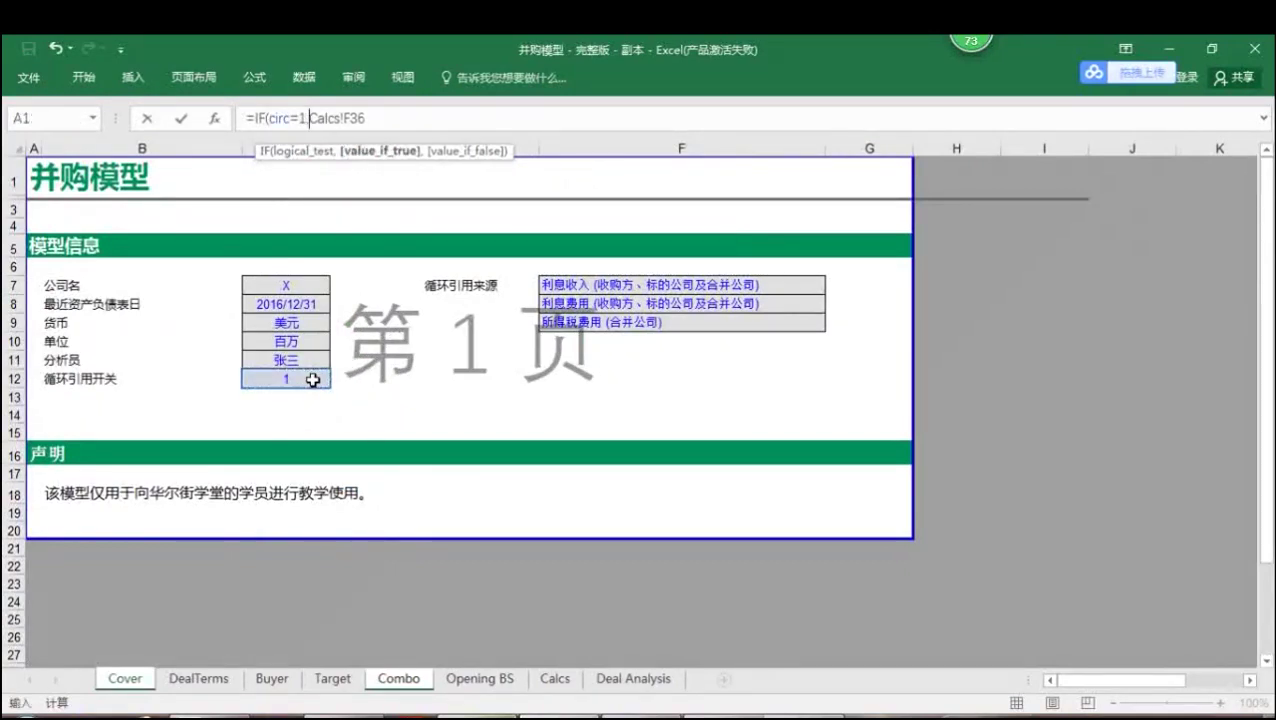
{"action": "type", "text": ","}
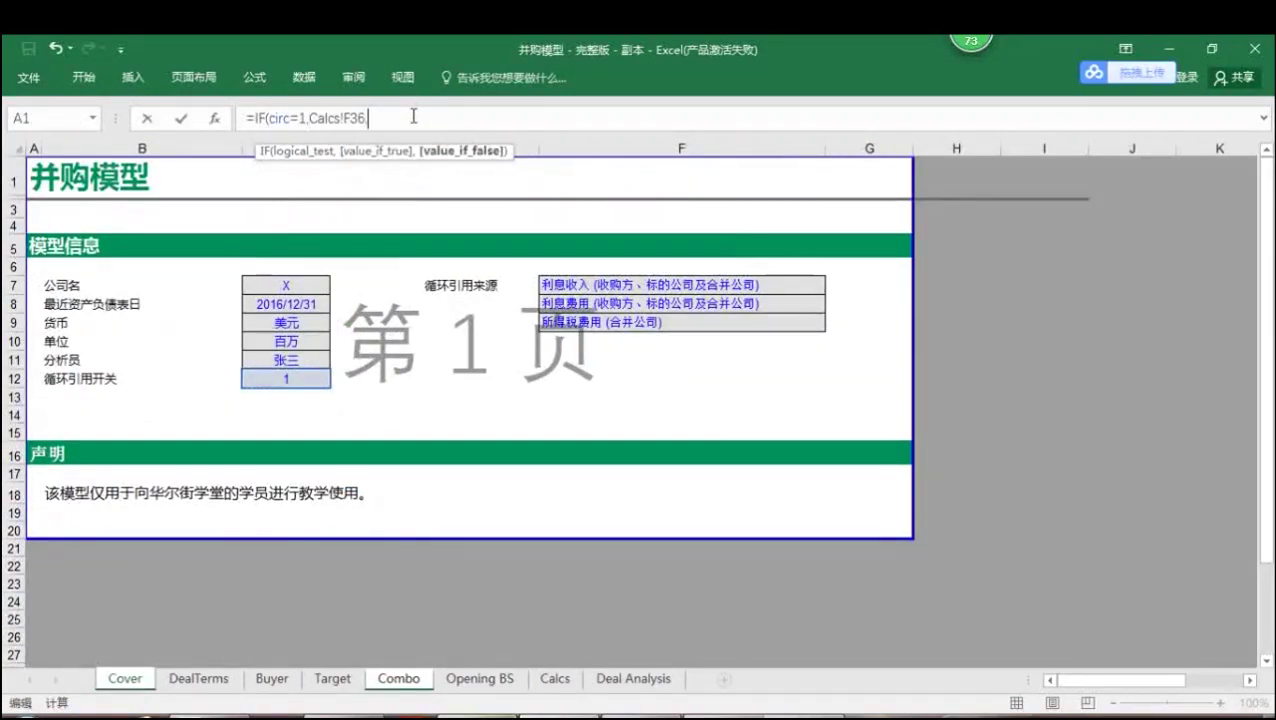
{"action": "type", "text": "0)"}
{"action": "key", "text": "Return"}
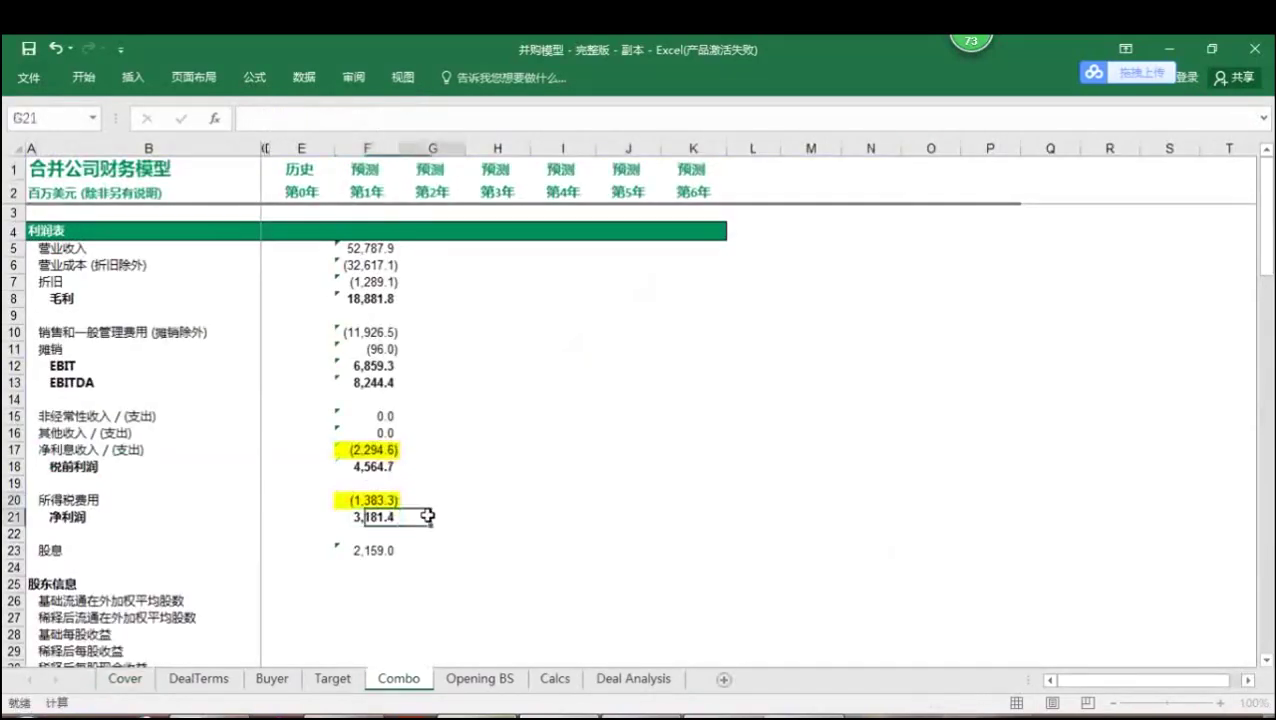
{"action": "left_click", "coordinate": [370, 500]}
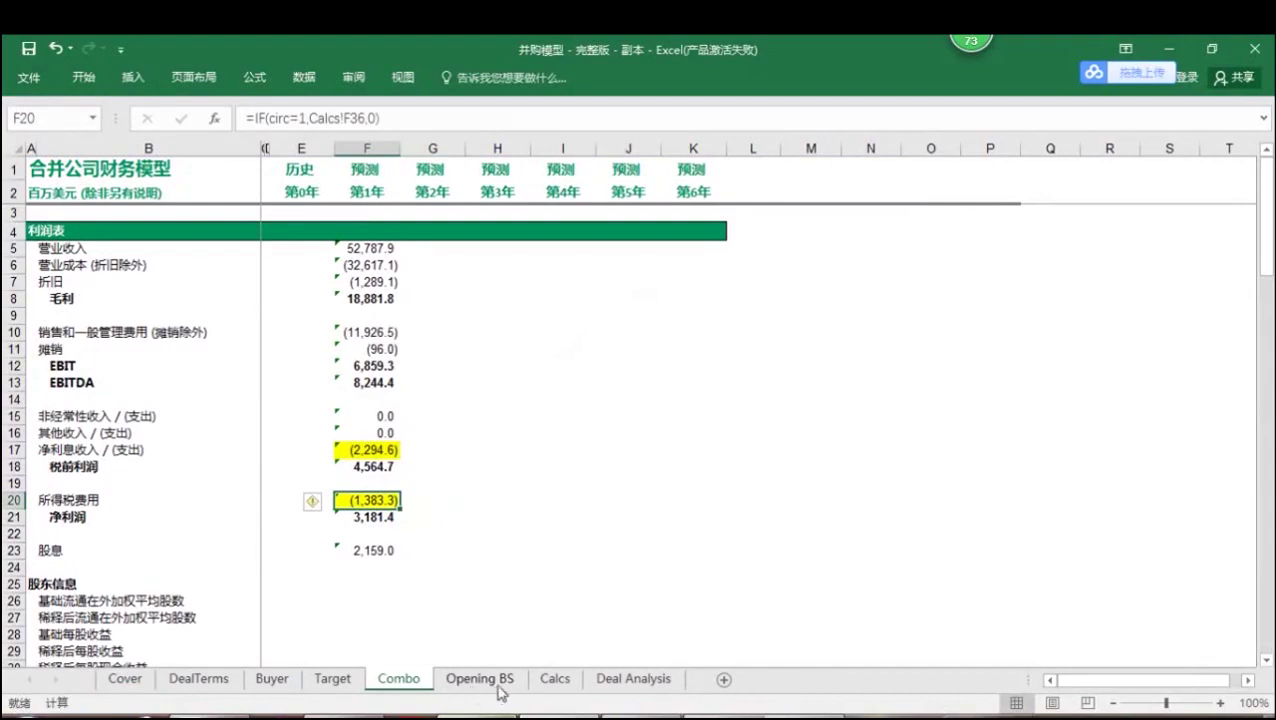
Examine the year 1 synergy tax and additional interest tax shield formulas in Calcs F33 and F34
{"action": "left_click", "coordinate": [555, 679]}
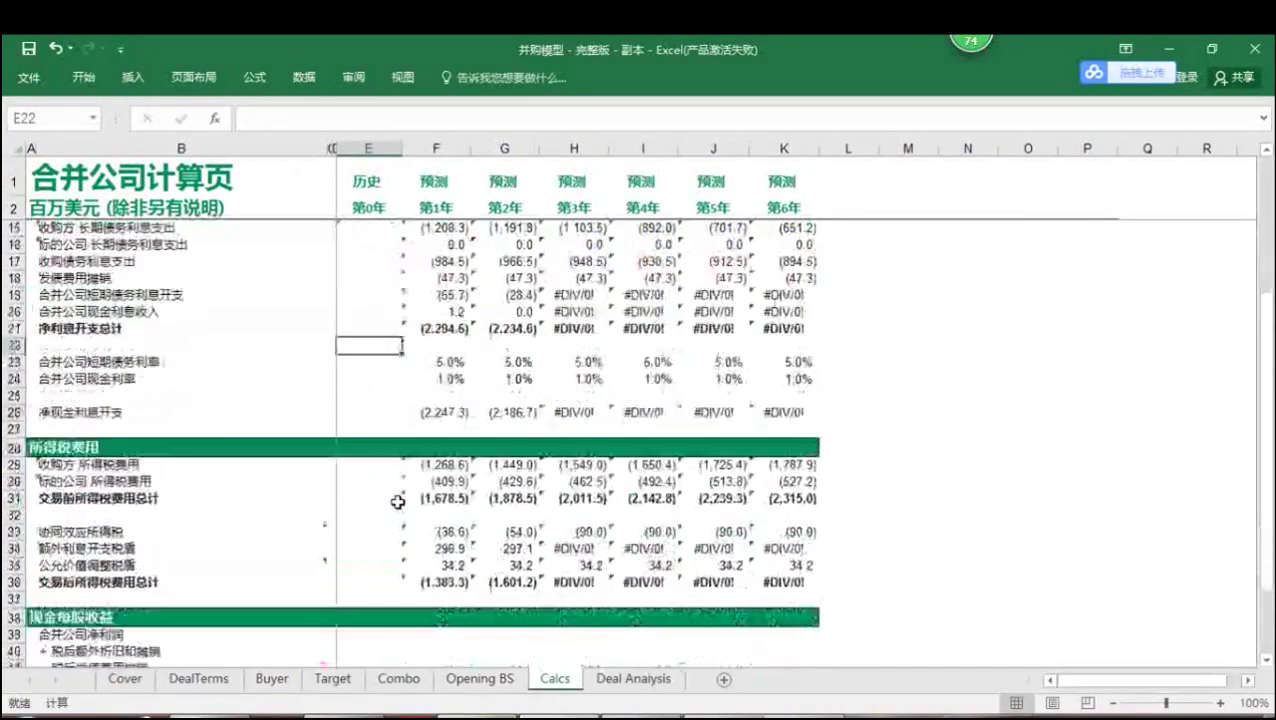
{"action": "left_click", "coordinate": [439, 533]}
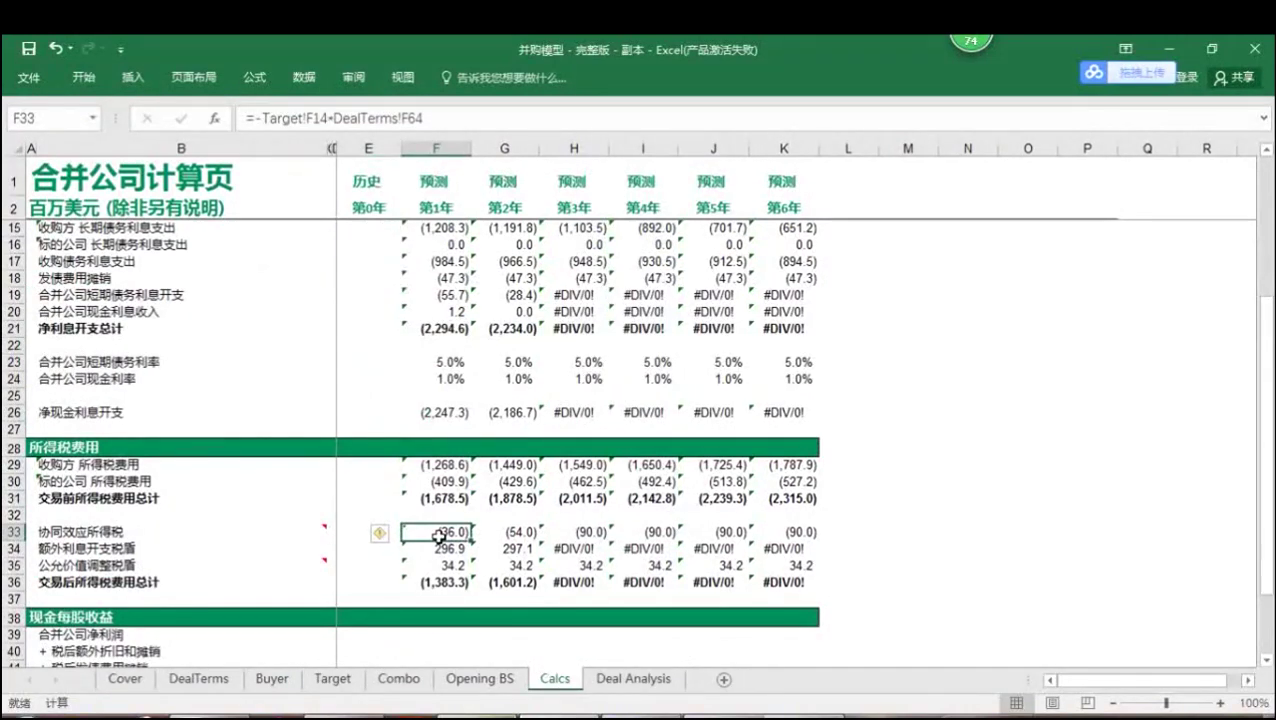
{"action": "left_click", "coordinate": [434, 556]}
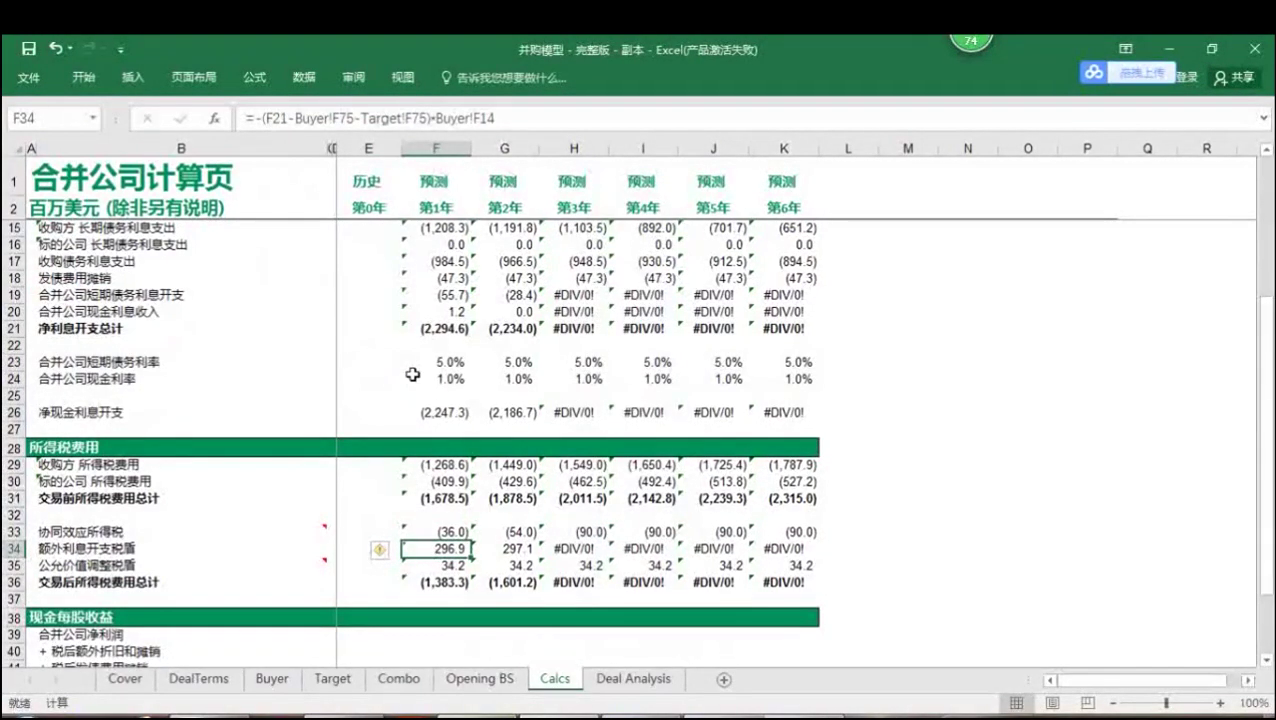
{"action": "left_click", "coordinate": [420, 682]}
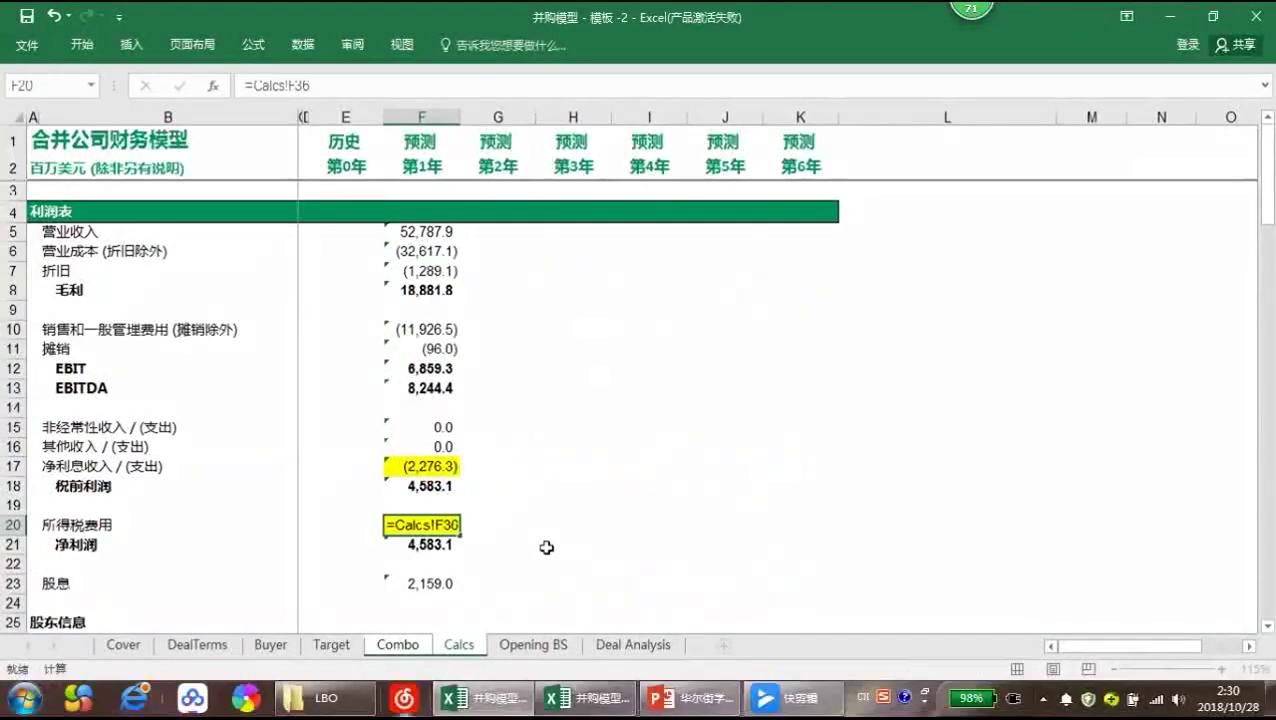
Remove the yellow fill from F17:F20 on the Combo sheet of the 并购模型 - 模板 -2 workbook
{"action": "left_click", "coordinate": [541, 544]}
{"action": "left_click", "coordinate": [422, 464]}
{"action": "left_click_drag", "start_coordinate": [422, 464], "coordinate": [422, 524]}
{"action": "right_click", "coordinate": [428, 528]}
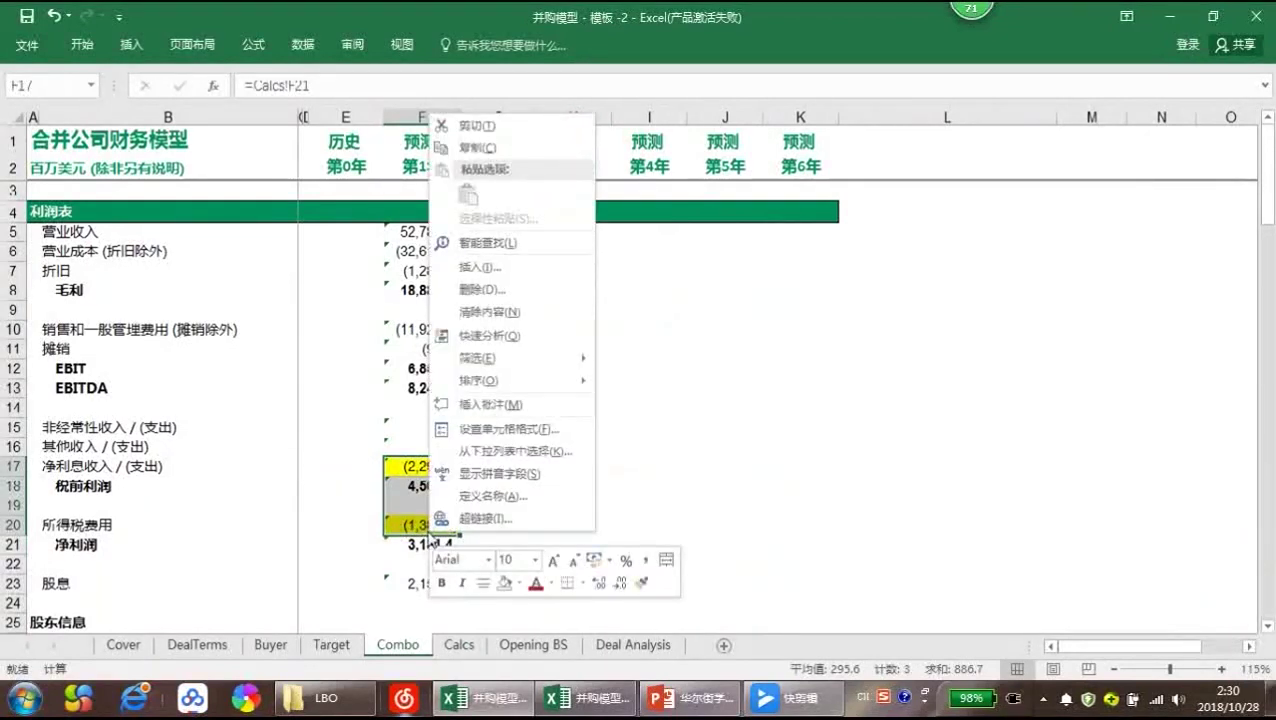
{"action": "left_click", "coordinate": [521, 585]}
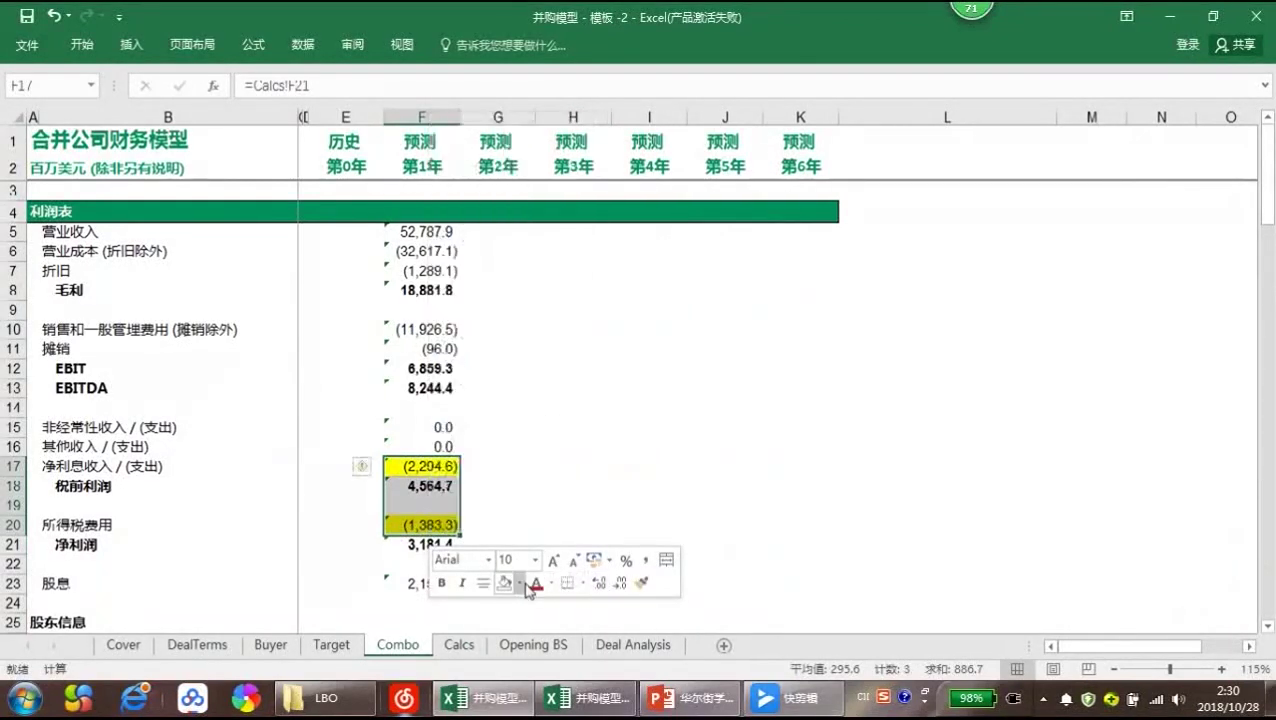
{"action": "left_click", "coordinate": [545, 534]}
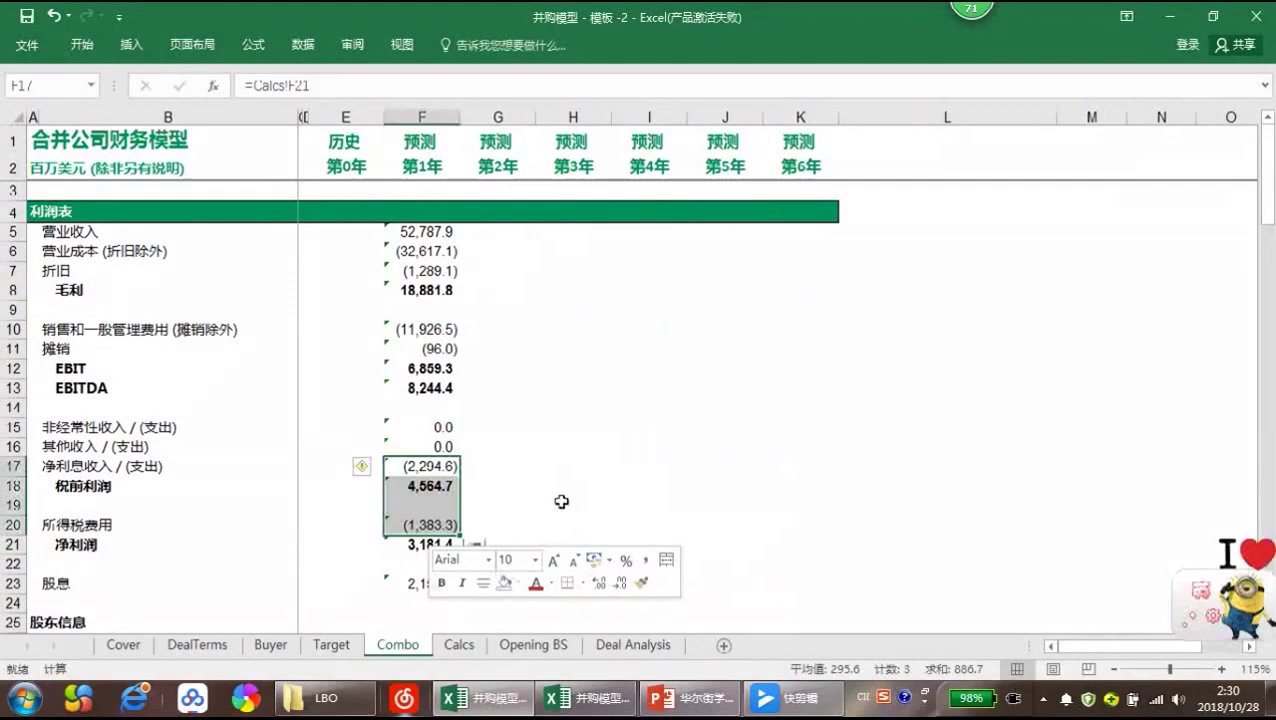
{"action": "left_click", "coordinate": [569, 489]}
{"action": "left_click", "coordinate": [533, 333]}
Copy the year 1 income statement formulas in Combo F5:F23 across to year 6 in column K
{"action": "left_click_drag", "start_coordinate": [433, 231], "coordinate": [393, 377]}
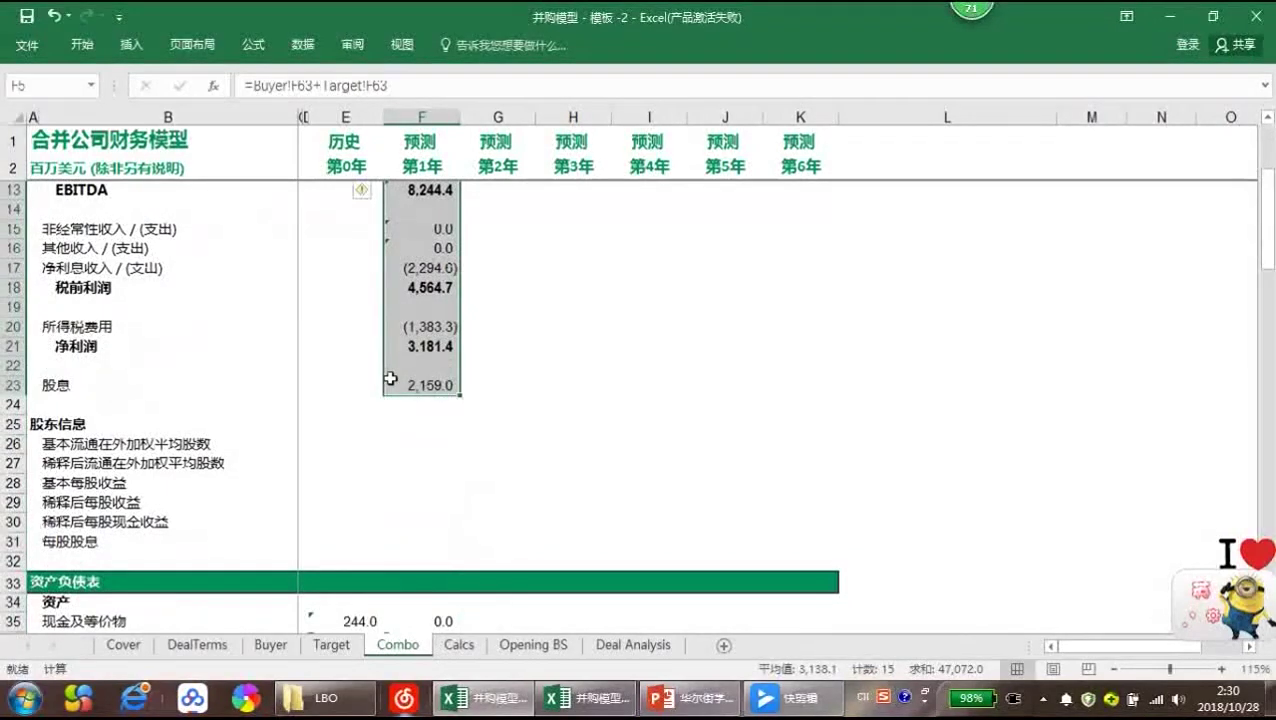
{"action": "key", "text": "shift+Right"}
{"action": "key", "text": "shift+Right"}
{"action": "key", "text": "shift+Right"}
{"action": "key", "text": "shift+Right"}
{"action": "key", "text": "shift+Right"}
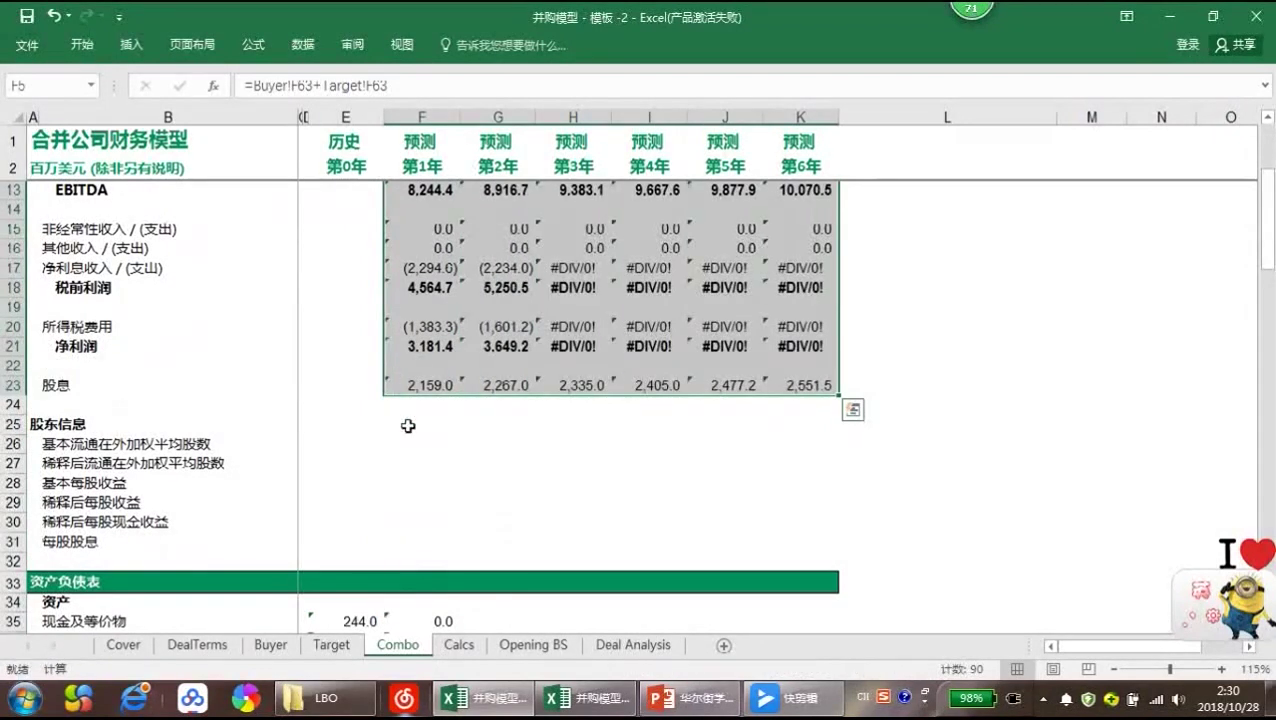
Copy the year 1 balance sheet formulas in Combo F35:F58 across to year 6 in column K
{"action": "scroll", "coordinate": [408, 426], "scroll_direction": "down", "scroll_amount": 5}
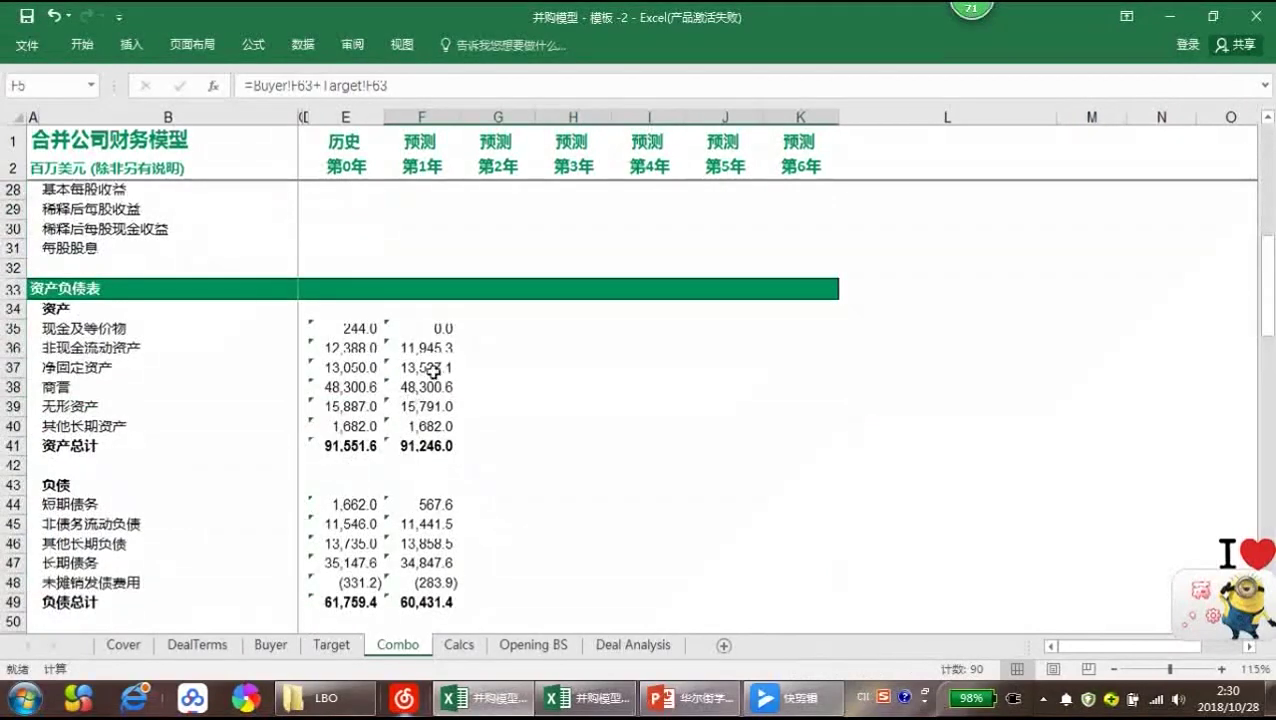
{"action": "scroll", "coordinate": [433, 370], "scroll_direction": "up", "scroll_amount": 3}
{"action": "scroll", "coordinate": [421, 490], "scroll_direction": "down", "scroll_amount": 1}
{"action": "left_click_drag", "start_coordinate": [421, 447], "coordinate": [800, 570]}
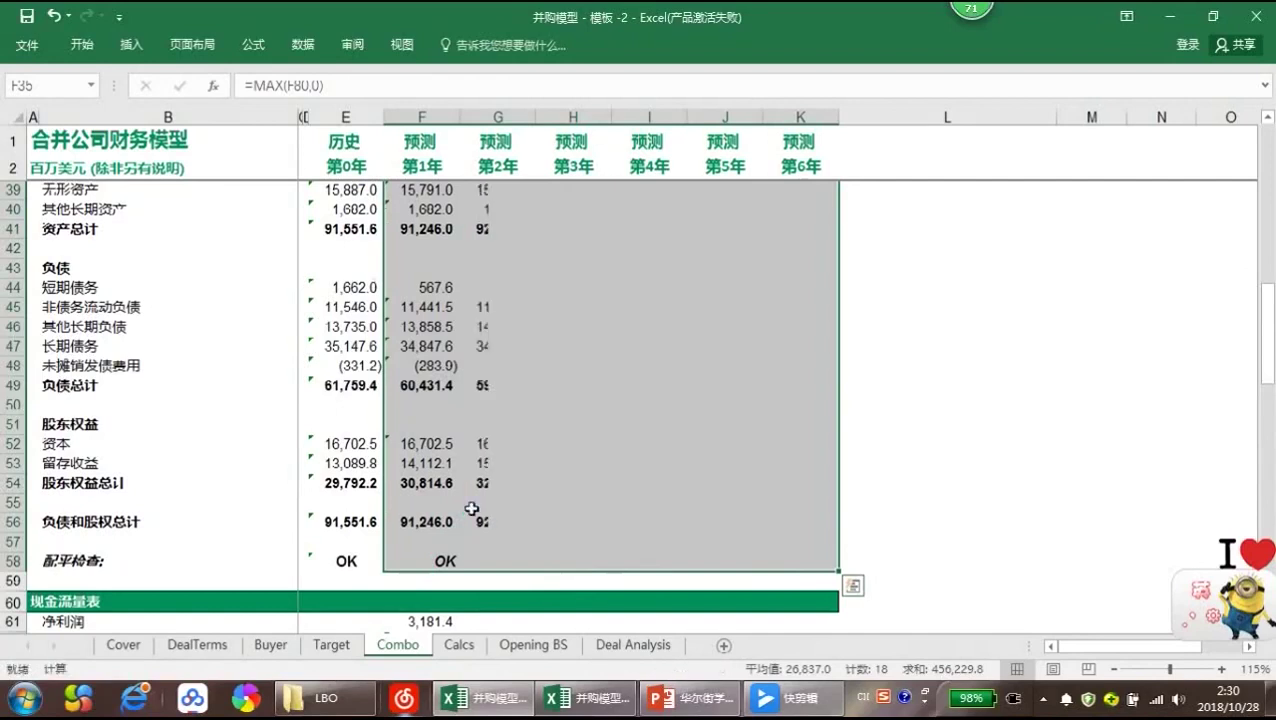
Copy the year 1 cash flow statement formulas in Combo F61:F80 across to year 6 in column K
{"action": "scroll", "coordinate": [471, 509], "scroll_direction": "down", "scroll_amount": 7}
{"action": "left_click_drag", "start_coordinate": [421, 212], "coordinate": [430, 583]}
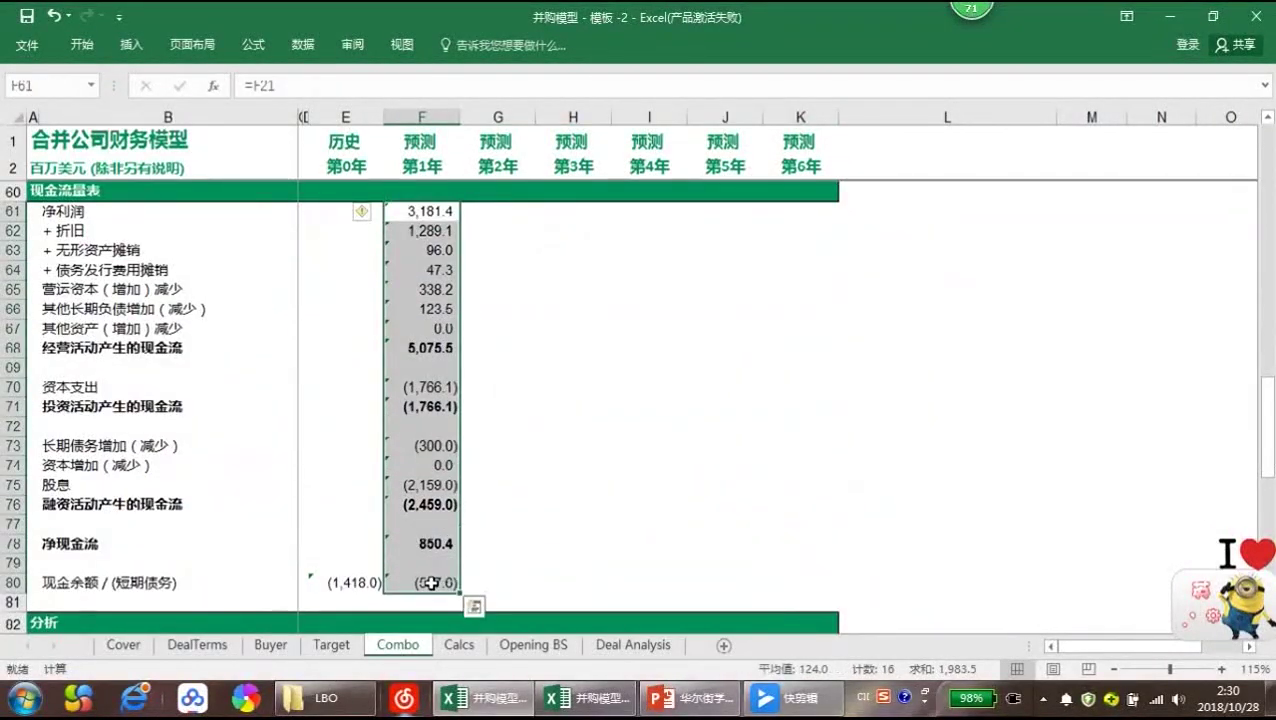
{"action": "key", "text": "shift+Right"}
{"action": "key", "text": "shift+Right"}
{"action": "key", "text": "shift+Right"}
{"action": "key", "text": "shift+Right"}
{"action": "key", "text": "shift+Right"}
{"action": "key", "text": "ctrl+r"}
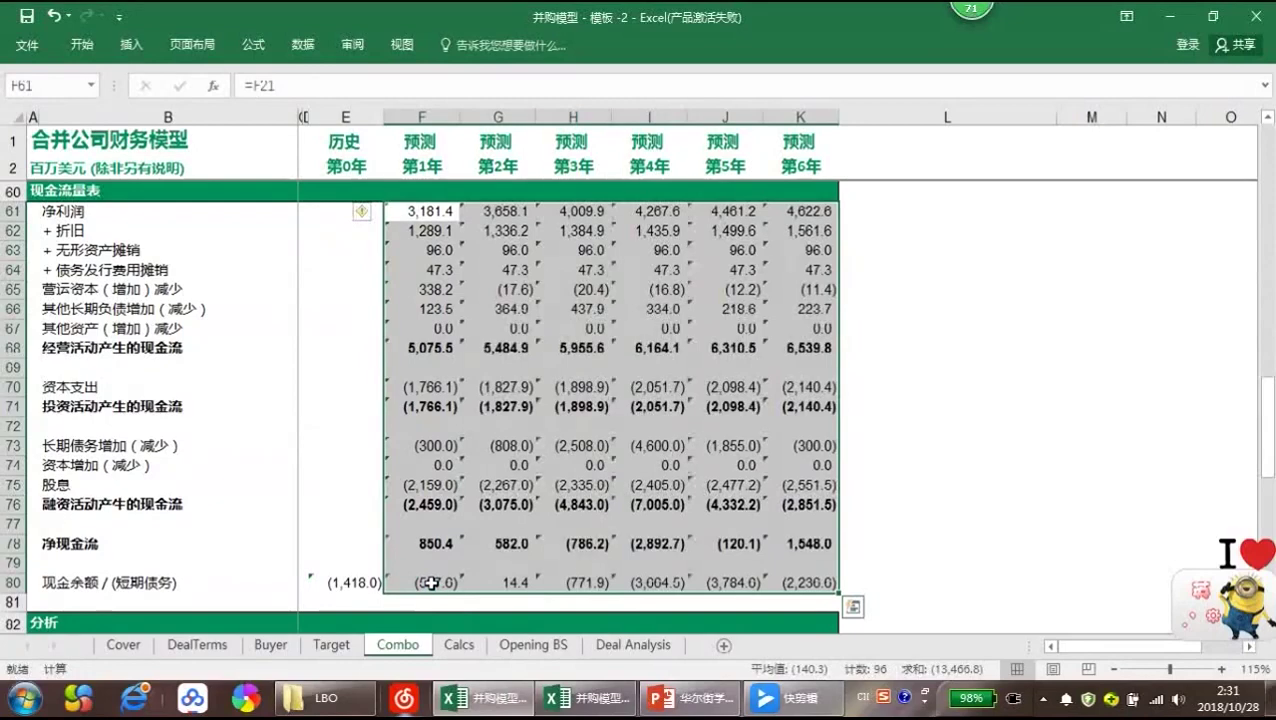
{"action": "left_click", "coordinate": [868, 367]}
Compare the Combo income statement's net interest and income tax rows with the net interest and tax schedules in Calcs
{"action": "scroll", "coordinate": [872, 441], "scroll_direction": "up", "scroll_amount": 16}
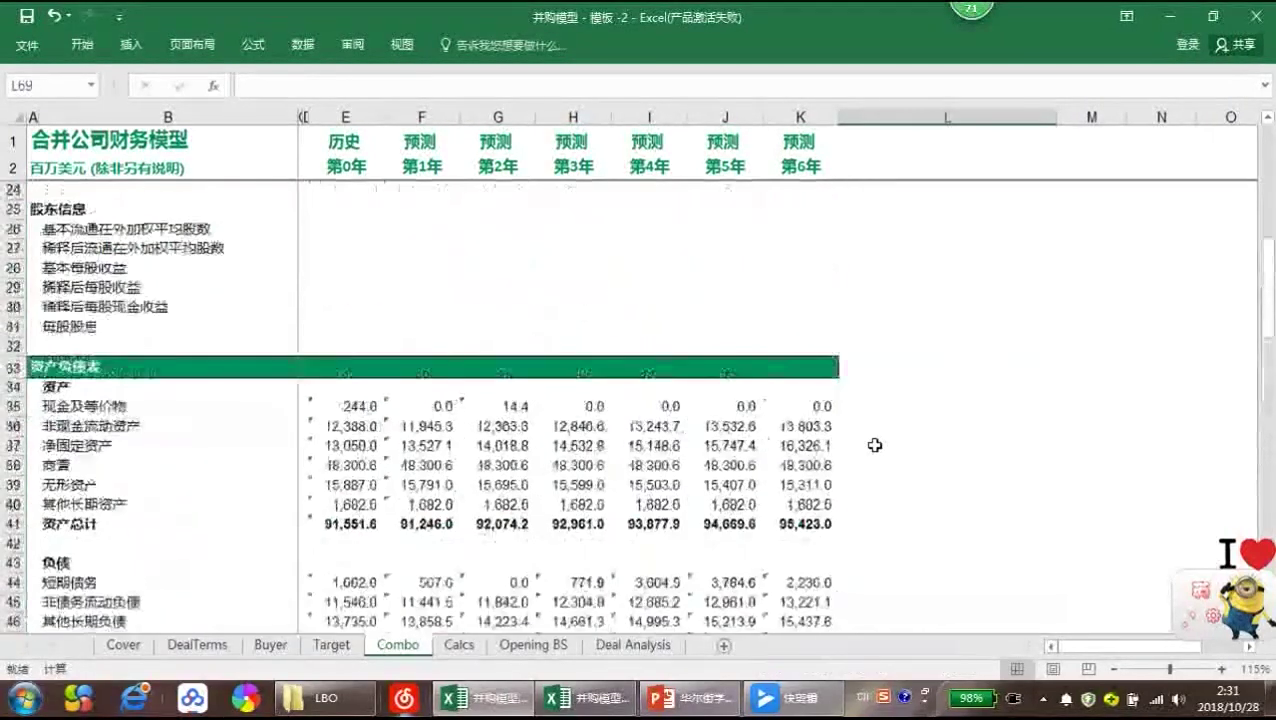
{"action": "scroll", "coordinate": [874, 444], "scroll_direction": "up", "scroll_amount": 3}
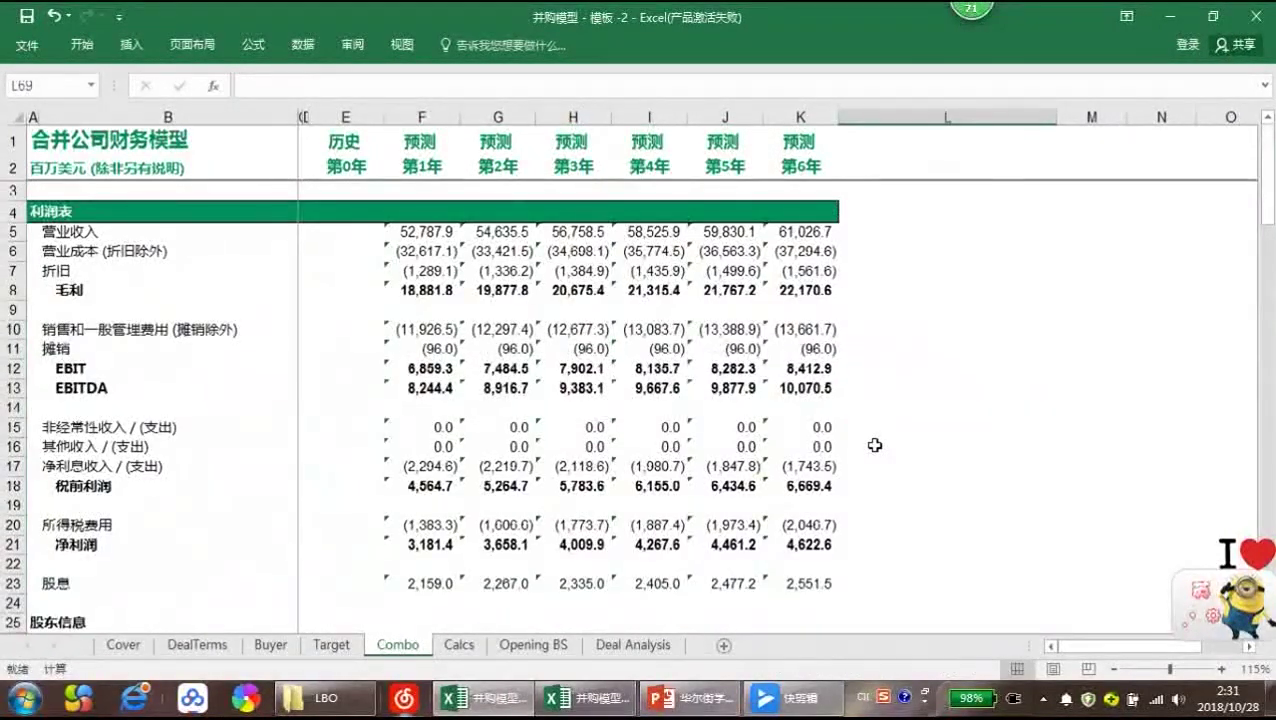
{"action": "left_click", "coordinate": [884, 430]}
{"action": "left_click", "coordinate": [452, 645]}
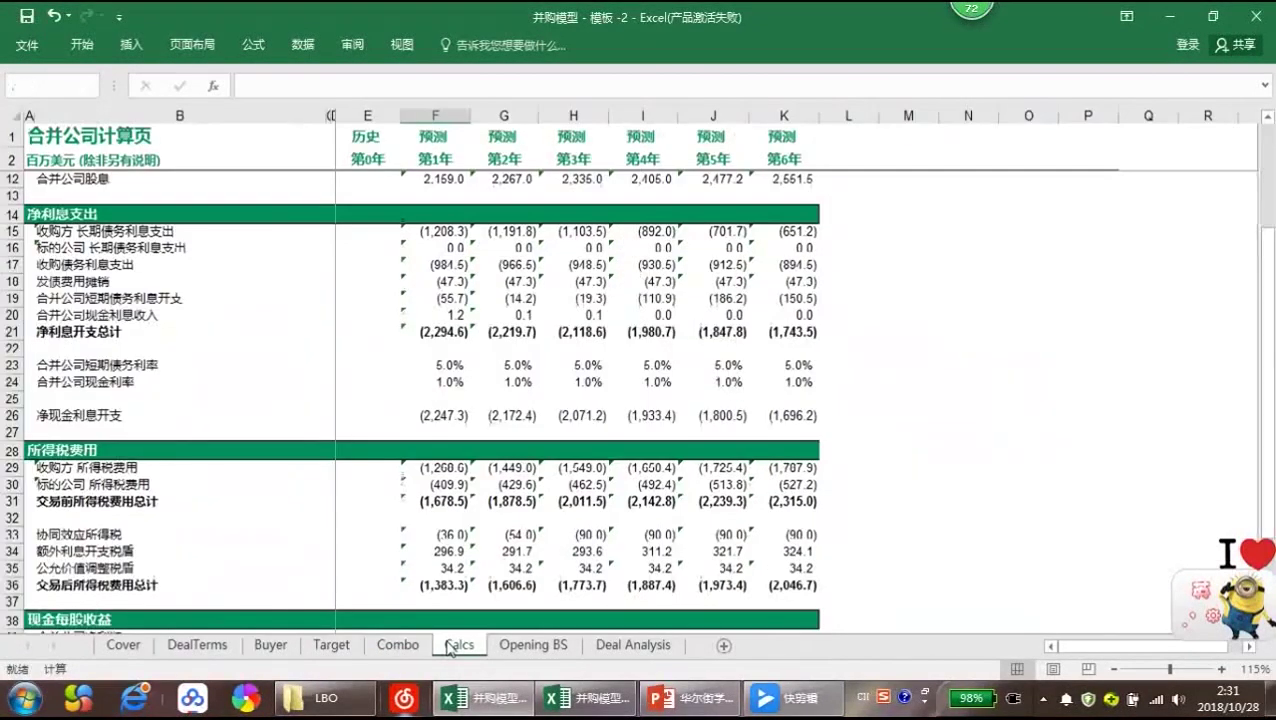
{"action": "left_click", "coordinate": [862, 466]}
{"action": "scroll", "coordinate": [866, 465], "scroll_direction": "up", "scroll_amount": 1}
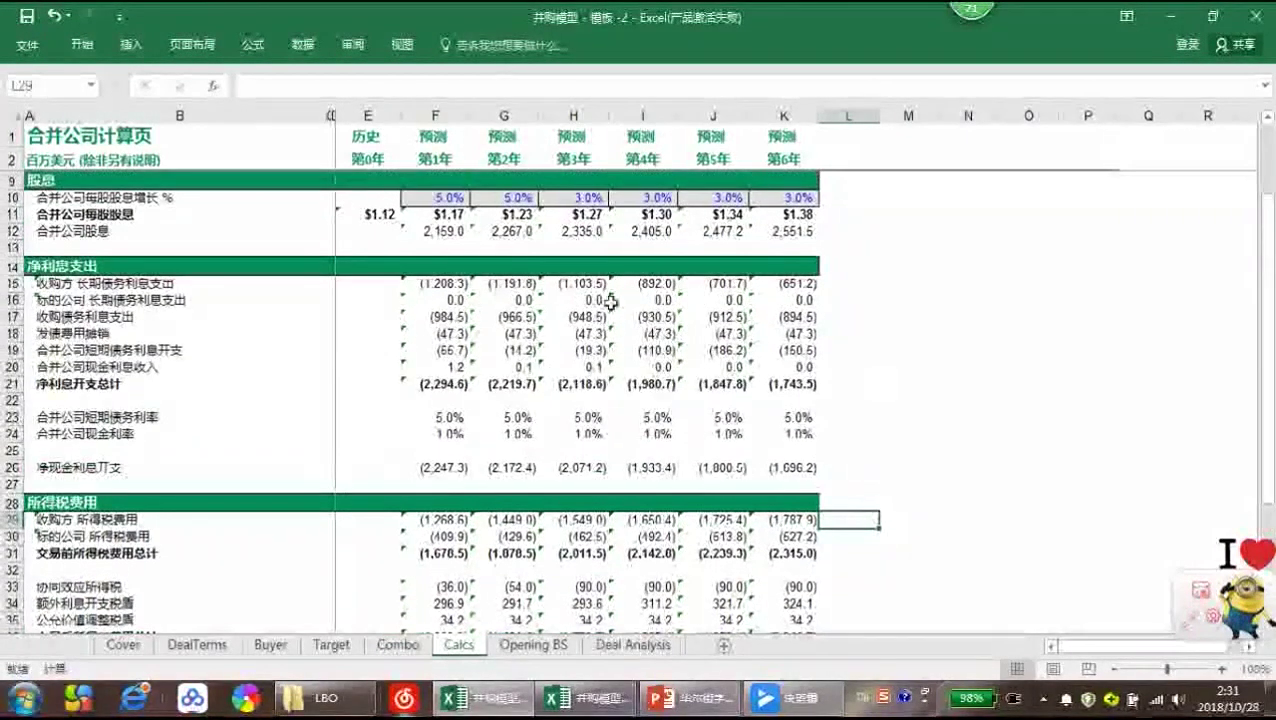
{"action": "scroll", "coordinate": [664, 503], "scroll_direction": "down", "scroll_amount": 2}
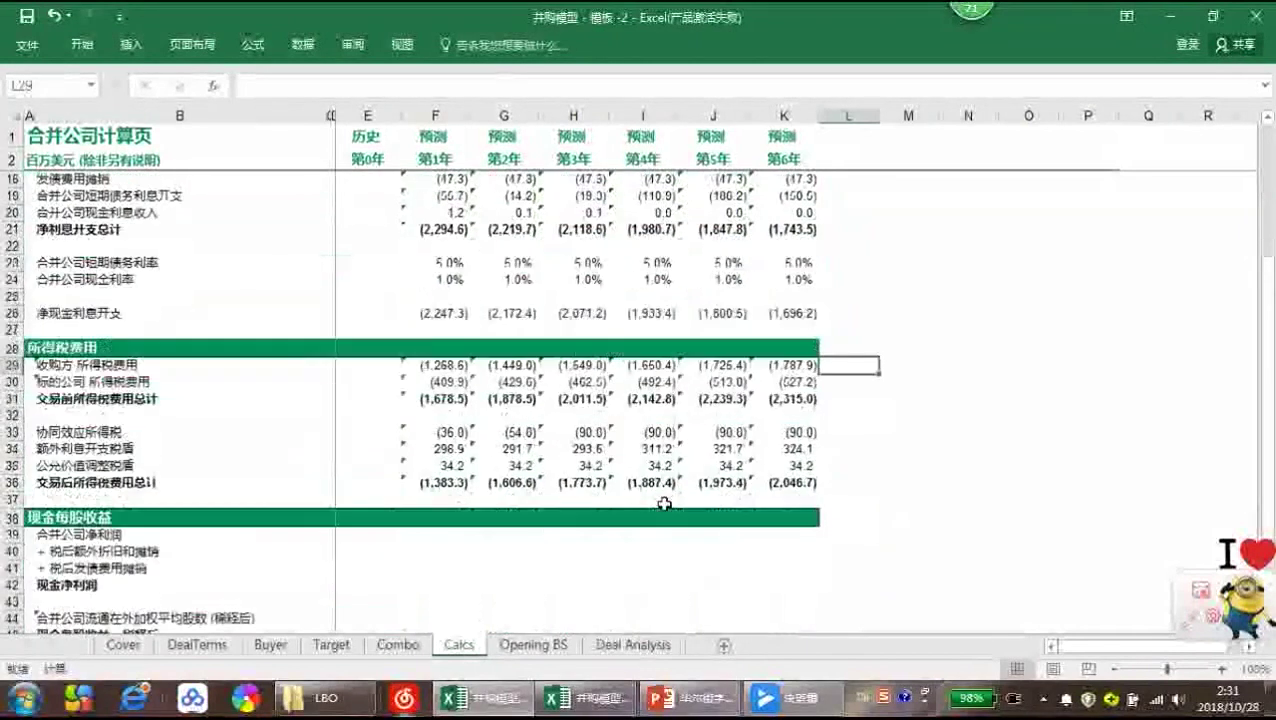
{"action": "left_click", "coordinate": [398, 648]}
{"action": "left_click", "coordinate": [891, 520]}
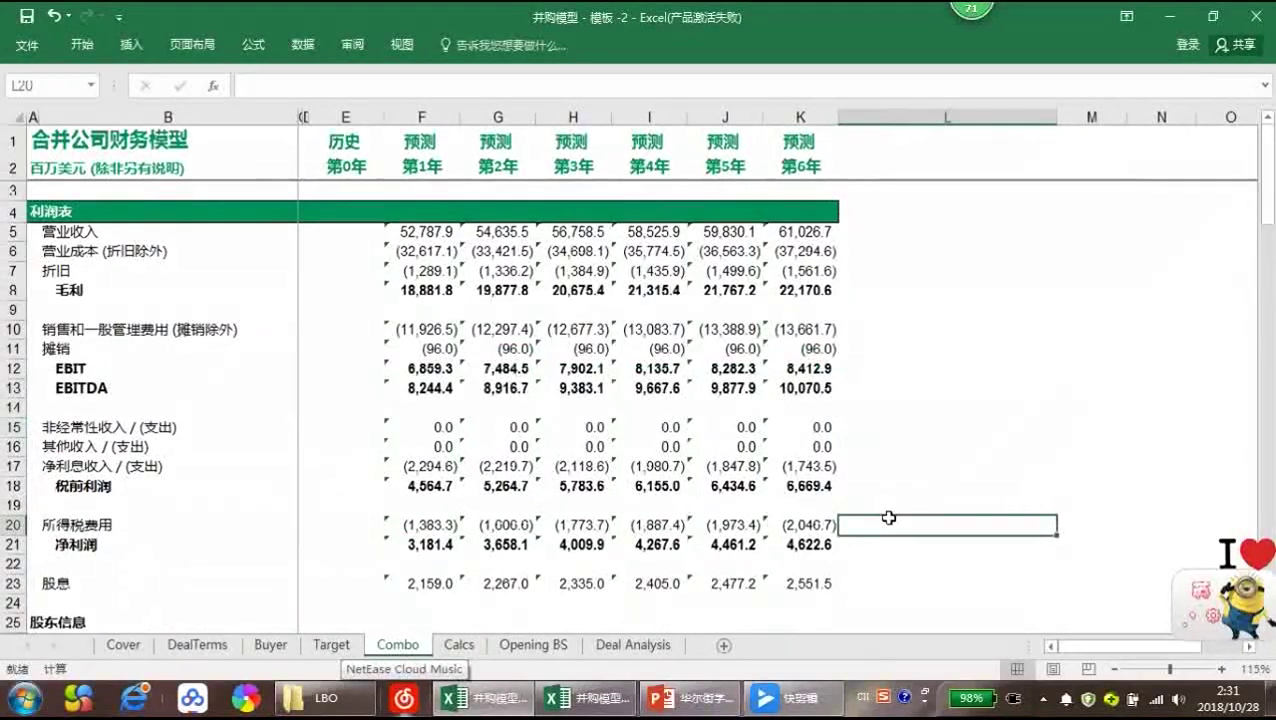
{"action": "left_click", "coordinate": [455, 645]}
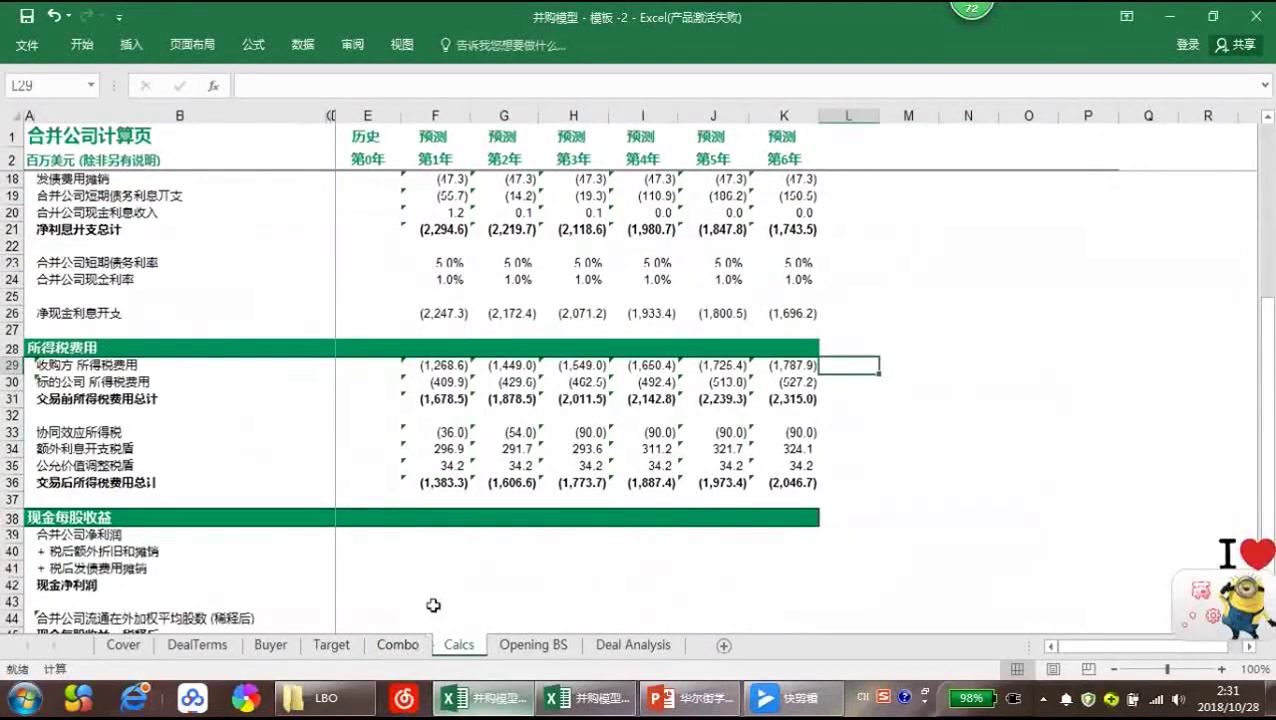
{"action": "scroll", "coordinate": [433, 605], "scroll_direction": "up", "scroll_amount": 2}
{"action": "left_click", "coordinate": [383, 647]}
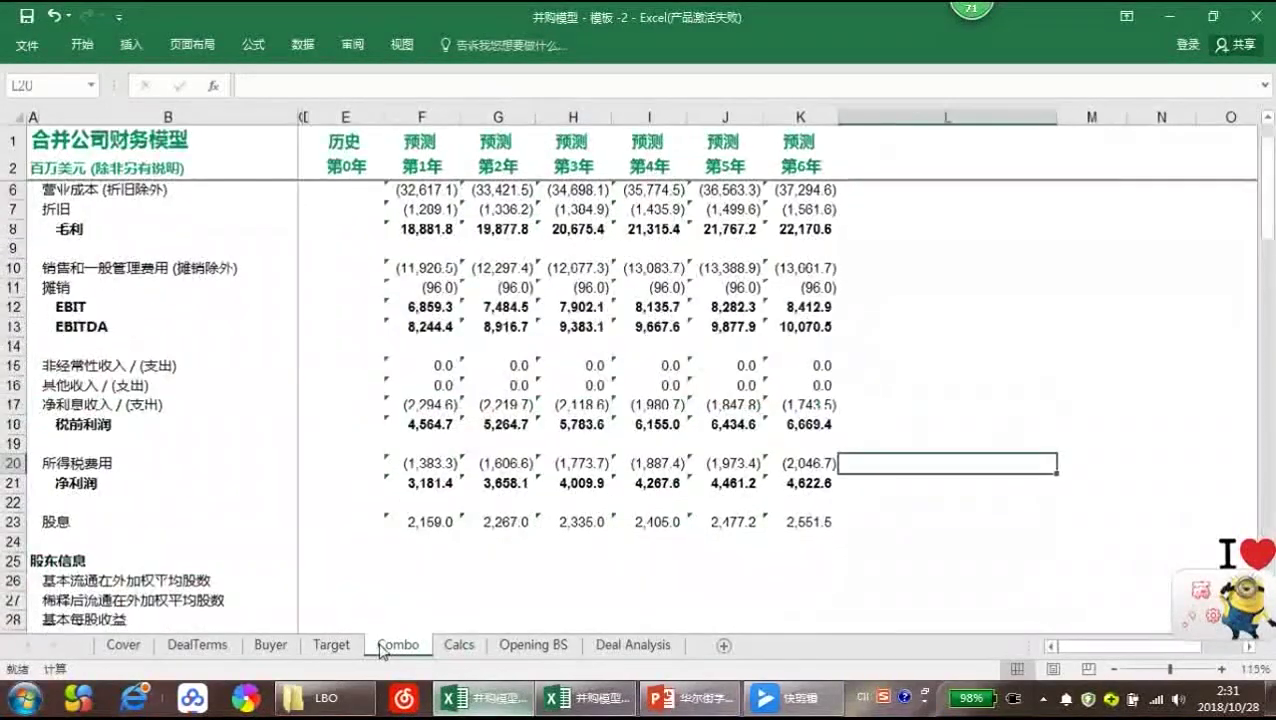
Review the balance check in row 58 of the Combo sheet through year 6
{"action": "scroll", "coordinate": [435, 567], "scroll_direction": "up", "scroll_amount": 1}
{"action": "left_click", "coordinate": [465, 567]}
{"action": "scroll", "coordinate": [465, 567], "scroll_direction": "down", "scroll_amount": 5}
{"action": "scroll", "coordinate": [465, 567], "scroll_direction": "down", "scroll_amount": 7}
{"action": "left_click", "coordinate": [797, 560]}
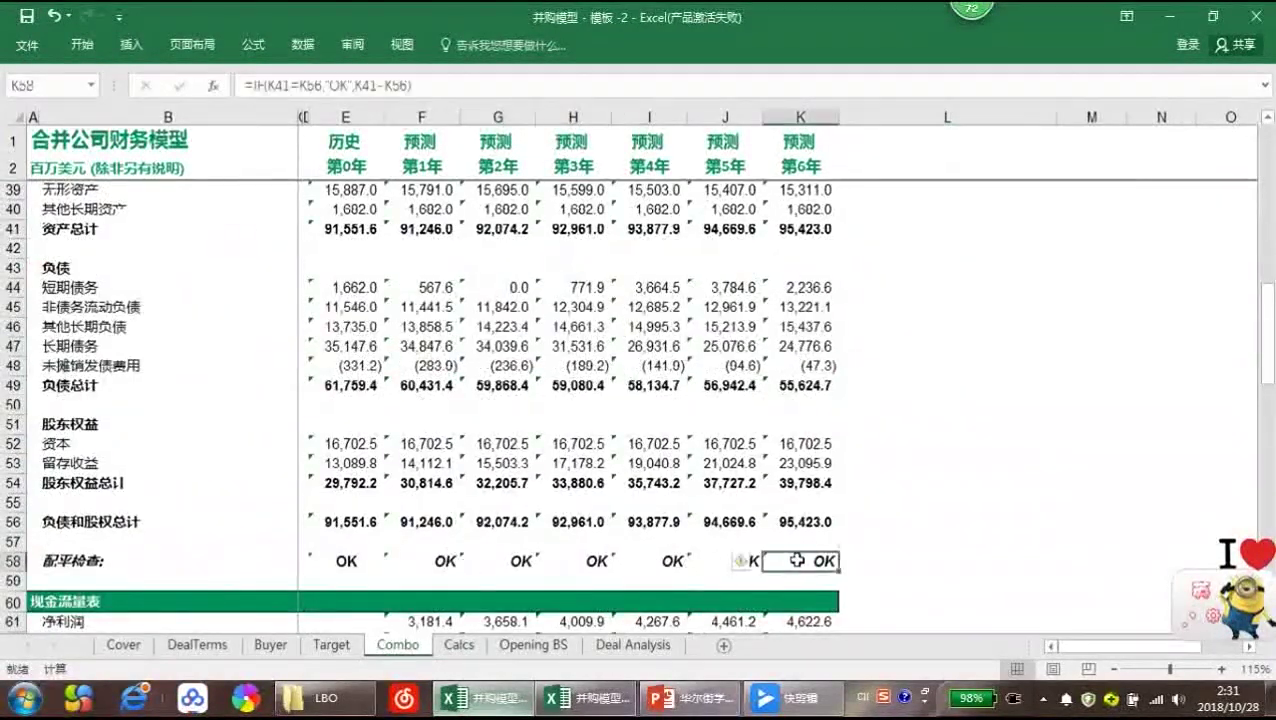
{"action": "left_click", "coordinate": [914, 555]}
{"action": "scroll", "coordinate": [853, 437], "scroll_direction": "up", "scroll_amount": 12}
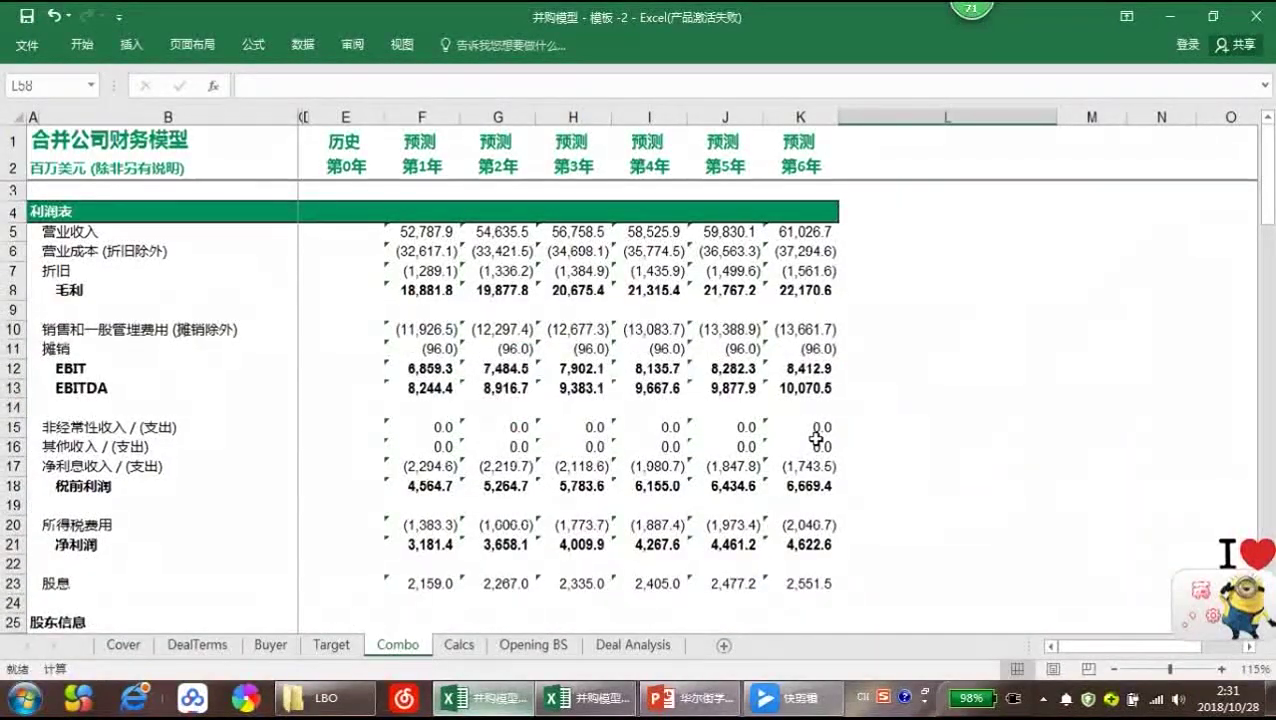
Look over the Combo sheet's shareholder information section and its analysis section down to the return ratios in row 113
{"action": "left_click", "coordinate": [891, 309]}
{"action": "left_click", "coordinate": [889, 364]}
{"action": "scroll", "coordinate": [903, 412], "scroll_direction": "down", "scroll_amount": 1}
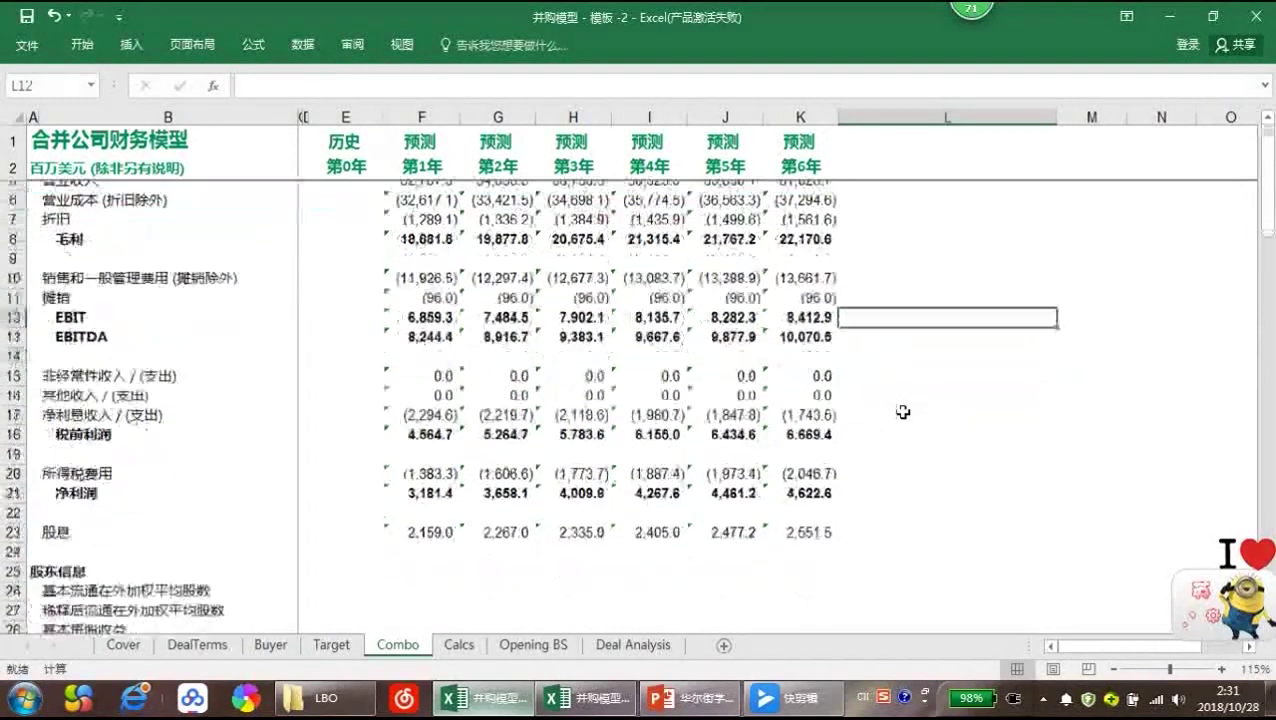
{"action": "scroll", "coordinate": [903, 412], "scroll_direction": "down", "scroll_amount": 3}
{"action": "left_click", "coordinate": [422, 401]}
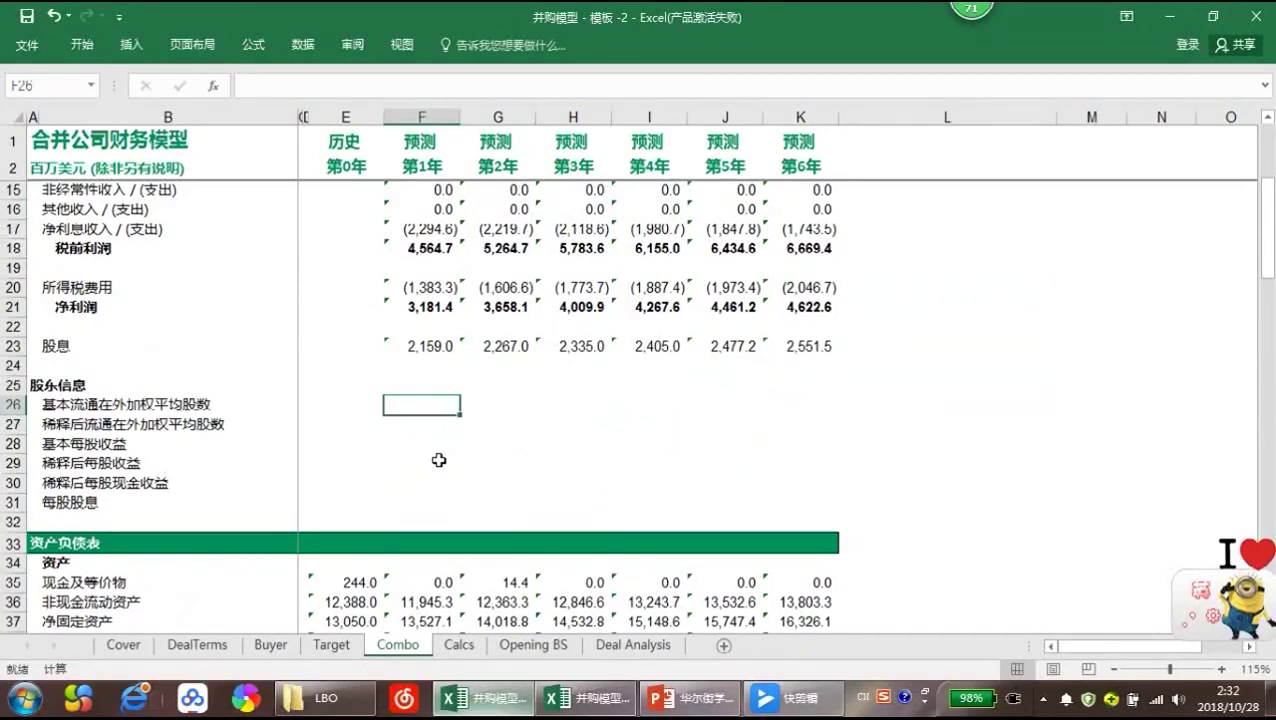
{"action": "scroll", "coordinate": [439, 460], "scroll_direction": "down", "scroll_amount": 13}
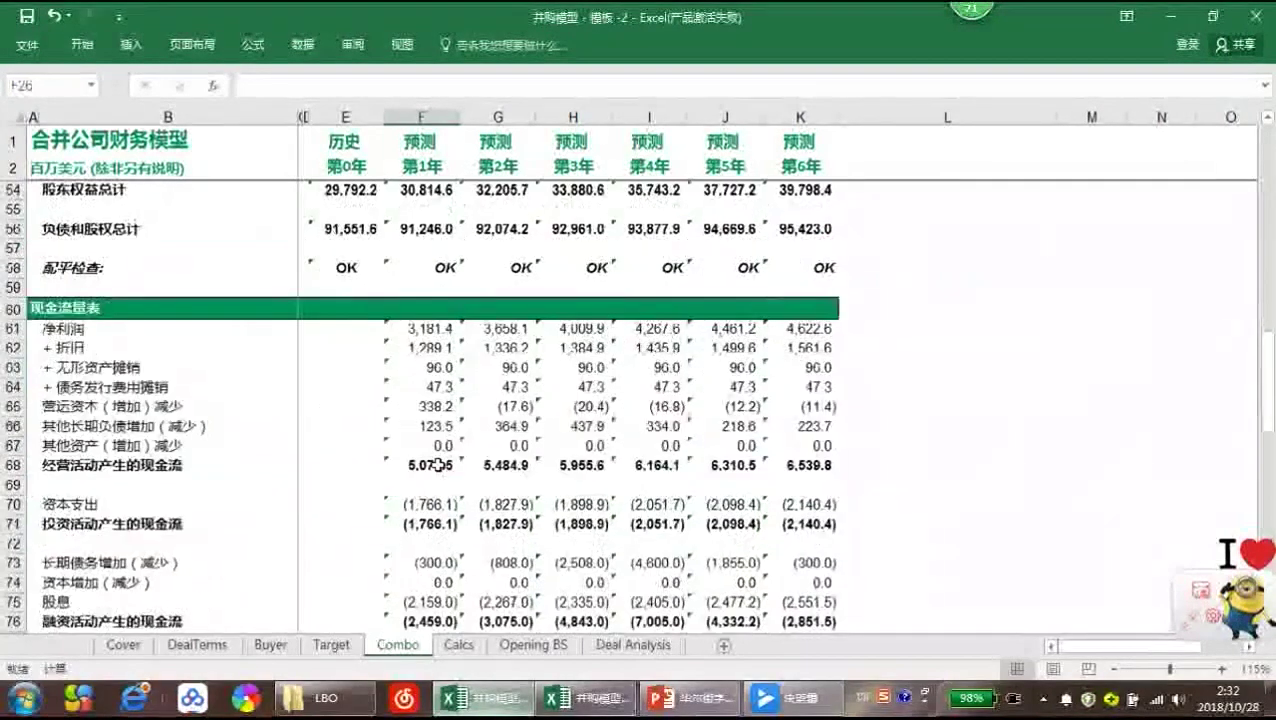
{"action": "scroll", "coordinate": [439, 465], "scroll_direction": "down", "scroll_amount": 3}
{"action": "scroll", "coordinate": [438, 465], "scroll_direction": "down", "scroll_amount": 4}
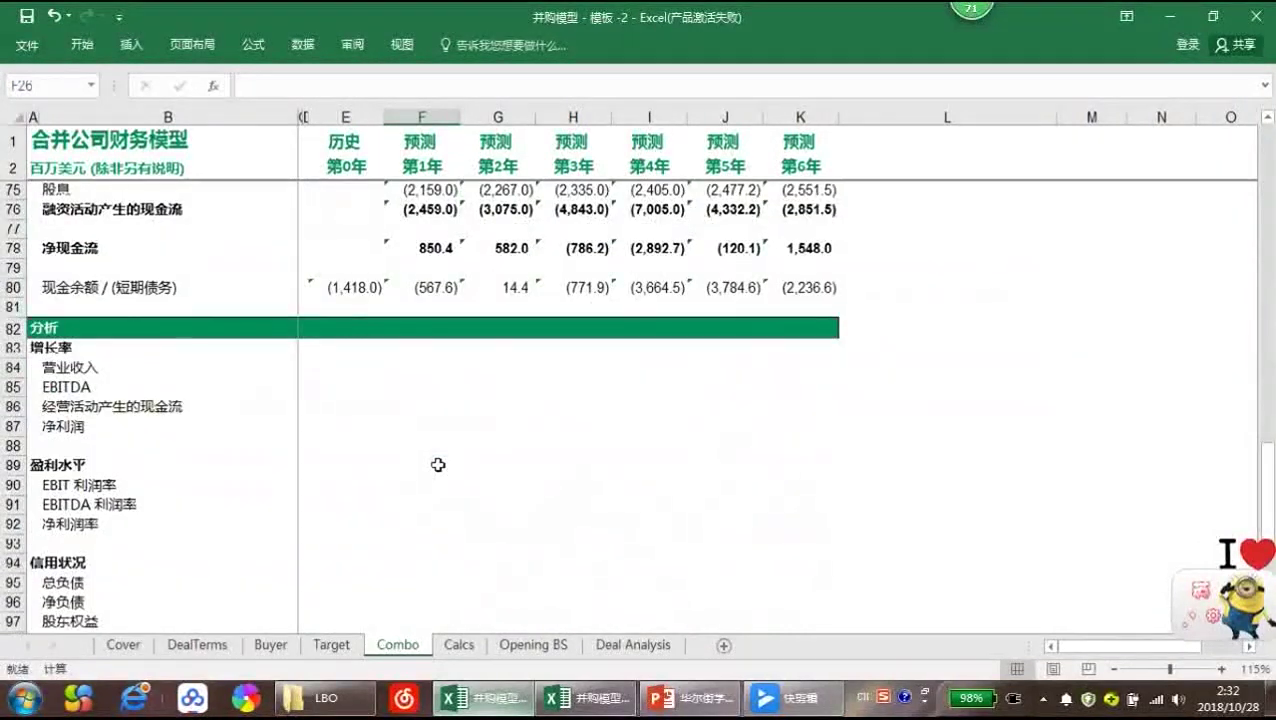
{"action": "scroll", "coordinate": [438, 465], "scroll_direction": "down", "scroll_amount": 2}
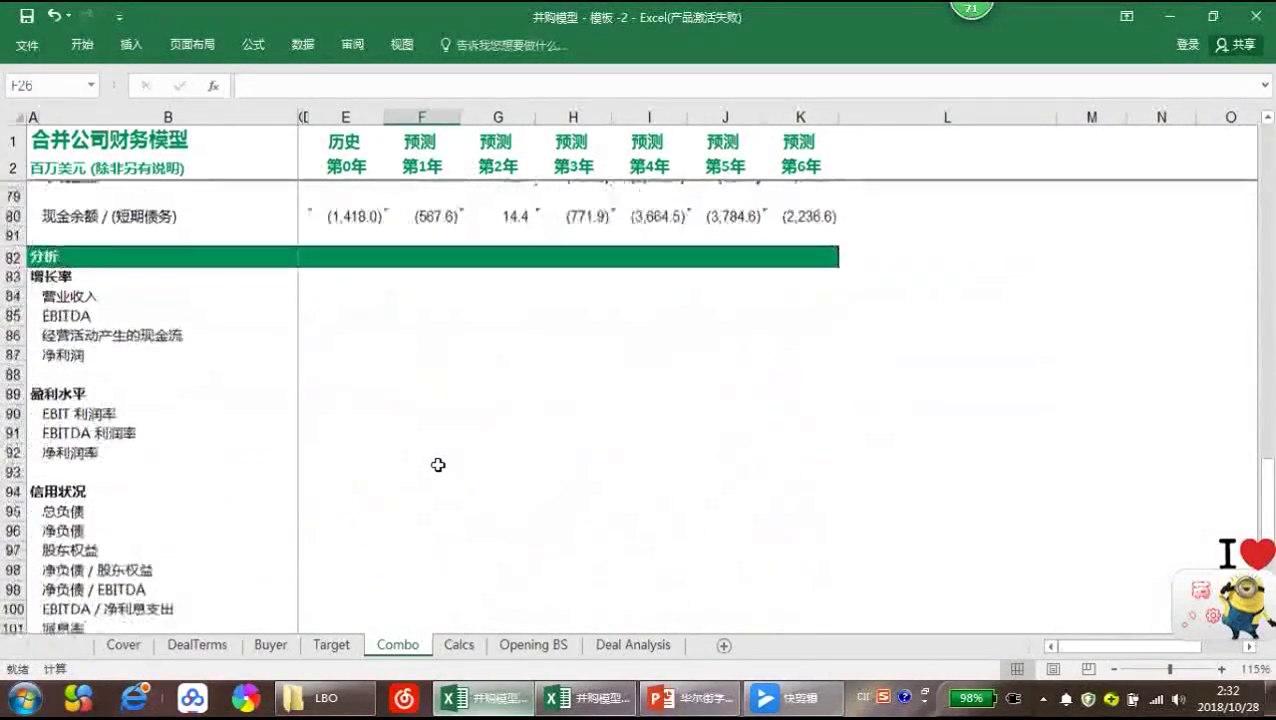
{"action": "scroll", "coordinate": [438, 465], "scroll_direction": "down", "scroll_amount": 4}
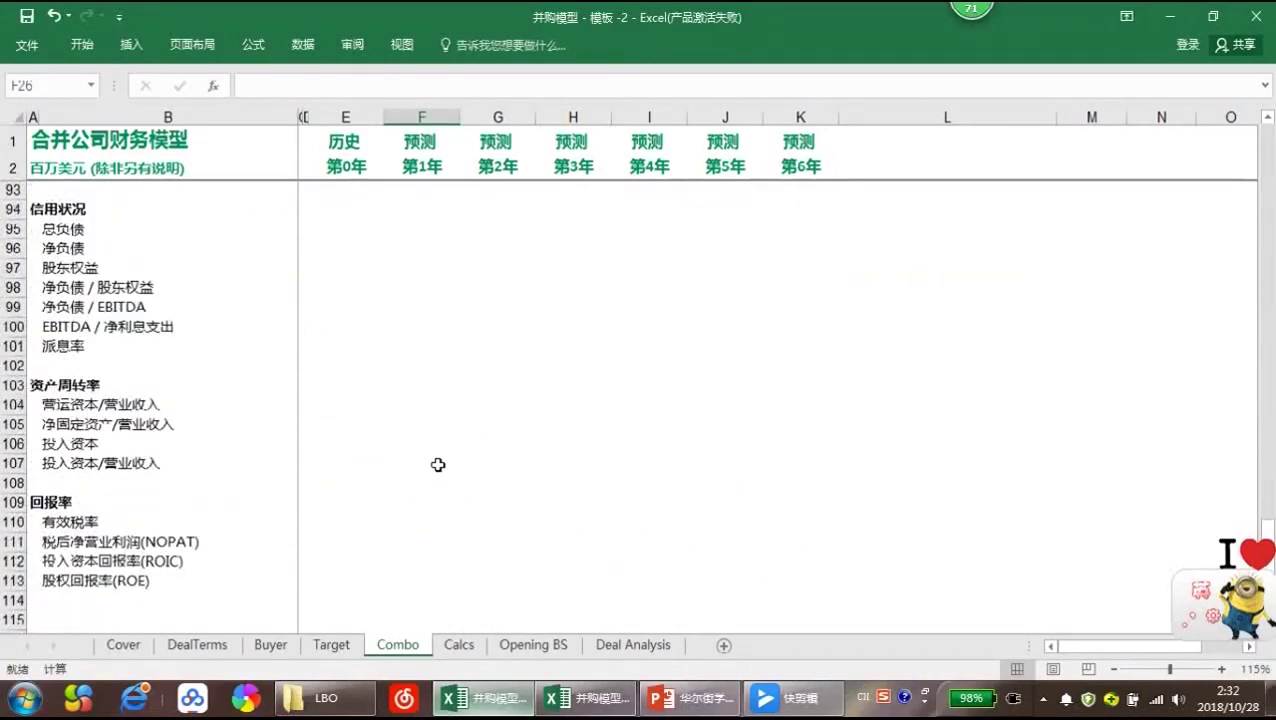
{"action": "scroll", "coordinate": [438, 465], "scroll_direction": "up", "scroll_amount": 9}
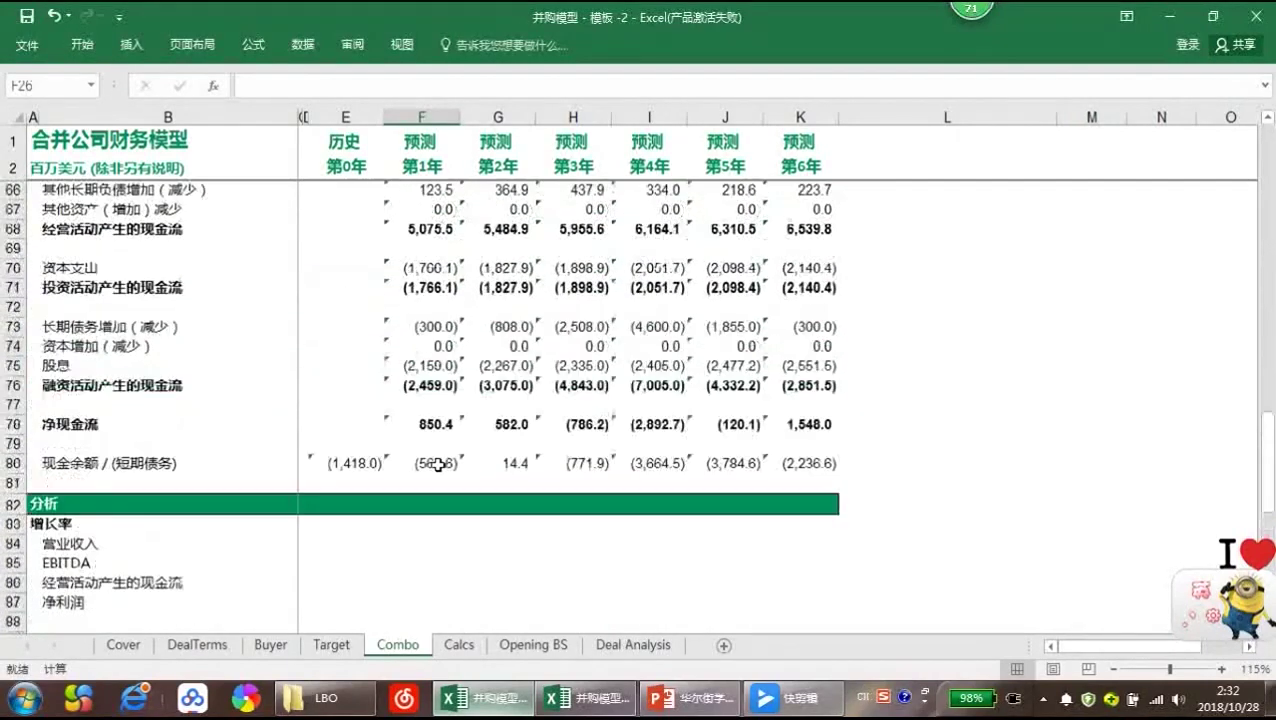
{"action": "scroll", "coordinate": [438, 465], "scroll_direction": "up", "scroll_amount": 10}
{"action": "scroll", "coordinate": [438, 465], "scroll_direction": "up", "scroll_amount": 8}
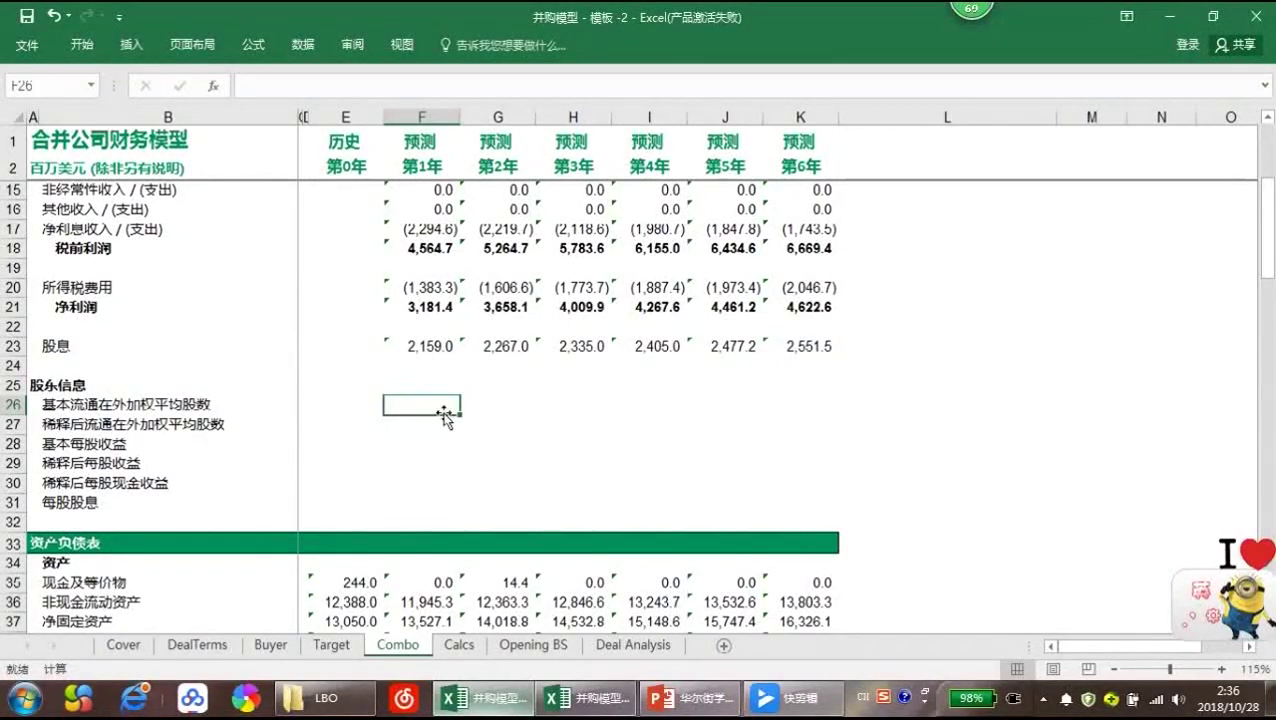
Link the year 1 basic weighted average shares in Combo F26 to DealTerms!F42
{"action": "type", "text": "="}
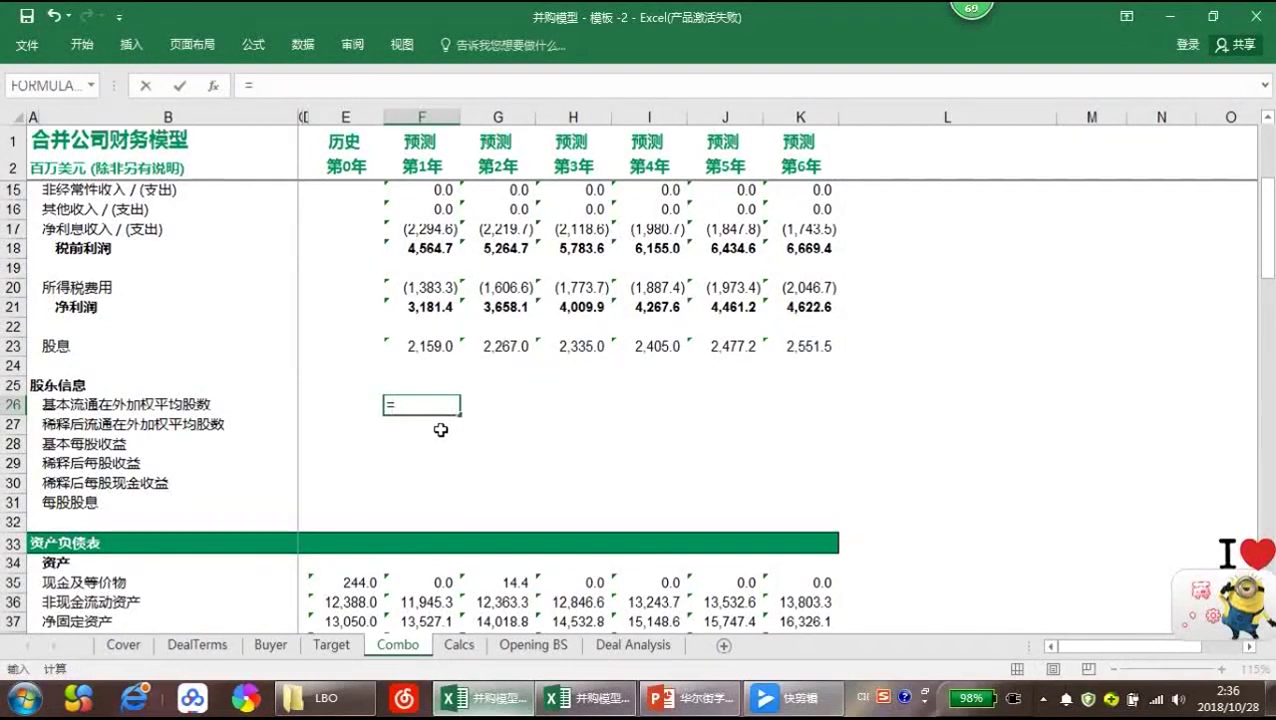
{"action": "left_click", "coordinate": [186, 644]}
{"action": "scroll", "coordinate": [421, 514], "scroll_direction": "down", "scroll_amount": 4}
{"action": "scroll", "coordinate": [421, 514], "scroll_direction": "up", "scroll_amount": 4}
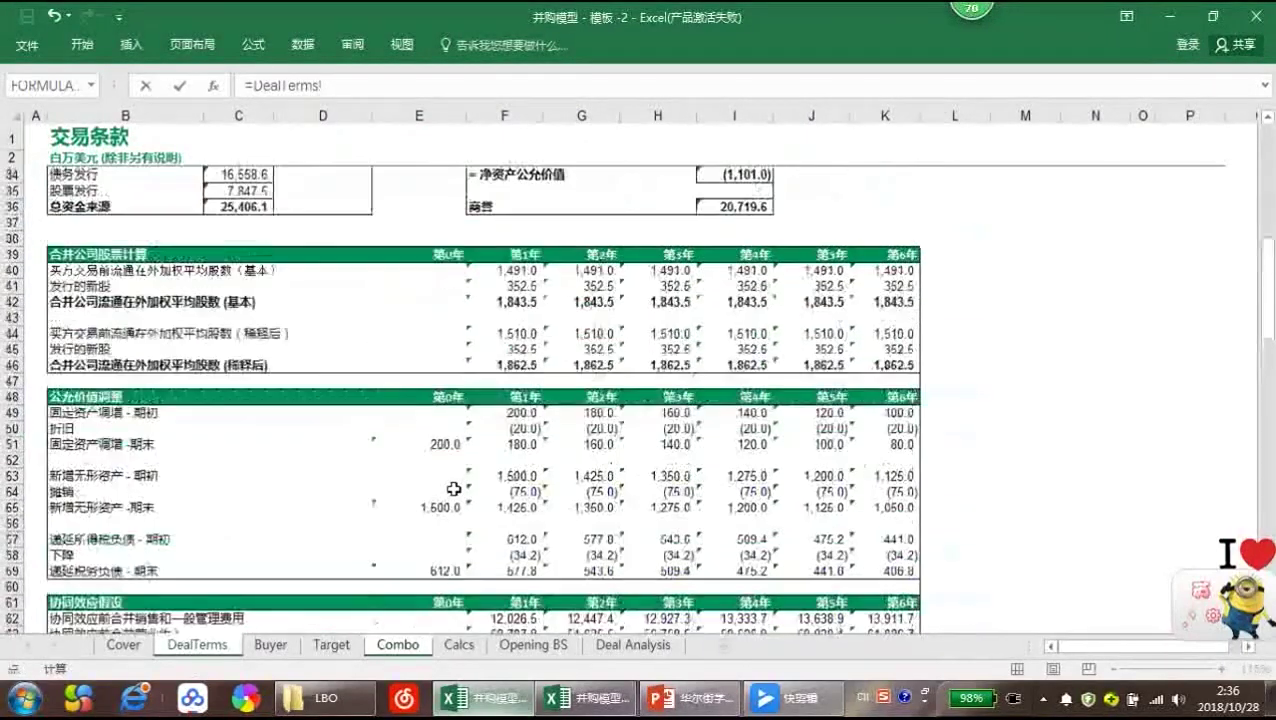
{"action": "left_click", "coordinate": [525, 305]}
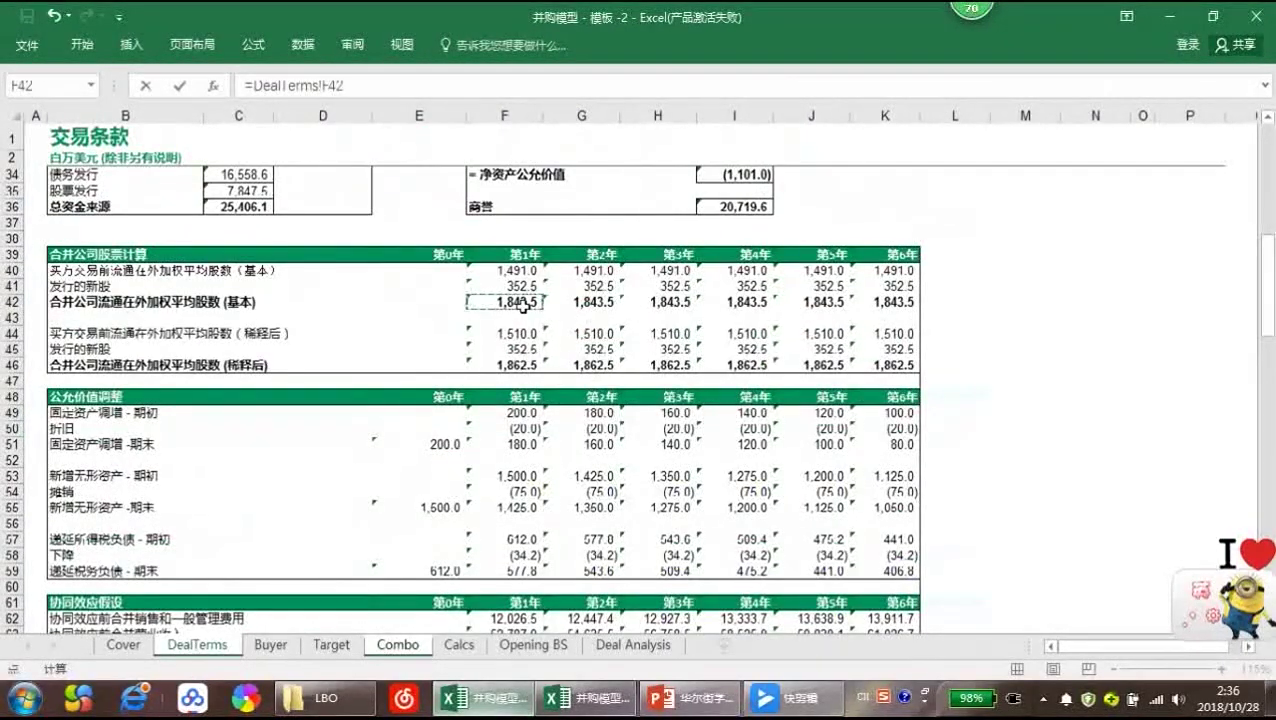
{"action": "key", "text": "Return"}
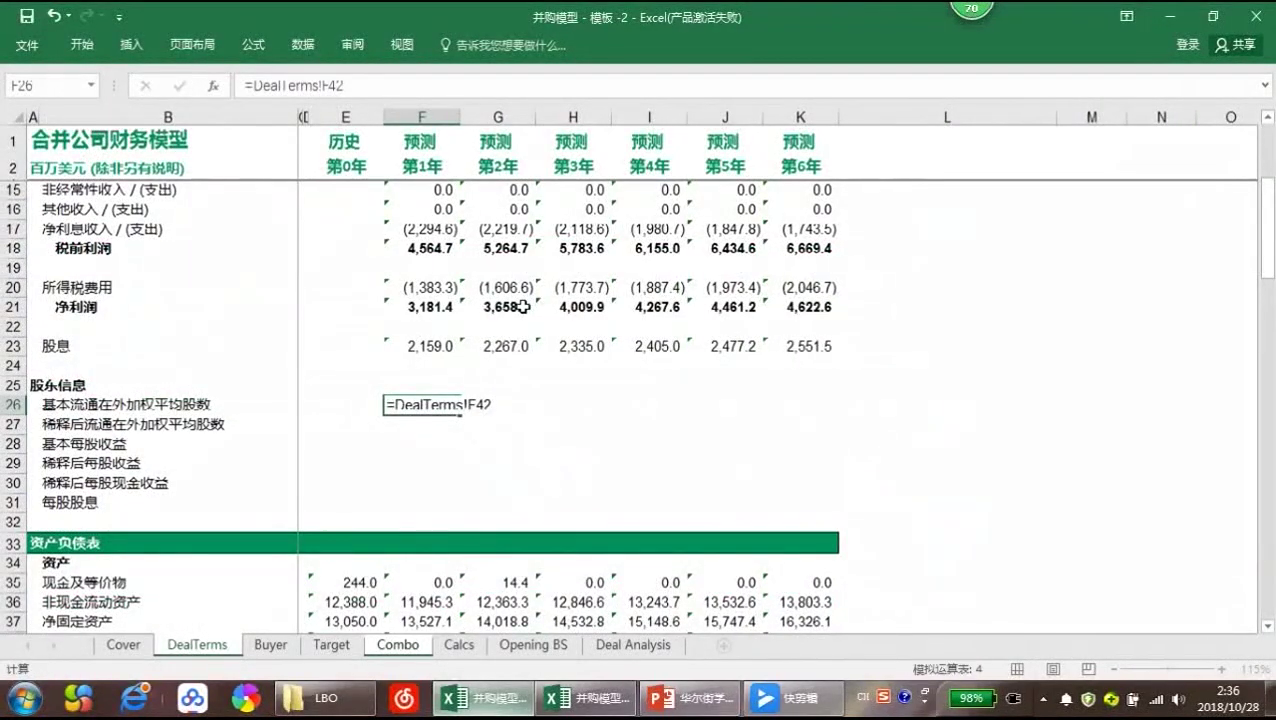
Link the year 1 diluted weighted average shares in Combo F27 to DealTerms!F46
{"action": "type", "text": "="}
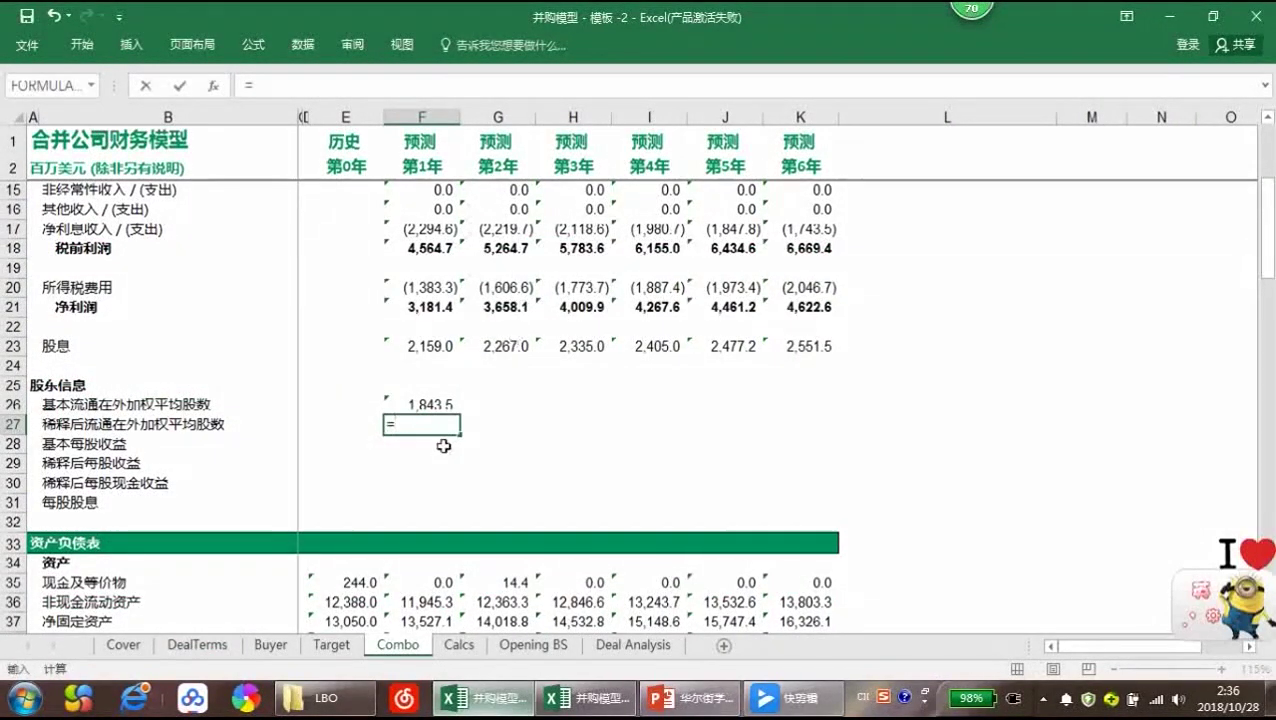
{"action": "left_click", "coordinate": [197, 645]}
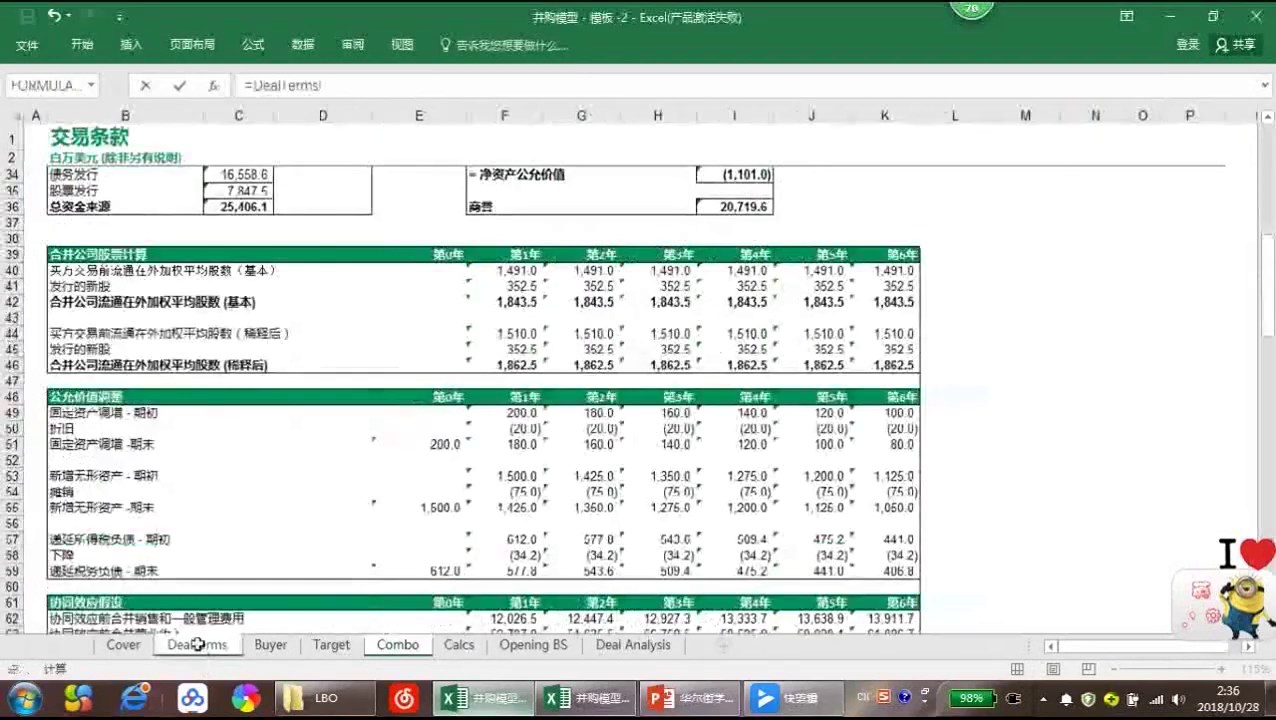
{"action": "left_click", "coordinate": [504, 364]}
{"action": "key", "text": "Return"}
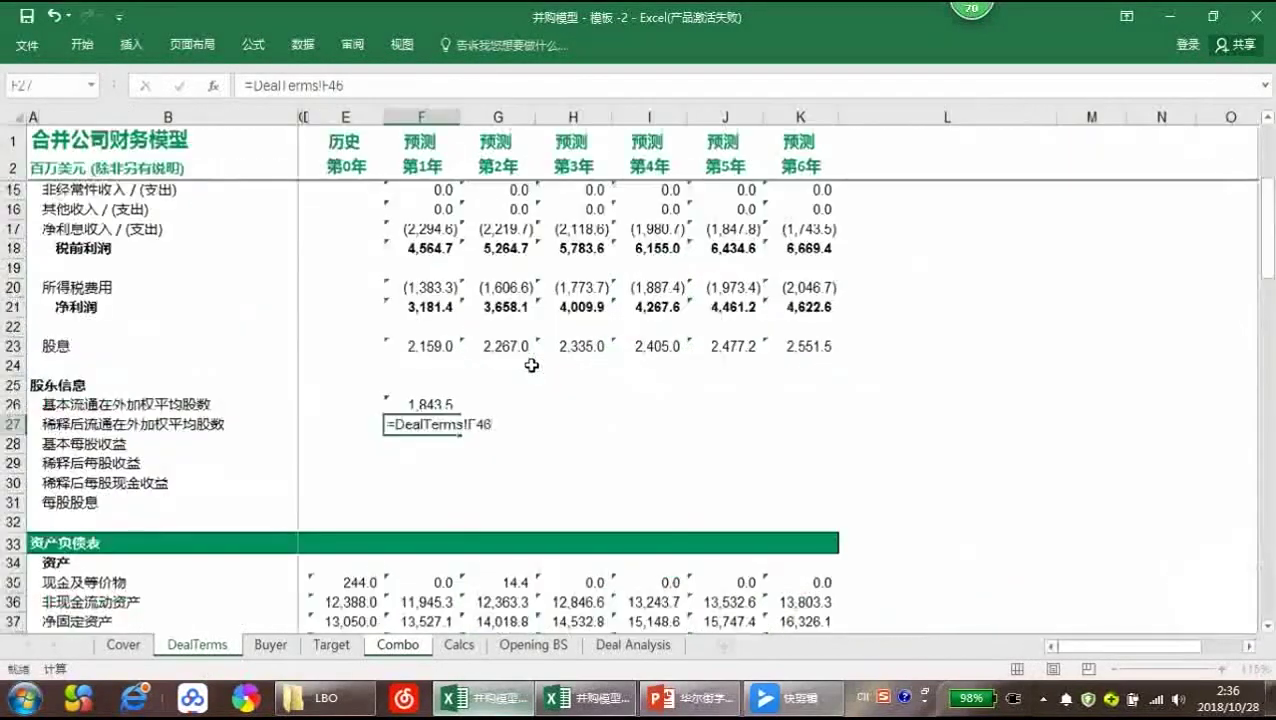
{"action": "key", "text": "Return"}
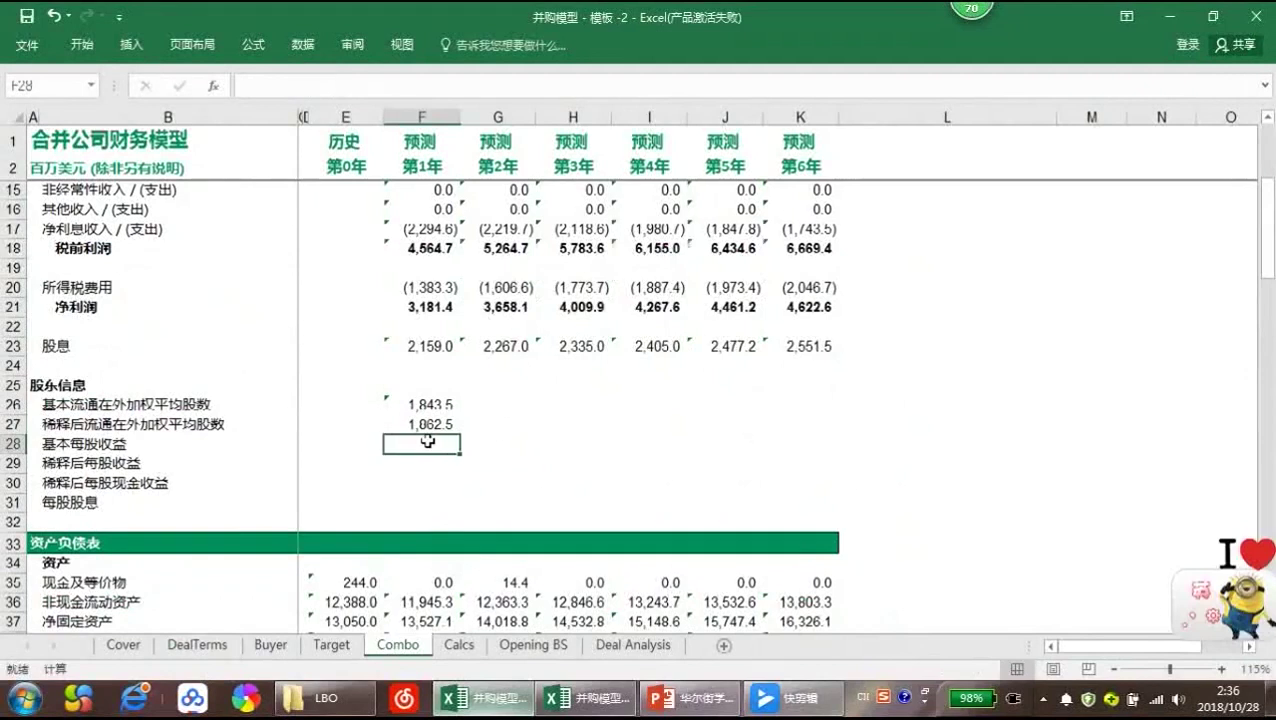
Calculate year 1 basic earnings per share in Combo F28 as net income divided by basic shares, =F21/F26
{"action": "type", "text": "="}
{"action": "key", "text": "Up"}
{"action": "key", "text": "Up"}
{"action": "key", "text": "Up"}
{"action": "key", "text": "Up"}
{"action": "key", "text": "Up"}
{"action": "key", "text": "Up"}
{"action": "key", "text": "Up"}
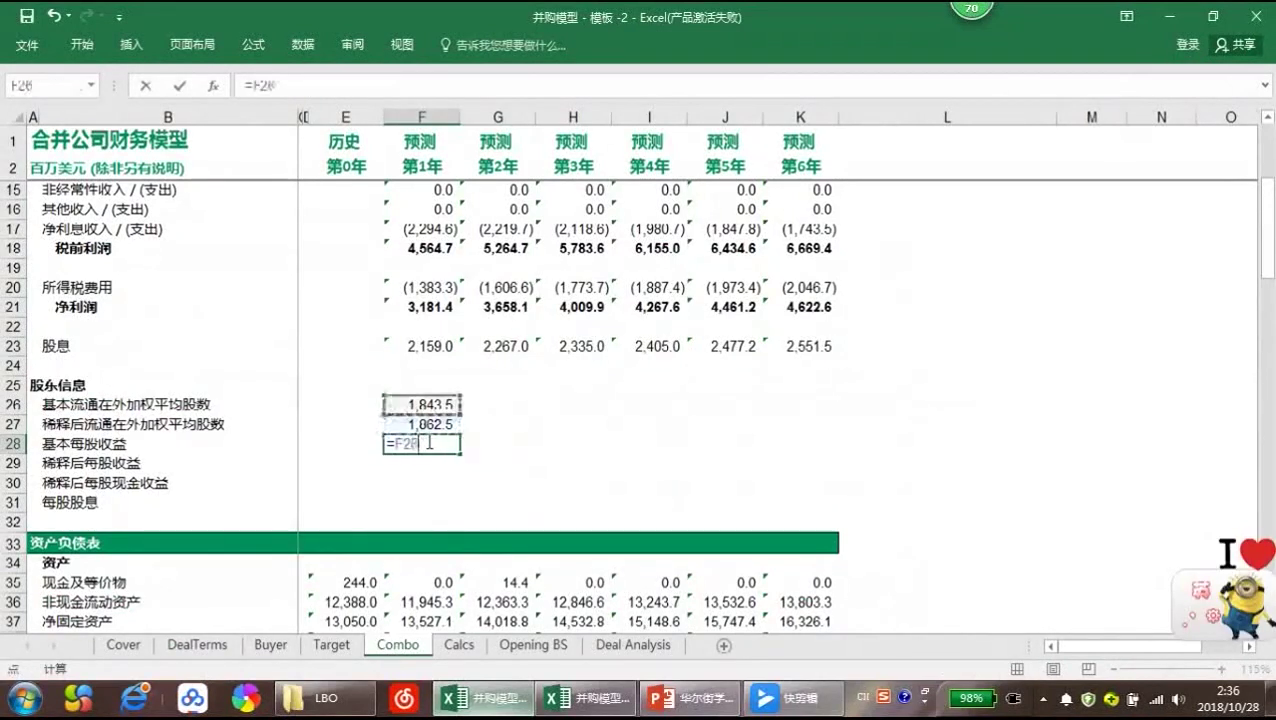
{"action": "type", "text": "/"}
{"action": "key", "text": "Up"}
{"action": "key", "text": "Up"}
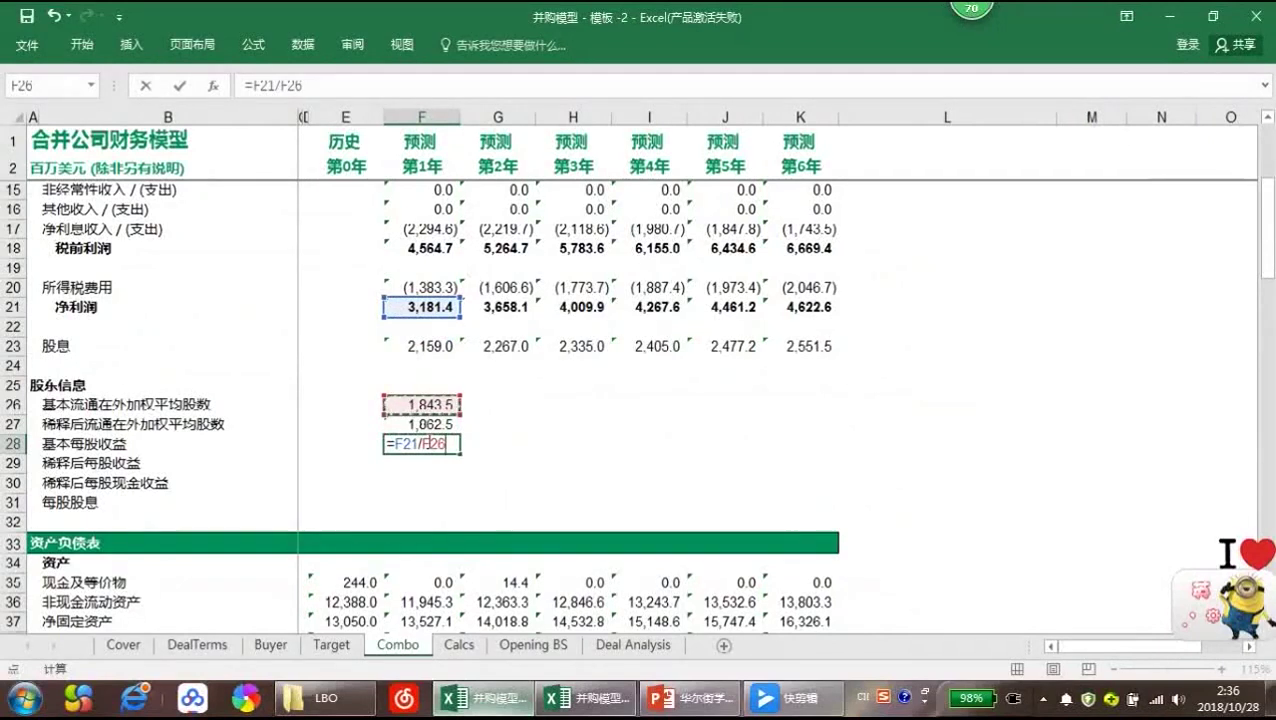
{"action": "key", "text": "ctrl+Return"}
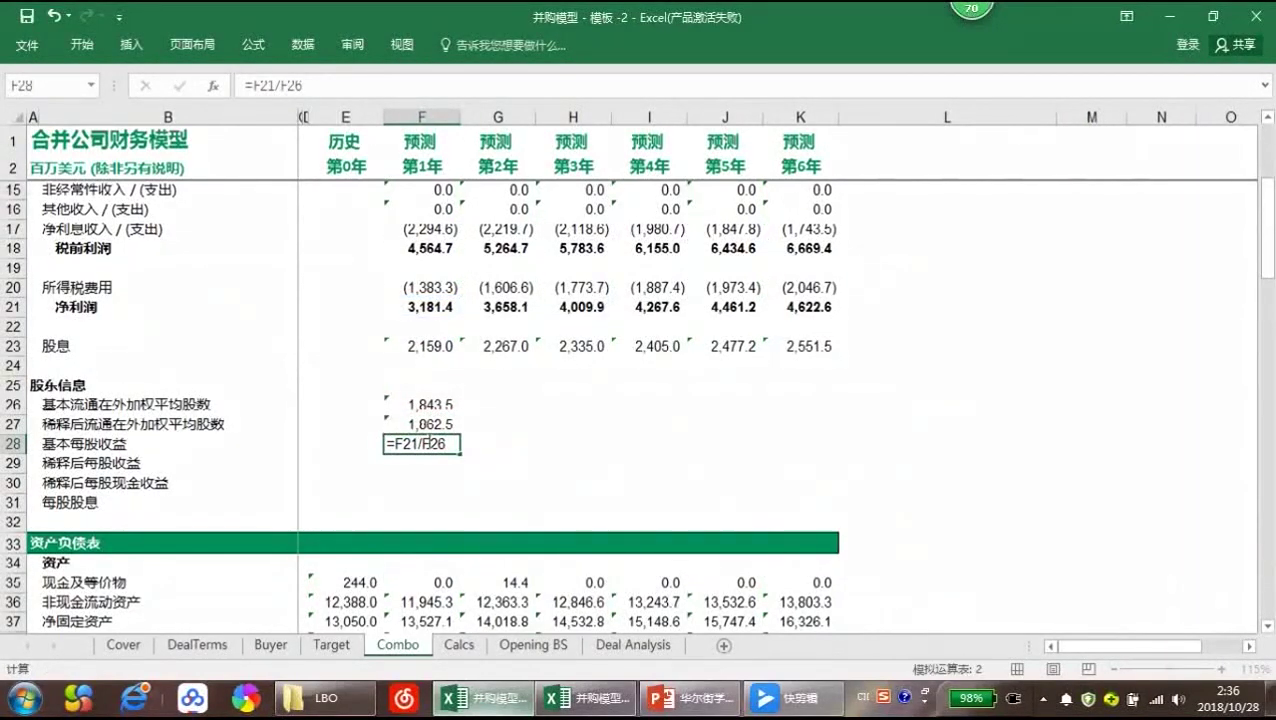
Calculate year 1 diluted earnings per share in Combo F29 as net income divided by diluted shares, =F21/F27
{"action": "left_click", "coordinate": [438, 465]}
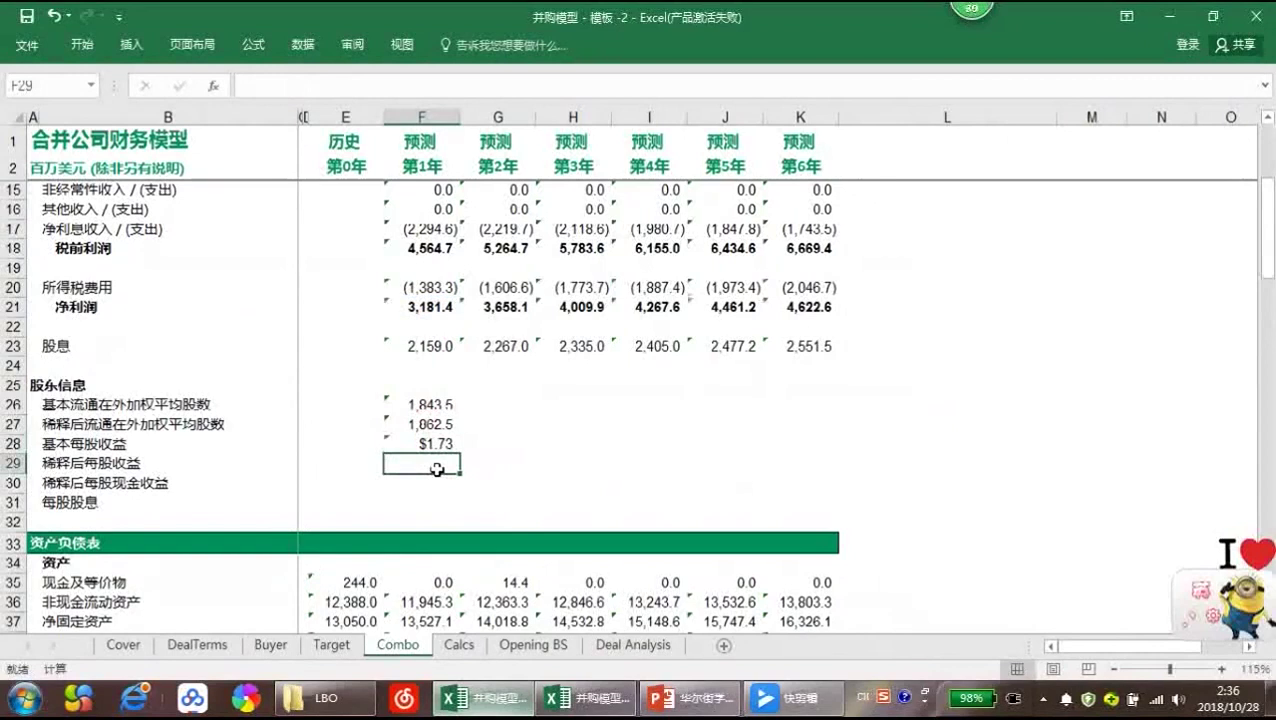
{"action": "type", "text": "="}
{"action": "key", "text": "Up"}
{"action": "key", "text": "Up"}
{"action": "key", "text": "Up"}
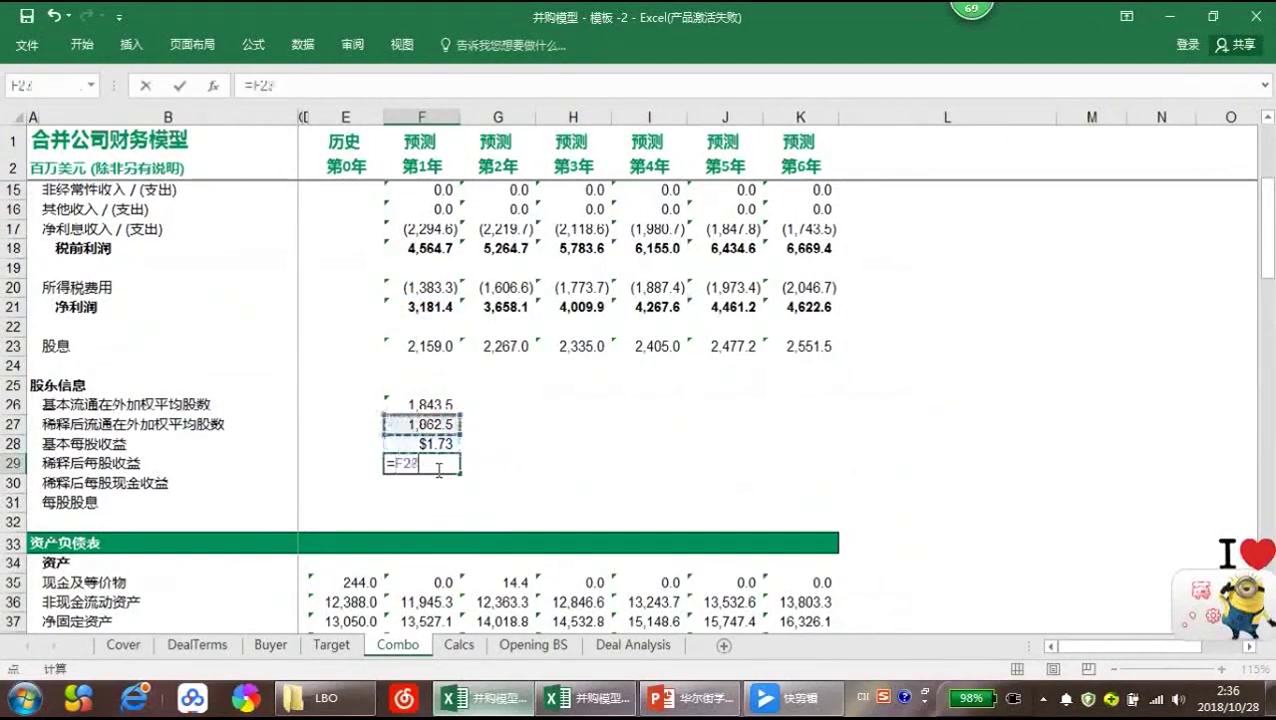
{"action": "key", "text": "Down"}
{"action": "key", "text": "Up"}
{"action": "key", "text": "Up"}
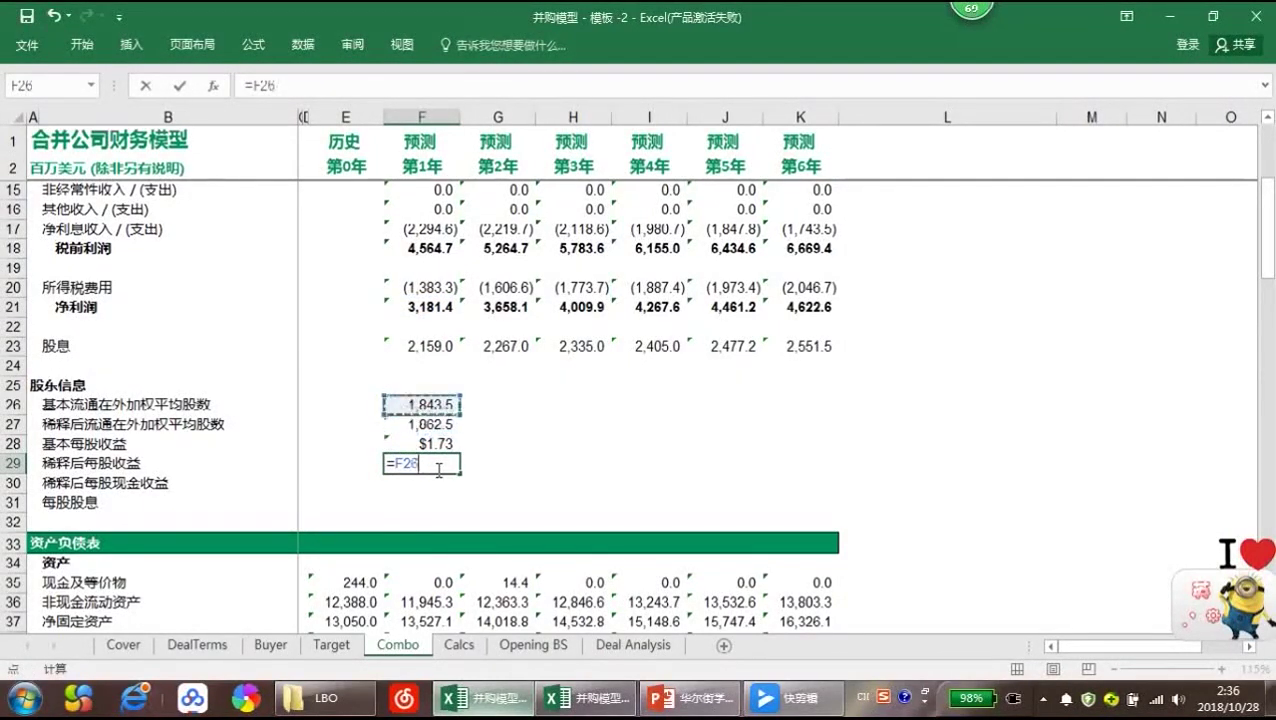
{"action": "key", "text": "Up"}
{"action": "key", "text": "Up"}
{"action": "key", "text": "Up"}
{"action": "key", "text": "Up"}
{"action": "type", "text": "/"}
{"action": "key", "text": "Up"}
{"action": "key", "text": "Up"}
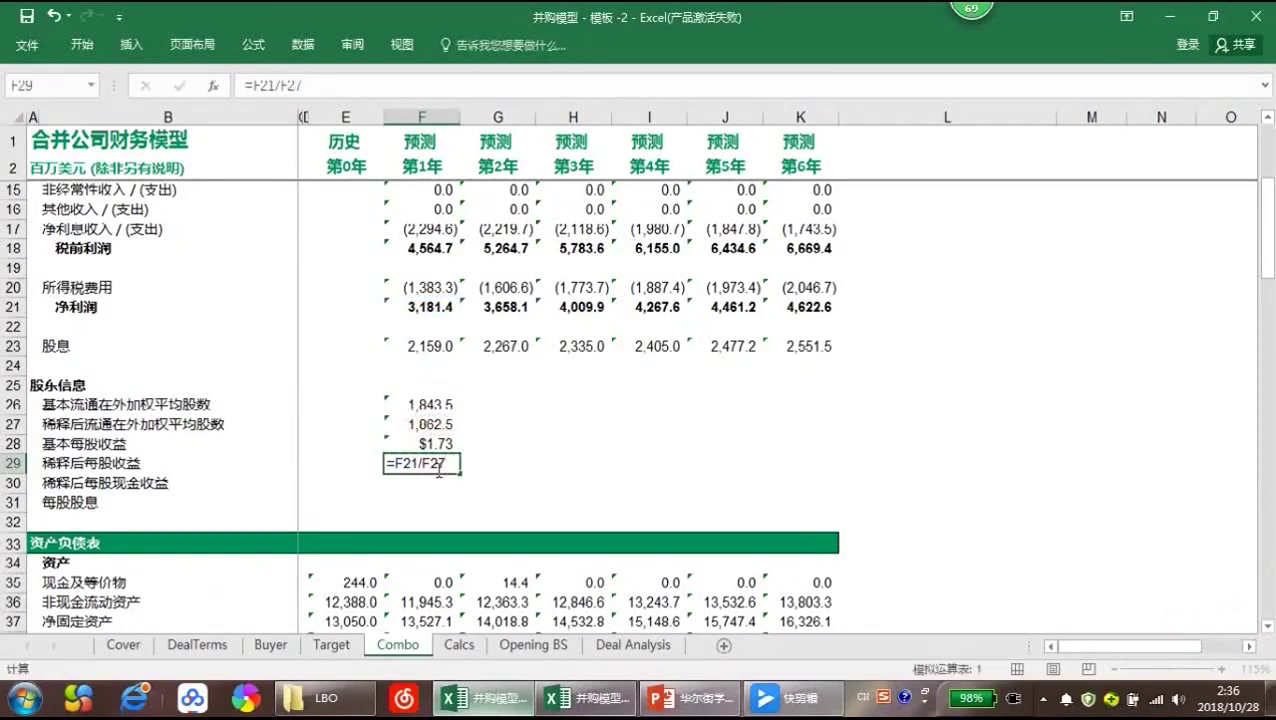
Link the combined company's year 1 net income in Calcs F39 to Combo!F21
{"action": "key", "text": "Return"}
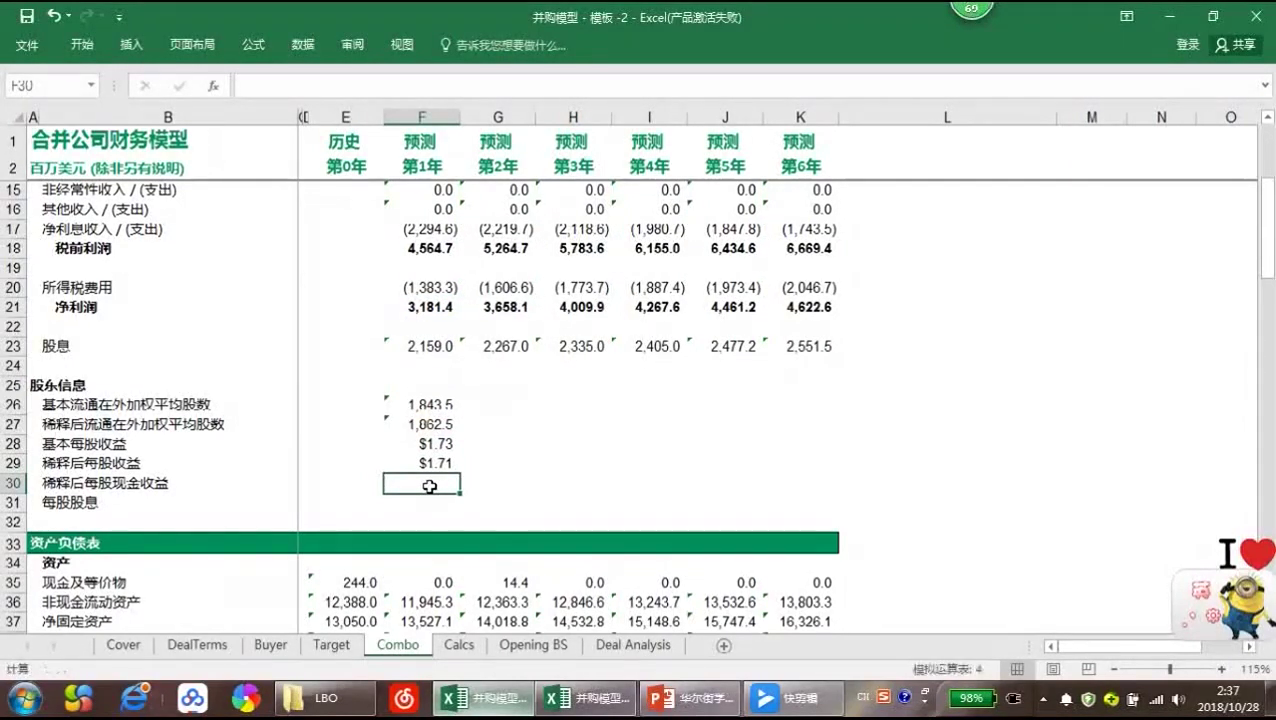
{"action": "left_click", "coordinate": [459, 644]}
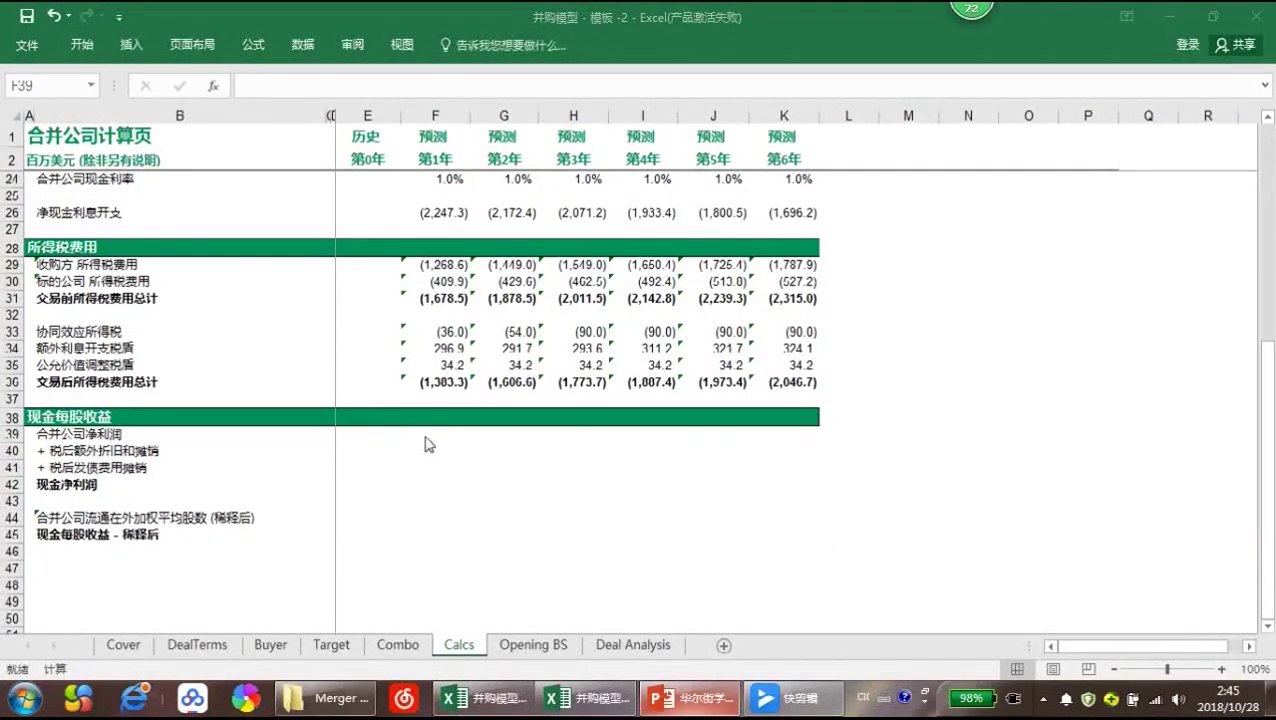
{"action": "left_click", "coordinate": [431, 441]}
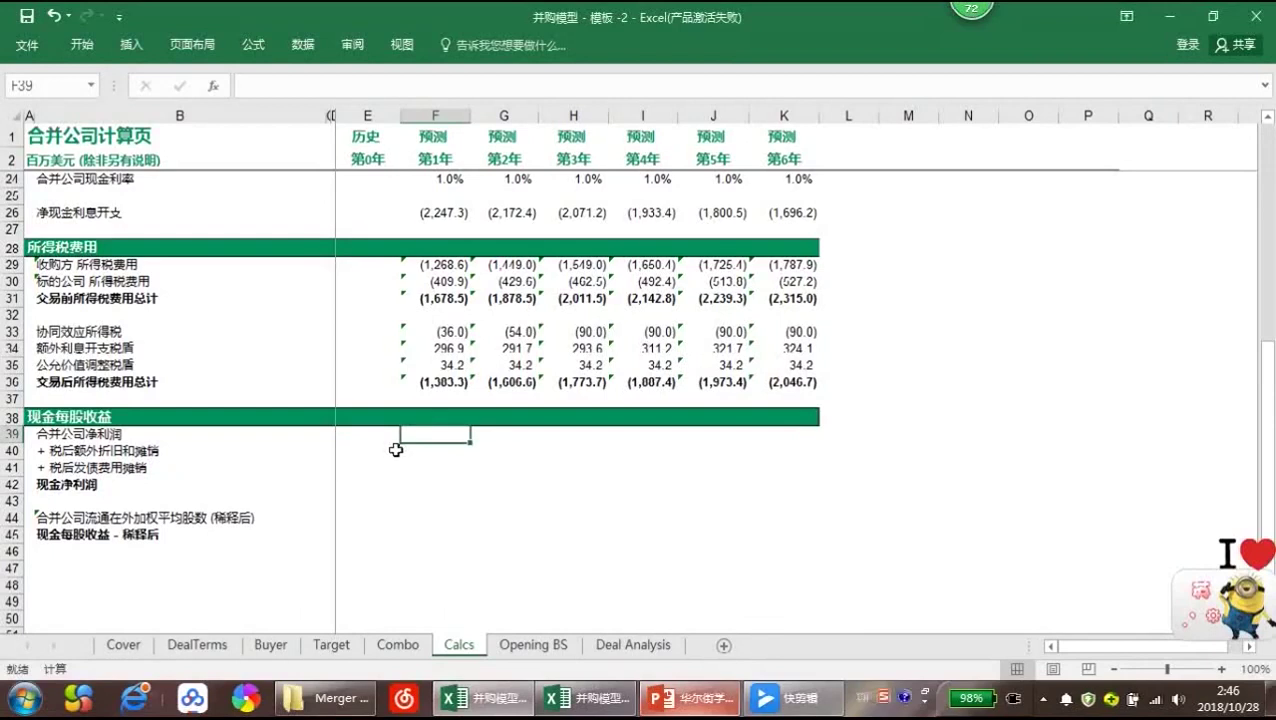
{"action": "left_click", "coordinate": [394, 454]}
{"action": "left_click", "coordinate": [418, 458]}
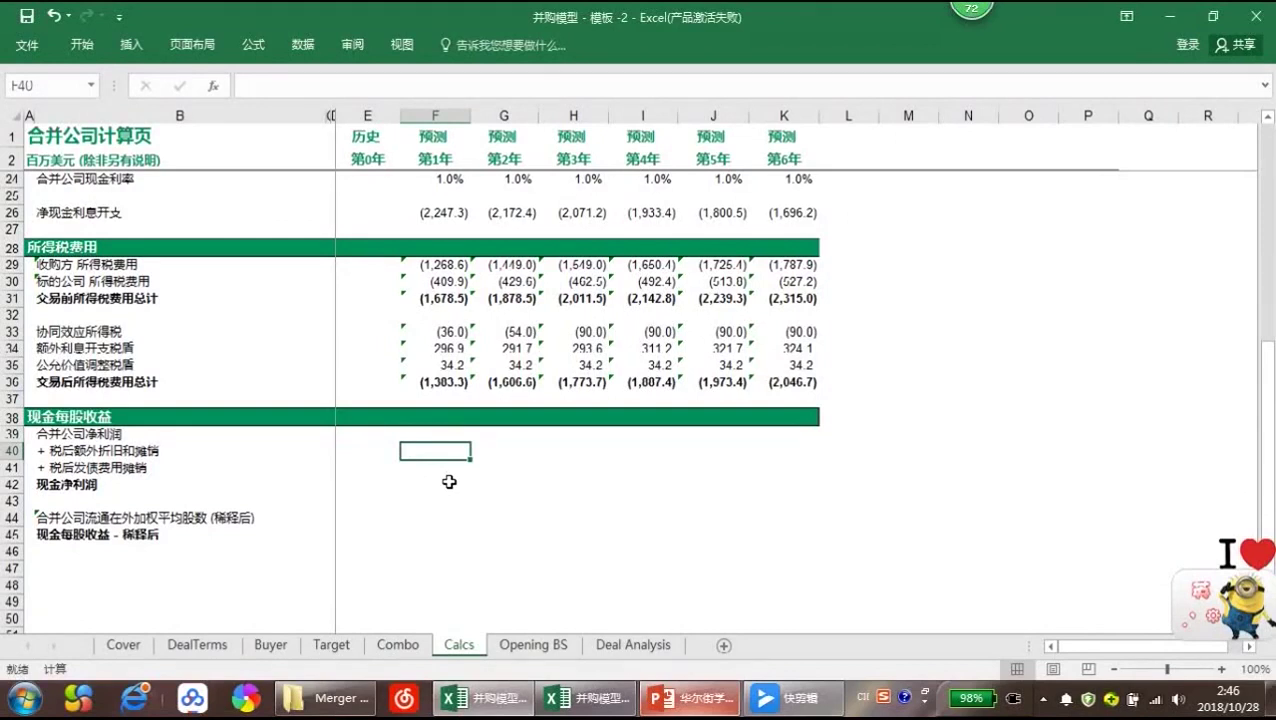
{"action": "left_click", "coordinate": [442, 438]}
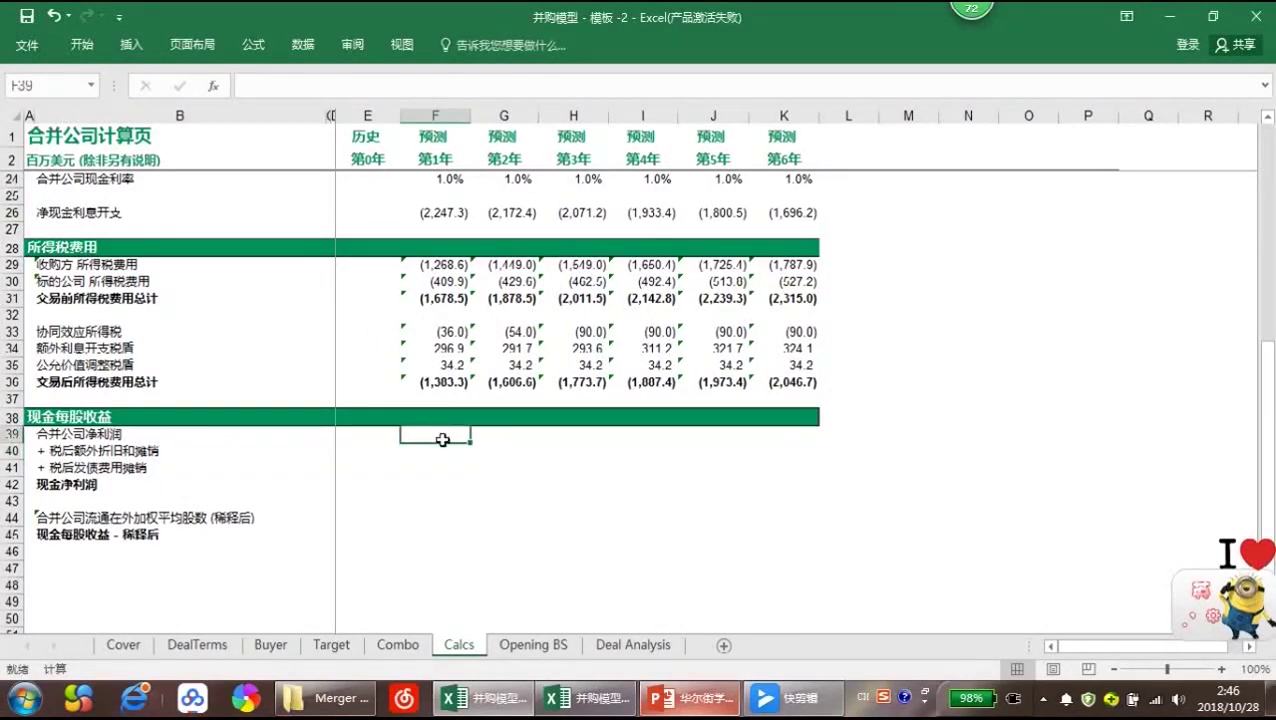
{"action": "type", "text": "="}
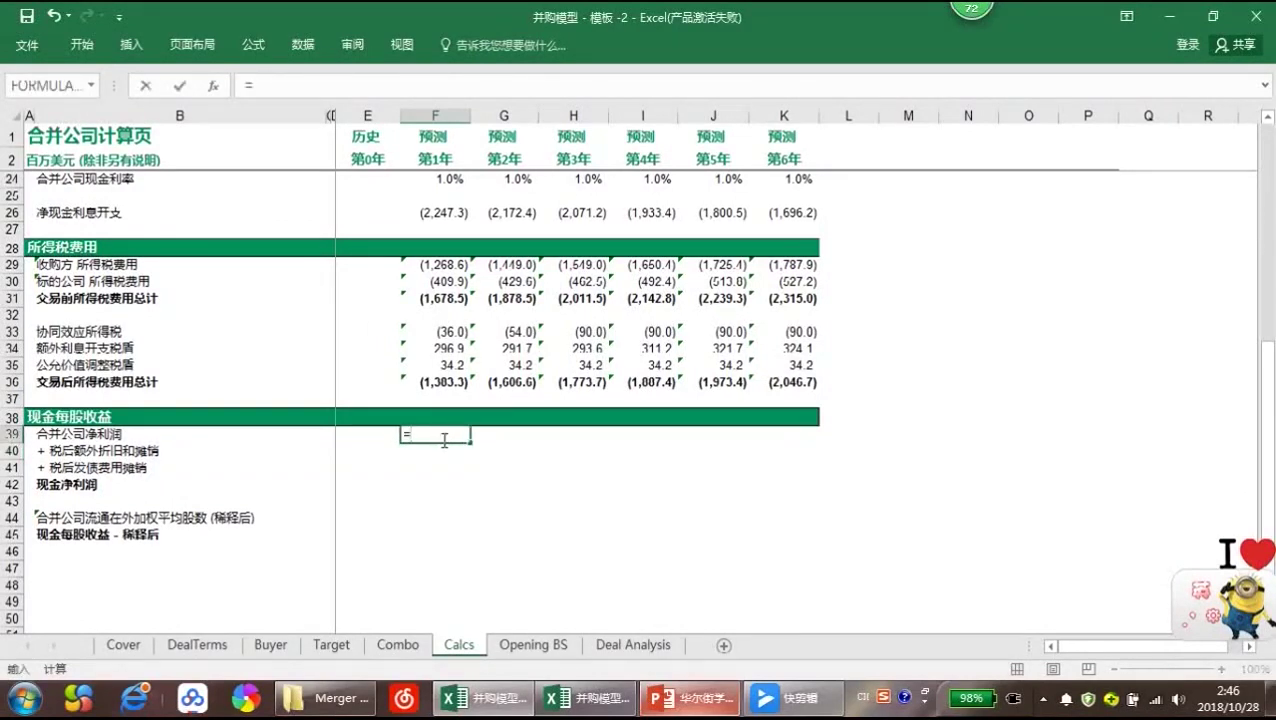
{"action": "left_click", "coordinate": [396, 645]}
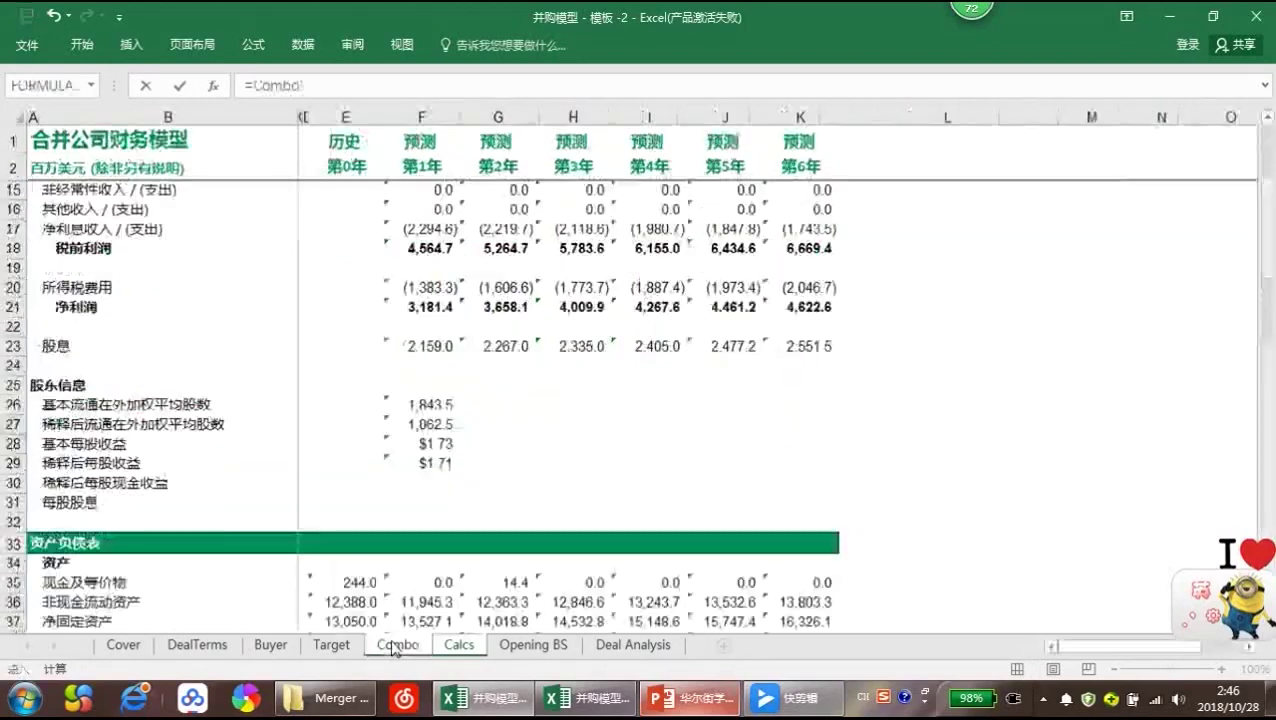
{"action": "left_click", "coordinate": [431, 307]}
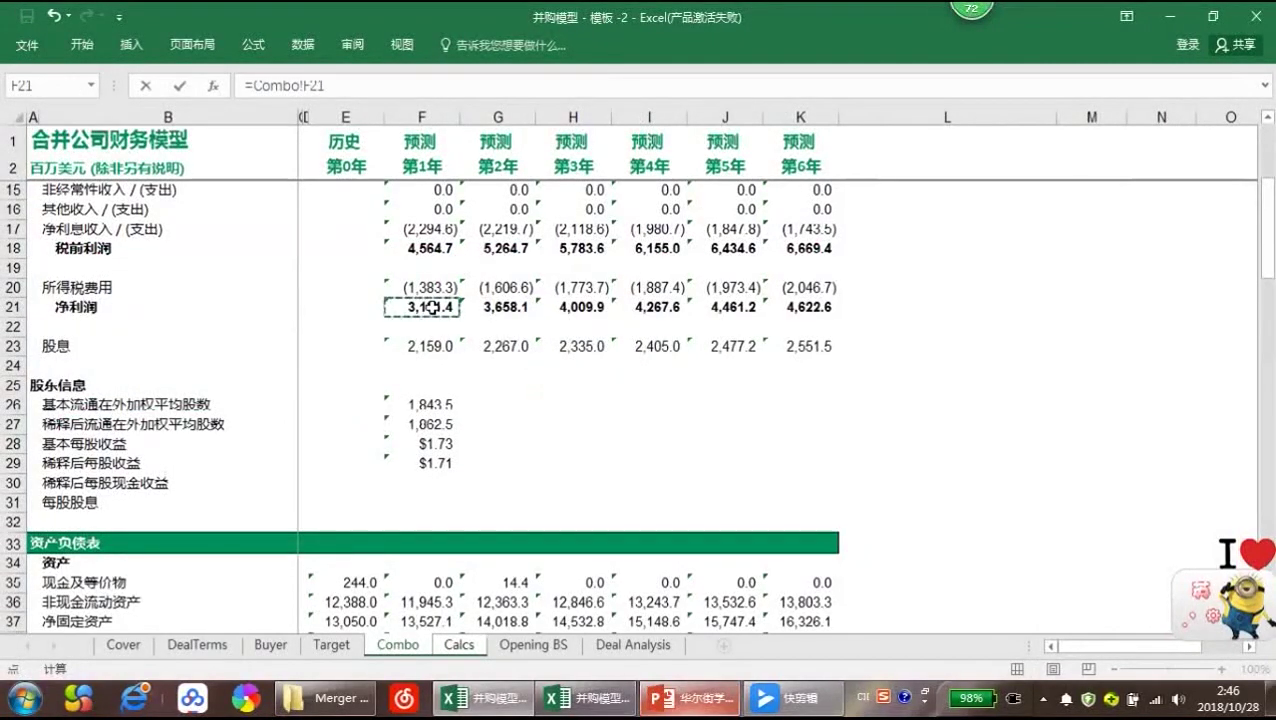
{"action": "key", "text": "Return"}
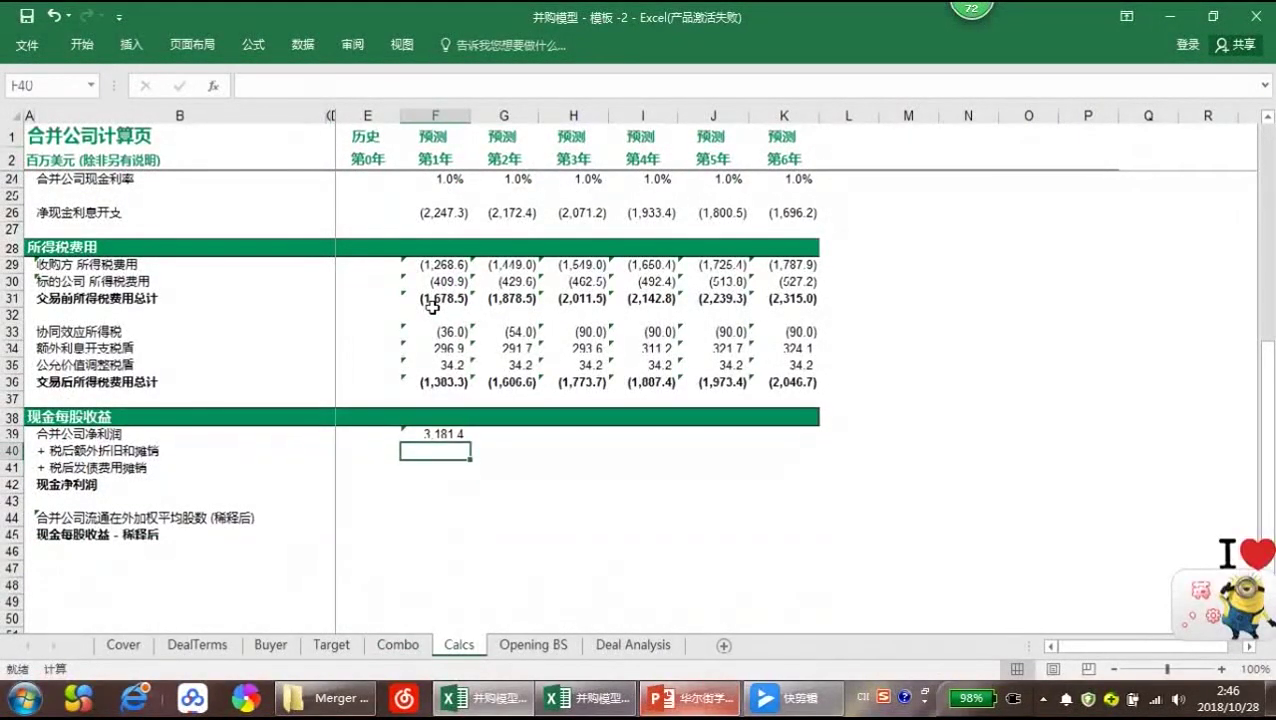
Calculate year 1 after-tax additional depreciation and amortization in Calcs F40 as =-SUM(DealTerms!F50,DealTerms!F54)+DealTerms!F58
{"action": "type", "text": "=-"}
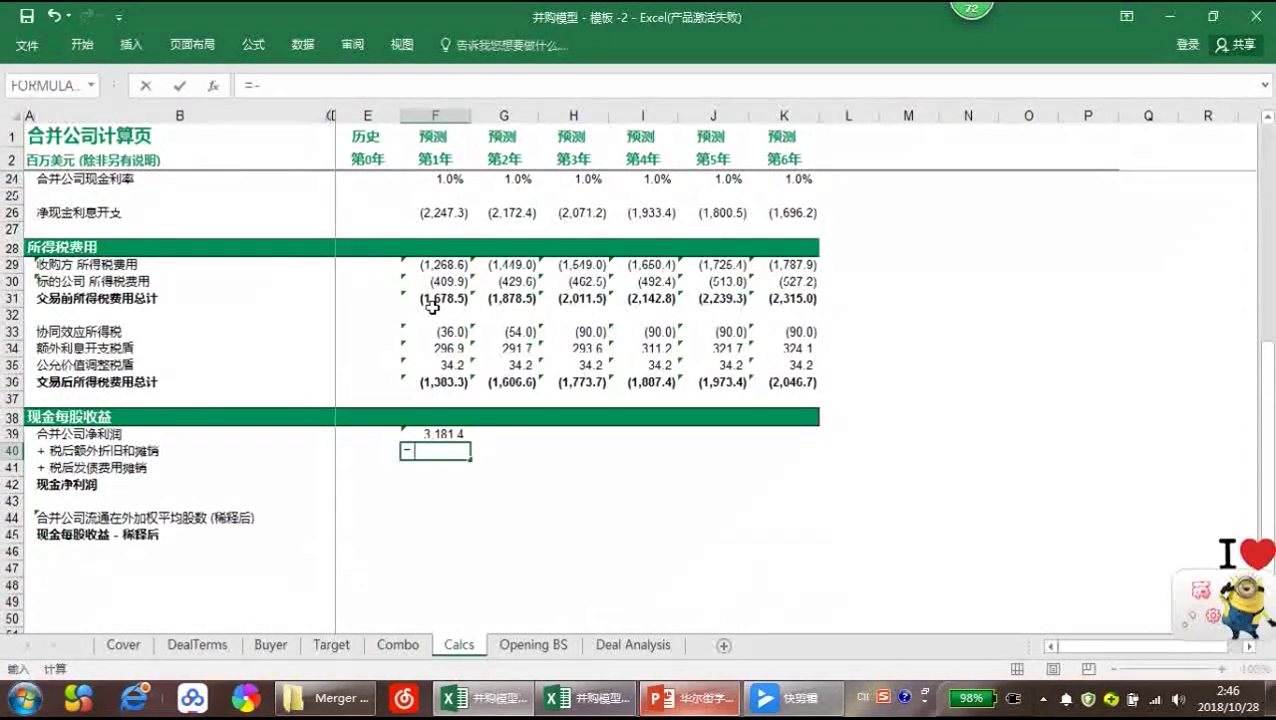
{"action": "type", "text": "sum ("}
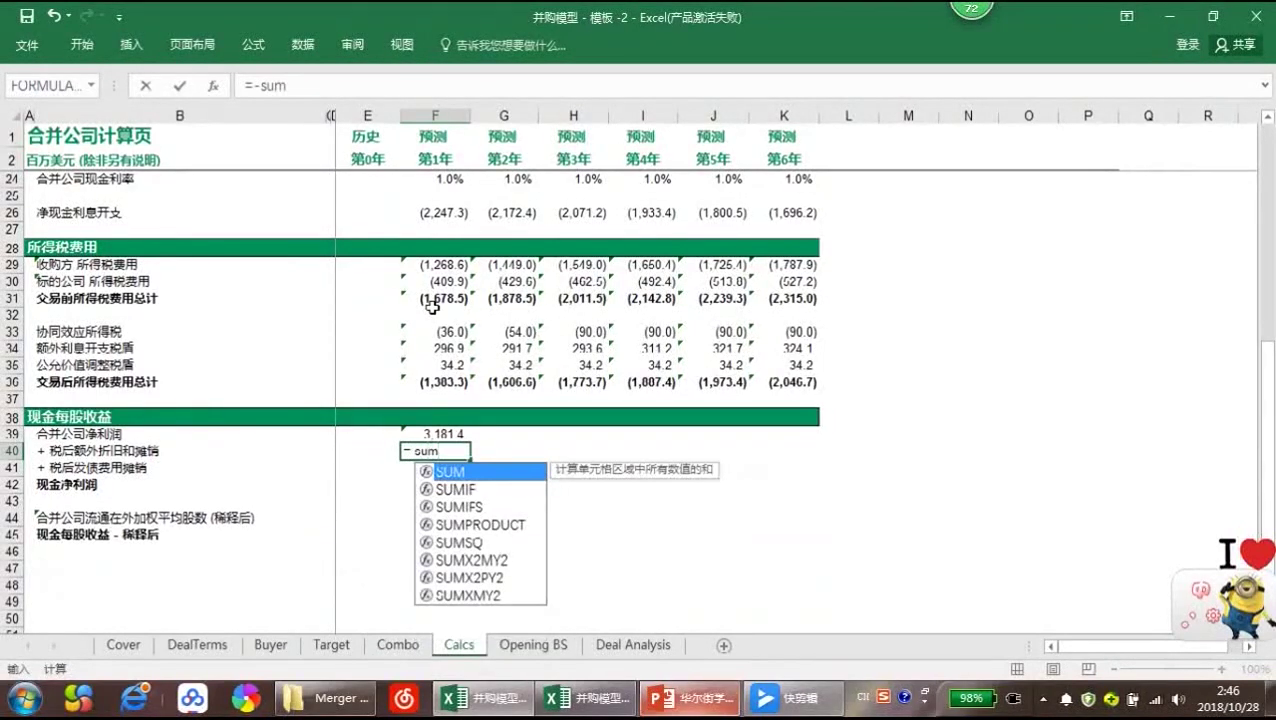
{"action": "key", "text": "BackSpace"}
{"action": "key", "text": "BackSpace"}
{"action": "type", "text": "("}
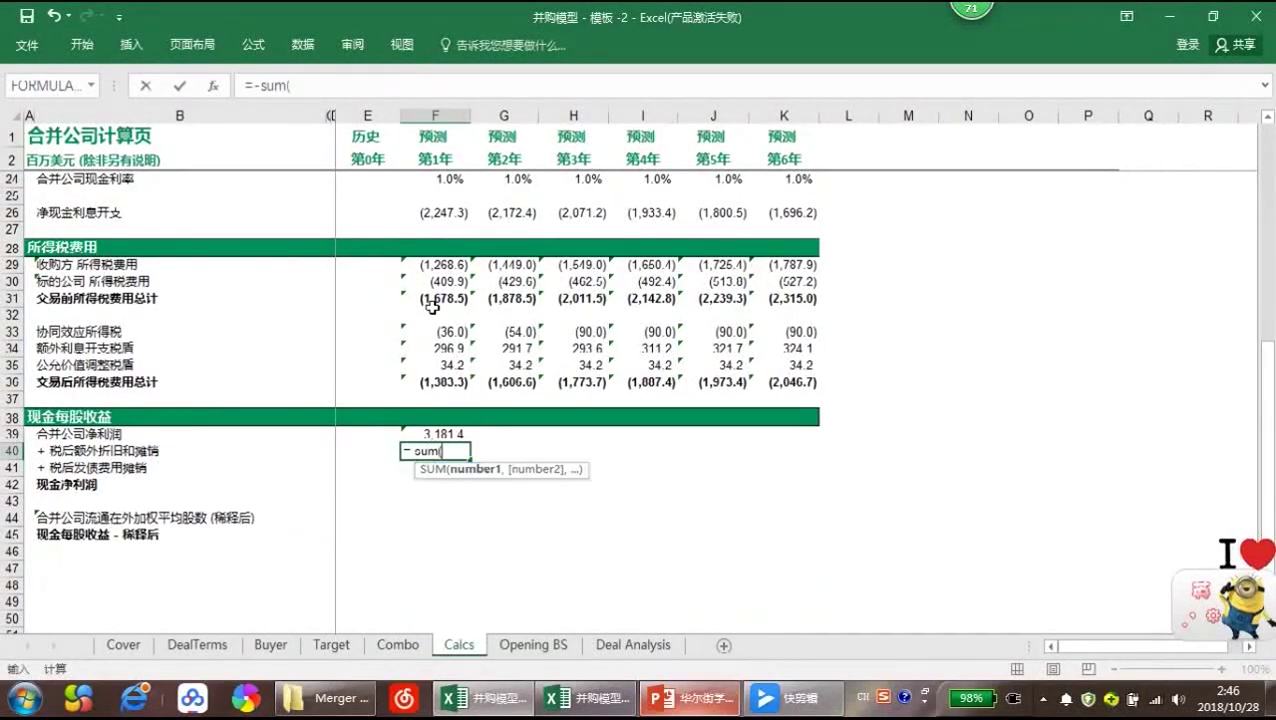
{"action": "left_click", "coordinate": [218, 648]}
{"action": "left_click", "coordinate": [517, 428]}
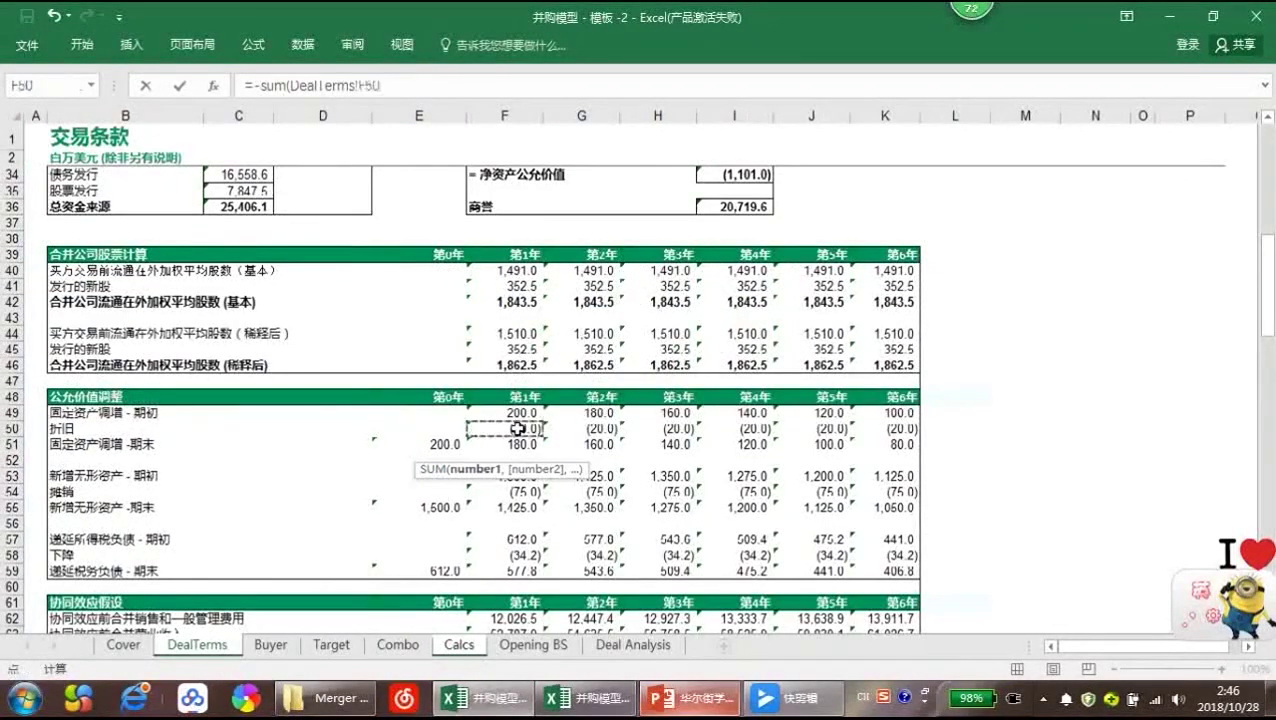
{"action": "type", "text": ","}
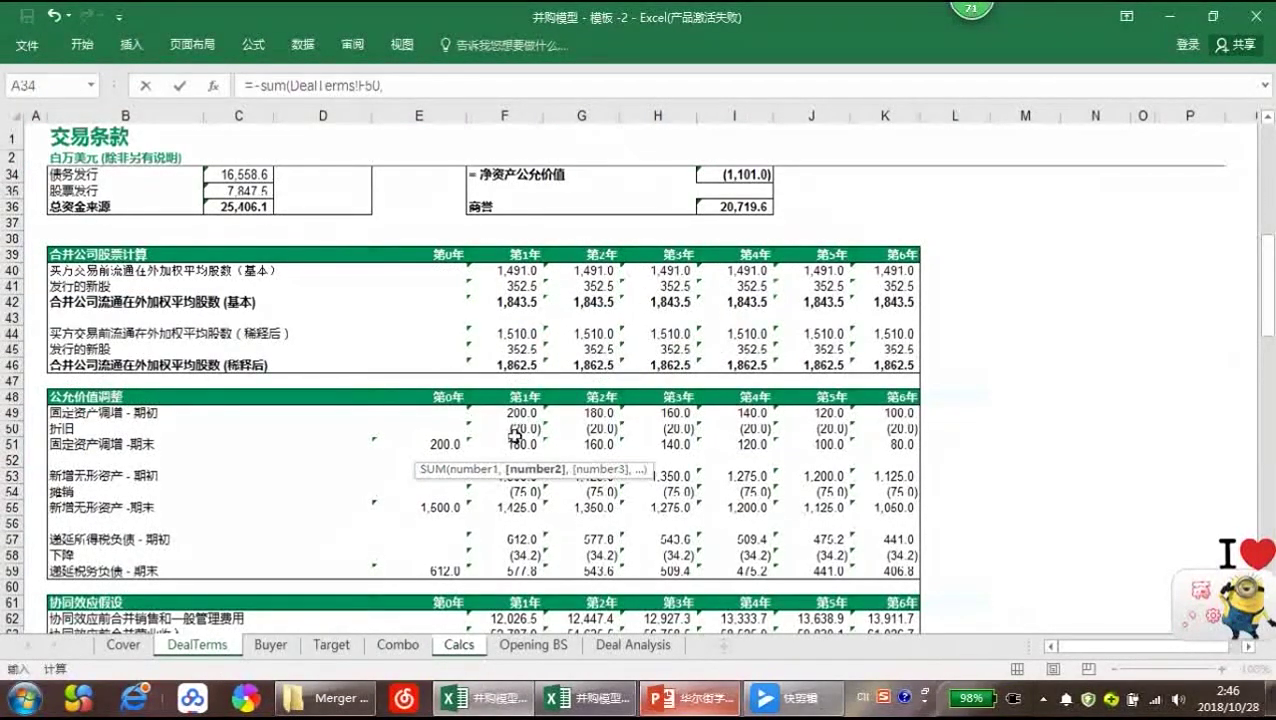
{"action": "left_click", "coordinate": [517, 492]}
{"action": "type", "text": ")"}
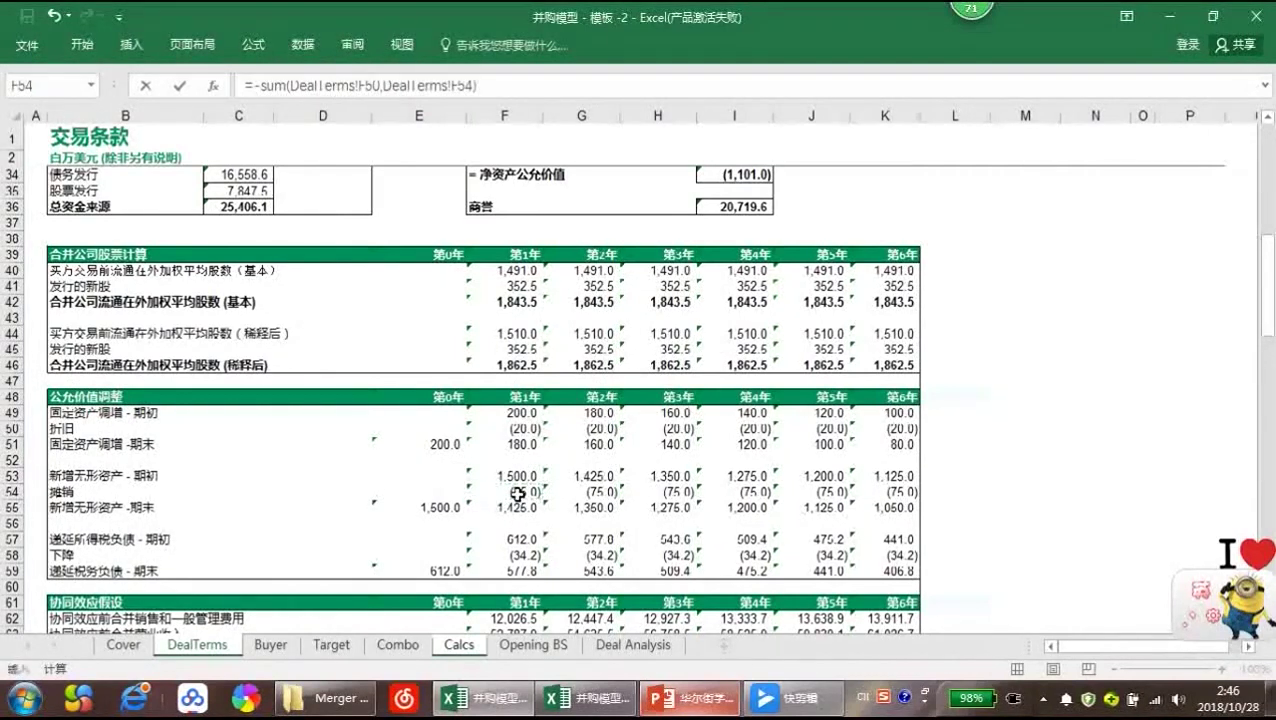
{"action": "type", "text": "+"}
{"action": "left_click", "coordinate": [517, 556]}
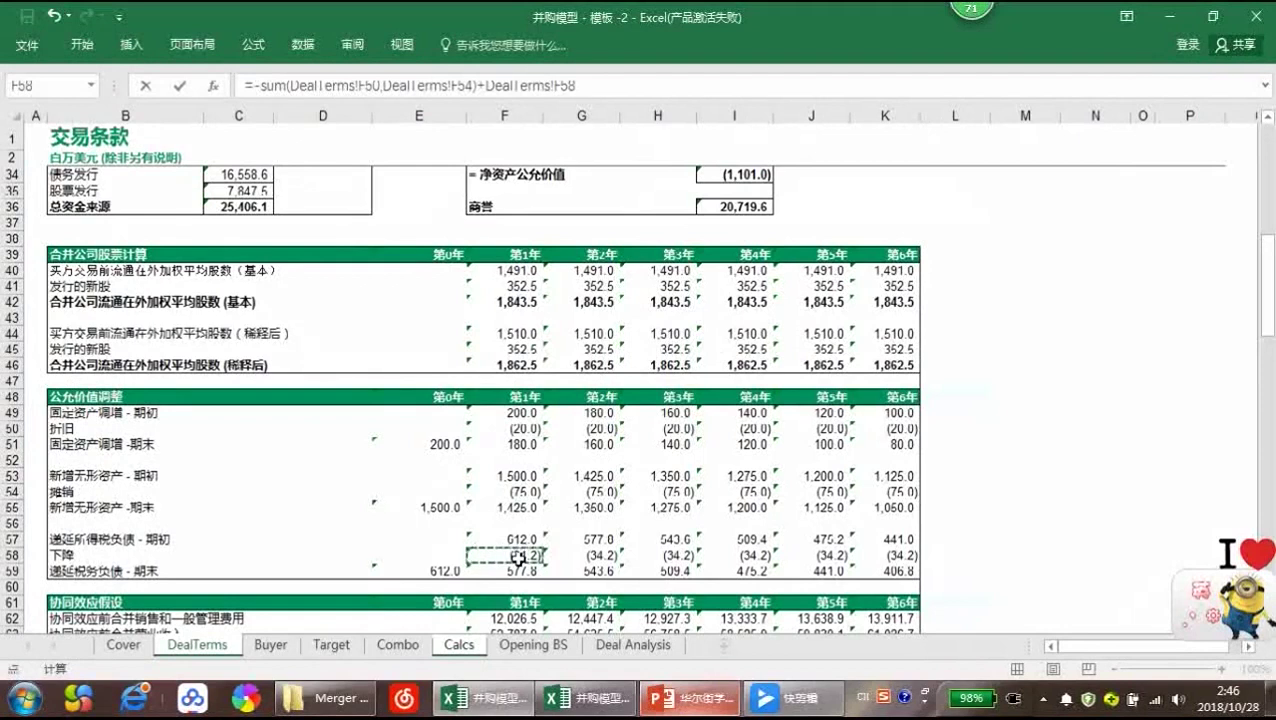
{"action": "key", "text": "Return"}
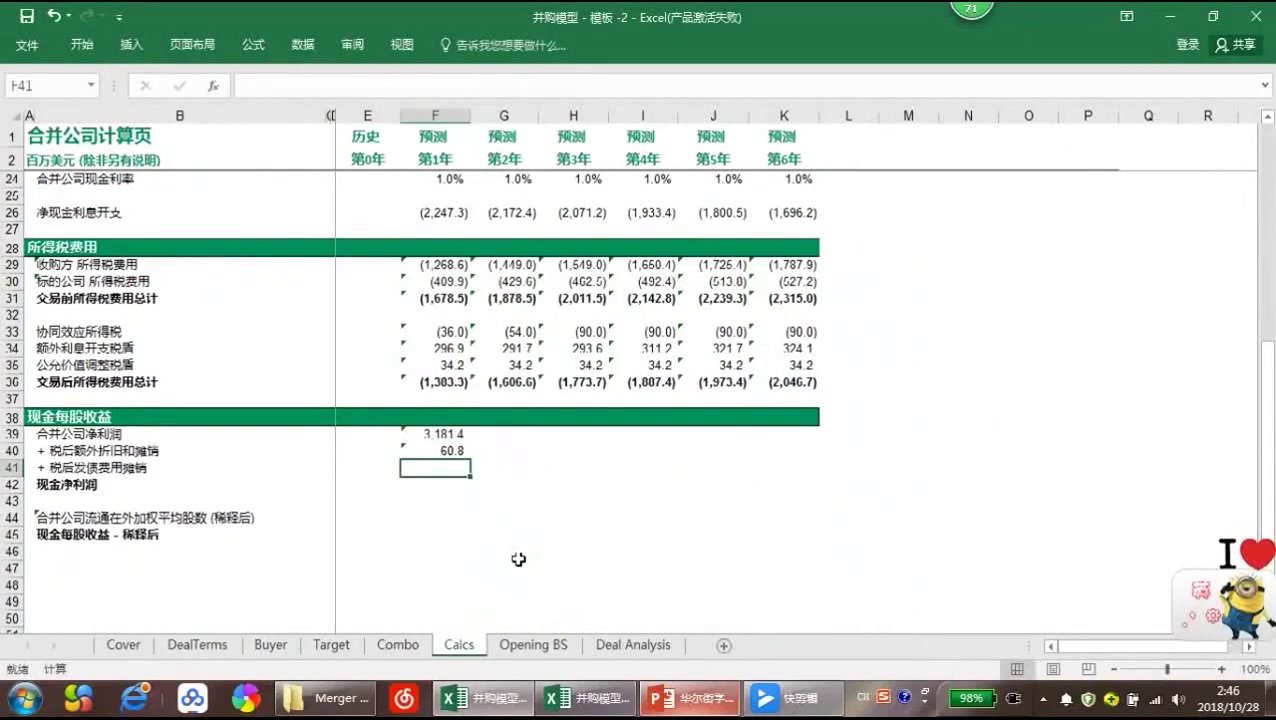
Calculate year 1 after-tax debt issuance cost amortization in Calcs F41 with the buyer's marginal tax rate, =F18*(1-Buyer!F14)
{"action": "type", "text": "="}
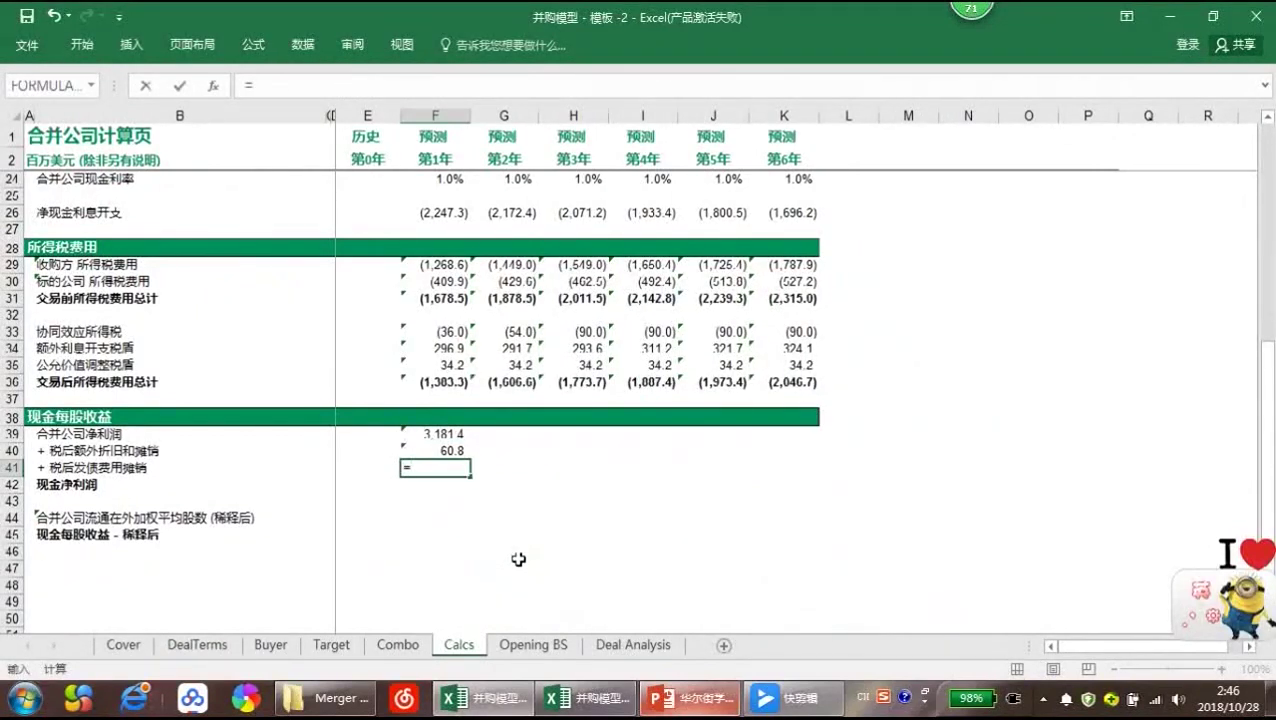
{"action": "scroll", "coordinate": [518, 559], "scroll_direction": "up", "scroll_amount": 3}
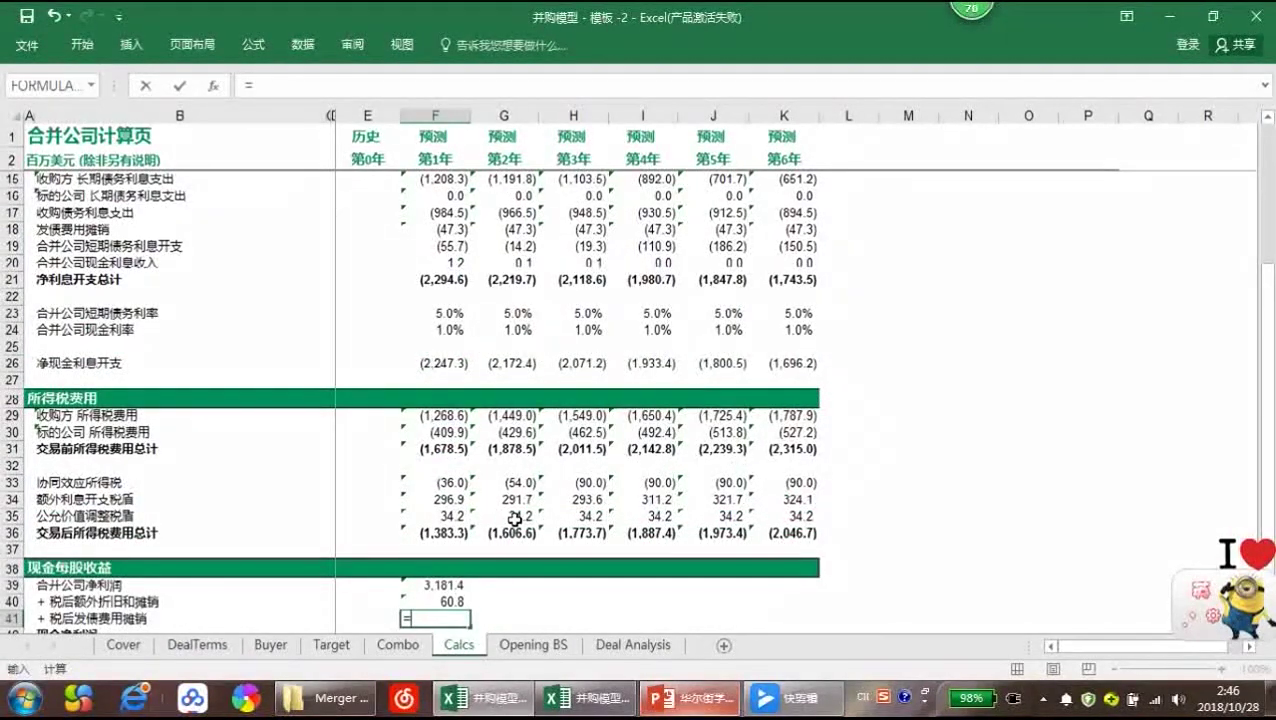
{"action": "left_click", "coordinate": [458, 229]}
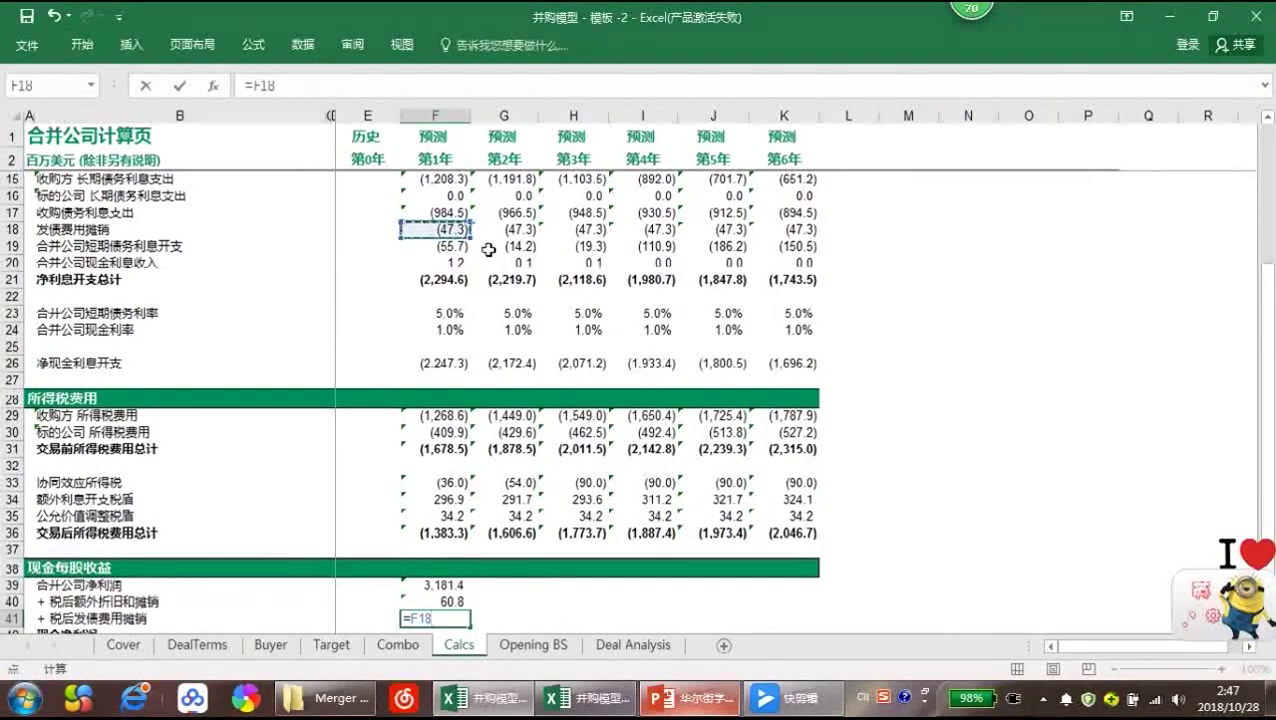
{"action": "type", "text": "*"}
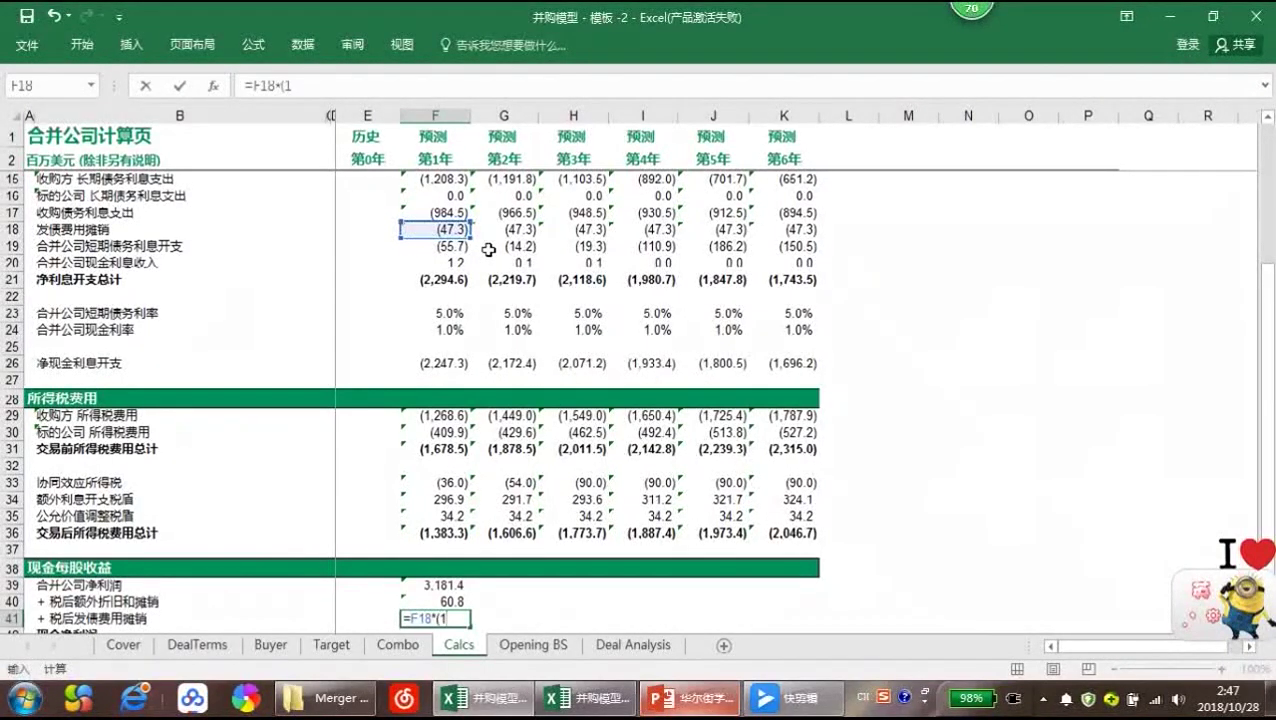
{"action": "left_click", "coordinate": [265, 645]}
{"action": "scroll", "coordinate": [471, 367], "scroll_direction": "up", "scroll_amount": 10}
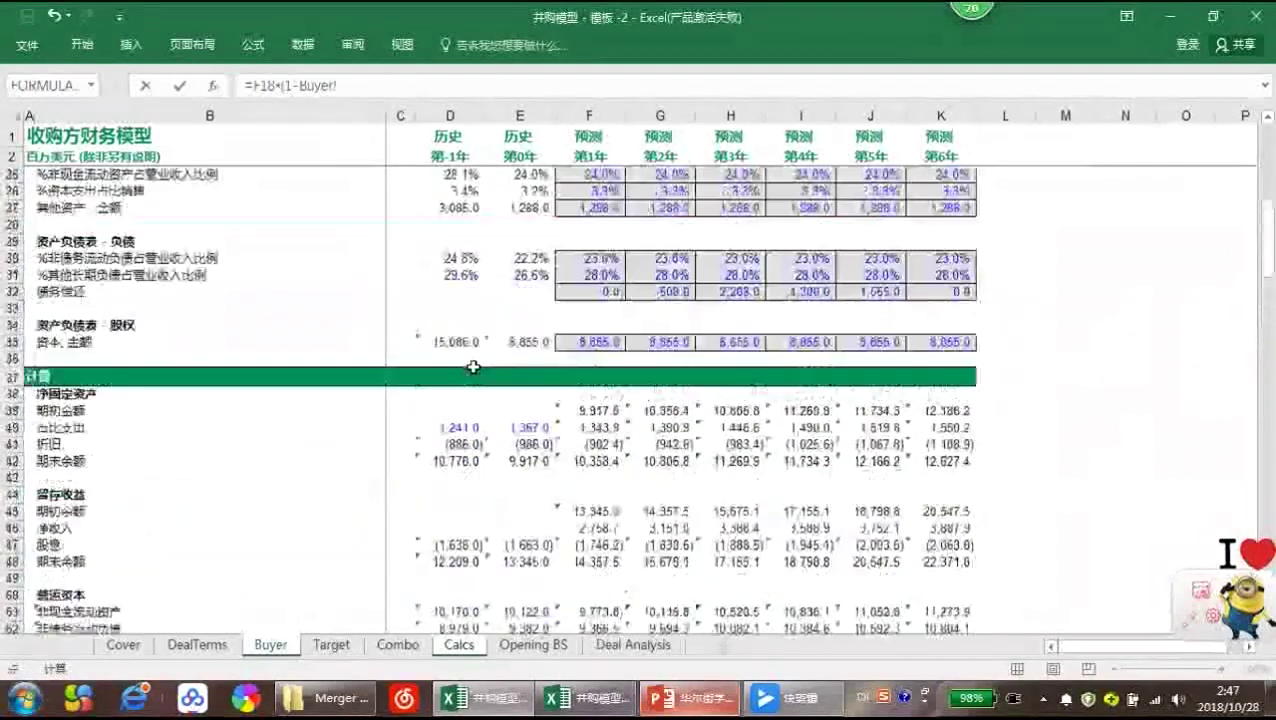
{"action": "scroll", "coordinate": [471, 367], "scroll_direction": "up", "scroll_amount": 5}
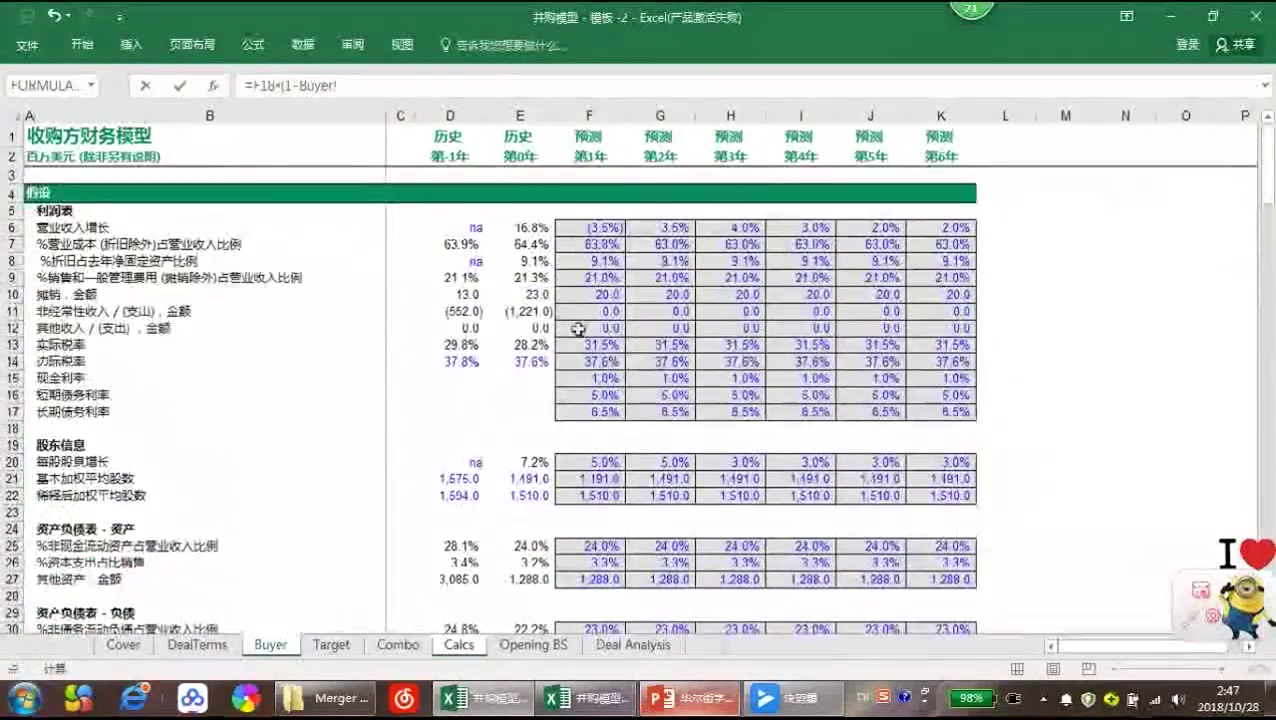
{"action": "left_click", "coordinate": [600, 360]}
{"action": "type", "text": ")"}
{"action": "key", "text": "Return"}
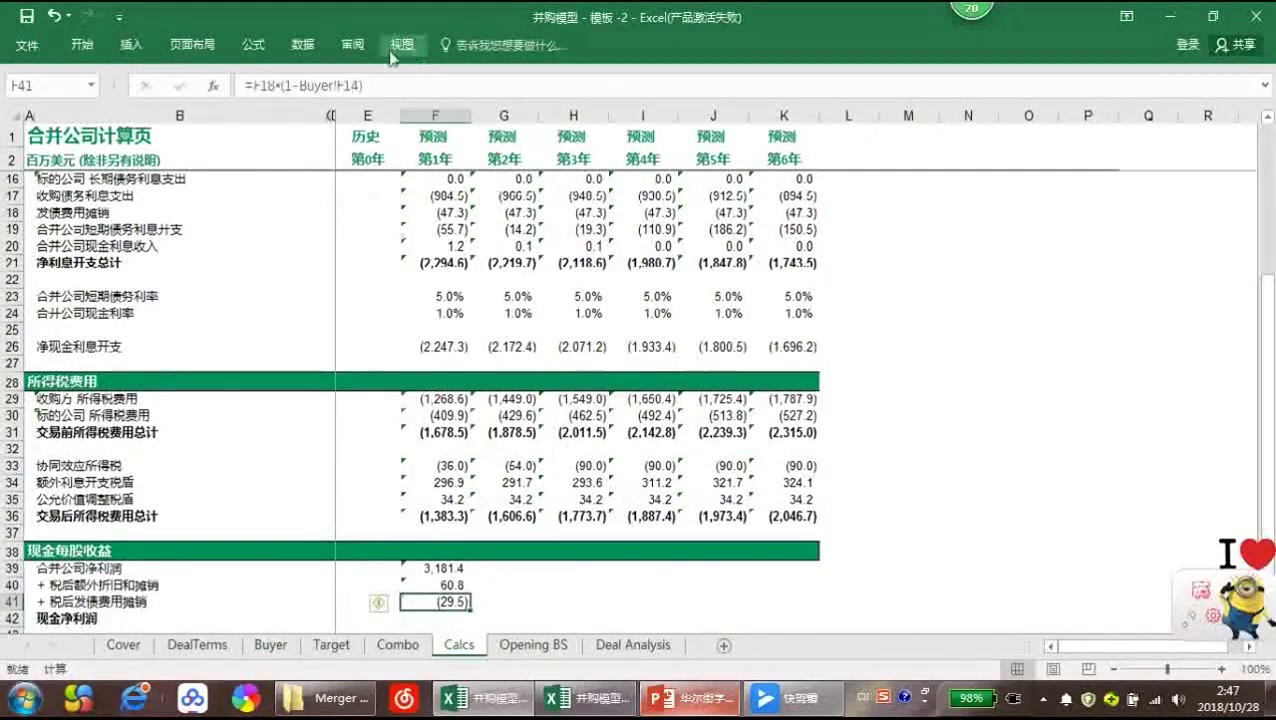
Reverse the sign of the formula in Calcs F41 so it reads =-F18*(1-Buyer!F14)
{"action": "left_click", "coordinate": [256, 82]}
{"action": "type", "text": "-"}
{"action": "key", "text": "Return"}
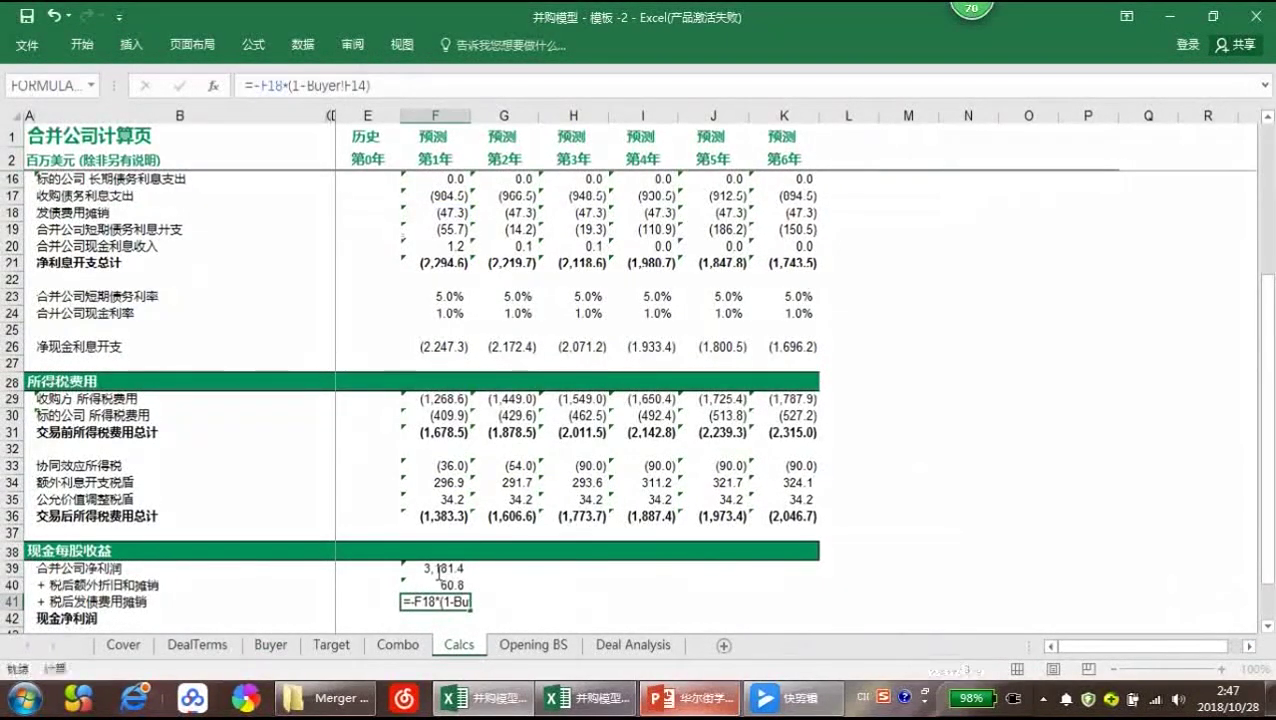
Total year 1 cash net income in Calcs F42 as =SUM(F39:F41)
{"action": "scroll", "coordinate": [452, 596], "scroll_direction": "down", "scroll_amount": 1}
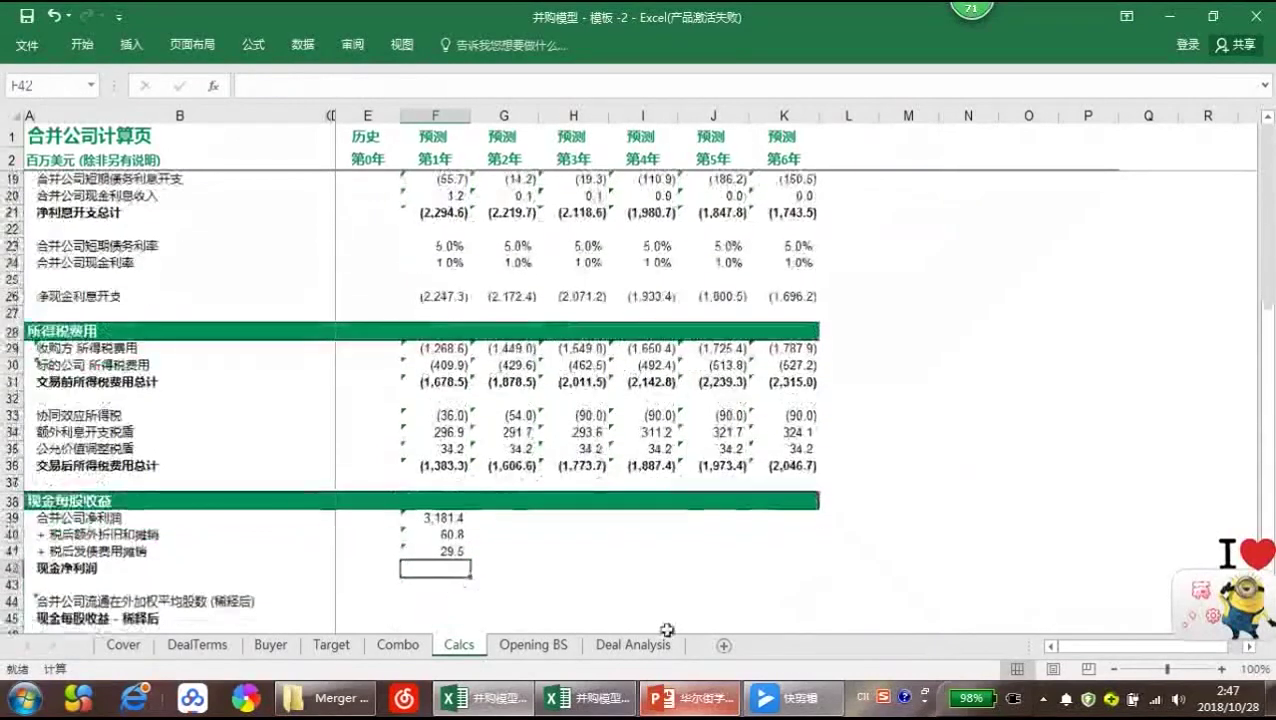
{"action": "key", "text": "alt+equal"}
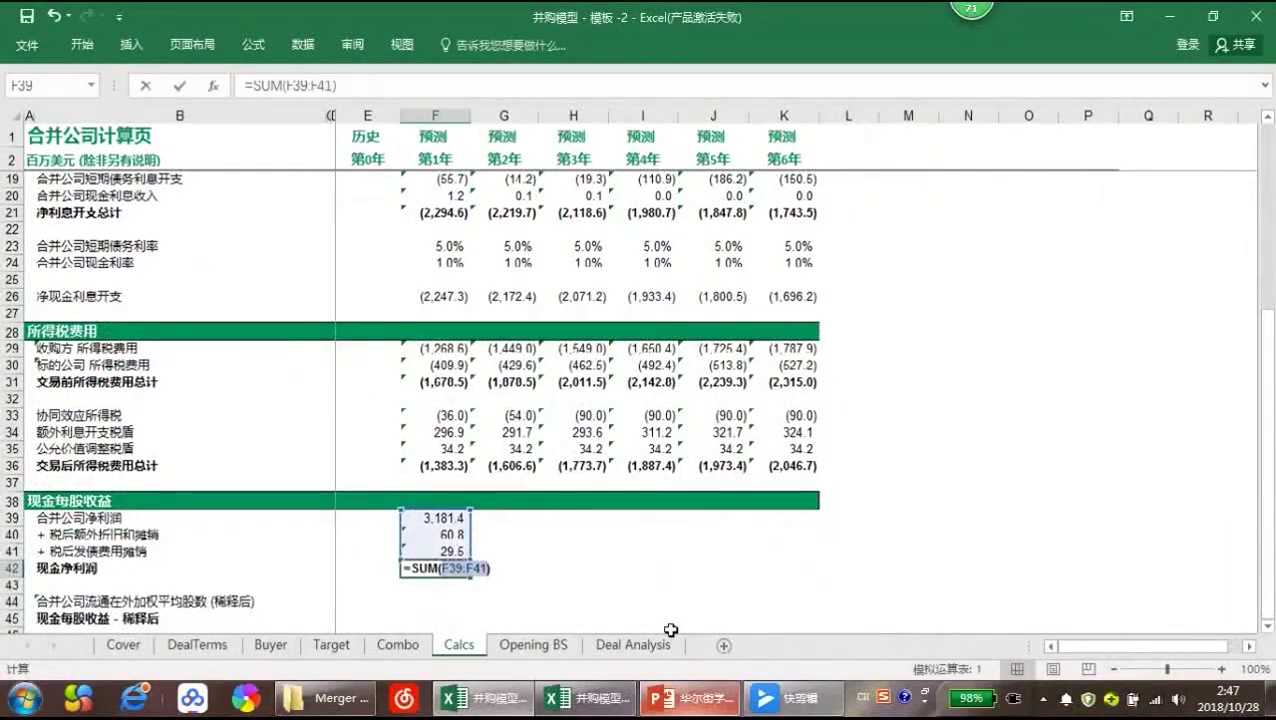
Link the combined company's year 1 diluted weighted average shares in Calcs F44 to DealTerms!F46
{"action": "left_click", "coordinate": [441, 600]}
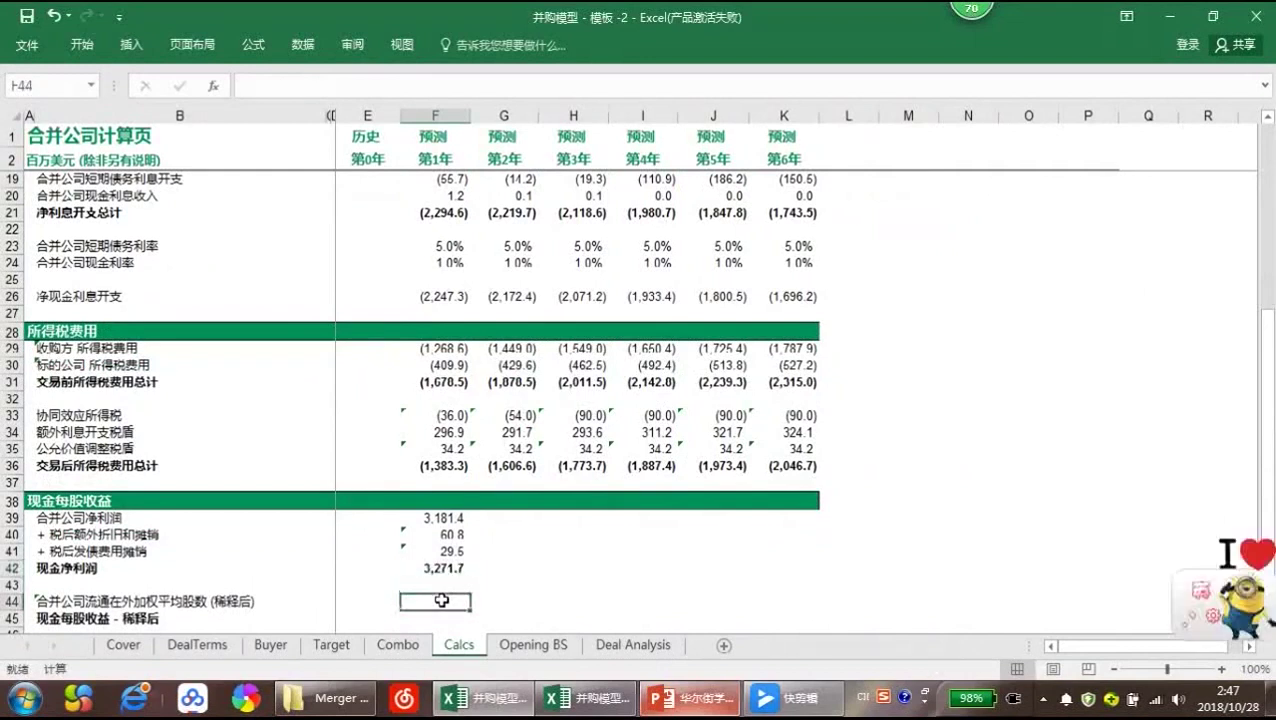
{"action": "scroll", "coordinate": [441, 600], "scroll_direction": "down", "scroll_amount": 1}
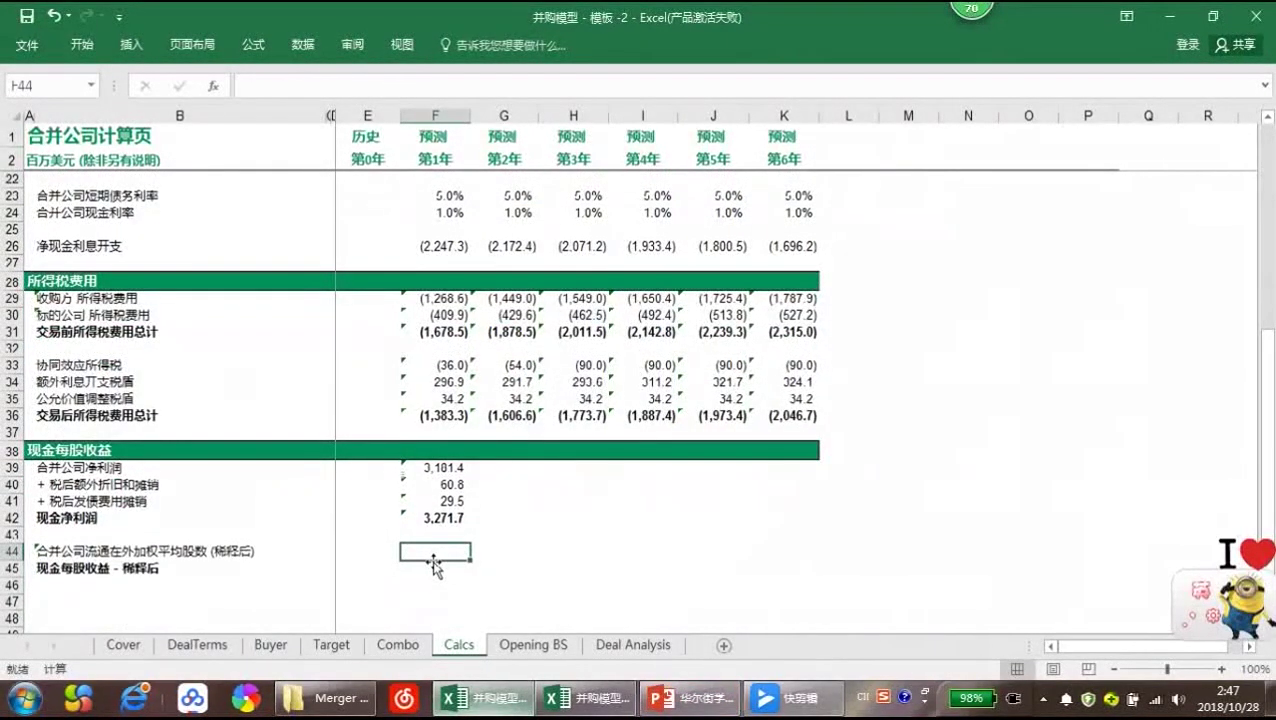
{"action": "type", "text": "="}
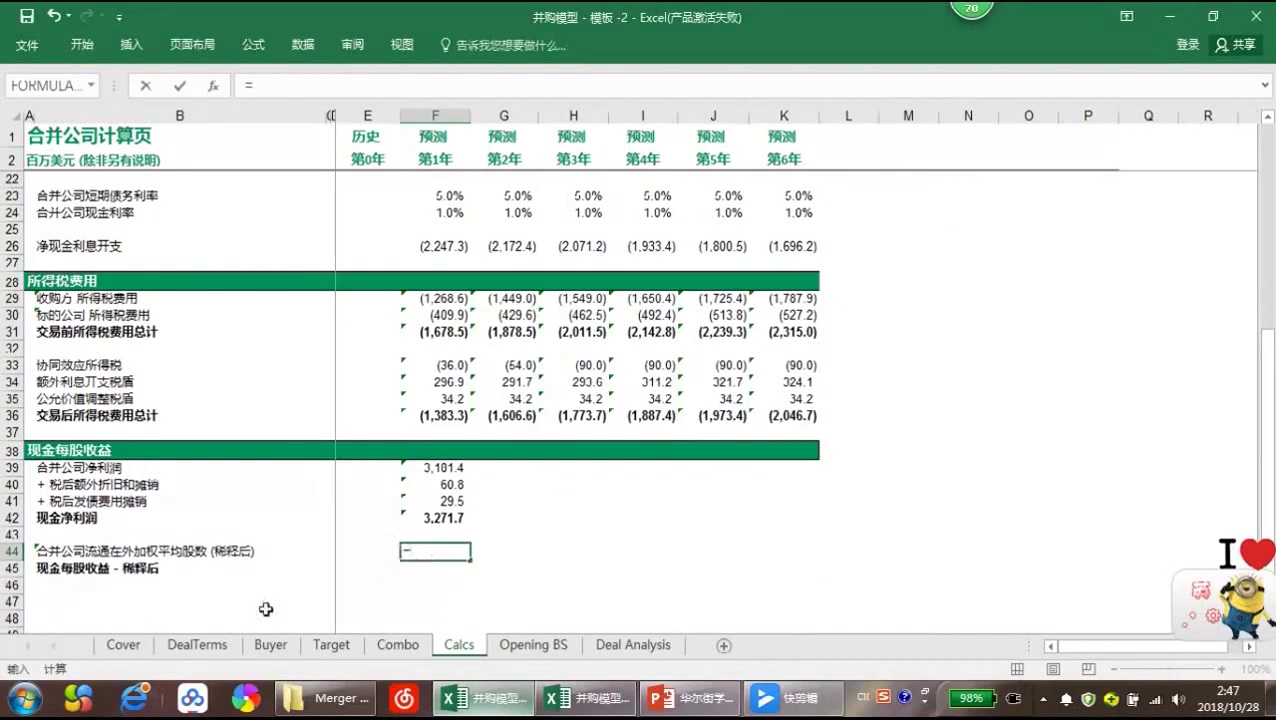
{"action": "left_click", "coordinate": [196, 645]}
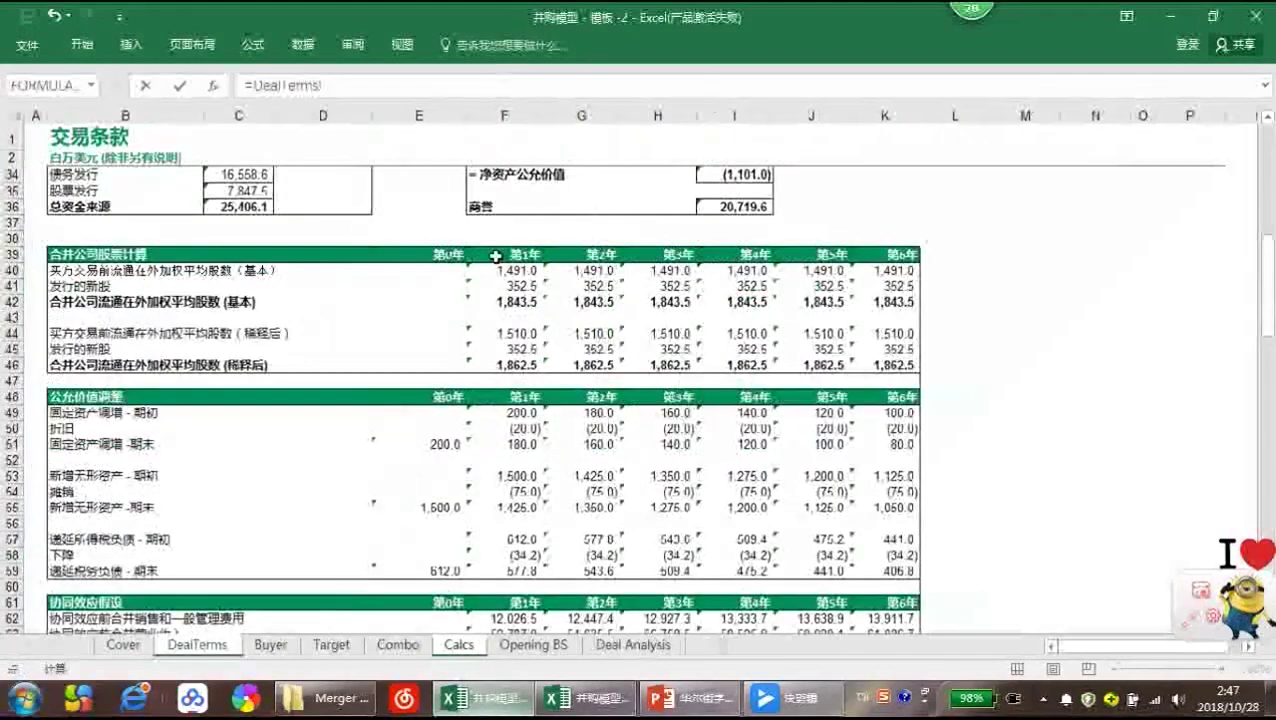
{"action": "left_click", "coordinate": [491, 360]}
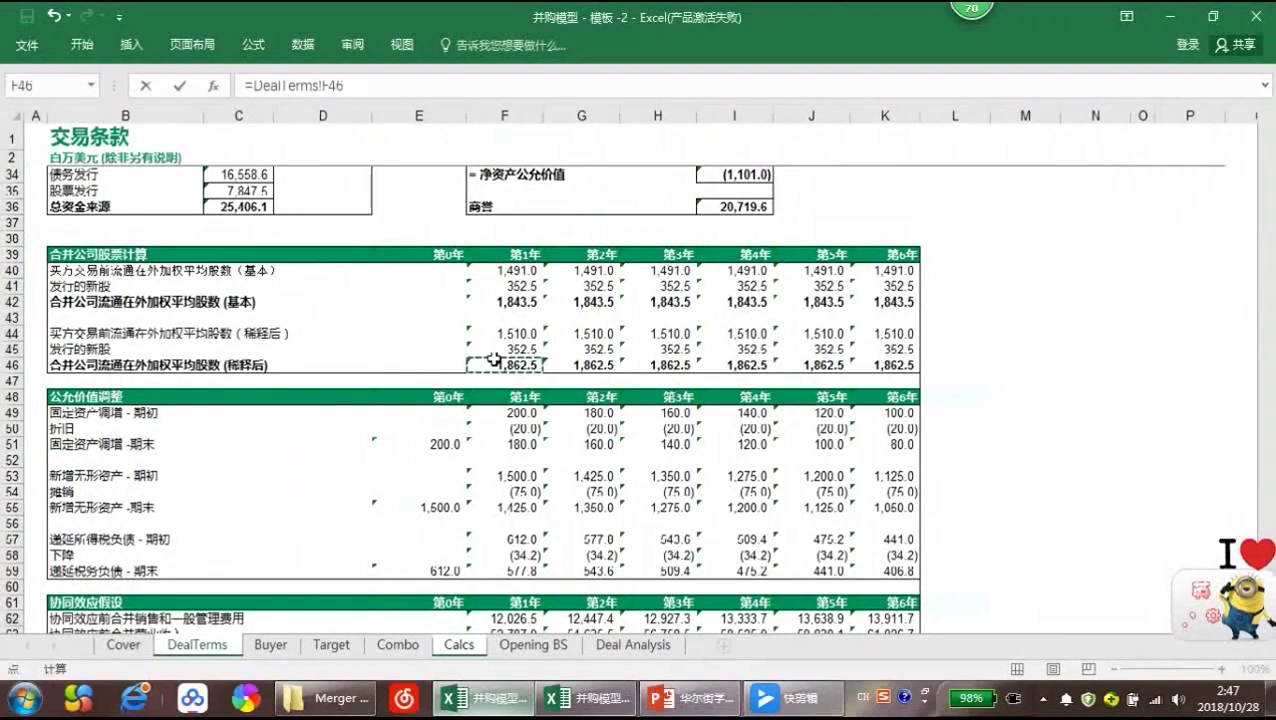
{"action": "key", "text": "Return"}
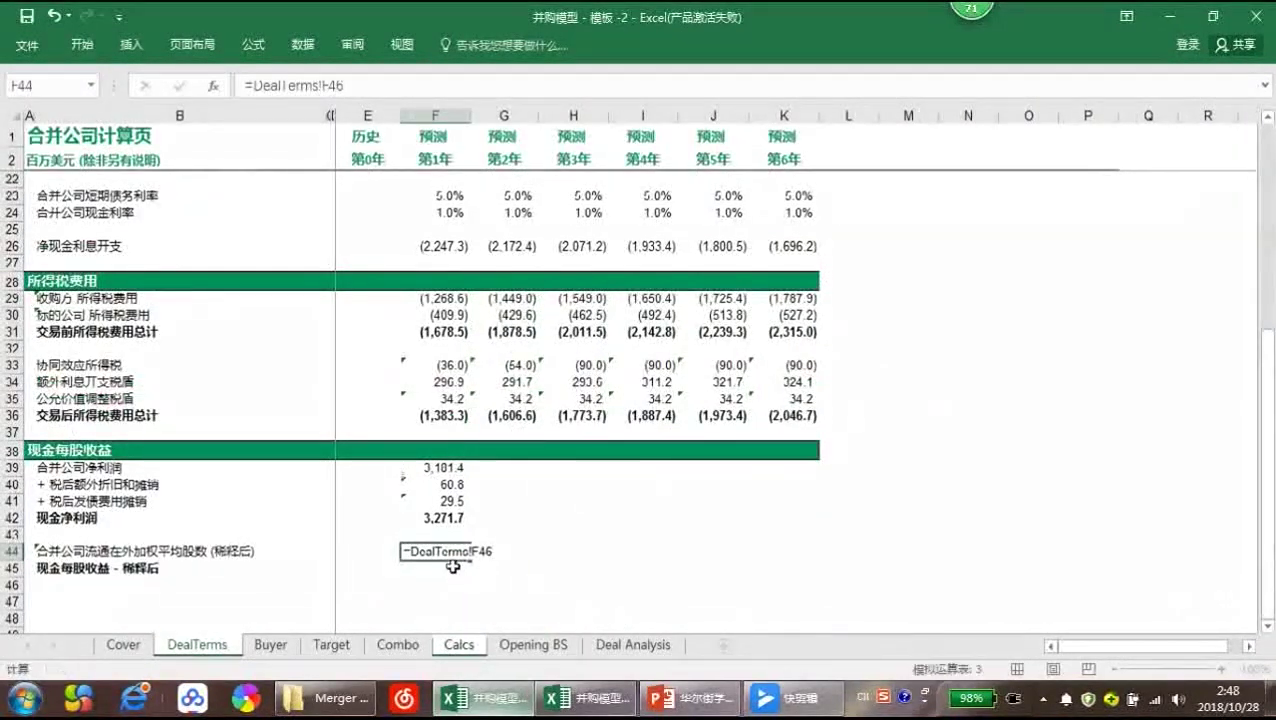
Calculate year 1 diluted cash earnings per share in Calcs F45 as =F42/F44
{"action": "type", "text": "="}
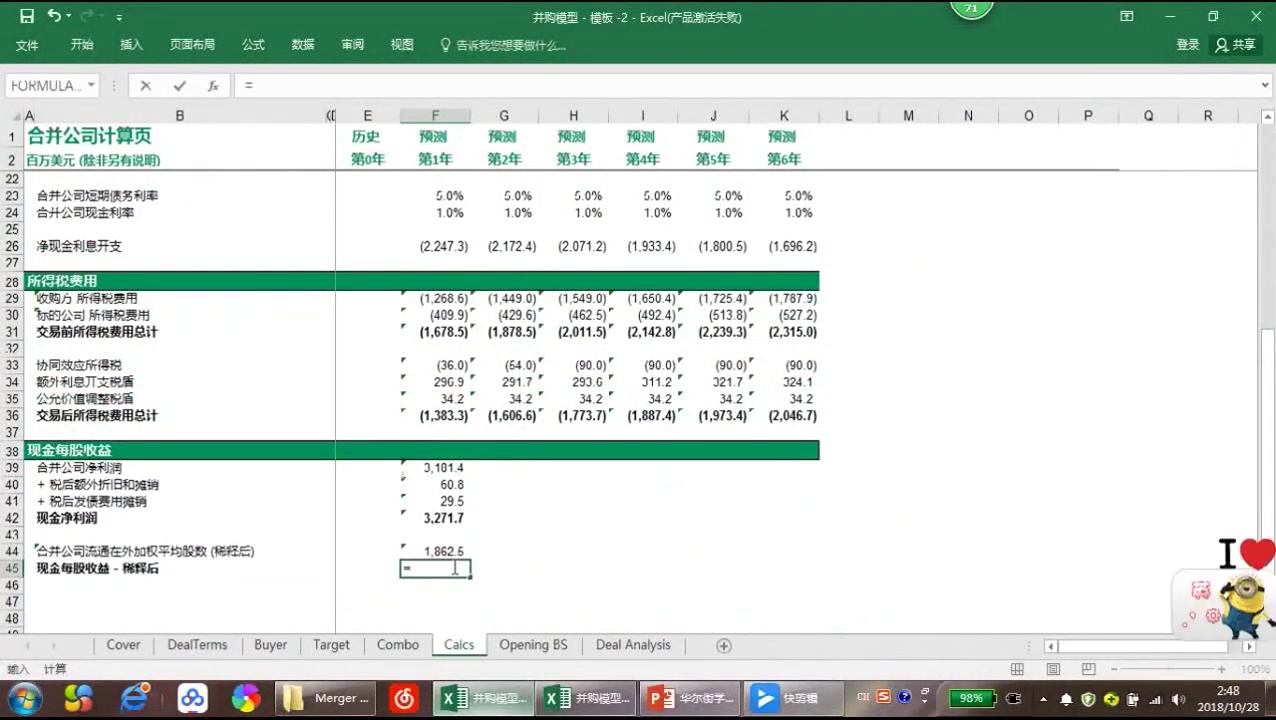
{"action": "key", "text": "Up"}
{"action": "key", "text": "Up"}
{"action": "key", "text": "Up"}
{"action": "type", "text": "/"}
{"action": "key", "text": "Up"}
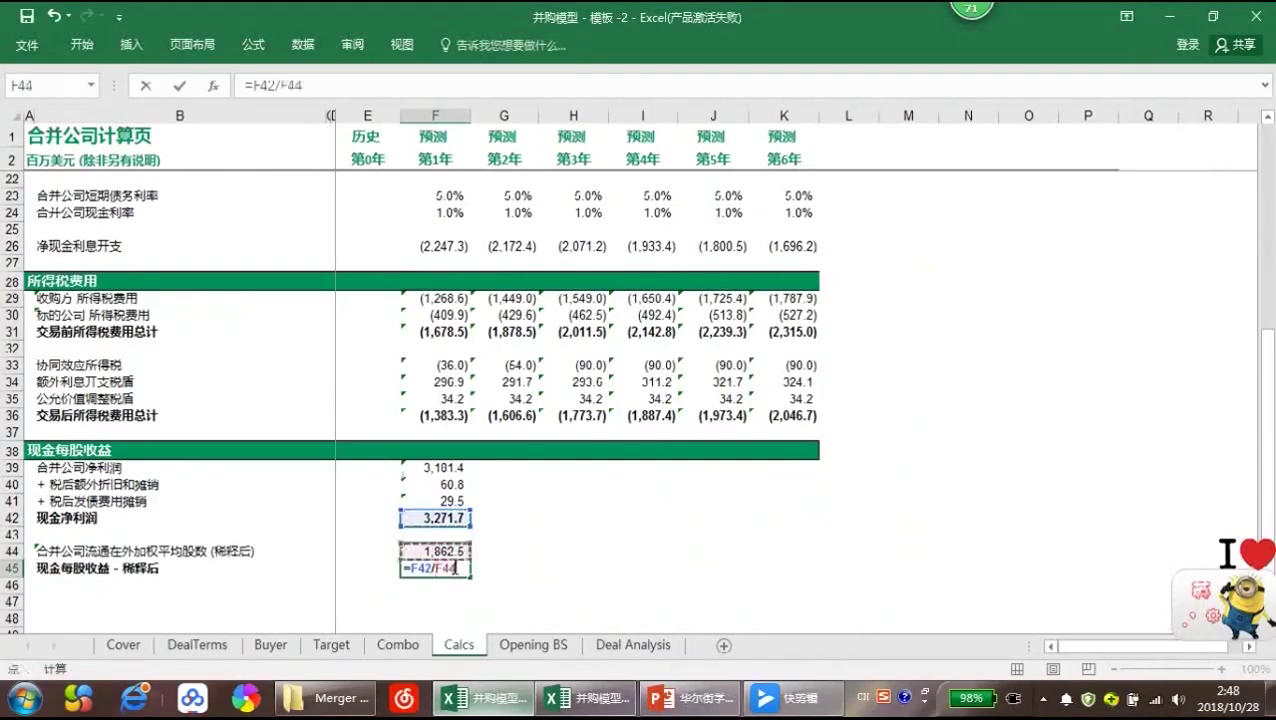
{"action": "key", "text": "ctrl+Return"}
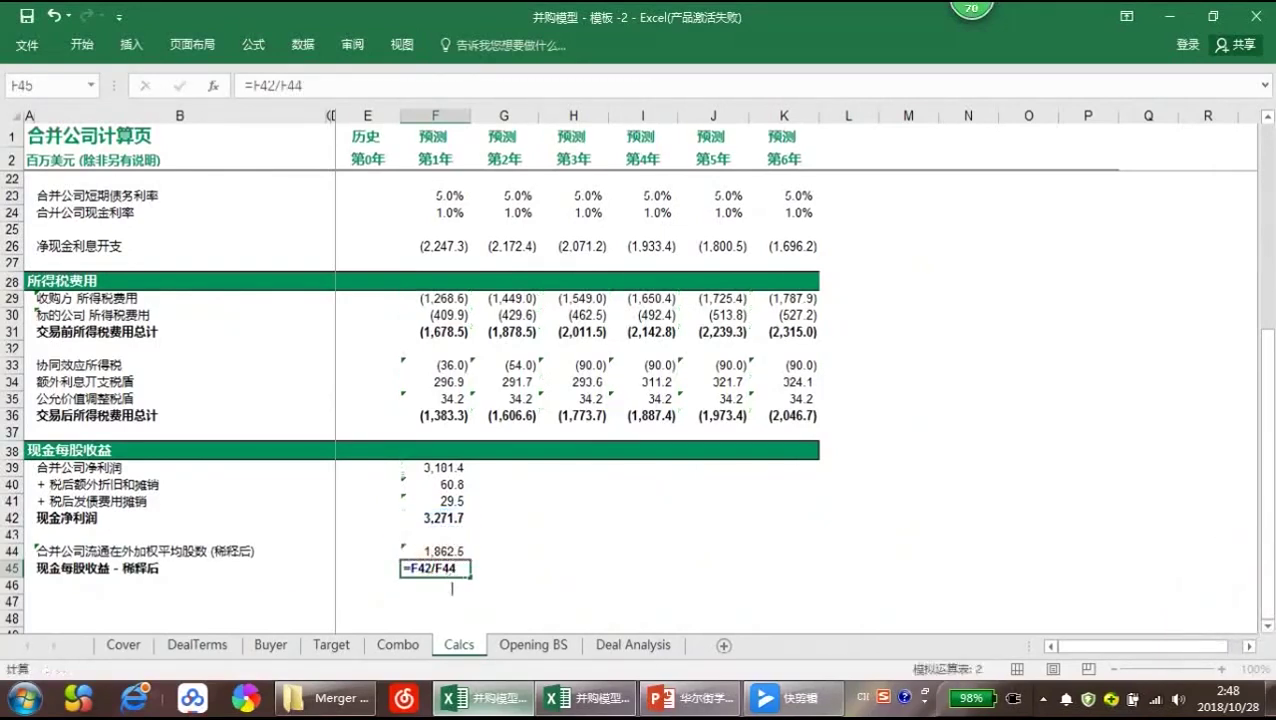
Fill the year 1 cash EPS formulas in Calcs F39:F45 across to year 6 in column K
{"action": "left_click", "coordinate": [440, 500]}
{"action": "left_click_drag", "start_coordinate": [450, 470], "coordinate": [456, 563]}
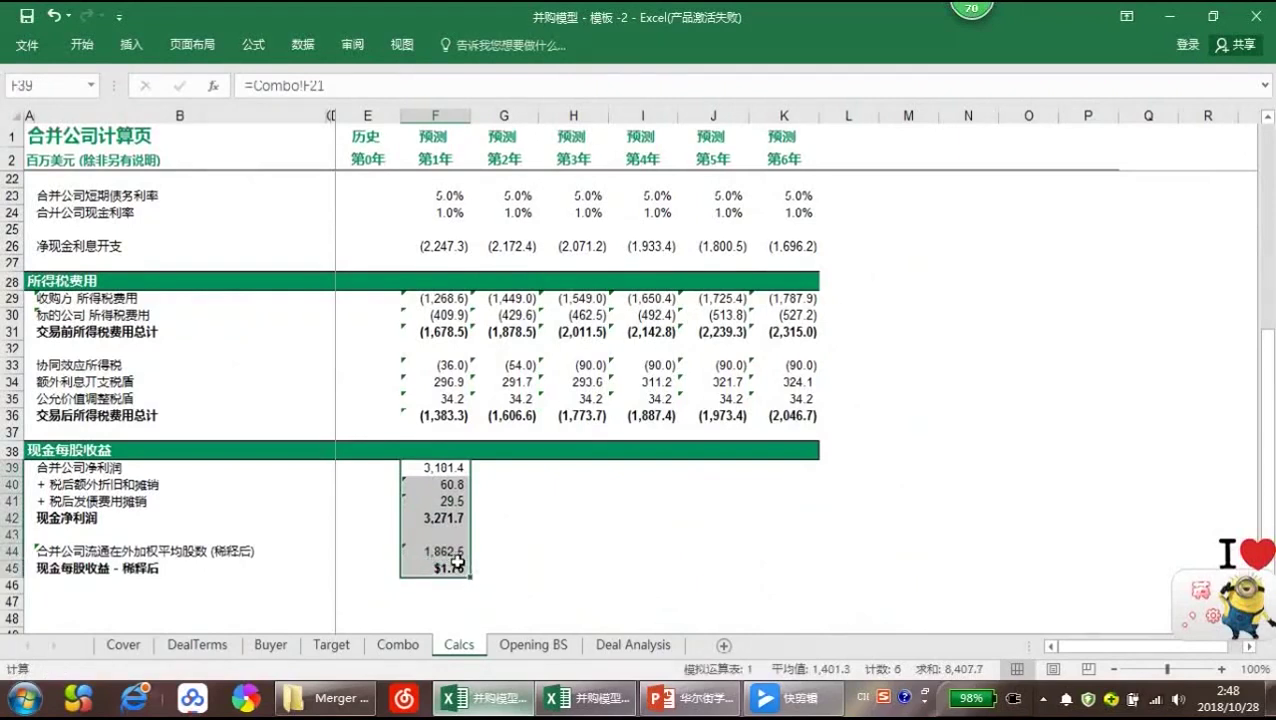
{"action": "key", "text": "shift+Right"}
{"action": "key", "text": "shift+Right"}
{"action": "key", "text": "shift+Right"}
{"action": "key", "text": "shift+Right"}
{"action": "key", "text": "shift+Right"}
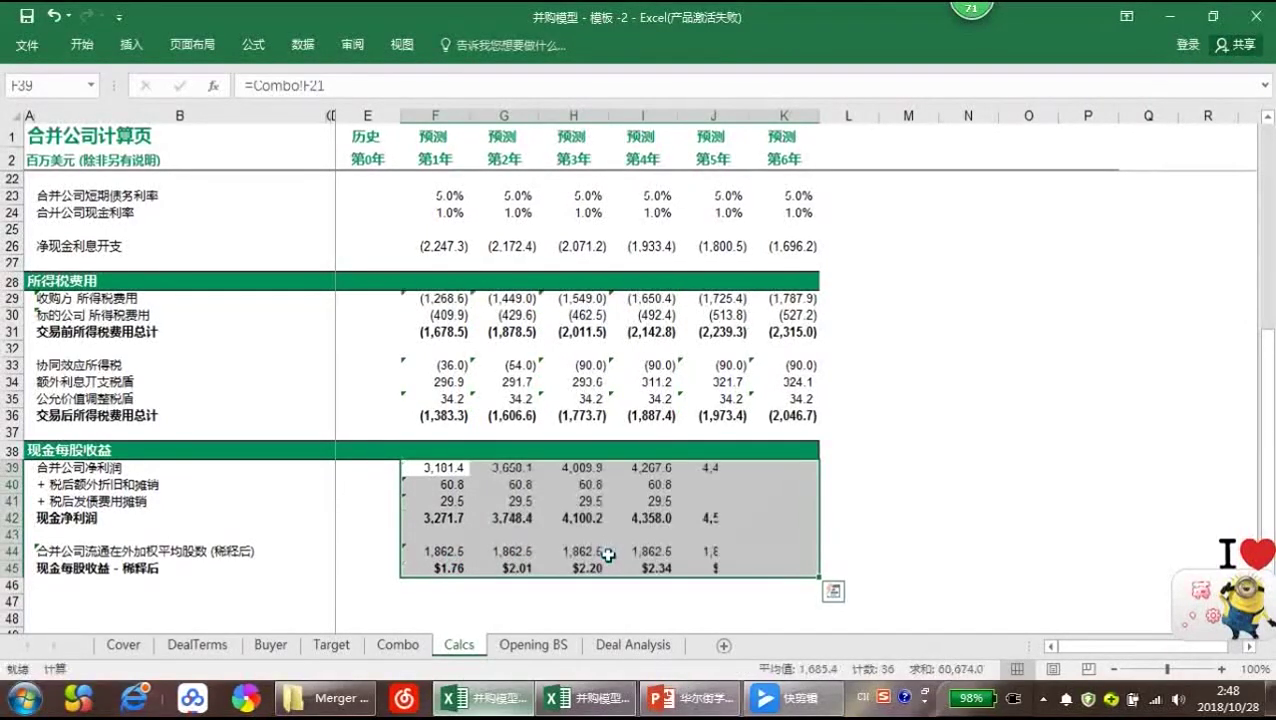
Link year 1 diluted cash earnings per share in Combo F30 to =Calcs!F45
{"action": "left_click", "coordinate": [397, 645]}
{"action": "type", "text": "="}
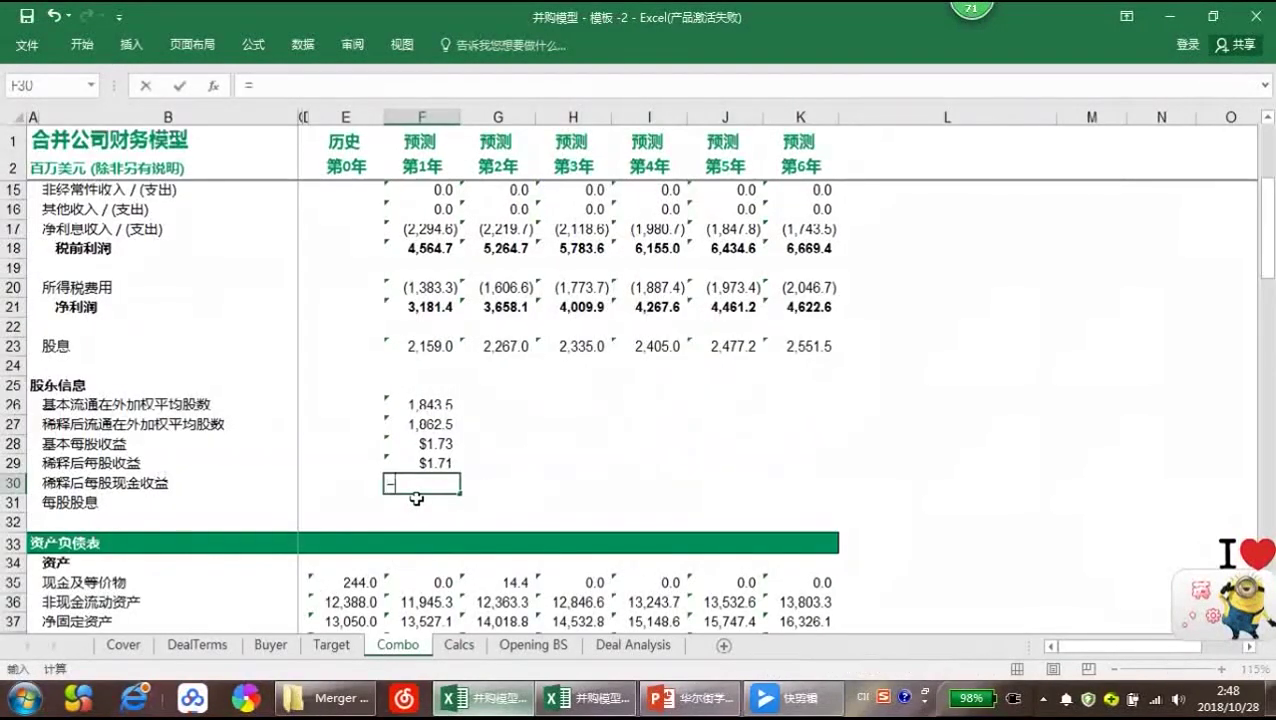
{"action": "key", "text": "ctrl+Page_Down"}
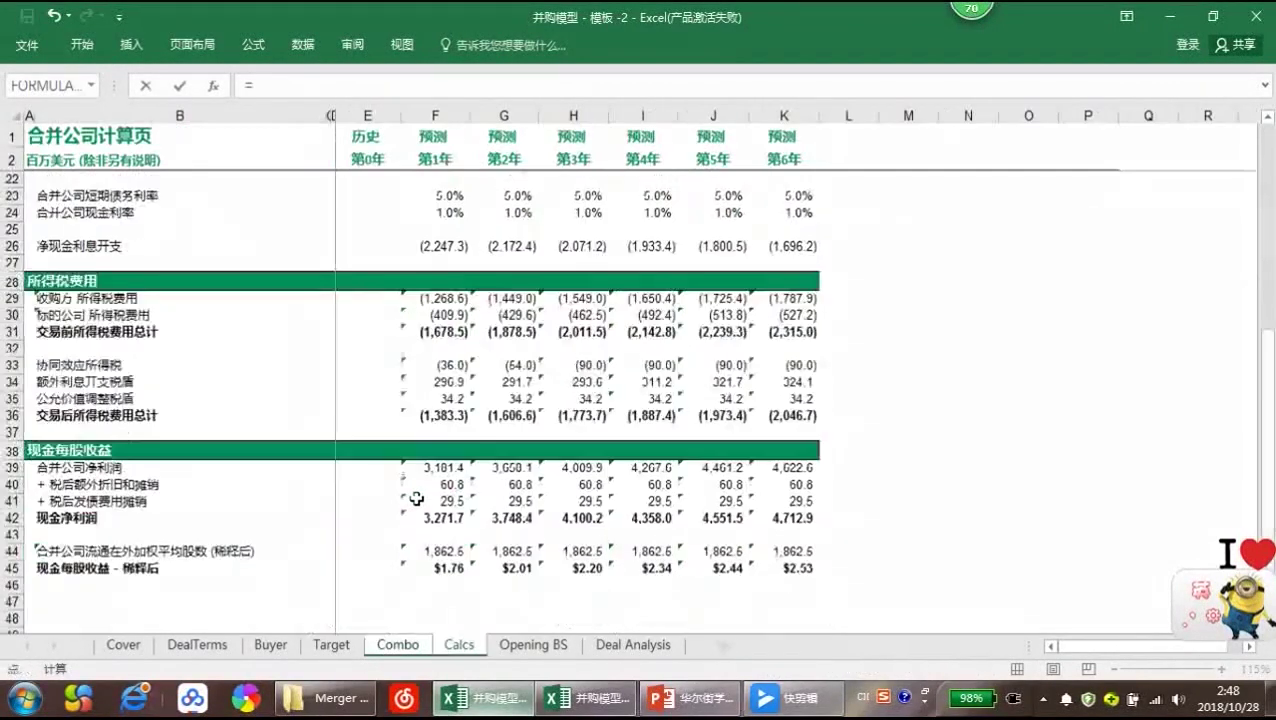
{"action": "key", "text": "Down"}
{"action": "key", "text": "Down"}
{"action": "key", "text": "Down"}
{"action": "key", "text": "Down"}
{"action": "key", "text": "Down"}
{"action": "key", "text": "Down"}
{"action": "key", "text": "Down"}
{"action": "key", "text": "Down"}
{"action": "key", "text": "Down"}
{"action": "key", "text": "Down"}
{"action": "key", "text": "Down"}
{"action": "key", "text": "Down"}
{"action": "key", "text": "Down"}
{"action": "key", "text": "Down"}
{"action": "key", "text": "Down"}
{"action": "key", "text": "Down"}
{"action": "key", "text": "Down"}
{"action": "key", "text": "Down"}
{"action": "key", "text": "Down"}
{"action": "key", "text": "Down"}
{"action": "key", "text": "Down"}
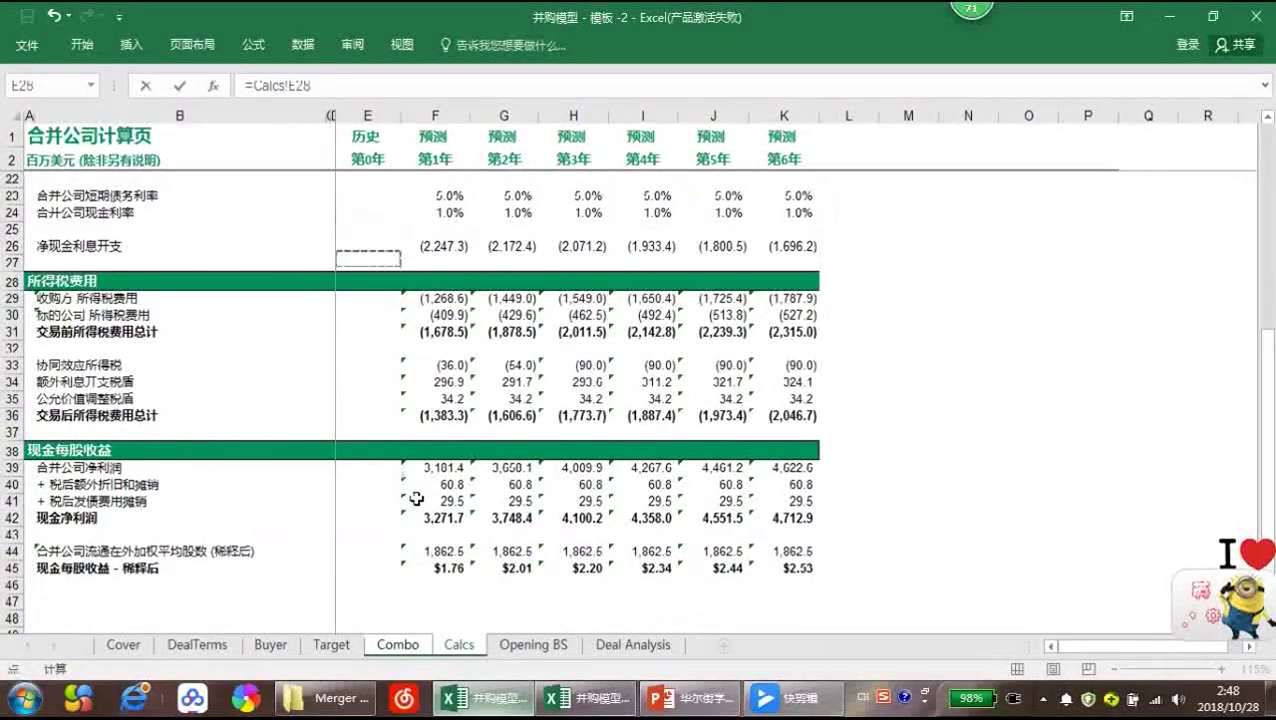
{"action": "key", "text": "Right"}
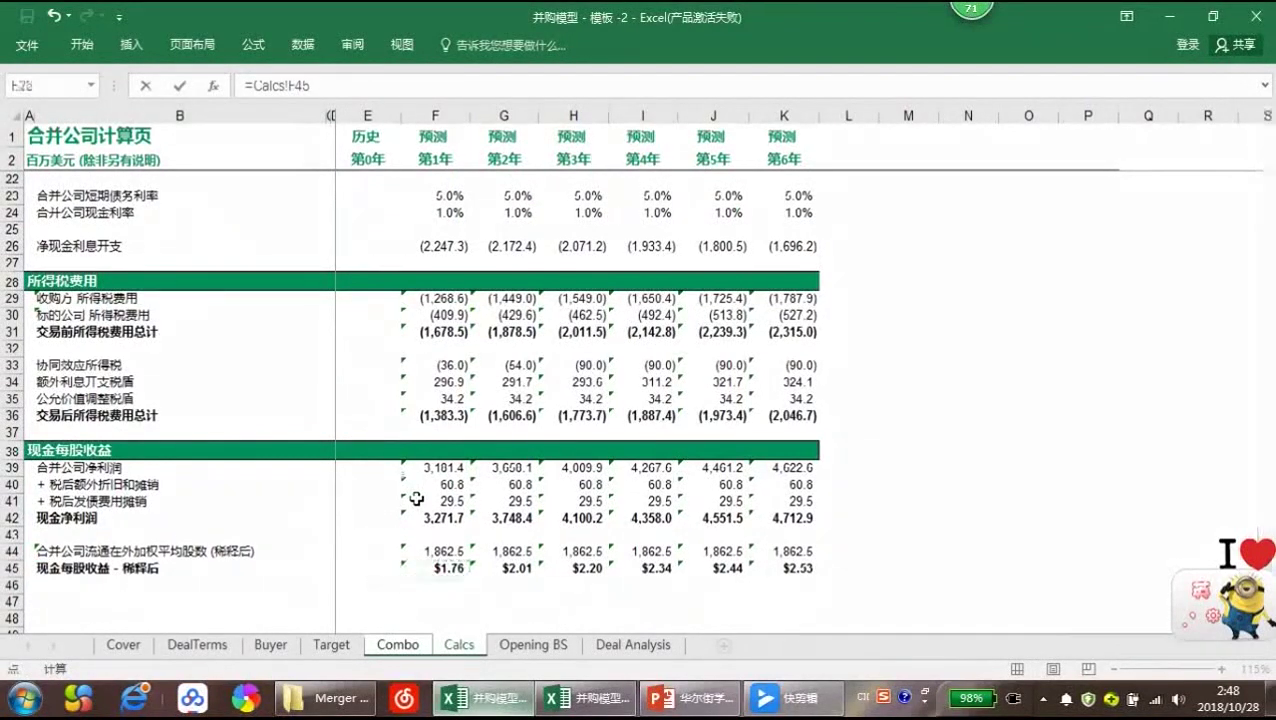
{"action": "key", "text": "Return"}
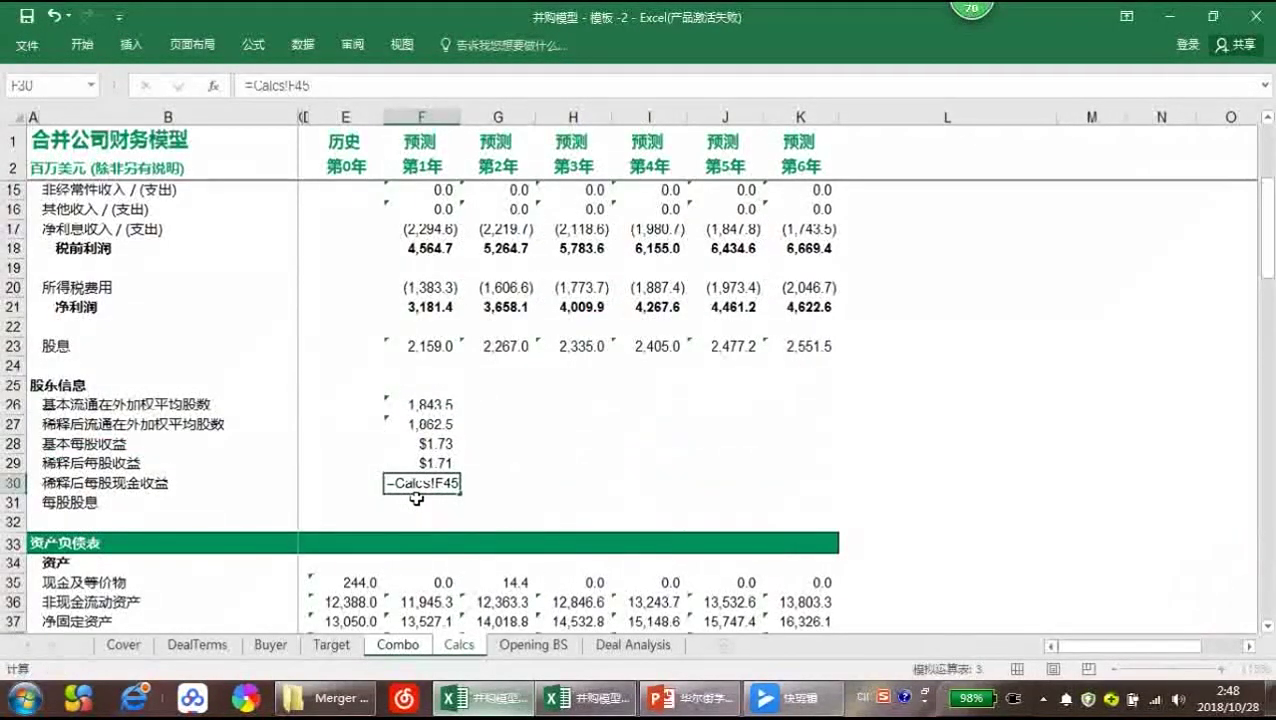
Calculate year 1 dividends per share in Combo F31 as =F23/F26, dividends over basic weighted average shares
{"action": "type", "text": "="}
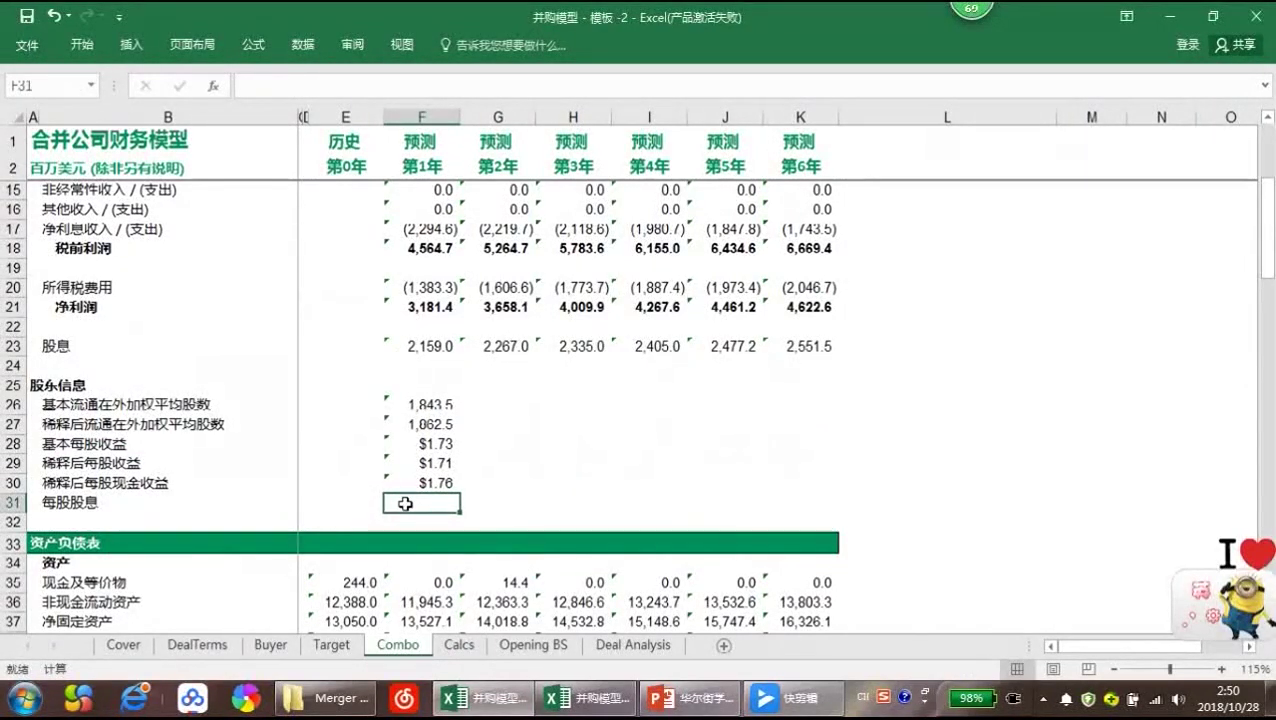
{"action": "type", "text": "="}
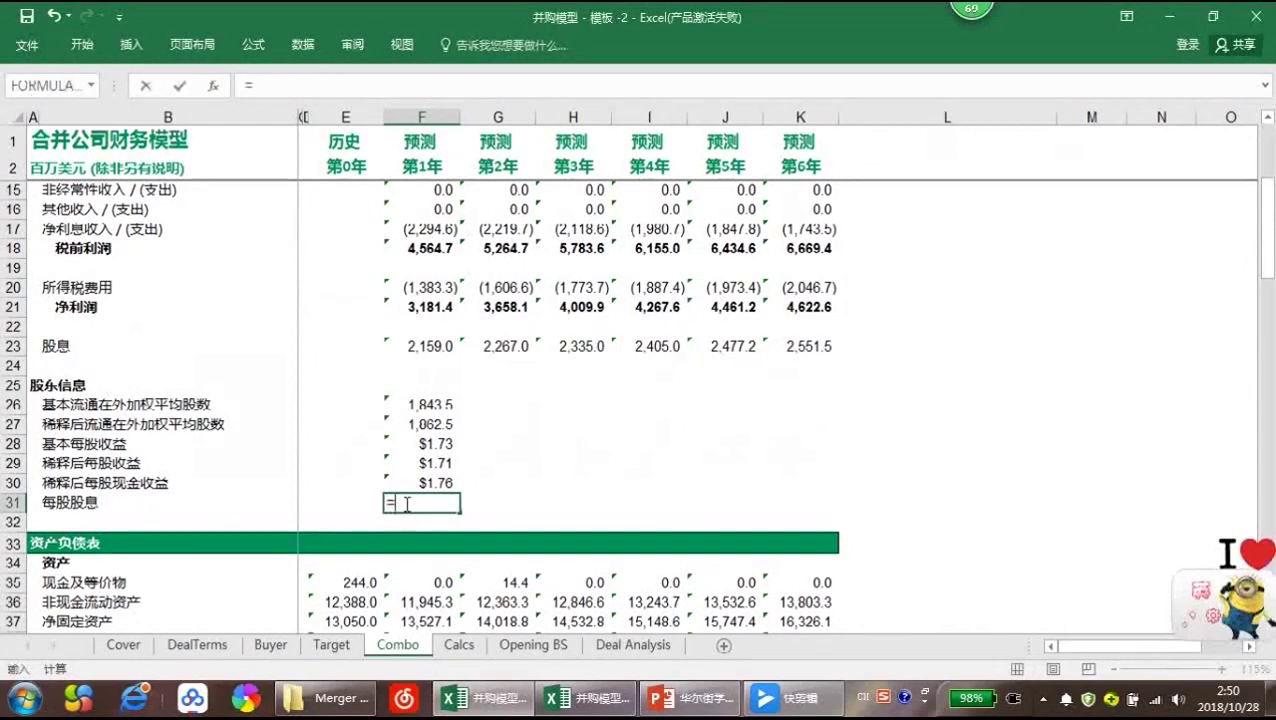
{"action": "key", "text": "Up"}
{"action": "key", "text": "Up"}
{"action": "key", "text": "Up"}
{"action": "key", "text": "Up"}
{"action": "key", "text": "Up"}
{"action": "key", "text": "Up"}
{"action": "key", "text": "Up"}
{"action": "key", "text": "Up"}
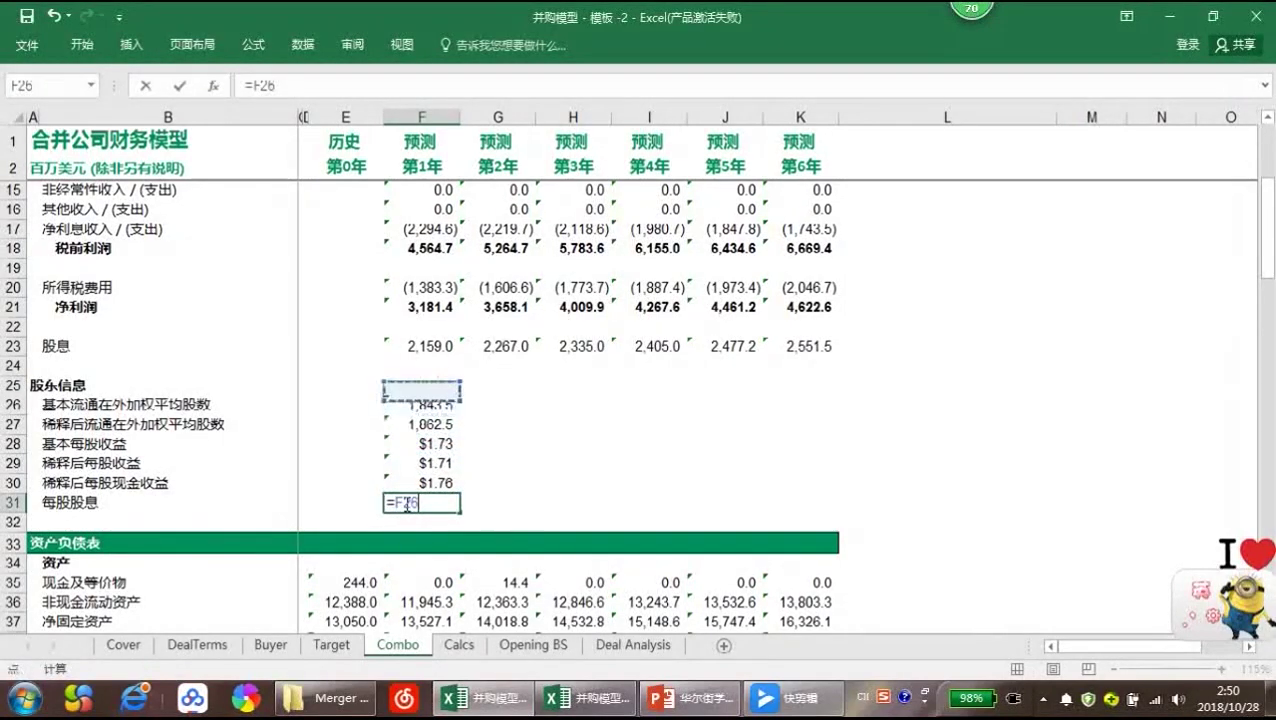
{"action": "type", "text": "/"}
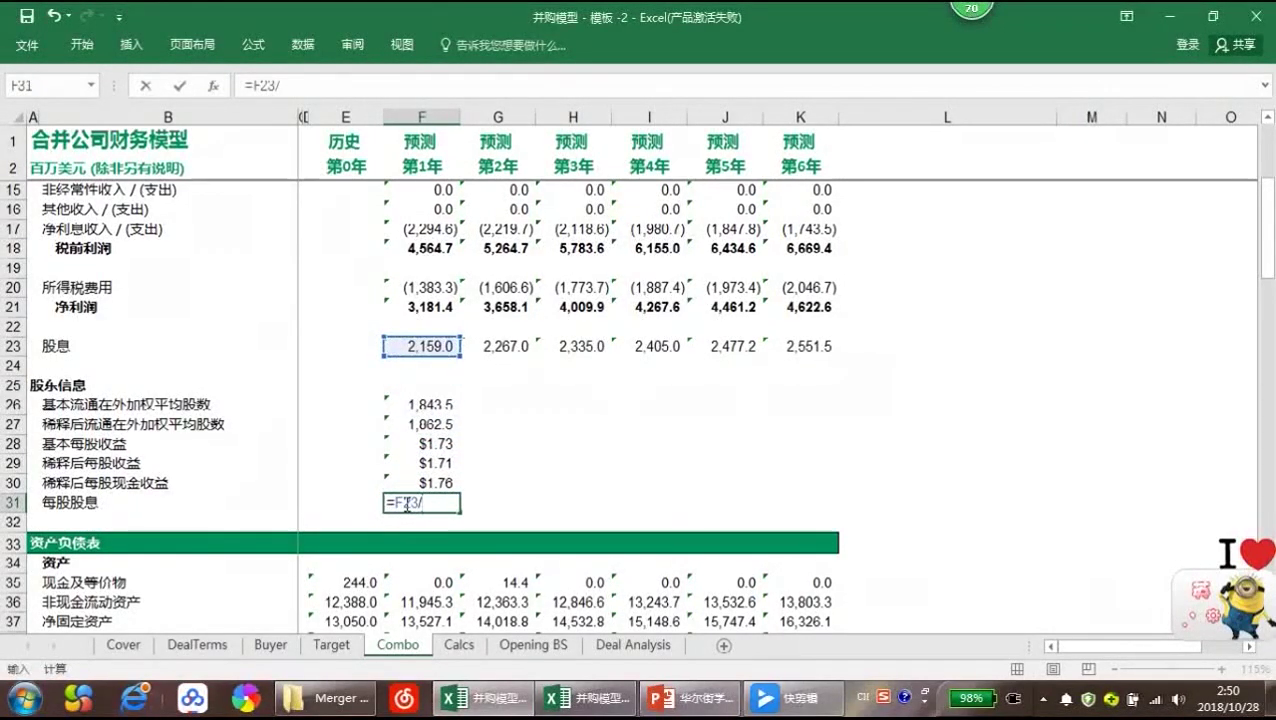
{"action": "left_click", "coordinate": [427, 404]}
{"action": "key", "text": "ctrl+Return"}
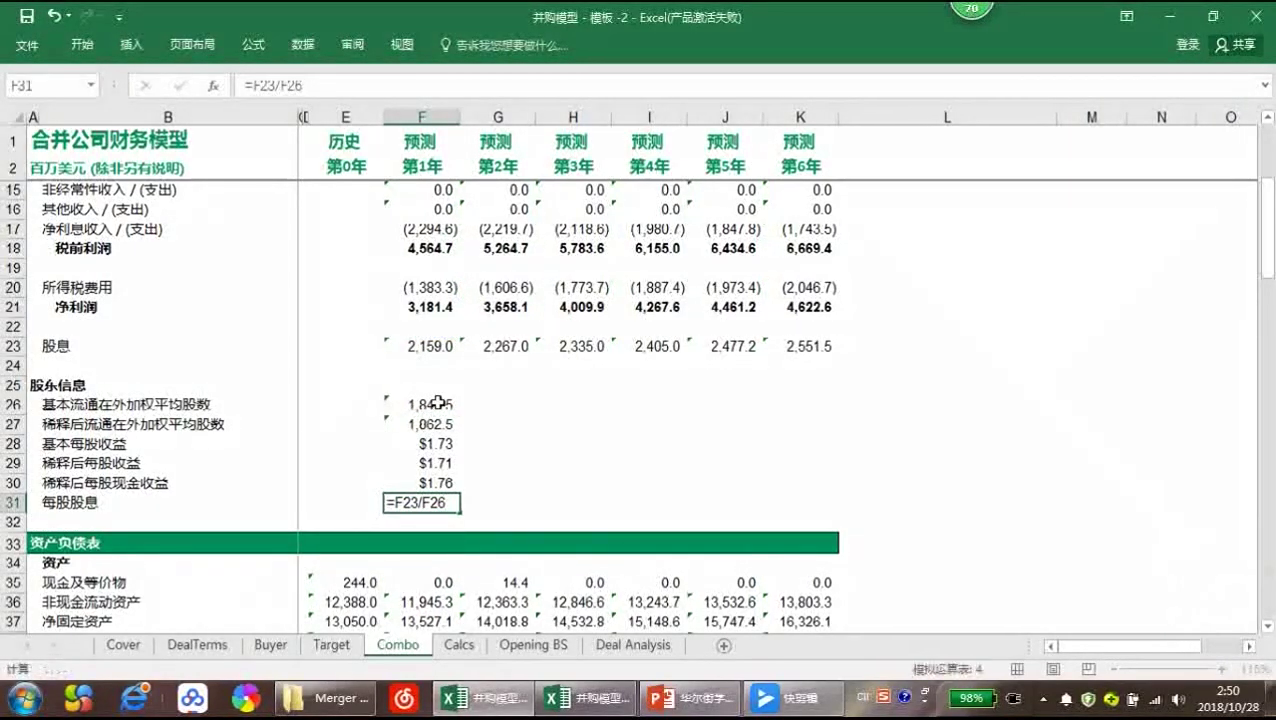
Fill the shareholder information formulas in Combo F26:F31 across to year 6 in column K
{"action": "left_click", "coordinate": [438, 404]}
{"action": "key", "text": "shift+Down"}
{"action": "key", "text": "shift+Down"}
{"action": "key", "text": "shift+Down"}
{"action": "key", "text": "shift+Down"}
{"action": "key", "text": "shift+Down"}
{"action": "key", "text": "shift+Right"}
{"action": "key", "text": "shift+Right"}
{"action": "key", "text": "shift+Right"}
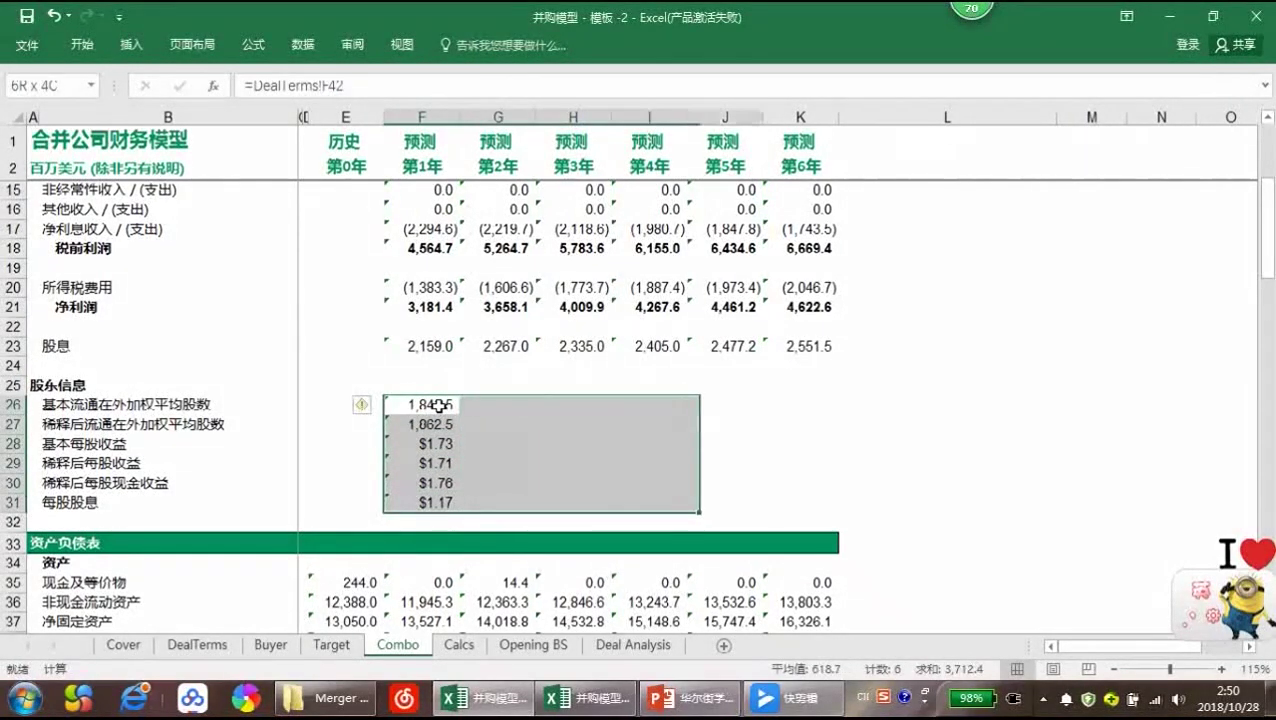
{"action": "key", "text": "shift+Right"}
{"action": "key", "text": "shift+Right"}
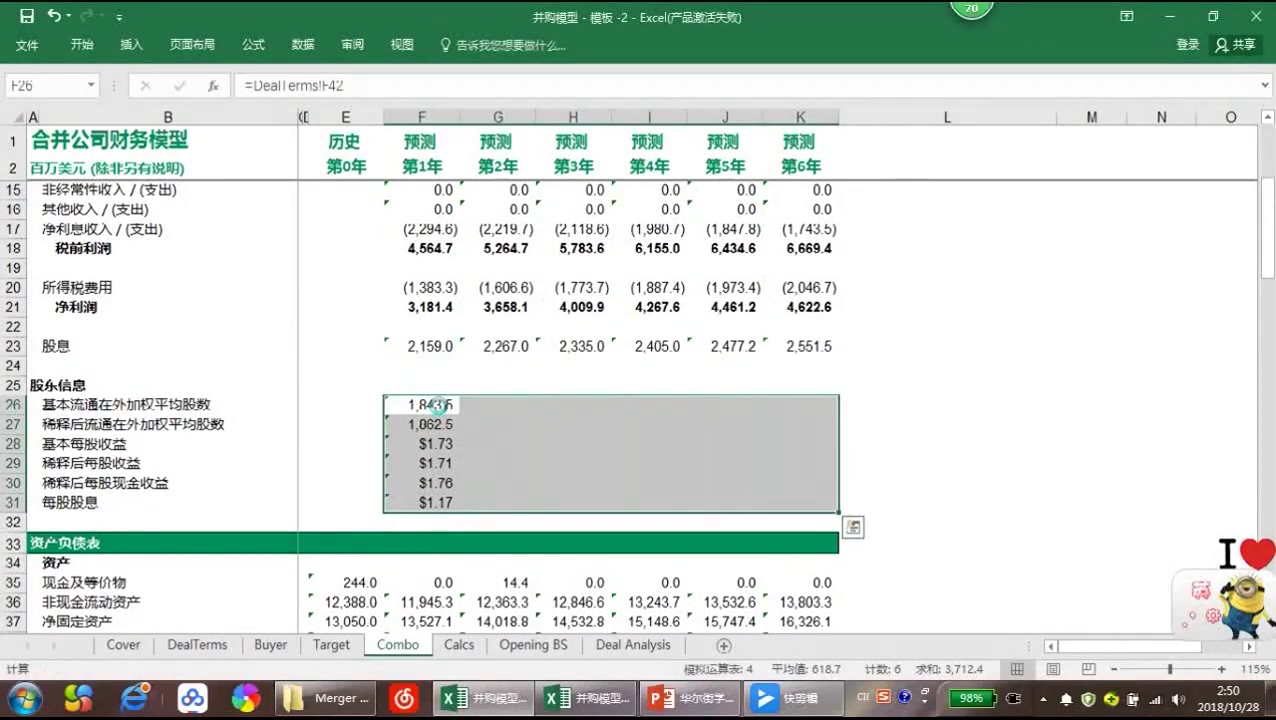
{"action": "left_click", "coordinate": [797, 384]}
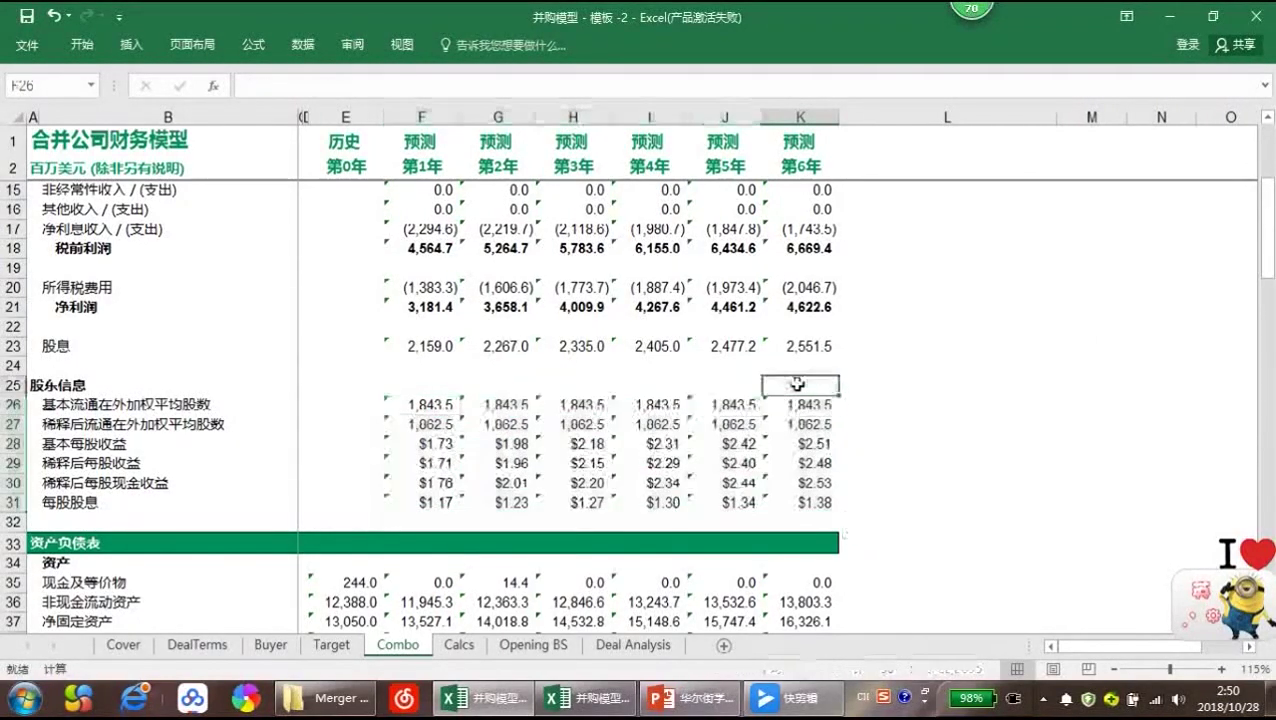
{"action": "left_click", "coordinate": [886, 423]}
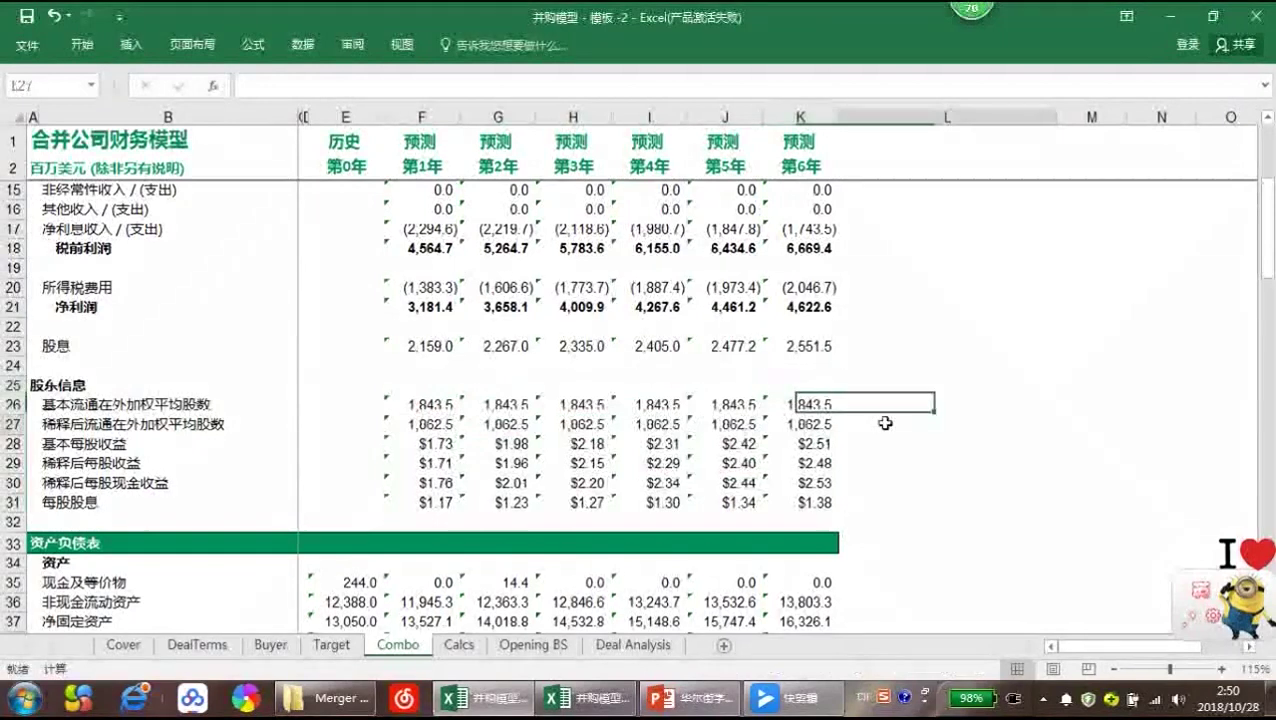
Examine the Deal Analysis sheet's EPS accretion/dilution, ownership dilution and sensitivity sections
{"action": "left_click", "coordinate": [638, 646]}
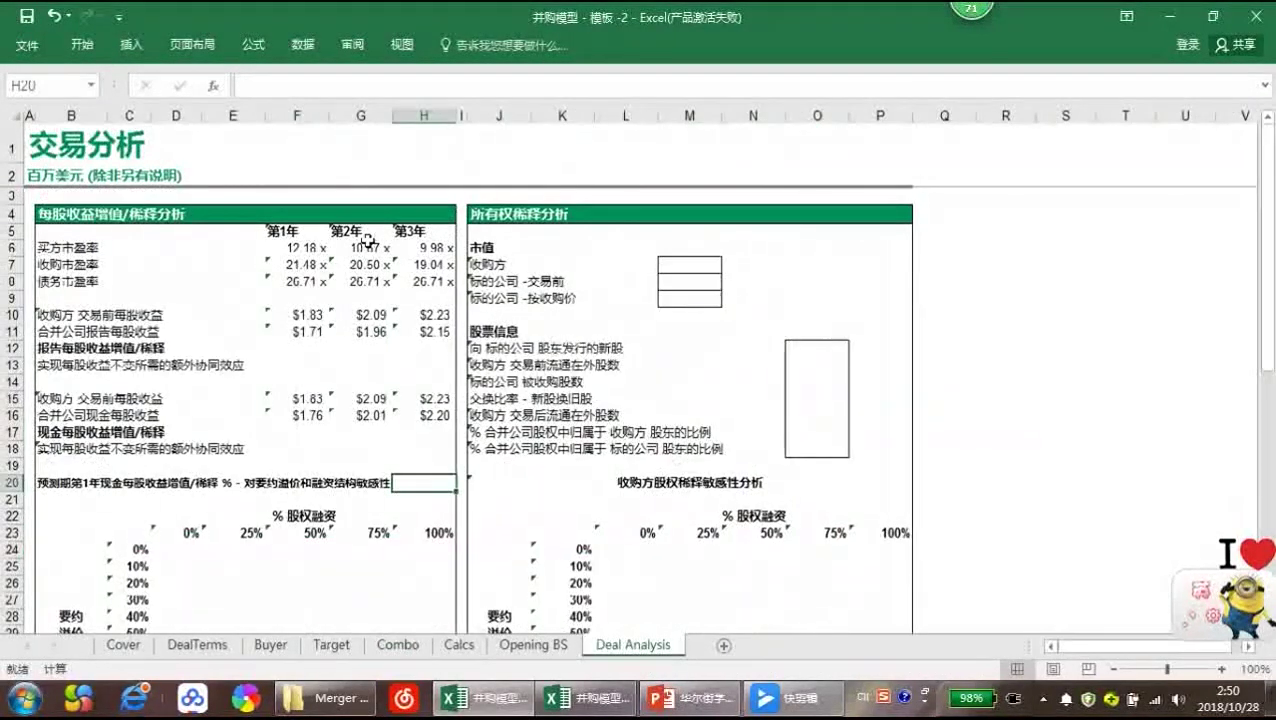
{"action": "left_click", "coordinate": [552, 249]}
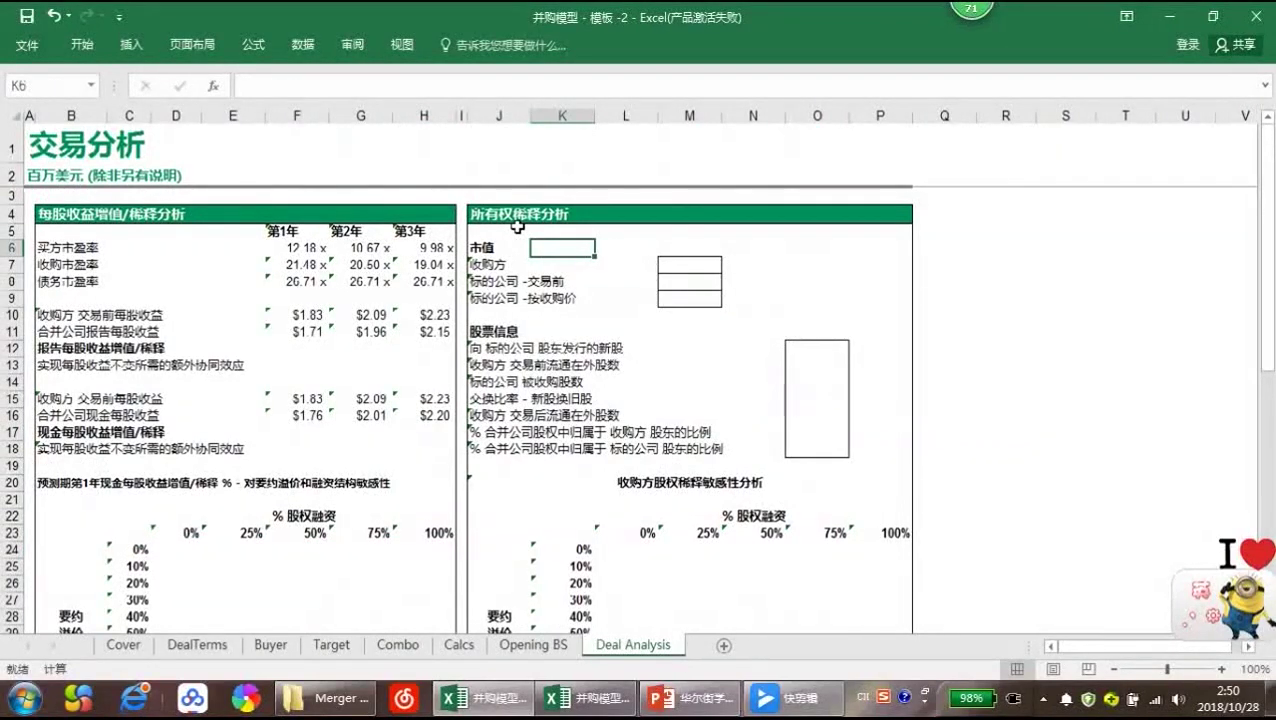
{"action": "left_click_drag", "start_coordinate": [576, 257], "coordinate": [581, 267]}
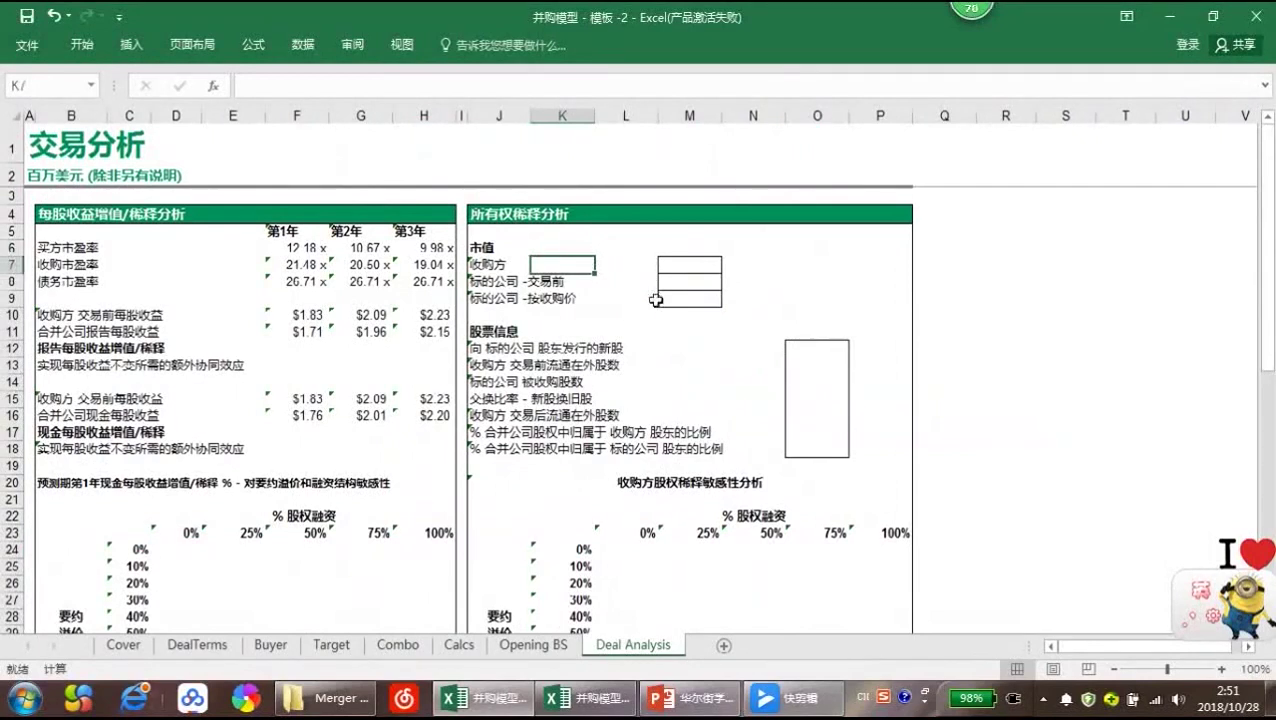
{"action": "scroll", "coordinate": [656, 302], "scroll_direction": "down", "scroll_amount": 5}
{"action": "scroll", "coordinate": [656, 312], "scroll_direction": "up", "scroll_amount": 1}
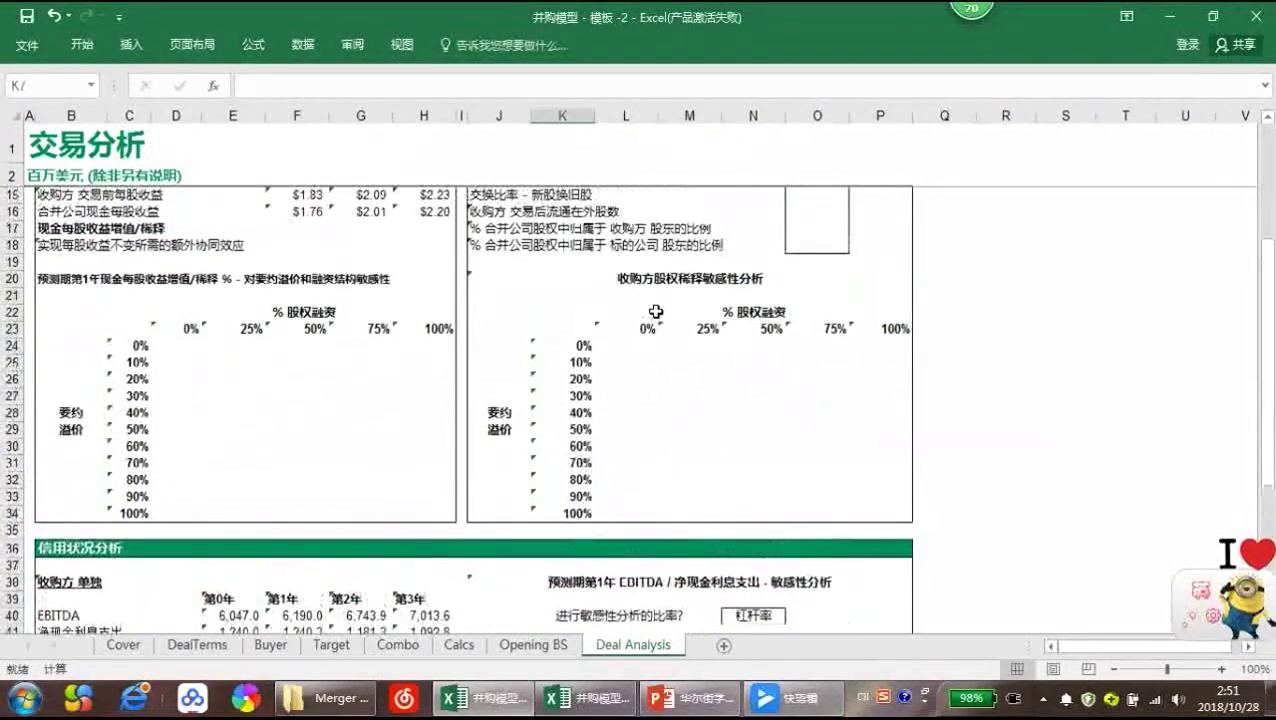
{"action": "left_click", "coordinate": [243, 449]}
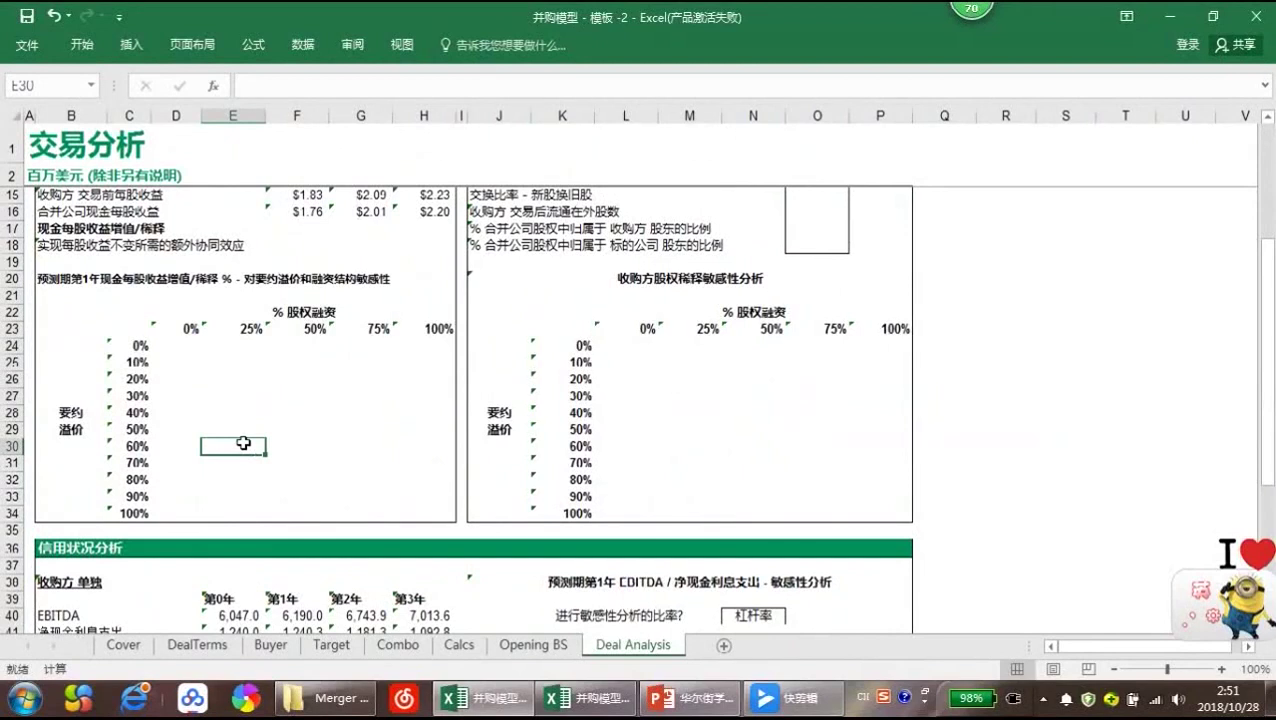
{"action": "left_click_drag", "start_coordinate": [250, 434], "coordinate": [293, 366]}
Calculate reported EPS accretion/dilution in Deal Analysis F12 as =F11/F10-1 and fill it across to year 3 in H12
{"action": "left_click", "coordinate": [296, 350]}
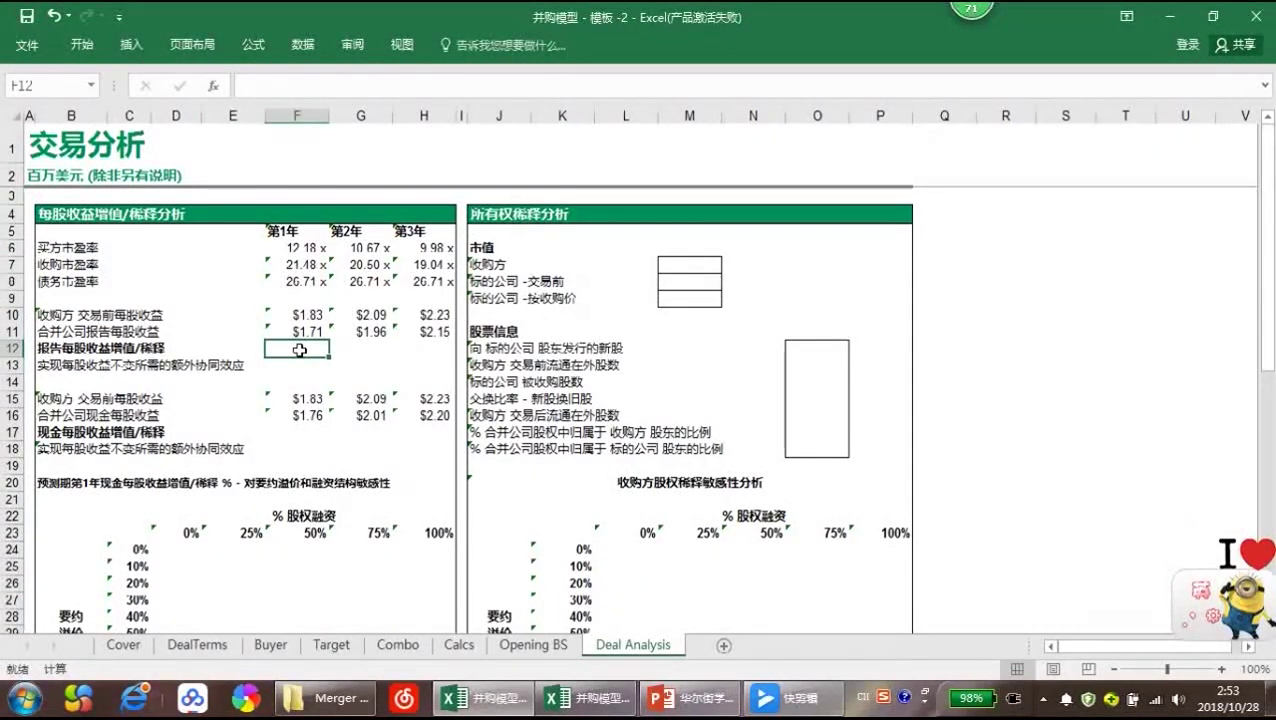
{"action": "type", "text": "="}
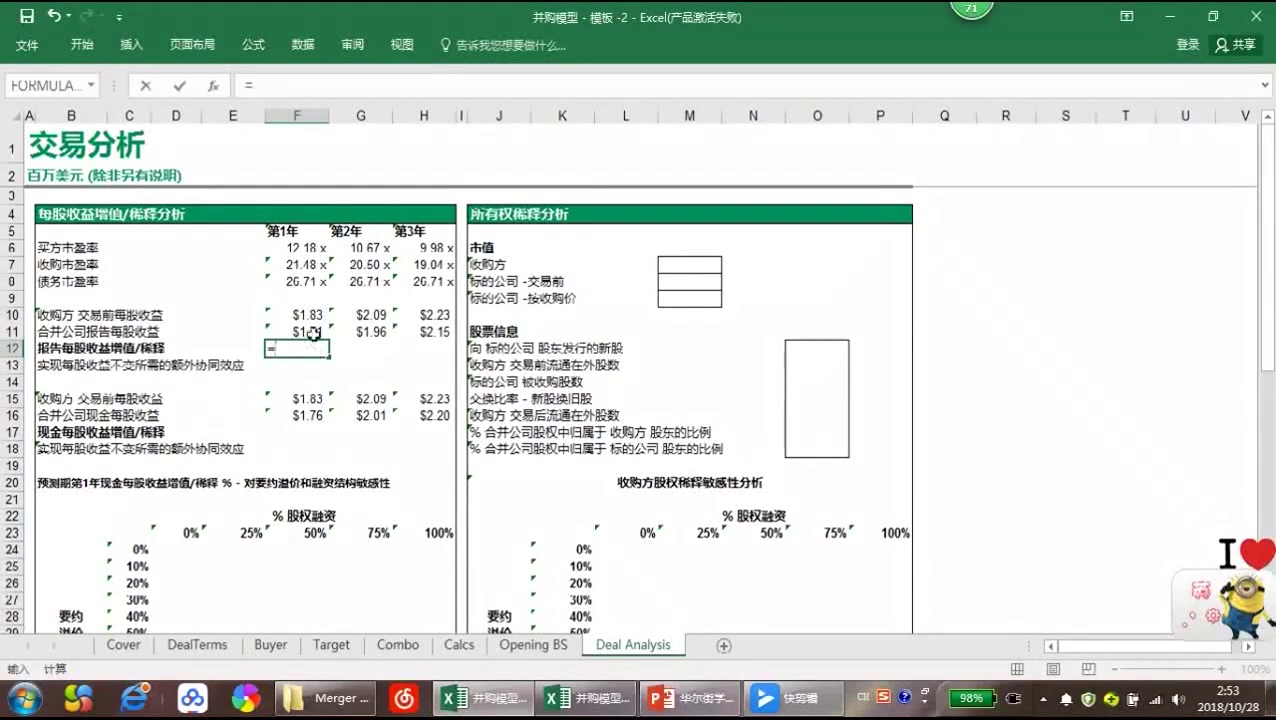
{"action": "left_click", "coordinate": [314, 332]}
{"action": "type", "text": "/"}
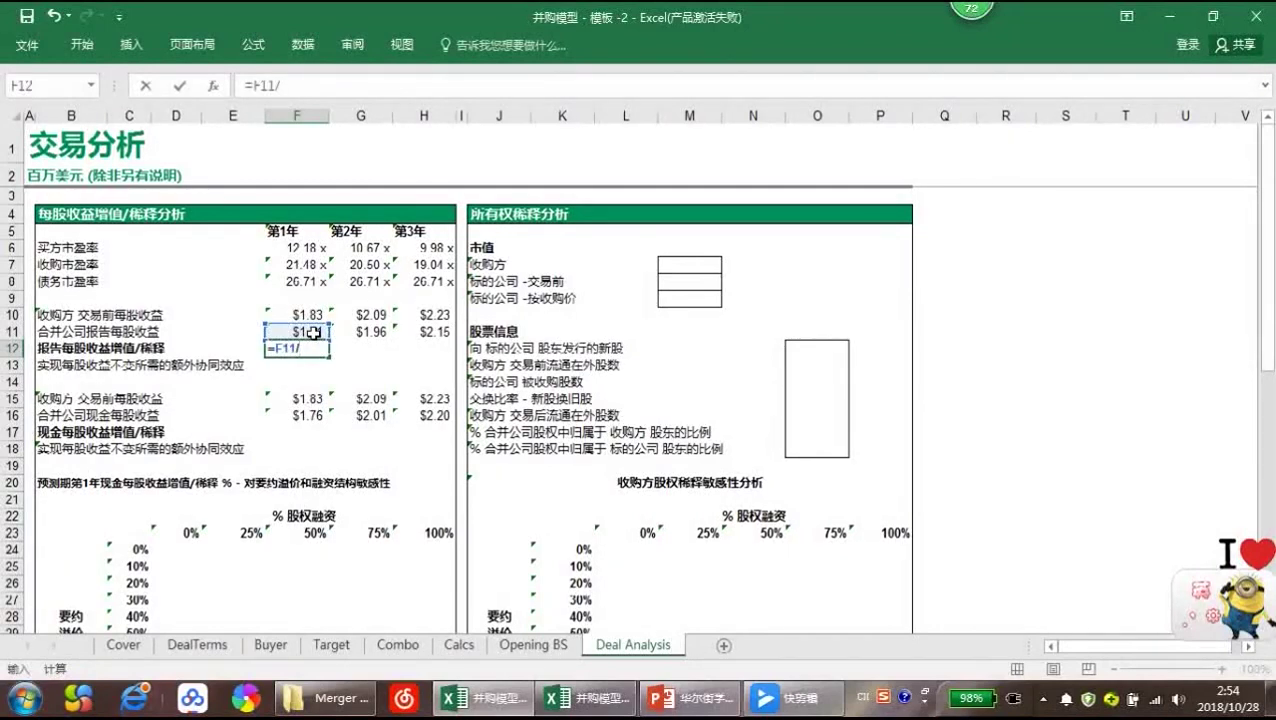
{"action": "left_click", "coordinate": [312, 315]}
{"action": "type", "text": "-"}
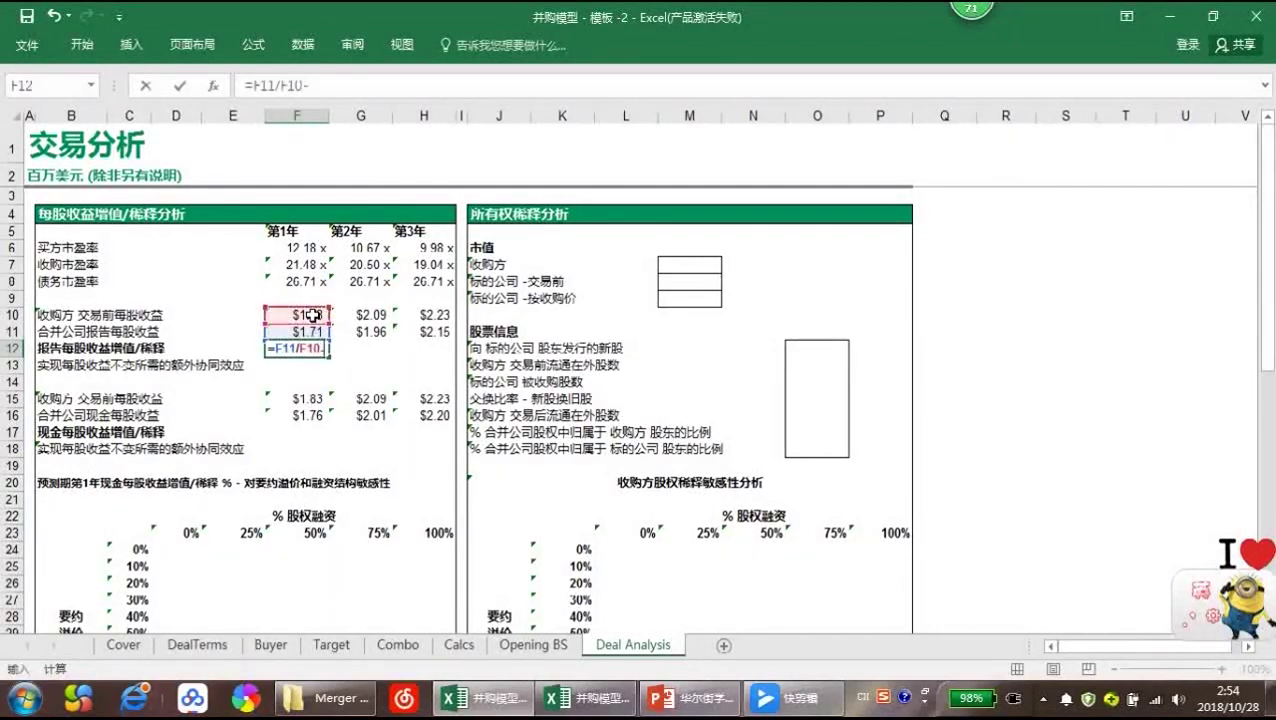
{"action": "type", "text": "1"}
{"action": "key", "text": "ctrl+Return"}
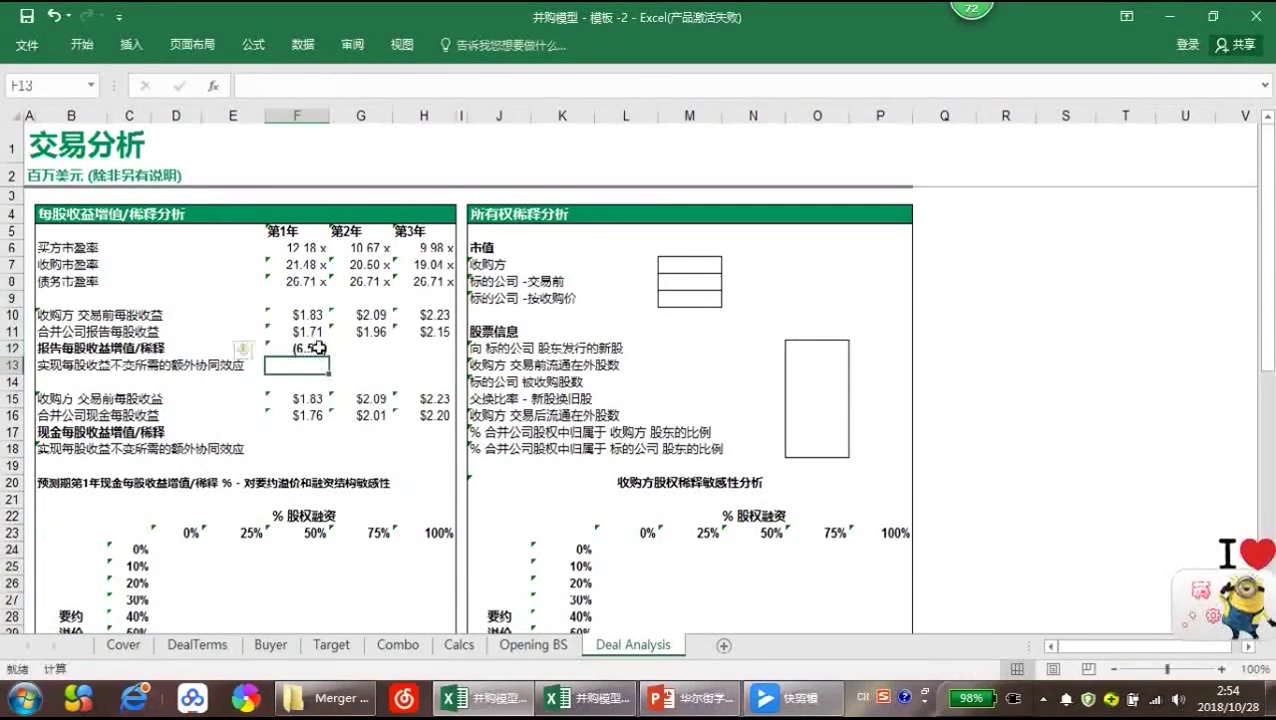
{"action": "left_click_drag", "start_coordinate": [316, 348], "coordinate": [456, 348]}
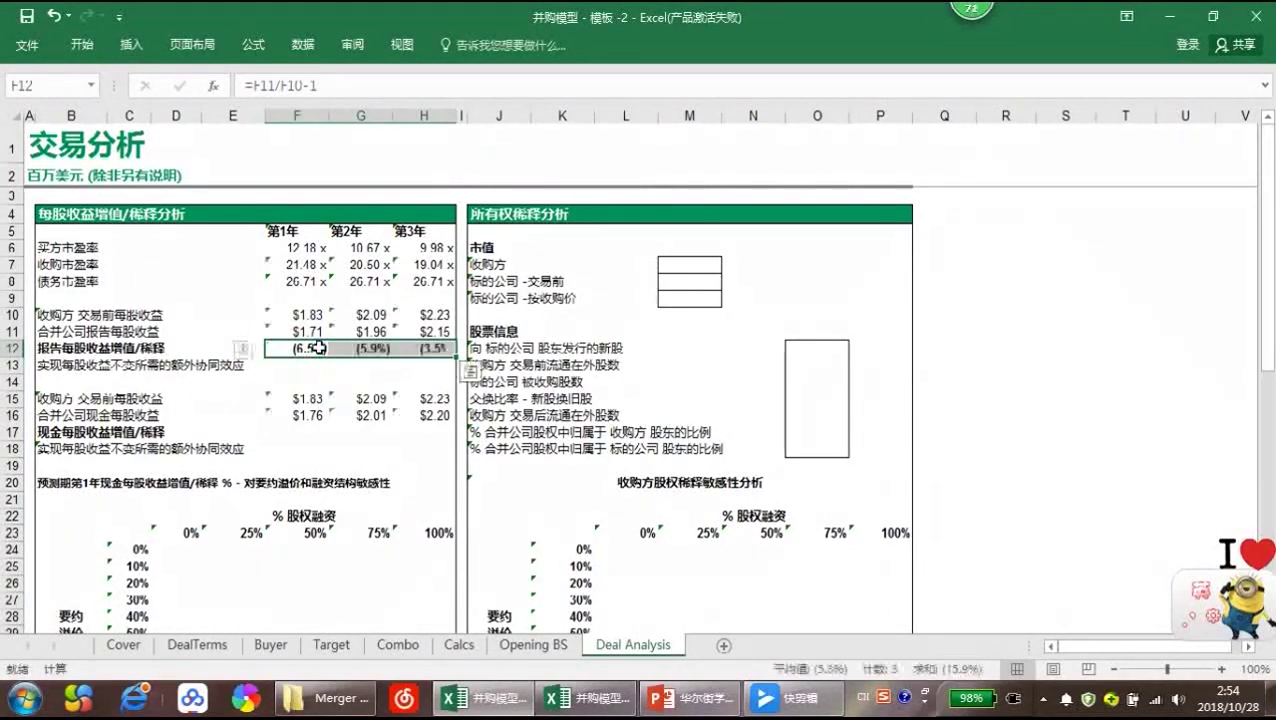
Begin the year 1 formula for additional synergies needed to hold reported EPS in F13 with the MAX function
{"action": "key", "text": "Down"}
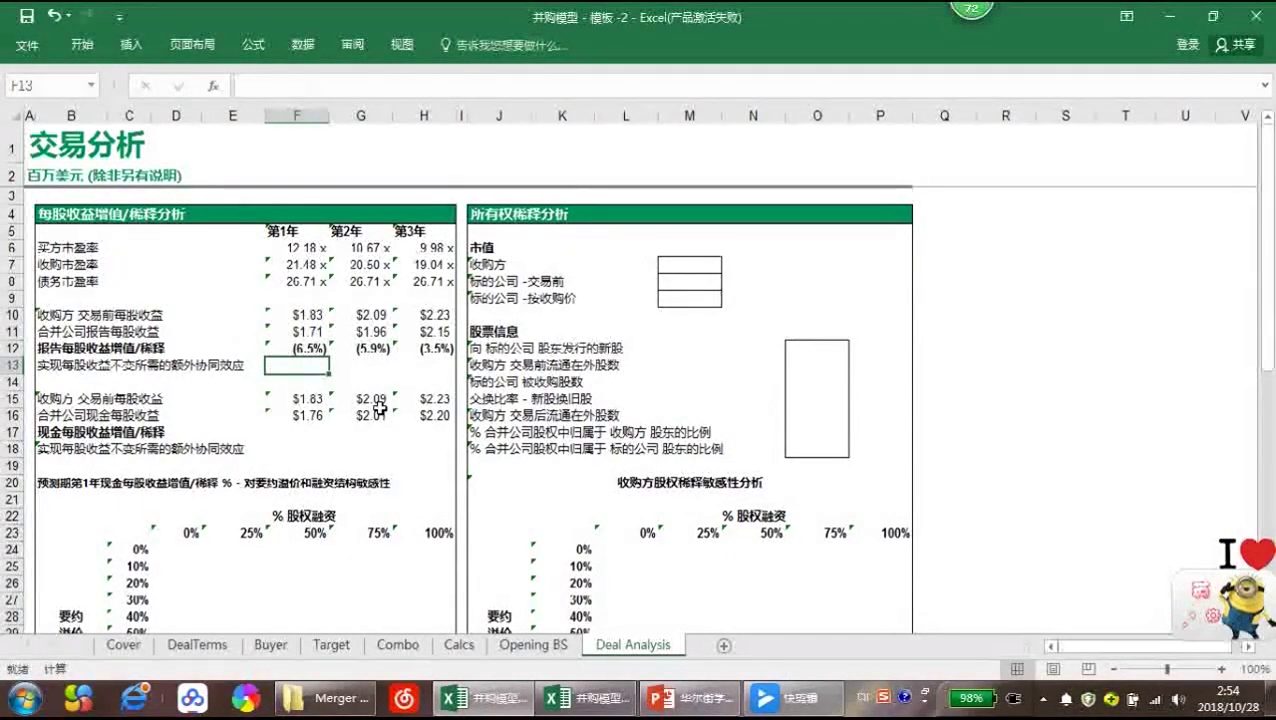
{"action": "type", "text": "="}
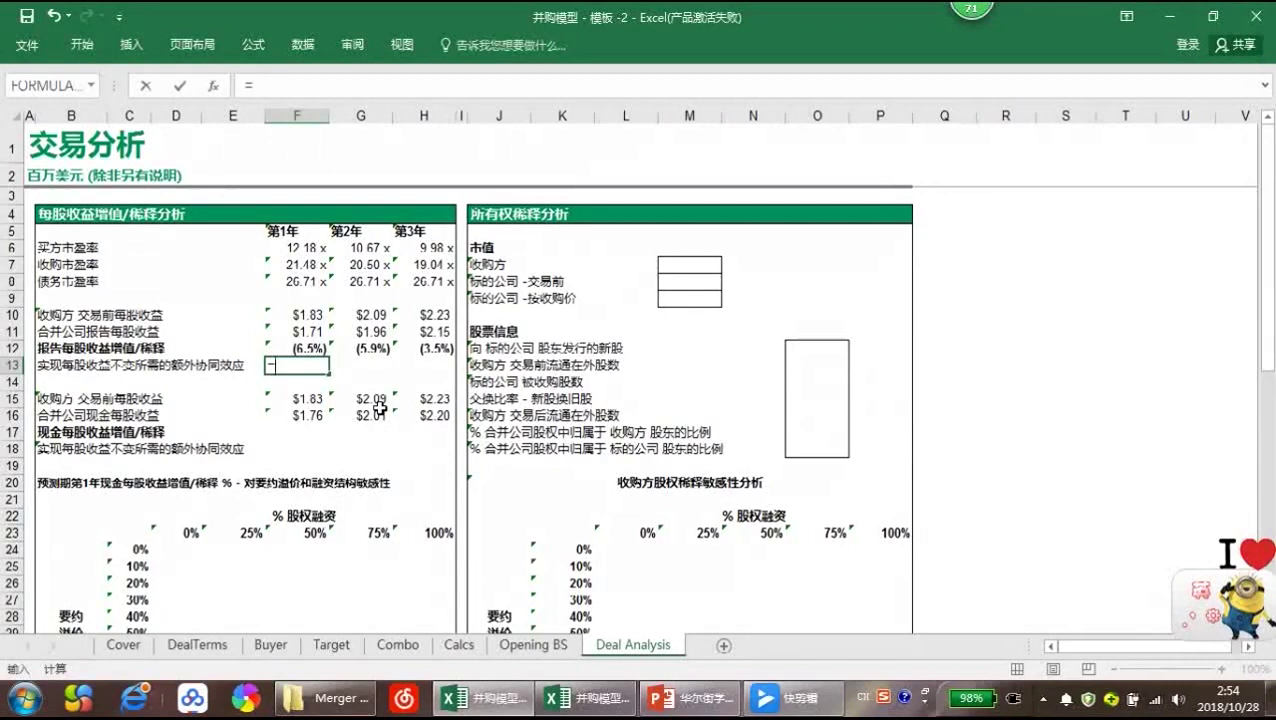
{"action": "type", "text": "Max"}
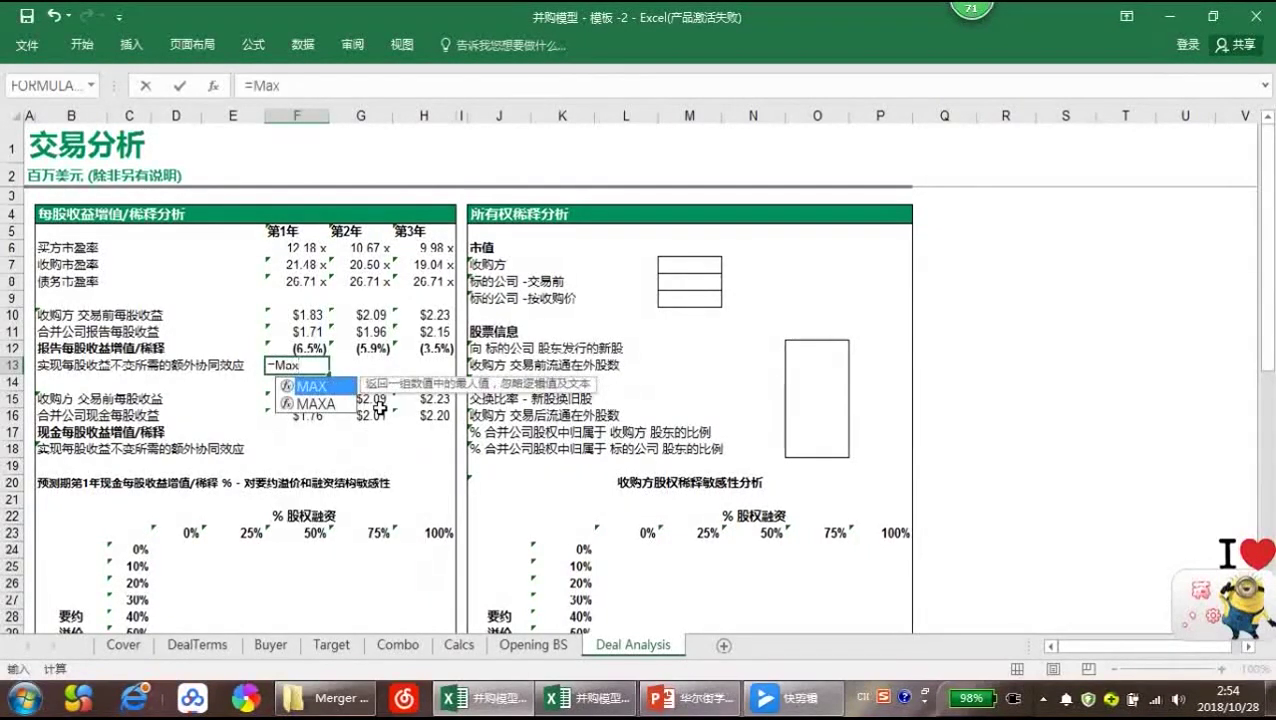
{"action": "type", "text": "("}
{"action": "left_click", "coordinate": [313, 330]}
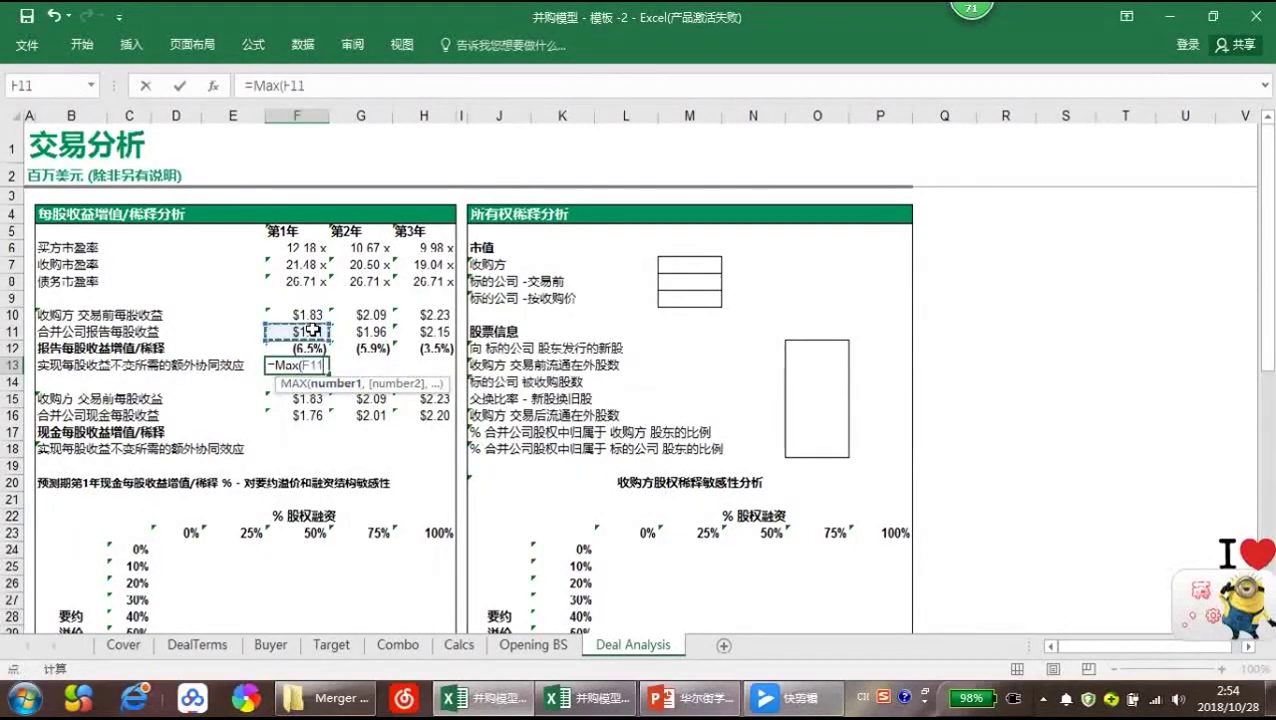
{"action": "type", "text": "-"}
{"action": "left_click", "coordinate": [313, 316]}
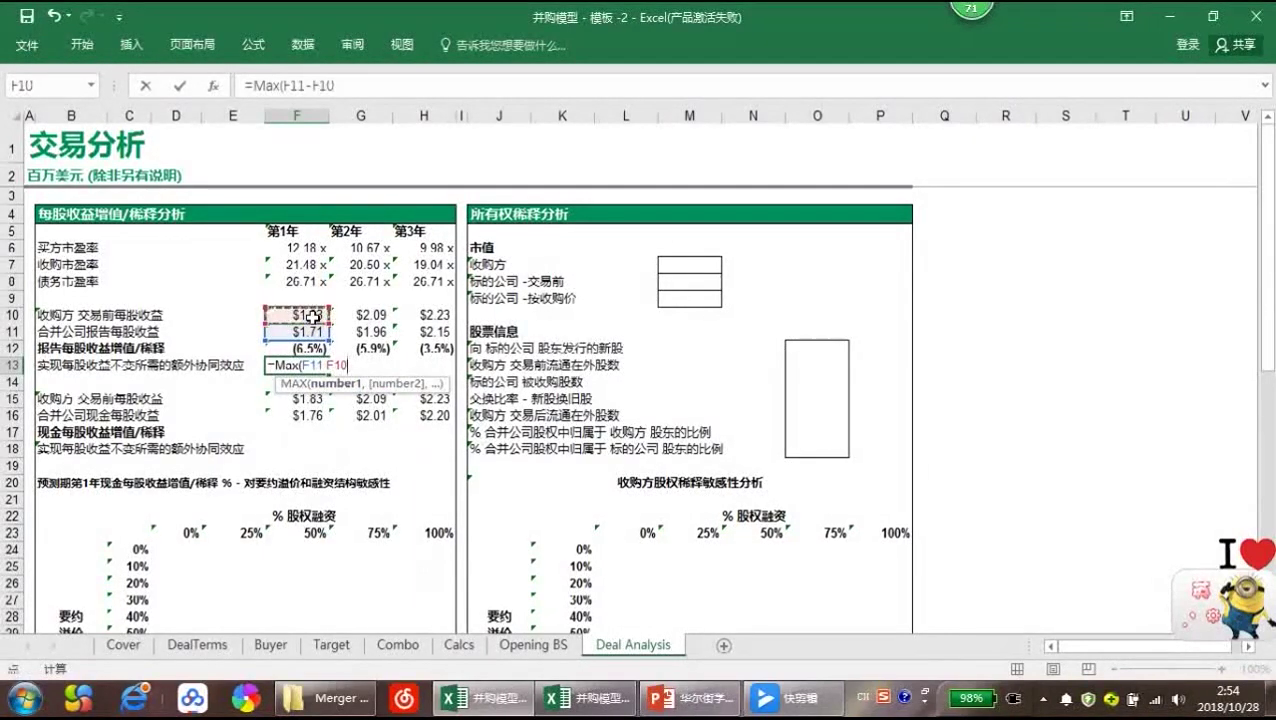
{"action": "key", "text": "BackSpace"}
{"action": "key", "text": "BackSpace"}
{"action": "key", "text": "BackSpace"}
{"action": "key", "text": "BackSpace"}
{"action": "key", "text": "BackSpace"}
{"action": "key", "text": "BackSpace"}
{"action": "key", "text": "BackSpace"}
Enter F10-F11 and 0 as the MAX arguments in F13, pre-deal EPS less reported combined EPS floored at zero
{"action": "left_click", "coordinate": [313, 316]}
{"action": "type", "text": "-"}
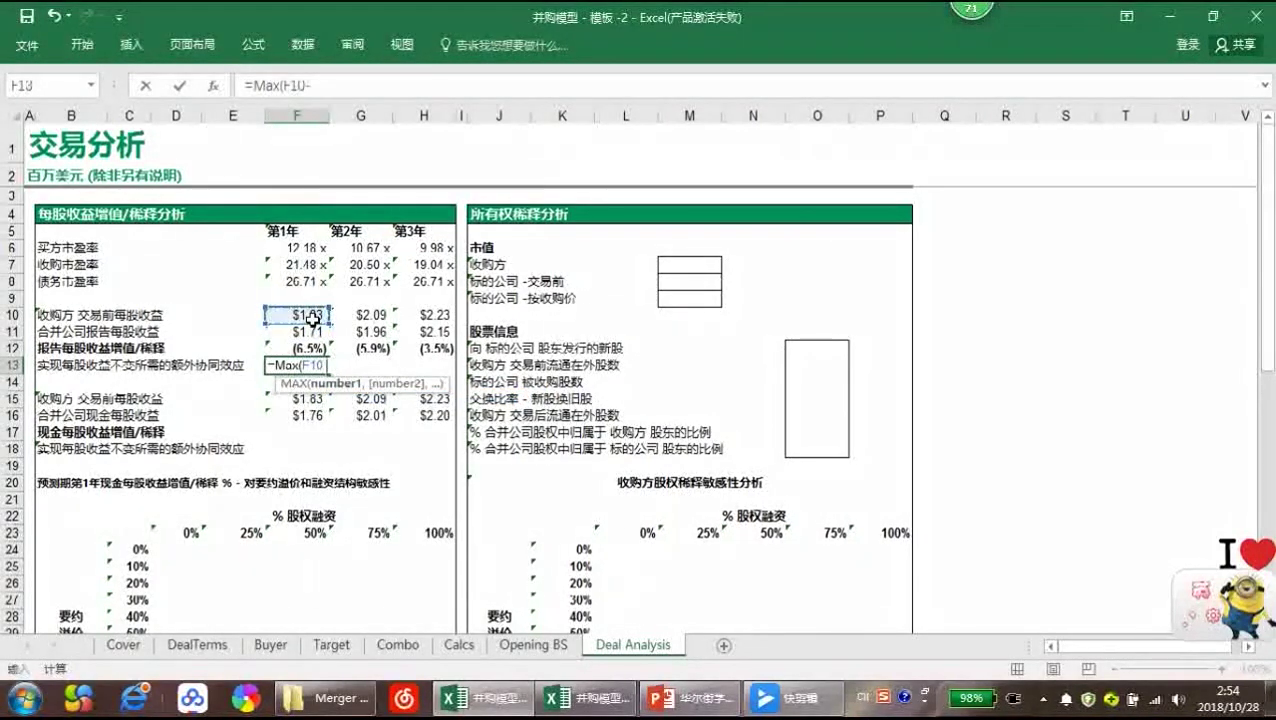
{"action": "left_click", "coordinate": [311, 331]}
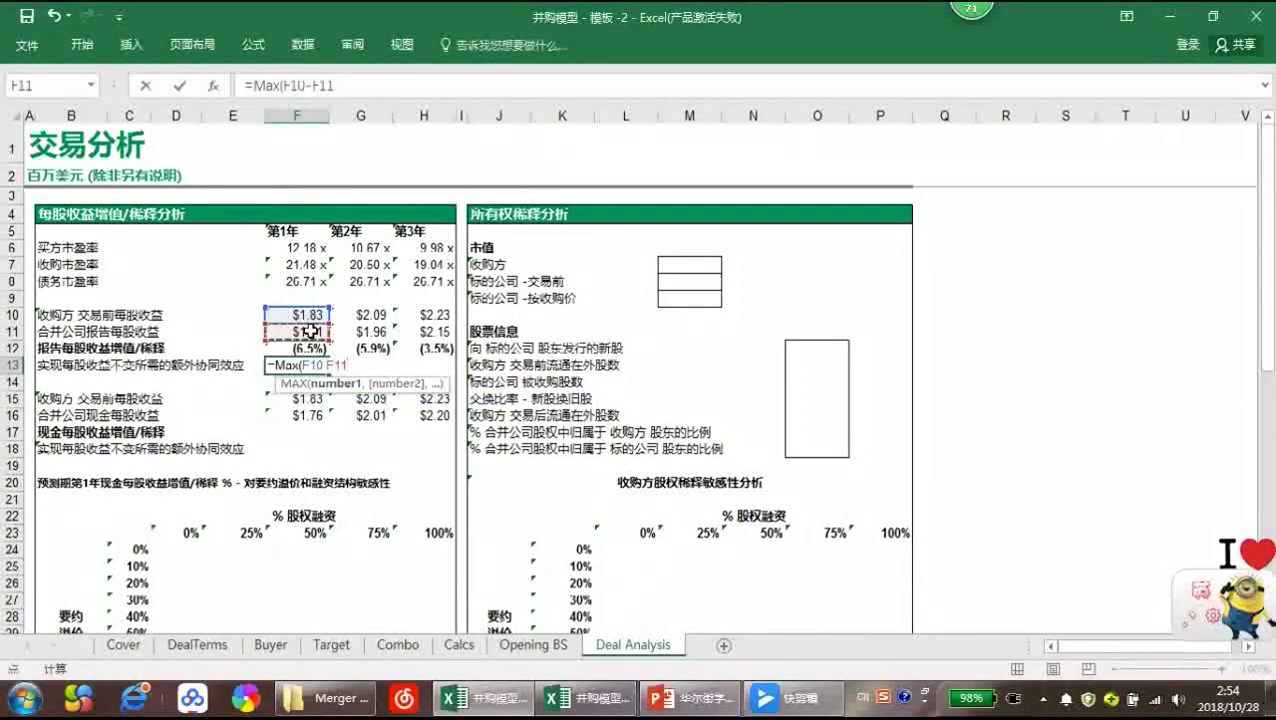
{"action": "type", "text": ",O"}
{"action": "key", "text": "BackSpace"}
{"action": "type", "text": "0"}
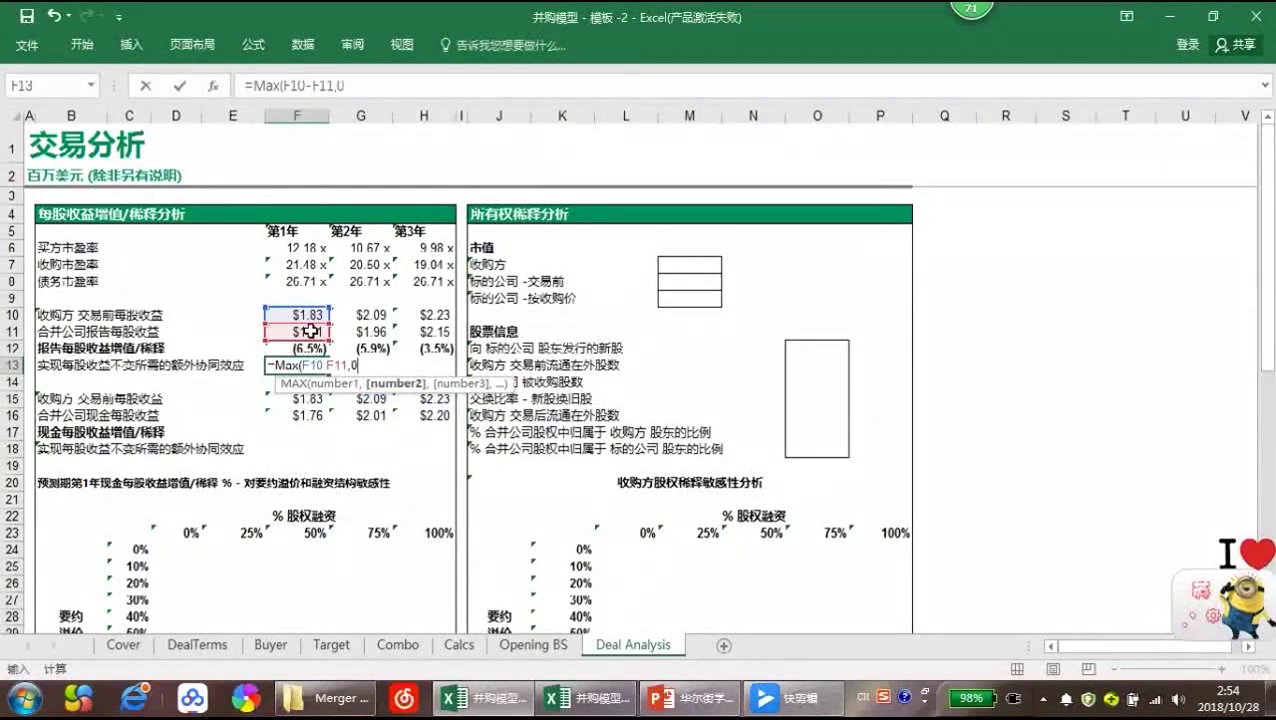
{"action": "type", "text": ")"}
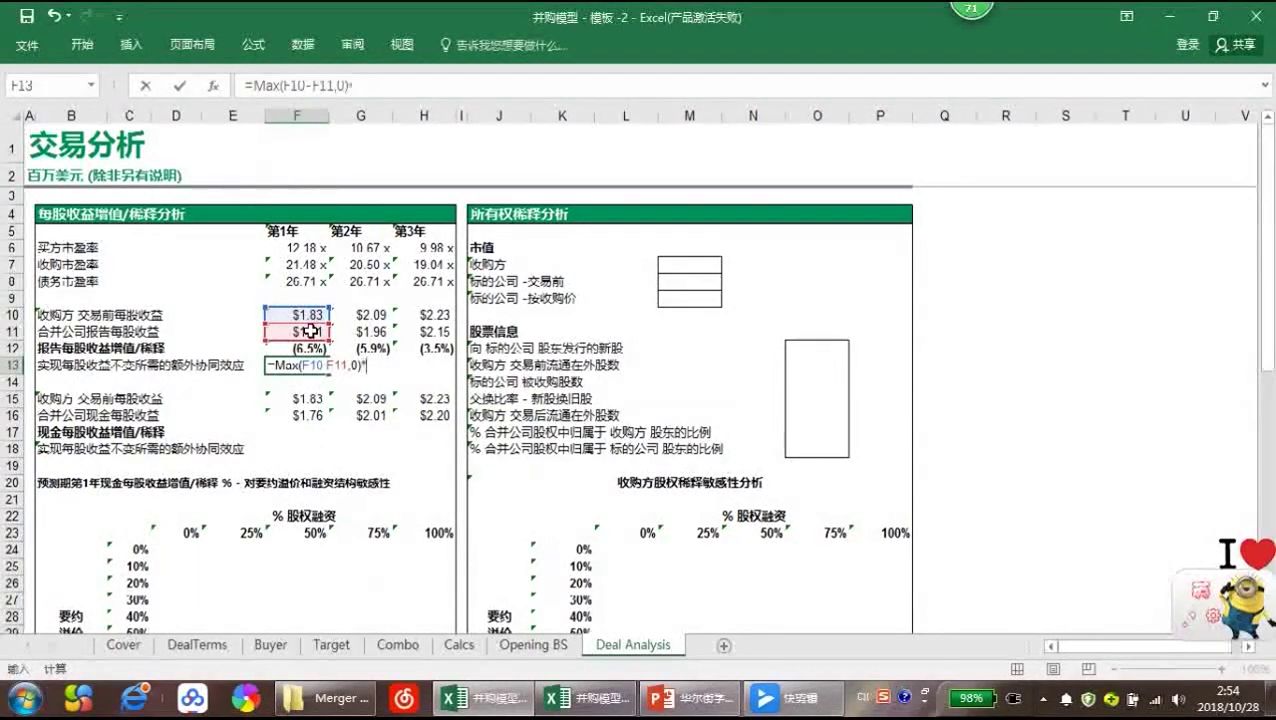
Complete the F13 formula by multiplying by diluted shares DealTerms!F46 and dividing by one minus the marginal tax rate, (1-Target!F14)
{"action": "type", "text": "*"}
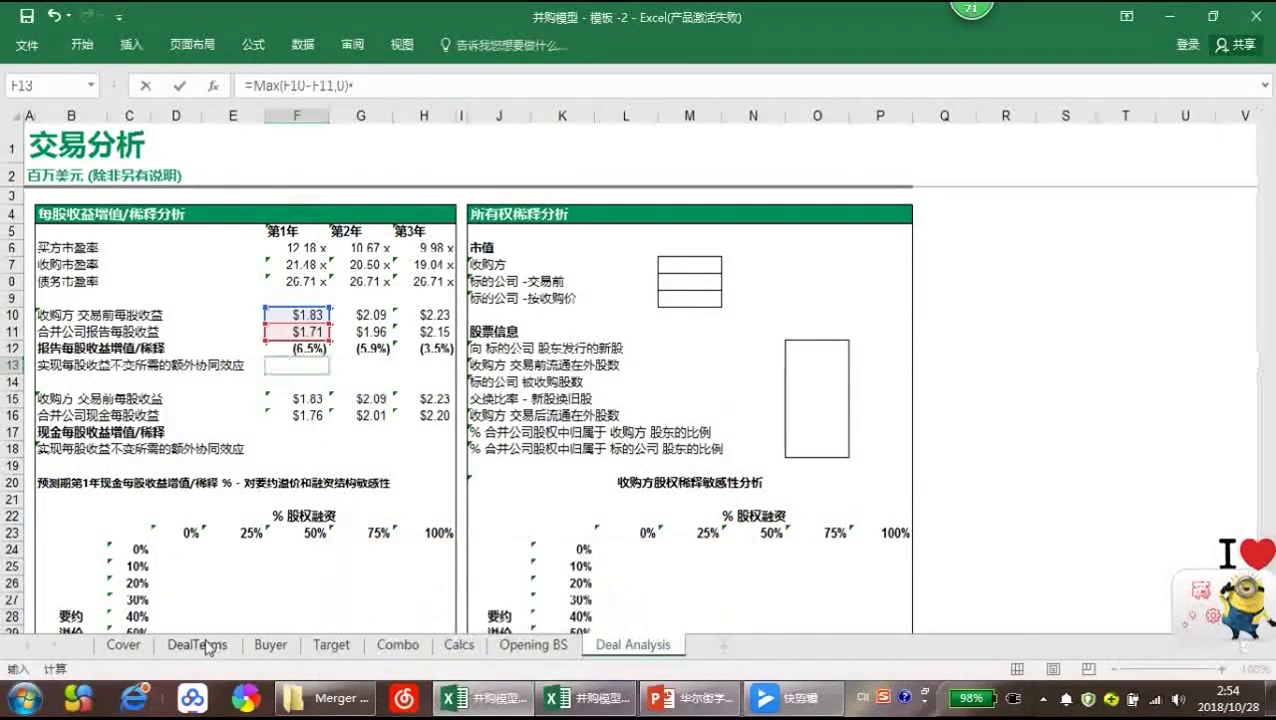
{"action": "left_click", "coordinate": [205, 645]}
{"action": "left_click", "coordinate": [522, 365]}
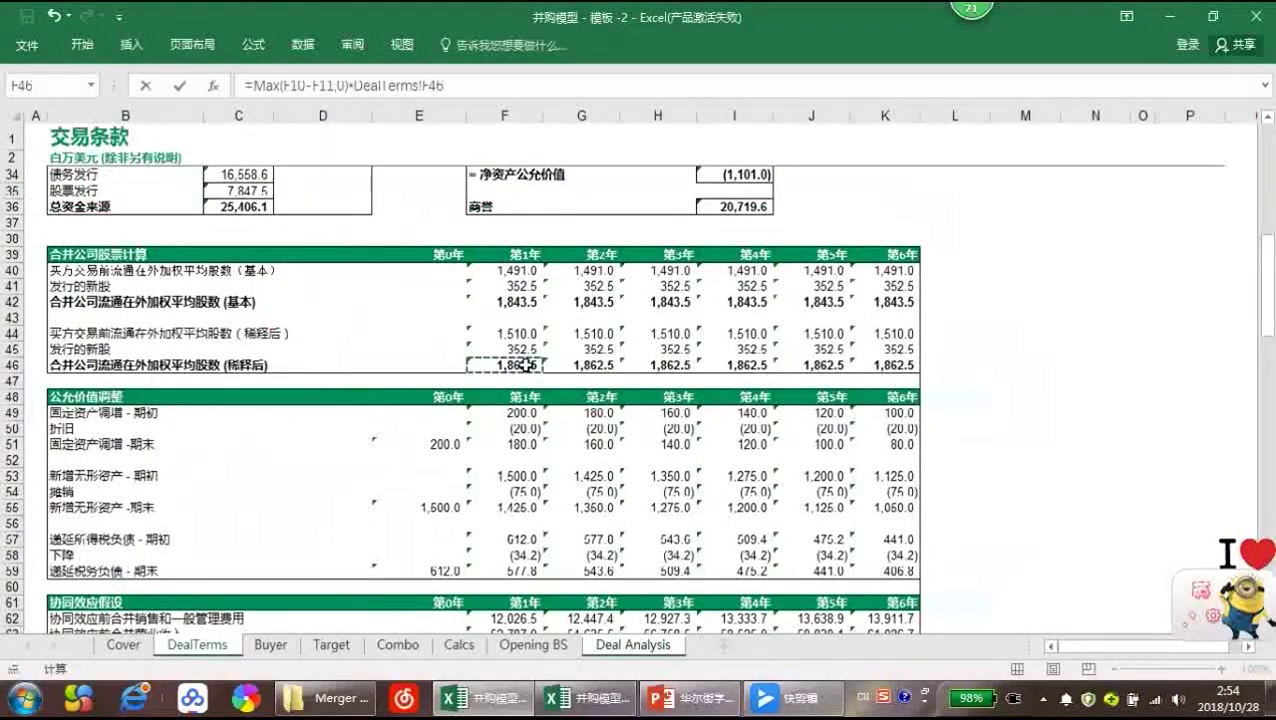
{"action": "type", "text": "/"}
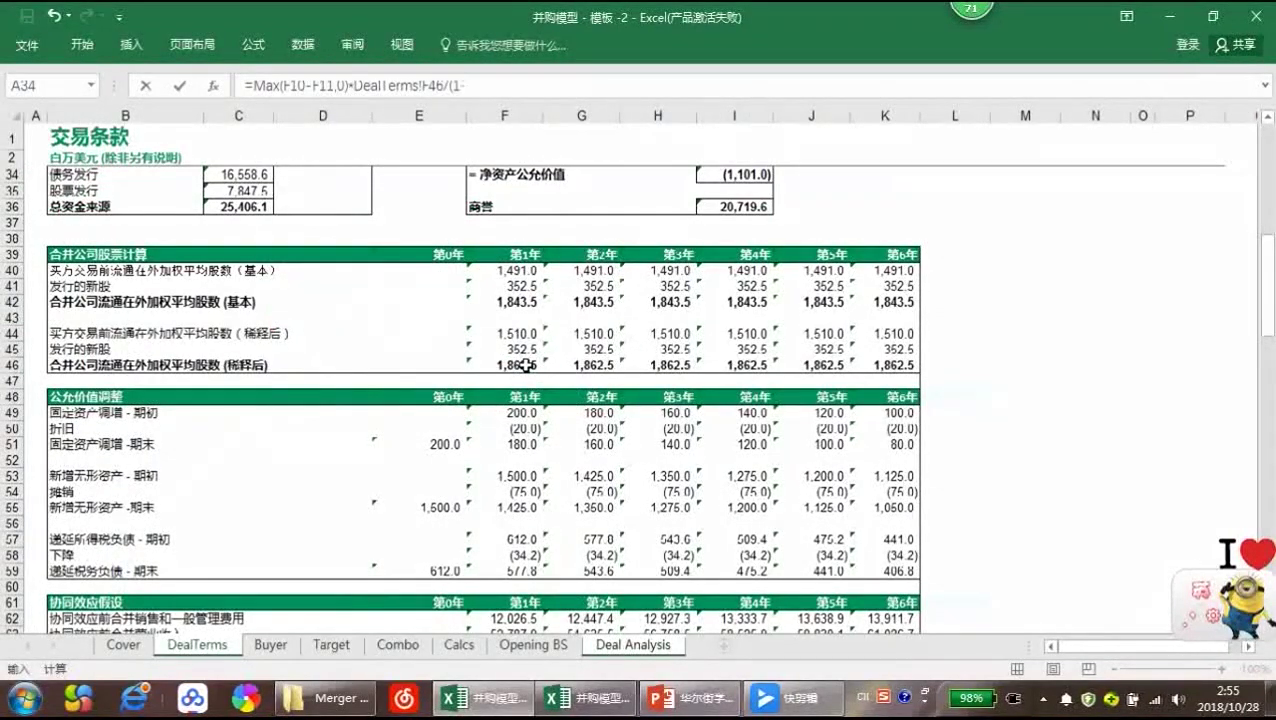
{"action": "type", "text": "(1-"}
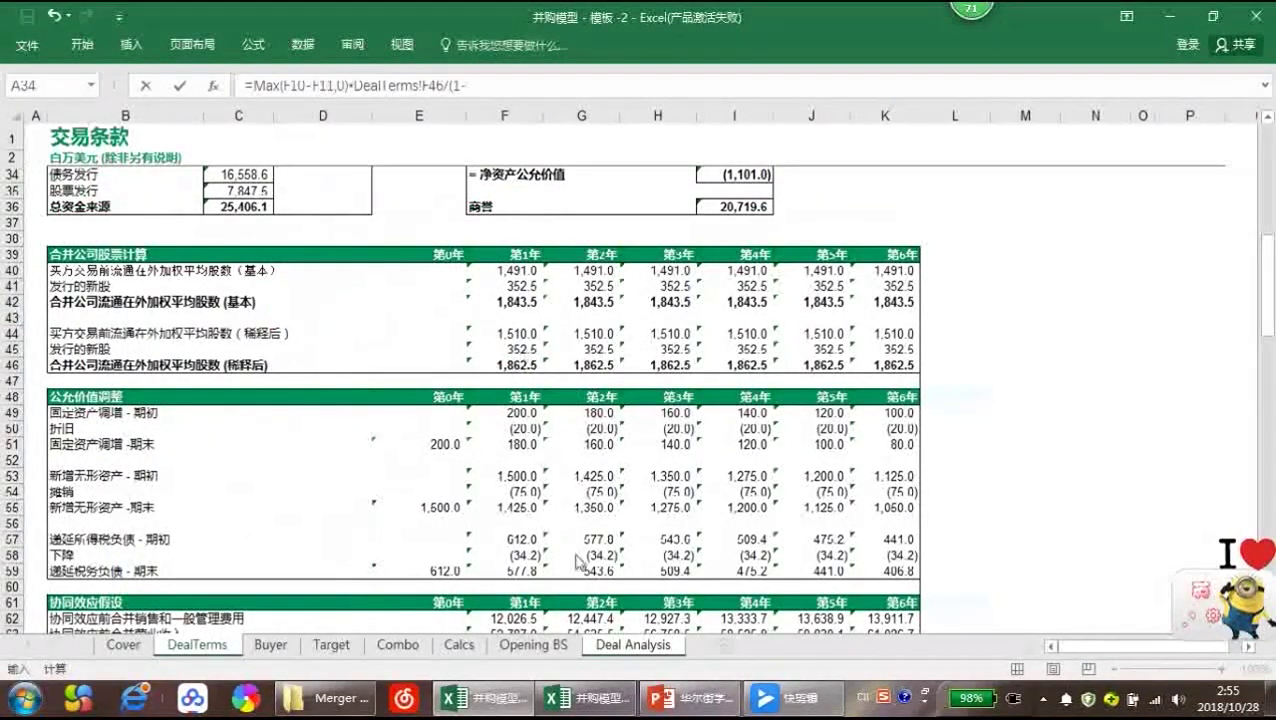
{"action": "left_click", "coordinate": [316, 647]}
{"action": "scroll", "coordinate": [499, 417], "scroll_direction": "up", "scroll_amount": 11}
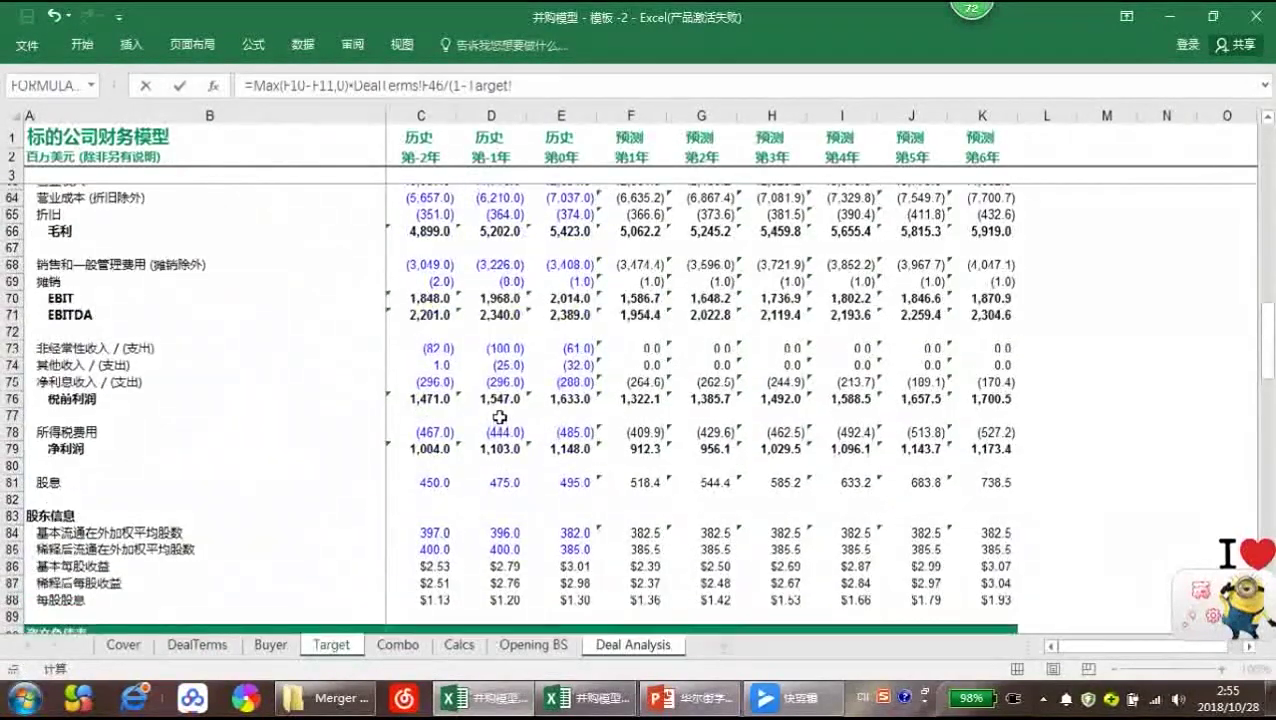
{"action": "scroll", "coordinate": [499, 417], "scroll_direction": "up", "scroll_amount": 10}
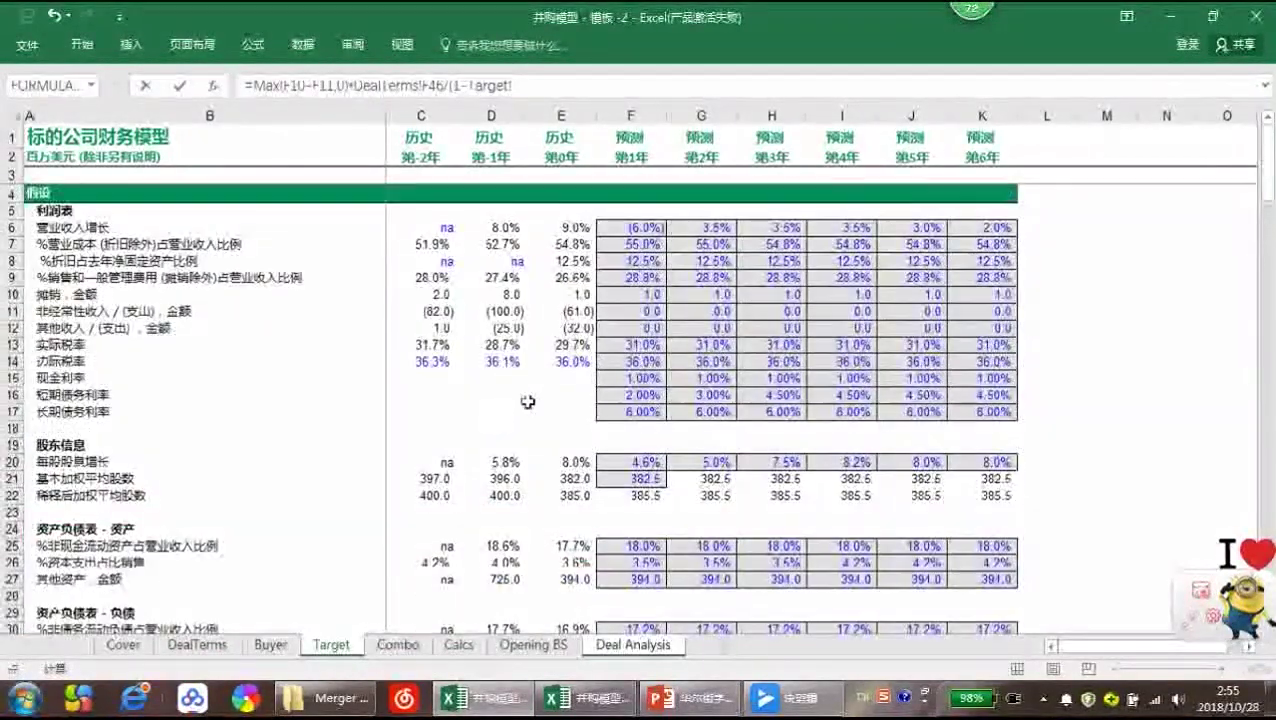
{"action": "left_click", "coordinate": [612, 365]}
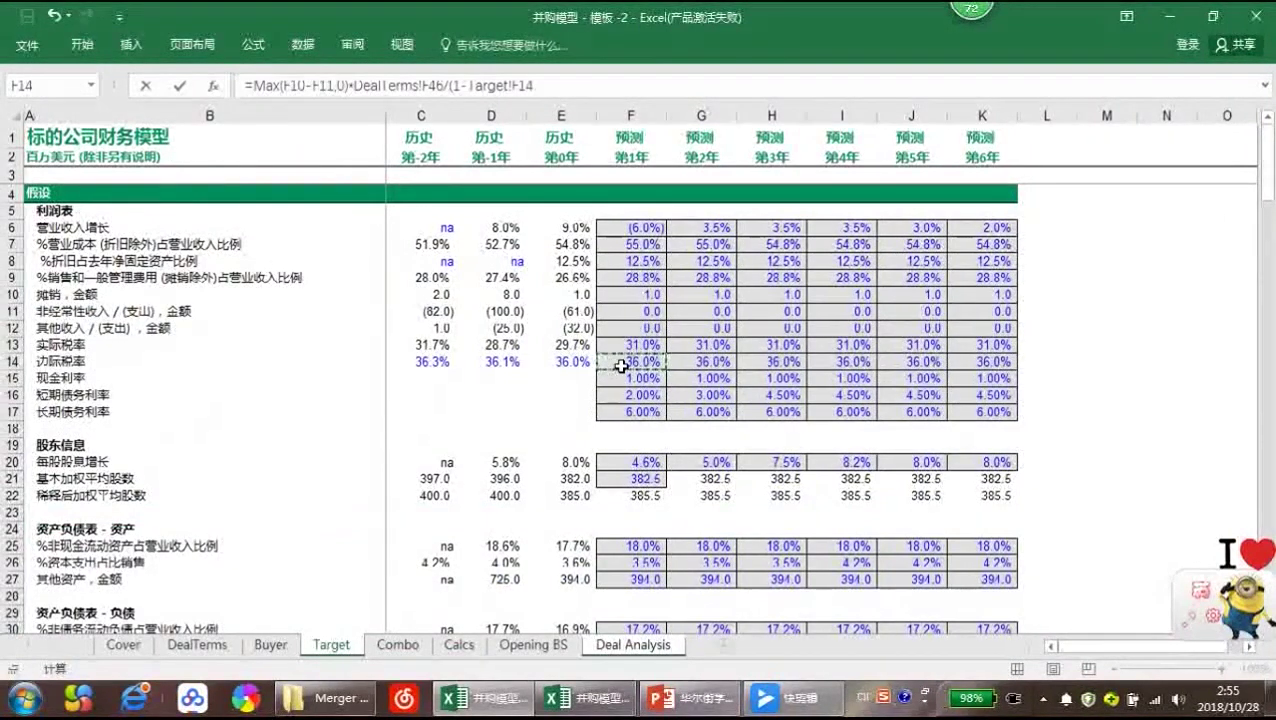
{"action": "type", "text": ")"}
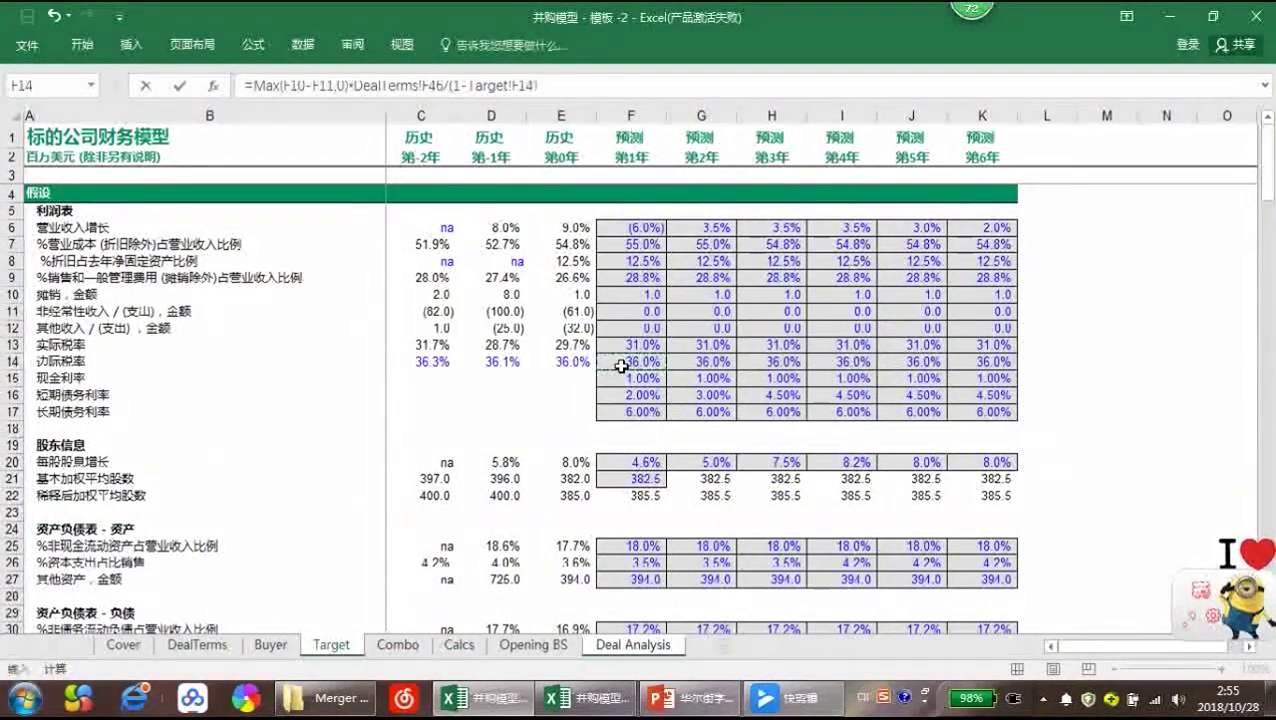
{"action": "key", "text": "Return"}
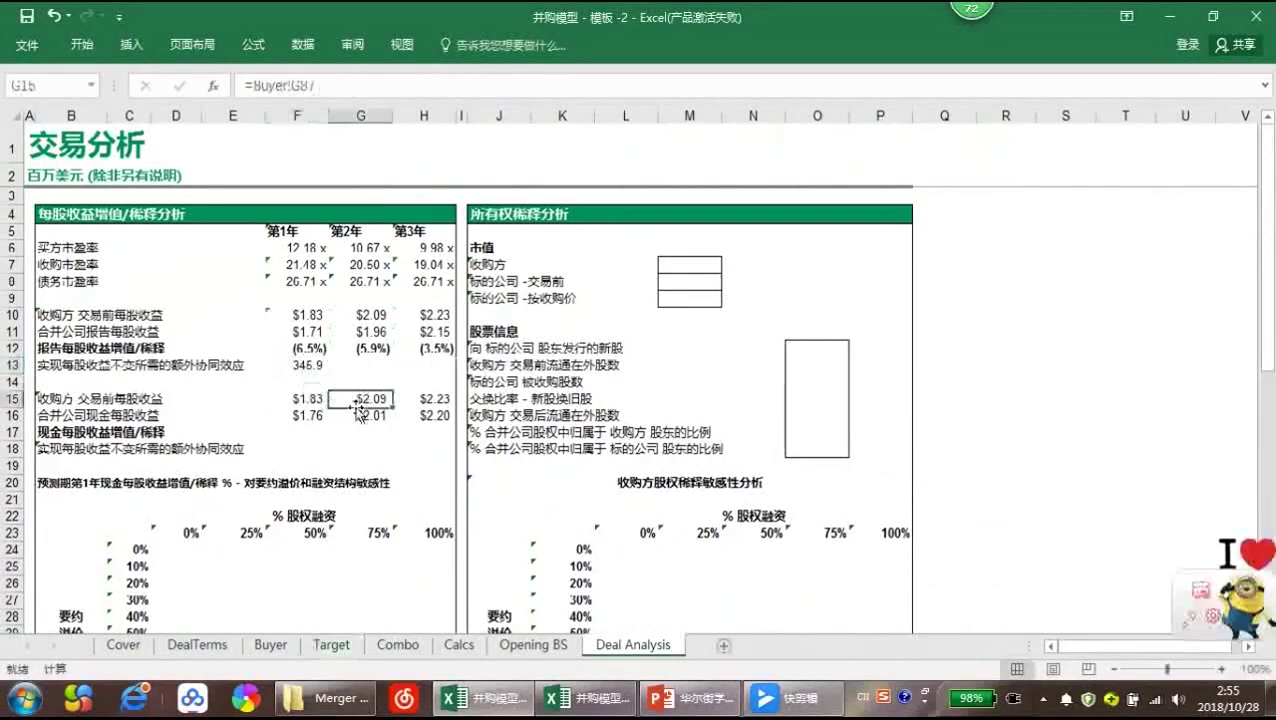
Fill the reported EPS breakeven synergies formula in F13 across to year 3 in H13
{"action": "left_click", "coordinate": [300, 366]}
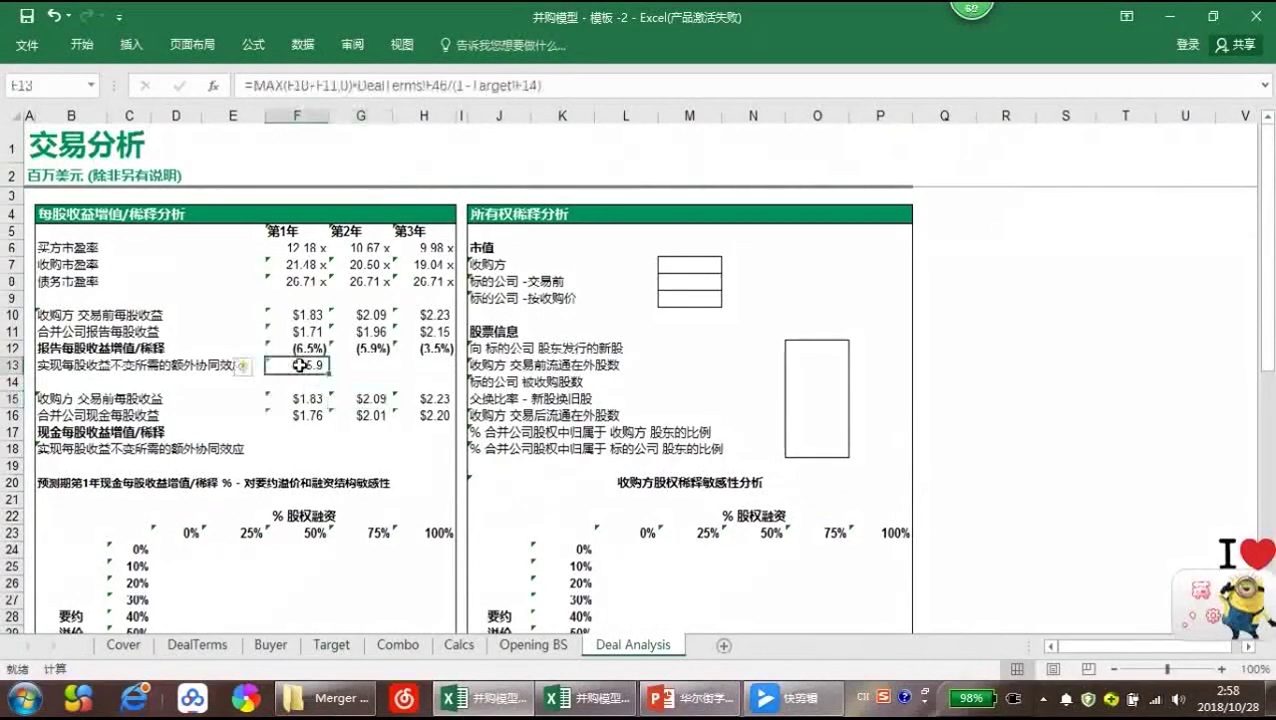
{"action": "key", "text": "shift+Right"}
{"action": "key", "text": "shift+Right"}
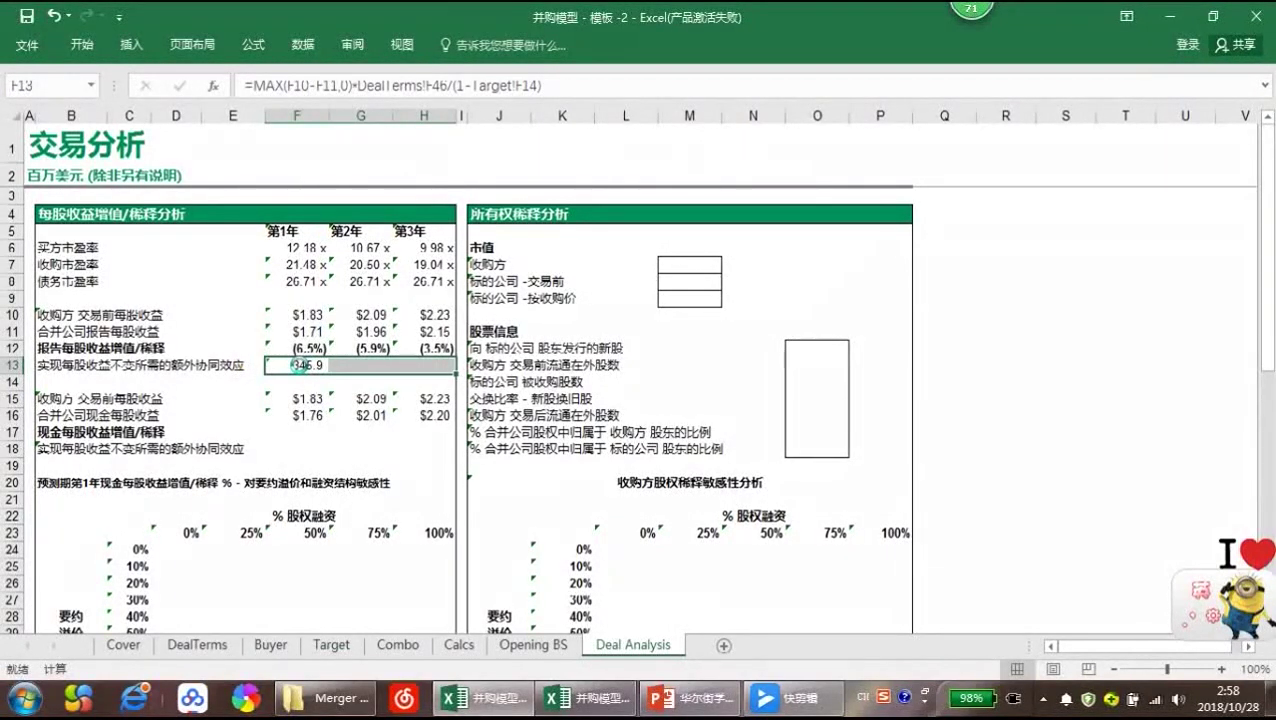
{"action": "key", "text": "ctrl+r"}
Calculate cash EPS accretion/dilution in F17 as =F16/F15-1 and fill it across to year 3 in H17
{"action": "key", "text": "Down"}
{"action": "key", "text": "Down"}
{"action": "key", "text": "Down"}
{"action": "key", "text": "Down"}
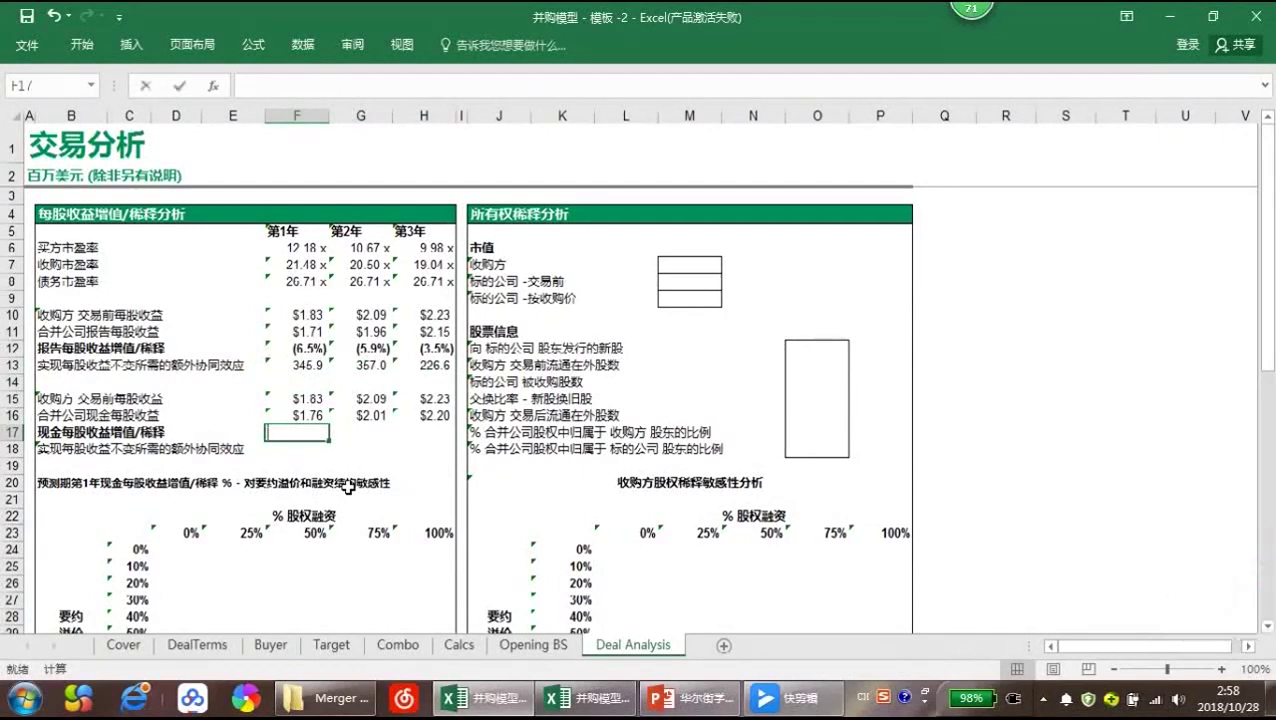
{"action": "type", "text": "=F16/"}
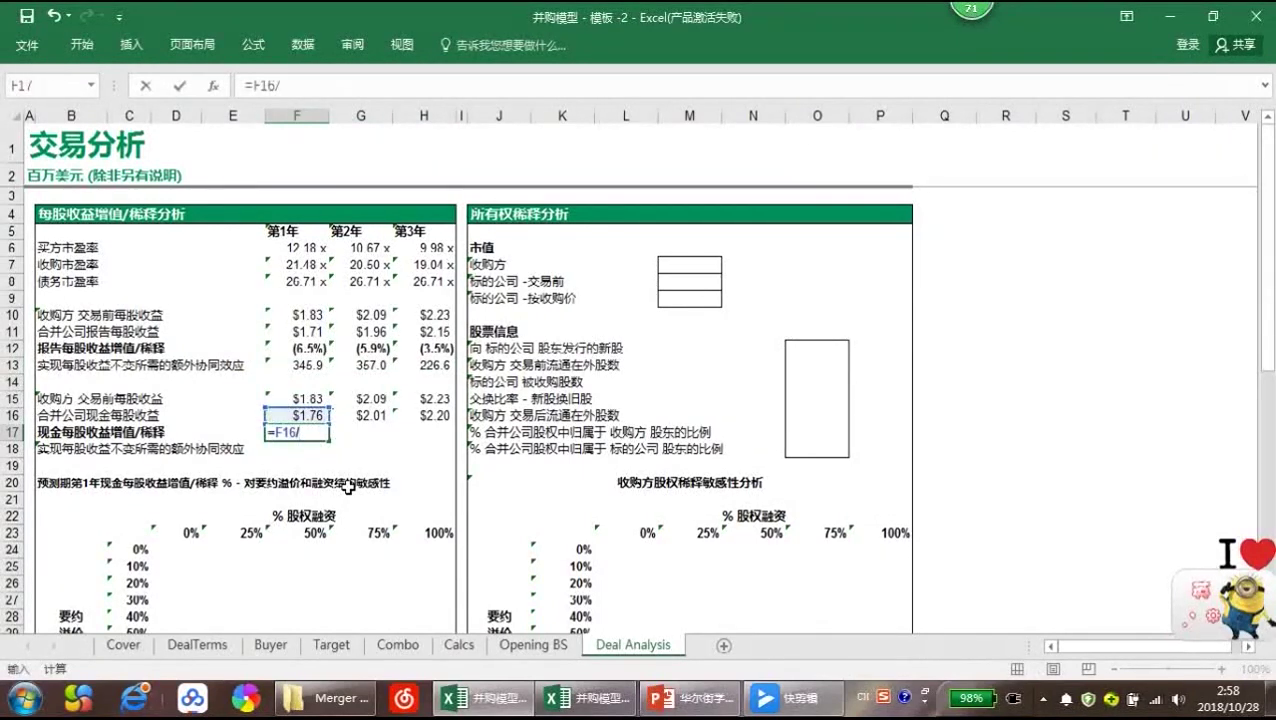
{"action": "type", "text": "F15-1"}
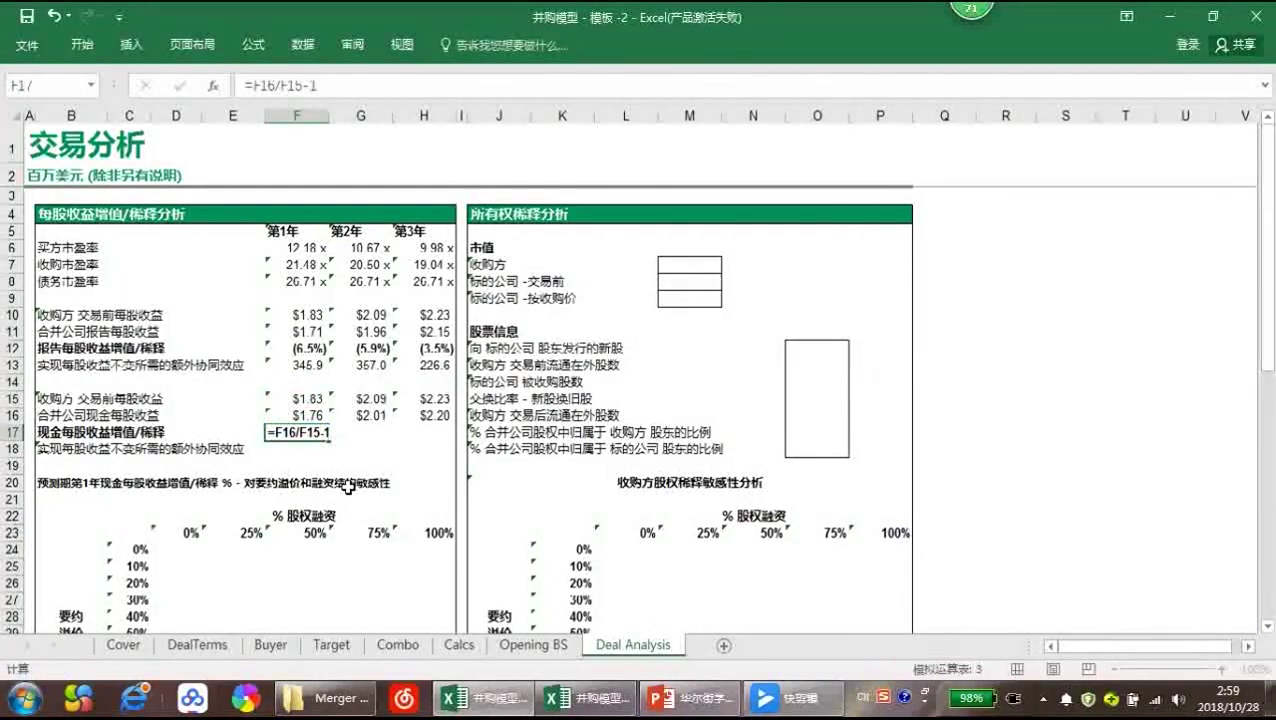
{"action": "key", "text": "ctrl+Return"}
{"action": "key", "text": "shift+Right"}
{"action": "key", "text": "shift+Right"}
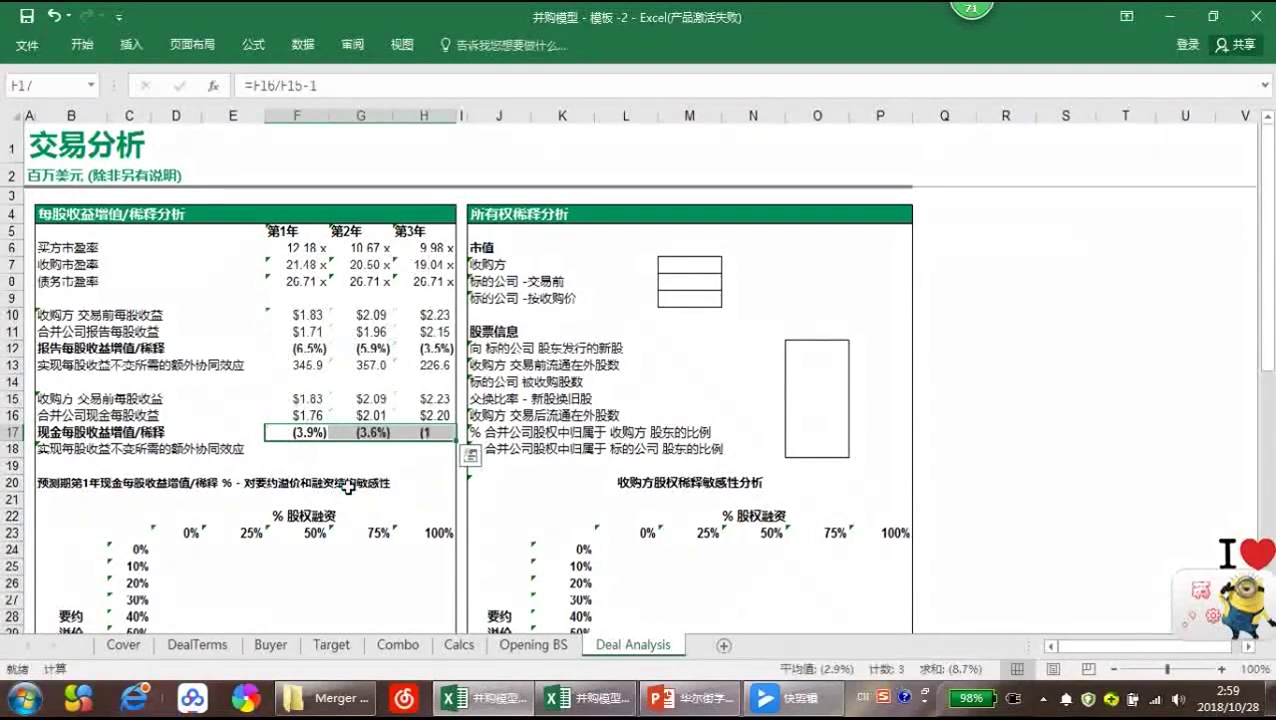
Start the year 1 cash EPS breakeven synergies formula in F18 with =MAX(F15-F16), pre-deal EPS less combined cash EPS
{"action": "key", "text": "Down"}
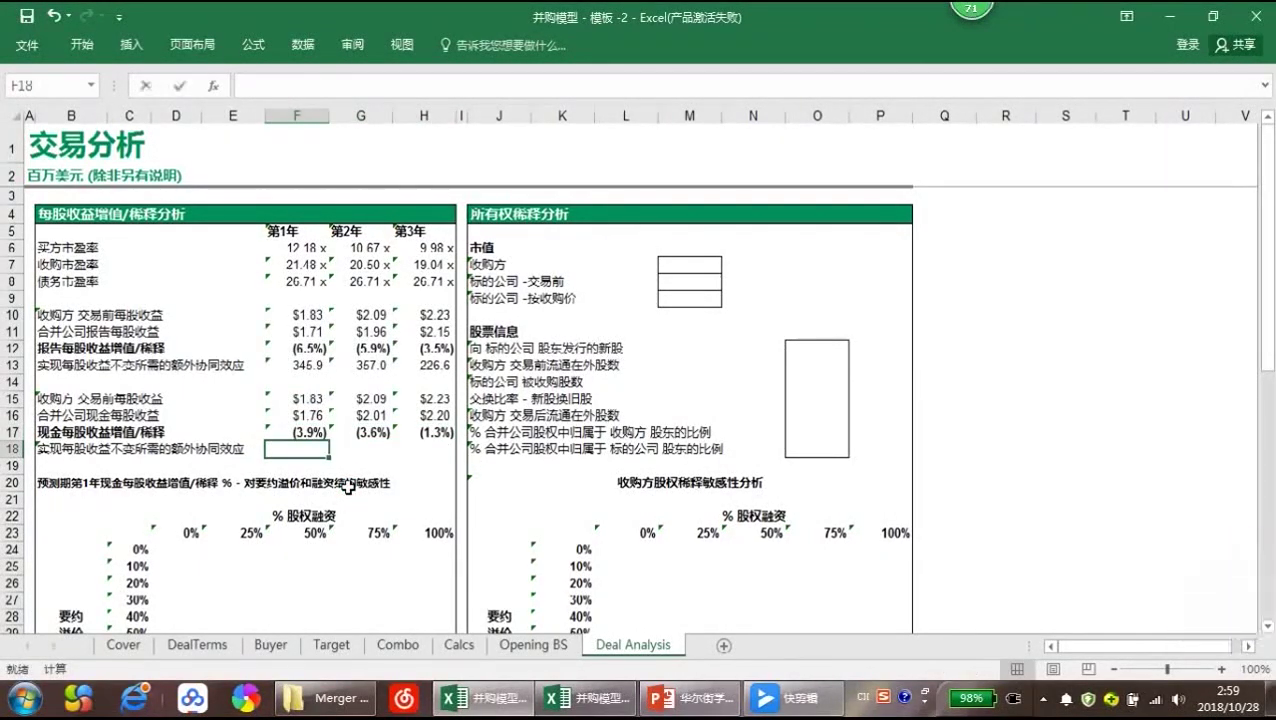
{"action": "type", "text": "="}
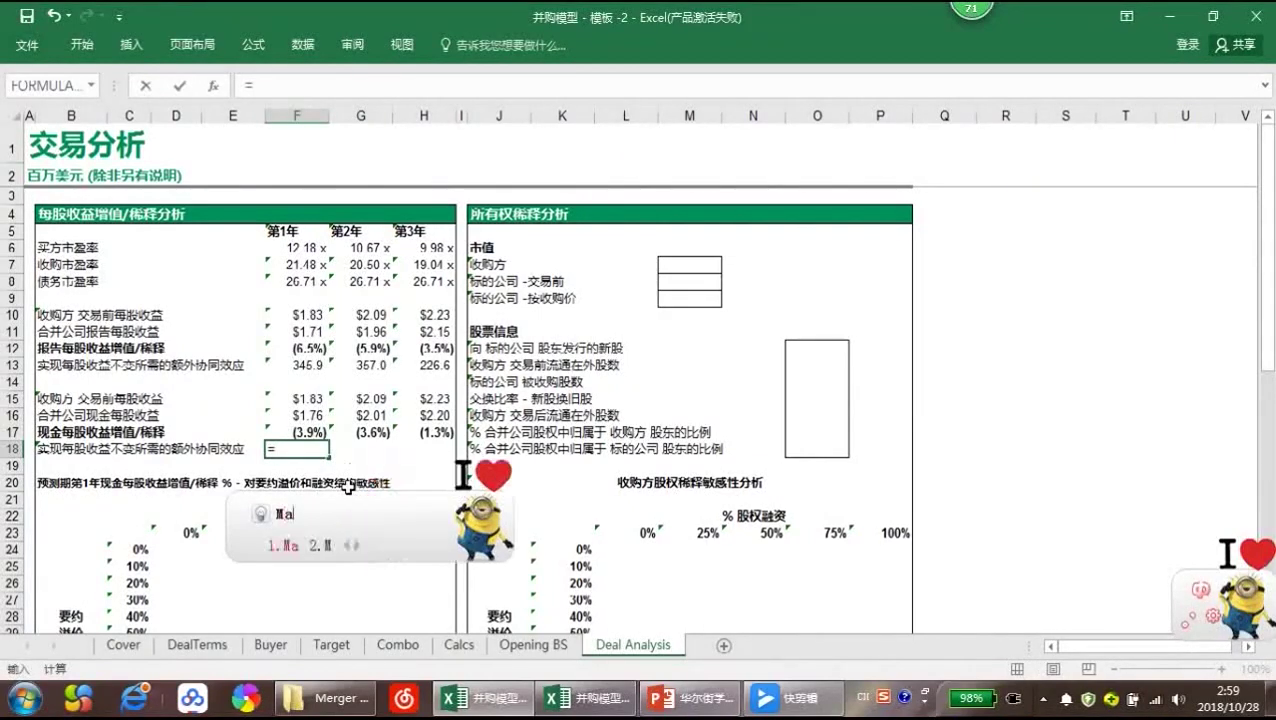
{"action": "type", "text": "Max("}
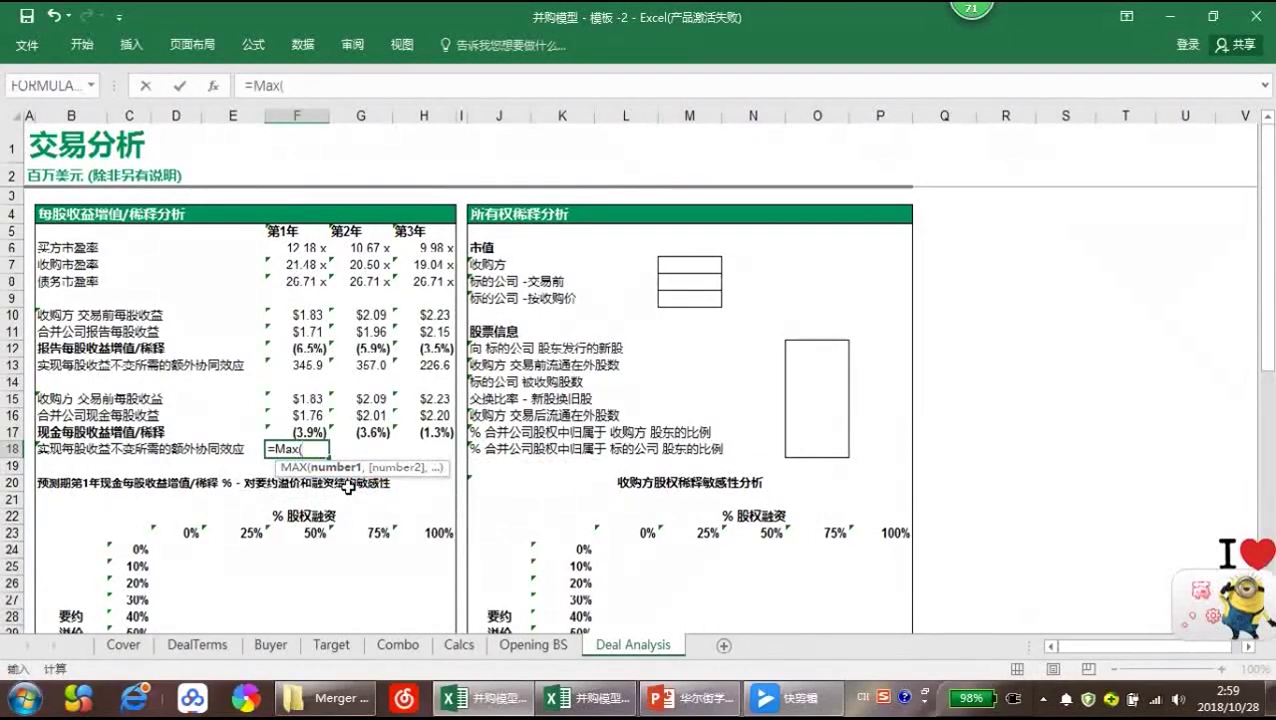
{"action": "key", "text": "Up"}
{"action": "key", "text": "Up"}
{"action": "key", "text": "Up"}
{"action": "type", "text": "-"}
{"action": "key", "text": "Up"}
{"action": "key", "text": "Up"}
{"action": "type", "text": ")"}
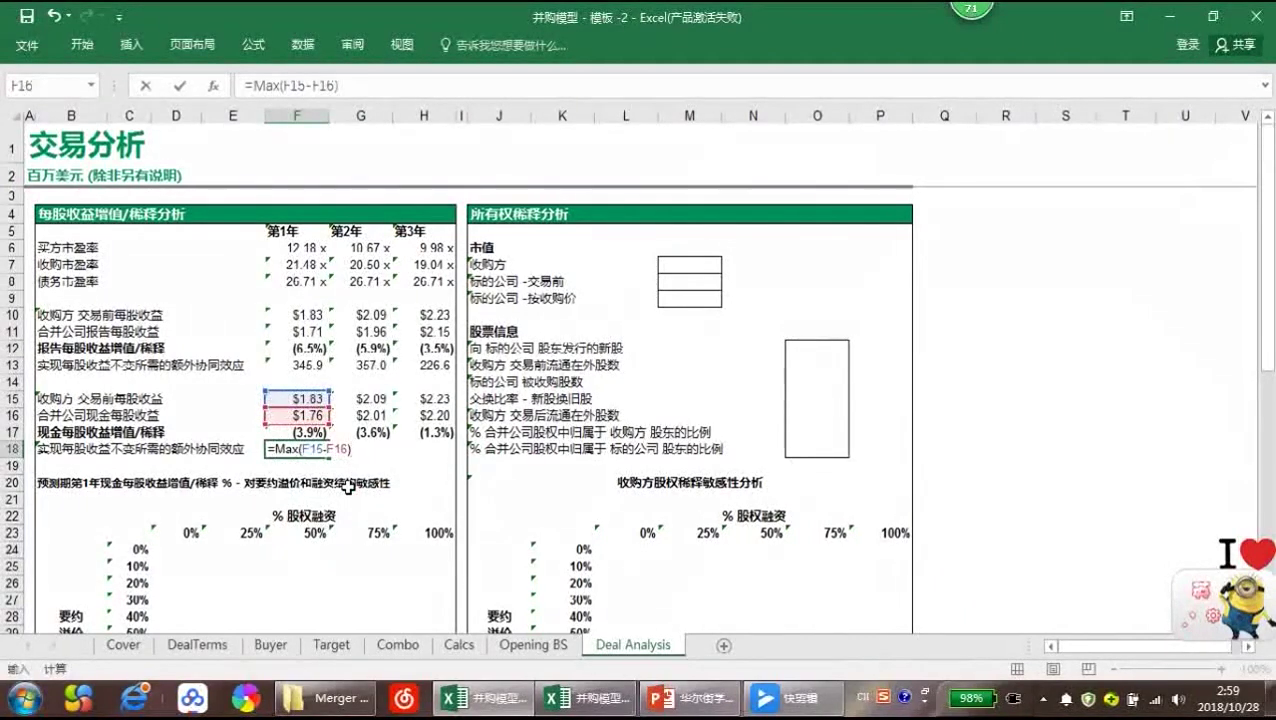
Finish the F18 formula by multiplying by diluted shares DealTerms!F46 and dividing by (1-Target!F14)
{"action": "type", "text": "*"}
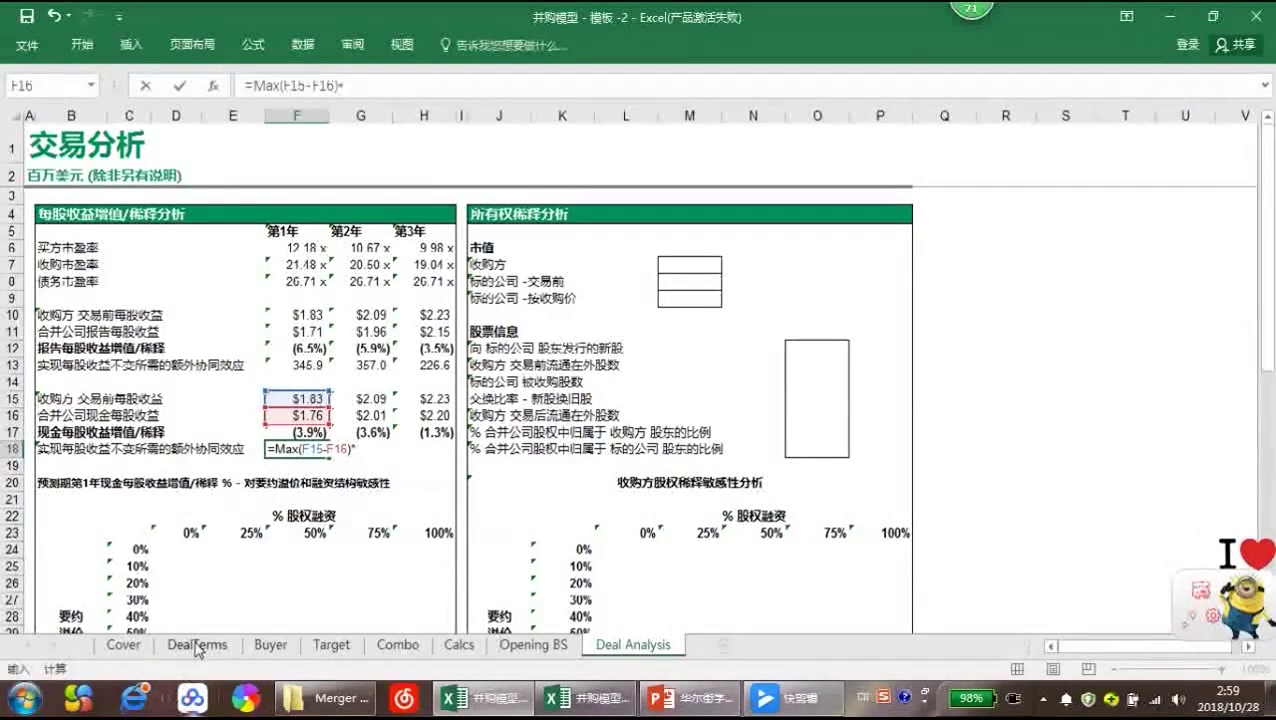
{"action": "left_click", "coordinate": [197, 645]}
{"action": "left_click", "coordinate": [519, 366]}
{"action": "type", "text": "/(1-"}
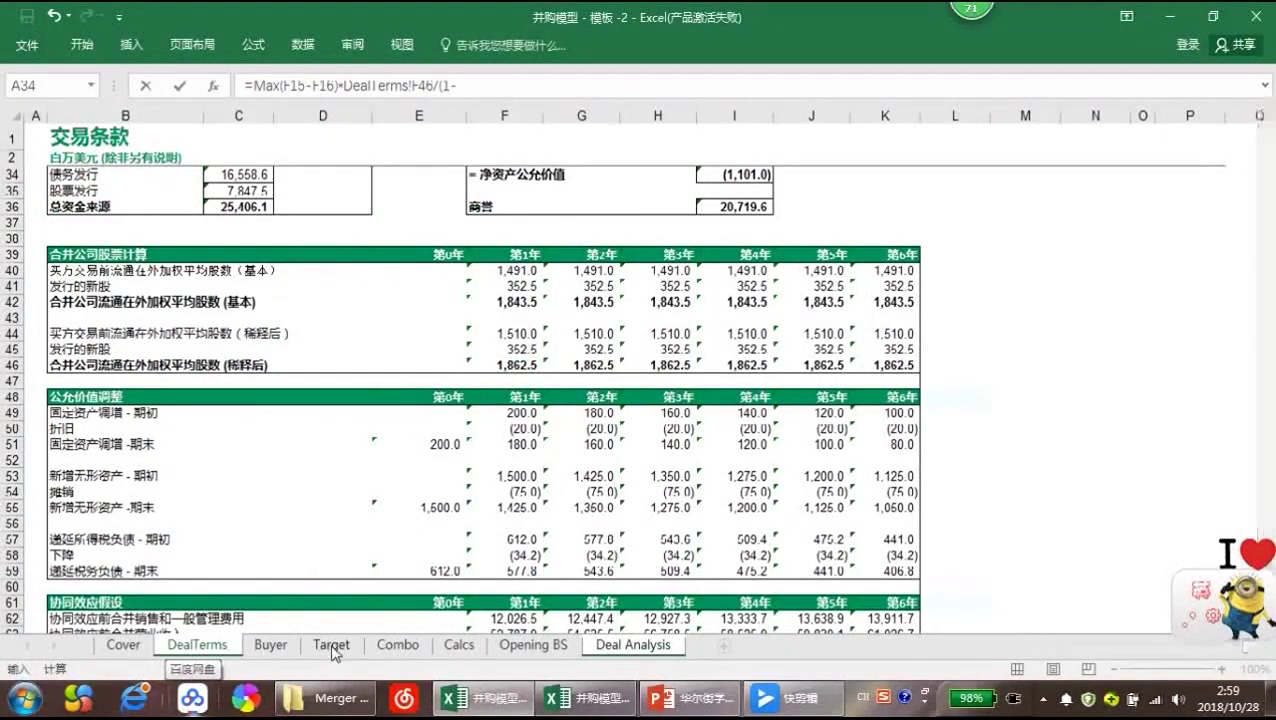
{"action": "left_click", "coordinate": [331, 645]}
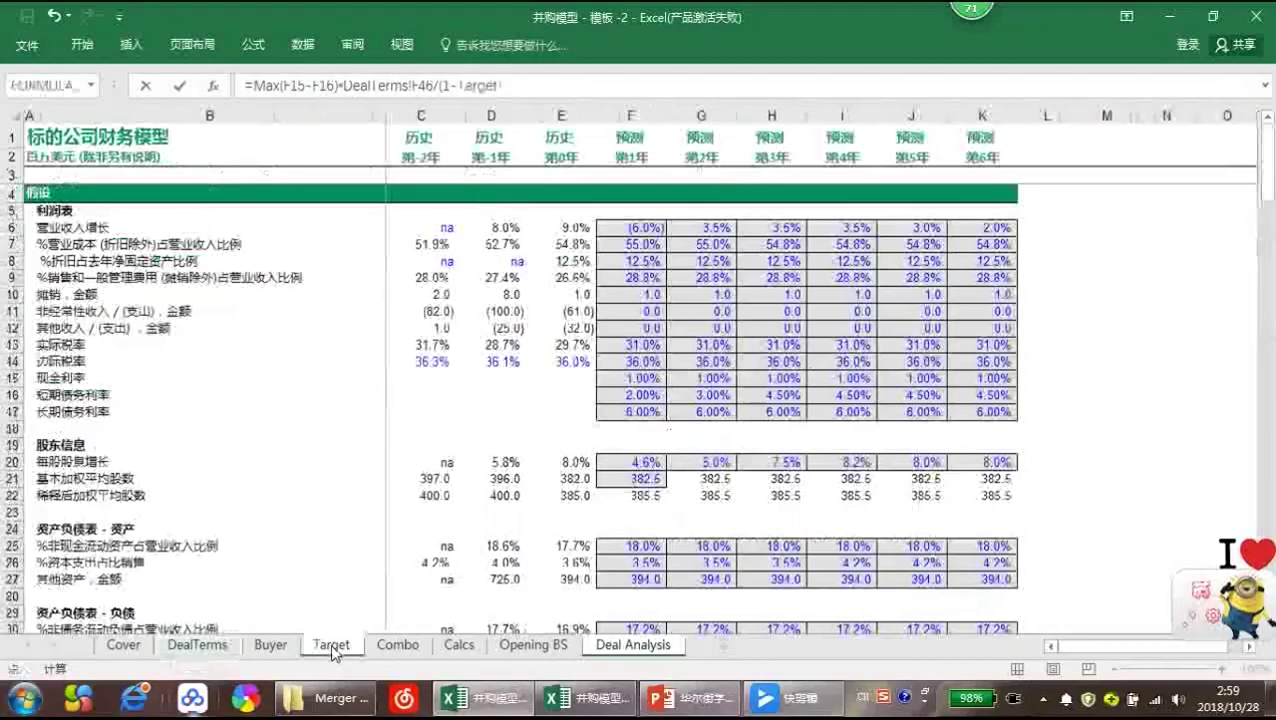
{"action": "left_click", "coordinate": [636, 359]}
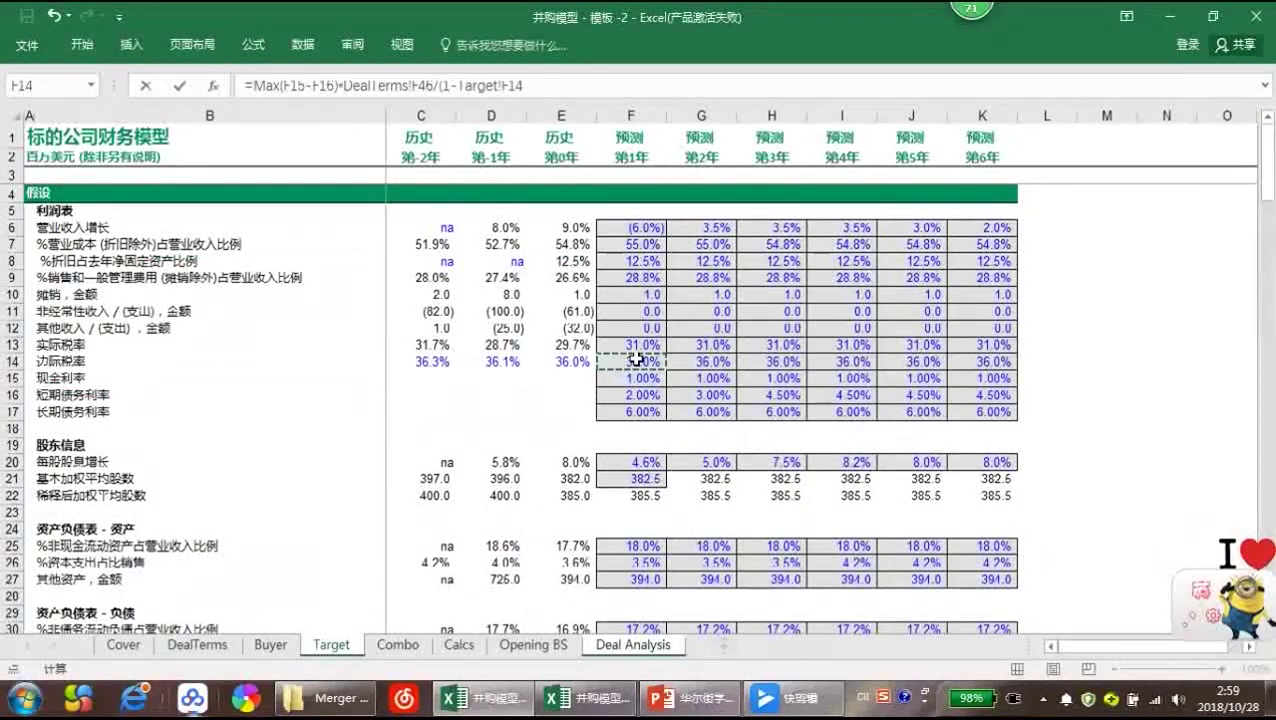
{"action": "type", "text": ")"}
{"action": "key", "text": "Return"}
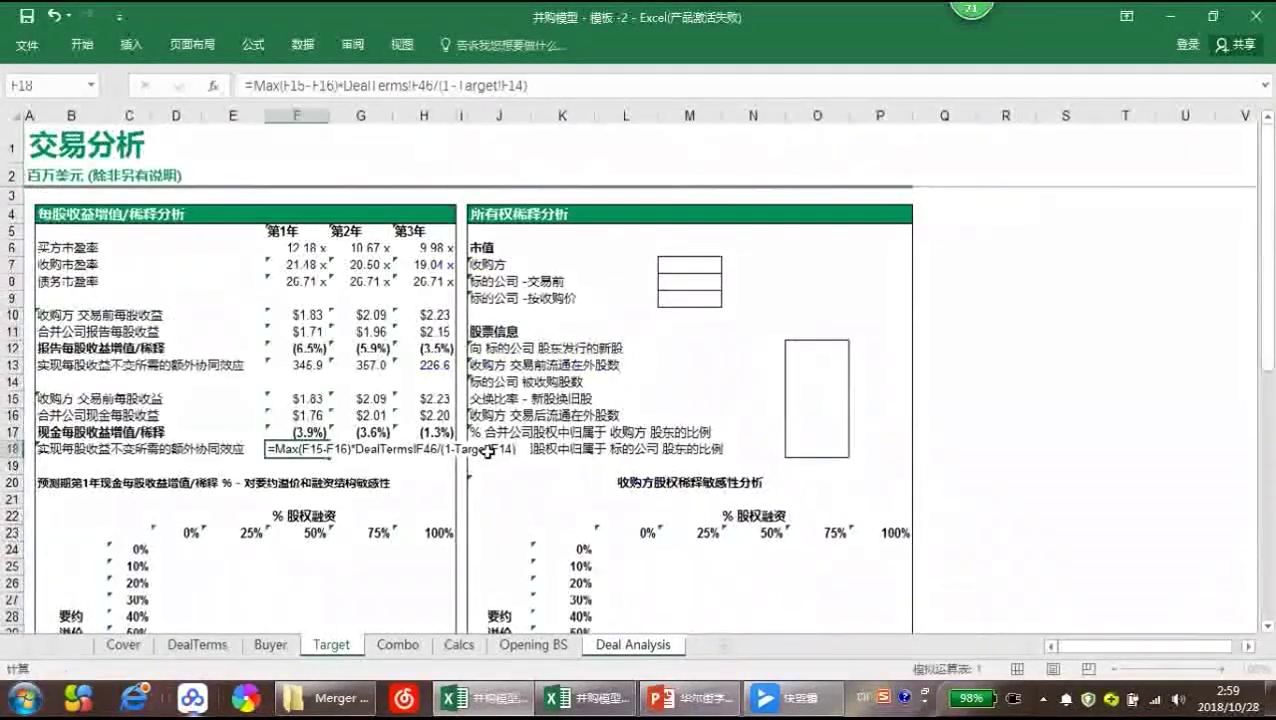
Fill the cash EPS breakeven synergies formula in F18 across to year 3 in H18
{"action": "left_click", "coordinate": [306, 449]}
{"action": "key", "text": "shift+Right"}
{"action": "key", "text": "shift+Right"}
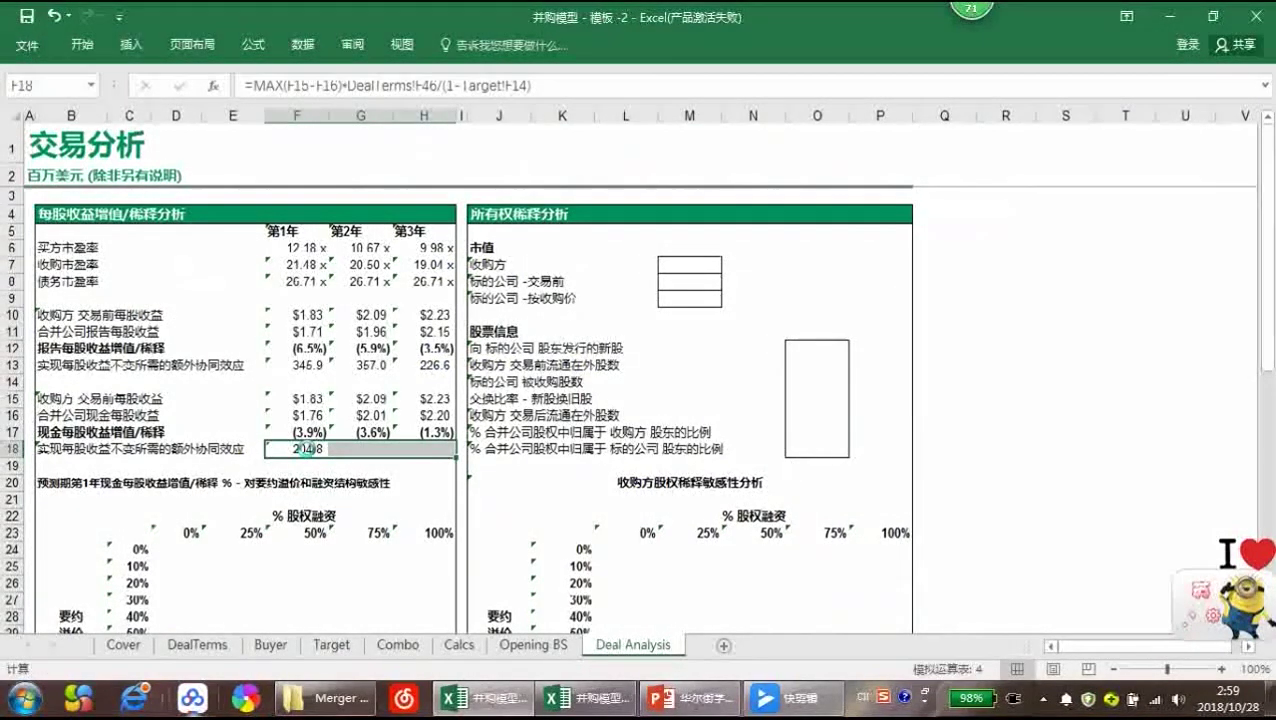
{"action": "key", "text": "ctrl+r"}
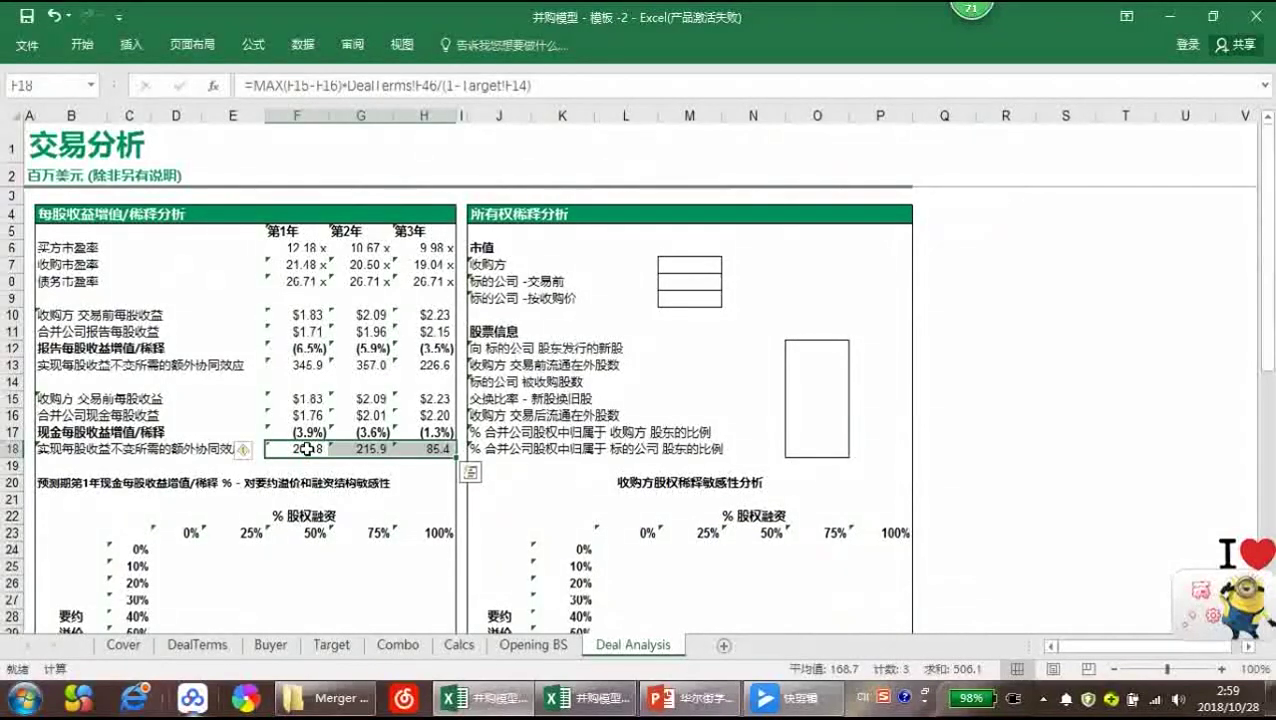
Examine the year 1 cash EPS accretion/dilution data table on DealTerms in C85:H96, including its percentage headers and TABLE formula
{"action": "left_click", "coordinate": [224, 548]}
{"action": "scroll", "coordinate": [224, 545], "scroll_direction": "down", "scroll_amount": 2}
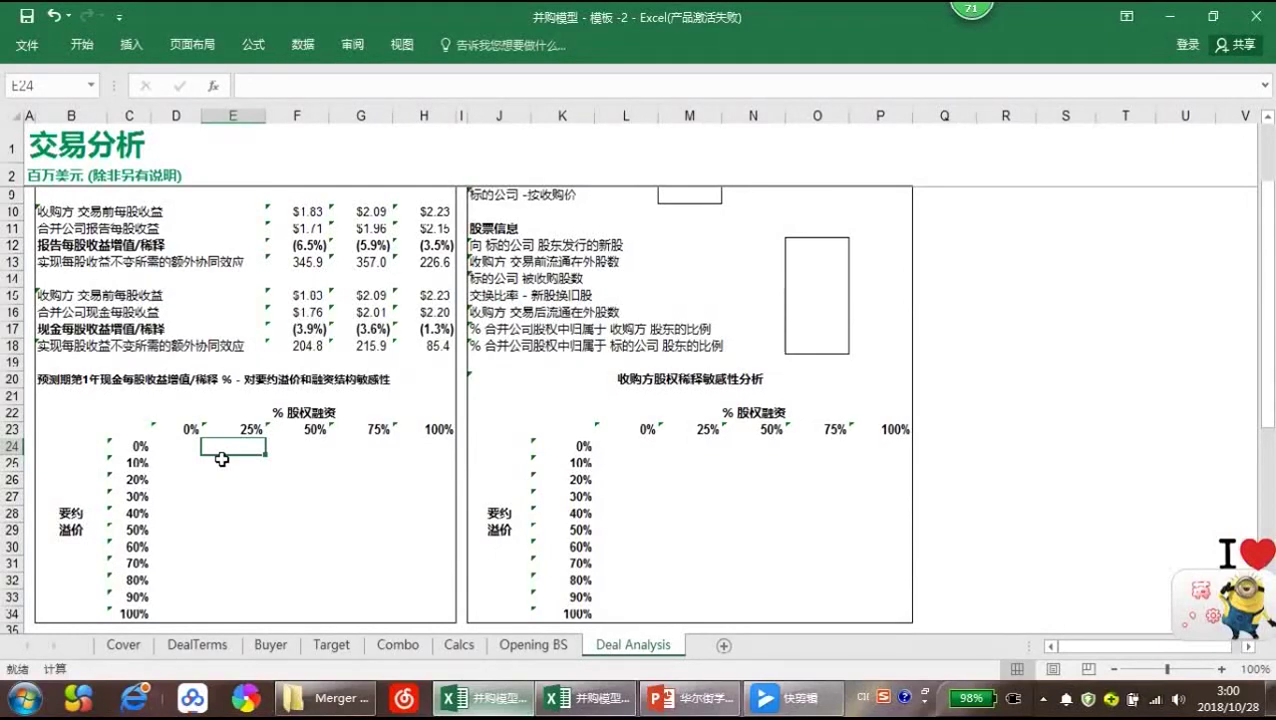
{"action": "left_click", "coordinate": [165, 449]}
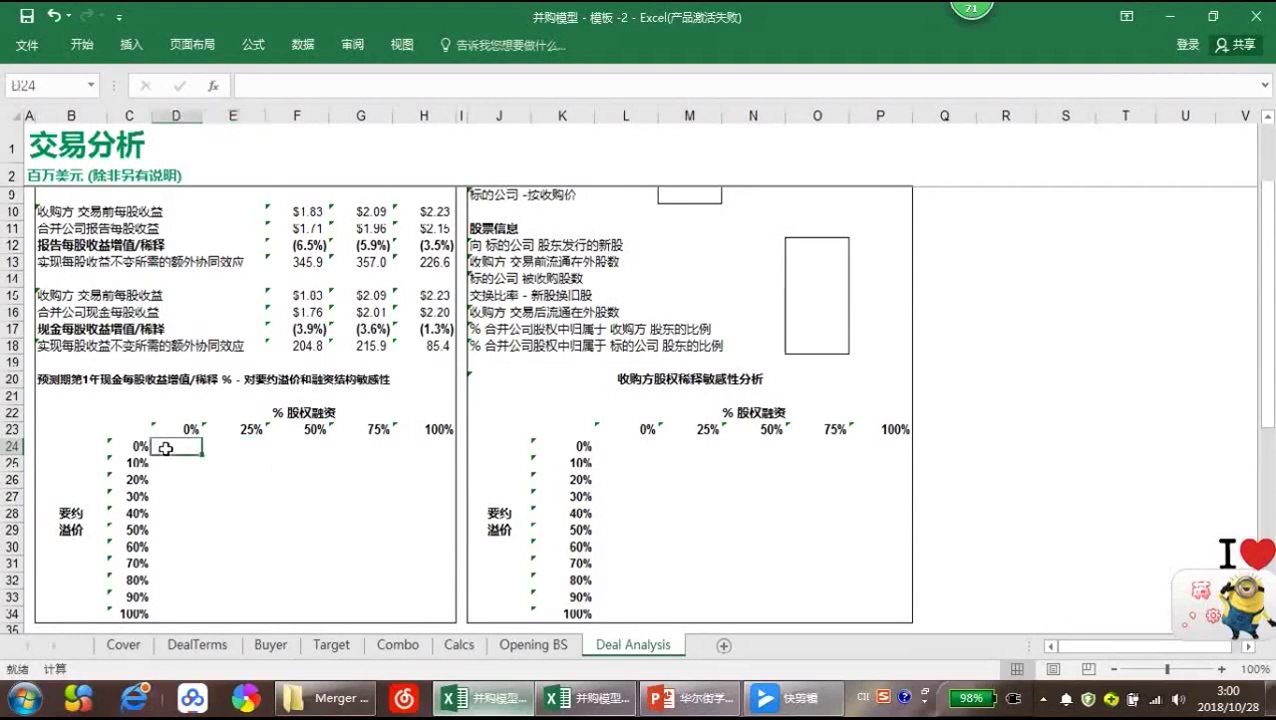
{"action": "key", "text": "ctrl+c"}
{"action": "left_click", "coordinate": [197, 645]}
{"action": "scroll", "coordinate": [323, 539], "scroll_direction": "down", "scroll_amount": 1}
{"action": "scroll", "coordinate": [323, 539], "scroll_direction": "down", "scroll_amount": 12}
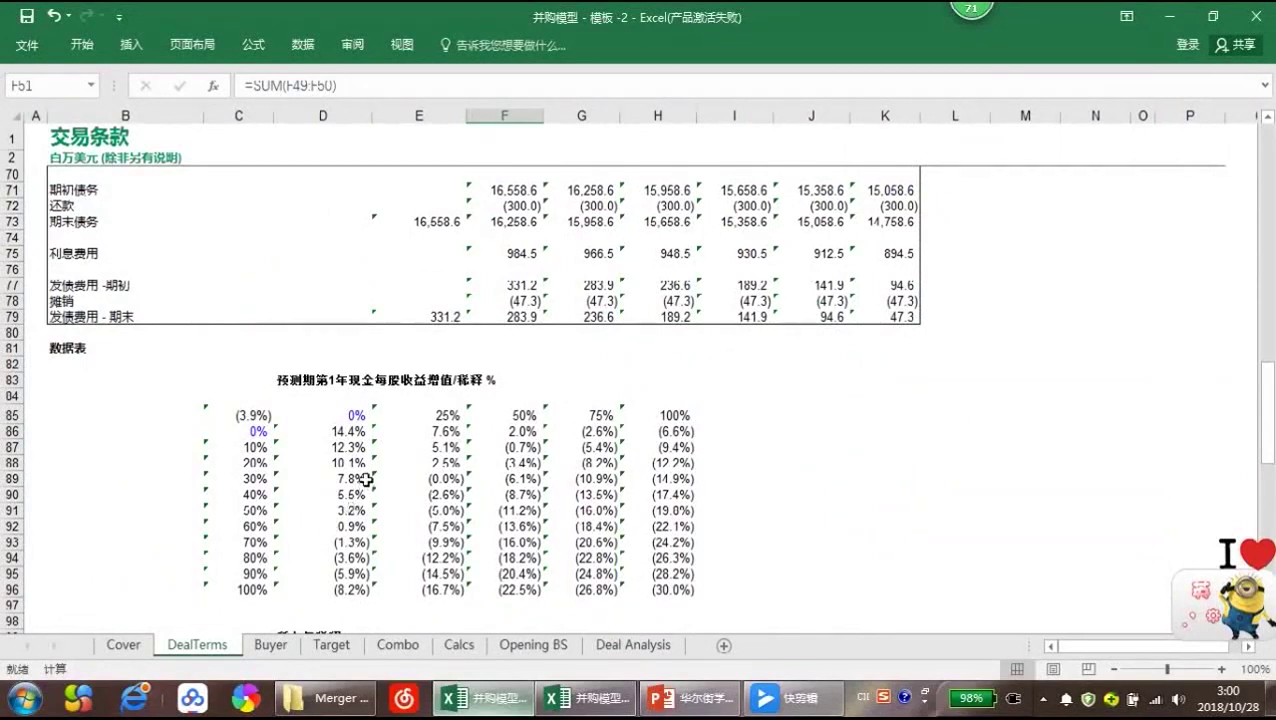
{"action": "left_click", "coordinate": [286, 383]}
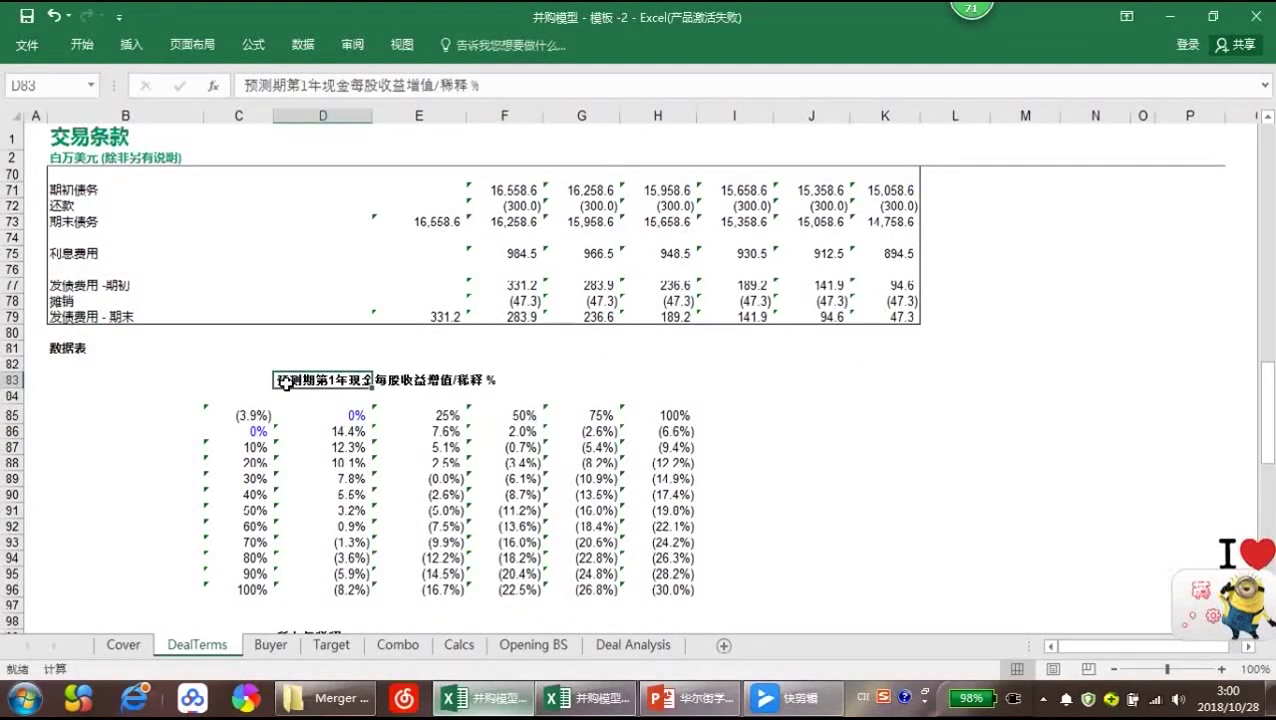
{"action": "scroll", "coordinate": [290, 382], "scroll_direction": "down", "scroll_amount": 1}
{"action": "left_click", "coordinate": [316, 375]}
{"action": "left_click", "coordinate": [326, 388]}
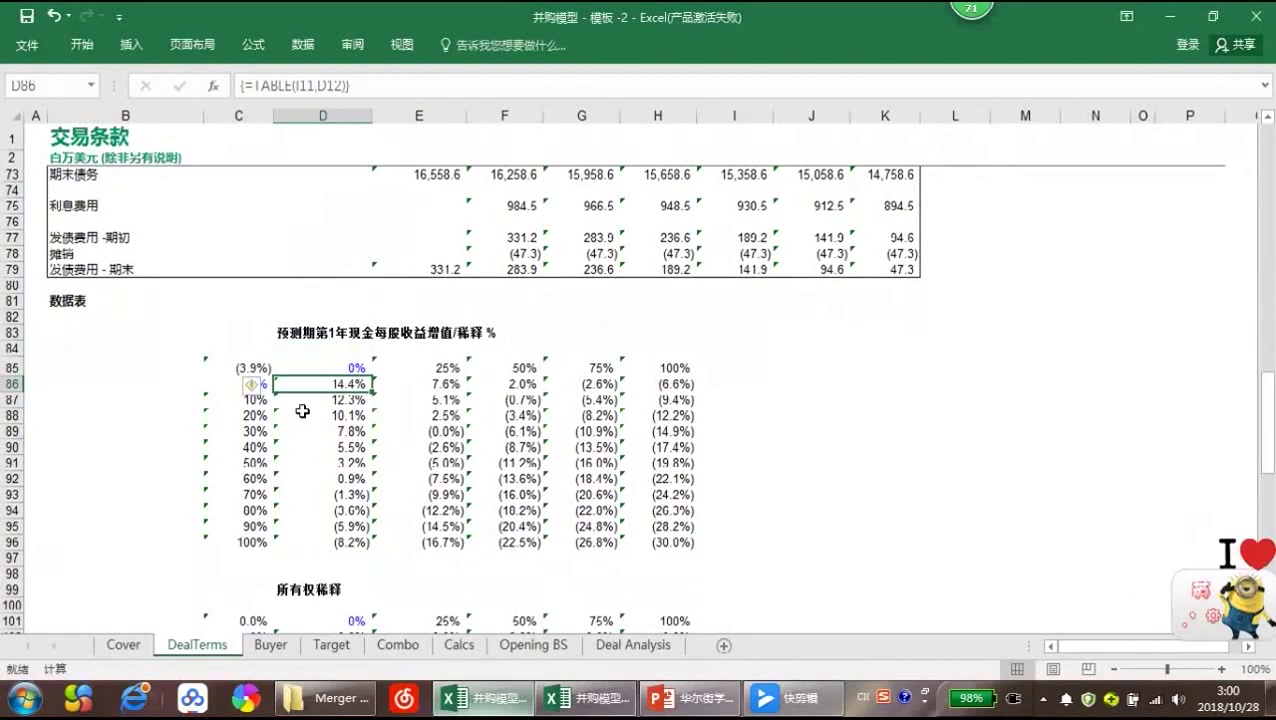
{"action": "left_click", "coordinate": [350, 367]}
{"action": "left_click", "coordinate": [466, 366]}
{"action": "left_click", "coordinate": [525, 368]}
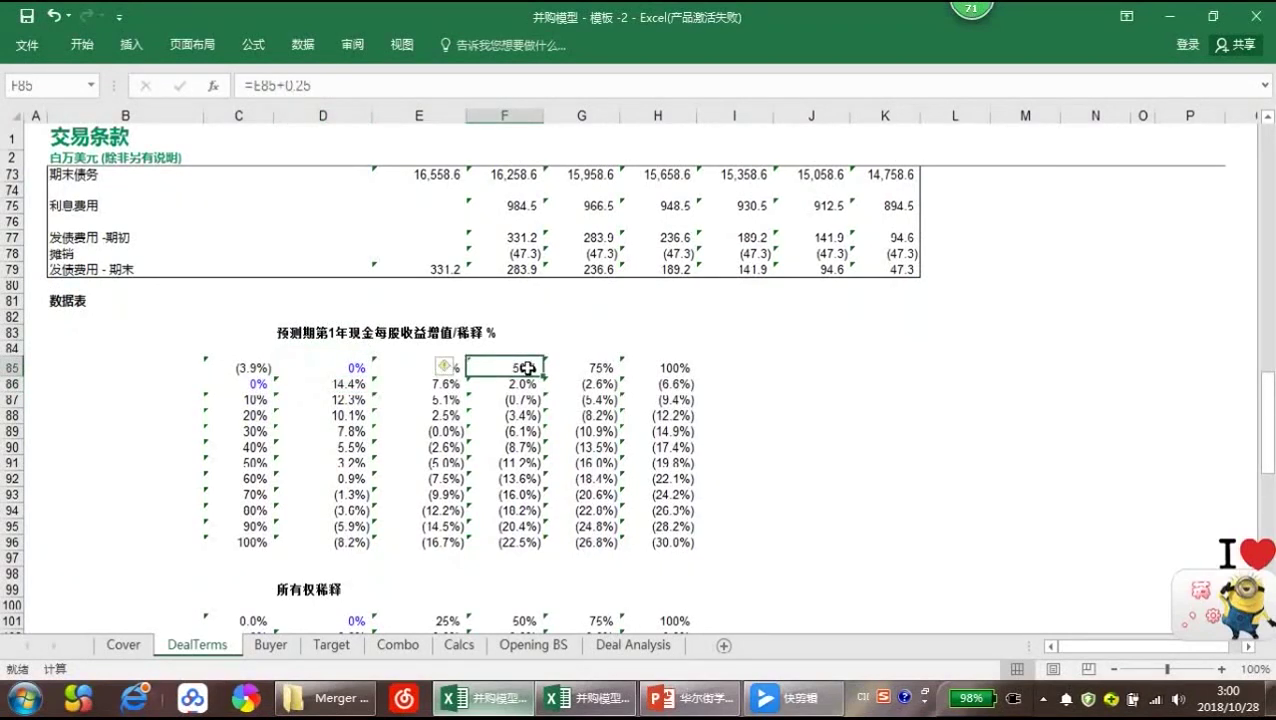
{"action": "left_click", "coordinate": [632, 371]}
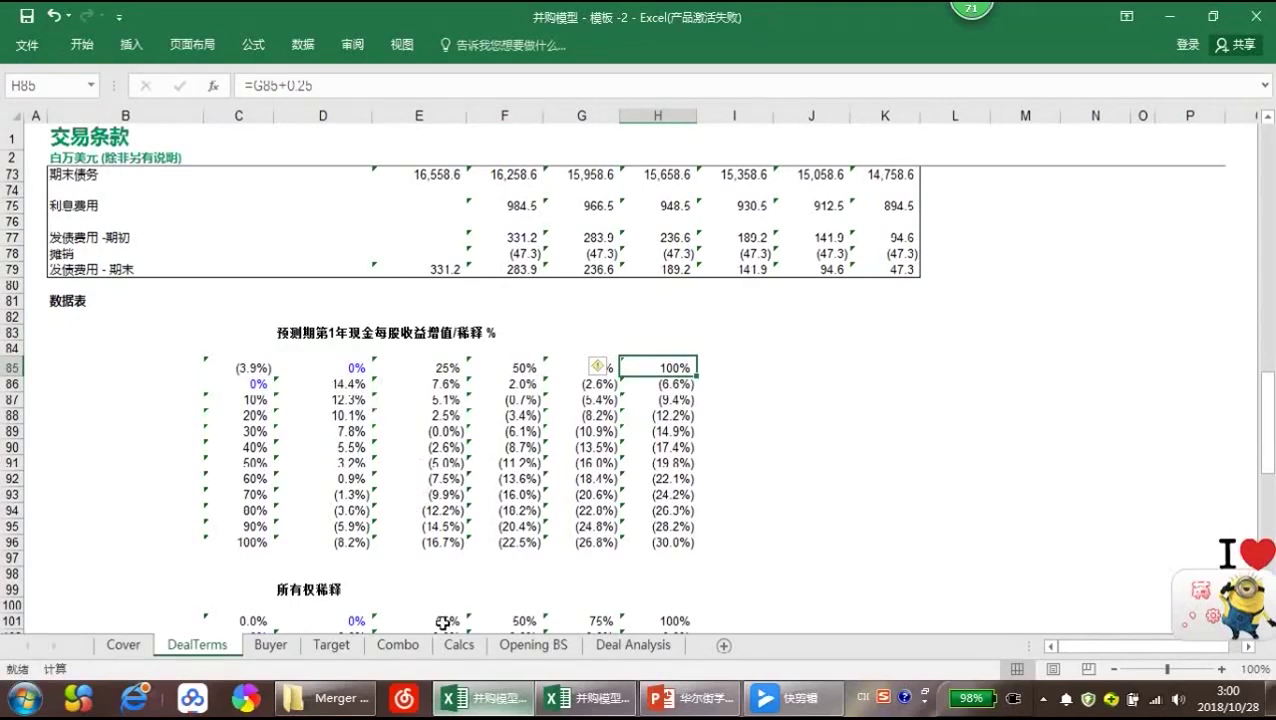
Link the 0% premium, 0% equity financing cell D24 of the Deal Analysis cash EPS sensitivity grid to =DealTerms!D86
{"action": "left_click", "coordinate": [636, 647]}
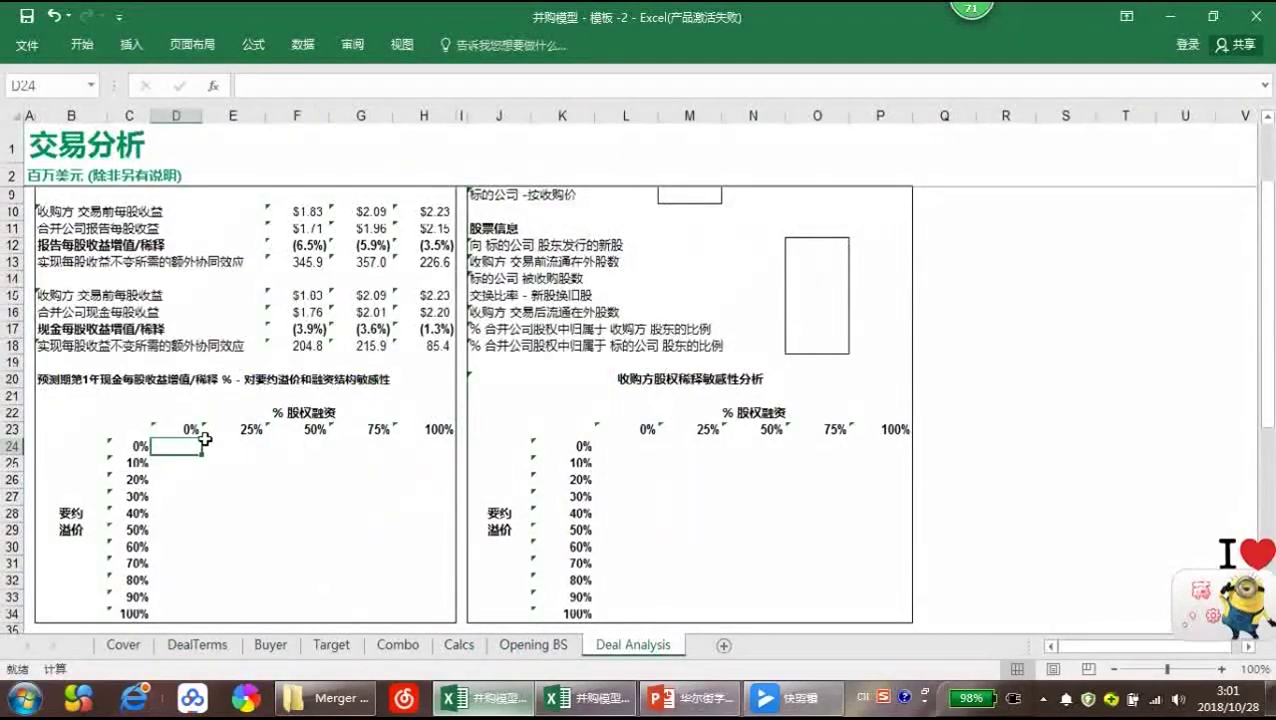
{"action": "type", "text": "="}
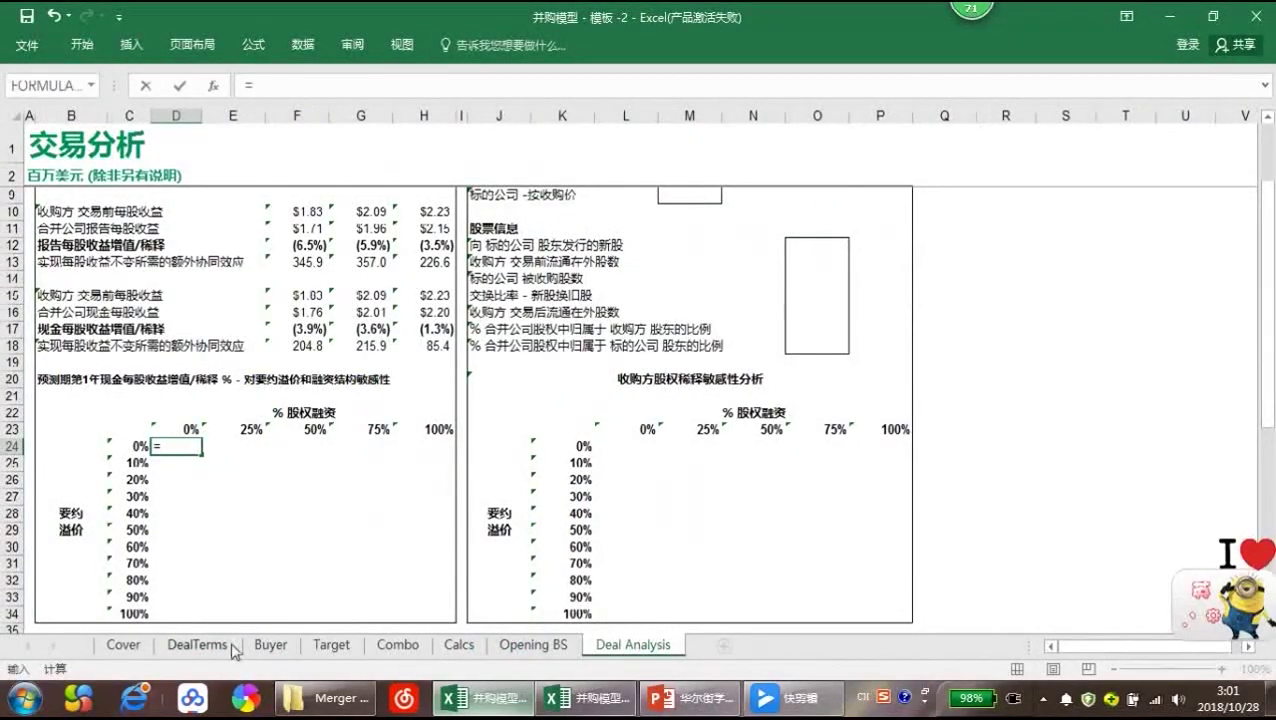
{"action": "left_click", "coordinate": [222, 648]}
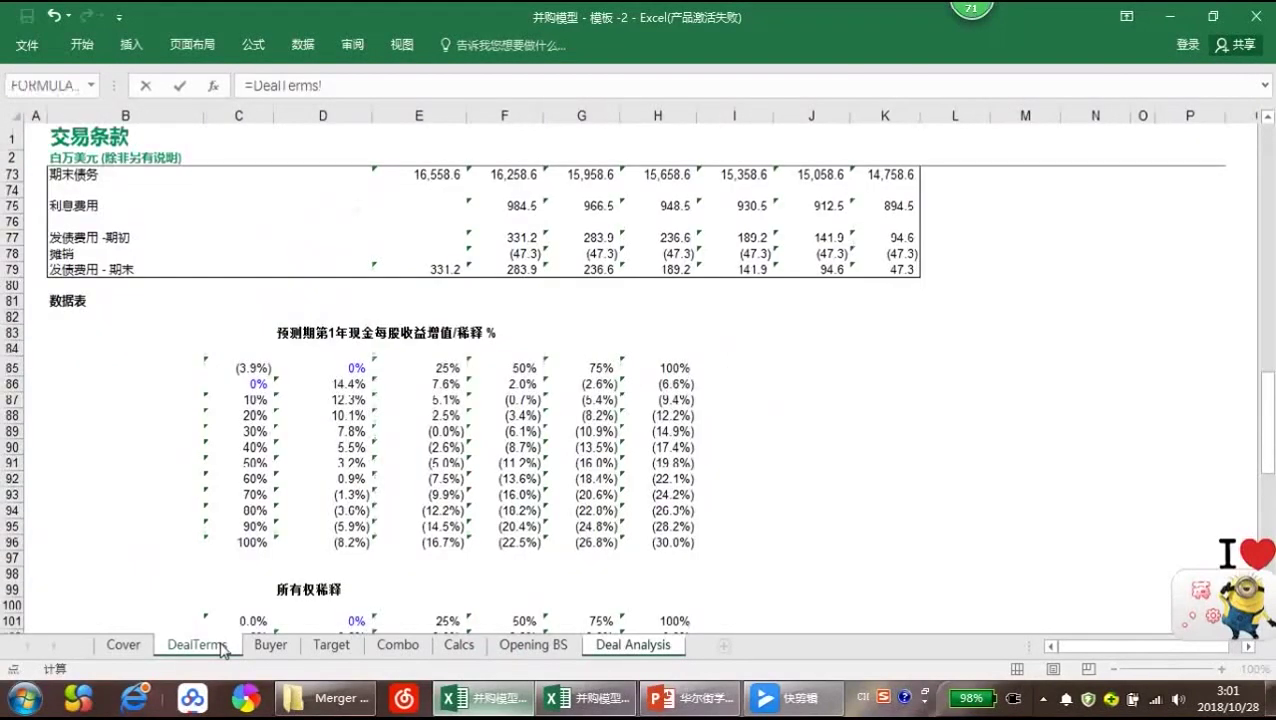
{"action": "left_click", "coordinate": [326, 388]}
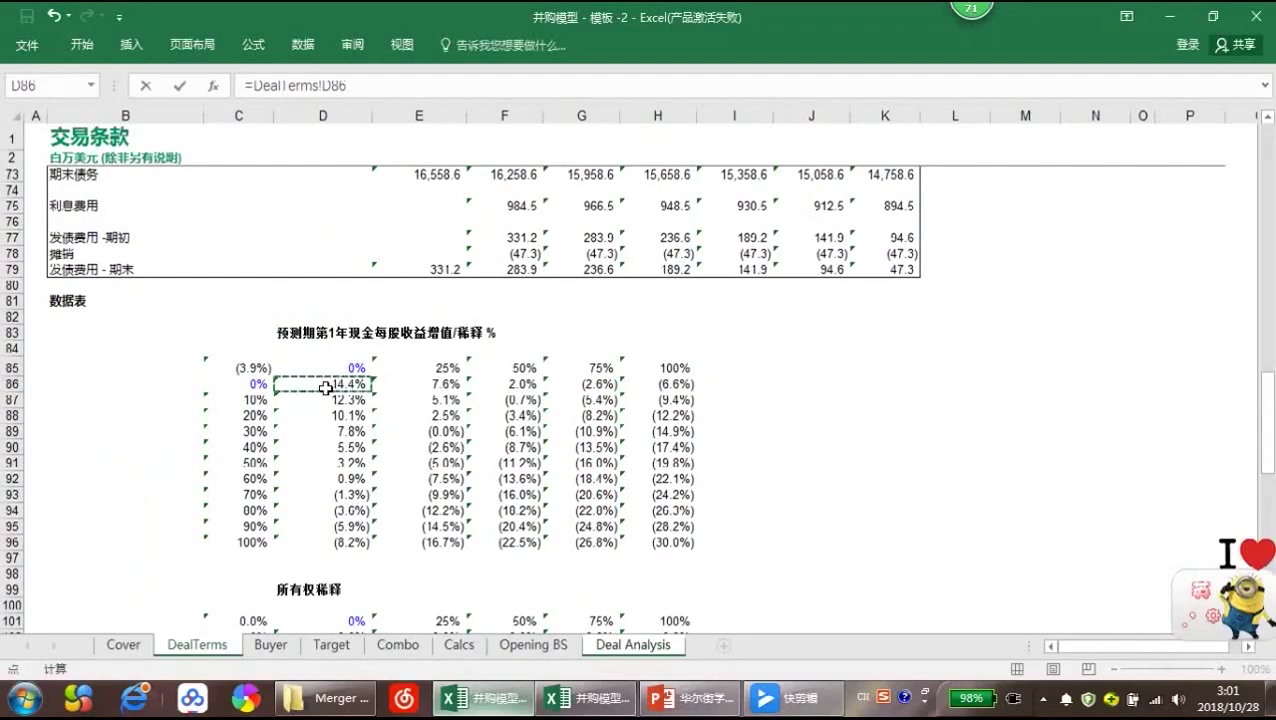
{"action": "key", "text": "Return"}
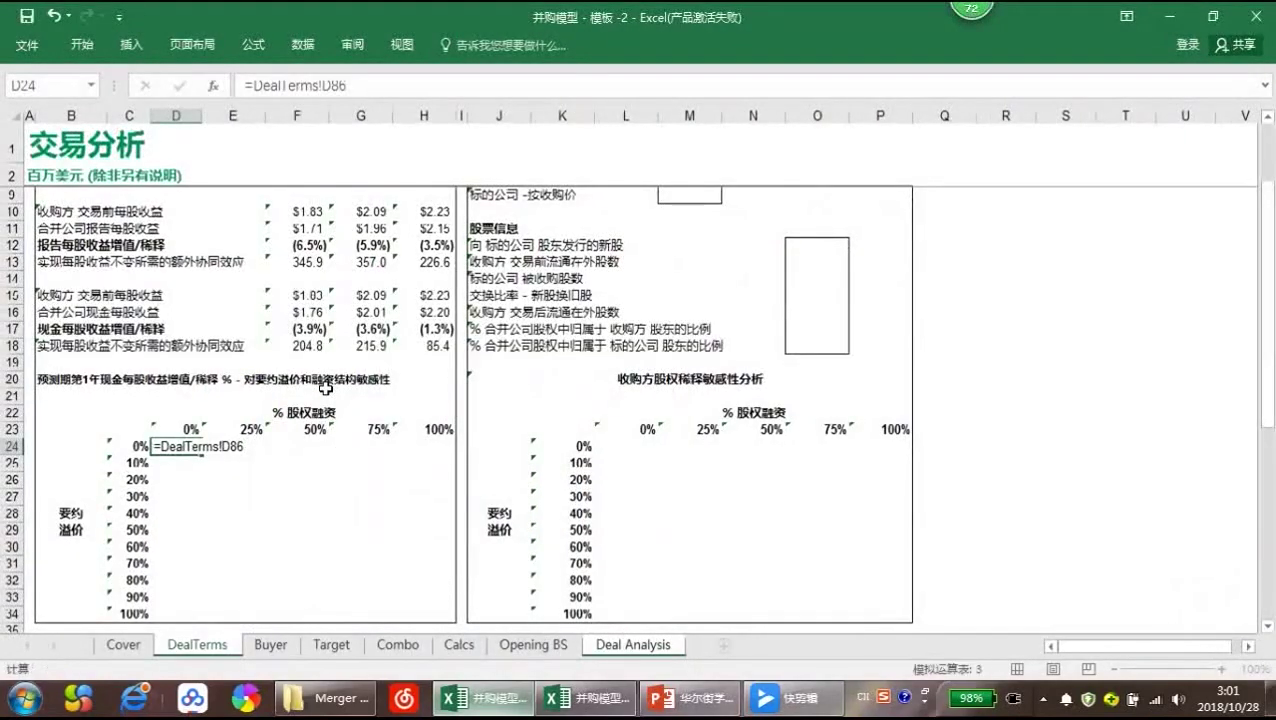
{"action": "key", "text": "Return"}
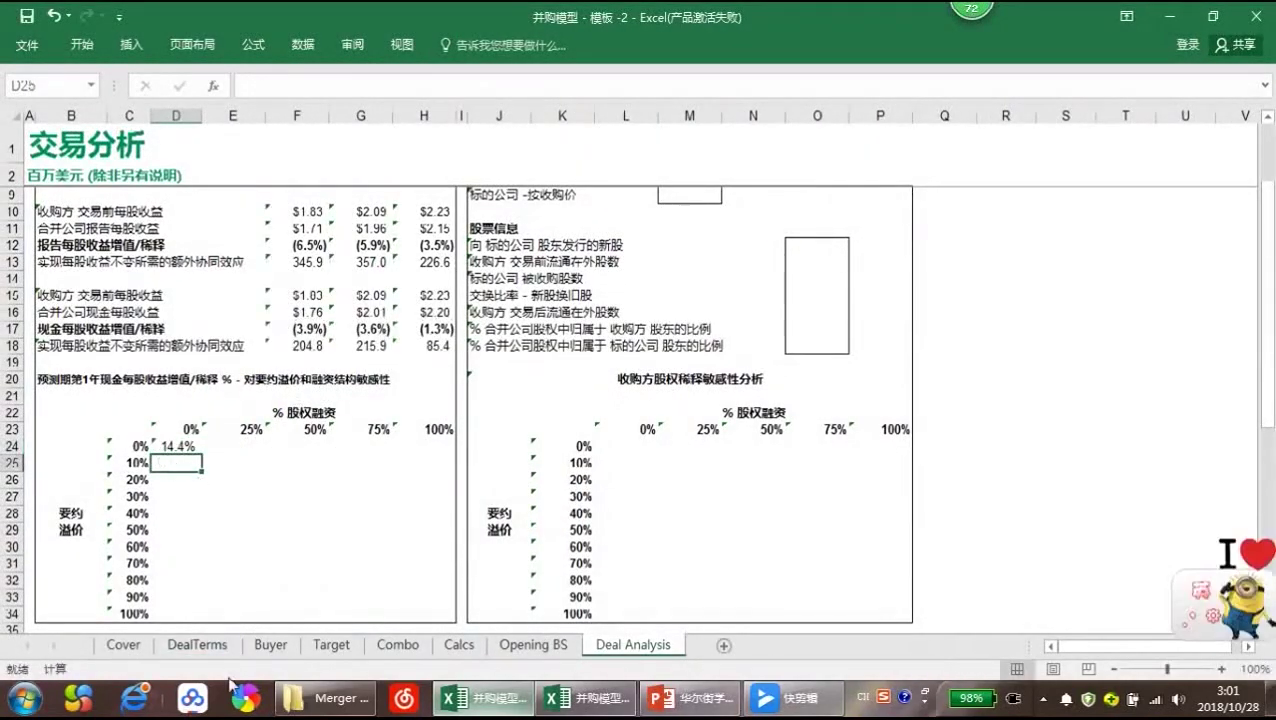
{"action": "left_click", "coordinate": [210, 646]}
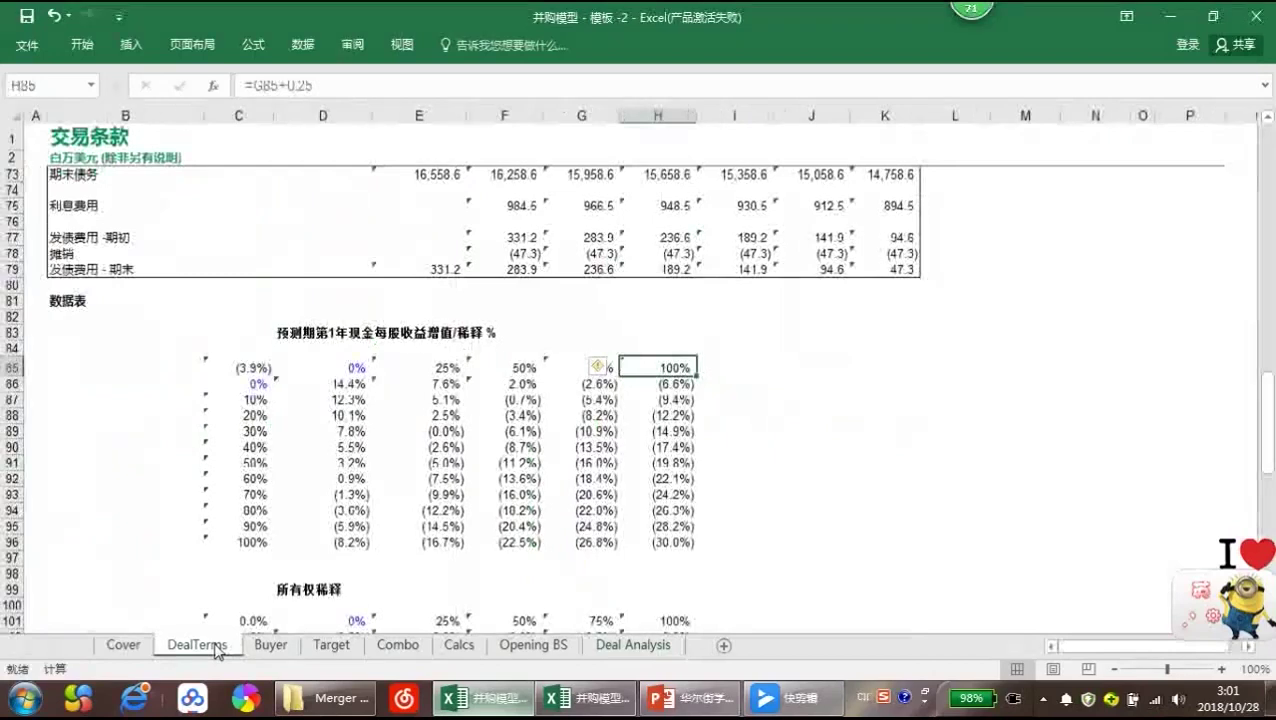
{"action": "left_click", "coordinate": [512, 647]}
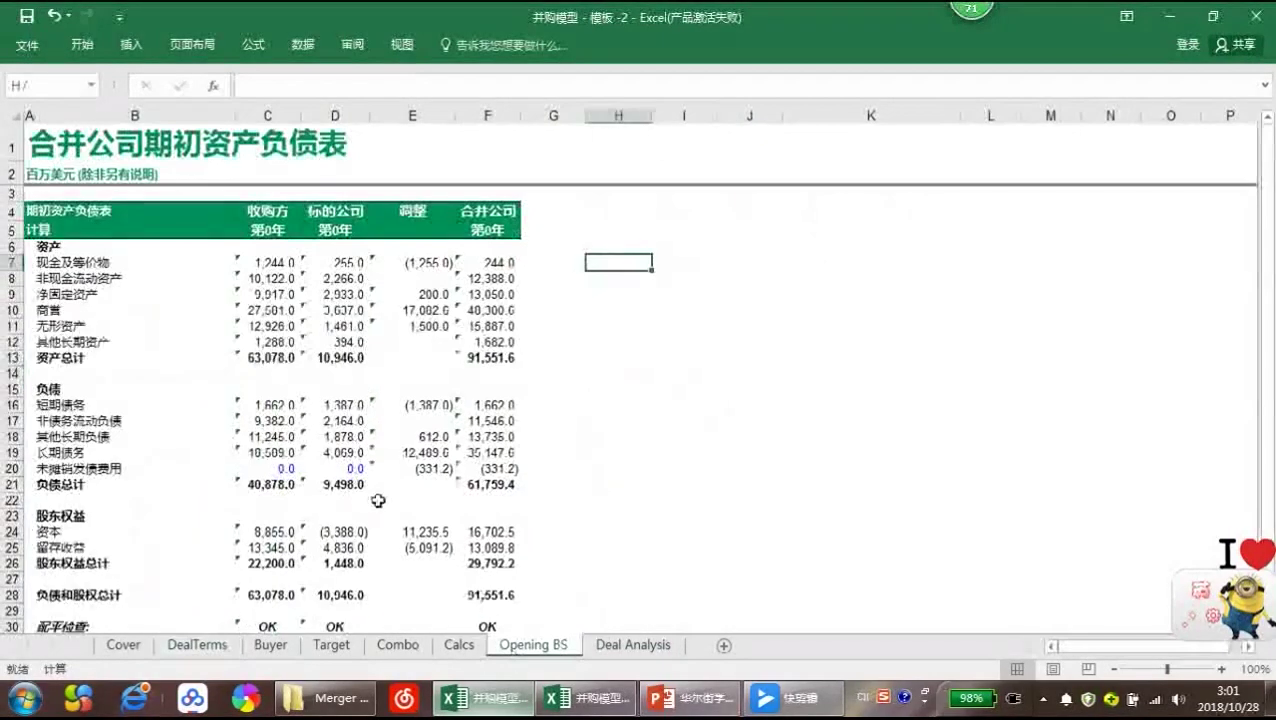
{"action": "left_click", "coordinate": [630, 645]}
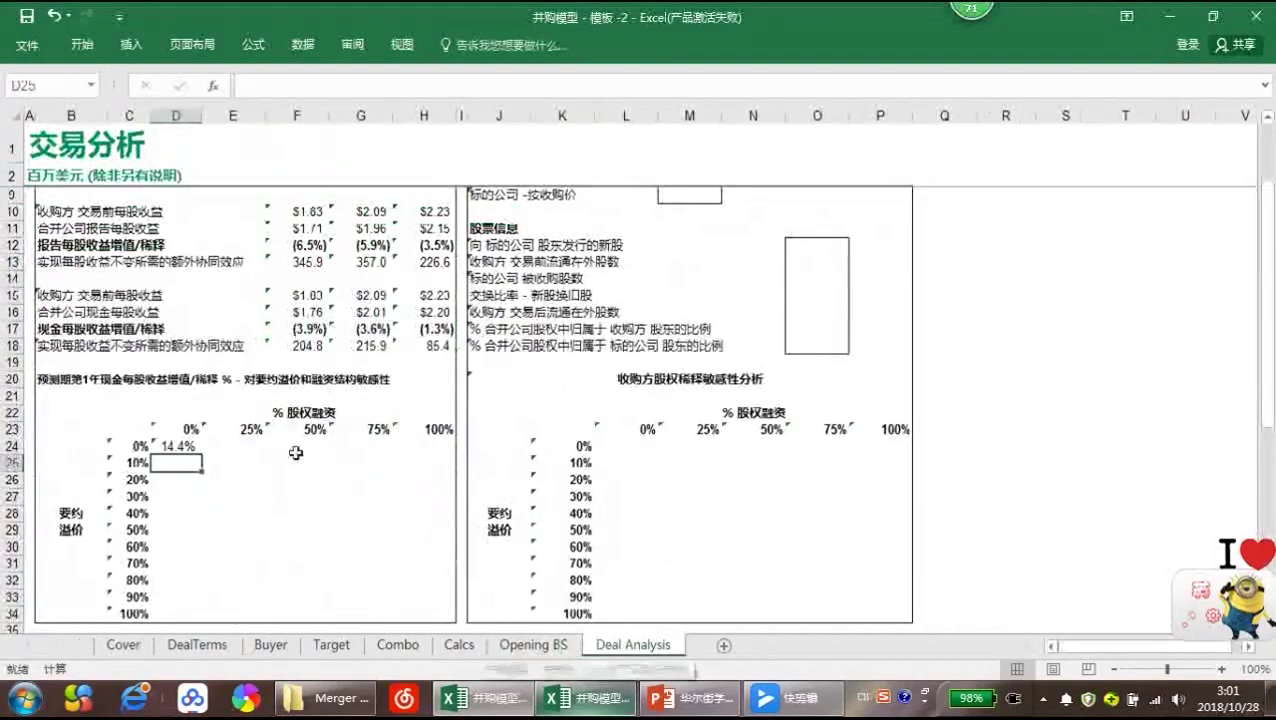
Fill the D24 cash EPS sensitivity link across to the 100% equity financing column in H24
{"action": "left_click", "coordinate": [187, 447]}
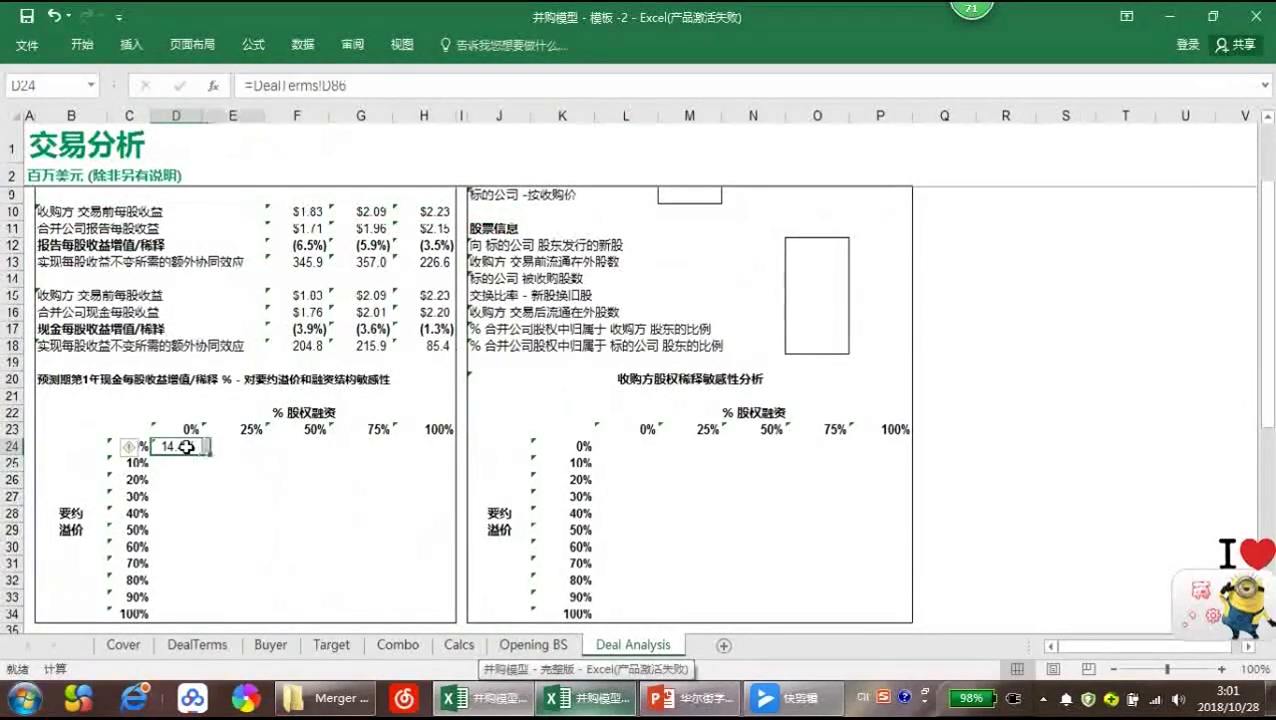
{"action": "key", "text": "shift+Right"}
{"action": "key", "text": "shift+Right"}
{"action": "key", "text": "shift+Right"}
{"action": "key", "text": "shift+Right"}
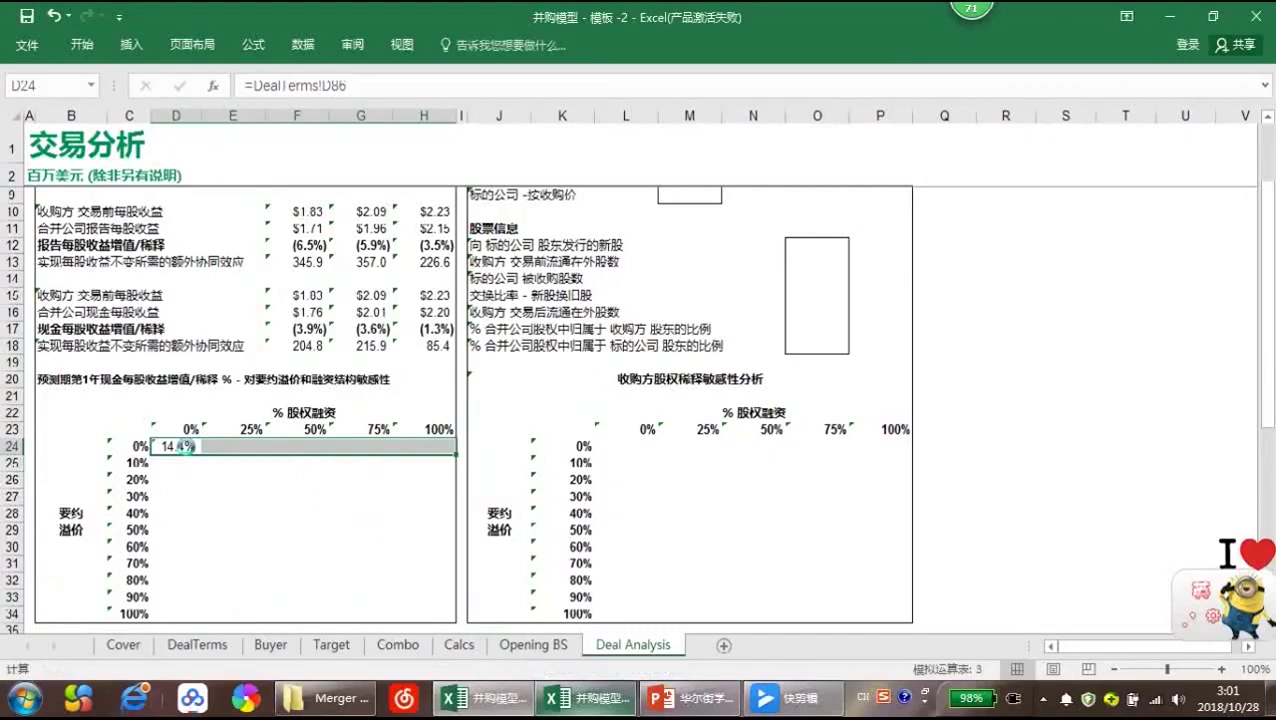
{"action": "key", "text": "ctrl+r"}
Fill the D24:H24 sensitivity links down to the 100% offer premium row in D34:H34
{"action": "key", "text": "shift+Down"}
{"action": "key", "text": "shift+Down"}
{"action": "key", "text": "shift+Down"}
{"action": "key", "text": "shift+Down"}
{"action": "key", "text": "shift+Down"}
{"action": "key", "text": "shift+Down"}
{"action": "key", "text": "shift+Down"}
{"action": "key", "text": "shift+Down"}
{"action": "key", "text": "shift+Down"}
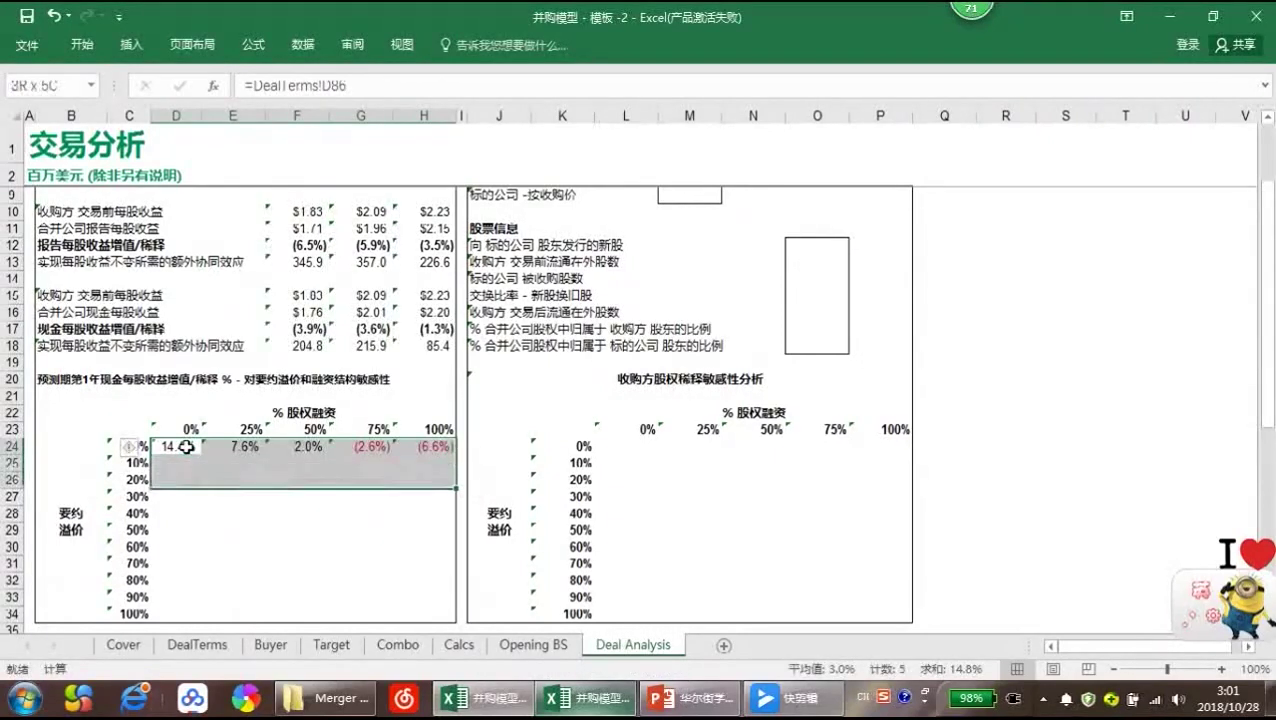
{"action": "key", "text": "shift+Down"}
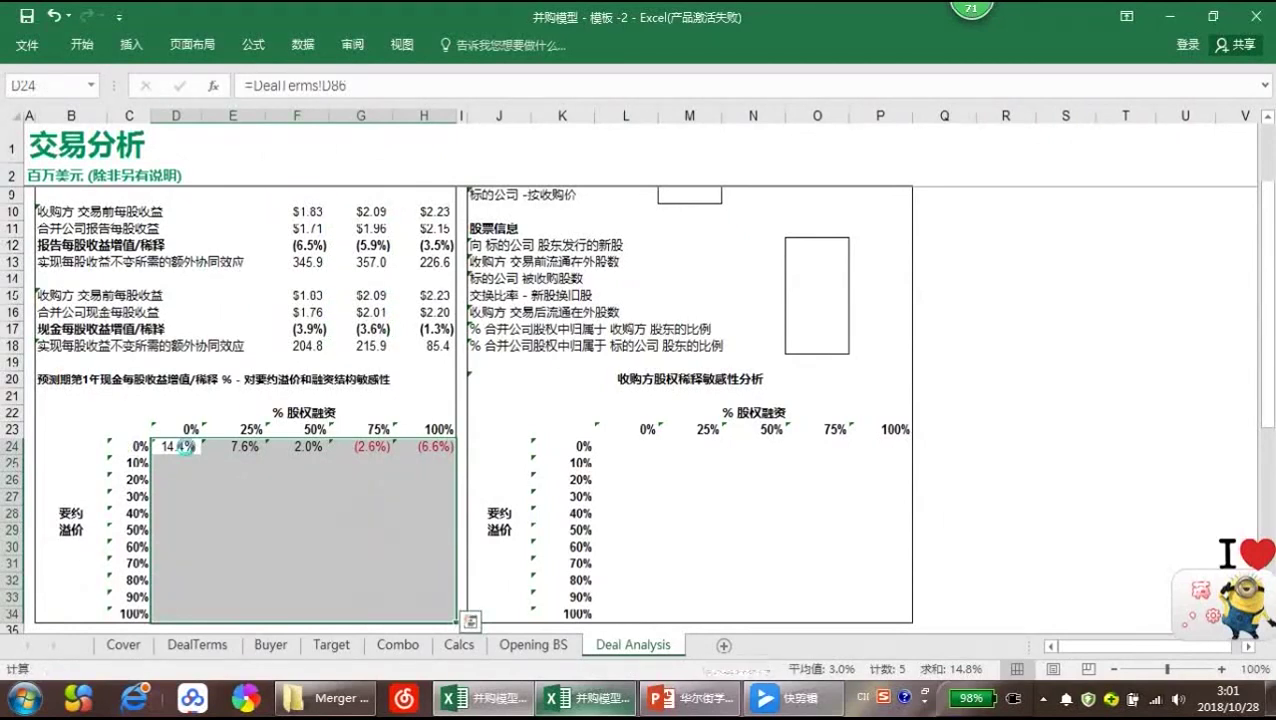
{"action": "left_click", "coordinate": [245, 510]}
{"action": "left_click", "coordinate": [373, 412]}
{"action": "left_click", "coordinate": [419, 411]}
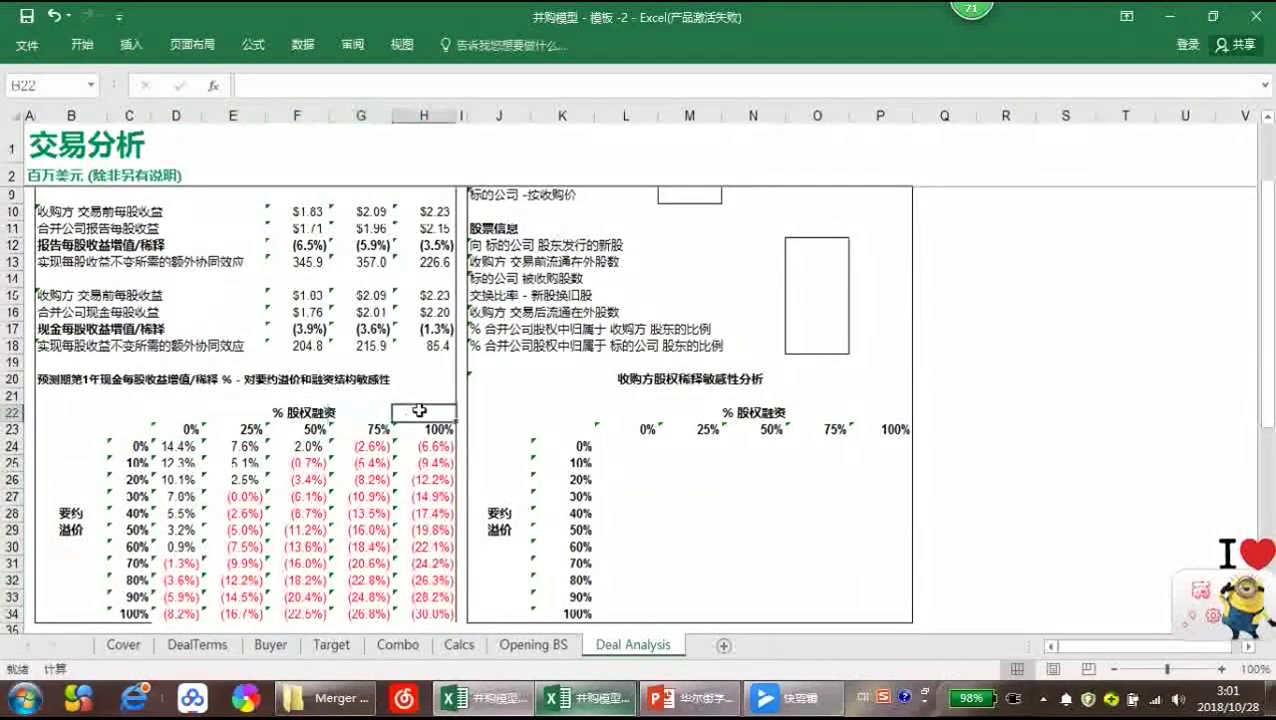
{"action": "scroll", "coordinate": [419, 411], "scroll_direction": "down", "scroll_amount": 1}
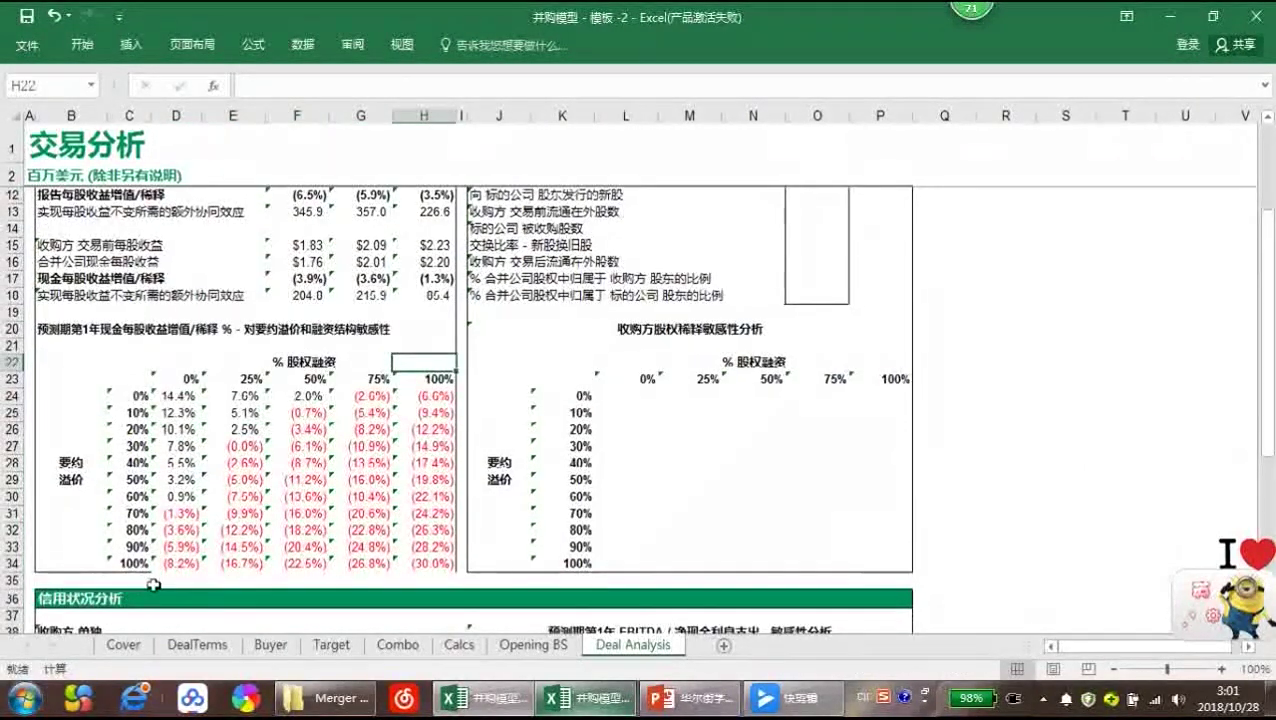
{"action": "left_click_drag", "start_coordinate": [150, 566], "coordinate": [432, 563]}
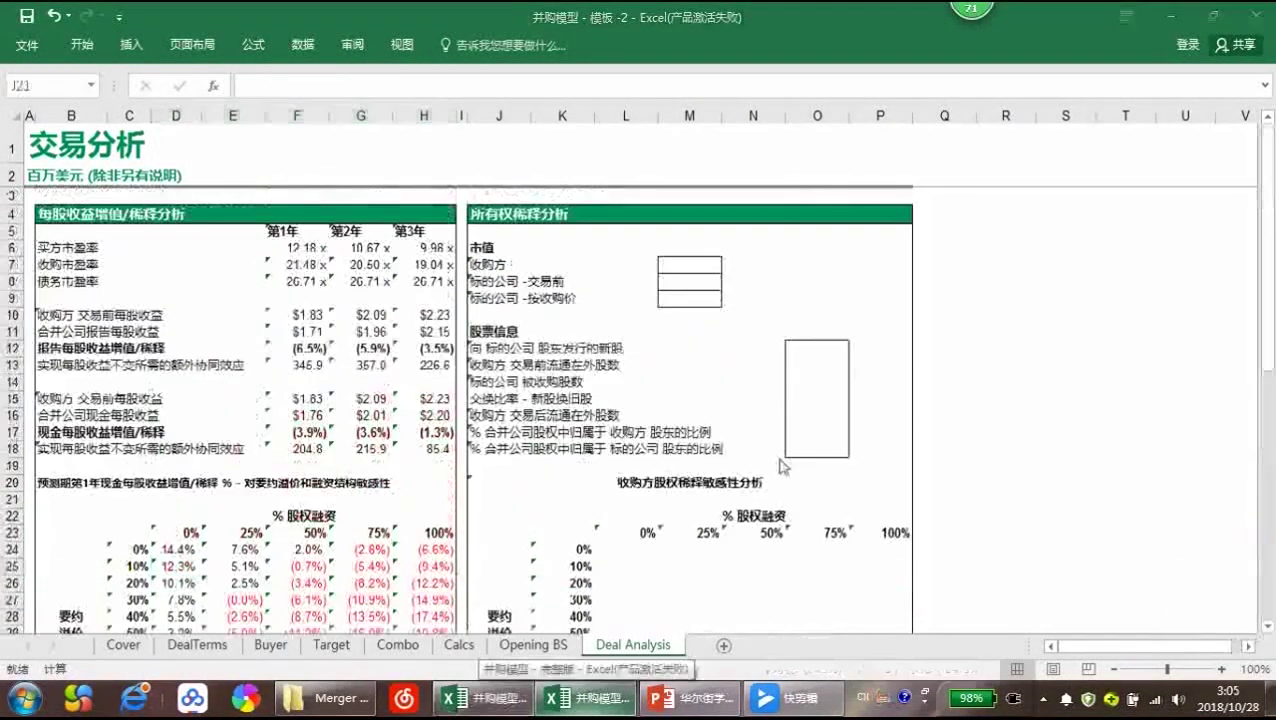
Link the acquirer's market value in M7 of the ownership dilution section to its unaffected market value, =DealTerms!C18
{"action": "left_click", "coordinate": [680, 263]}
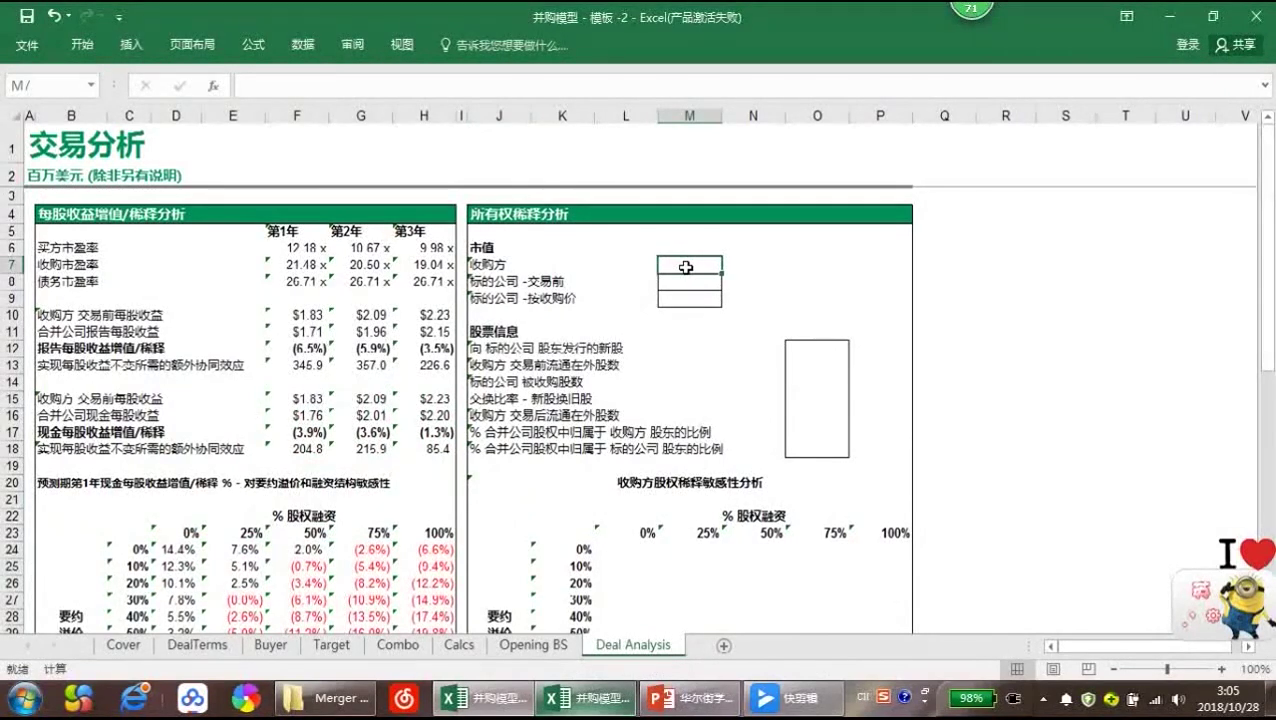
{"action": "type", "text": "="}
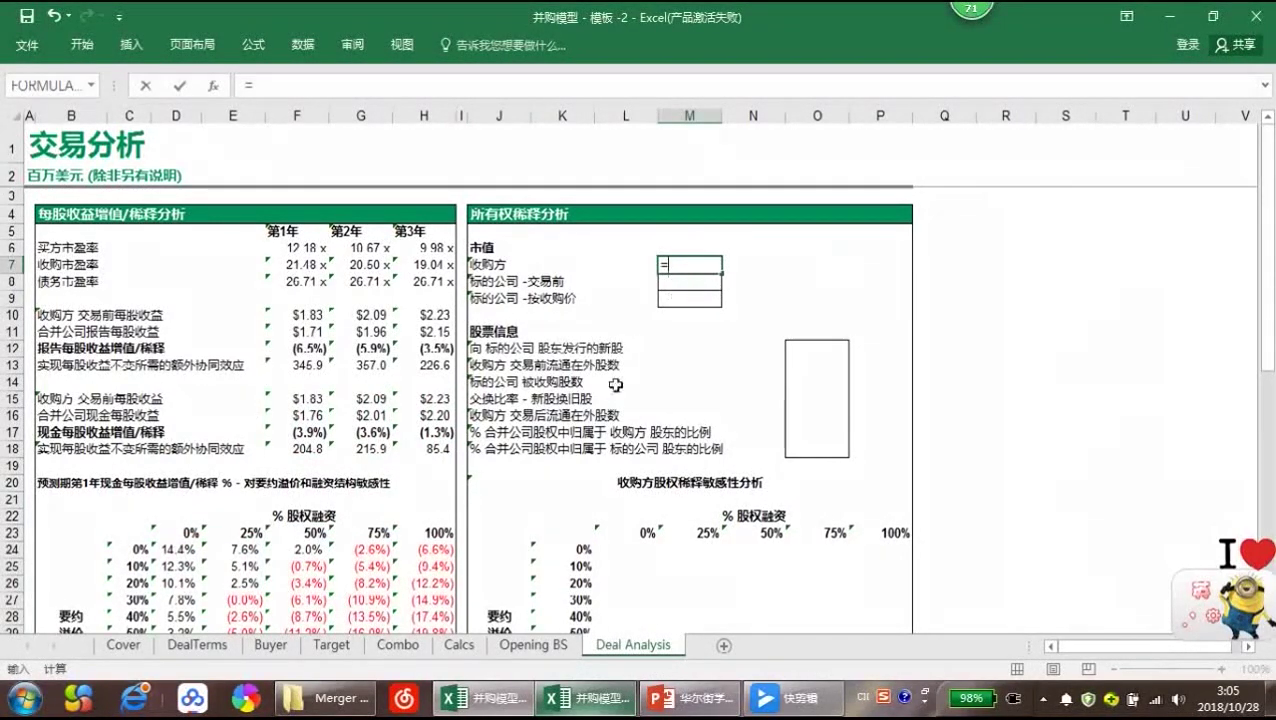
{"action": "left_click", "coordinate": [196, 646]}
{"action": "scroll", "coordinate": [463, 313], "scroll_direction": "up", "scroll_amount": 20}
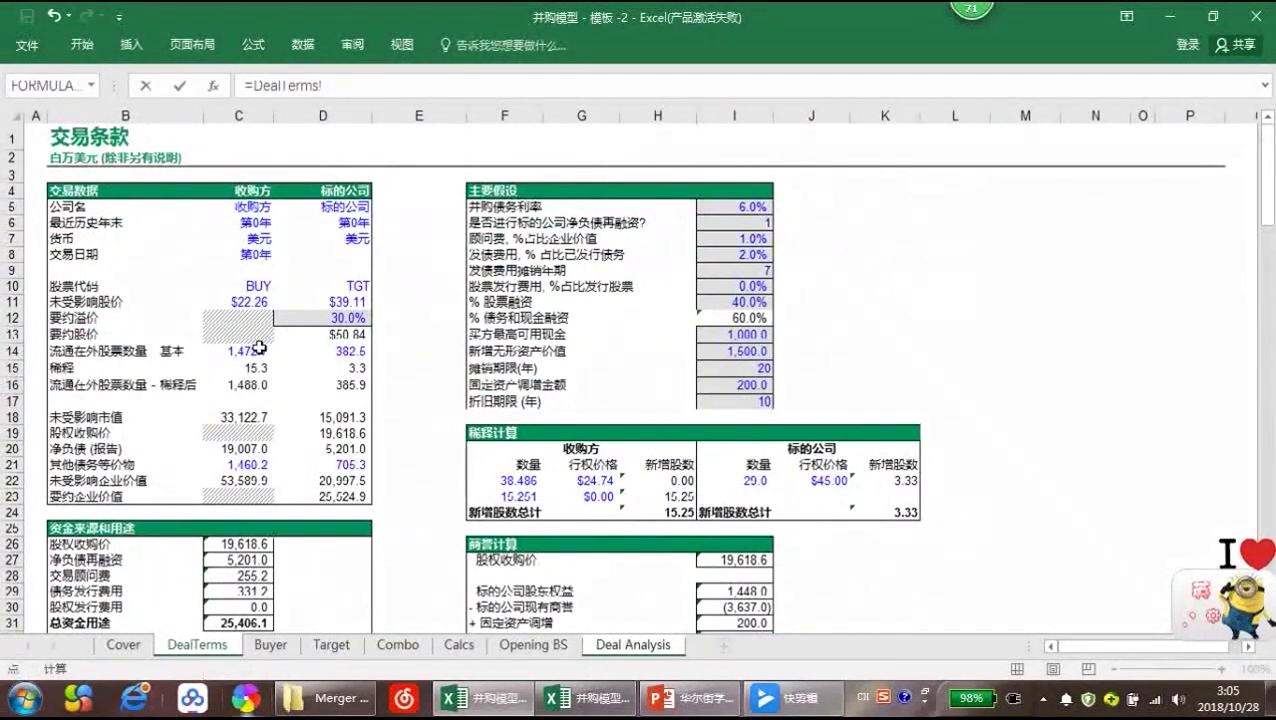
{"action": "left_click", "coordinate": [246, 416]}
{"action": "key", "text": "Return"}
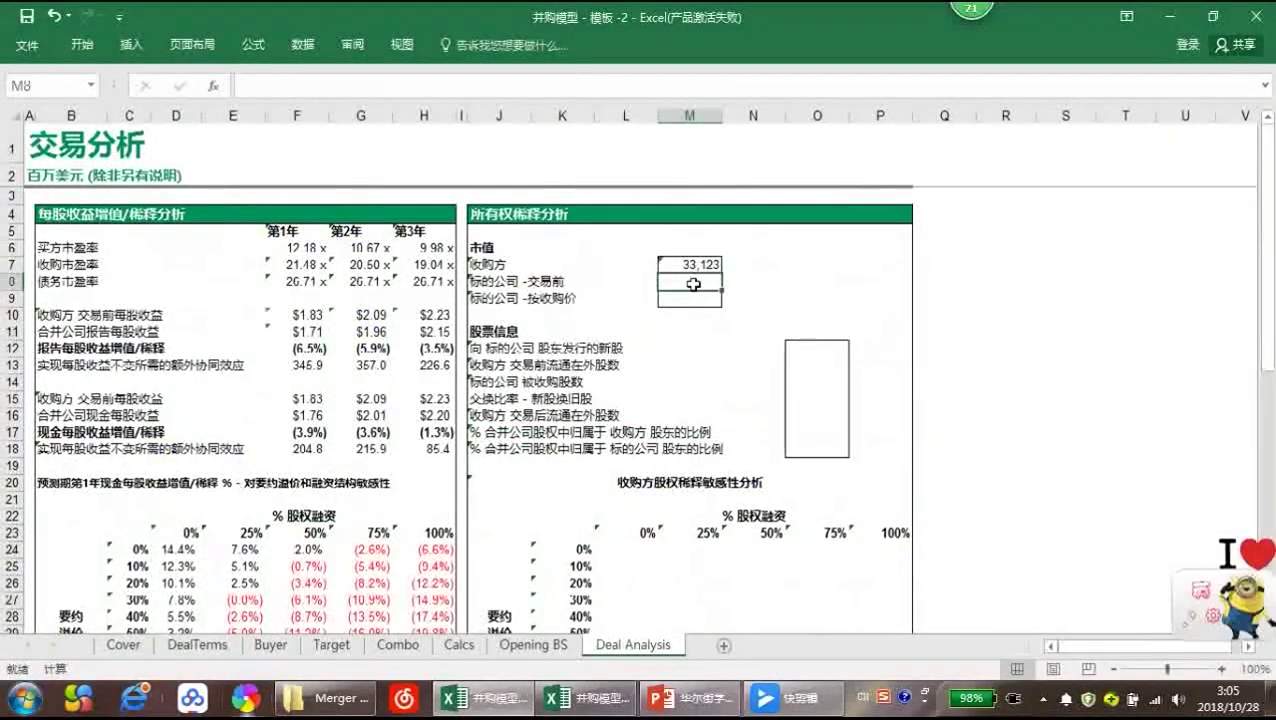
Link the target's pre-deal market value in M8 to =DealTerms!D18 and its value at the offer price in M9 to =DealTerms!D19
{"action": "type", "text": "="}
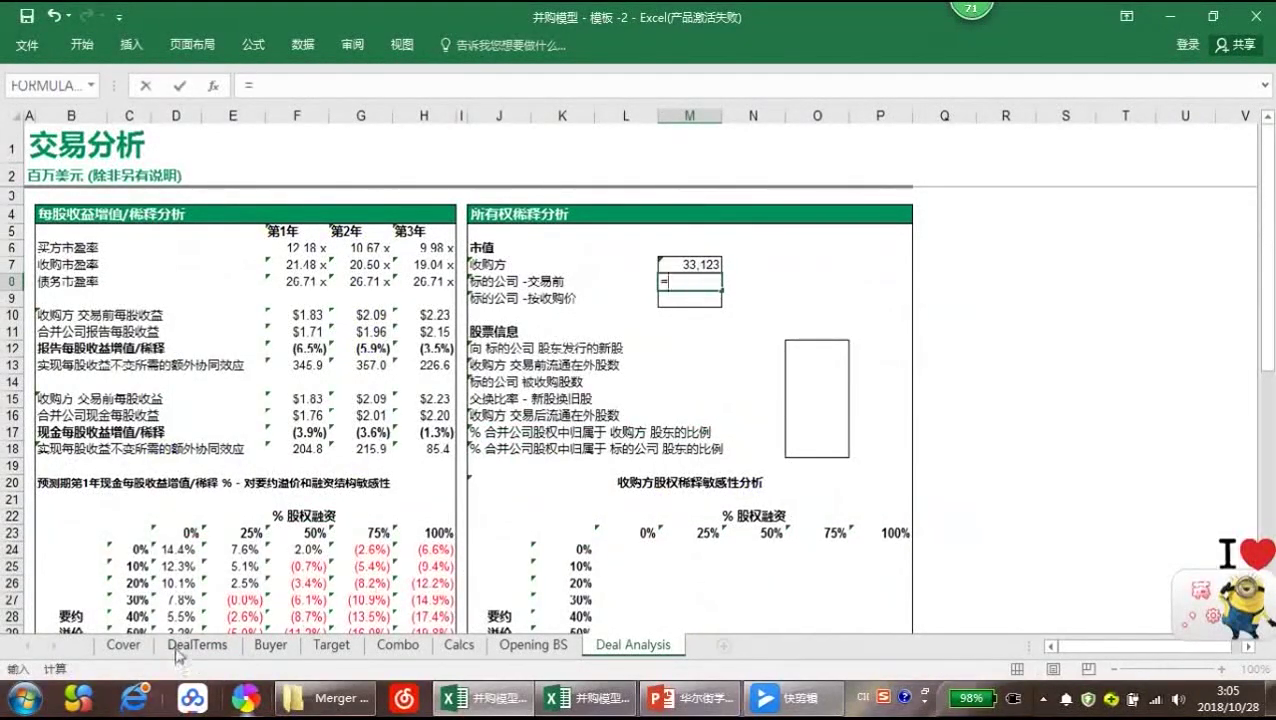
{"action": "left_click", "coordinate": [190, 645]}
{"action": "left_click", "coordinate": [329, 417]}
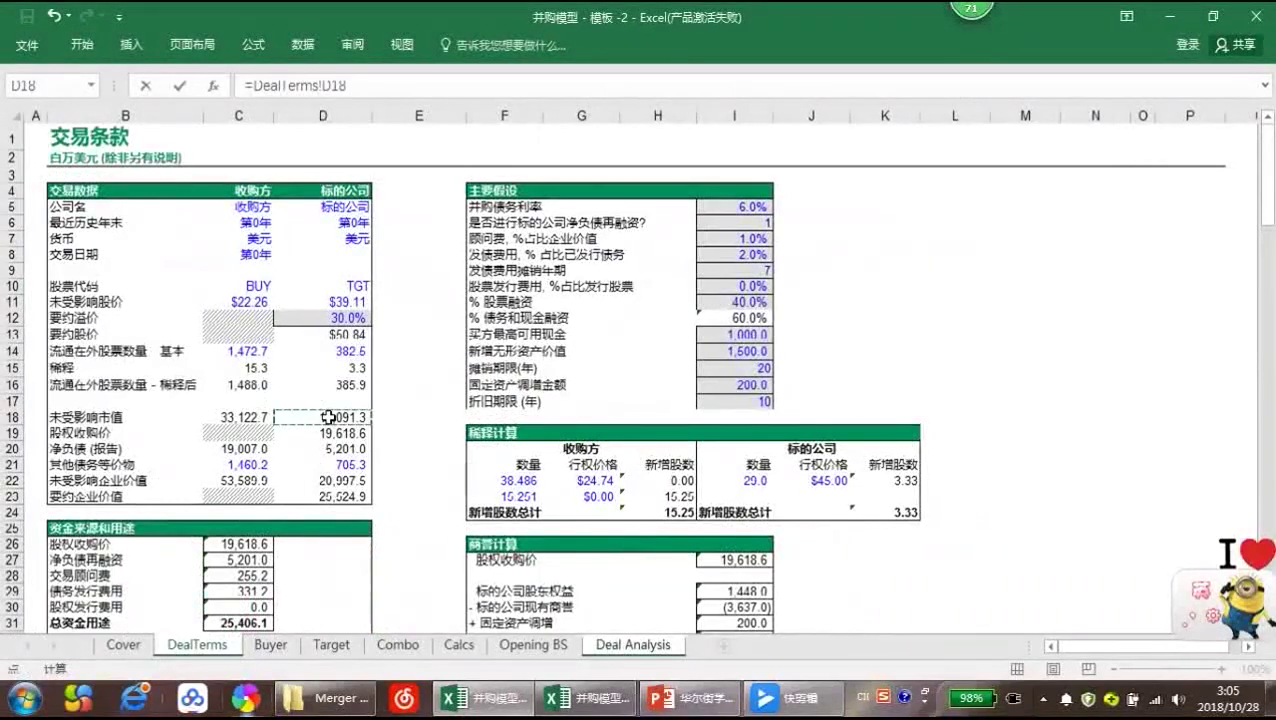
{"action": "key", "text": "Return"}
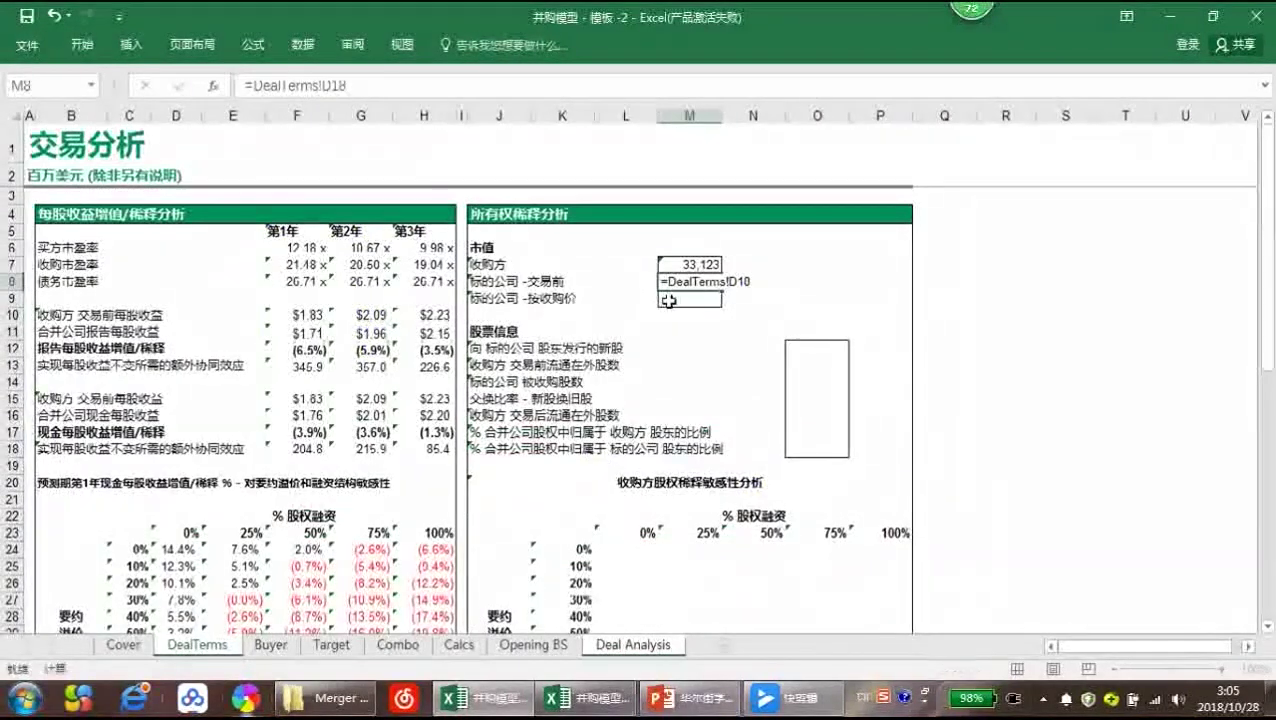
{"action": "type", "text": "="}
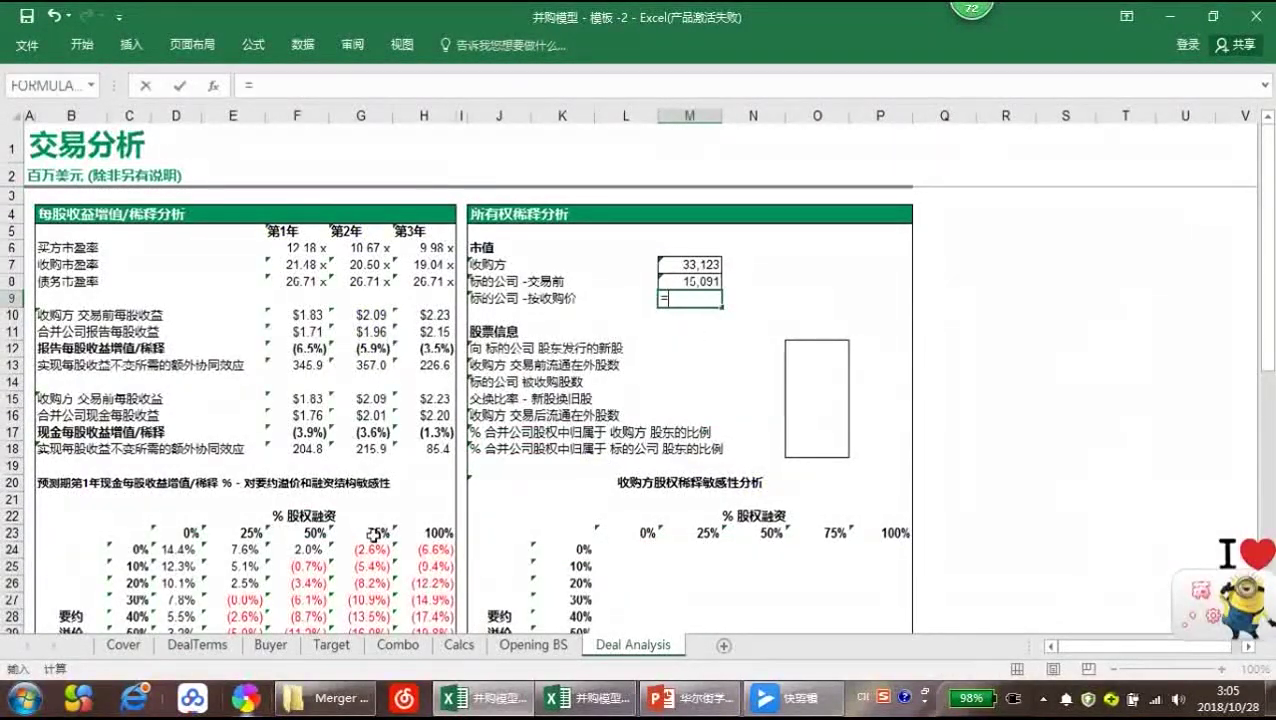
{"action": "left_click", "coordinate": [197, 645]}
{"action": "left_click", "coordinate": [333, 452]}
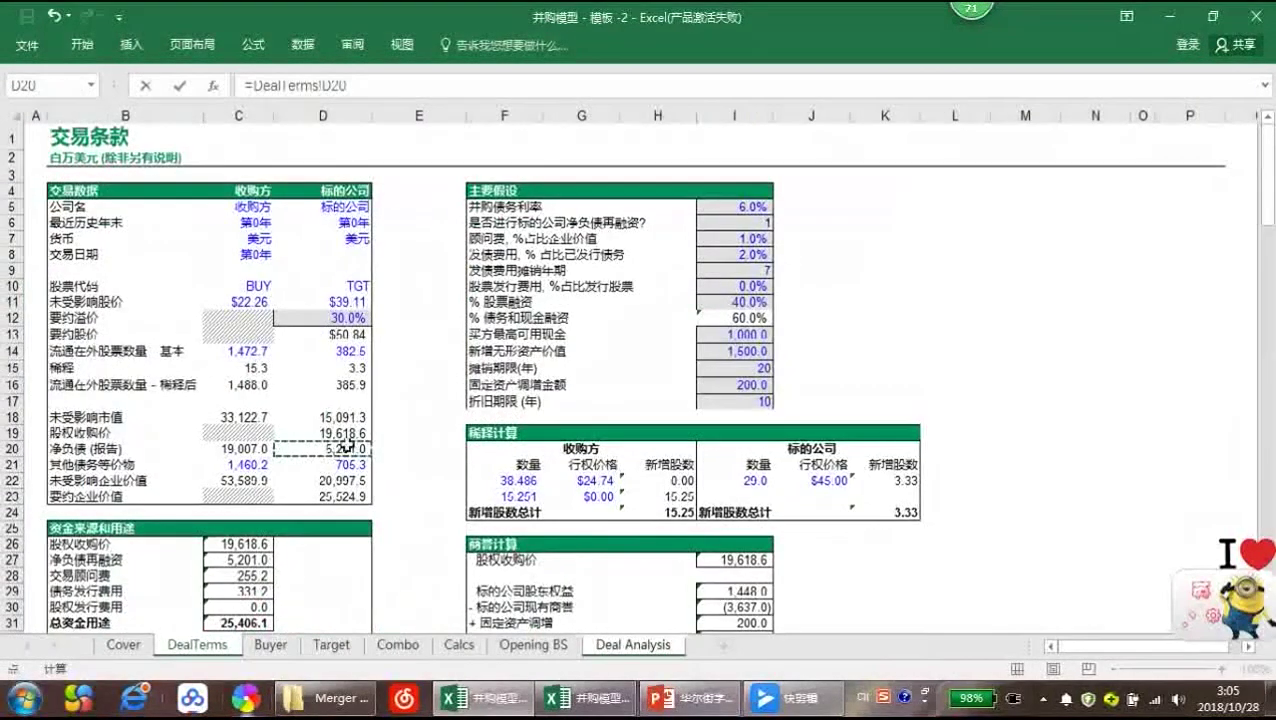
{"action": "left_click", "coordinate": [344, 435]}
{"action": "key", "text": "Return"}
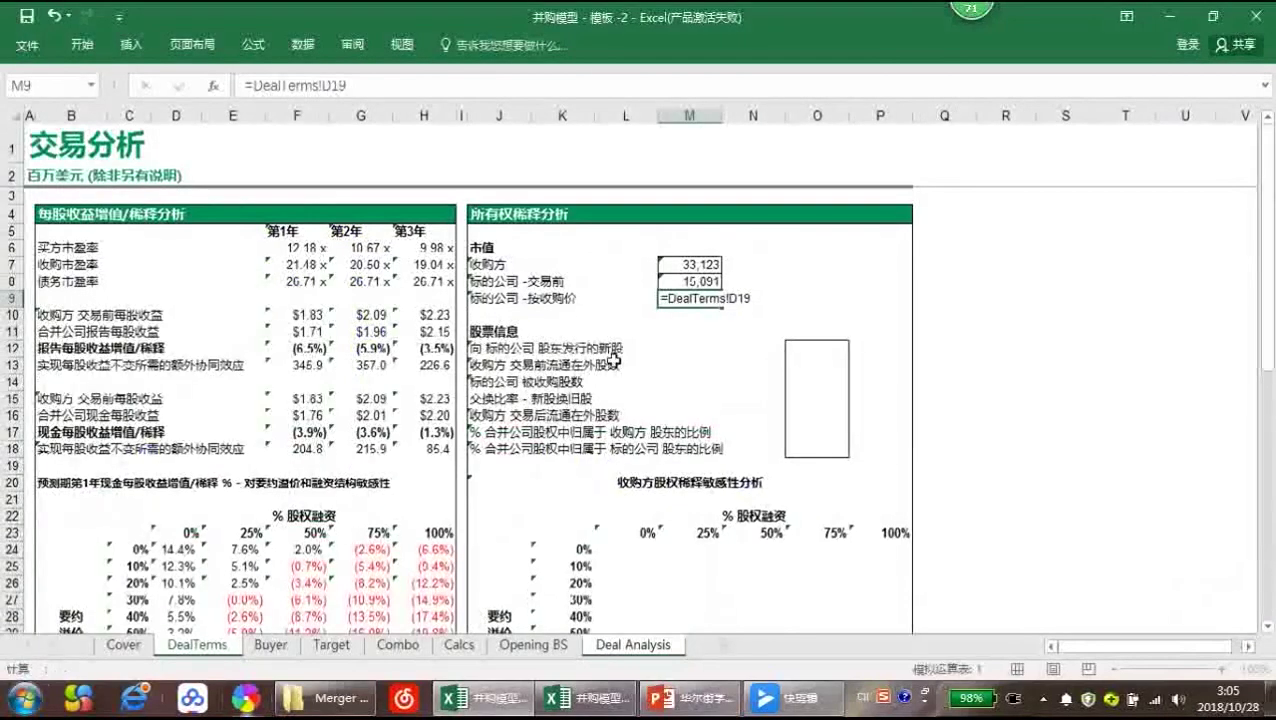
Link the new shares issued to target shareholders in O12 to the year 1 new shares issued, =DealTerms!F41
{"action": "left_click", "coordinate": [822, 348]}
{"action": "type", "text": "="}
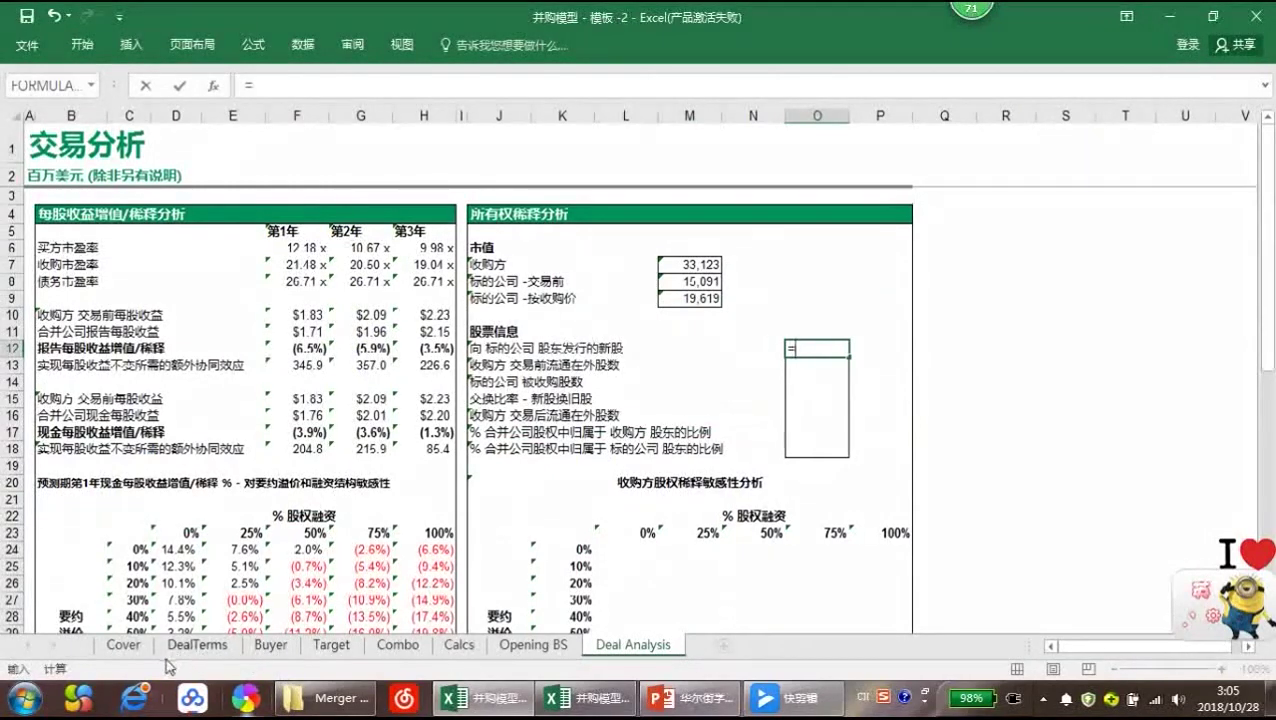
{"action": "left_click", "coordinate": [196, 645]}
{"action": "scroll", "coordinate": [505, 560], "scroll_direction": "down", "scroll_amount": 5}
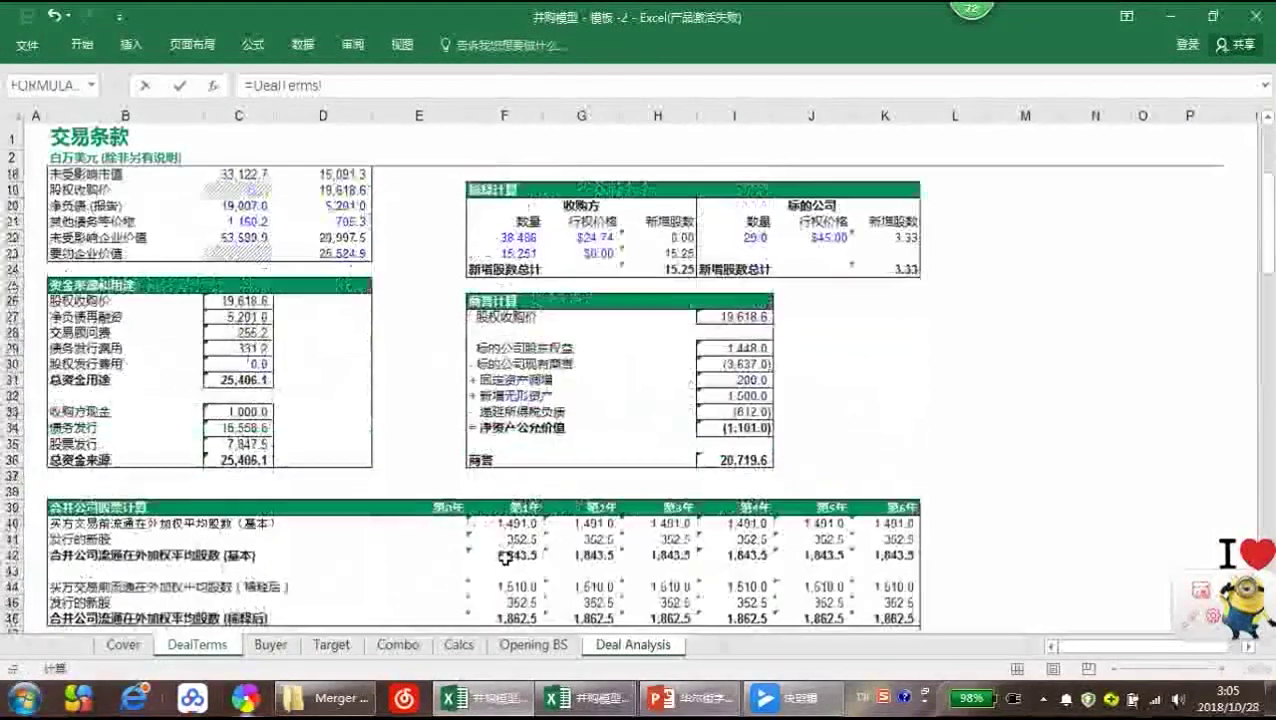
{"action": "left_click", "coordinate": [505, 539]}
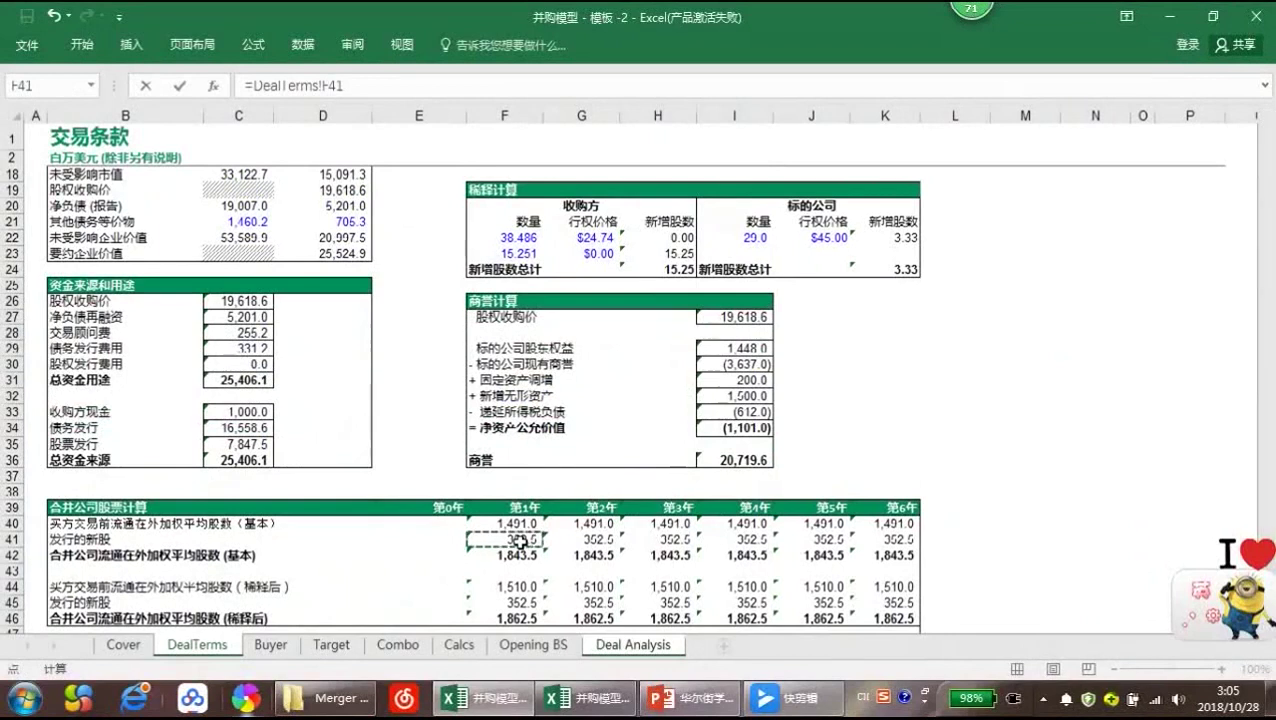
{"action": "key", "text": "Return"}
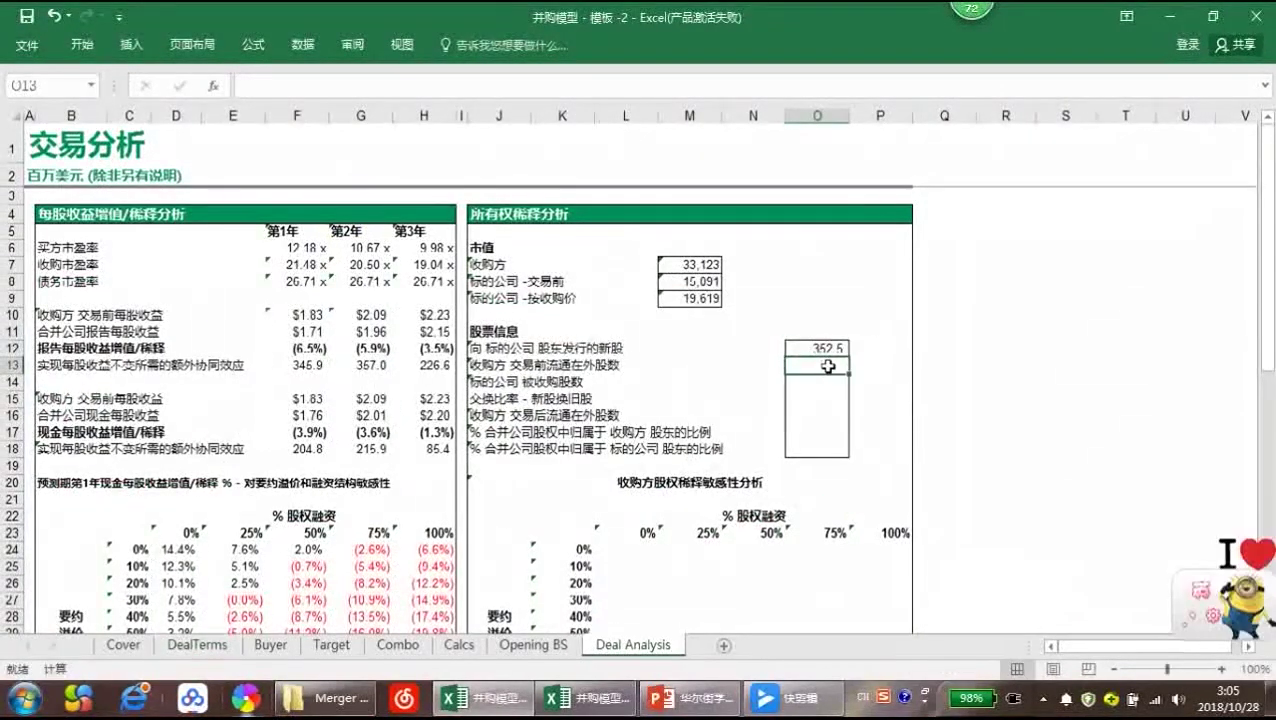
Link the acquirer's pre-deal shares outstanding in O13 to its diluted share count, =DealTerms!C16
{"action": "type", "text": "="}
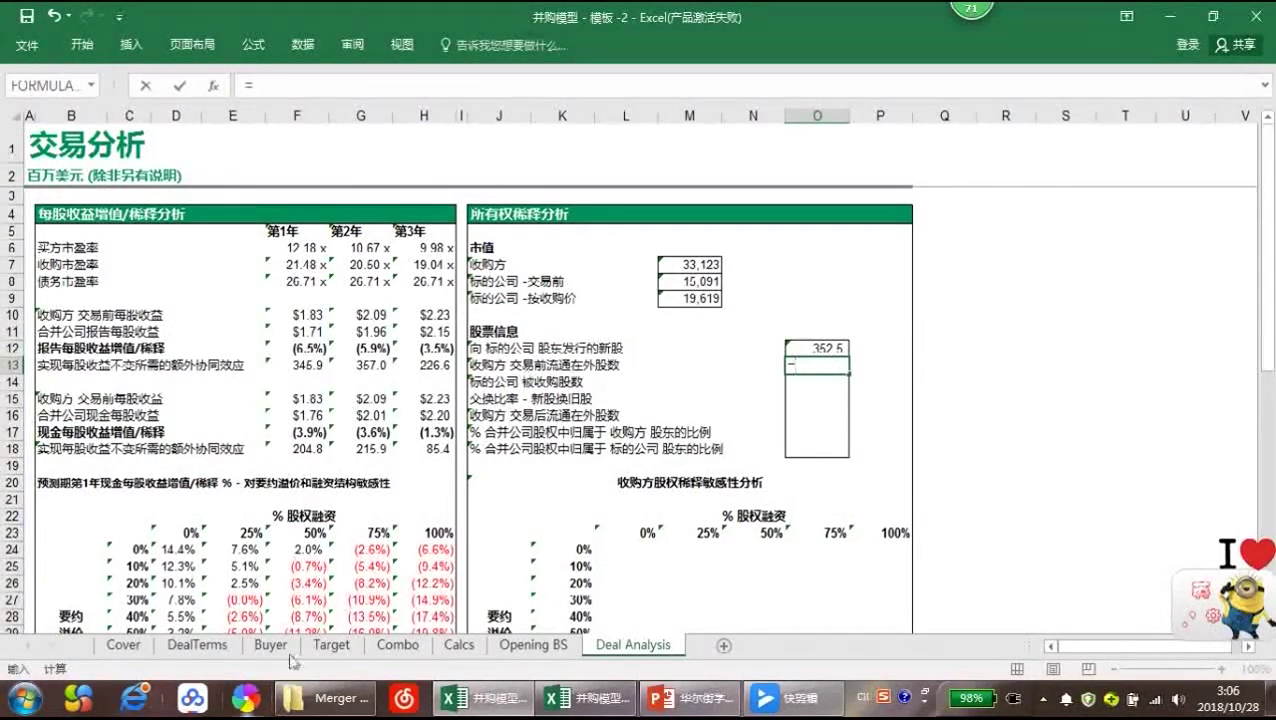
{"action": "left_click", "coordinate": [180, 650]}
{"action": "scroll", "coordinate": [230, 430], "scroll_direction": "up", "scroll_amount": 6}
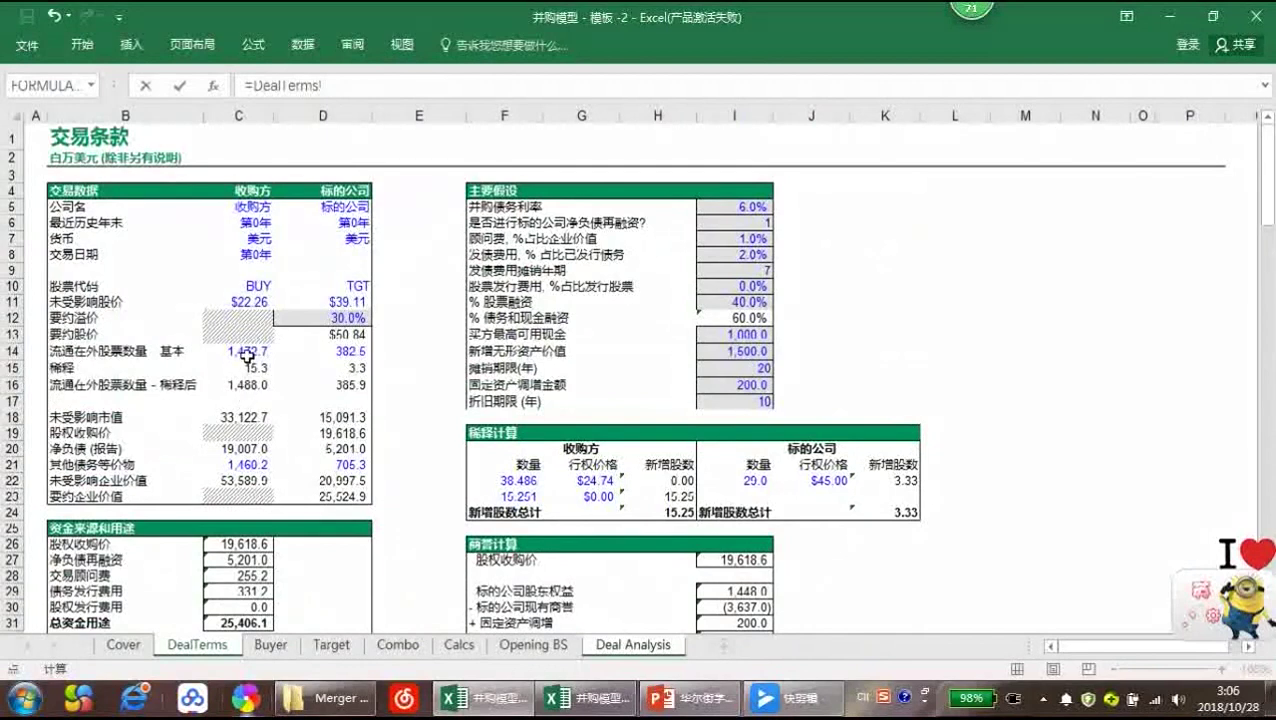
{"action": "left_click", "coordinate": [253, 348]}
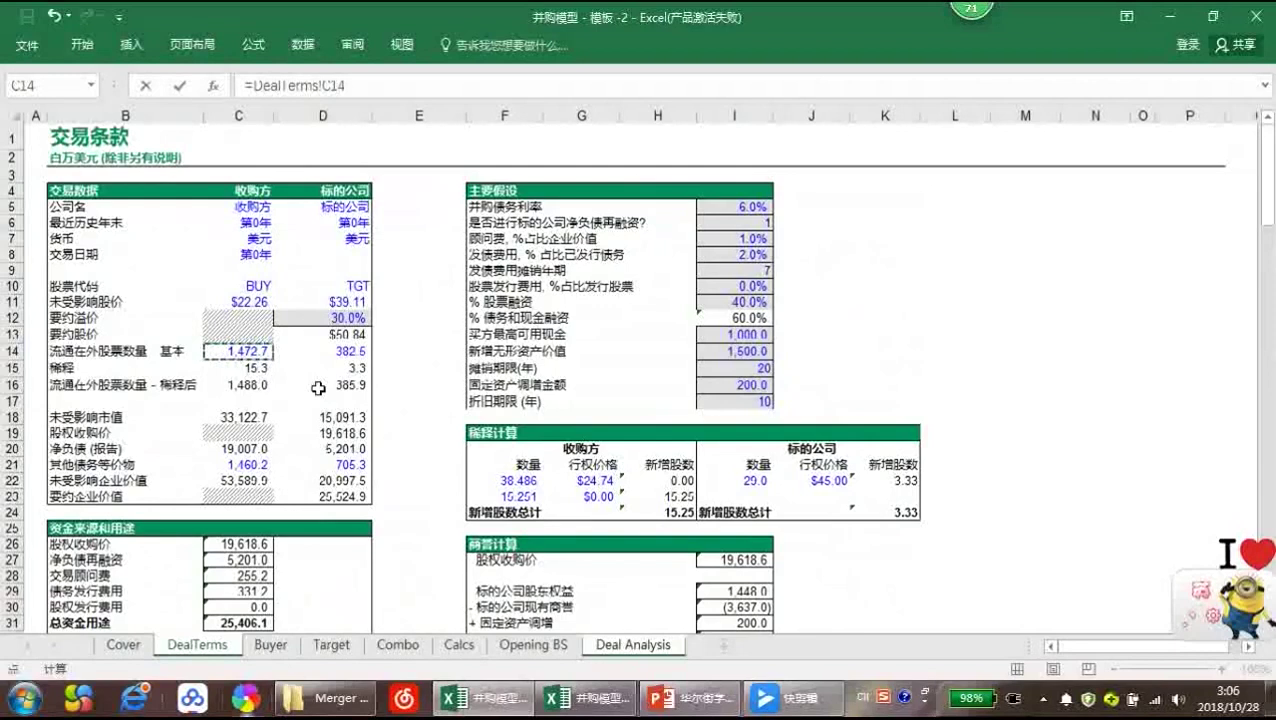
{"action": "key", "text": "BackSpace"}
{"action": "key", "text": "BackSpace"}
{"action": "key", "text": "BackSpace"}
{"action": "left_click", "coordinate": [233, 384]}
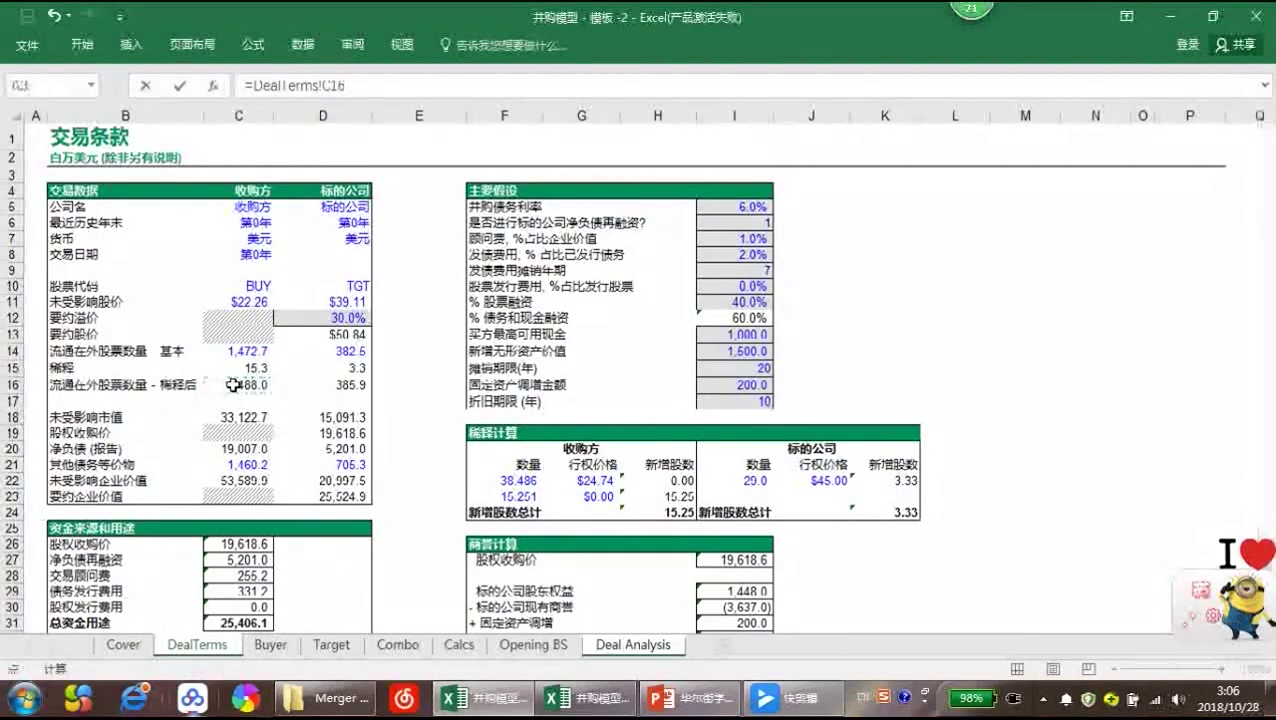
{"action": "key", "text": "Return"}
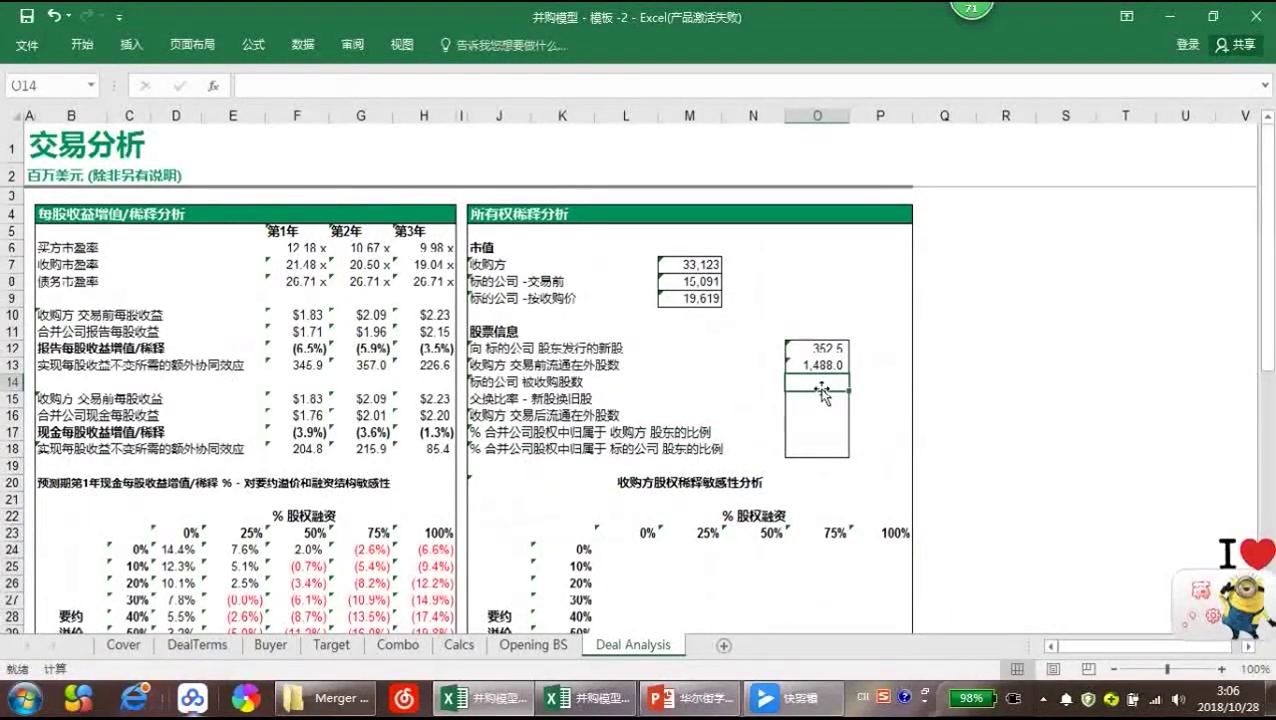
Link the target shares acquired in O14 to the target's diluted share count, =DealTerms!D16
{"action": "type", "text": "="}
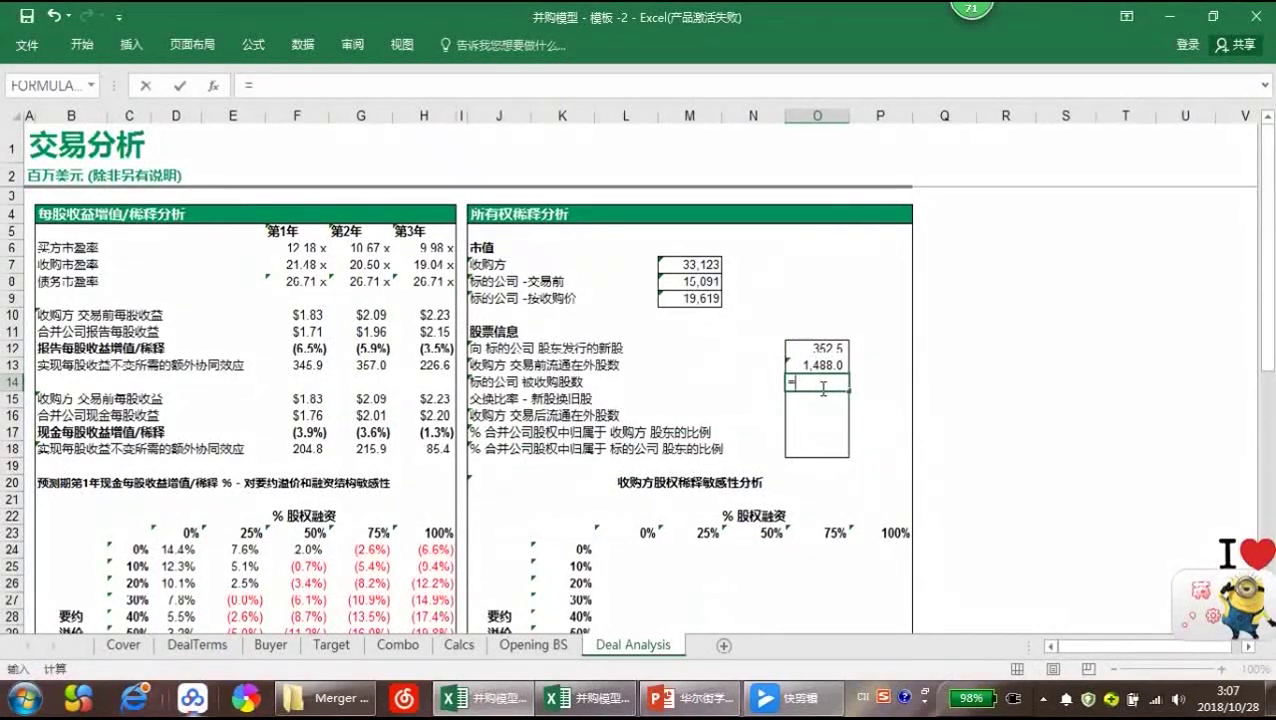
{"action": "left_click", "coordinate": [189, 651]}
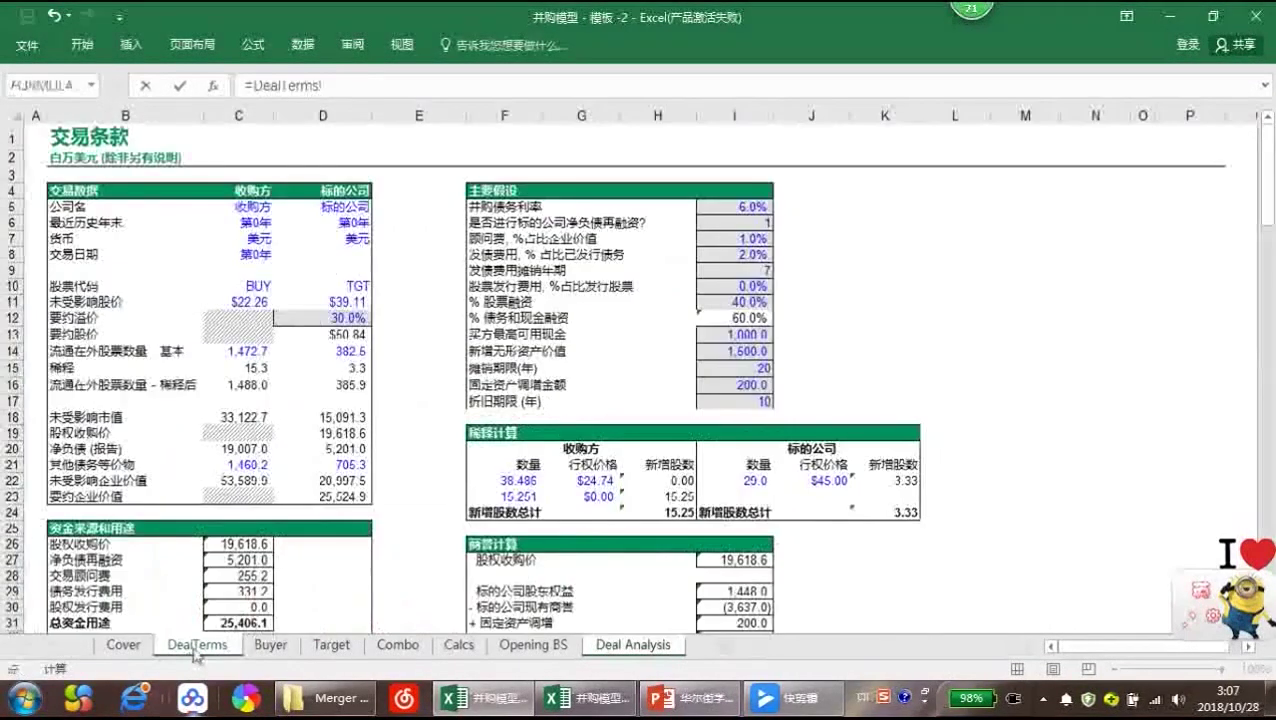
{"action": "left_click", "coordinate": [350, 386]}
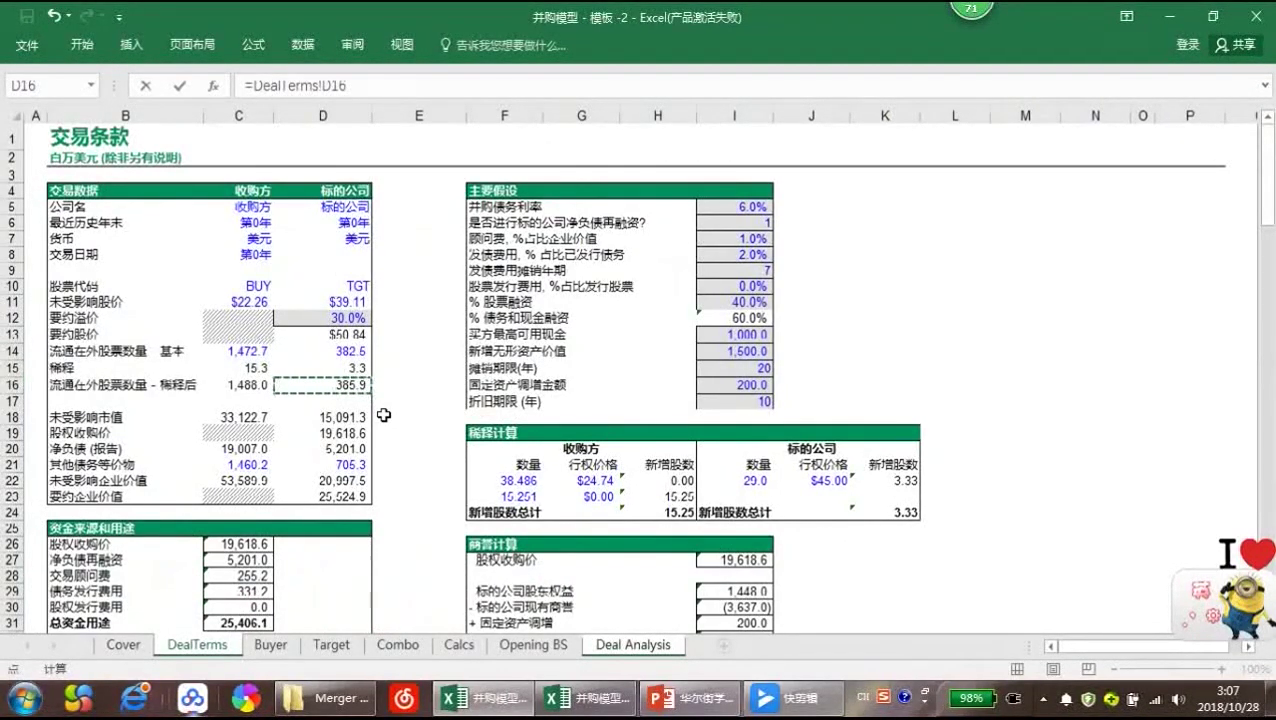
{"action": "key", "text": "Return"}
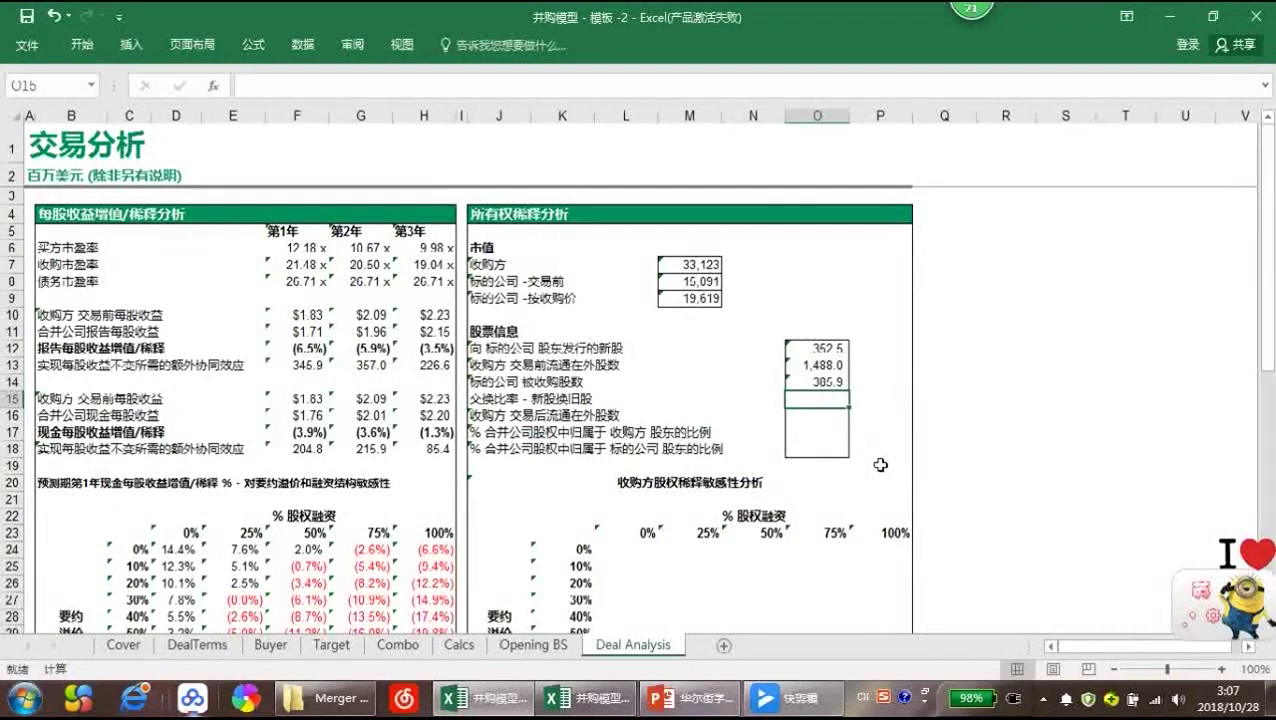
Calculate the new-for-old share exchange ratio in O15 as new shares issued divided by target shares acquired, =O12/O14
{"action": "type", "text": "="}
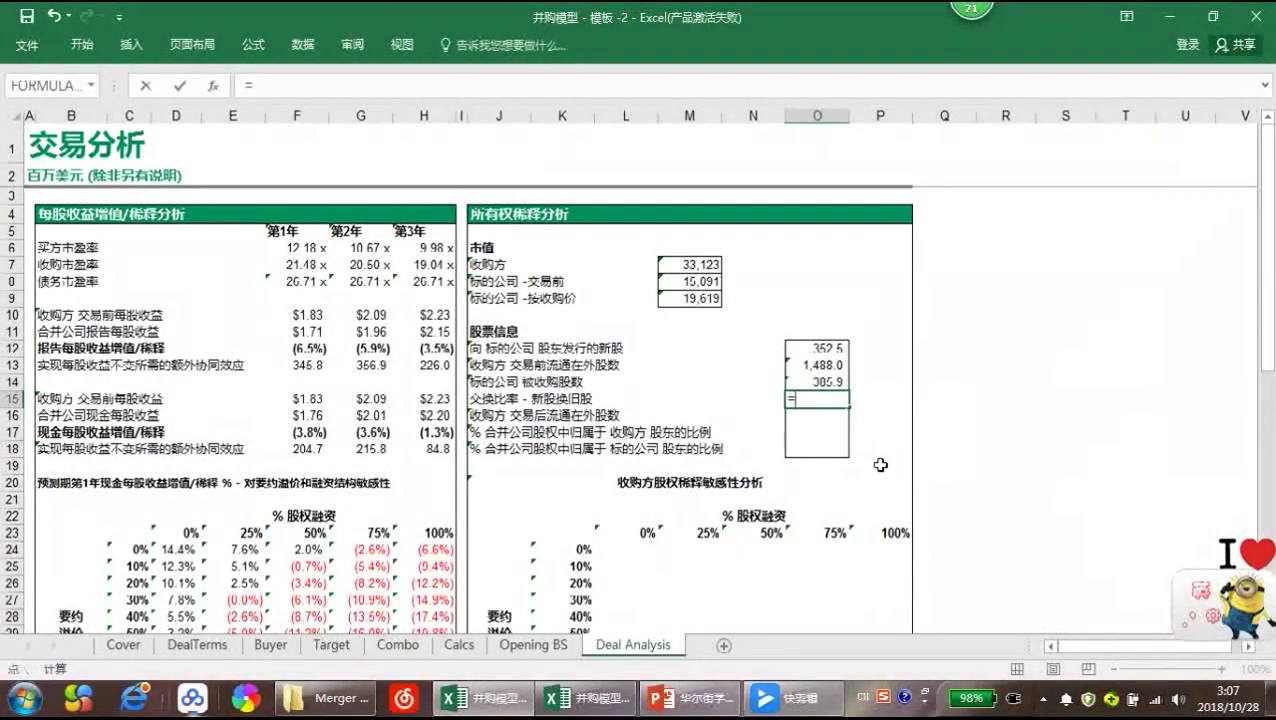
{"action": "key", "text": "Up"}
{"action": "key", "text": "Up"}
{"action": "key", "text": "Up"}
{"action": "type", "text": "/"}
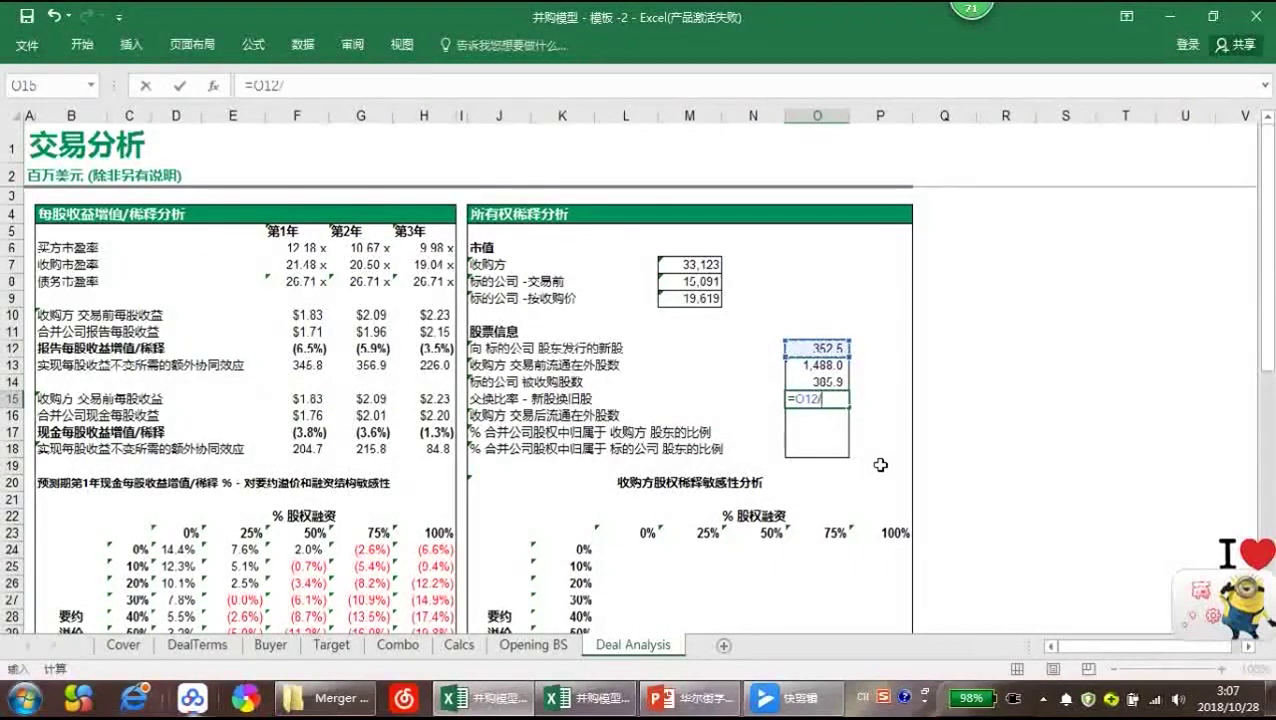
{"action": "key", "text": "Up"}
{"action": "key", "text": "Return"}
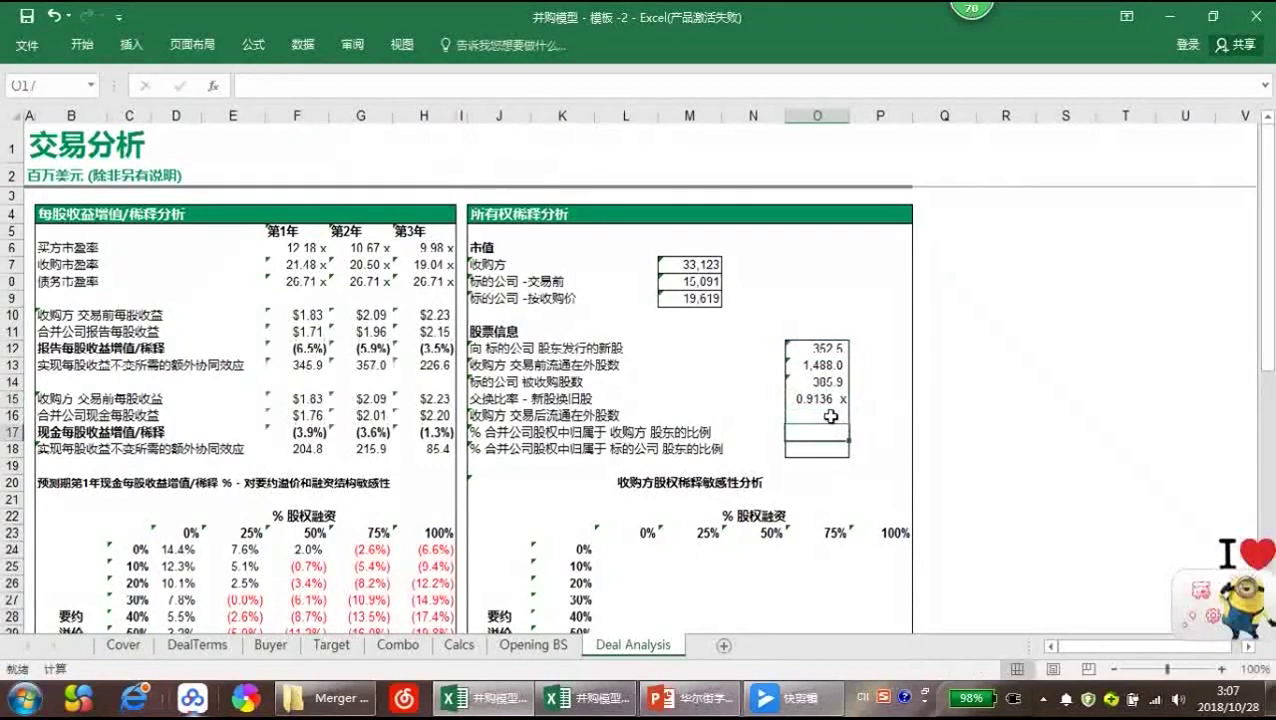
Calculate the acquirer's post-deal shares outstanding in O16 as new shares plus pre-deal shares, =O12+O13
{"action": "type", "text": "="}
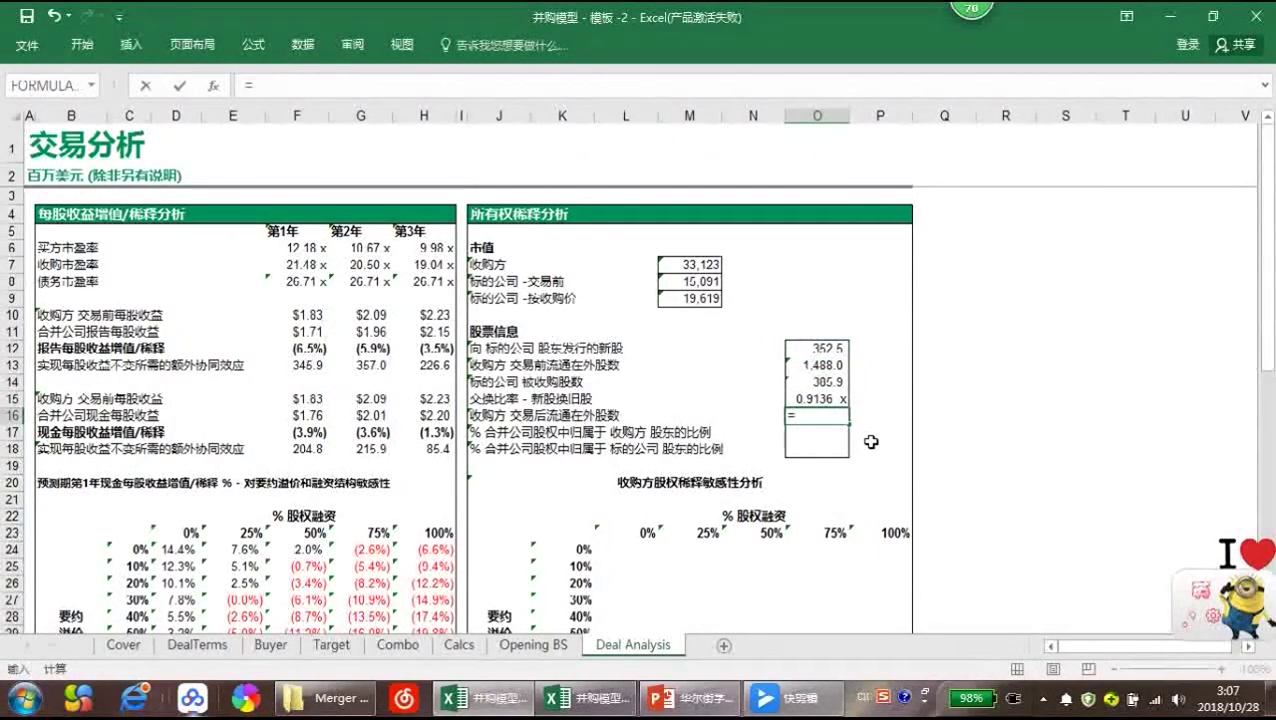
{"action": "key", "text": "Up"}
{"action": "key", "text": "Up"}
{"action": "key", "text": "Up"}
{"action": "key", "text": "Up"}
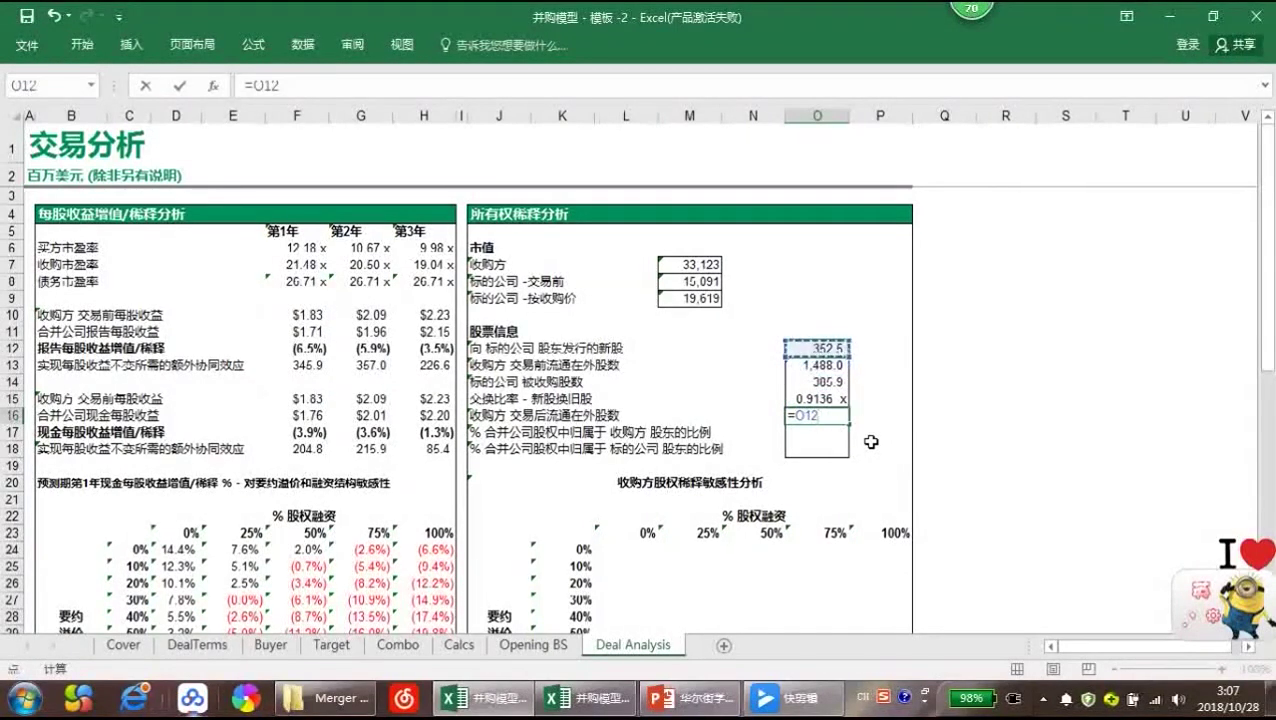
{"action": "type", "text": "+"}
{"action": "key", "text": "Up"}
{"action": "key", "text": "Up"}
{"action": "key", "text": "Up"}
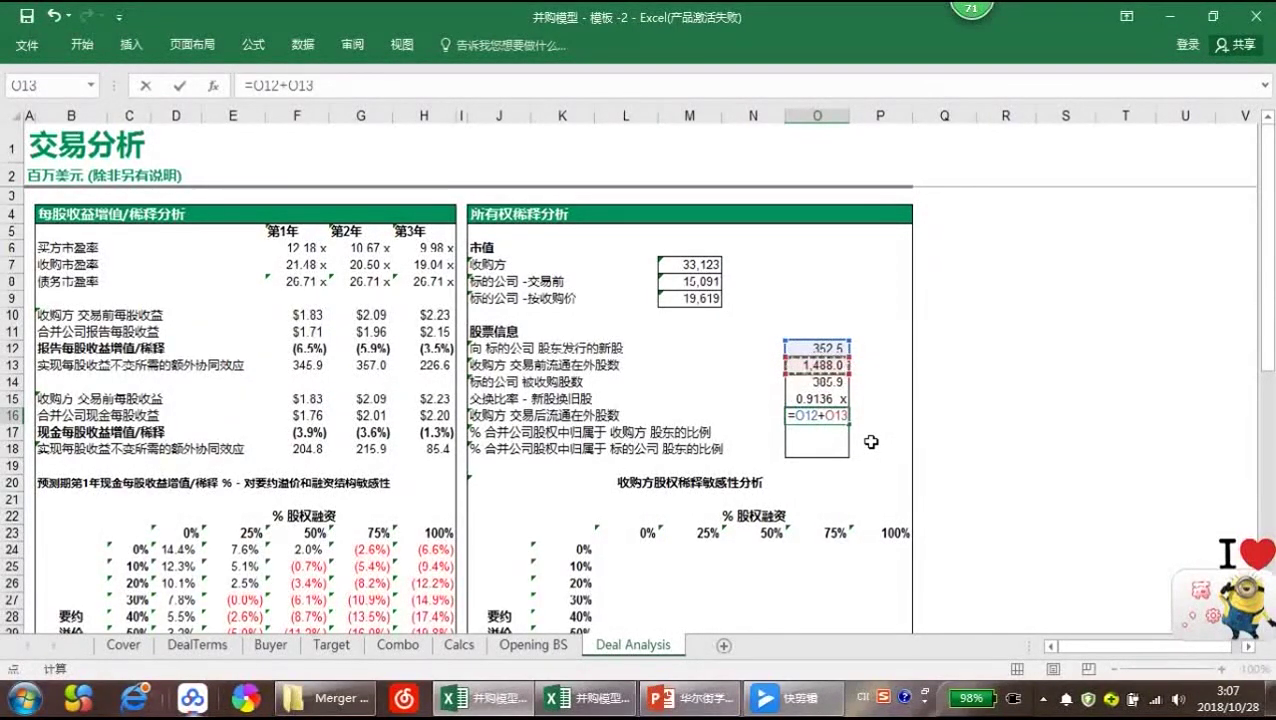
{"action": "key", "text": "ctrl+Return"}
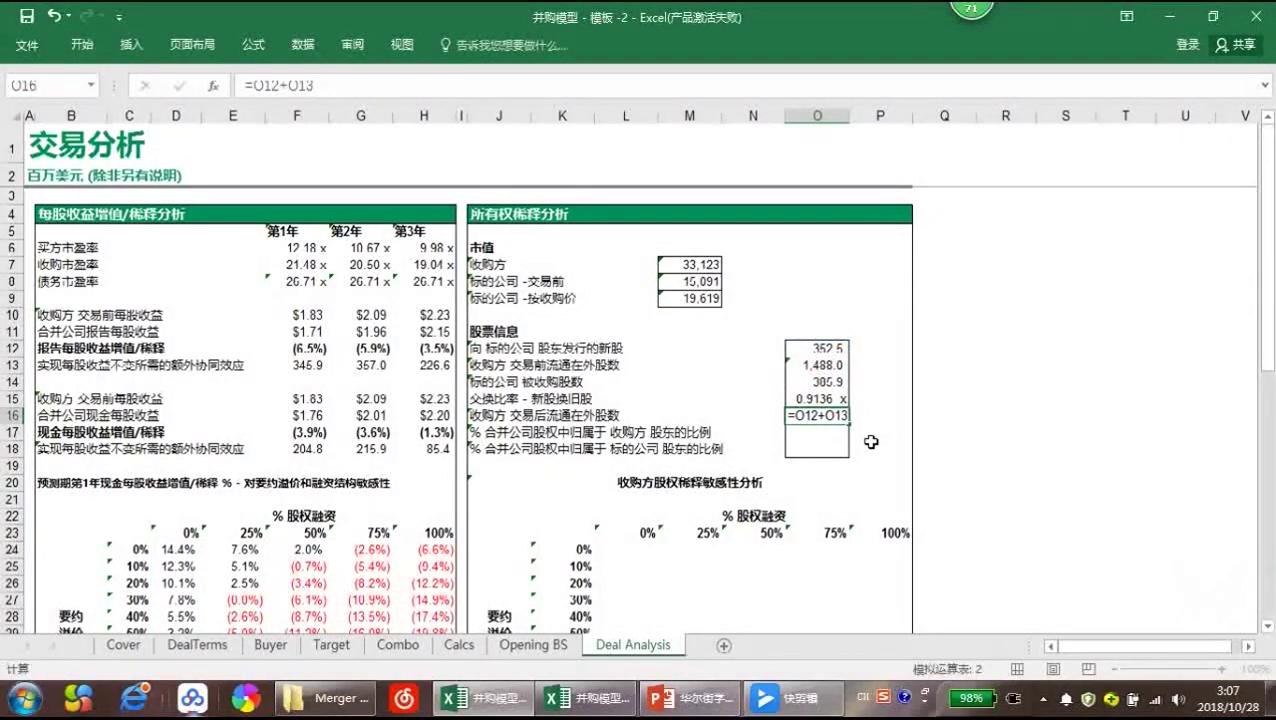
{"action": "key", "text": "Return"}
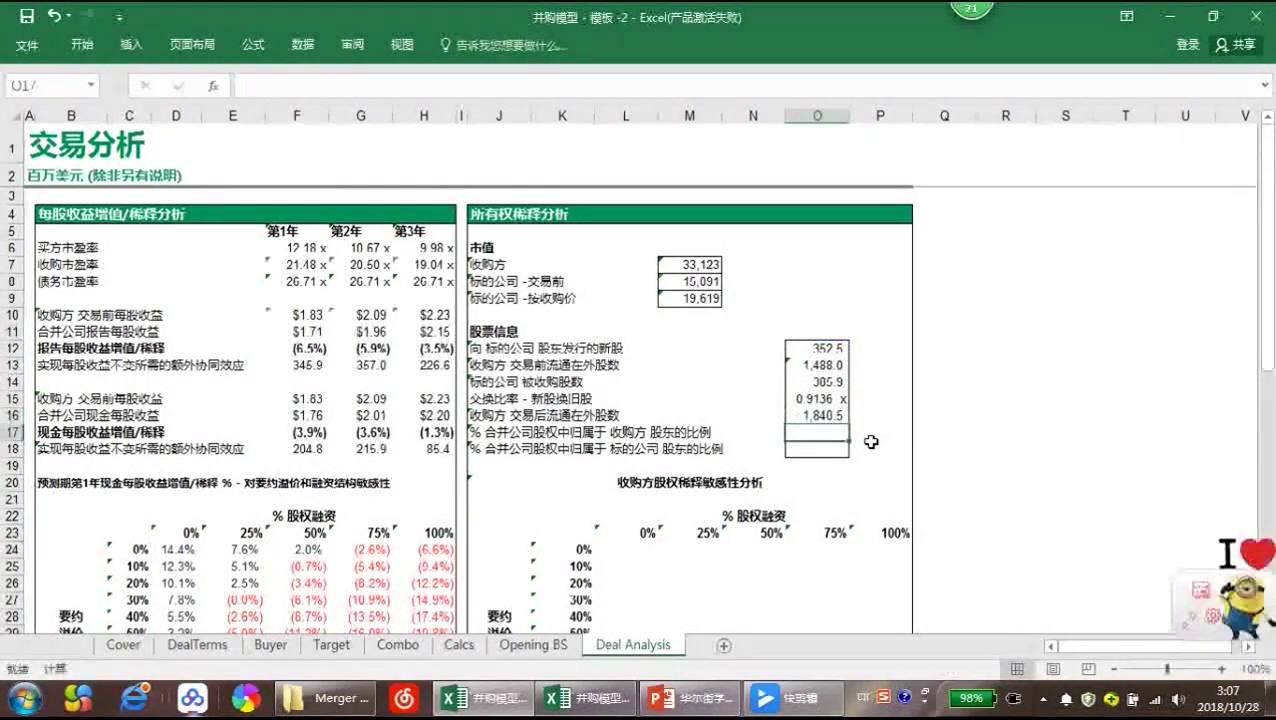
Calculate the acquirer shareholders' percentage of the combined company in O17 as =O13/O16
{"action": "type", "text": "="}
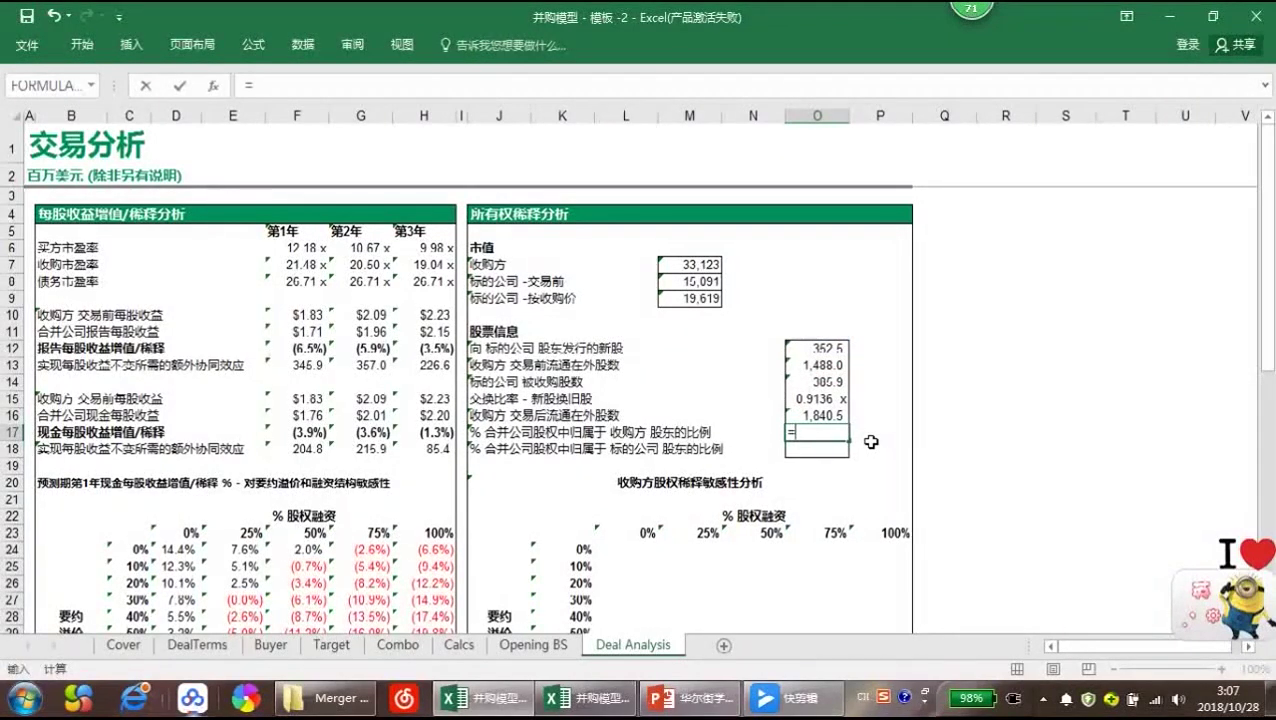
{"action": "key", "text": "Up"}
{"action": "key", "text": "Up"}
{"action": "key", "text": "Up"}
{"action": "key", "text": "Up"}
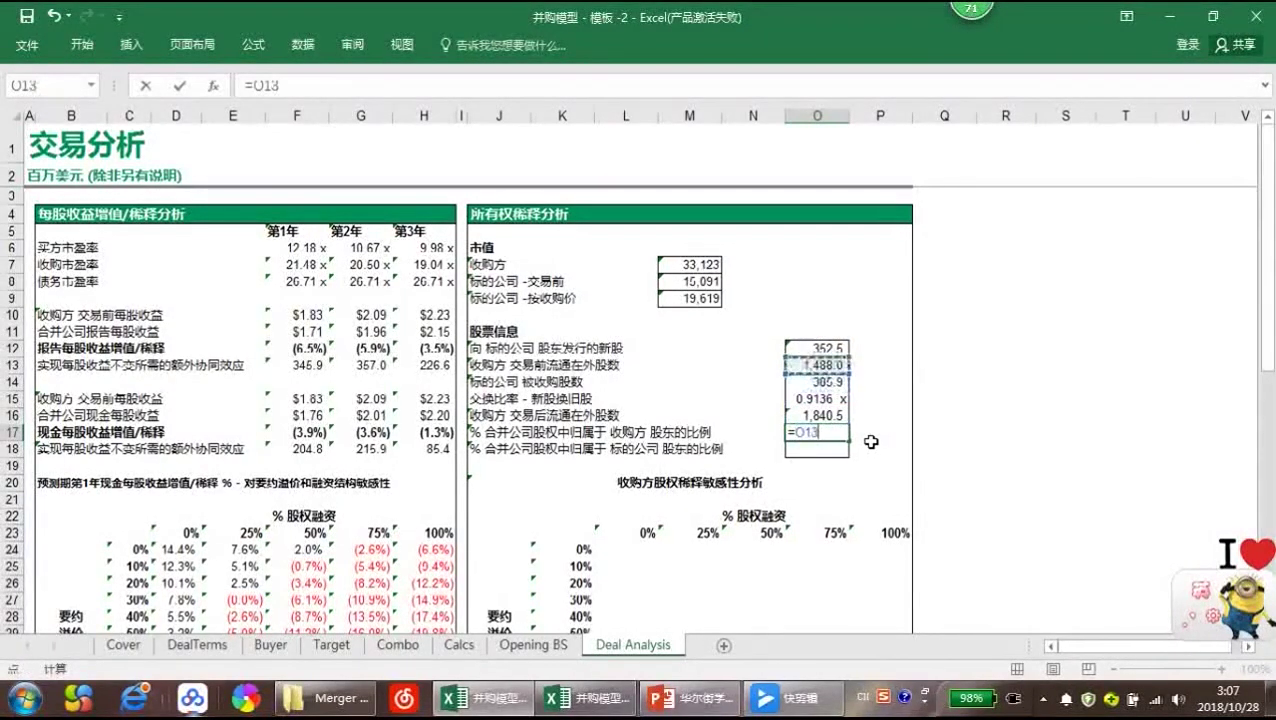
{"action": "type", "text": "/"}
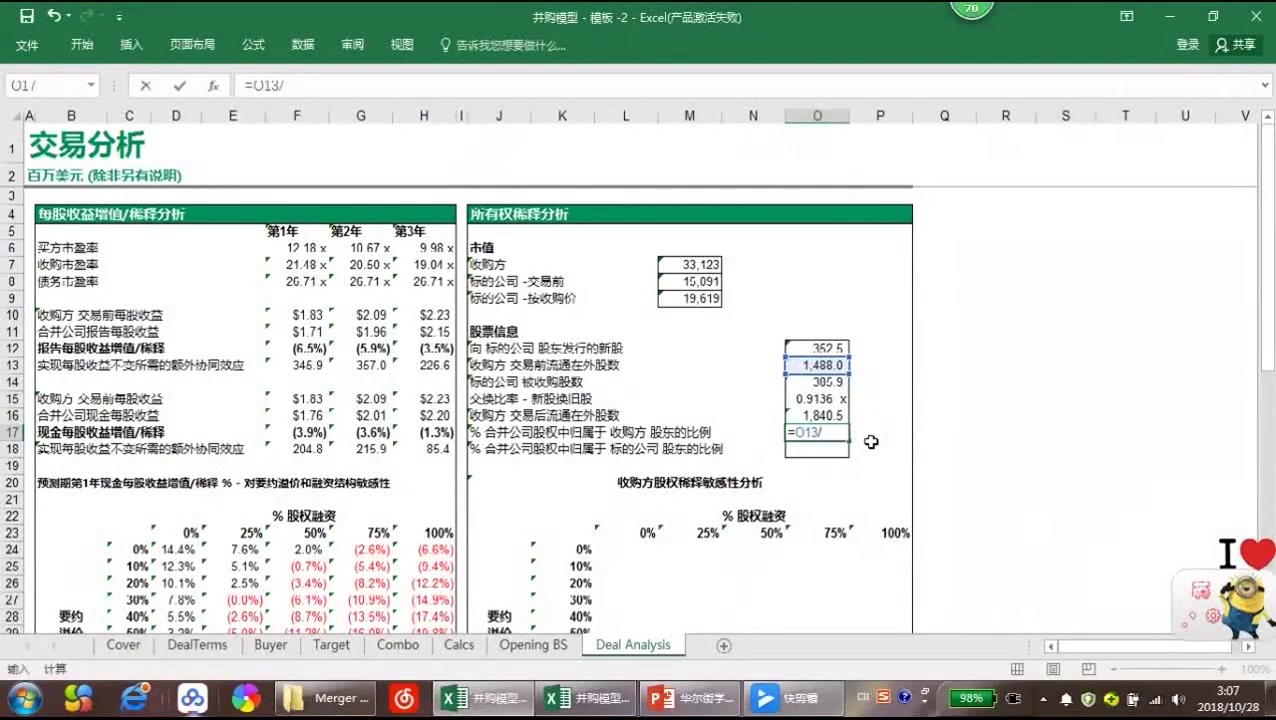
{"action": "key", "text": "Up"}
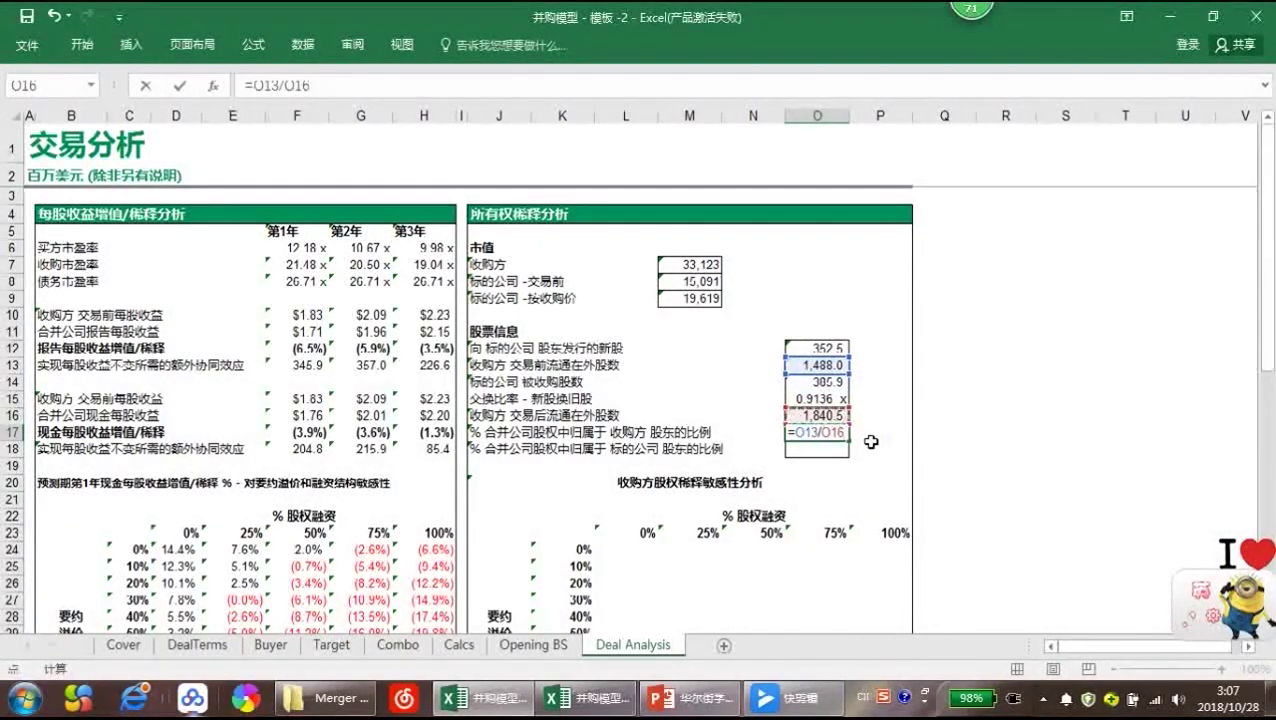
{"action": "key", "text": "ctrl+Return"}
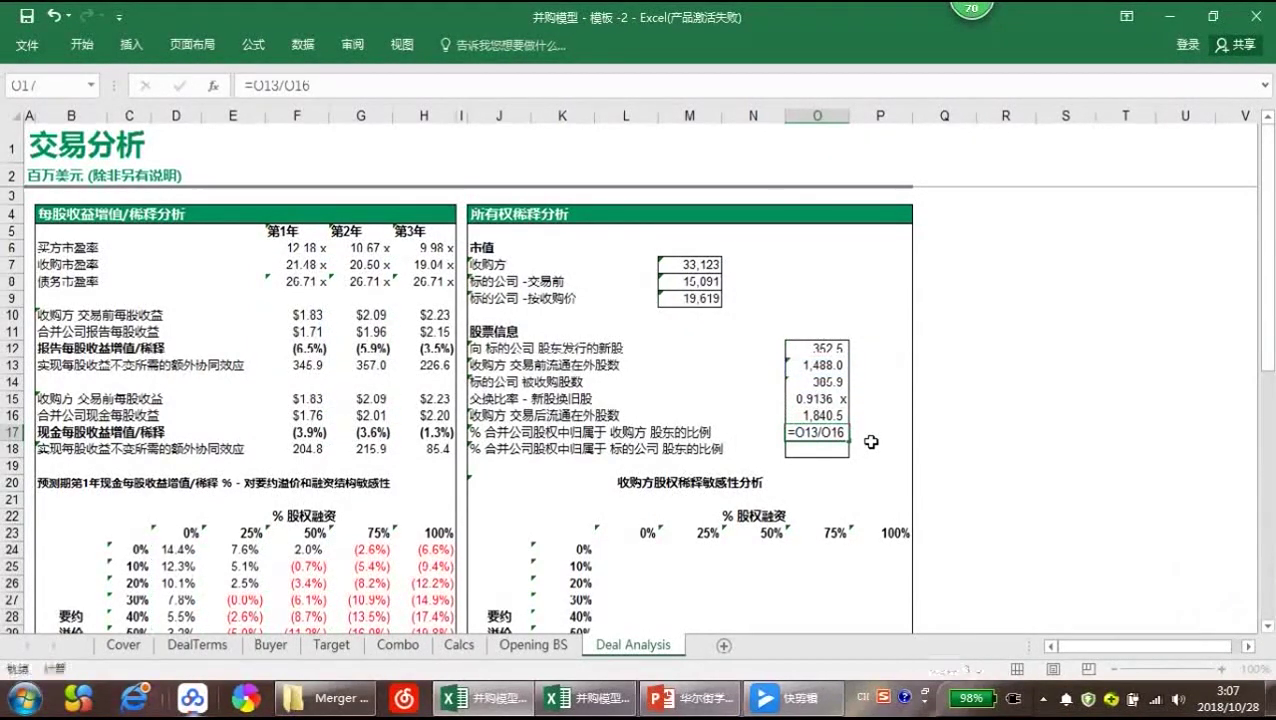
{"action": "key", "text": "Return"}
Calculate the target shareholders' percentage of the combined company in O18 as =O12/O16
{"action": "type", "text": "="}
{"action": "key", "text": "Up"}
{"action": "key", "text": "Up"}
{"action": "key", "text": "Up"}
{"action": "key", "text": "Up"}
{"action": "key", "text": "Up"}
{"action": "key", "text": "Up"}
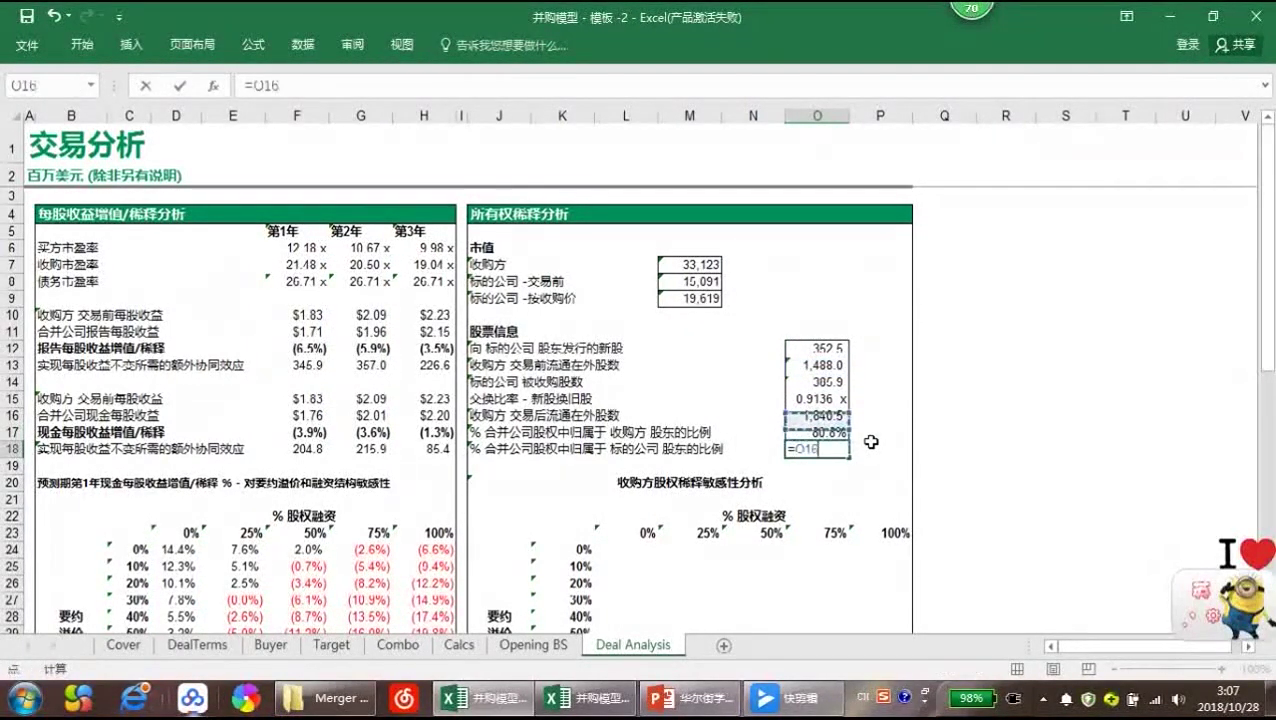
{"action": "type", "text": "/"}
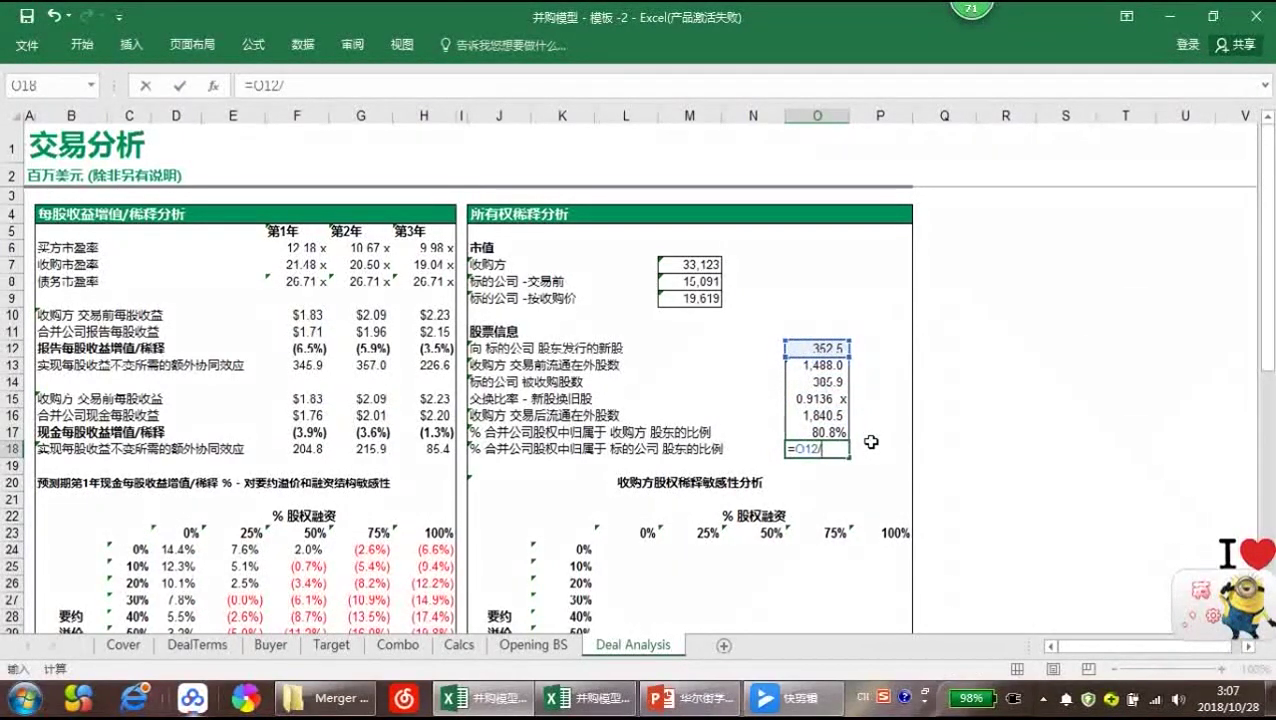
{"action": "key", "text": "Up"}
{"action": "key", "text": "Up"}
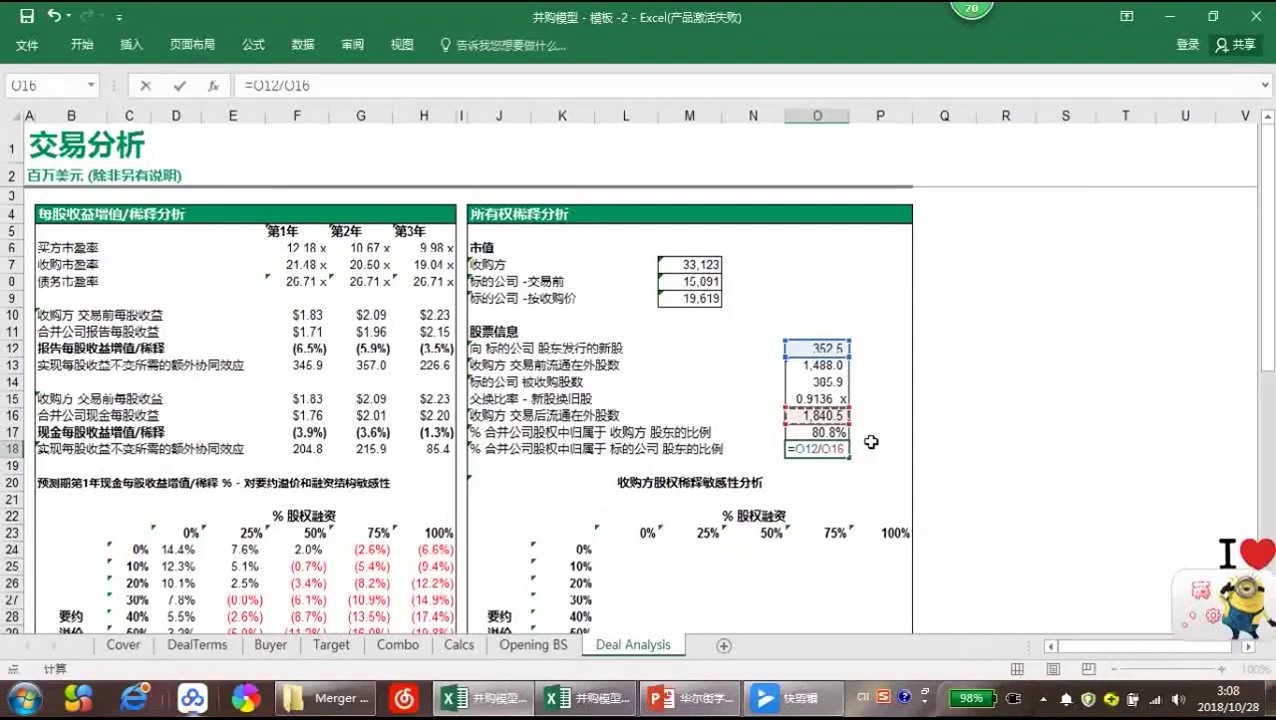
{"action": "key", "text": "ctrl+Return"}
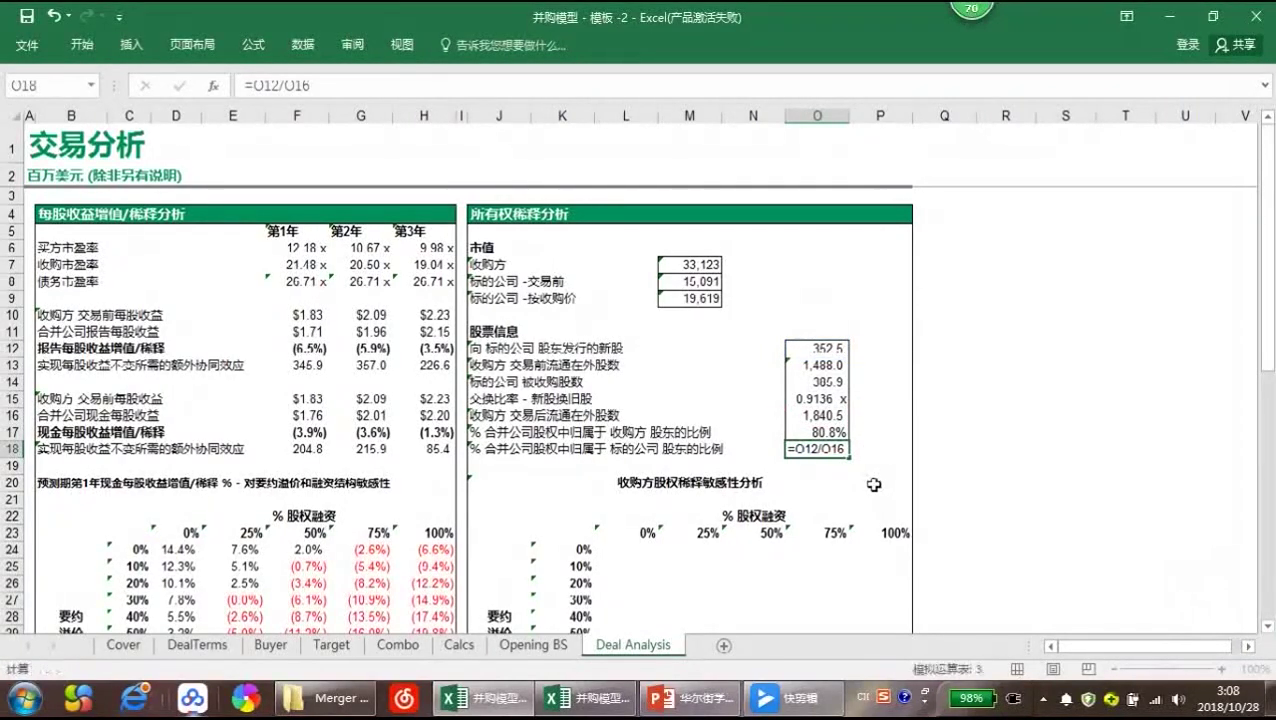
Link the first cell of the acquirer ownership dilution sensitivity grid, L24, to the data table result =DealTerms!D102
{"action": "scroll", "coordinate": [868, 484], "scroll_direction": "down", "scroll_amount": 2}
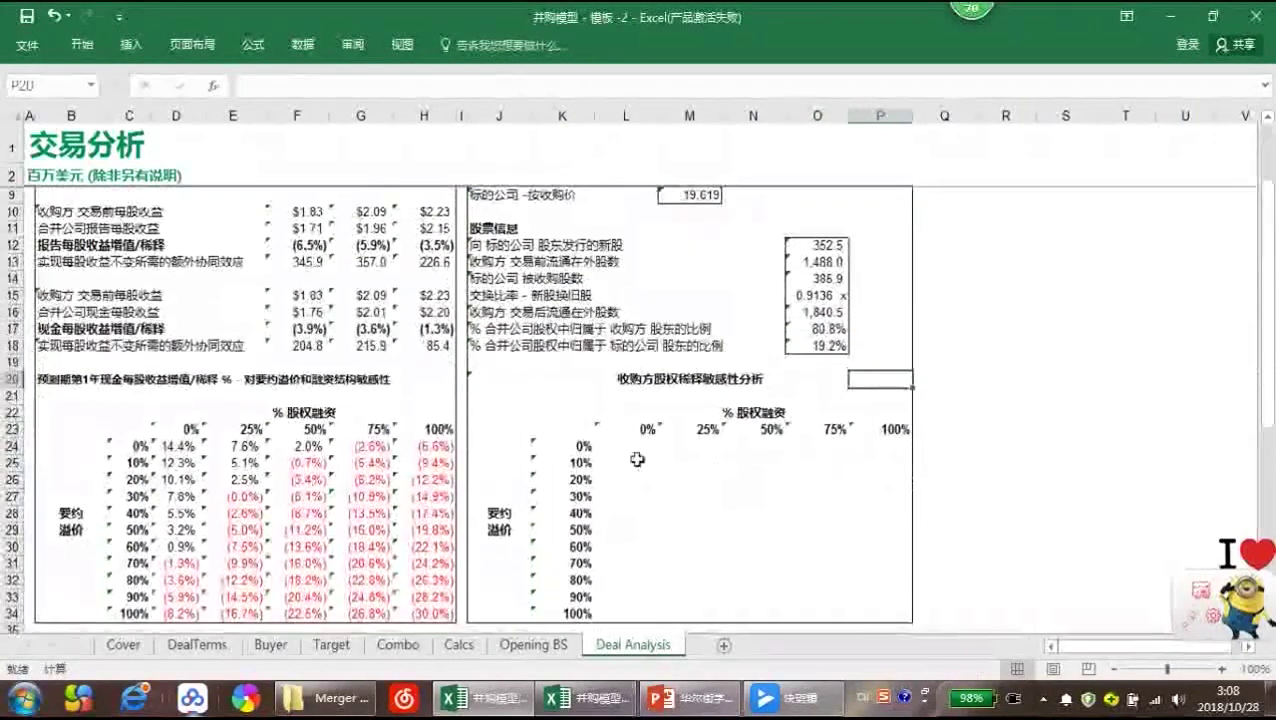
{"action": "left_click", "coordinate": [632, 445]}
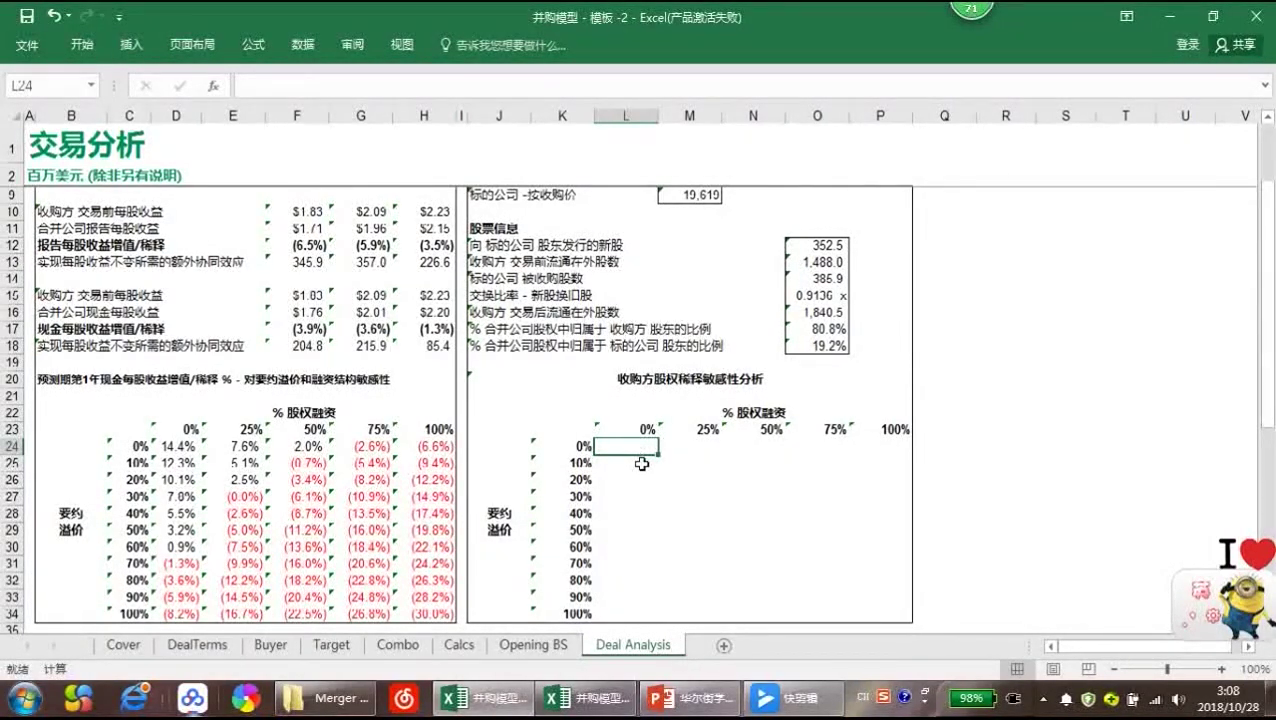
{"action": "scroll", "coordinate": [641, 463], "scroll_direction": "down", "scroll_amount": 1}
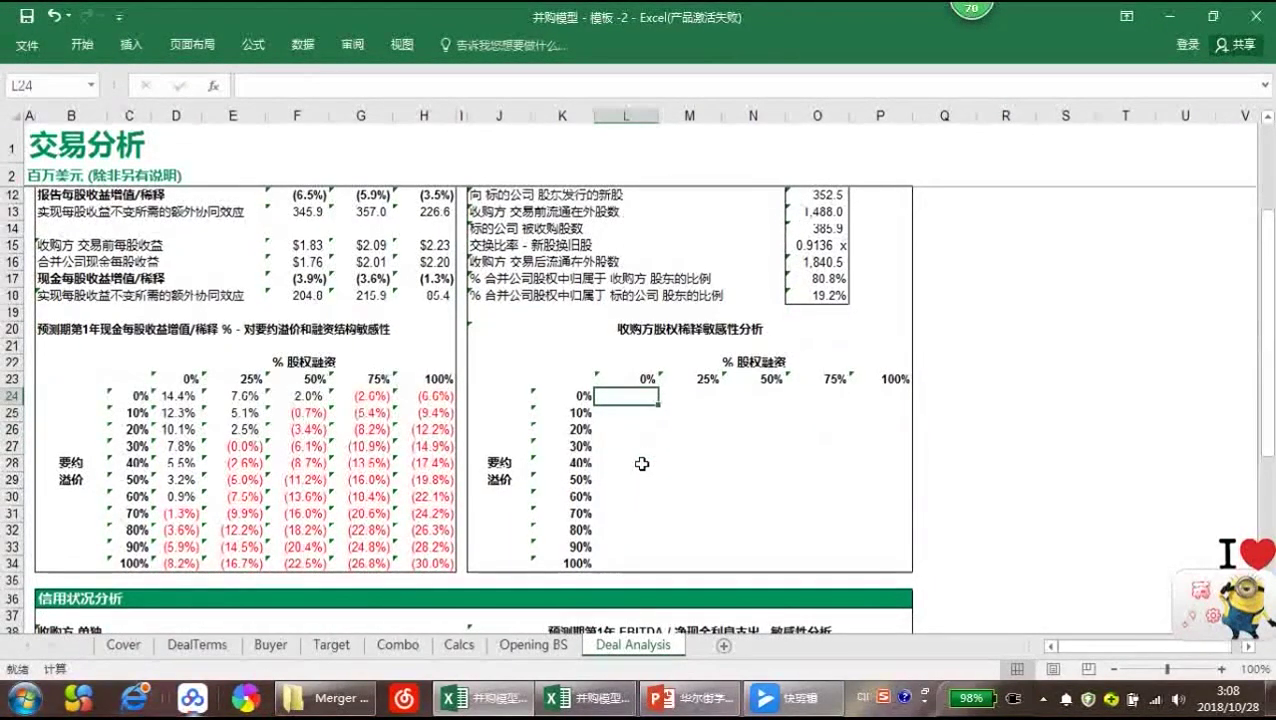
{"action": "type", "text": "="}
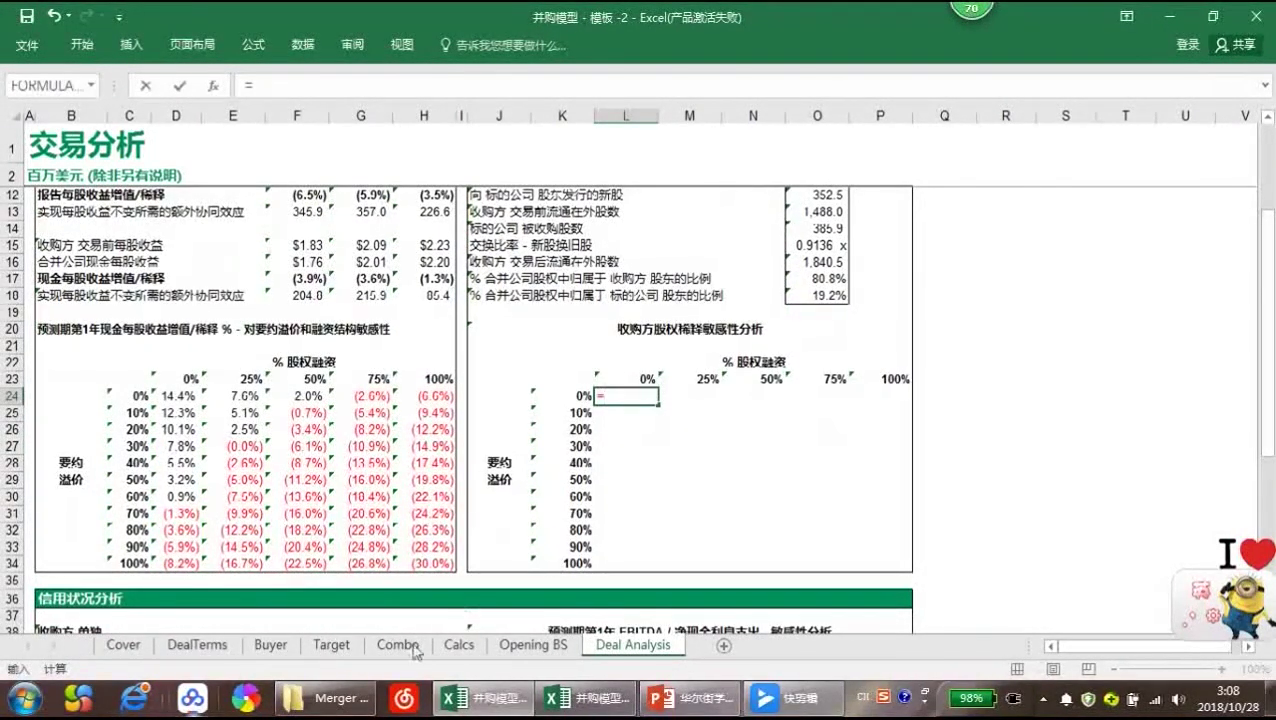
{"action": "left_click", "coordinate": [211, 648]}
{"action": "scroll", "coordinate": [408, 533], "scroll_direction": "down", "scroll_amount": 13}
{"action": "scroll", "coordinate": [408, 533], "scroll_direction": "down", "scroll_amount": 13}
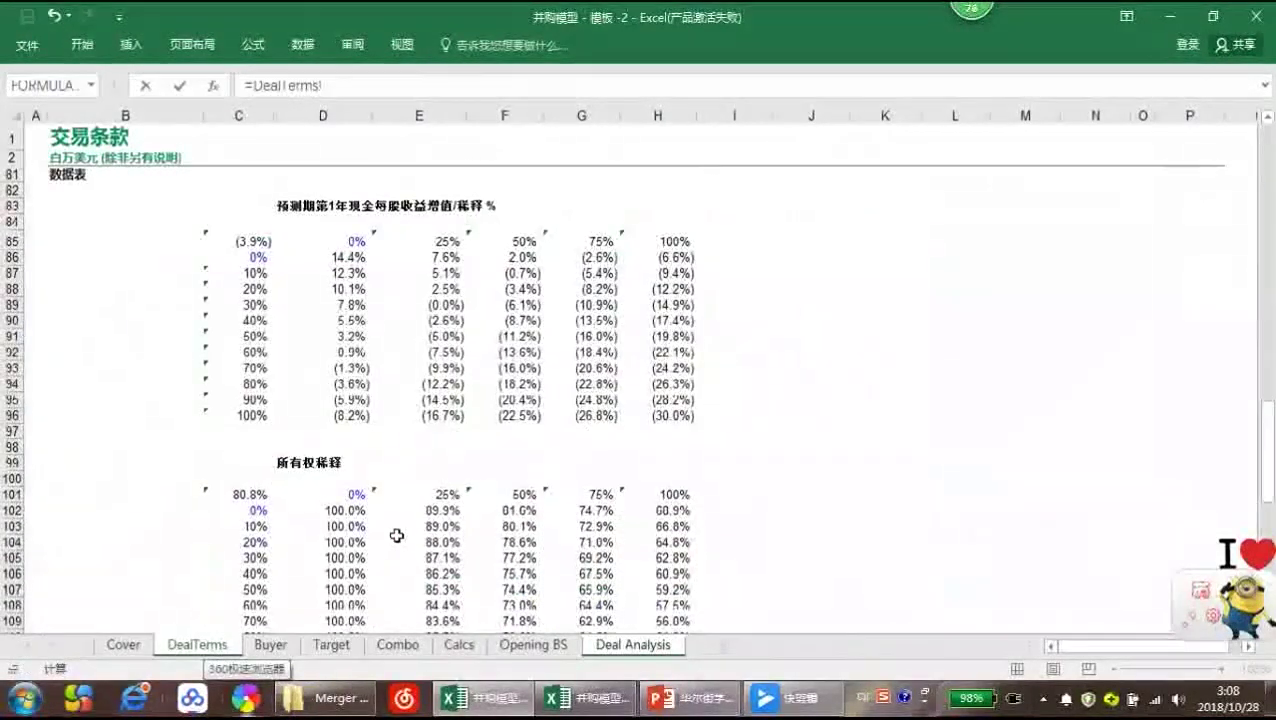
{"action": "left_click", "coordinate": [345, 509]}
{"action": "key", "text": "Return"}
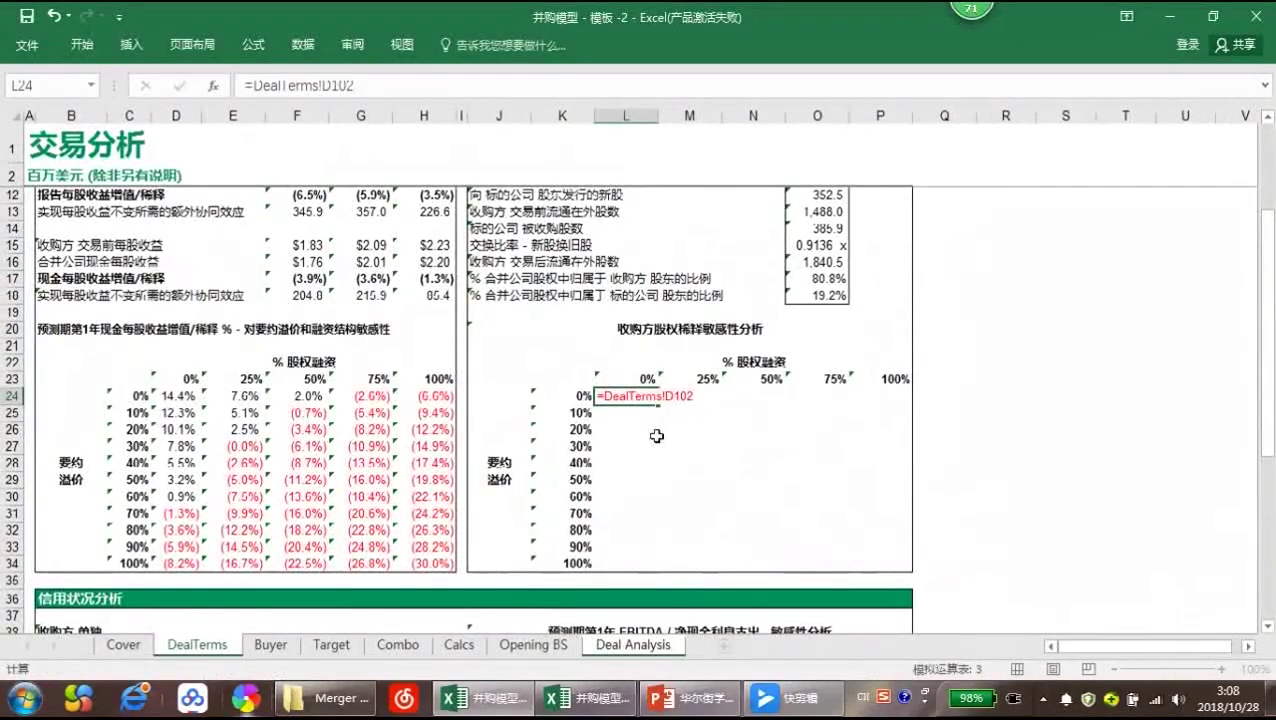
Fill the L24 link across and down the whole ownership dilution sensitivity grid, L24:P34
{"action": "left_click", "coordinate": [662, 431]}
{"action": "left_click", "coordinate": [642, 396]}
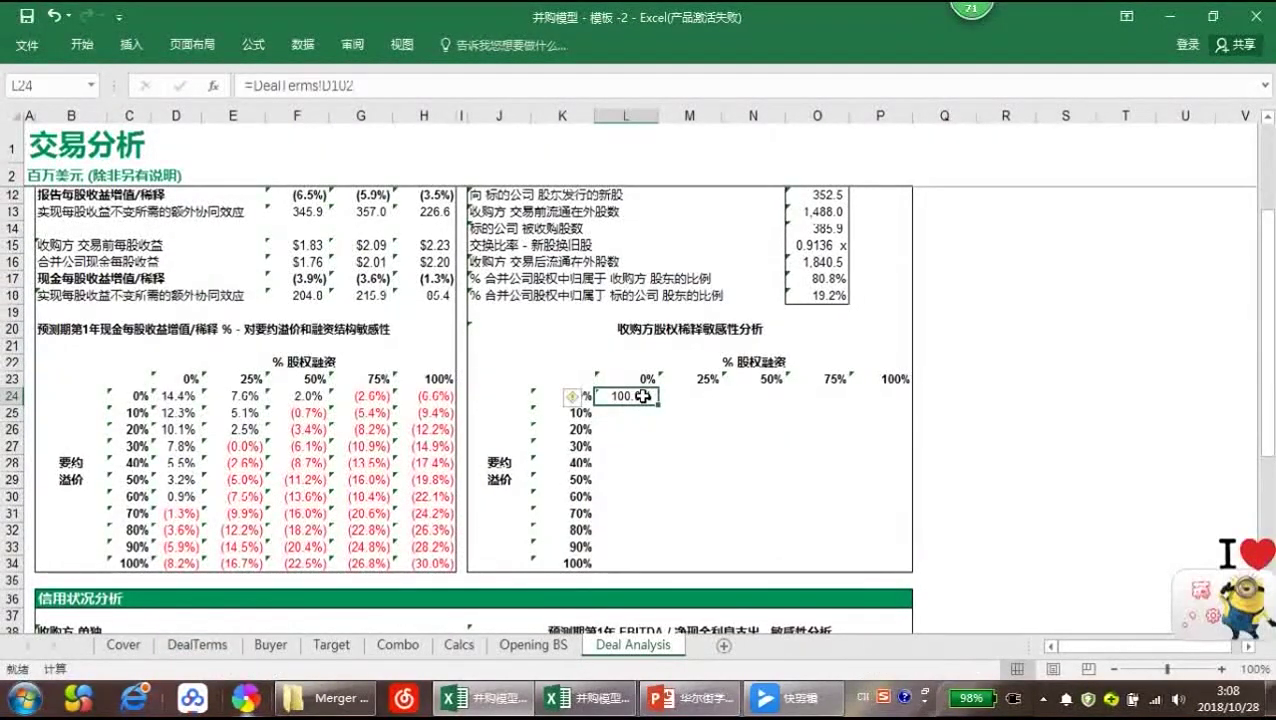
{"action": "key", "text": "shift+Right"}
{"action": "key", "text": "shift+Right"}
{"action": "key", "text": "shift+Right"}
{"action": "key", "text": "shift+Right"}
{"action": "key", "text": "shift+Down"}
{"action": "key", "text": "shift+Down"}
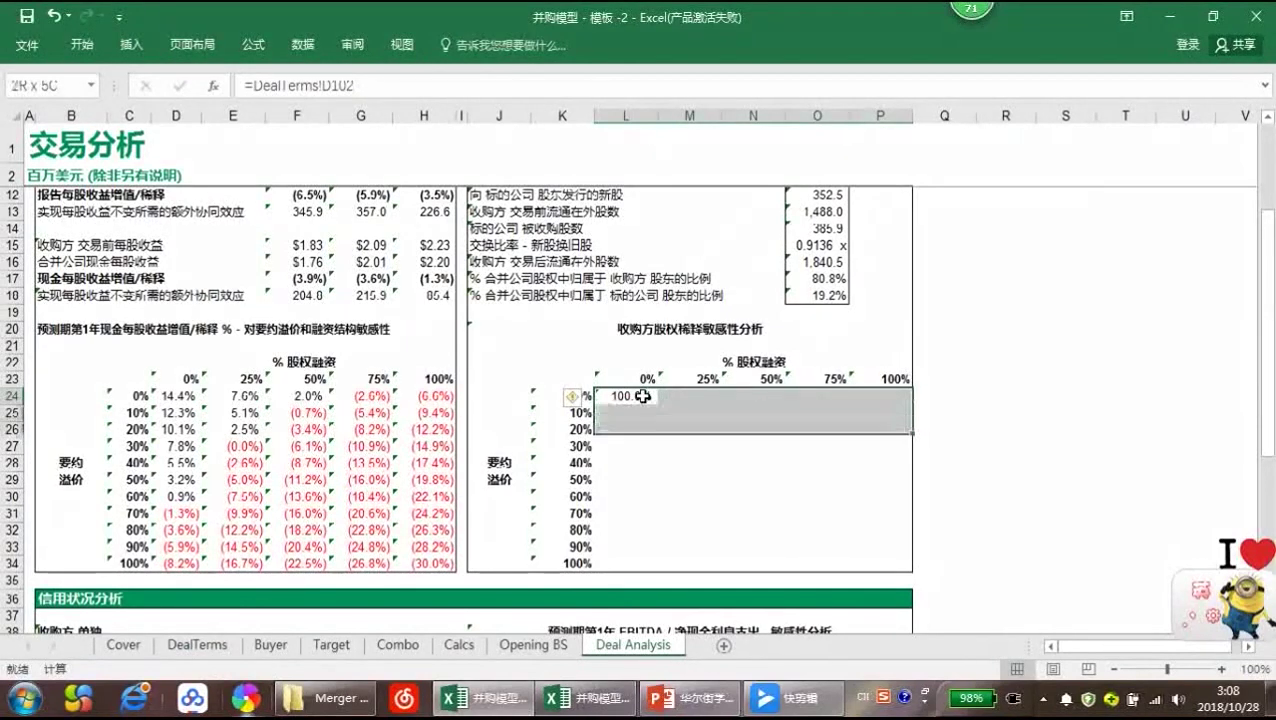
{"action": "key", "text": "shift+Down"}
{"action": "key", "text": "shift+Down"}
{"action": "key", "text": "shift+Down"}
{"action": "key", "text": "shift+Down"}
{"action": "key", "text": "shift+Down"}
{"action": "key", "text": "shift+Down"}
{"action": "key", "text": "shift+Down"}
{"action": "key", "text": "shift+Down"}
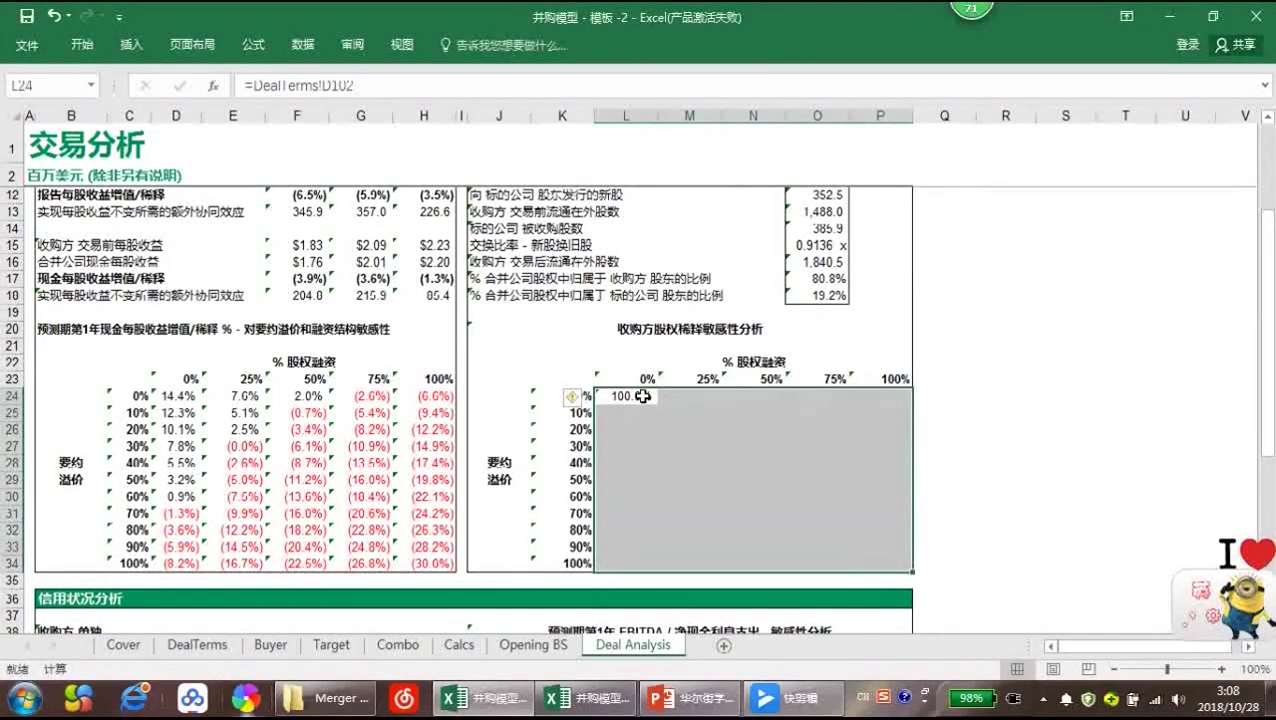
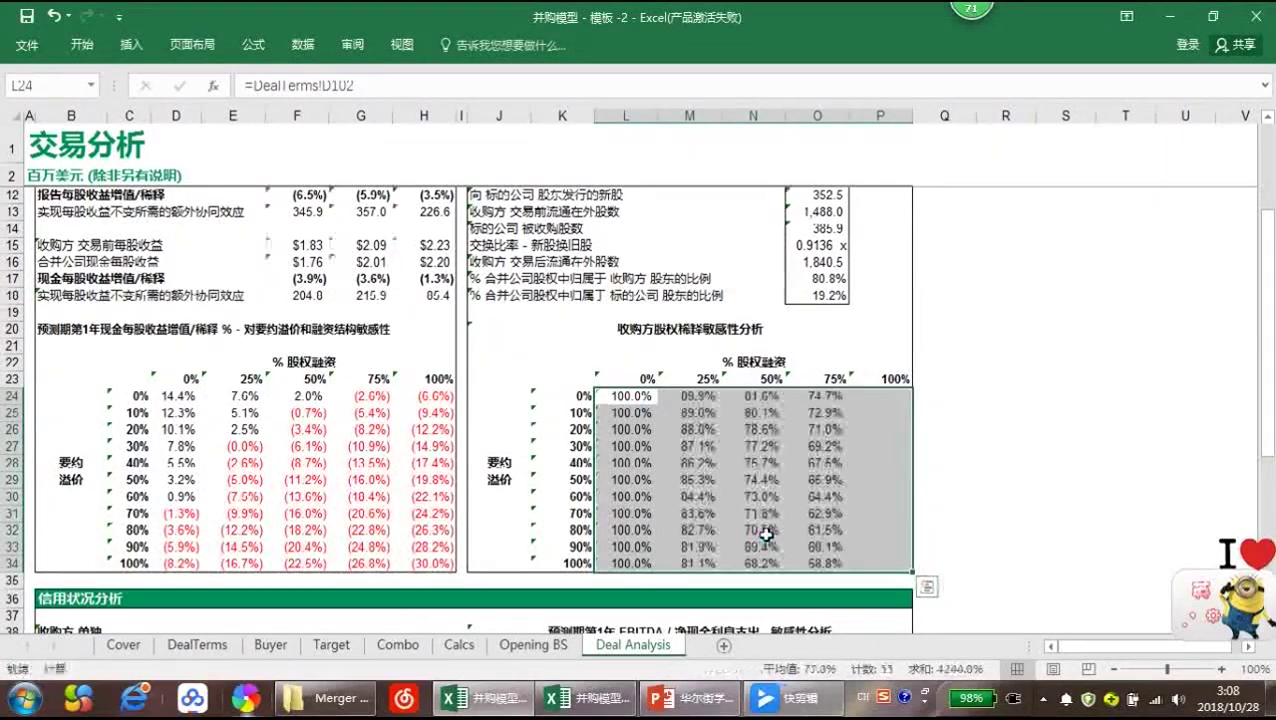
{"action": "left_click", "coordinate": [957, 478]}
{"action": "scroll", "coordinate": [957, 478], "scroll_direction": "down", "scroll_amount": 3}
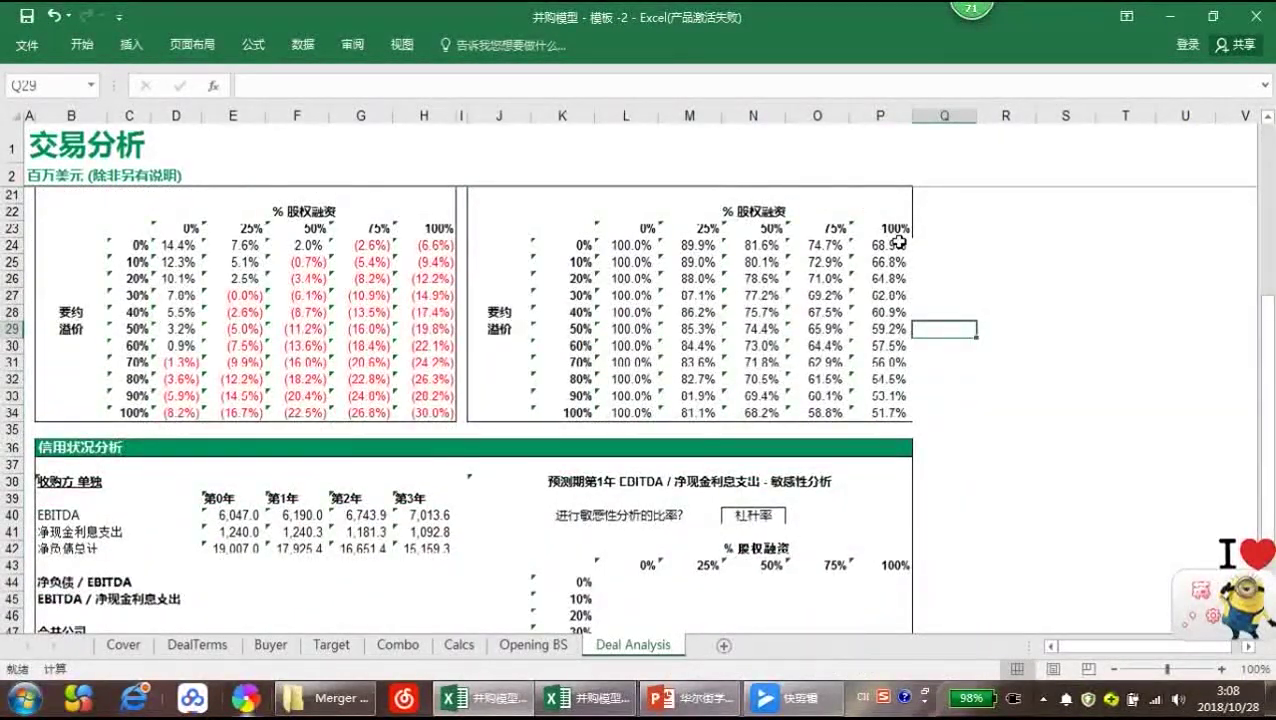
In the credit analysis section, calculate the standalone acquirer's year 0 net debt / EBITDA in E44 as =E42/E40
{"action": "left_click", "coordinate": [963, 447]}
{"action": "scroll", "coordinate": [955, 445], "scroll_direction": "down", "scroll_amount": 5}
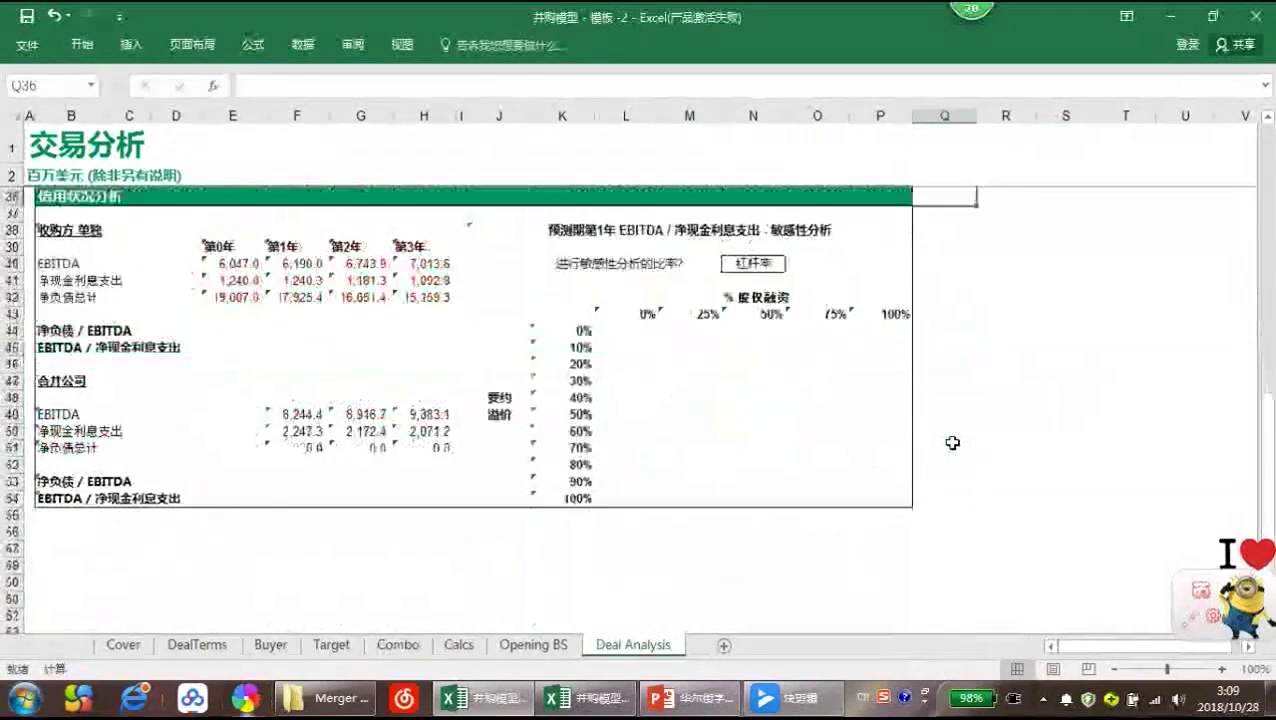
{"action": "scroll", "coordinate": [460, 401], "scroll_direction": "up", "scroll_amount": 1}
{"action": "left_click", "coordinate": [213, 383]}
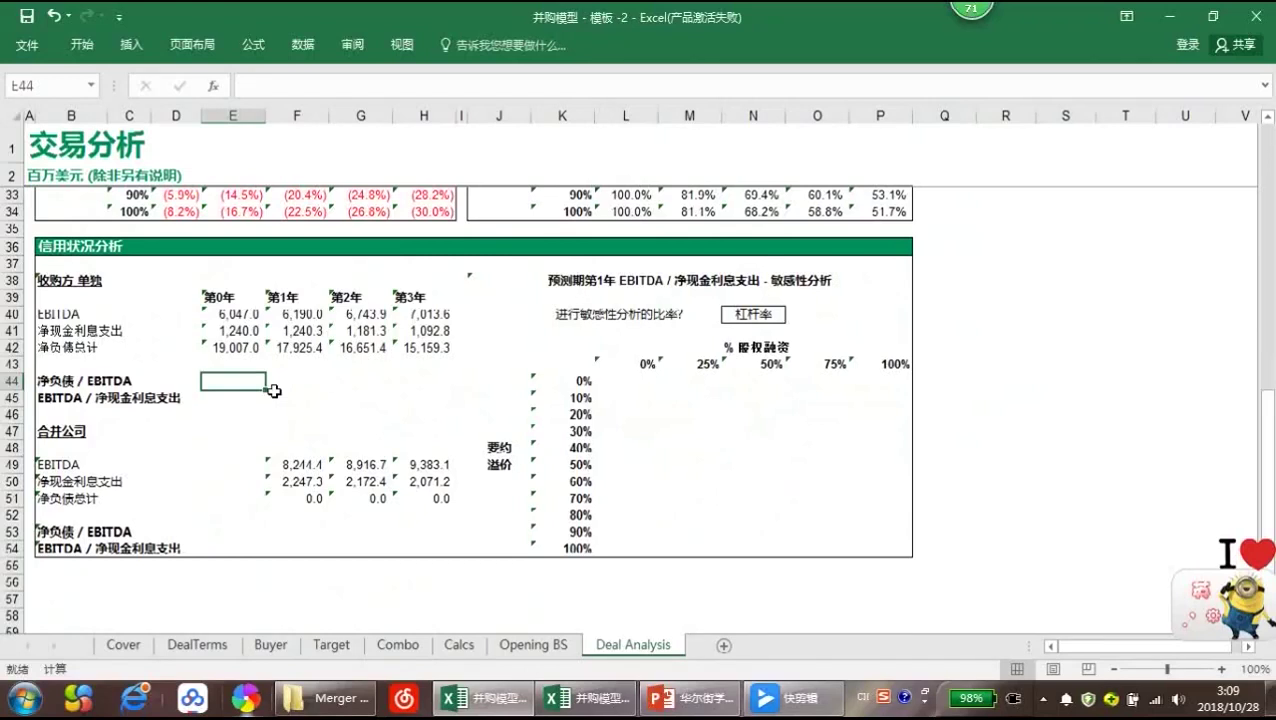
{"action": "type", "text": "="}
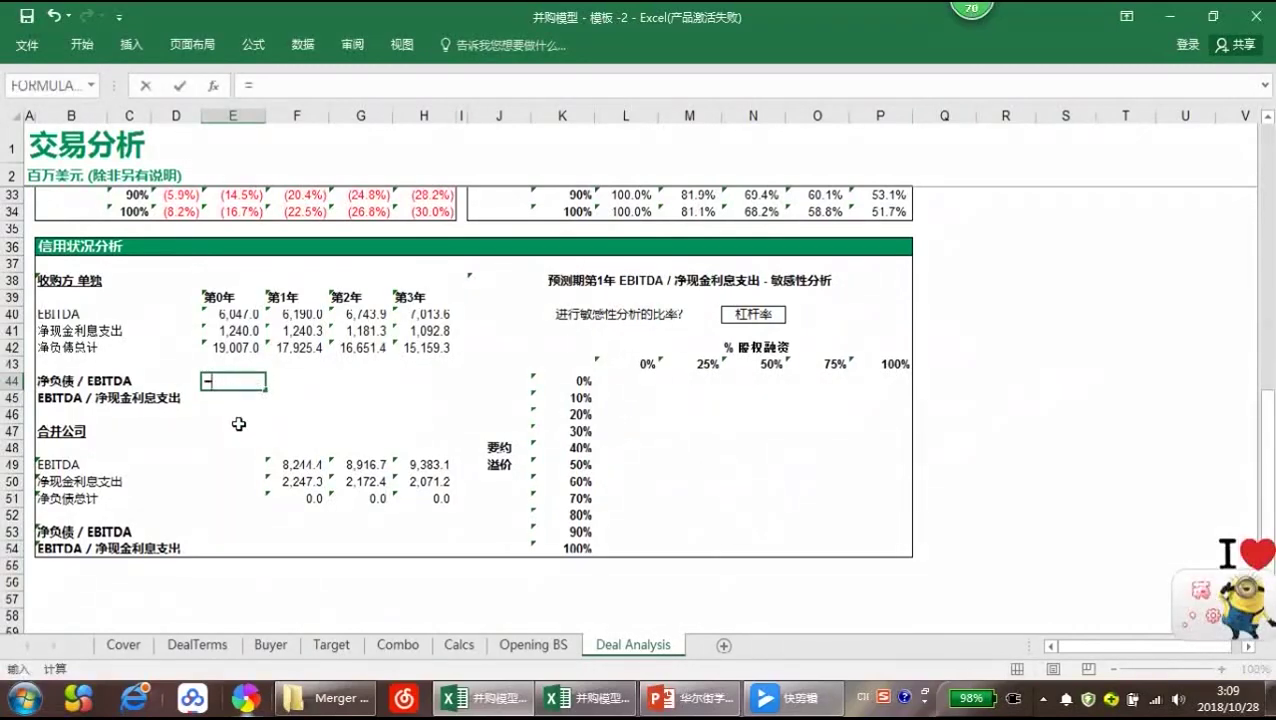
{"action": "left_click", "coordinate": [237, 349]}
{"action": "type", "text": "/"}
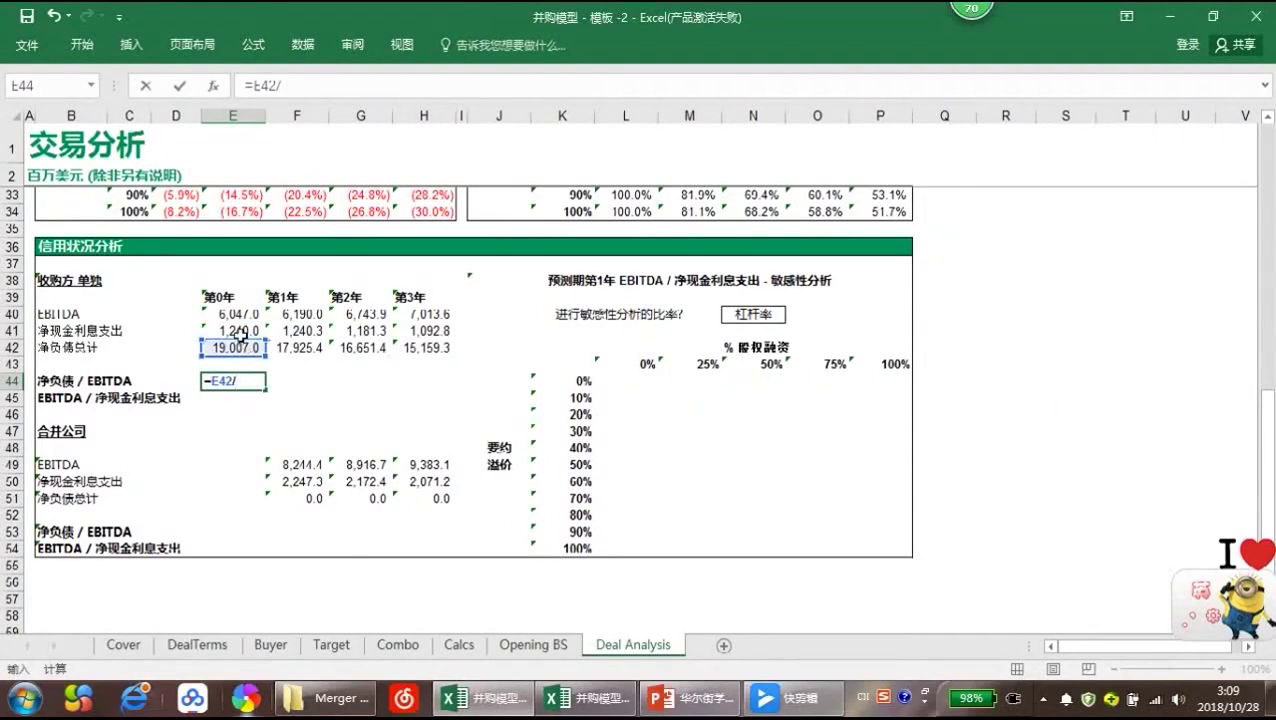
{"action": "left_click", "coordinate": [233, 312]}
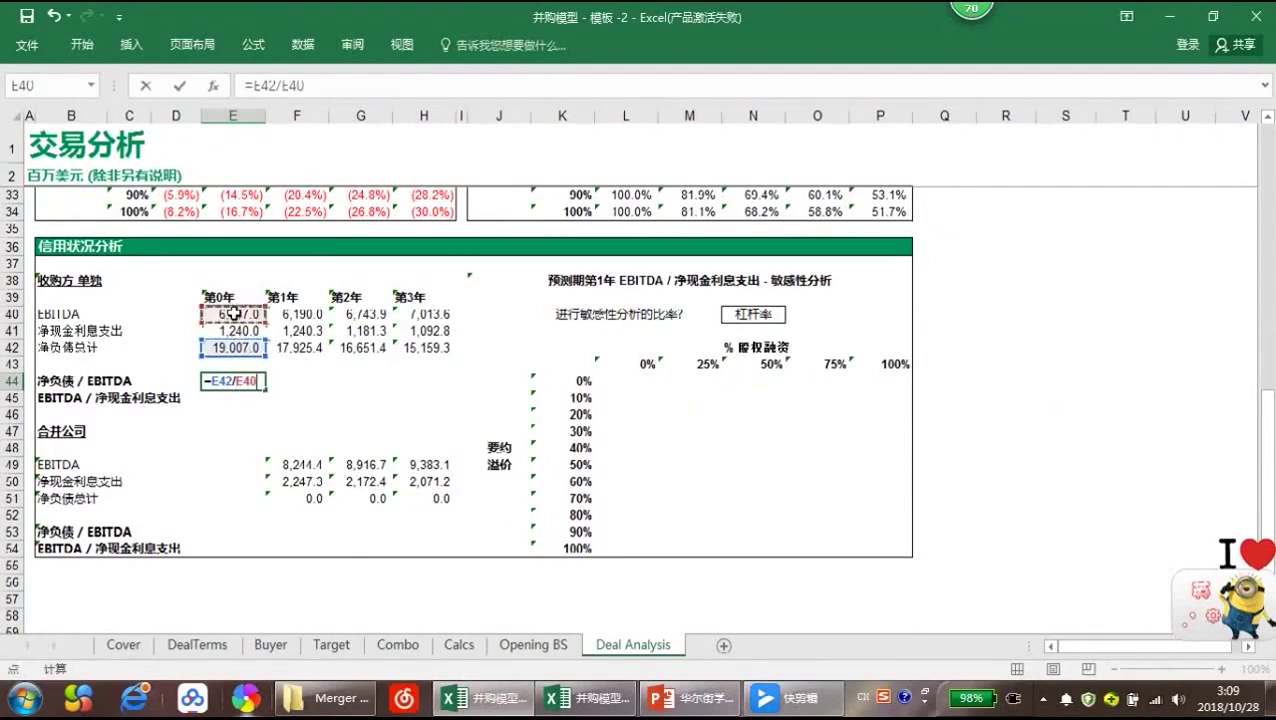
{"action": "key", "text": "Return"}
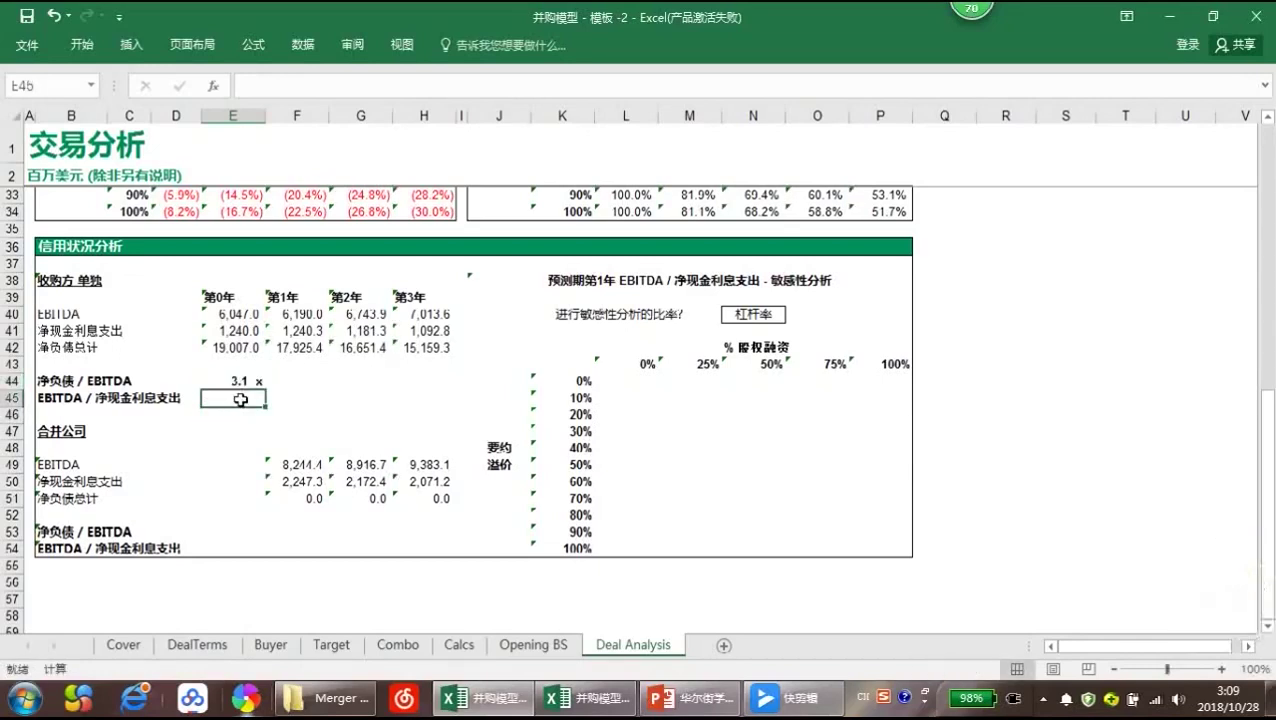
Calculate the standalone acquirer's year 0 EBITDA / net cash interest expense in E45 as =E40/E41
{"action": "type", "text": "="}
{"action": "key", "text": "Up"}
{"action": "key", "text": "Up"}
{"action": "key", "text": "Up"}
{"action": "key", "text": "Up"}
{"action": "key", "text": "Up"}
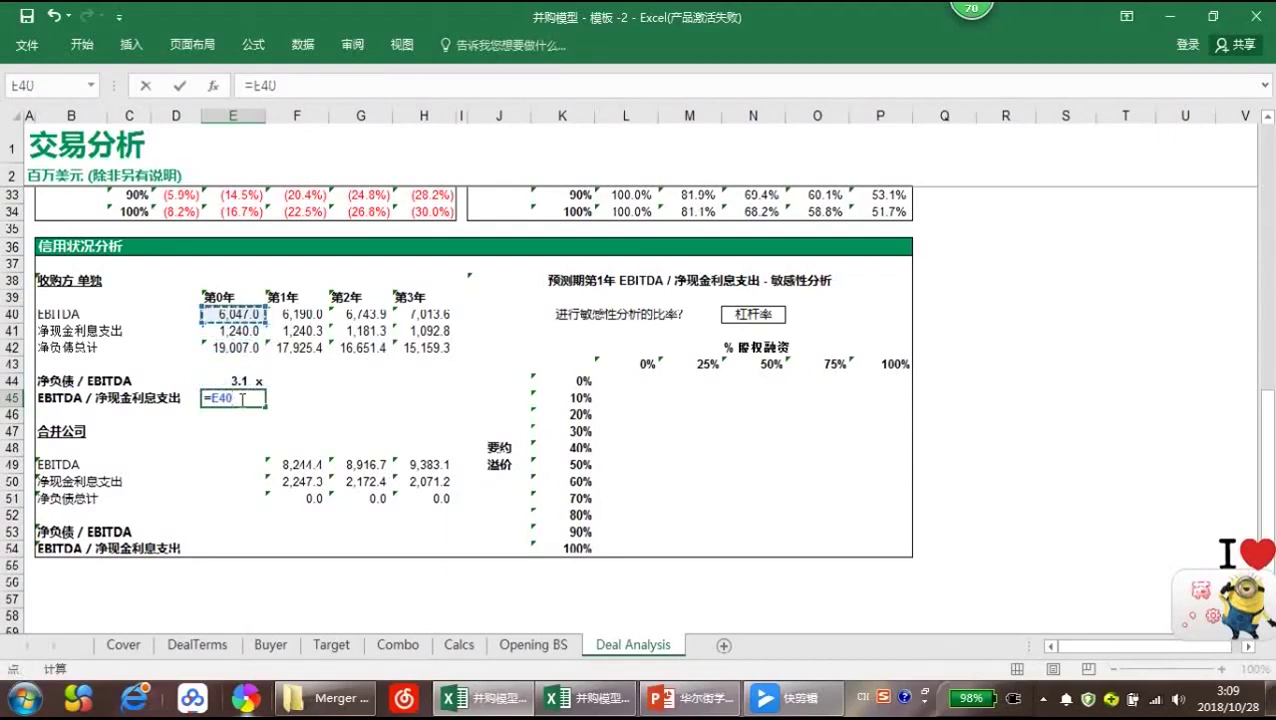
{"action": "type", "text": "/"}
{"action": "key", "text": "Up"}
{"action": "key", "text": "Up"}
{"action": "key", "text": "Up"}
{"action": "key", "text": "Up"}
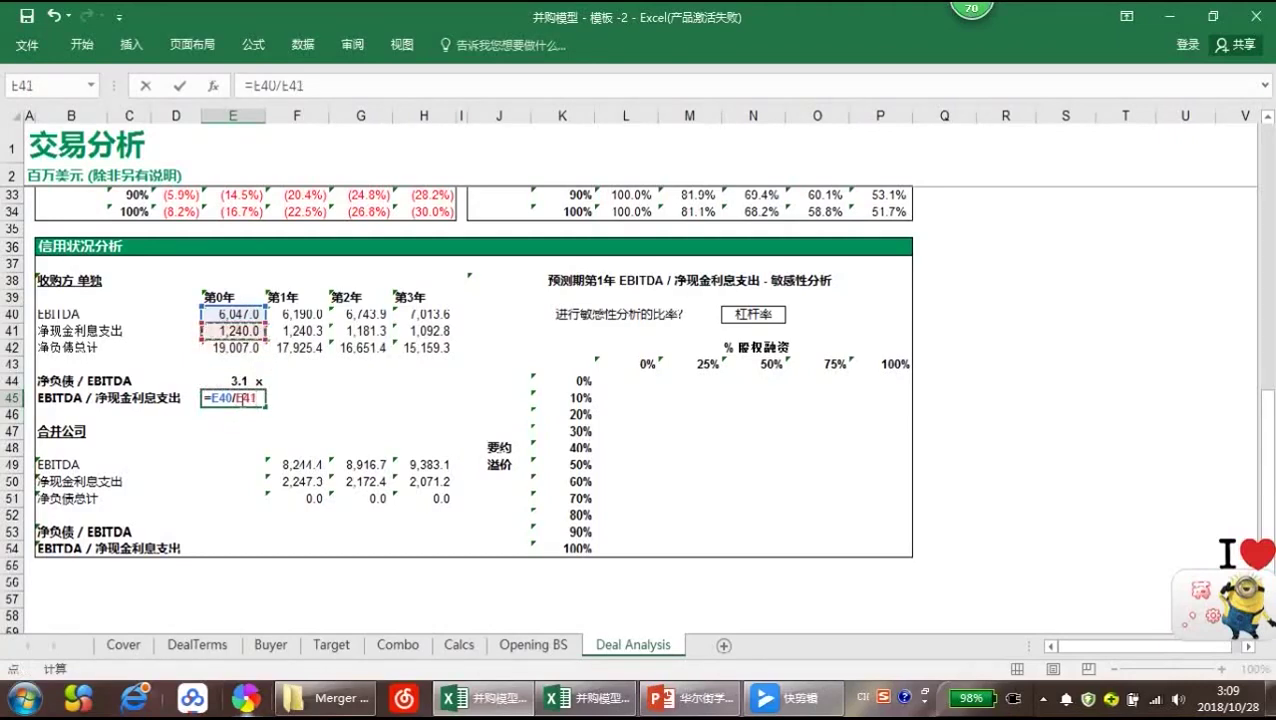
{"action": "key", "text": "Return"}
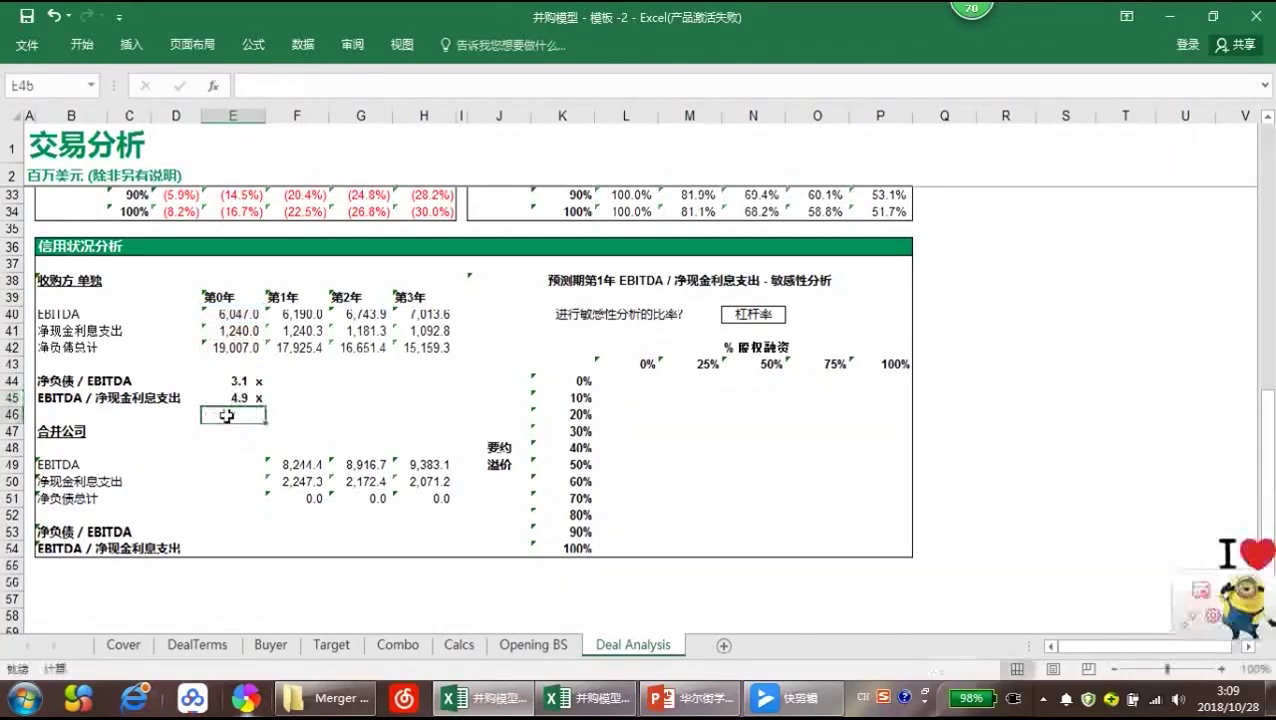
Fill both standalone acquirer credit ratios from E44:E45 across to year 3 in column H
{"action": "left_click", "coordinate": [248, 381]}
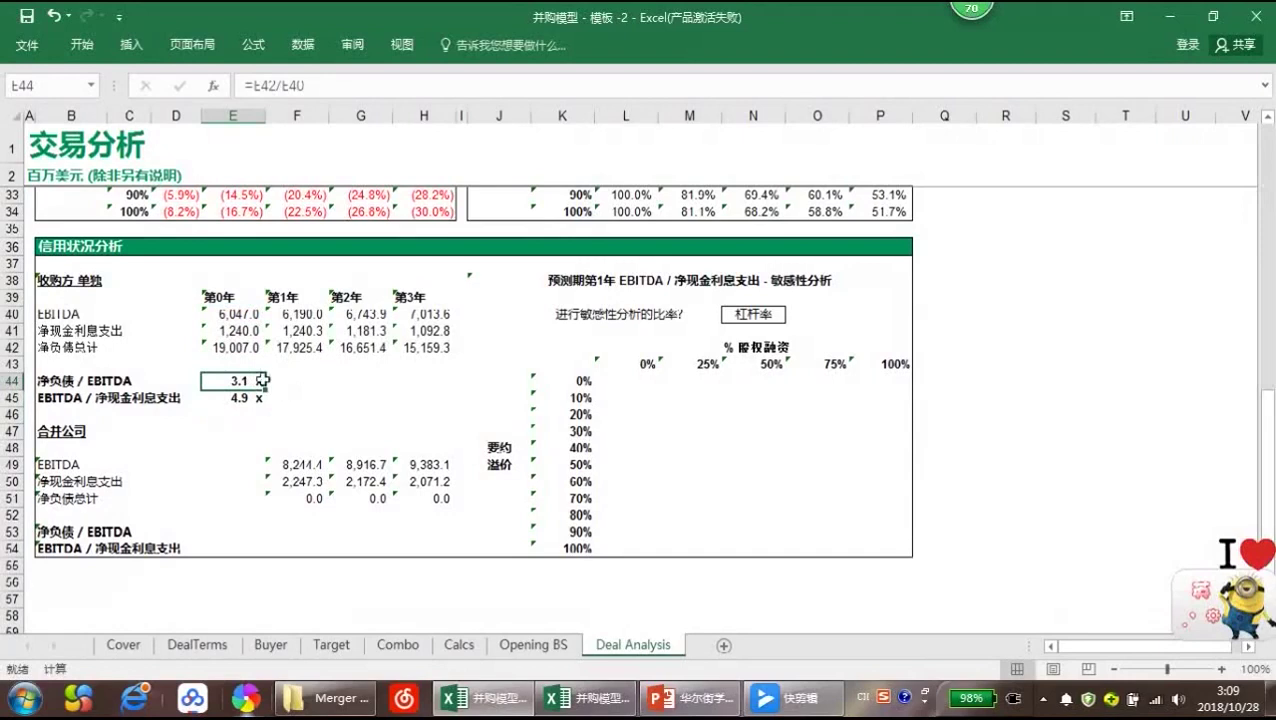
{"action": "key", "text": "shift+Down"}
{"action": "key", "text": "shift+Right"}
{"action": "key", "text": "shift+Right"}
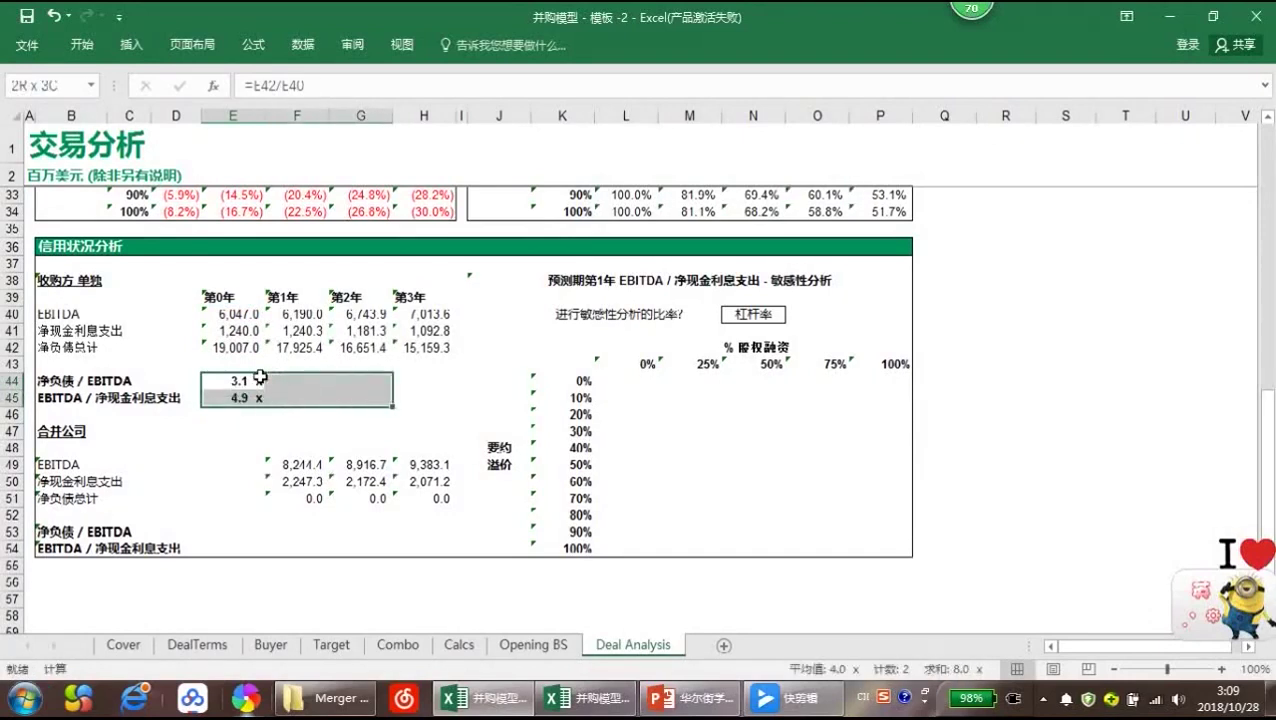
{"action": "key", "text": "shift+Right"}
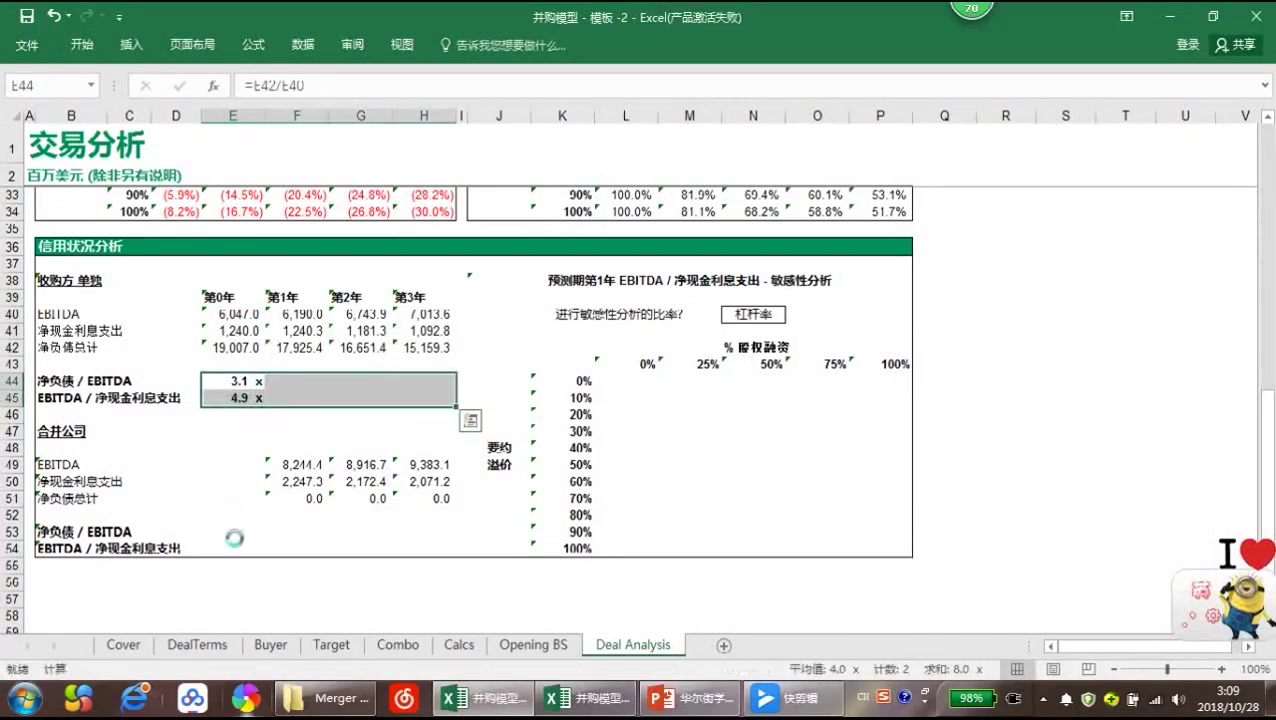
{"action": "key", "text": "ctrl+r"}
{"action": "left_click", "coordinate": [285, 531]}
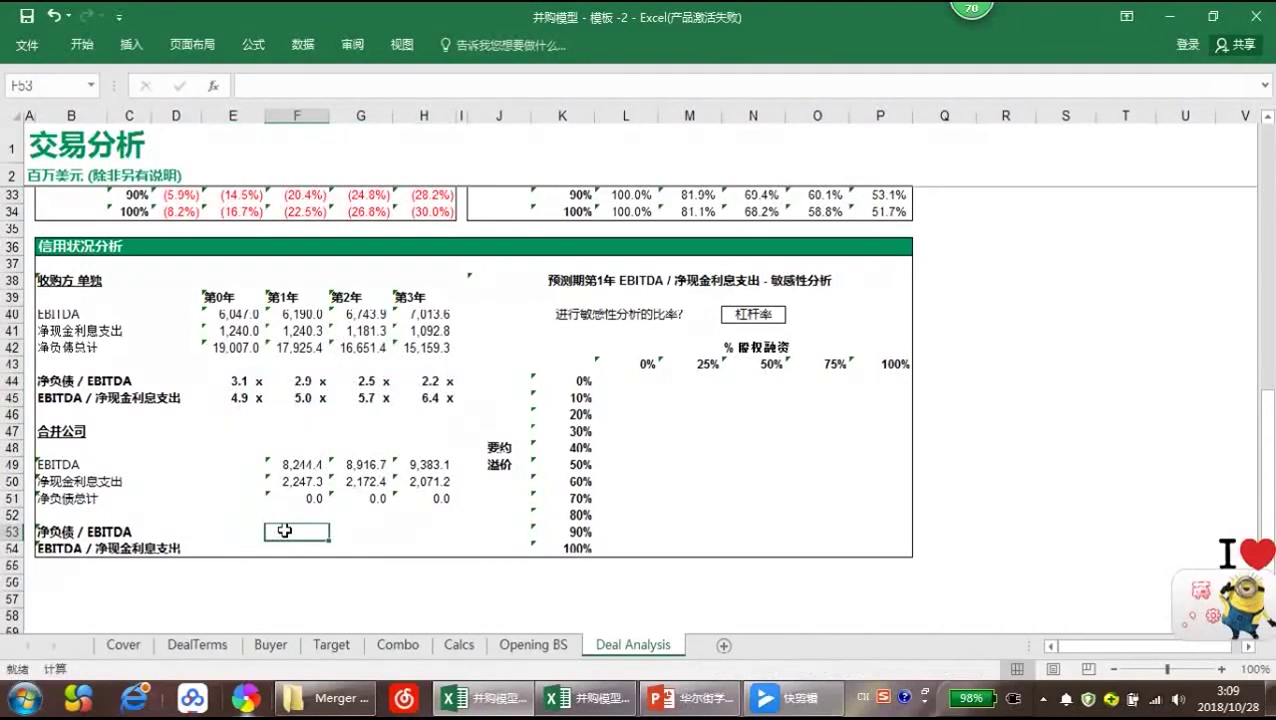
{"action": "type", "text": "="}
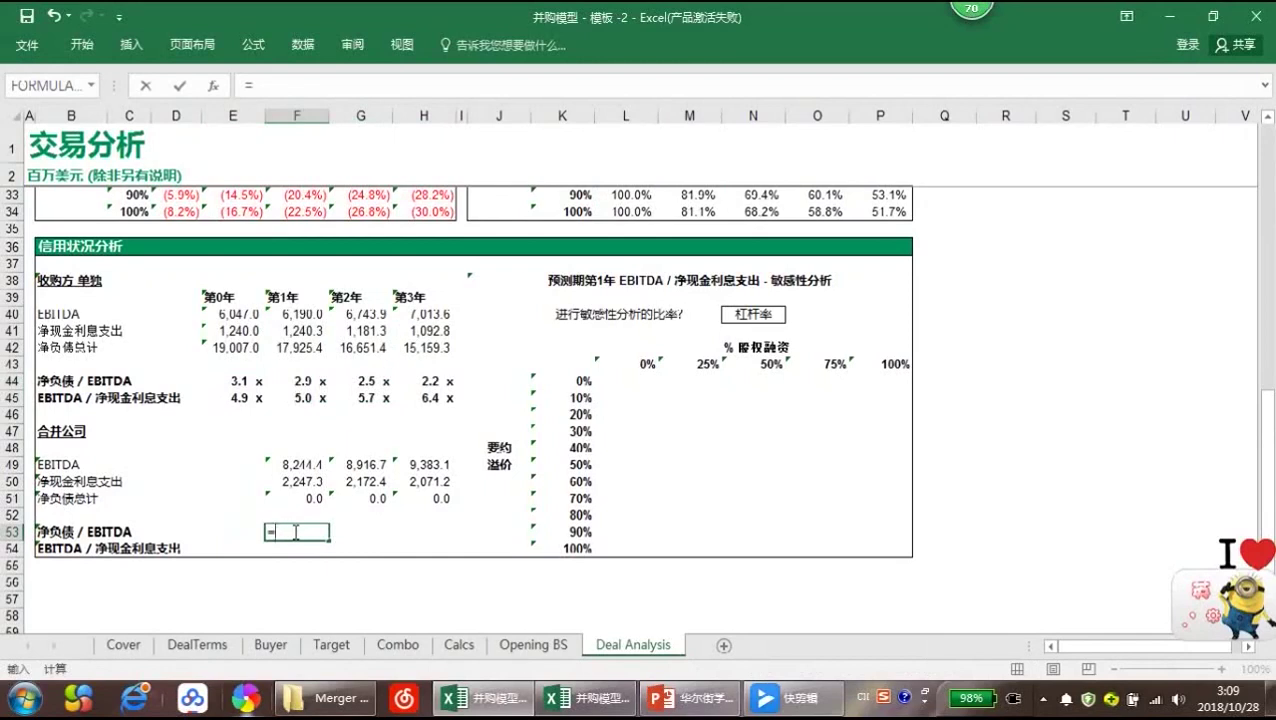
{"action": "key", "text": "Escape"}
Follow the combined net debt link in F51 to Combo!F96 and calculate year 1 net debt there as =F44+F47-F35
{"action": "left_click", "coordinate": [287, 511]}
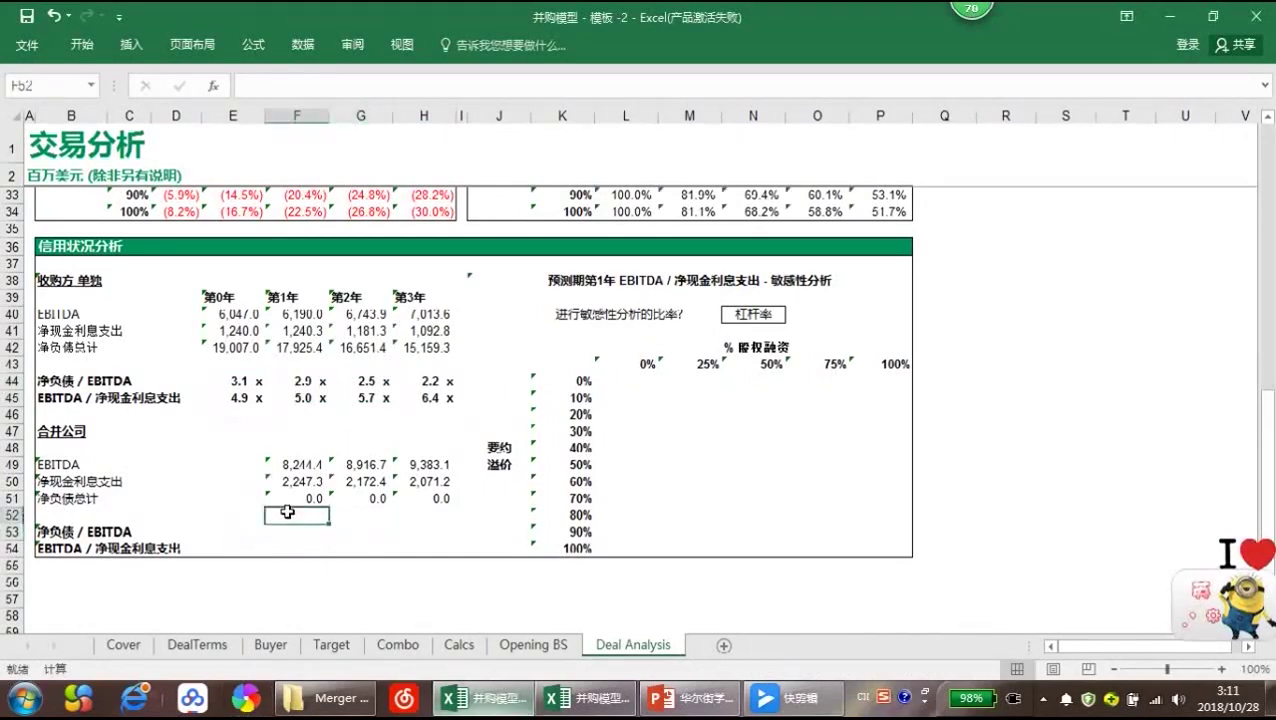
{"action": "left_click", "coordinate": [303, 493]}
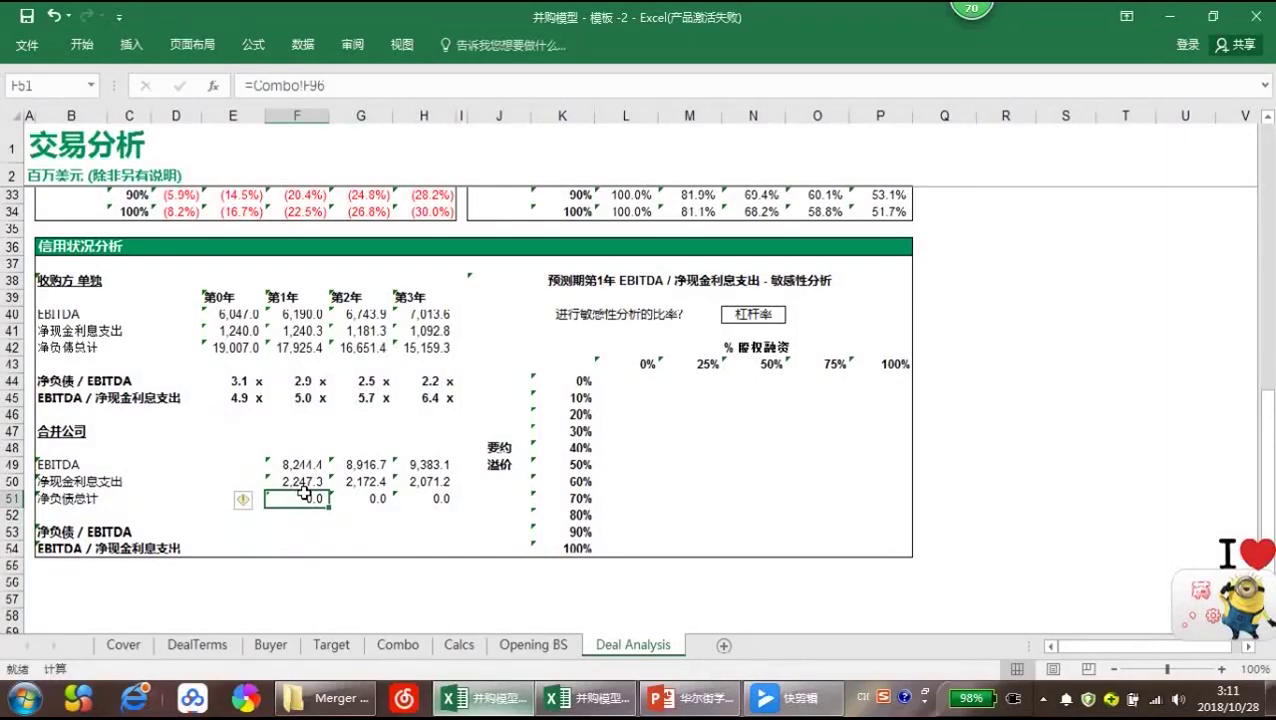
{"action": "key", "text": "ctrl+bracketleft"}
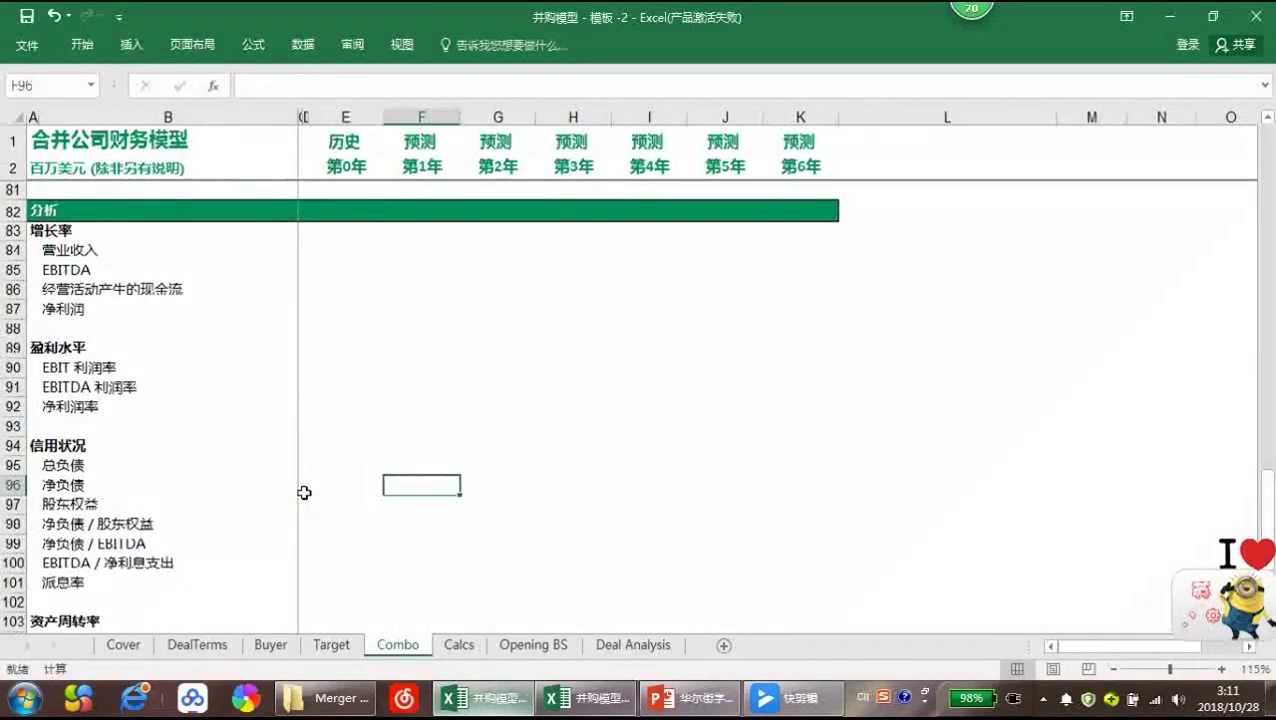
{"action": "type", "text": "="}
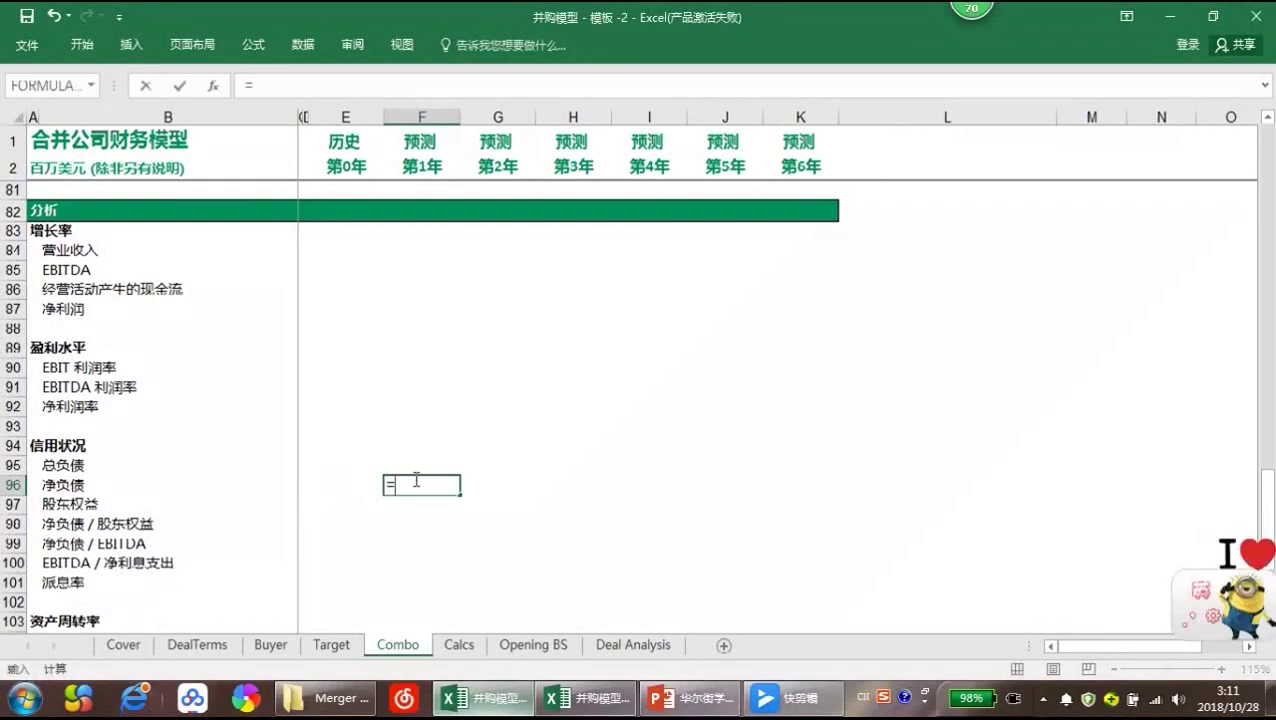
{"action": "scroll", "coordinate": [424, 472], "scroll_direction": "up", "scroll_amount": 18}
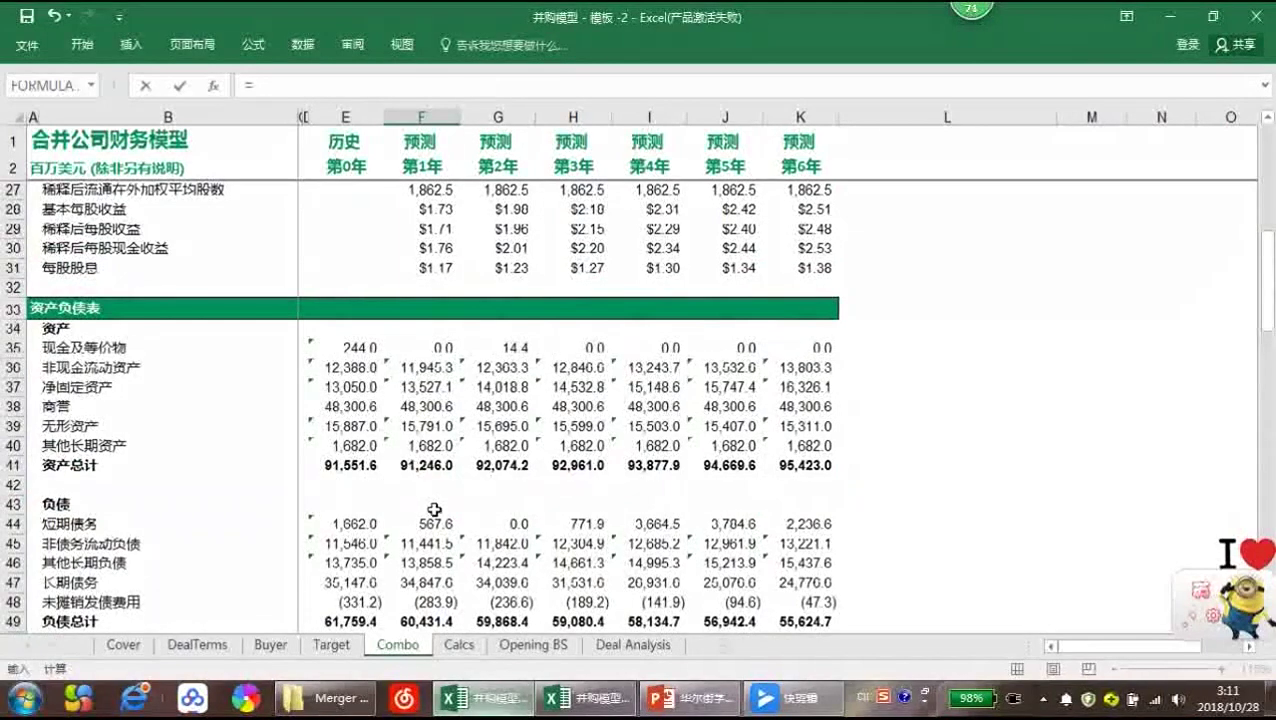
{"action": "left_click", "coordinate": [427, 527]}
{"action": "type", "text": "+"}
{"action": "left_click", "coordinate": [414, 586]}
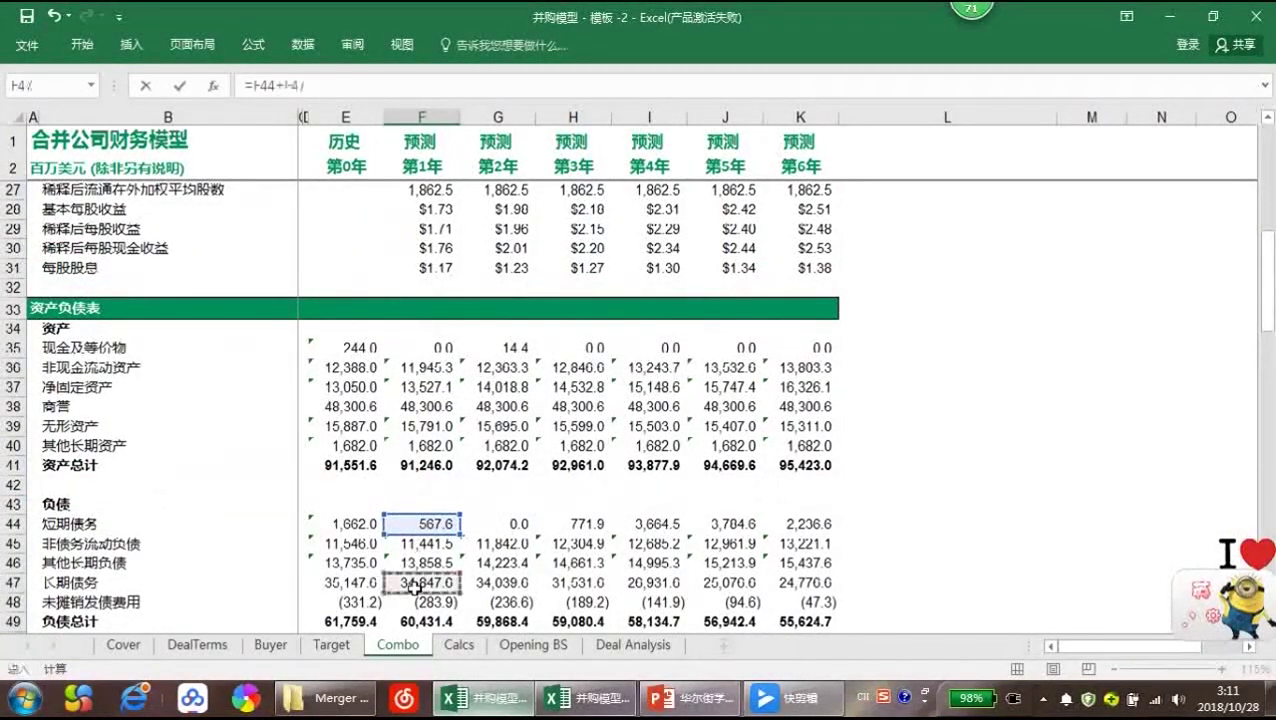
{"action": "type", "text": "-"}
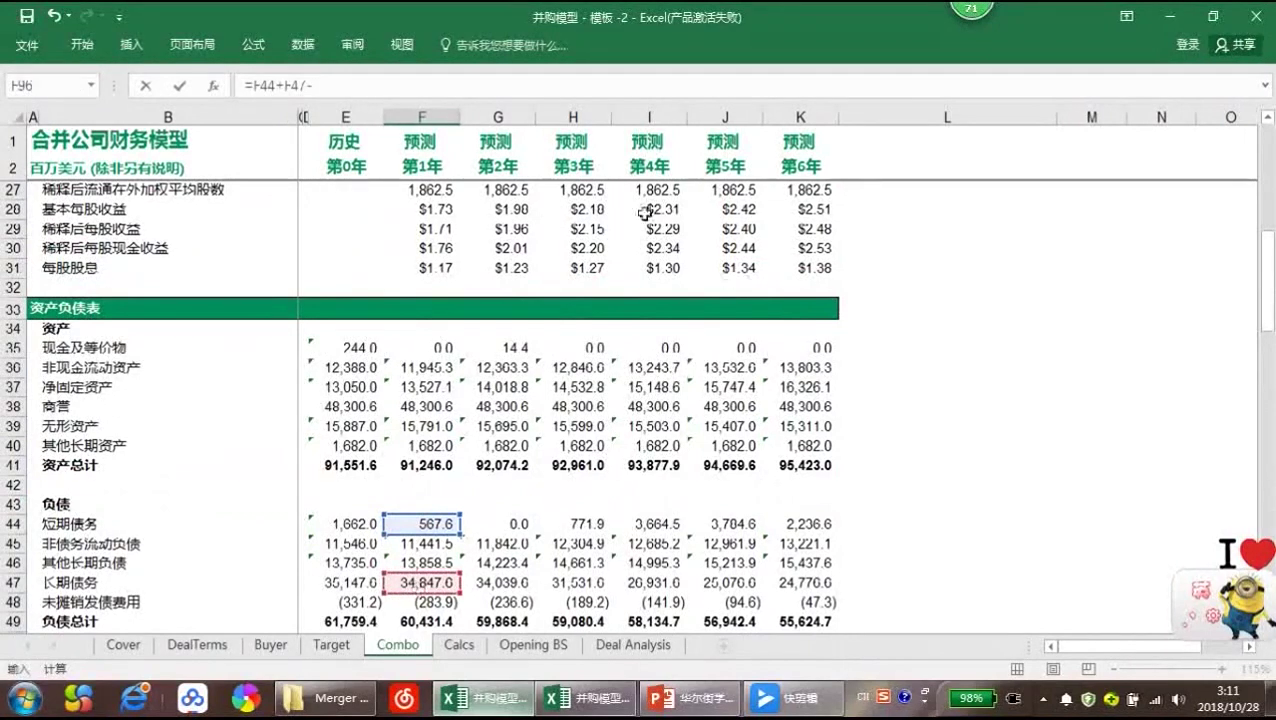
{"action": "left_click", "coordinate": [414, 347]}
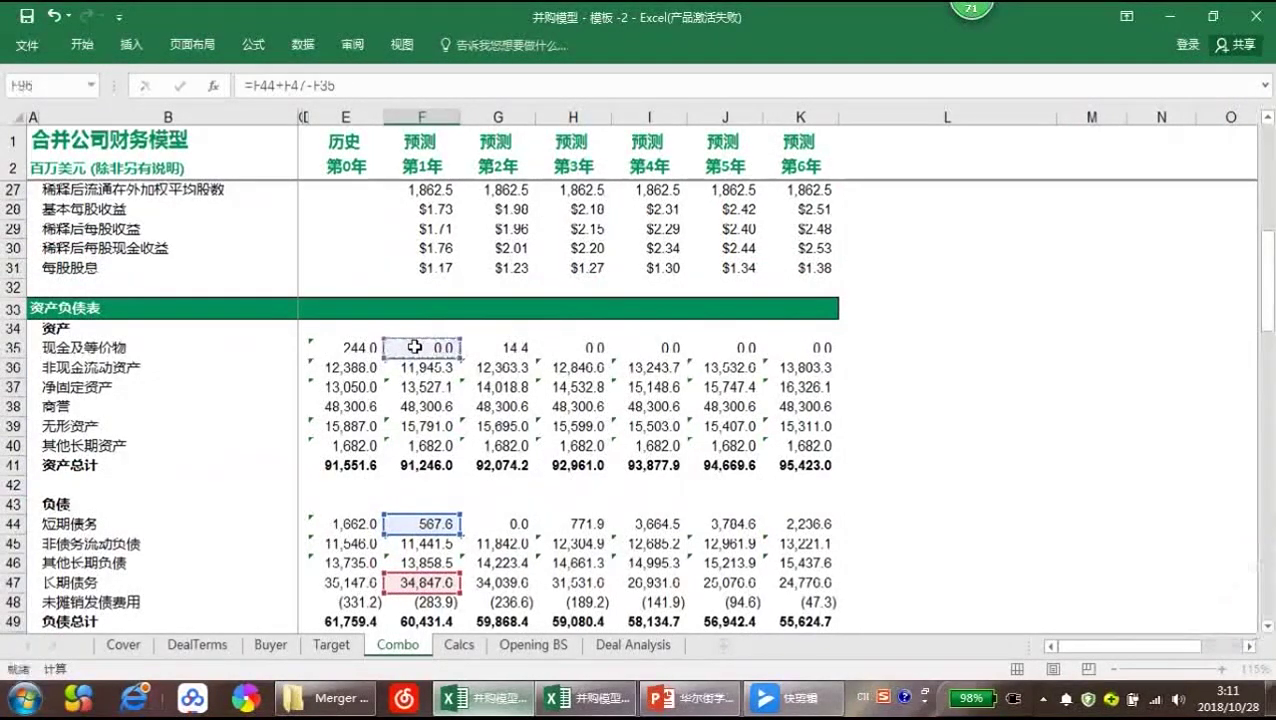
{"action": "key", "text": "Return"}
Fill the combined company's net debt formula from F96 across to year 6 in K96
{"action": "scroll", "coordinate": [480, 470], "scroll_direction": "down", "scroll_amount": 1}
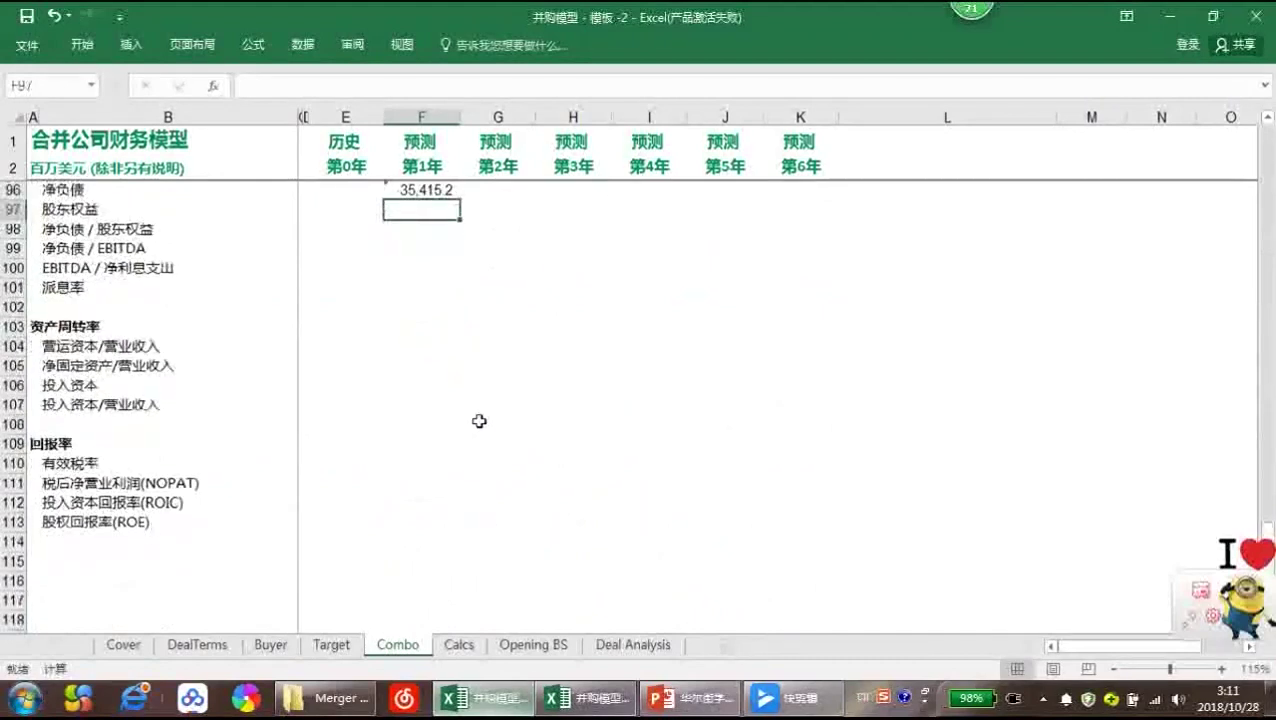
{"action": "scroll", "coordinate": [460, 415], "scroll_direction": "up", "scroll_amount": 2}
{"action": "left_click", "coordinate": [432, 307]}
{"action": "left_click_drag", "start_coordinate": [432, 307], "coordinate": [800, 307]}
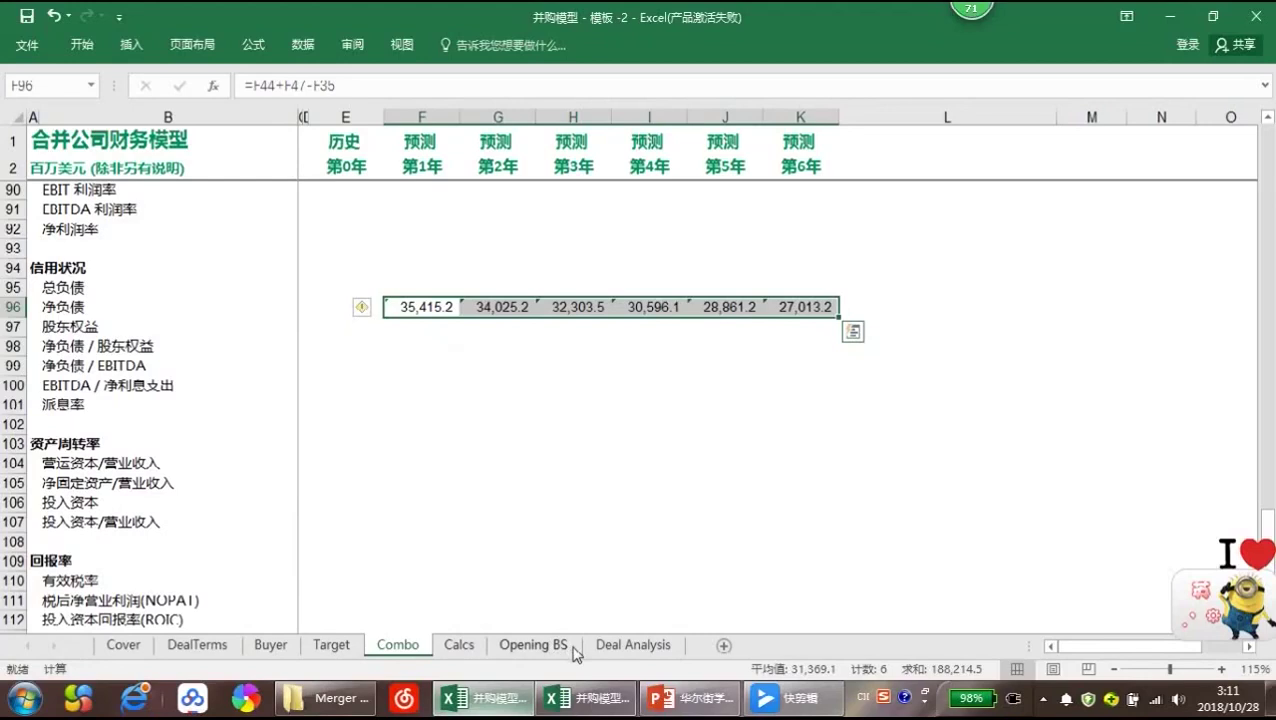
On Deal Analysis, calculate the combined company's year 1 net debt / EBITDA in F53 as =F51/F49
{"action": "left_click", "coordinate": [628, 645]}
{"action": "left_click", "coordinate": [424, 532]}
{"action": "left_click", "coordinate": [276, 537]}
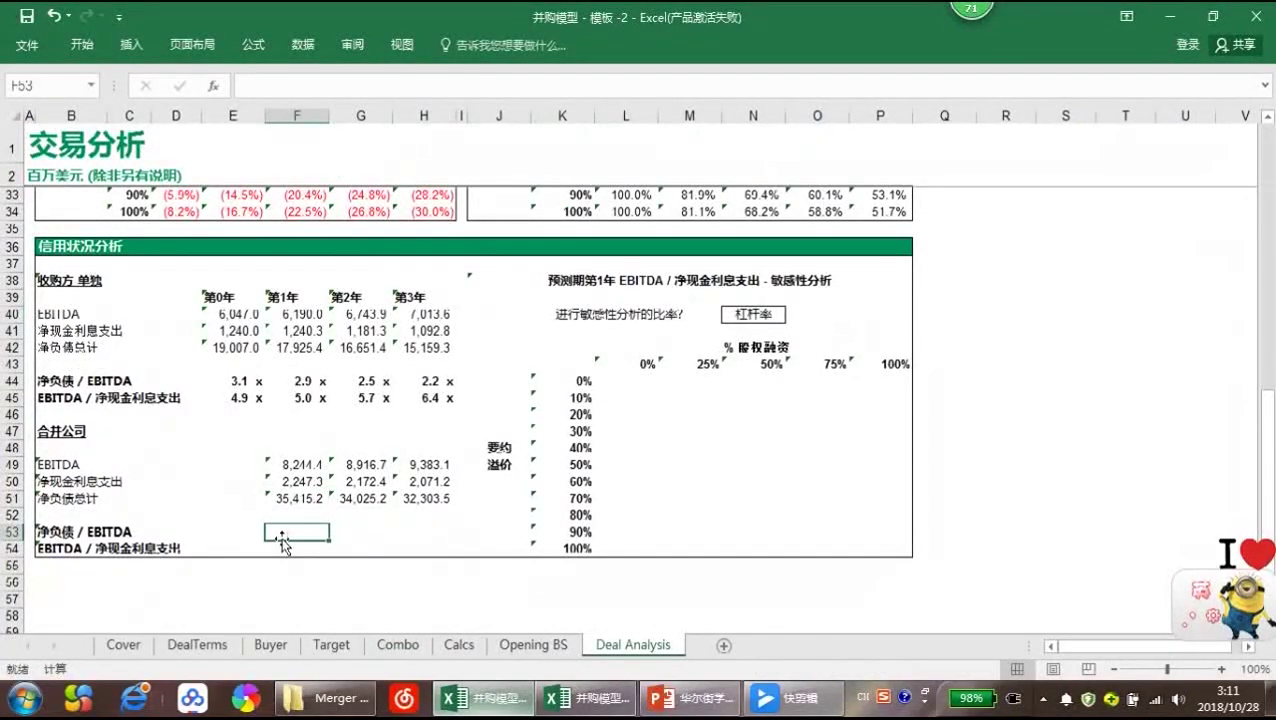
{"action": "type", "text": "="}
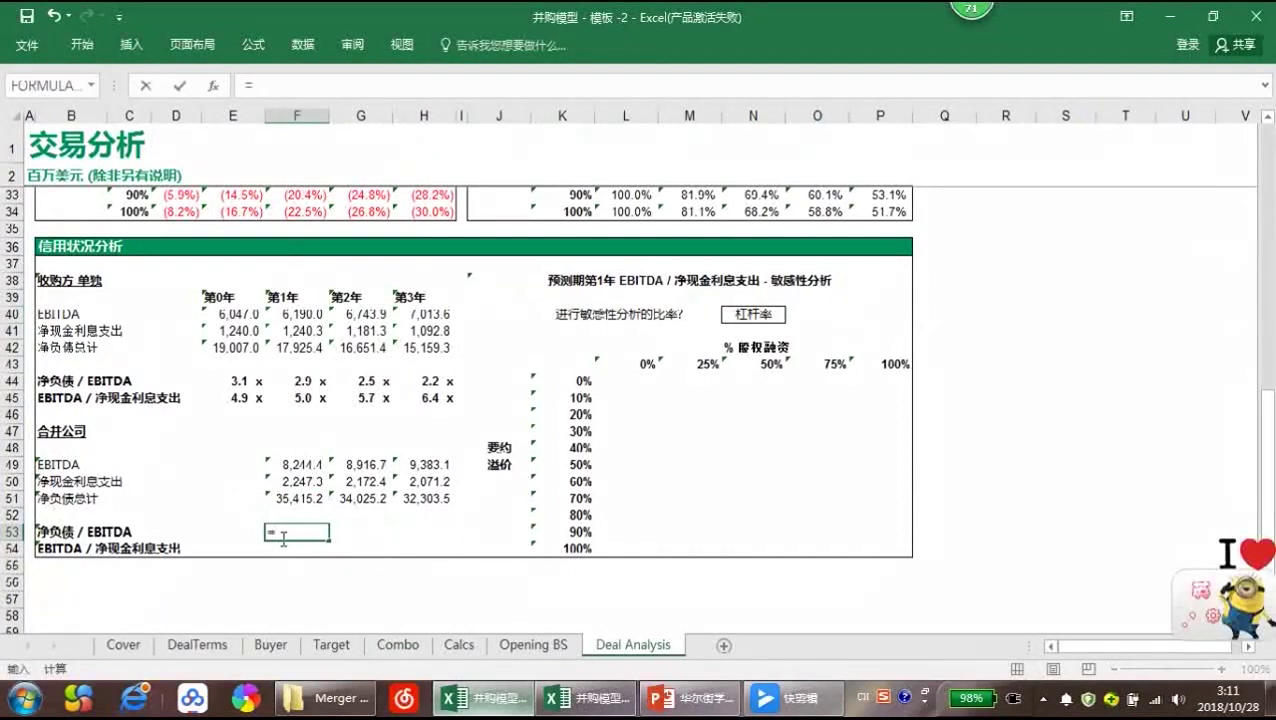
{"action": "key", "text": "Up"}
{"action": "key", "text": "Up"}
{"action": "type", "text": "/"}
{"action": "key", "text": "Up"}
{"action": "key", "text": "Up"}
{"action": "key", "text": "Up"}
{"action": "key", "text": "Up"}
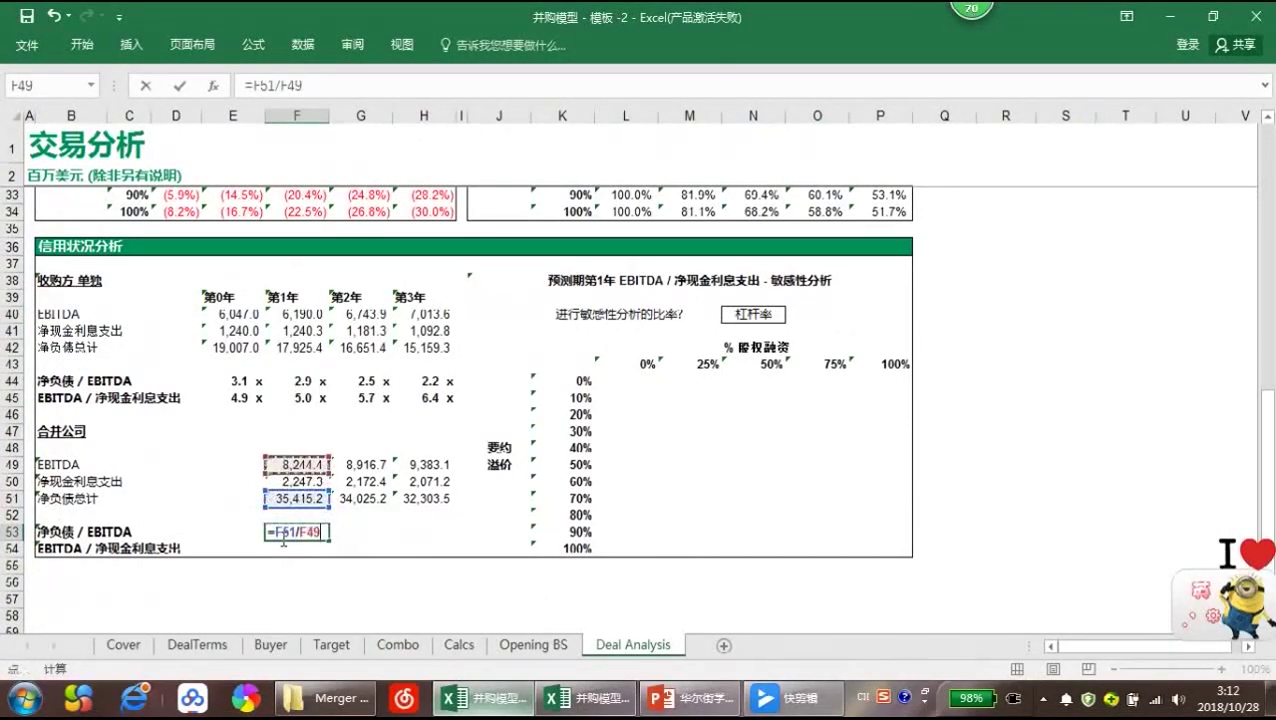
{"action": "key", "text": "ctrl+Return"}
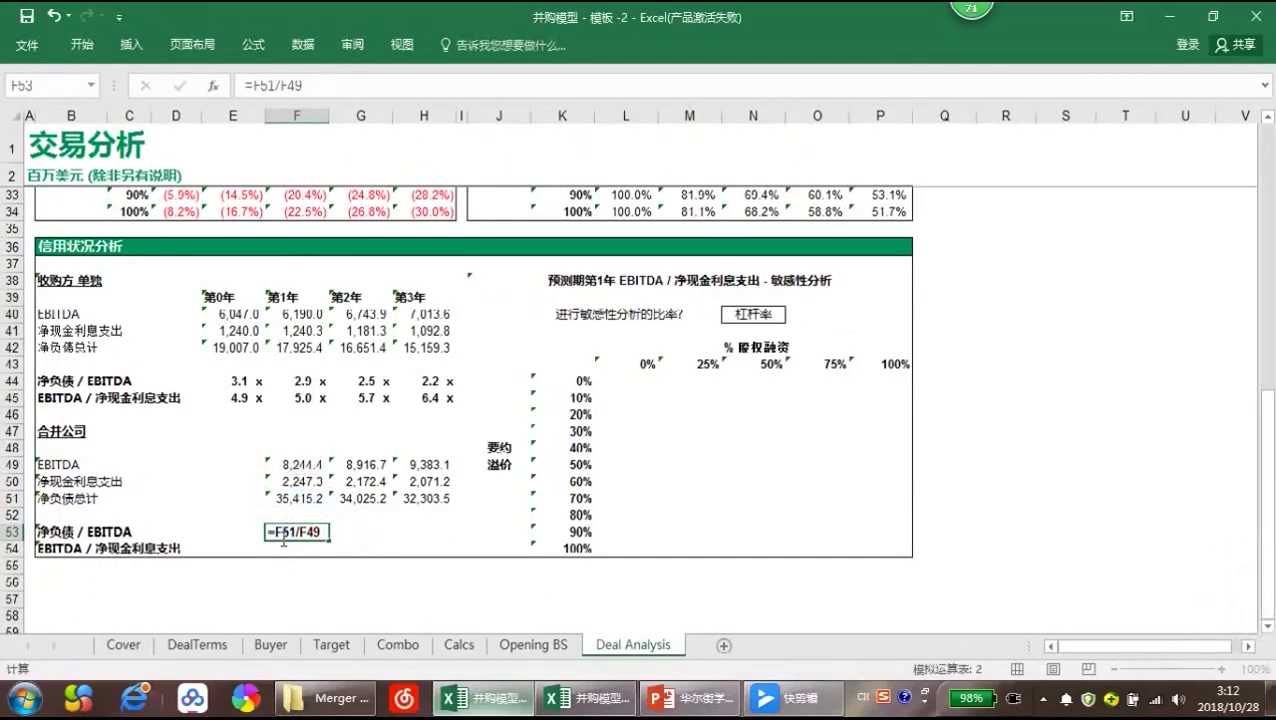
Calculate the combined company's year 1 EBITDA / net cash interest expense in F54 as =F49/F50
{"action": "left_click", "coordinate": [283, 546]}
{"action": "type", "text": "="}
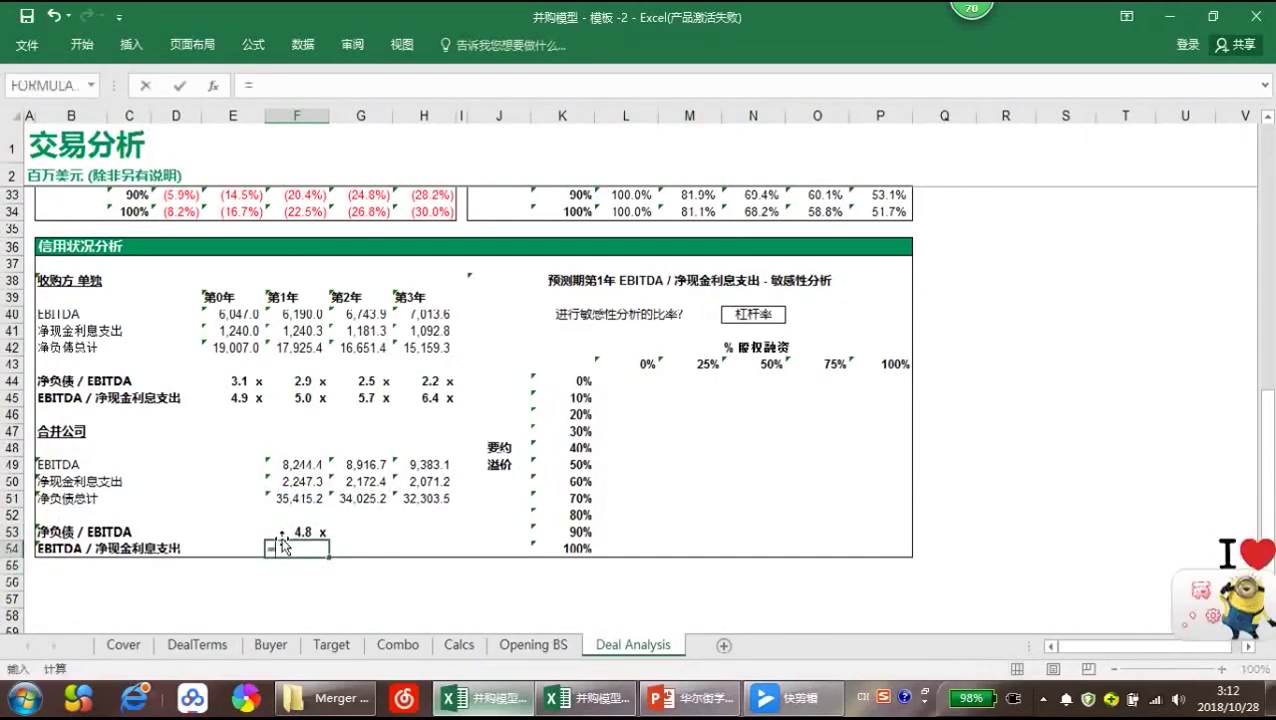
{"action": "key", "text": "Up"}
{"action": "key", "text": "Up"}
{"action": "key", "text": "Up"}
{"action": "key", "text": "Up"}
{"action": "key", "text": "Up"}
{"action": "type", "text": "/"}
{"action": "key", "text": "Up"}
{"action": "key", "text": "Up"}
{"action": "key", "text": "Up"}
{"action": "key", "text": "Up"}
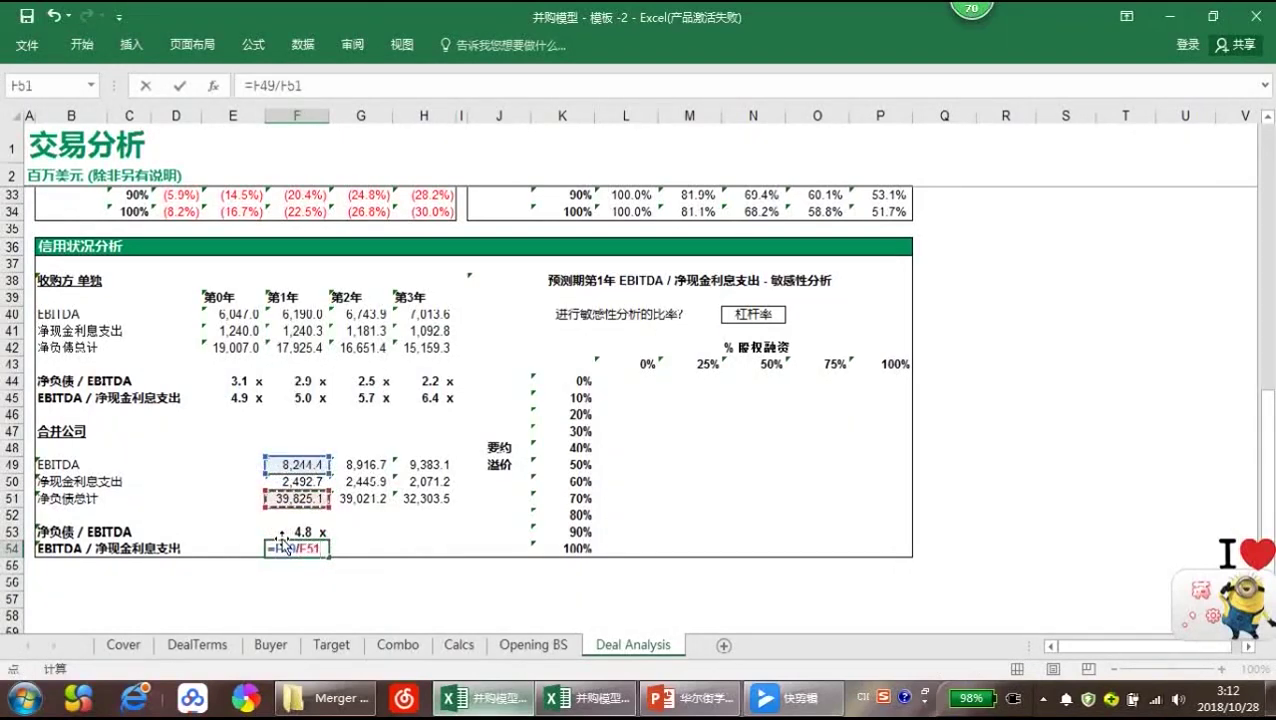
{"action": "key", "text": "ctrl+Return"}
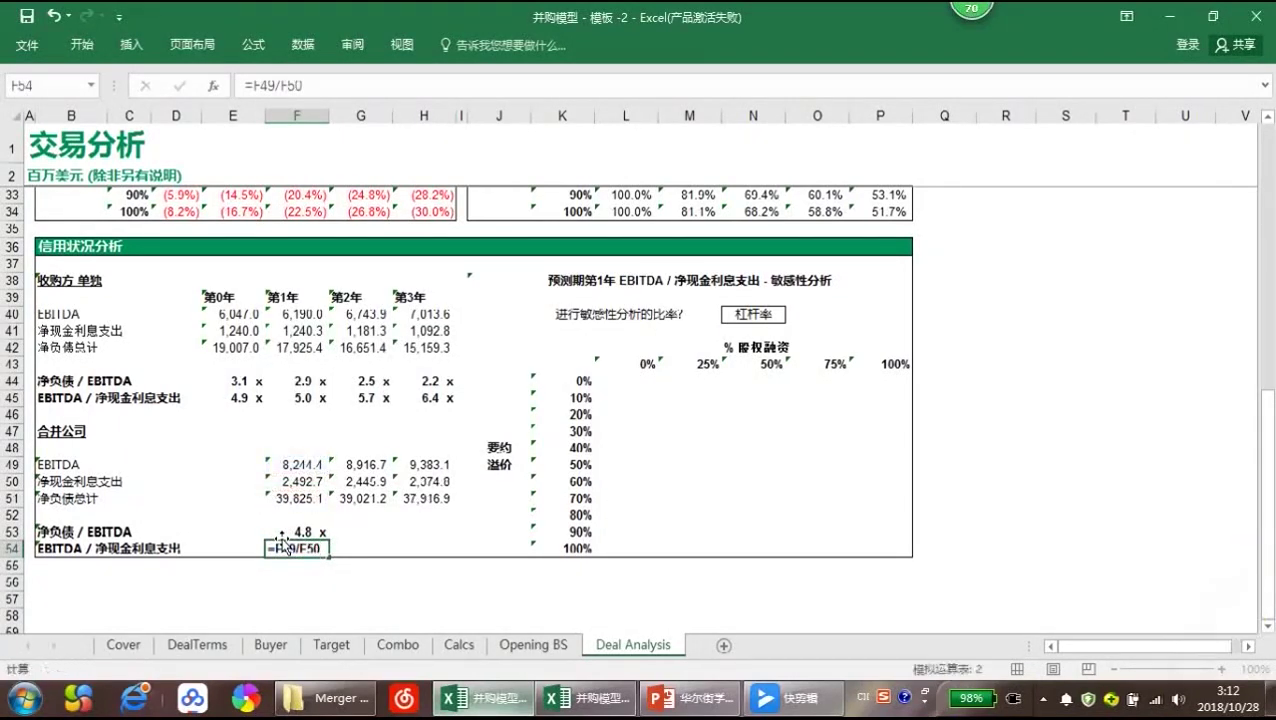
Fill both combined company credit ratios from F53:F54 across to year 3 in column H
{"action": "key", "text": "Up"}
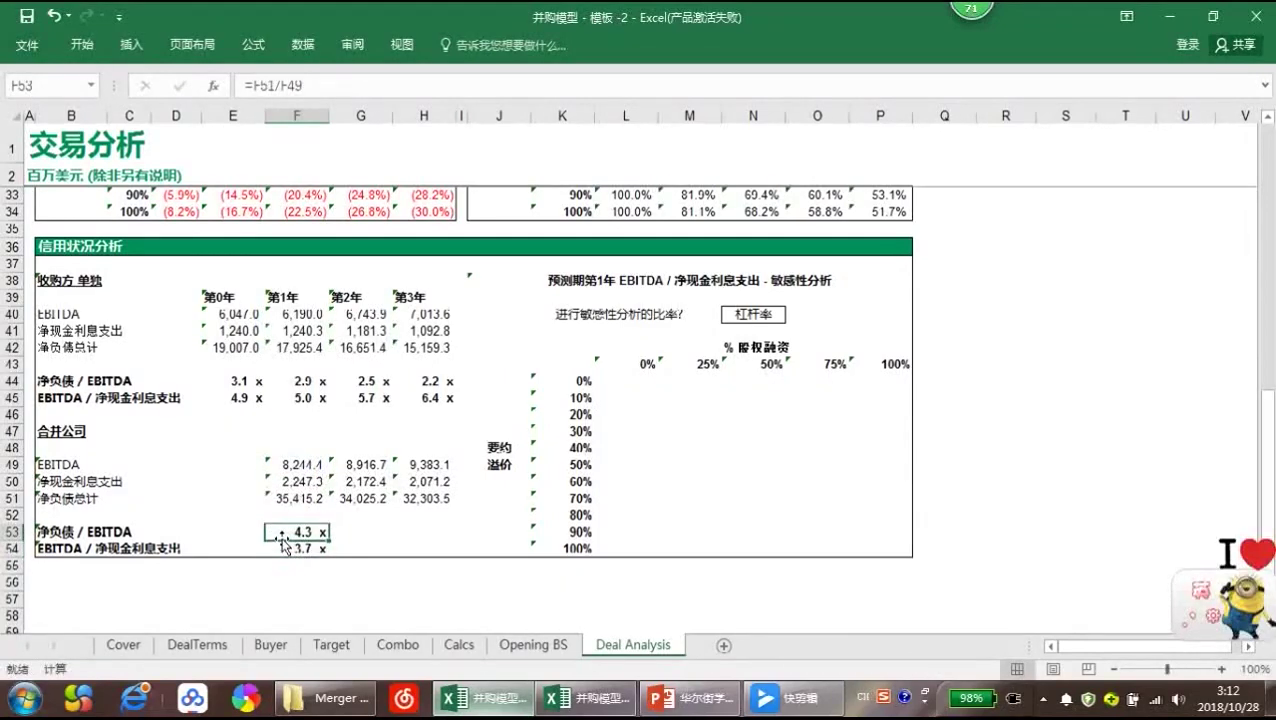
{"action": "key", "text": "shift+Down"}
{"action": "key", "text": "shift+Right"}
{"action": "key", "text": "shift+Right"}
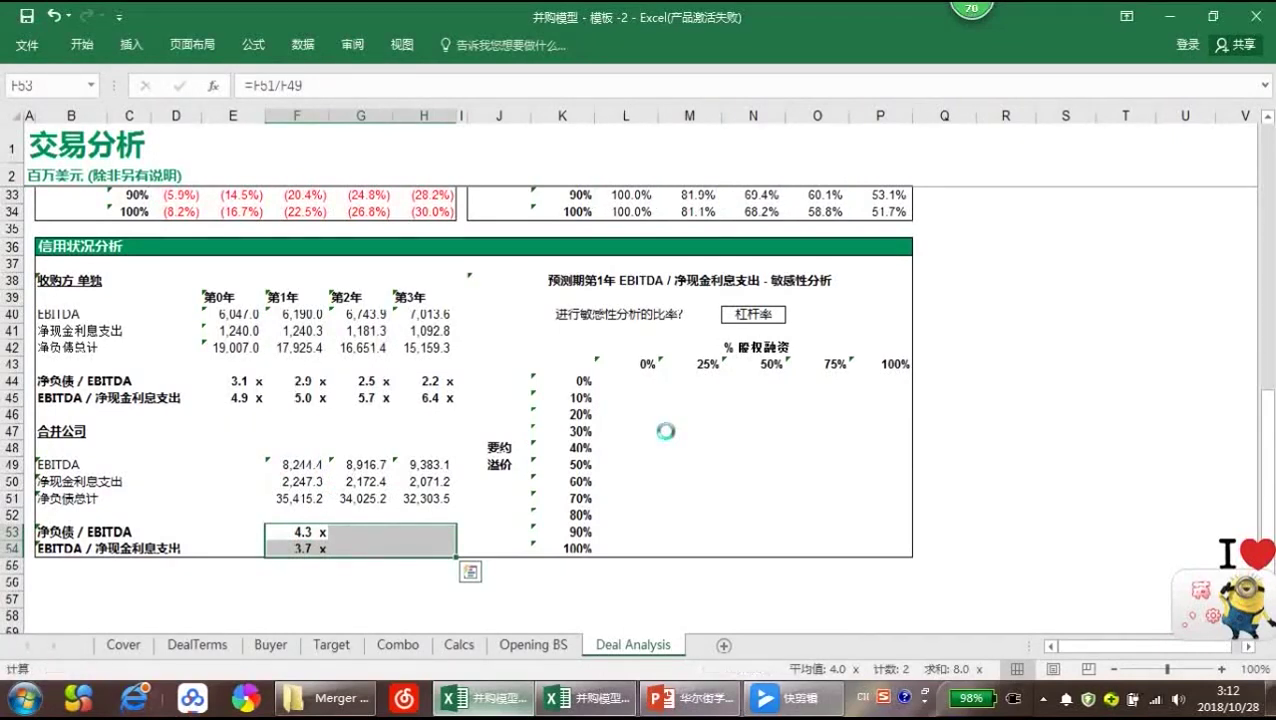
{"action": "left_click", "coordinate": [666, 431]}
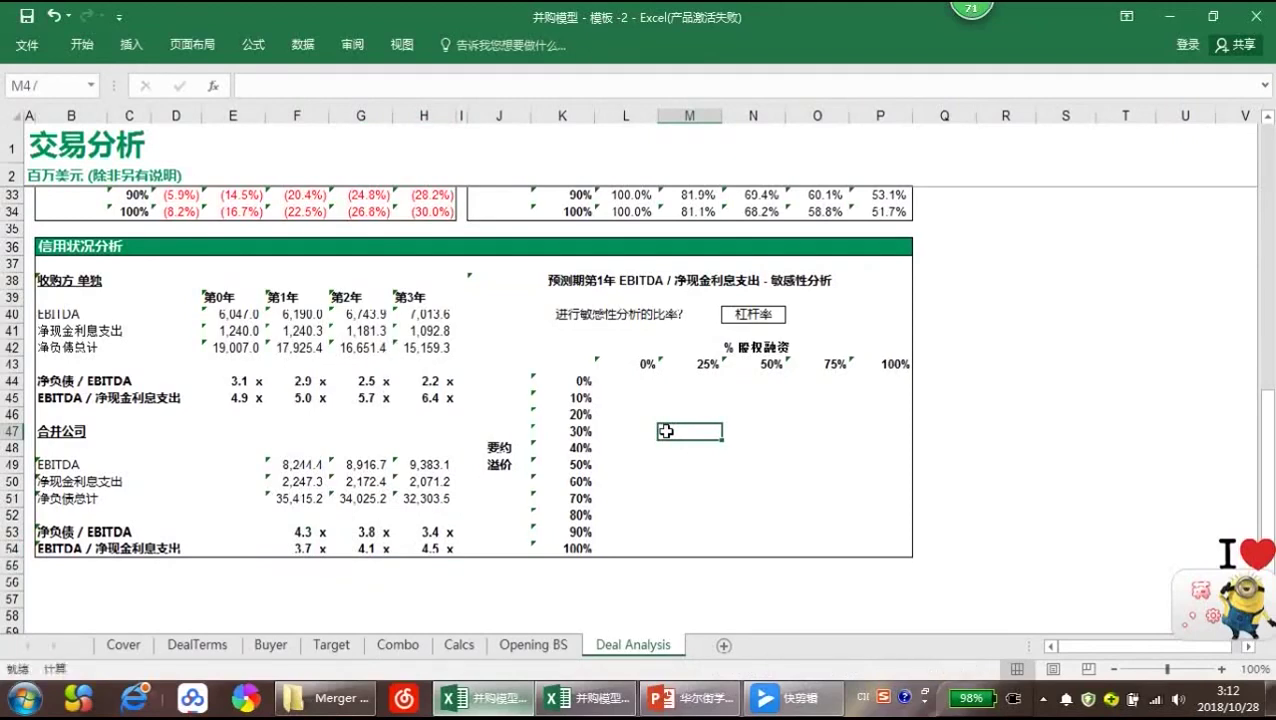
Check which ratio options the credit sensitivity selector in N40 offers, keeping the current selection
{"action": "left_click", "coordinate": [636, 383]}
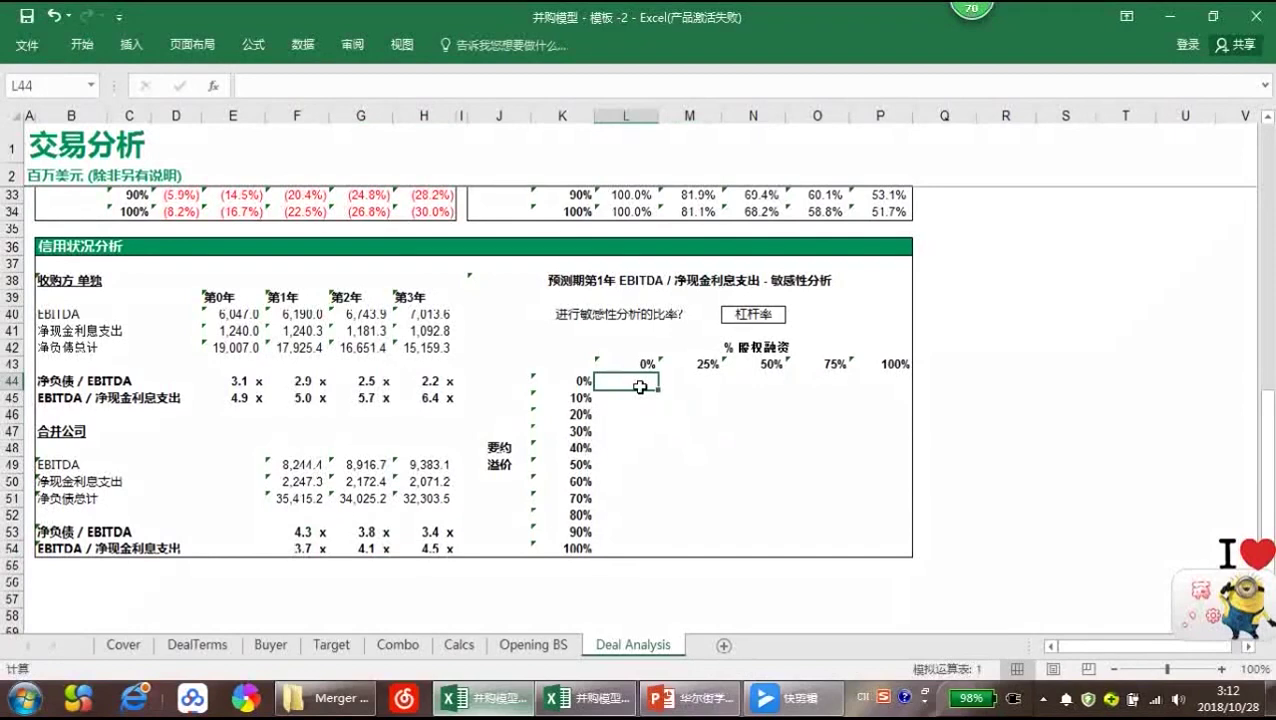
{"action": "left_click", "coordinate": [772, 316]}
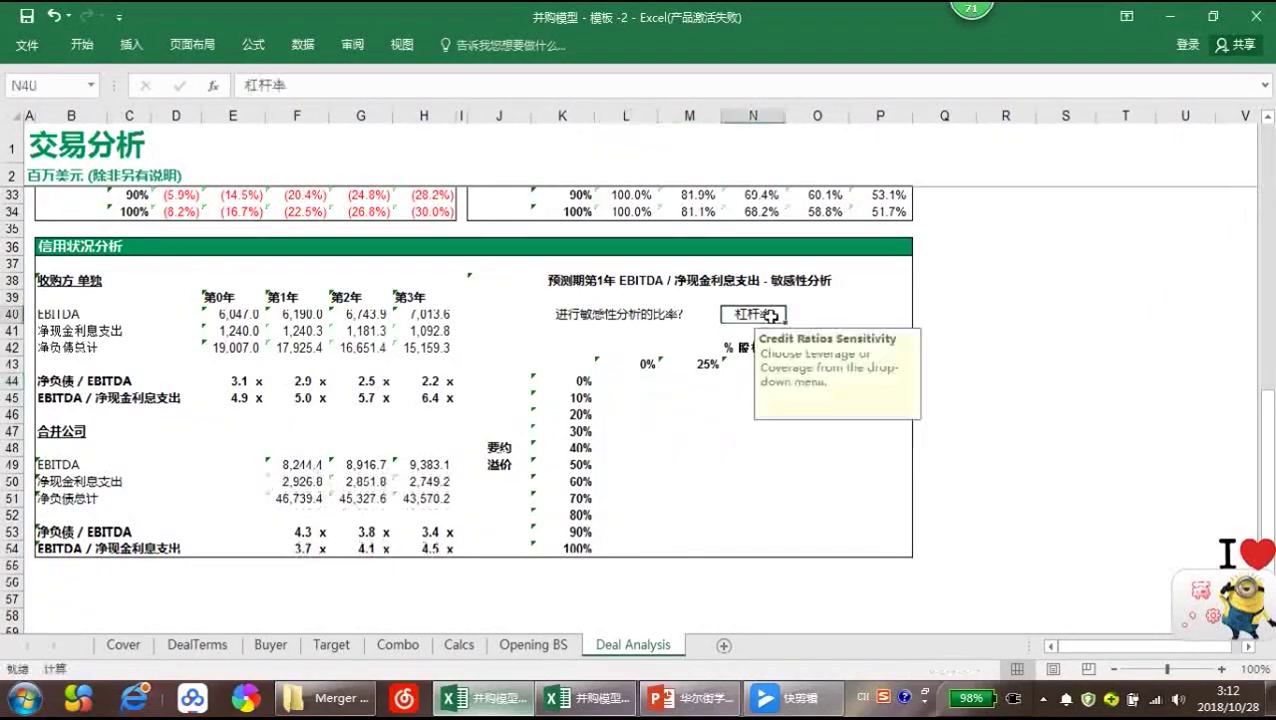
{"action": "left_click", "coordinate": [793, 316]}
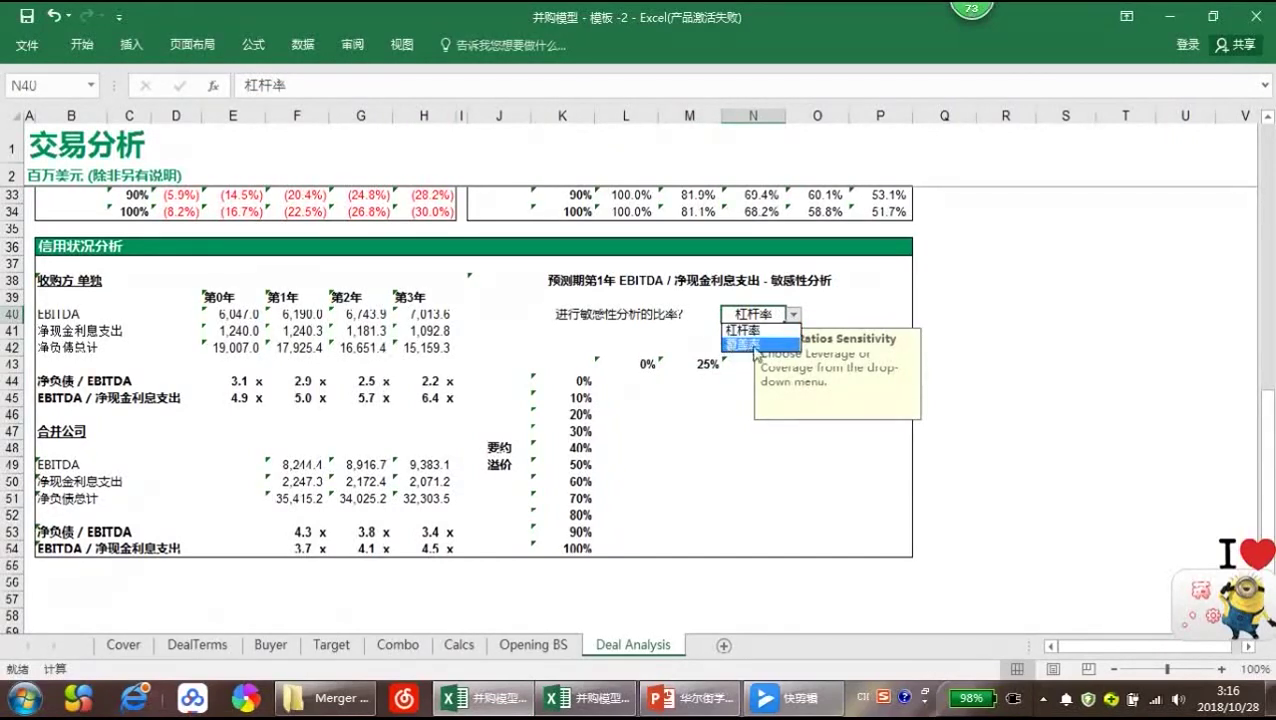
{"action": "left_click", "coordinate": [664, 438]}
Enter =IF($N$40="杠杆率",DealTerms!D117,DealTerms!D132) in L44 as the first cell of the credit ratio sensitivity grid
{"action": "left_click", "coordinate": [634, 384]}
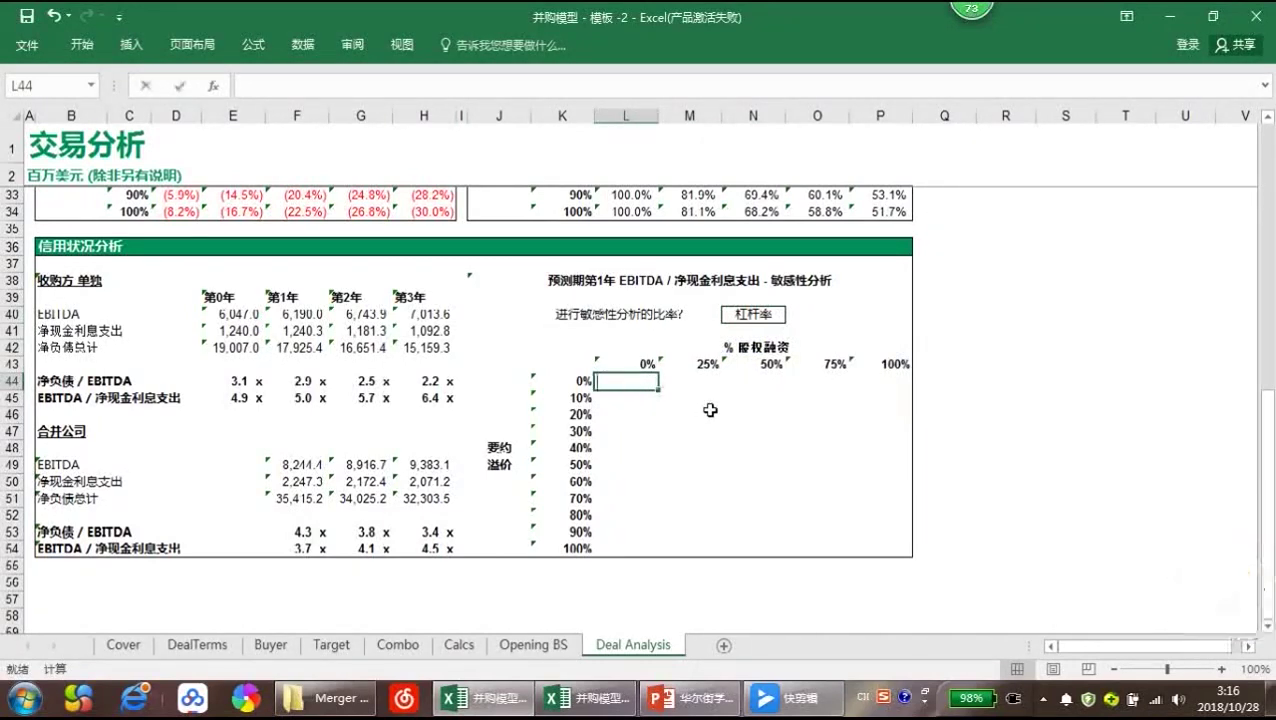
{"action": "type", "text": "=If("}
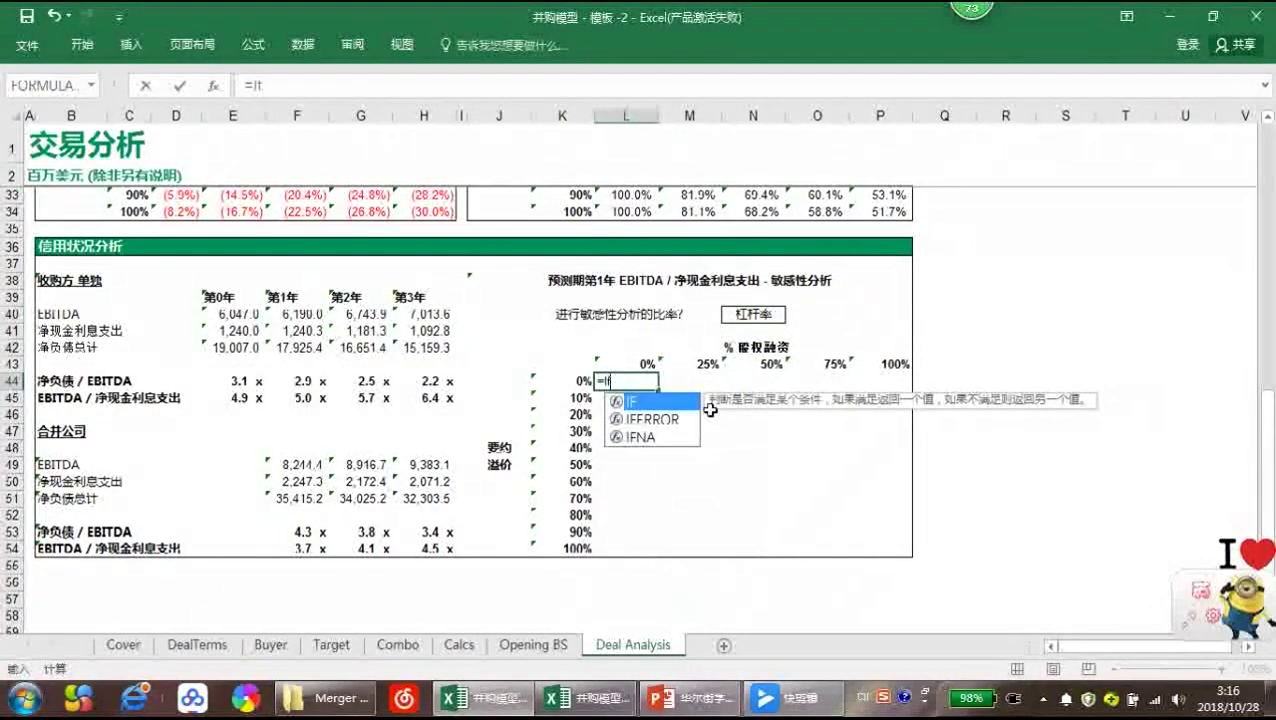
{"action": "key", "text": "Up"}
{"action": "key", "text": "Up"}
{"action": "key", "text": "Up"}
{"action": "key", "text": "Up"}
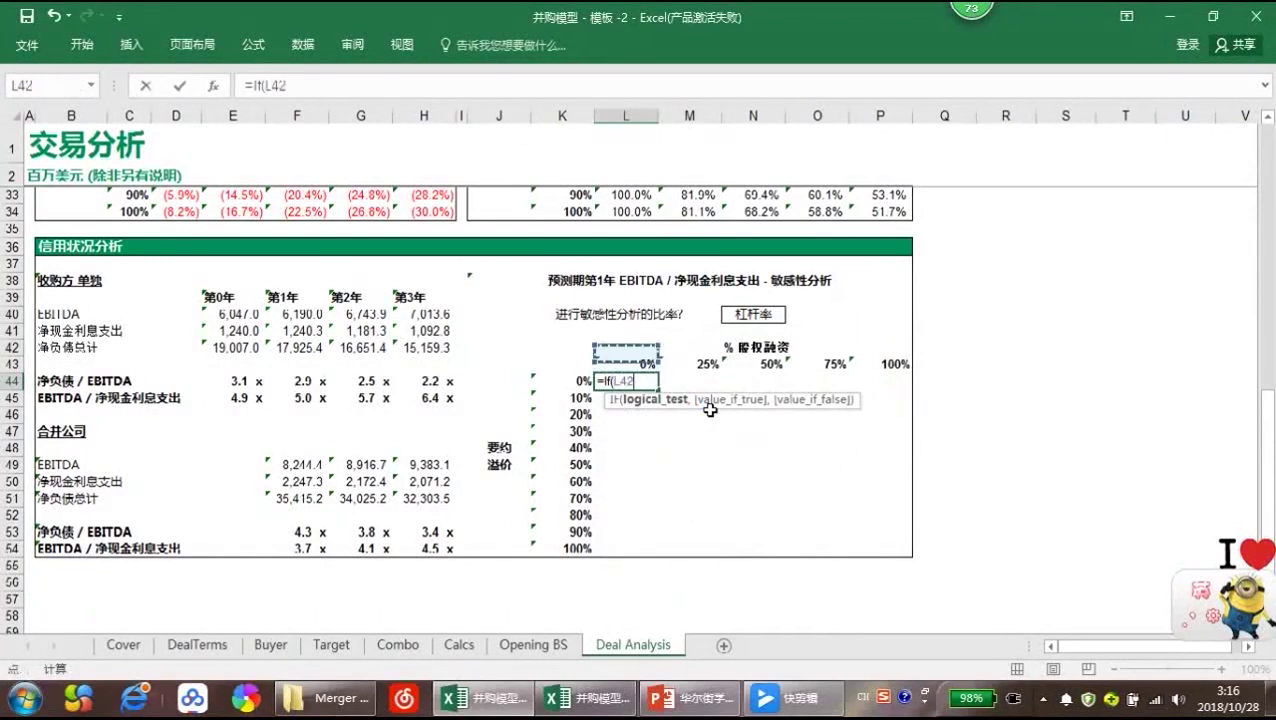
{"action": "key", "text": "Right"}
{"action": "key", "text": "Right"}
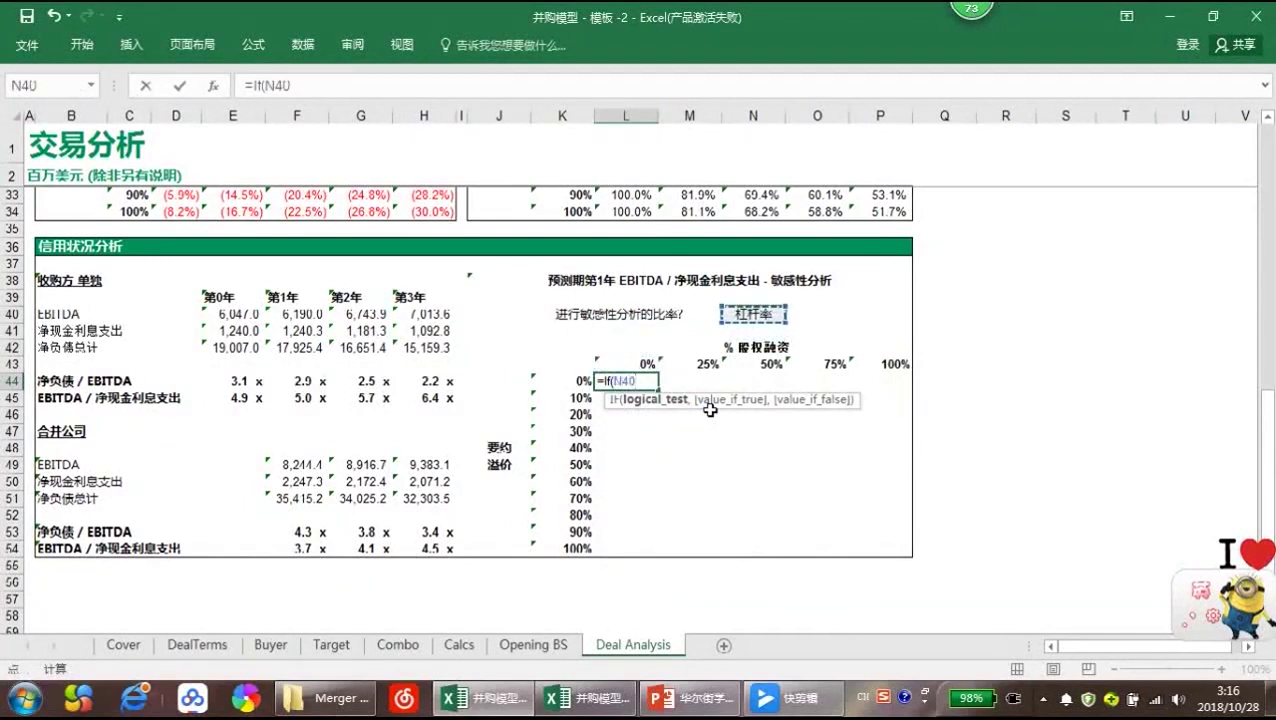
{"action": "key", "text": "F4"}
{"action": "type", "text": "=\"杠杆率"}
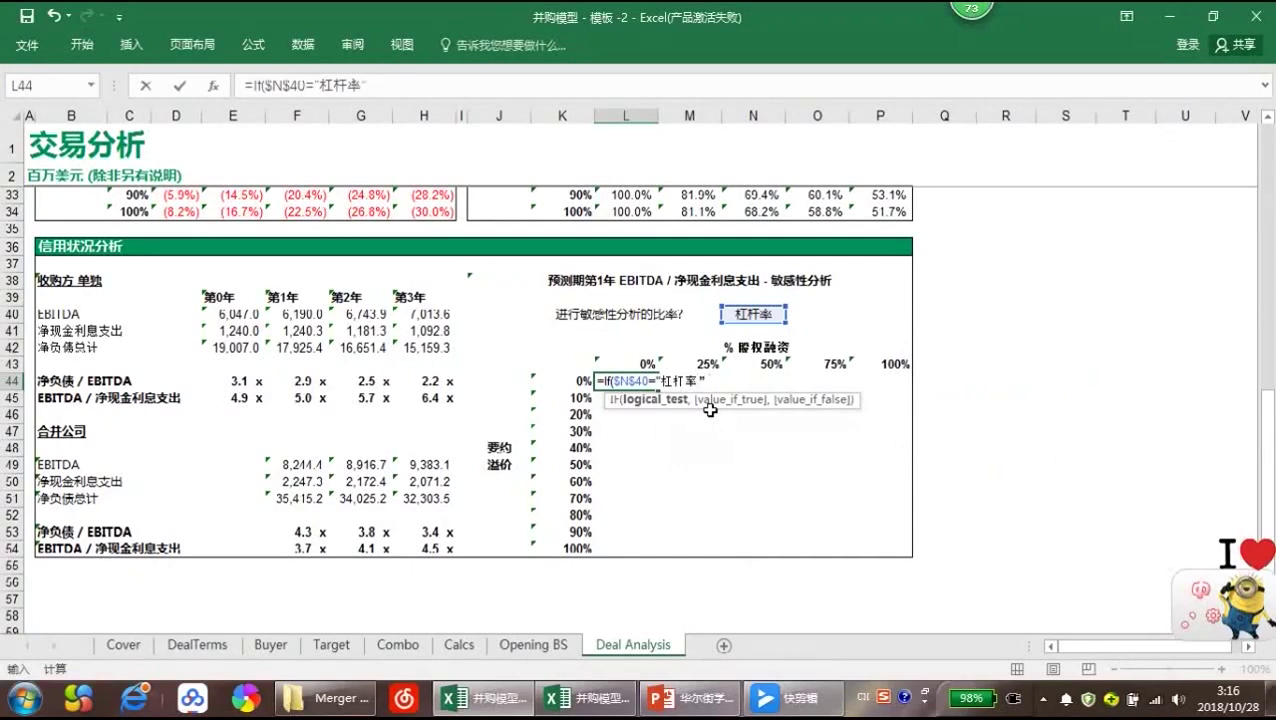
{"action": "type", "text": "\","}
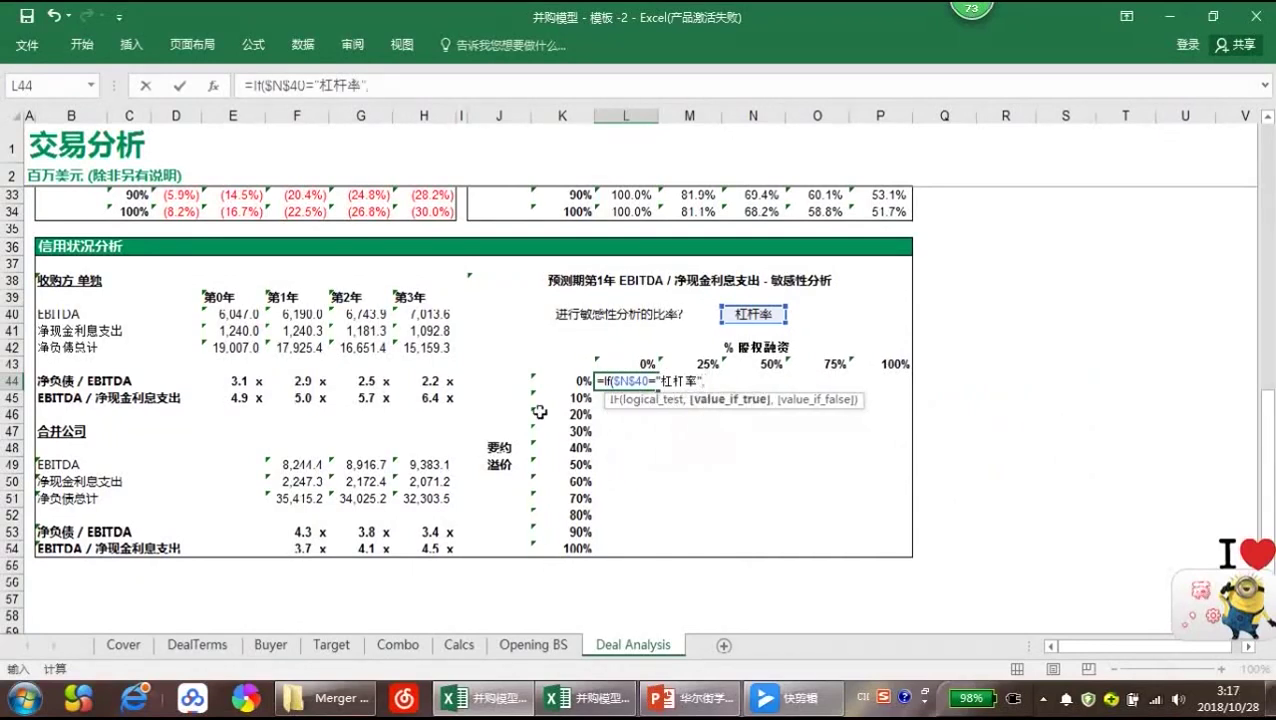
{"action": "left_click", "coordinate": [219, 654]}
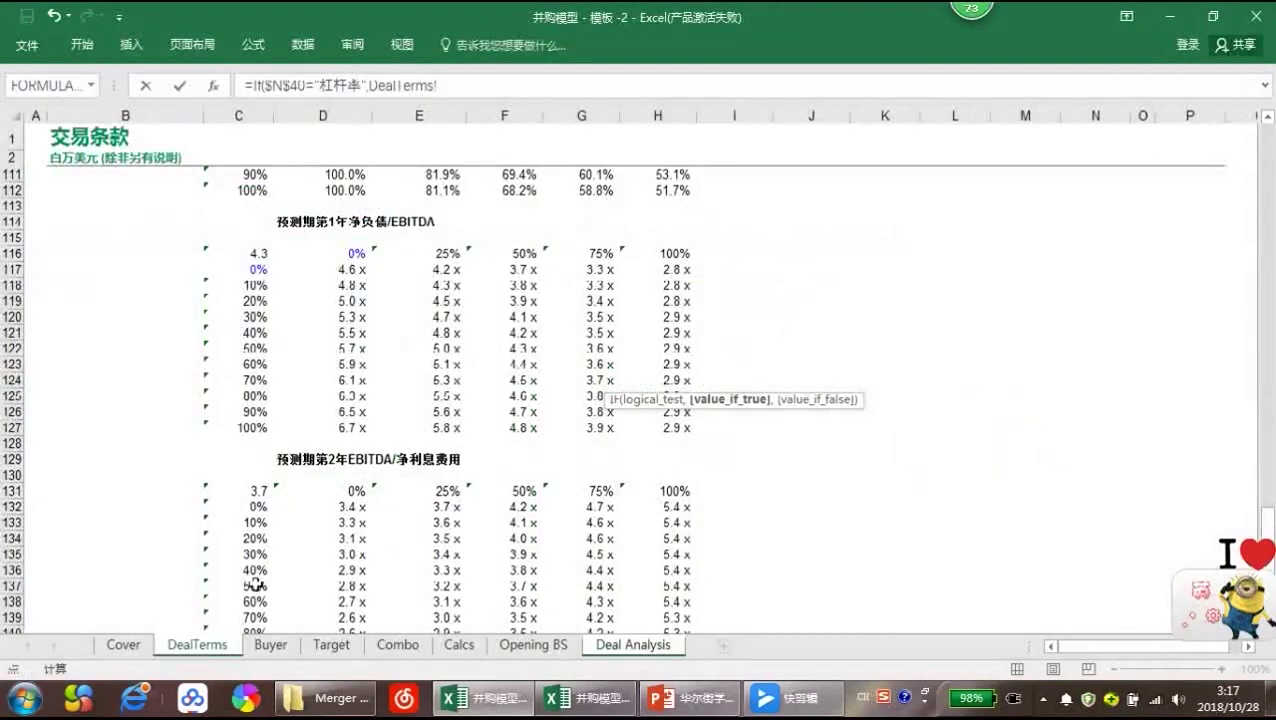
{"action": "left_click", "coordinate": [334, 273]}
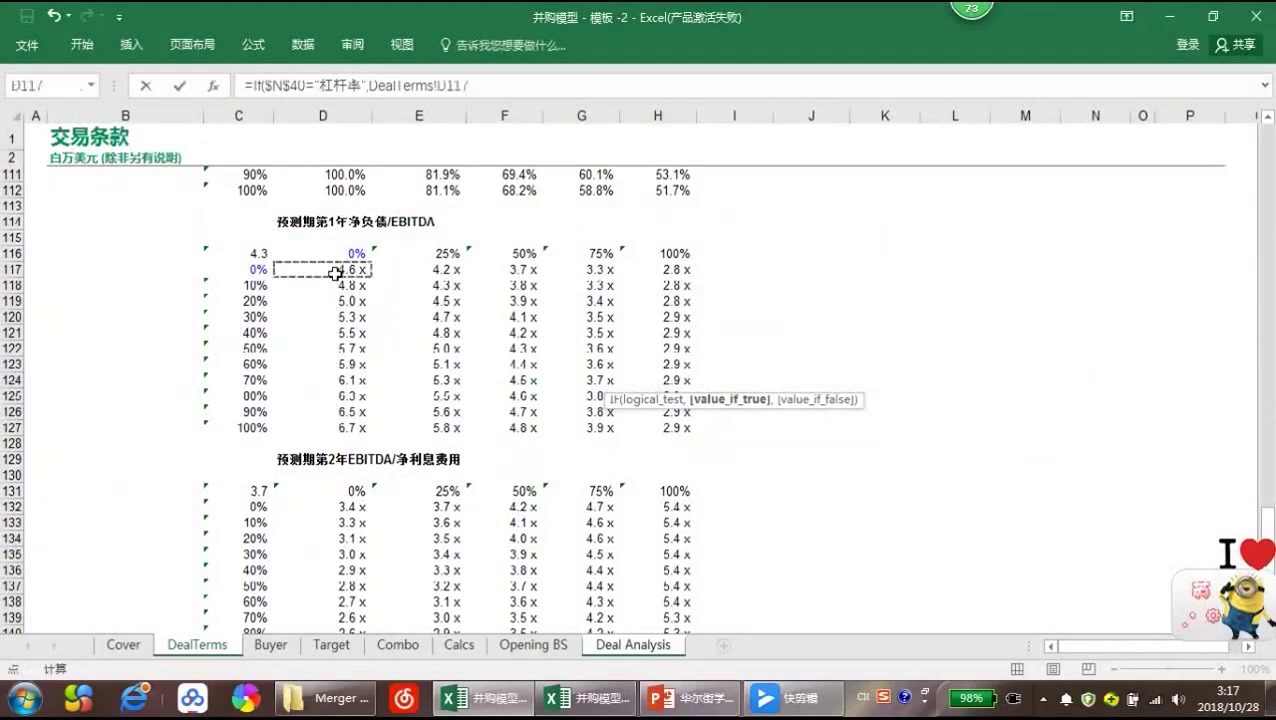
{"action": "type", "text": ","}
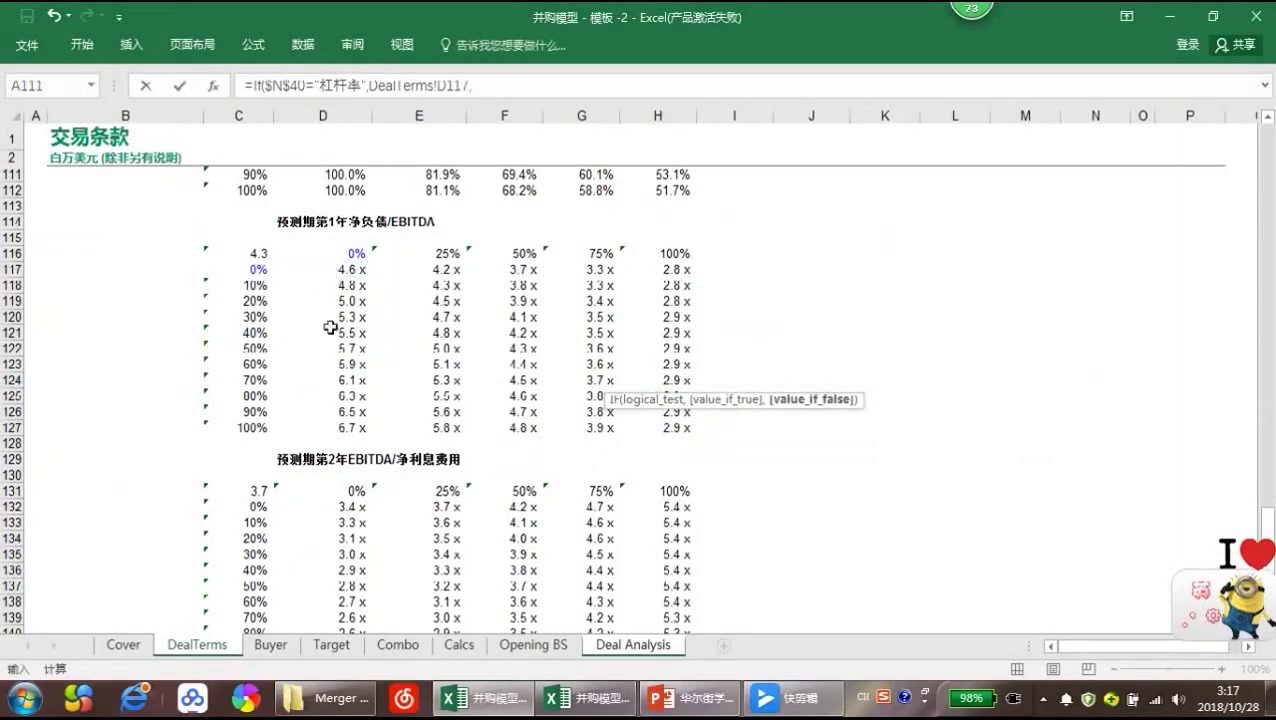
{"action": "left_click", "coordinate": [353, 515]}
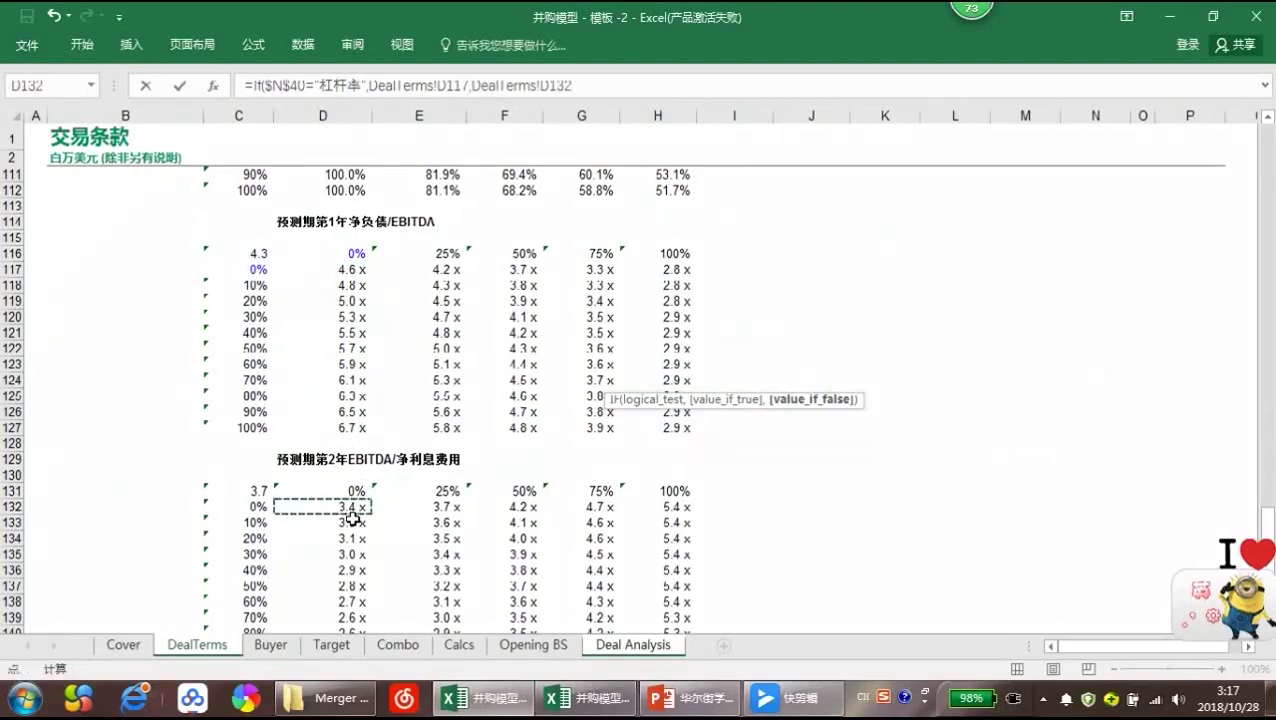
{"action": "type", "text": ")"}
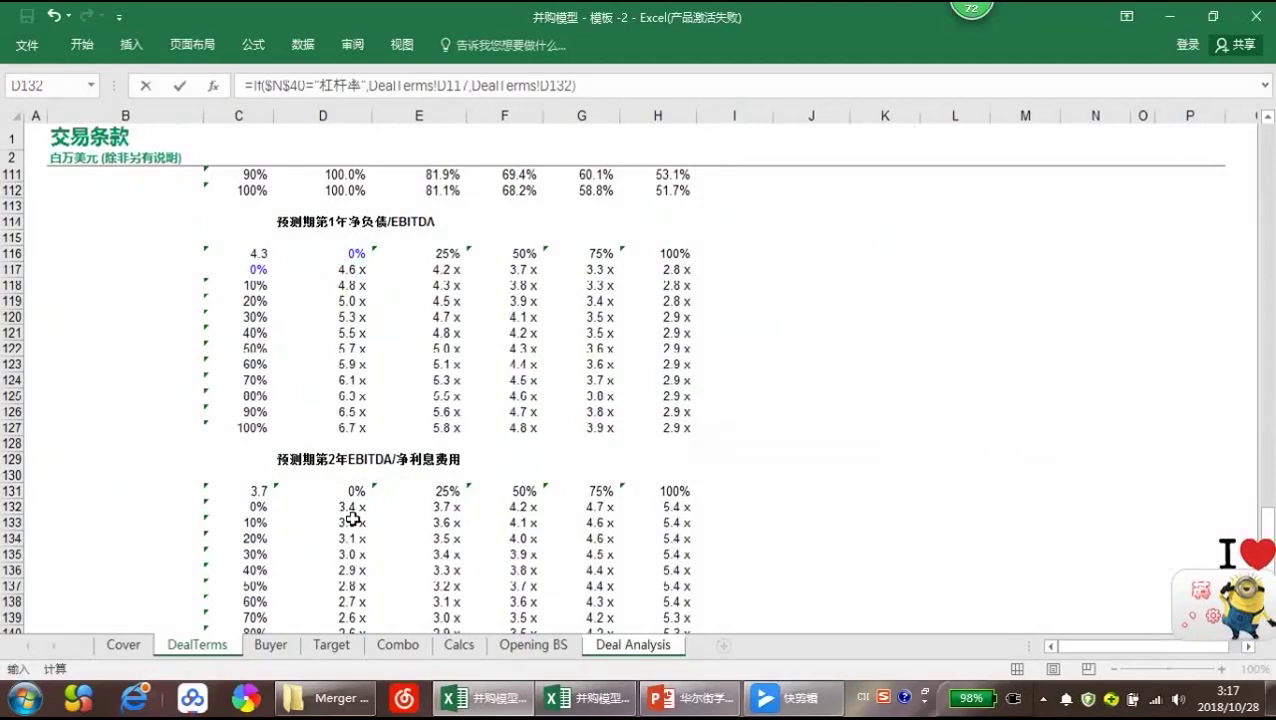
{"action": "key", "text": "Return"}
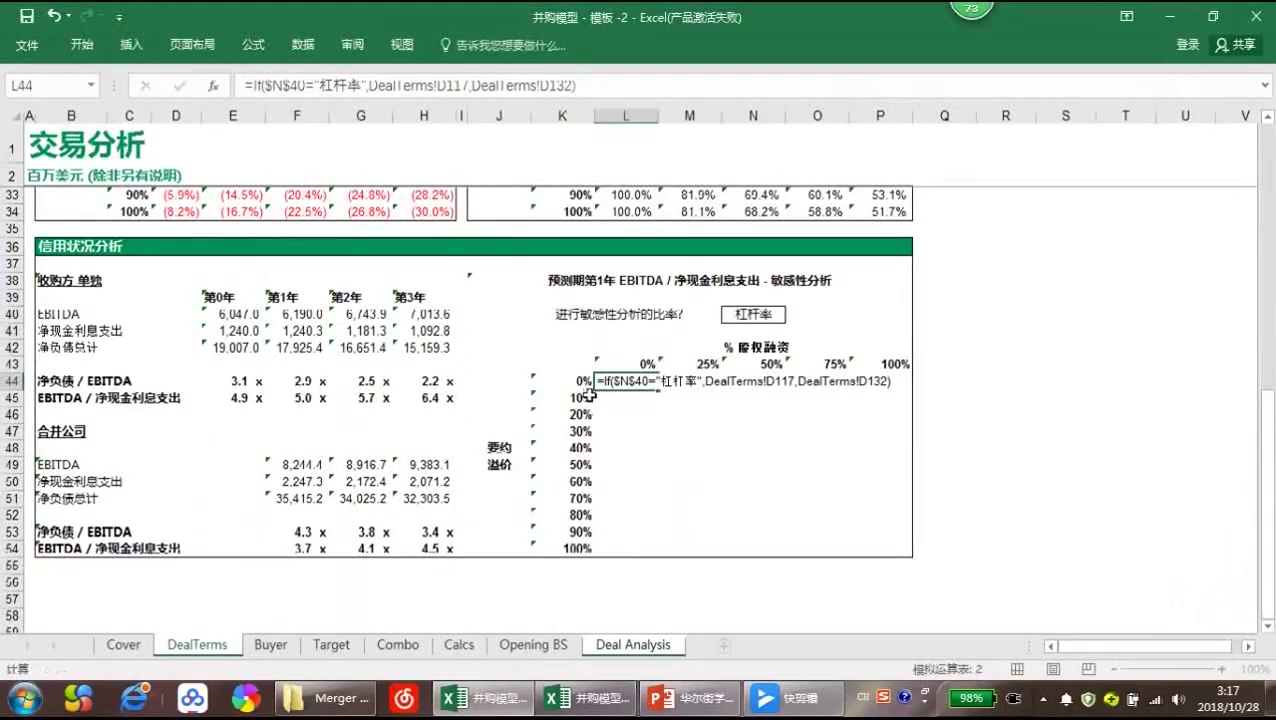
Fill the L44 formula through the whole credit ratio sensitivity grid, L44:P54
{"action": "left_click", "coordinate": [636, 382]}
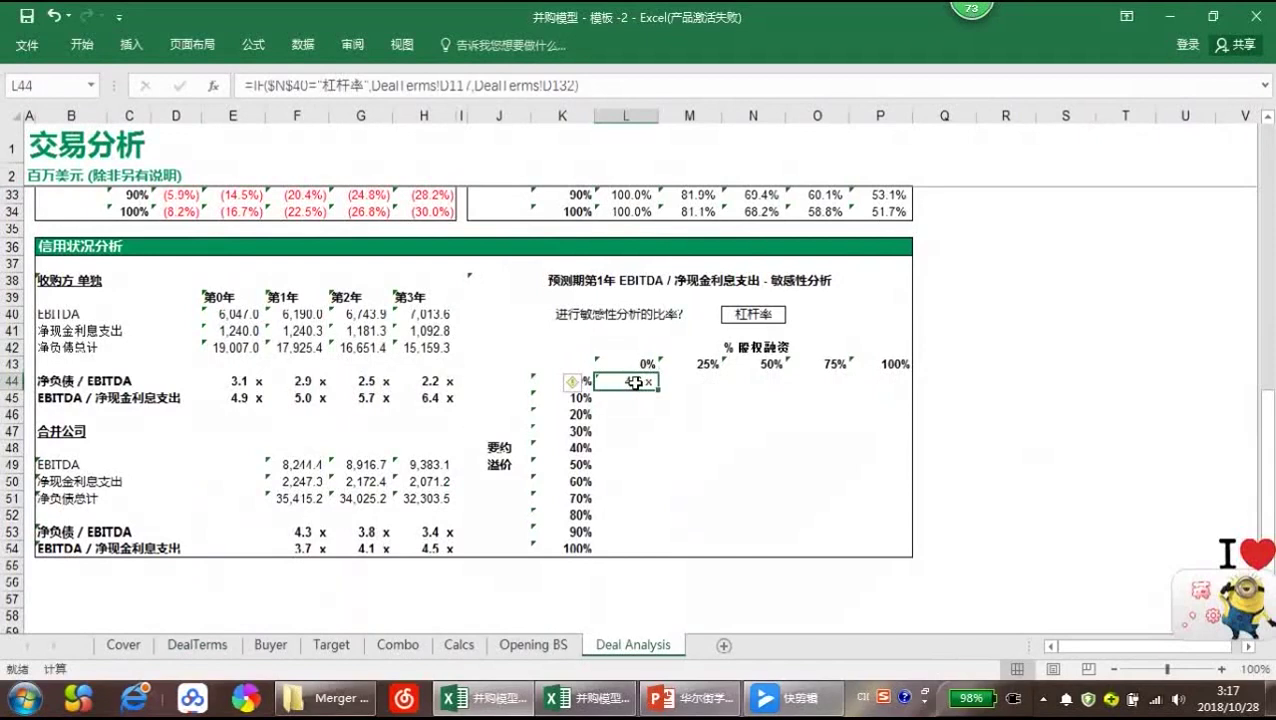
{"action": "key", "text": "shift+Down"}
{"action": "key", "text": "shift+Down"}
{"action": "key", "text": "shift+Down"}
{"action": "key", "text": "shift+Down"}
{"action": "key", "text": "shift+Down"}
{"action": "key", "text": "shift+Down"}
{"action": "key", "text": "shift+Down"}
{"action": "key", "text": "shift+Down"}
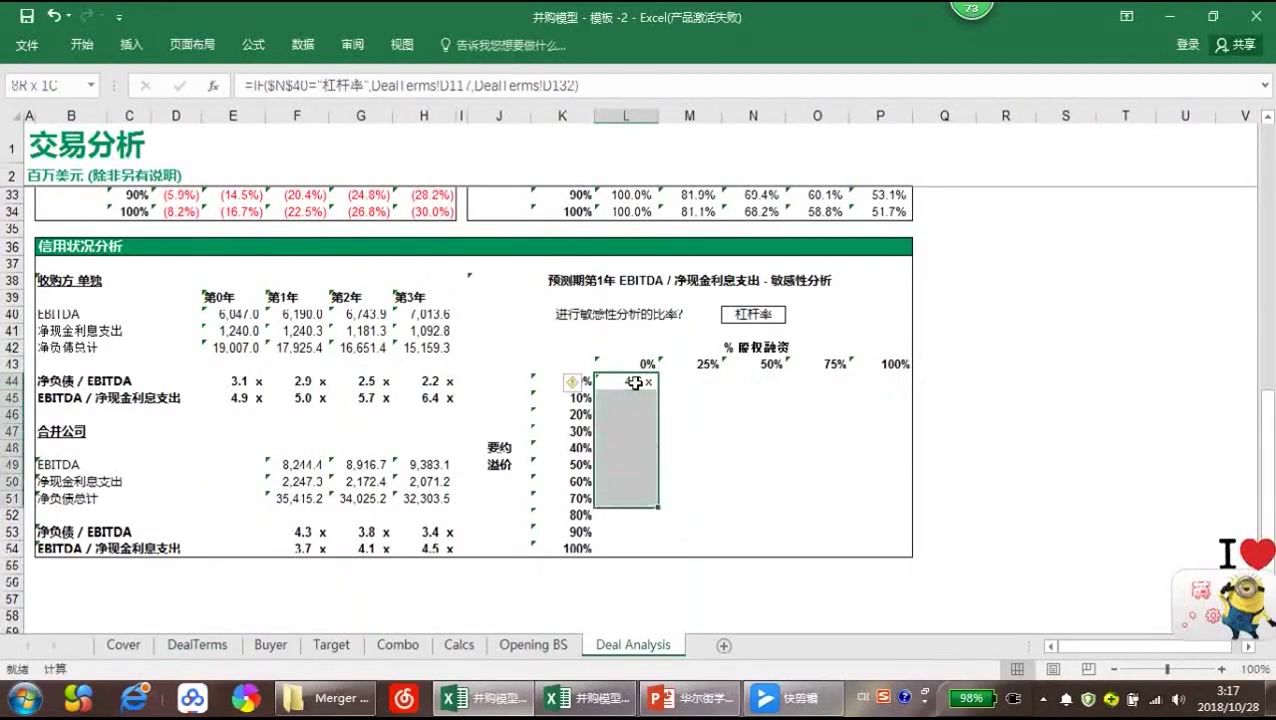
{"action": "key", "text": "shift+Down"}
{"action": "key", "text": "shift+Down"}
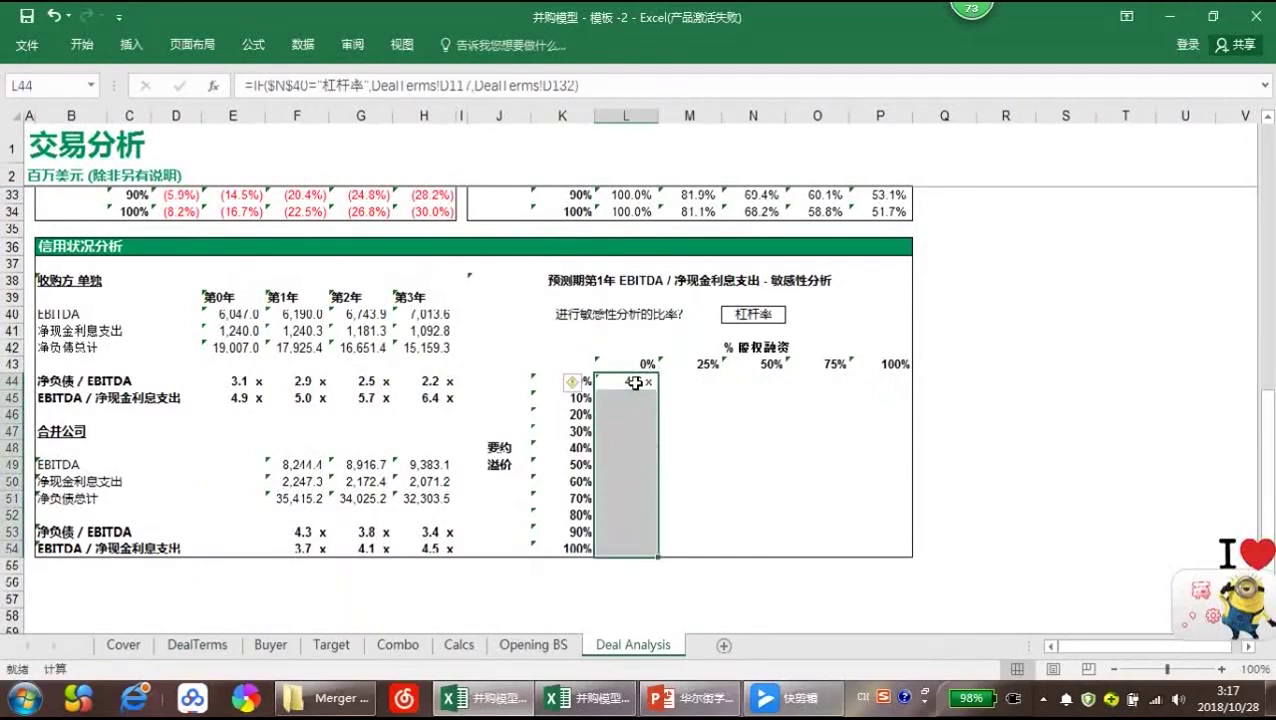
{"action": "key", "text": "shift+Right"}
{"action": "key", "text": "shift+Right"}
{"action": "key", "text": "shift+Right"}
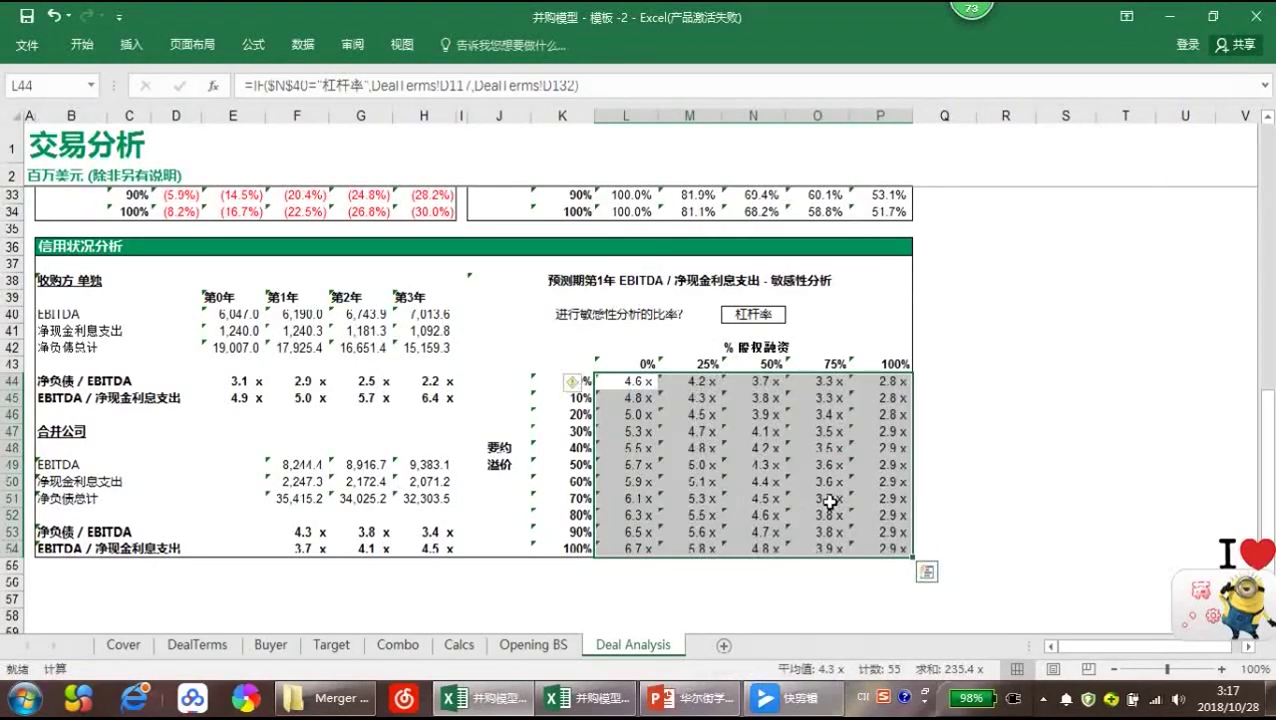
{"action": "left_click", "coordinate": [945, 481]}
{"action": "left_click", "coordinate": [1006, 498]}
Add a right border to the grid's 100% equity financing column, P43:P54
{"action": "left_click_drag", "start_coordinate": [897, 374], "coordinate": [897, 550]}
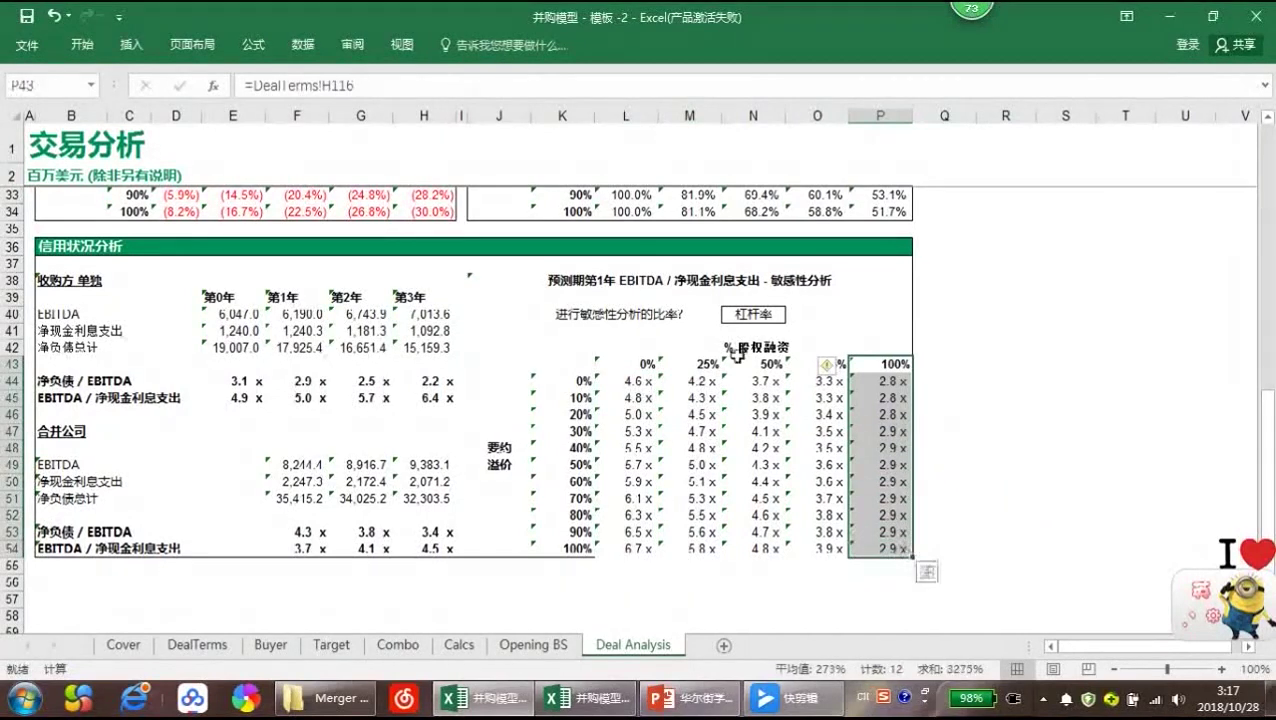
{"action": "left_click", "coordinate": [82, 45]}
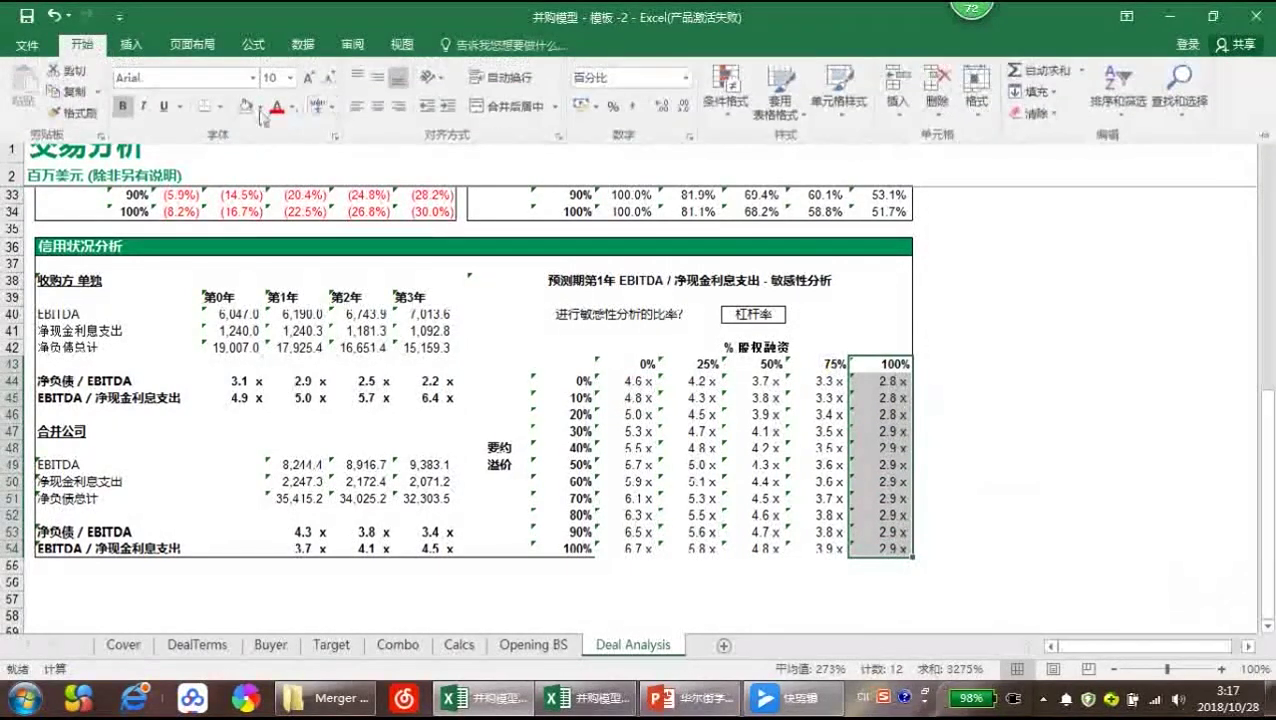
{"action": "left_click", "coordinate": [219, 106]}
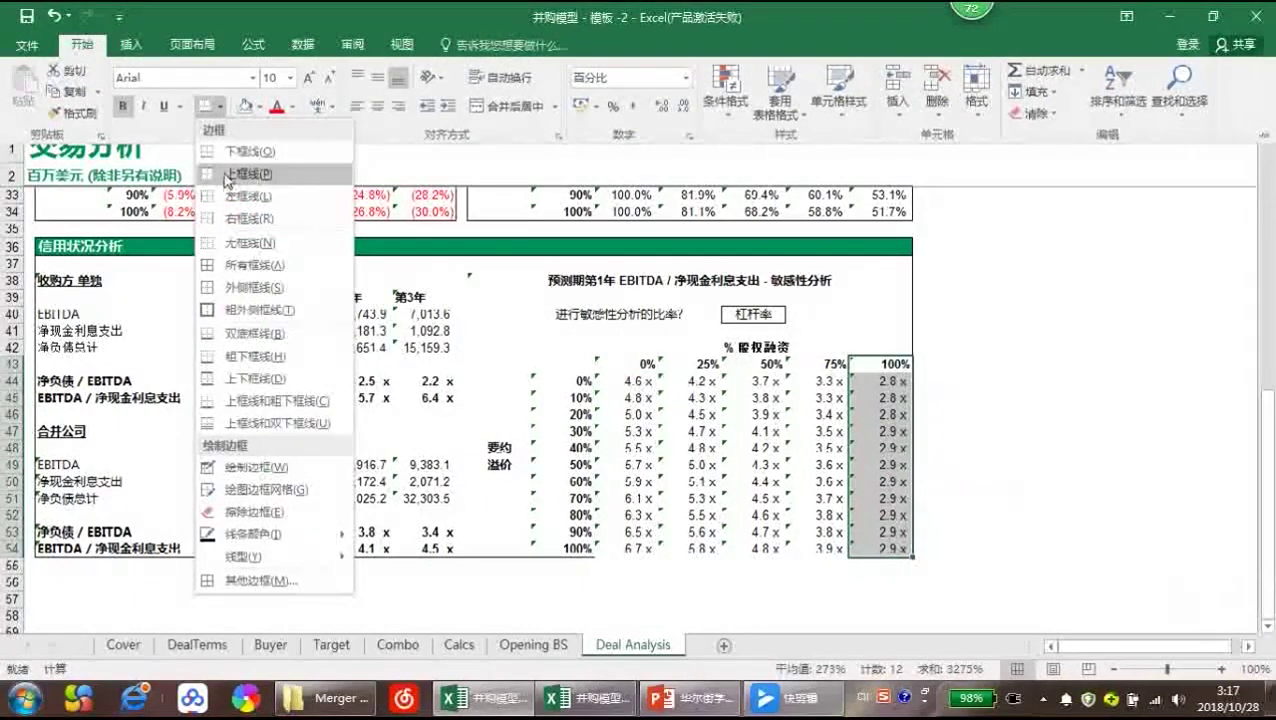
{"action": "left_click", "coordinate": [246, 220]}
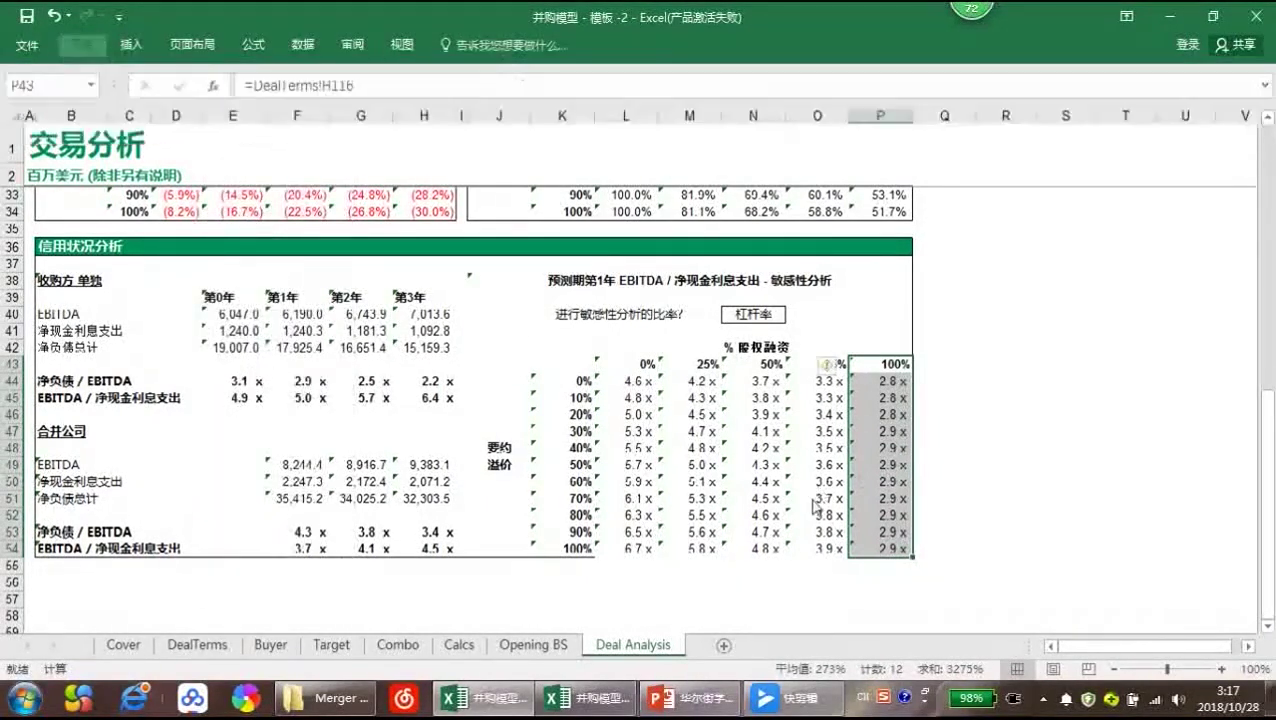
{"action": "left_click", "coordinate": [815, 505]}
Add a bottom border to the last row of the credit ratio sensitivity grid, L54:P54
{"action": "left_click_drag", "start_coordinate": [628, 549], "coordinate": [855, 548]}
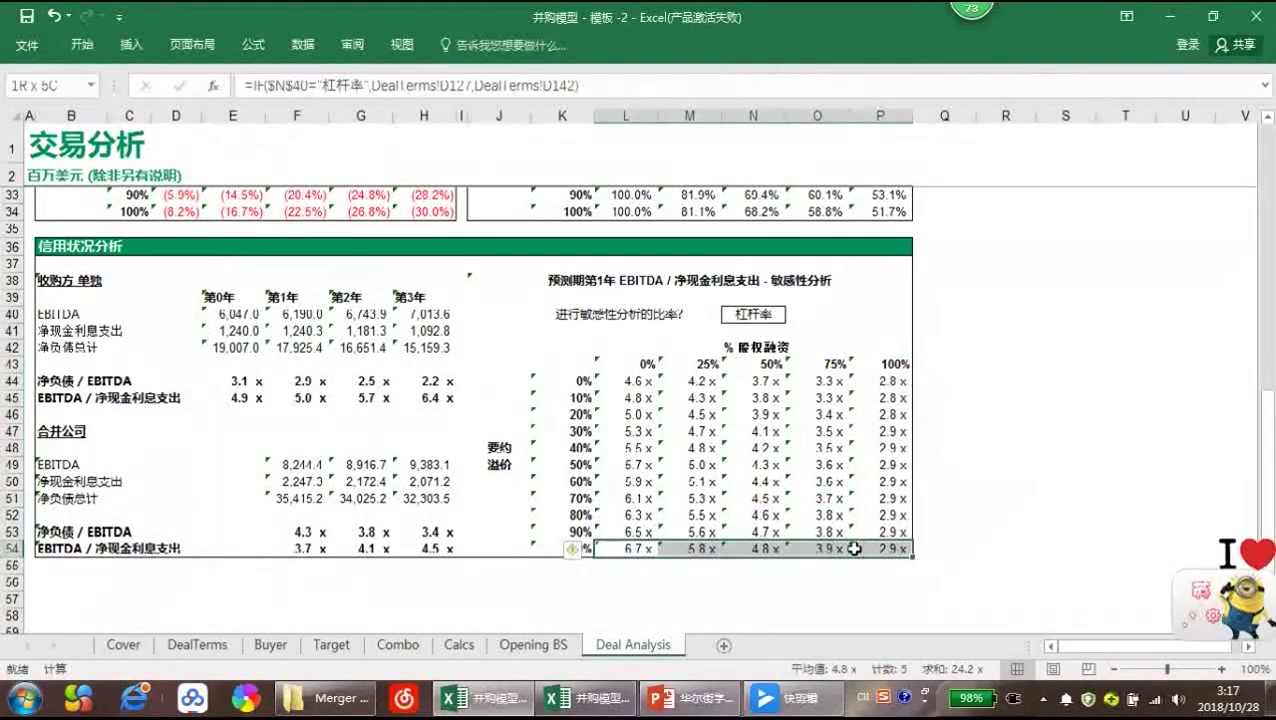
{"action": "left_click", "coordinate": [81, 45]}
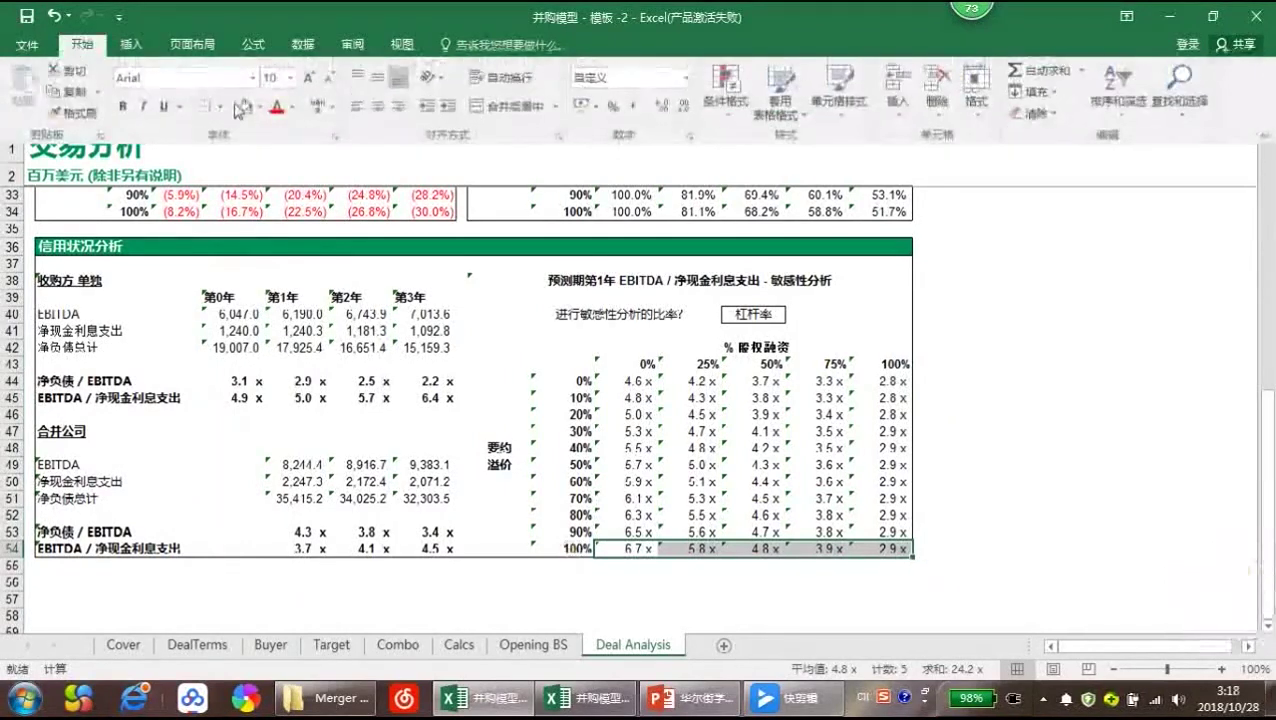
{"action": "left_click", "coordinate": [219, 106]}
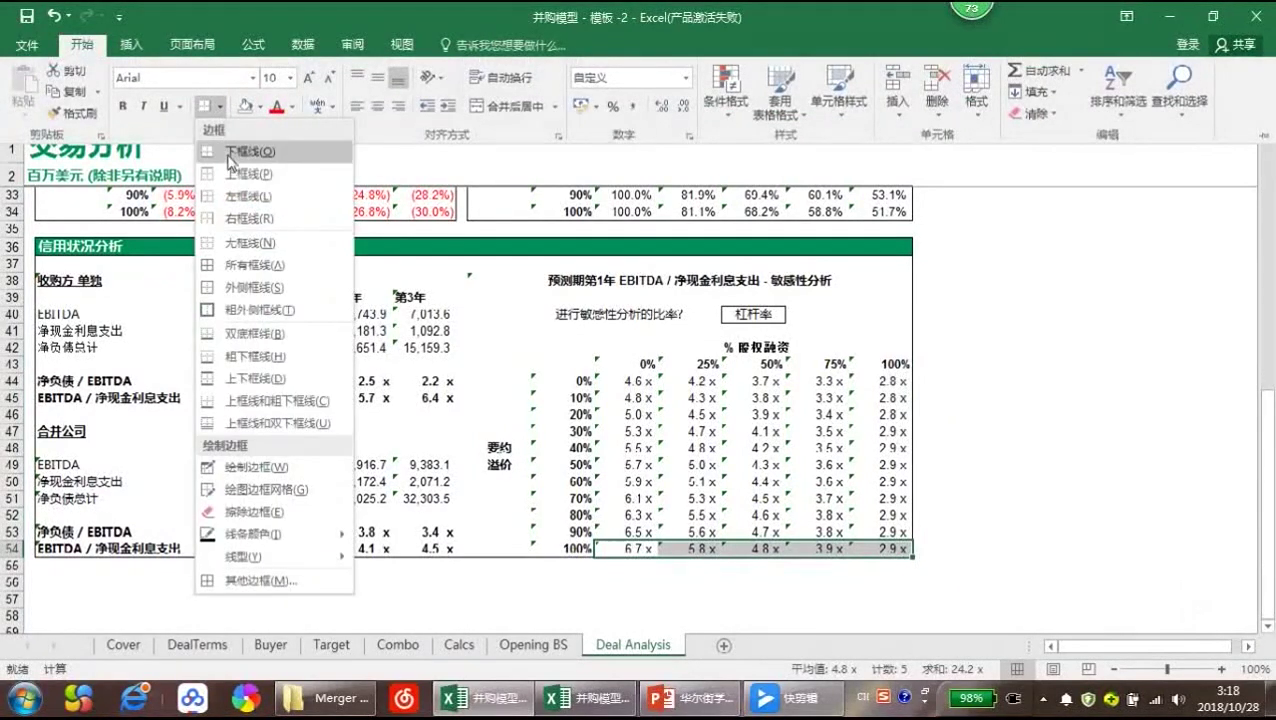
{"action": "left_click", "coordinate": [229, 153]}
{"action": "left_click", "coordinate": [970, 438]}
Switch the credit sensitivity ratio selector in N40 to 覆盖率
{"action": "left_click", "coordinate": [765, 313]}
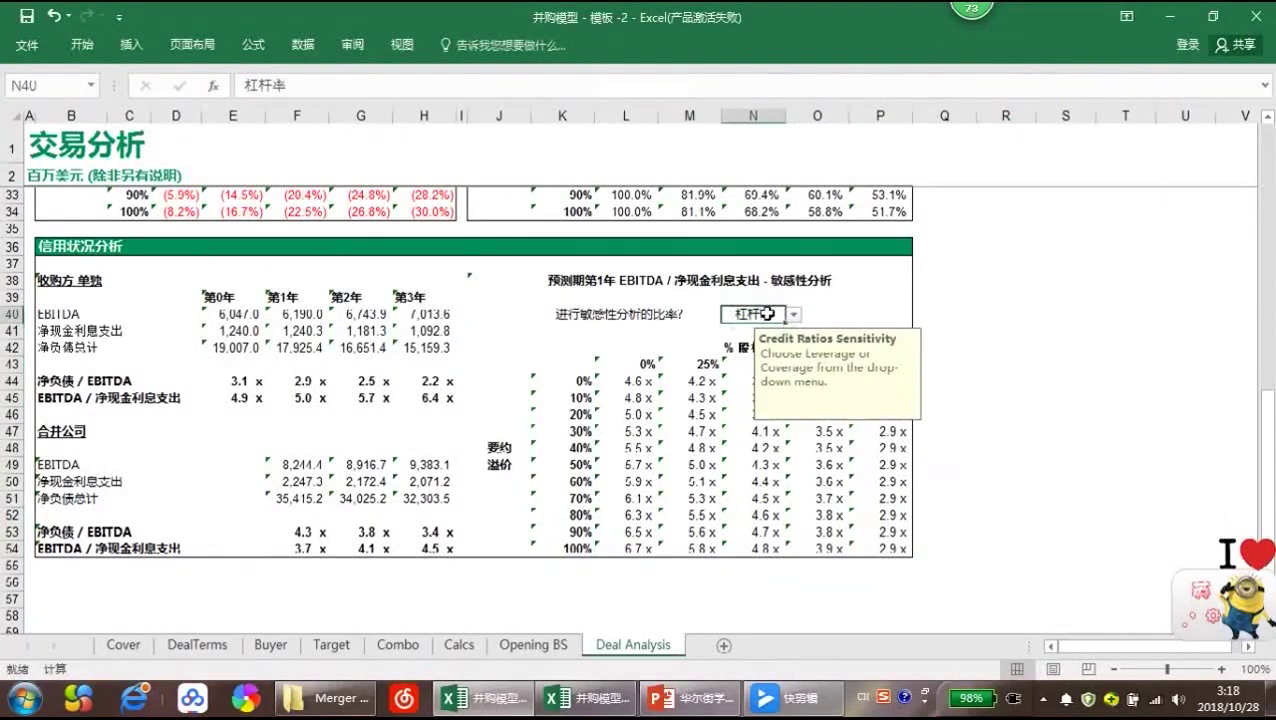
{"action": "left_click", "coordinate": [794, 315]}
{"action": "left_click", "coordinate": [752, 348]}
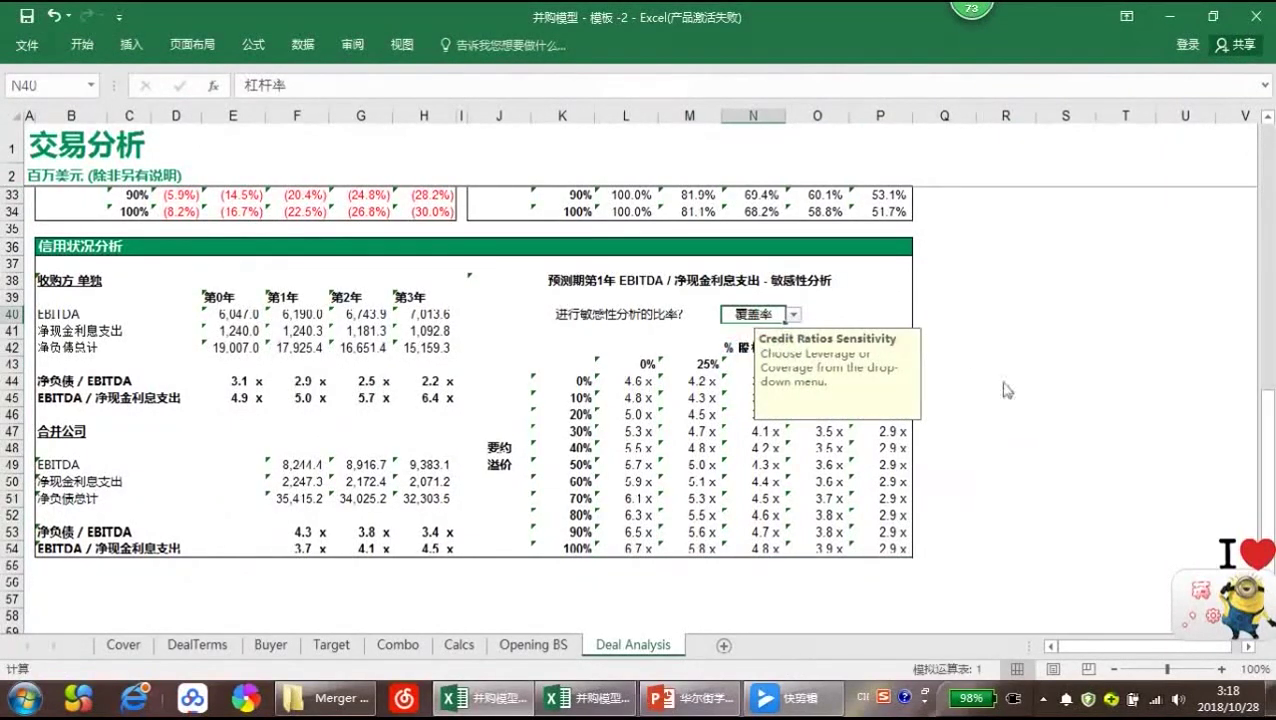
{"action": "left_click", "coordinate": [1006, 432]}
{"action": "left_click", "coordinate": [1006, 507]}
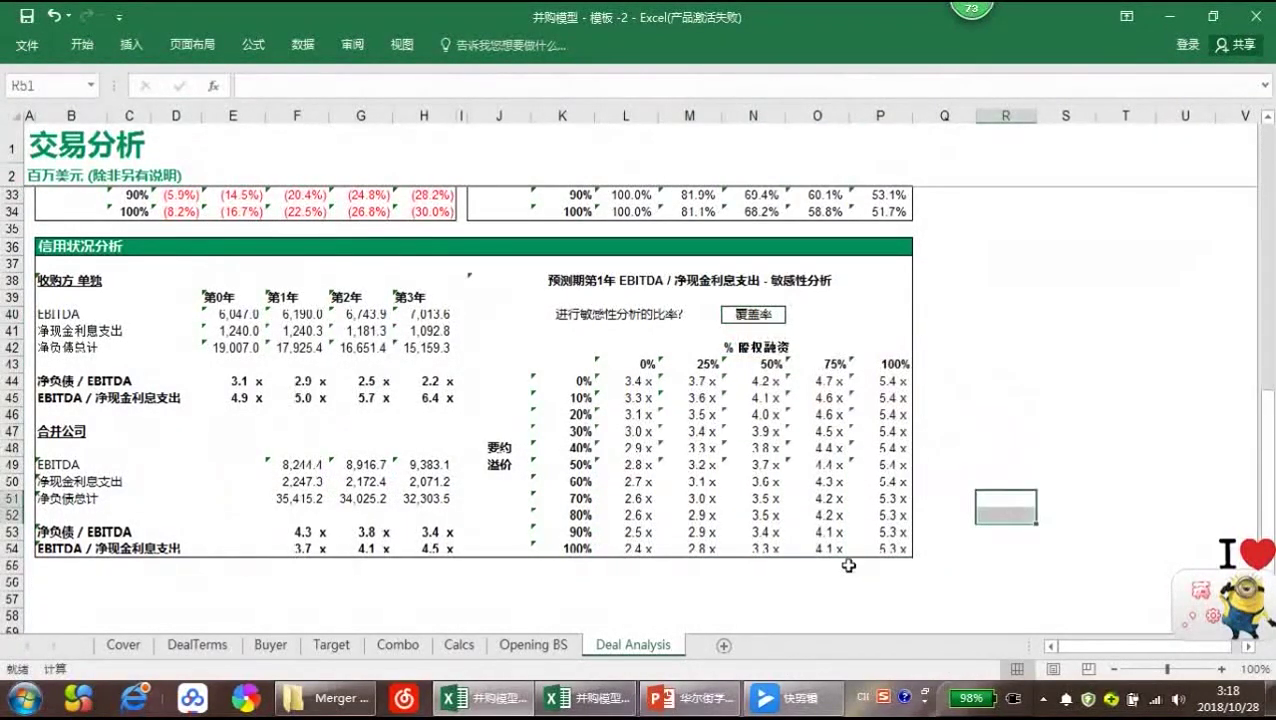
Compare the coverage ratios in the Deal Analysis sensitivity grid with the EBITDA/net interest expense table on the DealTerms sheet
{"action": "left_click", "coordinate": [198, 645]}
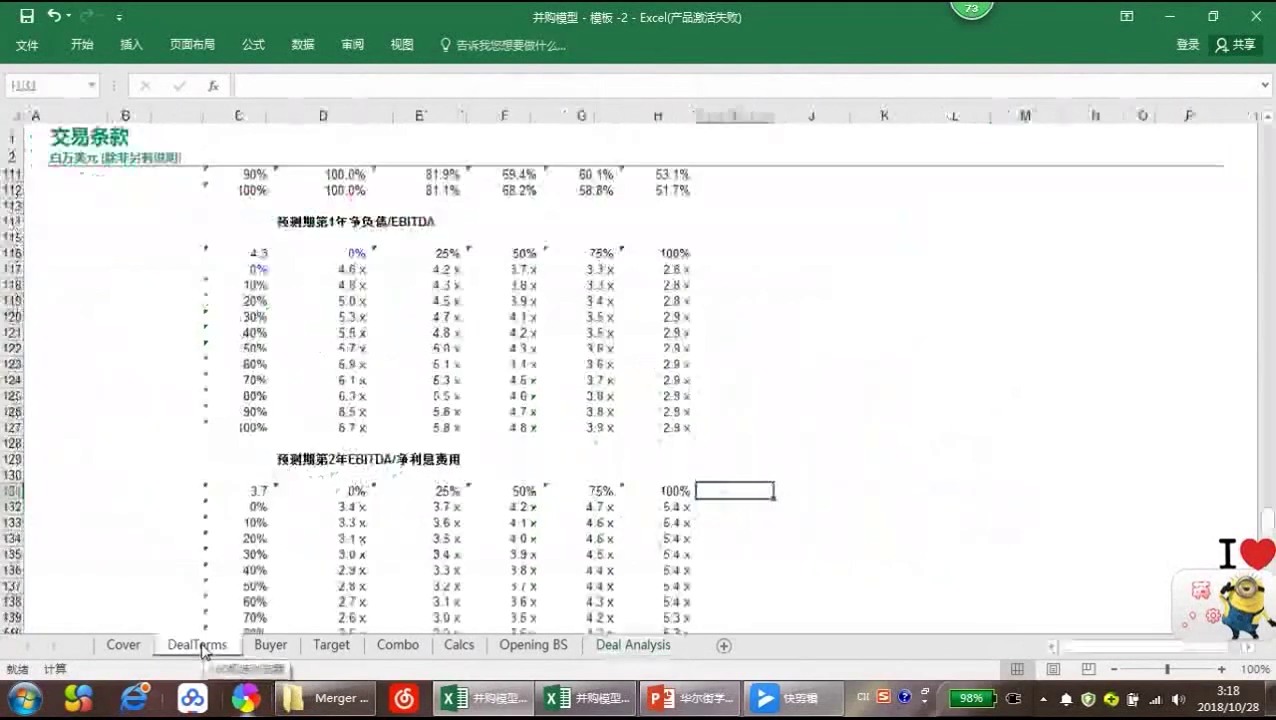
{"action": "scroll", "coordinate": [528, 494], "scroll_direction": "down", "scroll_amount": 2}
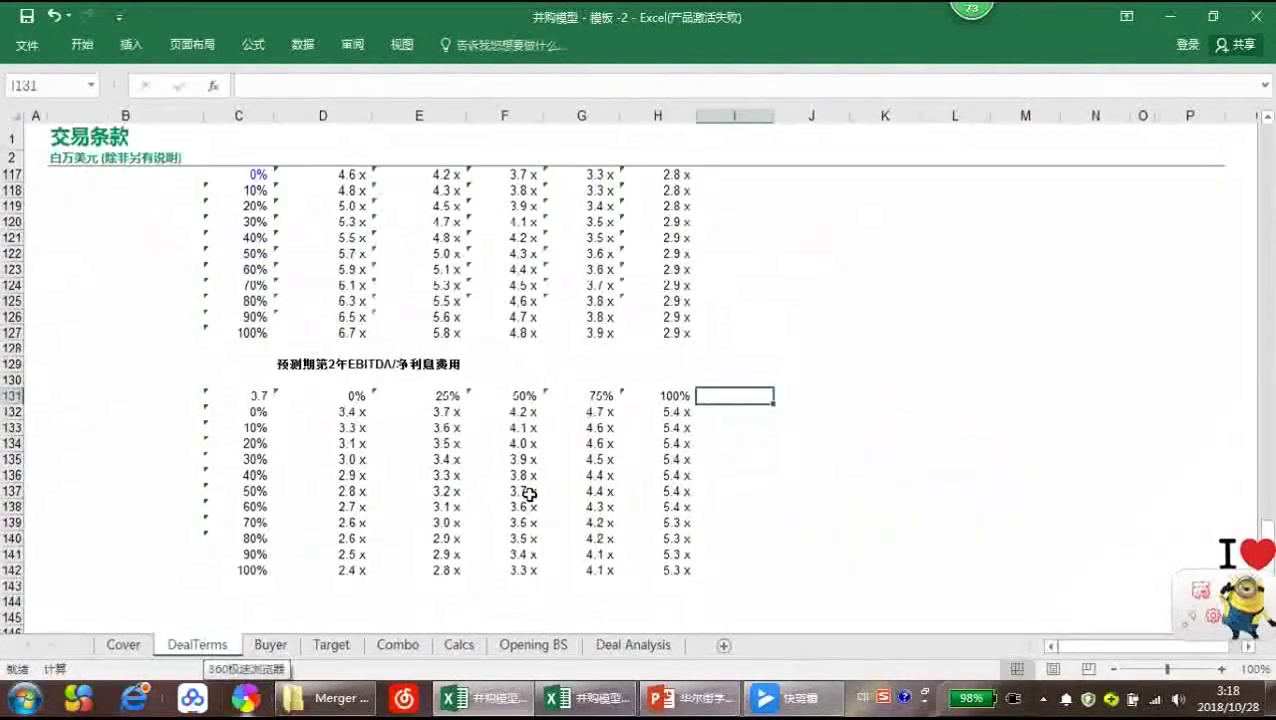
{"action": "left_click", "coordinate": [633, 645]}
{"action": "left_click", "coordinate": [812, 574]}
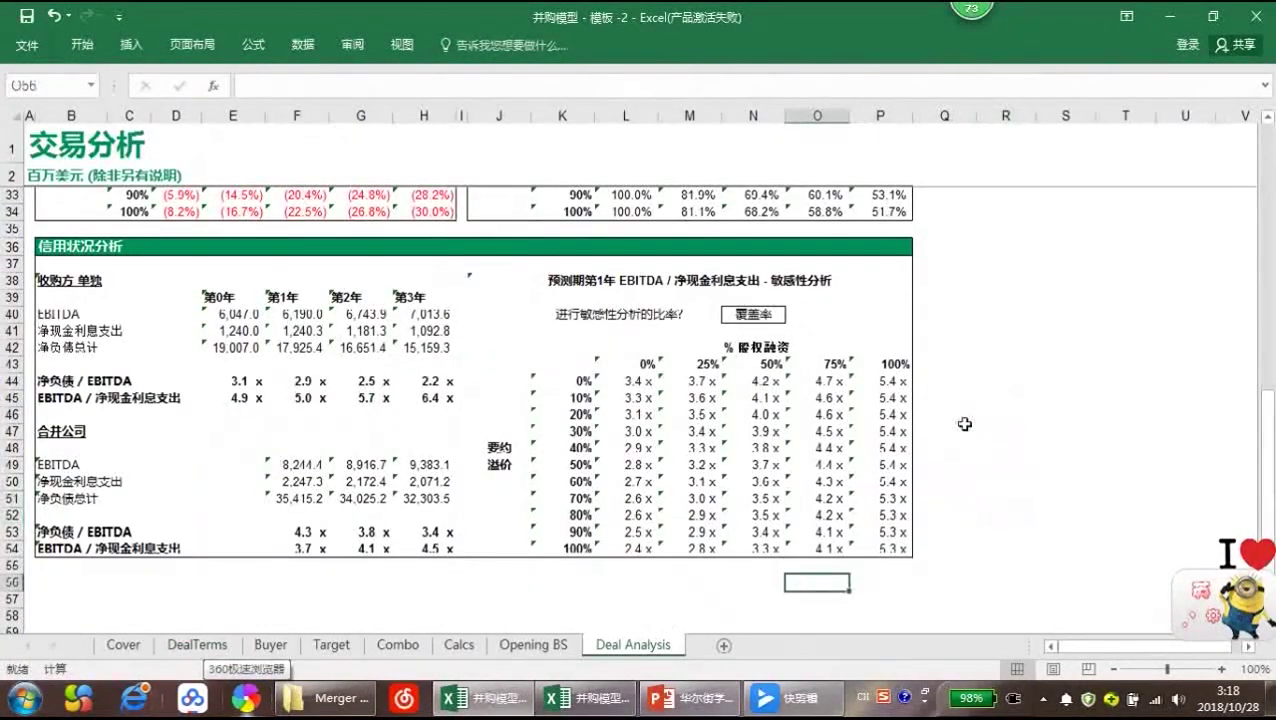
{"action": "left_click", "coordinate": [966, 430]}
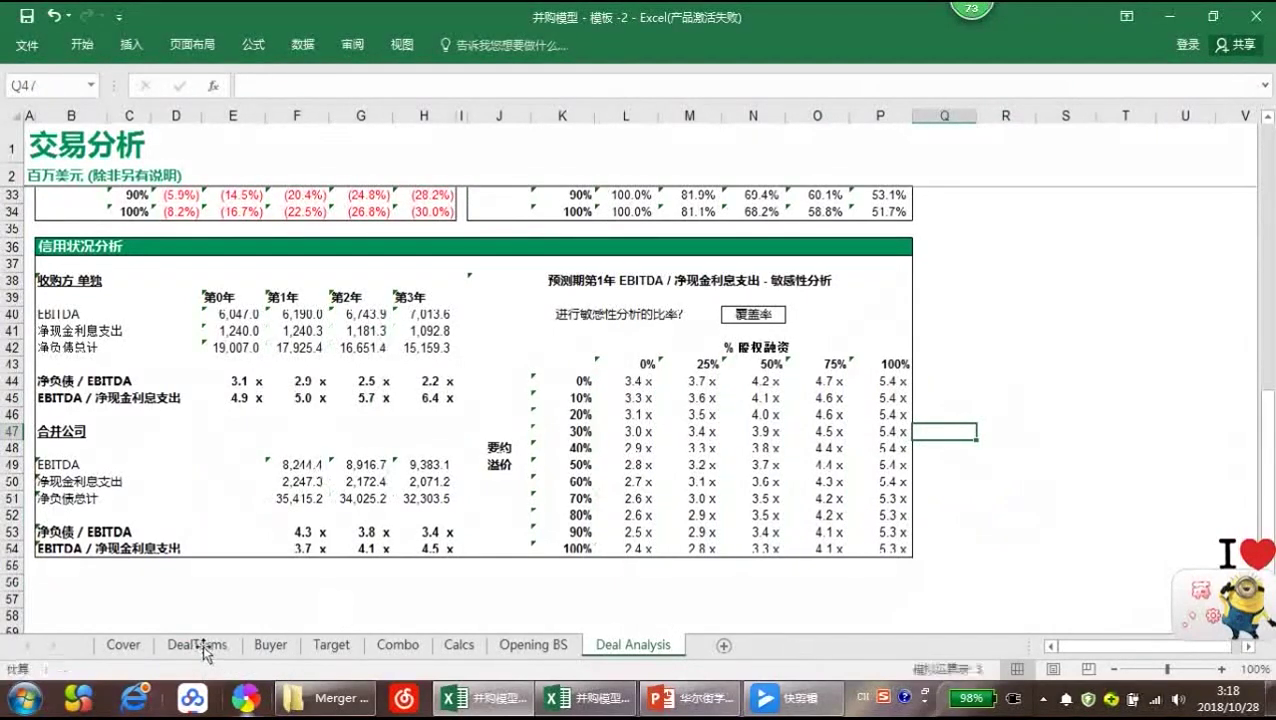
{"action": "left_click", "coordinate": [202, 645]}
{"action": "left_click", "coordinate": [630, 645]}
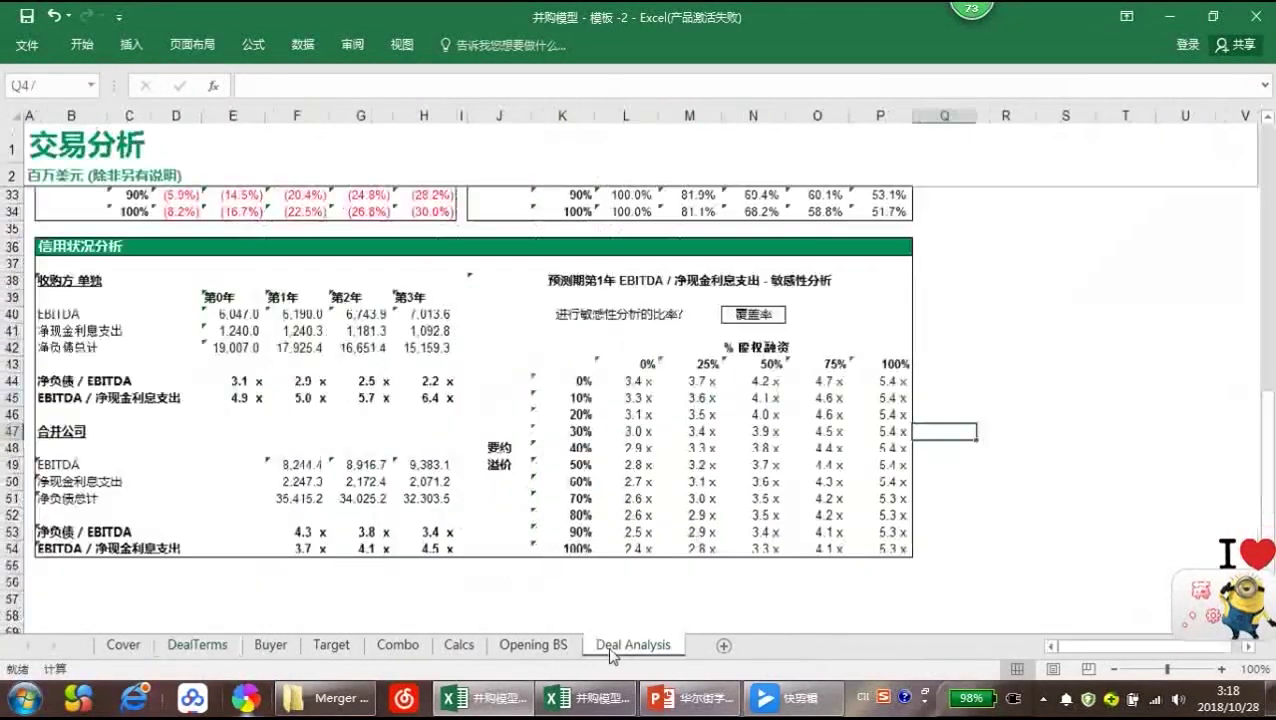
{"action": "left_click", "coordinate": [876, 313]}
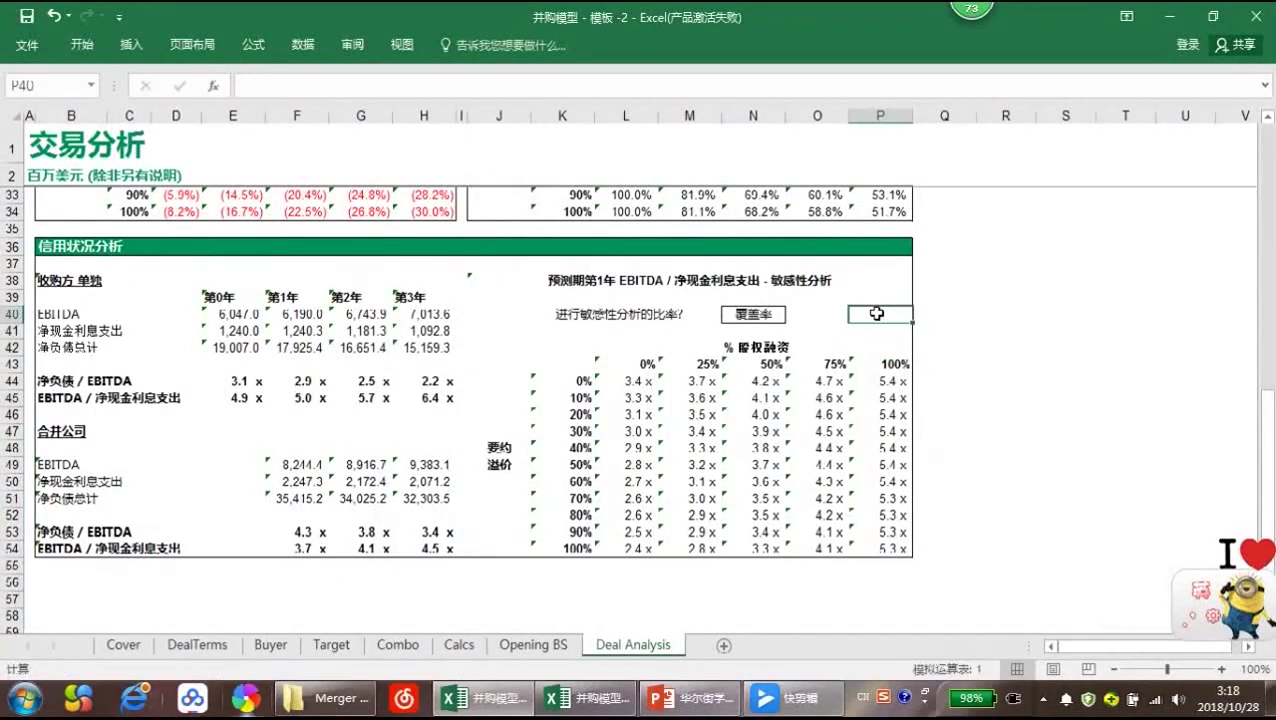
{"action": "left_click", "coordinate": [840, 345]}
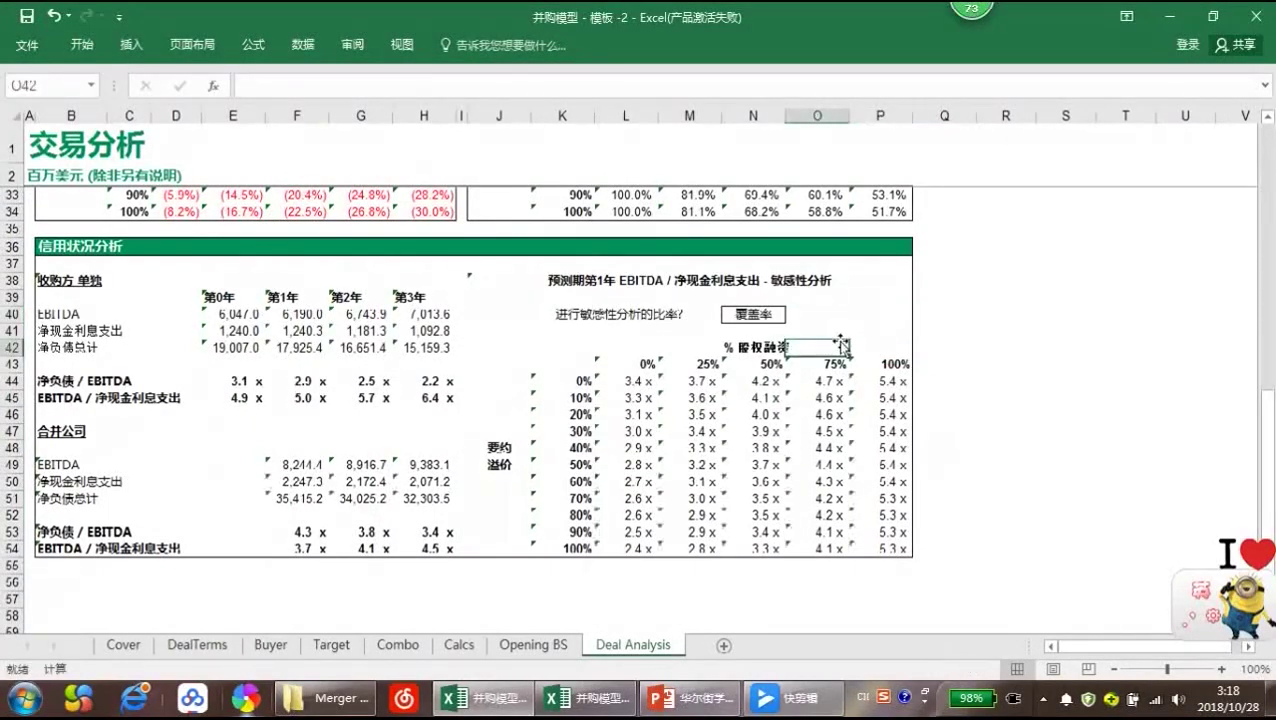
Review the upper part of the Deal Analysis sheet, then the Cover, Buyer and DealTerms sheets
{"action": "scroll", "coordinate": [840, 345], "scroll_direction": "up", "scroll_amount": 10}
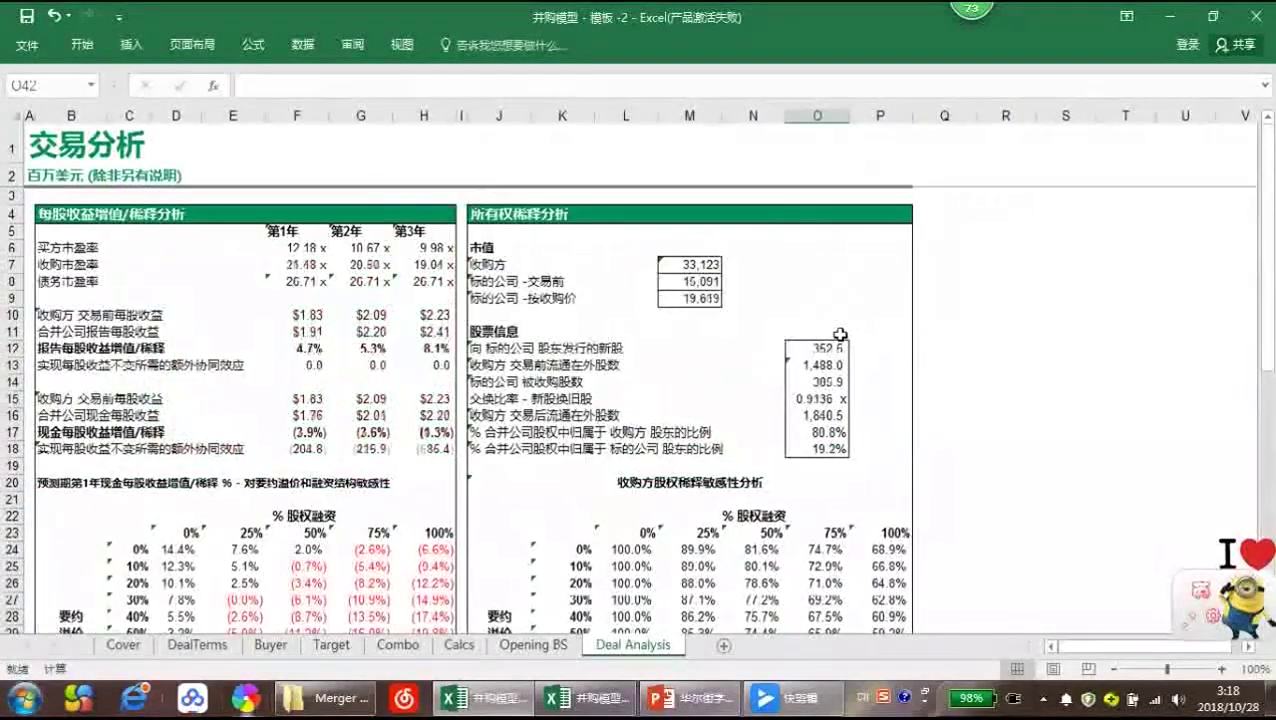
{"action": "left_click", "coordinate": [125, 646]}
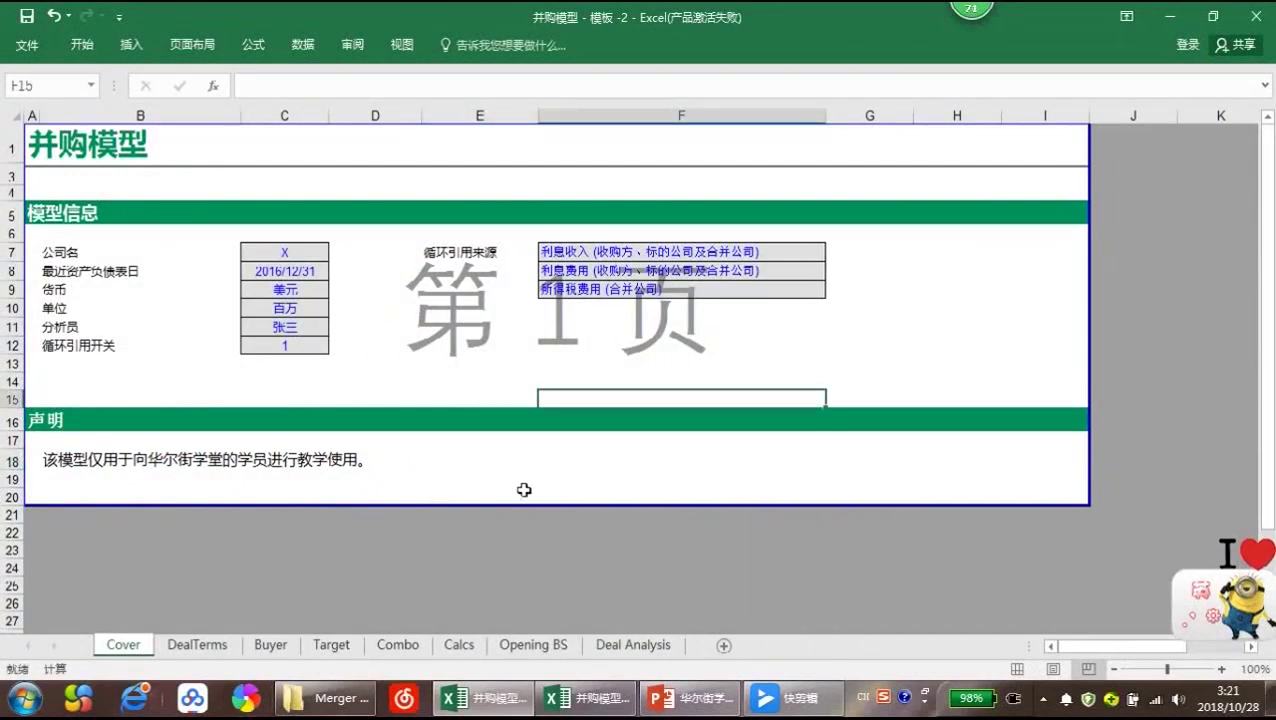
{"action": "left_click", "coordinate": [272, 645]}
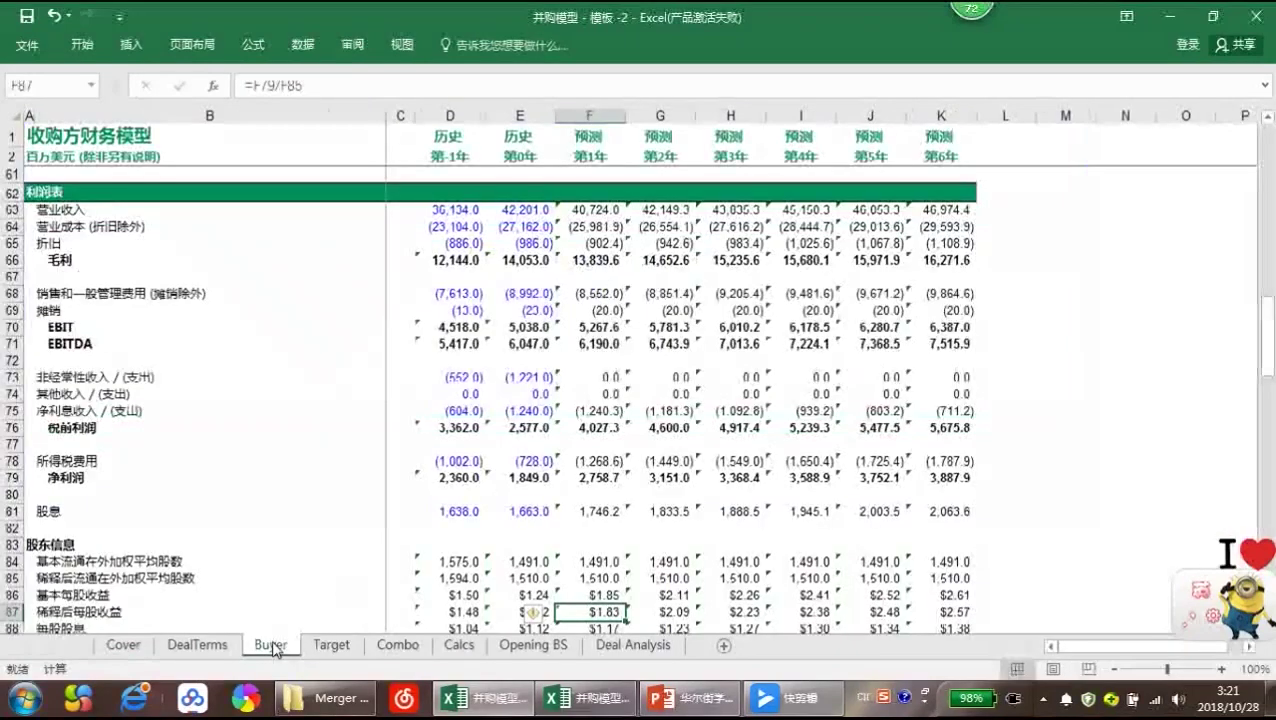
{"action": "left_click", "coordinate": [200, 645]}
{"action": "left_click", "coordinate": [422, 484]}
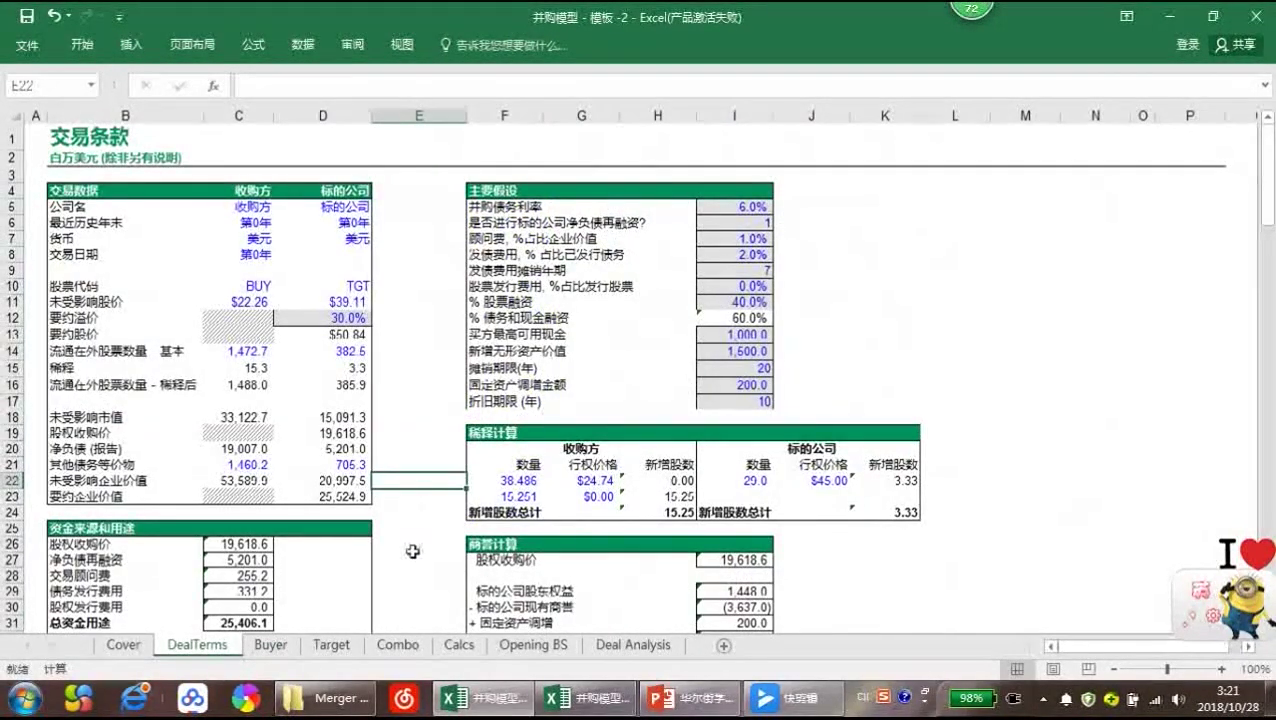